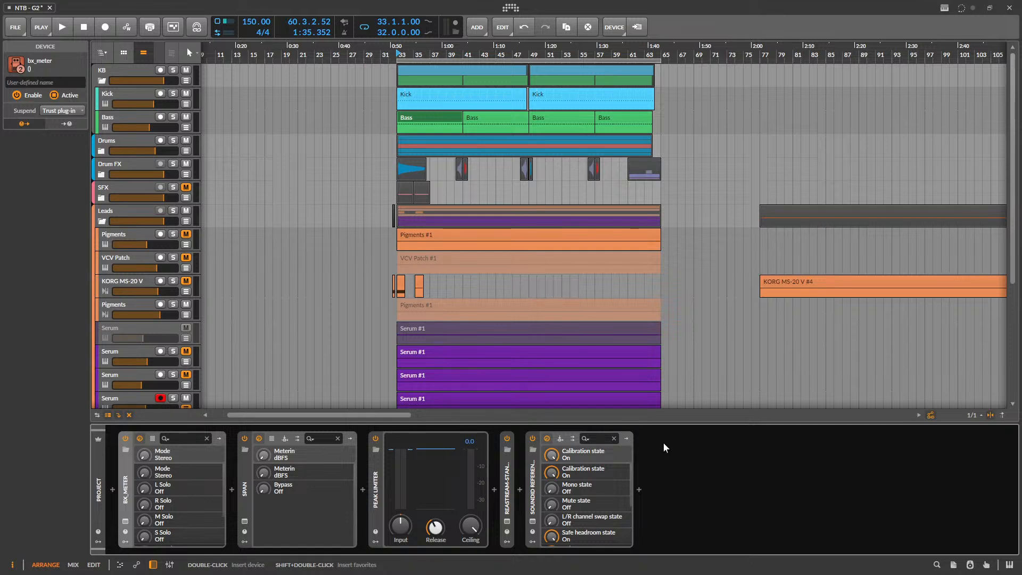
# - Play the arrangement from bar 33 to hear the current mix and enlarge the arranger by closing the device view
pyautogui.press('space')
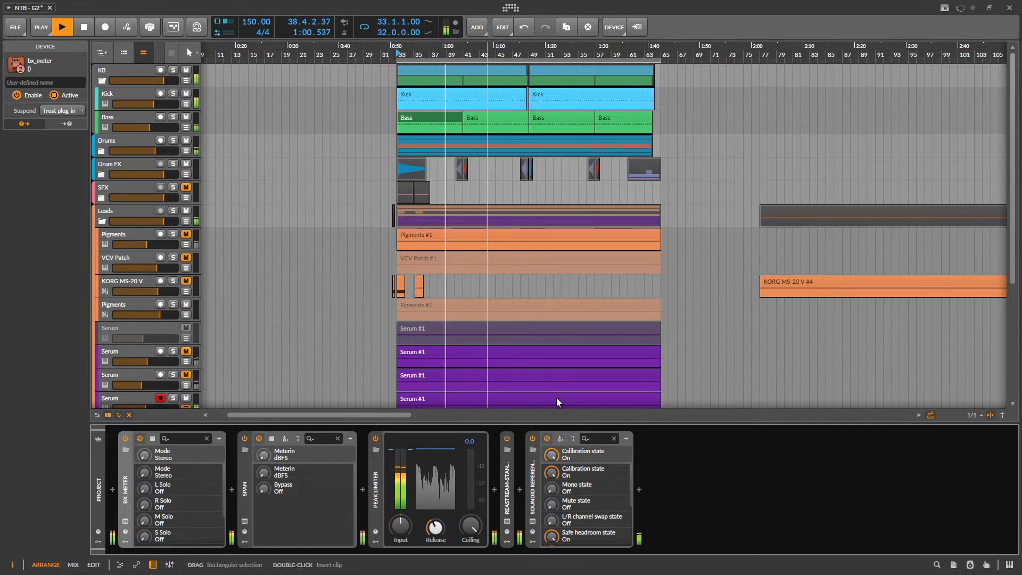
pyautogui.moveTo(692, 424); pyautogui.dragTo(676, 548)
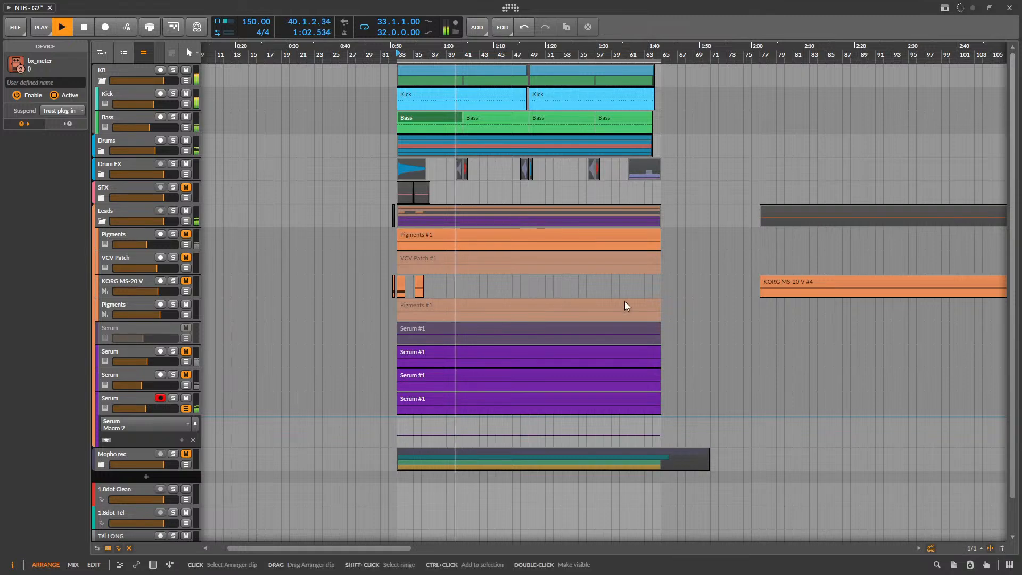
pyautogui.press('space')
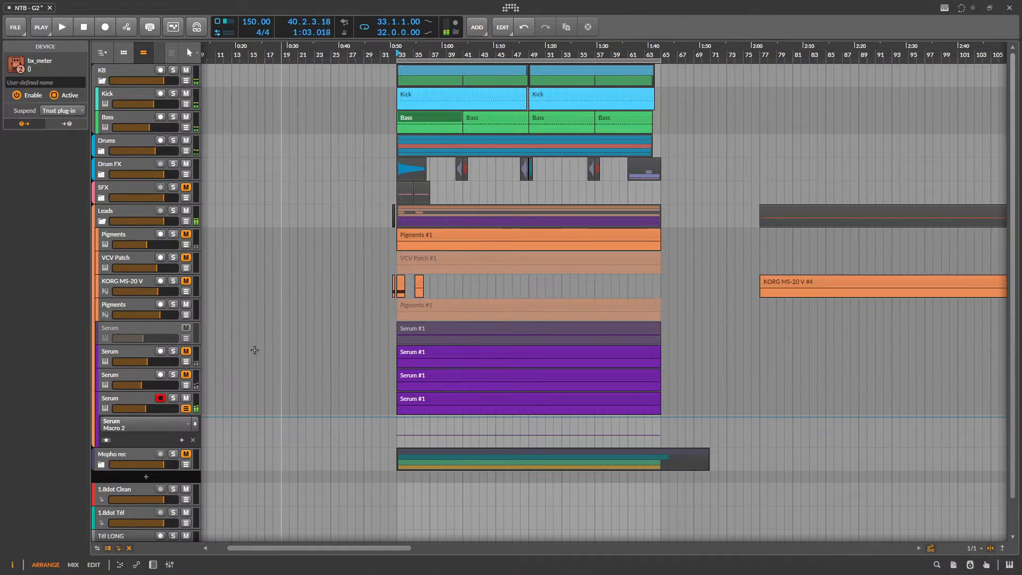
# - Solo the lowest Serum lead track and play it from bar 33 to hear it on its own
pyautogui.click(173, 397)
pyautogui.press('space')
pyautogui.doubleClick(132, 396)
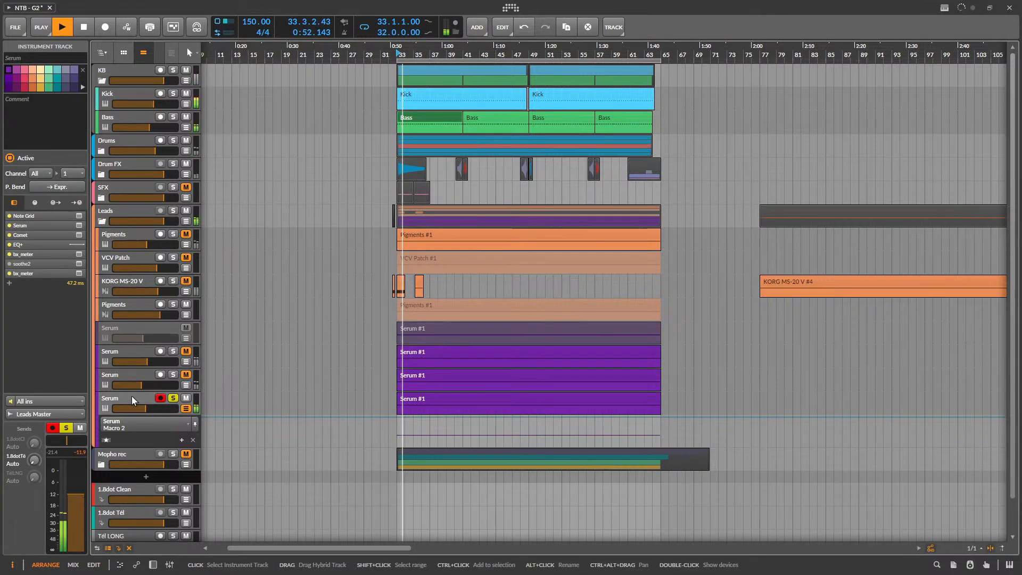
pyautogui.moveTo(609, 424); pyautogui.dragTo(604, 551)
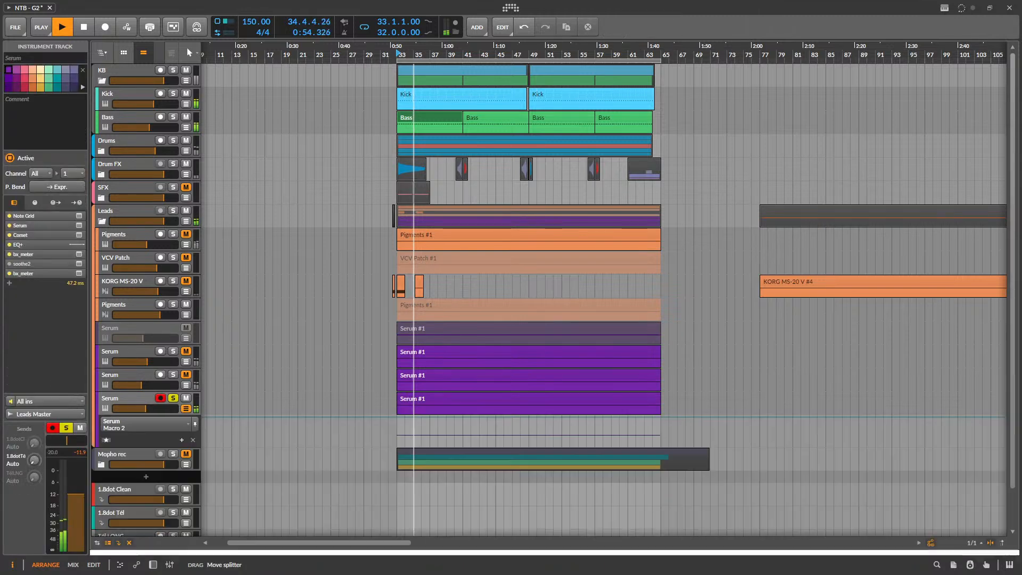
pyautogui.press('space')
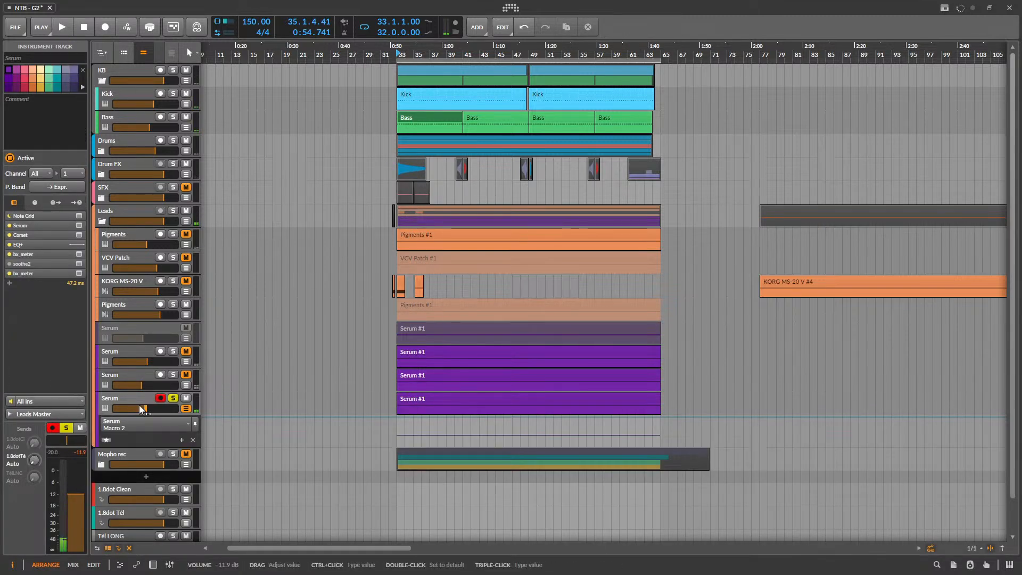
# - Hide the automation lane of the lowest Serum track and add an instrument track below it in the Leads group
pyautogui.click(119, 393)
pyautogui.click(185, 409)
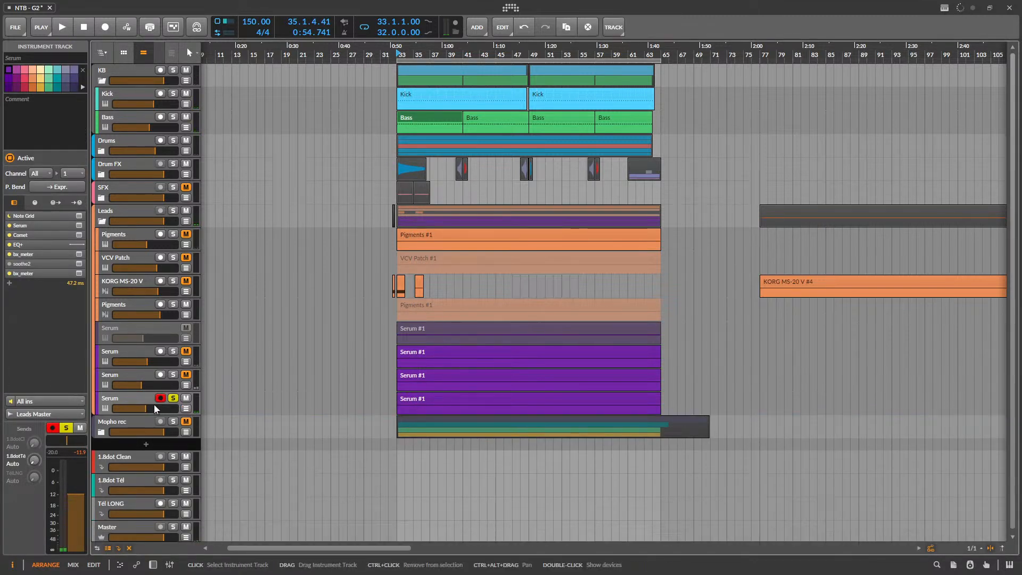
pyautogui.rightClick(128, 398)
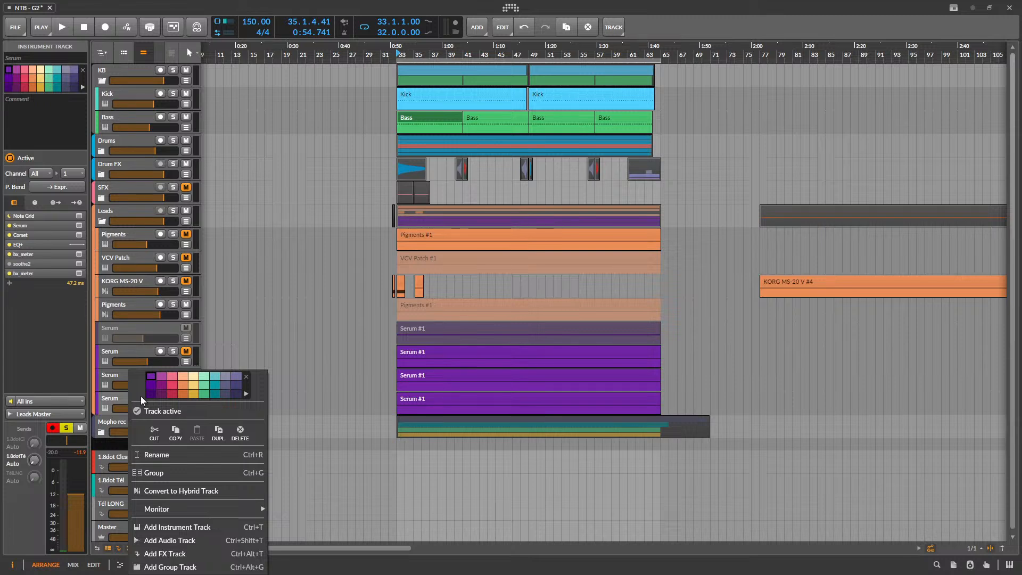
pyautogui.click(203, 527)
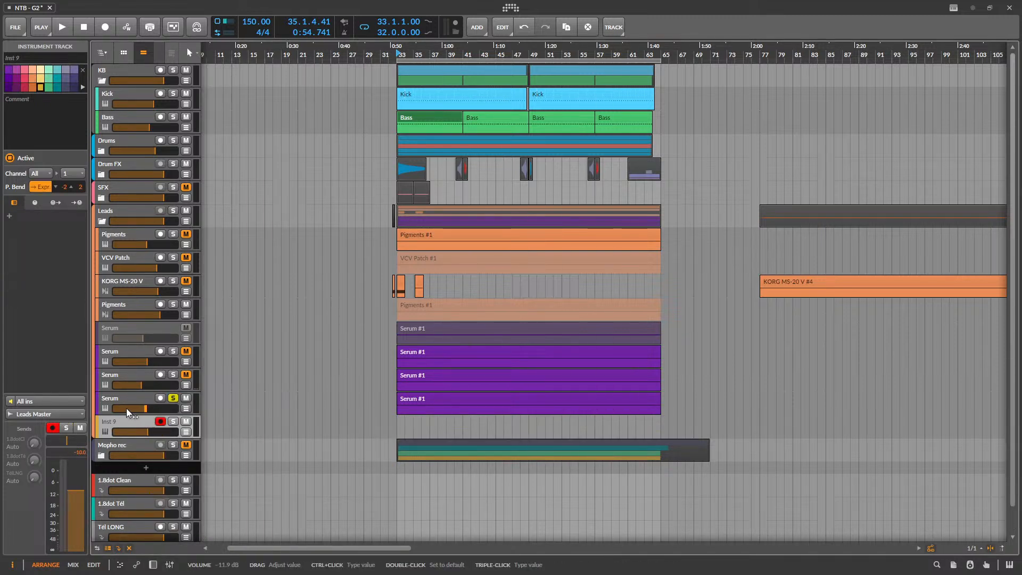
# - Search the instruments for "Ser" and insert Serum 2 on the new instrument track
pyautogui.doubleClick(123, 417)
pyautogui.click(139, 488)
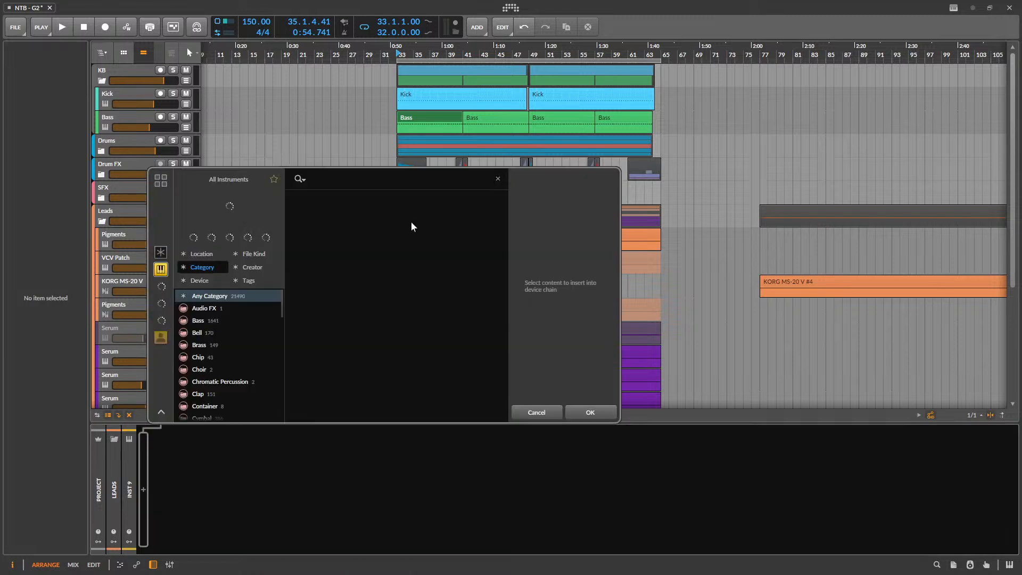
pyautogui.write('Ser')
pyautogui.click(317, 211)
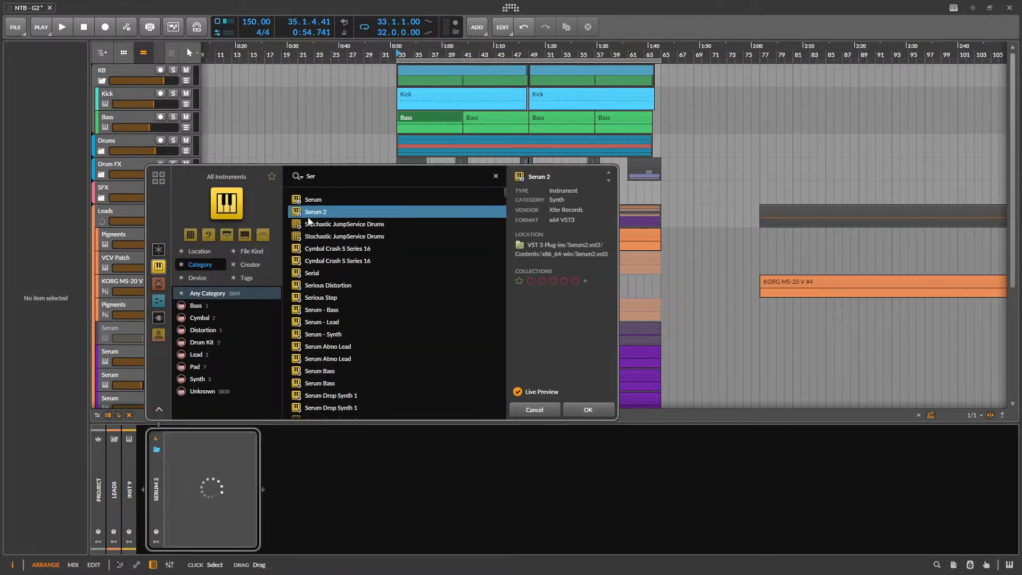
pyautogui.click(588, 409)
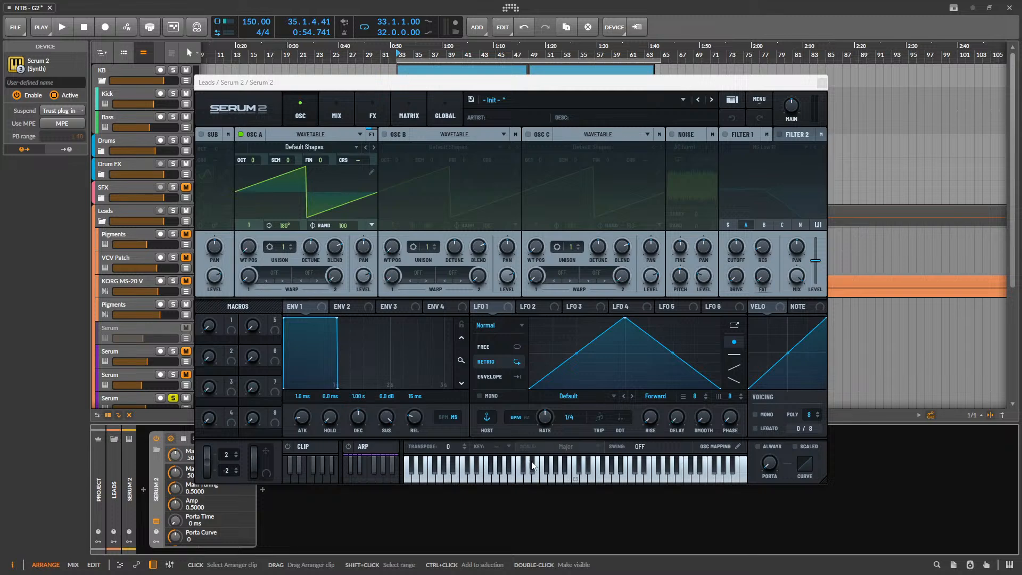
# - Audition a note in Serum 2, solo its track instead of the Serum track, and close the plug-in window
pyautogui.click(498, 478)
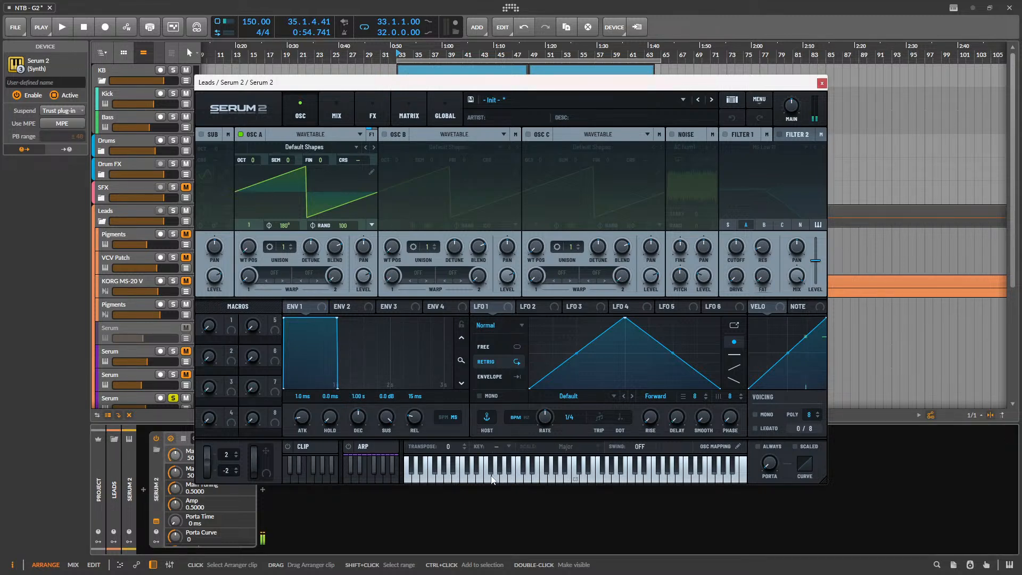
pyautogui.scroll(-4, 142, 352)
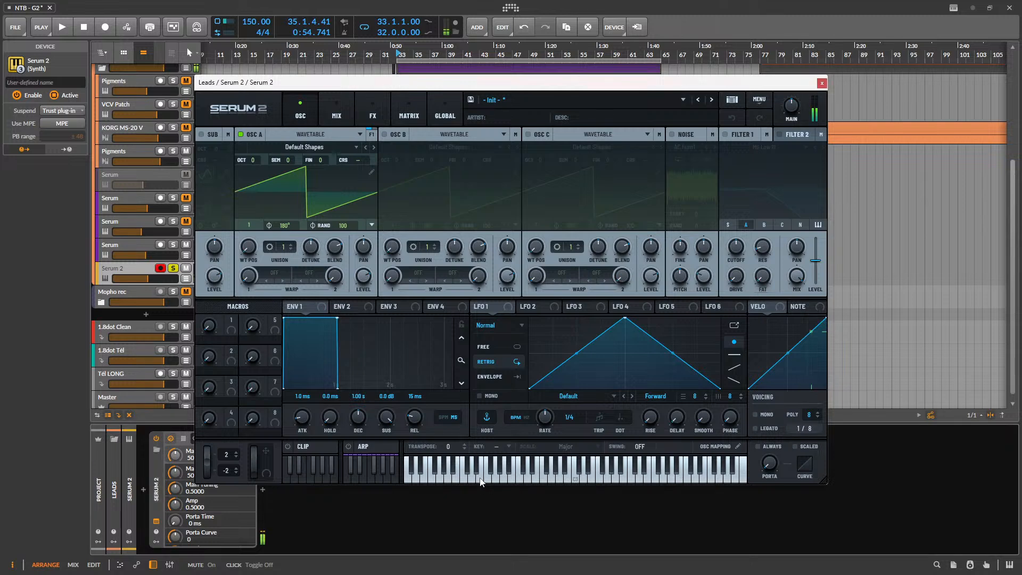
pyautogui.click(822, 84)
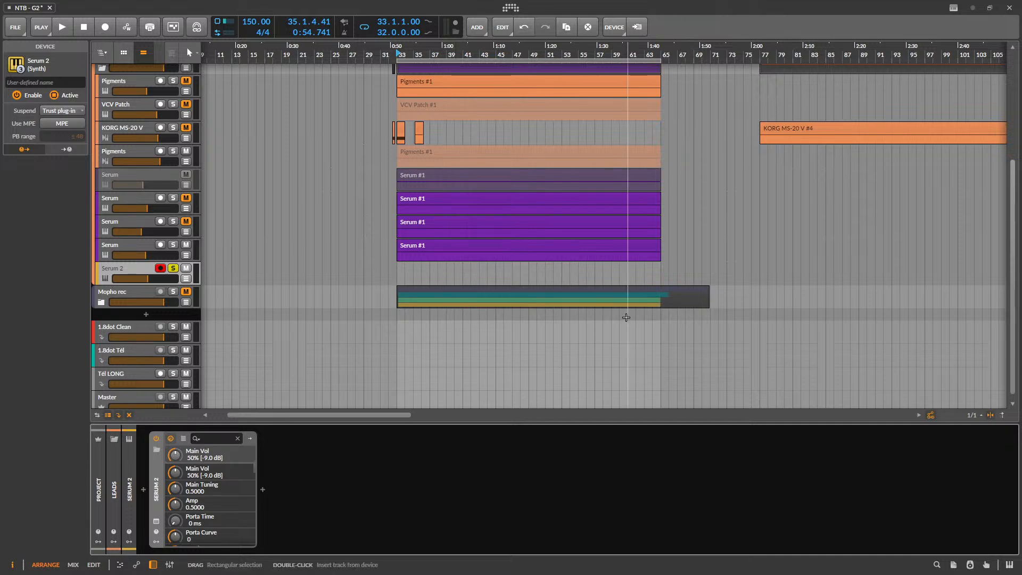
# - Place a 32-bar clip with one sustained G#1 note at bar 33 on the Serum 2 track
pyautogui.click(439, 248)
pyautogui.doubleClick(401, 272)
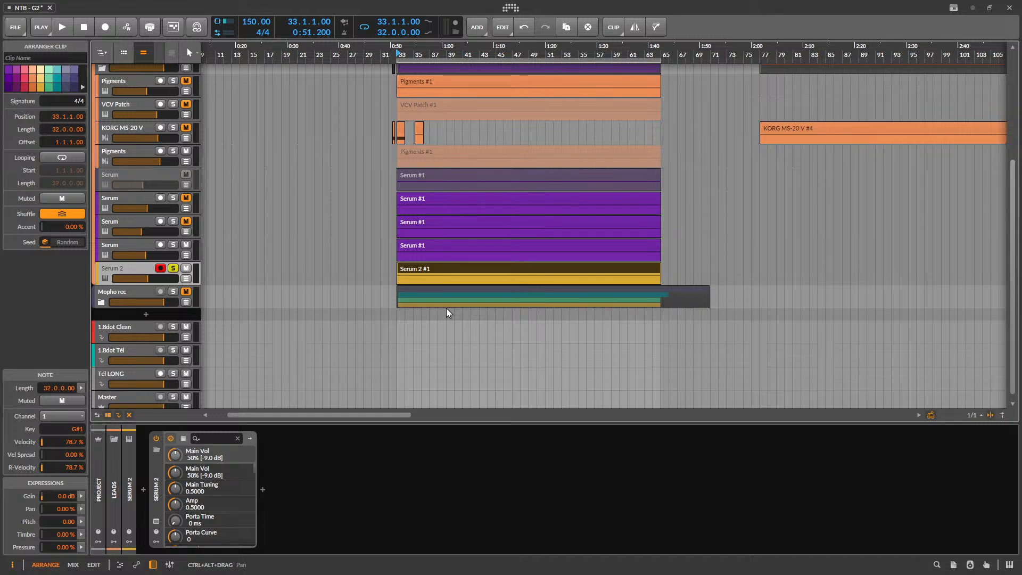
pyautogui.click(155, 522)
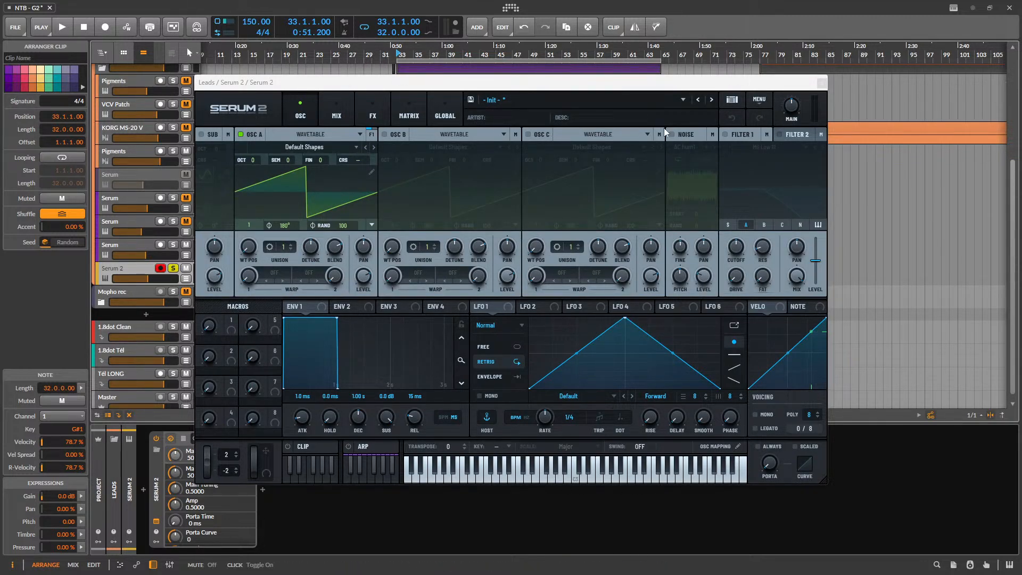
pyautogui.click(821, 84)
pyautogui.scroll(3, 424, 212)
pyautogui.scroll(-3, 424, 212)
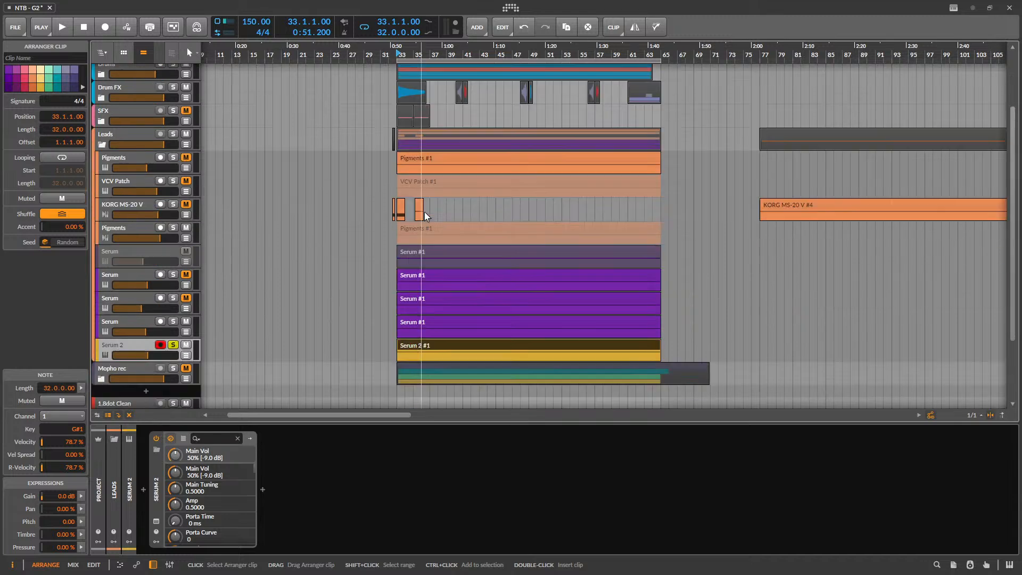
# - Raise the Serum 2 track's volume with the plug-in window open, and close that window
pyautogui.click(154, 520)
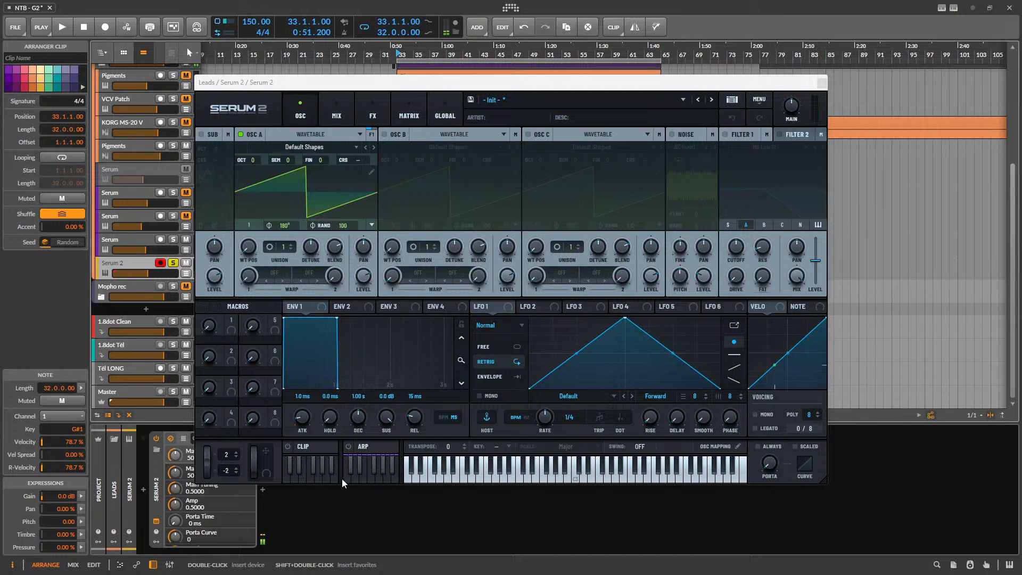
pyautogui.moveTo(148, 273); pyautogui.dragTo(163, 273)
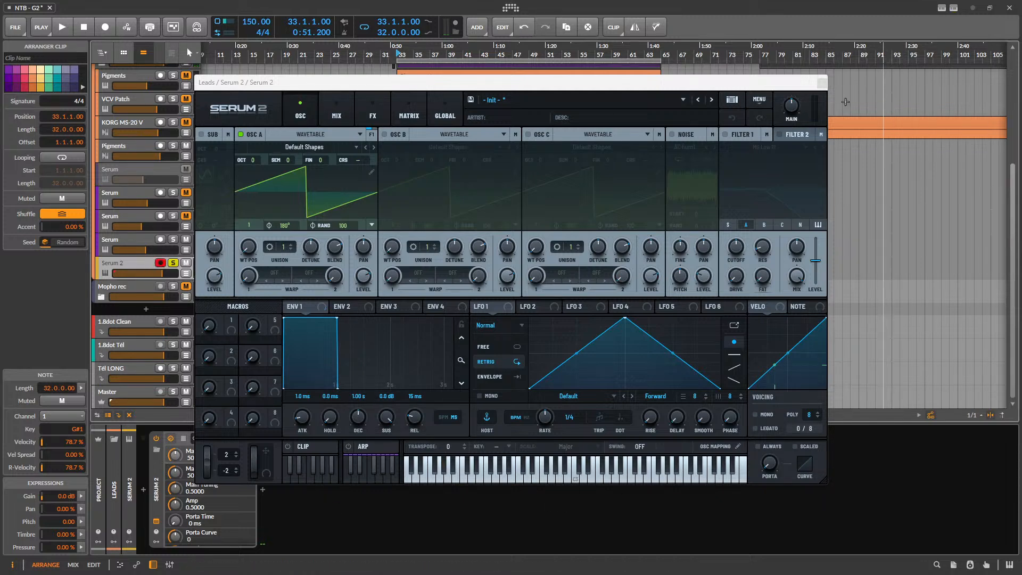
pyautogui.click(823, 84)
pyautogui.scroll(2, 163, 304)
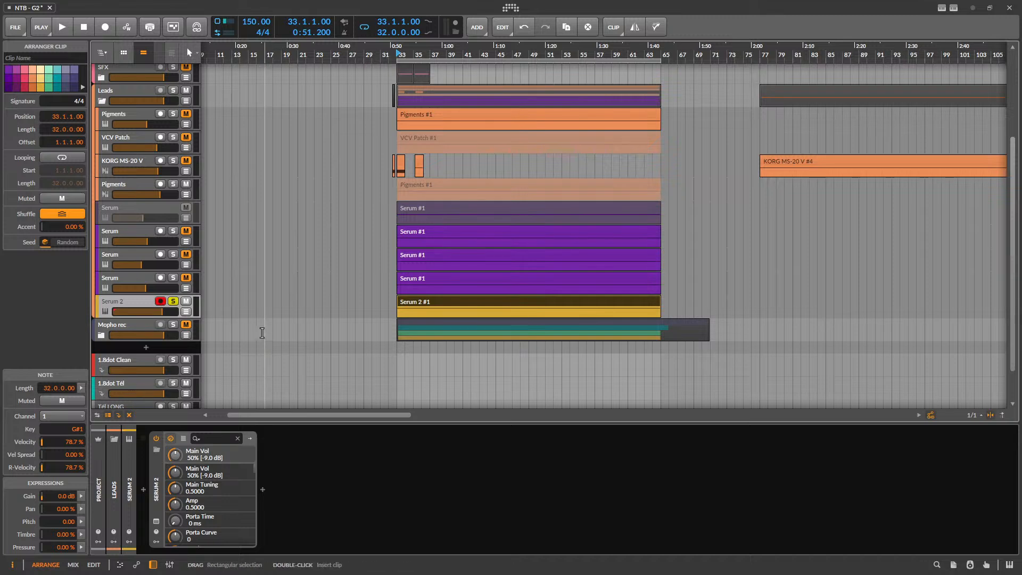
# - Play the Serum 2 clip from bar 33 and take its track out of solo to hear it in the mix
pyautogui.press('space')
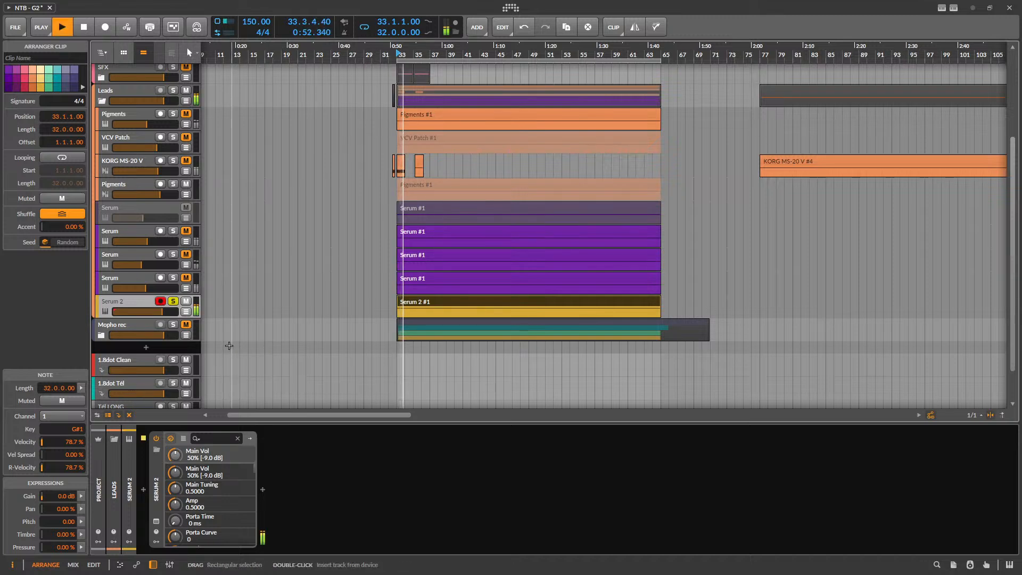
pyautogui.click(173, 301)
pyautogui.press('space')
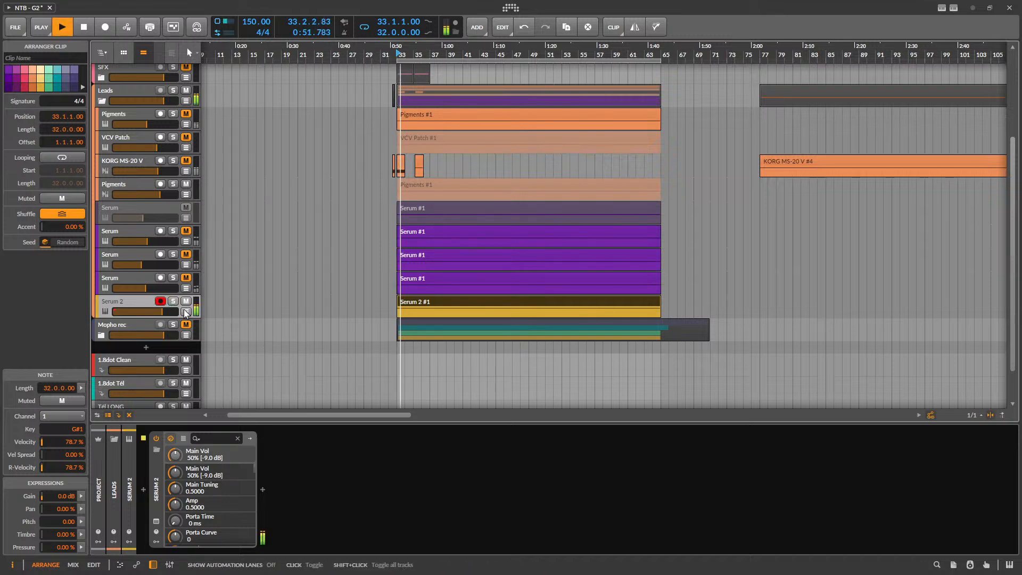
# - Lower the Serum 2 track's volume during playback and mute the track
pyautogui.moveTo(162, 311); pyautogui.dragTo(143, 311)
pyautogui.click(186, 302)
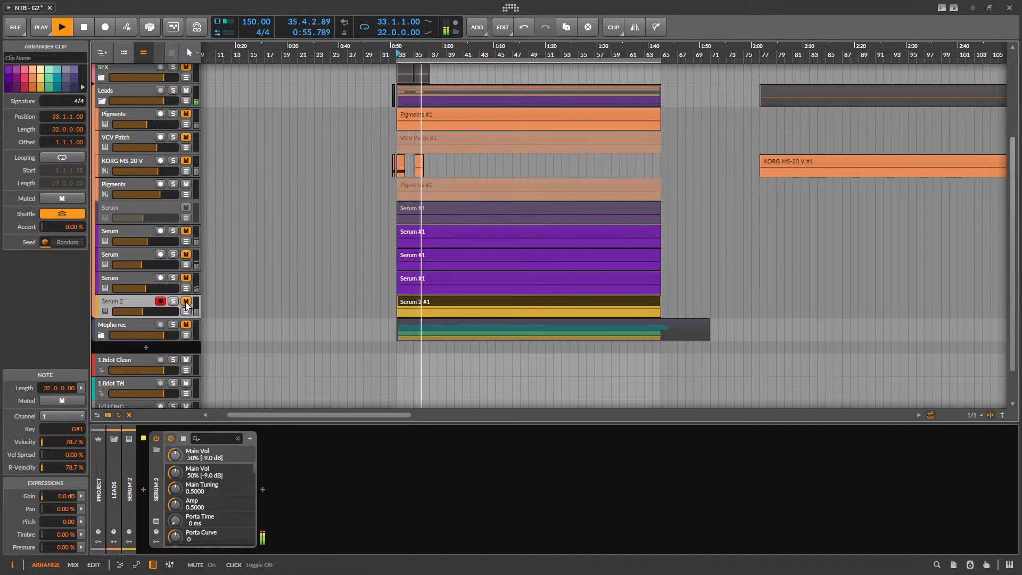
pyautogui.press('space')
# - Compare the note pitches in the first Bass clip with the note in the Serum 2 clip
pyautogui.scroll(5, 425, 213)
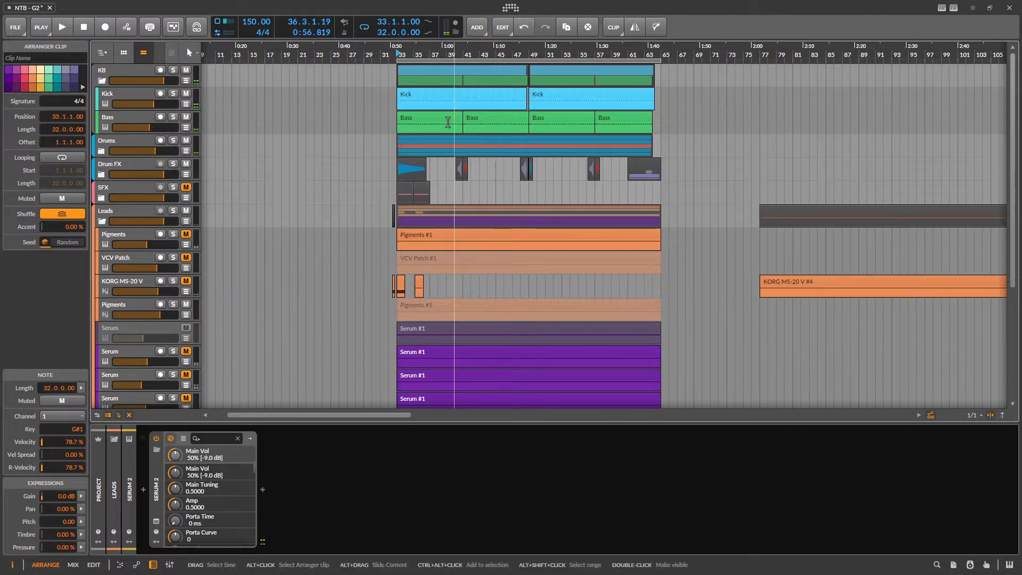
pyautogui.click(425, 124)
pyautogui.scroll(-4, 453, 266)
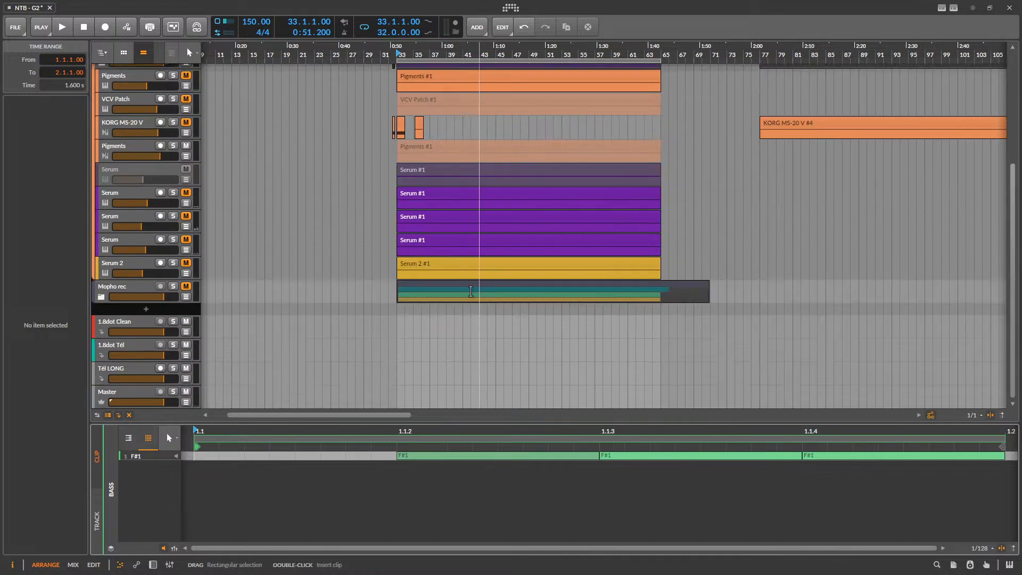
pyautogui.click(453, 265)
pyautogui.scroll(-3, 299, 484)
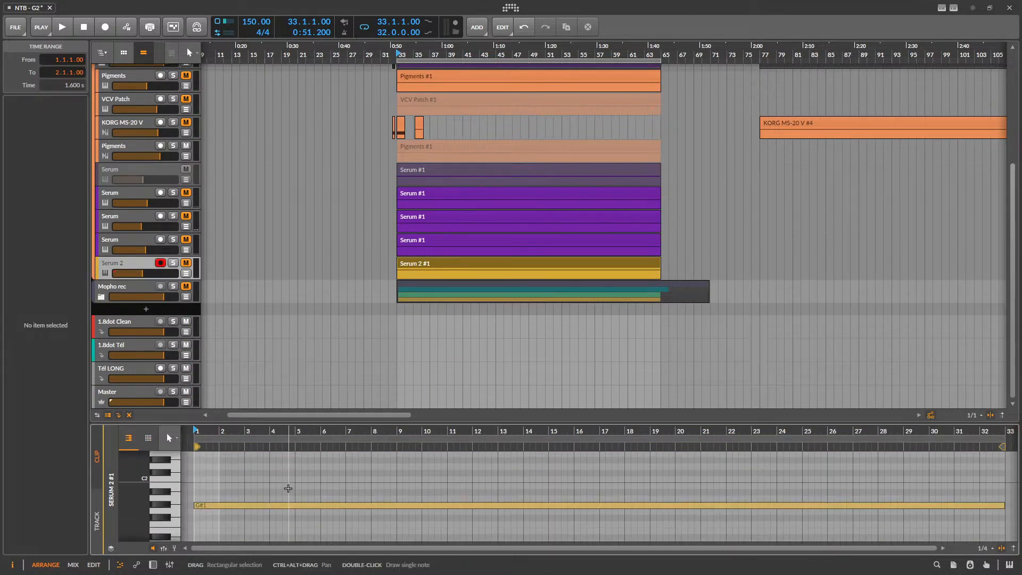
pyautogui.click(288, 487)
pyautogui.hotkey('ctrl', 'a')
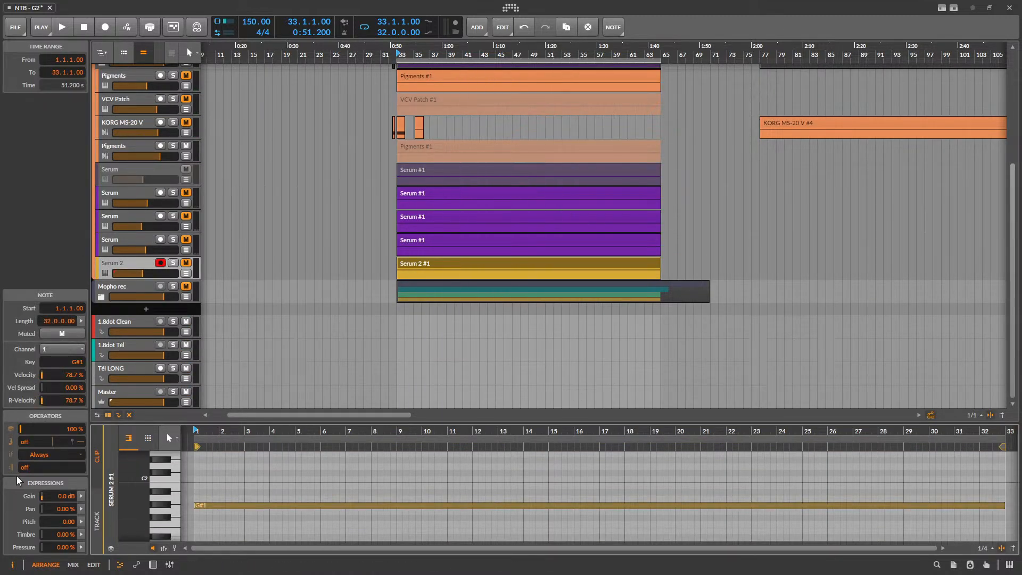
pyautogui.moveTo(389, 422); pyautogui.dragTo(374, 570)
pyautogui.scroll(2, 470, 212)
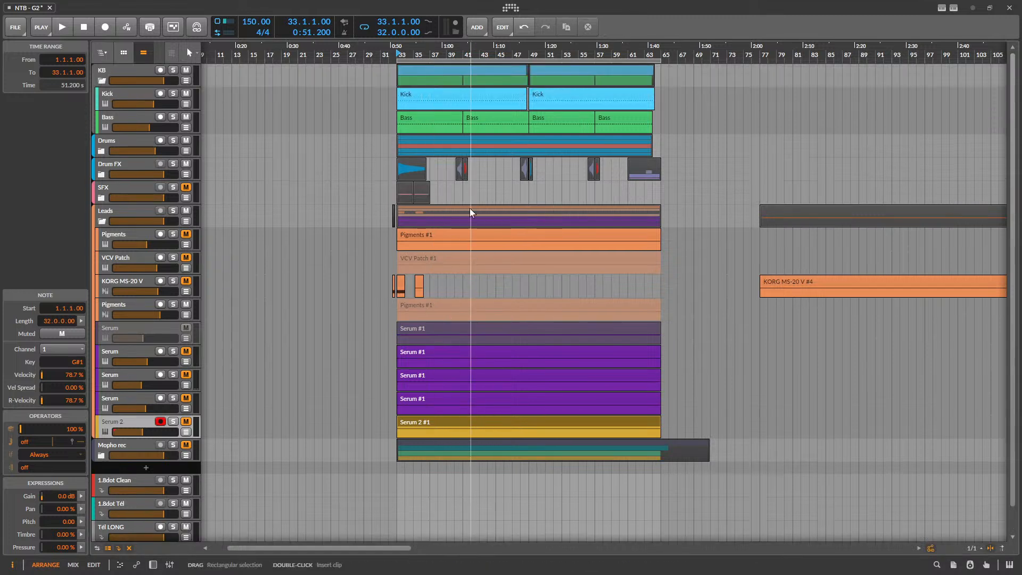
# - Transpose the F#1 notes in the first Bass clip up two semitones to G#1 in the piano roll
pyautogui.doubleClick(438, 116)
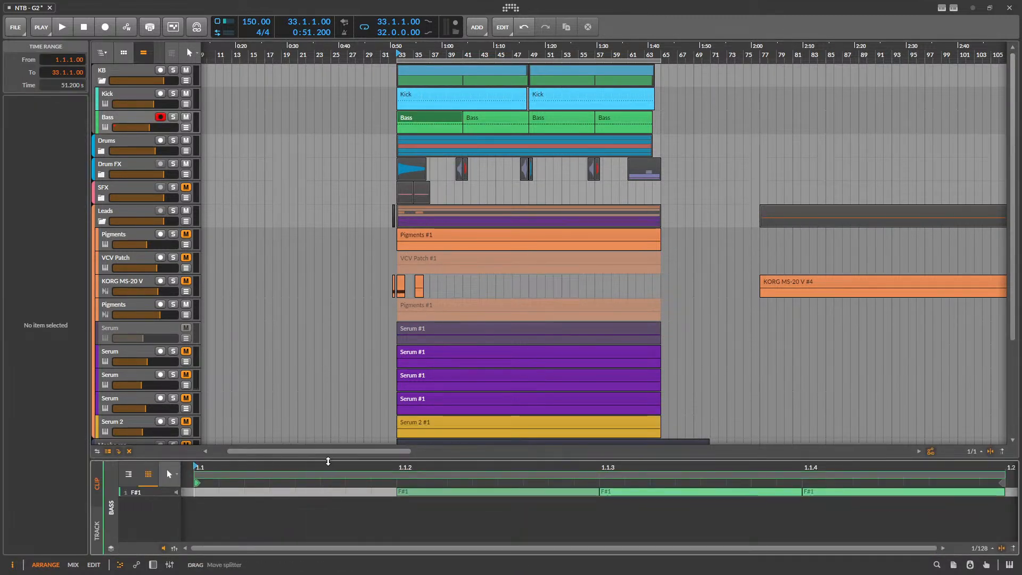
pyautogui.moveTo(306, 460); pyautogui.dragTo(309, 375)
pyautogui.click(128, 388)
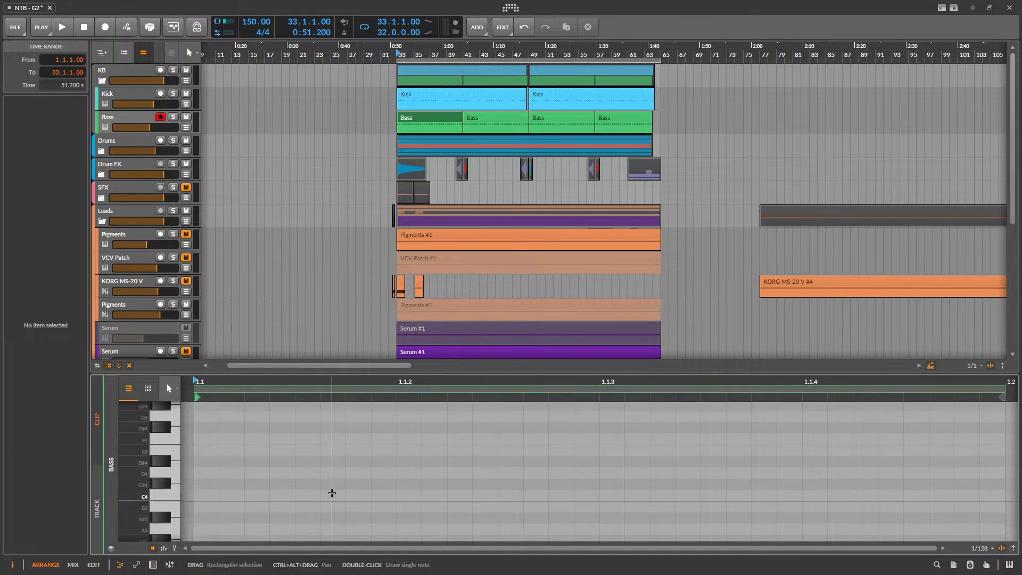
pyautogui.scroll(-10, 341, 485)
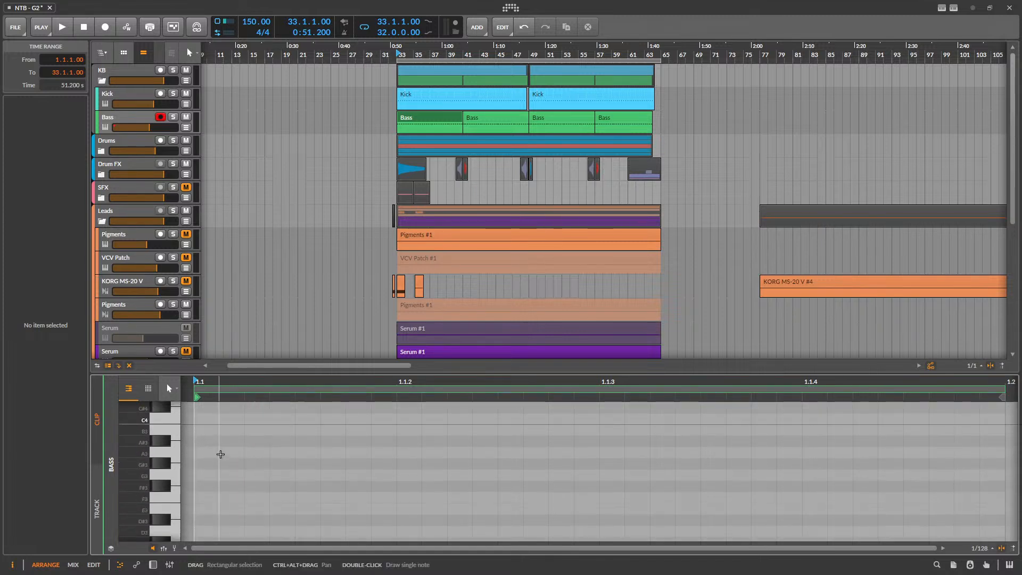
pyautogui.scroll(3, 244, 449)
pyautogui.click(158, 489)
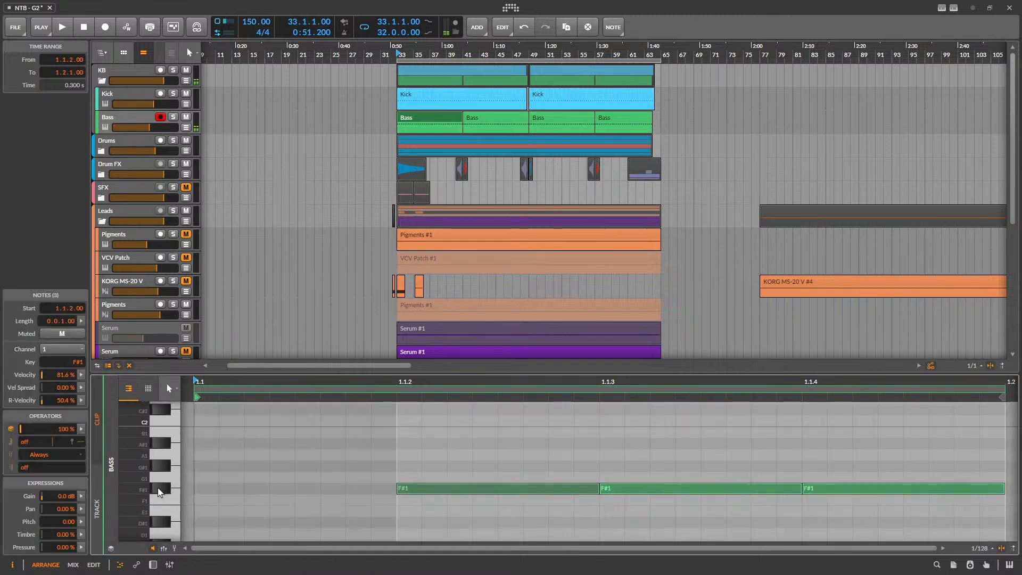
pyautogui.press('Up')
pyautogui.press('Up')
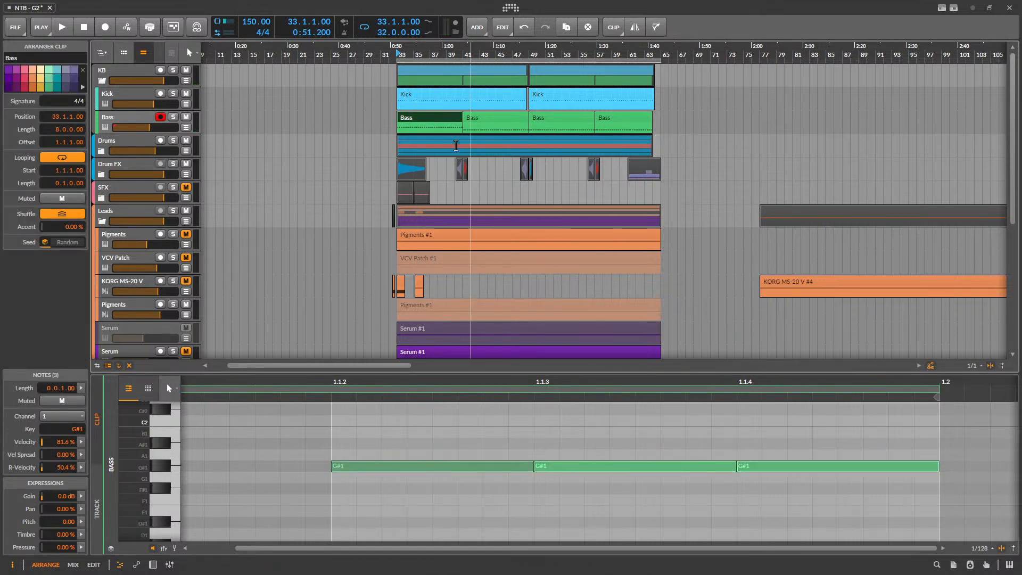
# - Extend the first Bass clip to 32 bars over the other Bass clips and play it from bar 33
pyautogui.moveTo(462, 119); pyautogui.dragTo(657, 118)
pyautogui.press('space')
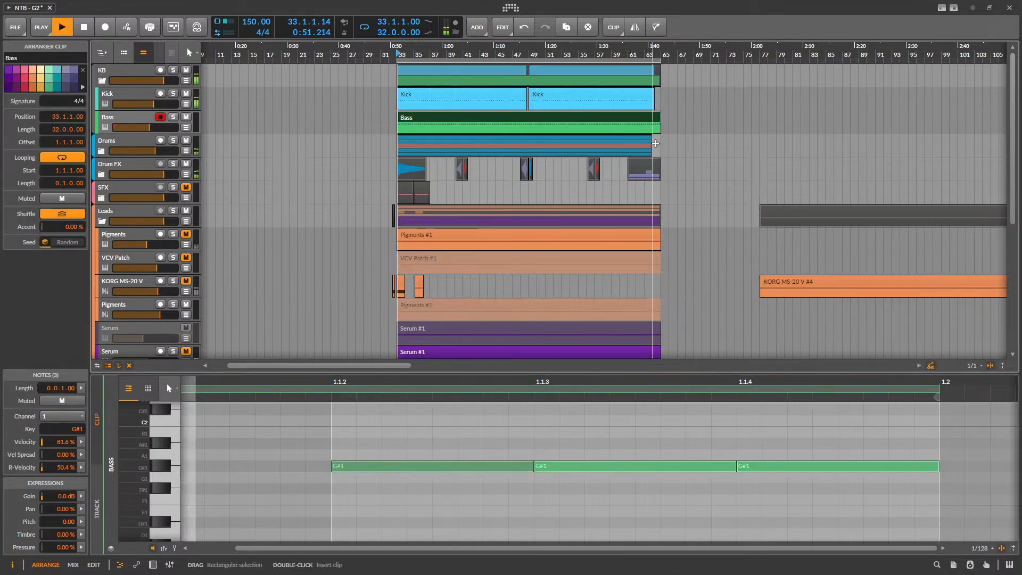
# - Shrink the note editor, stop playback and check the note pitch in the first Pigments #1 clip
pyautogui.moveTo(543, 370); pyautogui.dragTo(542, 457)
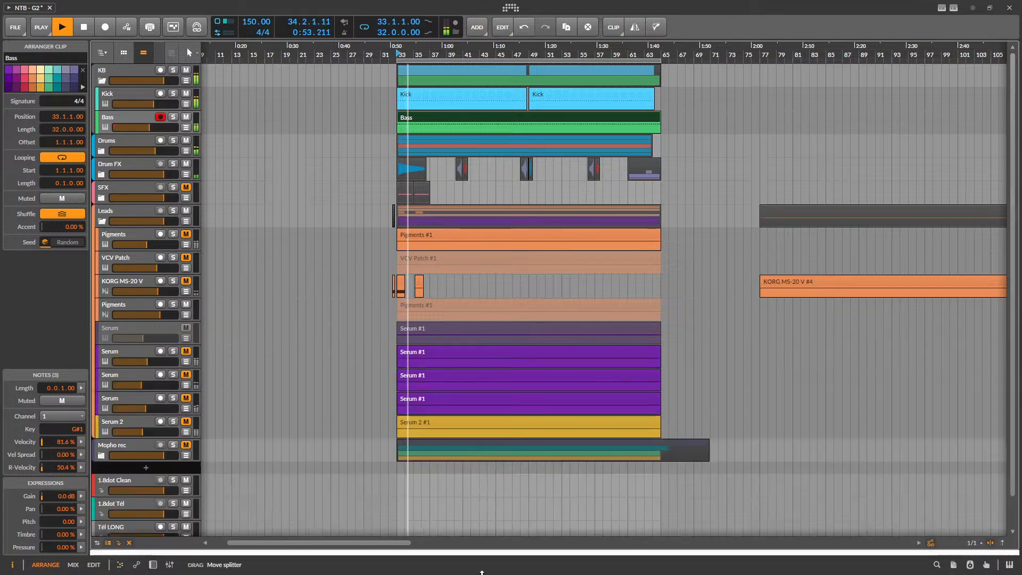
pyautogui.press('space')
pyautogui.click(417, 235)
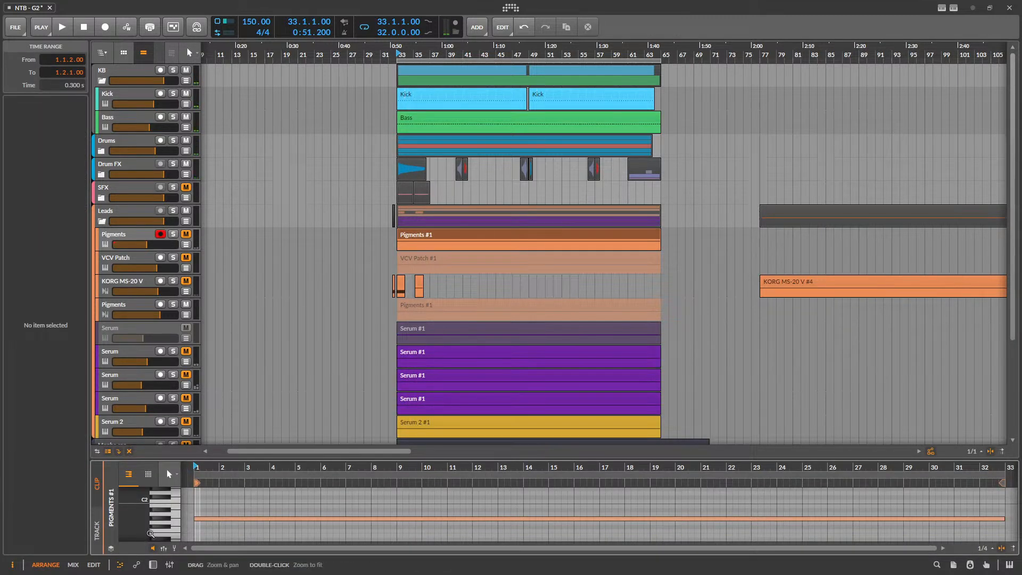
pyautogui.scroll(-3, 402, 338)
pyautogui.click(422, 346)
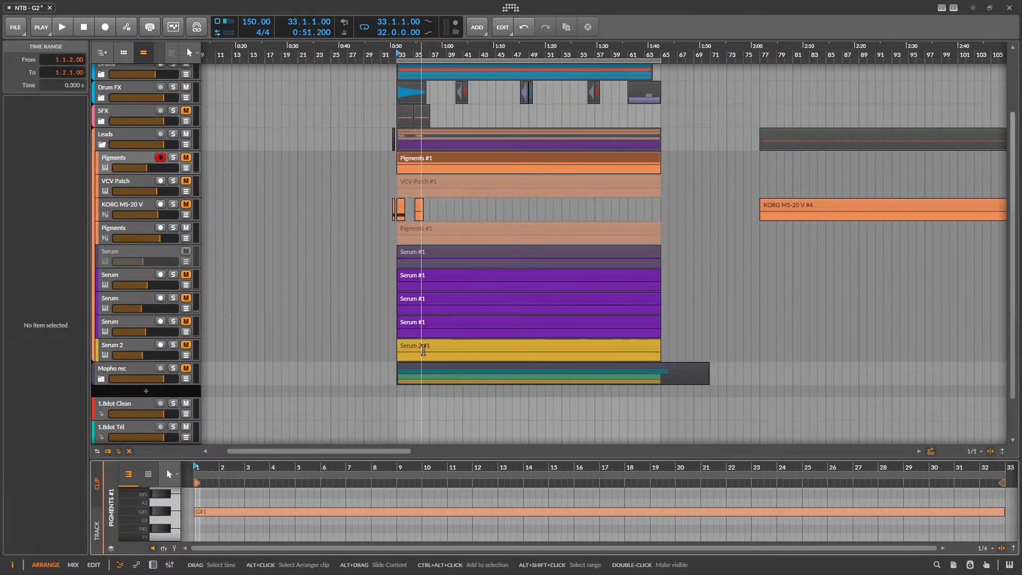
# - Solo the Serum 2 track, show its device chain and play its clip from bar 33
pyautogui.click(112, 346)
pyautogui.doubleClick(112, 346)
pyautogui.press('space')
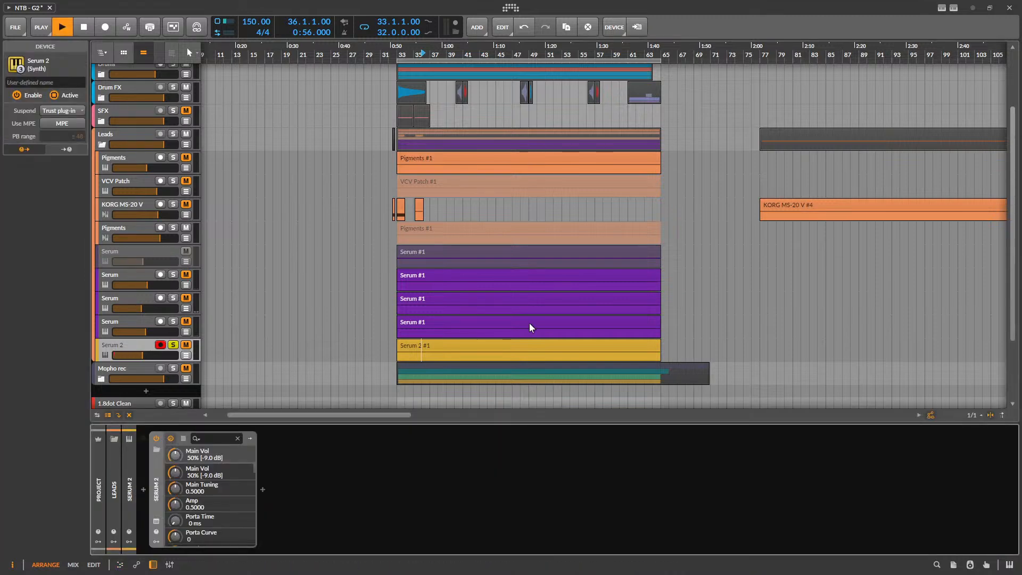
pyautogui.press('space')
pyautogui.click(433, 349)
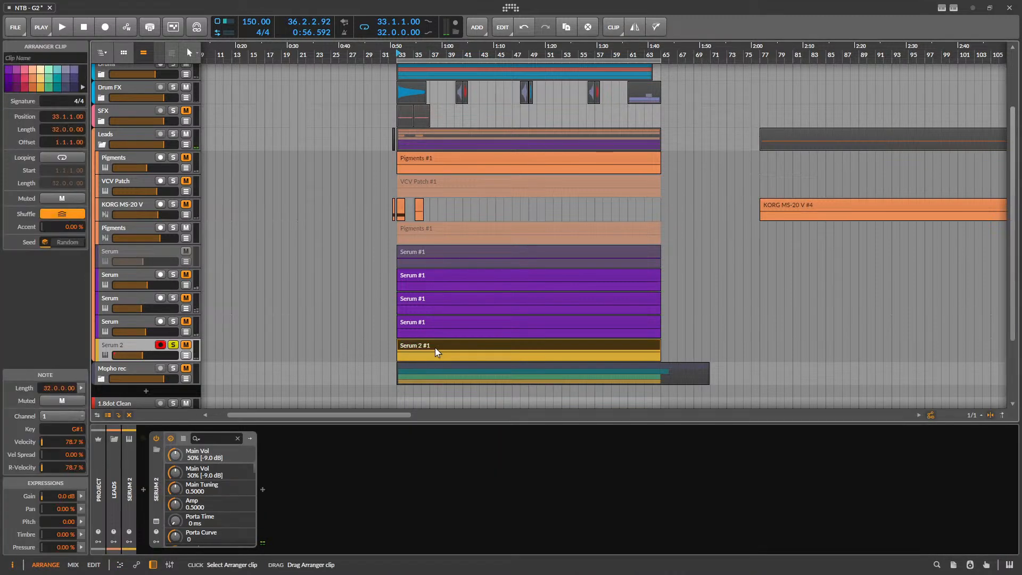
pyautogui.press('space')
pyautogui.press('space')
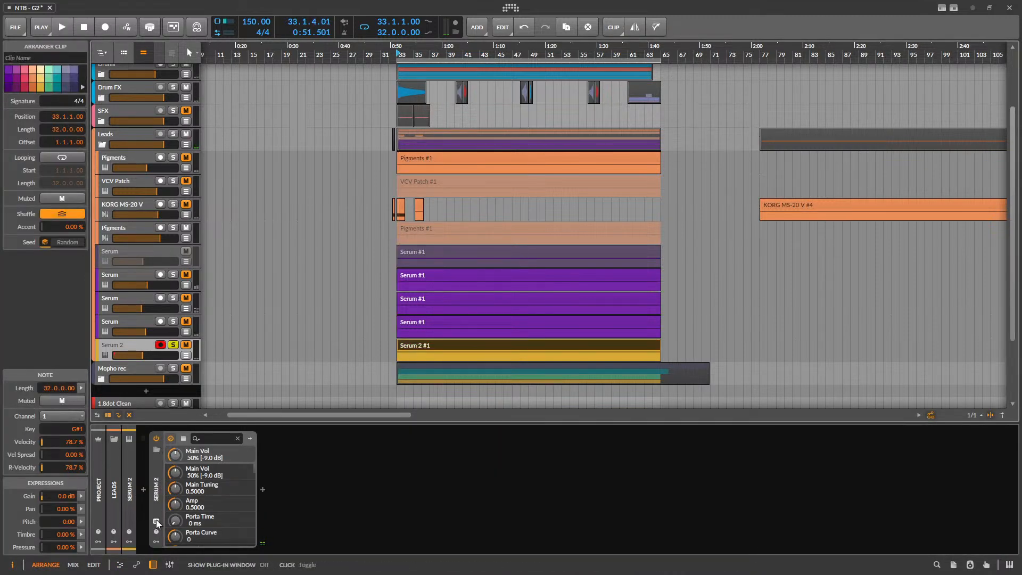
# - Open the Serum 2 plug-in window and briefly play the Init sound
pyautogui.click(156, 519)
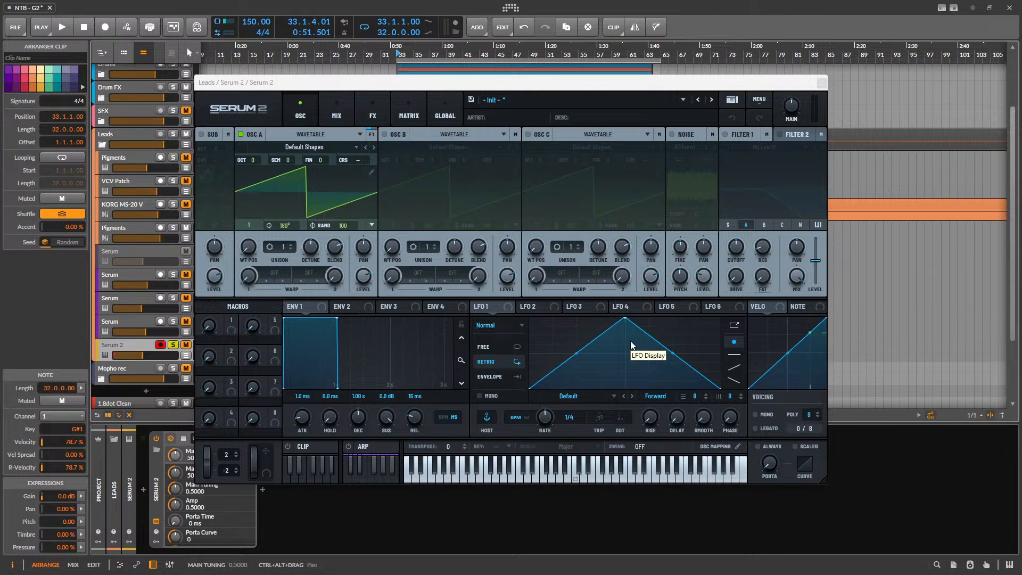
pyautogui.press('space')
pyautogui.press('space')
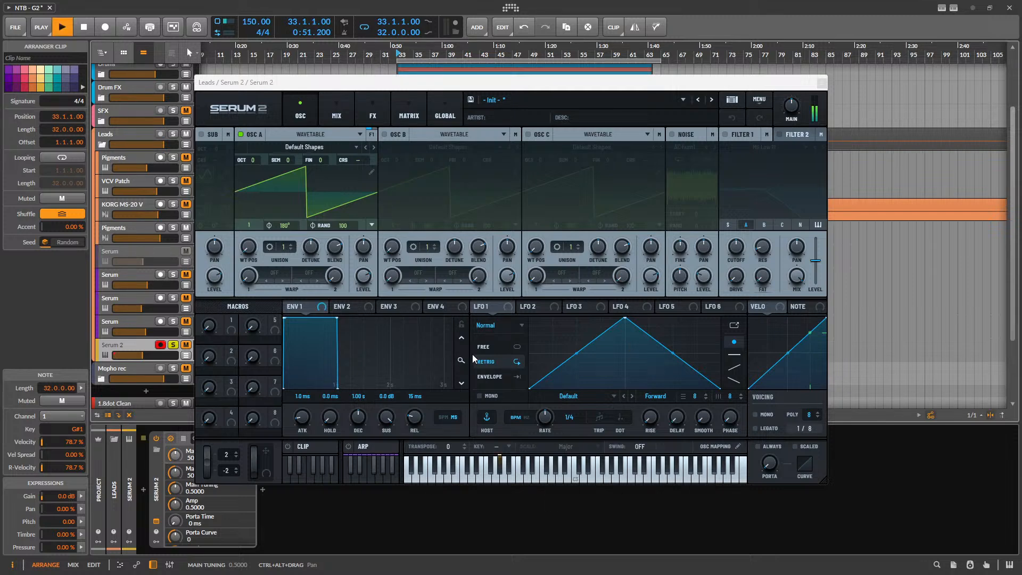
pyautogui.click(302, 146)
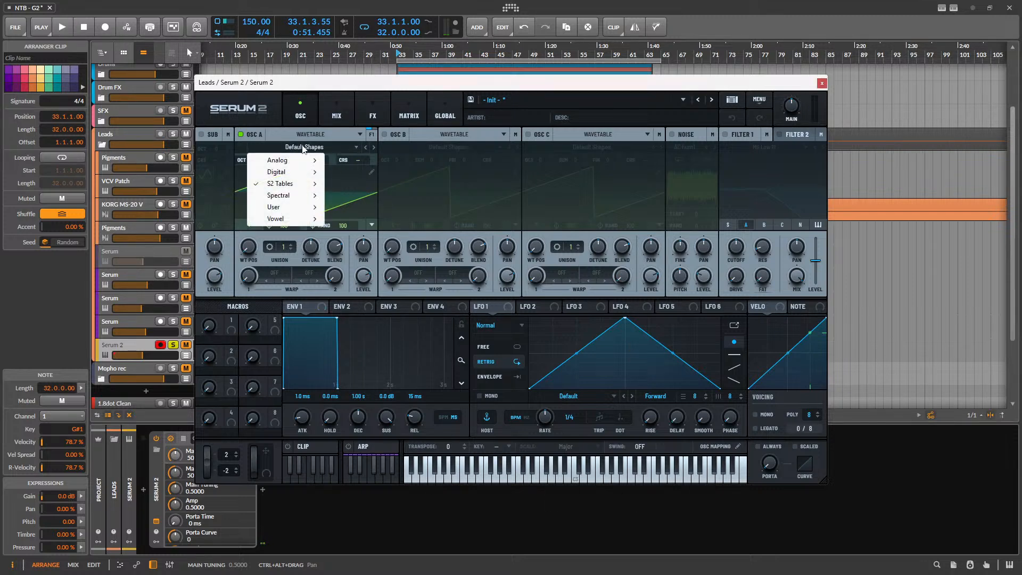
pyautogui.moveTo(291, 219)
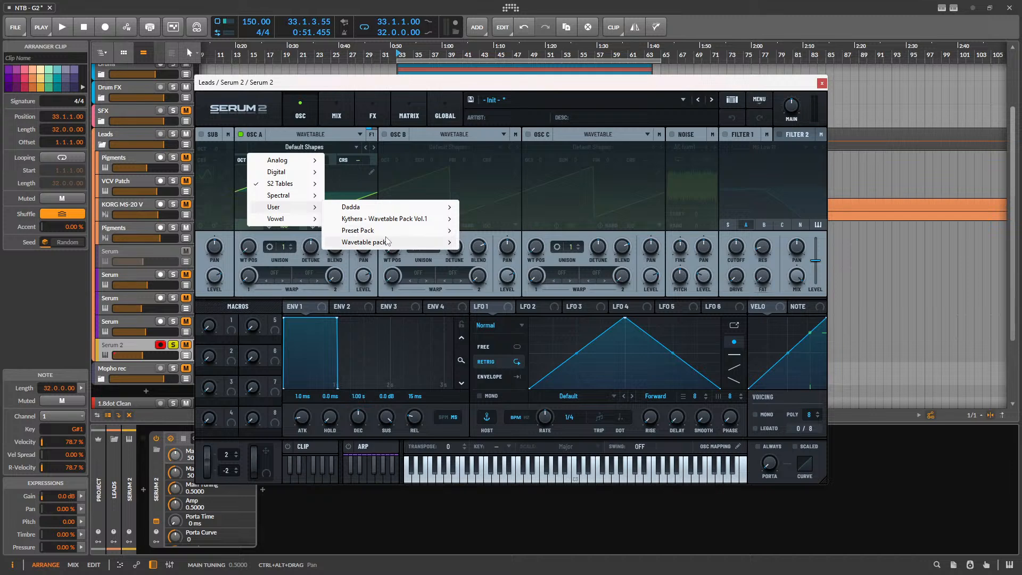
pyautogui.moveTo(388, 241)
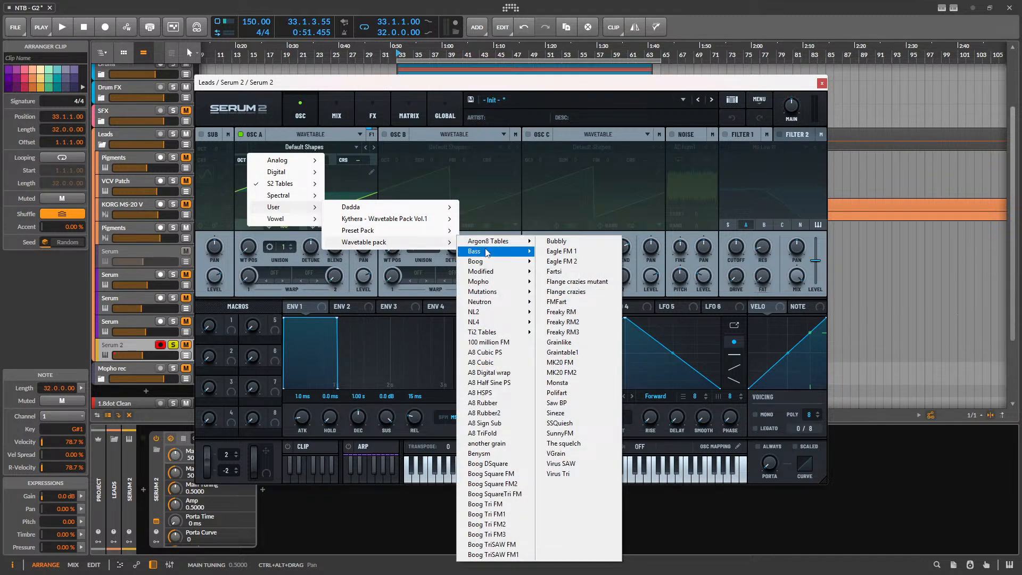
pyautogui.moveTo(515, 293)
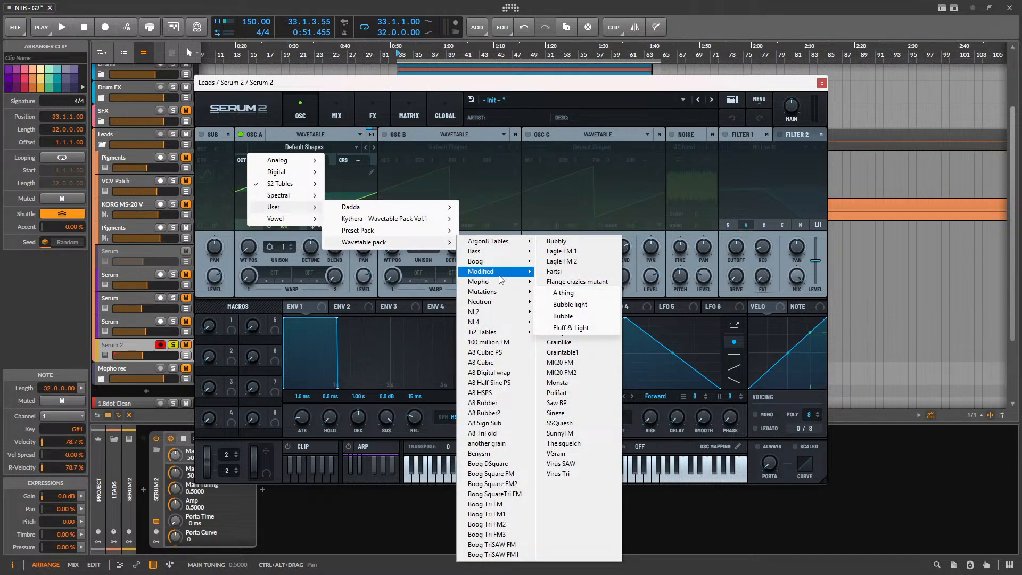
pyautogui.moveTo(510, 316)
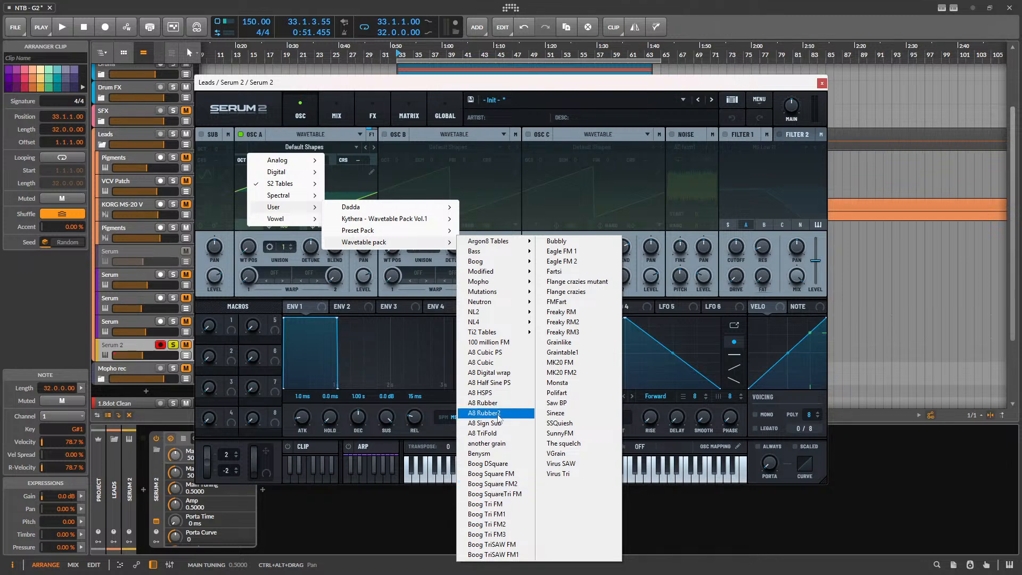
pyautogui.click(375, 506)
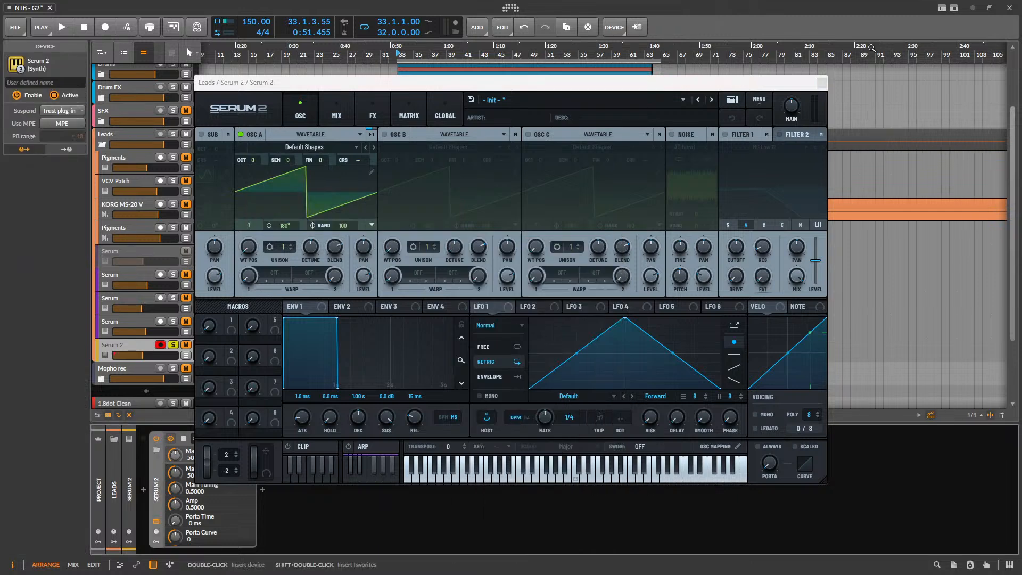
# - Load the FMing 2 wavetable from the user Preset Pack into oscillator A and sweep its wavetable position
pyautogui.click(337, 146)
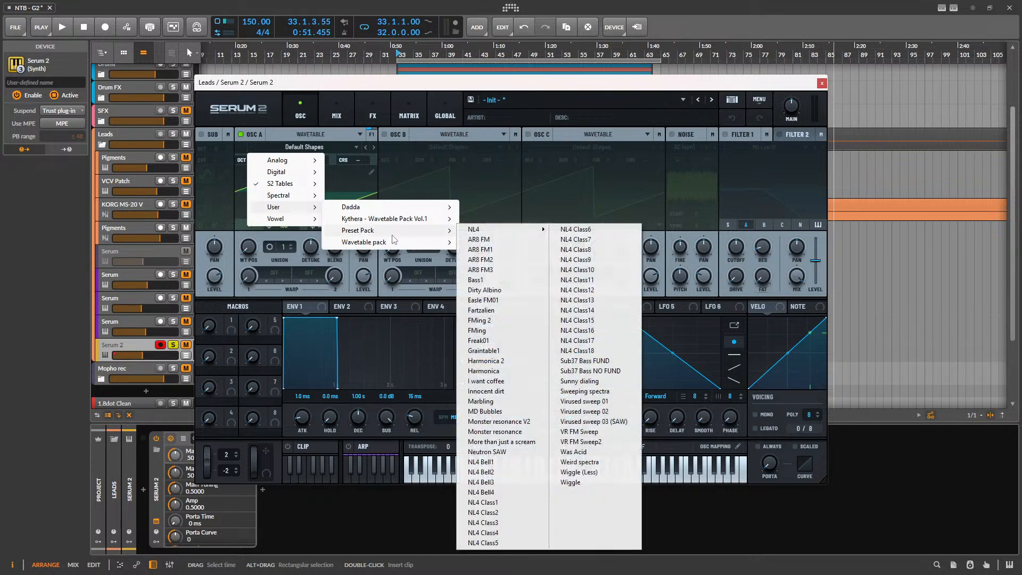
pyautogui.click(512, 319)
pyautogui.moveTo(247, 249)
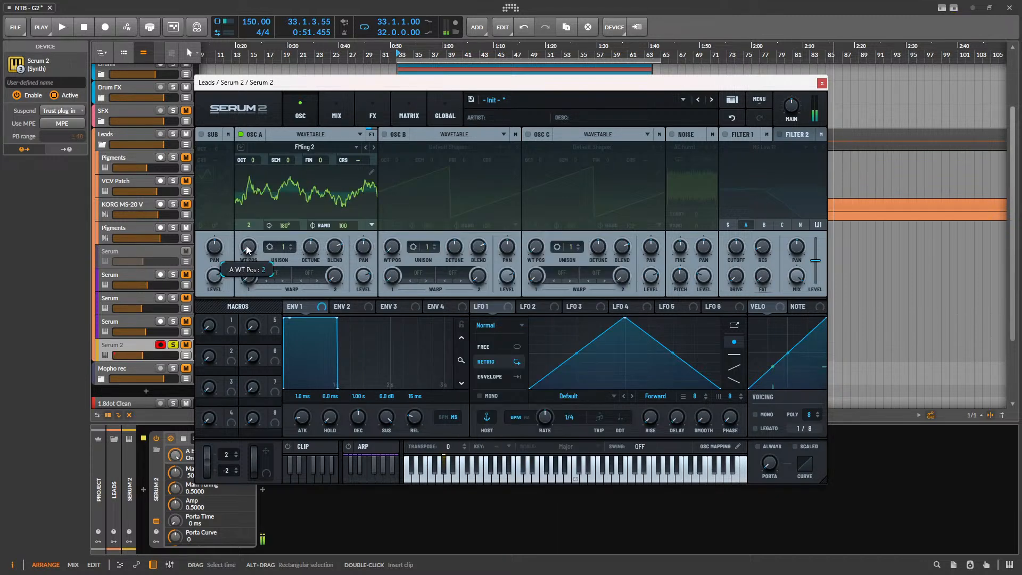
pyautogui.moveTo(247, 247); pyautogui.dragTo(402, 107)
# - Step oscillator A through the FMing and Freak01 wavetables and sweep the wavetable position
pyautogui.click(373, 147)
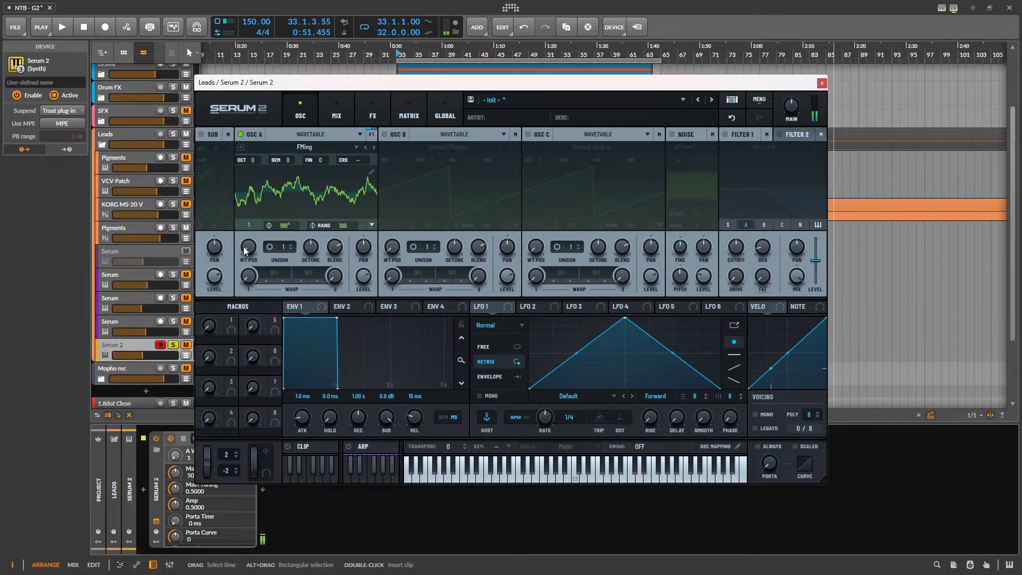
pyautogui.click(373, 146)
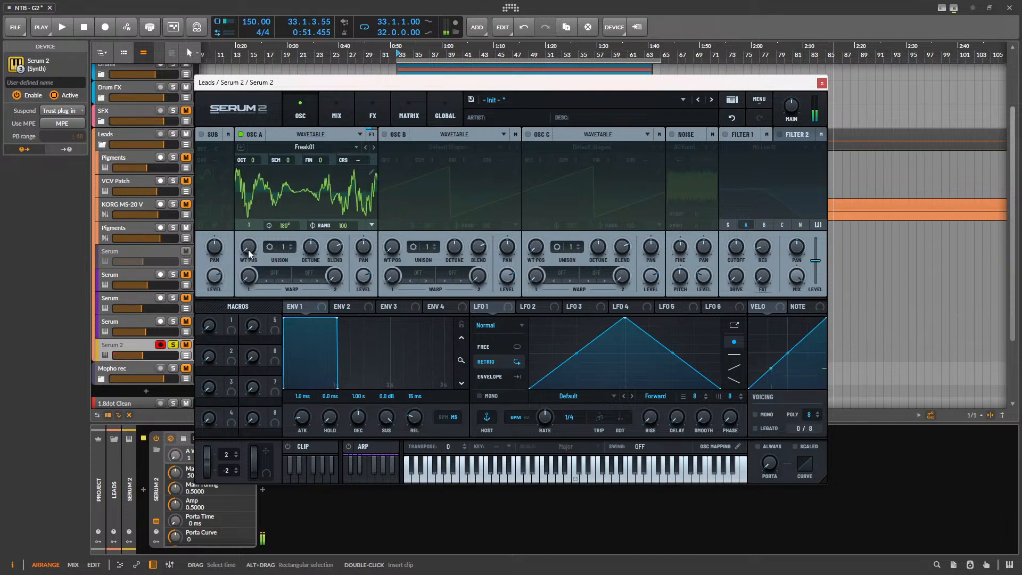
pyautogui.moveTo(248, 250); pyautogui.dragTo(298, 154)
# - Load the FM Careful Triangle wavetable from the Digital S2 Tables into oscillator A and sweep its wavetable position
pyautogui.click(303, 149)
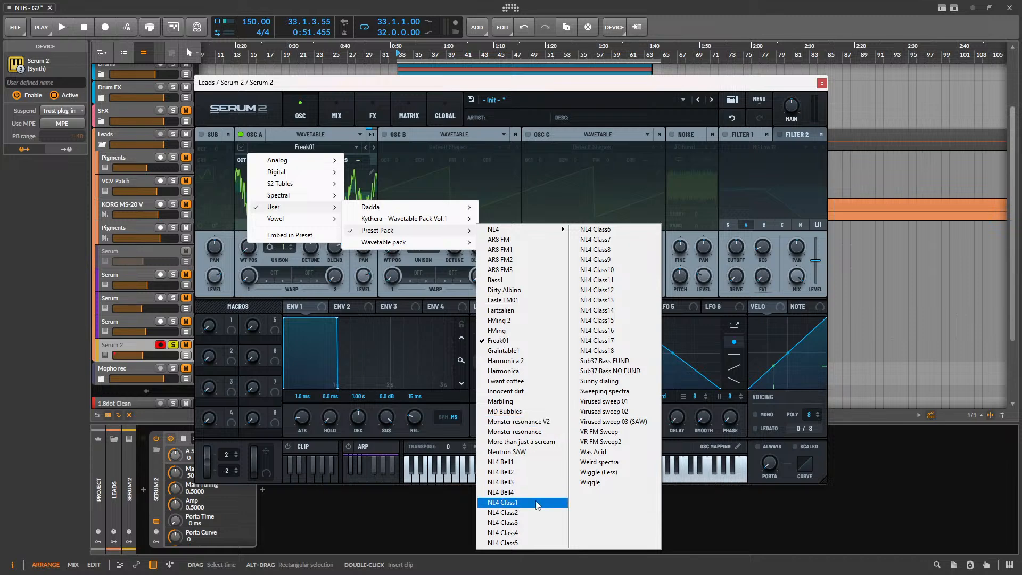
pyautogui.click(752, 280)
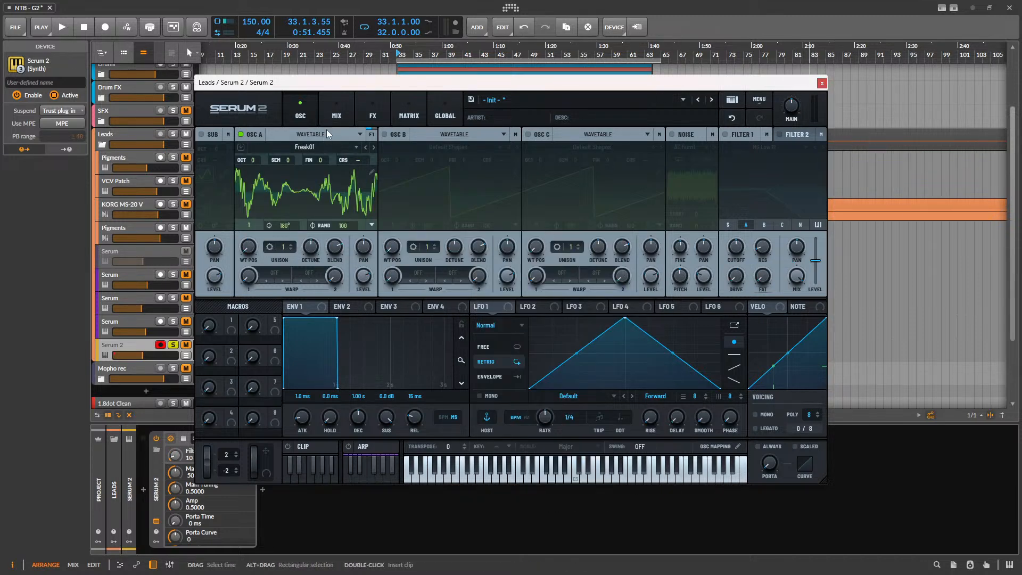
pyautogui.click(318, 149)
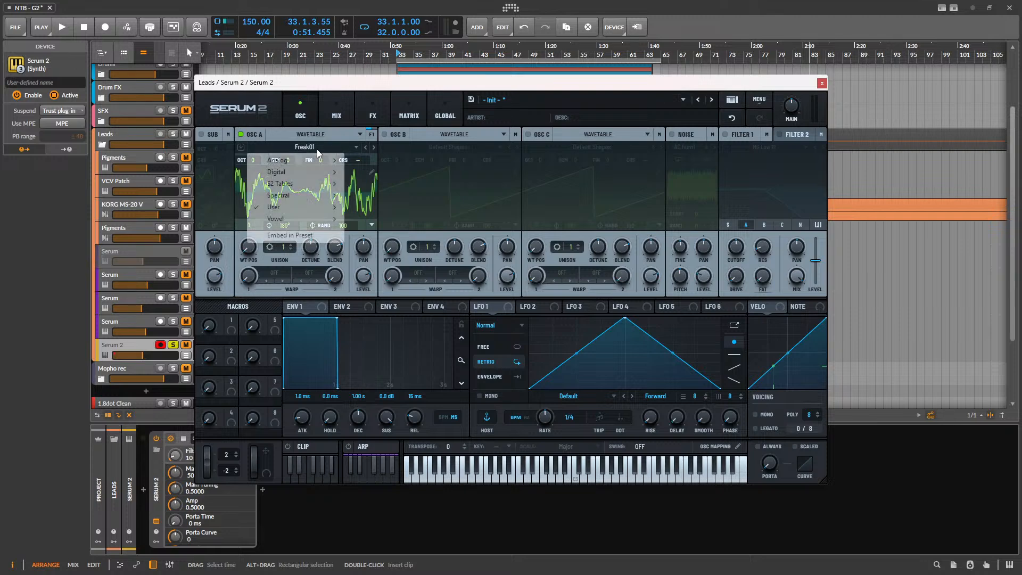
pyautogui.moveTo(304, 187)
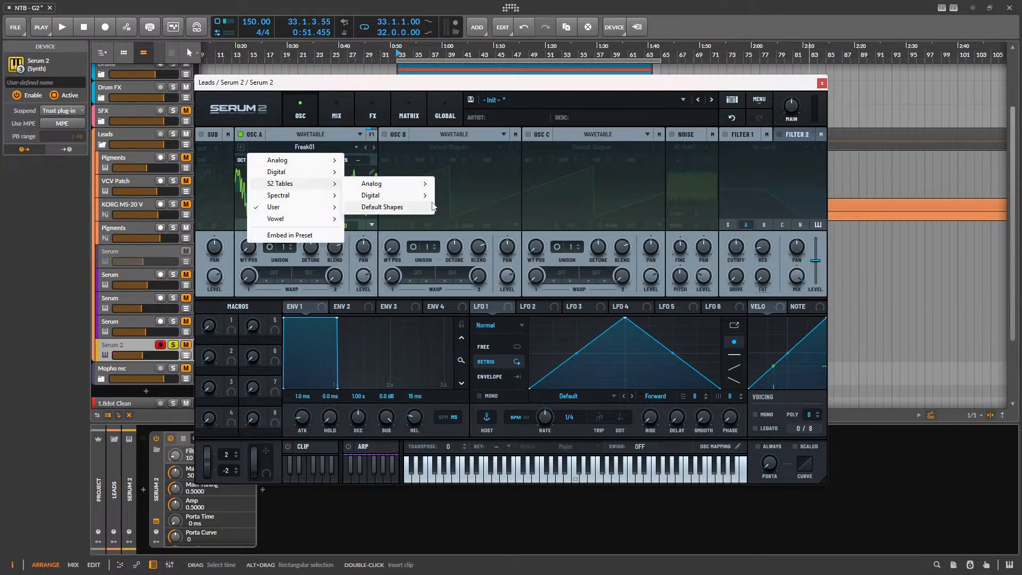
pyautogui.moveTo(410, 197)
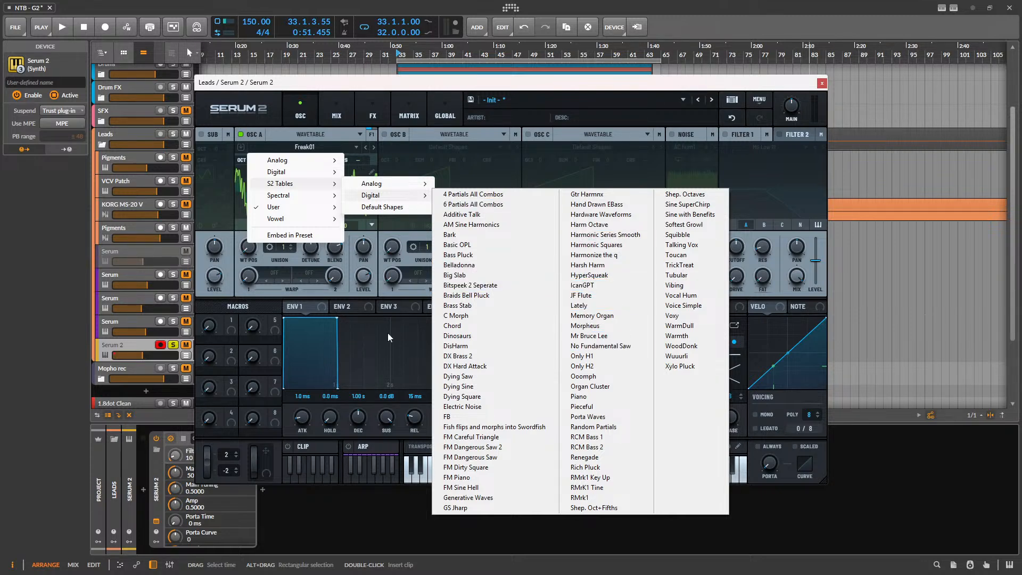
pyautogui.click(524, 439)
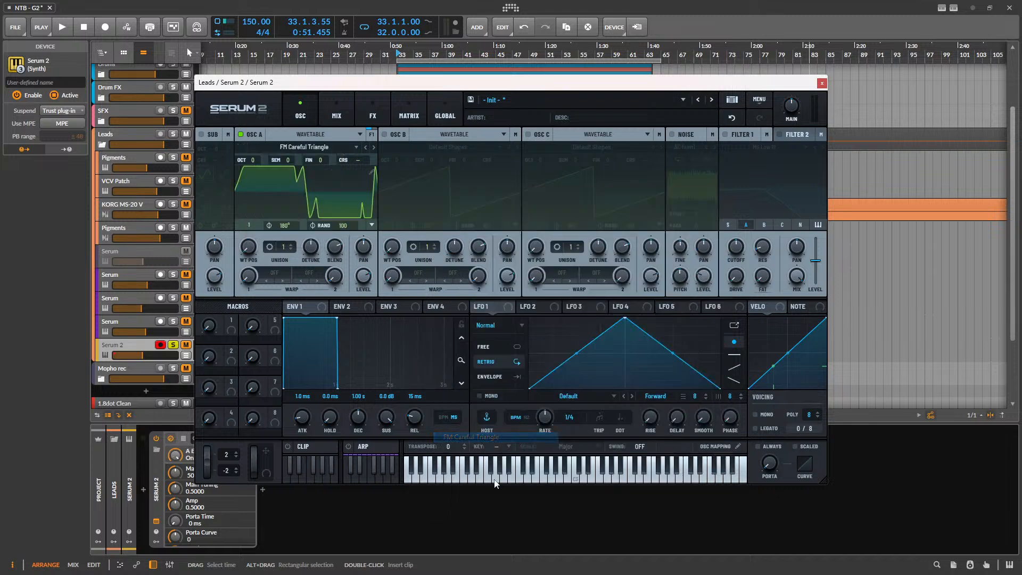
pyautogui.moveTo(248, 246); pyautogui.dragTo(251, 282)
# - Switch oscillator A to the FM Dangerous Saw wavetable, set its octave to -1 and raise the wavetable position to about 103
pyautogui.click(374, 147)
pyautogui.moveTo(253, 160); pyautogui.dragTo(253, 177)
pyautogui.moveTo(248, 246)
pyautogui.mouseDown()
pyautogui.moveTo(264, 215)
pyautogui.moveTo(248, 258)
pyautogui.moveTo(263, 233)
pyautogui.mouseUp()
pyautogui.click(364, 148)
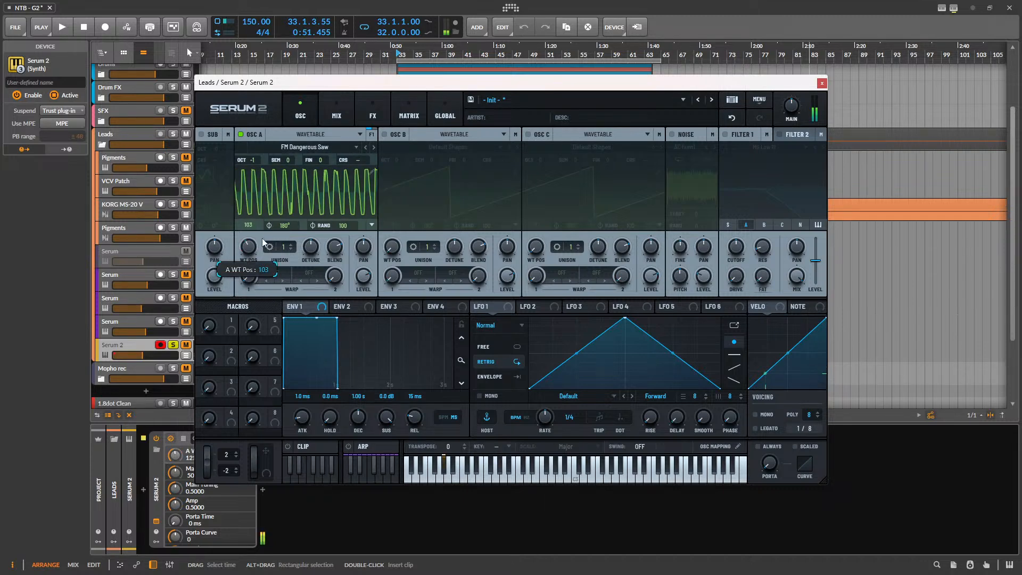
# - Try the Hand Drawn EBass and Hardware Waveforms tables in oscillator A, lowering the wavetable position to about 10
pyautogui.click(331, 151)
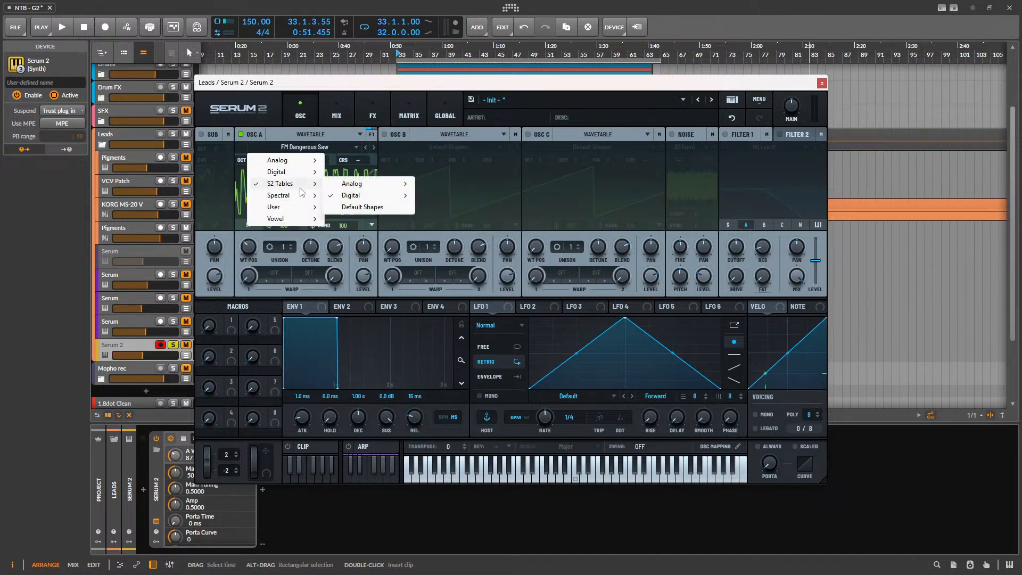
pyautogui.moveTo(371, 197)
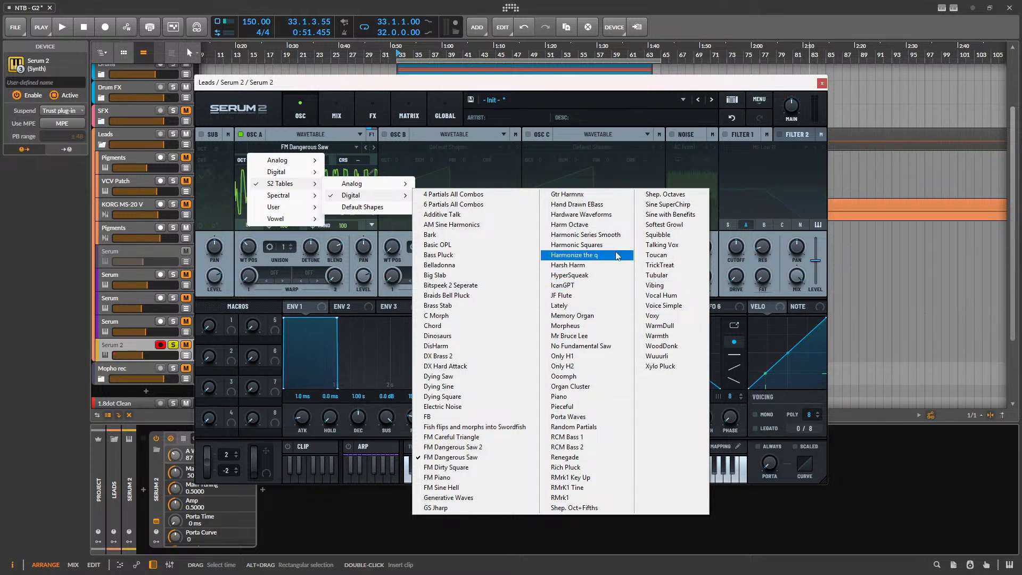
pyautogui.click(617, 204)
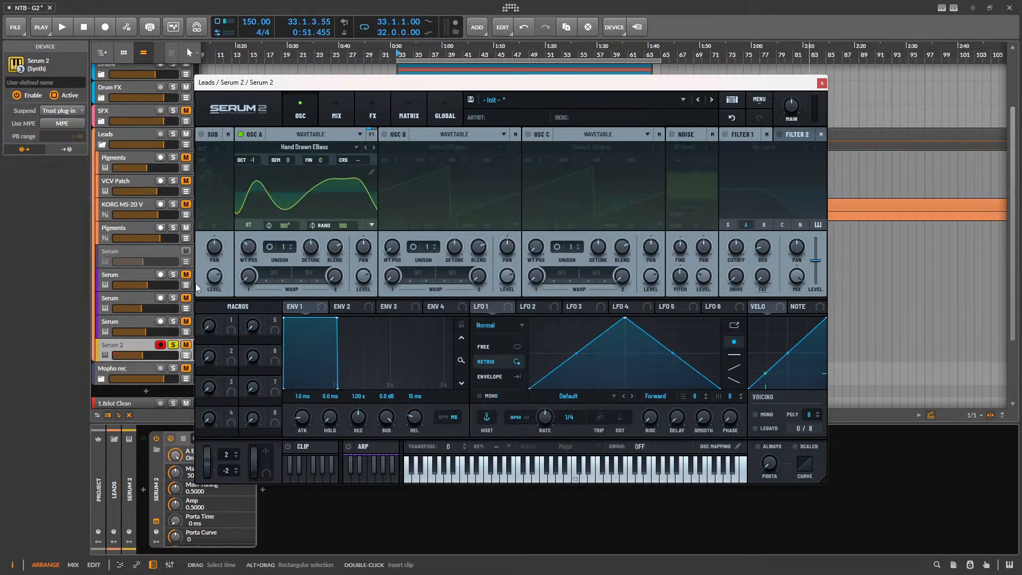
pyautogui.moveTo(254, 233)
pyautogui.mouseDown()
pyautogui.moveTo(268, 216)
pyautogui.moveTo(262, 240)
pyautogui.moveTo(271, 205)
pyautogui.moveTo(269, 250)
pyautogui.moveTo(254, 270)
pyautogui.mouseUp()
pyautogui.click(373, 146)
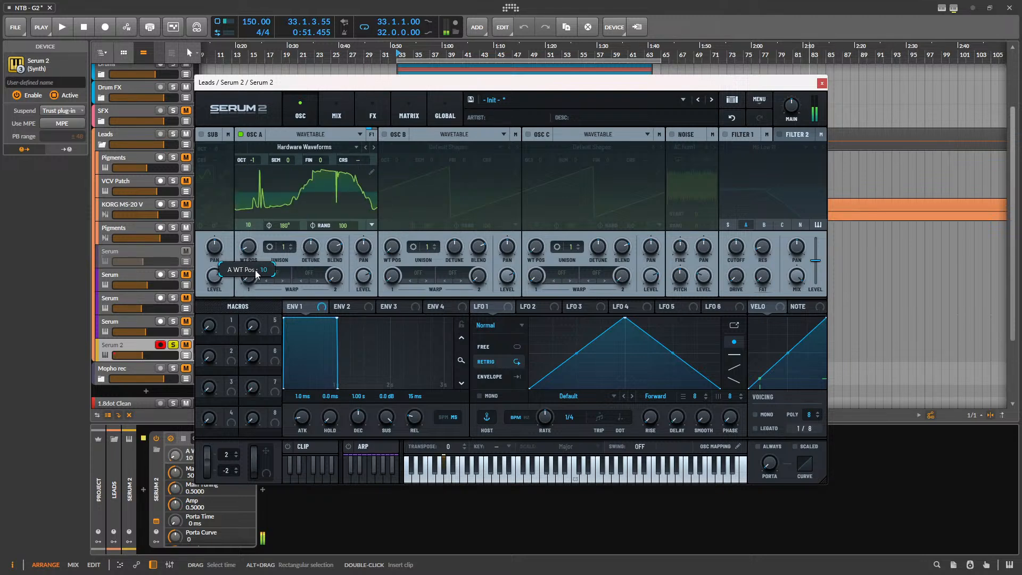
# - Load the FFM Tri wavetable from the Boog folder of the user Wavetable pack into oscillator A
pyautogui.click(314, 147)
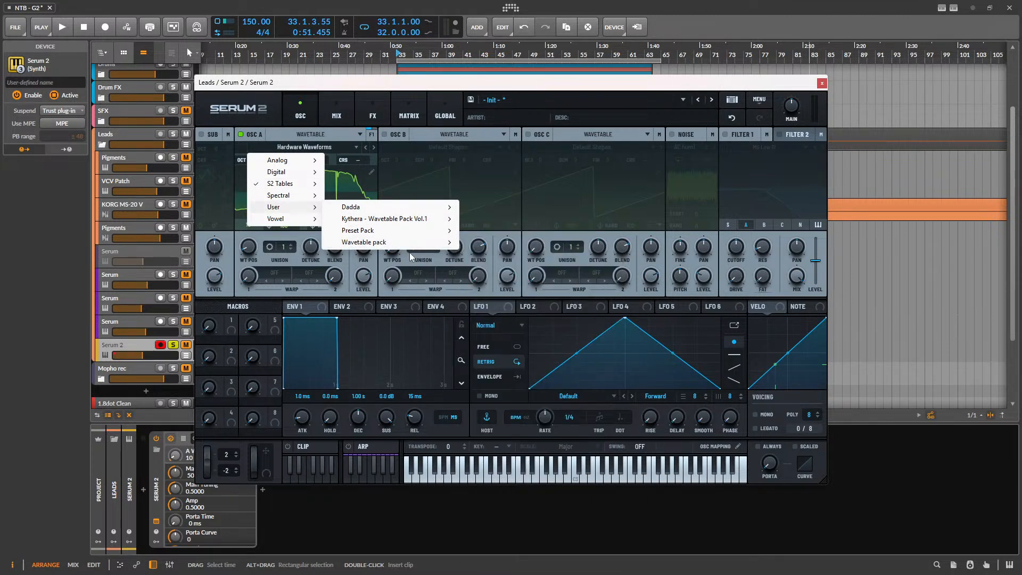
pyautogui.moveTo(414, 247)
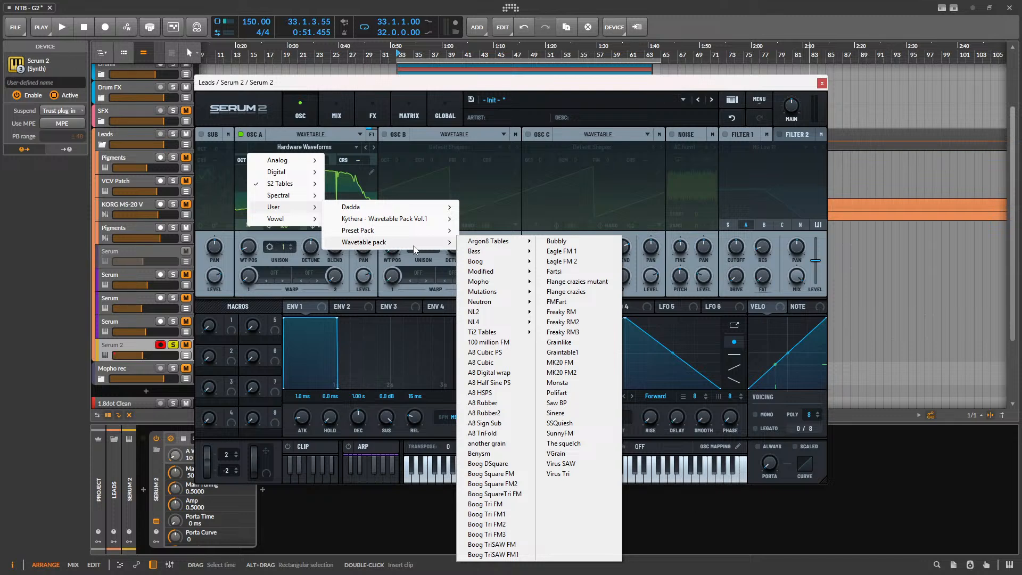
pyautogui.moveTo(505, 304)
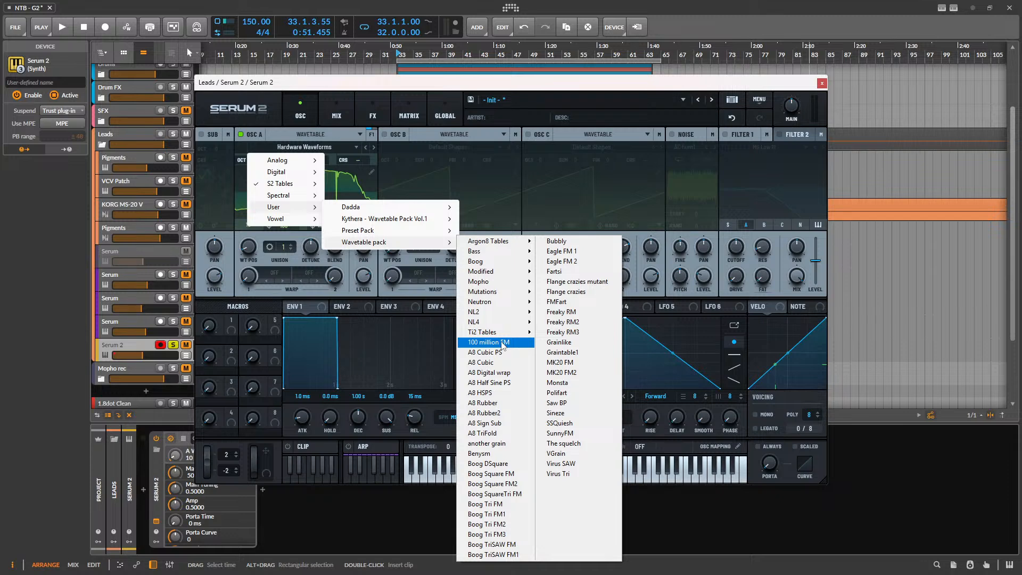
pyautogui.moveTo(513, 322)
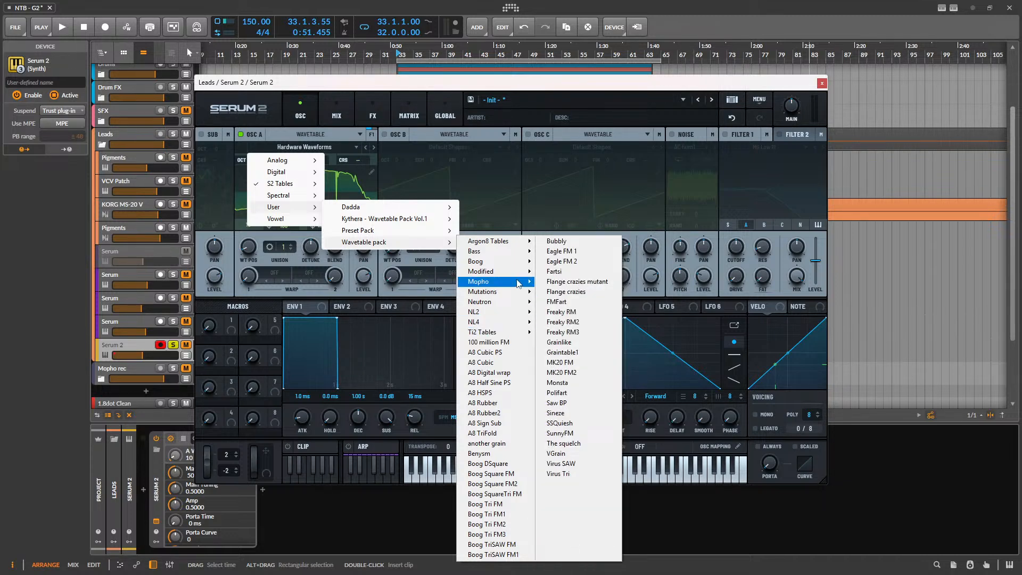
pyautogui.moveTo(519, 261)
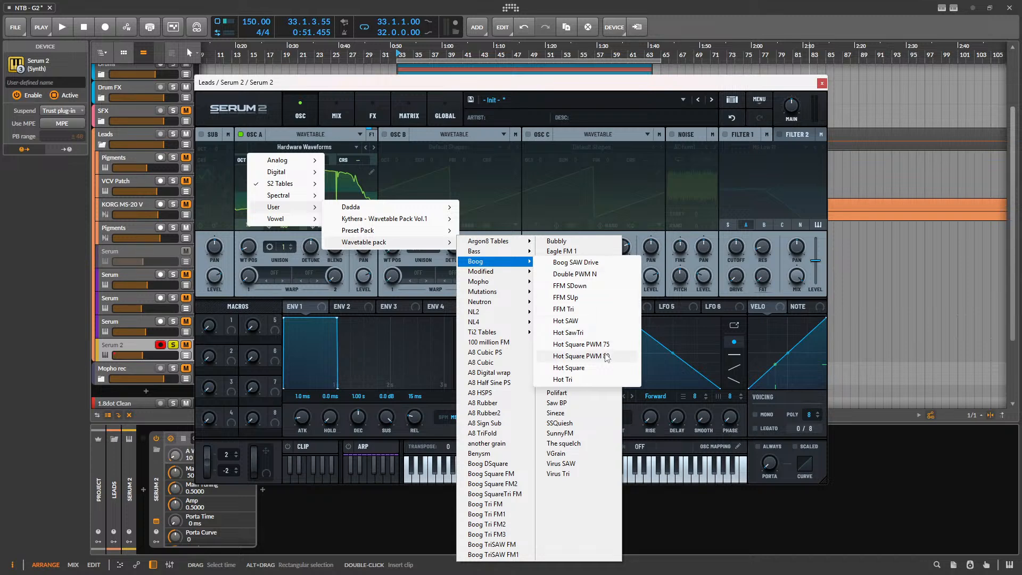
pyautogui.click(571, 286)
pyautogui.click(374, 147)
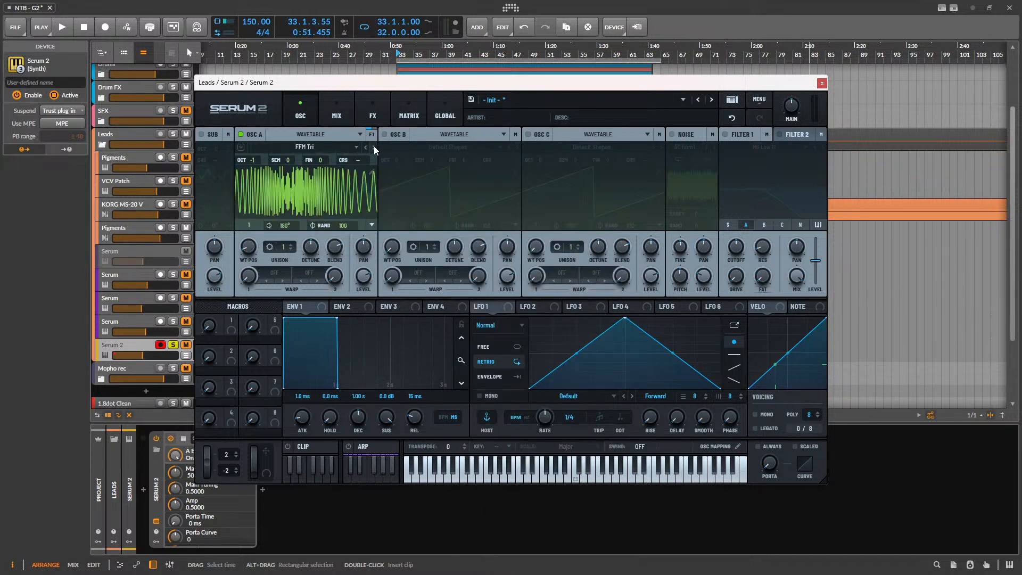
# - Switch oscillator A to Hot SAW, then enable oscillator B with the Hot Square PWM 75 wavetable from the user Boog folder and audition it
pyautogui.click(373, 147)
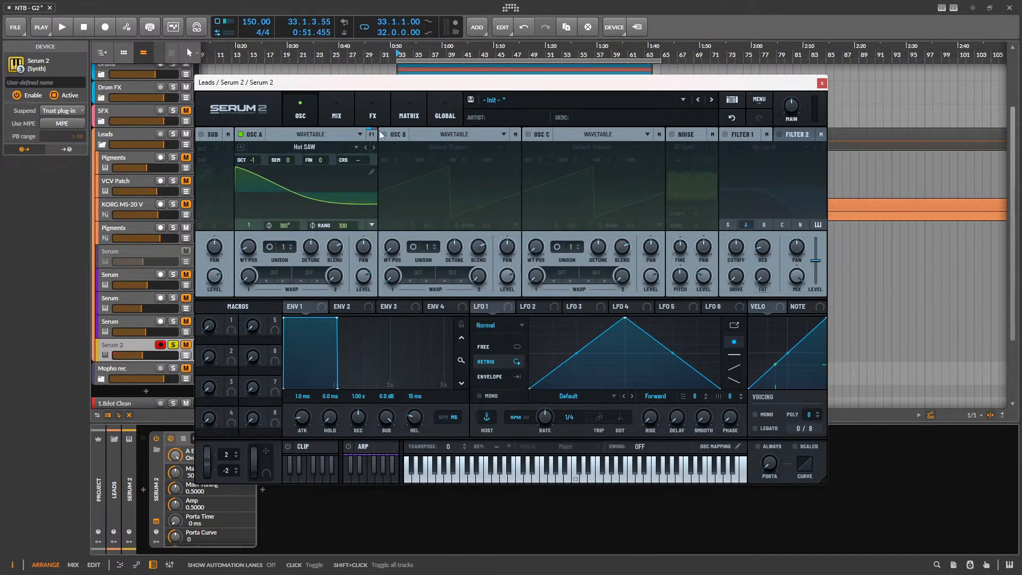
pyautogui.click(384, 135)
pyautogui.click(424, 148)
pyautogui.moveTo(440, 185)
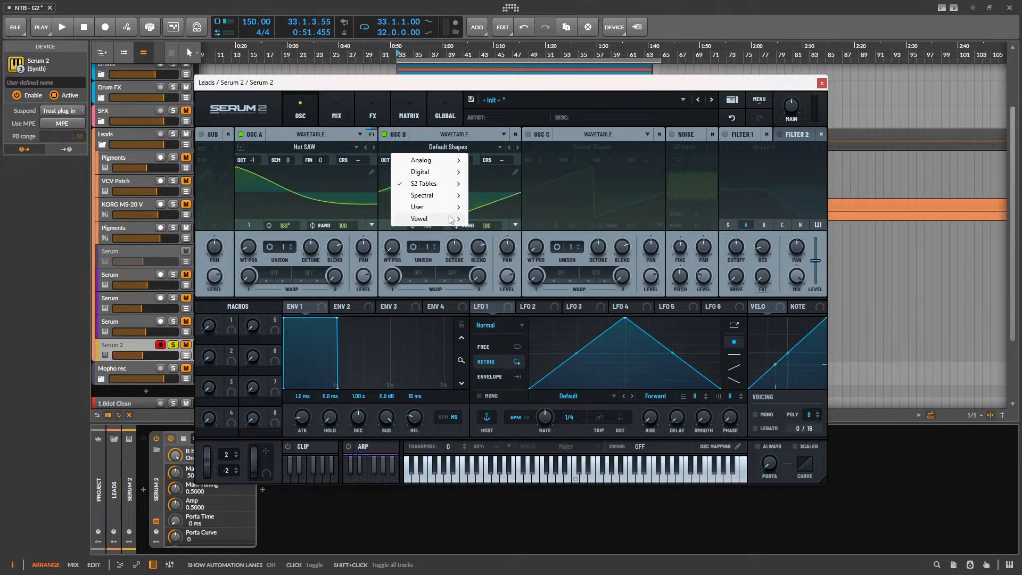
pyautogui.moveTo(426, 207)
pyautogui.moveTo(505, 231)
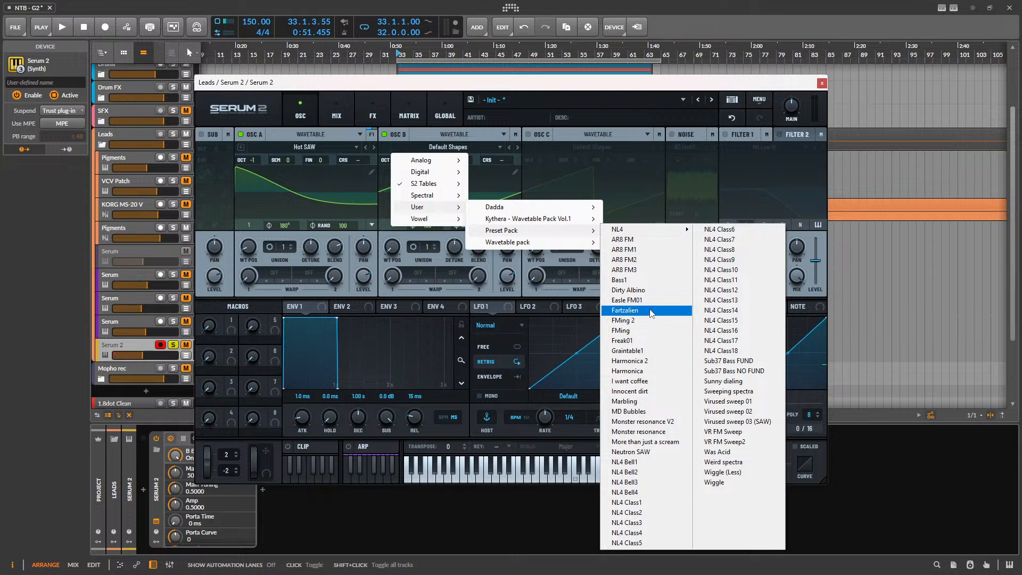
pyautogui.moveTo(586, 242)
pyautogui.moveTo(654, 323)
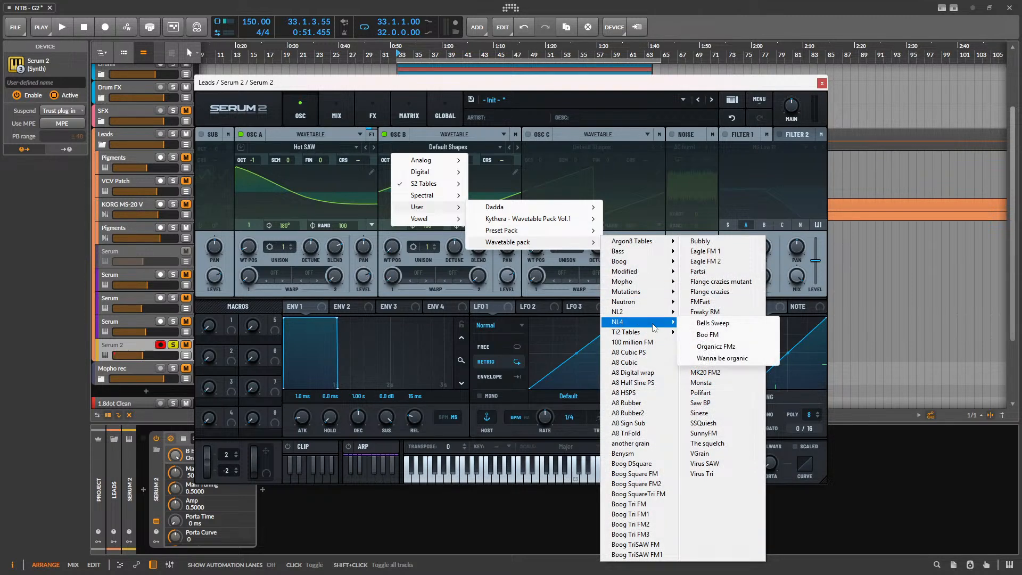
pyautogui.moveTo(654, 261)
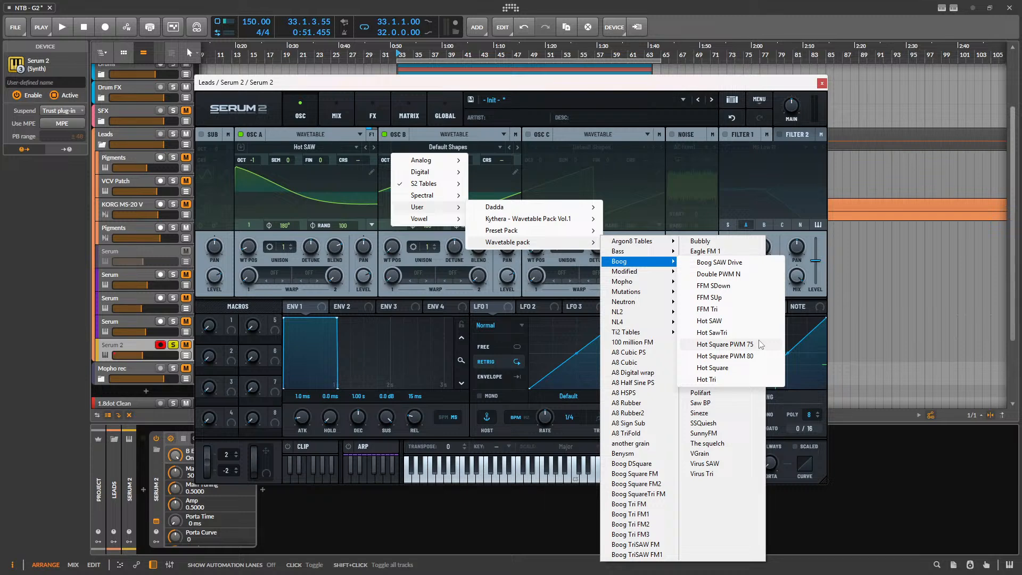
pyautogui.click(725, 345)
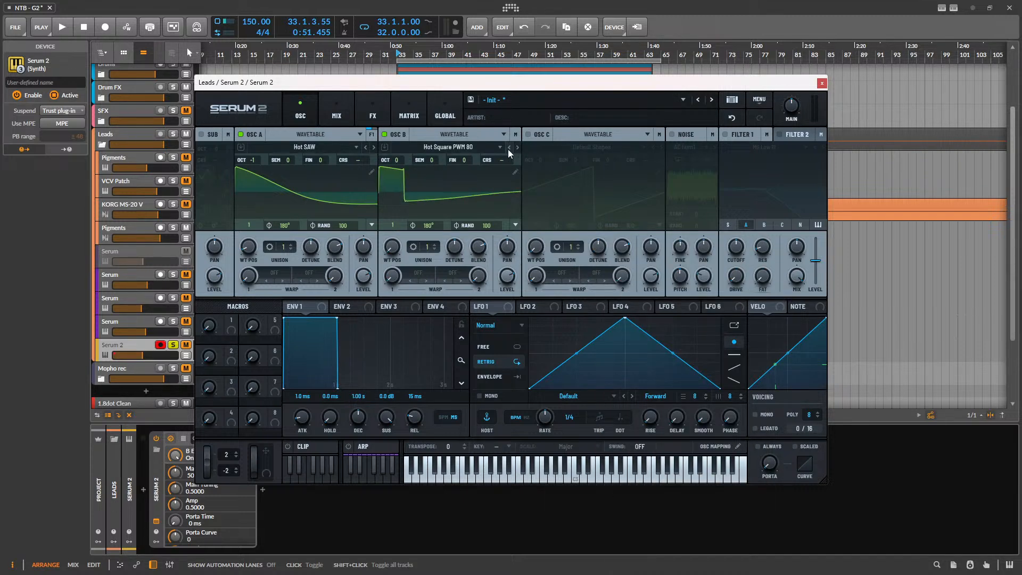
pyautogui.press('space')
pyautogui.press('space')
pyautogui.press('space')
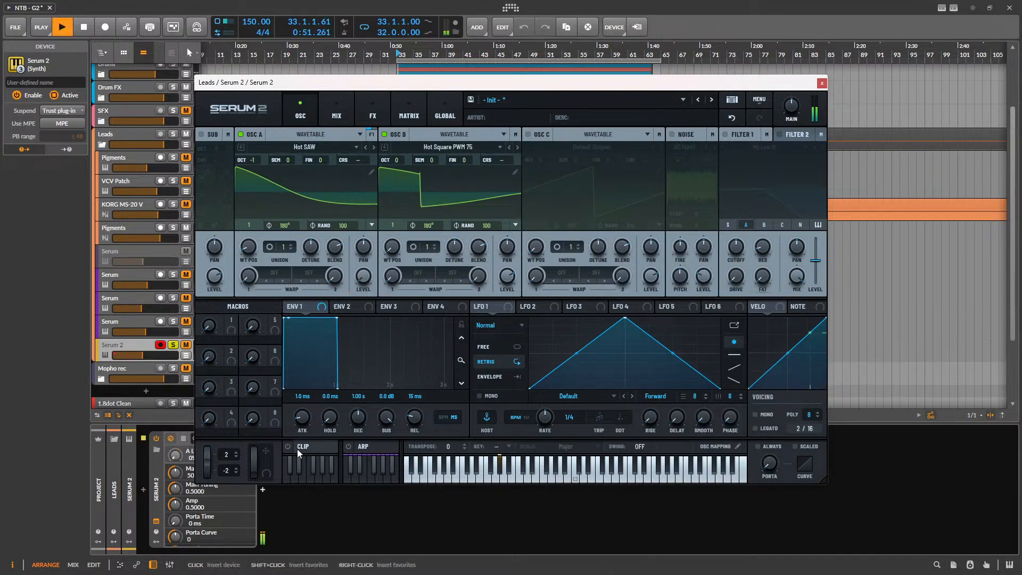
pyautogui.press('space')
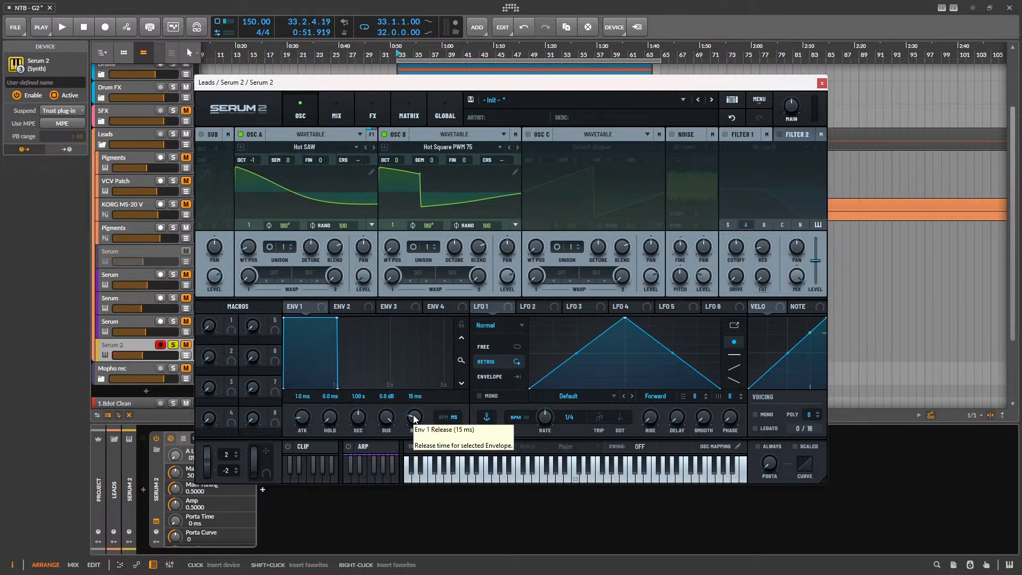
# - Set oscillator B's first warp to PD (A) at about 67% and raise its octave to +2 during playback
pyautogui.click(421, 271)
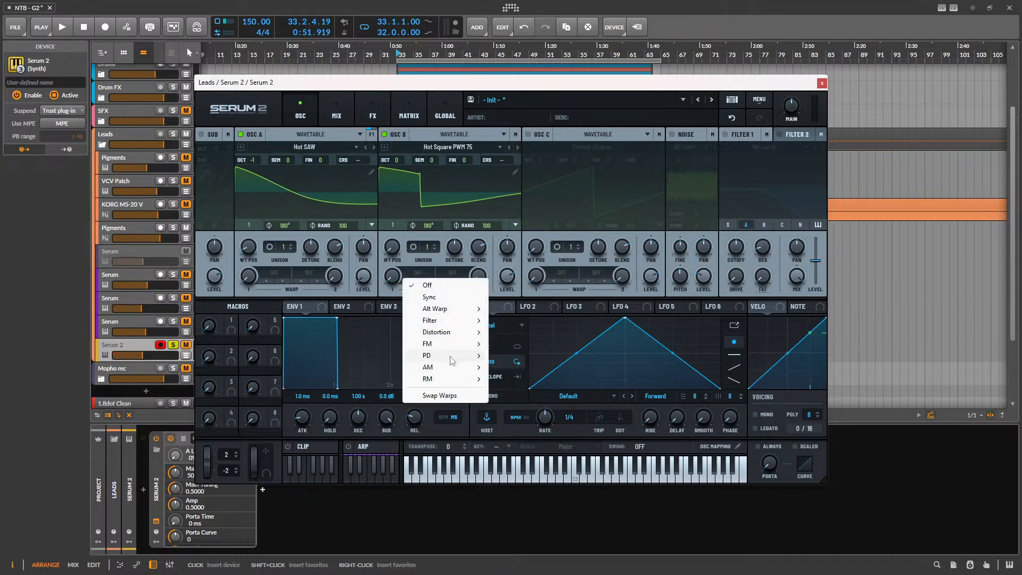
pyautogui.moveTo(461, 361)
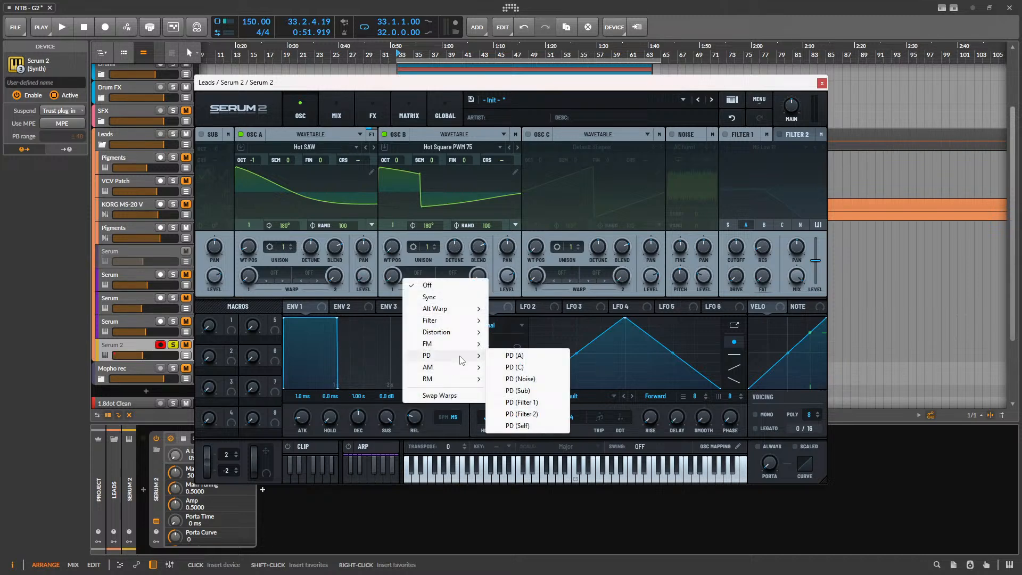
pyautogui.click(546, 361)
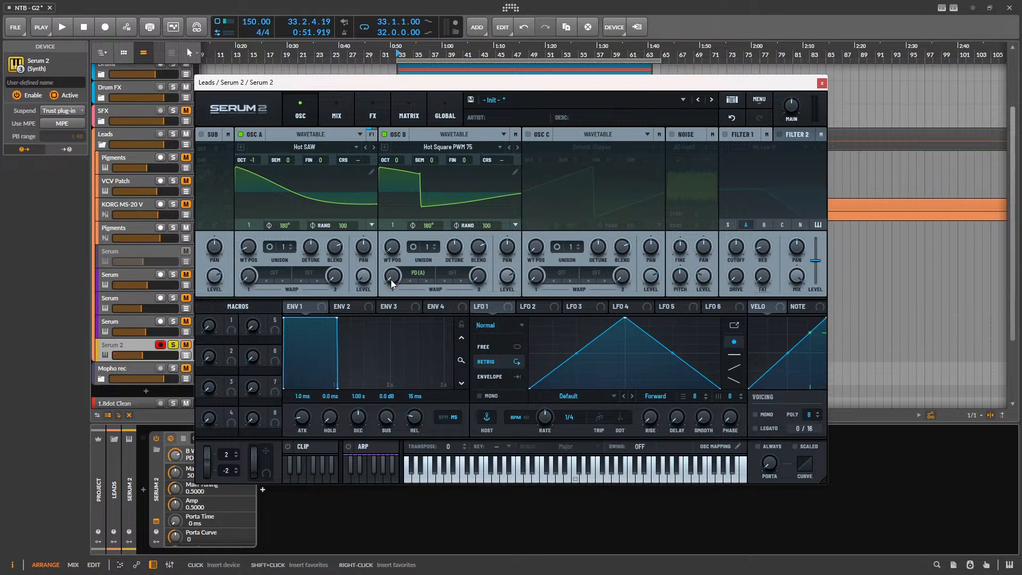
pyautogui.press('space')
pyautogui.moveTo(391, 279); pyautogui.dragTo(400, 263)
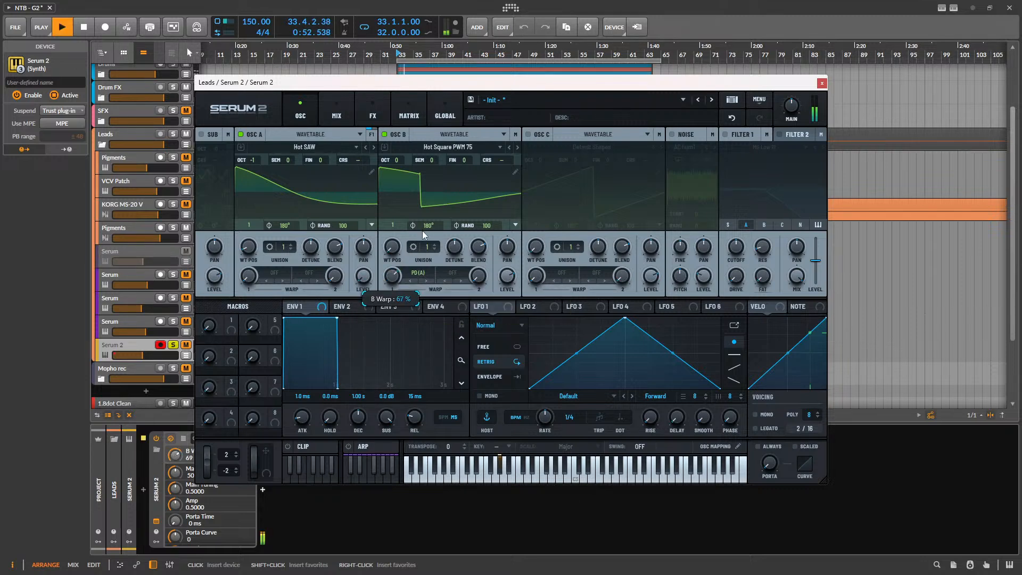
pyautogui.moveTo(397, 160); pyautogui.dragTo(405, 153)
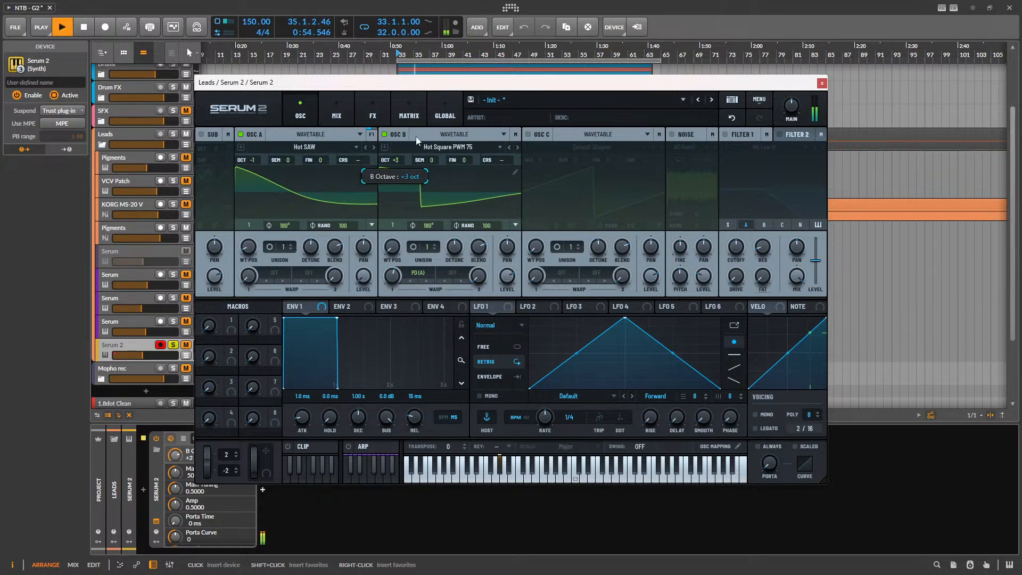
pyautogui.press('space')
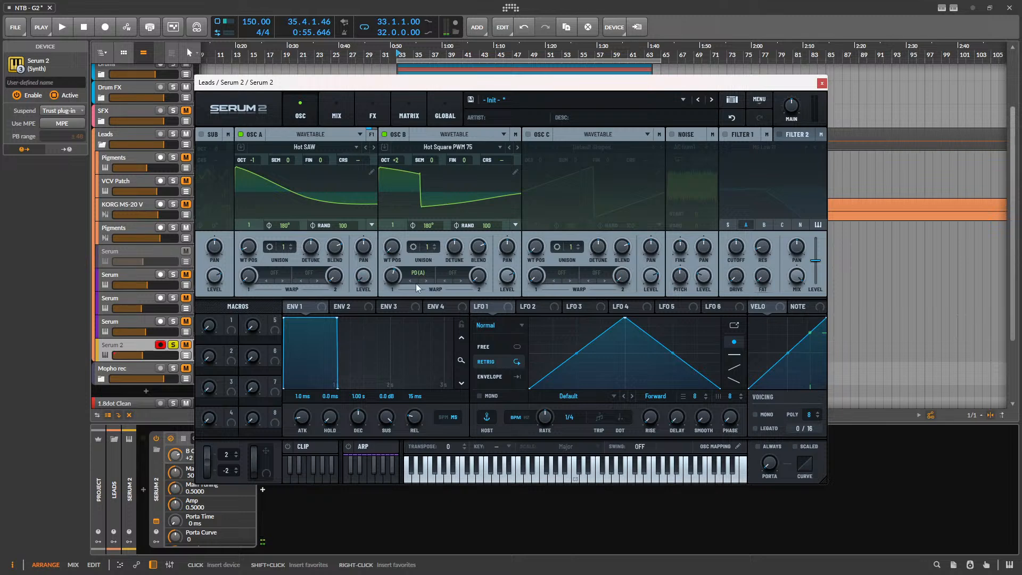
# - Audition the patch and switch oscillator B to the Hot Square wavetable
pyautogui.press('space')
pyautogui.moveTo(391, 277)
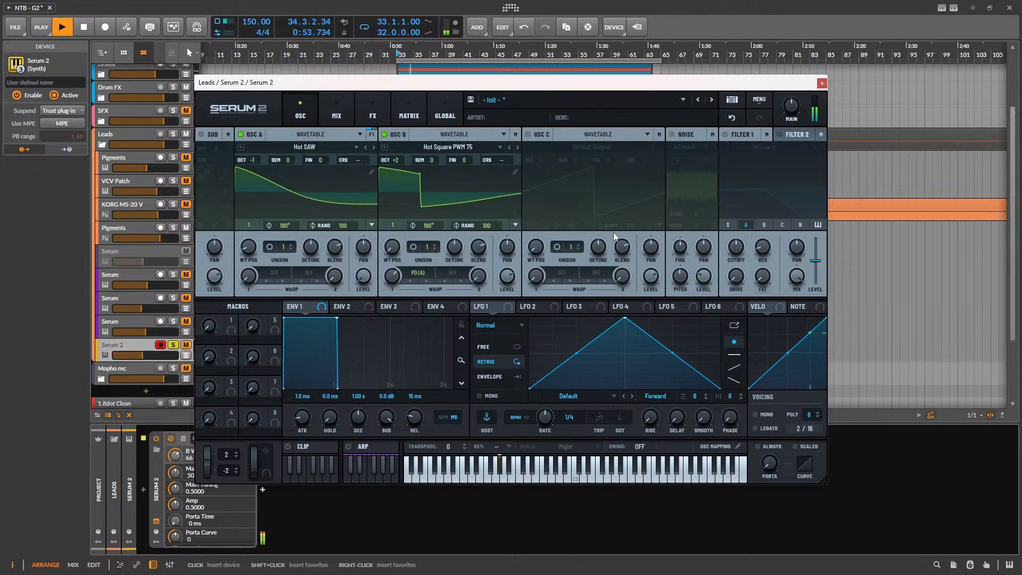
pyautogui.click(517, 148)
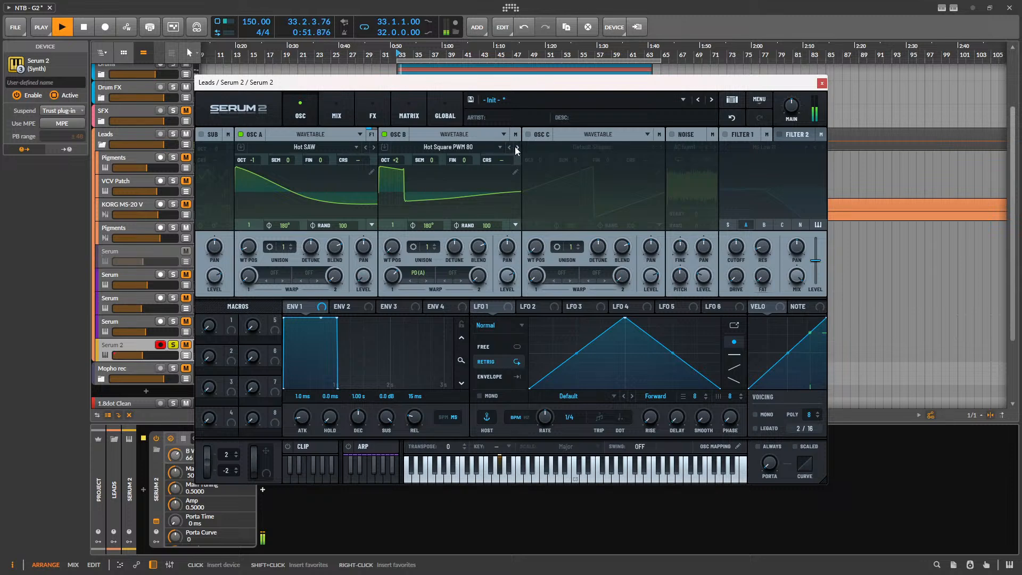
pyautogui.click(516, 146)
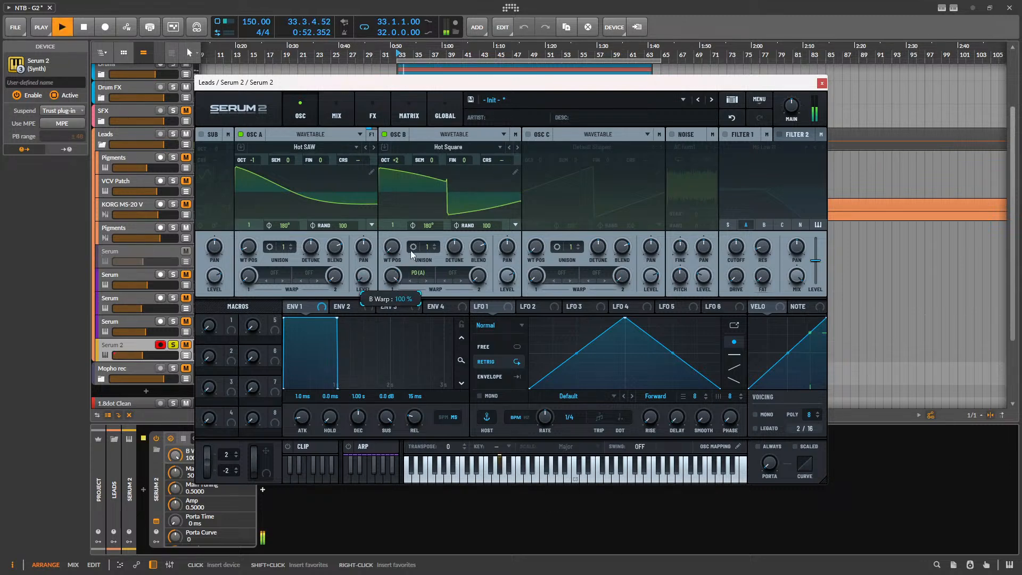
# - Try oscillator A at octave -2 with oscillator B's PD warp around 79%, and return oscillator A to octave -1
pyautogui.moveTo(255, 162); pyautogui.dragTo(253, 171)
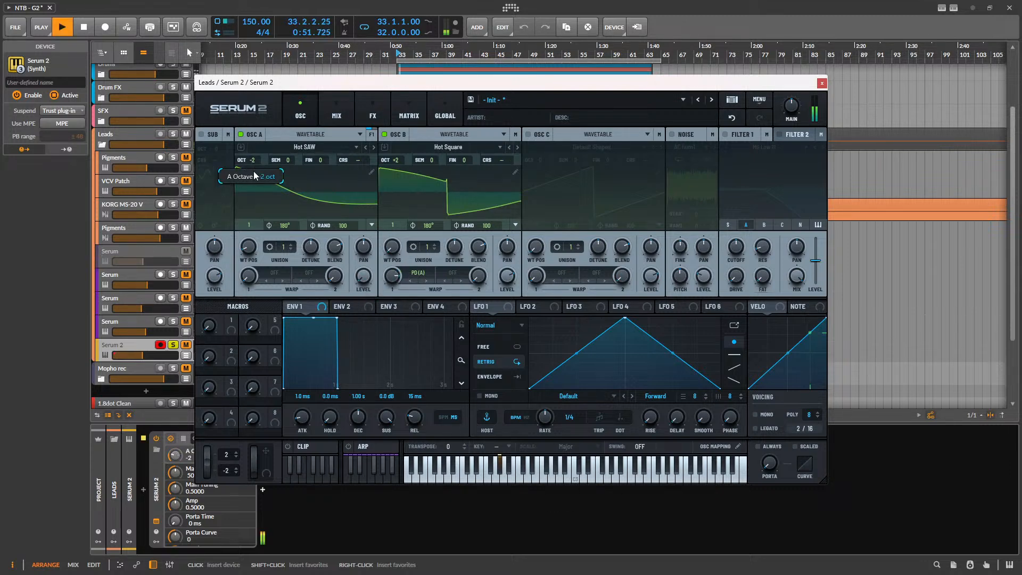
pyautogui.moveTo(393, 278)
pyautogui.mouseDown()
pyautogui.moveTo(402, 257)
pyautogui.moveTo(396, 279)
pyautogui.mouseUp()
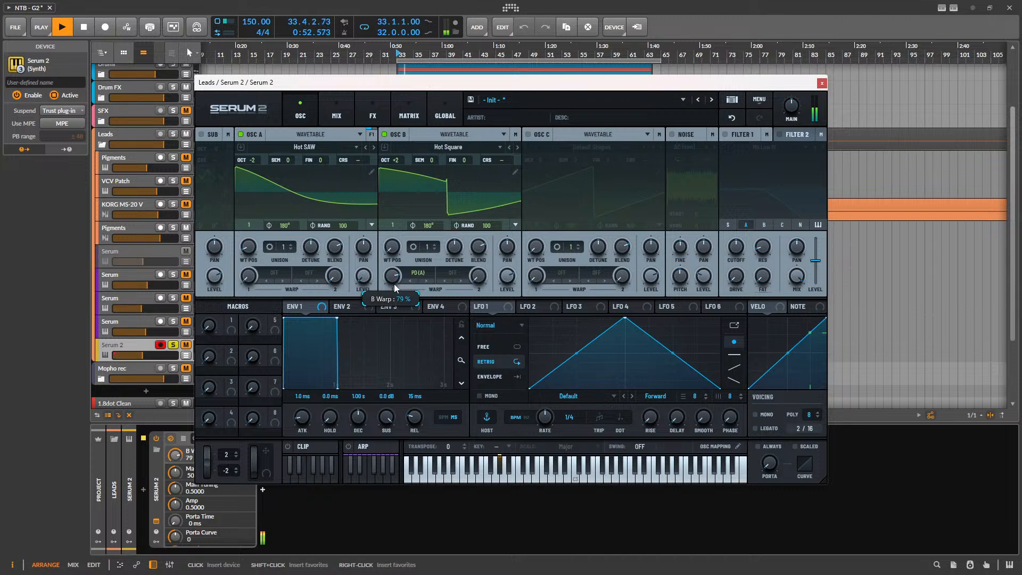
pyautogui.moveTo(257, 164); pyautogui.dragTo(267, 158)
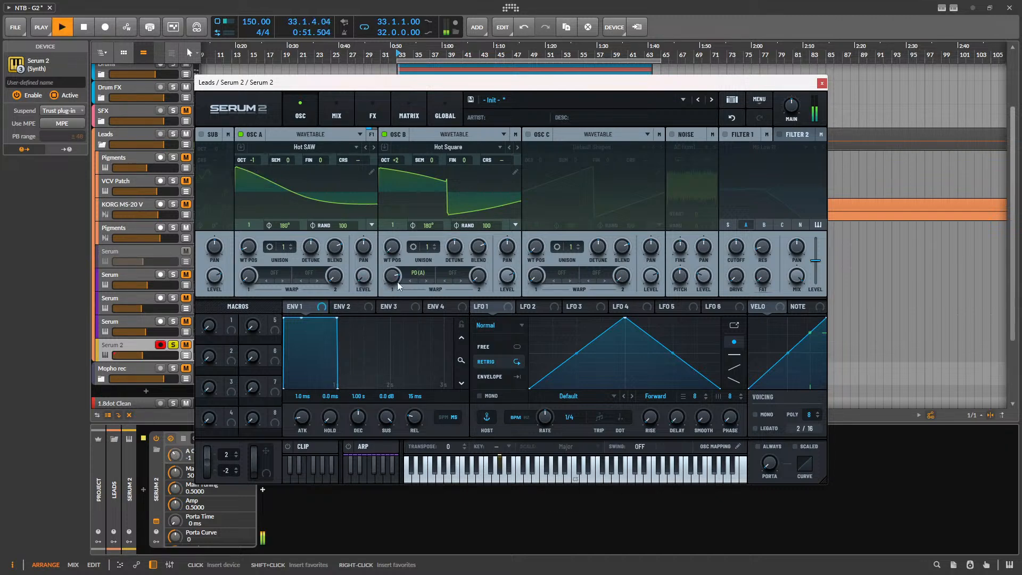
pyautogui.press('space')
# - Change oscillator B's first warp to FM (A), lower its amount to about 38% and audition it
pyautogui.click(415, 273)
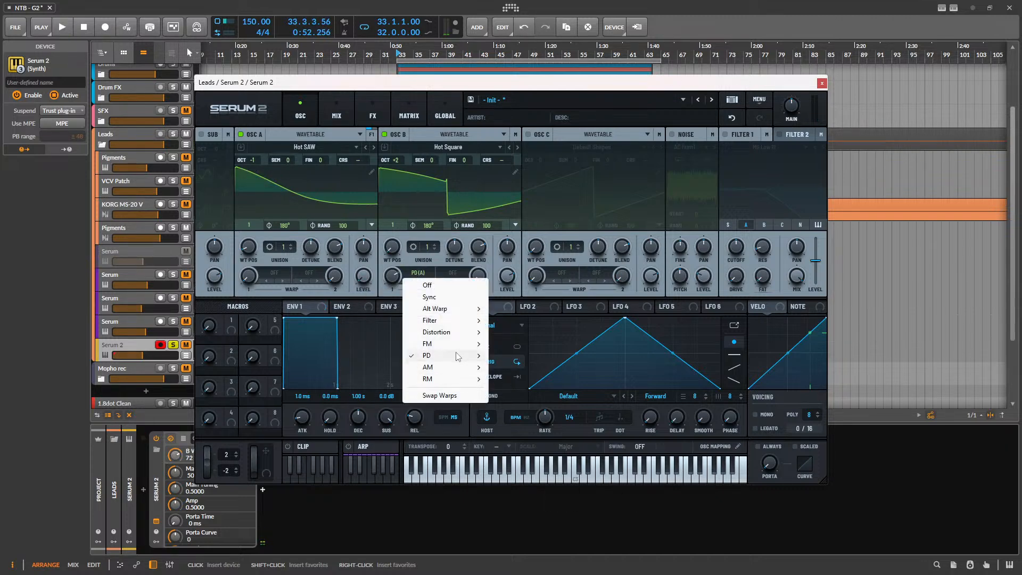
pyautogui.moveTo(458, 344)
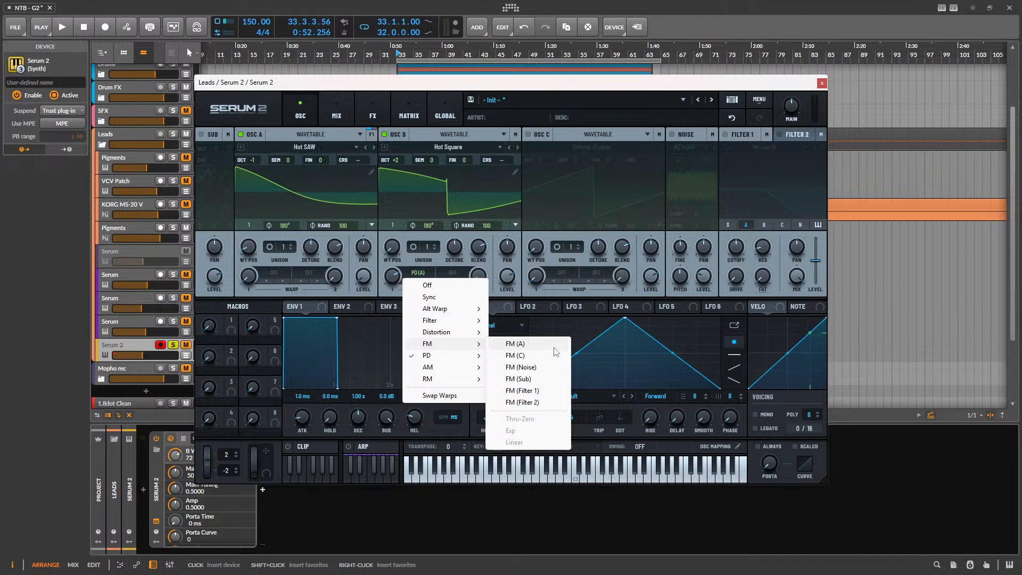
pyautogui.click(554, 348)
pyautogui.press('space')
pyautogui.press('space')
pyautogui.moveTo(390, 277); pyautogui.dragTo(386, 306)
pyautogui.press('space')
pyautogui.press('space')
# - Switch oscillator B's FM (A) warp to the Linear mode and set its amount to about 25% while auditioning
pyautogui.click(407, 273)
pyautogui.moveTo(447, 344)
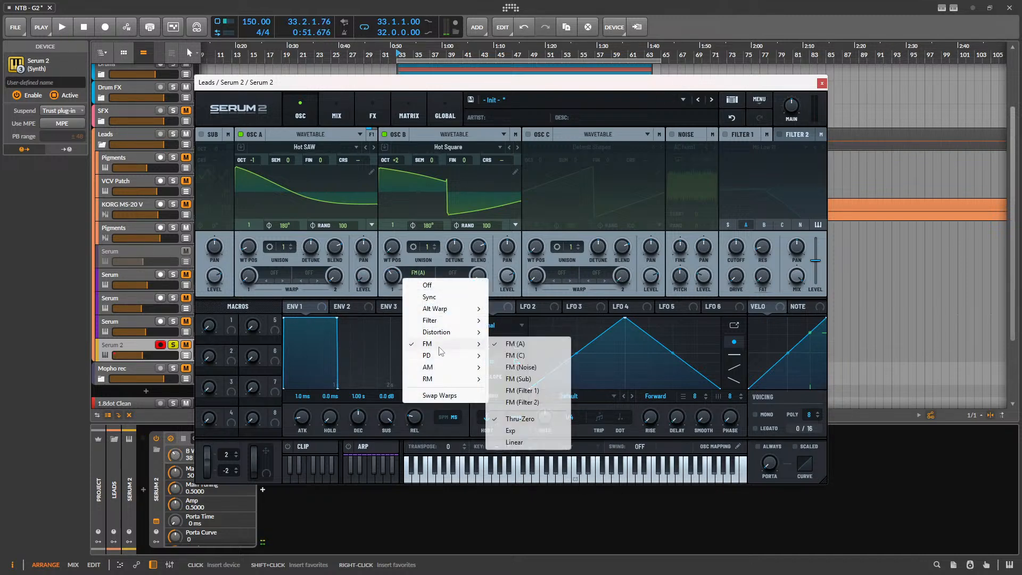
pyautogui.click(524, 442)
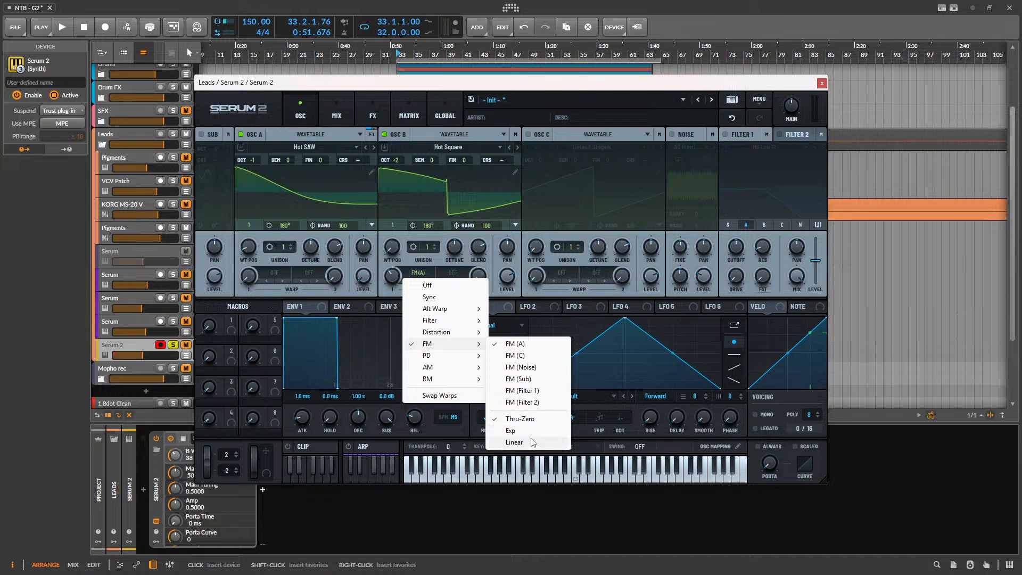
pyautogui.press('space')
pyautogui.moveTo(398, 290); pyautogui.dragTo(393, 309)
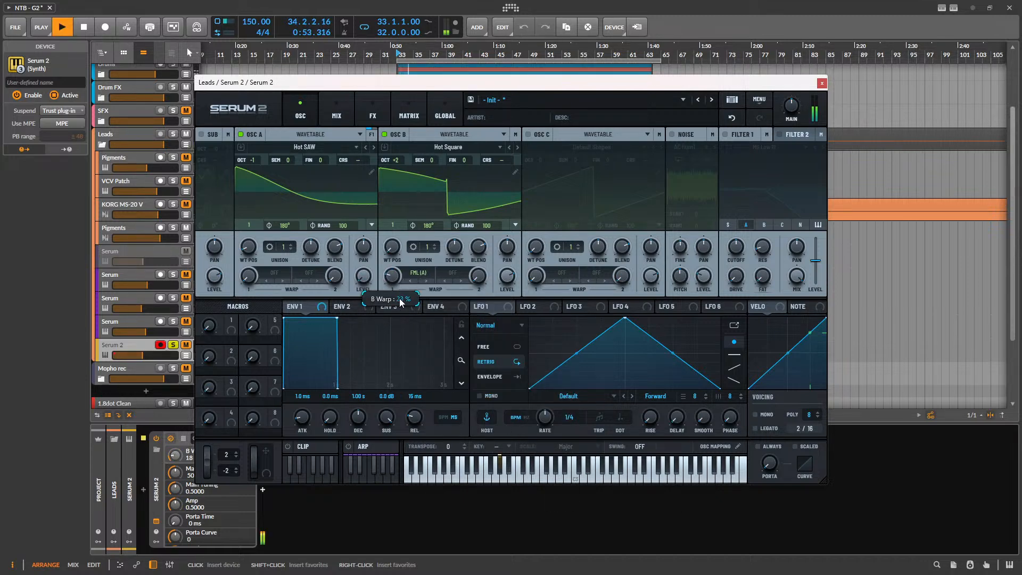
pyautogui.press('space')
pyautogui.press('space')
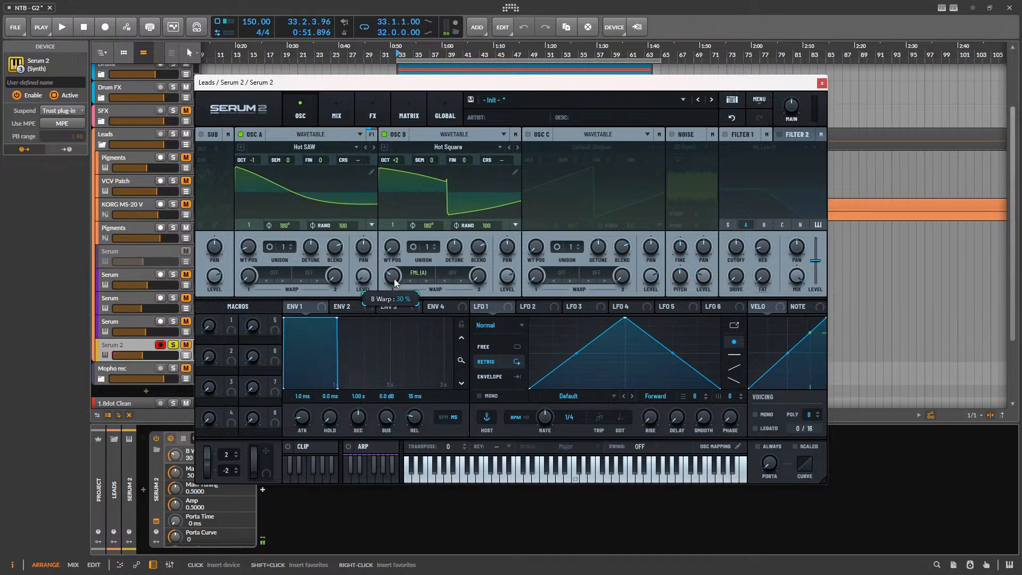
pyautogui.press('space')
pyautogui.moveTo(394, 279); pyautogui.dragTo(388, 280)
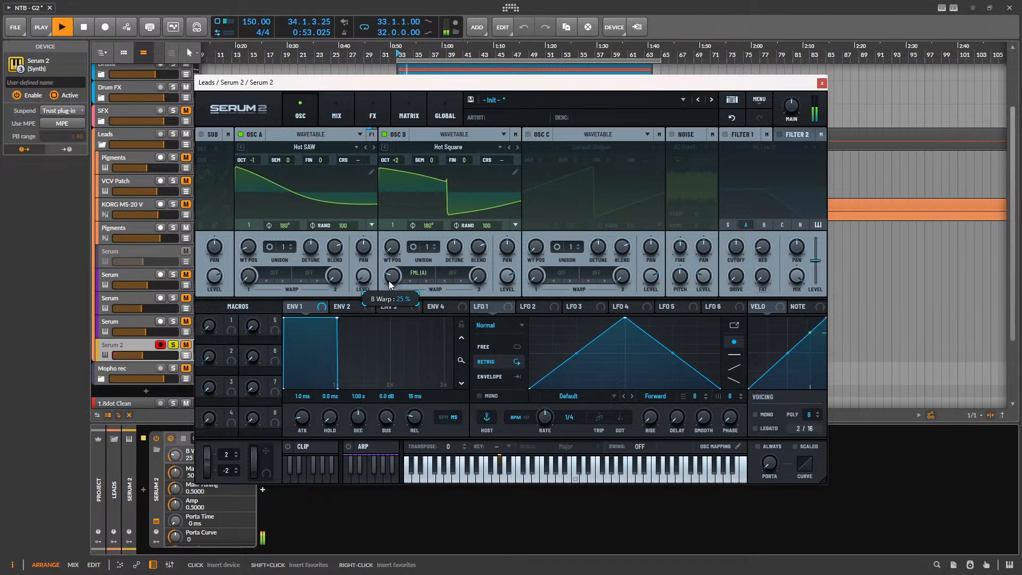
pyautogui.press('space')
pyautogui.press('space')
pyautogui.moveTo(254, 161)
pyautogui.mouseDown()
pyautogui.moveTo(251, 181)
pyautogui.moveTo(261, 166)
pyautogui.mouseUp()
pyautogui.press('space')
# - Set both oscillators' phase to 0°, with phase randomness 0 on oscillator A and about 3 on oscillator B, and audition the result
pyautogui.moveTo(344, 226); pyautogui.dragTo(325, 296)
pyautogui.moveTo(286, 225); pyautogui.dragTo(324, 314)
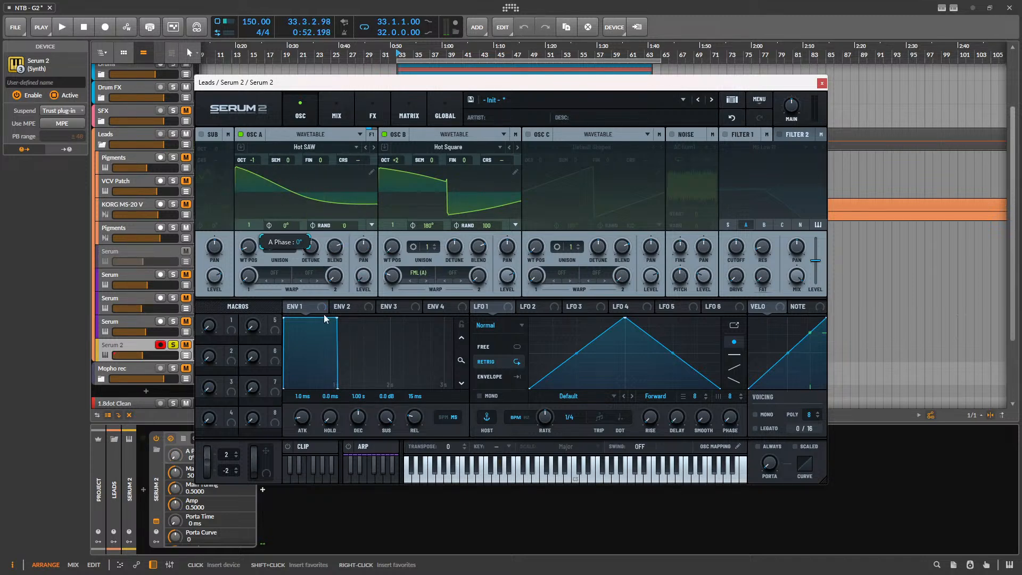
pyautogui.moveTo(487, 225); pyautogui.dragTo(473, 294)
pyautogui.moveTo(428, 226); pyautogui.dragTo(414, 294)
pyautogui.press('space')
pyautogui.press('space')
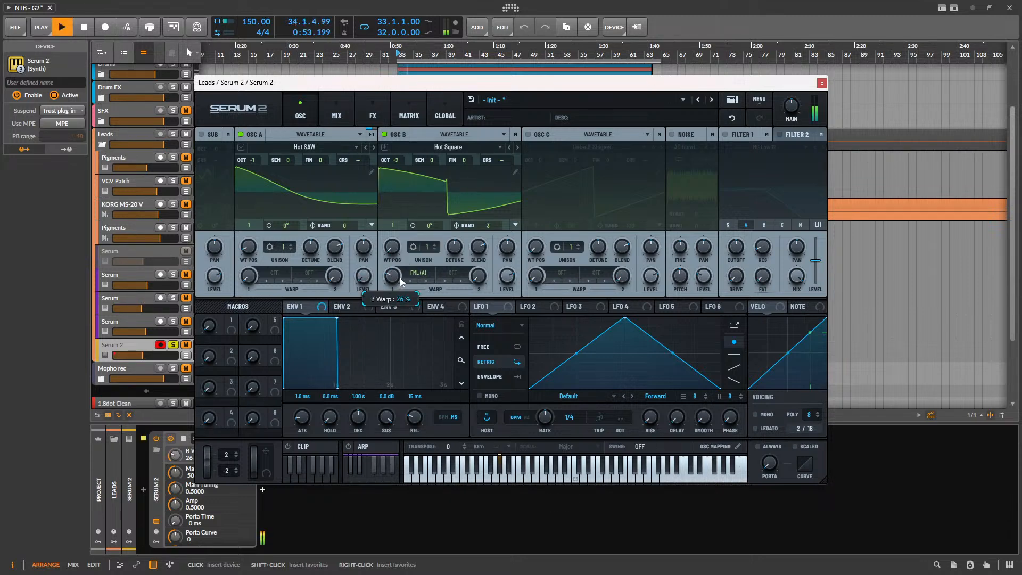
pyautogui.press('space')
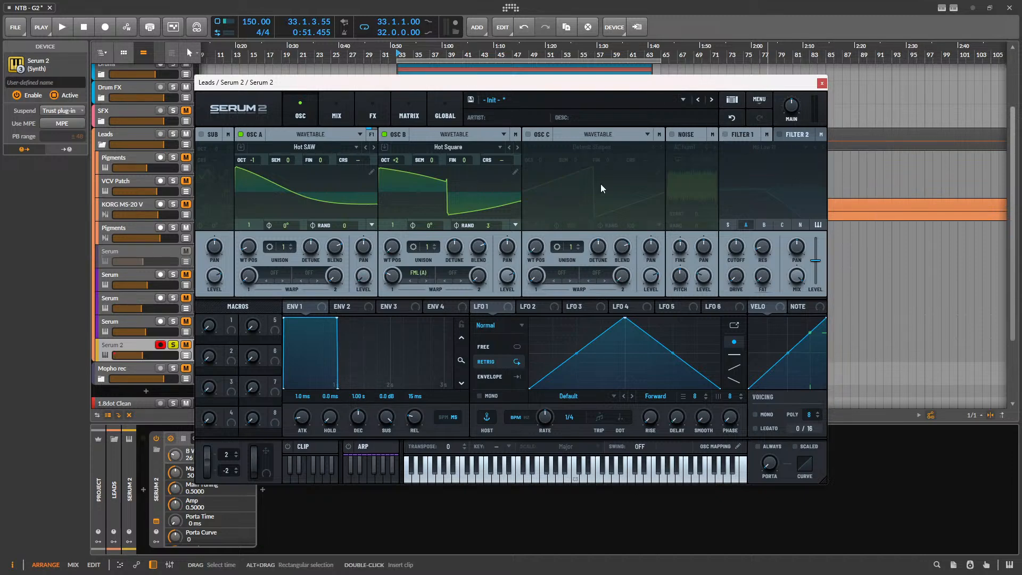
# - Enable Filter 1 and route oscillator B to the filter with its balance fully towards Filter 1 (-100)
pyautogui.moveTo(445, 86); pyautogui.dragTo(475, 105)
pyautogui.click(755, 153)
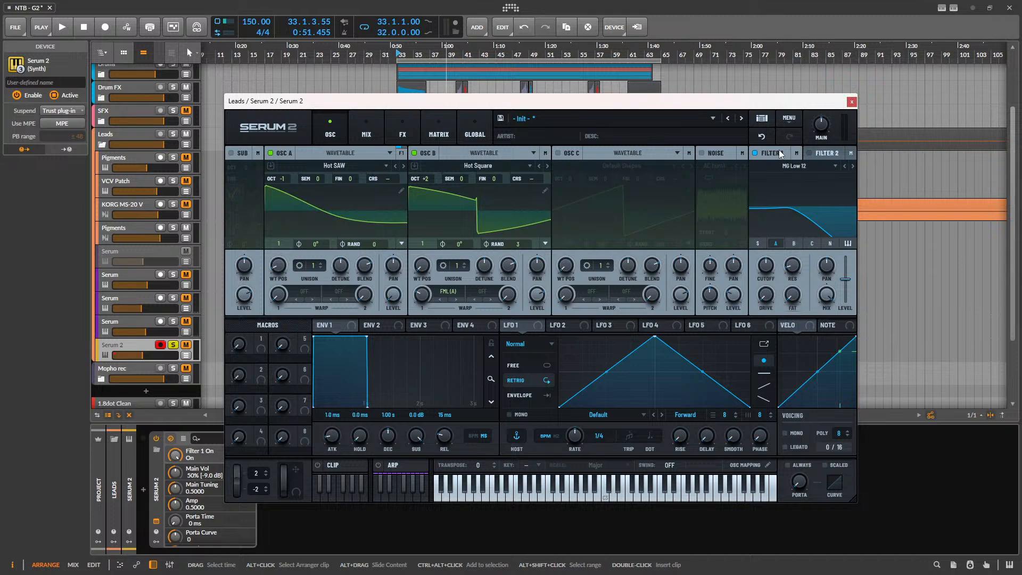
pyautogui.click(546, 154)
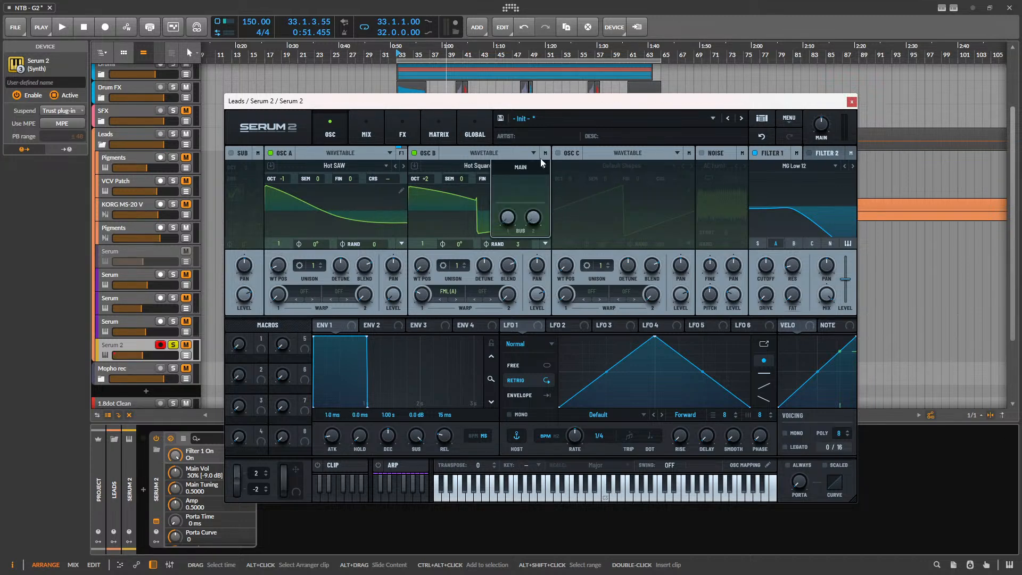
pyautogui.click(526, 167)
pyautogui.click(541, 180)
pyautogui.moveTo(521, 189); pyautogui.dragTo(714, 212)
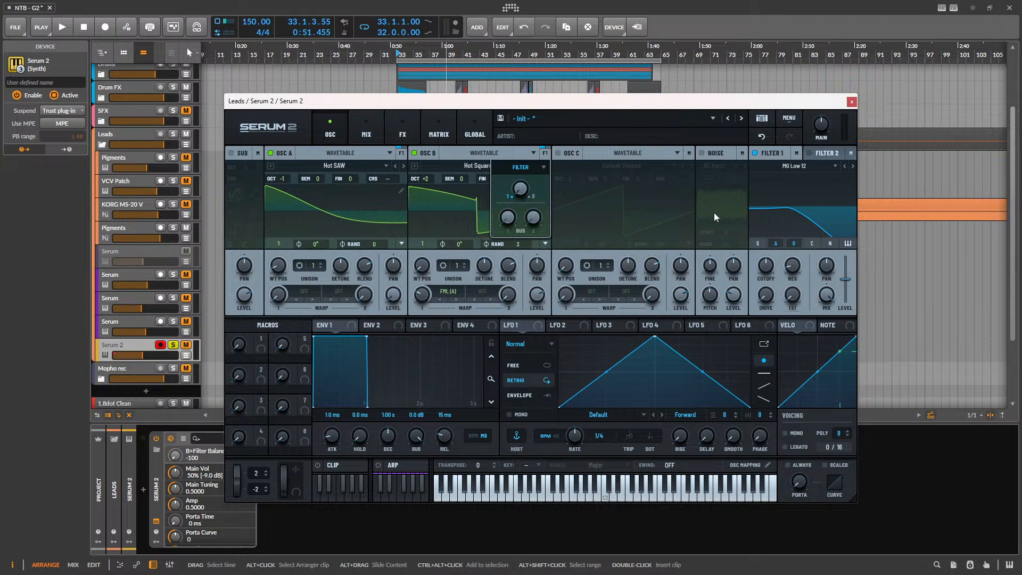
# - Change Filter 1's type to the multi filter BN 12
pyautogui.click(789, 166)
pyautogui.moveTo(786, 183)
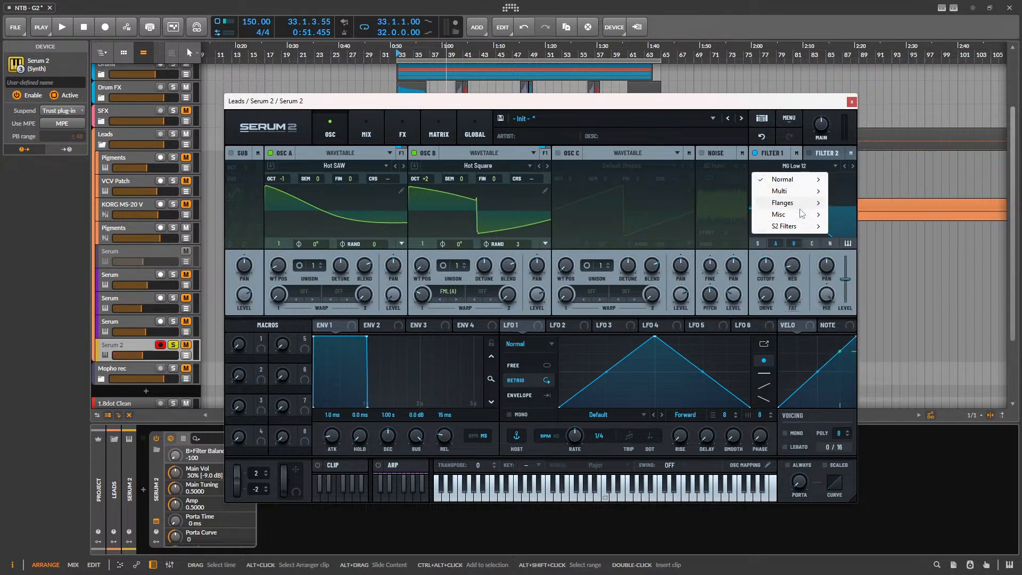
pyautogui.moveTo(802, 207)
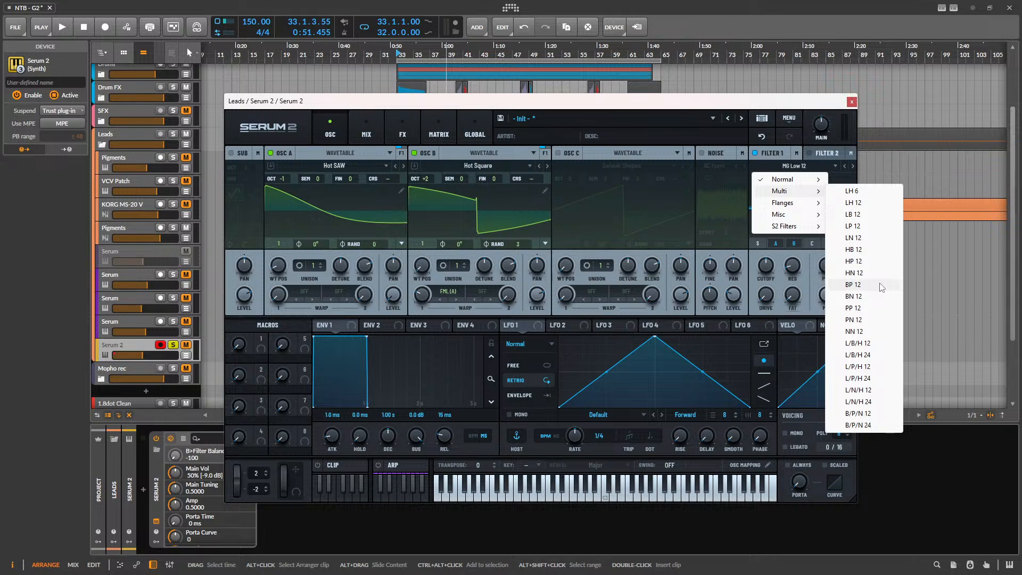
pyautogui.click(871, 296)
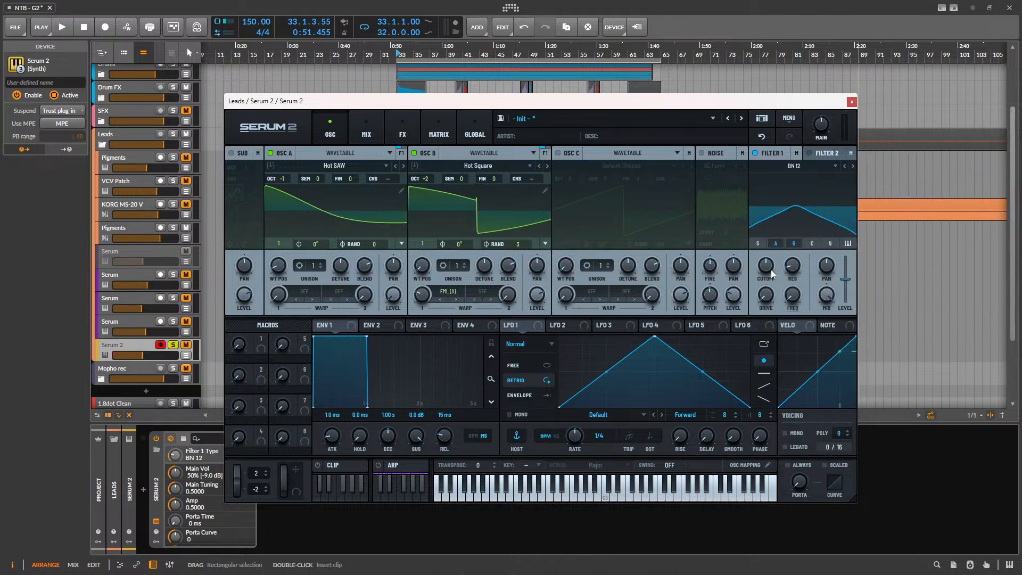
# - Adjust Filter 1's second frequency control and set its cutoff to 118 while auditioning the sound
pyautogui.moveTo(789, 294); pyautogui.dragTo(805, 233)
pyautogui.press('space')
pyautogui.moveTo(763, 273)
pyautogui.mouseDown()
pyautogui.moveTo(792, 290)
pyautogui.moveTo(764, 270)
pyautogui.mouseUp()
pyautogui.press('space')
pyautogui.press('space')
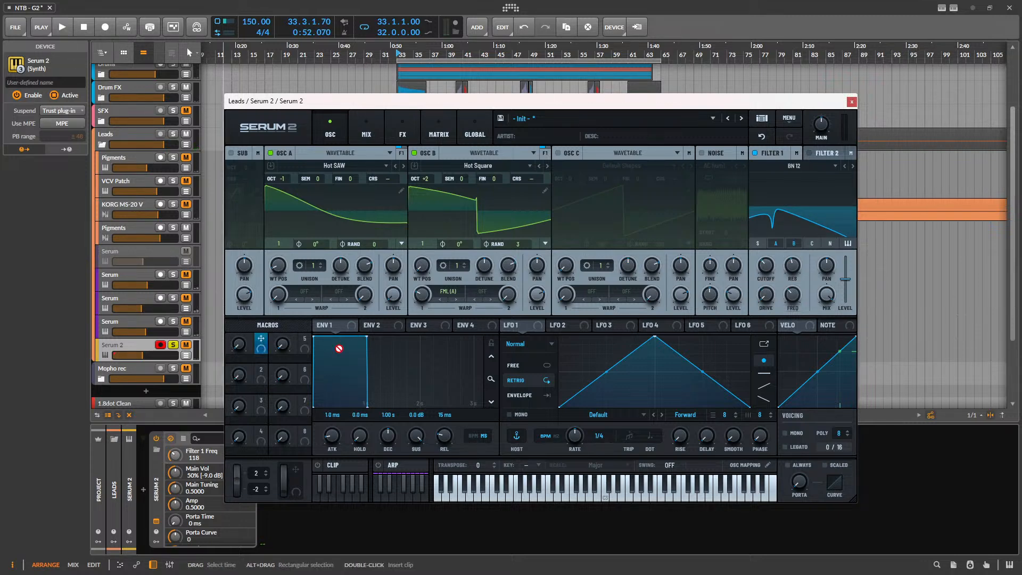
# - Assign Macro 1 to Filter 1's cutoff (45%) and second frequency (43%), and audition the sweep with the macro up to 100
pyautogui.moveTo(261, 339); pyautogui.dragTo(755, 261)
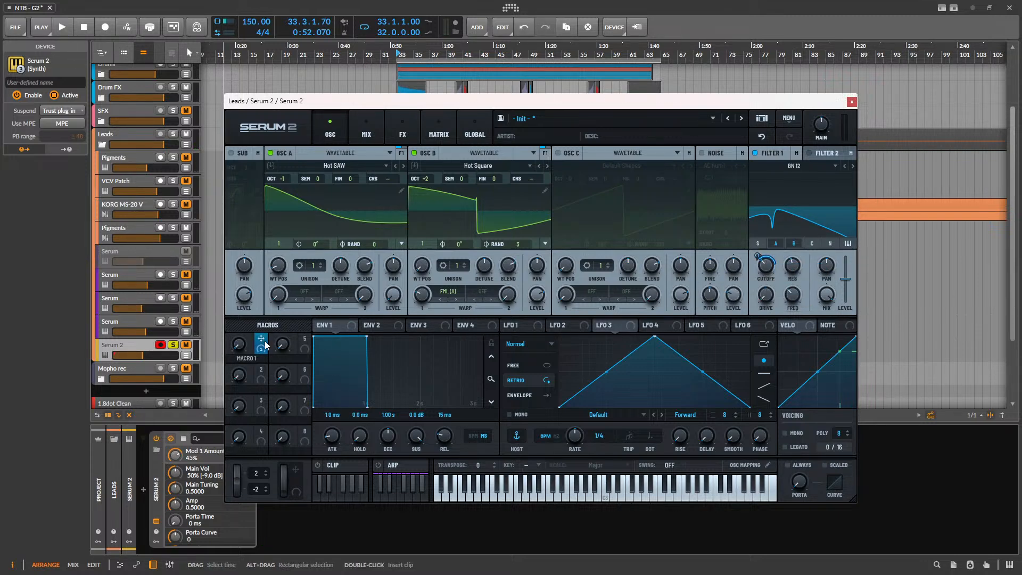
pyautogui.moveTo(260, 341); pyautogui.dragTo(792, 294)
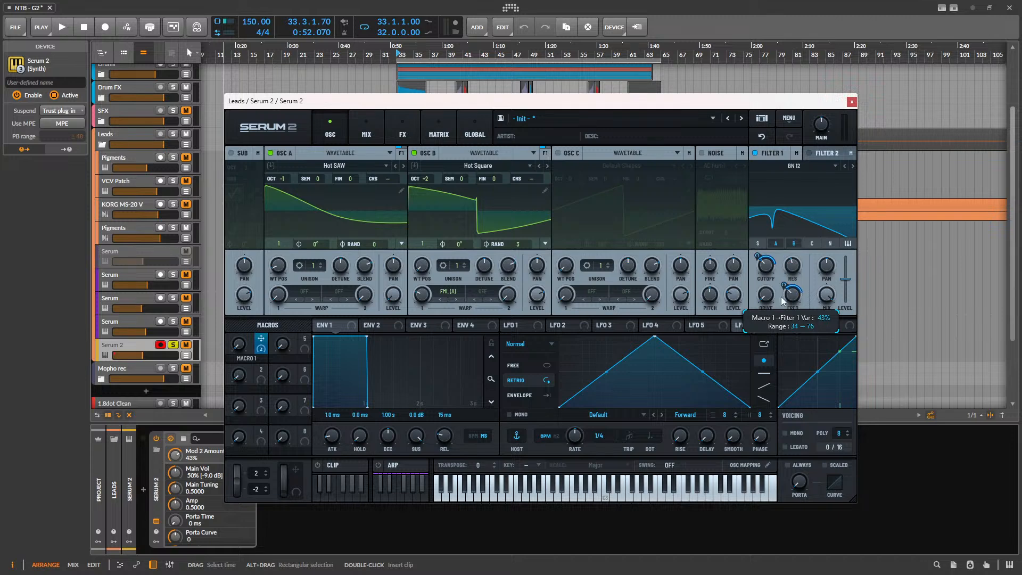
pyautogui.press('space')
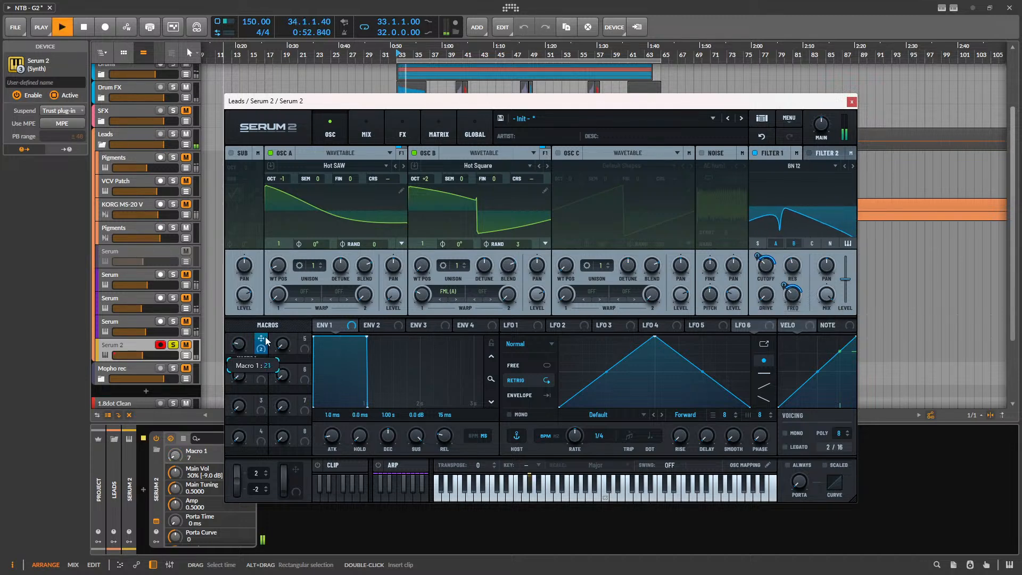
pyautogui.moveTo(266, 341); pyautogui.dragTo(312, 260)
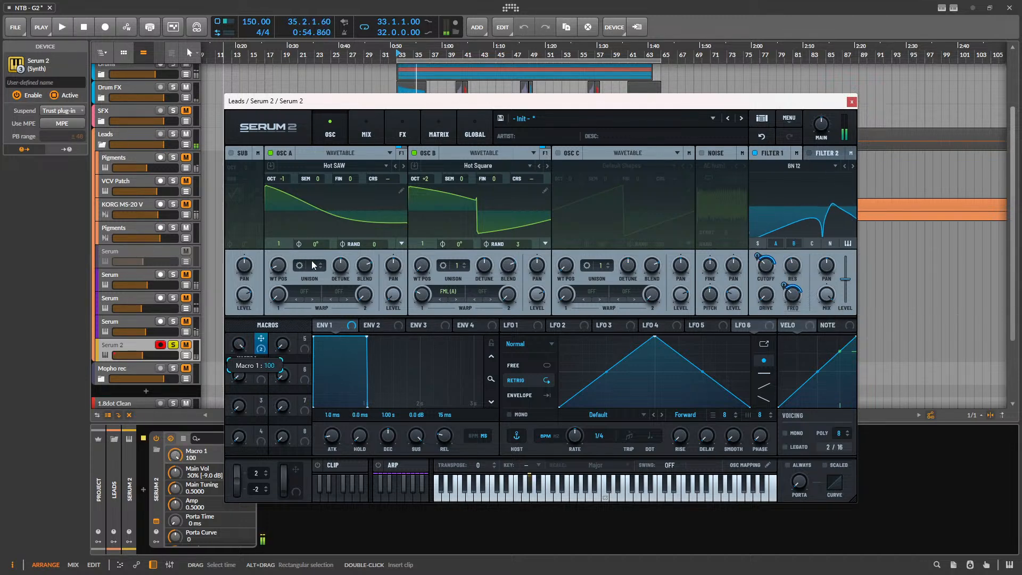
pyautogui.press('space')
pyautogui.press('space')
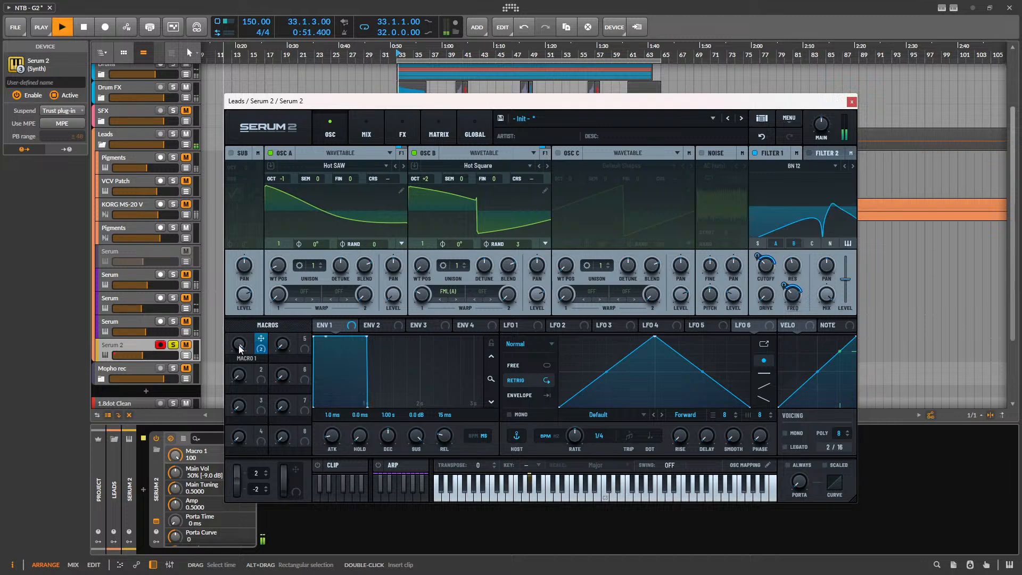
pyautogui.press('space')
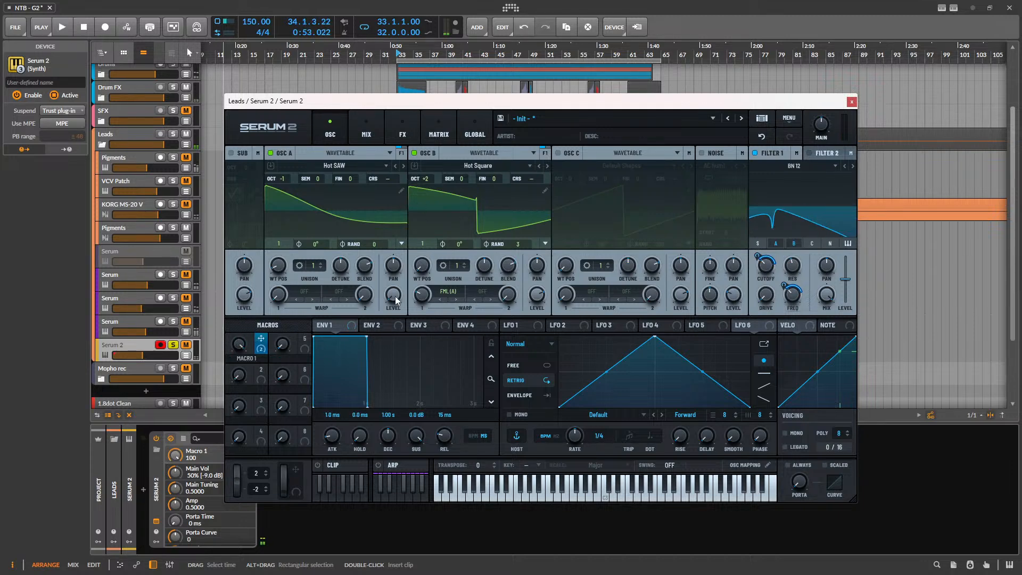
# - Shift oscillator B's filter balance fully to Filter 2 (100), and enable Filter 2 with the Band 24 type
pyautogui.click(546, 153)
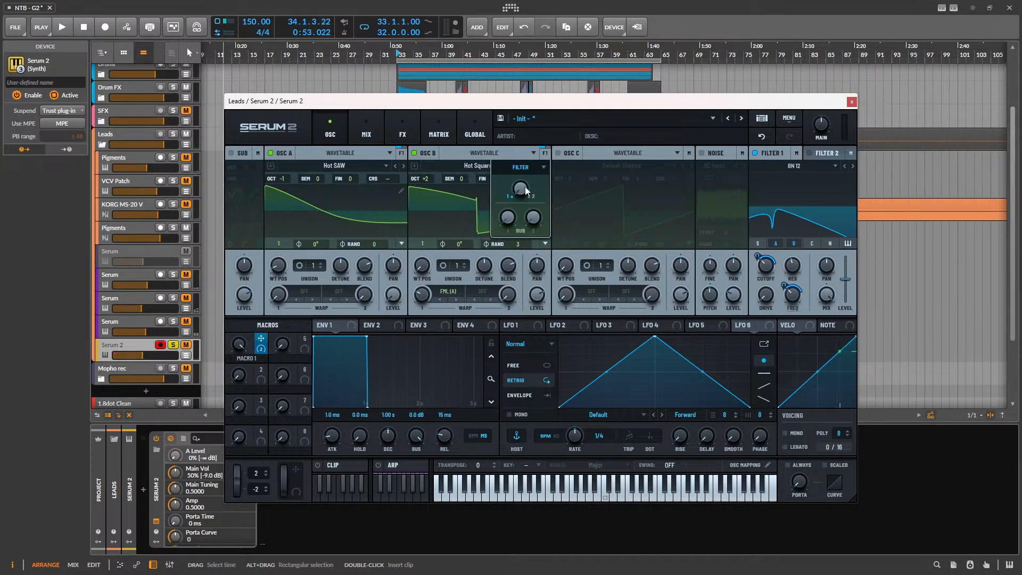
pyautogui.moveTo(525, 188); pyautogui.dragTo(760, 80)
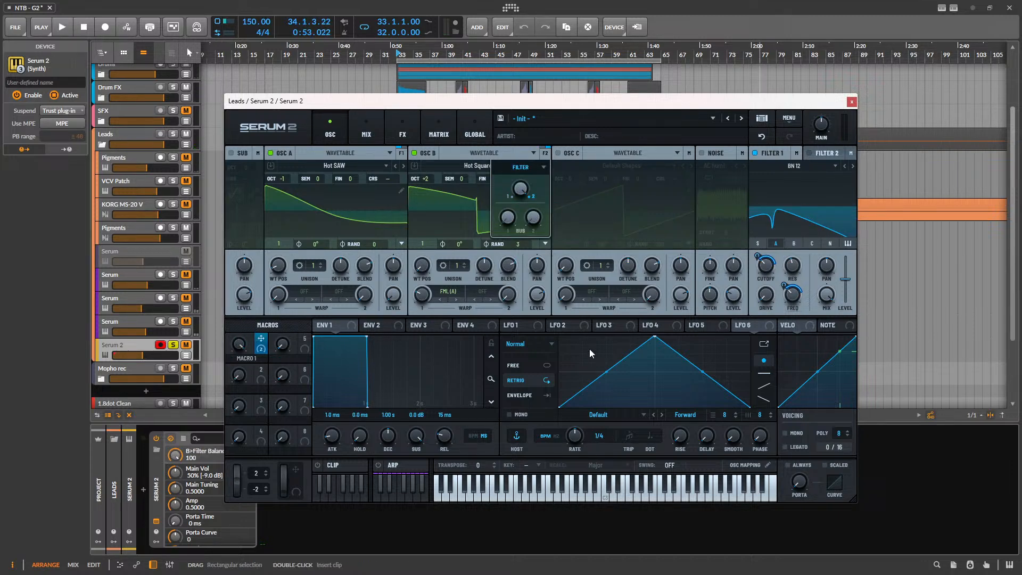
pyautogui.click(833, 153)
pyautogui.click(809, 154)
pyautogui.click(802, 166)
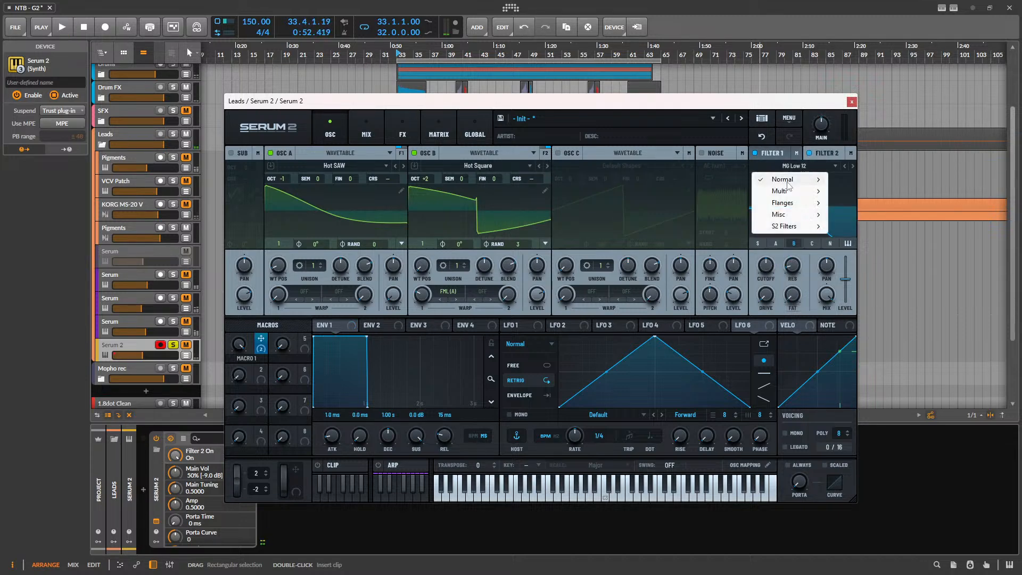
pyautogui.click(858, 331)
# - Raise Filter 2's cutoff while auditioning, and assign Macro 1 to it with an amount of -50%
pyautogui.moveTo(766, 267); pyautogui.dragTo(797, 231)
pyautogui.press('space')
pyautogui.press('space')
pyautogui.moveTo(263, 341); pyautogui.dragTo(765, 267)
pyautogui.moveTo(757, 256); pyautogui.dragTo(747, 287)
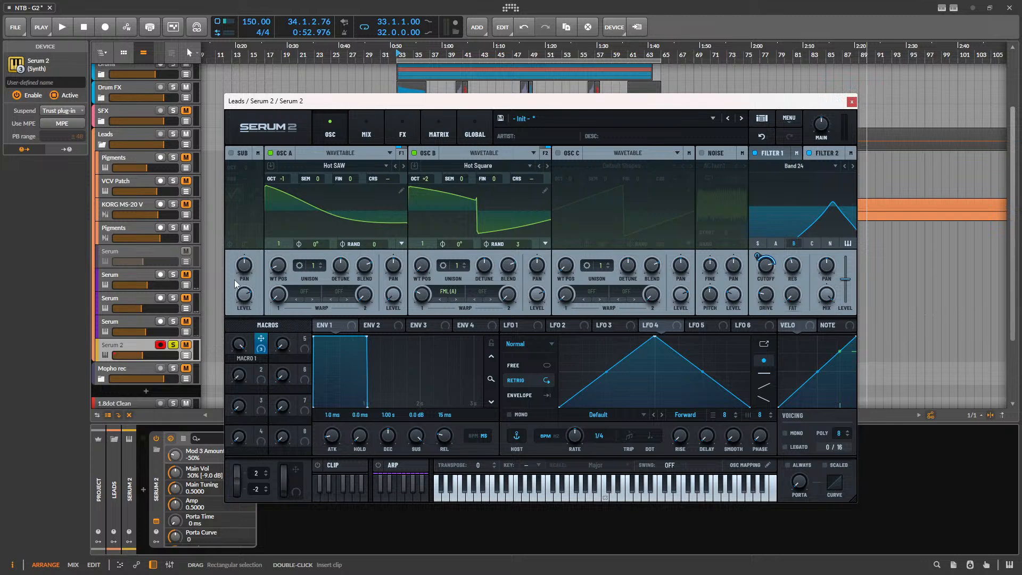
# - Audition Macro 1's sweep through its range and raise Filter 2's cutoff slightly
pyautogui.press('space')
pyautogui.moveTo(240, 345); pyautogui.dragTo(269, 317)
pyautogui.moveTo(767, 268); pyautogui.dragTo(768, 255)
pyautogui.moveTo(235, 347); pyautogui.dragTo(209, 463)
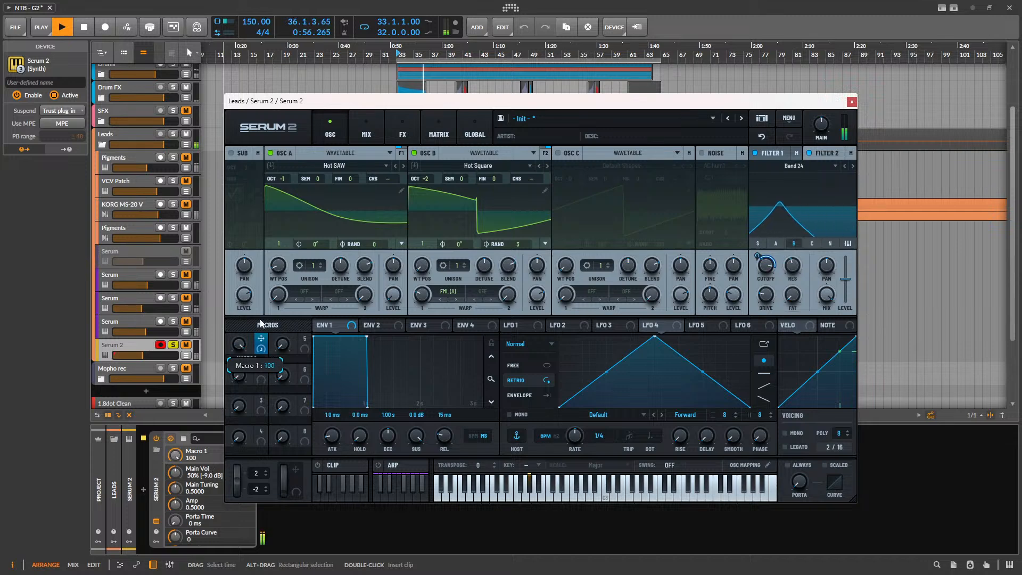
pyautogui.press('space')
# - Center oscillator B's filter balance between both filters (0), and audition it with Macro 1 at 50
pyautogui.click(544, 152)
pyautogui.doubleClick(520, 190)
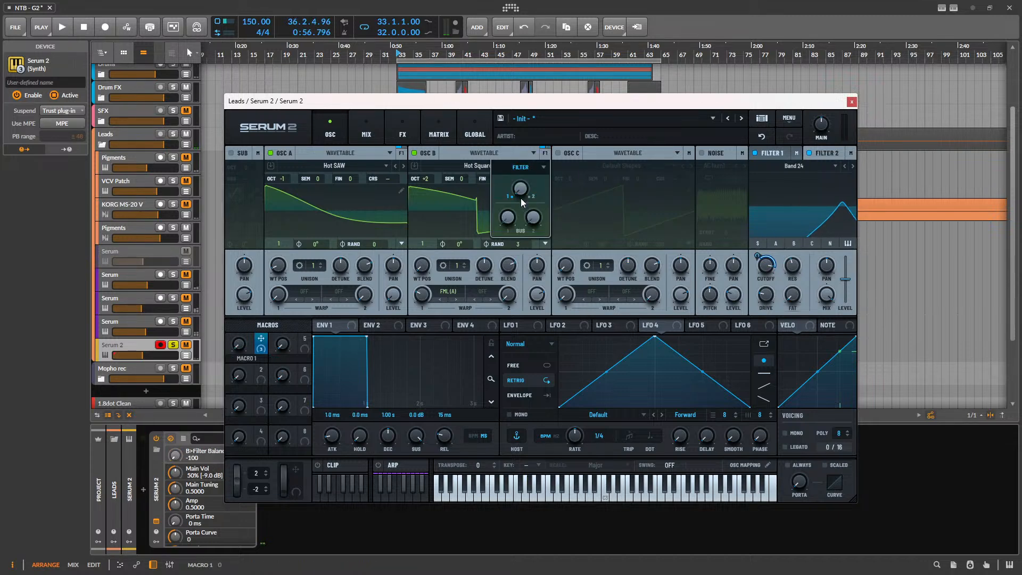
pyautogui.moveTo(521, 198); pyautogui.dragTo(536, 155)
pyautogui.moveTo(525, 189); pyautogui.dragTo(527, 186)
pyautogui.doubleClick(522, 187)
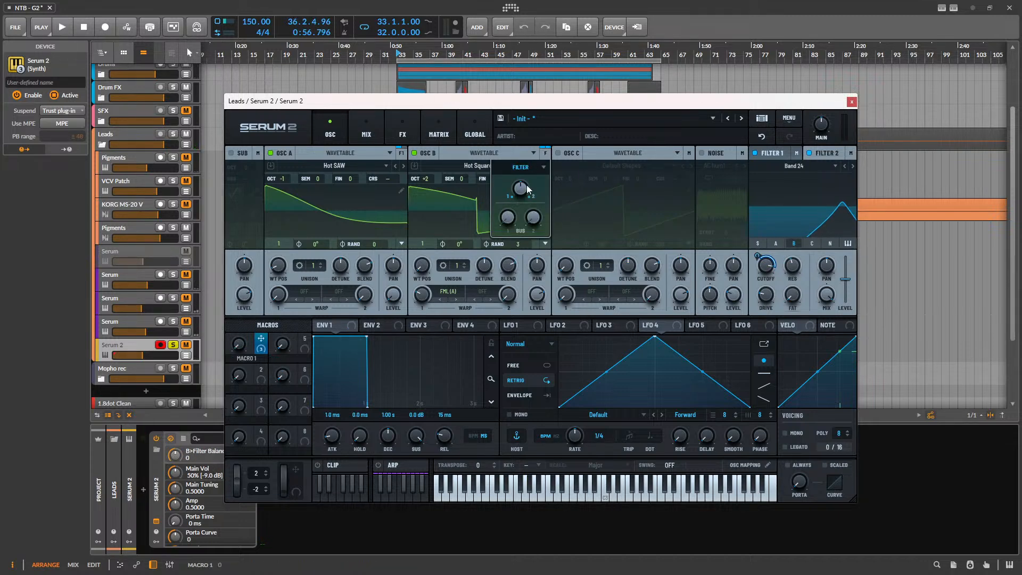
pyautogui.press('space')
pyautogui.moveTo(239, 344); pyautogui.dragTo(261, 295)
pyautogui.press('space')
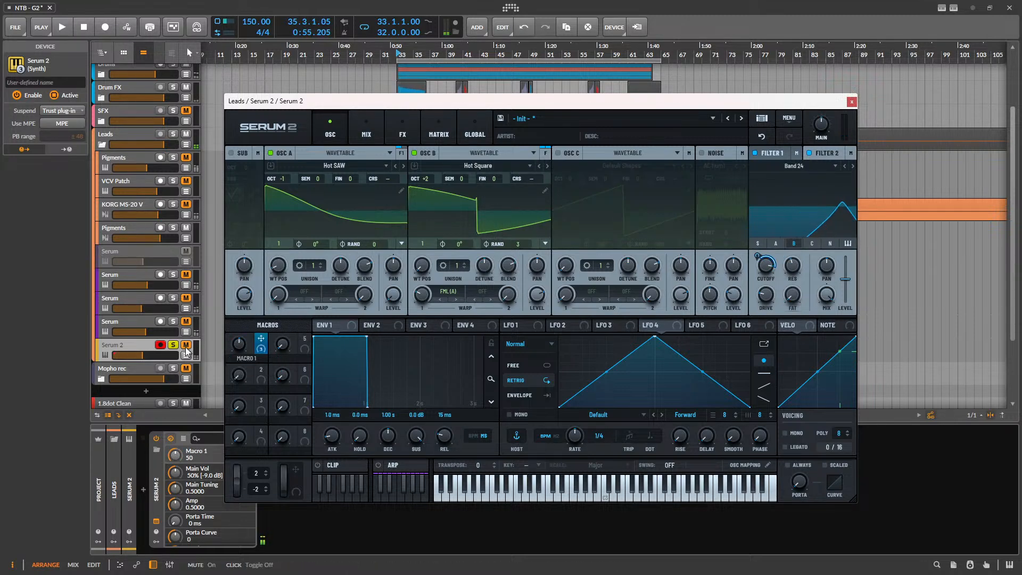
# - Audition the Serum 2 track unsoloed with the other tracks and set its volume to about -8.5 dB
pyautogui.press('space')
pyautogui.moveTo(164, 357); pyautogui.dragTo(151, 357)
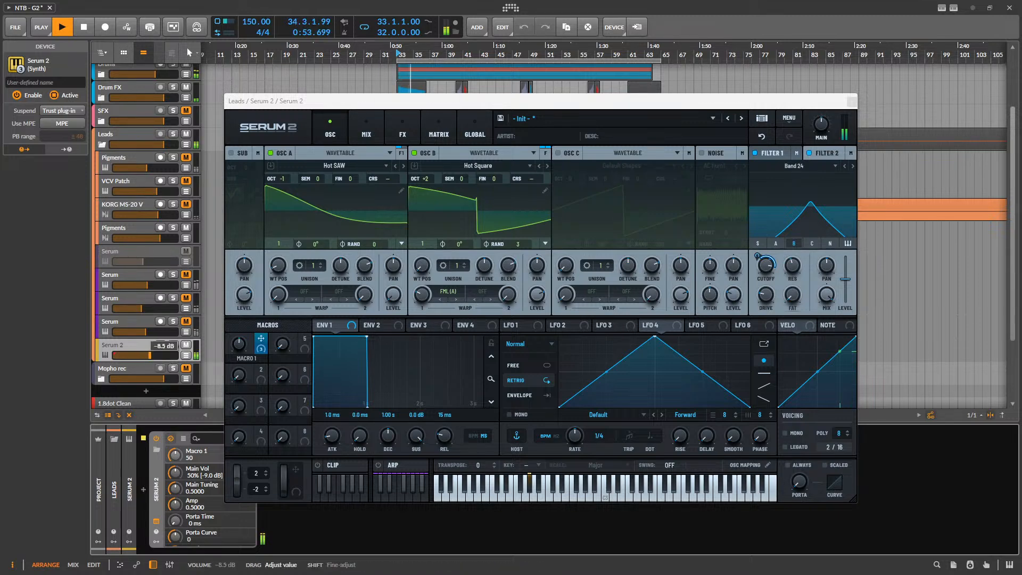
pyautogui.press('space')
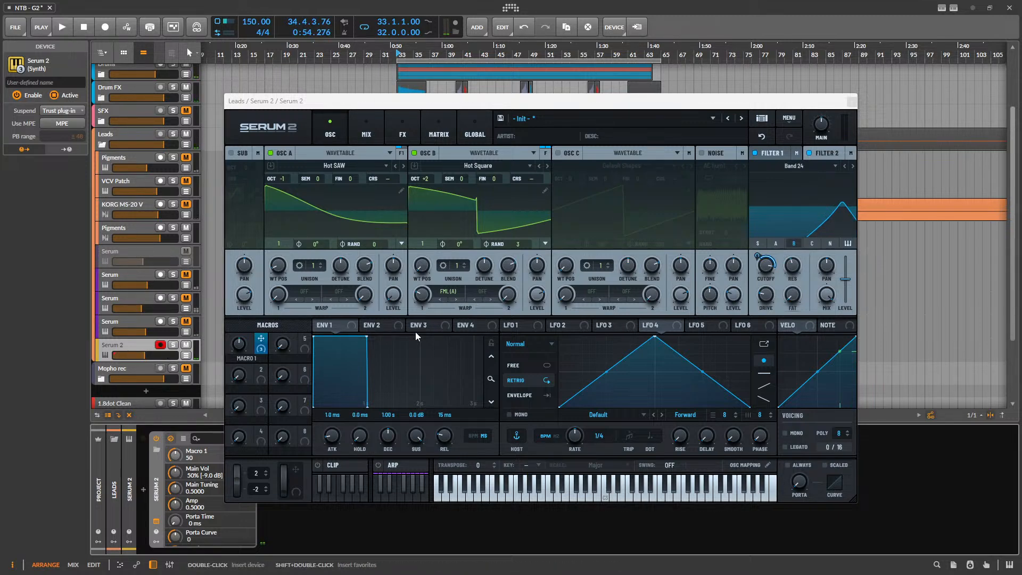
# - Enable Serum 2's arpeggiator, shorten its gate to 27 and audition the pattern
pyautogui.click(378, 465)
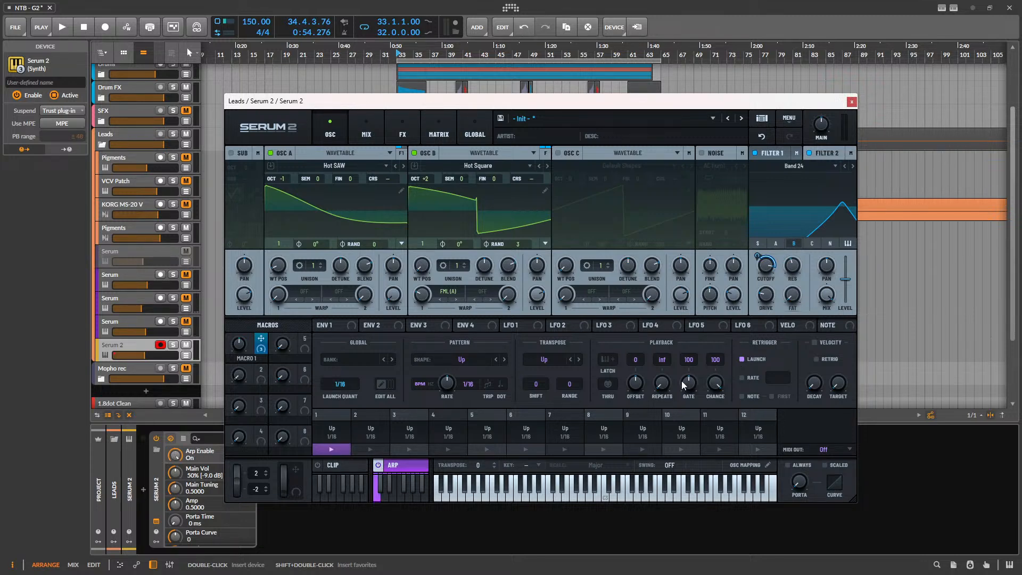
pyautogui.moveTo(683, 384); pyautogui.dragTo(682, 422)
pyautogui.press('space')
pyautogui.press('space')
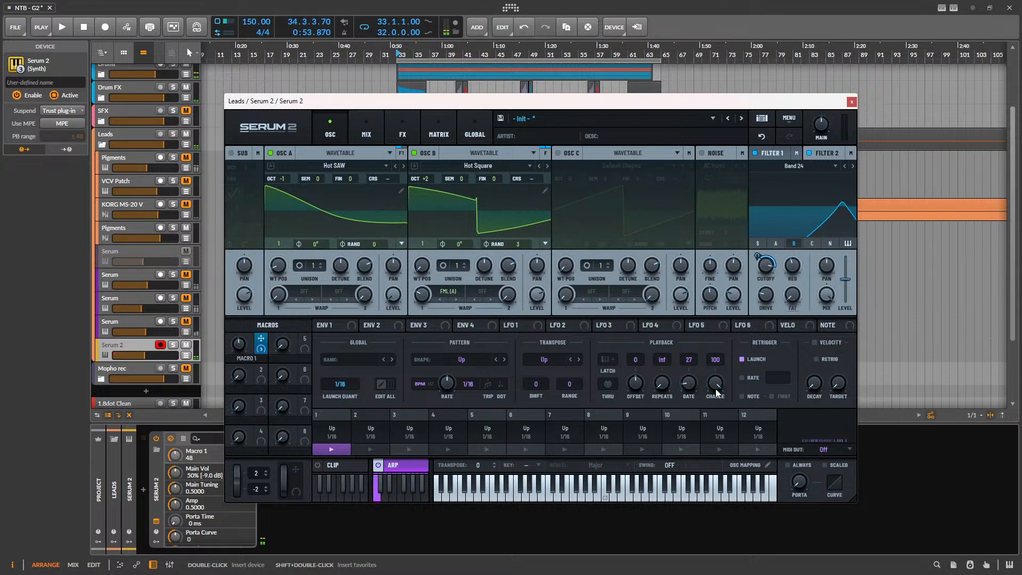
# - Set Macro 1 to 54 while auditioning, toggle the track's solo on, and set its volume to about -10.3 dB
pyautogui.press('space')
pyautogui.moveTo(239, 345)
pyautogui.mouseDown()
pyautogui.moveTo(248, 319)
pyautogui.moveTo(231, 378)
pyautogui.moveTo(254, 329)
pyautogui.moveTo(251, 341)
pyautogui.mouseUp()
pyautogui.press('space')
pyautogui.click(173, 345)
pyautogui.press('space')
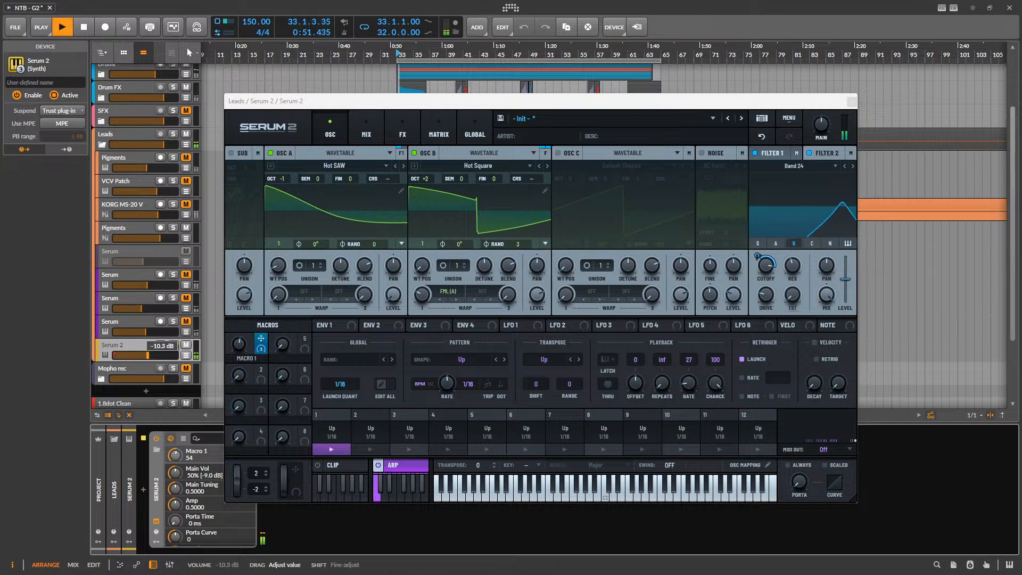
pyautogui.moveTo(145, 356); pyautogui.dragTo(148, 356)
pyautogui.press('space')
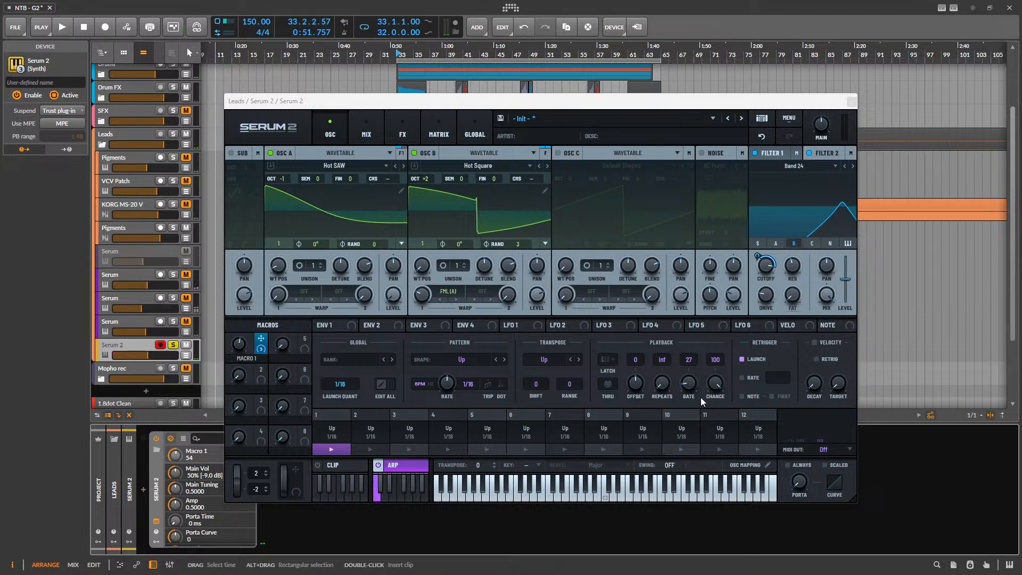
# - Assign NoteOn Rand1 as a modulation source for the arpeggiator's gate and reduce its amount in the modulation matrix
pyautogui.rightClick(690, 382)
pyautogui.moveTo(766, 408)
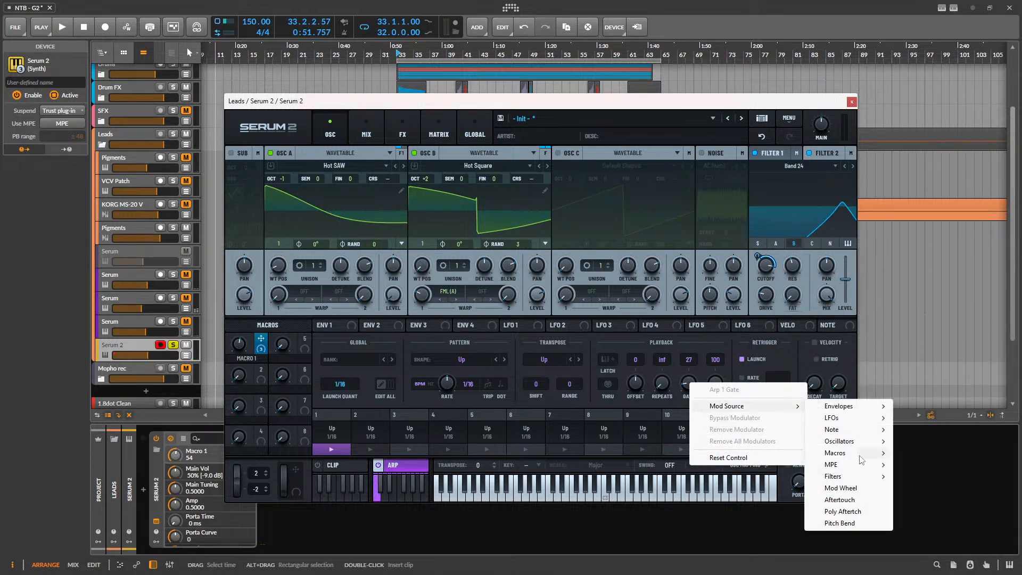
pyautogui.moveTo(857, 431)
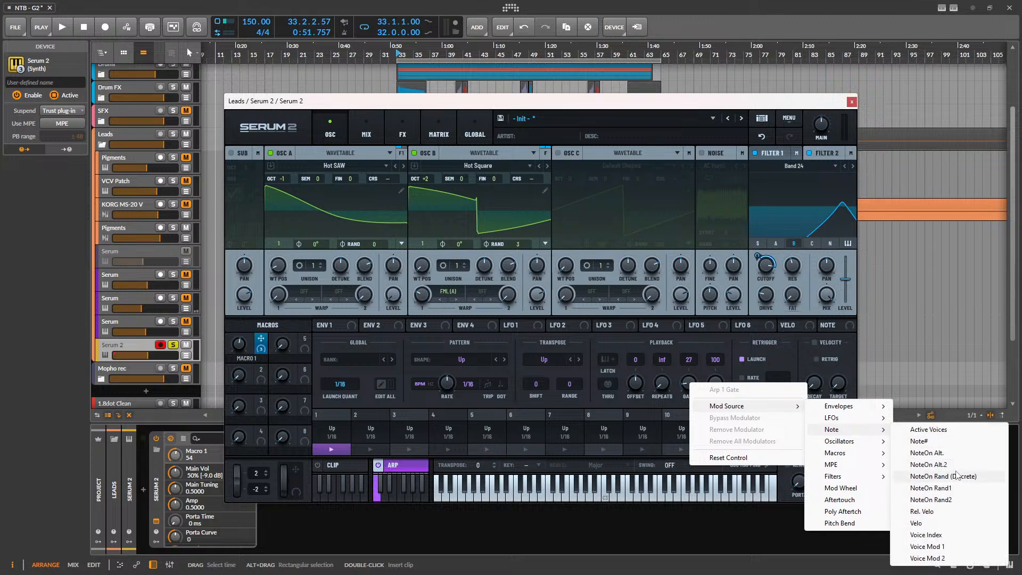
pyautogui.click(959, 489)
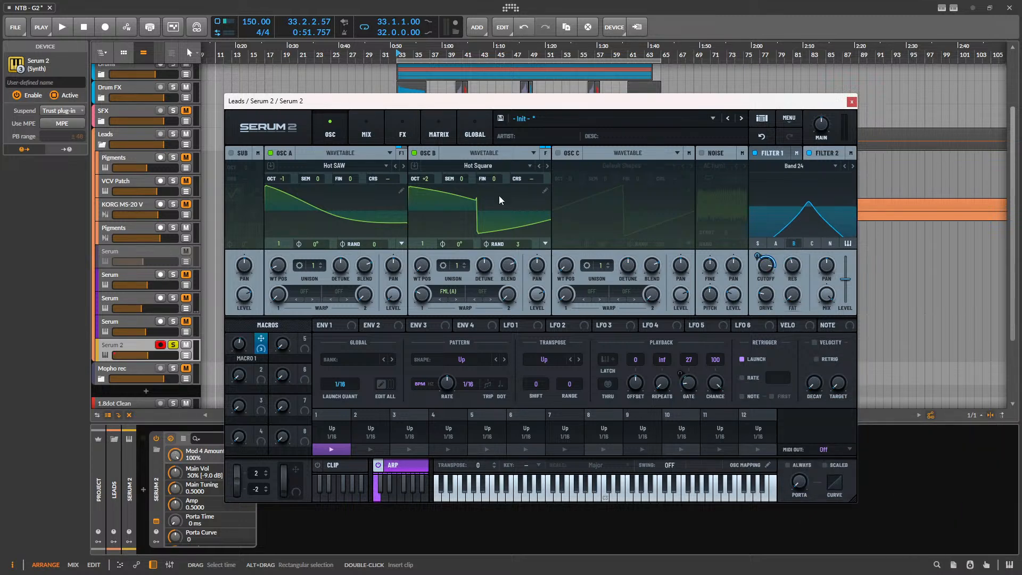
pyautogui.click(429, 132)
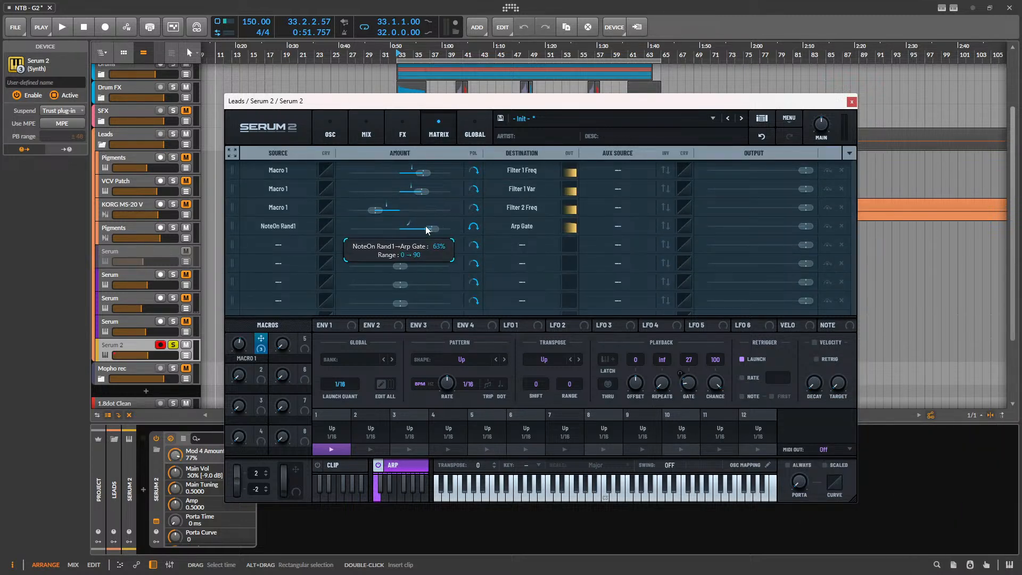
# - Raise the arpeggiator's gate to 35 and audition the randomized pattern while sweeping Macro 1, leaving the macro at 46
pyautogui.press('space')
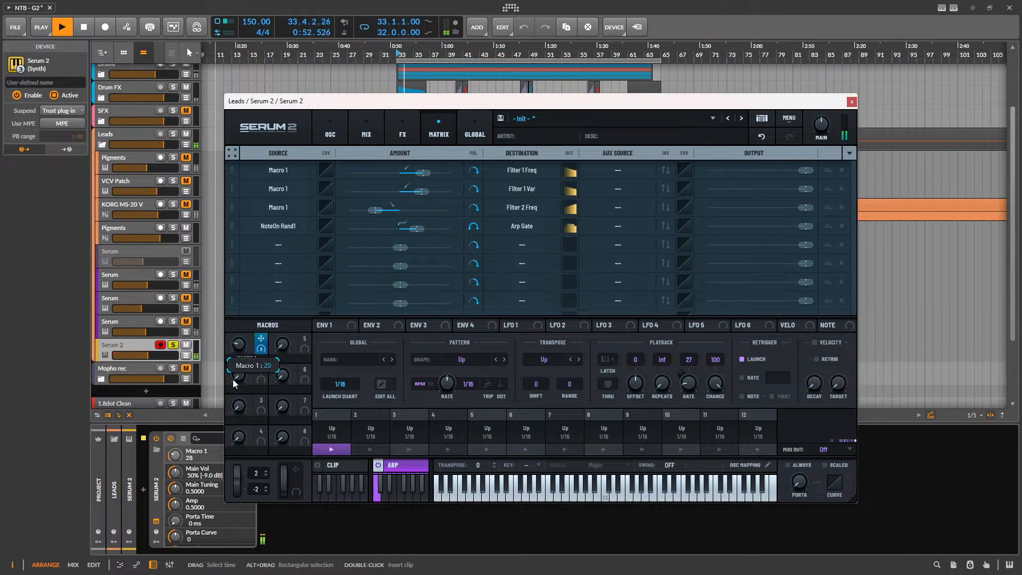
pyautogui.moveTo(253, 304); pyautogui.dragTo(245, 367)
pyautogui.press('space')
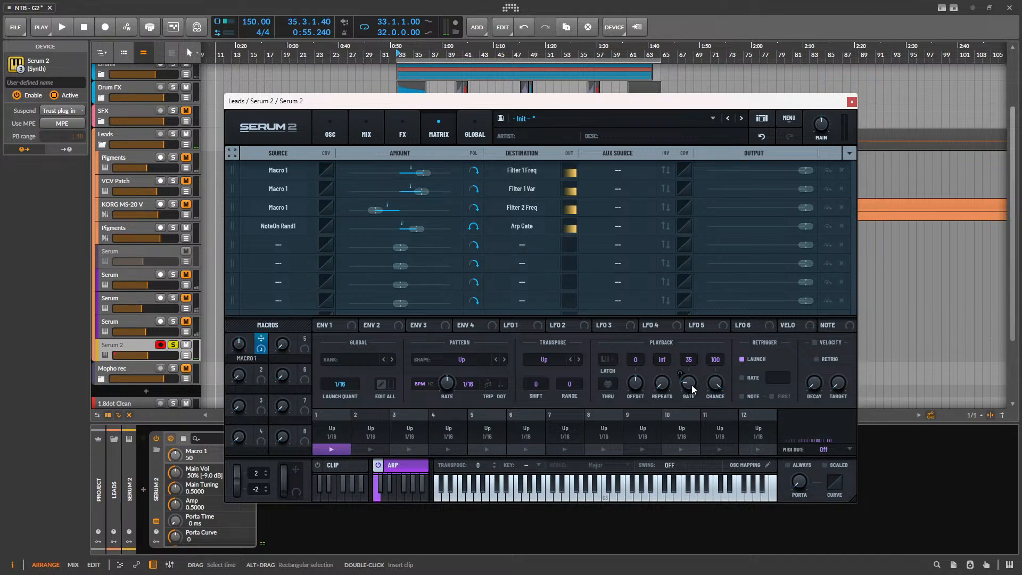
pyautogui.press('space')
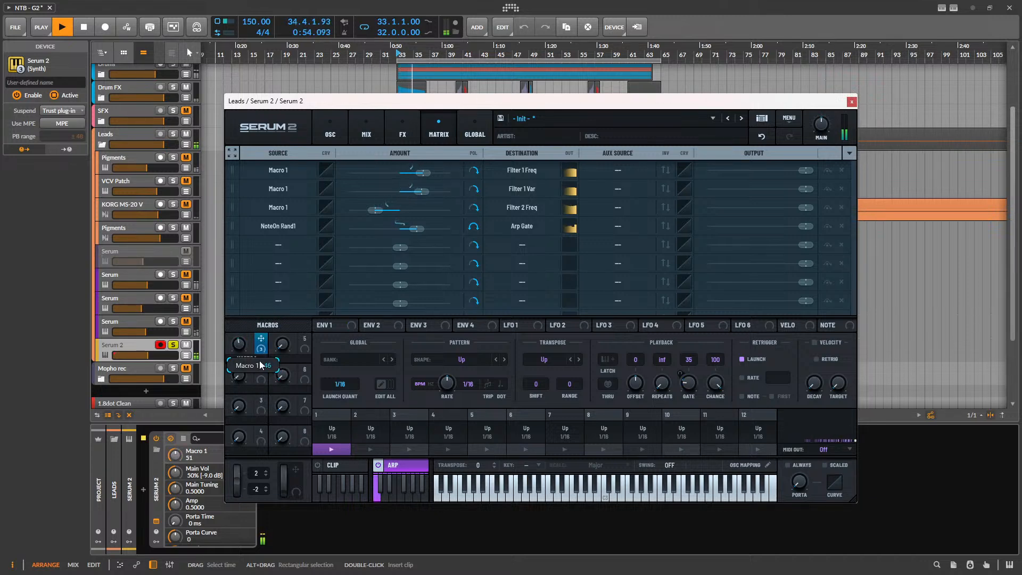
pyautogui.press('space')
# - Lower the arpeggiator's chance to 75 and audition it while moving Macro 1 to 55
pyautogui.moveTo(724, 387); pyautogui.dragTo(715, 408)
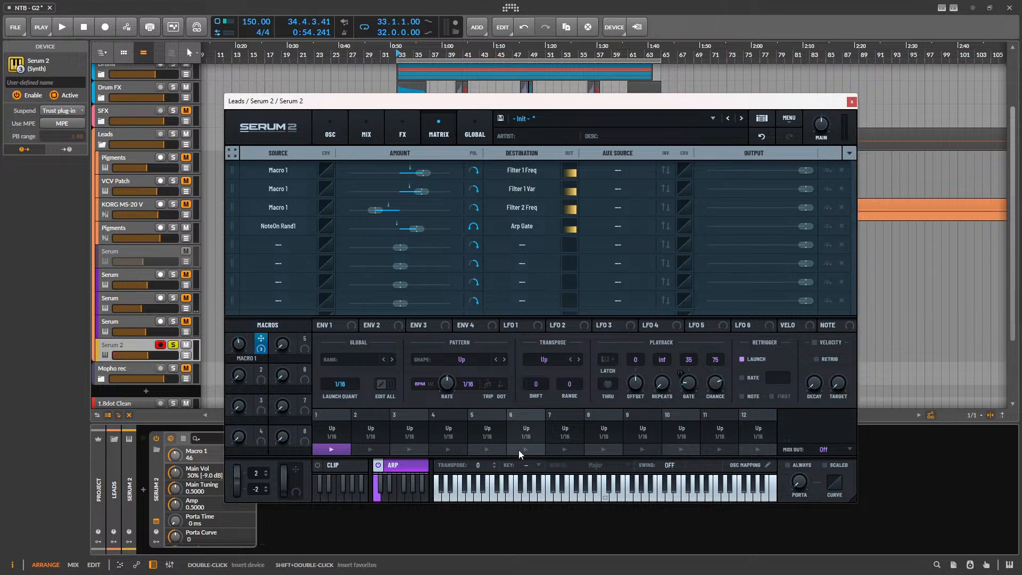
pyautogui.press('space')
pyautogui.moveTo(238, 343)
pyautogui.mouseDown()
pyautogui.moveTo(227, 376)
pyautogui.moveTo(263, 308)
pyautogui.moveTo(249, 348)
pyautogui.mouseUp()
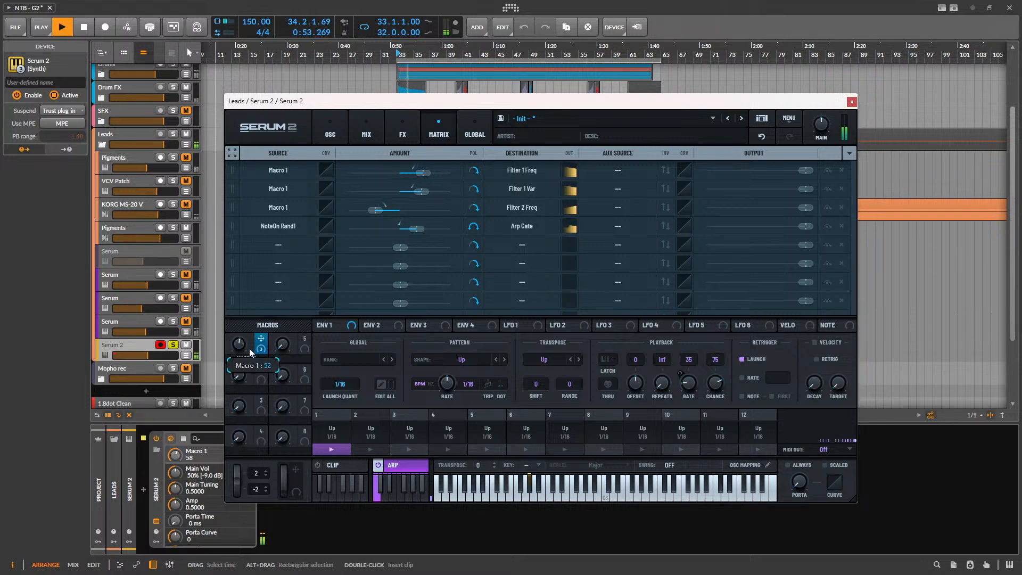
pyautogui.press('space')
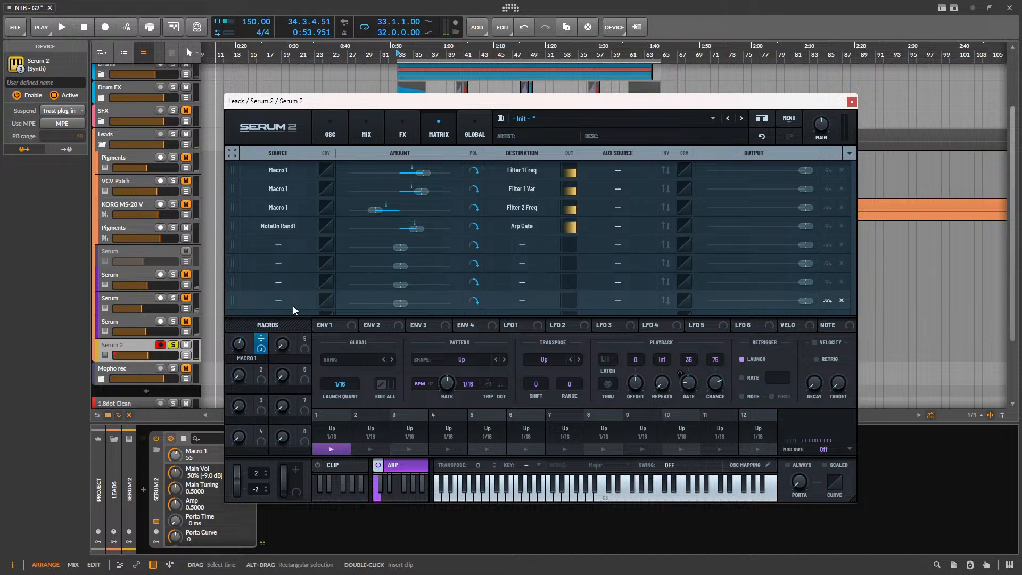
# - Reduce the arpeggiator's gate to 29 during playback with Macro 1 at 55
pyautogui.press('space')
pyautogui.moveTo(234, 344)
pyautogui.mouseDown()
pyautogui.moveTo(256, 337)
pyautogui.moveTo(243, 348)
pyautogui.mouseUp()
pyautogui.moveTo(681, 384); pyautogui.dragTo(679, 389)
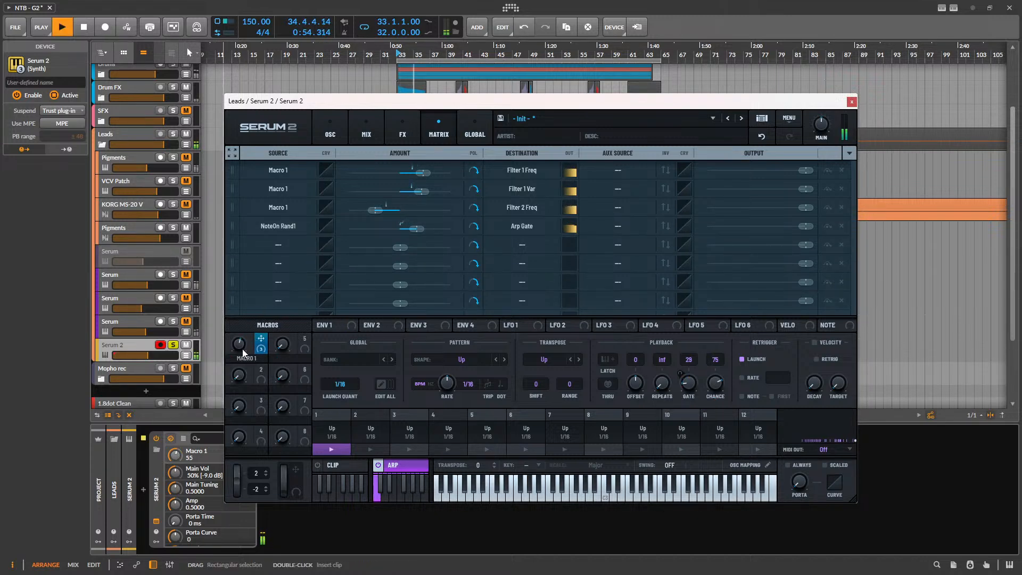
# - Raise Macro 1 to 60 and stop playback
pyautogui.moveTo(242, 346)
pyautogui.mouseDown()
pyautogui.moveTo(270, 307)
pyautogui.moveTo(244, 378)
pyautogui.moveTo(266, 318)
pyautogui.moveTo(251, 348)
pyautogui.mouseUp()
pyautogui.press('space')
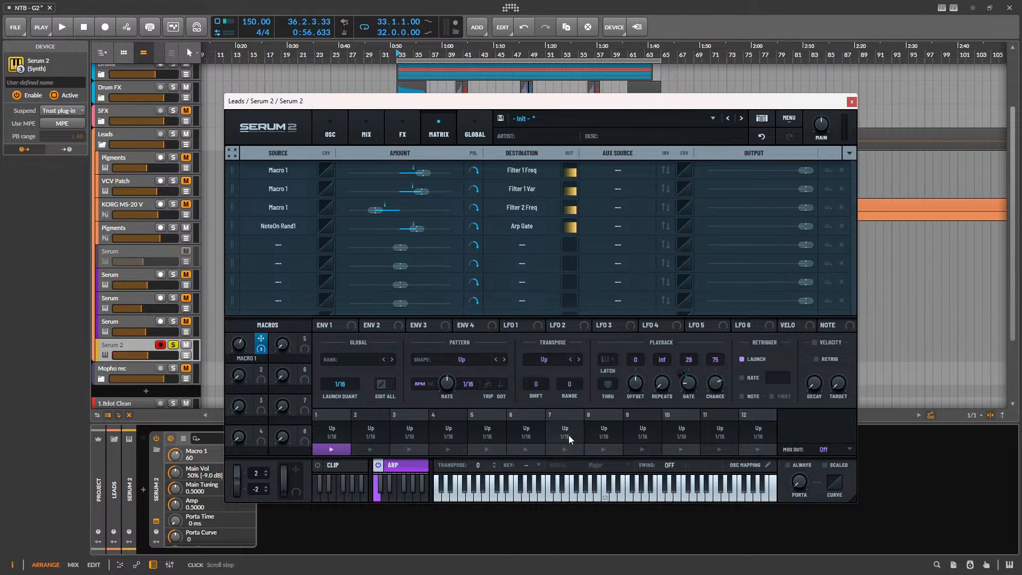
# - Switch to RME TotalMix FX and set the Mic 1 input gain to 40
pyautogui.press('super')
pyautogui.click(723, 562)
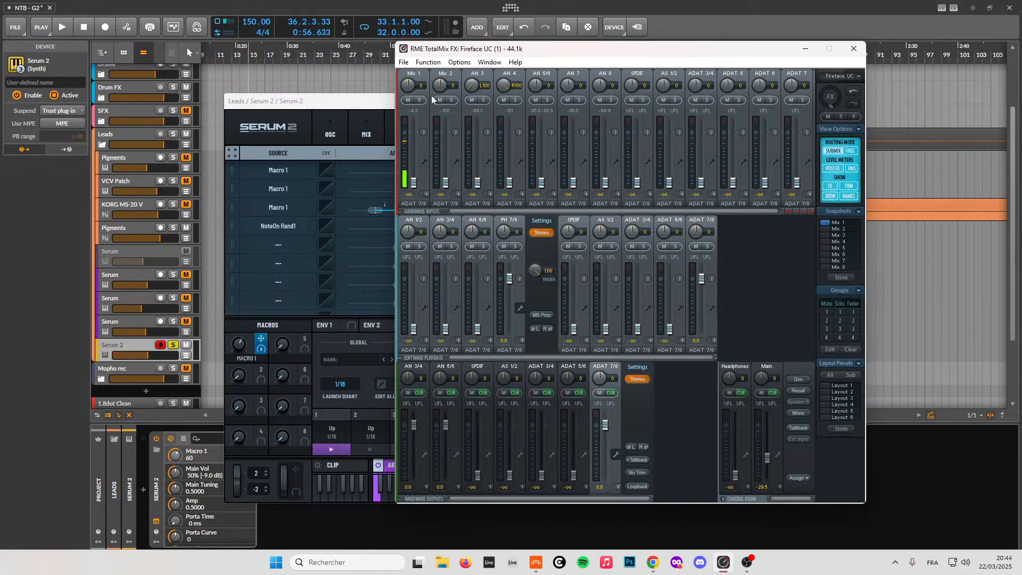
pyautogui.click(424, 161)
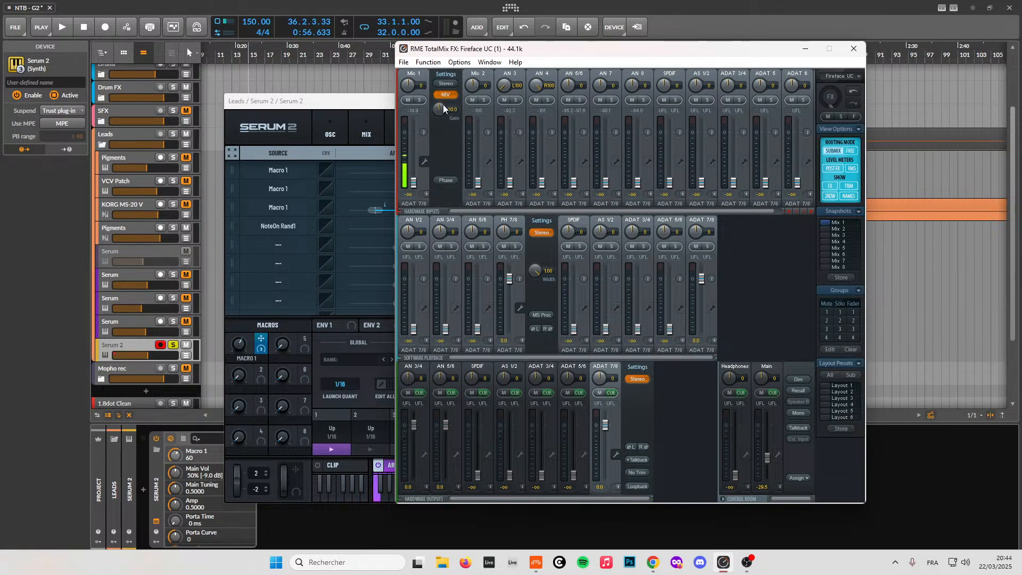
pyautogui.doubleClick(451, 110)
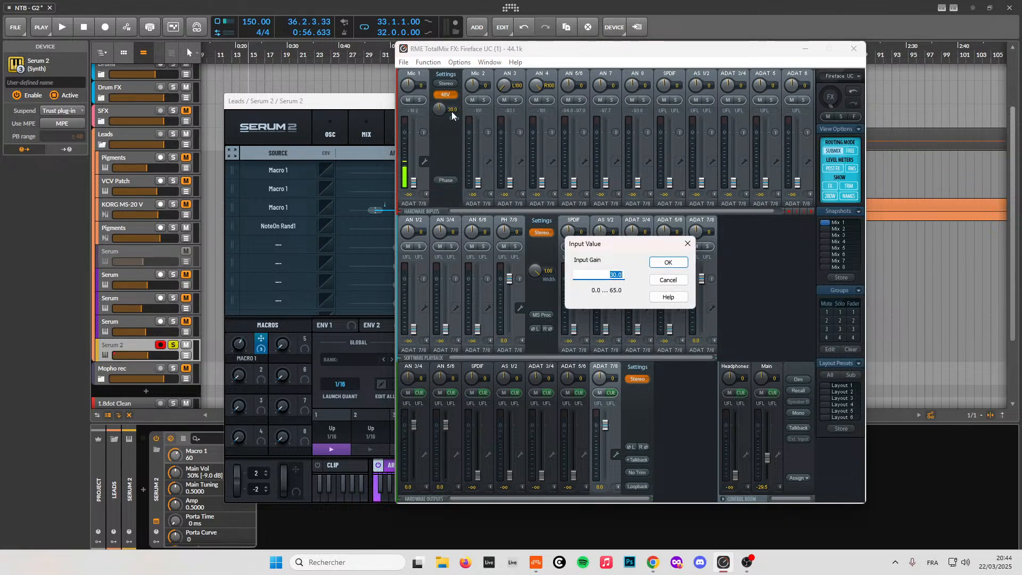
pyautogui.write('40')
pyautogui.press('Return')
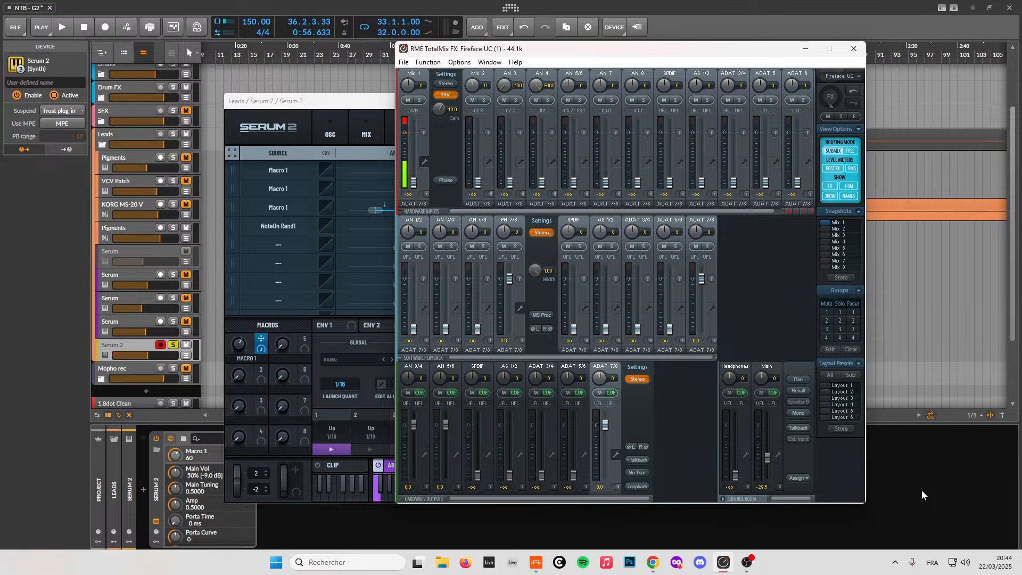
# - Reduce the Mic 1 input gain to 35 and return to the Bitwig project
pyautogui.doubleClick(455, 110)
pyautogui.write('35')
pyautogui.press('Return')
pyautogui.click(908, 496)
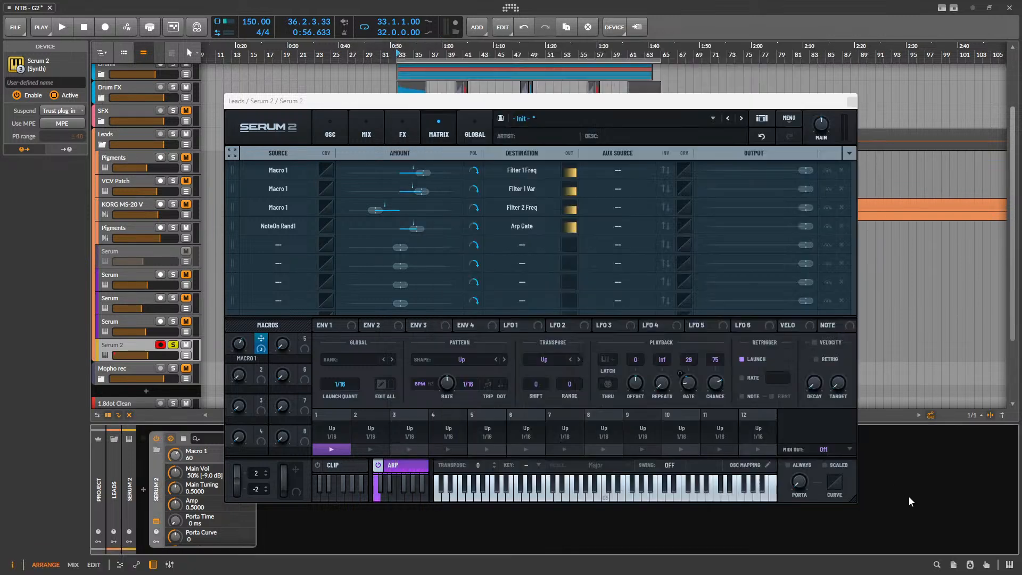
# - Unsolo the Serum 2 track, audition the lead within the full mix, and solo the track again
pyautogui.click(174, 345)
pyautogui.press('space')
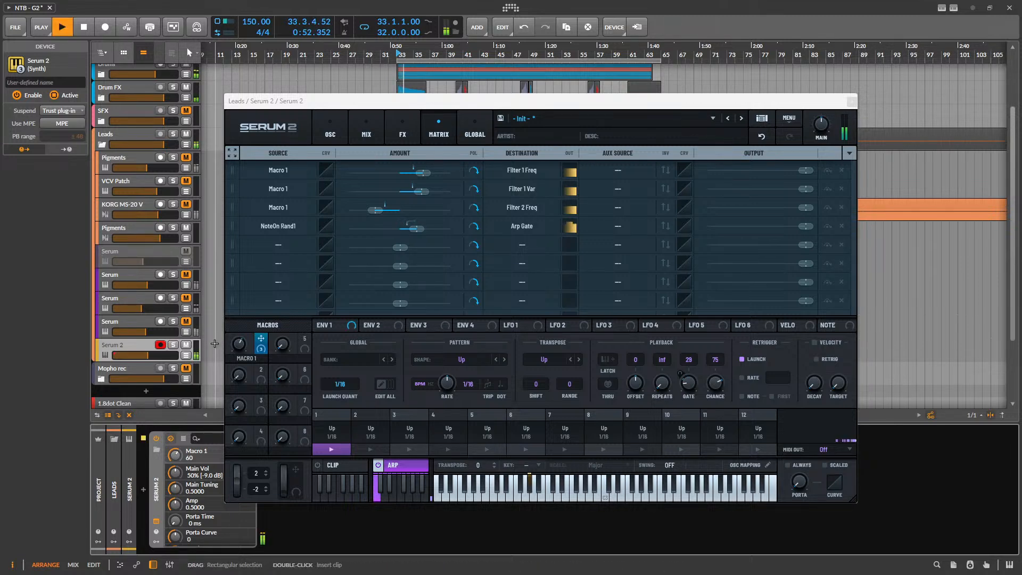
pyautogui.press('space')
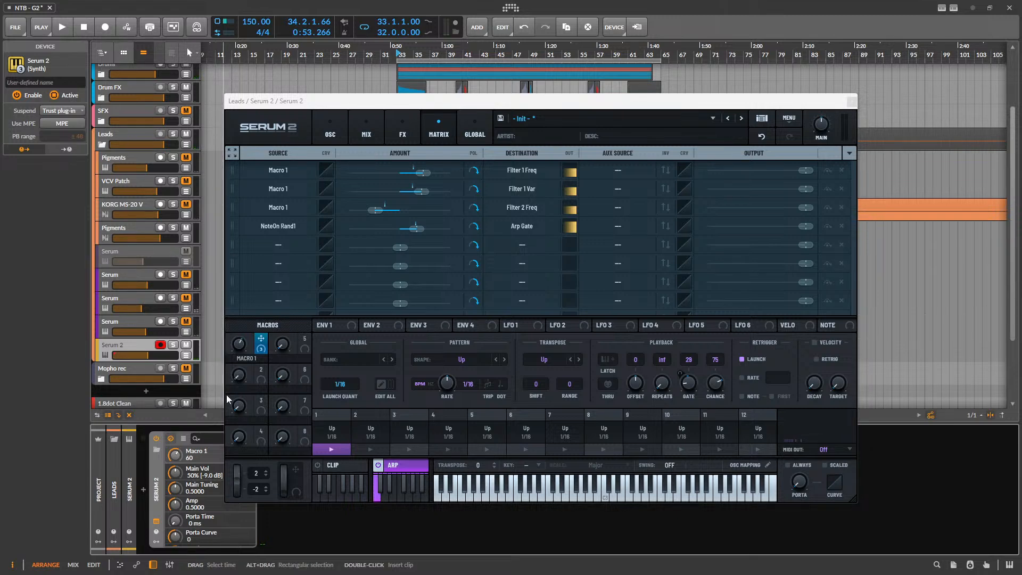
pyautogui.press('space')
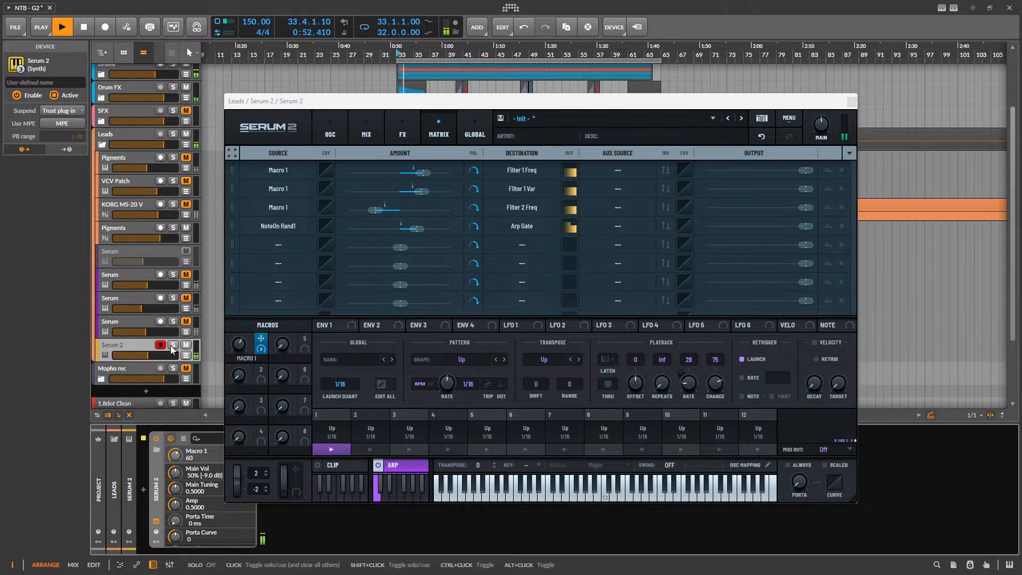
pyautogui.click(172, 346)
pyautogui.press('space')
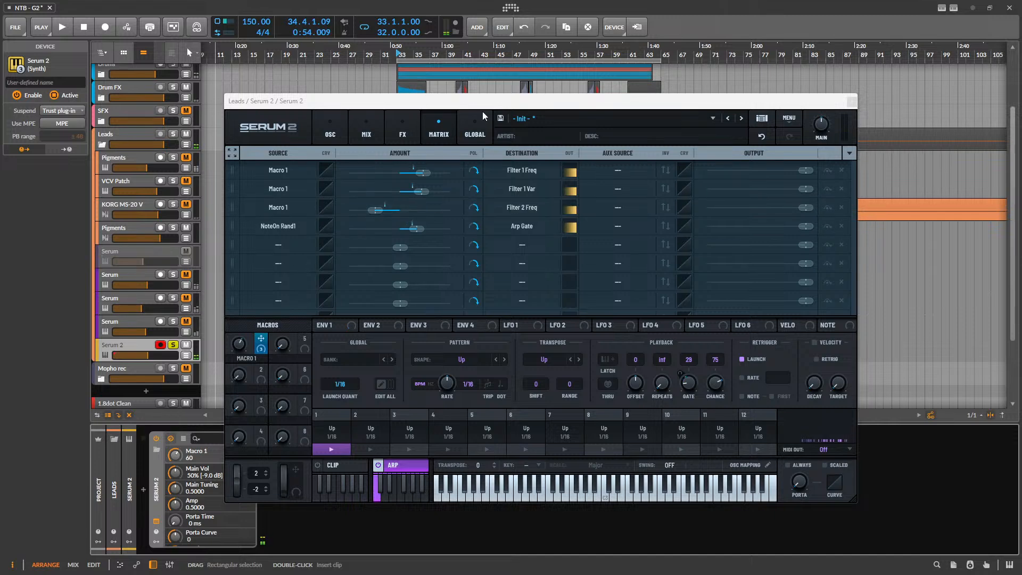
# - Turn Macro 1 down, assign LFO 1 as its modulation source, and briefly audition the modulated filters
pyautogui.click(364, 132)
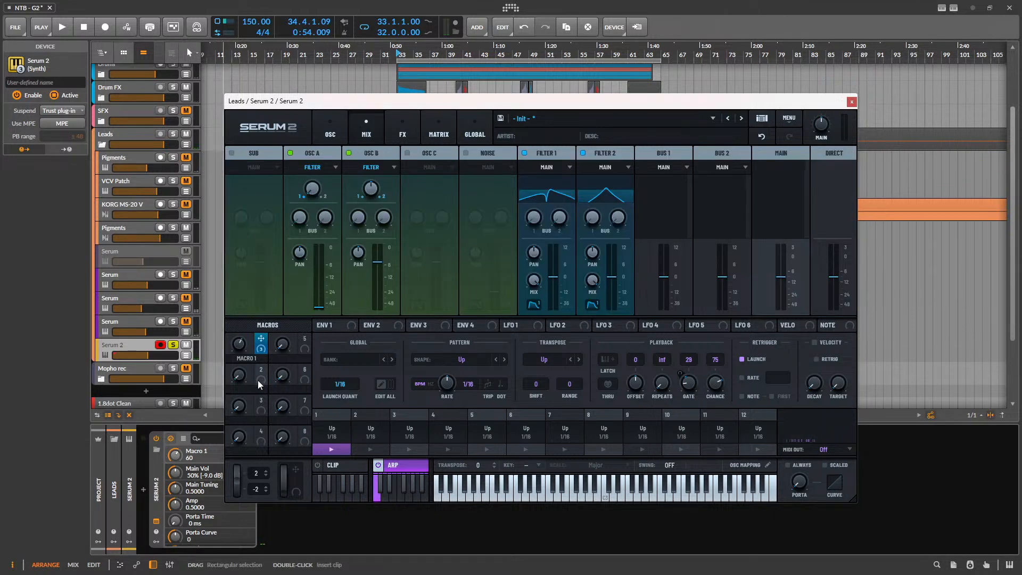
pyautogui.moveTo(239, 345); pyautogui.dragTo(240, 417)
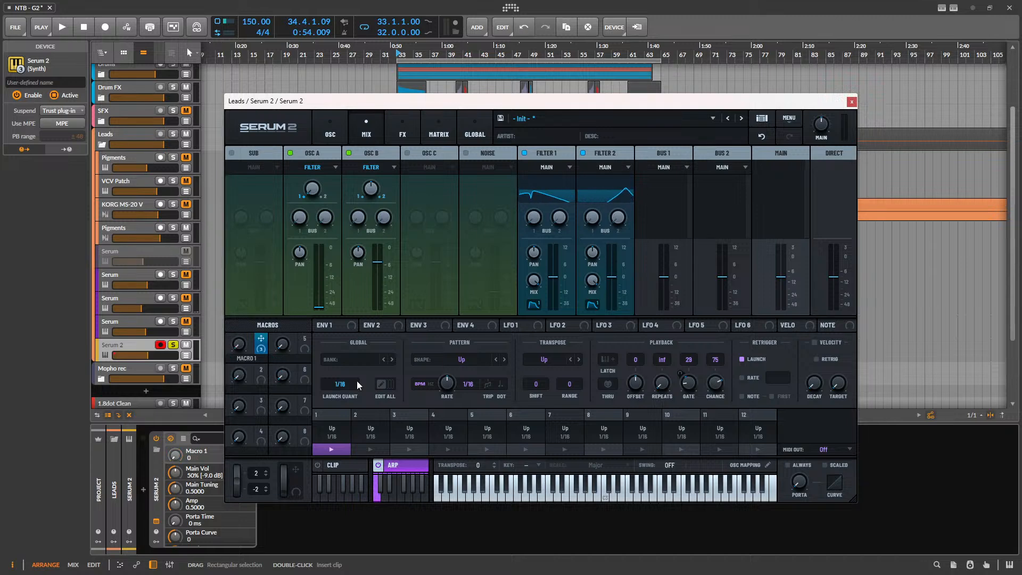
pyautogui.click(512, 325)
pyautogui.moveTo(506, 325); pyautogui.dragTo(239, 347)
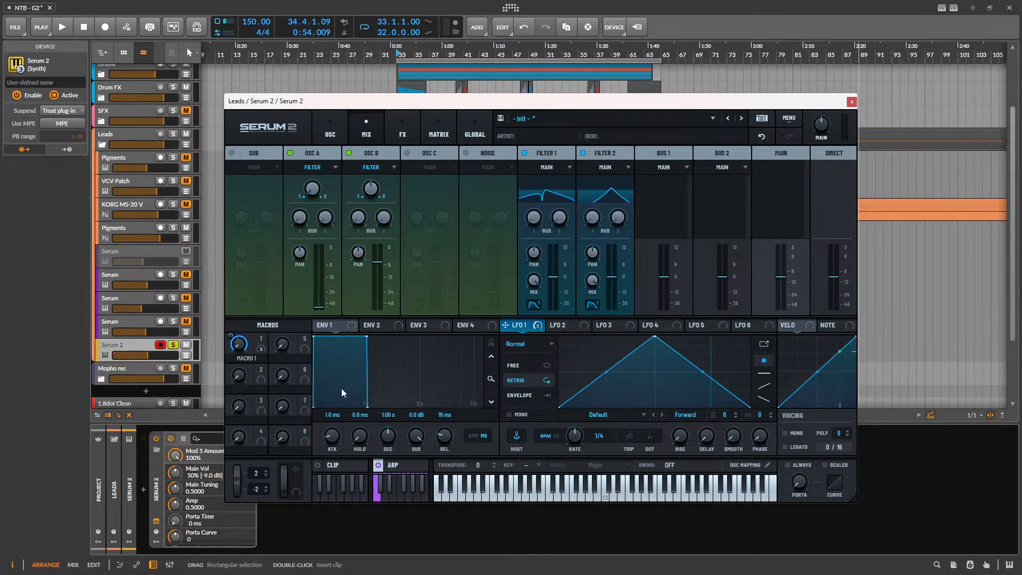
pyautogui.scroll(-2, 112, 342)
pyautogui.scroll(-2, 111, 342)
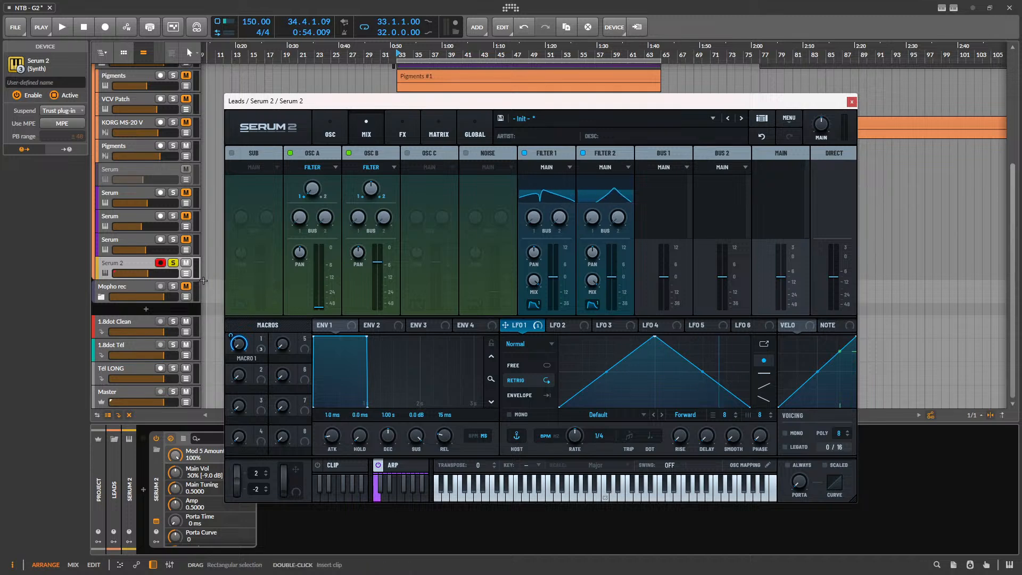
pyautogui.press('space')
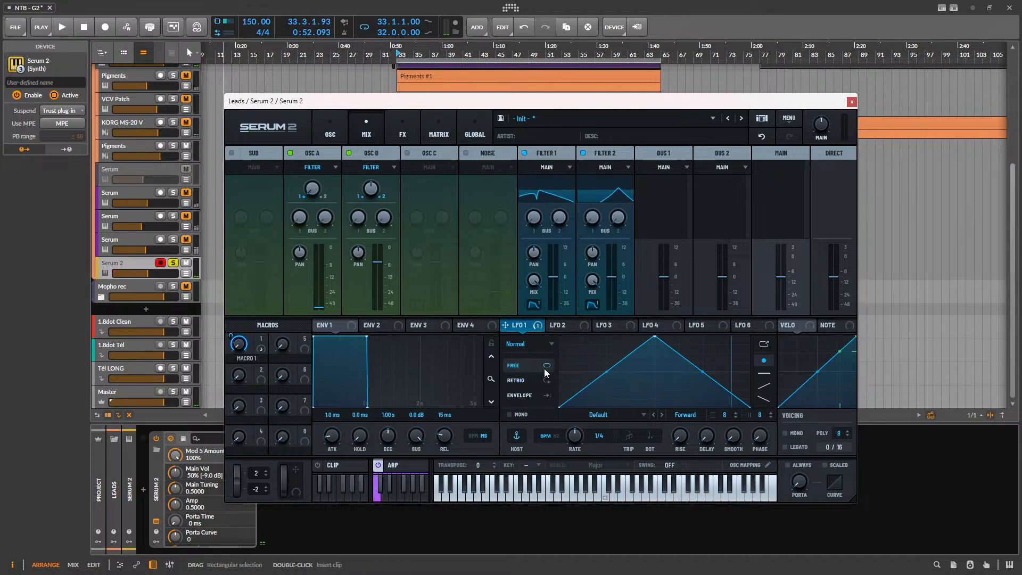
# - Set LFO 1 to S&H mode with more smoothing and a rate of one bar, and start playback
pyautogui.click(532, 348)
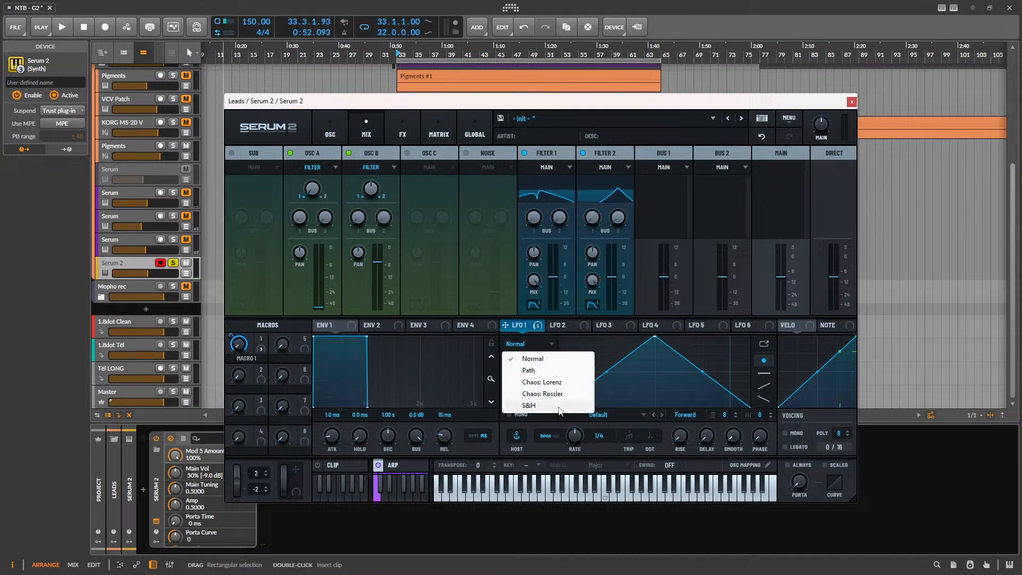
pyautogui.click(538, 410)
pyautogui.moveTo(733, 435); pyautogui.dragTo(752, 383)
pyautogui.moveTo(576, 439); pyautogui.dragTo(573, 453)
pyautogui.press('space')
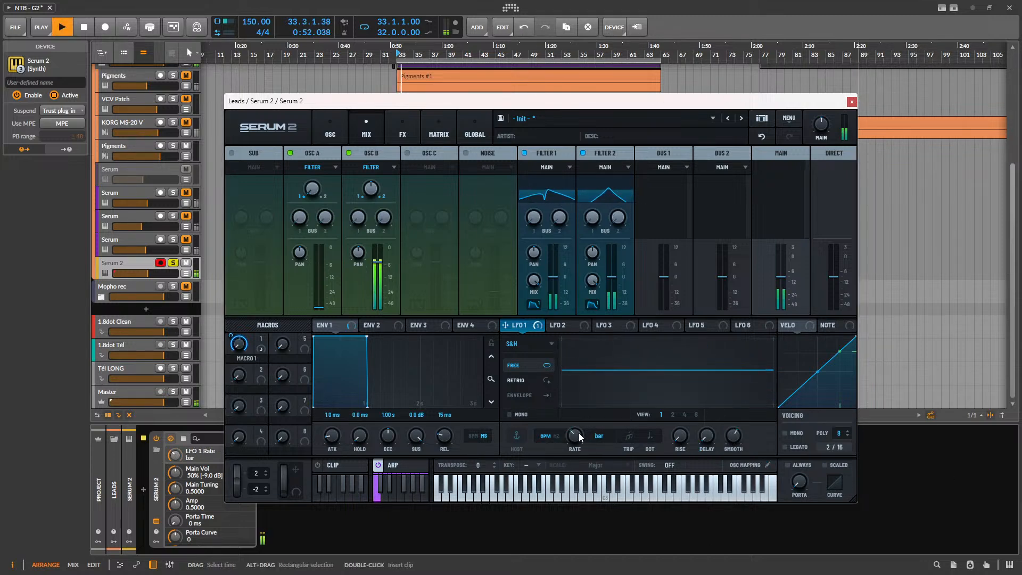
# - Make LFO 1 mono, raise its rate to 1/4 while auditioning, and stop playback
pyautogui.click(512, 415)
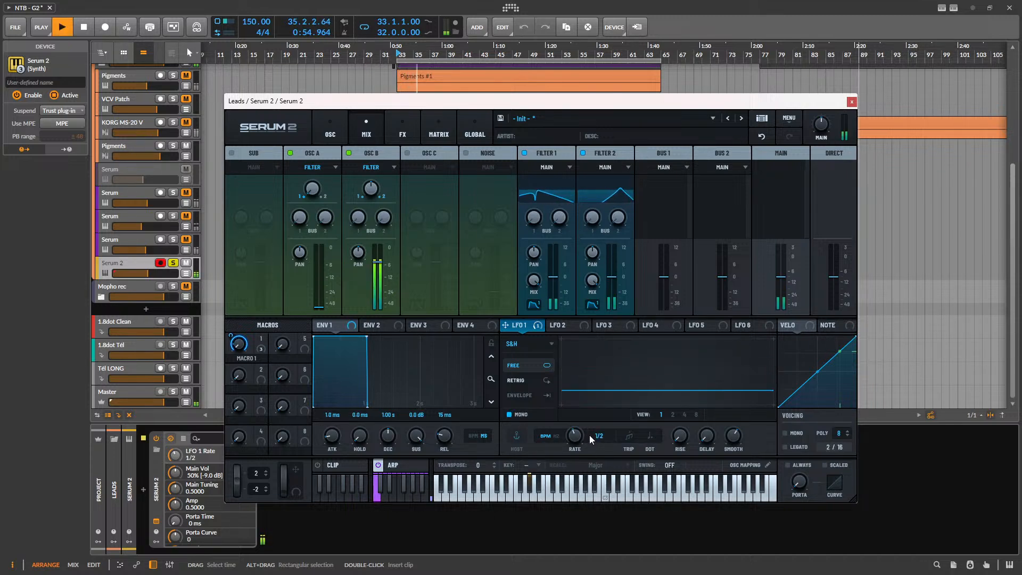
pyautogui.moveTo(574, 443); pyautogui.dragTo(574, 434)
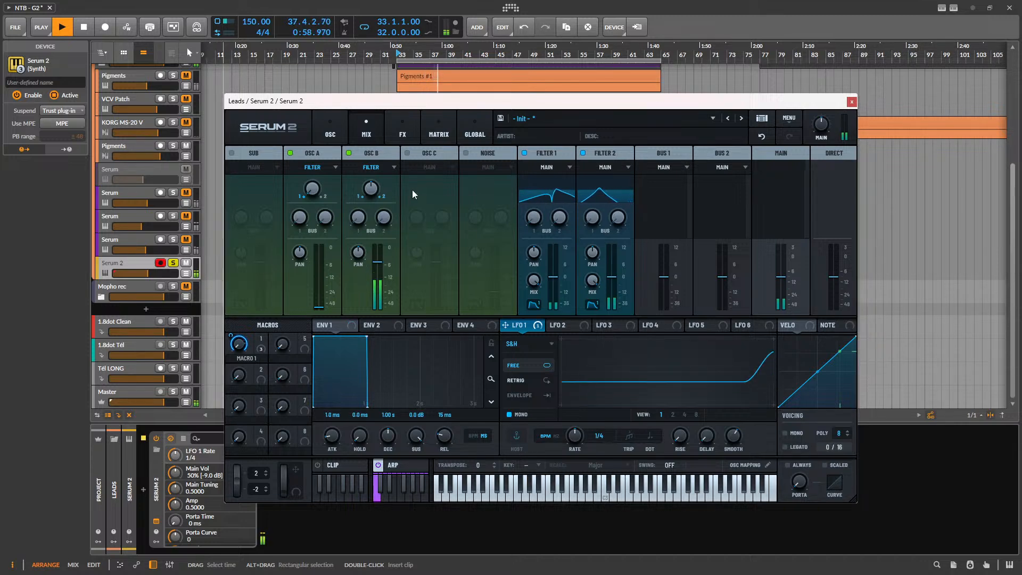
pyautogui.press('space')
# - Set the output routing of both Filter 1 and Filter 2 to None in the mixer
pyautogui.click(403, 134)
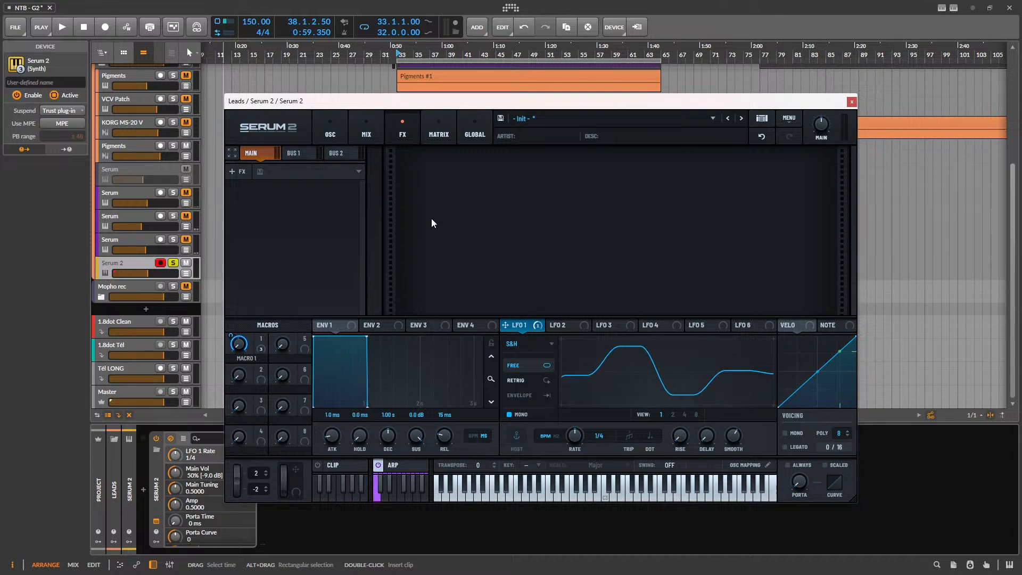
pyautogui.click(362, 140)
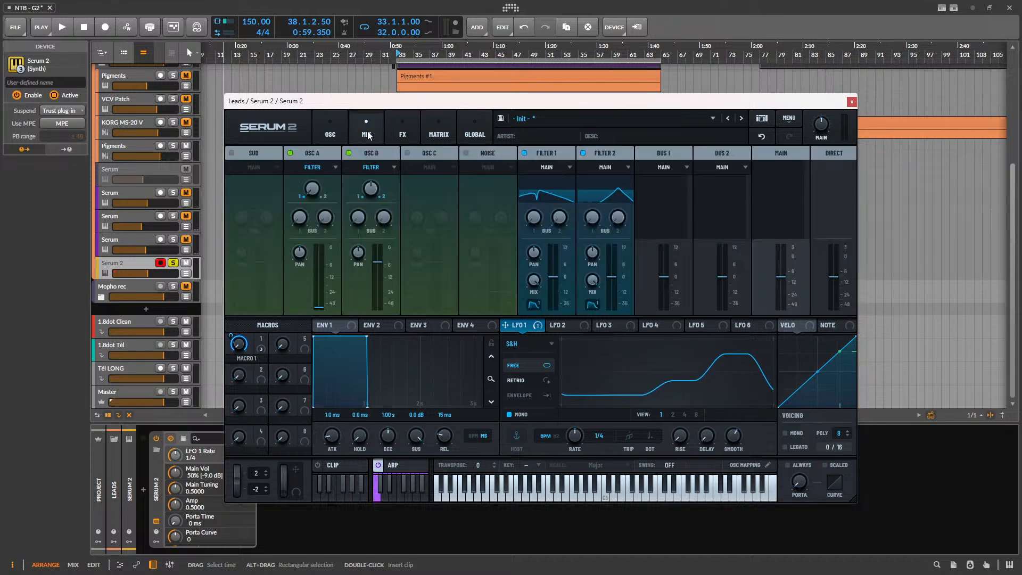
pyautogui.click(564, 171)
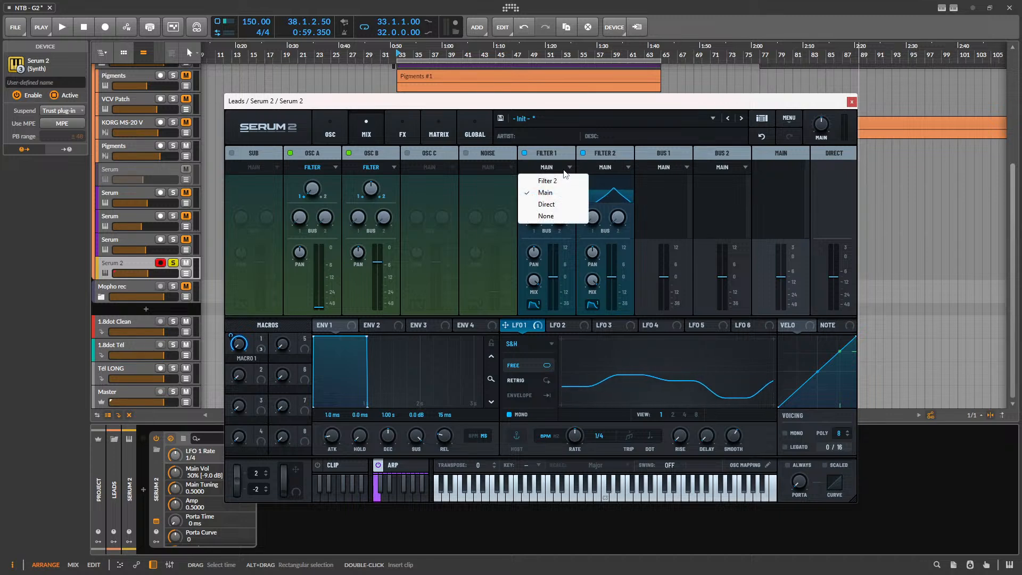
pyautogui.click(564, 216)
pyautogui.click(615, 168)
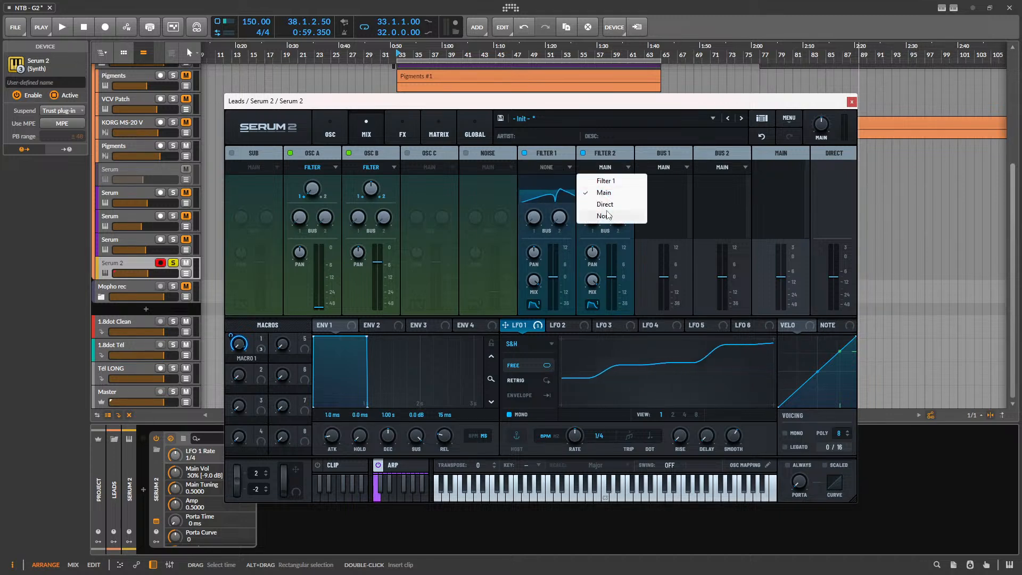
pyautogui.click(609, 219)
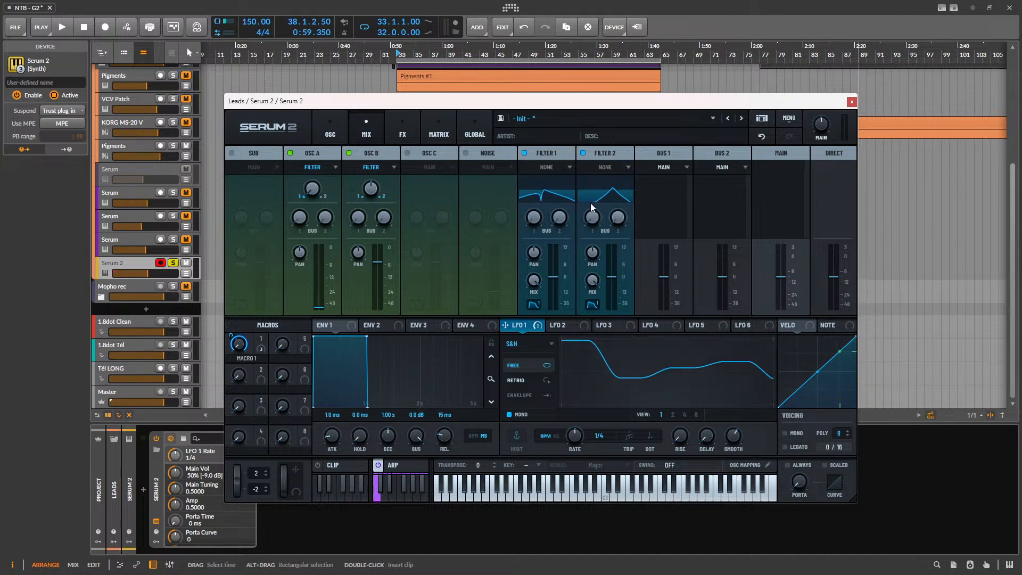
# - Send Filter 1 and Filter 2 to Bus 1, with Filter 2's send at 100%, and audition the routing
pyautogui.click(534, 218)
pyautogui.moveTo(560, 198); pyautogui.dragTo(586, 144)
pyautogui.press('space')
pyautogui.moveTo(586, 227); pyautogui.dragTo(576, 187)
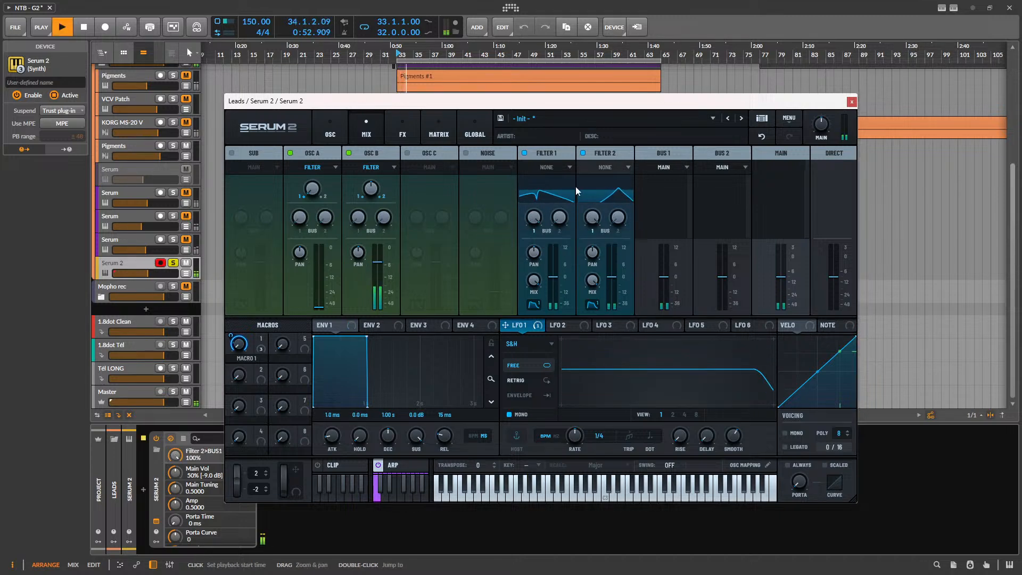
pyautogui.click(429, 132)
pyautogui.press('space')
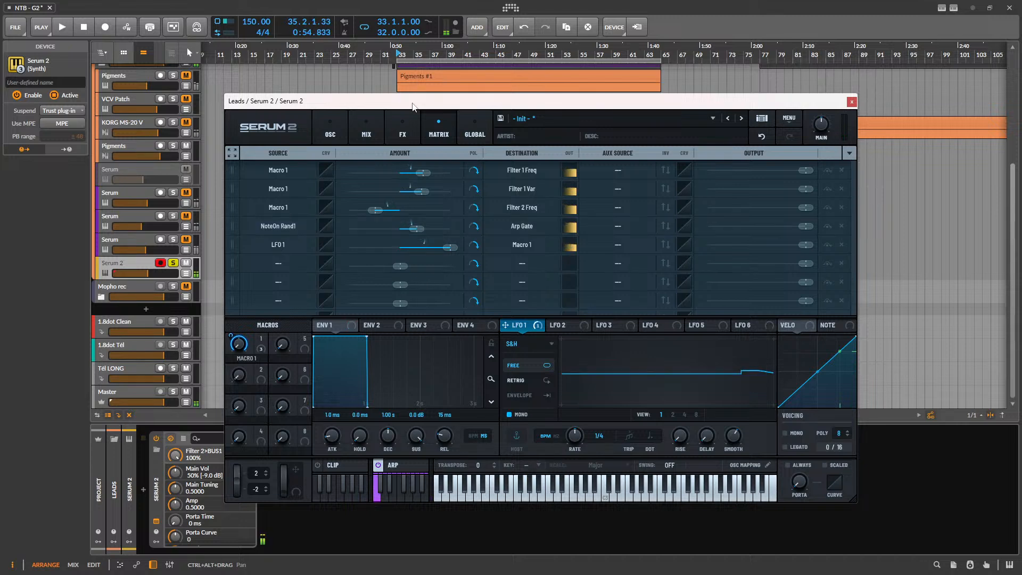
# - Try a Distortion effect of the Downsample type on Bus 1 and audition it
pyautogui.click(402, 132)
pyautogui.click(294, 153)
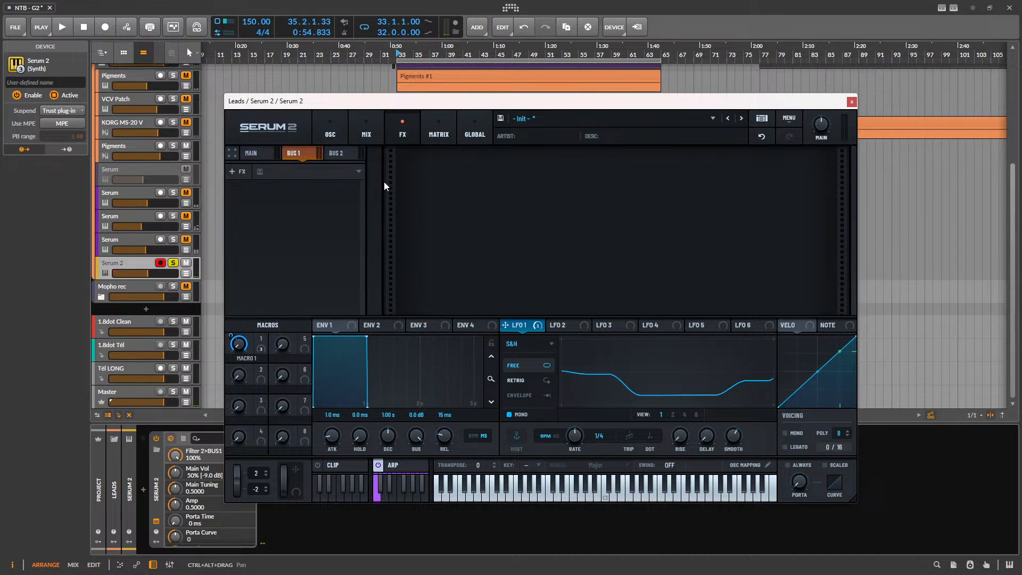
pyautogui.click(240, 172)
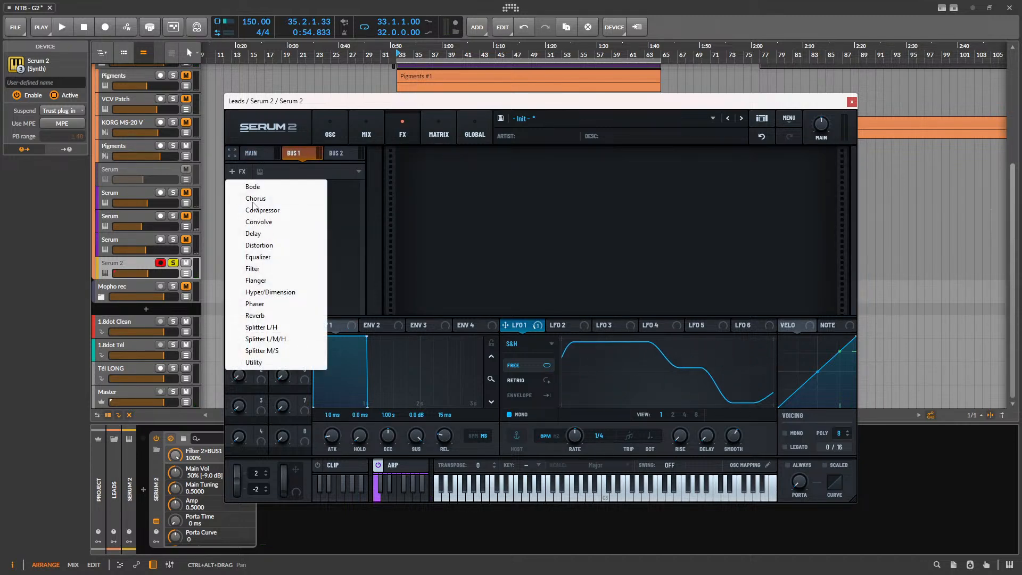
pyautogui.click(293, 245)
pyautogui.click(505, 177)
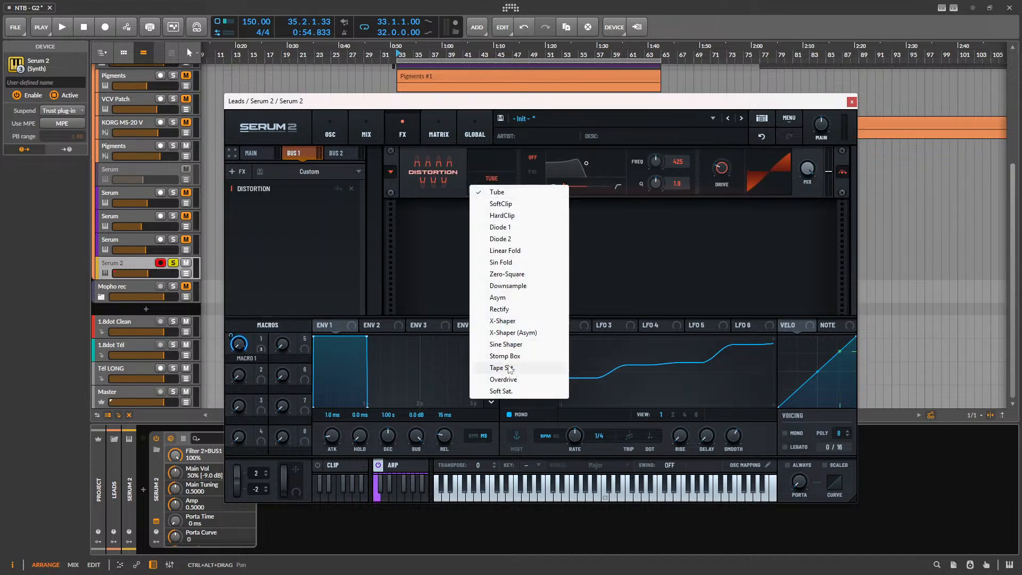
pyautogui.click(506, 286)
pyautogui.press('space')
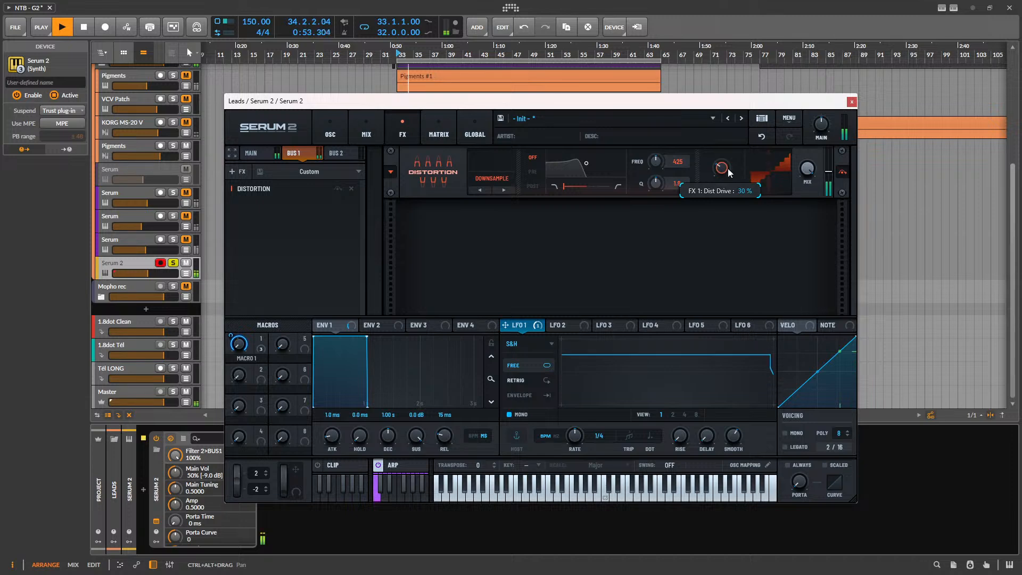
pyautogui.press('space')
# - Unsolo the Serum 2 track, raise its volume, and lower the distortion drive to 12% while the full mix plays
pyautogui.click(175, 263)
pyautogui.click(175, 263)
pyautogui.press('space')
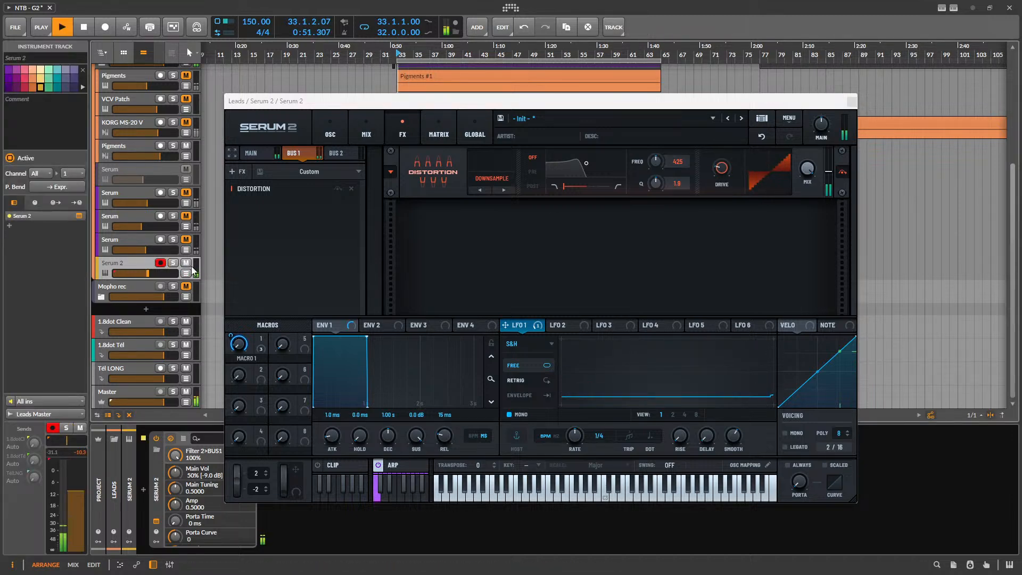
pyautogui.moveTo(726, 172)
pyautogui.mouseDown()
pyautogui.moveTo(729, 158)
pyautogui.moveTo(719, 170)
pyautogui.mouseUp()
pyautogui.moveTo(149, 273); pyautogui.dragTo(158, 273)
pyautogui.moveTo(719, 175)
pyautogui.mouseDown()
pyautogui.moveTo(729, 159)
pyautogui.moveTo(722, 177)
pyautogui.mouseUp()
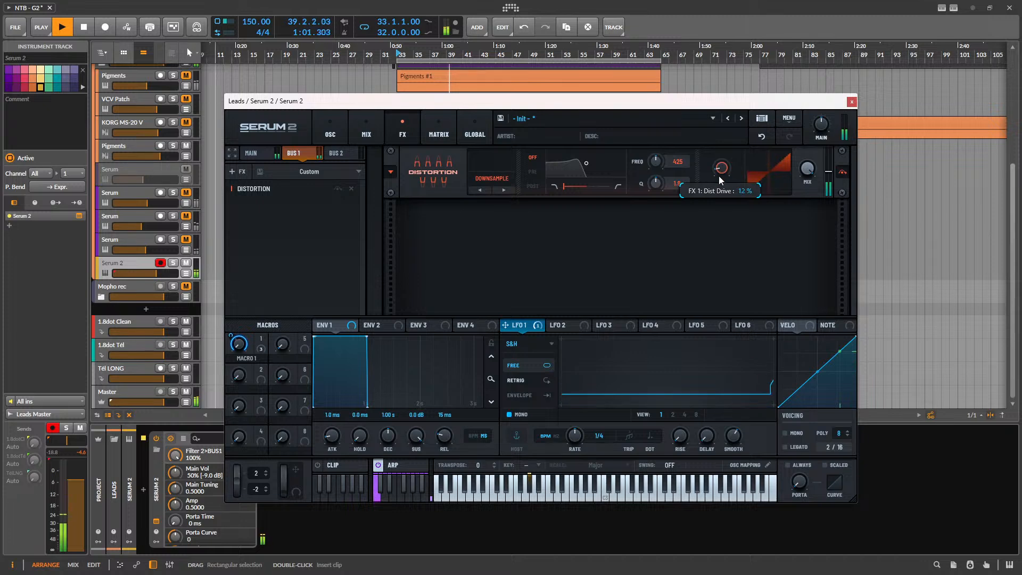
pyautogui.press('space')
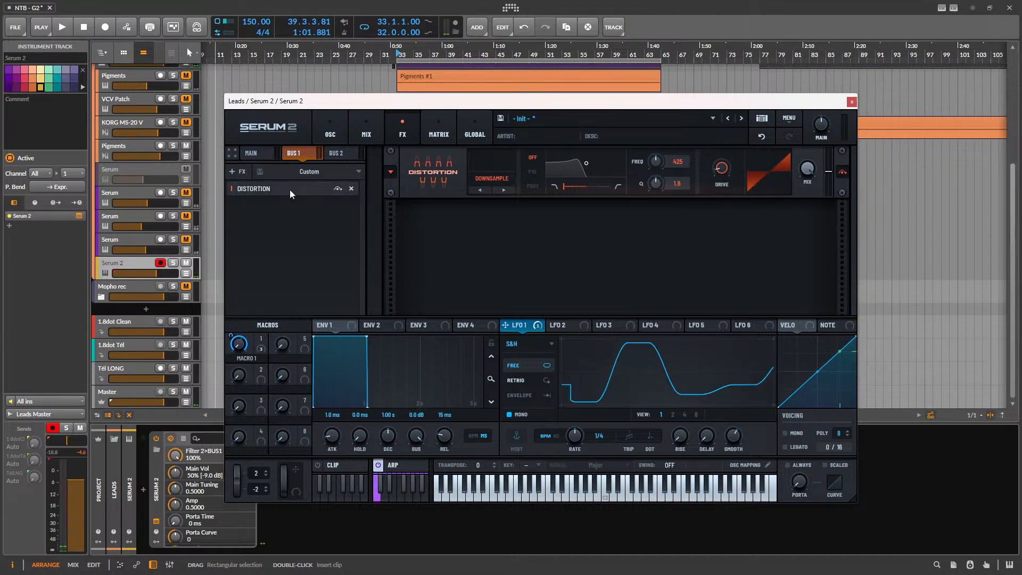
# - Remove the Distortion from Bus 1 and open the Main effects rack
pyautogui.click(350, 189)
pyautogui.click(234, 171)
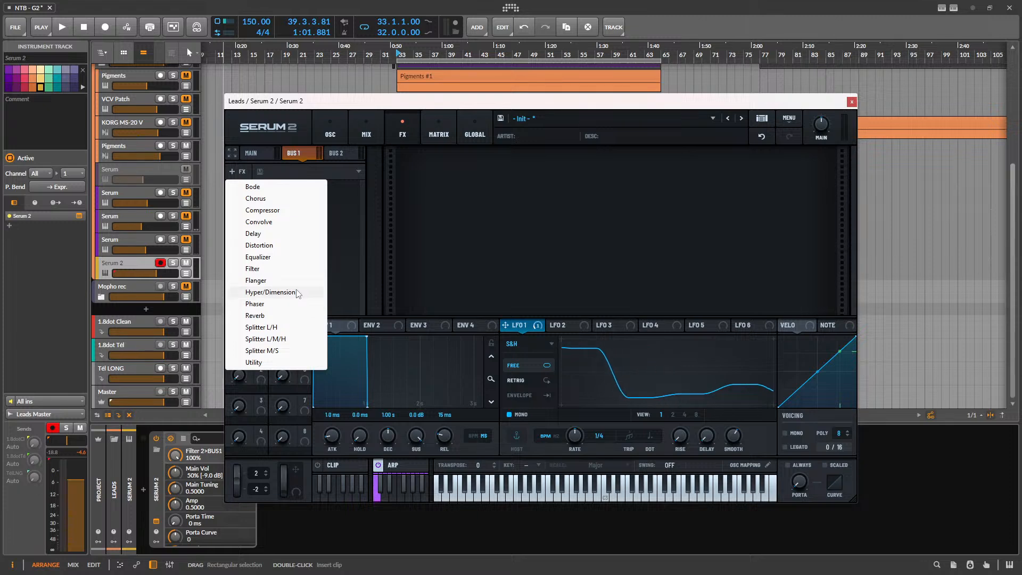
pyautogui.click(257, 153)
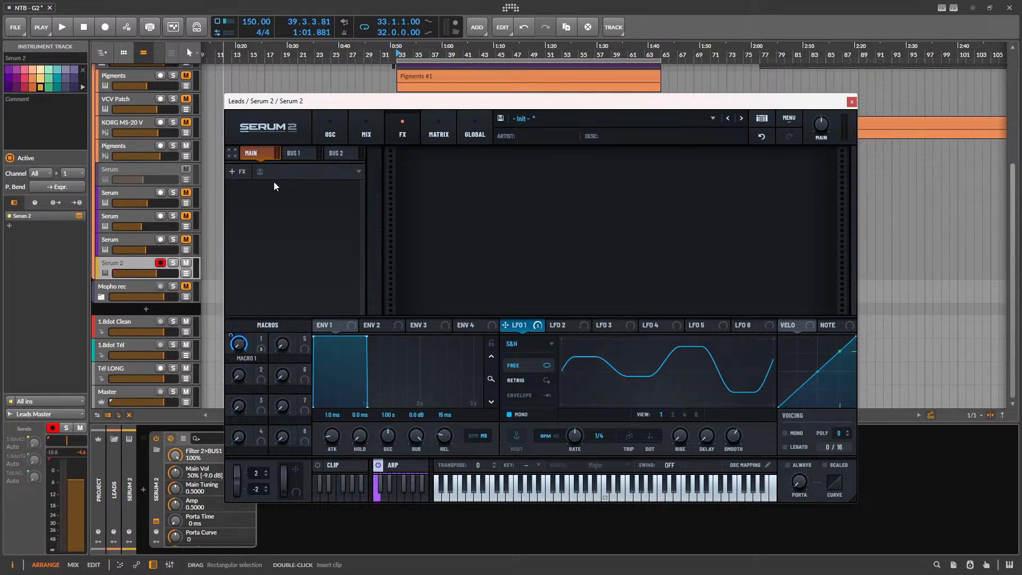
# - Add a Hyper/Dimension effect to the Main rack and audition it
pyautogui.click(242, 171)
pyautogui.click(282, 293)
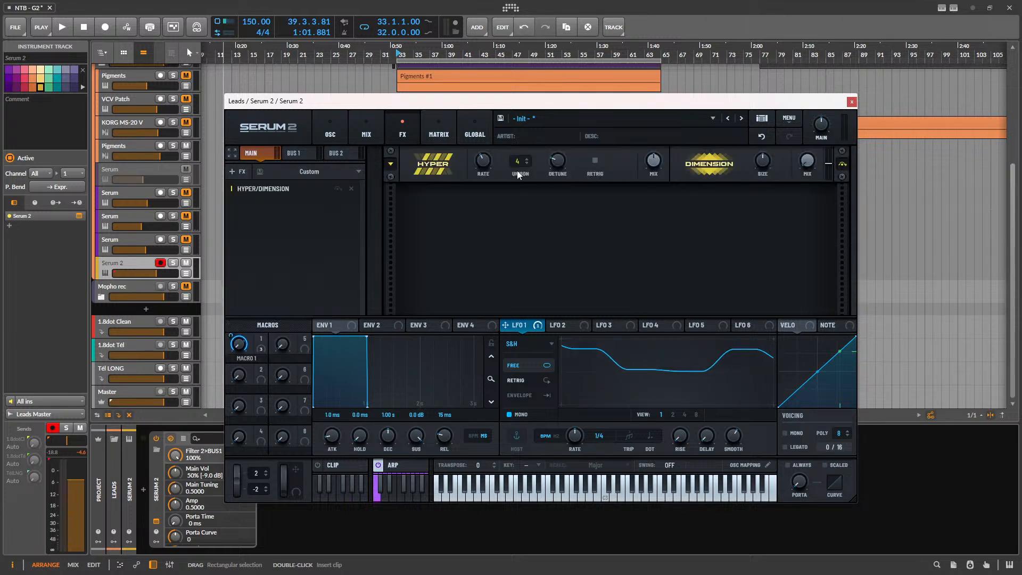
pyautogui.press('space')
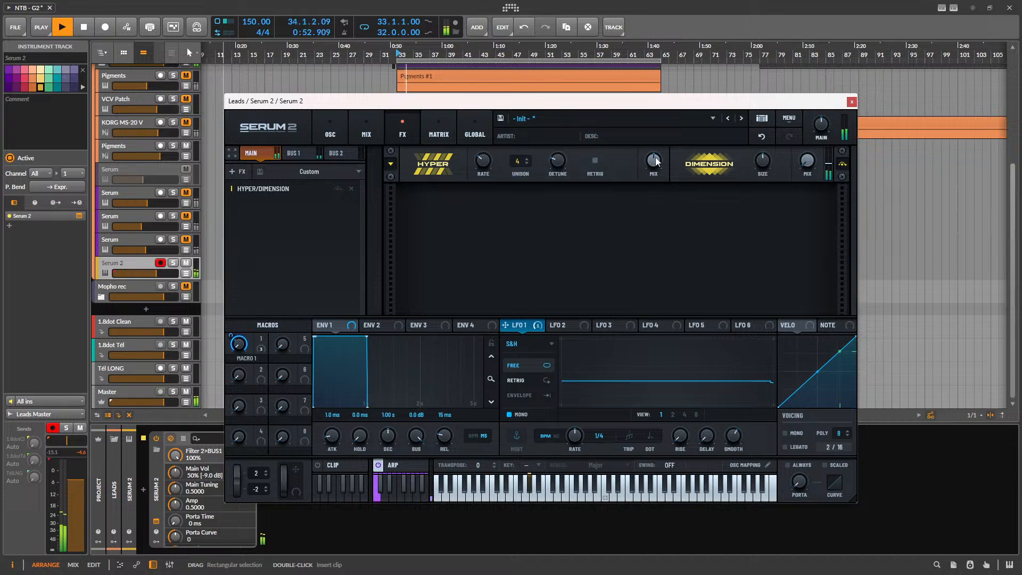
pyautogui.press('space')
# - Raise the Serum 2 track's send to the 1.8dot Tel delay to about -15.3 dB and start playback
pyautogui.click(241, 173)
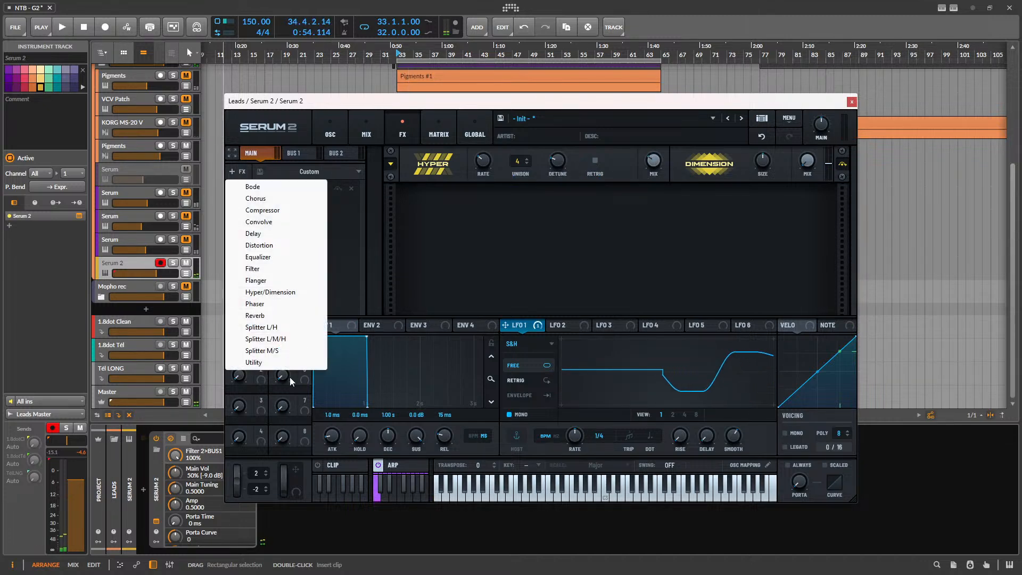
pyautogui.click(129, 266)
pyautogui.moveTo(34, 460); pyautogui.dragTo(34, 429)
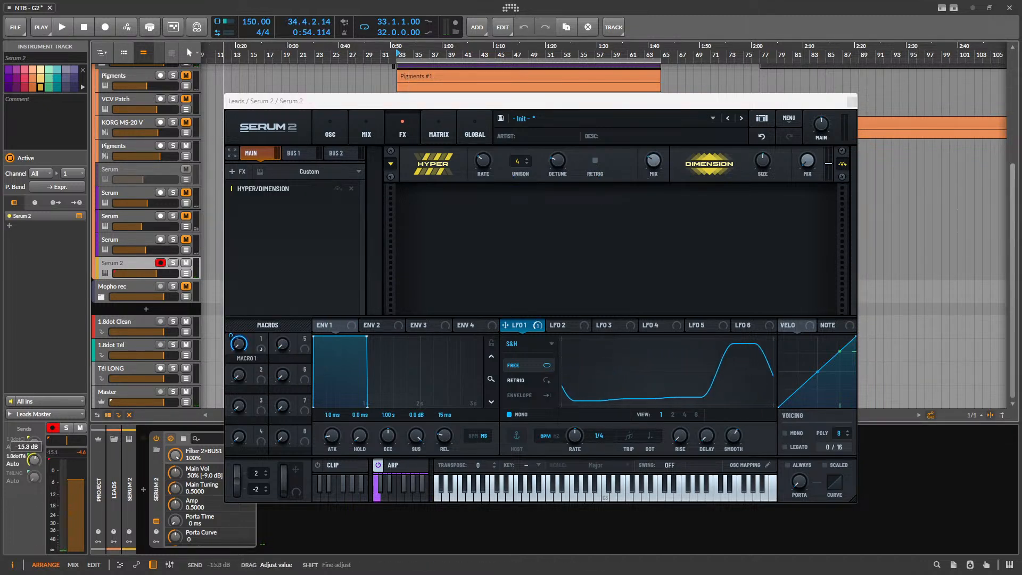
pyautogui.press('space')
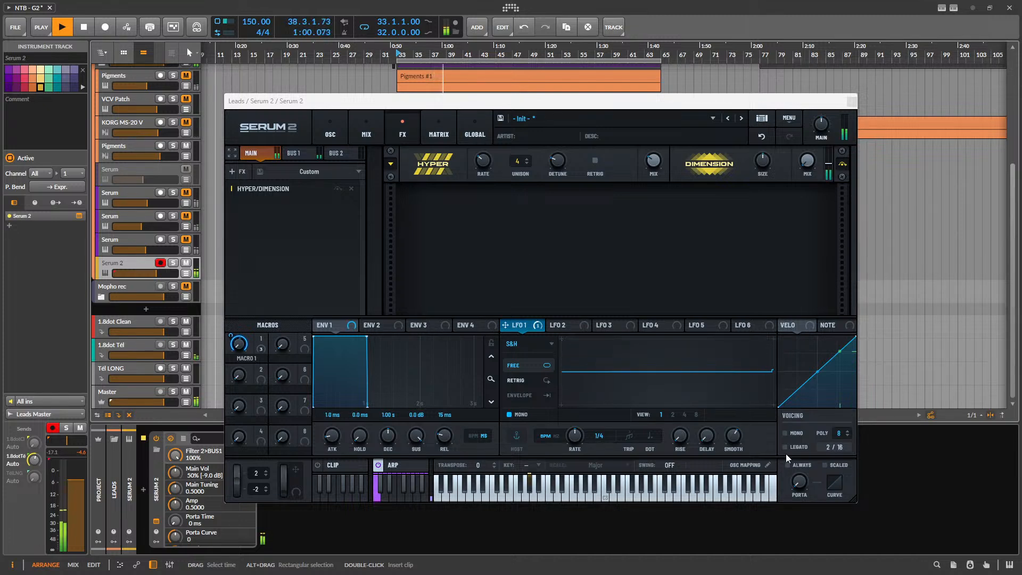
# - Set LFO 1's smoothing to 0 and its mode to Retrig while listening
pyautogui.click(733, 435)
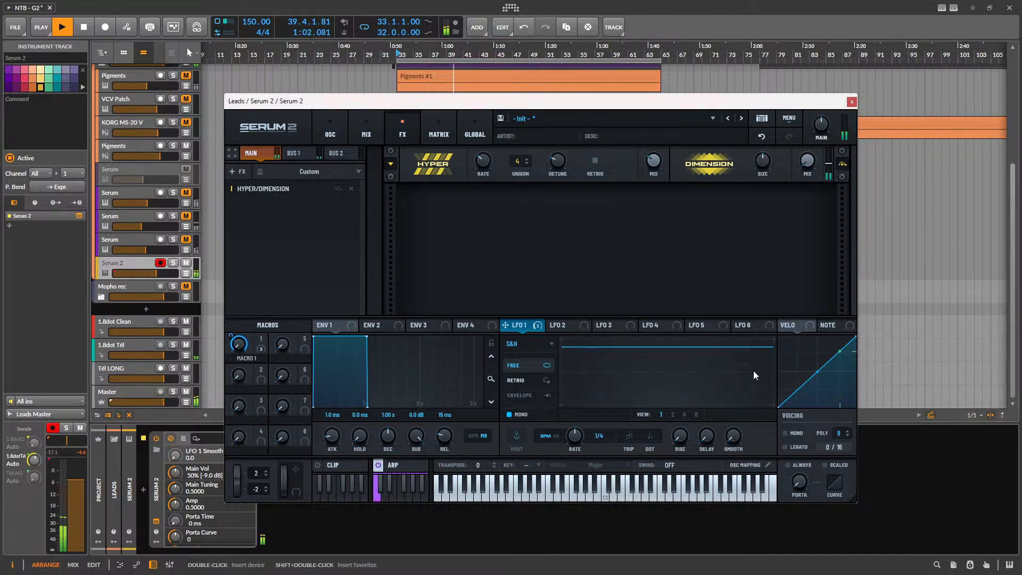
pyautogui.click(515, 380)
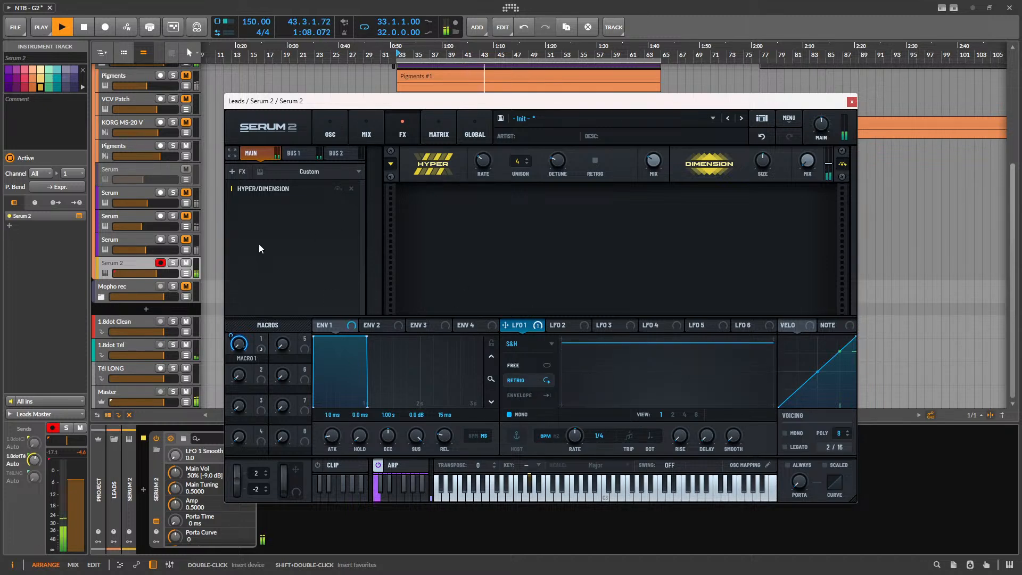
pyautogui.press('space')
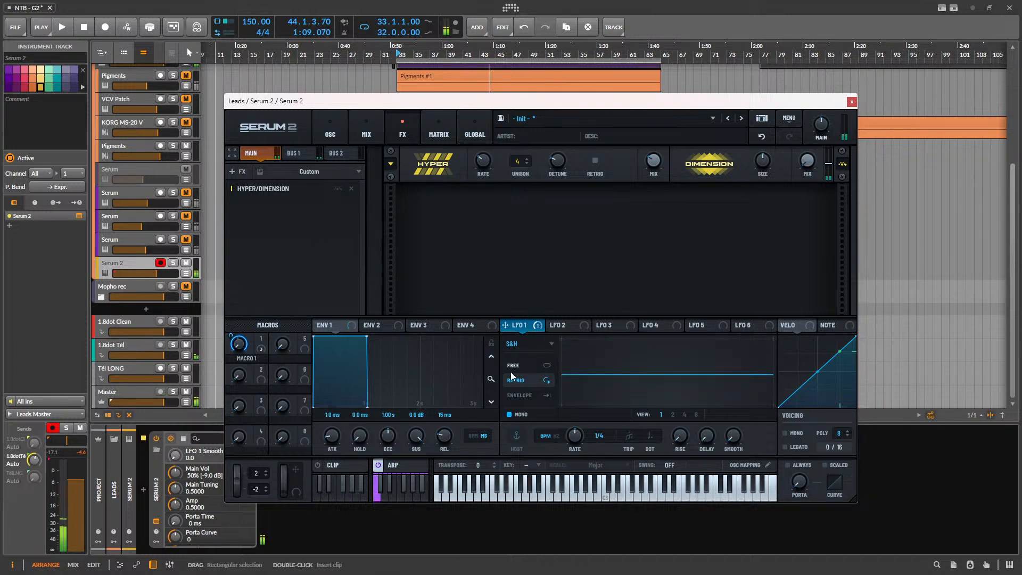
# - Raise the arpeggiator's chance to 81% and shorten Env 1's release to 6.8 ms
pyautogui.click(410, 461)
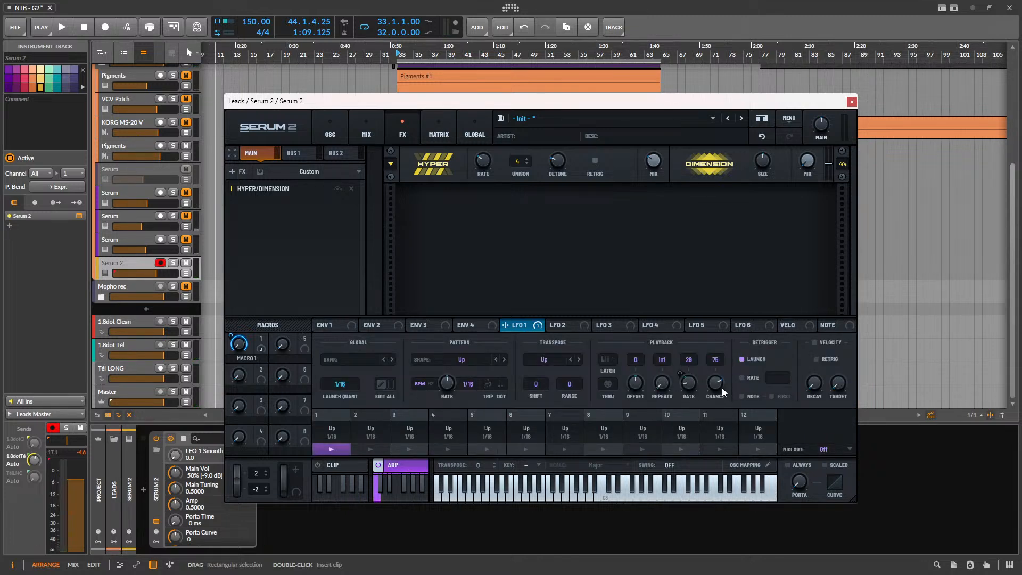
pyautogui.moveTo(721, 388); pyautogui.dragTo(723, 384)
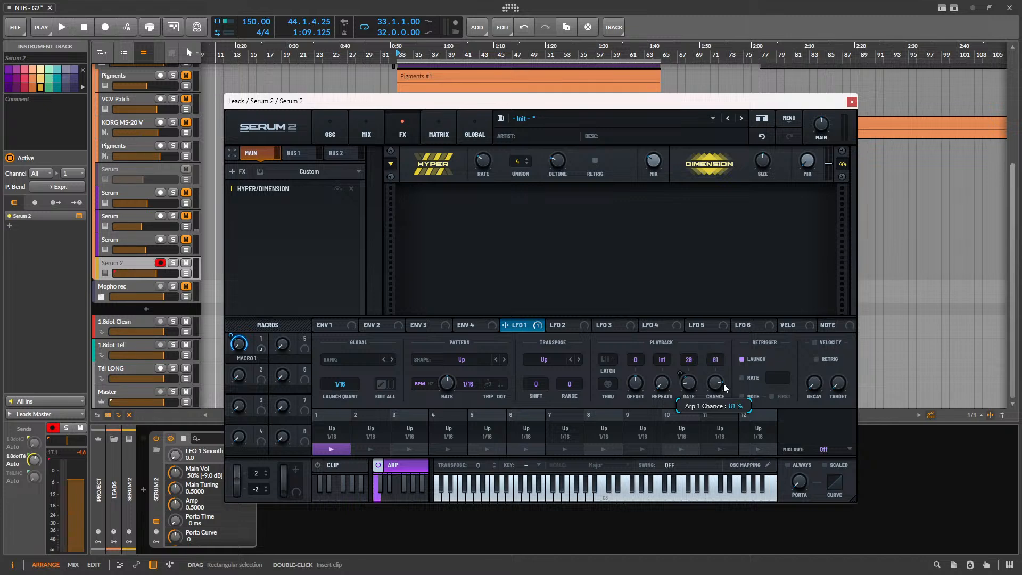
pyautogui.click(332, 325)
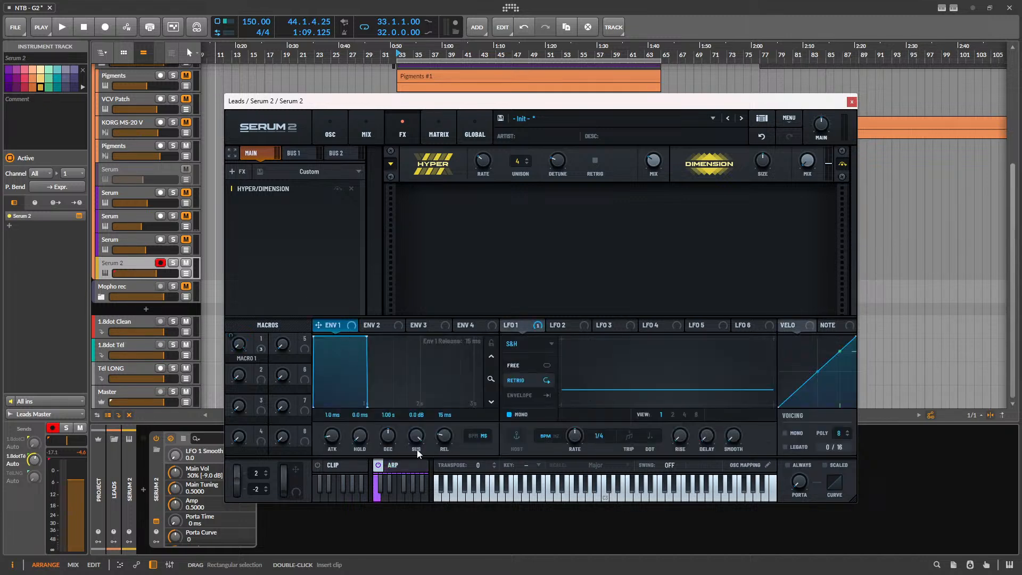
pyautogui.scroll(-1, 446, 440)
# - Modulate Env 1's release with NoteOn Rand2 at an amount of 17% and play the result
pyautogui.rightClick(445, 436)
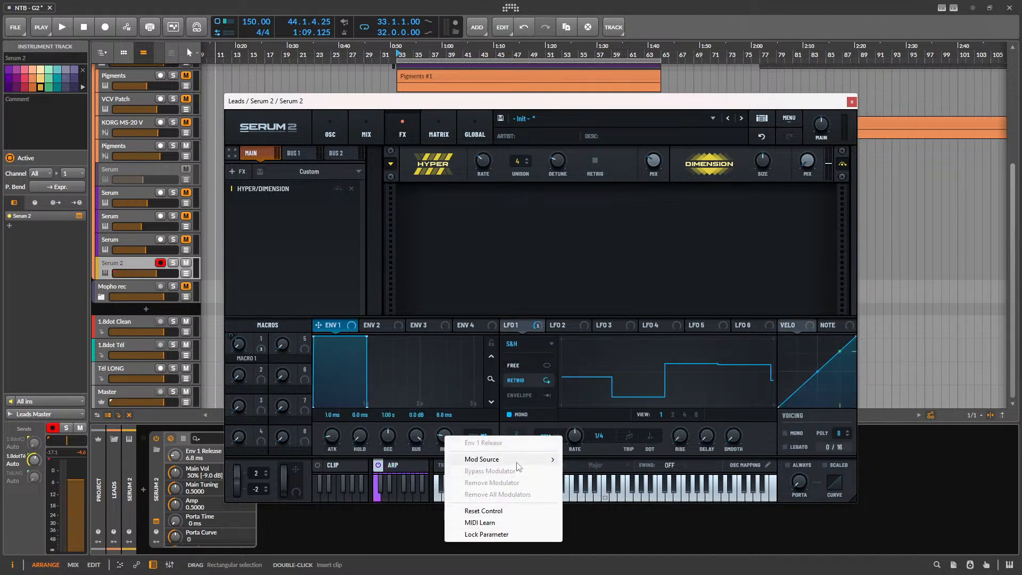
pyautogui.moveTo(518, 461)
pyautogui.moveTo(625, 372)
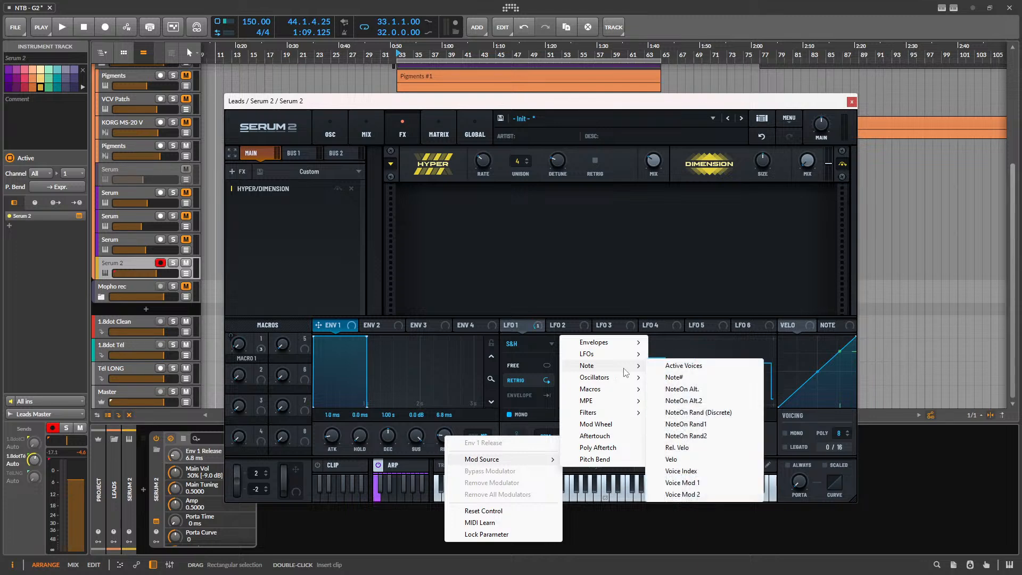
pyautogui.click(735, 442)
pyautogui.click(439, 136)
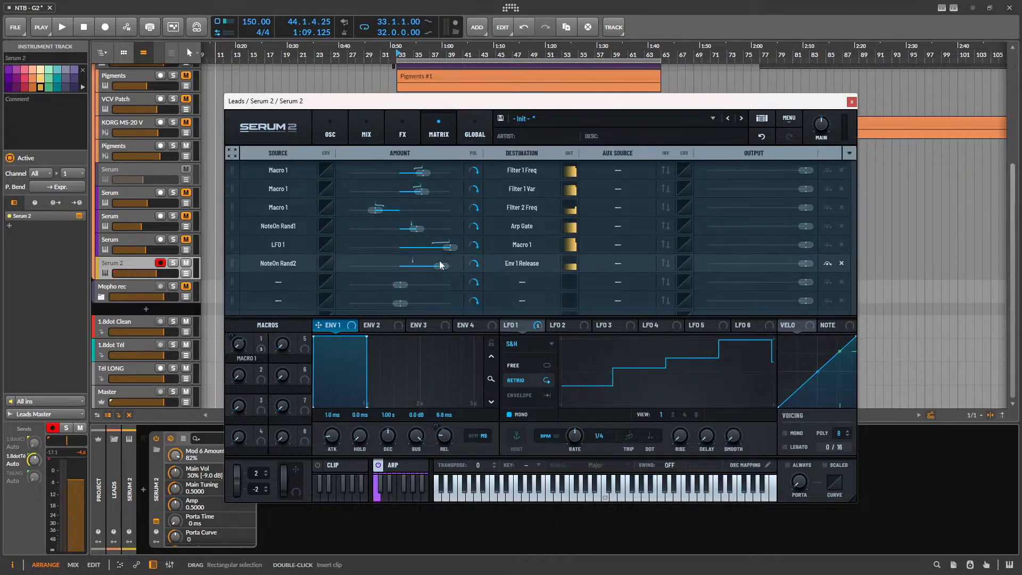
pyautogui.moveTo(438, 272); pyautogui.dragTo(407, 266)
pyautogui.press('space')
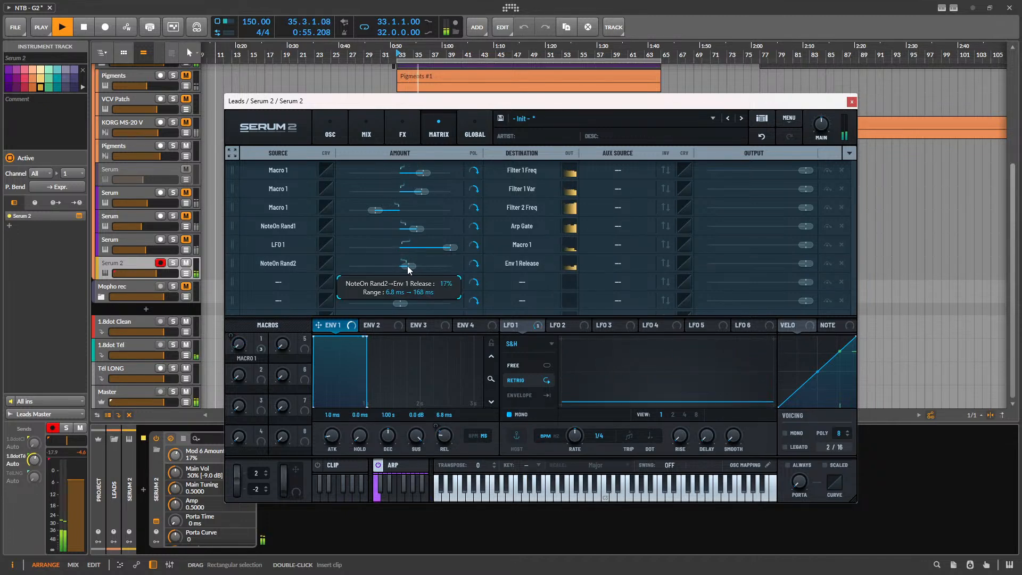
# - Solo the Serum 2 track during playback and return to its effects page
pyautogui.moveTo(143, 273); pyautogui.dragTo(139, 273)
pyautogui.click(173, 262)
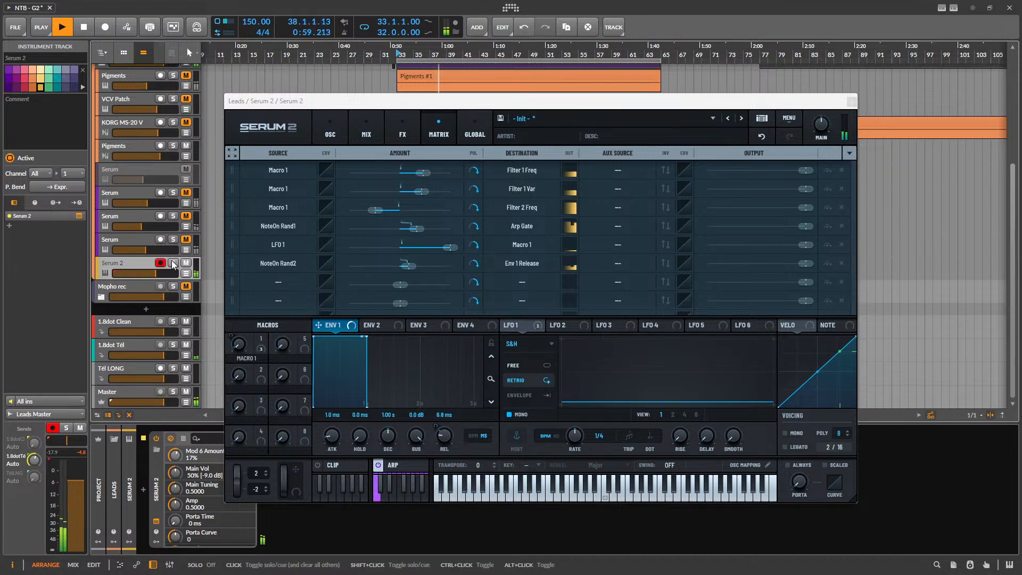
pyautogui.click(409, 134)
pyautogui.press('space')
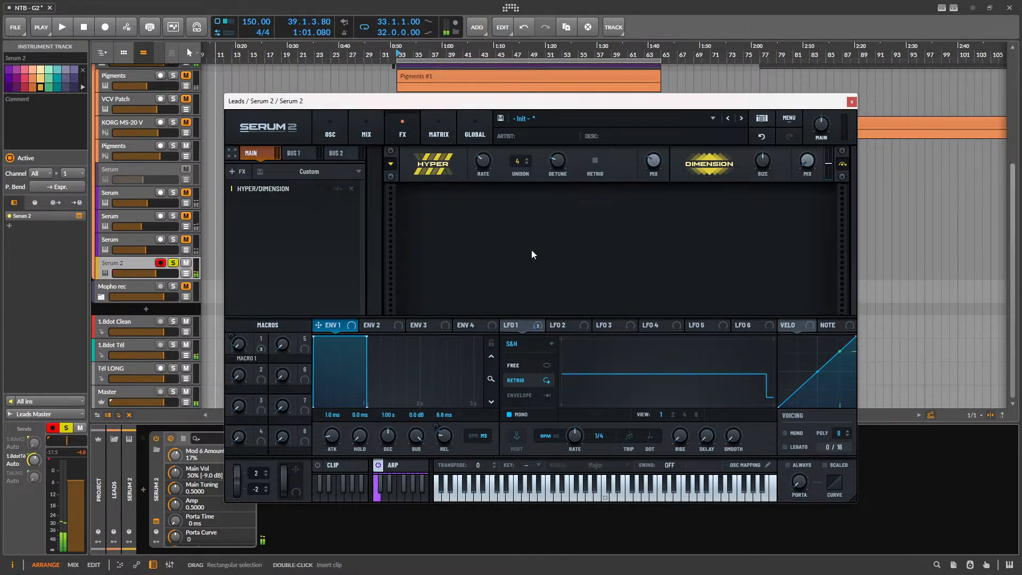
# - Add a Filter effect to Bus 1 and set its type to the Phs 48+ phaser
pyautogui.click(234, 171)
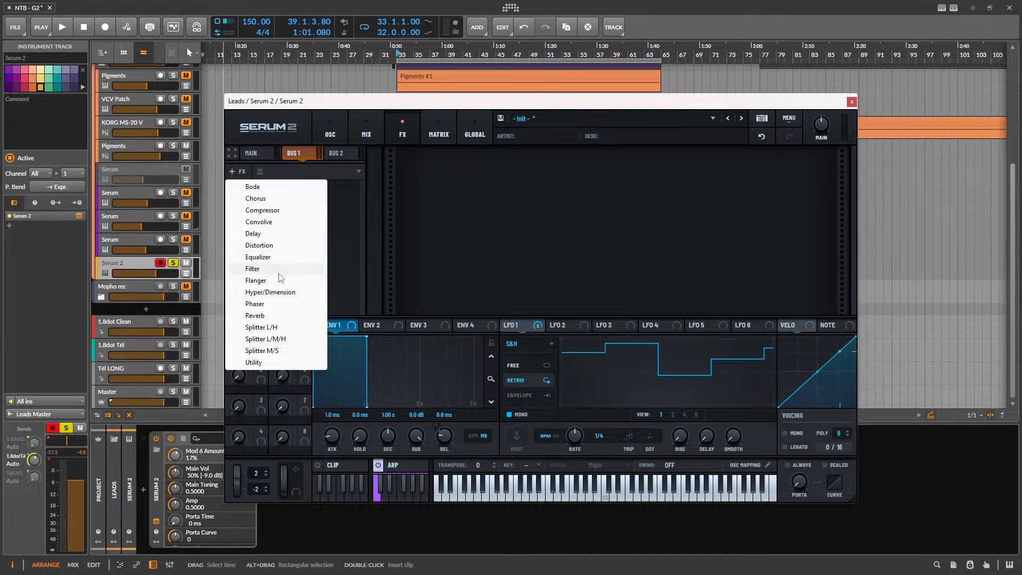
pyautogui.click(261, 268)
pyautogui.click(504, 168)
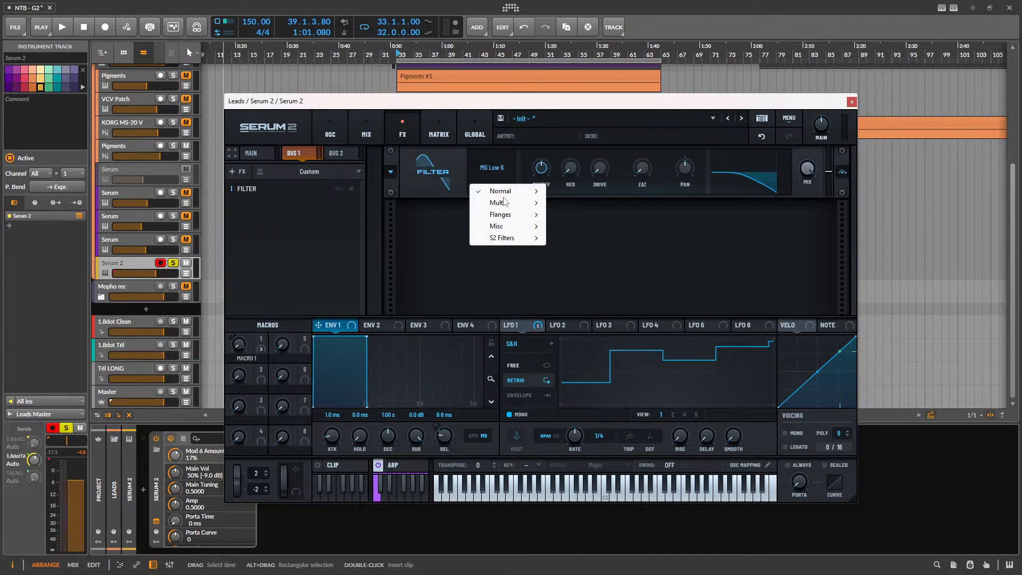
pyautogui.moveTo(509, 217)
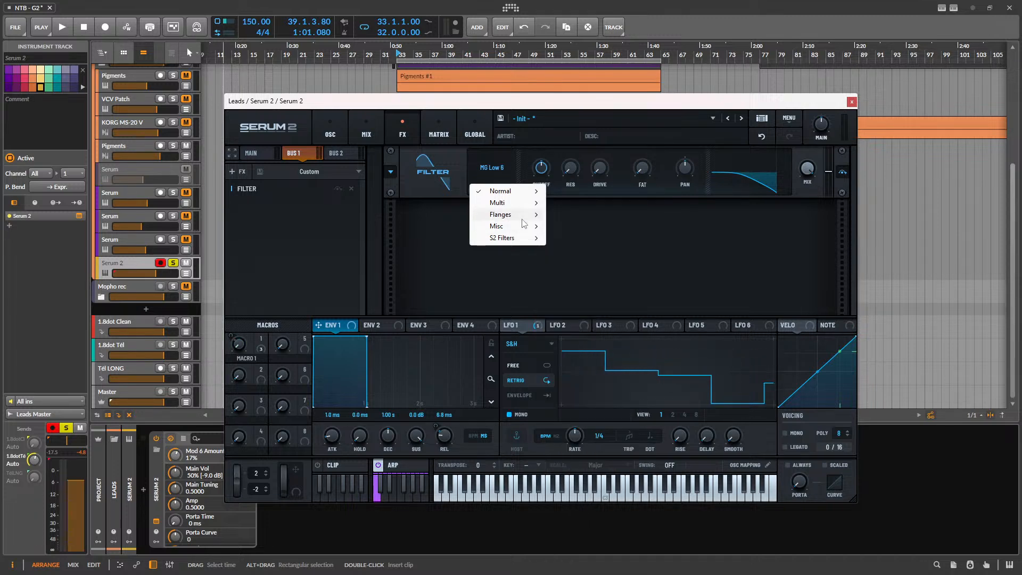
pyautogui.moveTo(519, 239)
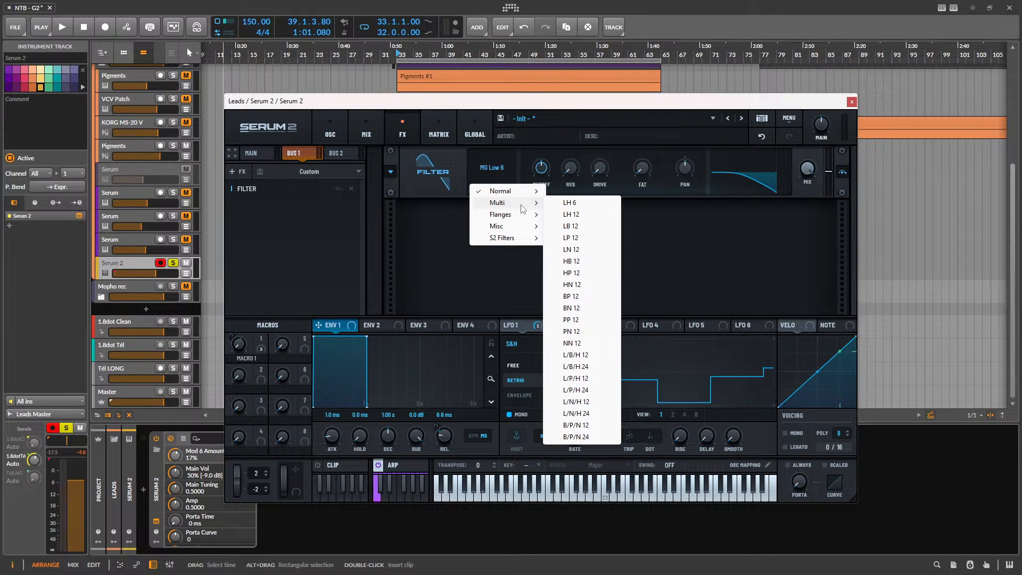
pyautogui.click(602, 356)
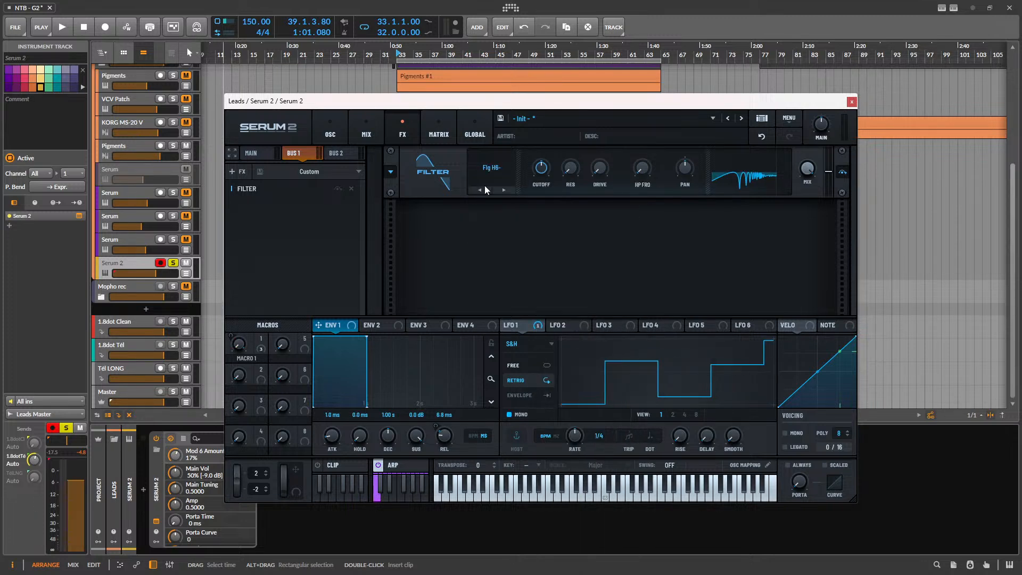
pyautogui.click(486, 178)
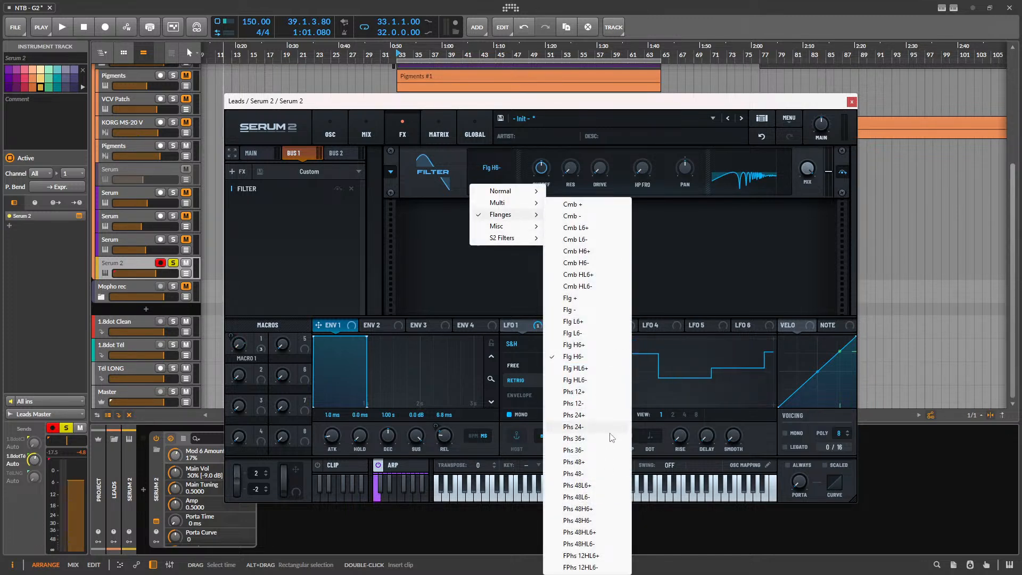
pyautogui.click(605, 466)
# - Switch the Bus 1 filter to Phs 48- and tune its resonance and its cutoff, to about 644 Hz, while auditioning
pyautogui.press('space')
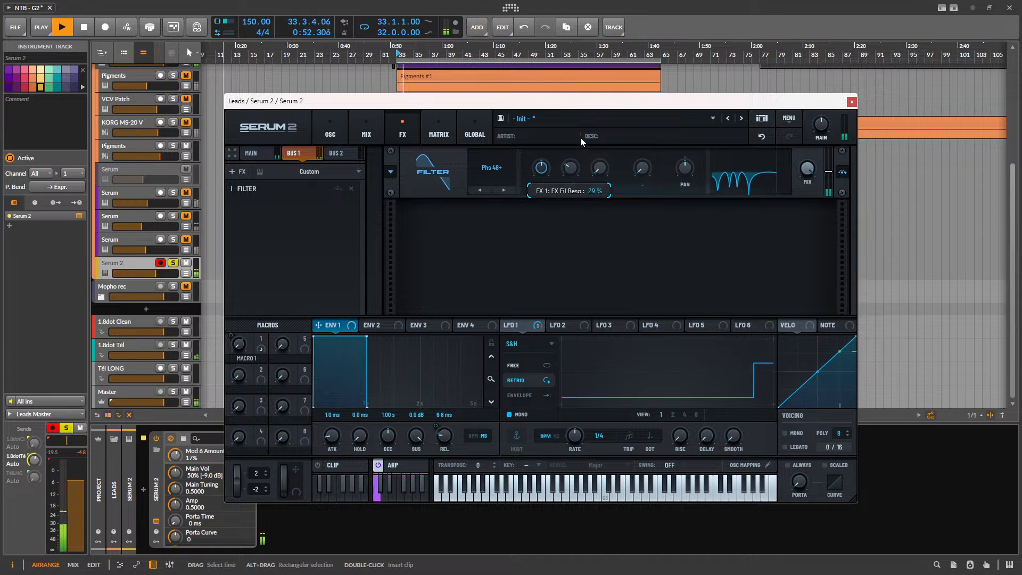
pyautogui.moveTo(551, 163); pyautogui.dragTo(552, 195)
pyautogui.click(504, 190)
pyautogui.press('space')
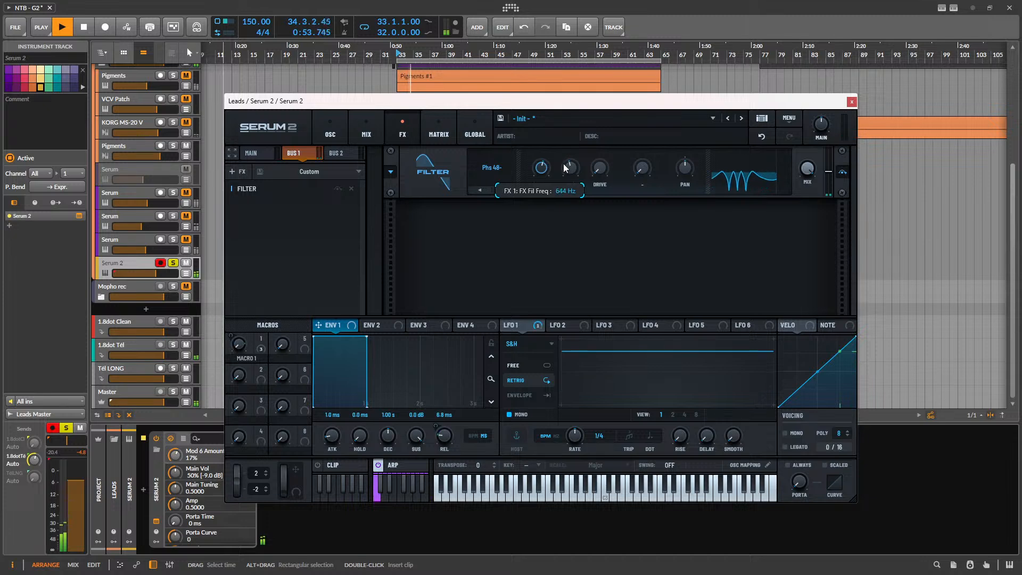
pyautogui.press('space')
# - Modulate the Bus 1 filter's cutoff with LFO 2 at 45%, running in Free mode at a 4 bar rate
pyautogui.click(563, 326)
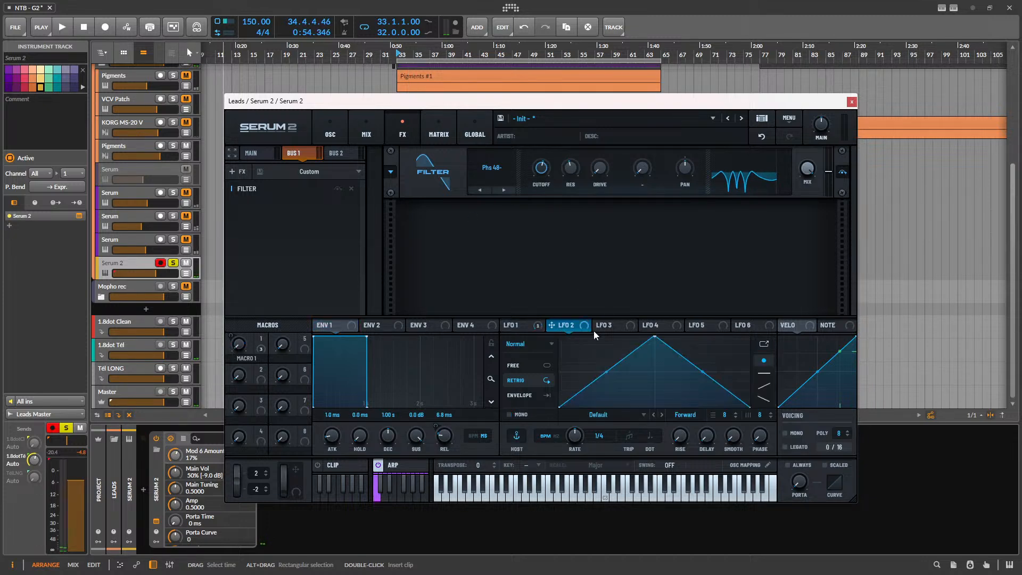
pyautogui.moveTo(621, 296); pyautogui.dragTo(537, 158)
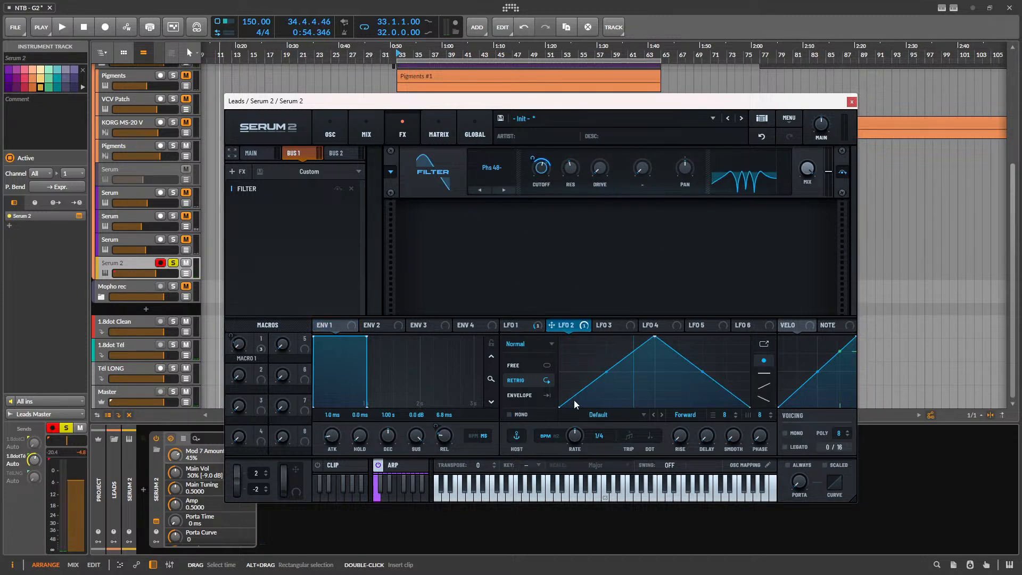
pyautogui.moveTo(570, 451); pyautogui.dragTo(565, 456)
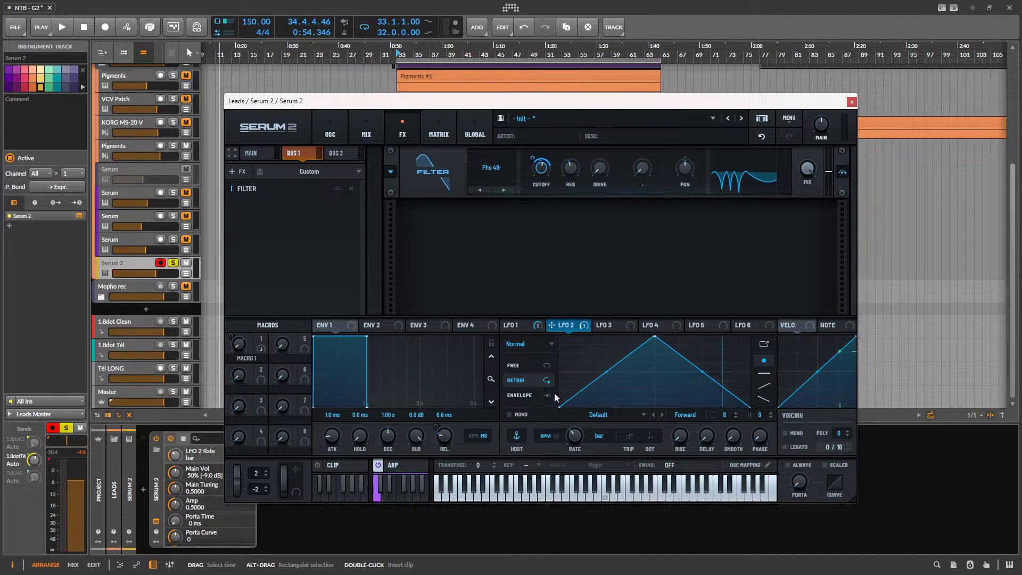
pyautogui.press('space')
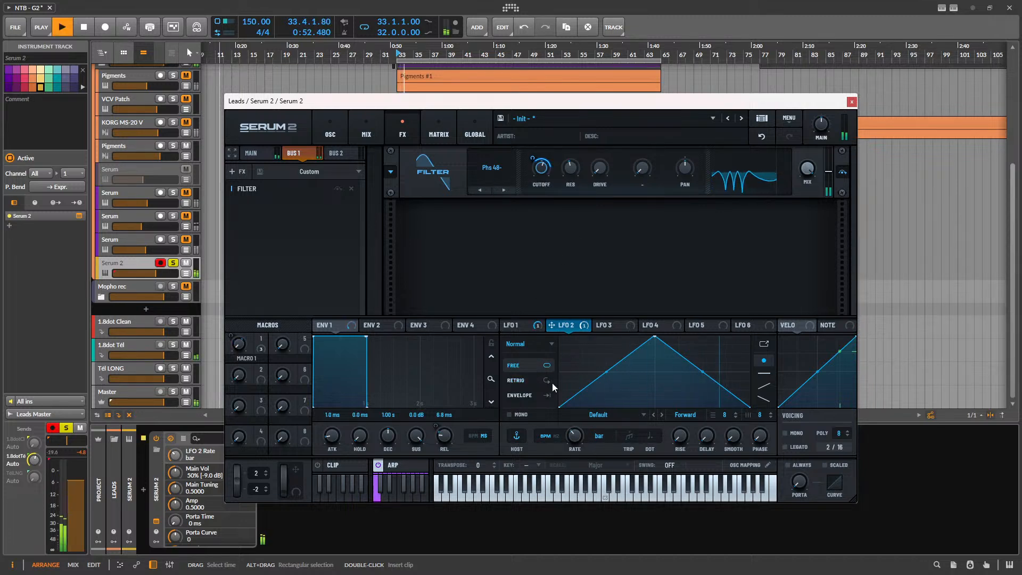
pyautogui.moveTo(579, 436); pyautogui.dragTo(572, 451)
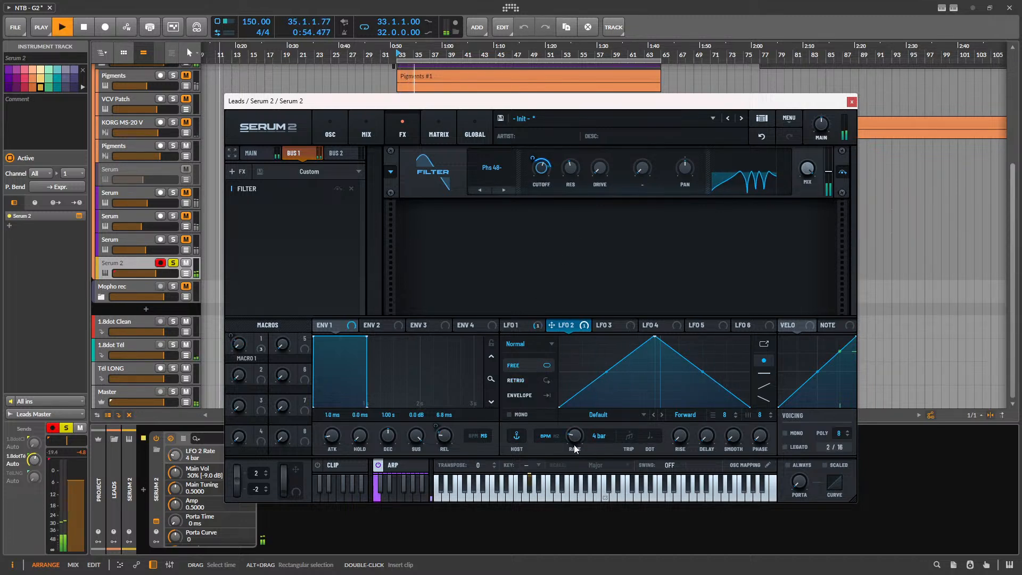
# - Unsolo the Serum 2 track and raise its volume to about -1.8 dB against the full mix
pyautogui.click(169, 264)
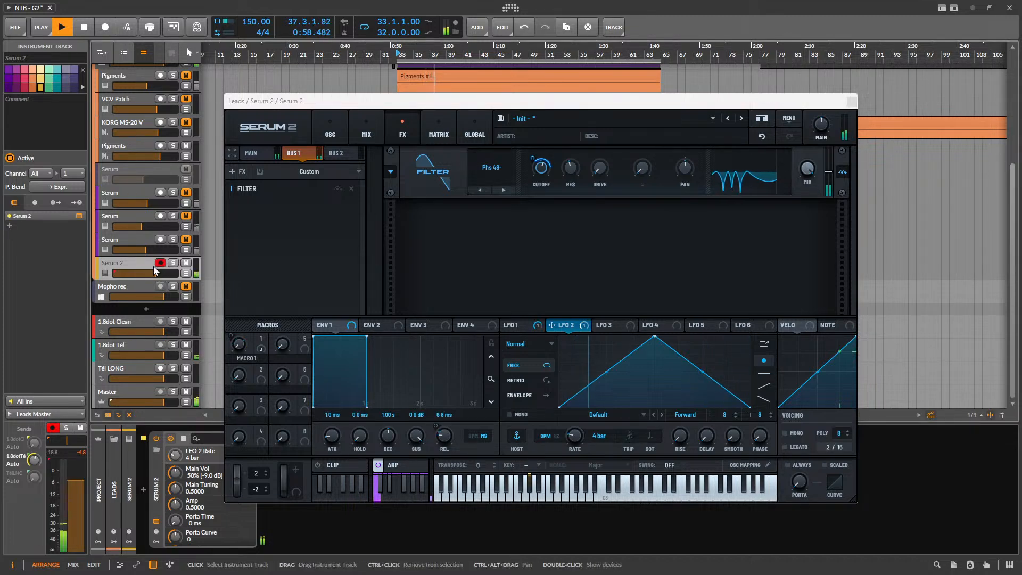
pyautogui.moveTo(158, 275); pyautogui.dragTo(160, 275)
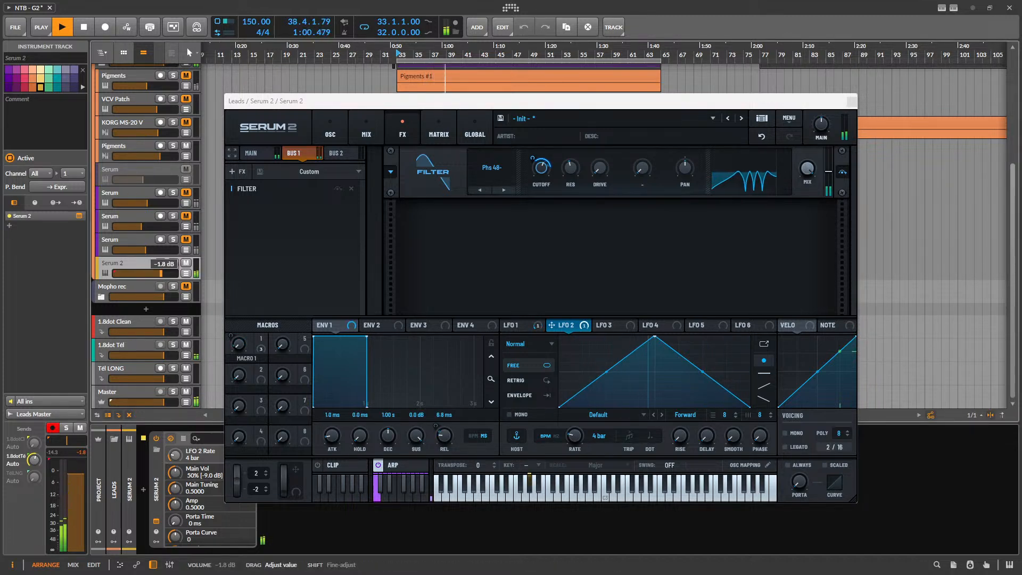
pyautogui.press('space')
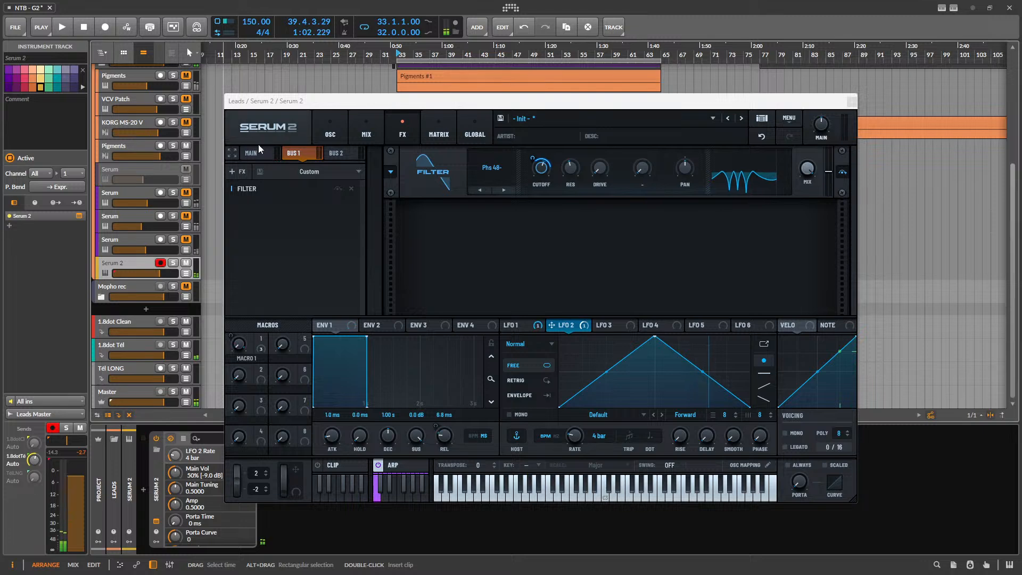
# - Add an EQ+ device after Serum 2 in the track's device chain and start playback
pyautogui.moveTo(371, 100); pyautogui.dragTo(363, 62)
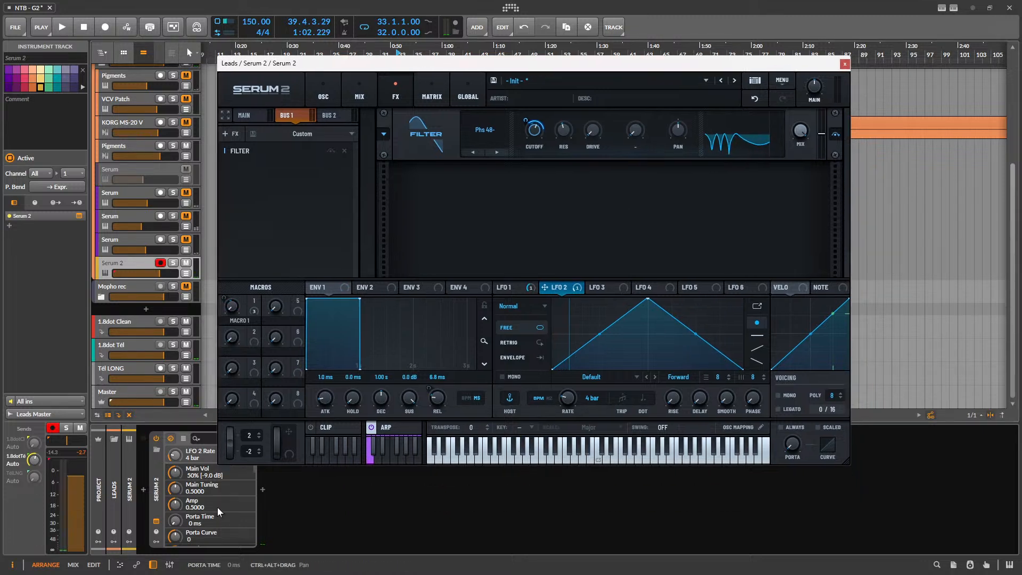
pyautogui.click(263, 488)
pyautogui.write('eq')
pyautogui.click(432, 202)
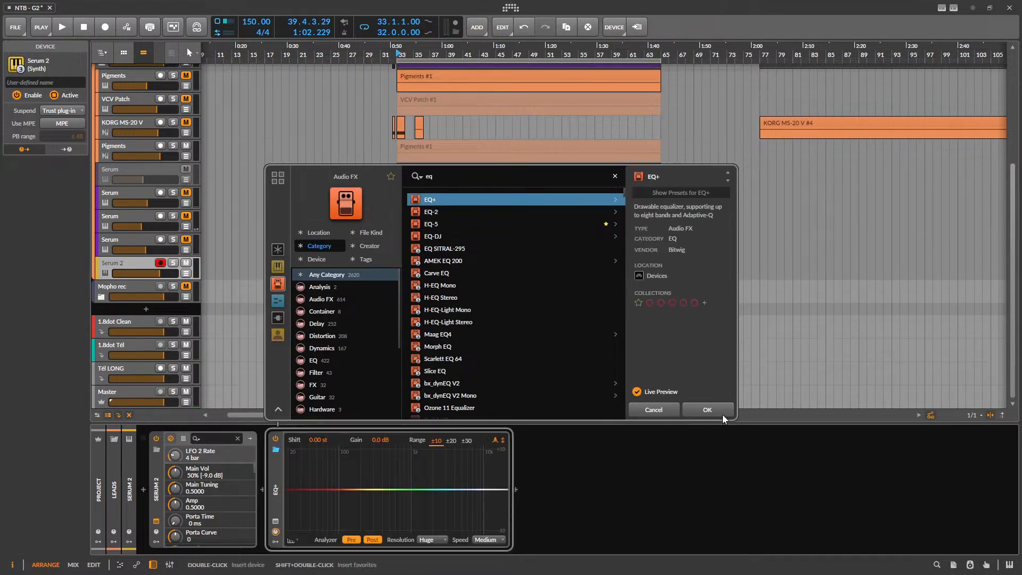
pyautogui.click(714, 413)
pyautogui.press('space')
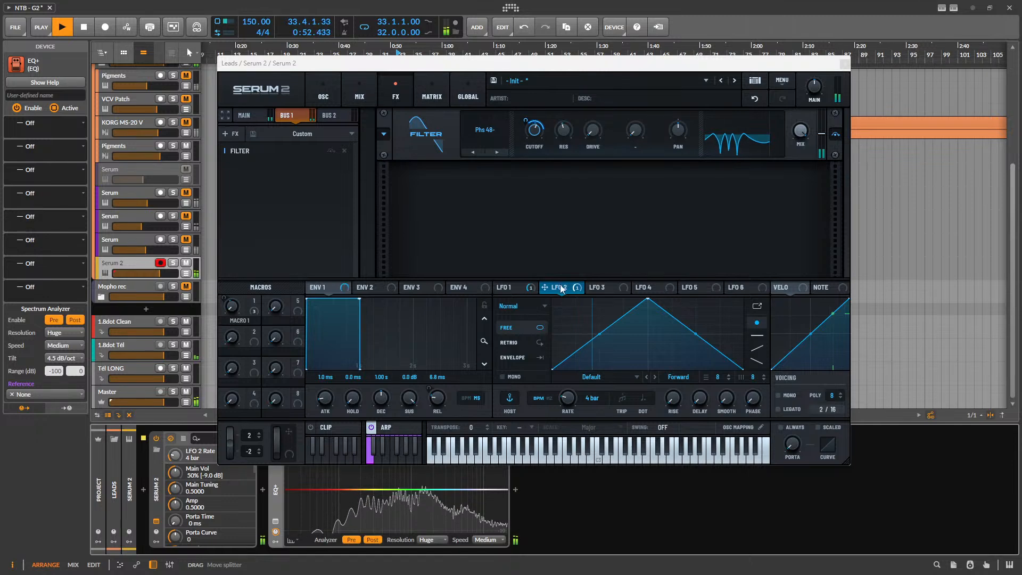
# - Modulate the Phs 48- filter's resonance with LFO 1 at 31% and audition the result
pyautogui.moveTo(566, 135)
pyautogui.mouseDown()
pyautogui.moveTo(572, 122)
pyautogui.moveTo(564, 134)
pyautogui.mouseUp()
pyautogui.press('space')
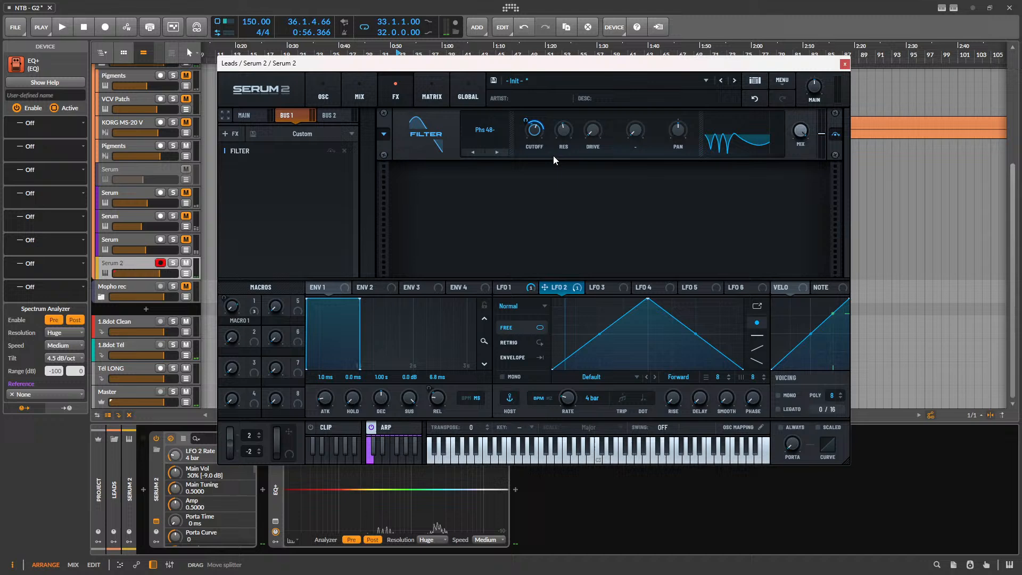
pyautogui.rightClick(567, 132)
pyautogui.moveTo(628, 156)
pyautogui.click(540, 232)
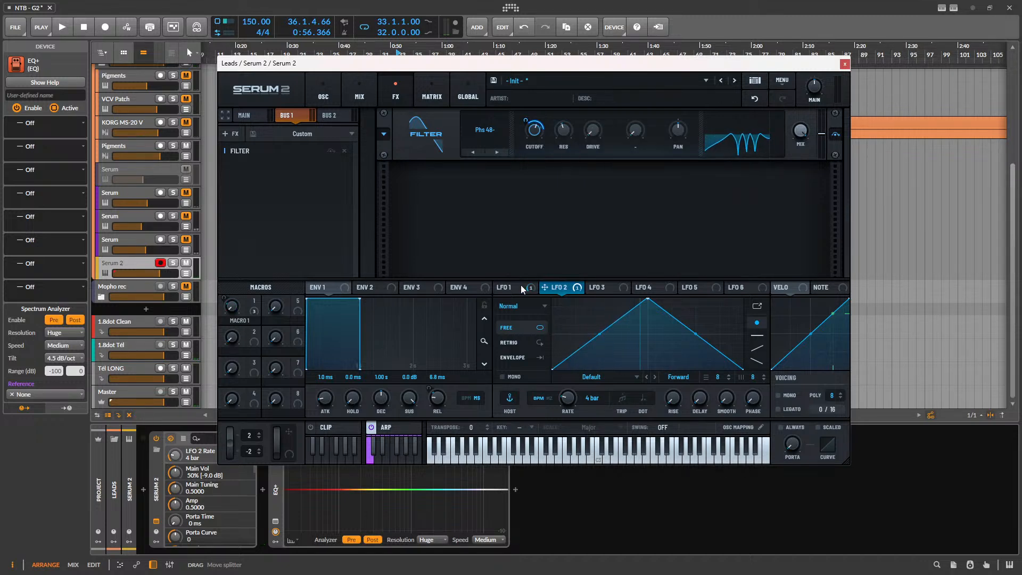
pyautogui.moveTo(523, 288); pyautogui.dragTo(564, 132)
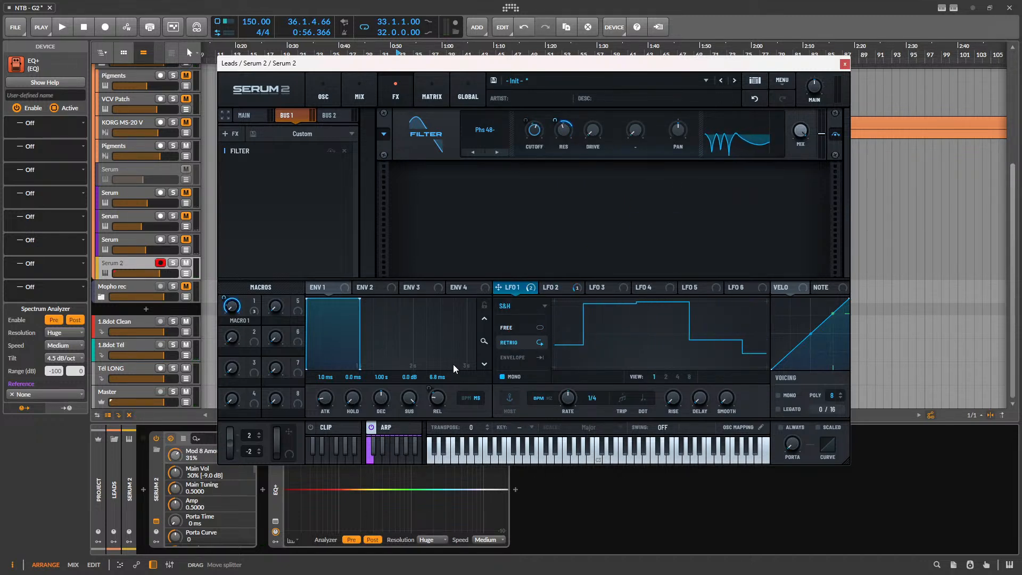
pyautogui.press('space')
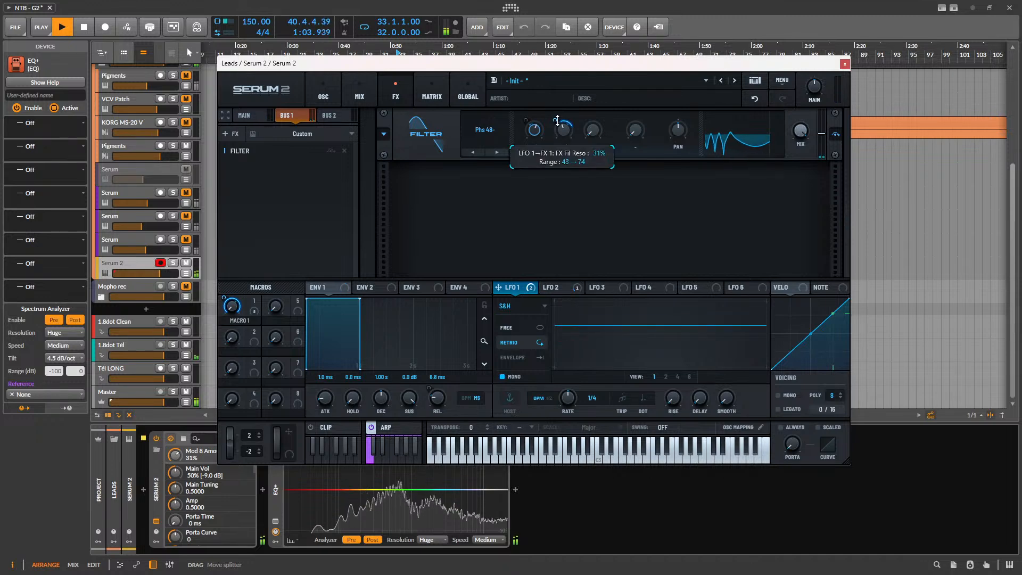
pyautogui.press('space')
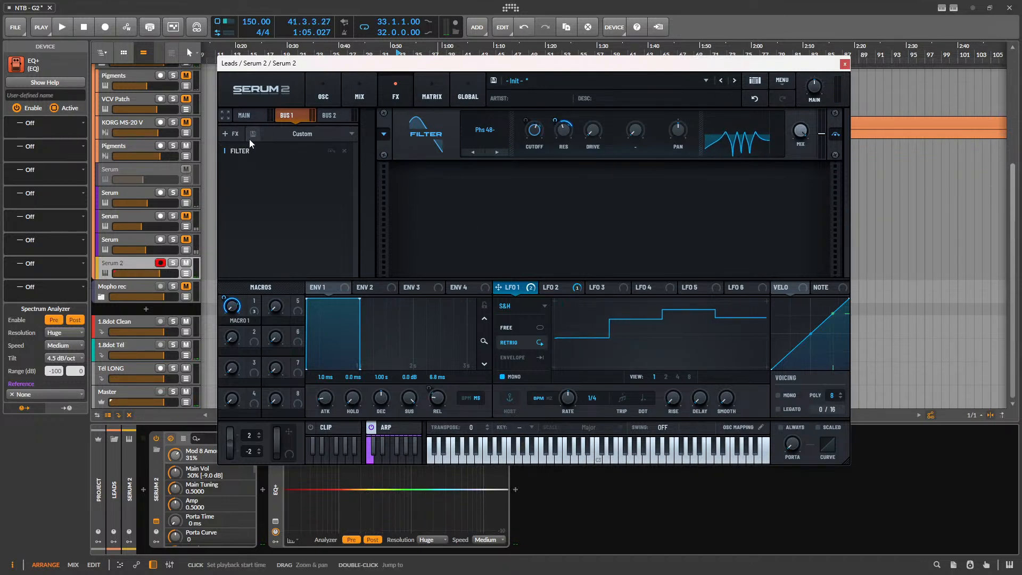
pyautogui.click(232, 134)
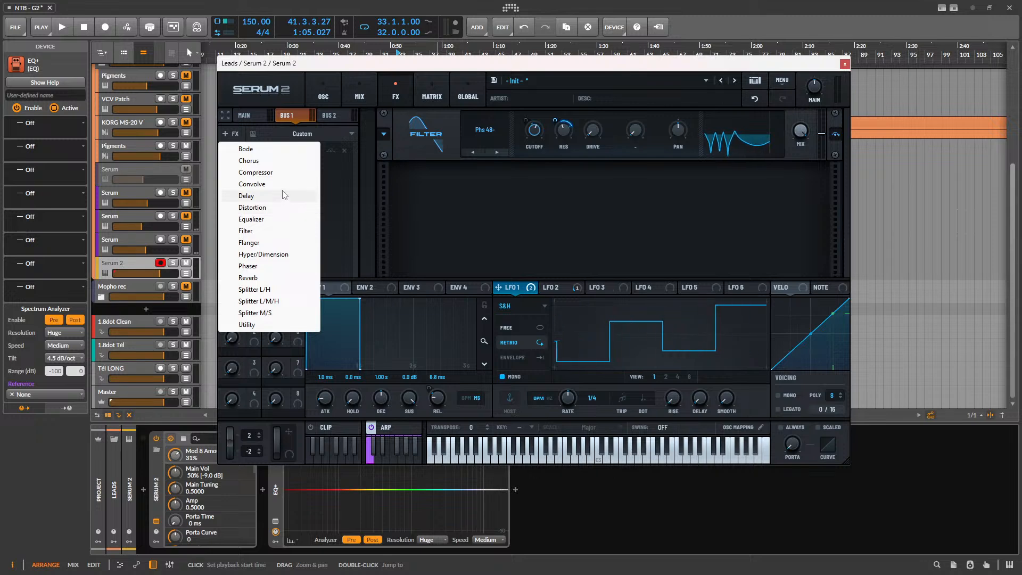
pyautogui.click(250, 242)
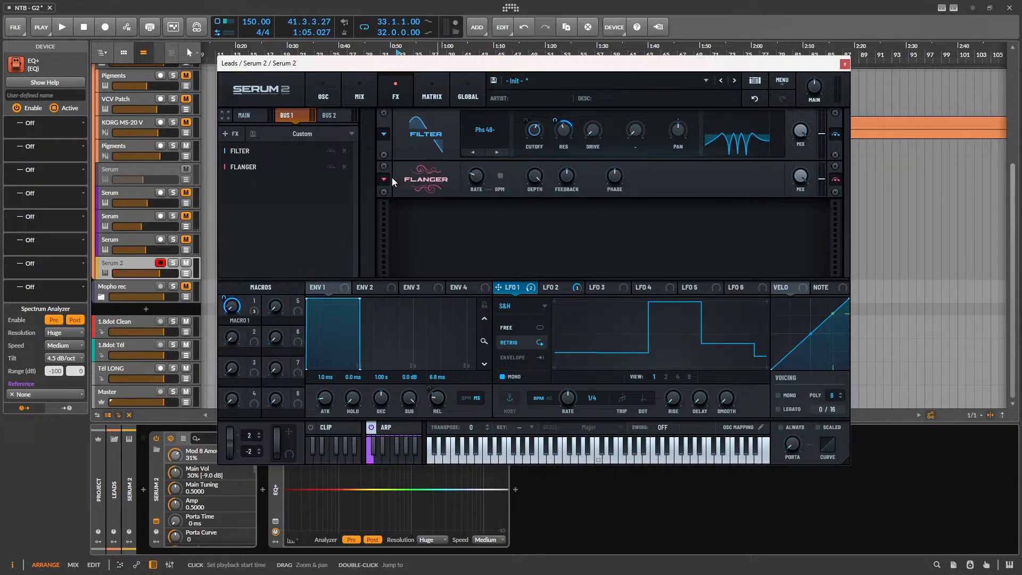
pyautogui.click(345, 167)
# - Add a second Filter effect to Bus 1 and set its type to Comb 2
pyautogui.click(235, 134)
pyautogui.click(269, 230)
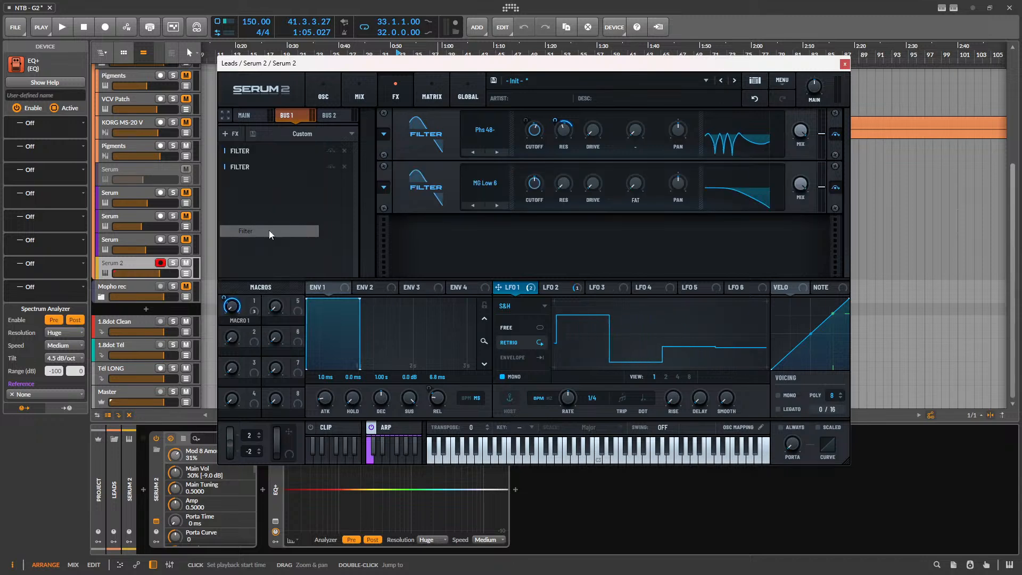
pyautogui.click(498, 184)
pyautogui.moveTo(515, 257)
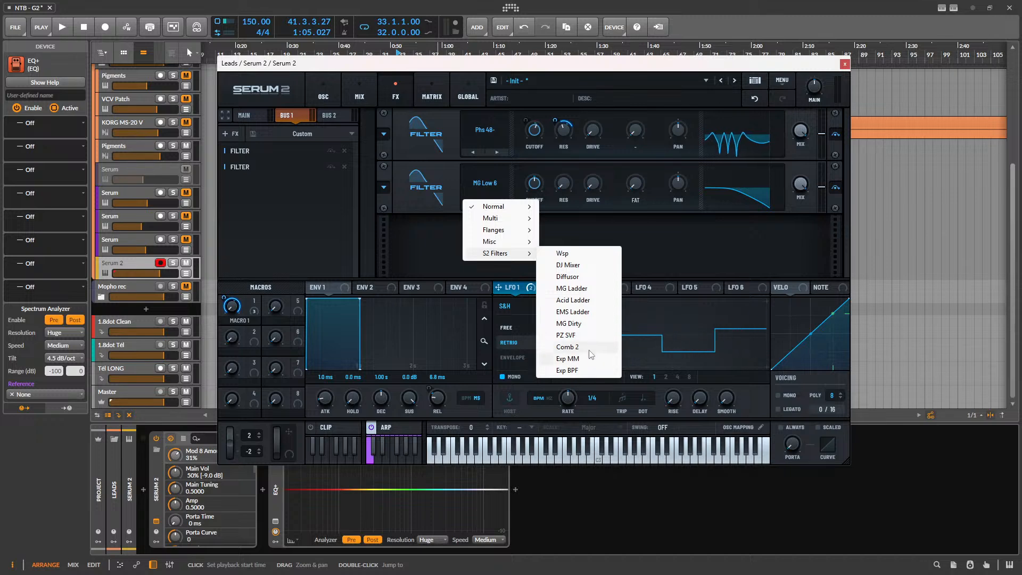
pyautogui.click(590, 350)
# - Raise the Comb 2 filter's resonance, drive and second frequency while auditioning
pyautogui.press('space')
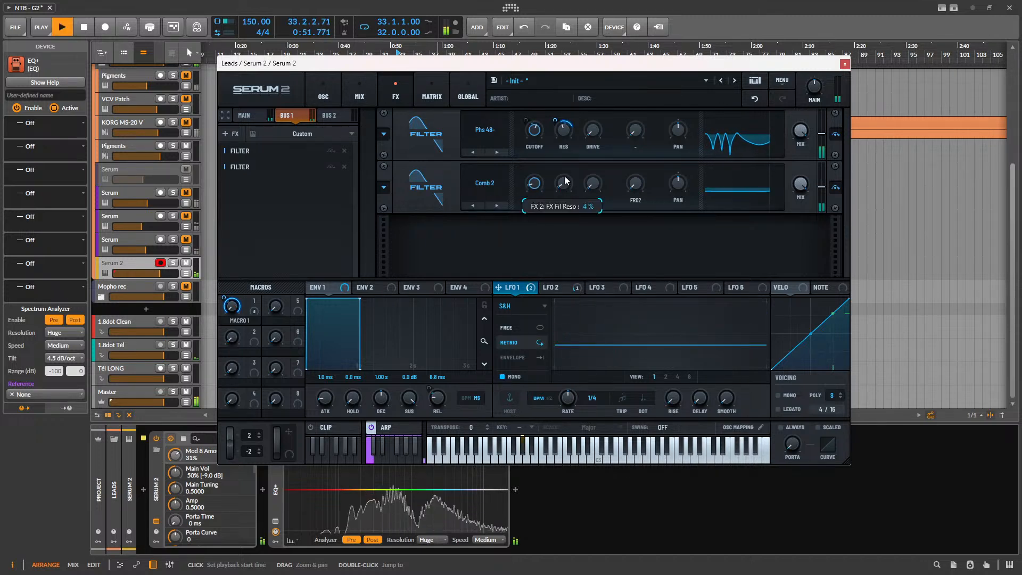
pyautogui.moveTo(565, 176); pyautogui.dragTo(612, 117)
pyautogui.moveTo(593, 184); pyautogui.dragTo(606, 145)
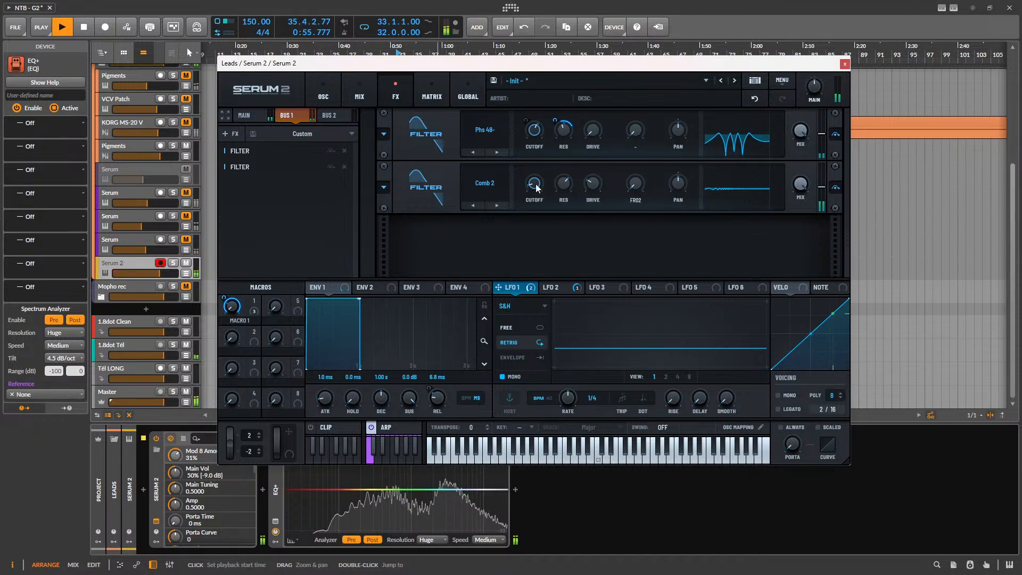
pyautogui.moveTo(620, 184); pyautogui.dragTo(644, 162)
# - Switch the second Bus 1 filter to Cmb + and tune its resonance and cutoff during playback
pyautogui.click(498, 183)
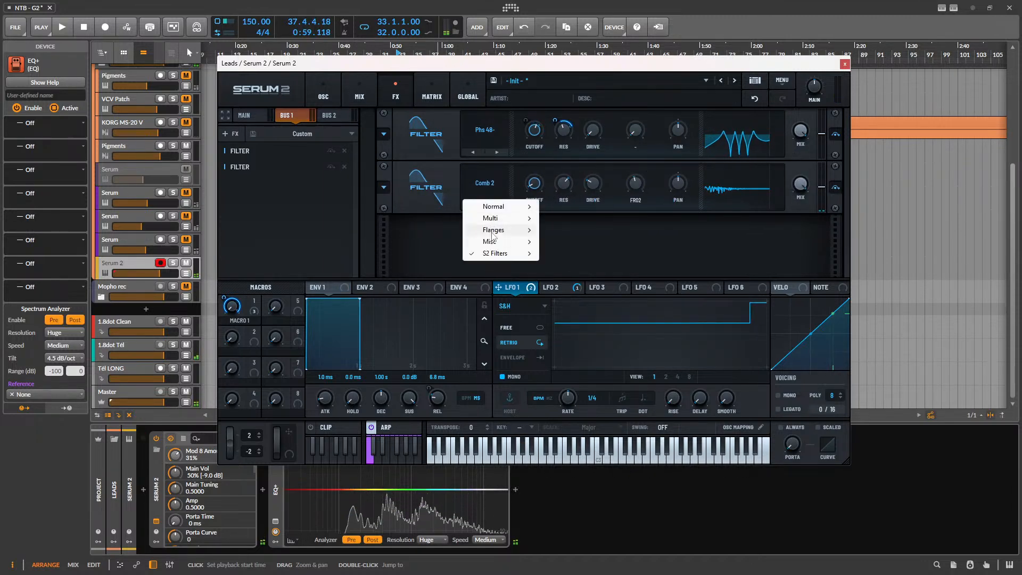
pyautogui.moveTo(492, 234)
pyautogui.click(548, 204)
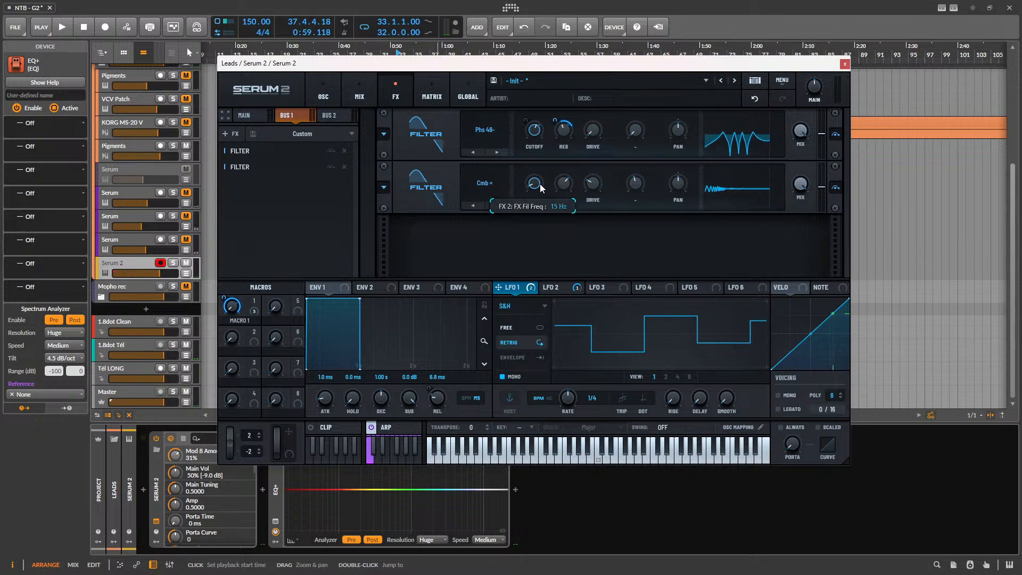
pyautogui.press('space')
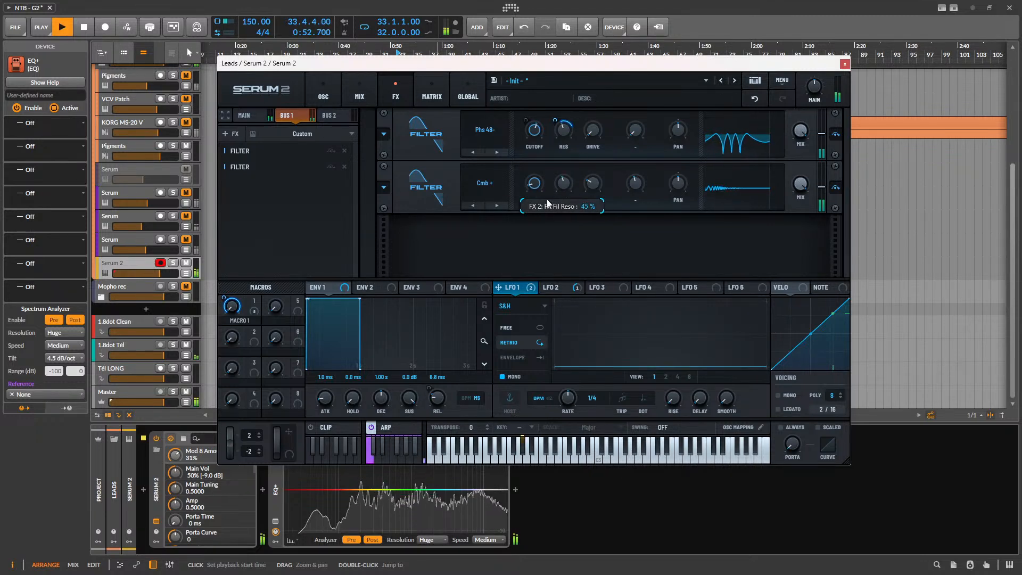
pyautogui.moveTo(547, 200)
pyautogui.mouseDown()
pyautogui.moveTo(567, 186)
pyautogui.moveTo(558, 204)
pyautogui.mouseUp()
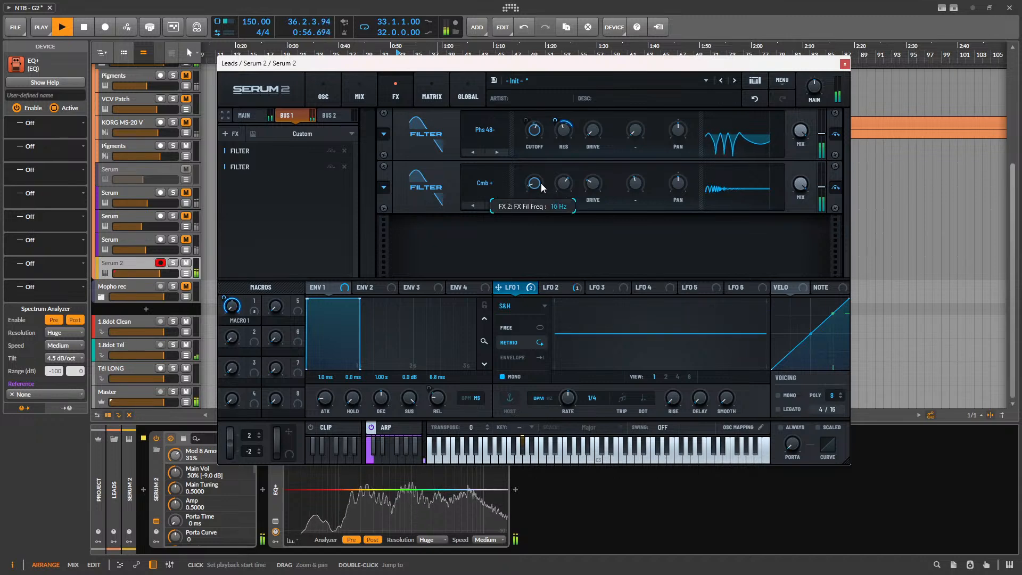
pyautogui.moveTo(543, 187)
pyautogui.mouseDown()
pyautogui.moveTo(578, 165)
pyautogui.moveTo(561, 191)
pyautogui.moveTo(539, 185)
pyautogui.mouseUp()
pyautogui.press('space')
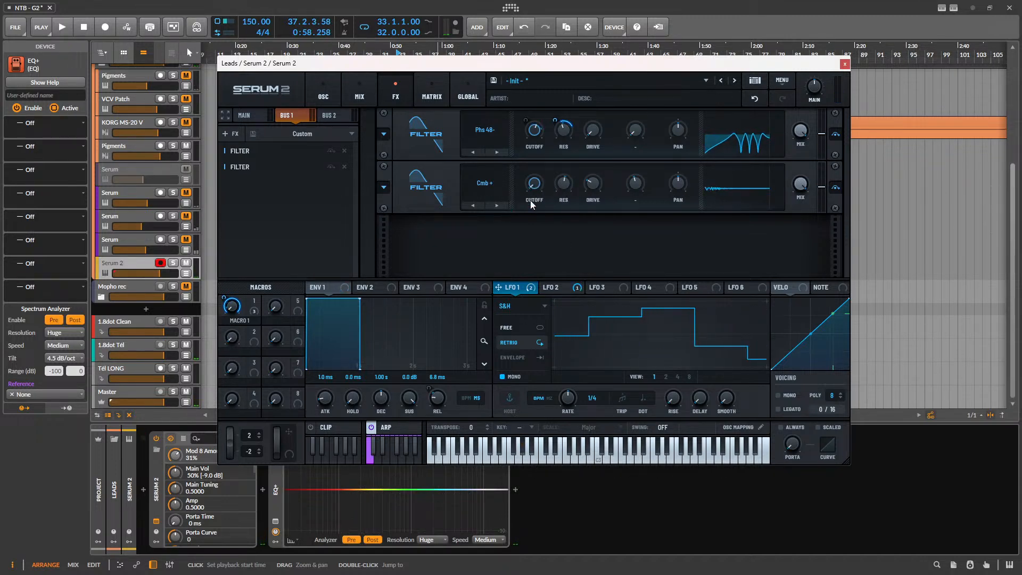
# - Modulate the Cmb + filter's cutoff with LFO 3 at 17%, in Free mode at a 16 bar rate, and readjust the filter's resonance
pyautogui.click(616, 288)
pyautogui.click(557, 287)
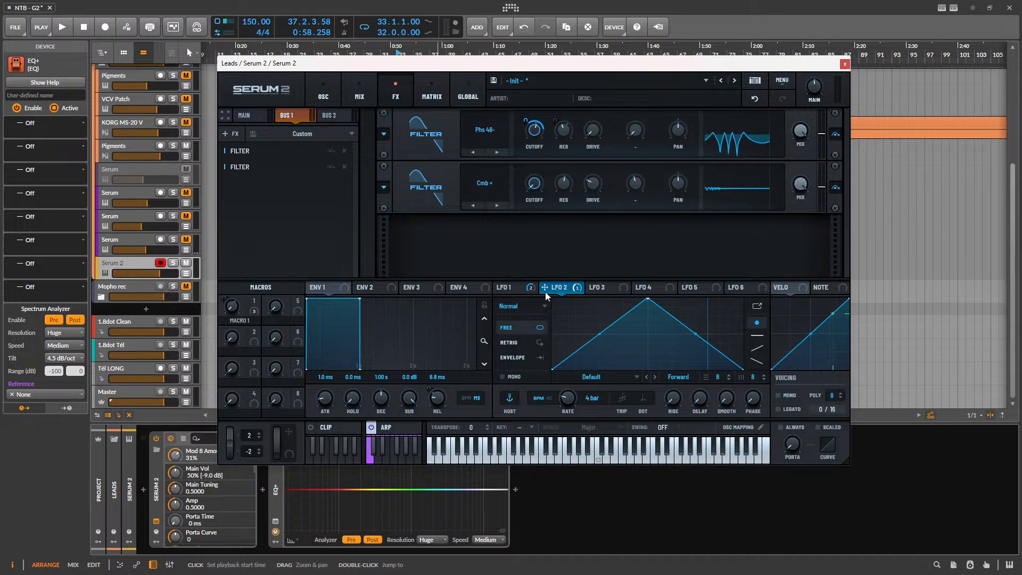
pyautogui.click(607, 288)
pyautogui.moveTo(531, 168); pyautogui.dragTo(534, 183)
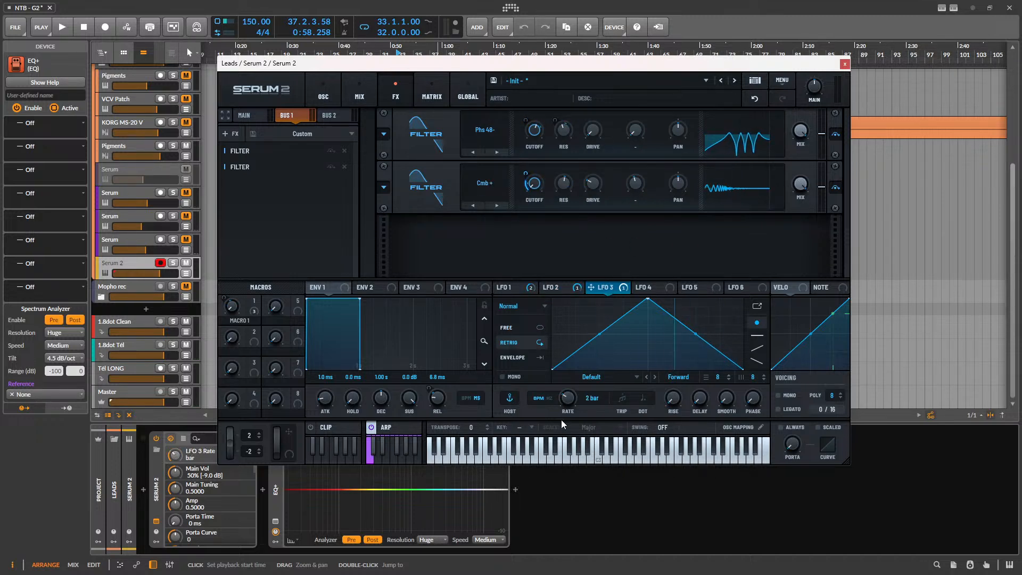
pyautogui.click(539, 326)
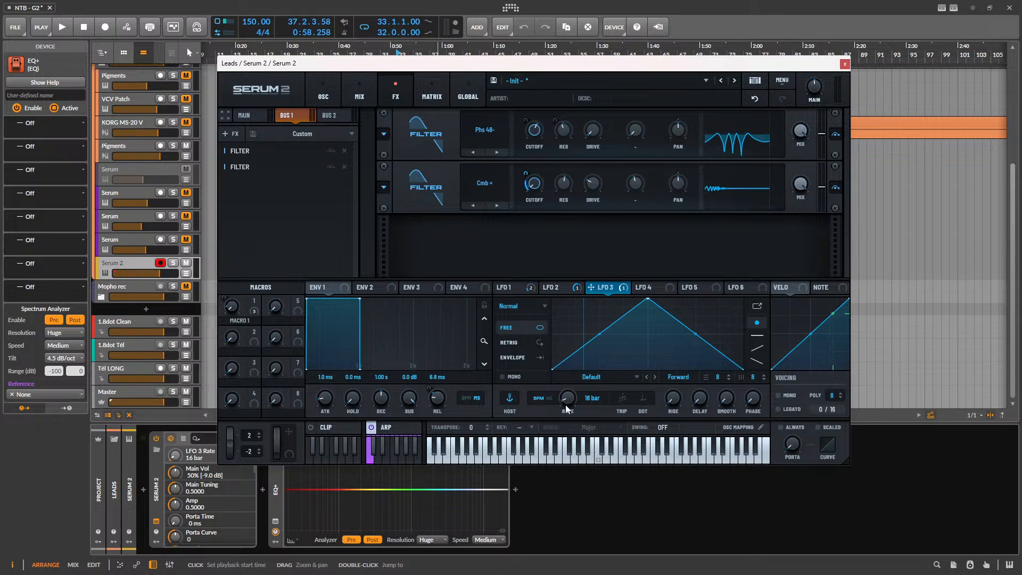
pyautogui.moveTo(528, 172); pyautogui.dragTo(529, 177)
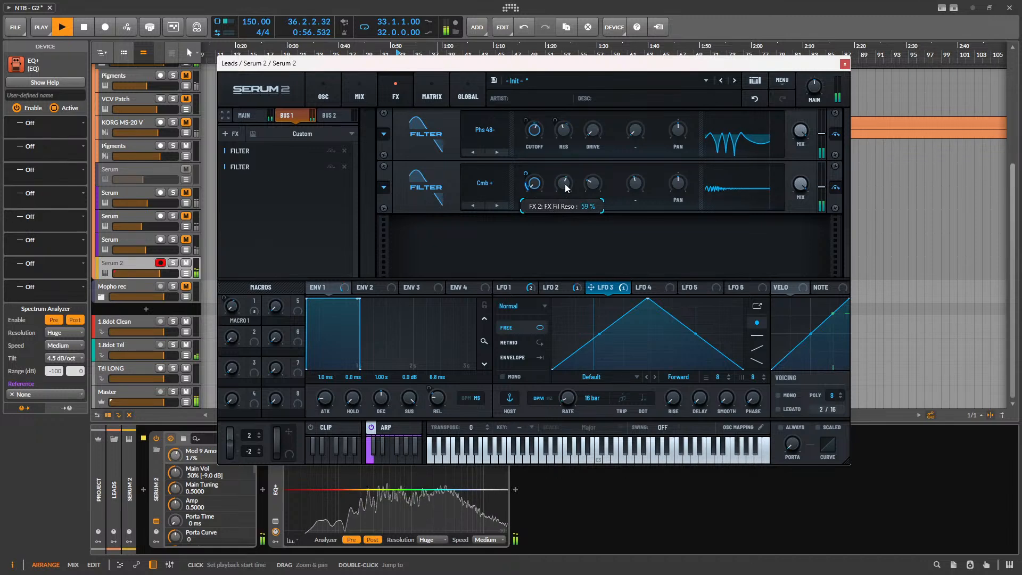
pyautogui.moveTo(567, 187)
pyautogui.mouseDown()
pyautogui.moveTo(583, 164)
pyautogui.moveTo(576, 187)
pyautogui.mouseUp()
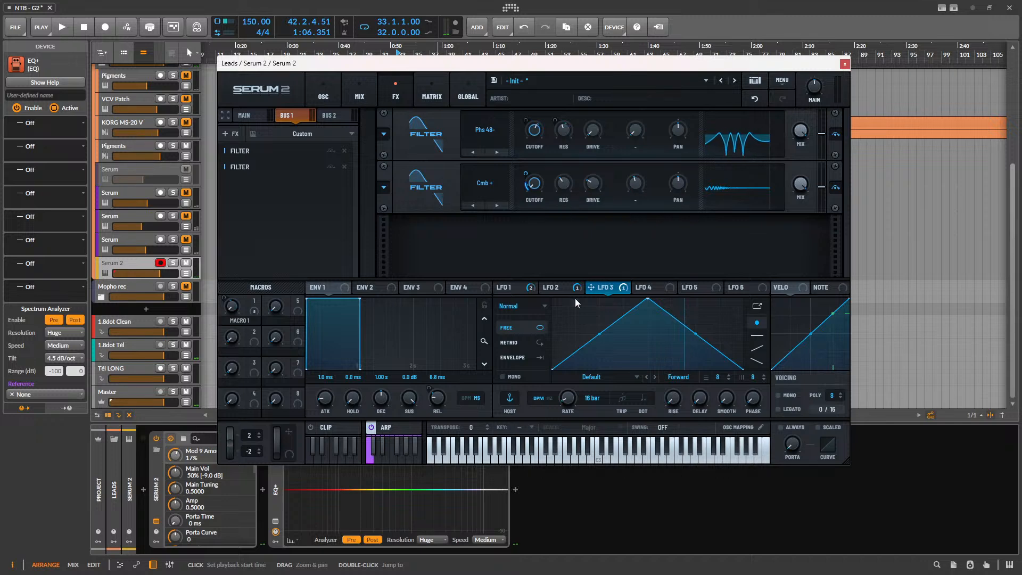
# - Modulate the Cmb + filter's resonance with LFO 4 at 58%, using the Chaos: Rossler shape in Free mode at a 1/2 rate
pyautogui.click(658, 289)
pyautogui.moveTo(637, 287); pyautogui.dragTo(563, 183)
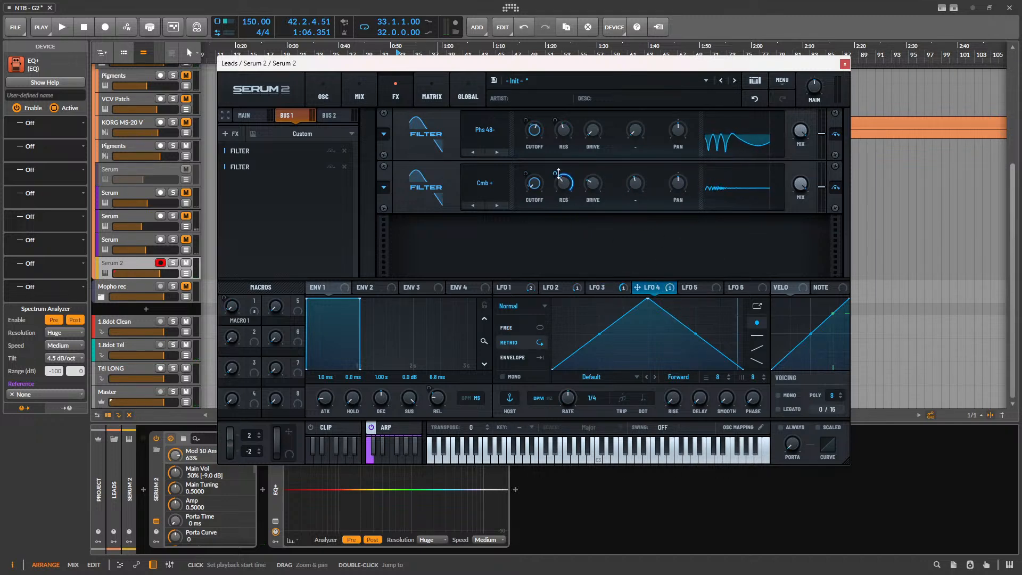
pyautogui.click(533, 313)
pyautogui.click(538, 356)
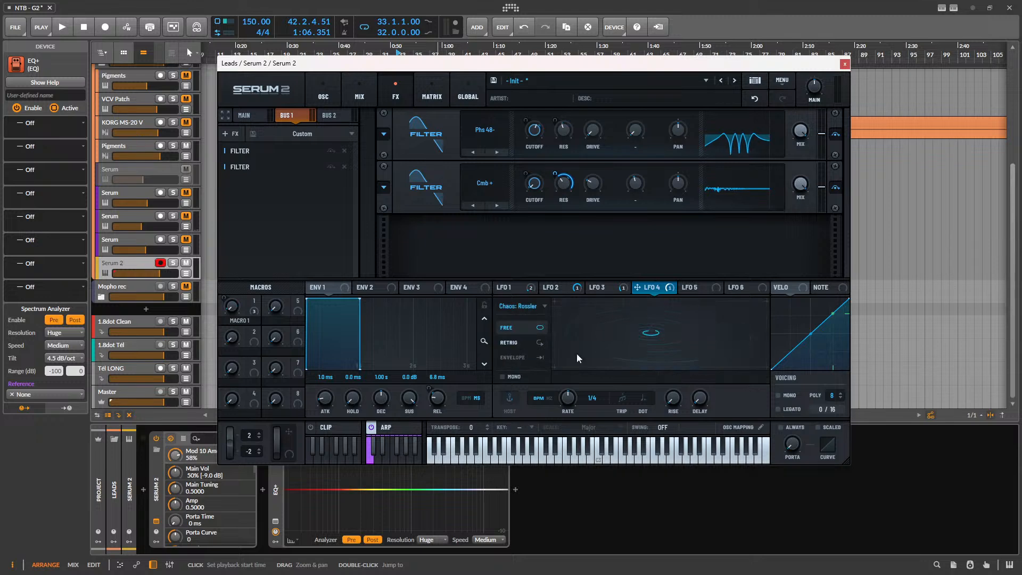
pyautogui.moveTo(567, 400); pyautogui.dragTo(591, 375)
pyautogui.press('space')
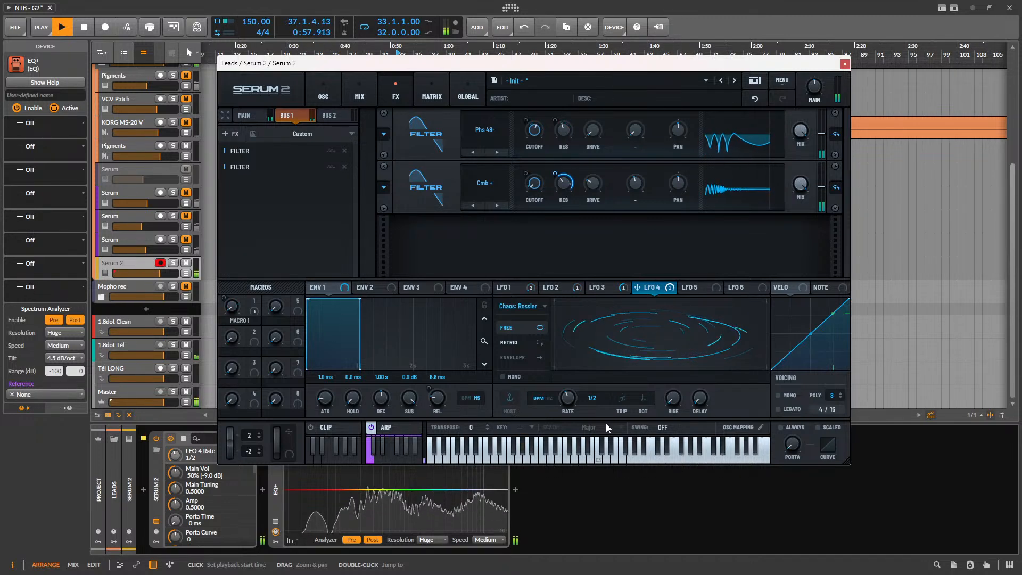
pyautogui.press('space')
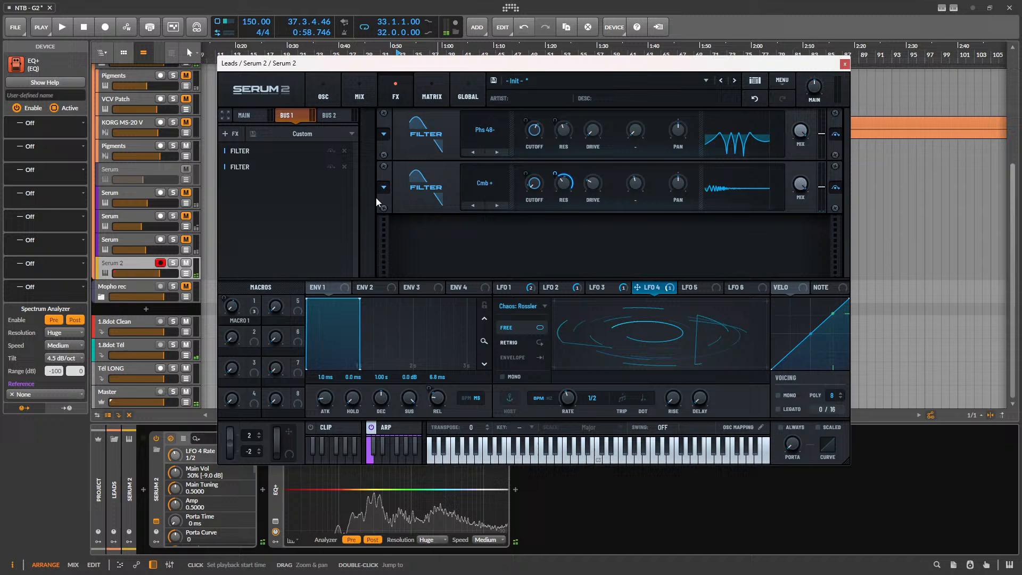
# - Add a BPM-synced Flanger to Bus 1, turn its phase to minimum, and adjust its depth and feedback while auditioning
pyautogui.click(225, 134)
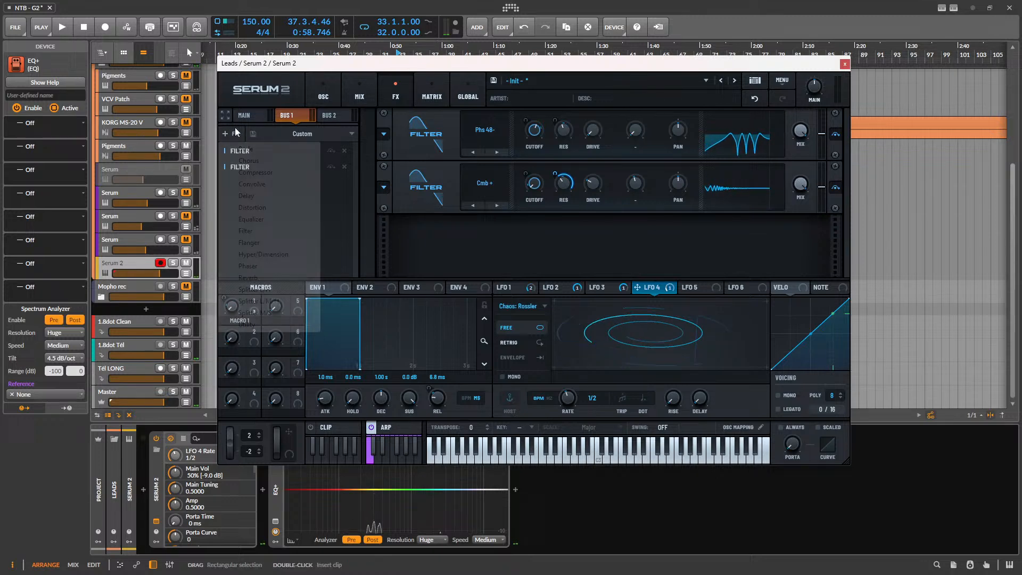
pyautogui.click(296, 243)
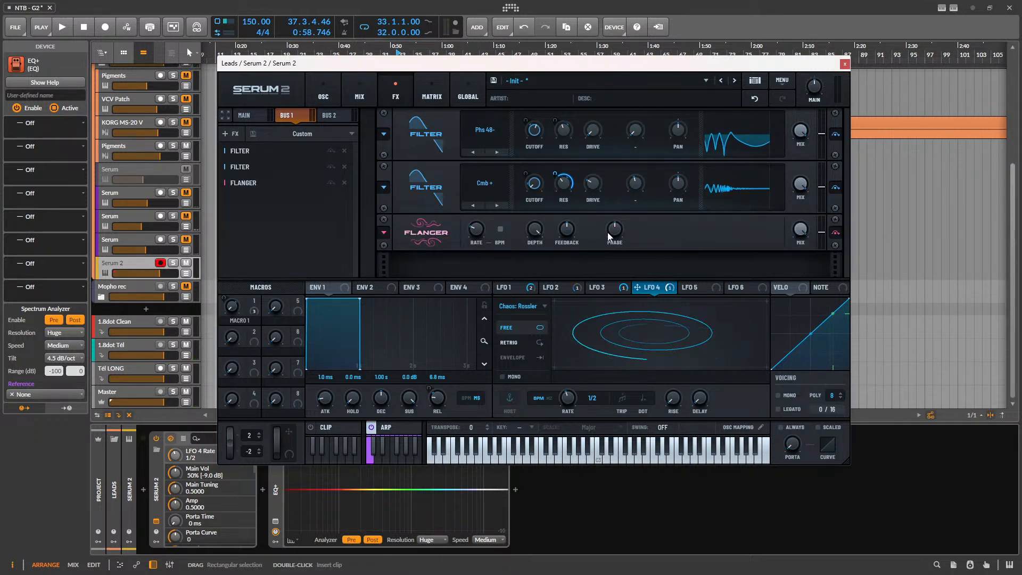
pyautogui.moveTo(613, 229); pyautogui.dragTo(607, 284)
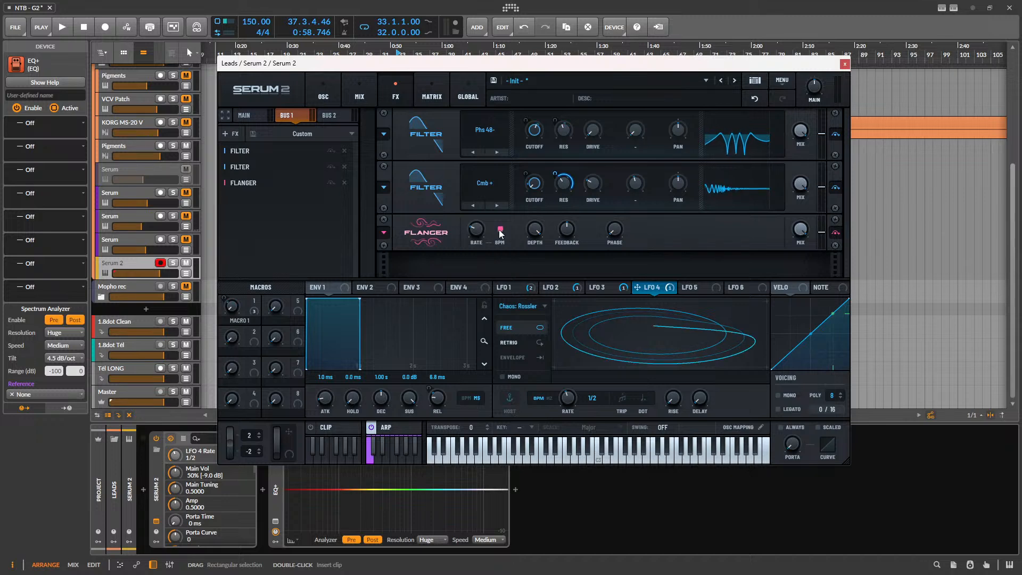
pyautogui.moveTo(486, 233)
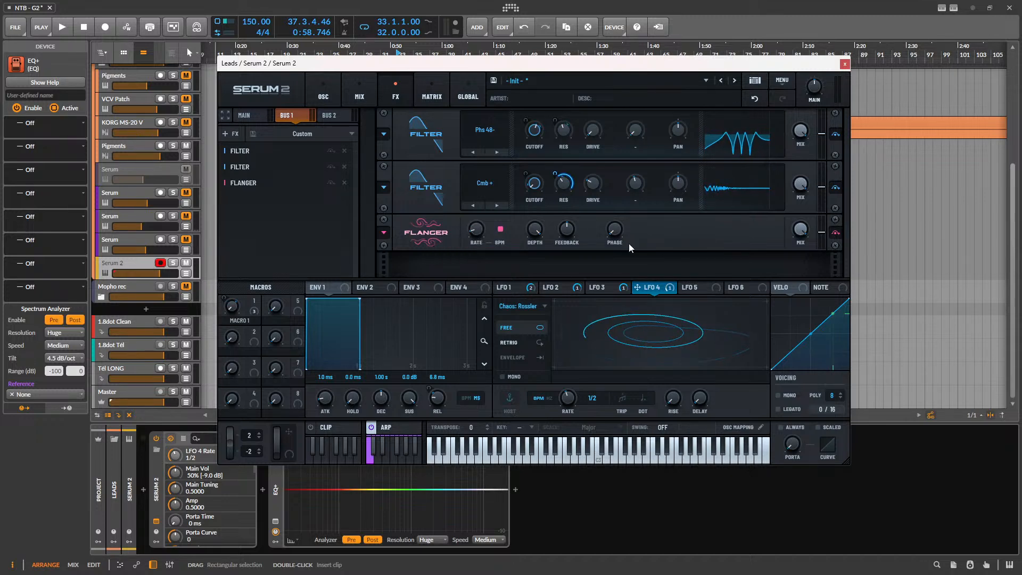
pyautogui.press('space')
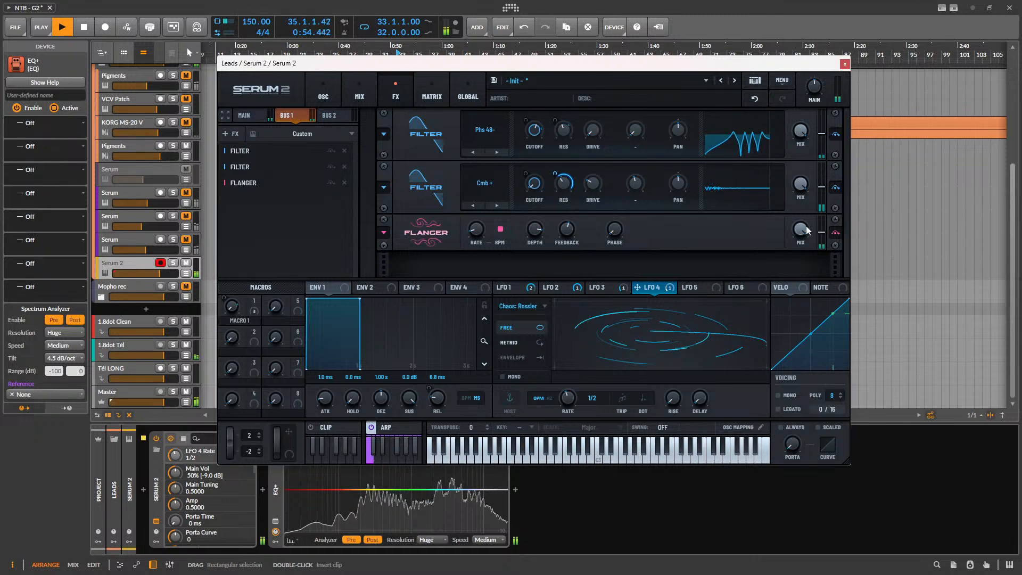
pyautogui.moveTo(567, 233)
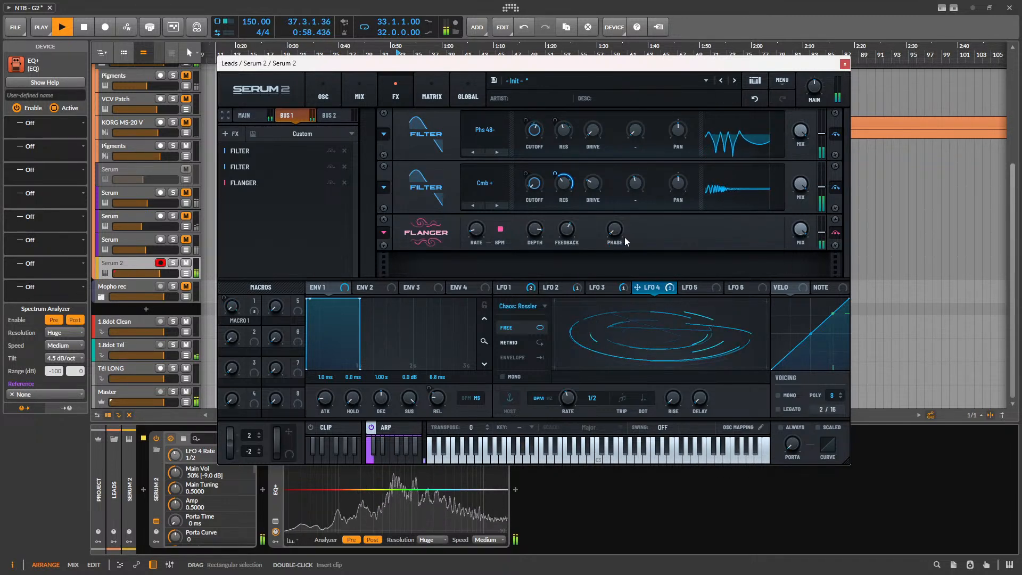
pyautogui.press('space')
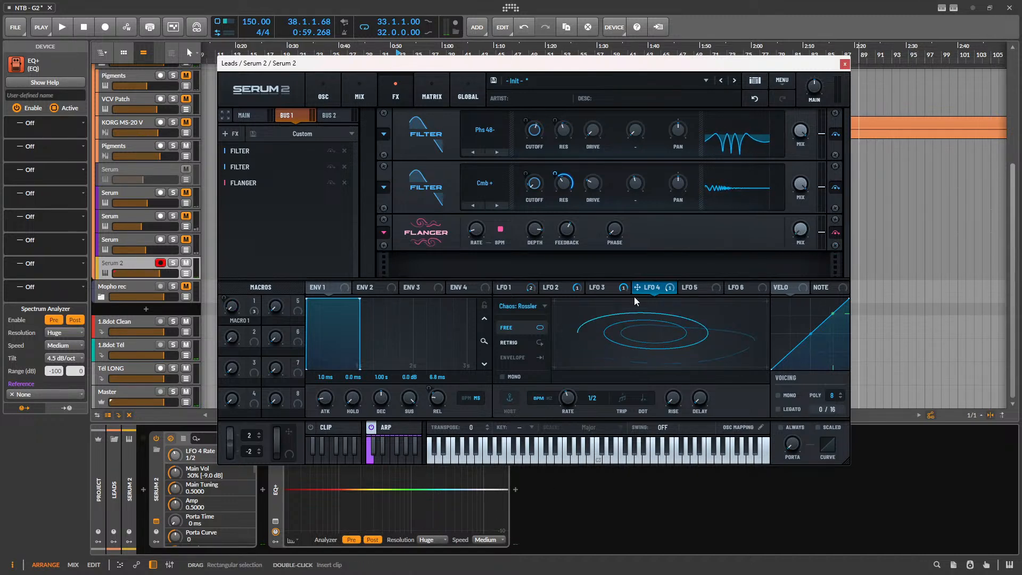
# - Modulate the Bus 1 Flanger's mix with the Y output of LFO 4 at 100%
pyautogui.moveTo(645, 289)
pyautogui.moveTo(670, 294); pyautogui.dragTo(798, 229)
pyautogui.click(439, 89)
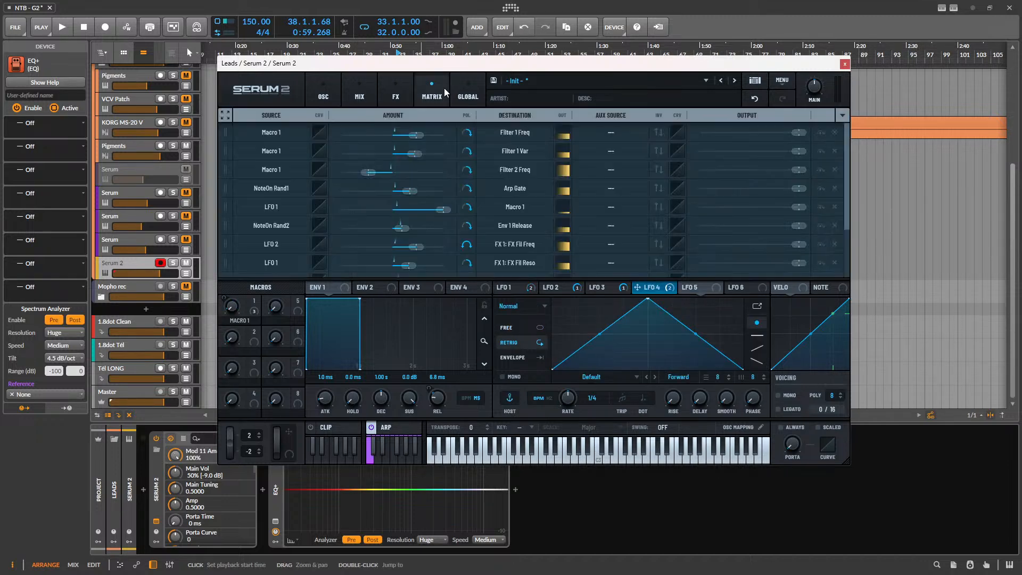
# - Reshape the source curve of the LFO 4 Y flanger modulation into full-height pulses in the third and seventh grid columns, zero elsewhere
pyautogui.scroll(-3, 367, 181)
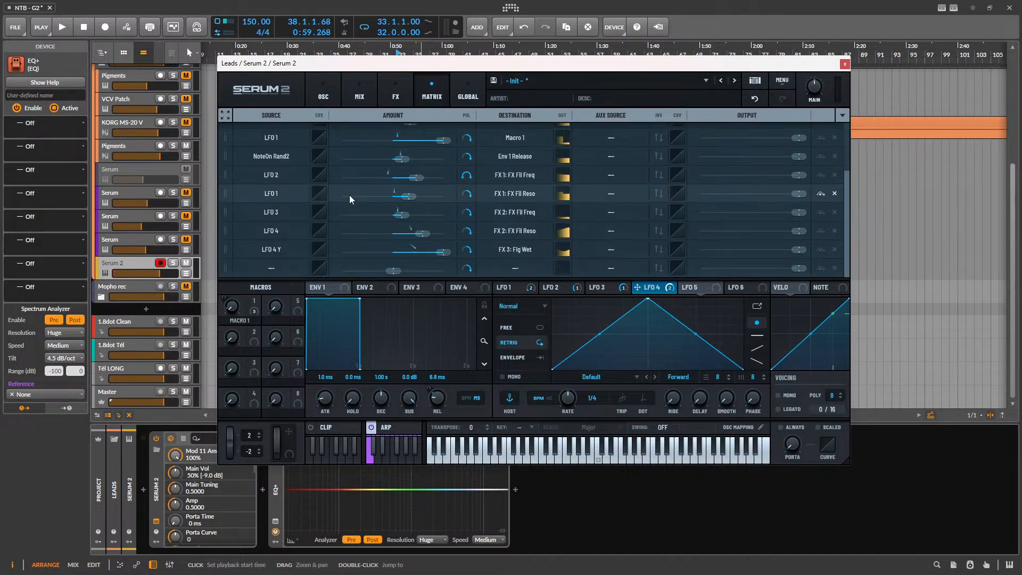
pyautogui.click(320, 251)
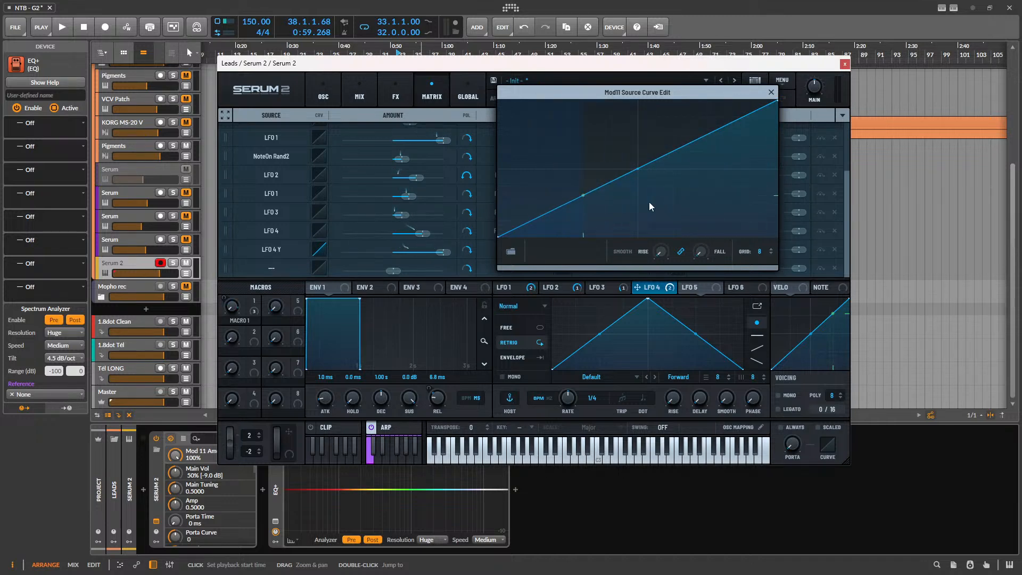
pyautogui.doubleClick(532, 220)
pyautogui.moveTo(513, 294)
pyautogui.mouseDown()
pyautogui.moveTo(740, 279)
pyautogui.moveTo(803, 290)
pyautogui.moveTo(630, 281)
pyautogui.mouseUp()
pyautogui.click(580, 186)
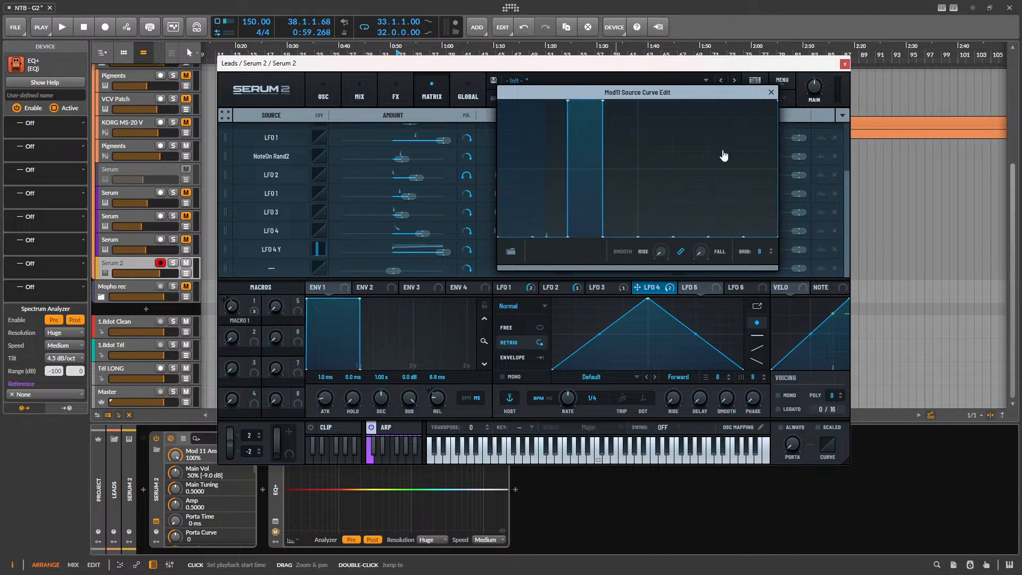
pyautogui.click(723, 155)
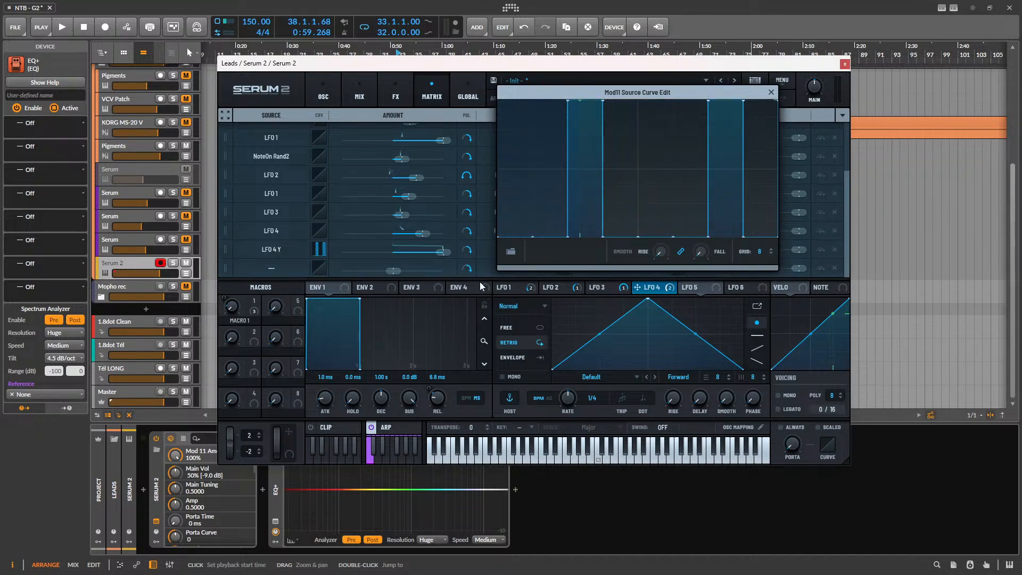
pyautogui.click(779, 90)
pyautogui.click(774, 97)
pyautogui.press('space')
pyautogui.click(771, 93)
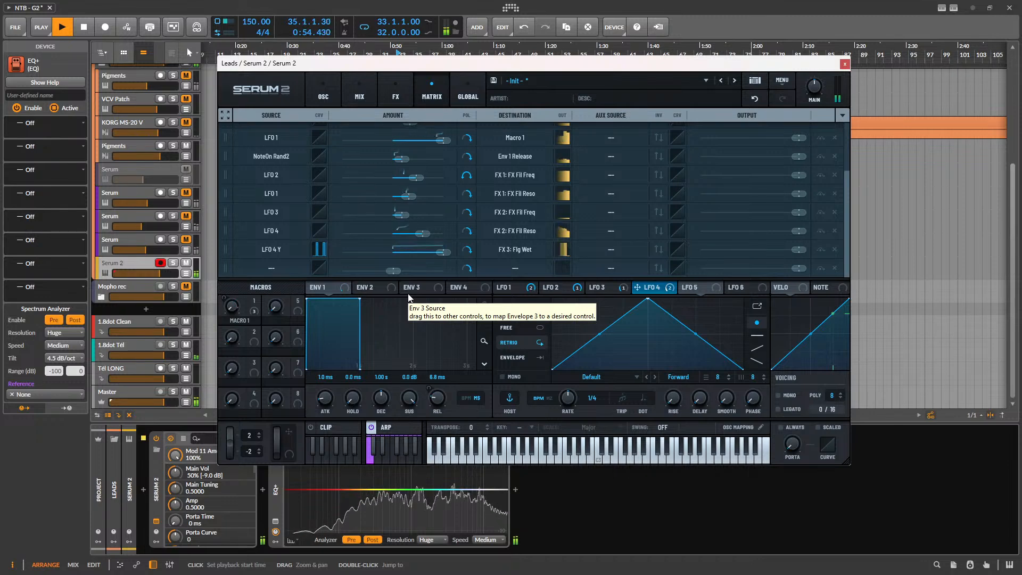
pyautogui.click(357, 93)
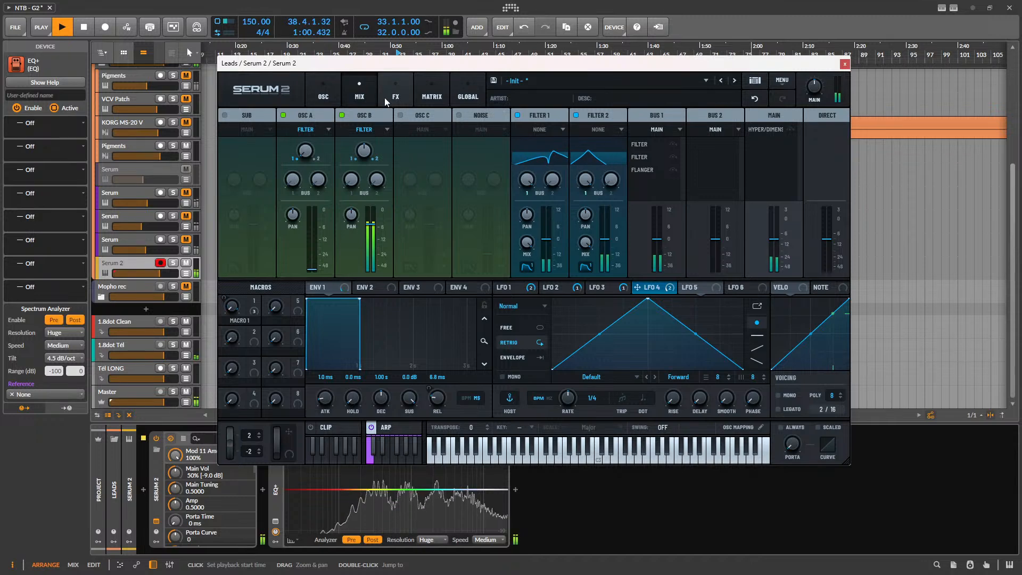
pyautogui.press('space')
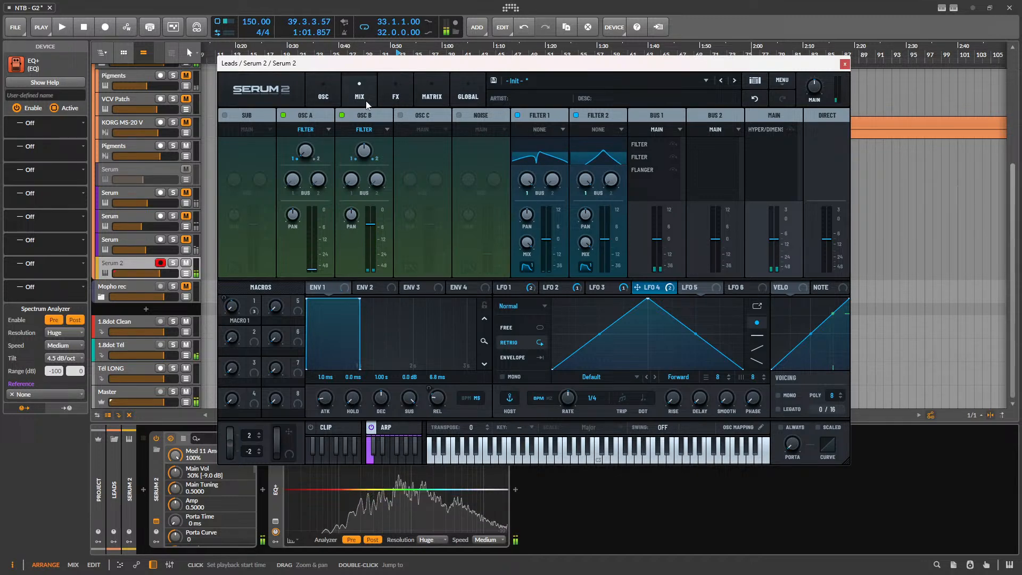
pyautogui.click(317, 93)
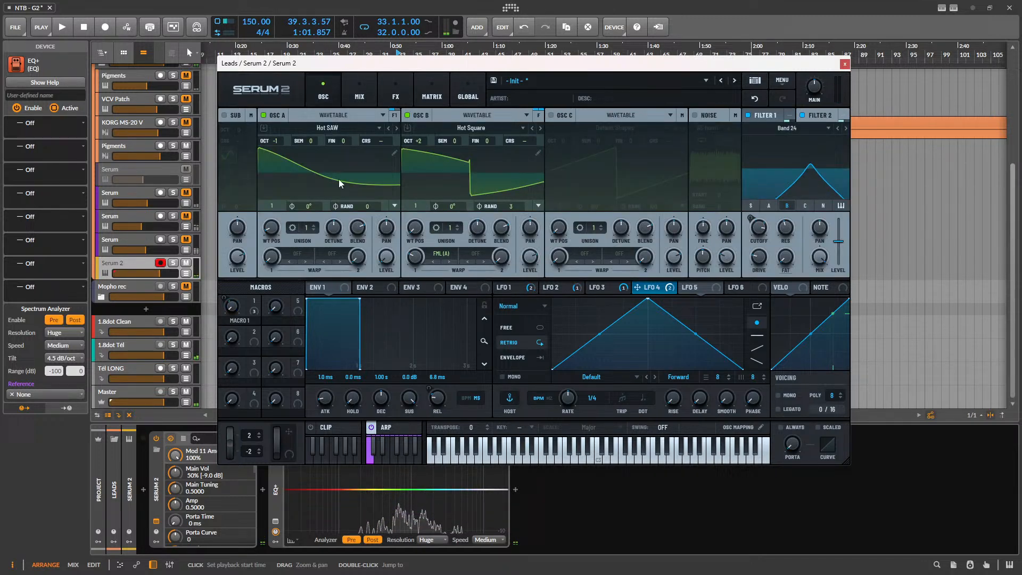
pyautogui.click(426, 96)
pyautogui.click(385, 77)
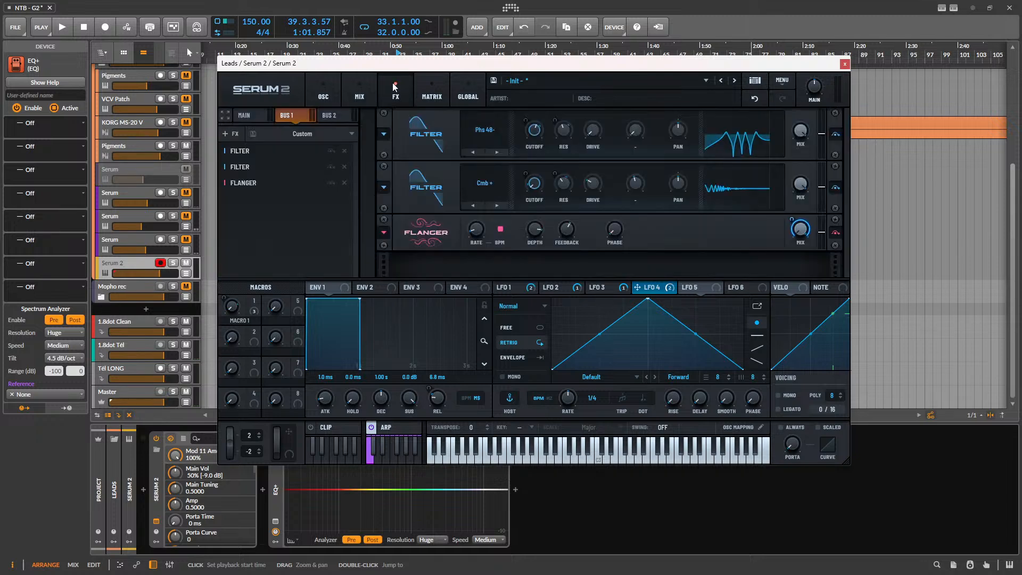
# - Reroute Filter 1 and Filter 2 from Bus 1 to Bus 2 by raising their Bus 2 sends and lowering the Bus 1 sends
pyautogui.click(346, 88)
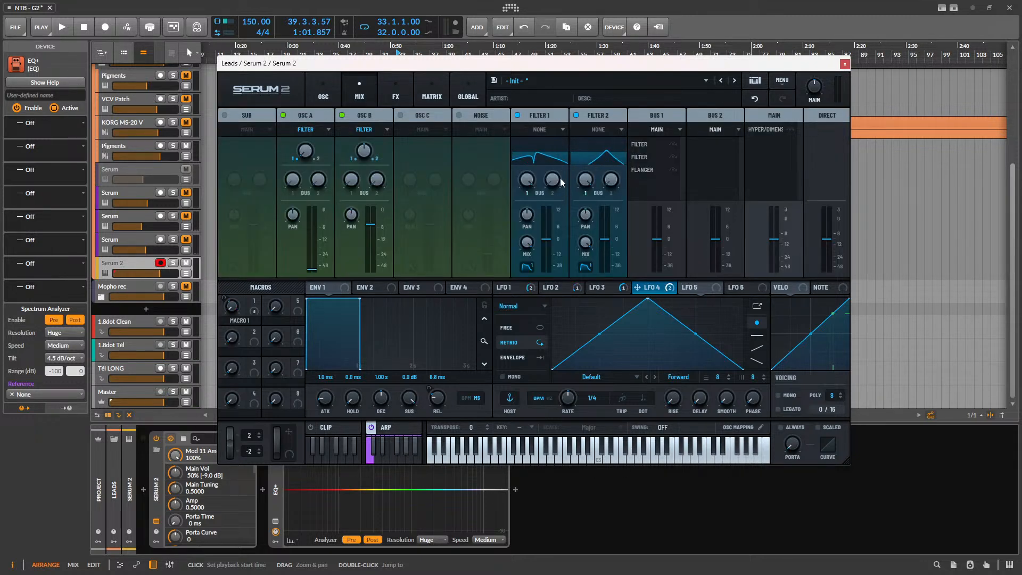
pyautogui.moveTo(557, 181); pyautogui.dragTo(568, 145)
pyautogui.moveTo(617, 182); pyautogui.dragTo(623, 149)
pyautogui.moveTo(585, 182); pyautogui.dragTo(583, 216)
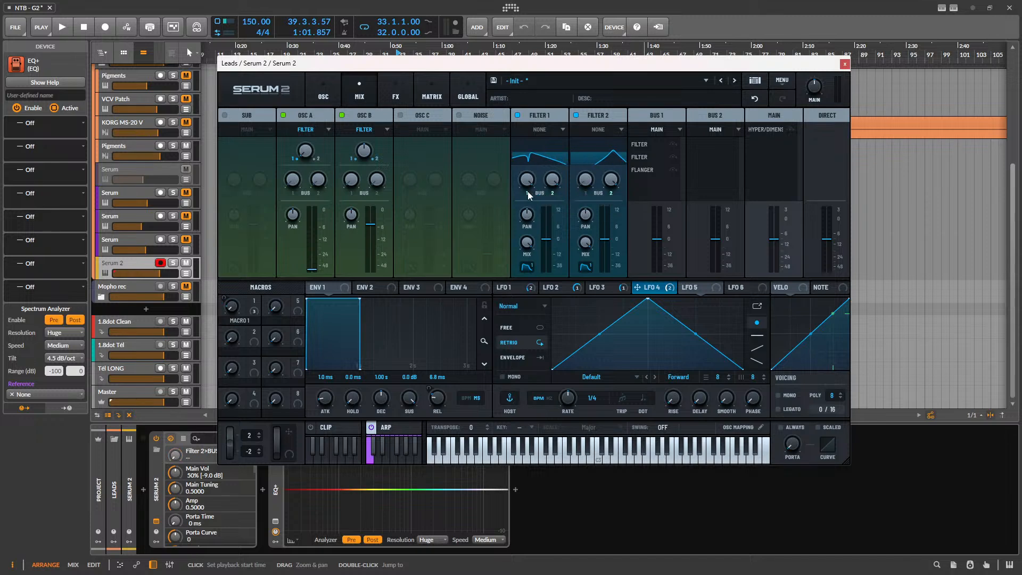
pyautogui.press('space')
# - Add a Convolve effect to Bus 2 and load the factory Coloration impulse response Pencil
pyautogui.click(432, 91)
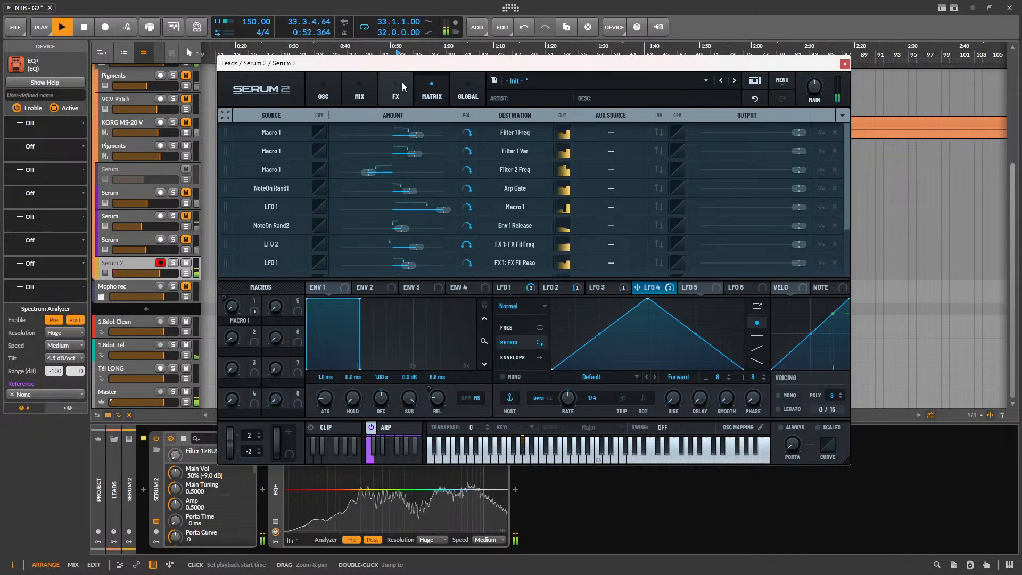
pyautogui.click(402, 82)
pyautogui.click(433, 81)
pyautogui.click(385, 93)
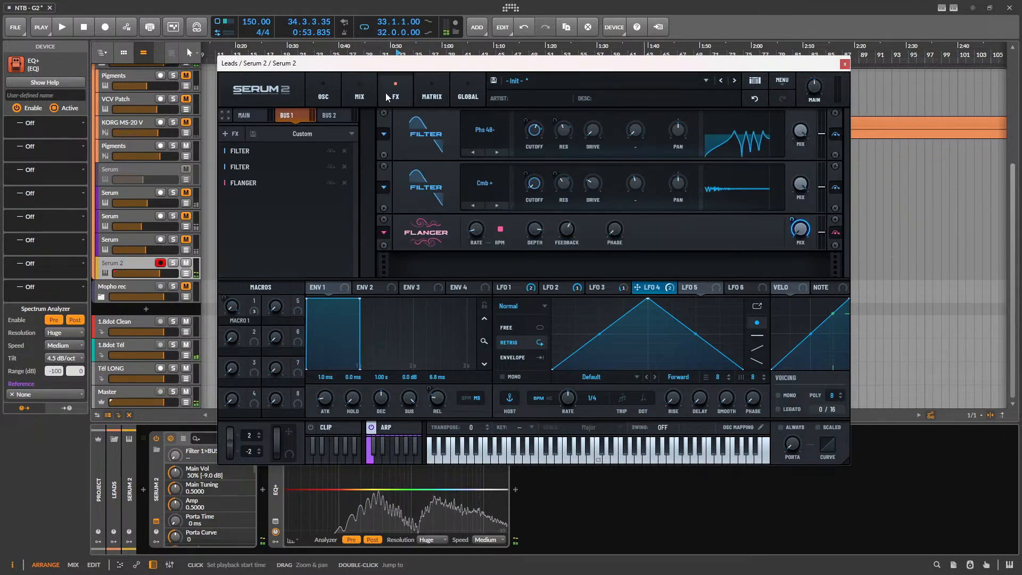
pyautogui.click(335, 115)
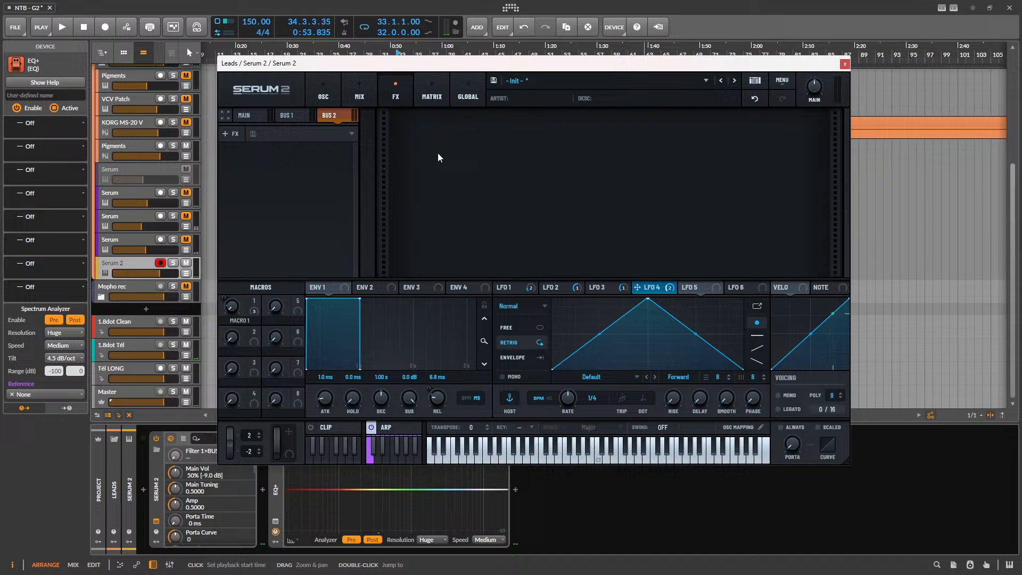
pyautogui.click(250, 134)
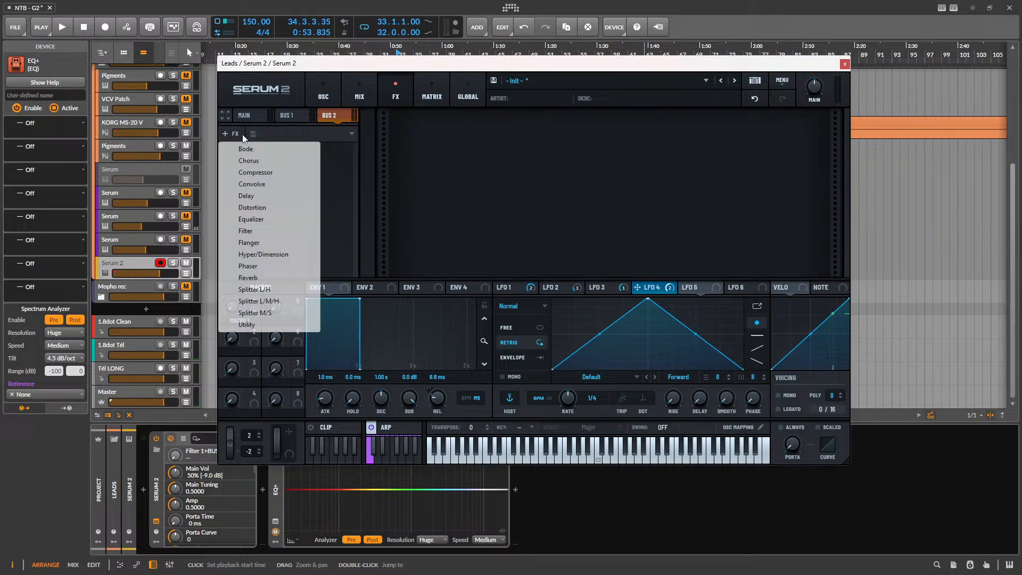
pyautogui.click(288, 185)
pyautogui.click(497, 132)
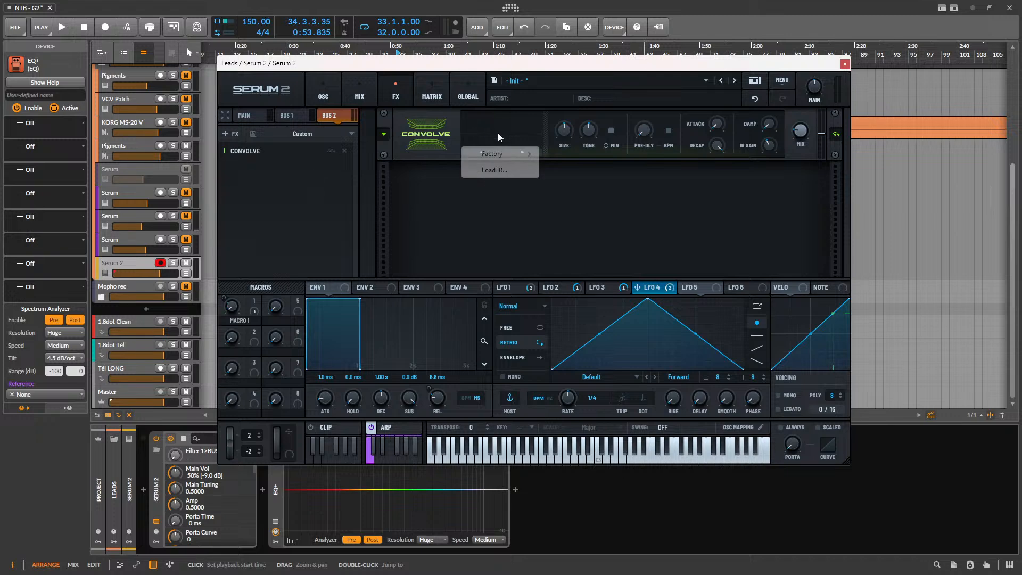
pyautogui.moveTo(507, 162)
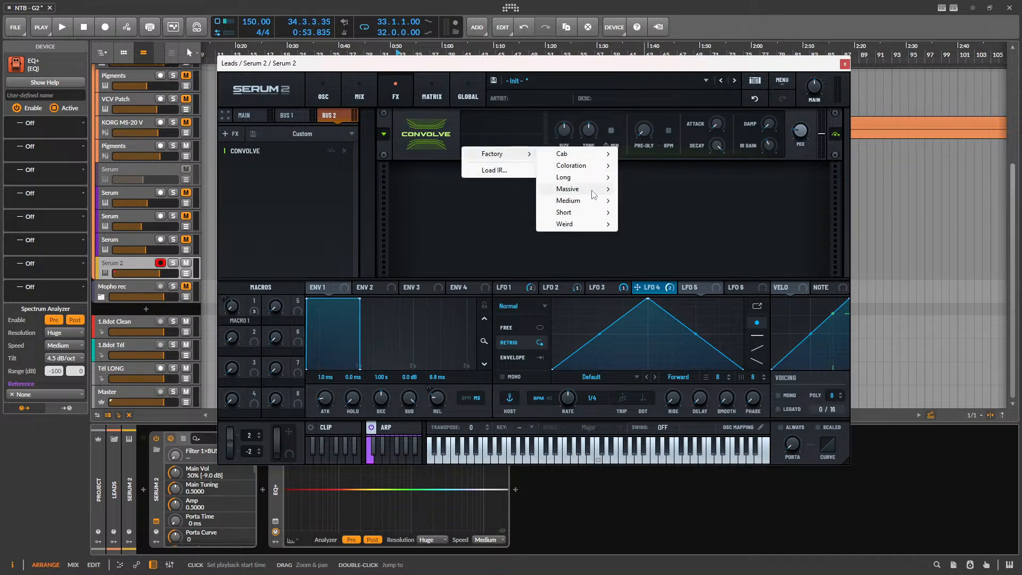
pyautogui.moveTo(601, 171)
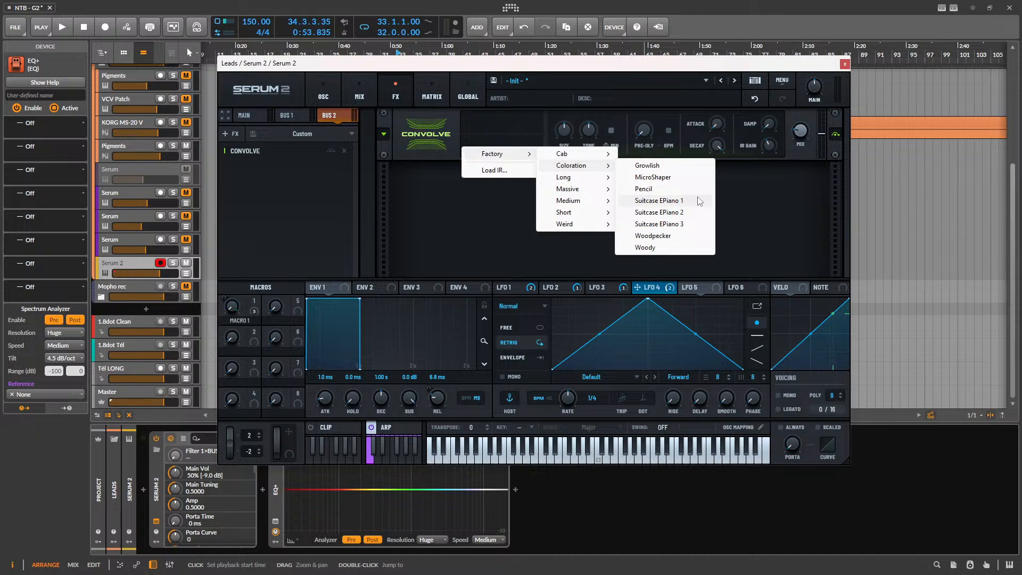
pyautogui.click(660, 189)
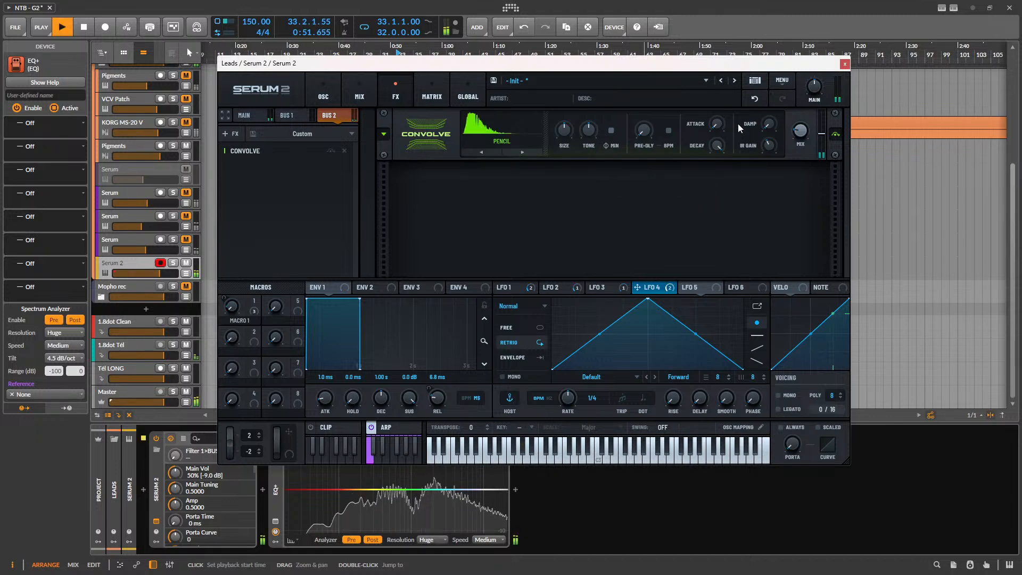
# - Audition the Convolve effect during playback while adjusting its mix and trying a size of 195%
pyautogui.press('space')
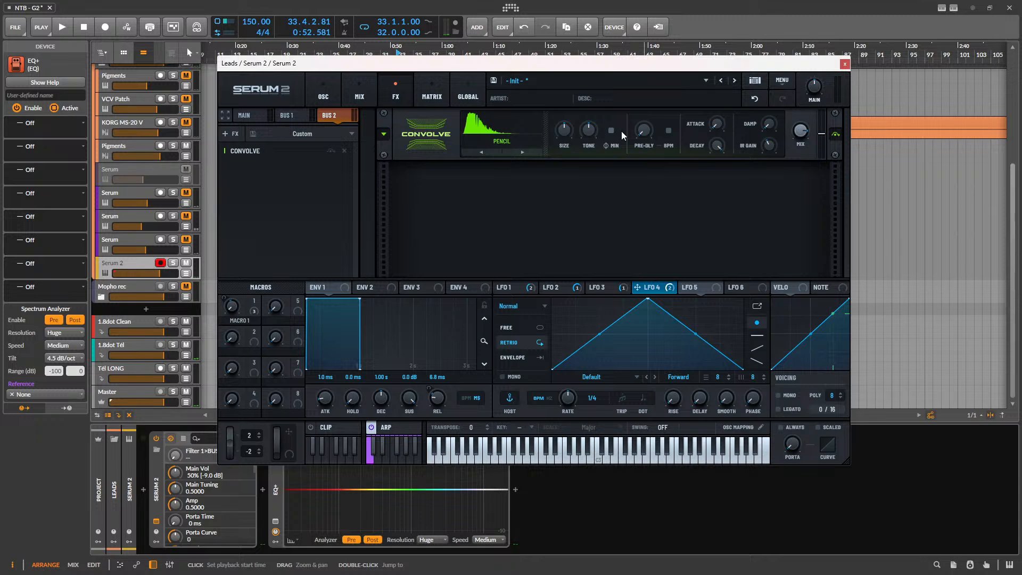
pyautogui.press('space')
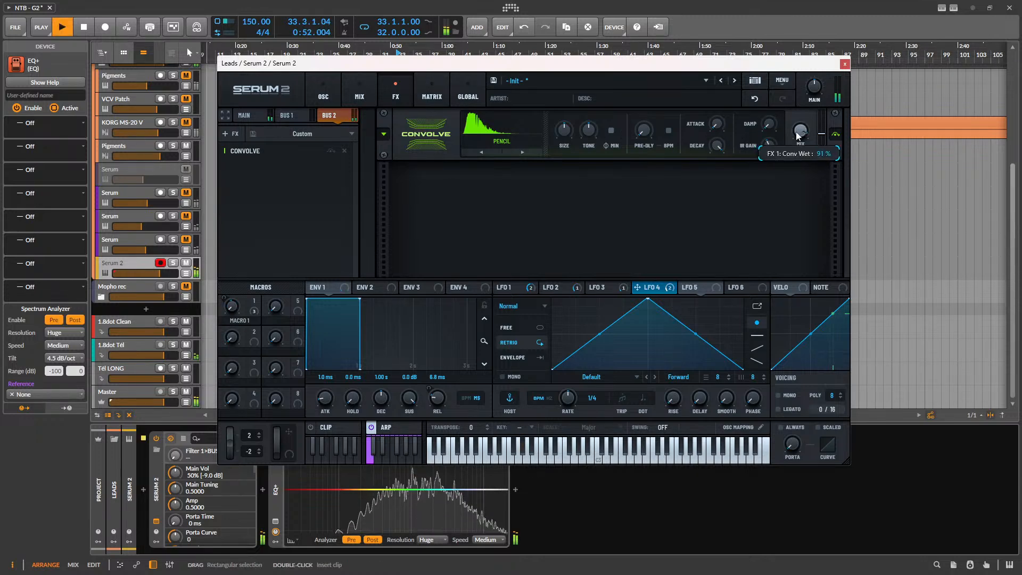
pyautogui.moveTo(564, 129); pyautogui.dragTo(591, 142)
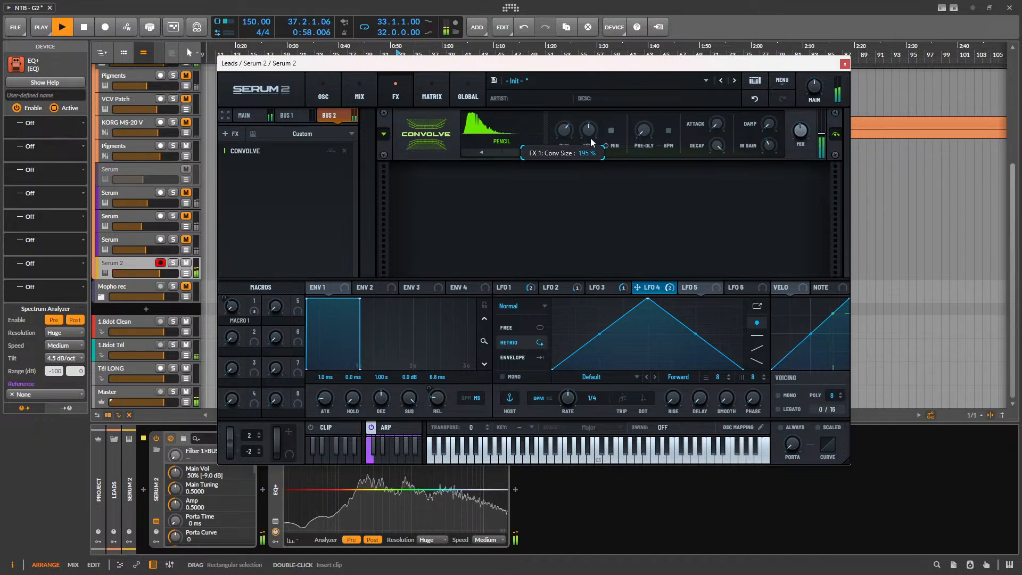
pyautogui.press('space')
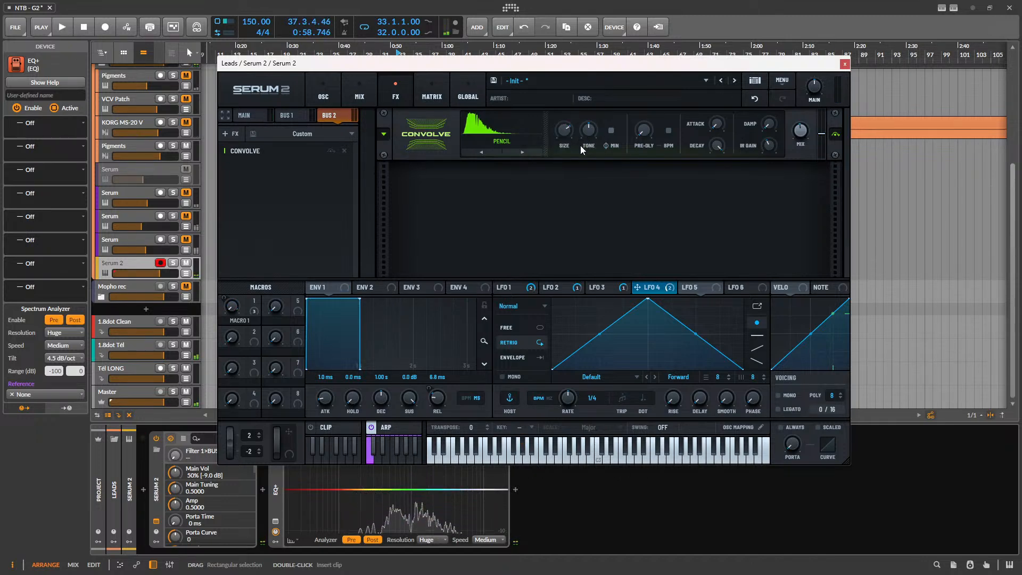
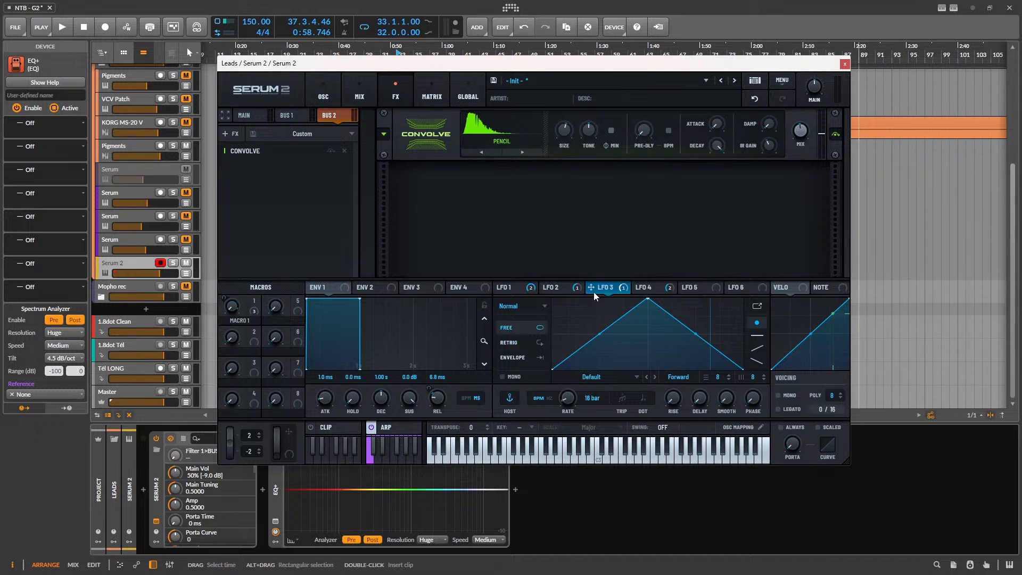
pyautogui.click(694, 287)
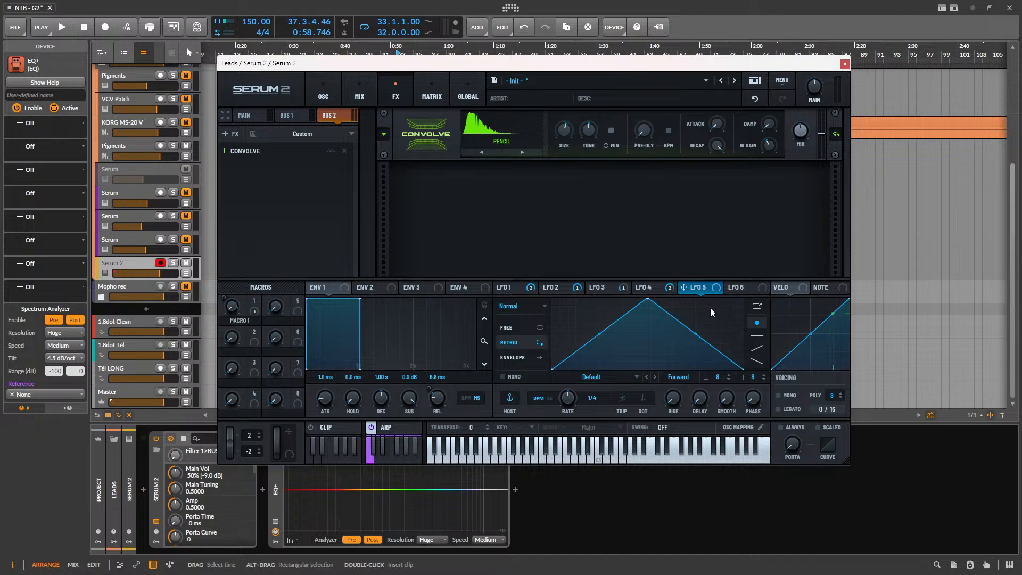
pyautogui.click(530, 311)
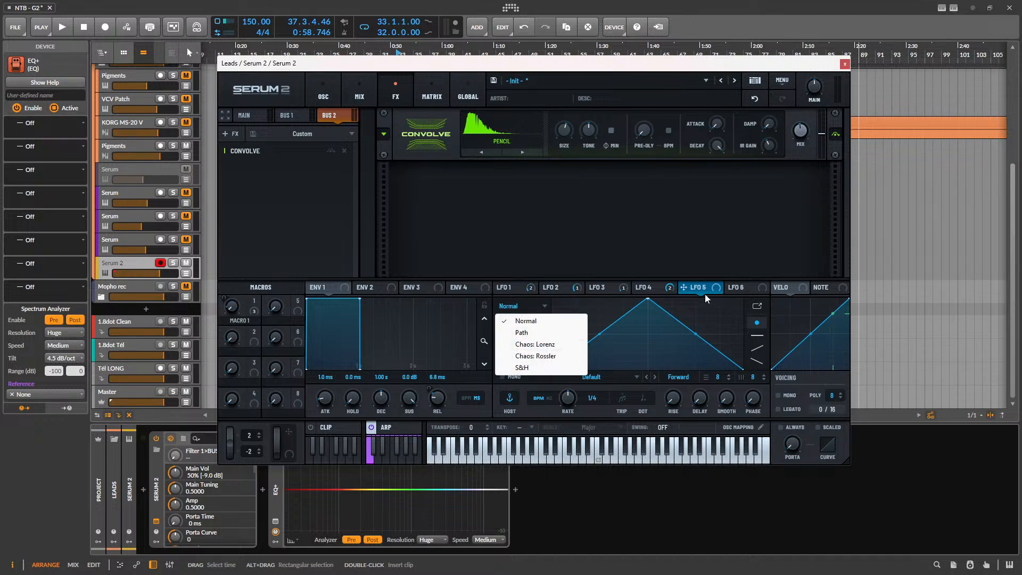
pyautogui.click(746, 289)
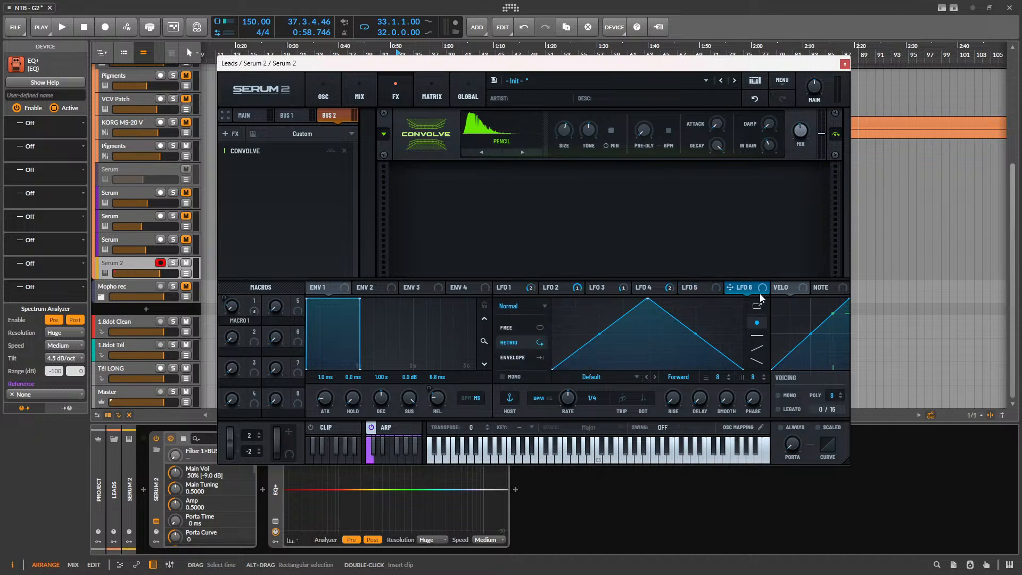
pyautogui.moveTo(759, 293); pyautogui.dragTo(564, 131)
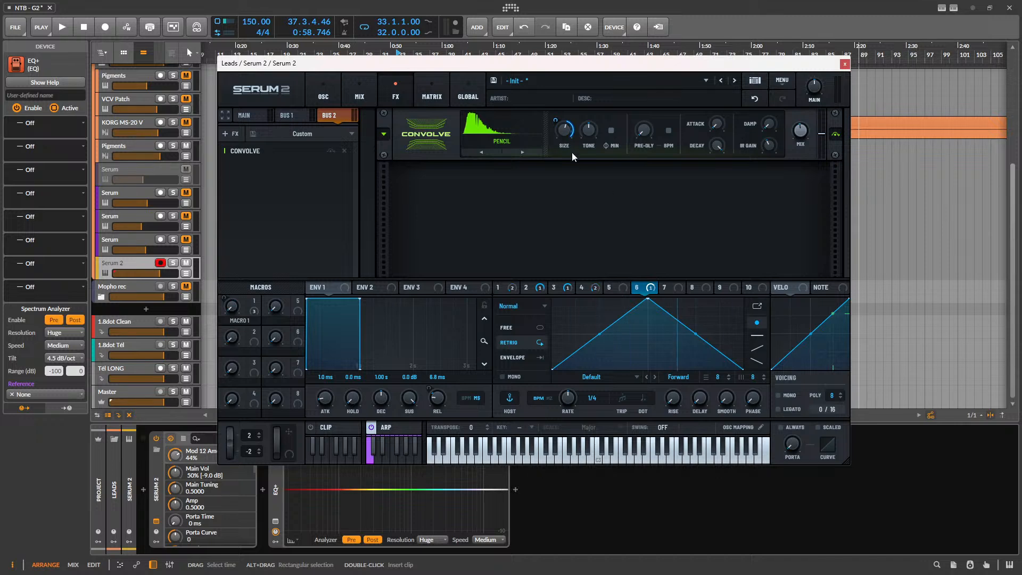
pyautogui.rightClick(564, 130)
pyautogui.click(615, 212)
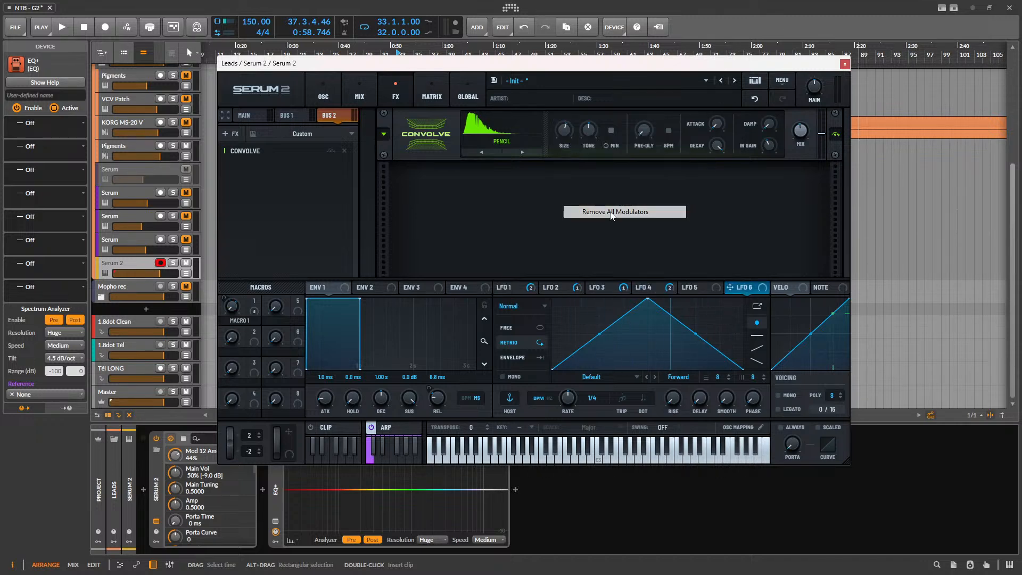
# - Modulate the Convolve's size with LFO 5 at 21%, using the Chaos: Rossler shape in Free mode at a 2 bar rate
pyautogui.click(696, 288)
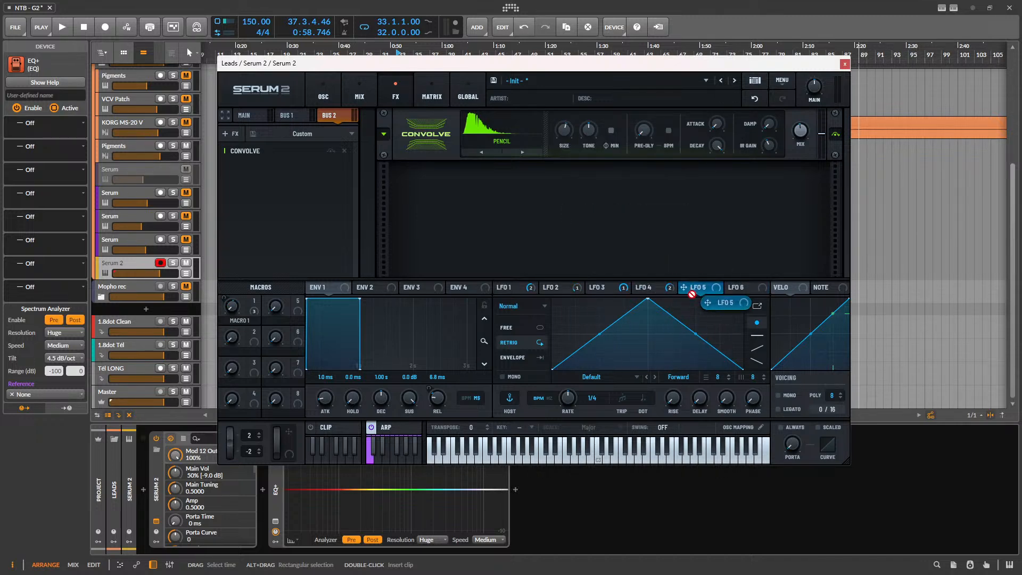
pyautogui.moveTo(691, 295); pyautogui.dragTo(649, 320)
pyautogui.click(534, 313)
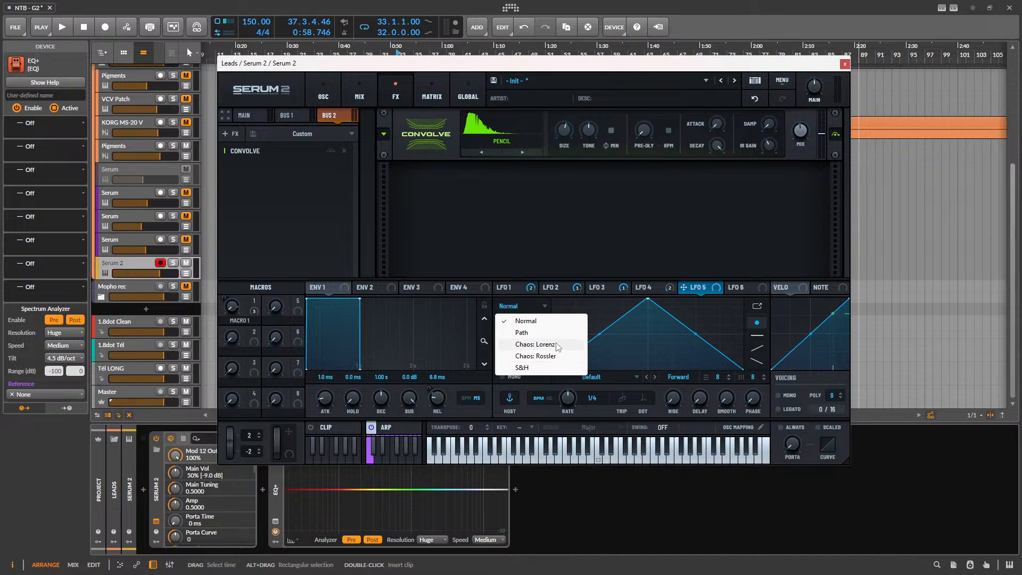
pyautogui.click(557, 346)
pyautogui.click(527, 307)
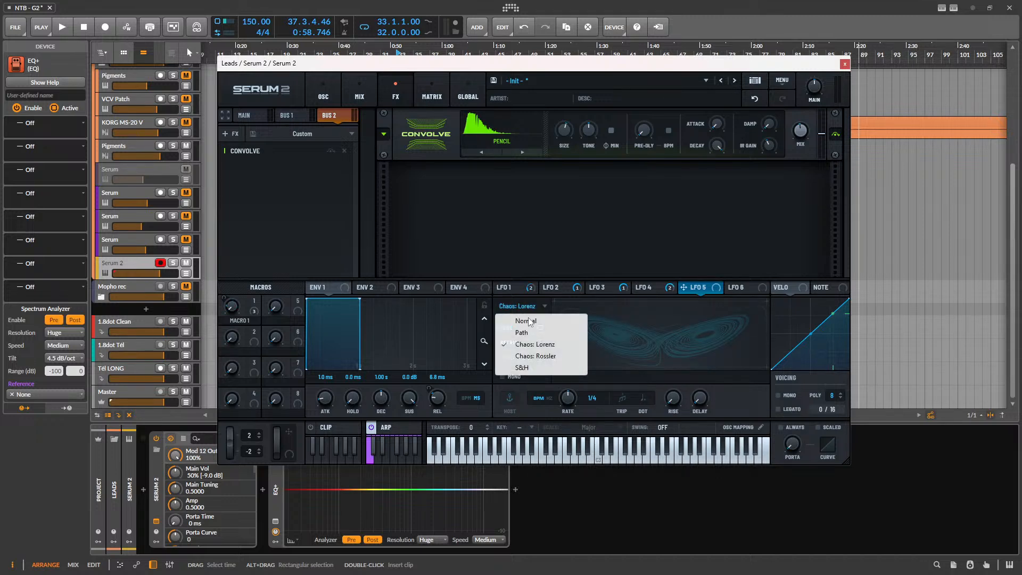
pyautogui.click(548, 357)
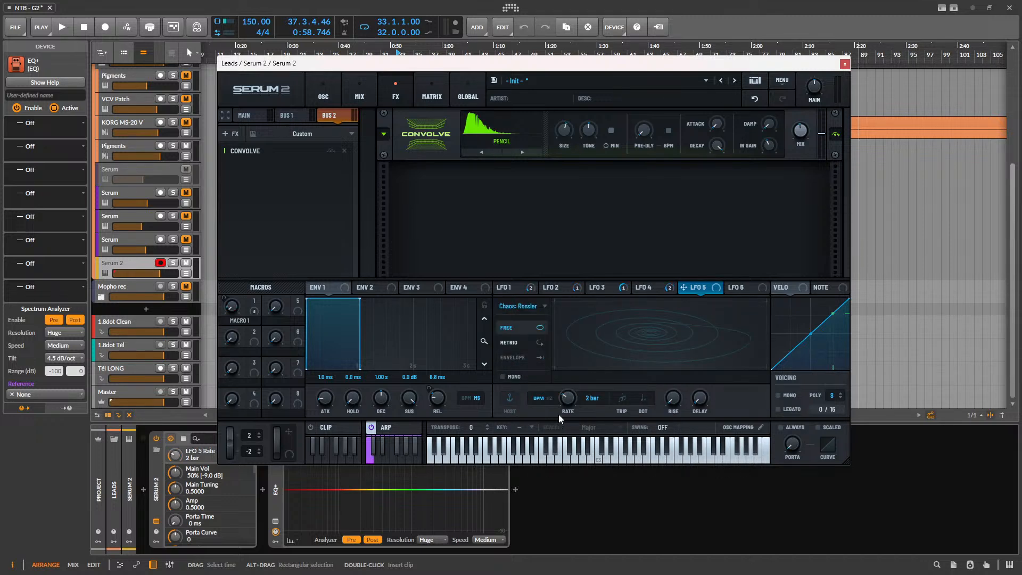
pyautogui.moveTo(713, 292)
pyautogui.moveTo(556, 132); pyautogui.dragTo(562, 130)
pyautogui.press('space')
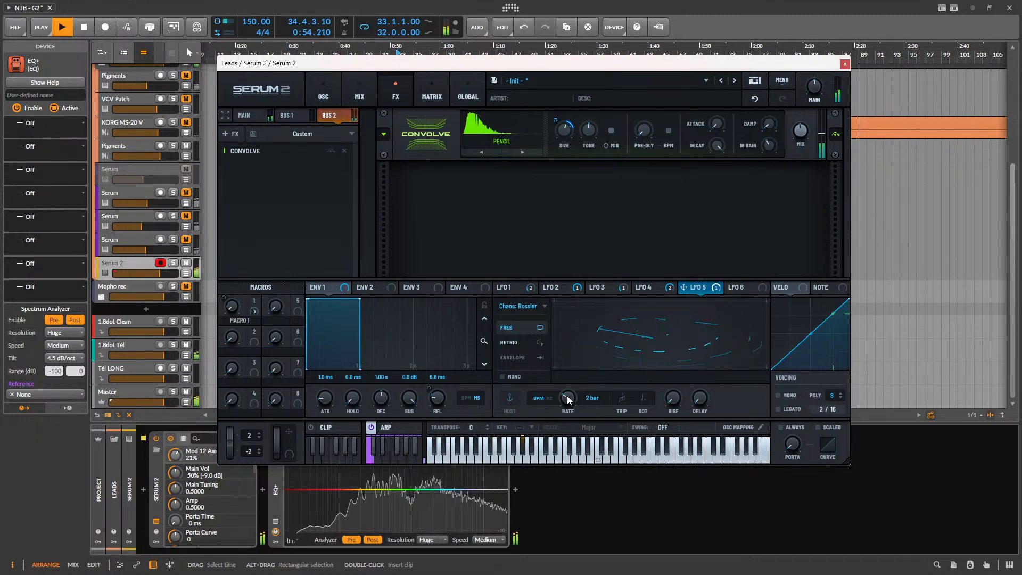
# - Add a Compressor after the Convolve on Bus 2 with ratio at Limit, attack 0.0 ms and release 70.3 ms
pyautogui.moveTo(800, 129)
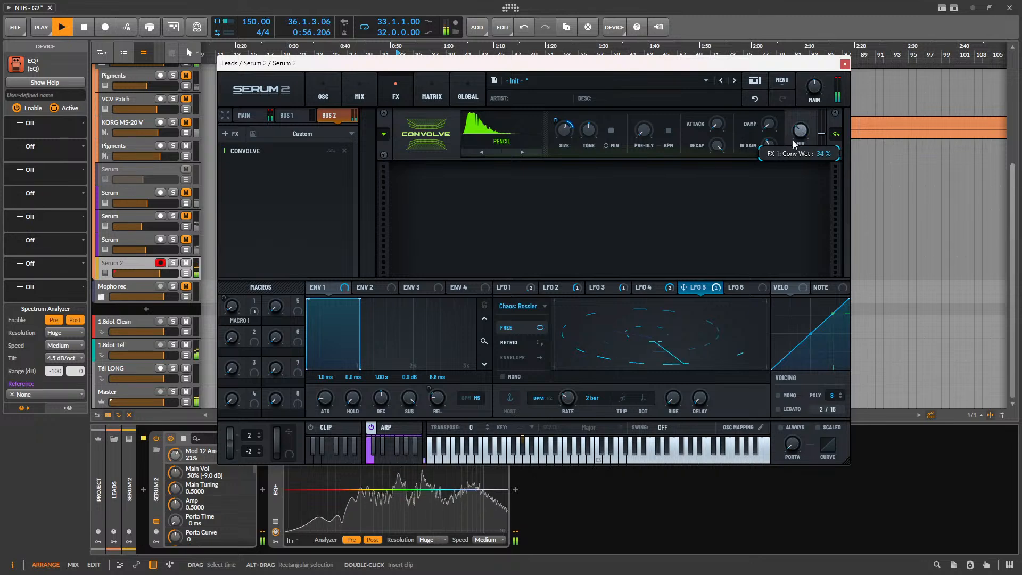
pyautogui.click(234, 134)
pyautogui.click(256, 172)
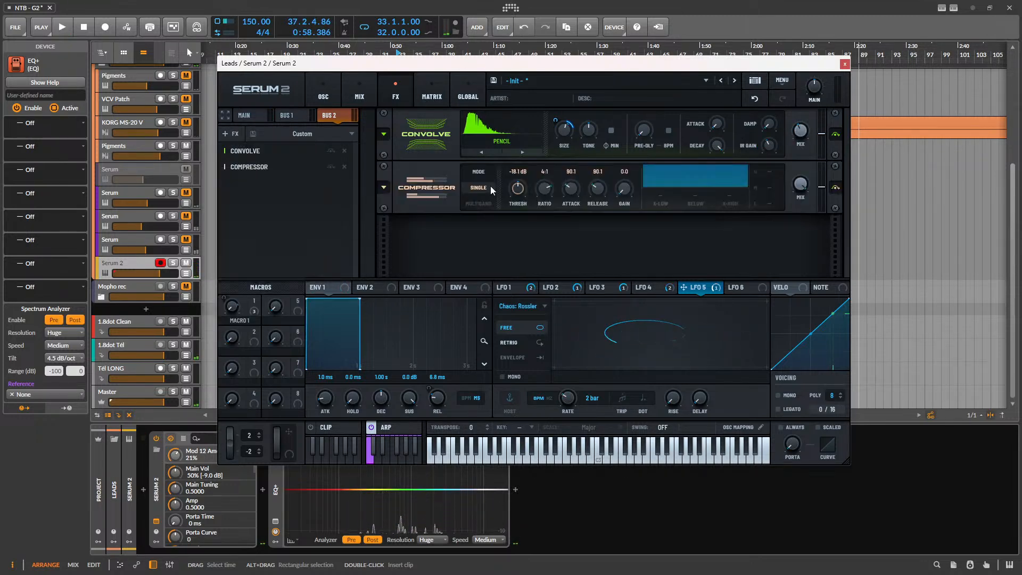
pyautogui.moveTo(518, 191)
pyautogui.moveTo(510, 182); pyautogui.dragTo(512, 190)
pyautogui.moveTo(541, 188); pyautogui.dragTo(567, 153)
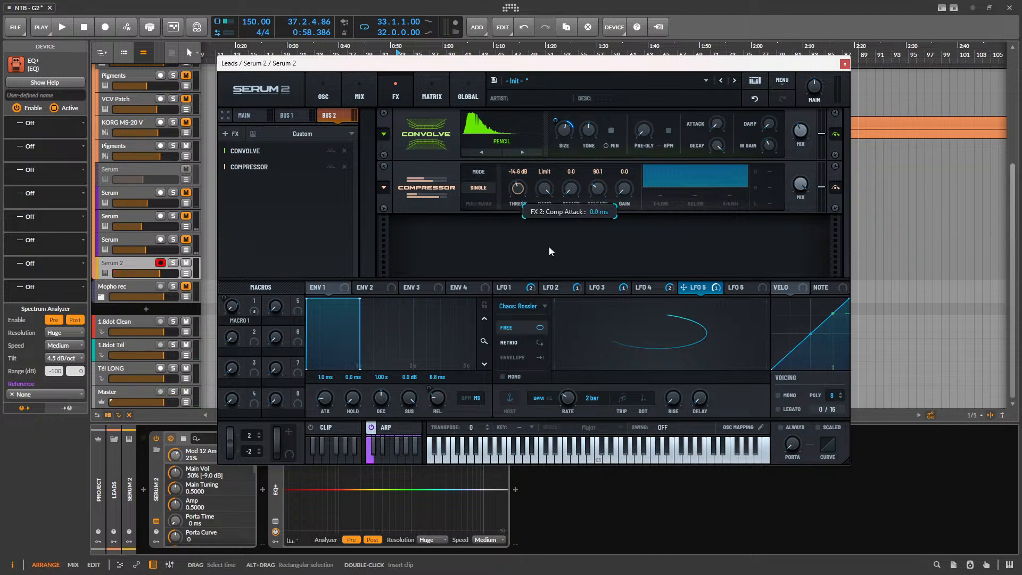
pyautogui.moveTo(596, 186); pyautogui.dragTo(586, 195)
# - Lower the compressor's threshold to -20.0 dB while auditioning the lead
pyautogui.press('space')
pyautogui.moveTo(521, 186); pyautogui.dragTo(524, 188)
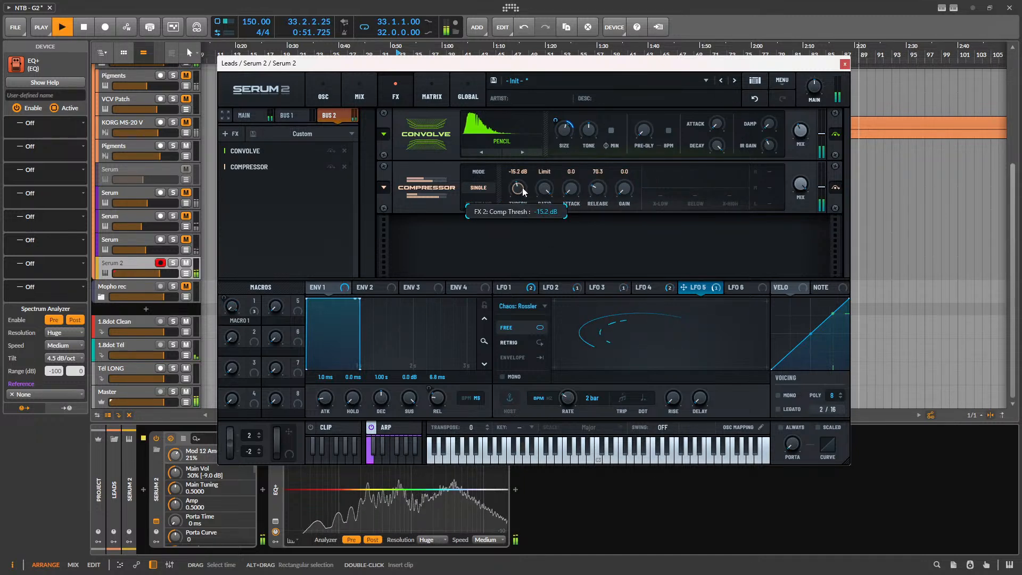
pyautogui.press('space')
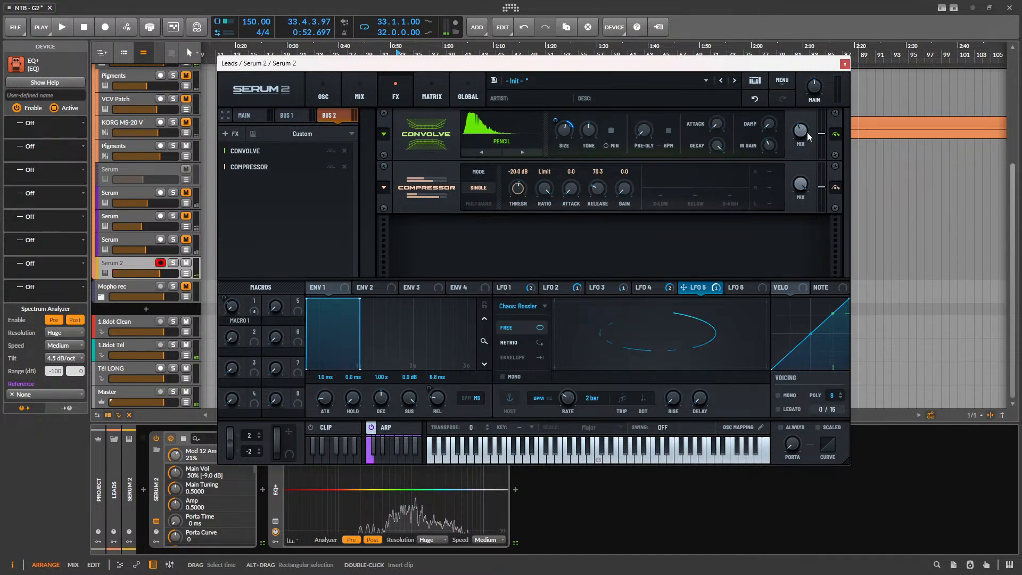
pyautogui.press('space')
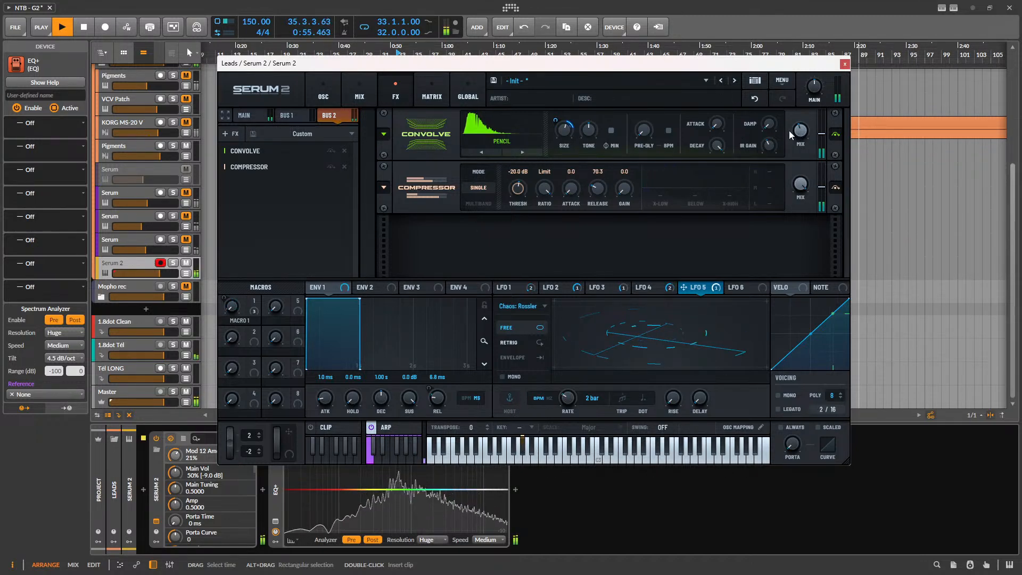
# - Try routing Filter 1 and Filter 2 to Bus 1 instead of Bus 2 and play the lead for comparison
pyautogui.click(358, 87)
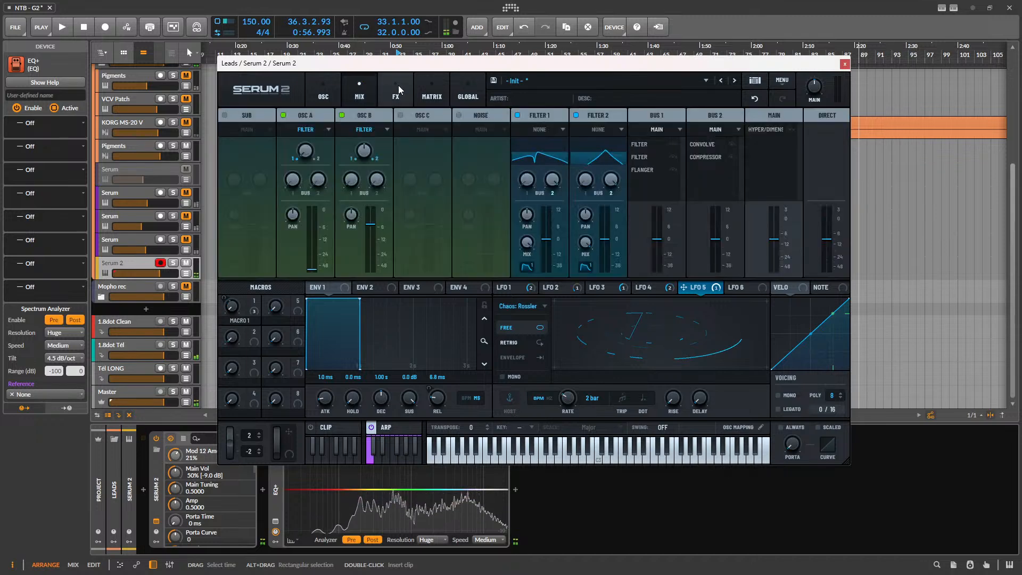
pyautogui.click(398, 85)
pyautogui.click(351, 84)
pyautogui.moveTo(602, 195); pyautogui.dragTo(590, 246)
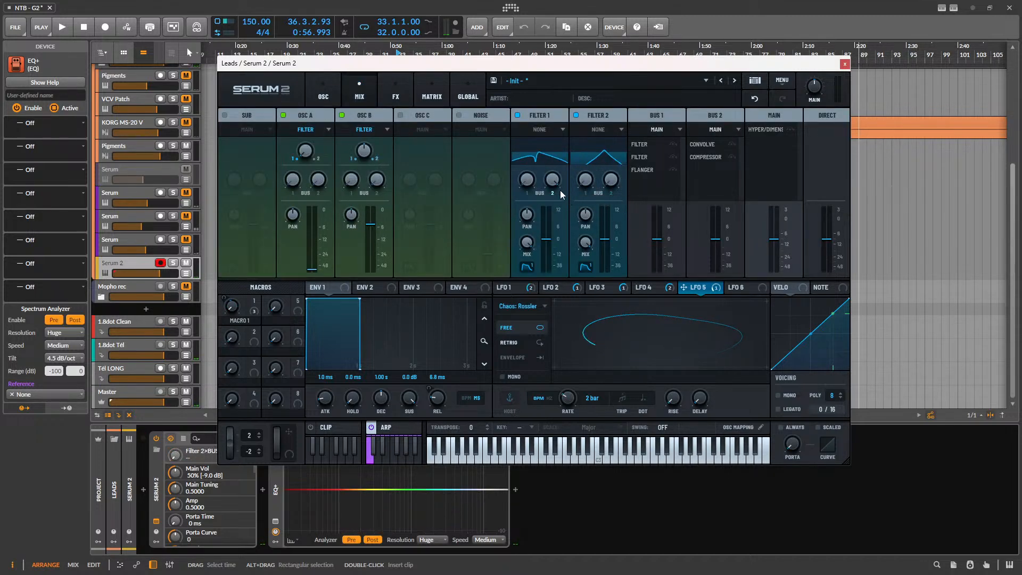
pyautogui.moveTo(524, 184); pyautogui.dragTo(544, 122)
pyautogui.moveTo(590, 170); pyautogui.dragTo(694, 84)
pyautogui.press('space')
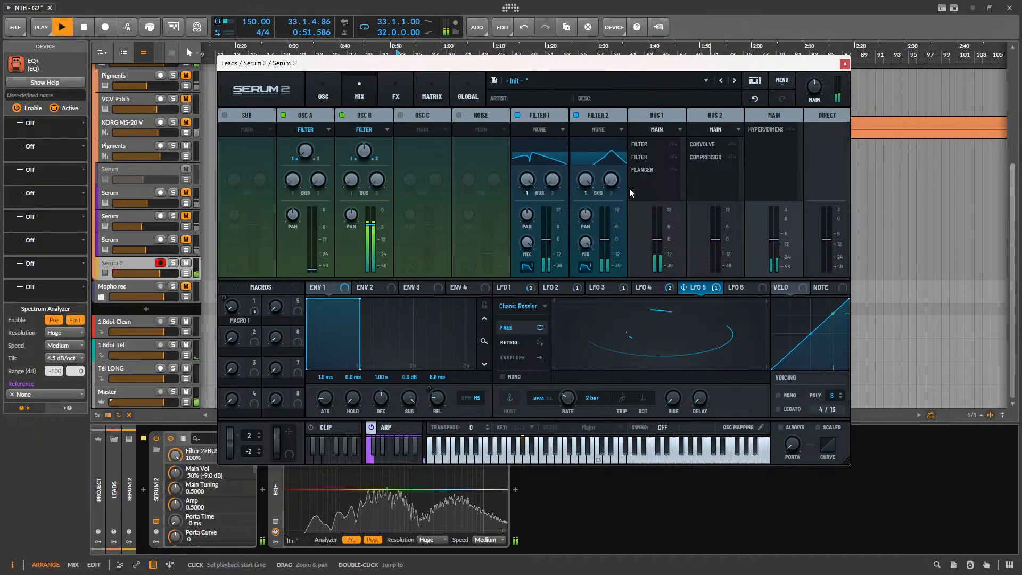
# - Reset both filters' Bus 1 sends, raise their Bus 2 sends to 100% again and resume playback
pyautogui.doubleClick(586, 182)
pyautogui.press('space')
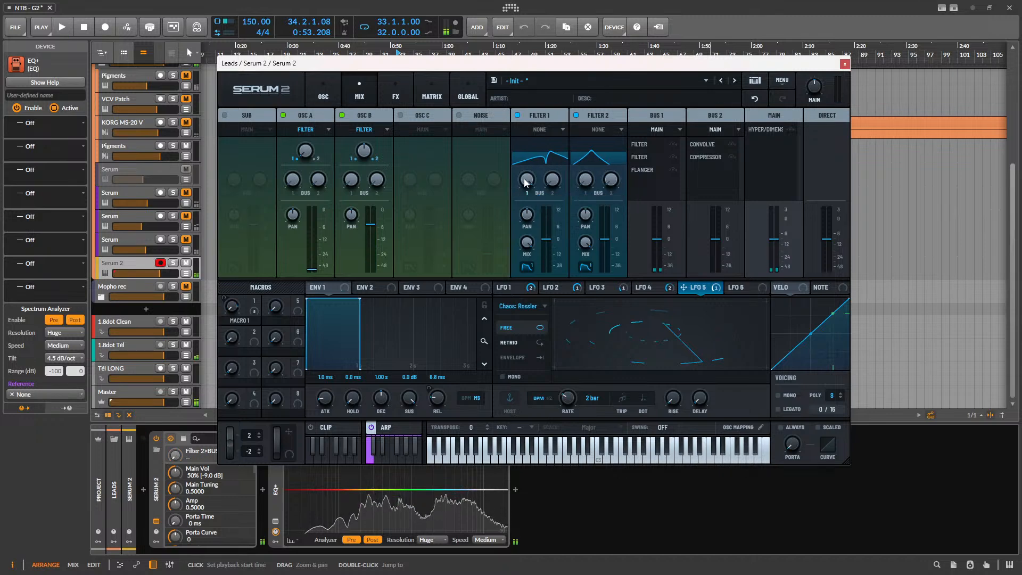
pyautogui.doubleClick(527, 180)
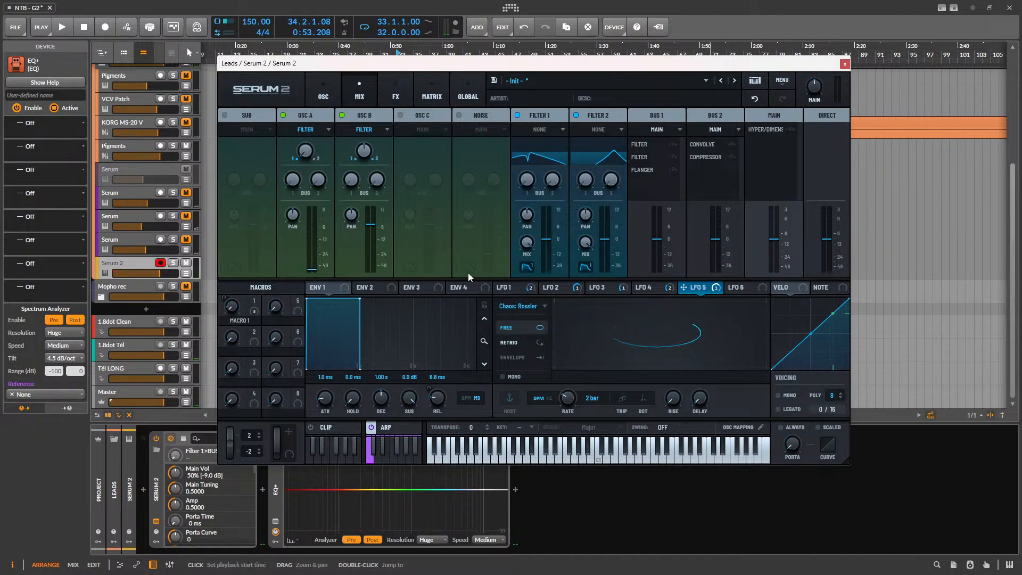
pyautogui.moveTo(554, 181); pyautogui.dragTo(628, 178)
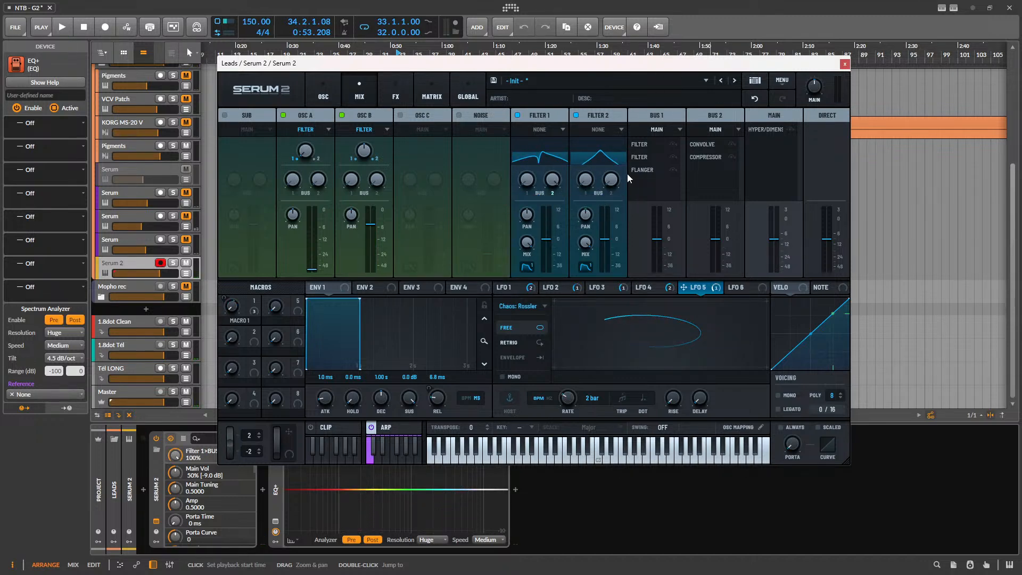
pyautogui.press('space')
# - Add a Distortion to Bus 2 in Downsample mode and set its drive to 16% while auditioning
pyautogui.click(402, 88)
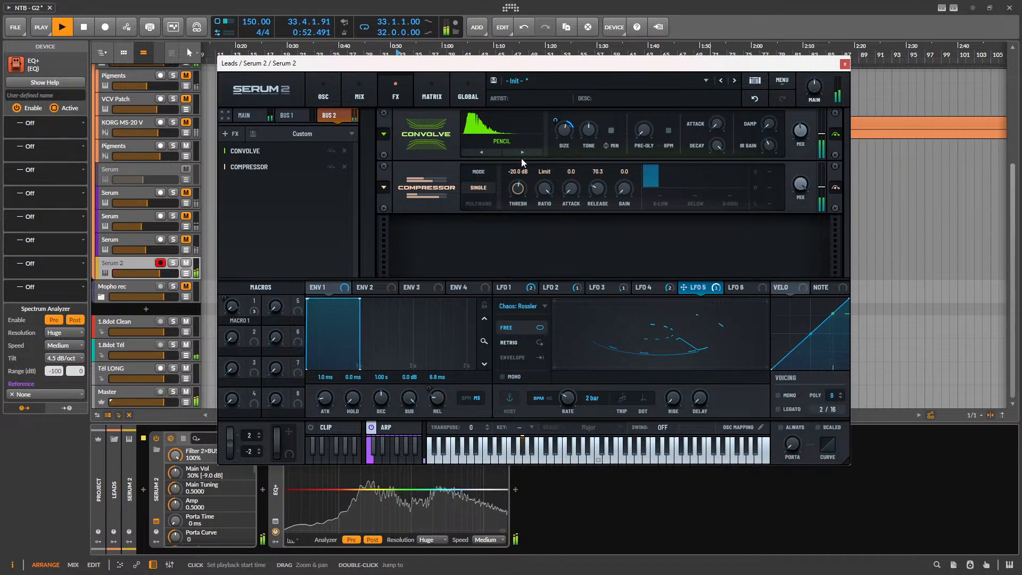
pyautogui.click(233, 133)
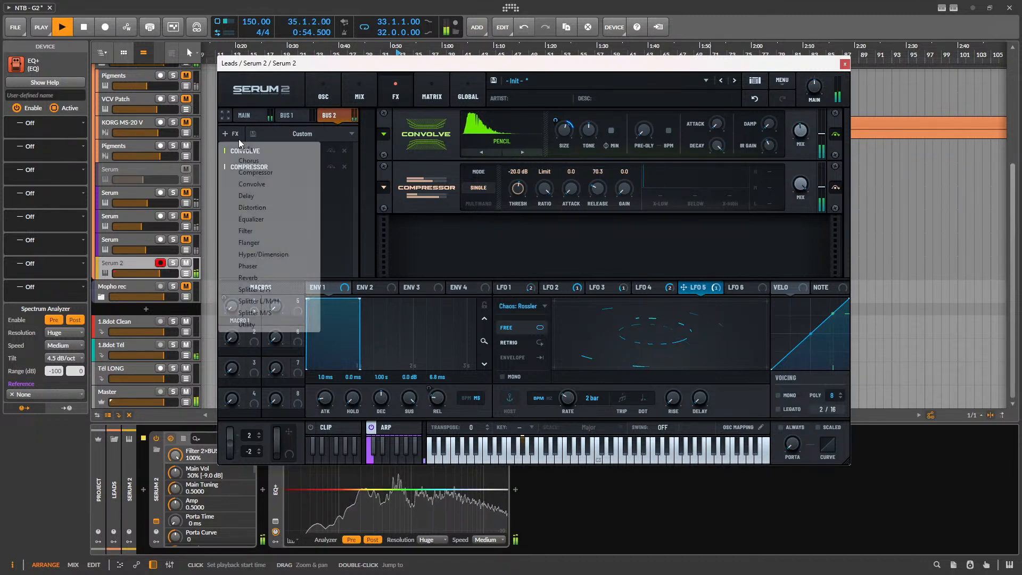
pyautogui.click(283, 208)
pyautogui.click(485, 247)
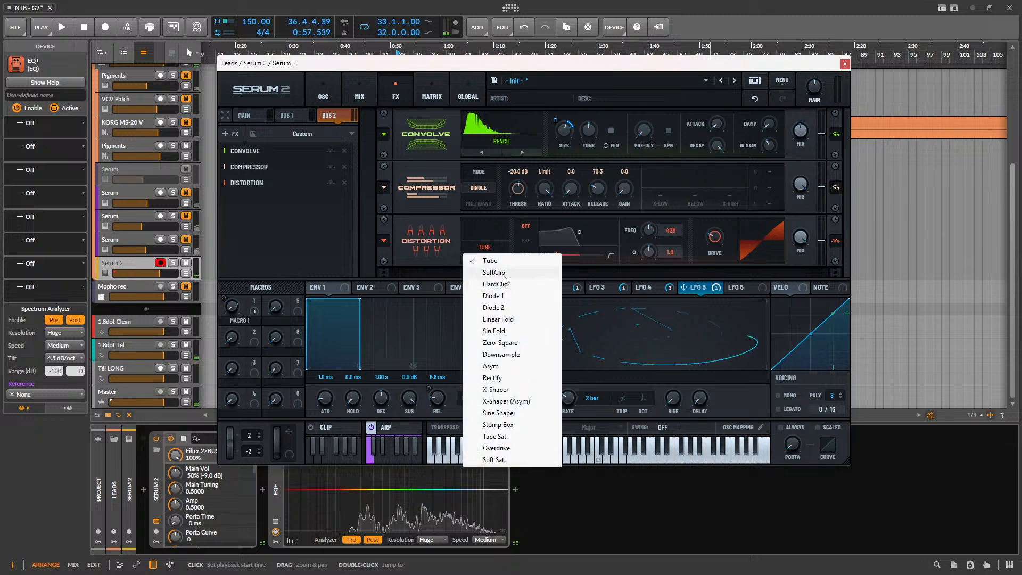
pyautogui.click(526, 353)
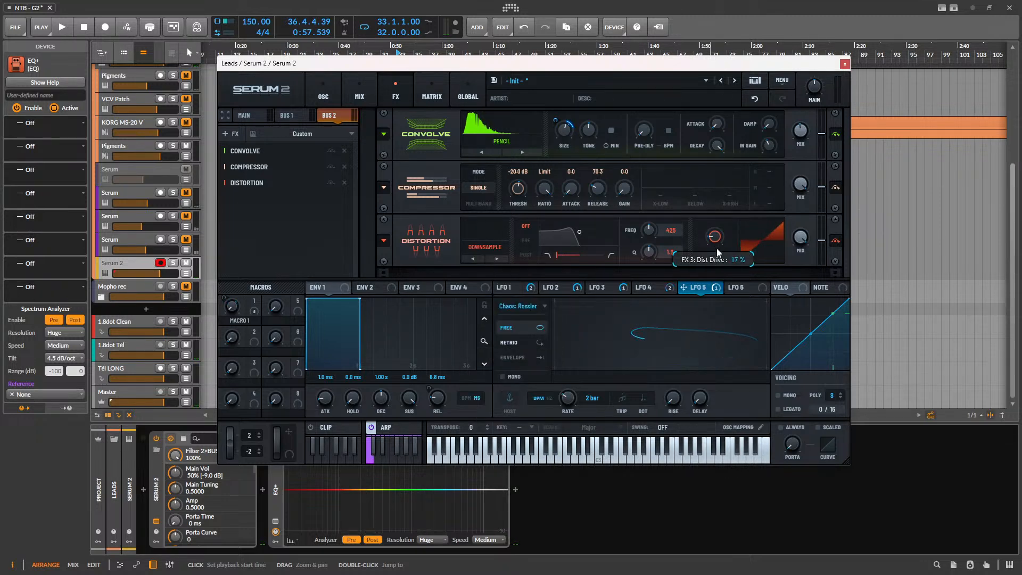
pyautogui.press('space')
pyautogui.moveTo(719, 249)
pyautogui.mouseDown()
pyautogui.moveTo(731, 247)
pyautogui.moveTo(715, 249)
pyautogui.mouseUp()
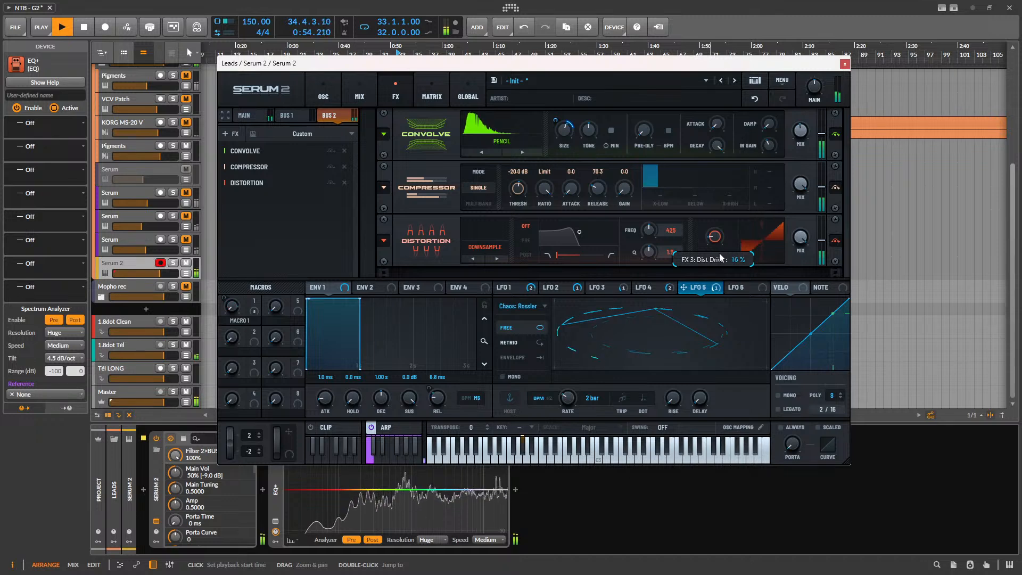
pyautogui.press('space')
# - Modulate the Distortion's drive with NoteOn Rand1 at an amount of 11%
pyautogui.click(519, 287)
pyautogui.rightClick(706, 236)
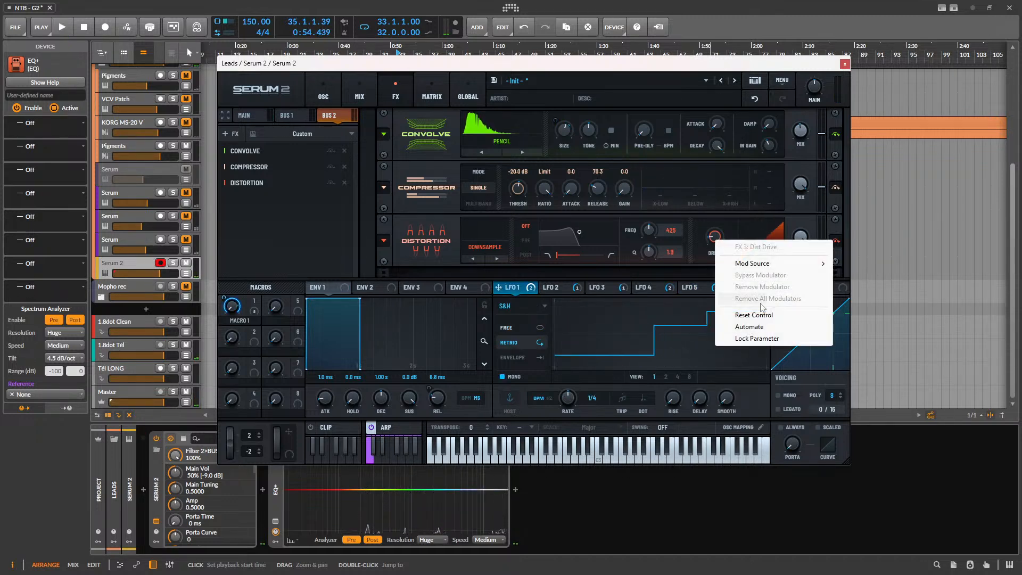
pyautogui.moveTo(771, 263)
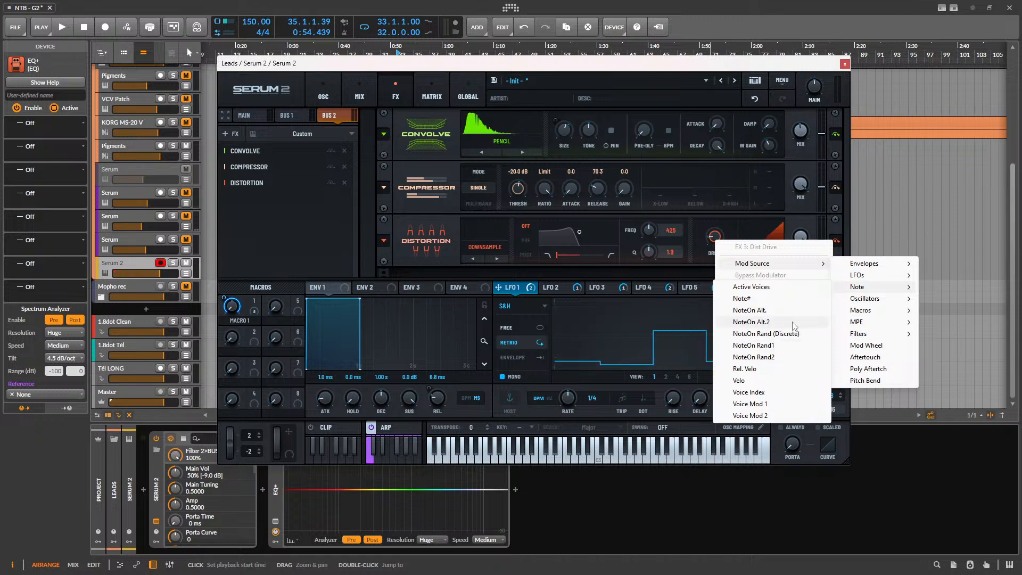
pyautogui.click(754, 345)
pyautogui.click(431, 97)
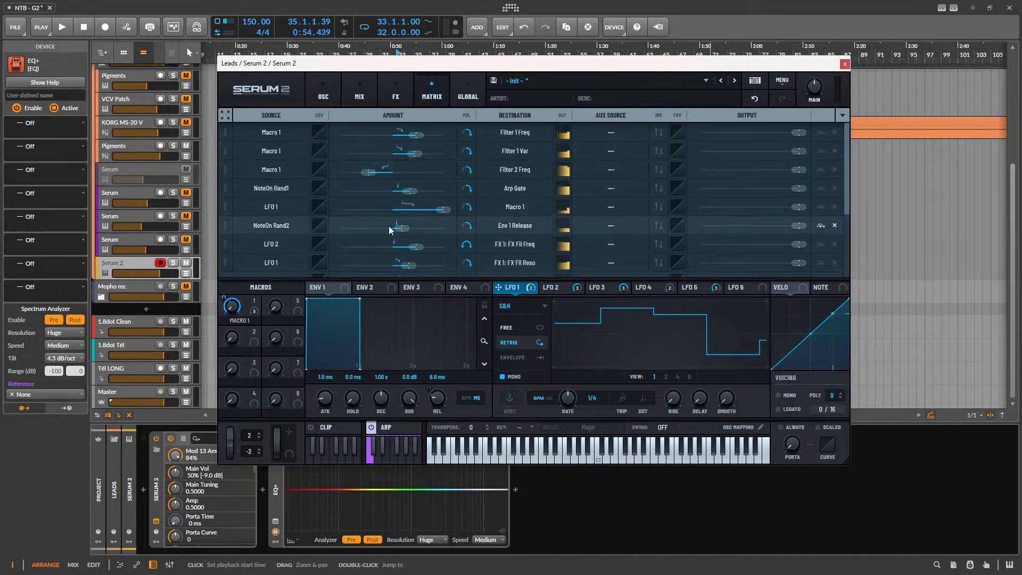
pyautogui.scroll(-3, 430, 248)
pyautogui.press('space')
pyautogui.moveTo(436, 250); pyautogui.dragTo(399, 252)
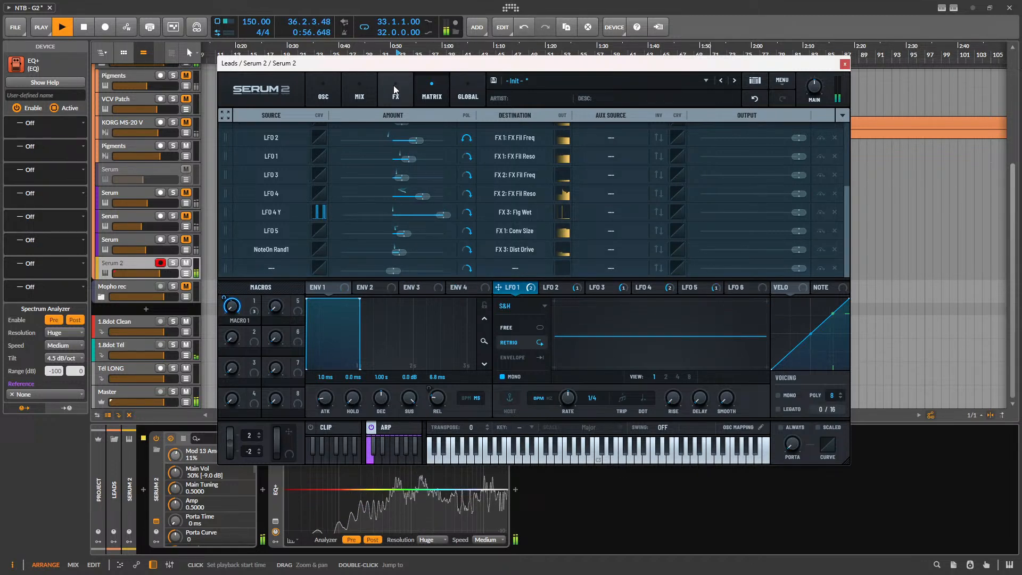
# - Try lowering Filter 2's Bus 2 send, undo the routing change and audition the lead with the modulation matrix in view
pyautogui.click(357, 85)
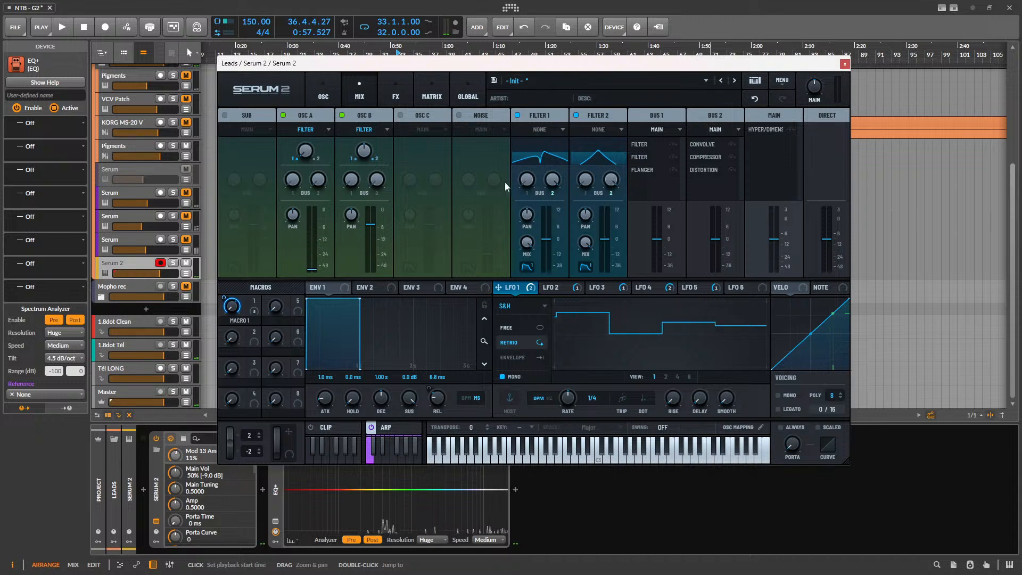
pyautogui.moveTo(611, 180); pyautogui.dragTo(469, 339)
pyautogui.hotkey('ctrl', 'z')
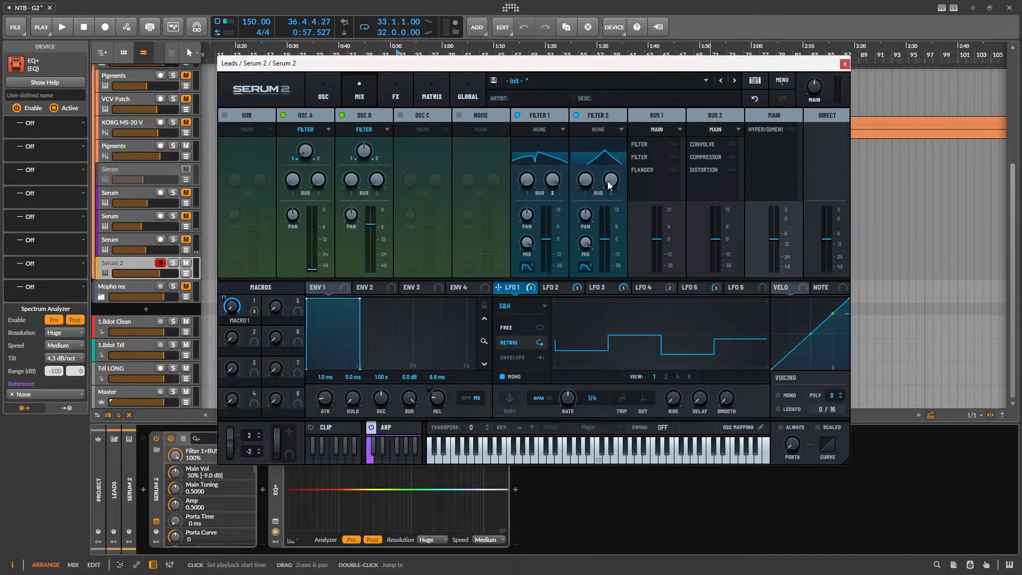
pyautogui.press('space')
pyautogui.click(431, 89)
pyautogui.press('space')
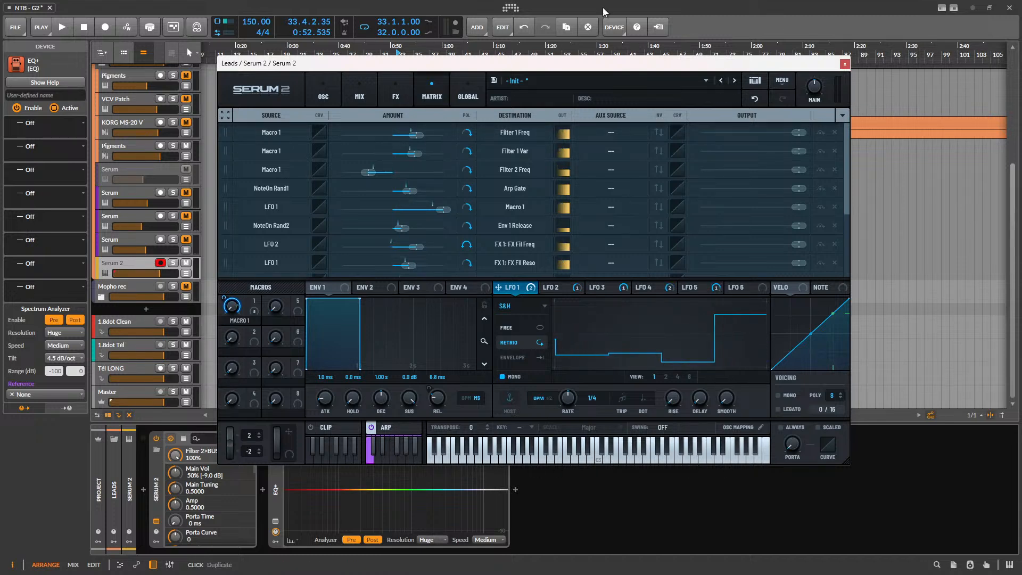
# - Close the synth window, open PSYSCOPE on the KB group and solo that group
pyautogui.click(844, 65)
pyautogui.scroll(5, 147, 182)
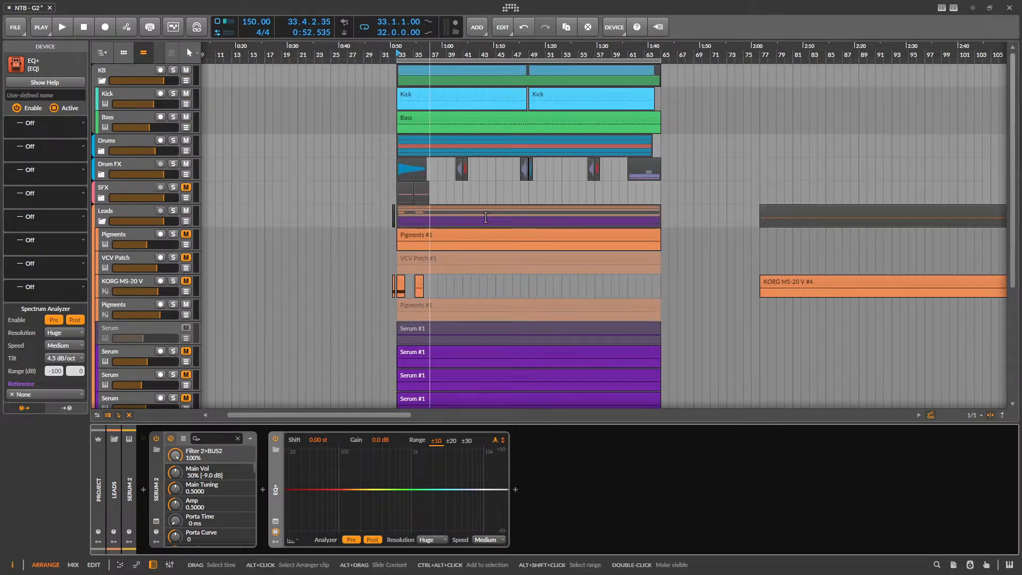
pyautogui.click(134, 70)
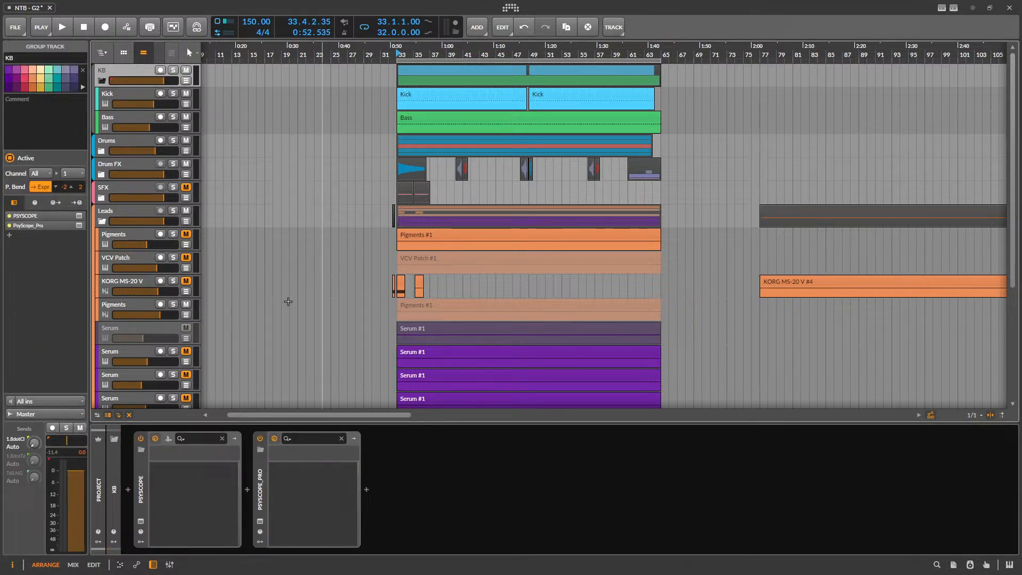
pyautogui.click(140, 521)
pyautogui.press('s')
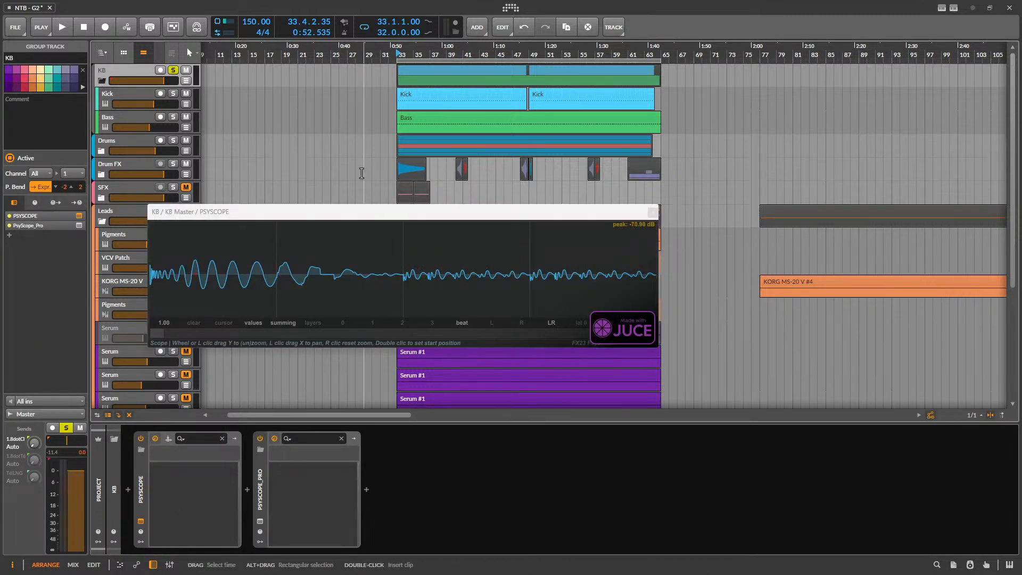
# - Play the loop and examine the waveform with the Kick soloed alone and with the whole KB group soloed
pyautogui.press('space')
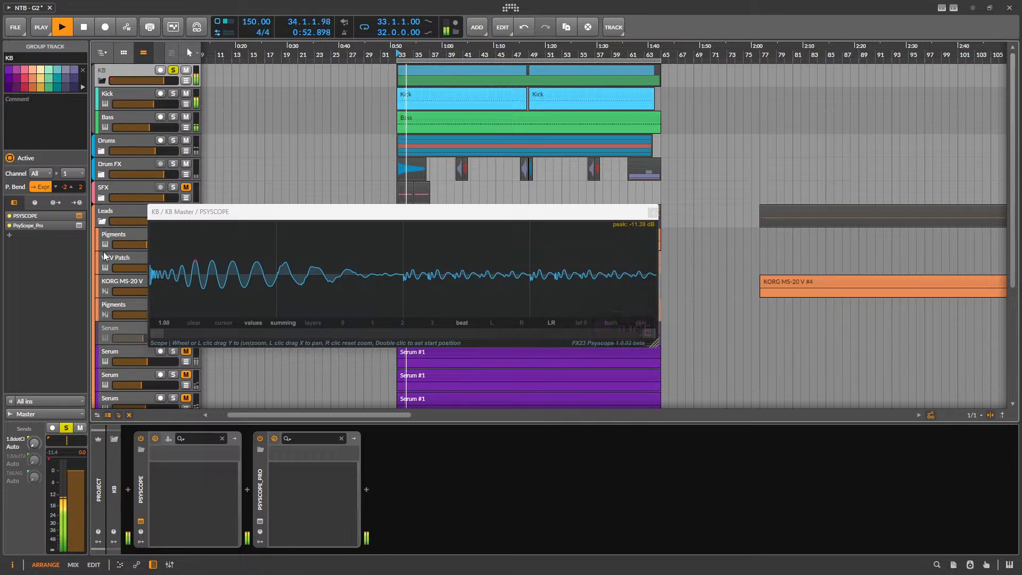
pyautogui.click(173, 93)
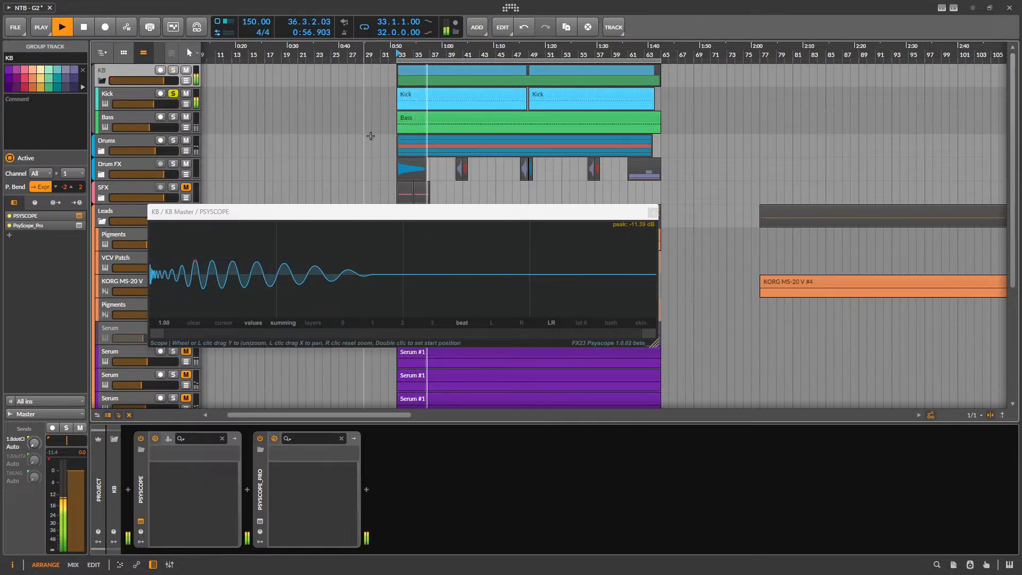
pyautogui.click(177, 70)
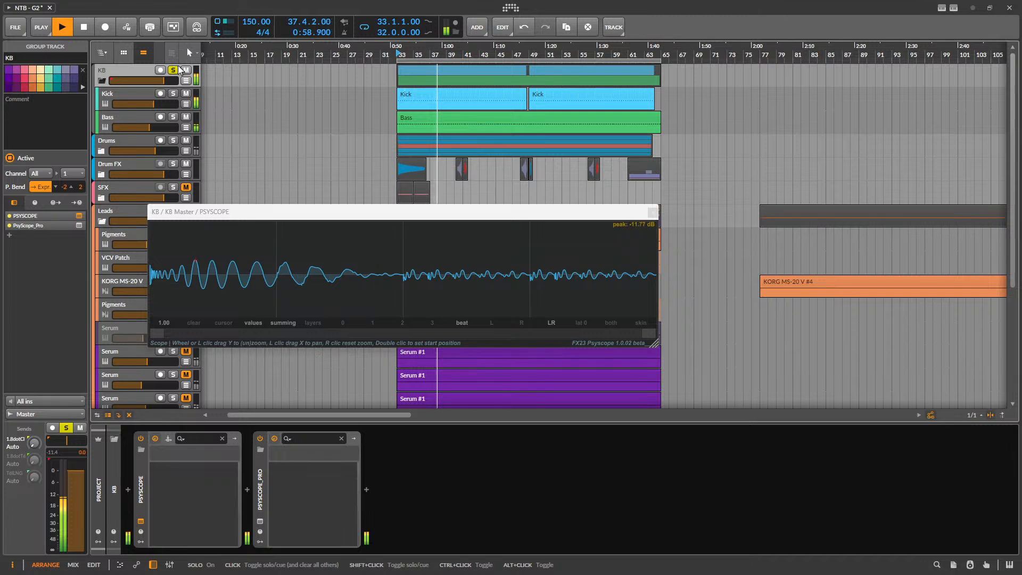
pyautogui.press('space')
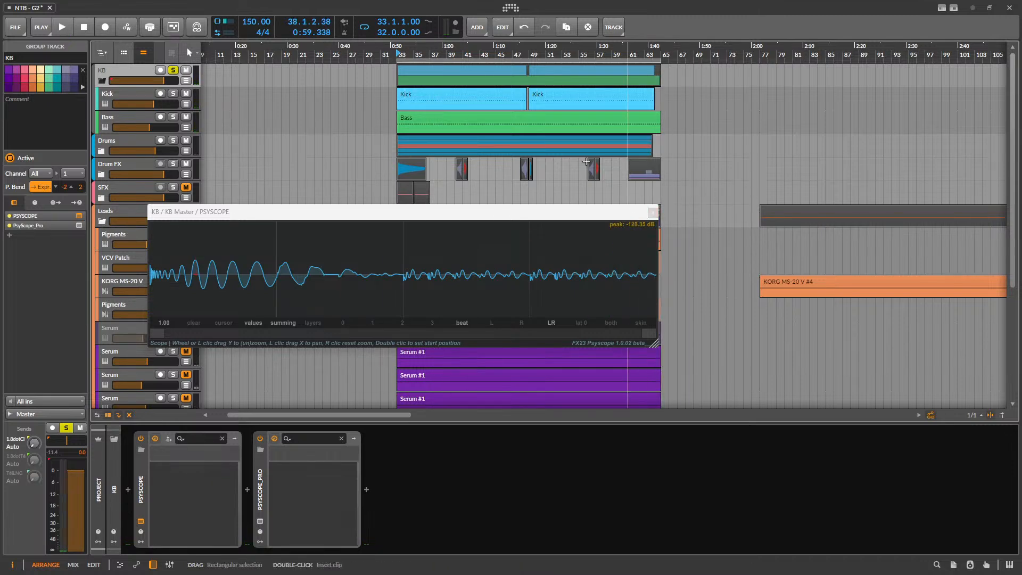
# - Close the PSYSCOPE window and reopen the synth on the Serum 2 track
pyautogui.click(554, 171)
pyautogui.scroll(-3, 536, 186)
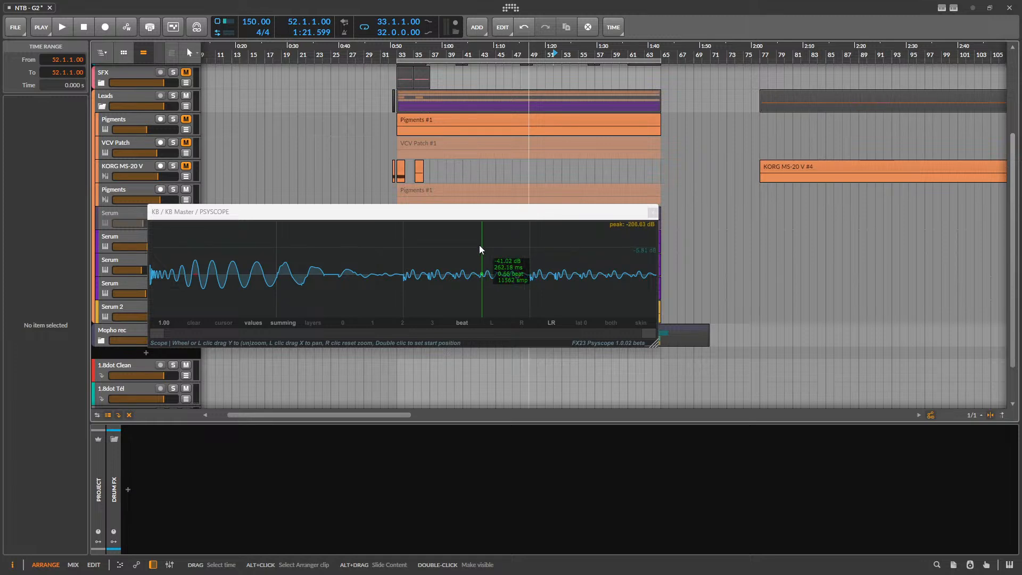
pyautogui.click(650, 215)
pyautogui.scroll(-2, 120, 304)
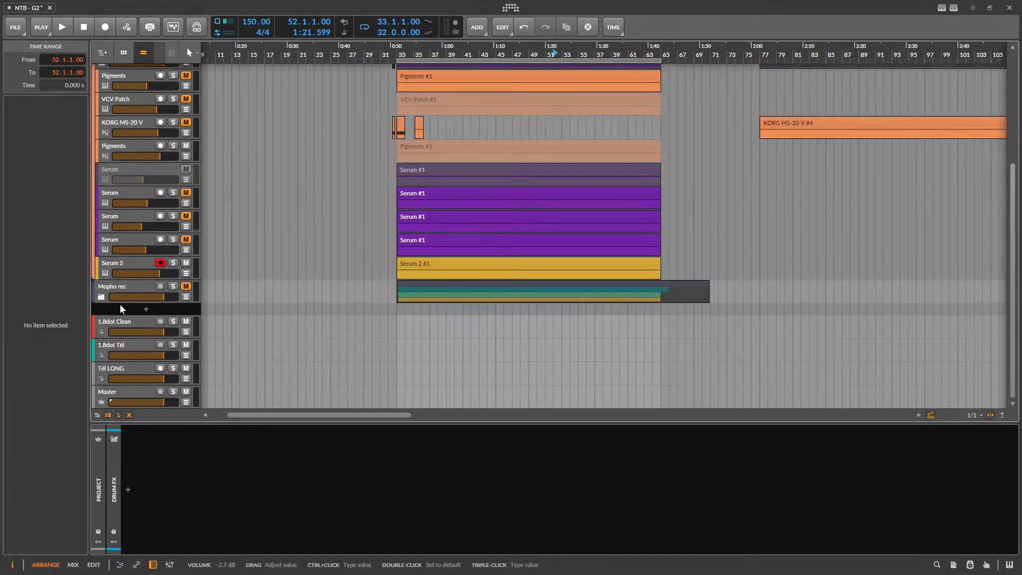
pyautogui.click(126, 269)
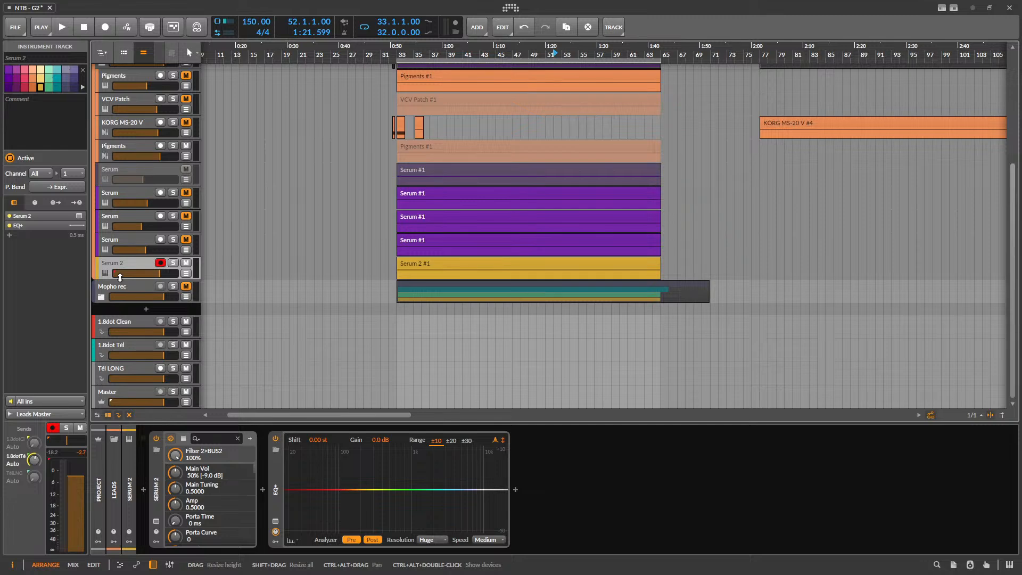
pyautogui.click(156, 520)
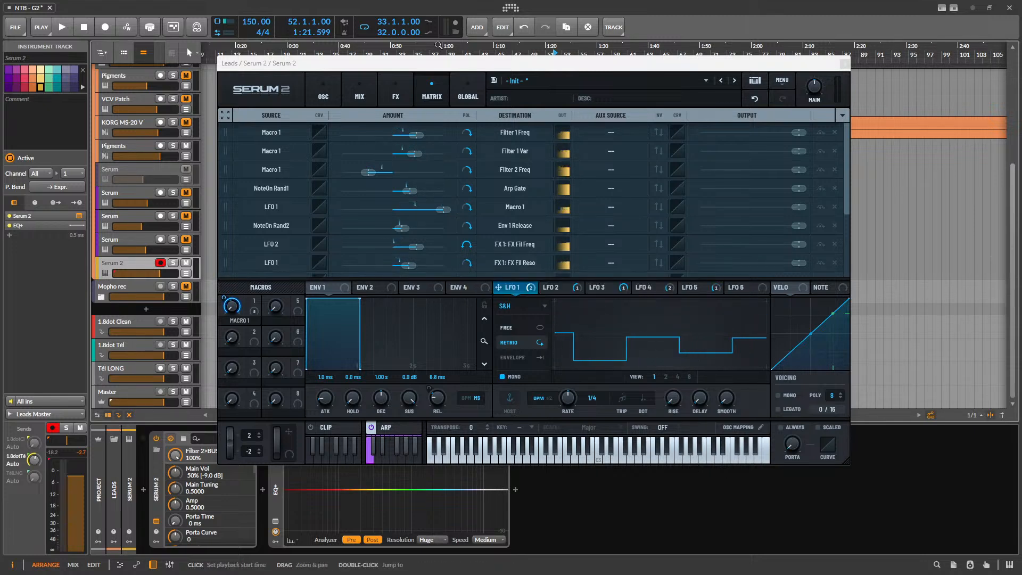
# - Solo the Serum 2 track and audition the lead with Serum's mixer in view
pyautogui.click(359, 91)
pyautogui.press('space')
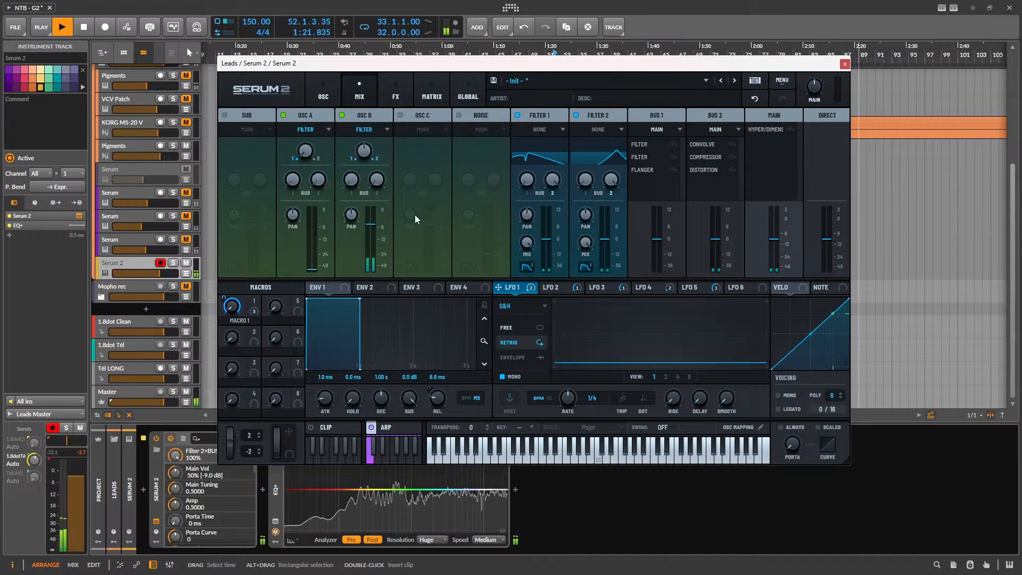
pyautogui.press('space')
pyautogui.click(173, 263)
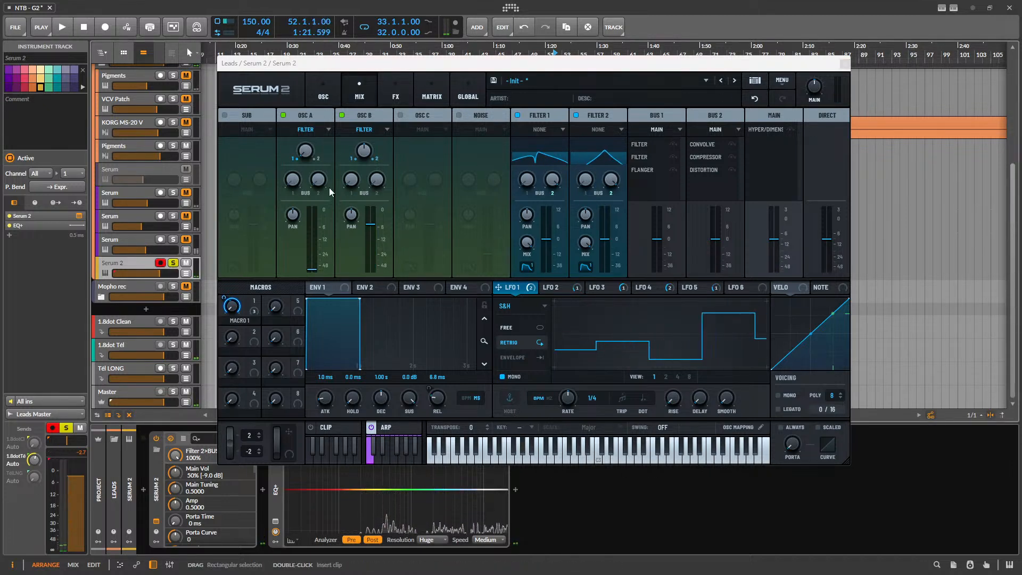
pyautogui.press('space')
pyautogui.press('space')
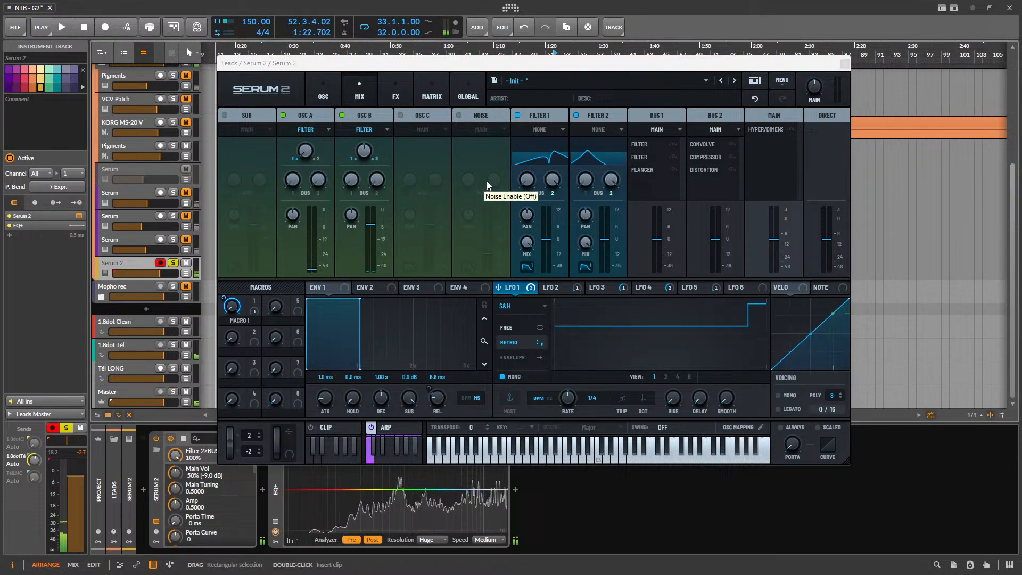
# - Set LFO 6 to the S&H type running in Free mode
pyautogui.click(553, 180)
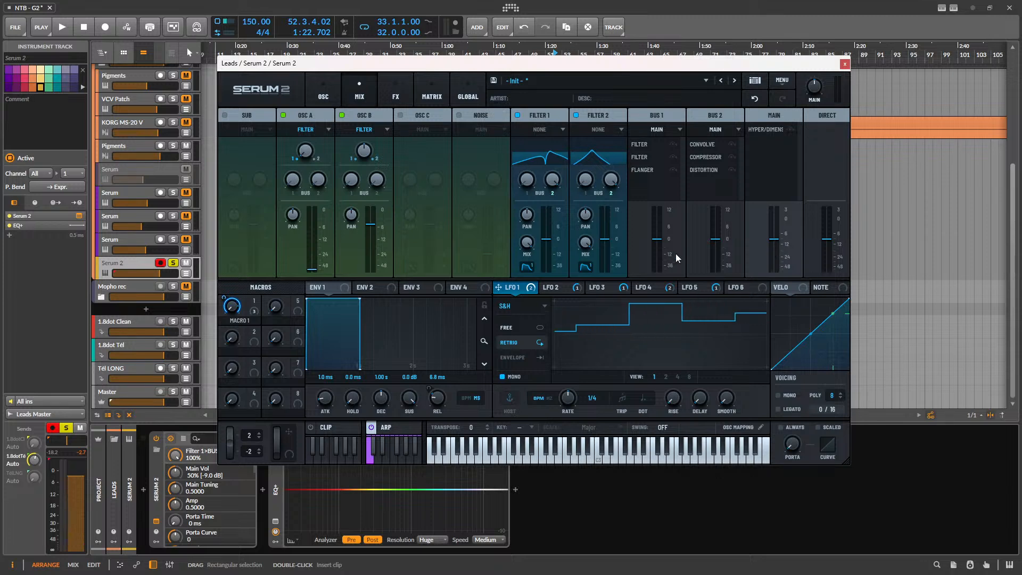
pyautogui.click(745, 287)
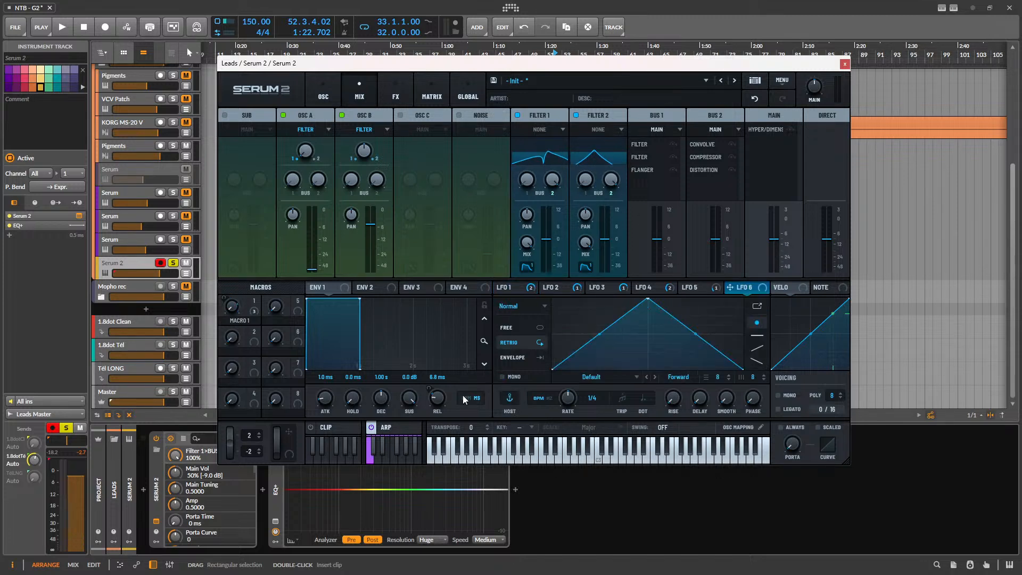
pyautogui.click(529, 308)
pyautogui.click(533, 367)
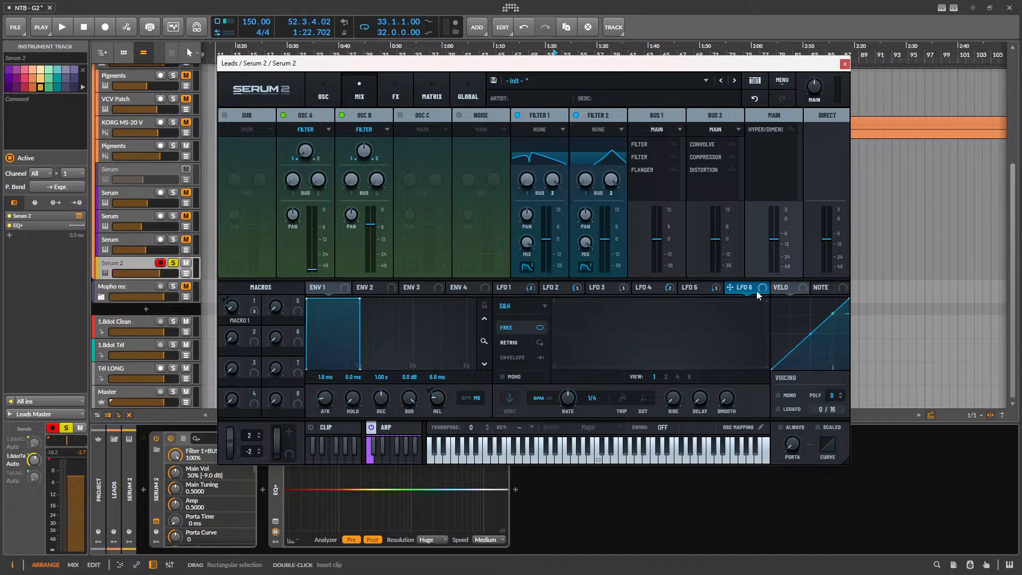
# - Assign LFO 6 to the Bus 1 and Bus 2 sends of both Filter 1 and Filter 2
pyautogui.moveTo(729, 288); pyautogui.dragTo(553, 180)
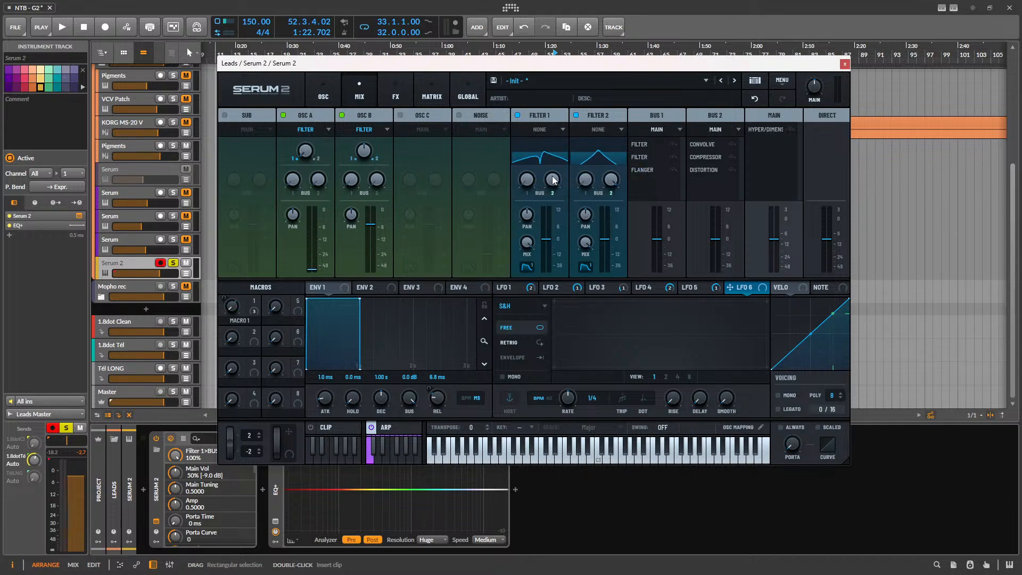
pyautogui.moveTo(650, 290); pyautogui.dragTo(611, 180)
pyautogui.moveTo(637, 288); pyautogui.dragTo(527, 180)
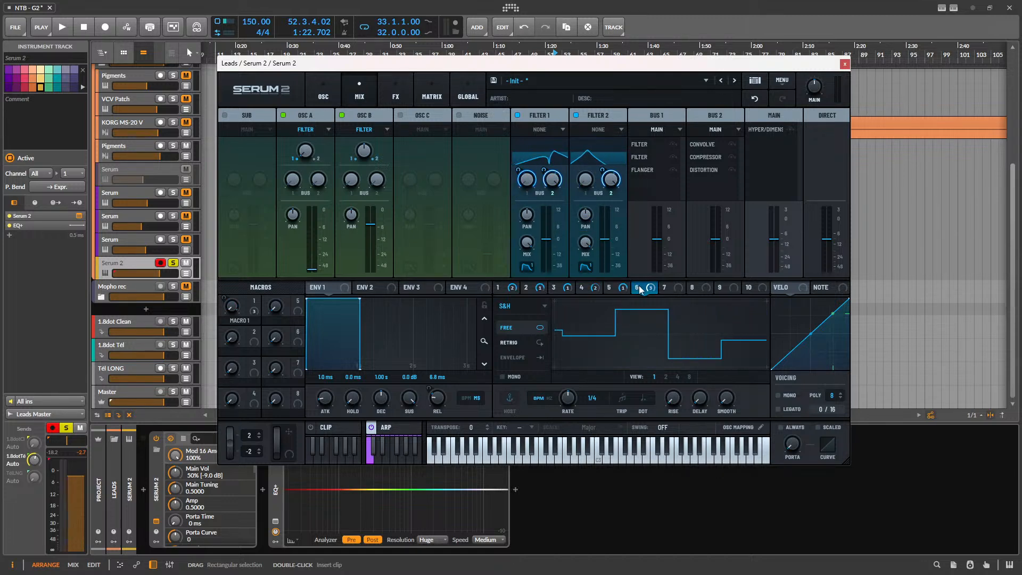
pyautogui.moveTo(639, 286); pyautogui.dragTo(587, 178)
# - Lower both filters' Bus 2 sends to 0% and set LFO 6's modulation amount on each of them to 100%
pyautogui.click(380, 98)
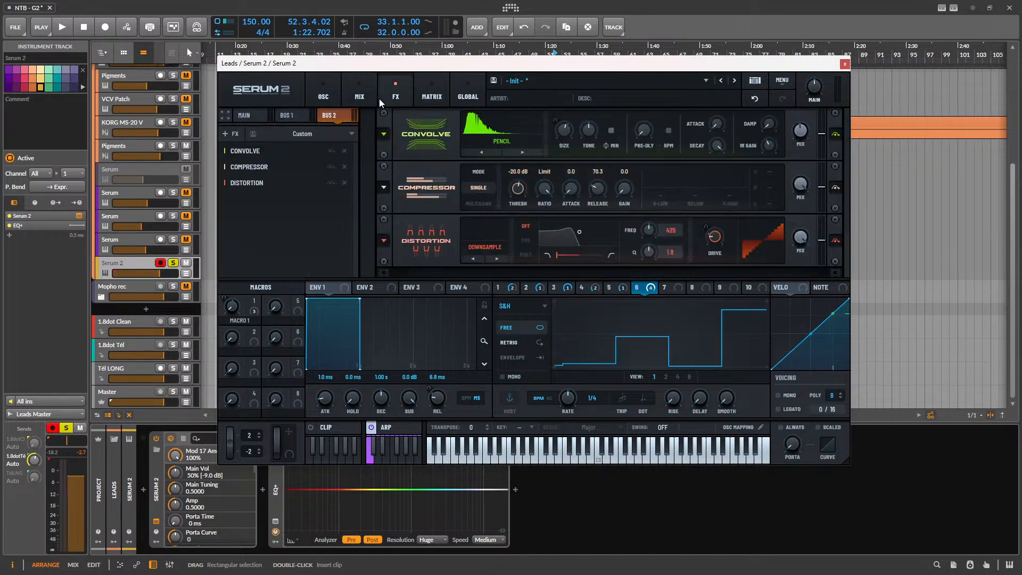
pyautogui.click(423, 98)
pyautogui.scroll(-5, 411, 203)
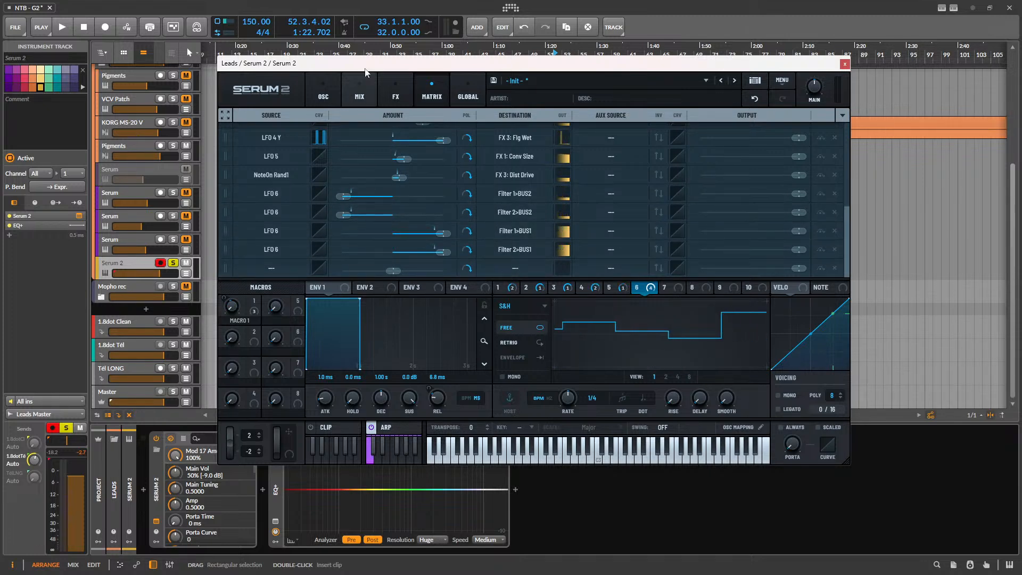
pyautogui.click(359, 96)
pyautogui.moveTo(617, 182); pyautogui.dragTo(541, 247)
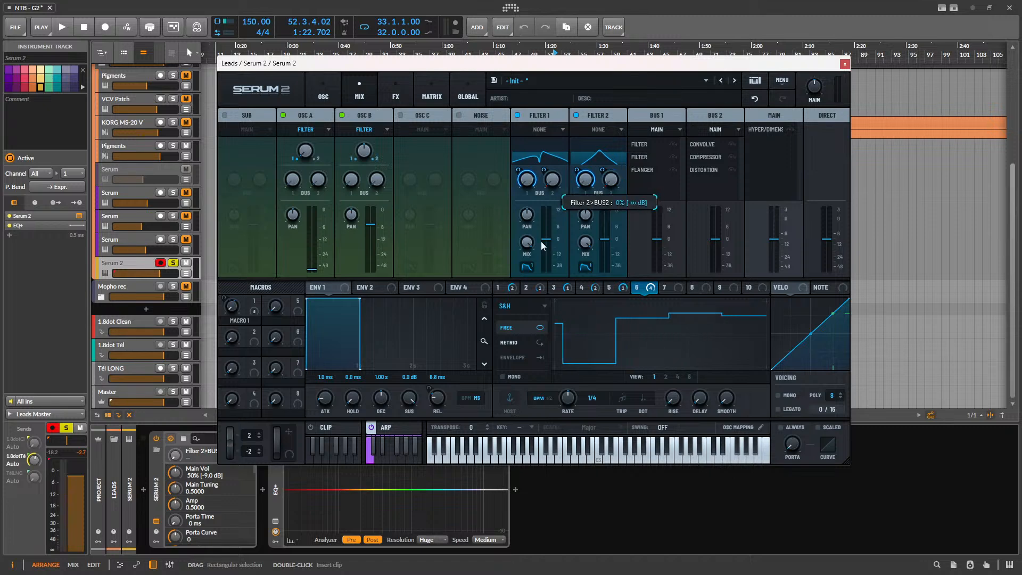
pyautogui.moveTo(544, 170); pyautogui.dragTo(634, 51)
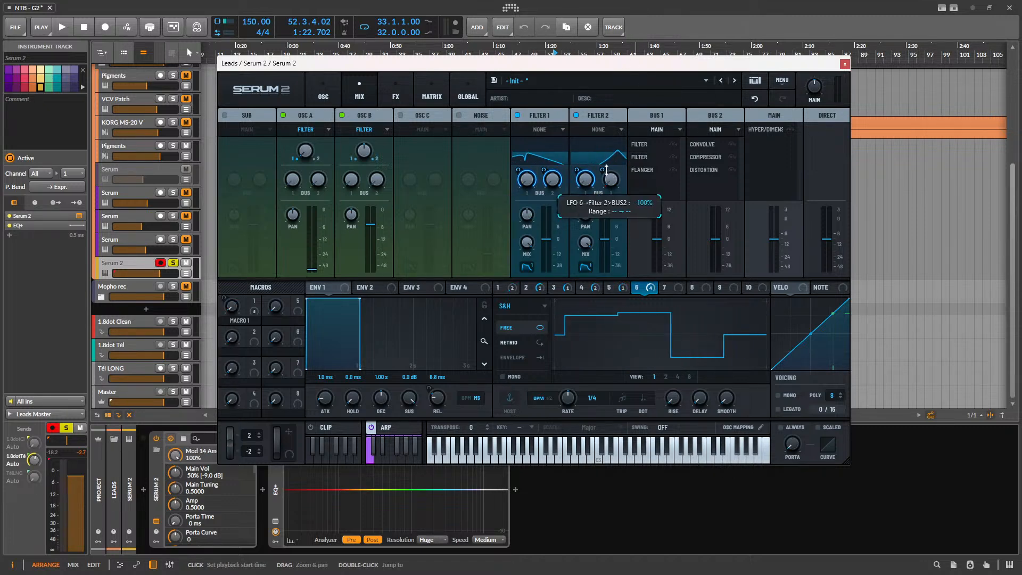
pyautogui.click(428, 91)
pyautogui.scroll(-5, 391, 197)
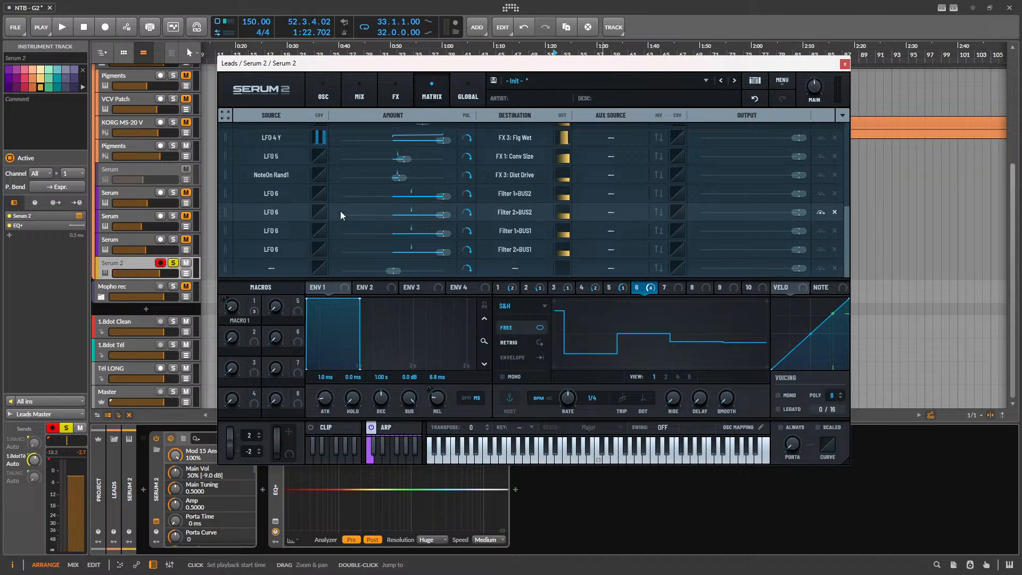
# - Draw the LFO 6 source curve for Filter 1>BUS2 as a hard step, zero in the lower half and full in the upper half
pyautogui.click(319, 194)
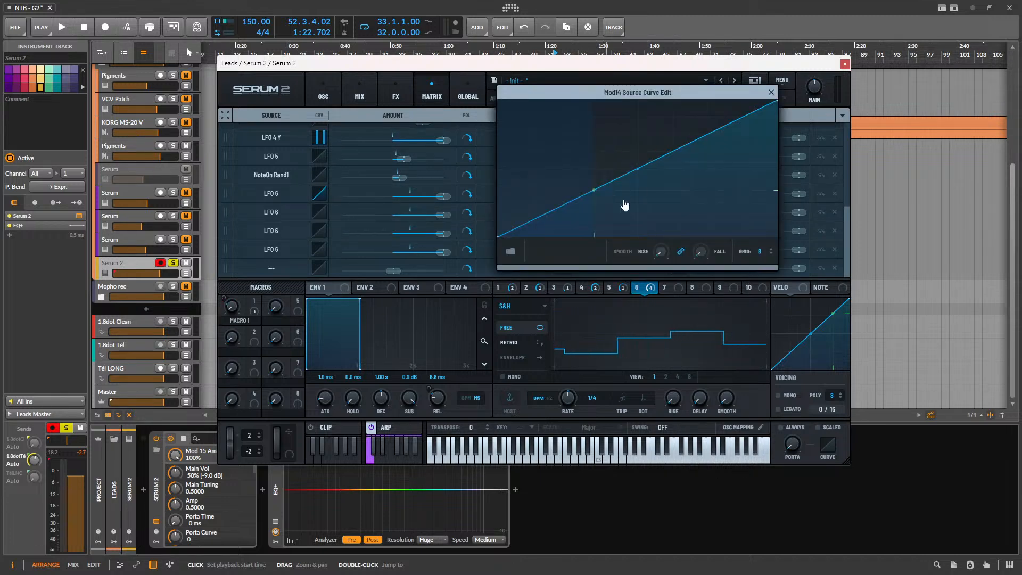
pyautogui.moveTo(625, 205); pyautogui.dragTo(552, 278)
pyautogui.moveTo(651, 102); pyautogui.dragTo(786, 81)
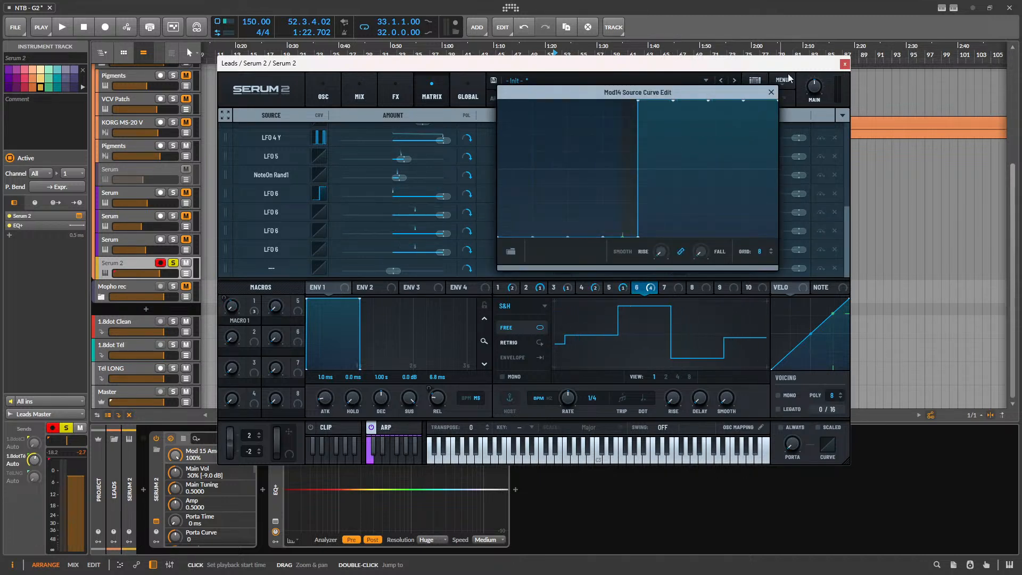
pyautogui.click(772, 92)
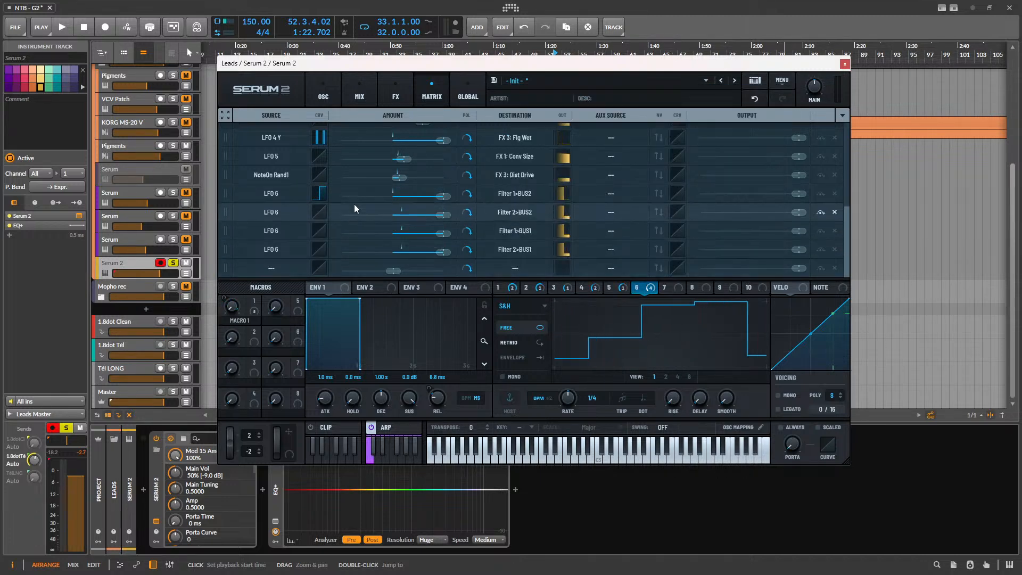
# - Give the LFO 6 source curve for Filter 2>BUS2 the same hard step from zero to full at the midpoint
pyautogui.click(317, 217)
pyautogui.click(493, 232)
pyautogui.click(504, 248)
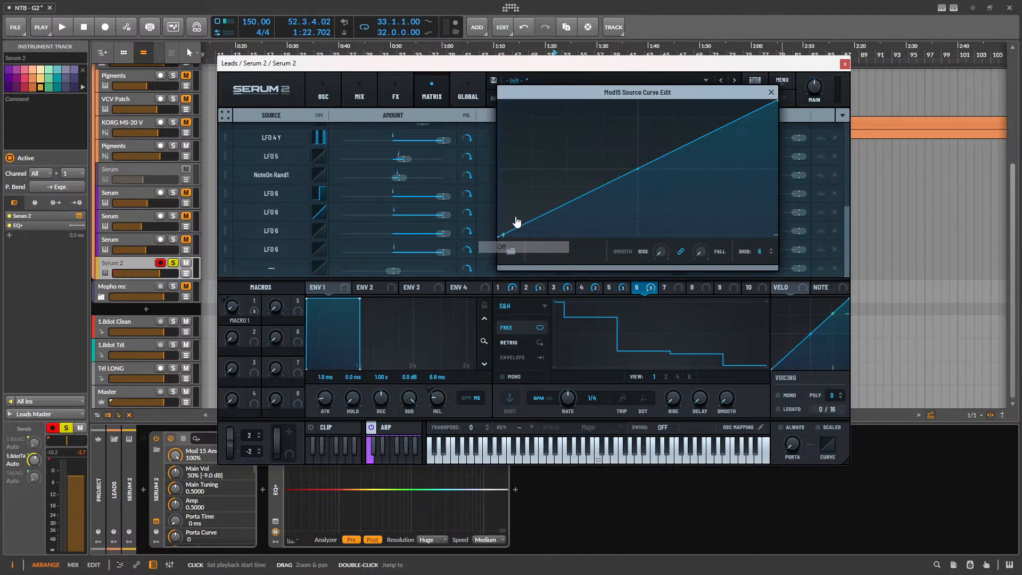
pyautogui.moveTo(515, 224)
pyautogui.mouseDown()
pyautogui.moveTo(620, 318)
pyautogui.moveTo(663, 132)
pyautogui.moveTo(766, 75)
pyautogui.mouseUp()
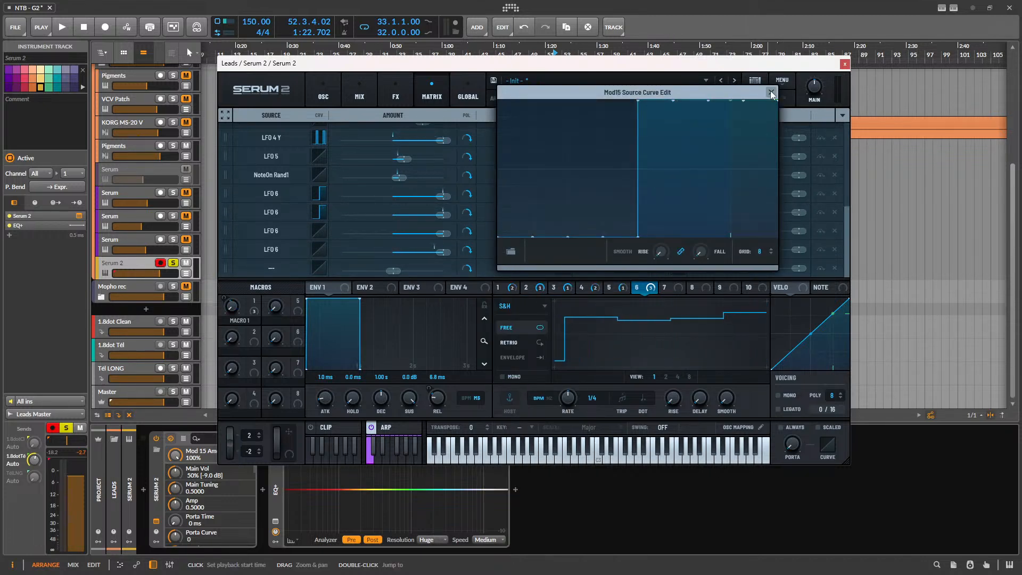
pyautogui.click(772, 93)
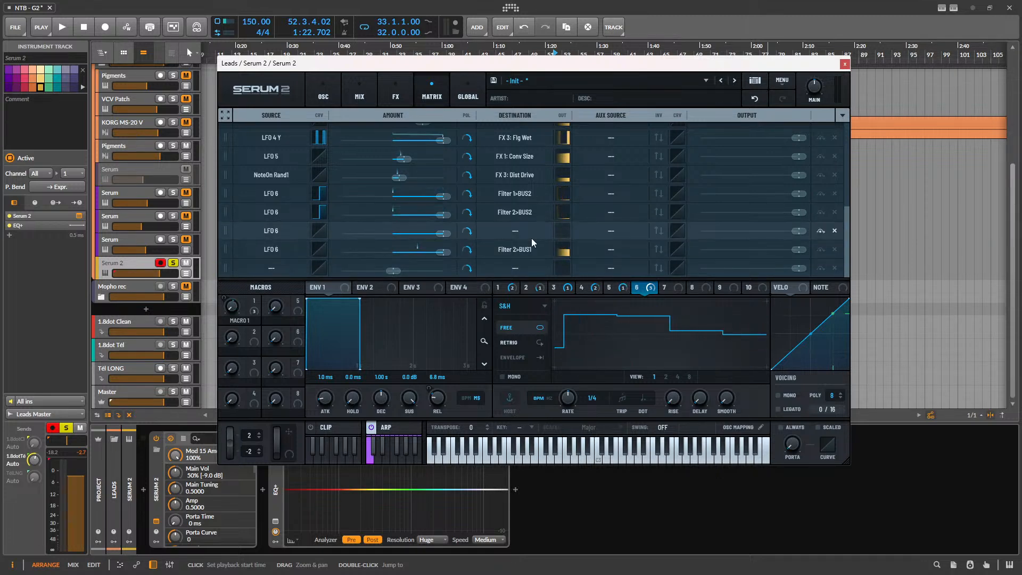
# - Reassign LFO 6 to Filter 1's Bus 1 send and bring the new routing into view in the modulation matrix
pyautogui.click(359, 96)
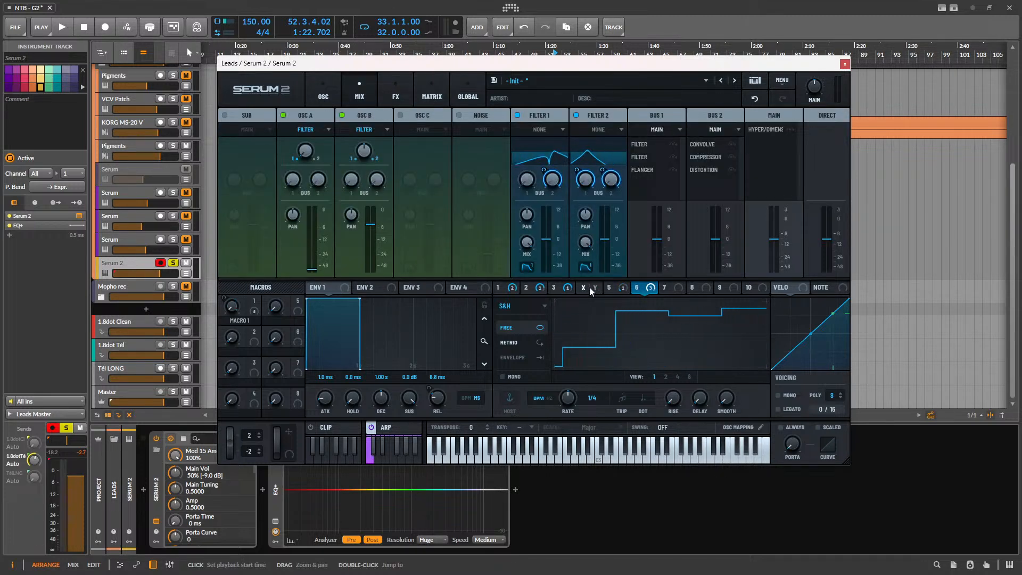
pyautogui.moveTo(642, 288); pyautogui.dragTo(527, 180)
pyautogui.click(434, 101)
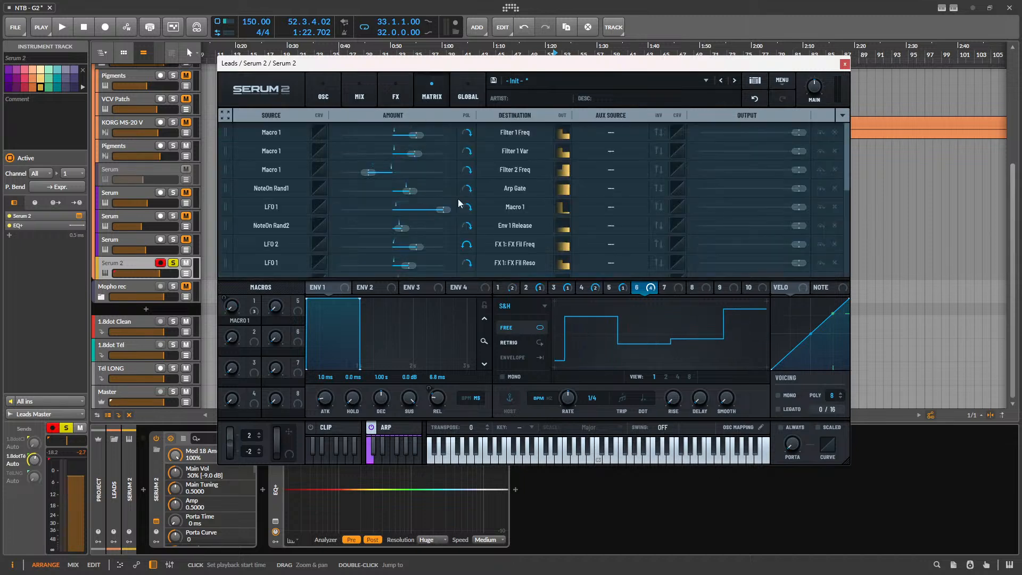
pyautogui.scroll(-3, 395, 251)
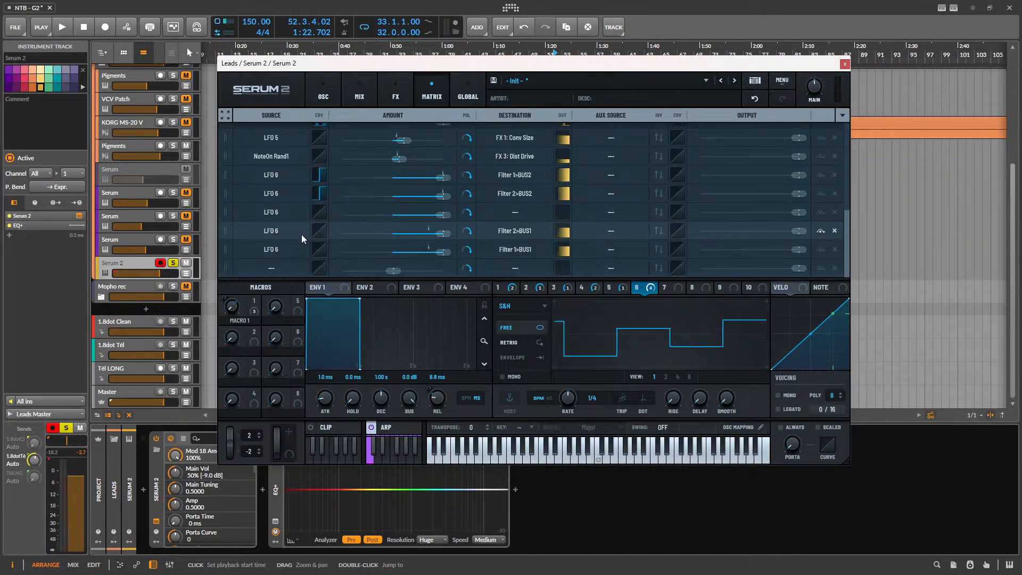
# - Draw inverted step curves, full in the lower half and zero in the upper, for LFO 6's Filter 2>BUS1 and Filter 1>BUS1 routings
pyautogui.click(319, 230)
pyautogui.moveTo(620, 107); pyautogui.dragTo(503, 102)
pyautogui.moveTo(658, 234)
pyautogui.mouseDown()
pyautogui.moveTo(685, 322)
pyautogui.moveTo(772, 320)
pyautogui.mouseUp()
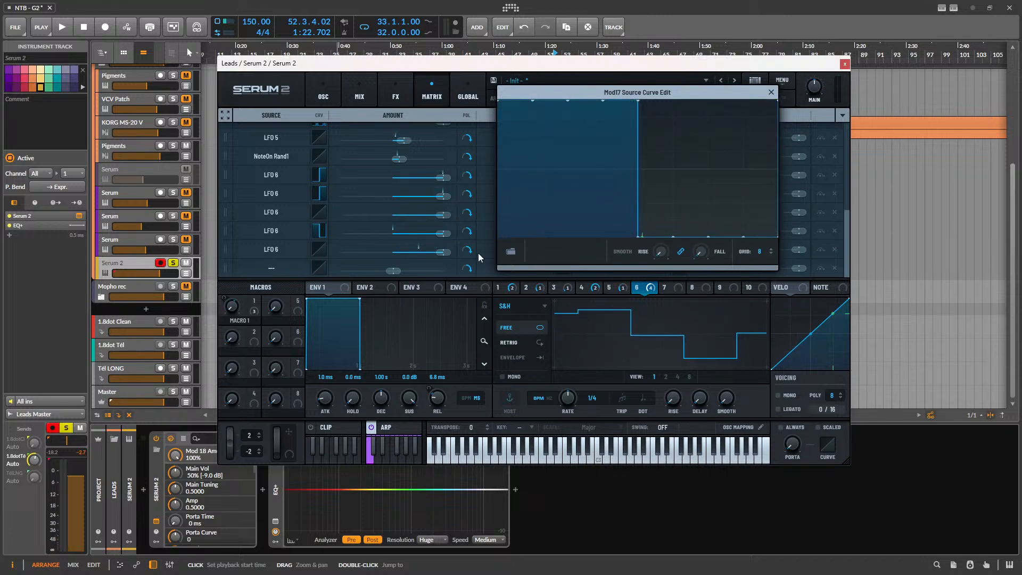
pyautogui.click(323, 250)
pyautogui.moveTo(587, 149)
pyautogui.mouseDown()
pyautogui.moveTo(586, 79)
pyautogui.moveTo(511, 67)
pyautogui.mouseUp()
pyautogui.moveTo(653, 229)
pyautogui.mouseDown()
pyautogui.moveTo(659, 324)
pyautogui.moveTo(766, 314)
pyautogui.mouseUp()
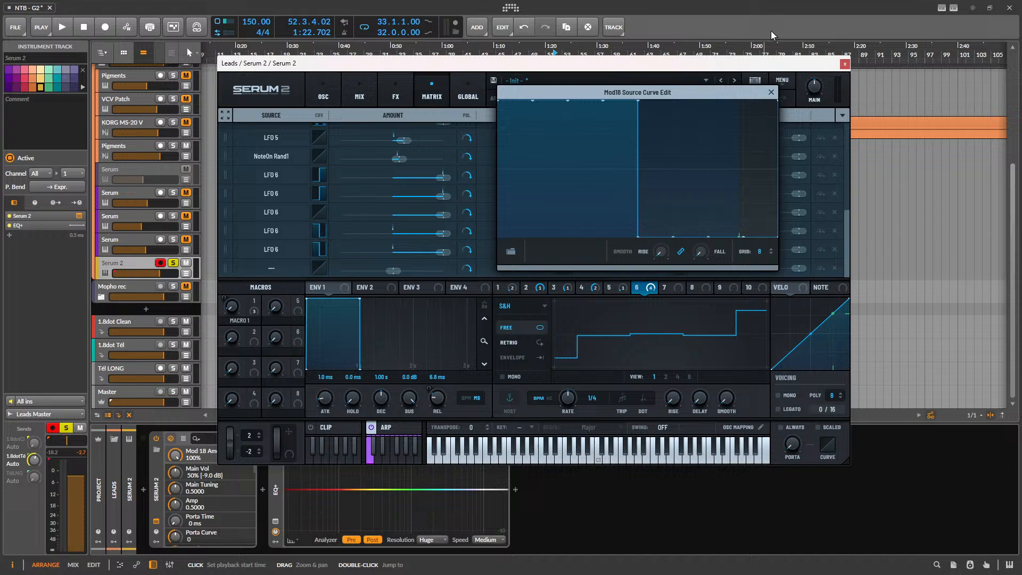
pyautogui.click(771, 93)
# - Turn off the source of the LFO 6 routing that has no destination, and audition the random bus switching
pyautogui.click(283, 210)
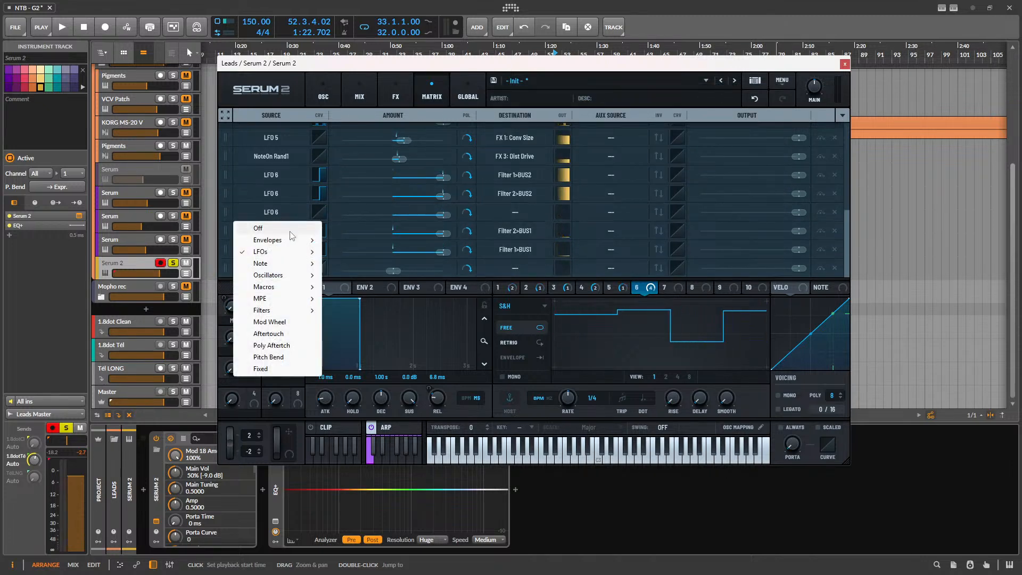
pyautogui.click(320, 229)
pyautogui.press('space')
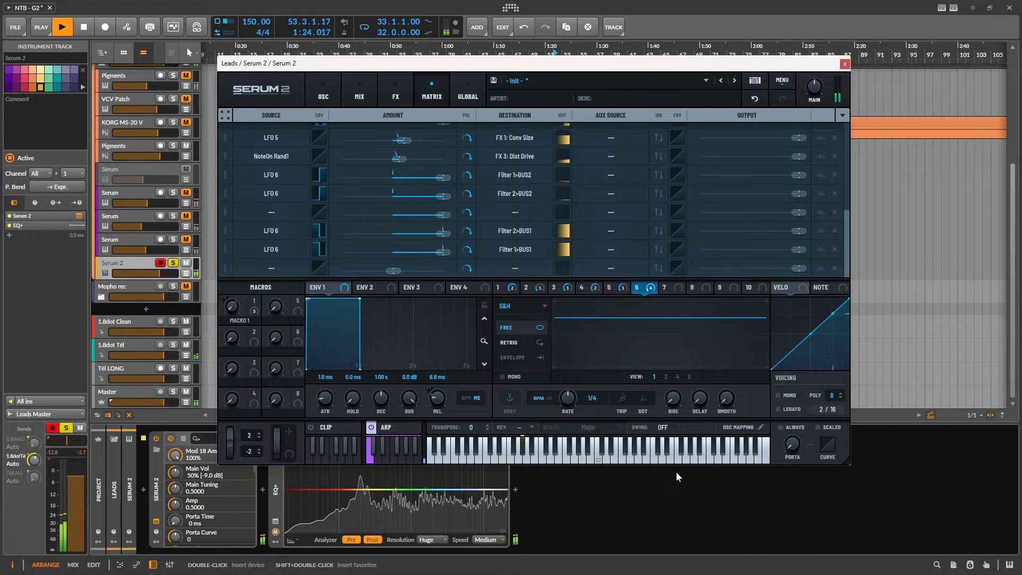
pyautogui.press('space')
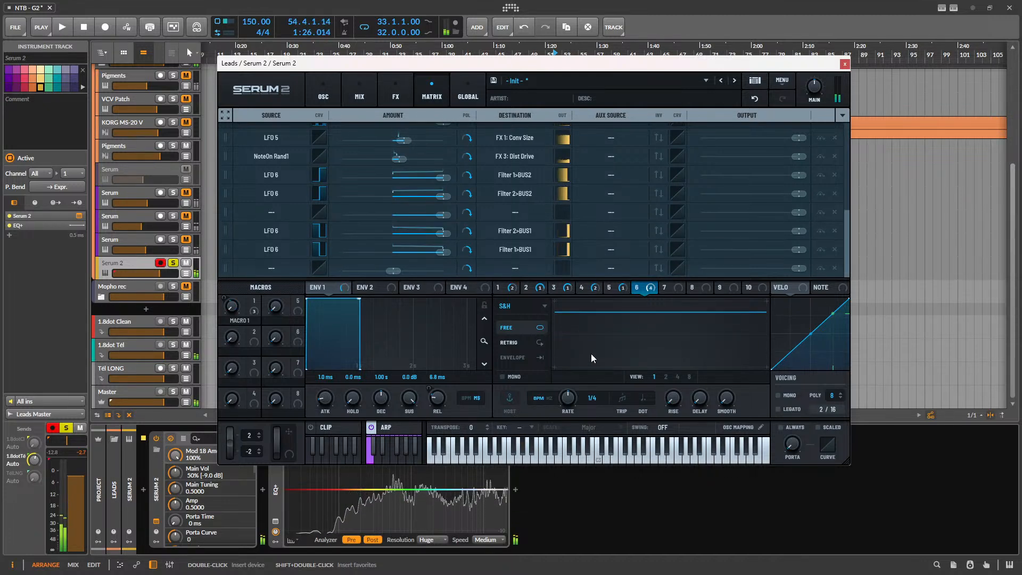
# - Set LFO 6's rate to bar and audition the lead, bringing the Bus 2 effects into view
pyautogui.moveTo(562, 407); pyautogui.dragTo(558, 412)
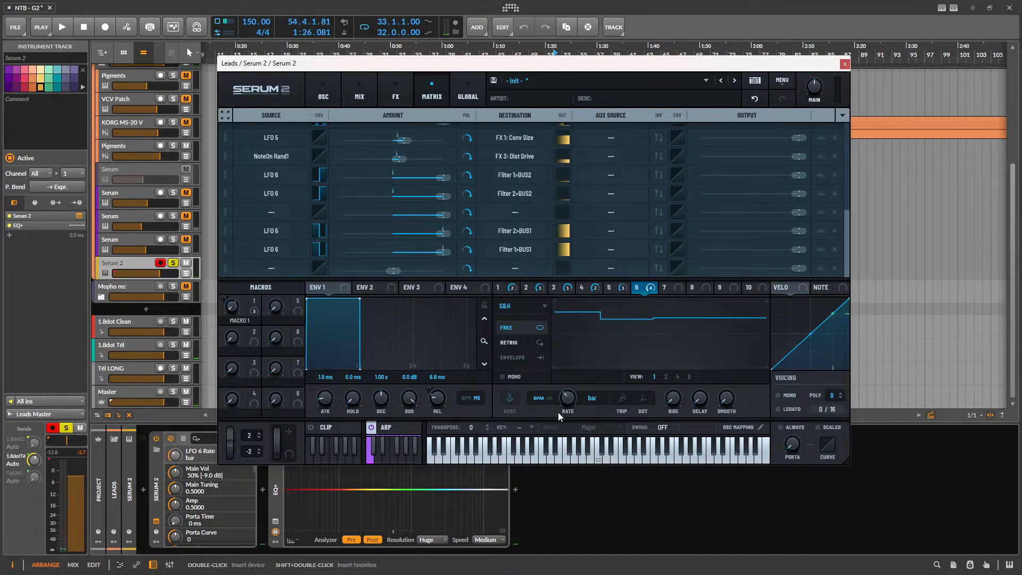
pyautogui.press('space')
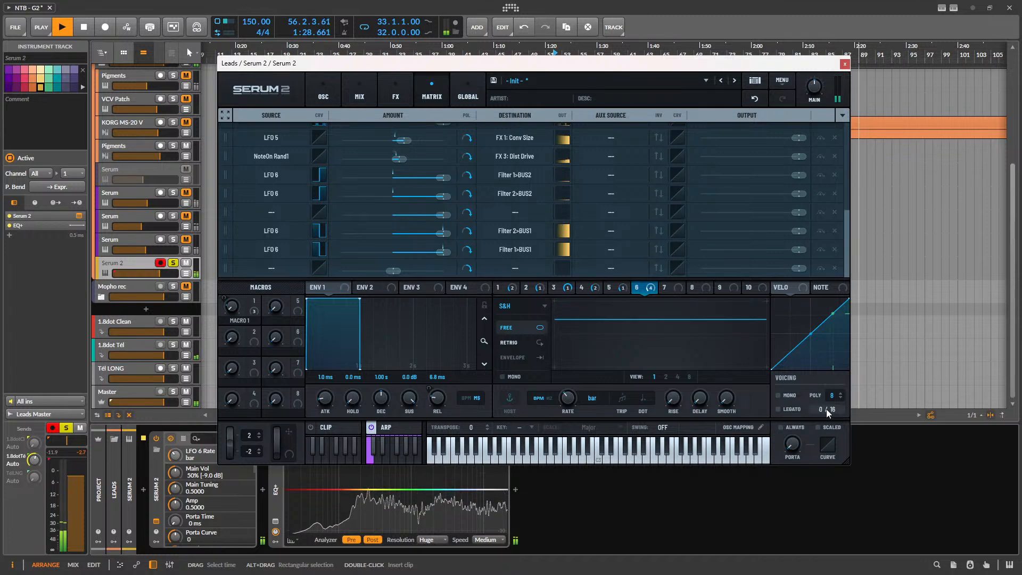
pyautogui.click(397, 93)
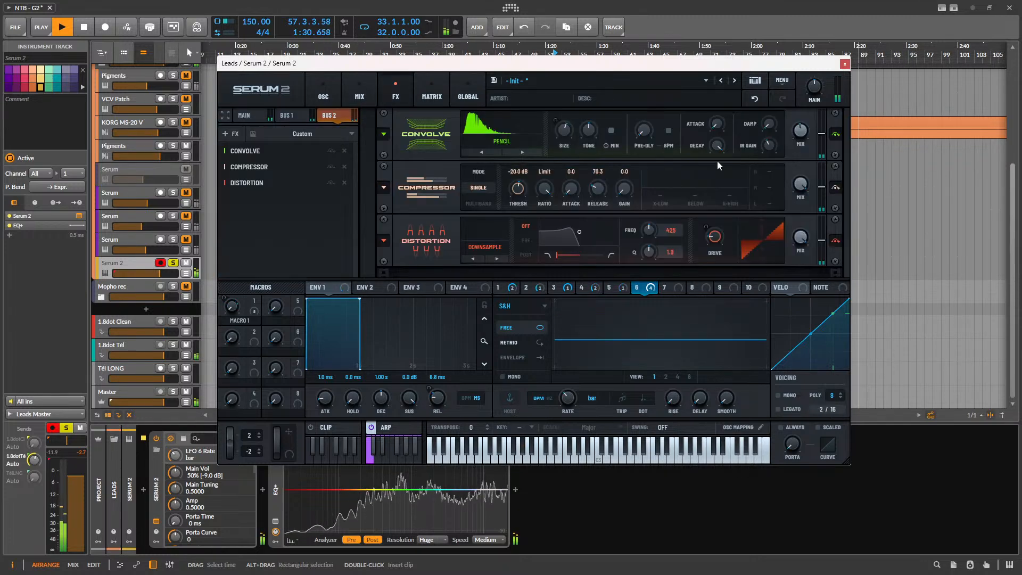
pyautogui.press('space')
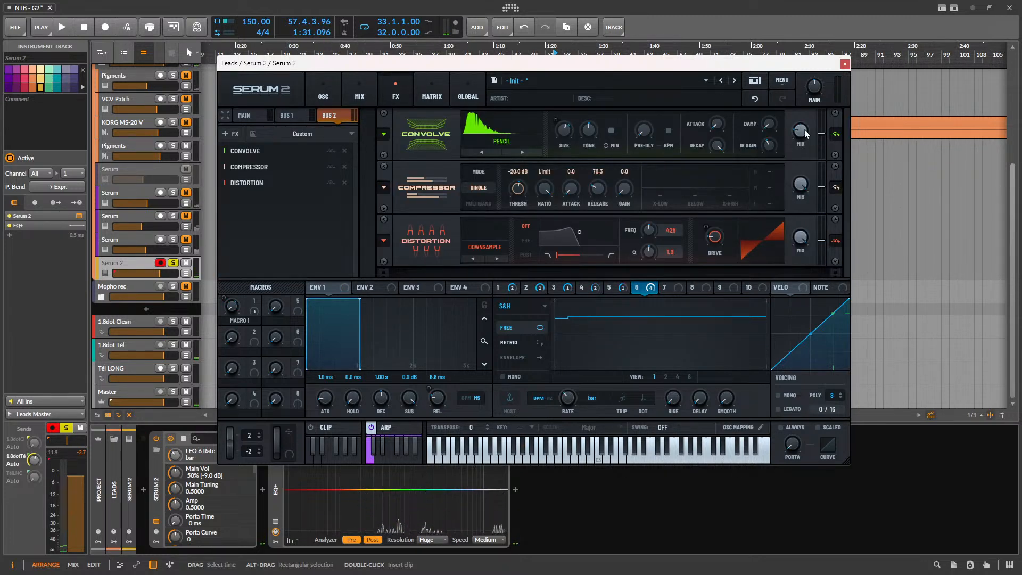
# - Play the lead while checking the wet levels of the Bus 1 filters and the Bus 2 Convolve
pyautogui.press('space')
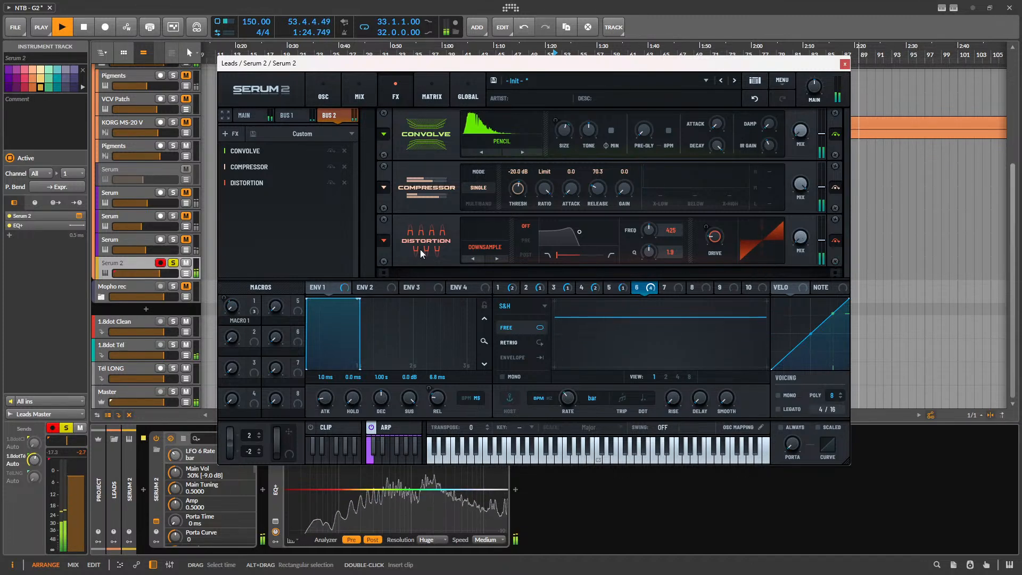
pyautogui.click(286, 115)
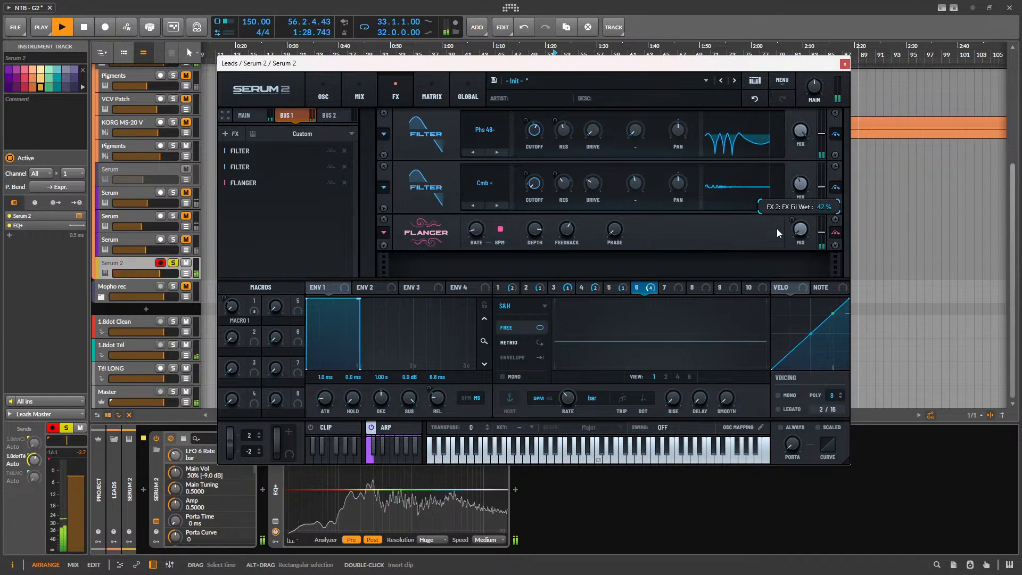
pyautogui.click(329, 115)
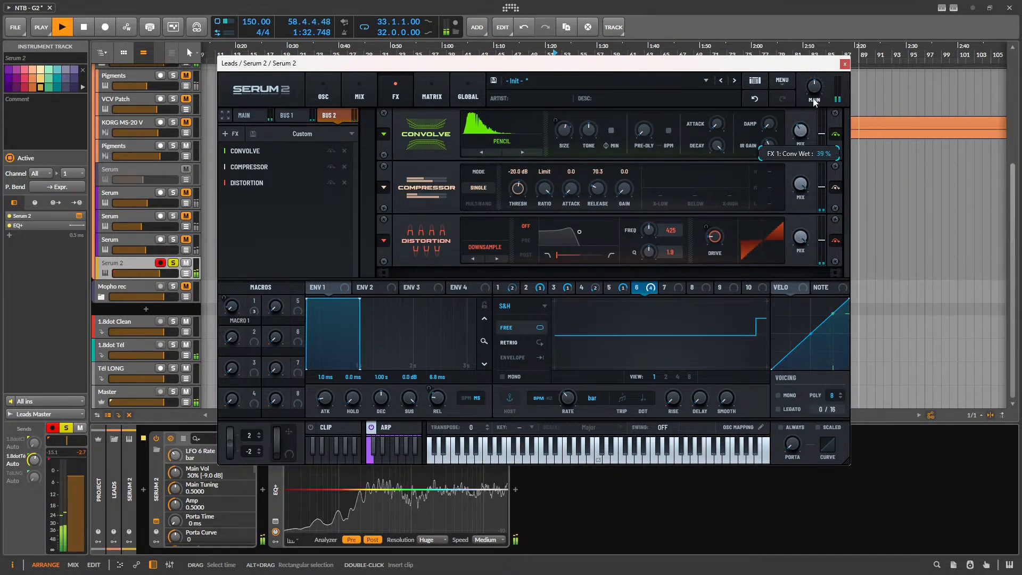
# - Add a multiband Compressor to the Main effects, raise its gain to 0.9 and audition the lead
pyautogui.click(244, 115)
pyautogui.press('space')
pyautogui.click(227, 133)
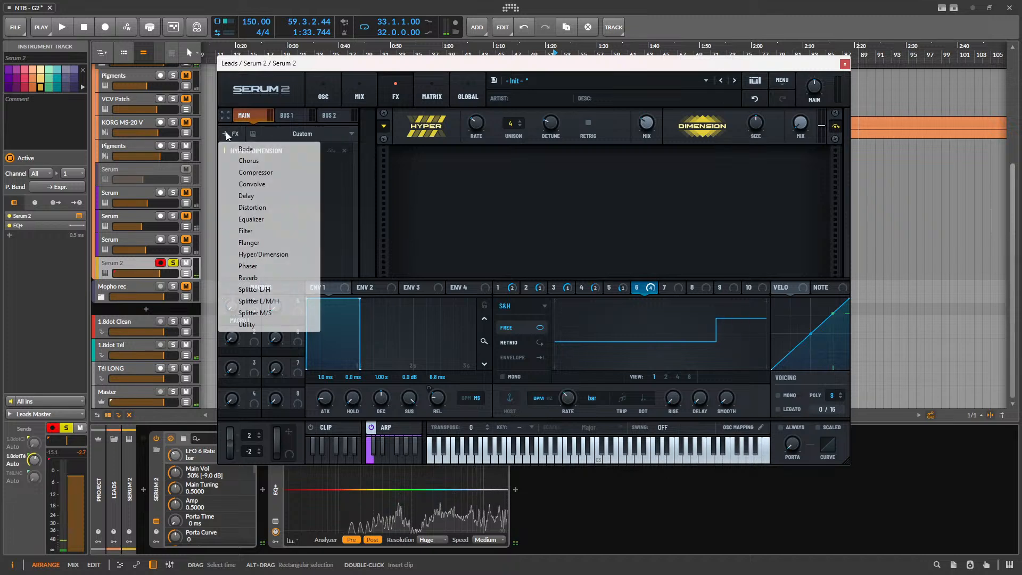
pyautogui.click(276, 173)
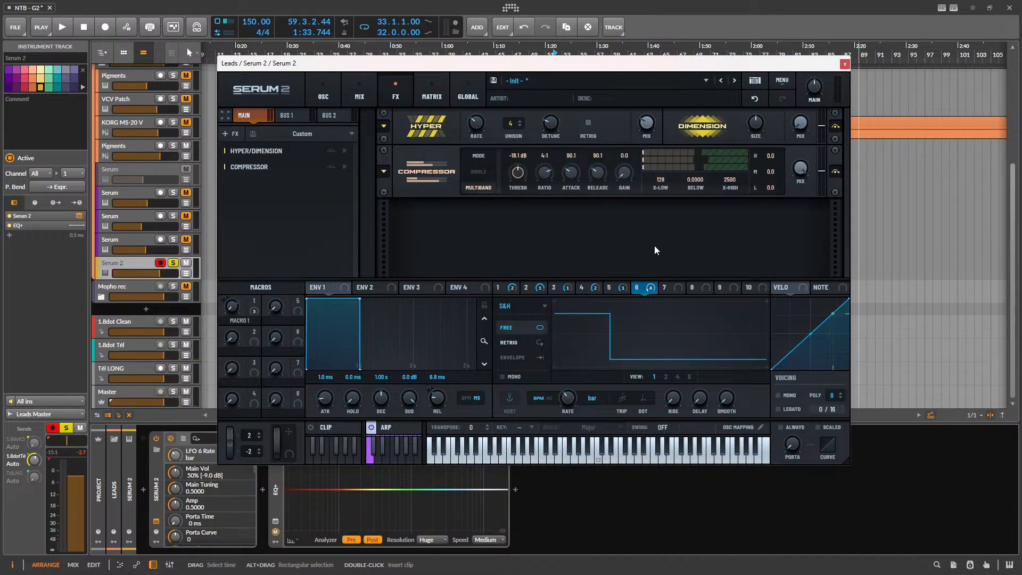
pyautogui.press('space')
pyautogui.moveTo(633, 171); pyautogui.dragTo(634, 168)
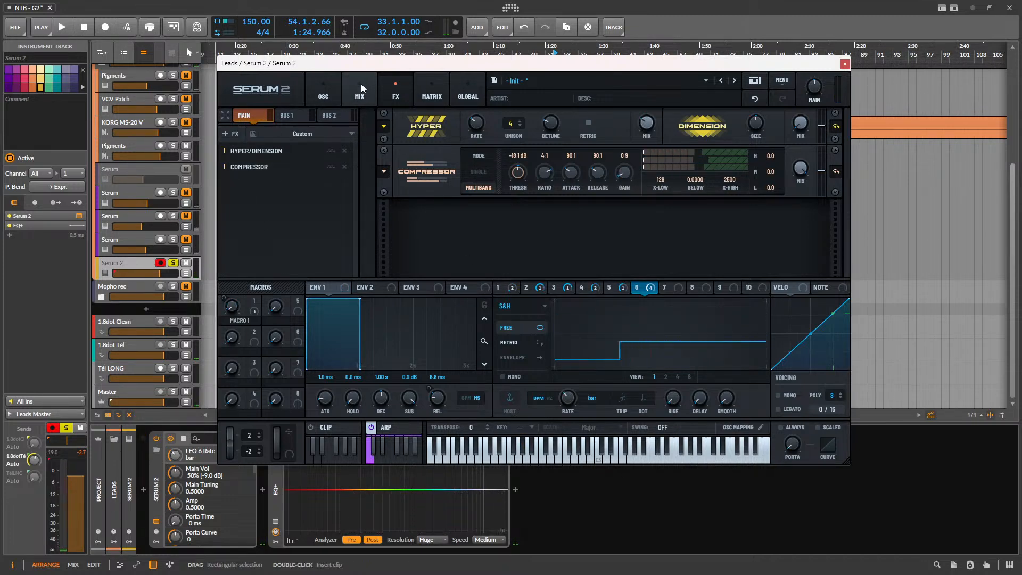
# - Add a Filter after the Main Compressor, set its type to Cmb + and lower its cutoff to about 23 Hz
pyautogui.click(224, 133)
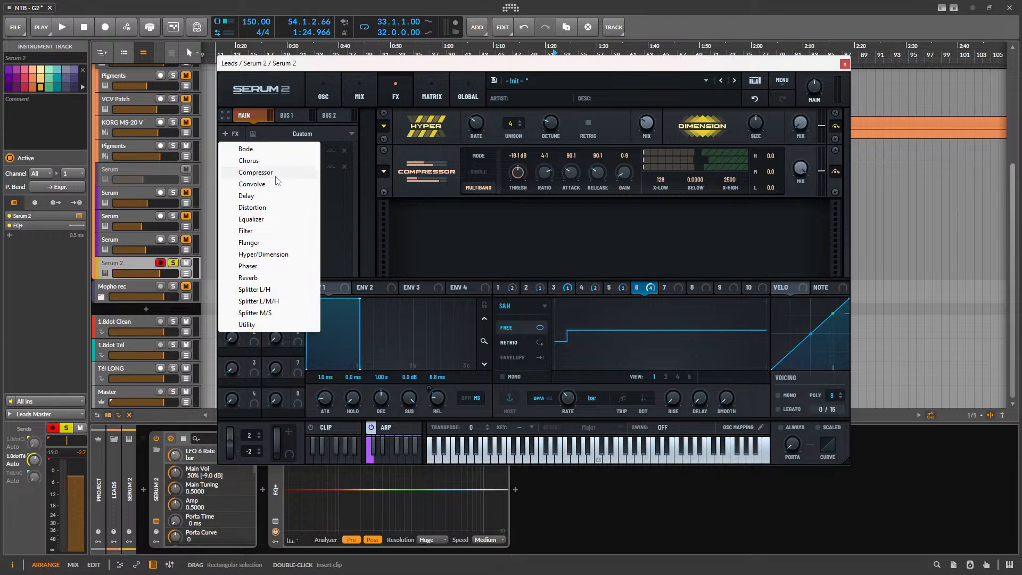
pyautogui.click(279, 232)
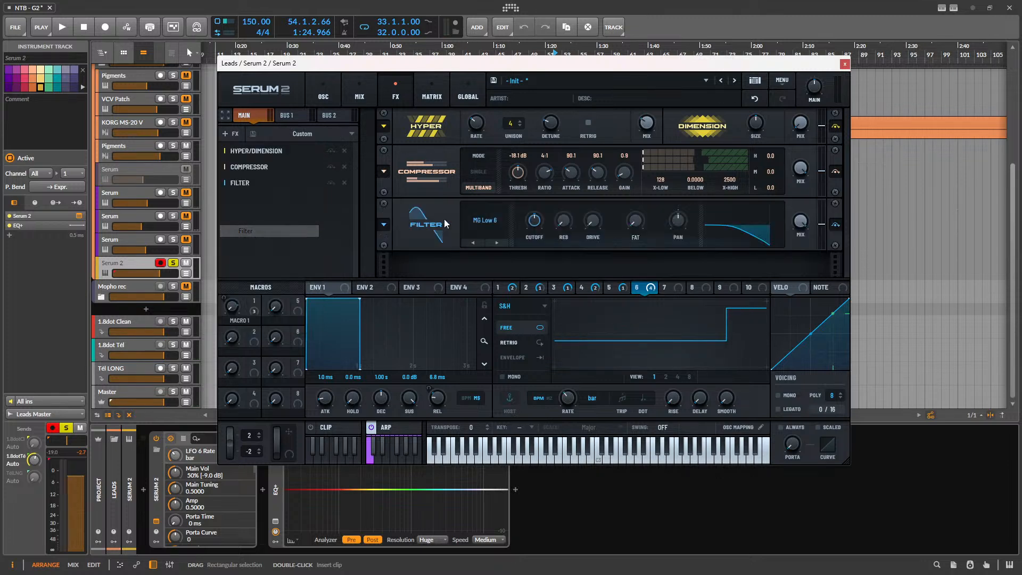
pyautogui.click(482, 221)
pyautogui.moveTo(509, 258)
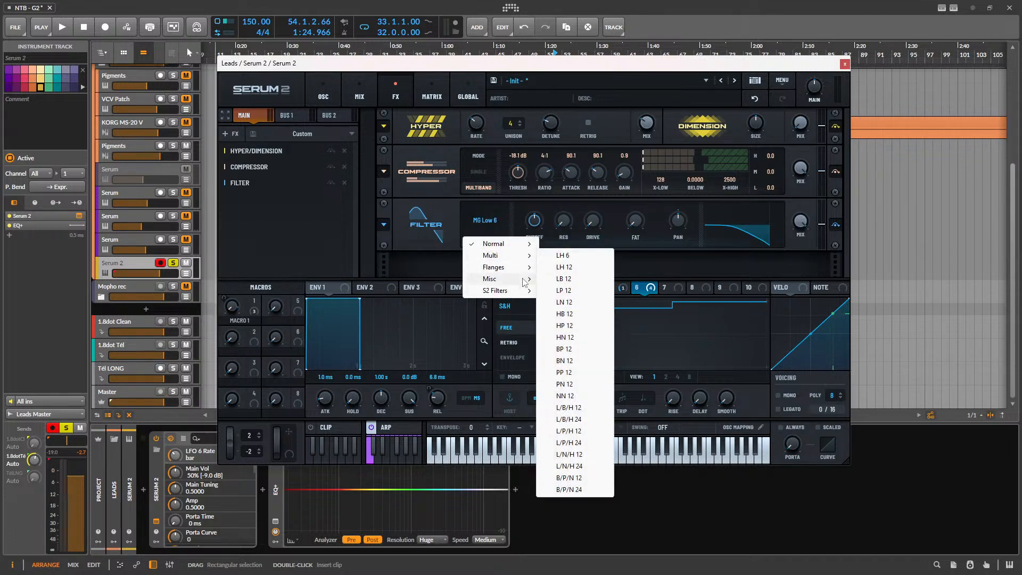
pyautogui.click(566, 204)
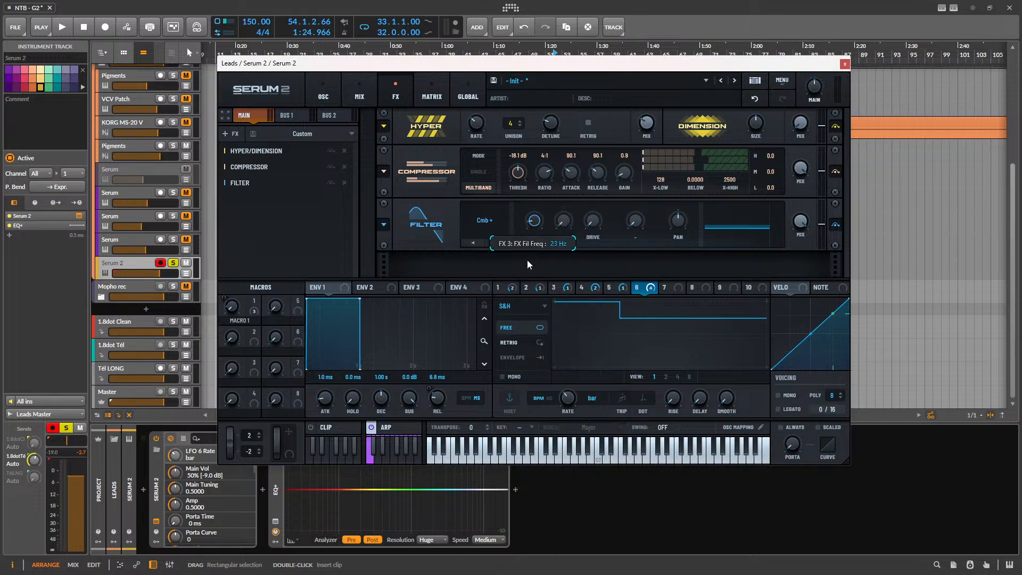
# - Set the Main comb filter's resonance to 26% and modulate it with LFO 1 at 52% while the lead plays
pyautogui.press('space')
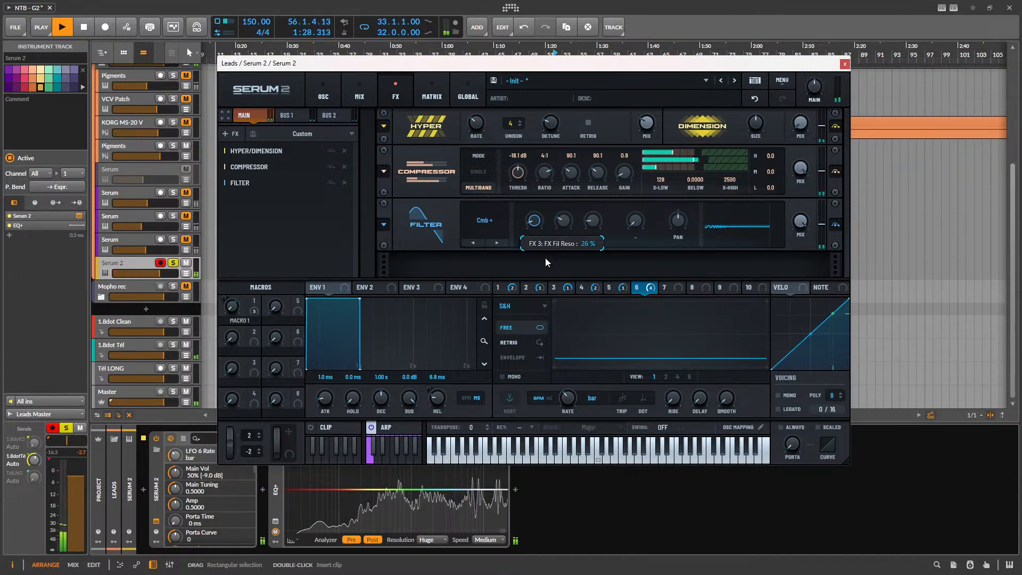
pyautogui.moveTo(512, 288); pyautogui.dragTo(563, 219)
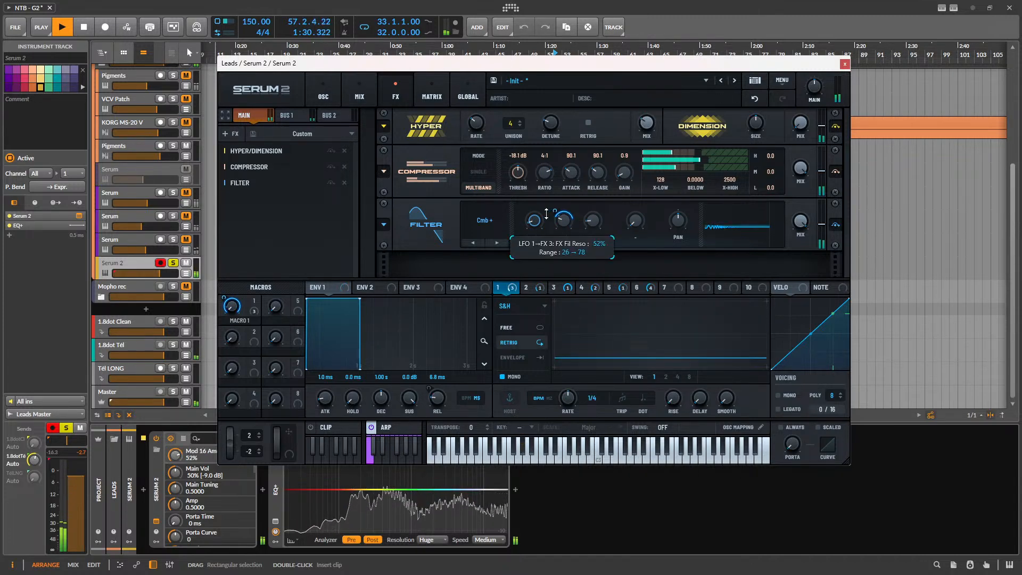
pyautogui.moveTo(807, 224); pyautogui.dragTo(754, 311)
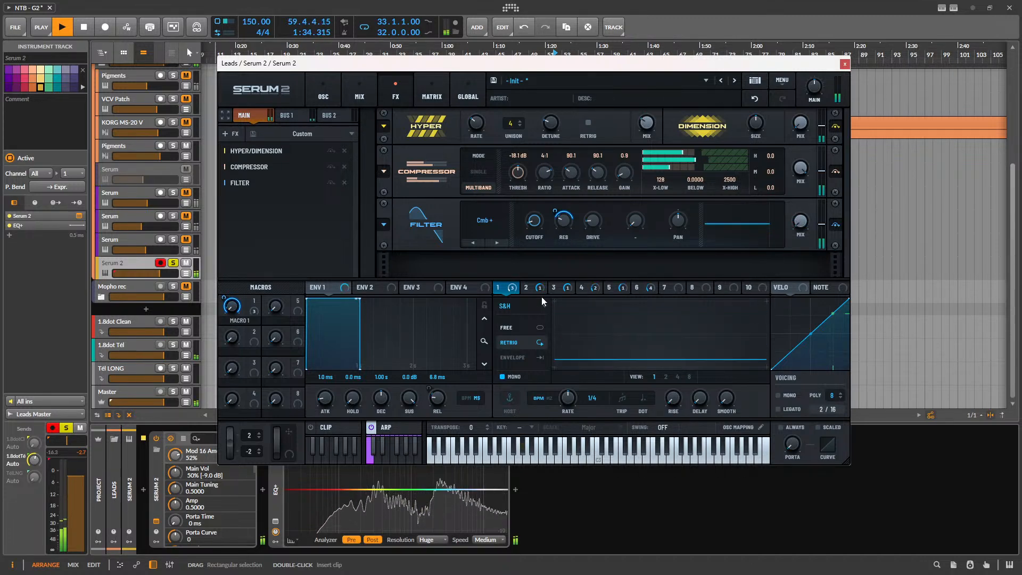
# - Modulate the Main comb filter's mix with LFO 4 at 54% and audition the lead
pyautogui.click(553, 288)
pyautogui.click(596, 289)
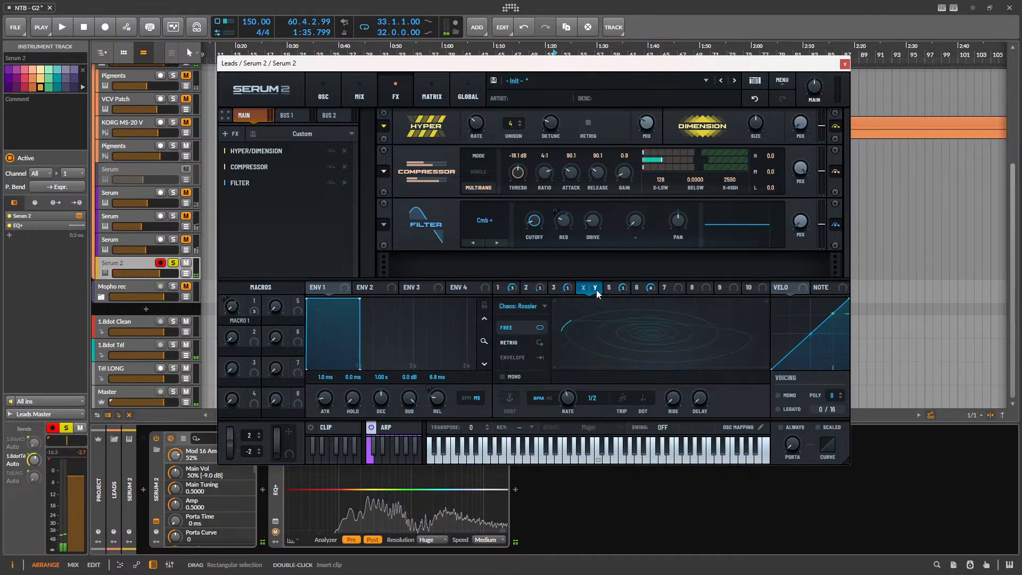
pyautogui.moveTo(580, 290); pyautogui.dragTo(768, 216)
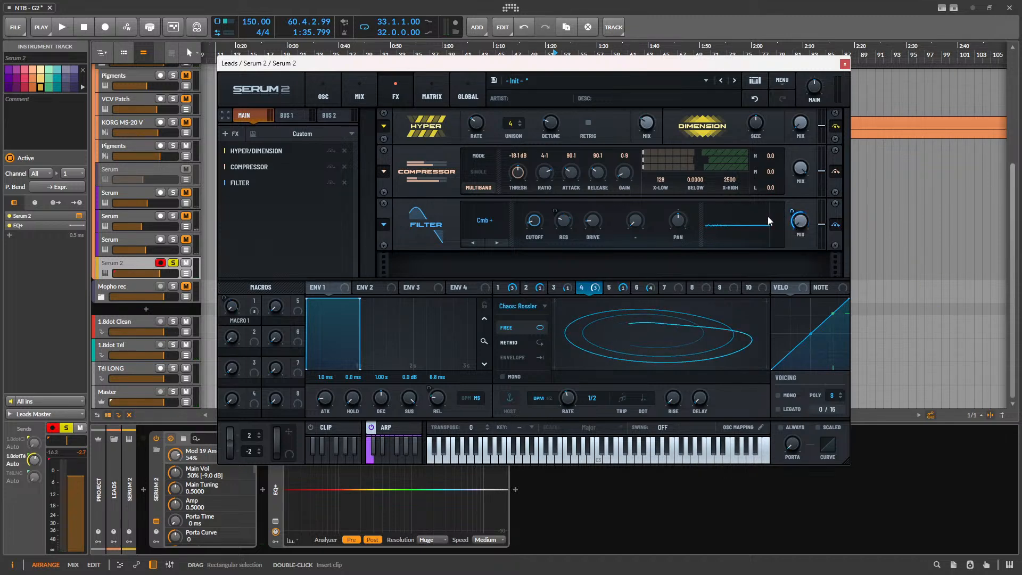
pyautogui.press('space')
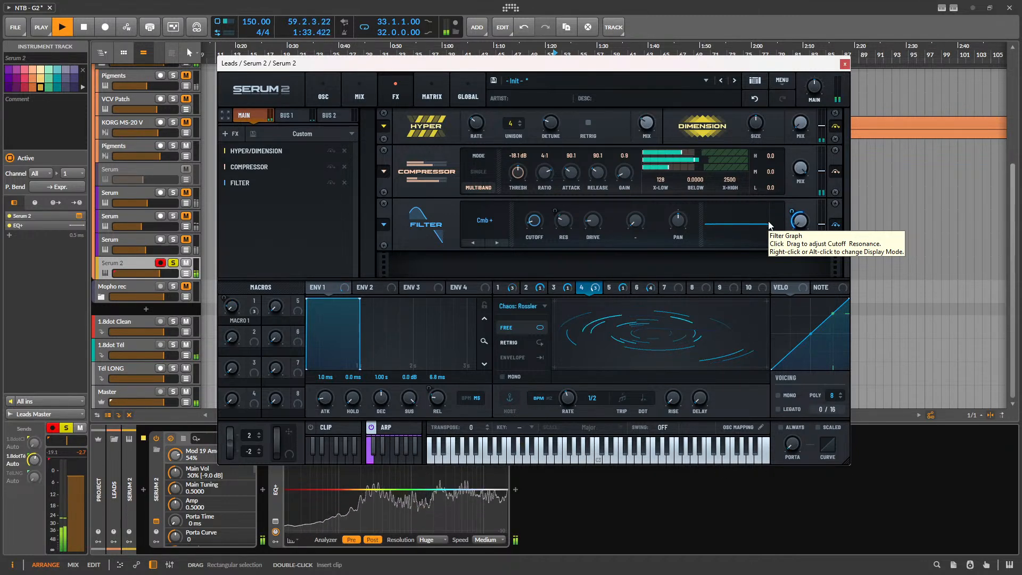
pyautogui.press('space')
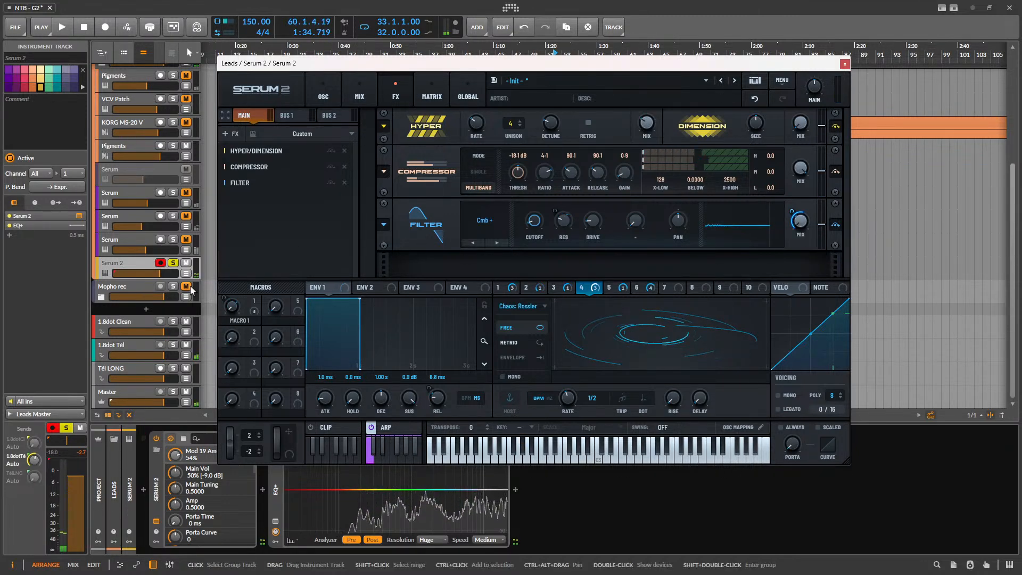
# - Insert a bx_meter after EQ+ on the Serum 2 track and arrange the meter and synth windows side by side
pyautogui.click(515, 491)
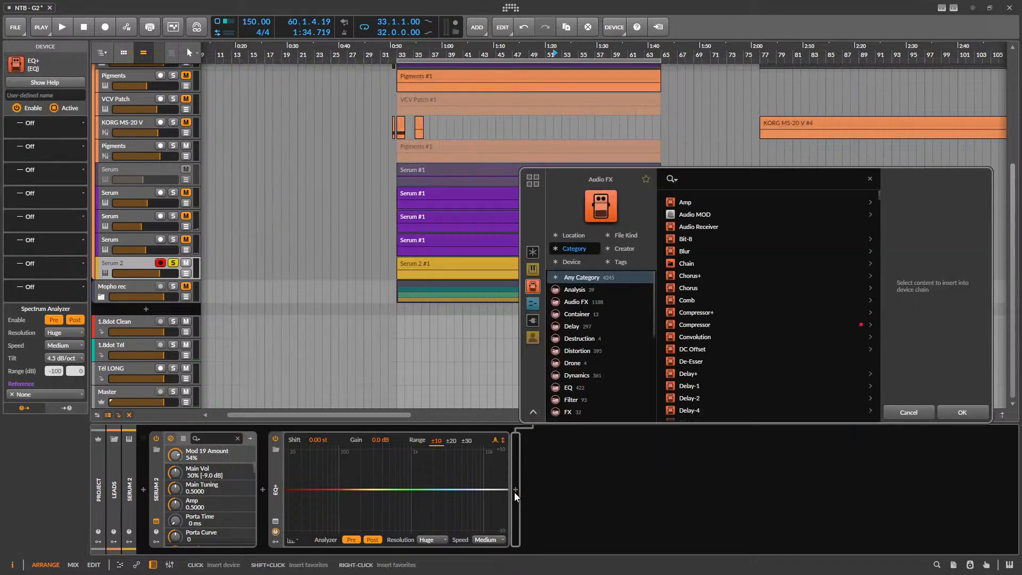
pyautogui.write('bx')
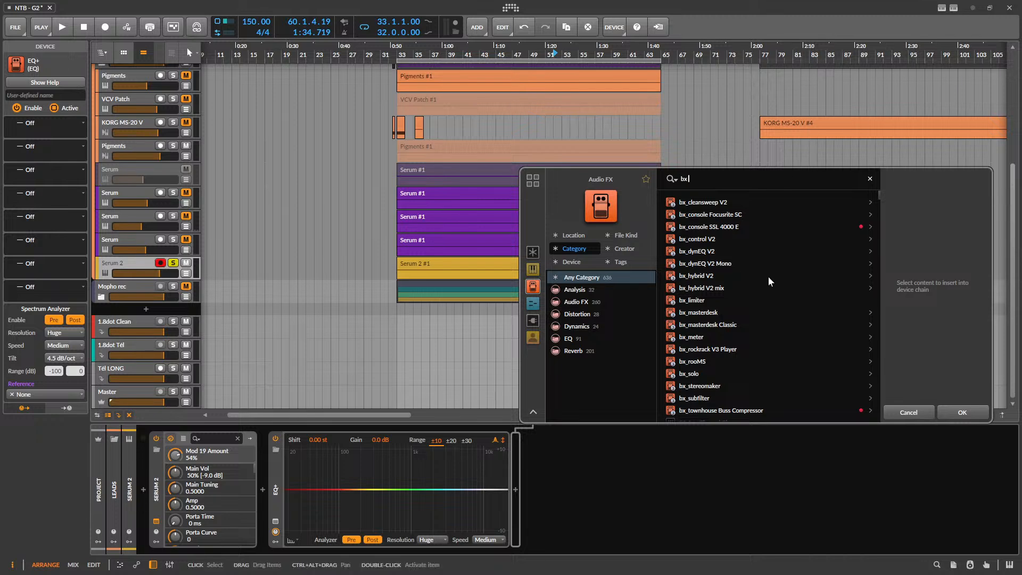
pyautogui.doubleClick(674, 339)
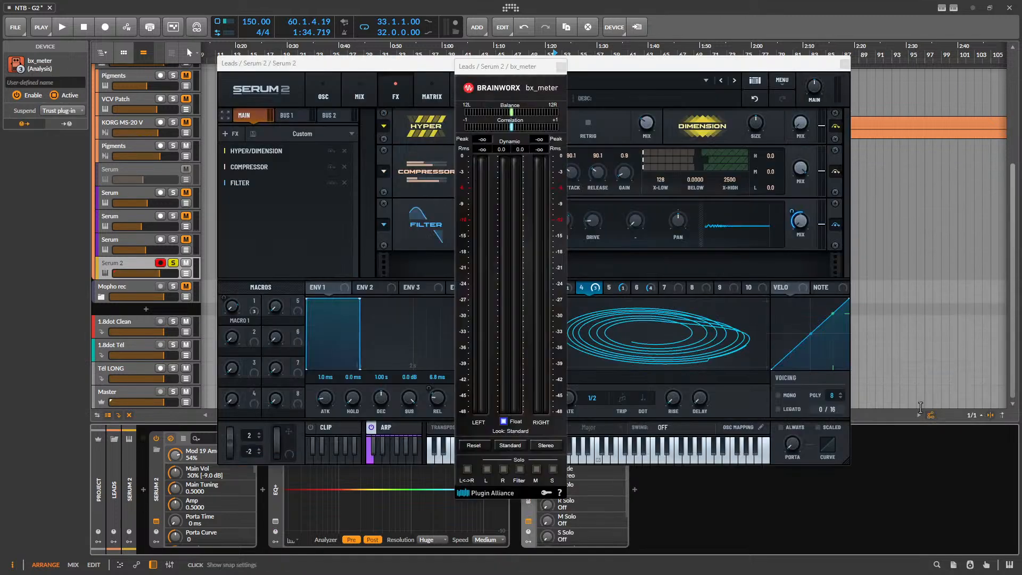
pyautogui.moveTo(696, 80); pyautogui.dragTo(948, 65)
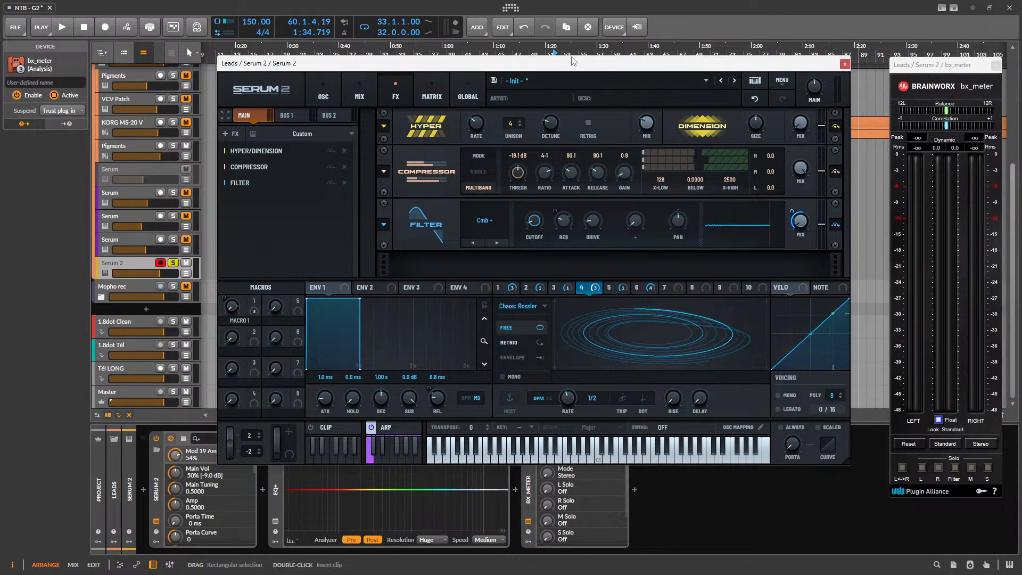
pyautogui.moveTo(612, 63); pyautogui.dragTo(598, 59)
# - Add a single-band Compressor at the end of the Main effects with a Limit ratio and a -22.0 dB threshold
pyautogui.click(220, 128)
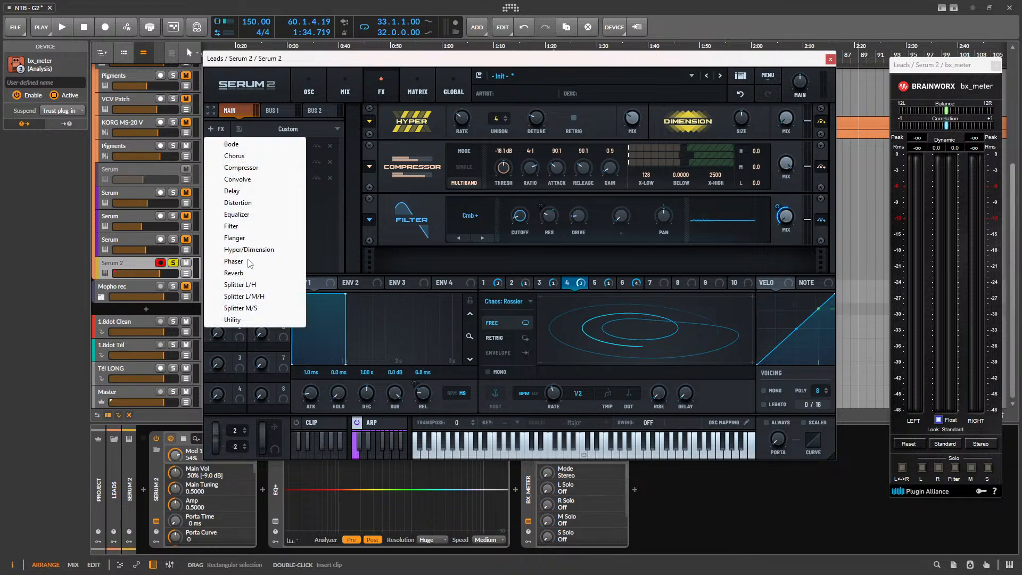
pyautogui.click(280, 169)
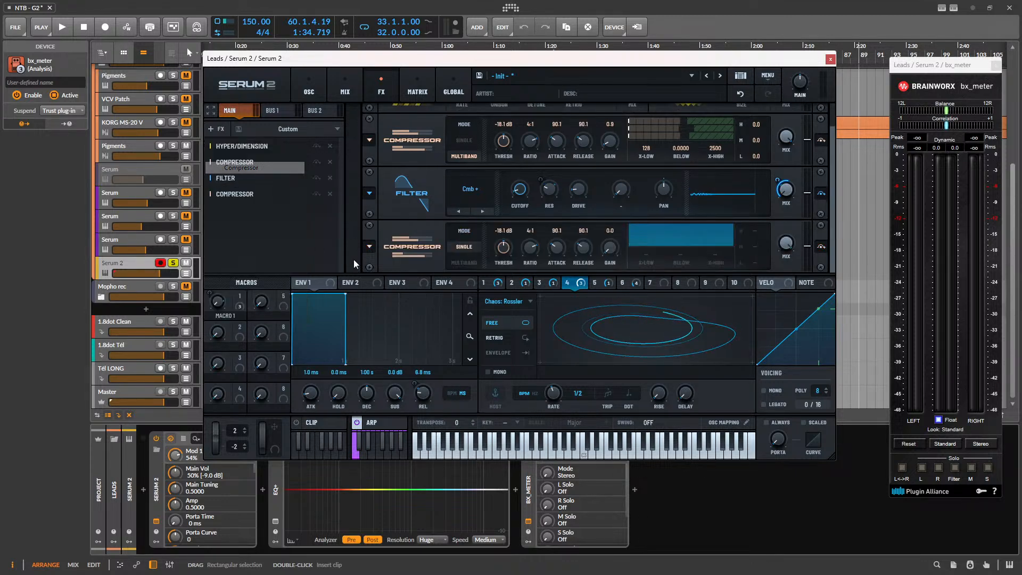
pyautogui.press('space')
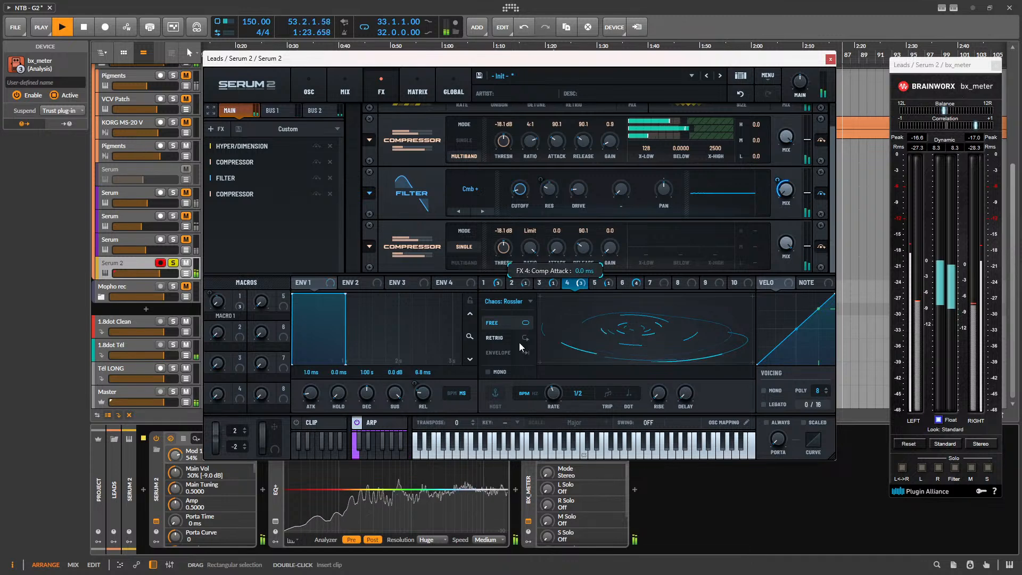
pyautogui.press('space')
pyautogui.press('space')
pyautogui.moveTo(503, 253); pyautogui.dragTo(509, 253)
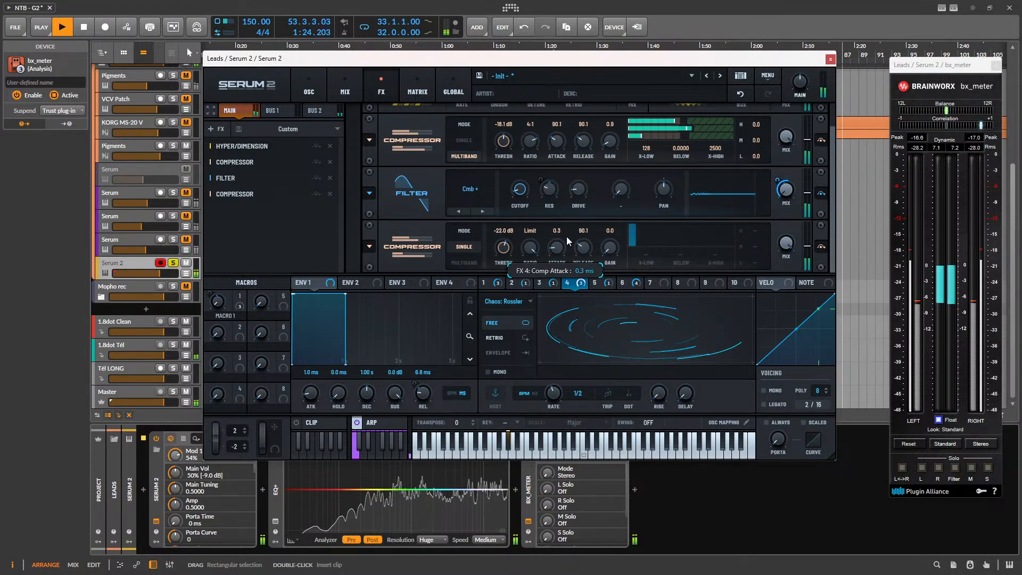
# - Raise the limiting Compressor's gain to 13.5 with a 0.0 ms attack, and lower the Serum 2 track's volume to compensate
pyautogui.moveTo(610, 250); pyautogui.dragTo(616, 235)
pyautogui.press('space')
pyautogui.press('space')
pyautogui.moveTo(160, 273); pyautogui.dragTo(152, 273)
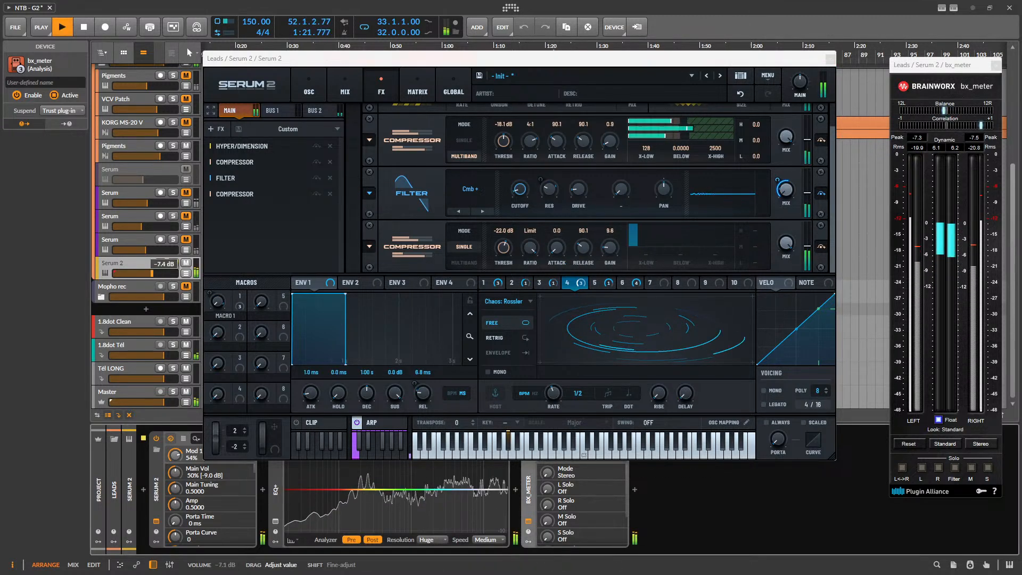
pyautogui.scroll(4, 622, 242)
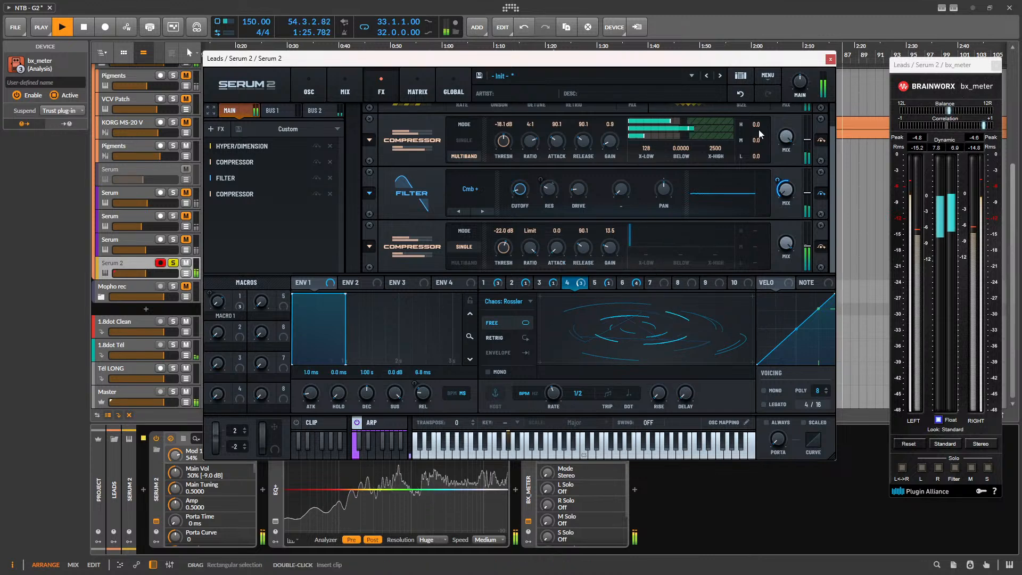
# - Unsolo the Serum 2 track, play it back, close the meter window and reopen the synth window
pyautogui.click(831, 60)
pyautogui.press('space')
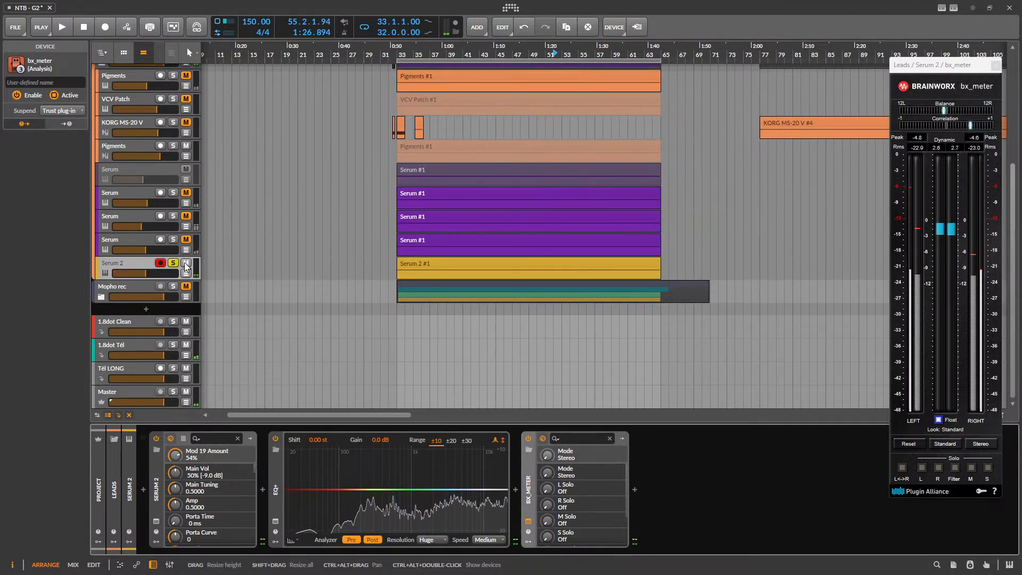
pyautogui.press('space')
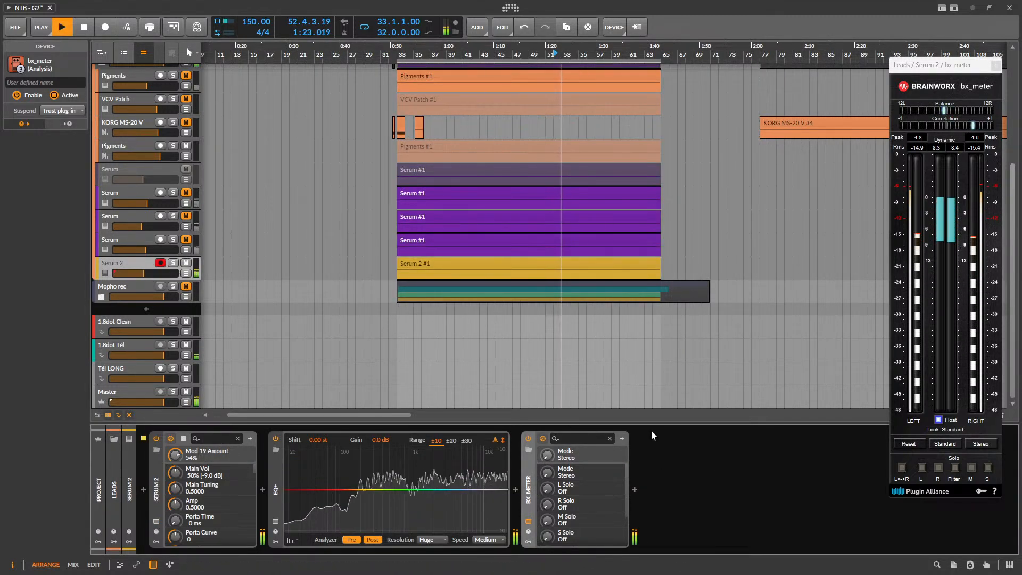
pyautogui.click(995, 64)
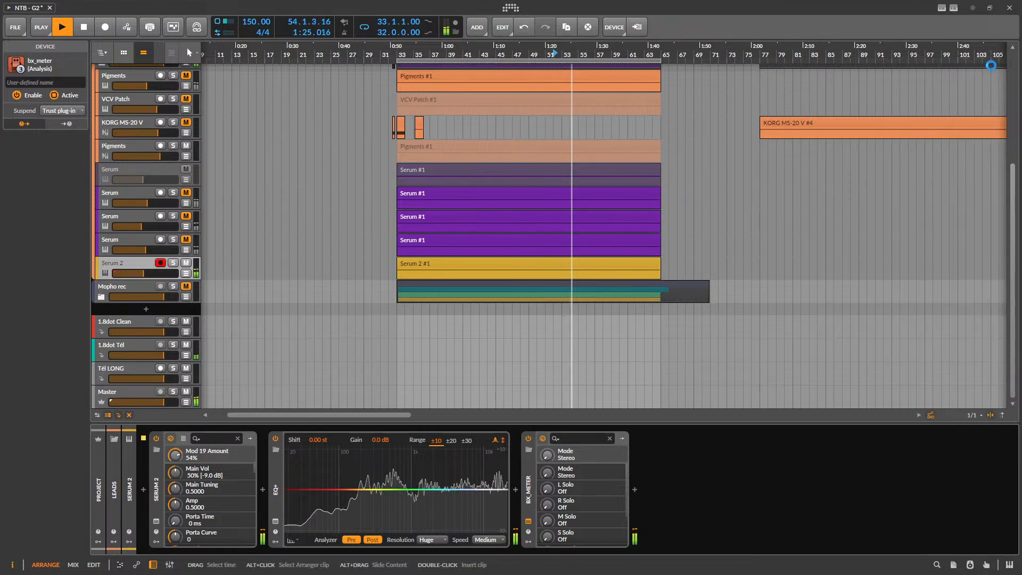
pyautogui.click(156, 521)
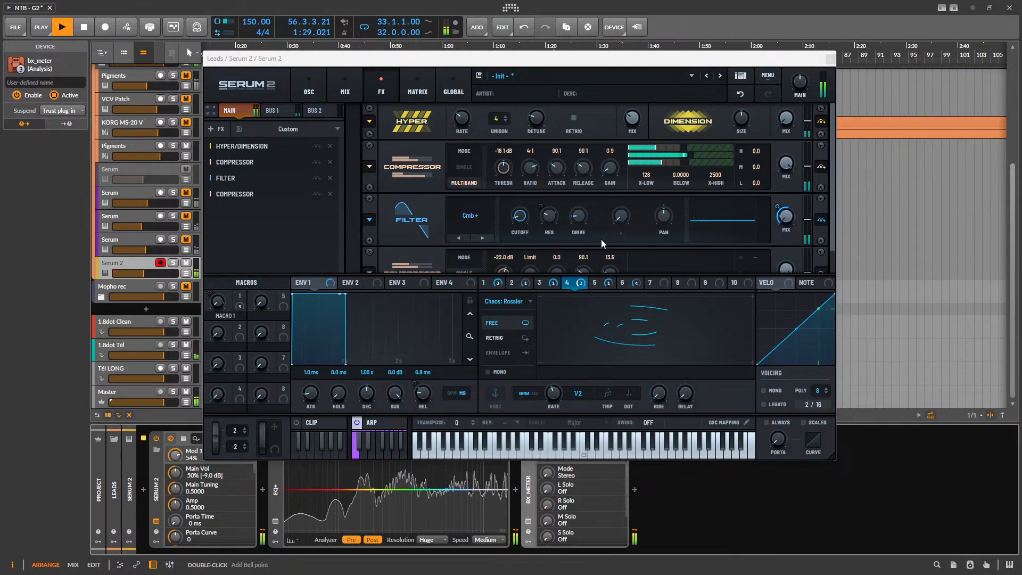
pyautogui.press('space')
# - Check the oscillators and modulation matrix, and add a Utility at the end of the Bus 1 effects
pyautogui.click(321, 75)
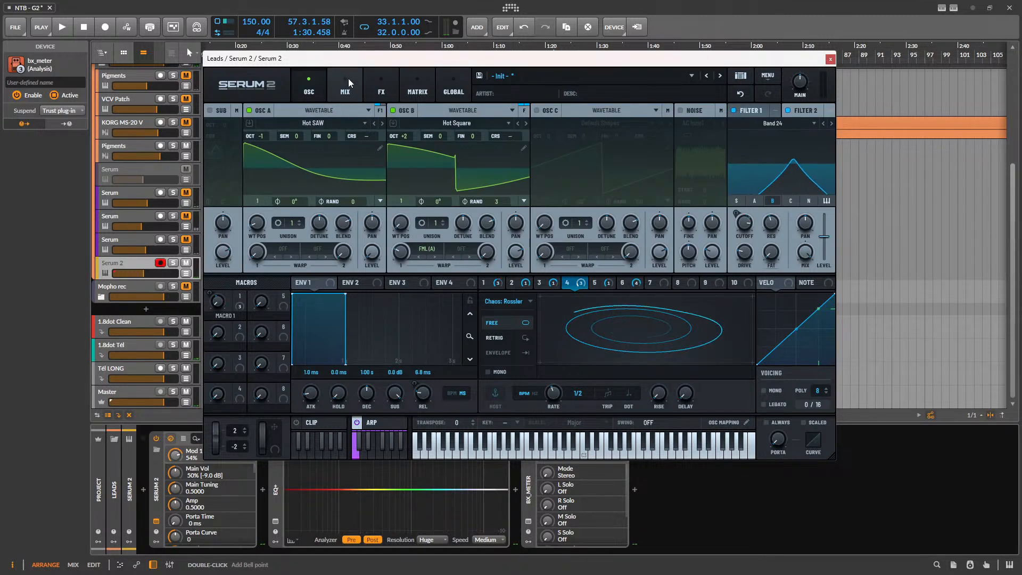
pyautogui.click(416, 88)
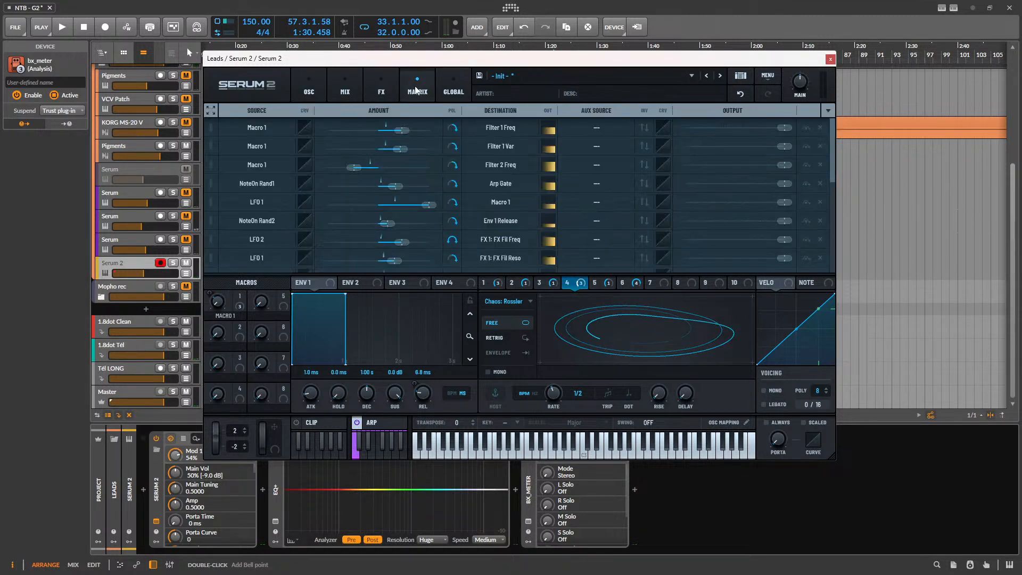
pyautogui.click(371, 88)
pyautogui.click(272, 110)
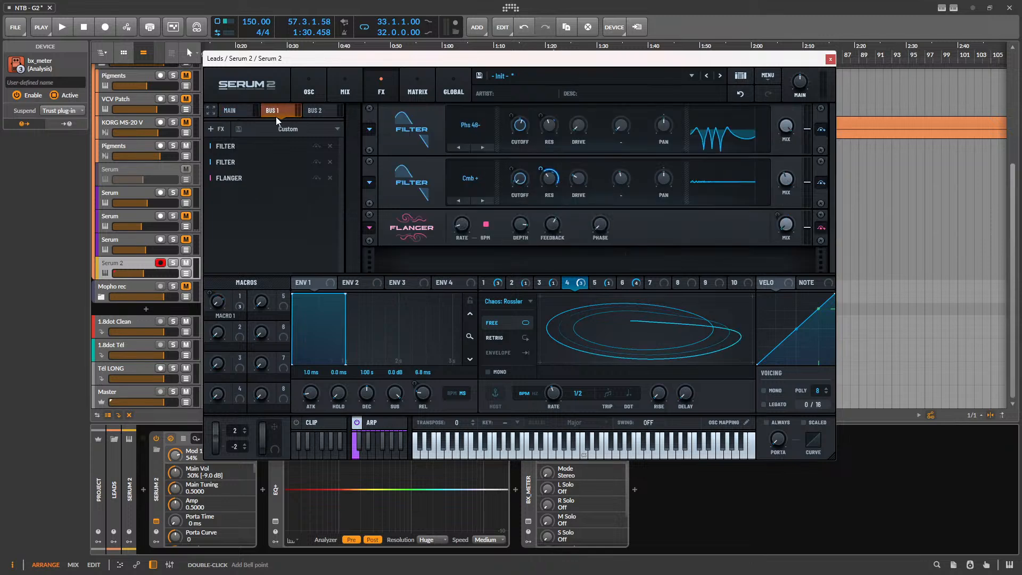
pyautogui.click(266, 164)
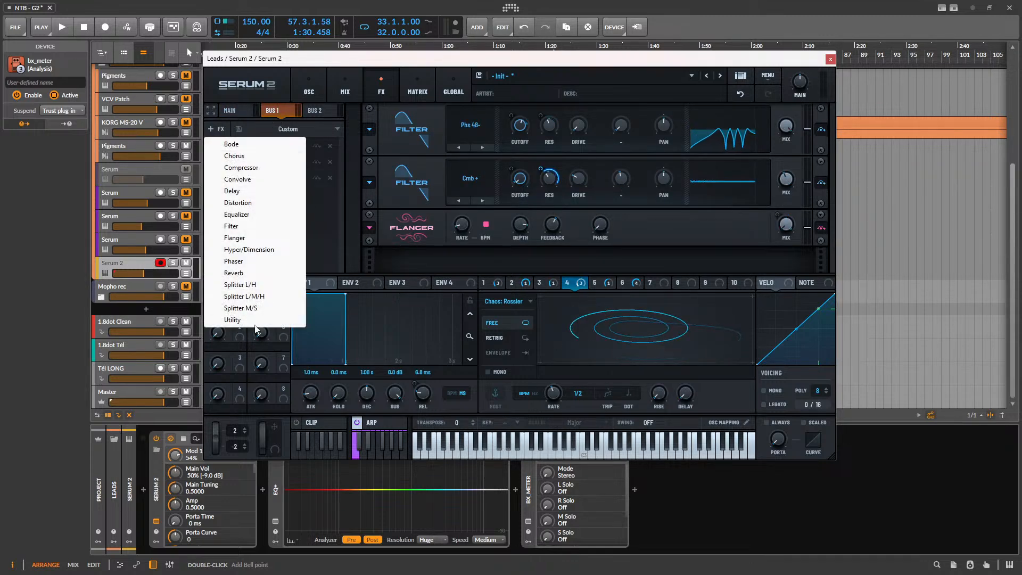
pyautogui.click(232, 319)
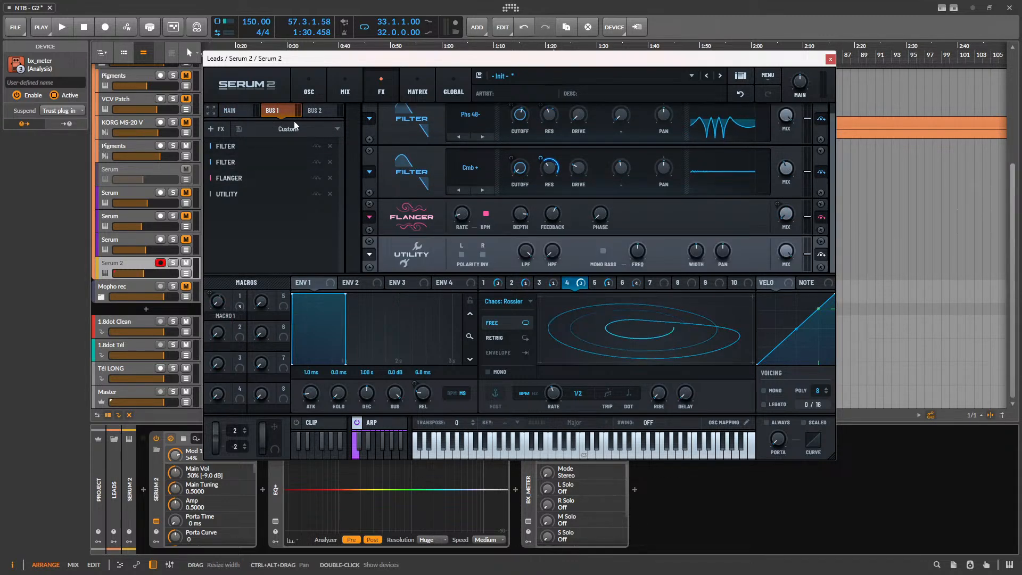
# - Expand the effects view and add a Utility after the Distortion on Bus 2
pyautogui.click(313, 111)
pyautogui.click(209, 112)
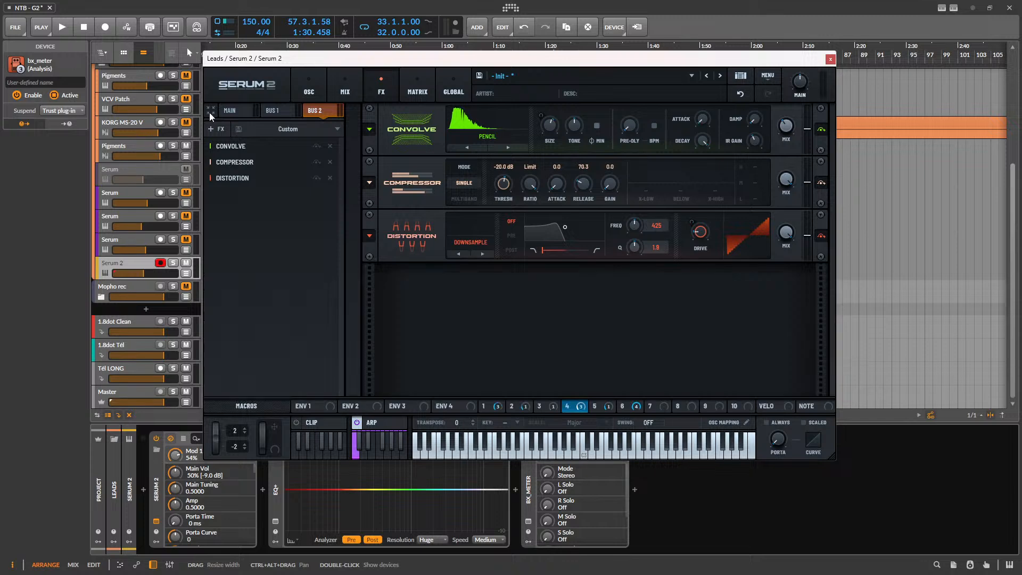
pyautogui.click(217, 128)
pyautogui.click(239, 319)
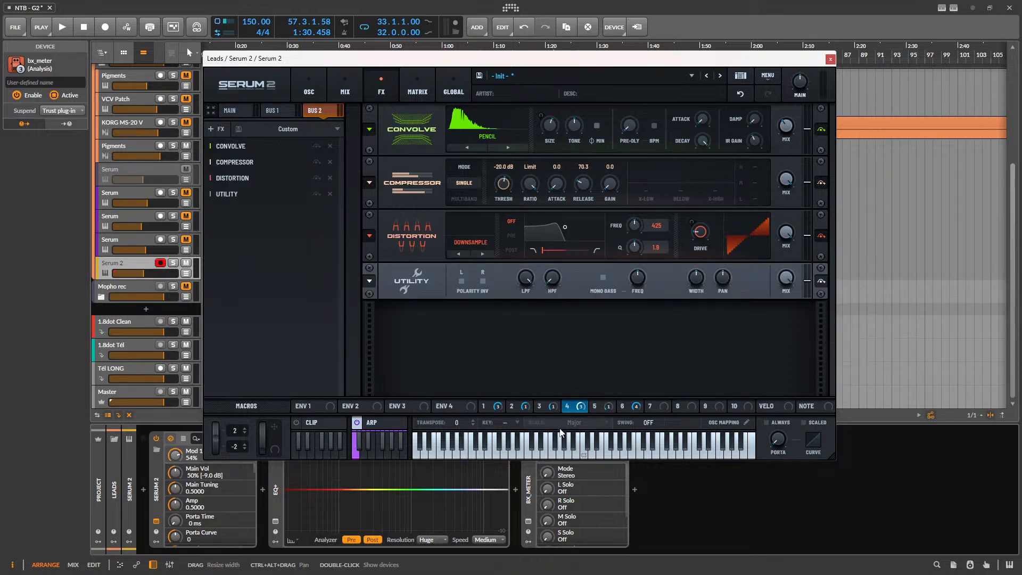
# - Collapse the expanded effects view and set LFO 7 to S&H mode, retriggered, at a 1/8 rate
pyautogui.click(212, 110)
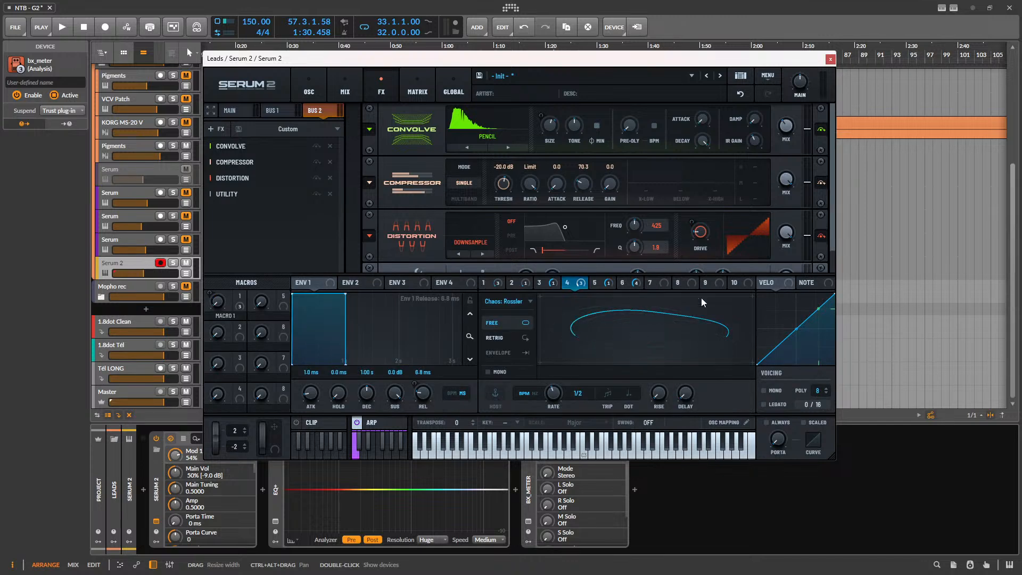
pyautogui.click(651, 284)
pyautogui.click(499, 302)
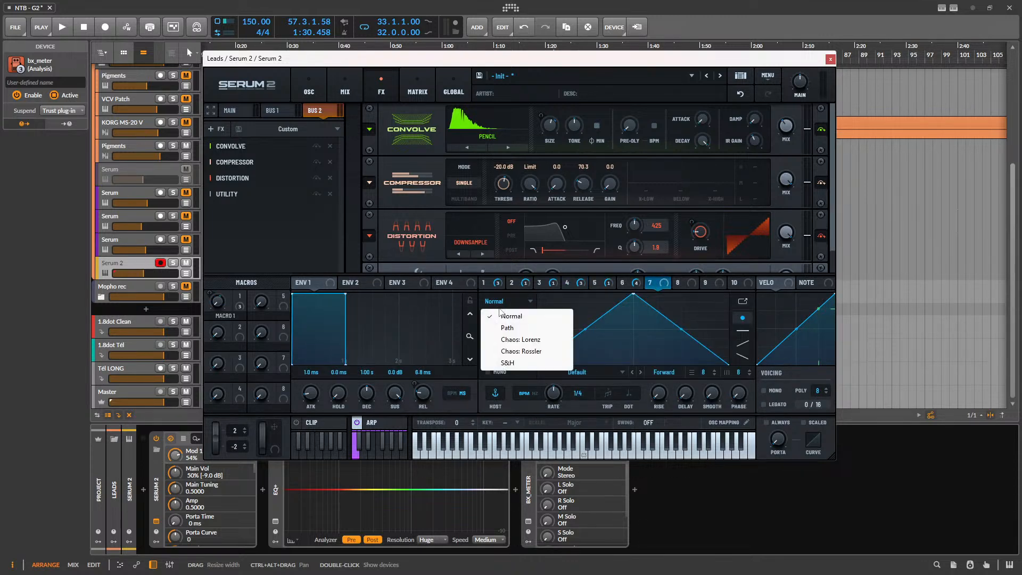
pyautogui.click(507, 363)
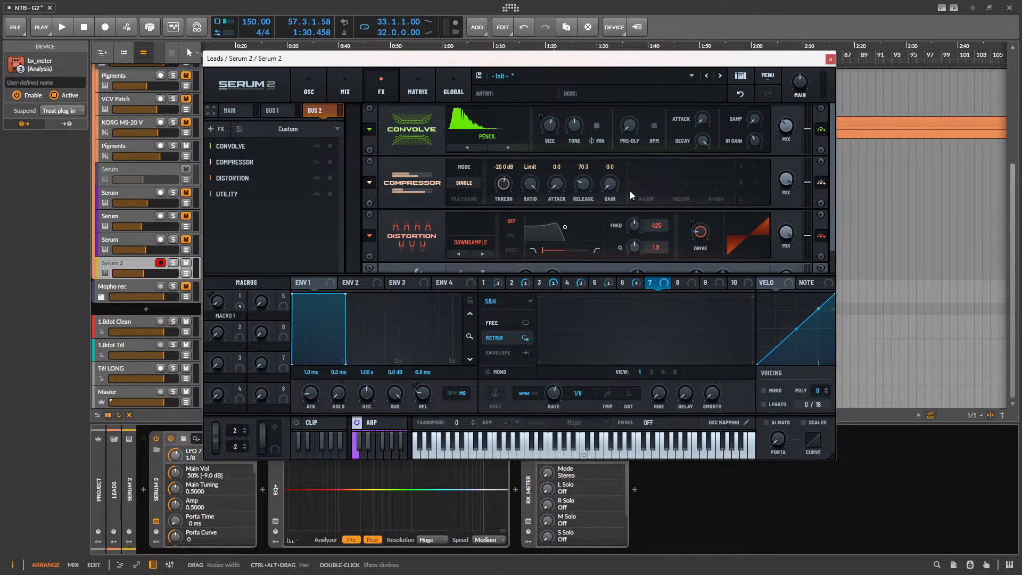
# - Modulate the Utility pan with LFO 7 in opposite directions, bipolar at 30% on Bus 2 and -30% on Bus 1
pyautogui.scroll(-1, 630, 191)
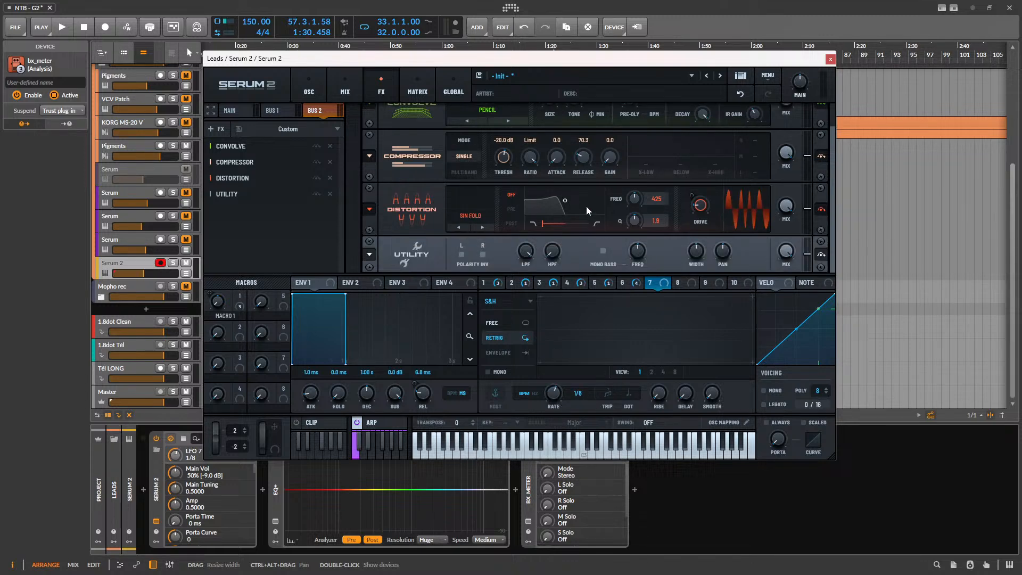
pyautogui.moveTo(725, 247); pyautogui.dragTo(726, 291)
pyautogui.keyDown('alt'); pyautogui.keyDown('shift'); pyautogui.click(716, 242); pyautogui.keyUp('shift'); pyautogui.keyUp('alt')
pyautogui.click(272, 111)
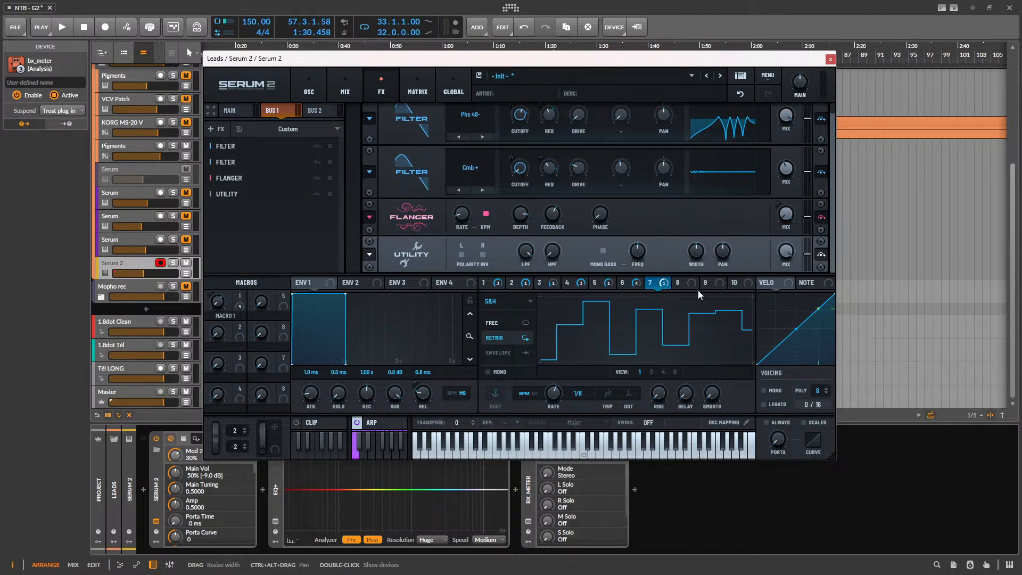
pyautogui.moveTo(664, 283); pyautogui.dragTo(730, 335)
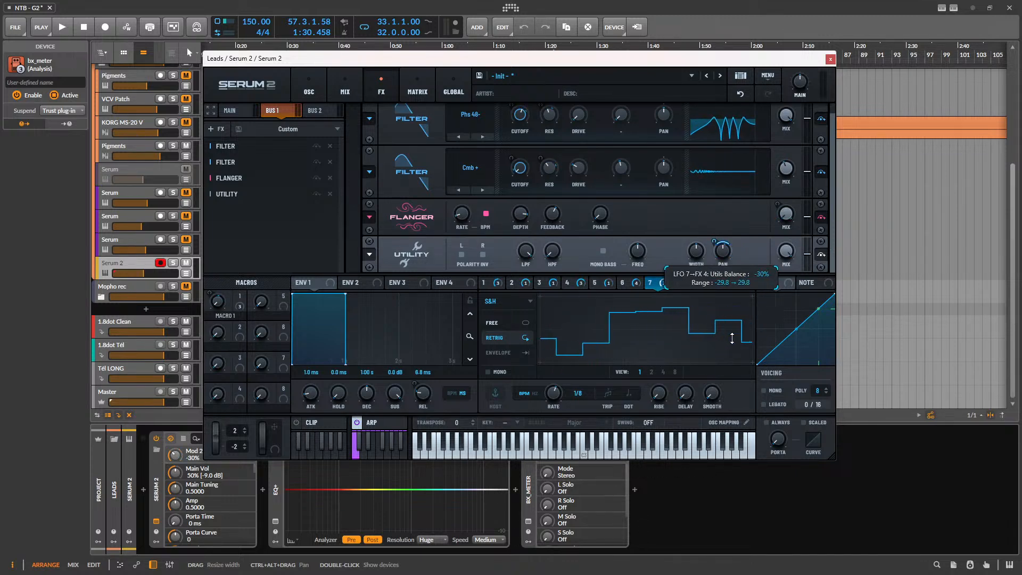
# - During playback, raise the threshold of the last Compressor in the Main effects to -16.3 dB, and stop playback
pyautogui.press('space')
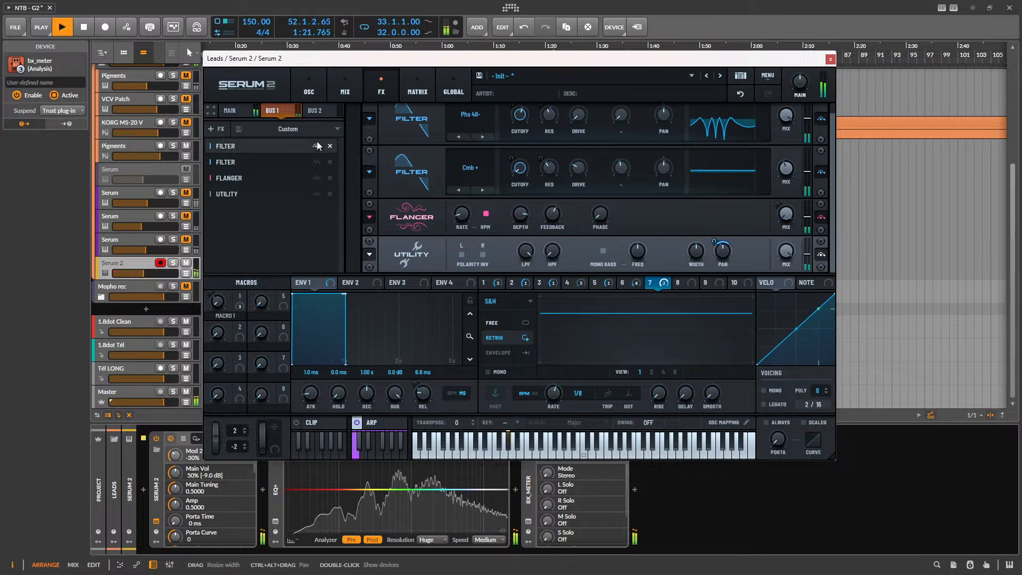
pyautogui.click(241, 105)
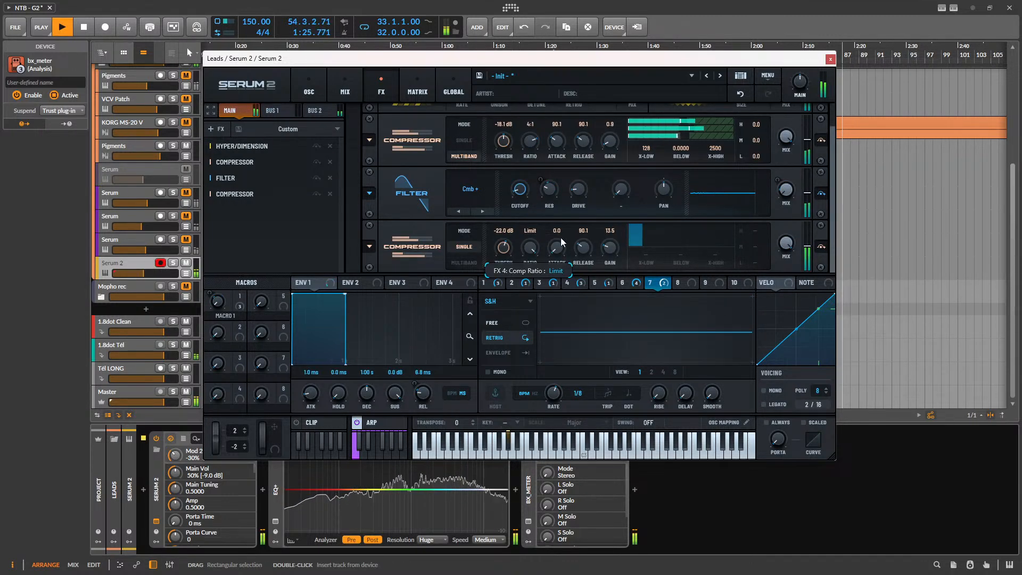
pyautogui.moveTo(508, 247); pyautogui.dragTo(501, 252)
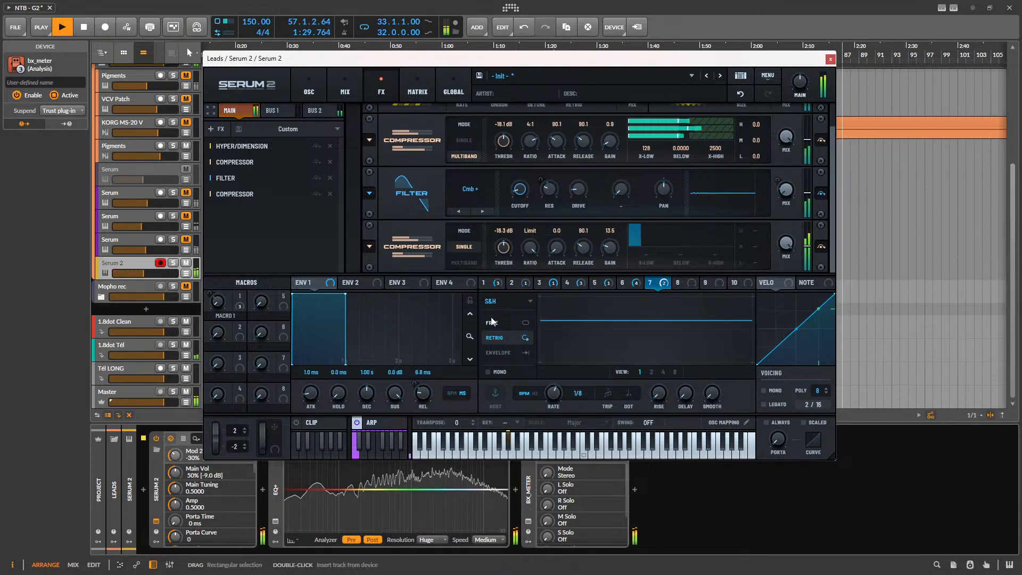
pyautogui.moveTo(502, 253); pyautogui.dragTo(495, 254)
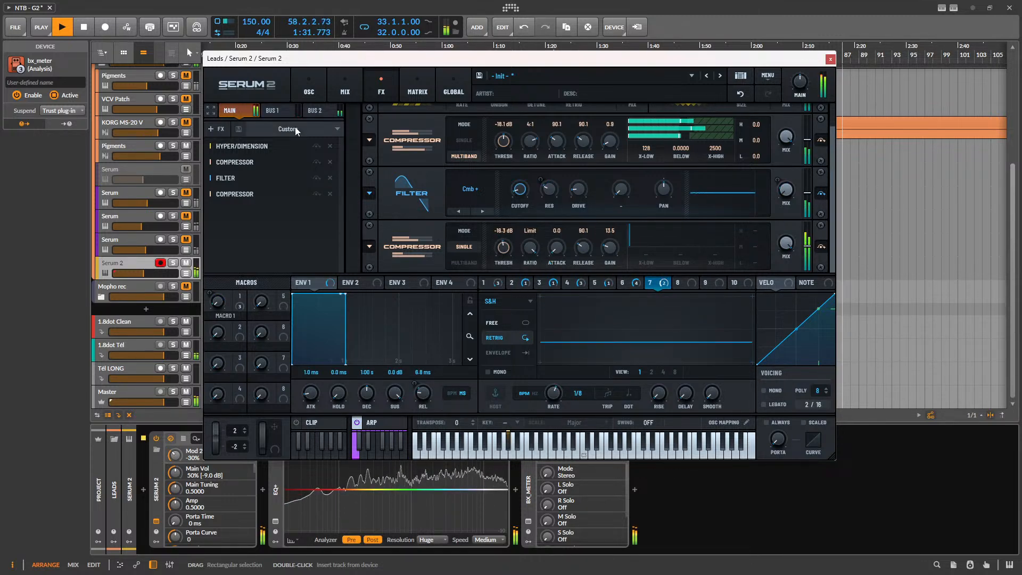
pyautogui.press('space')
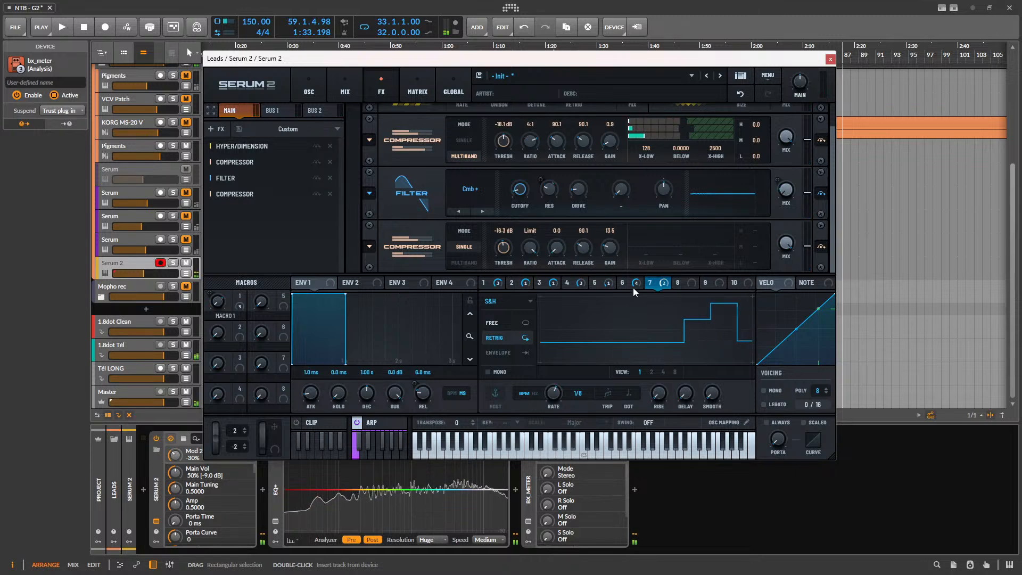
pyautogui.scroll(2, 691, 209)
pyautogui.scroll(-2, 691, 210)
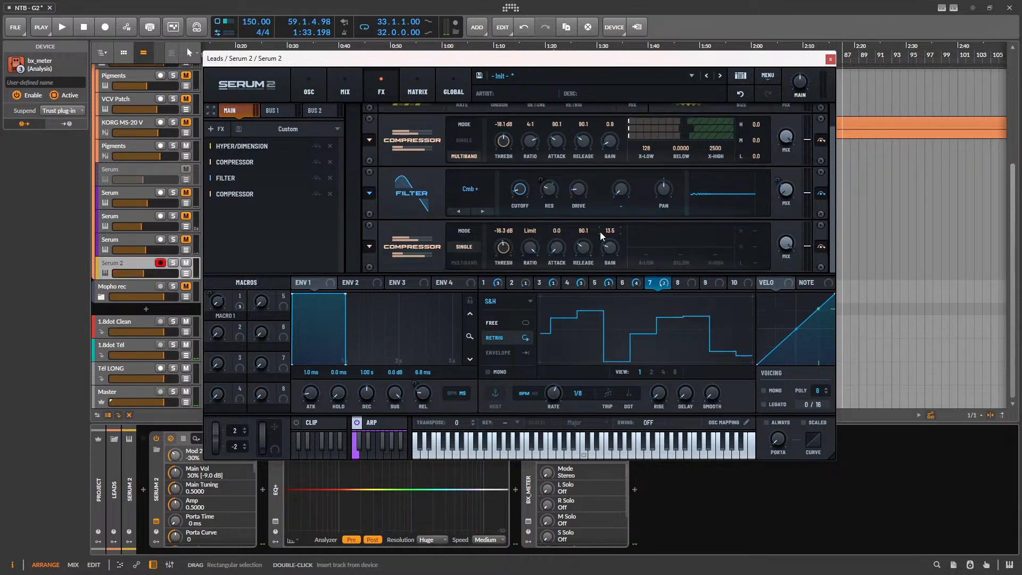
# - Set the threshold of the final limiting compressor in the main effects chain to -12.5 dB during playback
pyautogui.press('space')
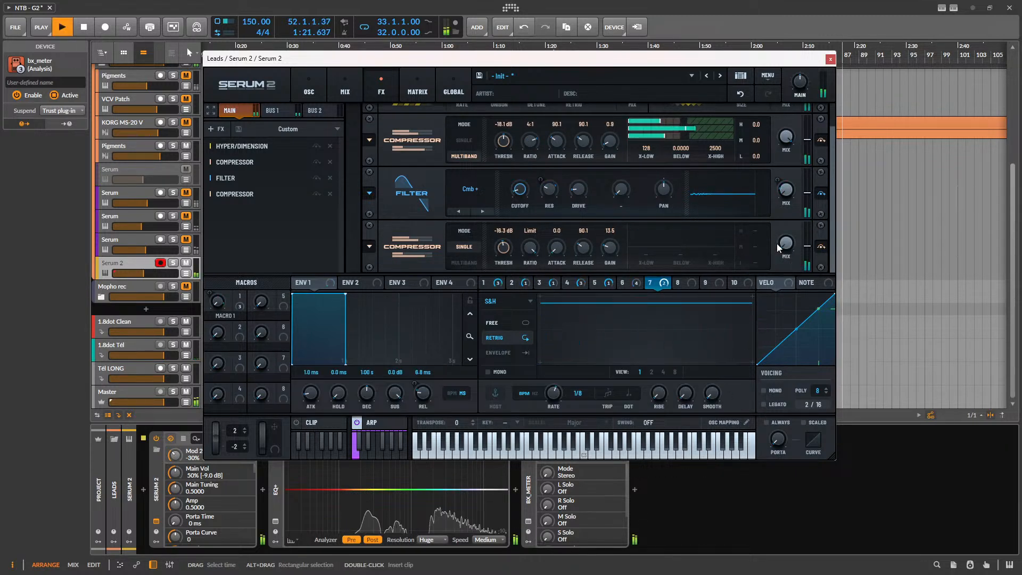
pyautogui.moveTo(505, 246); pyautogui.dragTo(499, 250)
# - Audition the patch while reviewing the Bus 2 effects, the mixer routing and the modulation matrix
pyautogui.click(320, 112)
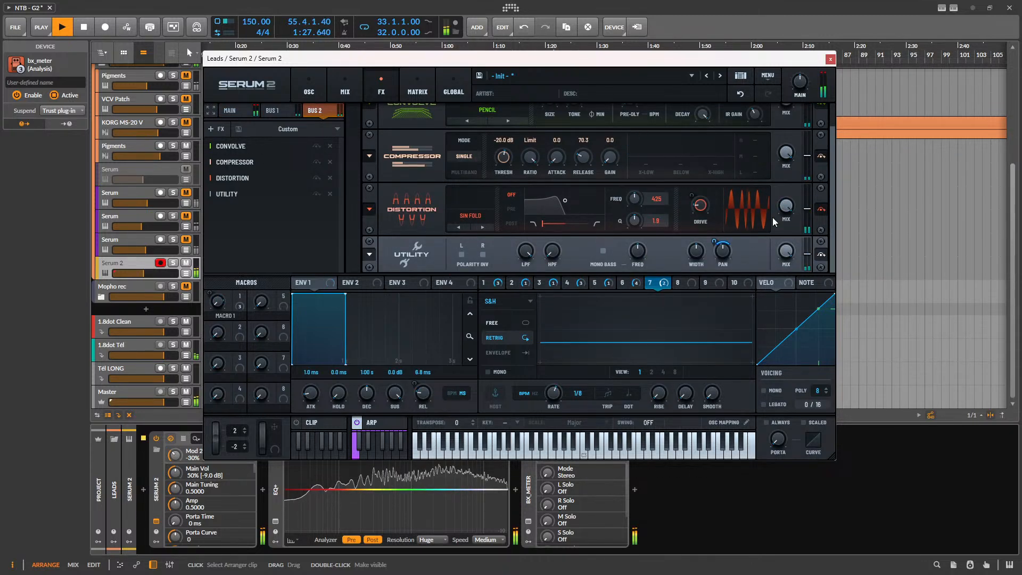
pyautogui.press('space')
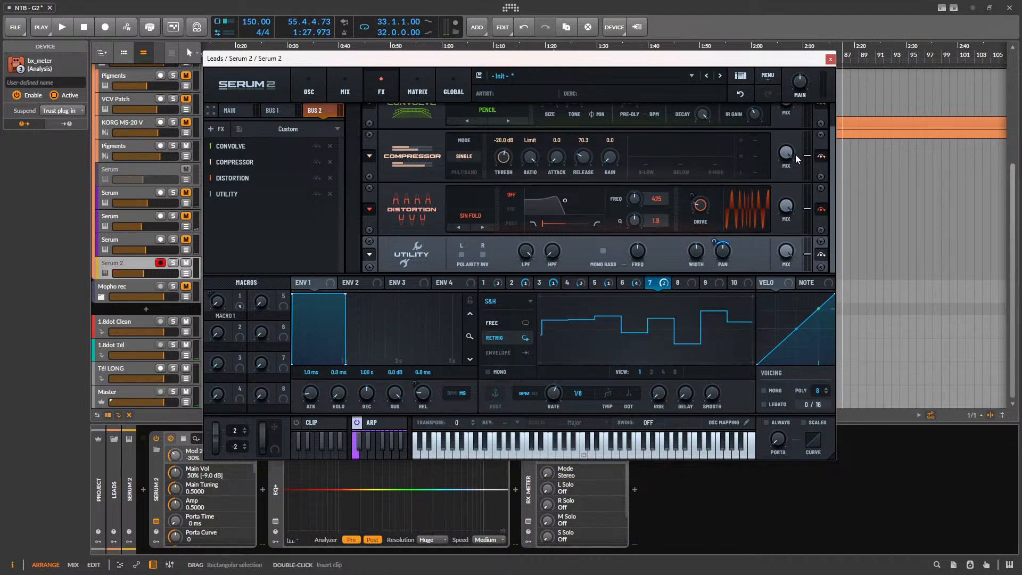
pyautogui.press('space')
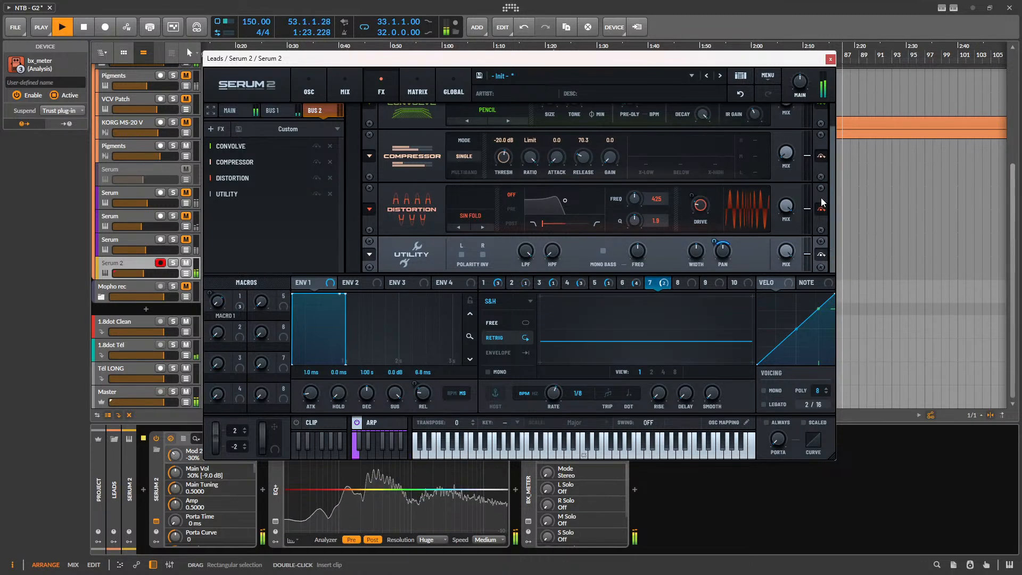
pyautogui.press('space')
pyautogui.click(330, 87)
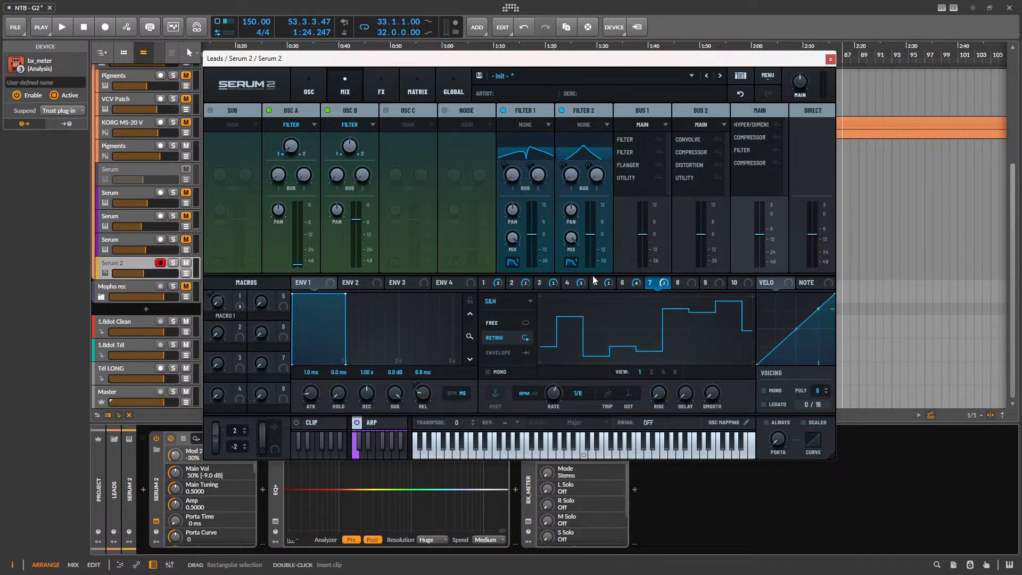
pyautogui.click(413, 79)
pyautogui.press('space')
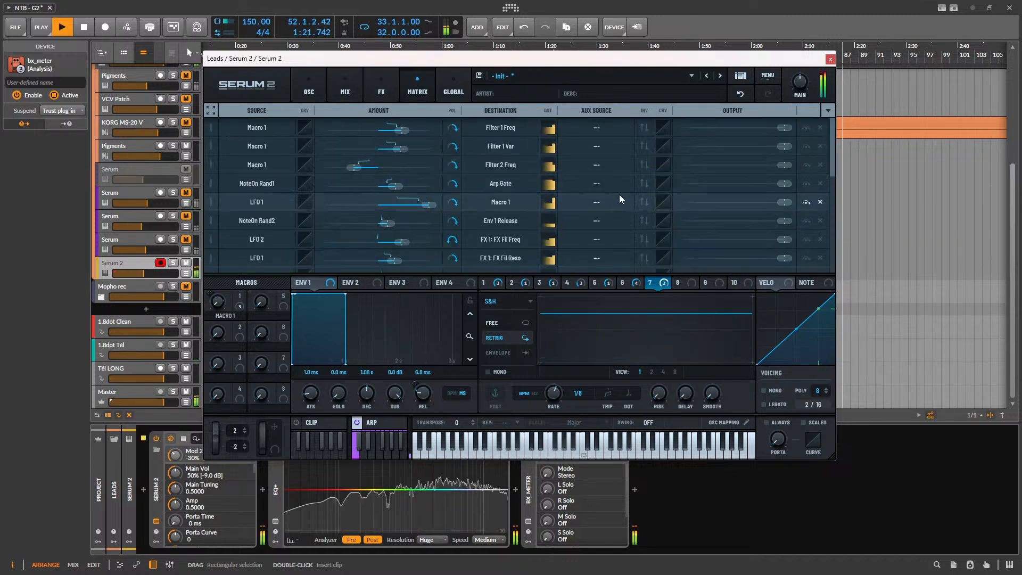
pyautogui.press('space')
# - Bypass the Convolve effect on Bus 2 and audition the patch without it
pyautogui.click(393, 84)
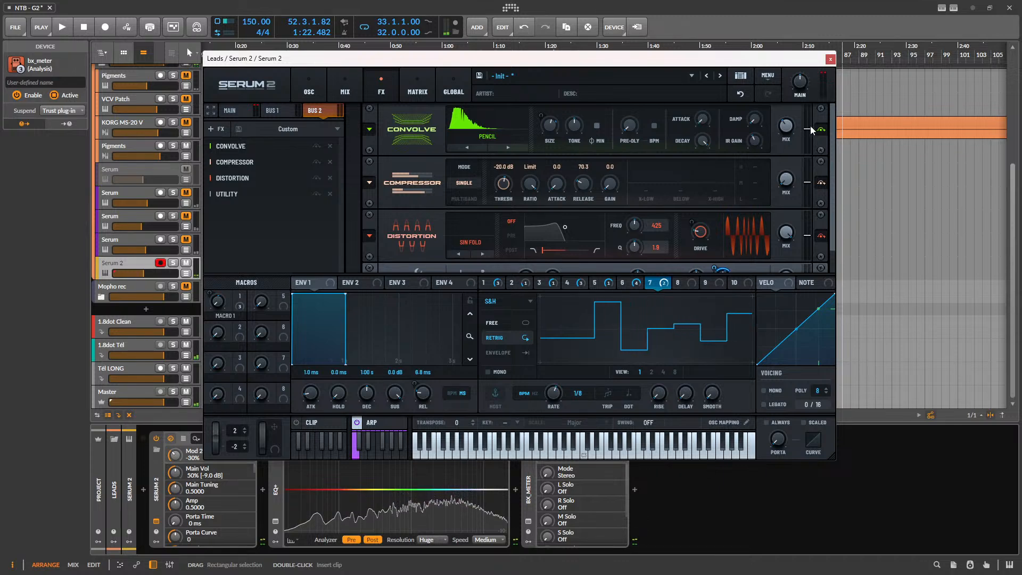
pyautogui.click(821, 129)
pyautogui.press('space')
pyautogui.press('space')
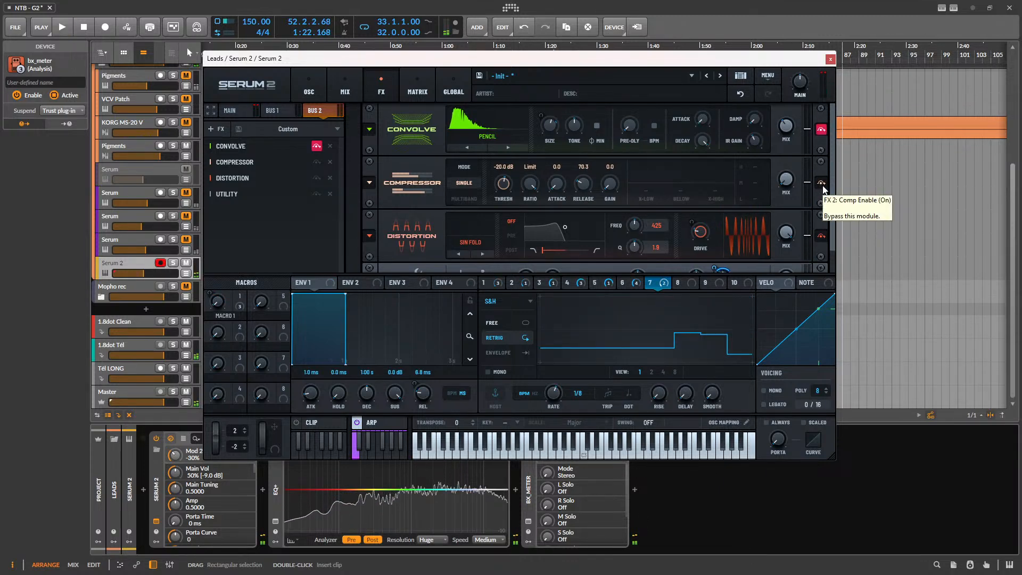
# - Set the Bus 2 distortion's drive to 11% and its output level to -4.9 dB while auditioning the patch
pyautogui.scroll(-1, 826, 213)
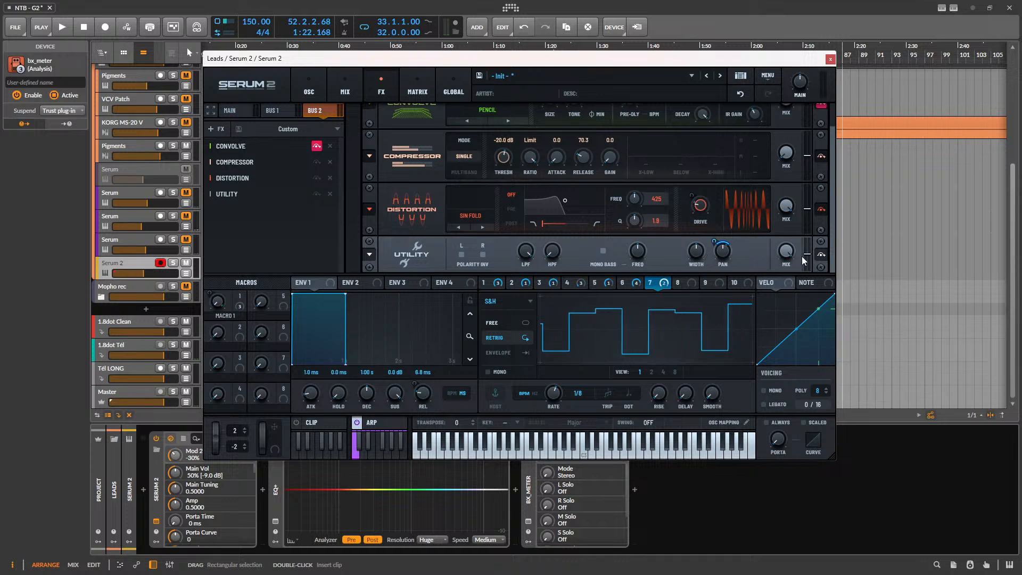
pyautogui.press('space')
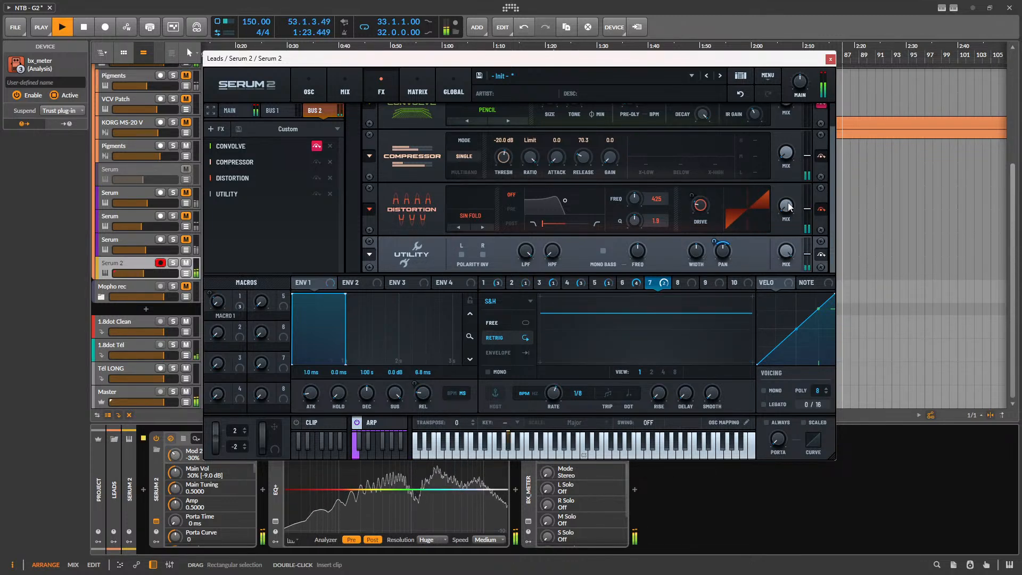
pyautogui.press('space')
pyautogui.moveTo(700, 207); pyautogui.dragTo(700, 217)
pyautogui.press('space')
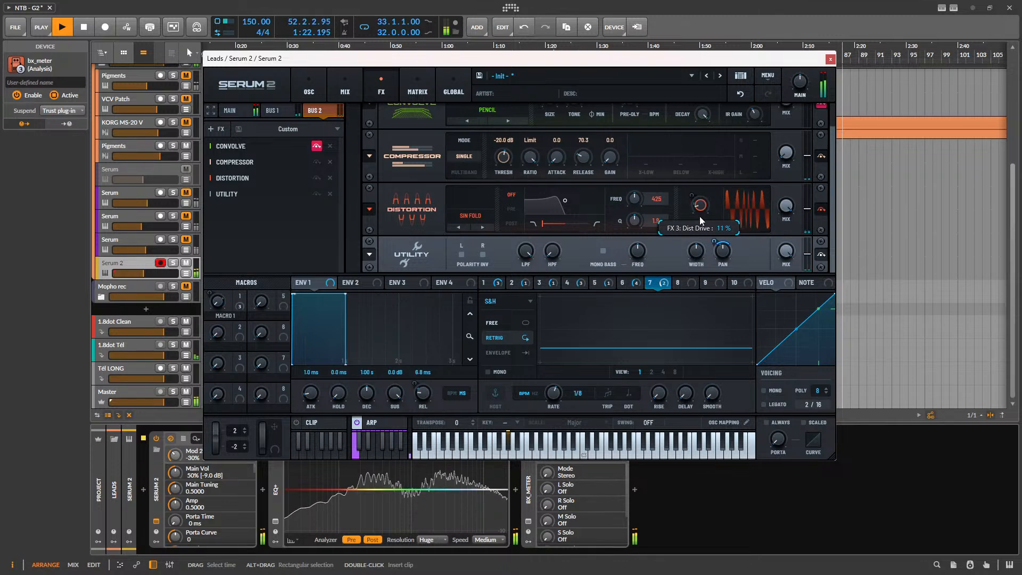
pyautogui.moveTo(807, 209); pyautogui.dragTo(806, 229)
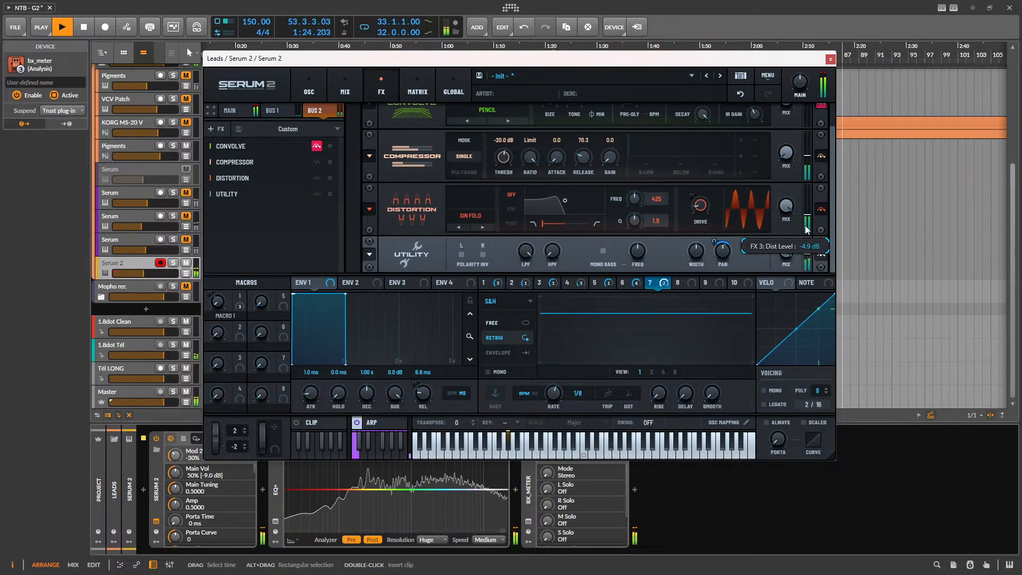
# - Check the main effects chain and the mixer channel levels while playing the patch
pyautogui.click(255, 112)
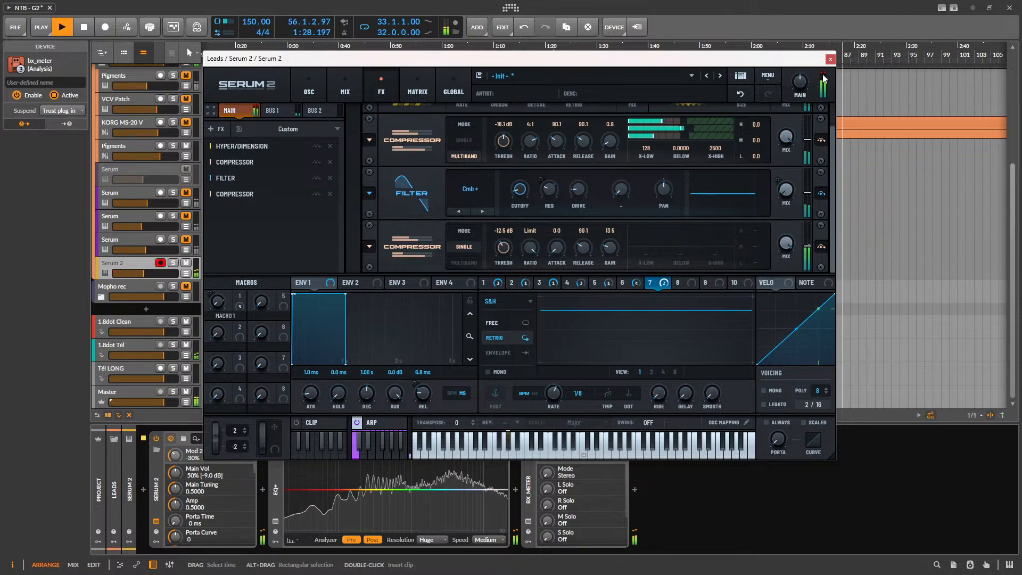
pyautogui.press('space')
pyautogui.click(417, 88)
pyautogui.click(345, 88)
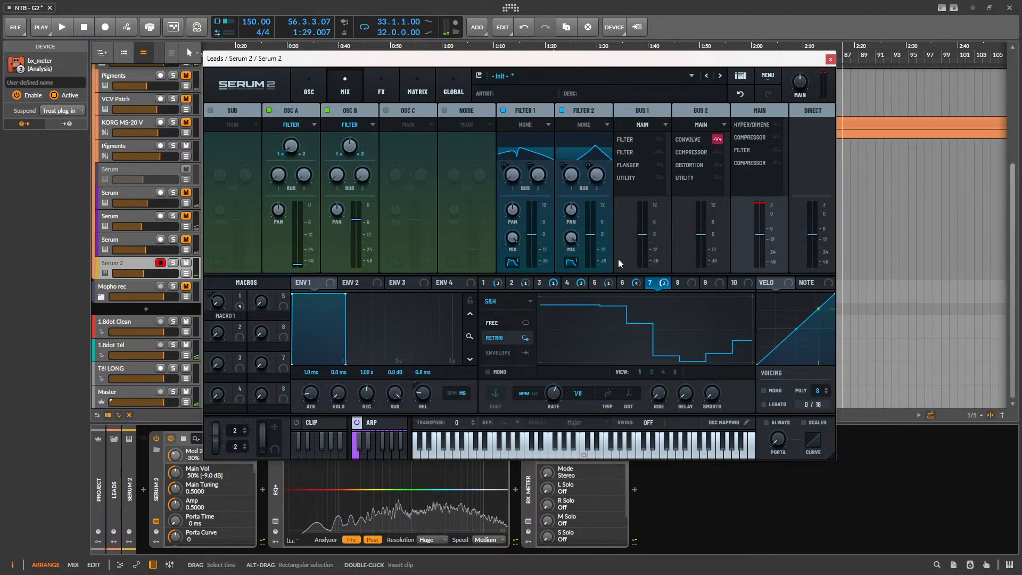
pyautogui.press('space')
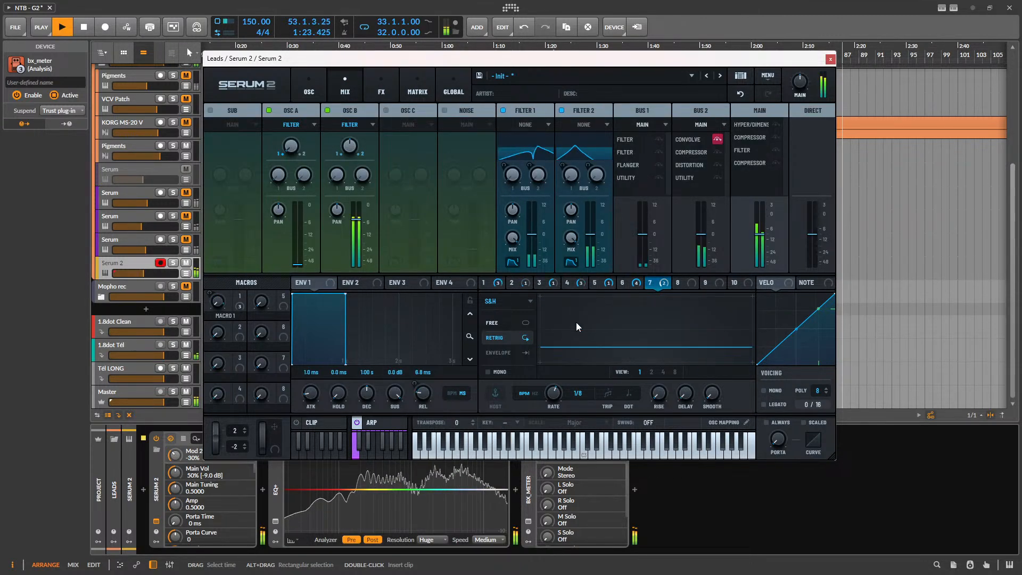
pyautogui.press('space')
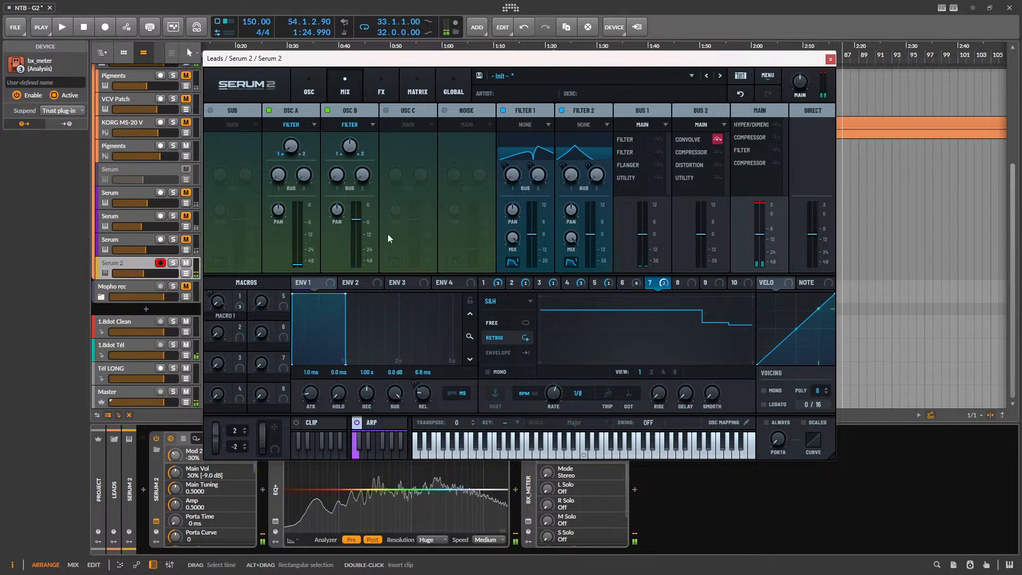
# - Lower the Bus 2 volume to 39% (-4.3 dB) and re-enable its Convolve effect during playback
pyautogui.moveTo(699, 238); pyautogui.dragTo(699, 257)
pyautogui.press('space')
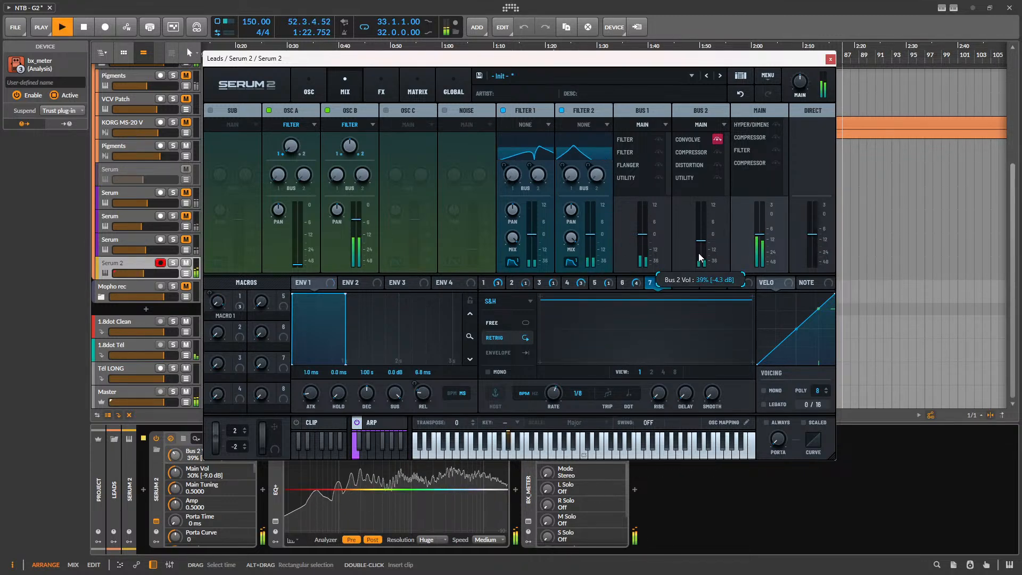
pyautogui.click(717, 140)
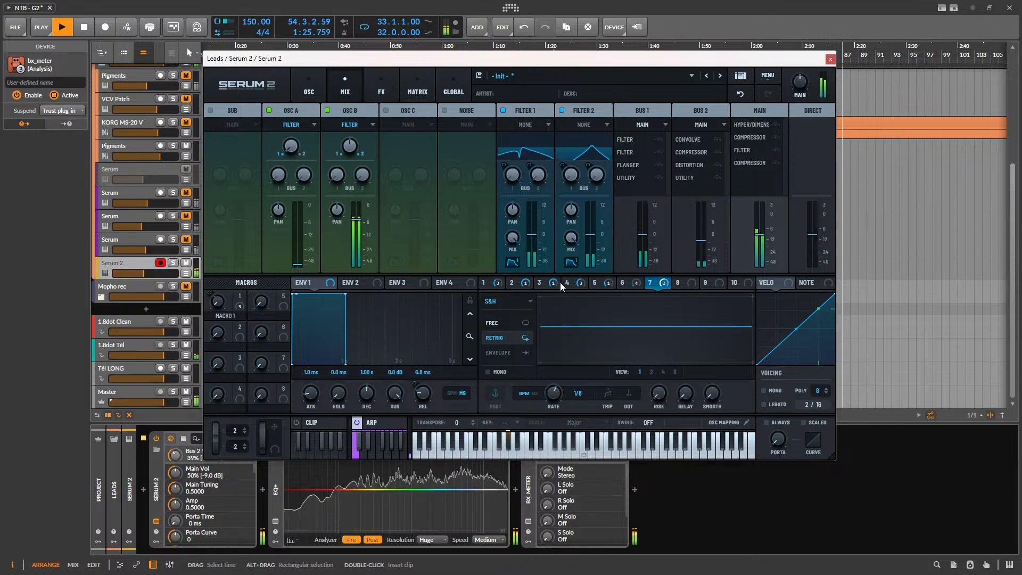
pyautogui.press('space')
# - Review the LFO assignments in the modulation matrix and compare them with the main effects chain
pyautogui.click(418, 96)
pyautogui.scroll(-10, 612, 191)
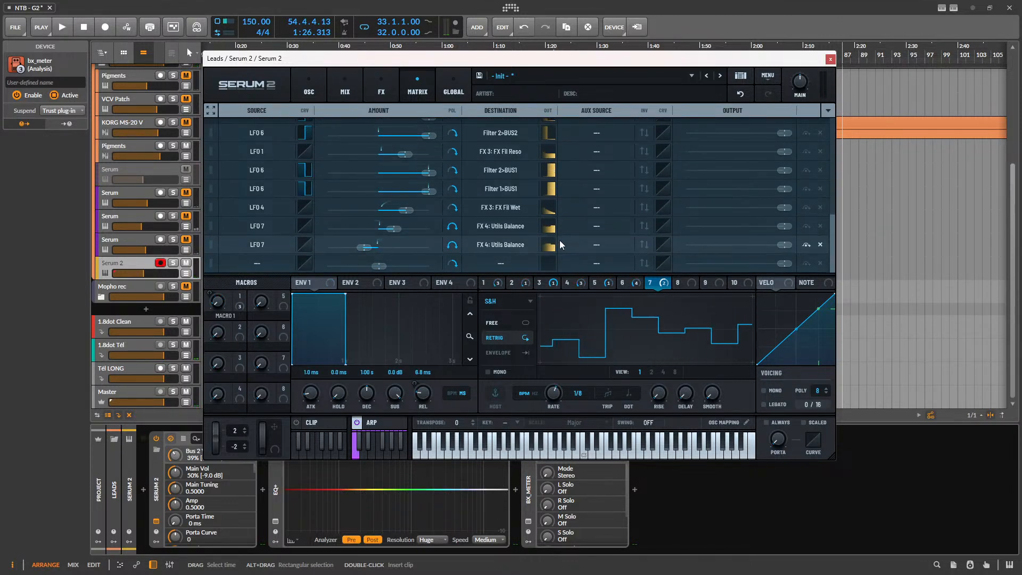
pyautogui.click(381, 83)
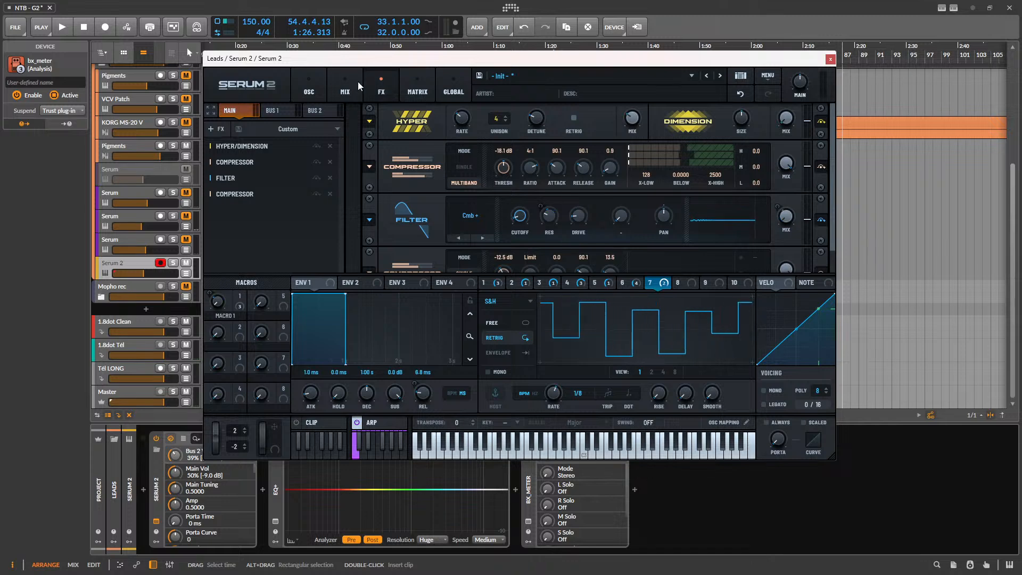
pyautogui.click(415, 86)
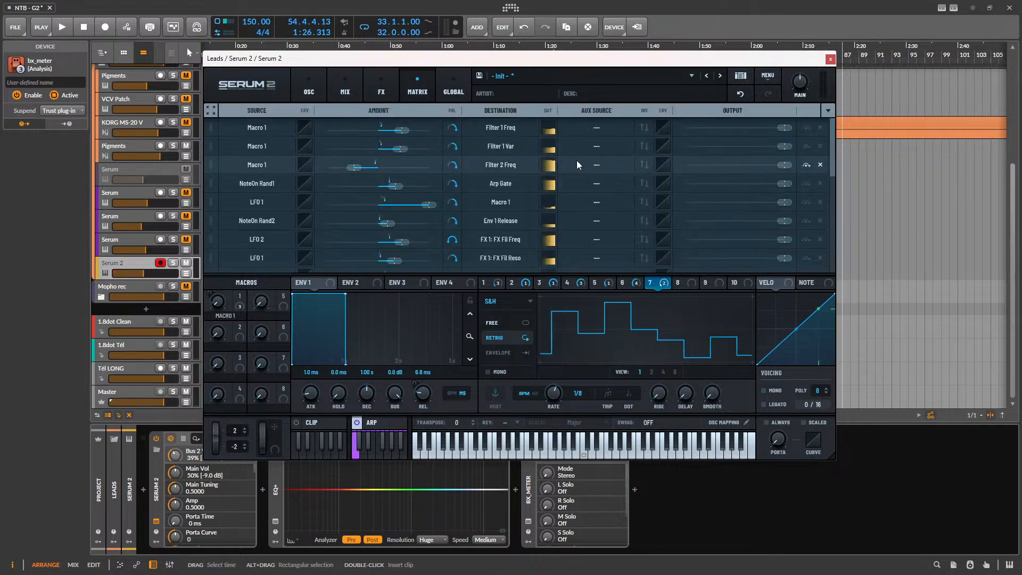
pyautogui.click(391, 92)
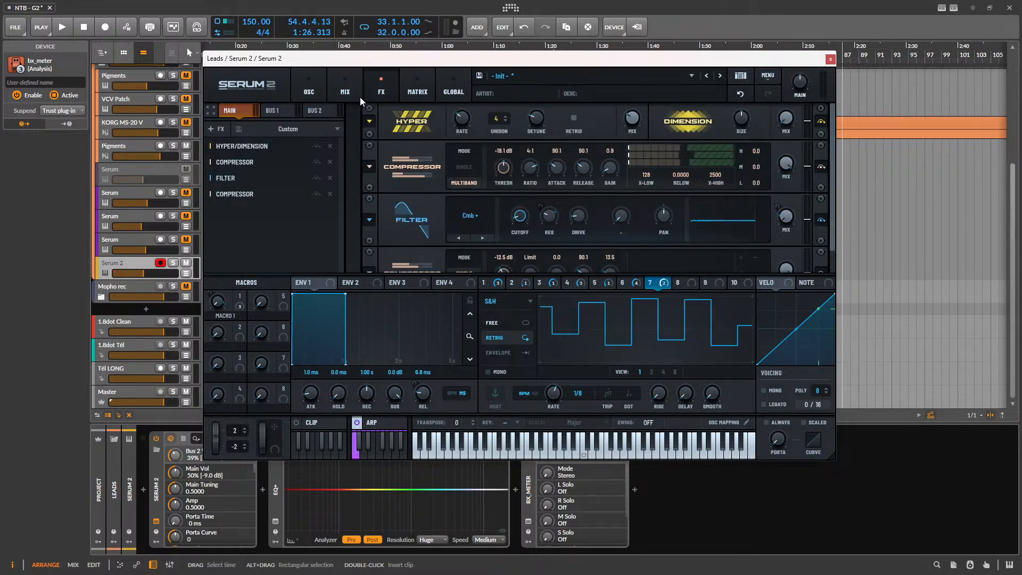
pyautogui.click(418, 88)
pyautogui.click(375, 89)
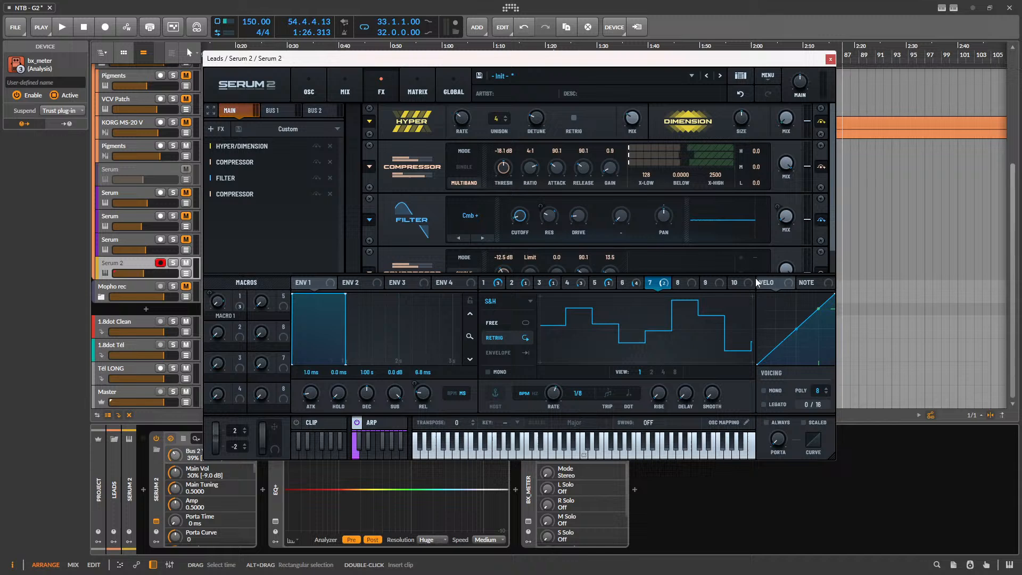
# - Pull the Bus 2 volume down to 0% in the mixer and play the patch through Bus 1 only
pyautogui.click(335, 91)
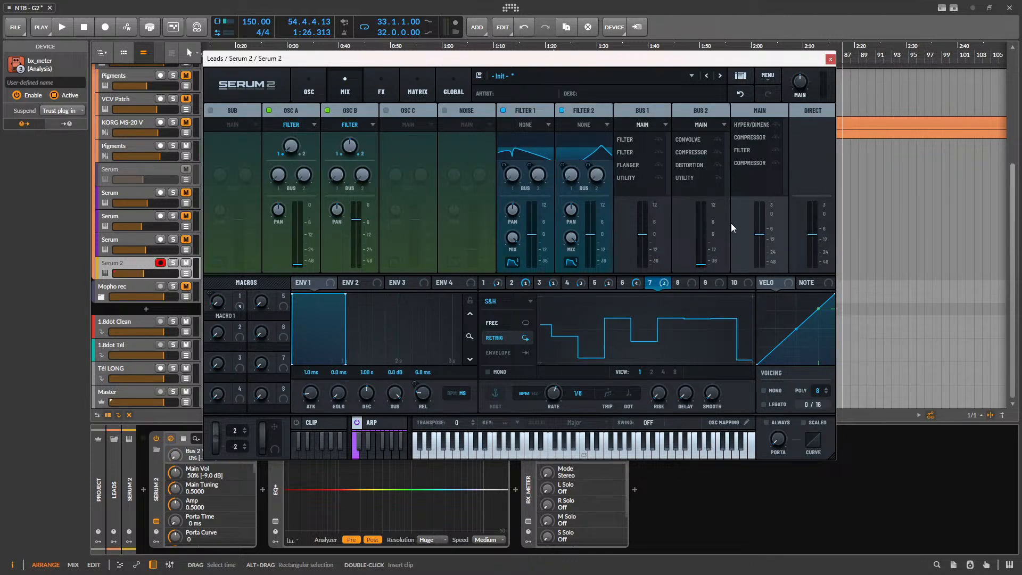
pyautogui.press('space')
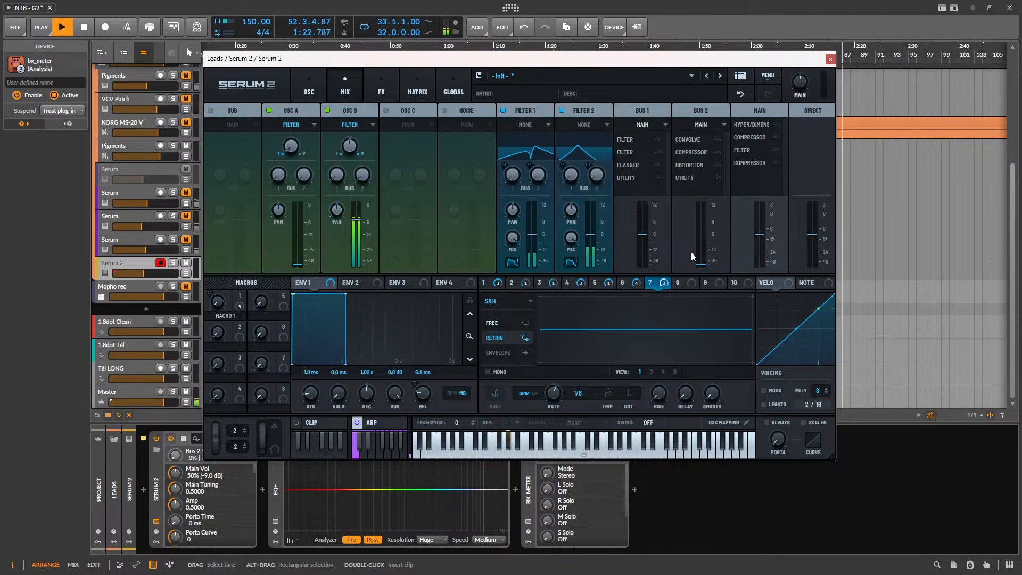
pyautogui.moveTo(700, 266); pyautogui.dragTo(698, 286)
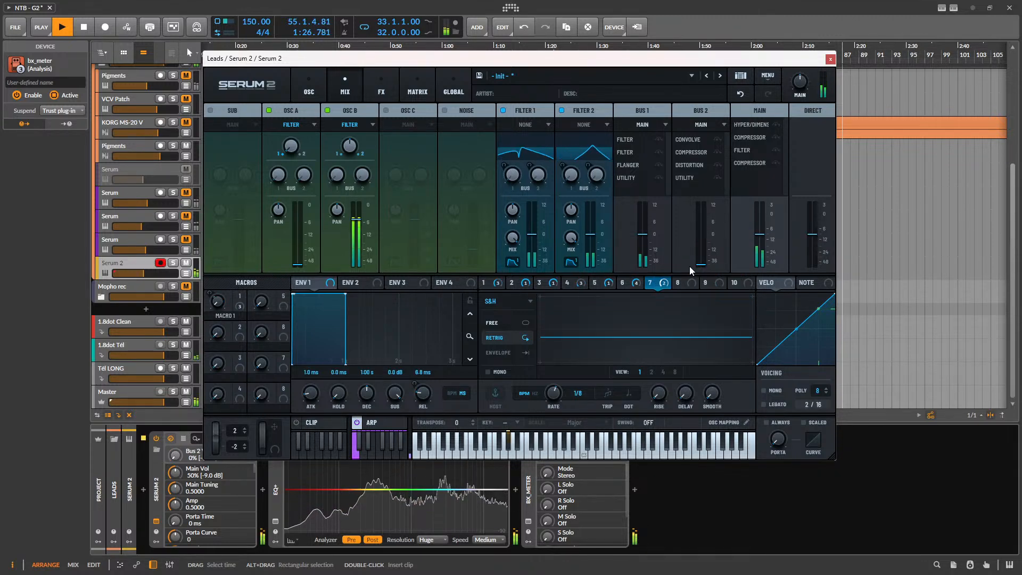
# - Pull the Bus 1 fader fully down and reset the Bus 2 fader to its default level
pyautogui.moveTo(648, 236); pyautogui.dragTo(713, 217)
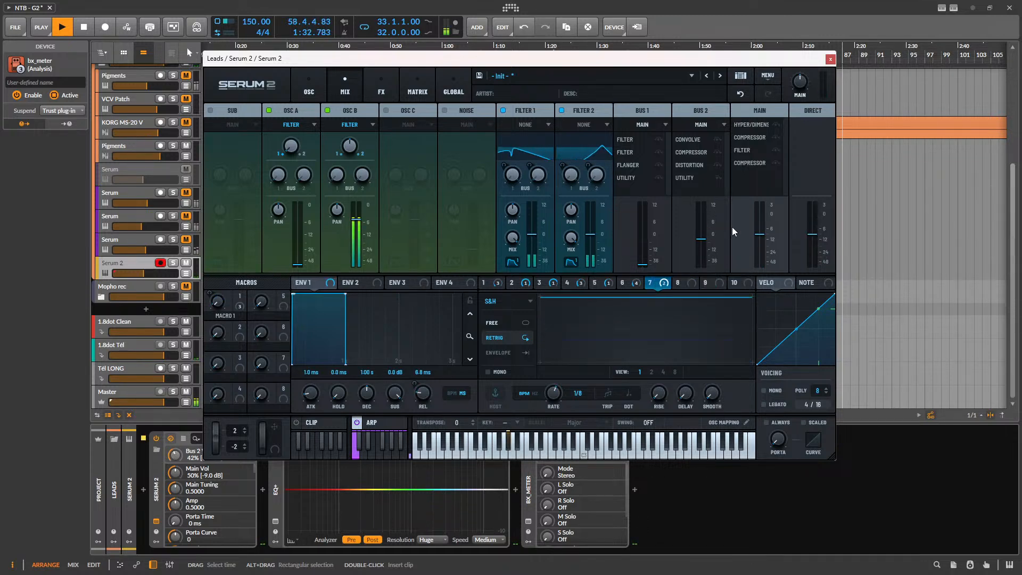
pyautogui.doubleClick(701, 238)
# - Set the Bus 2 sends of Filter 2 and Filter 1 to 100% and audition the result
pyautogui.moveTo(597, 174); pyautogui.dragTo(595, 117)
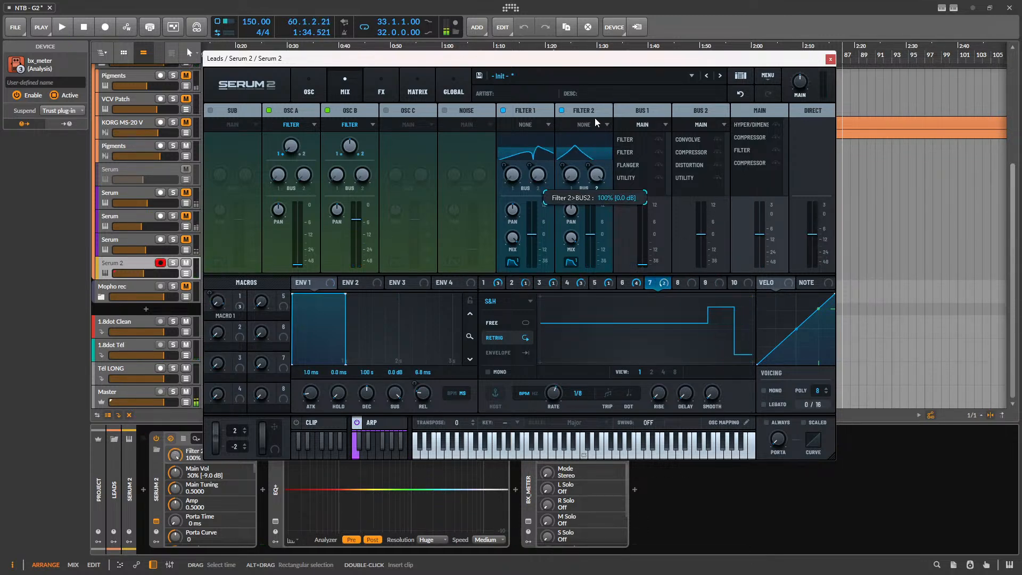
pyautogui.moveTo(538, 174); pyautogui.dragTo(543, 122)
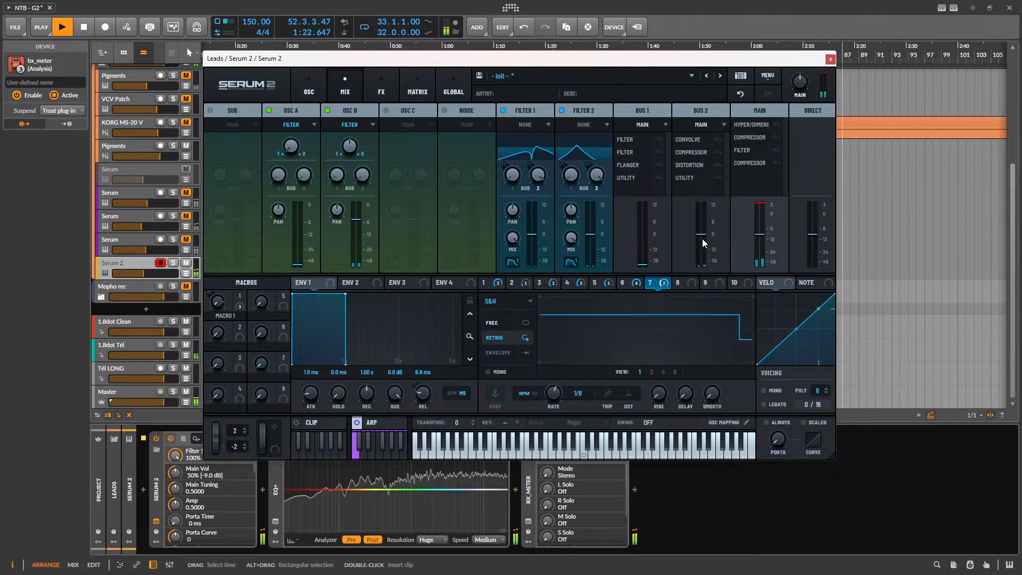
pyautogui.press('space')
# - Check the modulation matrix and main effects, and audition the Bus 2 effects chain
pyautogui.click(418, 90)
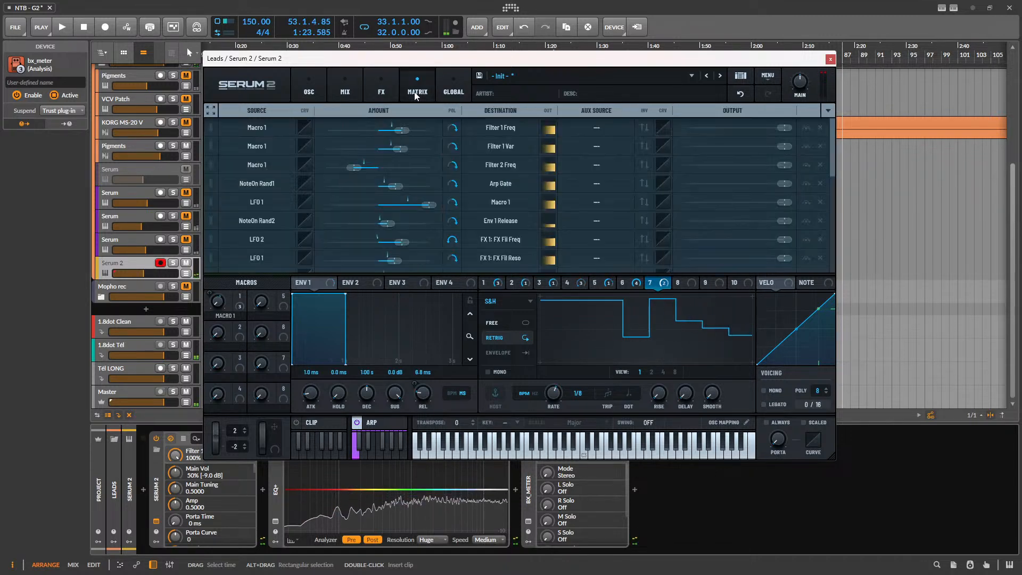
pyautogui.click(393, 89)
pyautogui.scroll(-2, 765, 204)
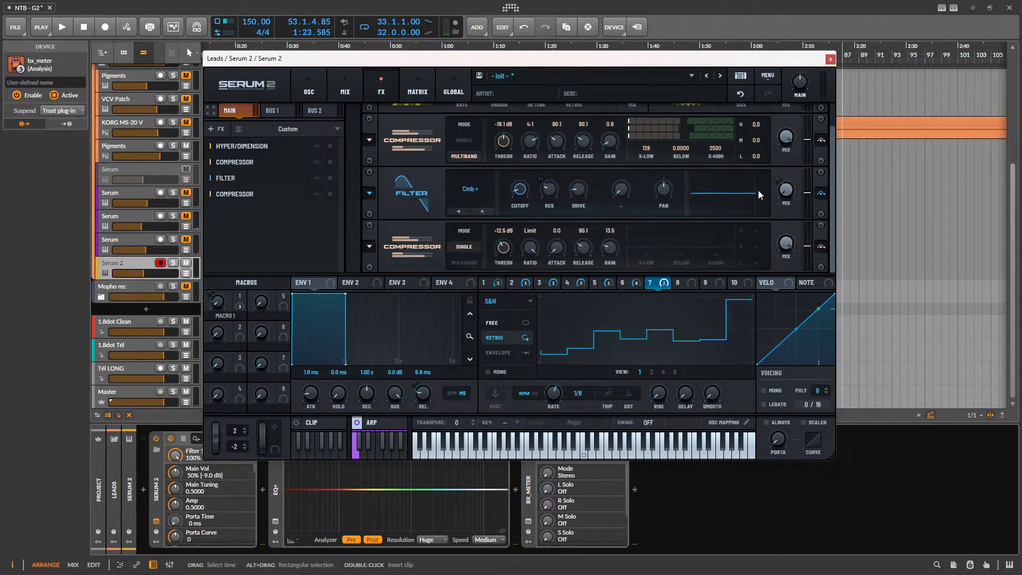
pyautogui.click(313, 110)
pyautogui.press('space')
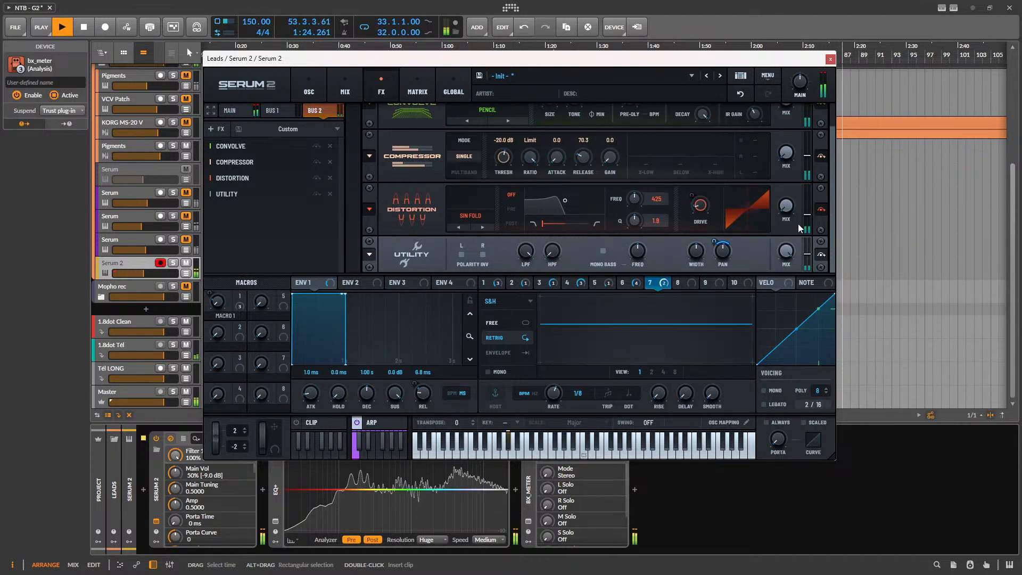
pyautogui.press('space')
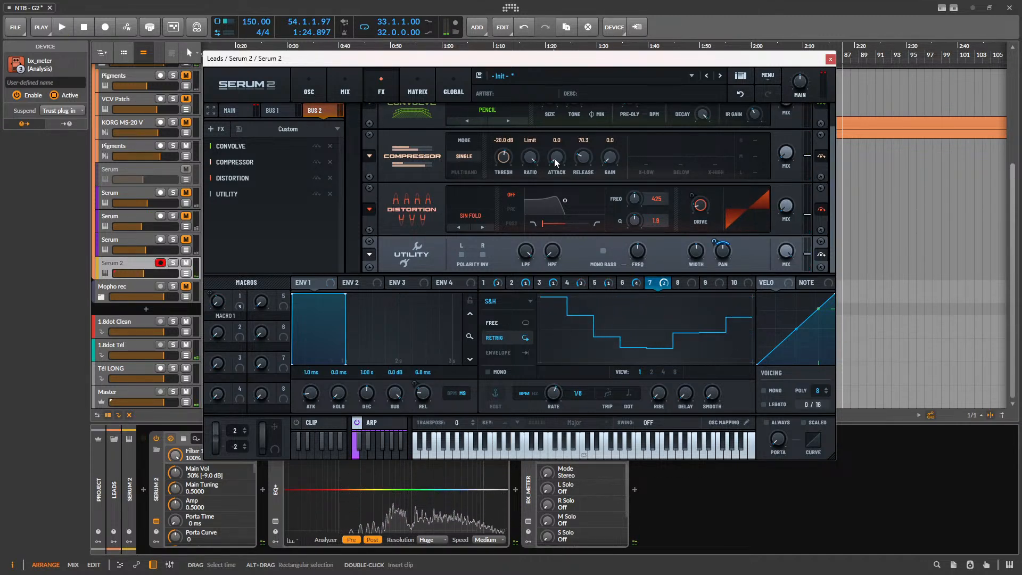
# - Set the Bus 2 compressor's threshold to -8.7 dB during playback
pyautogui.scroll(1, 568, 201)
pyautogui.press('space')
pyautogui.moveTo(497, 184); pyautogui.dragTo(493, 203)
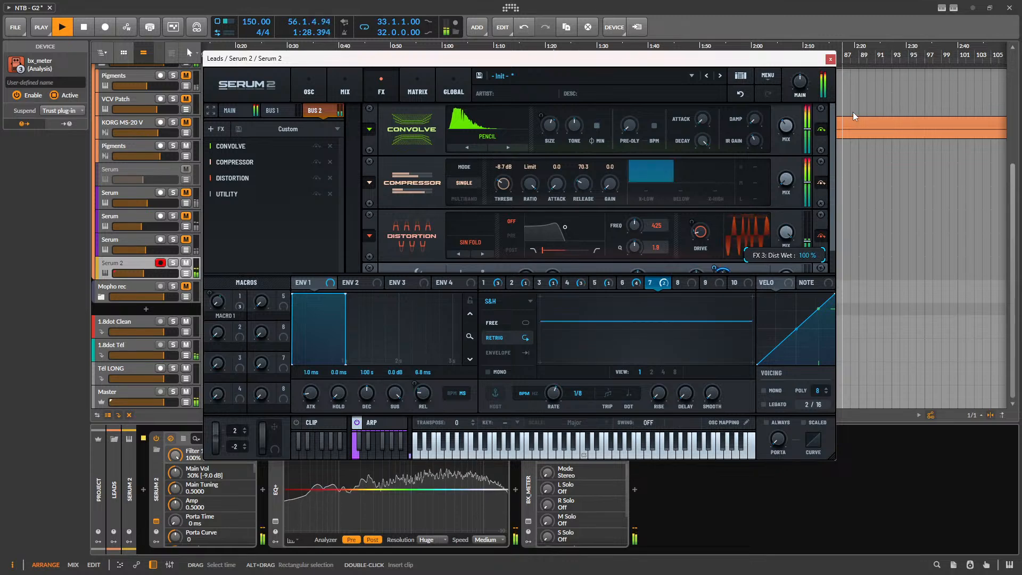
pyautogui.press('space')
# - Change the Bus 2 distortion type to Downsample and audition the result
pyautogui.scroll(-1, 561, 229)
pyautogui.click(451, 228)
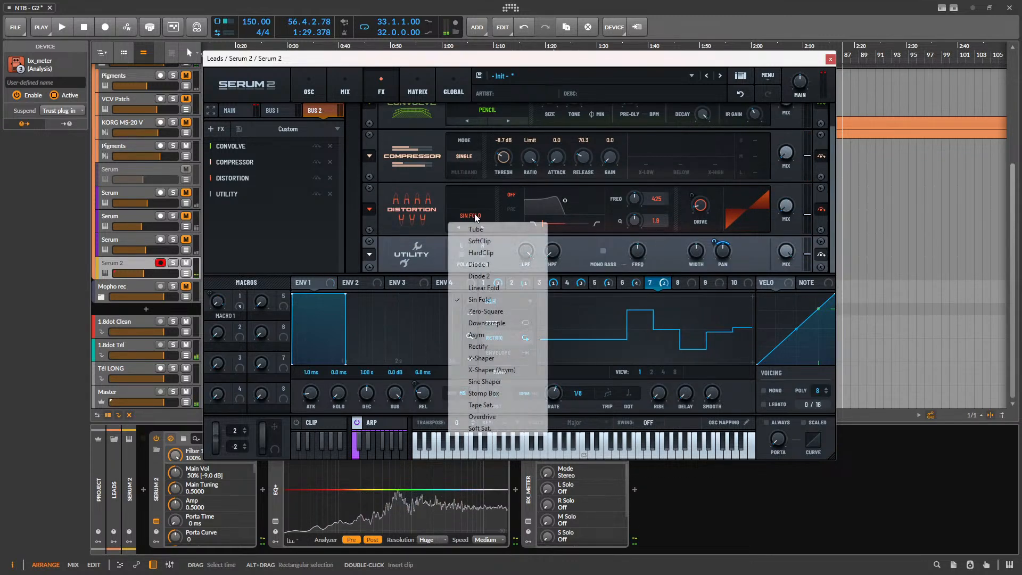
pyautogui.click(506, 322)
pyautogui.press('space')
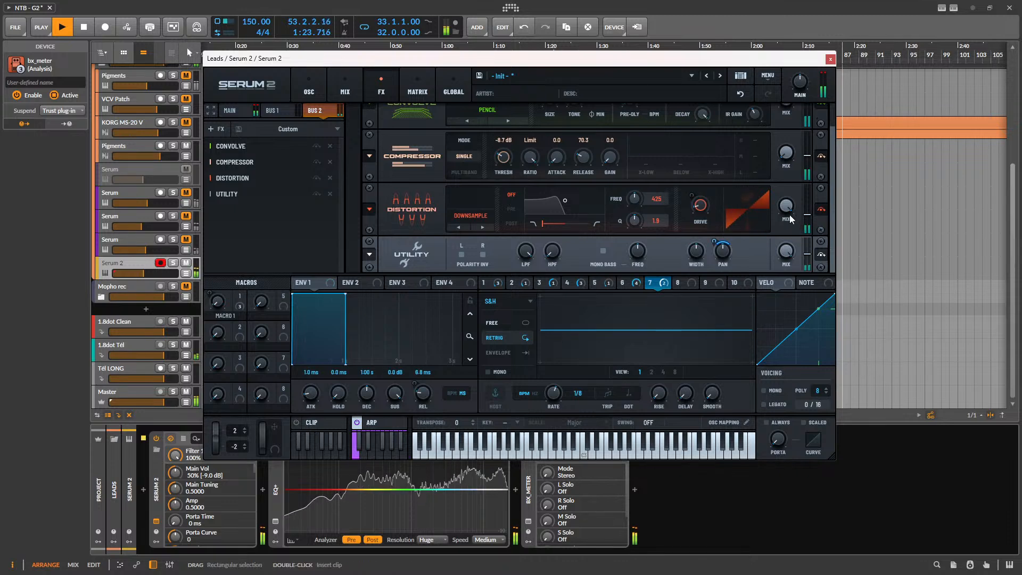
pyautogui.press('space')
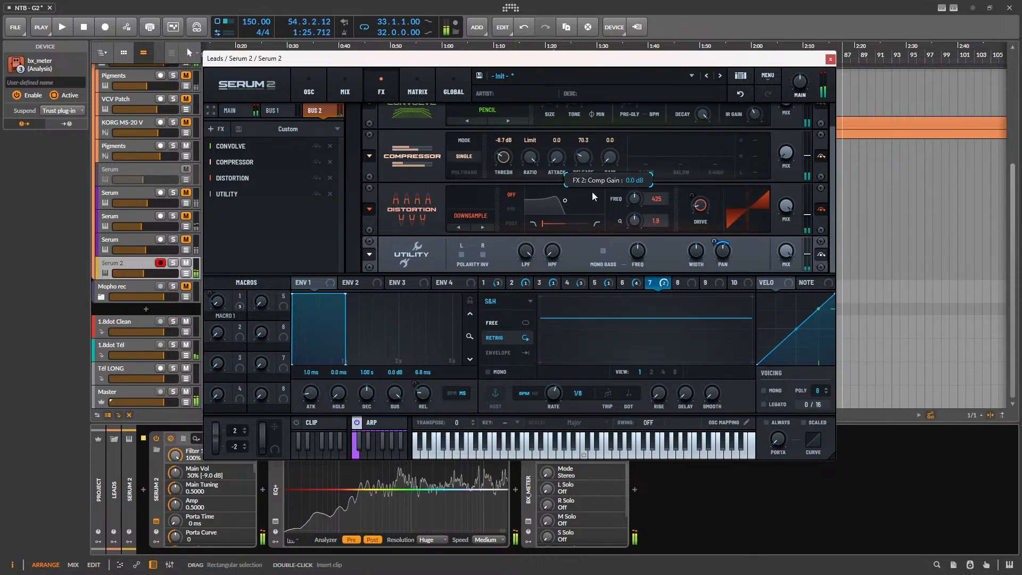
# - Set the Bus 2 compressor's threshold to -9.6 dB and bypass the compressor during playback to compare
pyautogui.scroll(-2, 508, 159)
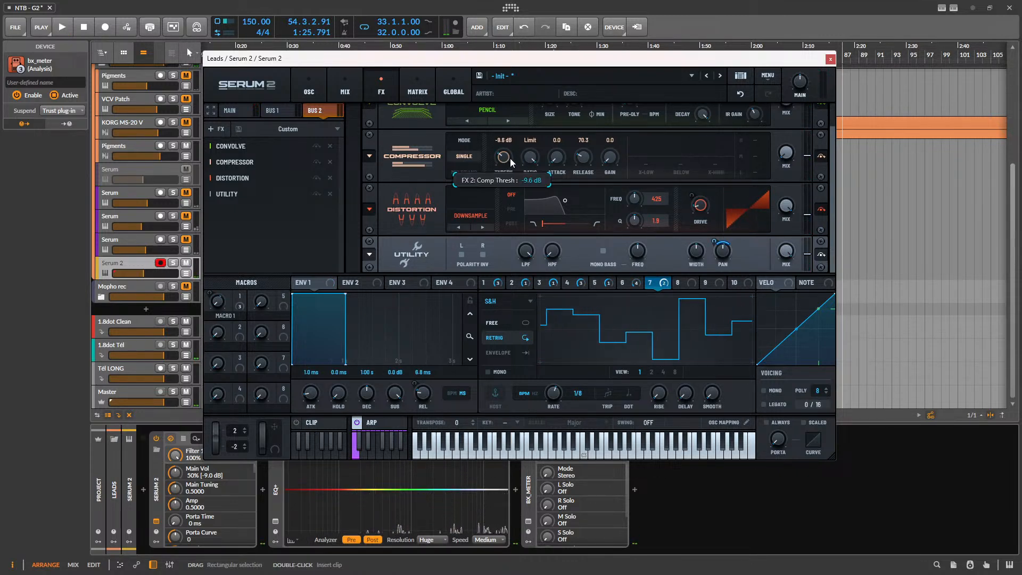
pyautogui.press('space')
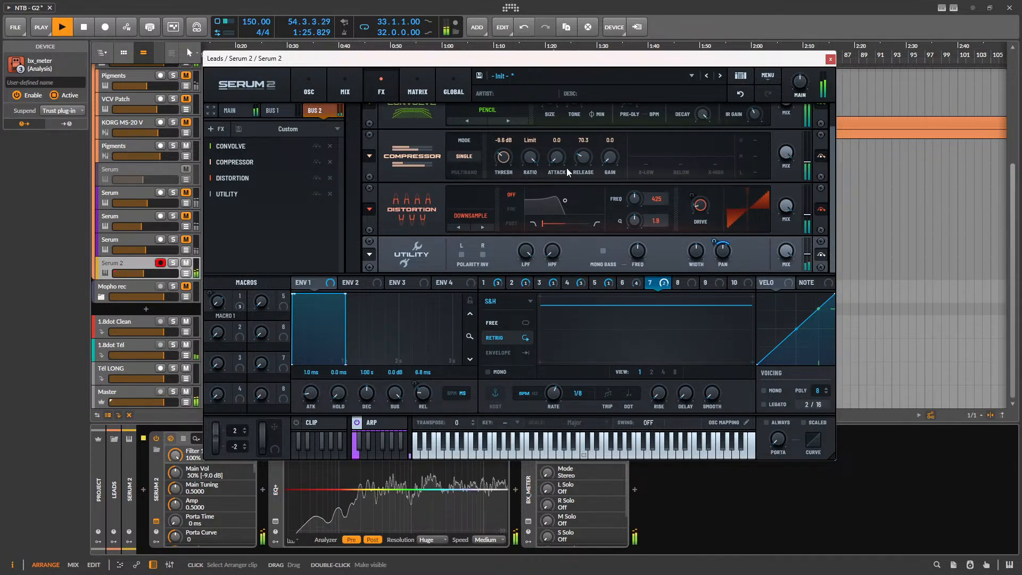
pyautogui.click(822, 156)
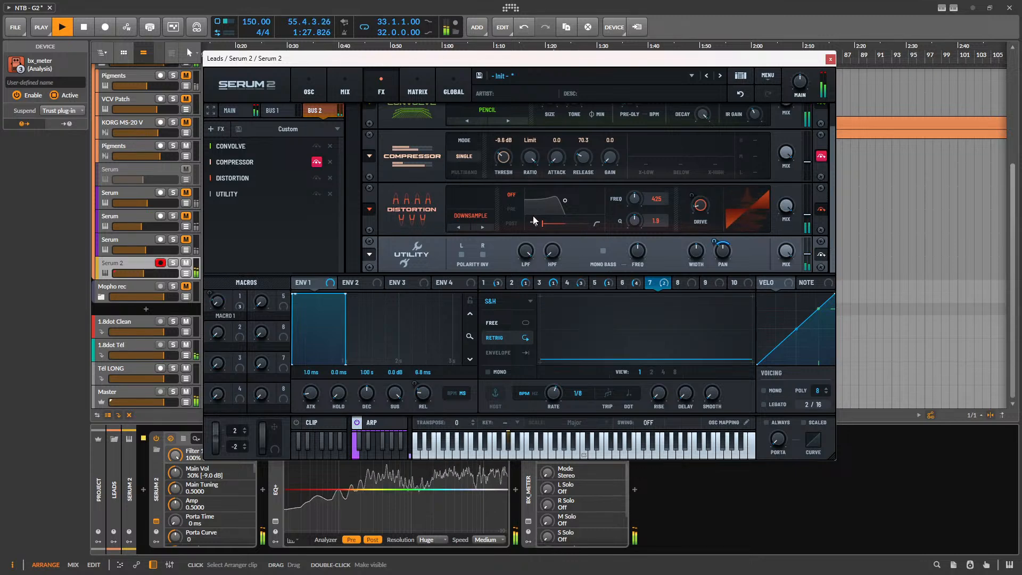
pyautogui.scroll(1, 738, 174)
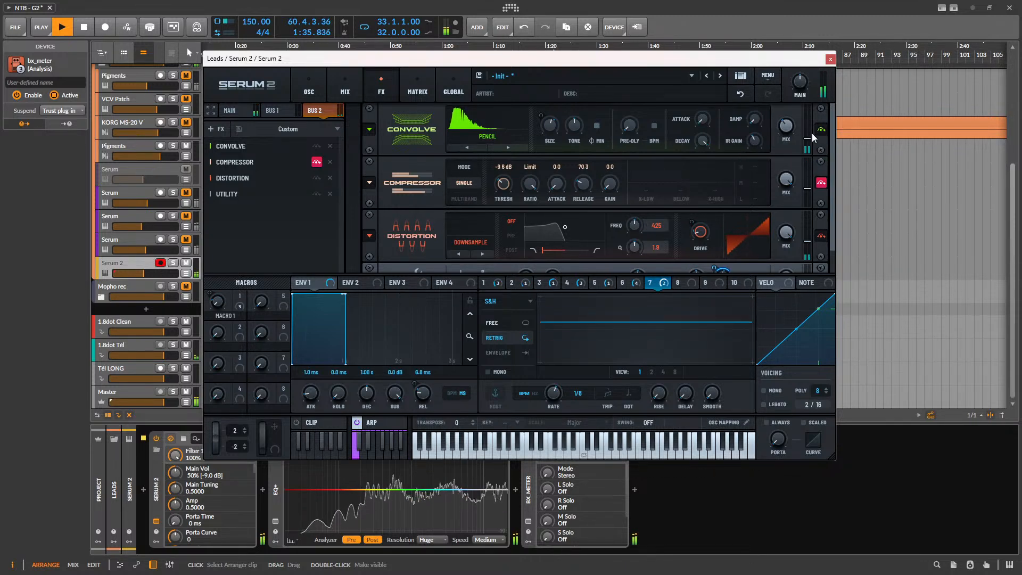
# - Raise the Bus 2 fader in the mixer view to 61% during playback
pyautogui.click(454, 88)
pyautogui.click(421, 86)
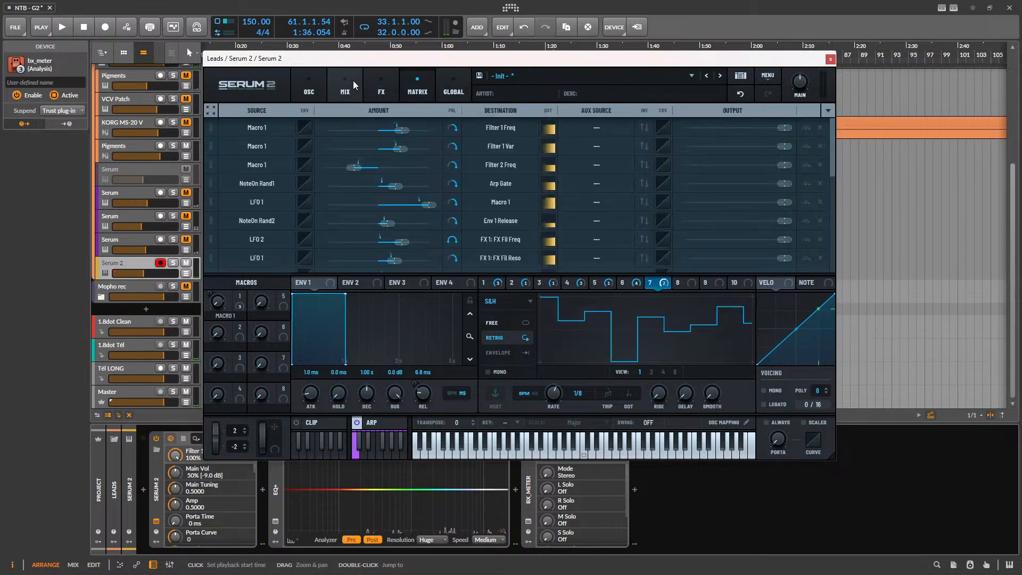
pyautogui.click(352, 82)
pyautogui.press('space')
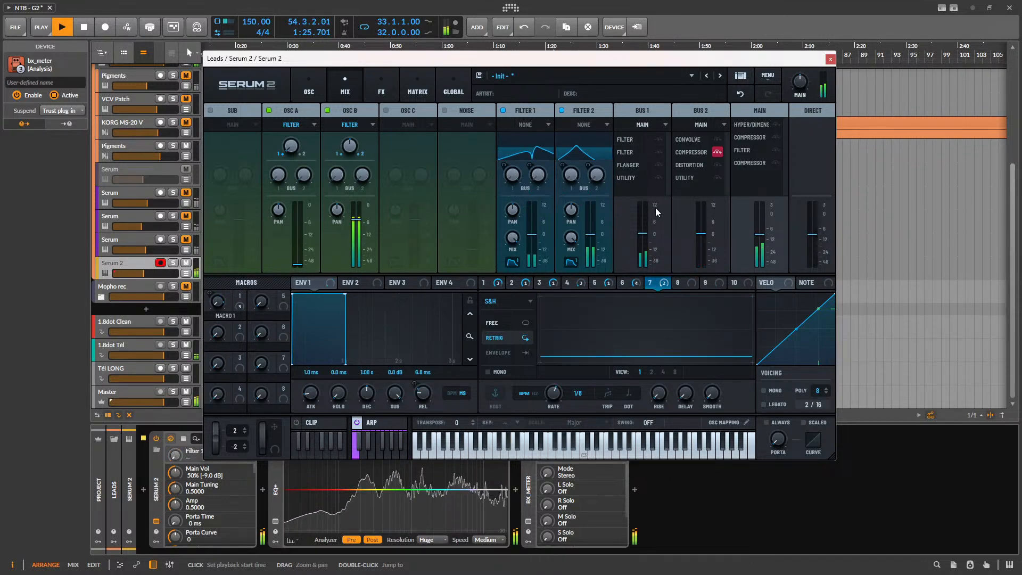
pyautogui.moveTo(704, 241); pyautogui.dragTo(704, 226)
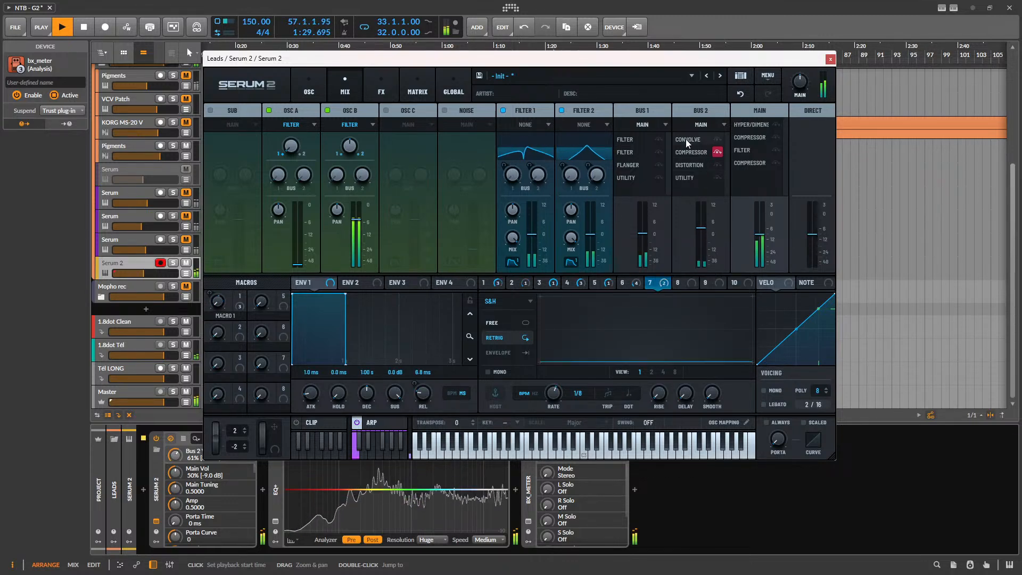
# - Re-enable the Bus 2 compressor and set its threshold to -14.4 dB and its gain to 5.1
pyautogui.click(418, 91)
pyautogui.click(381, 90)
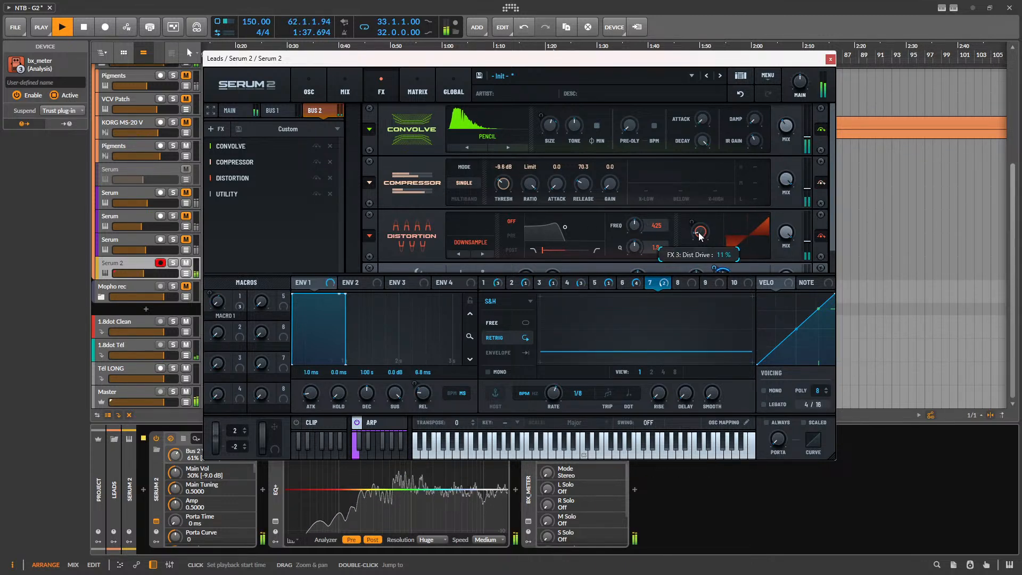
pyautogui.moveTo(513, 185); pyautogui.dragTo(520, 177)
pyautogui.moveTo(614, 184); pyautogui.dragTo(624, 177)
pyautogui.press('space')
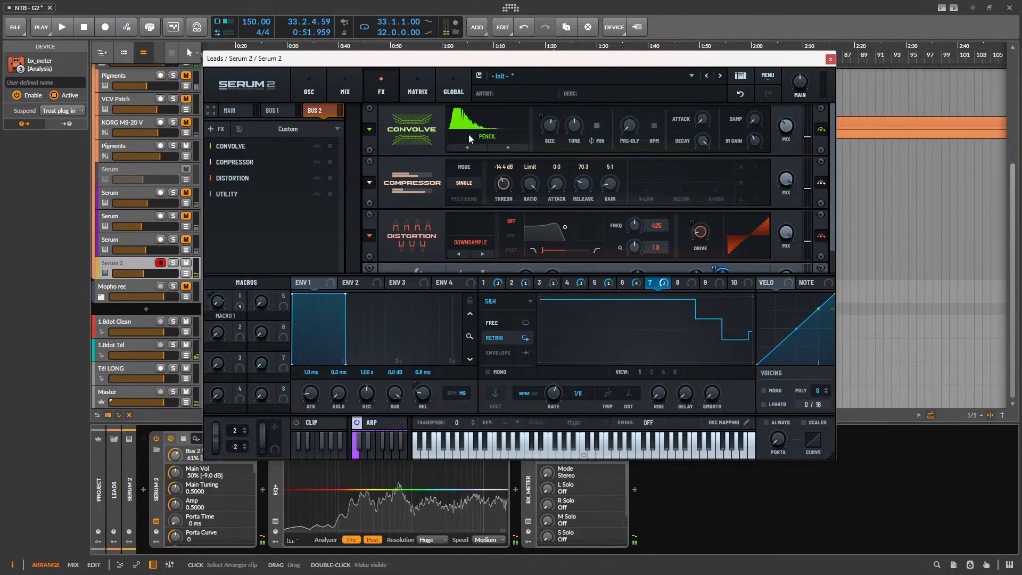
# - Bypass the Convolve and Compressor effects on Bus 2 and audition the chain without them
pyautogui.click(821, 183)
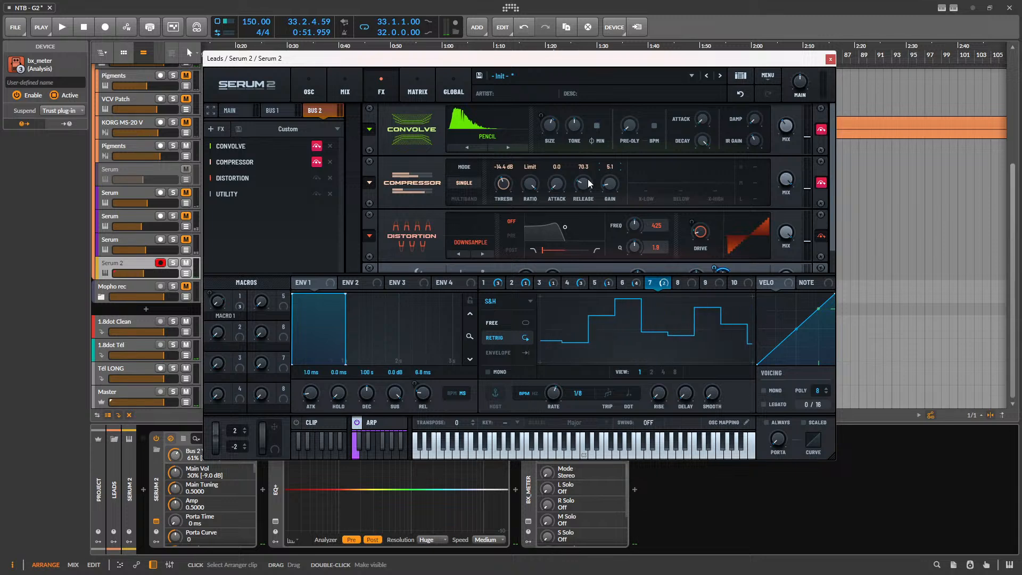
pyautogui.scroll(-1, 532, 186)
pyautogui.press('space')
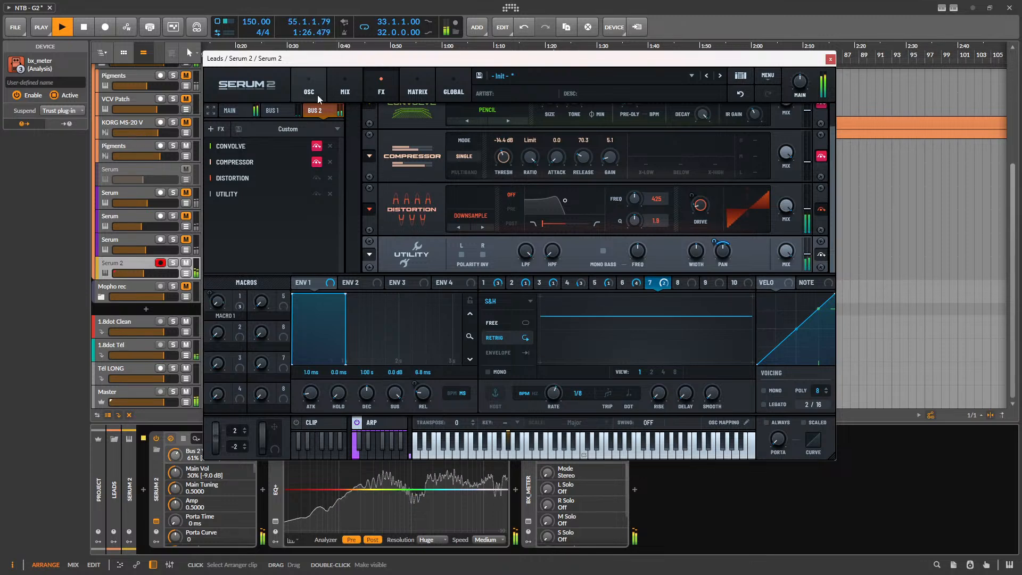
# - Reset the Bus 2 fader to its default level of 50% while listening
pyautogui.click(345, 88)
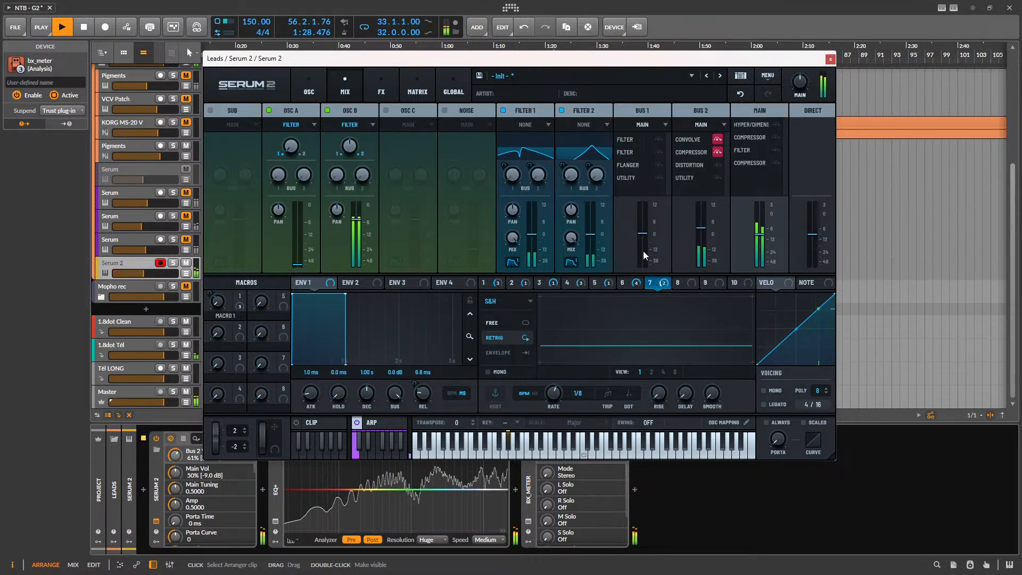
pyautogui.doubleClick(704, 238)
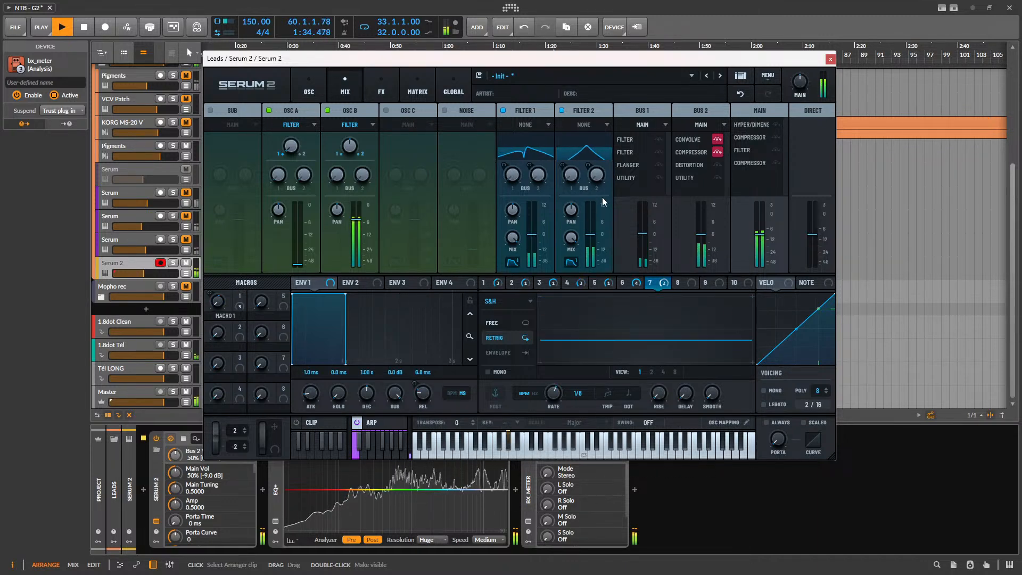
pyautogui.press('space')
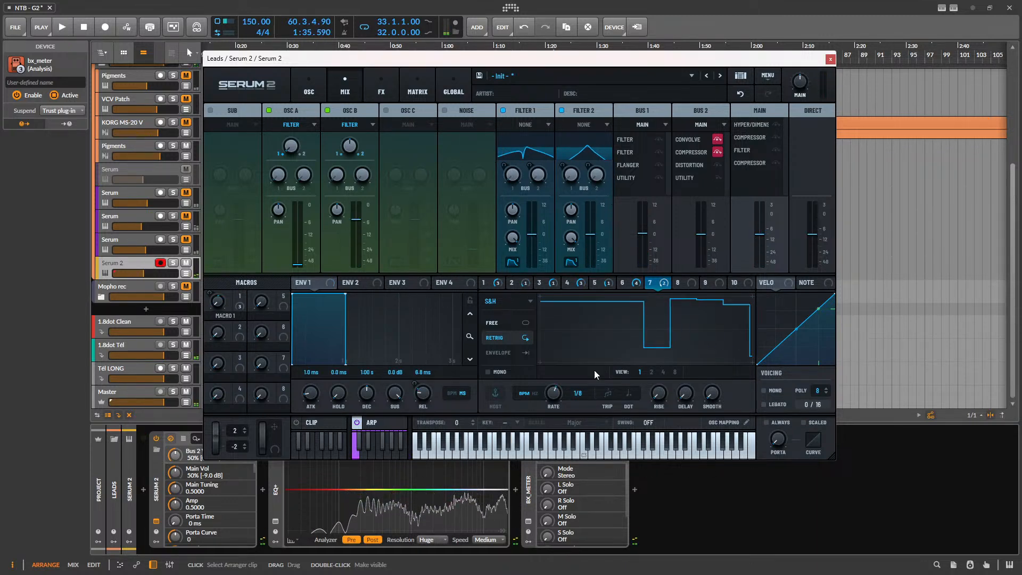
# - Close the synth window, lower the Serum 2 track's volume slightly during playback and mute the track
pyautogui.press('space')
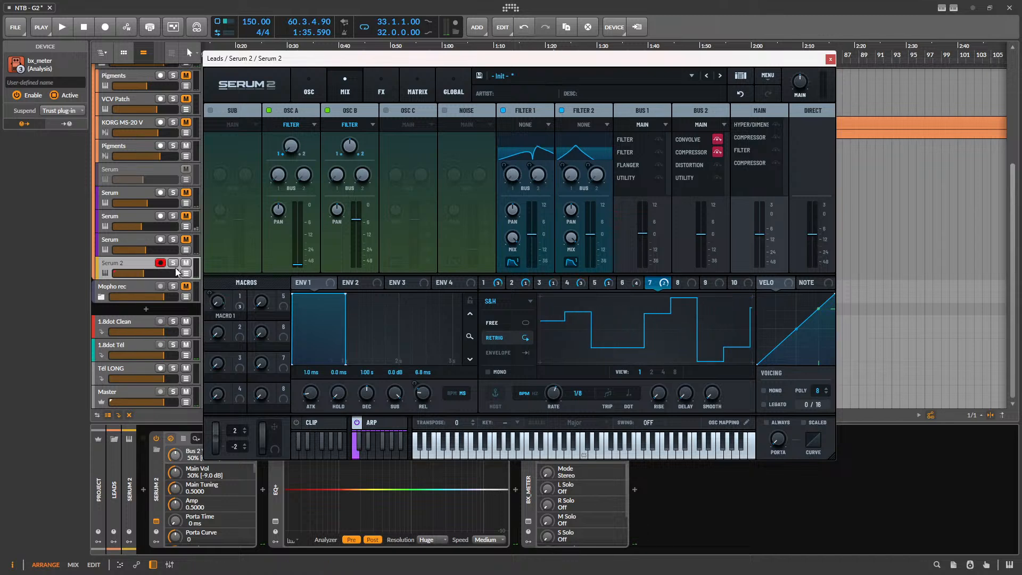
pyautogui.click(830, 59)
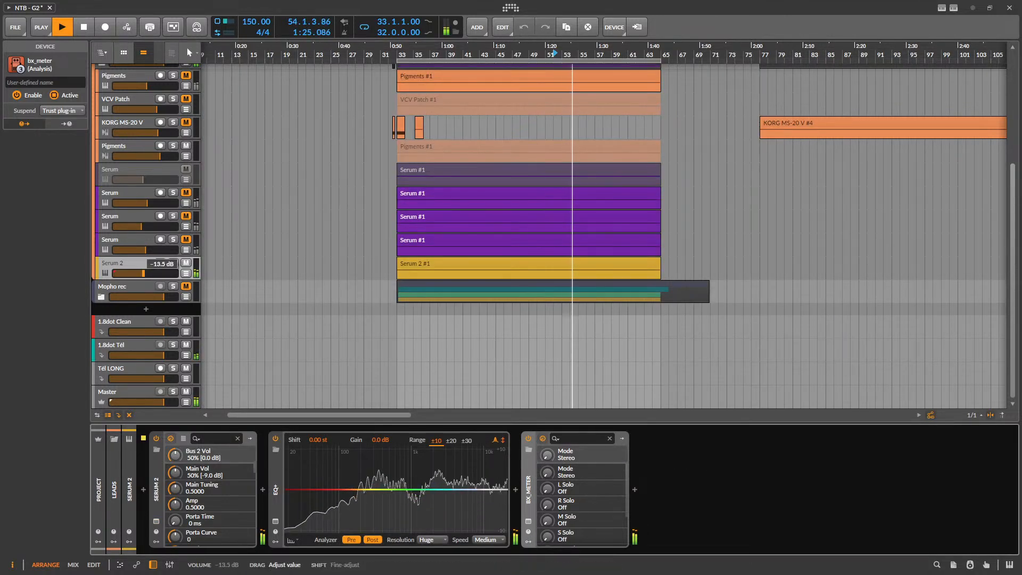
pyautogui.press('space')
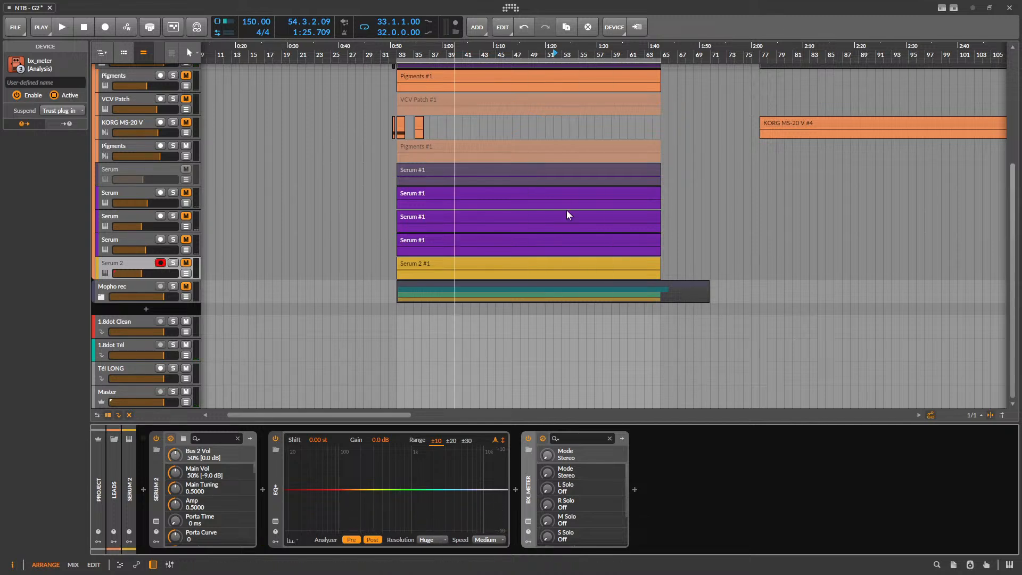
# - Audition the lowest Serum track and the one above it, setting their volumes to -5.6 dB and -11.6 dB
pyautogui.click(481, 238)
pyautogui.press('space')
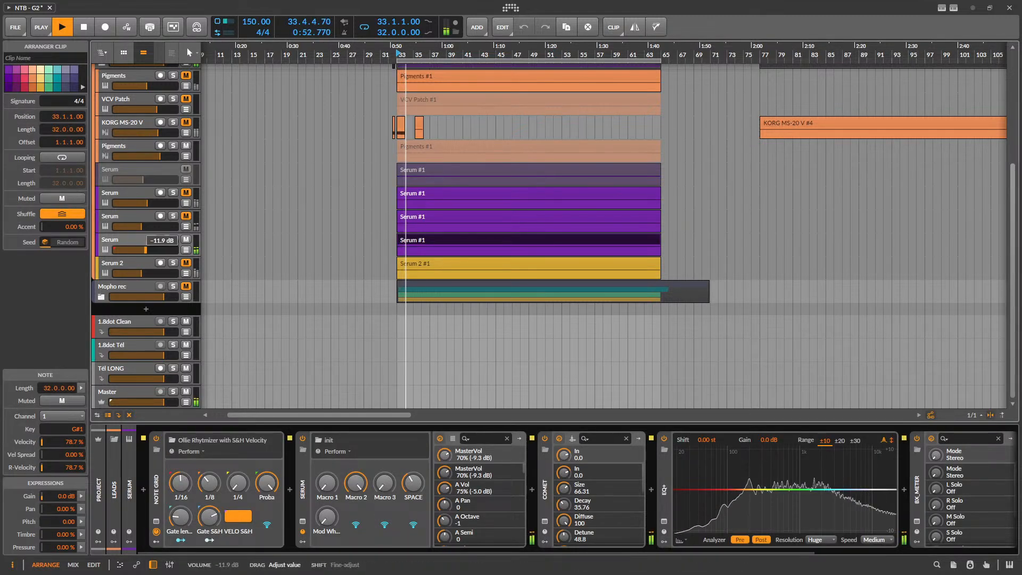
pyautogui.press('space')
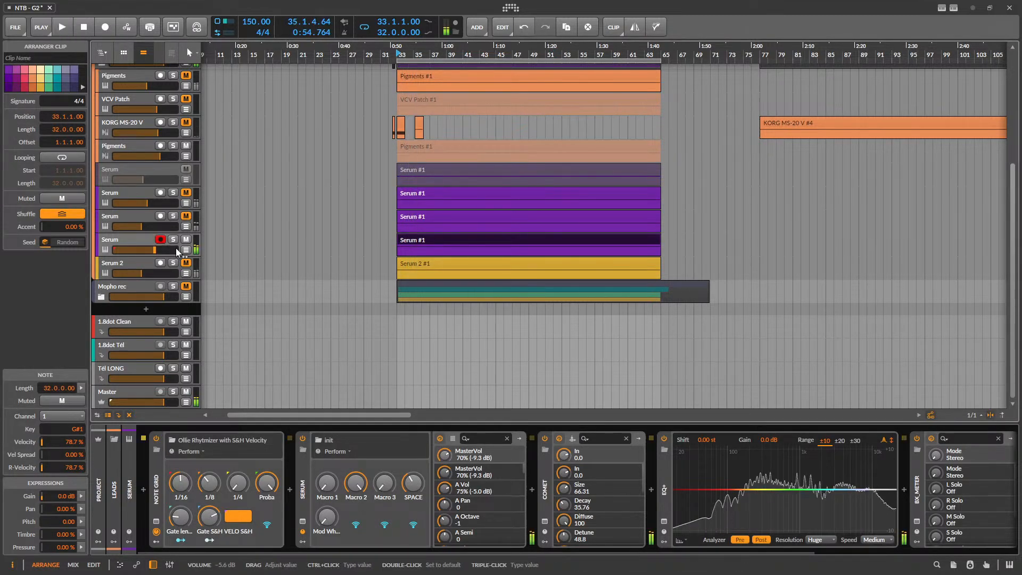
pyautogui.press('space')
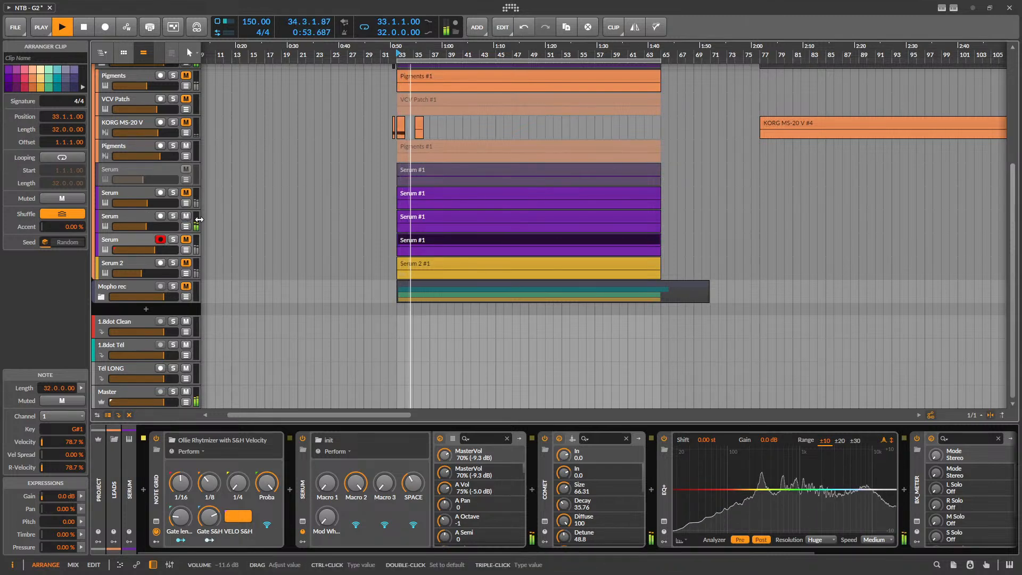
pyautogui.press('space')
# - Unmute the uppermost active Serum track, audition it and set its Serum filter cutoff to 346
pyautogui.click(186, 192)
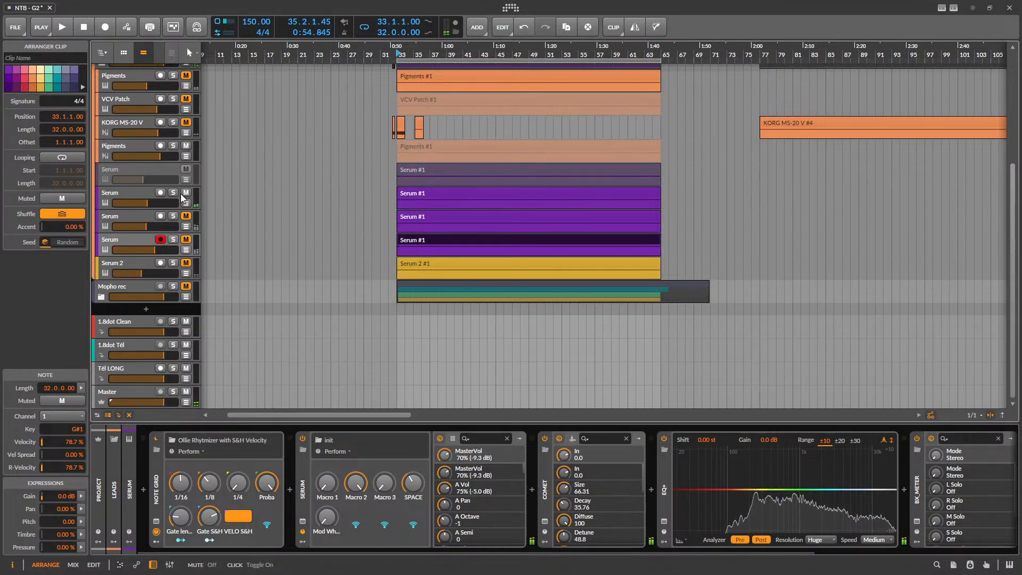
pyautogui.click(142, 192)
pyautogui.press('space')
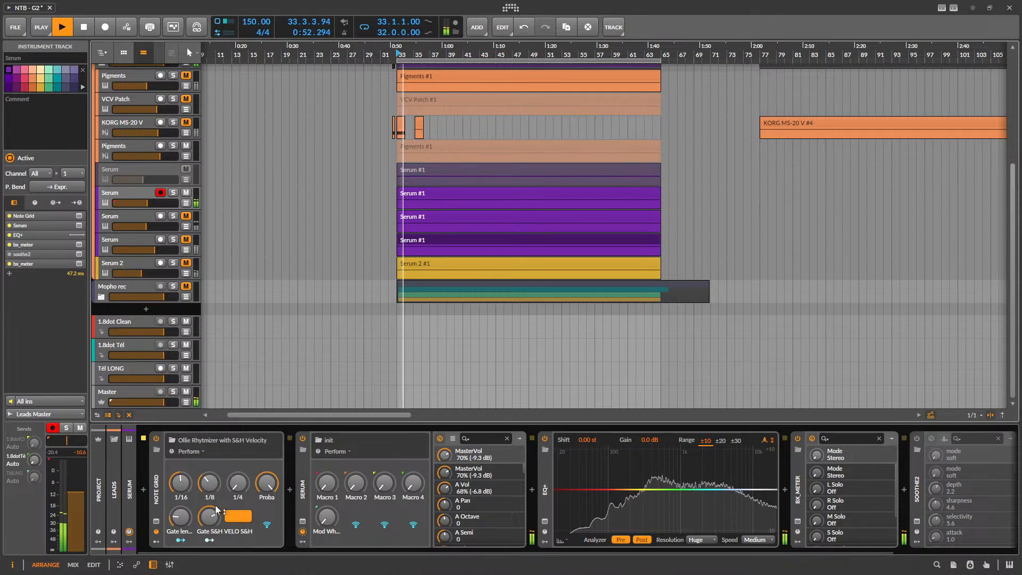
pyautogui.click(303, 522)
pyautogui.moveTo(684, 234)
pyautogui.mouseDown()
pyautogui.moveTo(678, 261)
pyautogui.moveTo(702, 213)
pyautogui.moveTo(697, 238)
pyautogui.mouseUp()
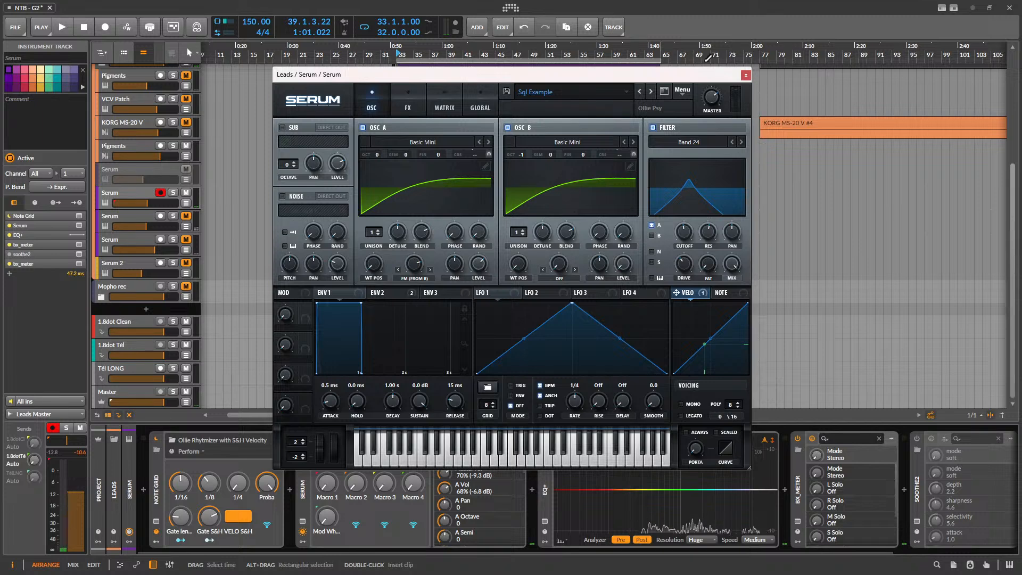
pyautogui.click(746, 74)
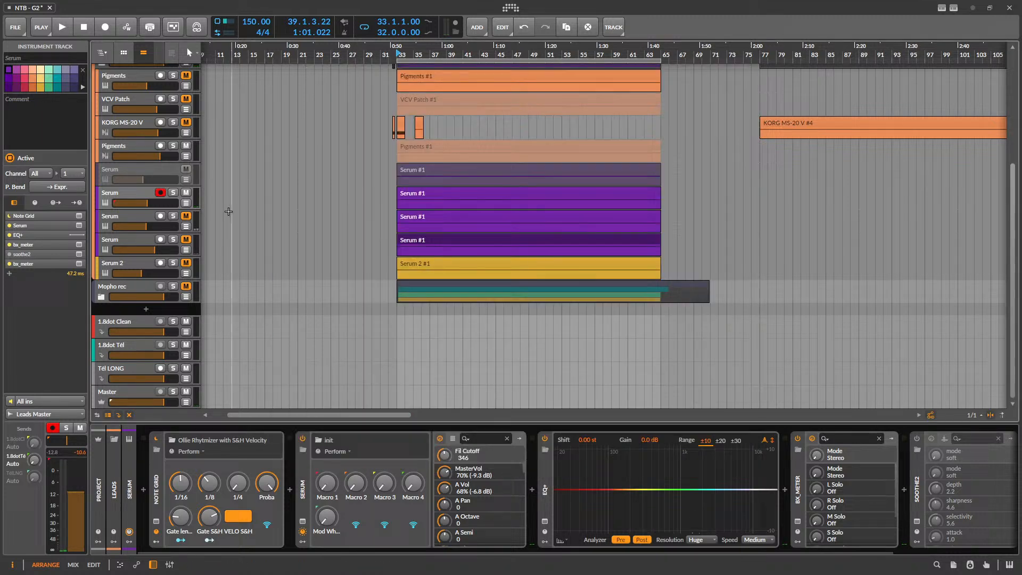
# - Duplicate the uppermost active Serum track, solo the copy and audition it
pyautogui.click(133, 193)
pyautogui.click(115, 193)
pyautogui.hotkey('ctrl', 'd')
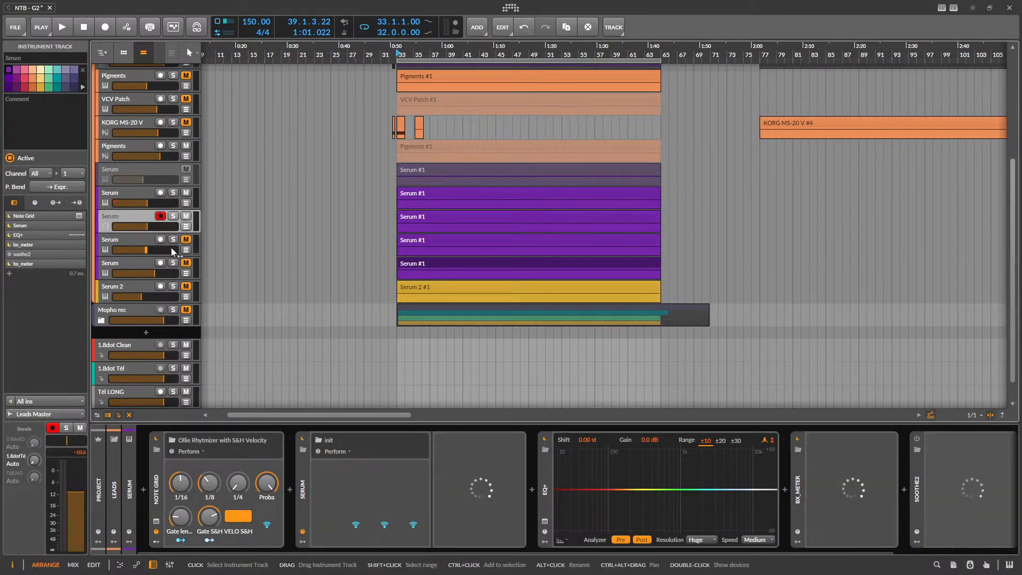
pyautogui.click(171, 216)
pyautogui.press('space')
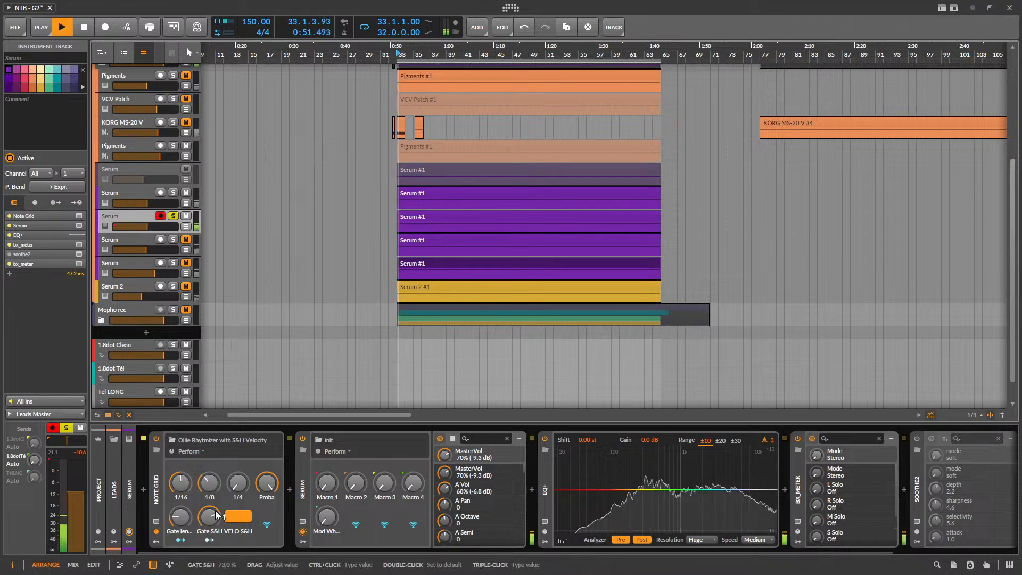
pyautogui.press('space')
# - Replace the Serum device on the duplicated track with a new Serum 2 instrument placed after the Note Grid
pyautogui.click(303, 493)
pyautogui.press('Delete')
pyautogui.click(287, 490)
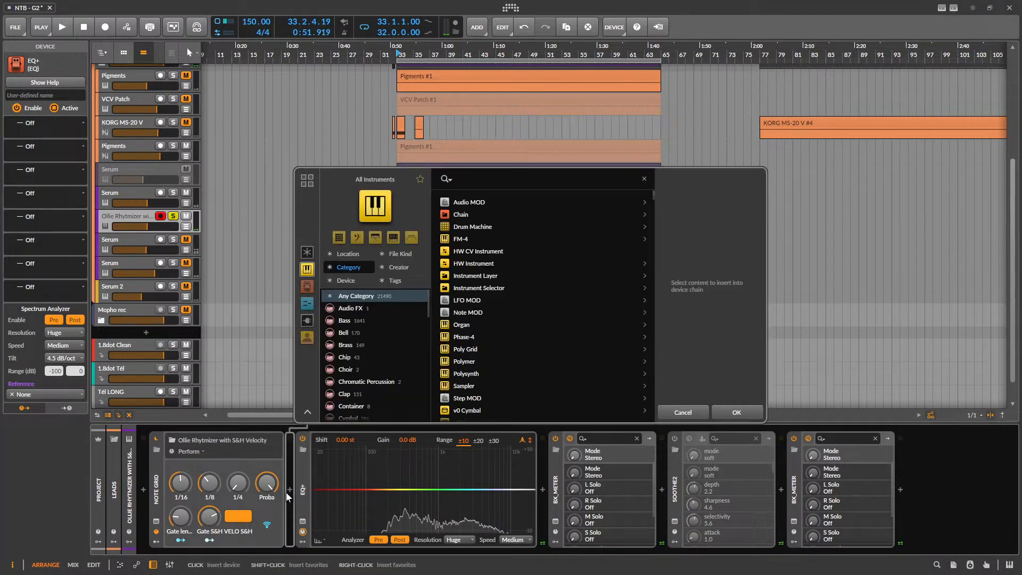
pyautogui.write('Ser')
pyautogui.click(464, 214)
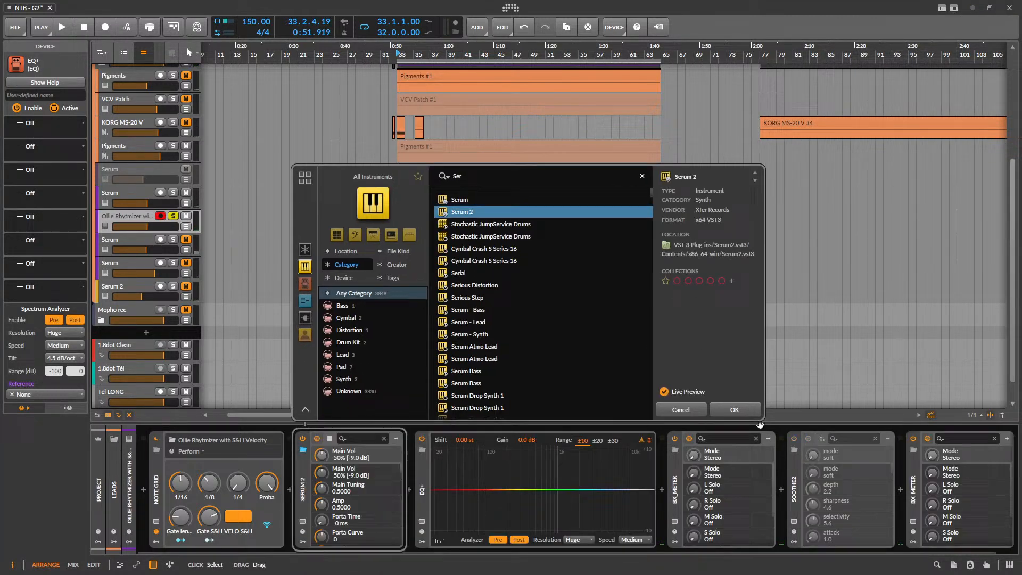
pyautogui.click(733, 409)
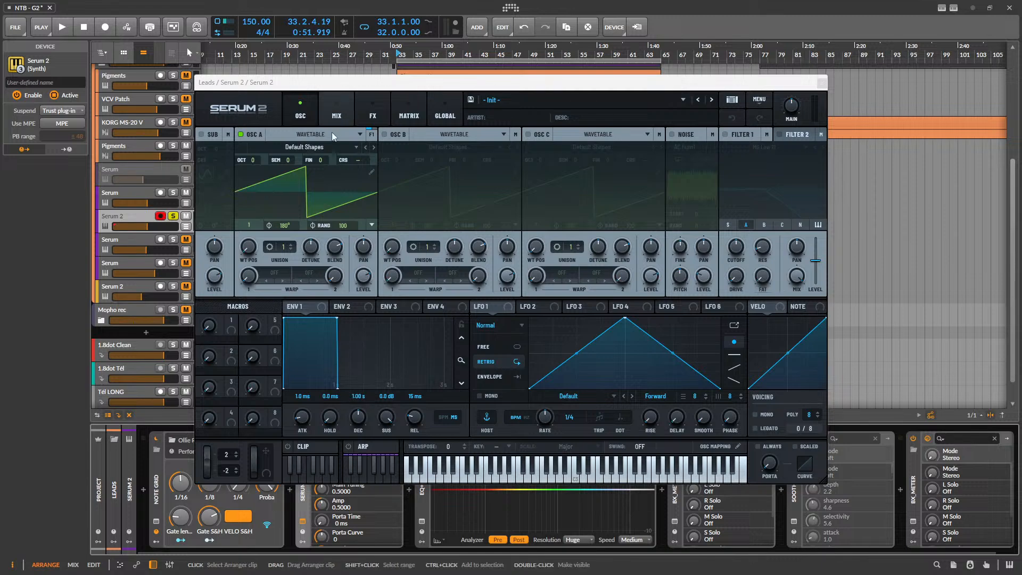
# - Load the Sql Example preset from the S1 presets into the new Serum 2 instrument
pyautogui.click(330, 147)
pyautogui.click(521, 100)
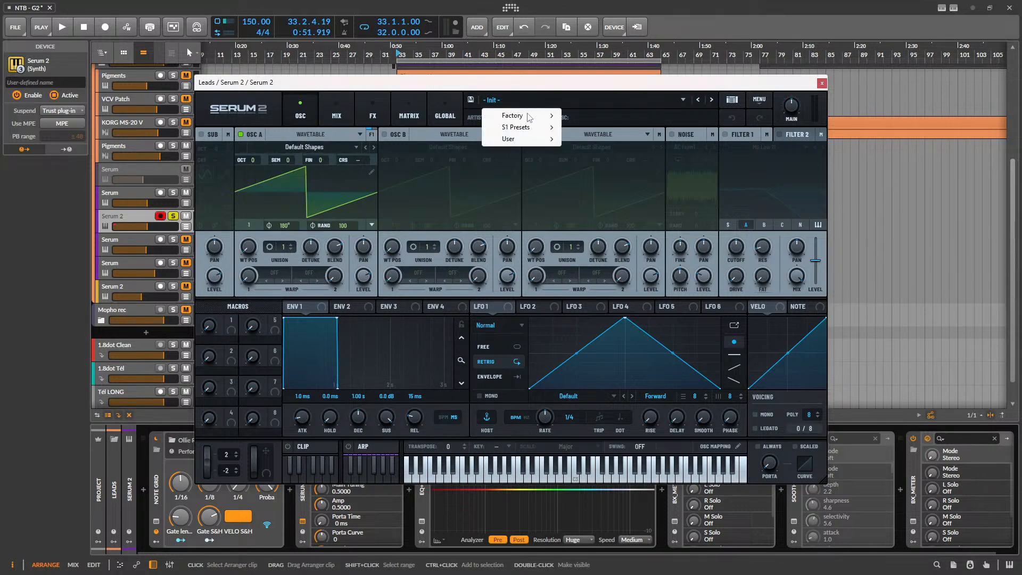
pyautogui.moveTo(519, 127)
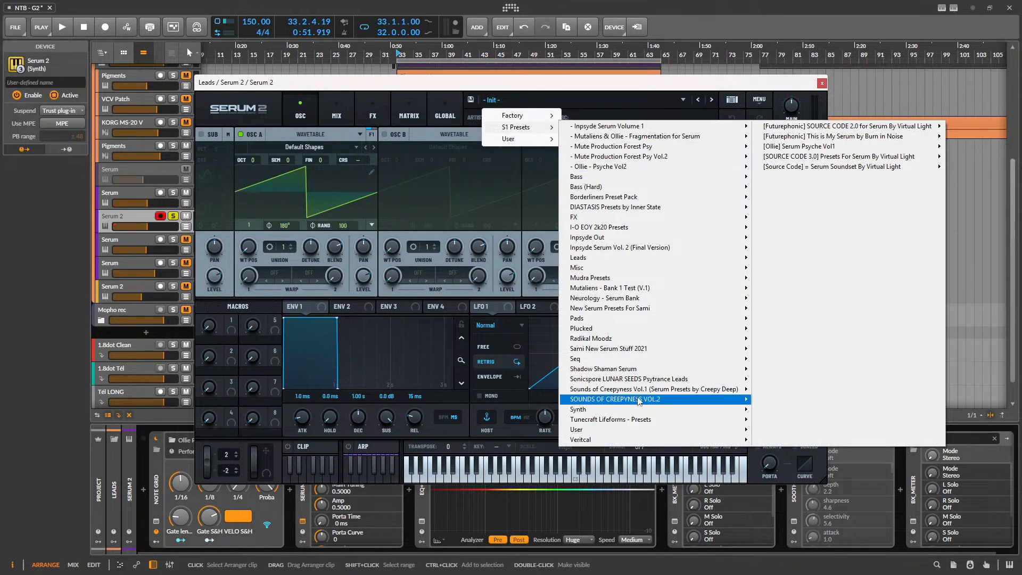
pyautogui.moveTo(644, 360)
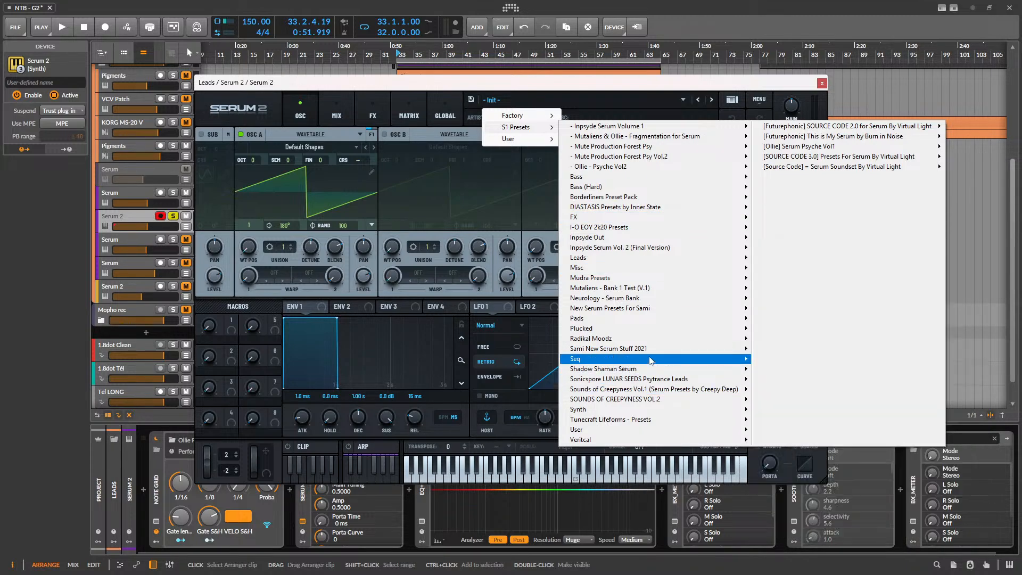
pyautogui.moveTo(644, 432)
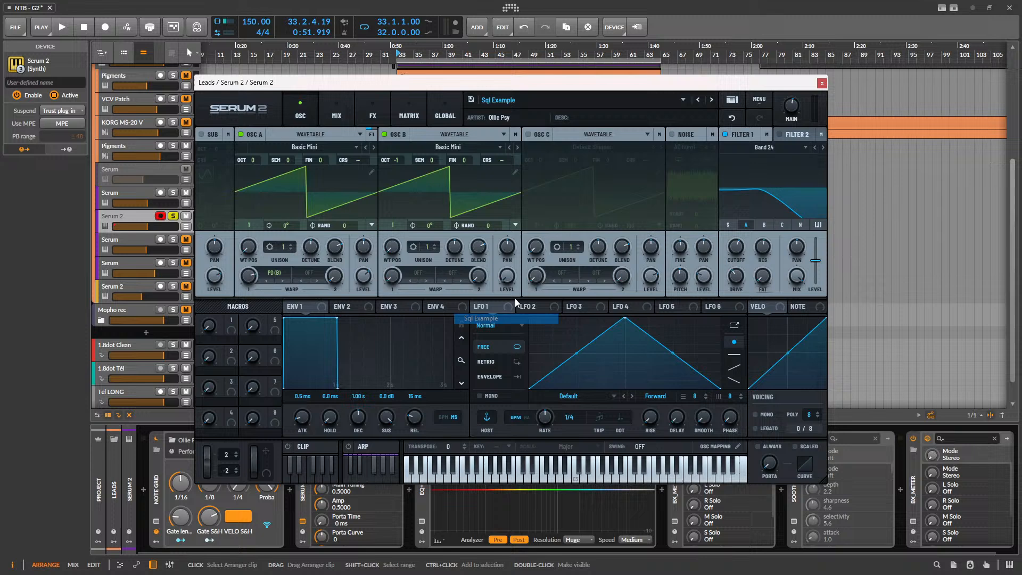
pyautogui.click(479, 318)
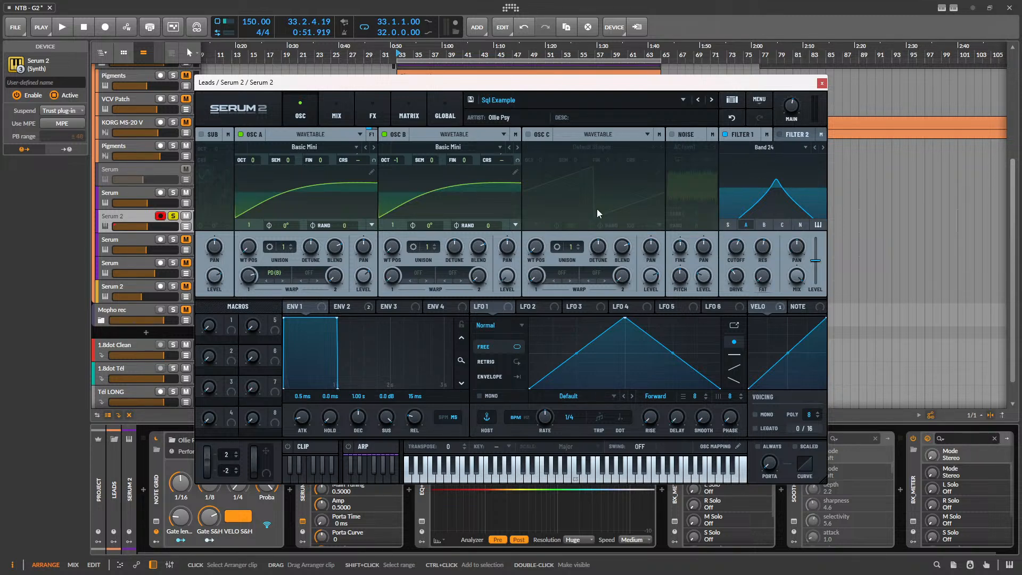
# - Audition the patch while sweeping the Filter 1 cutoff, leaving it near the low end of its range
pyautogui.press('space')
pyautogui.moveTo(738, 258); pyautogui.dragTo(758, 244)
pyautogui.moveTo(746, 254); pyautogui.dragTo(741, 260)
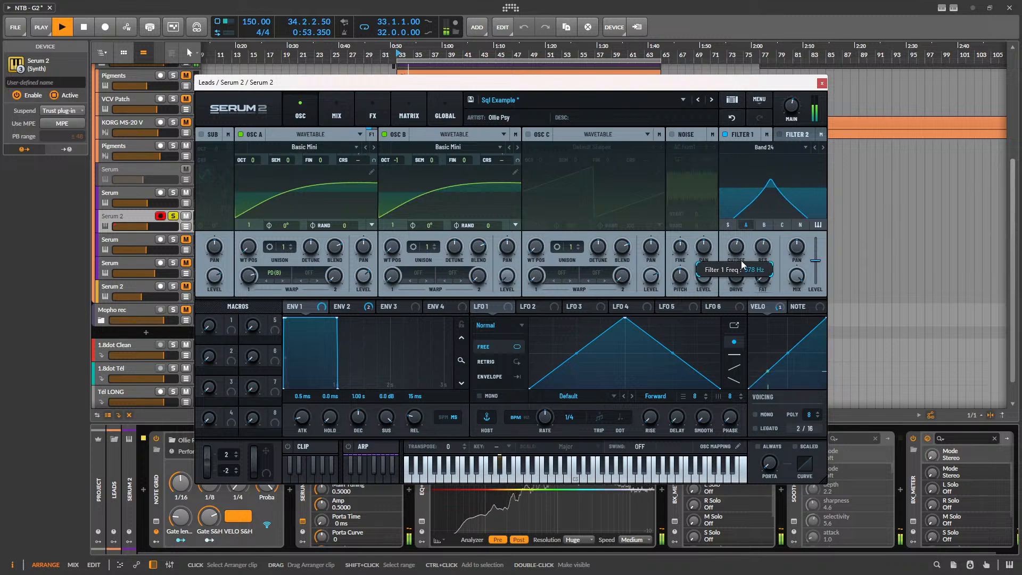
pyautogui.press('space')
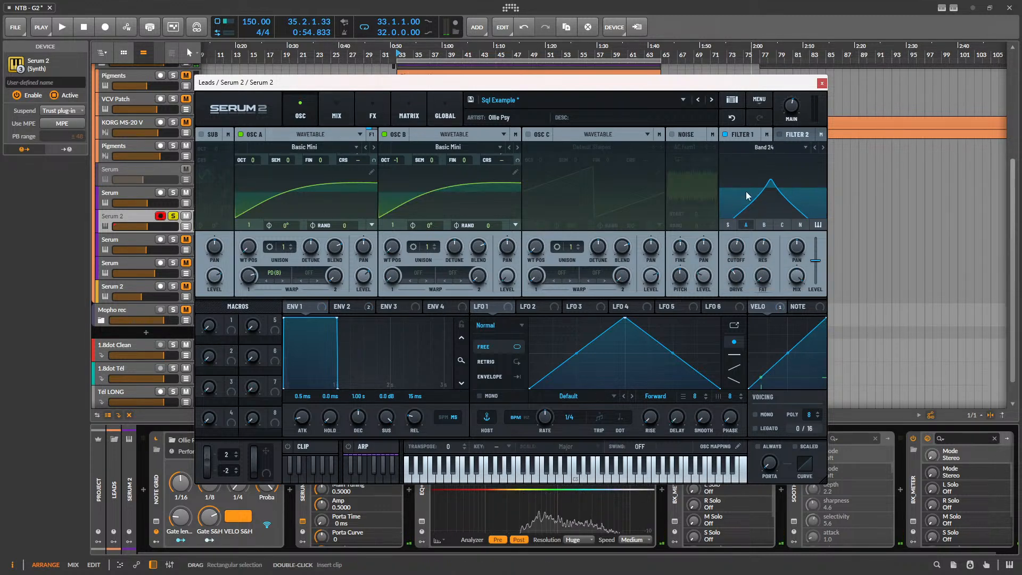
pyautogui.moveTo(740, 248)
pyautogui.mouseDown()
pyautogui.moveTo(743, 274)
pyautogui.moveTo(757, 228)
pyautogui.moveTo(742, 266)
pyautogui.mouseUp()
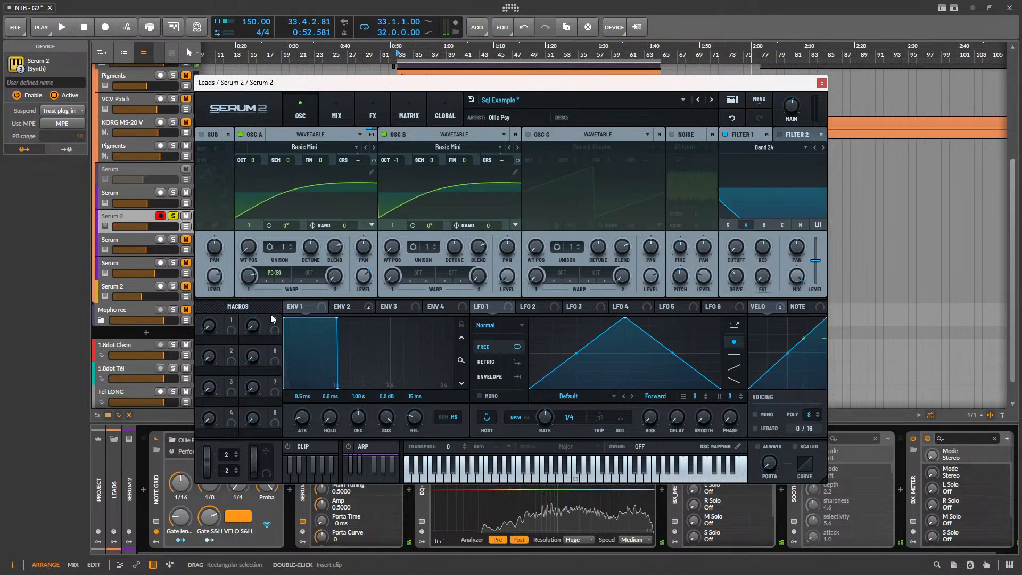
# - Assign Macro 1 to the Filter 1 cutoff, then audition it while adjusting the macro and the cutoff
pyautogui.moveTo(230, 329); pyautogui.dragTo(736, 247)
pyautogui.press('space')
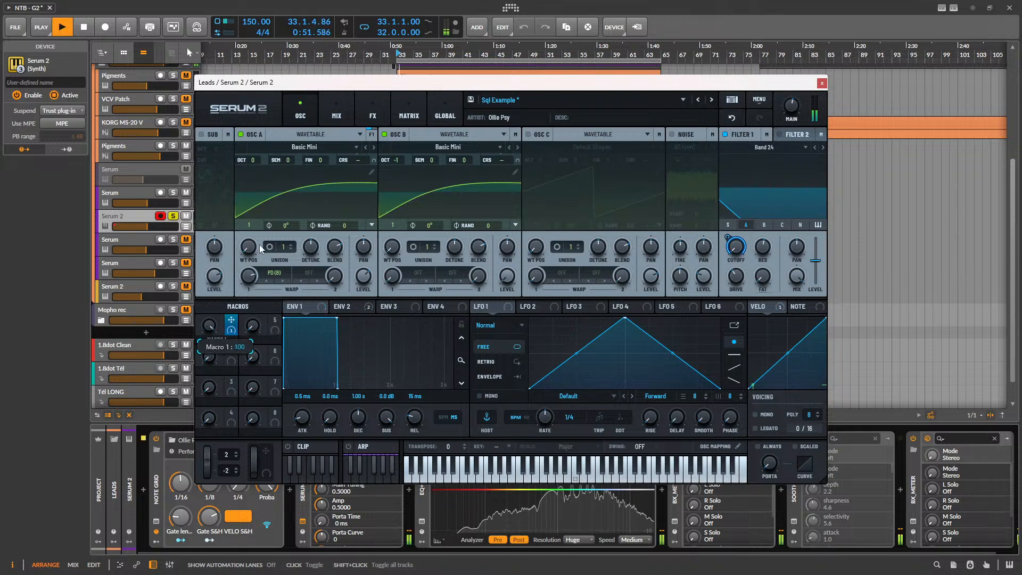
pyautogui.moveTo(210, 326); pyautogui.dragTo(242, 315)
pyautogui.moveTo(736, 252)
pyautogui.mouseDown()
pyautogui.moveTo(733, 235)
pyautogui.moveTo(716, 245)
pyautogui.mouseUp()
pyautogui.press('space')
pyautogui.click(105, 226)
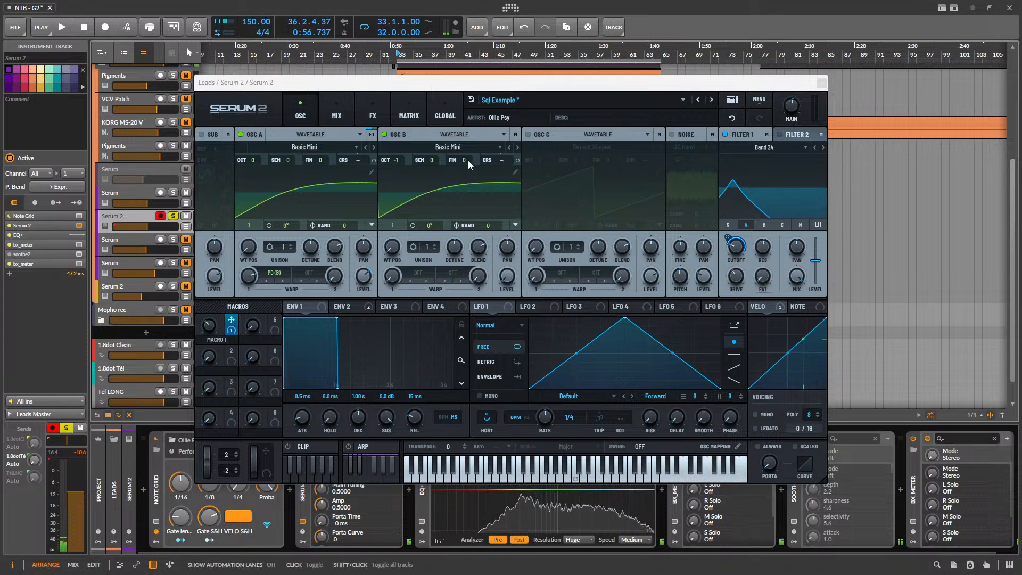
# - Review the patch's main effects chain from the distortion down to the delay
pyautogui.click(330, 110)
pyautogui.click(375, 111)
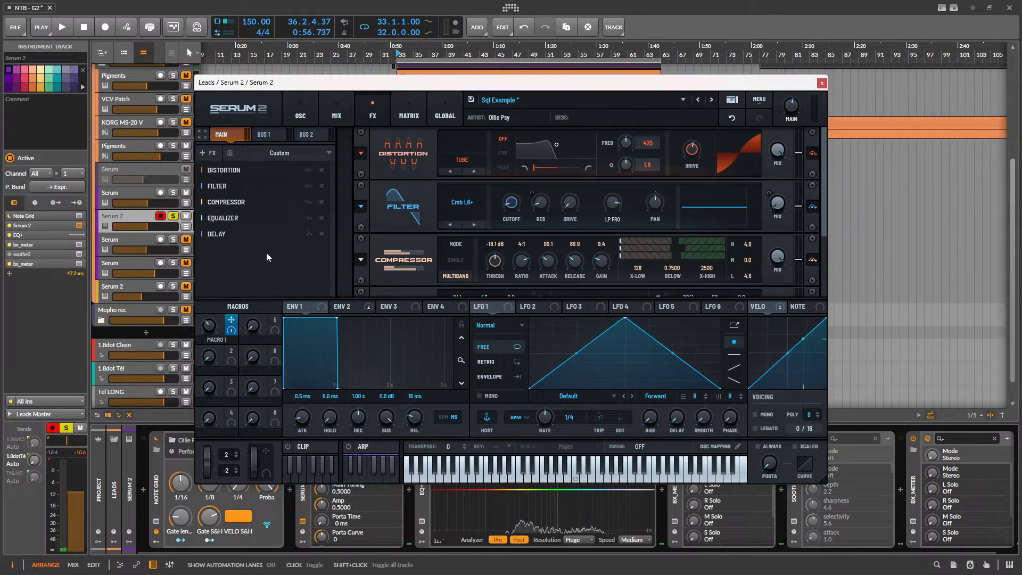
pyautogui.moveTo(823, 197); pyautogui.dragTo(803, 300)
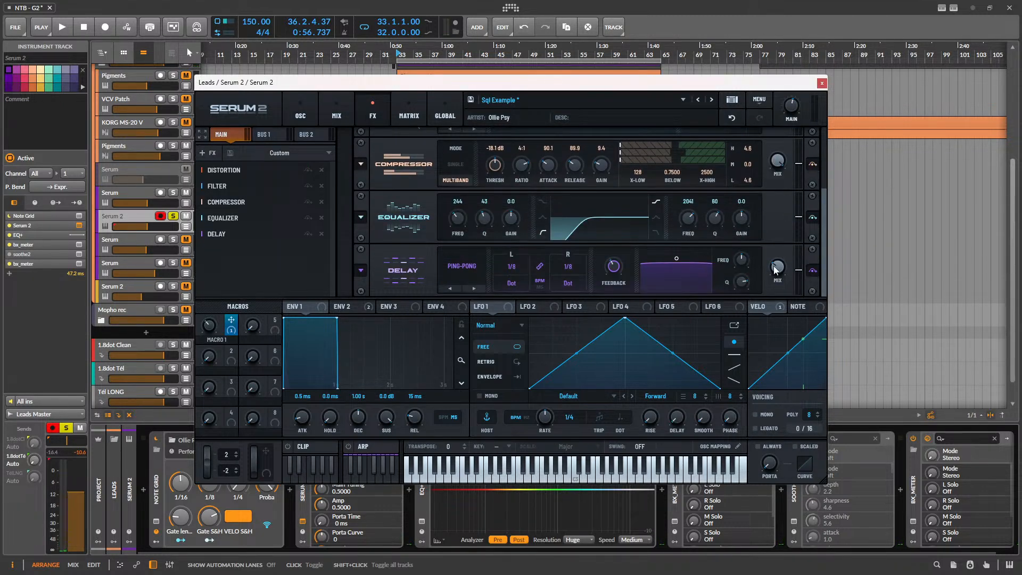
pyautogui.moveTo(823, 266); pyautogui.dragTo(809, 195)
# - Audition the patch while sweeping Macro 1, then remove the Macro 1 modulation from the Filter 1 cutoff
pyautogui.press('space')
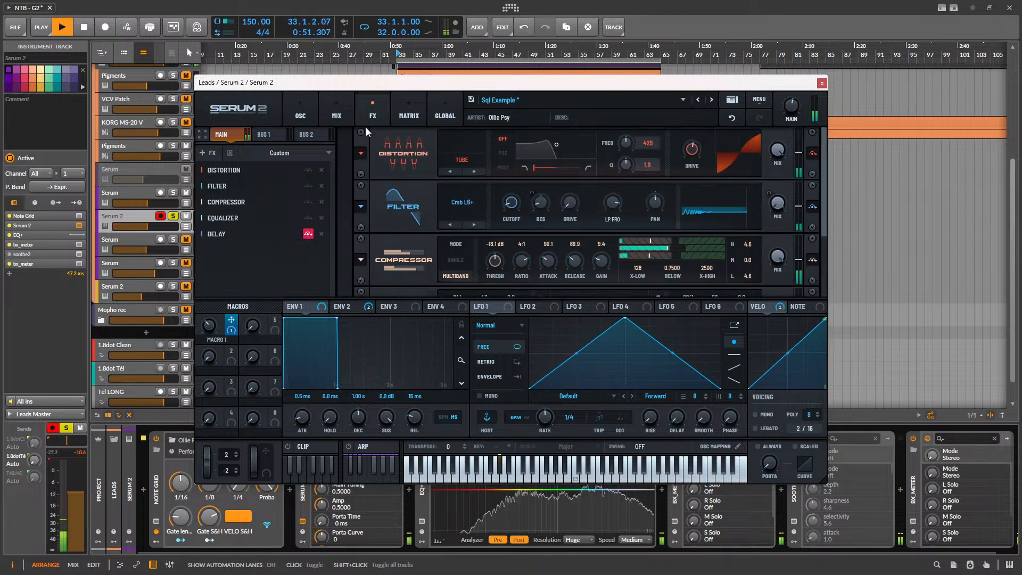
pyautogui.click(292, 103)
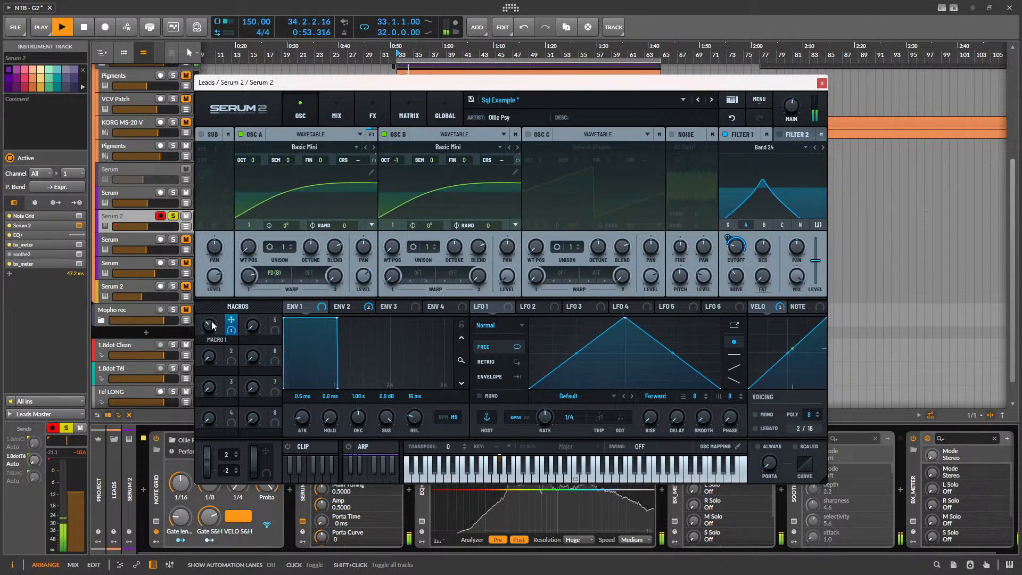
pyautogui.moveTo(210, 325); pyautogui.dragTo(244, 330)
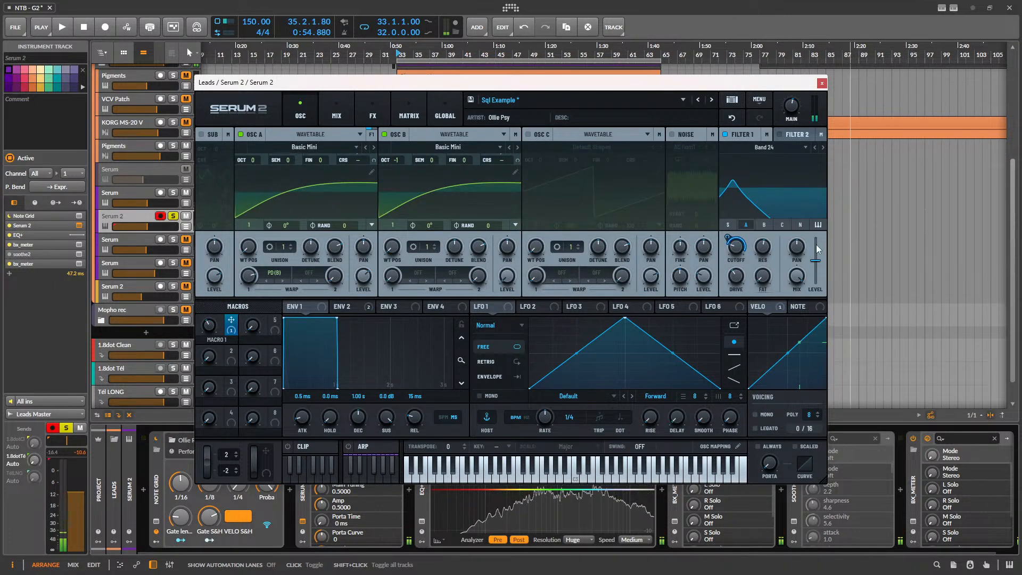
pyautogui.rightClick(739, 243)
pyautogui.click(793, 323)
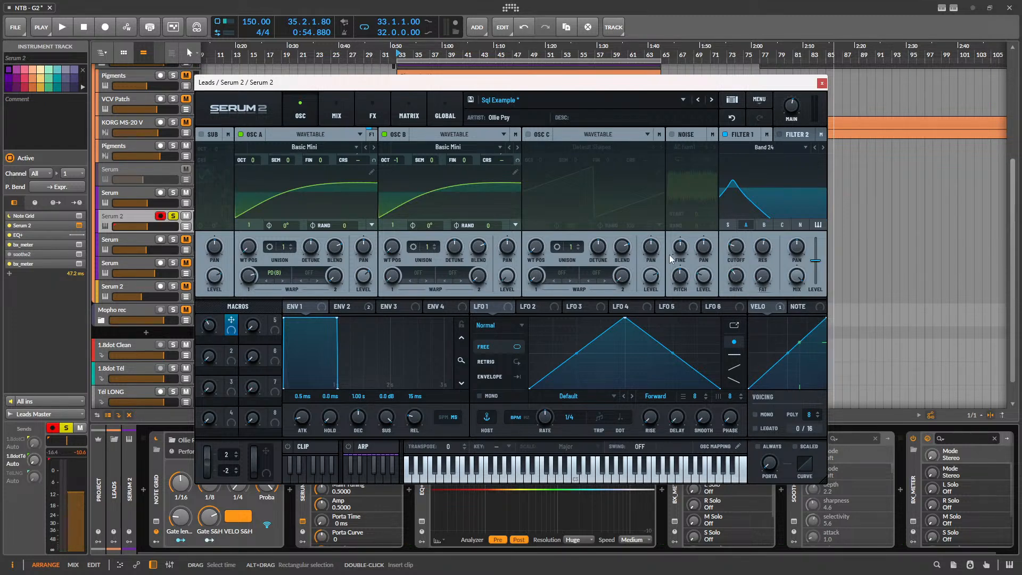
# - Set LFO 1 to Chaos: Rossler and assign it to modulate the Filter 1 cutoff
pyautogui.click(503, 320)
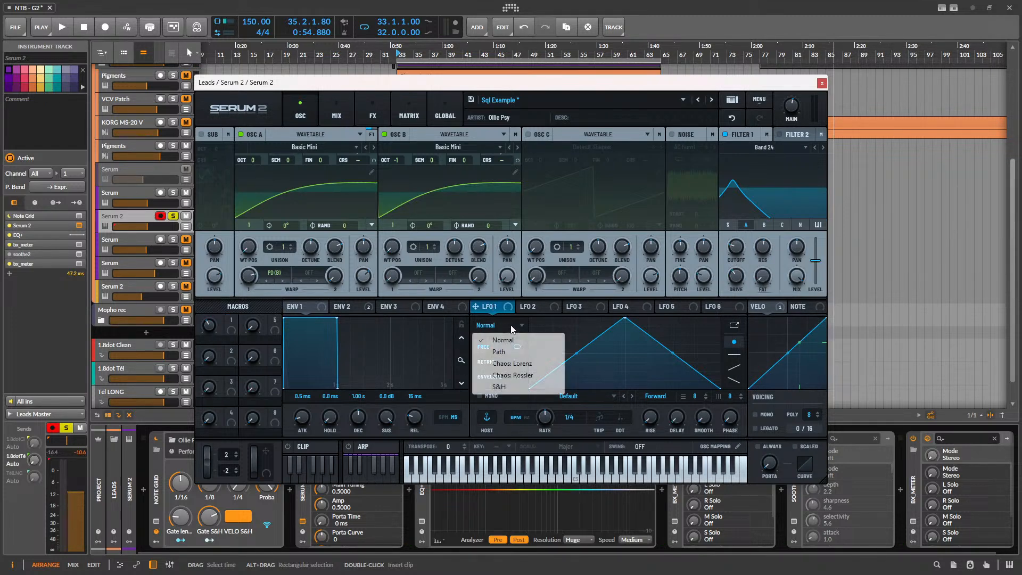
pyautogui.click(511, 378)
pyautogui.moveTo(489, 309); pyautogui.dragTo(736, 246)
# - Audition the chaos modulation, setting its Filter 1 cutoff depth to about 54% and the LFO 1 rate to 1/2
pyautogui.press('space')
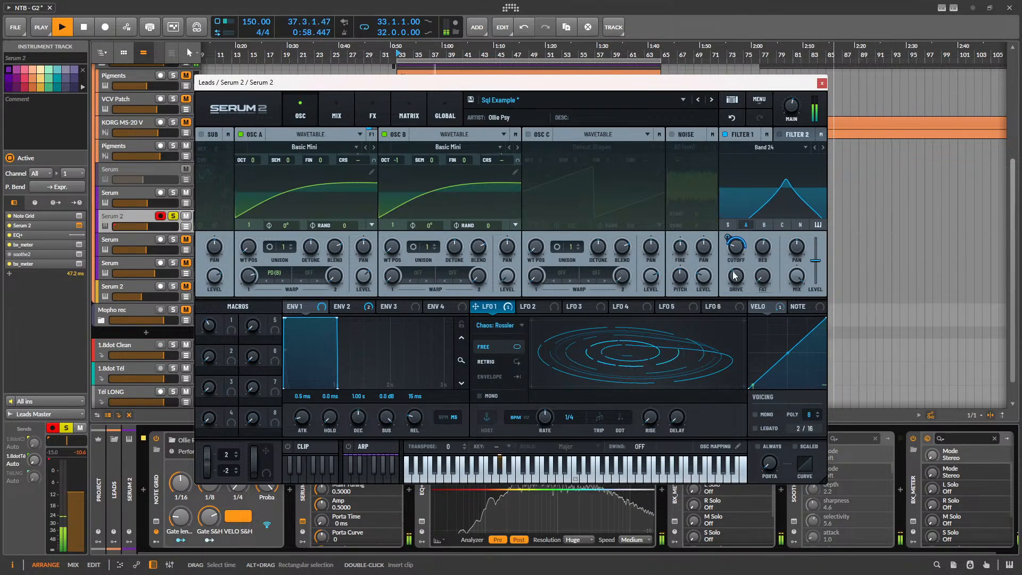
pyautogui.moveTo(736, 248); pyautogui.dragTo(737, 250)
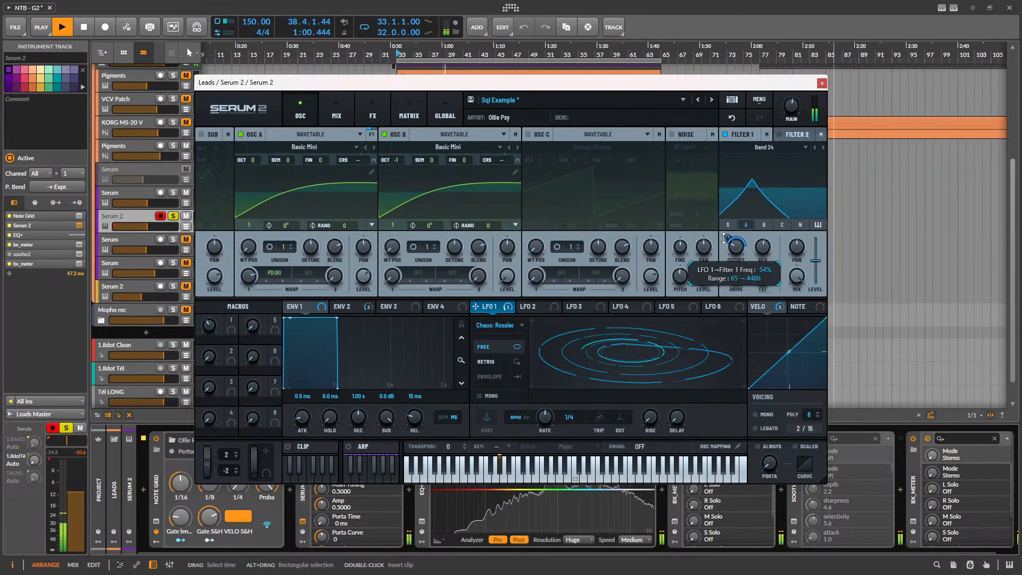
pyautogui.moveTo(551, 412); pyautogui.dragTo(528, 420)
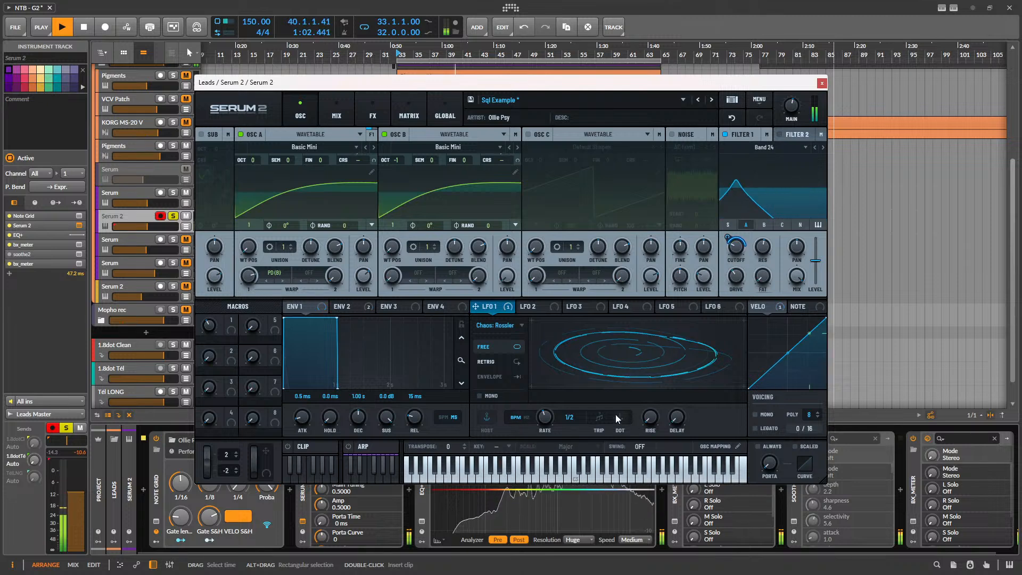
pyautogui.press('space')
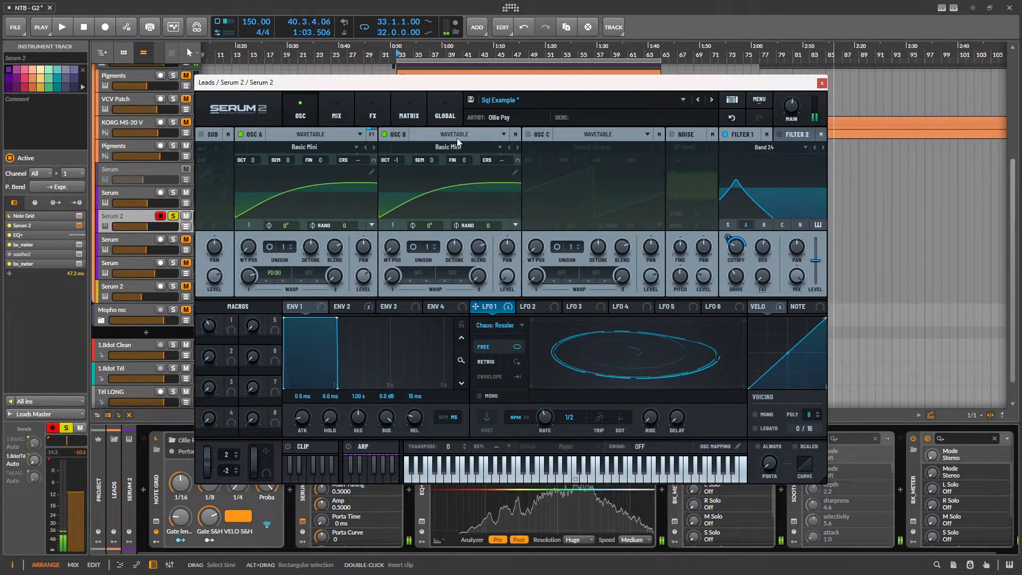
# - Route oscillator A fully to Filter 2, then disable Filter 1 and enable Filter 2
pyautogui.click(369, 134)
pyautogui.moveTo(347, 171); pyautogui.dragTo(352, 123)
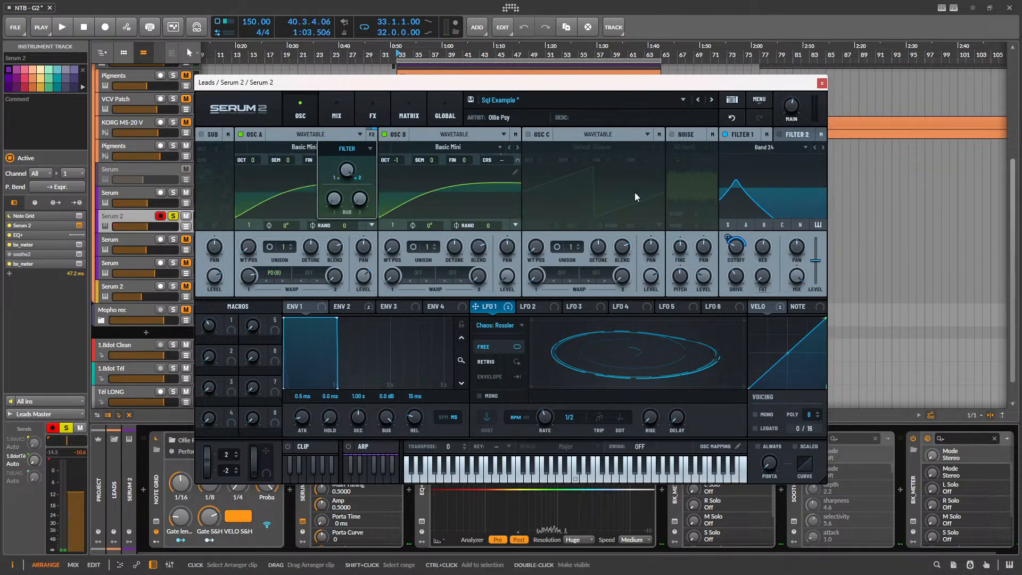
pyautogui.click(371, 135)
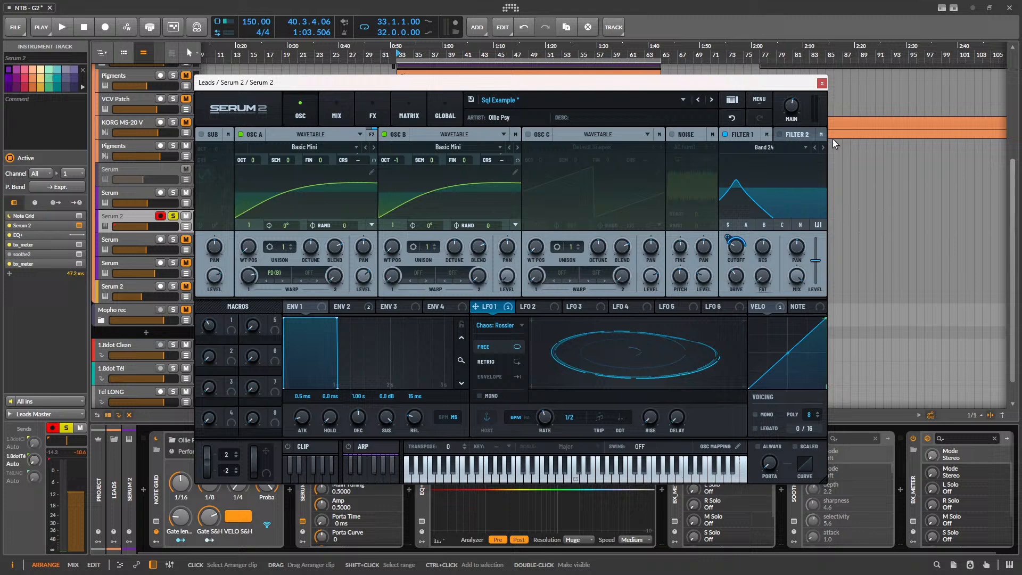
pyautogui.click(734, 134)
pyautogui.click(779, 135)
# - Set Filter 2 to the DJ Mixer type and audition it while sweeping its cutoff
pyautogui.click(774, 147)
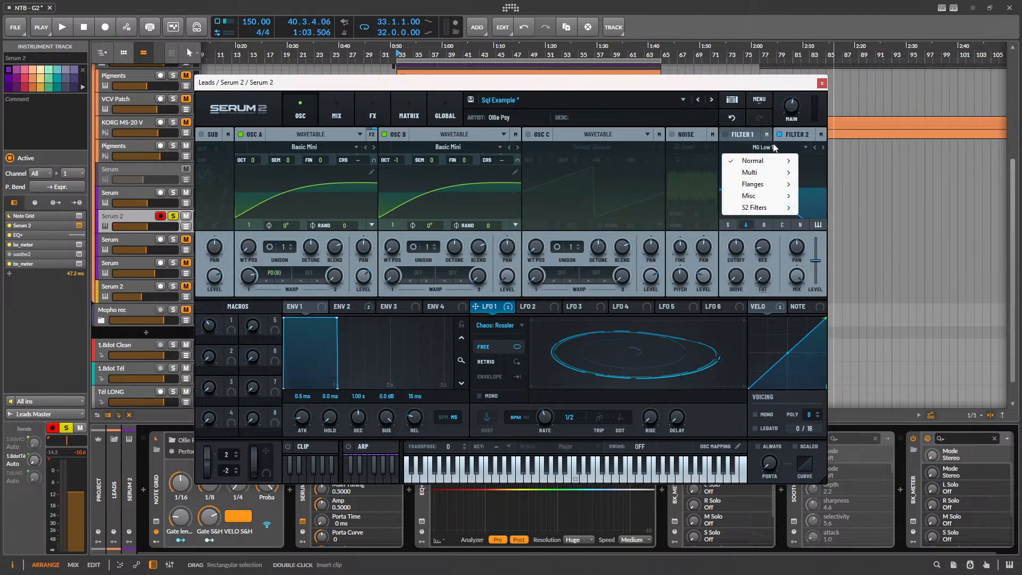
pyautogui.moveTo(766, 213)
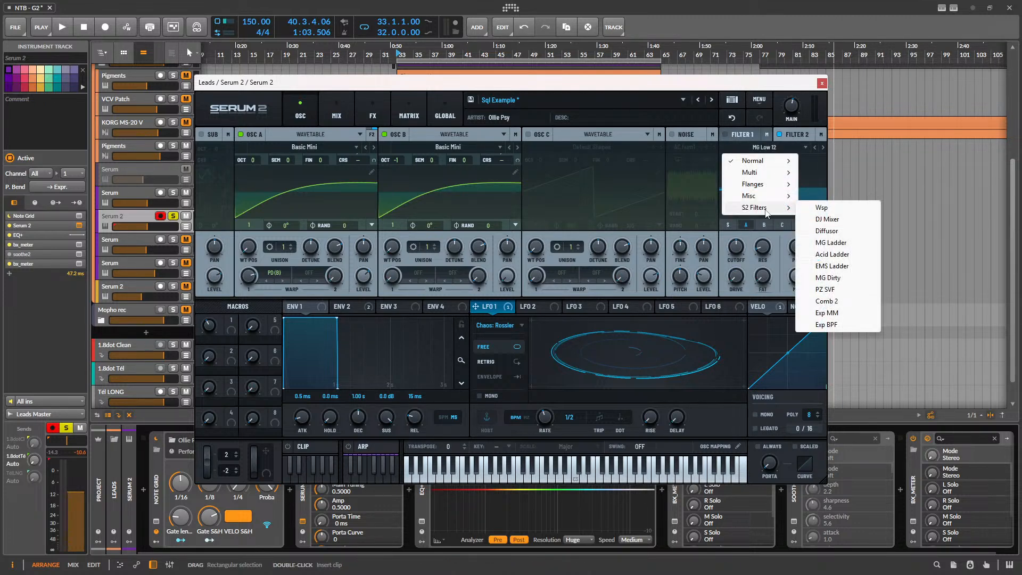
pyautogui.click(820, 219)
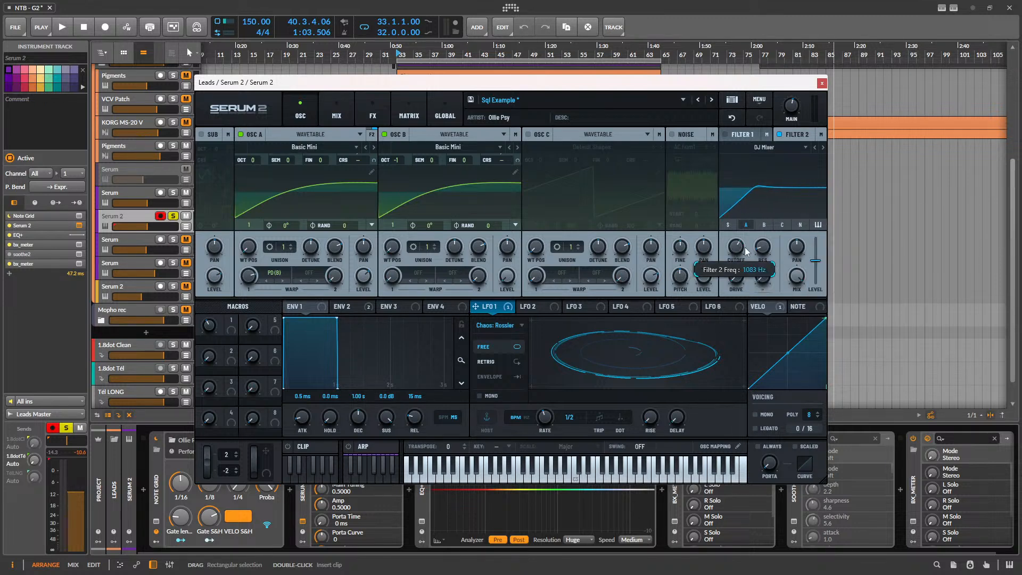
pyautogui.press('space')
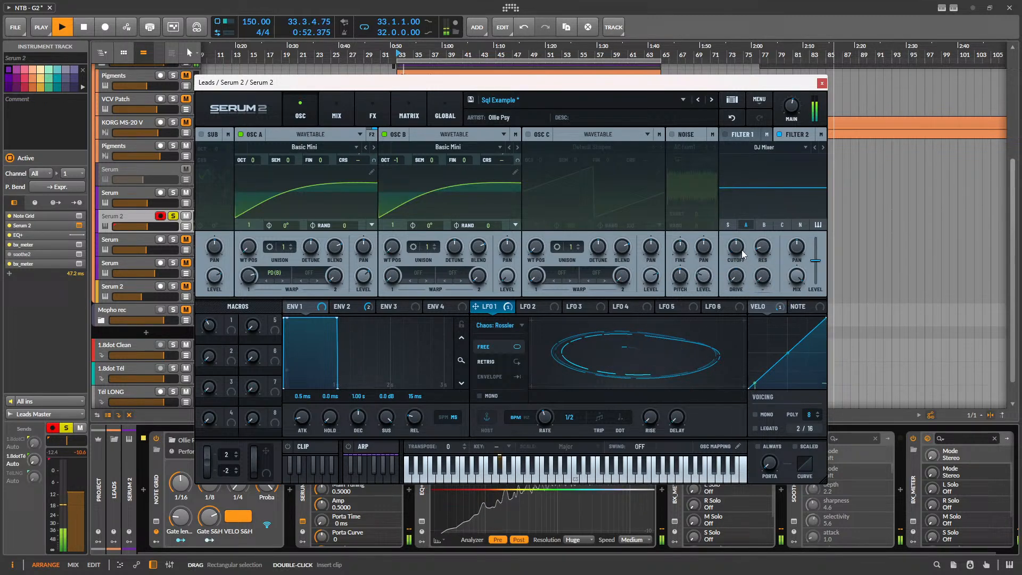
pyautogui.click(786, 149)
pyautogui.click(747, 148)
pyautogui.press('space')
# - Change Filter 2 to Formant-I and audition it while sweeping its cutoff
pyautogui.click(773, 151)
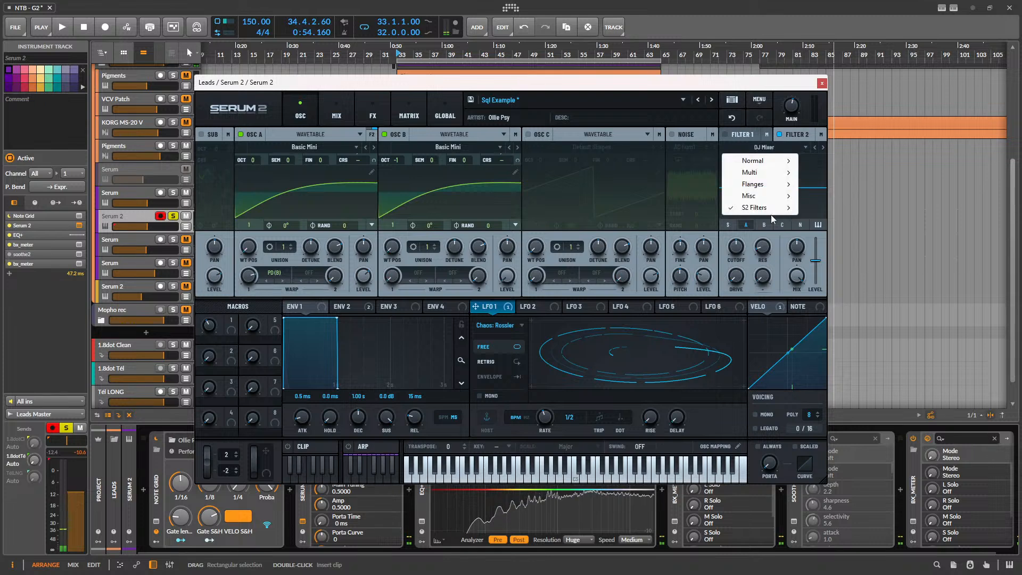
pyautogui.moveTo(769, 208)
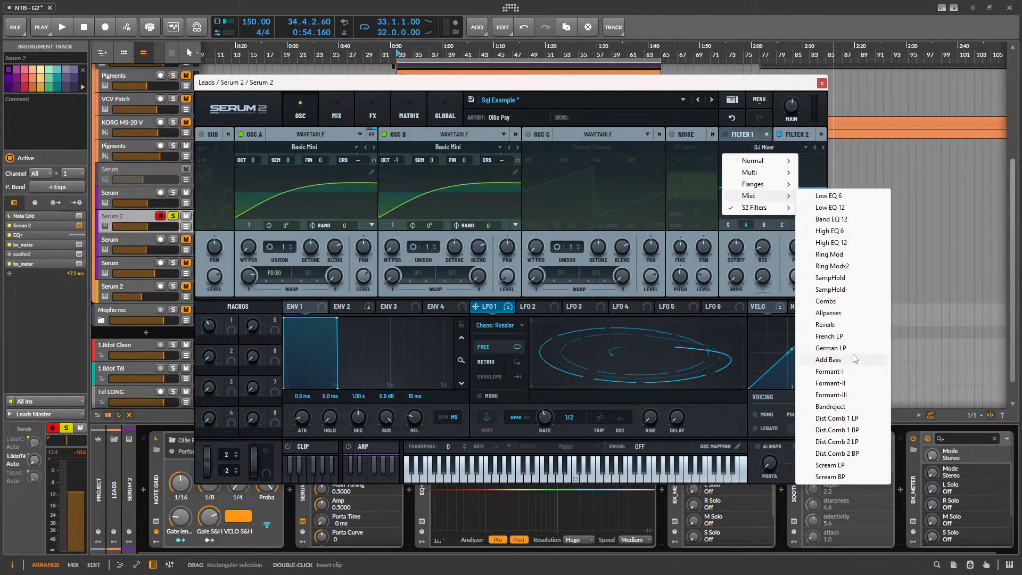
pyautogui.click(838, 371)
pyautogui.press('space')
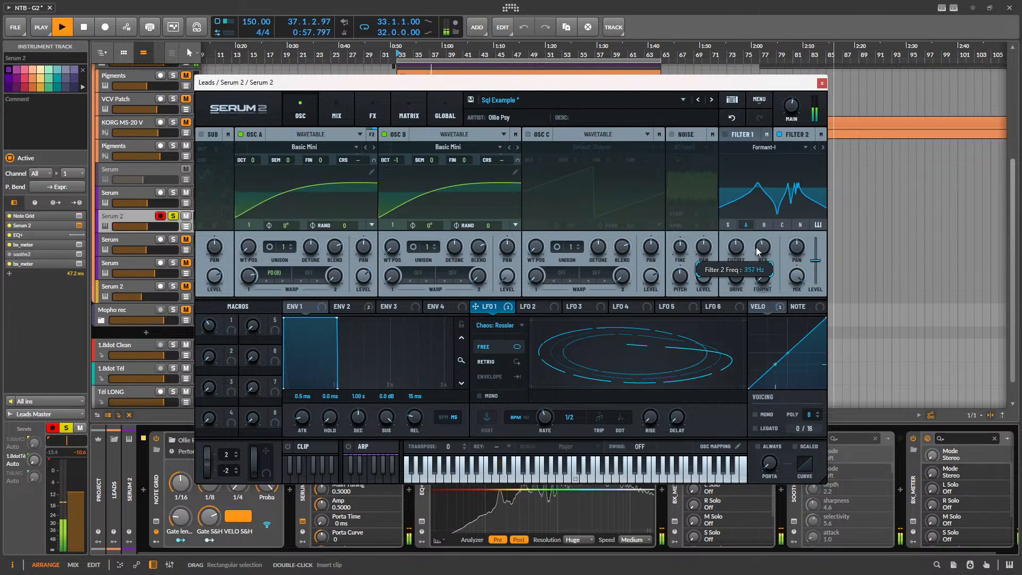
pyautogui.press('space')
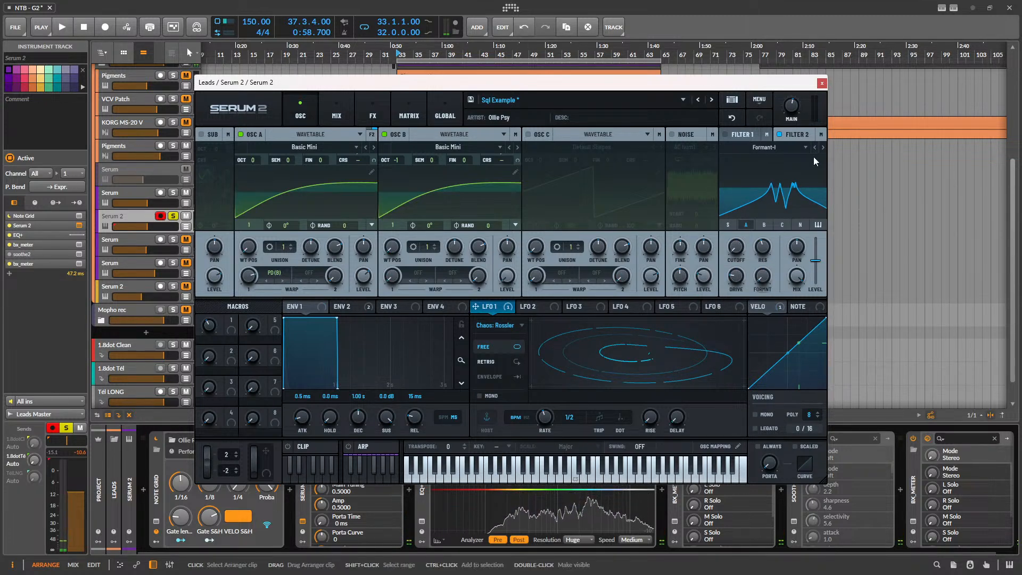
# - Audition Filter 2 as Formant-II while sweeping its cutoff, resonance and formant, then switch its type to Formant-III
pyautogui.click(822, 148)
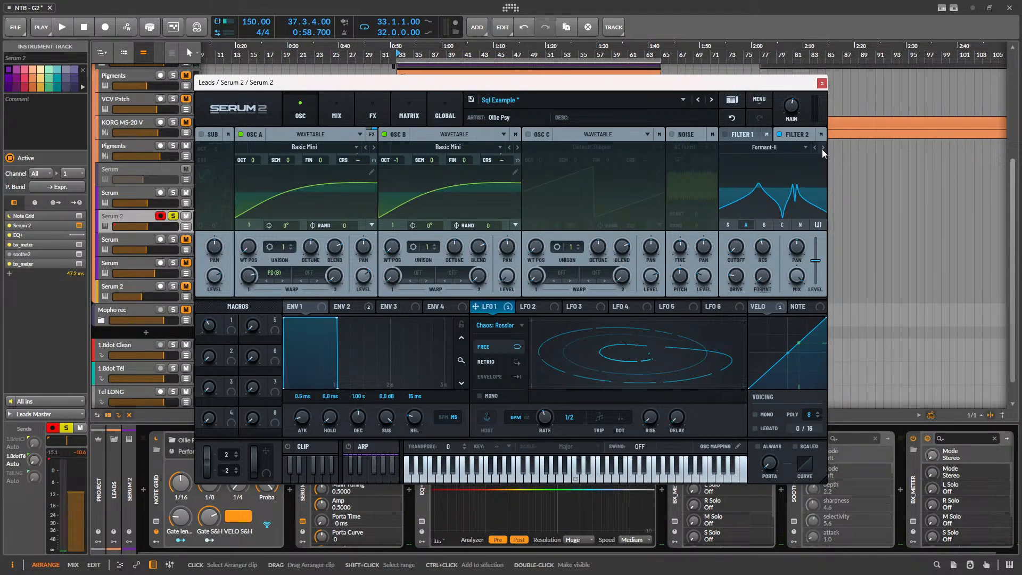
pyautogui.press('space')
pyautogui.moveTo(737, 261); pyautogui.dragTo(789, 178)
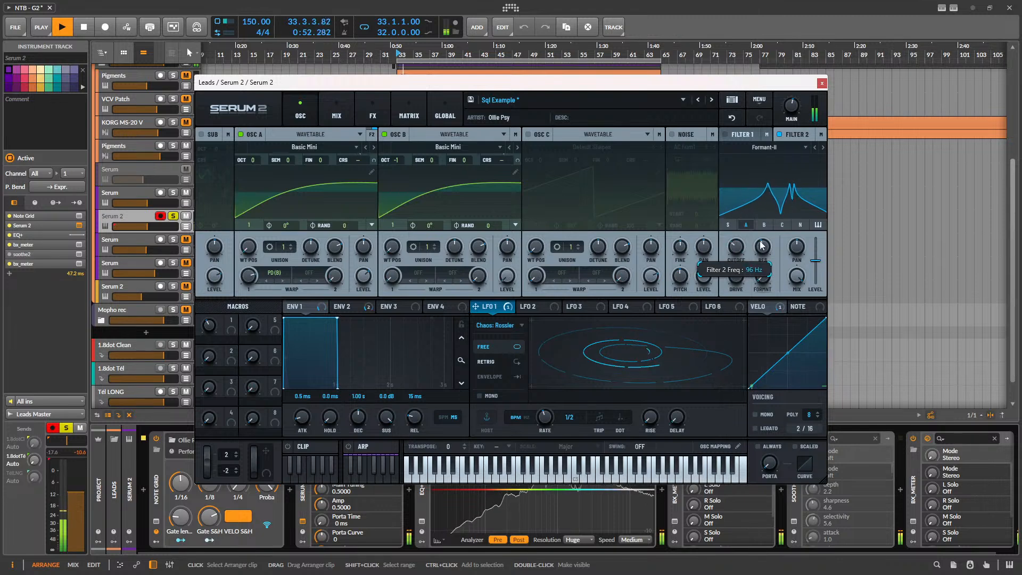
pyautogui.moveTo(760, 244); pyautogui.dragTo(785, 201)
pyautogui.moveTo(767, 274); pyautogui.dragTo(758, 215)
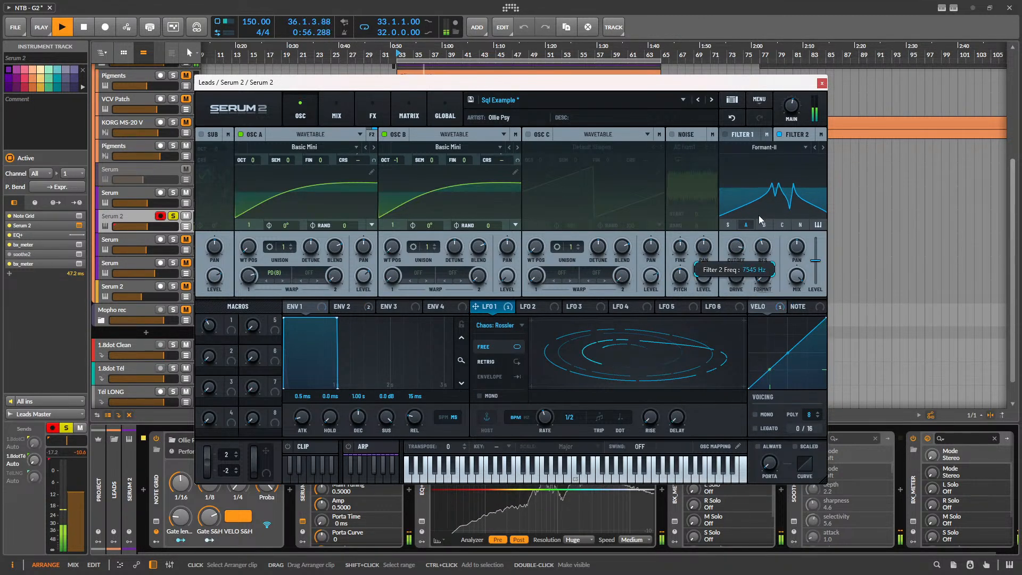
pyautogui.click(823, 148)
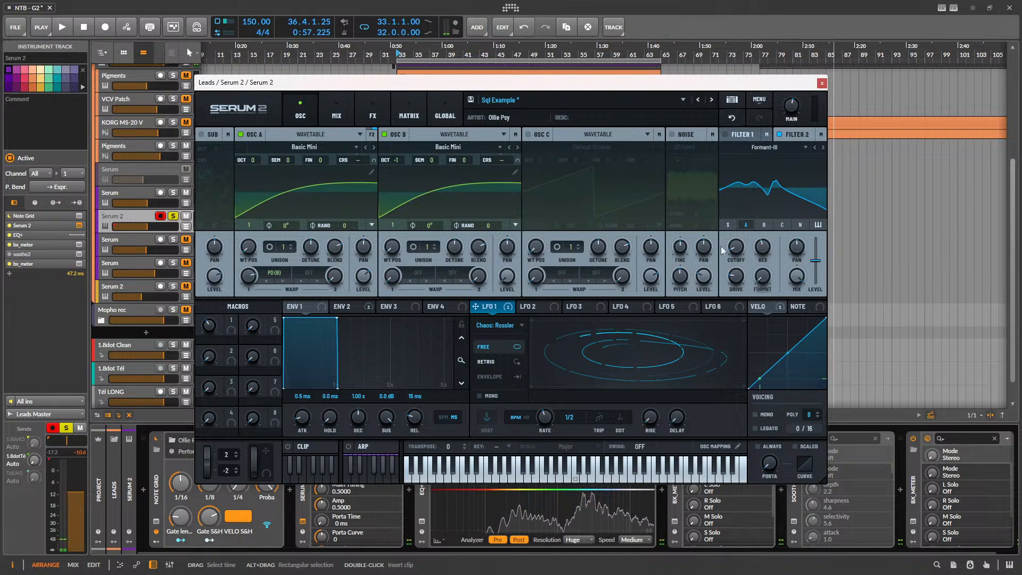
# - Audition Filter 2 as Formant-III while sweeping its cutoff, then return its type to Formant-I and audition the cutoff sweep
pyautogui.press('space')
pyautogui.moveTo(738, 248); pyautogui.dragTo(742, 224)
pyautogui.moveTo(727, 273); pyautogui.dragTo(745, 223)
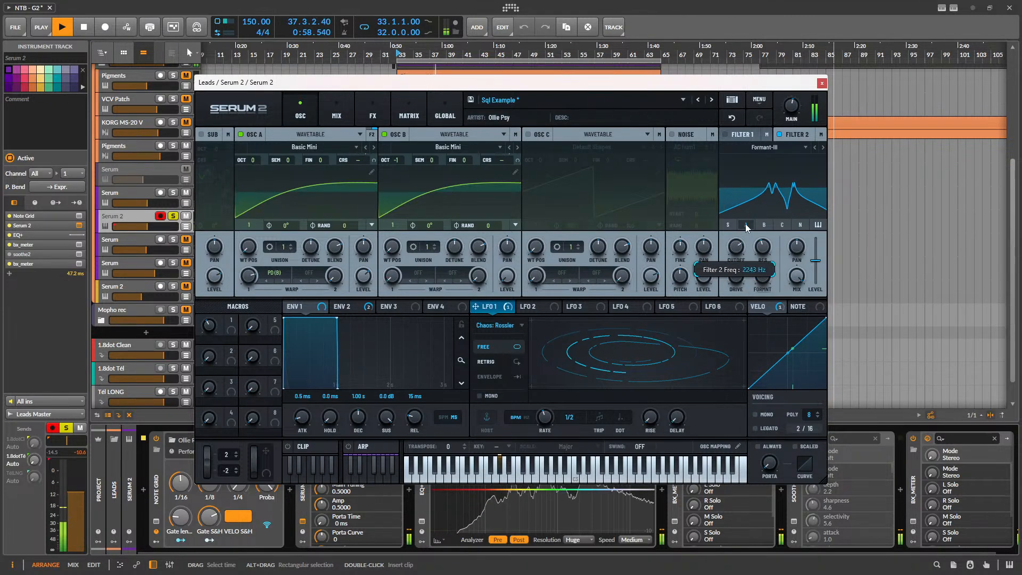
pyautogui.click(815, 148)
pyautogui.click(814, 148)
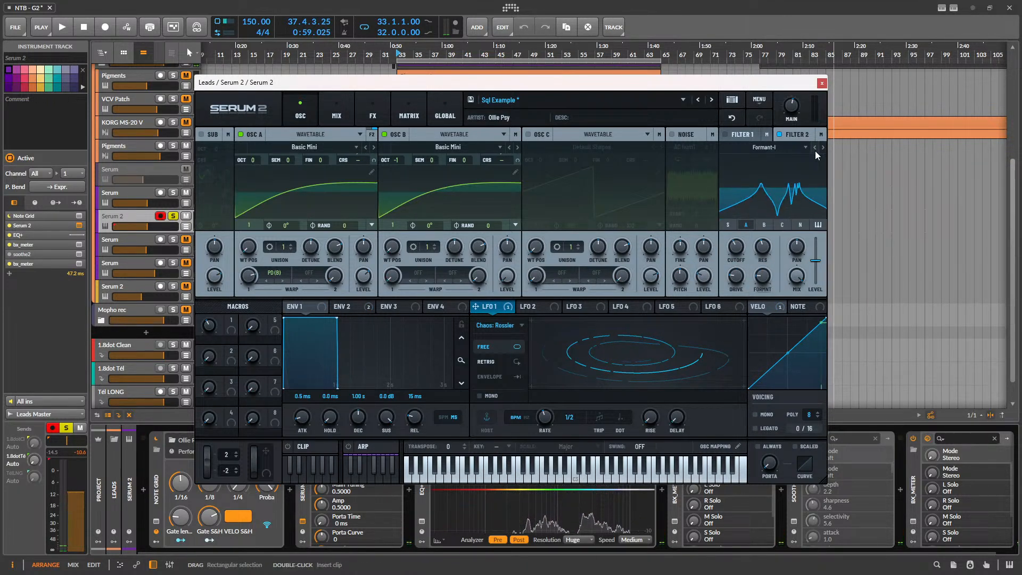
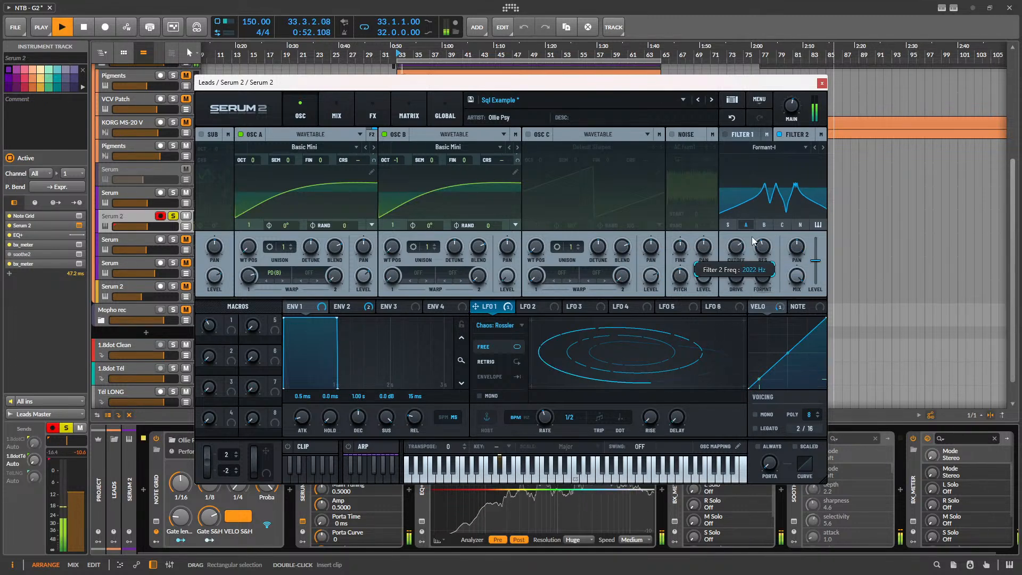
pyautogui.press('space')
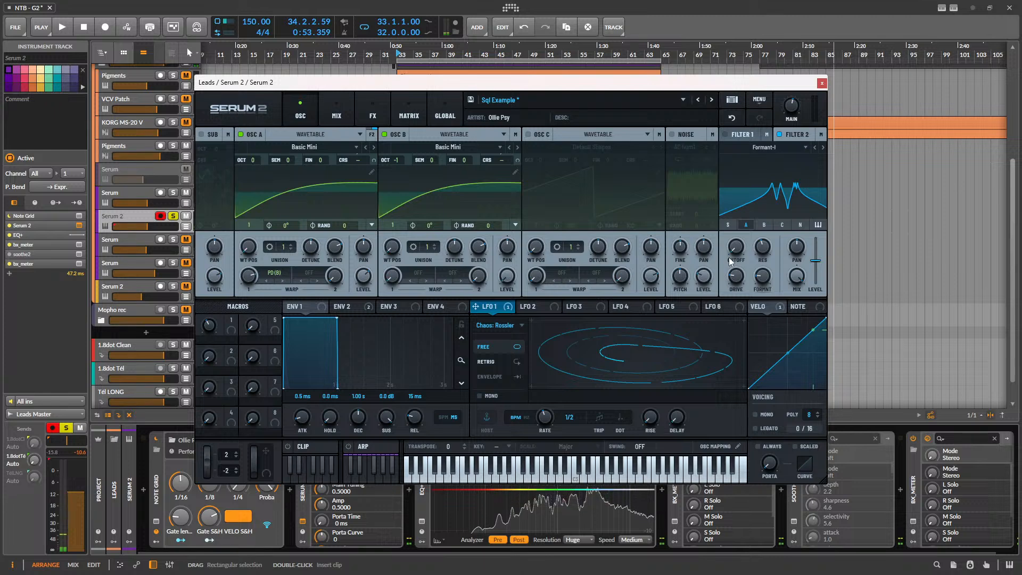
# - Assign NoteOn Rand1 as a modulation source for Filter 2's cutoff and audition it while adjusting the formant amount
pyautogui.rightClick(739, 247)
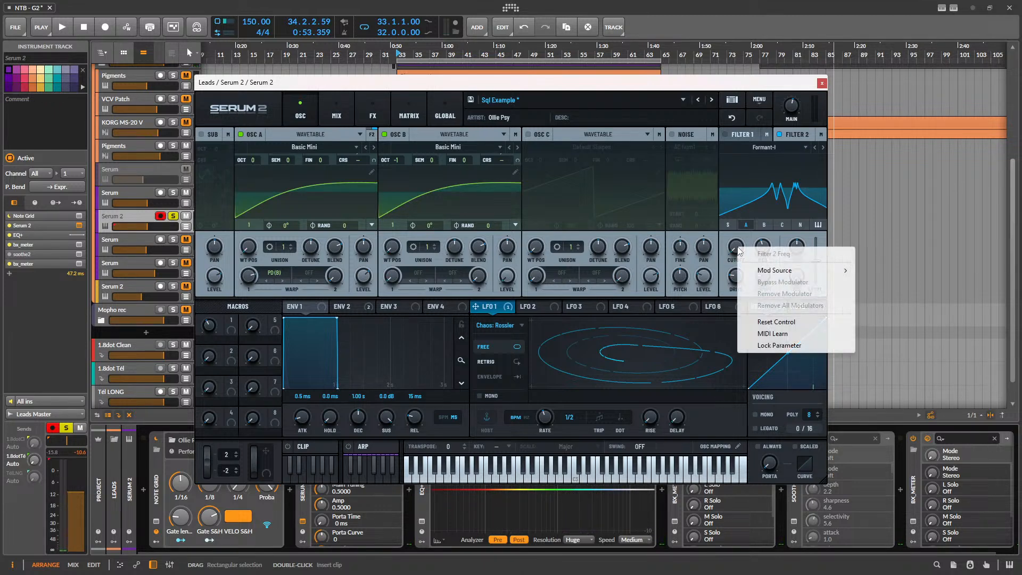
pyautogui.moveTo(820, 272)
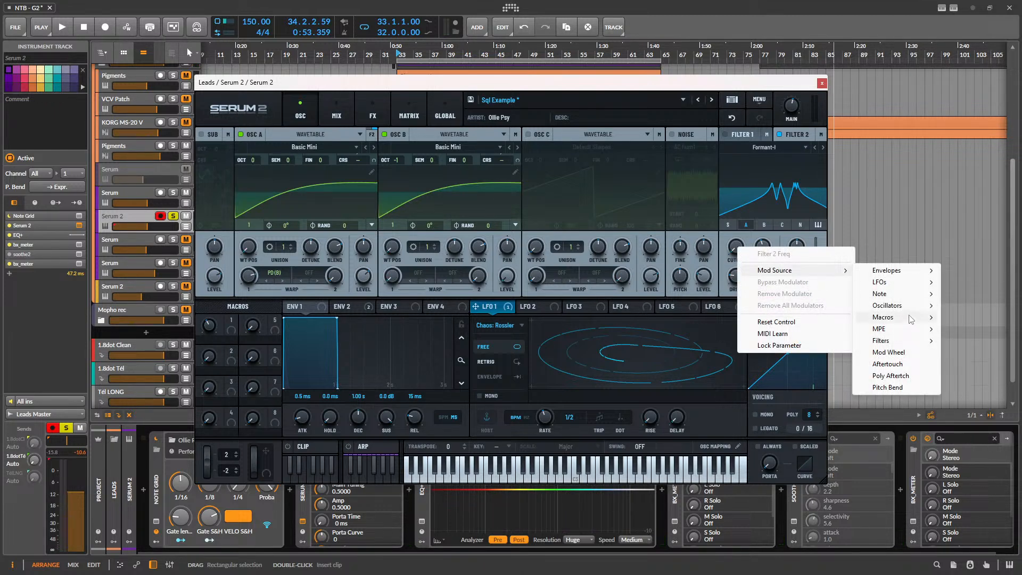
pyautogui.moveTo(909, 300)
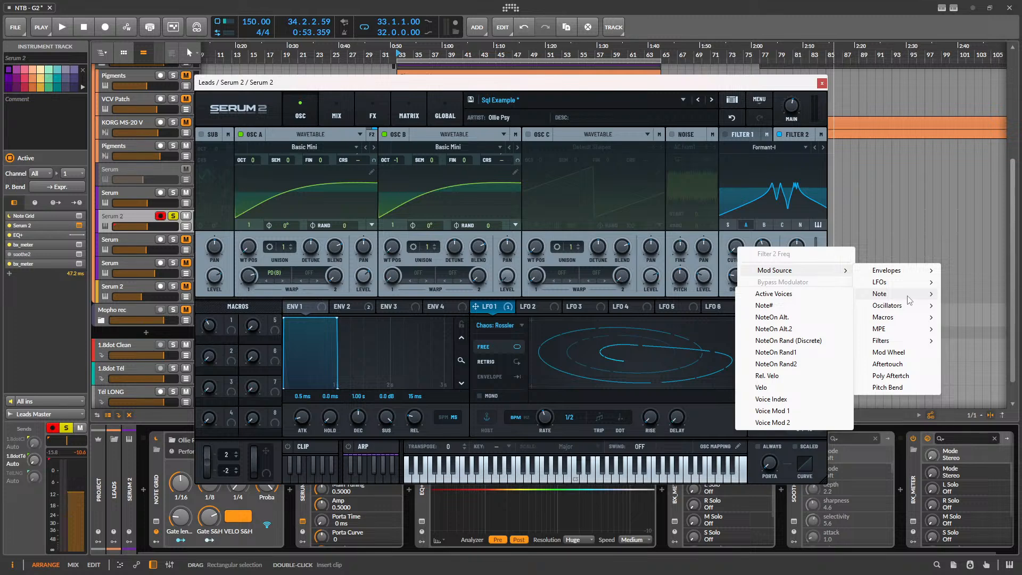
pyautogui.click(814, 352)
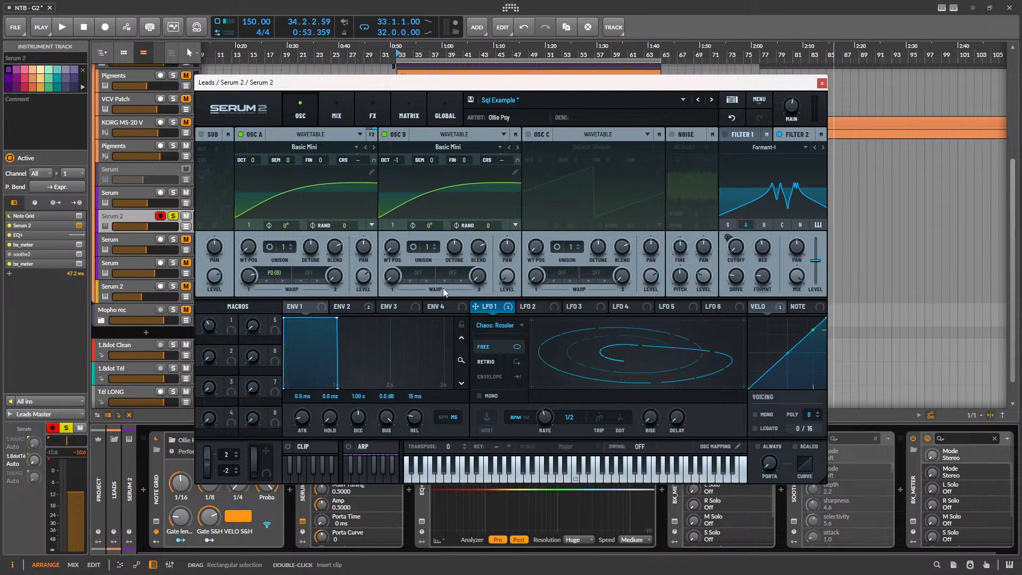
pyautogui.press('space')
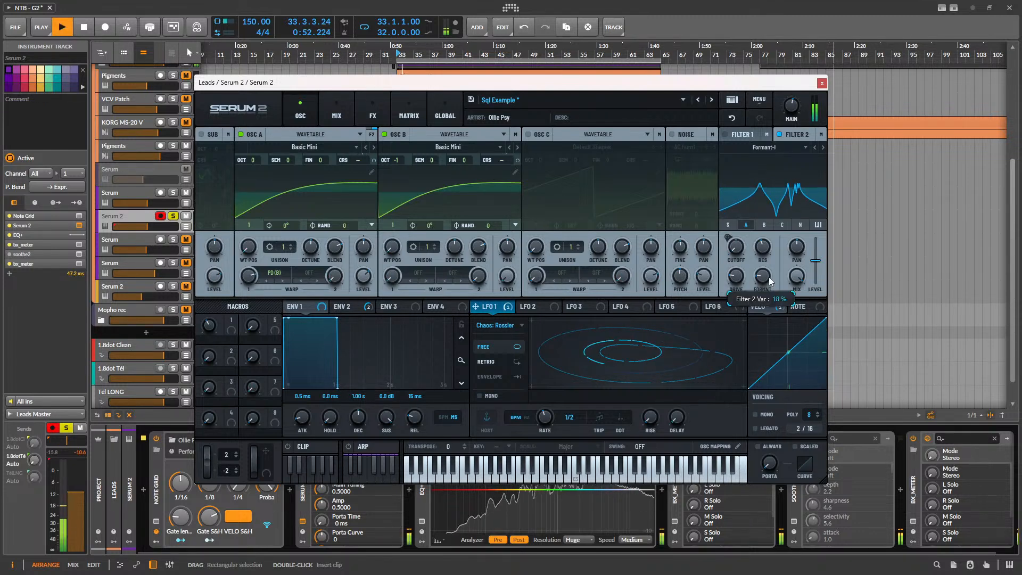
pyautogui.press('space')
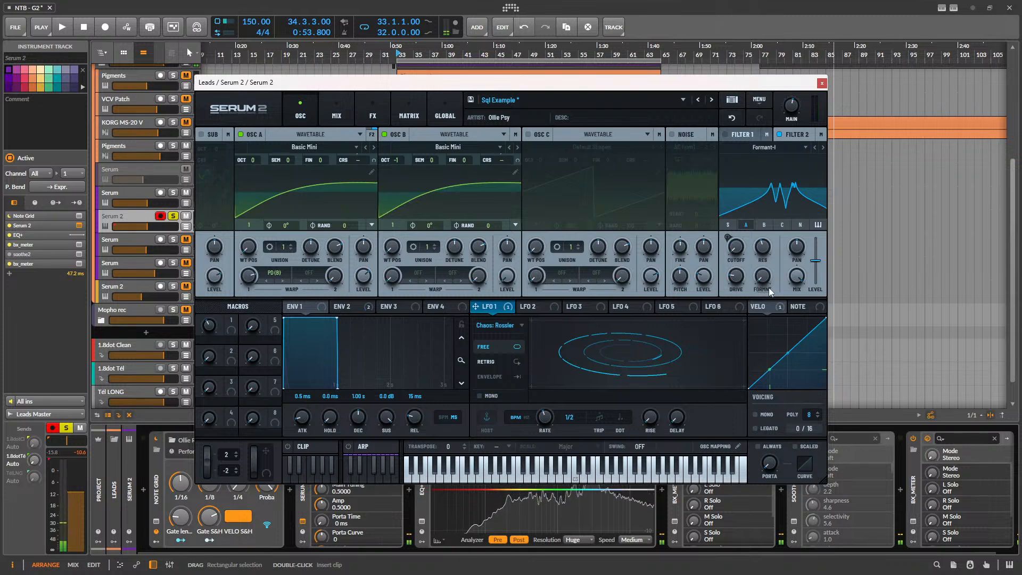
# - Modulate Filter 2's formant with LFO 2, set the LFO rate to 2 bar and audition the result
pyautogui.moveTo(532, 307); pyautogui.dragTo(762, 275)
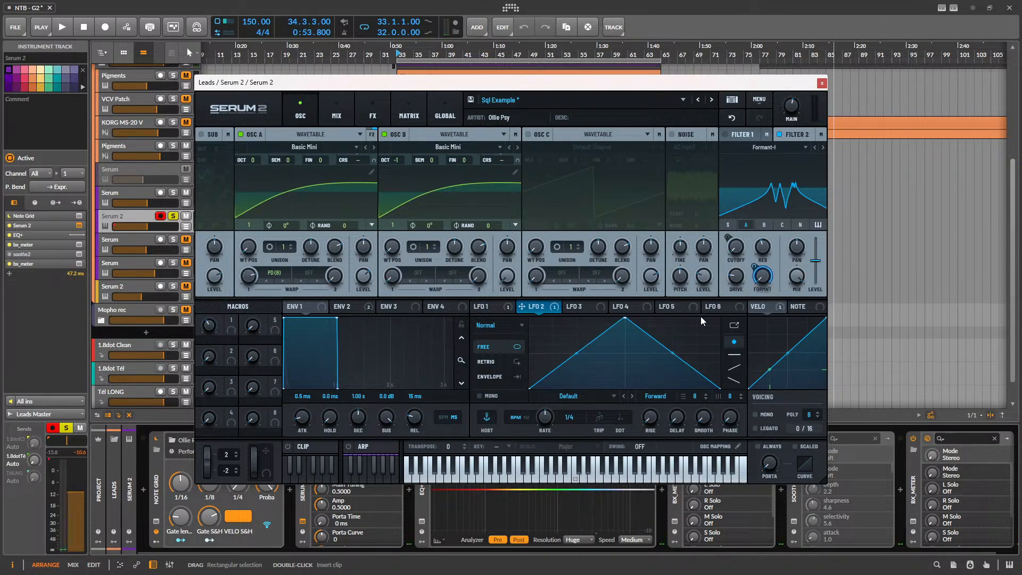
pyautogui.press('space')
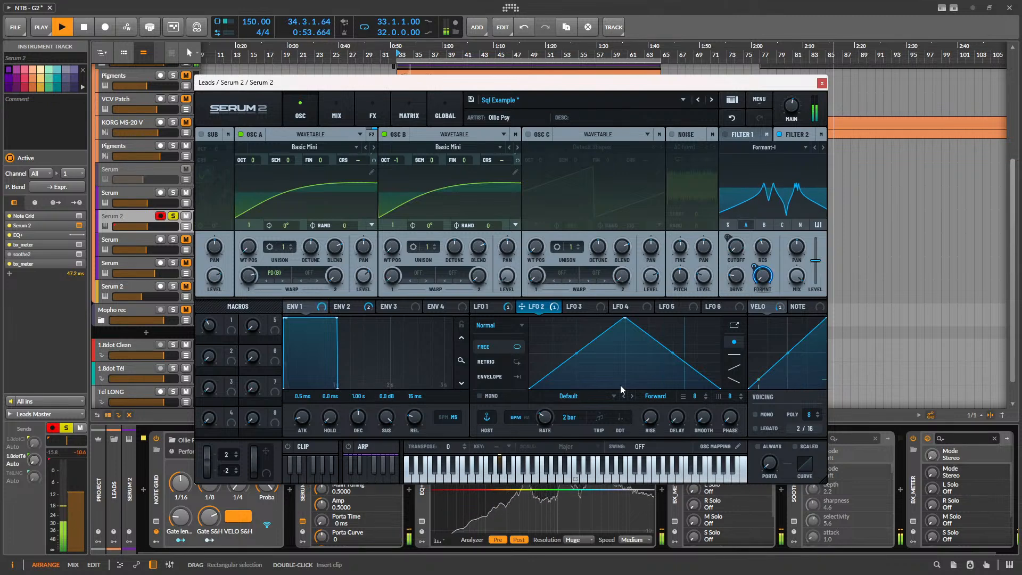
pyautogui.press('space')
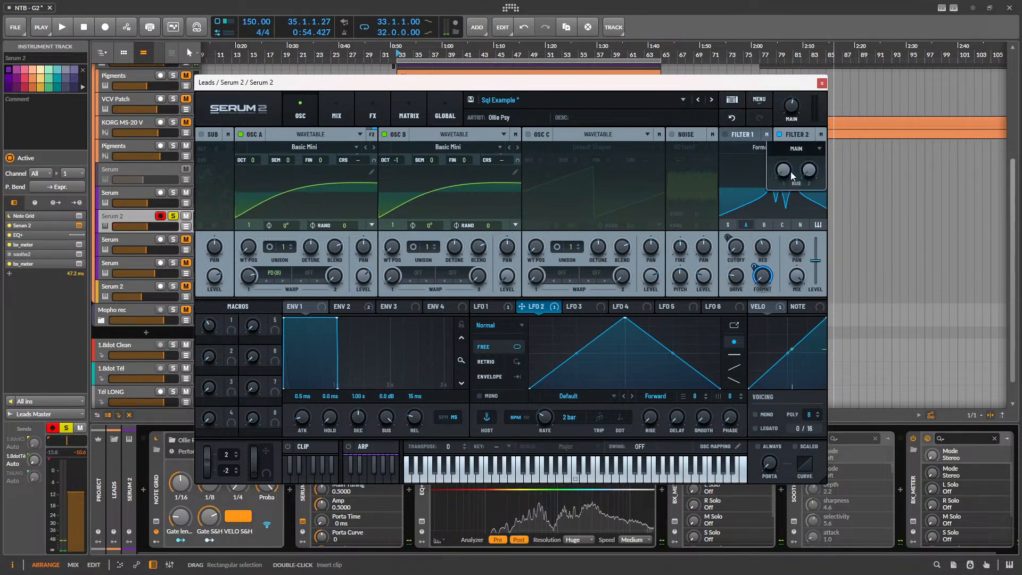
# - Set Filter 2's output to None, send it to Bus 1 and play with the Bus 1 effects rack open
pyautogui.click(809, 149)
pyautogui.click(795, 197)
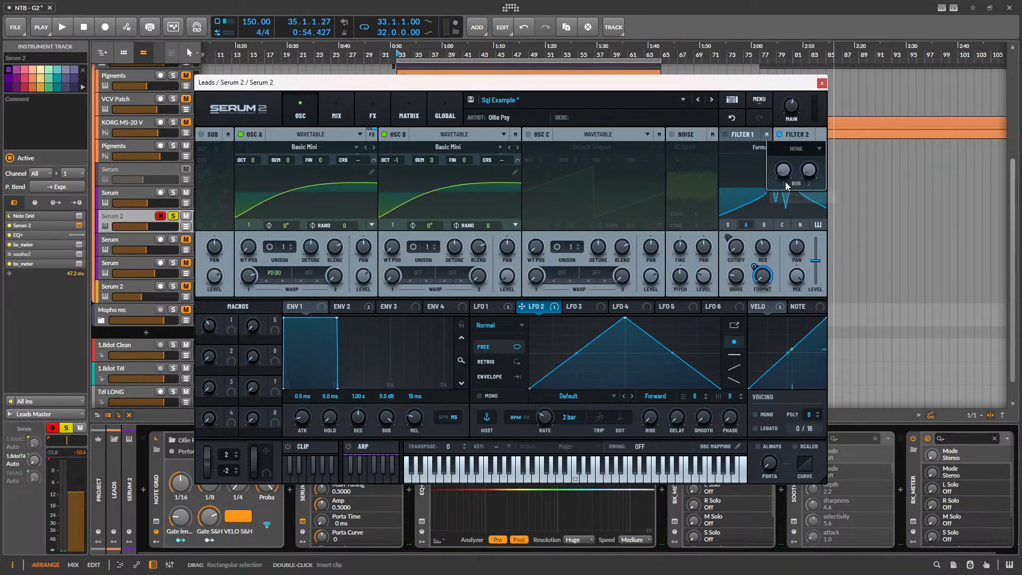
pyautogui.click(378, 109)
pyautogui.click(277, 132)
pyautogui.press('space')
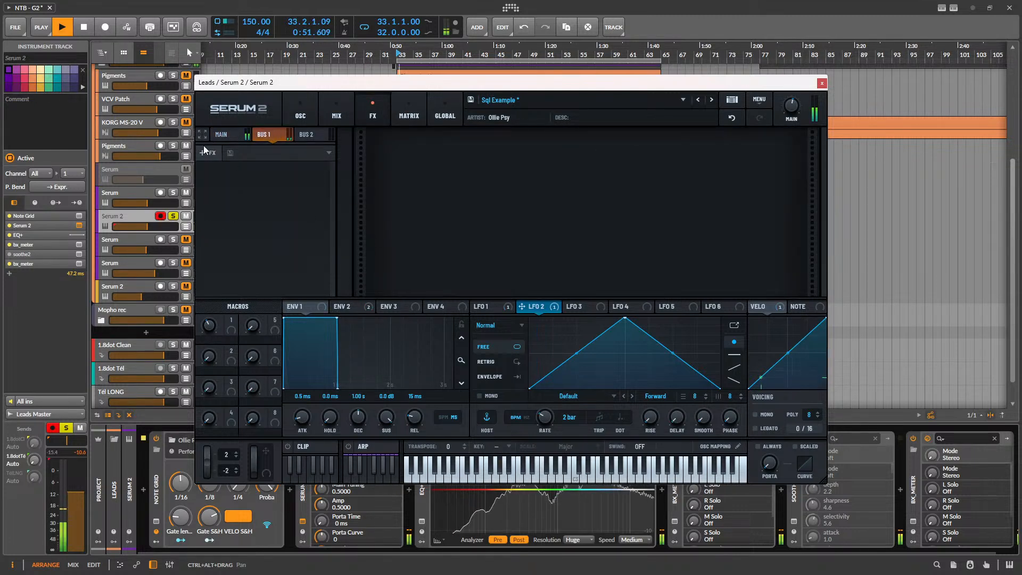
# - Add a Filter effect to Bus 1 and set its type to Band 12
pyautogui.click(205, 150)
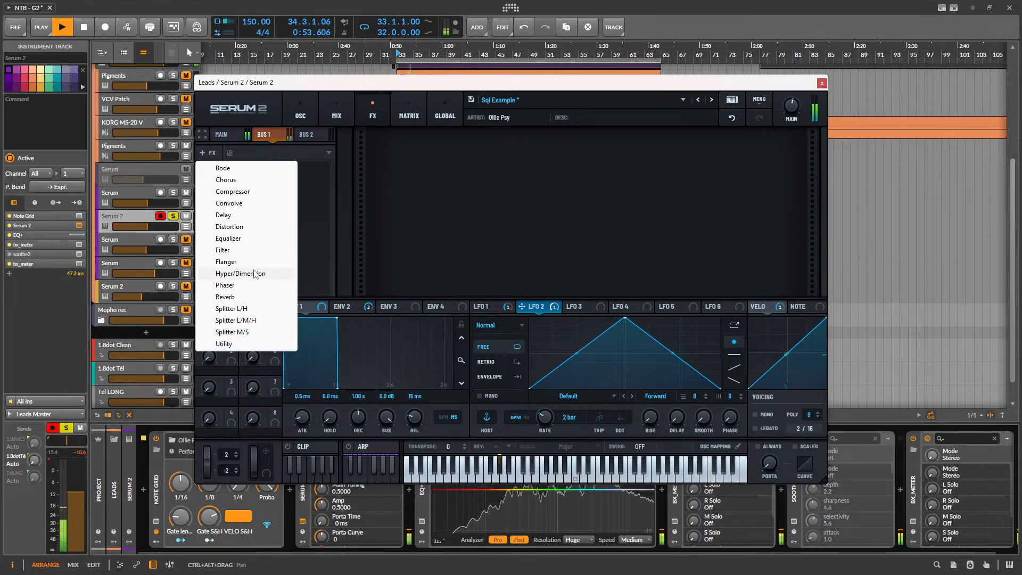
pyautogui.click(223, 249)
pyautogui.click(471, 152)
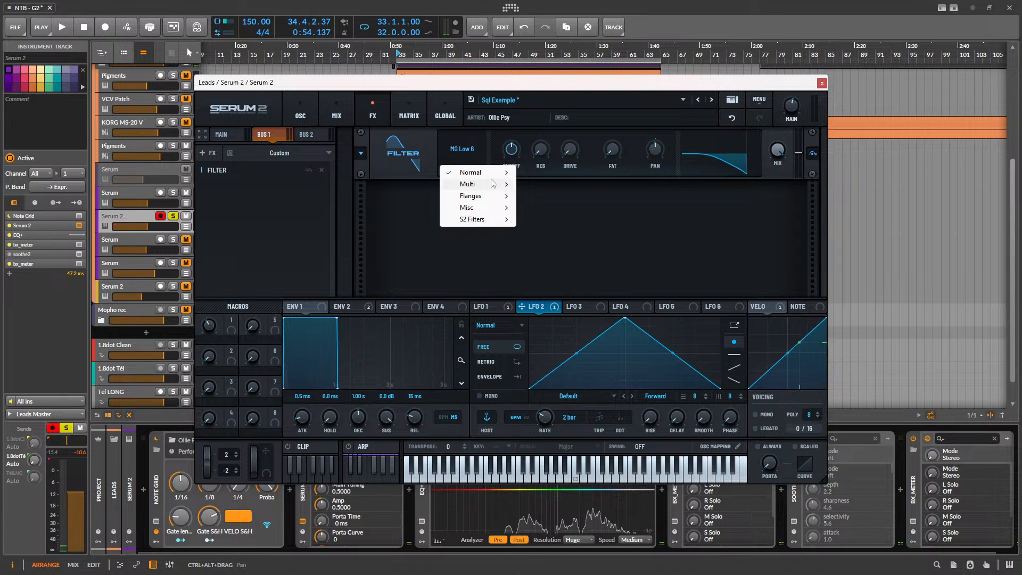
pyautogui.moveTo(491, 179)
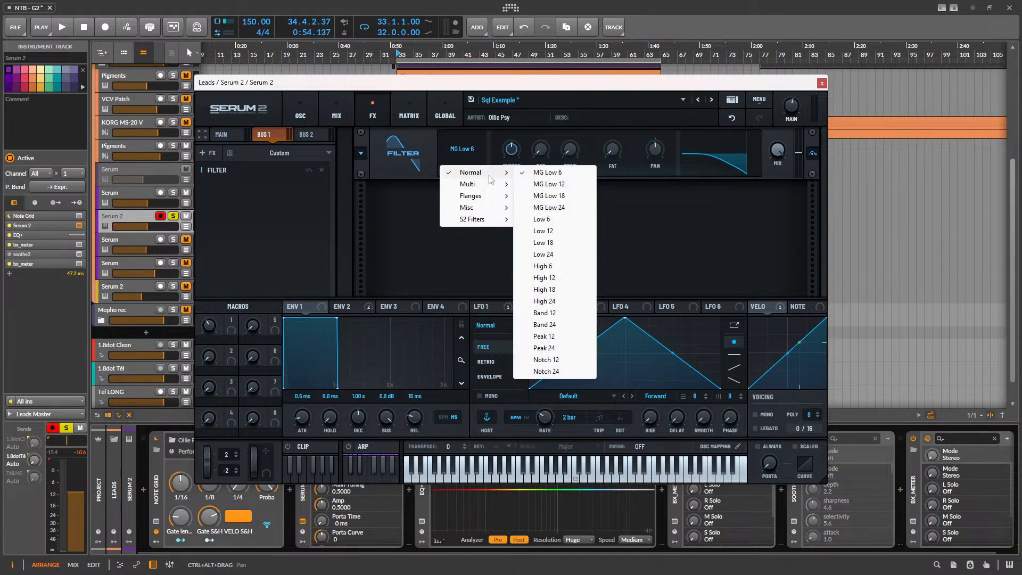
pyautogui.click(558, 313)
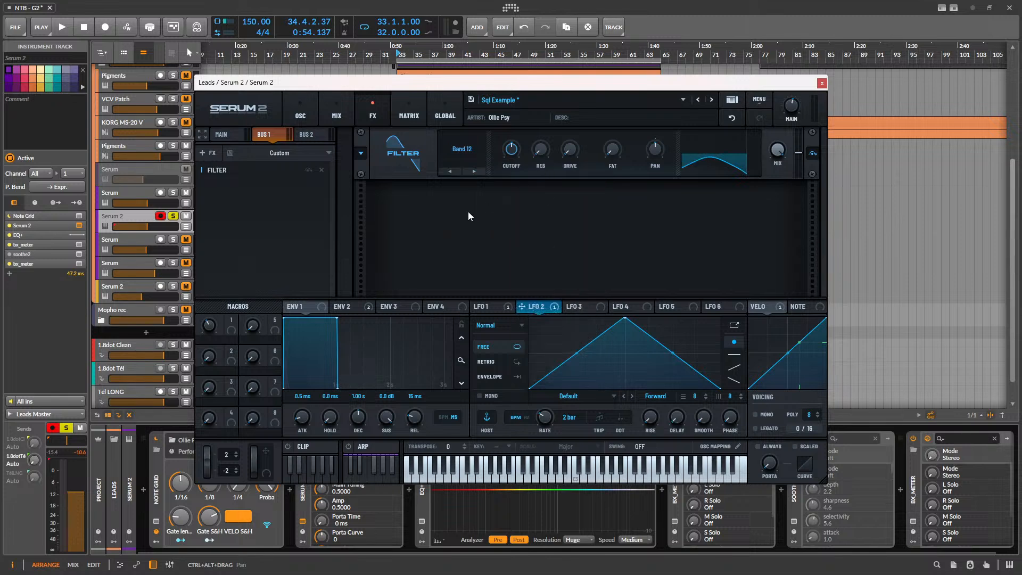
# - Audition the Bus 1 filter with more resonance while sweeping its cutoff, switching its type to Band 24
pyautogui.press('space')
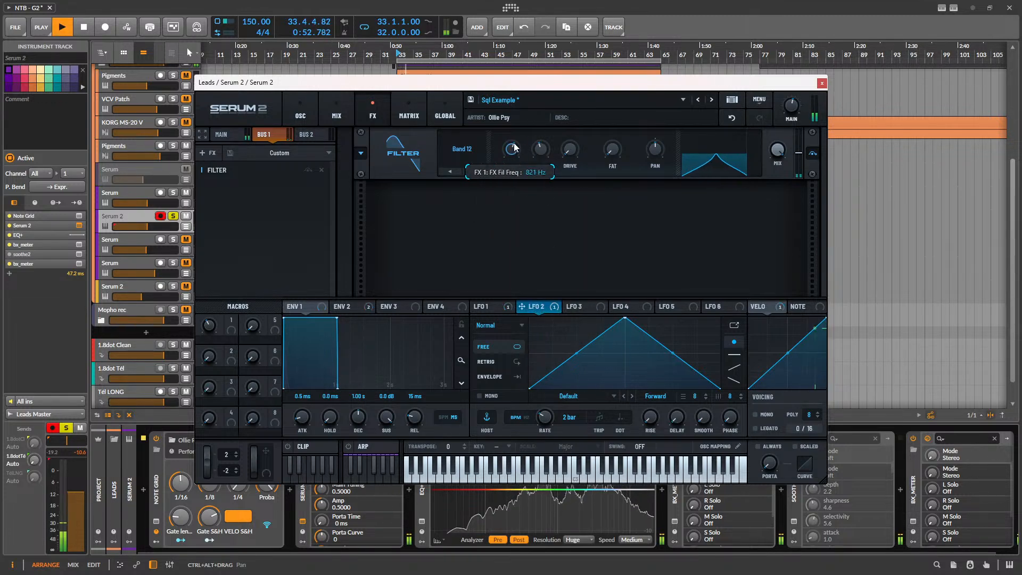
pyautogui.click(473, 171)
pyautogui.moveTo(521, 152)
pyautogui.mouseDown()
pyautogui.moveTo(516, 162)
pyautogui.moveTo(541, 118)
pyautogui.moveTo(532, 158)
pyautogui.moveTo(519, 151)
pyautogui.mouseUp()
pyautogui.press('space')
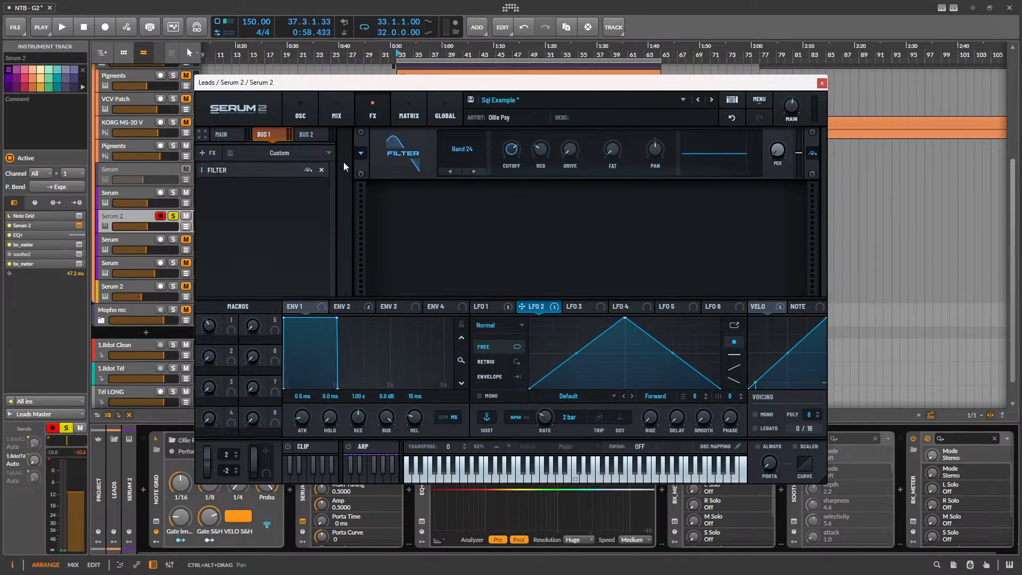
# - Change the Bus 1 filter to Phs 36- and audition it while sweeping its cutoff
pyautogui.click(459, 150)
pyautogui.moveTo(477, 202)
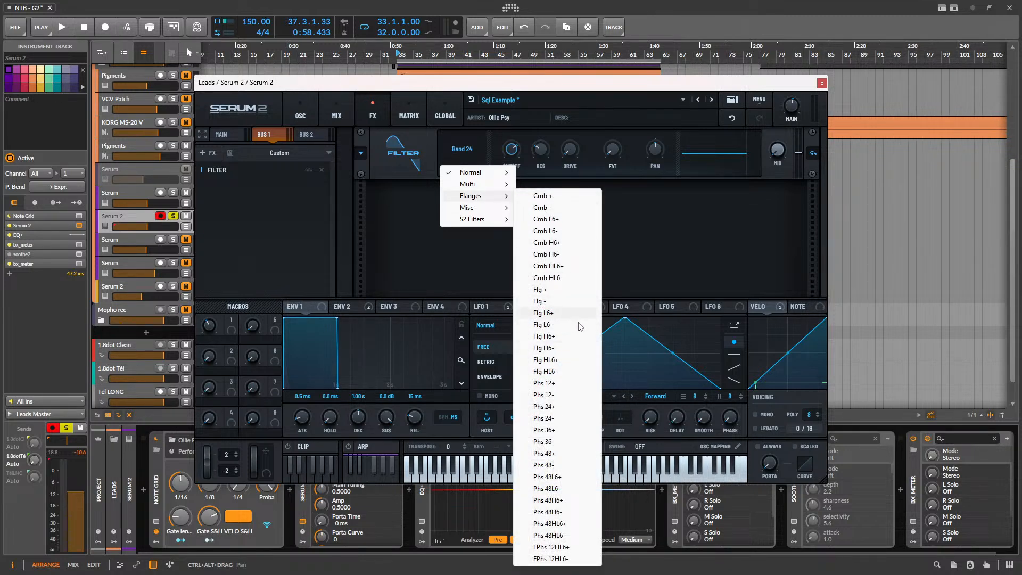
pyautogui.click(579, 441)
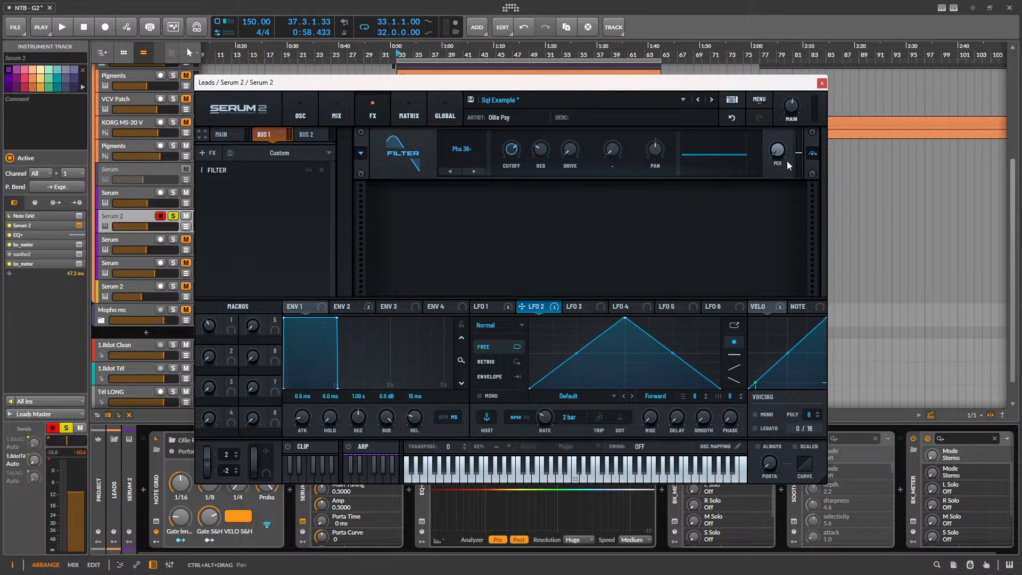
pyautogui.press('space')
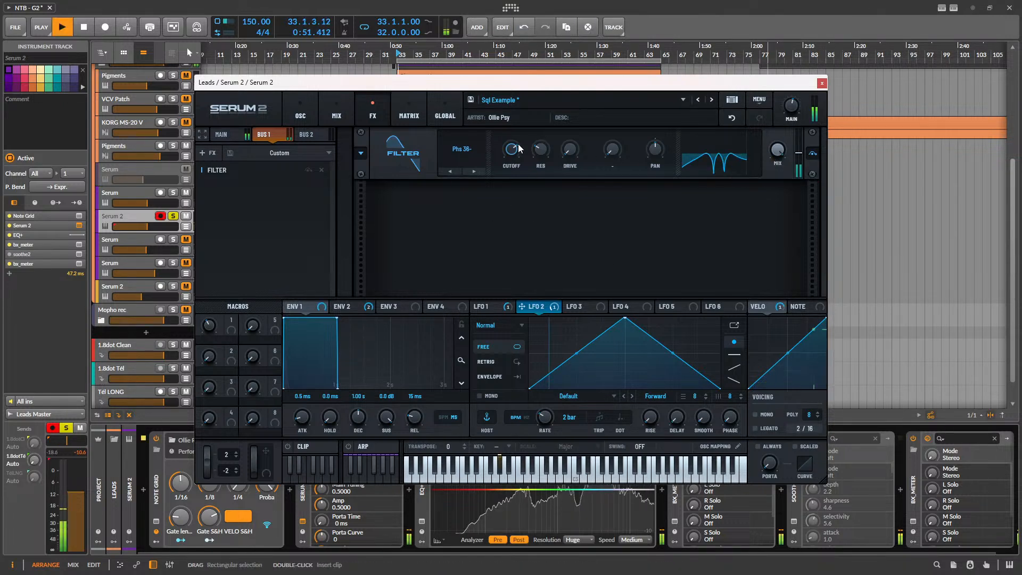
pyautogui.moveTo(519, 149)
pyautogui.press('space')
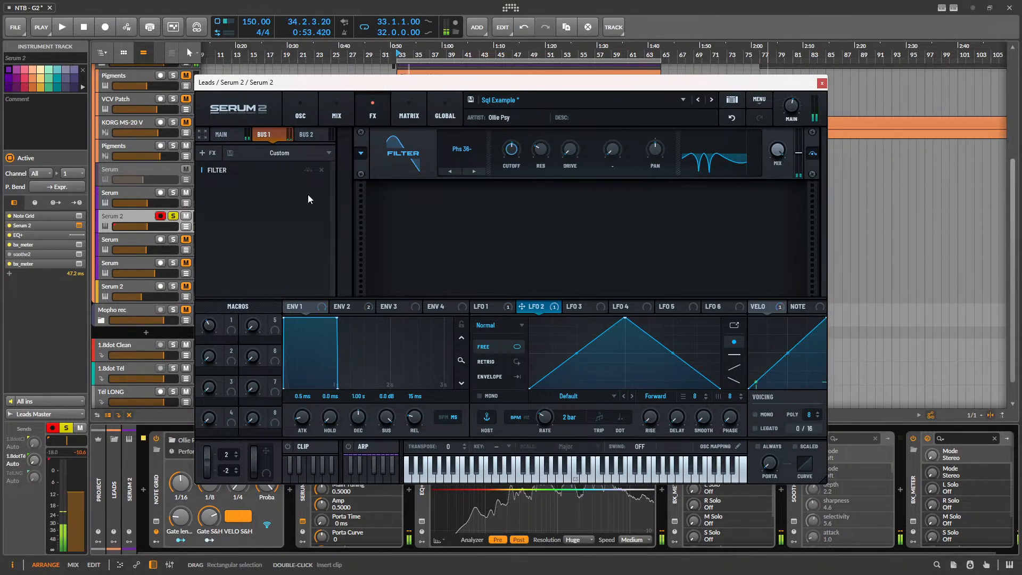
# - Add a Distortion effect ahead of the Bus 1 filter and set its type to Soft Sat
pyautogui.click(205, 152)
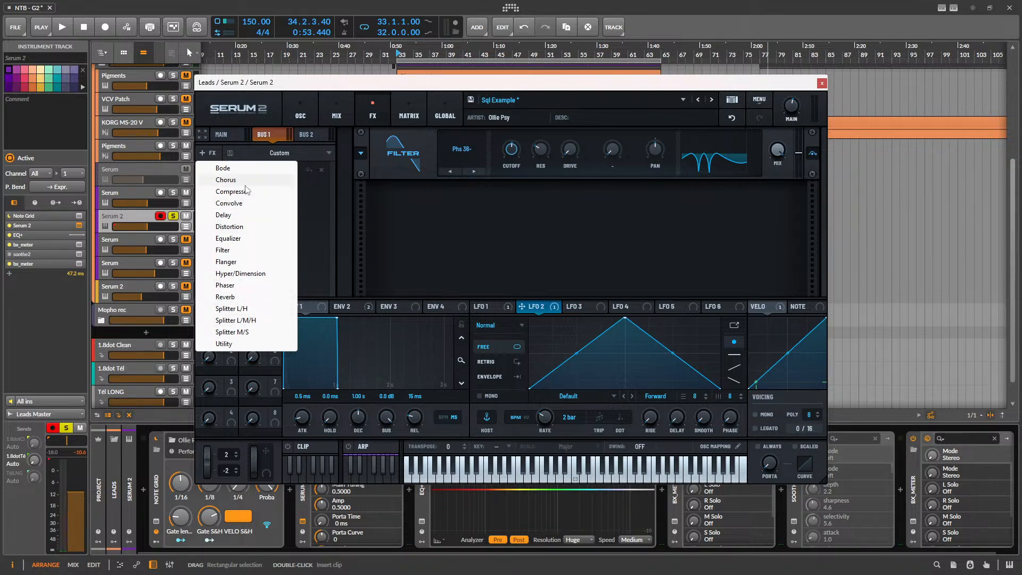
pyautogui.click(246, 227)
pyautogui.moveTo(403, 208); pyautogui.dragTo(384, 144)
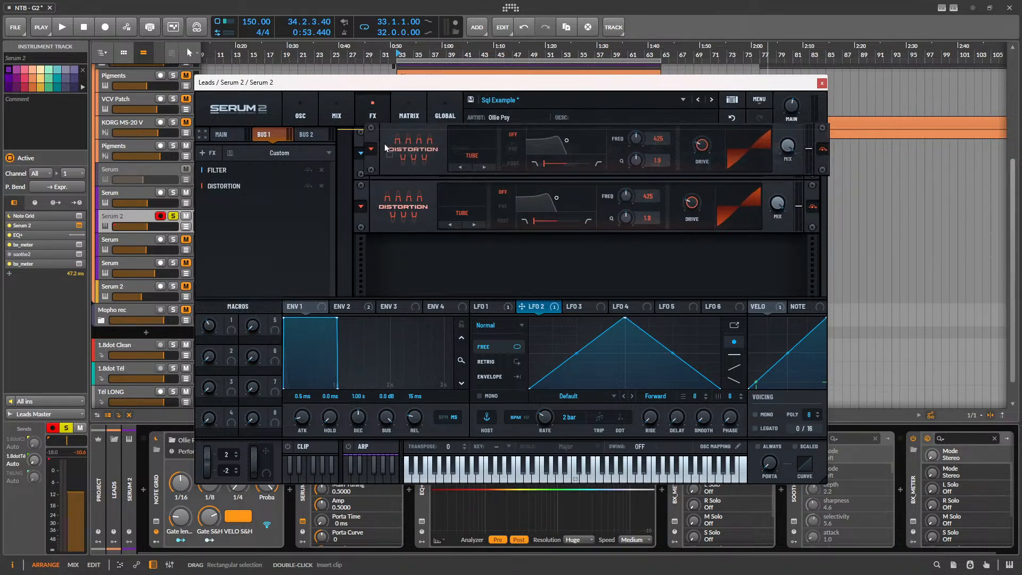
pyautogui.click(461, 160)
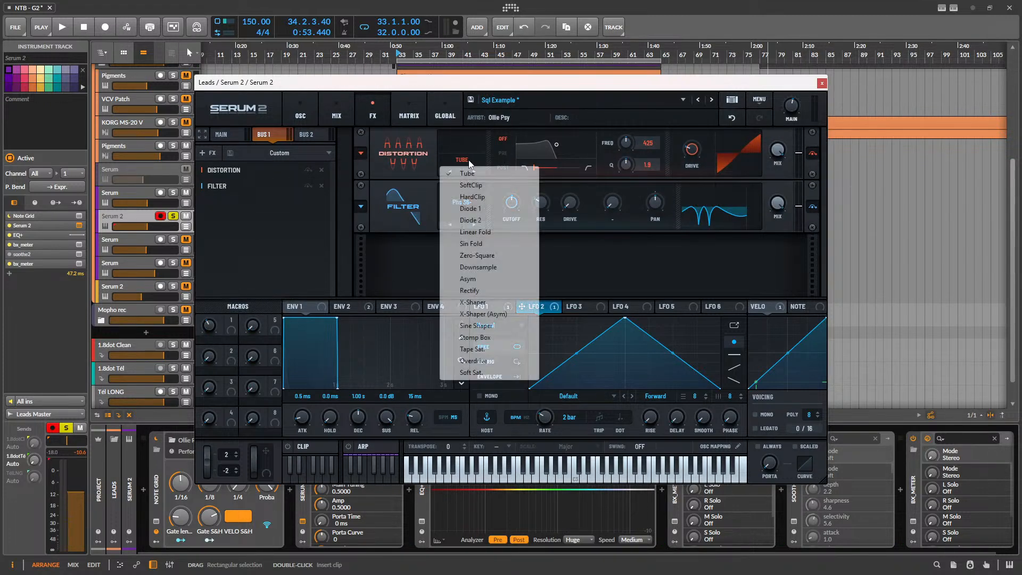
pyautogui.click(500, 372)
# - Audition the distorted Bus 1 chain while sweeping the phaser filter's cutoff
pyautogui.press('space')
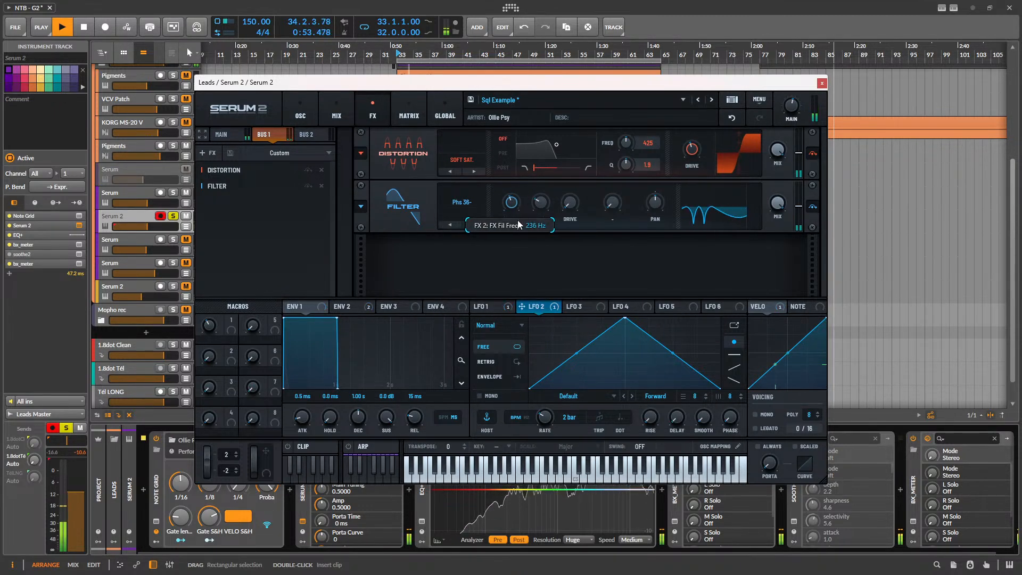
pyautogui.moveTo(529, 193)
pyautogui.mouseDown()
pyautogui.moveTo(522, 215)
pyautogui.moveTo(532, 176)
pyautogui.moveTo(524, 212)
pyautogui.moveTo(526, 197)
pyautogui.mouseUp()
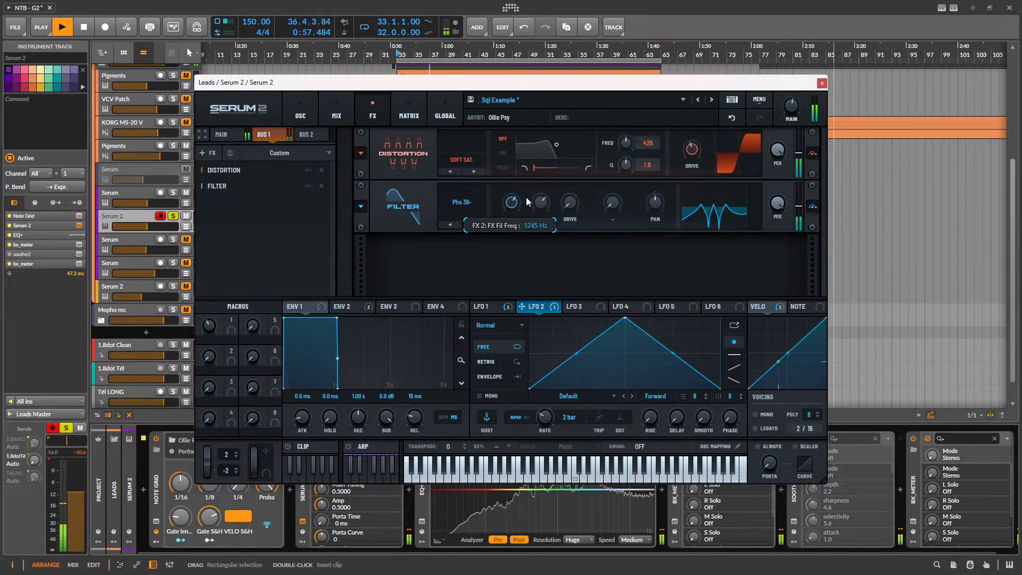
pyautogui.press('space')
# - Set oscillator A's filter balance fully to Filter 1, then enable Filter 1 while keeping Filter 2 on
pyautogui.click(300, 117)
pyautogui.click(371, 134)
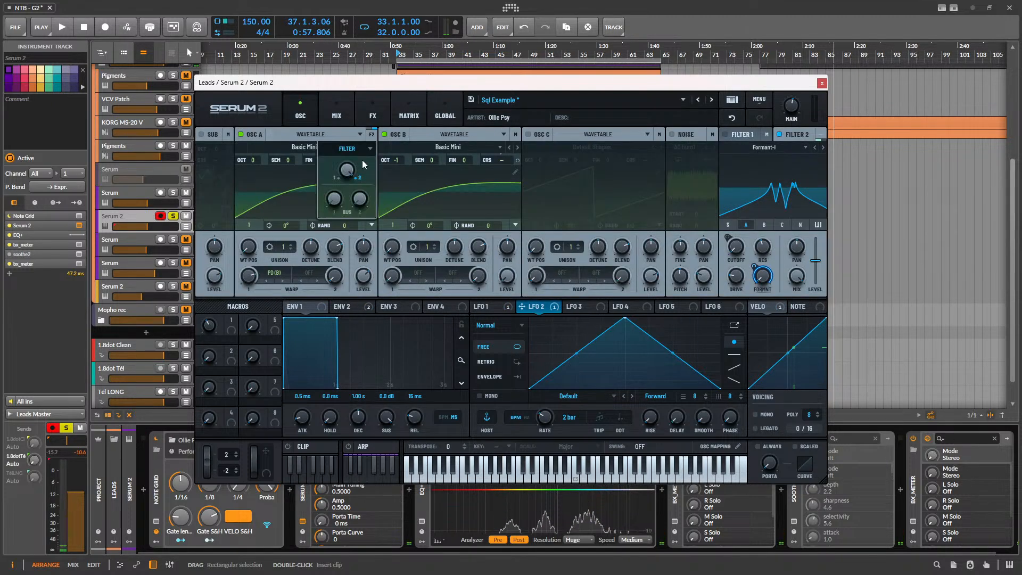
pyautogui.moveTo(347, 176); pyautogui.dragTo(387, 113)
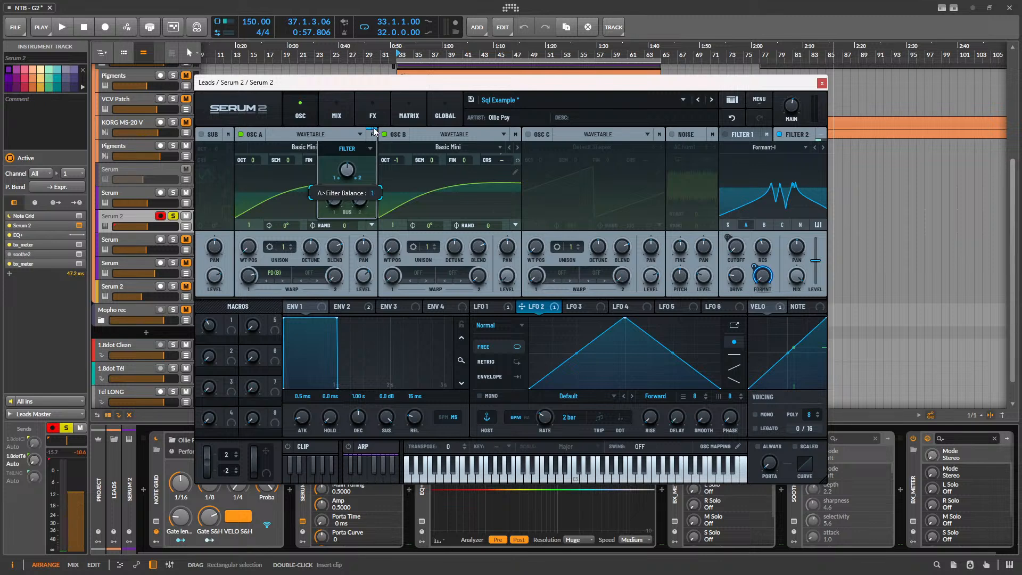
pyautogui.click(756, 149)
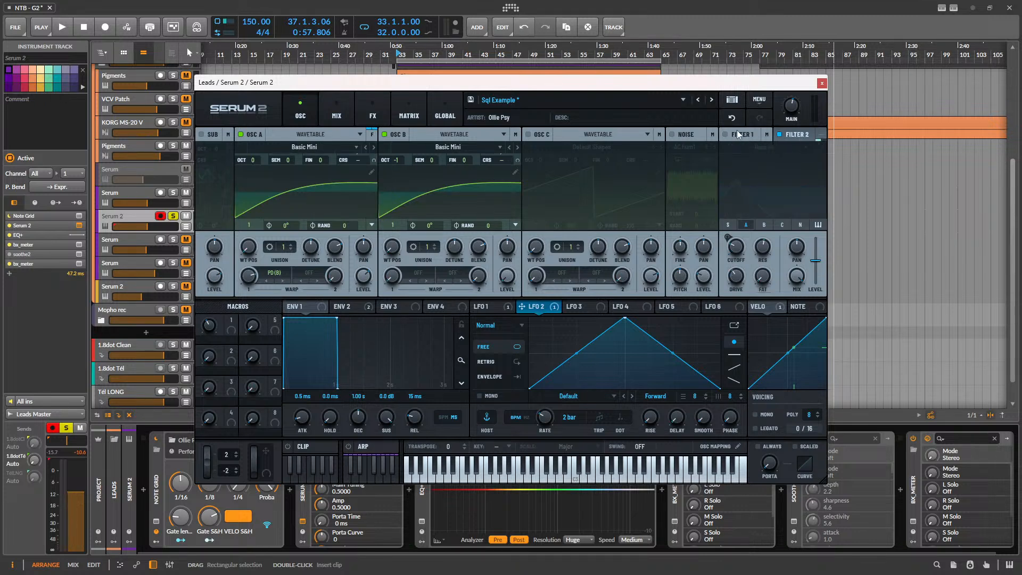
pyautogui.click(805, 136)
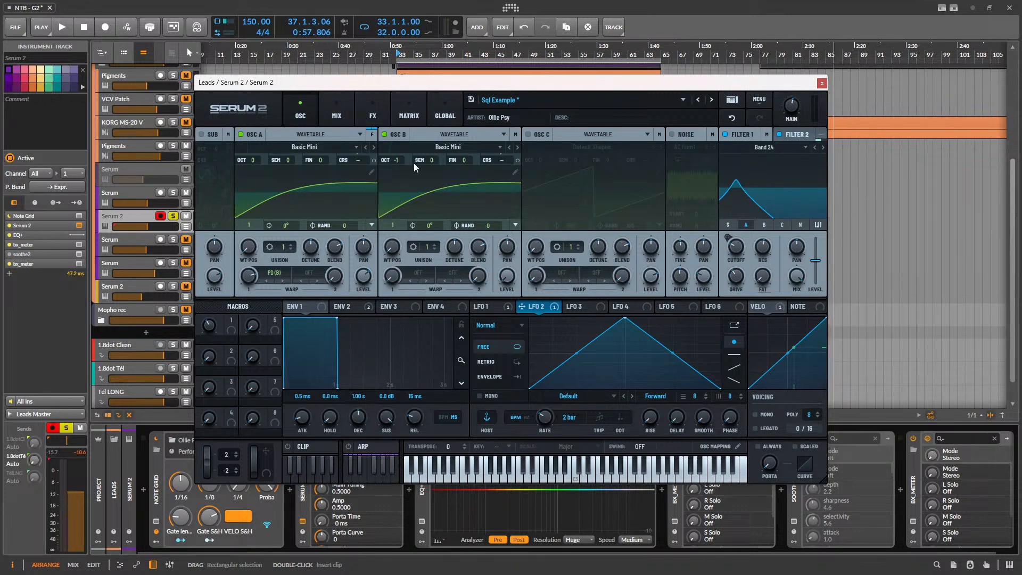
pyautogui.click(768, 134)
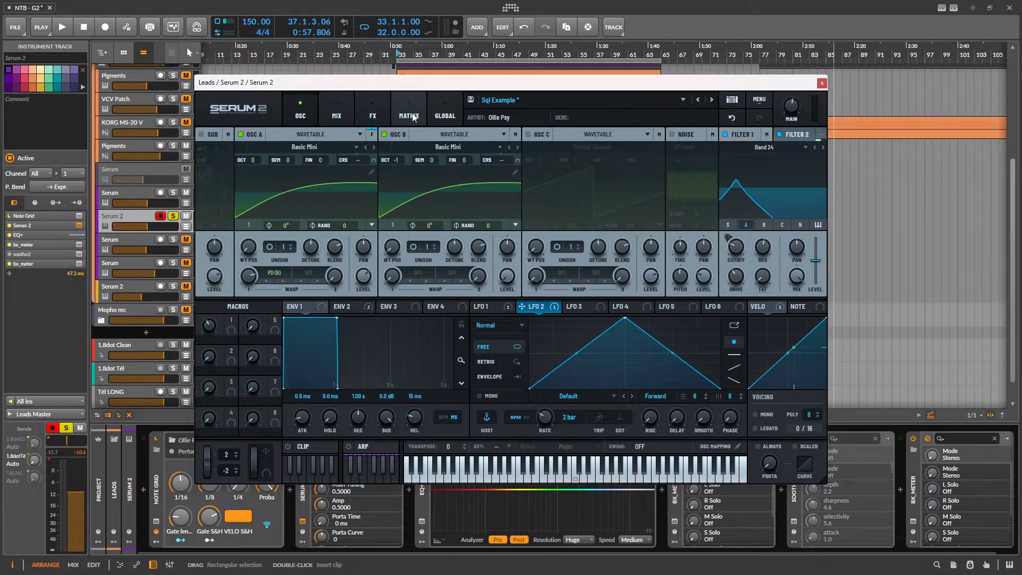
# - Play the patch with both filters enabled and adjust the cutoff of the Bus 1 phaser filter
pyautogui.click(799, 138)
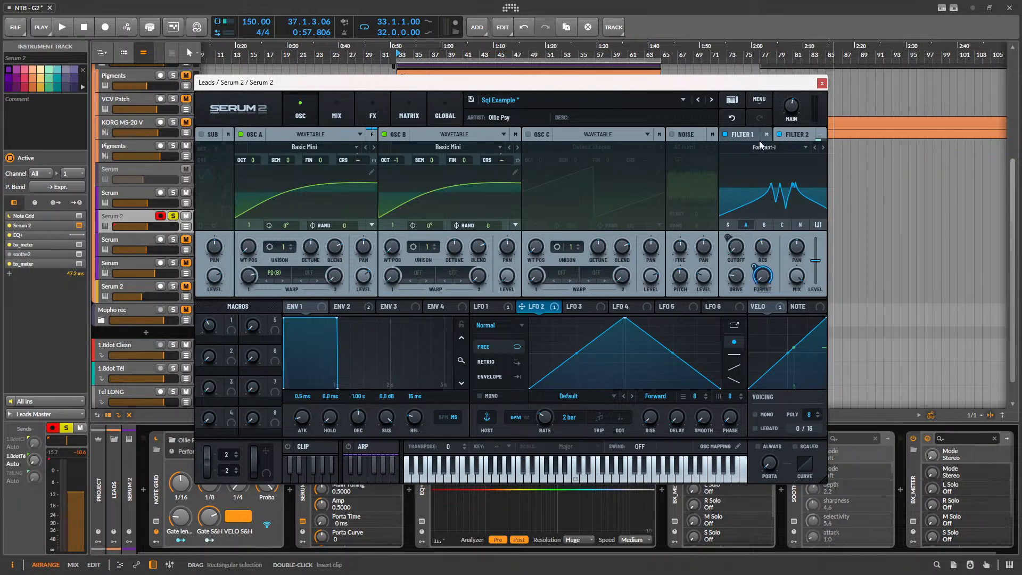
pyautogui.click(399, 118)
pyautogui.click(373, 115)
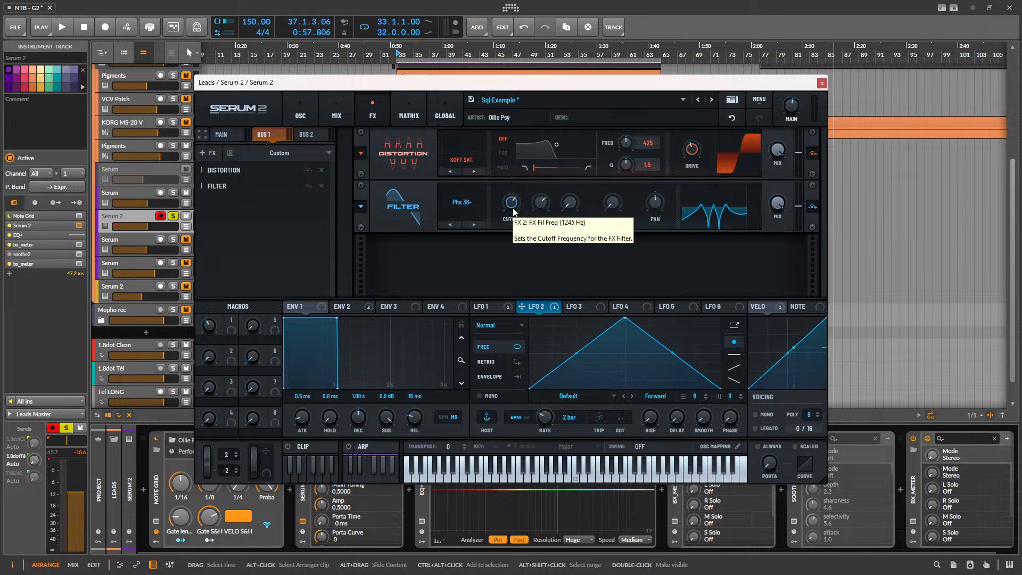
pyautogui.press('space')
pyautogui.moveTo(512, 206); pyautogui.dragTo(539, 201)
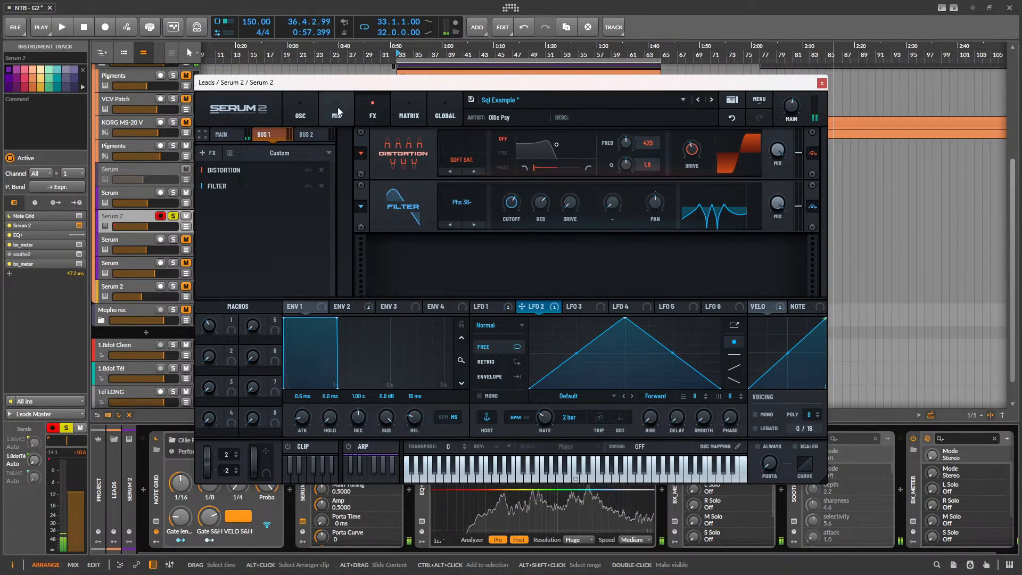
# - Set Filter 1's output routing to None and raise its Bus 2 send to 100%
pyautogui.click(338, 109)
pyautogui.click(300, 111)
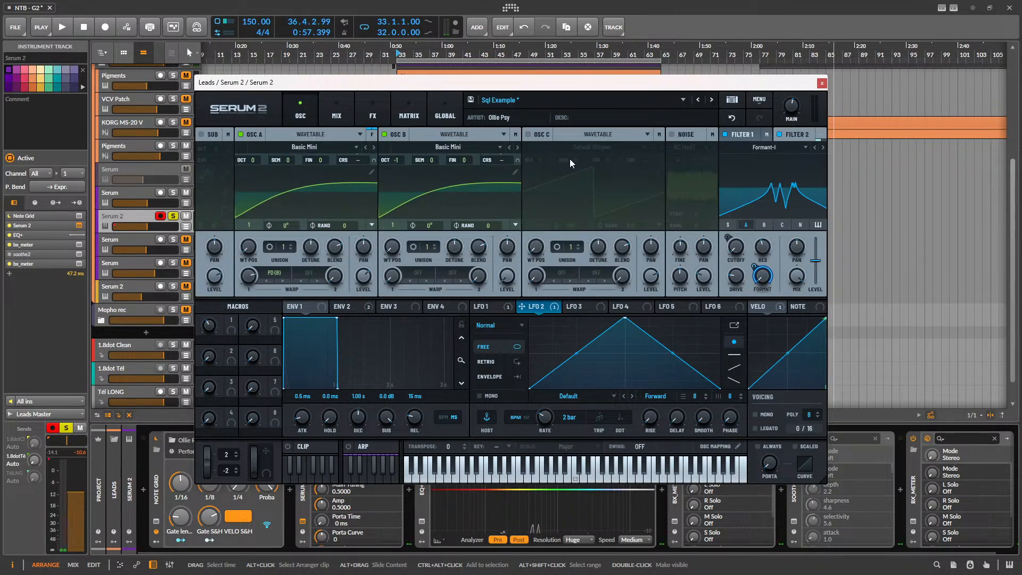
pyautogui.moveTo(767, 131)
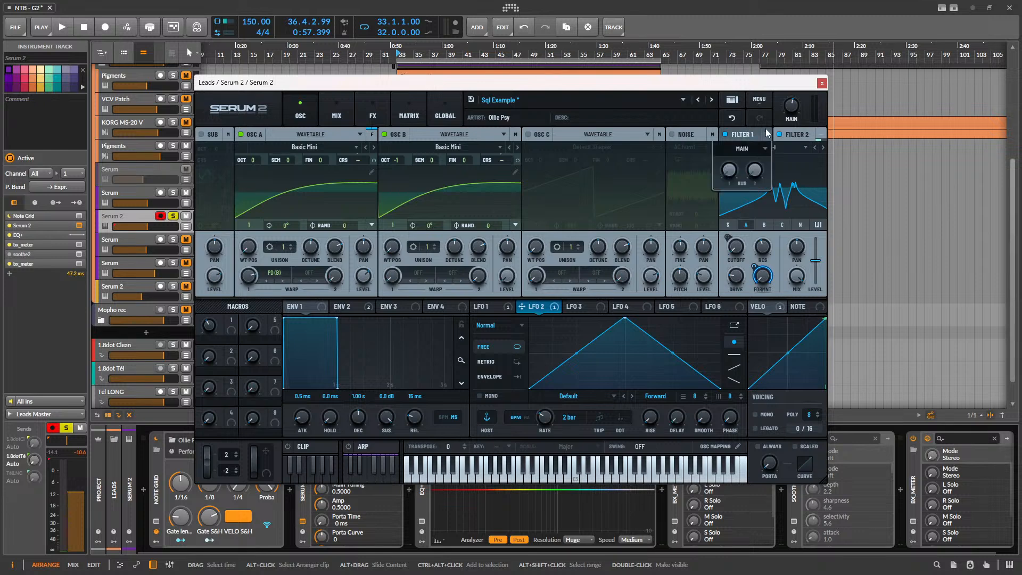
pyautogui.click(754, 152)
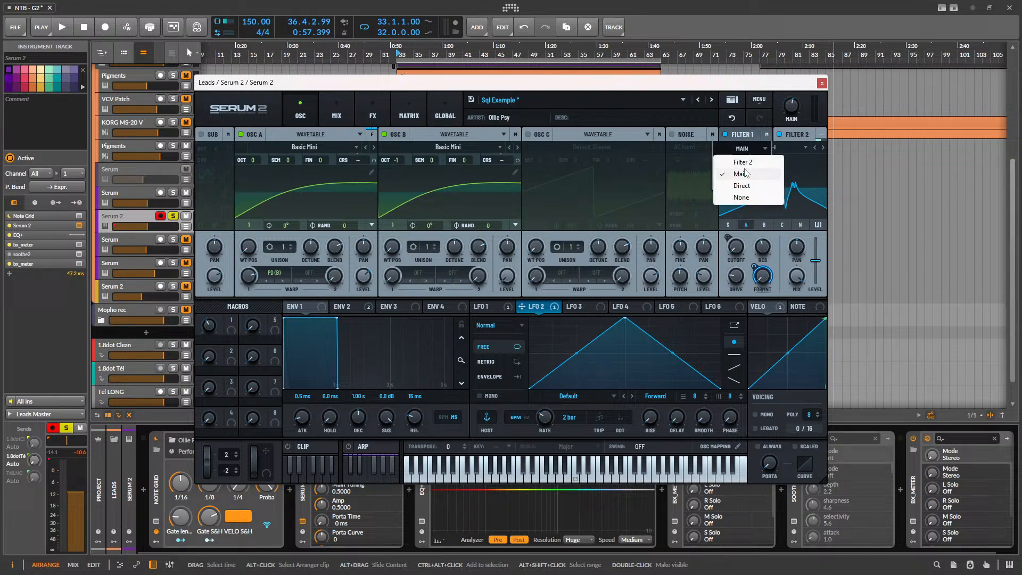
pyautogui.click(741, 198)
pyautogui.click(743, 131)
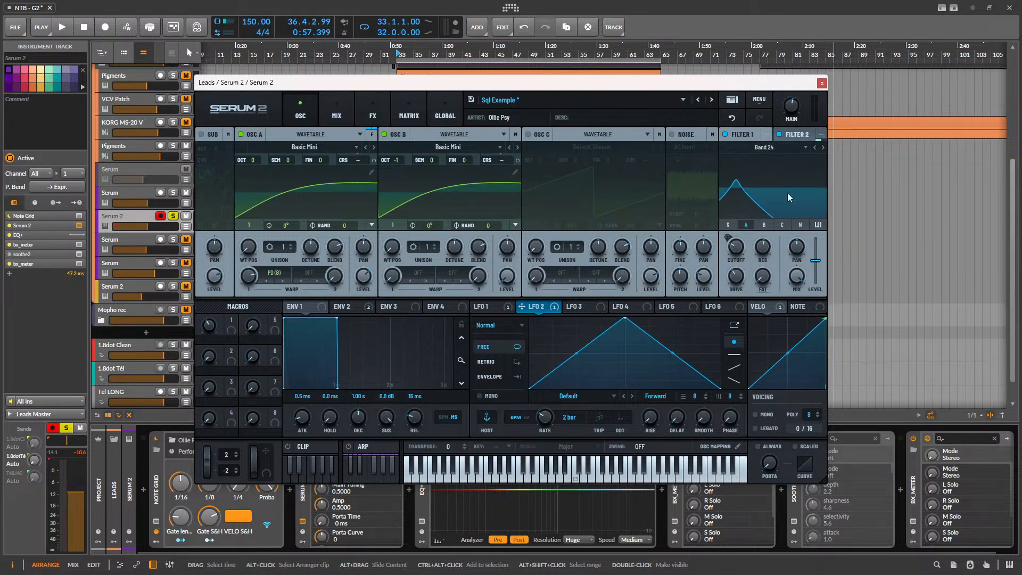
pyautogui.moveTo(767, 135)
pyautogui.moveTo(755, 171); pyautogui.dragTo(755, 88)
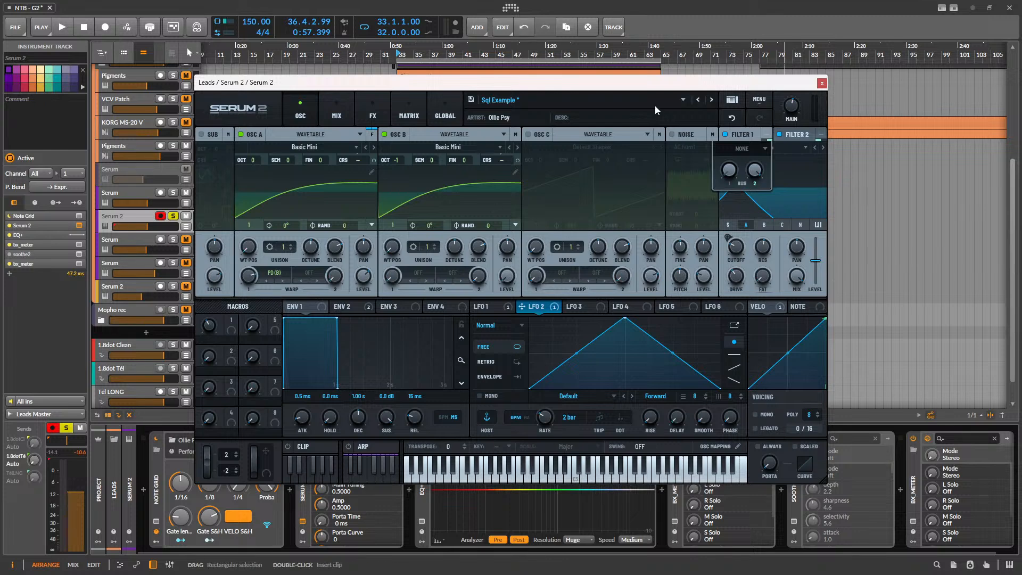
# - Add a Utility effect after the Bus 1 filter and adjust its pan
pyautogui.click(345, 109)
pyautogui.click(396, 106)
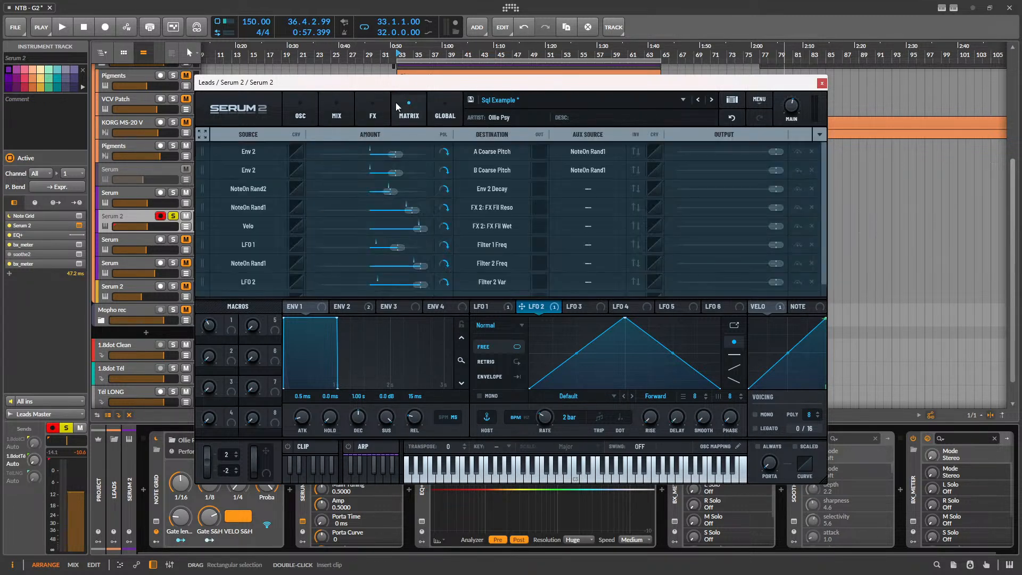
pyautogui.click(372, 110)
pyautogui.click(212, 153)
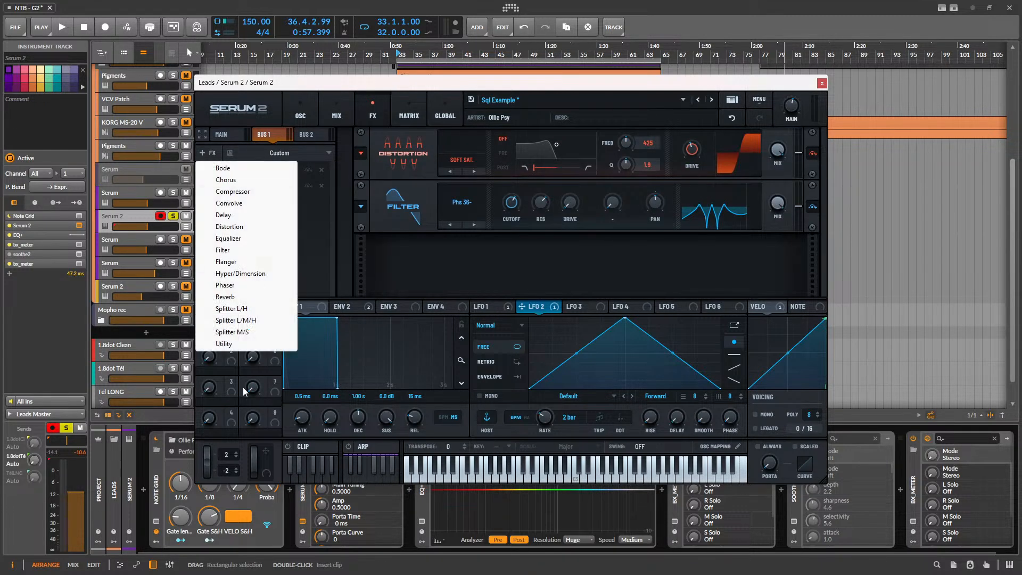
pyautogui.click(244, 345)
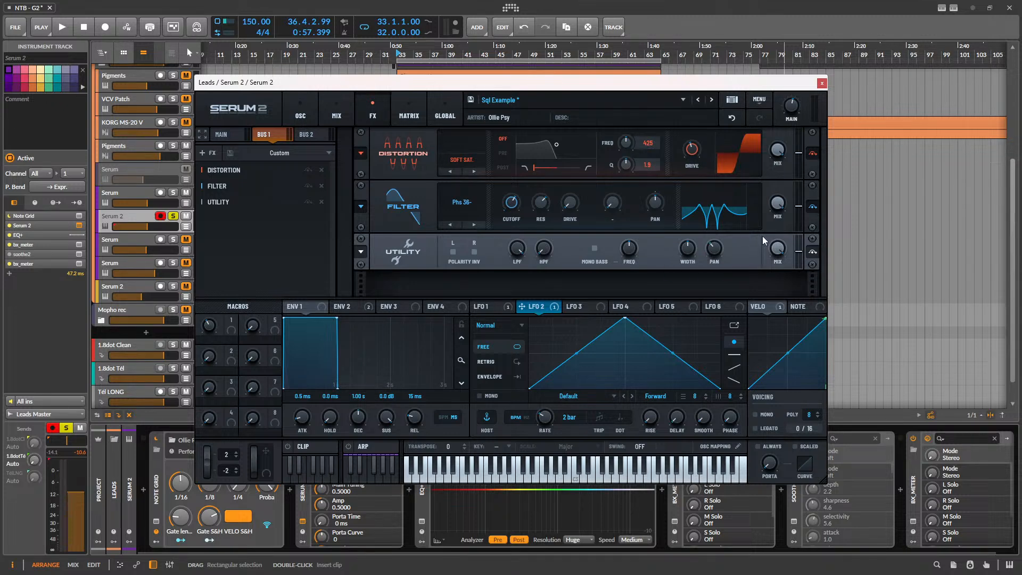
pyautogui.doubleClick(722, 254)
# - Add a Utility effect to the empty Bus 2 chain and adjust its pan
pyautogui.click(299, 134)
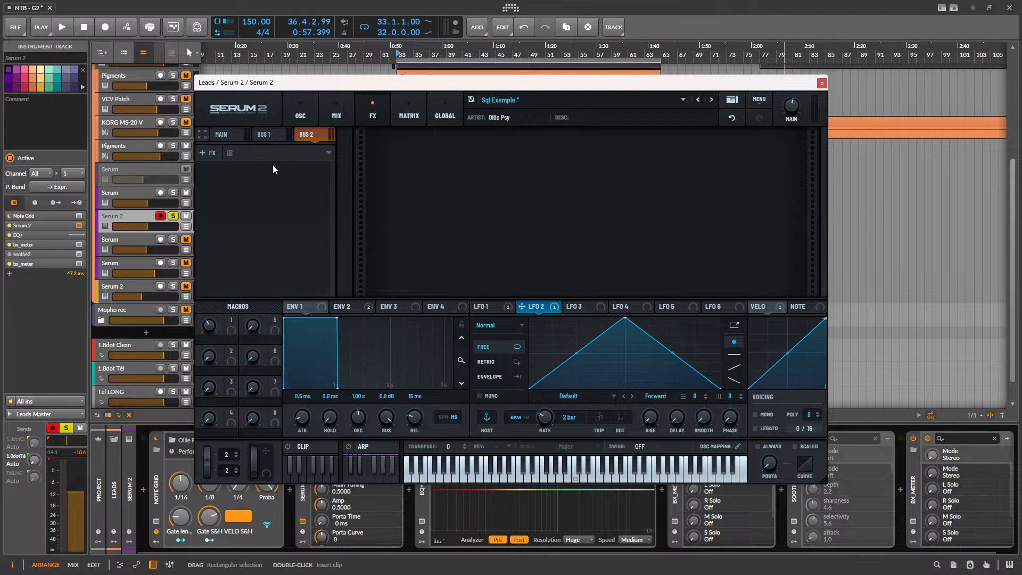
pyautogui.click(216, 157)
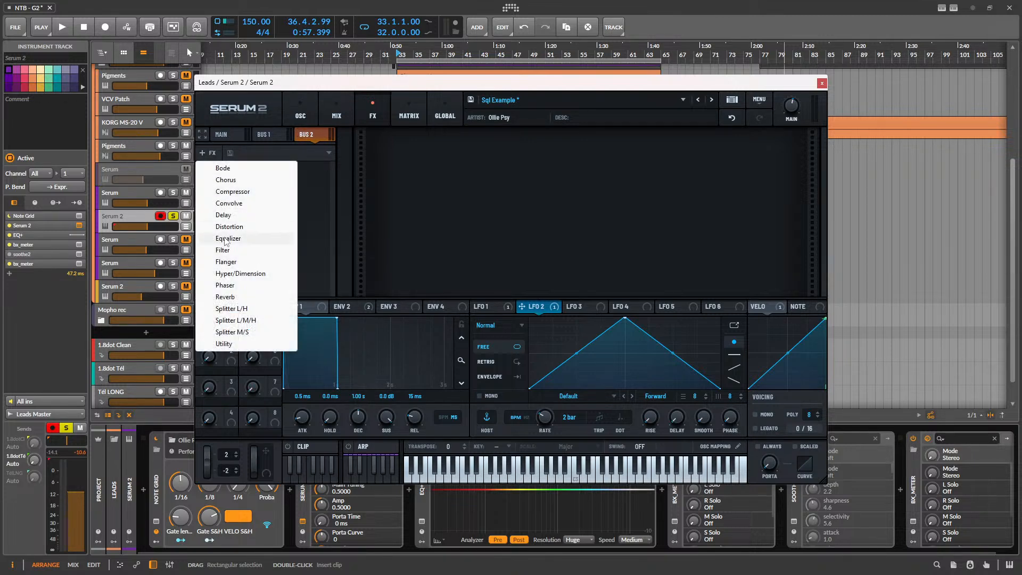
pyautogui.click(225, 344)
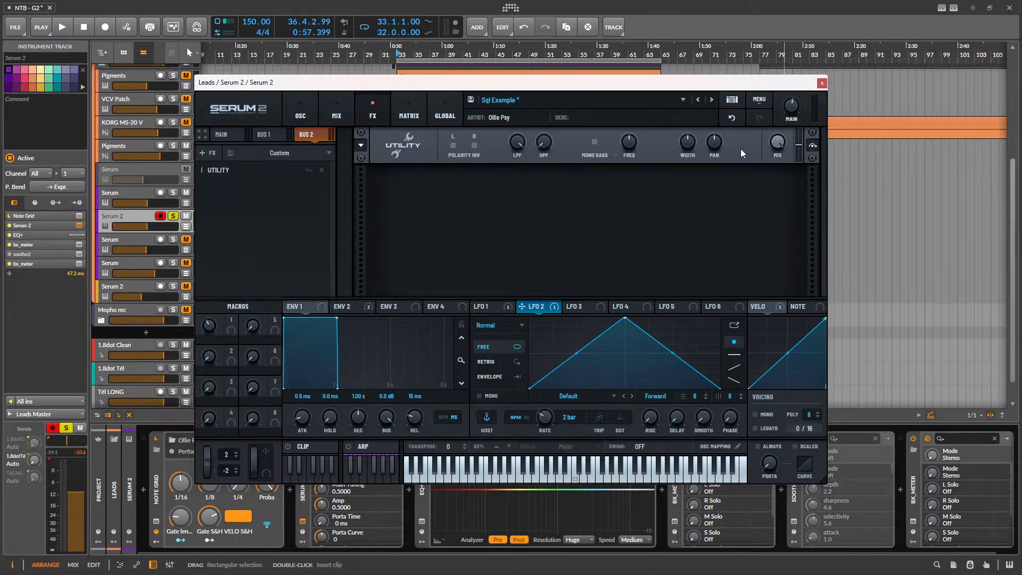
pyautogui.doubleClick(708, 150)
# - Play the patch and check the filter, bus and main levels in the synth's mixer
pyautogui.click(337, 111)
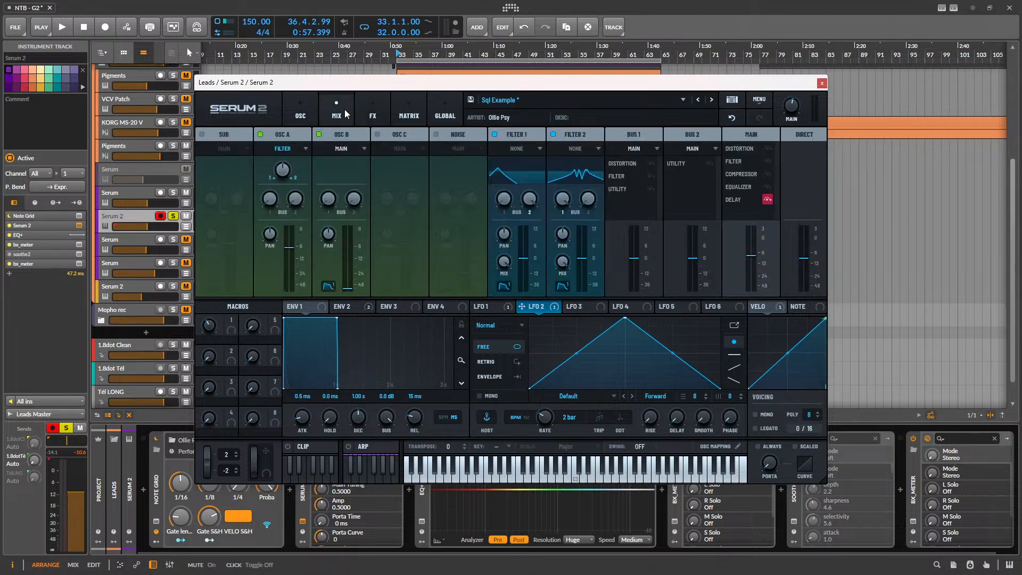
pyautogui.click(376, 116)
pyautogui.press('space')
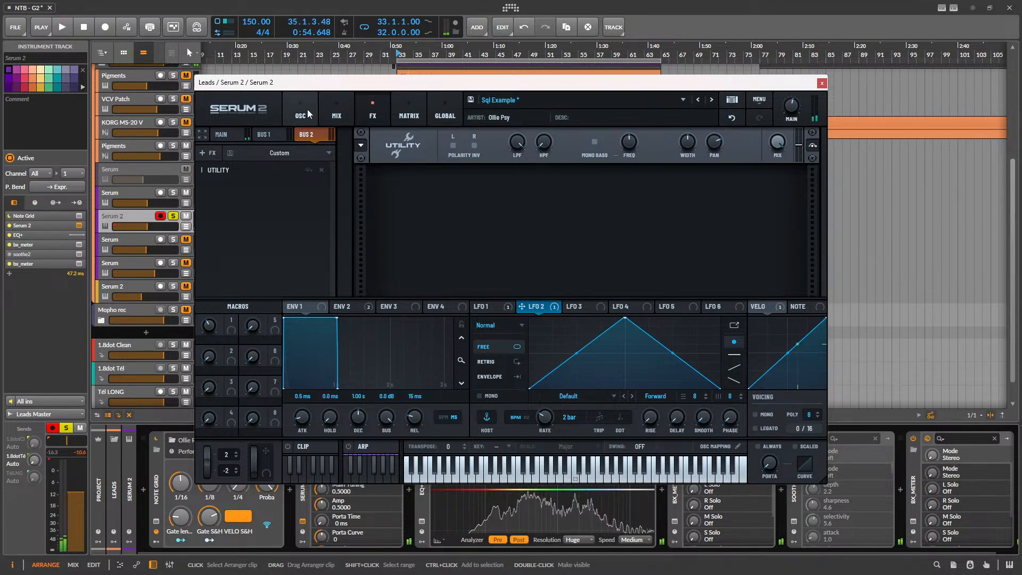
pyautogui.click(338, 115)
pyautogui.press('space')
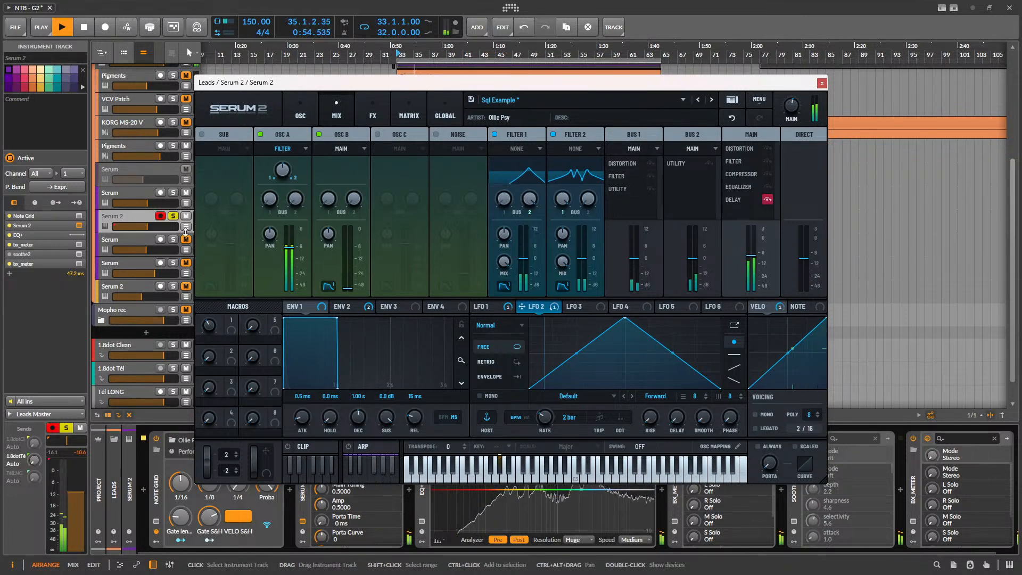
# - Take the Serum 2 track out of solo and raise its volume slightly during playback
pyautogui.click(173, 216)
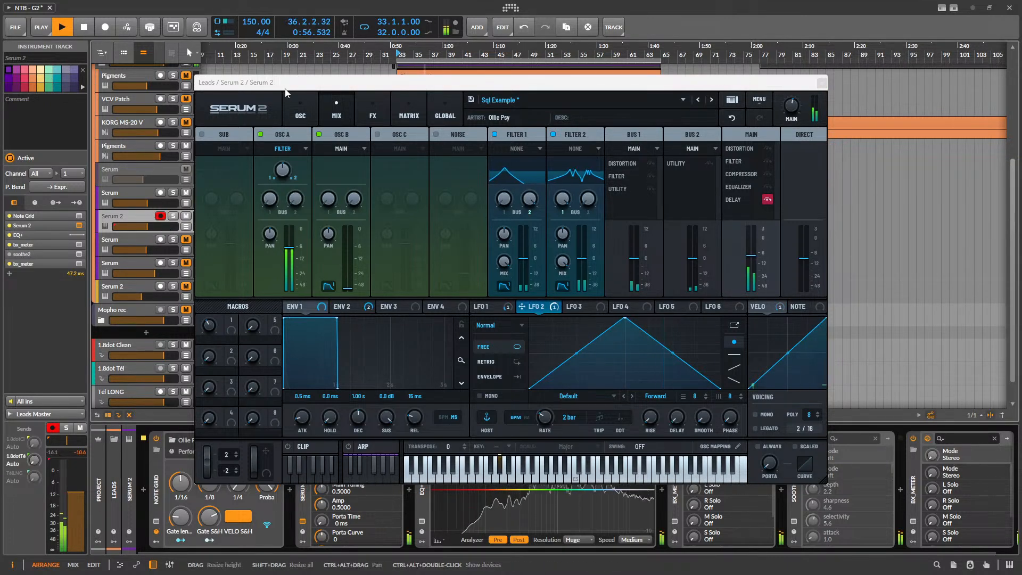
pyautogui.moveTo(288, 84); pyautogui.dragTo(390, 87)
pyautogui.click(186, 193)
pyautogui.moveTo(148, 226); pyautogui.dragTo(151, 226)
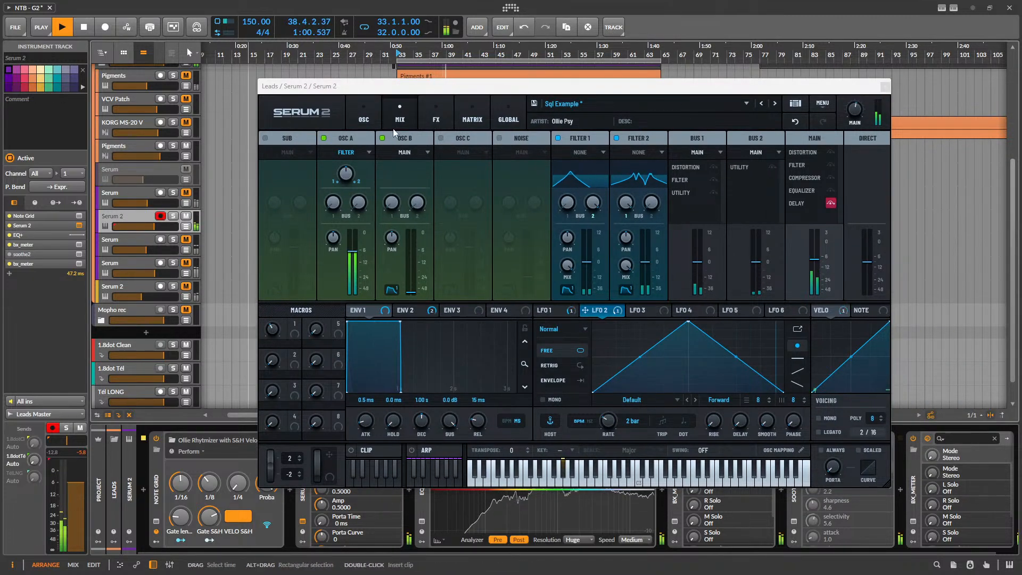
pyautogui.moveTo(430, 91); pyautogui.dragTo(377, 43)
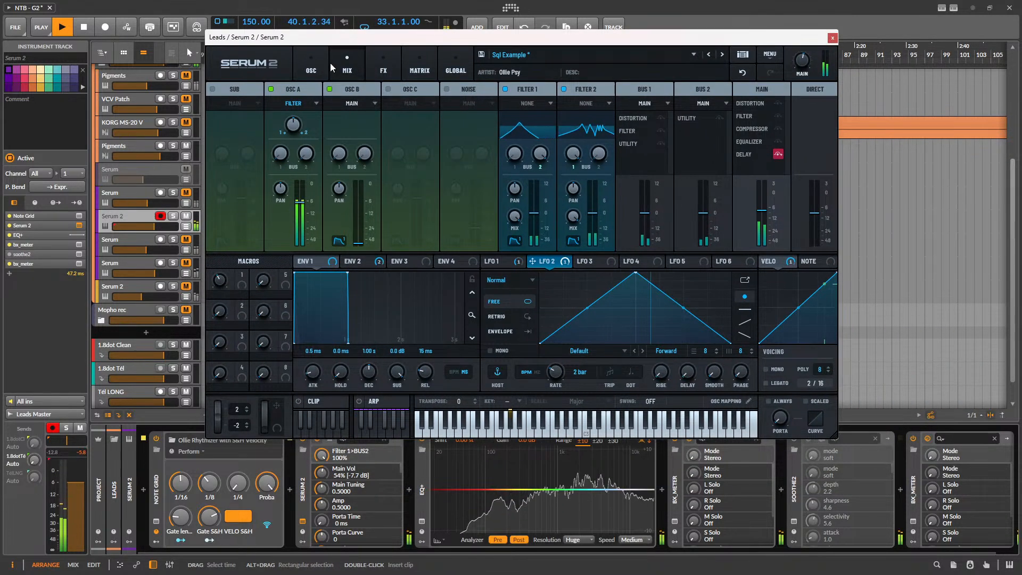
# - Check the modulation matrix and oscillator A's Bus 1 and Bus 2 sends while auditioning the patch with the other tracks
pyautogui.click(384, 66)
pyautogui.press('space')
pyautogui.click(411, 65)
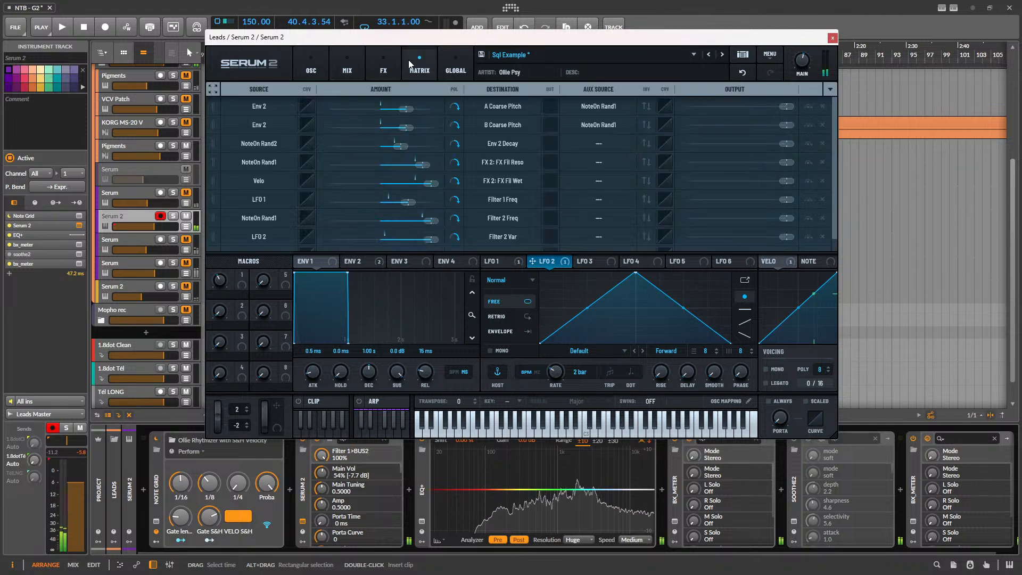
pyautogui.click(336, 65)
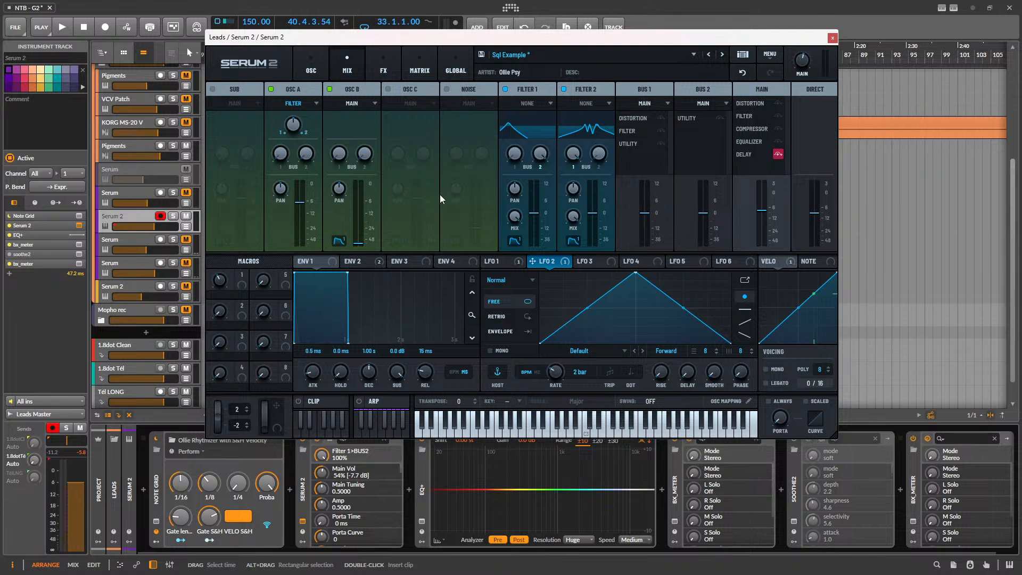
pyautogui.press('space')
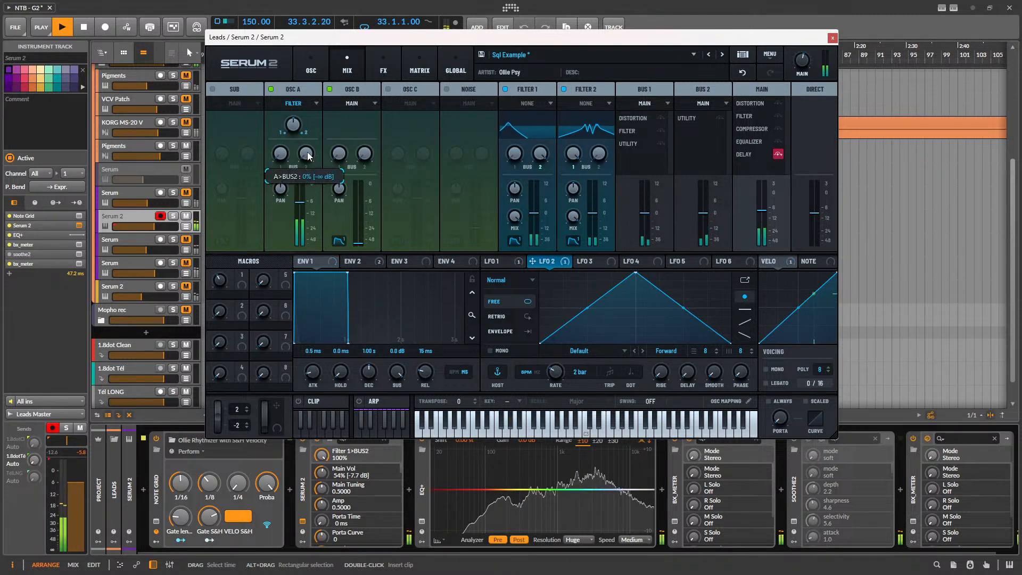
pyautogui.moveTo(307, 153); pyautogui.dragTo(275, 162)
pyautogui.press('space')
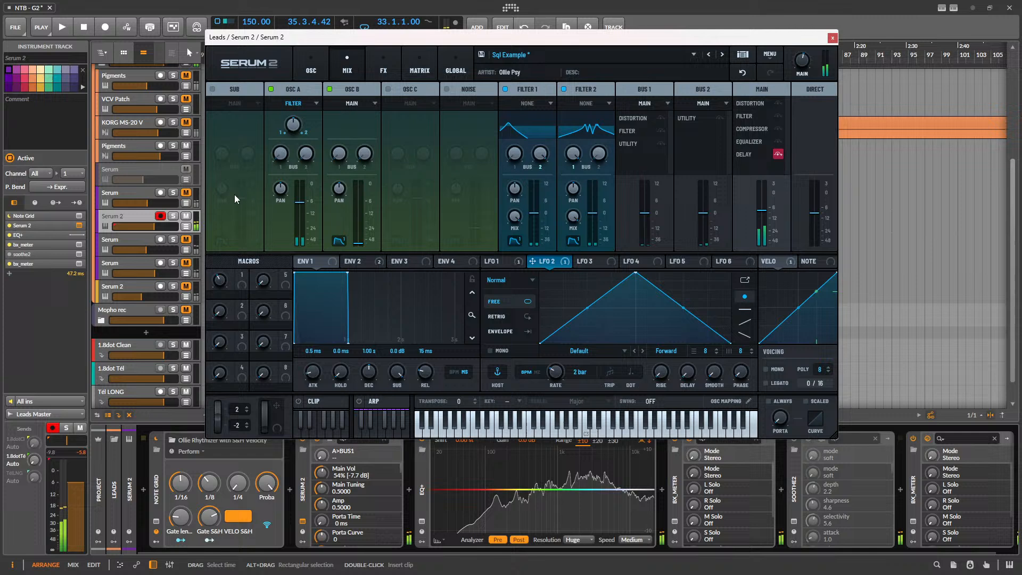
# - Solo the Serum 2 track again and audition it, resetting the Bus 1 level to 0.0 dB
pyautogui.click(173, 216)
pyautogui.press('space')
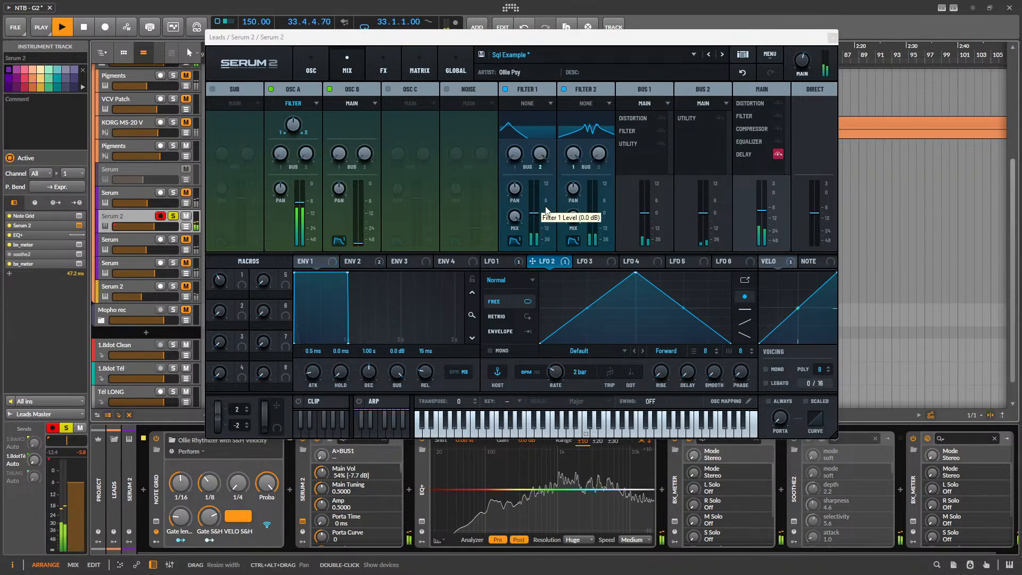
pyautogui.press('space')
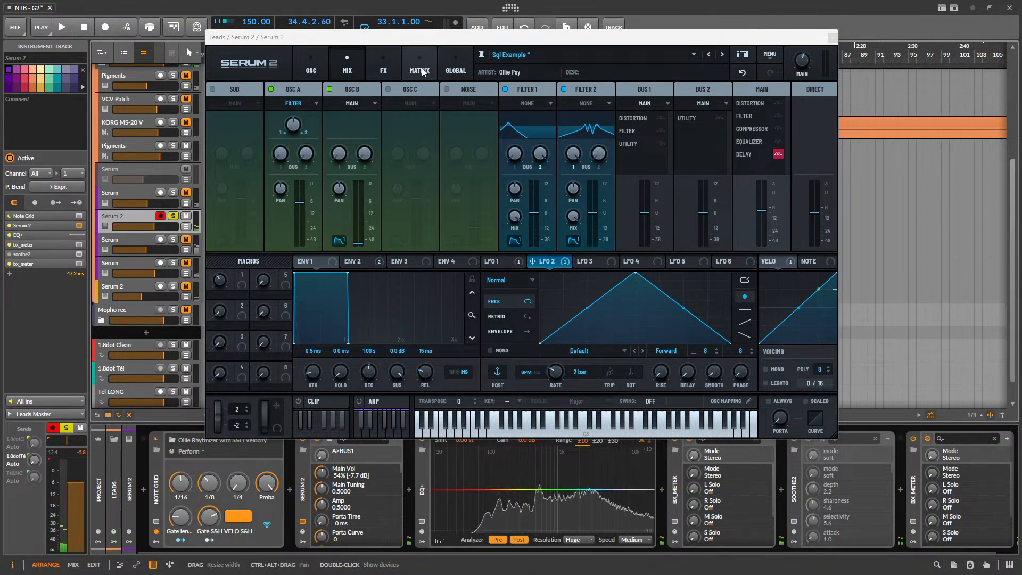
pyautogui.press('space')
pyautogui.moveTo(644, 214); pyautogui.dragTo(645, 217)
pyautogui.doubleClick(646, 216)
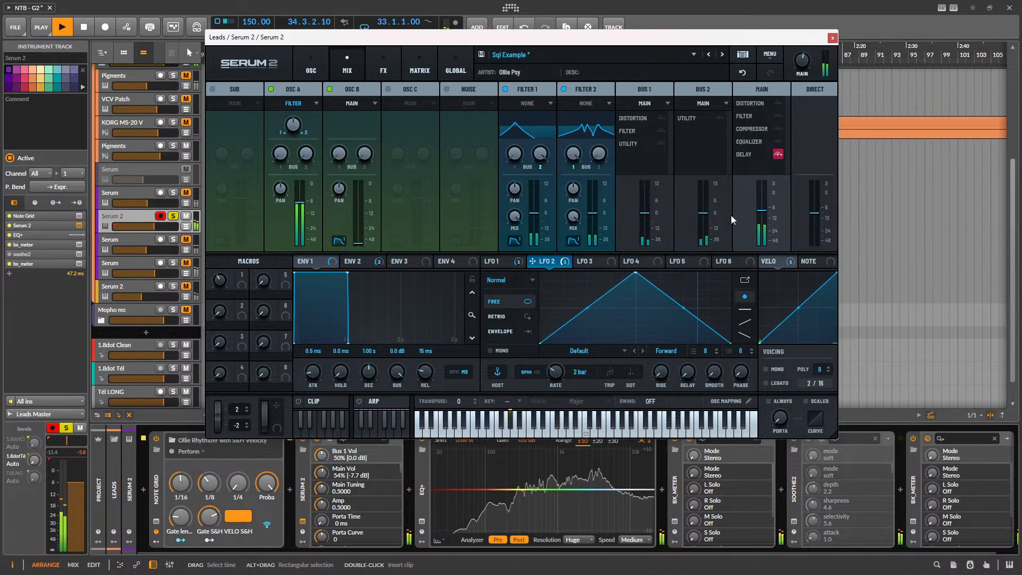
pyautogui.press('space')
# - Add an Equalizer at the end of the Main effects chain and bypass the existing Equalizer ahead of the Delay
pyautogui.click(419, 68)
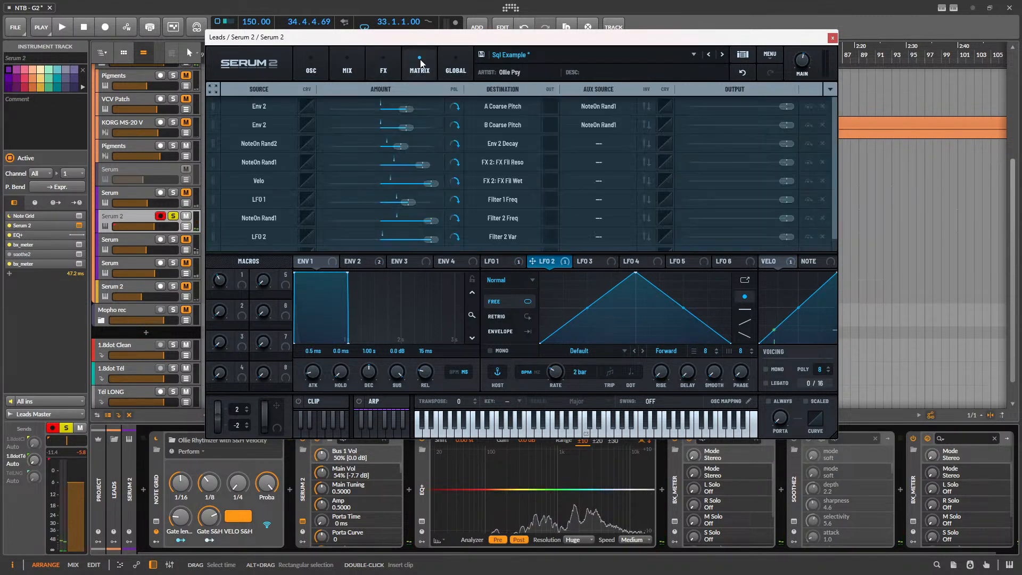
pyautogui.click(373, 74)
pyautogui.click(235, 89)
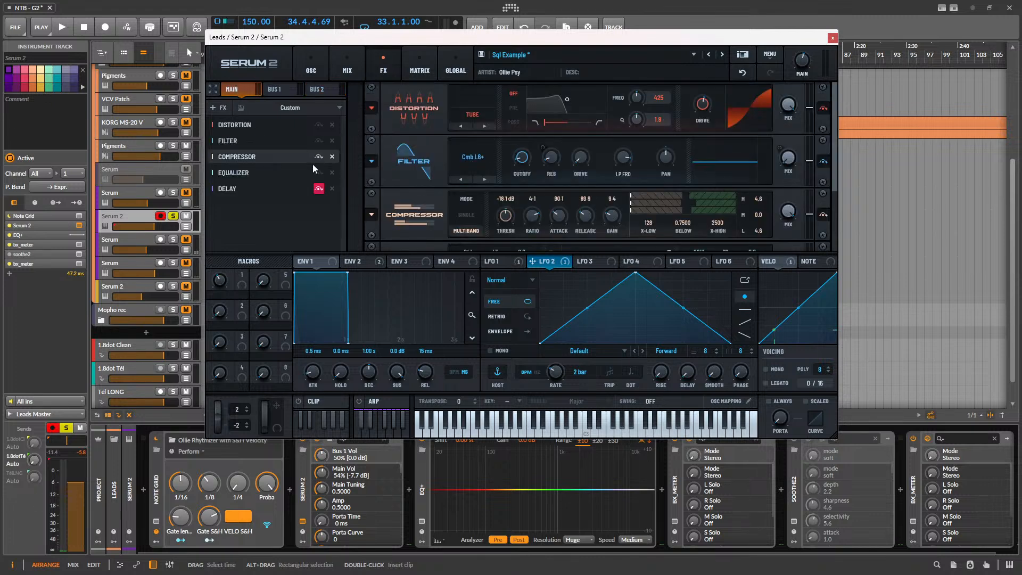
pyautogui.click(290, 108)
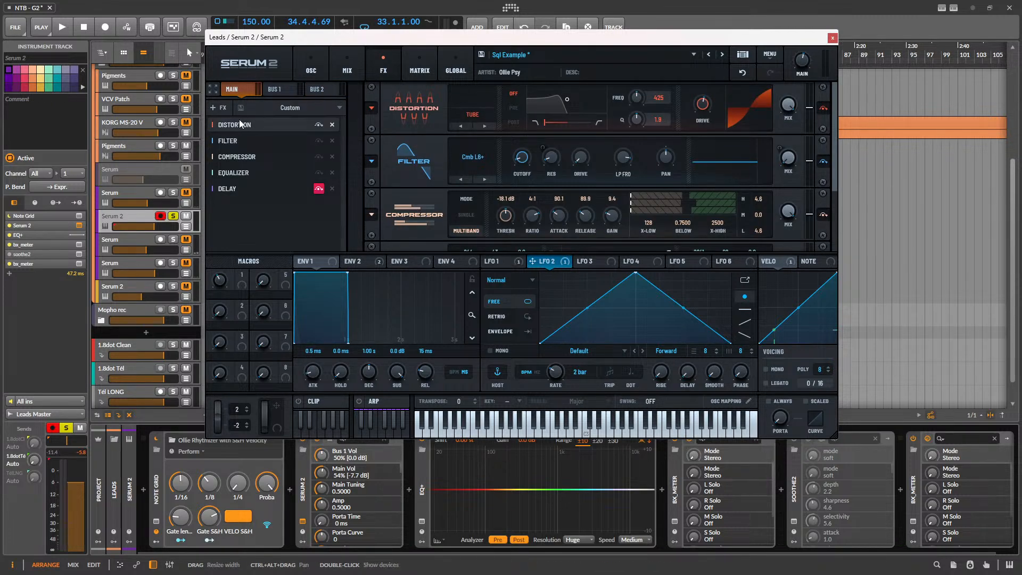
pyautogui.click(276, 216)
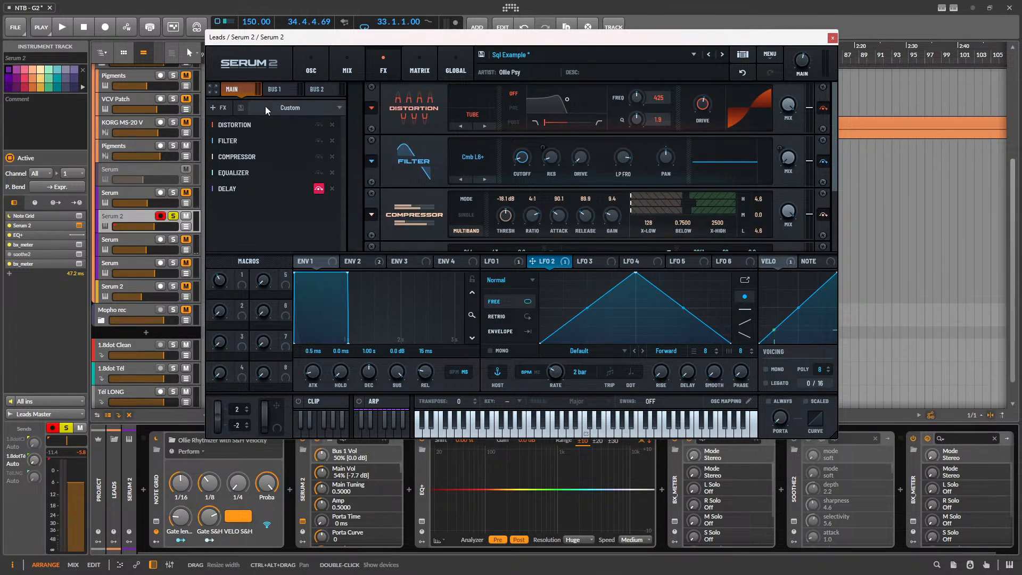
pyautogui.click(219, 107)
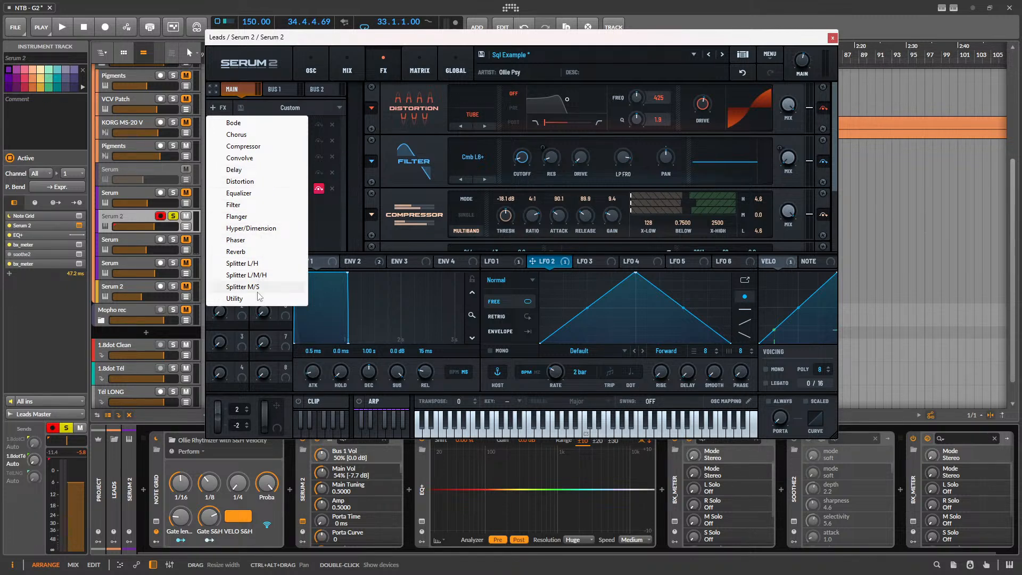
pyautogui.click(261, 194)
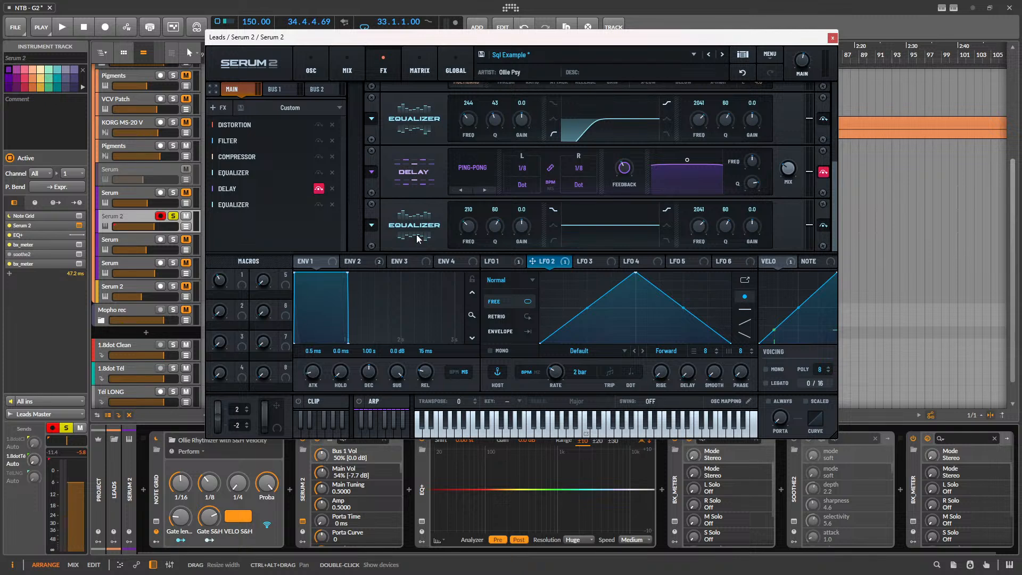
pyautogui.moveTo(416, 234); pyautogui.dragTo(404, 213)
pyautogui.scroll(1, 678, 162)
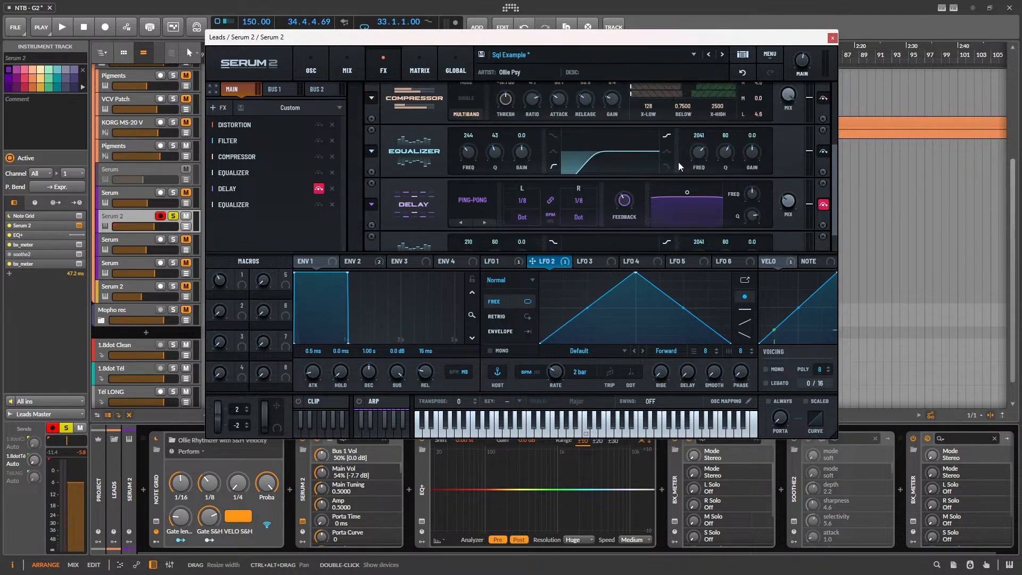
pyautogui.scroll(-1, 579, 142)
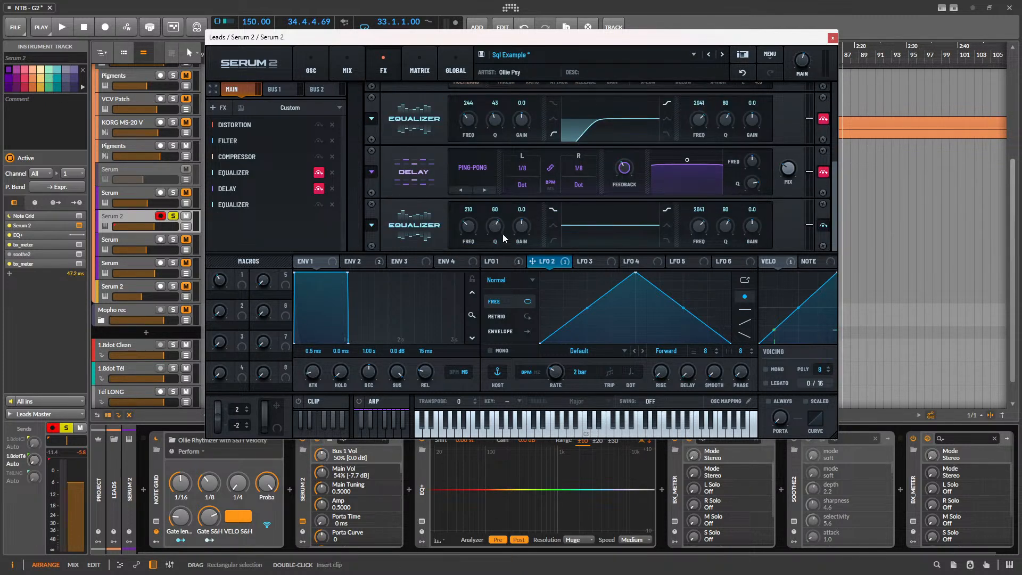
# - Lower the first Equalizer's low band frequency to 83, re-enable that Equalizer and audition the patch
pyautogui.press('space')
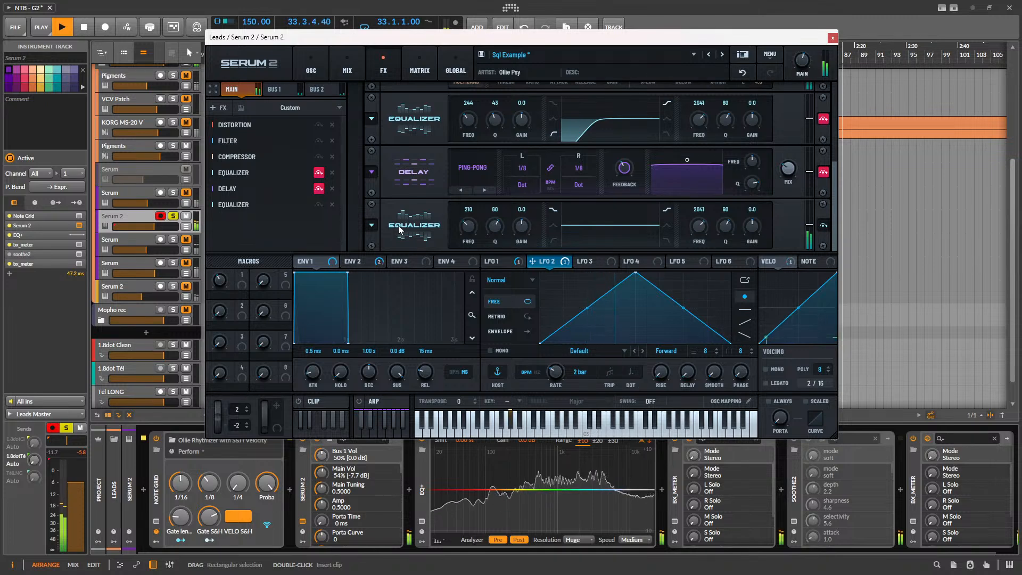
pyautogui.press('space')
pyautogui.moveTo(462, 123); pyautogui.dragTo(444, 123)
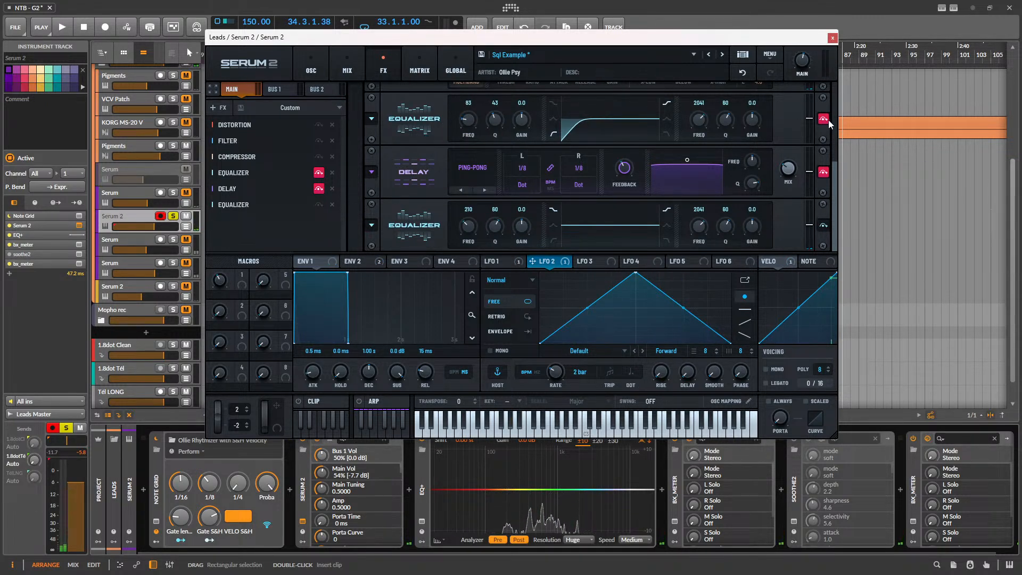
pyautogui.click(825, 120)
pyautogui.press('space')
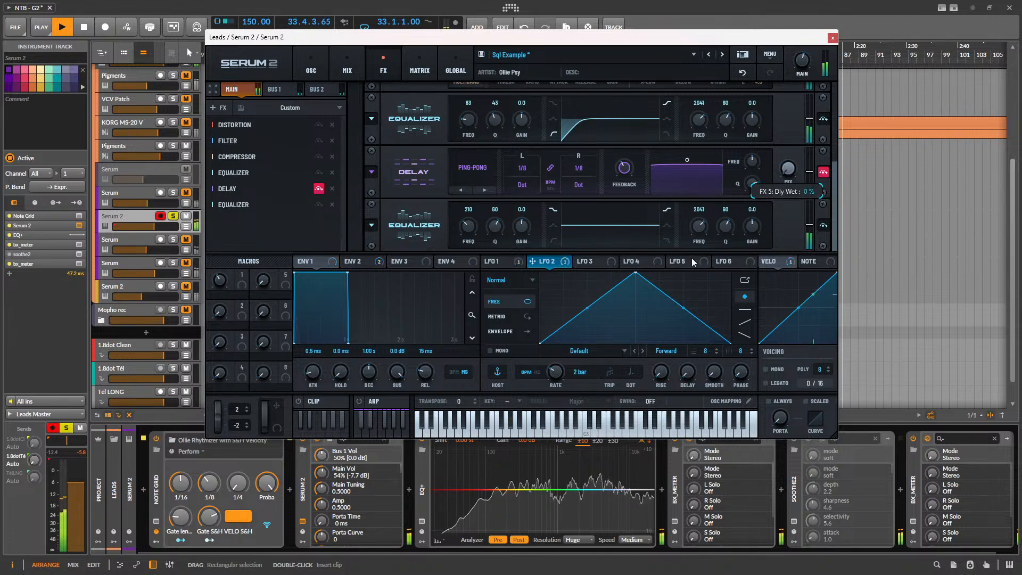
# - Try the Delay on the Main effects chain with its mix raised to about 20% during playback, and bypass it again
pyautogui.click(319, 188)
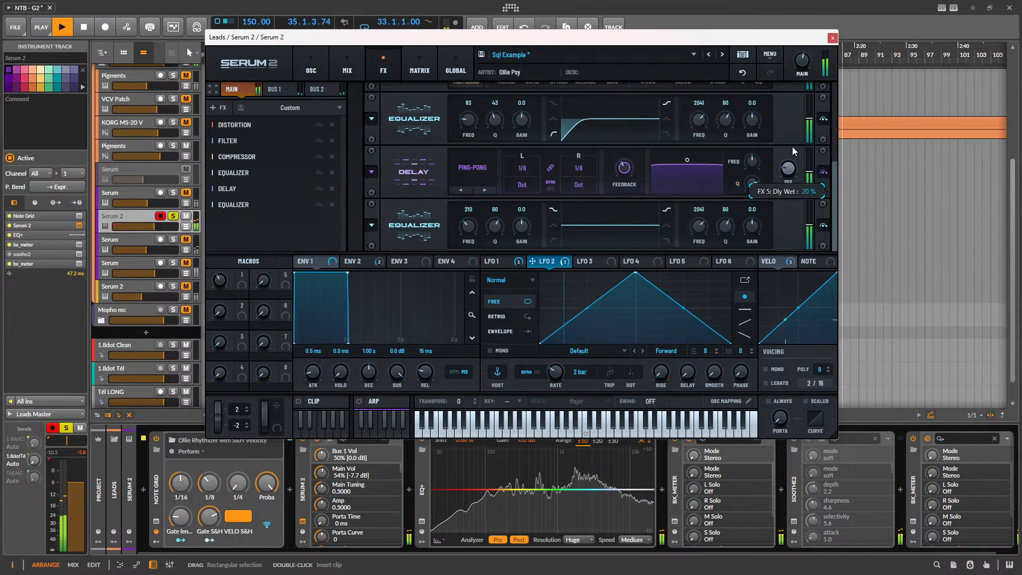
pyautogui.moveTo(793, 148); pyautogui.dragTo(793, 139)
pyautogui.click(129, 216)
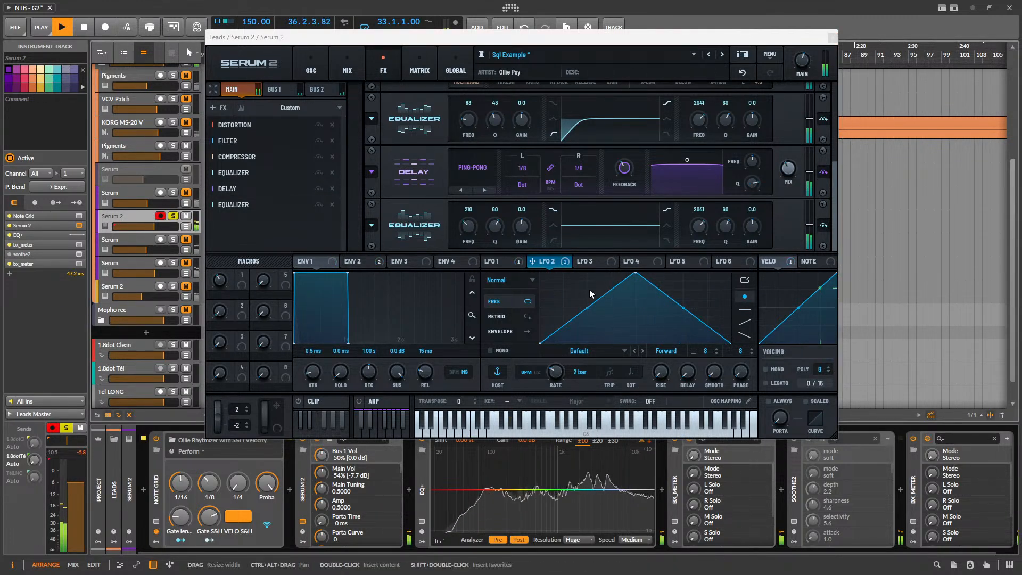
pyautogui.click(824, 171)
pyautogui.press('space')
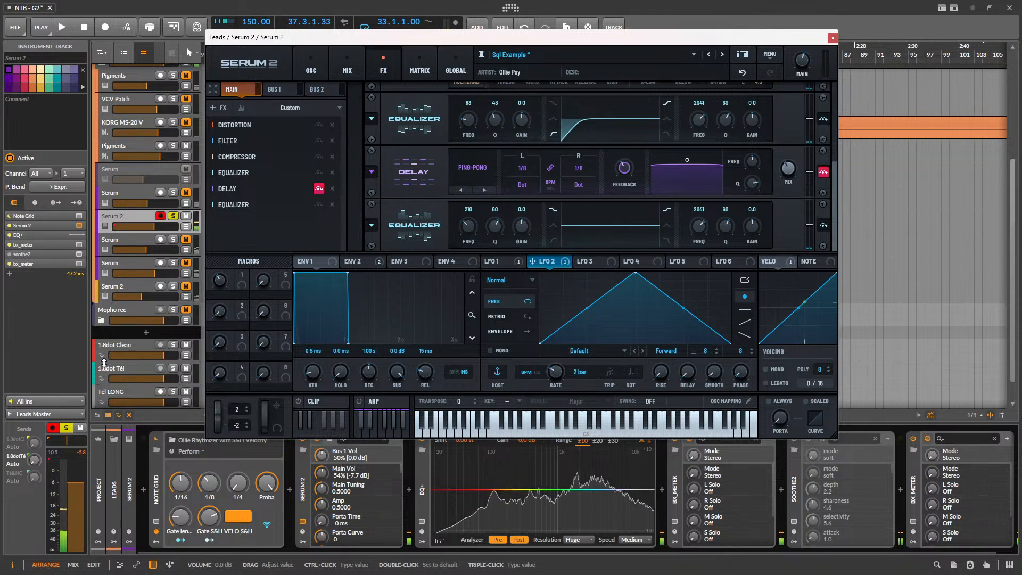
# - Take the Serum 2 track out of solo, audition it with the other tracks and close its plug-in window
pyautogui.click(173, 216)
pyautogui.press('space')
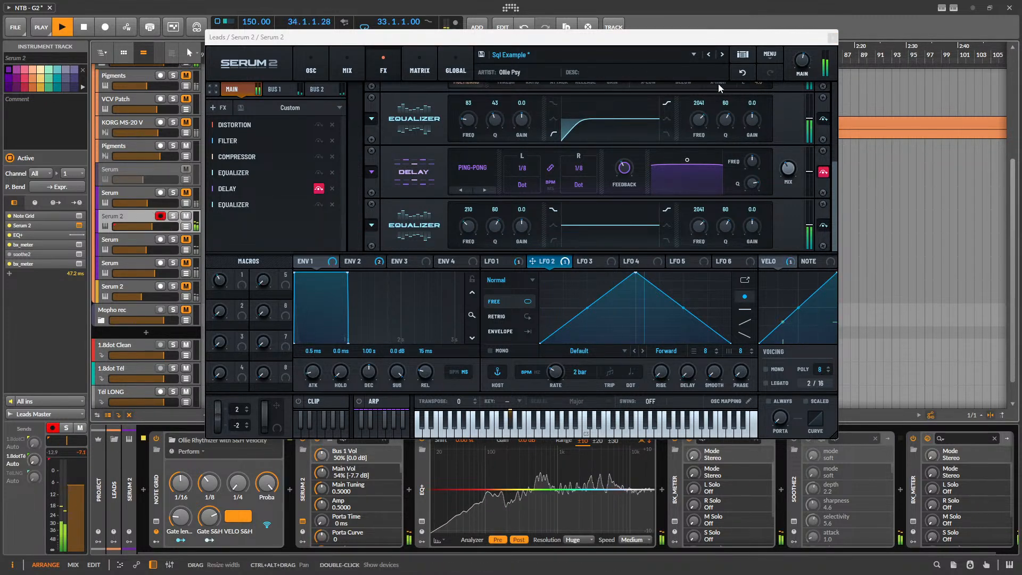
pyautogui.click(832, 37)
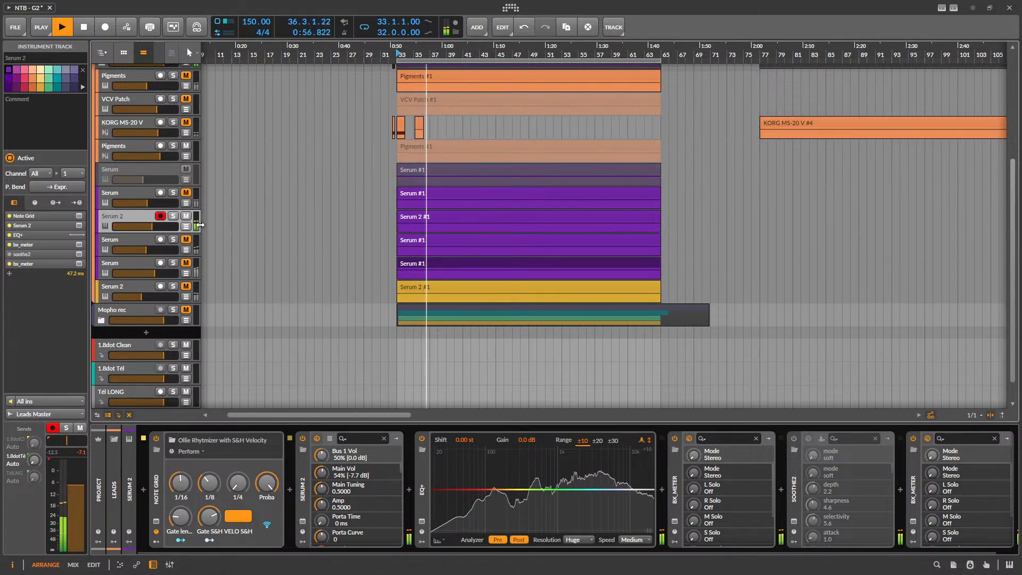
pyautogui.press('space')
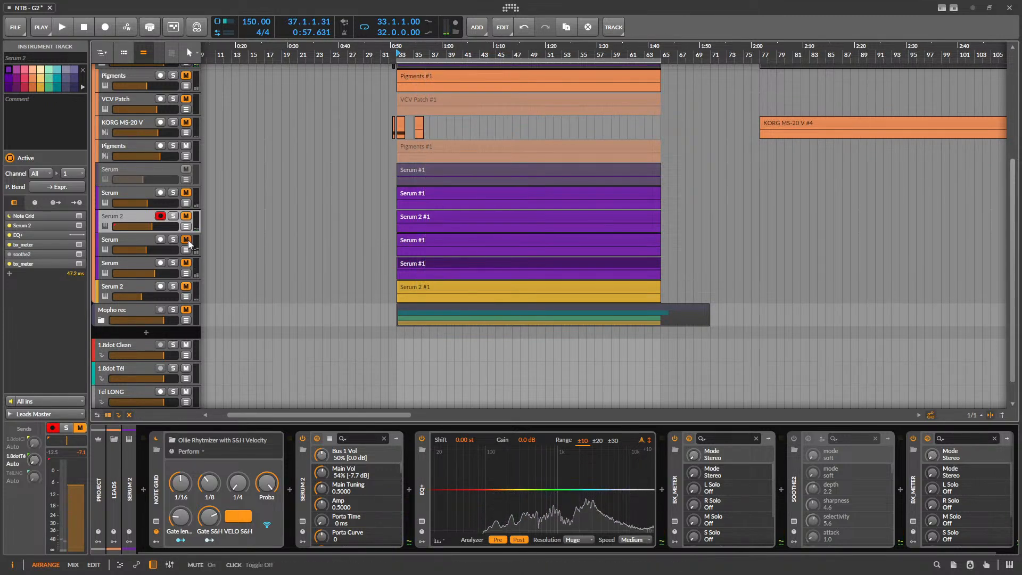
# - Mute the reworked Serum 2 track and briefly play the arrangement
pyautogui.click(185, 240)
pyautogui.press('space')
pyautogui.press('space')
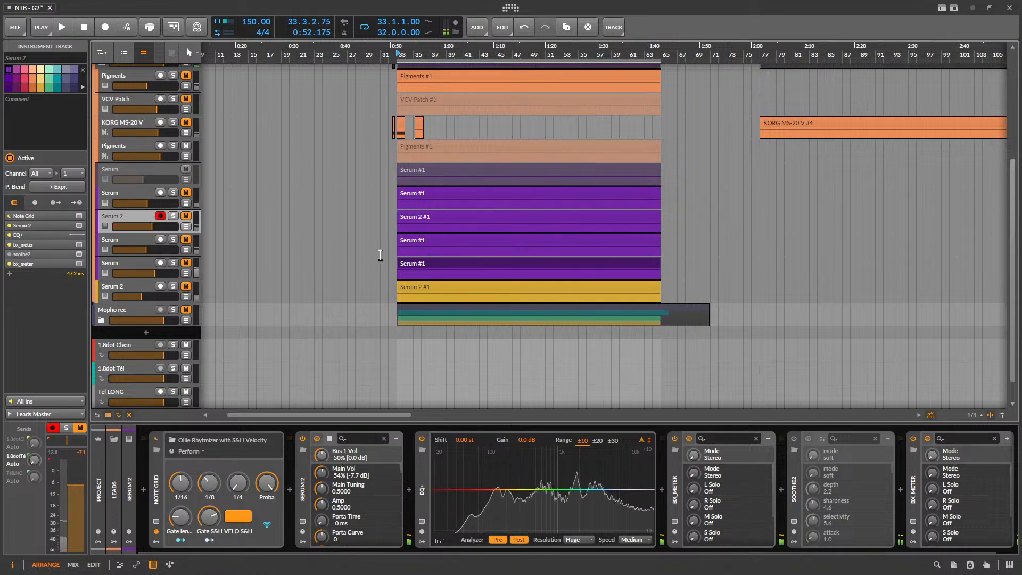
# - Reactivate the deactivated Serum track, solo it and audition its LD-Gated Zmr patch with the plug-in window open
pyautogui.click(108, 200)
pyautogui.click(143, 170)
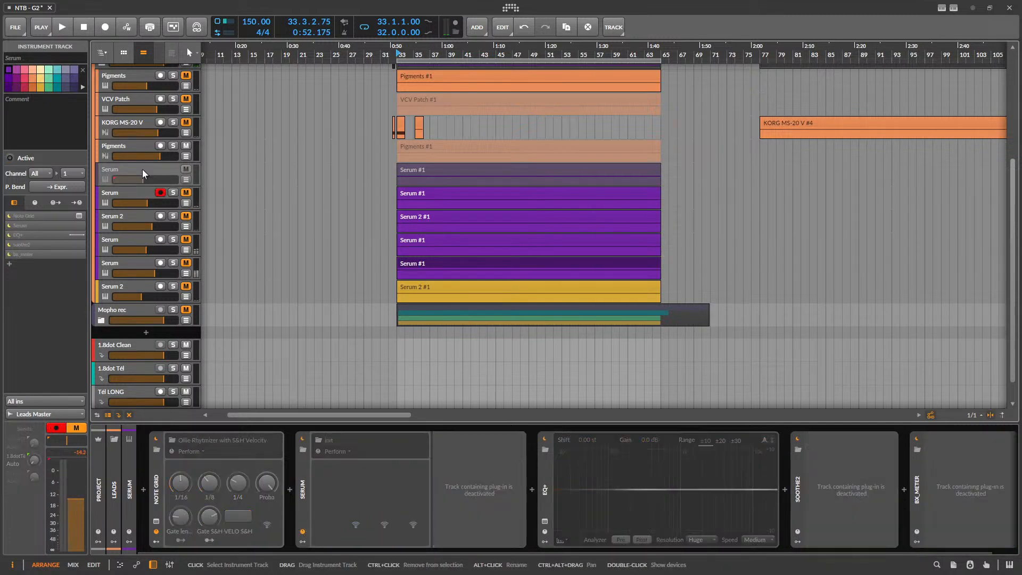
pyautogui.hotkey('alt', 'a')
pyautogui.click(173, 169)
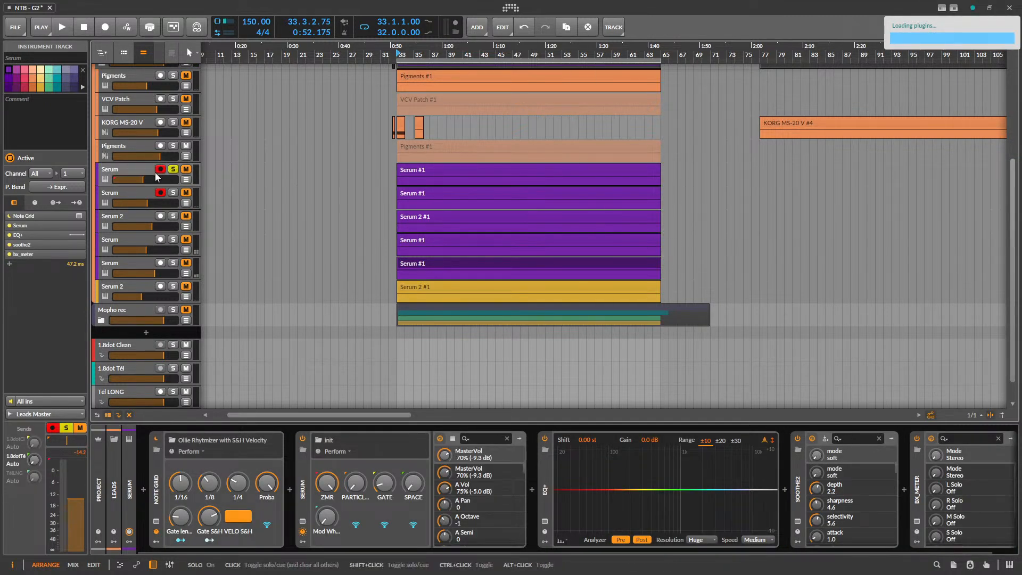
pyautogui.press('space')
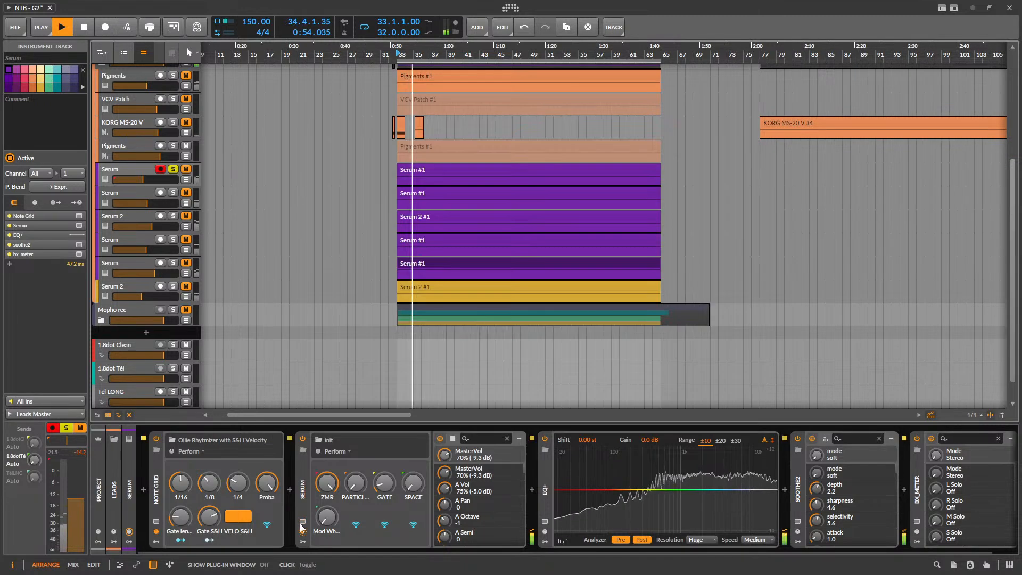
pyautogui.click(302, 522)
pyautogui.press('space')
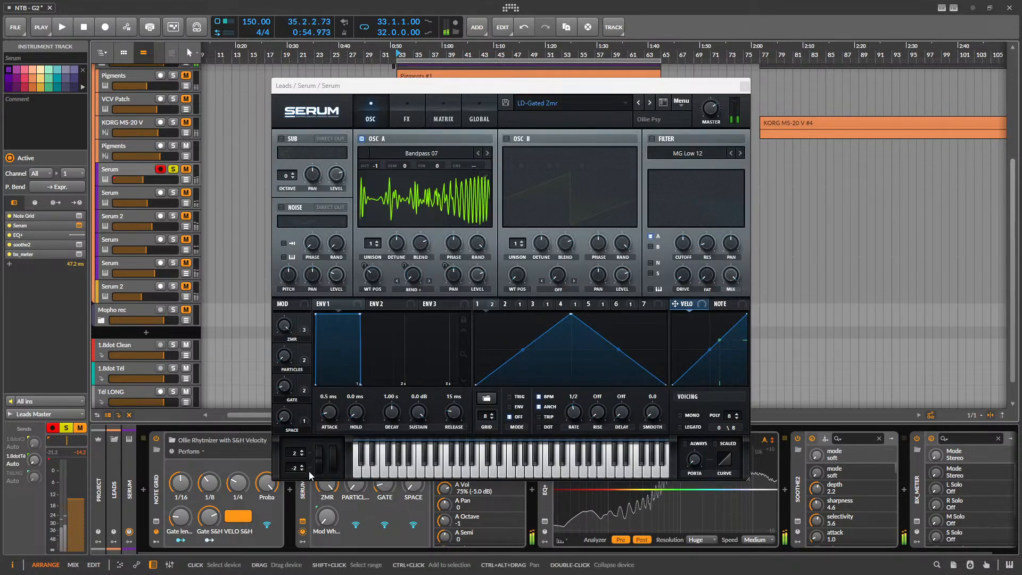
# - Delete the Serum and soothe2 devices from the reactivated track's device chain
pyautogui.click(304, 508)
pyautogui.press('Delete')
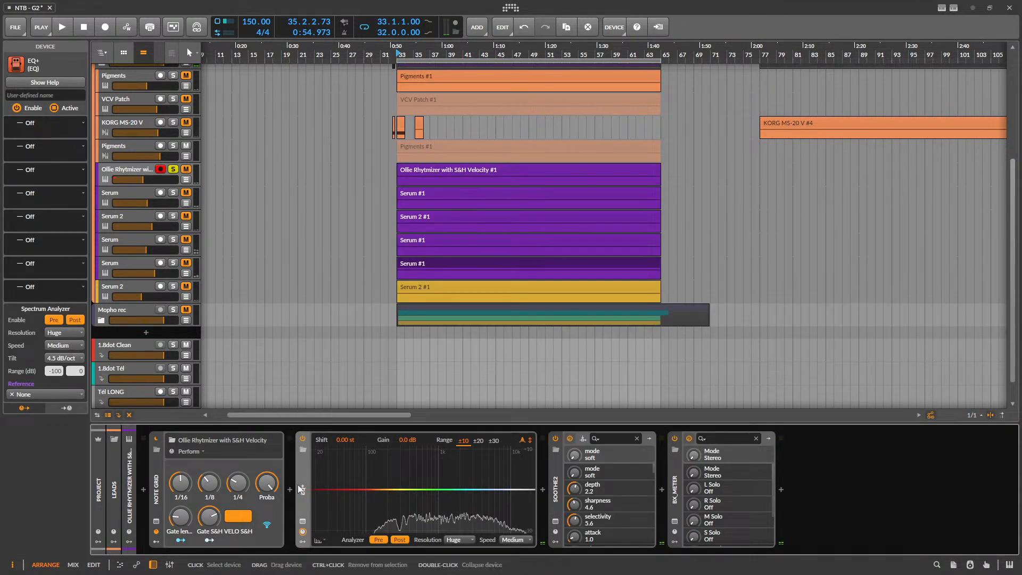
pyautogui.click(553, 485)
pyautogui.press('Delete')
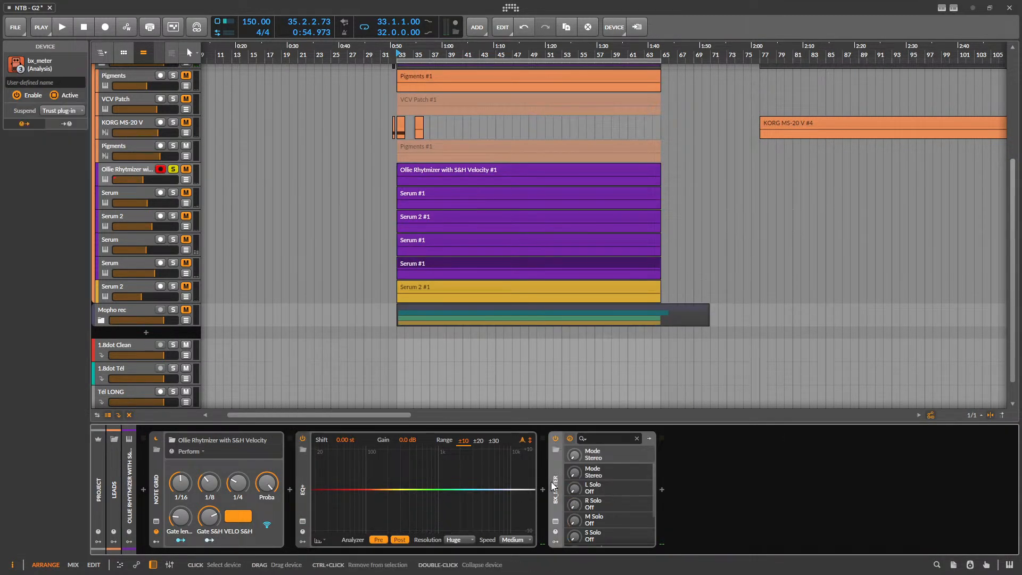
# - Insert the Serum 2 instrument between the Note Grid and EQ+ devices
pyautogui.click(290, 485)
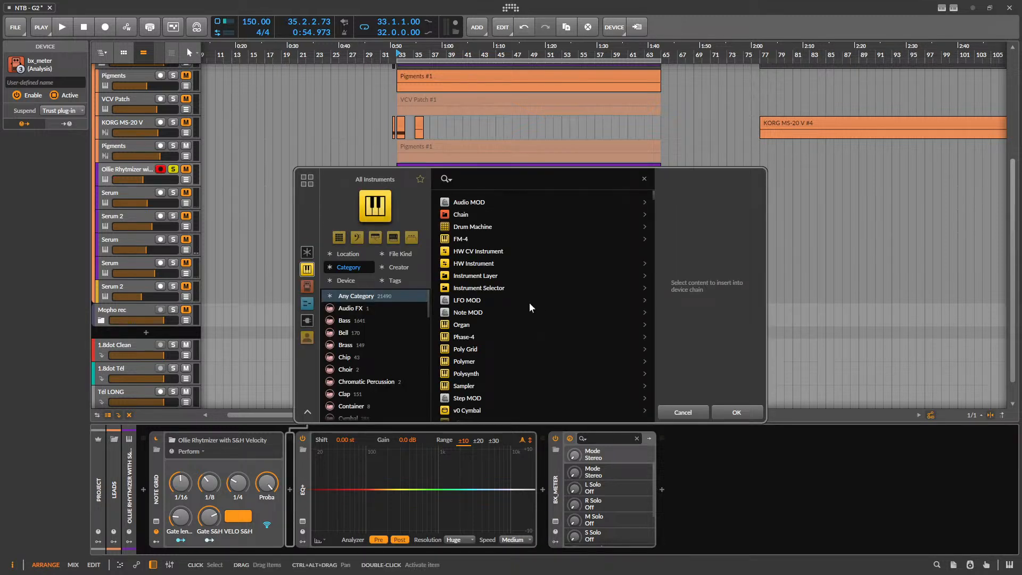
pyautogui.write('Serum')
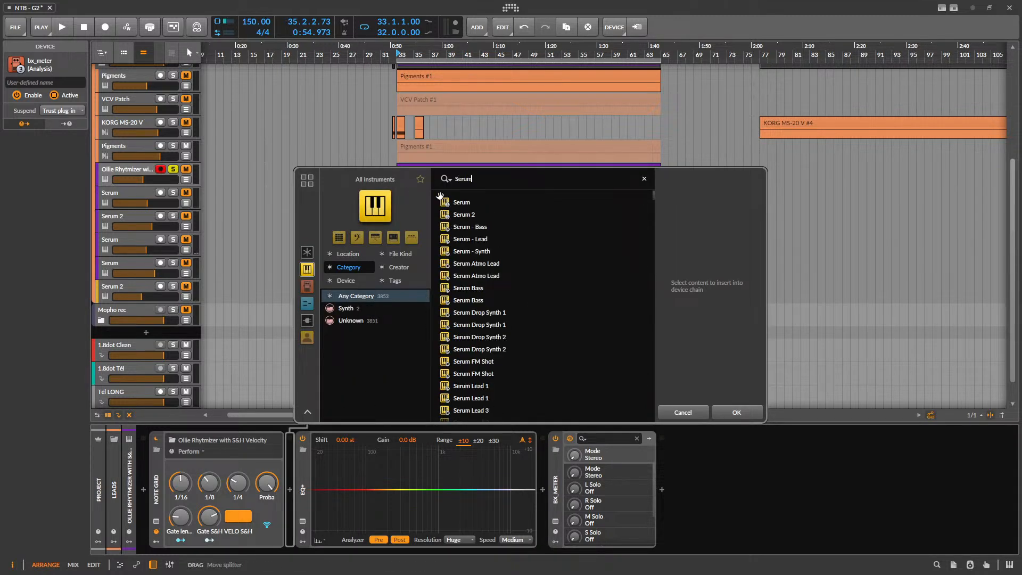
pyautogui.click(463, 214)
pyautogui.click(730, 408)
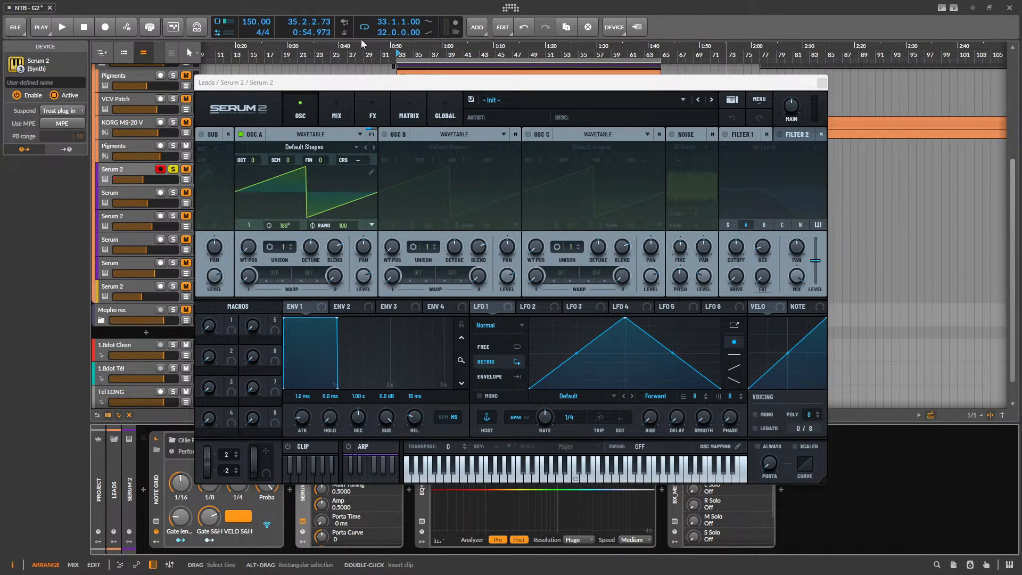
# - Load the FM-Masterclass preset from the User folder of the S1 Presets and sweep its HELLO macro during playback
pyautogui.click(559, 95)
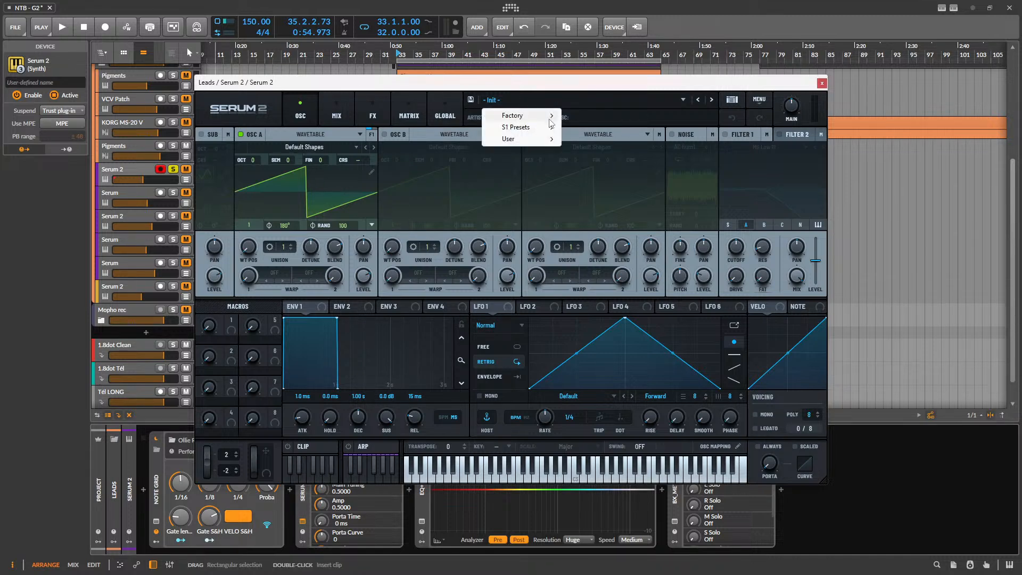
pyautogui.moveTo(533, 141)
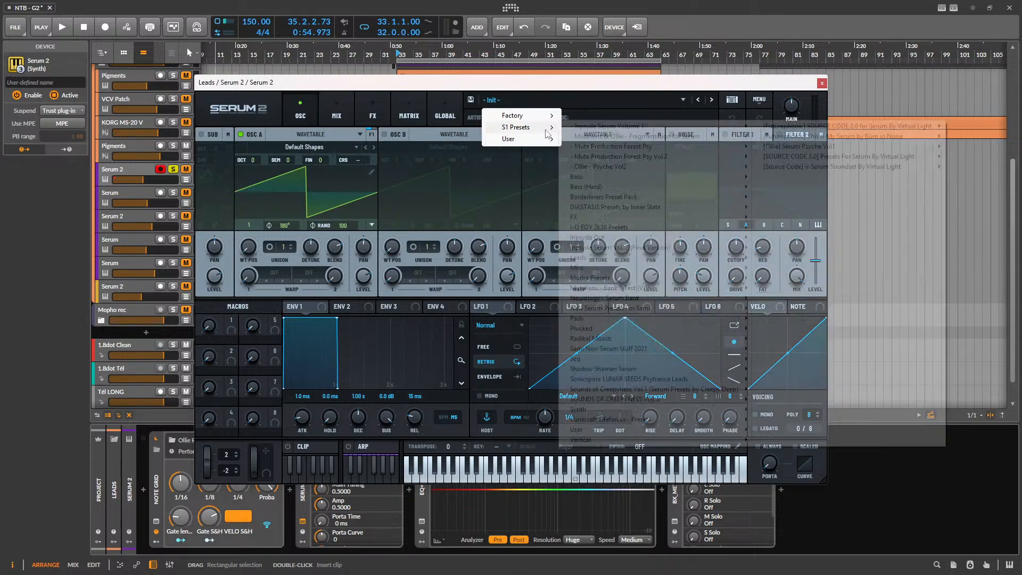
pyautogui.moveTo(700, 250)
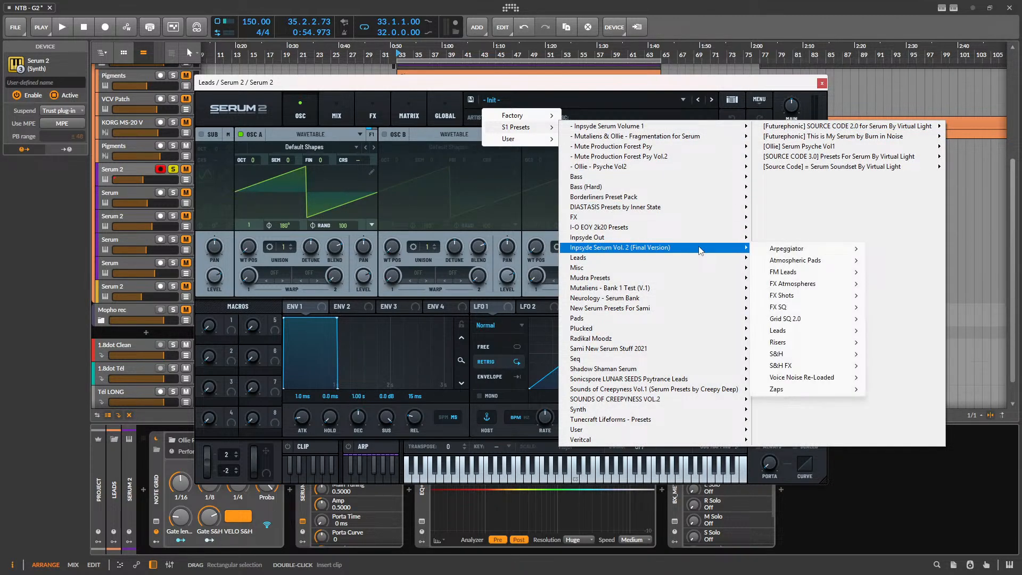
pyautogui.moveTo(634, 422)
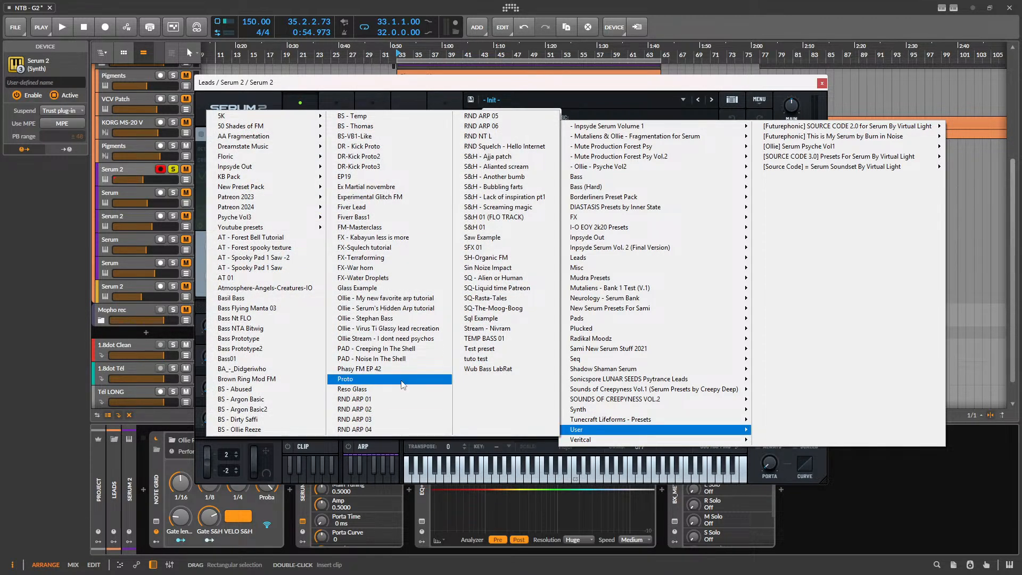
pyautogui.click(430, 228)
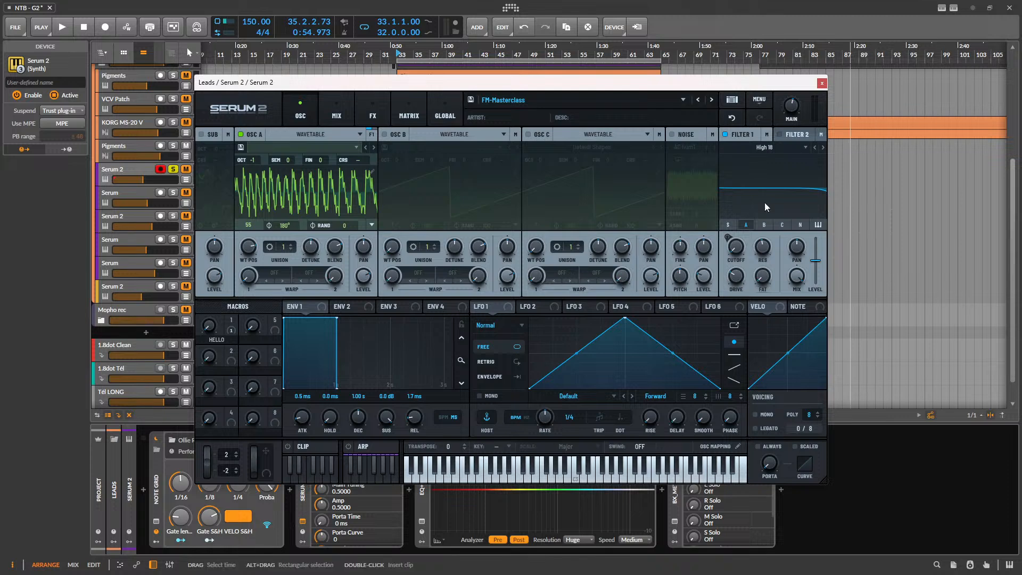
pyautogui.moveTo(210, 326); pyautogui.dragTo(241, 325)
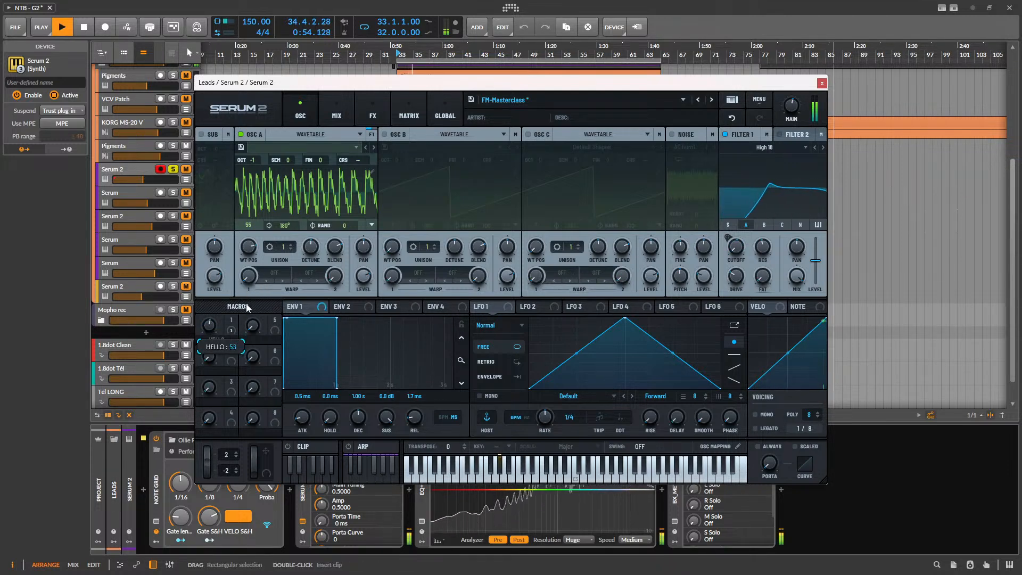
pyautogui.press('space')
# - Add a Distortion in Soft Sat. mode to the Main effects chain and audition it while adjusting the HELLO macro
pyautogui.click(331, 108)
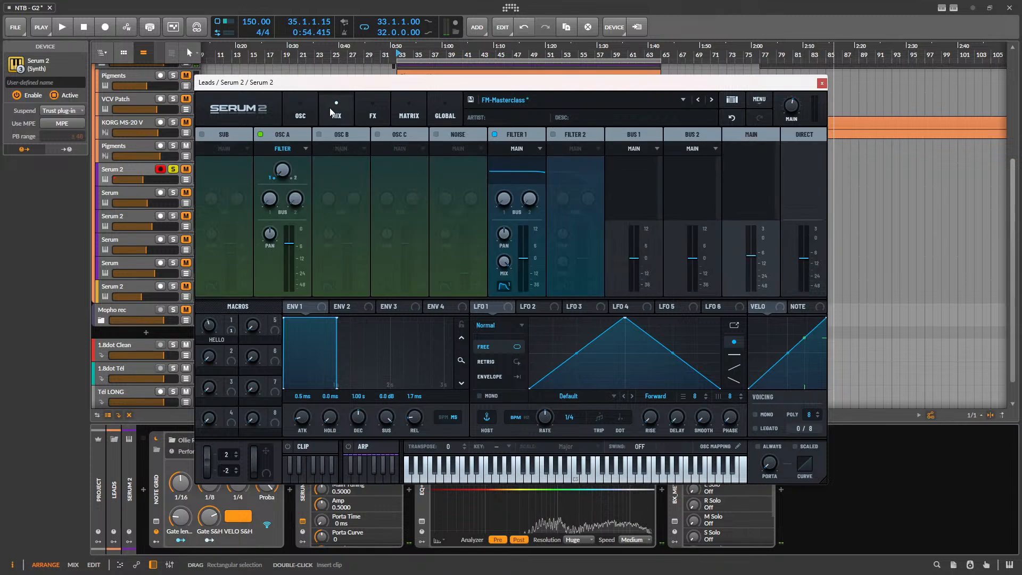
pyautogui.click(365, 104)
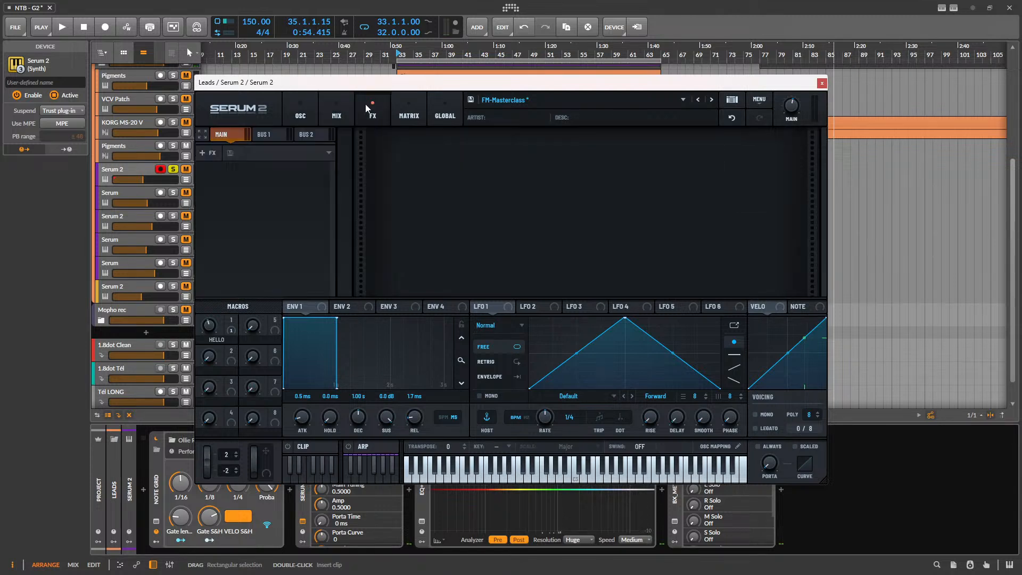
pyautogui.click(215, 153)
pyautogui.click(668, 357)
pyautogui.click(210, 152)
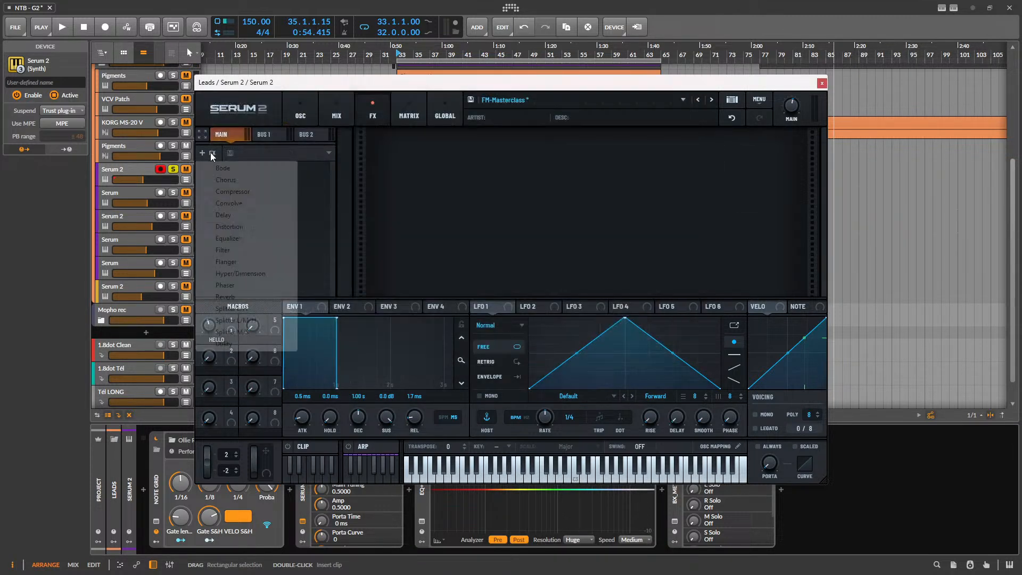
pyautogui.click(248, 225)
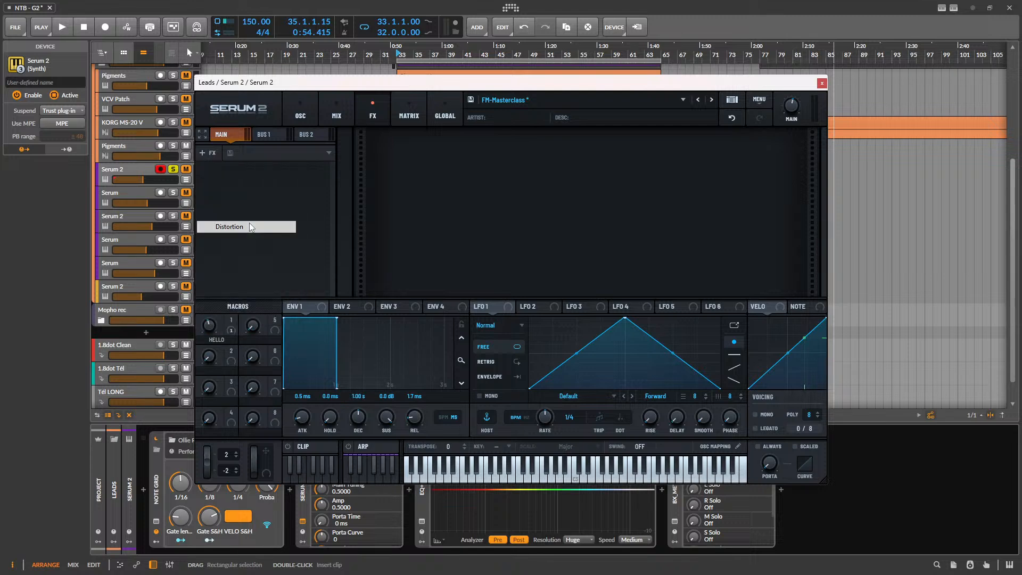
pyautogui.click(468, 159)
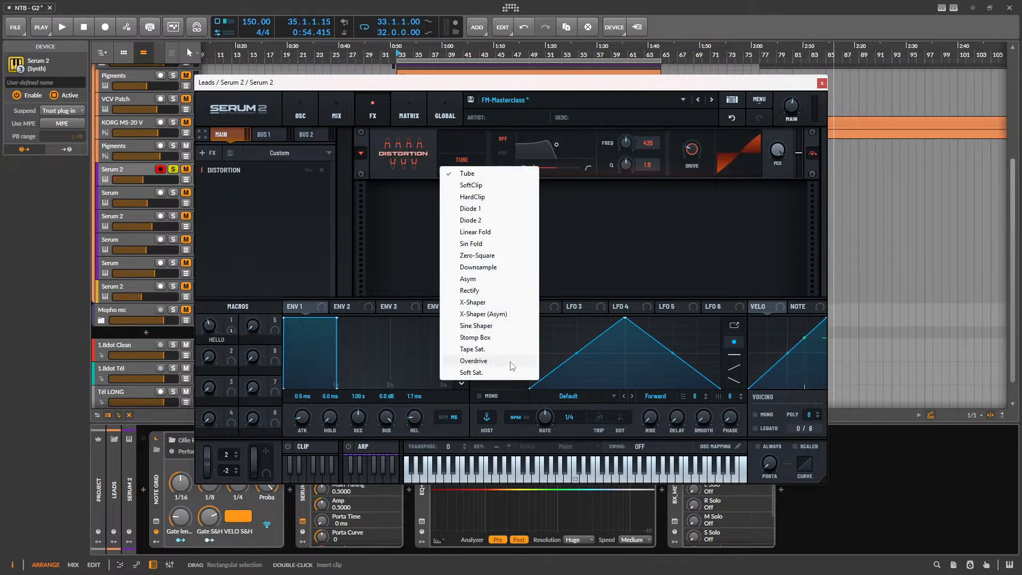
pyautogui.click(500, 372)
pyautogui.press('space')
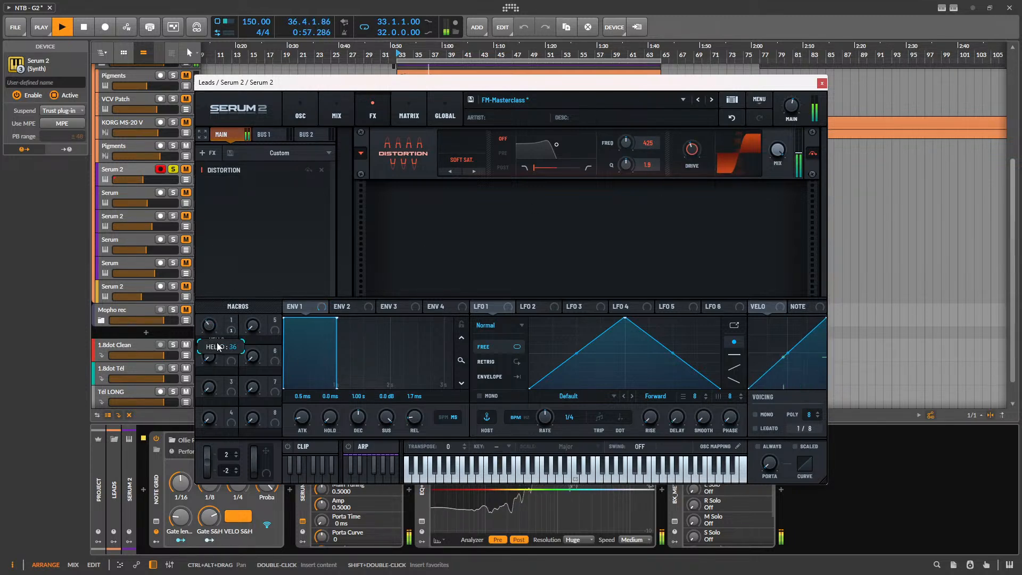
pyautogui.press('space')
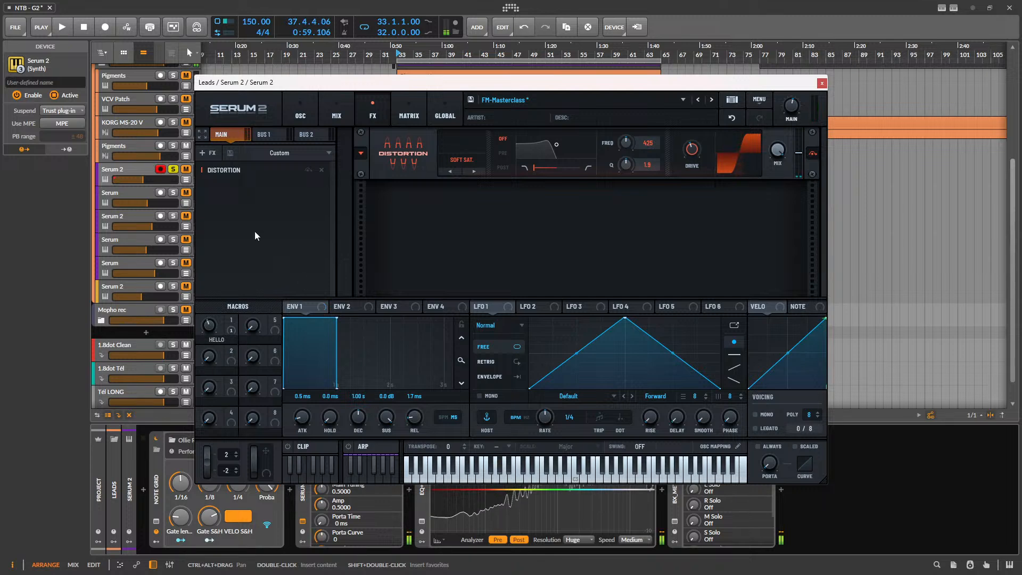
# - Add a Compressor in Multiband mode after the Distortion and audition the HELLO macro with it
pyautogui.click(211, 154)
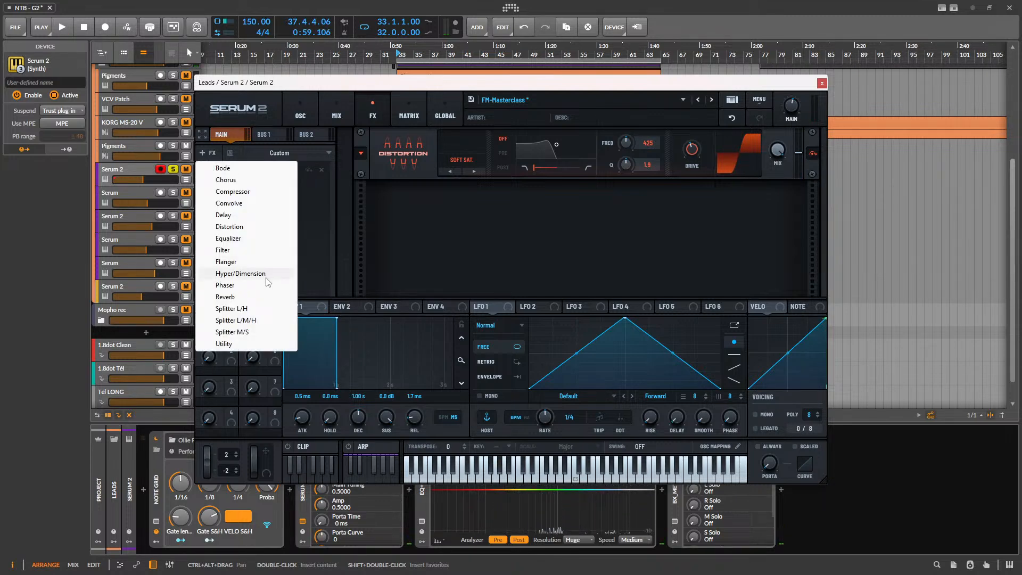
pyautogui.click(261, 193)
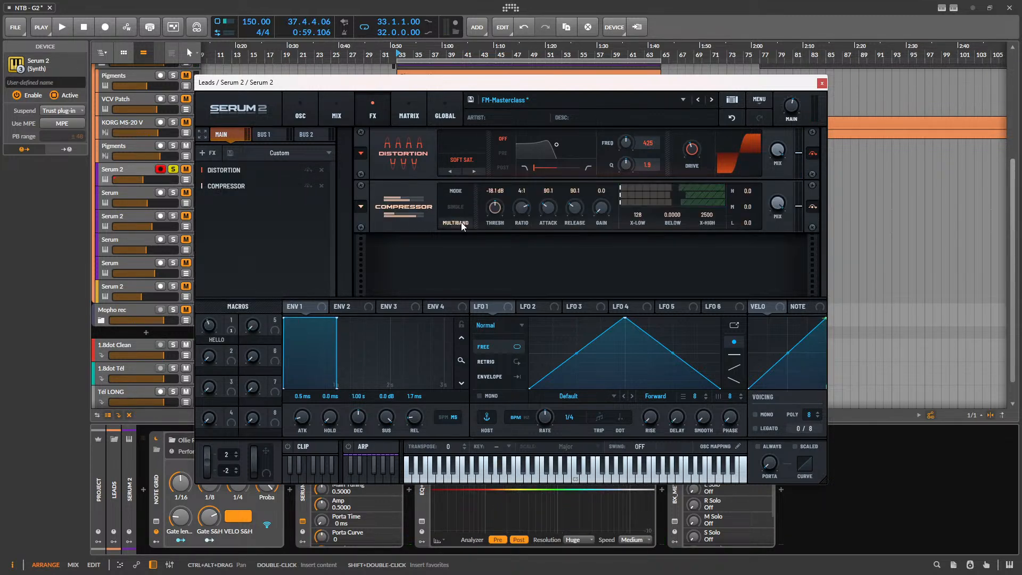
pyautogui.press('space')
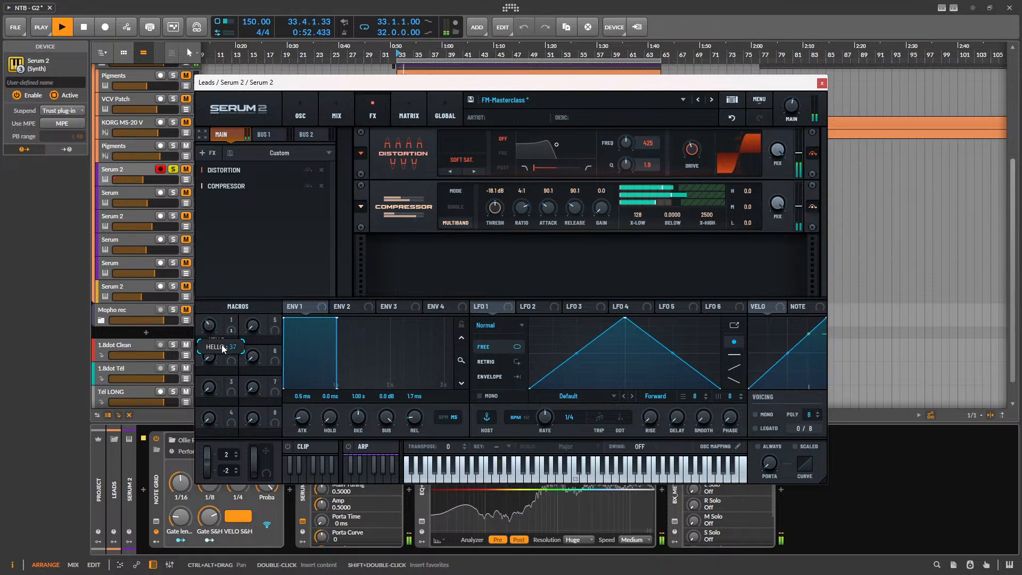
# - Set the multiband compressor's threshold to -12.2 dB and audition the HELLO macro with it
pyautogui.moveTo(495, 207); pyautogui.dragTo(495, 224)
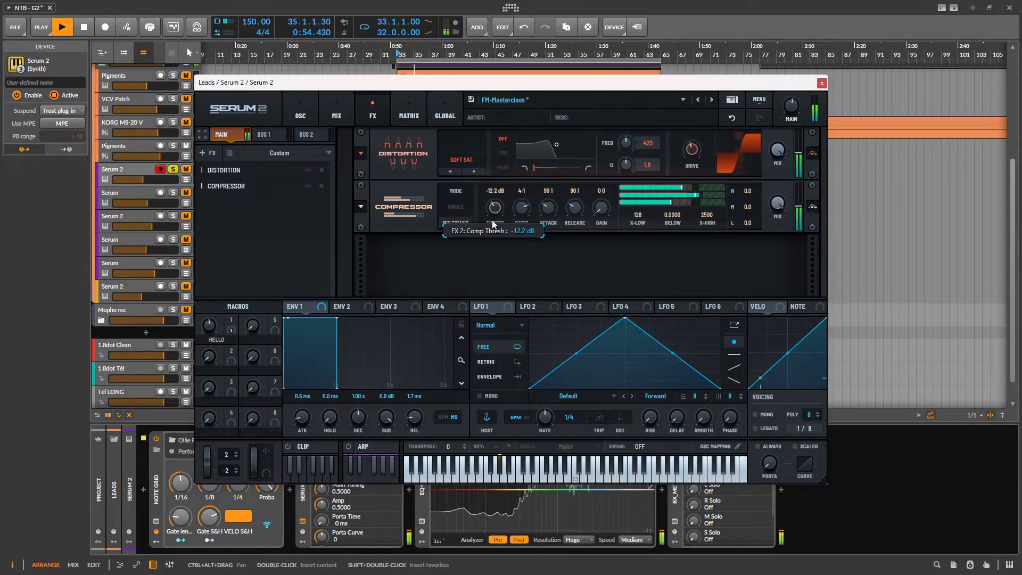
pyautogui.moveTo(231, 306); pyautogui.dragTo(229, 360)
pyautogui.press('space')
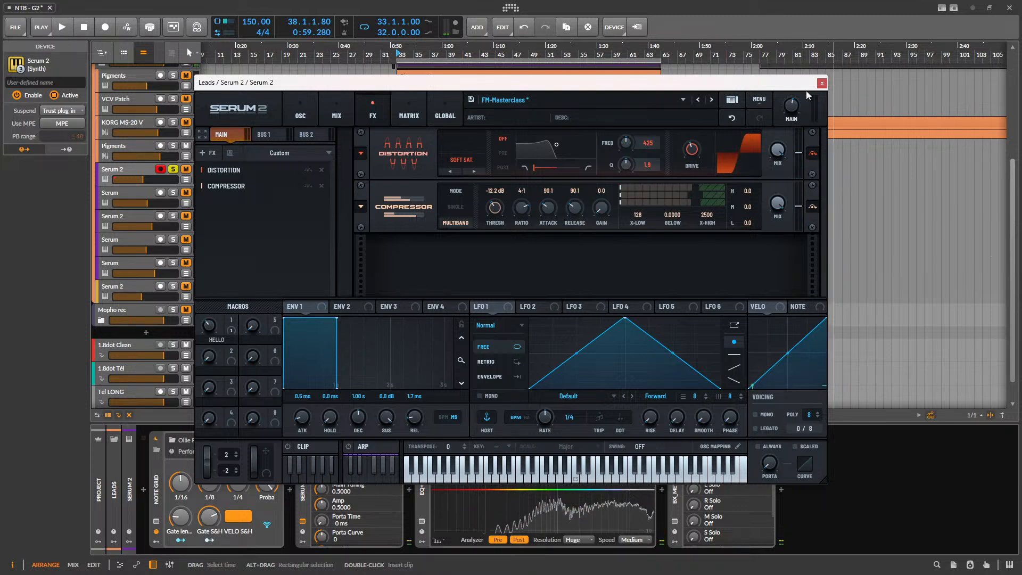
# - Map the HELLO macro in the Serum 2 device's parameter list to a hardware controller
pyautogui.moveTo(211, 331)
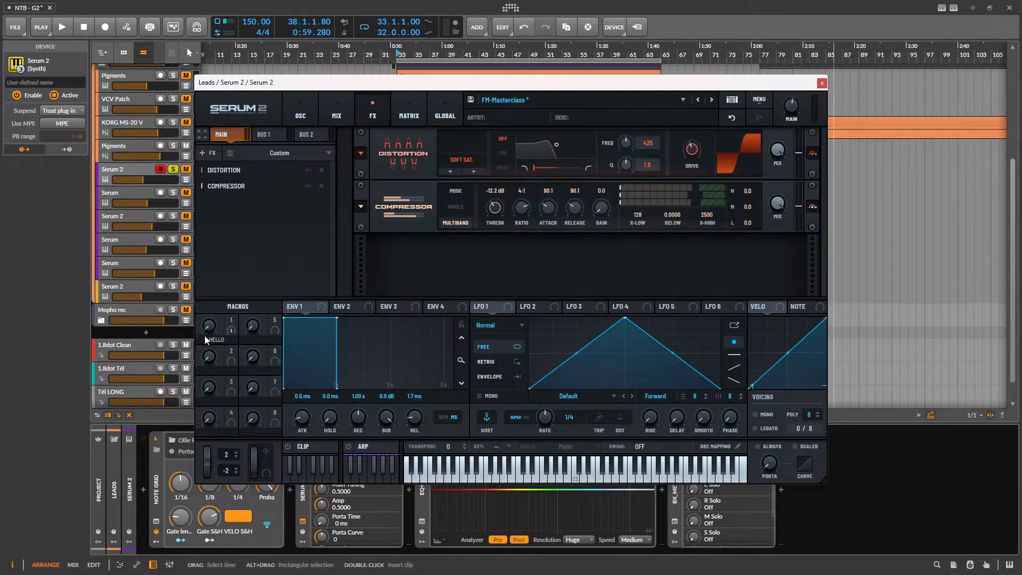
pyautogui.moveTo(321, 83); pyautogui.dragTo(722, 77)
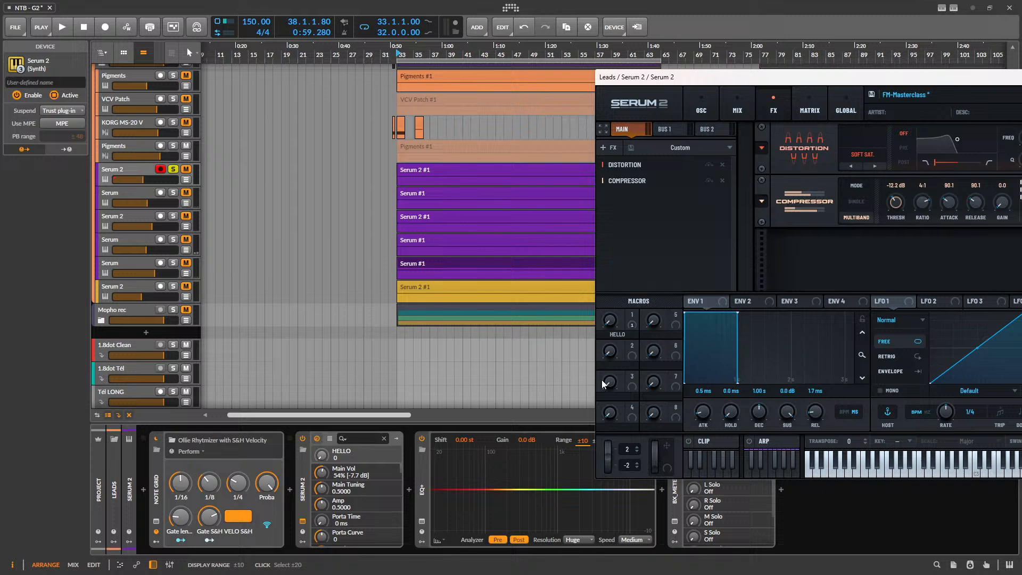
pyautogui.rightClick(318, 455)
pyautogui.click(413, 500)
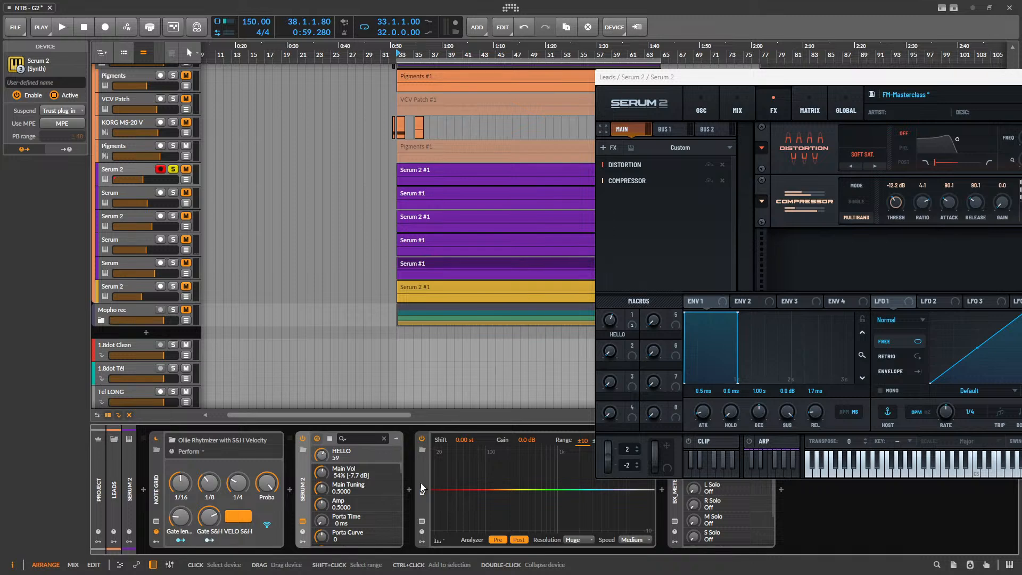
pyautogui.scroll(-3, 354, 235)
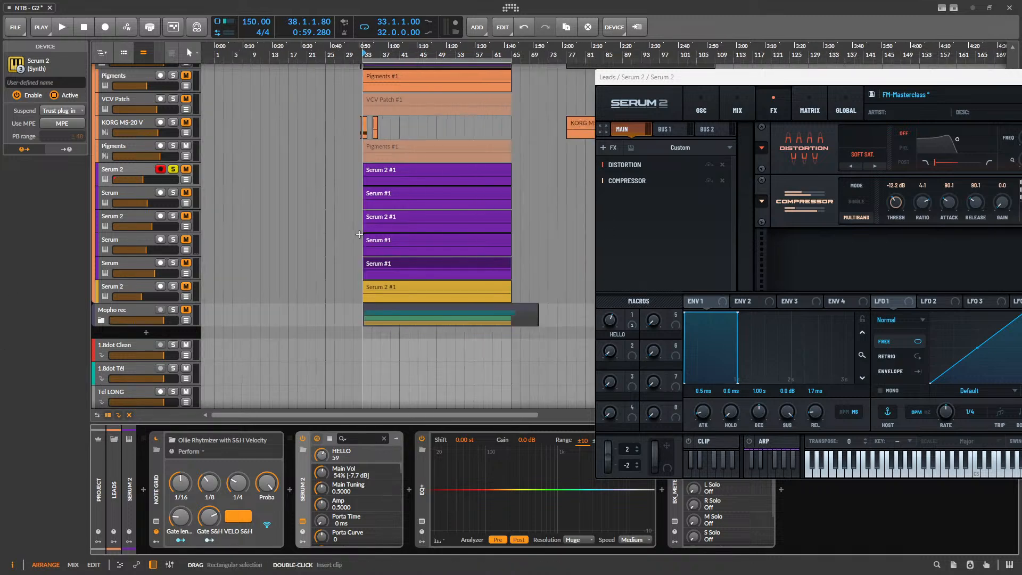
# - Close the Serum 2 plugin window and audition the Serum 2 #1 clip while moving the HELLO macro
pyautogui.moveTo(776, 79); pyautogui.dragTo(497, 95)
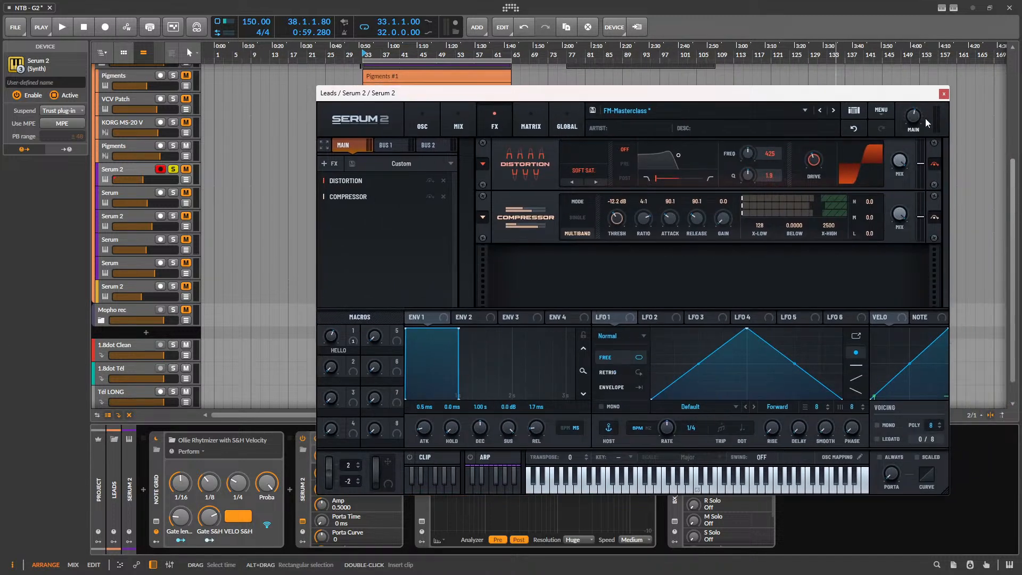
pyautogui.click(944, 94)
pyautogui.scroll(3, 413, 194)
pyautogui.click(380, 173)
pyautogui.press('space')
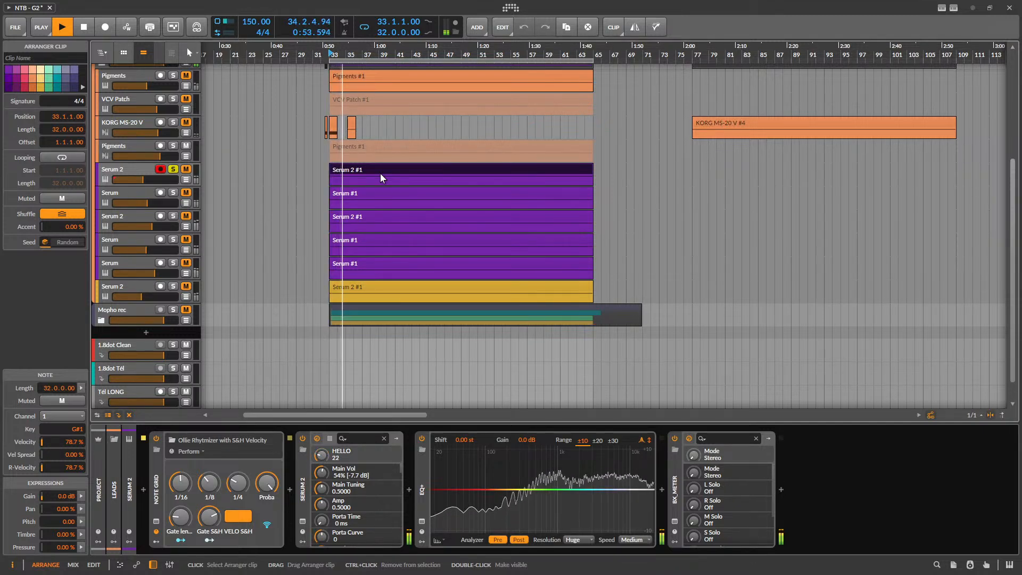
pyautogui.press('space')
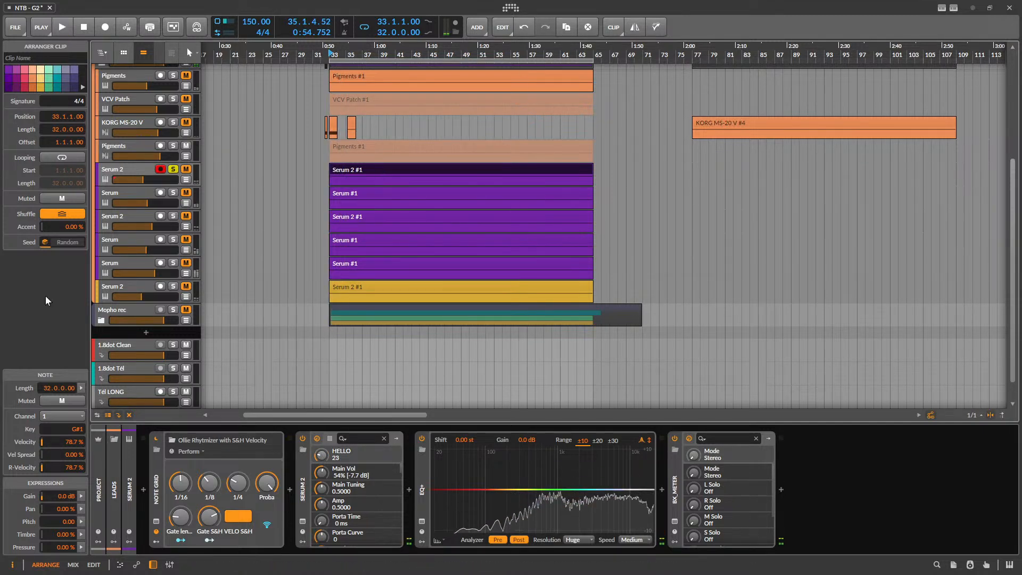
# - Unsolo the Serum 2 track and record HELLO macro movements as automation across the 32-bar loop
pyautogui.press('space')
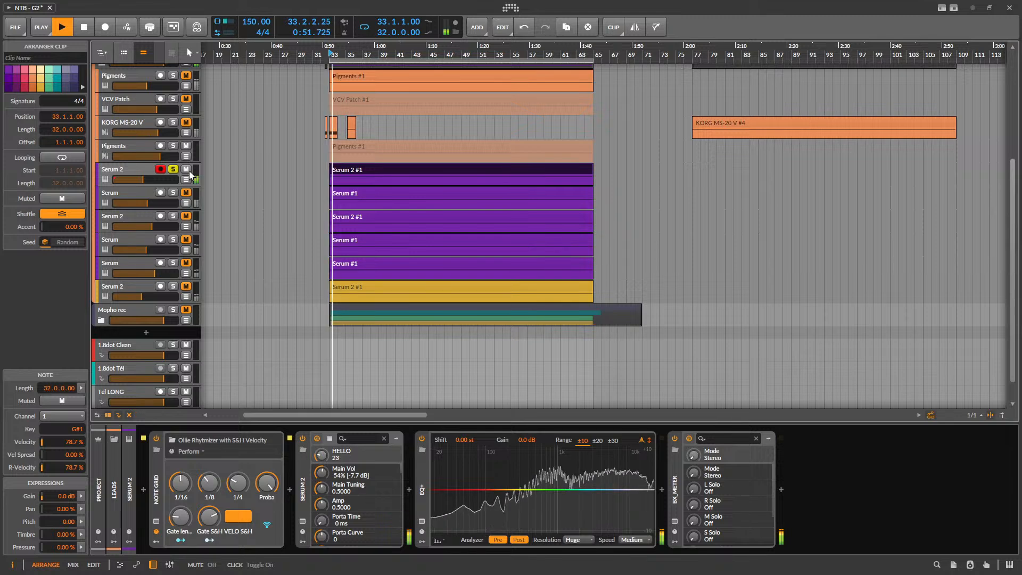
pyautogui.click(175, 168)
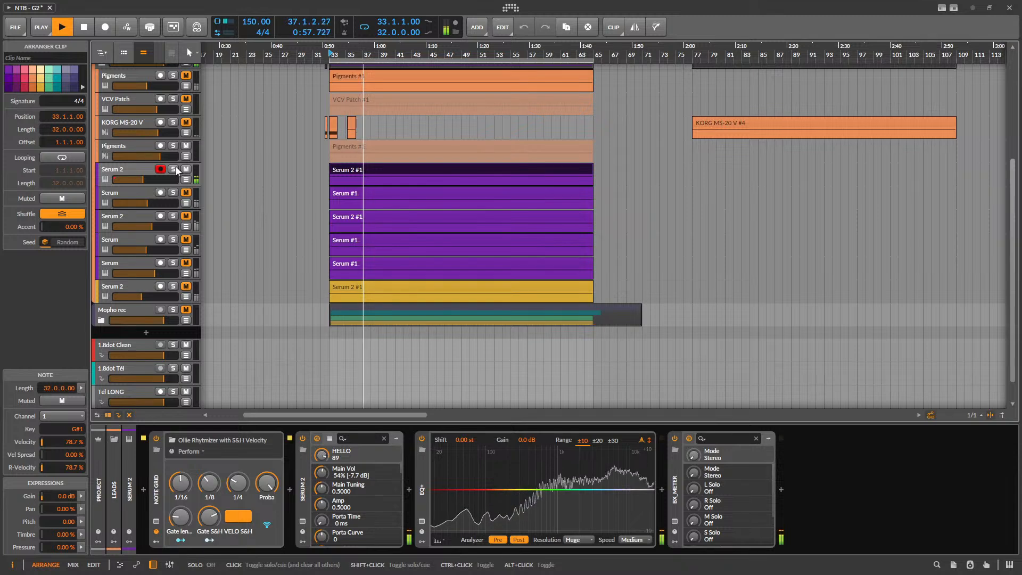
pyautogui.press('space')
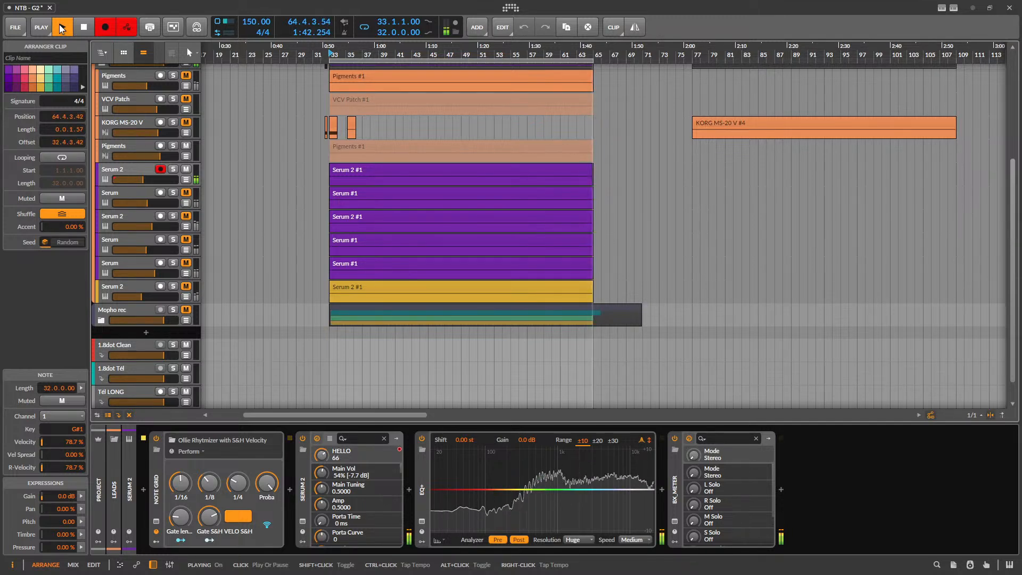
pyautogui.click(61, 27)
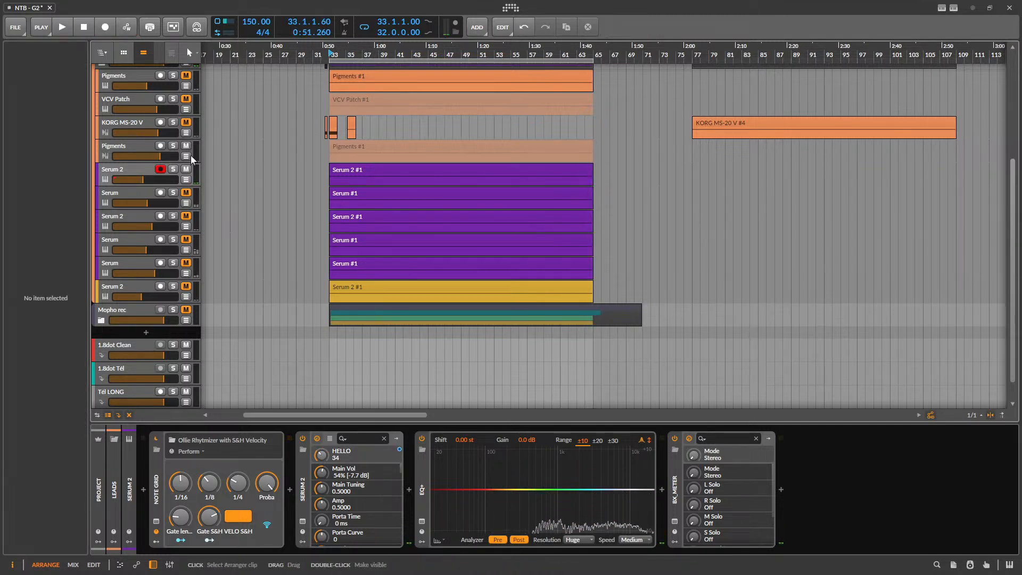
# - Show the Serum 2 track's HELLO automation lane, lower its first points at bar 33 and play the start back
pyautogui.click(186, 180)
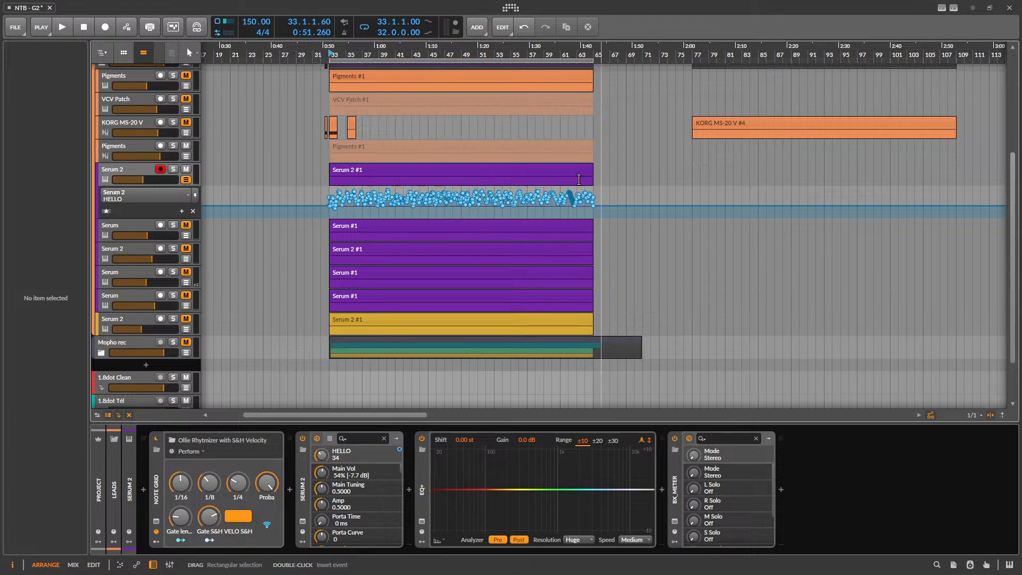
pyautogui.scroll(10, 392, 206)
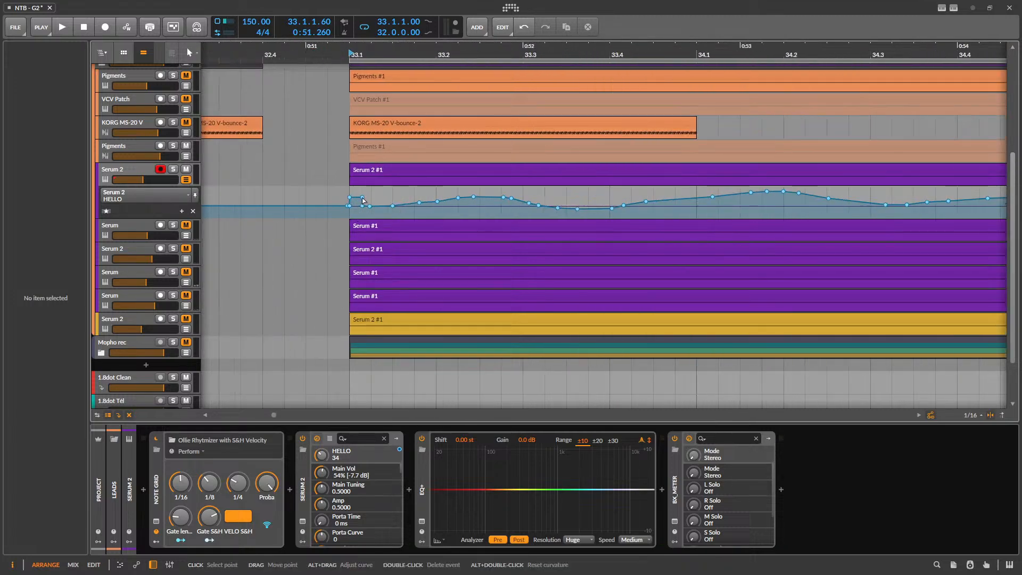
pyautogui.press('space')
pyautogui.scroll(-1, 268, 223)
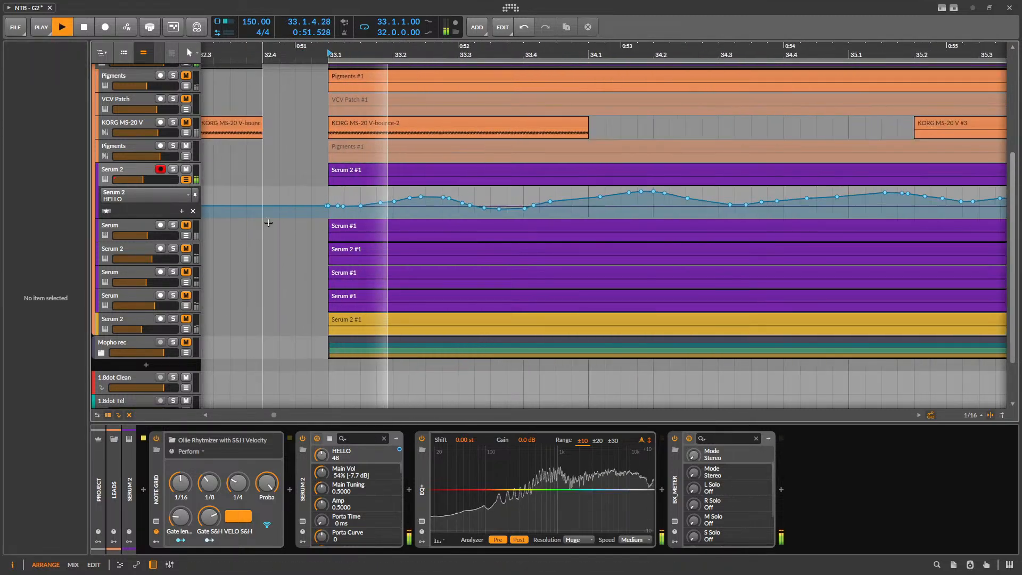
pyautogui.scroll(-5, 268, 222)
pyautogui.press('space')
# - Reopen the Serum 2 plugin window and bring up its clip editor for the FM-Masterclass preset
pyautogui.click(303, 522)
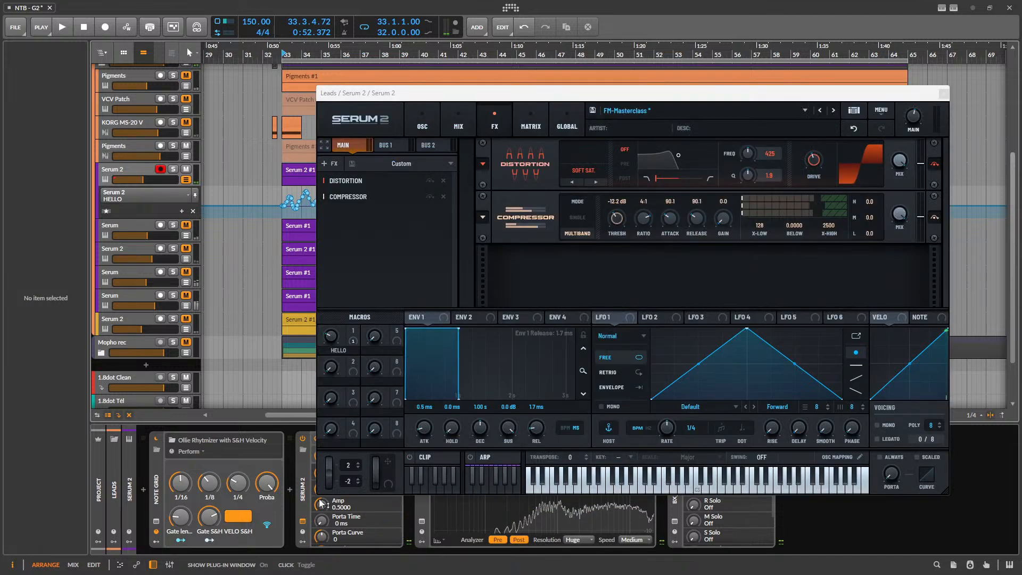
pyautogui.click(410, 128)
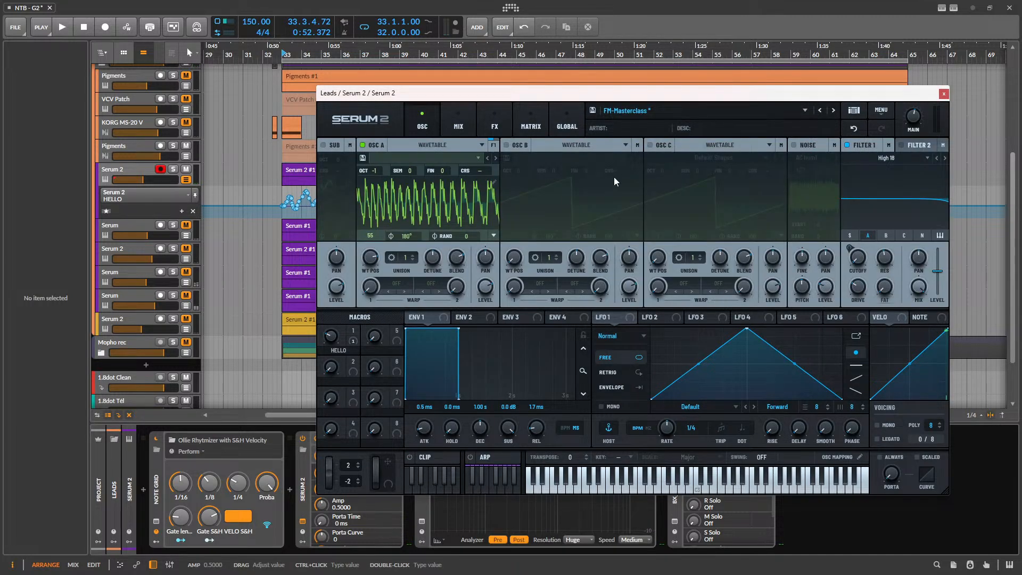
pyautogui.click(430, 461)
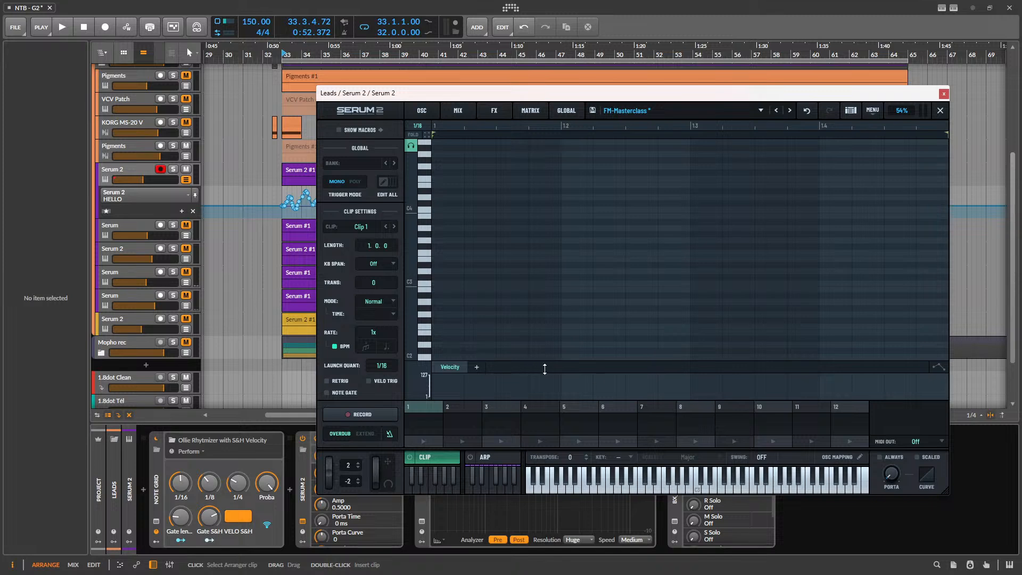
# - Lower the Note Grid's 1/4 and 1/8 chance knobs and set the length of Serum 2's Clip 1 to 8.0.0
pyautogui.moveTo(237, 486); pyautogui.dragTo(236, 519)
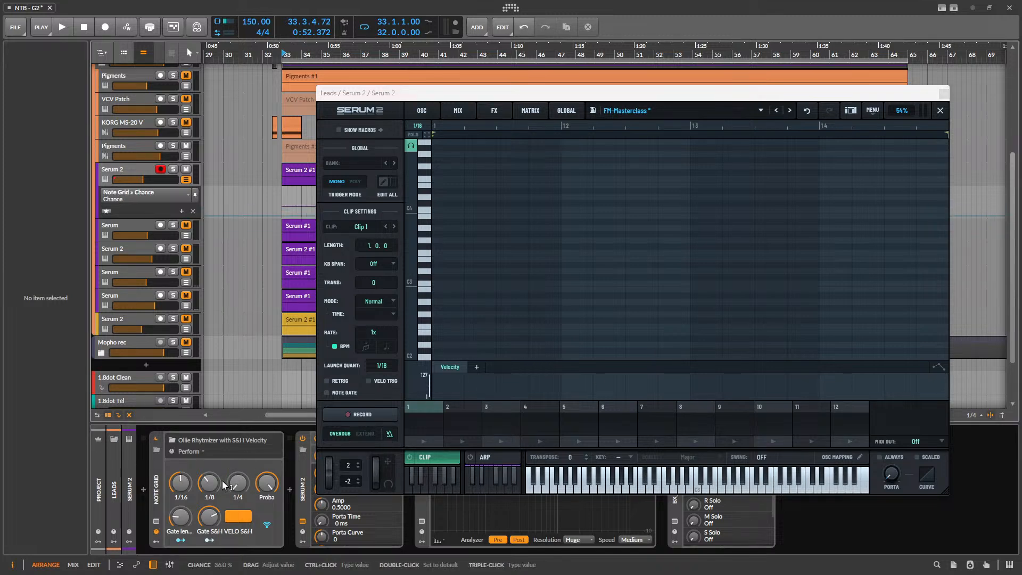
pyautogui.moveTo(218, 481); pyautogui.dragTo(218, 495)
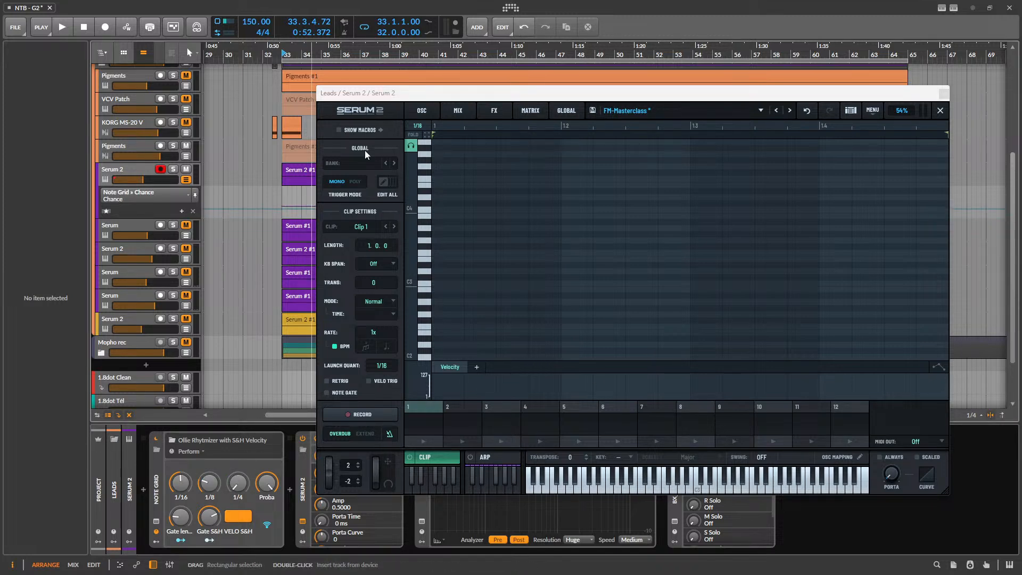
pyautogui.moveTo(414, 126); pyautogui.dragTo(425, 351)
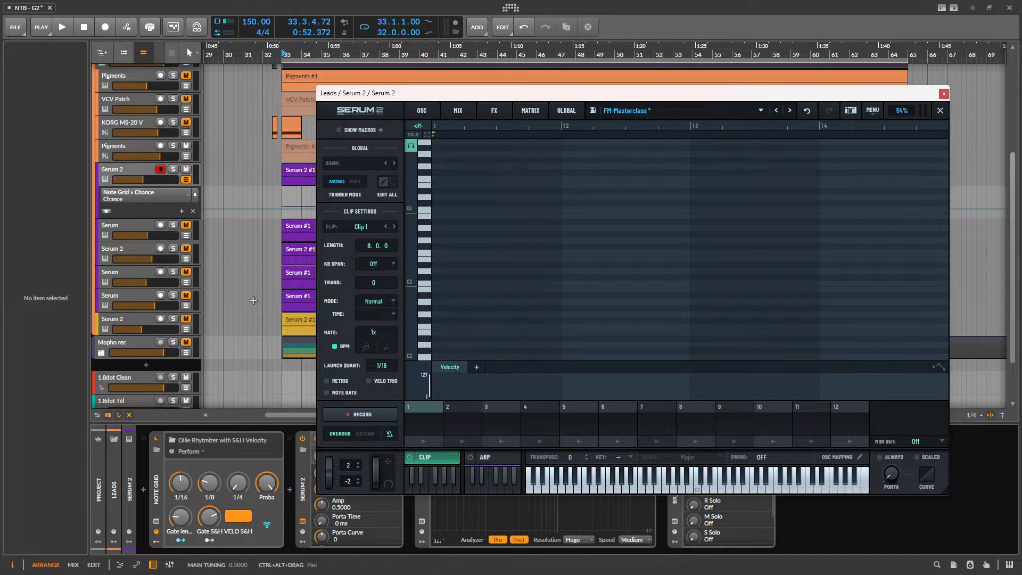
# - Record a short take of the Note Grid's notes into Clip 1 while the arrangement plays
pyautogui.click(361, 414)
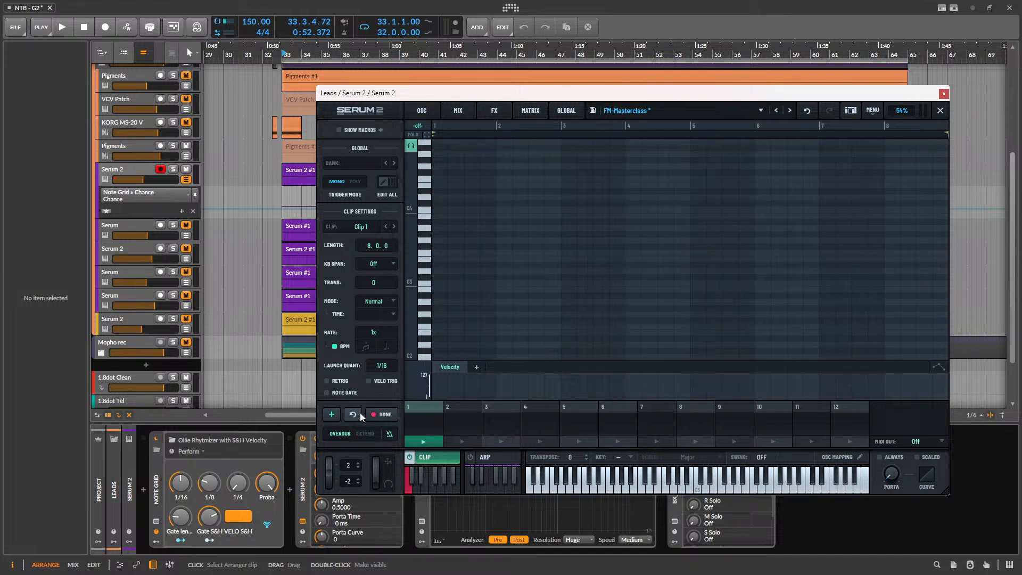
pyautogui.click(102, 28)
pyautogui.click(65, 27)
pyautogui.click(106, 27)
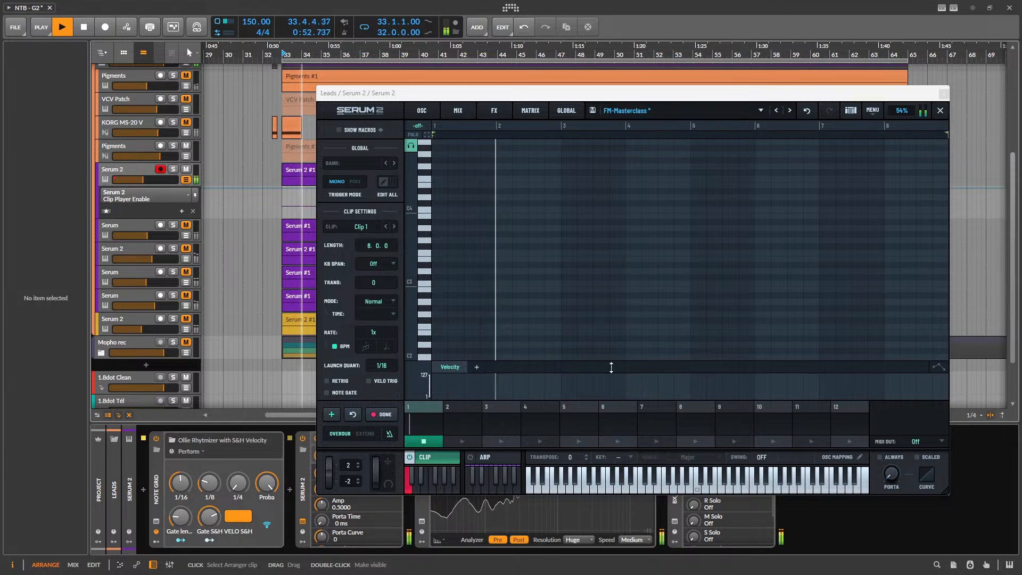
pyautogui.press('space')
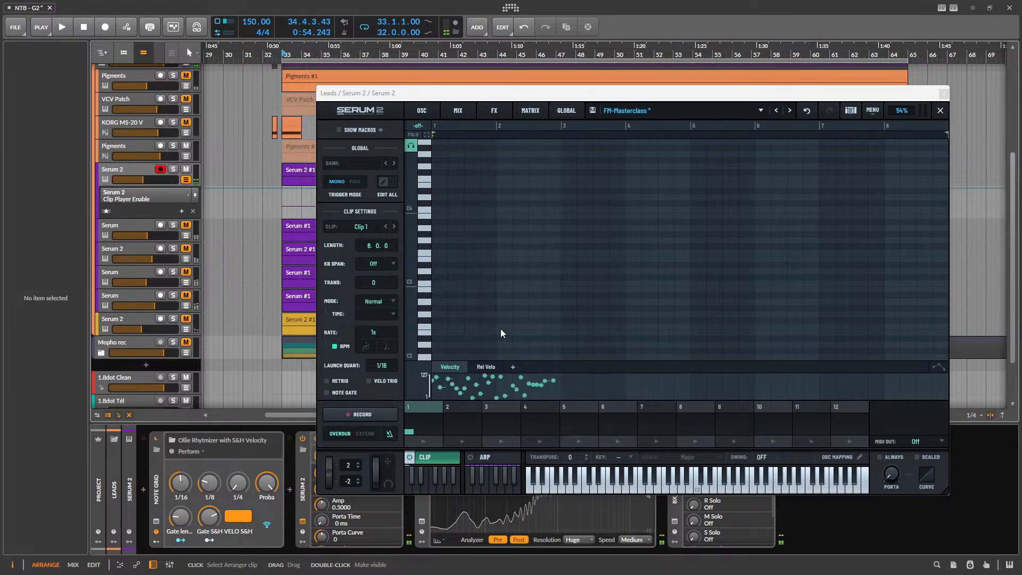
# - Select all the notes of the short take in Clip 1 and delete them
pyautogui.scroll(-5, 582, 257)
pyautogui.moveTo(597, 227); pyautogui.dragTo(424, 293)
pyautogui.click(582, 246)
pyautogui.moveTo(562, 233); pyautogui.dragTo(431, 284)
pyautogui.moveTo(580, 243); pyautogui.dragTo(428, 262)
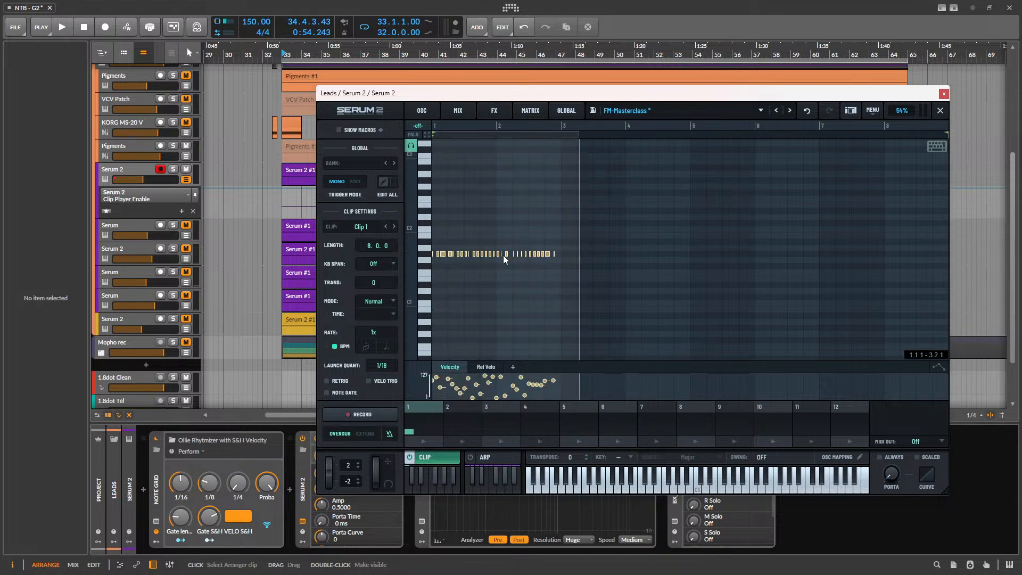
pyautogui.moveTo(501, 260); pyautogui.dragTo(418, 269)
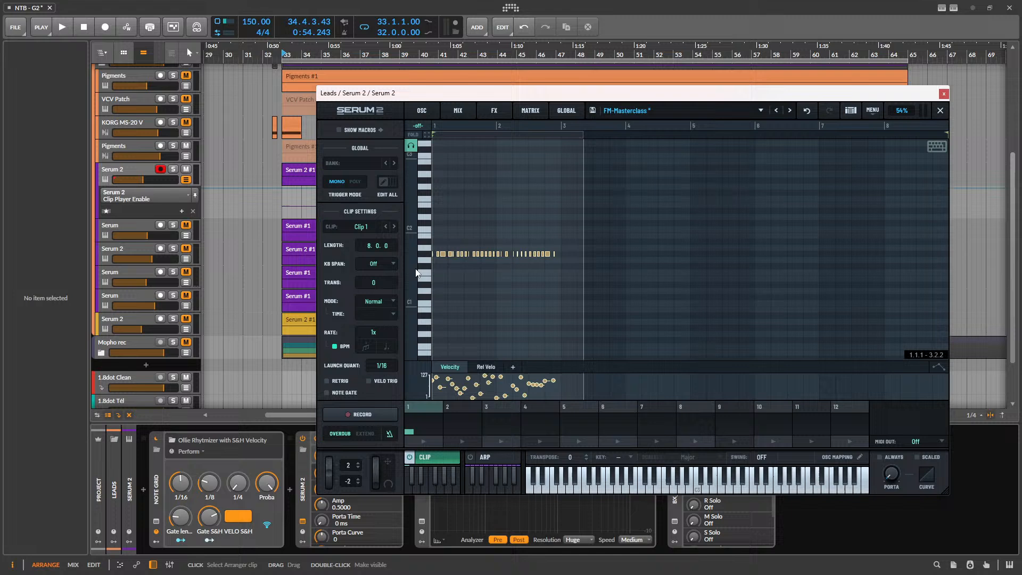
pyautogui.rightClick(453, 259)
pyautogui.click(513, 309)
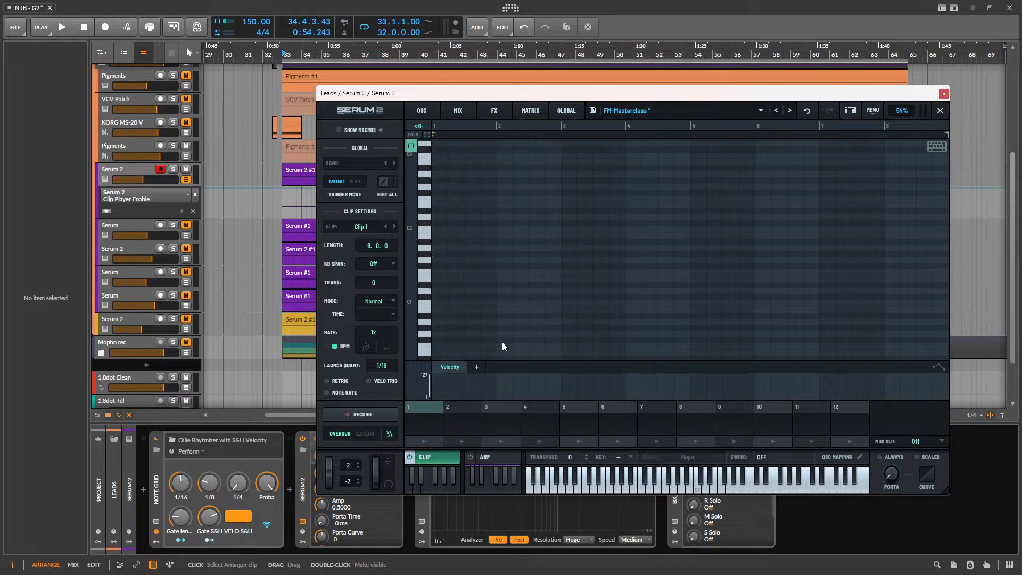
# - Record the Note Grid's notes into Clip 1 over its full eight bars during playback and finish the recording
pyautogui.click(353, 413)
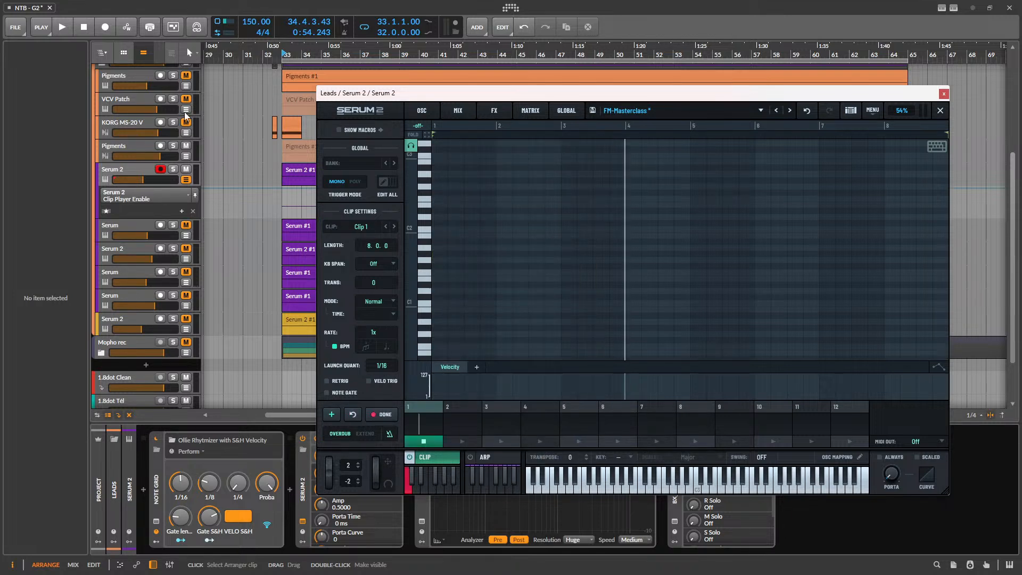
pyautogui.click(62, 27)
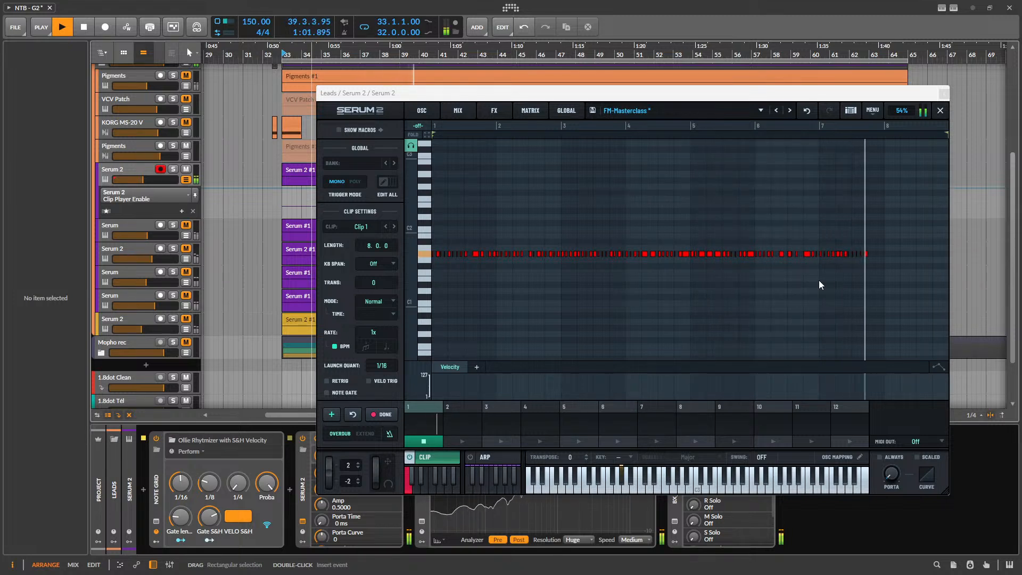
pyautogui.scroll(-3, 686, 255)
pyautogui.scroll(1, 687, 255)
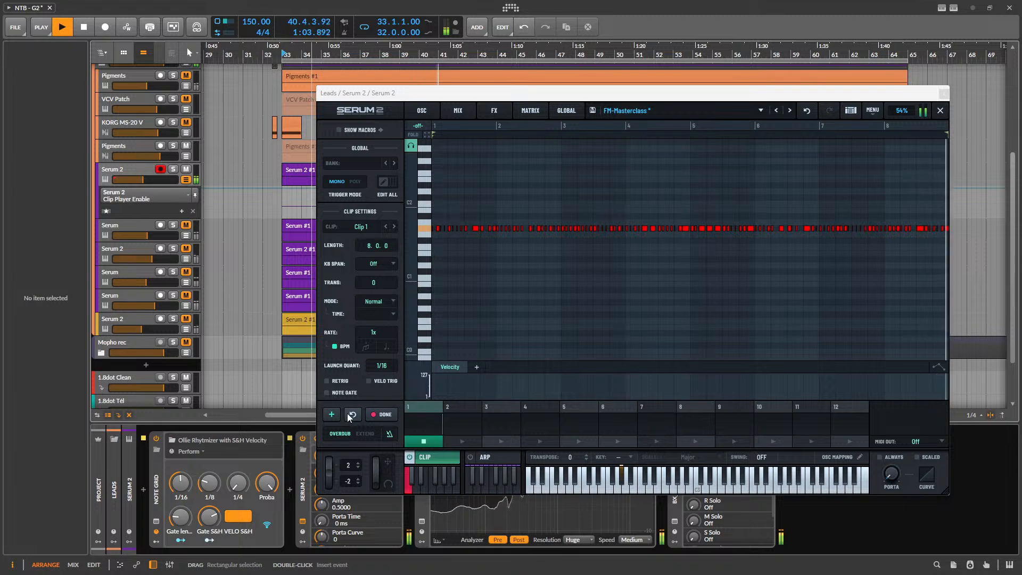
pyautogui.click(382, 417)
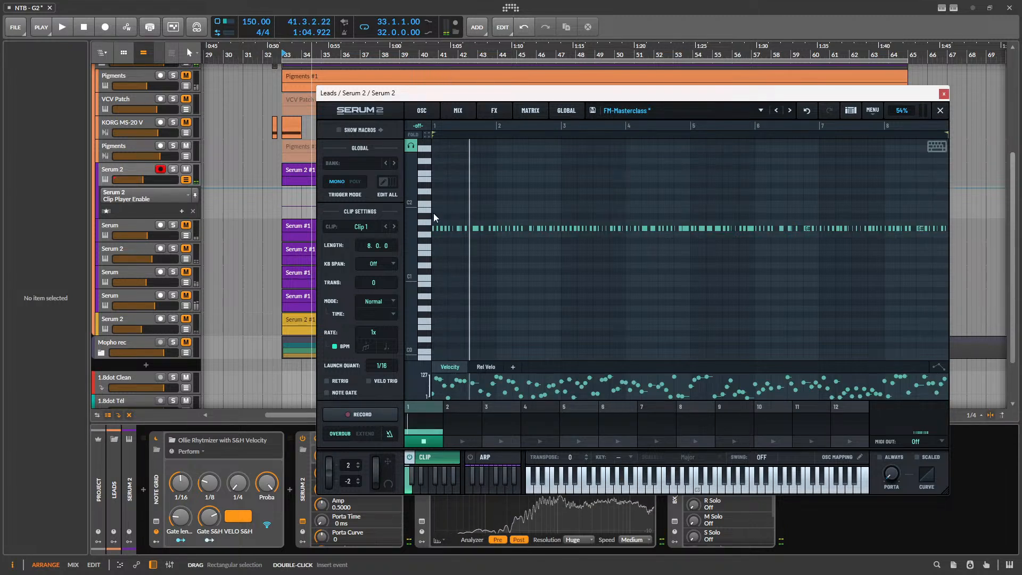
# - Mute the Serum 2 #1 arranger clip and play back the notes recorded in Serum 2's Clip 1
pyautogui.scroll(2, 438, 219)
pyautogui.click(292, 174)
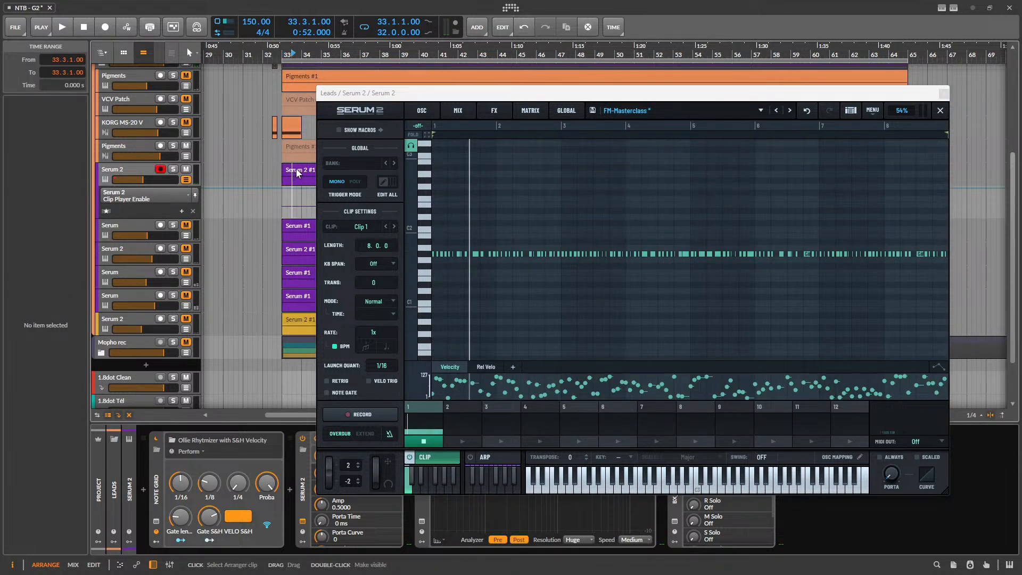
pyautogui.click(296, 168)
pyautogui.press('space')
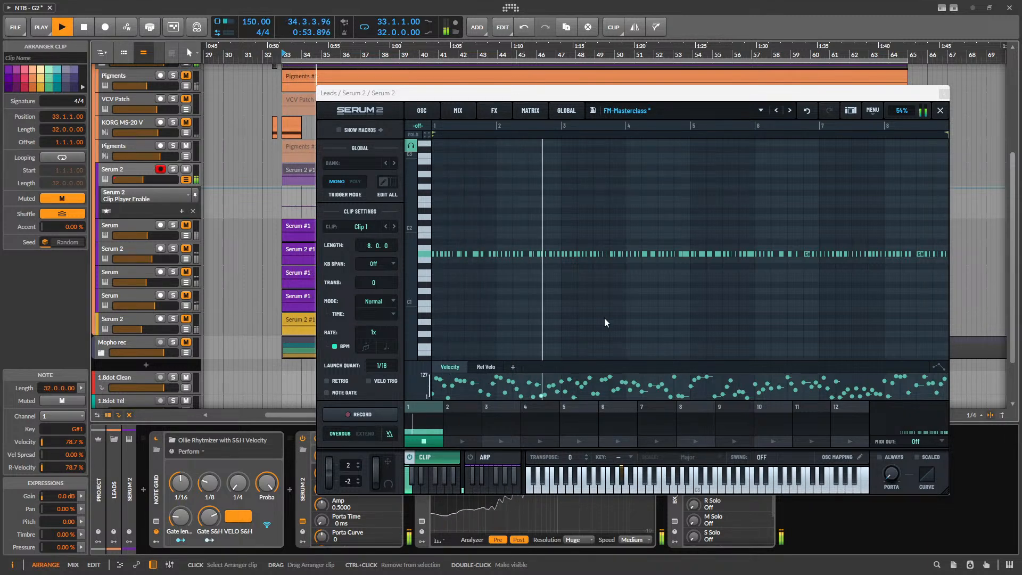
pyautogui.press('space')
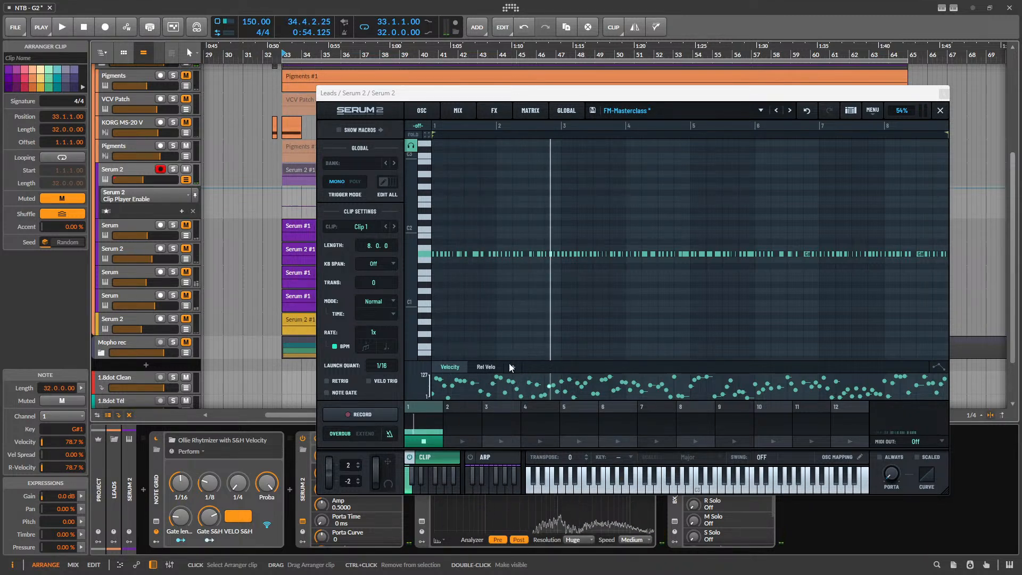
# - Add a Chance lane to Clip 1, draw lower chance values for scattered notes across its eight bars, and play it back
pyautogui.click(513, 366)
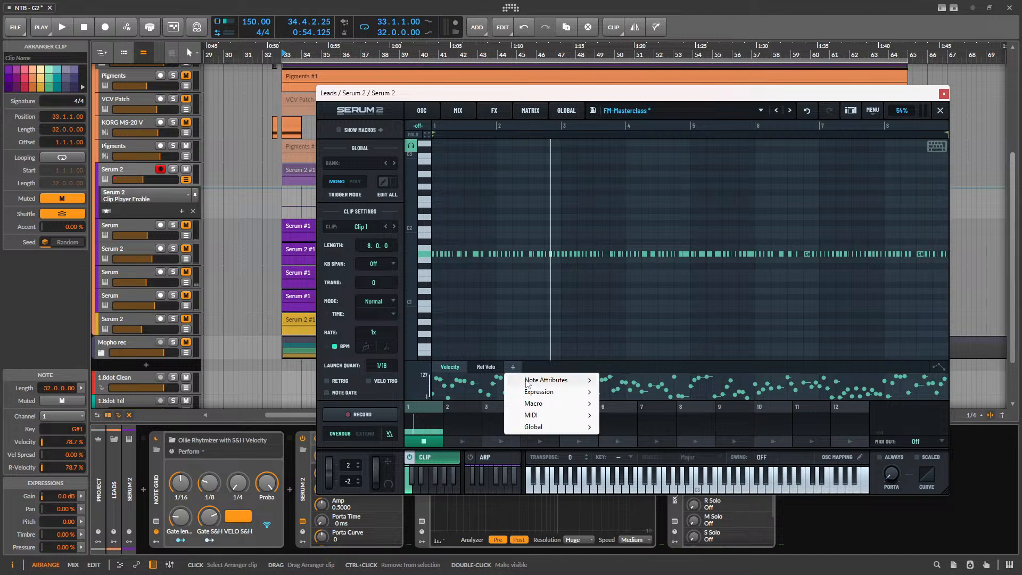
pyautogui.moveTo(547, 384)
pyautogui.moveTo(580, 382)
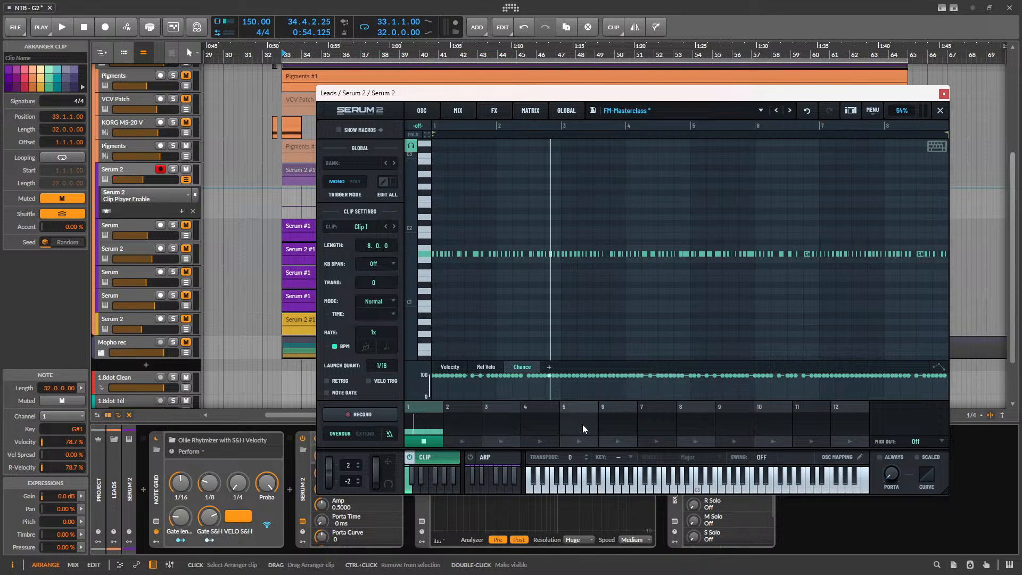
pyautogui.moveTo(448, 376)
pyautogui.mouseDown()
pyautogui.moveTo(448, 389)
pyautogui.moveTo(440, 385)
pyautogui.mouseUp()
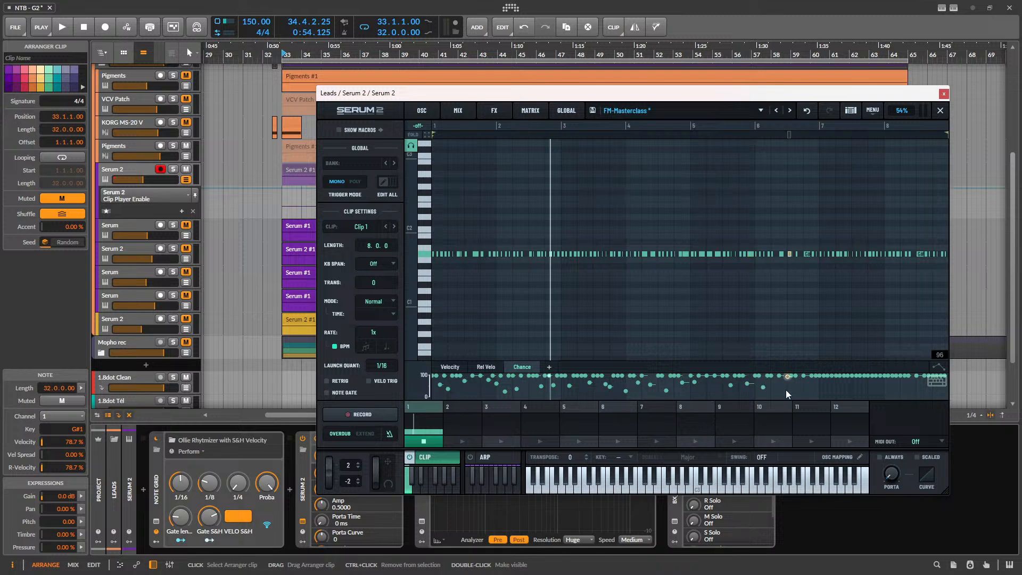
pyautogui.moveTo(819, 383); pyautogui.dragTo(861, 383)
pyautogui.moveTo(896, 369); pyautogui.dragTo(897, 339)
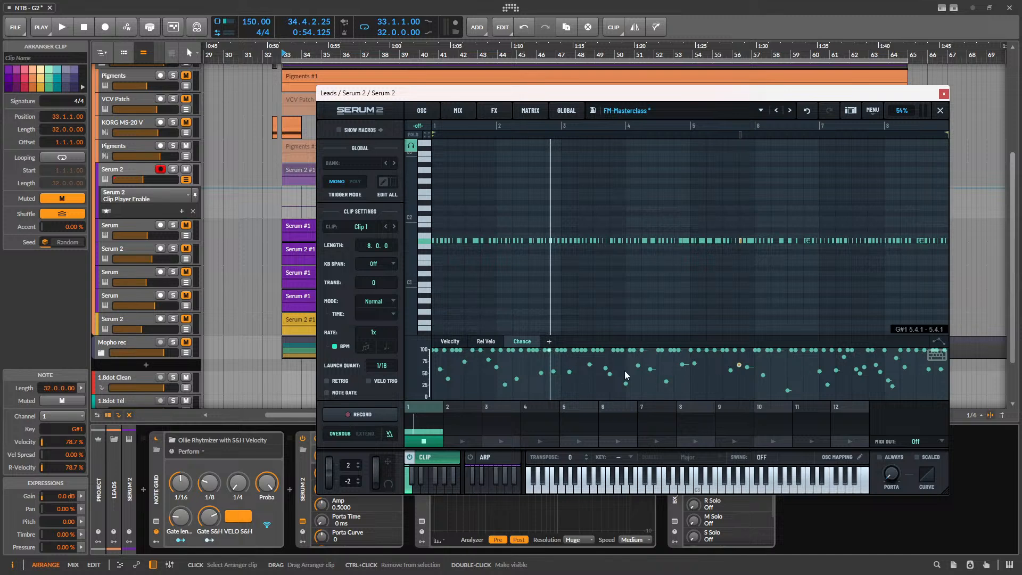
pyautogui.press('space')
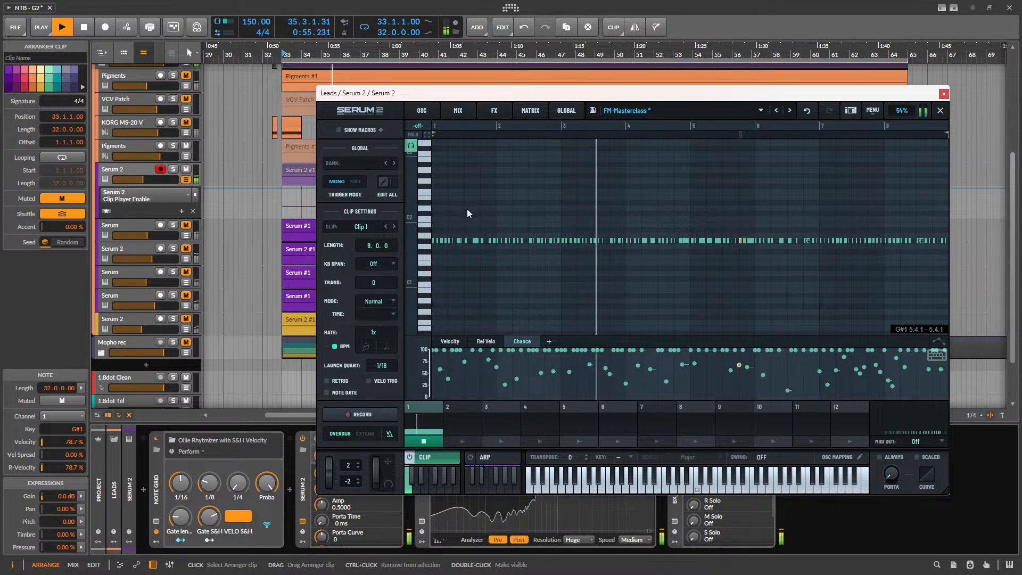
pyautogui.press('space')
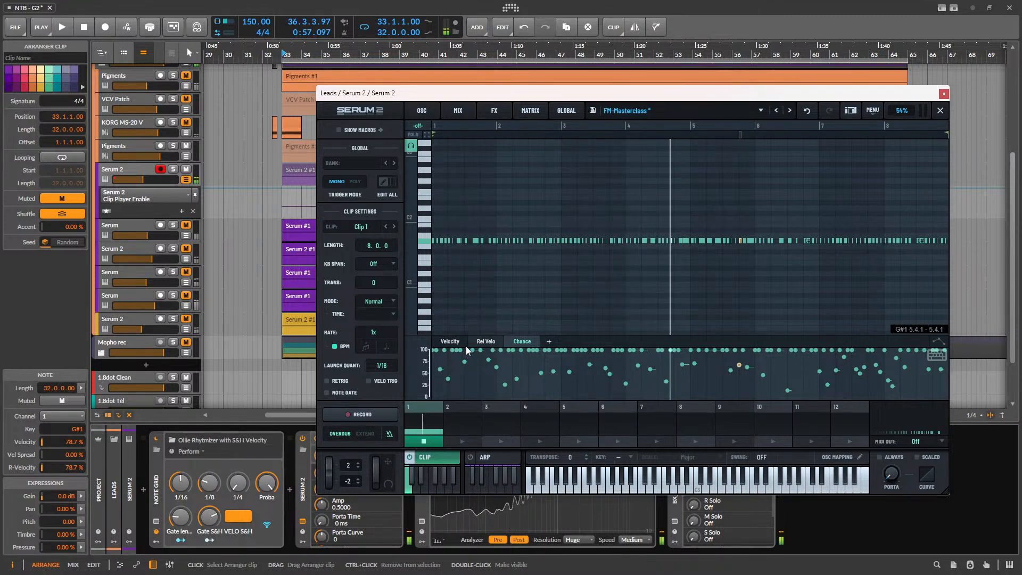
# - Assign velocity as a modulation source to Env 1's release with an amount of 19%
pyautogui.click(450, 341)
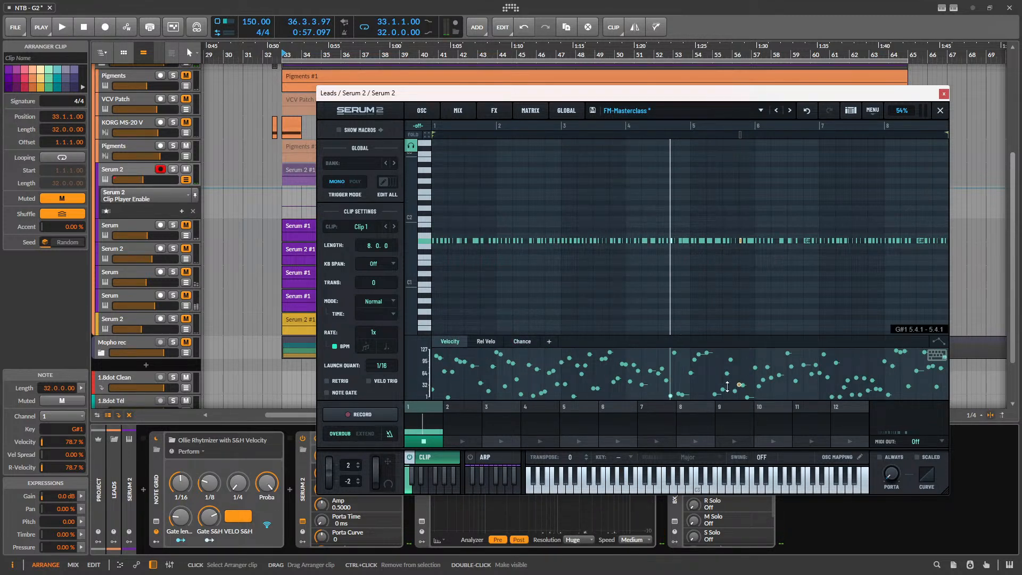
pyautogui.click(452, 111)
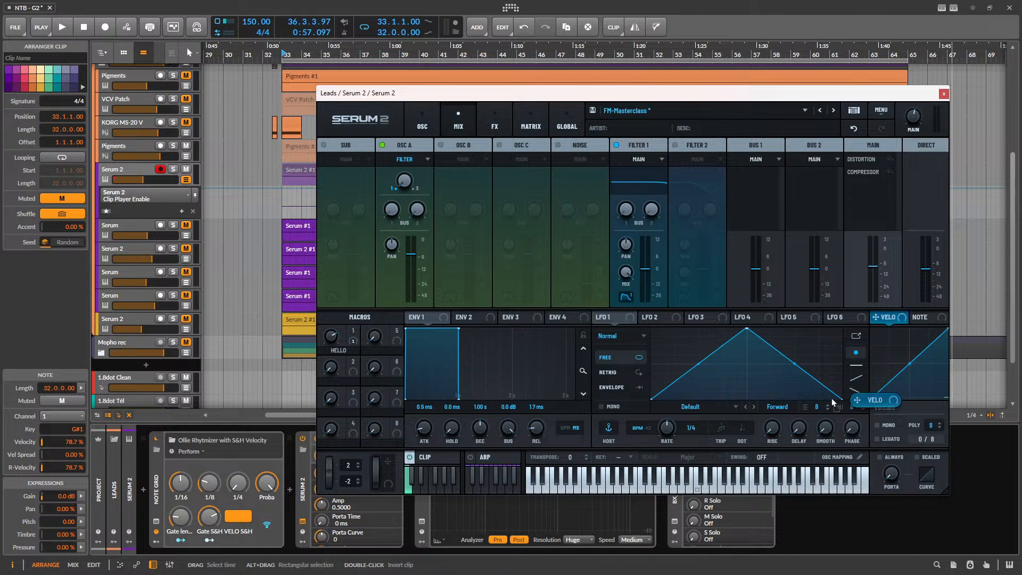
pyautogui.moveTo(835, 403); pyautogui.dragTo(530, 420)
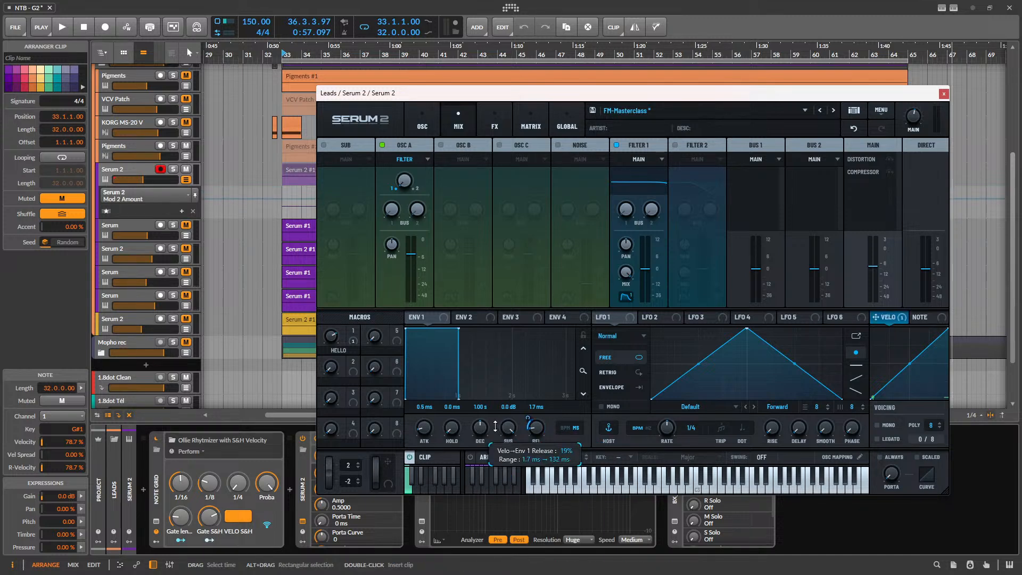
pyautogui.press('space')
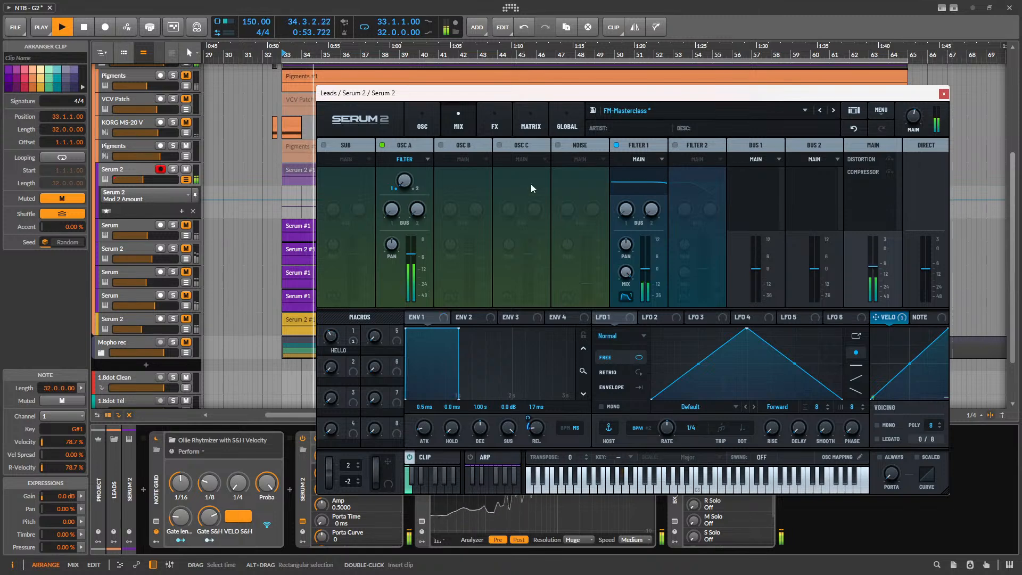
# - Fine-tune the velocity-to-Env 1 release amount in the modulation matrix and switch the voicing to Mono
pyautogui.click(518, 121)
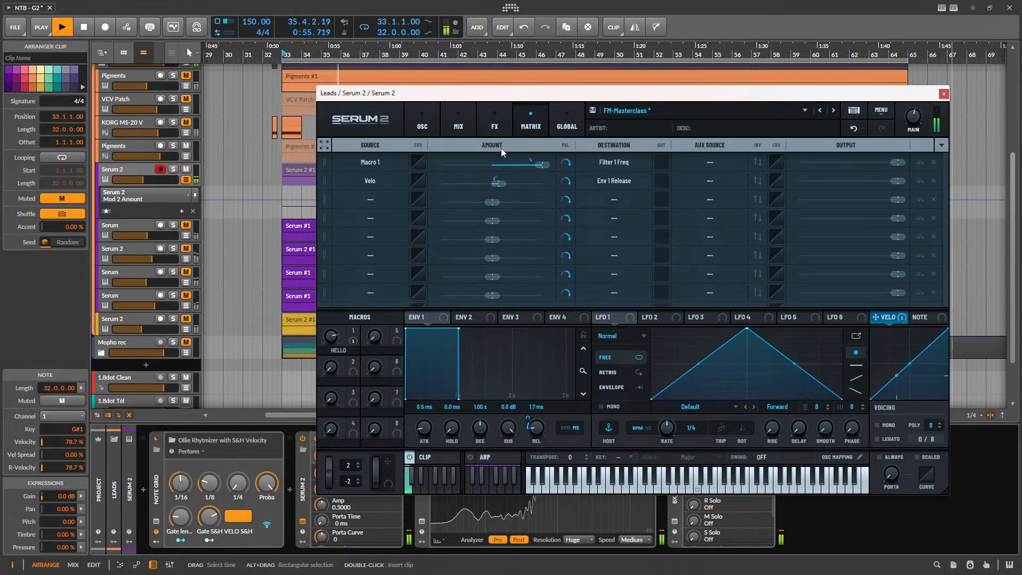
pyautogui.moveTo(501, 184)
pyautogui.moveTo(501, 184); pyautogui.dragTo(498, 185)
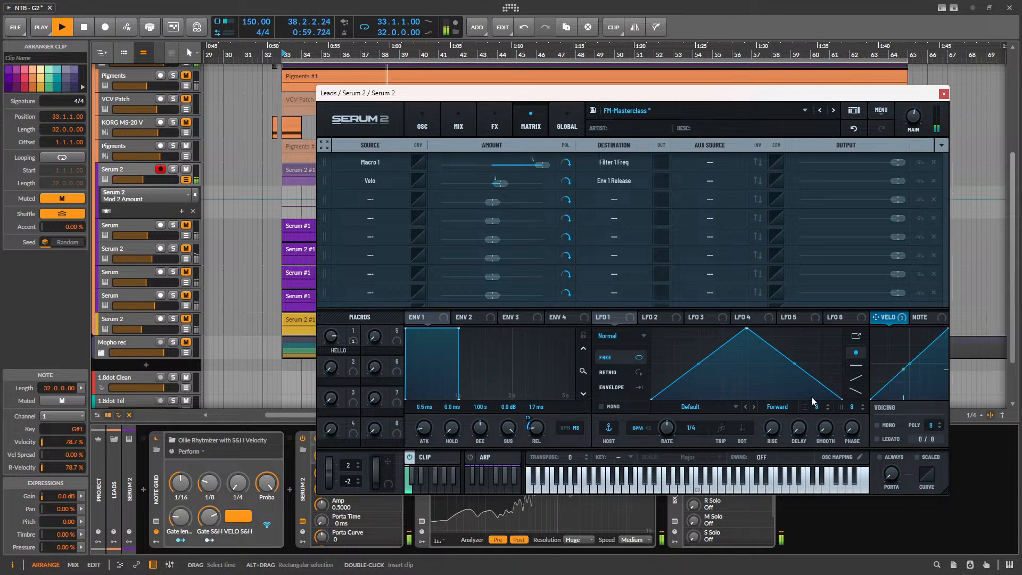
pyautogui.click(877, 422)
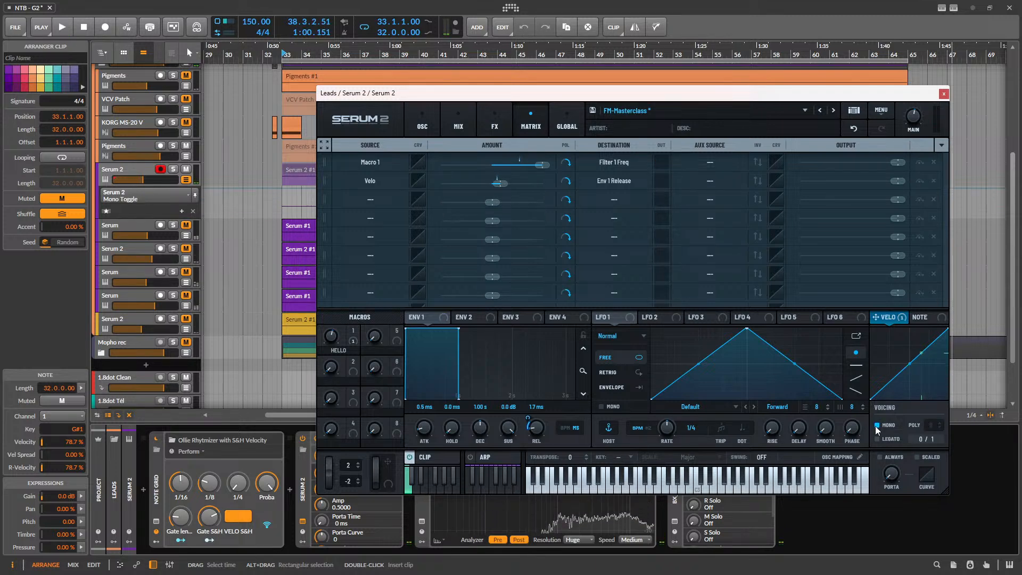
pyautogui.press('space')
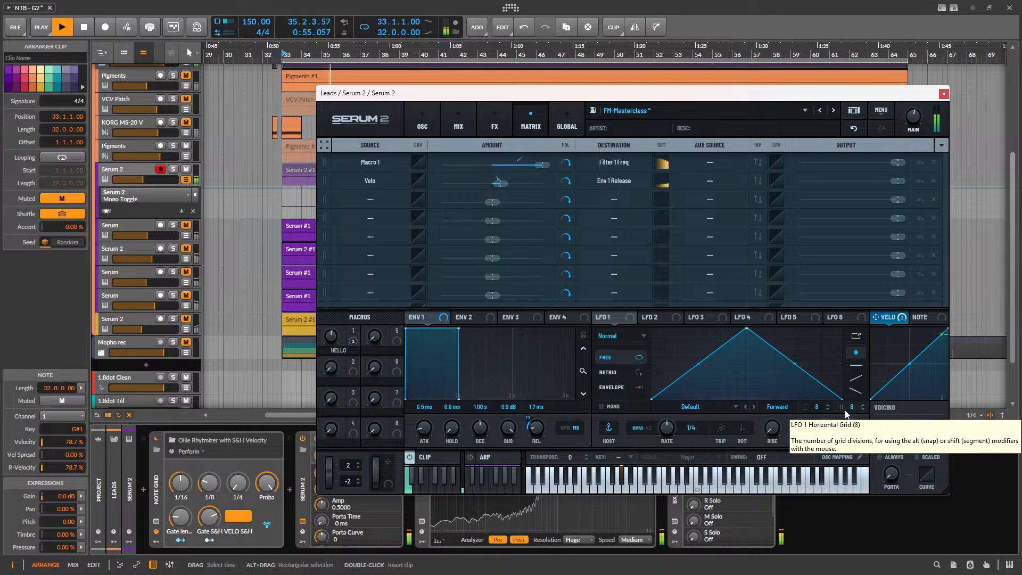
# - Set LFO 1 to S&H mode and route it to Filter 1's cutoff, playing back the change
pyautogui.click(494, 114)
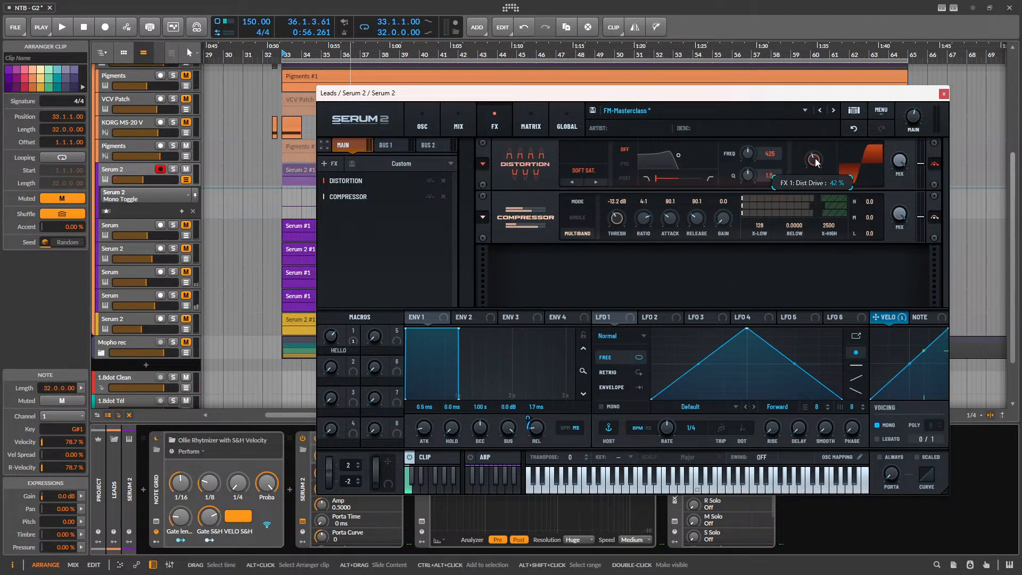
pyautogui.click(458, 122)
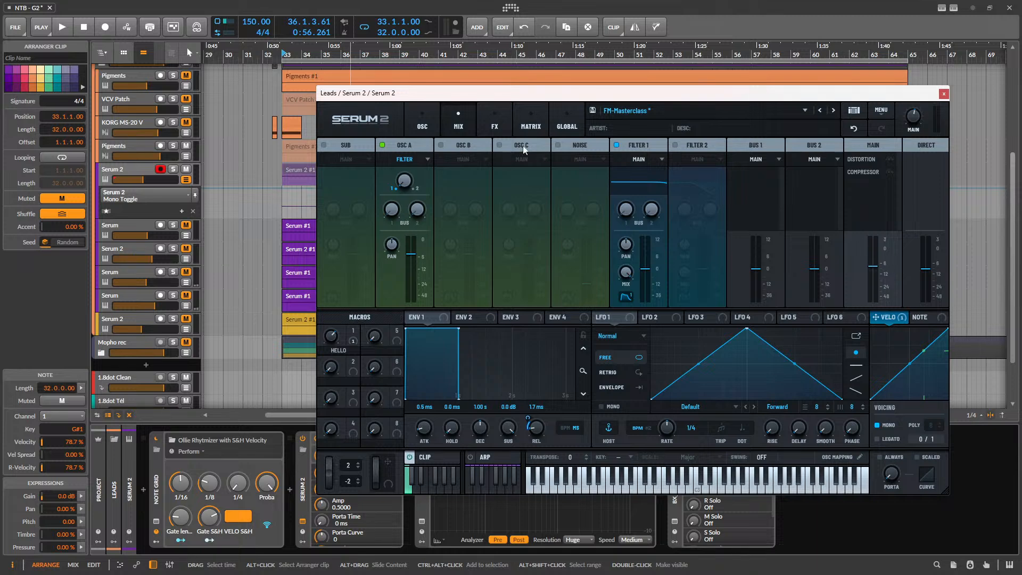
pyautogui.click(428, 123)
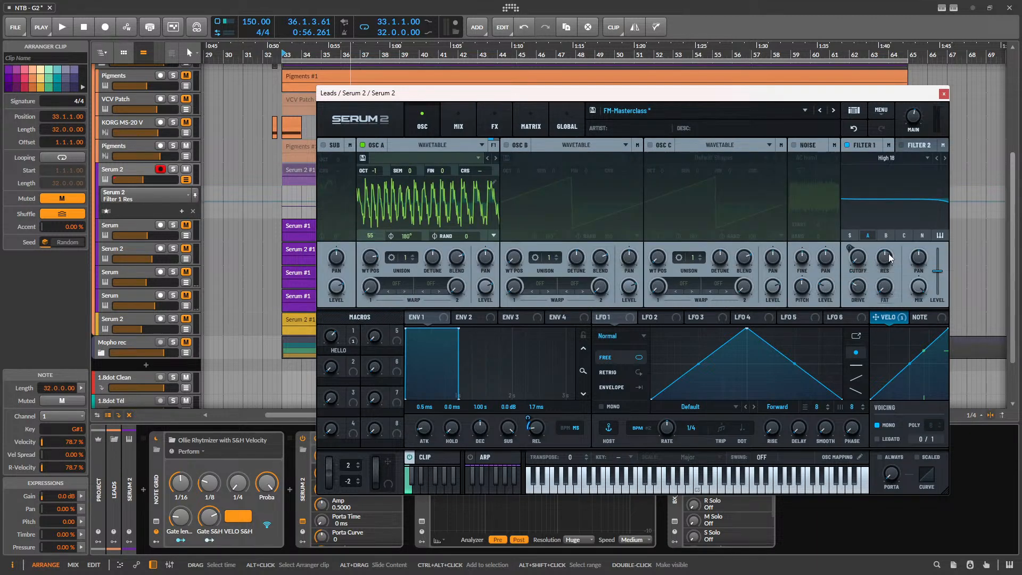
pyautogui.click(641, 335)
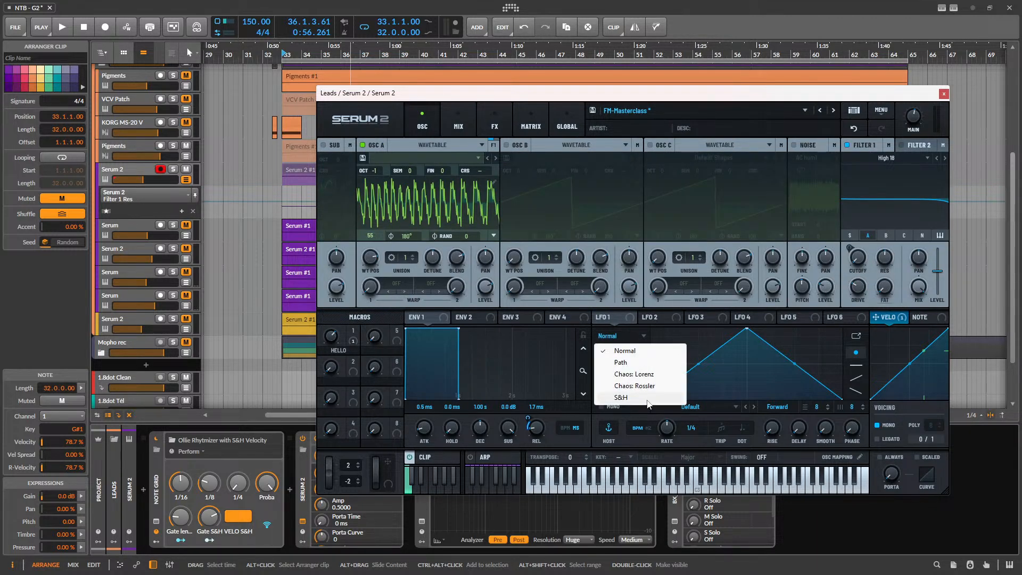
pyautogui.click(610, 401)
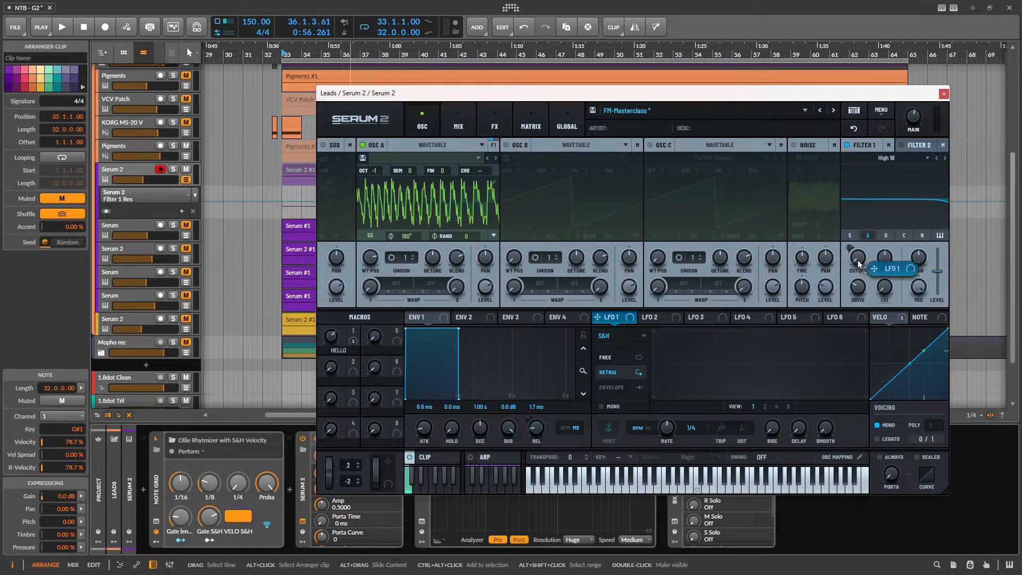
pyautogui.moveTo(858, 263); pyautogui.dragTo(883, 261)
pyautogui.press('space')
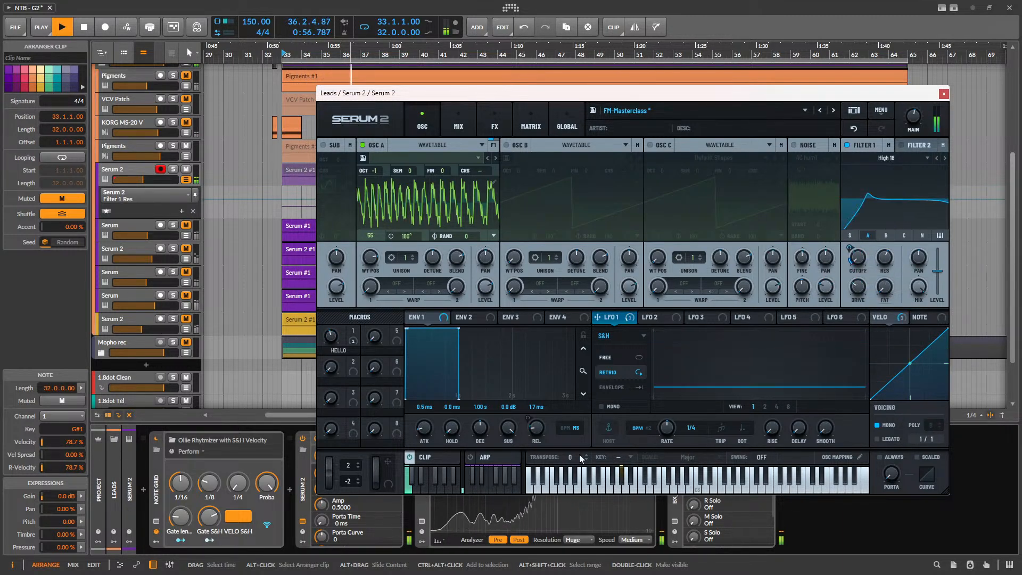
# - Stop playback, close the Serum 2 window and add an audio track directly below the armed Serum 2 track
pyautogui.click(132, 182)
pyautogui.press('space')
pyautogui.click(944, 94)
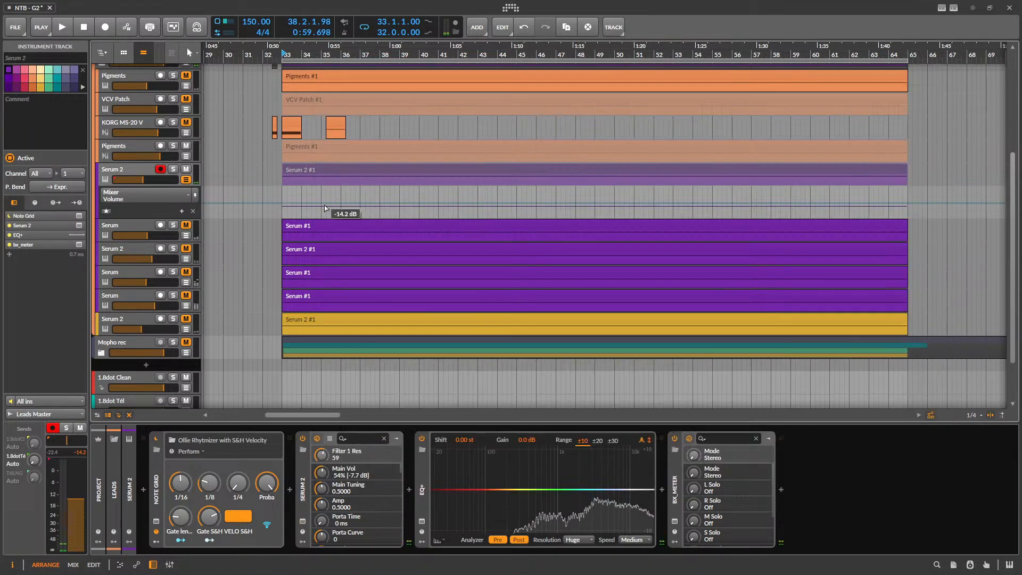
pyautogui.rightClick(129, 170)
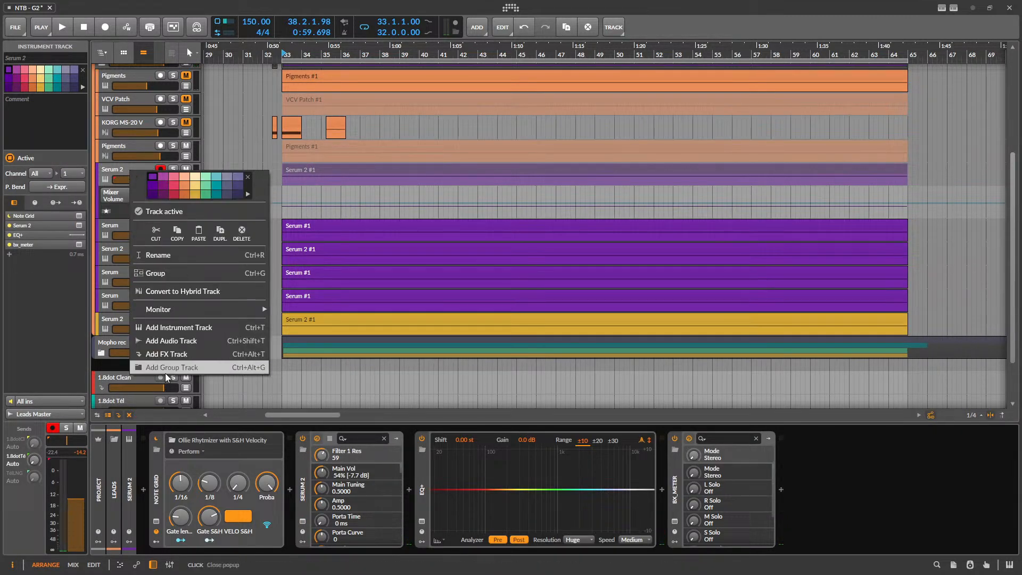
pyautogui.click(176, 341)
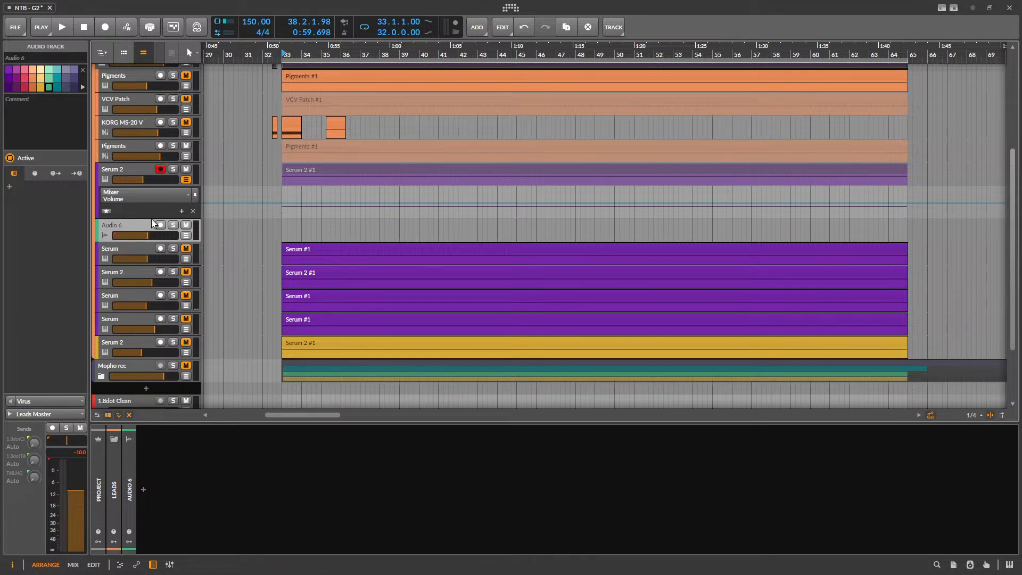
# - Rename the record-armed Serum 2 track above the new audio track to "Record me"
pyautogui.click(49, 399)
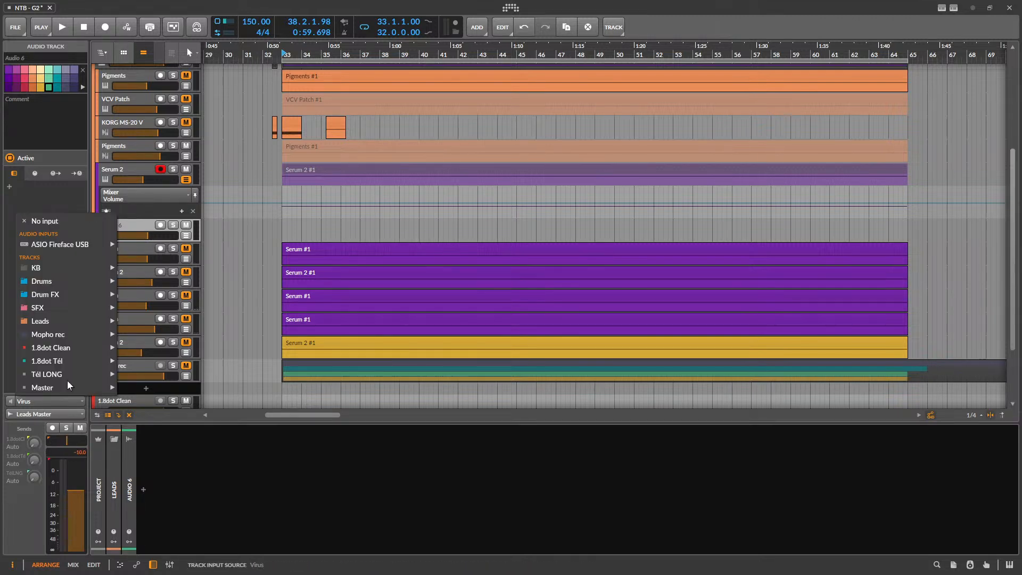
pyautogui.moveTo(73, 325)
pyautogui.click(142, 171)
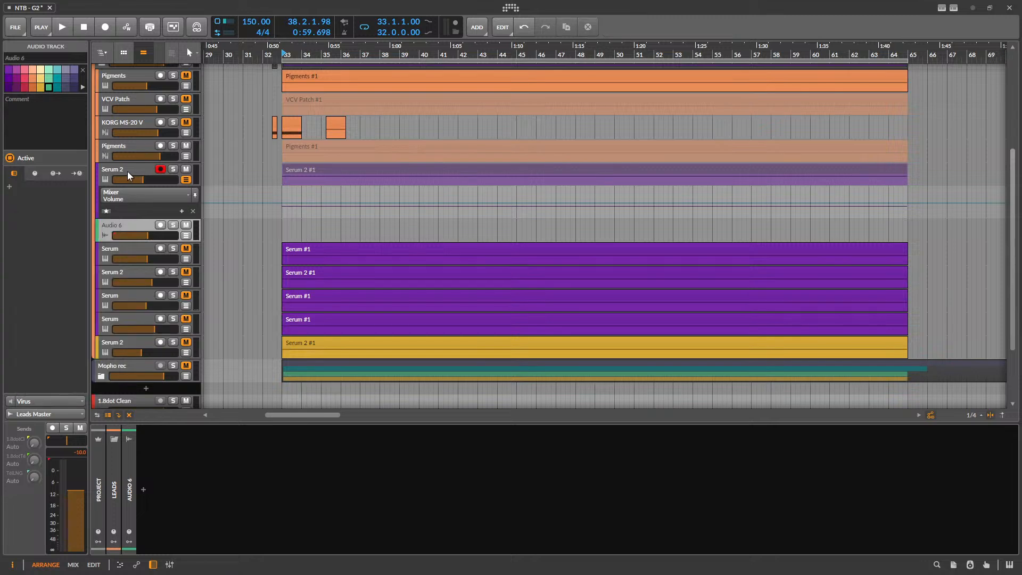
pyautogui.doubleClick(127, 171)
pyautogui.write('Rec')
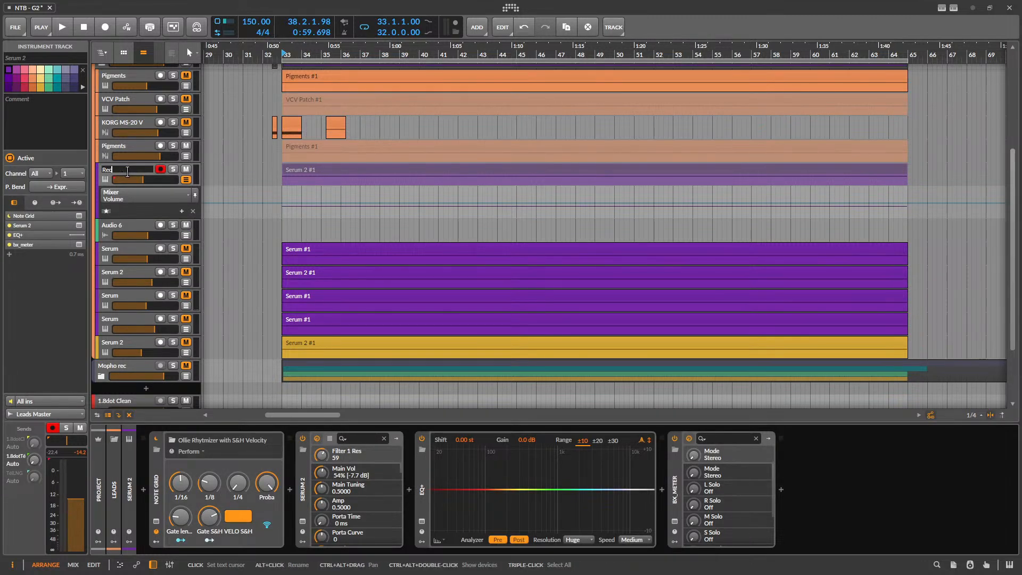
pyautogui.write('ord me')
pyautogui.press('Return')
pyautogui.click(128, 226)
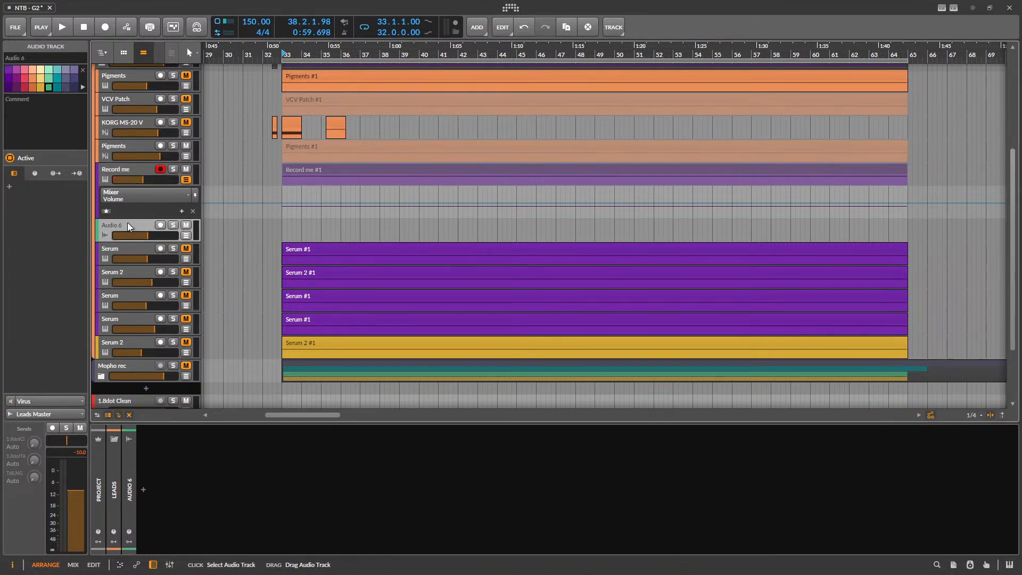
pyautogui.click(58, 400)
pyautogui.moveTo(85, 313)
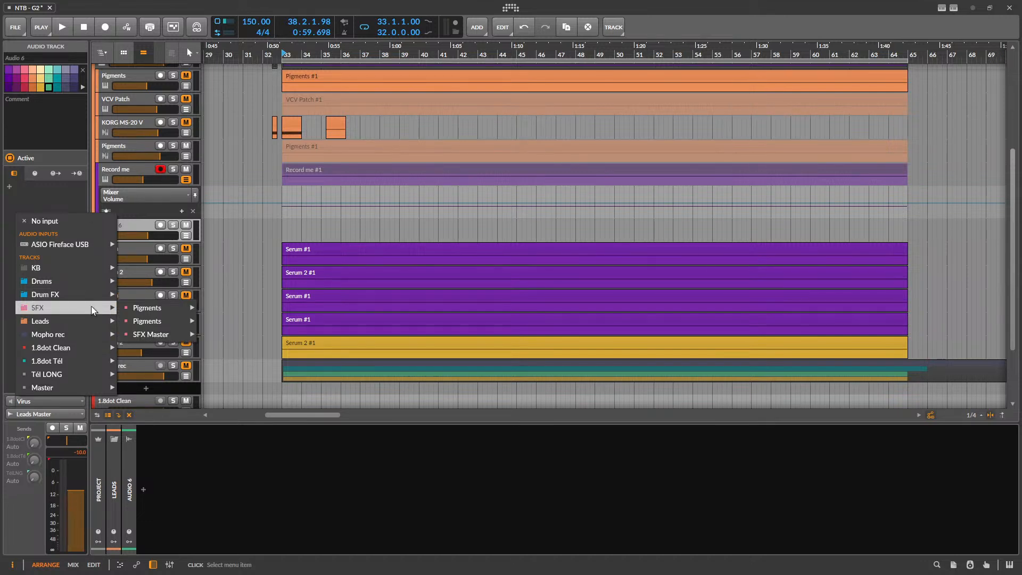
pyautogui.click(327, 161)
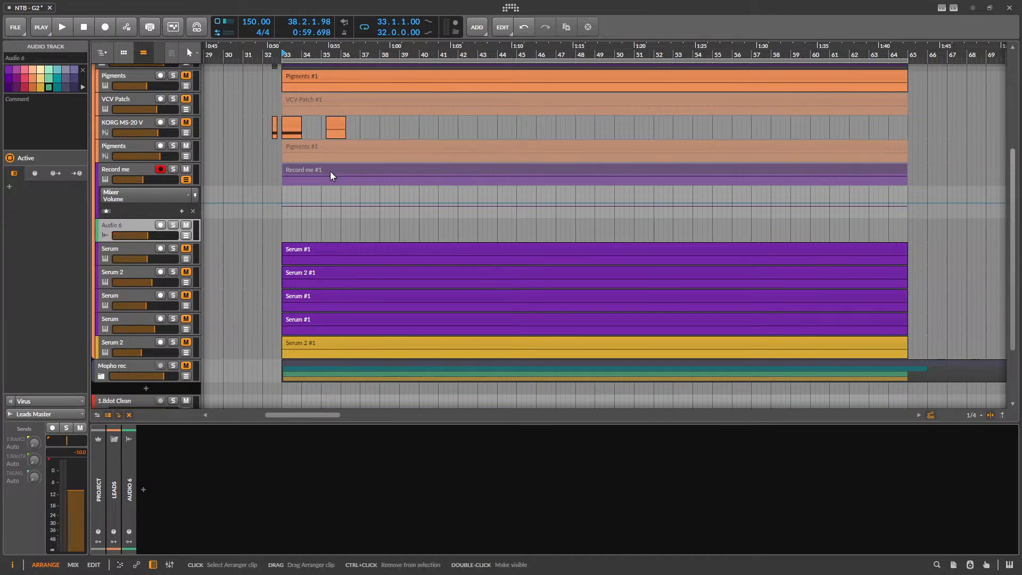
# - Bounce the muted clip on the Record me track in place, pre-FX
pyautogui.click(330, 171)
pyautogui.rightClick(330, 171)
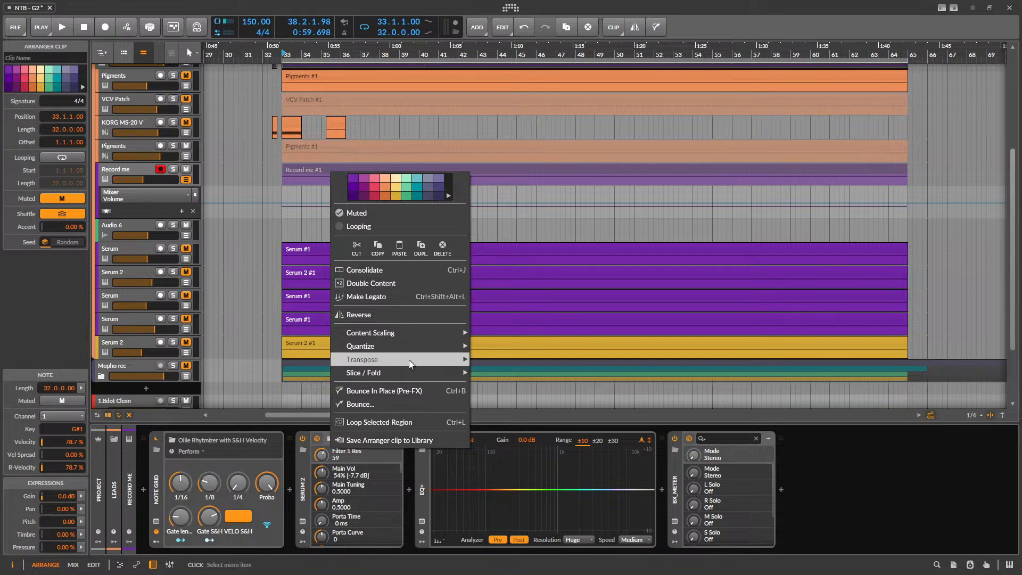
pyautogui.click(401, 393)
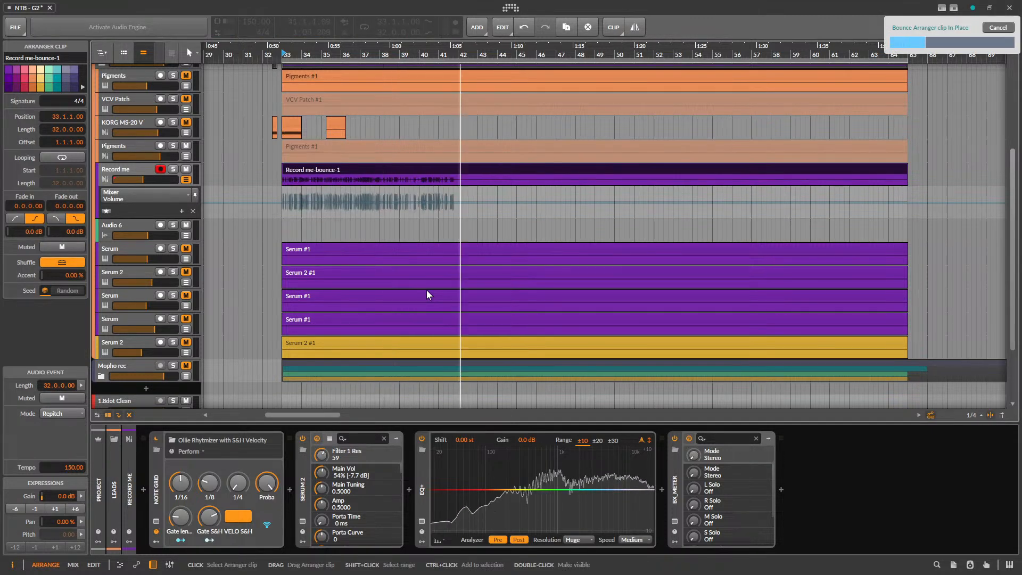
# - Solo the Record me track and play back the start of its bounced audio clip
pyautogui.click(174, 170)
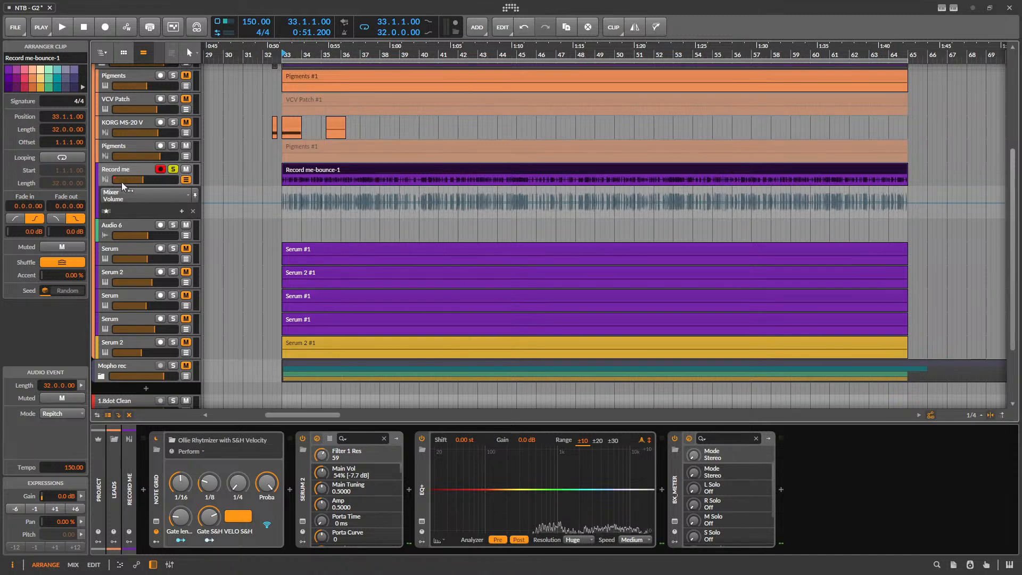
pyautogui.press('space')
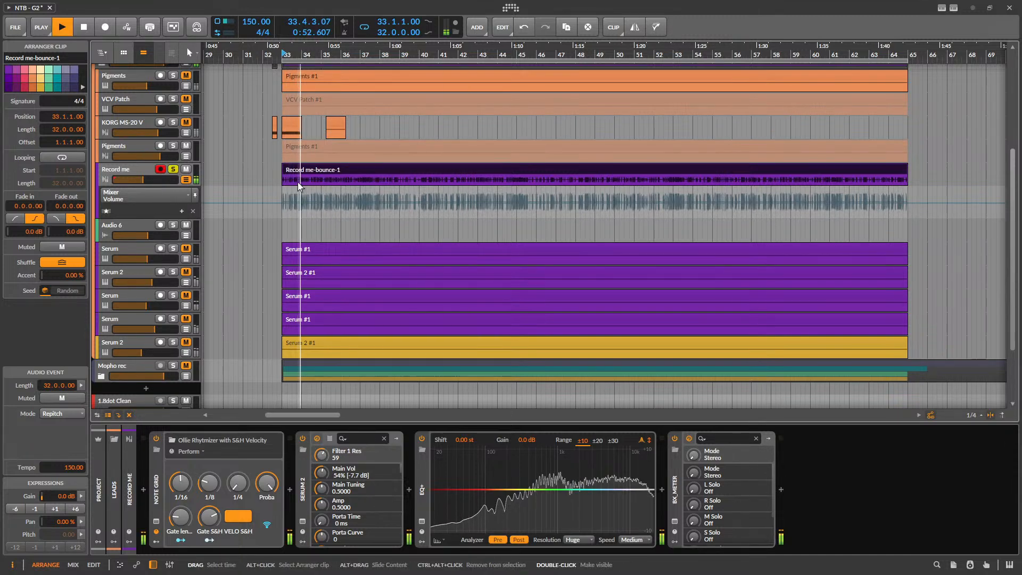
pyautogui.scroll(5, 298, 183)
pyautogui.scroll(-5, 301, 184)
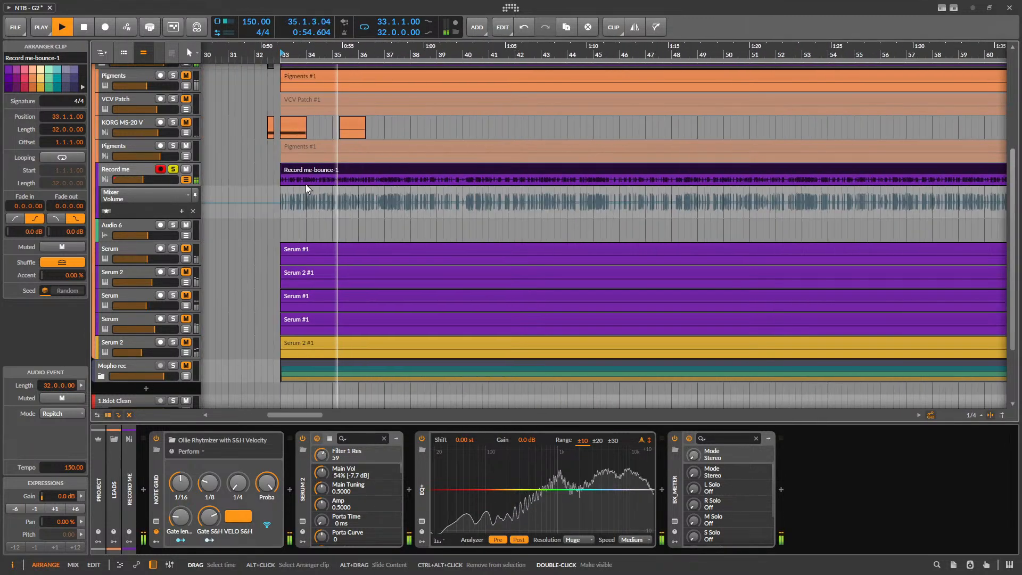
pyautogui.press('space')
# - Undo the in-place bounce and deactivate the Note Grid on the Record me track
pyautogui.hotkey('ctrl', 'z')
pyautogui.click(156, 438)
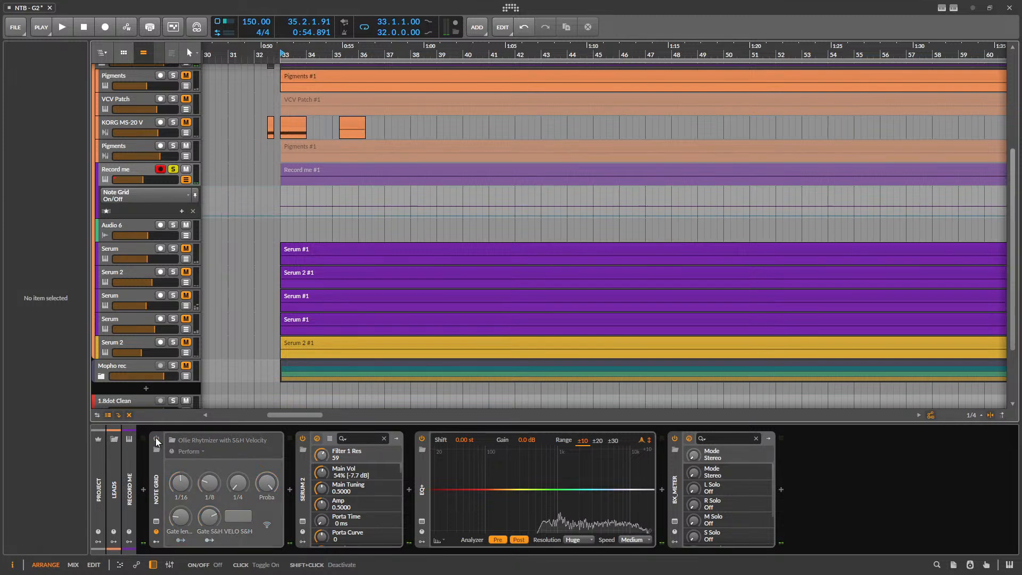
# - Relaunch Clip 1 in the clip player of the Record me track's Serum 2 and briefly play it back
pyautogui.click(303, 522)
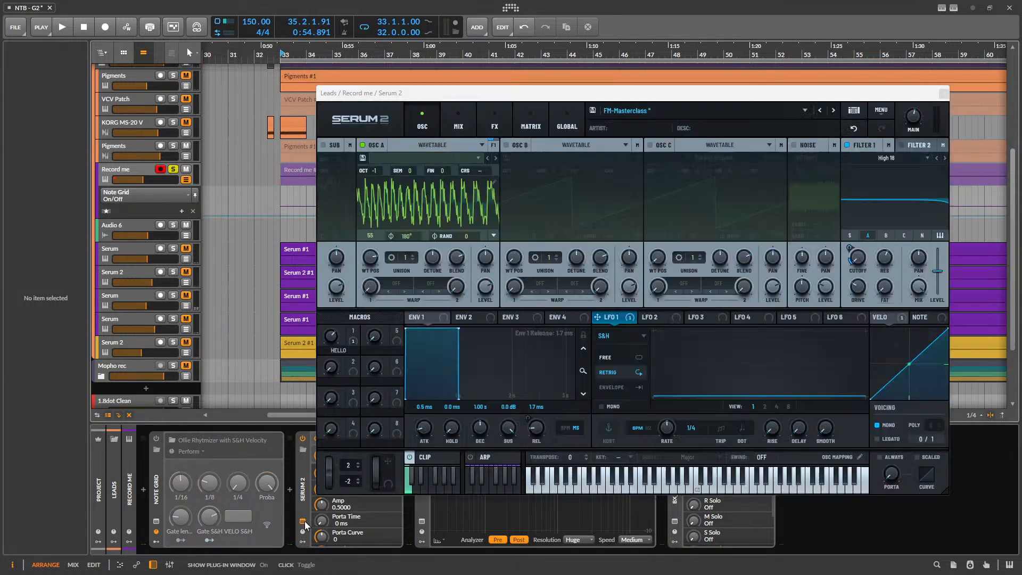
pyautogui.click(424, 457)
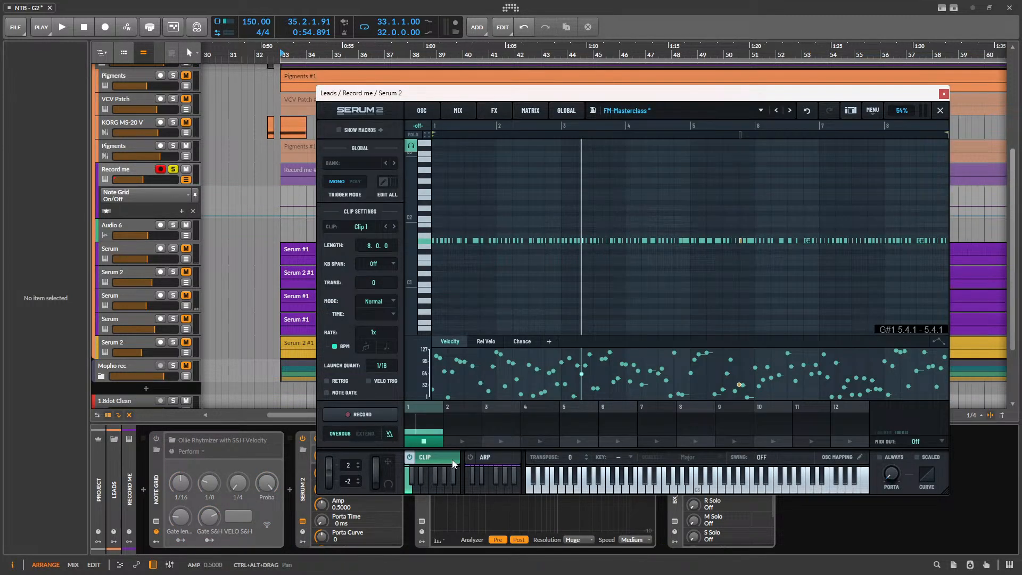
pyautogui.click(417, 439)
pyautogui.click(416, 439)
pyautogui.press('space')
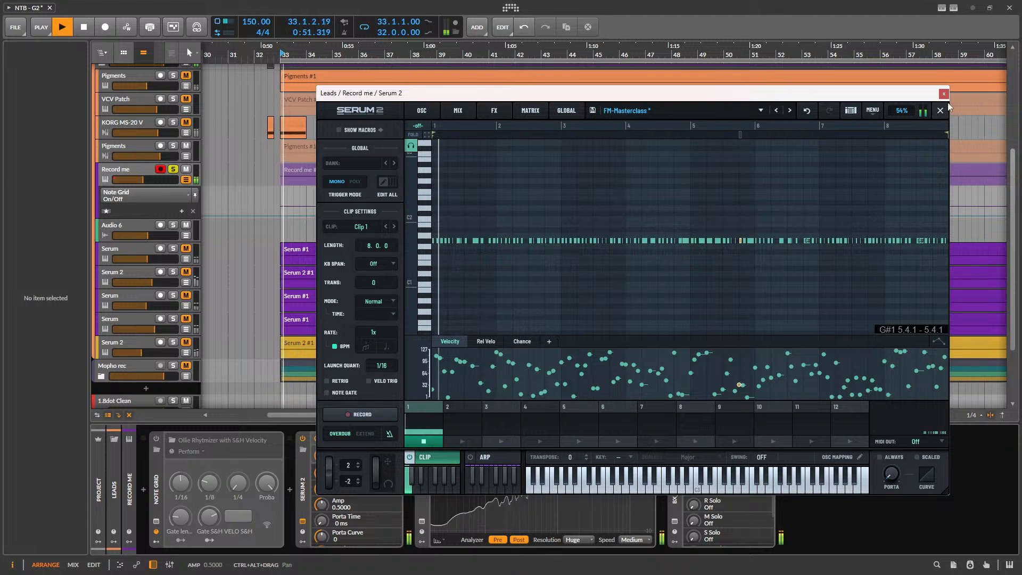
pyautogui.press('space')
pyautogui.click(940, 110)
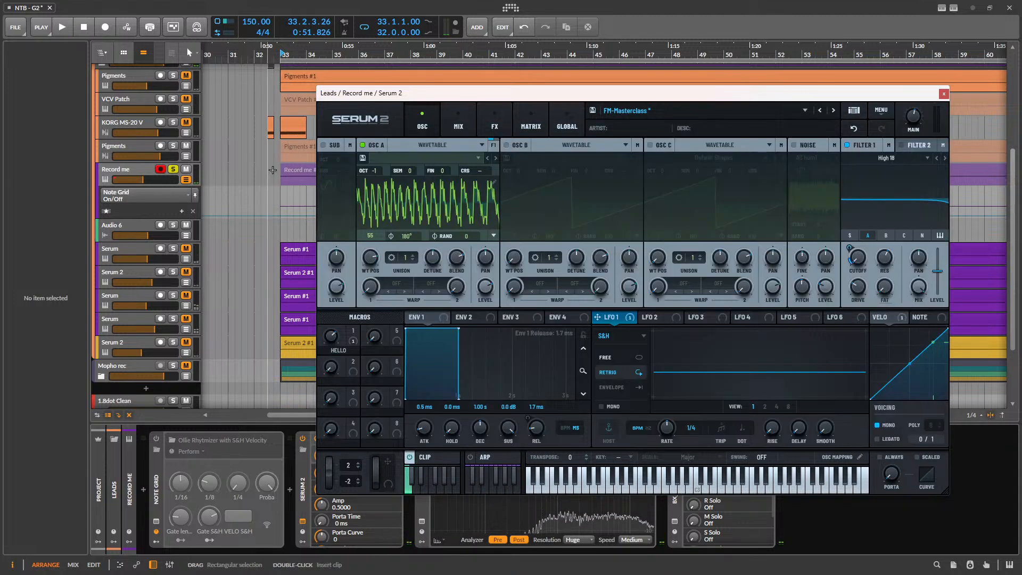
# - Bounce the muted note clip at bar 33 on the Record me track in place, pre-FX, and close the Serum 2 window
pyautogui.rightClick(289, 170)
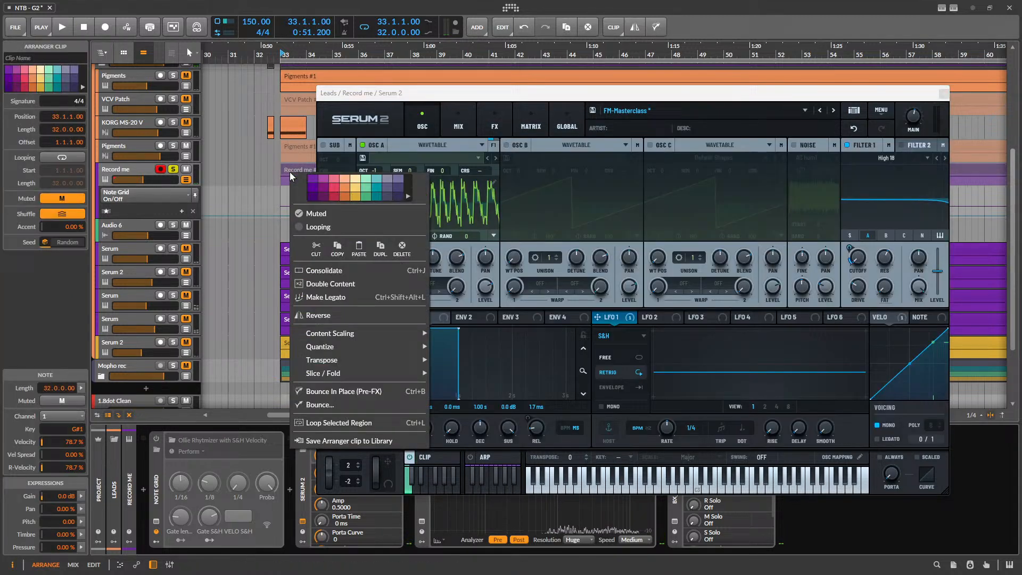
pyautogui.click(344, 391)
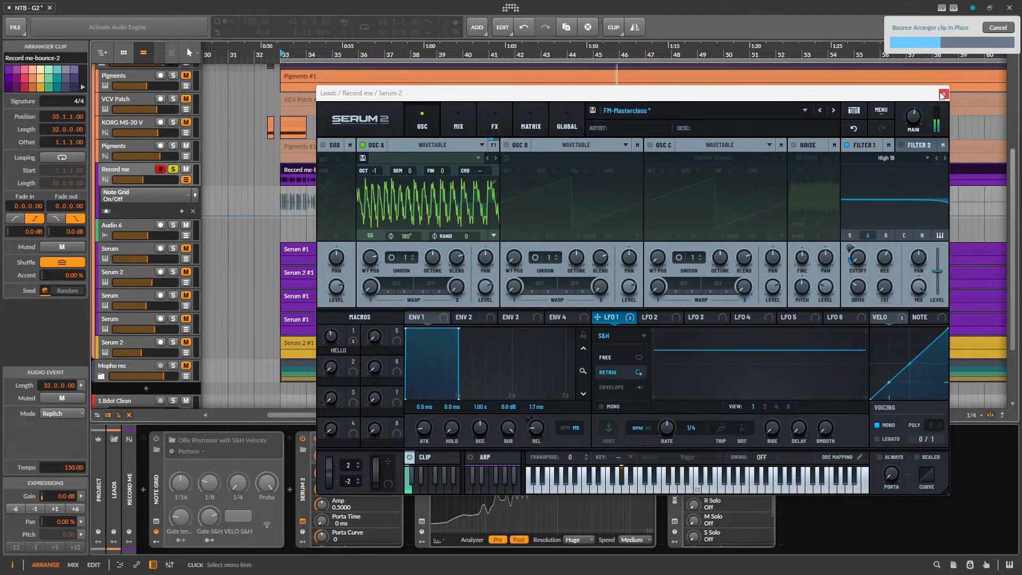
pyautogui.click(942, 95)
pyautogui.scroll(-3, 292, 218)
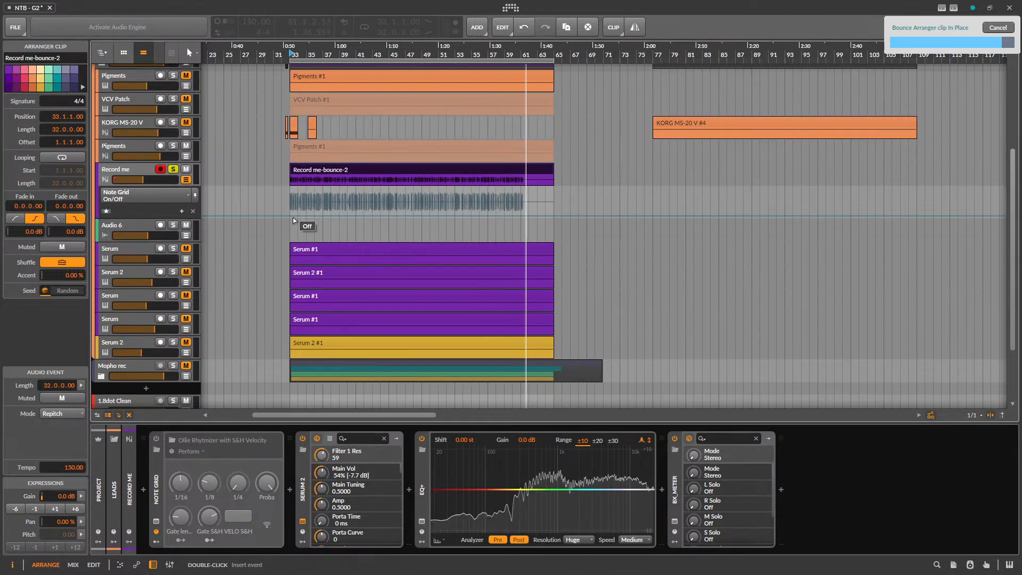
# - Disable Serum 2 on the Record me track and play back the bounced audio while examining its waveform
pyautogui.click(305, 485)
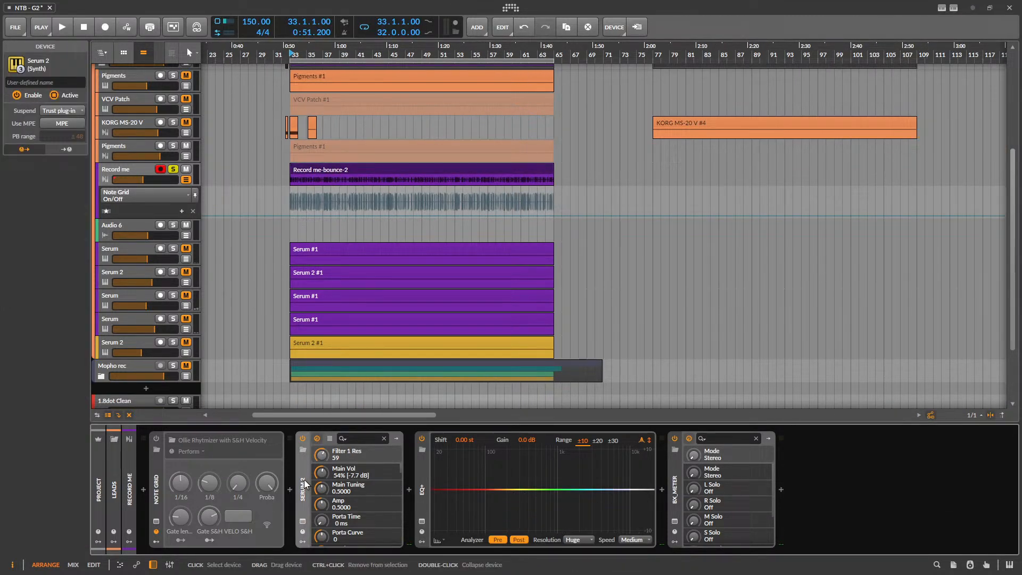
pyautogui.click(302, 438)
pyautogui.press('space')
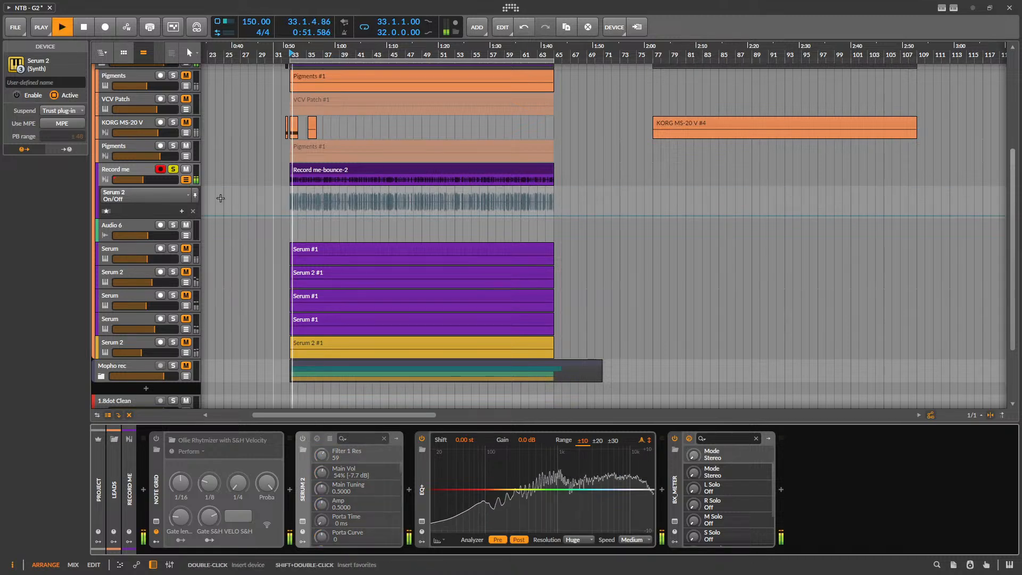
pyautogui.click(146, 185)
pyautogui.scroll(2, 284, 183)
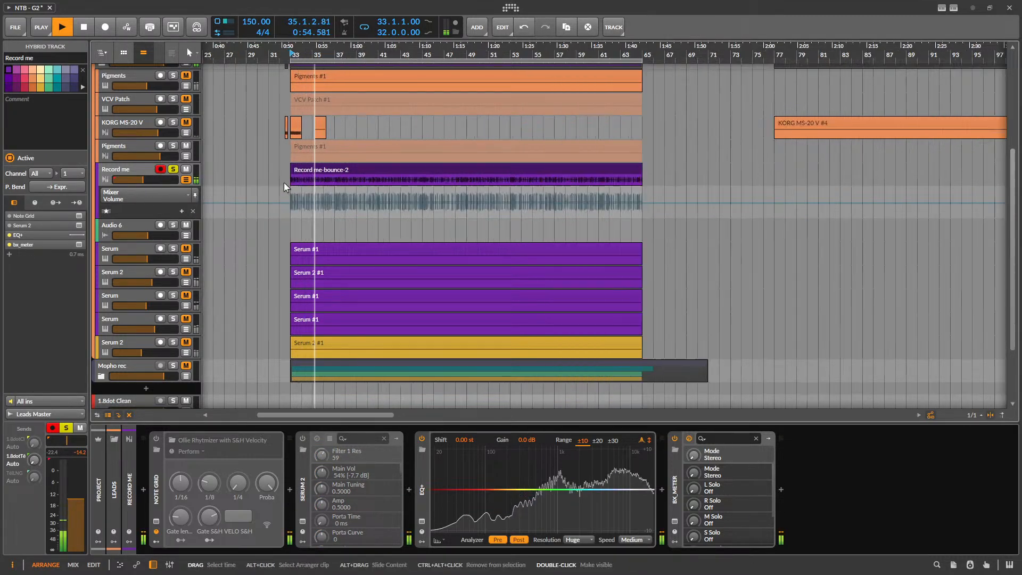
pyautogui.scroll(6, 283, 183)
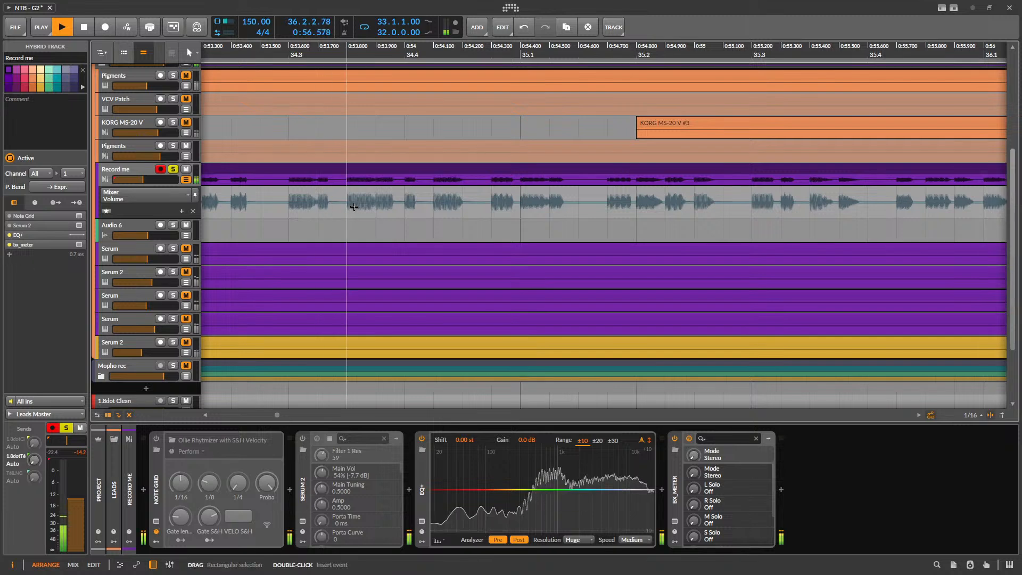
pyautogui.scroll(-5, 354, 206)
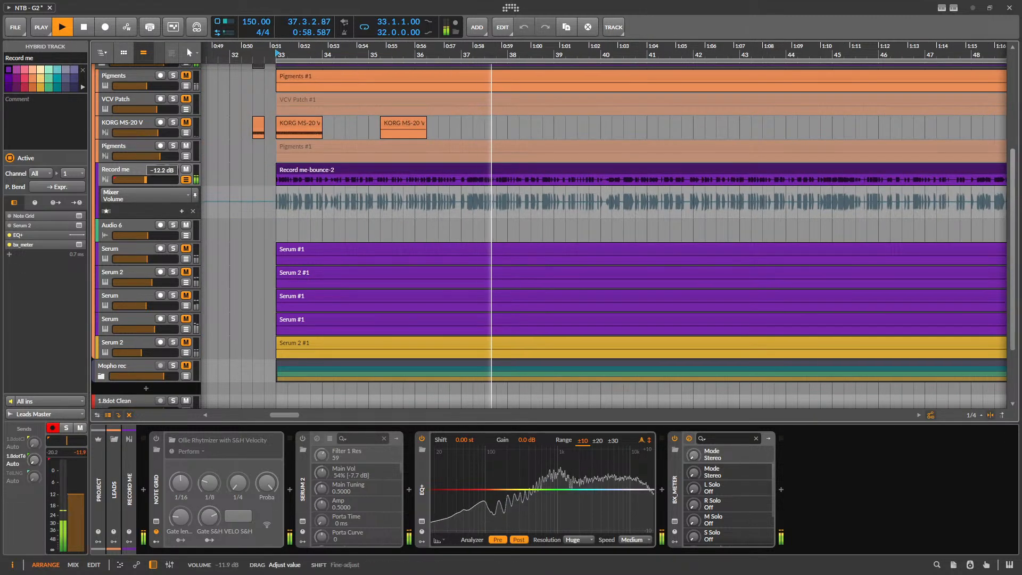
# - Set the Record me track's volume to -14.2 dB, turn off its solo and stop playback
pyautogui.moveTo(146, 180); pyautogui.dragTo(143, 180)
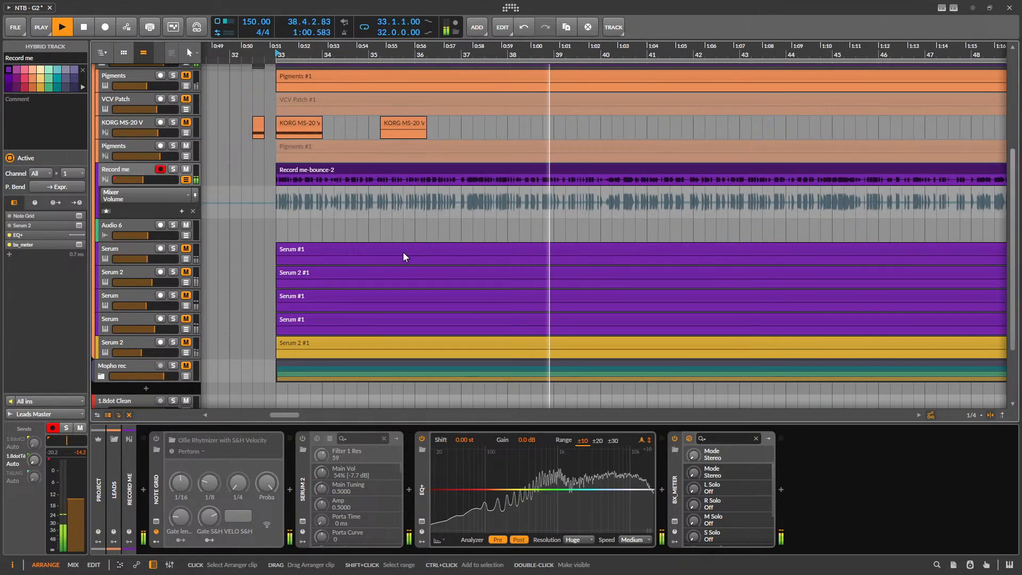
pyautogui.moveTo(150, 180); pyautogui.dragTo(150, 180)
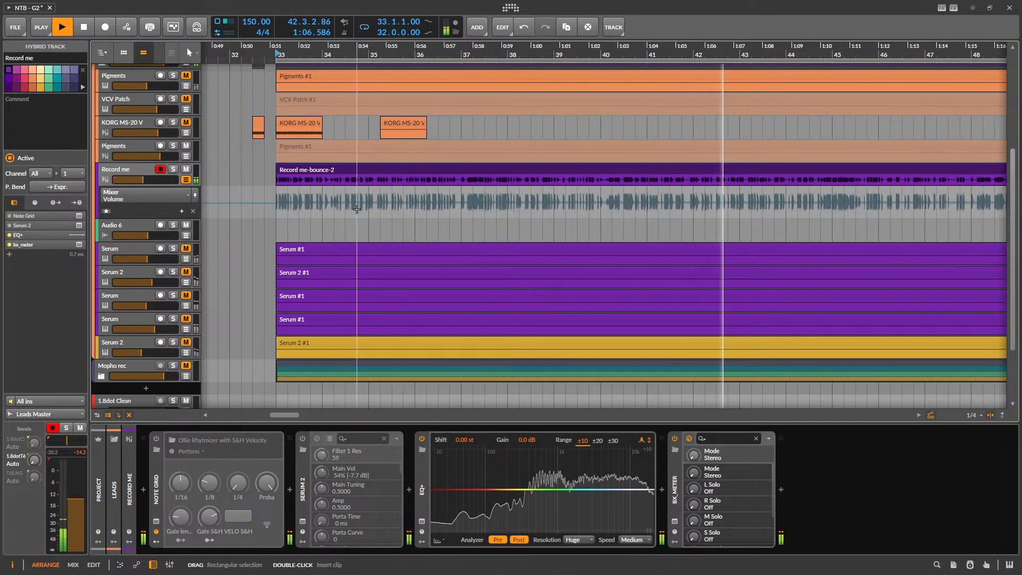
pyautogui.scroll(-3, 357, 209)
pyautogui.press('space')
# - Enable Serum 2 on the Record me track again and remove all modulators from its Env 1 release
pyautogui.click(290, 489)
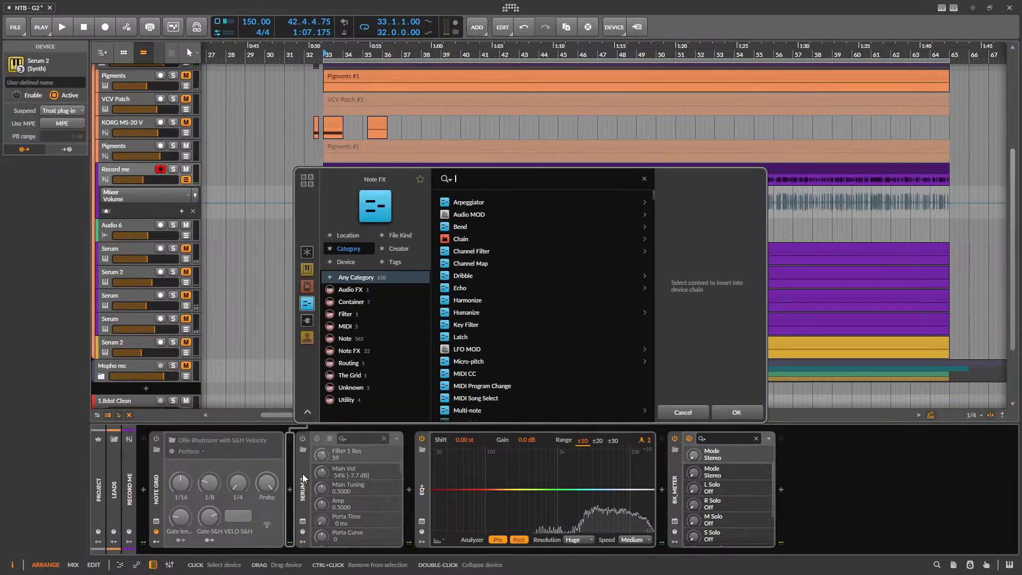
pyautogui.click(302, 436)
pyautogui.click(683, 412)
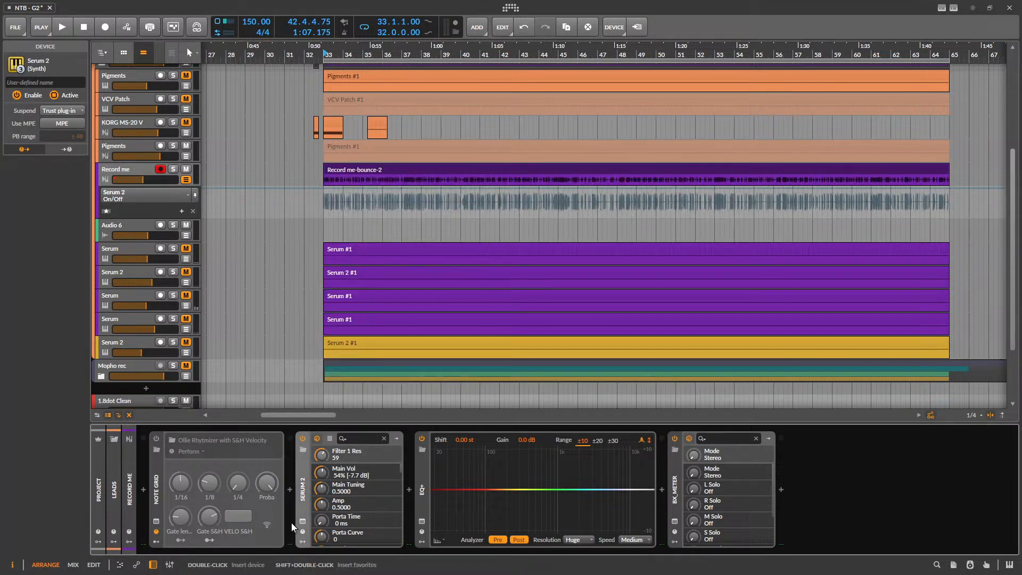
pyautogui.click(302, 522)
pyautogui.rightClick(546, 429)
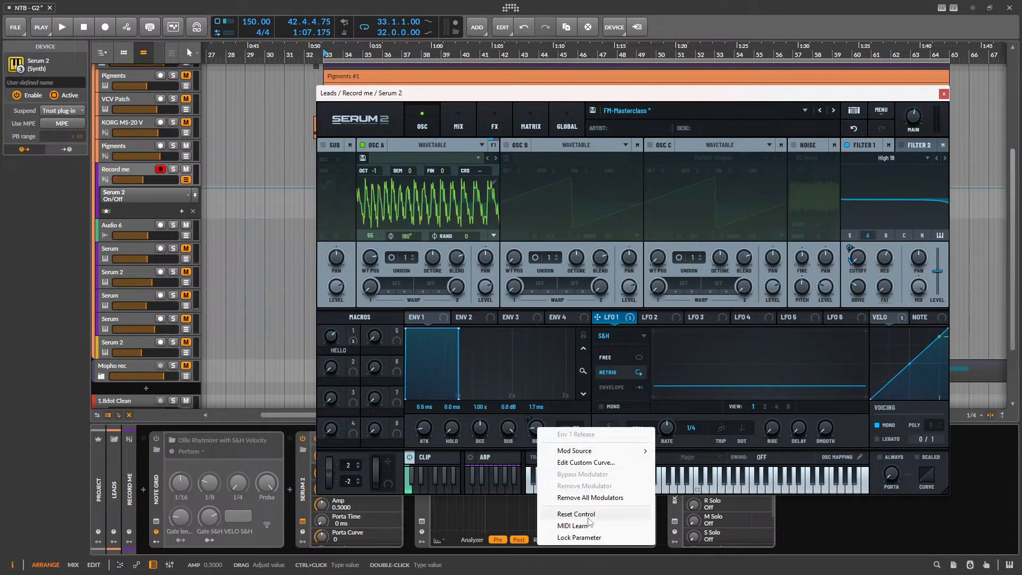
pyautogui.click(591, 497)
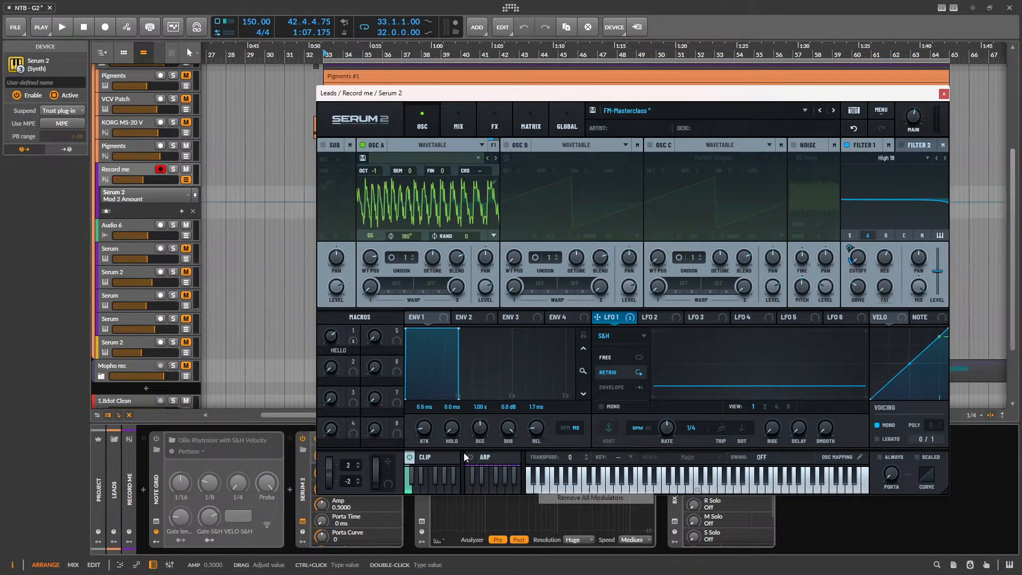
pyautogui.click(944, 94)
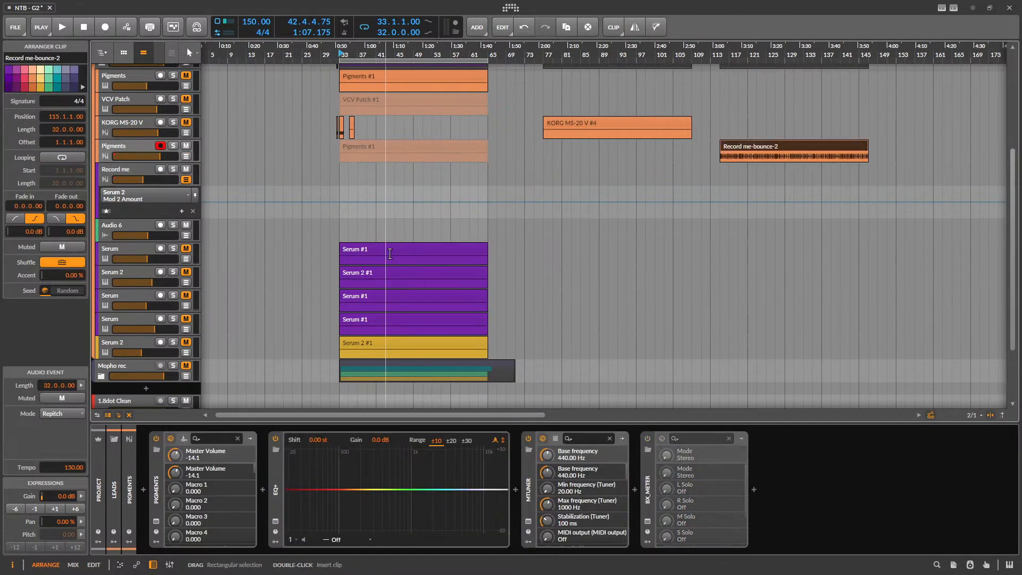
# - Put the 32-bar G#1 note clip back at bar 33 on the Record me track and toggle its mute
pyautogui.doubleClick(343, 171)
pyautogui.rightClick(360, 170)
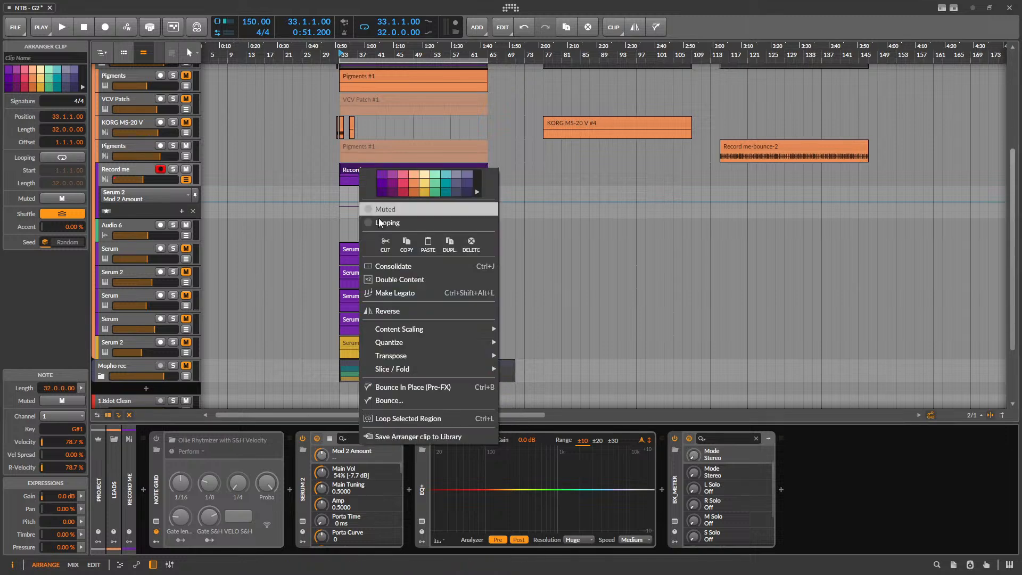
pyautogui.click(386, 209)
pyautogui.hotkey('alt', 'm')
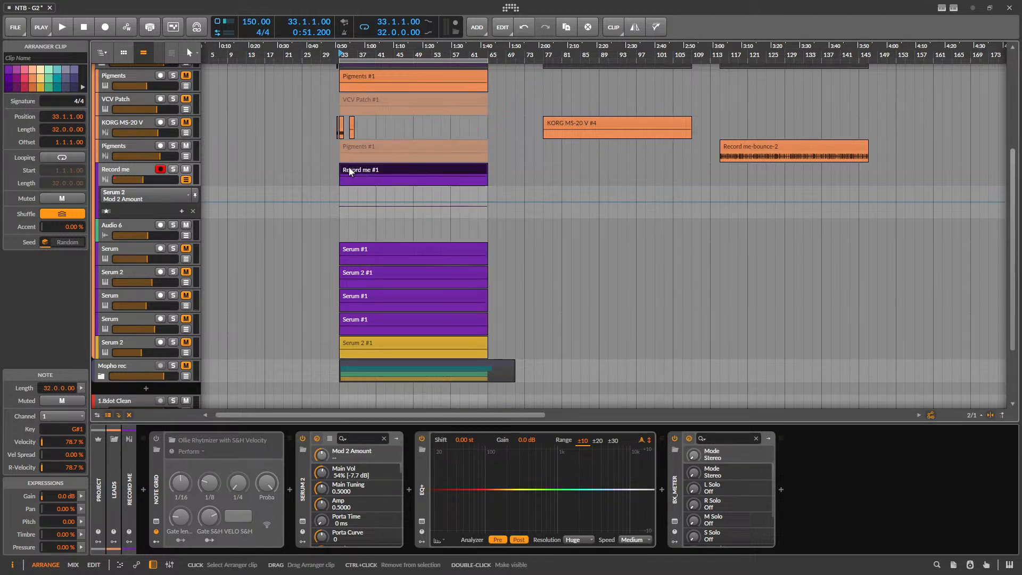
# - Play back the start of the Record me track with its Serum 2 window open to check the unmodulated release
pyautogui.click(298, 528)
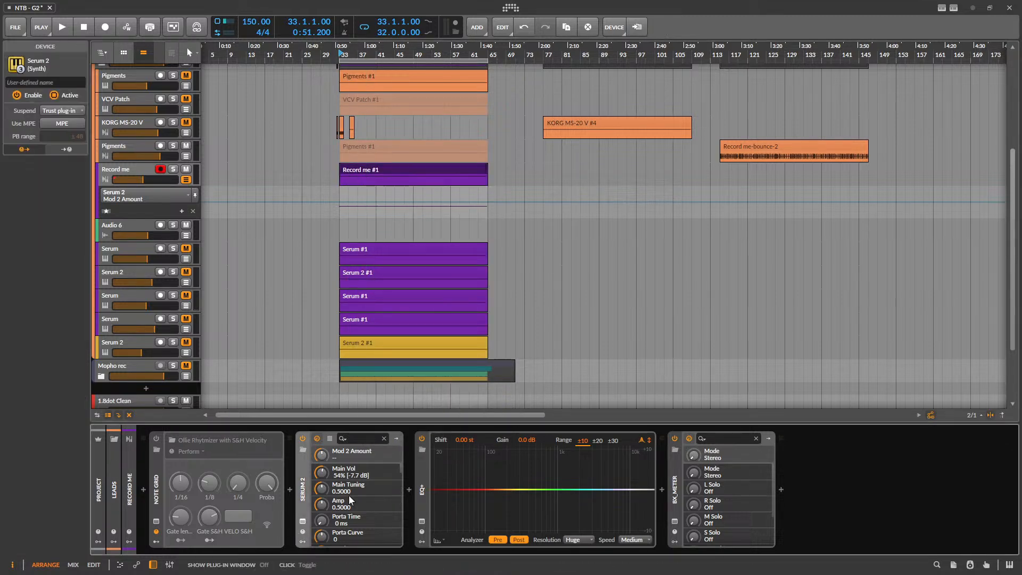
pyautogui.click(302, 524)
pyautogui.press('space')
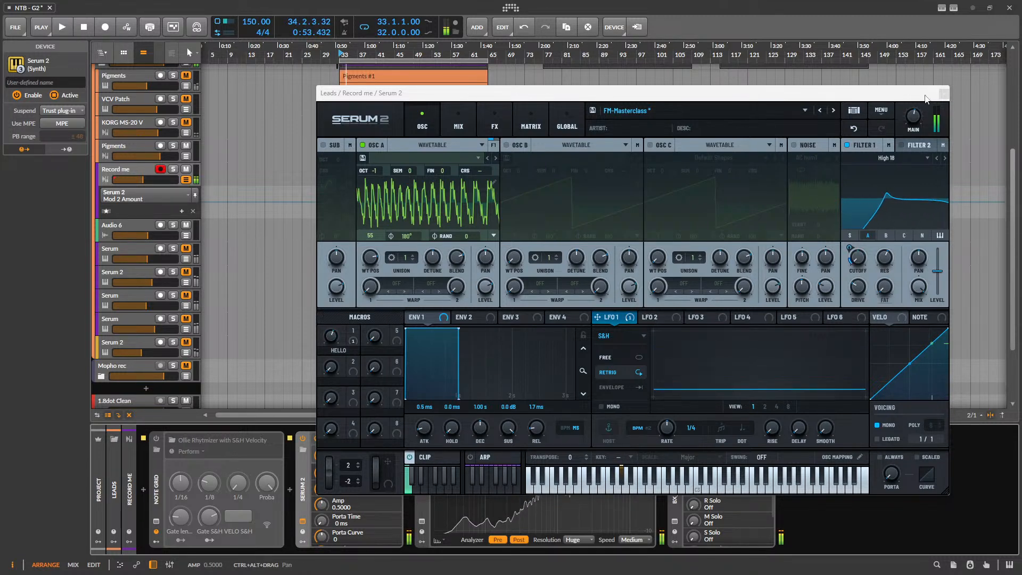
pyautogui.press('space')
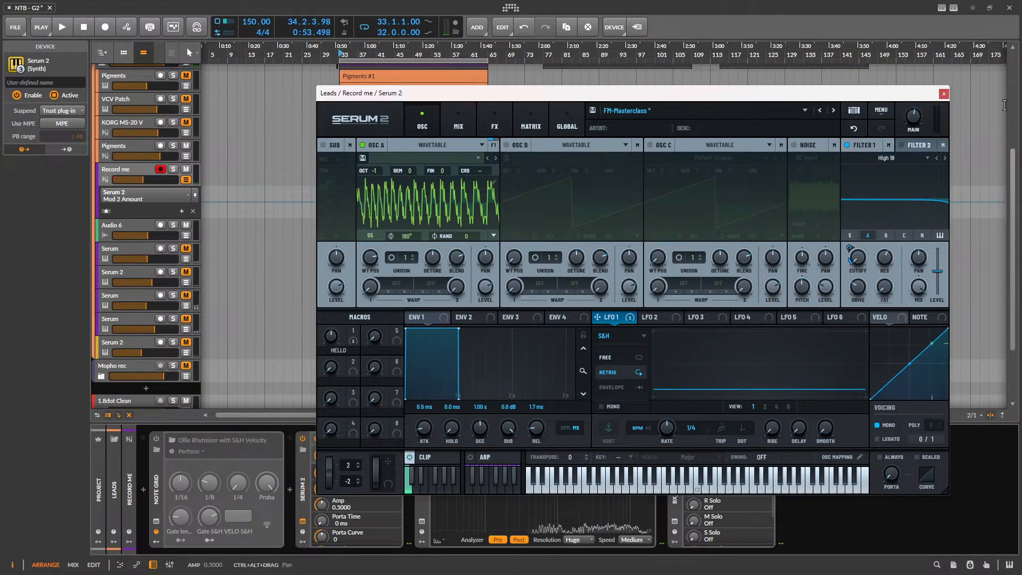
pyautogui.click(942, 93)
# - Bounce the Record me track's muted note clip in place, pre-FX, with the envelope release unmodulated
pyautogui.click(391, 167)
pyautogui.rightClick(391, 167)
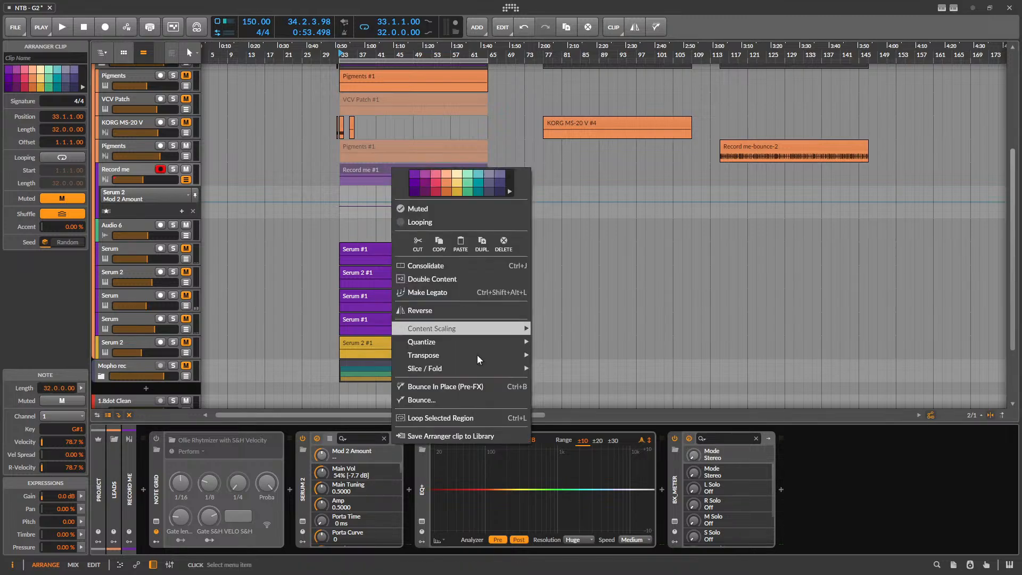
pyautogui.click(466, 396)
pyautogui.click(575, 401)
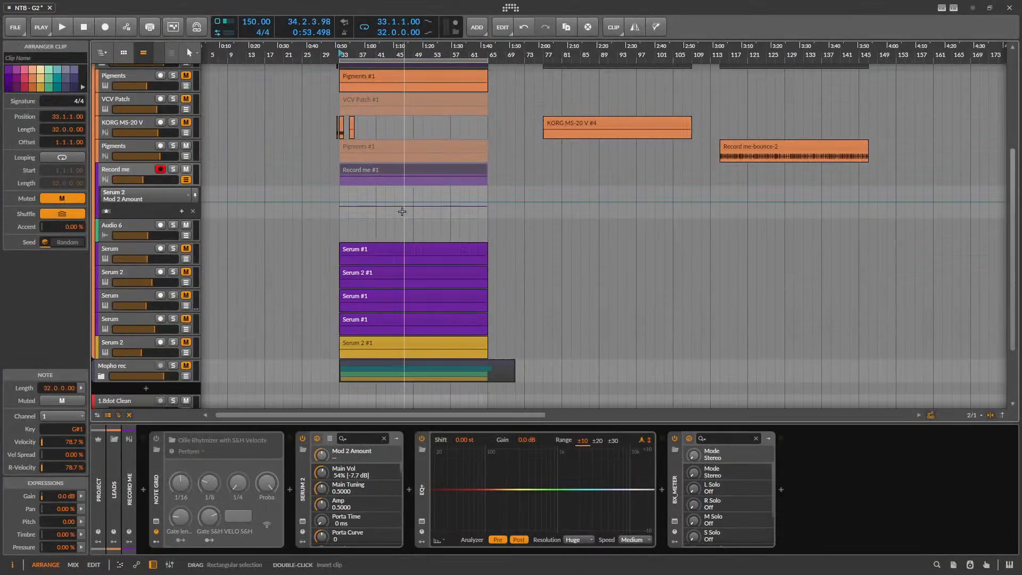
pyautogui.rightClick(375, 170)
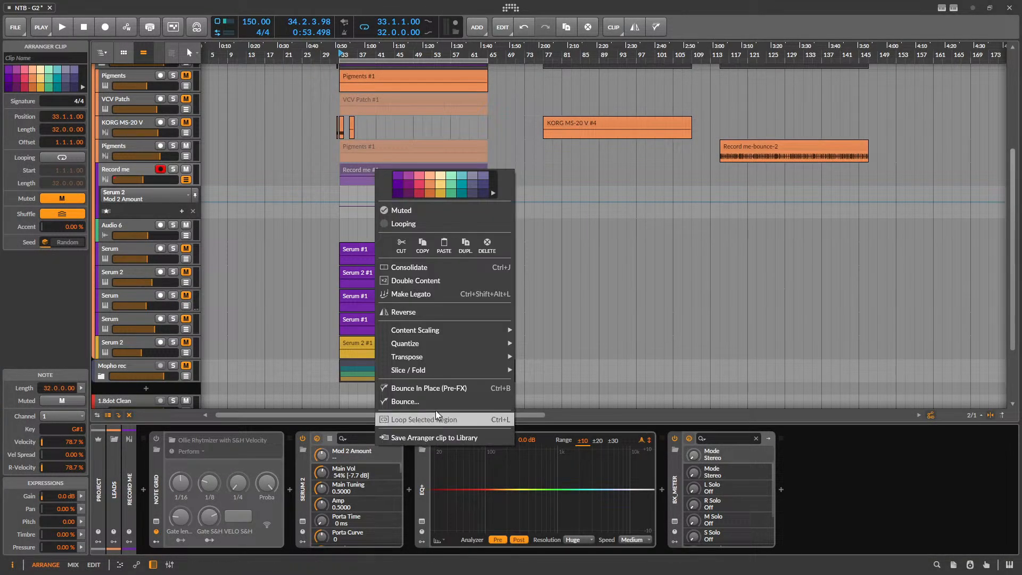
pyautogui.click(439, 382)
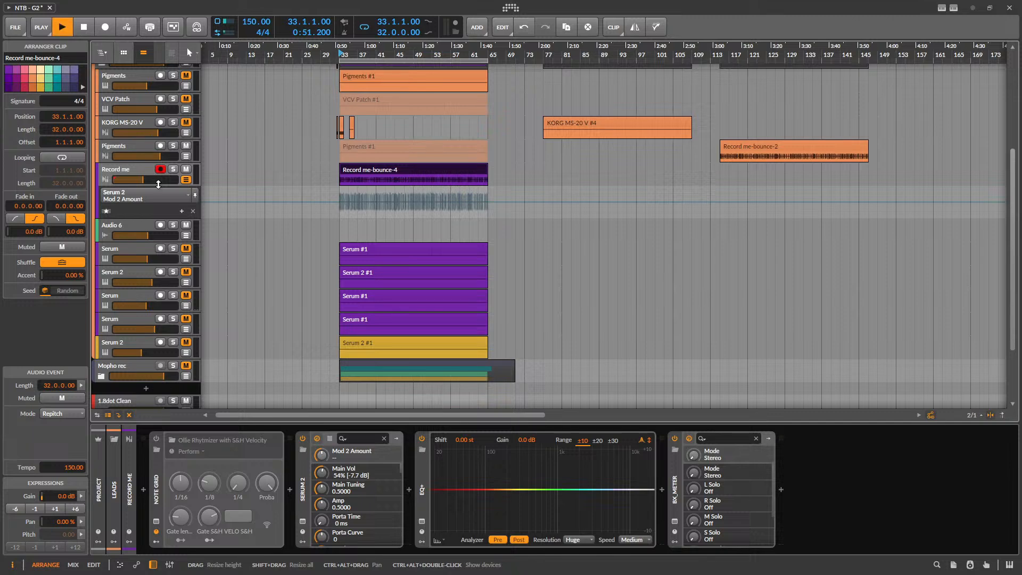
# - Enlarge the Record me track to inspect the new bounce's waveform during playback, and undo the in-place bounce
pyautogui.moveTo(158, 183); pyautogui.dragTo(158, 216)
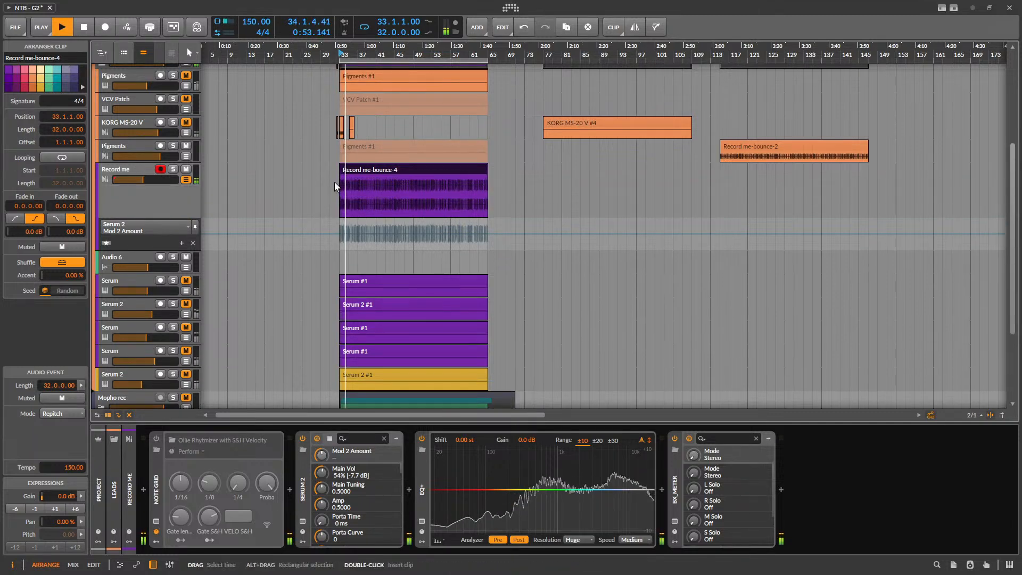
pyautogui.scroll(10, 346, 192)
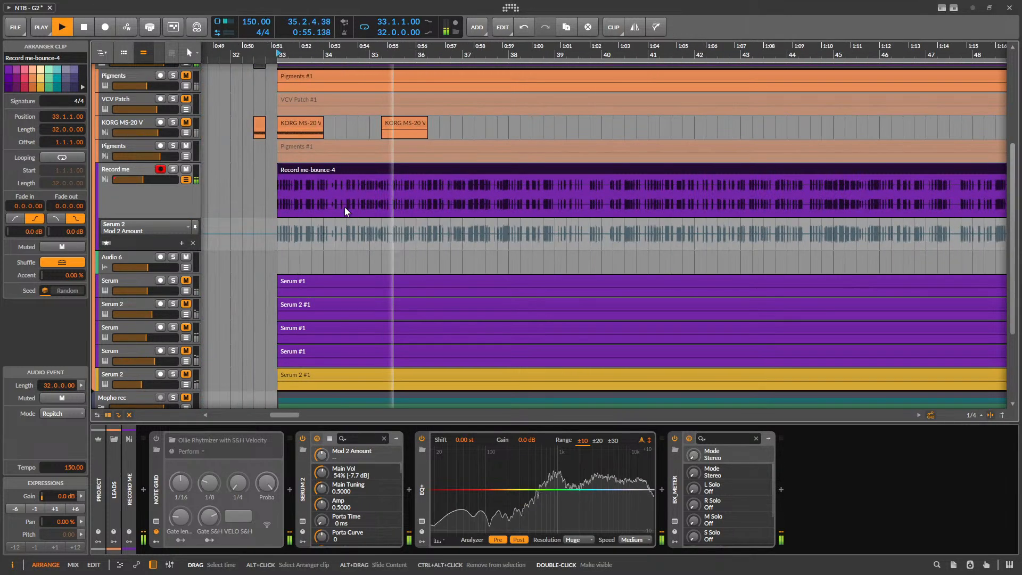
pyautogui.scroll(-3, 344, 207)
pyautogui.scroll(-2, 344, 207)
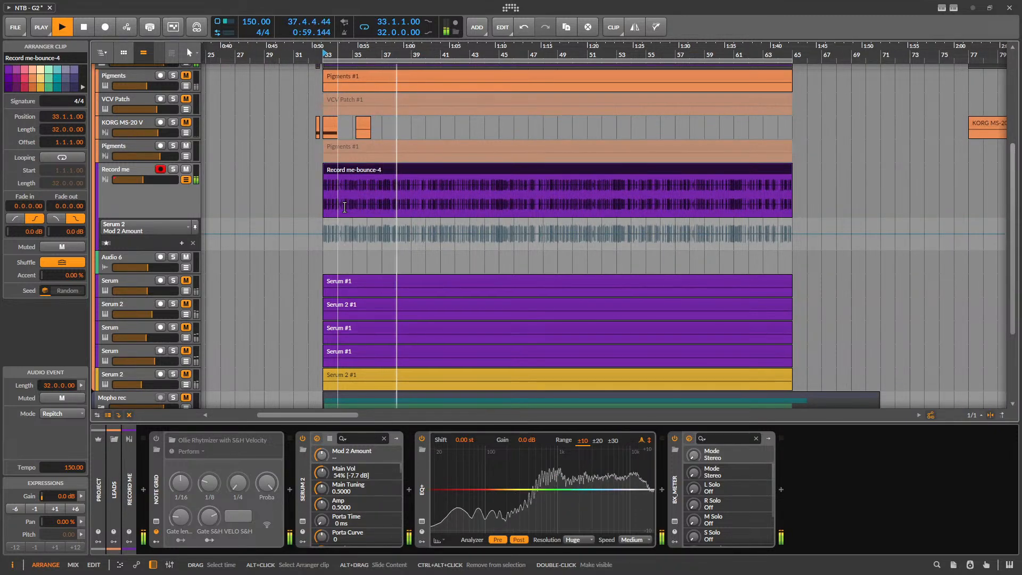
pyautogui.press('space')
pyautogui.hotkey('ctrl', 'z')
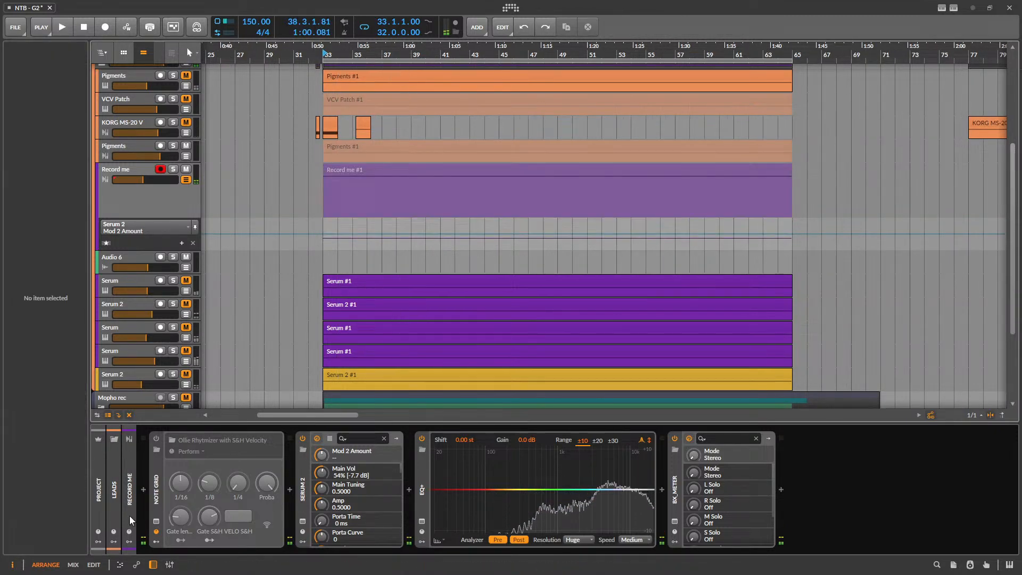
# - Reset the amount of the LFO 1 to Filter 1 Freq modulation in Serum 2's matrix
pyautogui.click(302, 521)
pyautogui.rightClick(862, 257)
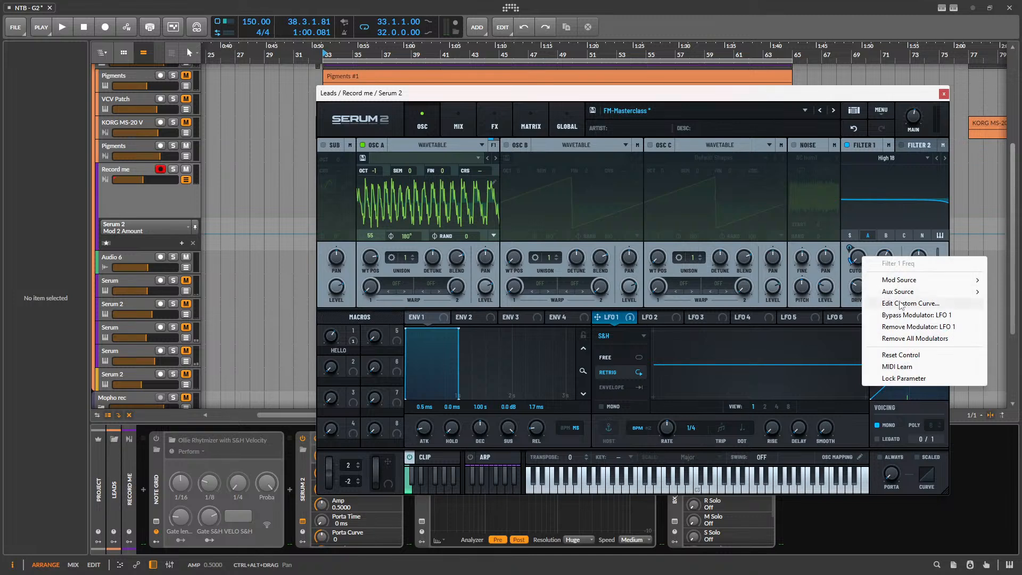
pyautogui.click(527, 127)
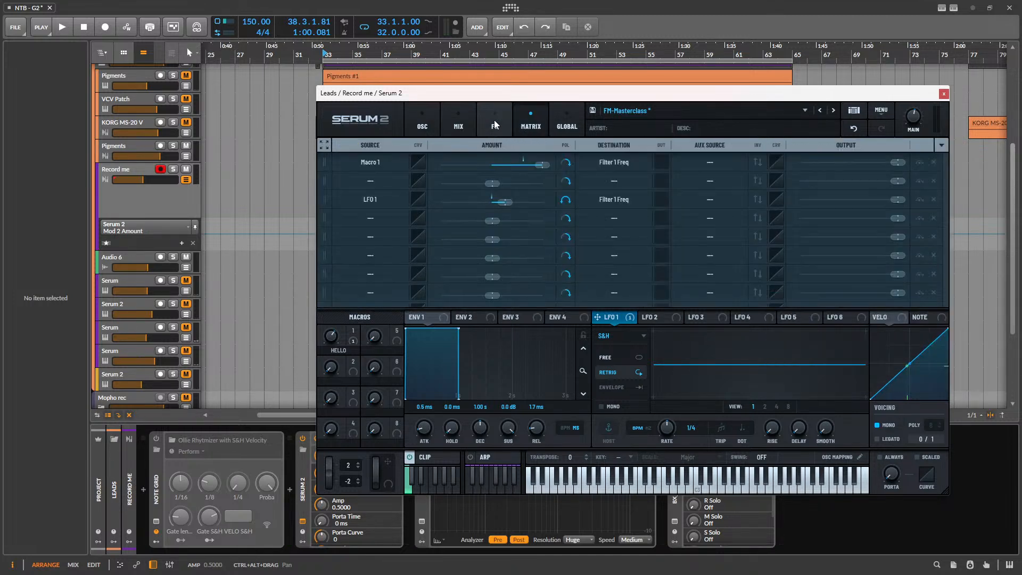
pyautogui.doubleClick(503, 203)
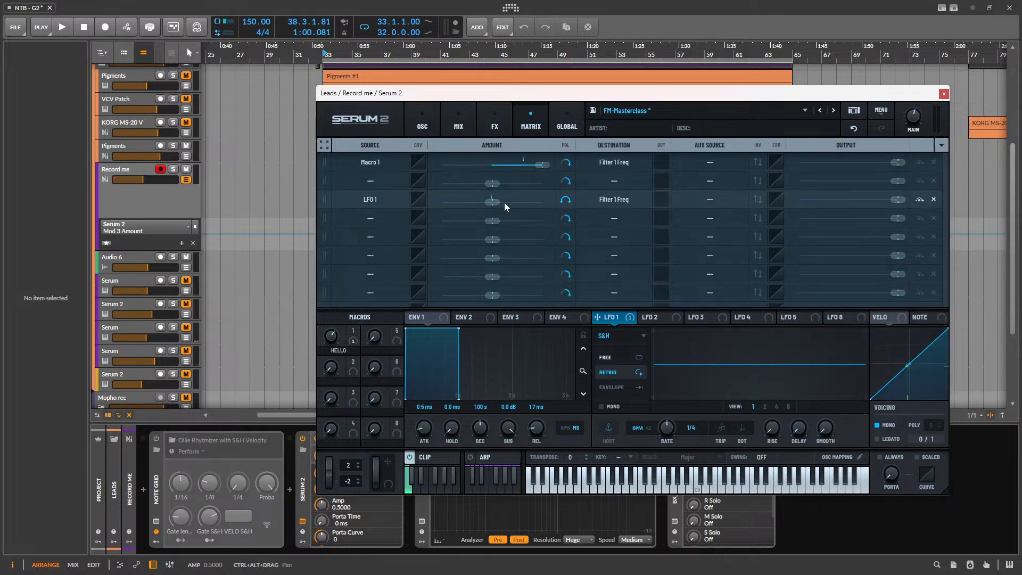
# - Clear the LFO 1 source from its Filter 1 Freq row in Serum 2's matrix, and audition the lead
pyautogui.click(370, 218)
pyautogui.click(356, 216)
pyautogui.press('space')
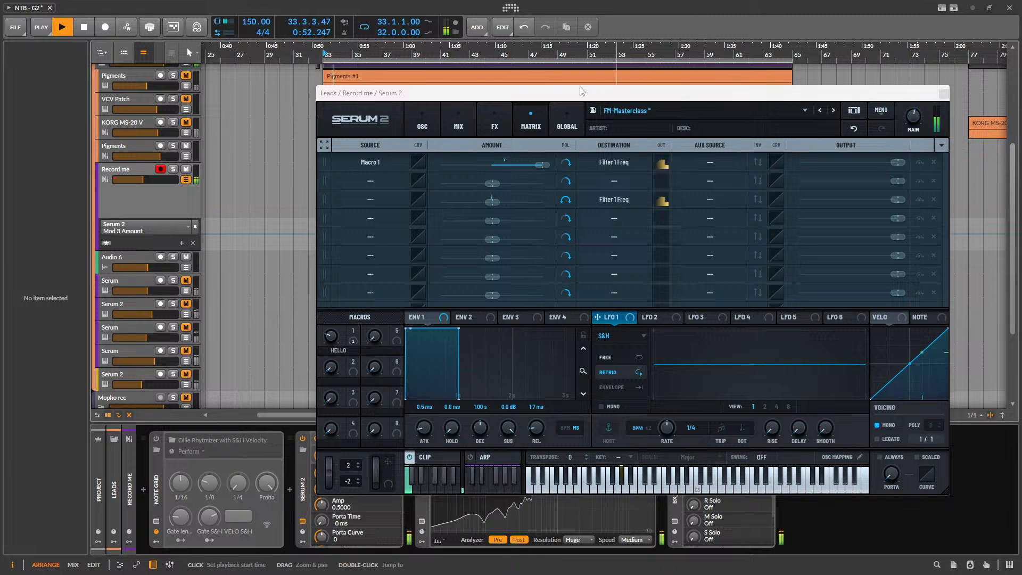
pyautogui.click(943, 95)
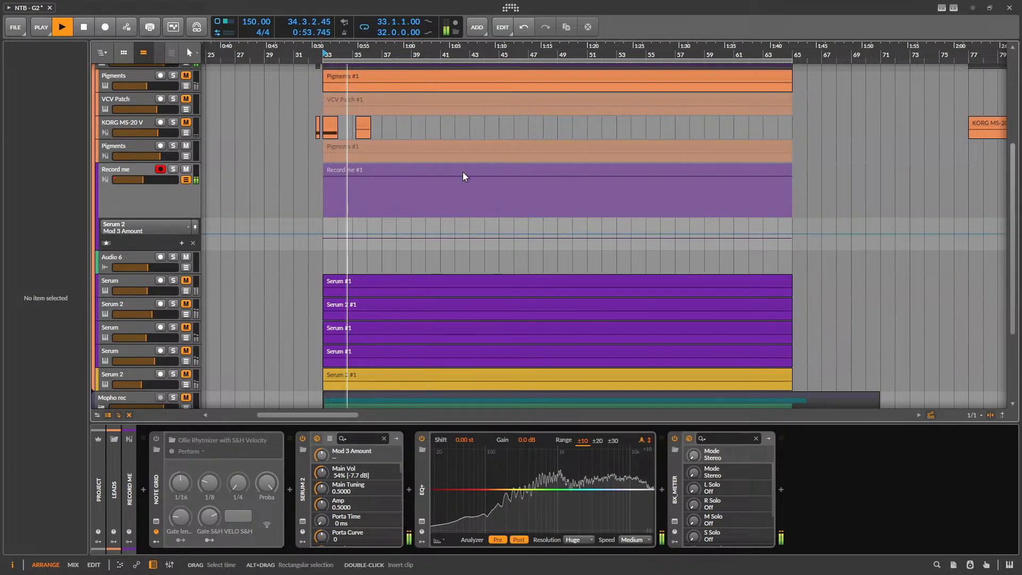
# - Bounce the Record me track's muted note clip in place without the filter modulation, and play back the result
pyautogui.press('space')
pyautogui.rightClick(381, 169)
pyautogui.click(467, 388)
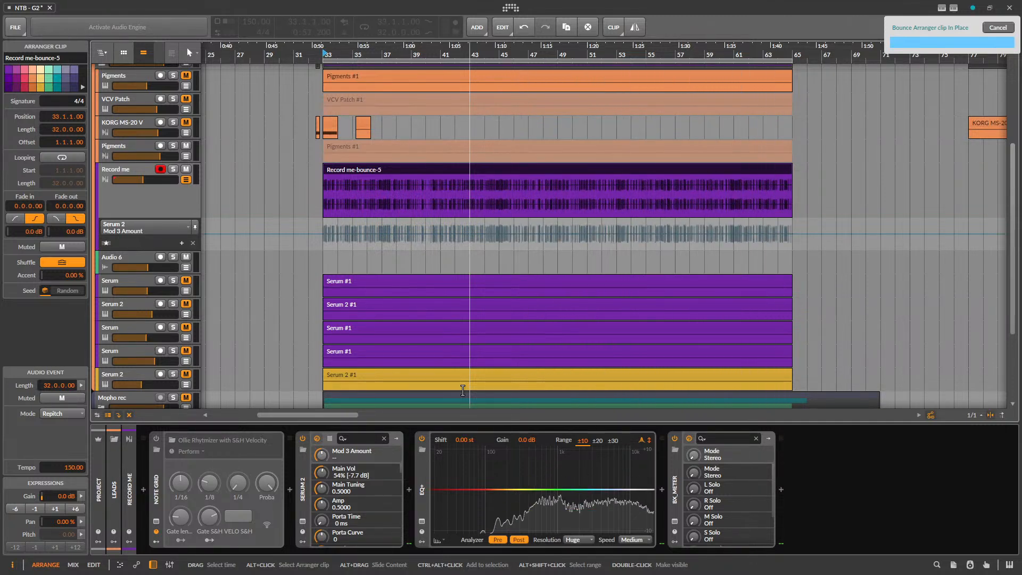
pyautogui.press('space')
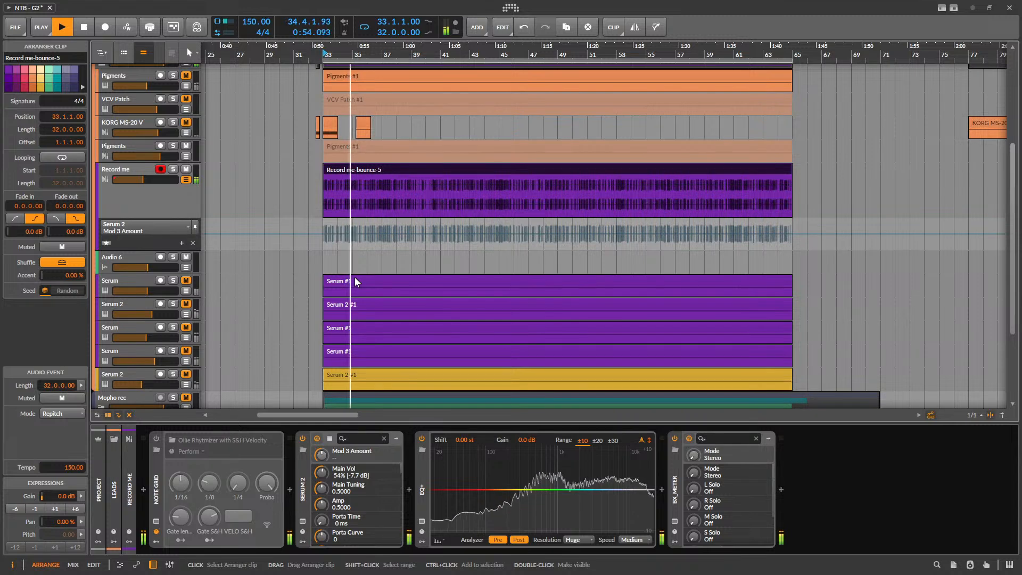
pyautogui.press('space')
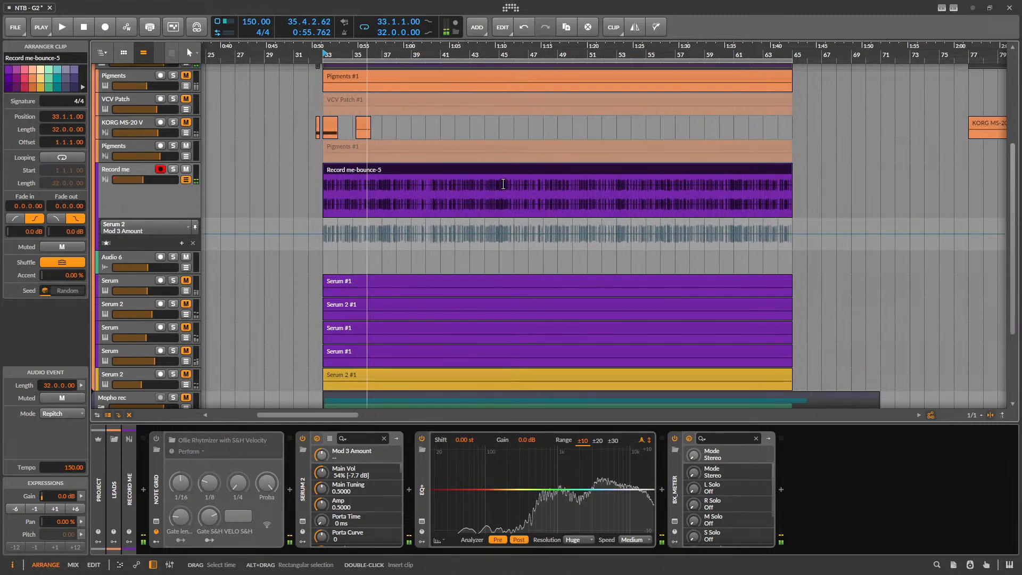
# - Delete the Audio 6 track below Record me
pyautogui.click(125, 255)
pyautogui.press('Delete')
pyautogui.click(120, 222)
pyautogui.click(123, 209)
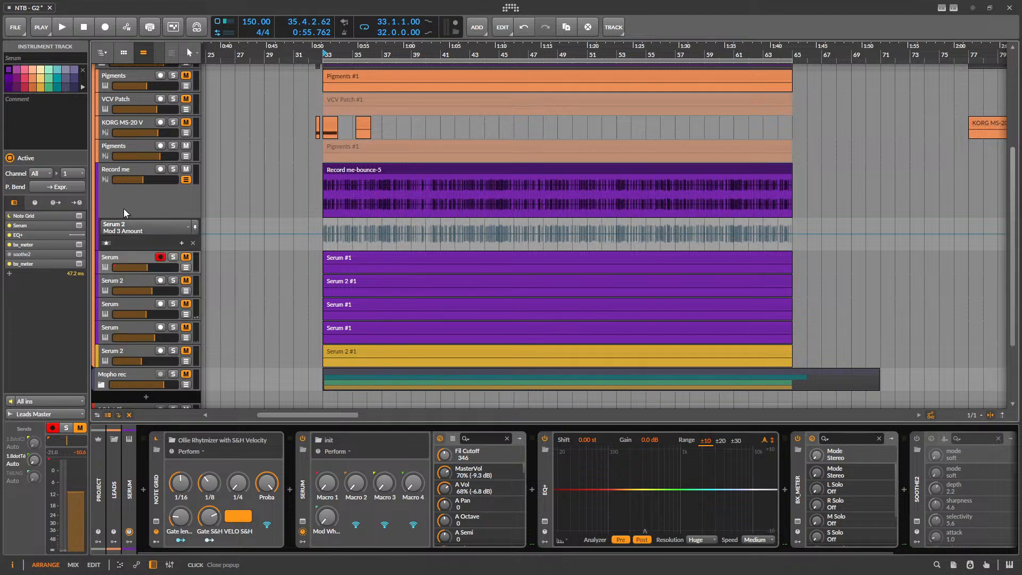
# - Disable Serum 2 on the Record me track and delete its EQ+ and bx_meter devices
pyautogui.click(223, 462)
pyautogui.click(180, 245)
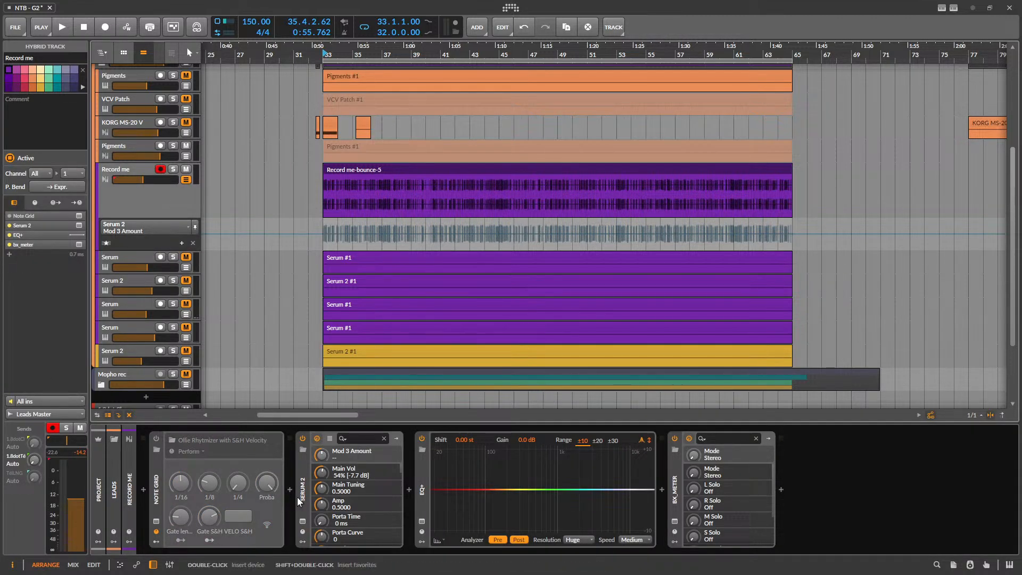
pyautogui.click(303, 439)
pyautogui.click(422, 473)
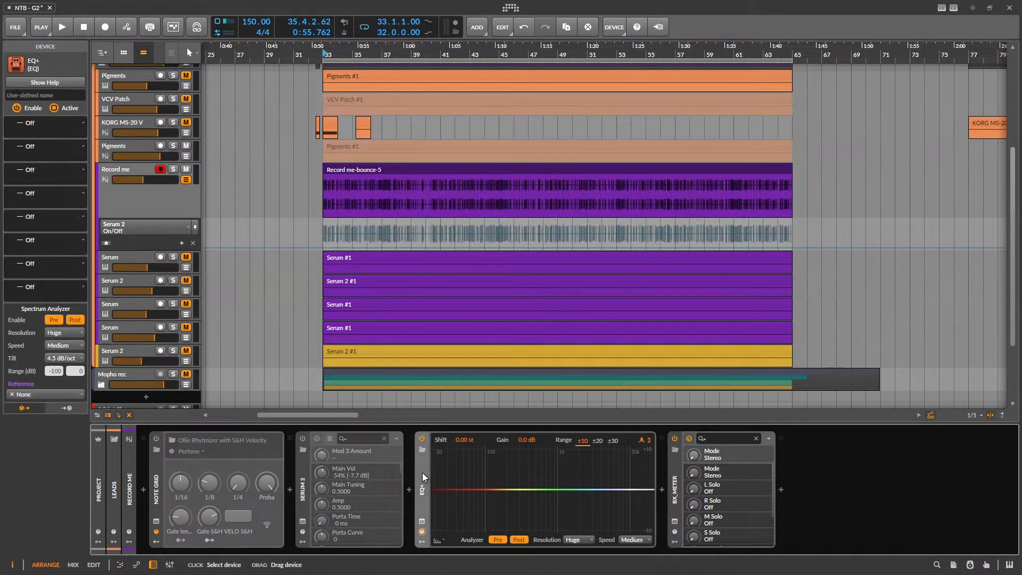
pyautogui.press('Delete')
pyautogui.press('Delete')
# - Insert Infiltrator after Serum 2 on the Record me track and initialise its preset
pyautogui.click(409, 488)
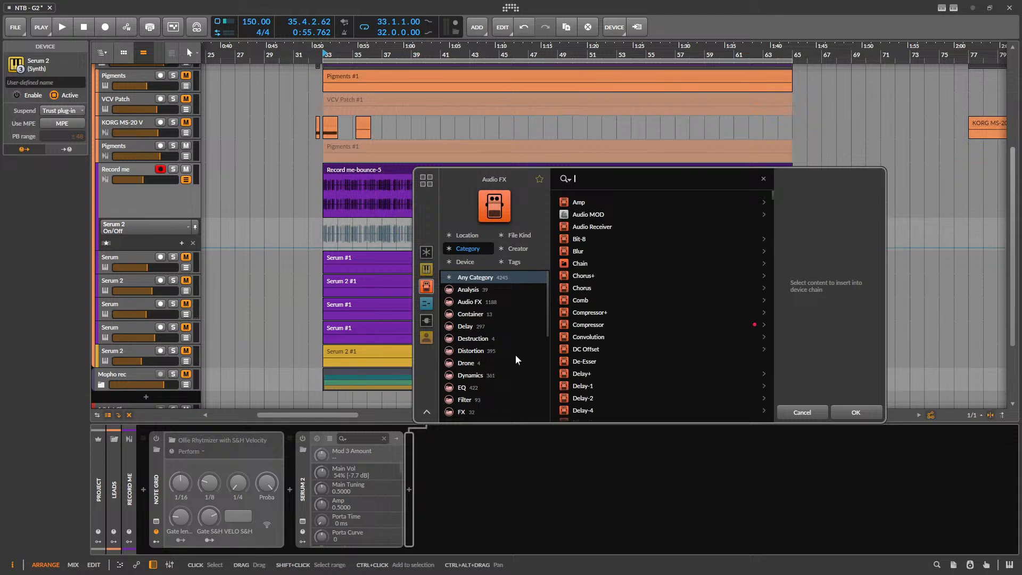
pyautogui.write('Infil')
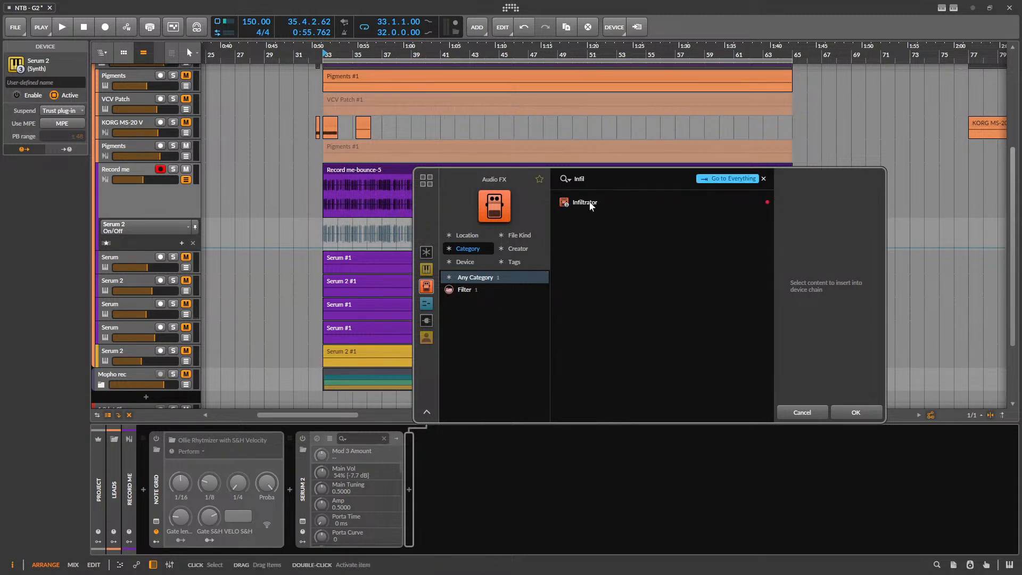
pyautogui.doubleClick(585, 203)
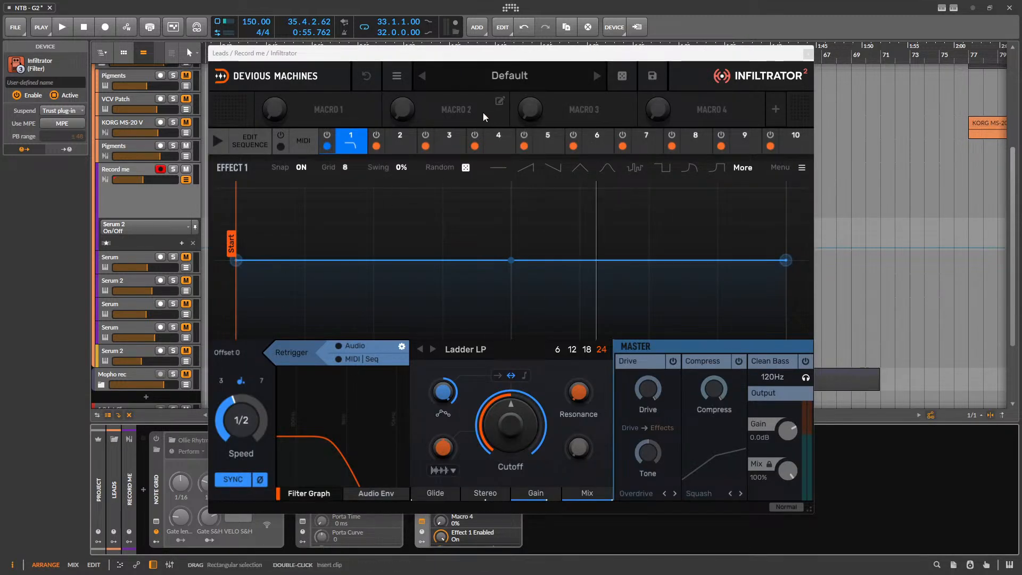
pyautogui.click(396, 76)
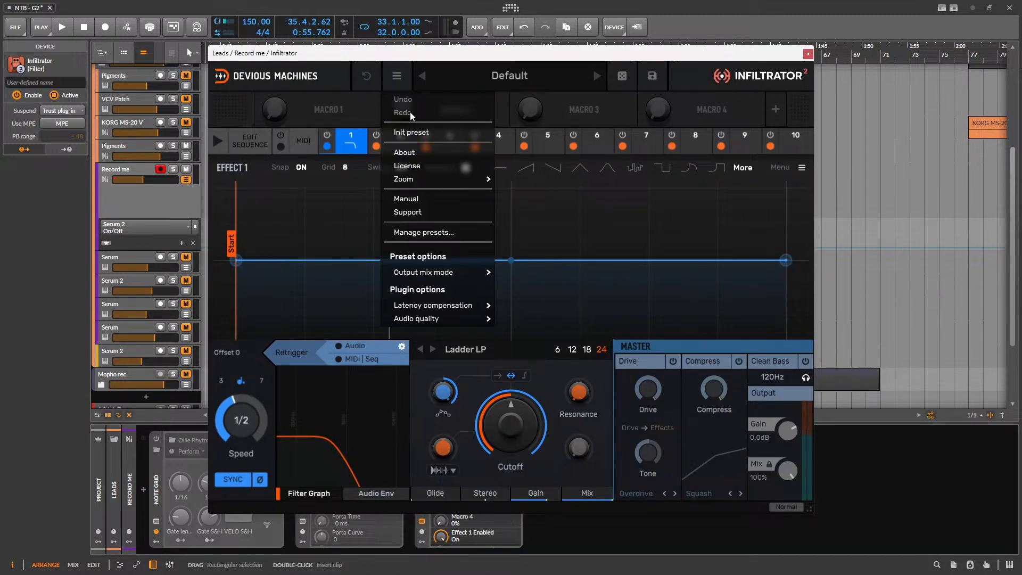
pyautogui.click(438, 135)
# - Browse Infiltrator's user presets and load the Malfunction preset
pyautogui.click(513, 84)
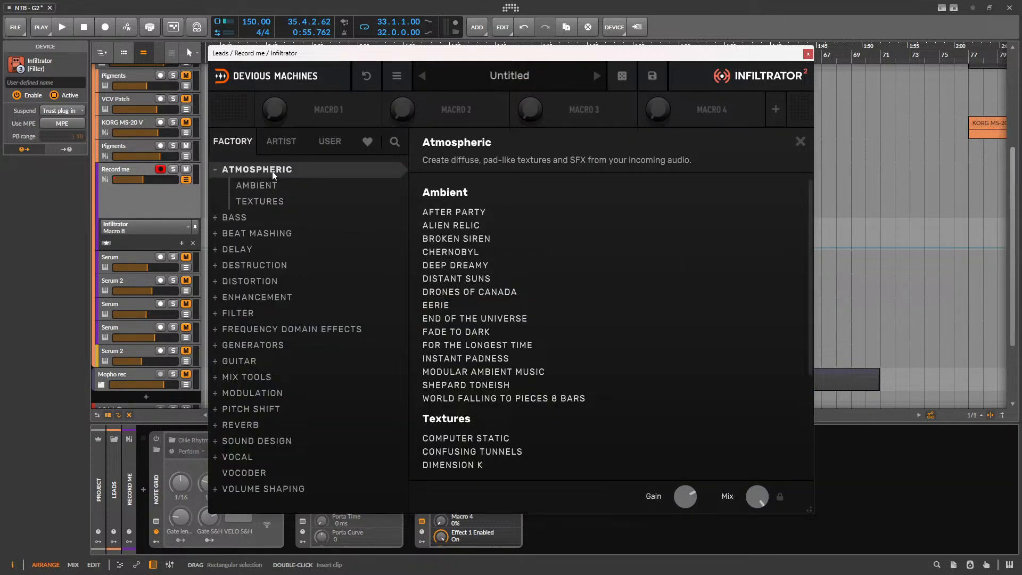
pyautogui.click(330, 141)
pyautogui.scroll(-3, 589, 298)
pyautogui.scroll(3, 651, 303)
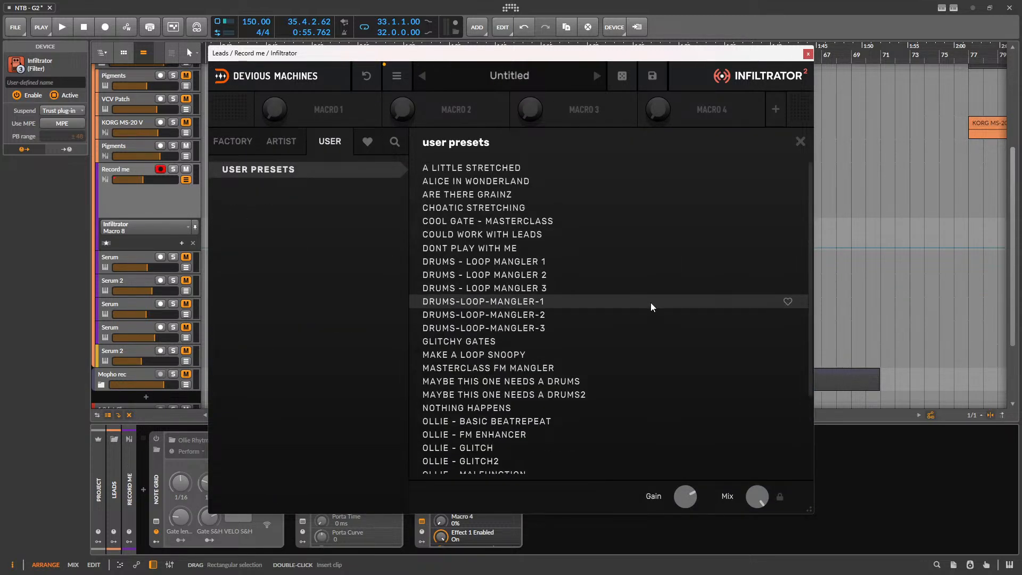
pyautogui.scroll(-3, 650, 330)
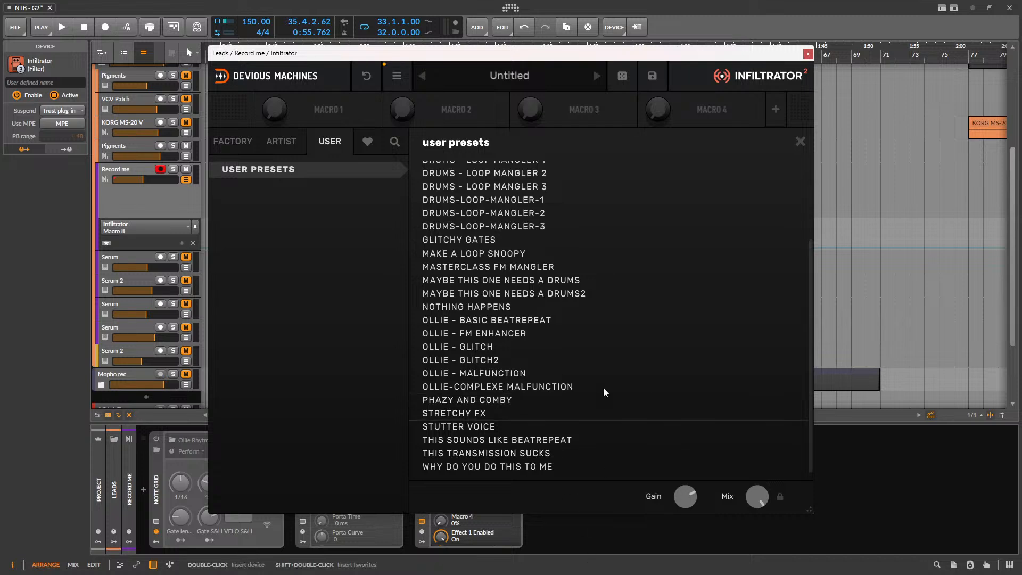
pyautogui.click(585, 373)
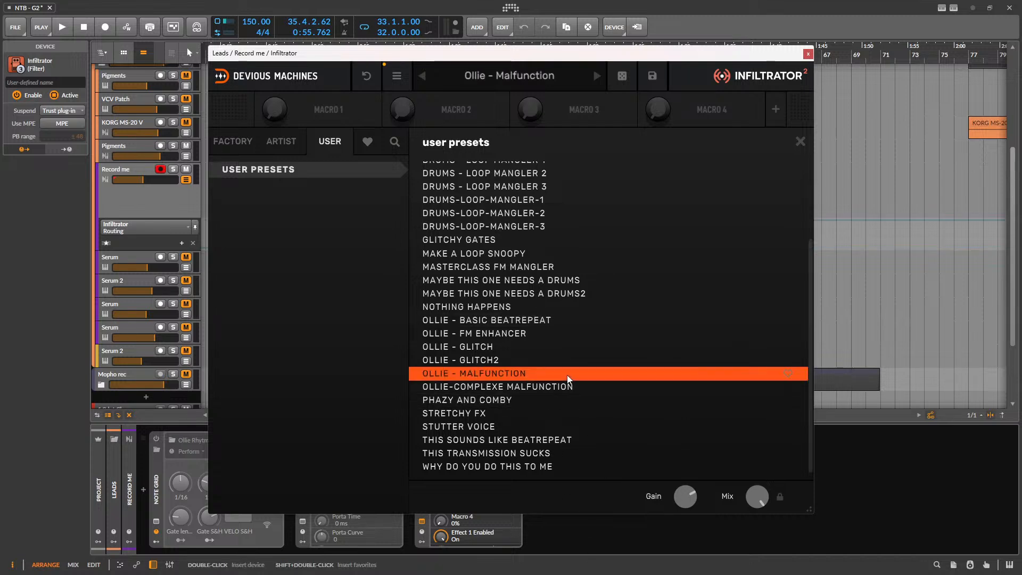
# - Audition the Record me bounce twice through Infiltrator's Malfunction preset
pyautogui.press('space')
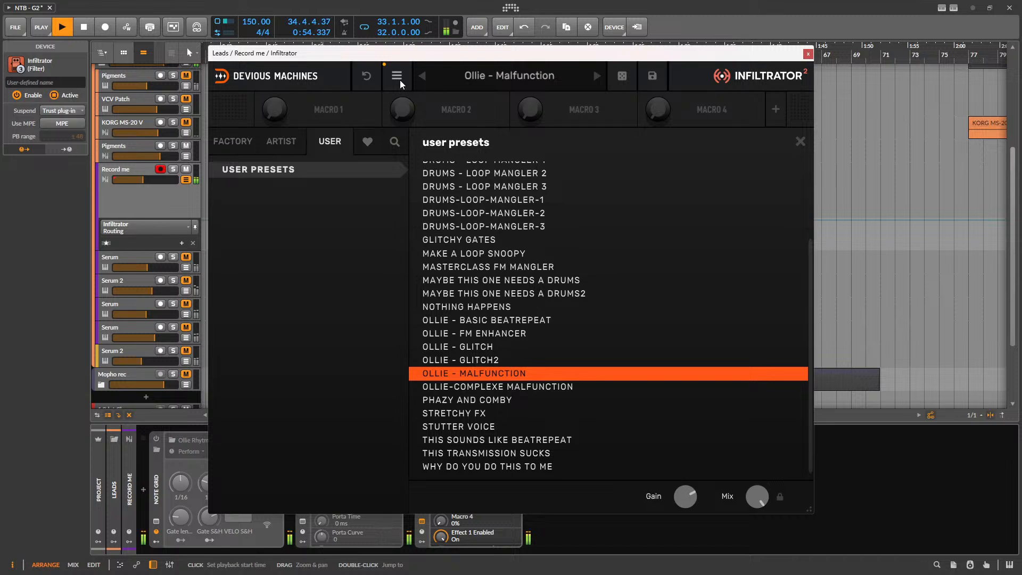
pyautogui.press('space')
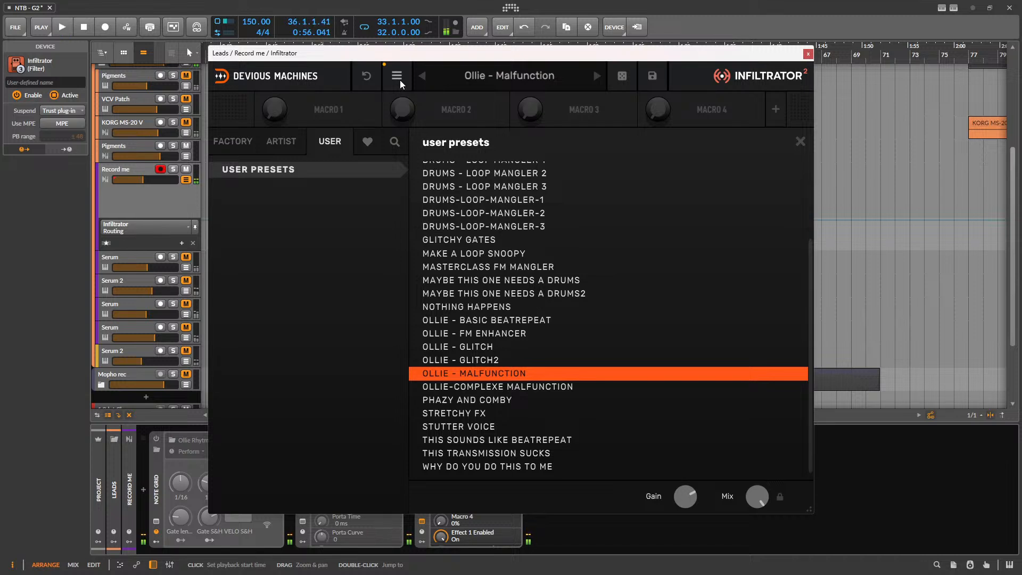
pyautogui.press('space')
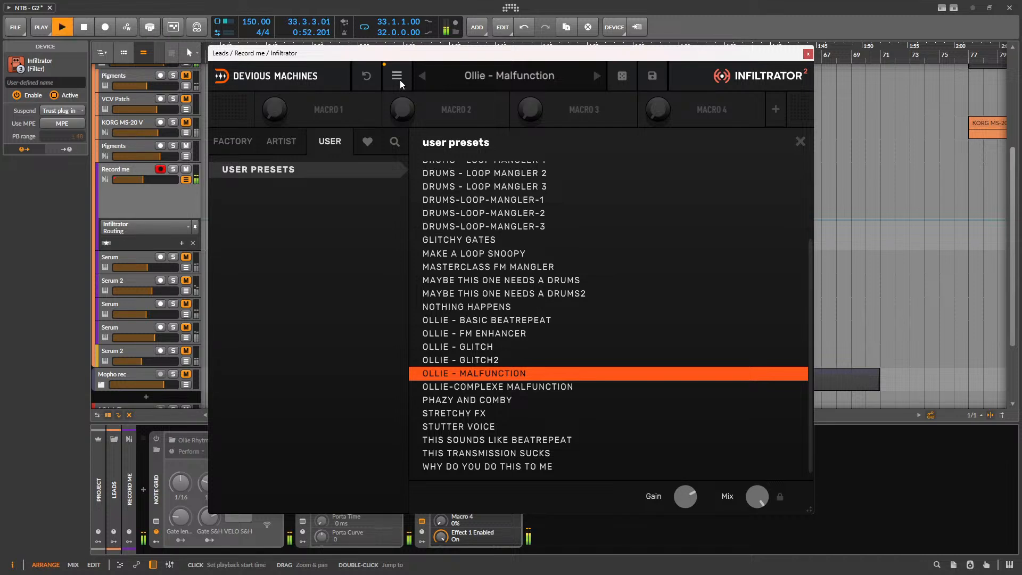
pyautogui.press('space')
# - Load the Glitch2 user preset in Infiltrator, audition it on the bounce, and close the plugin window
pyautogui.click(510, 360)
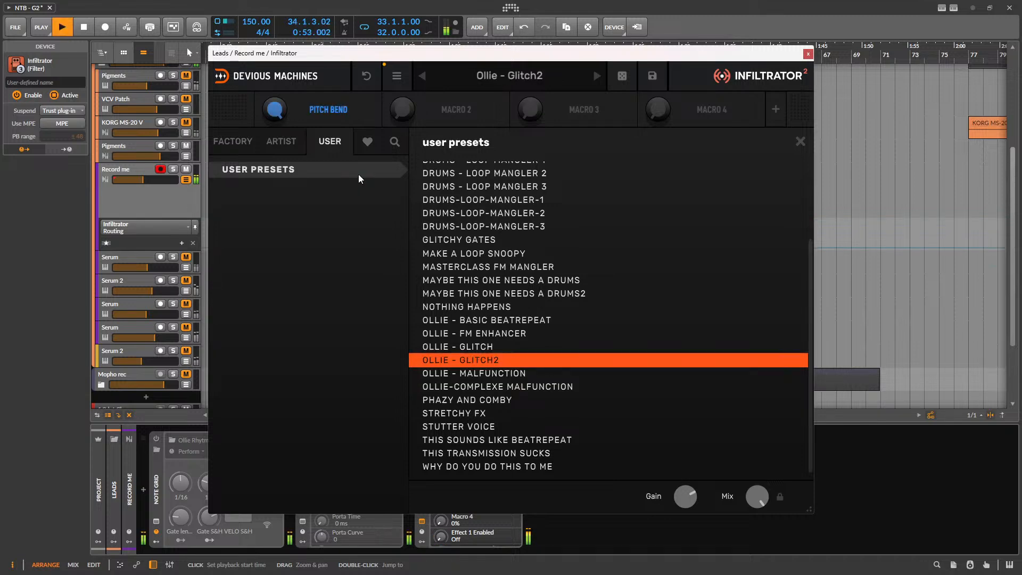
pyautogui.press('space')
pyautogui.click(807, 55)
# - Bounce the Record me audio clip to a new audio track, using the Pre-Fader source at 24-bit
pyautogui.click(399, 167)
pyautogui.rightClick(400, 167)
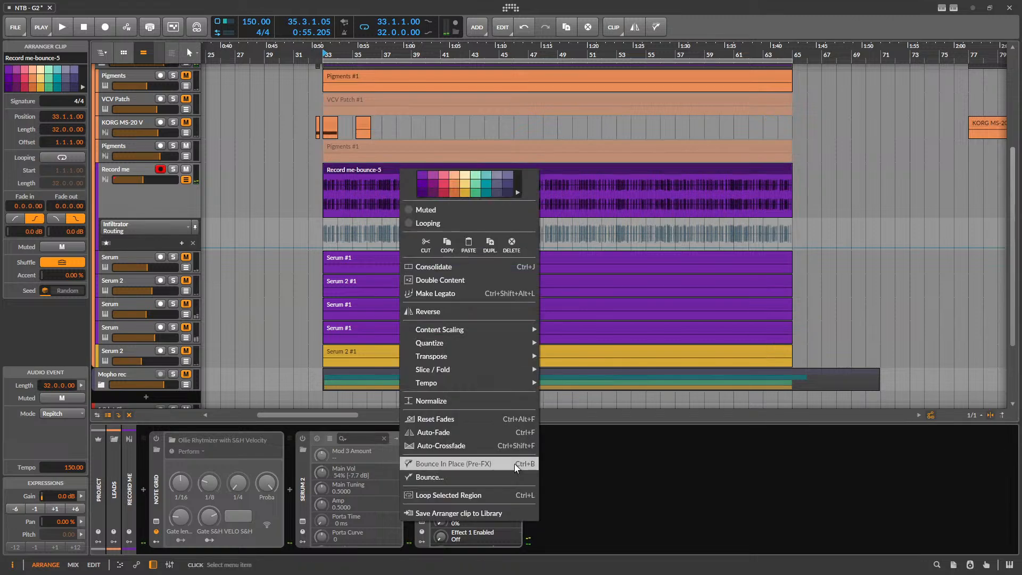
pyautogui.click(472, 478)
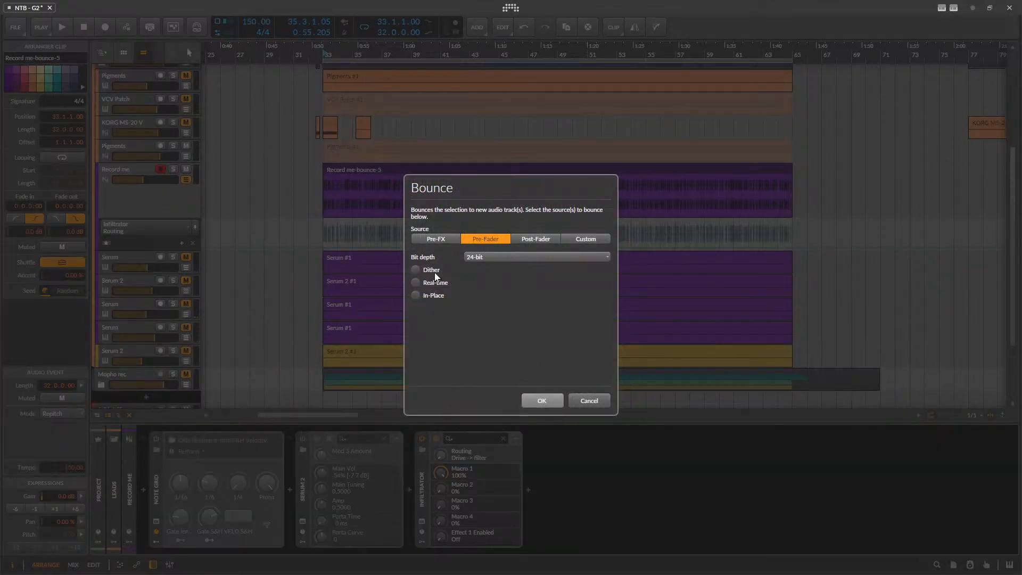
pyautogui.click(542, 401)
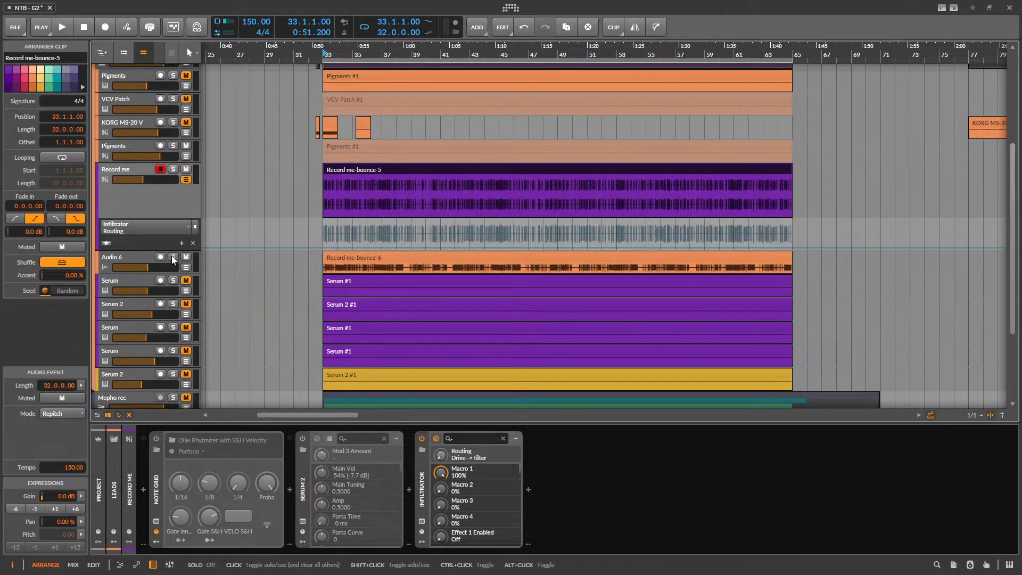
# - Audition the soloed Audio 6 glitch bounce and slightly lower its track volume
pyautogui.press('space')
pyautogui.moveTo(147, 267); pyautogui.dragTo(144, 267)
pyautogui.click(135, 261)
pyautogui.press('space')
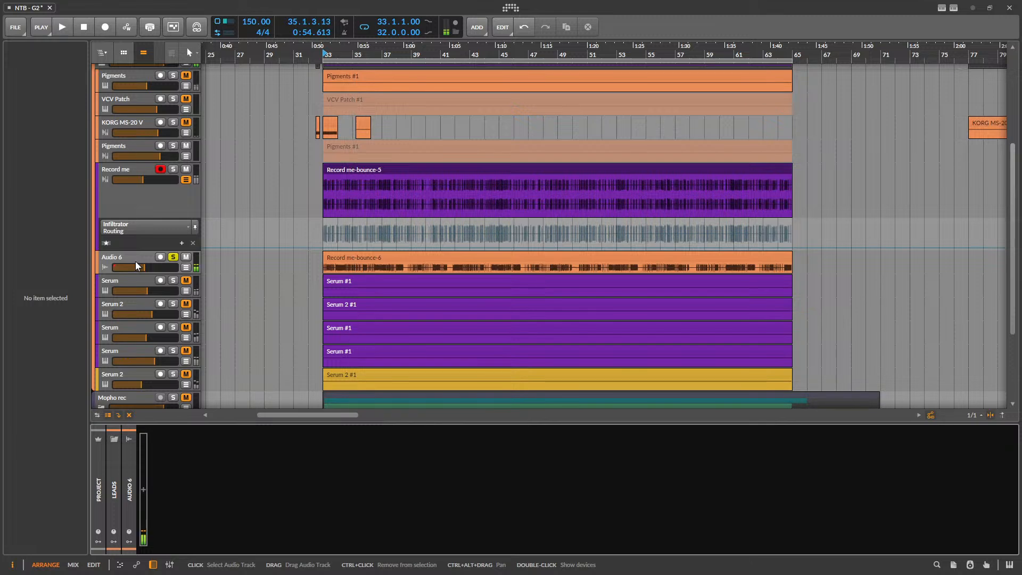
pyautogui.click(143, 491)
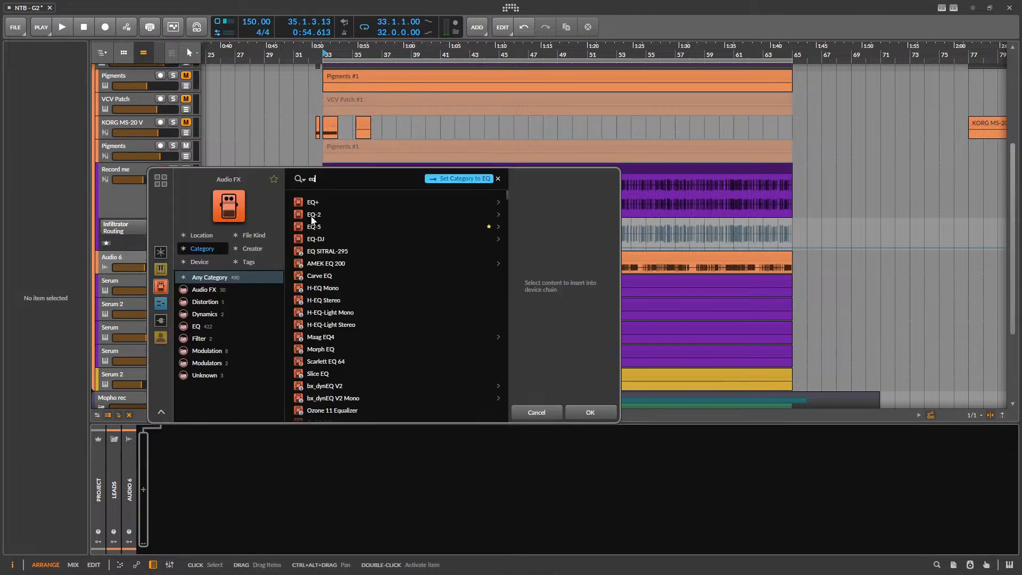
pyautogui.click(585, 411)
pyautogui.scroll(-3, 436, 290)
pyautogui.press('space')
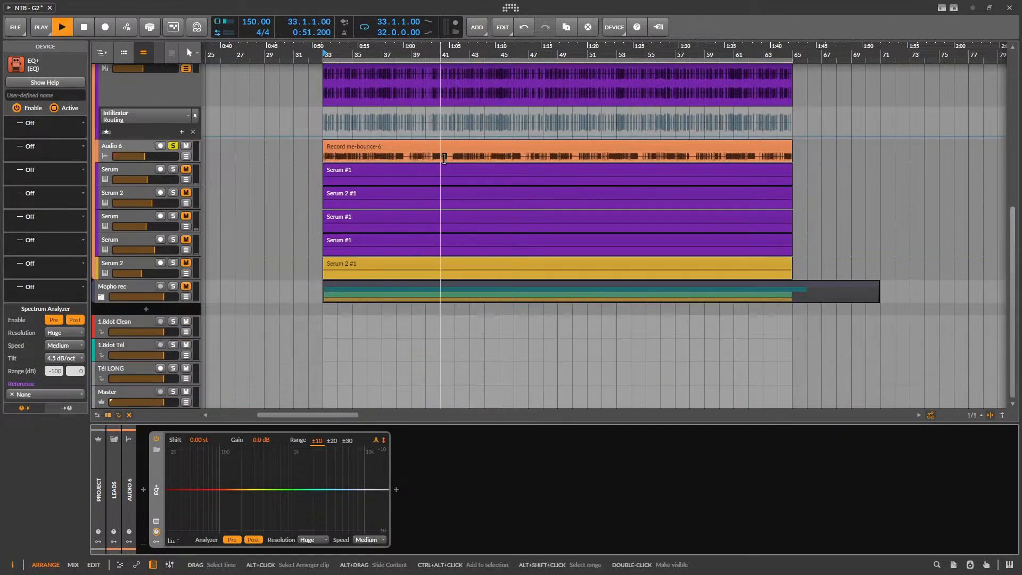
pyautogui.scroll(3, 427, 157)
pyautogui.press('Delete')
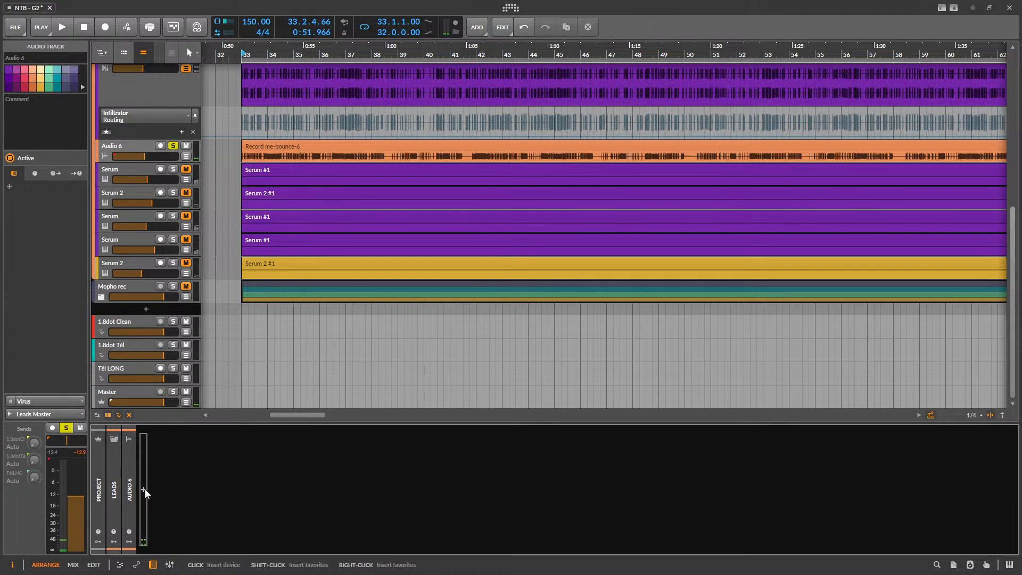
# - Insert an EQ-5 device on the Audio 6 track
pyautogui.click(144, 490)
pyautogui.click(325, 228)
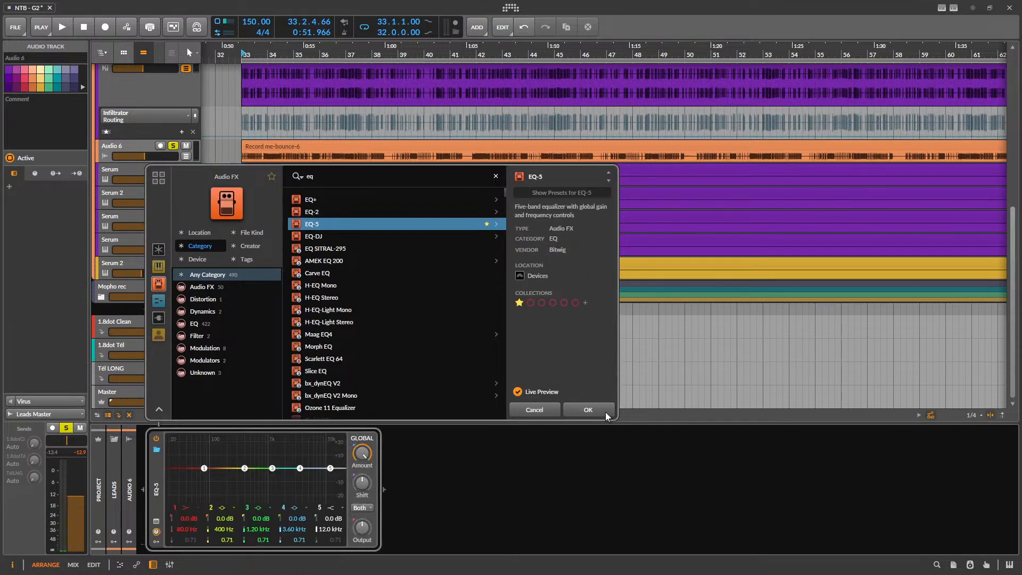
pyautogui.click(605, 411)
# - Set band 1 of the Audio 6 EQ-5 to a 2-pole high-pass at 560 Hz while listening to the bounce
pyautogui.click(194, 509)
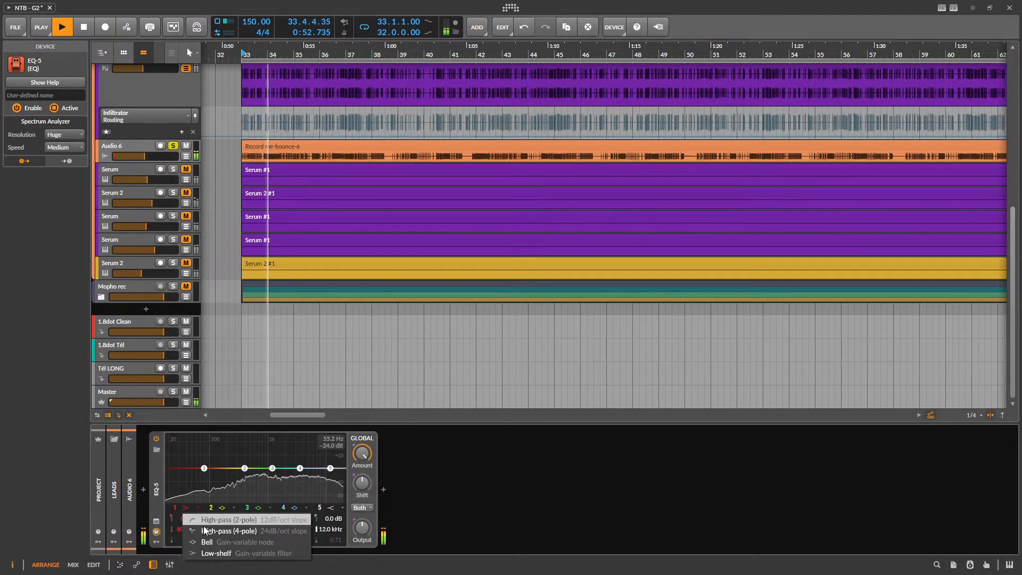
pyautogui.click(218, 518)
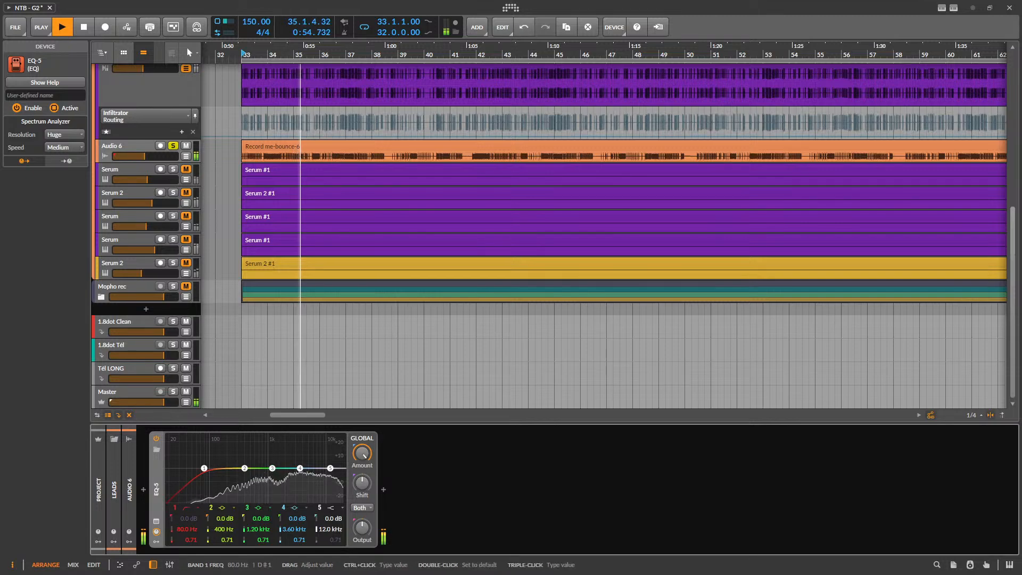
pyautogui.moveTo(186, 530)
pyautogui.mouseDown()
pyautogui.moveTo(185, 519)
pyautogui.moveTo(185, 533)
pyautogui.mouseUp()
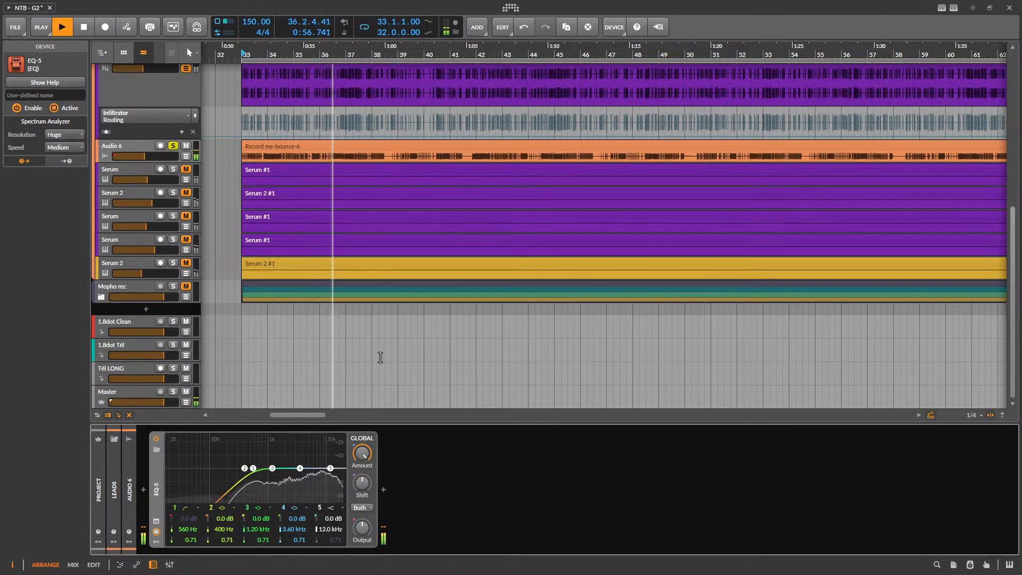
pyautogui.scroll(3, 398, 187)
pyautogui.press('space')
# - Rename the Record me track as FM
pyautogui.click(120, 227)
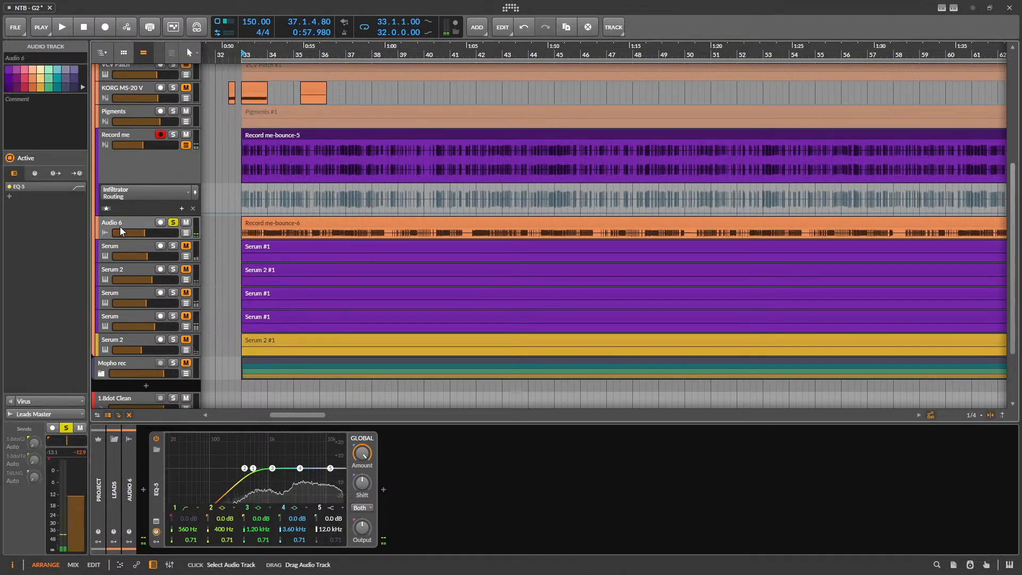
pyautogui.click(158, 155)
pyautogui.doubleClick(137, 133)
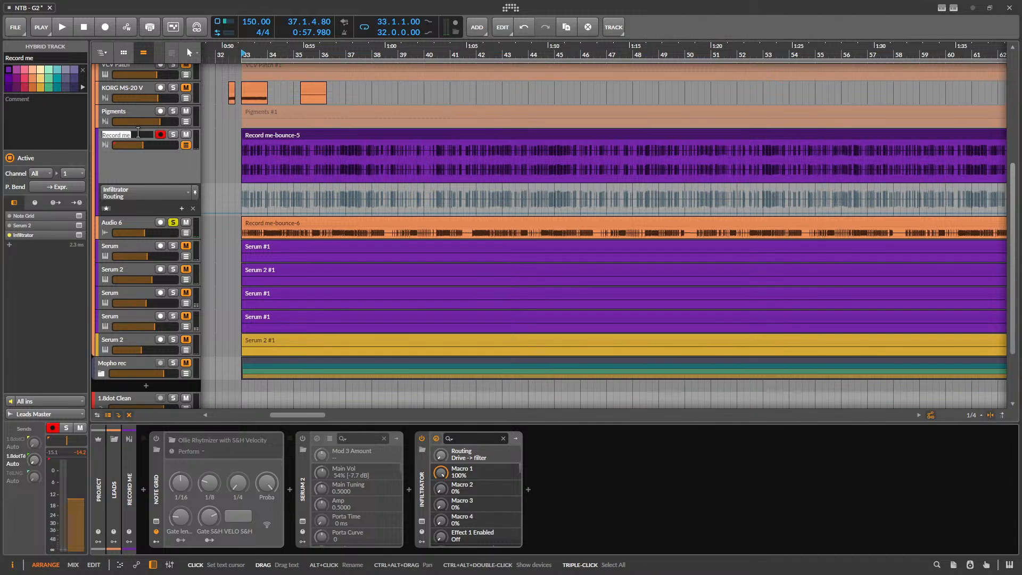
pyautogui.write('FM')
pyautogui.press('Return')
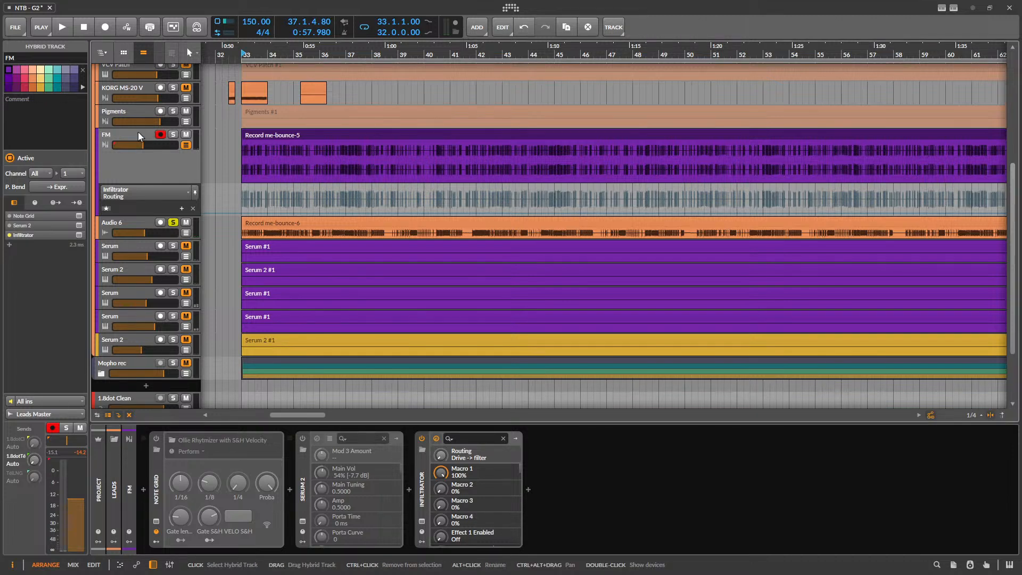
# - Rename the Audio 6 track as FM Glitch
pyautogui.doubleClick(124, 221)
pyautogui.write('FM Glit')
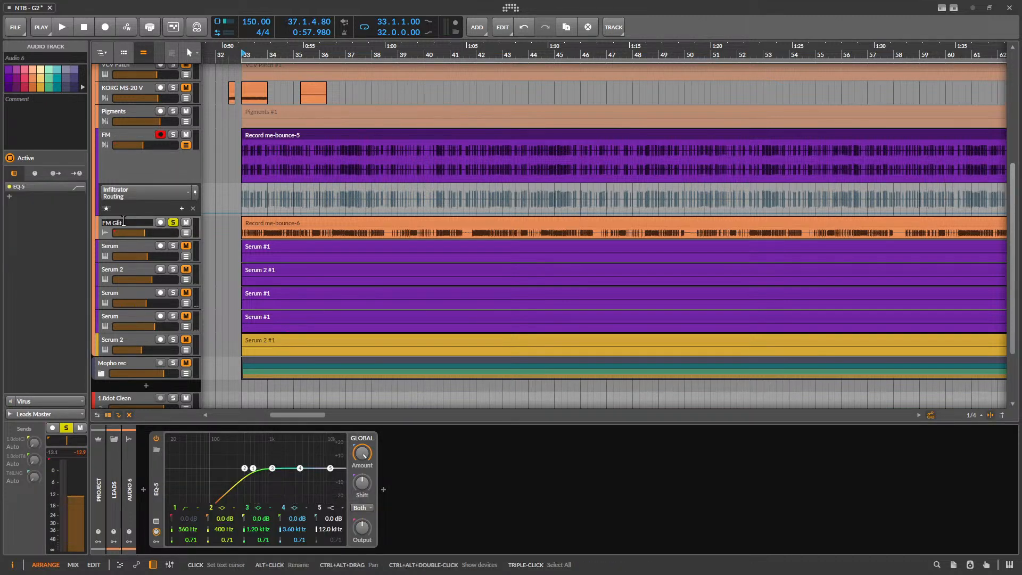
pyautogui.write('ch')
pyautogui.press('Return')
# - Mute the FM and FM Glitch tracks and clear the FM Glitch solo
pyautogui.click(153, 173)
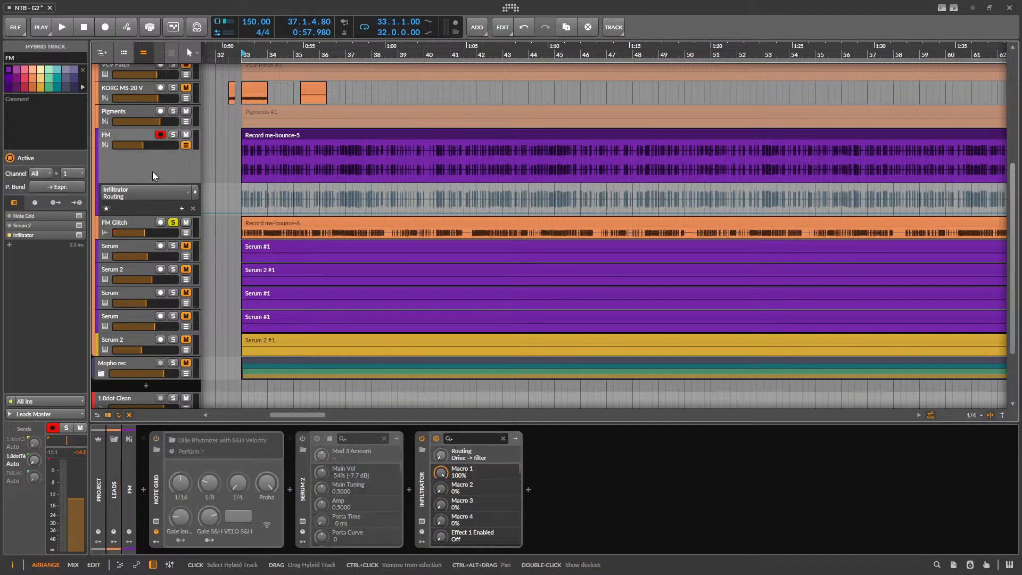
pyautogui.scroll(5, 171, 178)
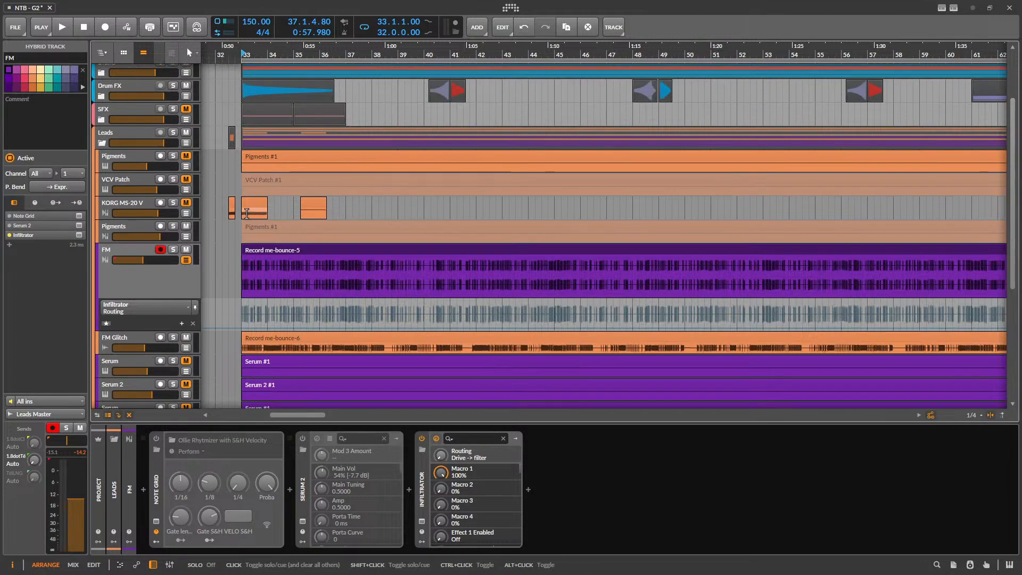
pyautogui.scroll(-3, 162, 183)
pyautogui.click(185, 174)
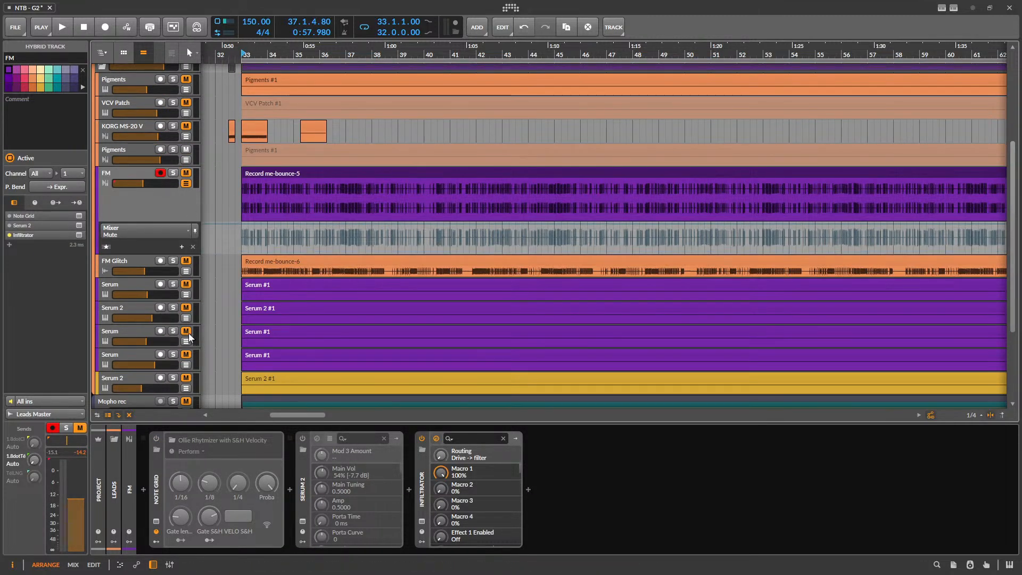
# - Solo and play the lowest purple Serum track, slightly lowering its volume, and show its devices
pyautogui.scroll(-3, 170, 308)
pyautogui.press('space')
pyautogui.scroll(-3, 276, 303)
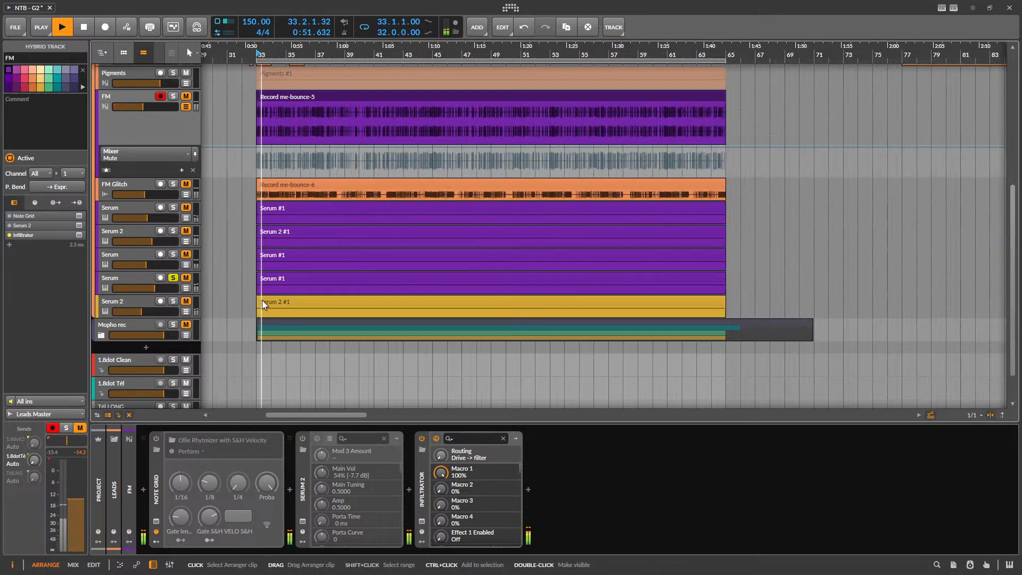
pyautogui.moveTo(154, 288); pyautogui.dragTo(150, 288)
pyautogui.click(141, 273)
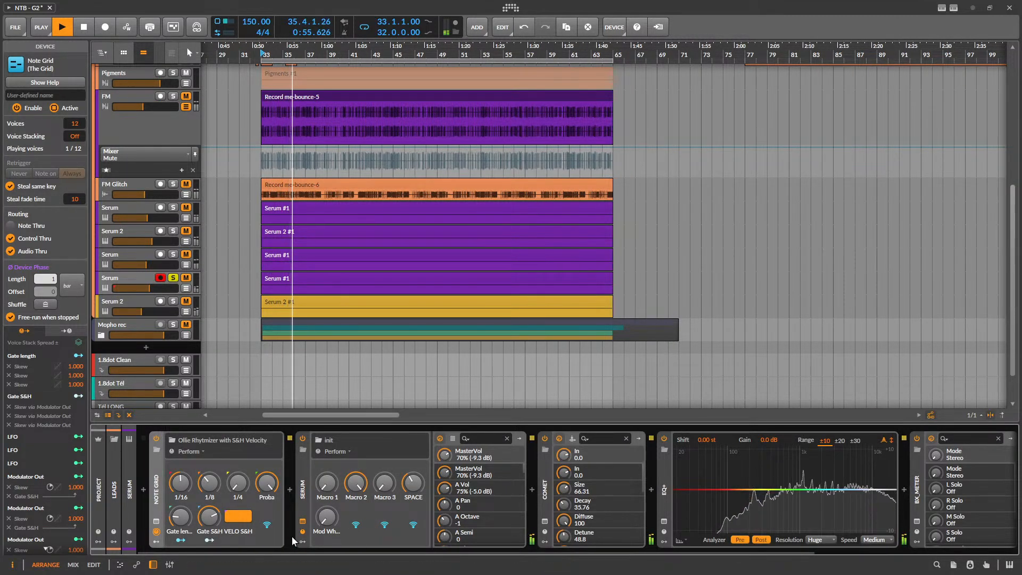
# - Examine this track's Serum patch and its effects page during playback, then close the plug-in window and unsolo the track
pyautogui.click(302, 522)
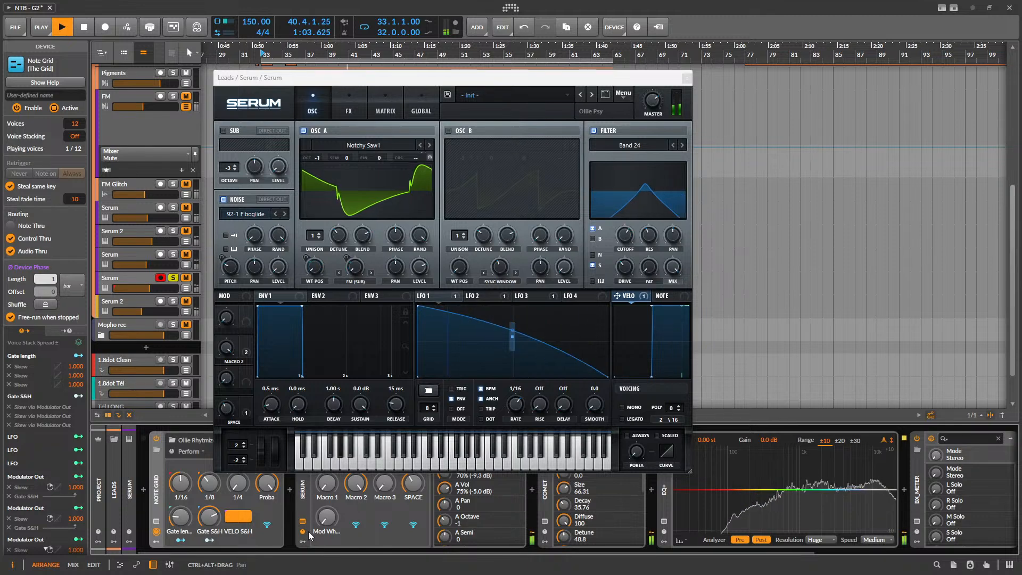
pyautogui.press('space')
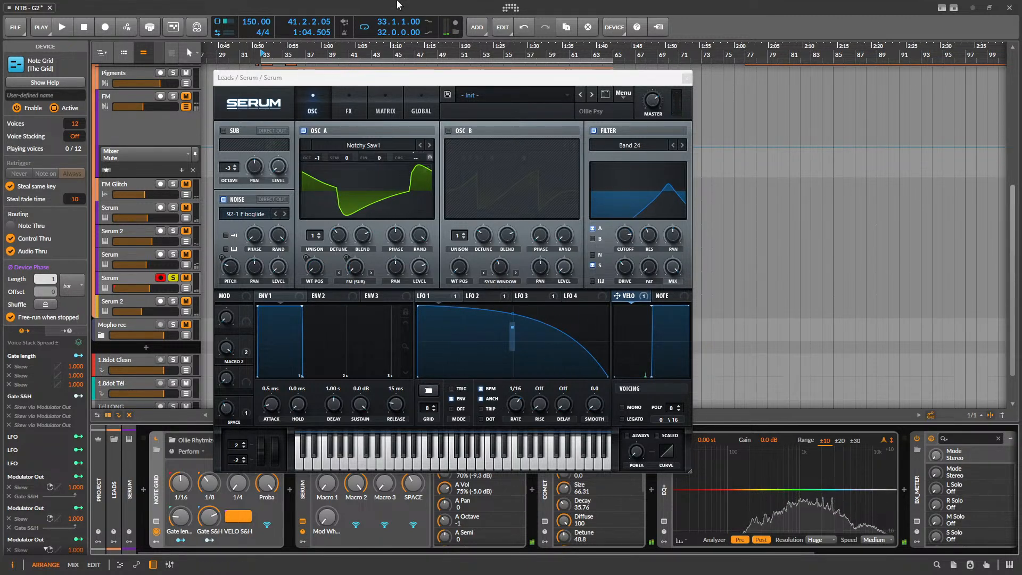
pyautogui.click(350, 106)
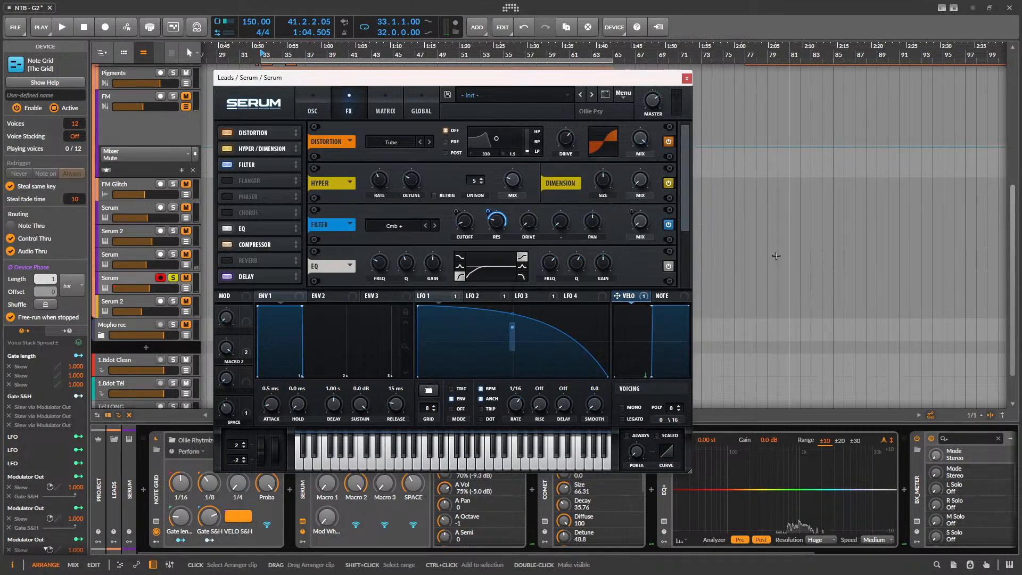
pyautogui.press('space')
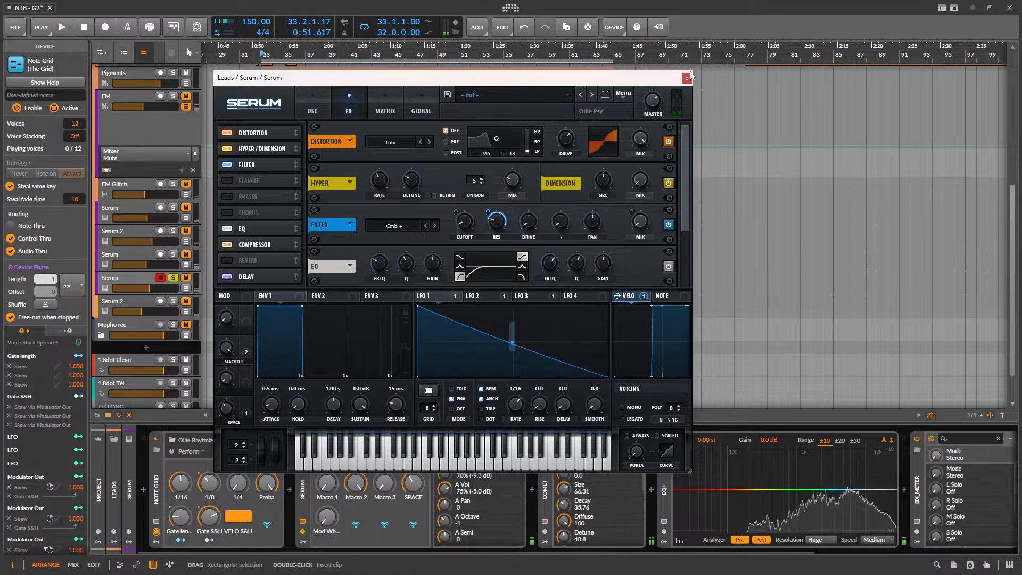
pyautogui.click(686, 78)
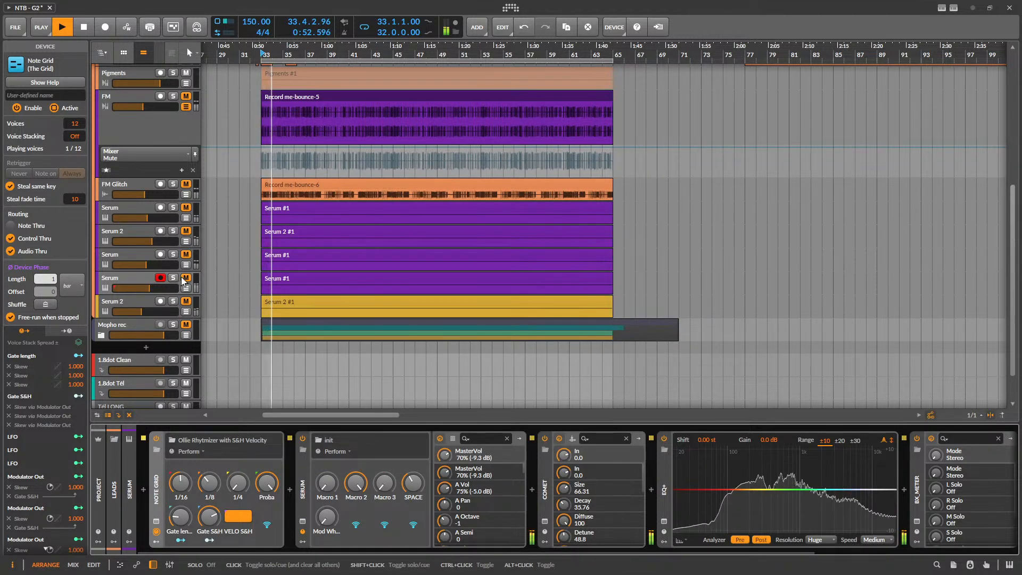
pyautogui.press('space')
# - Duplicate the lowest Serum track's clip and place the copy at bar 76
pyautogui.click(281, 282)
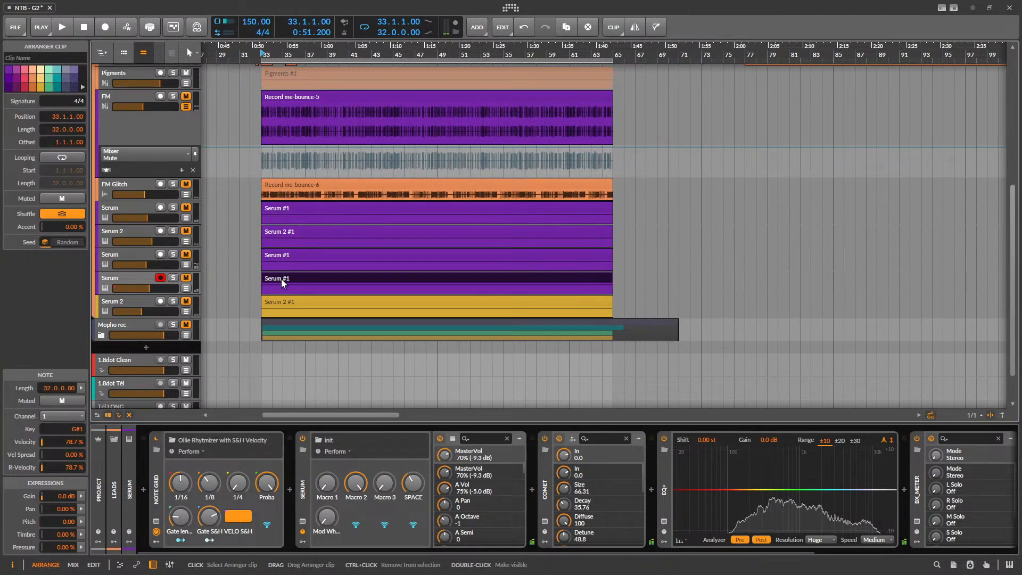
pyautogui.hotkey('ctrl', 'd')
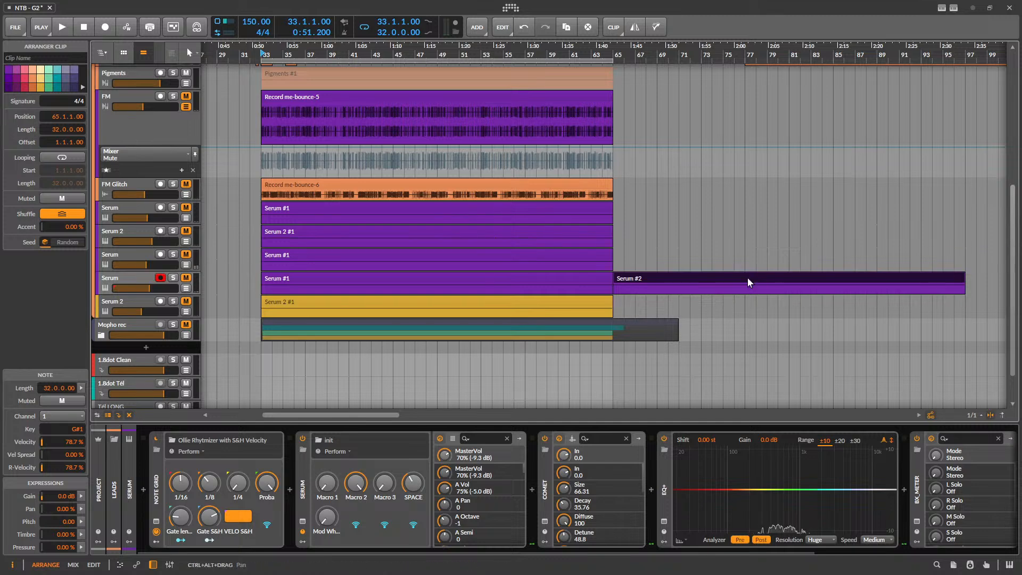
pyautogui.moveTo(748, 277); pyautogui.dragTo(758, 273)
pyautogui.hotkey('ctrl', 'z')
pyautogui.moveTo(657, 277); pyautogui.dragTo(778, 277)
# - Solo the Serum track, check its Comet reverb during playback, and delete Comet from the device chain
pyautogui.rightClick(544, 280)
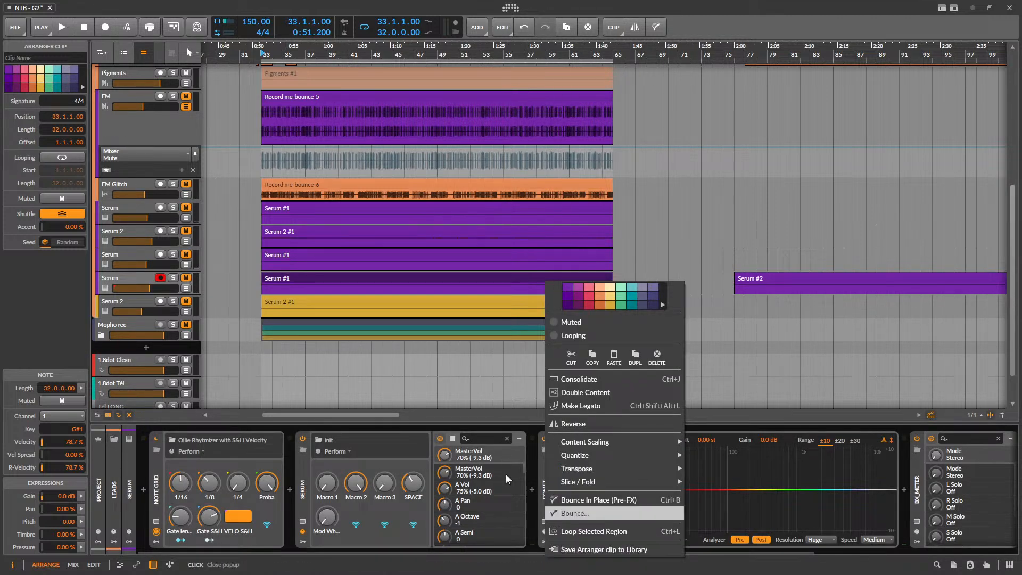
pyautogui.click(529, 469)
pyautogui.click(544, 521)
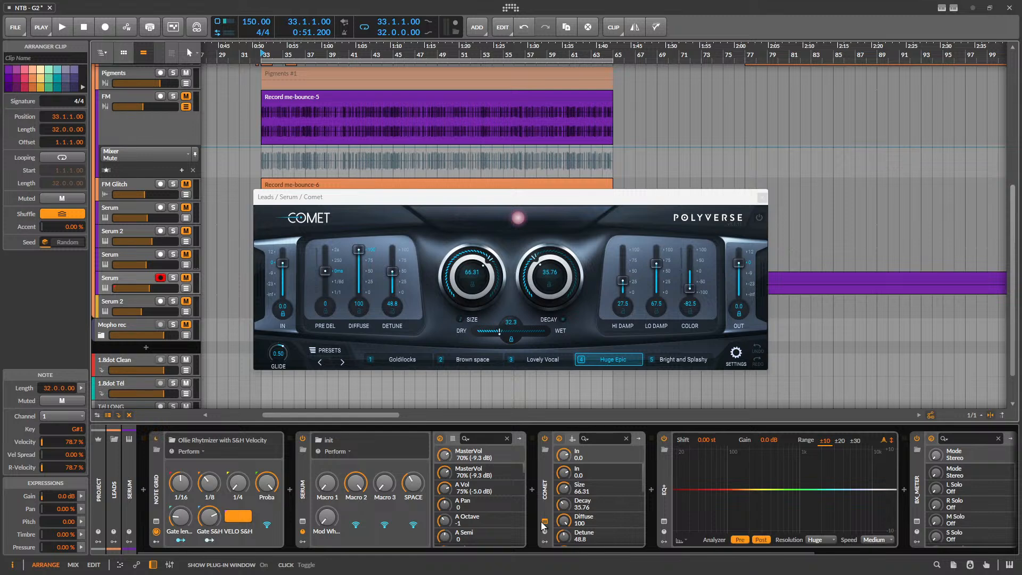
pyautogui.click(173, 278)
pyautogui.press('space')
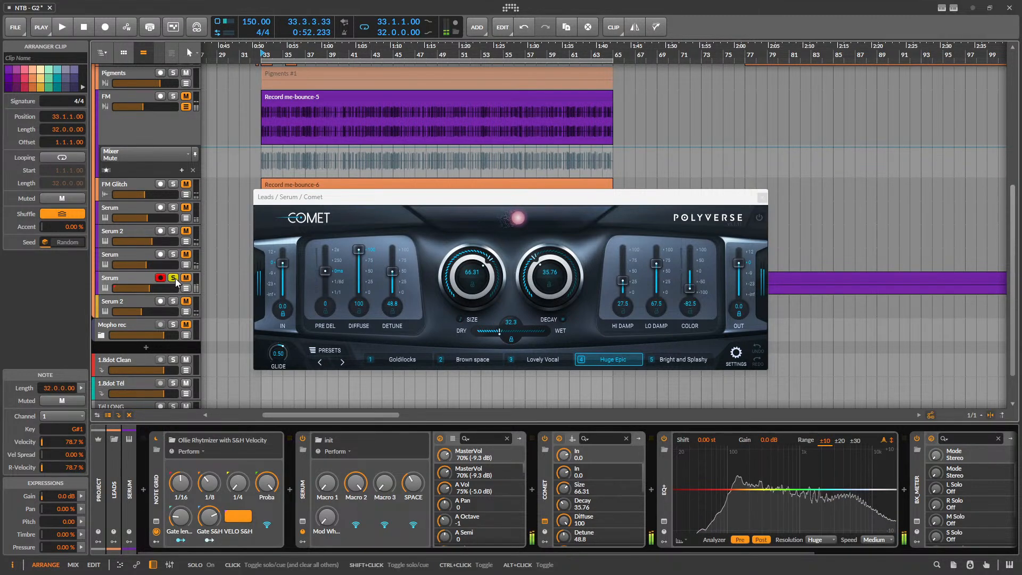
pyautogui.press('space')
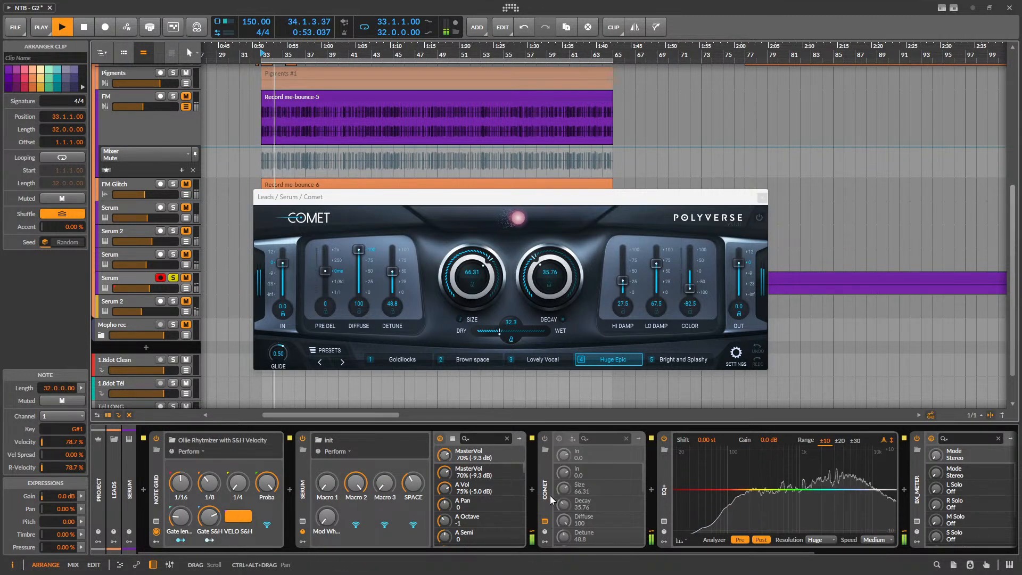
pyautogui.click(546, 489)
pyautogui.press('space')
pyautogui.press('Delete')
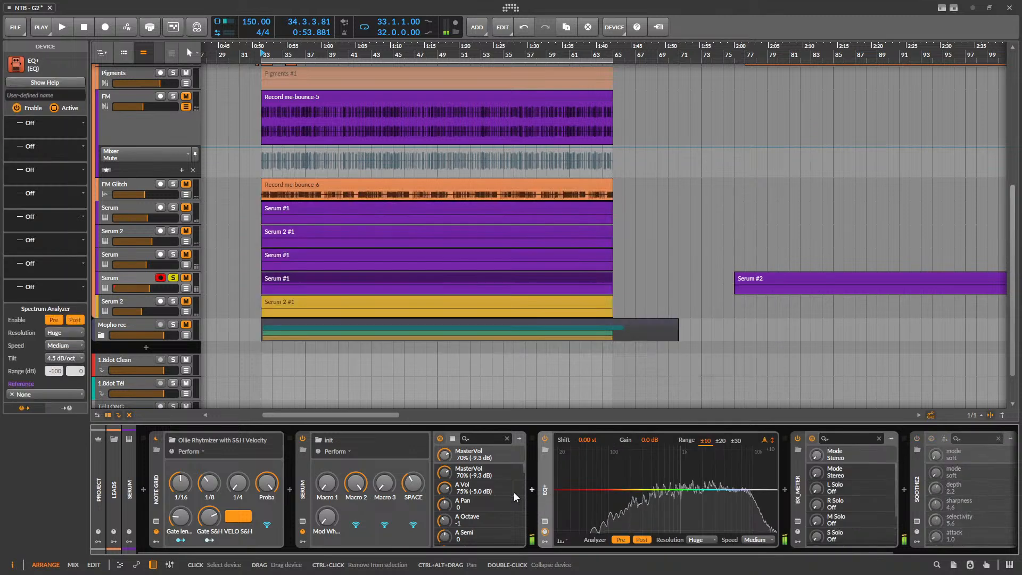
# - Bounce the Serum track's clip at bar 33 in place, pre-FX
pyautogui.click(336, 277)
pyautogui.rightClick(336, 279)
pyautogui.click(405, 501)
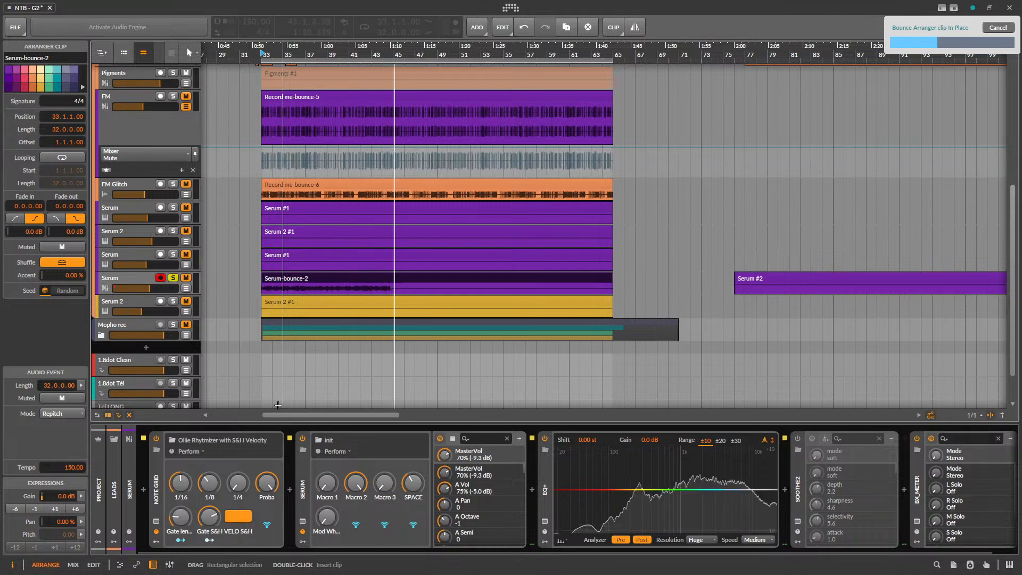
# - Play the Serum bounce and the copied clip at bar 76 while watching the Serum oscillator page
pyautogui.click(303, 522)
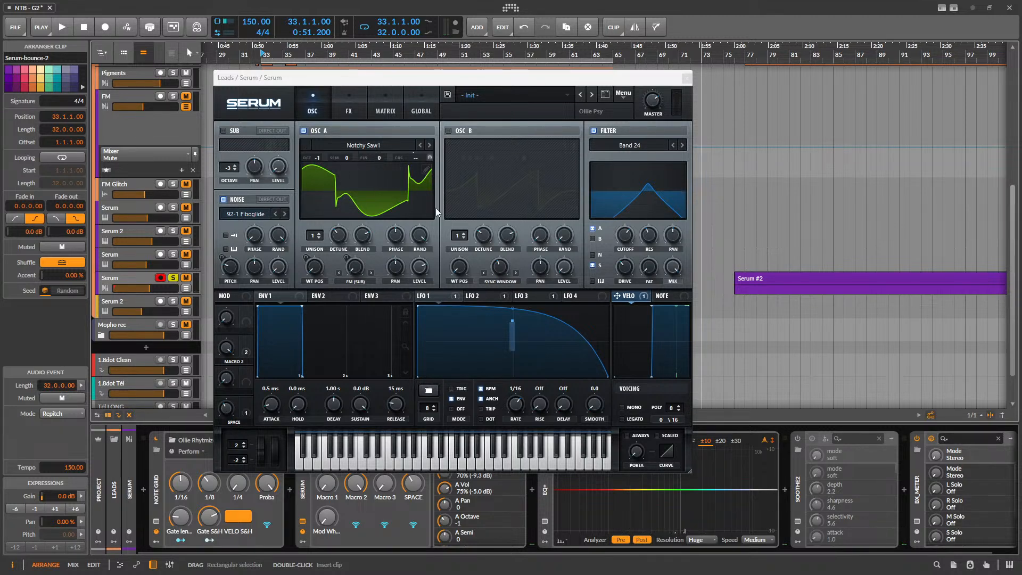
pyautogui.press('space')
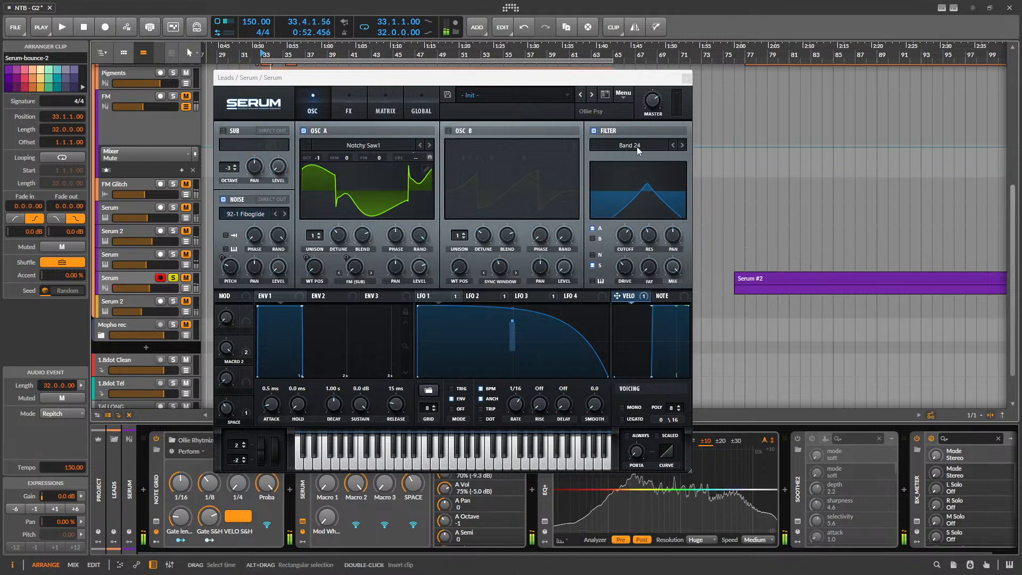
pyautogui.click(753, 276)
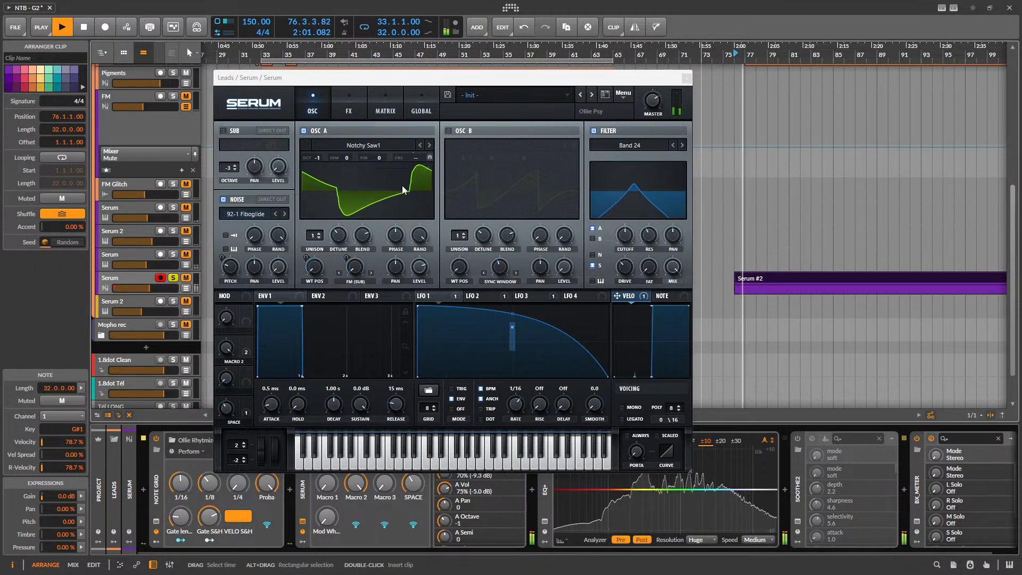
pyautogui.press('space')
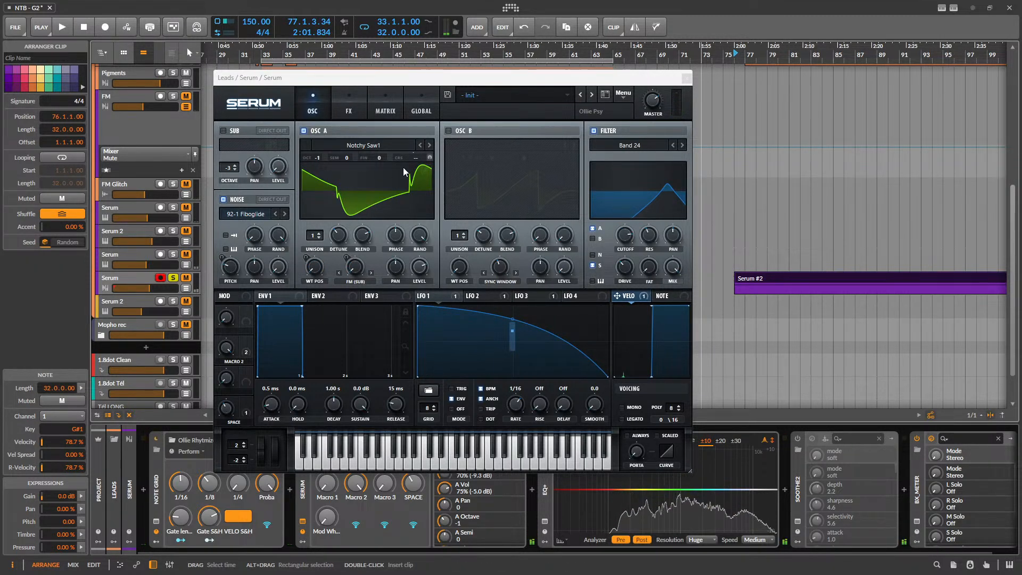
# - Review Serum's effects chain, switch its filter effect to Cmb -, and close the plug-in window
pyautogui.click(349, 104)
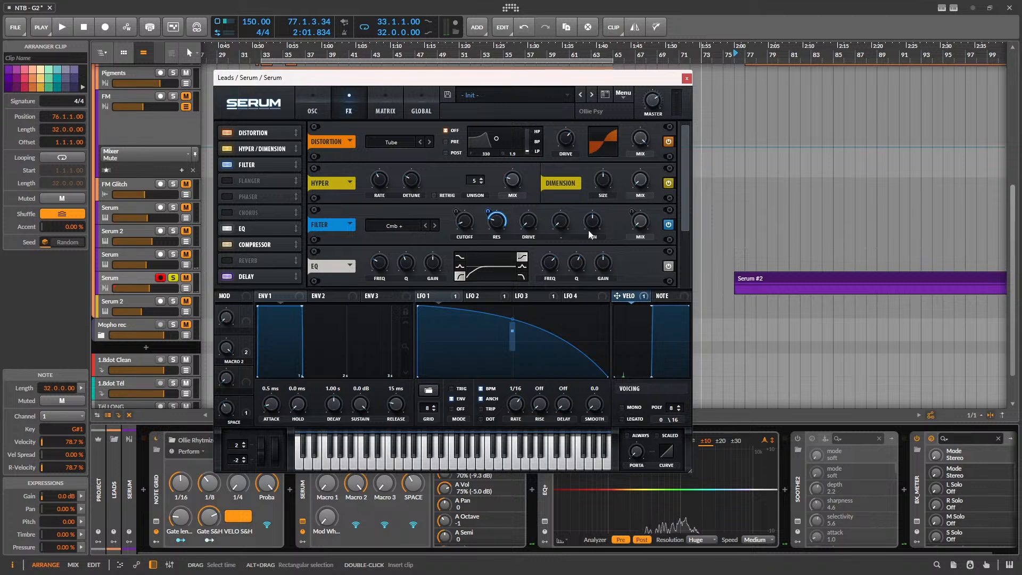
pyautogui.moveTo(684, 214); pyautogui.dragTo(685, 298)
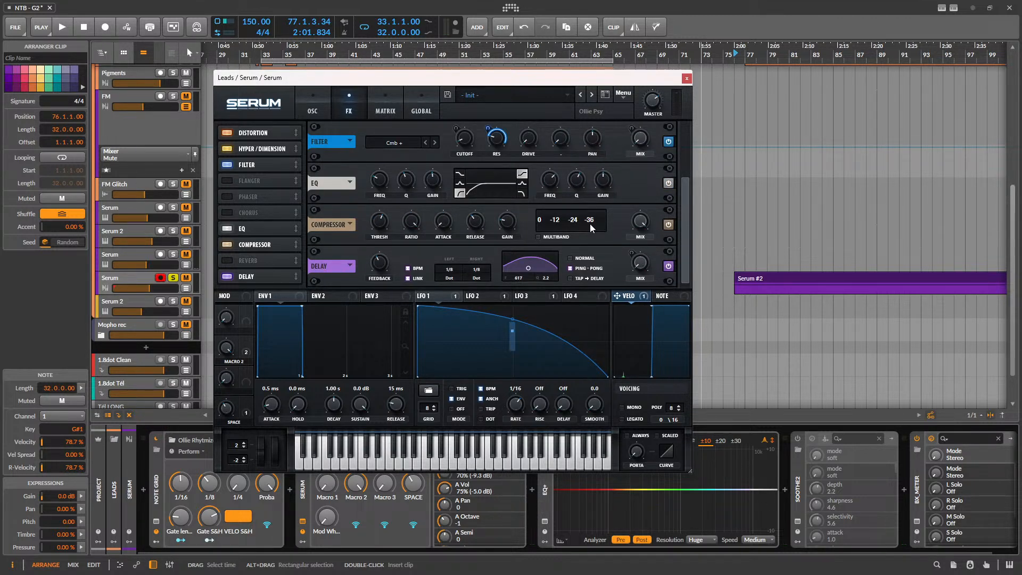
pyautogui.moveTo(685, 226); pyautogui.dragTo(704, 153)
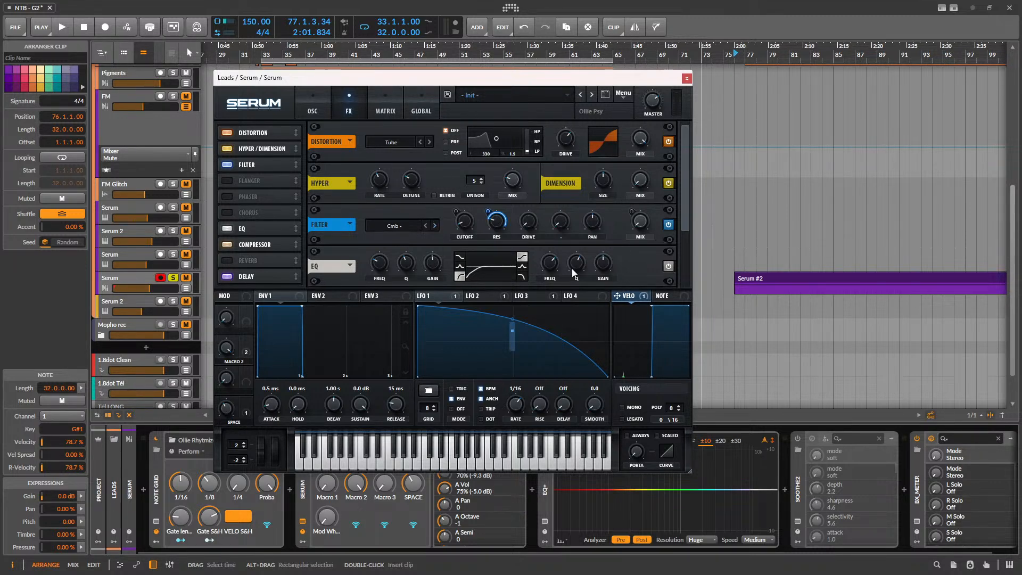
pyautogui.scroll(-2, 674, 229)
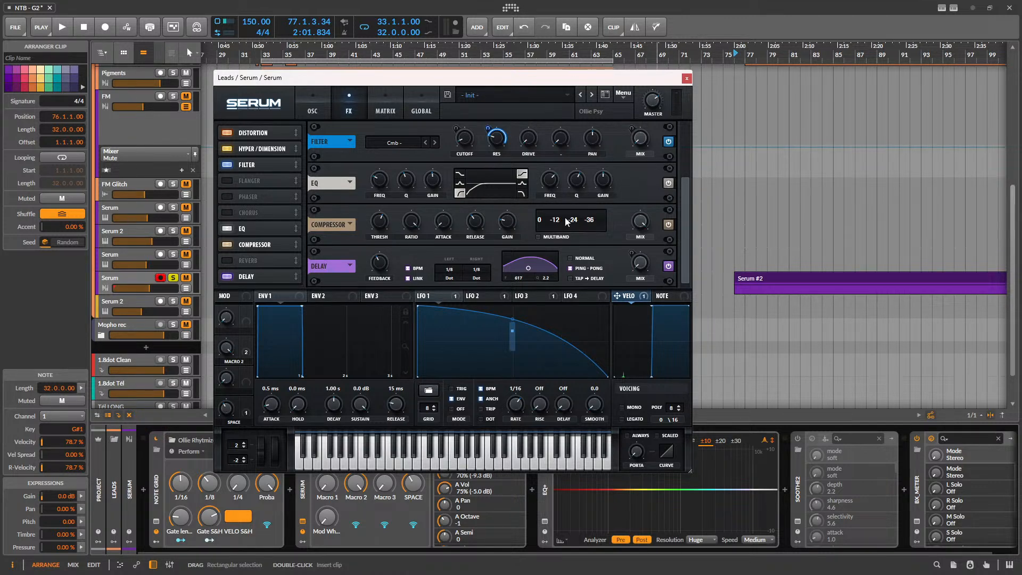
pyautogui.click(686, 79)
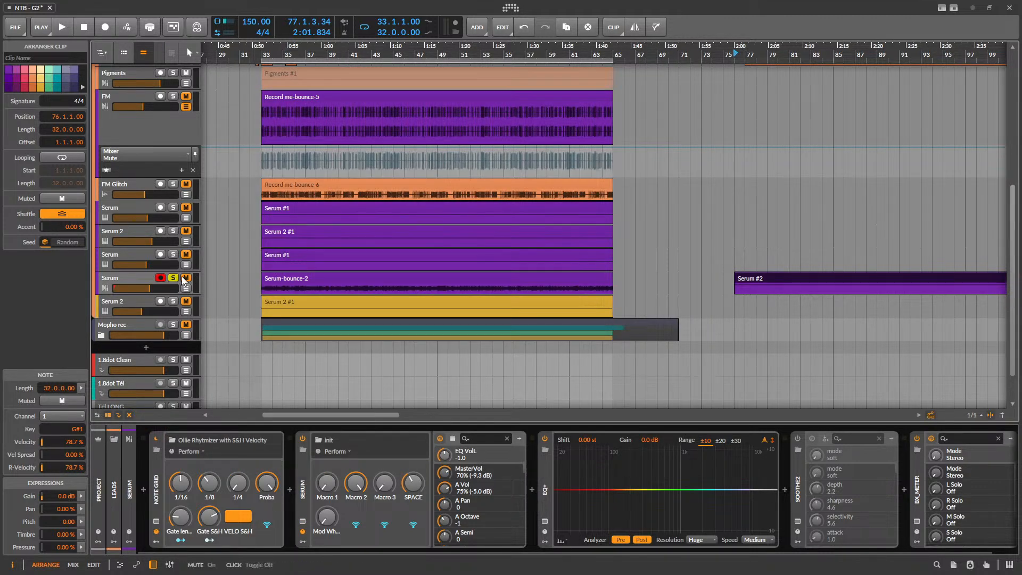
# - Audition the bounced Serum clip, move its track directly below FM Glitch, and unsolo it
pyautogui.click(325, 277)
pyautogui.press('space')
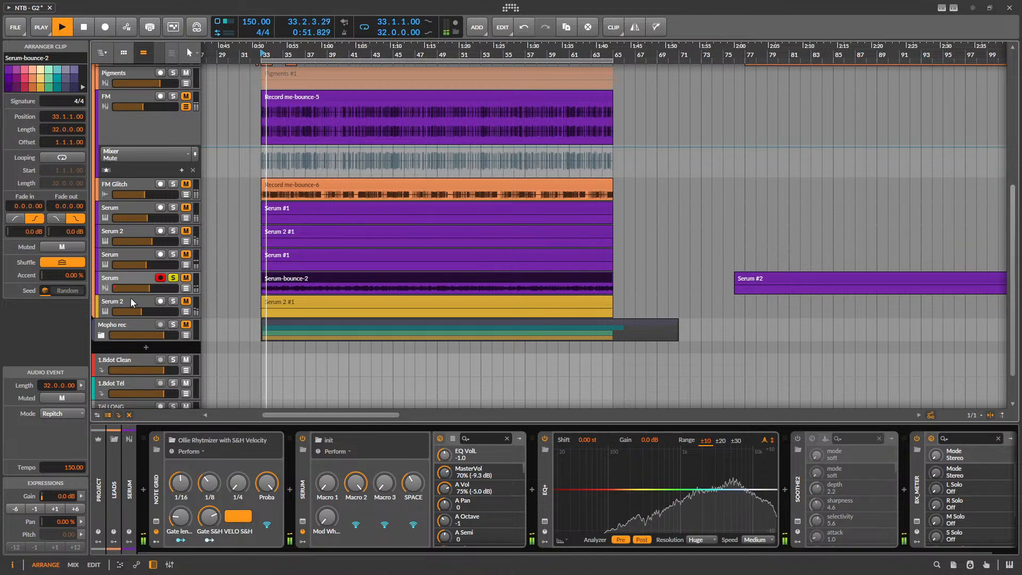
pyautogui.press('space')
pyautogui.moveTo(134, 278); pyautogui.dragTo(144, 203)
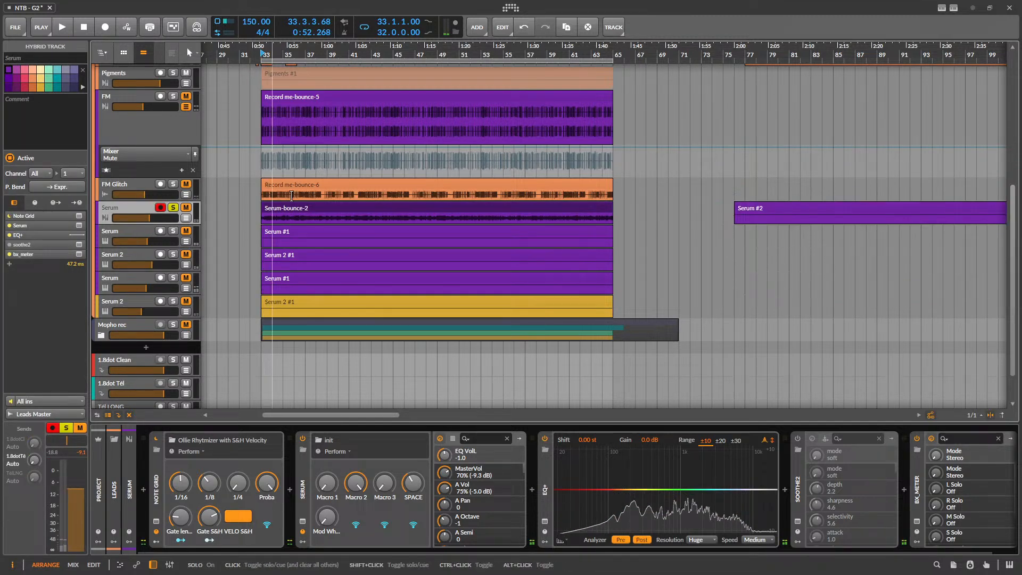
pyautogui.click(173, 207)
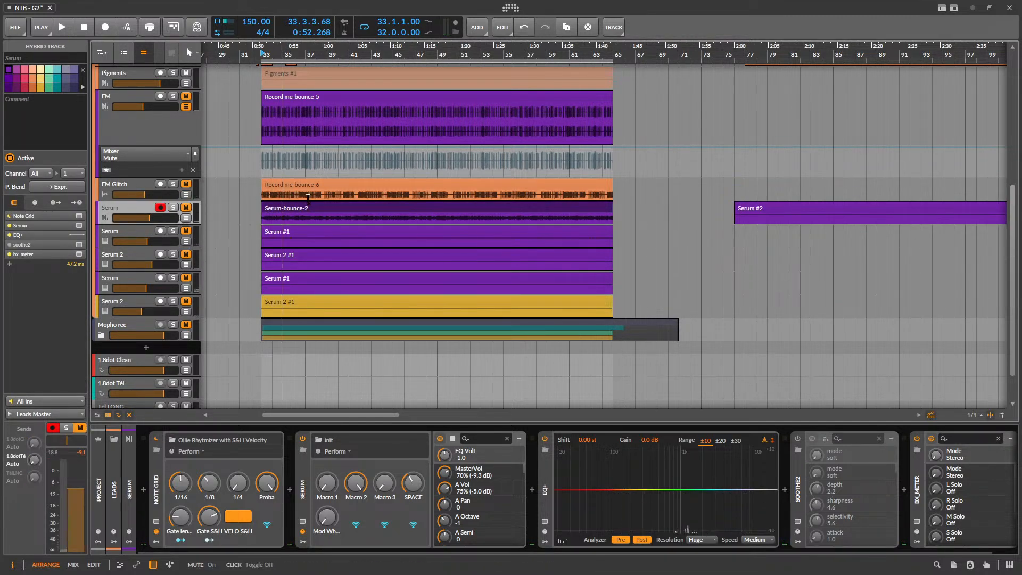
# - Unmute the FM track and slightly lower its volume during playback
pyautogui.scroll(2, 307, 199)
pyautogui.scroll(3, 245, 238)
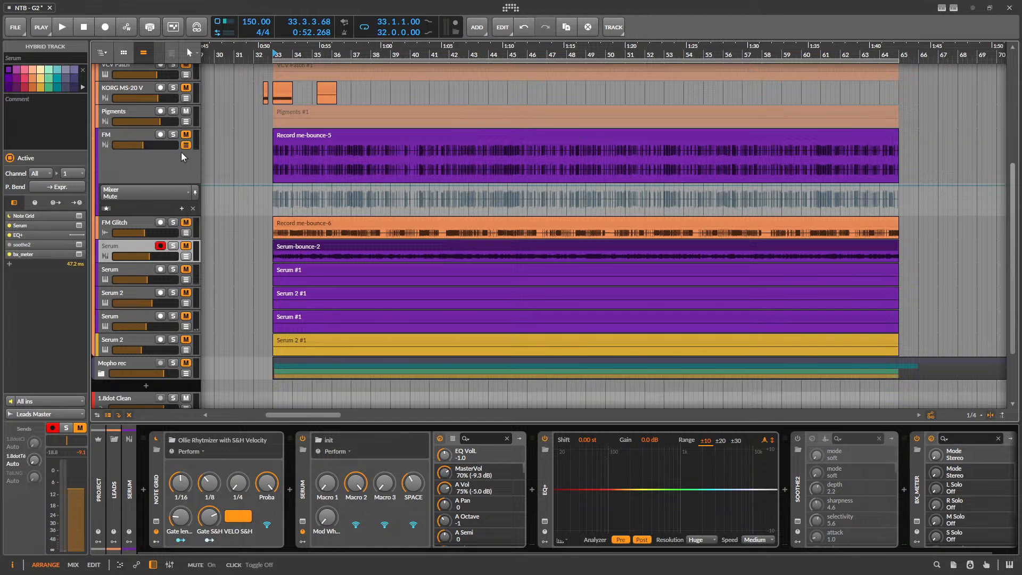
pyautogui.click(186, 138)
pyautogui.press('space')
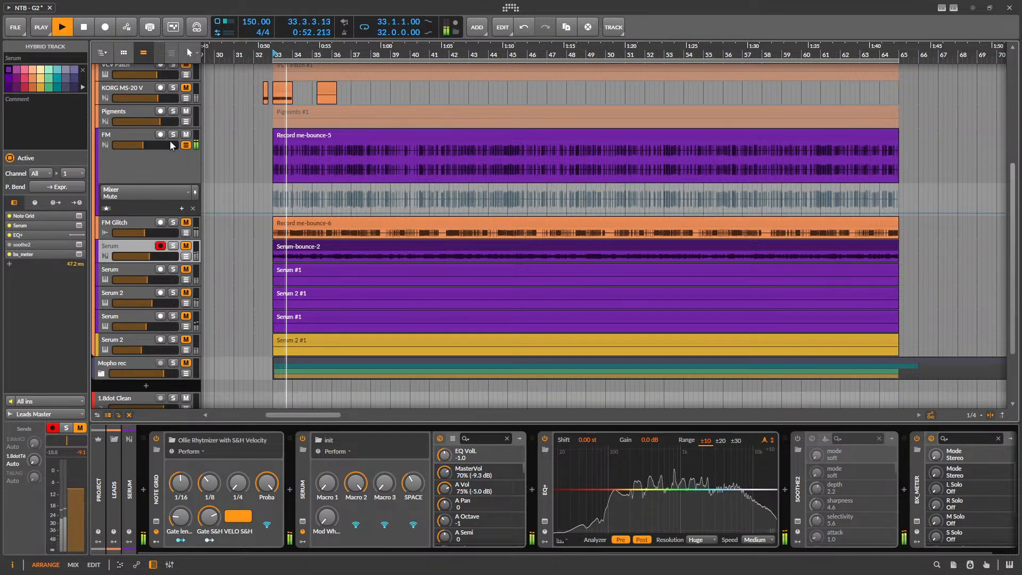
pyautogui.moveTo(143, 142); pyautogui.dragTo(140, 141)
# - Deactivate the Infiltrator device on the FM track and restart playback
pyautogui.click(144, 163)
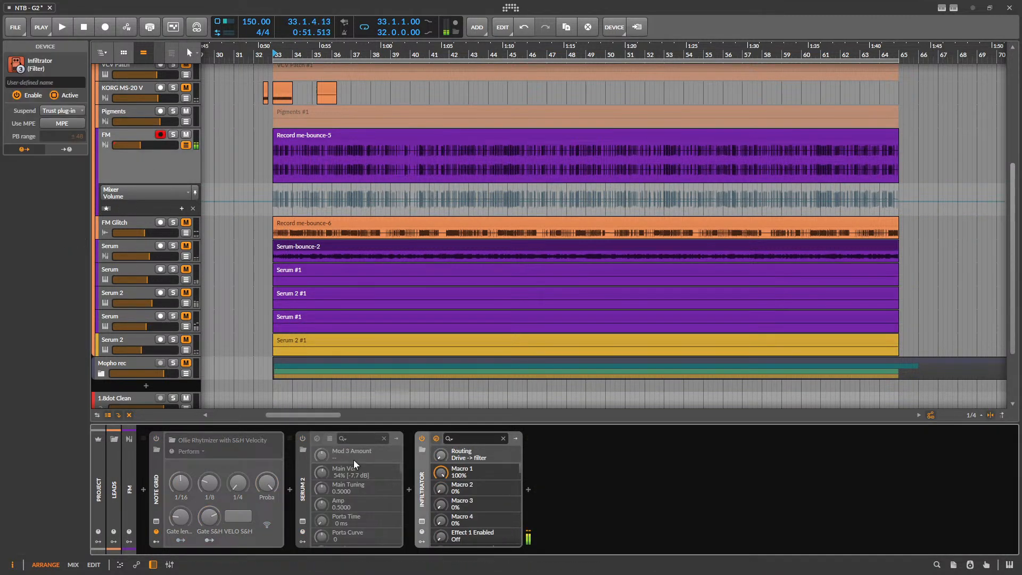
pyautogui.hotkey('alt', 'a')
pyautogui.press('space')
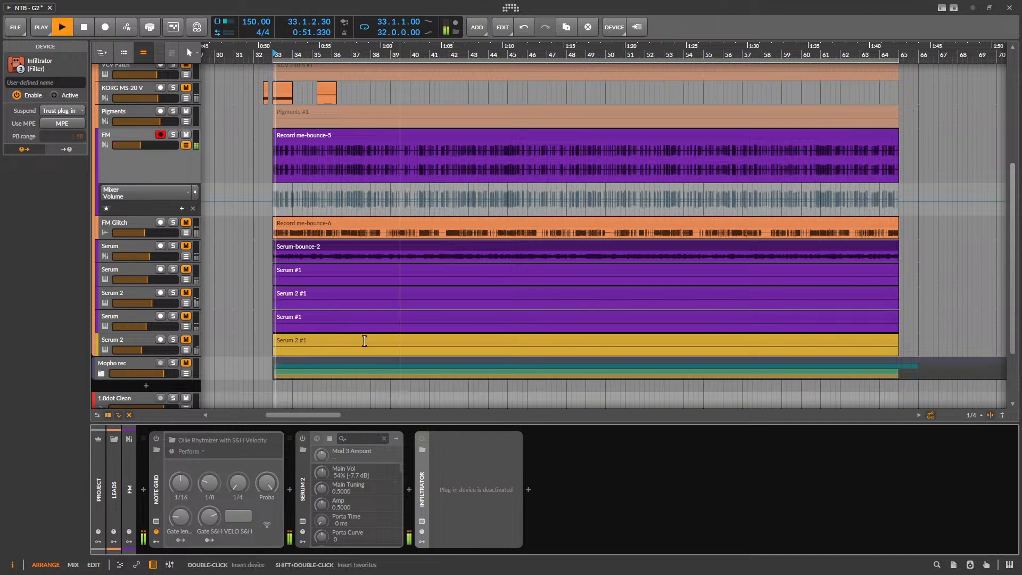
# - Stop playback, slightly raise the FM track's volume, and increase its send to 1.8dot Tél
pyautogui.press('space')
pyautogui.press('space')
pyautogui.moveTo(148, 148)
pyautogui.mouseDown()
pyautogui.moveTo(157, 148)
pyautogui.moveTo(145, 144)
pyautogui.mouseUp()
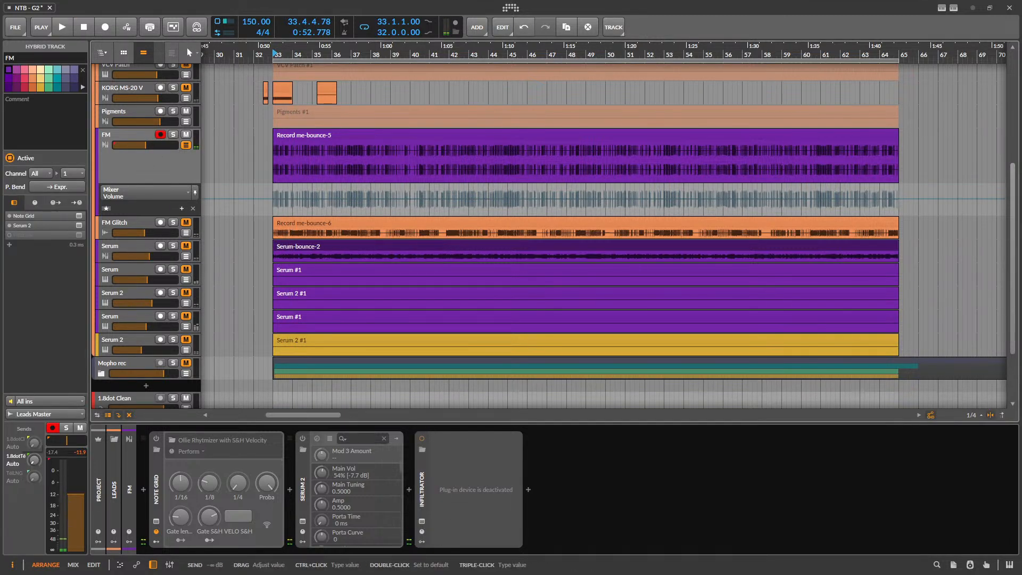
pyautogui.moveTo(34, 460); pyautogui.dragTo(34, 443)
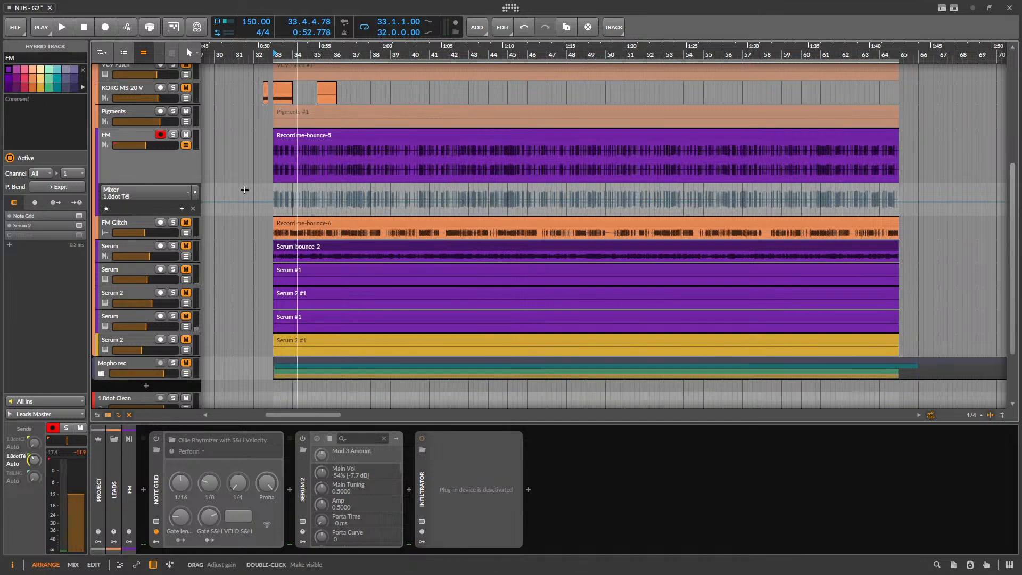
# - Open the EchoBoy plug-in on the 1.8dot Tél effect track, examine its delay settings, and close its window
pyautogui.scroll(-3, 219, 227)
pyautogui.click(117, 348)
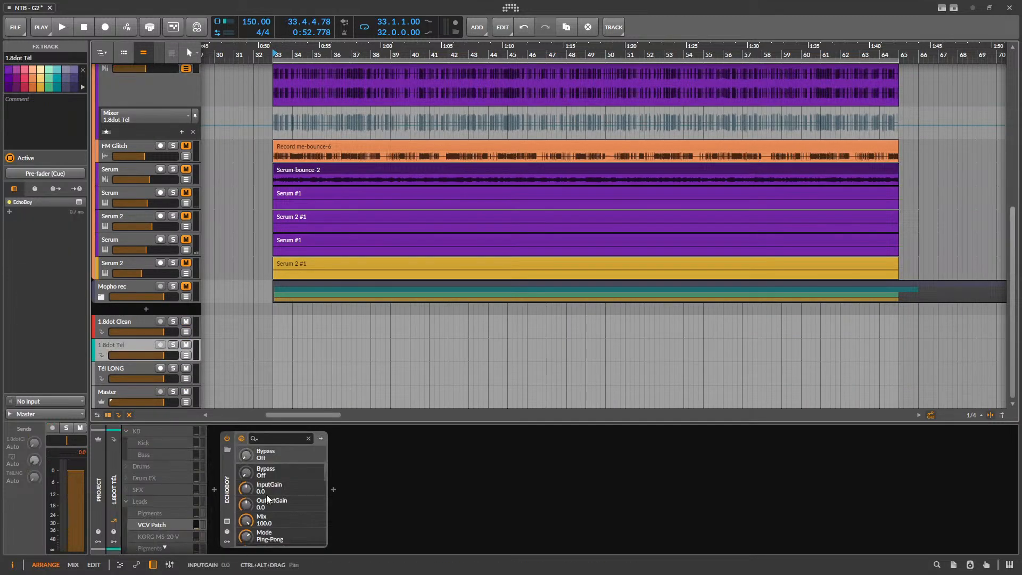
pyautogui.click(225, 521)
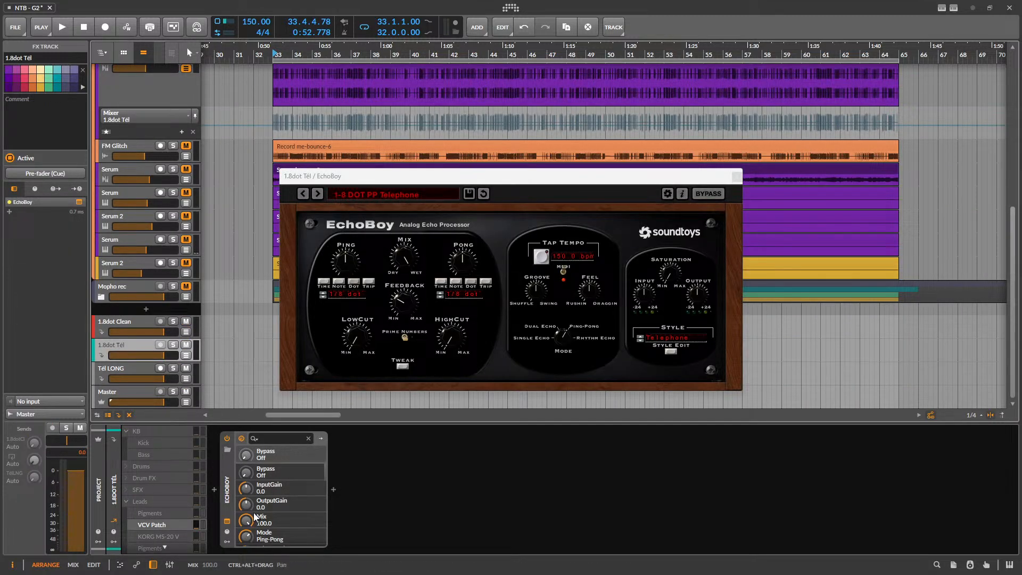
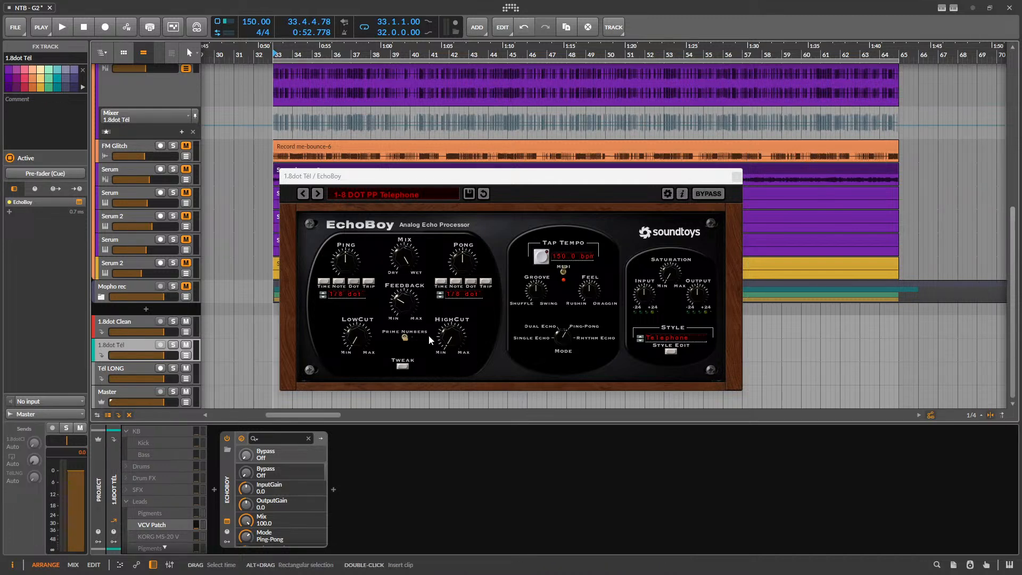
pyautogui.click(736, 177)
# - Recolour the FM track orange
pyautogui.scroll(3, 367, 192)
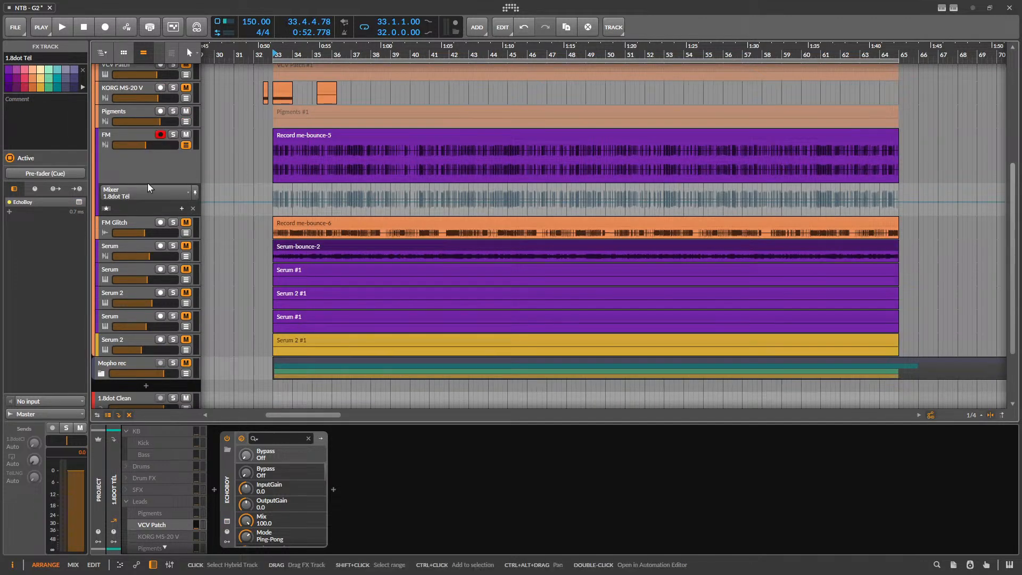
pyautogui.click(150, 179)
pyautogui.rightClick(165, 171)
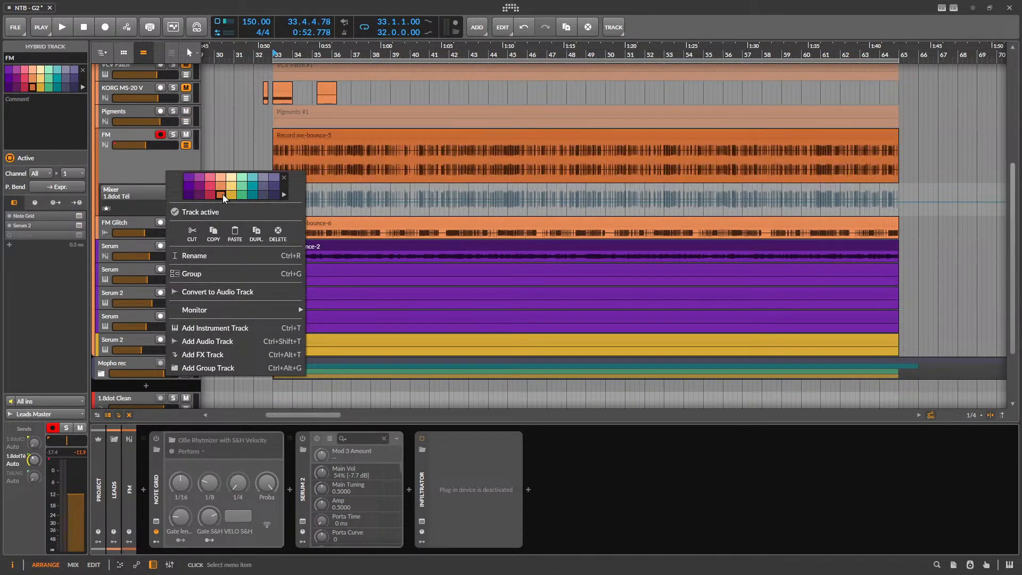
pyautogui.click(112, 167)
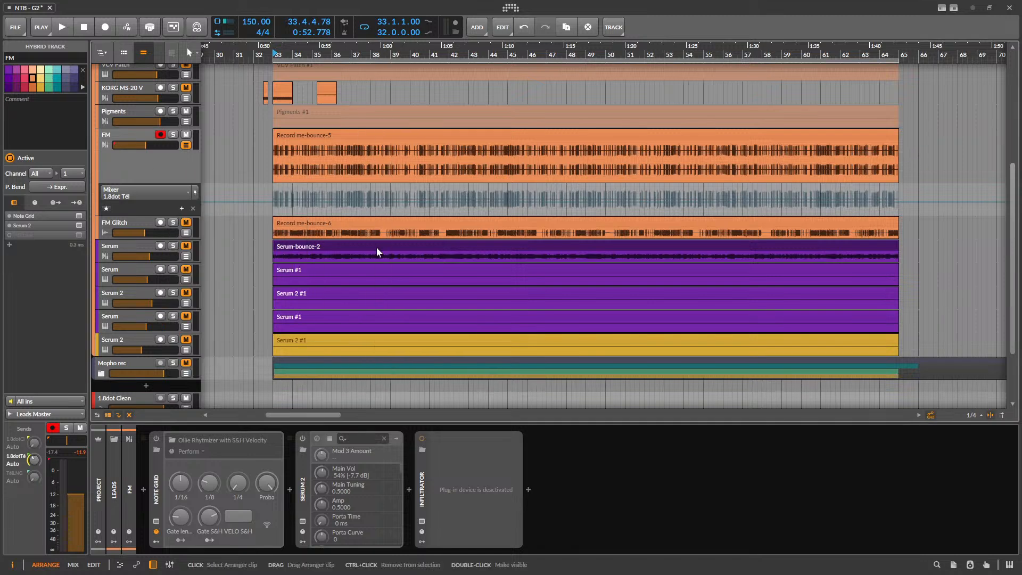
# - Rename the audio clip on the FM track as FM Lead
pyautogui.scroll(2, 290, 135)
pyautogui.click(301, 135)
pyautogui.hotkey('ctrl', 'r')
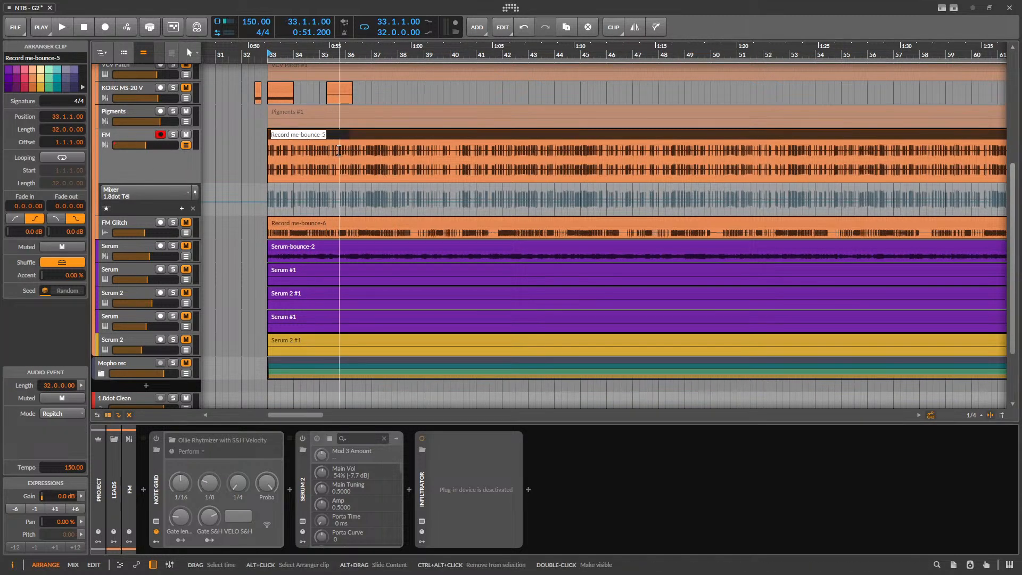
pyautogui.write('FM')
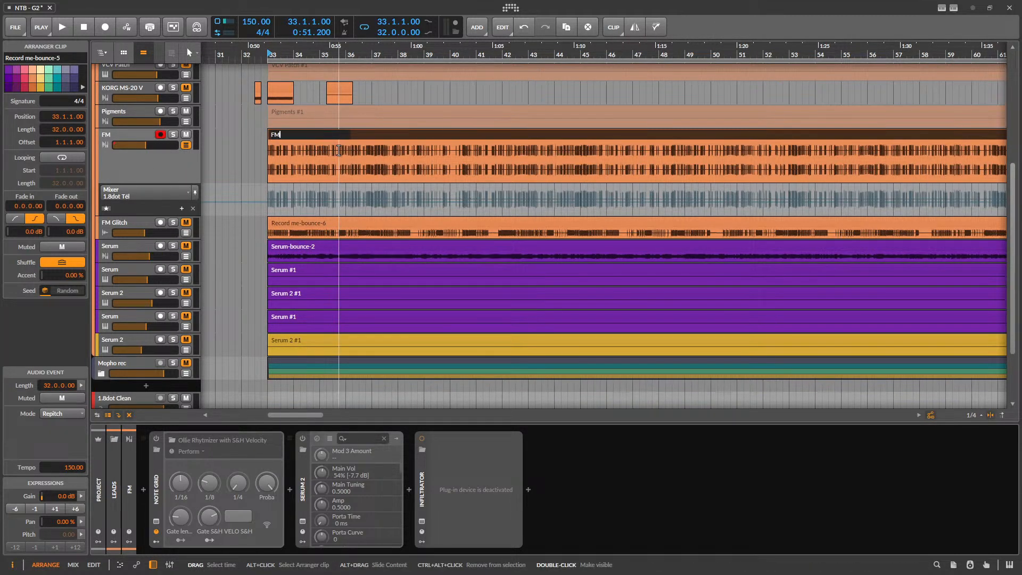
pyautogui.write(' Lead')
pyautogui.press('Return')
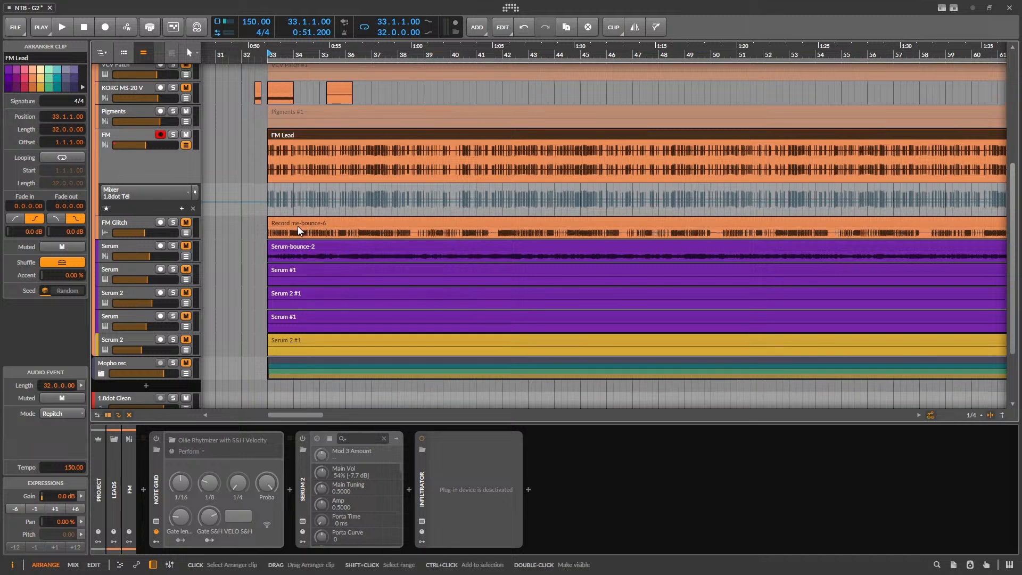
# - Recolour the FM Glitch track red and open its audio clip's name for editing
pyautogui.rightClick(121, 224)
pyautogui.click(165, 247)
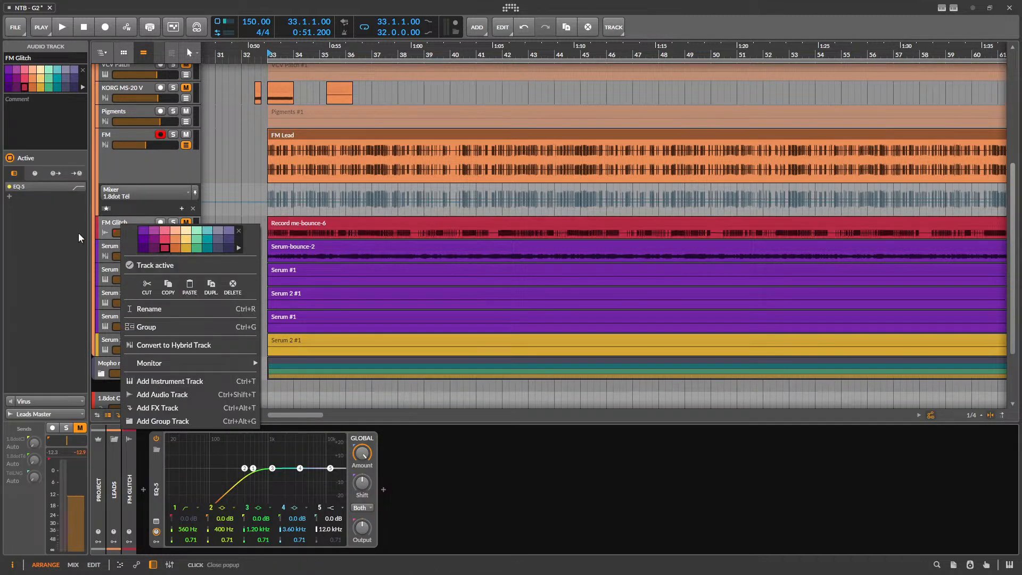
pyautogui.click(101, 222)
pyautogui.click(319, 222)
pyautogui.hotkey('ctrl', 'r')
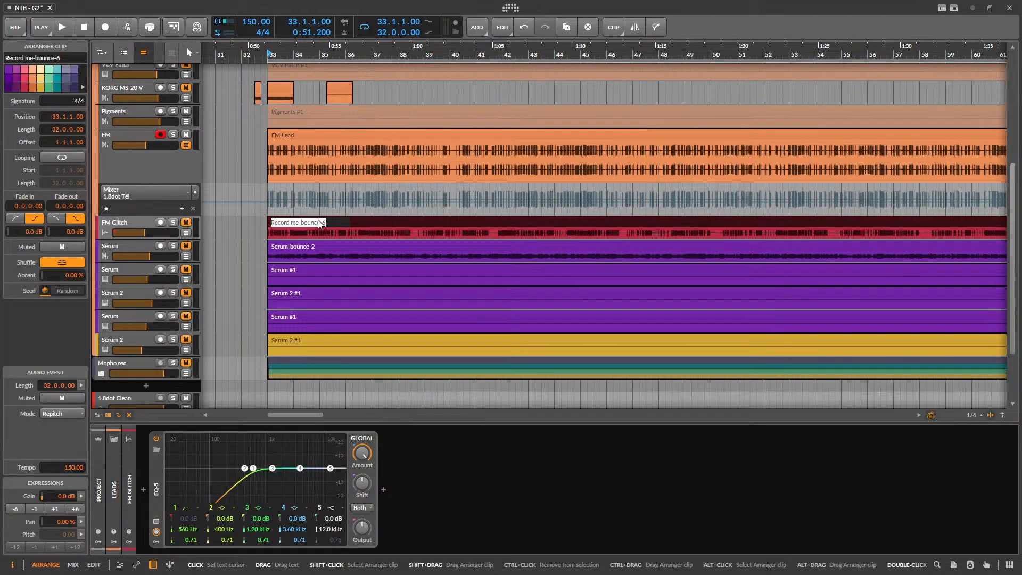
# - Rename the FM Glitch track's clip as "Glitch" and mute the clip
pyautogui.write('Glitch')
pyautogui.press('Return')
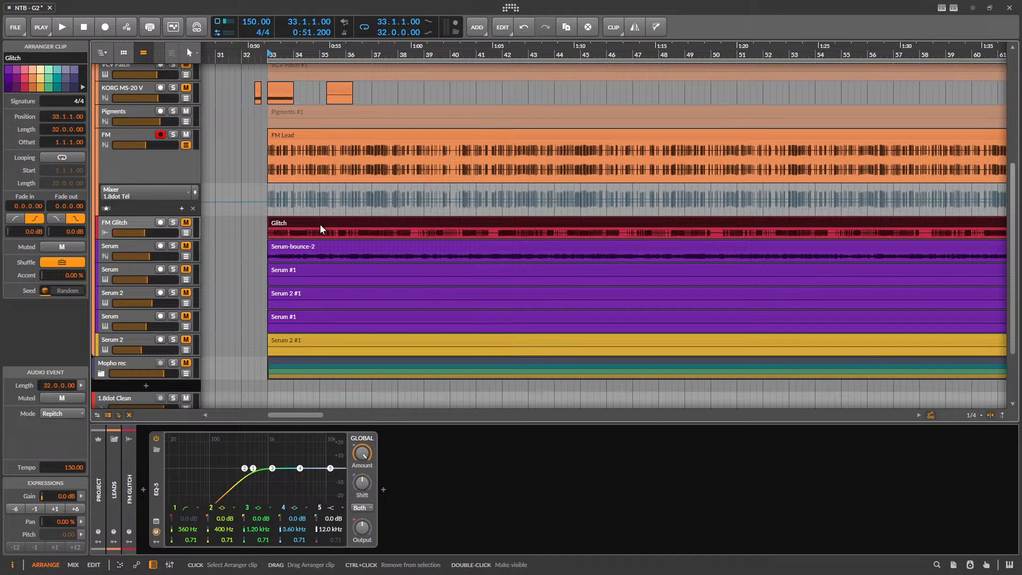
pyautogui.hotkey('alt', 'm')
# - Mute the Serum-bounce-2 clip itself and unmute the Serum track that holds it
pyautogui.click(313, 233)
pyautogui.click(273, 249)
pyautogui.hotkey('alt', 'm')
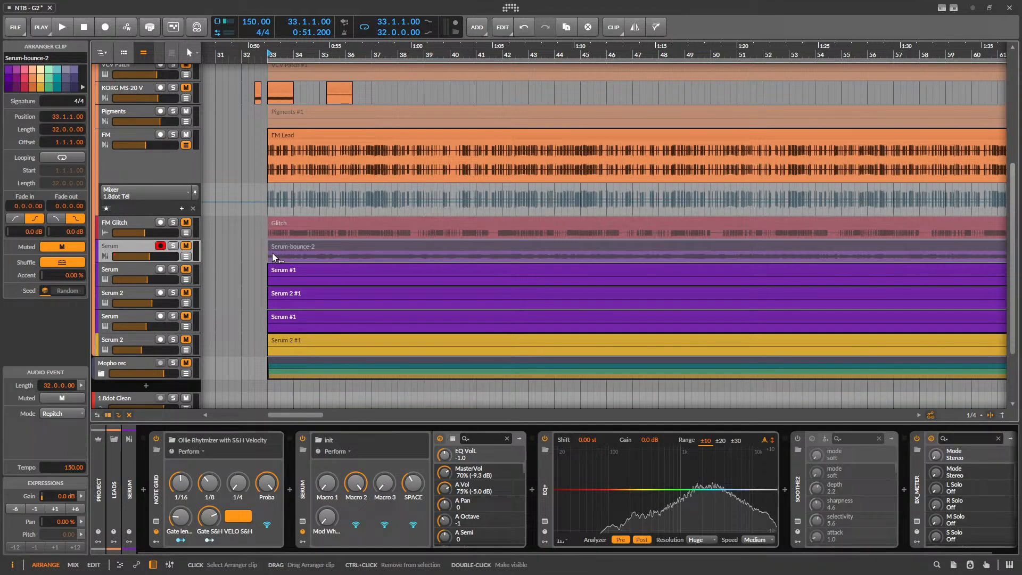
pyautogui.click(193, 243)
pyautogui.click(186, 245)
pyautogui.press('space')
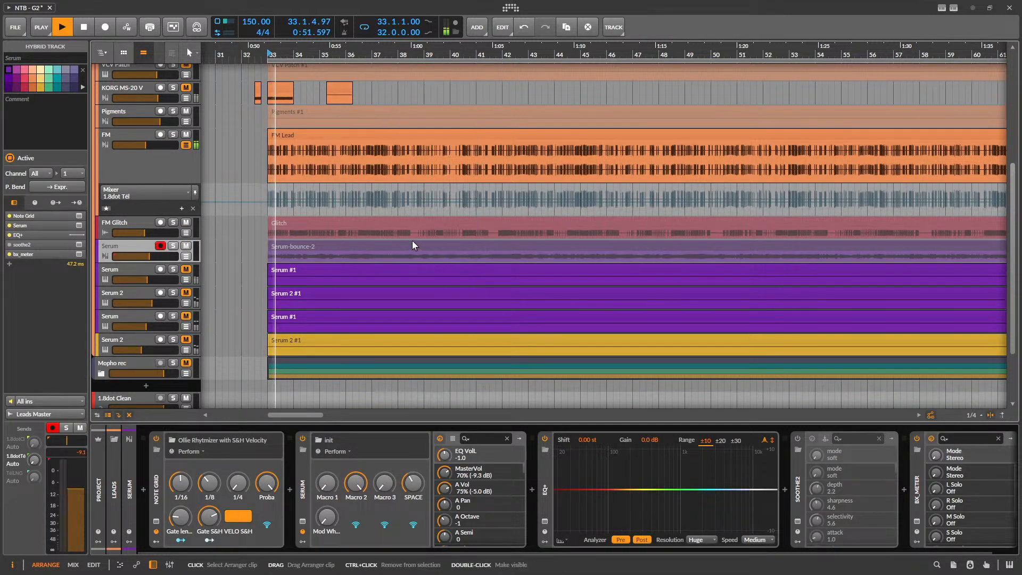
# - Split the FM Lead clip at bar 34 and mute the part after the split
pyautogui.moveTo(323, 55); pyautogui.dragTo(418, 96)
pyautogui.press('space')
pyautogui.scroll(3, 366, 158)
pyautogui.click(364, 155)
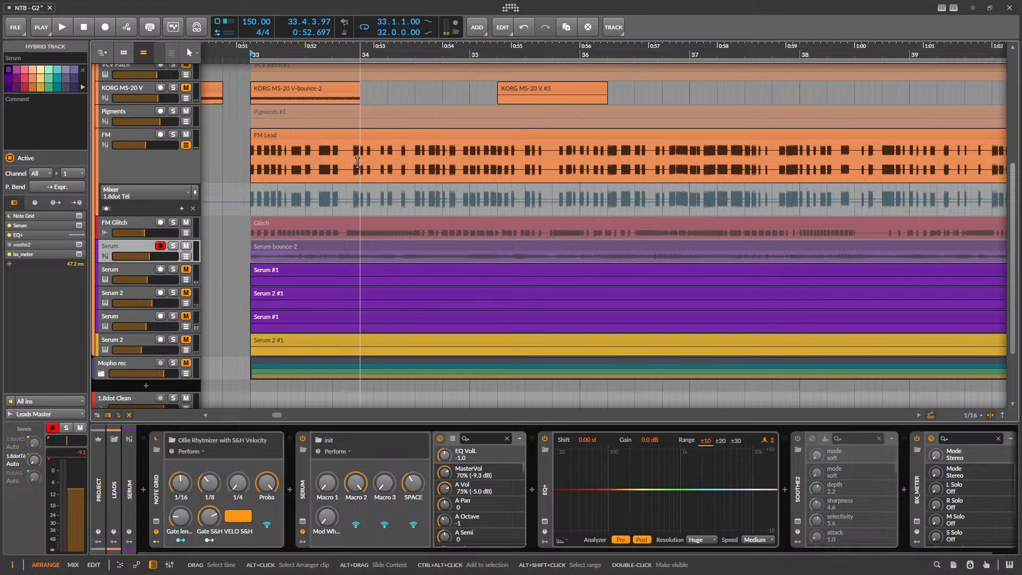
pyautogui.click(357, 163)
pyautogui.hotkey('ctrl', 'e')
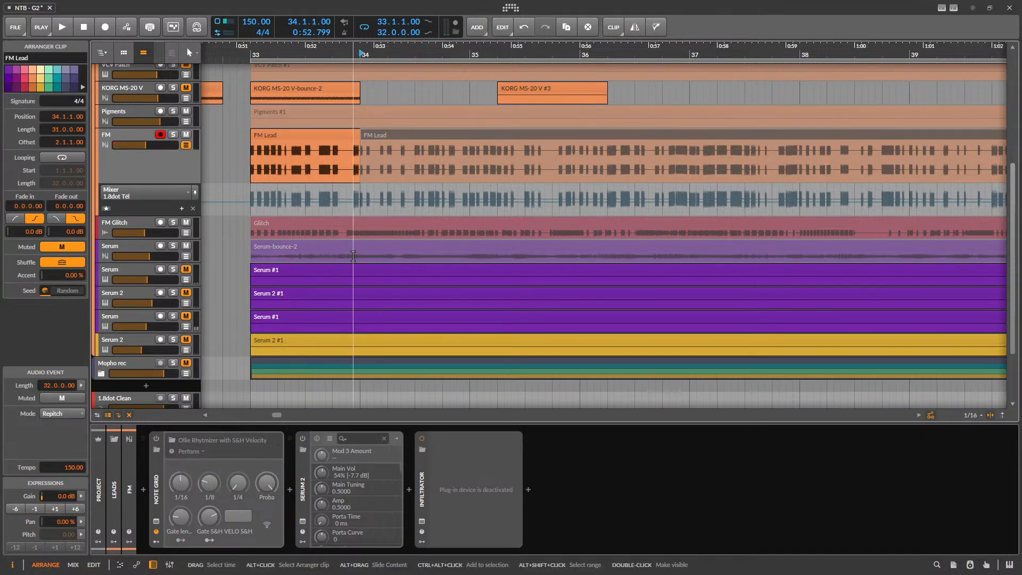
# - Cut out and unmute the Serum-bounce-2 section starting at bar 34, and extend it to bar 35
pyautogui.moveTo(358, 256); pyautogui.dragTo(418, 256)
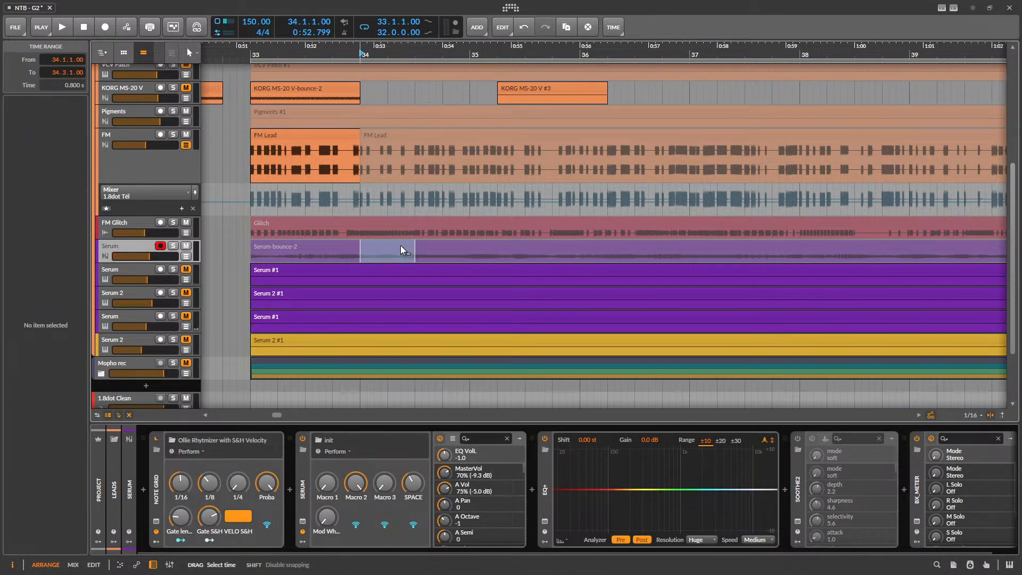
pyautogui.hotkey('ctrl', 'e')
pyautogui.click(400, 245)
pyautogui.press('space')
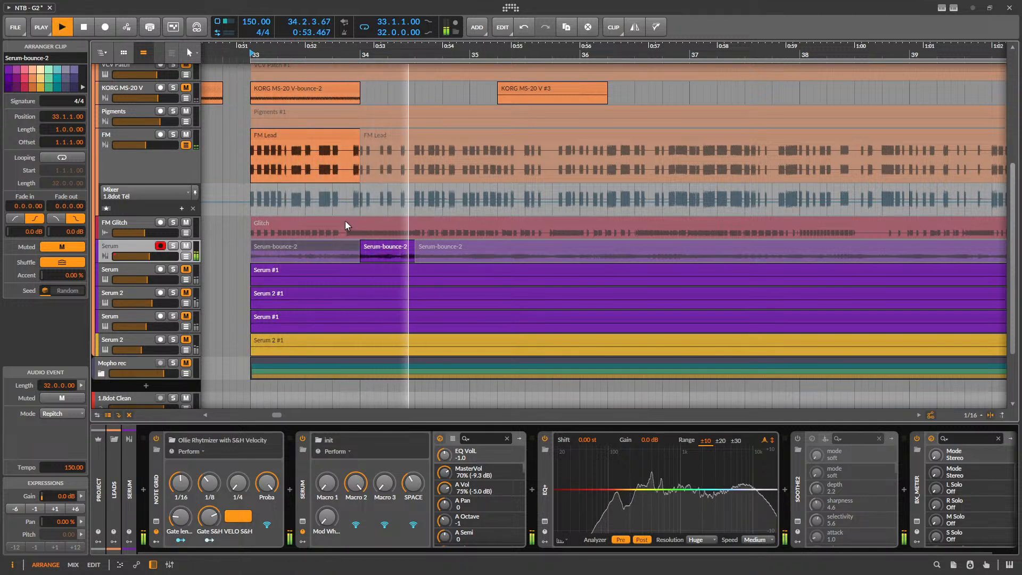
pyautogui.moveTo(414, 246); pyautogui.dragTo(469, 246)
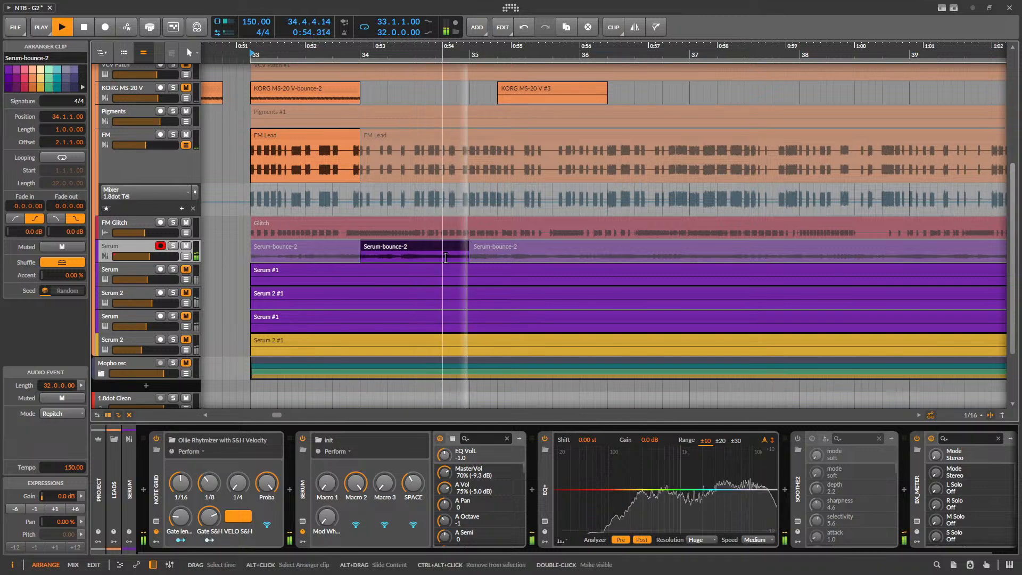
pyautogui.press('space')
# - Try sliding the audio content inside the one-bar Serum-bounce-2 clip at bar 34 while auditioning it, and undo the change
pyautogui.doubleClick(376, 252)
pyautogui.scroll(-3, 375, 253)
pyautogui.scroll(2, 375, 213)
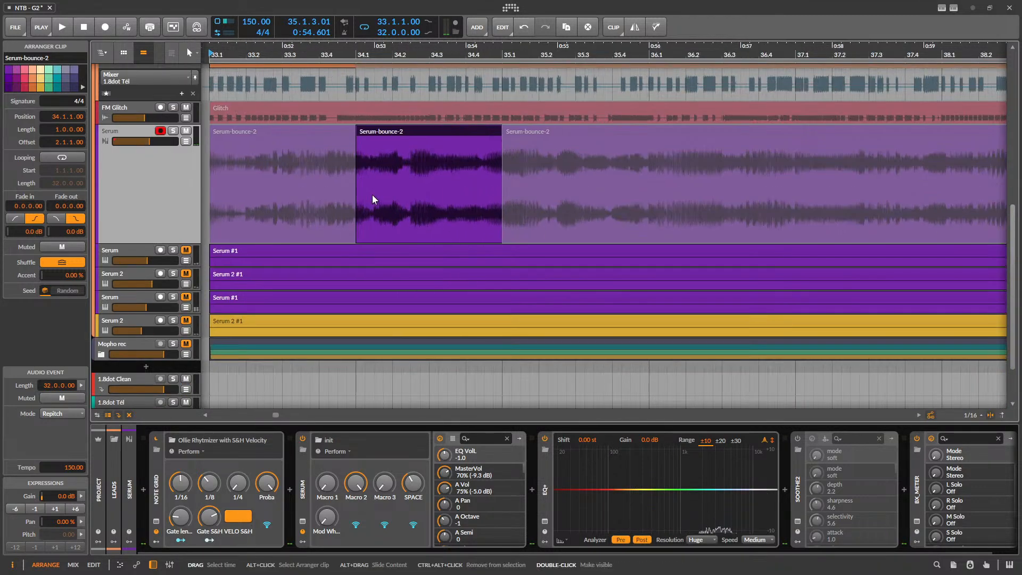
pyautogui.scroll(3, 373, 196)
pyautogui.scroll(2, 491, 214)
pyautogui.press('space')
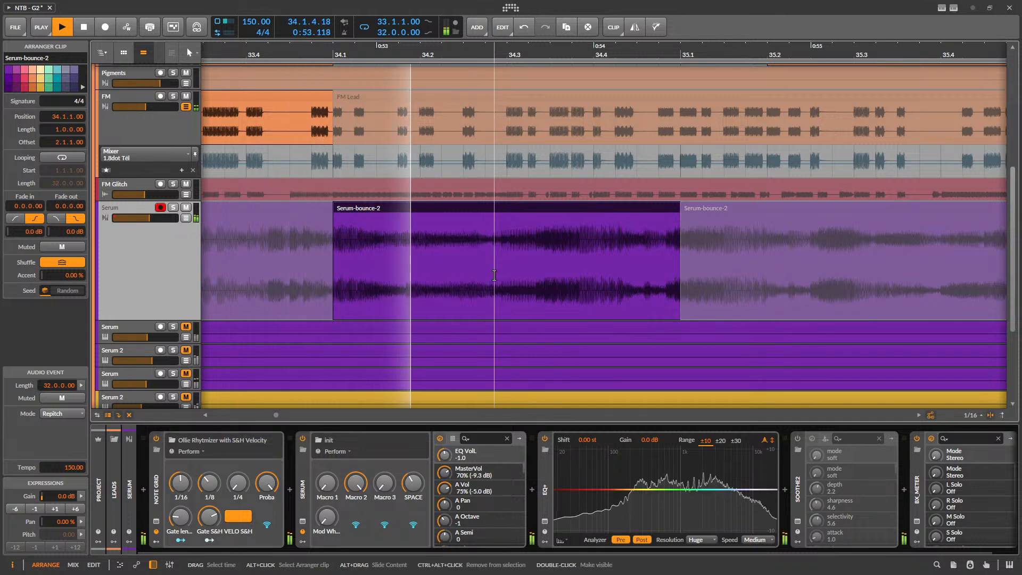
pyautogui.scroll(-4, 581, 245)
pyautogui.press('space')
pyautogui.press('space')
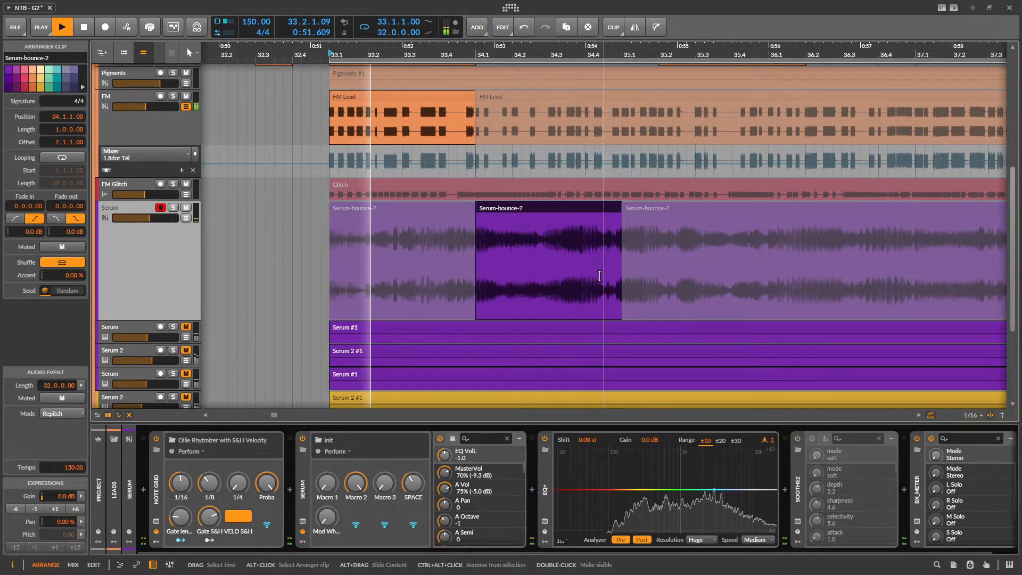
pyautogui.hotkey('ctrl', 'z')
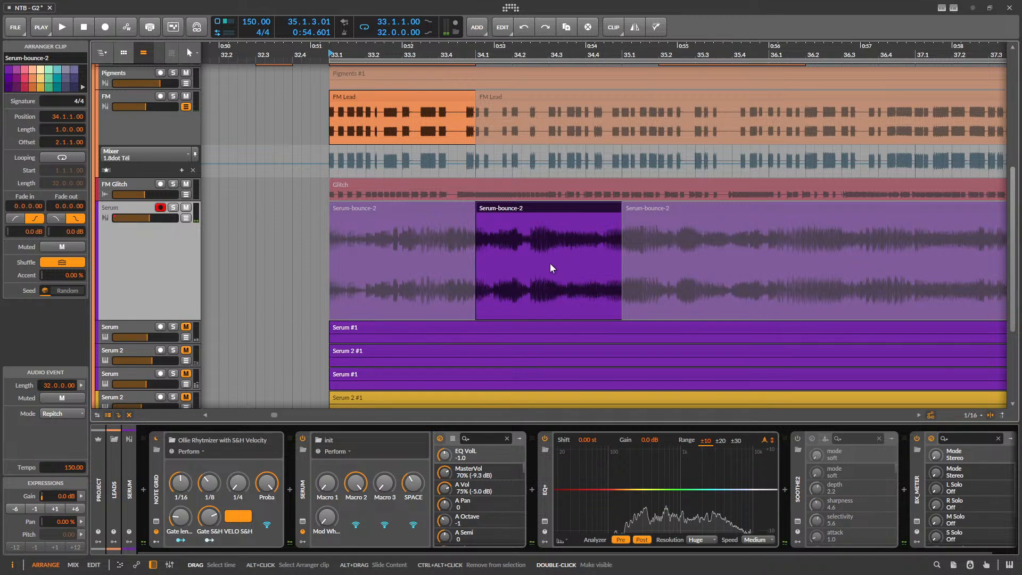
# - Open the Serum-bounce-2 clip at bar 34 for detailed editing and loop its audio from 2.1 to 3.1
pyautogui.scroll(3, 551, 262)
pyautogui.doubleClick(447, 211)
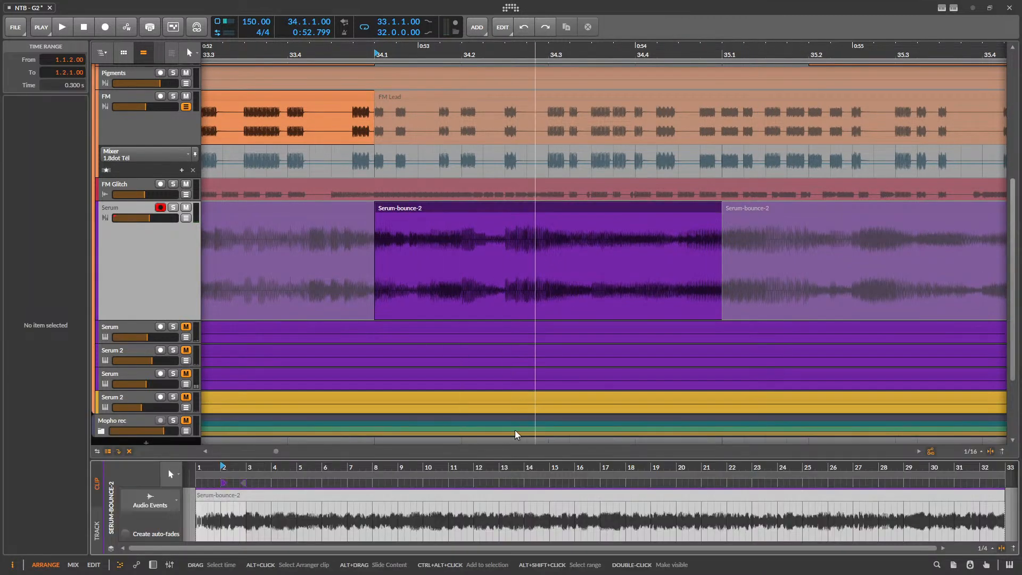
pyautogui.click(228, 528)
pyautogui.scroll(3, 228, 529)
pyautogui.moveTo(200, 521); pyautogui.dragTo(341, 522)
pyautogui.hotkey('ctrl', 'l')
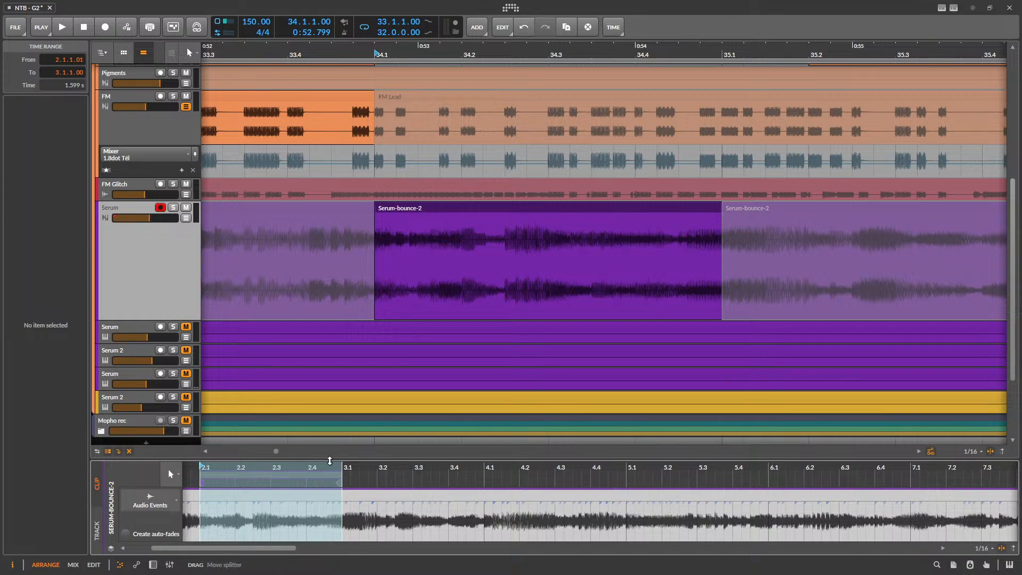
# - Enlarge the clip editor and shift the looped Serum-bounce-2 section so it starts at 3.1, auditioning the result
pyautogui.moveTo(329, 459); pyautogui.dragTo(465, 366)
pyautogui.click(362, 412)
pyautogui.press('space')
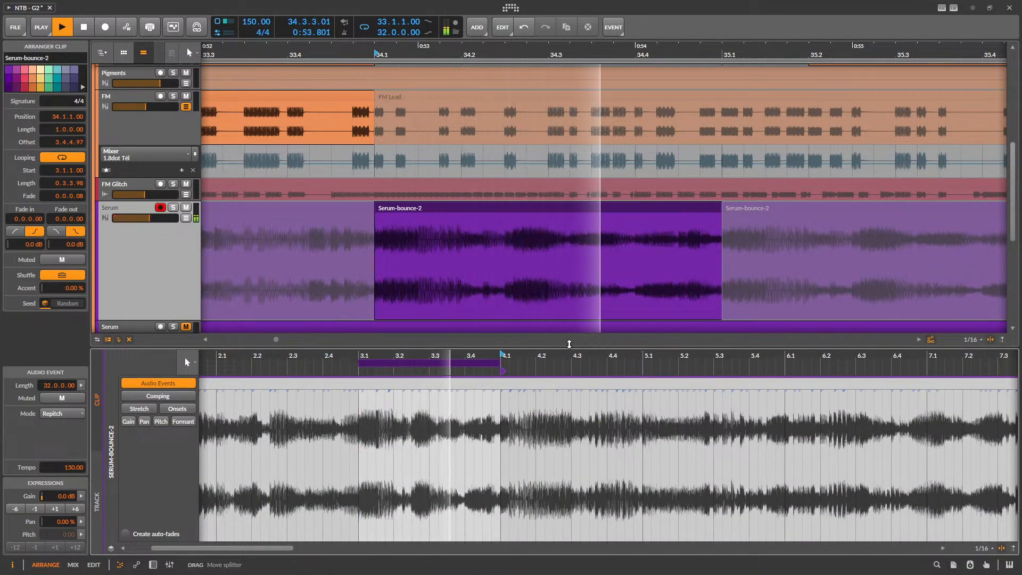
pyautogui.press('space')
# - Split the one-bar Serum-bounce-2 clip at 34.3 and mute its second half
pyautogui.click(547, 254)
pyautogui.hotkey('ctrl', 'e')
pyautogui.click(574, 207)
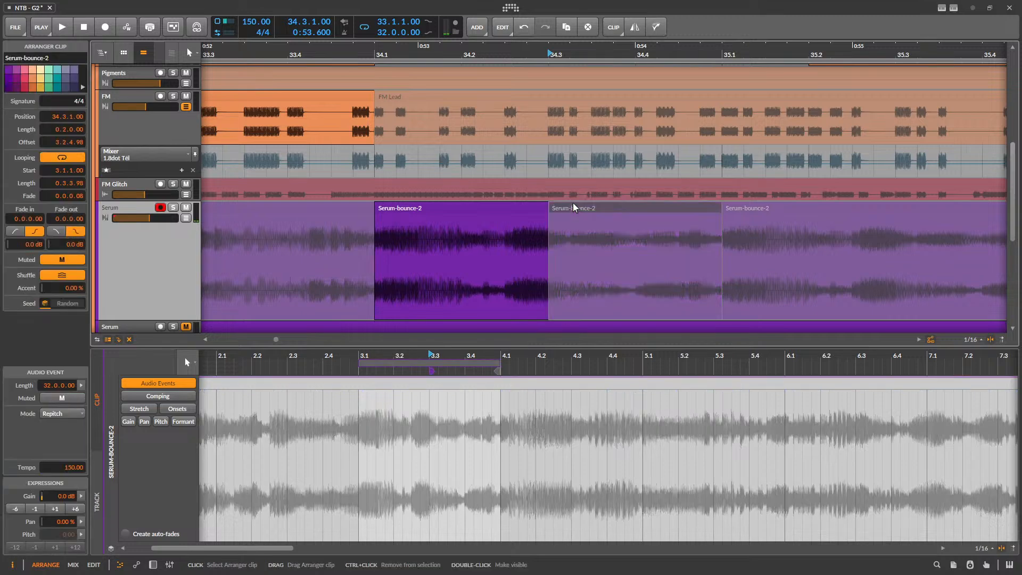
# - Split the Glitch clip at 34.3 and 35.1 and unmute the piece between, auditioning the passage from bar 33
pyautogui.moveTo(547, 196); pyautogui.dragTo(723, 190)
pyautogui.hotkey('ctrl', 'e')
pyautogui.click(680, 186)
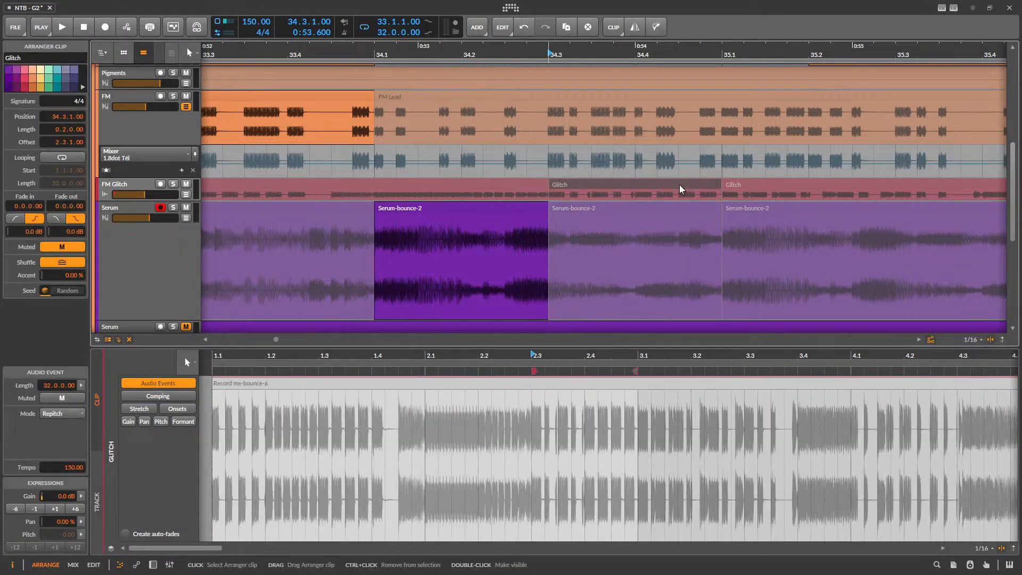
pyautogui.hotkey('alt', 'm')
pyautogui.scroll(-3, 531, 223)
pyautogui.click(378, 96)
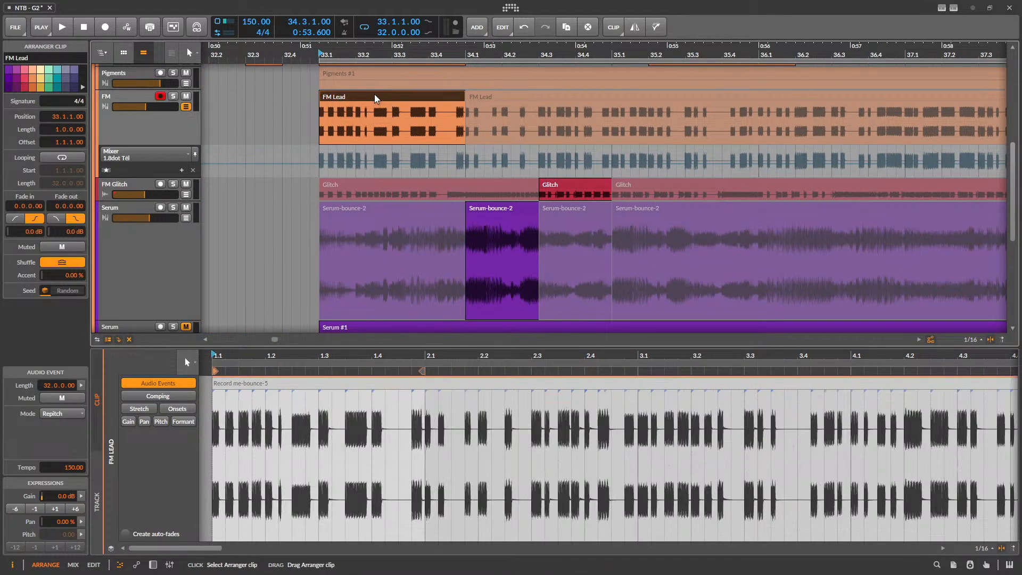
pyautogui.press('space')
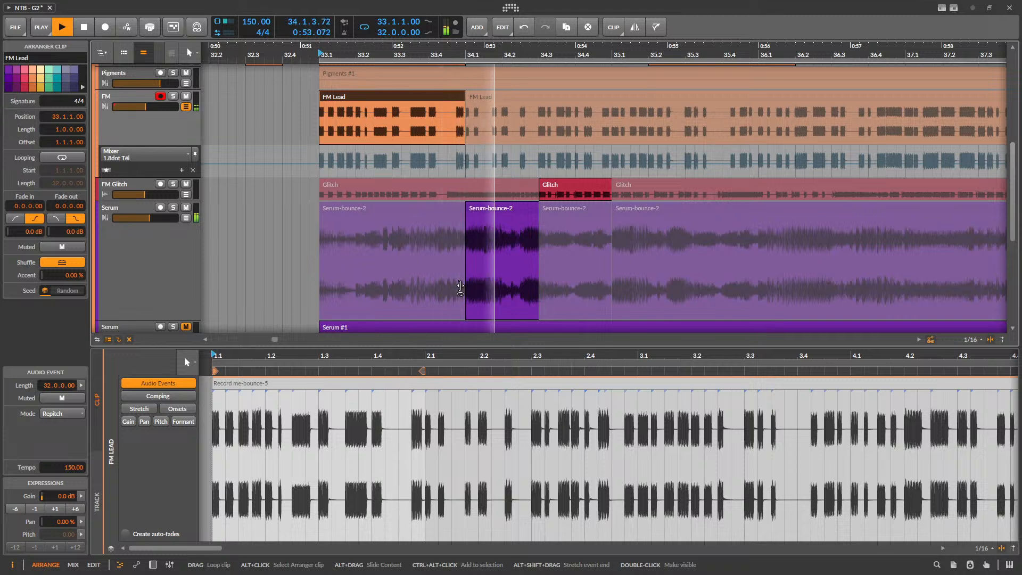
pyautogui.press('space')
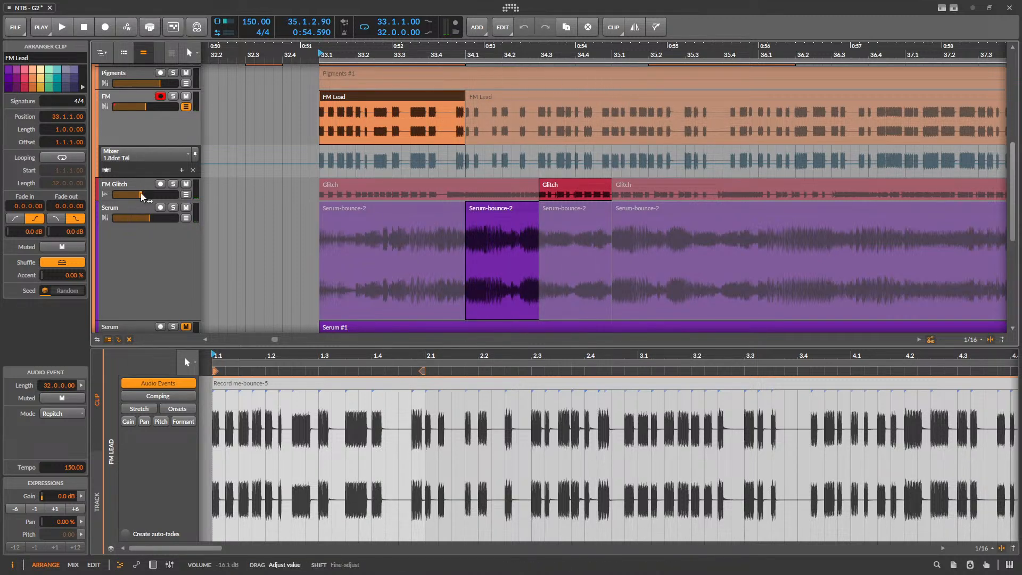
# - Mute the Glitch piece at 34.3 and extend the Serum-bounce-2 clip from bar 34 to bar 35, checking playback
pyautogui.click(579, 185)
pyautogui.hotkey('alt', 'm')
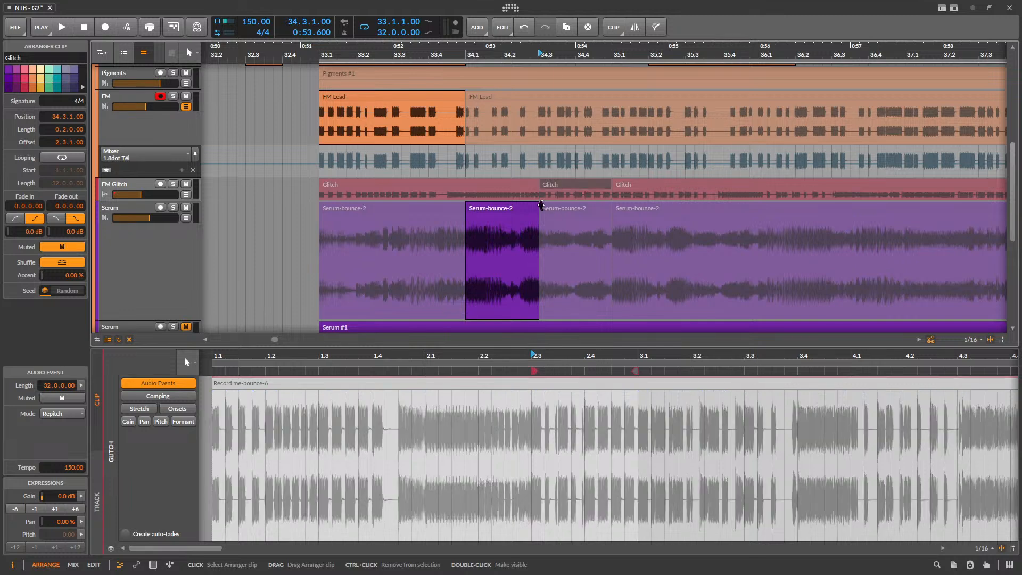
pyautogui.moveTo(535, 207); pyautogui.dragTo(611, 218)
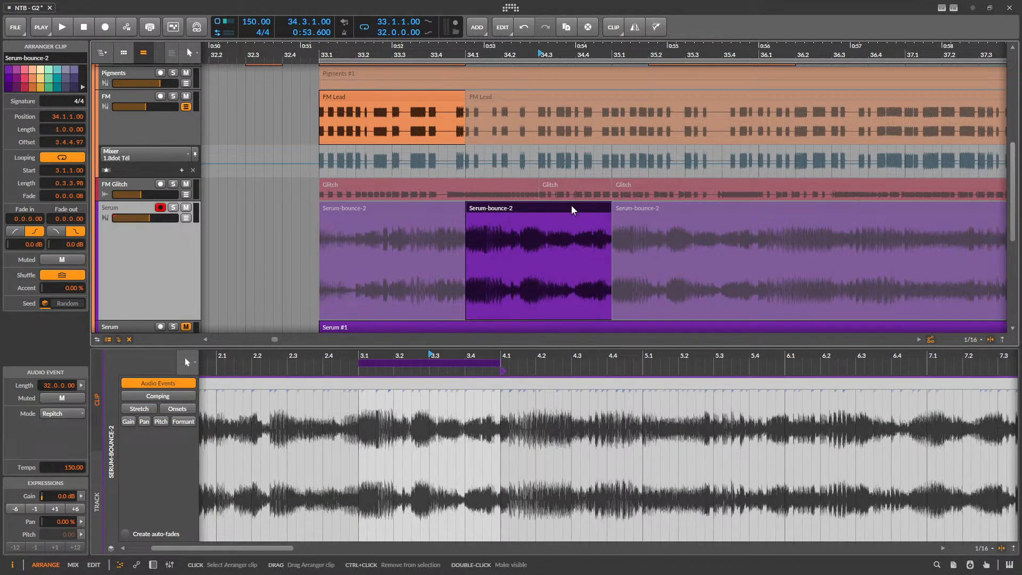
pyautogui.hotkey('alt', 'space')
pyautogui.press('space')
pyautogui.click(392, 99)
pyautogui.hotkey('alt', 'space')
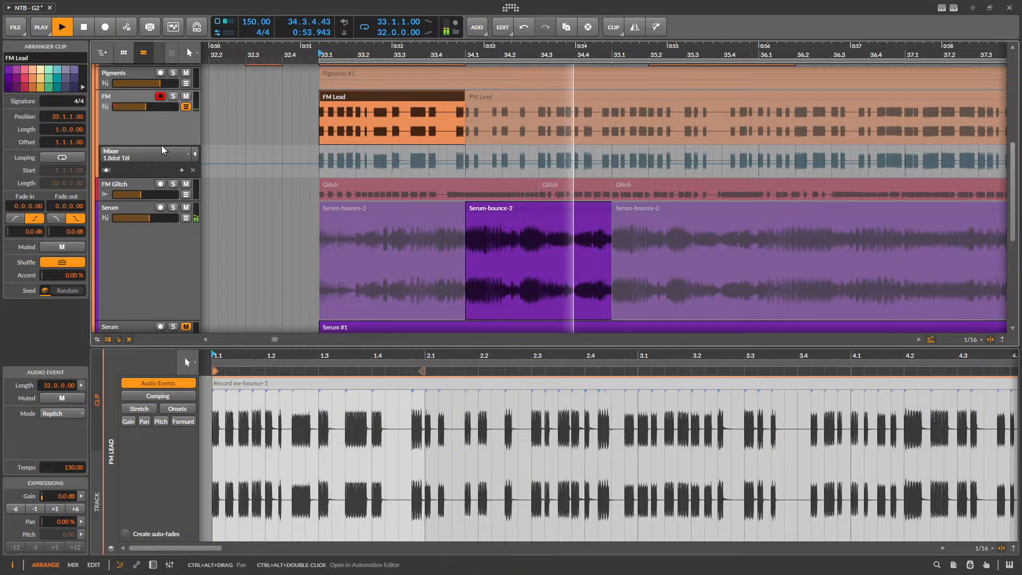
pyautogui.press('space')
# - Enlarge the FM track and split the FM Lead clip at 33.4
pyautogui.moveTo(162, 144); pyautogui.dragTo(164, 229)
pyautogui.scroll(8, 379, 198)
pyautogui.click(324, 206)
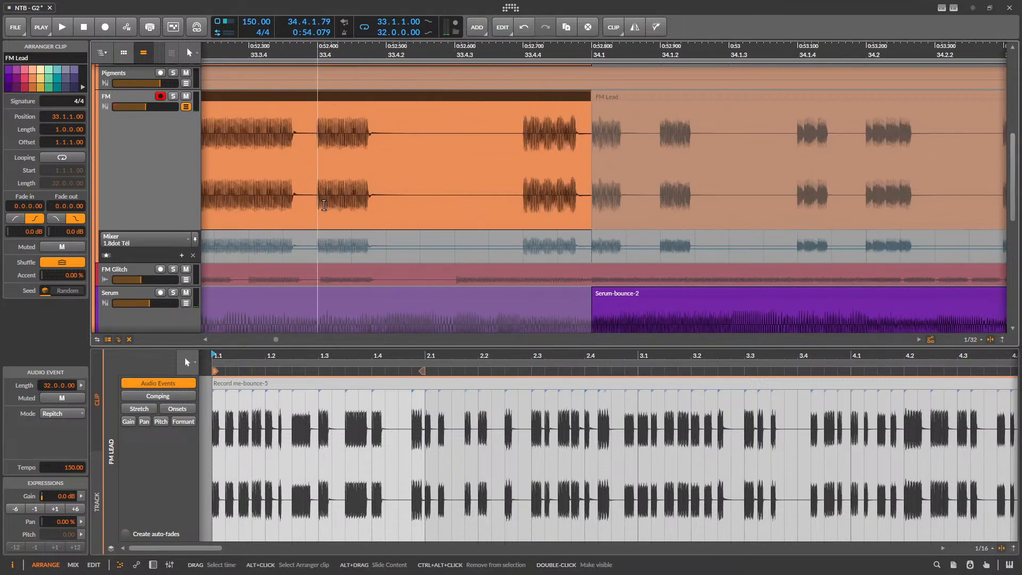
pyautogui.click(323, 205)
pyautogui.hotkey('ctrl', 'e')
# - Slide the audio content inside the FM Lead piece at 33.4 to a different part of the recording, auditioning the variations
pyautogui.moveTo(482, 188); pyautogui.dragTo(298, 194)
pyautogui.press('space')
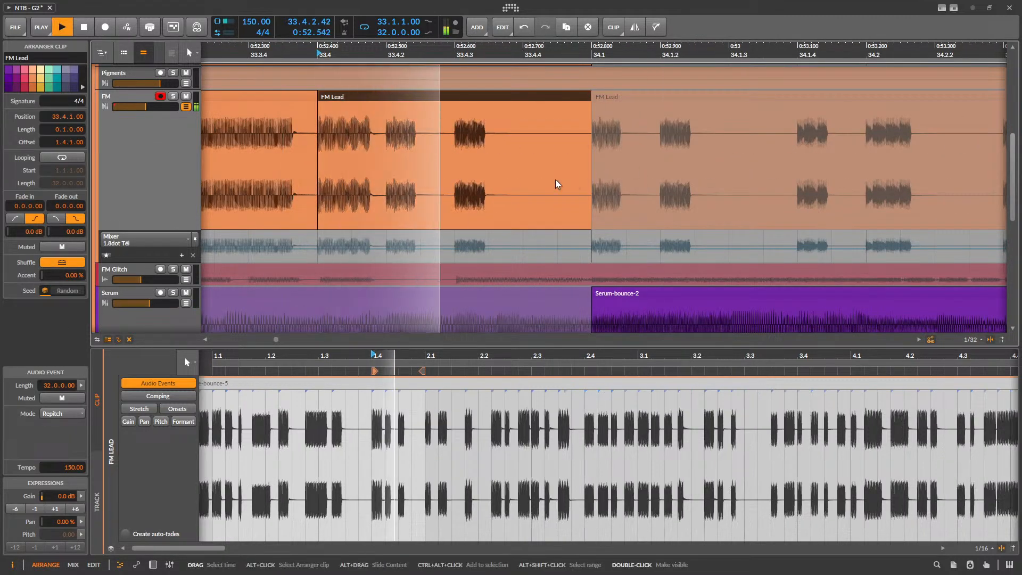
pyautogui.click(539, 200)
pyautogui.press('space')
pyautogui.moveTo(547, 197); pyautogui.dragTo(283, 209)
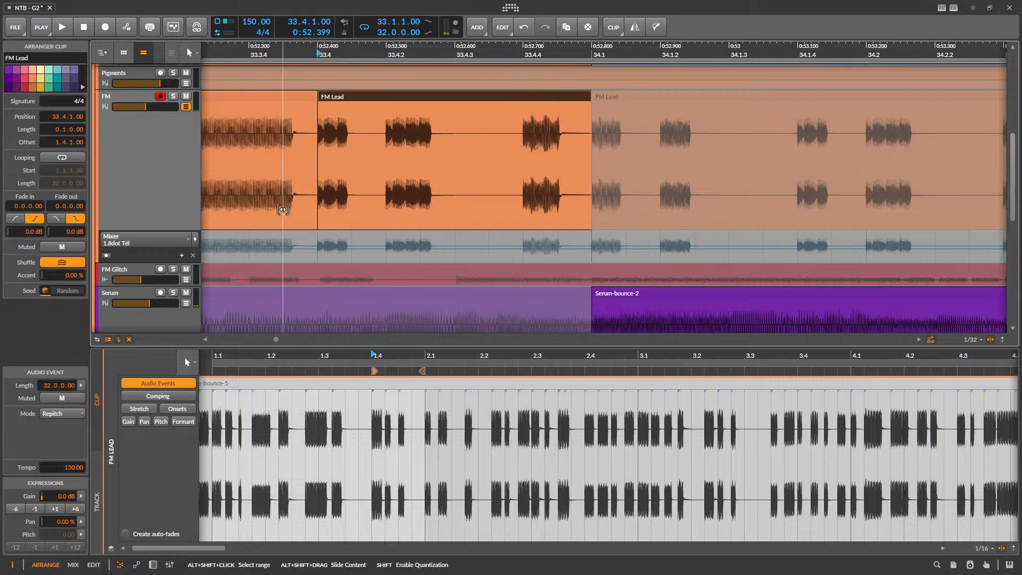
pyautogui.hotkey('ctrl', 'w')
pyautogui.click(588, 323)
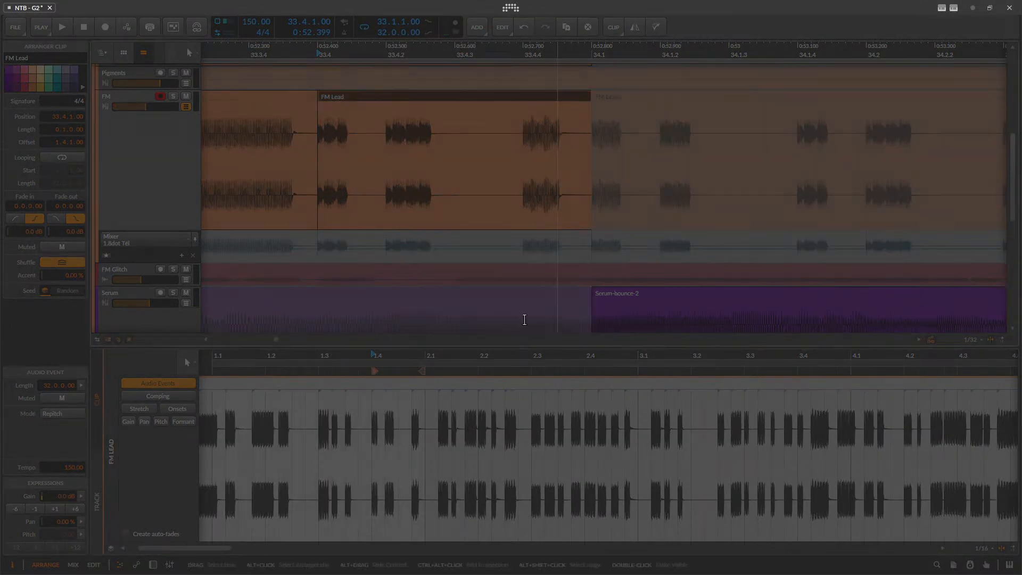
# - Split the FM Lead piece at 33.4.3 and slide the audio content of its last part, auditioning the phrase
pyautogui.click(466, 198)
pyautogui.hotkey('ctrl', 'e')
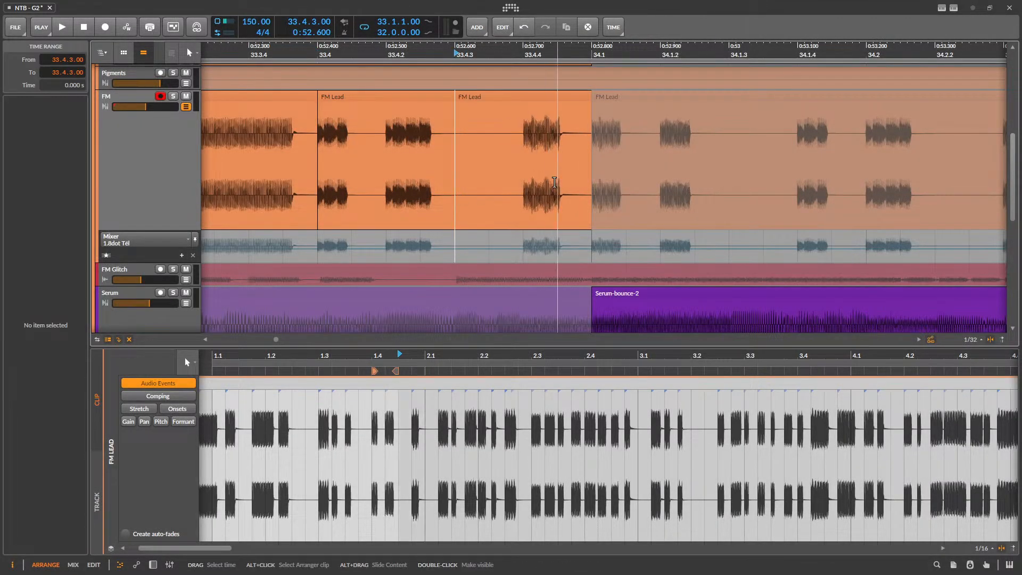
pyautogui.moveTo(556, 192); pyautogui.dragTo(349, 193)
pyautogui.press('space')
pyautogui.scroll(-3, 559, 159)
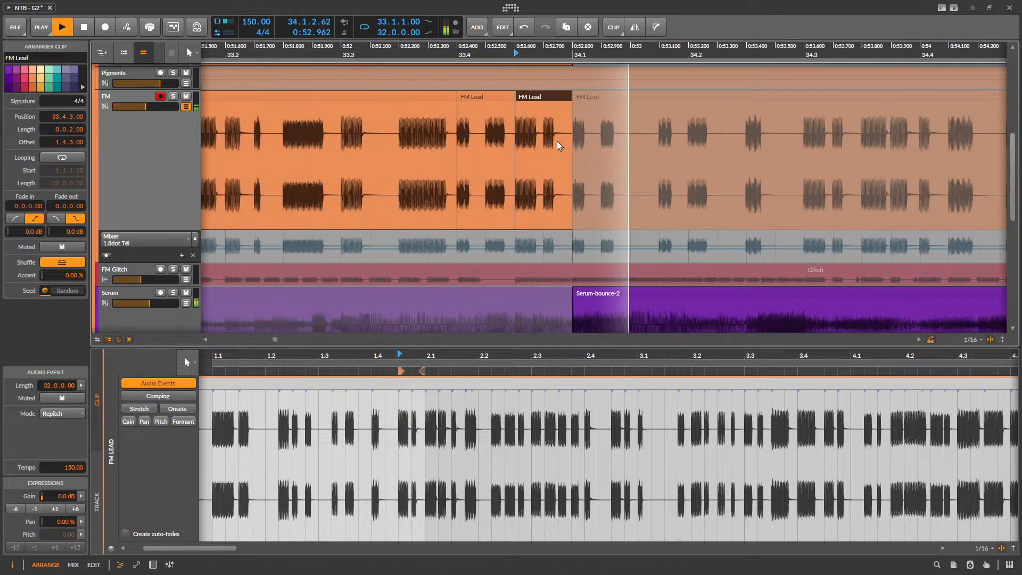
pyautogui.click(556, 147)
pyautogui.press('space')
pyautogui.click(306, 98)
pyautogui.press('space')
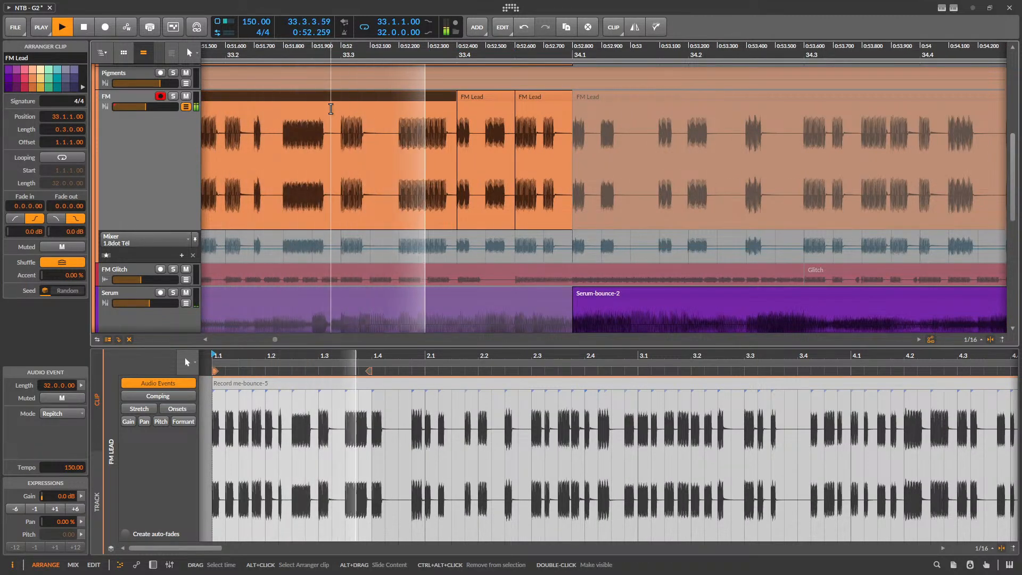
pyautogui.press('space')
# - Slide the audio content of the short FM Lead piece at 33.4.1 and replay the phrase from bar 33
pyautogui.press('space')
pyautogui.scroll(-3, 676, 151)
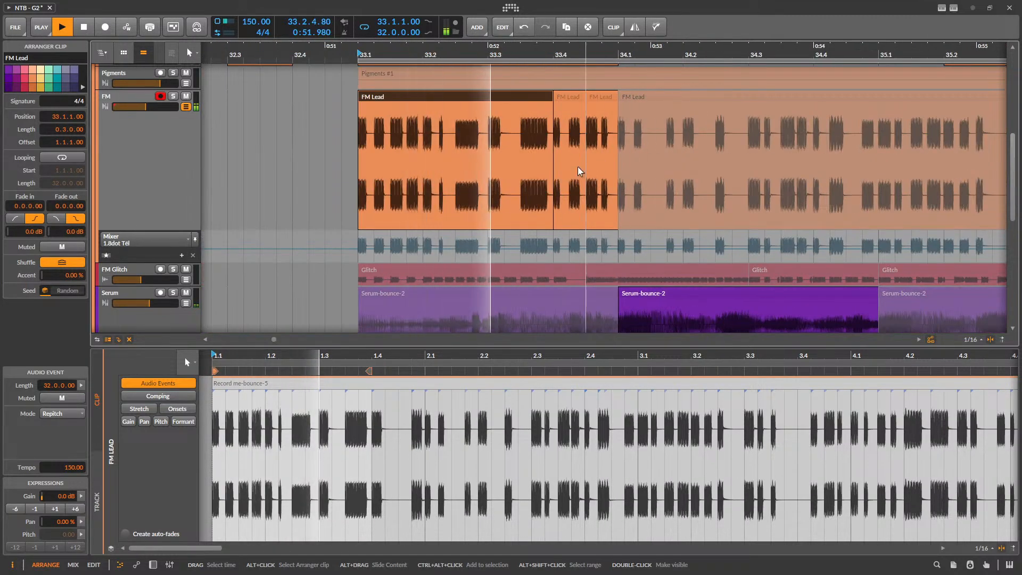
pyautogui.scroll(6, 578, 168)
pyautogui.press('space')
pyautogui.moveTo(526, 201); pyautogui.dragTo(731, 212)
pyautogui.press('space')
pyautogui.scroll(-3, 633, 189)
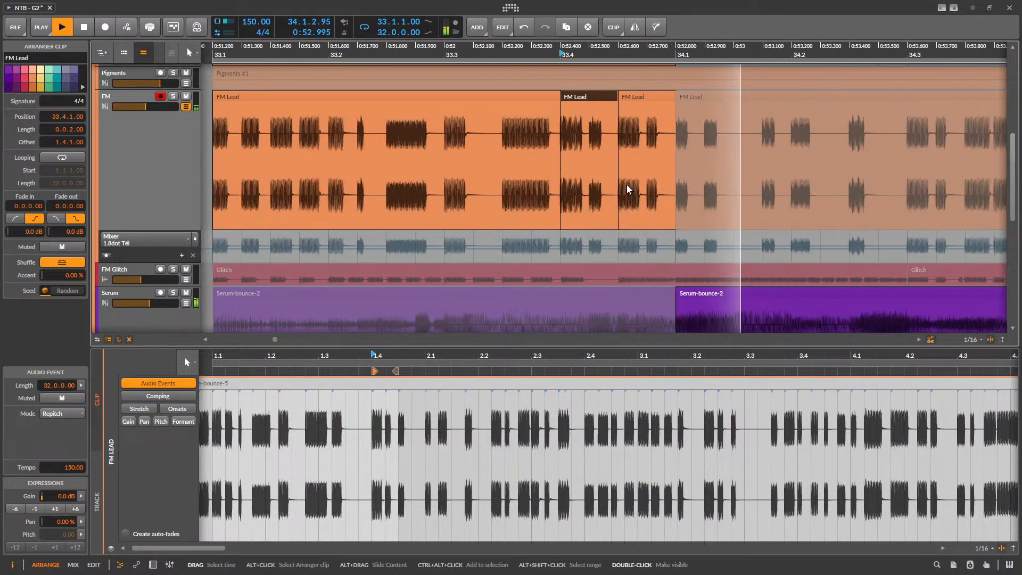
pyautogui.click(481, 100)
pyautogui.press('space')
pyautogui.press('space')
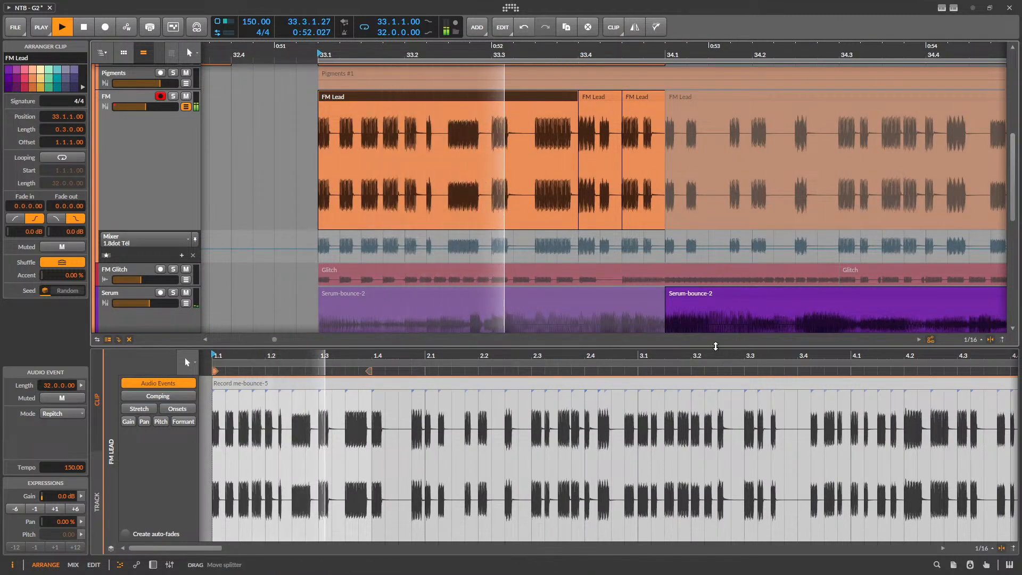
# - Switch from the clip editor to the Serum track's device chain, and close the chain while replaying the passage
pyautogui.press('e')
pyautogui.scroll(-4, 360, 349)
pyautogui.click(144, 355)
pyautogui.doubleClick(145, 354)
pyautogui.press('space')
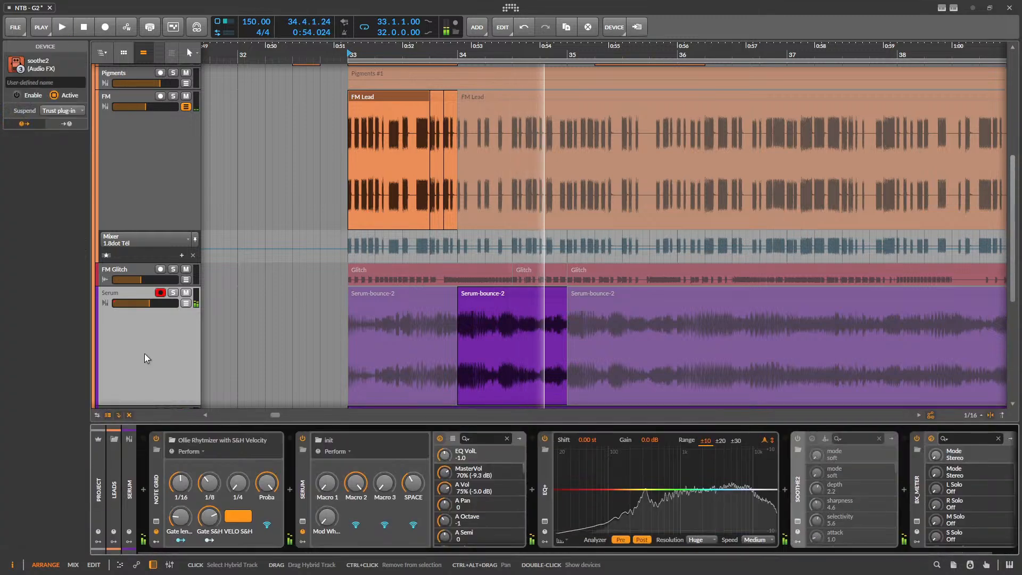
pyautogui.press('space')
pyautogui.press('d')
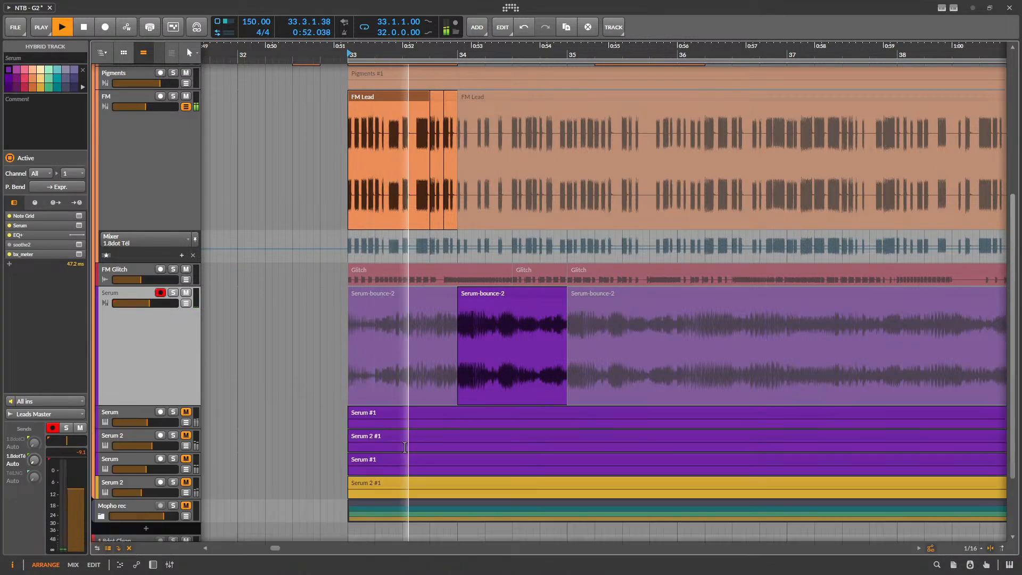
# - Replay the lead phrase from bar 33 and examine the Serum-bounce-2 piece at bar 34 and the tracks around it
pyautogui.scroll(-2, 316, 333)
pyautogui.scroll(-3, 319, 329)
pyautogui.scroll(1, 352, 265)
pyautogui.scroll(3, 350, 265)
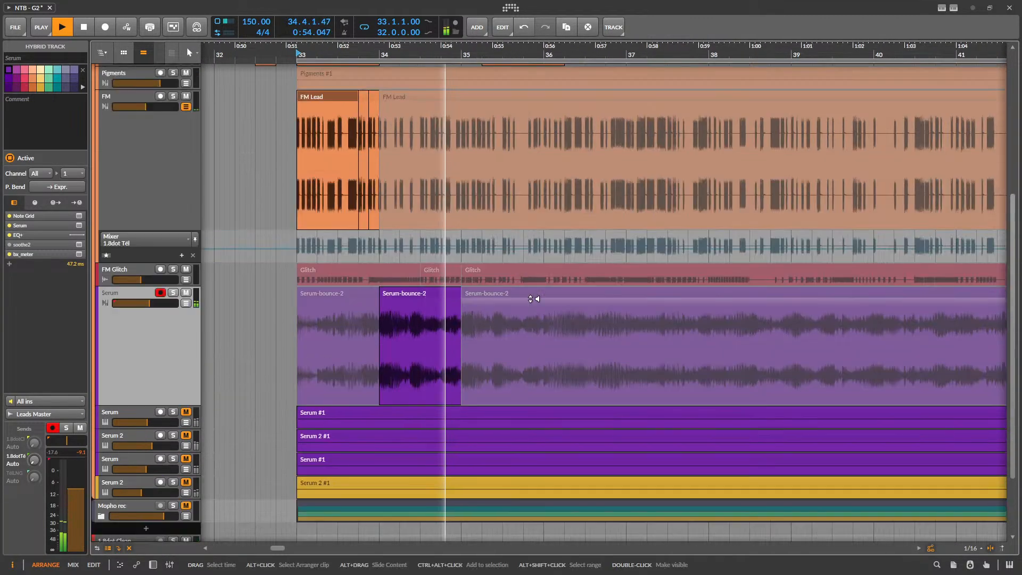
pyautogui.press('space')
pyautogui.scroll(5, 428, 331)
pyautogui.click(417, 344)
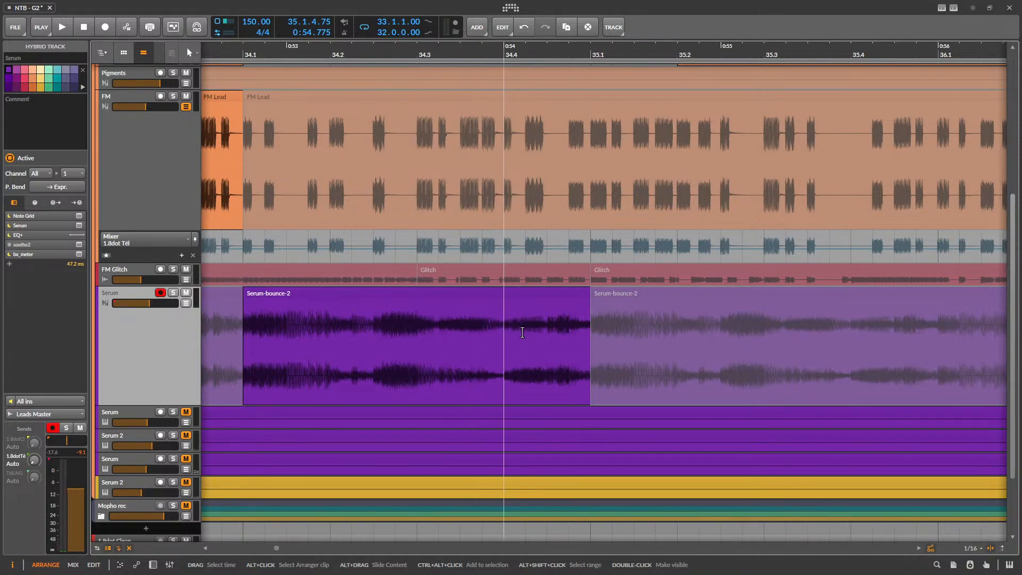
pyautogui.scroll(-5, 407, 340)
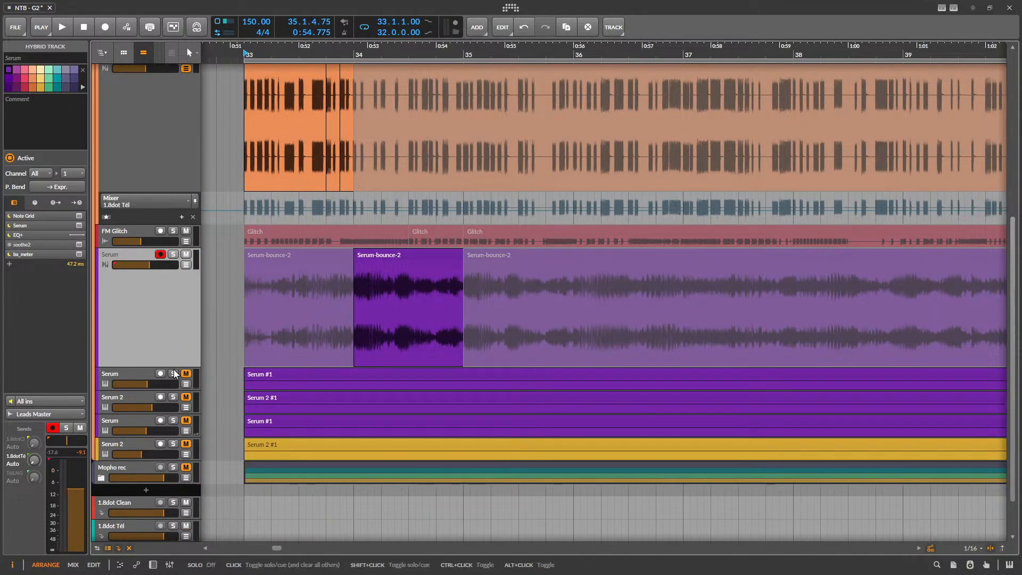
pyautogui.press('space')
pyautogui.press('space')
pyautogui.scroll(-3, 389, 298)
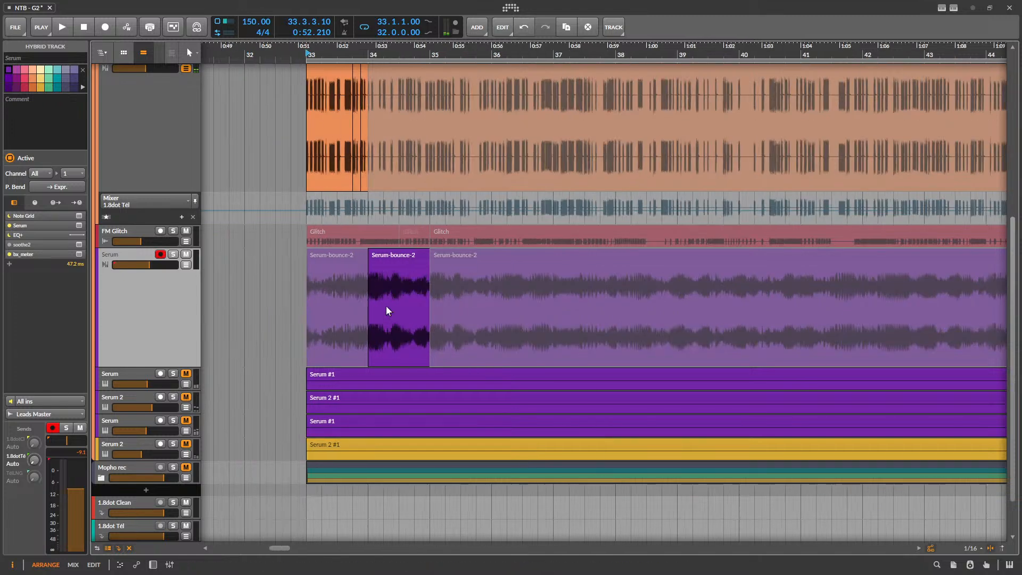
pyautogui.scroll(2, 473, 195)
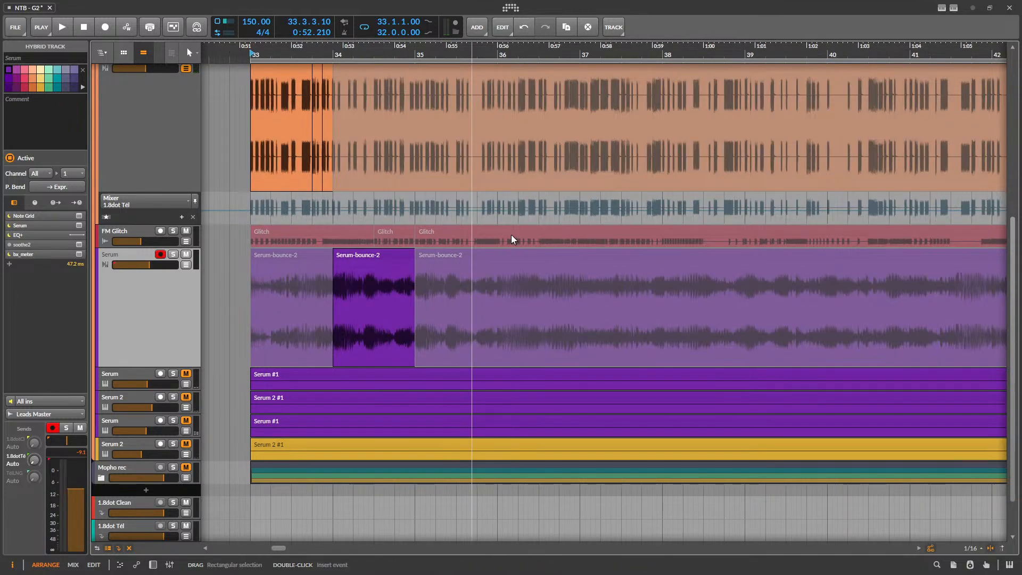
# - Solo and audition the KORG MS-20 V track from bar 33, and delete the track
pyautogui.scroll(4, 464, 282)
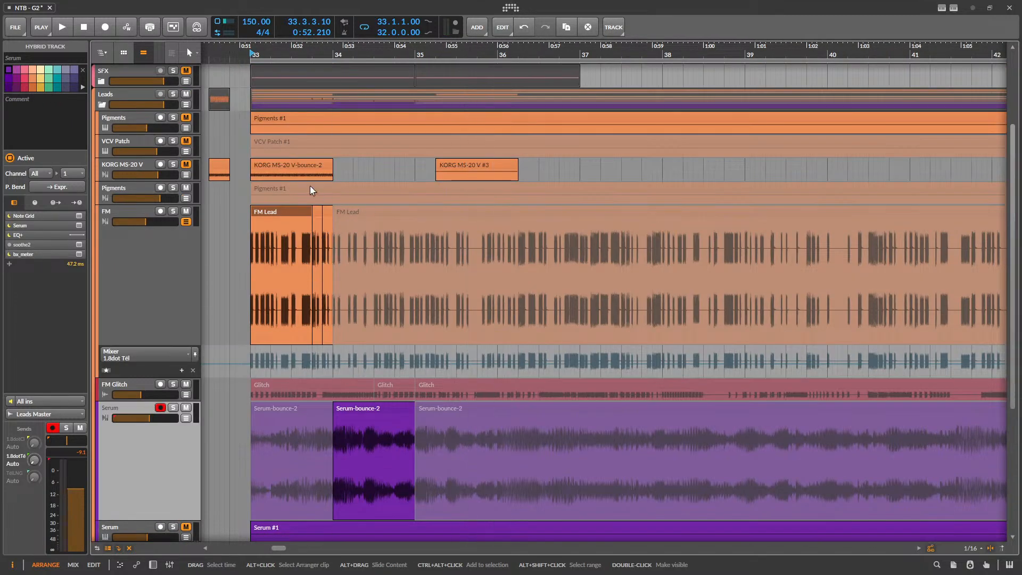
pyautogui.click(290, 171)
pyautogui.click(160, 165)
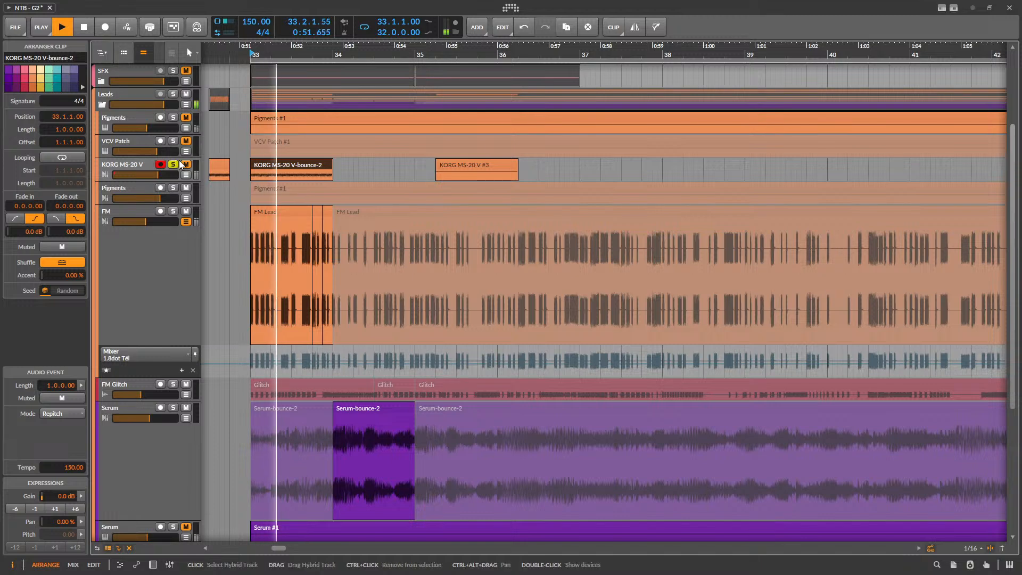
pyautogui.press('space')
pyautogui.click(151, 166)
pyautogui.doubleClick(128, 161)
pyautogui.click(128, 162)
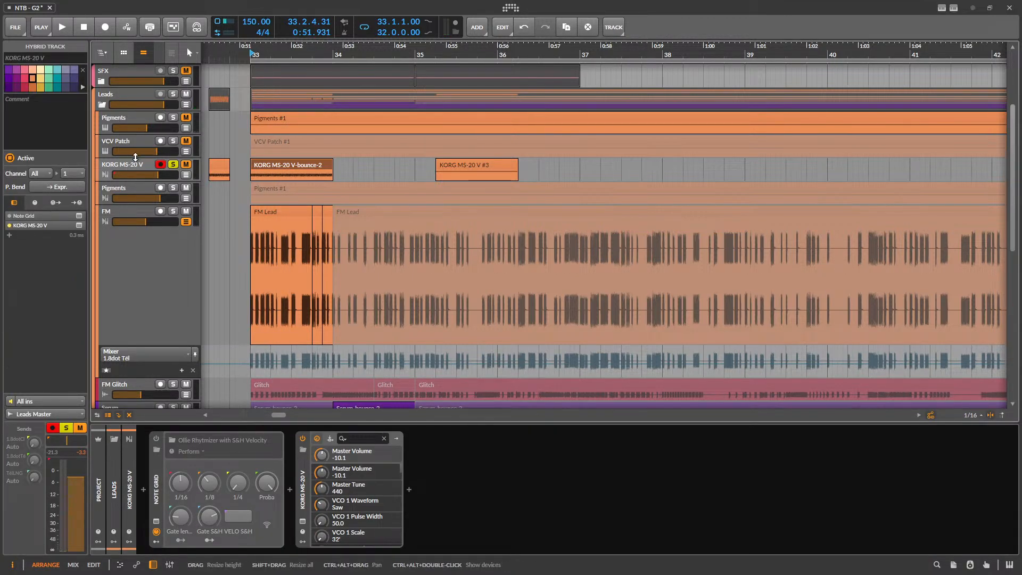
pyautogui.press('Delete')
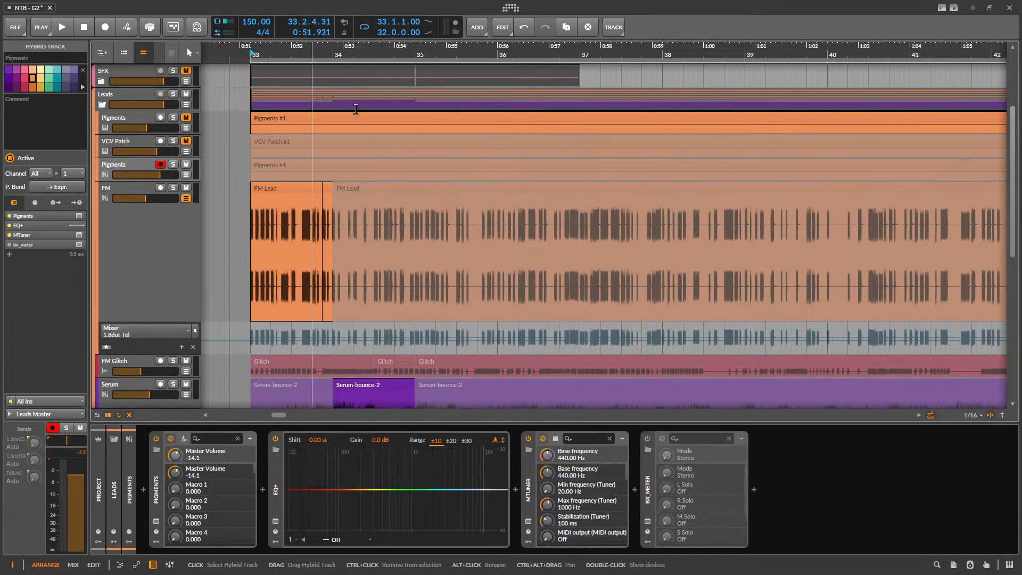
# - Solo and audition the Pigments instrument track at the head of the Leads group, and move its Pigments #1 clip to bar 113
pyautogui.click(173, 116)
pyautogui.click(281, 123)
pyautogui.press('space')
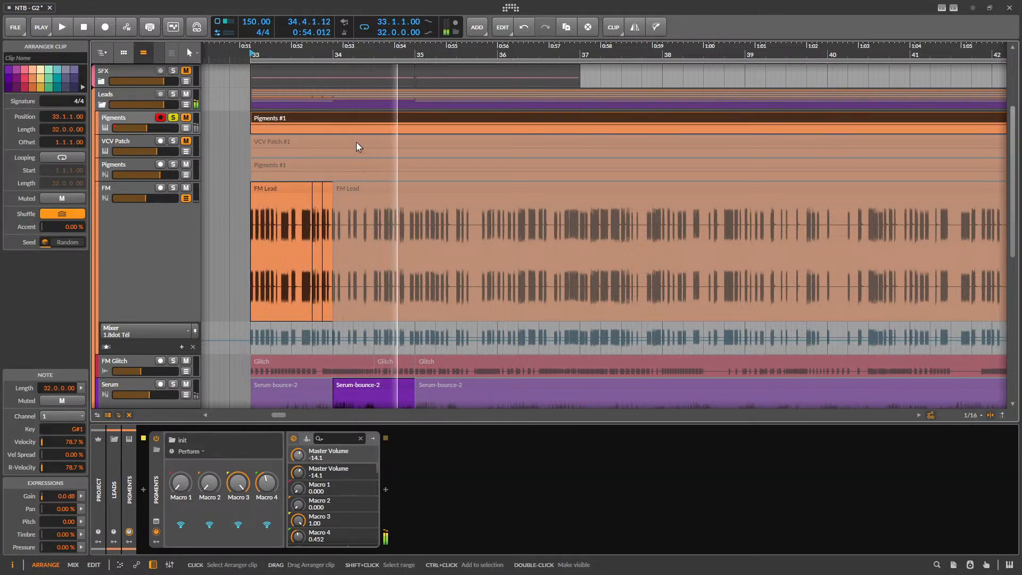
pyautogui.press('space')
pyautogui.scroll(-6, 304, 151)
pyautogui.scroll(3, 426, 178)
pyautogui.scroll(-3, 310, 232)
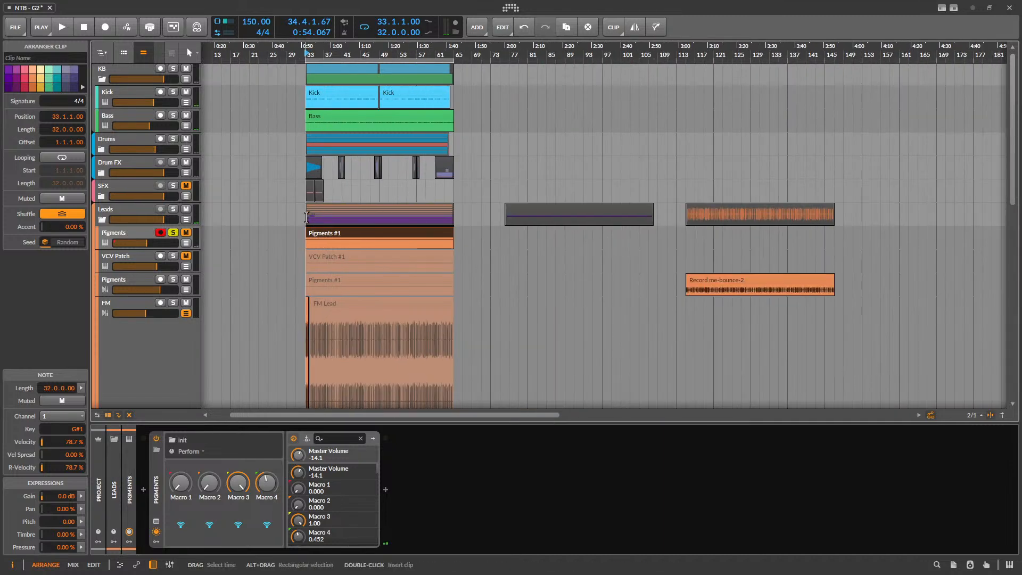
pyautogui.moveTo(326, 235); pyautogui.dragTo(696, 240)
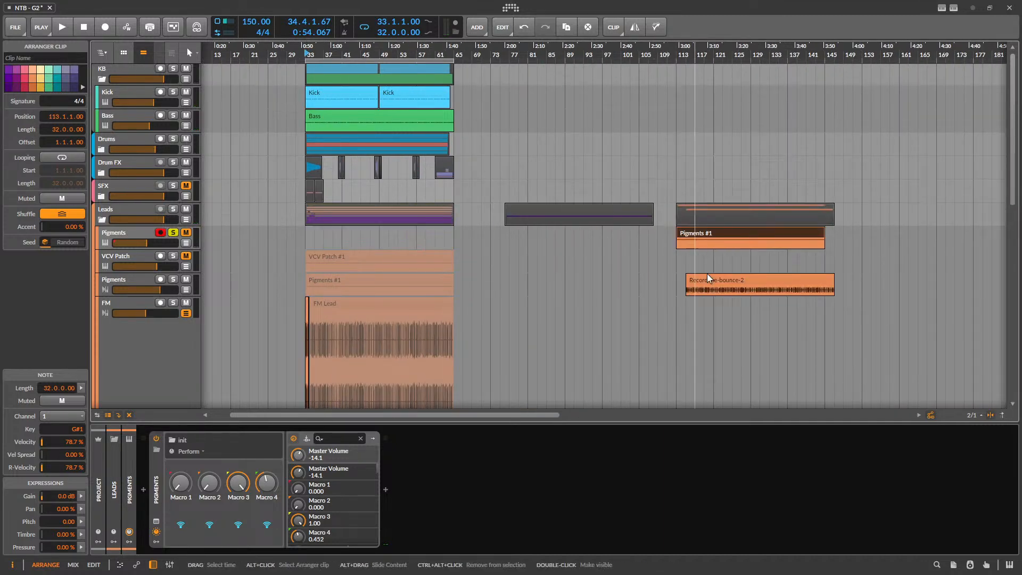
# - Solo the hybrid Pigments track, audition its Record me-bounce-2 clip and lower the track's volume to about -8.7 dB
pyautogui.click(706, 286)
pyautogui.hotkey('ctrl', 'w')
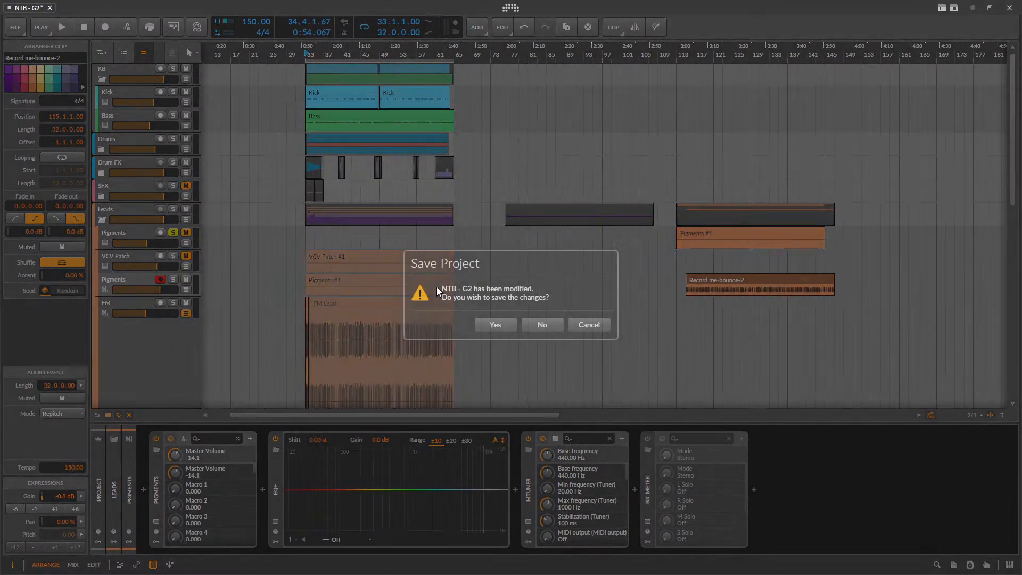
pyautogui.click(584, 319)
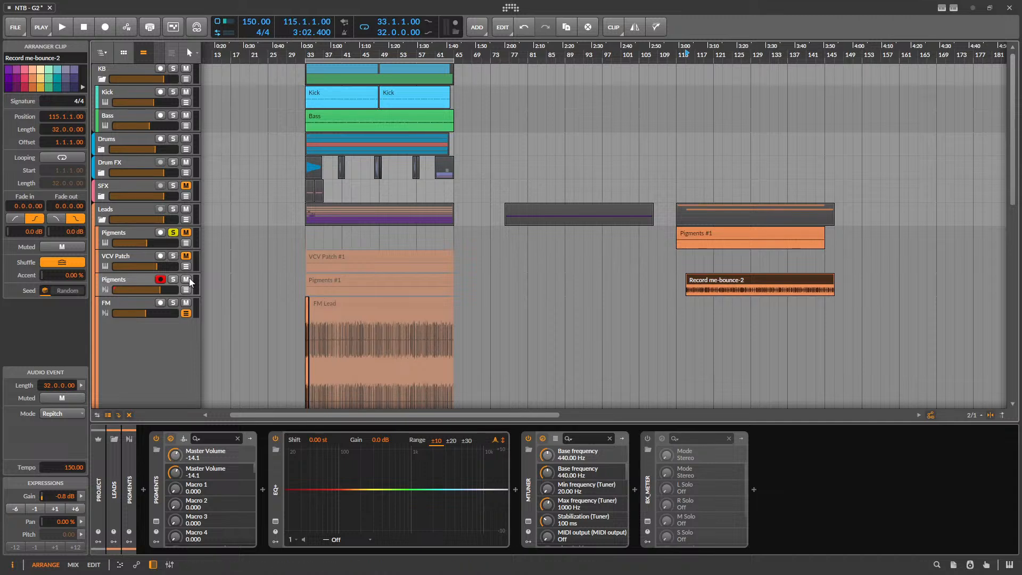
pyautogui.press('space')
pyautogui.press('space')
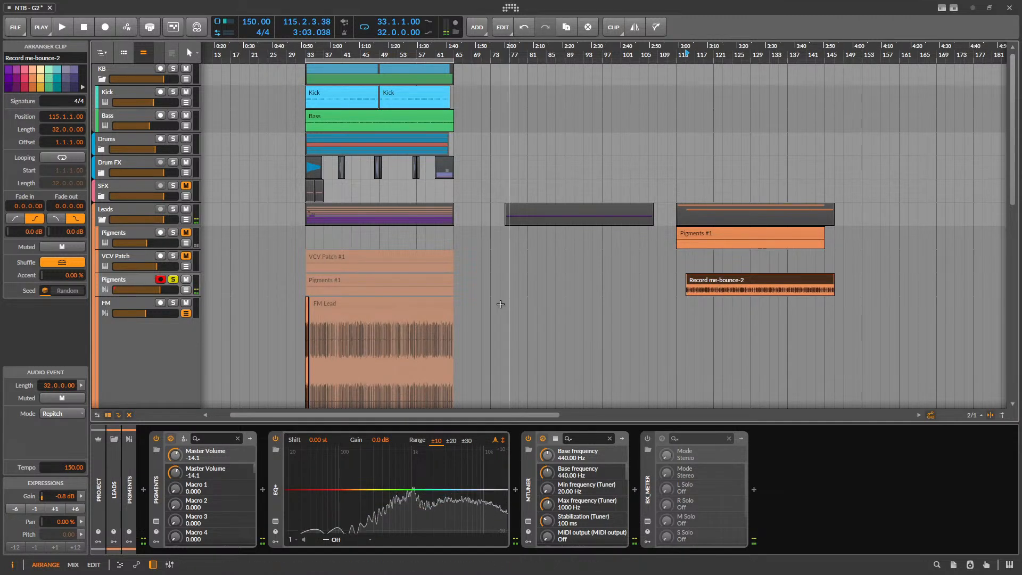
pyautogui.scroll(-2, 509, 304)
pyautogui.press('space')
pyautogui.moveTo(160, 213); pyautogui.dragTo(149, 213)
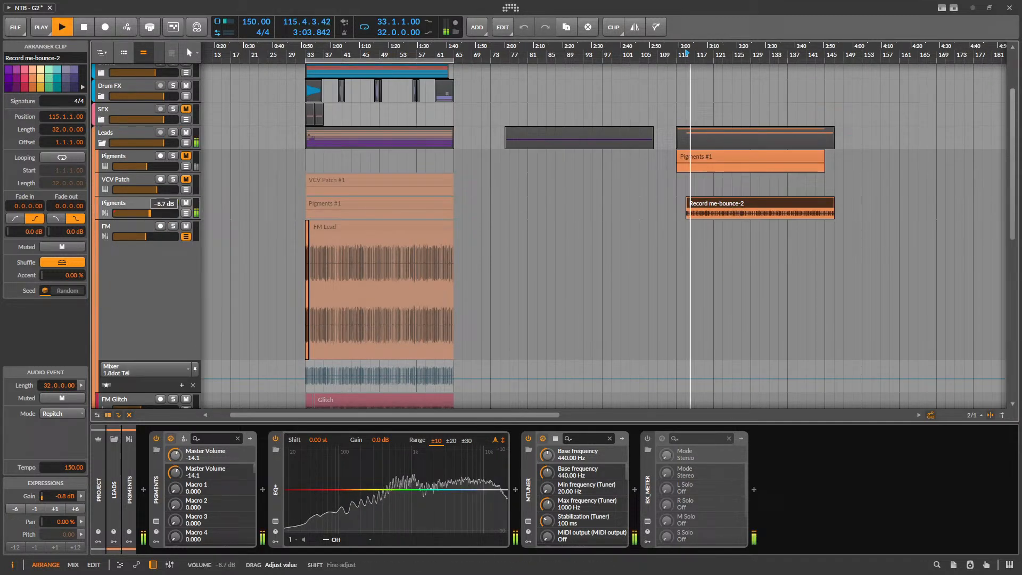
pyautogui.press('space')
# - Unmute and audition the hybrid track's Pigments #1 clip at bar 33, and move Record me-bounce-2 to bar 77 on the FM track, muted
pyautogui.click(347, 210)
pyautogui.doubleClick(347, 206)
pyautogui.click(337, 204)
pyautogui.hotkey('alt', 'a')
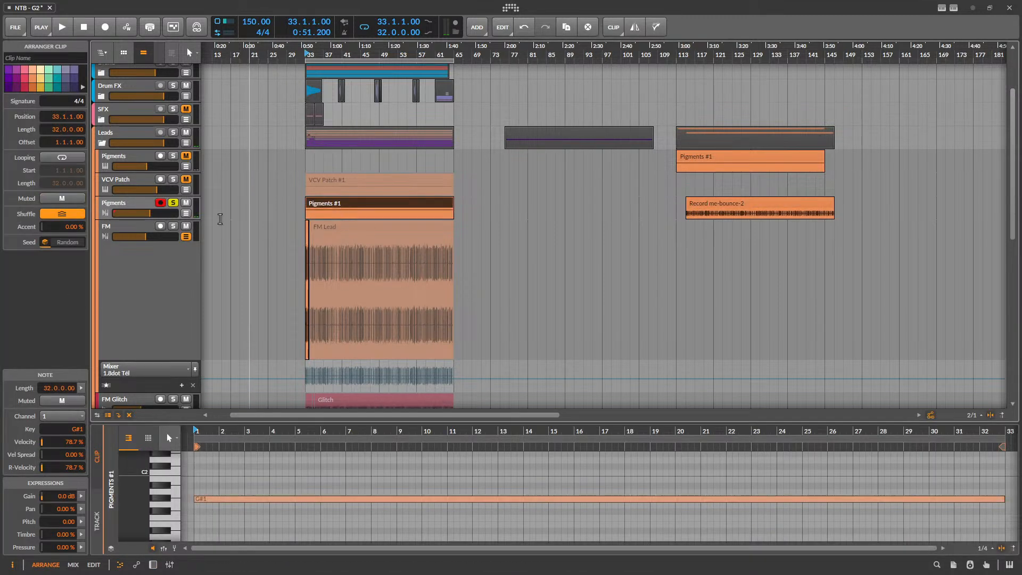
pyautogui.press('space')
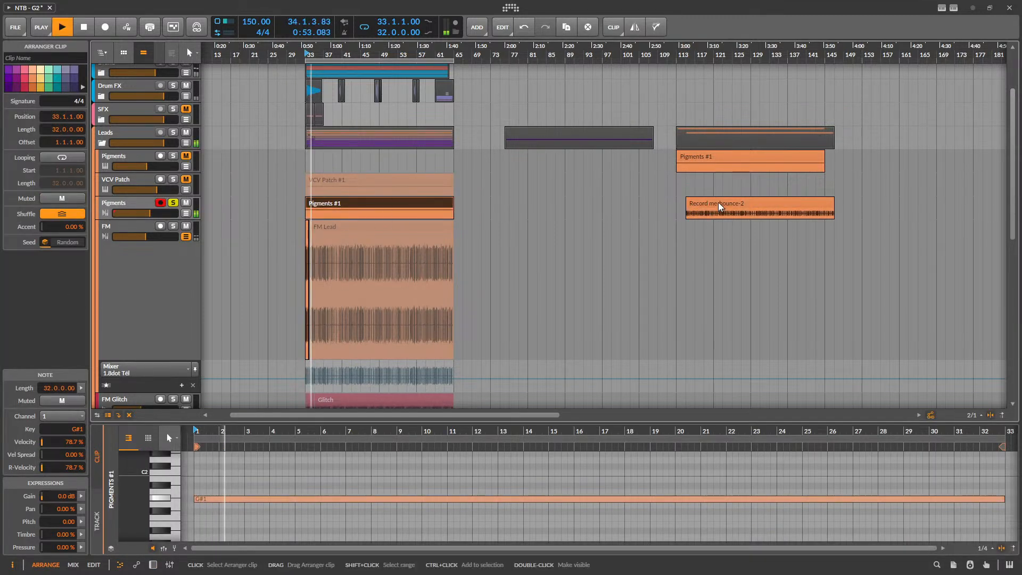
pyautogui.press('space')
pyautogui.moveTo(719, 204); pyautogui.dragTo(477, 265)
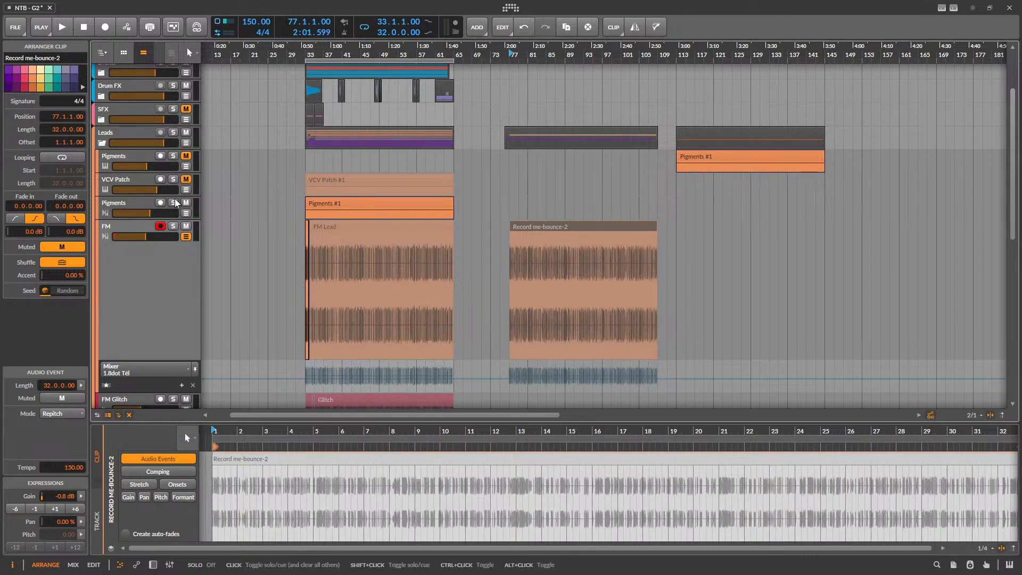
# - Solo the yellow Serum 2 track, audition its Serum 2 #1 clip from bar 33 and raise the track's volume slightly
pyautogui.scroll(-5, 440, 271)
pyautogui.scroll(5, 299, 255)
pyautogui.scroll(-4, 298, 256)
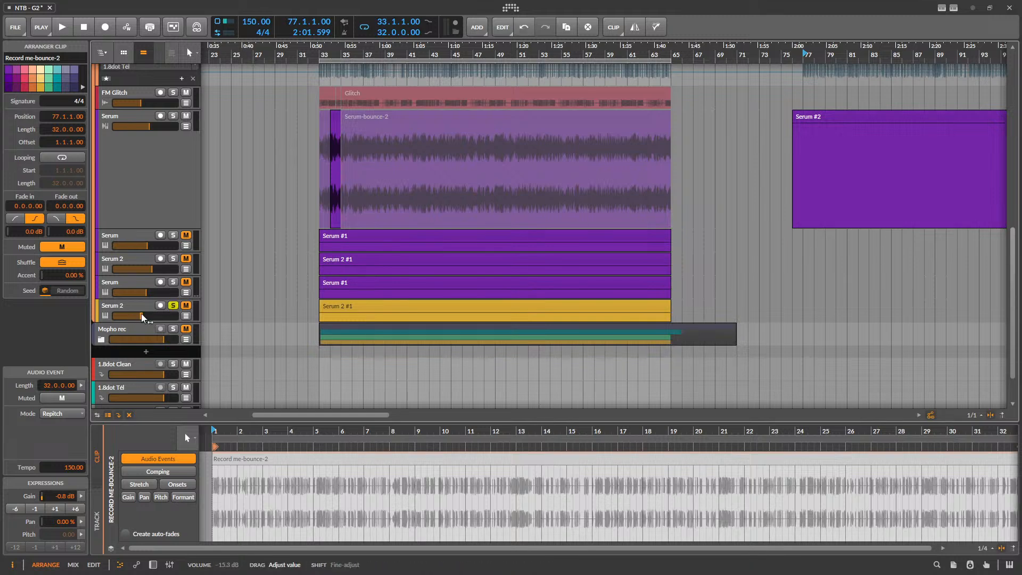
pyautogui.click(220, 316)
pyautogui.press('space')
pyautogui.press('space')
pyautogui.click(365, 313)
pyautogui.press('space')
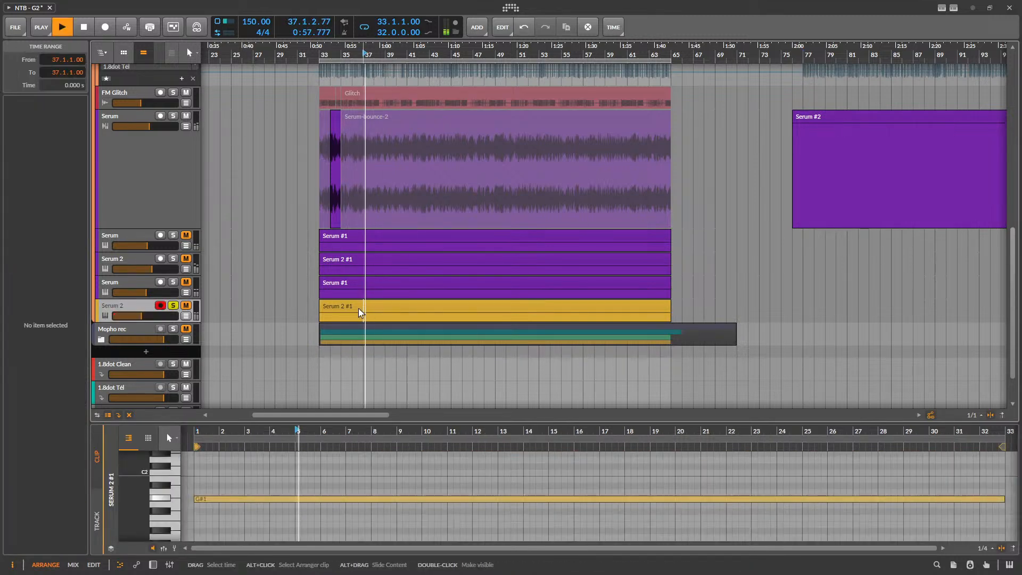
pyautogui.press('space')
pyautogui.click(348, 309)
pyautogui.press('space')
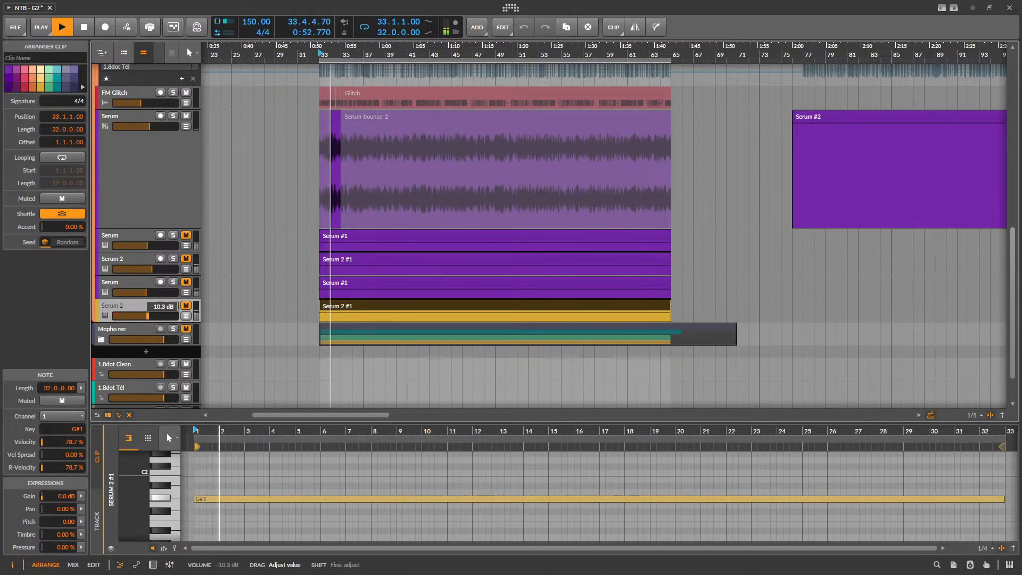
pyautogui.press('space')
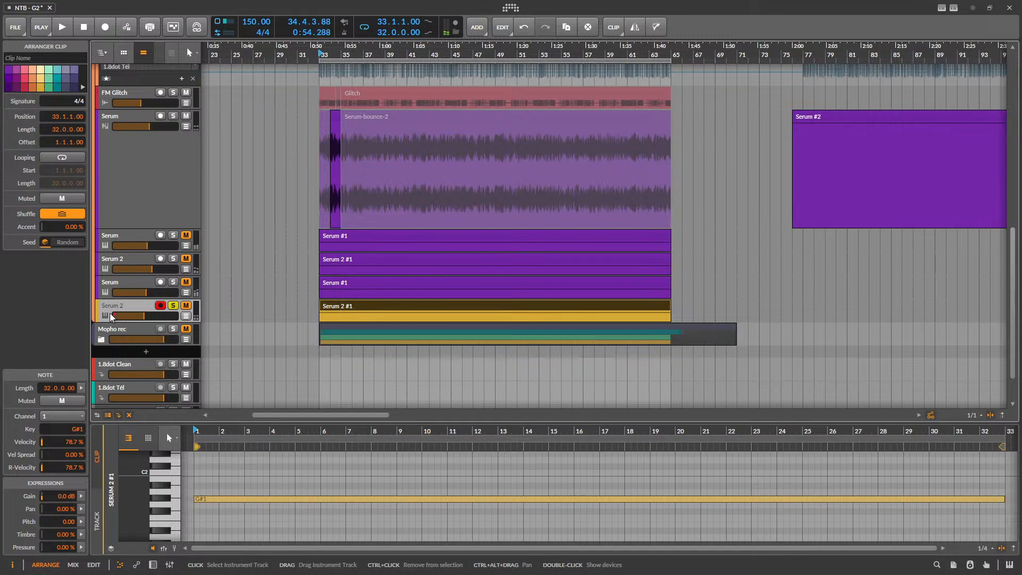
# - Move the yellow Serum 2 track directly below the Serum audio track, and shift its Serum 2 #1 clip to bar 76
pyautogui.moveTo(121, 308); pyautogui.dragTo(154, 236)
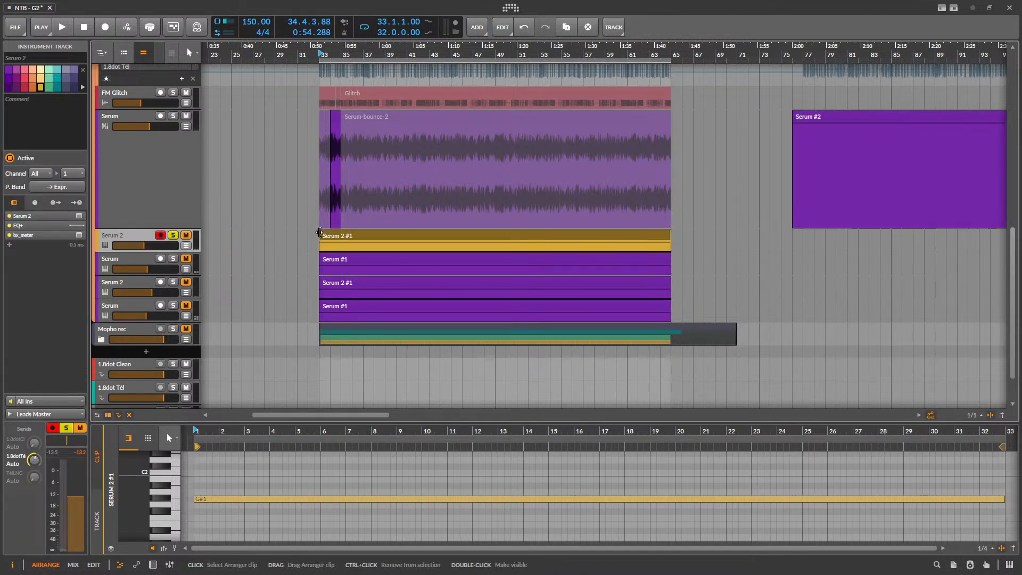
pyautogui.moveTo(320, 234); pyautogui.dragTo(822, 244)
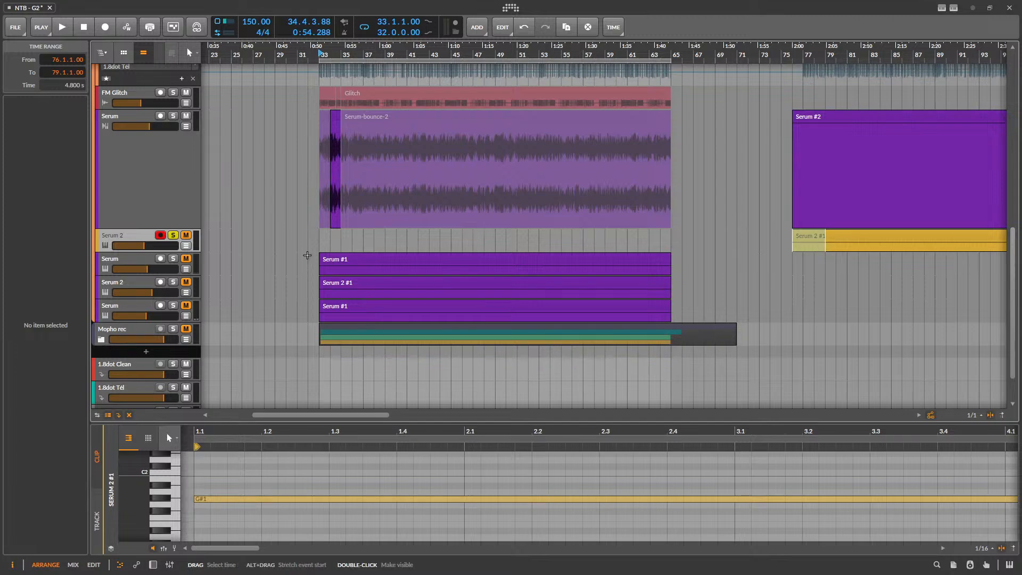
# - Paste the three-bar section from bars 76 to 79 of the Serum 2 #1 clip at bar 35 on the same track
pyautogui.scroll(5, 320, 254)
pyautogui.scroll(3, 474, 253)
pyautogui.click(390, 318)
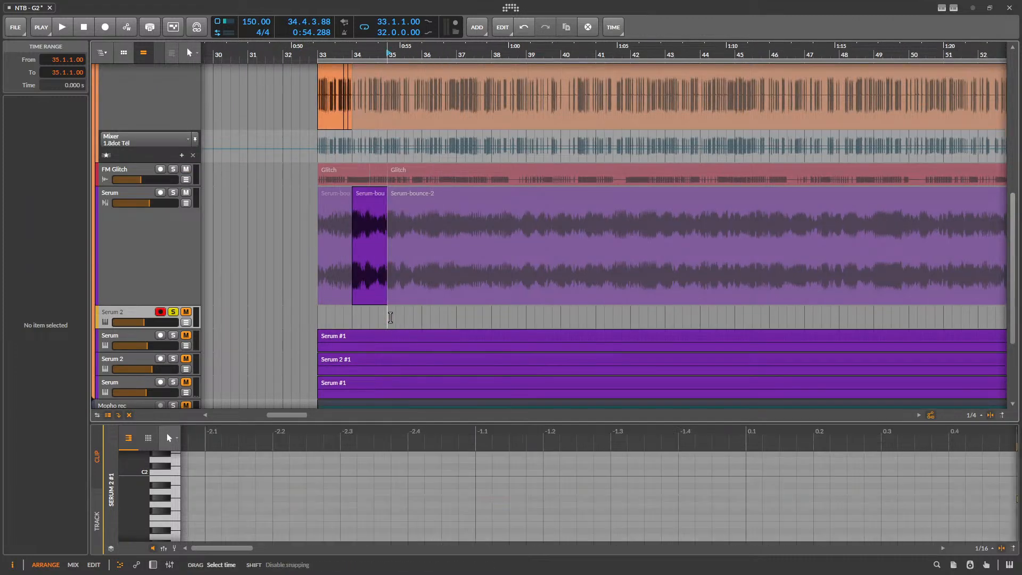
pyautogui.hotkey('ctrl', 'v')
pyautogui.scroll(3, 469, 292)
pyautogui.scroll(-2, 342, 234)
# - Unsolo and unmute the yellow Serum 2 track, and replay the phrase from bar 33 with the other leads
pyautogui.click(334, 238)
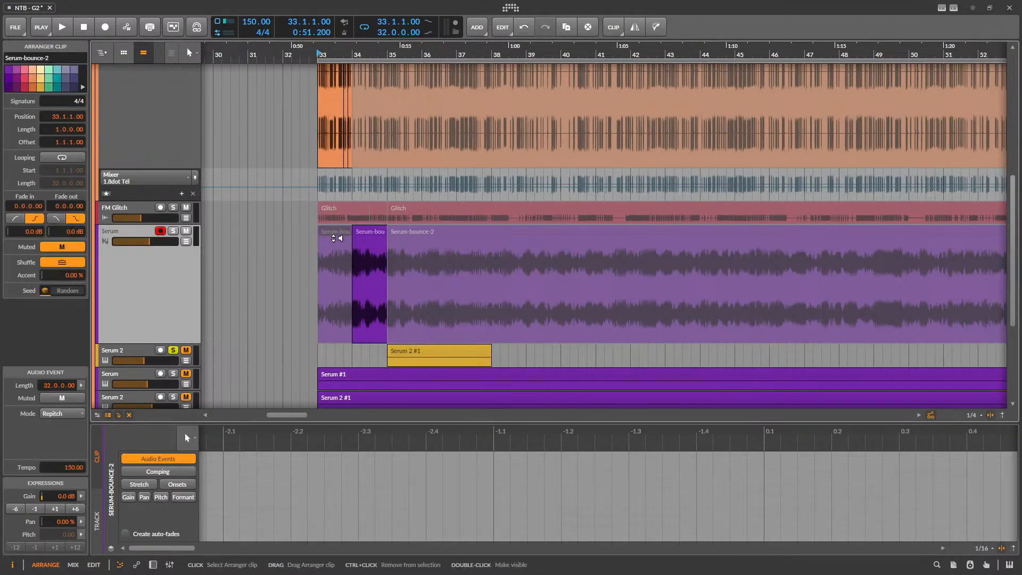
pyautogui.press('space')
pyautogui.click(171, 352)
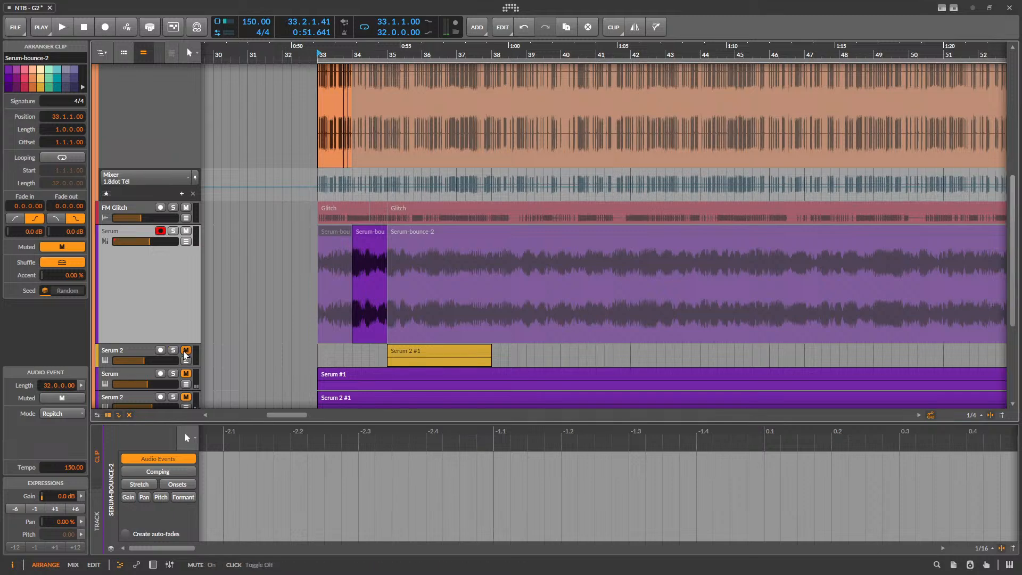
pyautogui.press('space')
pyautogui.press('space')
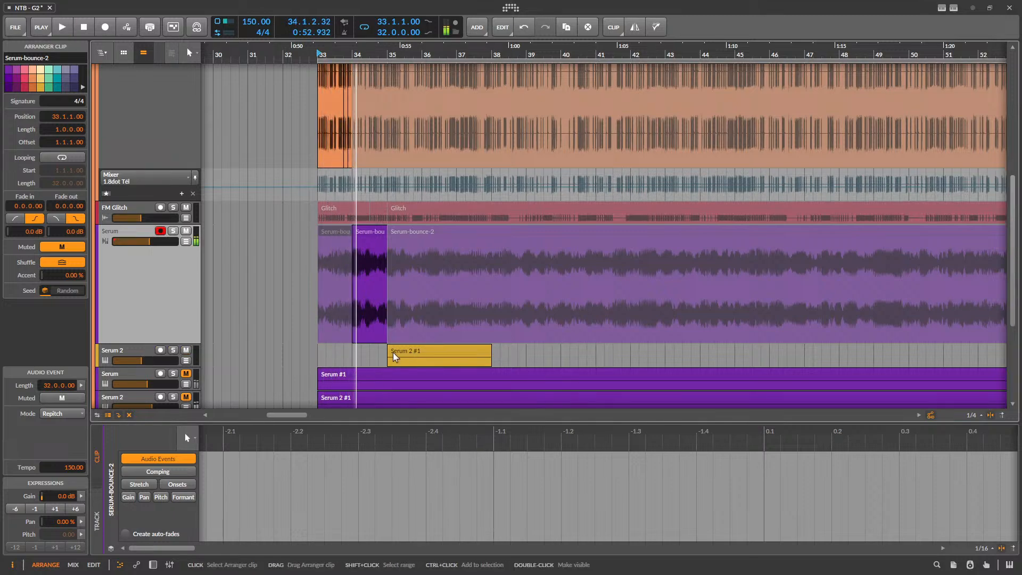
# - Mute the hybrid Pigments track, leave the FM track unmuted and restart playback from bar 33
pyautogui.scroll(-3, 262, 297)
pyautogui.scroll(8, 274, 289)
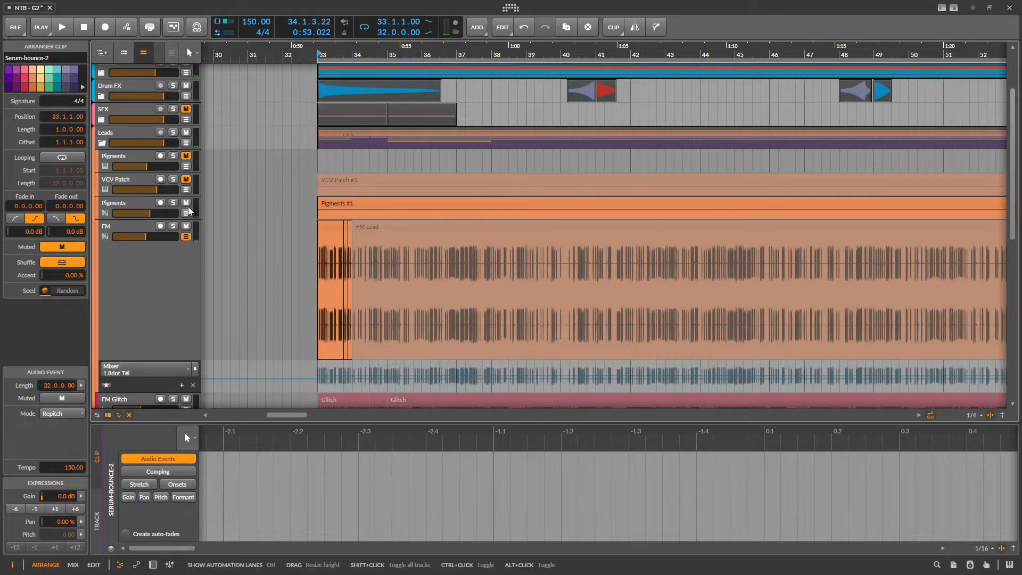
pyautogui.press('space')
pyautogui.scroll(-5, 477, 269)
pyautogui.scroll(3, 239, 133)
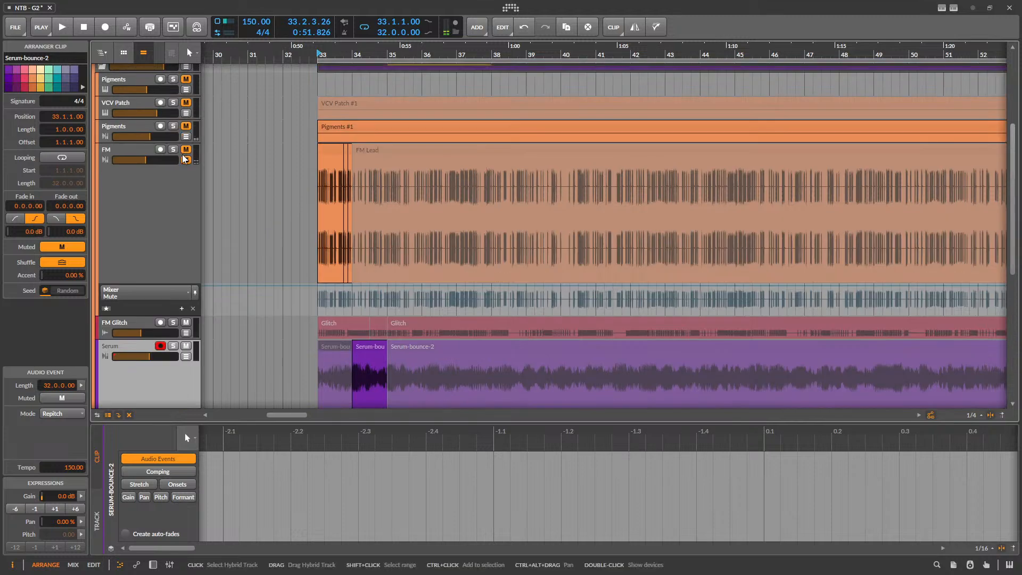
pyautogui.click(256, 227)
pyautogui.press('space')
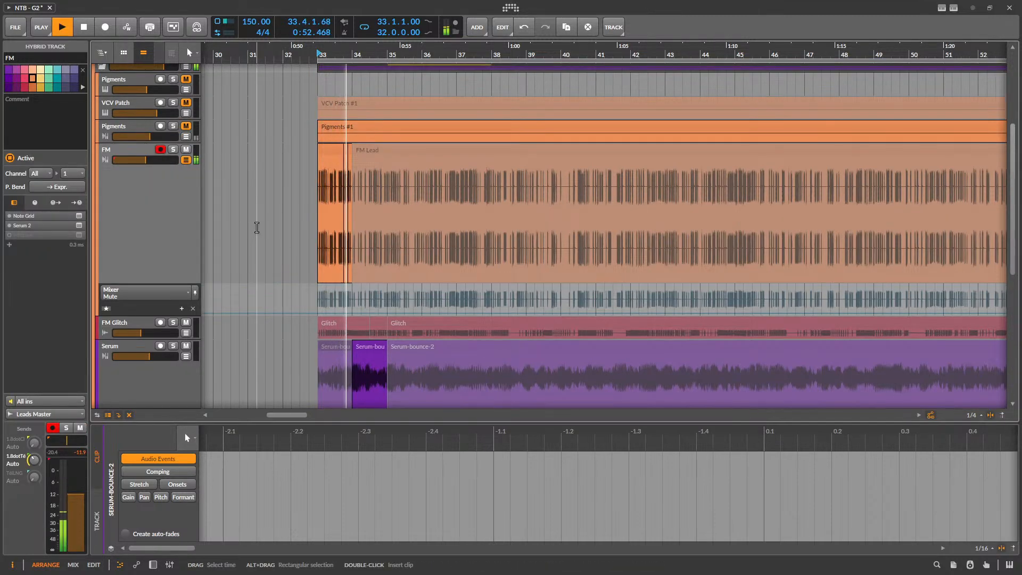
# - Listen through to bar 36, and move the three-bar Serum 2 #1 clip to 35.4
pyautogui.scroll(-3, 257, 227)
pyautogui.scroll(3, 391, 275)
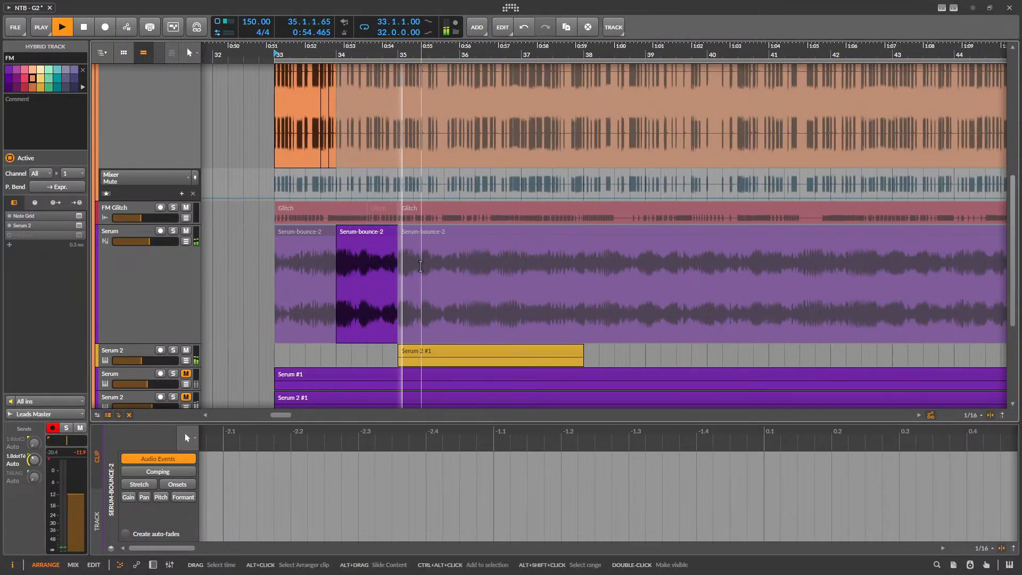
pyautogui.press('space')
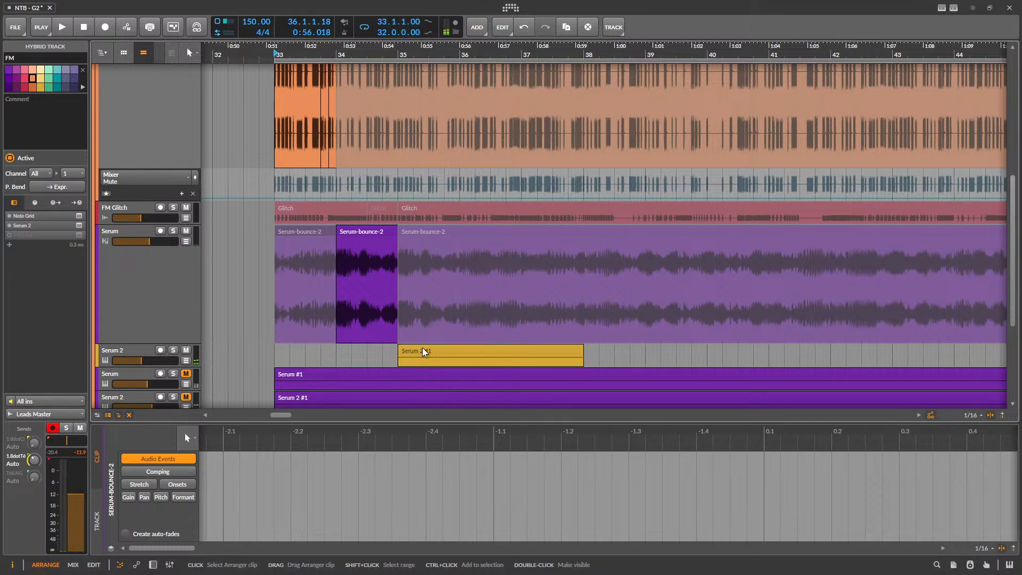
pyautogui.moveTo(426, 354); pyautogui.dragTo(472, 352)
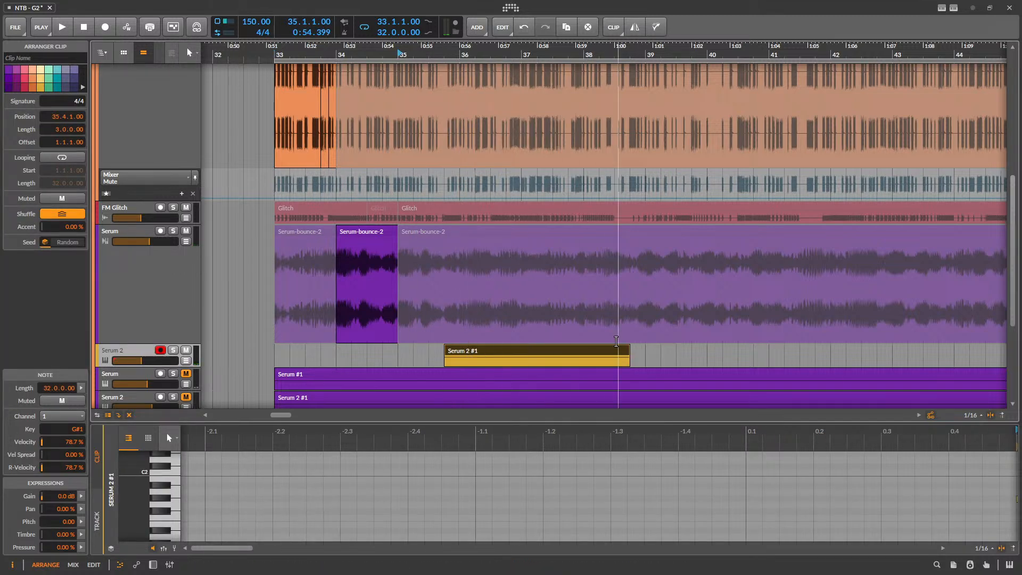
# - Shorten the Serum 2 #1 clip to end at bar 37, then split the Glitch clip at 35.4 and unmute its piece from 35.1
pyautogui.moveTo(628, 349); pyautogui.dragTo(504, 343)
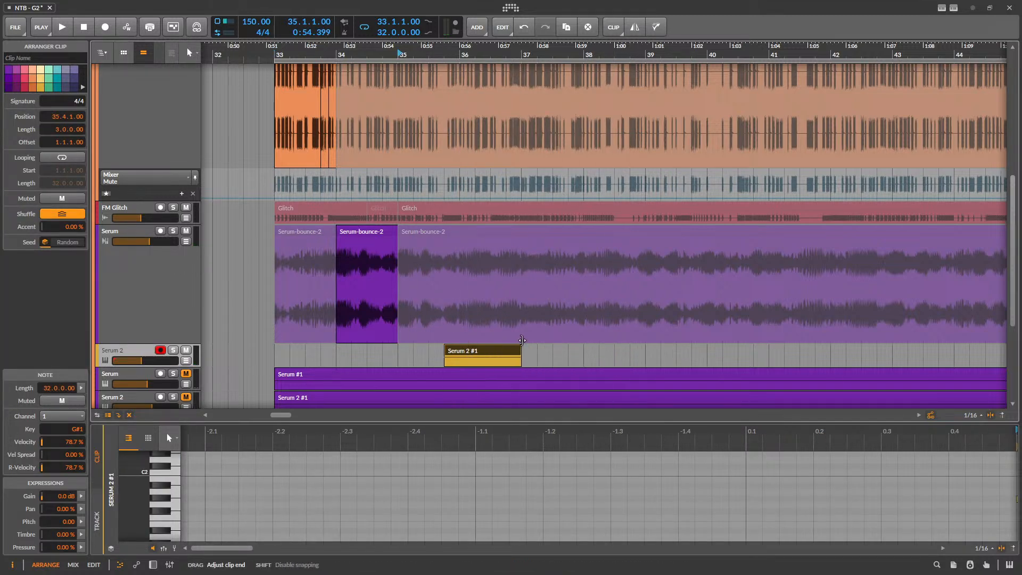
pyautogui.click(444, 218)
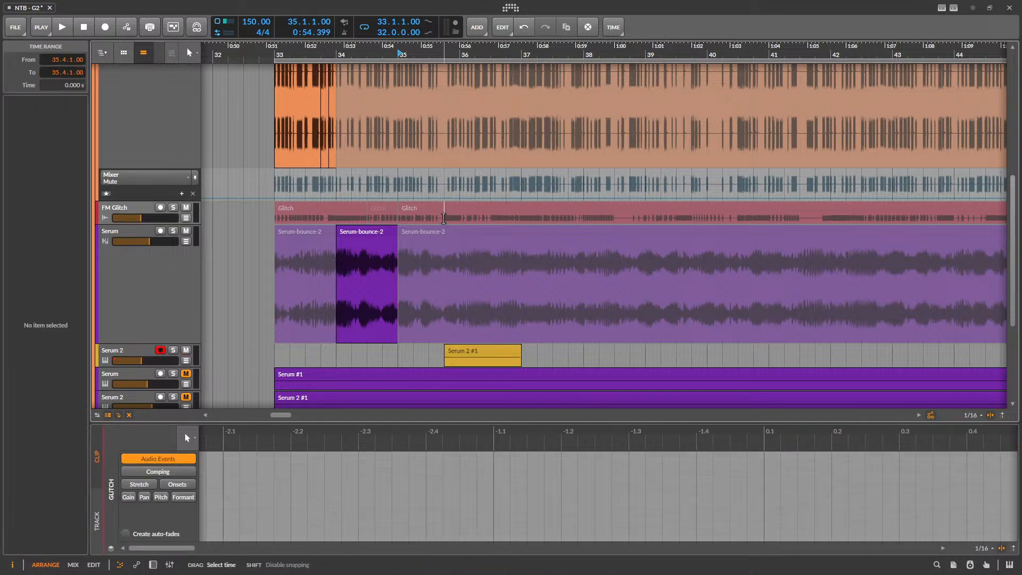
pyautogui.hotkey('ctrl', 'e')
pyautogui.click(436, 210)
pyautogui.hotkey('alt', 'm')
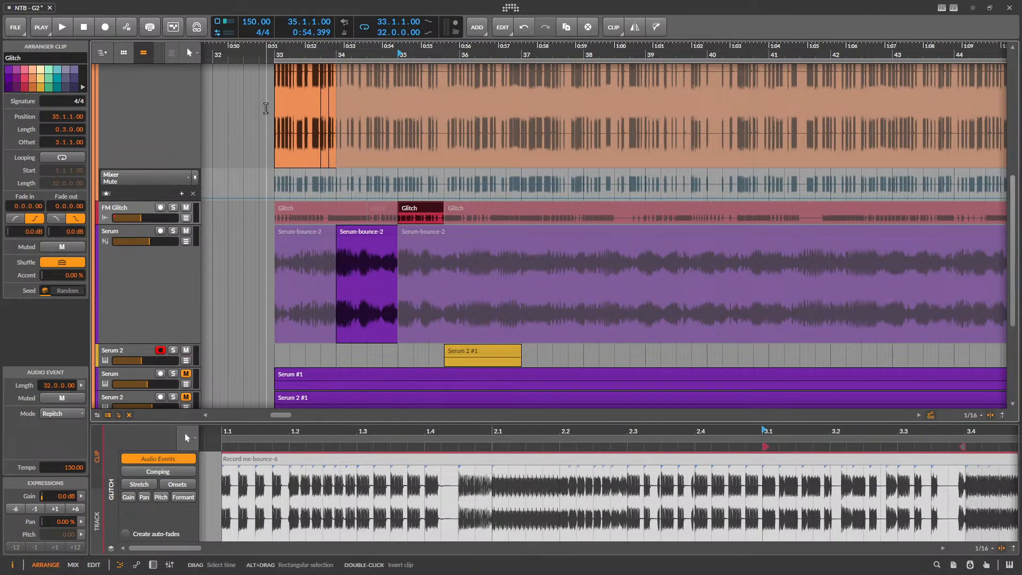
# - Play the phrase from just before bar 33, enlarge the yellow Serum 2 track and move its Serum 2 #1 clip to 36.1
pyautogui.click(266, 108)
pyautogui.press('space')
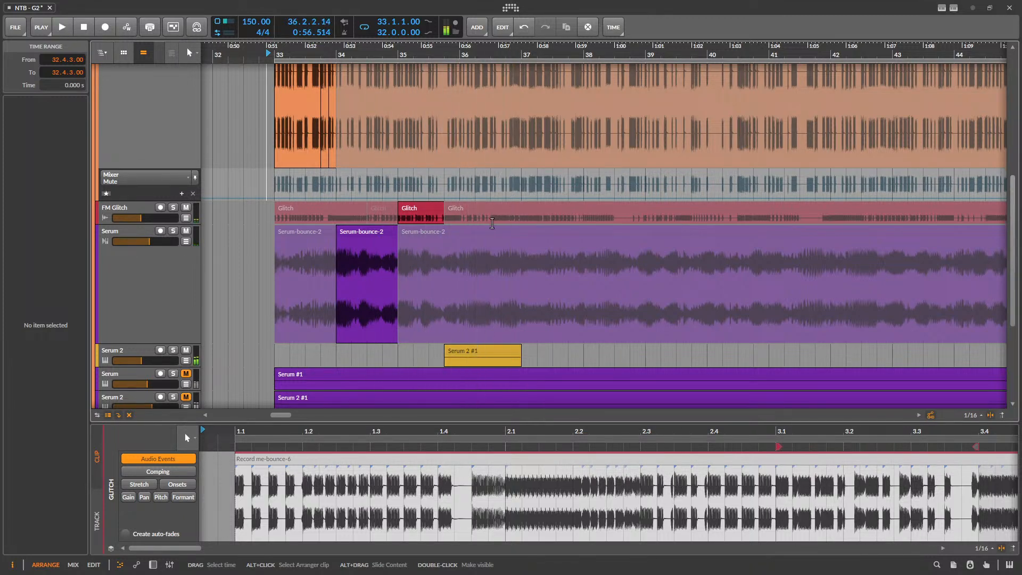
pyautogui.scroll(3, 407, 324)
pyautogui.scroll(-2, 408, 324)
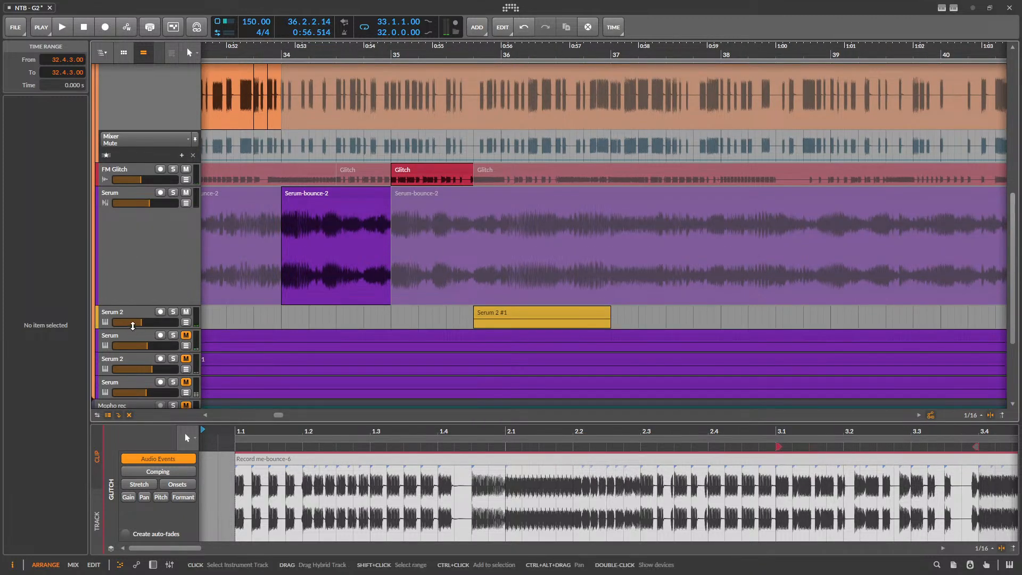
pyautogui.moveTo(133, 326); pyautogui.dragTo(131, 390)
pyautogui.moveTo(511, 315); pyautogui.dragTo(550, 313)
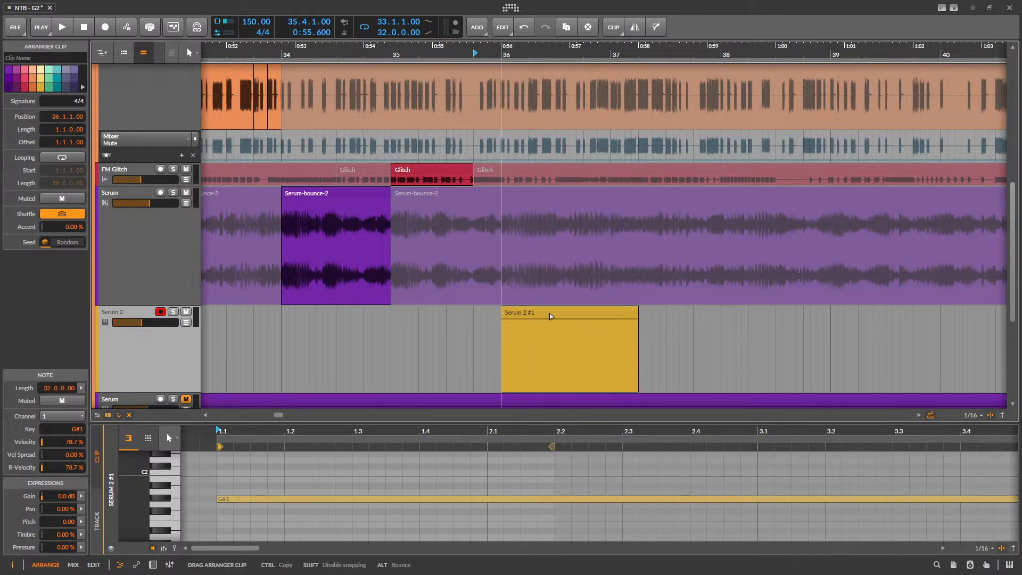
# - Move the muted two-beat Glitch piece from 34.1 to 35.1, over the start of the unmuted Glitch piece
pyautogui.scroll(-3, 550, 316)
pyautogui.click(518, 174)
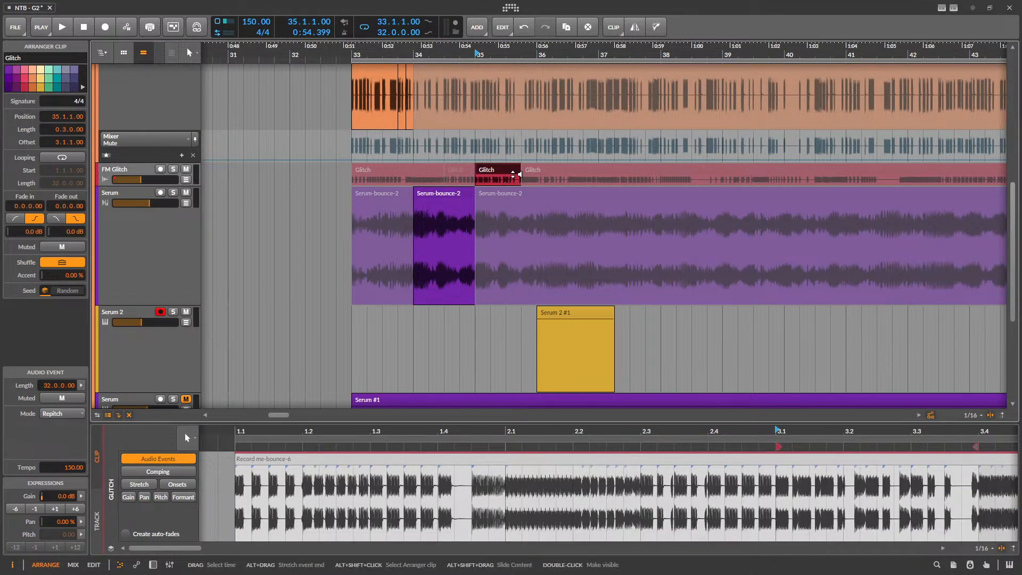
pyautogui.scroll(3, 505, 177)
pyautogui.click(423, 170)
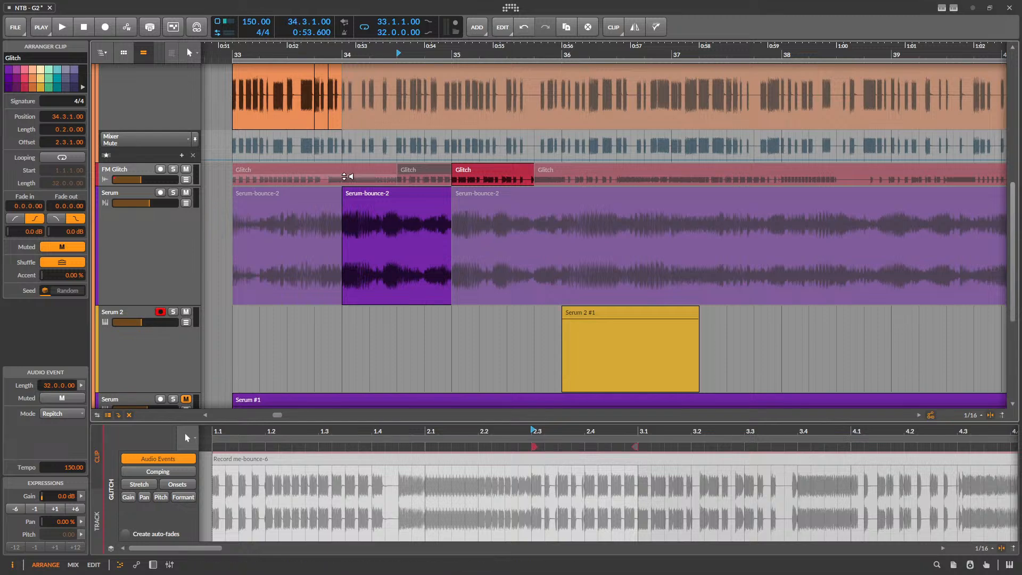
pyautogui.moveTo(345, 177); pyautogui.dragTo(472, 170)
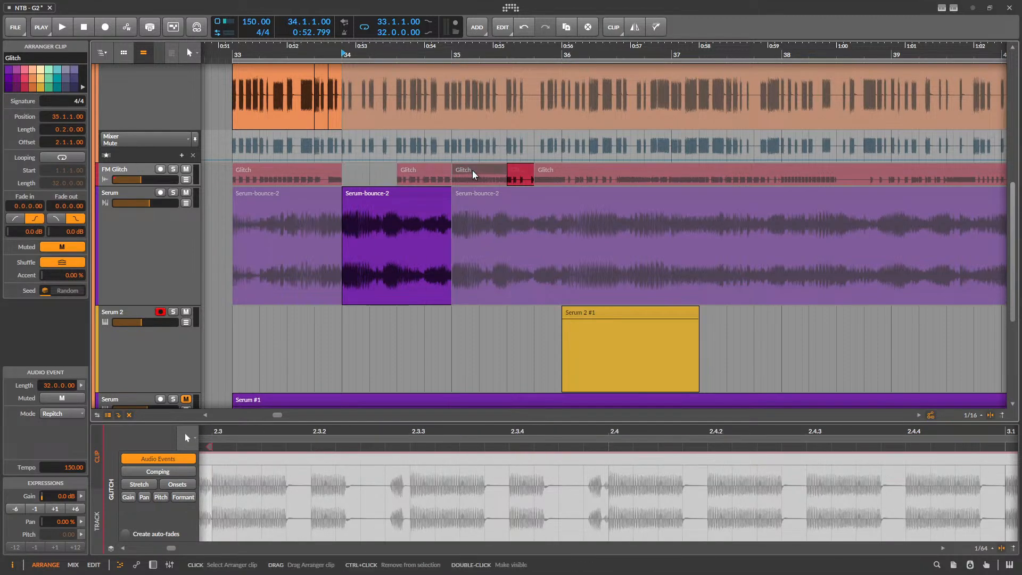
pyautogui.click(492, 160)
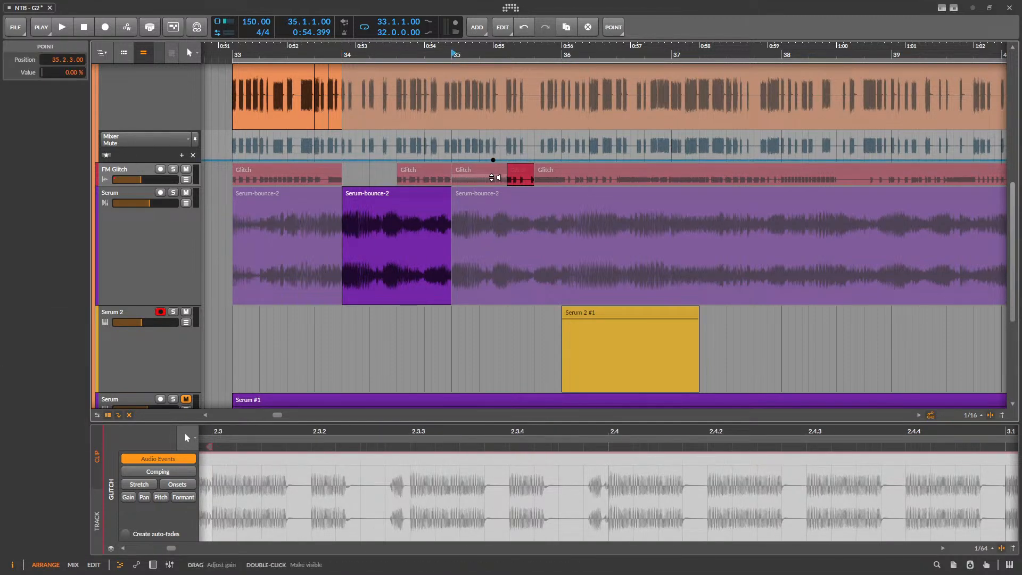
pyautogui.hotkey('ctrl', 'w')
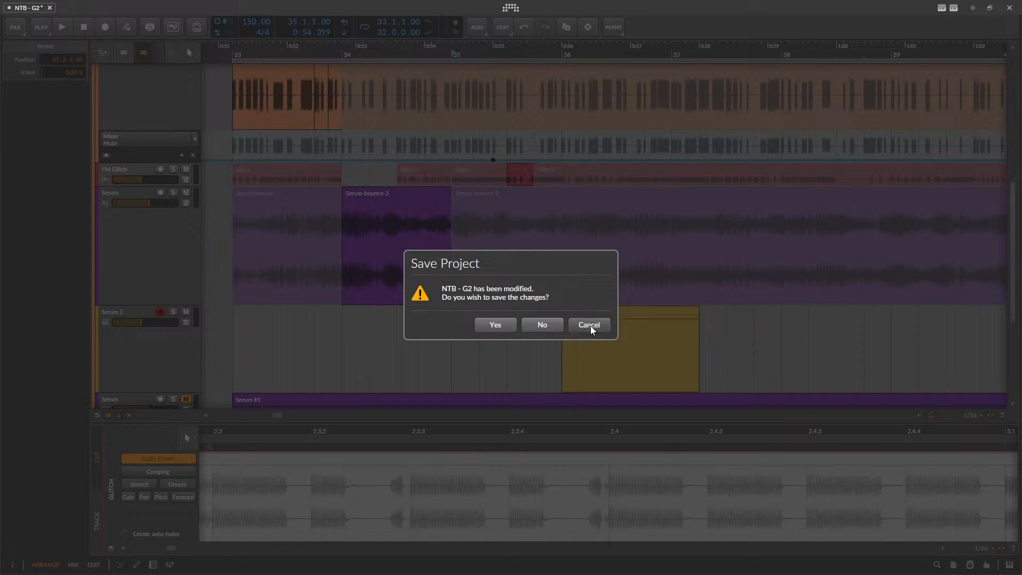
pyautogui.click(588, 324)
# - Mute the remaining one-beat Glitch piece at 35.3
pyautogui.click(484, 173)
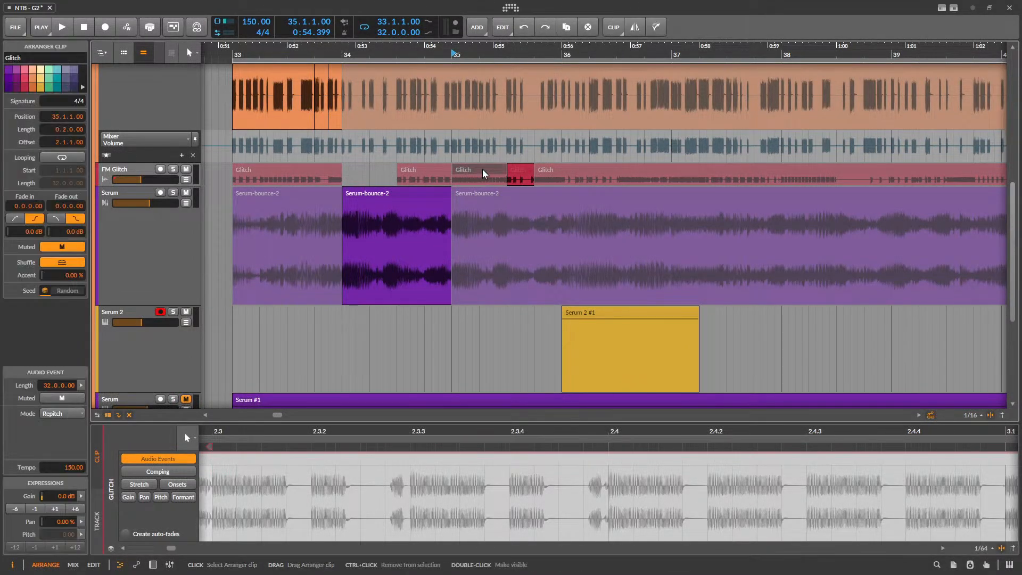
pyautogui.click(519, 172)
pyautogui.scroll(3, 448, 172)
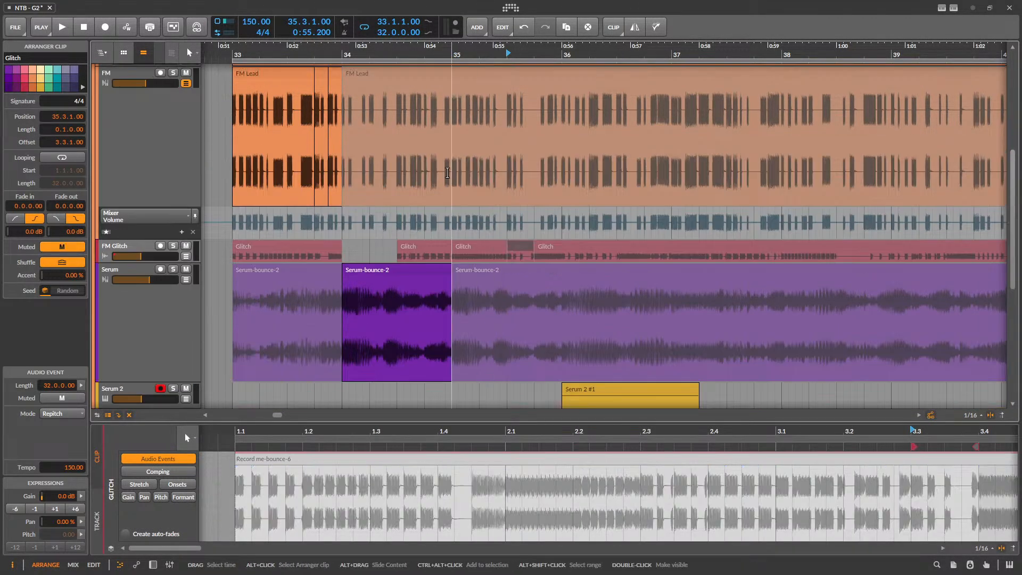
# - Split the FM Lead clip at bars 35 and 36, unmute that one-bar piece and play the phrase from bar 33
pyautogui.moveTo(452, 171); pyautogui.dragTo(559, 165)
pyautogui.hotkey('ctrl', 'e')
pyautogui.click(508, 76)
pyautogui.hotkey('alt', 'm')
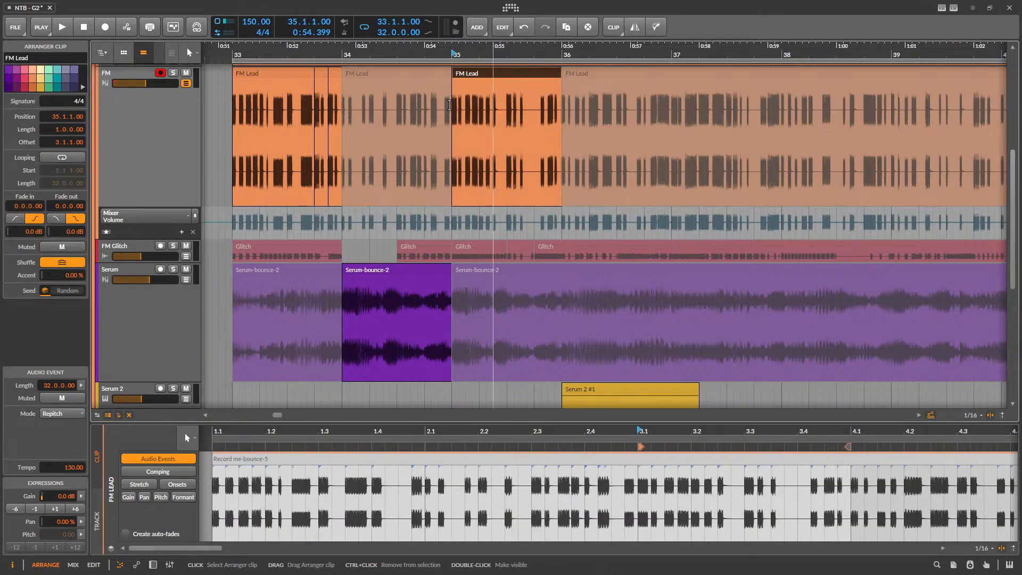
pyautogui.click(261, 76)
pyautogui.press('space')
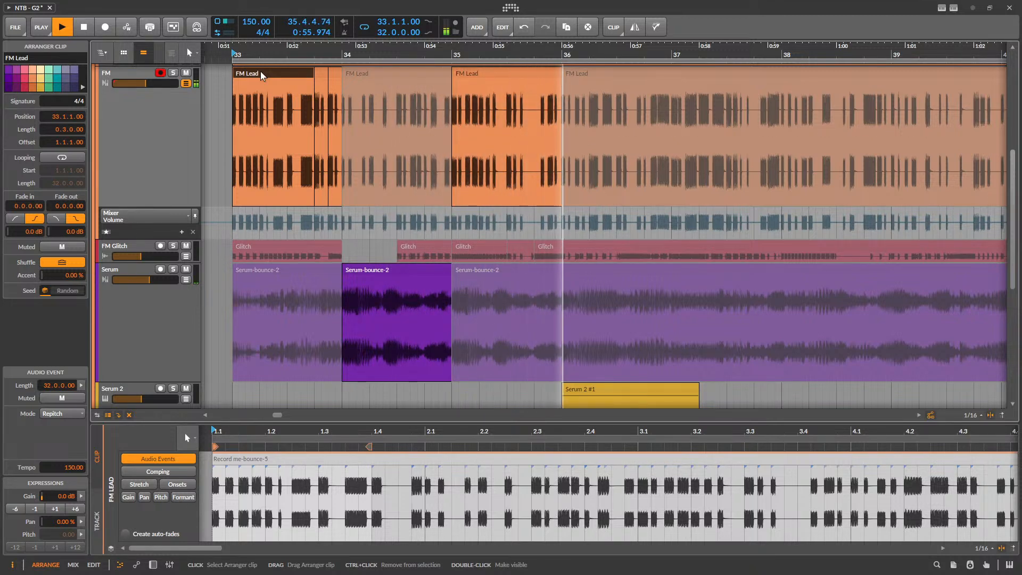
pyautogui.press('space')
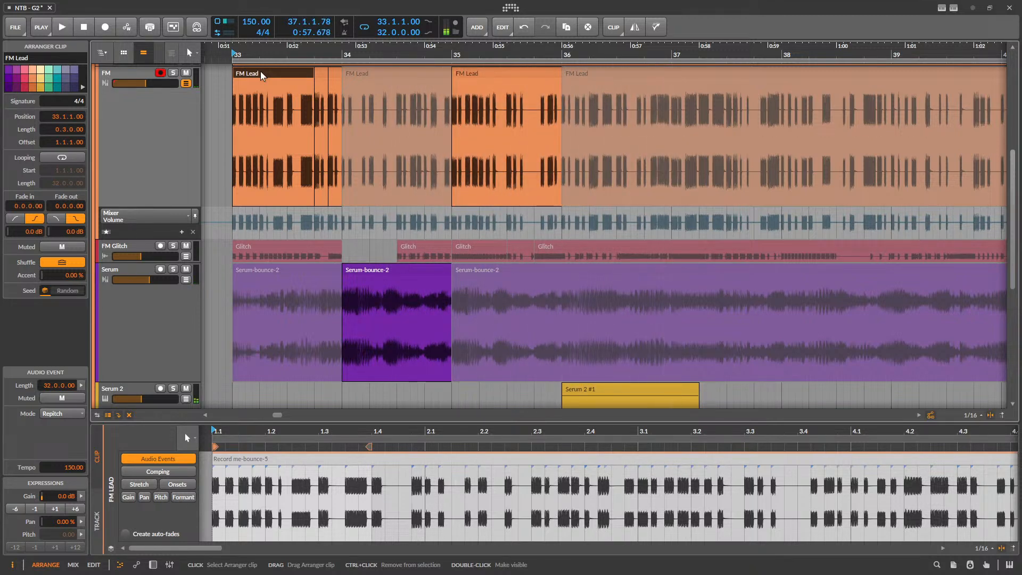
# - Split the bar 35 FM Lead piece at 35.3 and move its second half to 35.2.4
pyautogui.click(506, 189)
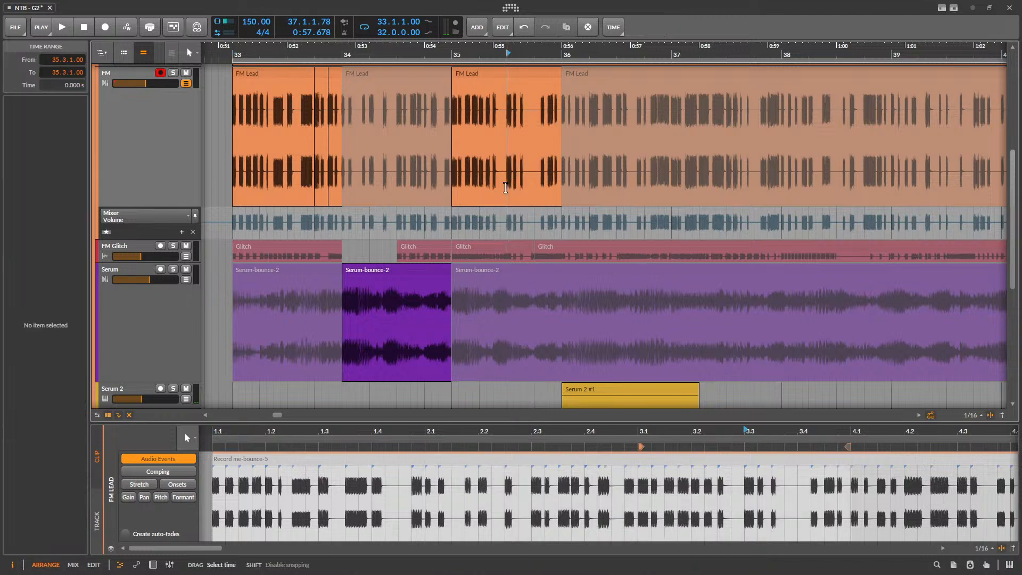
pyautogui.hotkey('ctrl', 'e')
pyautogui.scroll(2, 542, 143)
pyautogui.scroll(1, 542, 159)
pyautogui.click(541, 189)
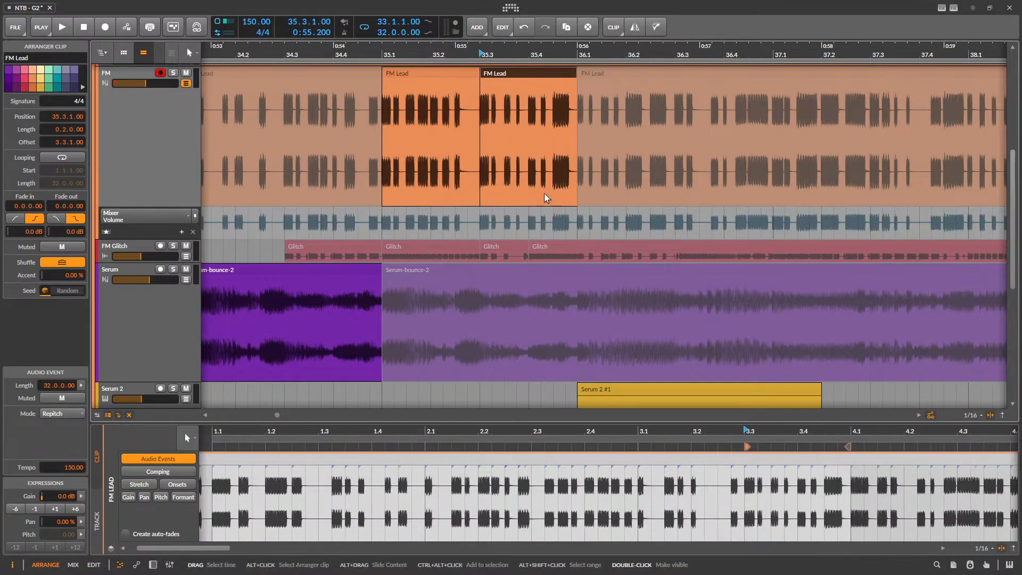
pyautogui.scroll(-2, 527, 198)
pyautogui.scroll(2, 462, 202)
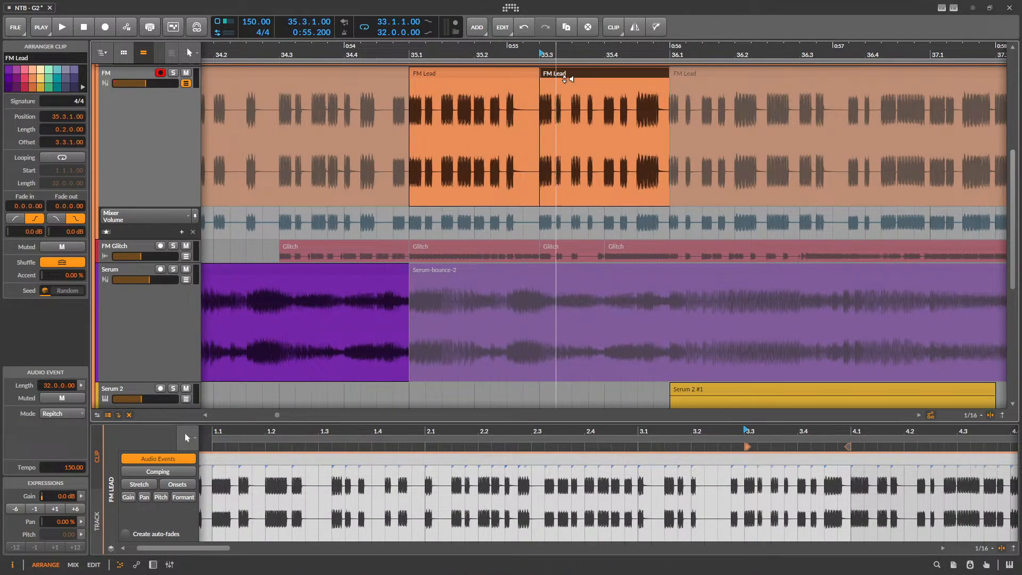
pyautogui.scroll(3, 545, 193)
pyautogui.scroll(3, 542, 175)
pyautogui.scroll(1, 494, 158)
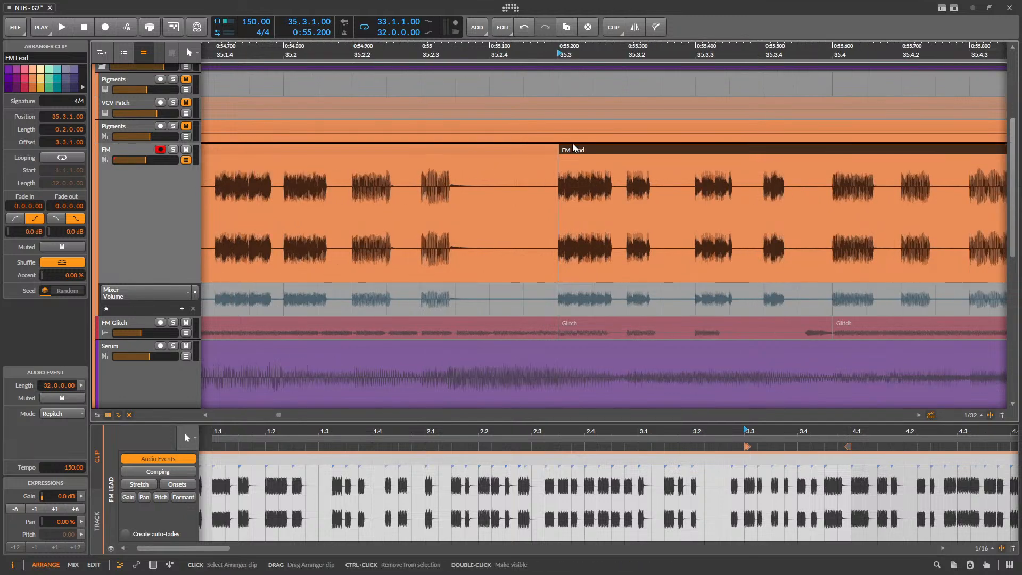
pyautogui.moveTo(577, 149); pyautogui.dragTo(501, 156)
# - Extend the moved FM Lead piece to end at bar 36, and play the phrase from bar 33
pyautogui.scroll(-2, 384, 222)
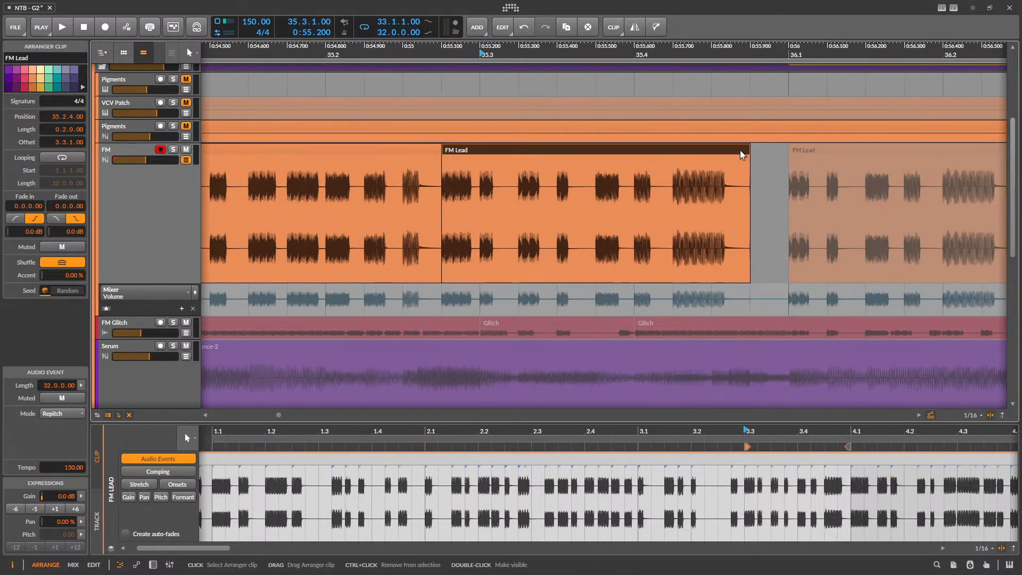
pyautogui.moveTo(749, 154); pyautogui.dragTo(787, 154)
pyautogui.scroll(-2, 598, 194)
pyautogui.scroll(-3, 599, 194)
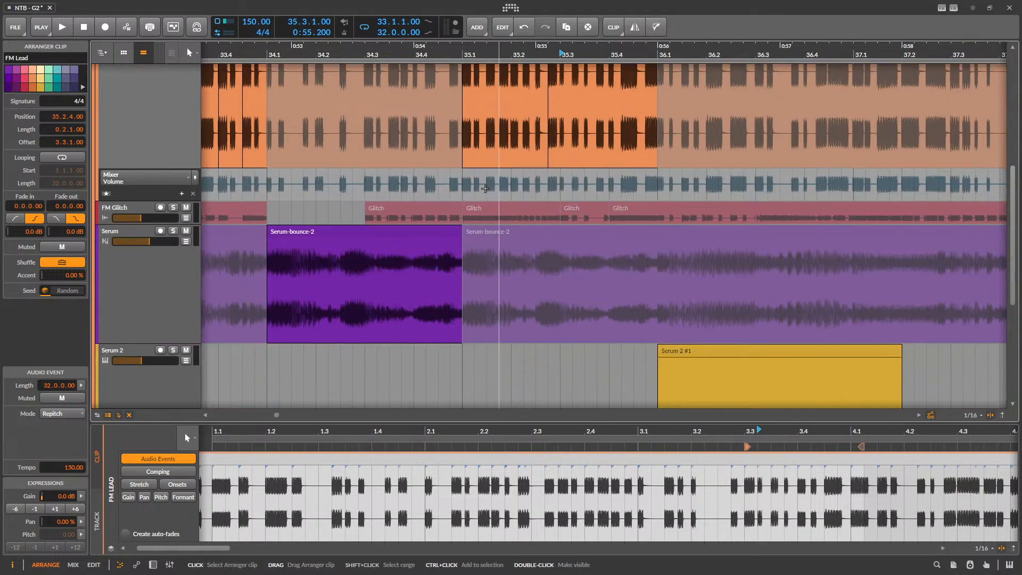
pyautogui.scroll(-3, 479, 223)
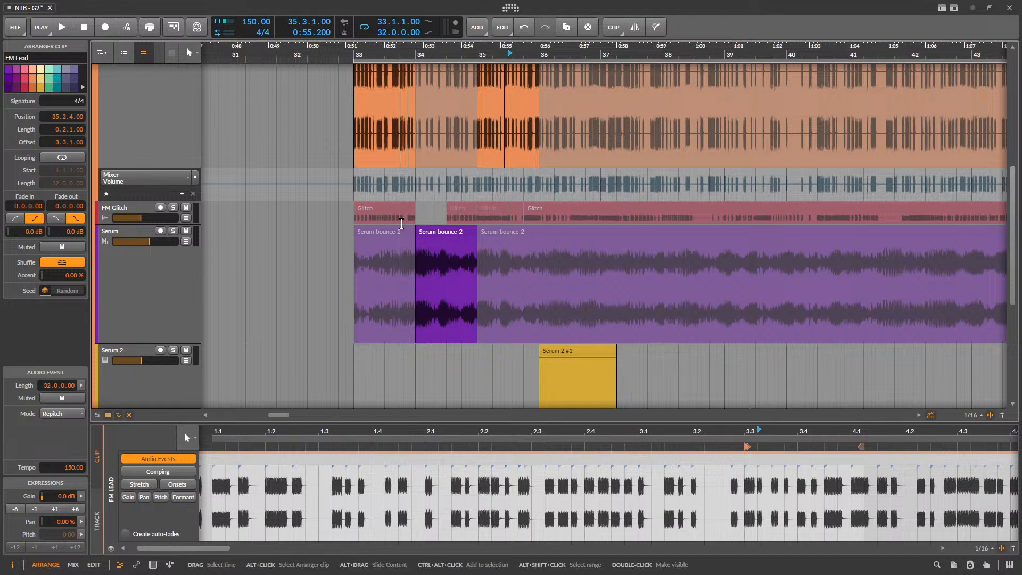
pyautogui.click(403, 230)
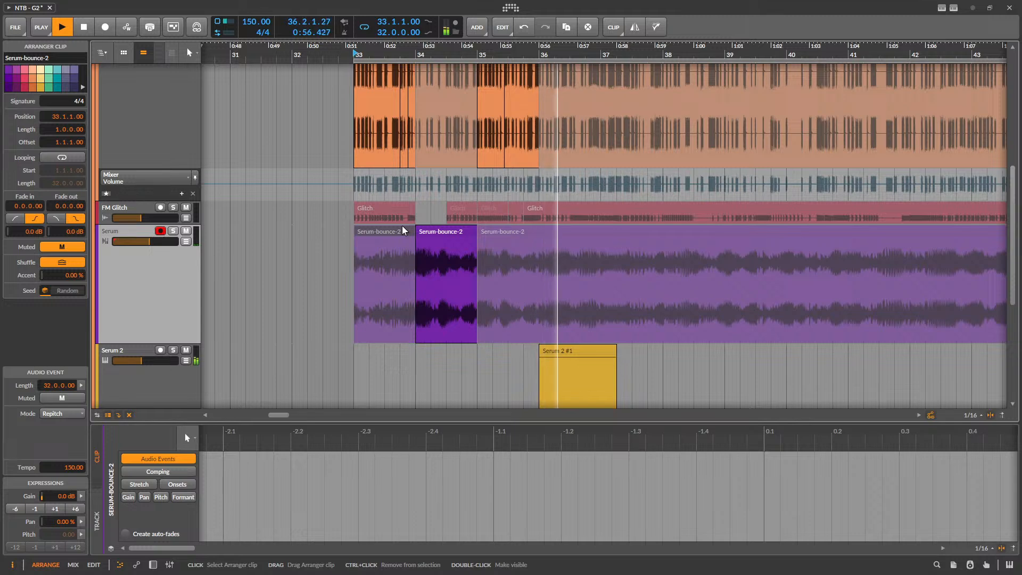
pyautogui.press('space')
# - Move the second FM Lead piece to 35.1 over the first one, and extend it to end at bar 36
pyautogui.scroll(3, 573, 72)
pyautogui.scroll(2, 574, 72)
pyautogui.scroll(5, 488, 91)
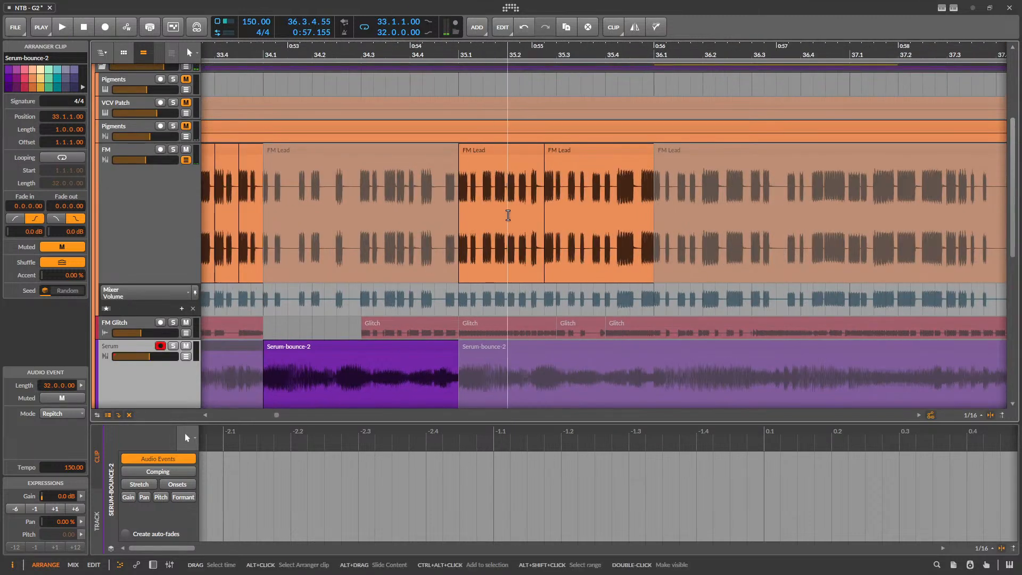
pyautogui.moveTo(570, 152); pyautogui.dragTo(485, 151)
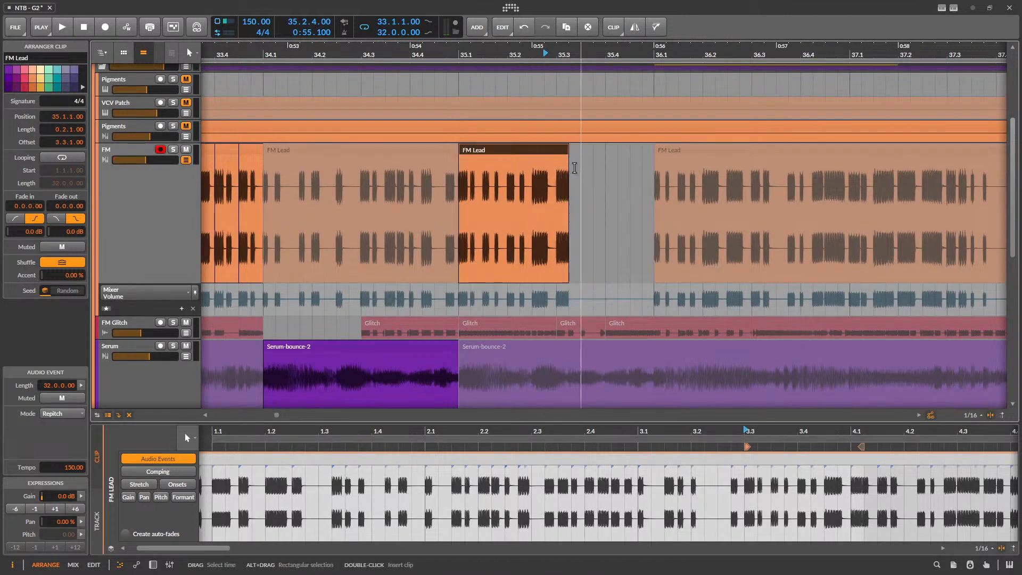
pyautogui.press('space')
pyautogui.moveTo(566, 153); pyautogui.dragTo(658, 155)
# - Play the one-bar FM Lead piece from bar 35 into bar 36
pyautogui.click(551, 152)
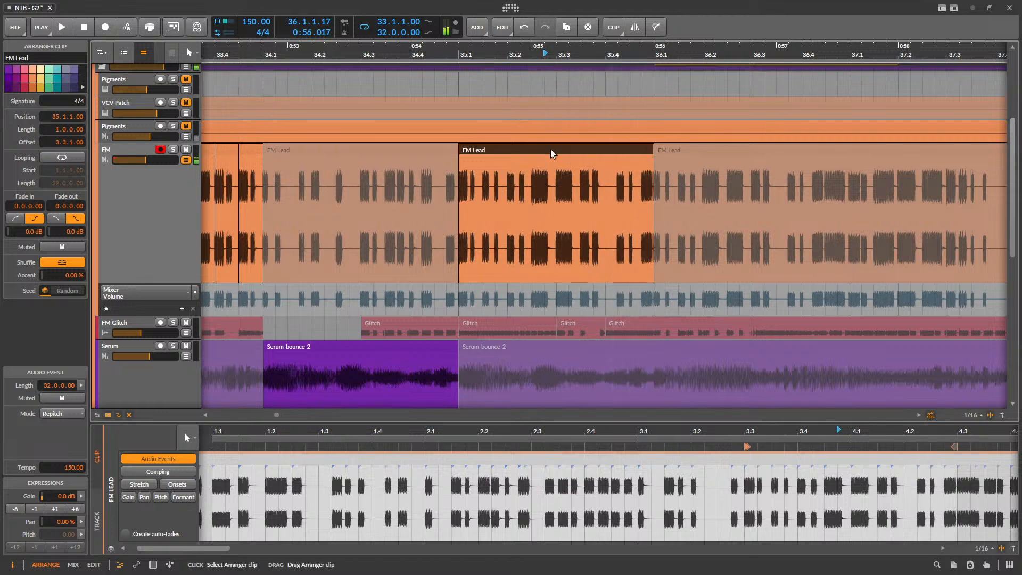
pyautogui.press('space')
pyautogui.press('space')
pyautogui.scroll(-4, 682, 254)
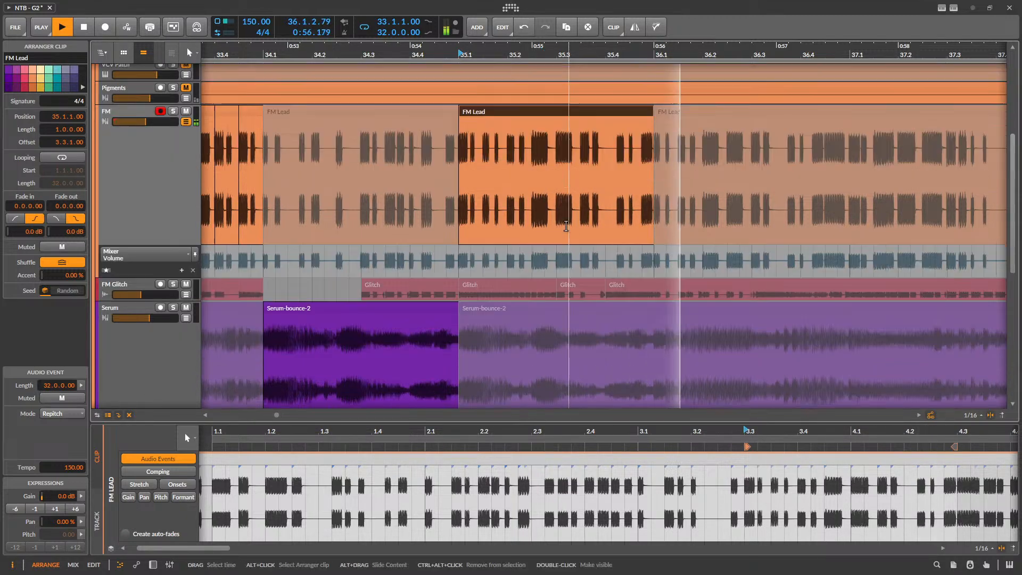
pyautogui.press('space')
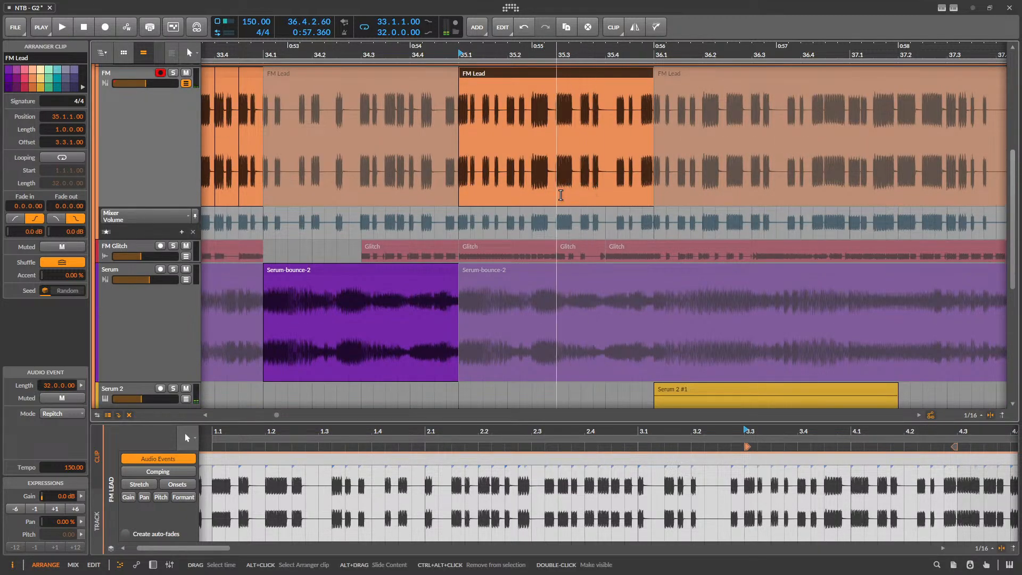
# - Split the bar 35 FM Lead piece at 35.4 and mute its last beat
pyautogui.click(605, 195)
pyautogui.hotkey('ctrl', 'e')
pyautogui.click(624, 75)
pyautogui.hotkey('alt', 'm')
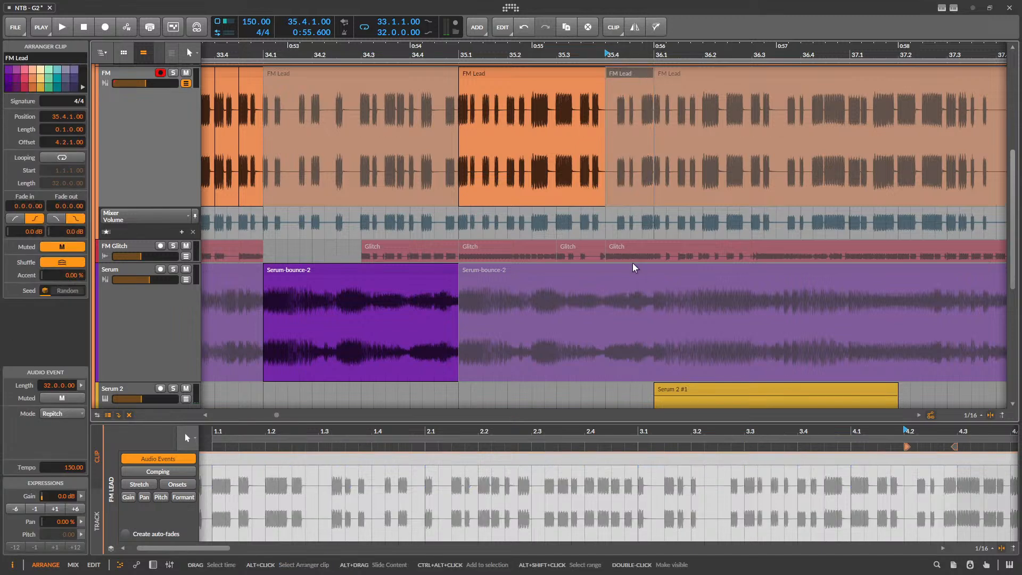
# - Split the Glitch clip at bar 36, unmute its one-beat piece at 35.4 and play it
pyautogui.click(654, 257)
pyautogui.hotkey('ctrl', 'e')
pyautogui.click(644, 248)
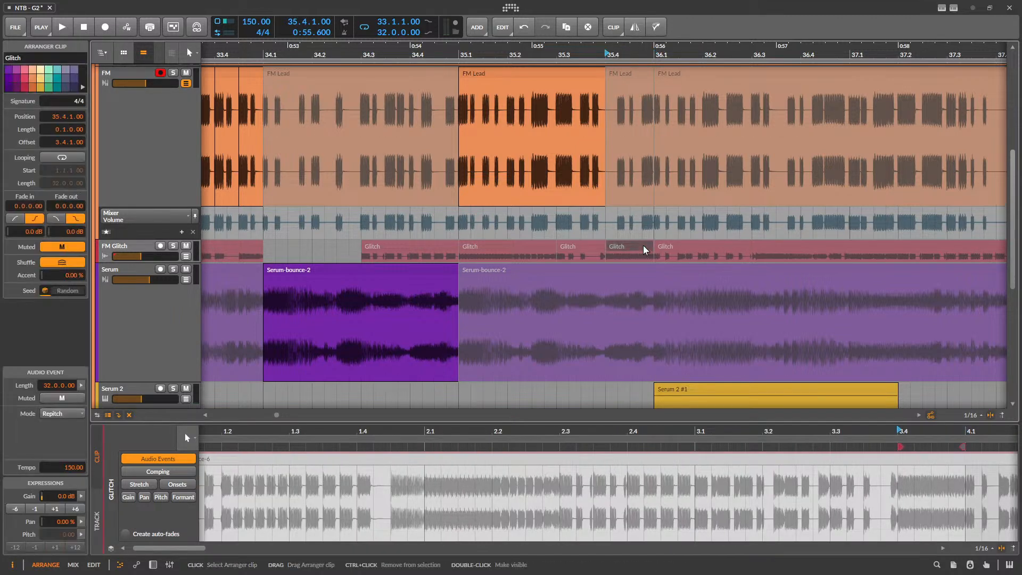
pyautogui.press('space')
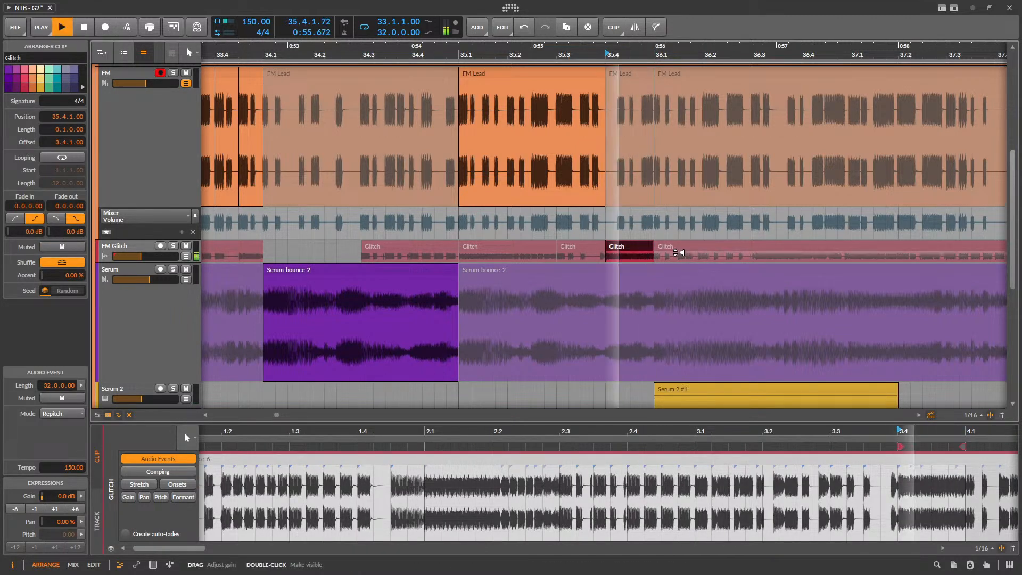
# - Play the whole lead phrase from bar 33 through bar 36
pyautogui.scroll(-3, 638, 251)
pyautogui.click(468, 251)
pyautogui.press('space')
pyautogui.click(335, 248)
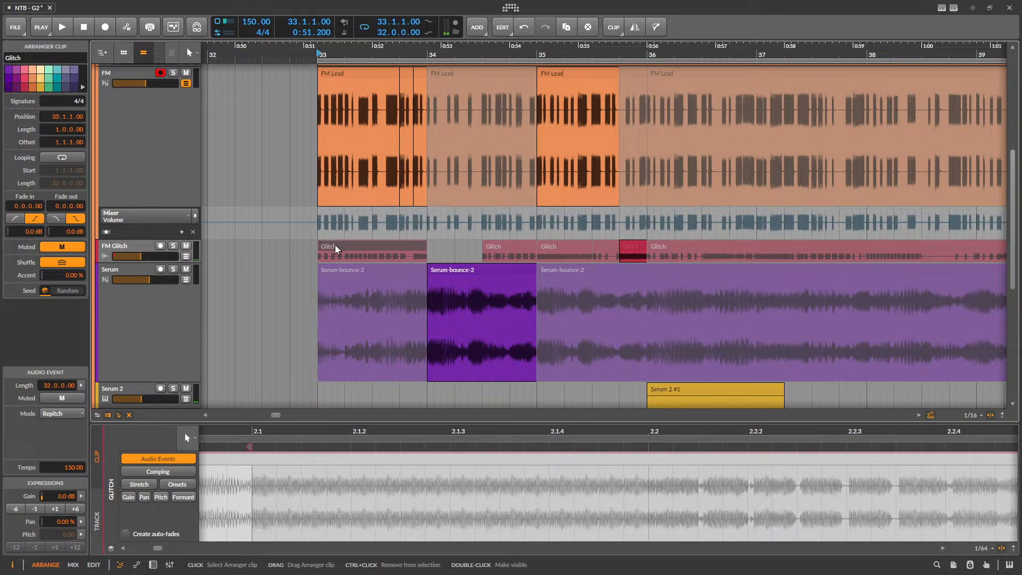
pyautogui.press('space')
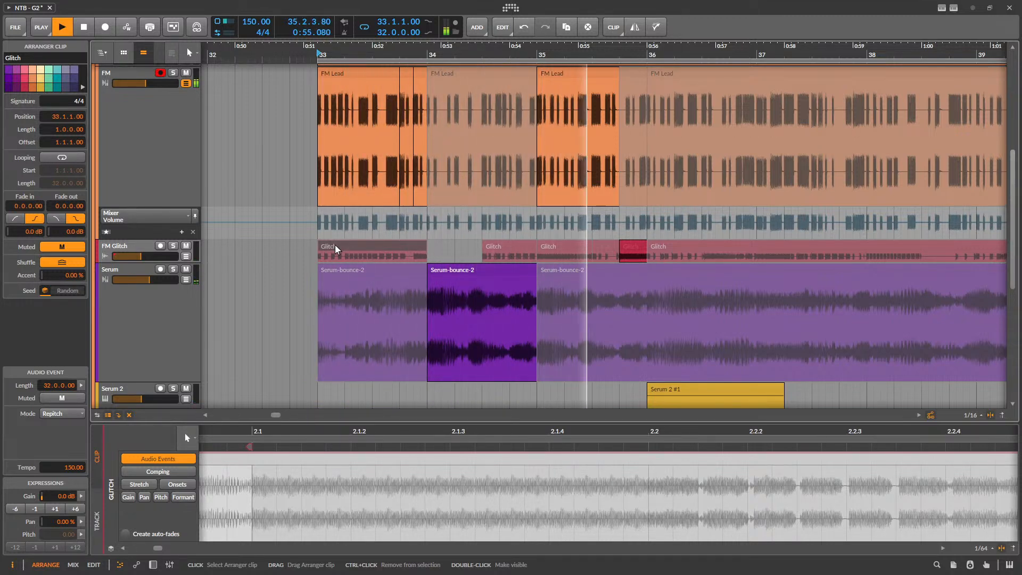
pyautogui.scroll(-1, 611, 267)
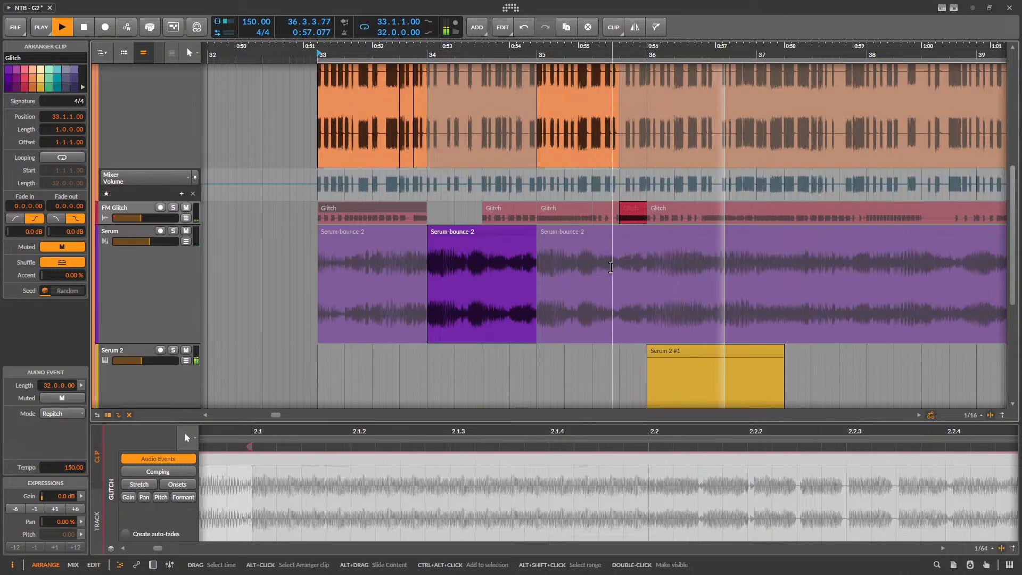
# - Stop playback and shrink the Serum audio track to the compact row height
pyautogui.press('space')
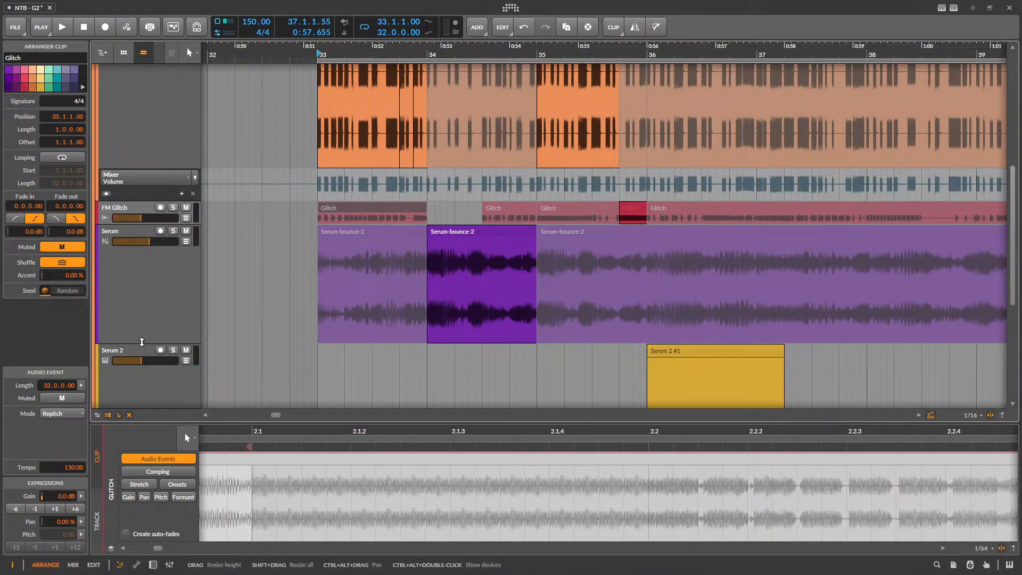
pyautogui.moveTo(141, 343); pyautogui.dragTo(154, 245)
pyautogui.scroll(4, 506, 232)
pyautogui.scroll(-4, 554, 231)
pyautogui.scroll(-4, 387, 250)
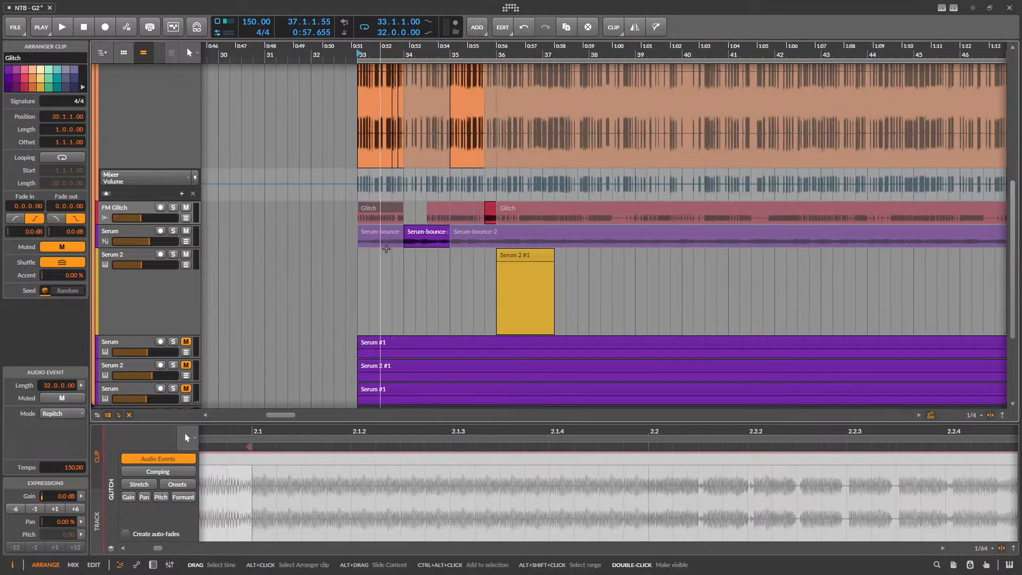
pyautogui.scroll(10, 639, 282)
pyautogui.scroll(-4, 385, 222)
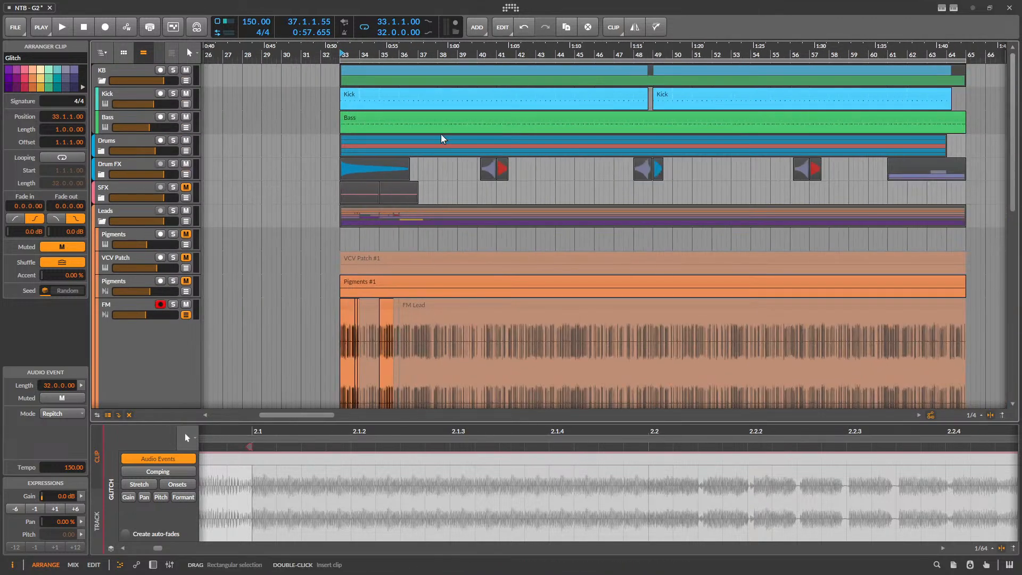
# - Select the Bass clip and collapse the clip editor so the arranger takes up the full height
pyautogui.click(550, 124)
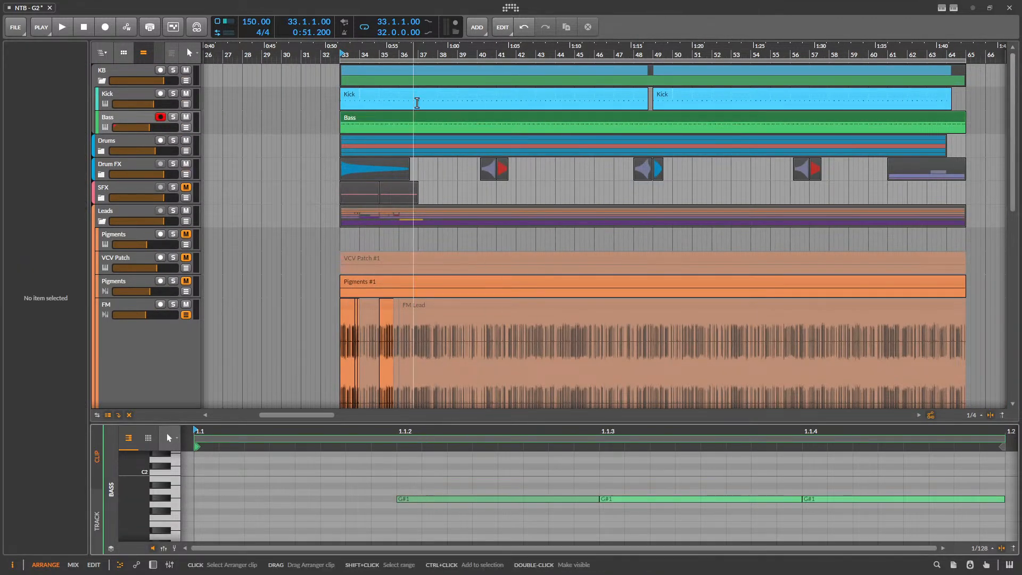
pyautogui.scroll(-3, 417, 327)
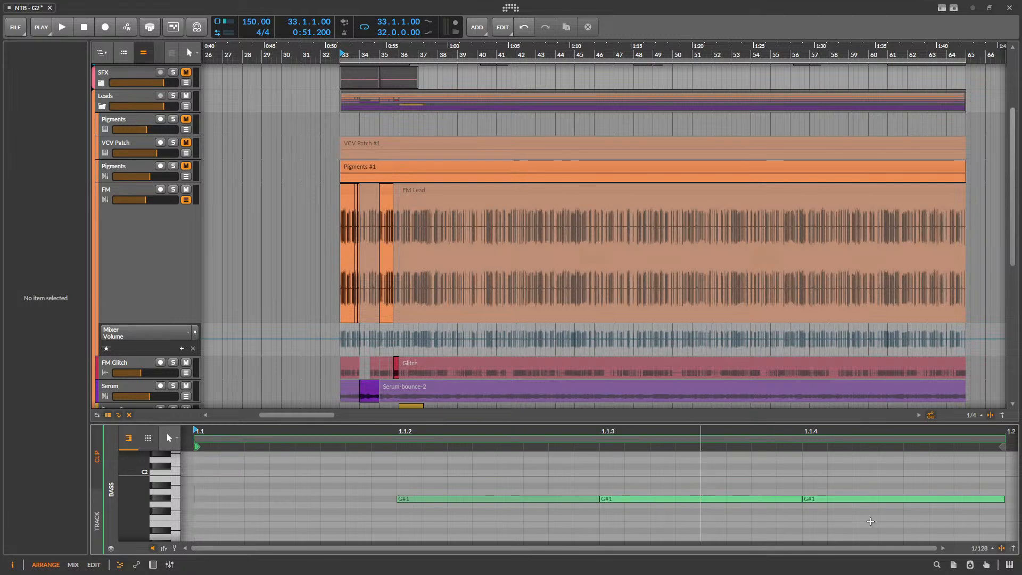
pyautogui.moveTo(593, 422); pyautogui.dragTo(586, 548)
pyautogui.scroll(-3, 456, 308)
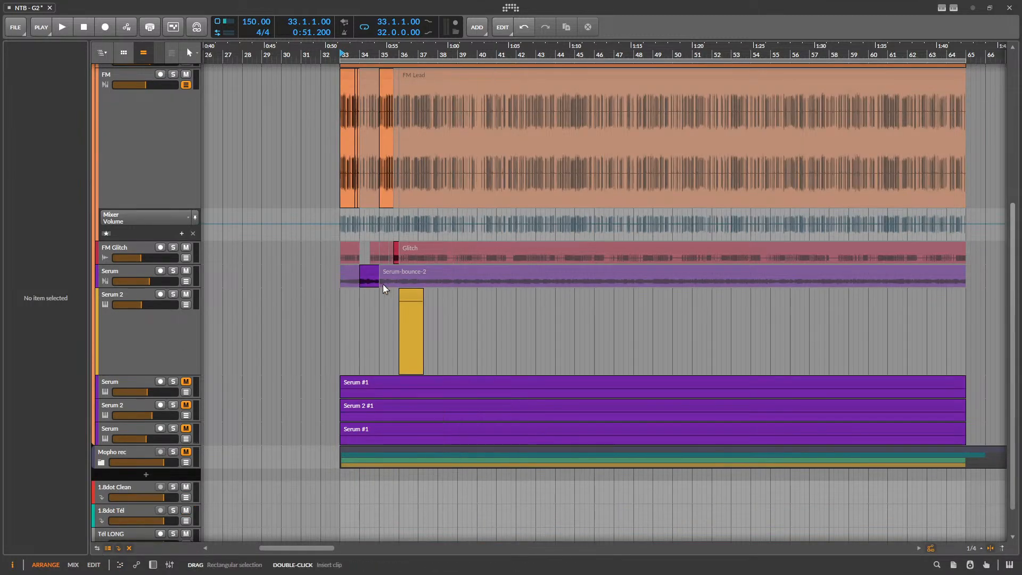
# - Play the arrangement from the first FM Lead piece at bar 33
pyautogui.scroll(4, 426, 293)
pyautogui.scroll(-2, 455, 295)
pyautogui.scroll(6, 427, 269)
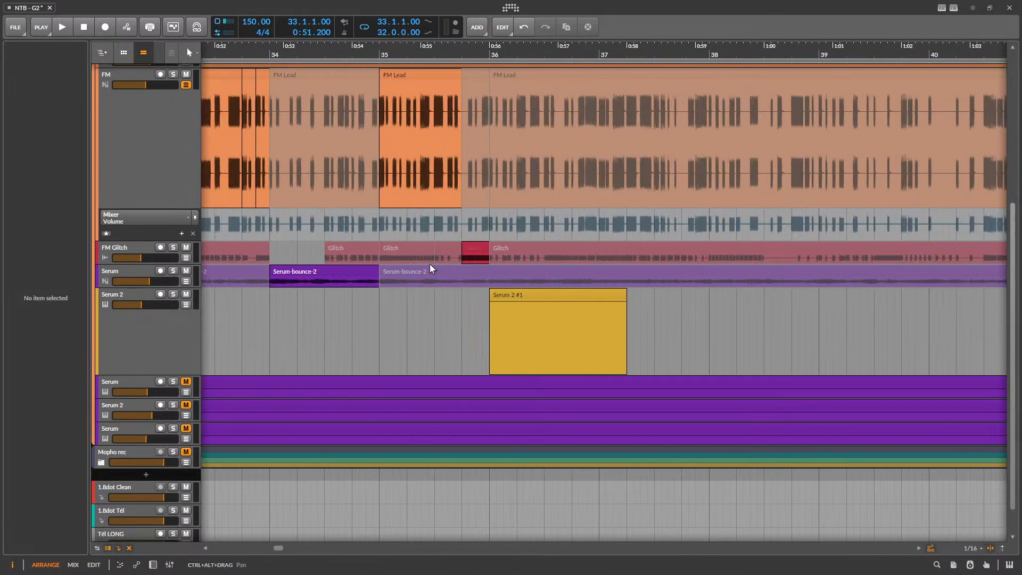
pyautogui.scroll(-4, 681, 194)
pyautogui.scroll(4, 551, 165)
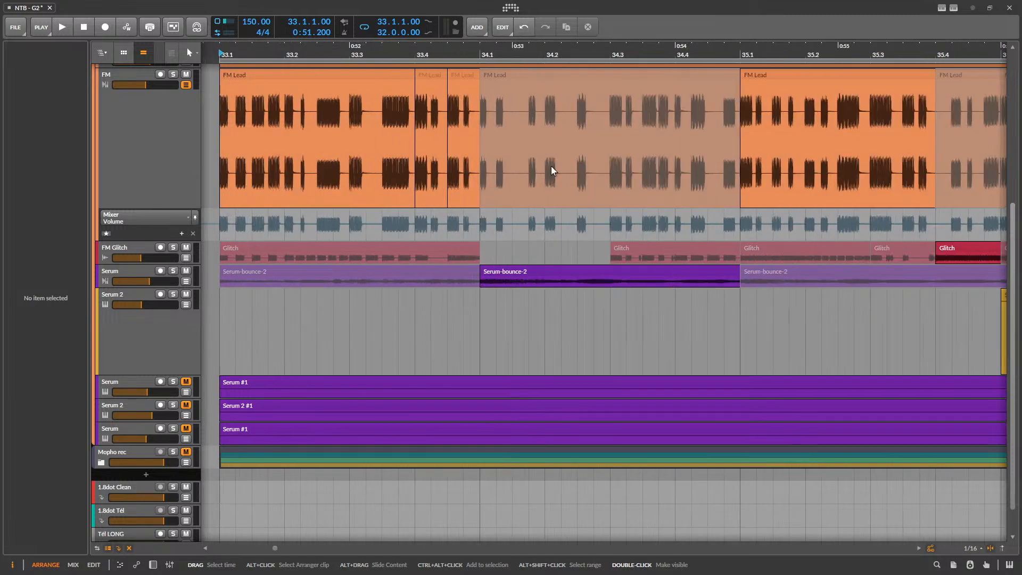
pyautogui.scroll(-2, 431, 261)
pyautogui.scroll(3, 378, 277)
pyautogui.scroll(-3, 365, 277)
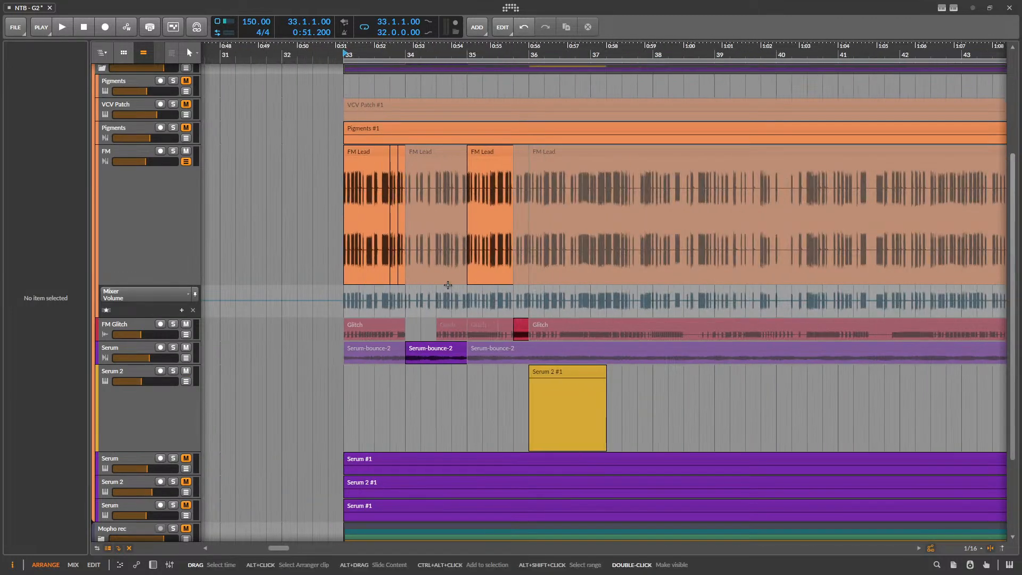
pyautogui.scroll(2, 469, 295)
pyautogui.scroll(-2, 362, 312)
pyautogui.click(278, 152)
pyautogui.press('space')
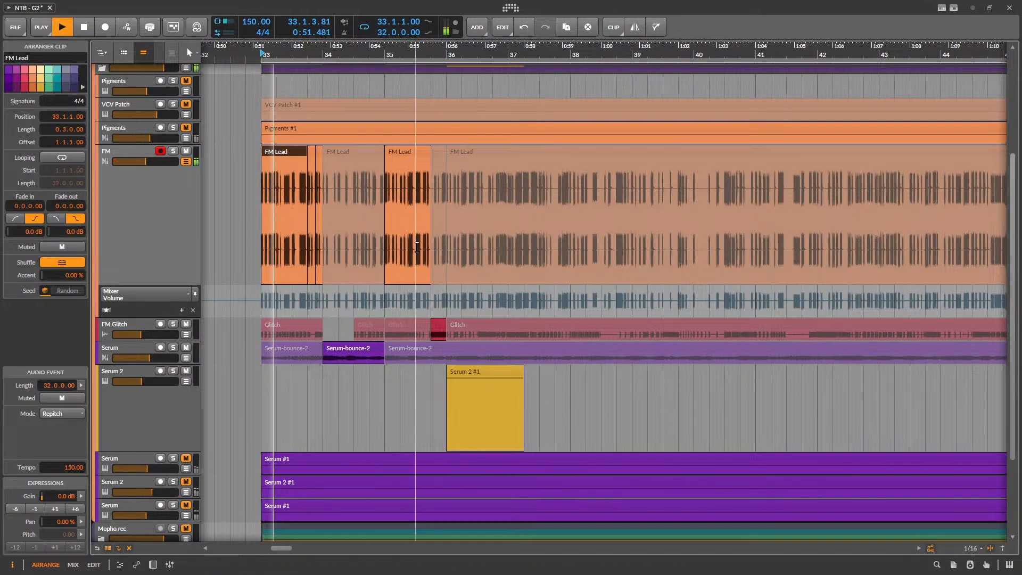
# - Split a three-beat piece out of the muted Glitch clip at 37.2, unmute it and stop playback
pyautogui.scroll(-1, 479, 290)
pyautogui.scroll(2, 511, 295)
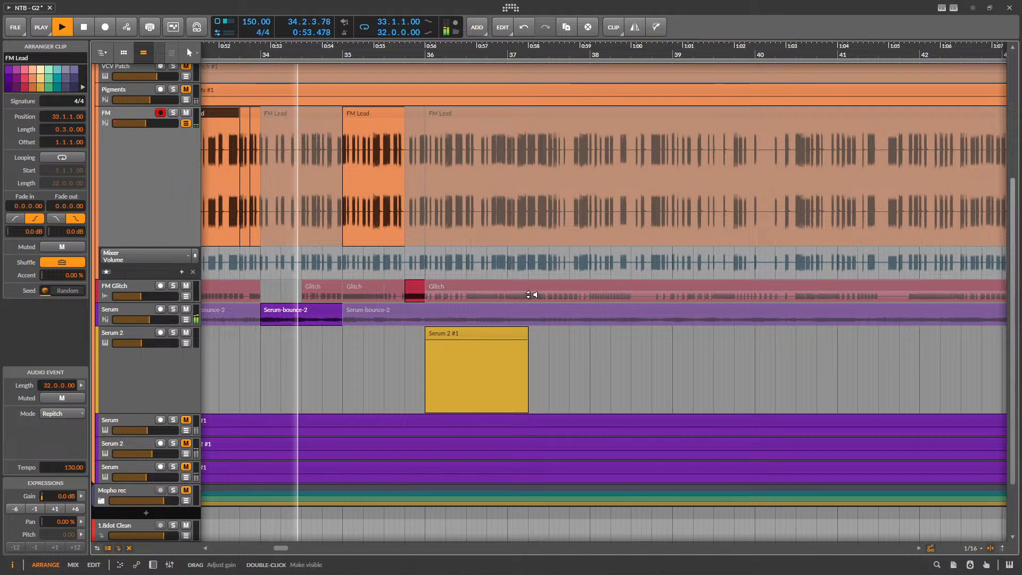
pyautogui.click(529, 299)
pyautogui.moveTo(529, 300); pyautogui.dragTo(583, 287)
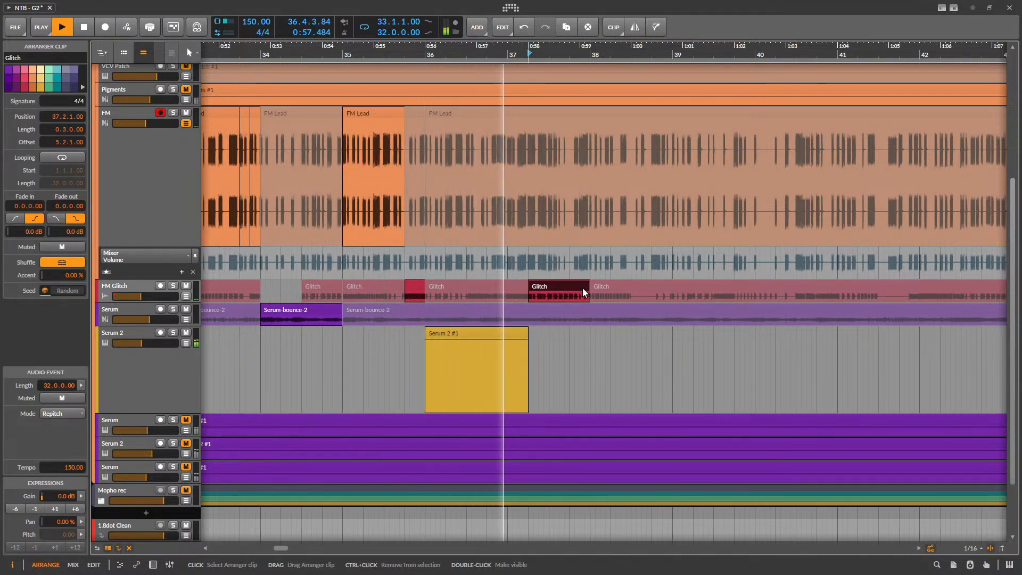
pyautogui.press('space')
# - Move the three-beat Glitch piece to 37.1 and shorten the Serum 2 clip at bar 36 to one bar
pyautogui.scroll(2, 264, 336)
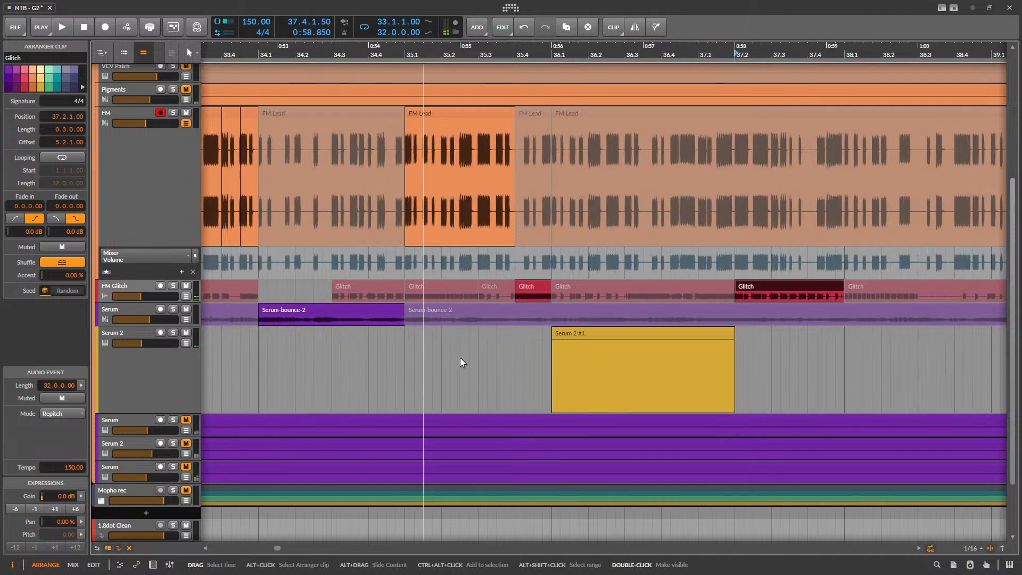
pyautogui.moveTo(737, 287); pyautogui.dragTo(701, 288)
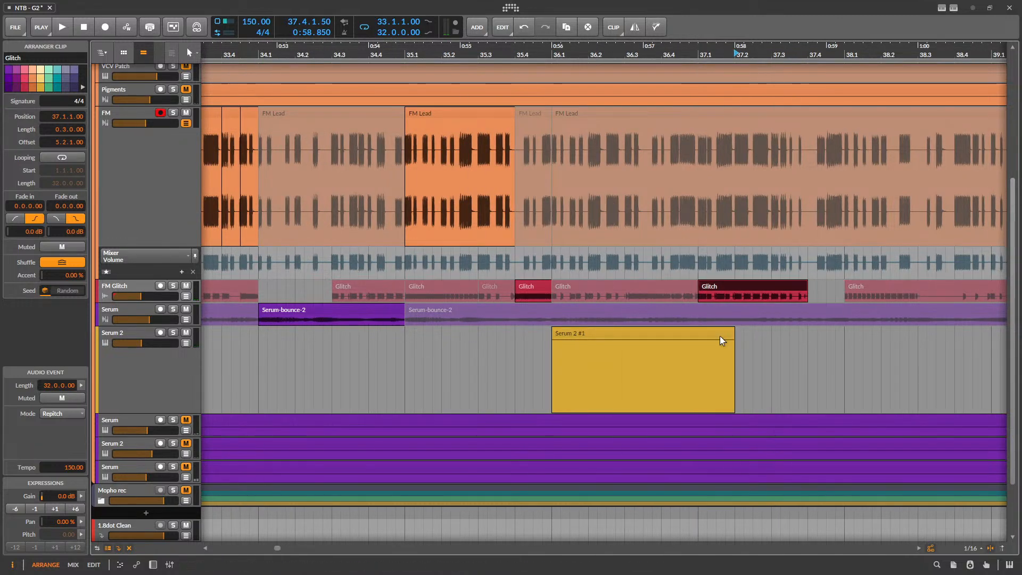
pyautogui.moveTo(731, 333); pyautogui.dragTo(695, 334)
# - Play the lead phrase from bar 33 into bar 38 to hear the moved Glitch piece
pyautogui.scroll(-3, 585, 338)
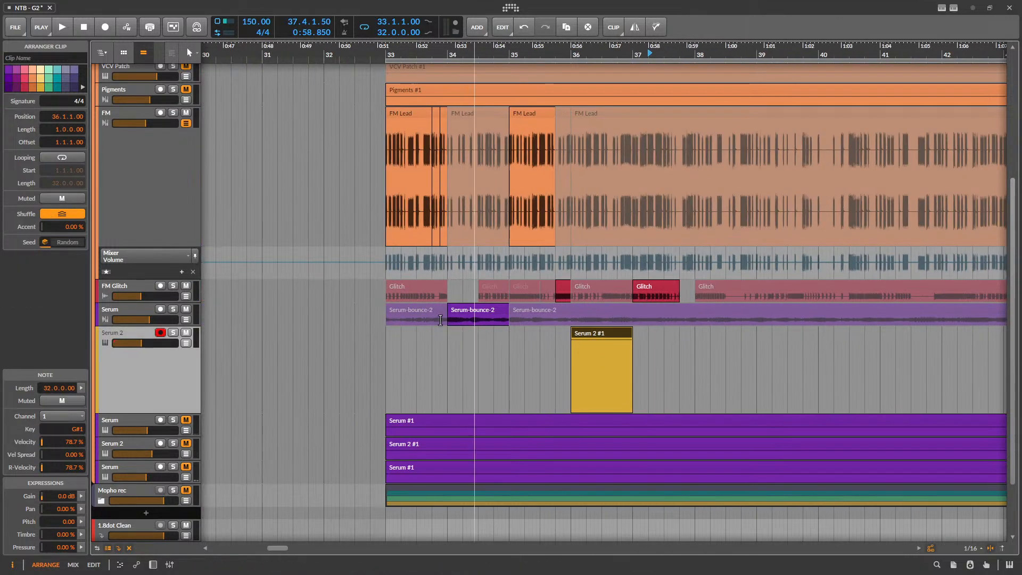
pyautogui.click(418, 310)
pyautogui.press('space')
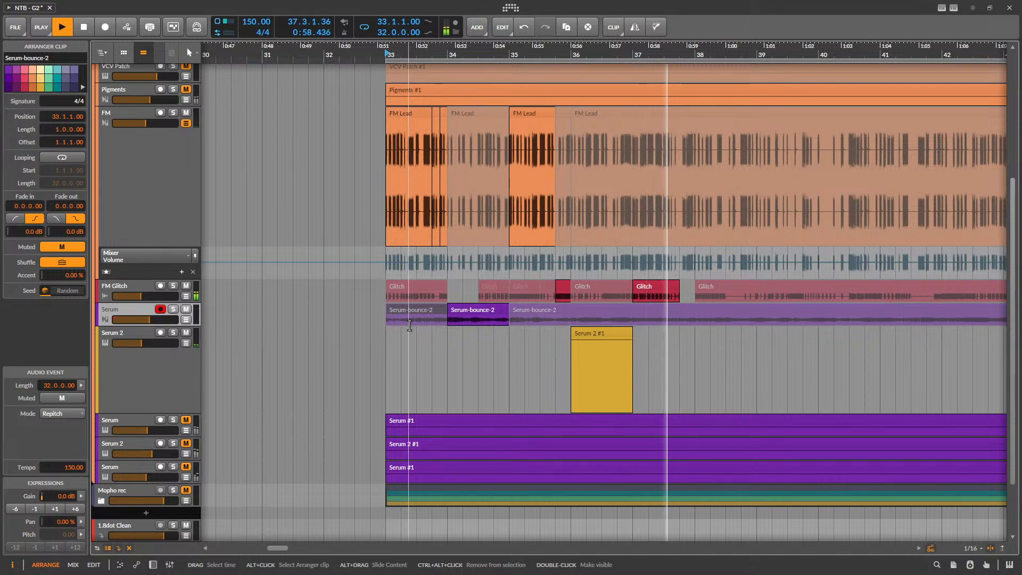
pyautogui.press('space')
# - Split a two-beat piece out of the muted FM Lead clip at 37.1 and unmute it
pyautogui.scroll(4, 681, 229)
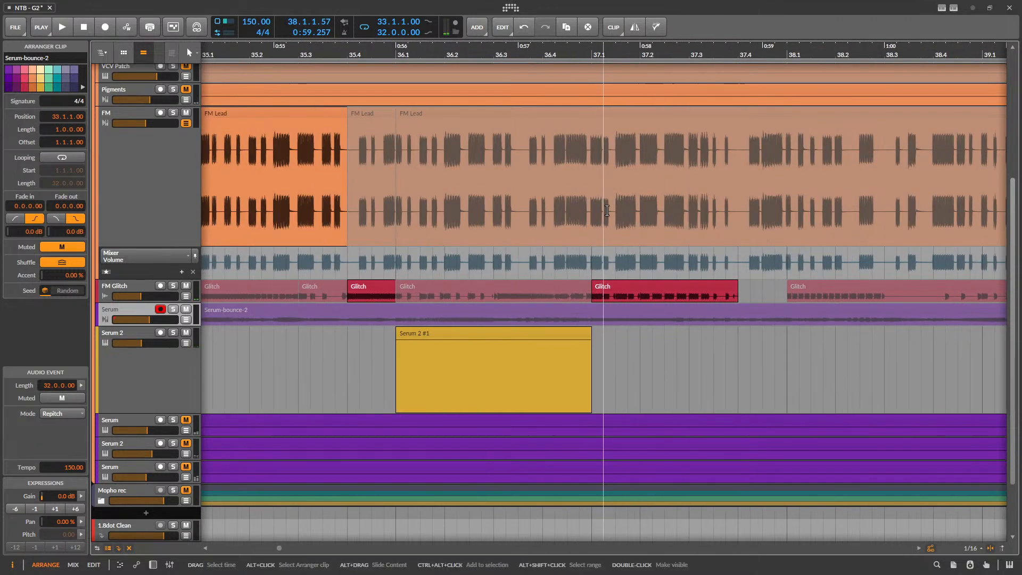
pyautogui.moveTo(590, 222)
pyautogui.mouseDown()
pyautogui.moveTo(667, 221)
pyautogui.moveTo(592, 213)
pyautogui.mouseUp()
pyautogui.click(677, 215)
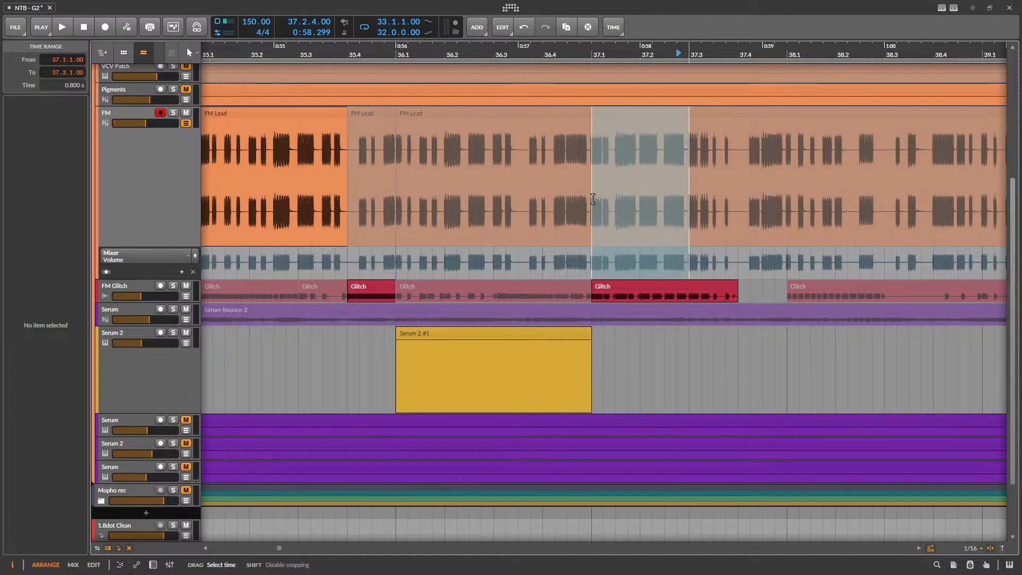
pyautogui.click(613, 116)
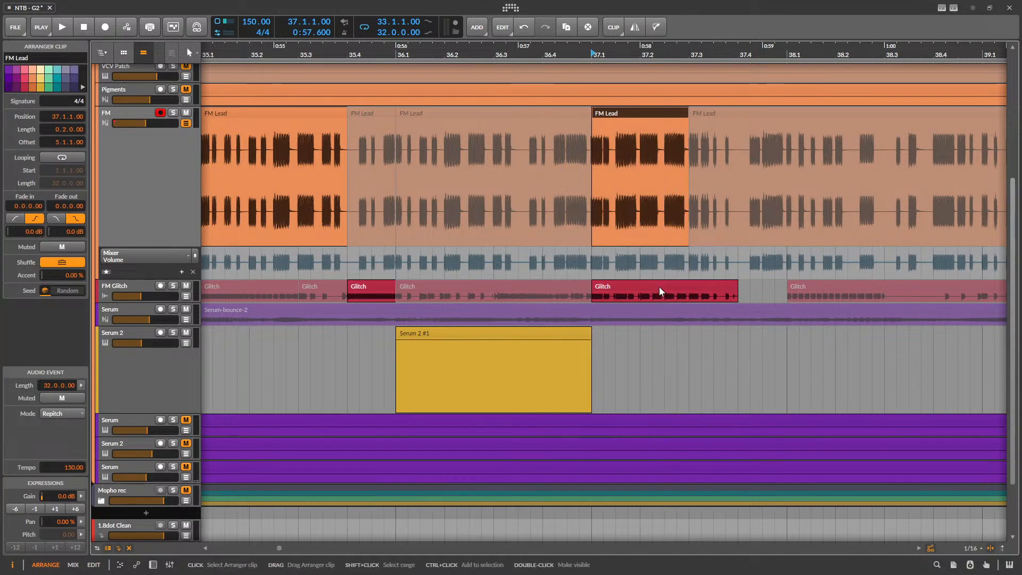
# - Move the Glitch piece to 37.3 and cut it to two beats by extending the following muted Glitch clip back to 38.1
pyautogui.moveTo(659, 292); pyautogui.dragTo(756, 290)
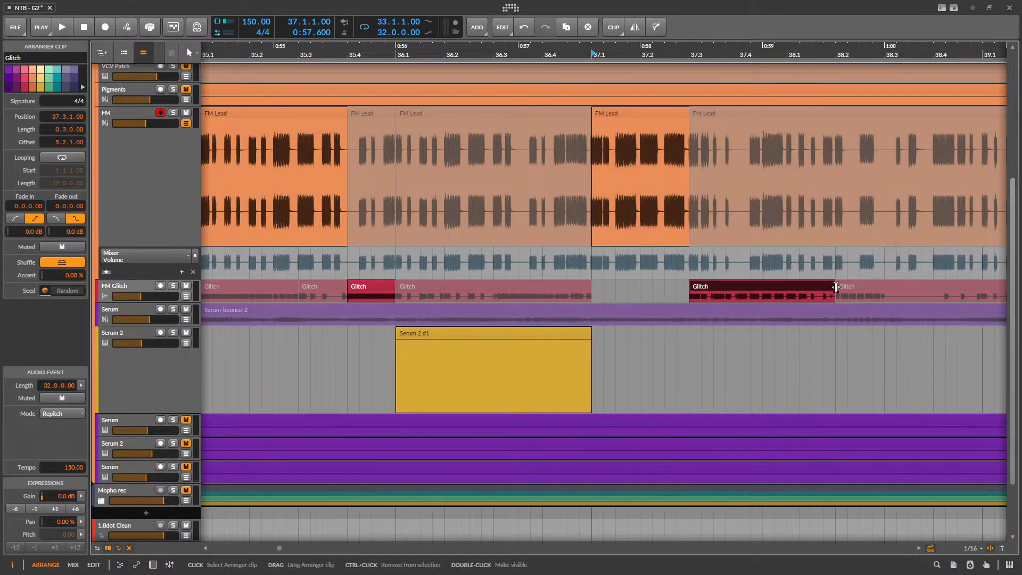
pyautogui.moveTo(837, 287); pyautogui.dragTo(790, 282)
# - Play the phrase from bar 33 through the new FM Lead and Glitch pieces in bar 37
pyautogui.scroll(-5, 791, 283)
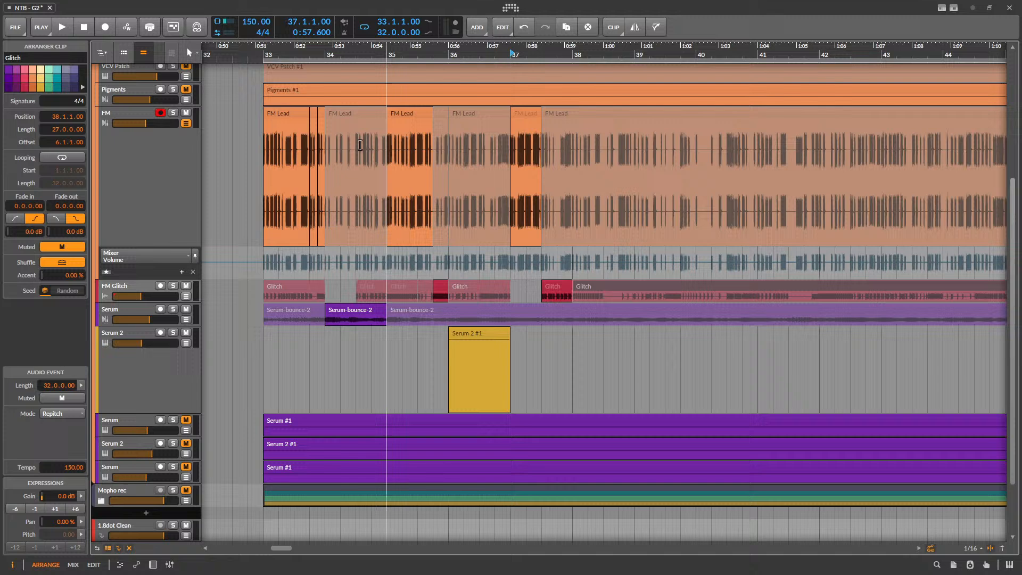
pyautogui.click(287, 113)
pyautogui.press('space')
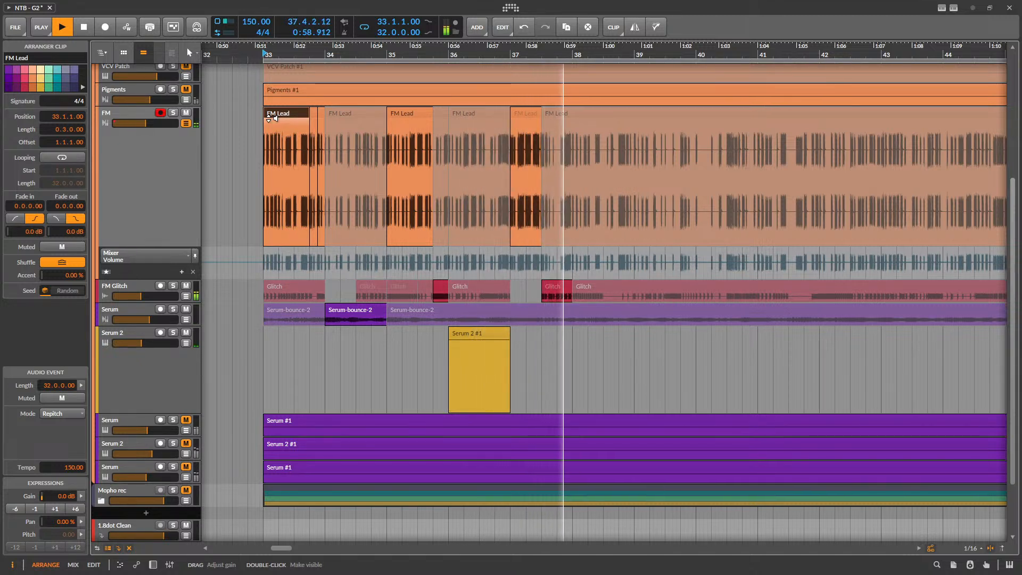
pyautogui.press('space')
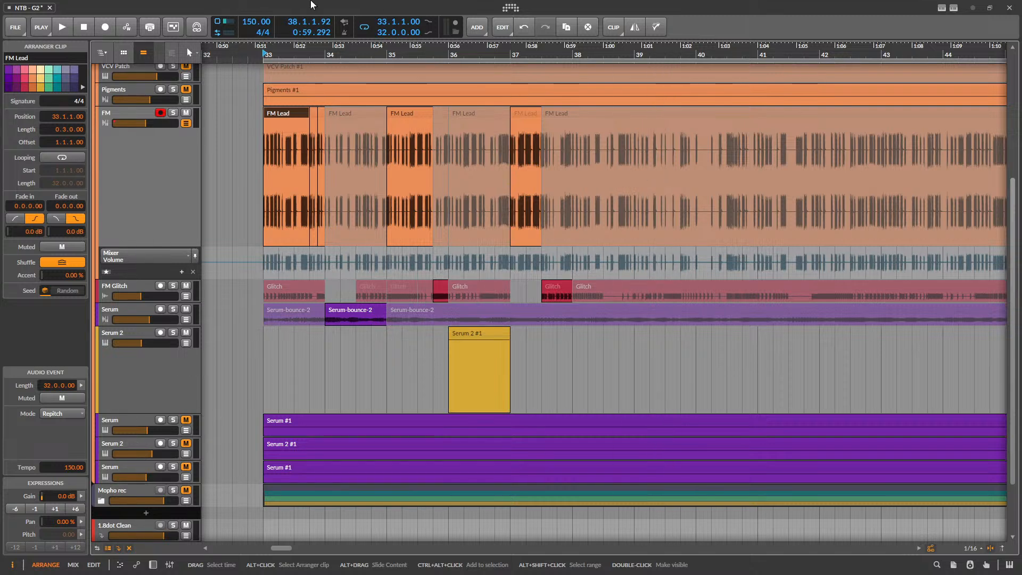
# - Hide the FM track's automation lane and shrink the Serum 2 track to the compact row height
pyautogui.click(185, 123)
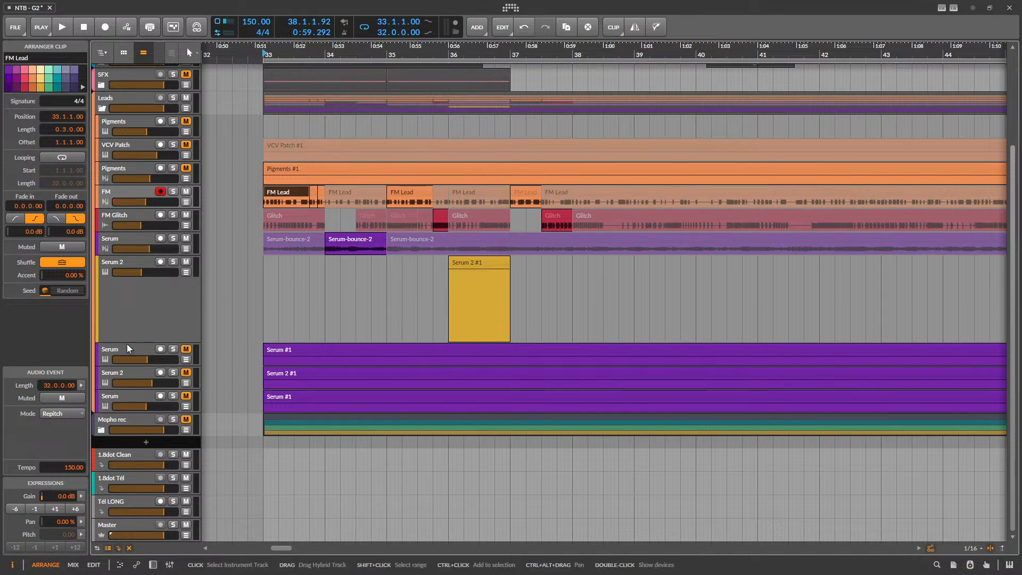
pyautogui.moveTo(132, 342); pyautogui.dragTo(182, 239)
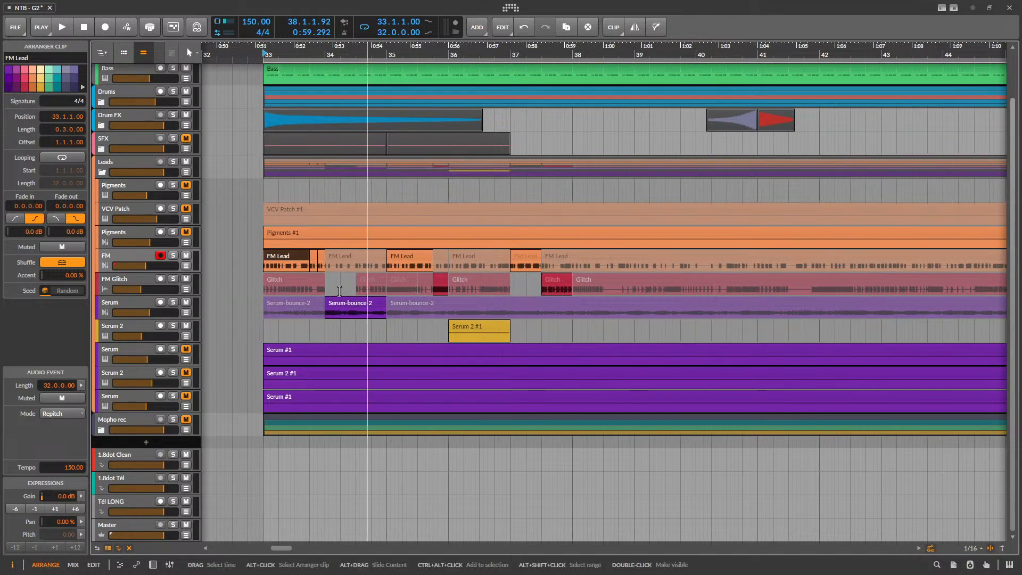
# - Play the full mix from bar 33 into bar 38, dismissing the Serum 2 track's options
pyautogui.press('space')
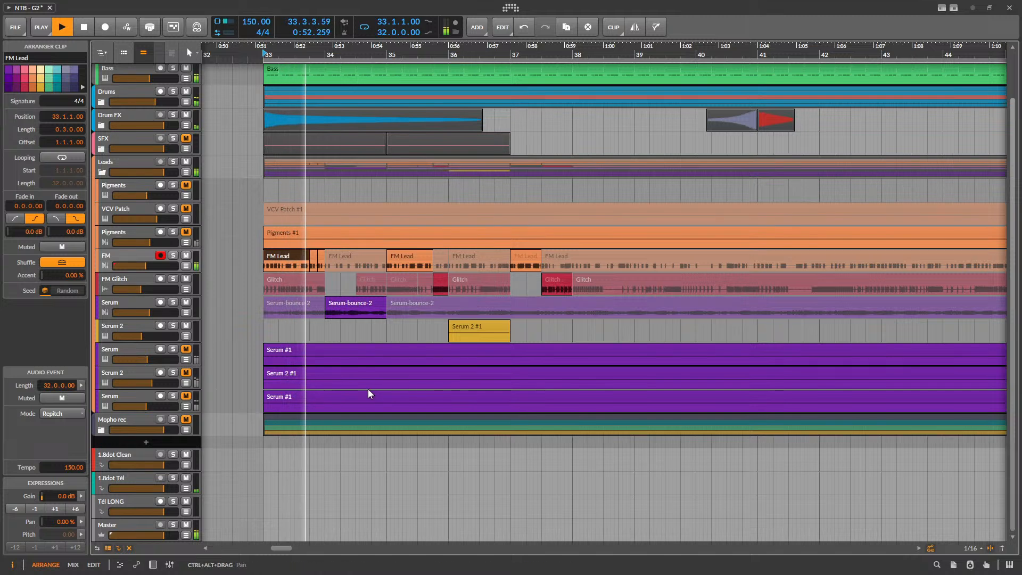
pyautogui.rightClick(123, 327)
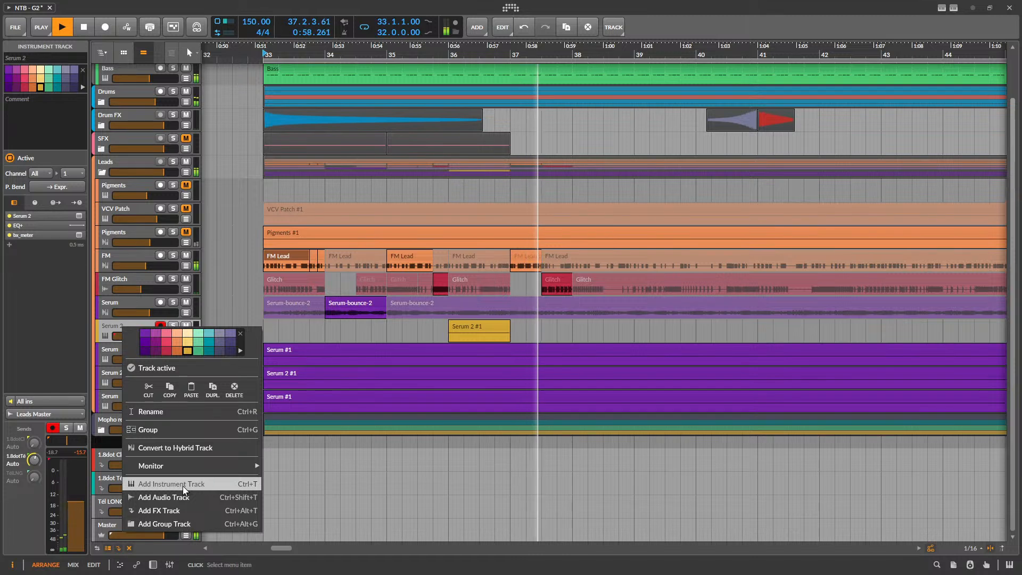
pyautogui.press('space')
pyautogui.click(552, 282)
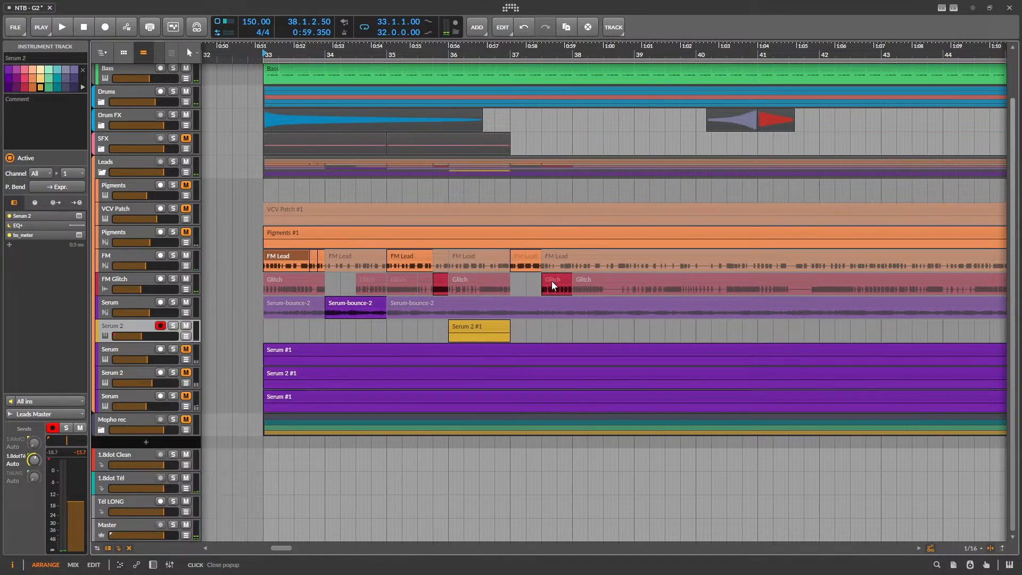
# - Enlarge the Serum audio track, split a two-beat Serum-bounce-2 piece out at 38.1 and unmute it
pyautogui.click(552, 281)
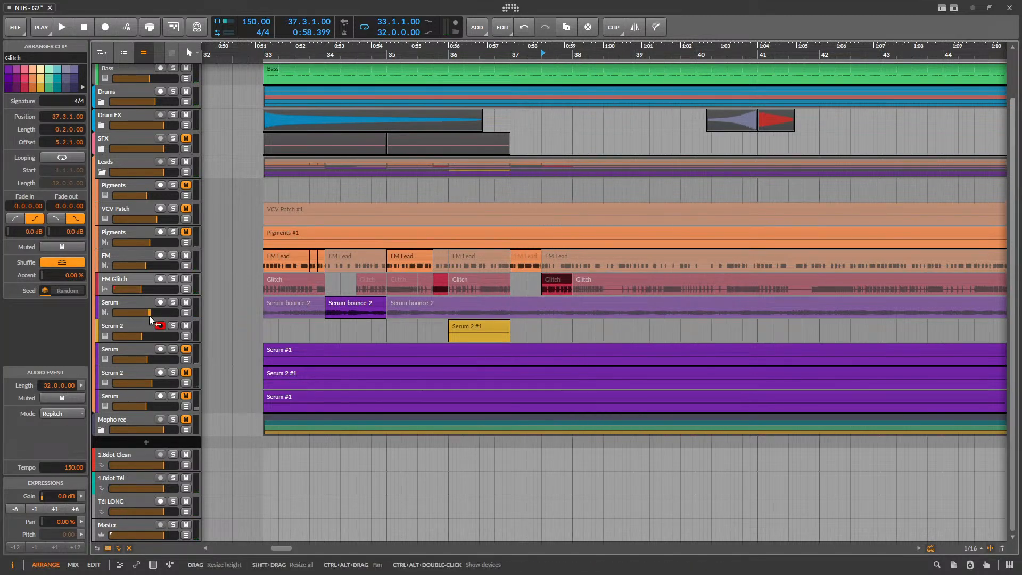
pyautogui.moveTo(151, 319); pyautogui.dragTo(151, 352)
pyautogui.scroll(3, 545, 333)
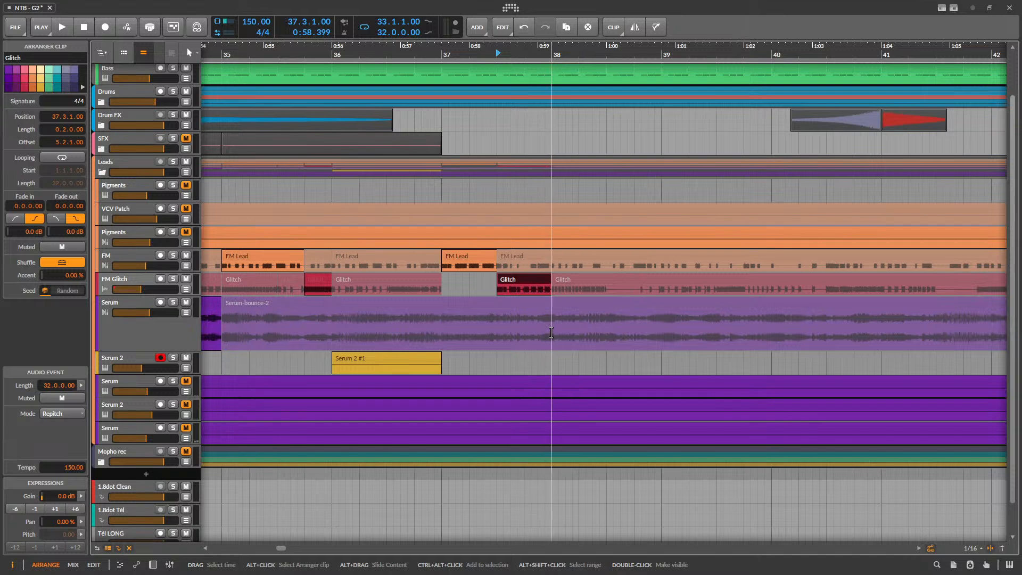
pyautogui.moveTo(551, 332); pyautogui.dragTo(607, 338)
pyautogui.click(600, 304)
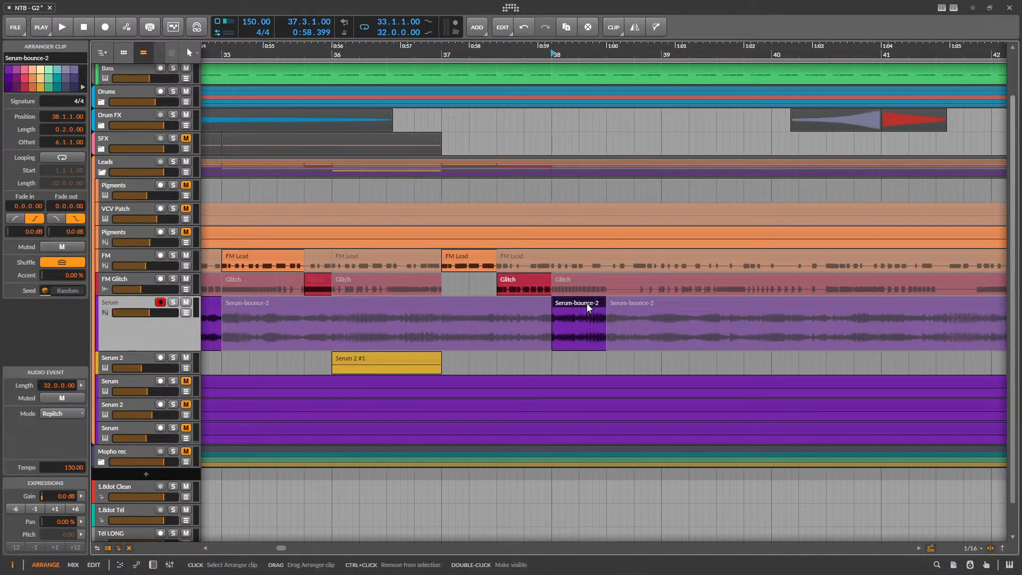
# - Play from the FM Lead piece at bar 37 through the two-beat Serum-bounce-2 piece in bar 38
pyautogui.scroll(-3, 584, 366)
pyautogui.press('space')
pyautogui.click(500, 255)
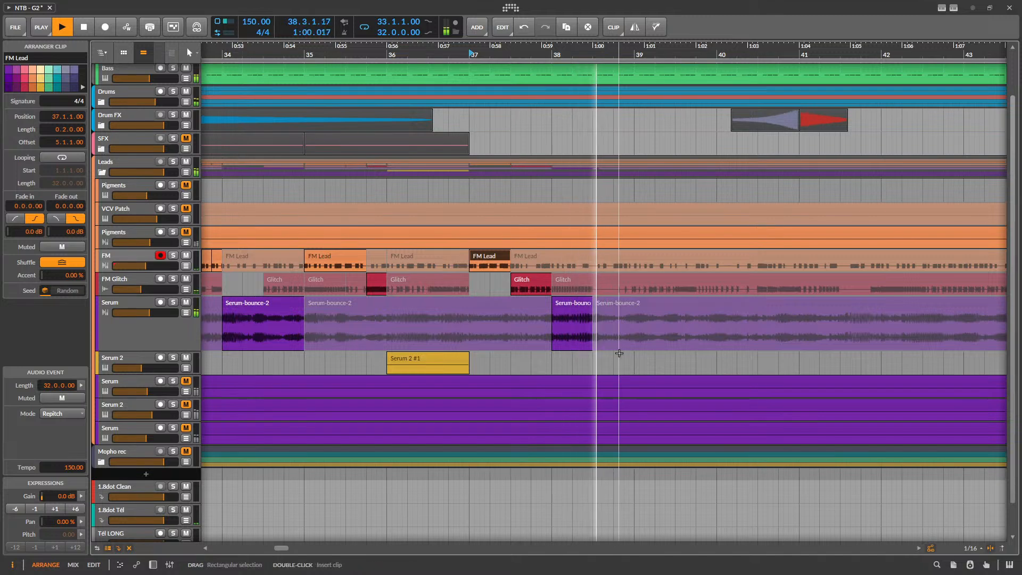
pyautogui.press('space')
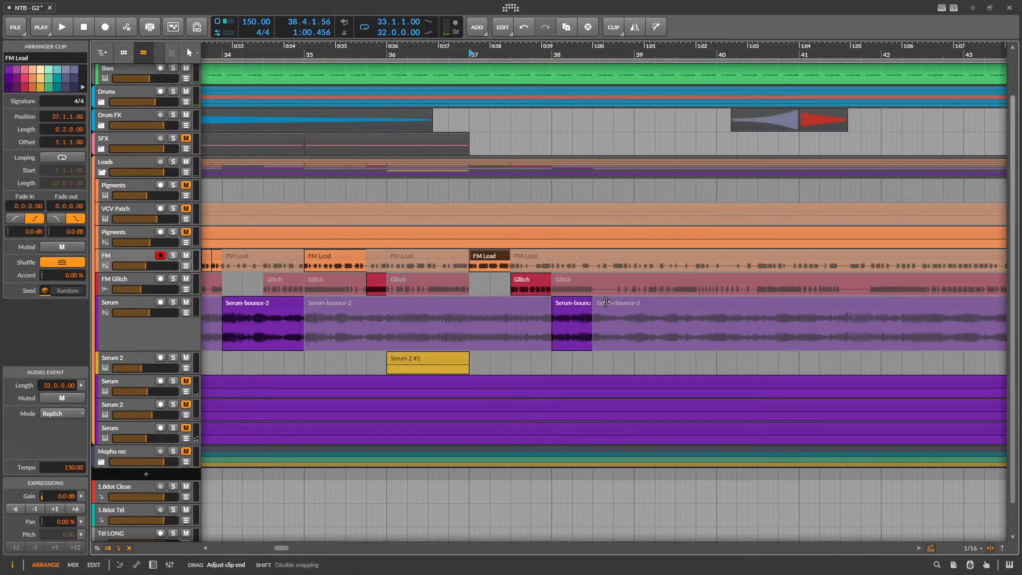
# - Extend the Serum-bounce-2 piece at bar 38 to one bar and play it from bar 37
pyautogui.moveTo(606, 302); pyautogui.dragTo(633, 303)
pyautogui.scroll(-3, 631, 304)
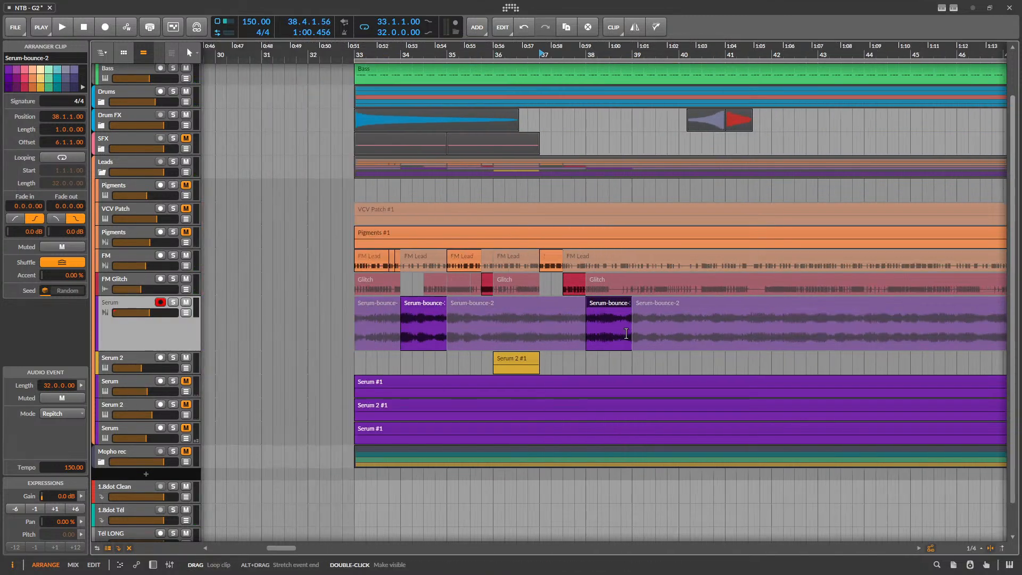
pyautogui.click(547, 258)
pyautogui.press('space')
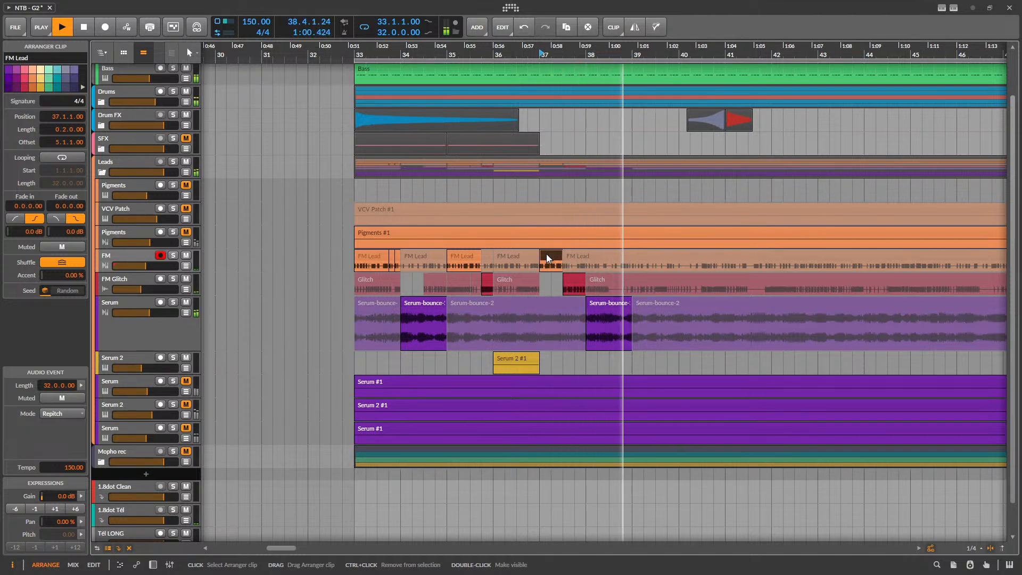
# - Split the one-bar Serum-bounce-2 piece in bar 38 at 38.3 and mute its second half
pyautogui.press('space')
pyautogui.scroll(3, 645, 322)
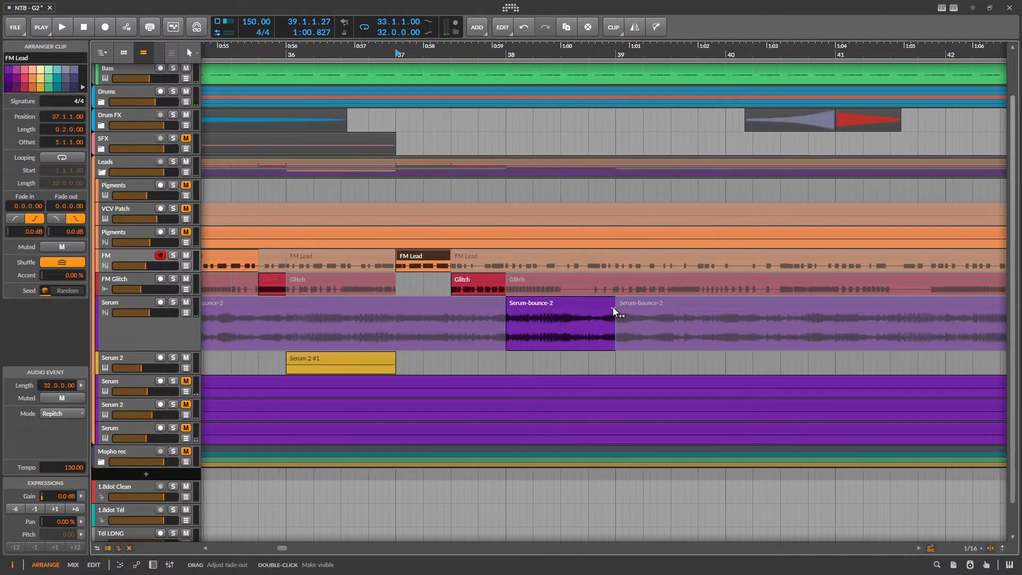
pyautogui.click(554, 299)
pyautogui.press('space')
pyautogui.scroll(3, 586, 347)
pyautogui.click(531, 339)
pyautogui.hotkey('ctrl', 'e')
pyautogui.press('space')
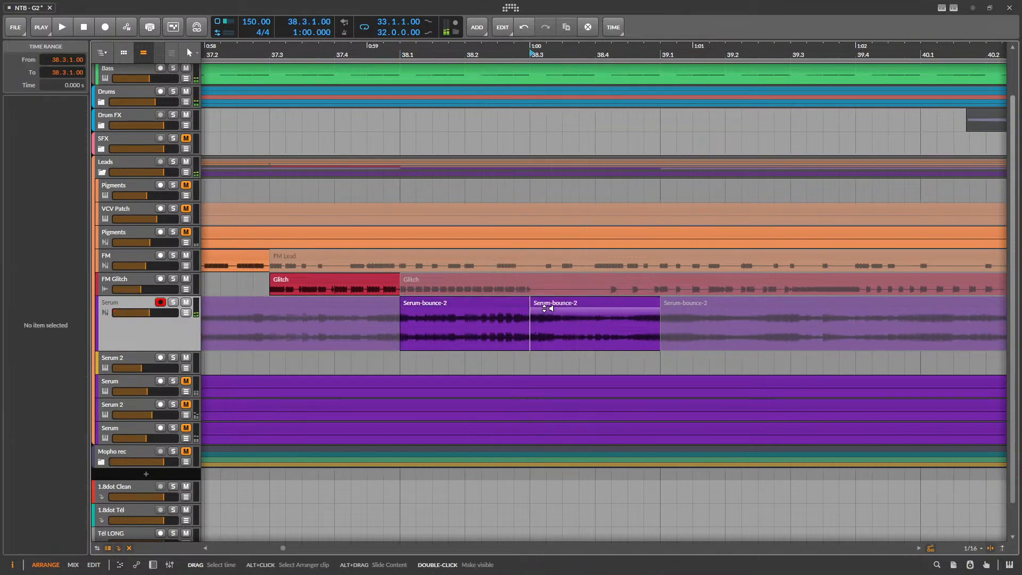
pyautogui.click(548, 303)
pyautogui.hotkey('alt', 'm')
pyautogui.scroll(-1, 598, 309)
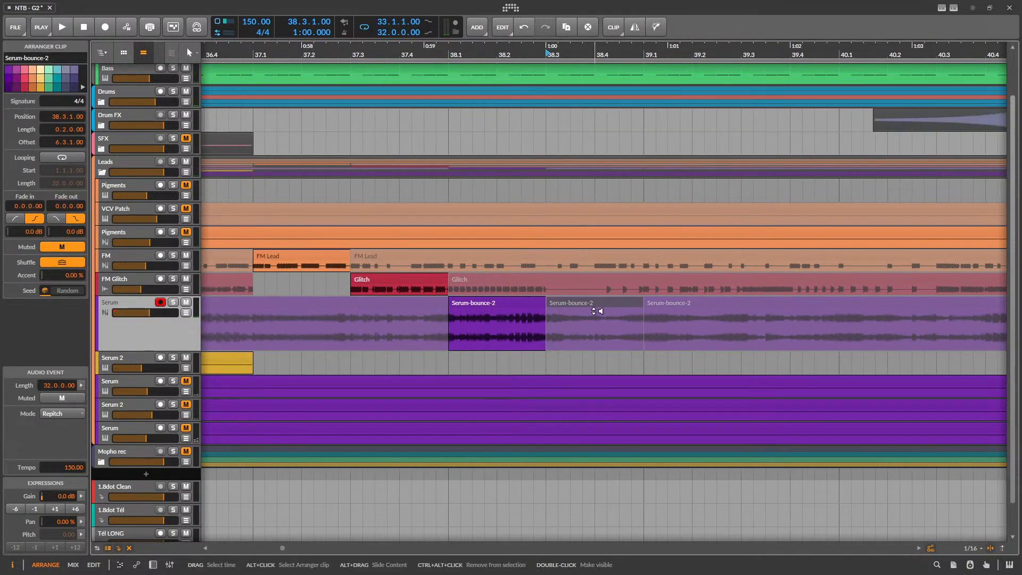
# - Solo the Serum audio track and play its two-beat Serum-bounce-2 piece from 38.1
pyautogui.click(175, 303)
pyautogui.press('space')
pyautogui.click(506, 304)
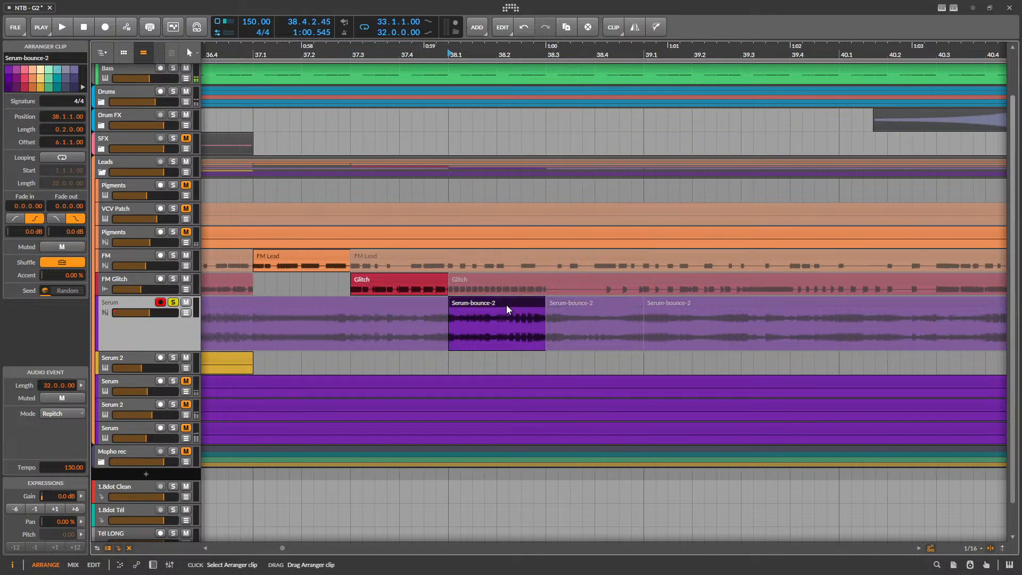
pyautogui.scroll(-3, 463, 326)
pyautogui.scroll(-5, 463, 326)
pyautogui.press('space')
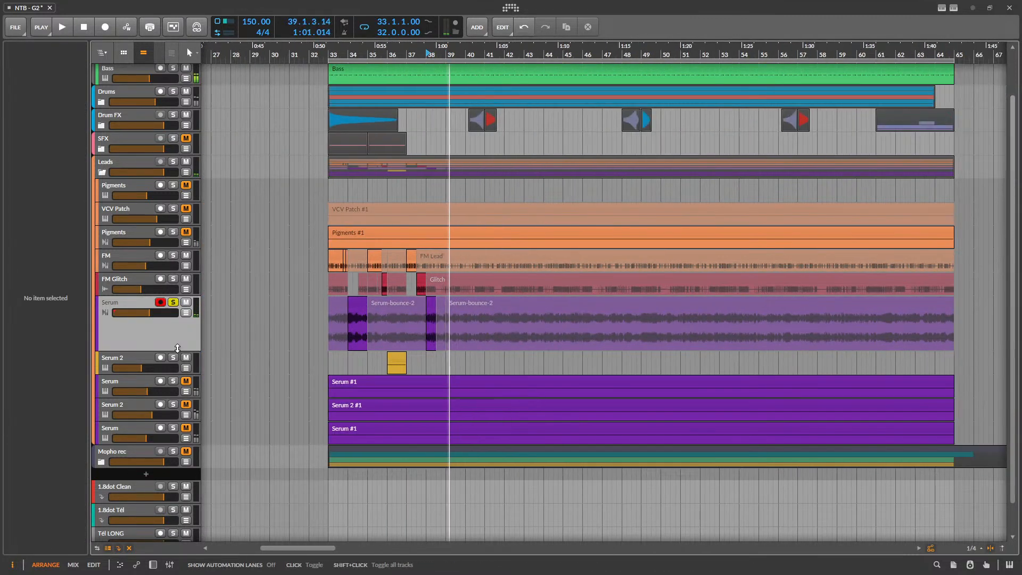
# - Add an audio track below the Serum audio track, copy the muted Serum-bounce-2 piece at bar 33 into it and extend it to 32 bars
pyautogui.rightClick(177, 332)
pyautogui.click(233, 483)
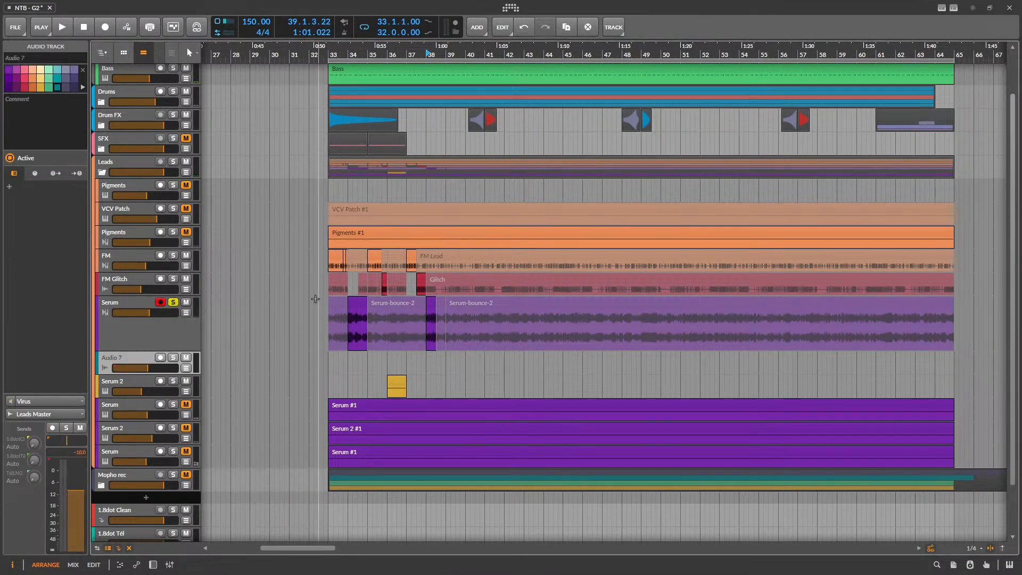
pyautogui.click(337, 303)
pyautogui.click(330, 362)
pyautogui.hotkey('ctrl', 'v')
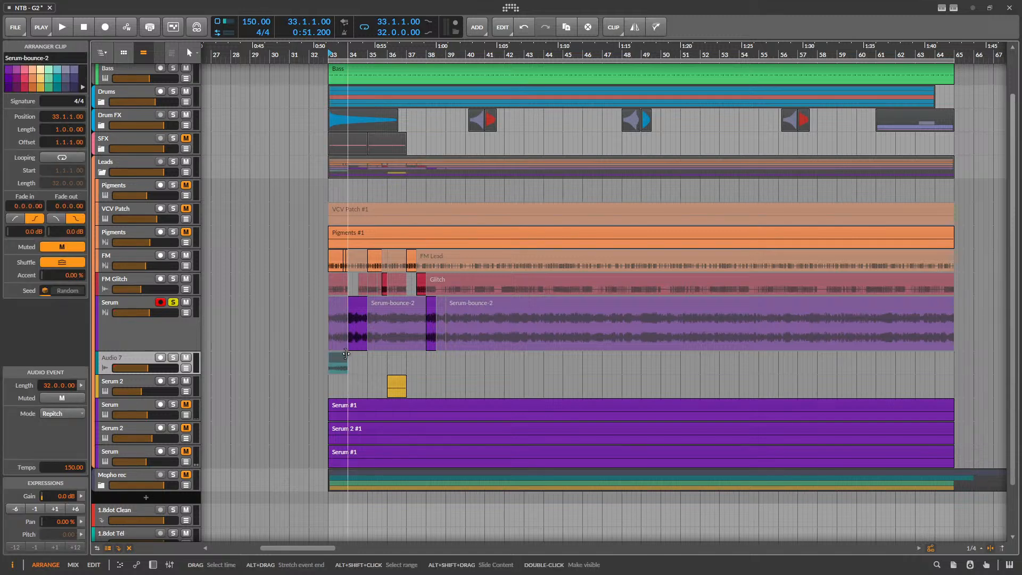
pyautogui.moveTo(347, 355); pyautogui.dragTo(954, 355)
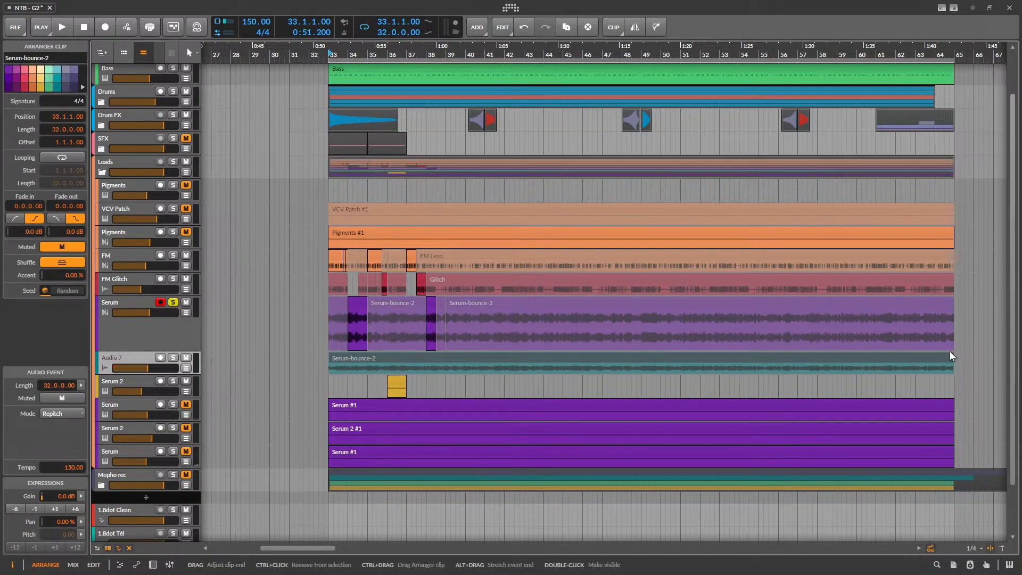
# - Solo the Audio 7 track, unmute its 32-bar Serum-bounce-2 clip and play it from bar 33
pyautogui.press('space')
pyautogui.click(173, 358)
pyautogui.press('space')
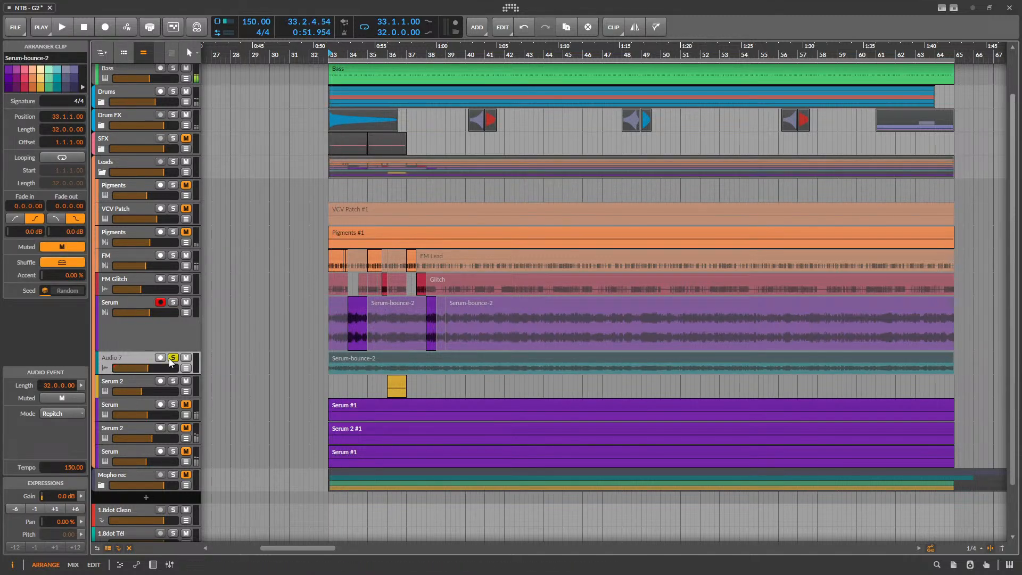
pyautogui.hotkey('alt', 'm')
pyautogui.press('space')
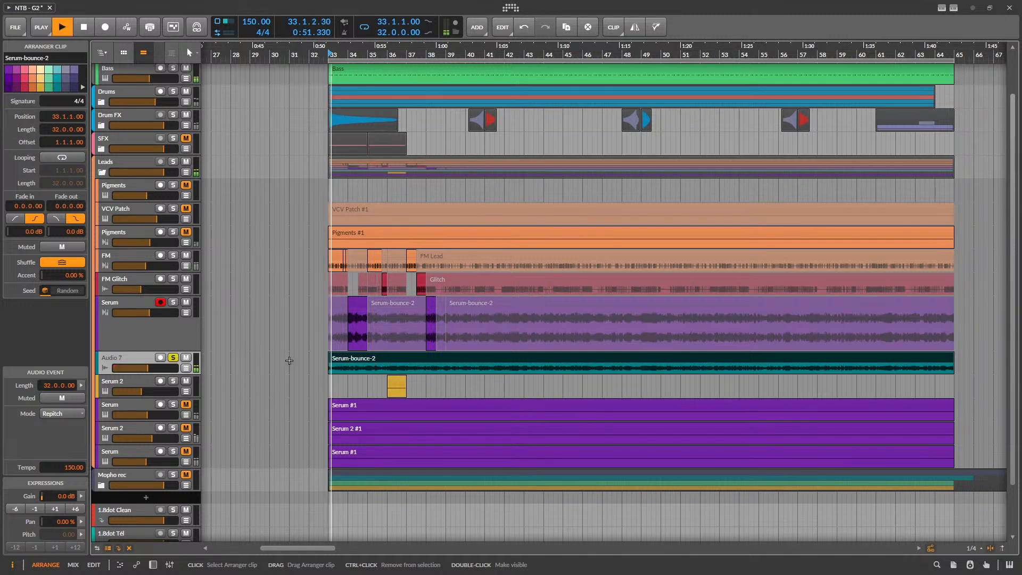
# - Stop playback and insert the Infiltrator audio effect into the Audio 7 track's device chain
pyautogui.click(131, 359)
pyautogui.press('d')
pyautogui.press('space')
pyautogui.click(144, 494)
pyautogui.write('infi')
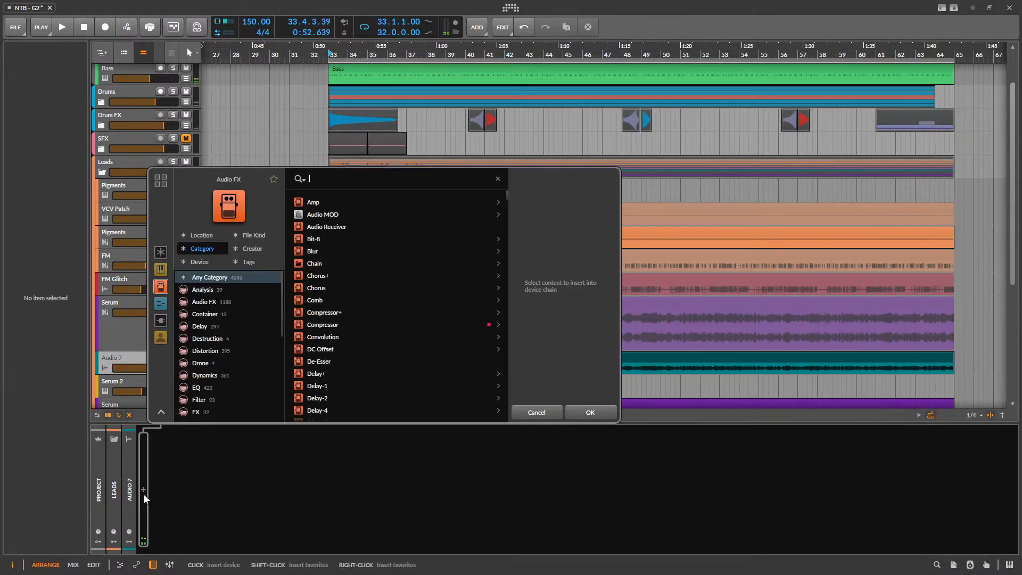
pyautogui.write('l')
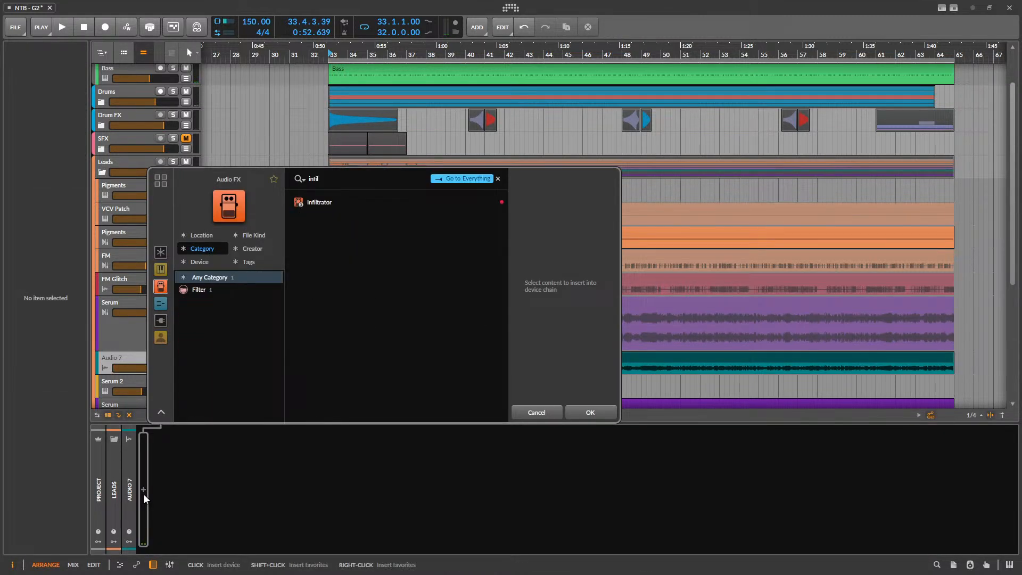
pyautogui.click(341, 200)
pyautogui.click(587, 408)
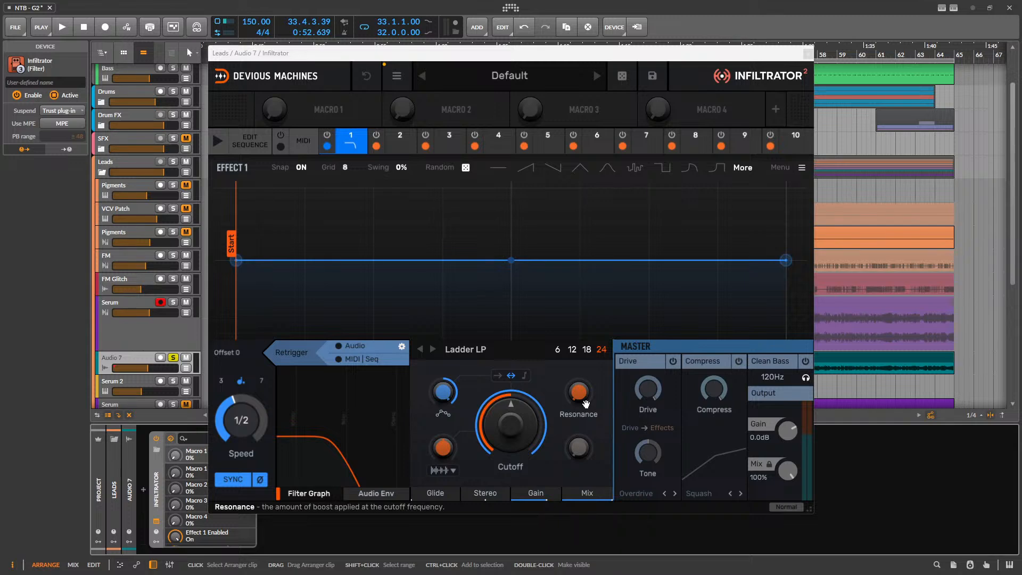
pyautogui.click(526, 75)
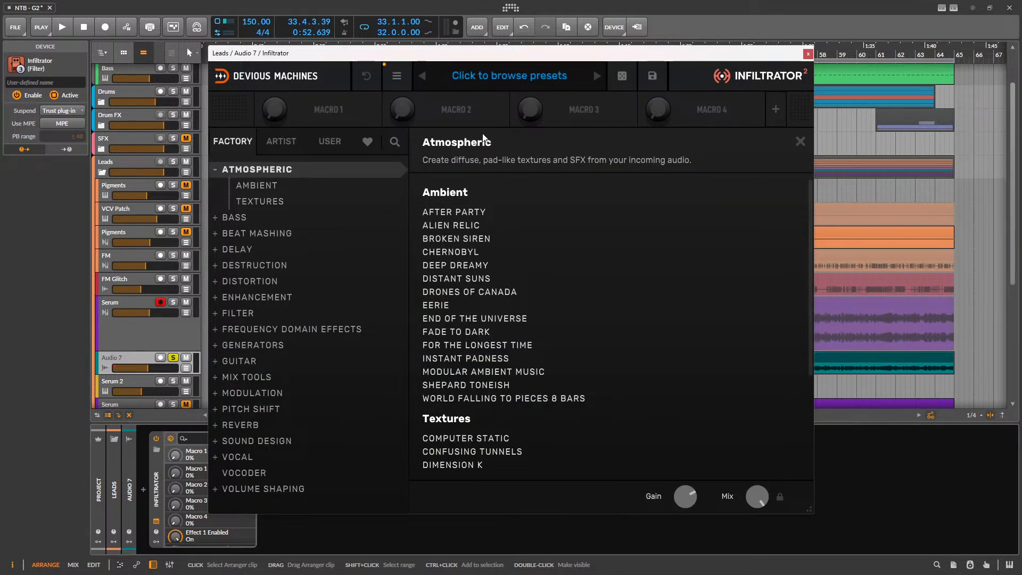
pyautogui.click(345, 141)
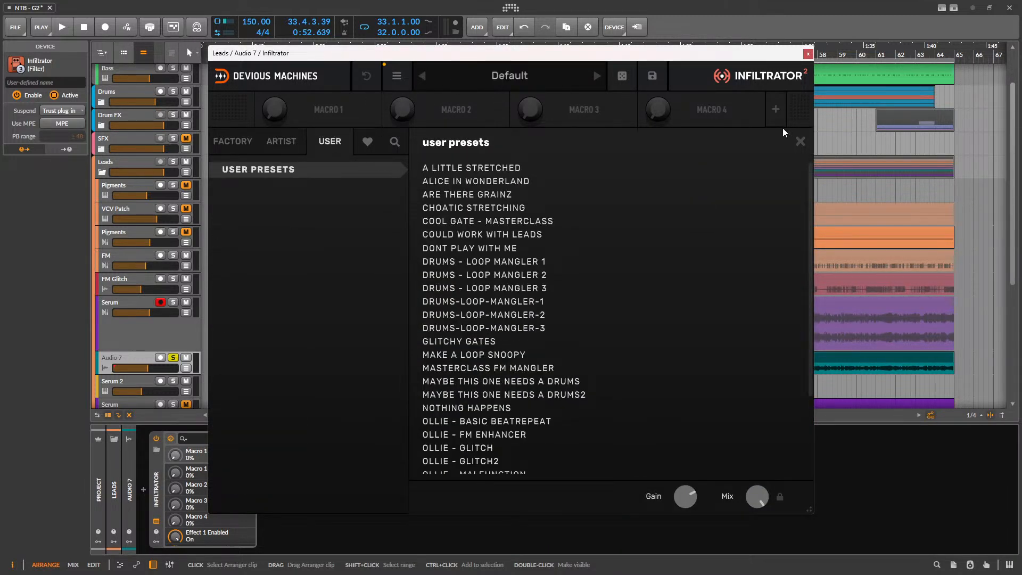
pyautogui.click(800, 141)
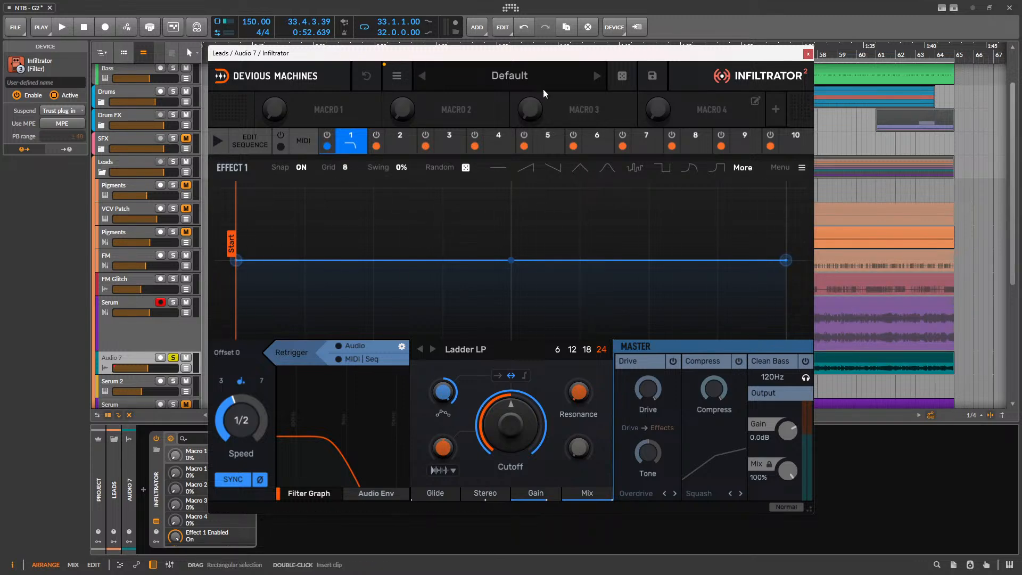
# - Initialise the Infiltrator preset and assign the Loop effect to slot 1
pyautogui.click(399, 85)
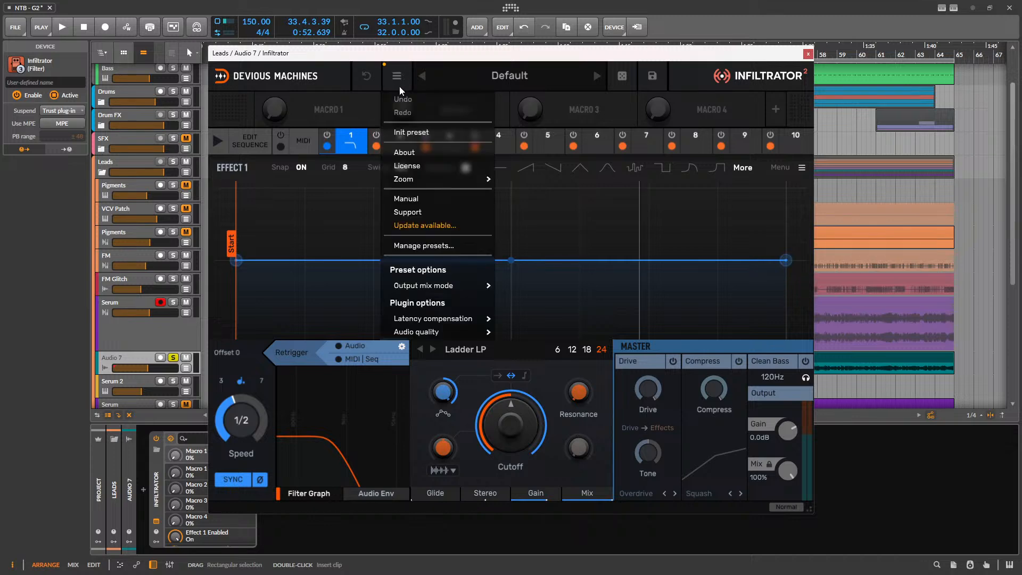
pyautogui.click(445, 137)
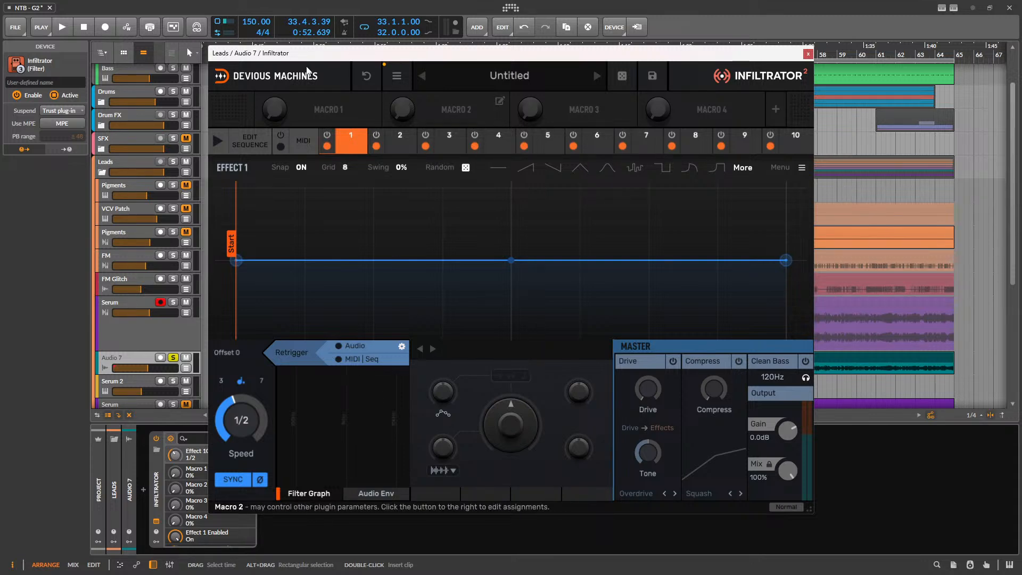
pyautogui.click(344, 137)
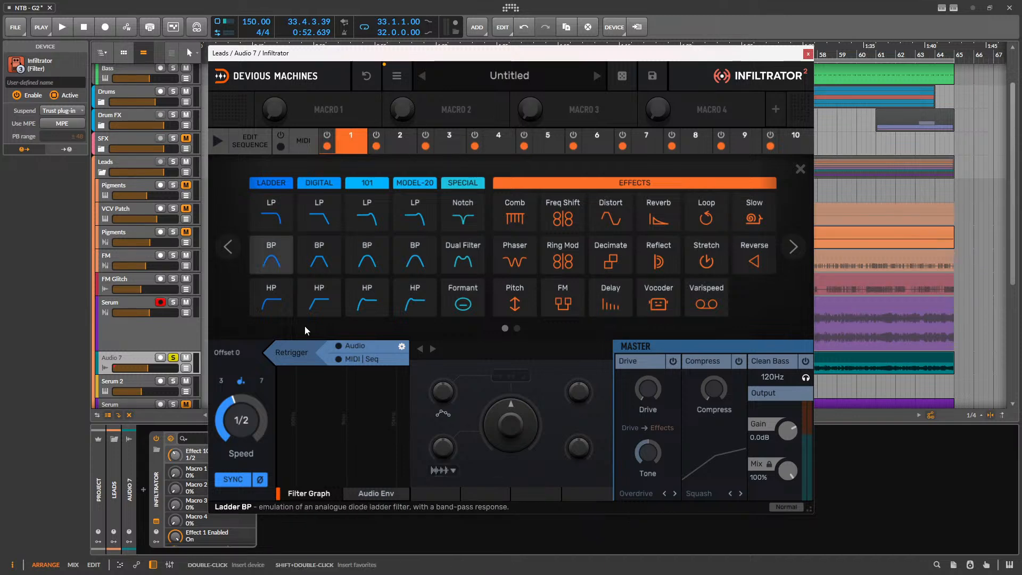
pyautogui.click(702, 220)
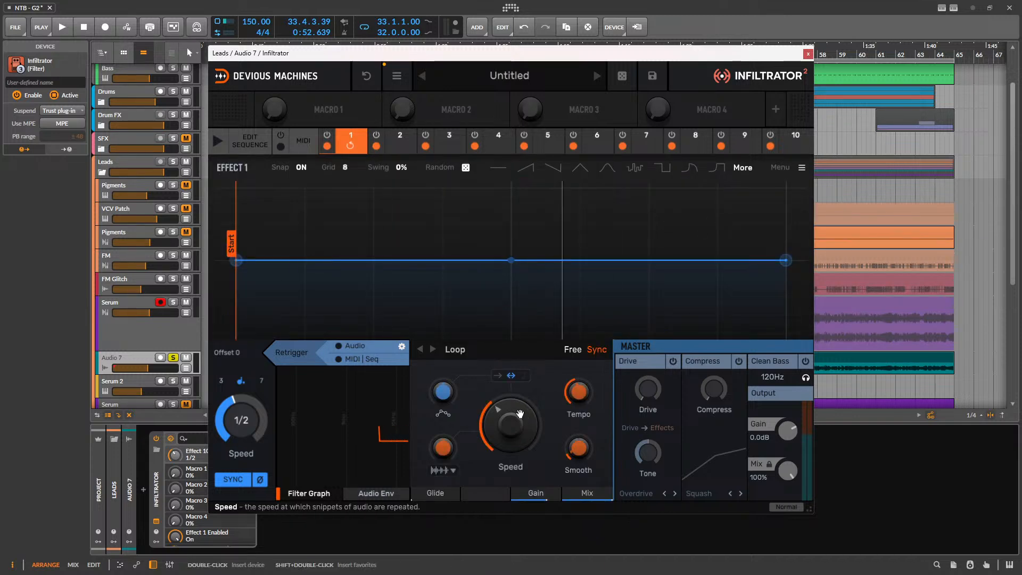
# - Set the Loop effect's Speed to 1/8 while playing from bar 33 and replay the result
pyautogui.press('space')
pyautogui.moveTo(520, 414); pyautogui.dragTo(517, 455)
pyautogui.press('space')
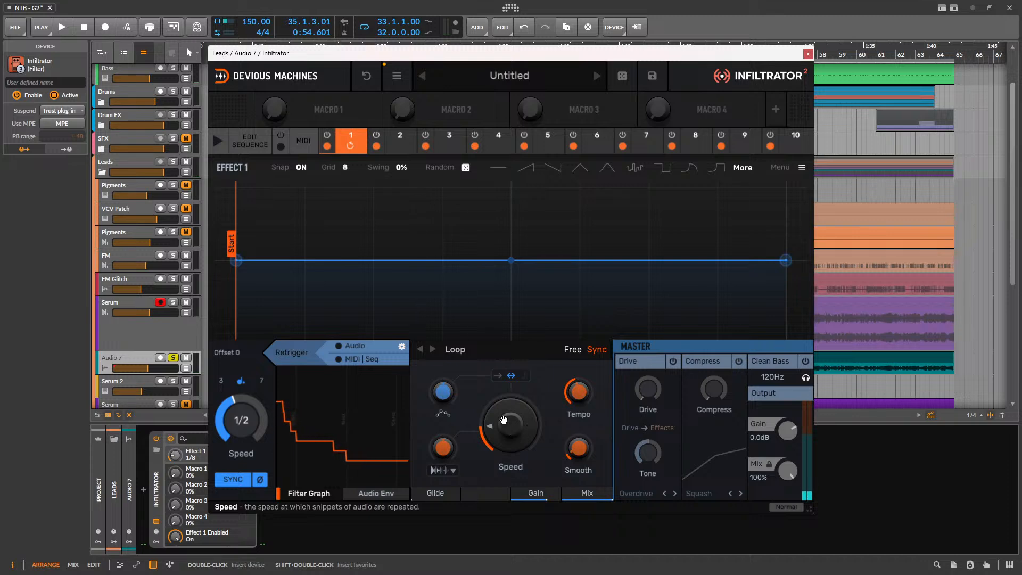
pyautogui.press('space')
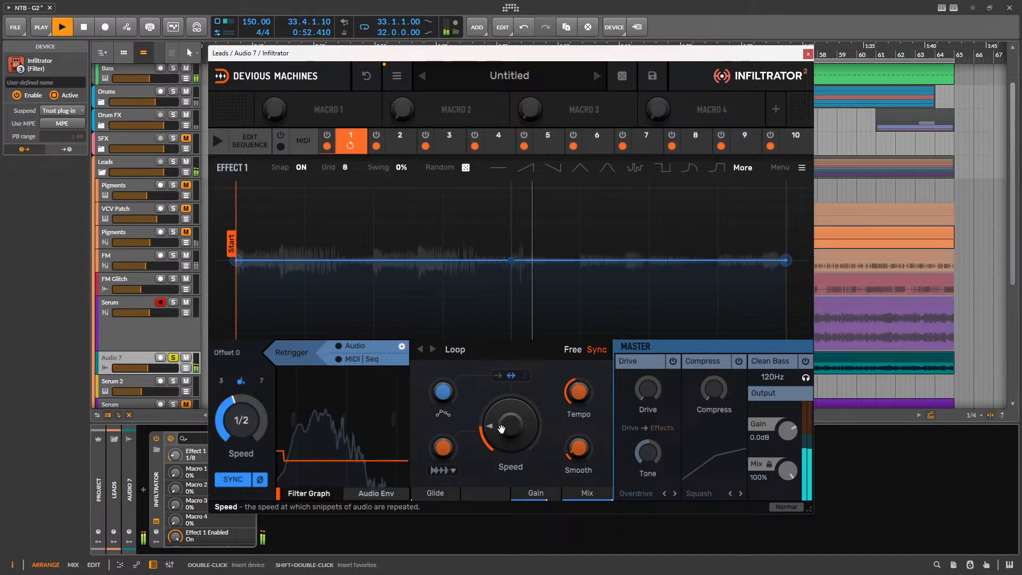
pyautogui.press('space')
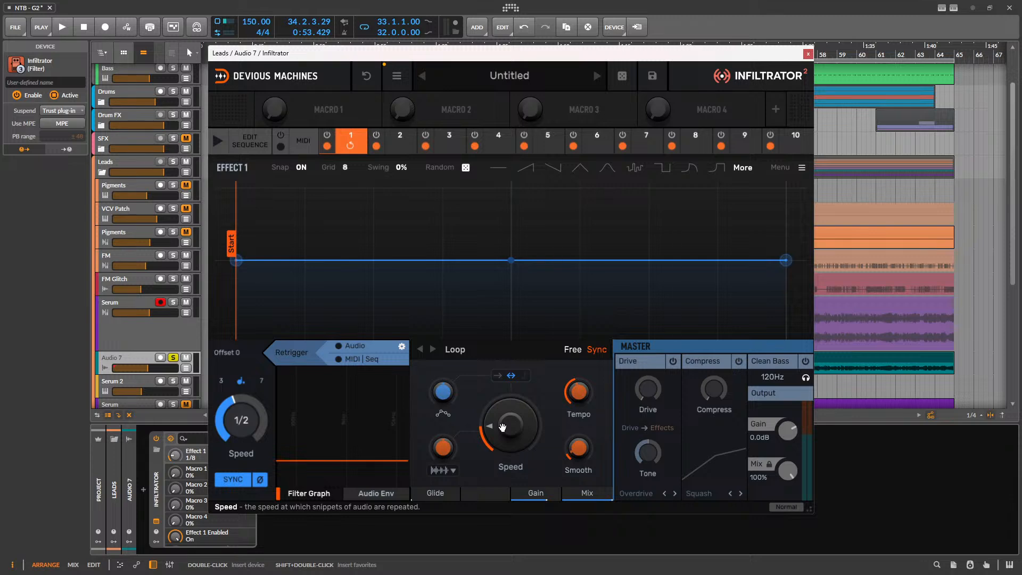
# - Audition the Loop effect with Speed raised to 1/64 and return it to 1/8
pyautogui.press('space')
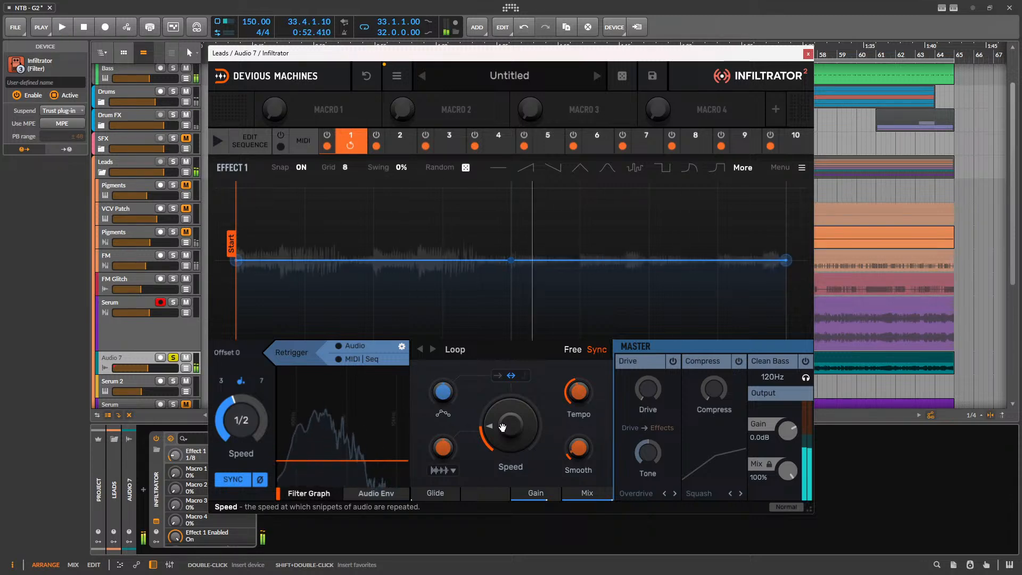
pyautogui.moveTo(510, 426); pyautogui.dragTo(510, 386)
pyautogui.press('space')
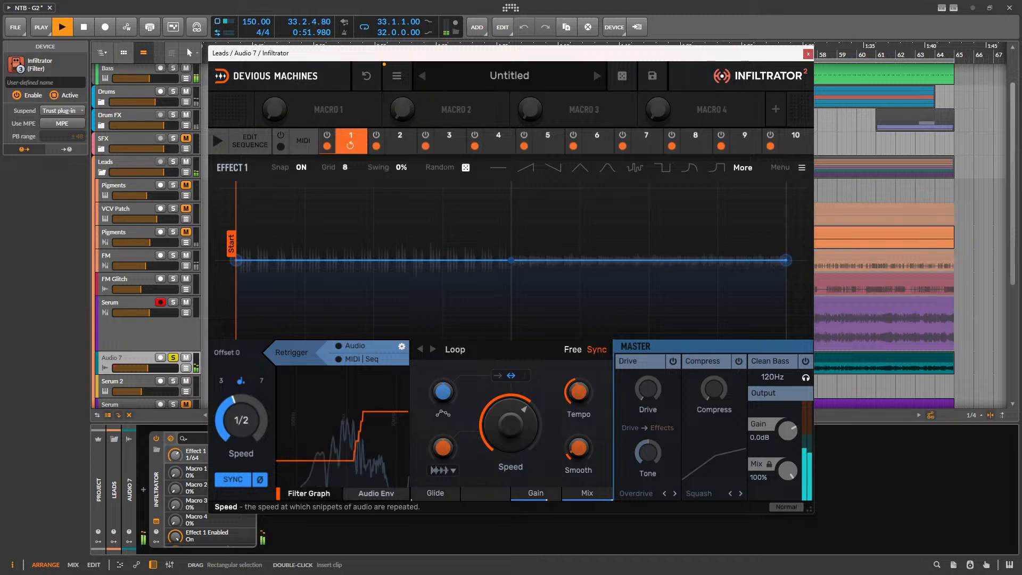
pyautogui.press('space')
pyautogui.moveTo(510, 386); pyautogui.dragTo(510, 421)
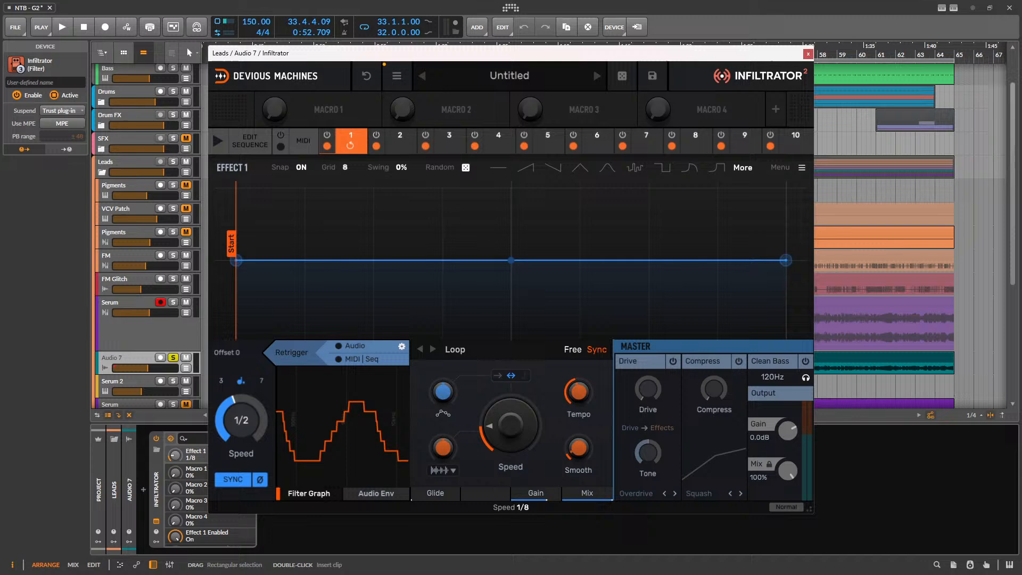
# - Make the envelope modulation of the loop Speed one-directional at 45% and raise the whole envelope line to its maximum during playback
pyautogui.click(496, 377)
pyautogui.moveTo(443, 391); pyautogui.dragTo(443, 372)
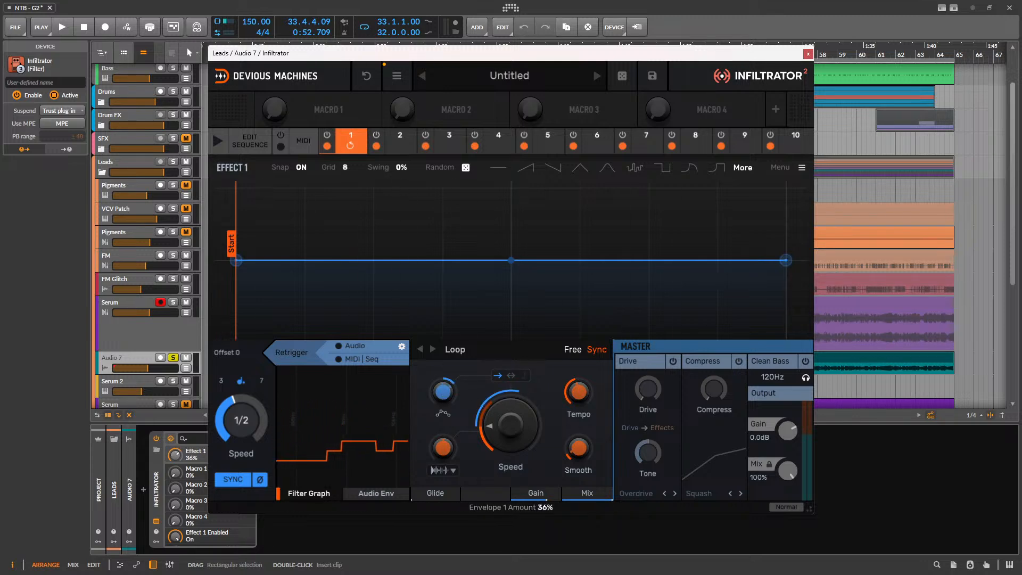
pyautogui.press('space')
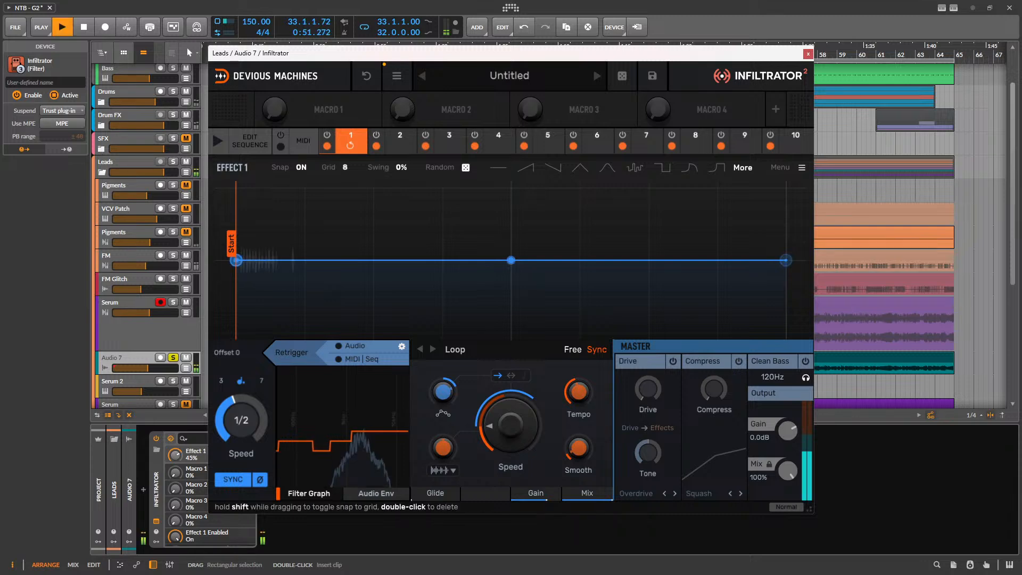
pyautogui.moveTo(236, 260); pyautogui.dragTo(236, 187)
pyautogui.moveTo(786, 260); pyautogui.dragTo(786, 188)
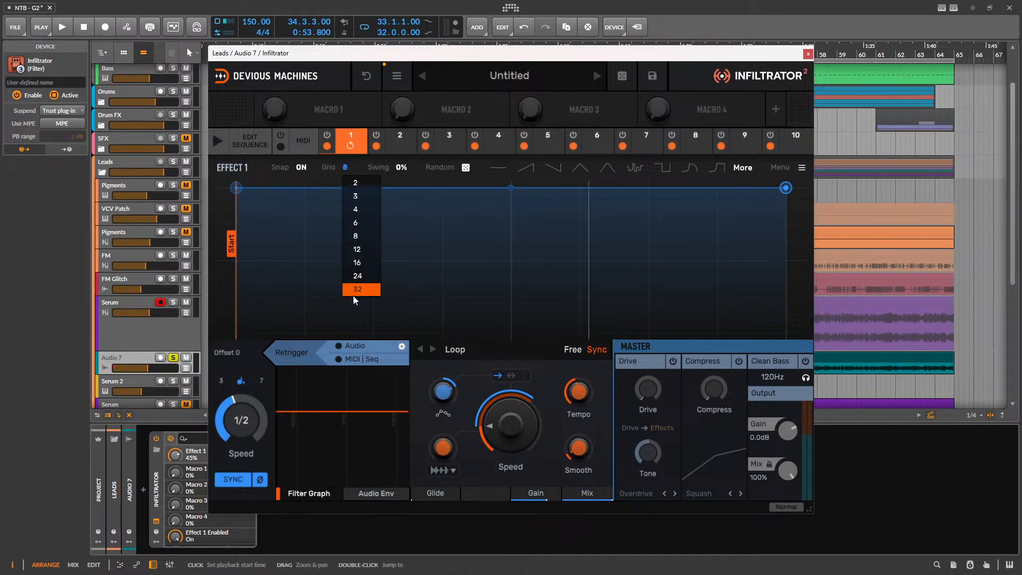
# - Set the envelope grid to 16, generate a random stepped shape and set the envelope speed to 4 bars
pyautogui.click(366, 261)
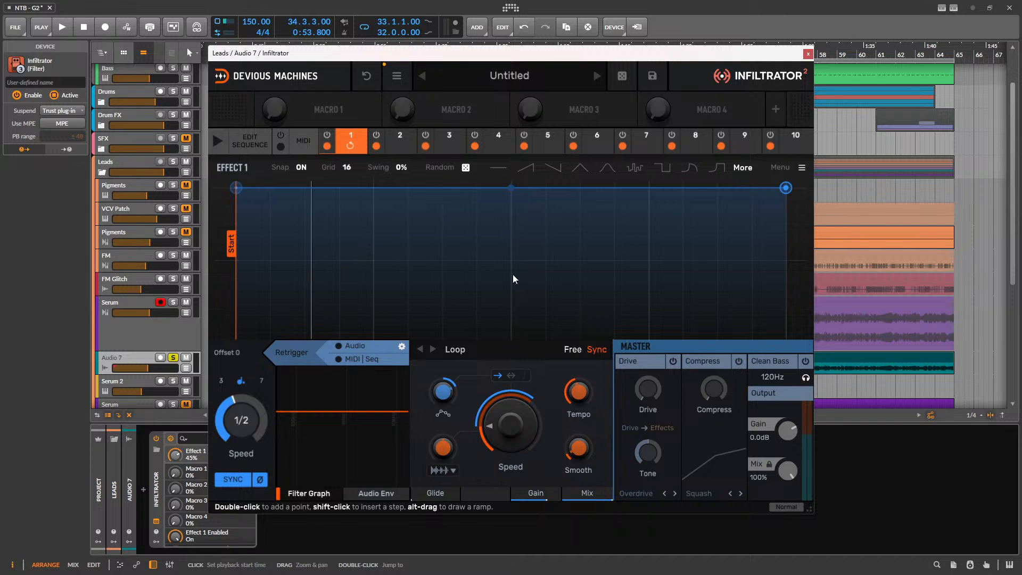
pyautogui.moveTo(467, 171)
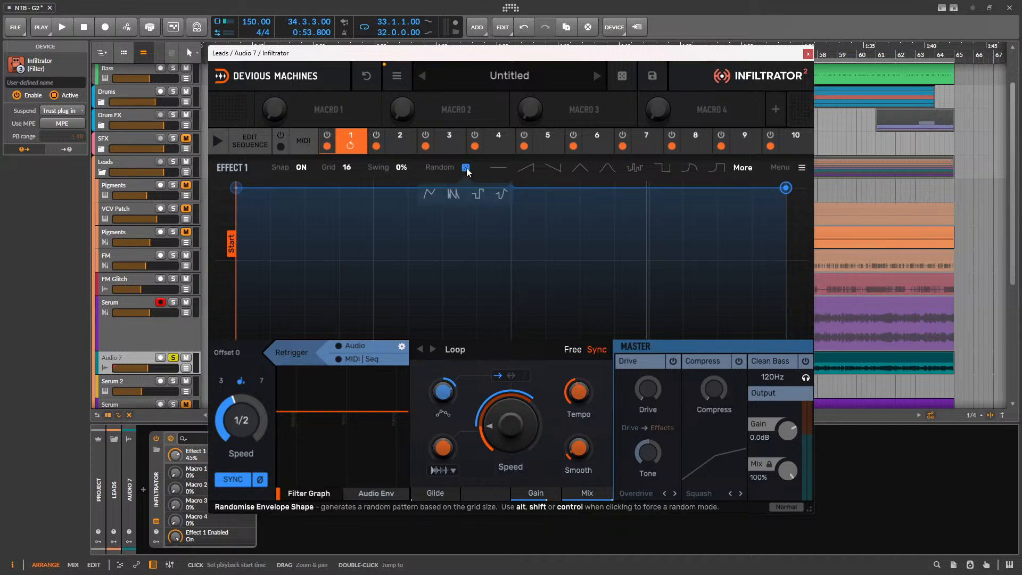
pyautogui.click(474, 195)
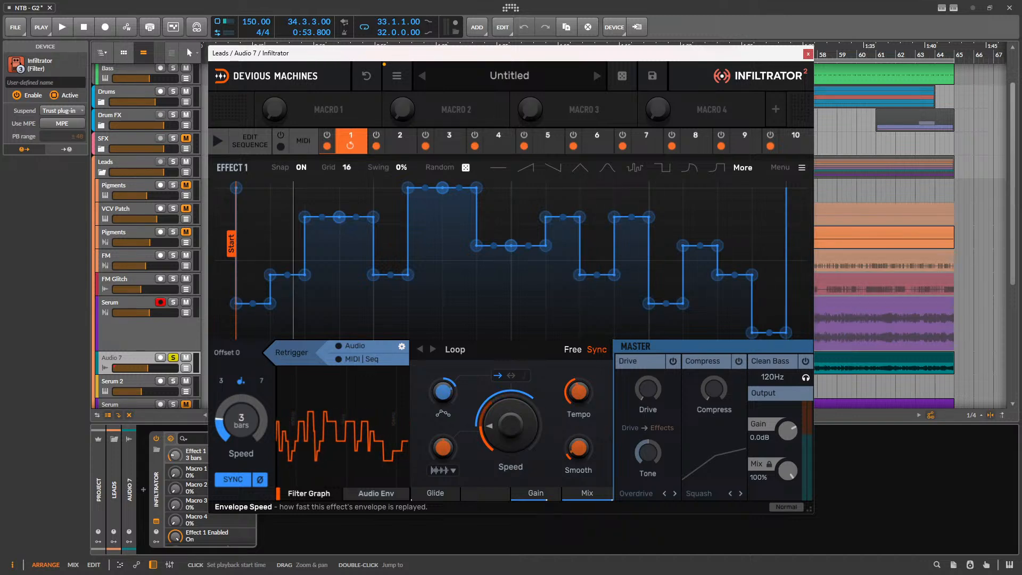
pyautogui.moveTo(241, 420); pyautogui.dragTo(242, 424)
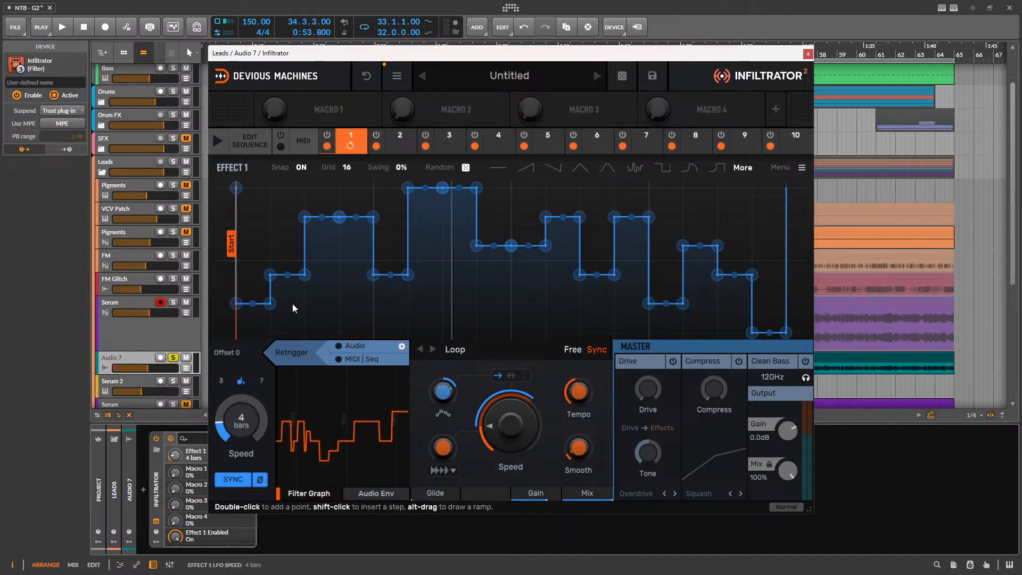
# - Lower the first step of the Effect 1 envelope to the bottom of its range
pyautogui.moveTo(268, 305); pyautogui.dragTo(237, 330)
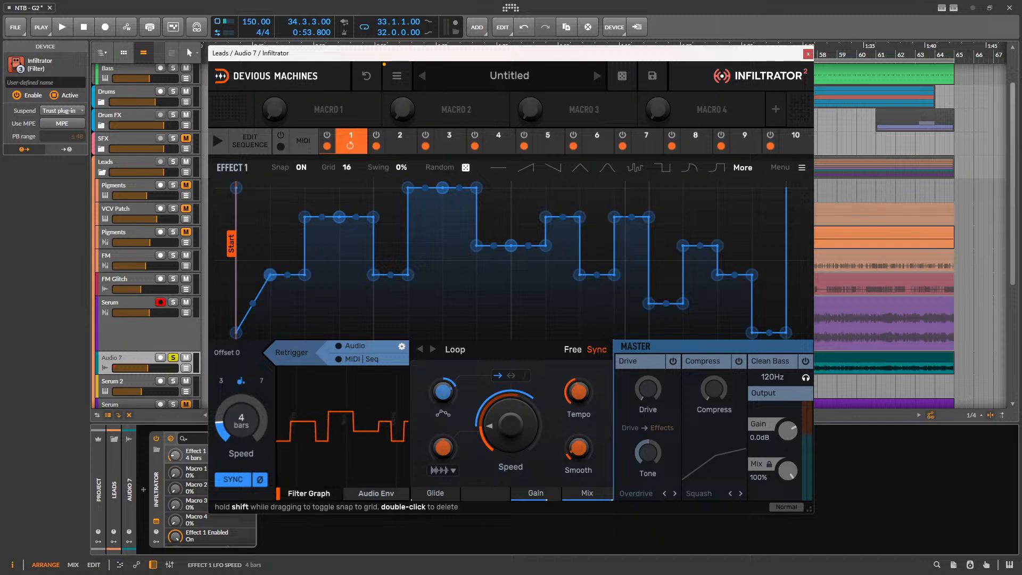
pyautogui.moveTo(270, 275); pyautogui.dragTo(270, 331)
pyautogui.doubleClick(279, 286)
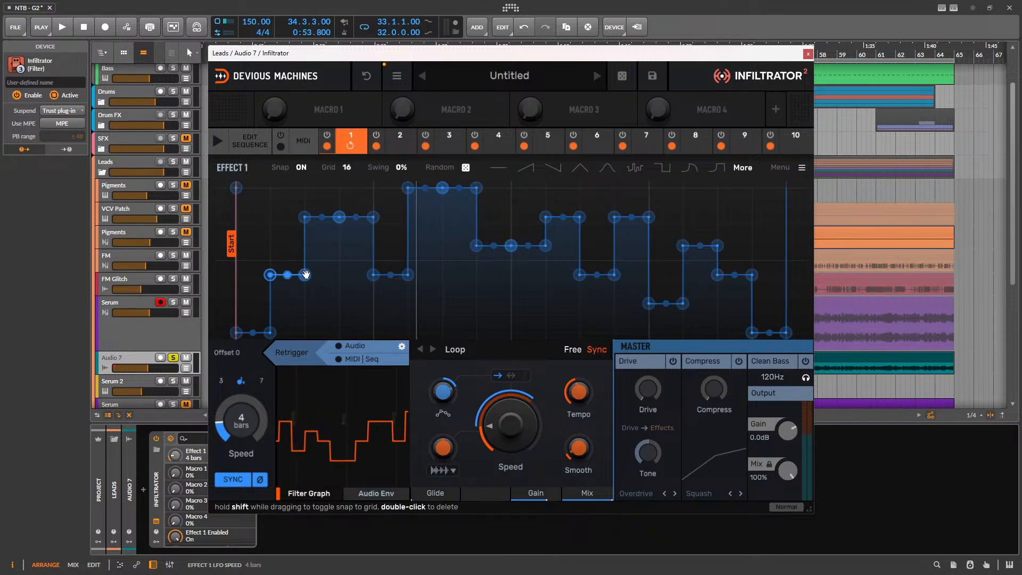
# - Lower the second step of the Effect 1 envelope to one level above the bottom and audition the loop
pyautogui.moveTo(305, 275); pyautogui.dragTo(305, 303)
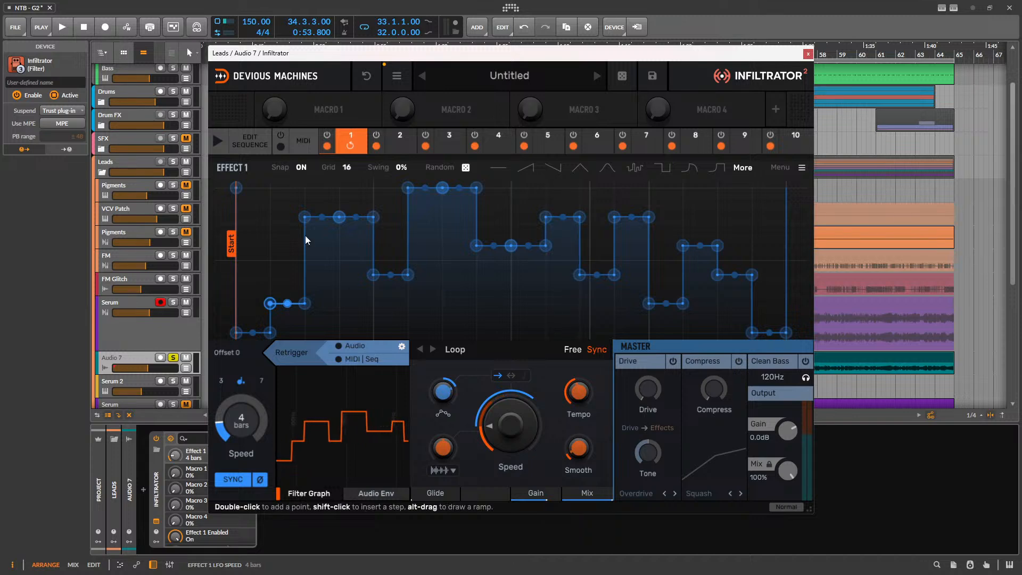
pyautogui.press('space')
pyautogui.moveTo(305, 217)
pyautogui.mouseDown()
pyautogui.moveTo(305, 189)
pyautogui.moveTo(323, 219)
pyautogui.mouseUp()
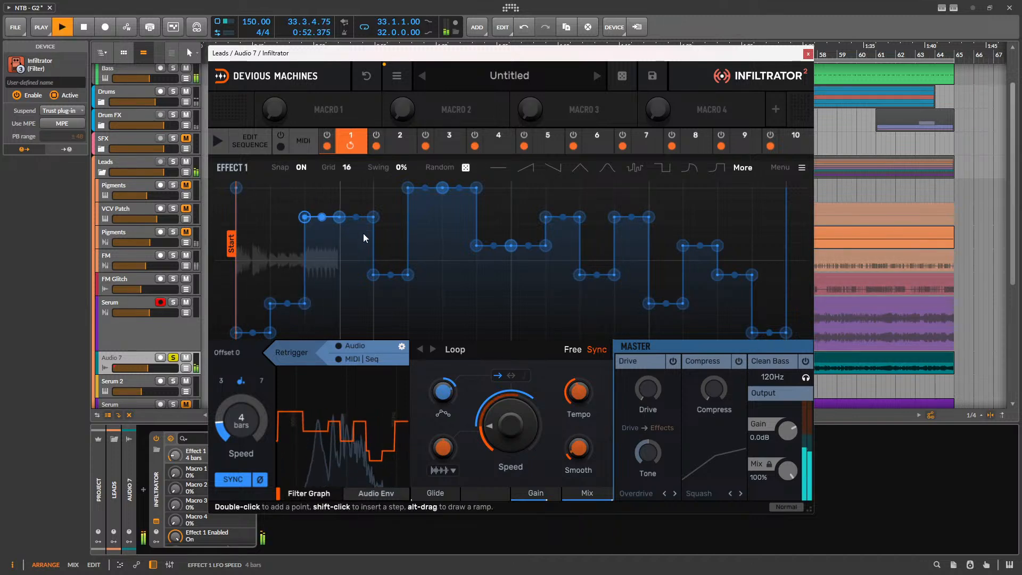
pyautogui.press('space')
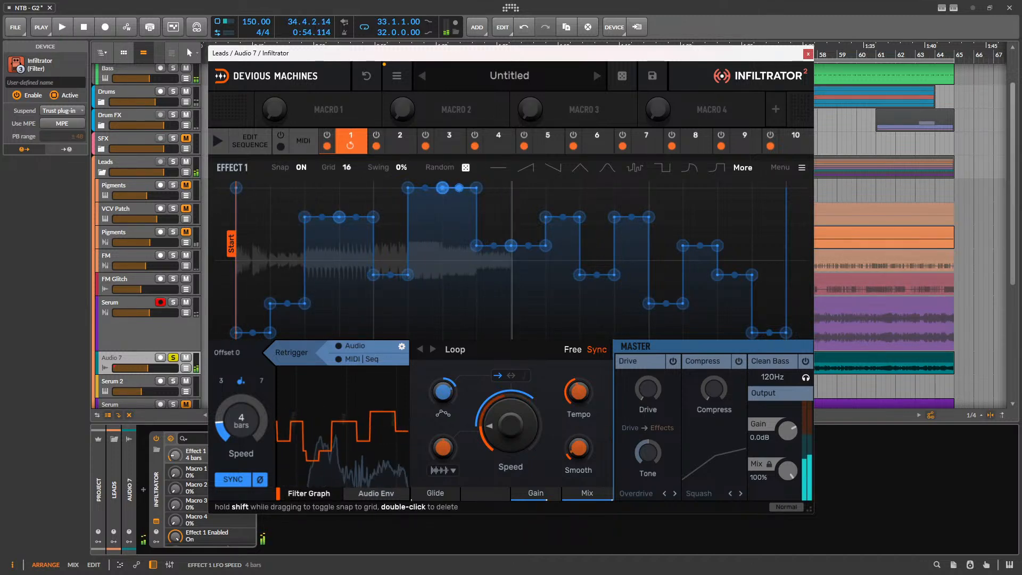
# - Lower the seventh envelope step to the ninth step's level and the eighth step to one level above the bottom, and play it
pyautogui.moveTo(442, 188); pyautogui.dragTo(443, 332)
pyautogui.moveTo(477, 188); pyautogui.dragTo(476, 217)
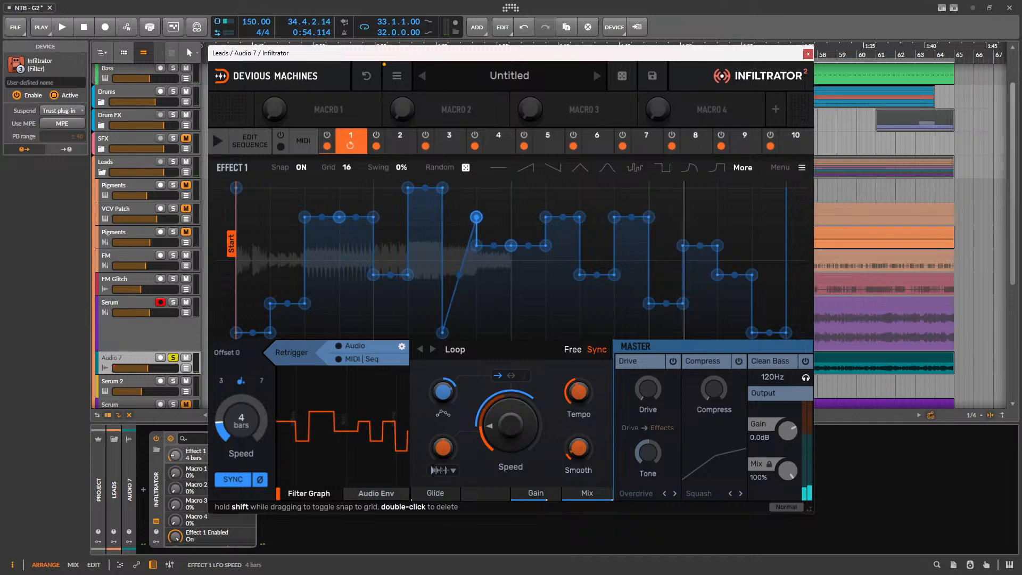
pyautogui.moveTo(443, 331); pyautogui.dragTo(443, 245)
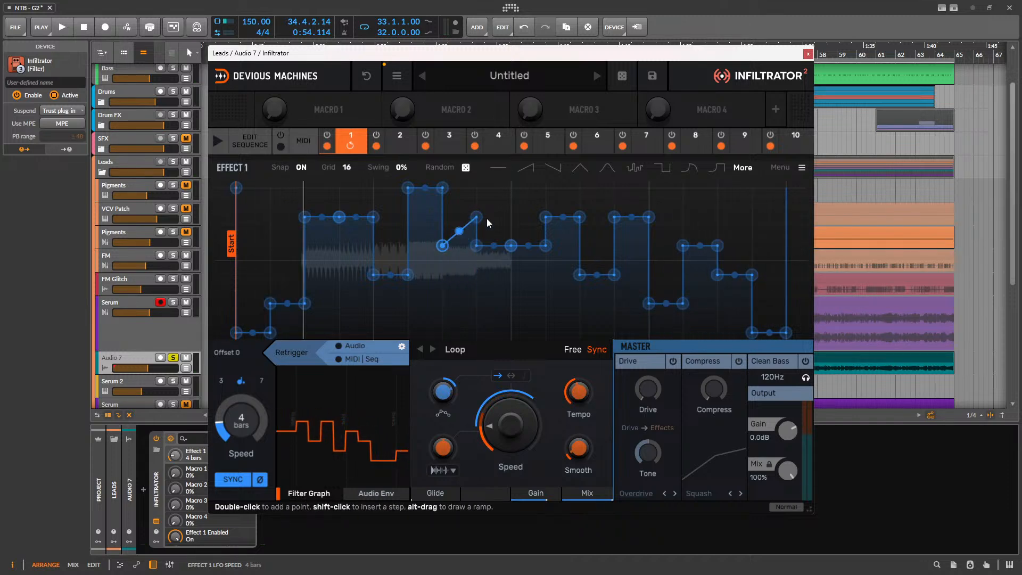
pyautogui.moveTo(477, 217); pyautogui.dragTo(477, 304)
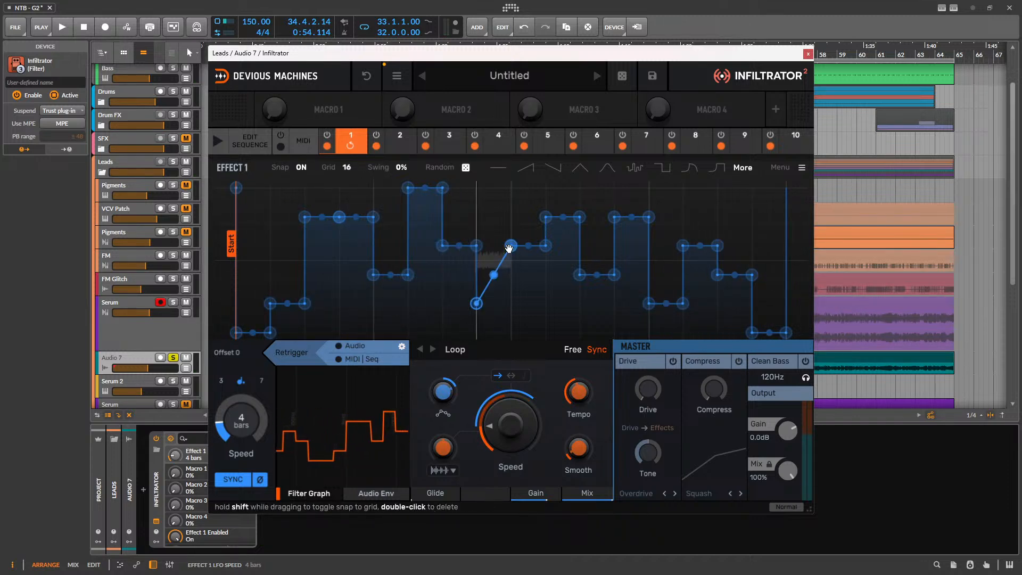
pyautogui.moveTo(511, 246); pyautogui.dragTo(511, 304)
pyautogui.moveTo(511, 245)
pyautogui.mouseDown()
pyautogui.moveTo(511, 332)
pyautogui.moveTo(511, 246)
pyautogui.mouseUp()
pyautogui.press('space')
pyautogui.moveTo(509, 329); pyautogui.dragTo(511, 304)
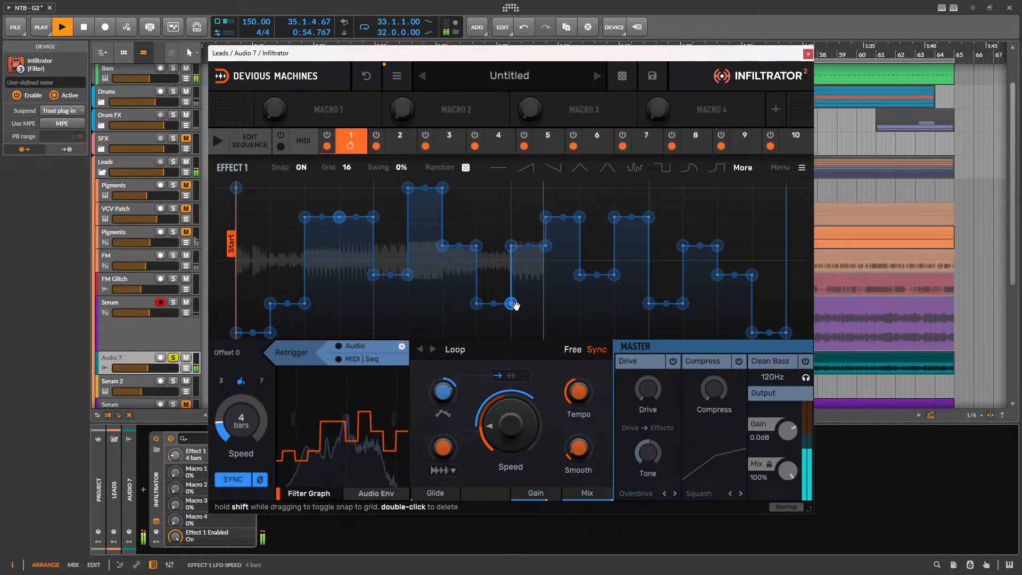
# - Lower the eighth envelope step to the bottom of its range and audition the pattern
pyautogui.press('space')
pyautogui.moveTo(513, 302); pyautogui.dragTo(477, 328)
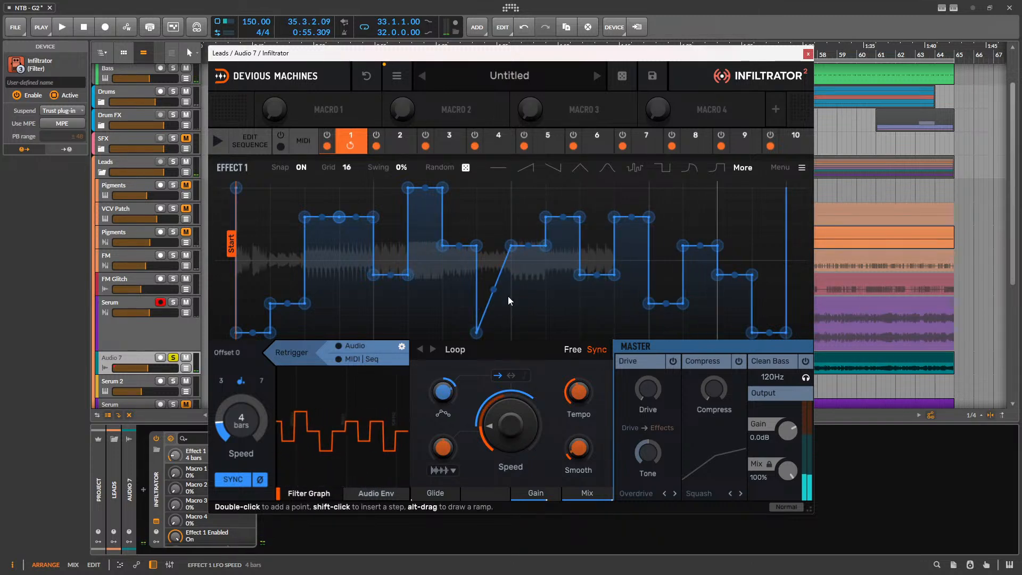
pyautogui.doubleClick(511, 332)
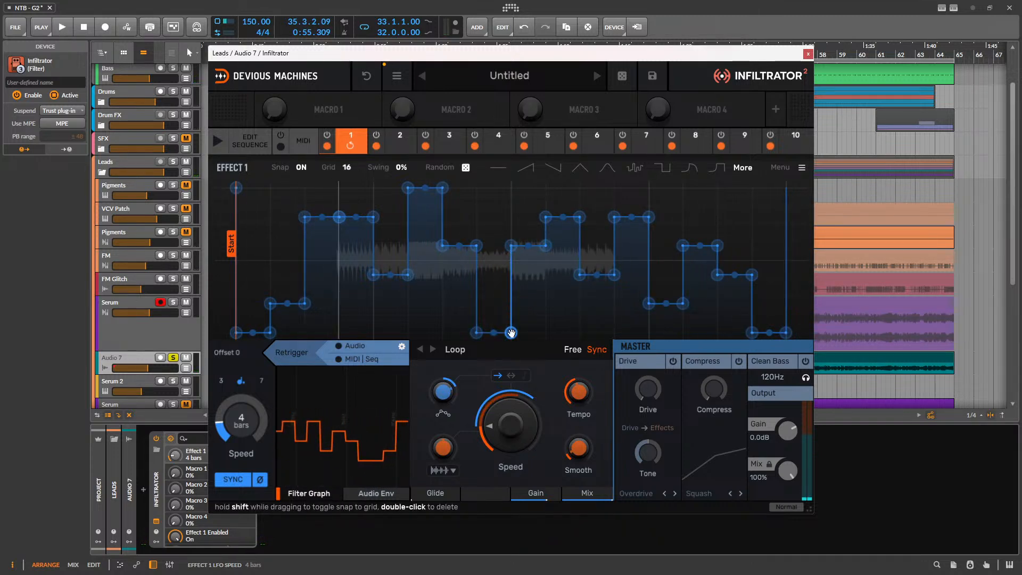
pyautogui.press('space')
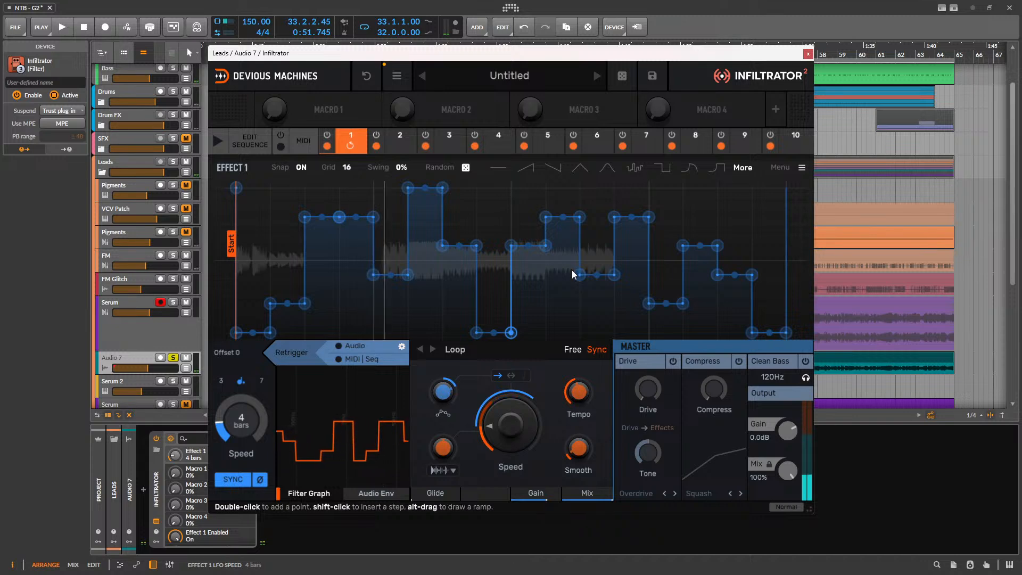
pyautogui.press('space')
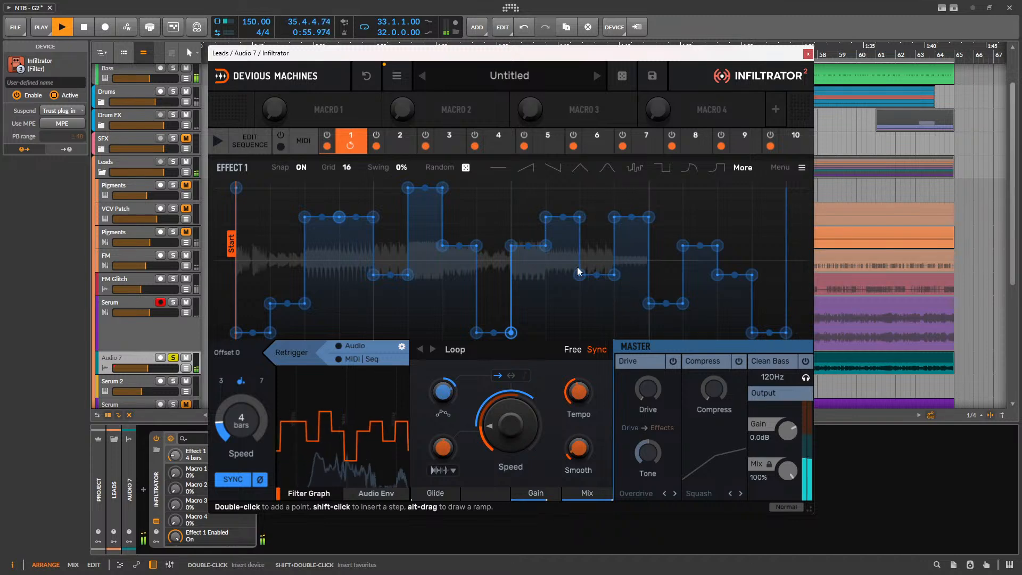
pyautogui.press('space')
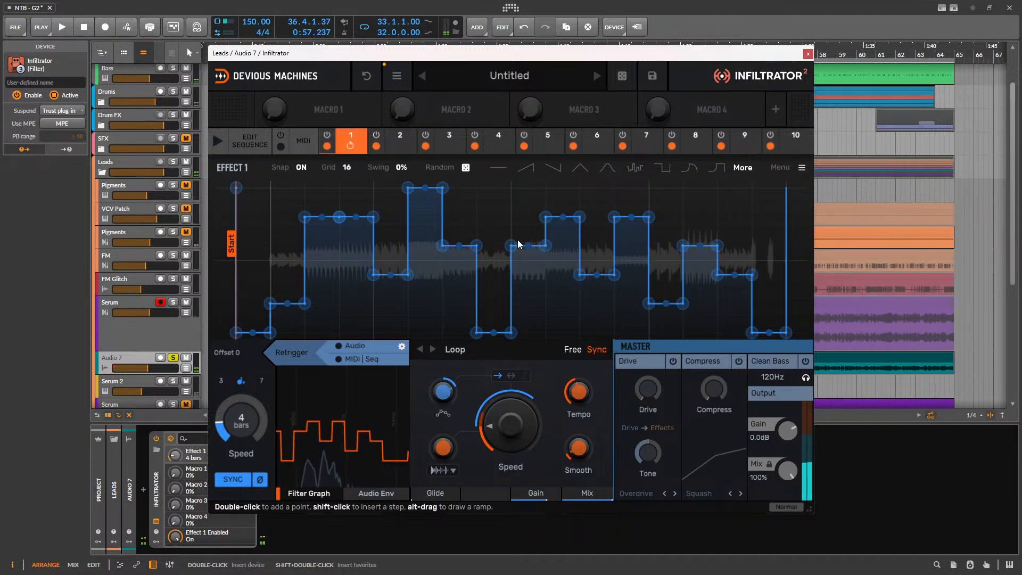
# - Lower the ninth, thirteenth and fourteenth steps of the Effect 1 envelope to the bottom
pyautogui.moveTo(512, 245); pyautogui.dragTo(512, 335)
pyautogui.moveTo(546, 246); pyautogui.dragTo(547, 336)
pyautogui.moveTo(649, 303); pyautogui.dragTo(649, 333)
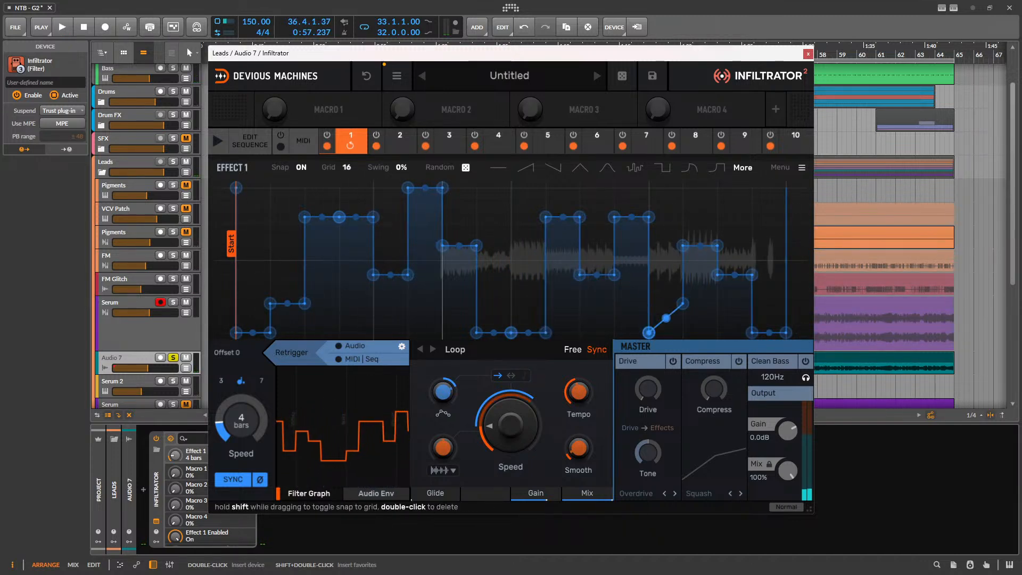
pyautogui.moveTo(683, 304); pyautogui.dragTo(683, 333)
pyautogui.moveTo(683, 246); pyautogui.dragTo(683, 332)
pyautogui.moveTo(718, 245); pyautogui.dragTo(718, 333)
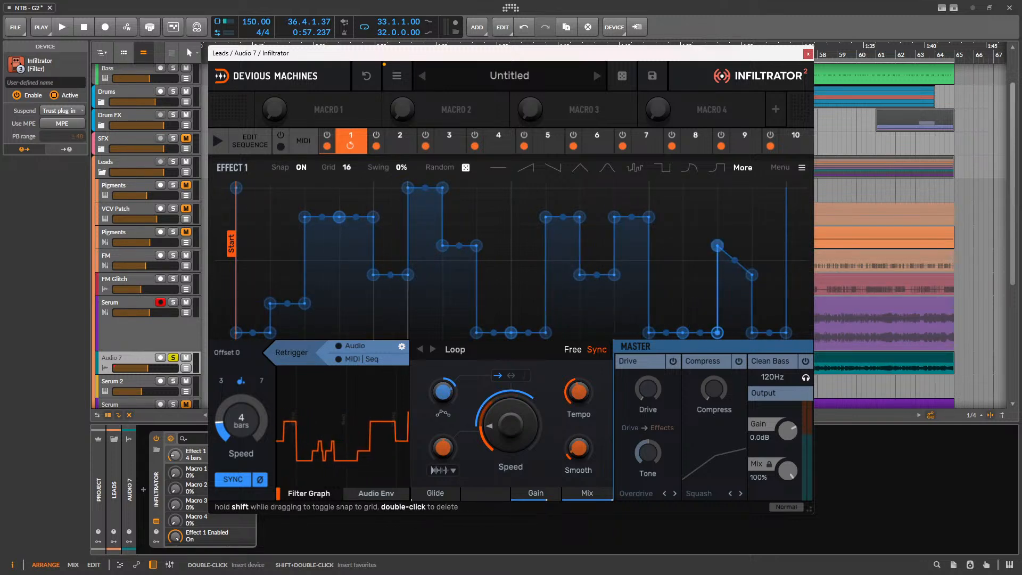
# - Raise the twelfth envelope step to the top and the last step to one level above the bottom, auditioning the result
pyautogui.moveTo(614, 217); pyautogui.dragTo(614, 188)
pyautogui.moveTo(648, 217); pyautogui.dragTo(649, 188)
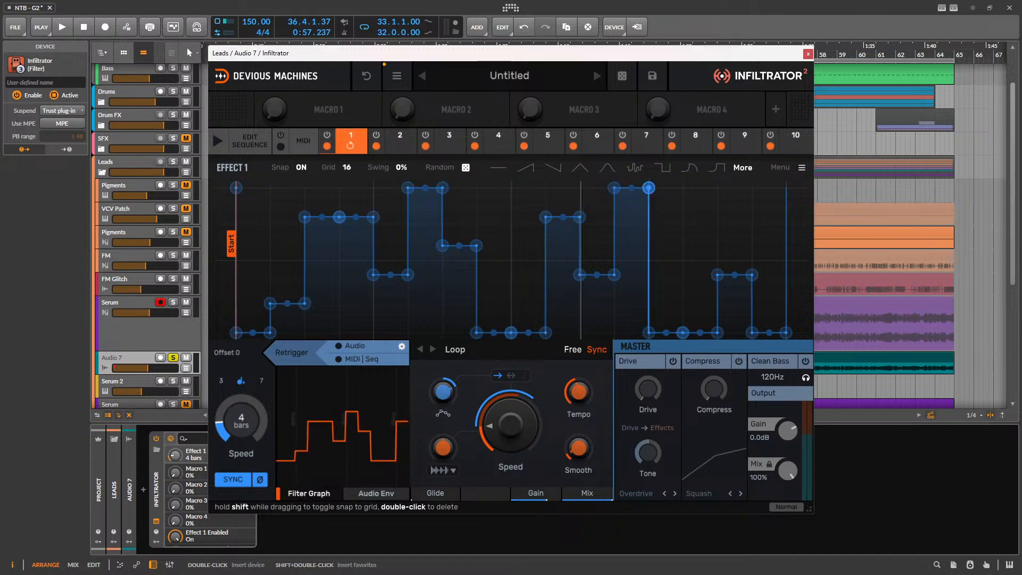
pyautogui.press('space')
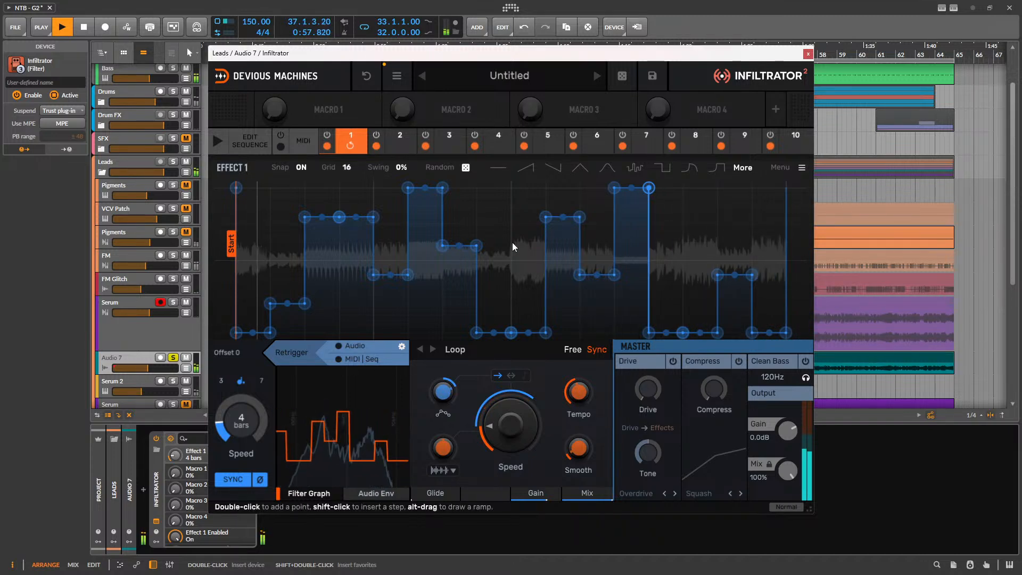
pyautogui.press('space')
pyautogui.moveTo(752, 332); pyautogui.dragTo(785, 303)
pyautogui.press('space')
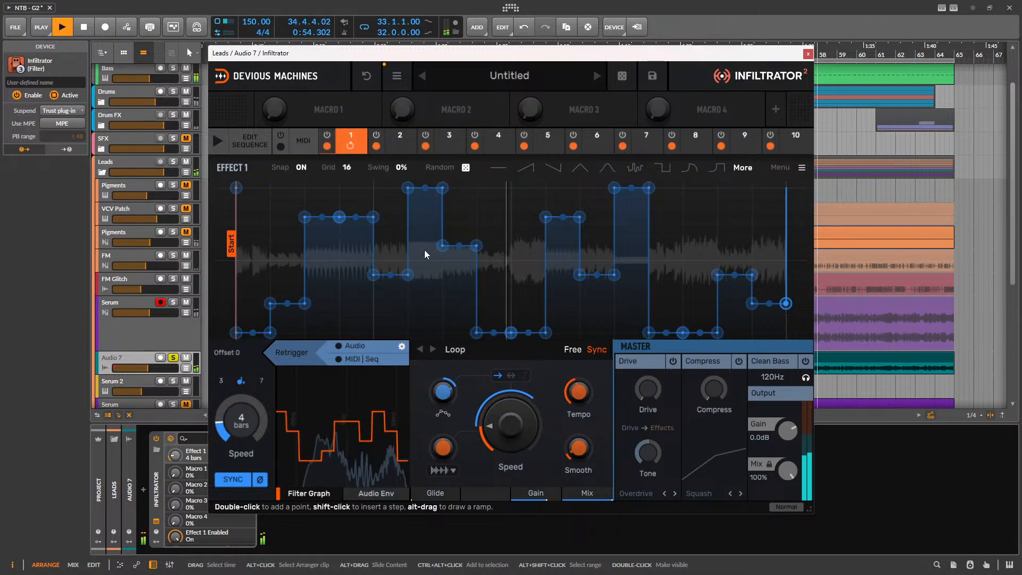
# - Lower the seventh envelope step to the same level as the second step, one level above the bottom
pyautogui.press('space')
pyautogui.moveTo(442, 245); pyautogui.dragTo(476, 246)
pyautogui.press('space')
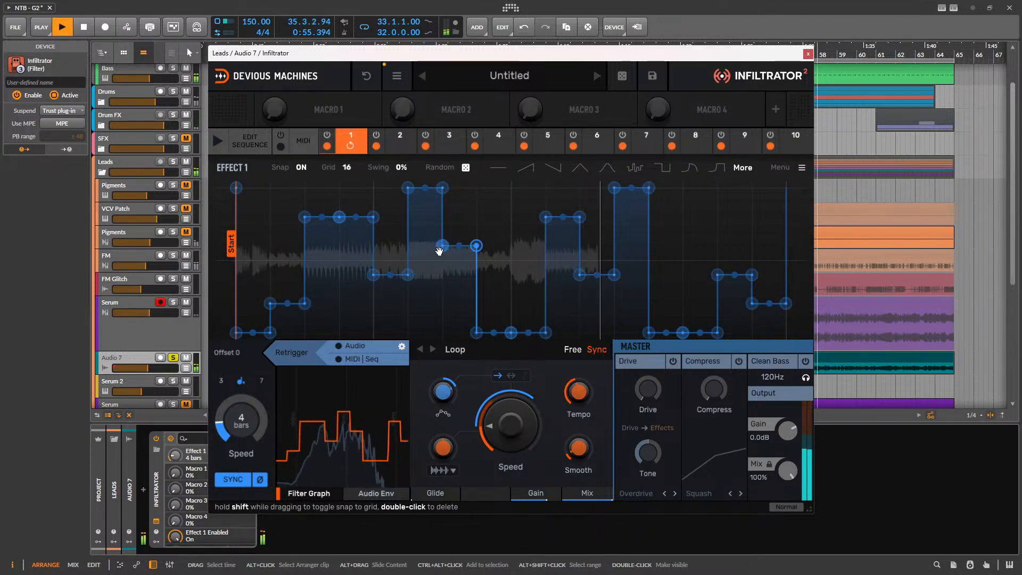
pyautogui.moveTo(440, 248); pyautogui.dragTo(443, 304)
pyautogui.press('space')
pyautogui.moveTo(476, 245); pyautogui.dragTo(477, 304)
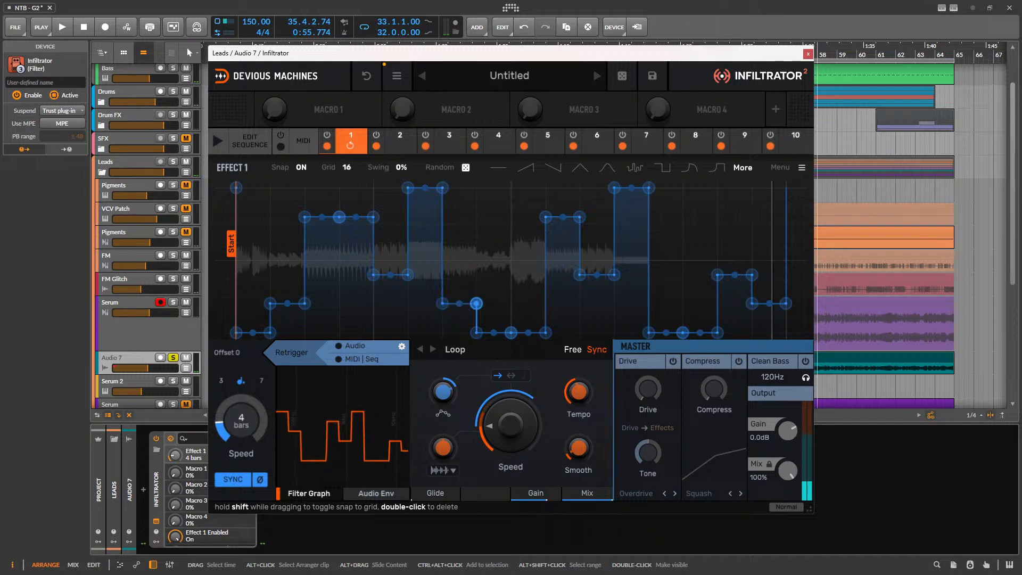
# - Audition the loop and raise the last envelope step to one level above the fifteenth step
pyautogui.press('space')
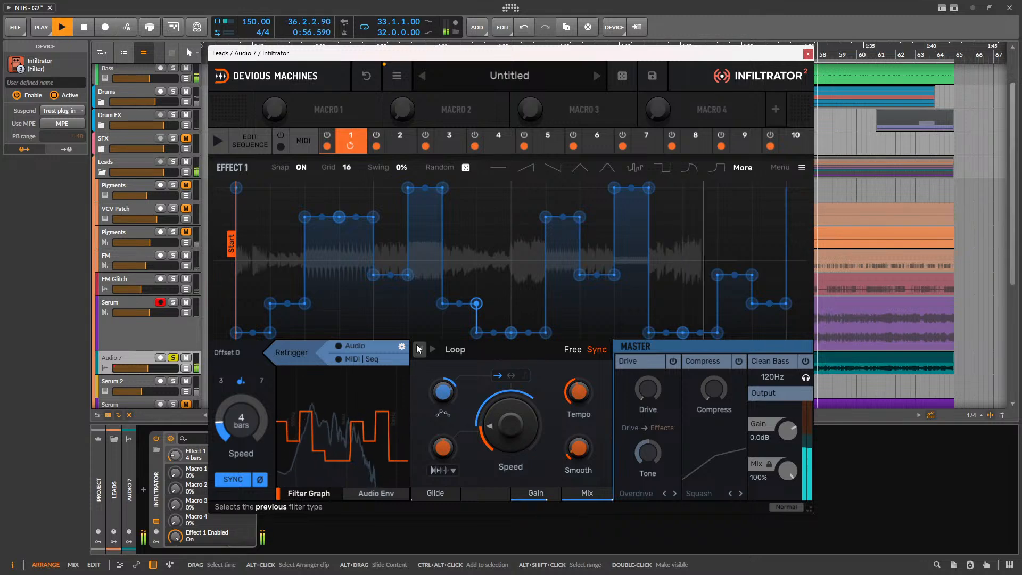
pyautogui.press('space')
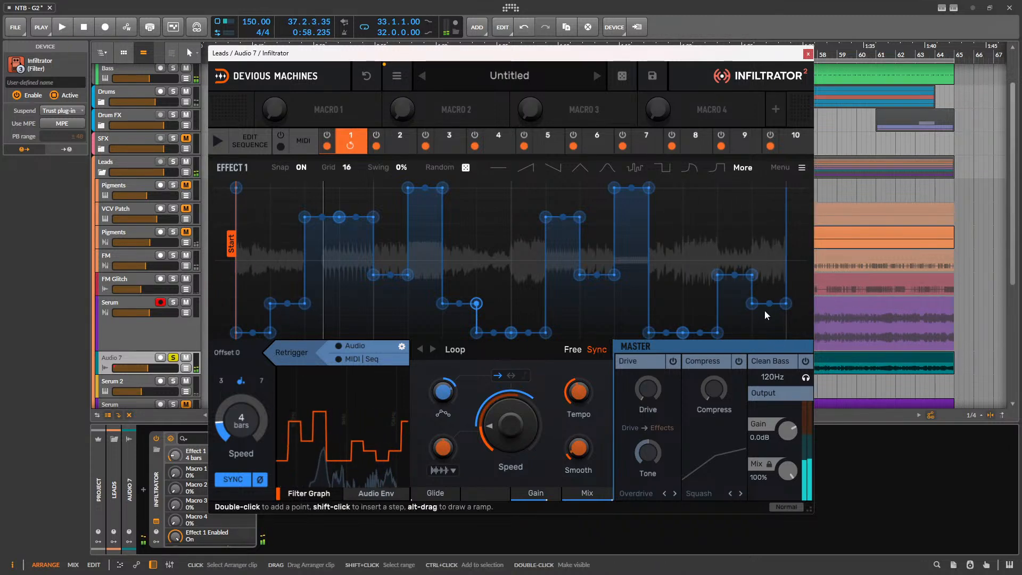
pyautogui.moveTo(753, 304); pyautogui.dragTo(752, 246)
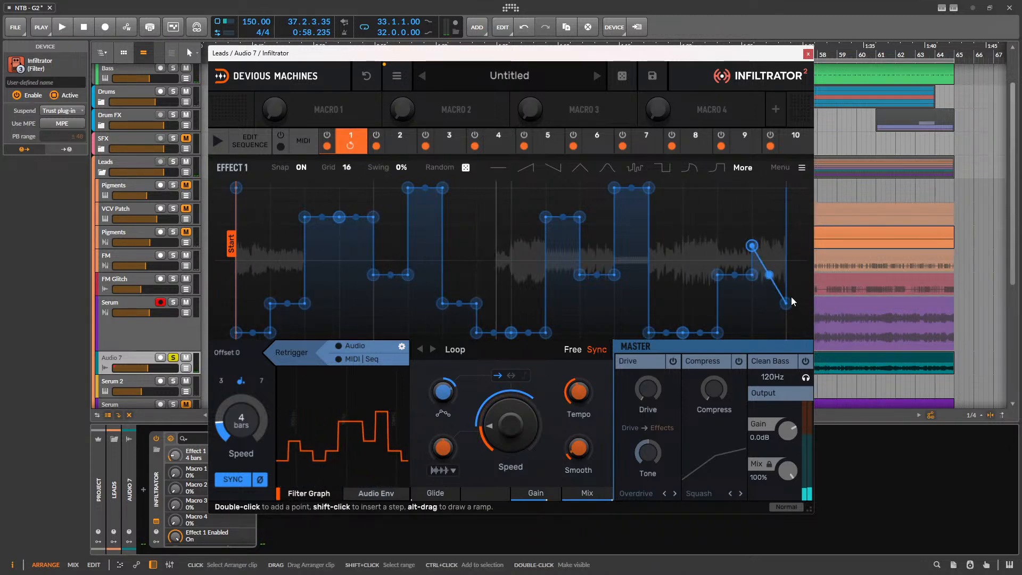
pyautogui.moveTo(787, 303); pyautogui.dragTo(787, 245)
pyautogui.press('space')
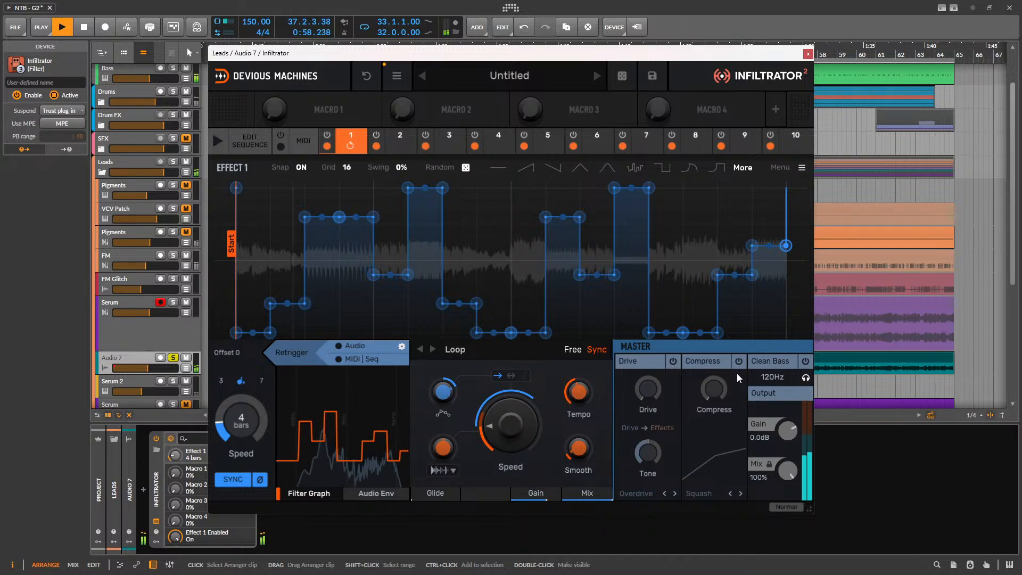
# - Load a Phaser as Effect 2 and set its Feedback to about 28% and Frequency to about 256 Hz during playback
pyautogui.press('space')
pyautogui.click(399, 139)
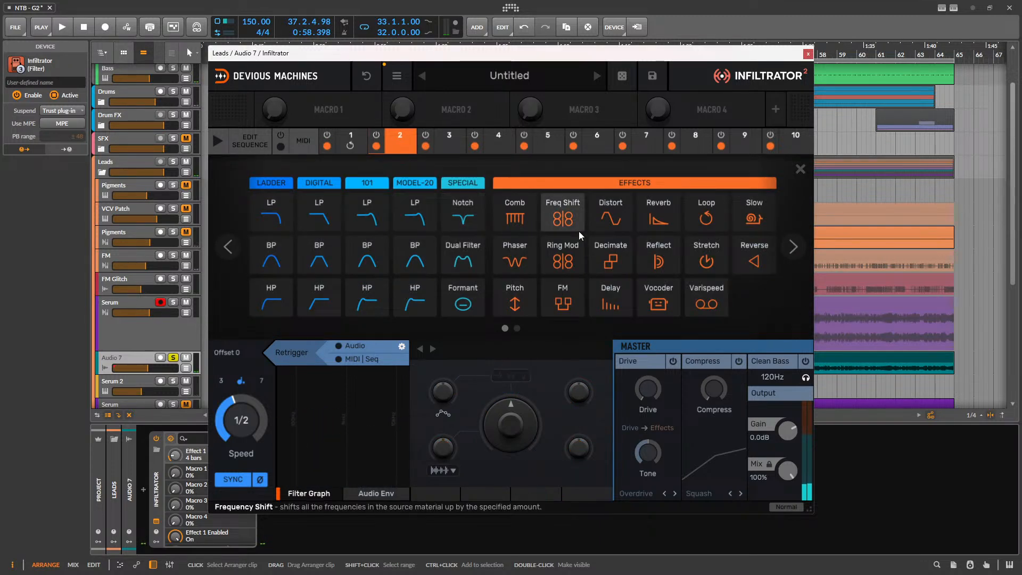
pyautogui.click(527, 258)
pyautogui.press('space')
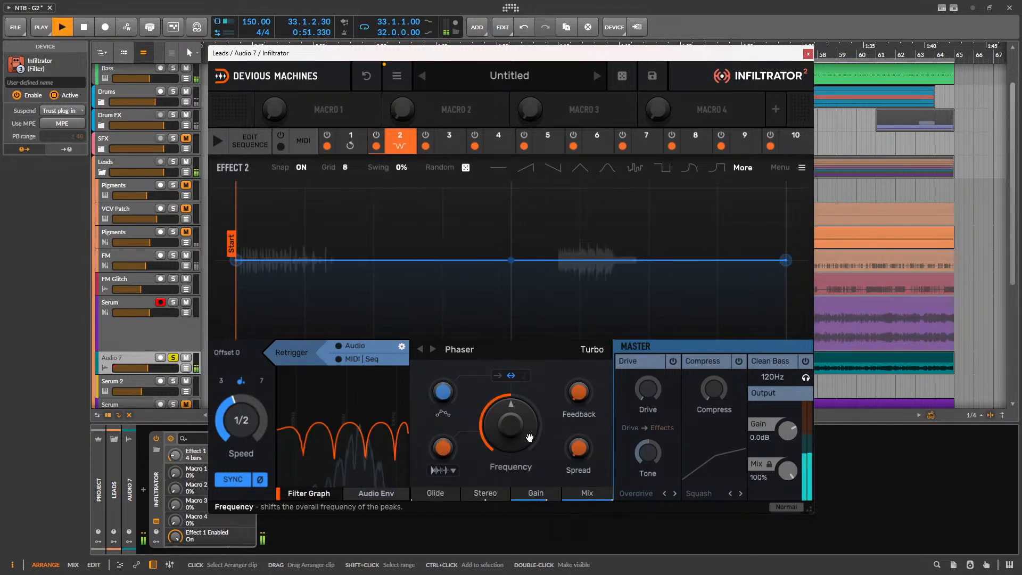
pyautogui.moveTo(511, 424); pyautogui.dragTo(511, 389)
pyautogui.moveTo(579, 393); pyautogui.dragTo(578, 351)
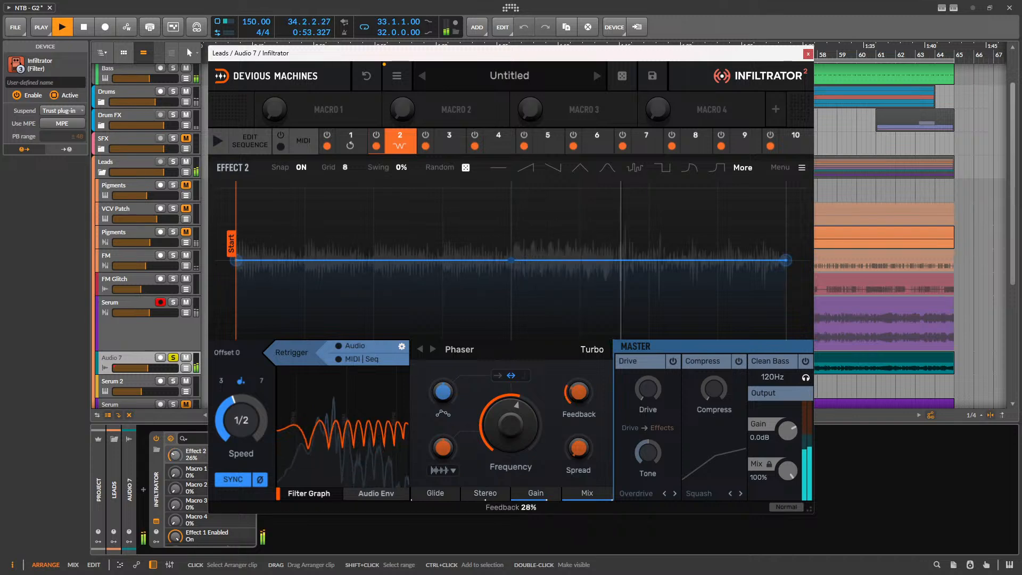
pyautogui.moveTo(511, 424)
pyautogui.mouseDown()
pyautogui.moveTo(511, 466)
pyautogui.moveTo(511, 376)
pyautogui.moveTo(511, 432)
pyautogui.mouseUp()
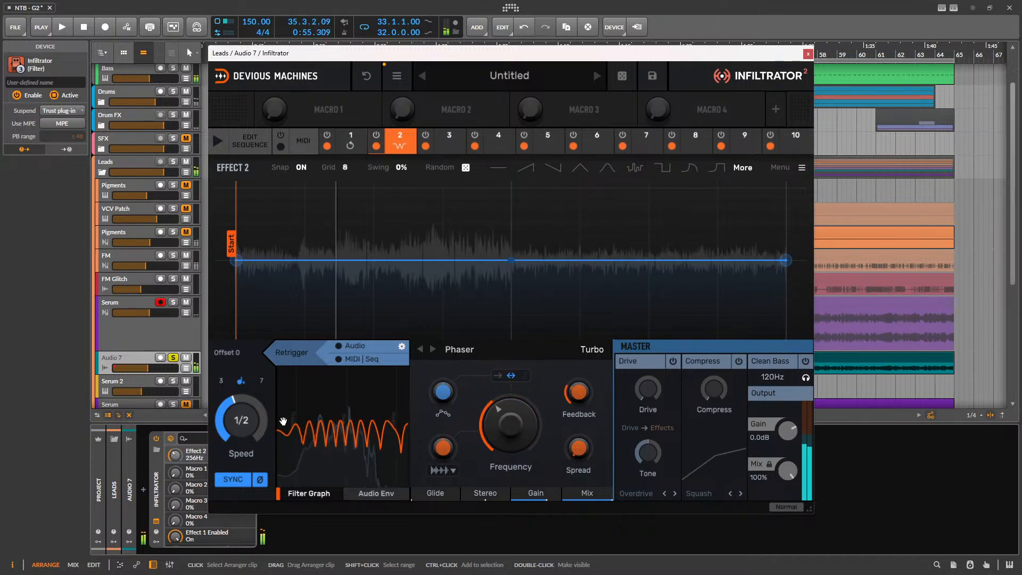
# - Set the Effect 2 envelope speed to 4 bars and shape the envelope as a triangle peaking in the middle
pyautogui.press('space')
pyautogui.moveTo(241, 420); pyautogui.dragTo(241, 443)
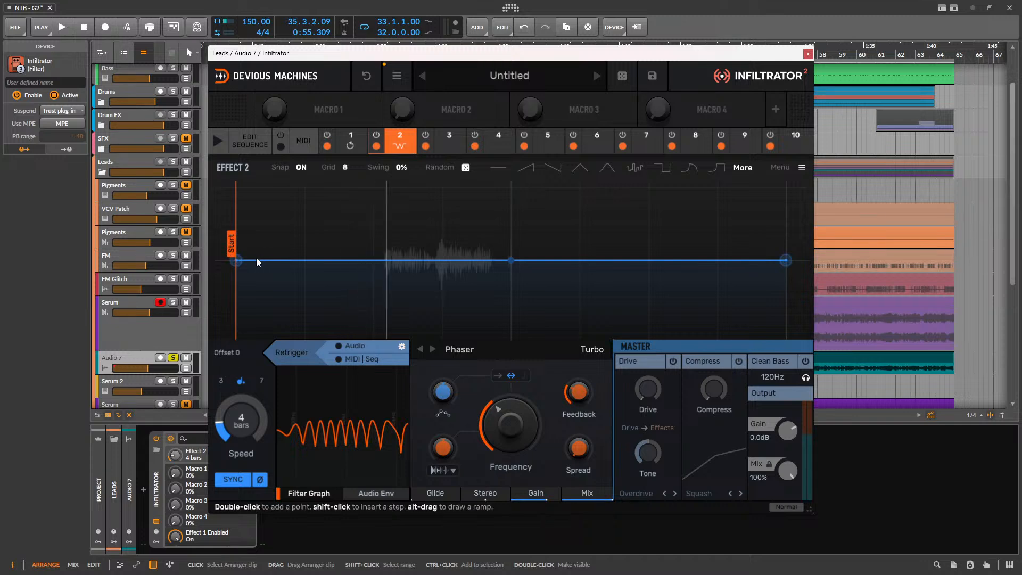
pyautogui.moveTo(237, 261); pyautogui.dragTo(236, 332)
pyautogui.doubleClick(504, 200)
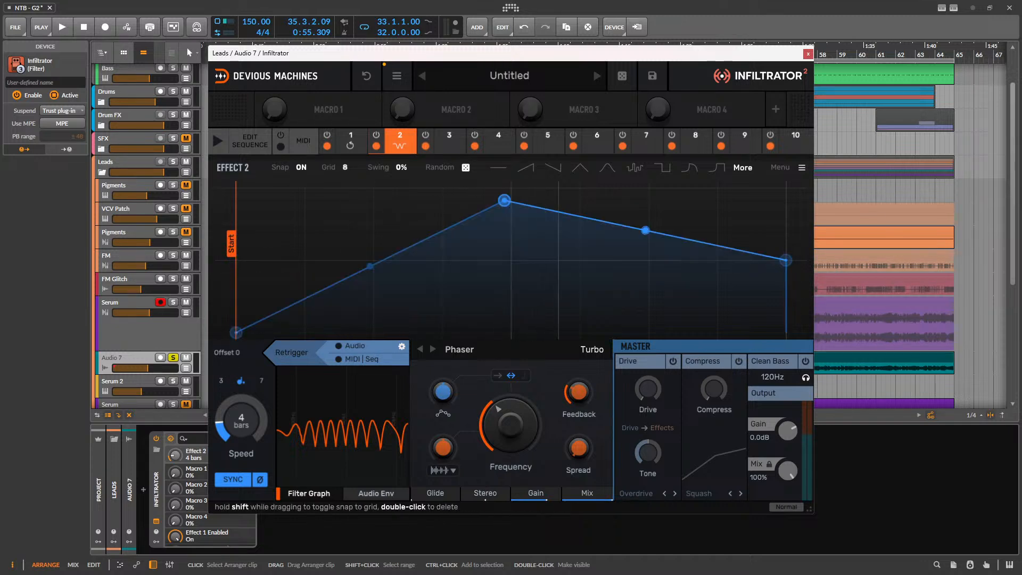
pyautogui.moveTo(778, 261); pyautogui.dragTo(785, 333)
# - Add positive envelope modulation to the Phaser Frequency and set Feedback to 25% during playback
pyautogui.press('space')
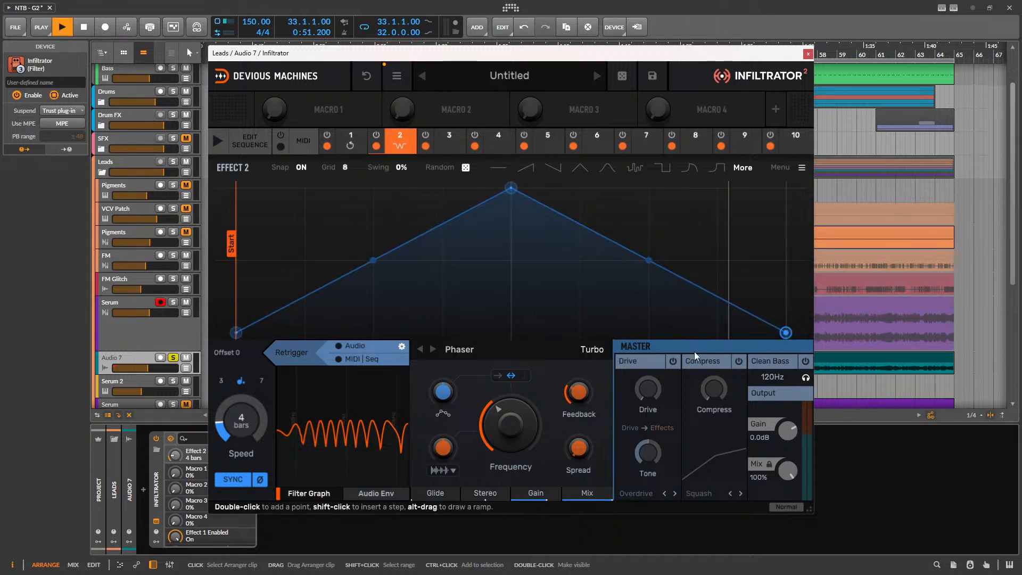
pyautogui.moveTo(462, 418); pyautogui.dragTo(462, 399)
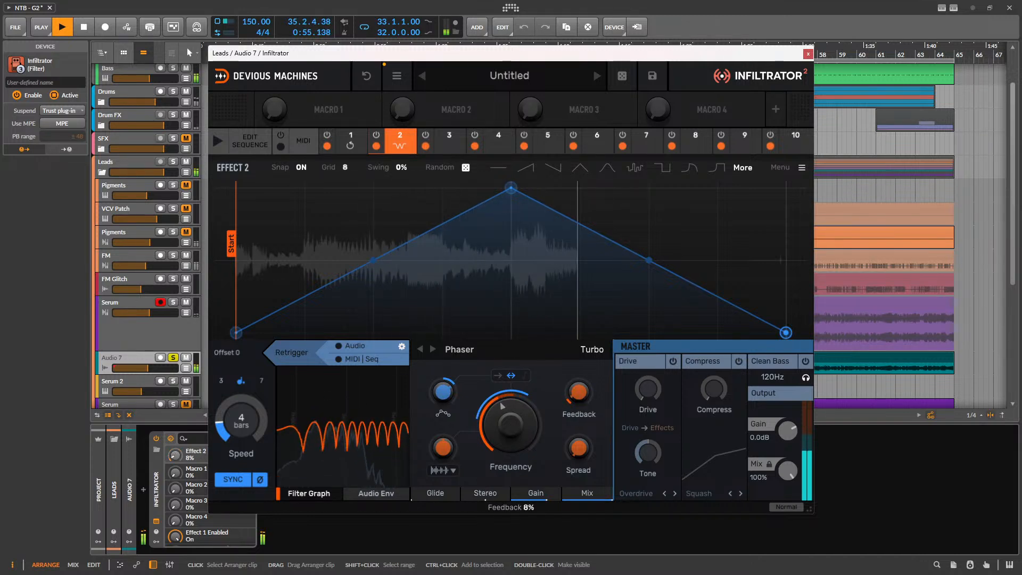
pyautogui.press('space')
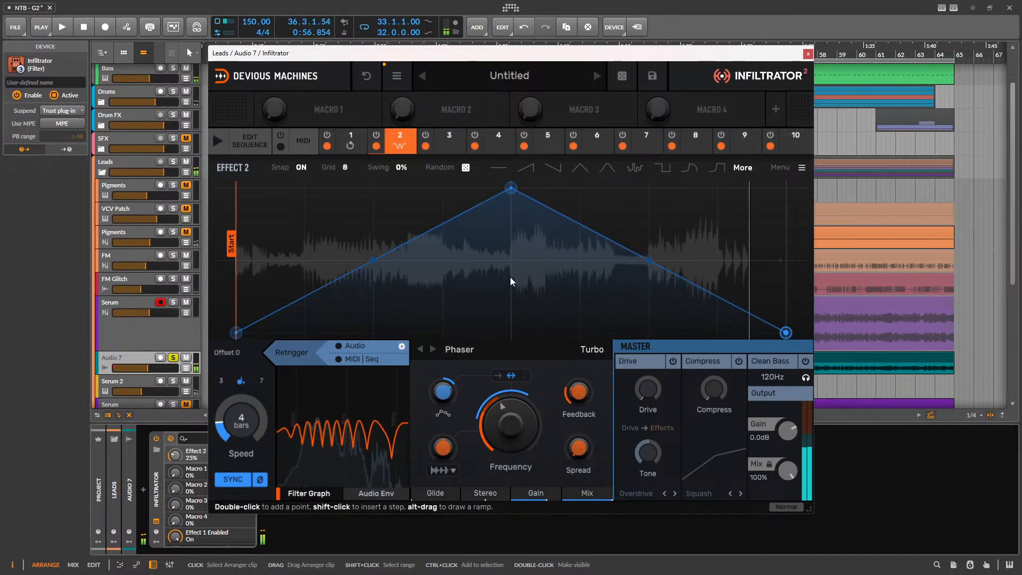
# - Load a Comb filter as Effect 3, lower its Cutoff and raise its Resonance to 54% during playback
pyautogui.click(449, 146)
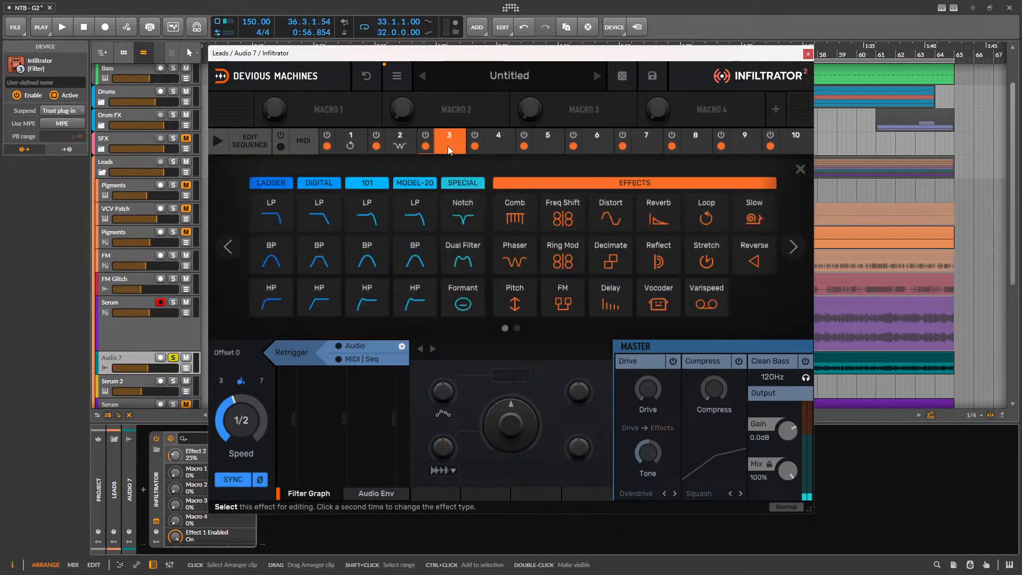
pyautogui.click(515, 216)
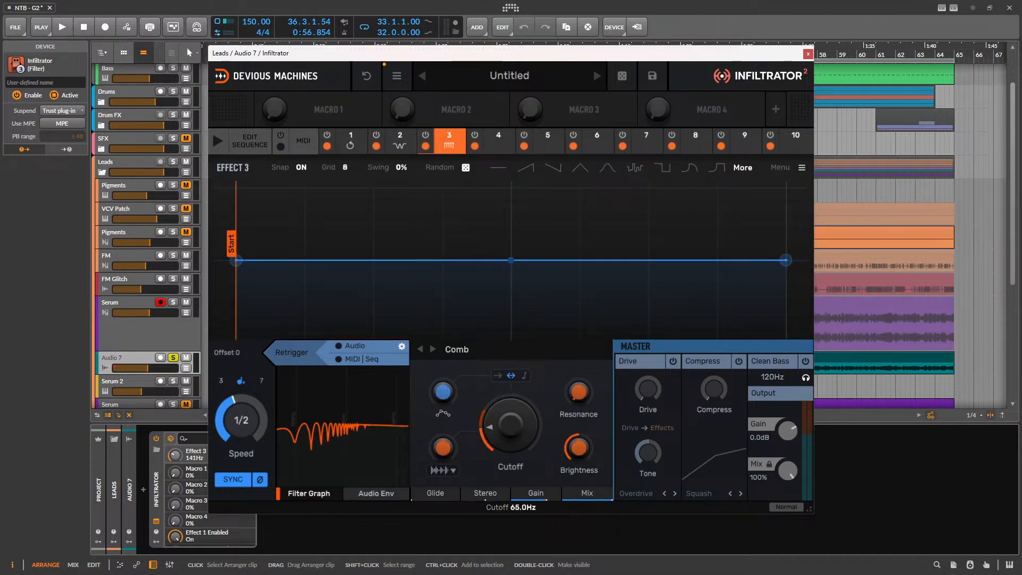
pyautogui.moveTo(510, 426); pyautogui.dragTo(511, 429)
pyautogui.press('space')
pyautogui.moveTo(579, 395); pyautogui.dragTo(579, 344)
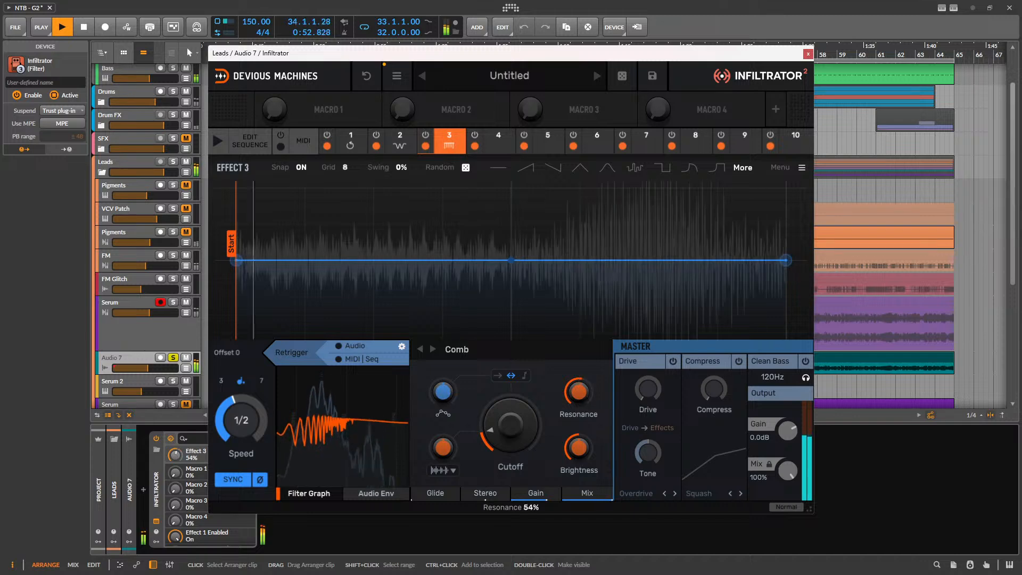
# - Set the Comb's Brightness to 66%, try higher Resonance and various Cutoff values during playback, and leave the Cutoff at 20 Hz
pyautogui.moveTo(510, 425); pyautogui.dragTo(510, 445)
pyautogui.moveTo(579, 393); pyautogui.dragTo(579, 395)
pyautogui.moveTo(579, 448); pyautogui.dragTo(579, 432)
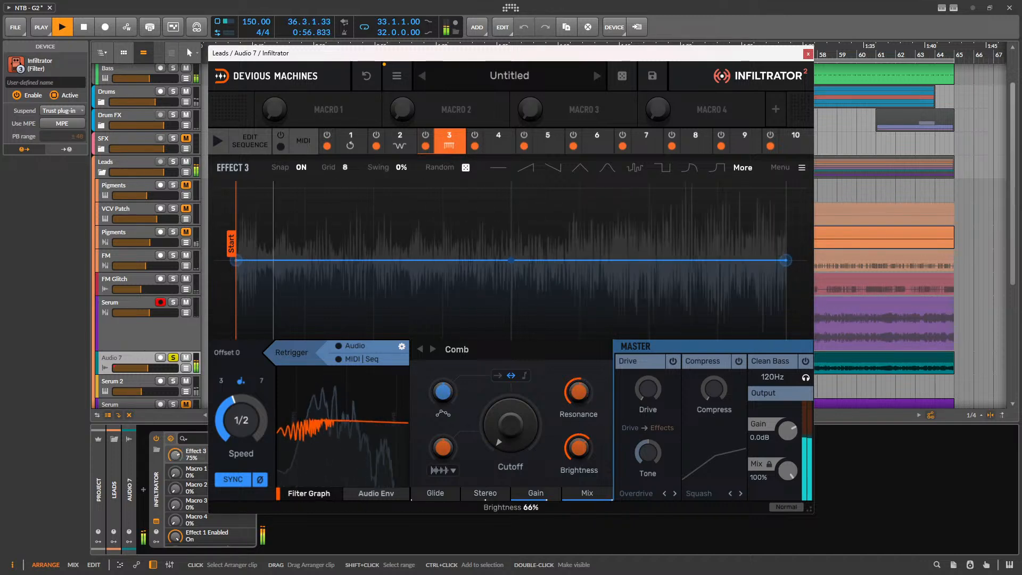
pyautogui.moveTo(579, 394); pyautogui.dragTo(579, 355)
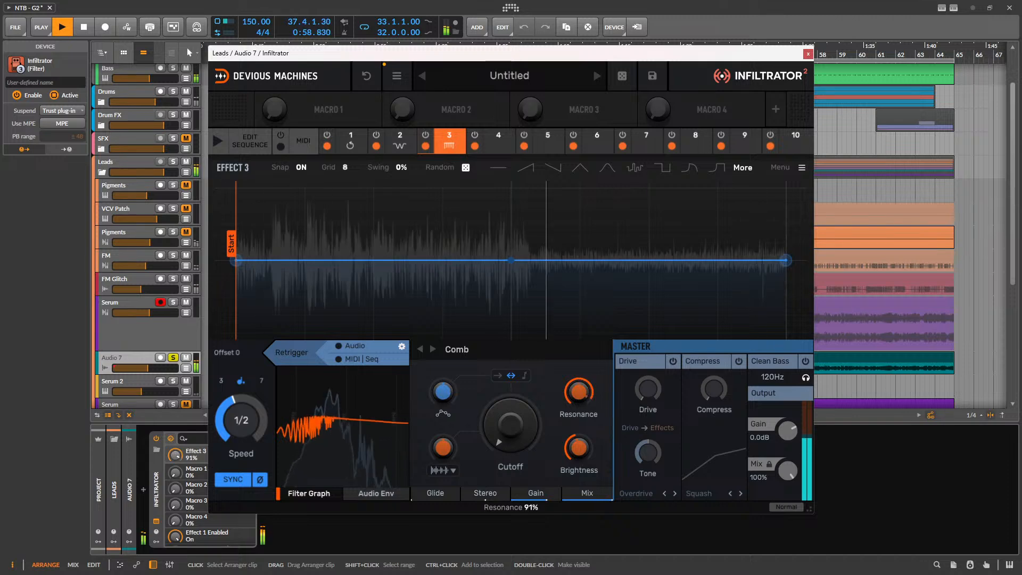
pyautogui.press('space')
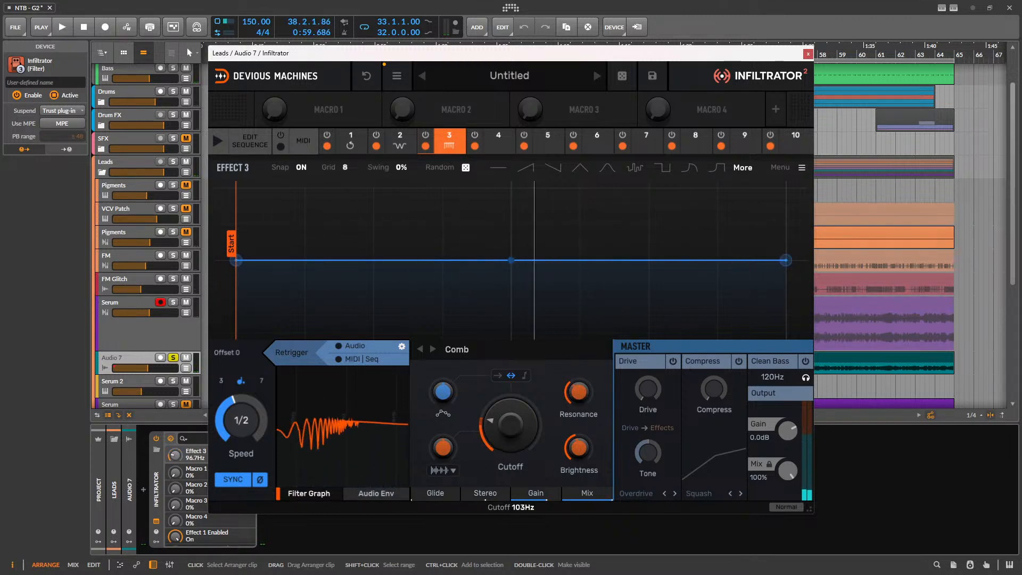
pyautogui.press('space')
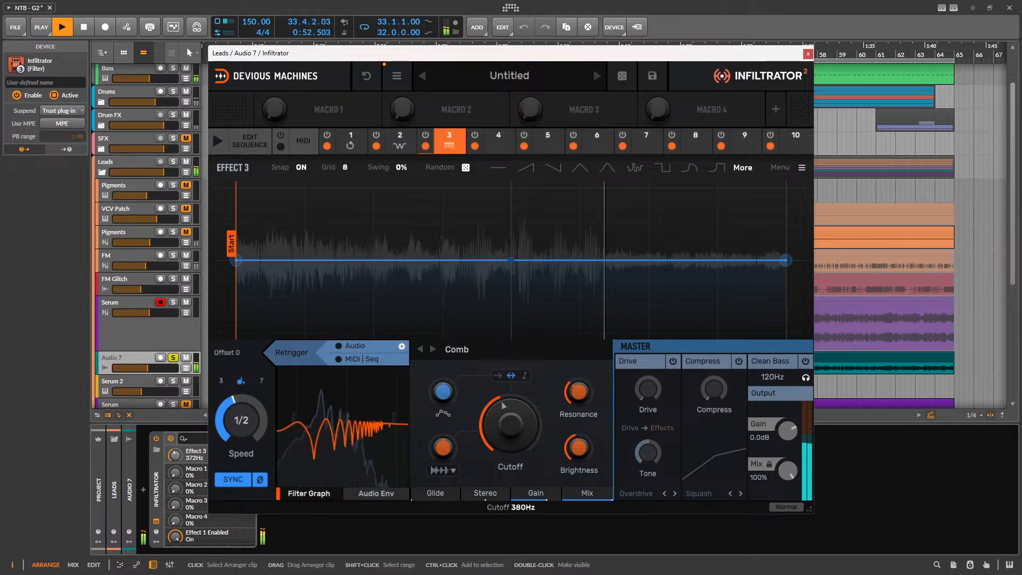
pyautogui.press('space')
# - Extend the effect sequence to eight steps and activate the Loop effect on all of them
pyautogui.click(264, 150)
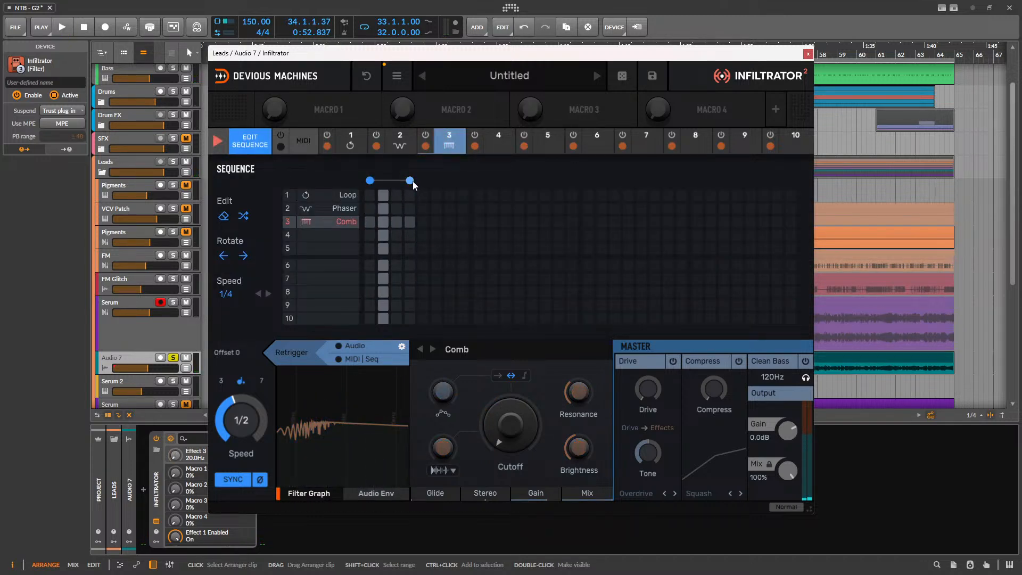
pyautogui.moveTo(410, 181); pyautogui.dragTo(463, 181)
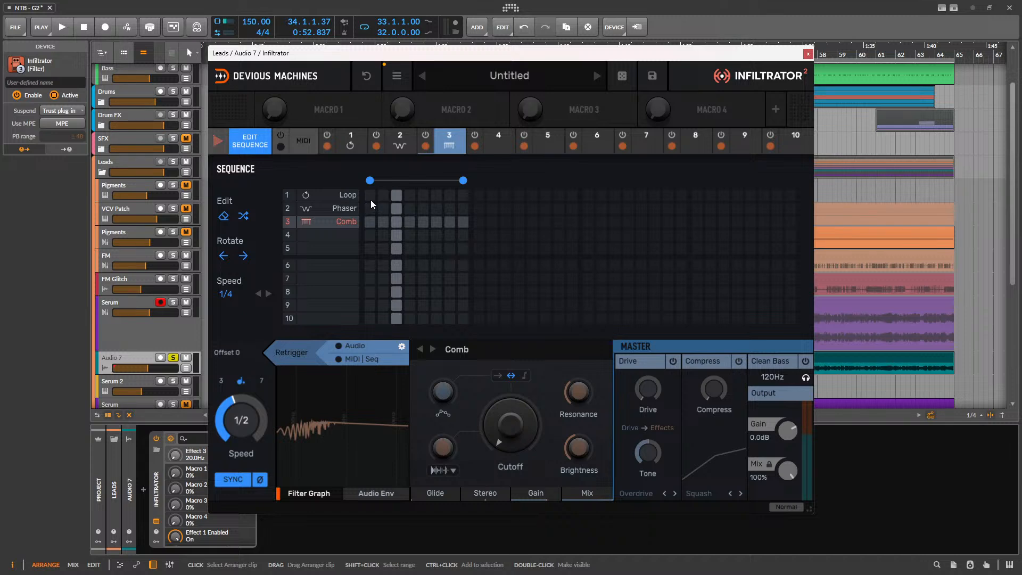
pyautogui.moveTo(370, 199)
pyautogui.mouseDown()
pyautogui.moveTo(453, 206)
pyautogui.moveTo(455, 191)
pyautogui.moveTo(428, 190)
pyautogui.moveTo(464, 208)
pyautogui.moveTo(480, 194)
pyautogui.mouseUp()
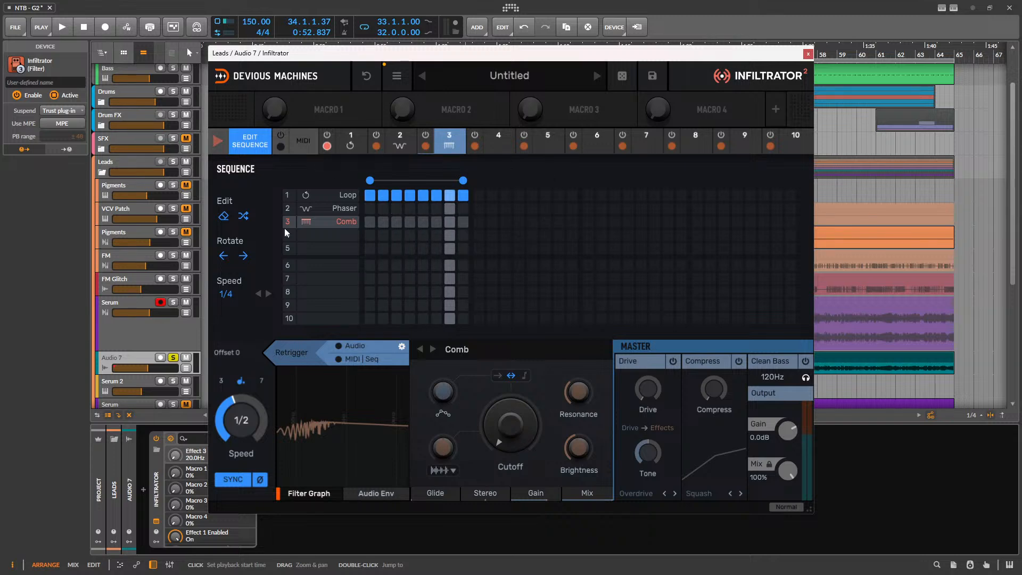
# - Activate the Phaser on sequence steps 2, 5 and 7 and the Comb on steps 3 and 8
pyautogui.click(383, 209)
pyautogui.click(419, 209)
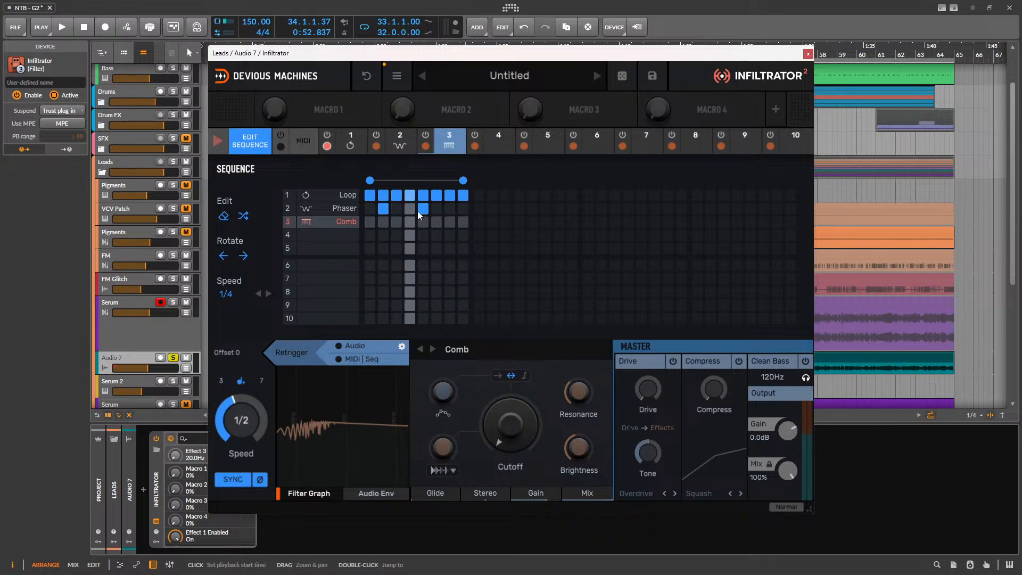
pyautogui.click(451, 210)
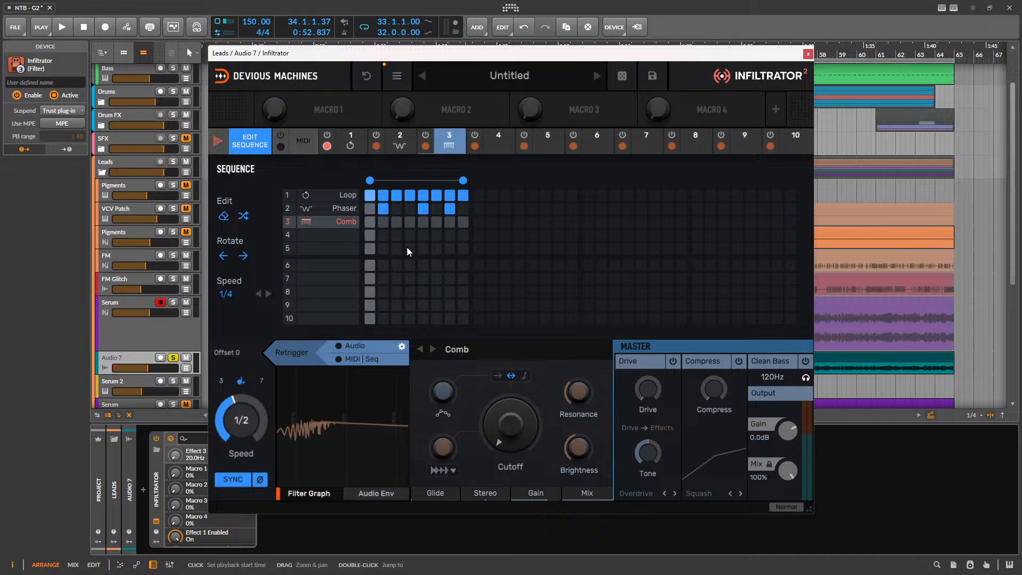
pyautogui.click(397, 225)
pyautogui.click(464, 223)
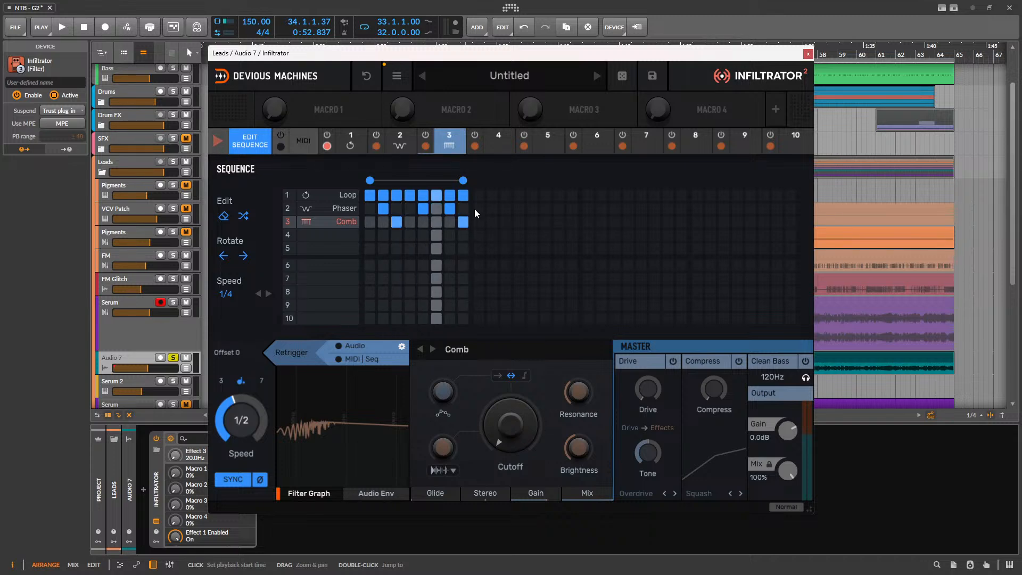
pyautogui.click(254, 142)
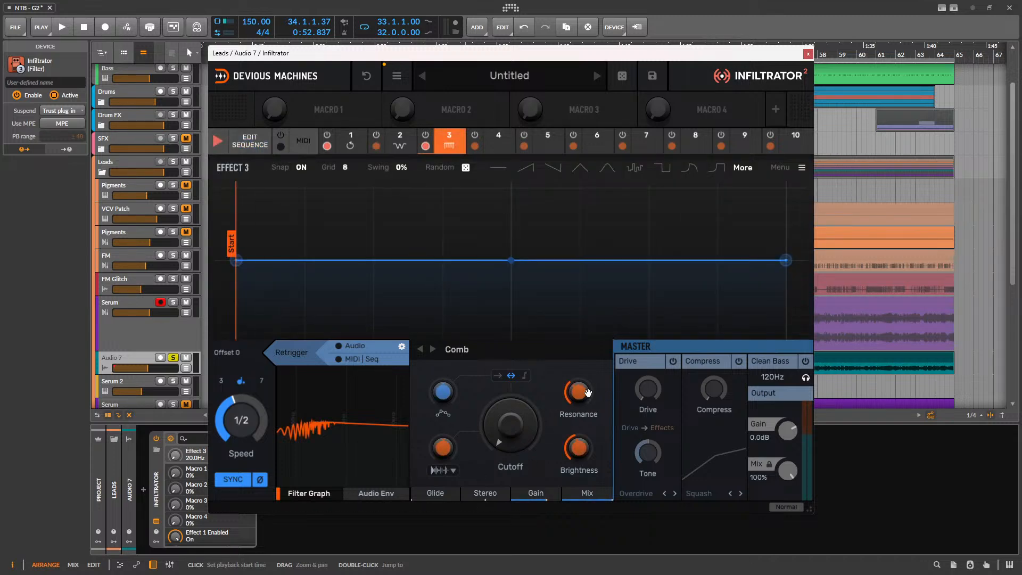
# - Raise the Comb's Resonance and try Gain and Cutoff tweaks while auditioning the sequenced effects
pyautogui.moveTo(584, 391); pyautogui.dragTo(584, 358)
pyautogui.press('space')
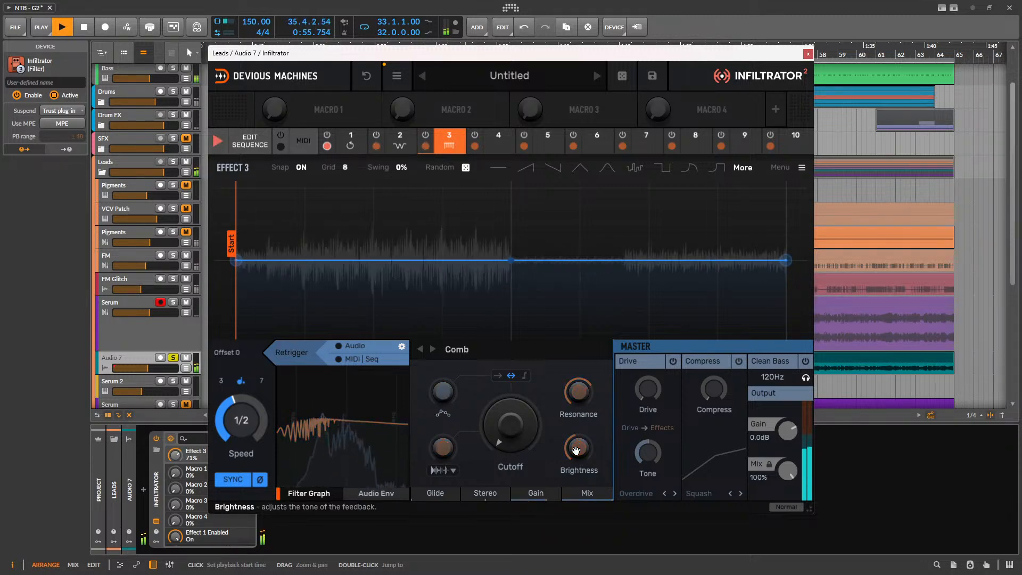
pyautogui.moveTo(536, 493); pyautogui.dragTo(536, 505)
pyautogui.moveTo(511, 425)
pyautogui.mouseDown()
pyautogui.moveTo(511, 407)
pyautogui.moveTo(511, 424)
pyautogui.mouseUp()
pyautogui.press('space')
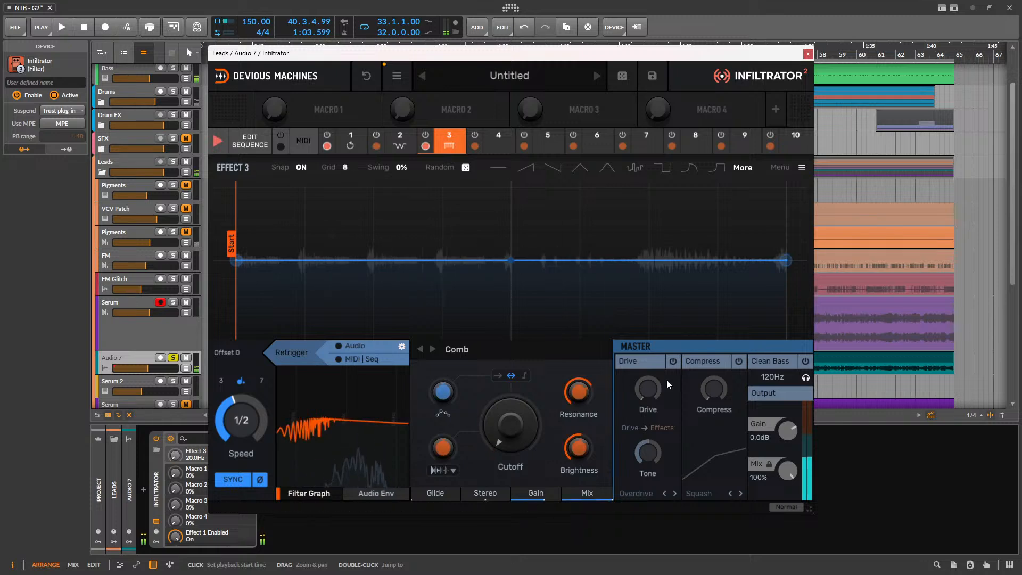
# - Enable the master compressor in Multiband mode and set its Compress amount to 15% during playback
pyautogui.click(739, 361)
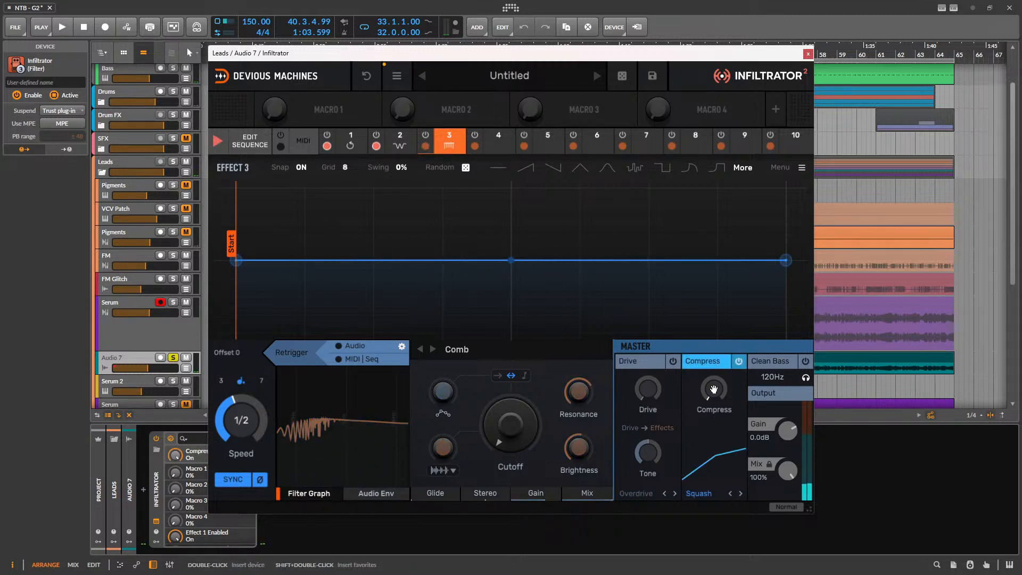
pyautogui.click(697, 493)
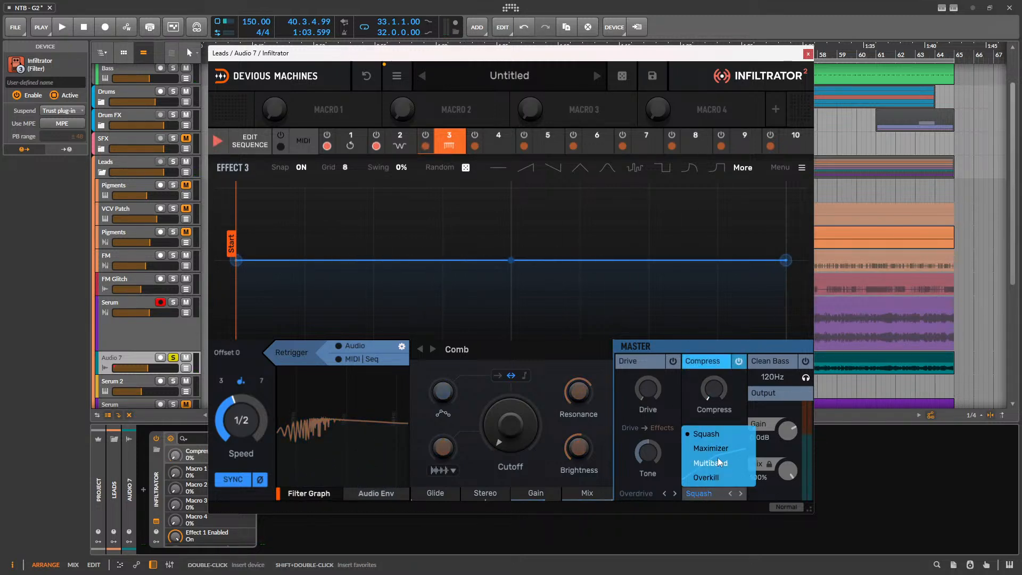
pyautogui.press('space')
pyautogui.moveTo(709, 404)
pyautogui.mouseDown()
pyautogui.moveTo(709, 381)
pyautogui.moveTo(705, 397)
pyautogui.mouseUp()
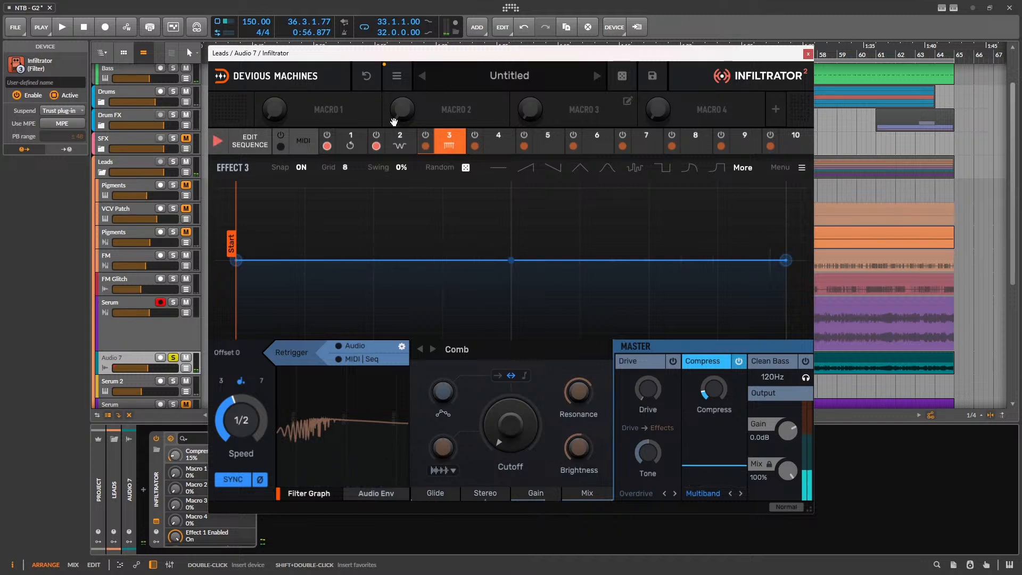
# - Load a Model-20 band-pass filter as Effect 4
pyautogui.click(425, 146)
pyautogui.click(493, 143)
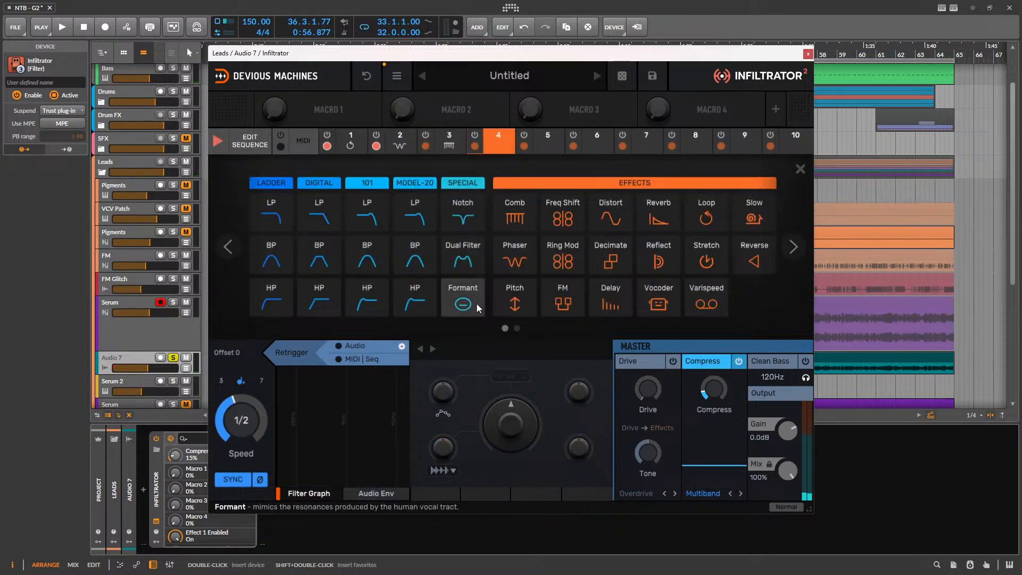
pyautogui.click(415, 261)
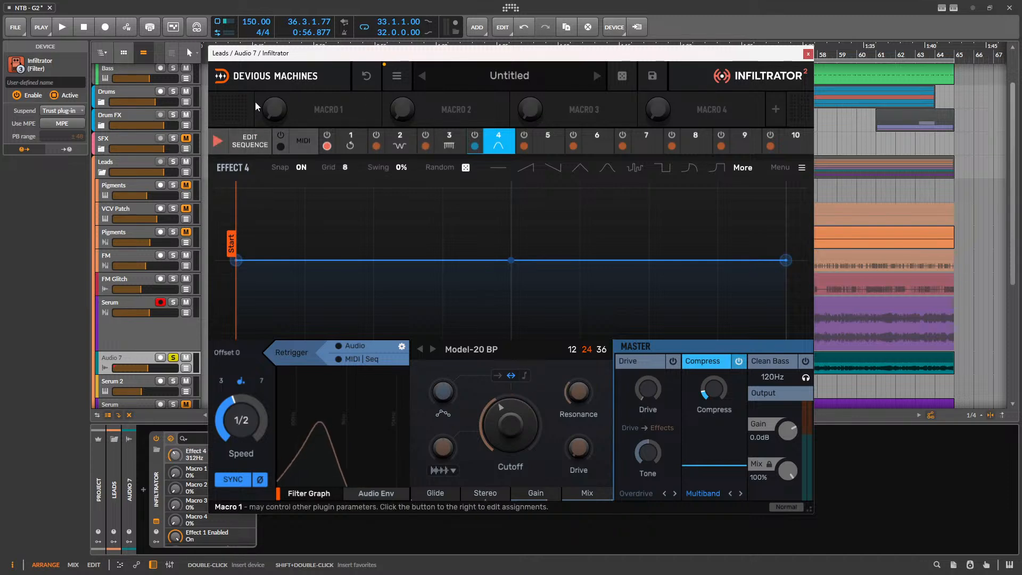
# - Activate the band-pass filter on sequence steps 3 and 8 and raise its Cutoff to about 4.23 kHz during playback
pyautogui.click(249, 141)
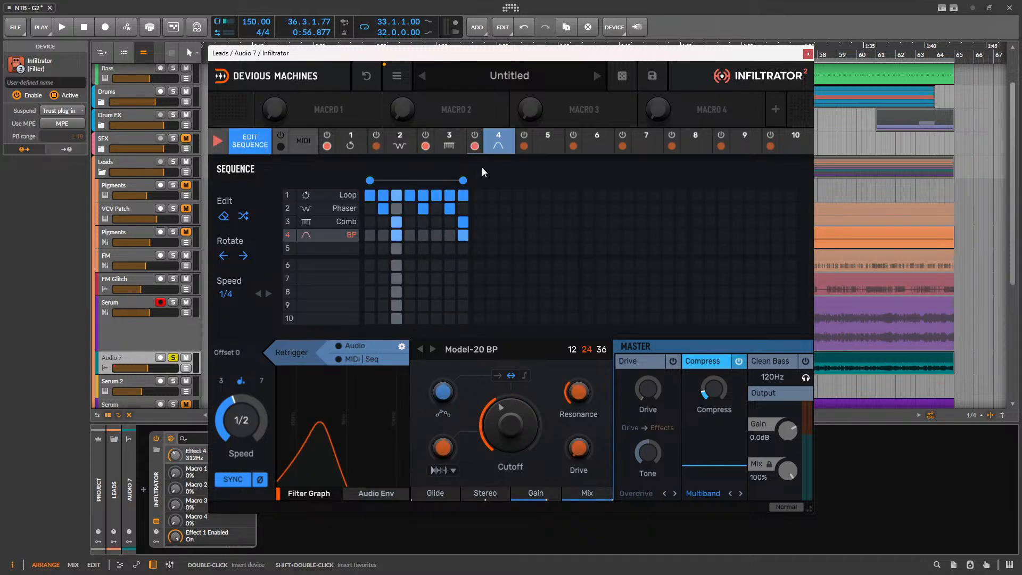
pyautogui.click(500, 147)
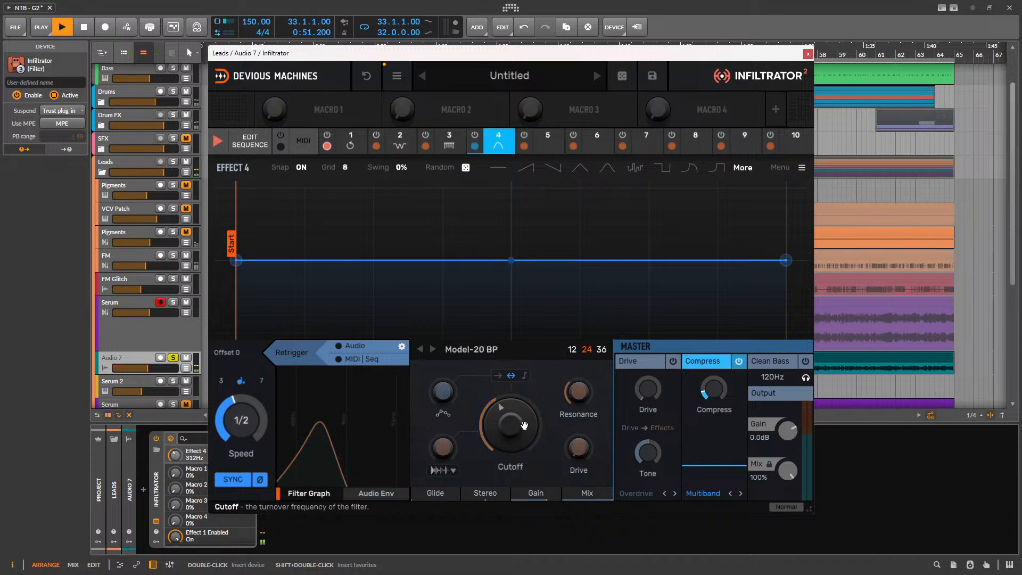
pyautogui.moveTo(524, 425); pyautogui.dragTo(524, 390)
pyautogui.press('space')
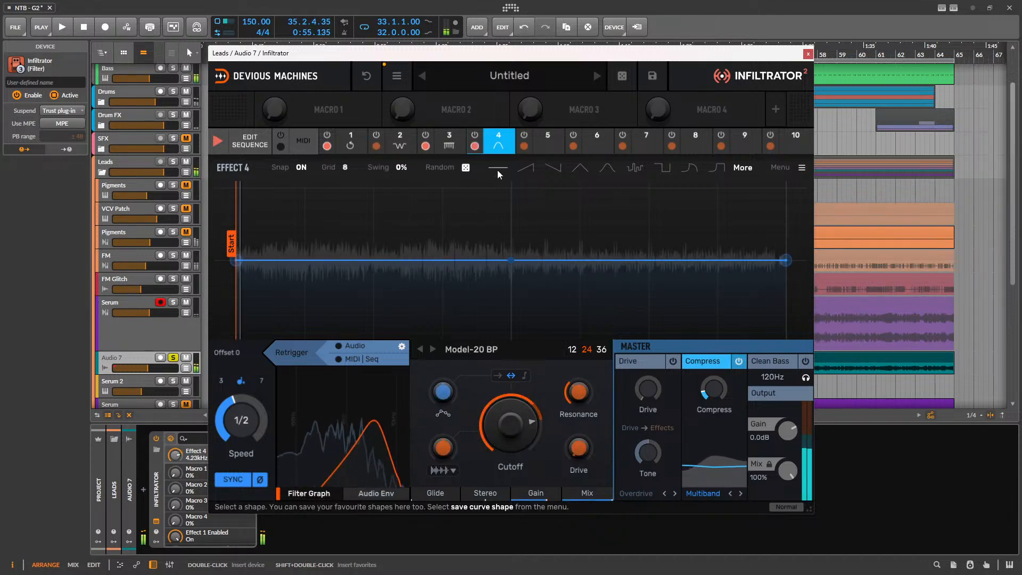
# - Swap the band-pass filter with the Comb so the filter is Effect 3, and set the Comb's Resonance to 83%
pyautogui.moveTo(498, 143); pyautogui.dragTo(451, 147)
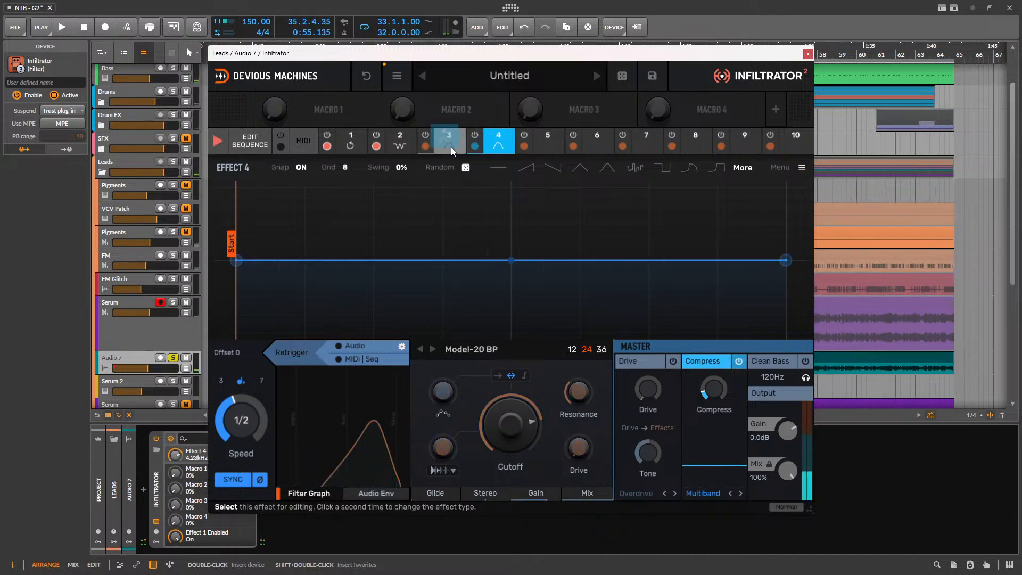
pyautogui.click(500, 137)
pyautogui.moveTo(575, 400); pyautogui.dragTo(575, 396)
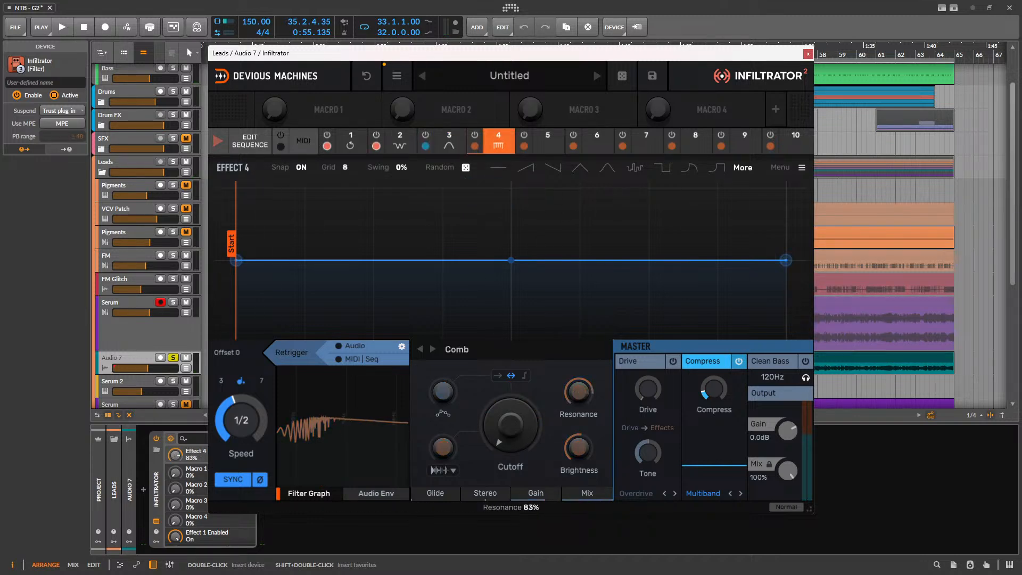
# - Set the Effect 3 band-pass filter's Resonance to 44% during playback and its Cutoff to about 273 Hz
pyautogui.click(441, 140)
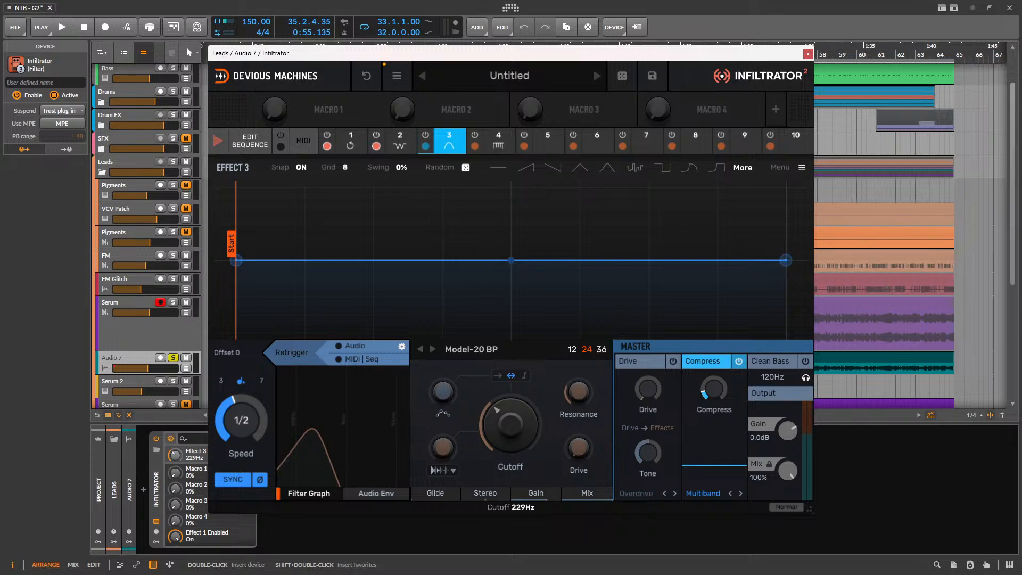
pyautogui.press('space')
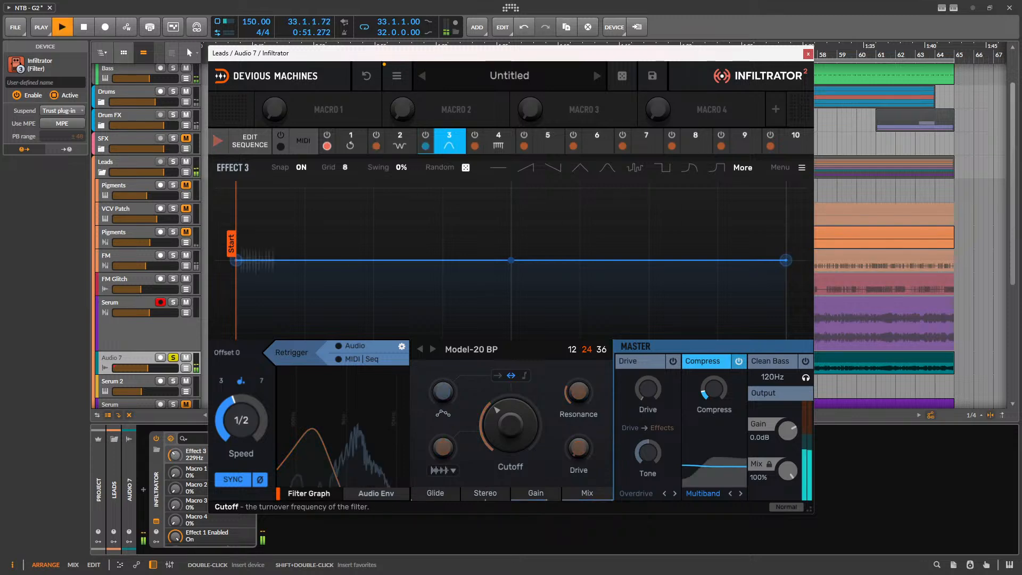
pyautogui.moveTo(511, 424); pyautogui.dragTo(578, 381)
pyautogui.press('space')
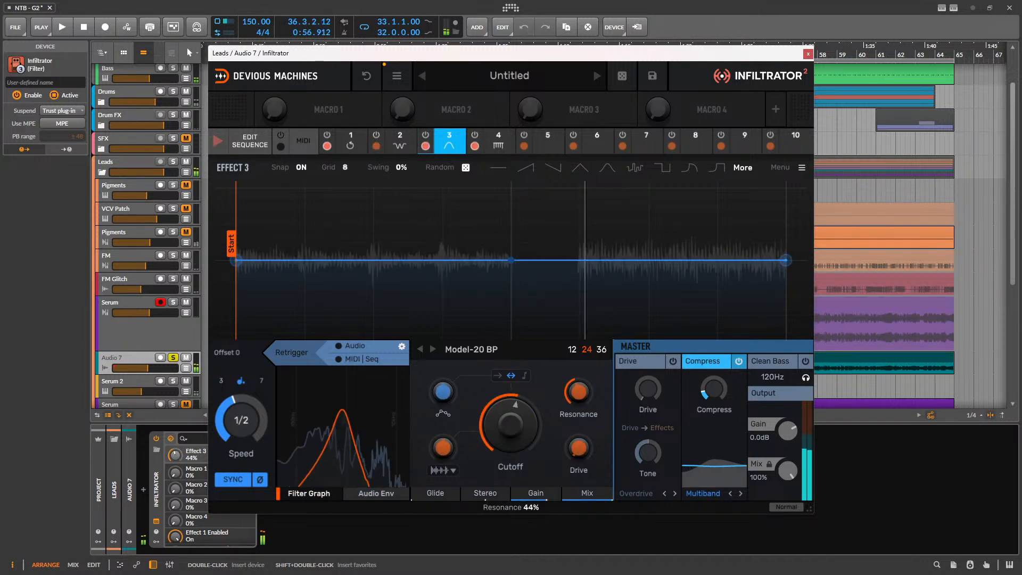
pyautogui.moveTo(501, 423); pyautogui.dragTo(500, 443)
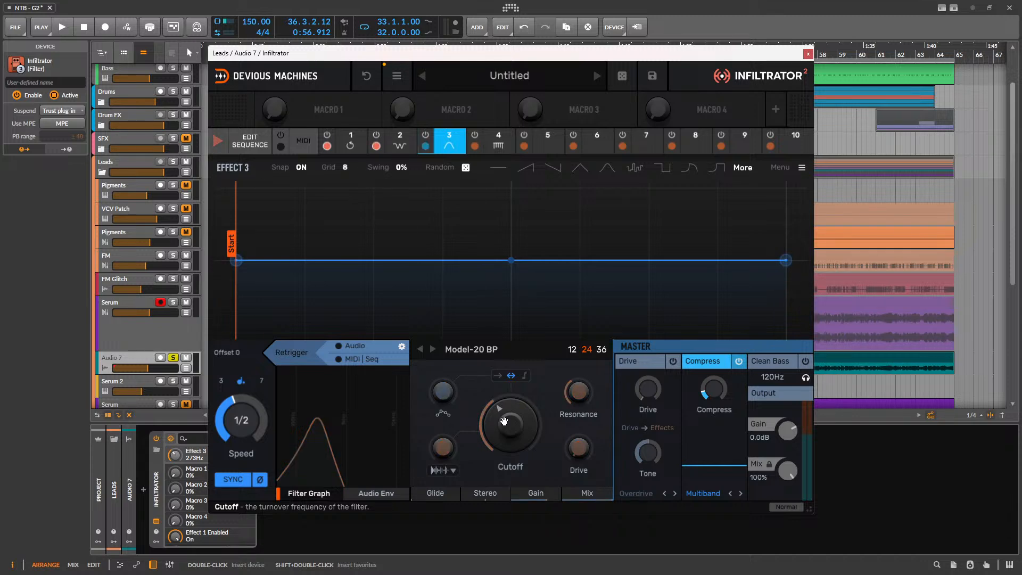
# - Make the Effect 3 modulation unipolar, shape its envelope as a triangle peaking in the middle, and set the speed to 2 bars
pyautogui.click(498, 375)
pyautogui.moveTo(235, 263); pyautogui.dragTo(333, 333)
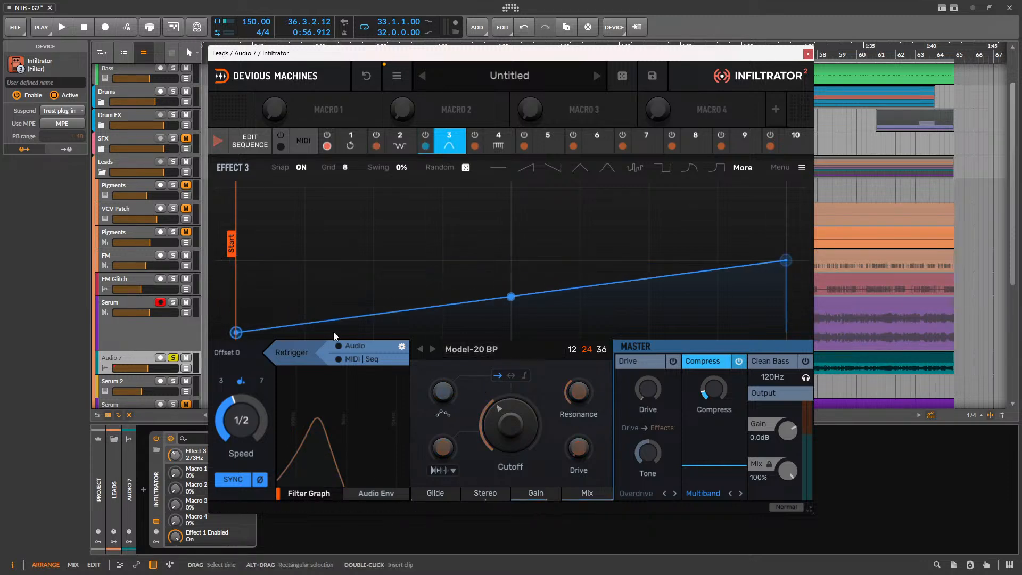
pyautogui.moveTo(786, 261); pyautogui.dragTo(785, 332)
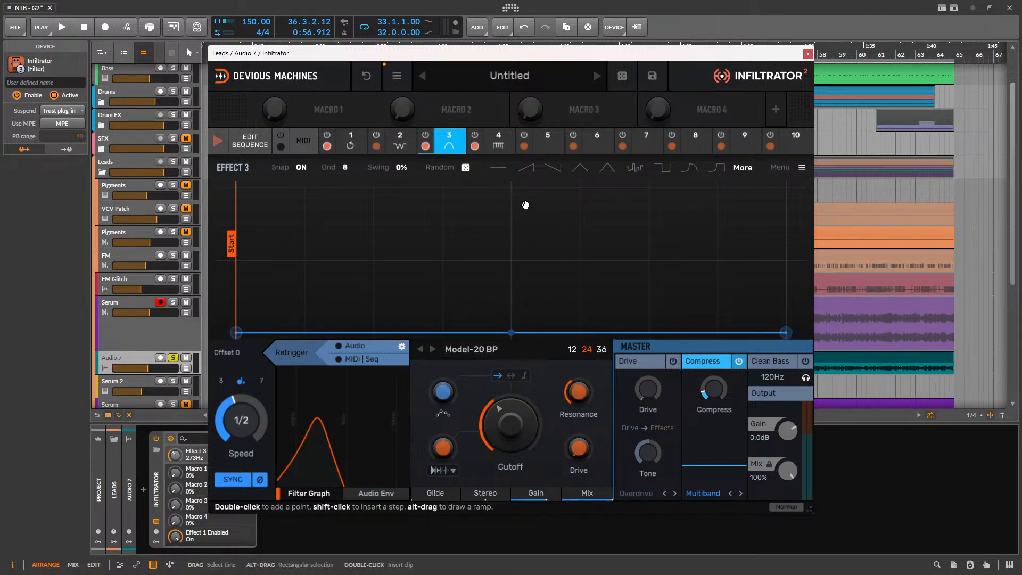
pyautogui.doubleClick(511, 189)
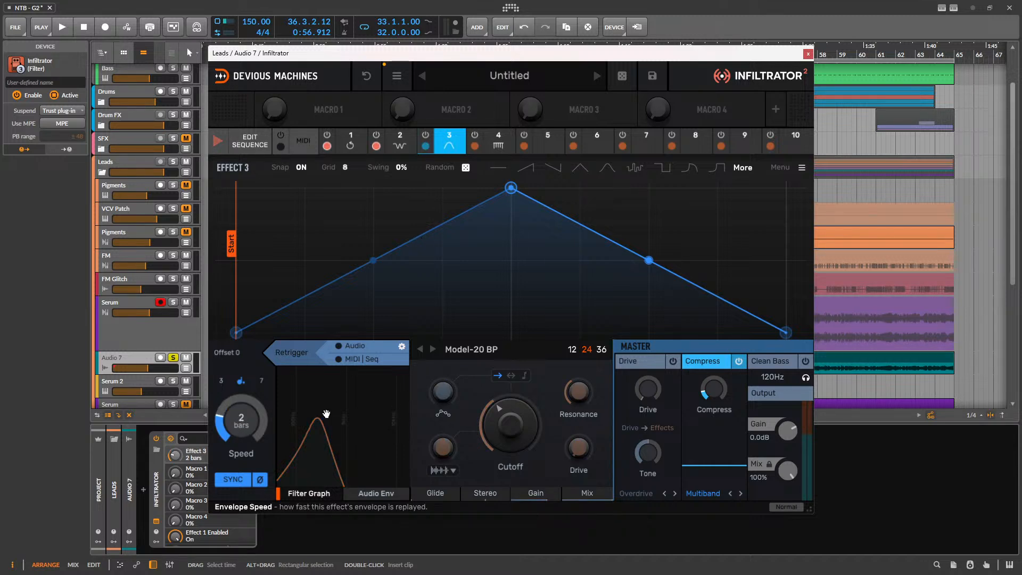
# - Apply 28% envelope modulation to the band-pass Cutoff and fine-tune the Cutoff to about 267 Hz during playback
pyautogui.moveTo(326, 413); pyautogui.dragTo(326, 397)
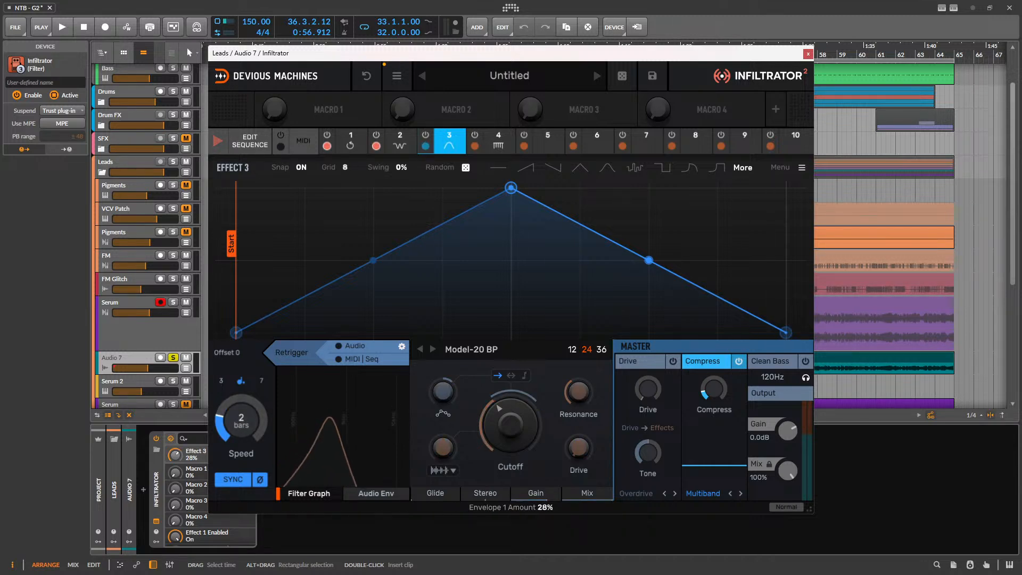
pyautogui.press('space')
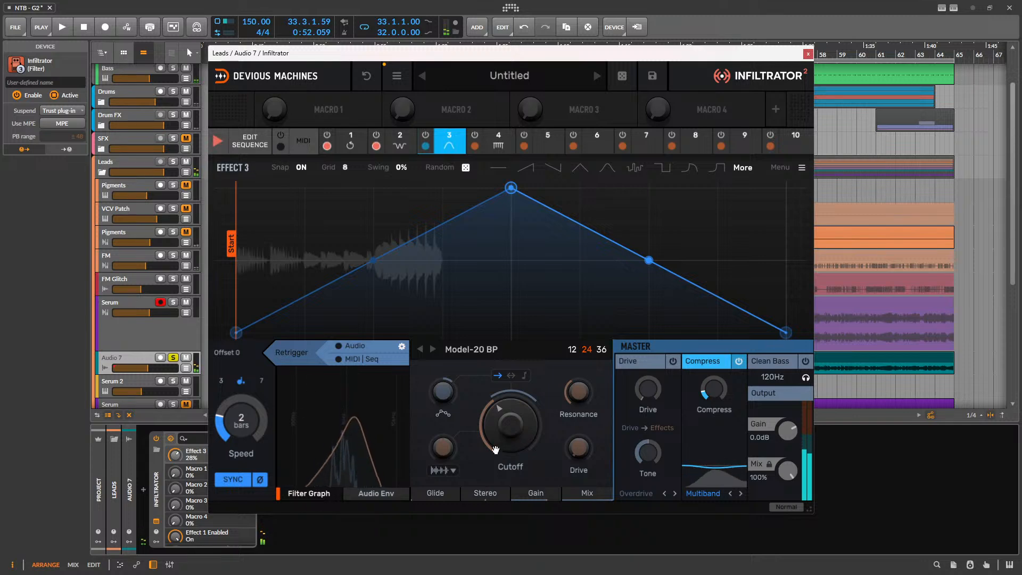
pyautogui.moveTo(496, 450); pyautogui.dragTo(495, 447)
pyautogui.moveTo(509, 414); pyautogui.dragTo(510, 429)
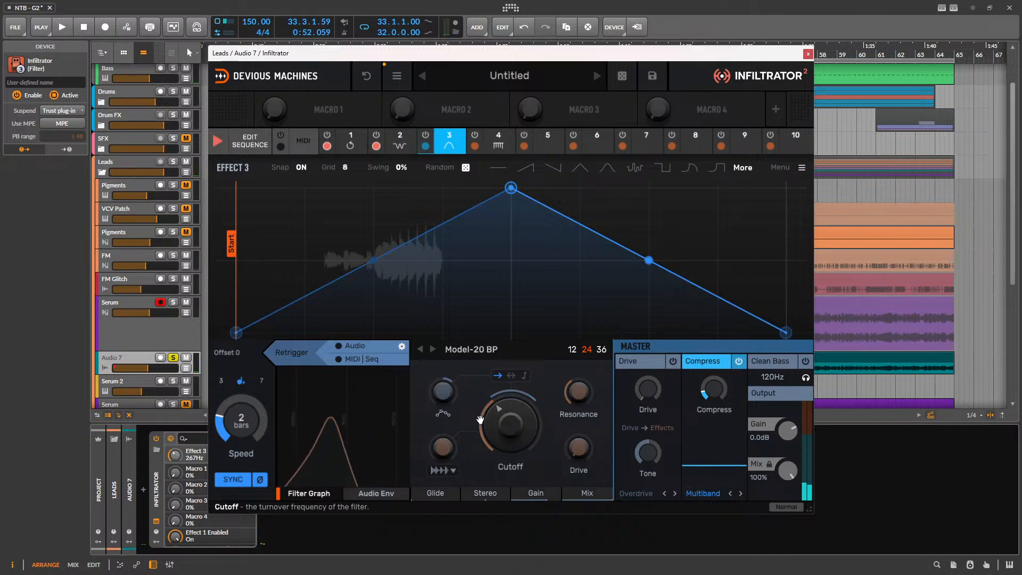
# - Set the Effect 3 envelope speed to 1.5 bars, then raise the Cutoff's envelope modulation to 41% during playback
pyautogui.click(229, 480)
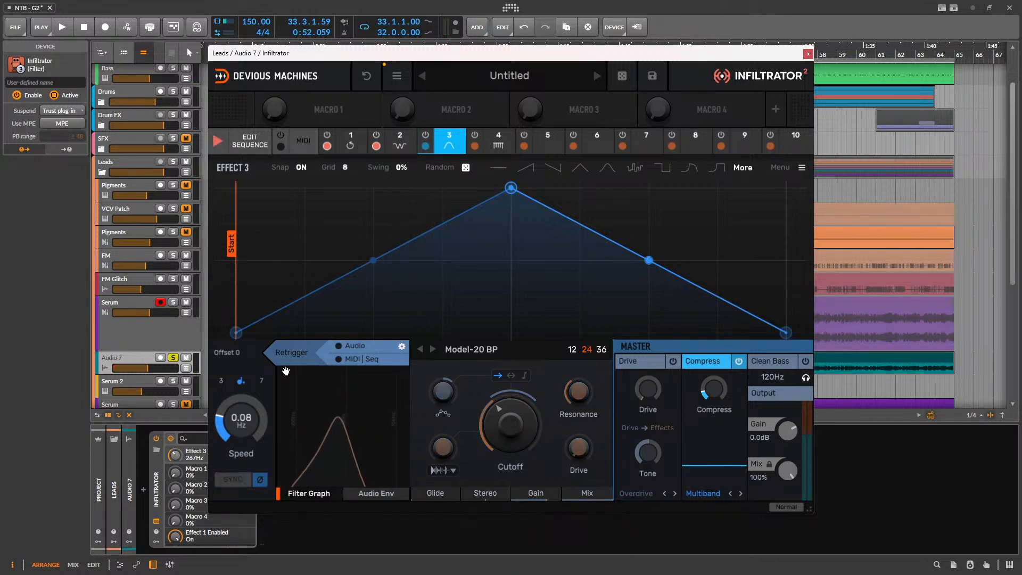
pyautogui.moveTo(242, 420); pyautogui.dragTo(241, 415)
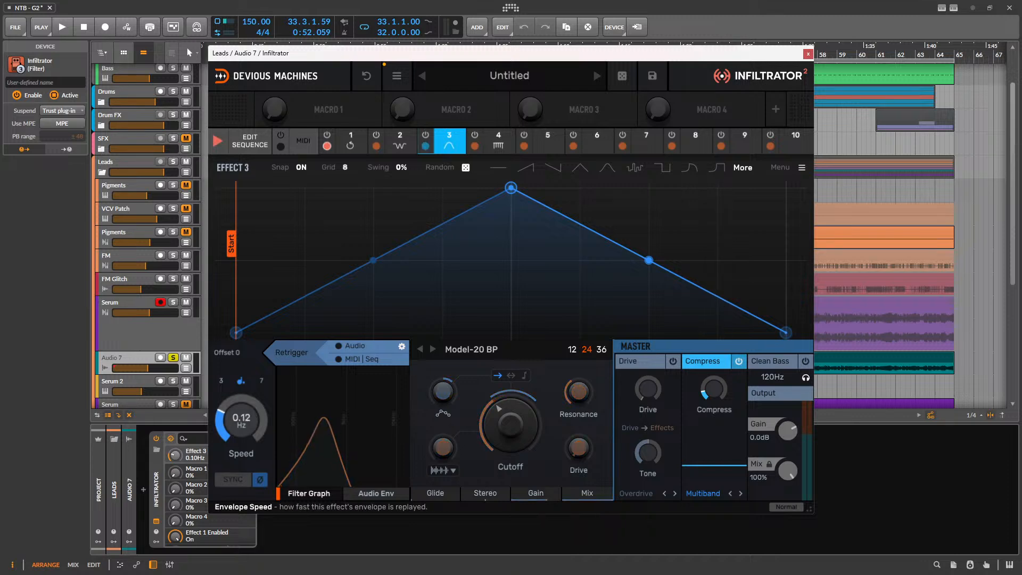
pyautogui.click(230, 480)
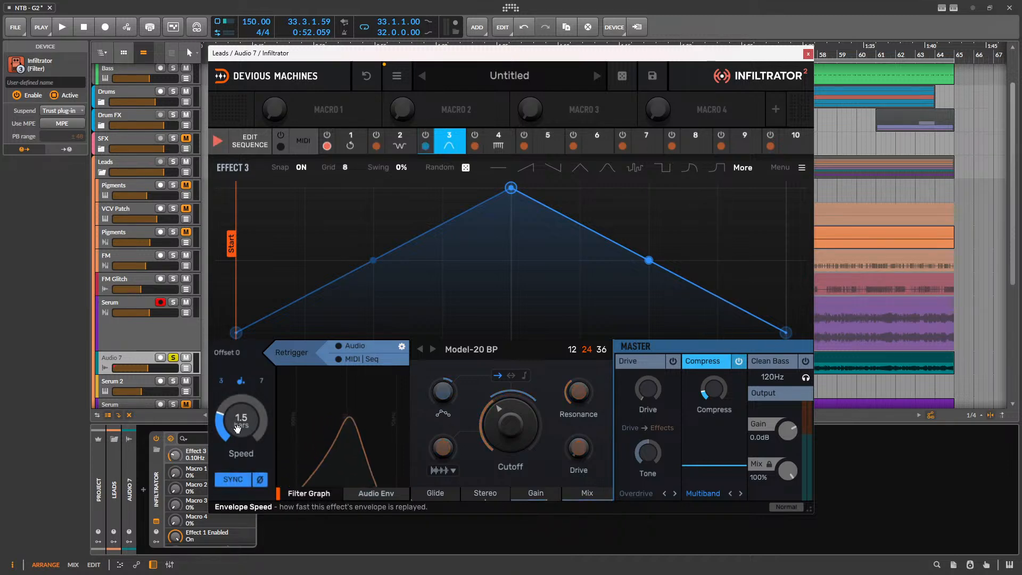
pyautogui.click(221, 380)
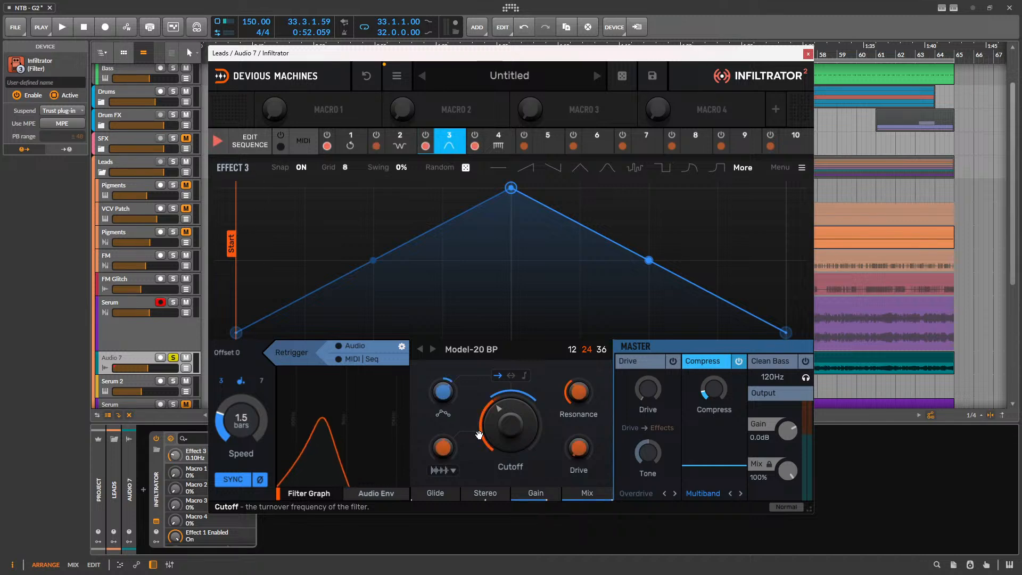
pyautogui.press('space')
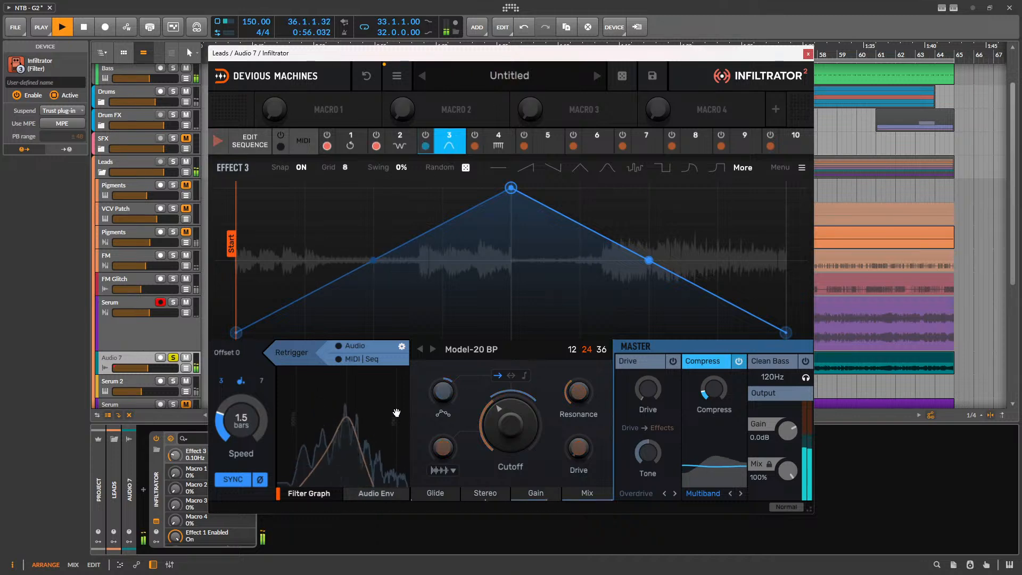
pyautogui.moveTo(443, 392); pyautogui.dragTo(443, 374)
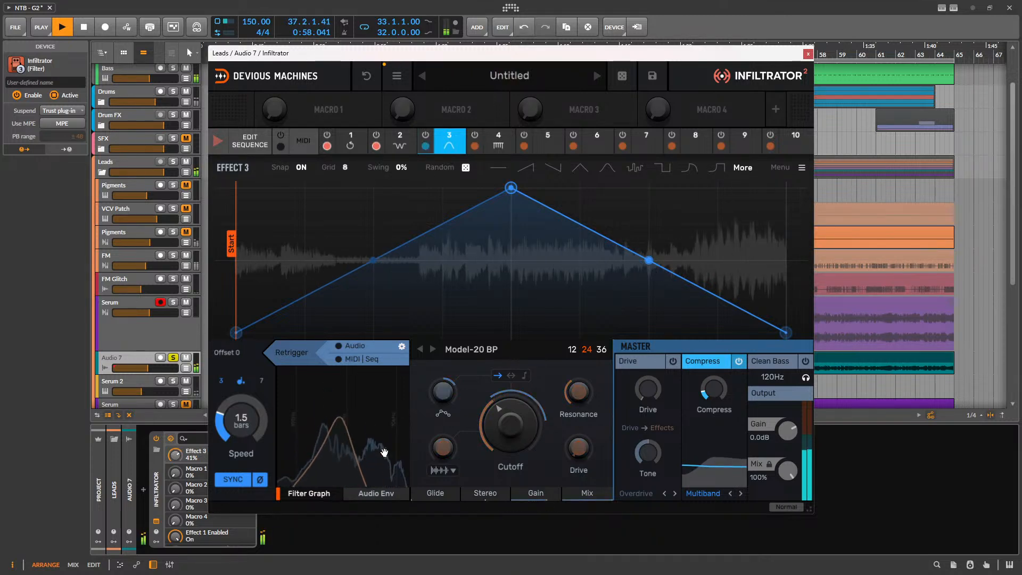
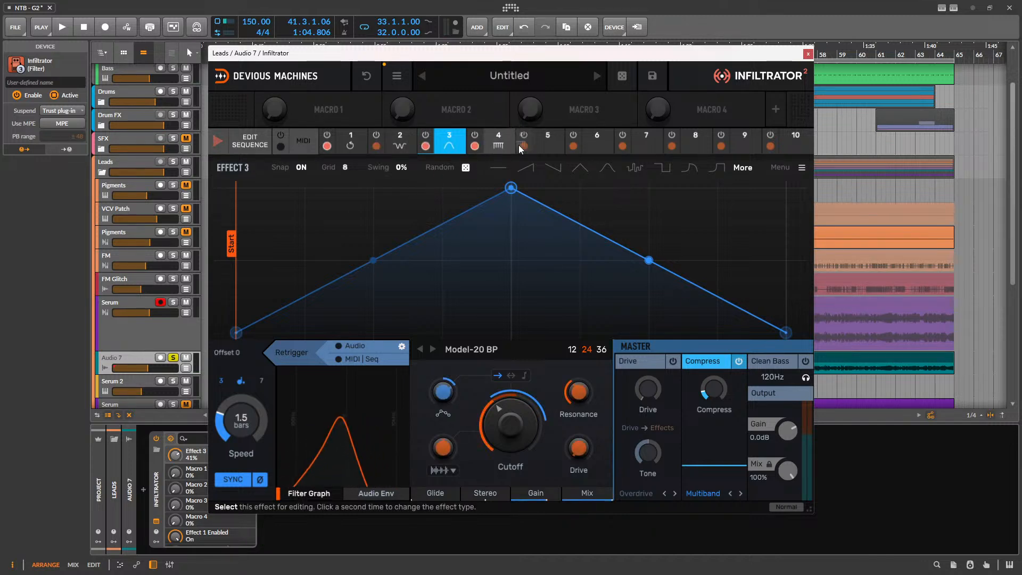
# - Move the Comb, band-pass filter and Phaser one slot along to Effects 5, 4 and 3
pyautogui.moveTo(519, 145); pyautogui.dragTo(532, 142)
pyautogui.moveTo(451, 147); pyautogui.dragTo(493, 145)
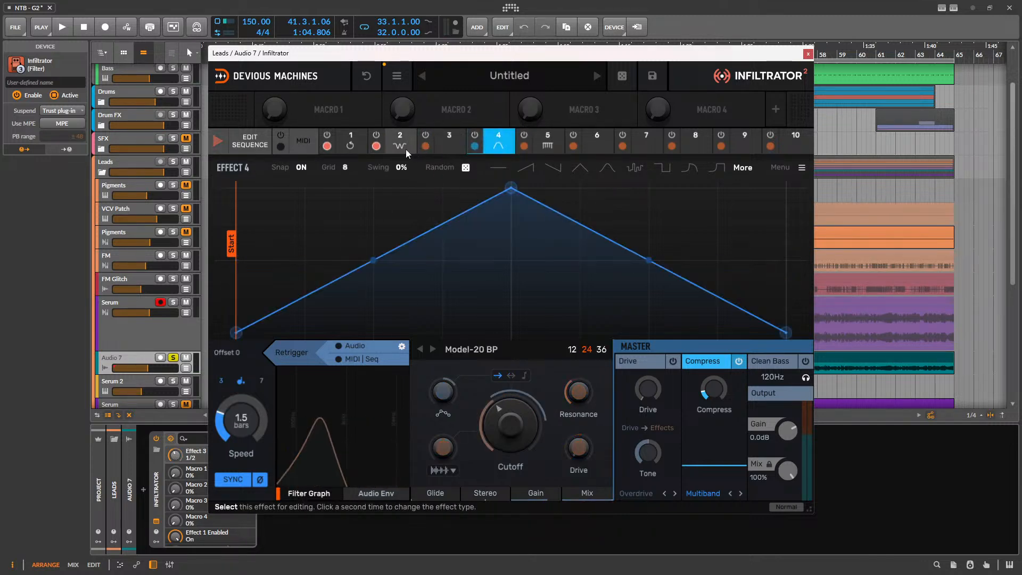
pyautogui.moveTo(406, 149); pyautogui.dragTo(438, 147)
# - Copy the Loop from Effect 1 and paste it into the empty Effect 2 slot
pyautogui.click(355, 144)
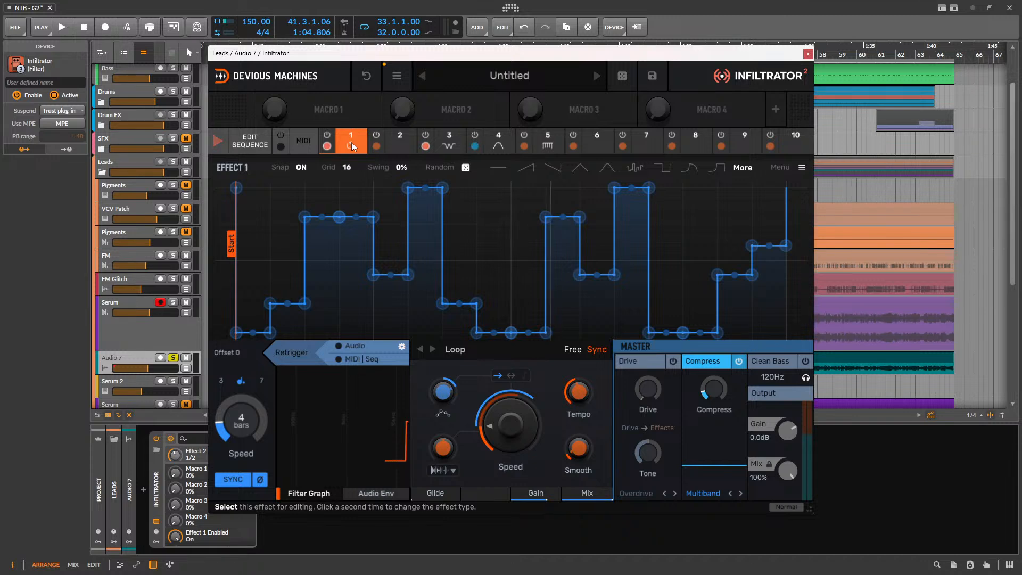
pyautogui.click(343, 152)
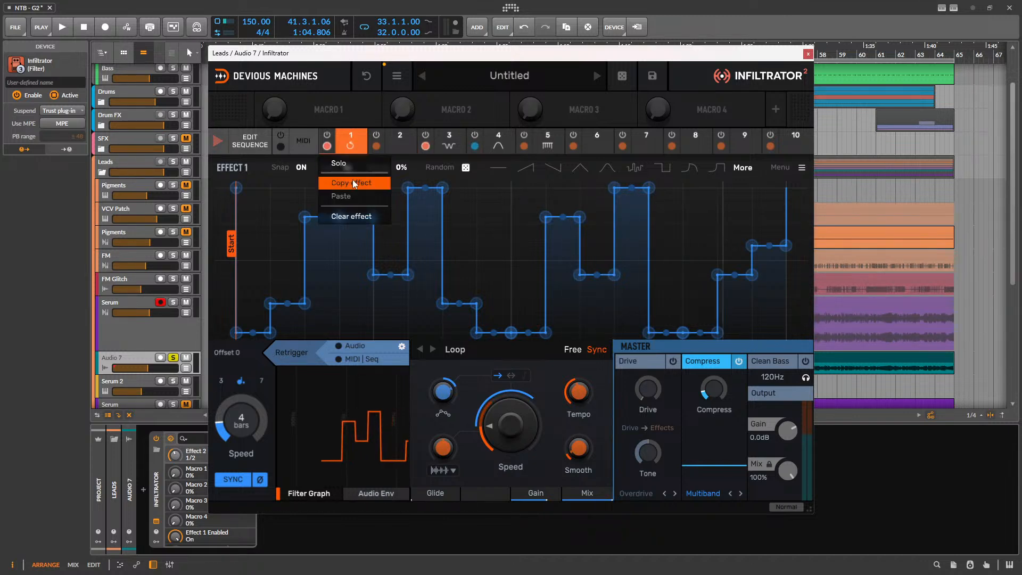
pyautogui.rightClick(396, 147)
pyautogui.click(390, 196)
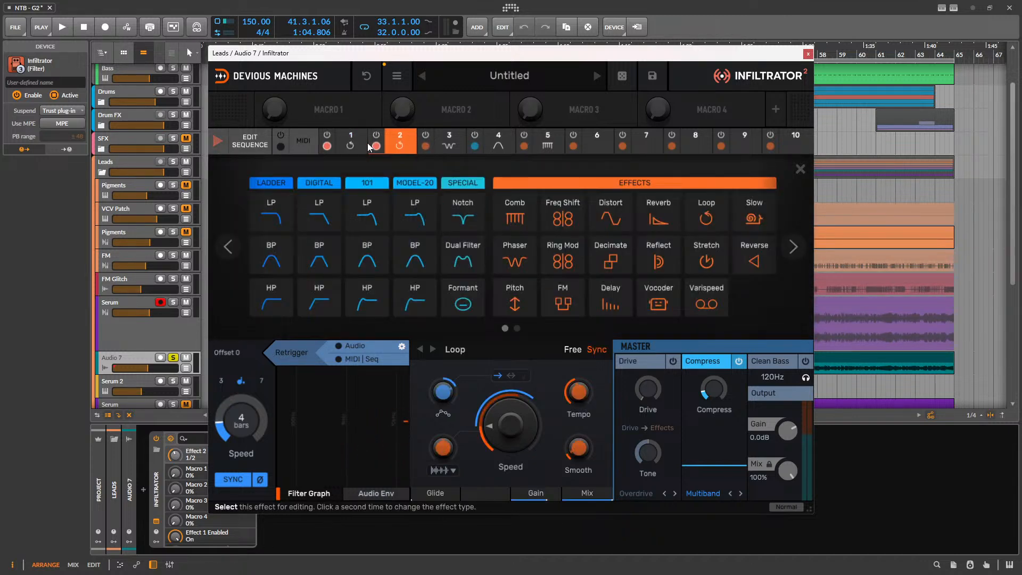
pyautogui.click(390, 148)
# - Randomize the Effect 2 Loop envelope with the stepped random shape
pyautogui.click(464, 168)
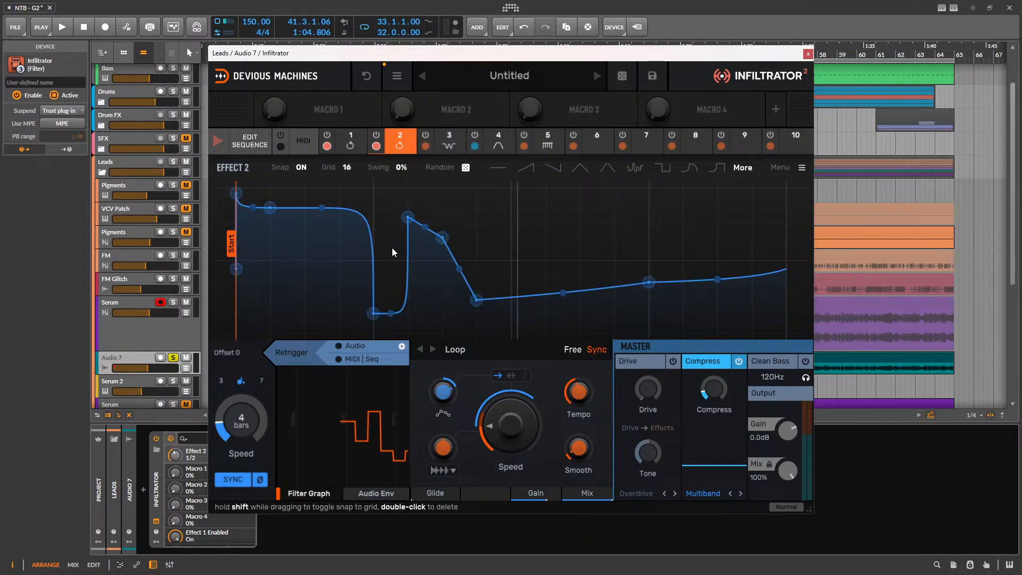
pyautogui.click(467, 167)
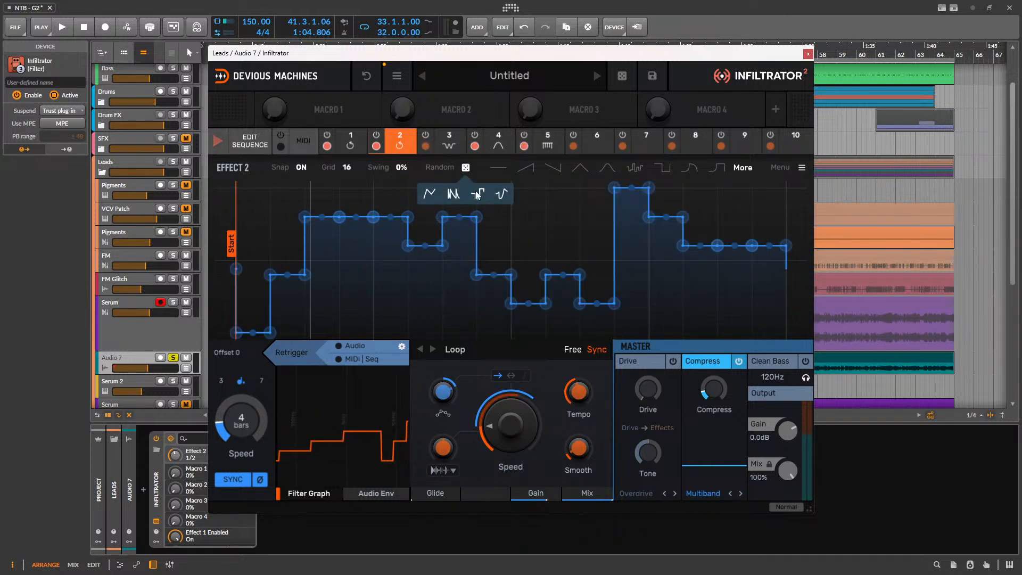
pyautogui.click(477, 195)
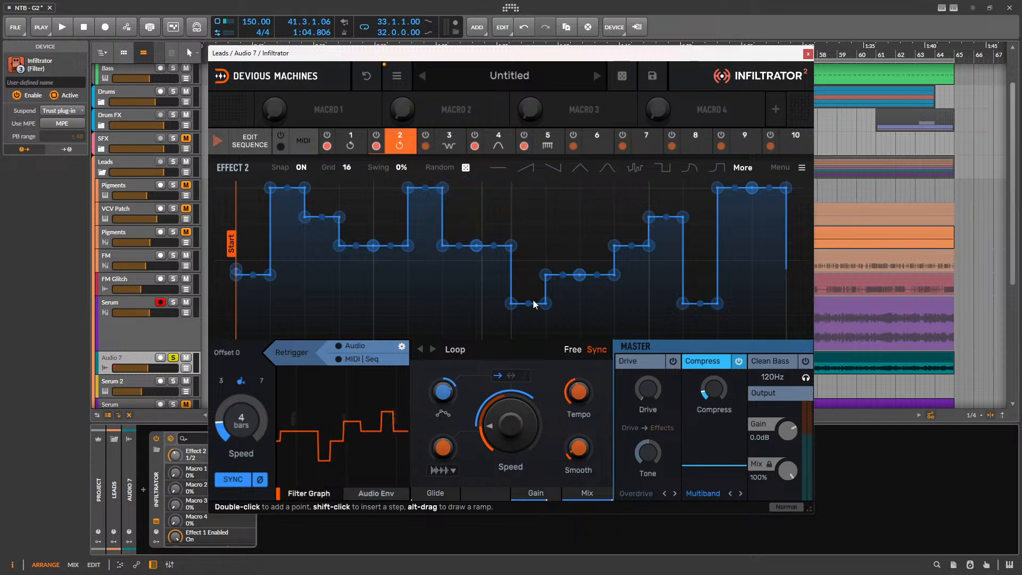
# - Switch the sequence's eight Loop steps from Effect 1 to Effect 2 and play back the Effect 2 envelope
pyautogui.click(250, 140)
pyautogui.moveTo(369, 195); pyautogui.dragTo(470, 193)
pyautogui.press('space')
pyautogui.click(400, 143)
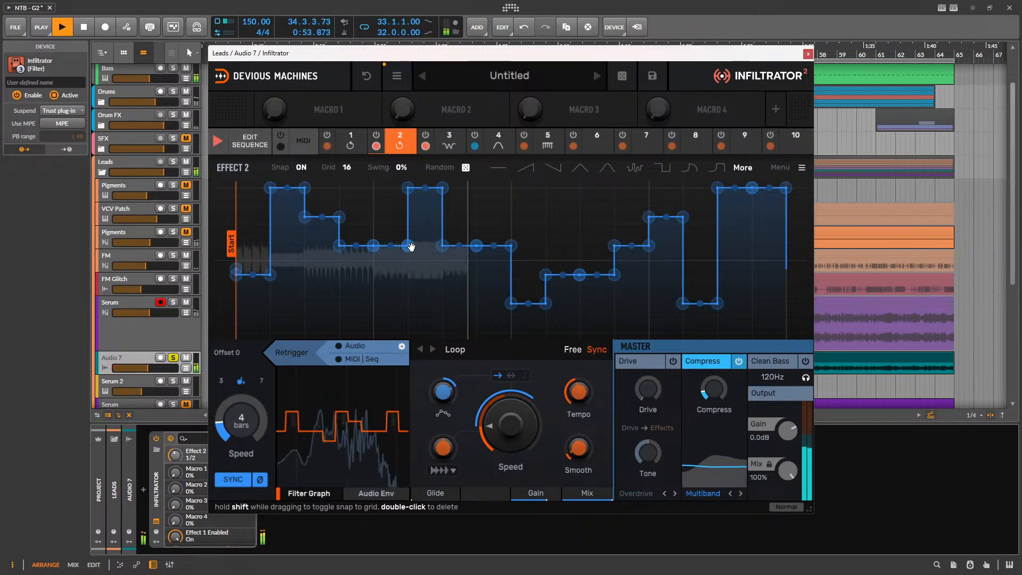
# - Lower the fifth step of the Effect 2 envelope to the minimum and level the sixth step with the seventh
pyautogui.moveTo(408, 245); pyautogui.dragTo(373, 331)
pyautogui.press('space')
pyautogui.doubleClick(408, 292)
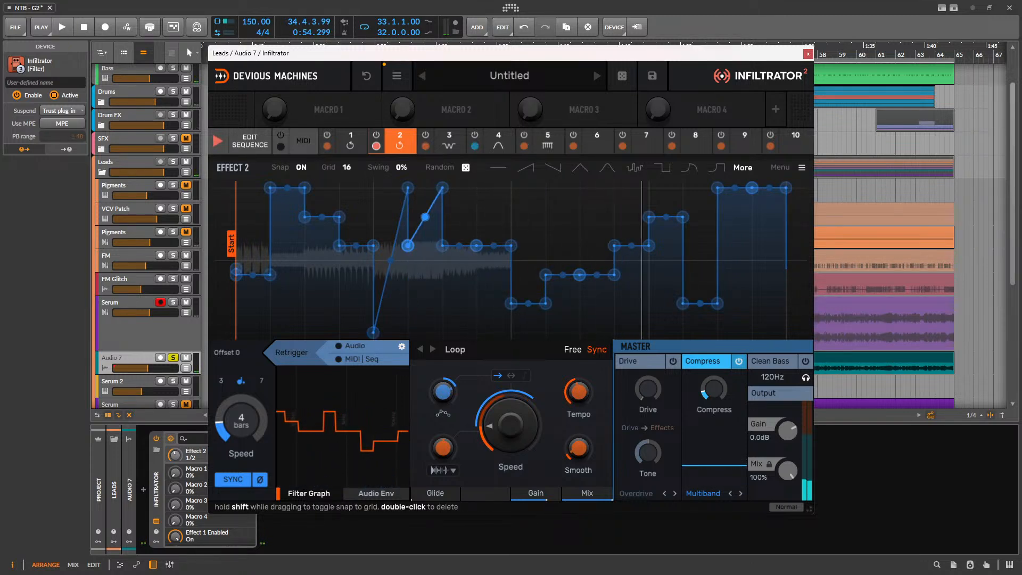
pyautogui.moveTo(408, 246); pyautogui.dragTo(441, 243)
pyautogui.moveTo(408, 188); pyautogui.dragTo(408, 331)
pyautogui.press('space')
pyautogui.doubleClick(444, 277)
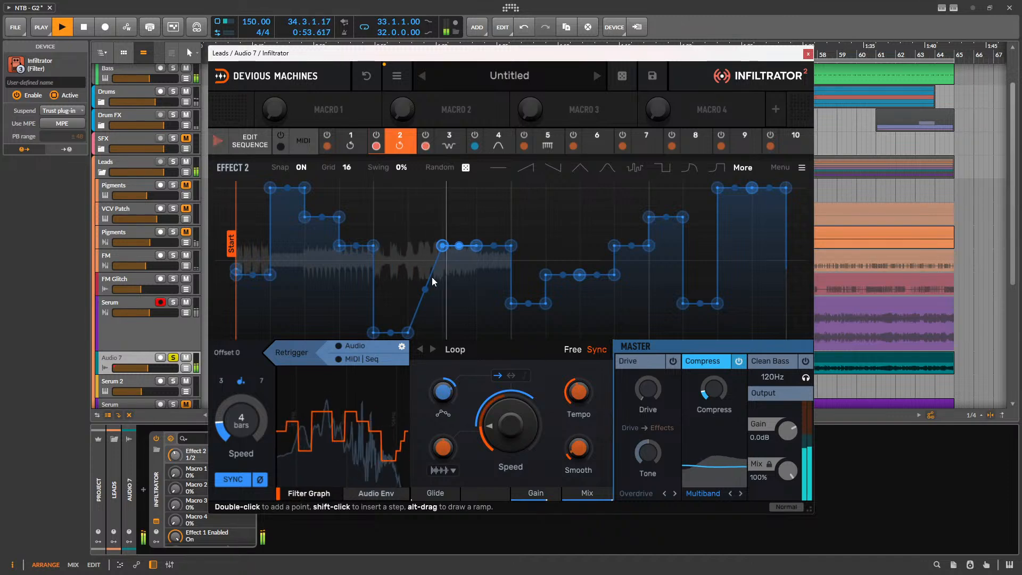
pyautogui.doubleClick(406, 259)
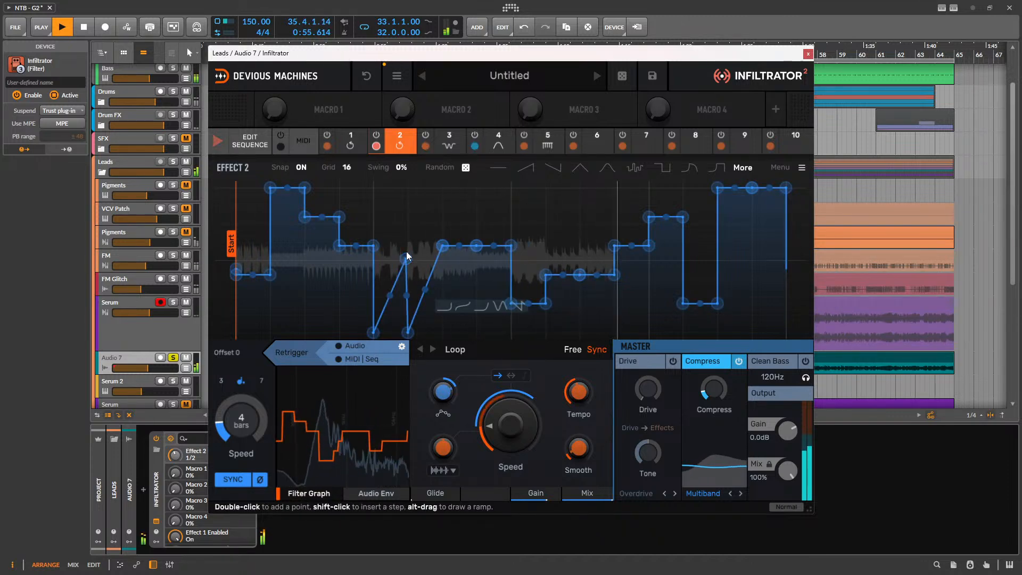
pyautogui.moveTo(406, 258); pyautogui.dragTo(408, 304)
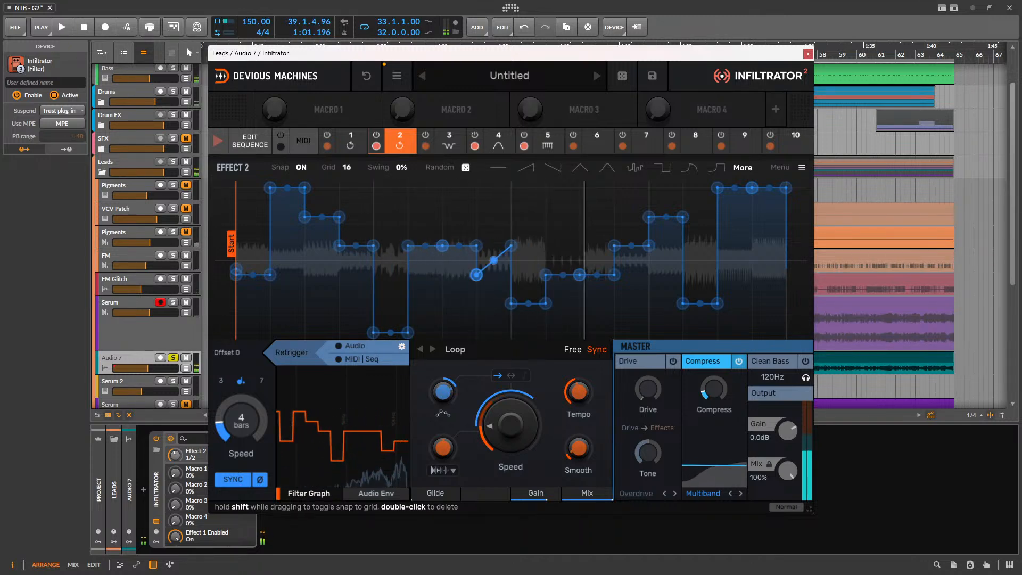
# - Raise the Effect 2 envelope's eighth and ninth steps to the same higher level and its twelfth step to the maximum
pyautogui.moveTo(476, 274); pyautogui.dragTo(510, 217)
pyautogui.press('space')
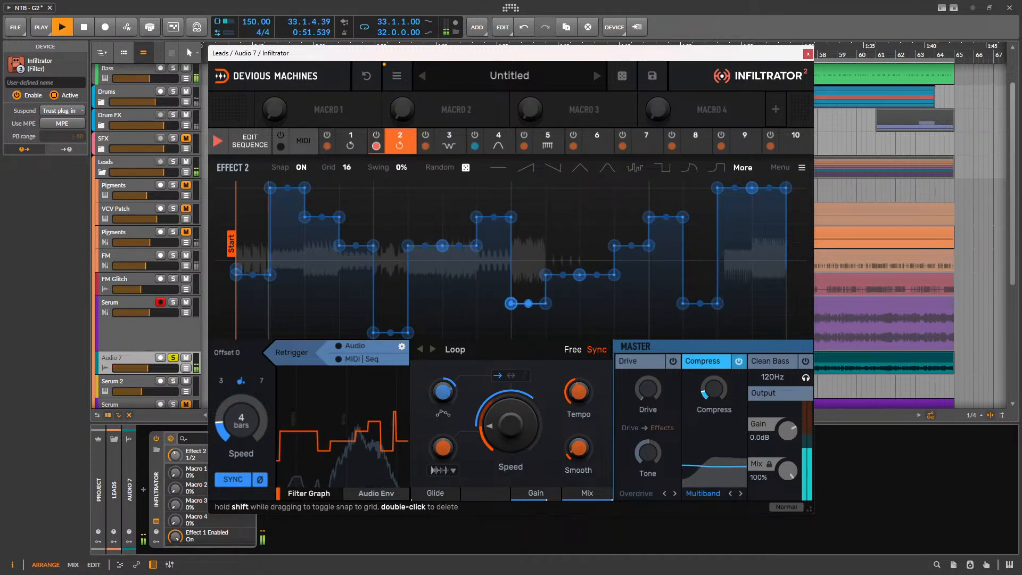
pyautogui.moveTo(545, 303); pyautogui.dragTo(546, 275)
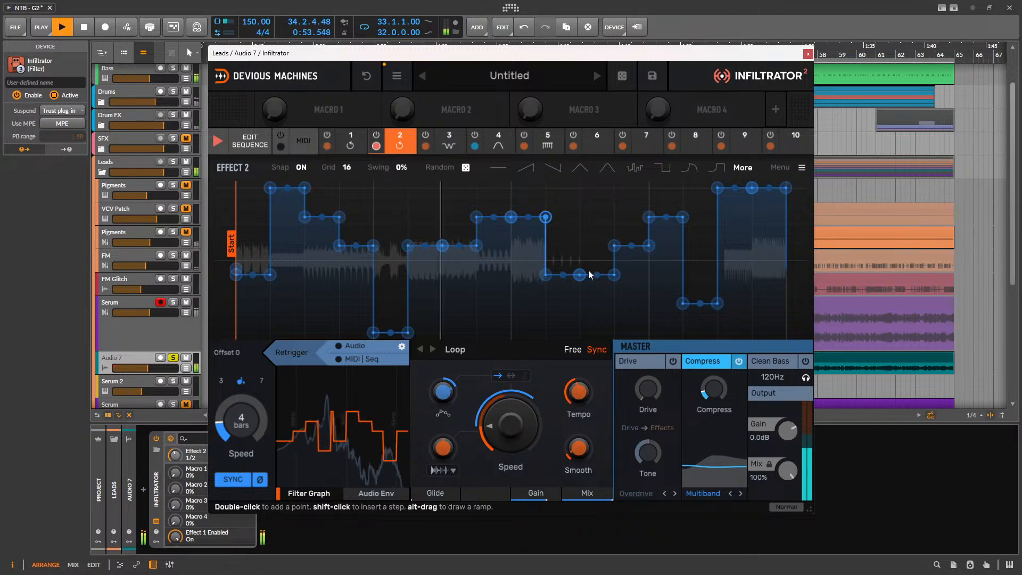
pyautogui.moveTo(616, 275); pyautogui.dragTo(614, 187)
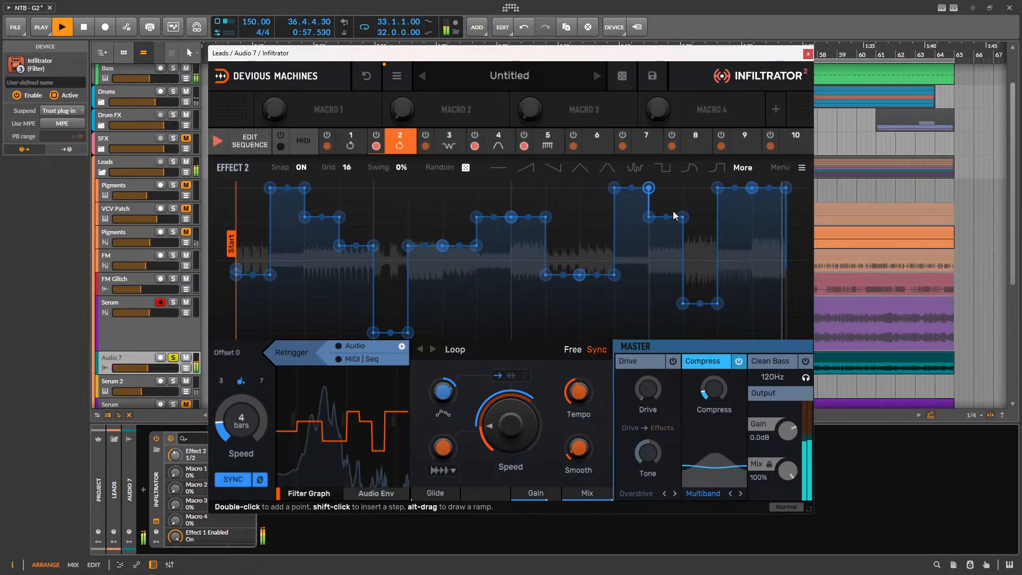
pyautogui.press('space')
# - Clear all Effect 2 Loop steps from the effect sequence
pyautogui.click(351, 148)
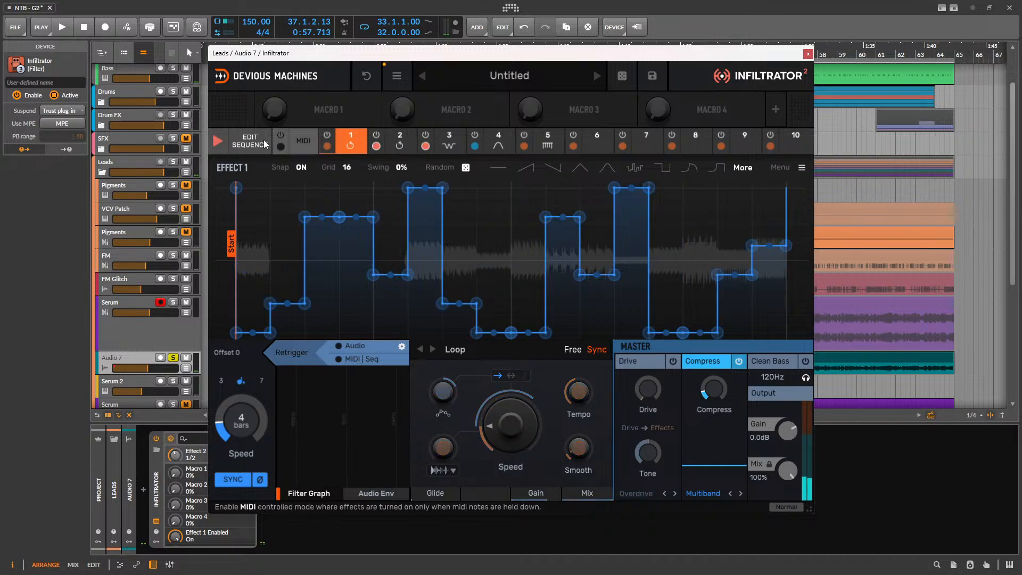
pyautogui.click(249, 141)
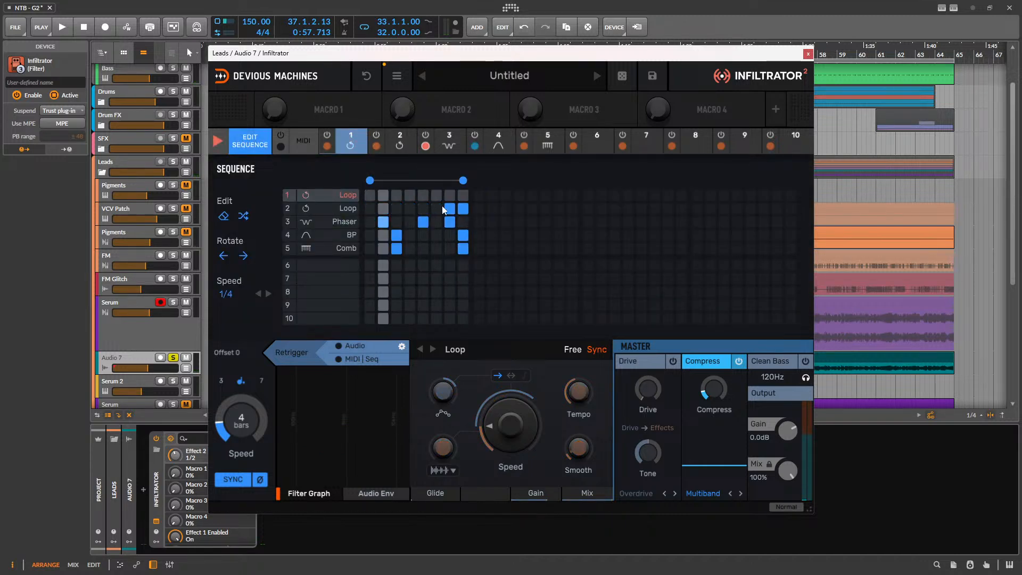
pyautogui.moveTo(443, 206); pyautogui.dragTo(463, 208)
# - Activate the first Loop on sequence steps 1, 2, 4 and 7 and the second Loop on 3, 5, 6 and 8, then audition it
pyautogui.click(370, 196)
pyautogui.click(383, 196)
pyautogui.click(397, 207)
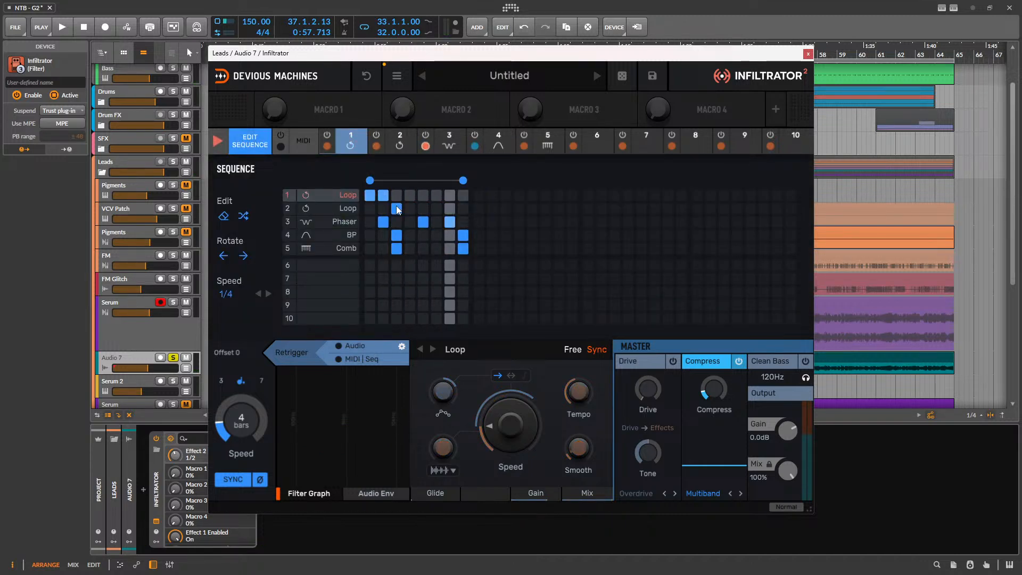
pyautogui.click(409, 196)
pyautogui.click(423, 208)
pyautogui.click(436, 208)
pyautogui.click(450, 196)
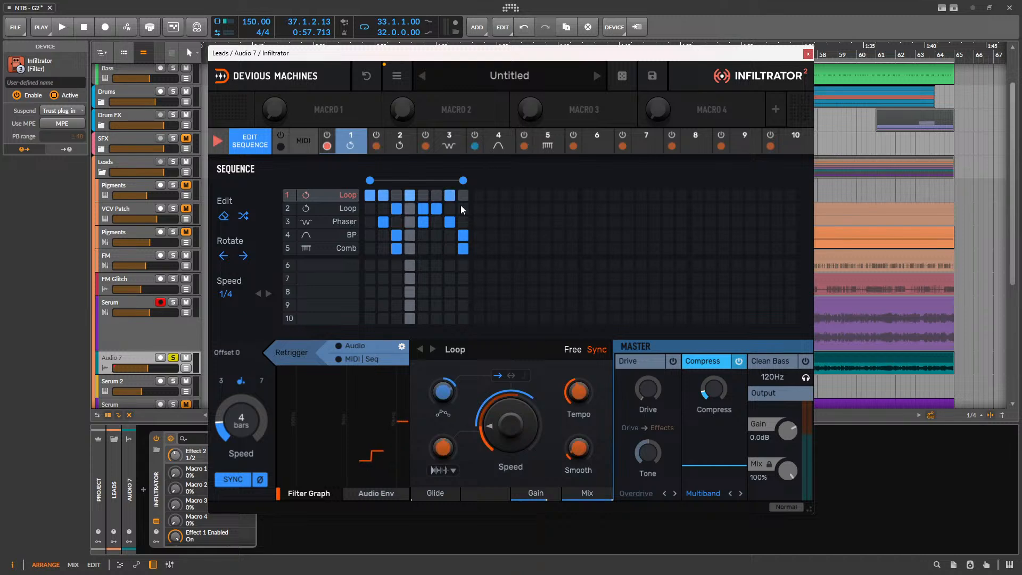
pyautogui.click(462, 208)
pyautogui.press('space')
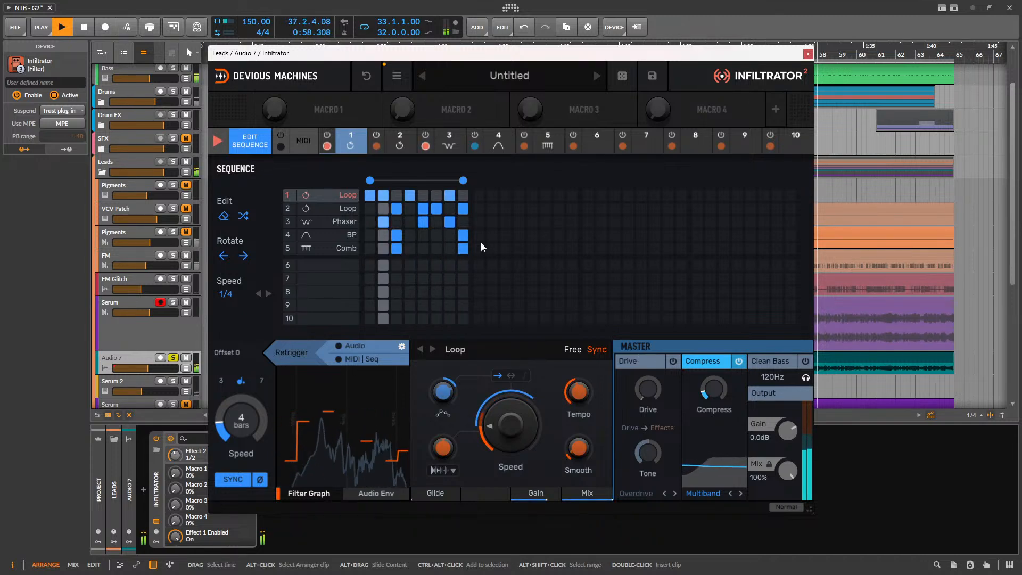
pyautogui.press('space')
# - Extend the sequence to 16 steps, with the first Loop on 10, 13 and 15 and the second on 9, 11, 12, 14 and 16
pyautogui.moveTo(463, 181); pyautogui.dragTo(573, 181)
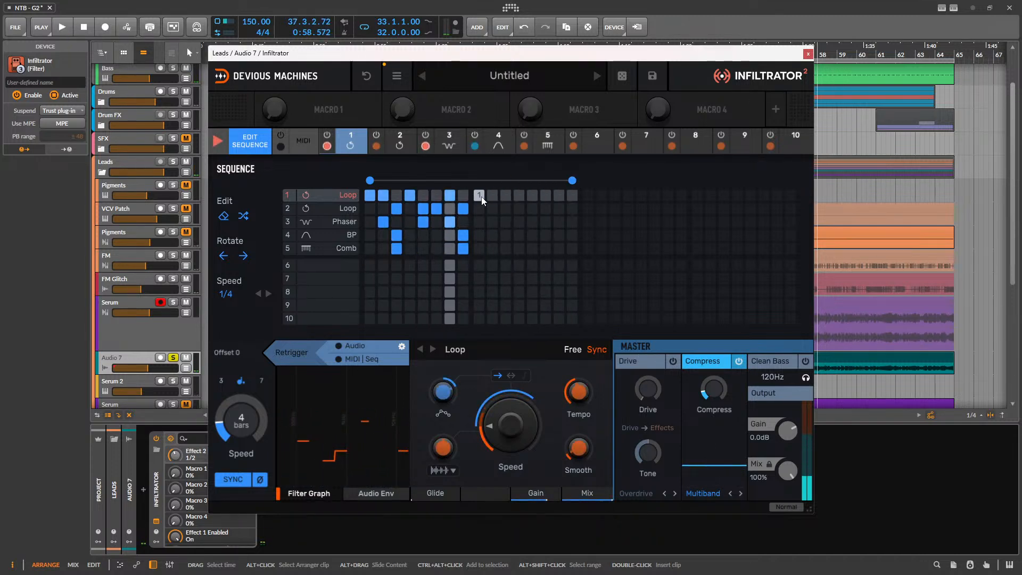
pyautogui.click(481, 200)
pyautogui.click(480, 208)
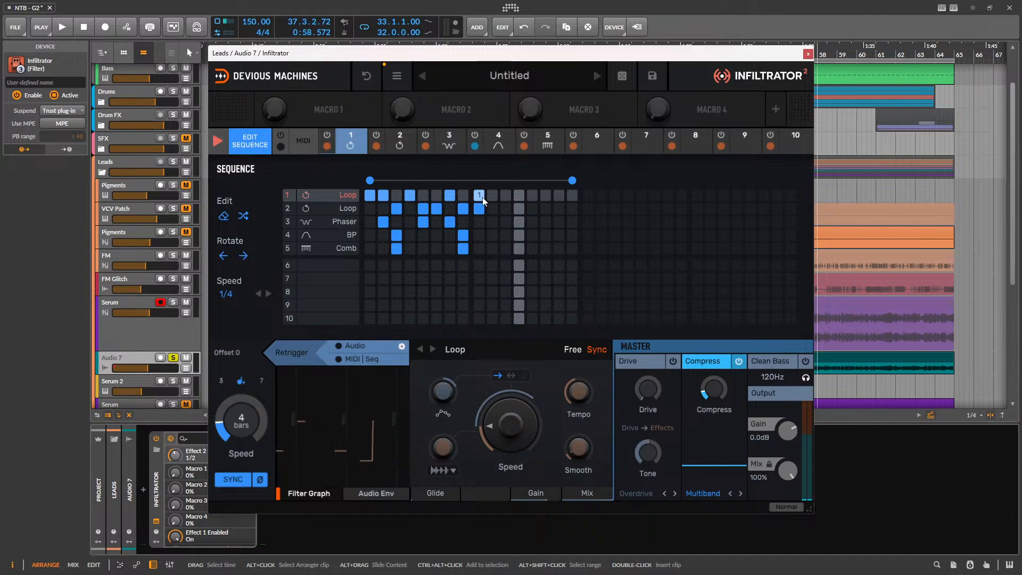
pyautogui.click(482, 200)
pyautogui.click(493, 199)
pyautogui.click(506, 208)
pyautogui.click(520, 208)
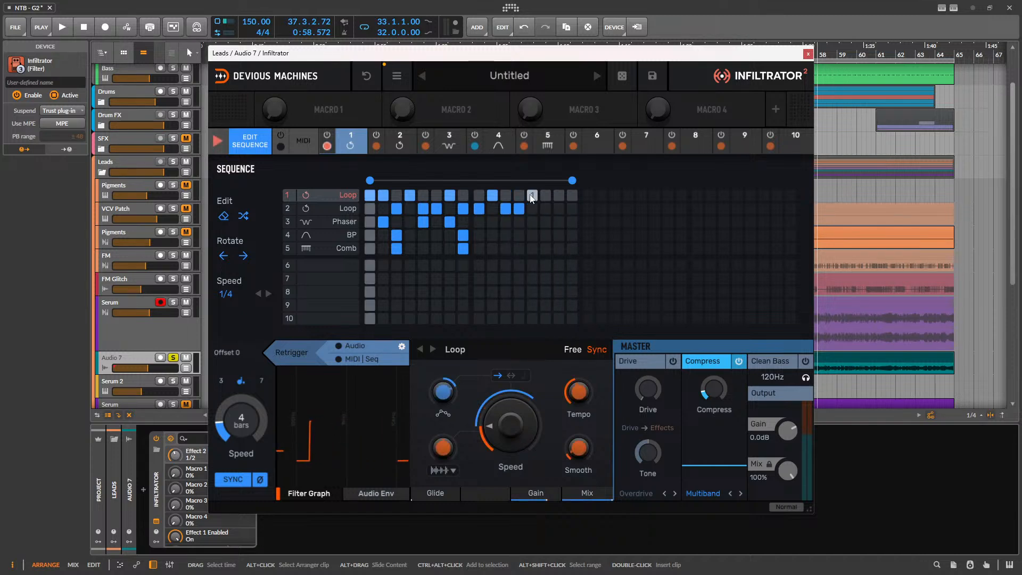
pyautogui.click(532, 197)
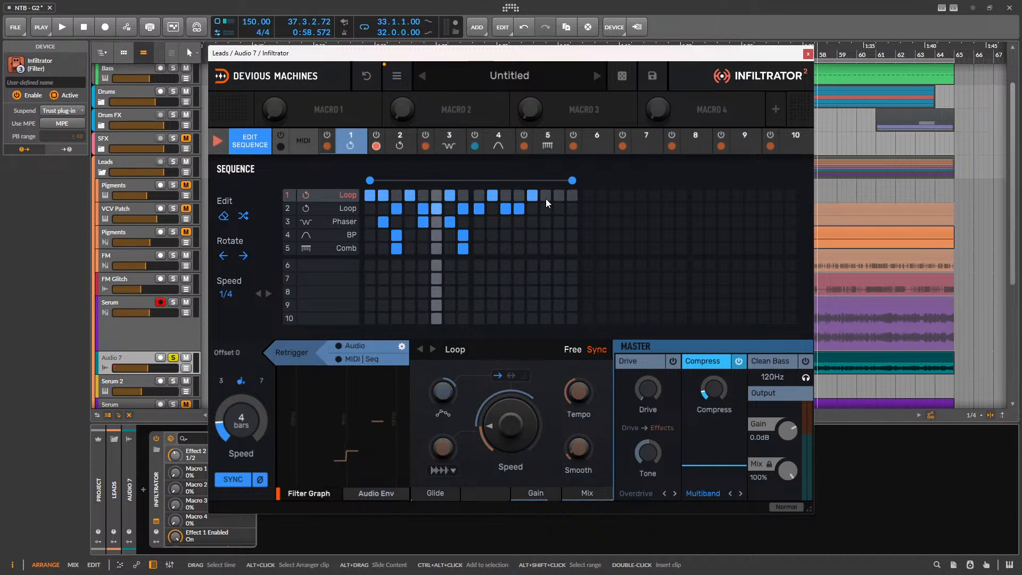
pyautogui.click(545, 208)
pyautogui.click(559, 195)
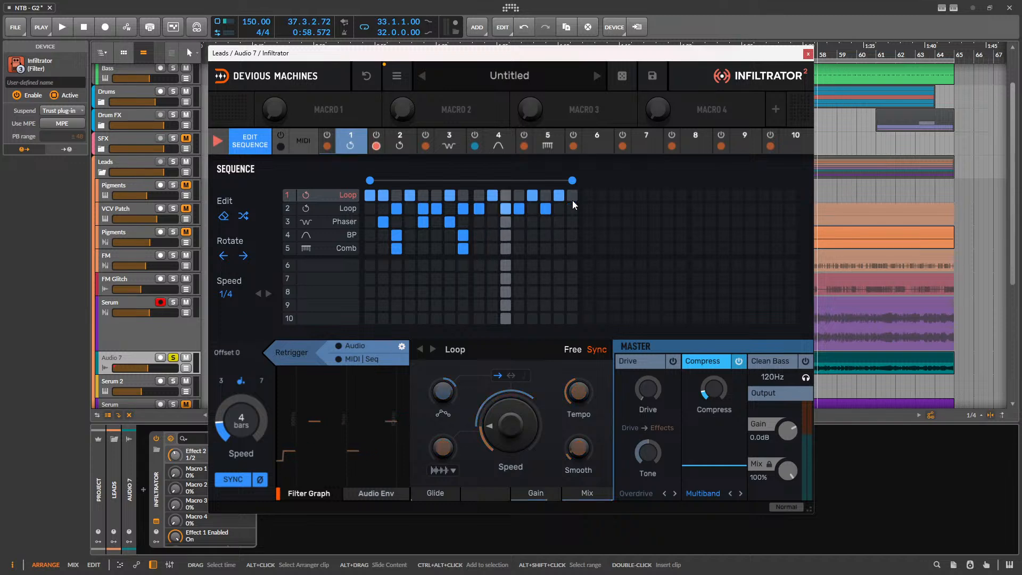
pyautogui.click(572, 208)
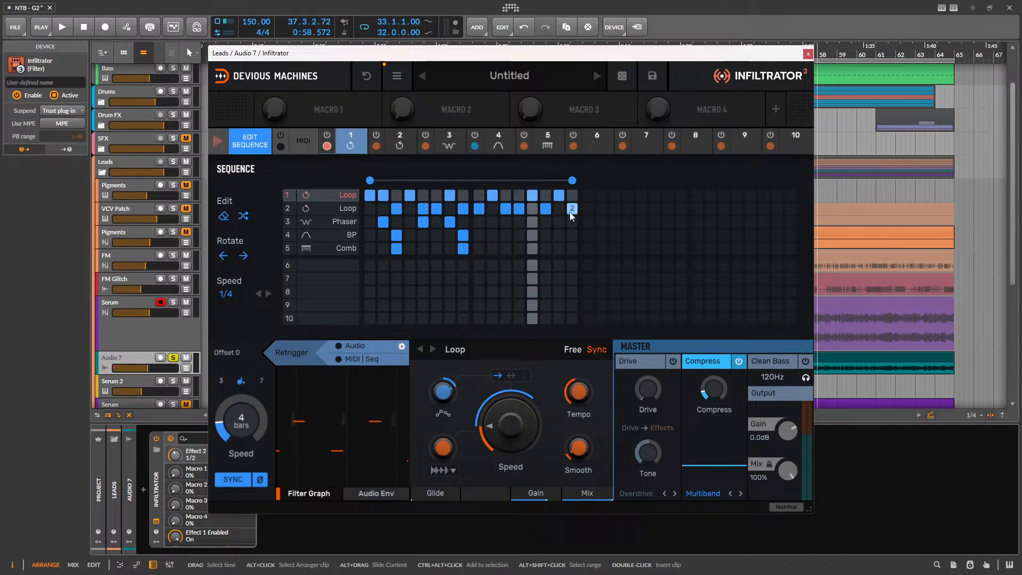
# - Activate the Phaser on sequence steps 11, 13 and 16
pyautogui.click(504, 221)
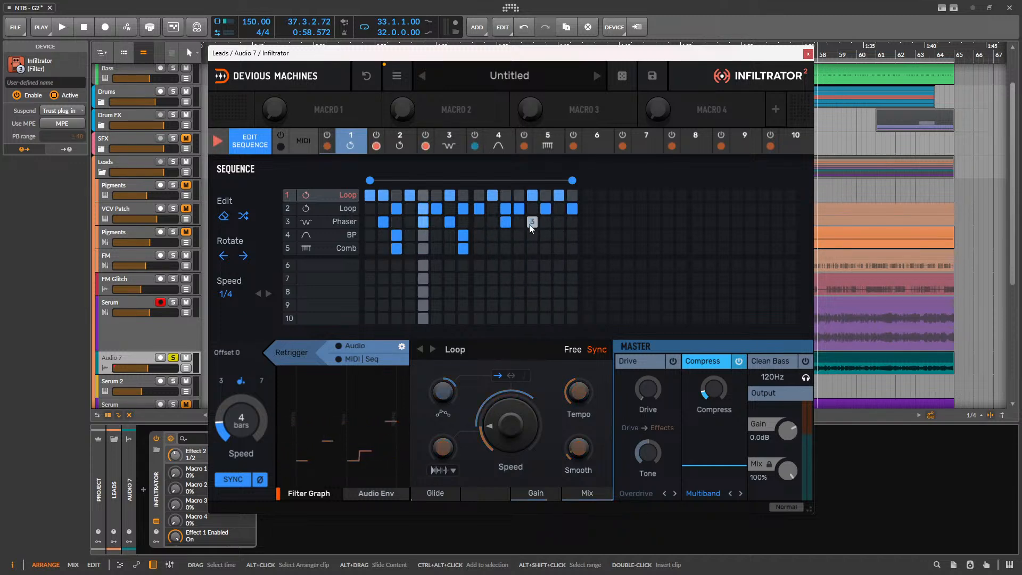
pyautogui.click(533, 222)
pyautogui.click(572, 222)
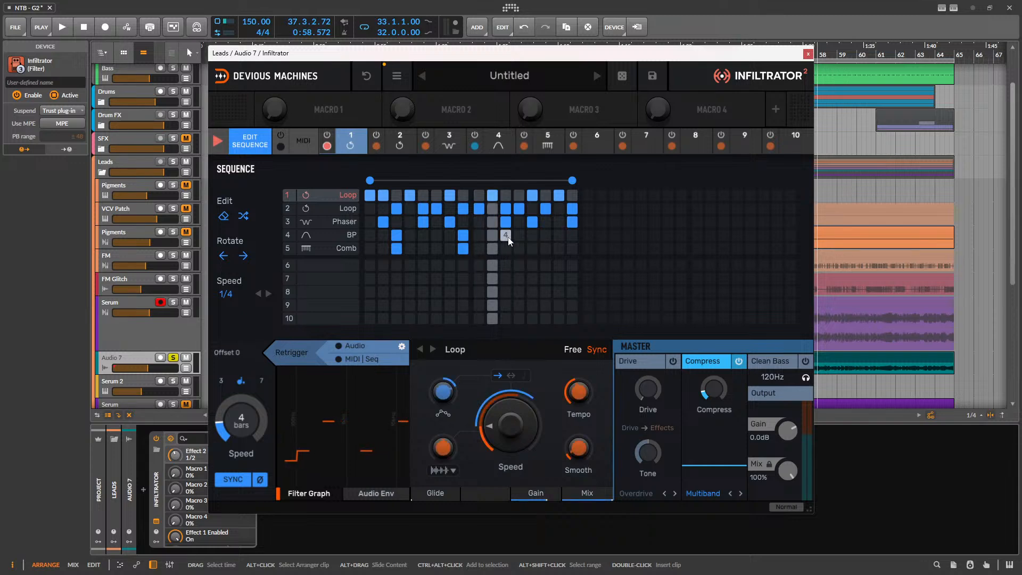
# - Activate the band-pass and Comb on sequence steps 10 and 15, audition the result and close Infiltrator
pyautogui.click(493, 235)
pyautogui.click(492, 248)
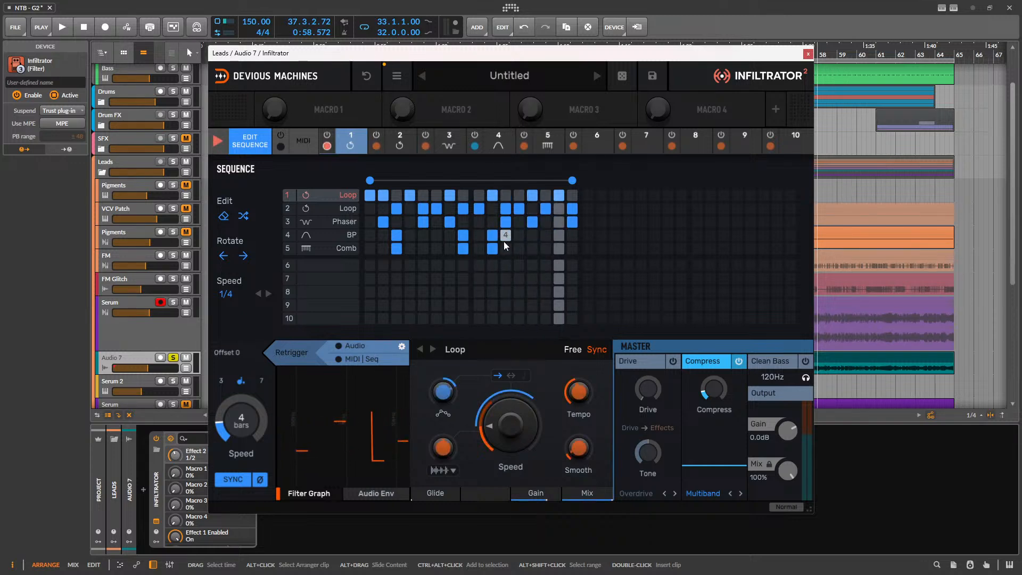
pyautogui.click(559, 234)
pyautogui.click(559, 248)
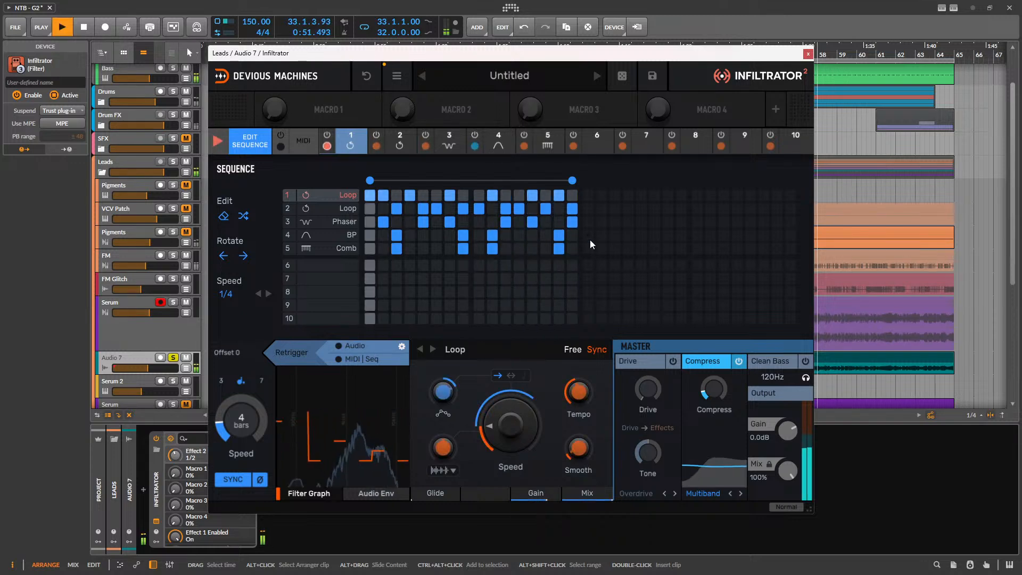
pyautogui.press('space')
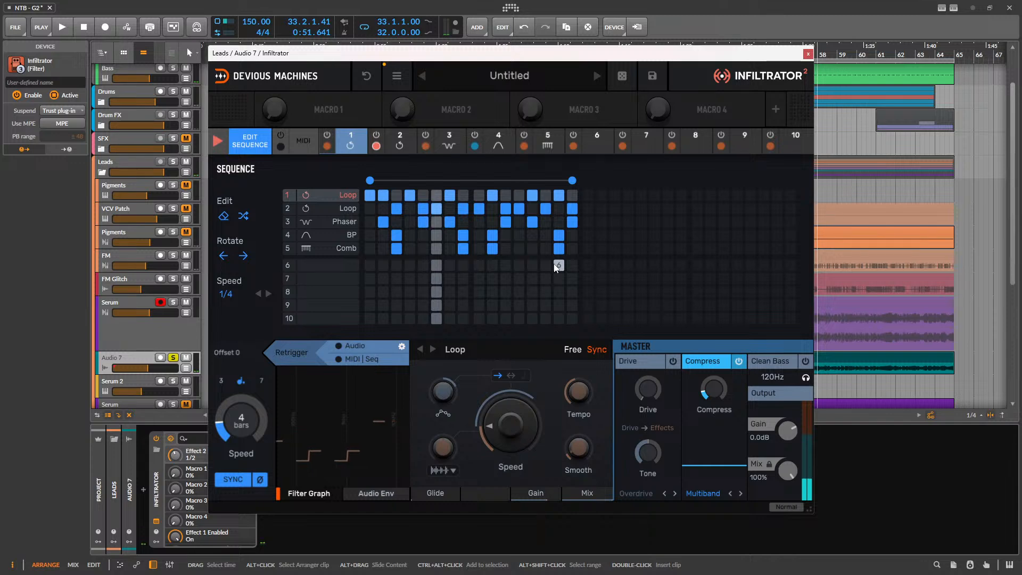
pyautogui.press('space')
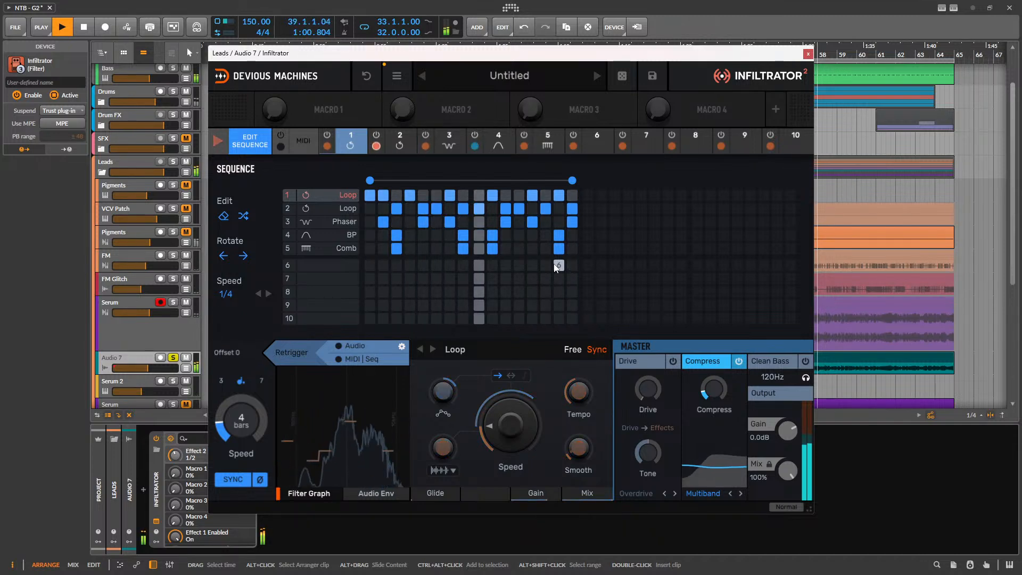
pyautogui.press('space')
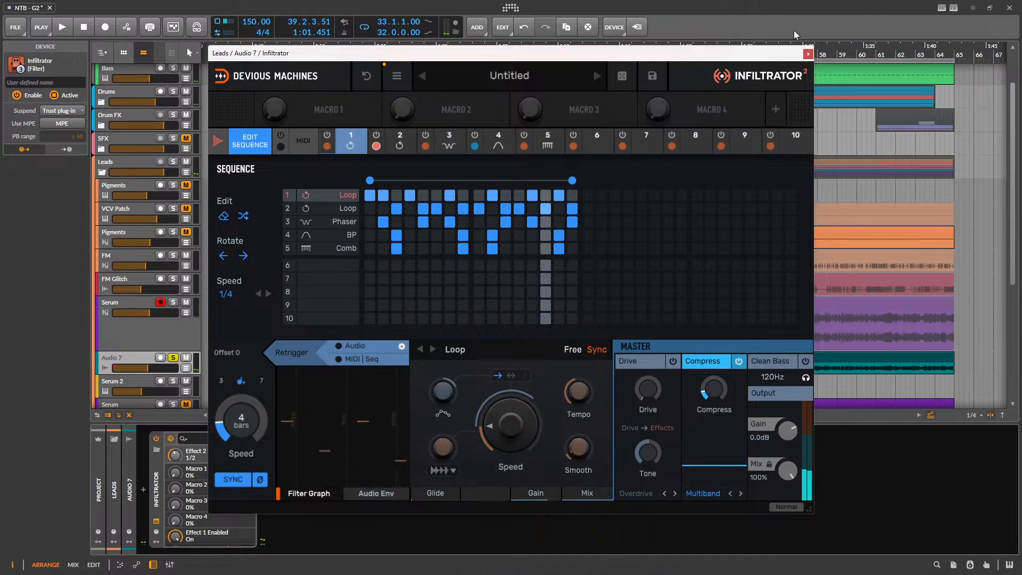
pyautogui.click(809, 54)
pyautogui.scroll(-3, 506, 305)
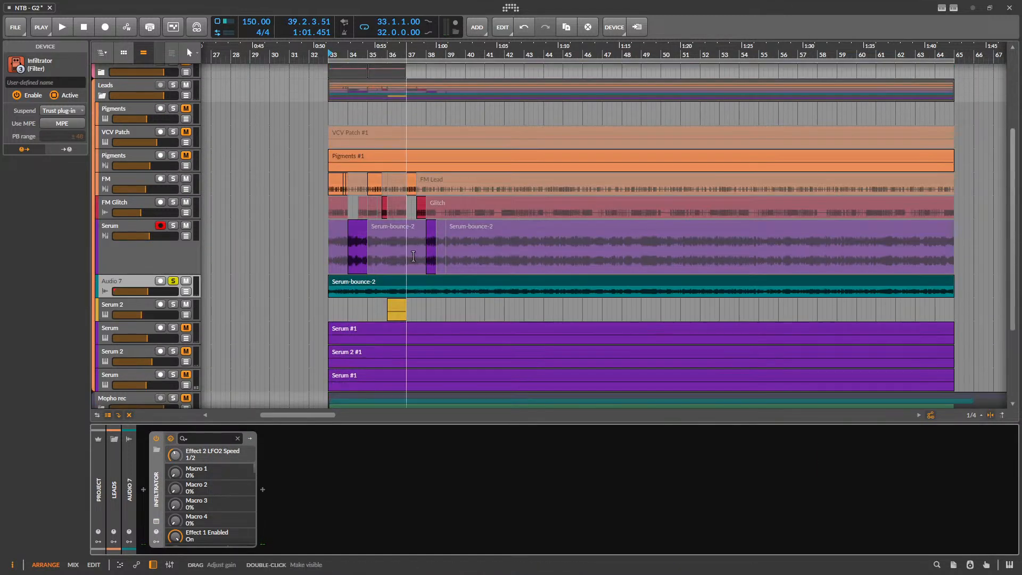
pyautogui.rightClick(412, 280)
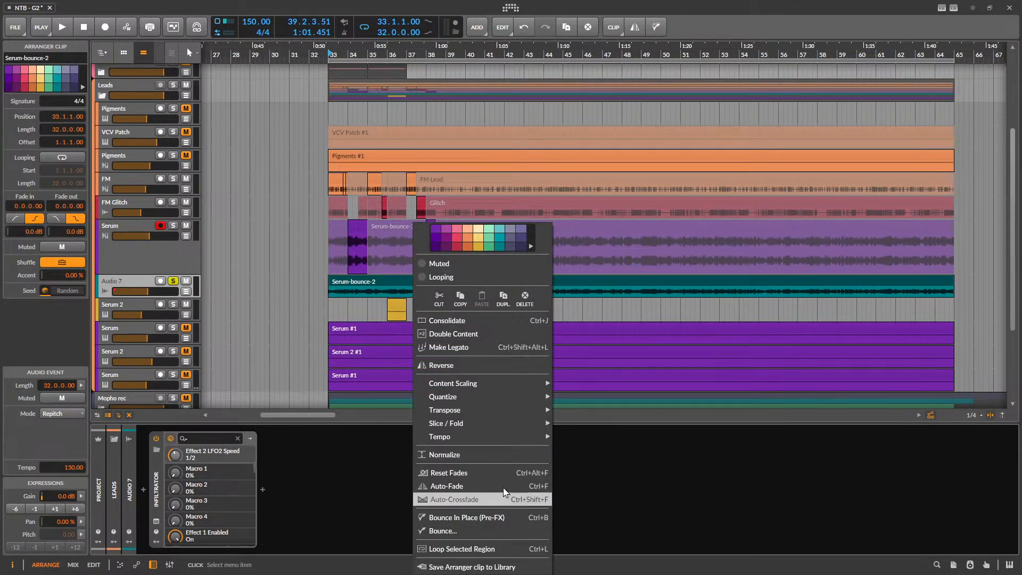
pyautogui.click(401, 443)
pyautogui.click(157, 522)
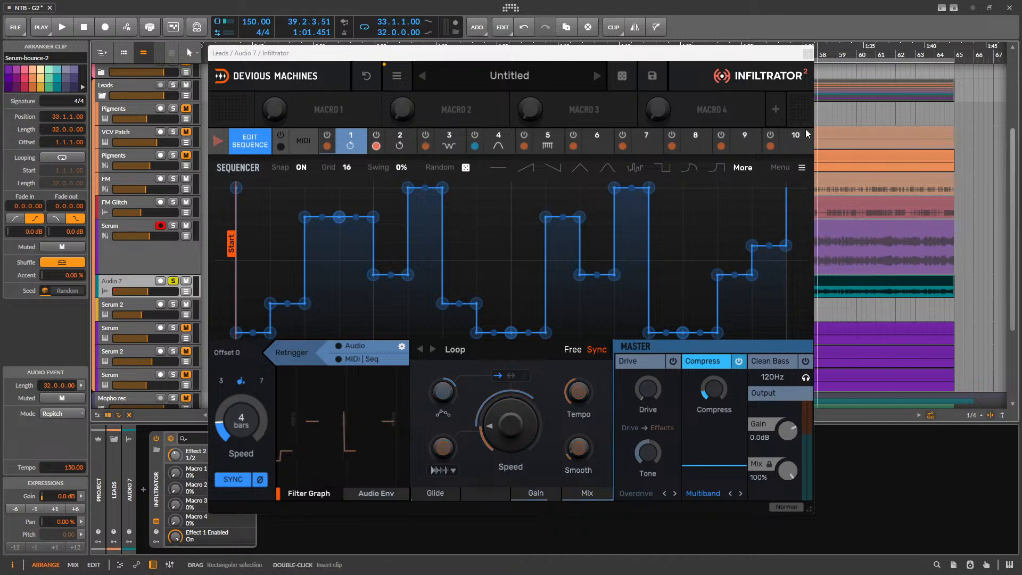
pyautogui.click(808, 53)
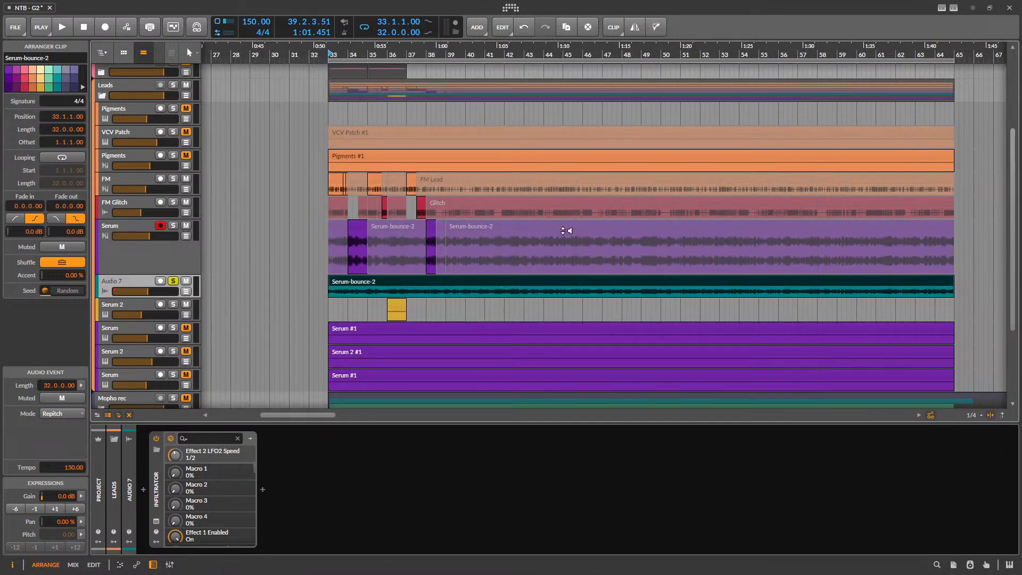
# - Bounce the Serum-bounce-2 clip on the Audio 7 track in place, pre-fader at 24-bit
pyautogui.rightClick(401, 284)
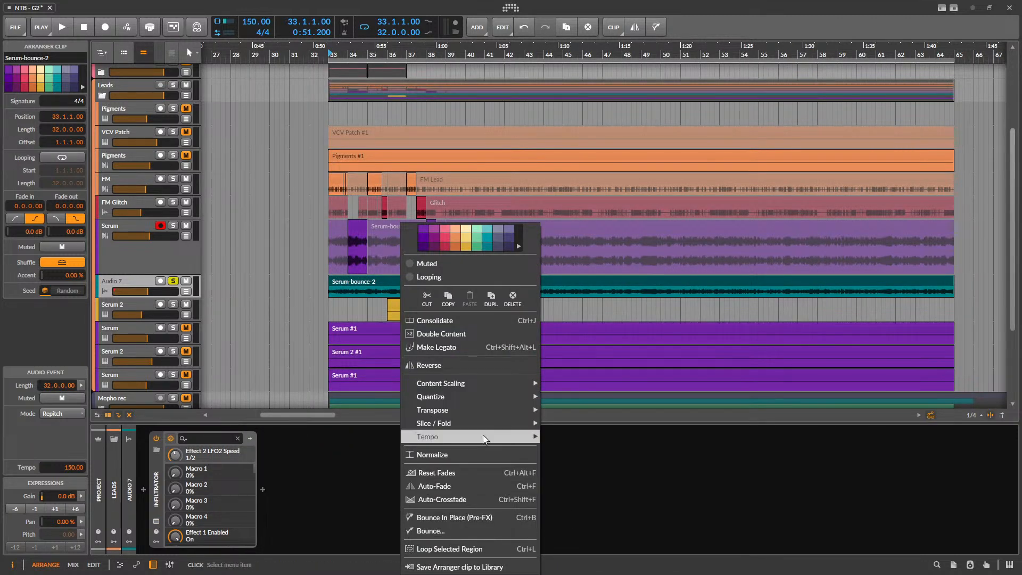
pyautogui.click(437, 530)
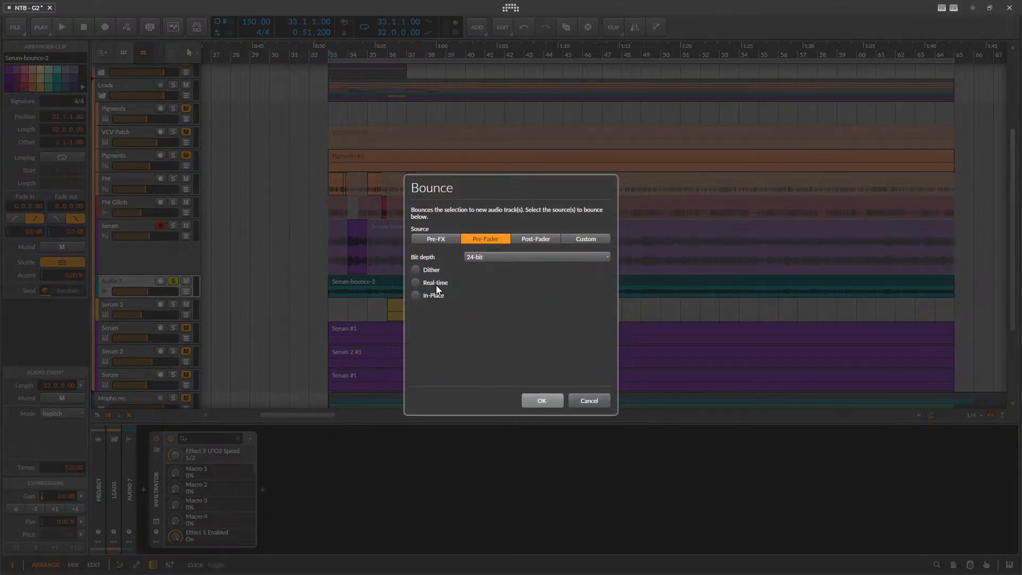
pyautogui.click(548, 401)
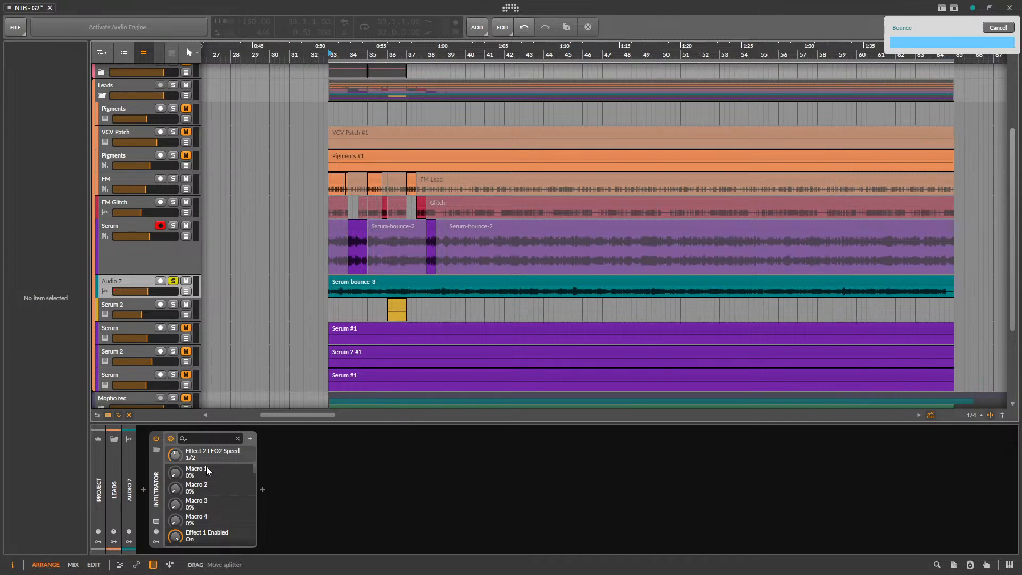
# - Try an EQ+ after Infiltrator on the Audio 7 track and remove it
pyautogui.click(136, 280)
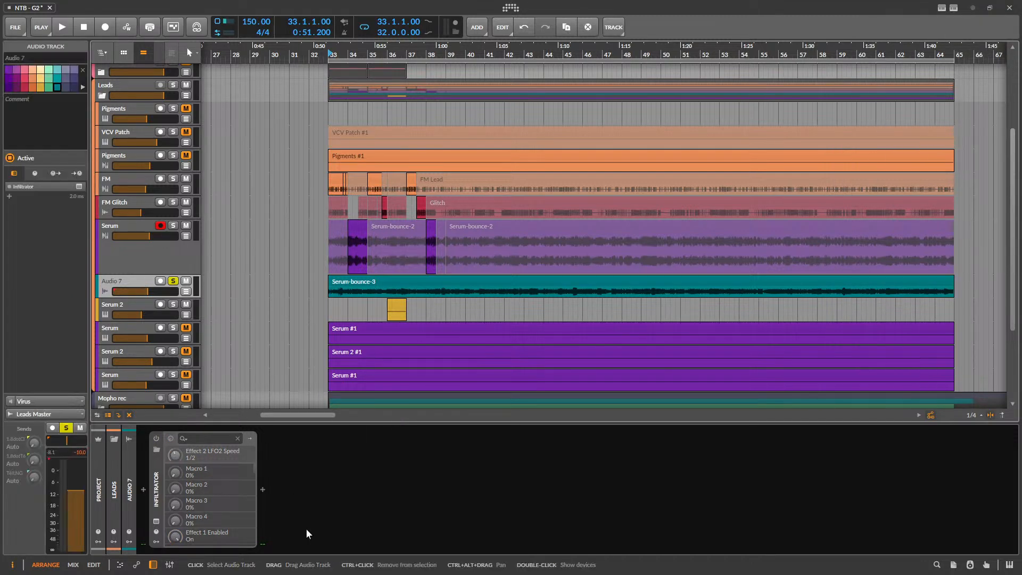
pyautogui.click(263, 488)
pyautogui.write('eq')
pyautogui.click(440, 203)
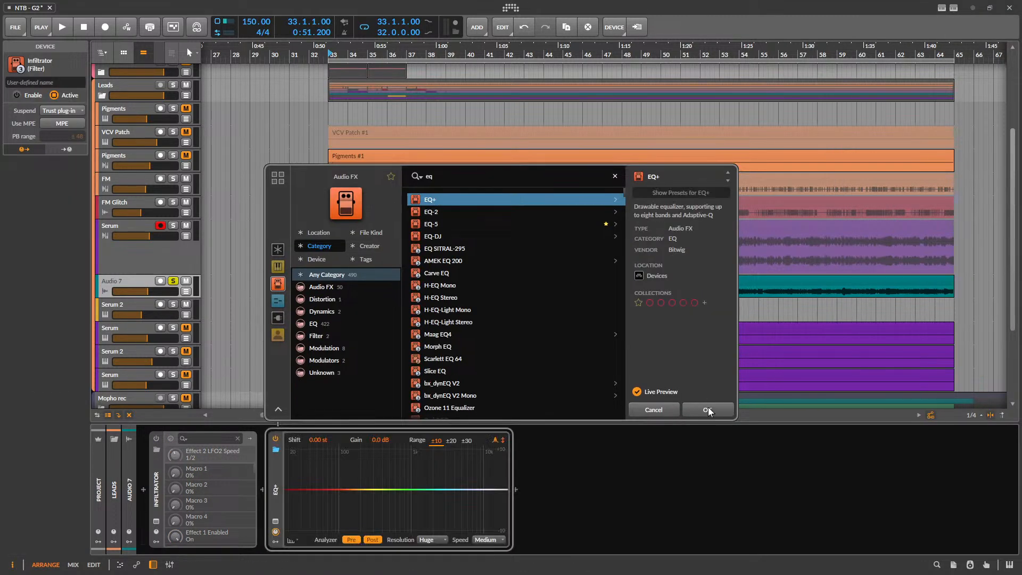
pyautogui.click(710, 412)
pyautogui.press('space')
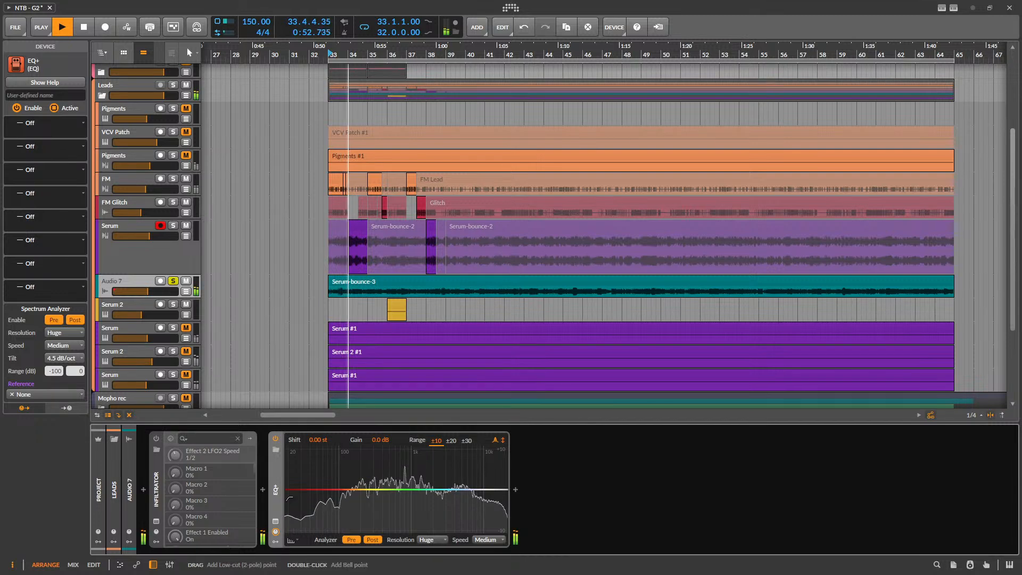
pyautogui.moveTo(298, 490); pyautogui.dragTo(403, 502)
pyautogui.press('Delete')
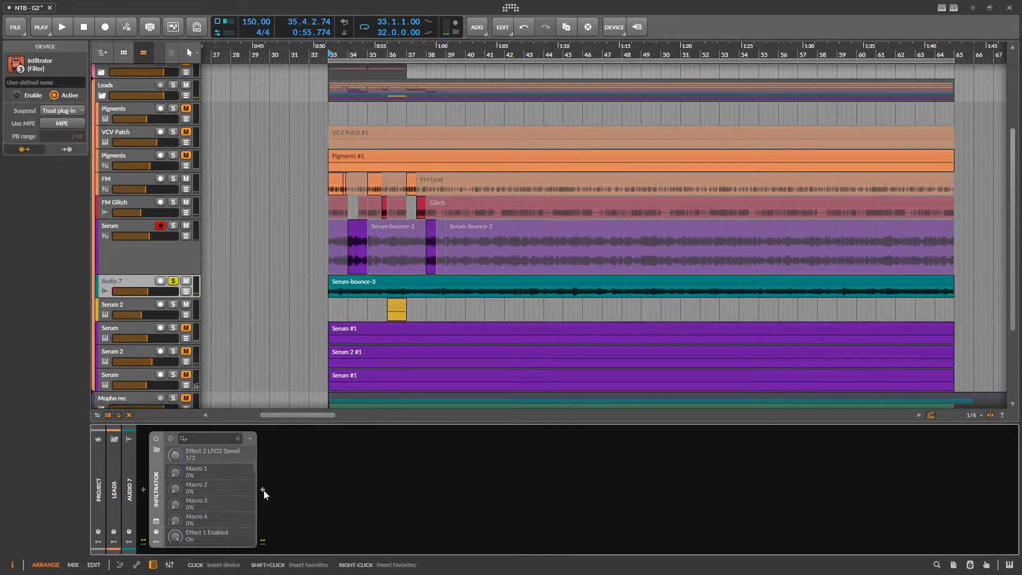
# - Insert TDR Nova GE after Infiltrator on the Audio 7 track and start playback
pyautogui.click(262, 490)
pyautogui.write('tdr')
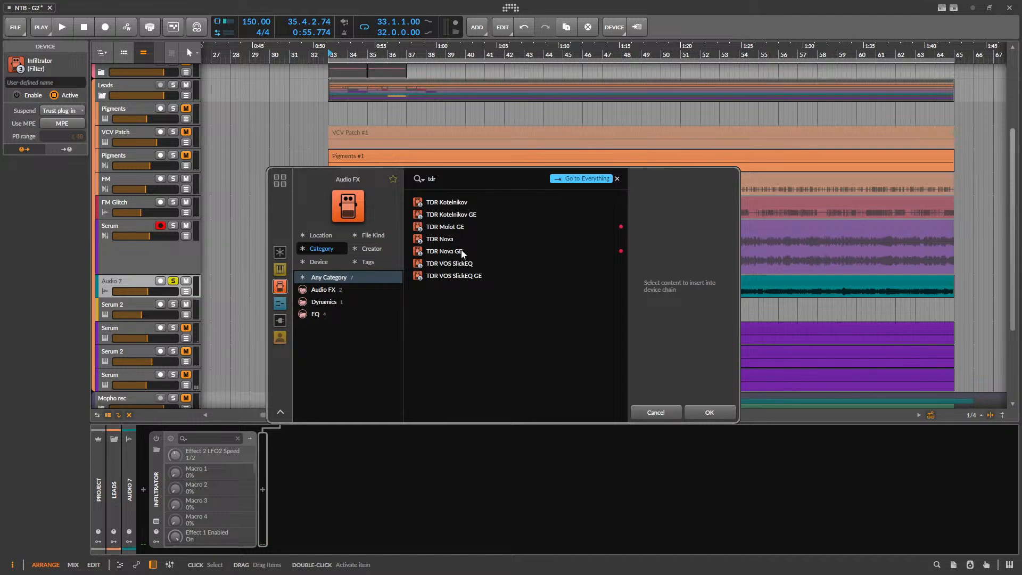
pyautogui.doubleClick(463, 251)
pyautogui.press('space')
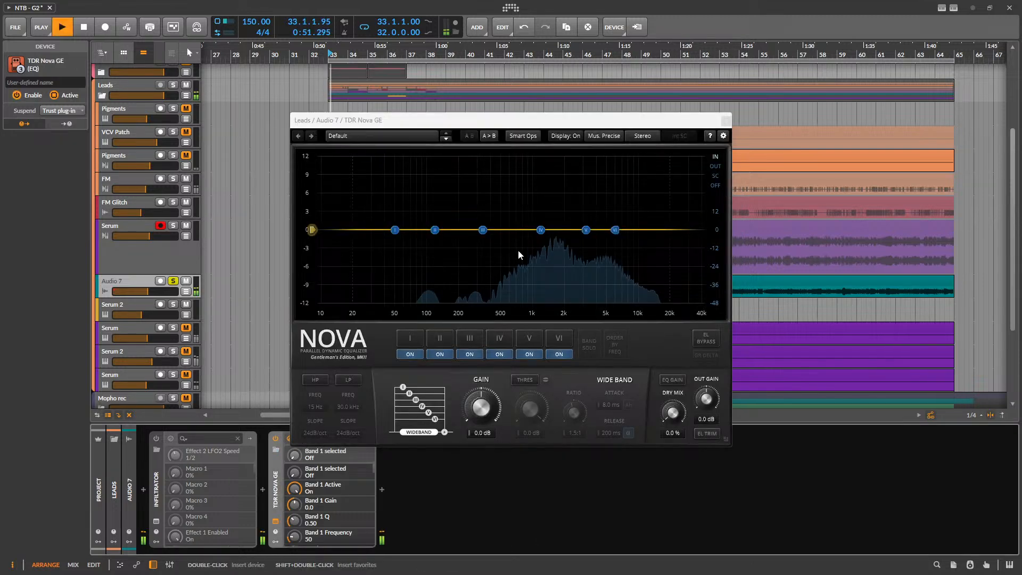
# - Make Nova's band III dynamic, at 1020 Hz with a threshold of -4.7 dB, while auditioning it
pyautogui.click(483, 231)
pyautogui.click(521, 379)
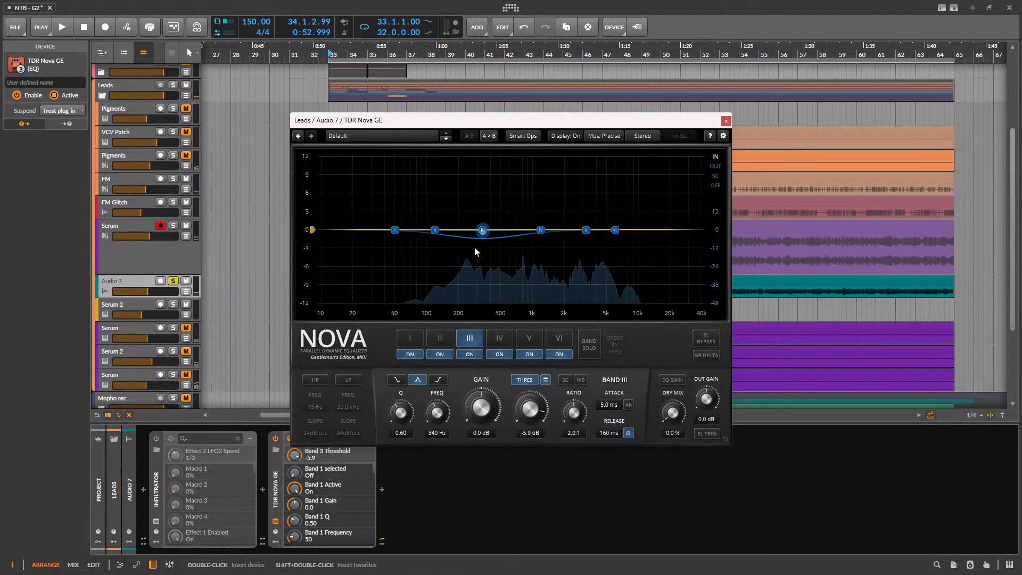
pyautogui.moveTo(483, 231); pyautogui.dragTo(533, 230)
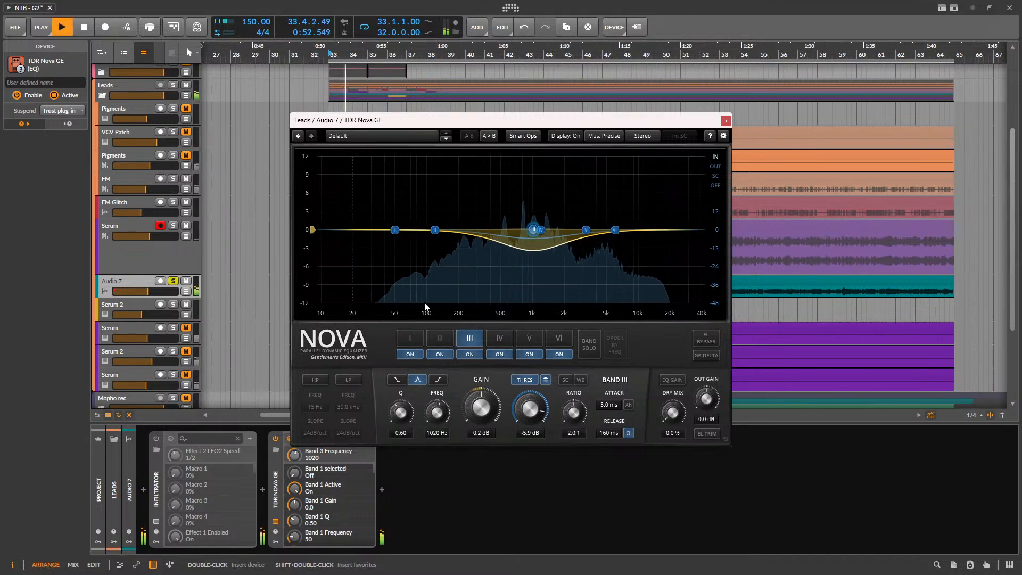
pyautogui.moveTo(533, 410); pyautogui.dragTo(533, 407)
pyautogui.press('space')
pyautogui.press('space')
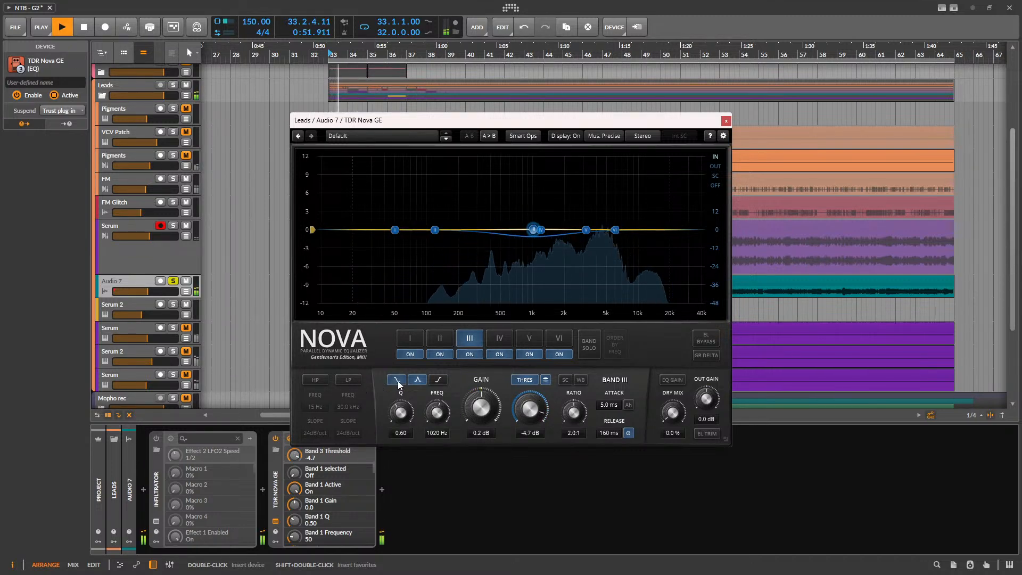
pyautogui.press('space')
# - Enable Nova's high-pass filter at 145 Hz, audition it and close the plug-in
pyautogui.click(322, 380)
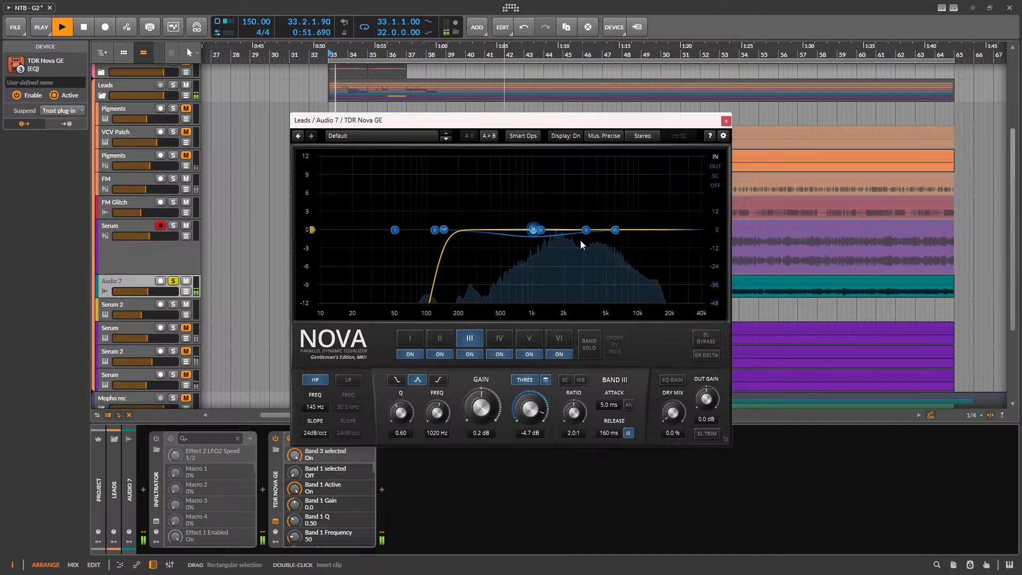
pyautogui.press('space')
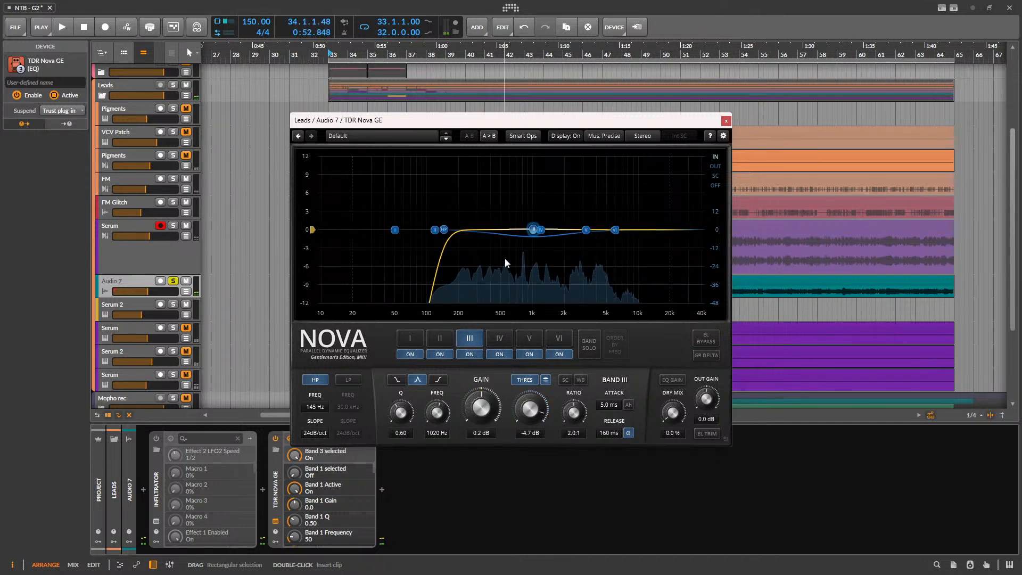
pyautogui.click(725, 120)
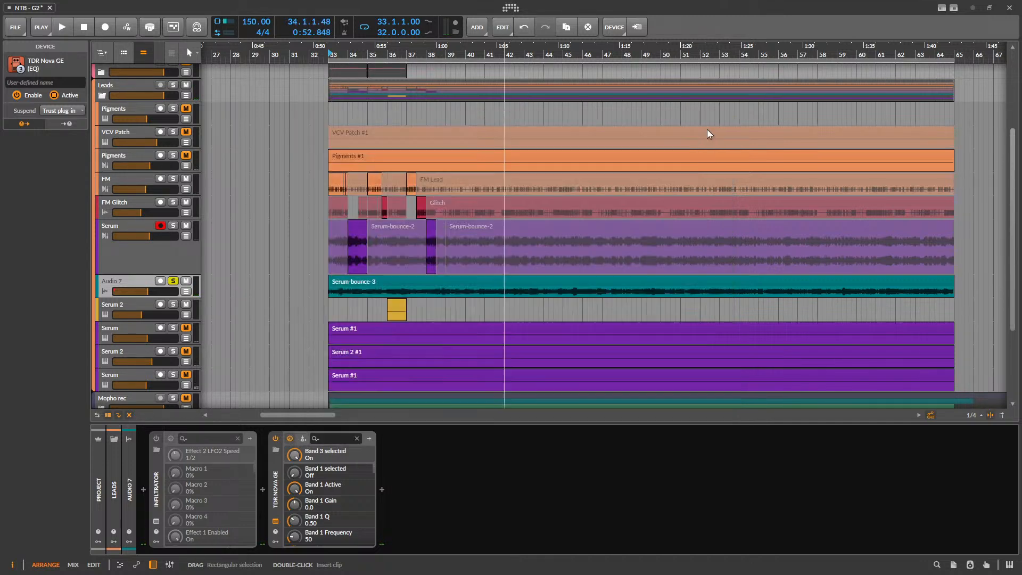
# - Mute the Serum-bounce-3 clip except for a half-bar section starting at 38.3
pyautogui.click(356, 283)
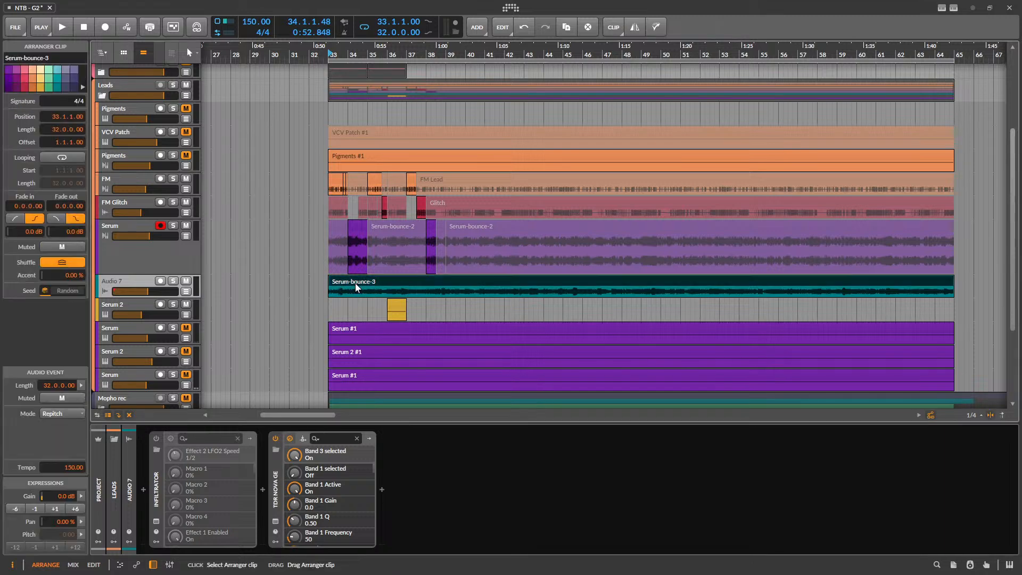
pyautogui.scroll(5, 458, 312)
pyautogui.scroll(2, 391, 295)
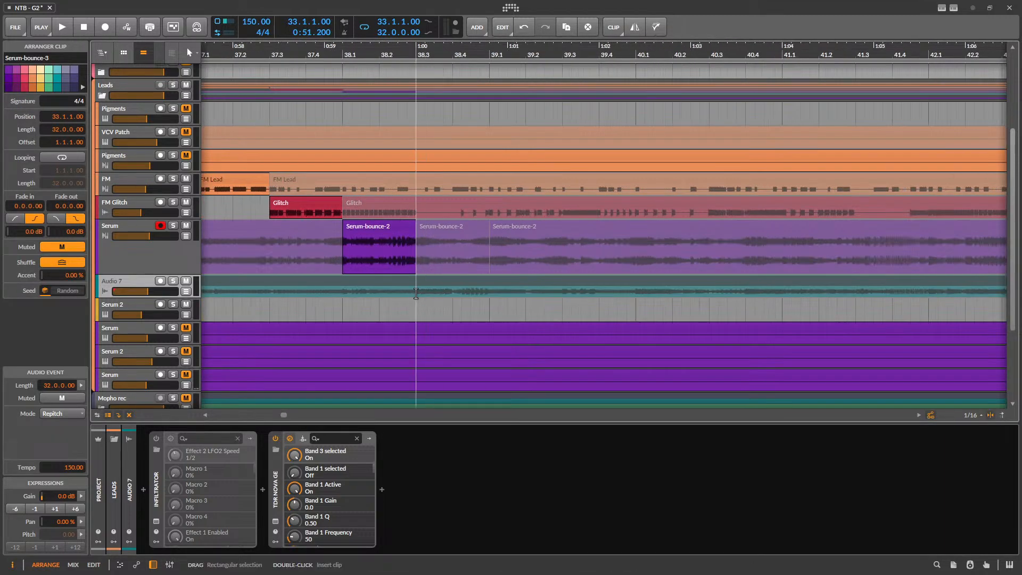
pyautogui.moveTo(416, 292); pyautogui.dragTo(480, 289)
pyautogui.click(475, 282)
pyautogui.hotkey('alt', 'm')
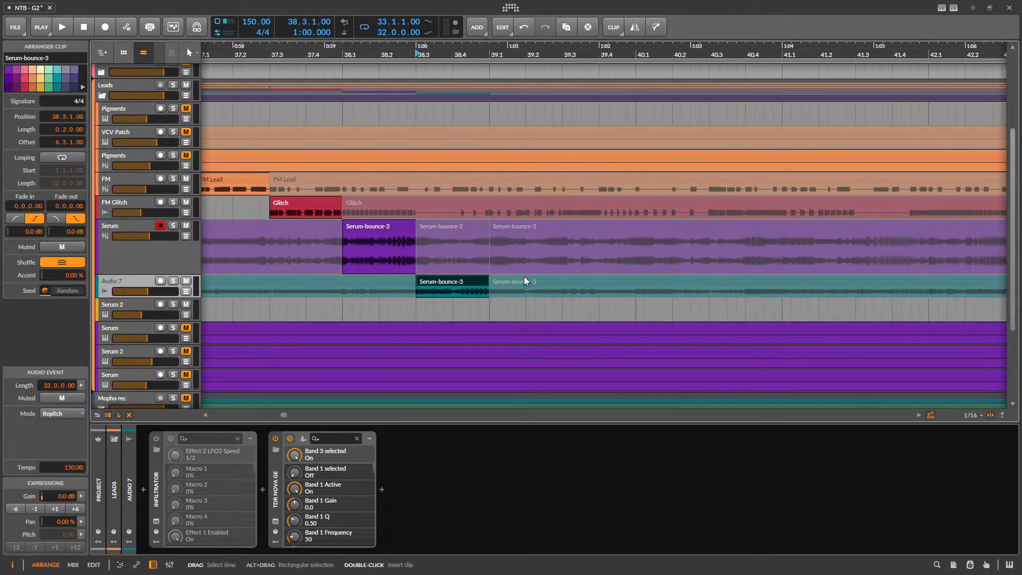
# - Play back the lead phrase from bar 33 through the Serum-bounce-3 section and check the Serum track's send levels
pyautogui.scroll(-6, 523, 279)
pyautogui.click(327, 280)
pyautogui.hotkey('alt', 'm')
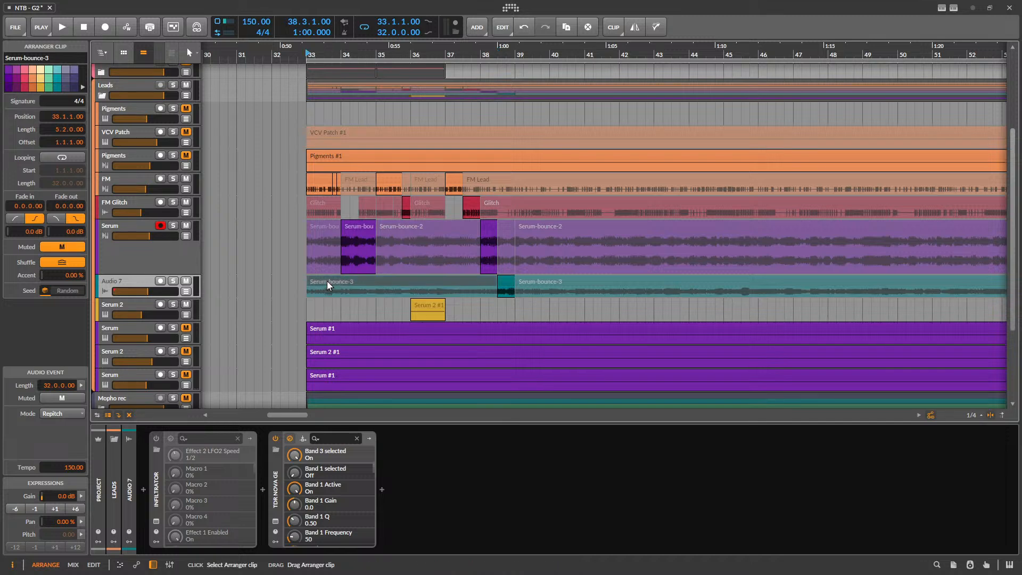
pyautogui.press('space')
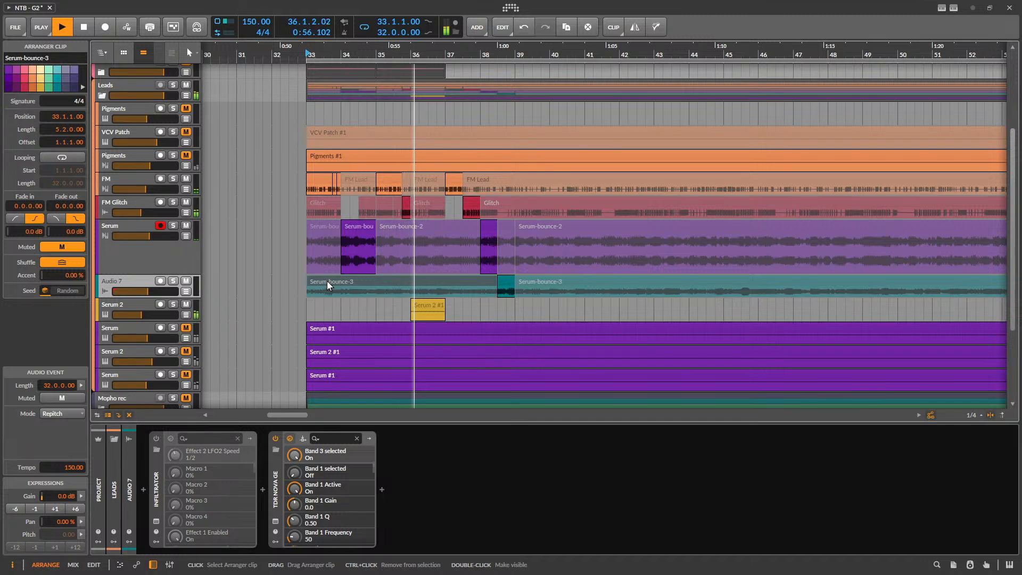
pyautogui.click(191, 269)
pyautogui.moveTo(33, 443)
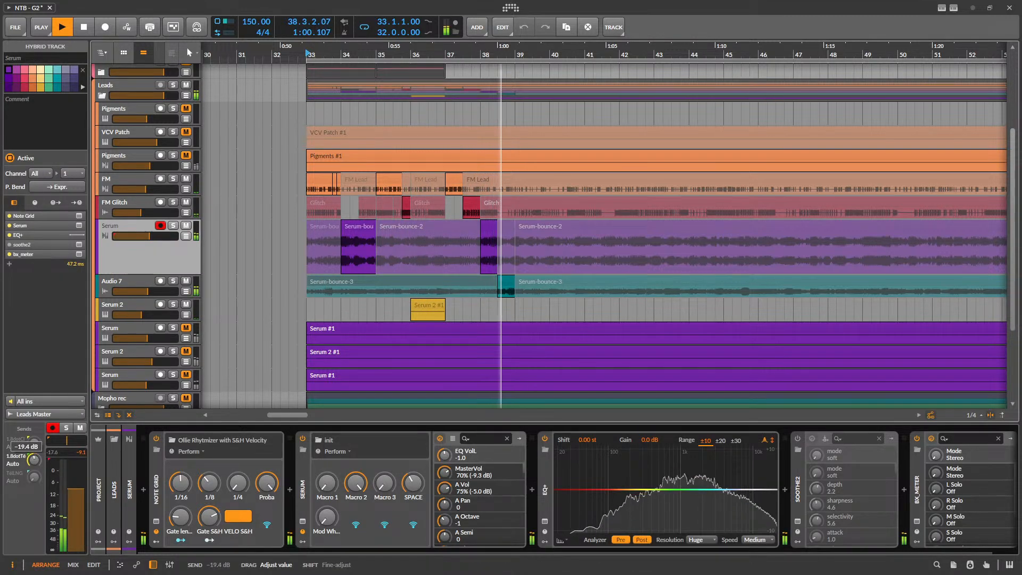
pyautogui.press('space')
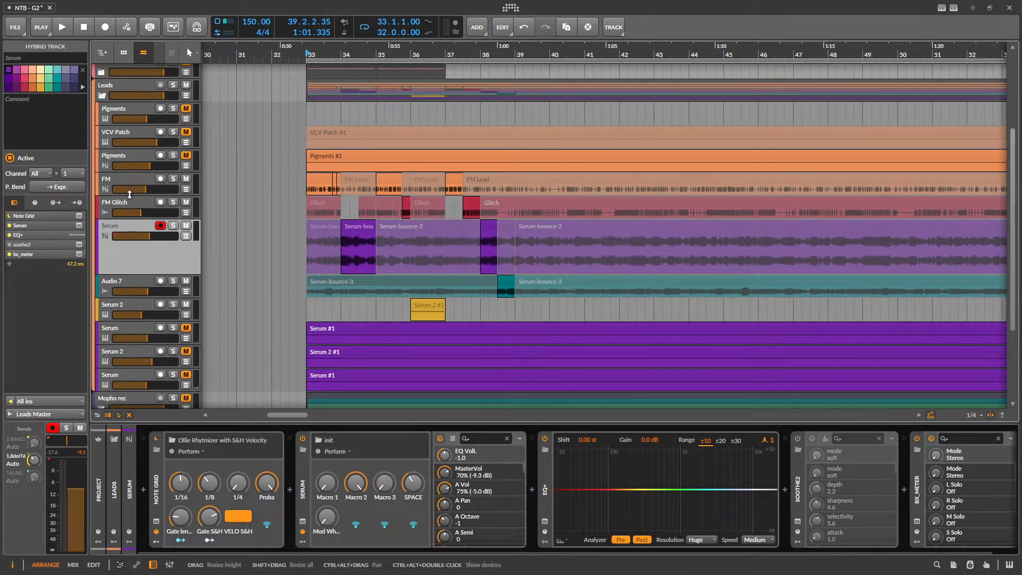
# - Enlarge the FM track, unmute a one-bar section of the FM Lead clip starting at 39.1, and audition it
pyautogui.moveTo(127, 190); pyautogui.dragTo(127, 233)
pyautogui.scroll(6, 515, 229)
pyautogui.moveTo(471, 223); pyautogui.dragTo(612, 211)
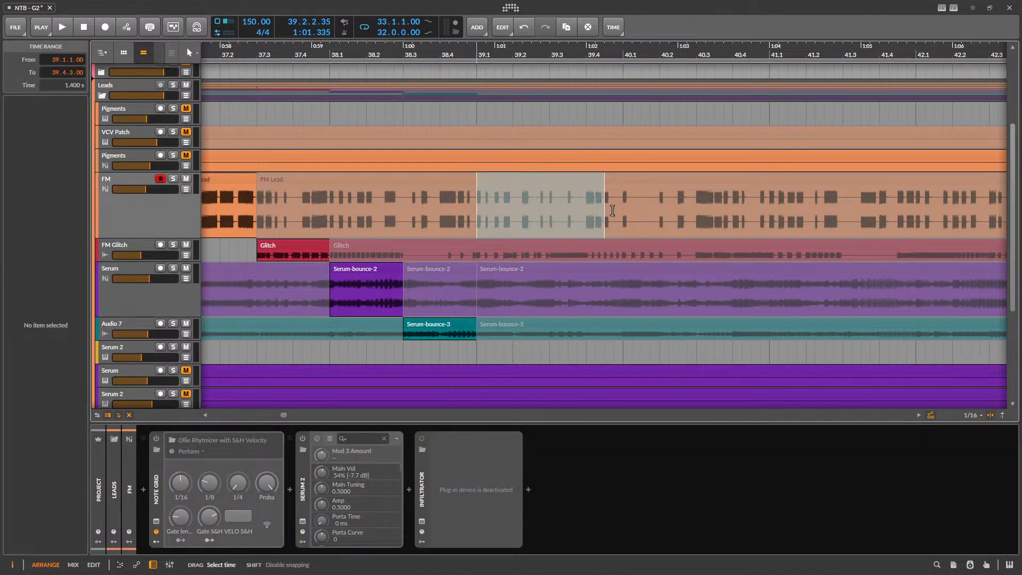
pyautogui.click(544, 173)
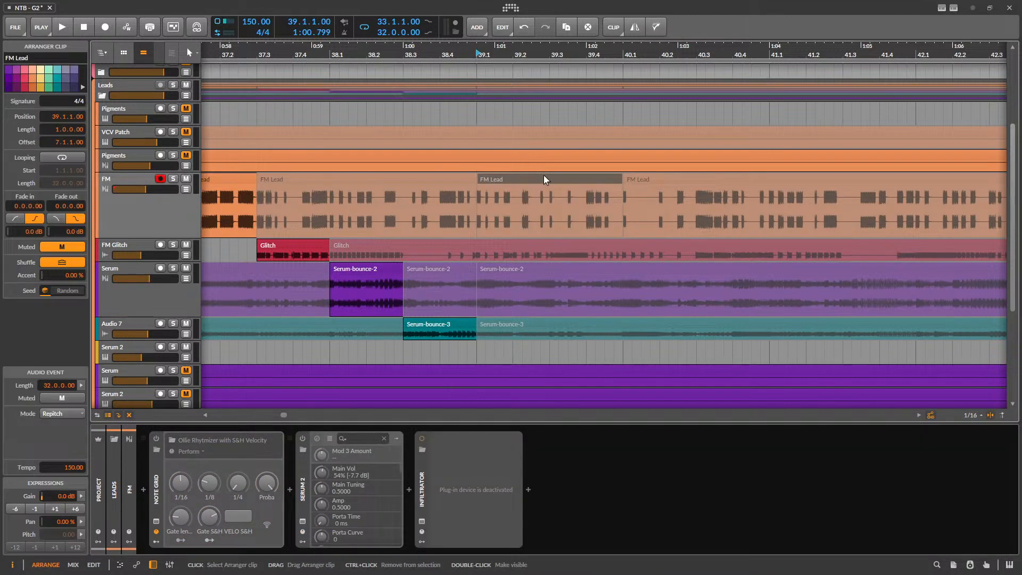
pyautogui.press('space')
pyautogui.scroll(-4, 609, 258)
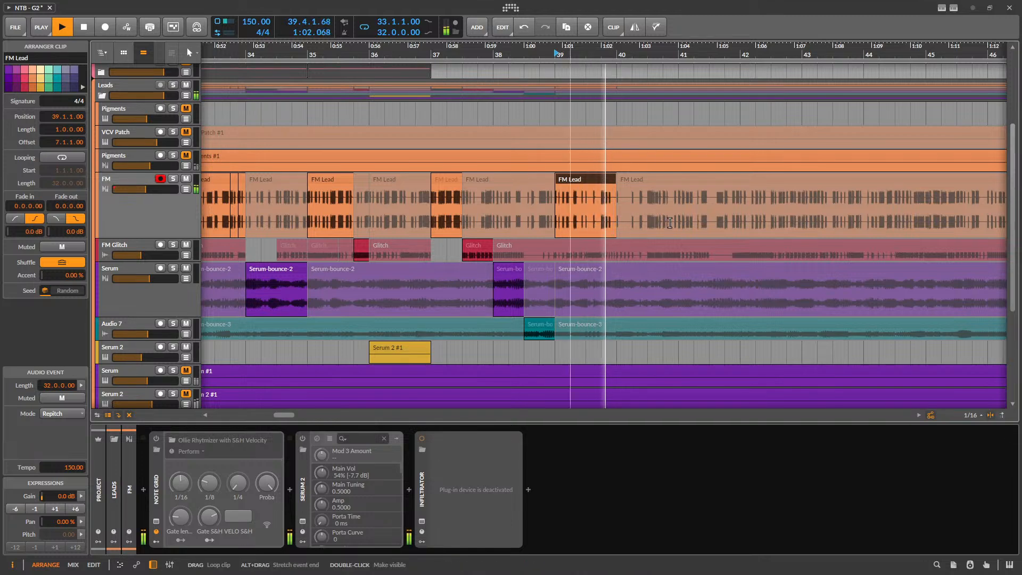
pyautogui.click(586, 200)
pyautogui.scroll(5, 592, 198)
pyautogui.press('space')
pyautogui.scroll(-11, 544, 201)
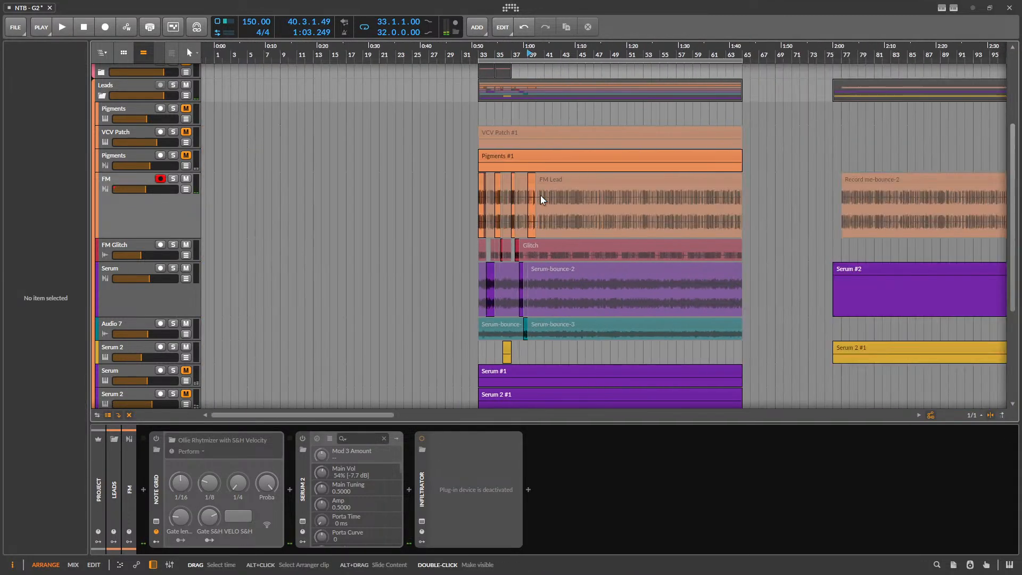
# - Copy the first bar of the Record me-bounce-2 clip, 77.1 to 78.1, onto the FM track at 39.1
pyautogui.scroll(3, 868, 205)
pyautogui.click(797, 201)
pyautogui.moveTo(796, 201); pyautogui.dragTo(820, 196)
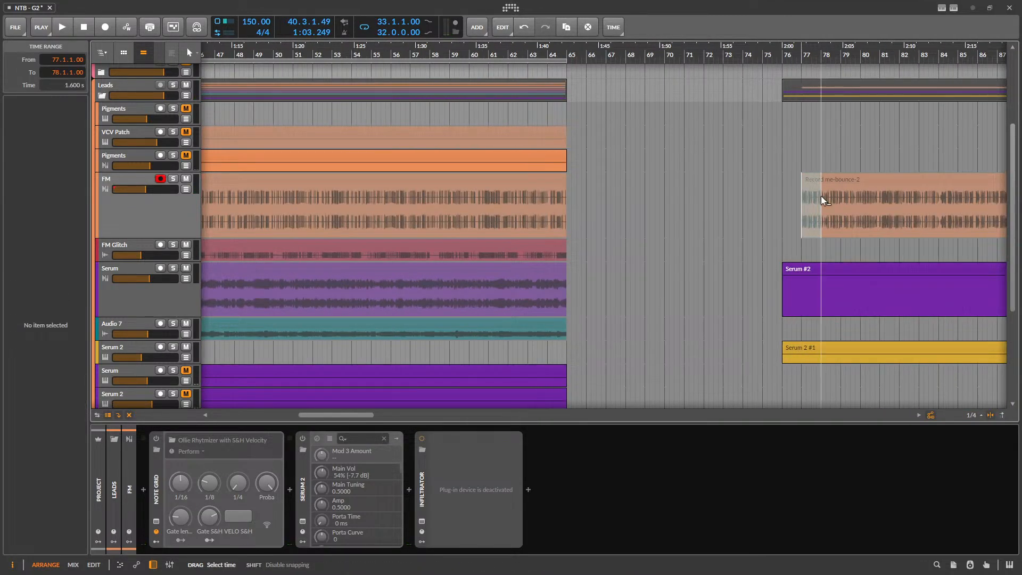
pyautogui.hotkey('ctrl', 'c')
pyautogui.scroll(-4, 663, 186)
pyautogui.scroll(8, 441, 192)
pyautogui.click(518, 176)
pyautogui.hotkey('ctrl', 'v')
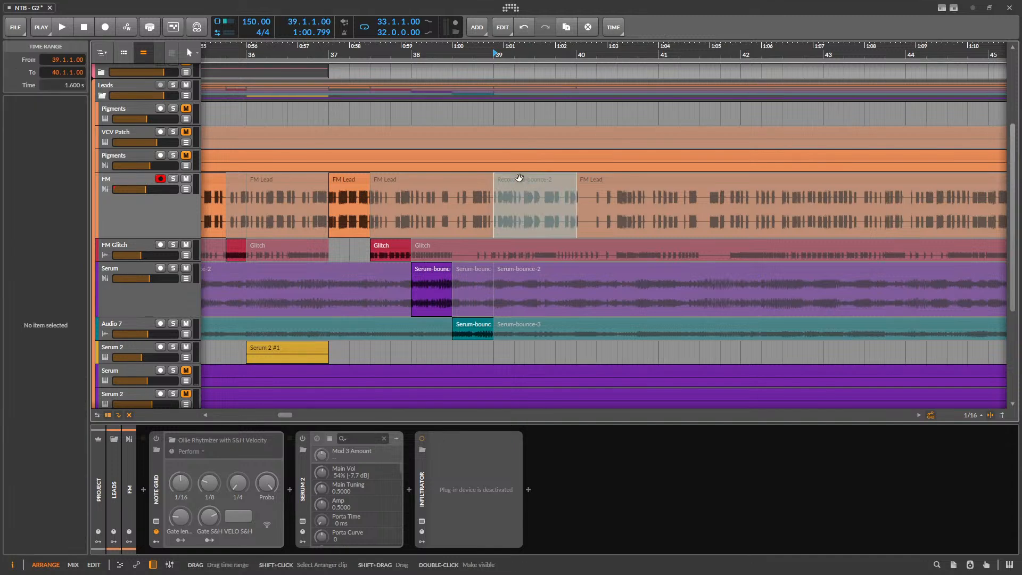
# - Unmute the one-bar Record me-bounce-2 clip at 39.1 and audition it
pyautogui.click(517, 176)
pyautogui.press('space')
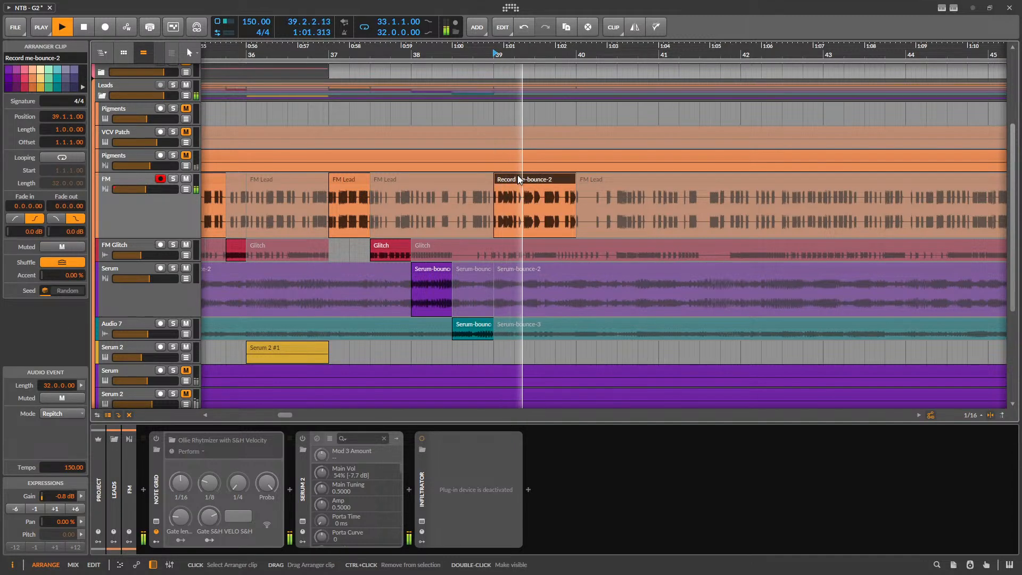
pyautogui.press('space')
# - Play back the lead phrase from bar 33 through bar 39, checking the Serum and Audio 7 tracks' devices and levels
pyautogui.scroll(-2, 345, 183)
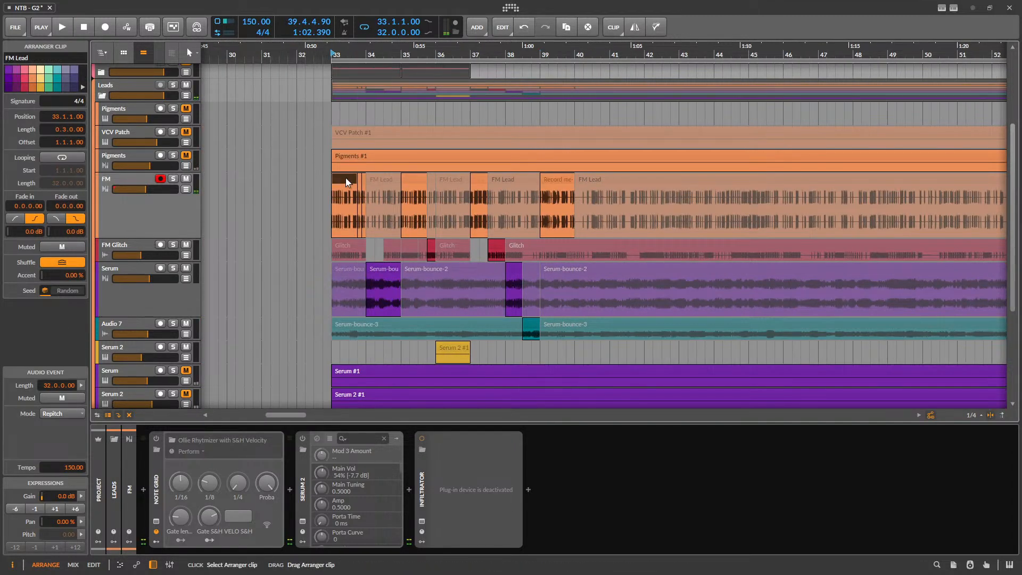
pyautogui.press('space')
pyautogui.click(152, 287)
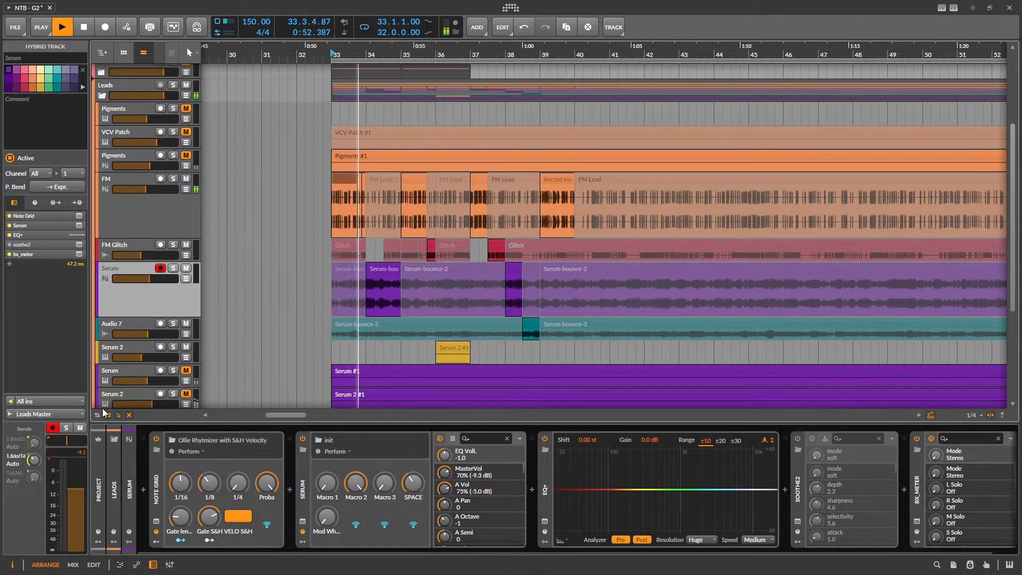
pyautogui.click(126, 325)
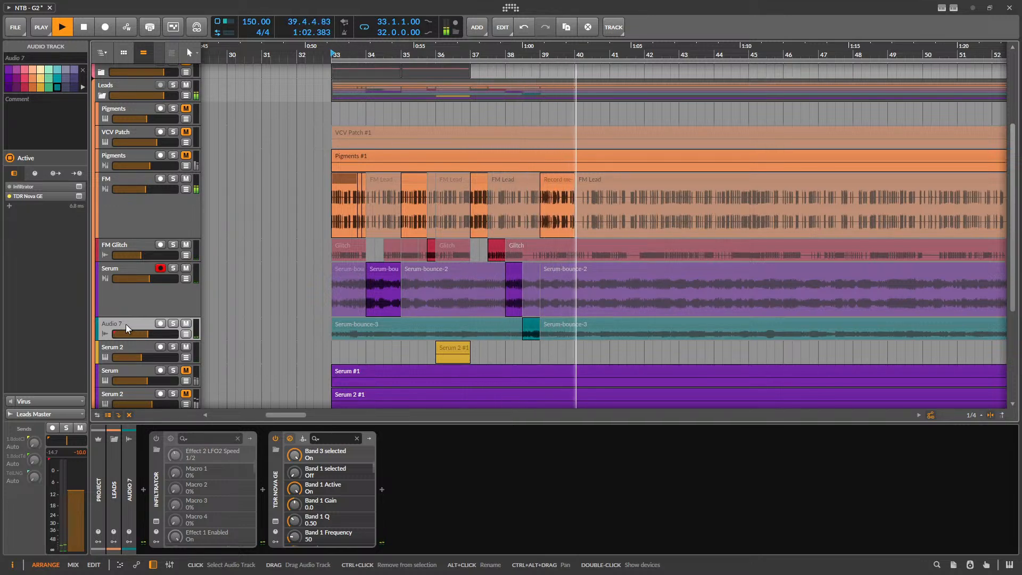
pyautogui.press('space')
# - Duplicate the one-bar Serum 2 #1 clip to 40.1 on the Serum 2 track and audition it
pyautogui.scroll(3, 625, 139)
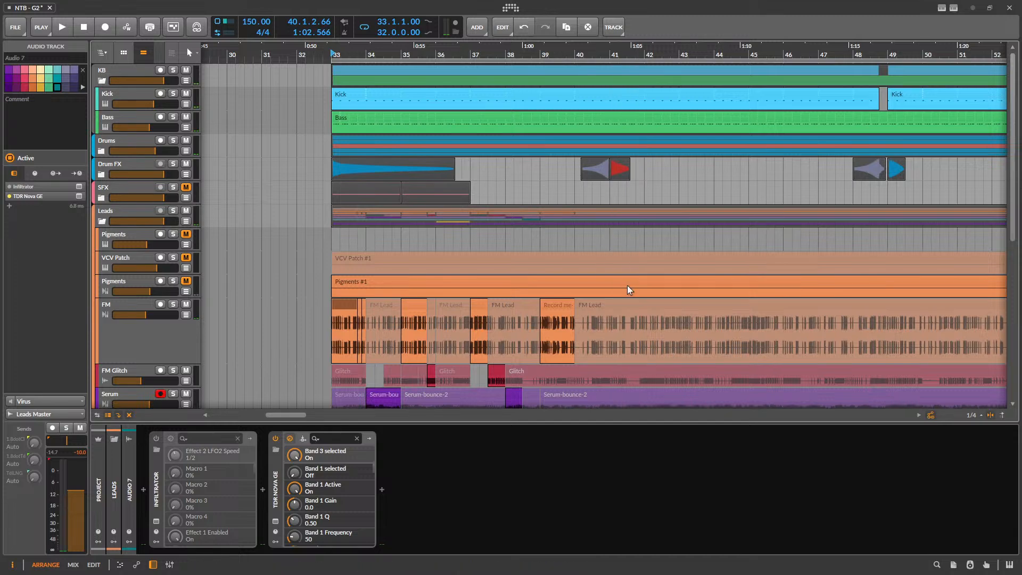
pyautogui.scroll(-5, 620, 269)
pyautogui.scroll(2, 609, 184)
pyautogui.scroll(3, 601, 229)
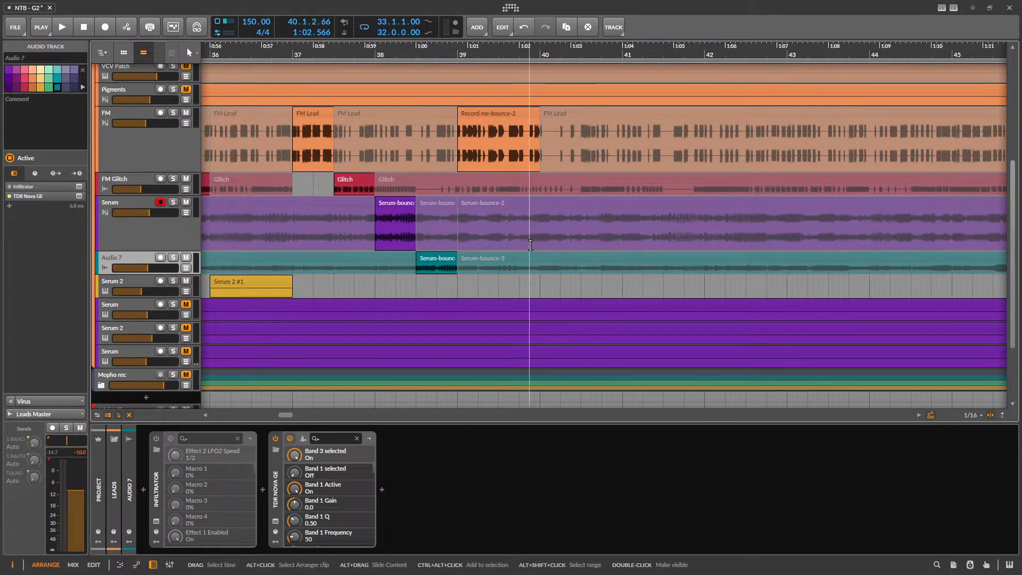
pyautogui.scroll(-3, 513, 297)
pyautogui.click(370, 287)
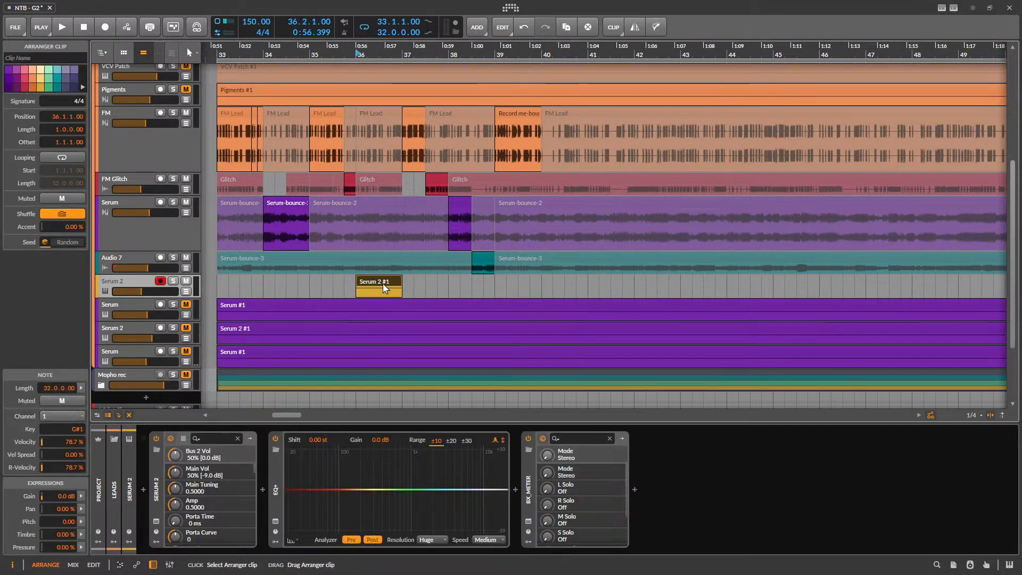
pyautogui.doubleClick(548, 282)
pyautogui.press('space')
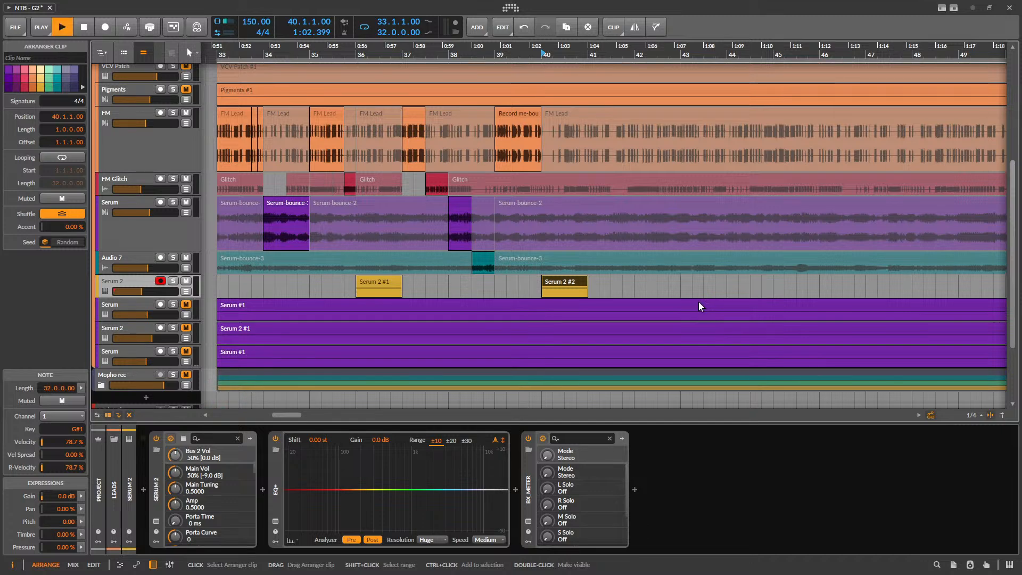
pyautogui.scroll(-3, 421, 266)
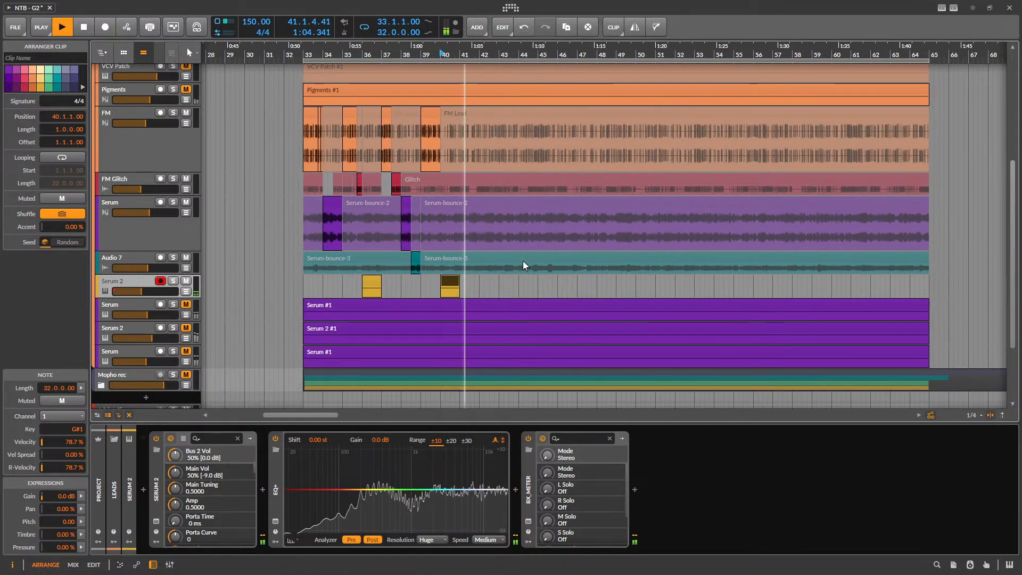
pyautogui.scroll(3, 298, 223)
pyautogui.press('space')
# - Play from bar 33, enlarge the FM Glitch track and unmute a half-bar section of the Glitch clip at 41.1
pyautogui.click(311, 229)
pyautogui.press('space')
pyautogui.scroll(-3, 407, 221)
pyautogui.scroll(3, 407, 221)
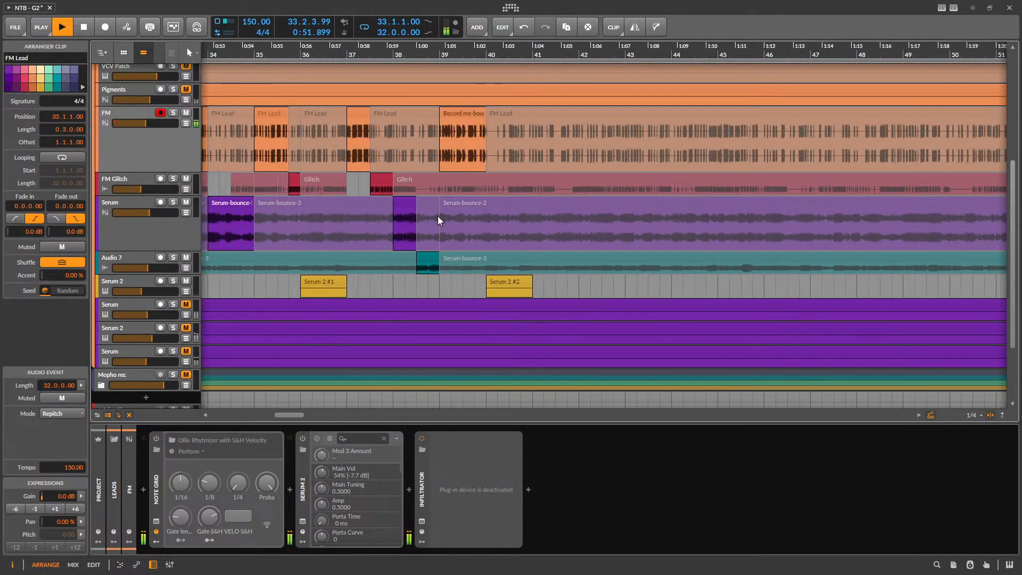
pyautogui.moveTo(153, 195); pyautogui.dragTo(192, 258)
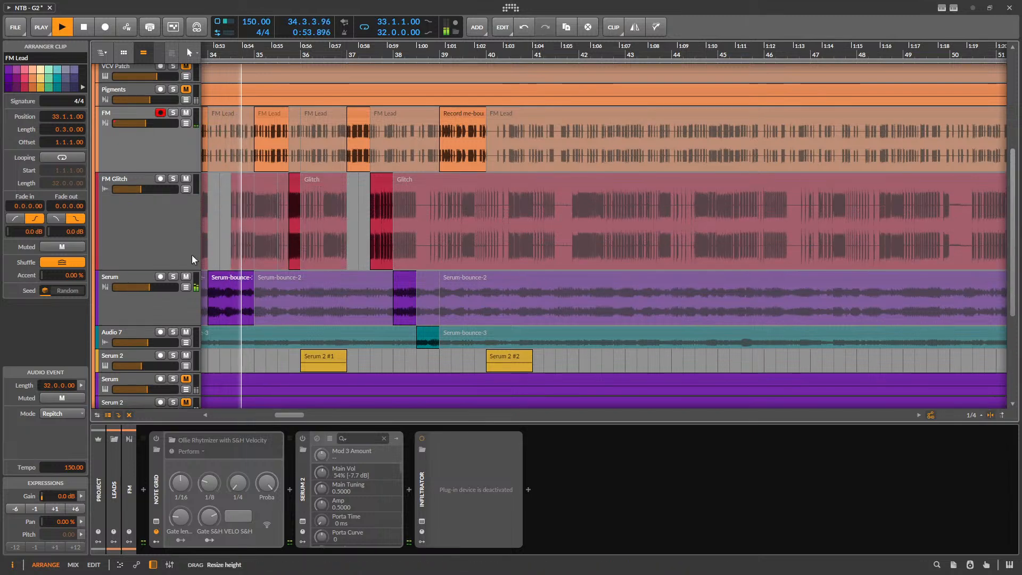
pyautogui.scroll(3, 525, 244)
pyautogui.moveTo(555, 249); pyautogui.dragTo(612, 244)
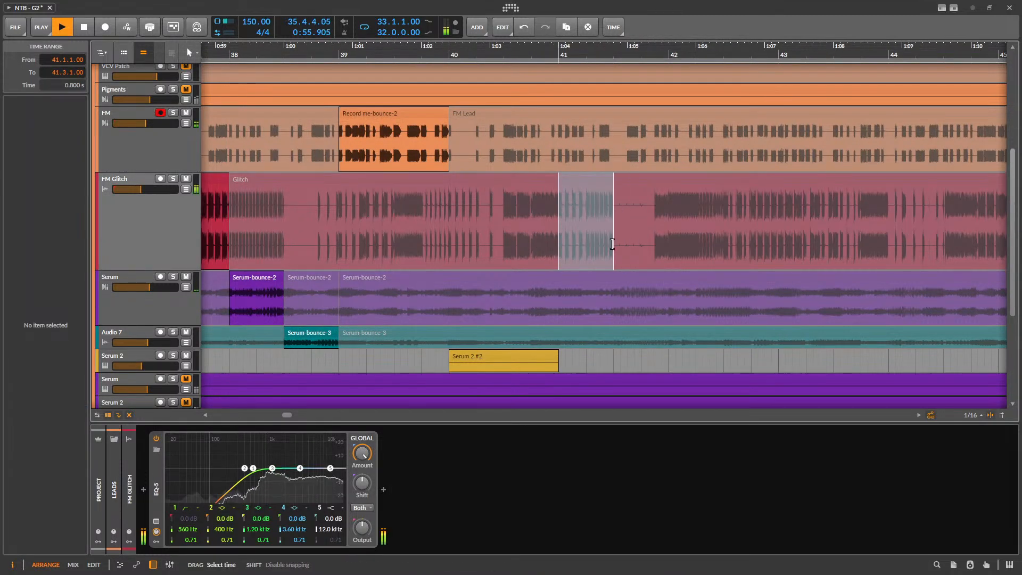
pyautogui.click(586, 175)
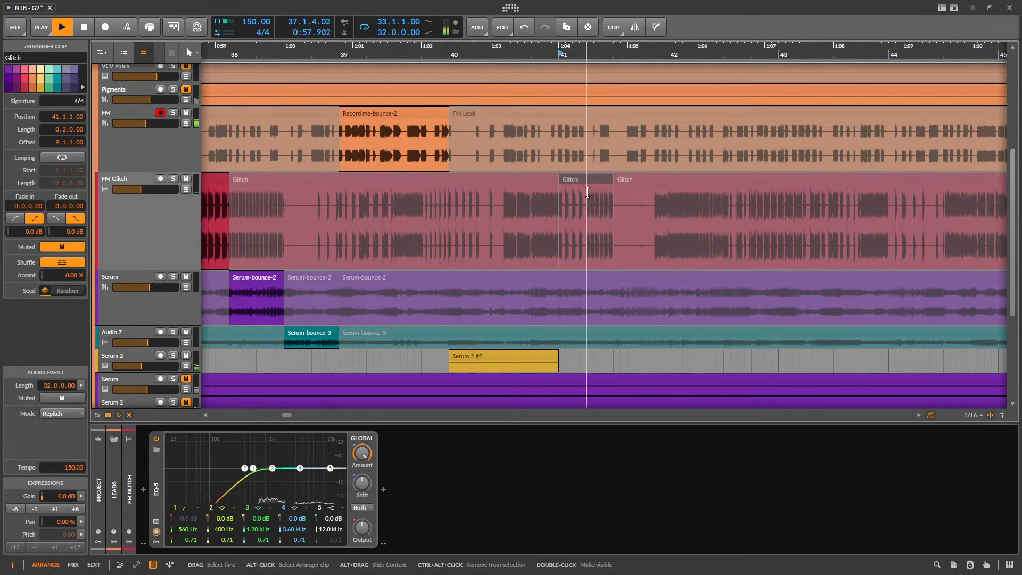
pyautogui.hotkey('alt', 'm')
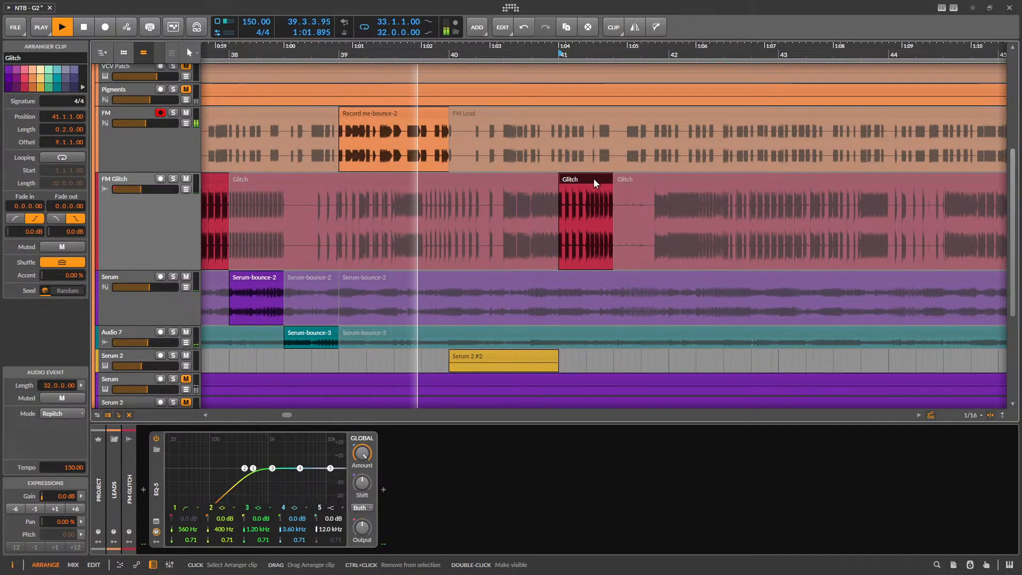
# - Audition the half-bar Glitch section at 41.1 and mute it again
pyautogui.scroll(-3, 588, 219)
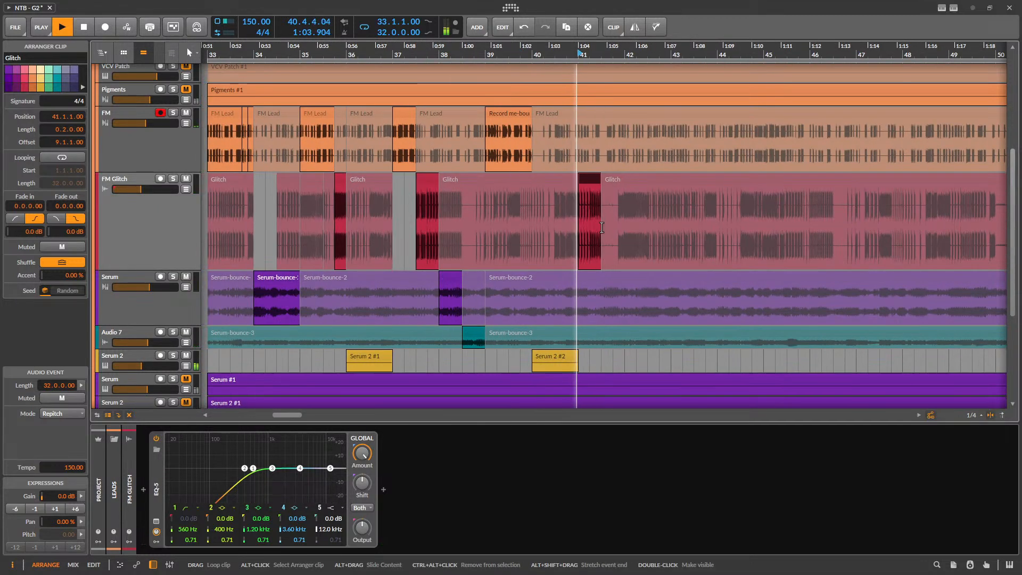
pyautogui.scroll(5, 603, 252)
pyautogui.scroll(-3, 602, 251)
pyautogui.press('space')
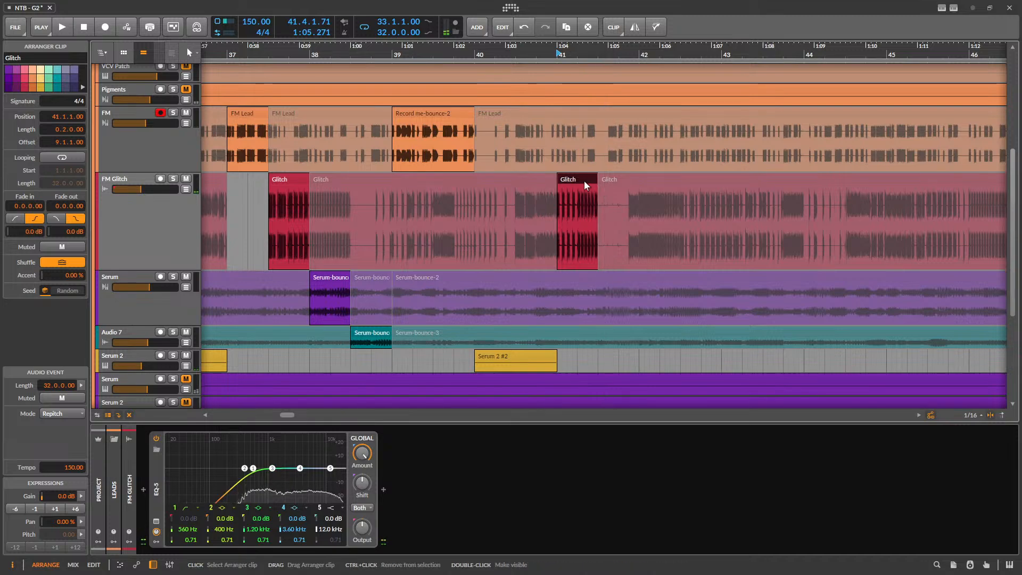
pyautogui.hotkey('alt', 'm')
# - Audition the upper of the muted Serum tracks in solo from bar 33
pyautogui.scroll(-5, 581, 260)
pyautogui.scroll(-2, 331, 197)
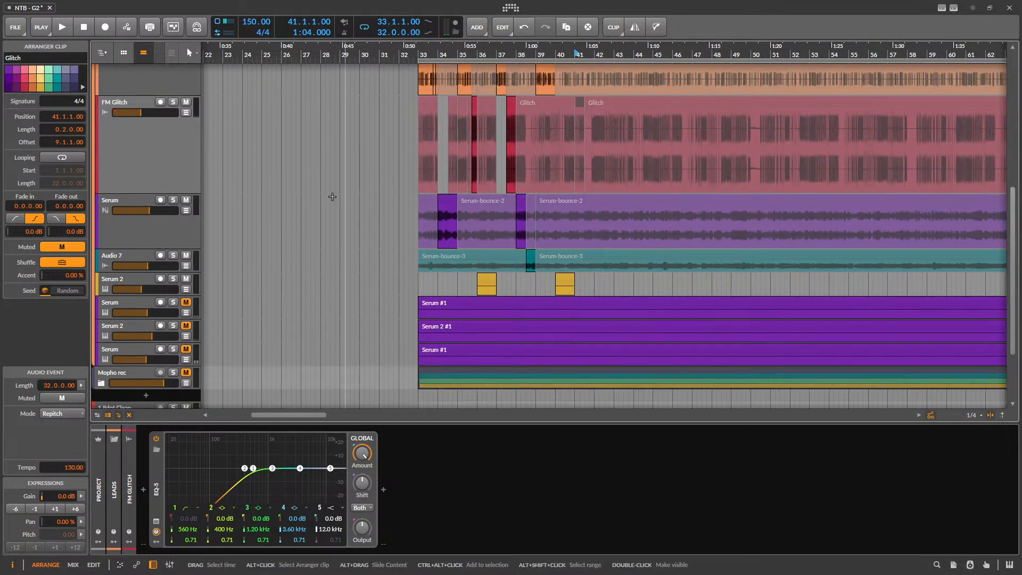
pyautogui.click(447, 299)
pyautogui.press('space')
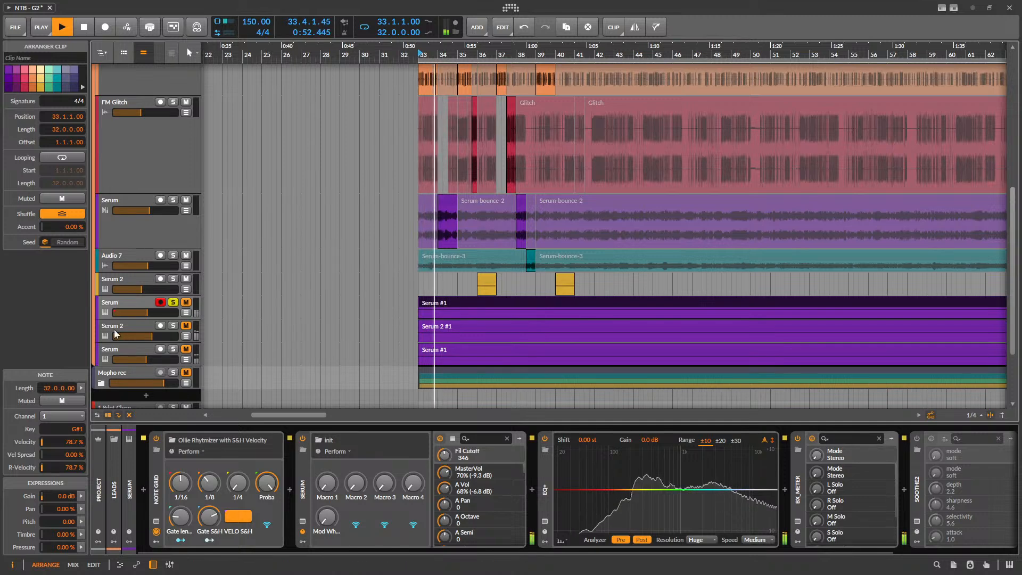
pyautogui.press('space')
# - Audition the muted Serum 2 track in solo from bar 33, trying its volume at -18.5 dB
pyautogui.click(173, 326)
pyautogui.press('space')
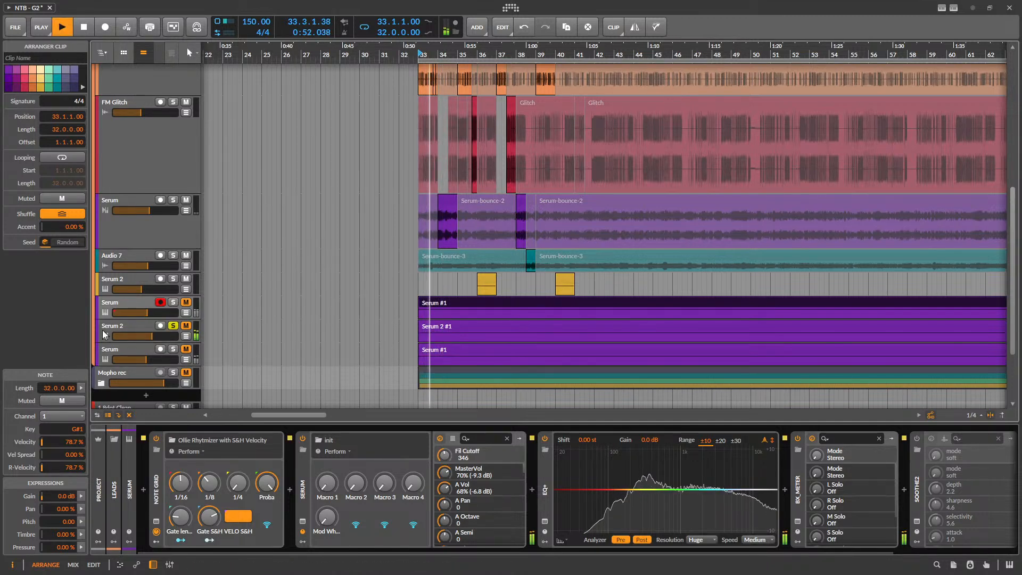
pyautogui.click(127, 326)
pyautogui.moveTo(152, 336); pyautogui.dragTo(139, 336)
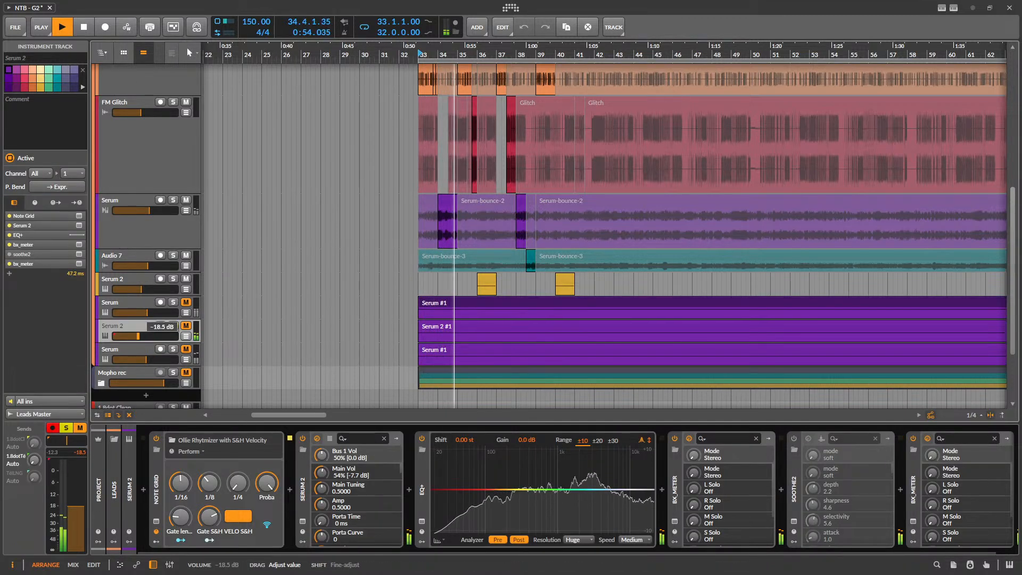
pyautogui.press('space')
# - Audition the lowest muted Serum track in solo and move it directly below the yellow Serum 2 track
pyautogui.click(173, 349)
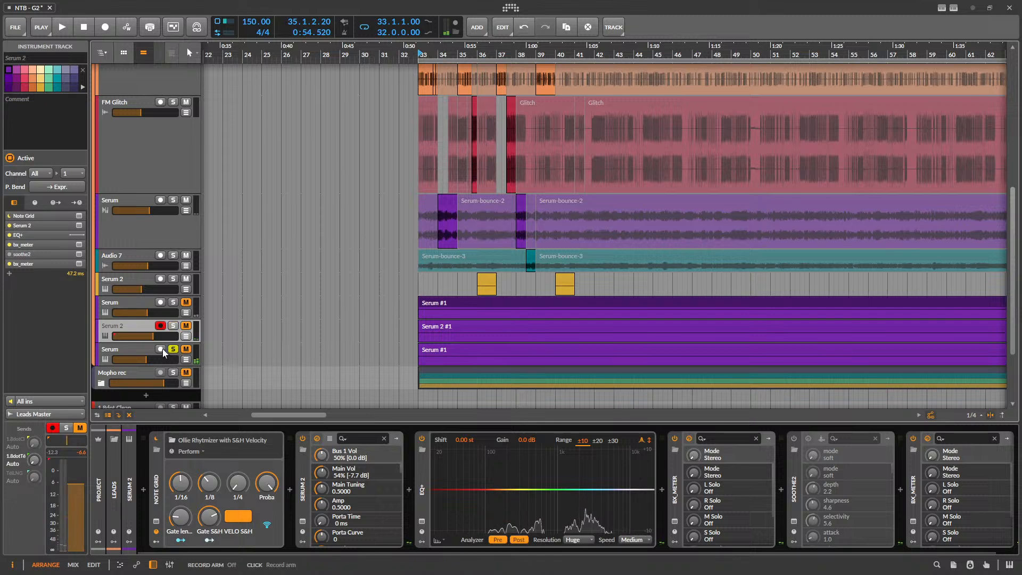
pyautogui.press('space')
pyautogui.moveTo(170, 358); pyautogui.dragTo(129, 292)
# - Move the relocated Serum track's full-length Serum #1 clip along the timeline to start at bar 81
pyautogui.click(441, 302)
pyautogui.scroll(-4, 437, 304)
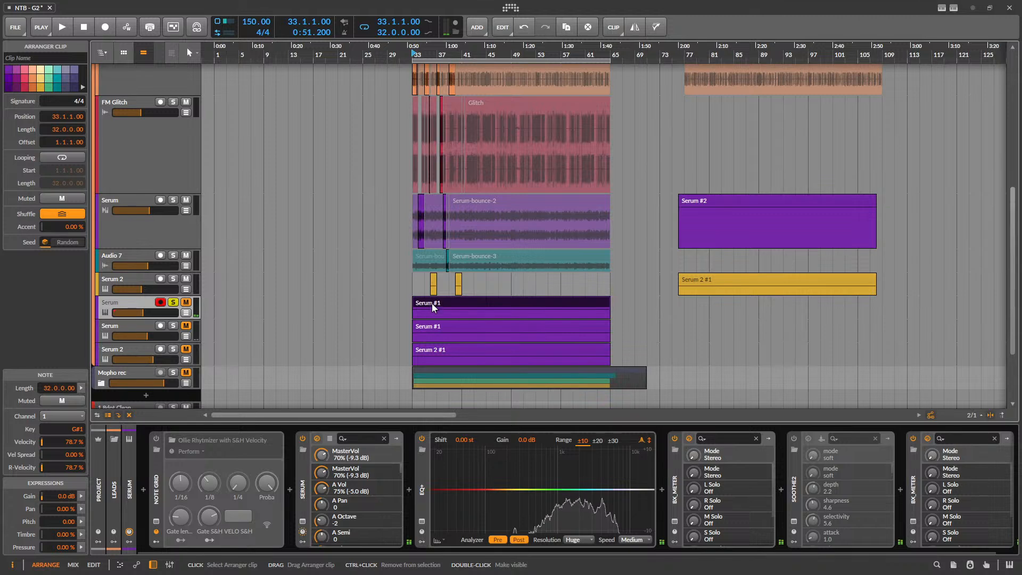
pyautogui.moveTo(432, 302); pyautogui.dragTo(729, 306)
pyautogui.click(708, 312)
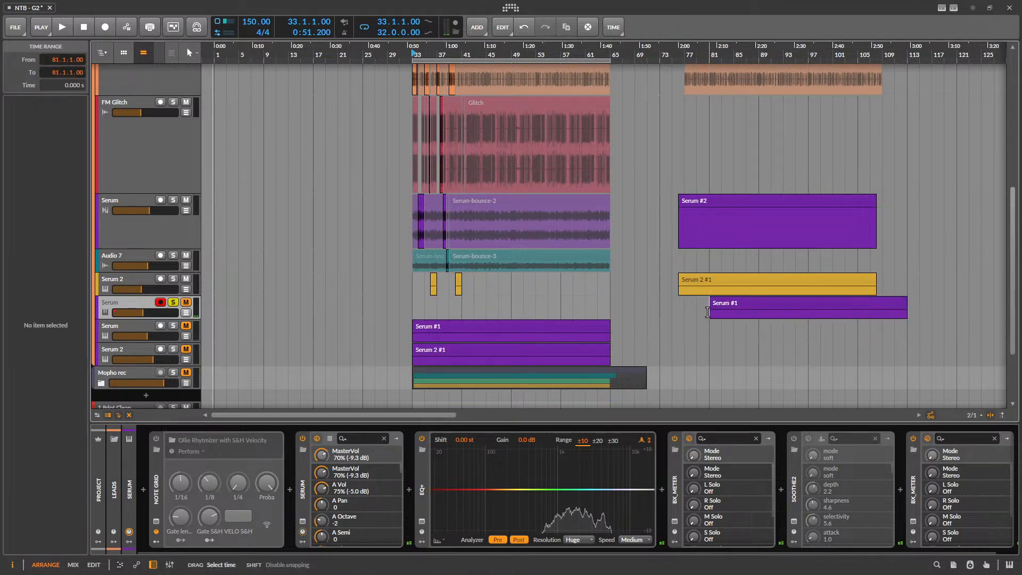
# - Copy a one-bar section of the Serum #1 clip to 41.1 on the same track
pyautogui.hotkey('ctrl', 'c')
pyautogui.scroll(4, 459, 304)
pyautogui.click(462, 304)
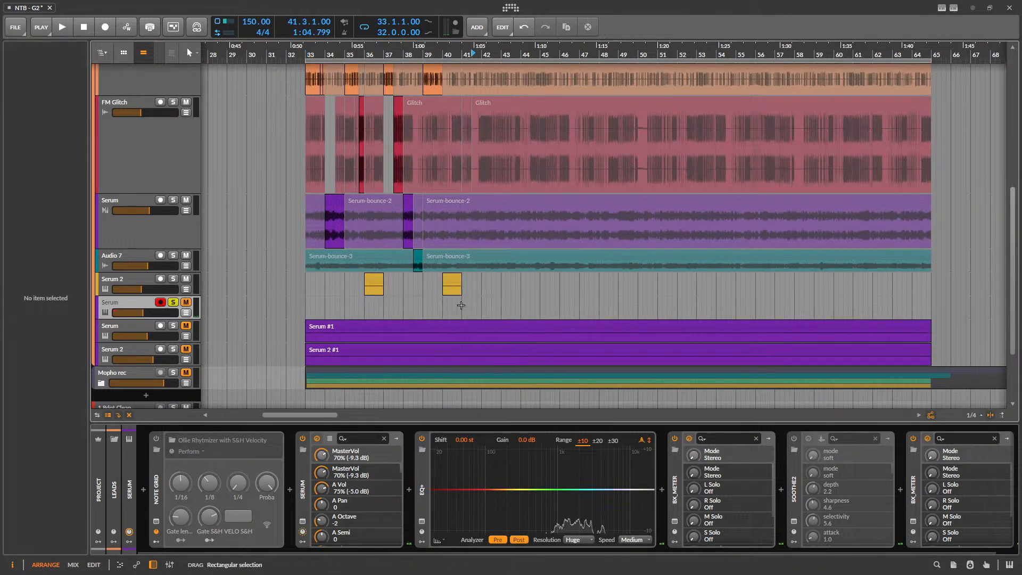
pyautogui.hotkey('ctrl', 'v')
pyautogui.click(537, 300)
pyautogui.moveTo(537, 300); pyautogui.dragTo(485, 295)
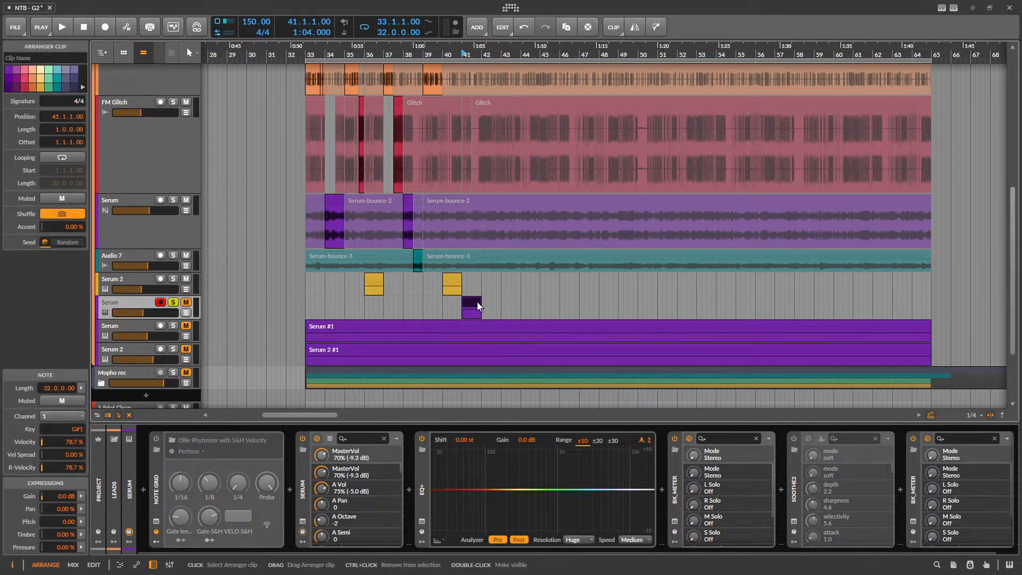
# - Unmute the soloed Serum track, set the FX filter resonance in its Serum plug-in to 71% while auditioning, and close the plug-in
pyautogui.press('space')
pyautogui.click(186, 313)
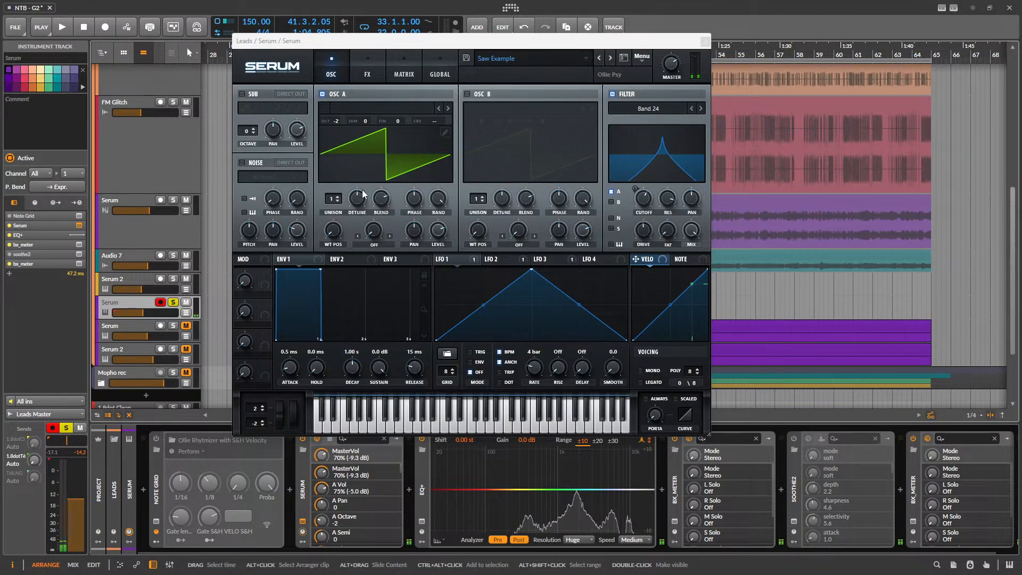
pyautogui.click(354, 65)
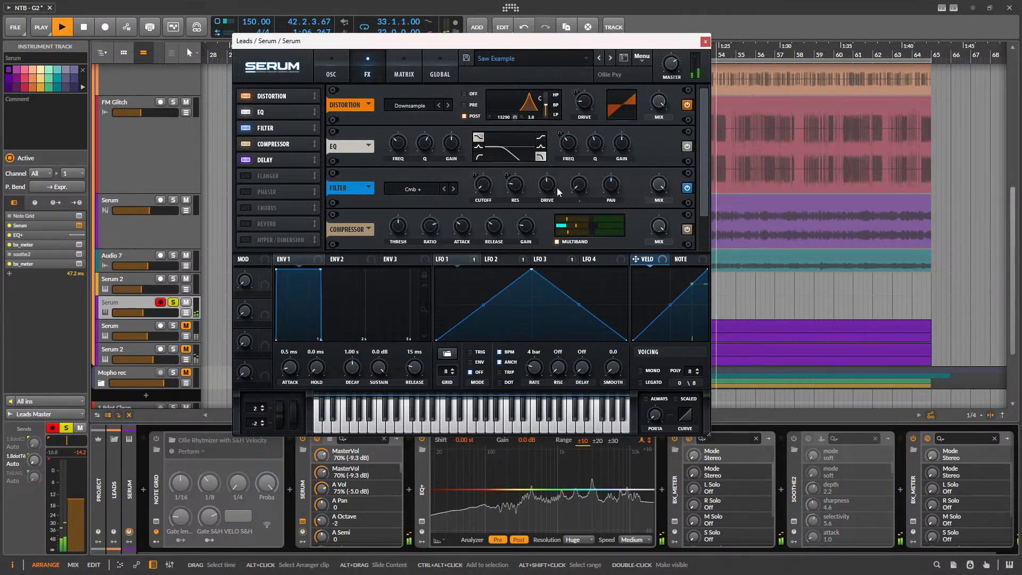
pyautogui.rightClick(523, 193)
pyautogui.click(561, 217)
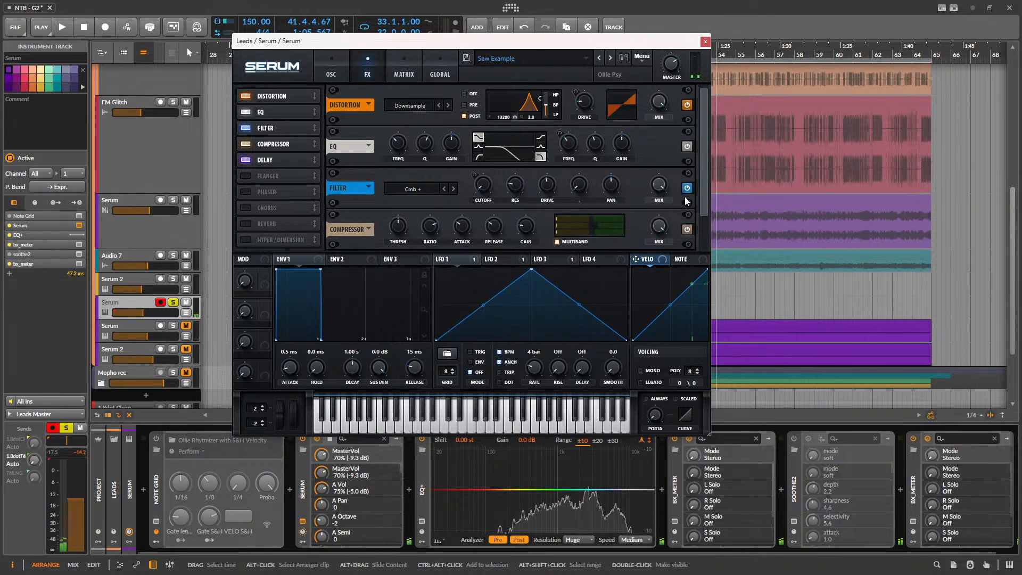
pyautogui.scroll(-1, 686, 201)
pyautogui.press('space')
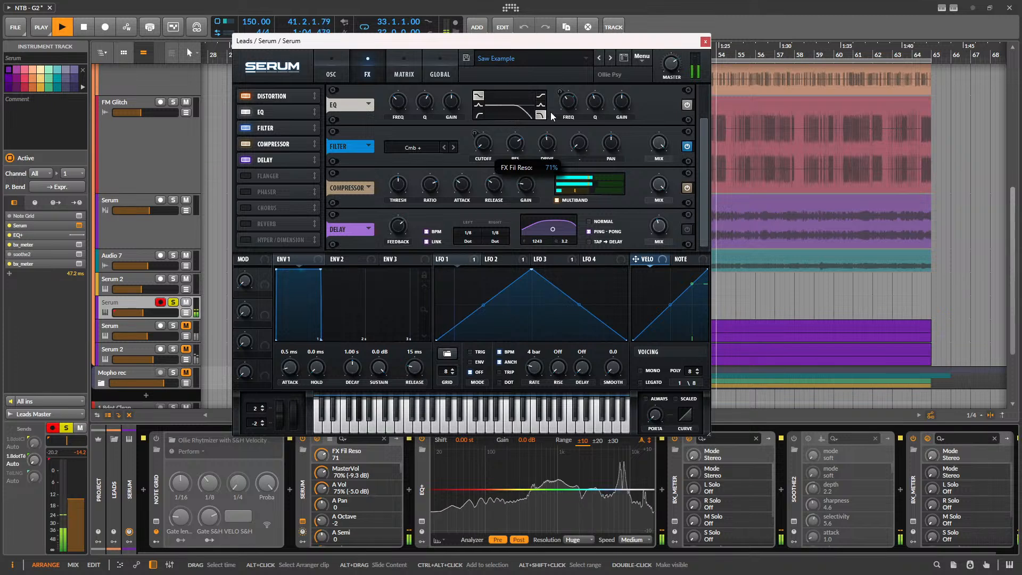
pyautogui.click(706, 41)
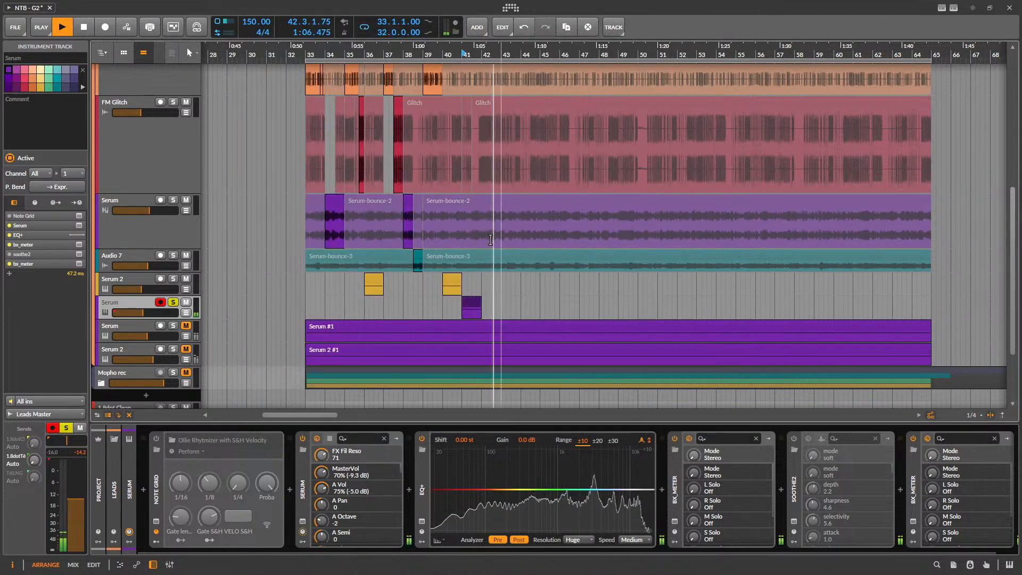
pyautogui.press('space')
# - Play from bar 33 and add Low-cut 2 bands to the EQ+ of the upper Serum track and, at 283 Hz, of the Serum track below Serum 2
pyautogui.click(314, 202)
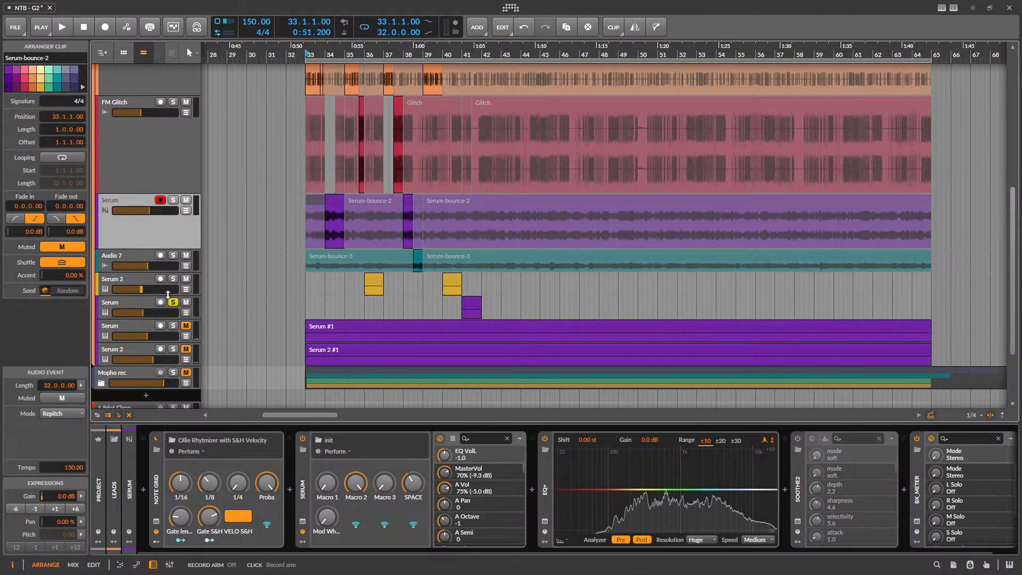
pyautogui.press('space')
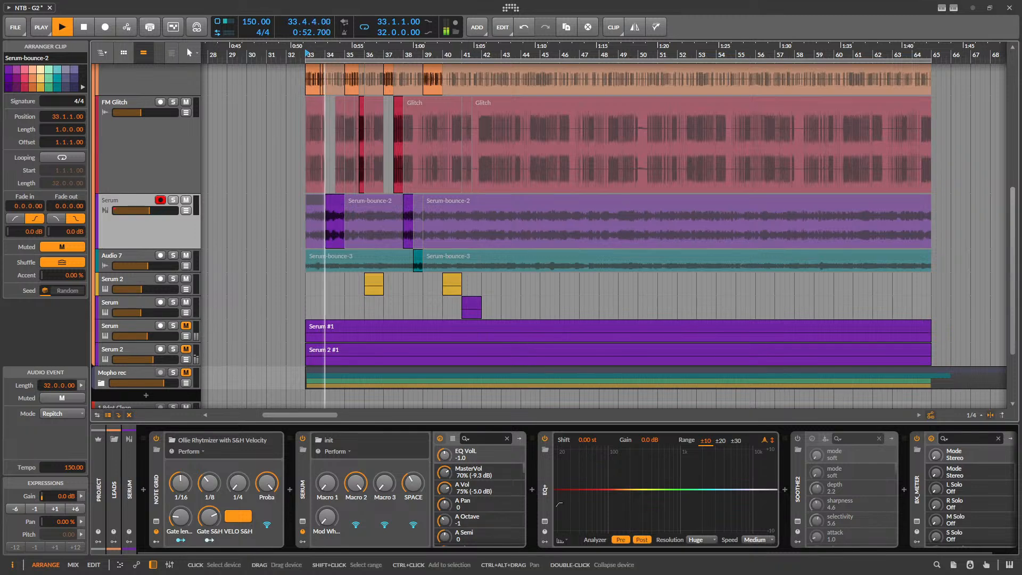
pyautogui.click(595, 488)
pyautogui.moveTo(595, 489); pyautogui.dragTo(557, 488)
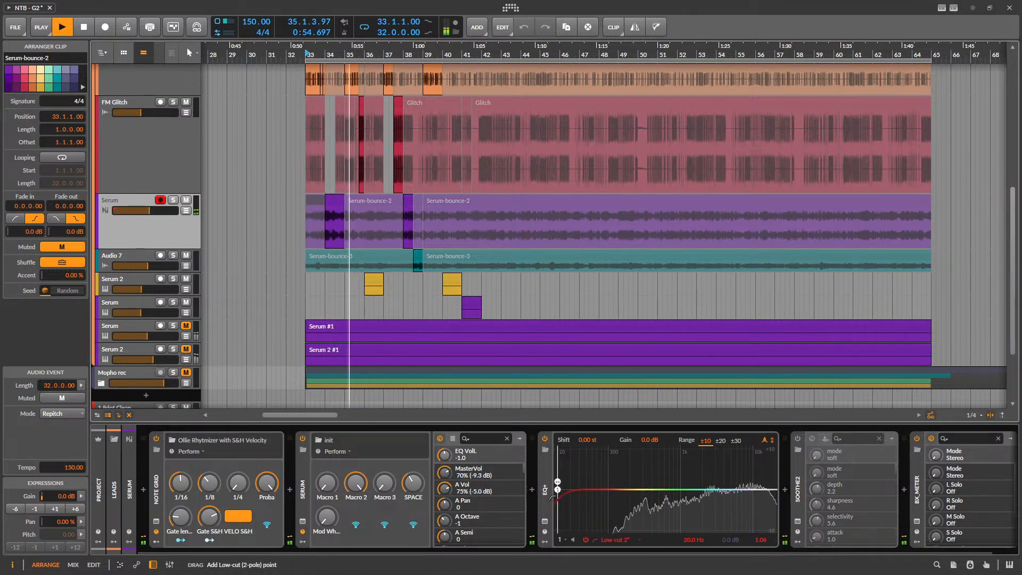
pyautogui.click(121, 301)
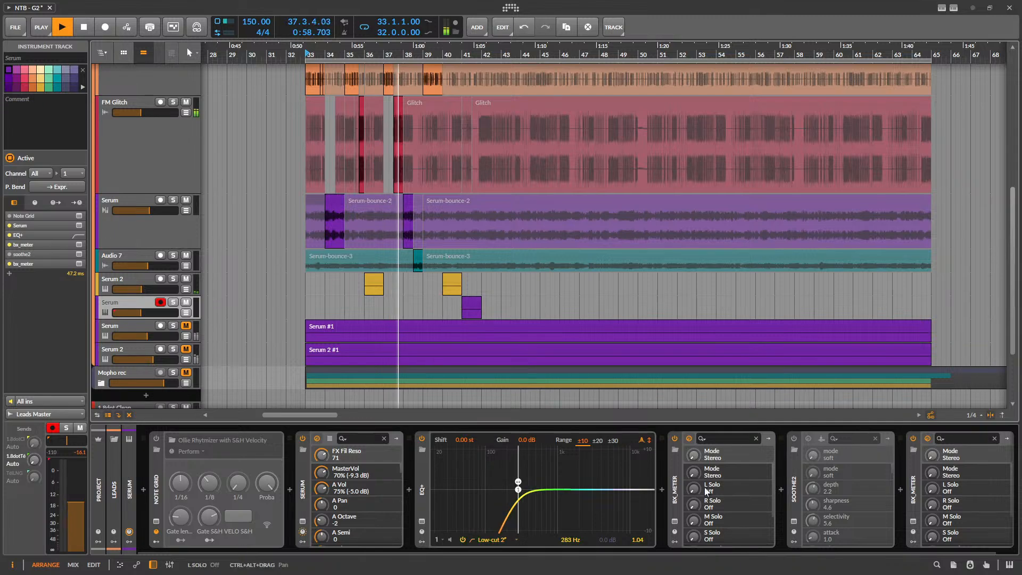
# - Remove both bx_meter devices and the soothe2 device that follow EQ+ on the Serum track below Serum 2
pyautogui.click(672, 493)
pyautogui.press('Delete')
pyautogui.press('Delete')
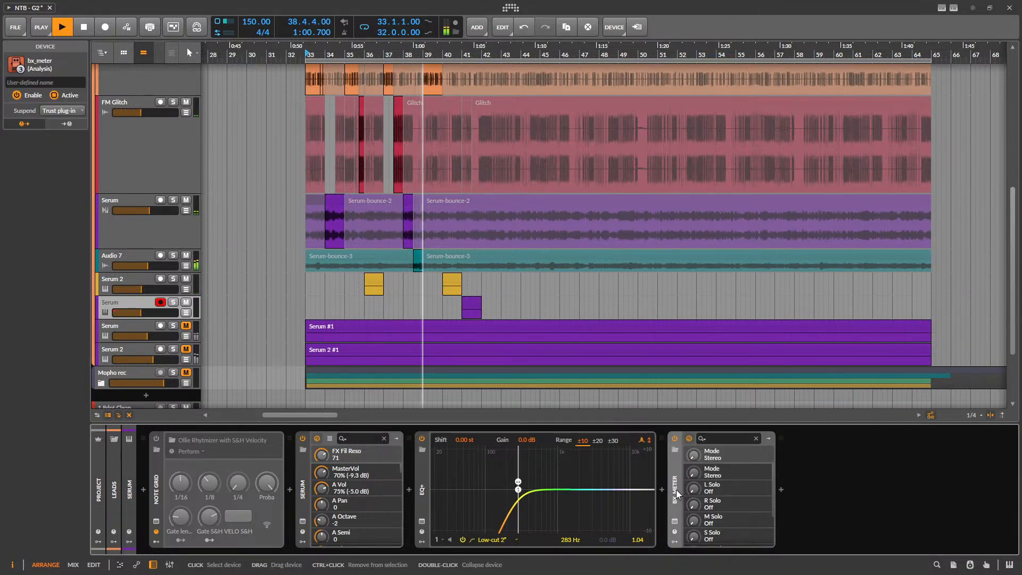
pyautogui.press('Delete')
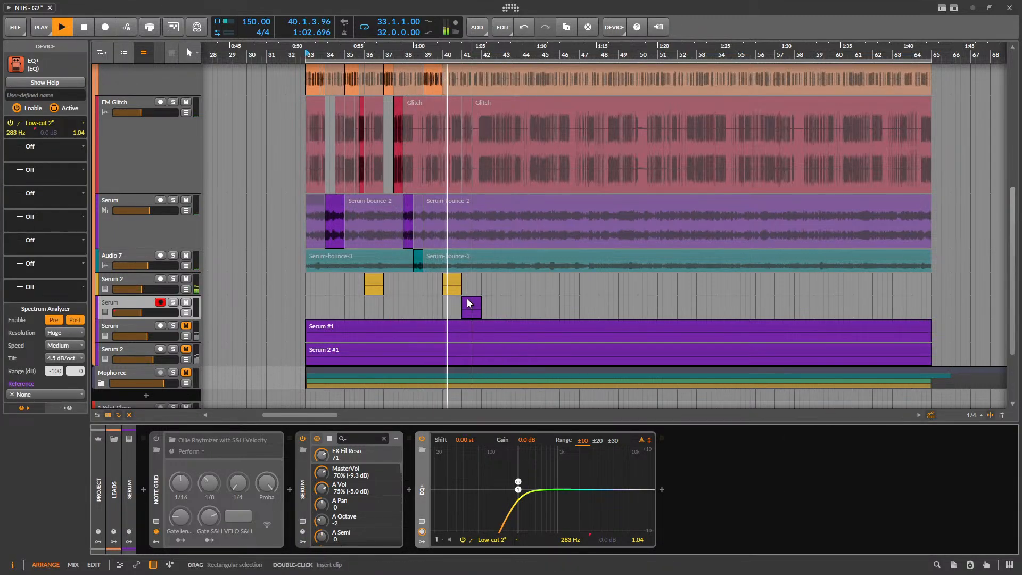
# - Audition the short Serum 2 clip at bar 40 in the context of the surrounding lead clips
pyautogui.scroll(5, 459, 280)
pyautogui.scroll(-3, 459, 280)
pyautogui.click(459, 280)
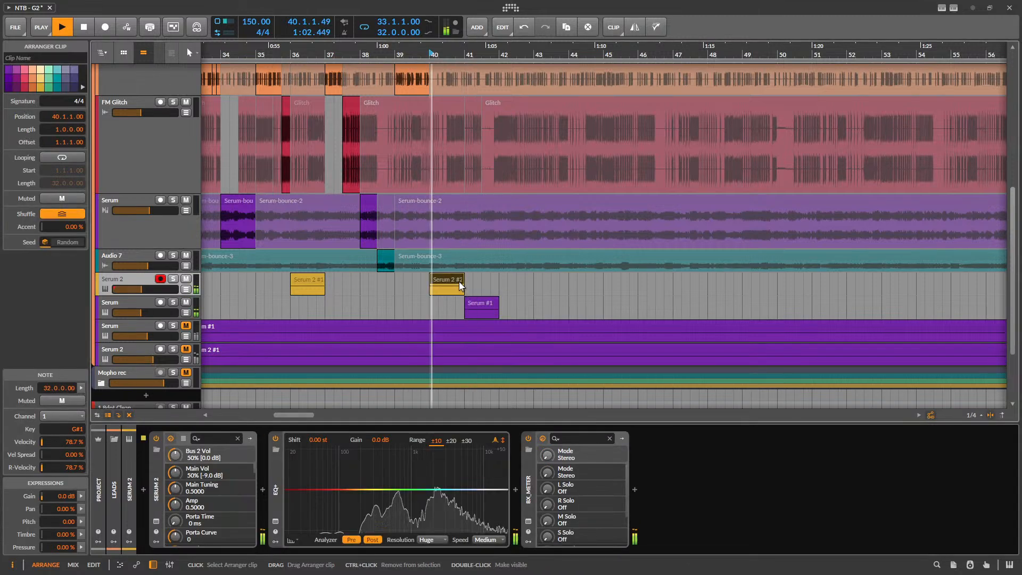
pyautogui.scroll(-3, 347, 288)
pyautogui.press('space')
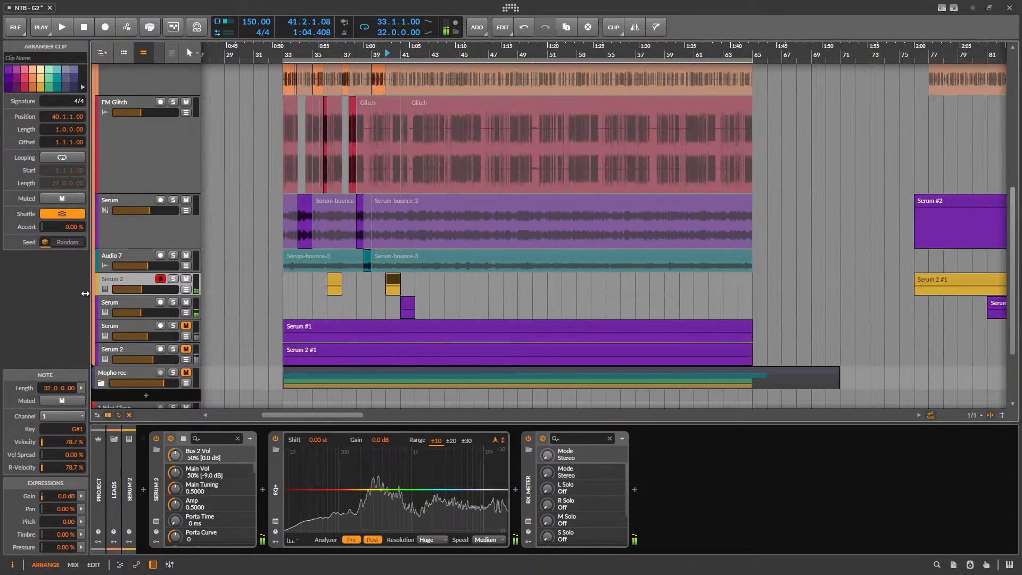
# - Try a duplicate of the Serum 2 track with its short clips cleared, and delete that duplicate
pyautogui.click(114, 280)
pyautogui.hotkey('ctrl', 'd')
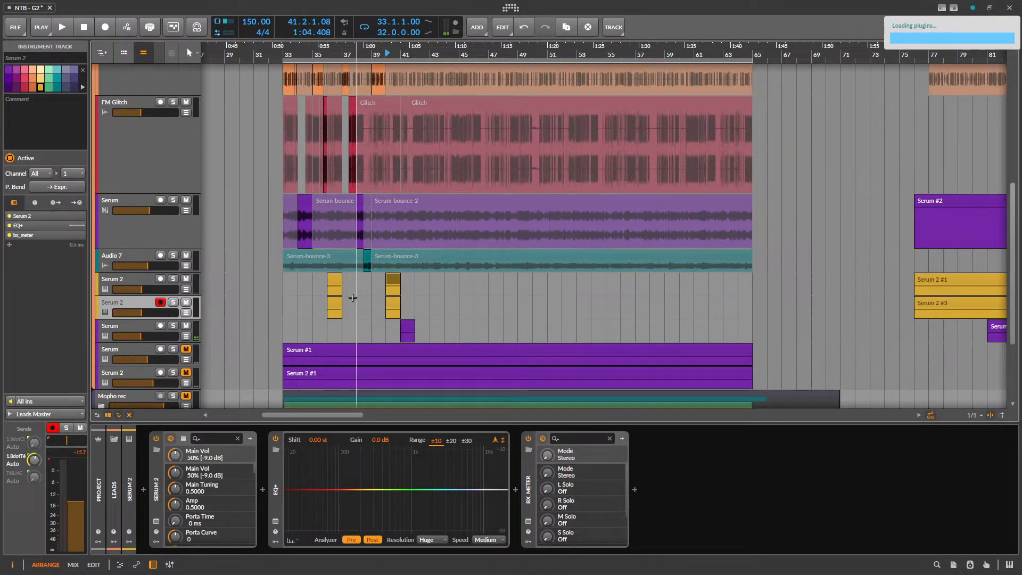
pyautogui.scroll(-3, 352, 297)
pyautogui.moveTo(405, 306); pyautogui.dragTo(318, 315)
pyautogui.click(160, 279)
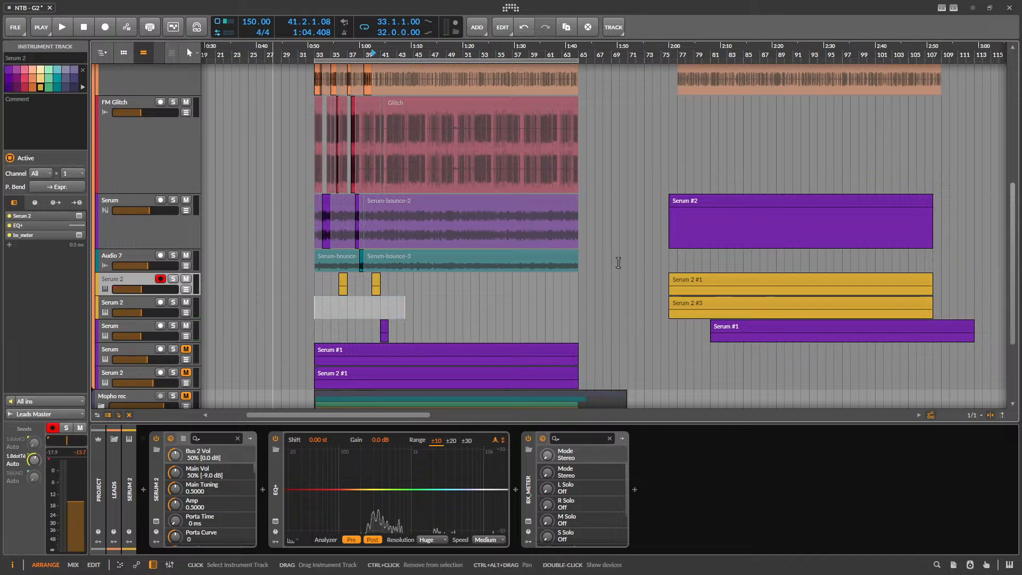
pyautogui.click(130, 305)
pyautogui.press('Delete')
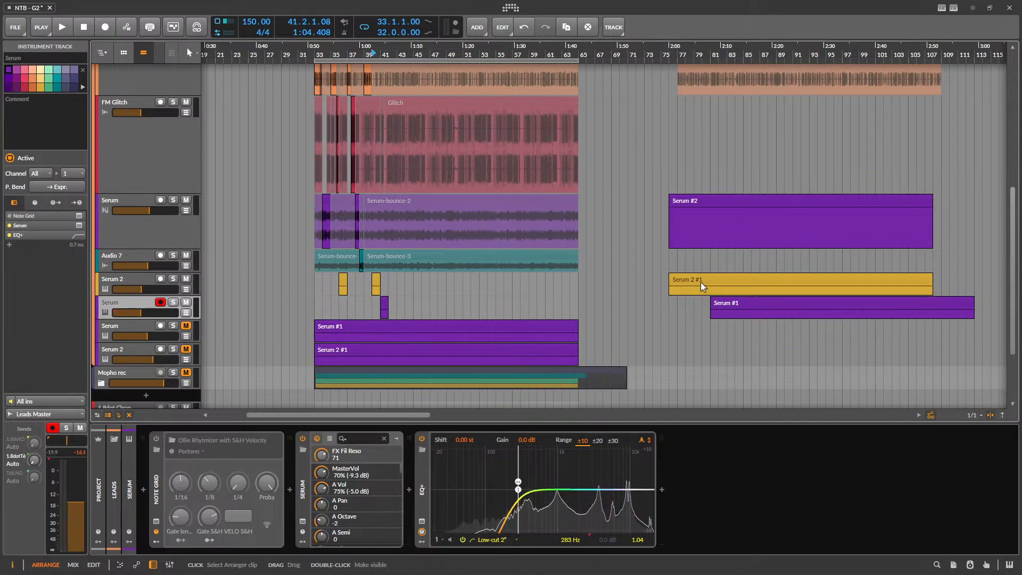
# - Move the full-length Serum 2 clip to start at bar 81 and duplicate it directly behind itself
pyautogui.moveTo(701, 282); pyautogui.dragTo(743, 283)
pyautogui.hotkey('ctrl', 'd')
# - Bounce the Serum 2 clip at bar 81 in place (Pre-FX) and enlarge the track's height
pyautogui.rightClick(753, 277)
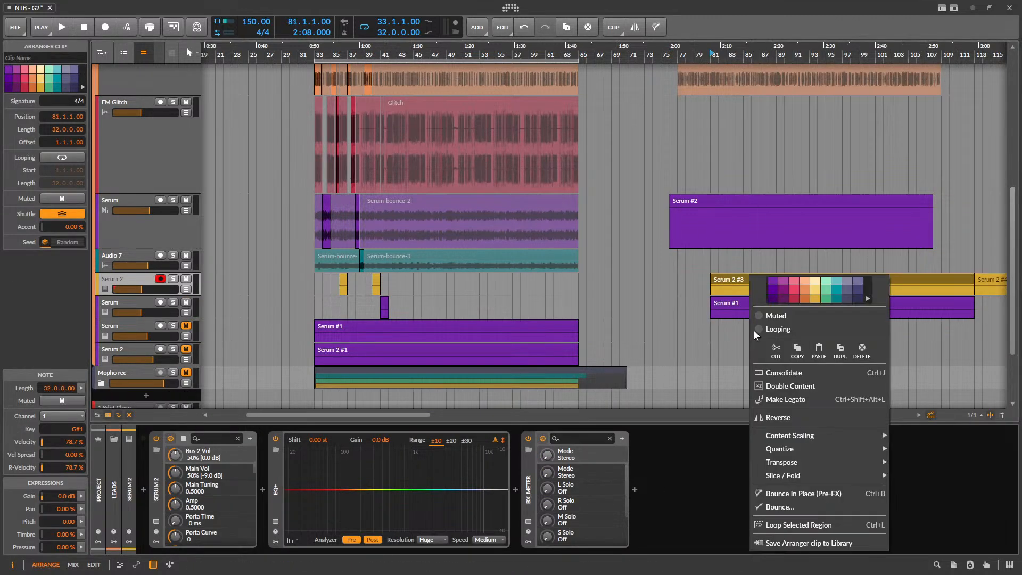
pyautogui.click(809, 491)
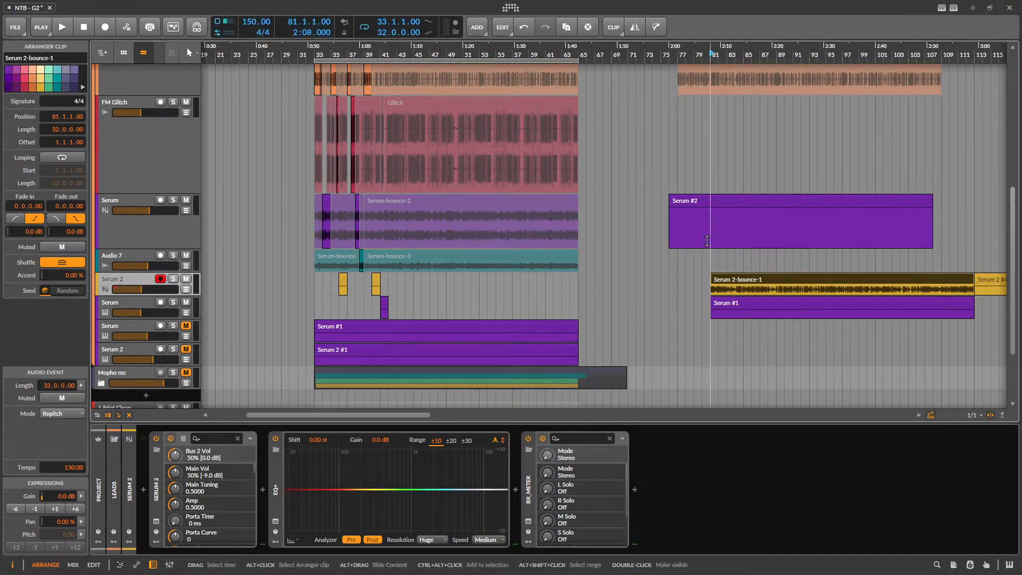
pyautogui.scroll(-2, 557, 283)
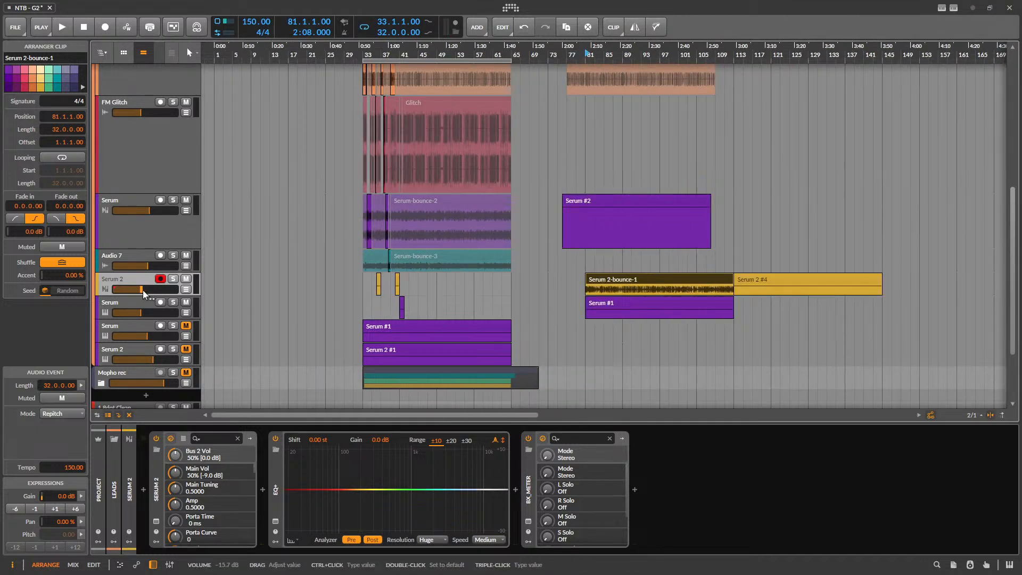
pyautogui.moveTo(147, 292); pyautogui.dragTo(147, 358)
# - Copy the range 81.1.2 to 81.2.1 of the bounced Serum 2 audio and paste it over bar 36 on the same track
pyautogui.scroll(3, 618, 325)
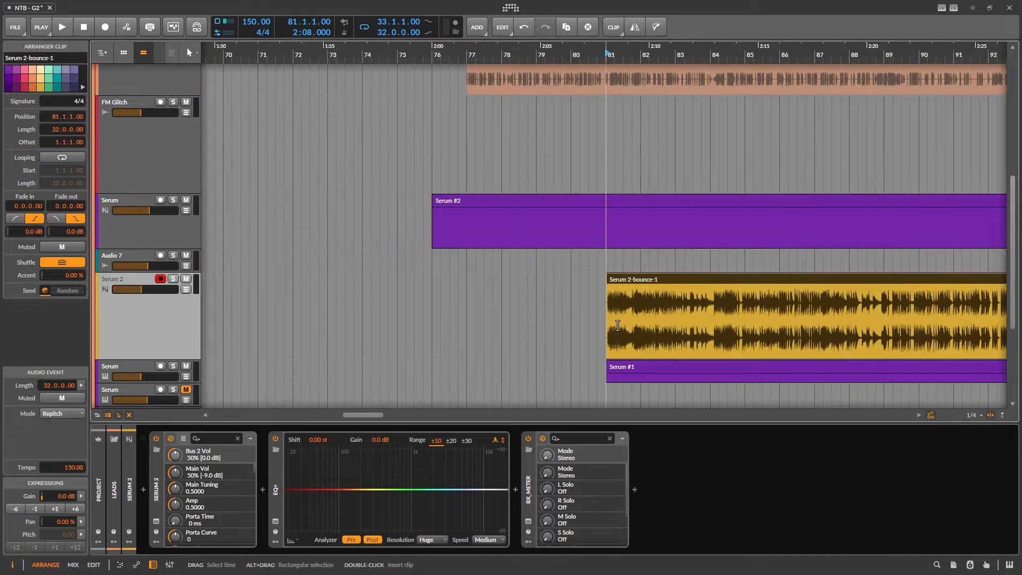
pyautogui.scroll(5, 613, 326)
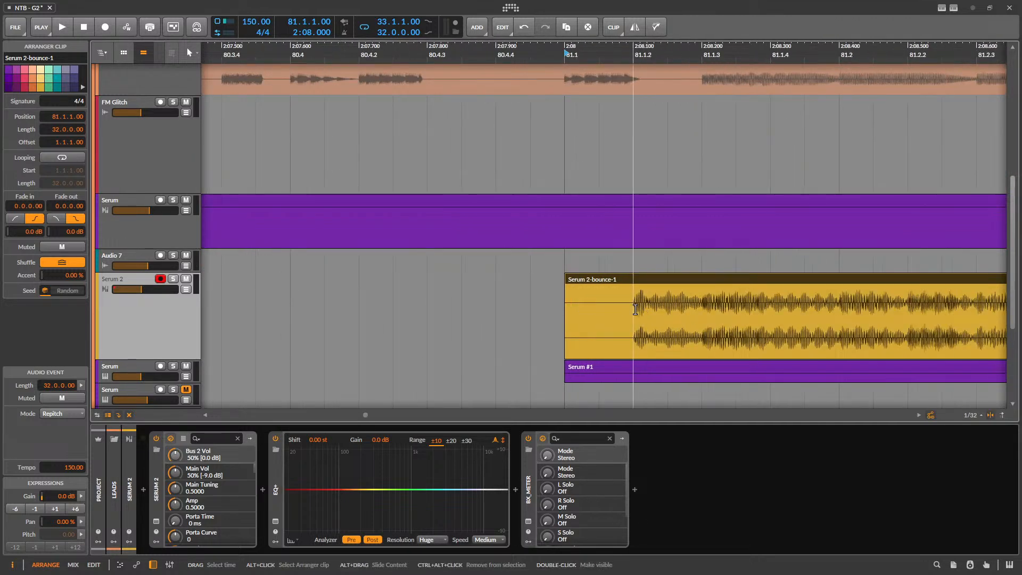
pyautogui.moveTo(635, 309); pyautogui.dragTo(580, 309)
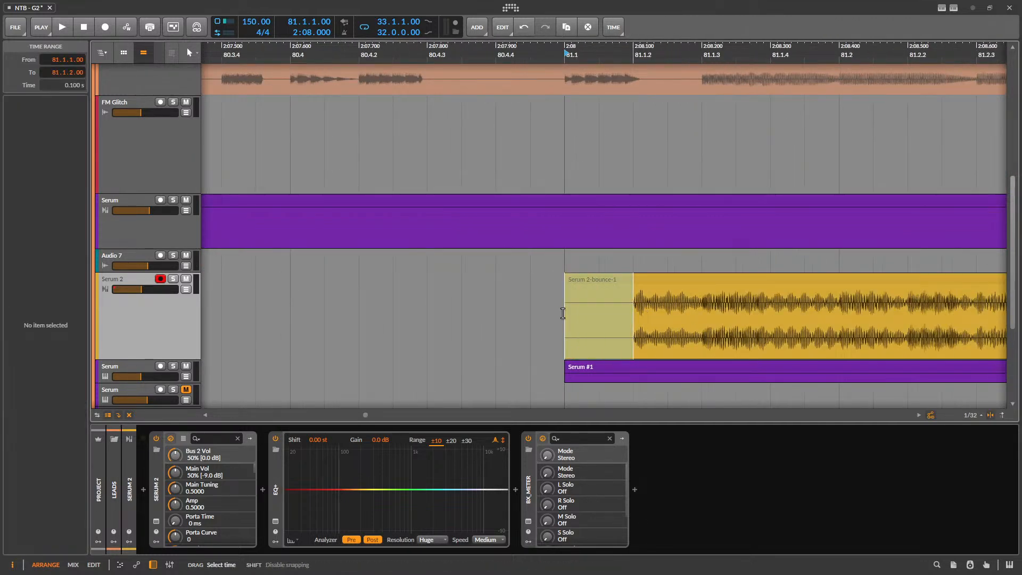
pyautogui.click(415, 319)
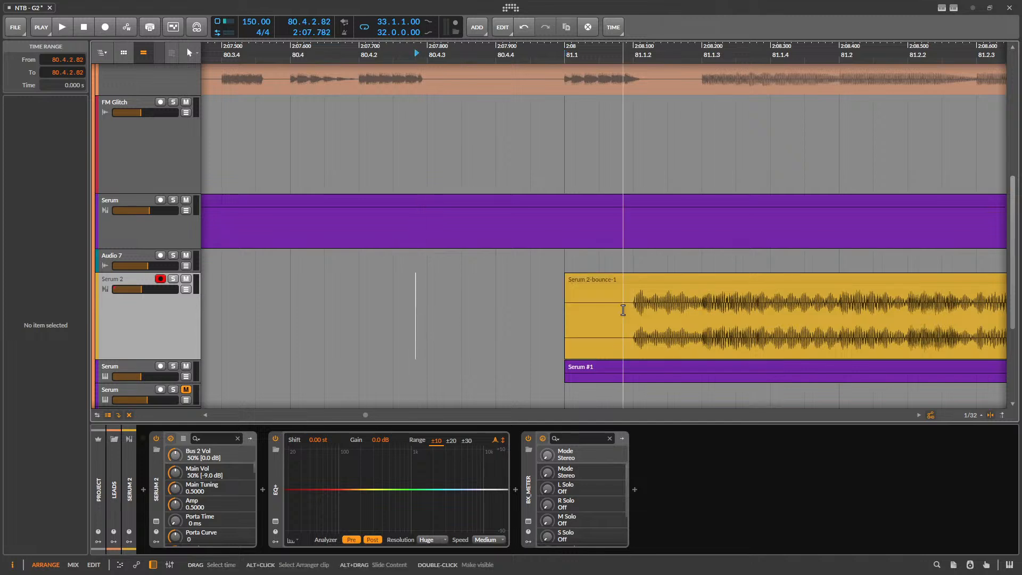
pyautogui.moveTo(630, 340); pyautogui.dragTo(844, 316)
pyautogui.scroll(-15, 825, 315)
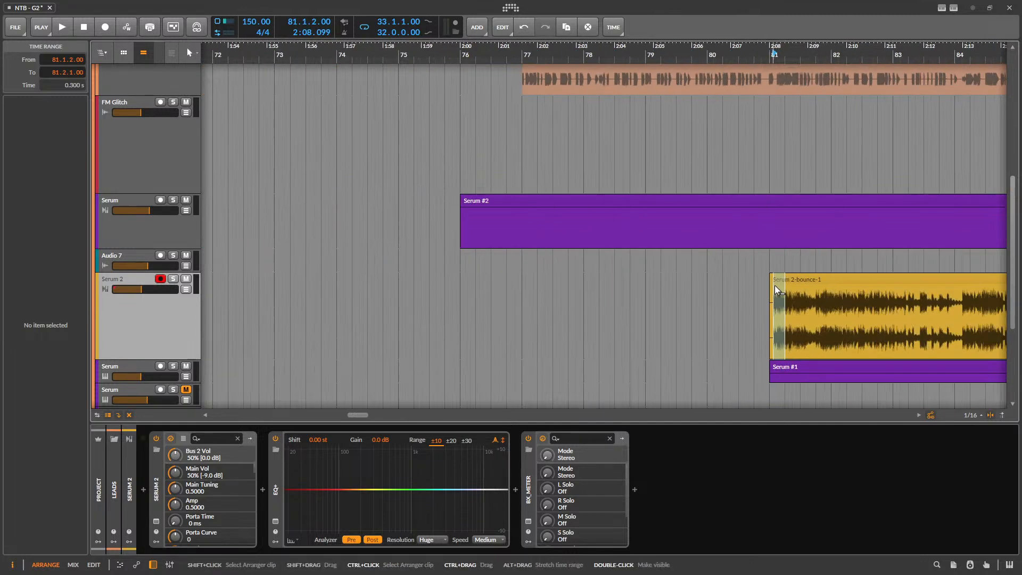
pyautogui.scroll(8, 432, 276)
pyautogui.doubleClick(459, 303)
pyautogui.hotkey('ctrl', 'v')
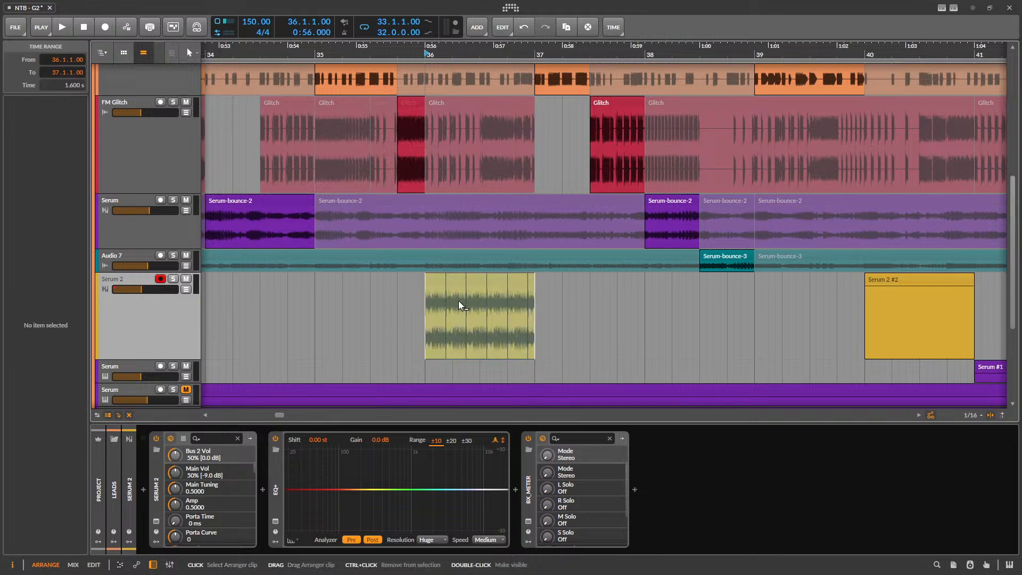
# - Extend the first pasted audio slice at 36.1 to a length of one bar and play it
pyautogui.click(398, 304)
pyautogui.scroll(3, 442, 285)
pyautogui.click(455, 282)
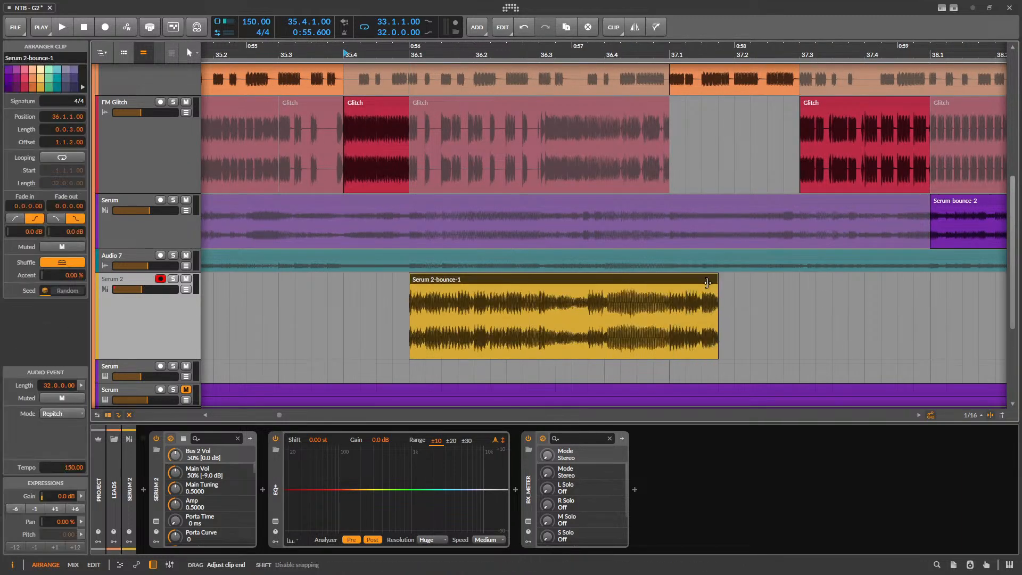
pyautogui.press('space')
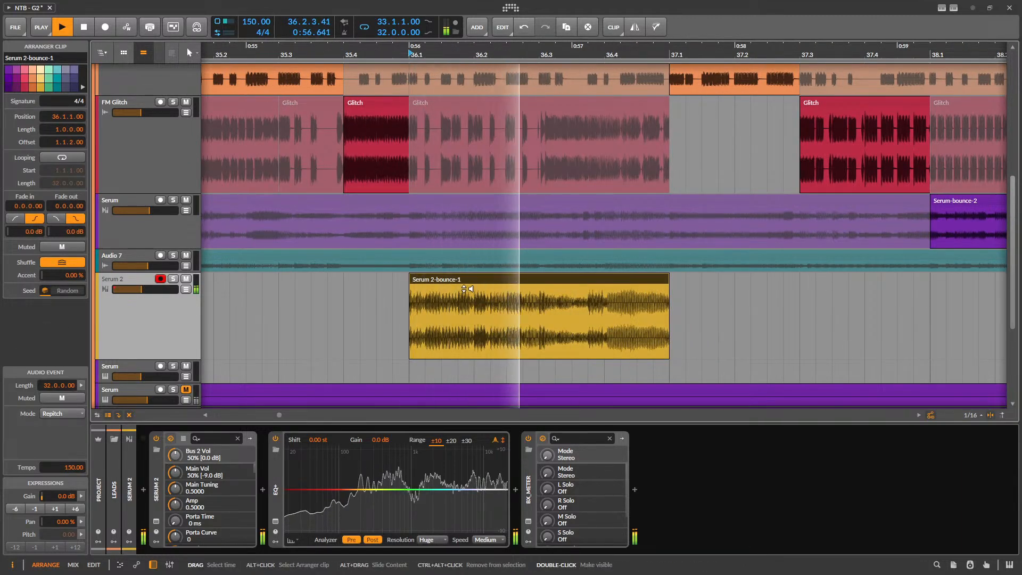
# - Solo the Serum 2 track and compare the bounced audio clip at bar 36 with the note clip at bar 40
pyautogui.scroll(-5, 464, 292)
pyautogui.press('space')
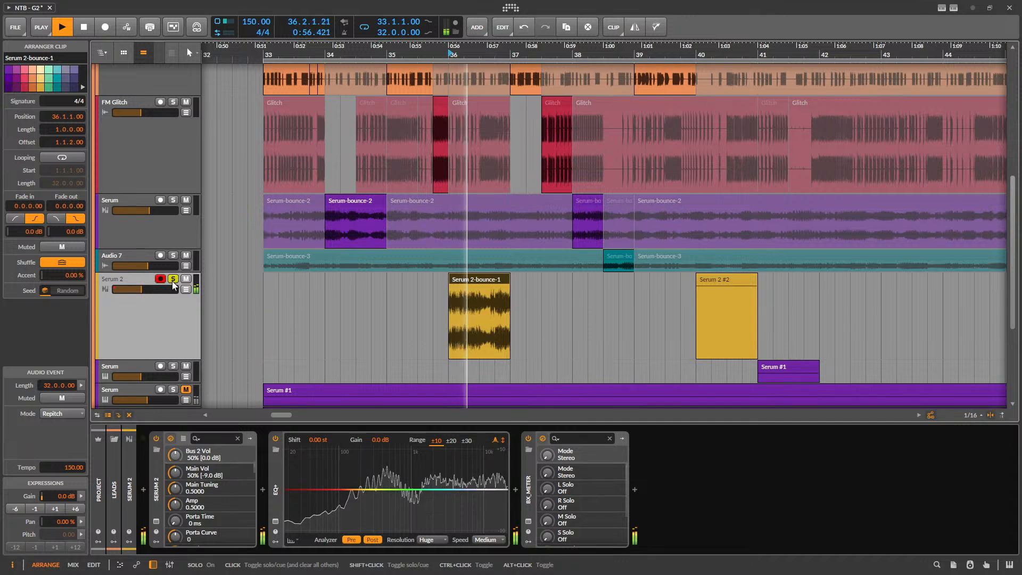
pyautogui.press('space')
pyautogui.click(723, 280)
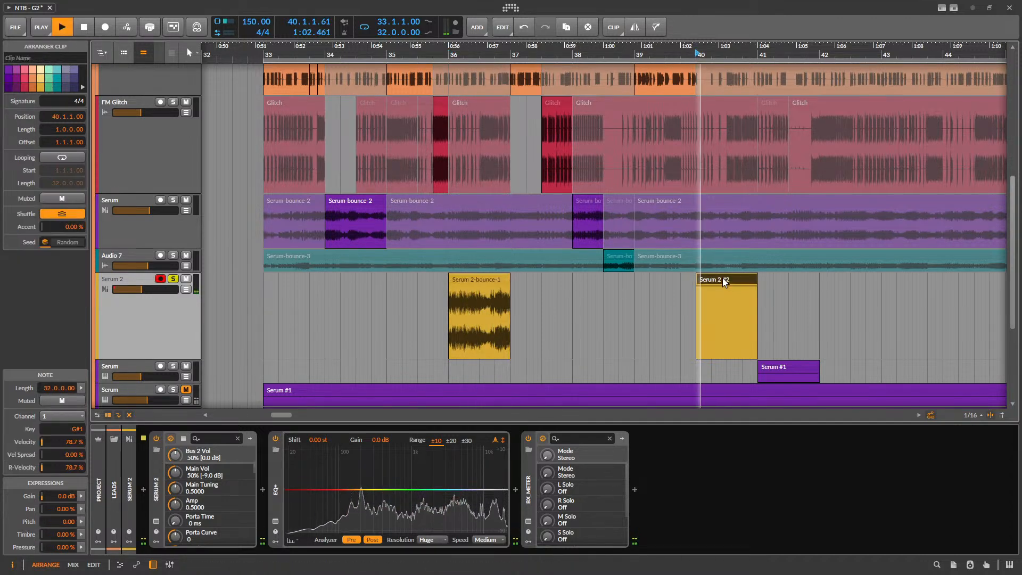
pyautogui.press('space')
pyautogui.click(487, 279)
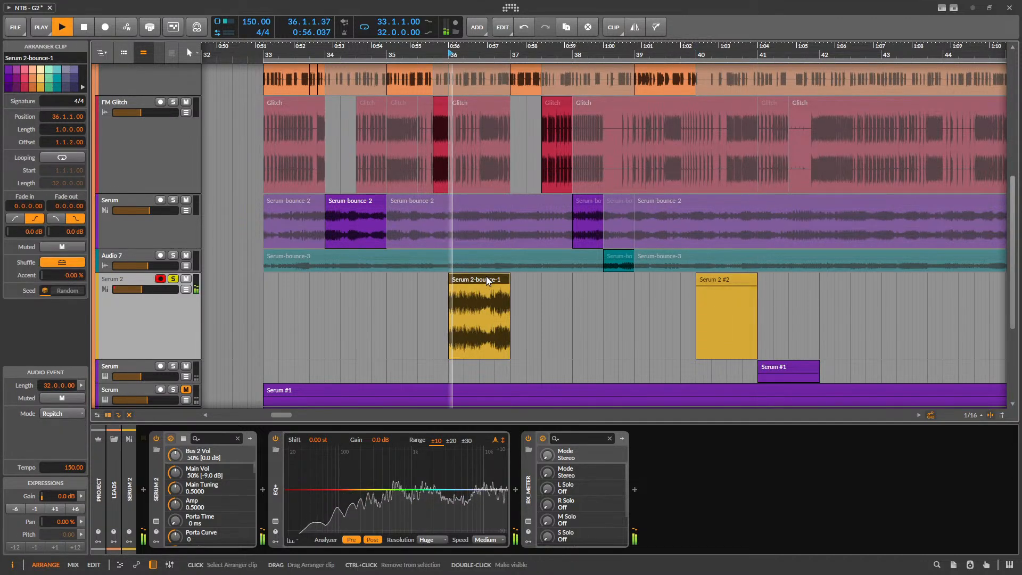
pyautogui.press('space')
# - Undo the slice extension and the audio paste in bar 36 of the Serum 2 track, and audition the original note clip
pyautogui.hotkey('ctrl', 'z')
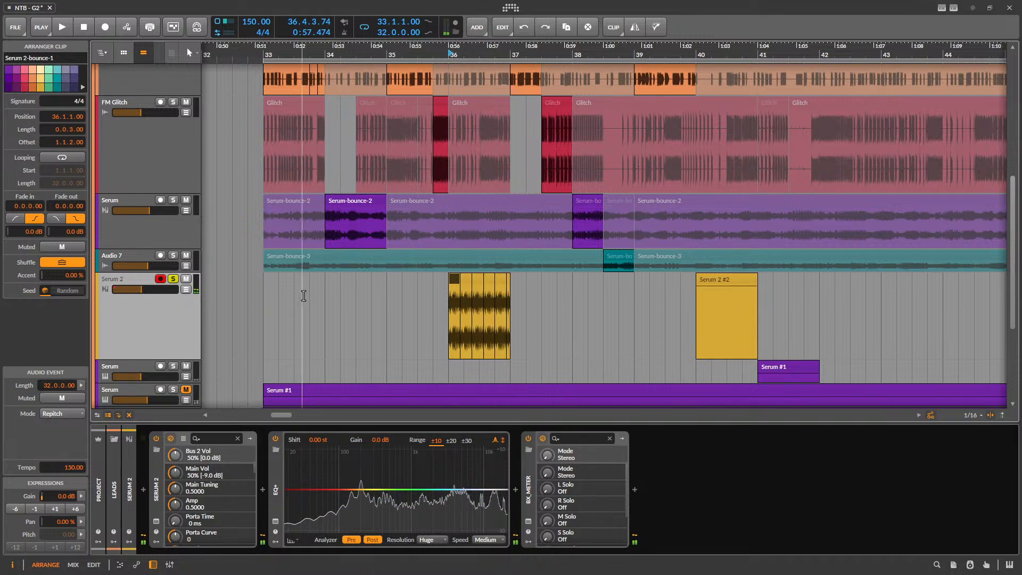
pyautogui.press('space')
pyautogui.scroll(-3, 320, 289)
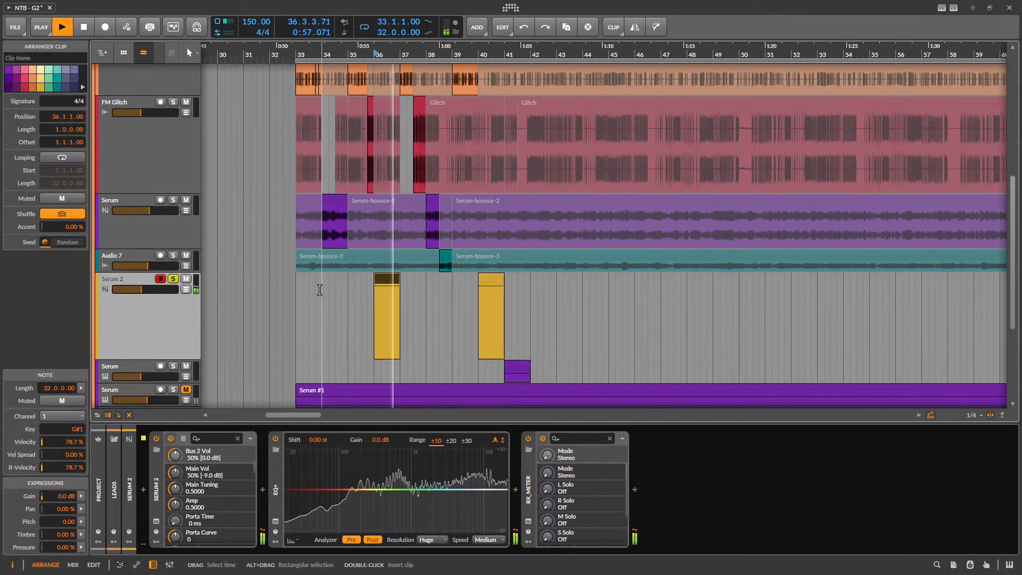
pyautogui.press('space')
# - Play the bounced Serum 2 clip at bar 81 and examine the mixer page of the track's Serum 2 plug-in
pyautogui.scroll(-4, 288, 296)
pyautogui.click(522, 277)
pyautogui.press('space')
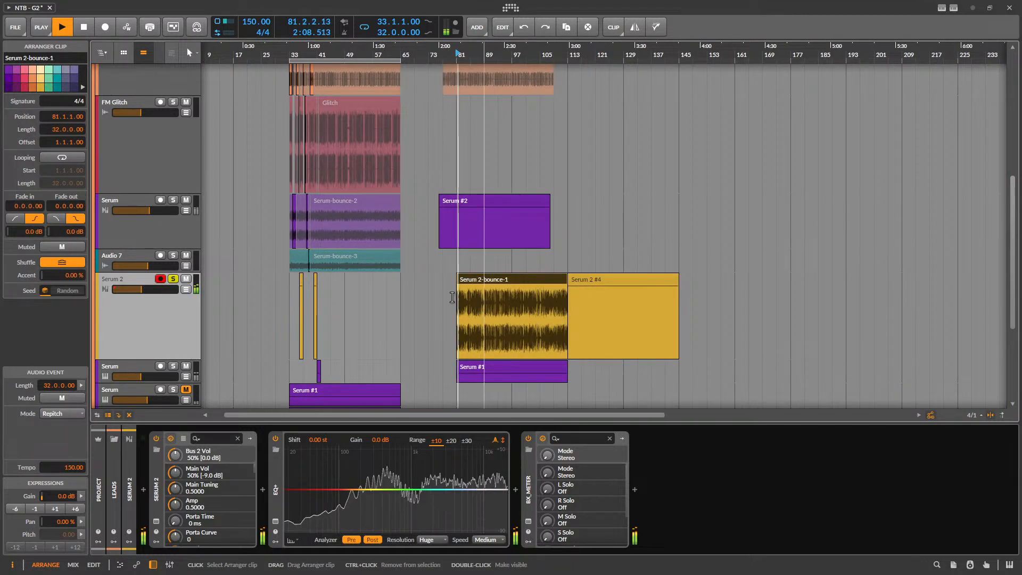
pyautogui.click(156, 521)
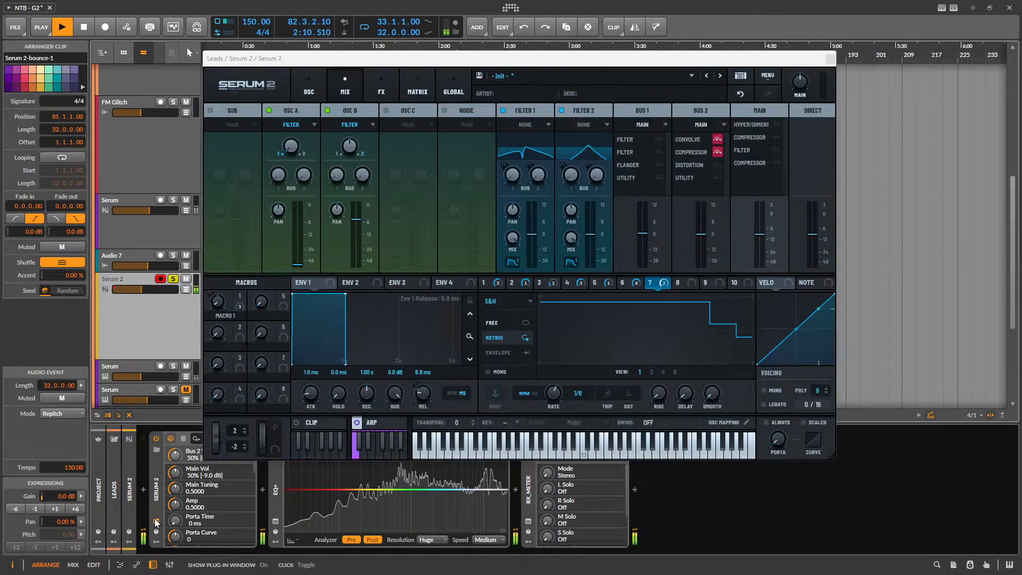
pyautogui.click(831, 60)
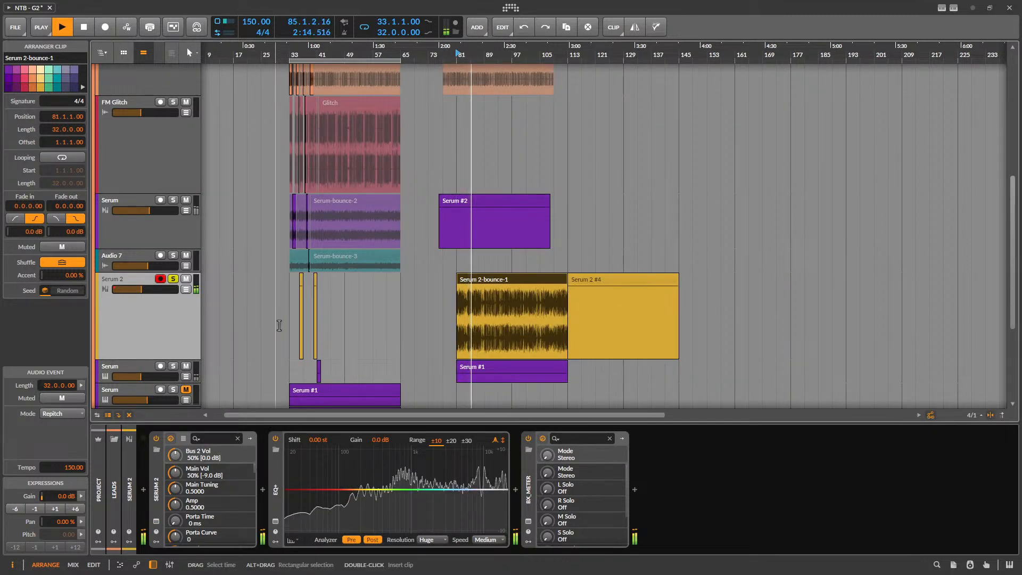
# - Mute the bounced Serum 2 clip at bar 81 and add an audio track directly below the Serum 2 track
pyautogui.scroll(3, 283, 317)
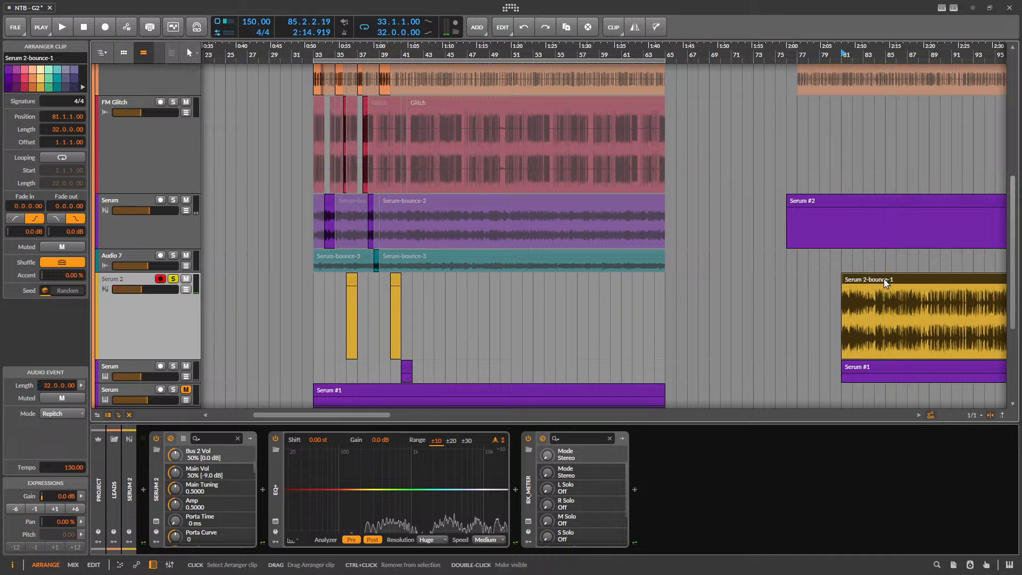
pyautogui.press('0')
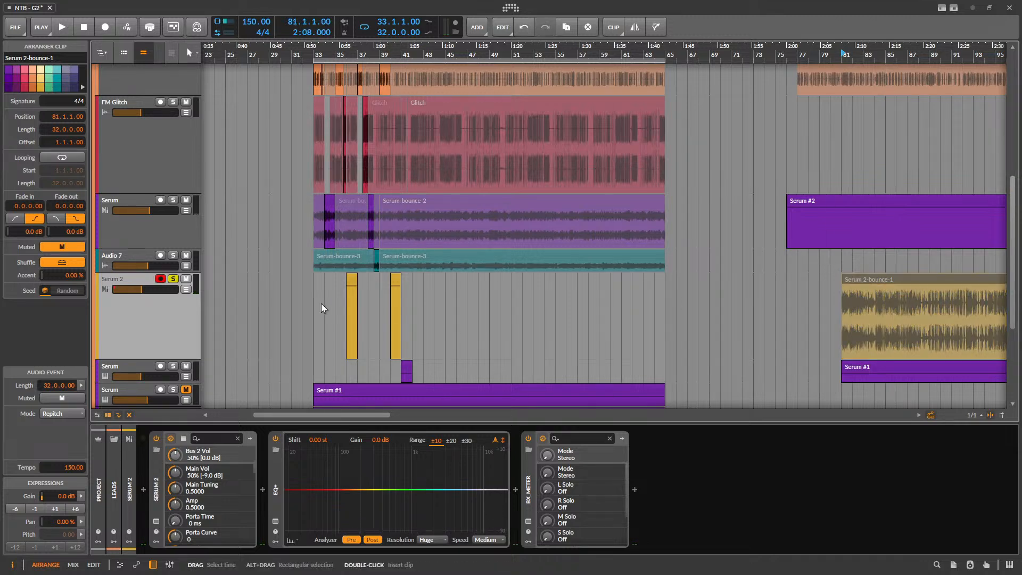
pyautogui.scroll(4, 321, 308)
pyautogui.rightClick(165, 304)
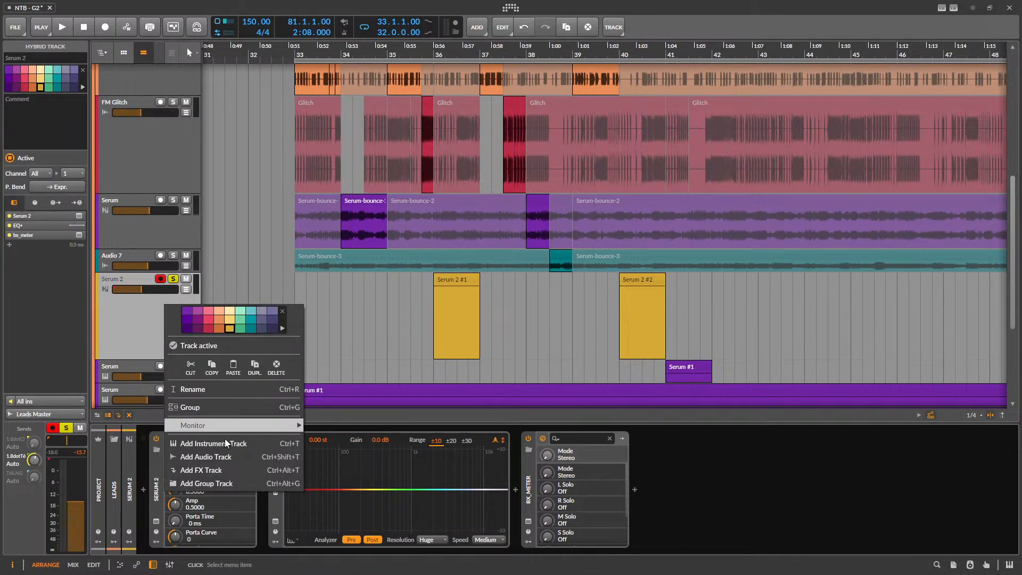
pyautogui.click(221, 457)
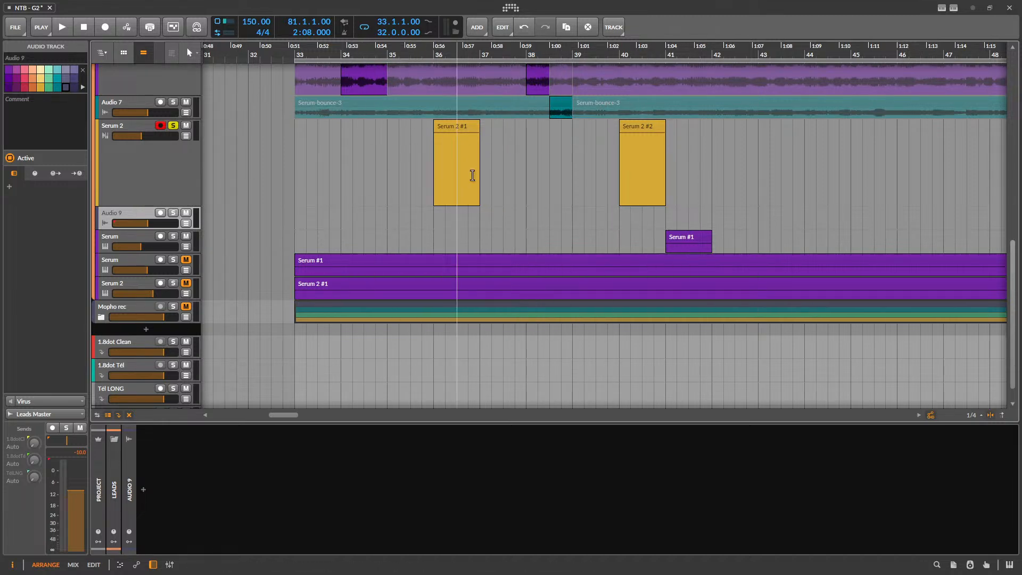
pyautogui.click(138, 167)
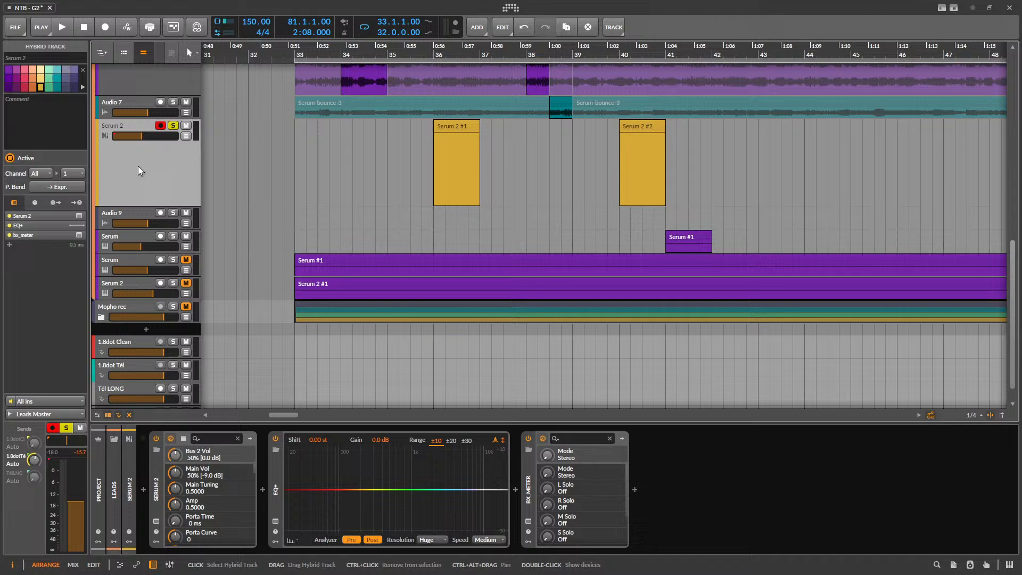
# - Route the Serum 2 track's pre-fader output into the Audio 9 track and arm Audio 9 for recording
pyautogui.click(139, 213)
pyautogui.click(50, 401)
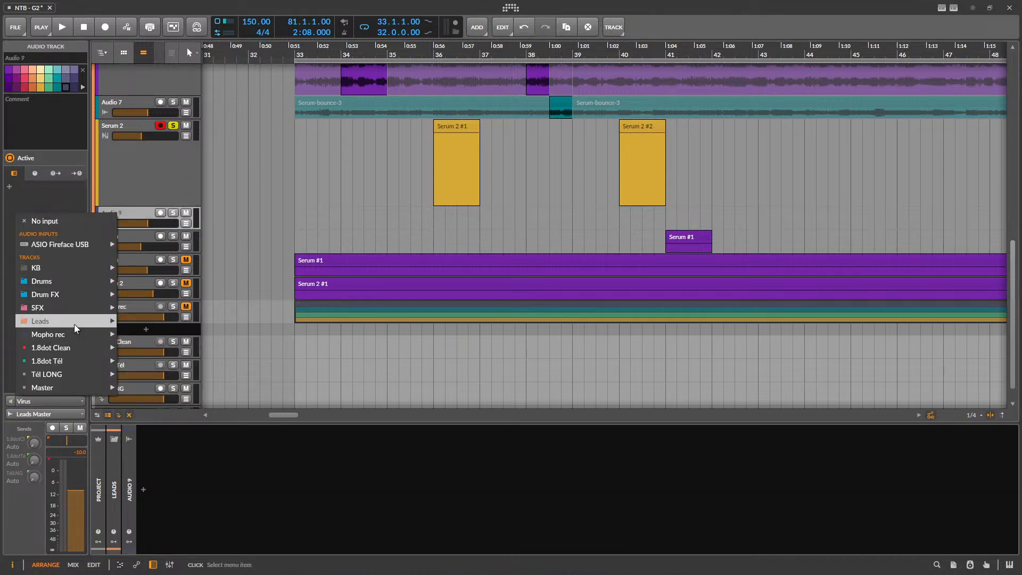
pyautogui.moveTo(87, 323)
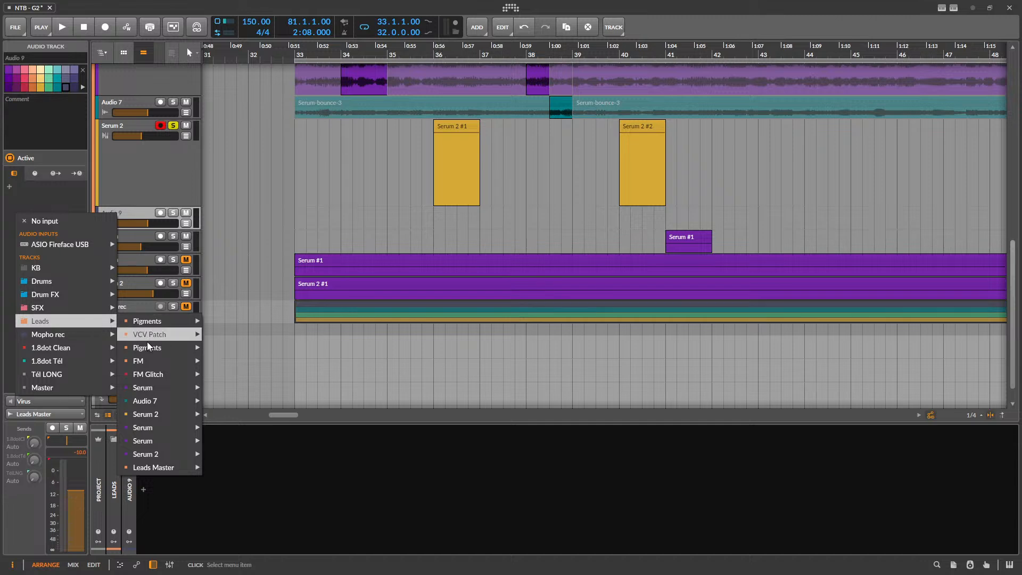
pyautogui.click(250, 410)
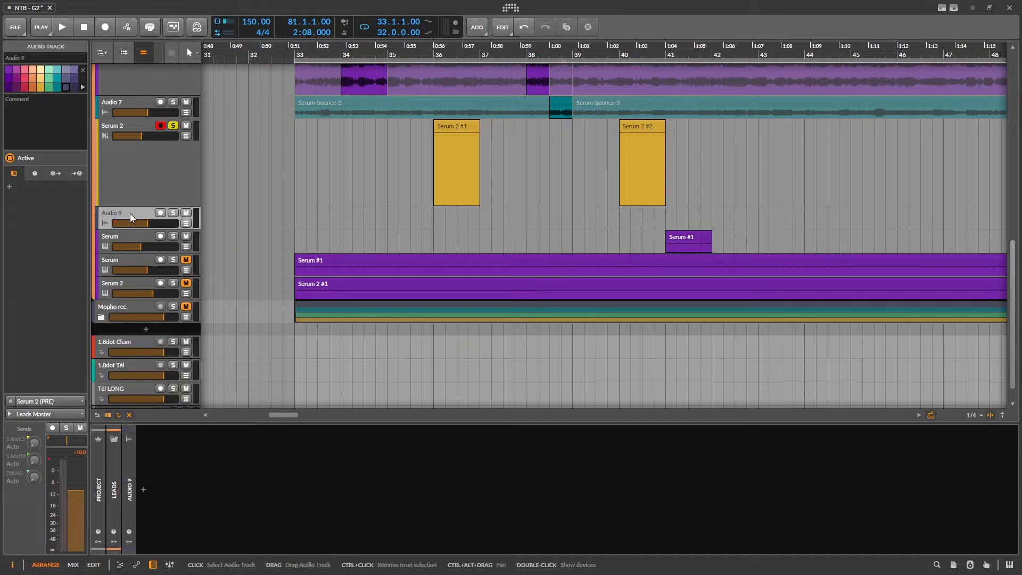
pyautogui.click(160, 213)
# - Record the two Serum 2 clips at bars 36 and 40 onto Audio 9, starting at 35.4.1, and make that track taller
pyautogui.click(417, 171)
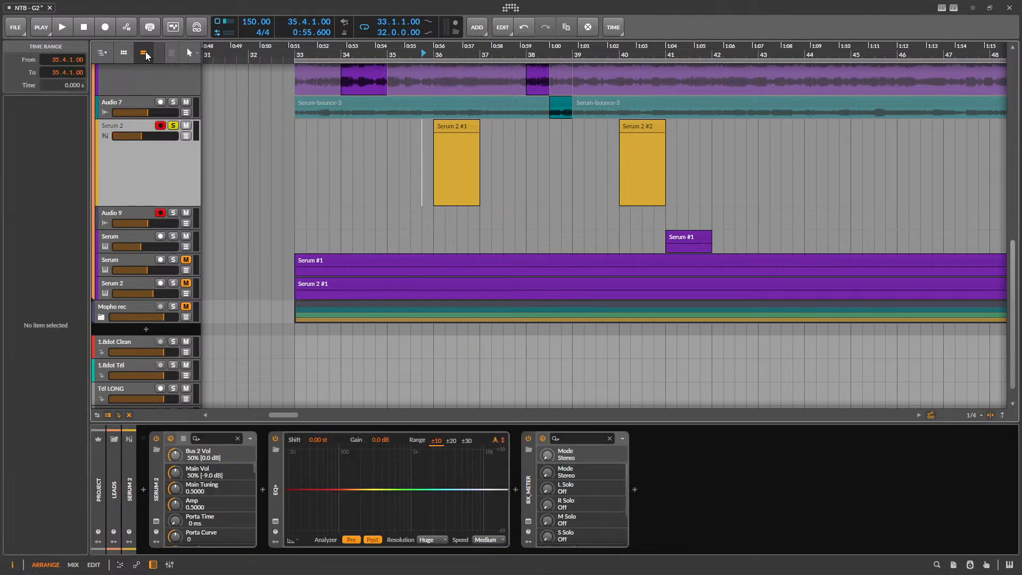
pyautogui.click(63, 28)
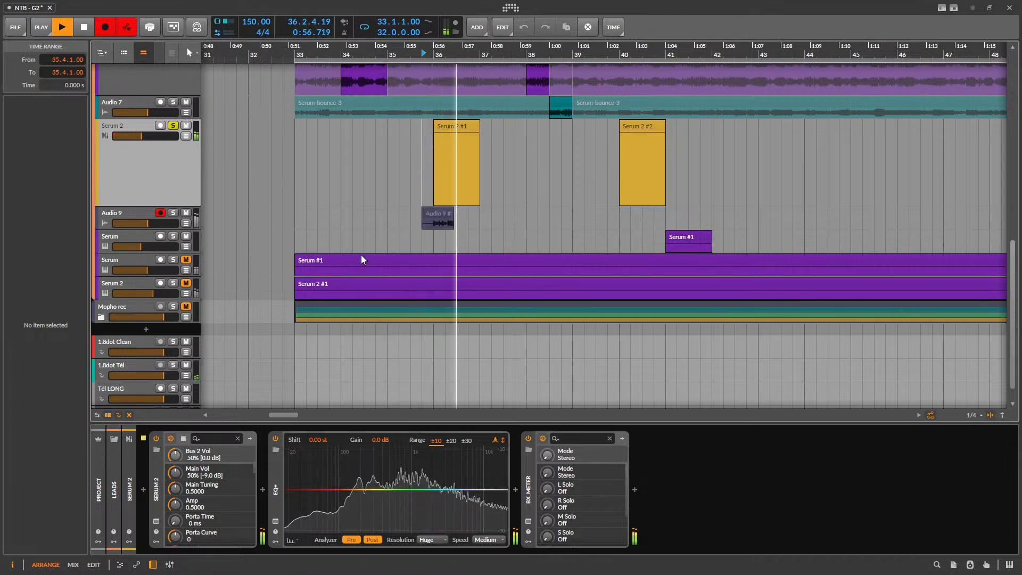
pyautogui.moveTo(155, 228); pyautogui.dragTo(155, 325)
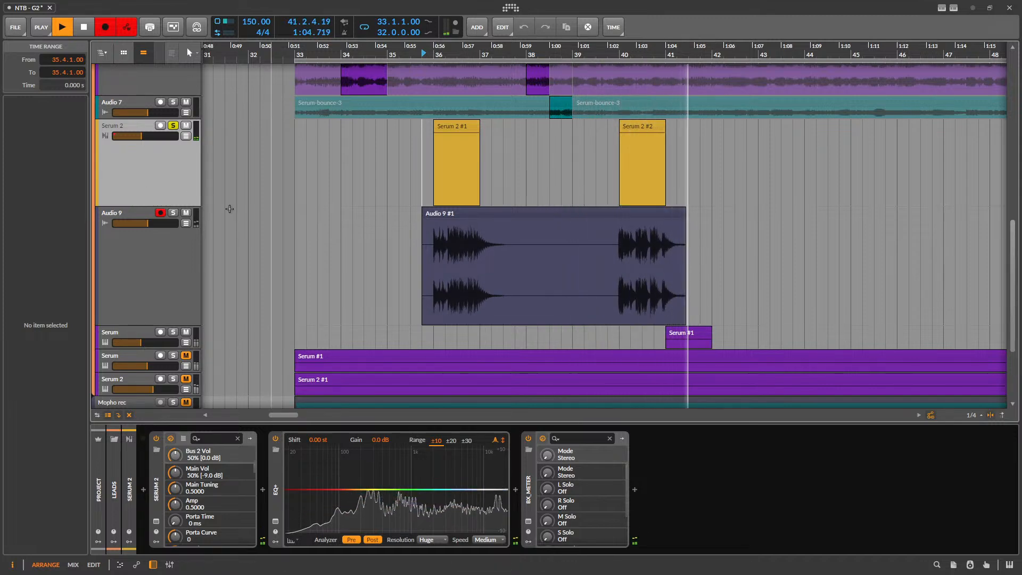
pyautogui.press('space')
# - Examine the Bus 2 and Main effect chains in the Serum 2 track's plug-in, and close its window
pyautogui.click(156, 523)
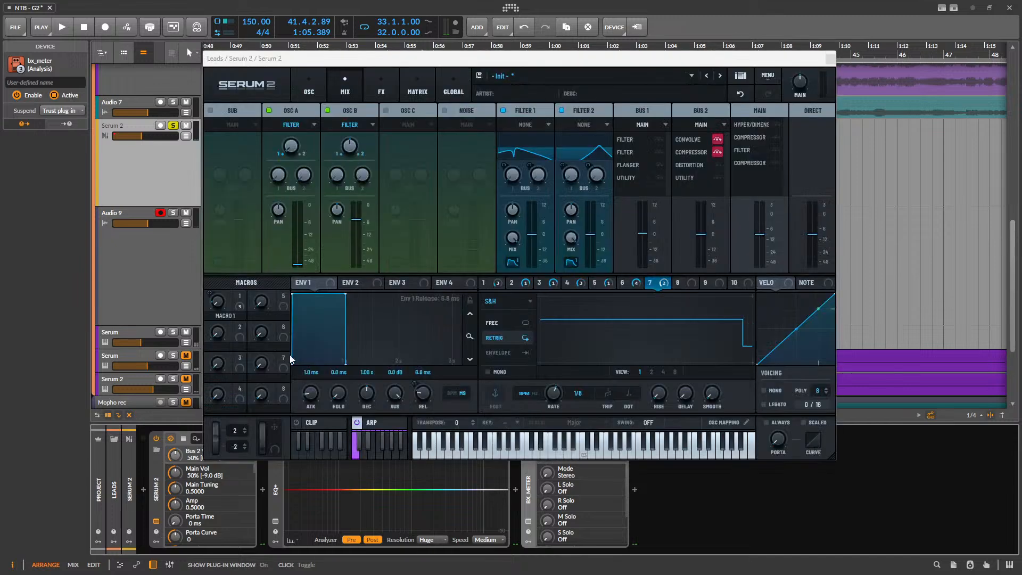
pyautogui.click(378, 84)
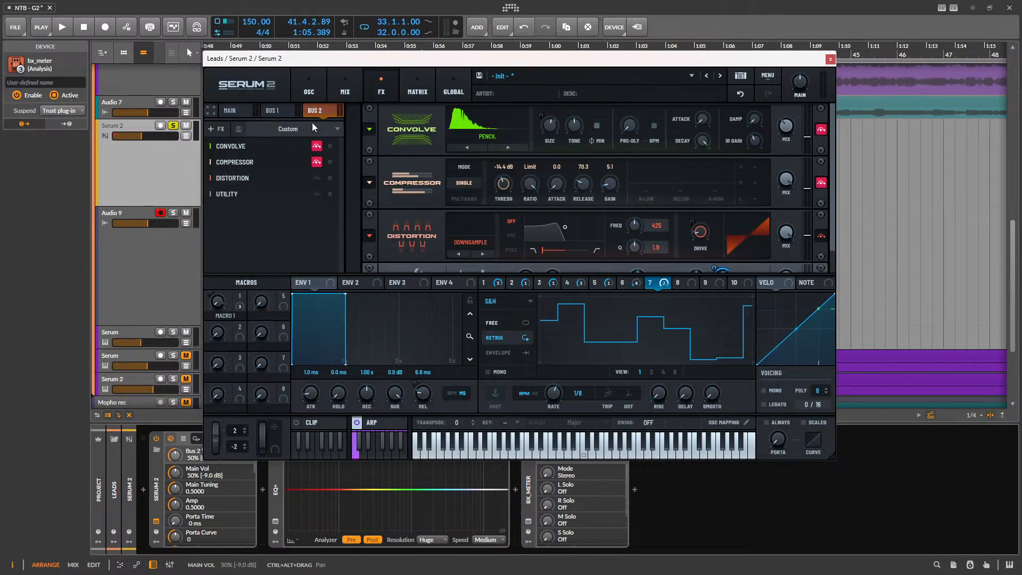
pyautogui.click(245, 109)
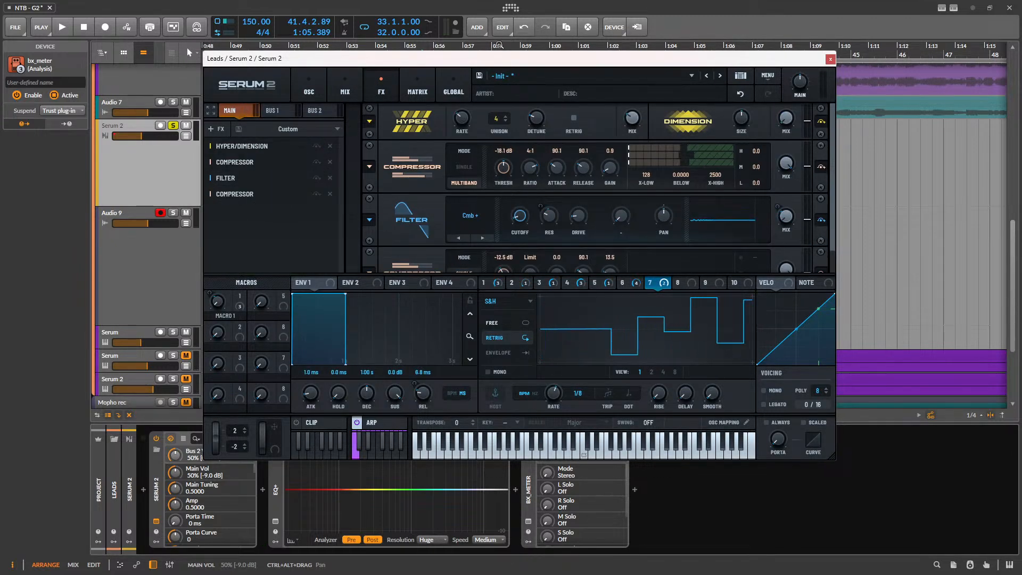
pyautogui.moveTo(474, 59); pyautogui.dragTo(459, 112)
pyautogui.click(816, 111)
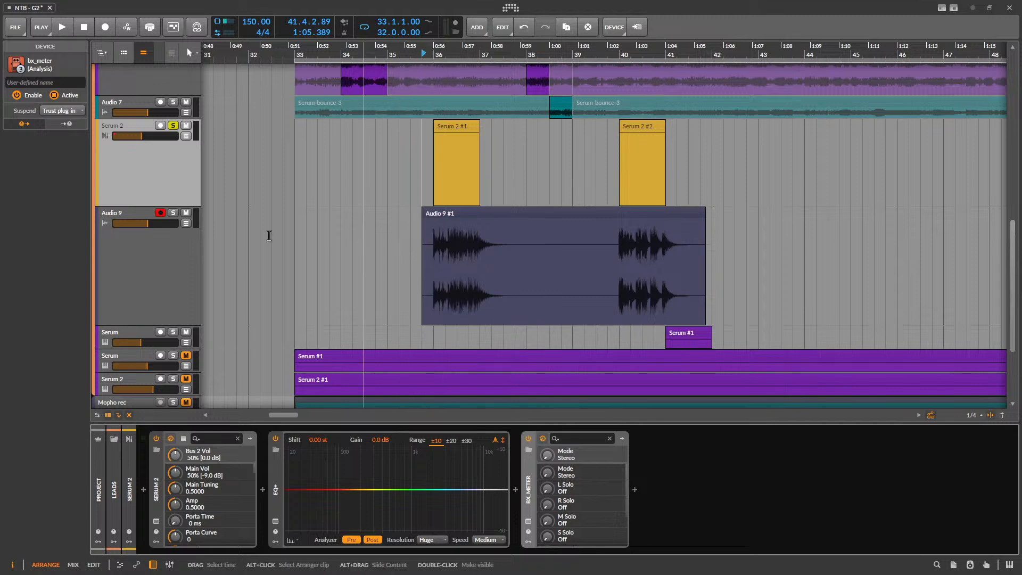
# - Solo the Audio 9 track and play its recording from bar 36, with the Serum 2 track's devices shown
pyautogui.click(182, 251)
pyautogui.click(173, 212)
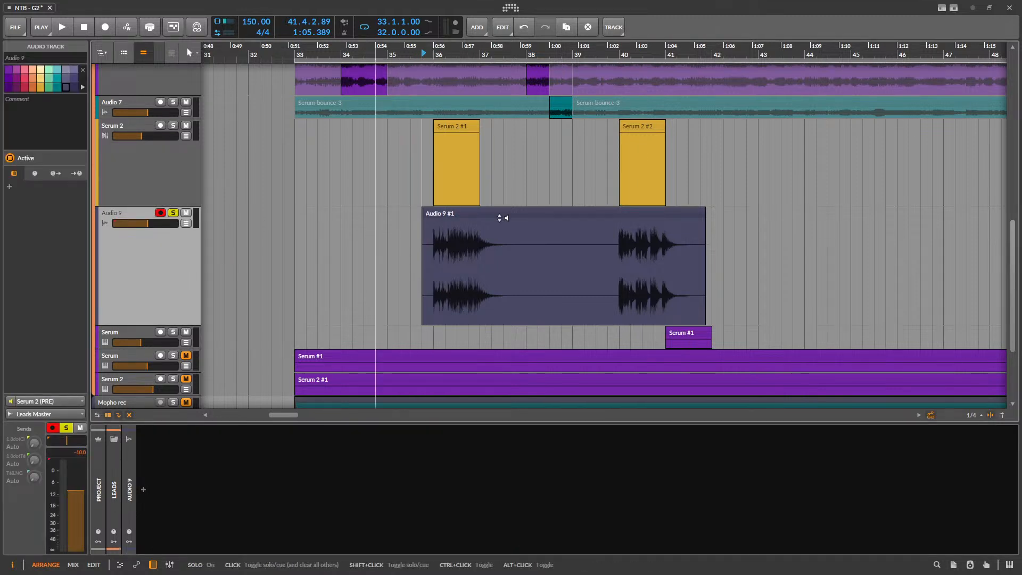
pyautogui.click(433, 257)
pyautogui.click(133, 164)
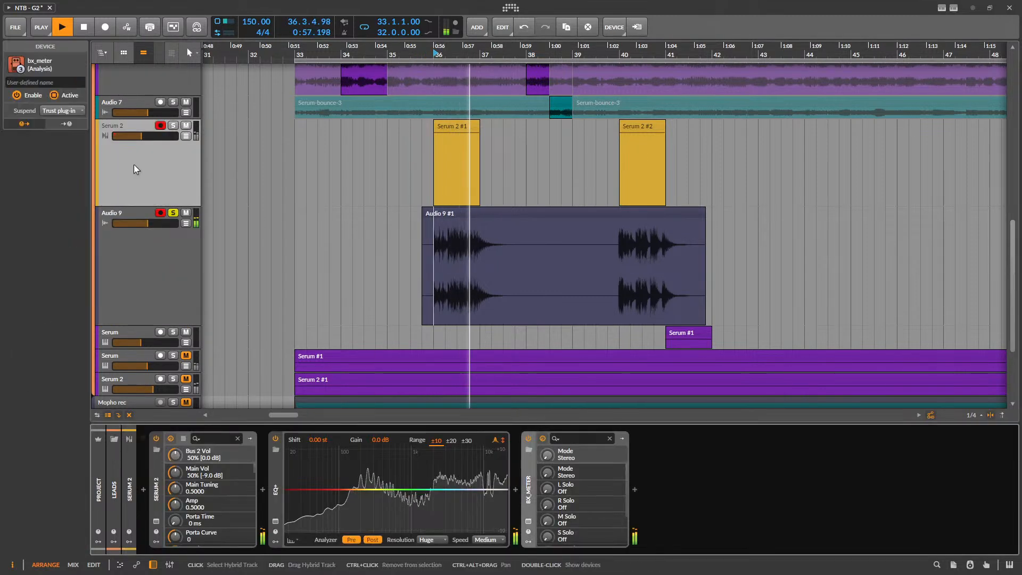
# - Select the Audio 9 track and audition its recorded phrase from bar 40
pyautogui.click(139, 251)
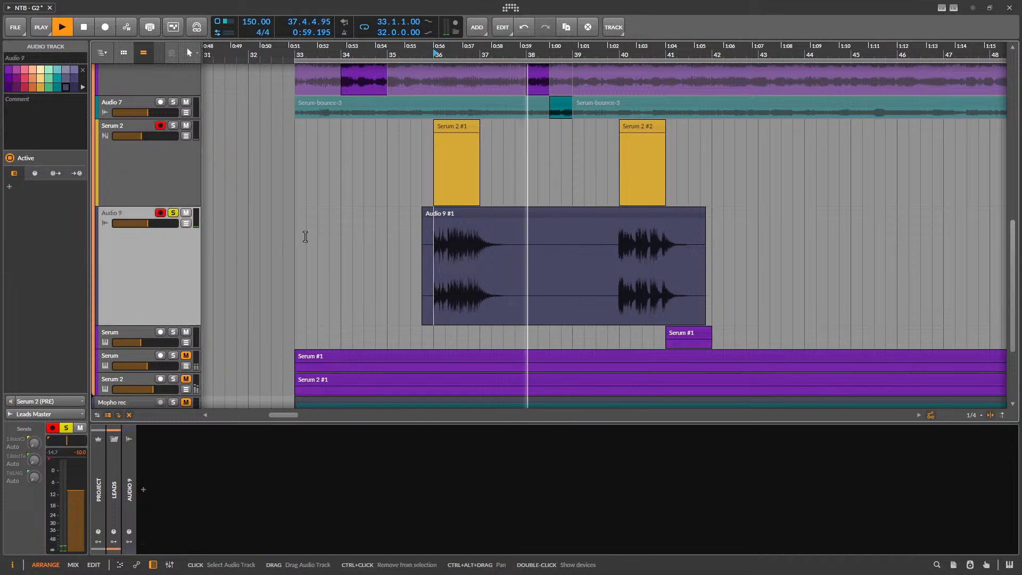
pyautogui.click(616, 246)
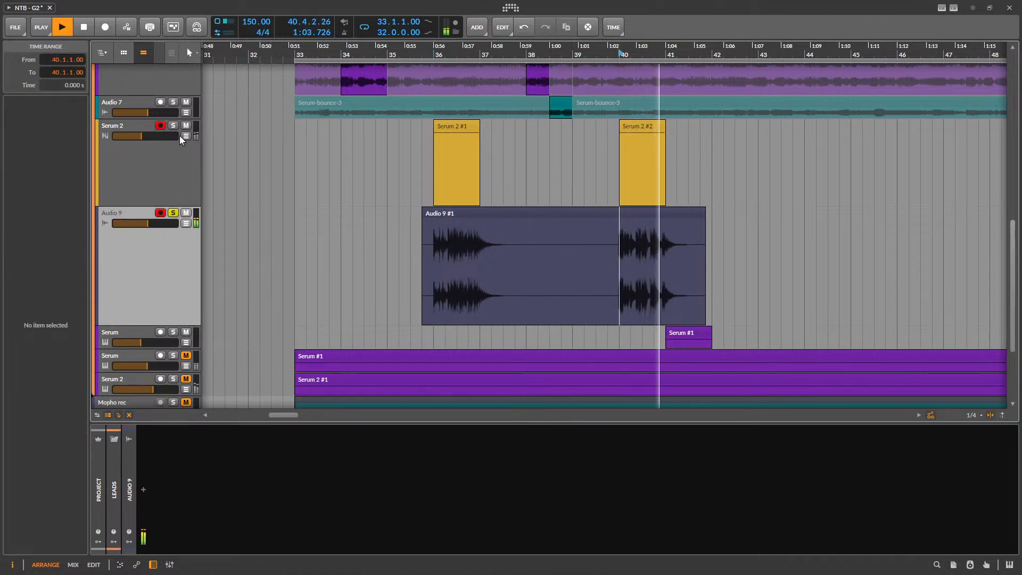
pyautogui.press('space')
# - Move the recorded Audio 9 clip to 45.2, clearing the space beneath the Serum 2 clips
pyautogui.scroll(-2, 433, 215)
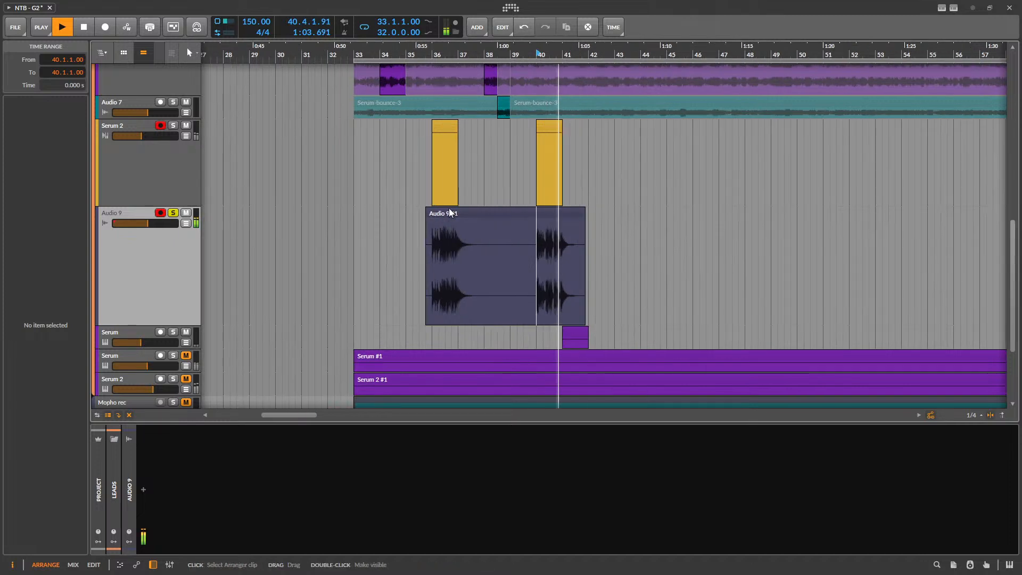
pyautogui.press('space')
pyautogui.moveTo(448, 213); pyautogui.dragTo(696, 225)
# - Record a new take onto Audio 9 from 35.4 to just past bar 41, disarming the Serum 2 track
pyautogui.scroll(2, 554, 239)
pyautogui.click(388, 220)
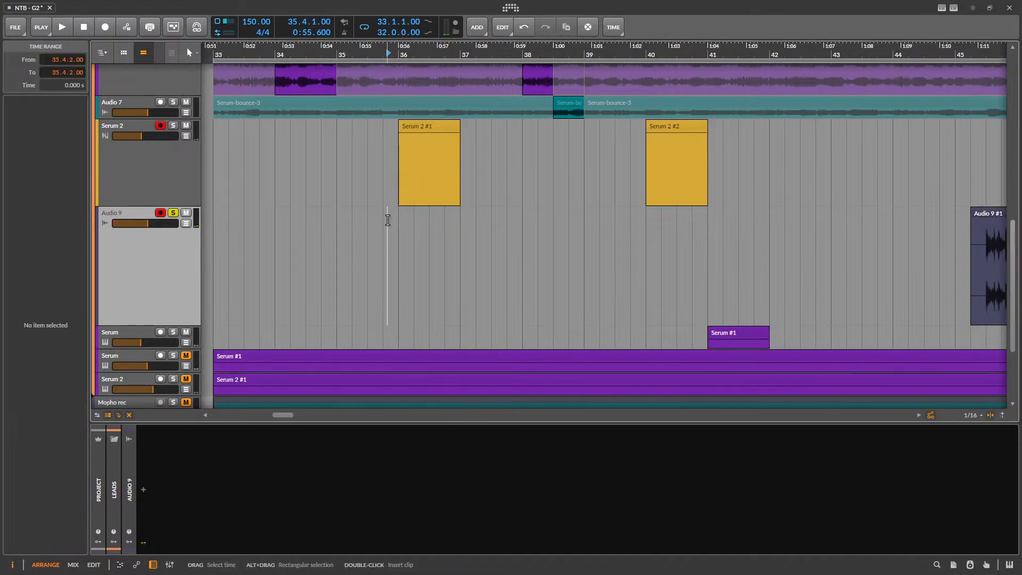
pyautogui.press('space')
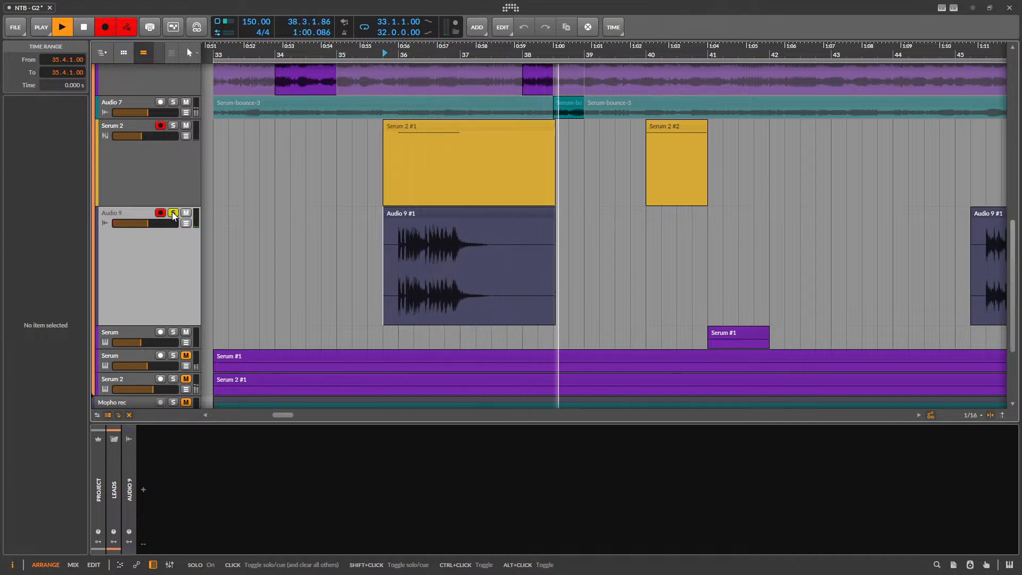
pyautogui.click(149, 127)
pyautogui.click(160, 125)
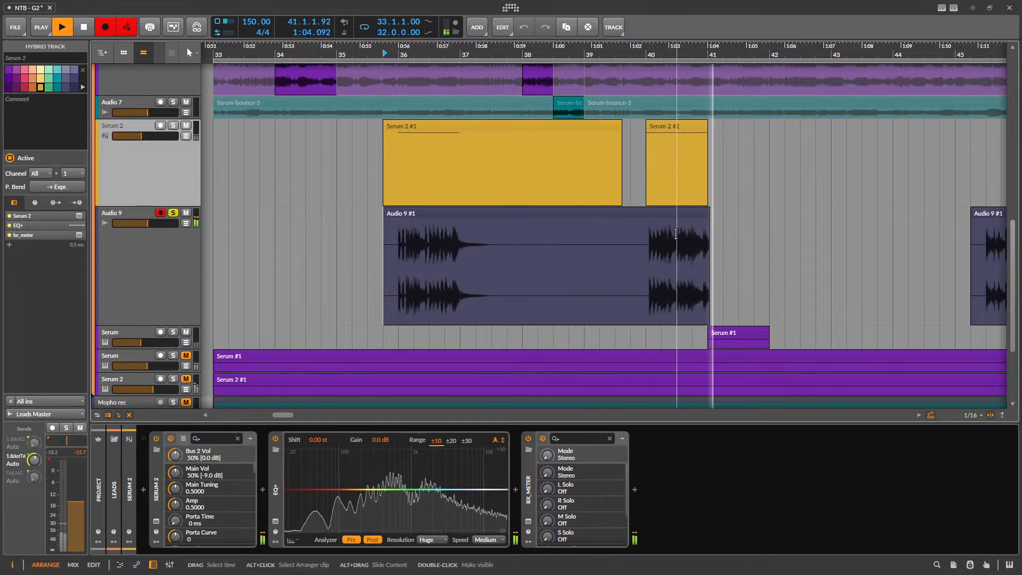
pyautogui.scroll(-2, 469, 238)
pyautogui.press('space')
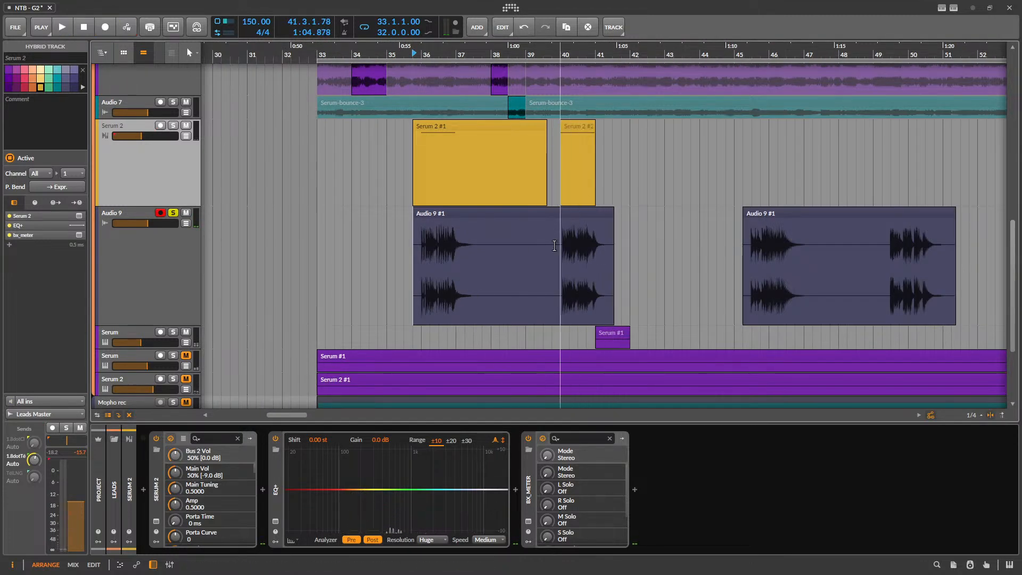
# - Split the new Audio 9 clip at bar 40 and mute its second part
pyautogui.click(557, 245)
pyautogui.hotkey('ctrl', 'e')
pyautogui.click(582, 213)
pyautogui.hotkey('alt', 'm')
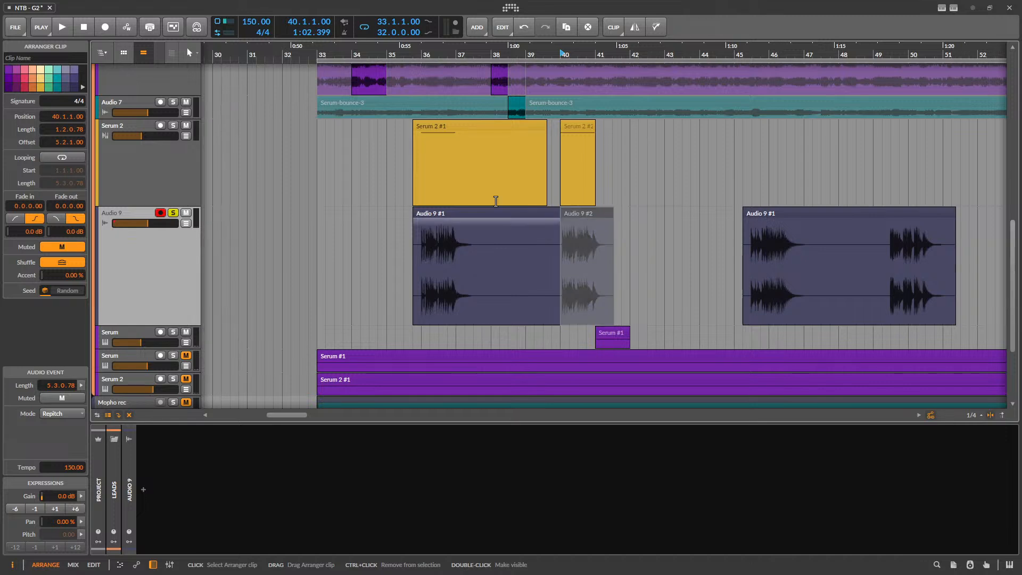
# - Mute both yellow clips on the Serum 2 track
pyautogui.click(469, 126)
pyautogui.hotkey('alt', 'm')
pyautogui.click(580, 127)
pyautogui.hotkey('alt', 'm')
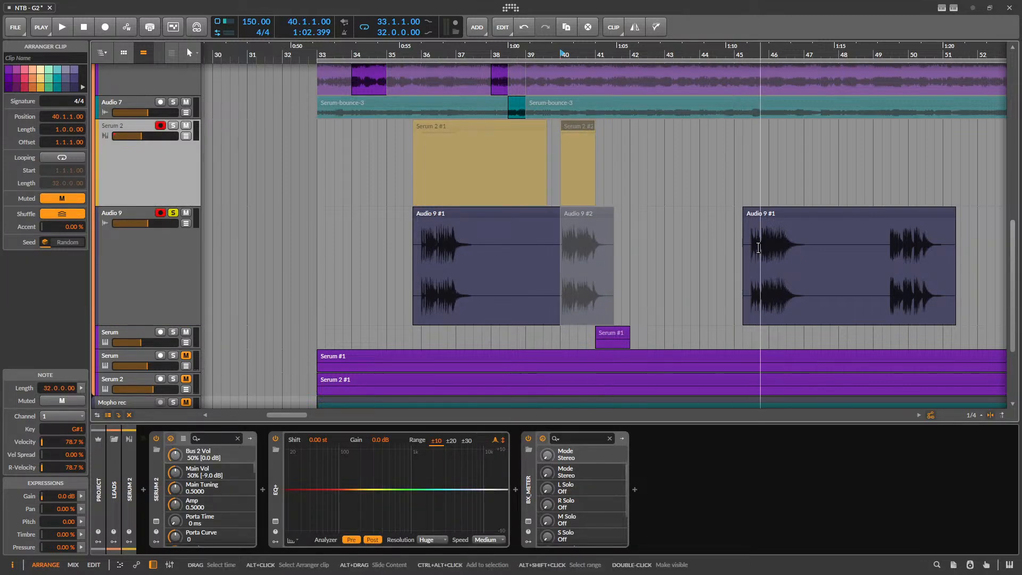
# - Play the new take unsoloed with the other tracks and lower Audio 9's volume to about -16.5 dB
pyautogui.scroll(3, 392, 258)
pyautogui.click(411, 254)
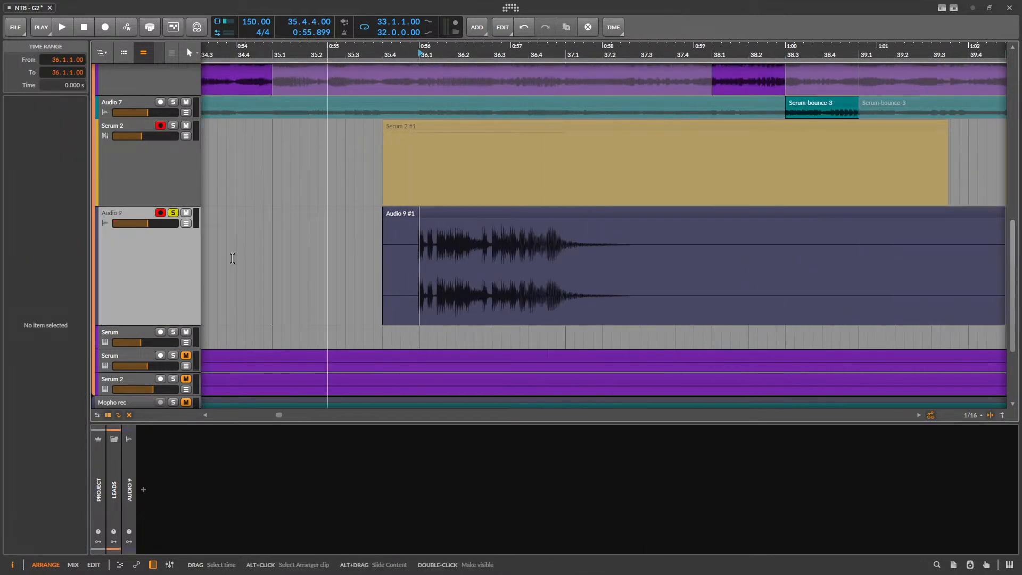
pyautogui.click(155, 171)
pyautogui.press('space')
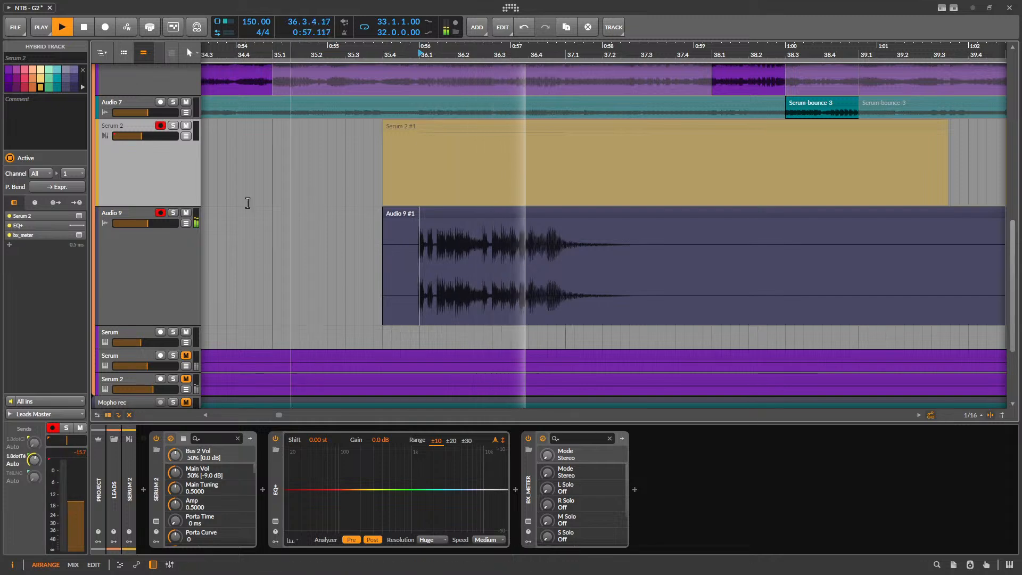
pyautogui.press('space')
pyautogui.click(308, 230)
pyautogui.press('space')
pyautogui.moveTo(148, 224); pyautogui.dragTo(141, 223)
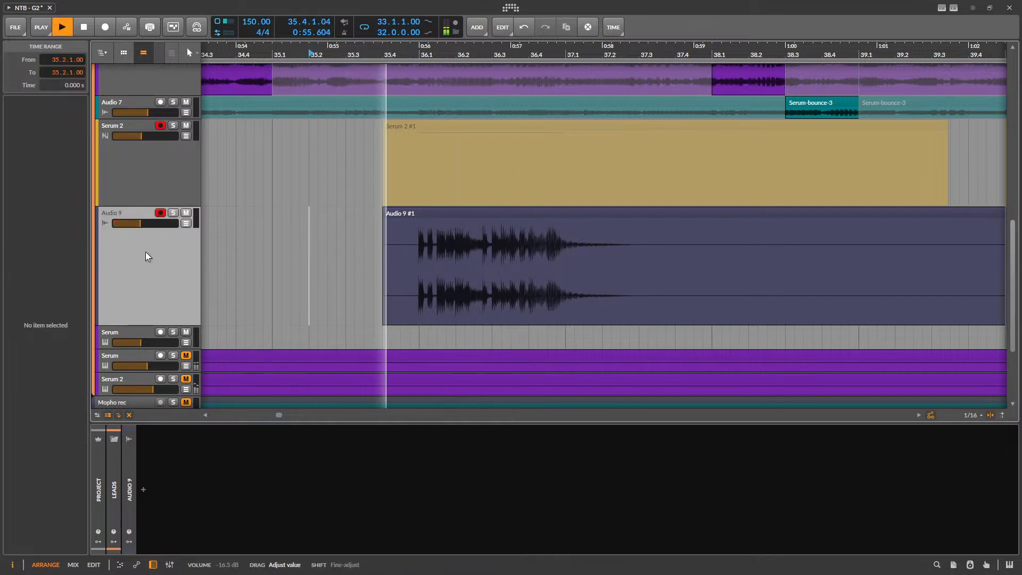
# - Insert an EQ+ device on the Audio 9 track
pyautogui.click(146, 252)
pyautogui.scroll(-5, 335, 249)
pyautogui.click(129, 489)
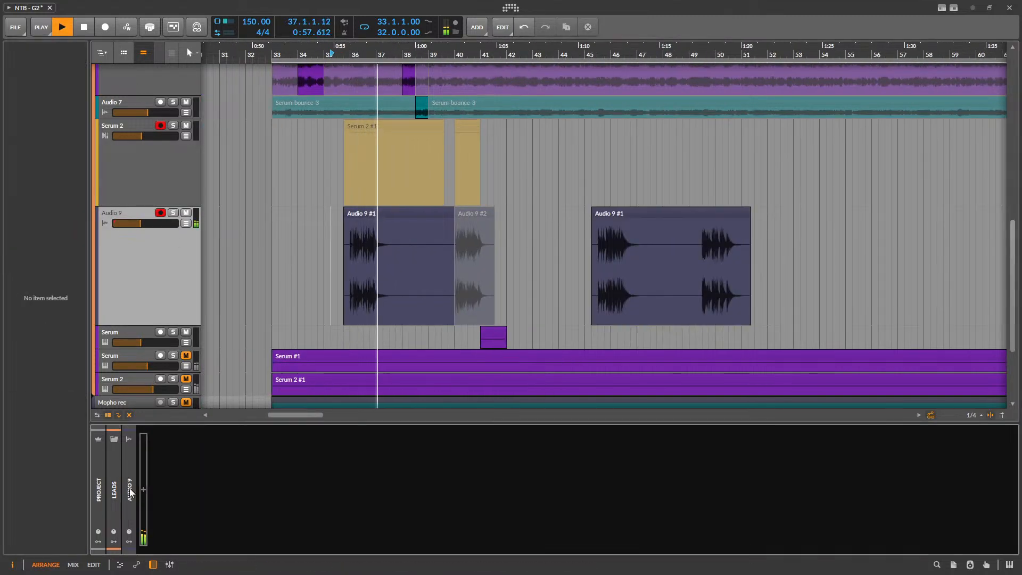
pyautogui.press('space')
pyautogui.click(143, 489)
pyautogui.write('eq')
pyautogui.press('Escape')
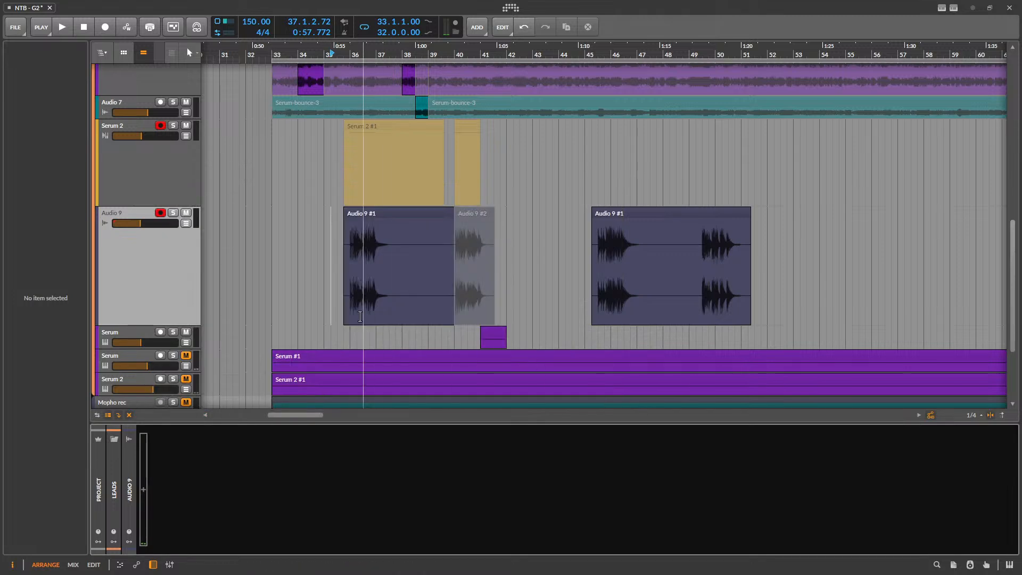
pyautogui.click(148, 496)
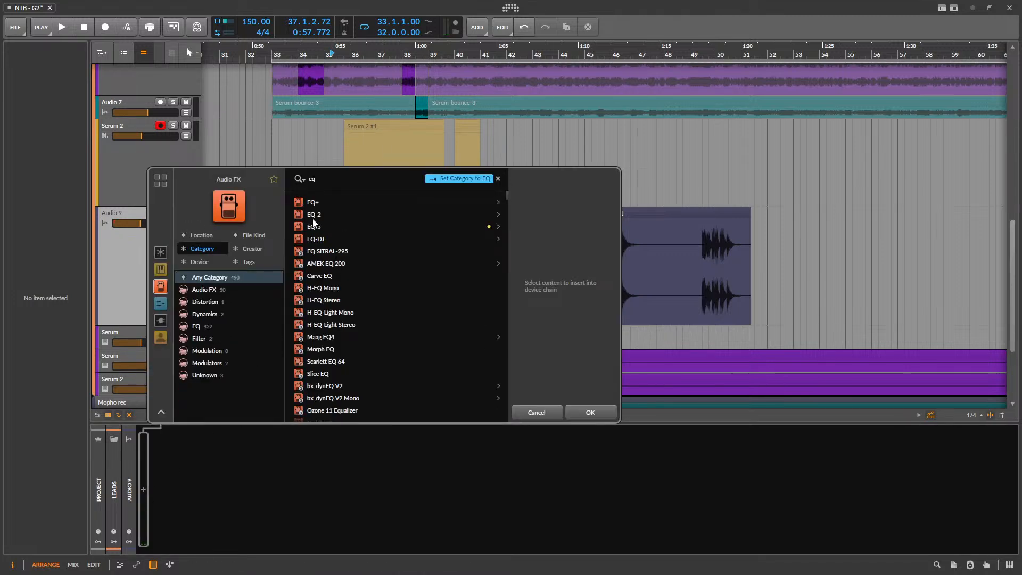
pyautogui.click(586, 411)
# - Add a low-cut at about 215 Hz and a high-cut at about 13.9 kHz to Audio 9's EQ+ during playback
pyautogui.press('space')
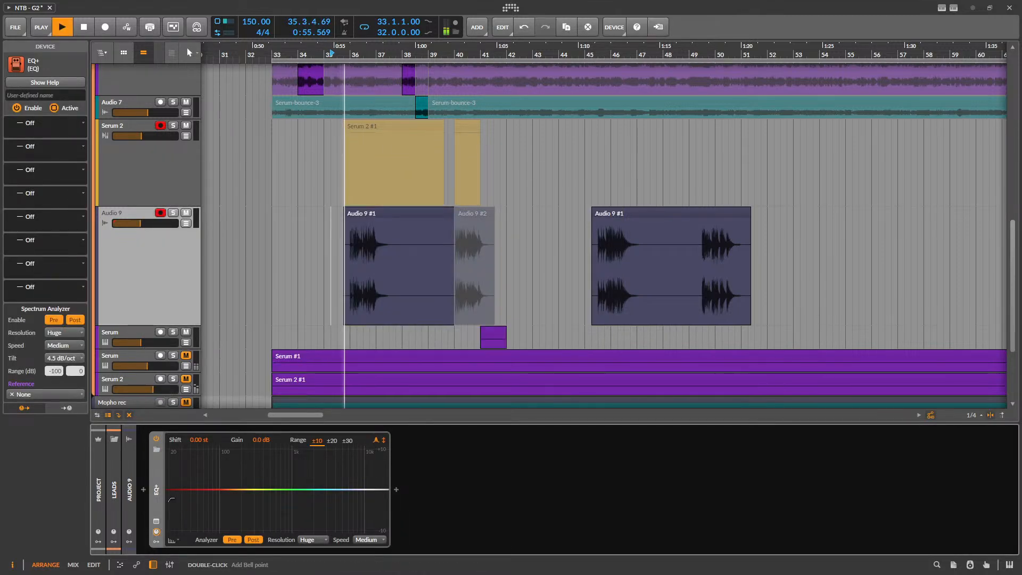
pyautogui.moveTo(176, 495); pyautogui.dragTo(243, 490)
pyautogui.press('space')
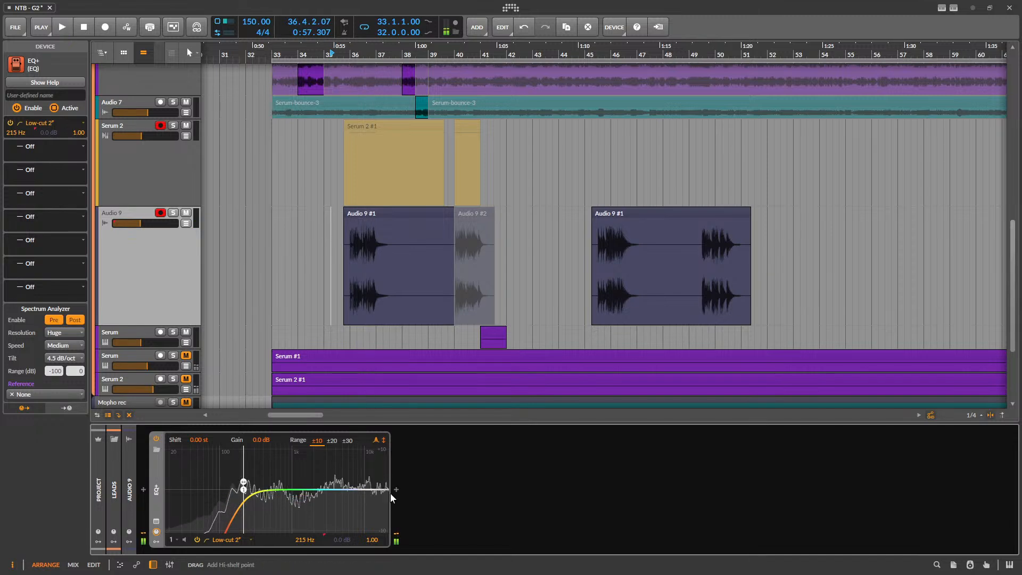
pyautogui.moveTo(388, 489); pyautogui.dragTo(386, 489)
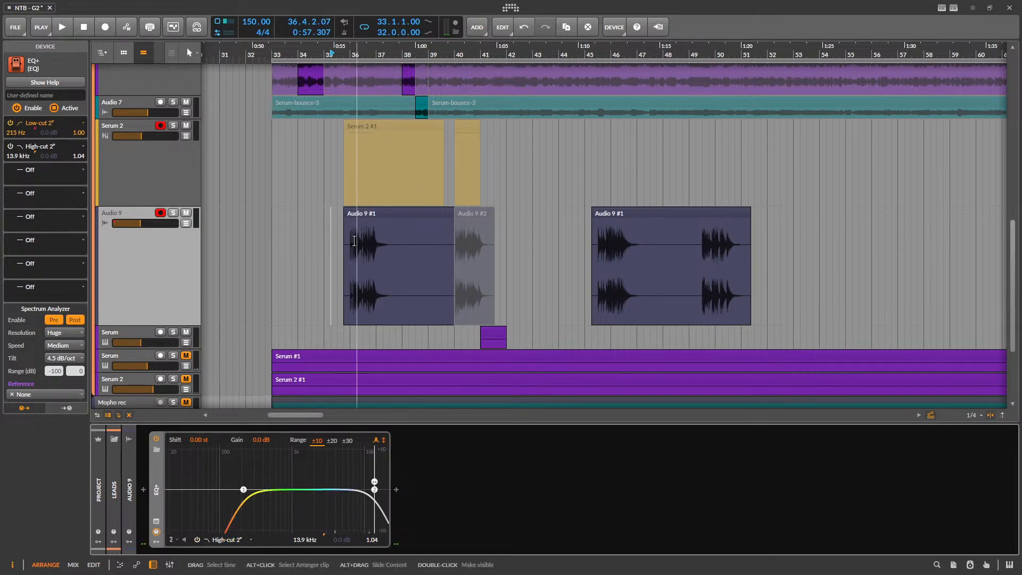
# - Replace the muted Audio 9 section at bar 40 with a copy of the older take's first phrase from 45.3
pyautogui.scroll(5, 354, 240)
pyautogui.scroll(-3, 339, 229)
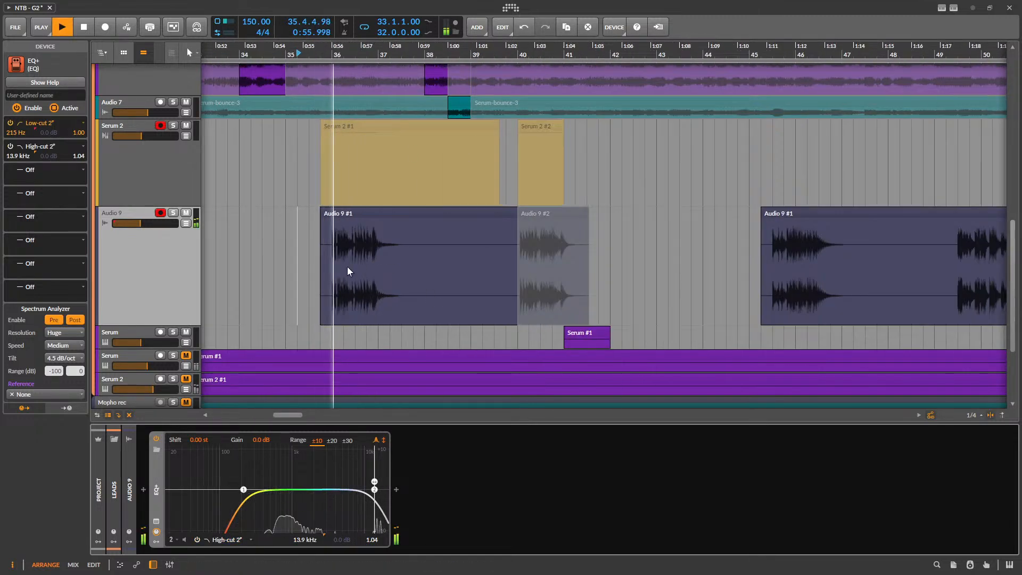
pyautogui.scroll(-2, 347, 266)
pyautogui.moveTo(662, 257); pyautogui.dragTo(704, 258)
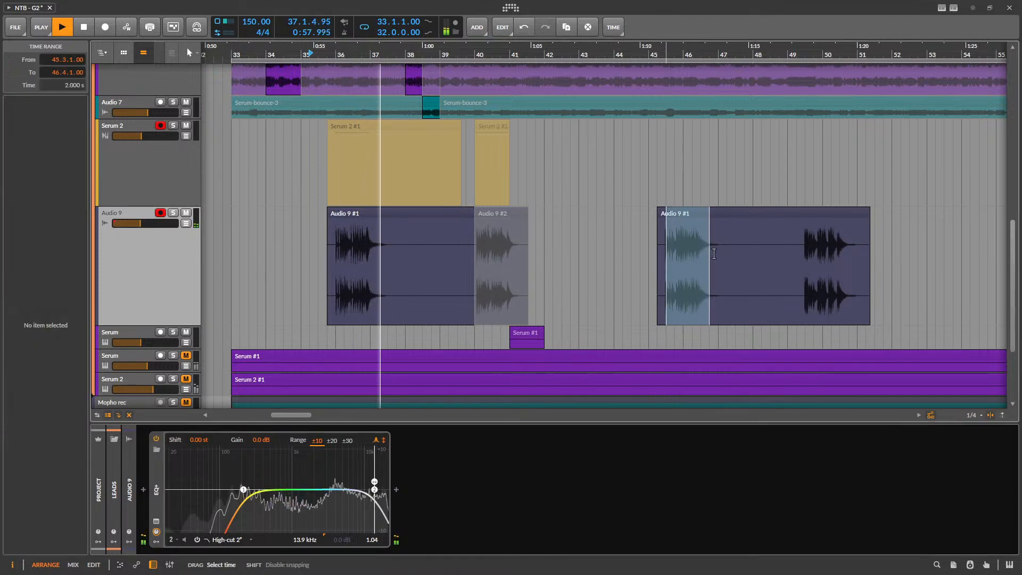
pyautogui.click(491, 211)
pyautogui.hotkey('alt', 'm')
pyautogui.doubleClick(482, 227)
pyautogui.scroll(5, 482, 229)
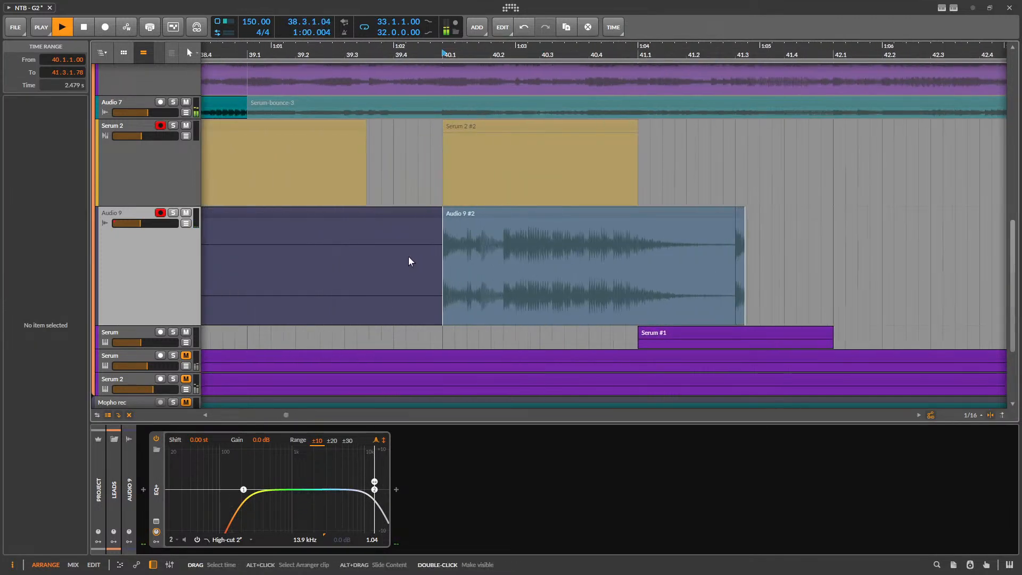
# - Delete the leftover Audio 9 fragment at 41.3 and raise the track's volume slightly
pyautogui.scroll(3, 413, 245)
pyautogui.click(420, 178)
pyautogui.scroll(-3, 413, 202)
pyautogui.click(737, 213)
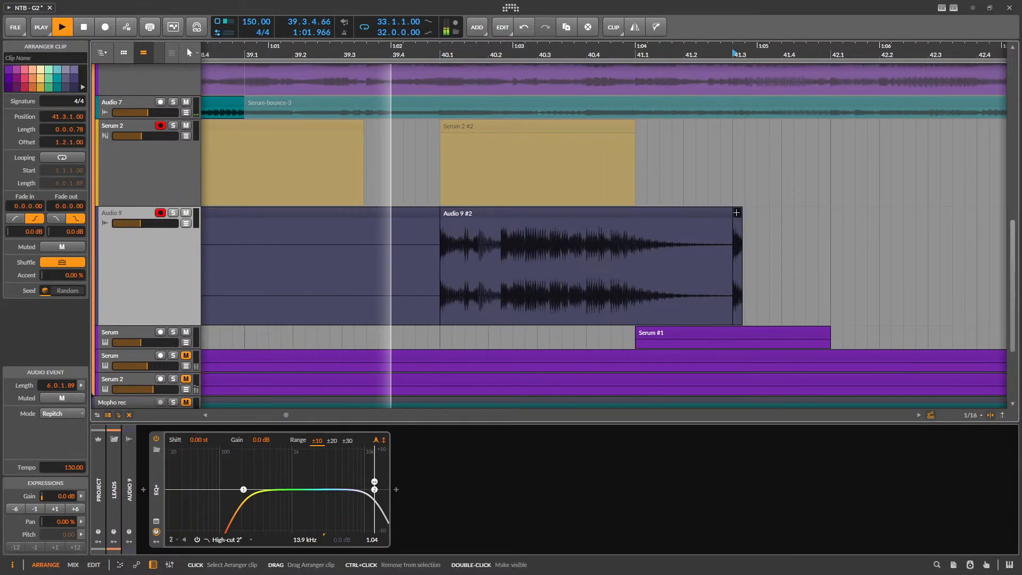
pyautogui.press('Delete')
pyautogui.scroll(-5, 498, 220)
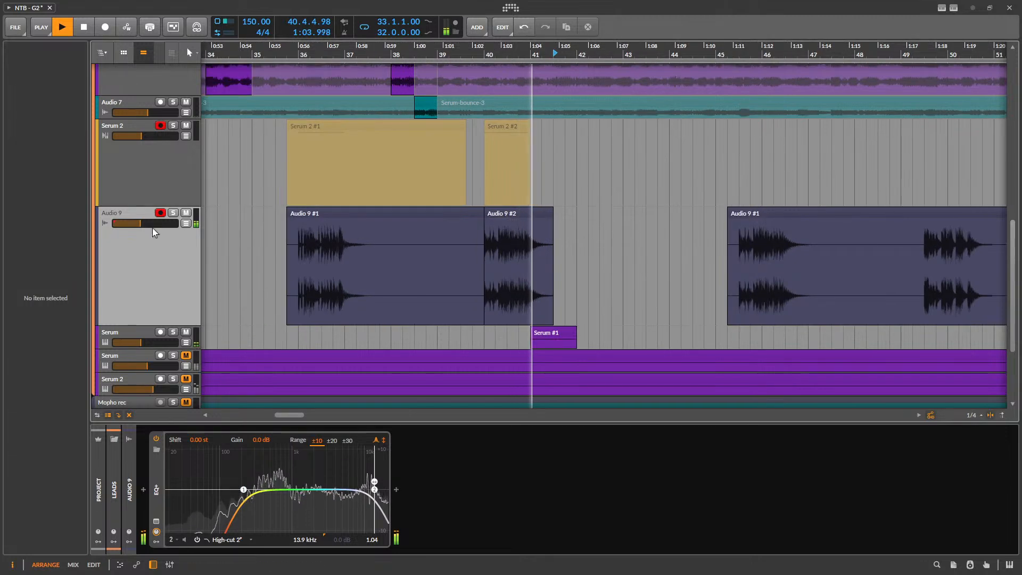
pyautogui.moveTo(148, 224); pyautogui.dragTo(152, 224)
# - Stop playback and mute the short Serum #1 clip at bar 41
pyautogui.scroll(-5, 388, 233)
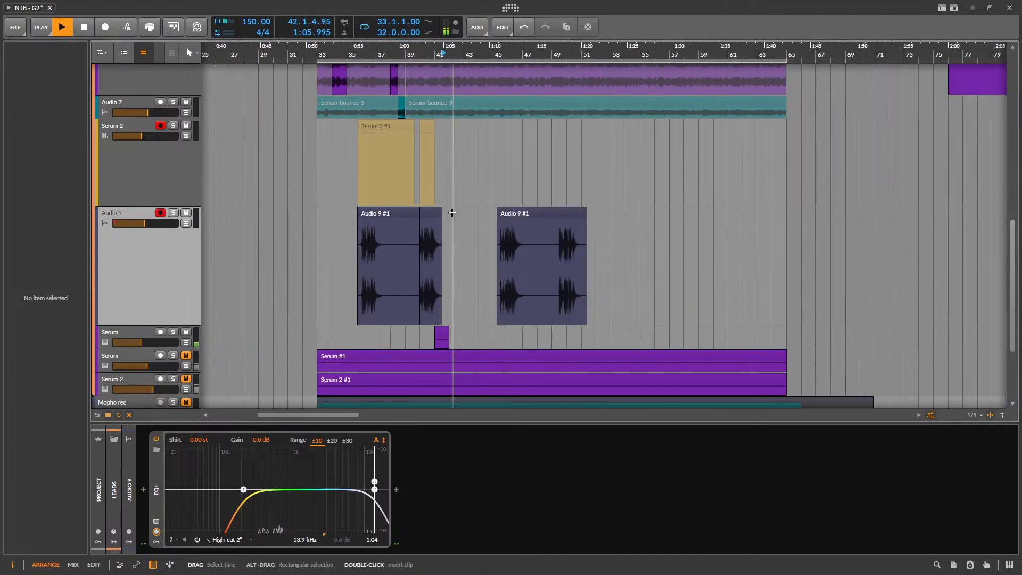
pyautogui.scroll(3, 420, 221)
pyautogui.press('space')
pyautogui.scroll(4, 409, 228)
pyautogui.scroll(-5, 458, 219)
pyautogui.click(487, 219)
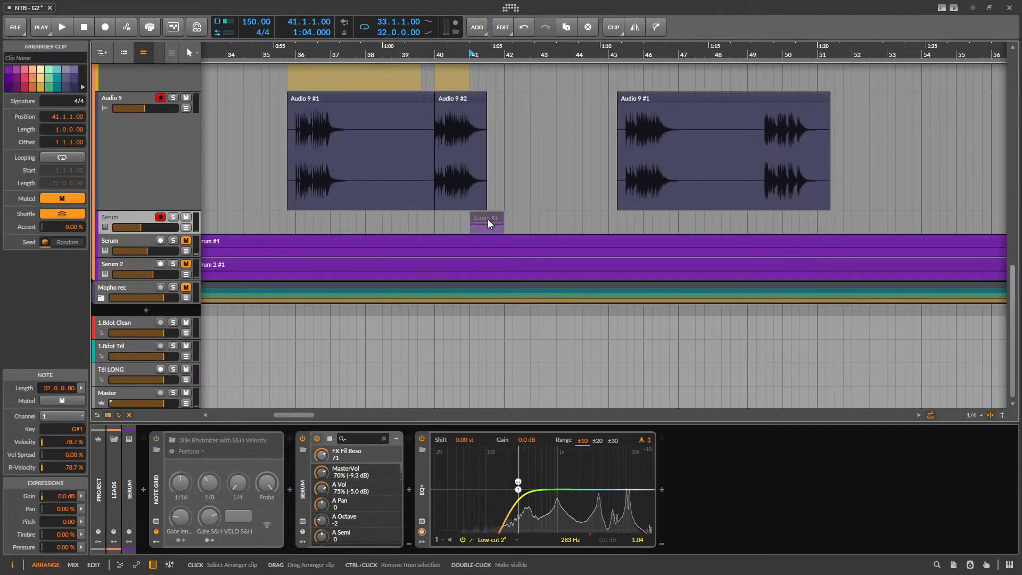
# - Mute the older Audio 9 take at 45.2
pyautogui.scroll(-3, 691, 199)
pyautogui.scroll(-2, 690, 199)
pyautogui.click(461, 158)
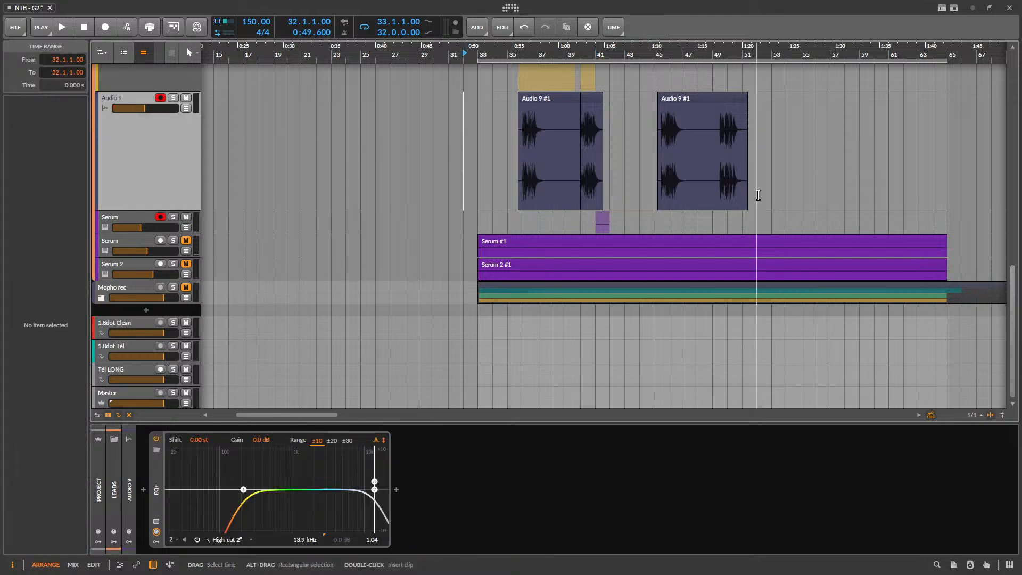
pyautogui.scroll(3, 734, 199)
pyautogui.scroll(-3, 445, 255)
pyautogui.click(588, 216)
pyautogui.hotkey('alt', 'm')
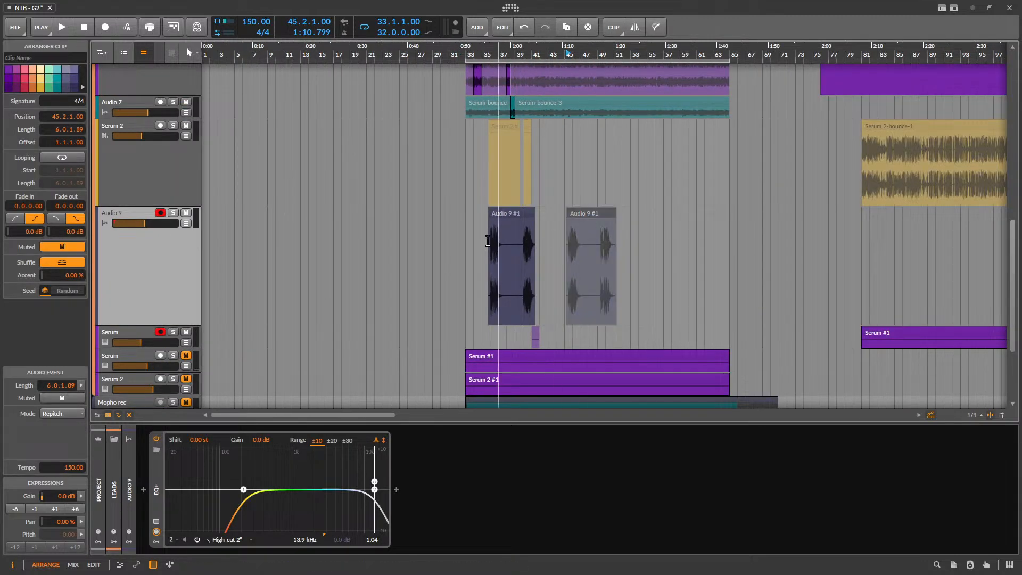
# - Play the arrangement from bar 33 and insert soothe2 after the EQ+ on Audio 9
pyautogui.click(464, 227)
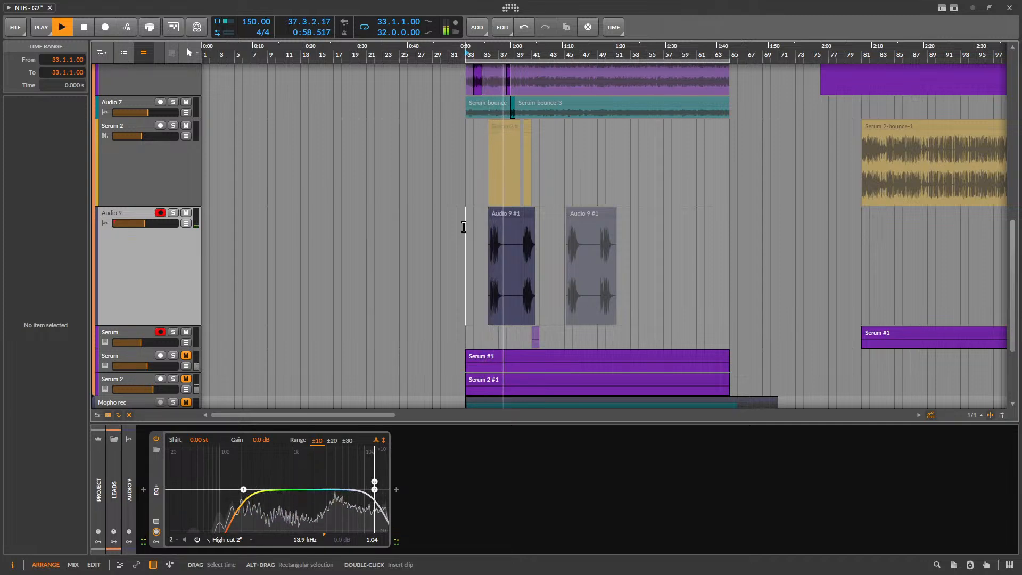
pyautogui.click(401, 490)
pyautogui.write('sooth')
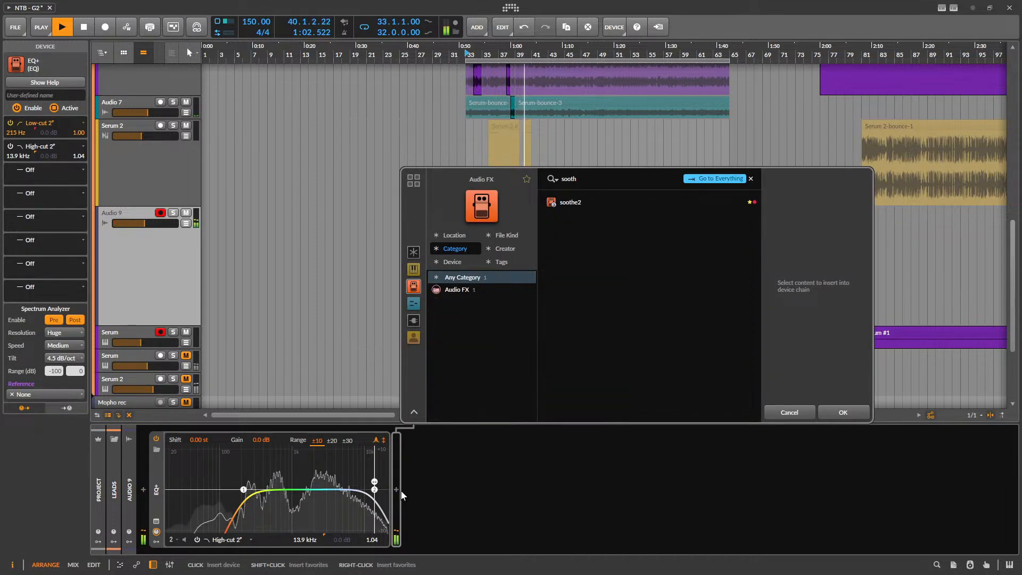
pyautogui.click(833, 407)
pyautogui.moveTo(436, 134); pyautogui.dragTo(434, 335)
# - Solo Audio 9 and set soothe2's depth to 3.5, sharpness to 6.1 and selectivity to 5.6 while playing its phrases
pyautogui.scroll(5, 498, 238)
pyautogui.click(428, 249)
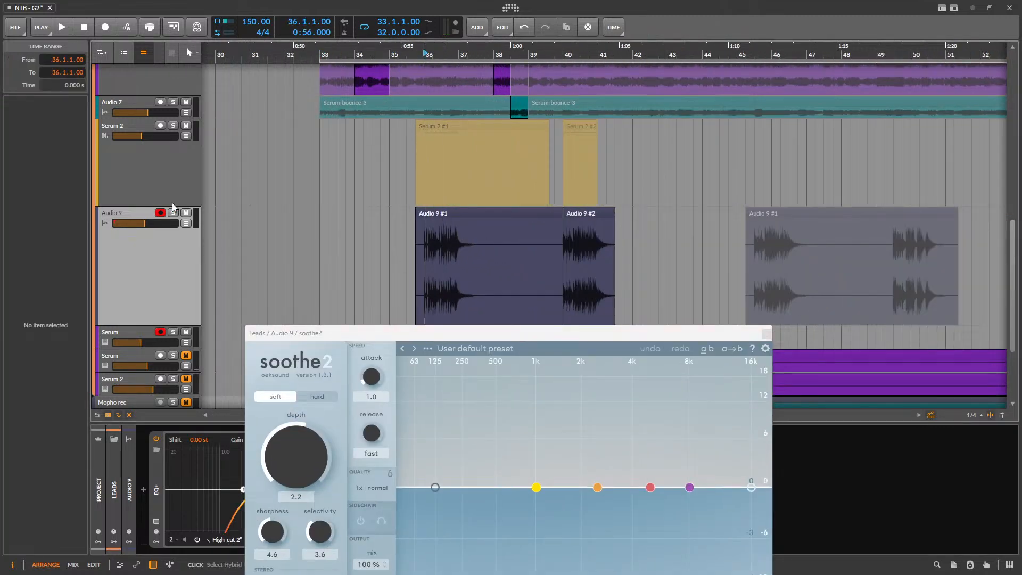
pyautogui.press('space')
pyautogui.moveTo(310, 461); pyautogui.dragTo(313, 446)
pyautogui.moveTo(490, 338); pyautogui.dragTo(404, 215)
pyautogui.click(586, 215)
pyautogui.press('space')
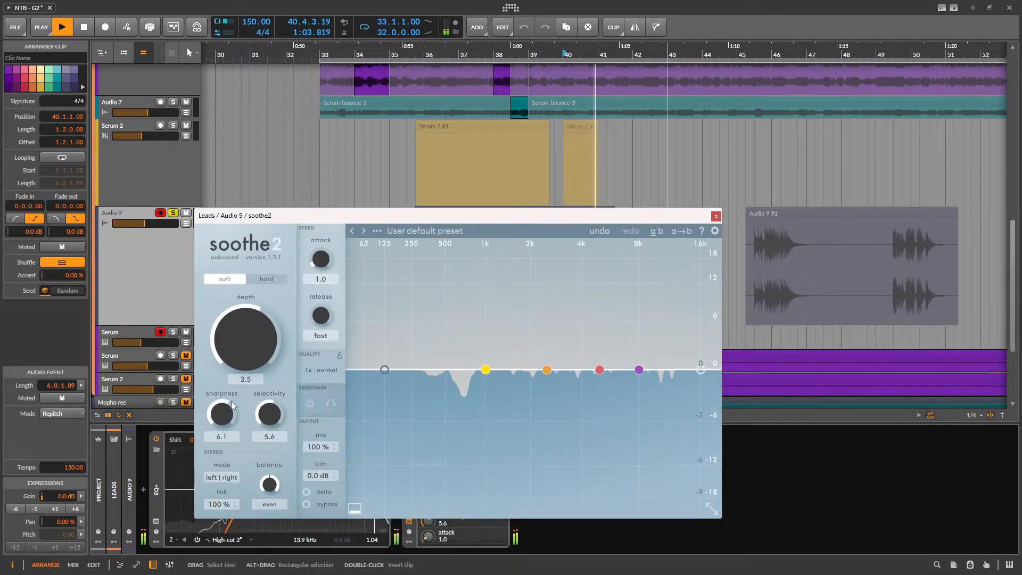
# - Set soothe2's low cut to about 1.8 kHz and band 3 to 9.5 kHz at 4.4 dB, then close the plug-in and replay unsoloed
pyautogui.click(384, 370)
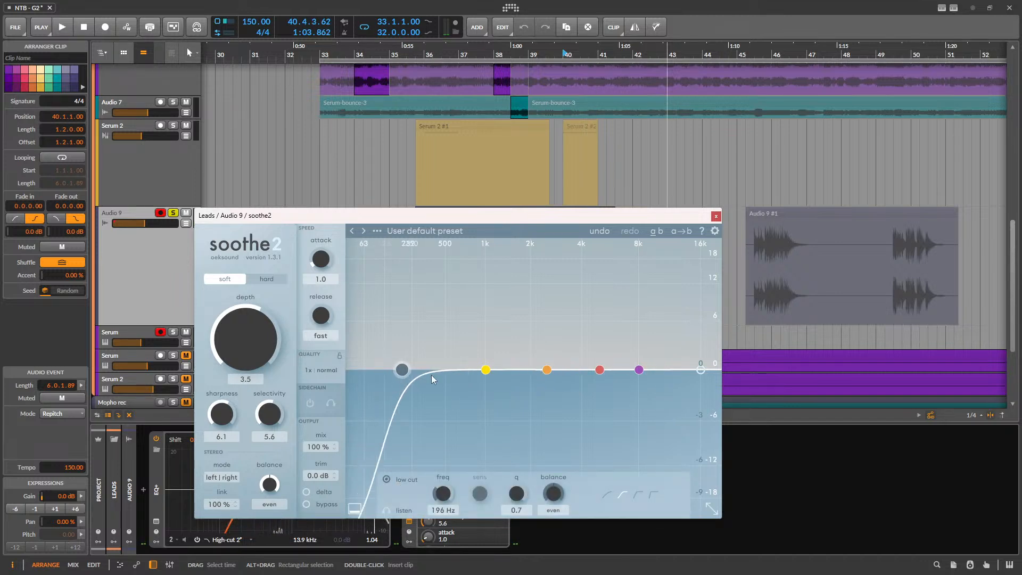
pyautogui.press('space')
pyautogui.moveTo(432, 379); pyautogui.dragTo(654, 334)
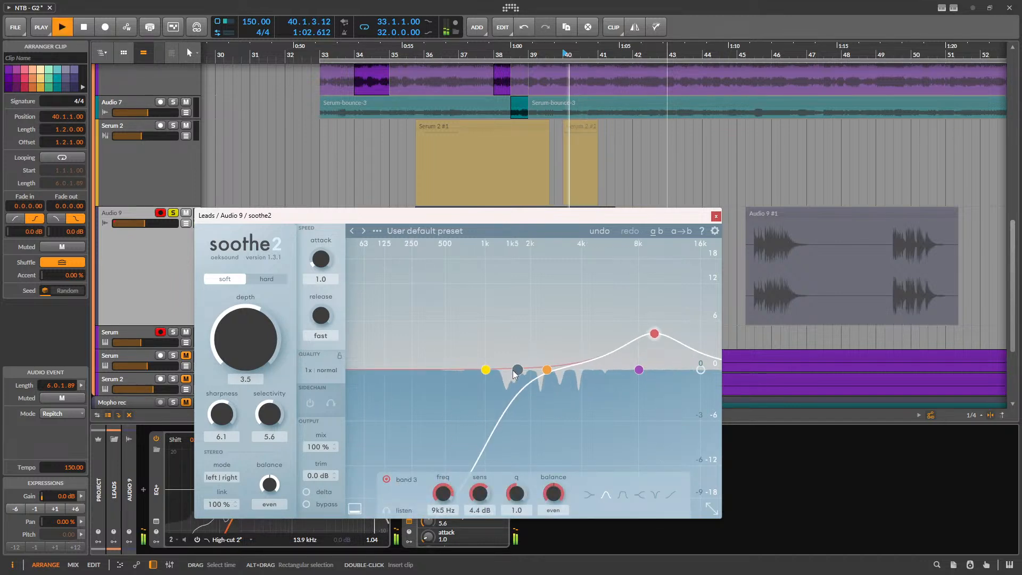
pyautogui.click(717, 217)
pyautogui.press('space')
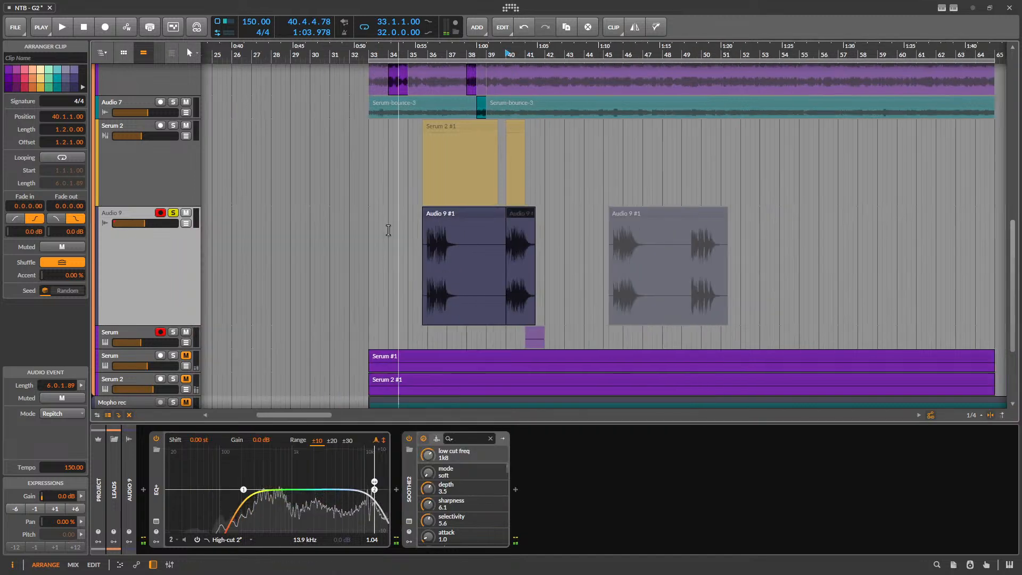
pyautogui.scroll(3, 548, 231)
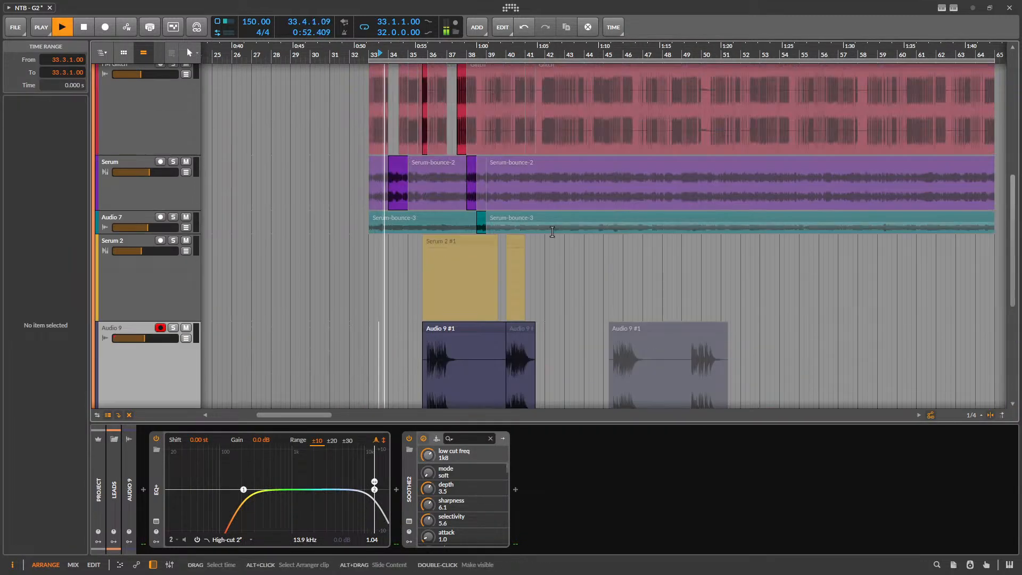
# - Rename the Audio 7 track as Glitch Sql
pyautogui.scroll(-2, 472, 173)
pyautogui.scroll(2, 473, 181)
pyautogui.scroll(4, 486, 266)
pyautogui.scroll(2, 530, 346)
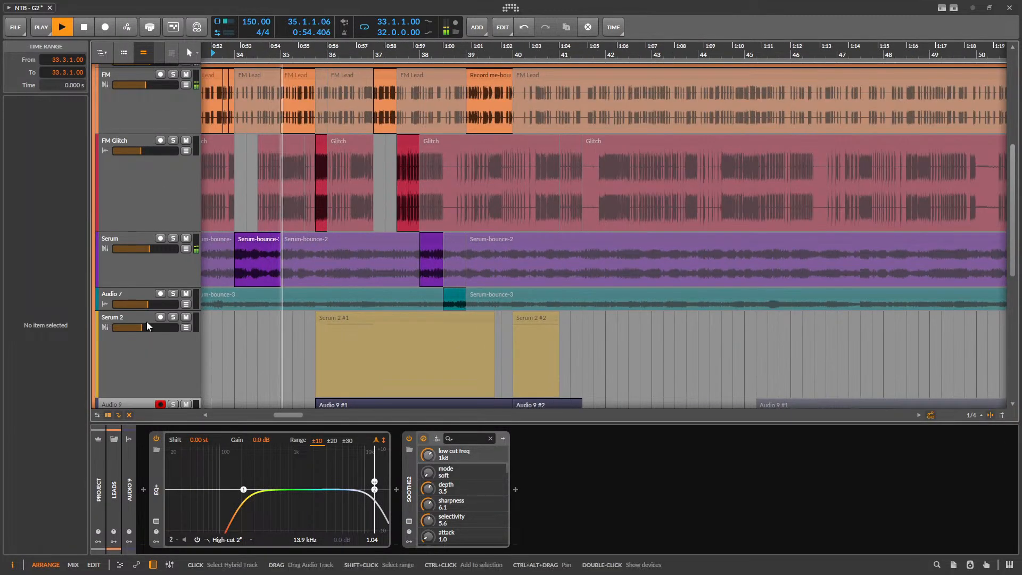
pyautogui.click(126, 296)
pyautogui.hotkey('ctrl', 'r')
pyautogui.write('Glit')
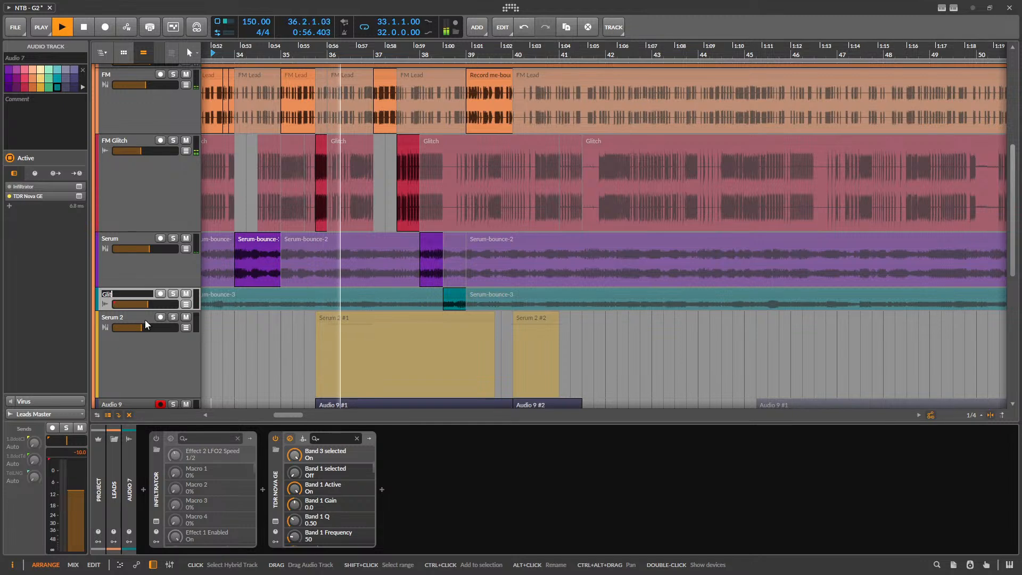
pyautogui.write('i')
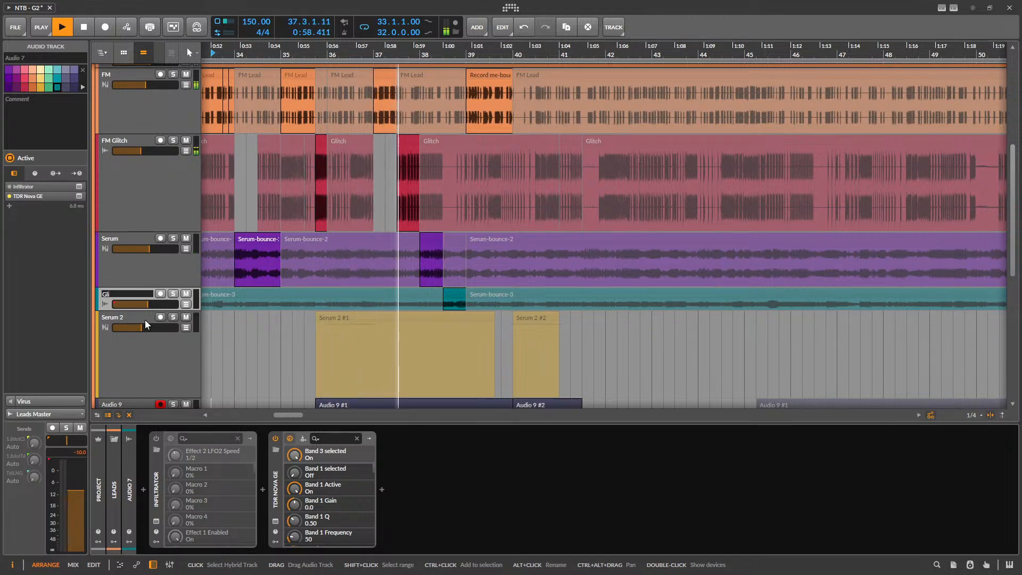
pyautogui.write('ch Sql')
pyautogui.press('Return')
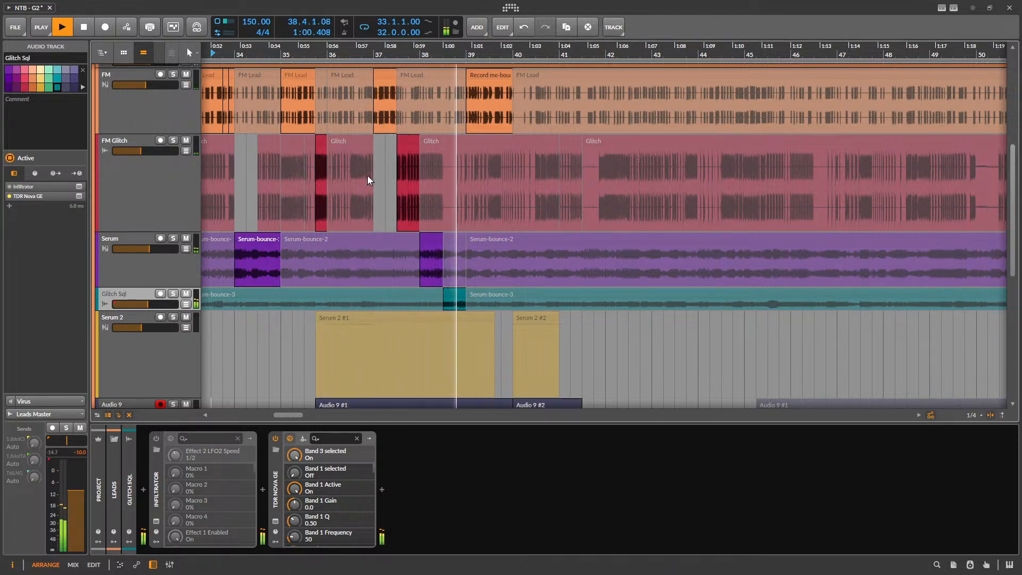
# - Enlarge the Glitch Sql track's height in the arrangement
pyautogui.scroll(-2, 382, 326)
pyautogui.scroll(2, 382, 325)
pyautogui.moveTo(160, 311); pyautogui.dragTo(155, 385)
pyautogui.scroll(-3, 482, 240)
# - Separate bar 41 of the muted Serum-bounce-3 on Glitch Sql as a one-bar clip and unmute it
pyautogui.scroll(5, 483, 233)
pyautogui.moveTo(442, 242); pyautogui.dragTo(534, 234)
pyautogui.click(507, 181)
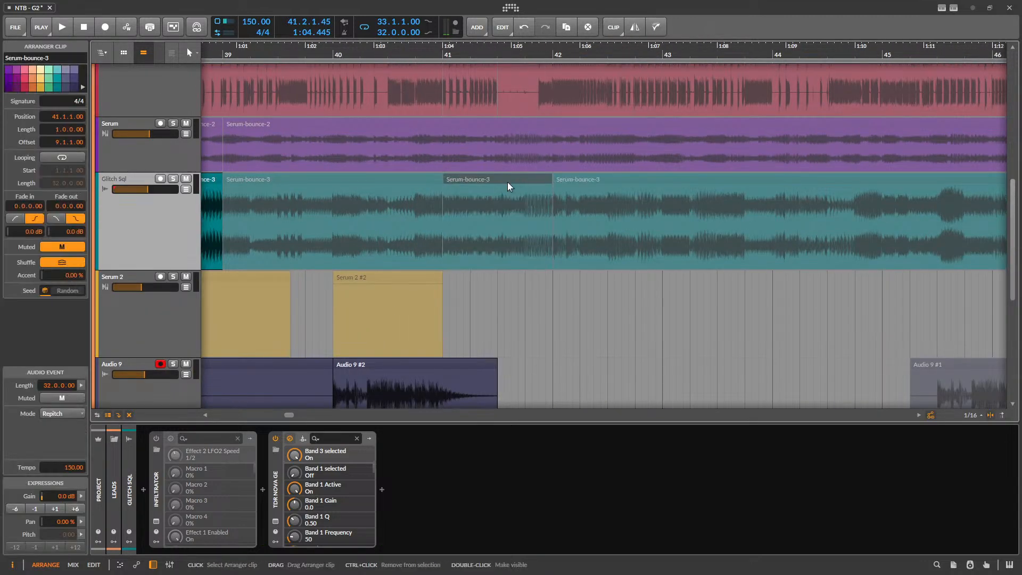
pyautogui.hotkey('alt', 'm')
pyautogui.press('space')
pyautogui.scroll(-3, 568, 187)
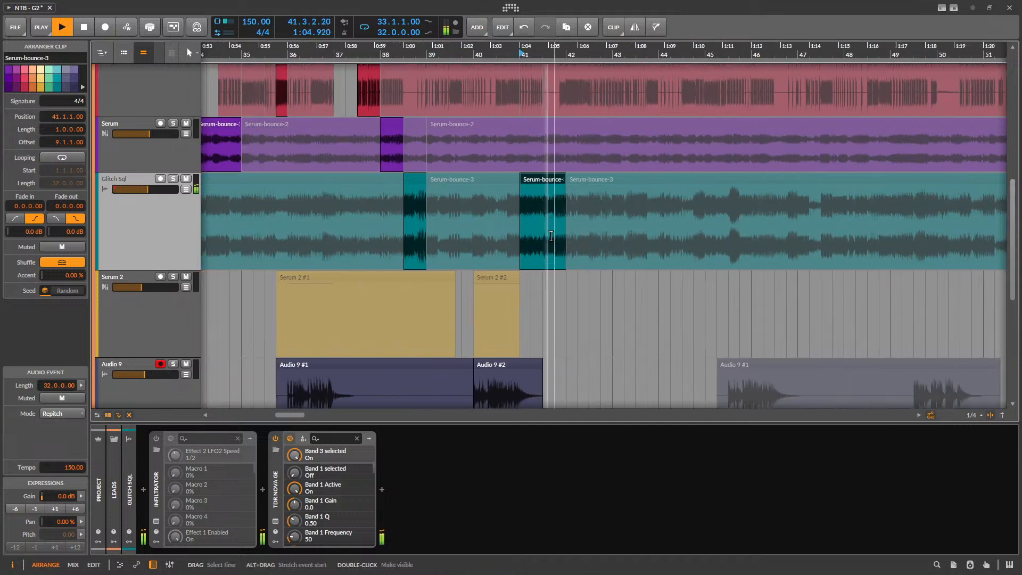
pyautogui.press('space')
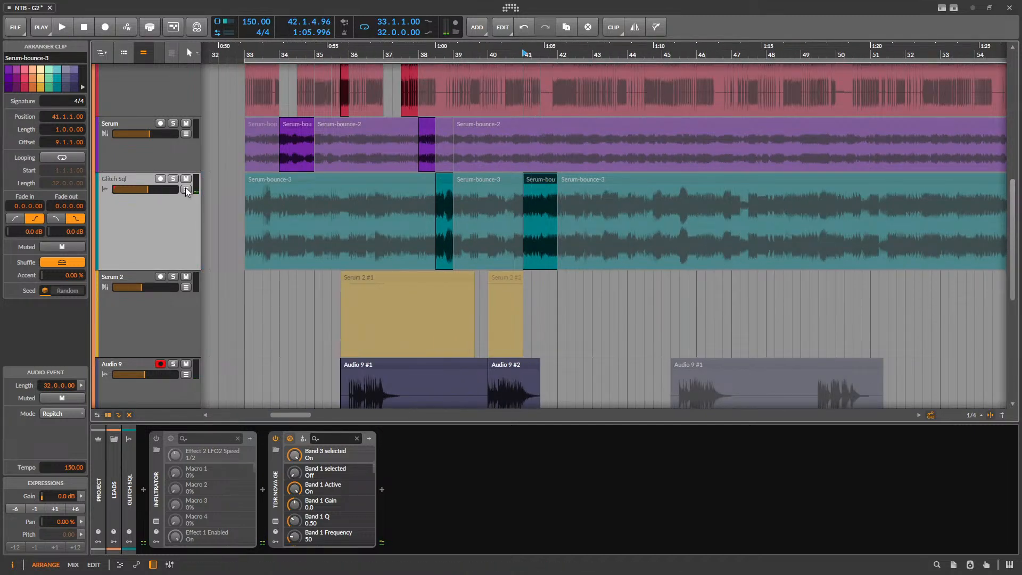
# - Play the arrangement from bar 39 to check the Glitch Sql clip at bar 41
pyautogui.click(478, 197)
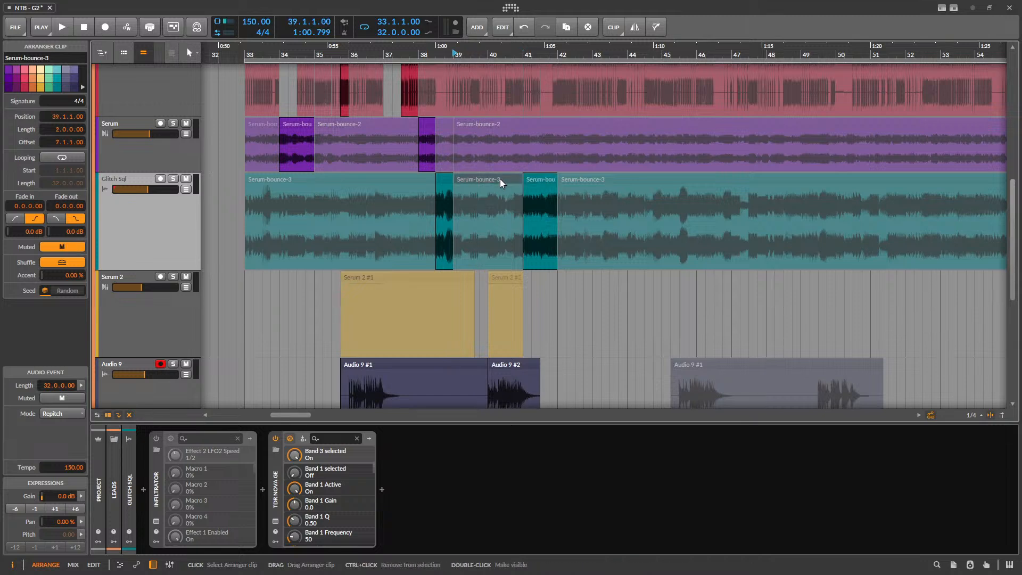
pyautogui.press('space')
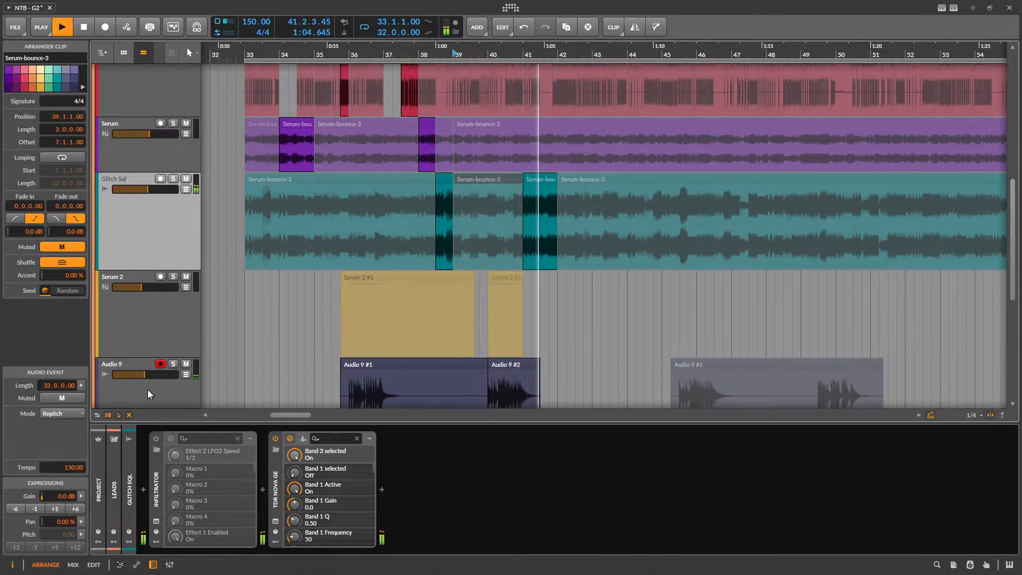
pyautogui.press('space')
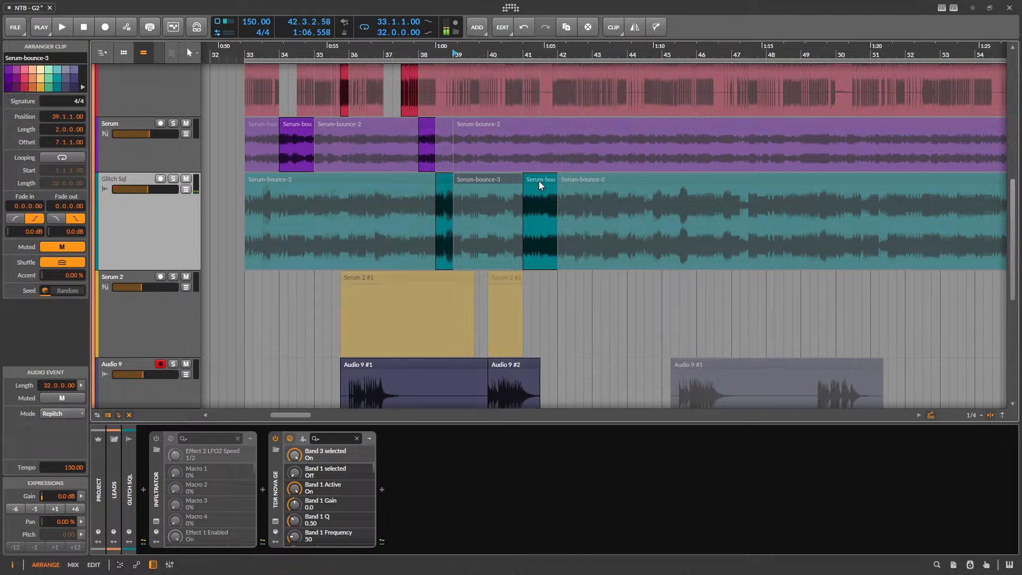
# - Paste a copy of the one-bar Record me-bounce-2 clip from bar 39 of the FM track at 42.1
pyautogui.scroll(-2, 565, 226)
pyautogui.scroll(2, 553, 218)
pyautogui.scroll(3, 553, 218)
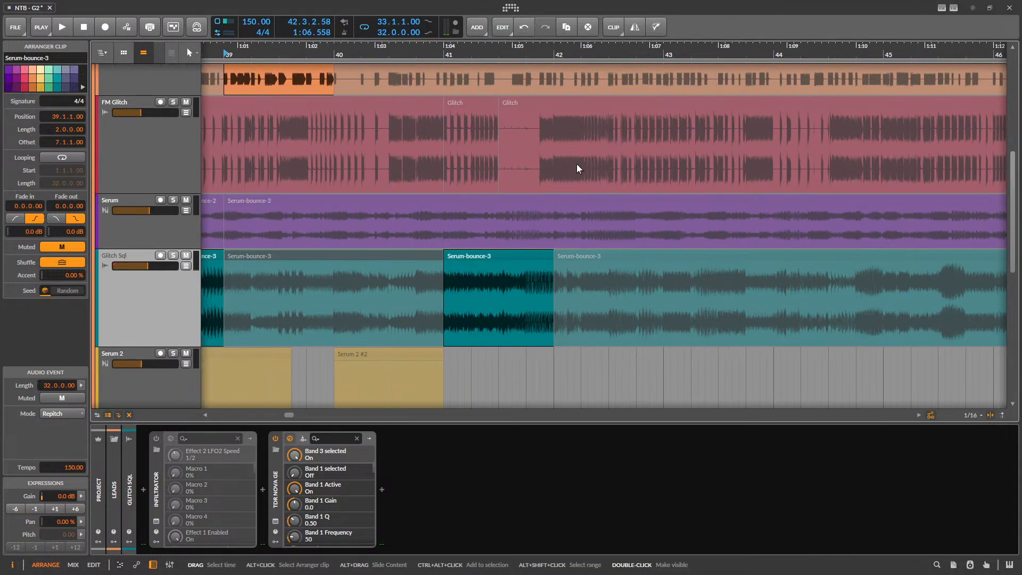
pyautogui.scroll(3, 577, 164)
pyautogui.scroll(2, 569, 207)
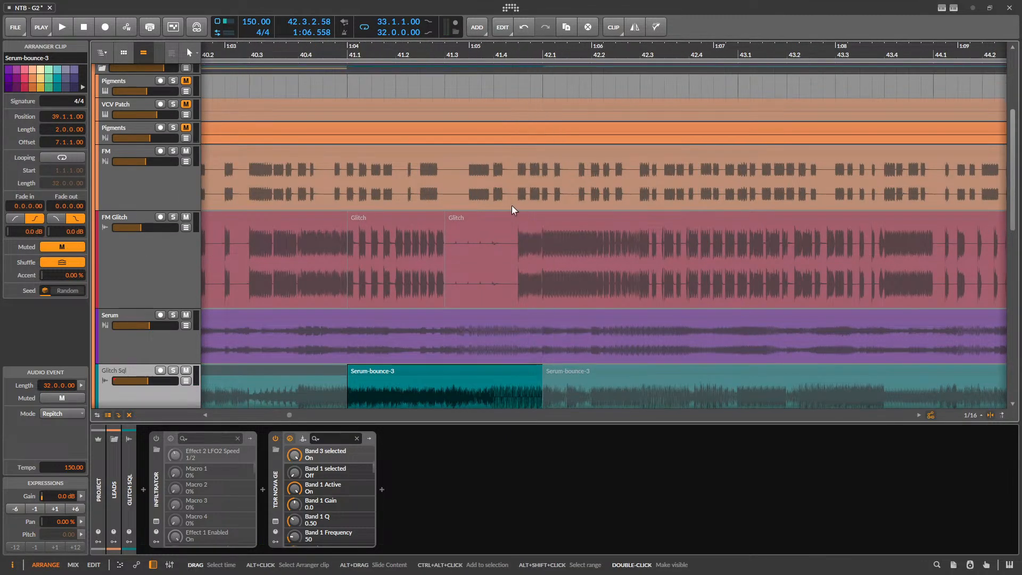
pyautogui.scroll(-4, 512, 206)
pyautogui.click(342, 153)
pyautogui.scroll(3, 553, 173)
pyautogui.click(477, 193)
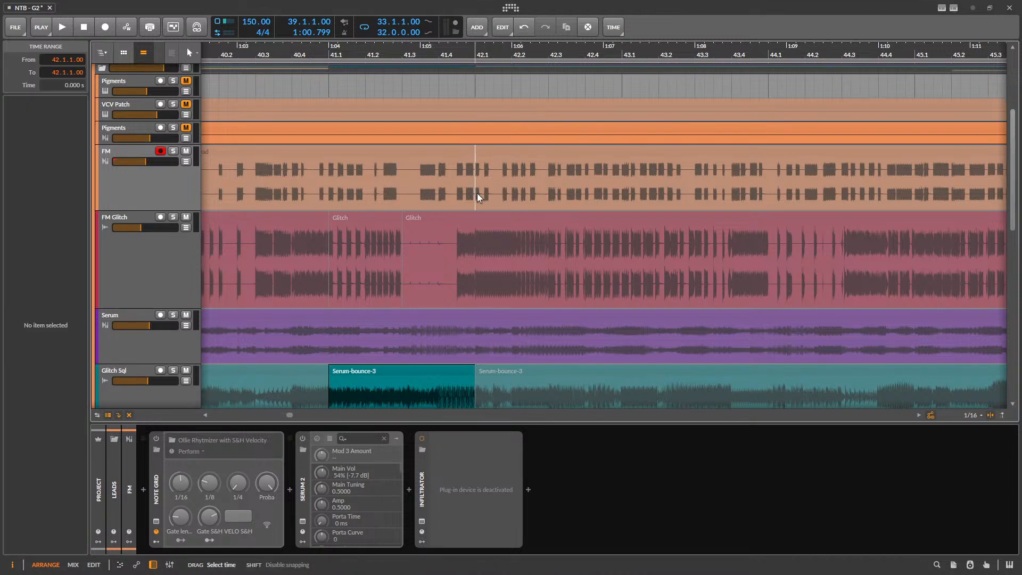
pyautogui.hotkey('ctrl', 'v')
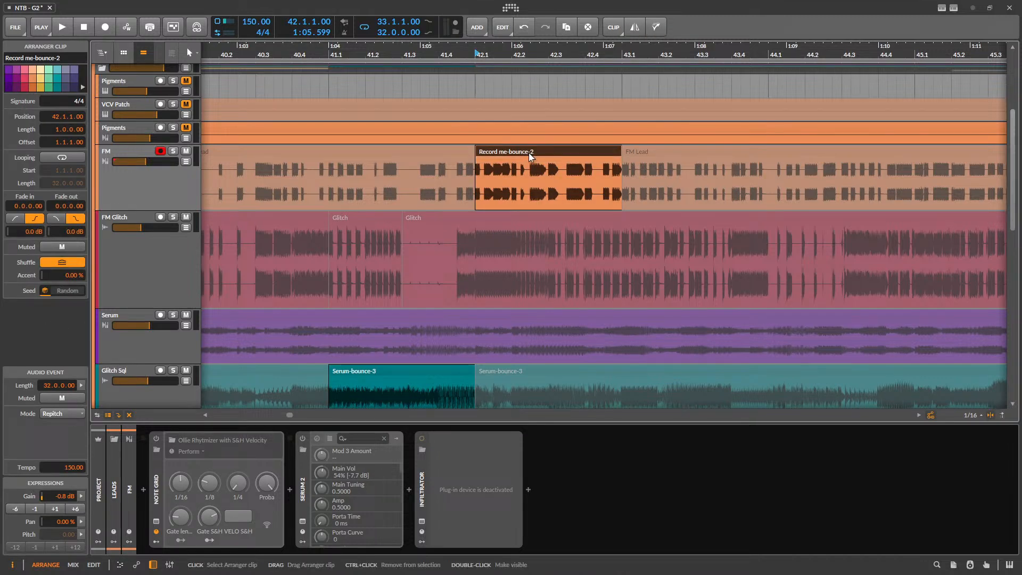
# - Split the pasted FM clip at 42.3 with its second half muted, and slide the first half's audio content while auditioning it
pyautogui.click(552, 193)
pyautogui.click(580, 152)
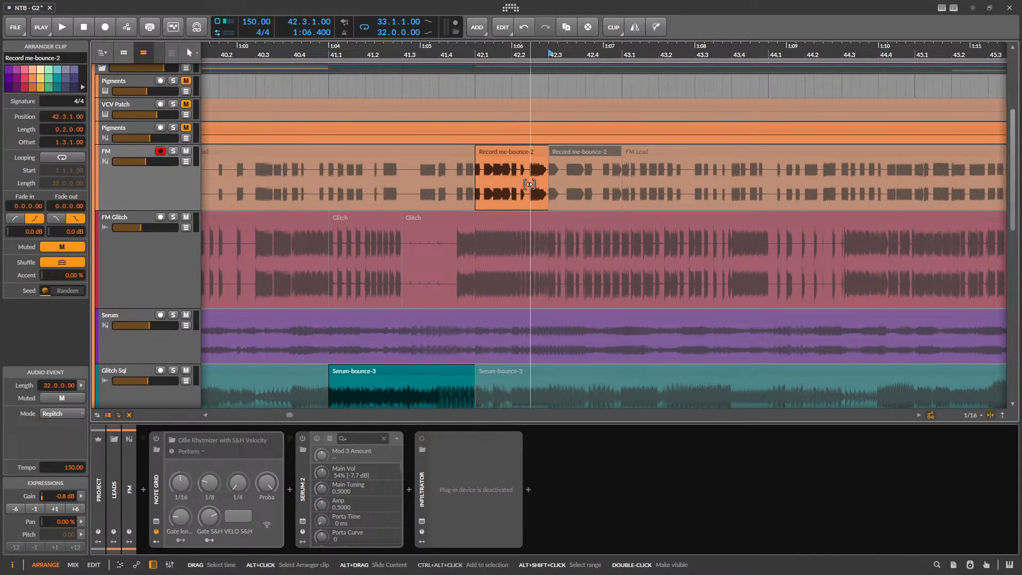
pyautogui.moveTo(529, 183); pyautogui.dragTo(487, 193)
pyautogui.press('space')
pyautogui.press('space')
pyautogui.press('space')
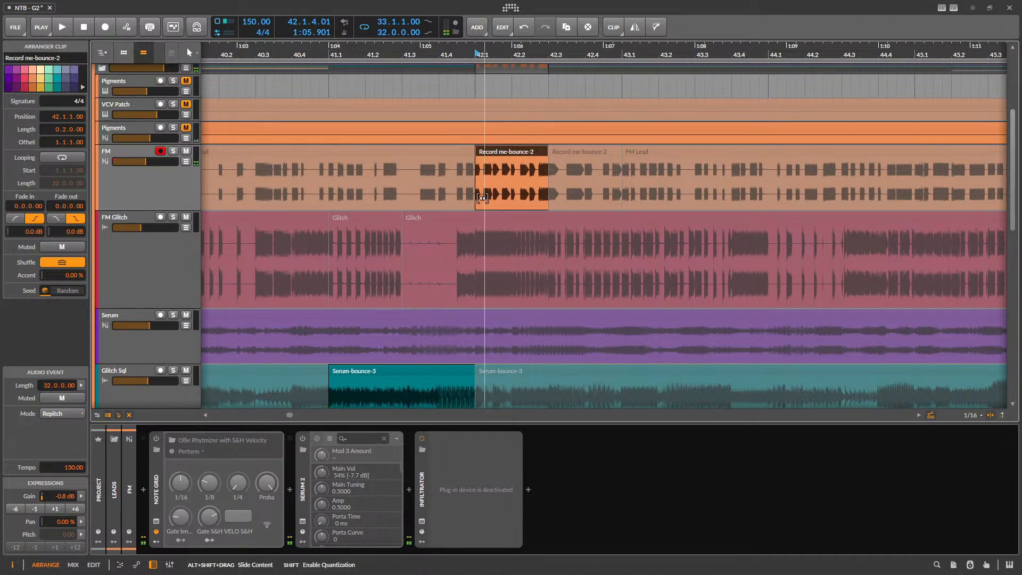
pyautogui.press('space')
pyautogui.press('space')
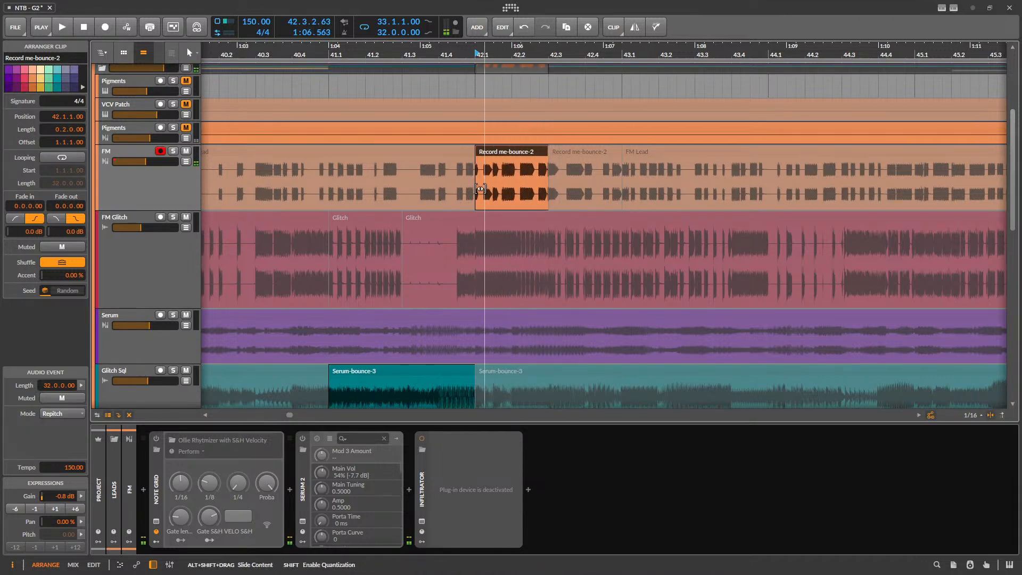
pyautogui.press('space')
# - Play past the FM clip at bar 42, and restart playback from bar 33
pyautogui.click(531, 205)
pyautogui.scroll(-4, 532, 209)
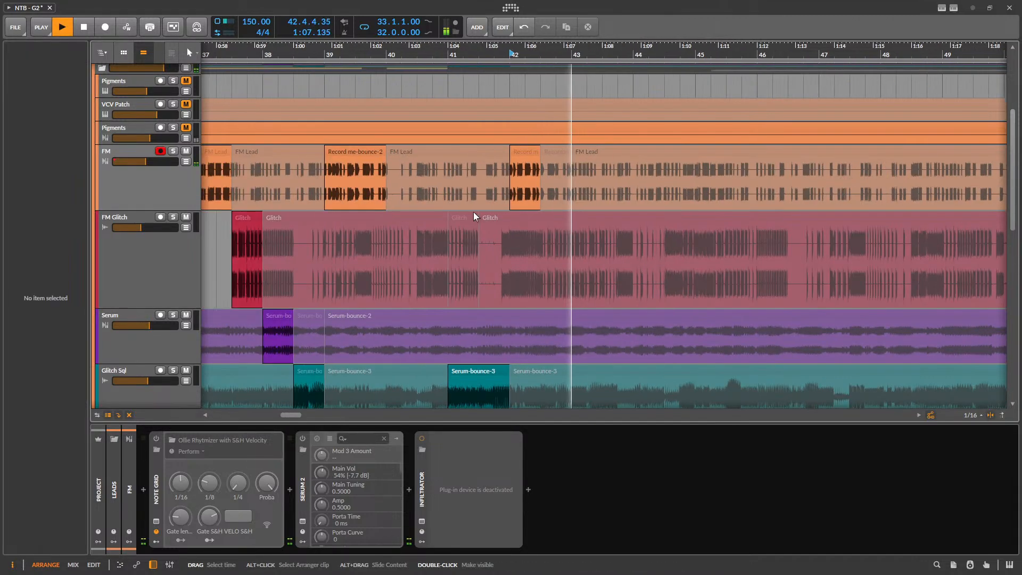
pyautogui.press('space')
pyautogui.scroll(-5, 473, 223)
pyautogui.click(312, 212)
pyautogui.press('space')
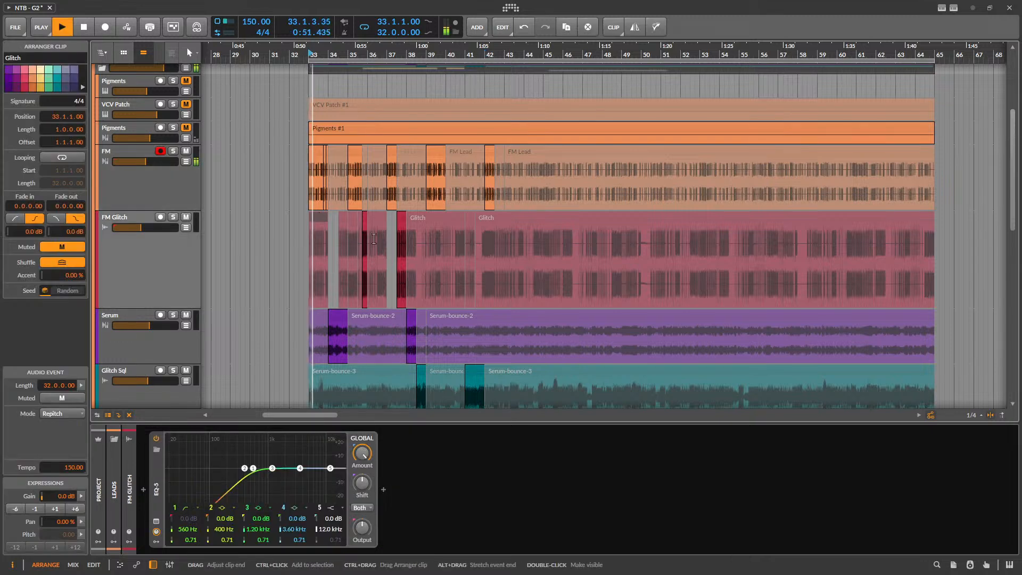
# - Reduce the heights of the Serum 2 and Audio 9 tracks and raise Audio 9's volume slightly
pyautogui.scroll(-3, 383, 301)
pyautogui.scroll(-3, 383, 301)
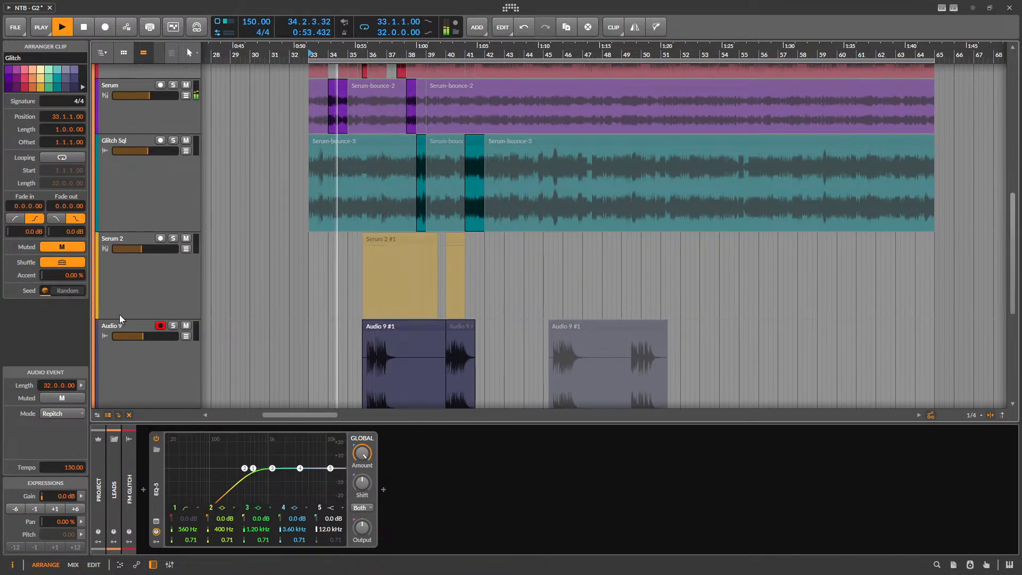
pyautogui.moveTo(125, 319); pyautogui.dragTo(171, 173)
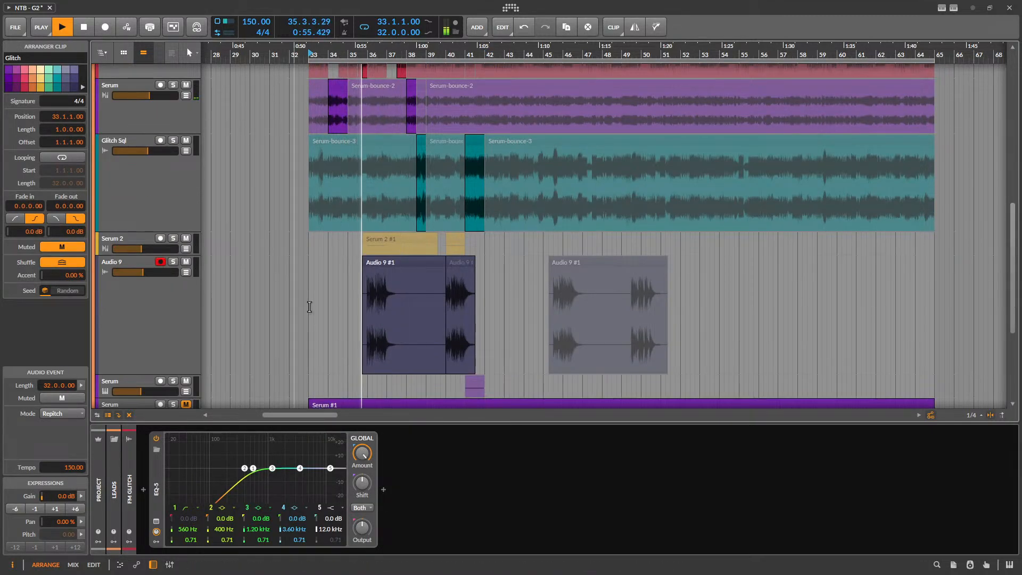
pyautogui.moveTo(205, 374); pyautogui.dragTo(205, 215)
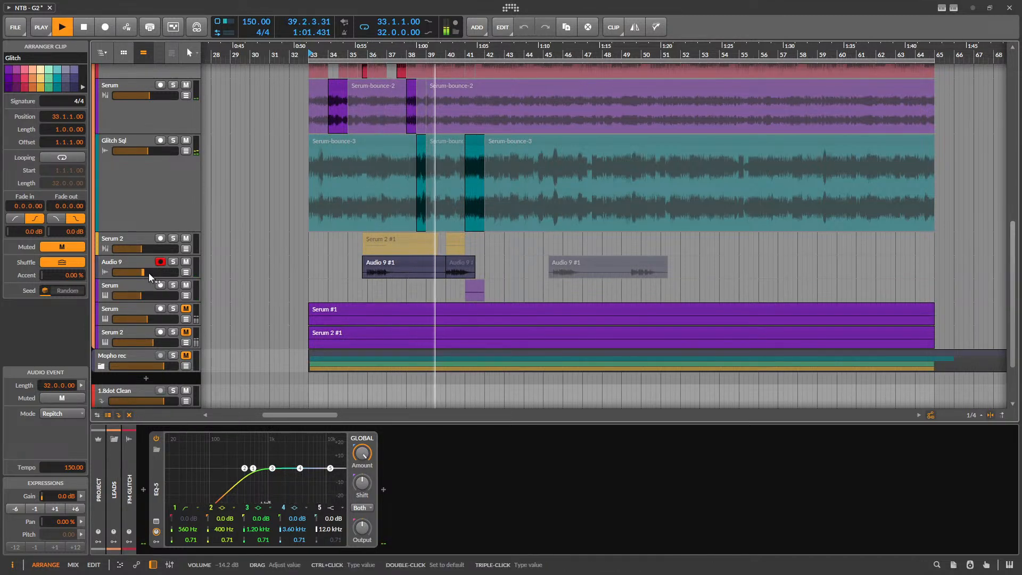
pyautogui.moveTo(149, 273); pyautogui.dragTo(145, 272)
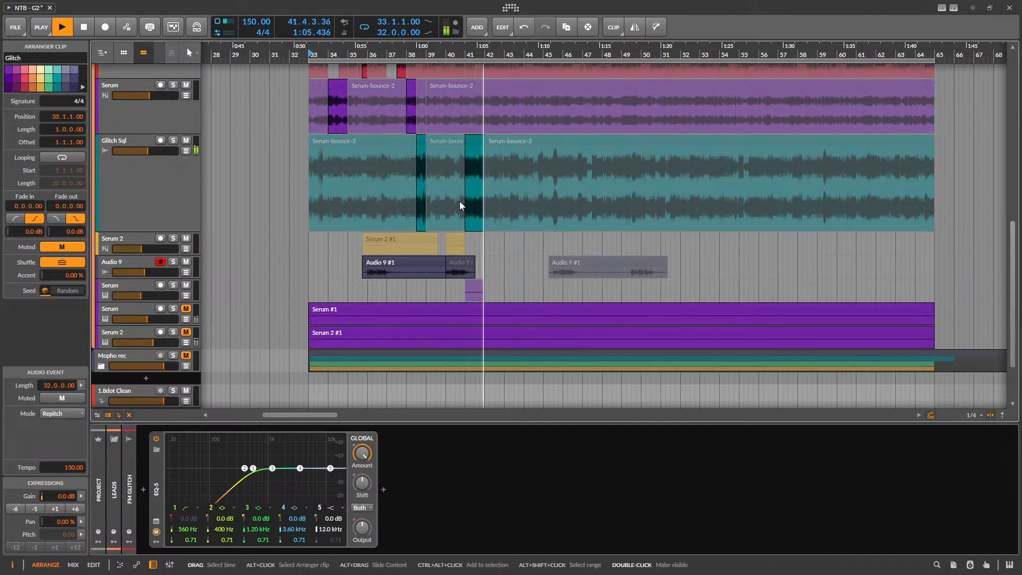
# - Extend the Record me-bounce-2 clip at 42.1 on the FM track to 43.1 and play it back
pyautogui.scroll(7, 479, 195)
pyautogui.scroll(-6, 477, 194)
pyautogui.press('space')
pyautogui.scroll(3, 488, 188)
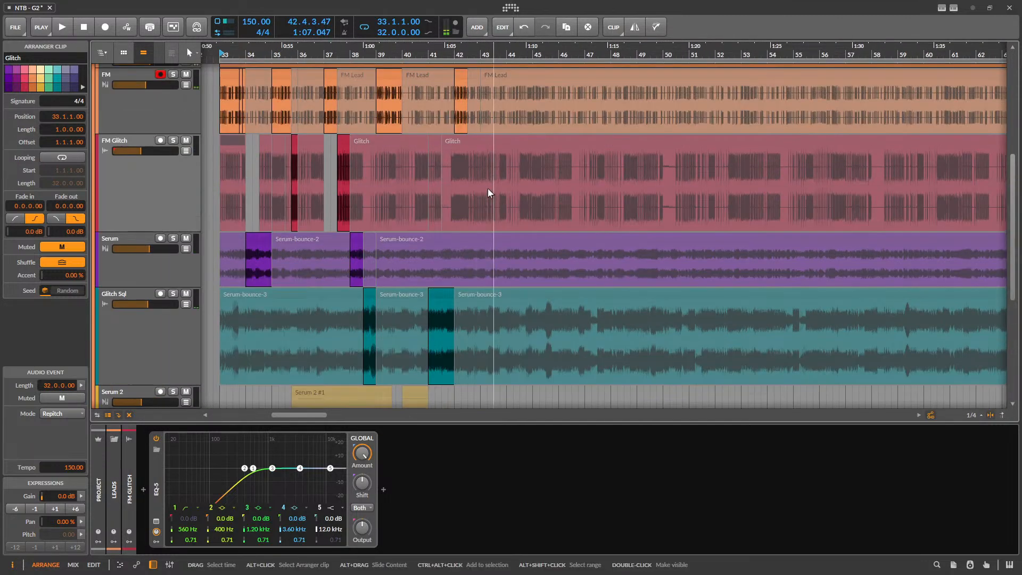
pyautogui.scroll(5, 488, 188)
pyautogui.scroll(3, 459, 152)
pyautogui.moveTo(462, 150); pyautogui.dragTo(538, 151)
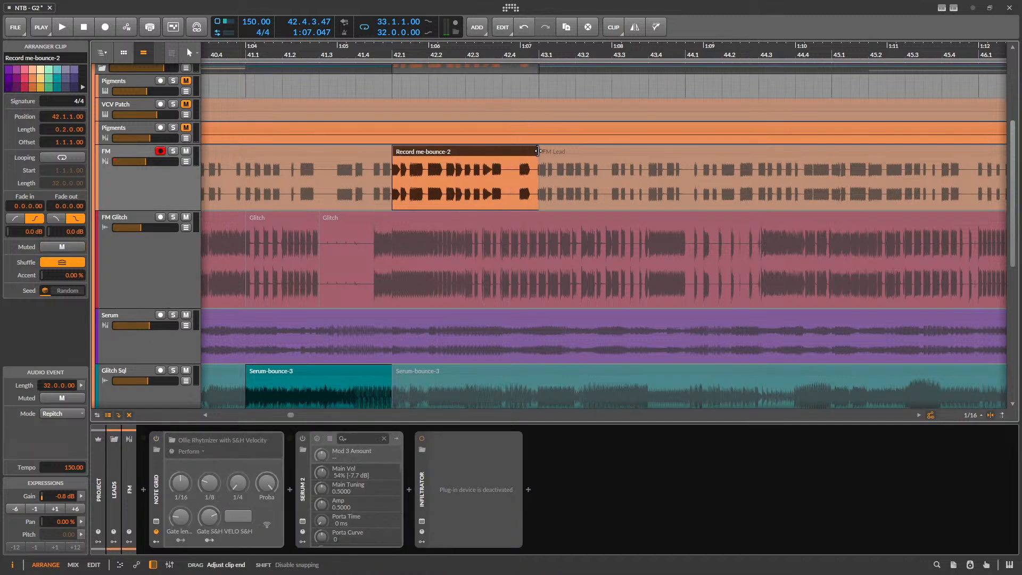
pyautogui.click(494, 175)
pyautogui.press('space')
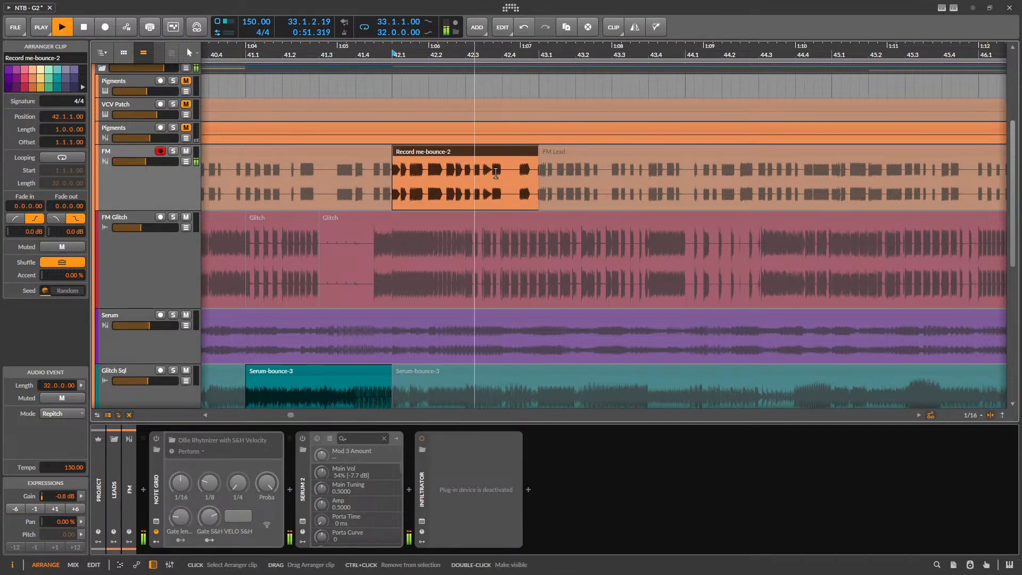
pyautogui.press('space')
pyautogui.press('space')
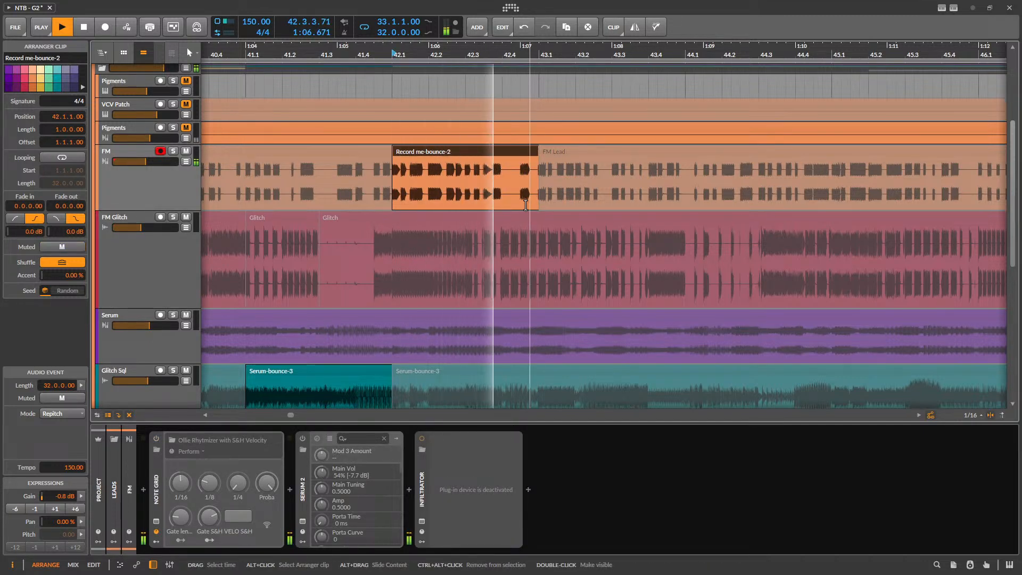
pyautogui.press('space')
# - Split the FM clip at 42.3 and slide the second half's audio content, auditioning from 42.1
pyautogui.click(474, 207)
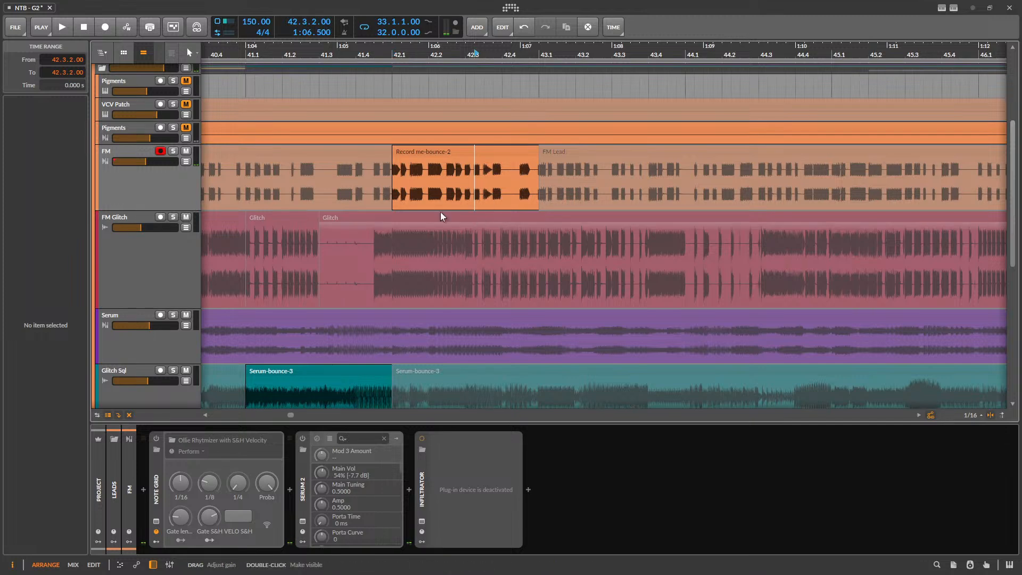
pyautogui.scroll(3, 440, 212)
pyautogui.moveTo(589, 181); pyautogui.dragTo(463, 190)
pyautogui.press('space')
pyautogui.click(460, 151)
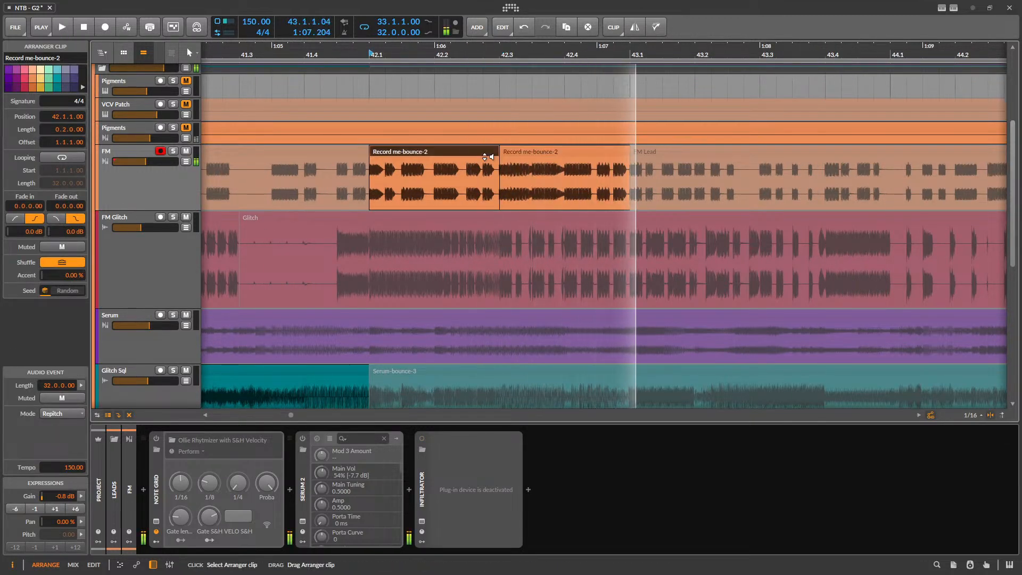
pyautogui.press('space')
pyautogui.press('space')
# - Slide the audio content of the FM clip at 42.3 to a different section and replay both halves from 42.1
pyautogui.moveTo(588, 182); pyautogui.dragTo(519, 187)
pyautogui.press('space')
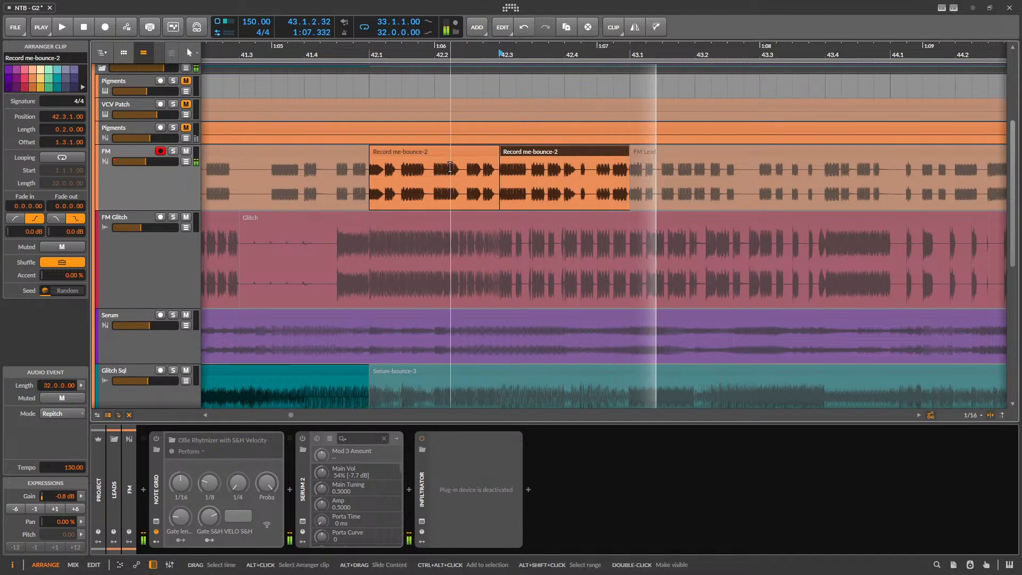
pyautogui.press('space')
pyautogui.click(454, 153)
pyautogui.press('space')
pyautogui.press('space')
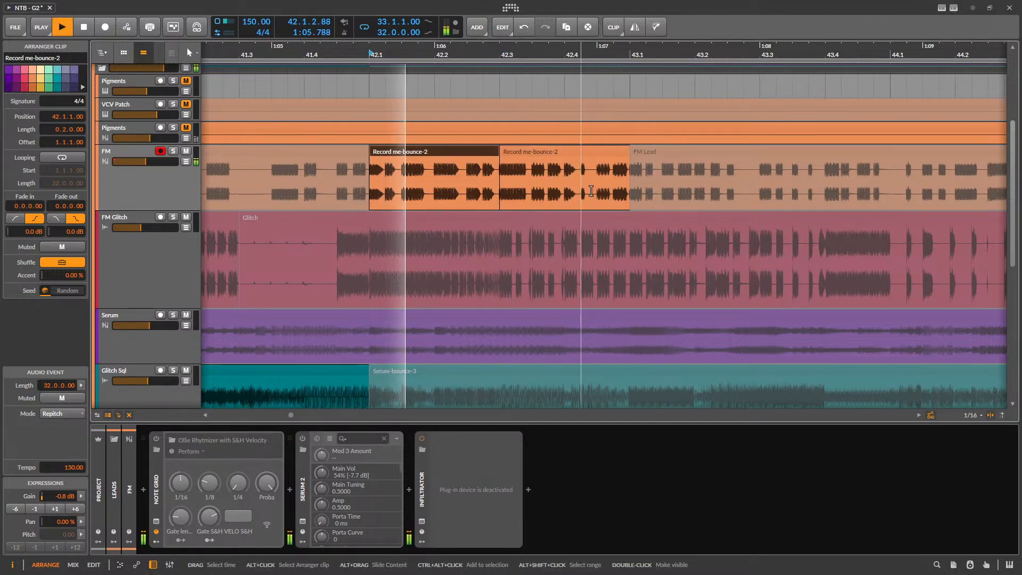
pyautogui.click(453, 199)
pyautogui.scroll(-4, 472, 198)
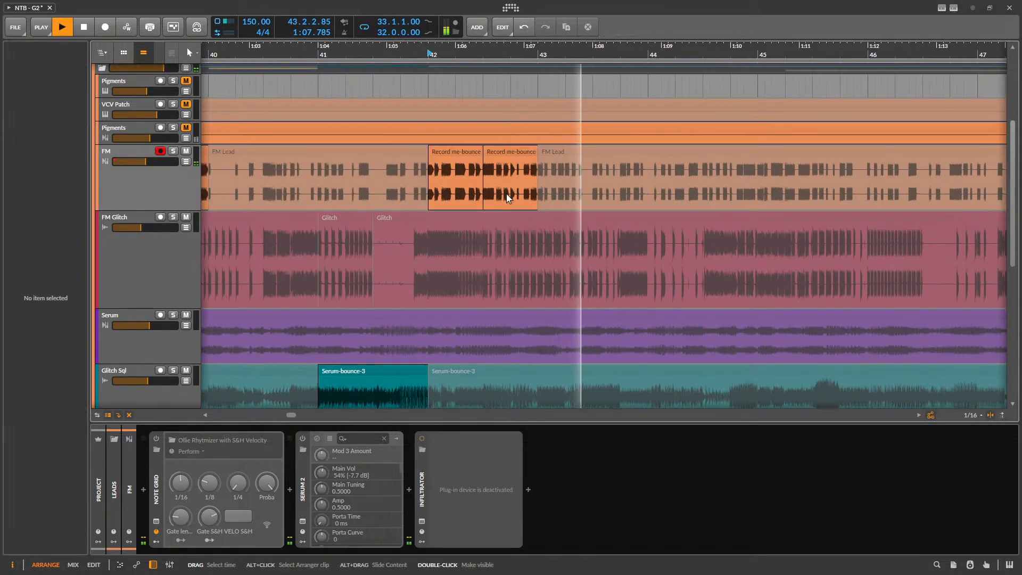
pyautogui.scroll(5, 507, 196)
pyautogui.press('space')
# - Split the FM clip at 42.4 and slide the last beat's audio content, replaying the bar from 42.1
pyautogui.click(520, 193)
pyautogui.press('space')
pyautogui.press('space')
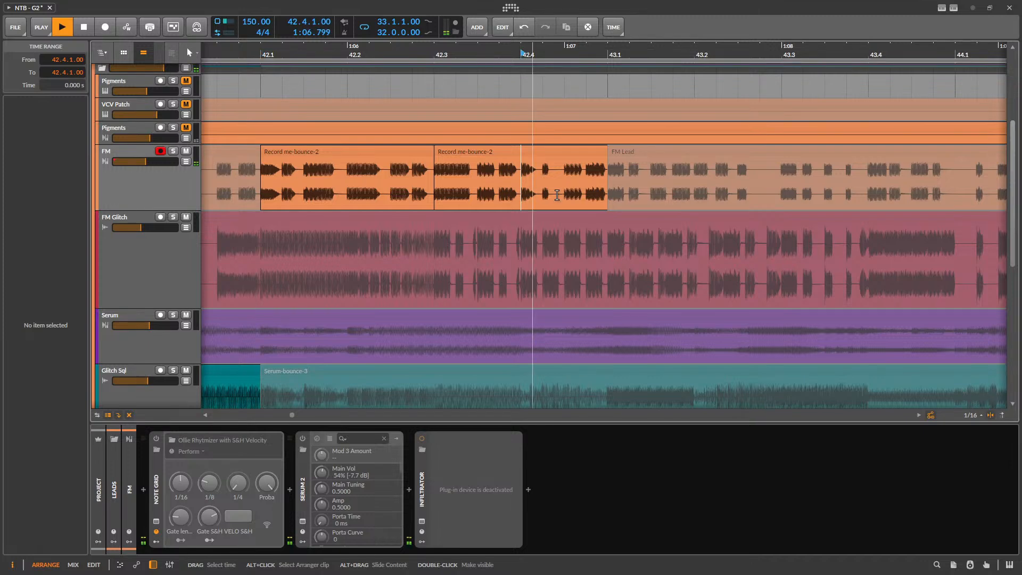
pyautogui.press('space')
pyautogui.press('space')
pyautogui.press('space')
pyautogui.hotkey('ctrl', 'e')
pyautogui.moveTo(586, 198); pyautogui.dragTo(502, 199)
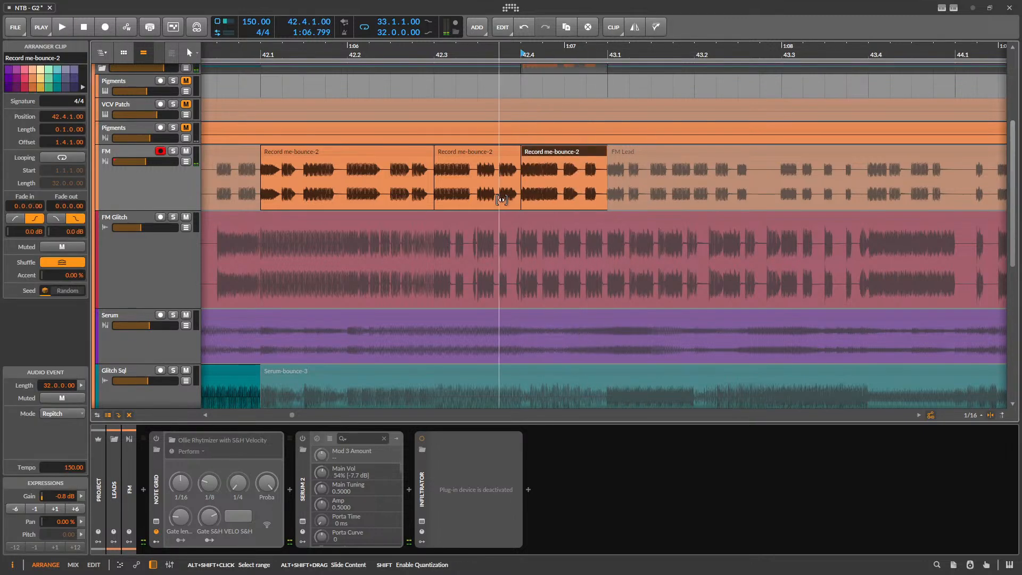
pyautogui.press('space')
pyautogui.press('space')
pyautogui.click(367, 153)
pyautogui.press('space')
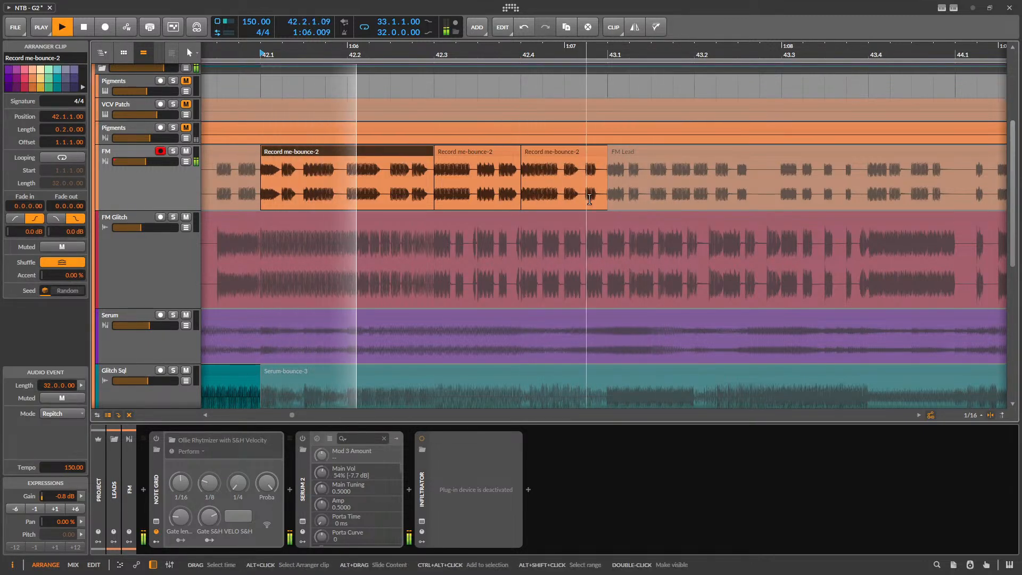
# - Stop playback and look over the lead tracks below FM, from FM Glitch down to the Mopho rec group
pyautogui.press('space')
pyautogui.scroll(-3, 435, 209)
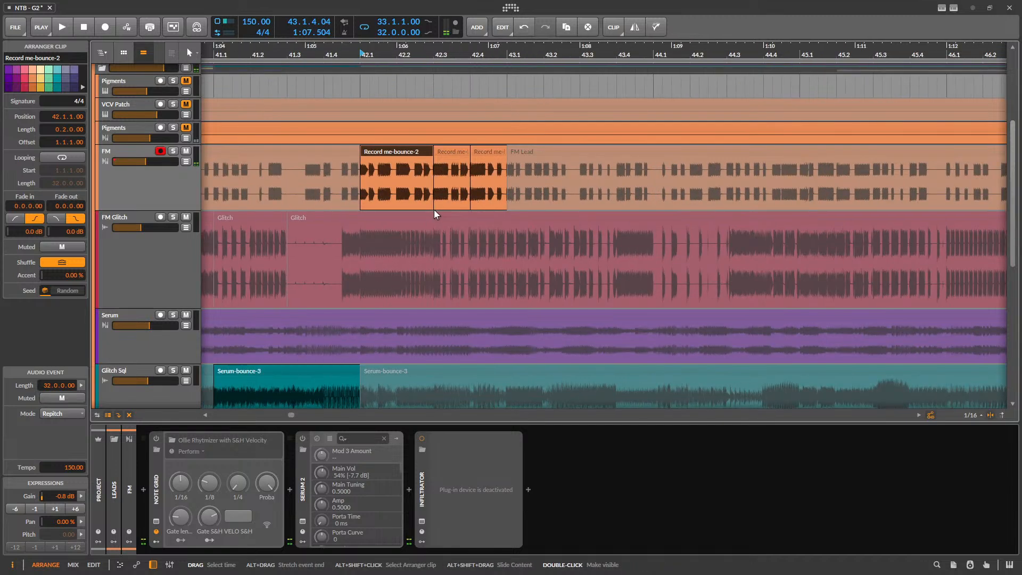
pyautogui.scroll(-2, 434, 210)
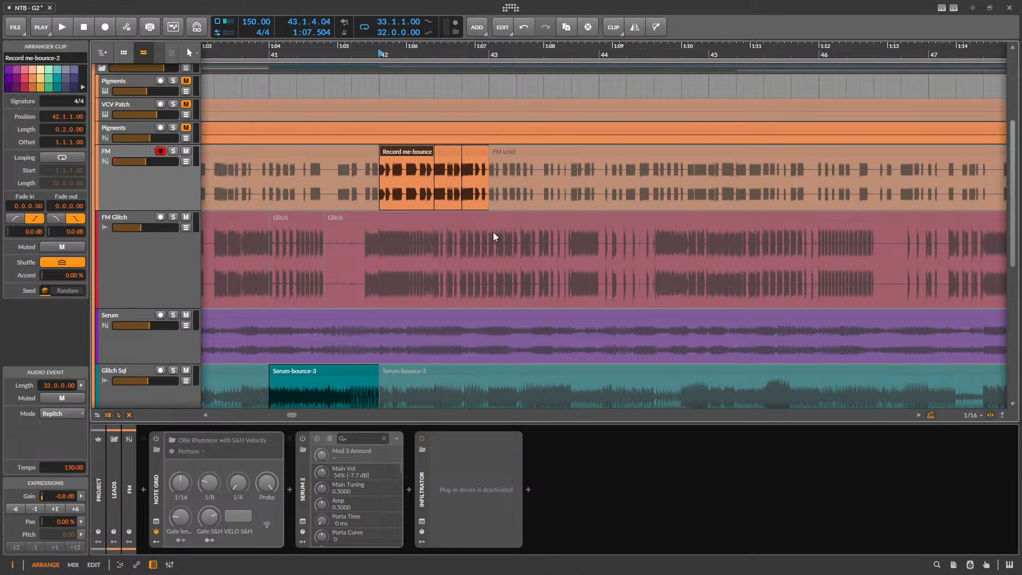
pyautogui.scroll(-2, 495, 234)
pyautogui.scroll(-3, 542, 240)
pyautogui.scroll(-2, 535, 270)
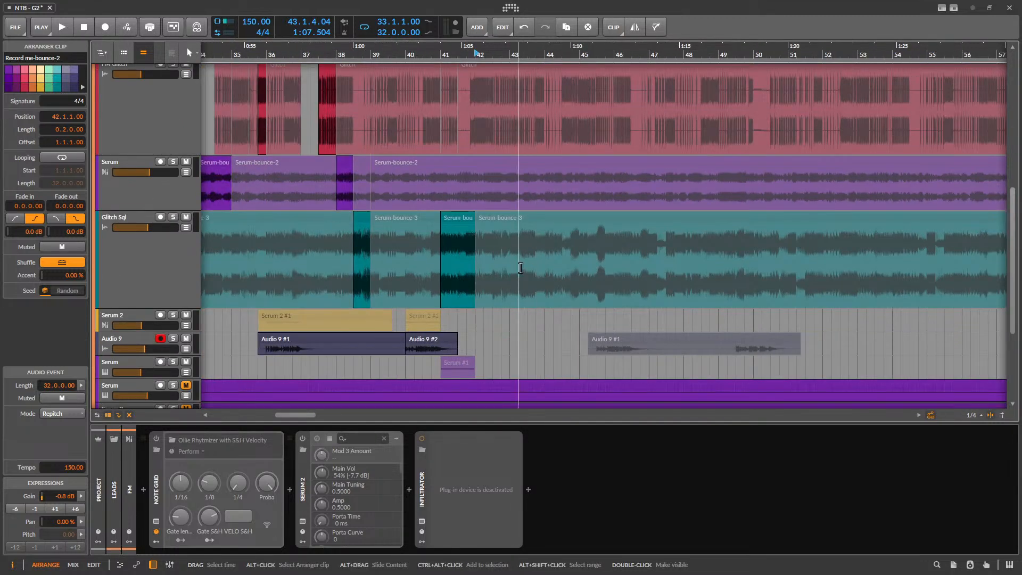
pyautogui.scroll(-3, 532, 246)
pyautogui.scroll(-3, 531, 246)
pyautogui.scroll(-5, 507, 230)
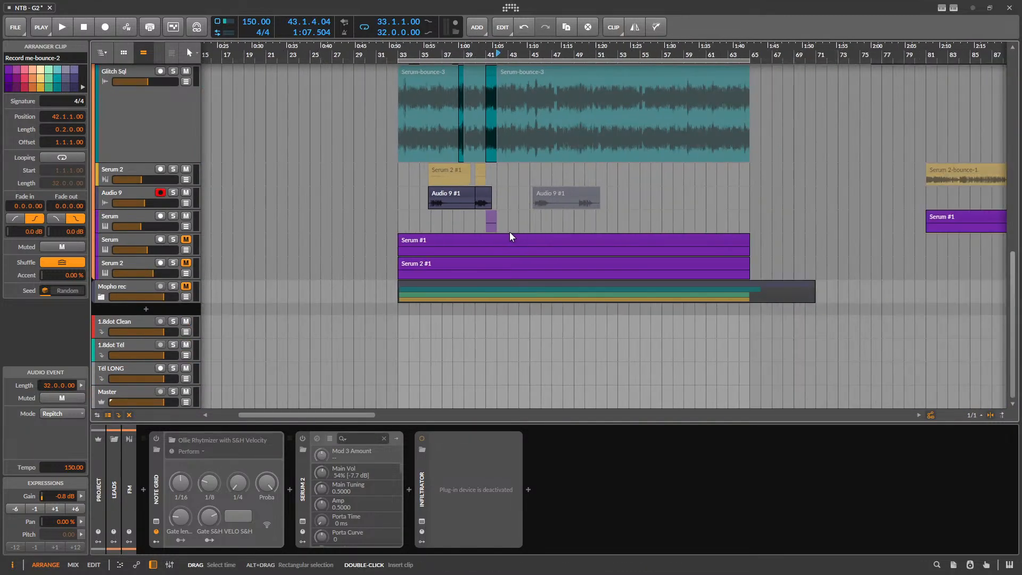
pyautogui.scroll(4, 508, 231)
pyautogui.scroll(-2, 474, 249)
pyautogui.scroll(3, 472, 252)
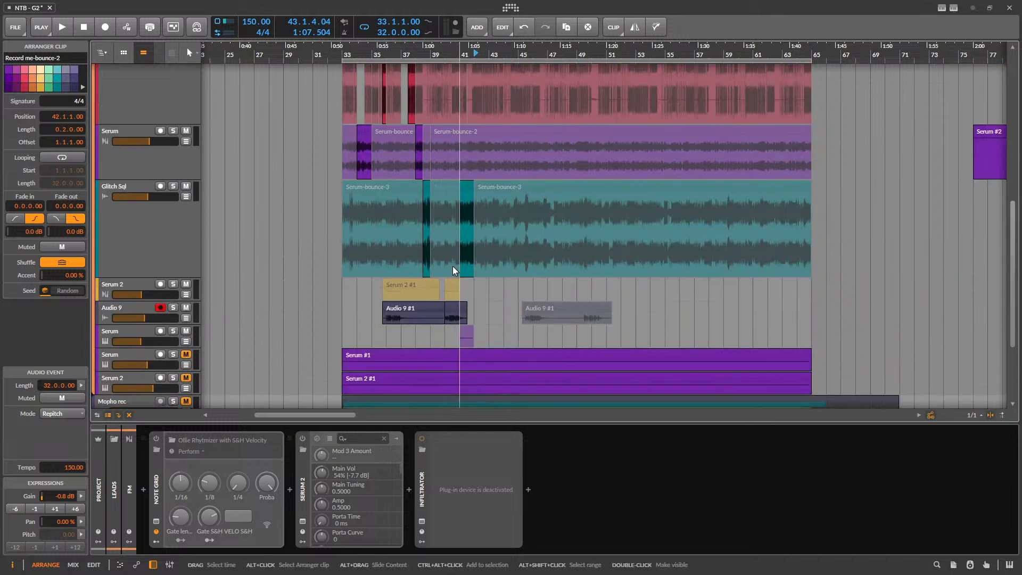
pyautogui.scroll(-3, 453, 266)
# - Play the lead arrangement from 33.1 and listen through the edited clips up to bar 43
pyautogui.click(360, 261)
pyautogui.press('space')
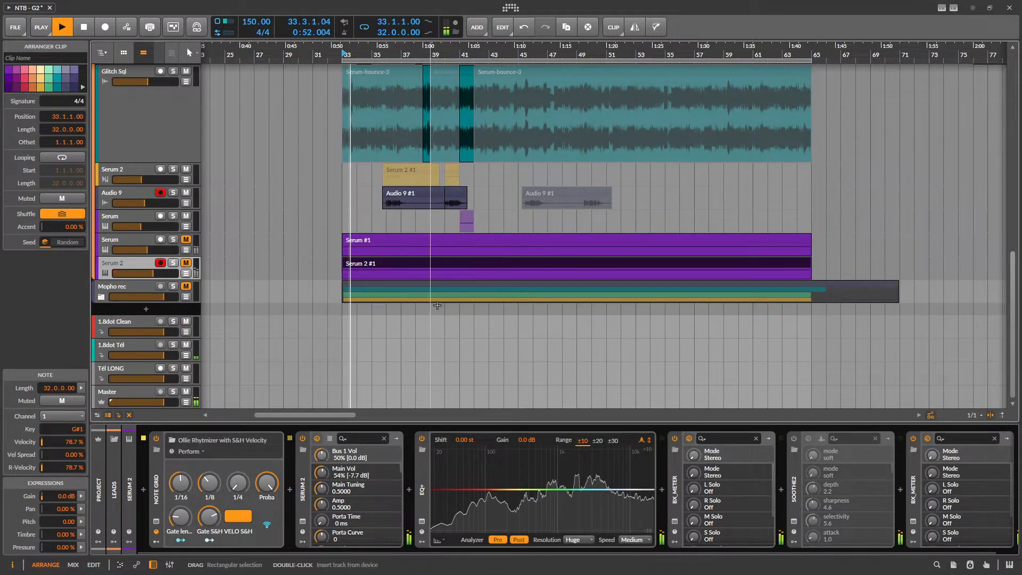
pyautogui.scroll(2, 489, 278)
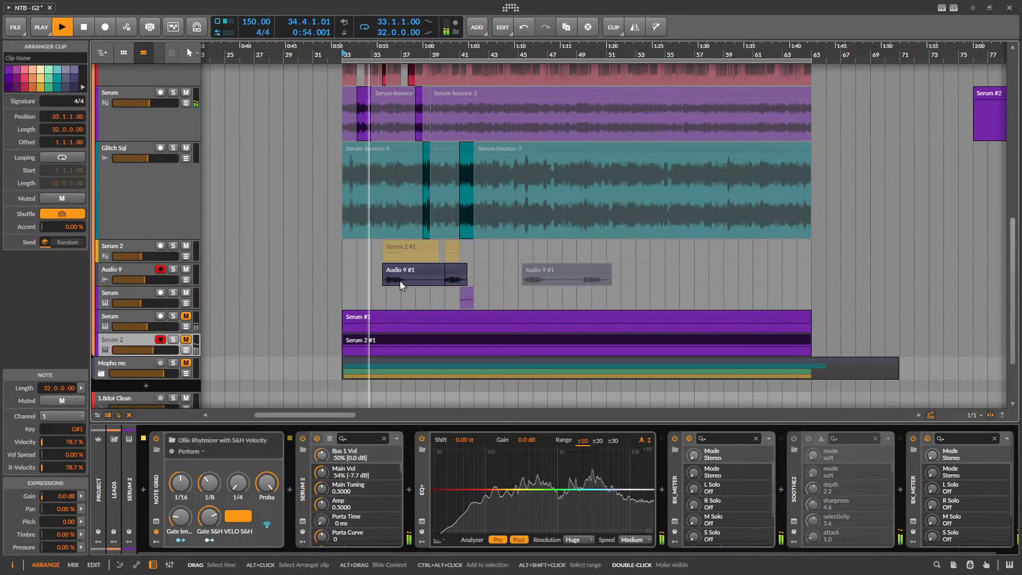
pyautogui.scroll(3, 396, 274)
pyautogui.scroll(3, 393, 275)
pyautogui.scroll(-2, 432, 307)
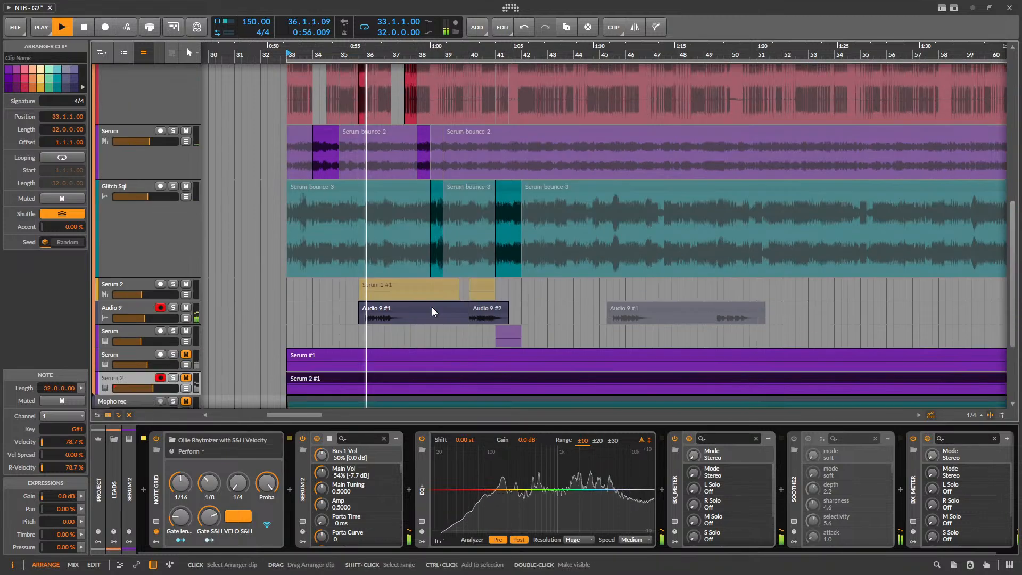
pyautogui.scroll(-4, 359, 289)
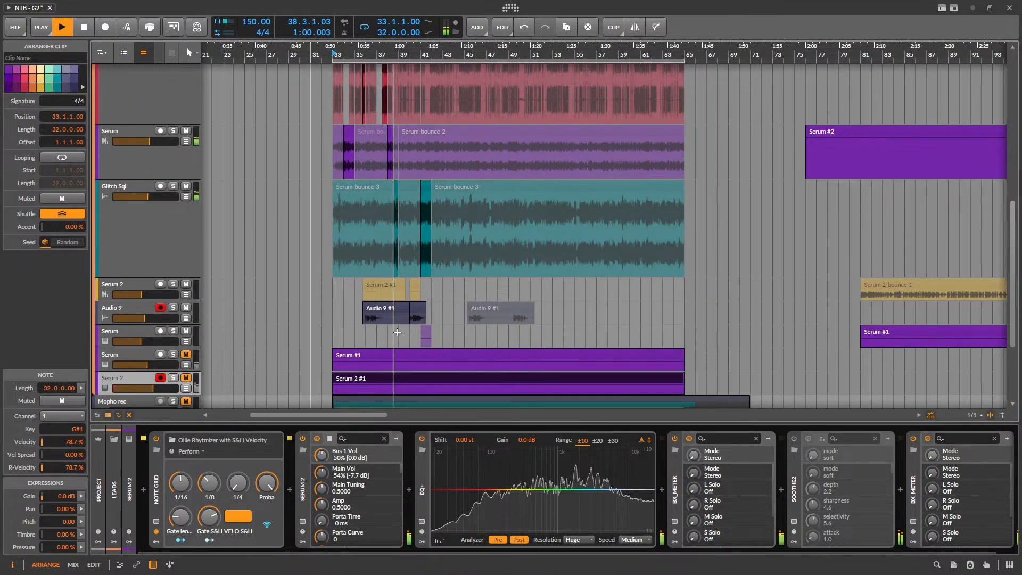
pyautogui.scroll(-2, 421, 266)
pyautogui.scroll(4, 417, 247)
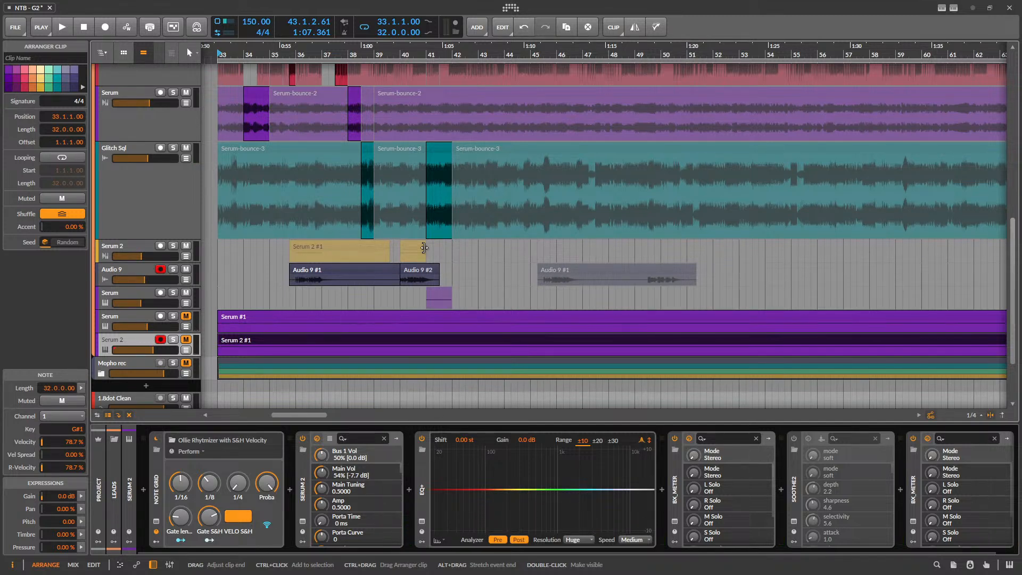
# - Save the project and shrink the Glitch Sql, FM Glitch and Serum audio tracks to minimum height
pyautogui.hotkey('ctrl', 's')
pyautogui.scroll(4, 512, 264)
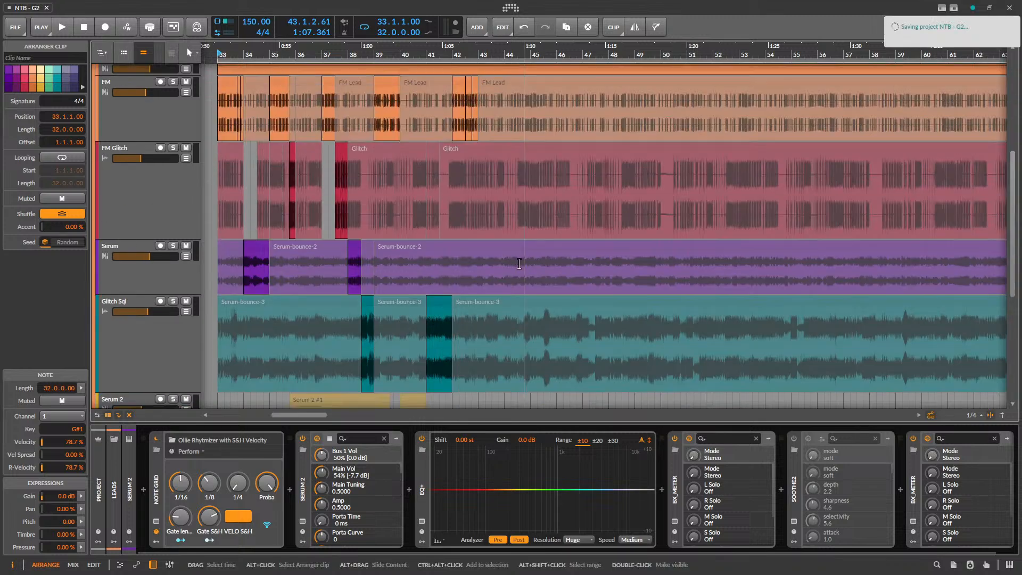
pyautogui.scroll(-3, 521, 263)
pyautogui.scroll(3, 508, 267)
pyautogui.moveTo(131, 390); pyautogui.dragTo(133, 258)
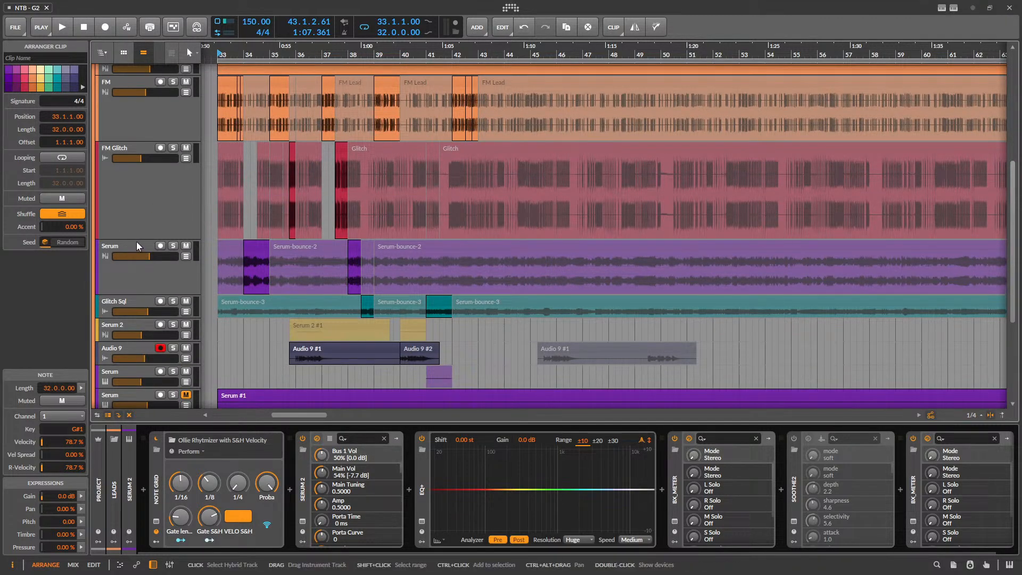
pyautogui.moveTo(136, 240); pyautogui.dragTo(136, 165)
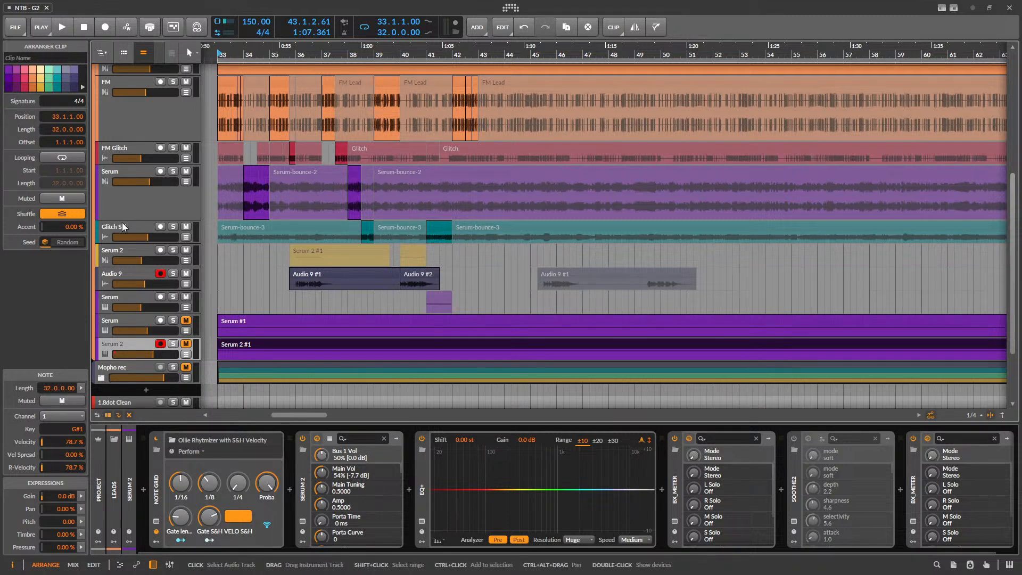
pyautogui.moveTo(124, 219); pyautogui.dragTo(148, 109)
# - Add an instrument track beneath the Serum track under Audio 9 and paste a copy of the Serum #1 clip onto it at 33.1
pyautogui.click(124, 261)
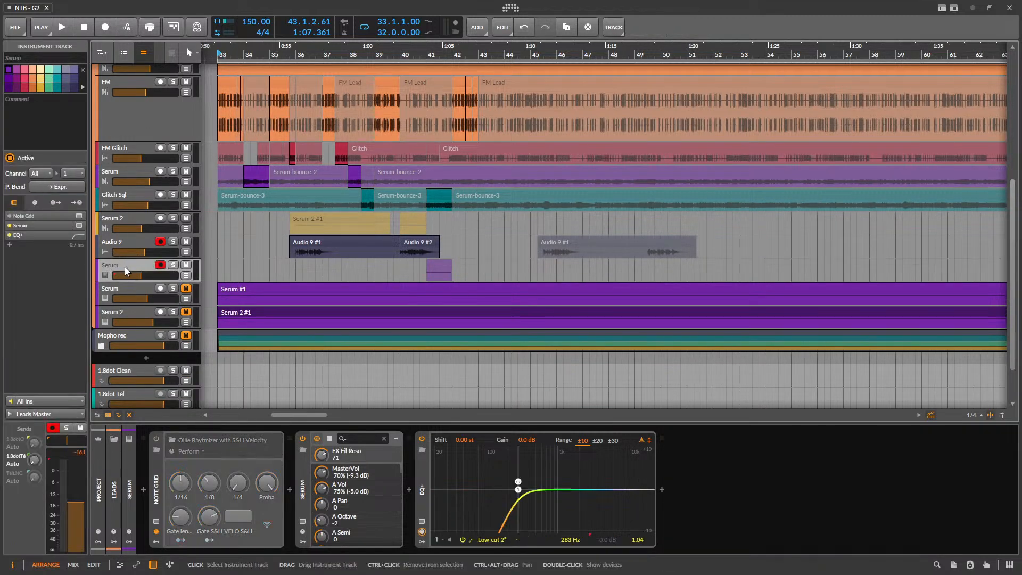
pyautogui.rightClick(125, 266)
pyautogui.click(154, 424)
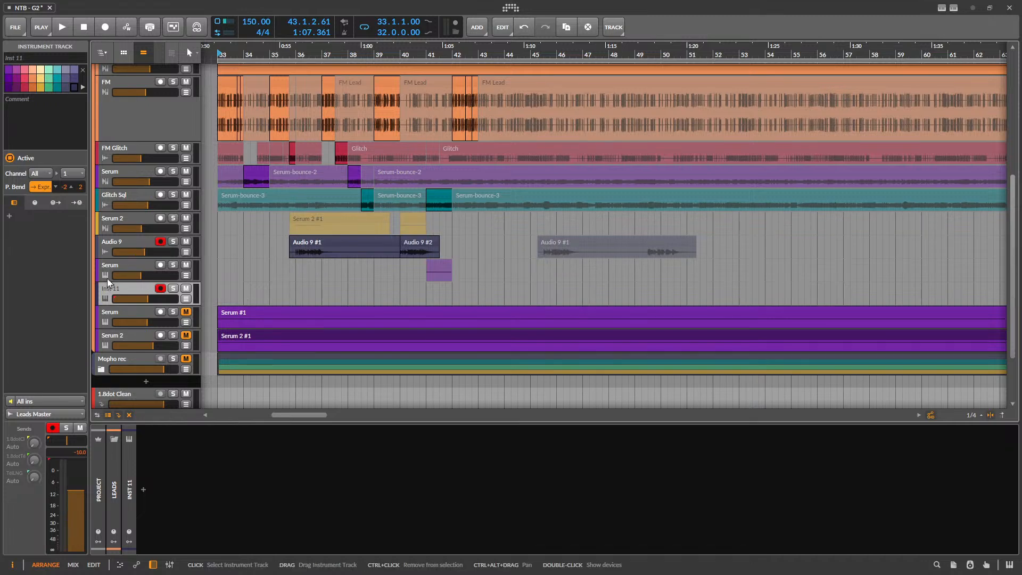
pyautogui.click(229, 312)
pyautogui.hotkey('ctrl', 'c')
pyautogui.click(221, 292)
pyautogui.hotkey('ctrl', 'v')
# - Search the instruments for "Ser" and insert Serum 2 on the new instrument track
pyautogui.click(117, 296)
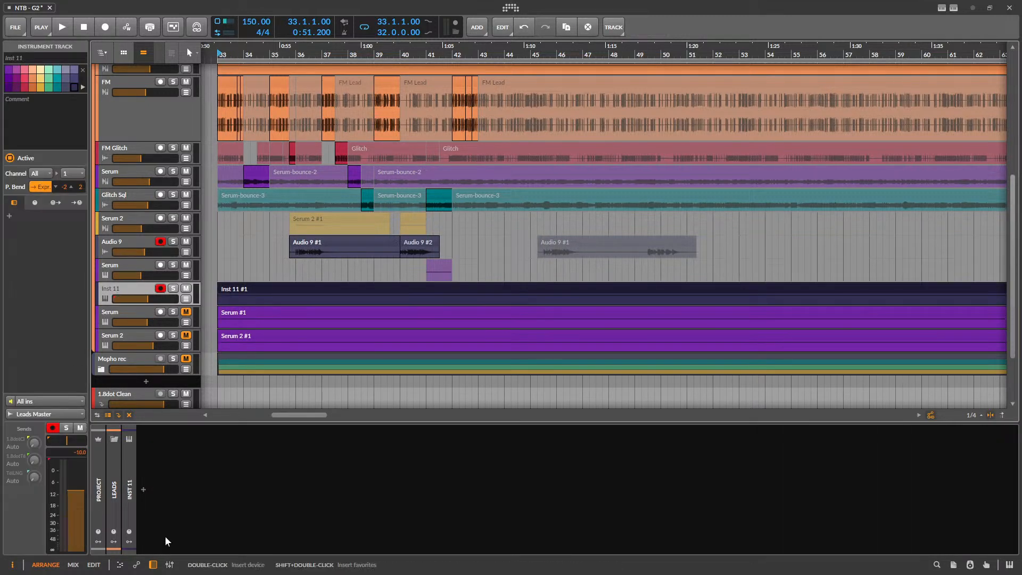
pyautogui.click(143, 497)
pyautogui.write('Ser')
pyautogui.click(322, 212)
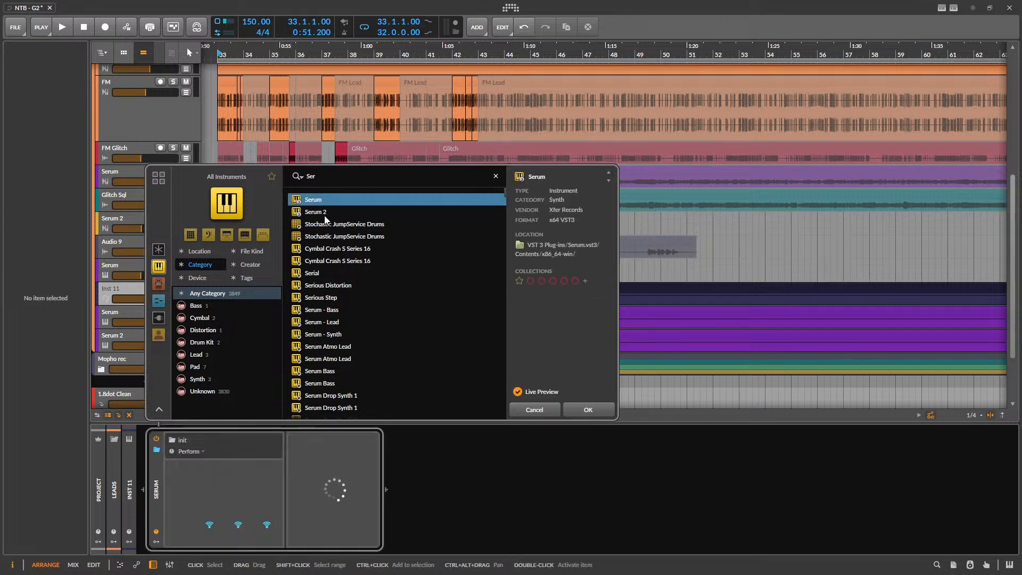
pyautogui.click(584, 409)
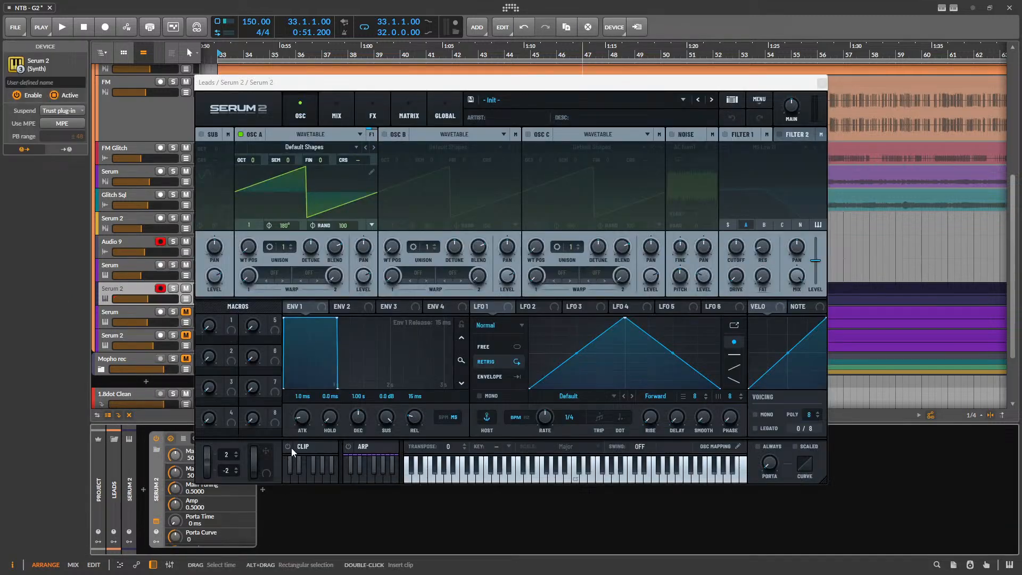
# - Load the FM-Dry & Wet preset from the Ollie - Psyche Vol2 bank in Serum 2, and switch to the preceding FM-Classic Raw preset
pyautogui.click(528, 103)
pyautogui.click(646, 219)
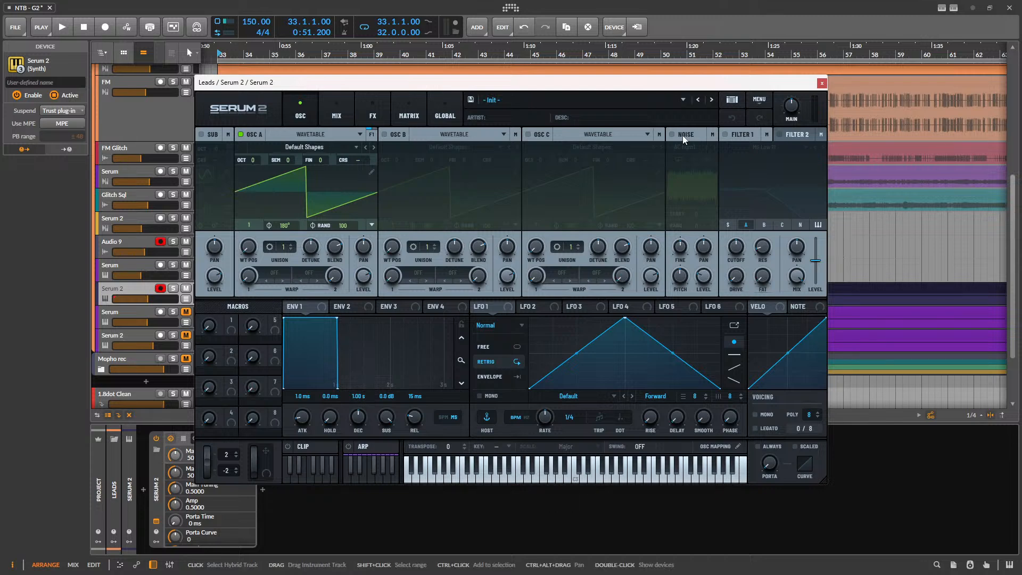
pyautogui.click(583, 104)
pyautogui.moveTo(529, 129)
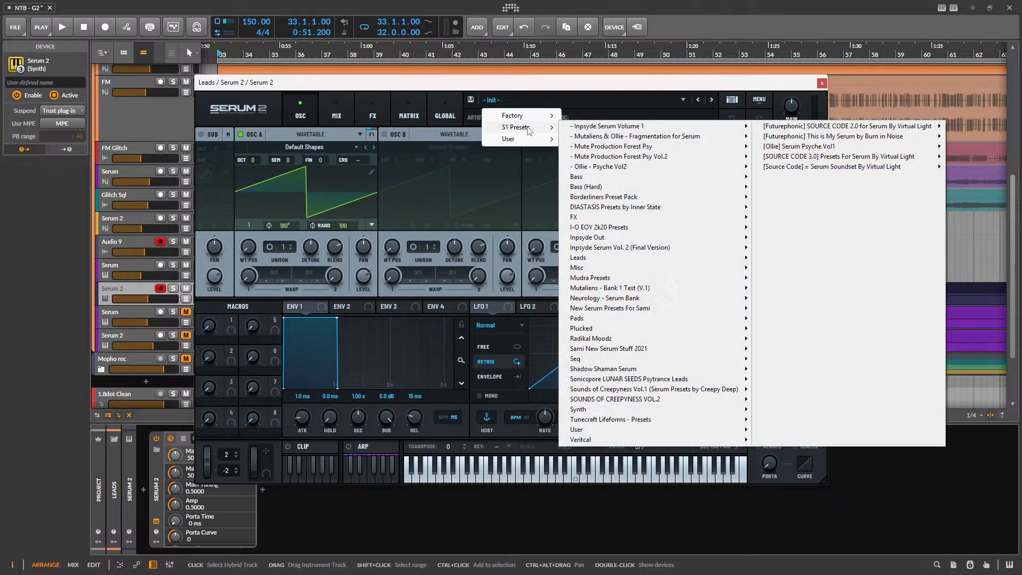
pyautogui.moveTo(662, 168)
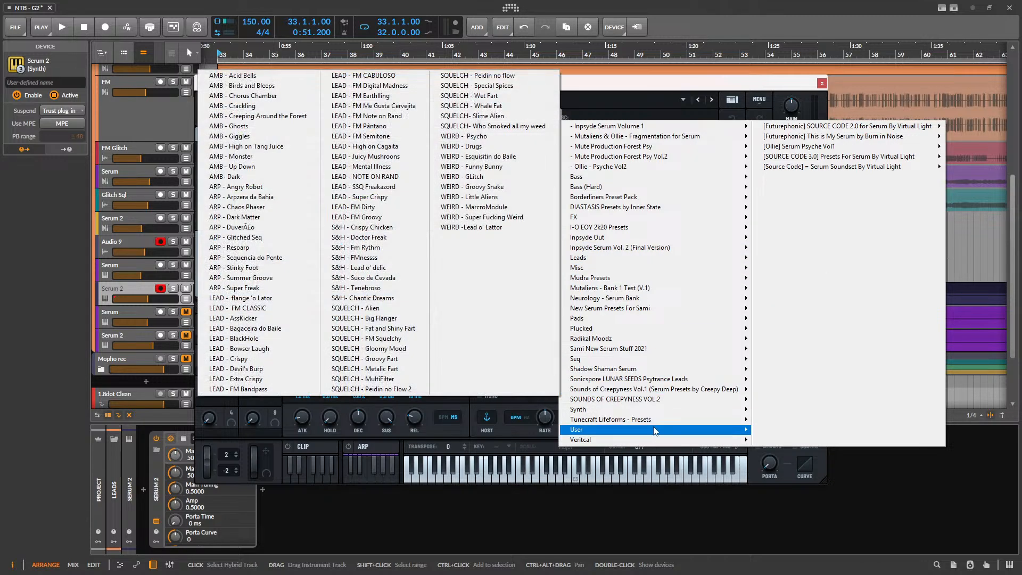
pyautogui.moveTo(668, 429)
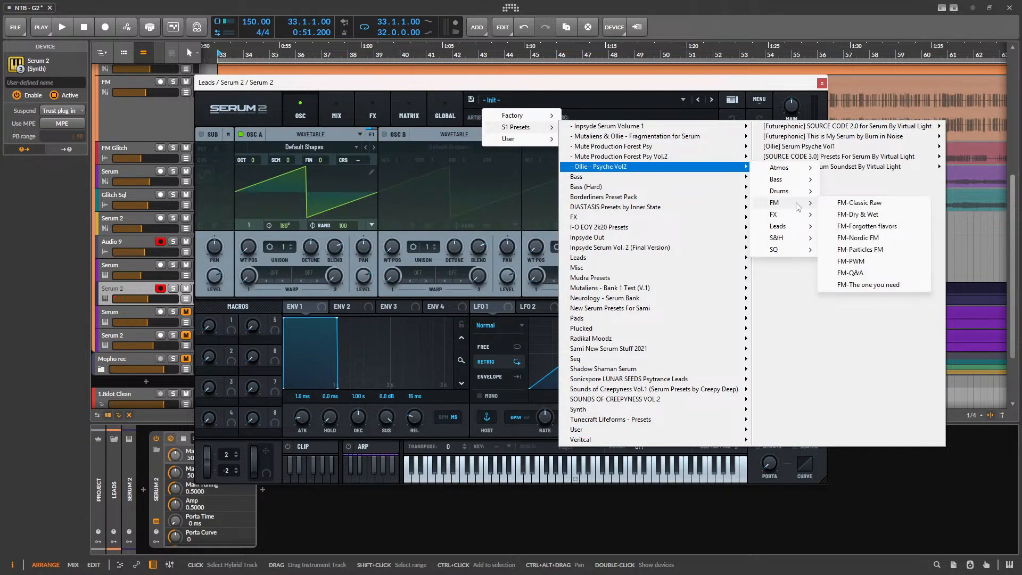
pyautogui.moveTo(733, 168)
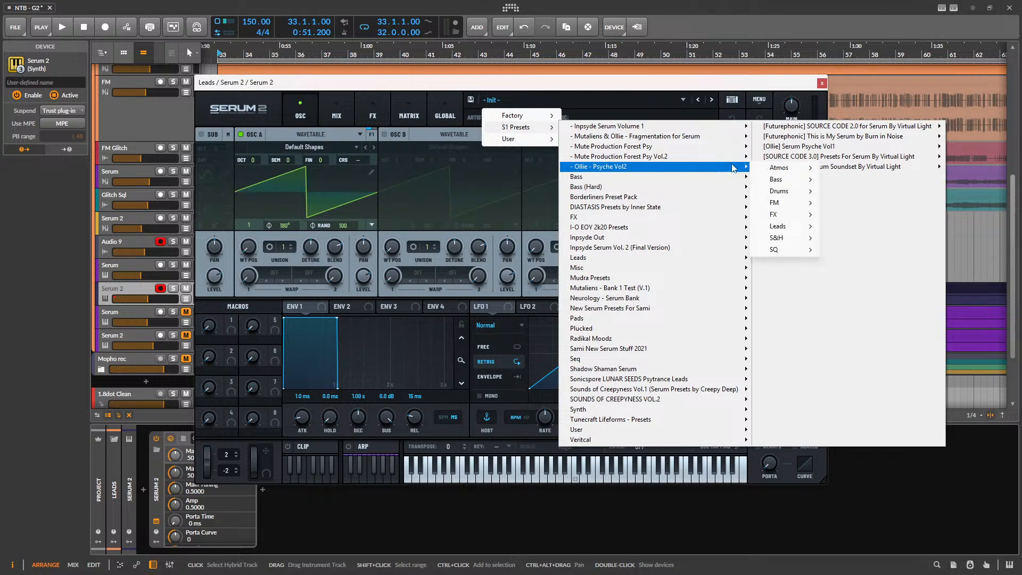
pyautogui.click(854, 219)
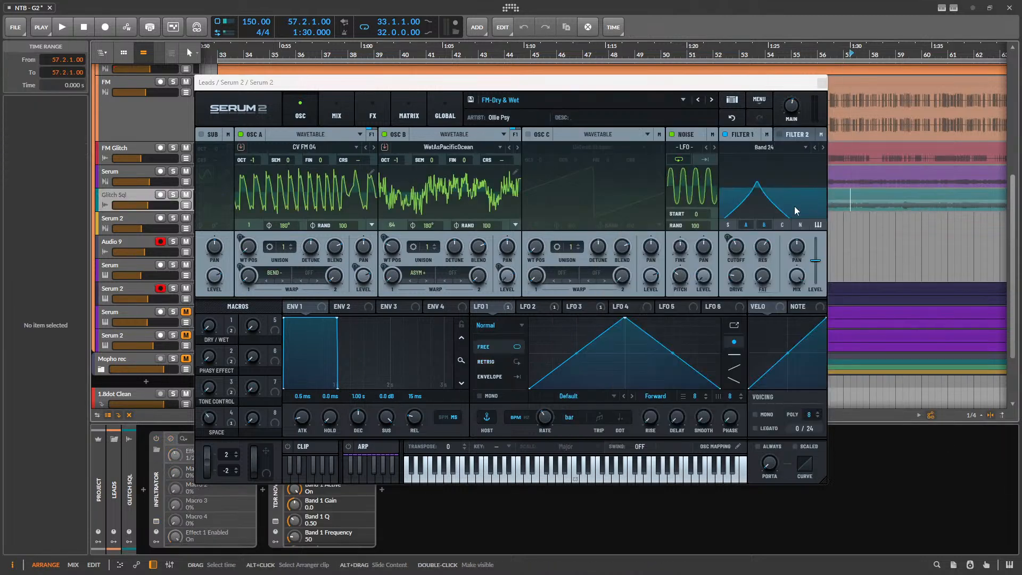
pyautogui.click(699, 100)
# - Solo the new Serum 2 track and audition its clip from 33.1 with the plug-in window moved clear of the tracks
pyautogui.press('space')
pyautogui.press('space')
pyautogui.moveTo(677, 87); pyautogui.dragTo(746, 390)
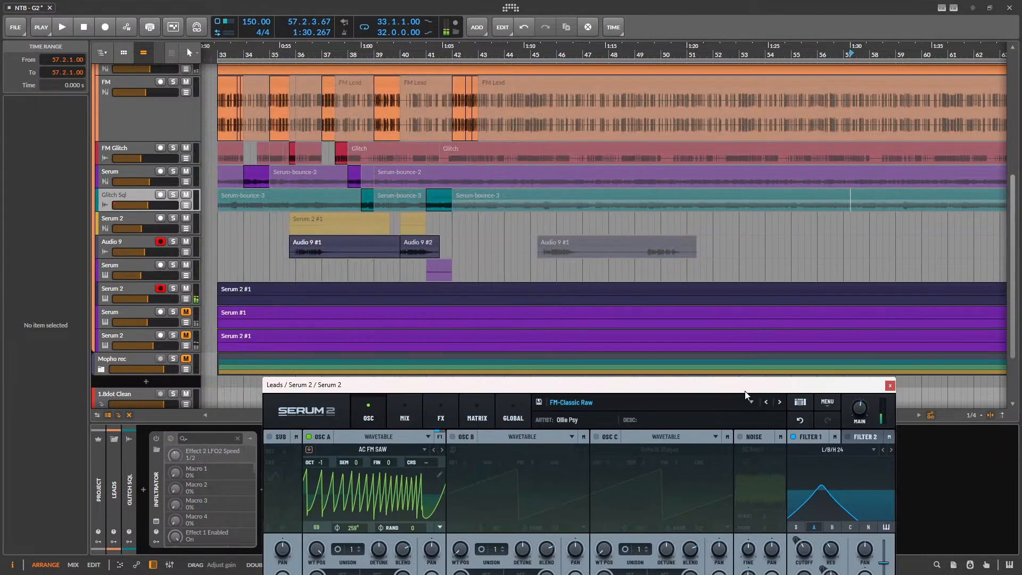
pyautogui.click(173, 289)
pyautogui.click(247, 288)
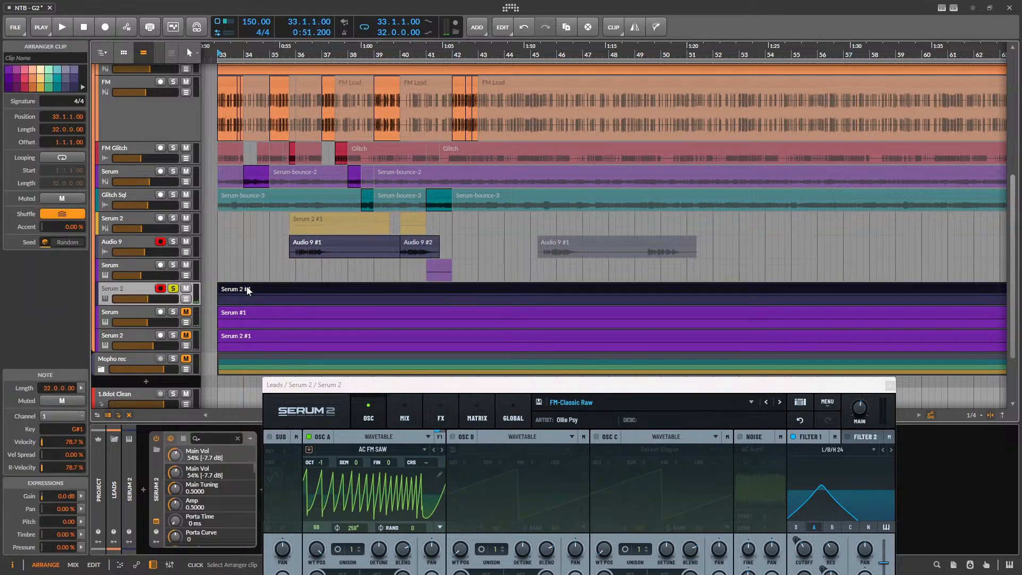
pyautogui.press('space')
pyautogui.press('space')
# - Lower the new Serum 2 track's volume and set the patch's PLAY ME macro to 39 while auditioning
pyautogui.moveTo(387, 387); pyautogui.dragTo(364, 100)
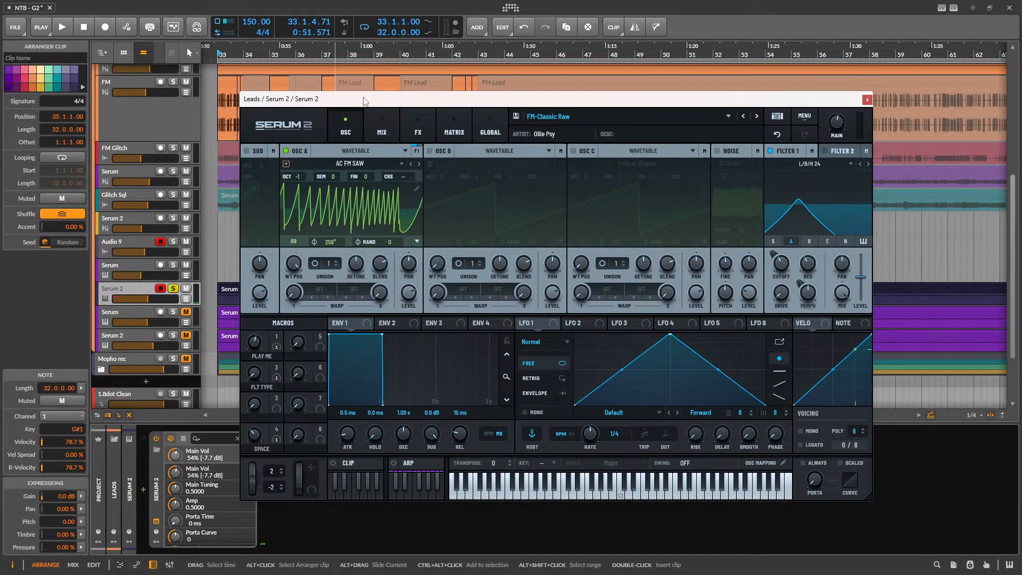
pyautogui.press('space')
pyautogui.press('space')
pyautogui.press('space')
pyautogui.moveTo(258, 345); pyautogui.dragTo(232, 404)
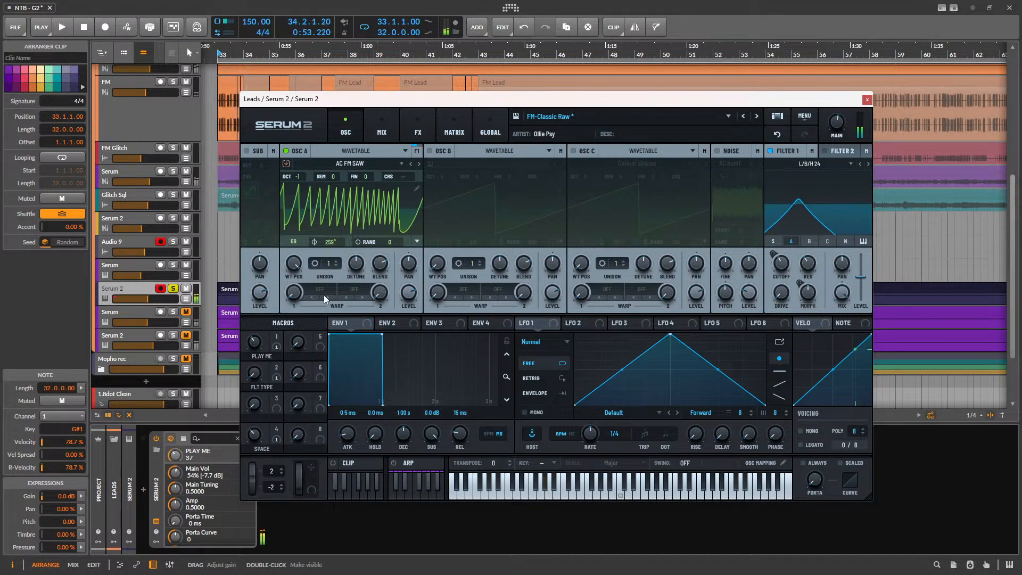
pyautogui.moveTo(150, 300); pyautogui.dragTo(148, 299)
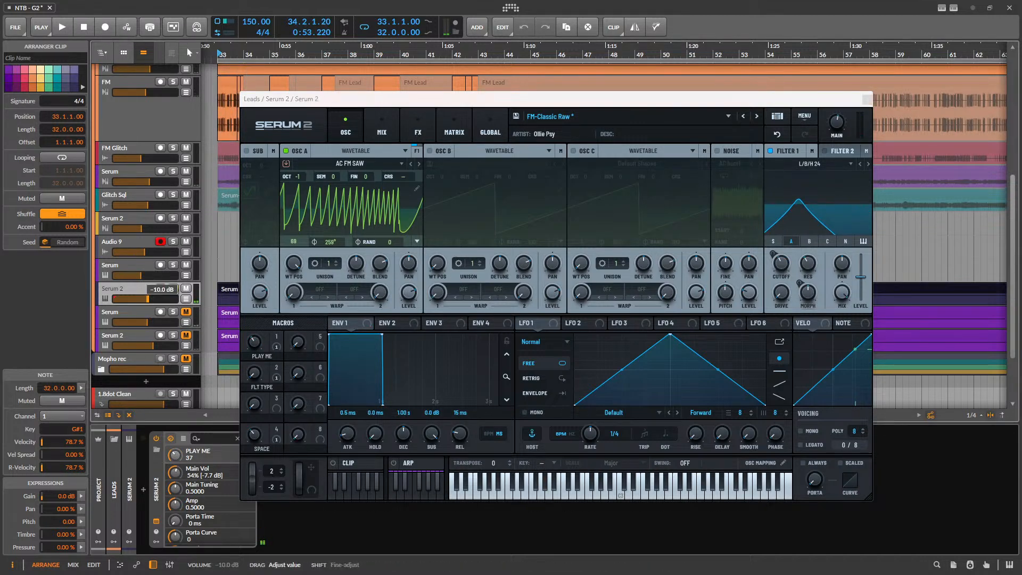
pyautogui.press('space')
pyautogui.moveTo(255, 343)
pyautogui.mouseDown()
pyautogui.moveTo(299, 302)
pyautogui.moveTo(259, 363)
pyautogui.moveTo(273, 351)
pyautogui.mouseUp()
pyautogui.press('space')
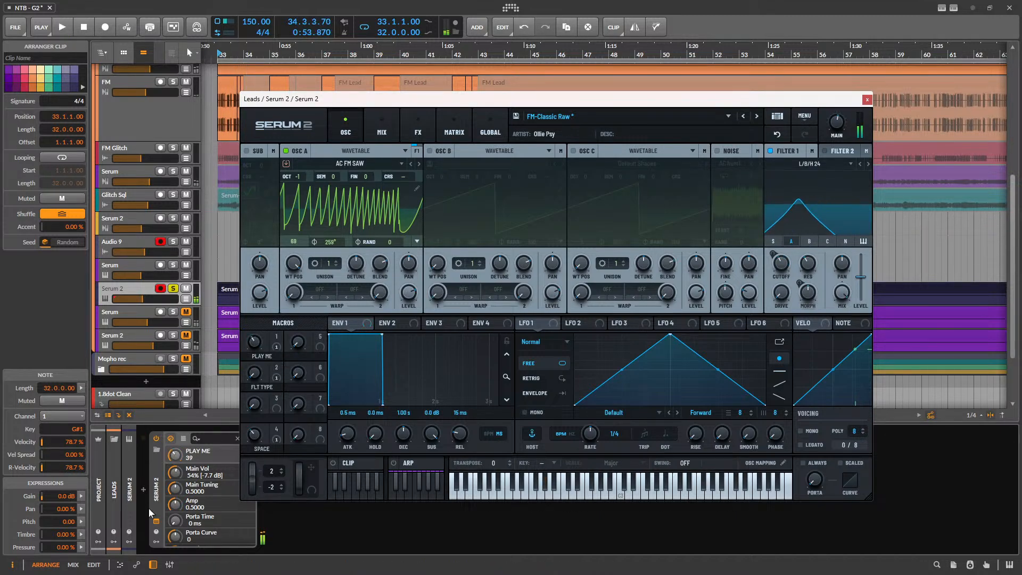
# - Insert the Ollie Rhytmizer with S&H Velocity note effect before Serum 2 and audition it while varying the patch's macros
pyautogui.click(144, 495)
pyautogui.write('ollie')
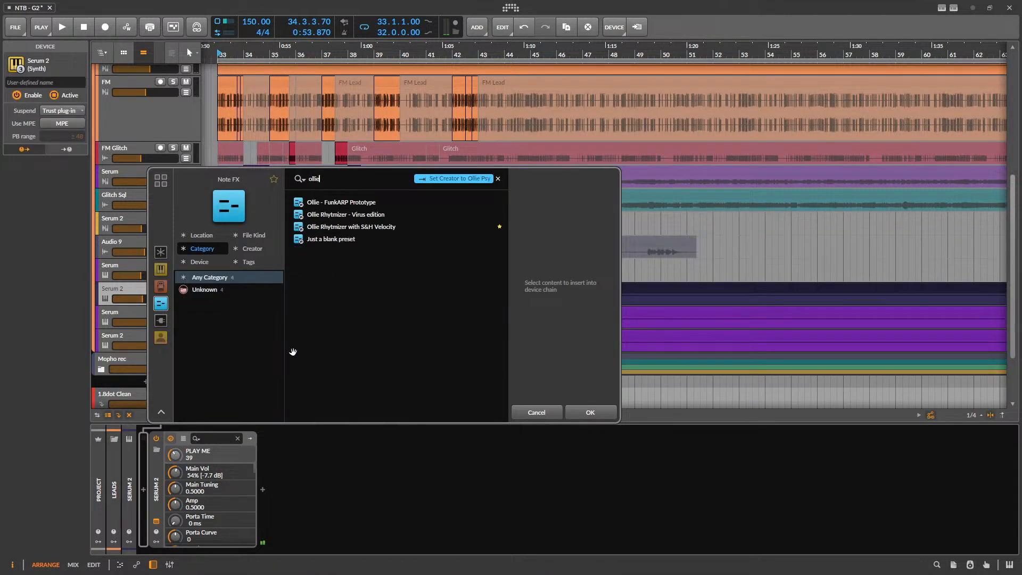
pyautogui.click(473, 214)
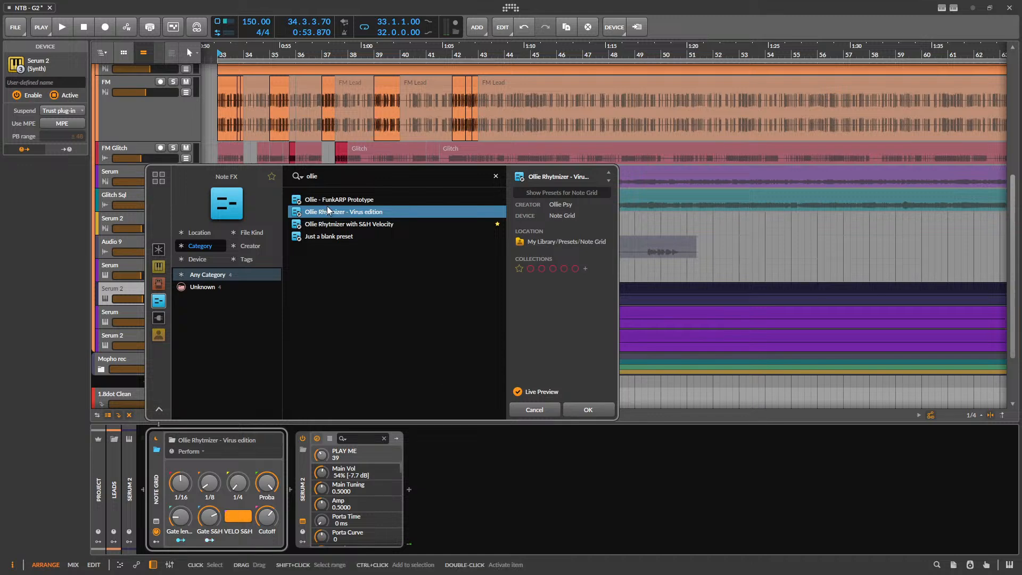
pyautogui.click(349, 201)
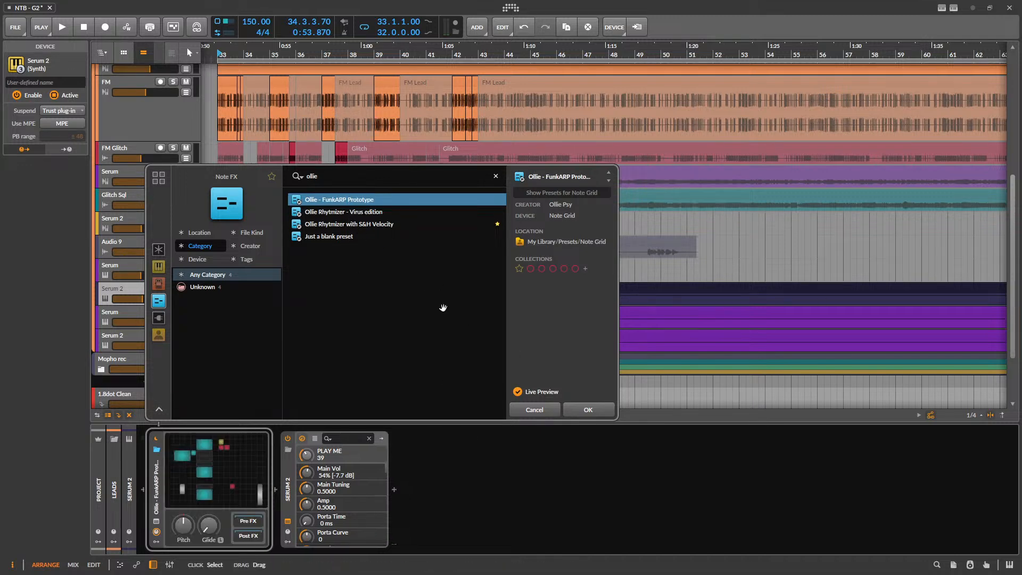
pyautogui.click(377, 224)
pyautogui.click(588, 410)
pyautogui.press('space')
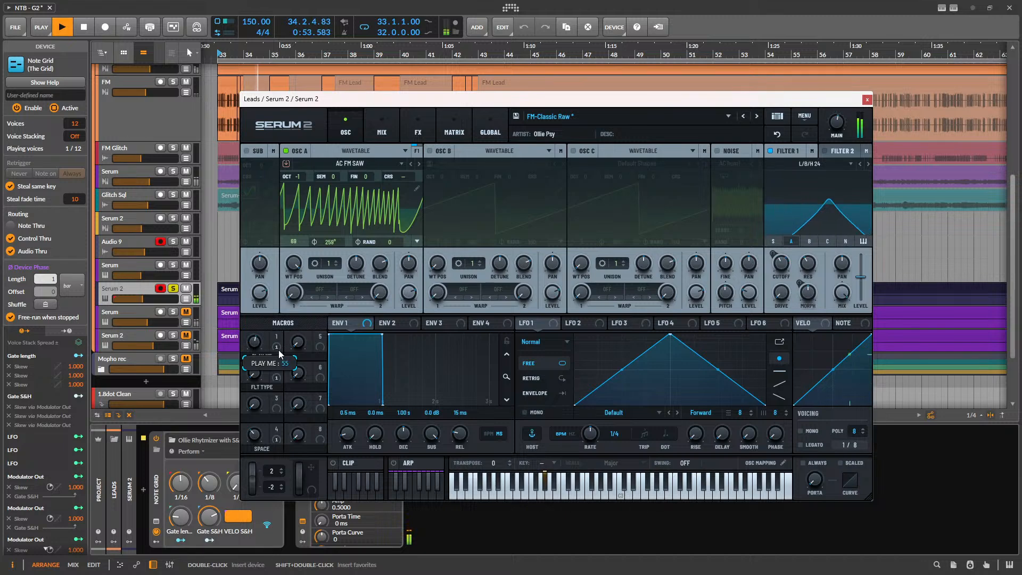
pyautogui.moveTo(281, 382)
pyautogui.mouseDown()
pyautogui.moveTo(289, 349)
pyautogui.moveTo(282, 401)
pyautogui.moveTo(299, 354)
pyautogui.moveTo(271, 396)
pyautogui.mouseUp()
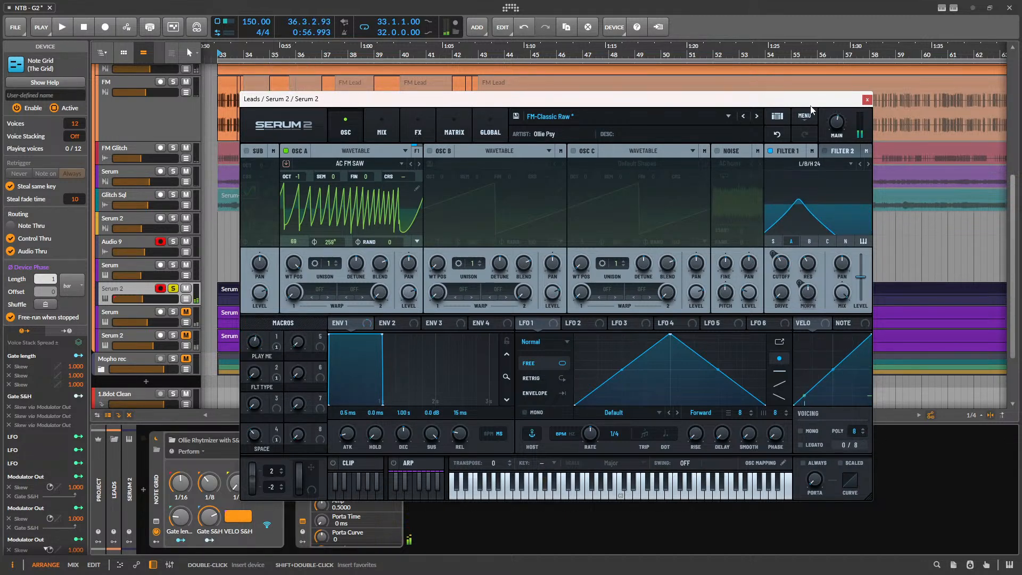
# - Move the new Serum 2 track out of the Leads group to just above Mopho rec, and collapse the Leads group
pyautogui.click(866, 100)
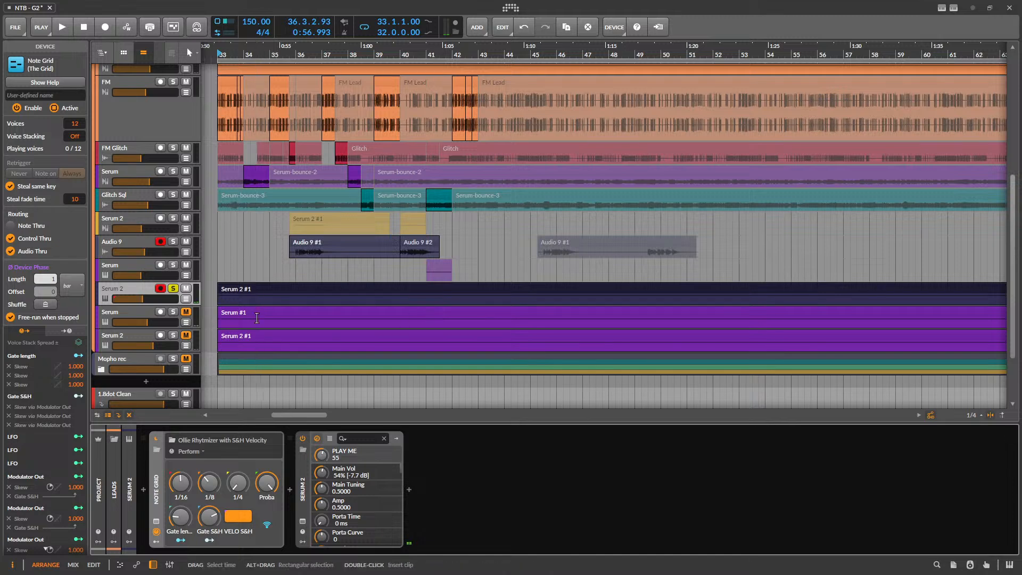
pyautogui.scroll(-3, 256, 317)
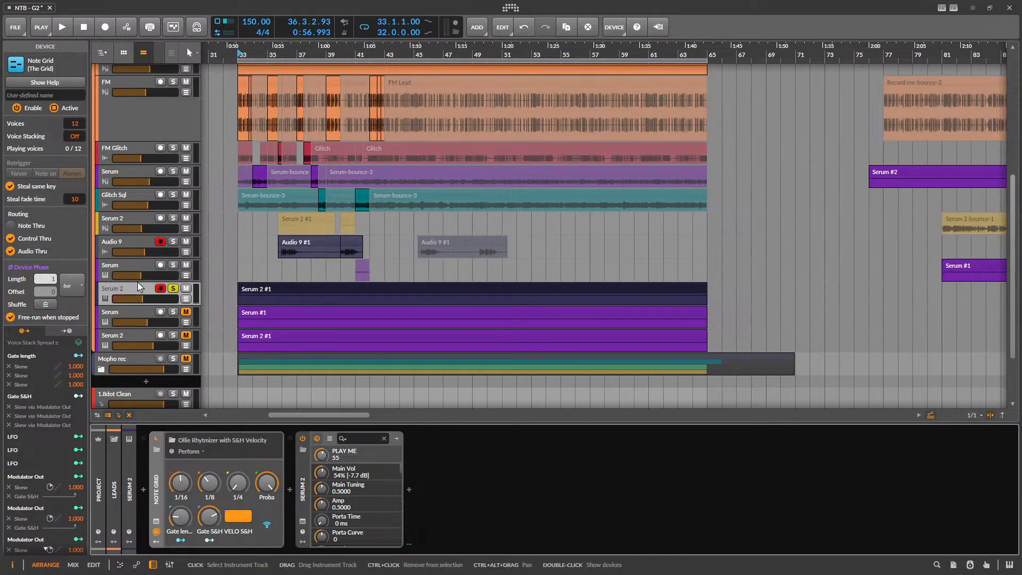
pyautogui.moveTo(141, 289); pyautogui.dragTo(134, 355)
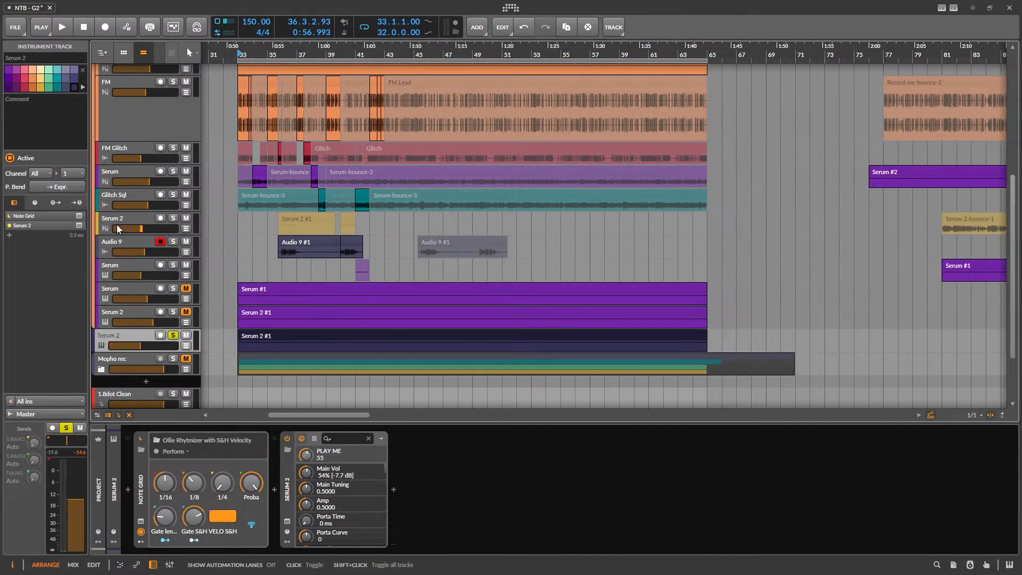
pyautogui.scroll(5, 117, 224)
pyautogui.click(101, 221)
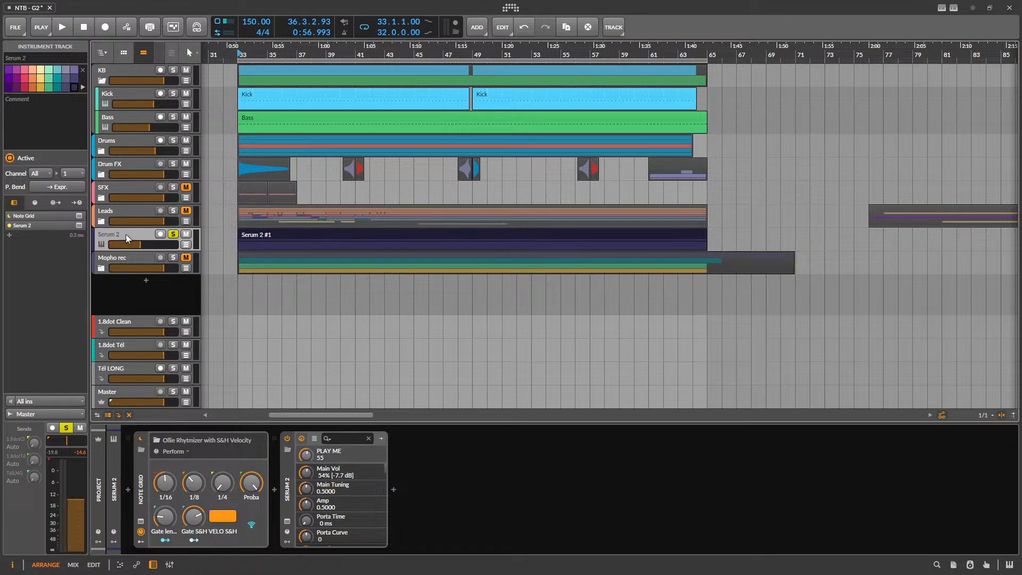
# - Remove the HELLO controller mapping and map the Launch Control XL's CC84 to Serum 2's PLAY ME macro instead
pyautogui.click(986, 563)
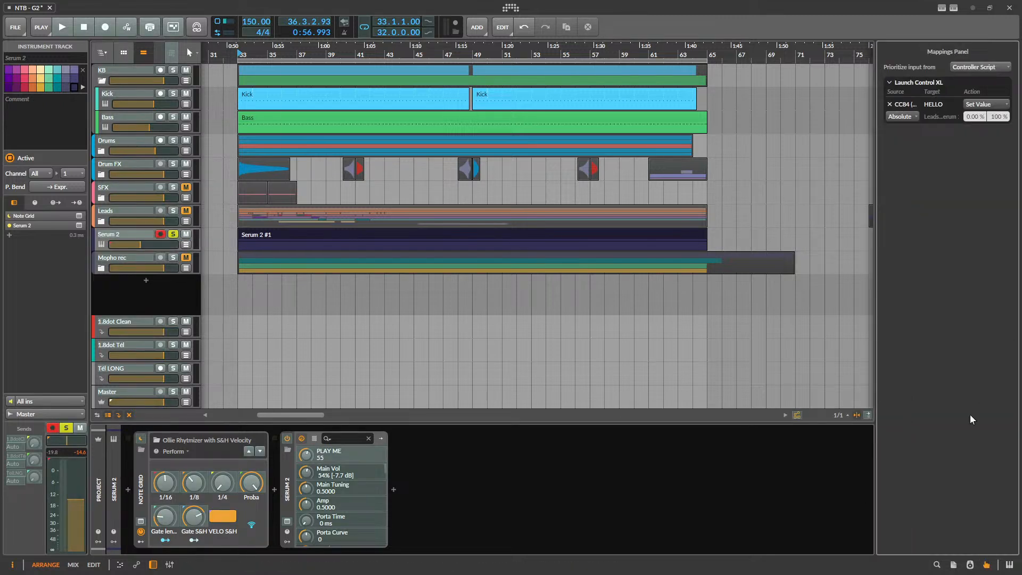
pyautogui.click(890, 104)
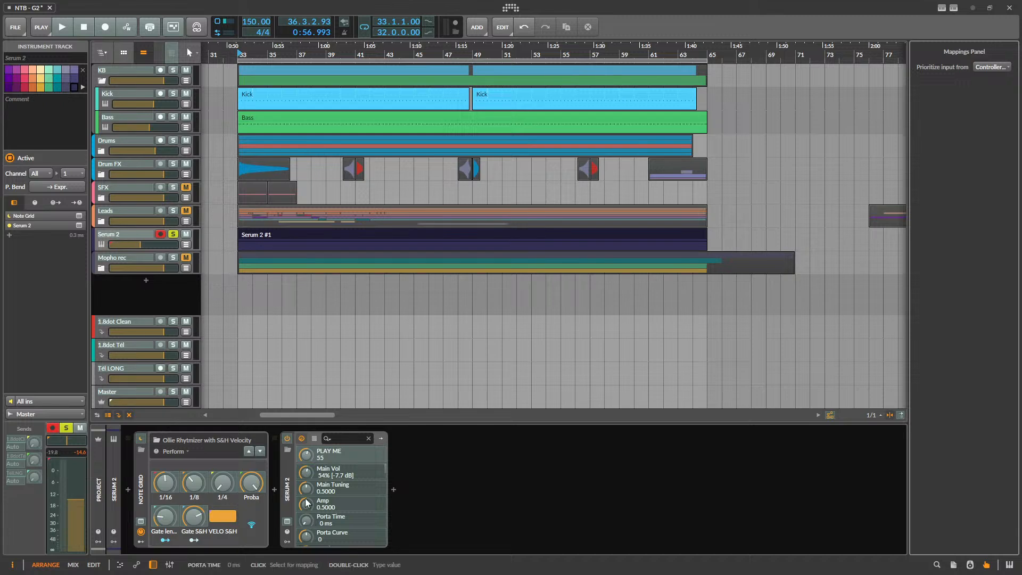
pyautogui.click(311, 455)
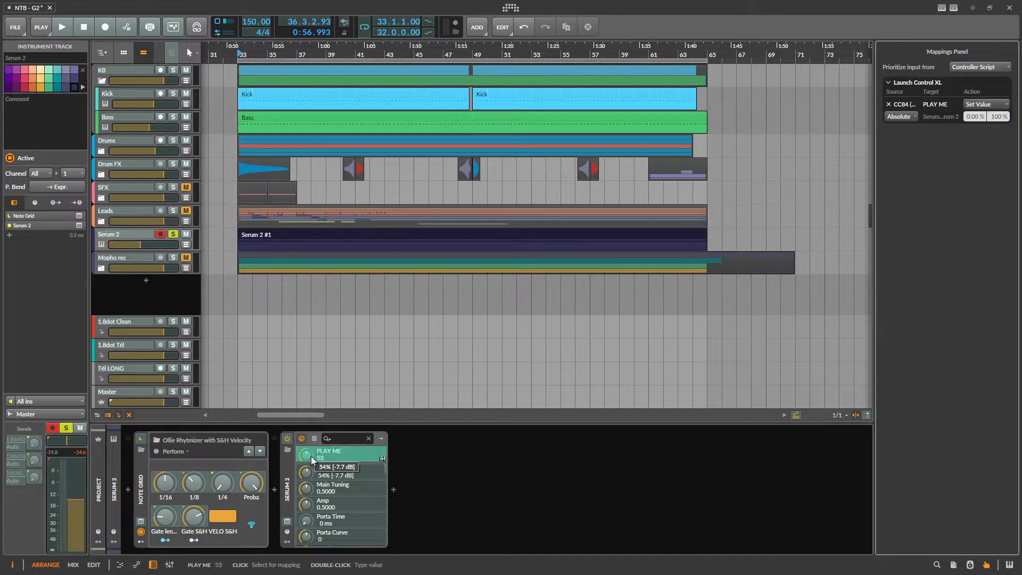
pyautogui.click(986, 565)
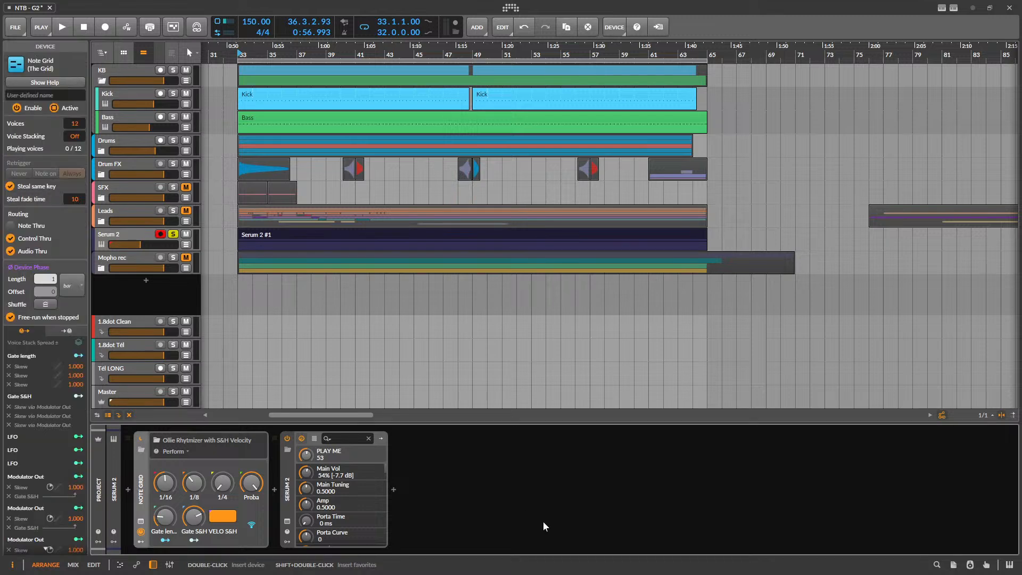
# - Audition the soloed Serum 2 track while varying the PLAY ME macro from the controller, unsolo it and play it within the mix
pyautogui.press('space')
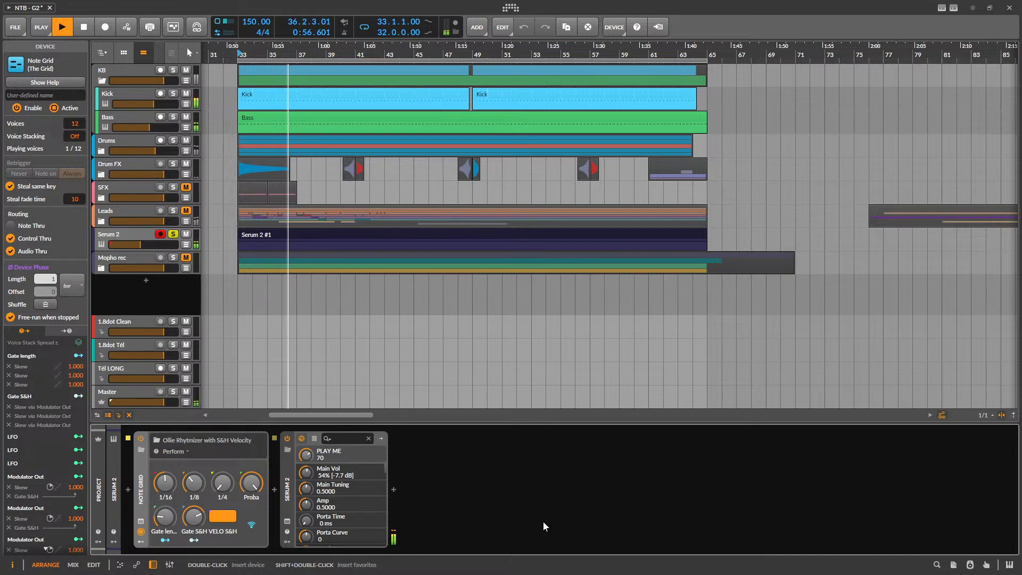
pyautogui.press('space')
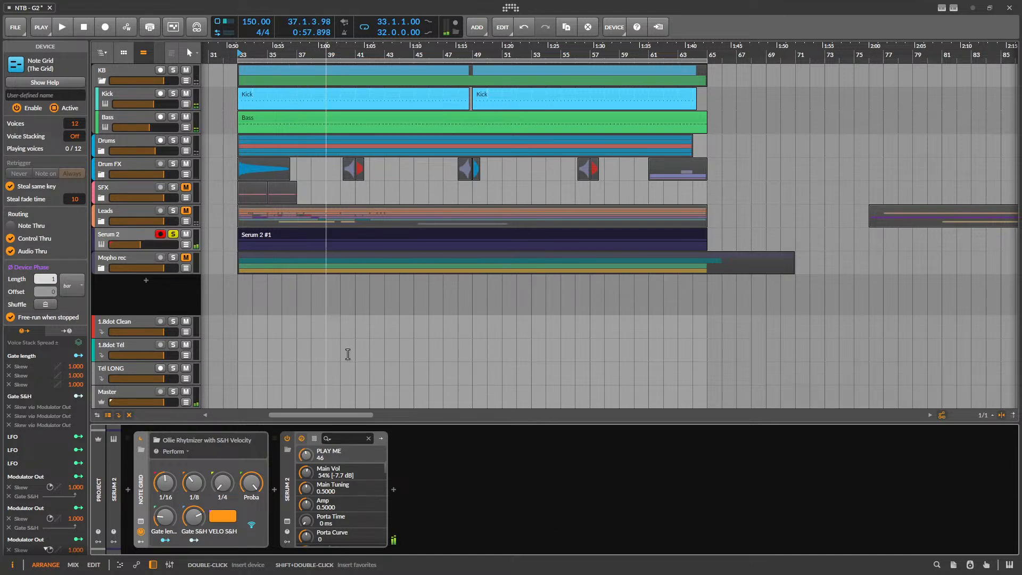
pyautogui.click(173, 234)
pyautogui.press('space')
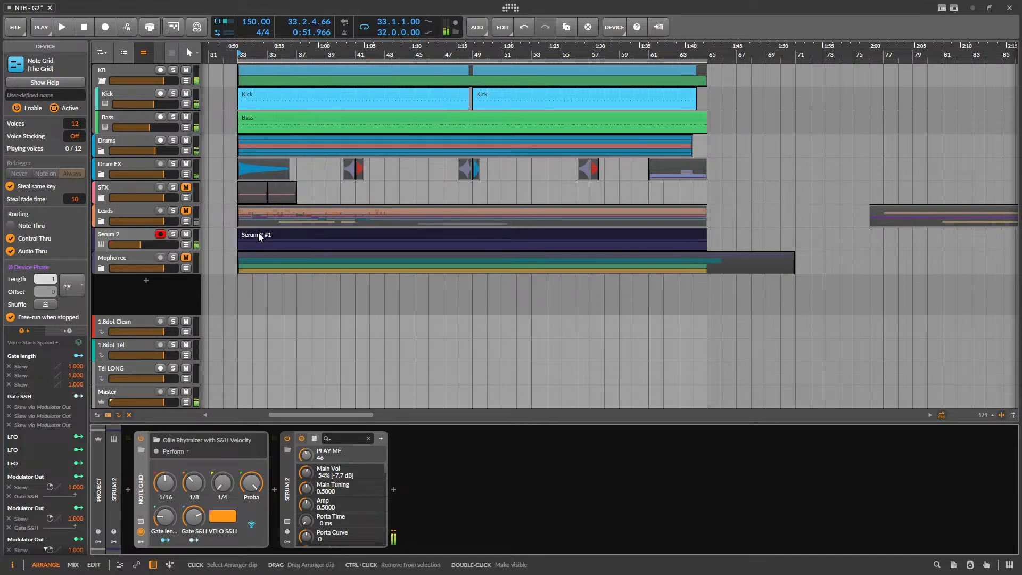
# - Set the play start to 32.4.1 on the Serum 2 track, switch looping off, and enable recording with automation writing
pyautogui.click(259, 238)
pyautogui.scroll(3, 217, 237)
pyautogui.click(261, 237)
pyautogui.scroll(-3, 258, 229)
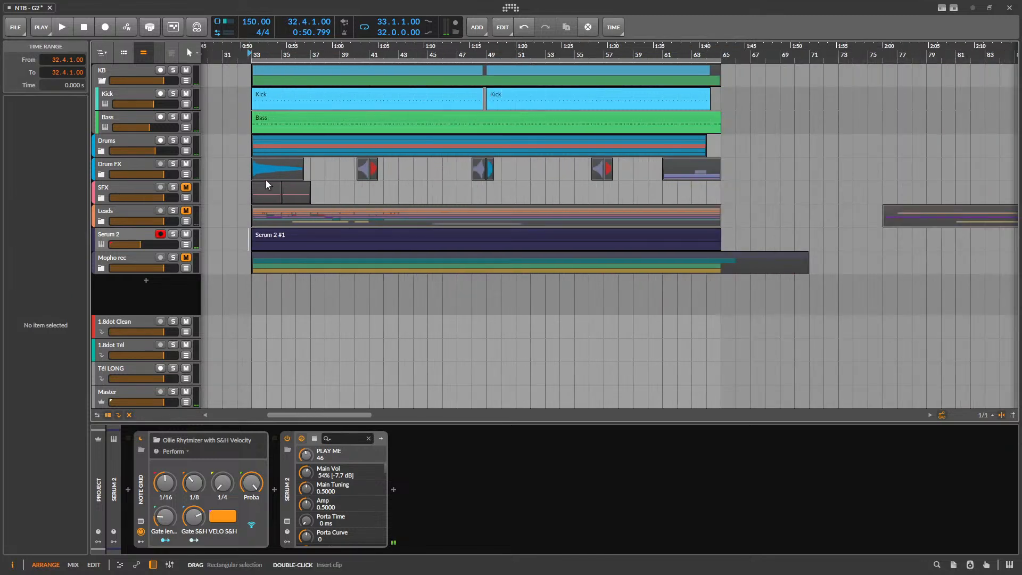
pyautogui.click(364, 28)
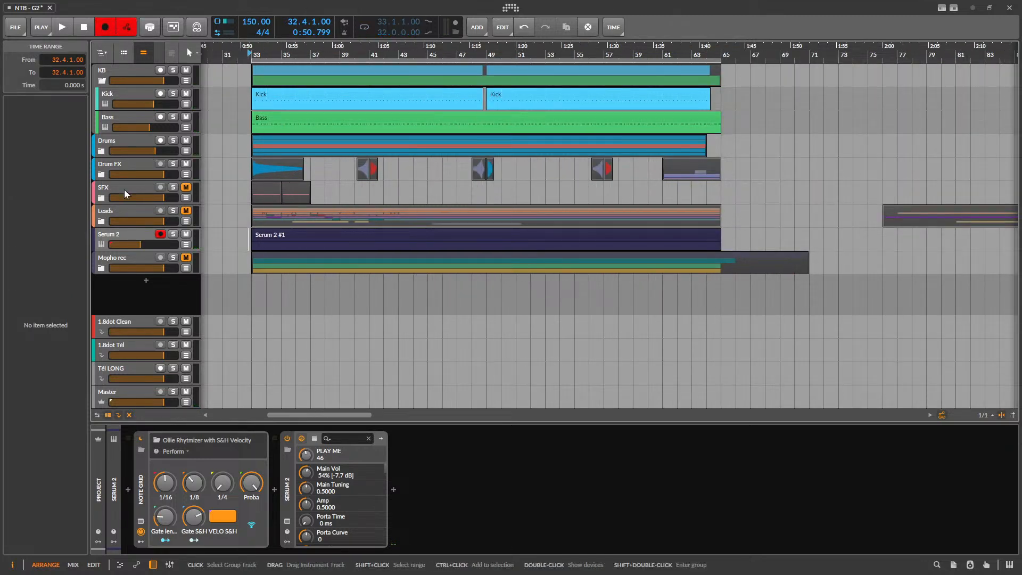
# - Reset the play start to 32.4.1 and record a PLAY ME automation pass on Serum 2 until just past bar 65
pyautogui.click(84, 27)
pyautogui.click(160, 234)
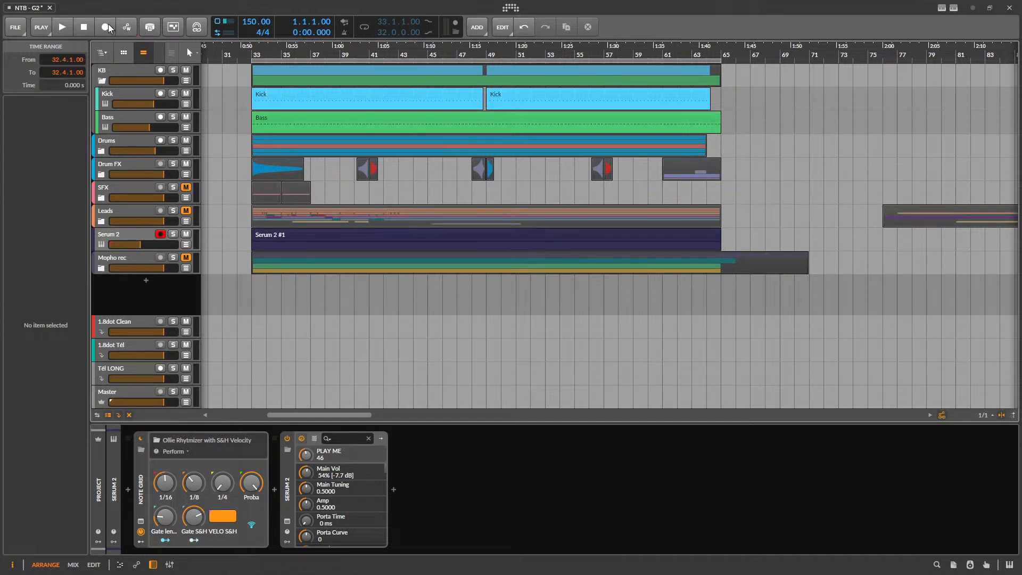
pyautogui.scroll(5, 244, 243)
pyautogui.click(252, 239)
pyautogui.scroll(-4, 219, 206)
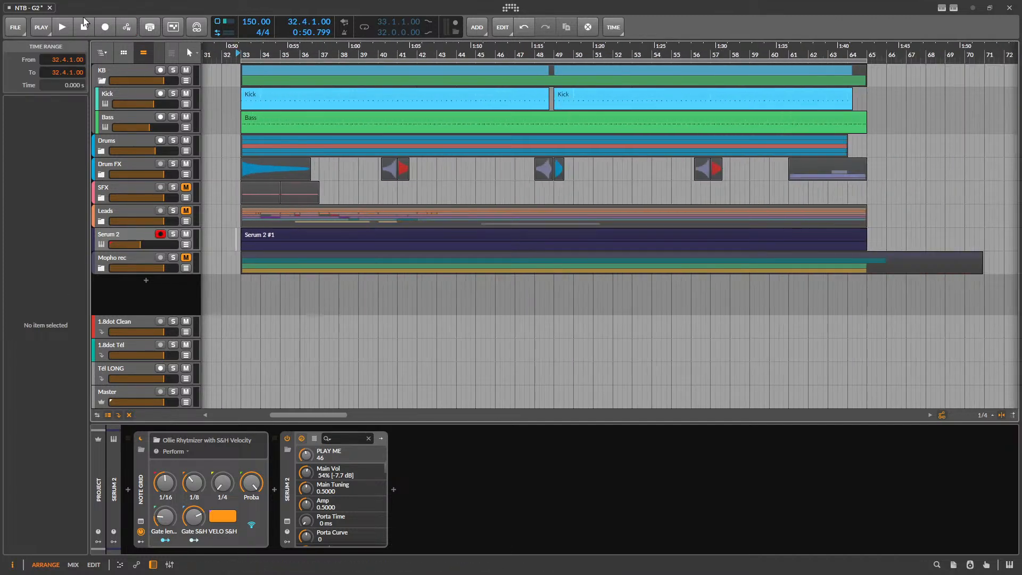
pyautogui.click(63, 27)
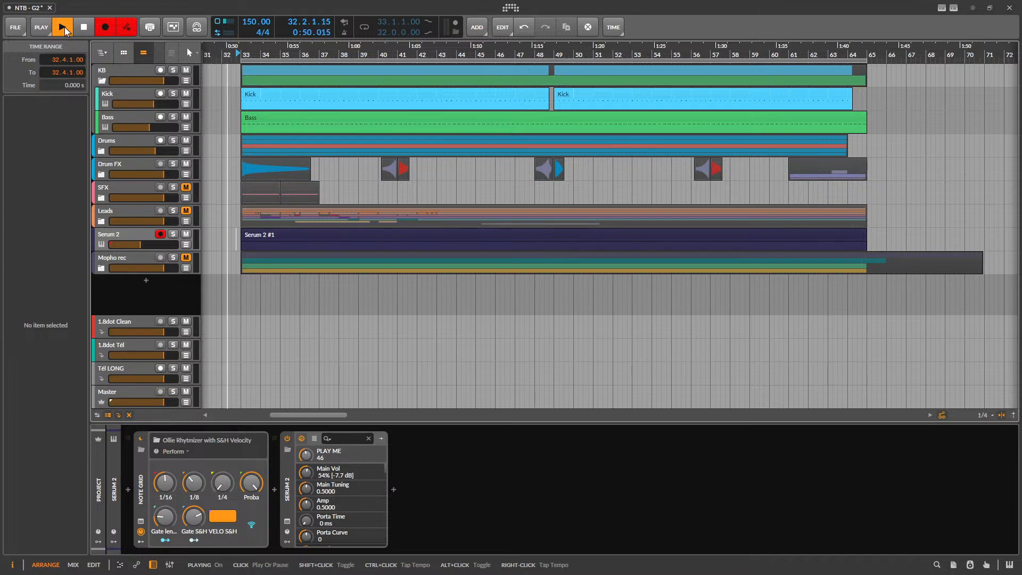
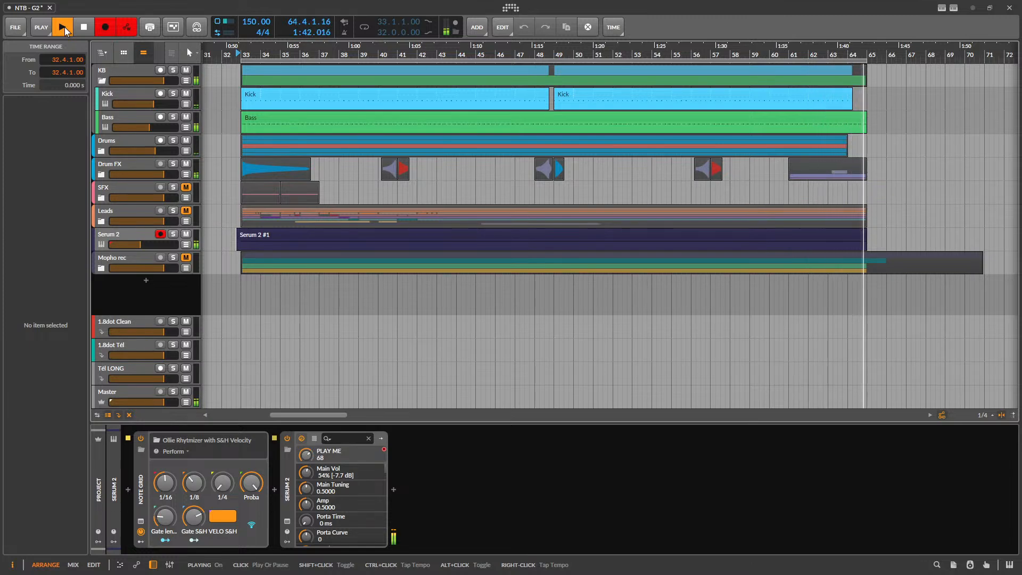
pyautogui.click(65, 27)
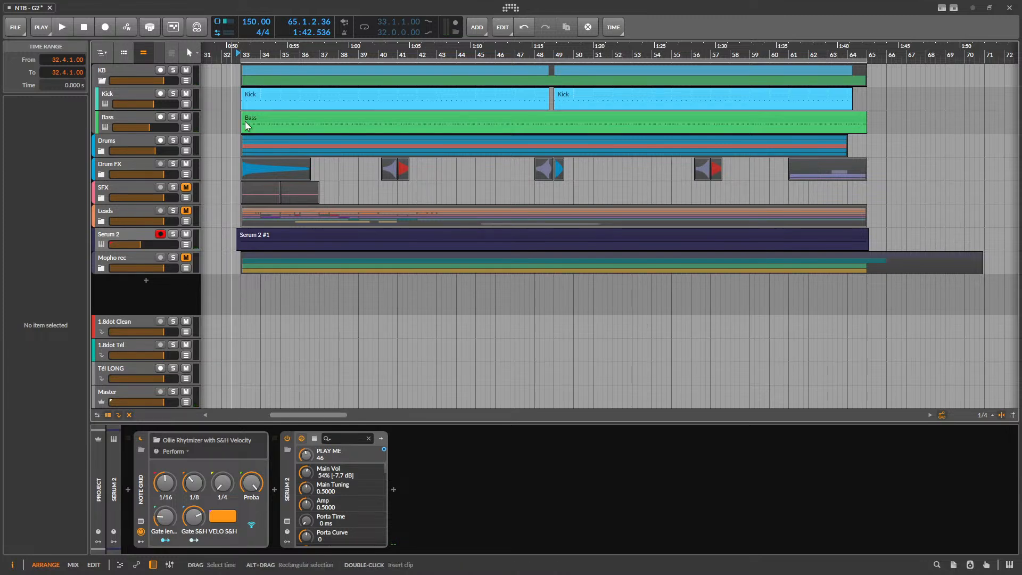
# - Trim the recorded Serum 2 clip so it starts at 33.1.1 and lasts exactly 32 bars
pyautogui.scroll(8, 239, 248)
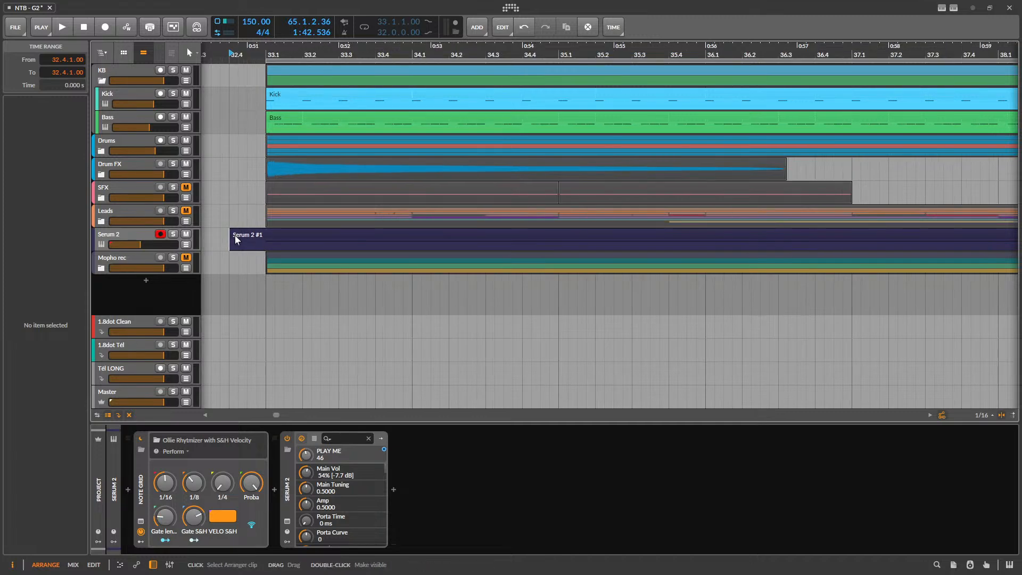
pyautogui.click(259, 233)
pyautogui.moveTo(265, 232); pyautogui.dragTo(265, 234)
pyautogui.scroll(-8, 252, 244)
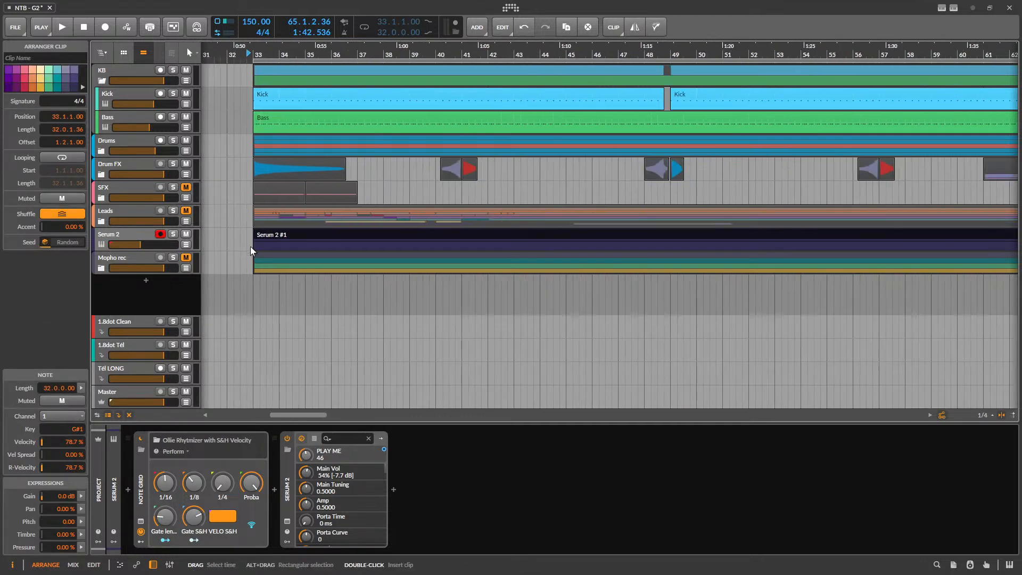
pyautogui.scroll(9, 622, 250)
pyautogui.scroll(3, 620, 237)
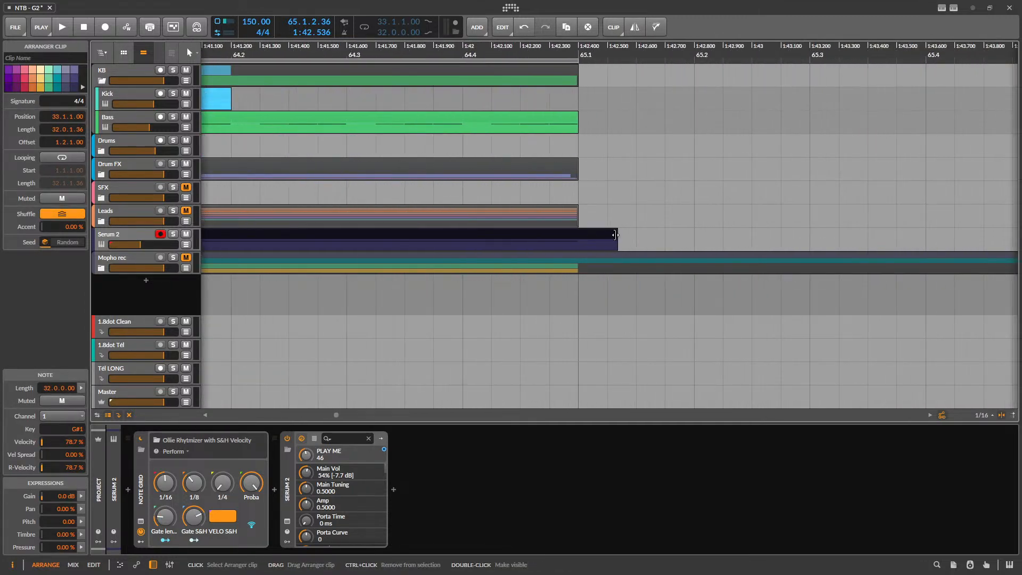
pyautogui.moveTo(616, 233); pyautogui.dragTo(589, 231)
pyautogui.scroll(-6, 616, 235)
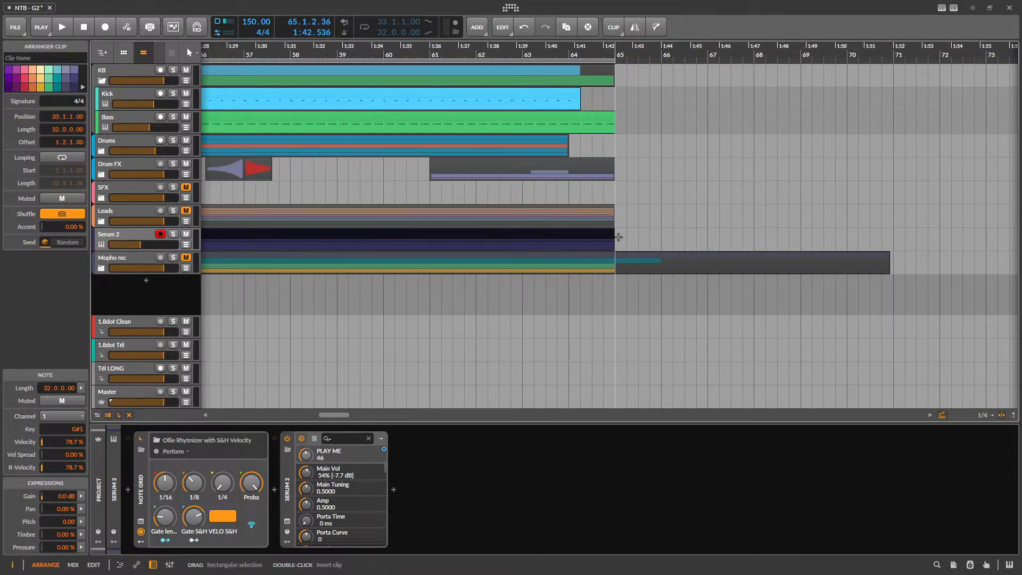
pyautogui.scroll(-10, 672, 247)
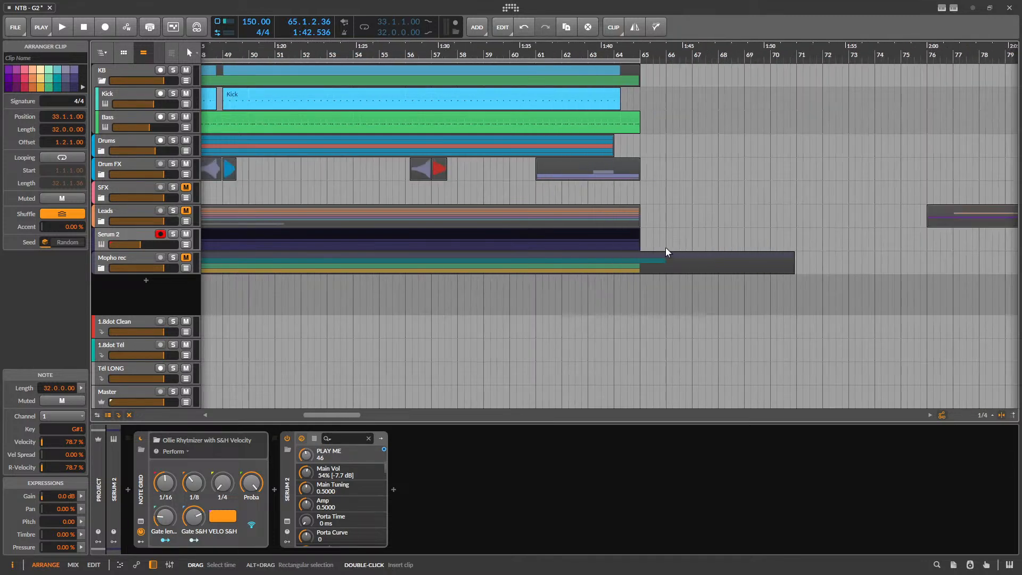
pyautogui.scroll(4, 532, 239)
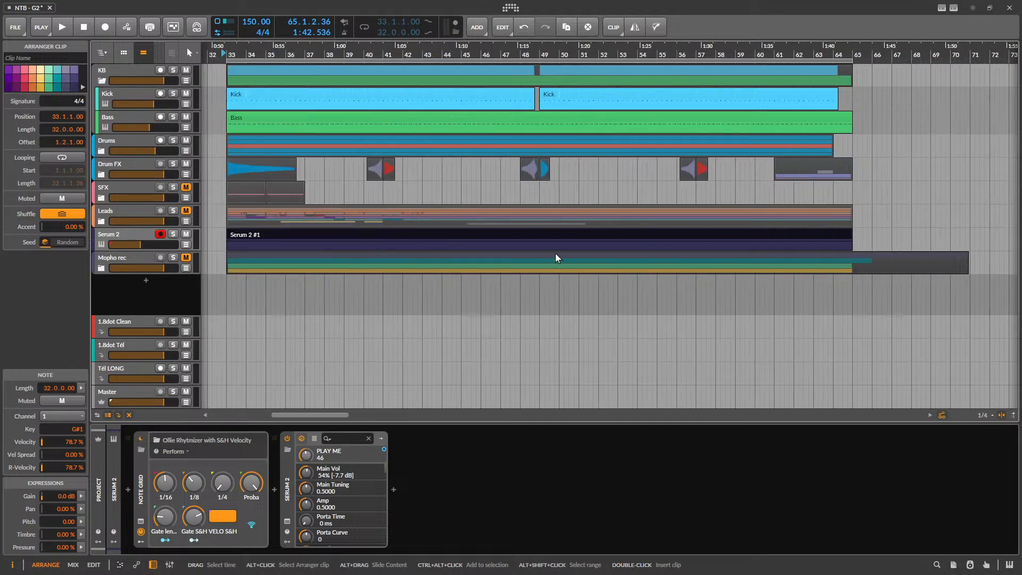
# - Check the recorded Serum 2 clip in the detail editor, and return to the device chain with the Serum 2 plug-in window open
pyautogui.click(565, 244)
pyautogui.click(554, 234)
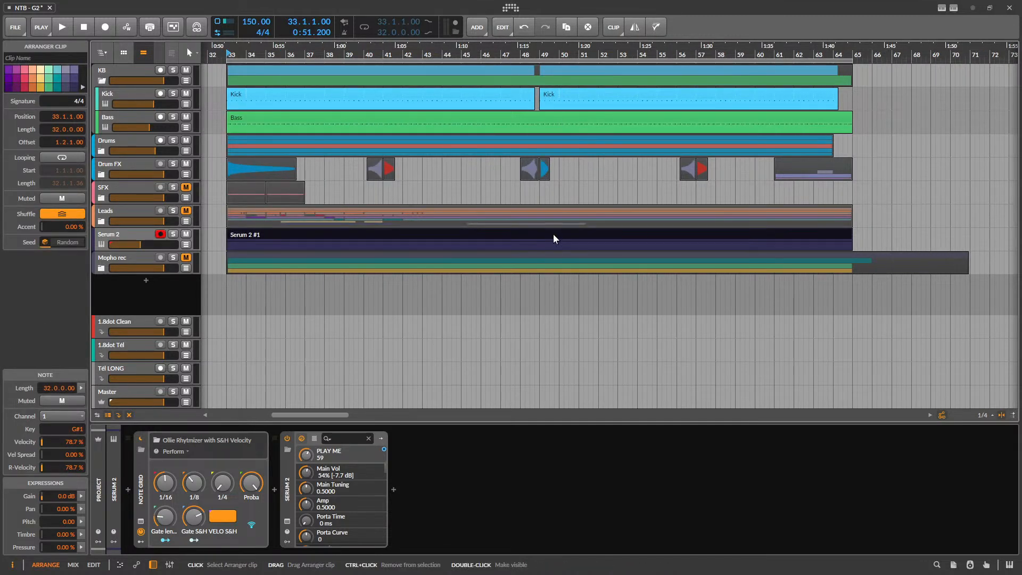
pyautogui.doubleClick(554, 238)
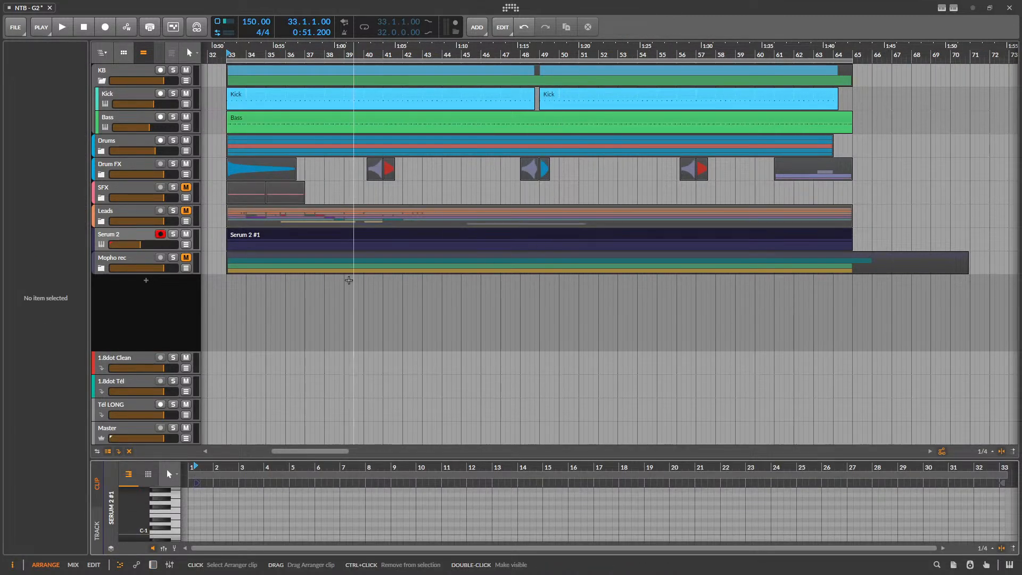
pyautogui.click(153, 564)
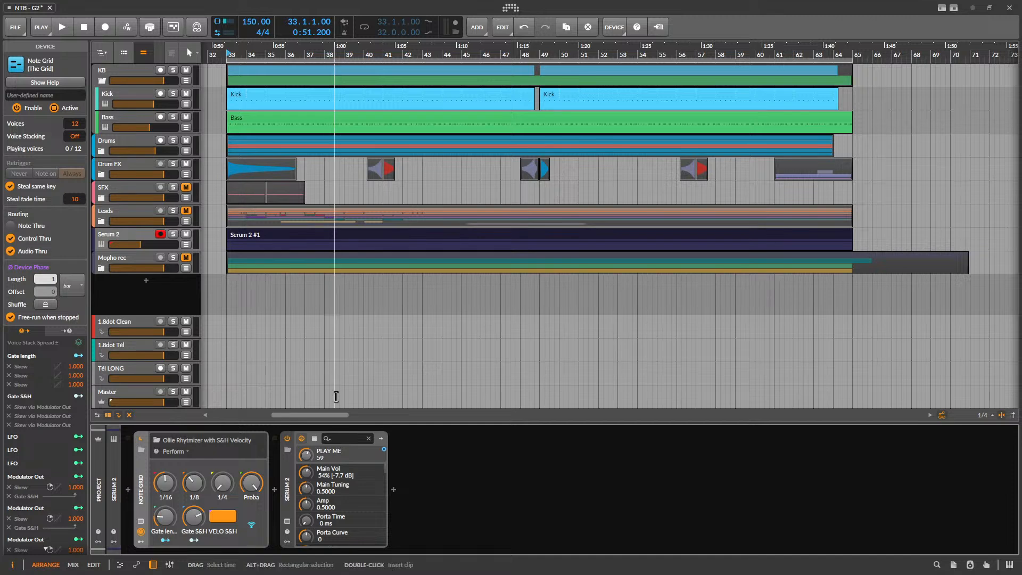
pyautogui.click(288, 522)
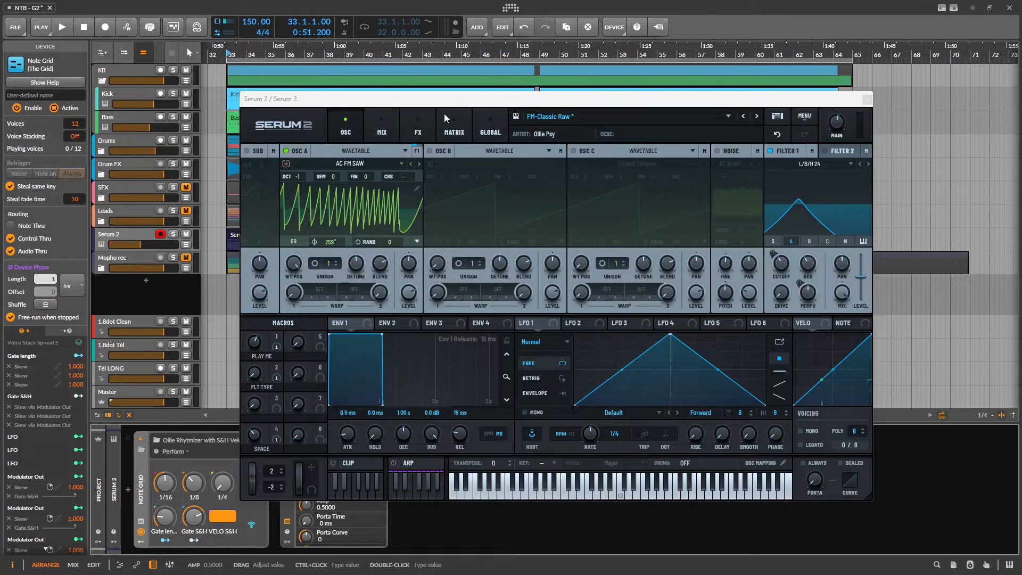
# - Solo the Serum 2 track, move the plug-in window higher, and set Filter 1 Res to 63 while auditioning before closing the window
pyautogui.press('s')
pyautogui.press('space')
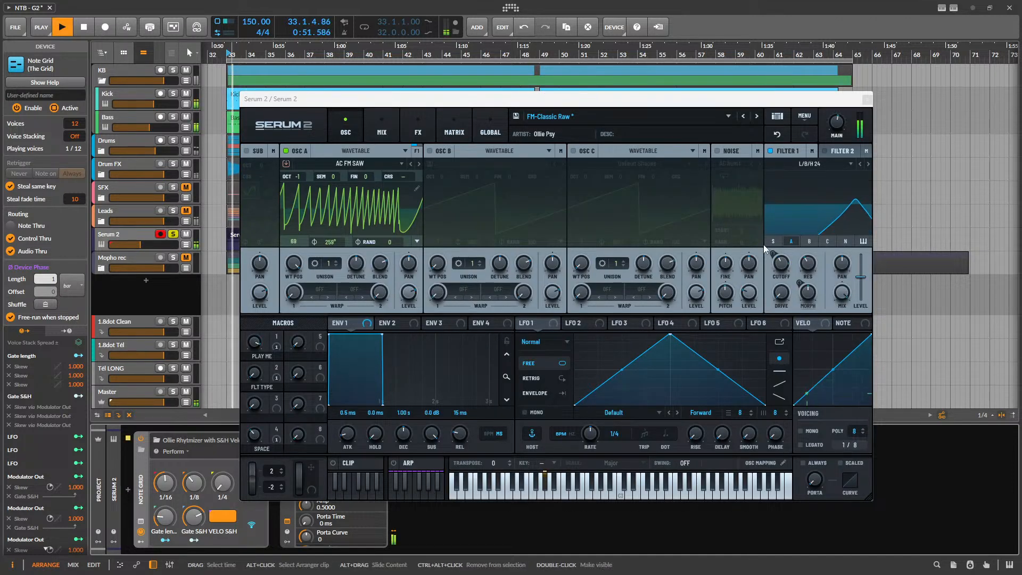
pyautogui.press('space')
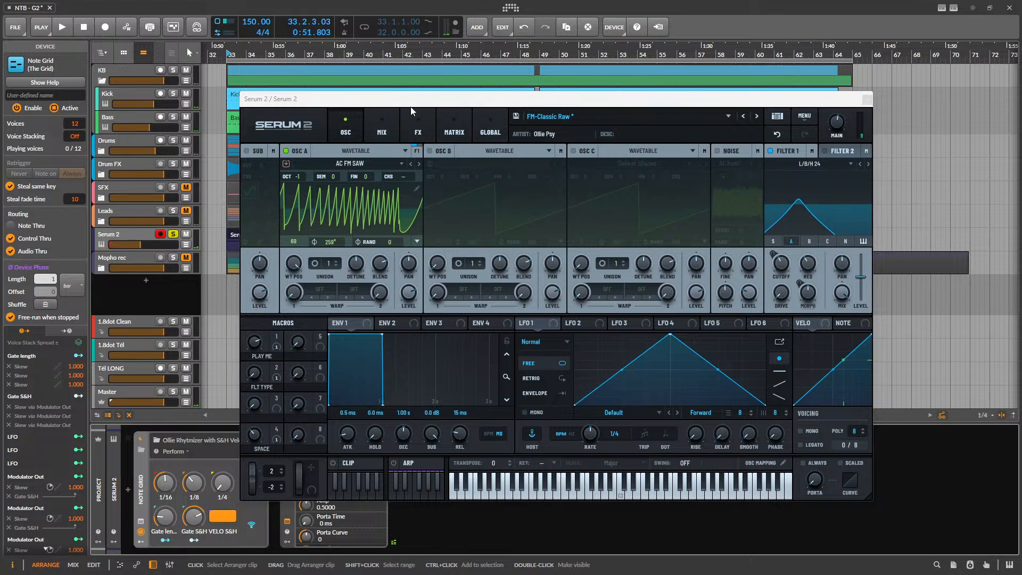
pyautogui.moveTo(410, 107); pyautogui.dragTo(352, 53)
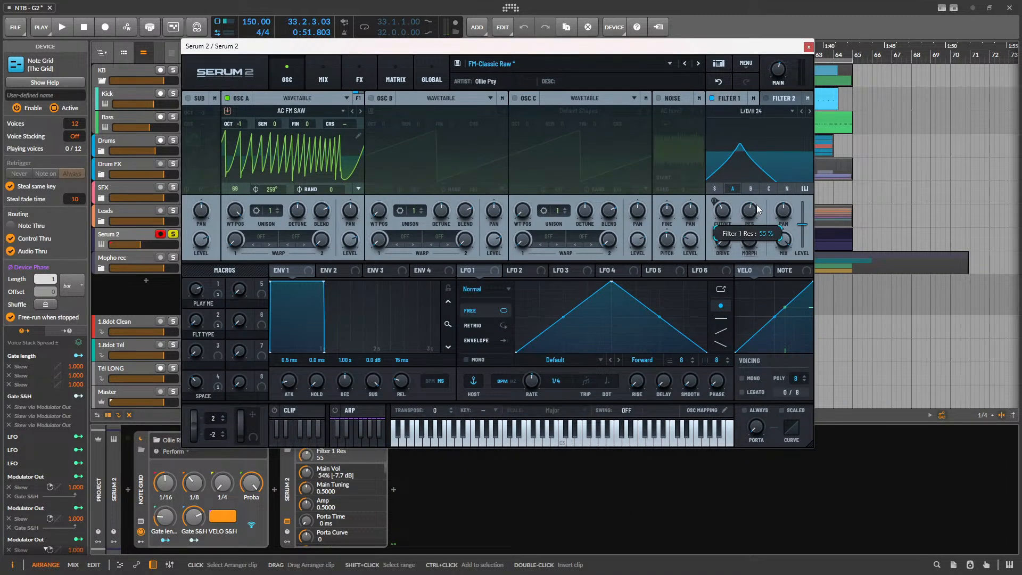
pyautogui.press('space')
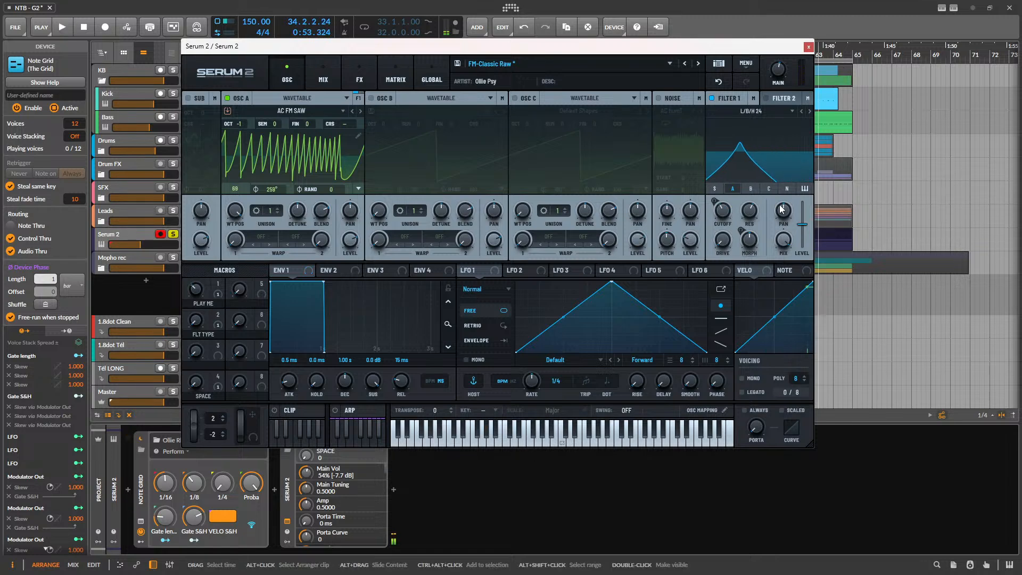
pyautogui.press('space')
pyautogui.click(808, 47)
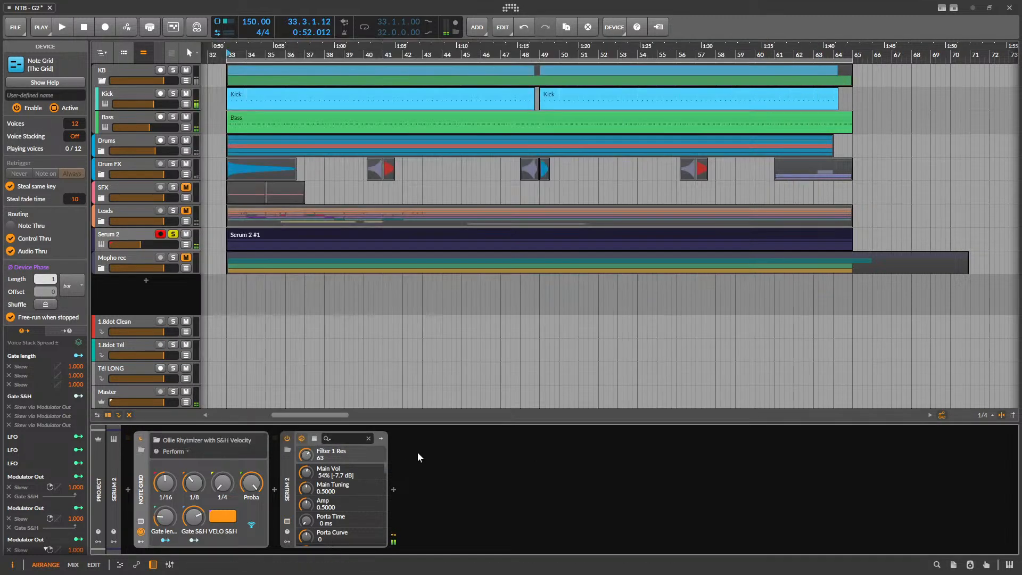
# - Insert the Vertigo VSM-3 distortion after Serum 2, set its THD Mixer to 0, and reposition its window
pyautogui.click(399, 490)
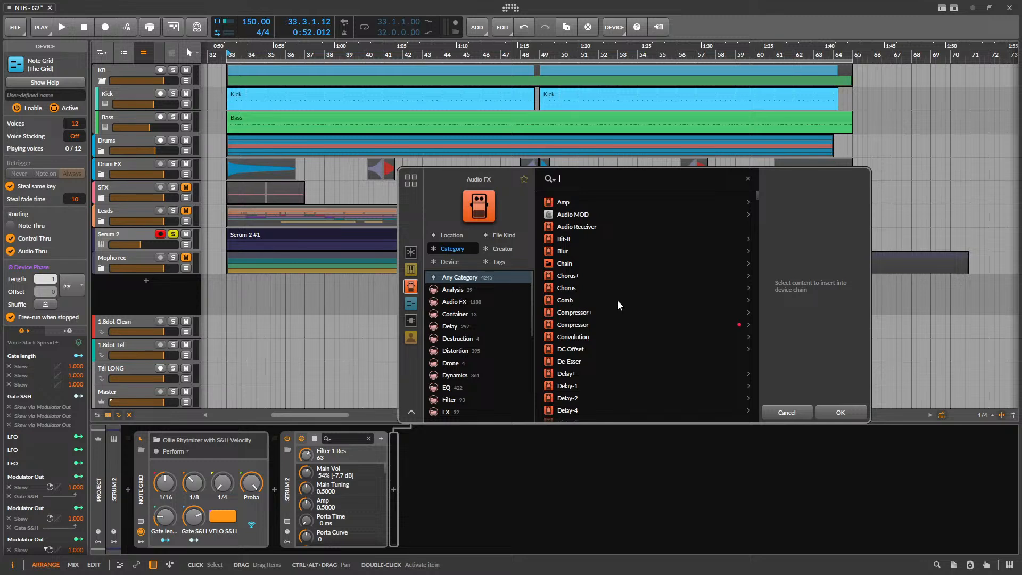
pyautogui.write('vsm')
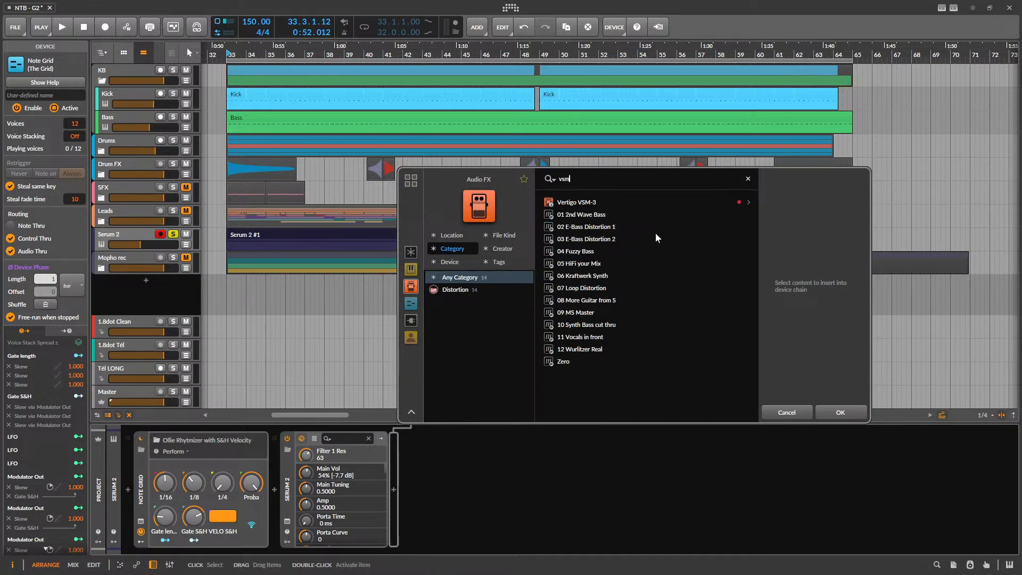
pyautogui.click(567, 204)
pyautogui.click(838, 410)
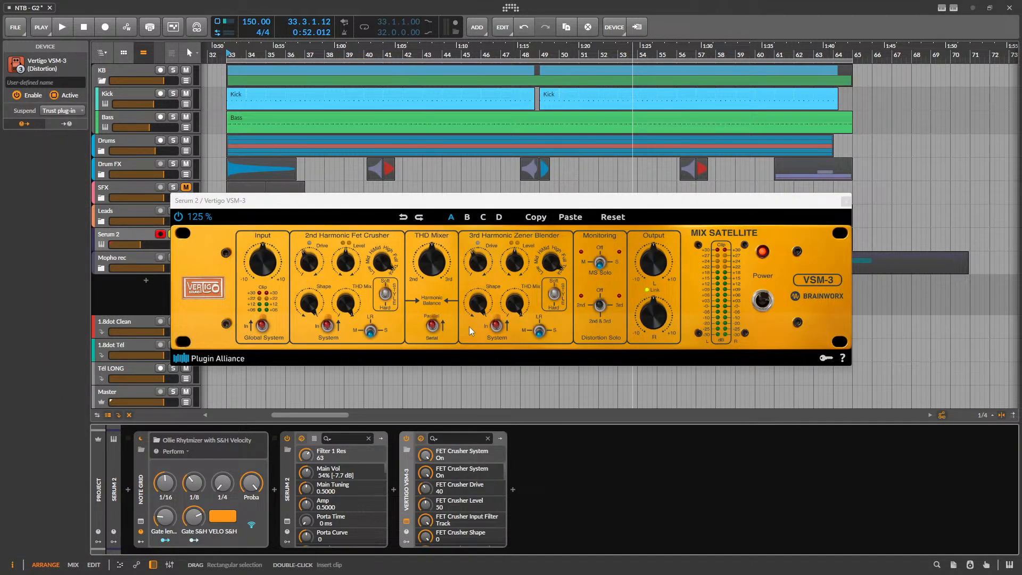
pyautogui.moveTo(435, 266); pyautogui.dragTo(441, 252)
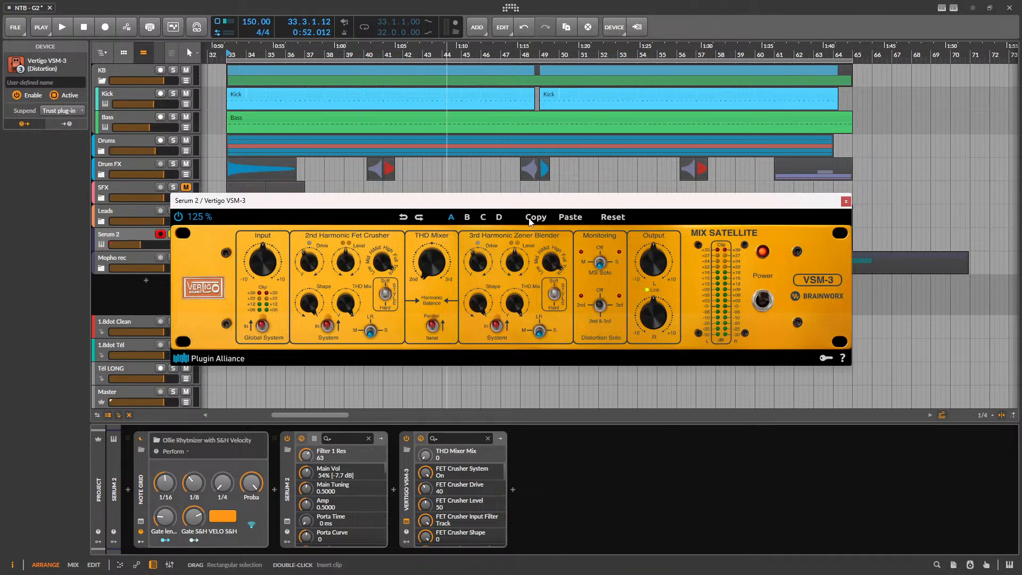
pyautogui.moveTo(490, 212); pyautogui.dragTo(519, 215)
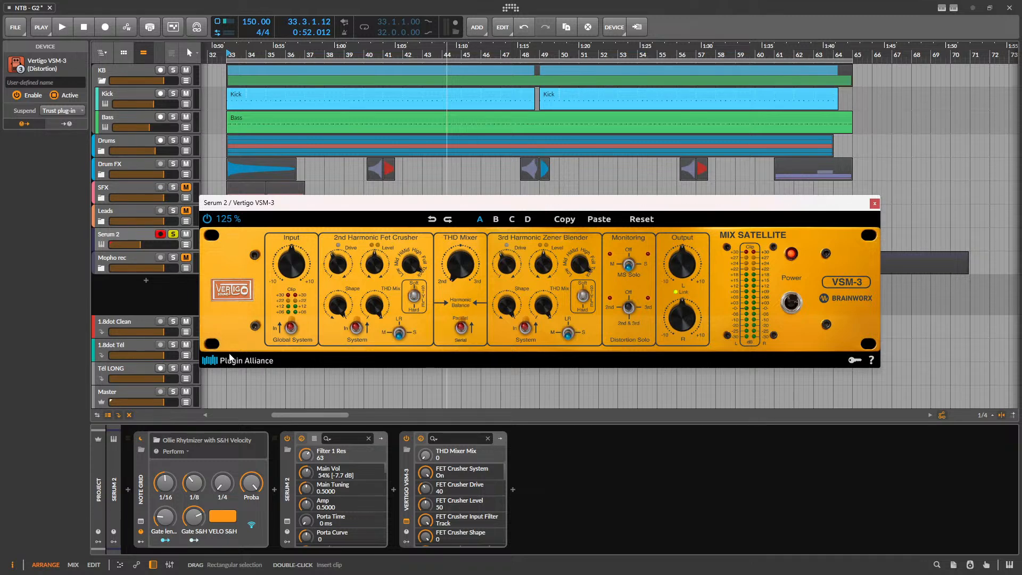
# - Set the VSM-3 FET Crusher Drive to 34 and its Input Filter to Track while auditioning the lead
pyautogui.press('space')
pyautogui.moveTo(340, 263); pyautogui.dragTo(328, 257)
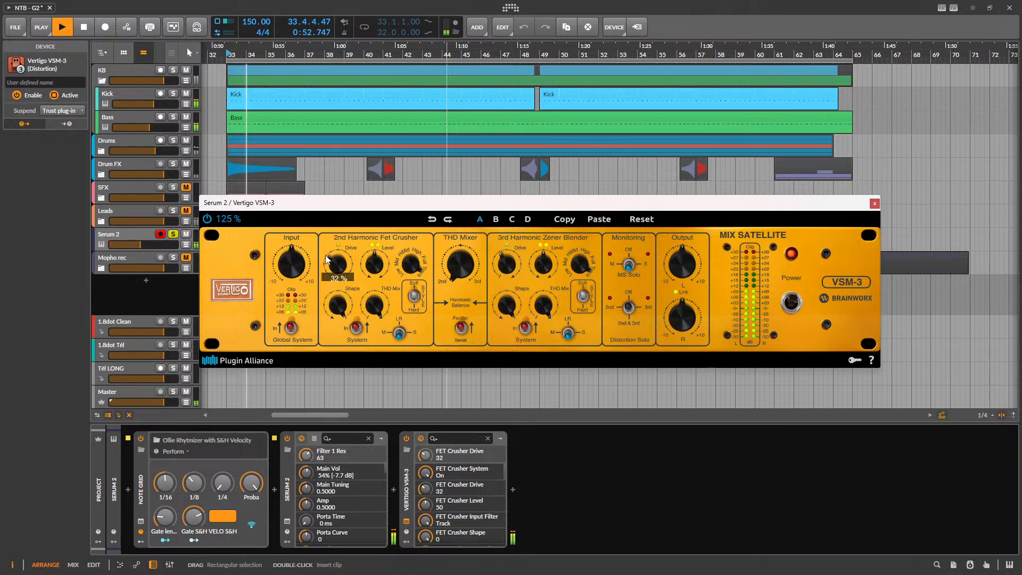
pyautogui.moveTo(412, 261); pyautogui.dragTo(425, 265)
pyautogui.press('space')
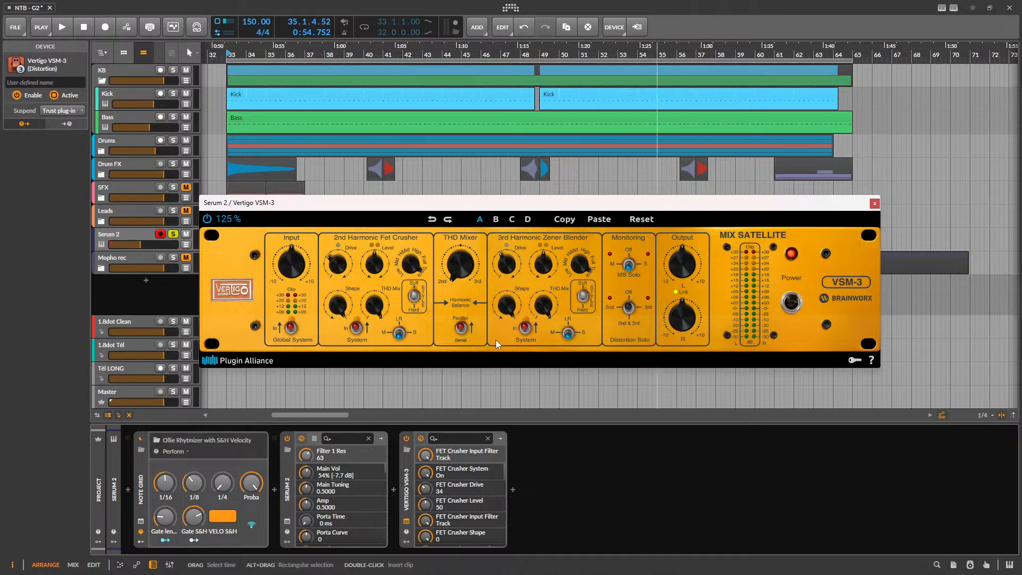
# - Compare the FET Crusher's Low and Track Input Filter settings, auditioning the lead with Track
pyautogui.moveTo(381, 364); pyautogui.dragTo(443, 181)
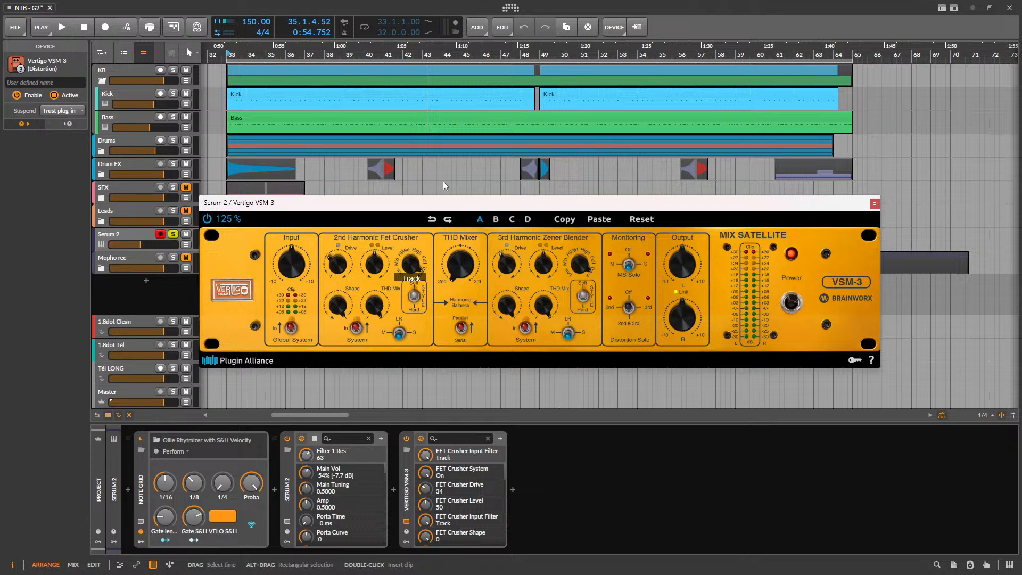
pyautogui.moveTo(460, 264); pyautogui.dragTo(378, 355)
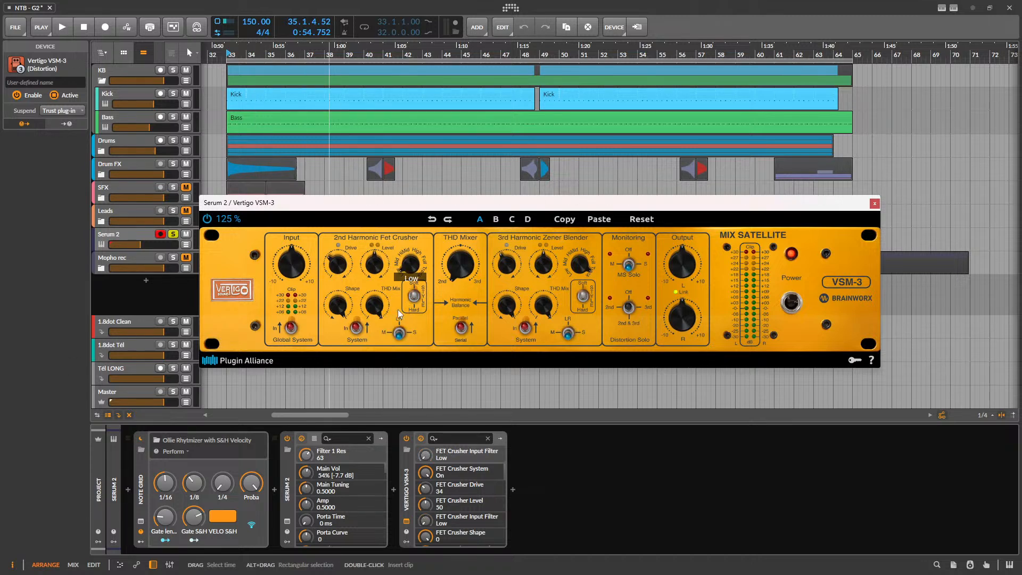
pyautogui.click(415, 262)
pyautogui.moveTo(405, 305)
pyautogui.mouseDown()
pyautogui.moveTo(402, 325)
pyautogui.moveTo(414, 280)
pyautogui.moveTo(403, 308)
pyautogui.moveTo(405, 296)
pyautogui.mouseUp()
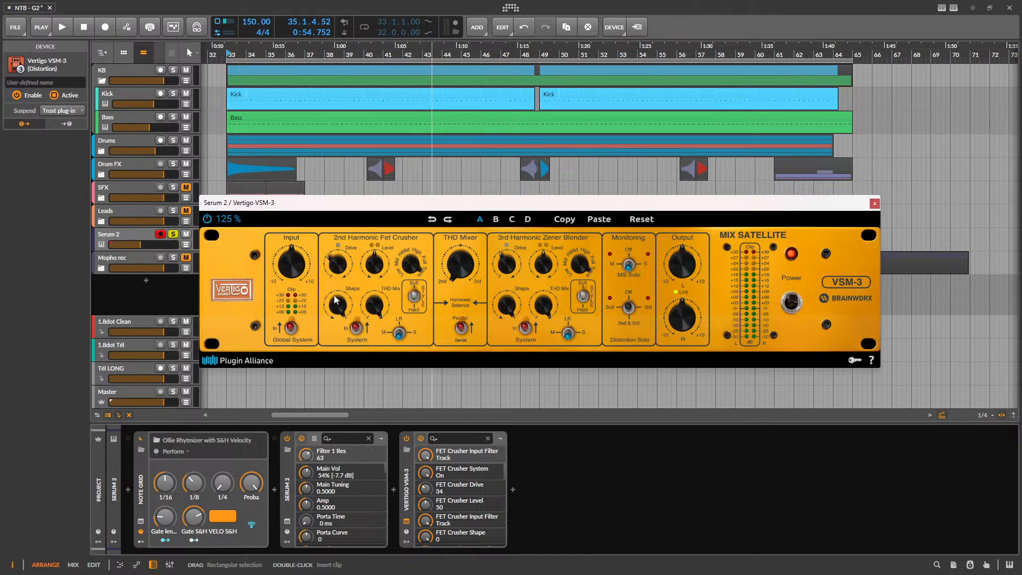
pyautogui.press('space')
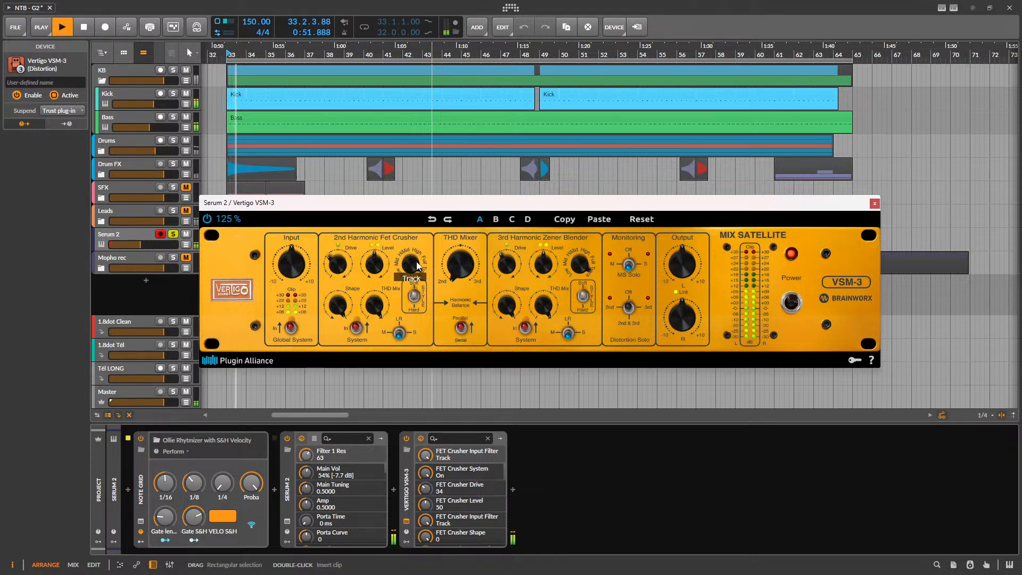
pyautogui.moveTo(415, 262)
pyautogui.mouseDown()
pyautogui.moveTo(414, 286)
pyautogui.moveTo(414, 270)
pyautogui.mouseUp()
pyautogui.press('space')
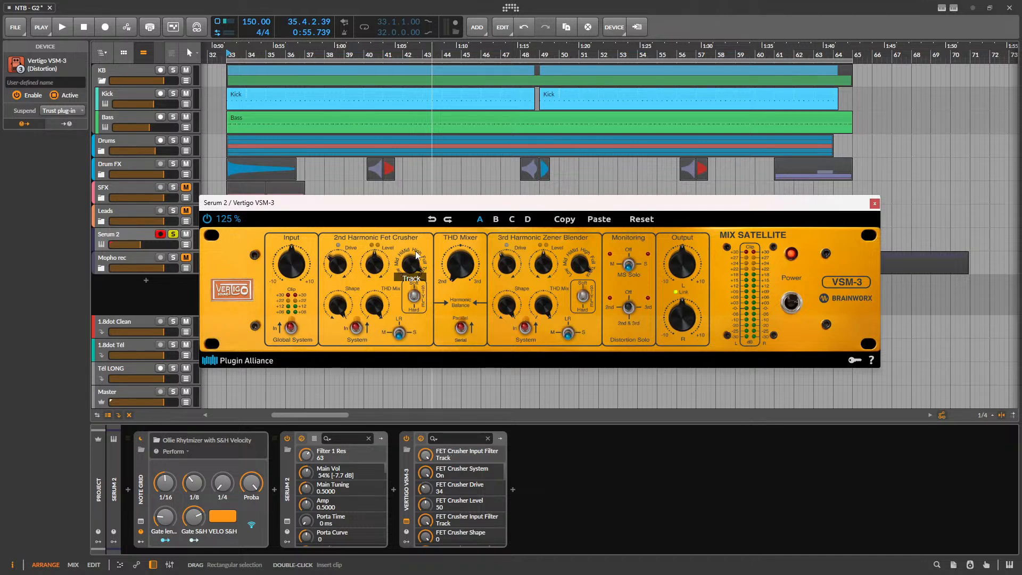
pyautogui.moveTo(398, 276); pyautogui.dragTo(420, 245)
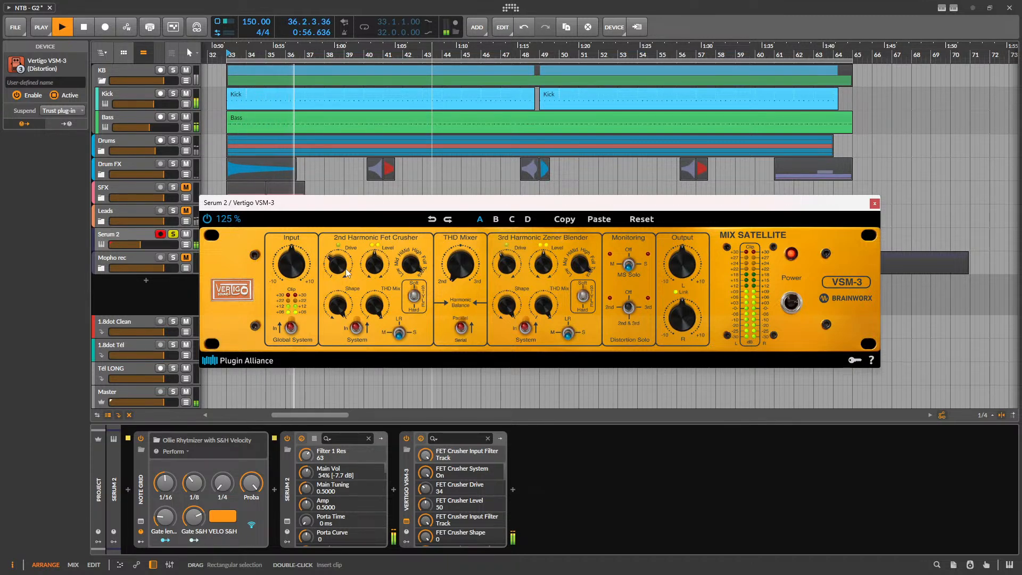
pyautogui.press('space')
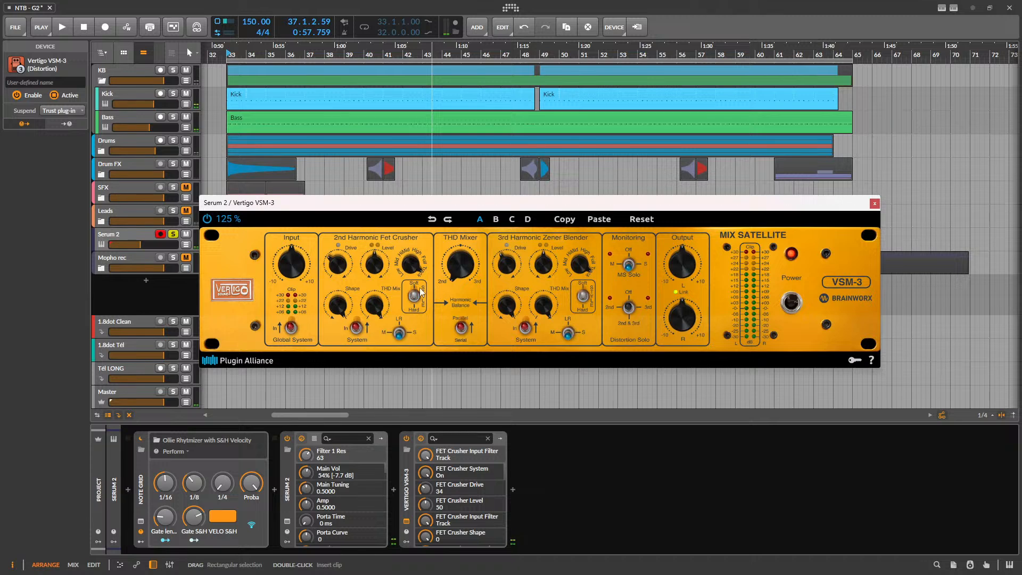
# - Set the FET Crusher Input Filter to Full and its Drive to 26 while auditioning the lead
pyautogui.moveTo(417, 272); pyautogui.dragTo(411, 276)
pyautogui.press('space')
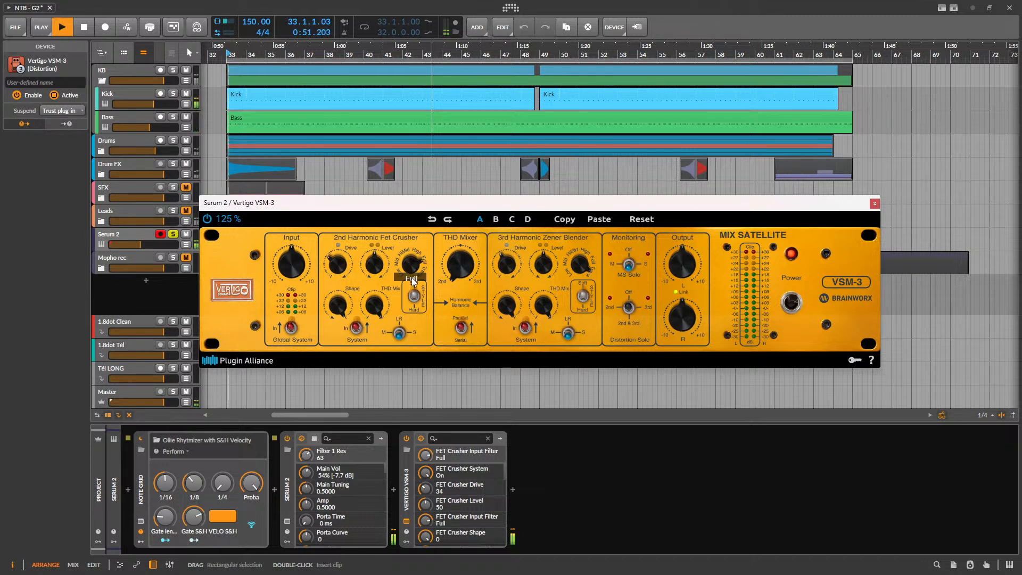
pyautogui.press('space')
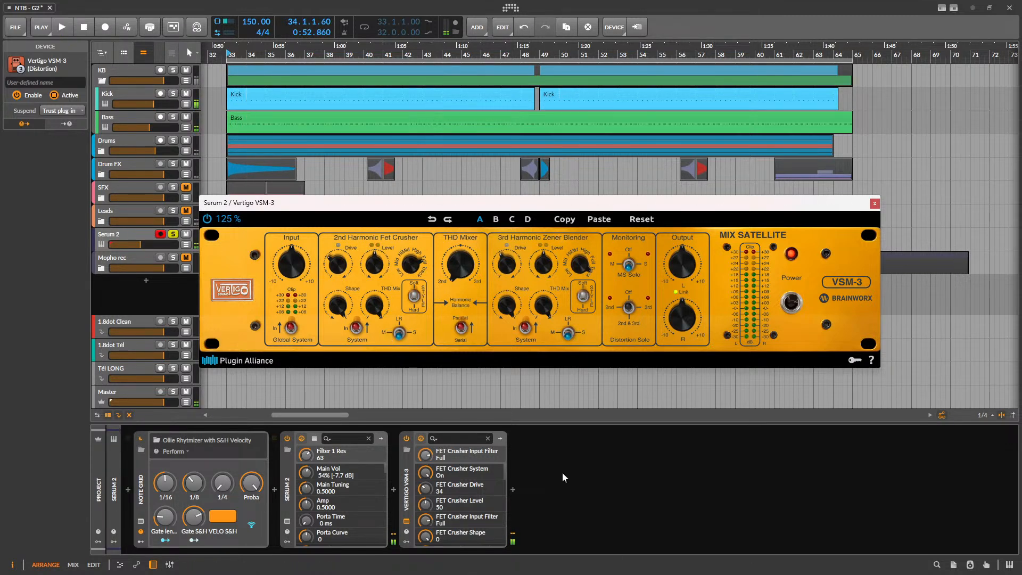
pyautogui.press('space')
pyautogui.moveTo(343, 270); pyautogui.dragTo(334, 270)
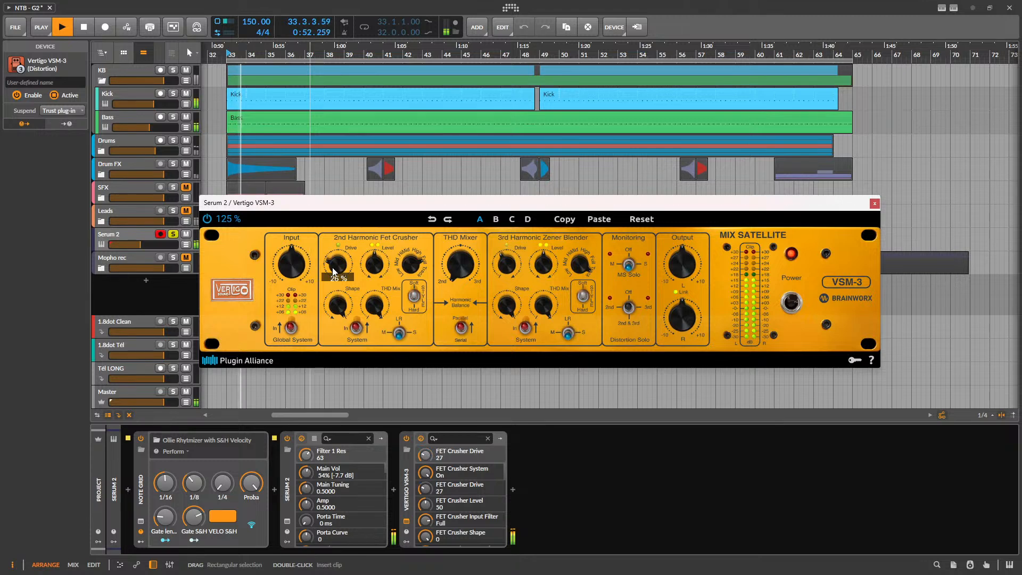
# - Compare the VSM-3 bypassed and active during playback, and set its output gain to -1.2 dB
pyautogui.press('space')
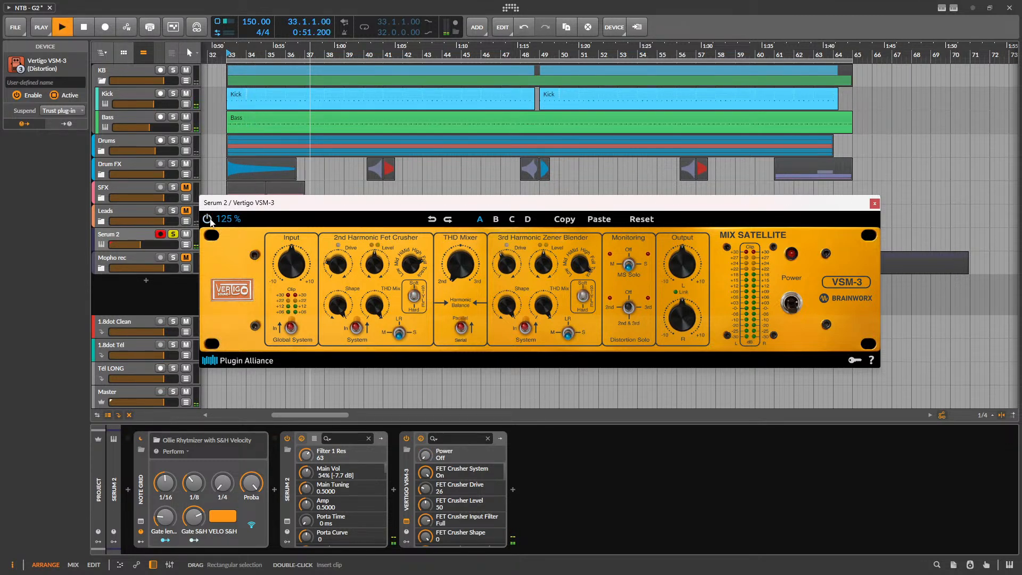
pyautogui.click(209, 219)
pyautogui.moveTo(682, 255); pyautogui.dragTo(683, 260)
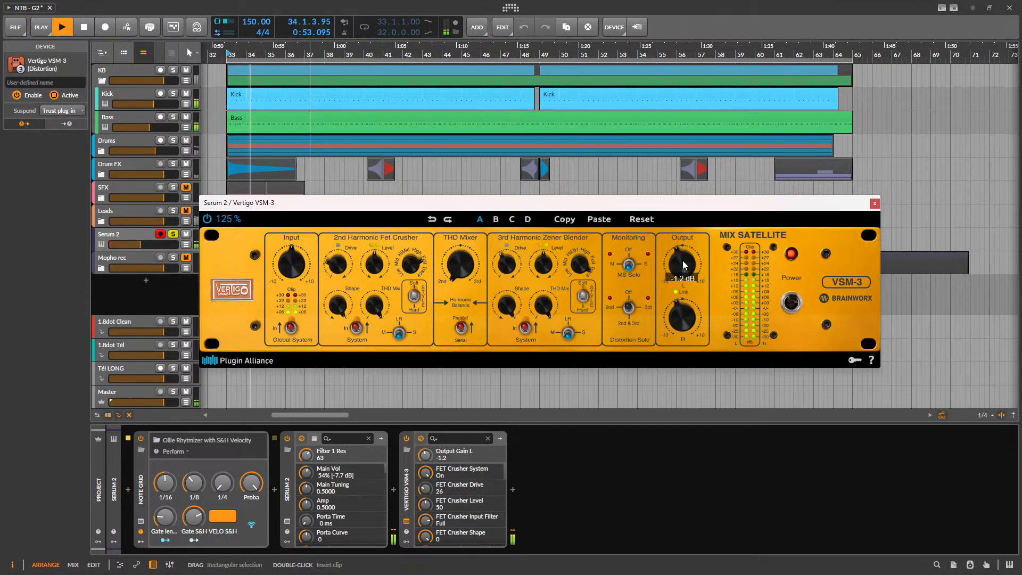
pyautogui.click(208, 219)
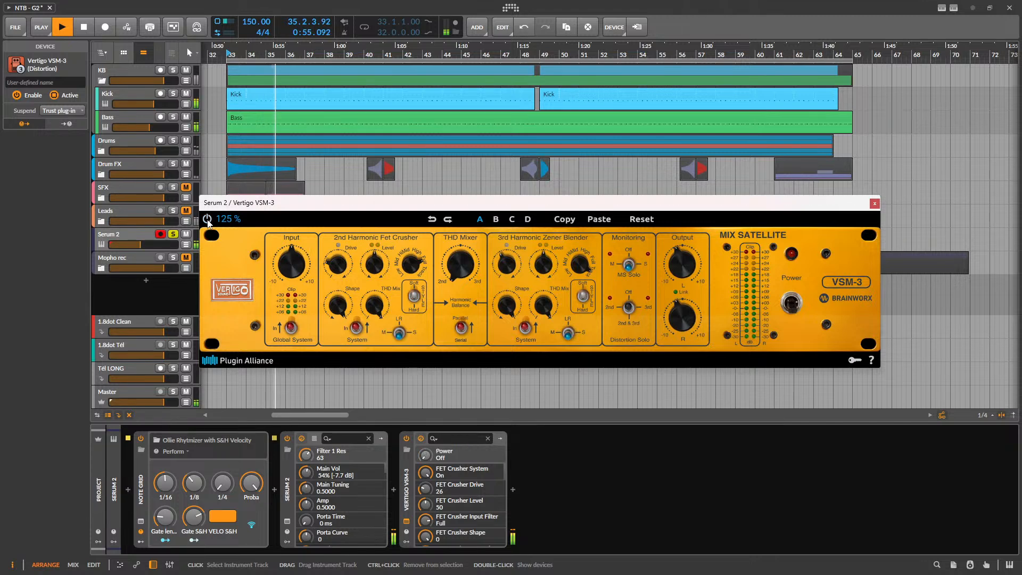
pyautogui.click(208, 219)
pyautogui.press('space')
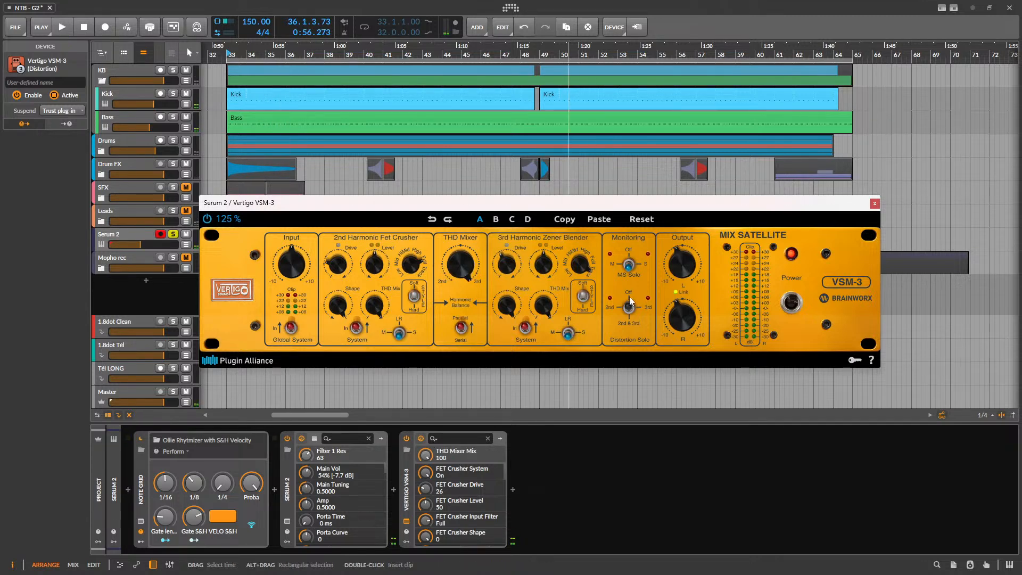
# - Audition the 3rd harmonic side with the THD Mixer at 100, and set the Zener Blender Input Filter to Full
pyautogui.press('space')
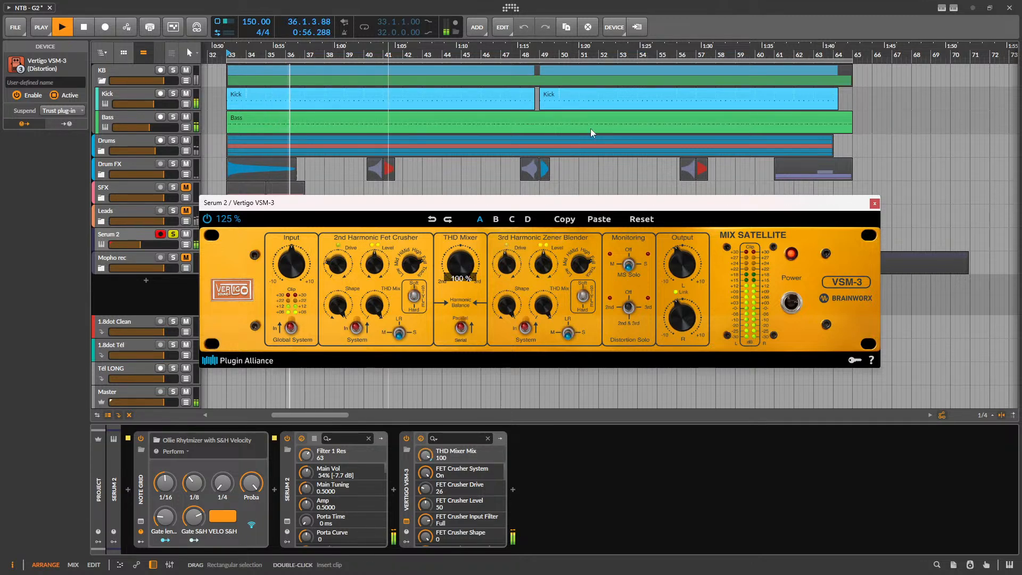
pyautogui.moveTo(586, 262); pyautogui.dragTo(586, 265)
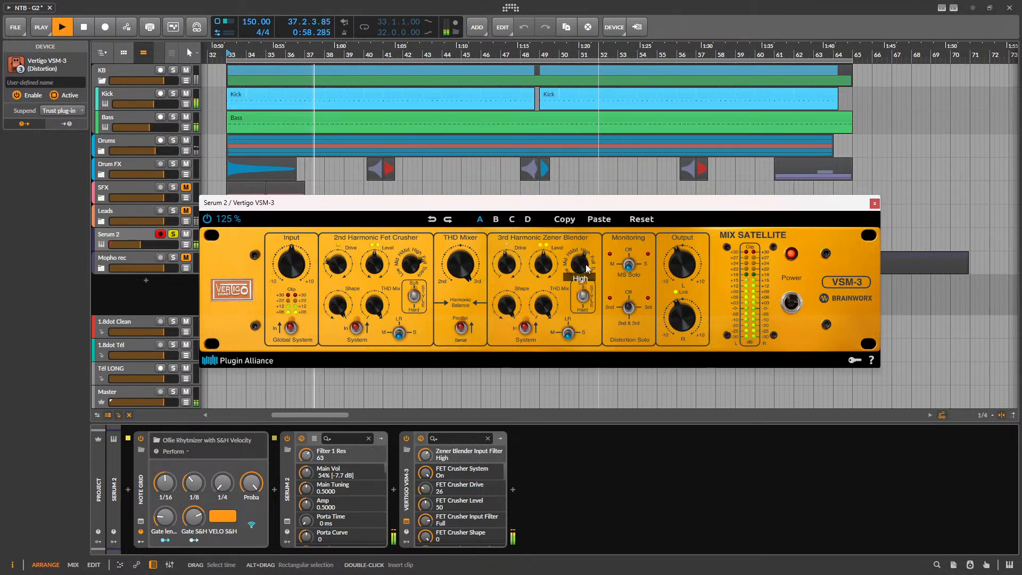
pyautogui.click(458, 263)
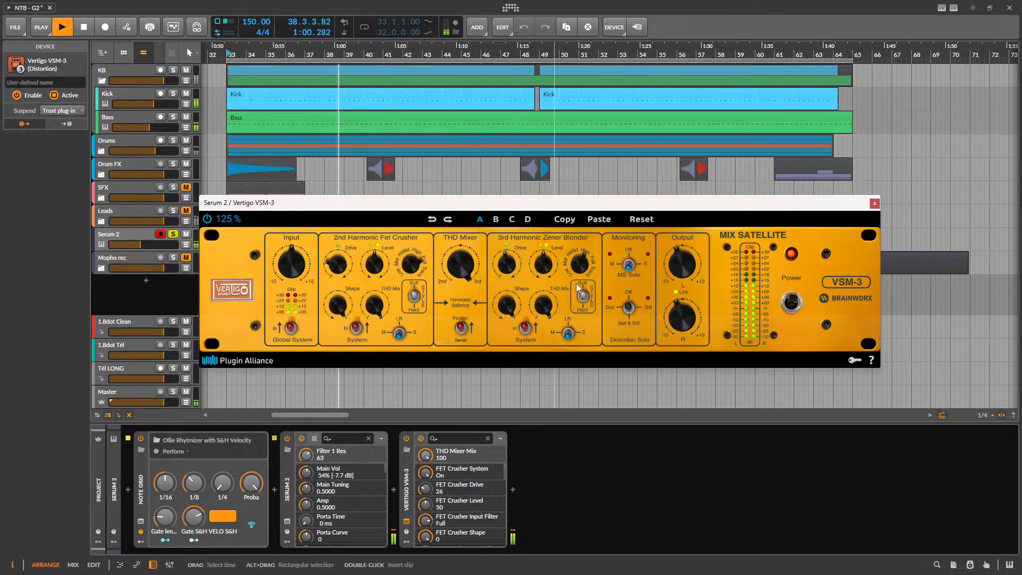
pyautogui.moveTo(524, 245); pyautogui.dragTo(512, 279)
pyautogui.press('space')
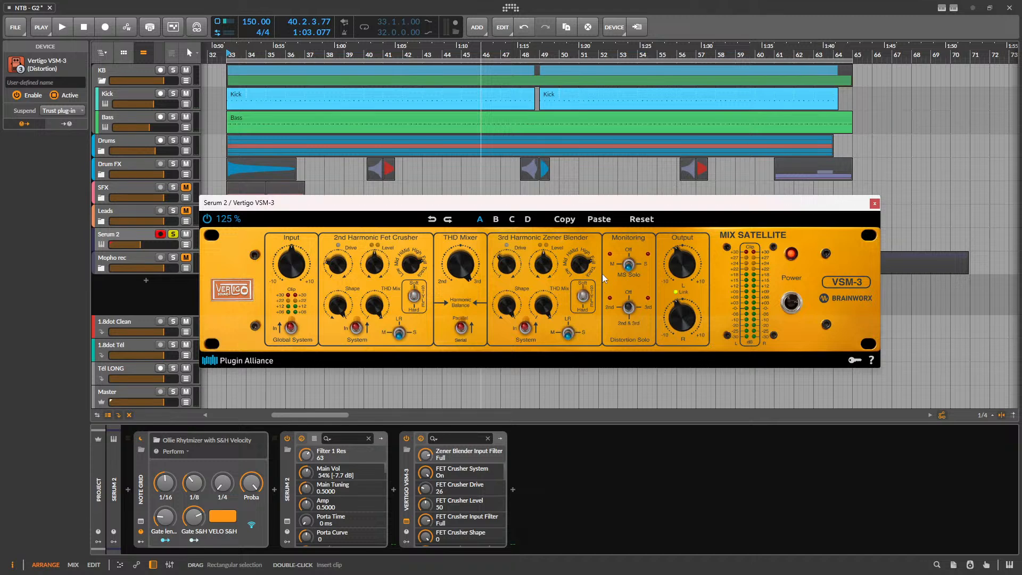
# - Toggle the Zener Blender Style during playback and leave it on Soft
pyautogui.press('space')
pyautogui.click(583, 303)
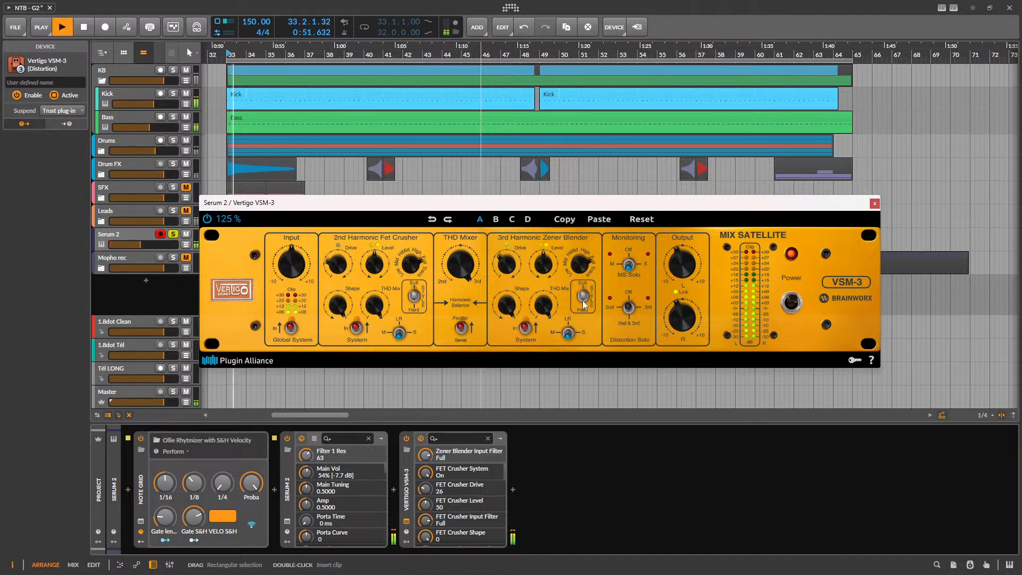
pyautogui.click(584, 304)
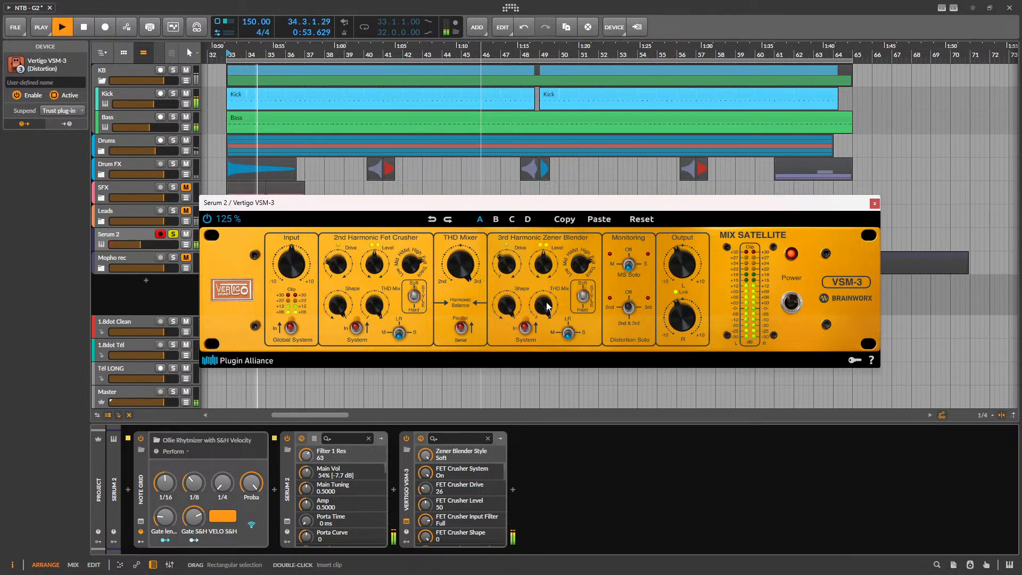
pyautogui.click(478, 266)
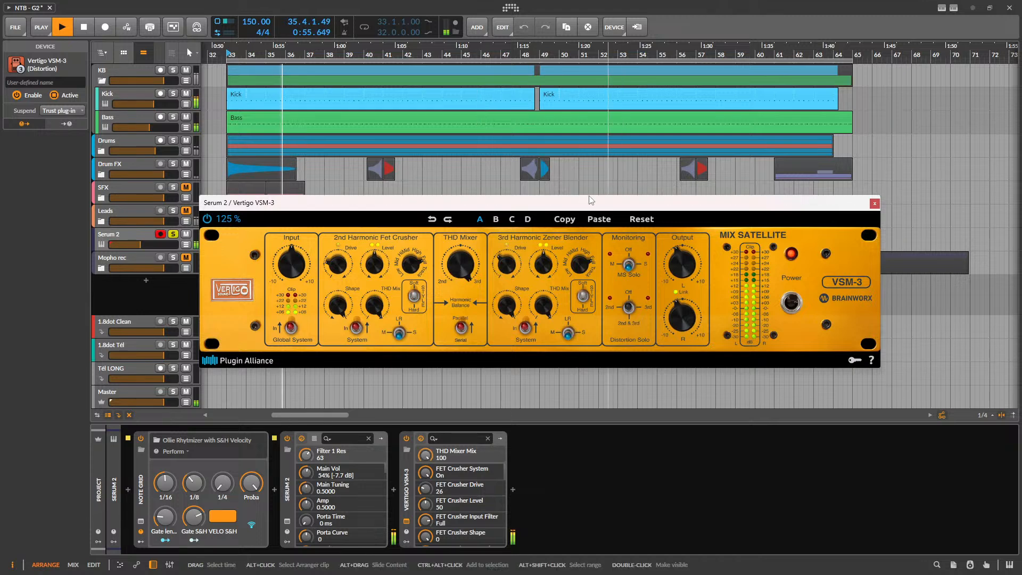
# - Set the THD Mixer back to 0, audition the lead's opening repeatedly, and close the VSM-3 window
pyautogui.press('space')
pyautogui.press('space')
pyautogui.press('space')
pyautogui.moveTo(465, 262); pyautogui.dragTo(433, 385)
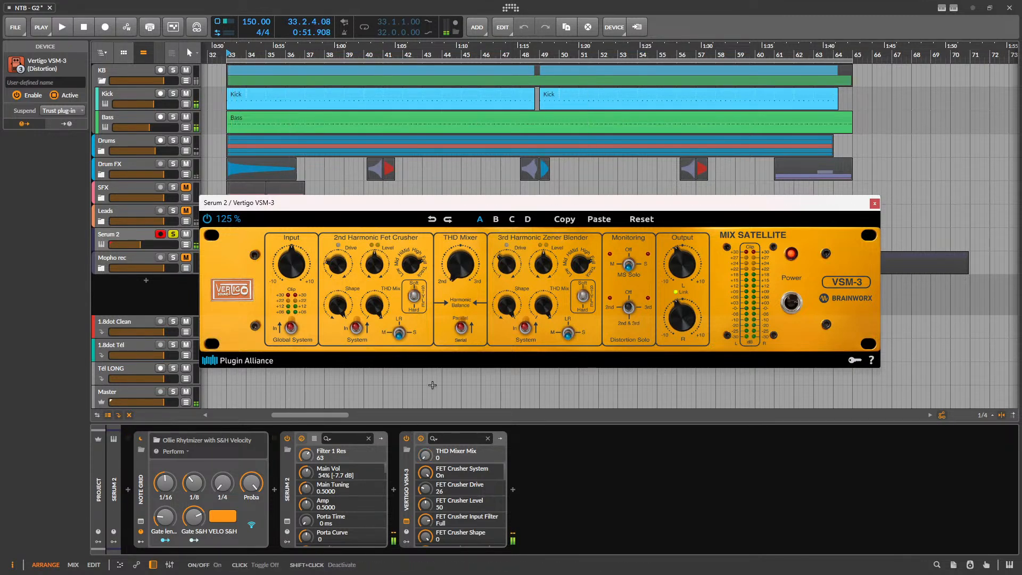
pyautogui.press('space')
pyautogui.press('space')
pyautogui.press('space')
pyautogui.press('space')
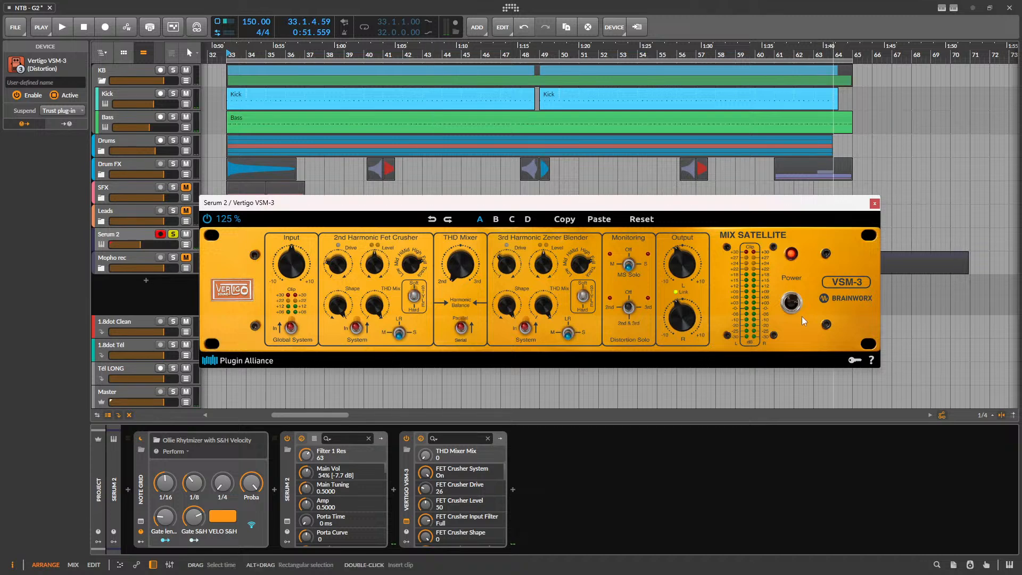
pyautogui.click(875, 203)
# - Bounce the 32-bar Serum 2 clip in place, pre-FX
pyautogui.press('space')
pyautogui.rightClick(282, 239)
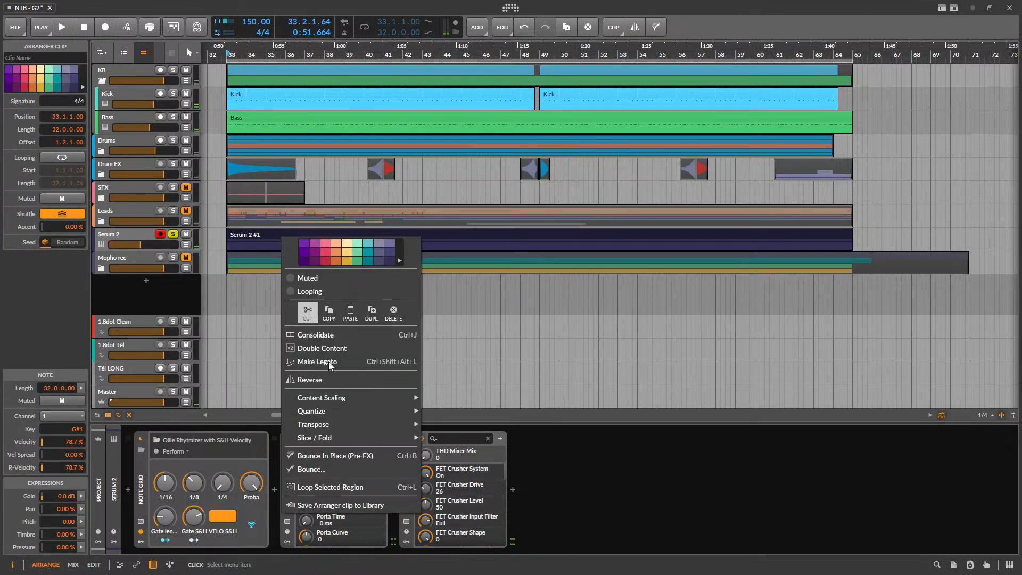
pyautogui.click(373, 456)
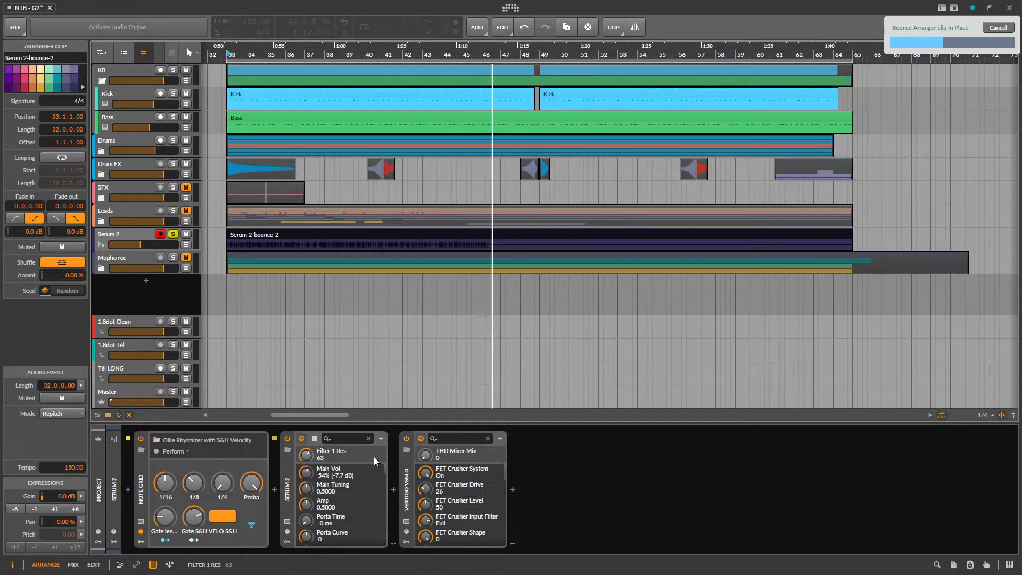
# - Unfold the Leads group to show its child tracks above the bounced Serum 2 track
pyautogui.click(182, 219)
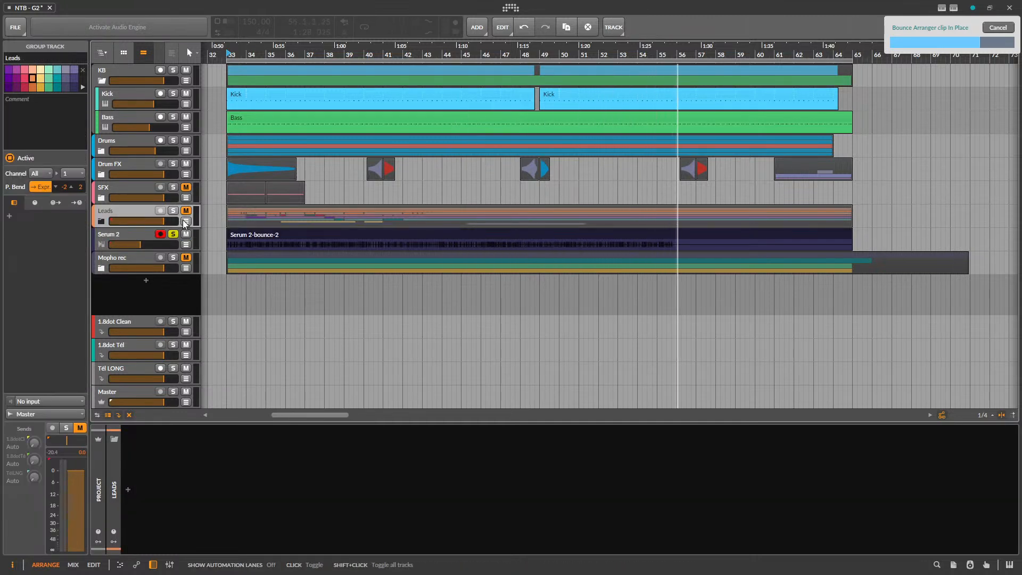
pyautogui.click(185, 222)
pyautogui.click(186, 221)
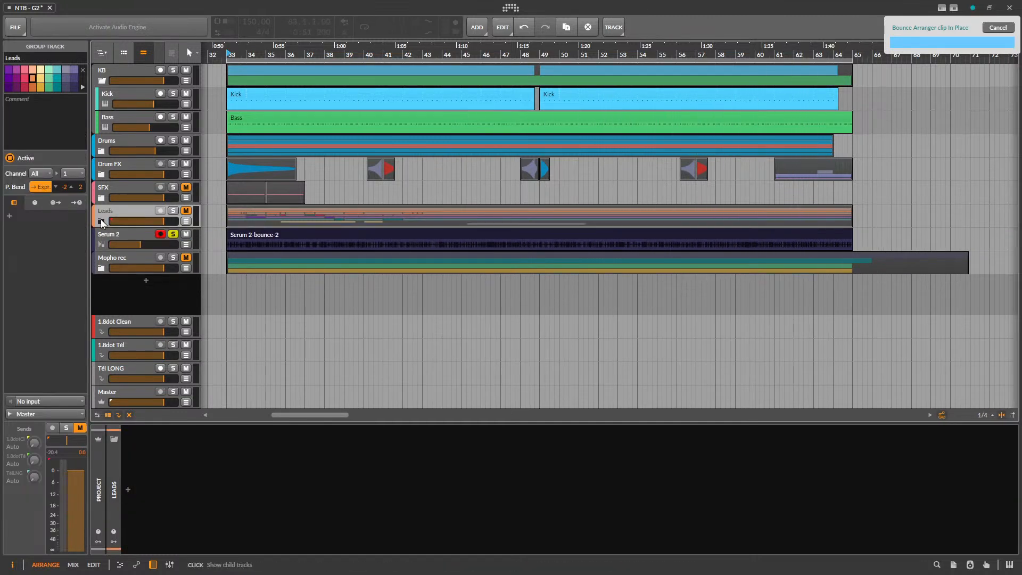
pyautogui.click(126, 220)
pyautogui.scroll(-4, 120, 270)
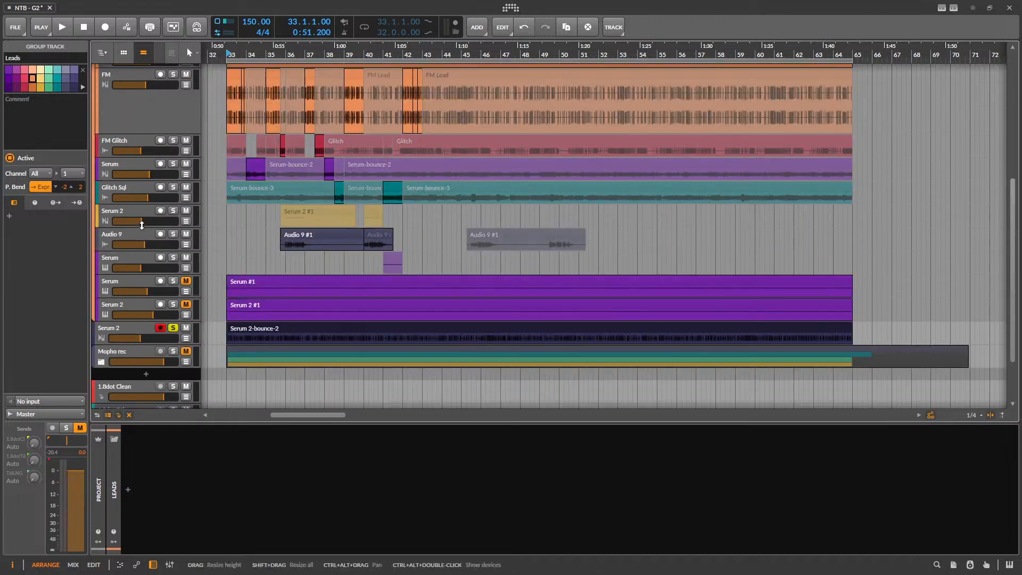
# - Move the bounced Serum 2 track into the Leads group below Glitch Sql and color the Glitch Sql track red
pyautogui.moveTo(120, 288); pyautogui.dragTo(124, 149)
pyautogui.rightClick(124, 149)
pyautogui.click(170, 174)
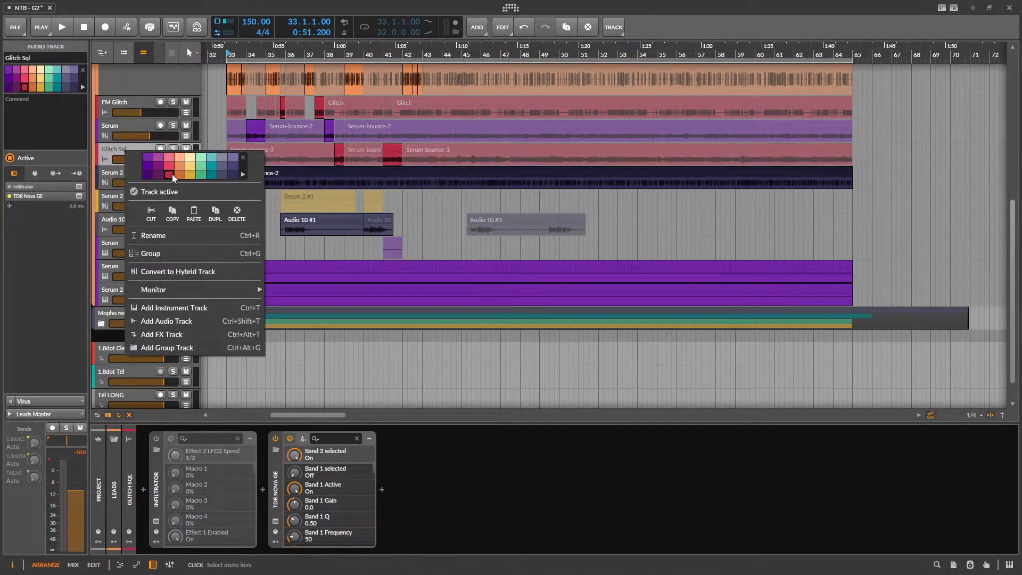
pyautogui.click(96, 144)
pyautogui.scroll(3, 127, 224)
# - Color the bounced Serum 2 track light orange to match the FM lead
pyautogui.click(129, 245)
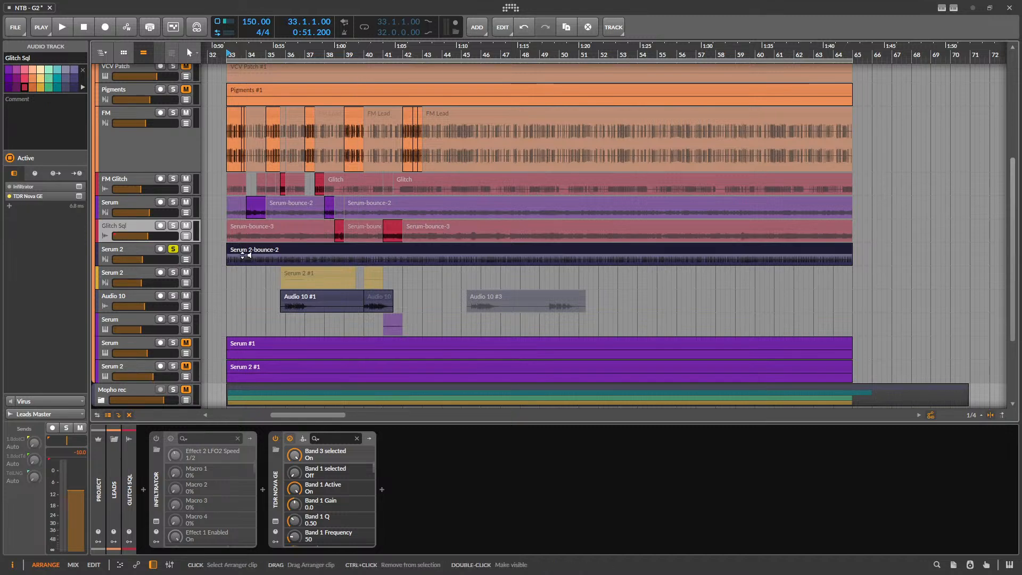
pyautogui.rightClick(118, 249)
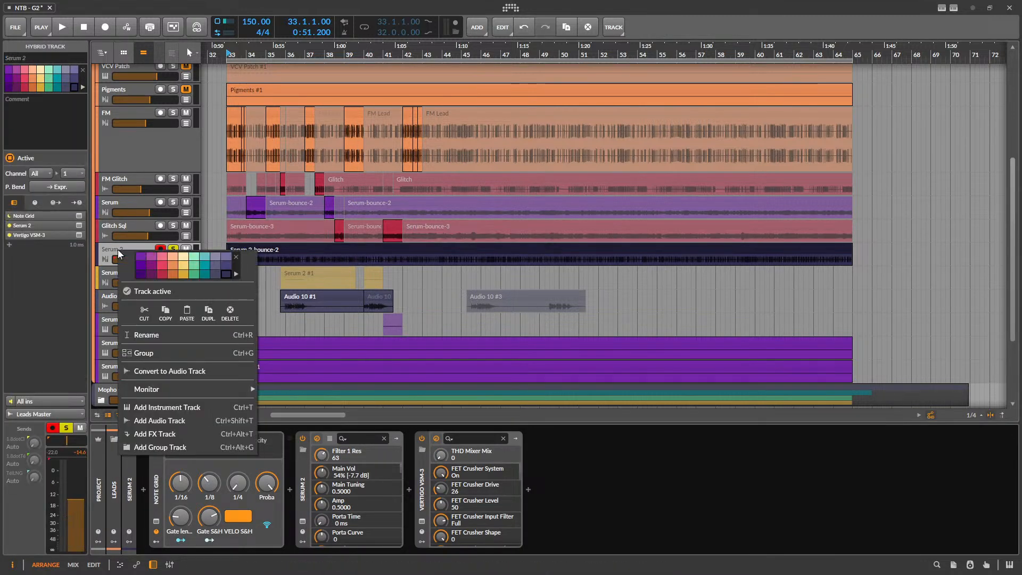
pyautogui.click(172, 261)
pyautogui.press('Escape')
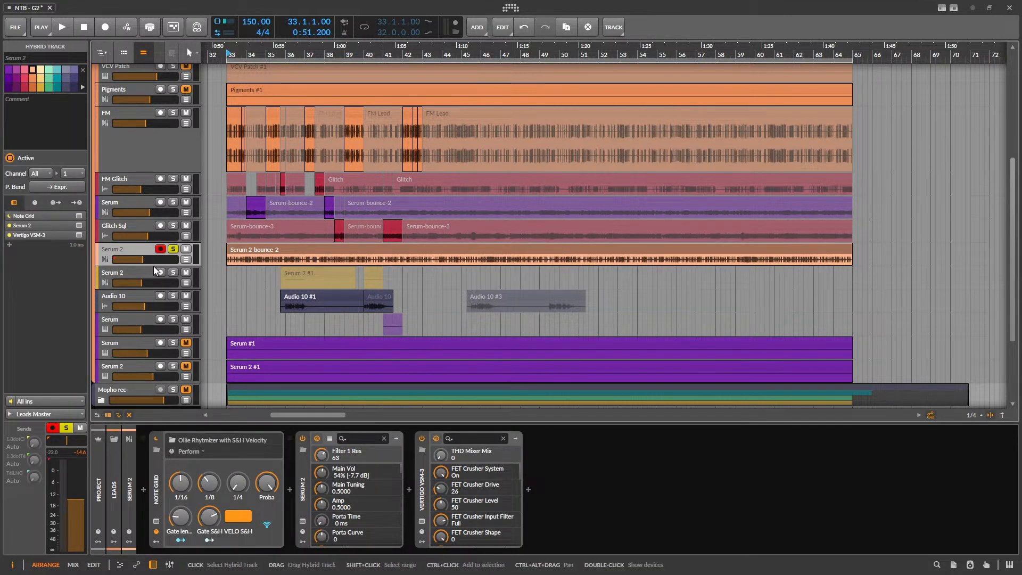
# - Enlarge the Serum 2 track's height and audition the bounced lead from bar 33
pyautogui.moveTo(152, 265); pyautogui.dragTo(154, 340)
pyautogui.press('space')
pyautogui.press('space')
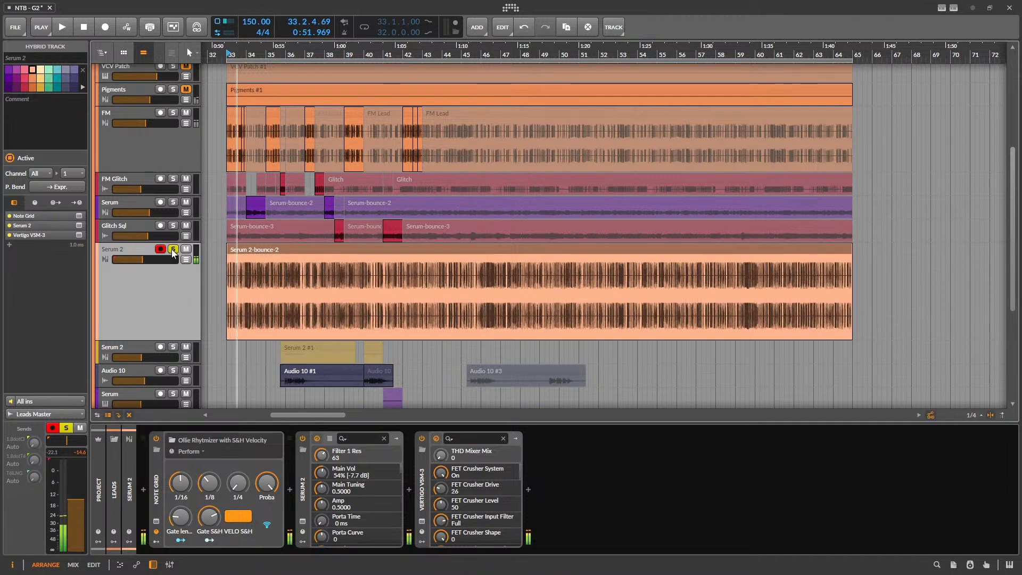
pyautogui.scroll(4, 173, 254)
pyautogui.press('space')
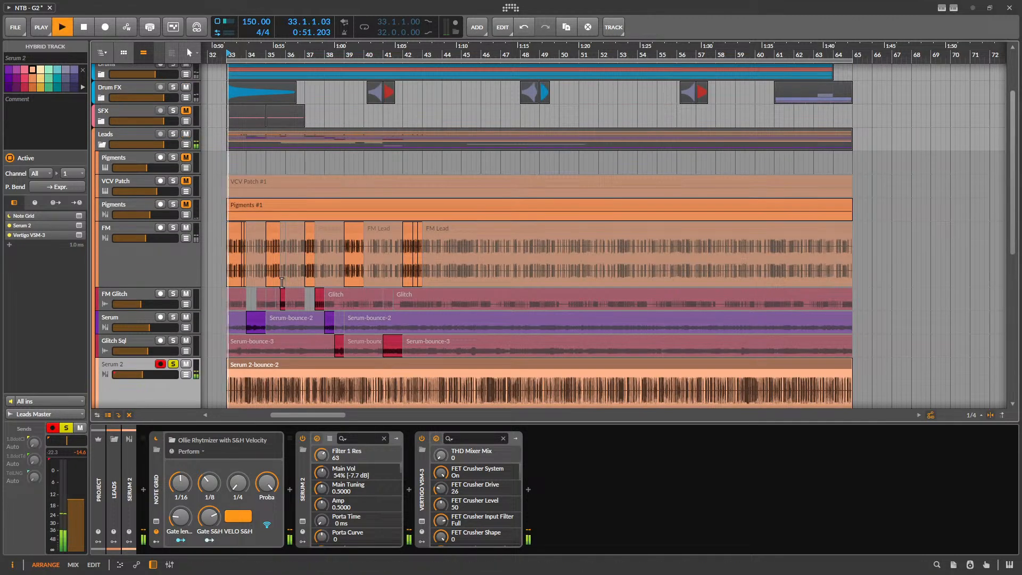
pyautogui.scroll(-4, 282, 282)
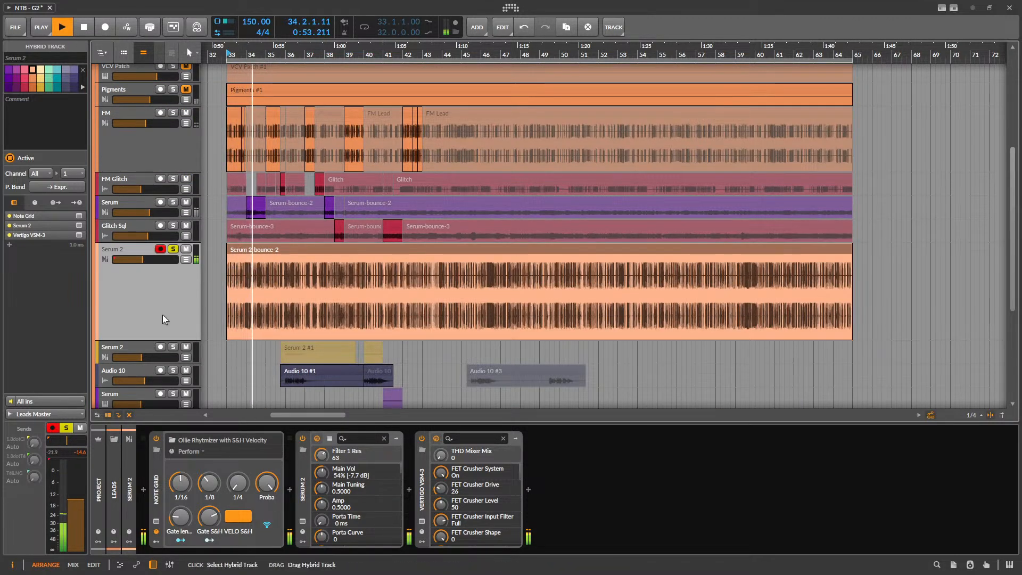
# - Lower the VSM-3 FET Crusher Drive to 20 and bypass the plug-in briefly to compare during playback
pyautogui.click(422, 522)
pyautogui.moveTo(336, 259); pyautogui.dragTo(336, 263)
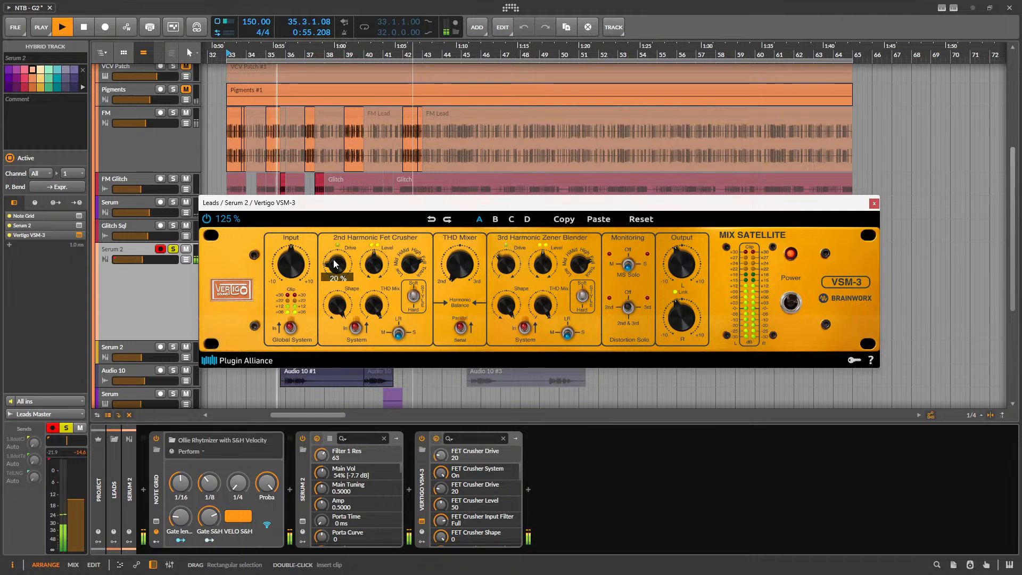
pyautogui.click(422, 436)
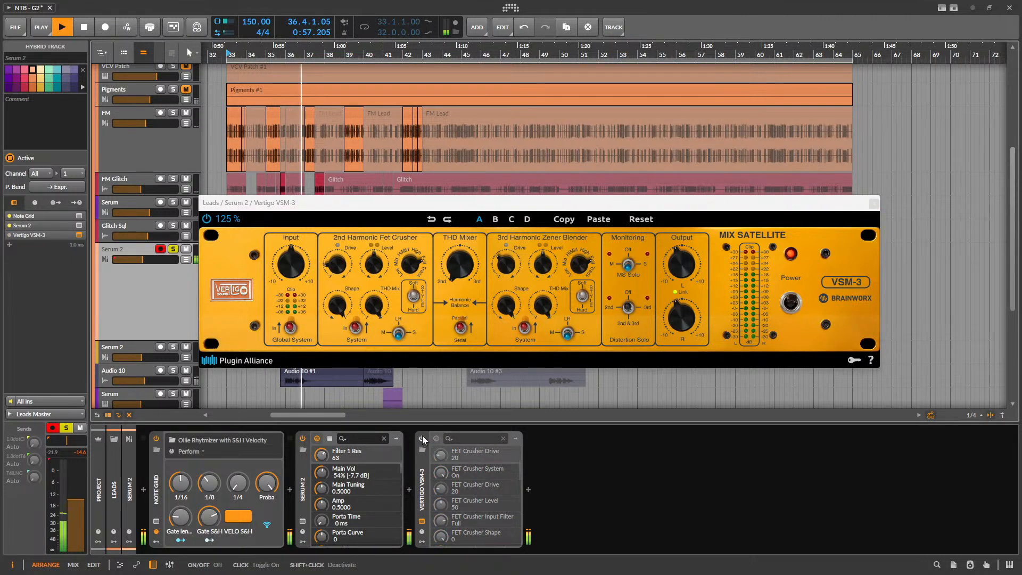
pyautogui.click(423, 436)
# - Inspect Serum 2's mixer and effects pages, then close the Serum 2 and VSM-3 windows
pyautogui.click(303, 522)
pyautogui.click(323, 74)
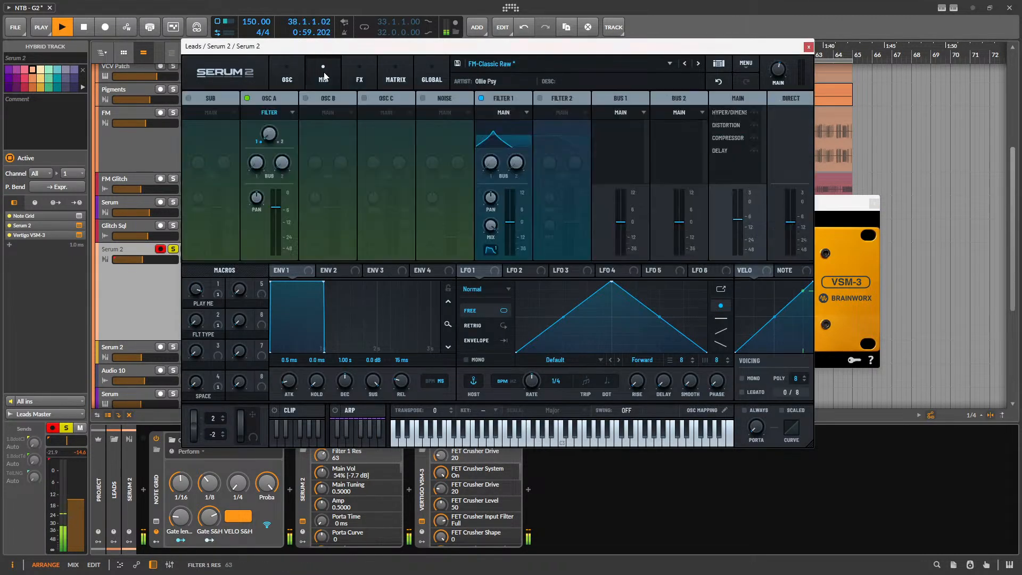
pyautogui.click(359, 75)
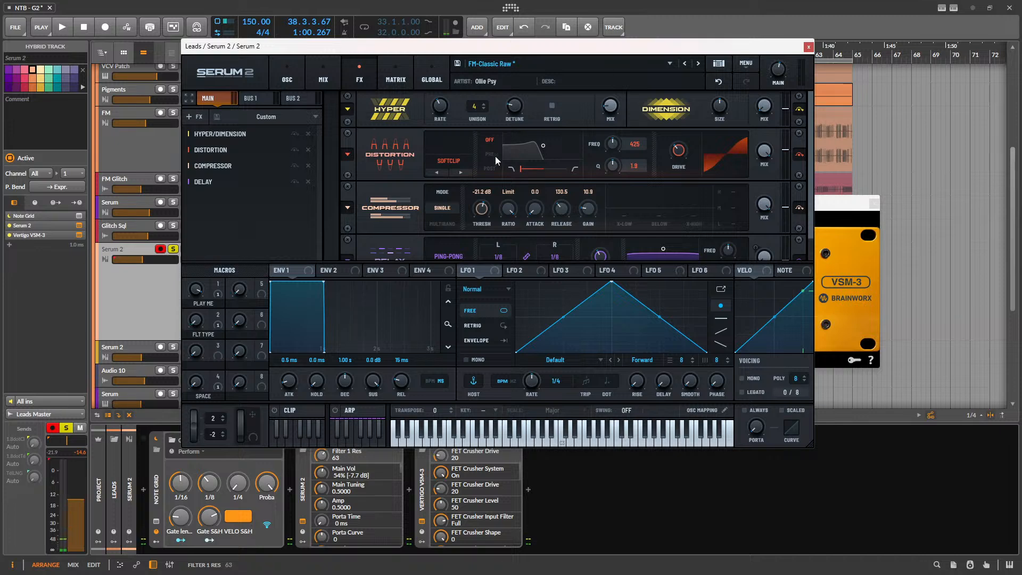
pyautogui.click(807, 48)
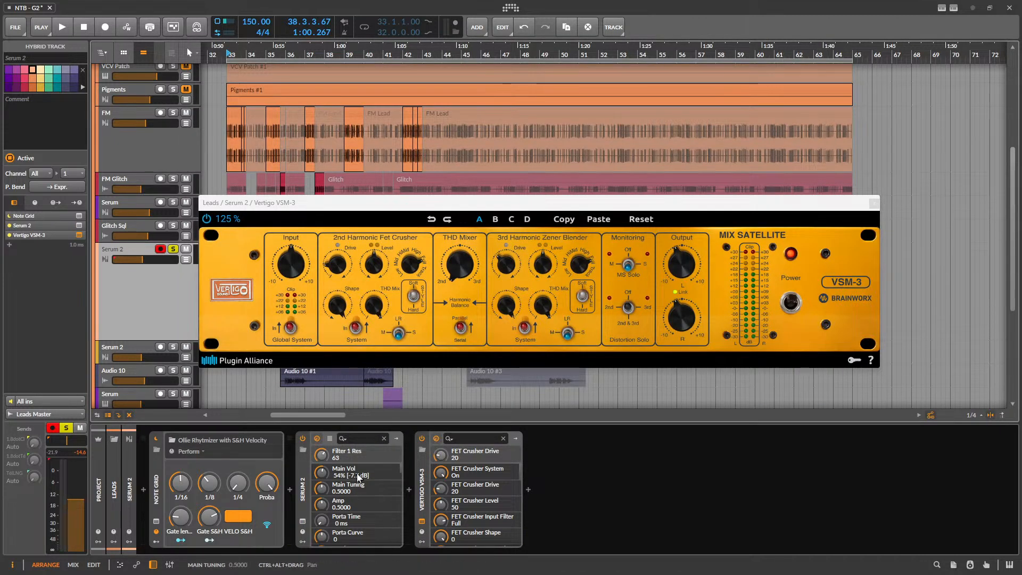
pyautogui.click(874, 204)
# - Undo the track color and grouping edits back through the Serum 2 bounce to restore the original note clip
pyautogui.scroll(-4, 454, 324)
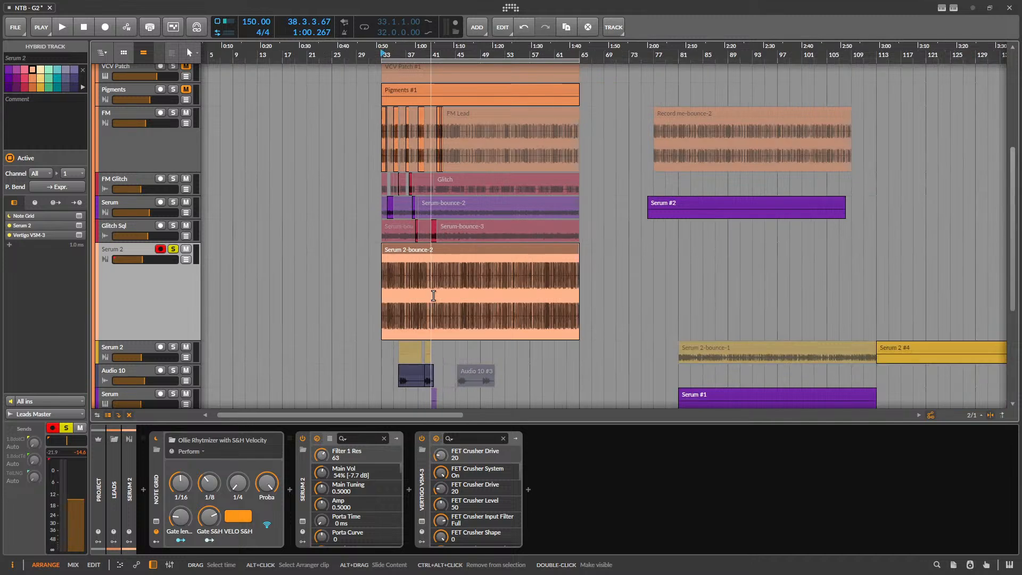
pyautogui.scroll(-3, 433, 295)
pyautogui.click(437, 264)
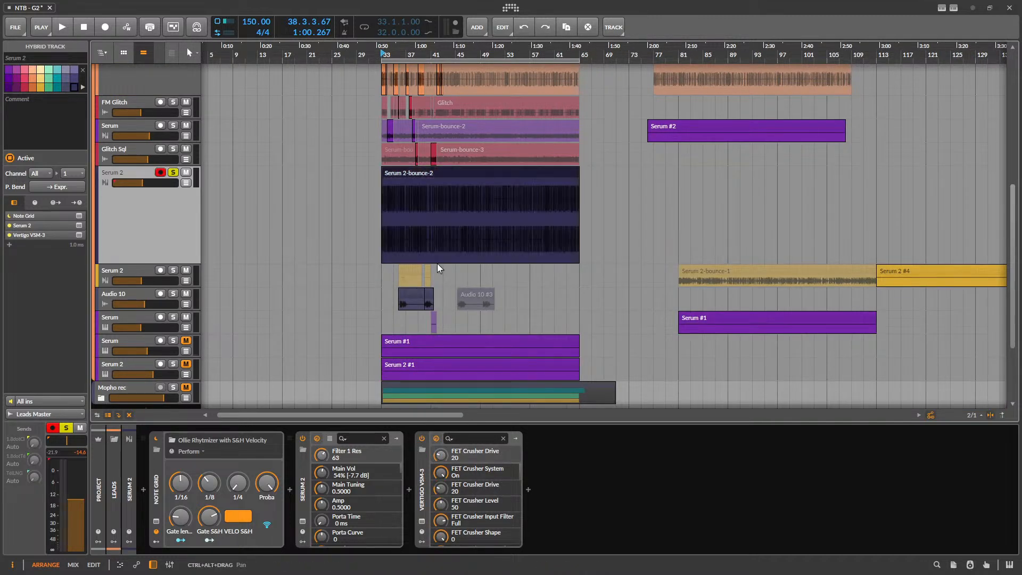
pyautogui.moveTo(171, 222); pyautogui.dragTo(293, 347)
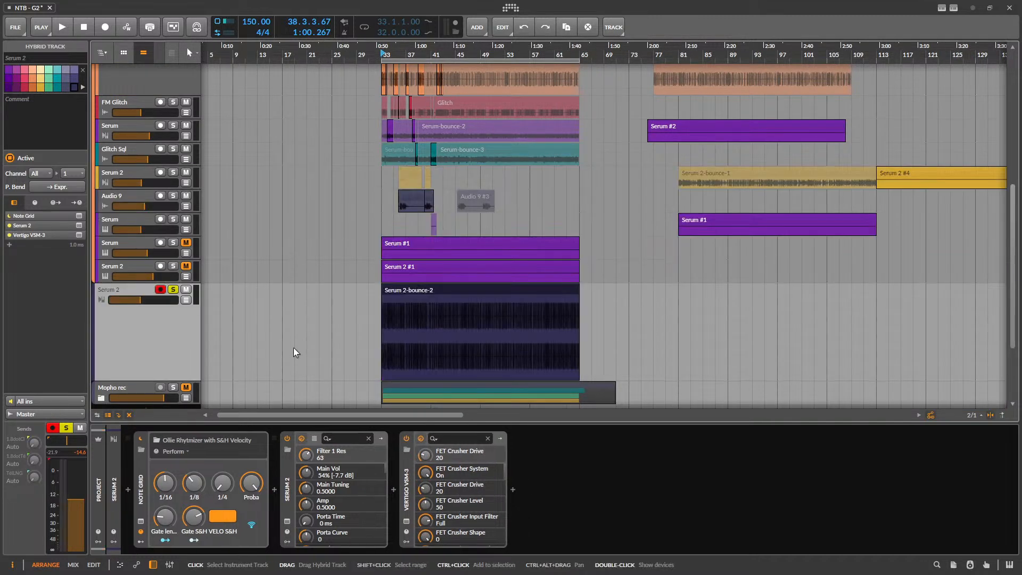
# - Show the ungrouped Serum 2 track's automation lane and display its PLAY ME macro automation
pyautogui.click(184, 300)
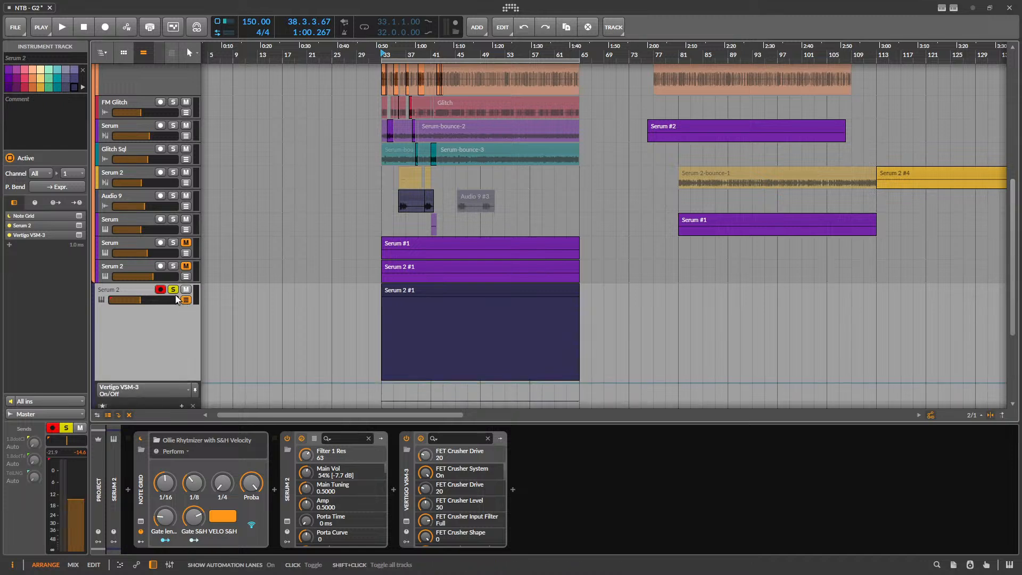
pyautogui.scroll(-5, 338, 311)
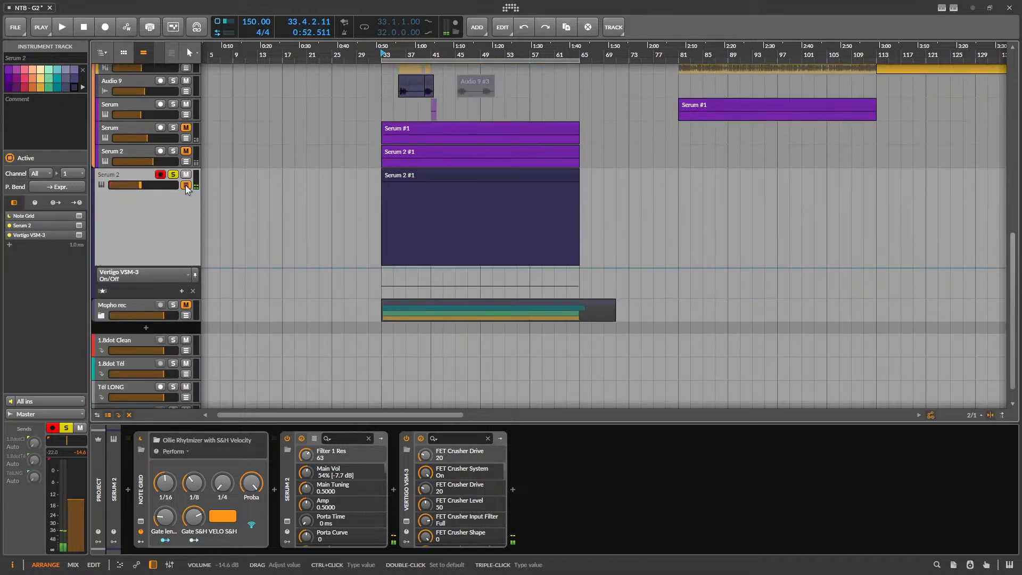
pyautogui.click(167, 276)
pyautogui.click(137, 292)
pyautogui.scroll(3, 461, 305)
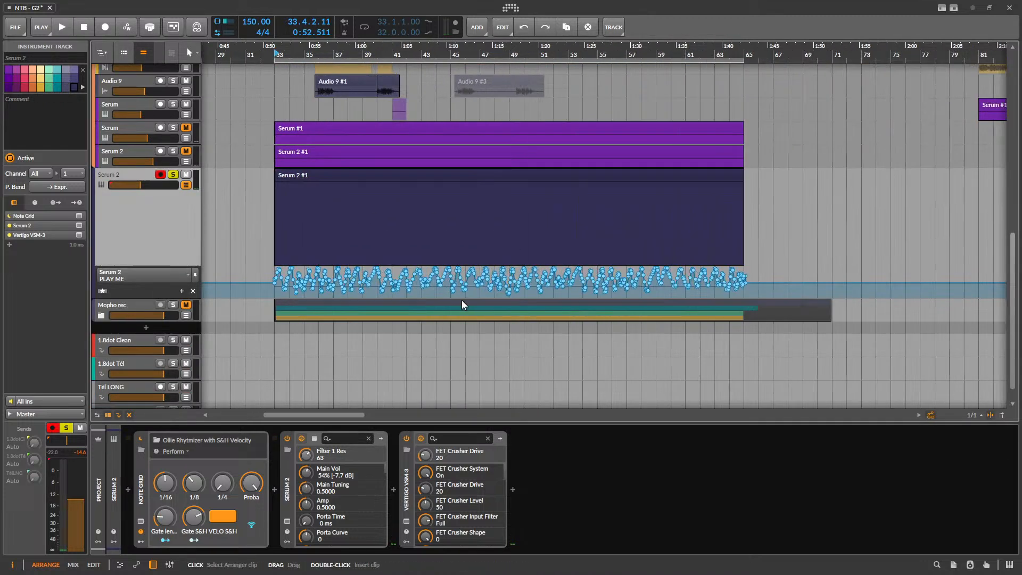
# - Duplicate the 32-bar Serum 2 clip with its automation and place the copy at about bar 129
pyautogui.scroll(-4, 458, 248)
pyautogui.click(432, 175)
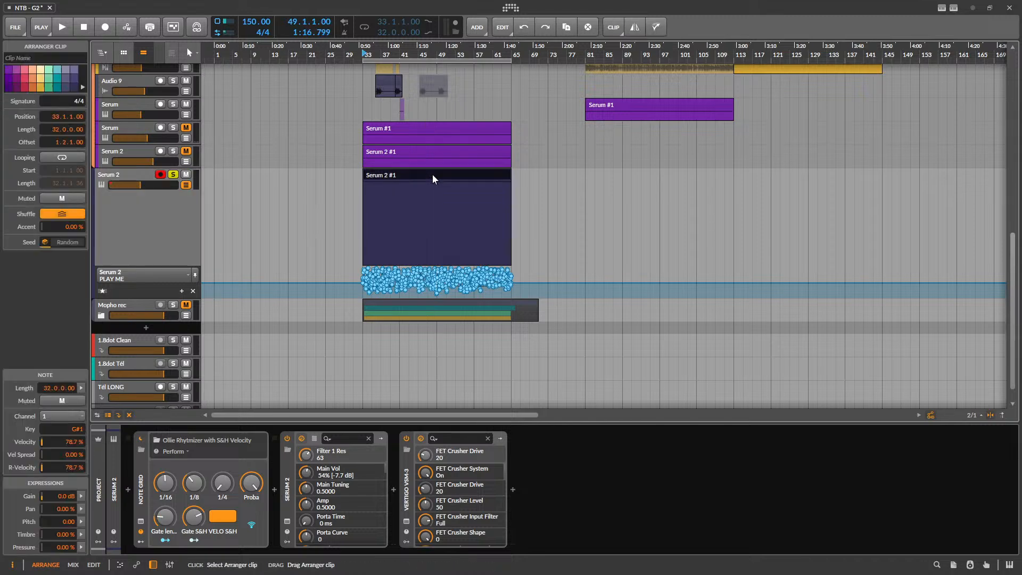
pyautogui.hotkey('ctrl', 'd')
pyautogui.moveTo(538, 176); pyautogui.dragTo(834, 184)
# - Move the Serum 2 track into the Leads group below Audio 9 and color the Glitch Sql track red
pyautogui.scroll(3, 242, 321)
pyautogui.moveTo(157, 326); pyautogui.dragTo(181, 211)
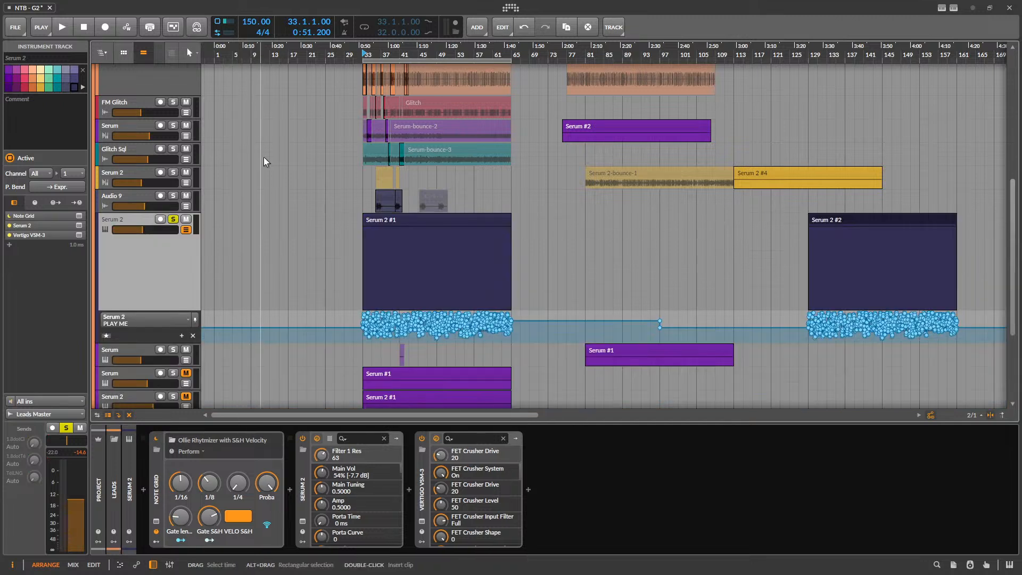
pyautogui.scroll(3, 263, 158)
pyautogui.rightClick(126, 222)
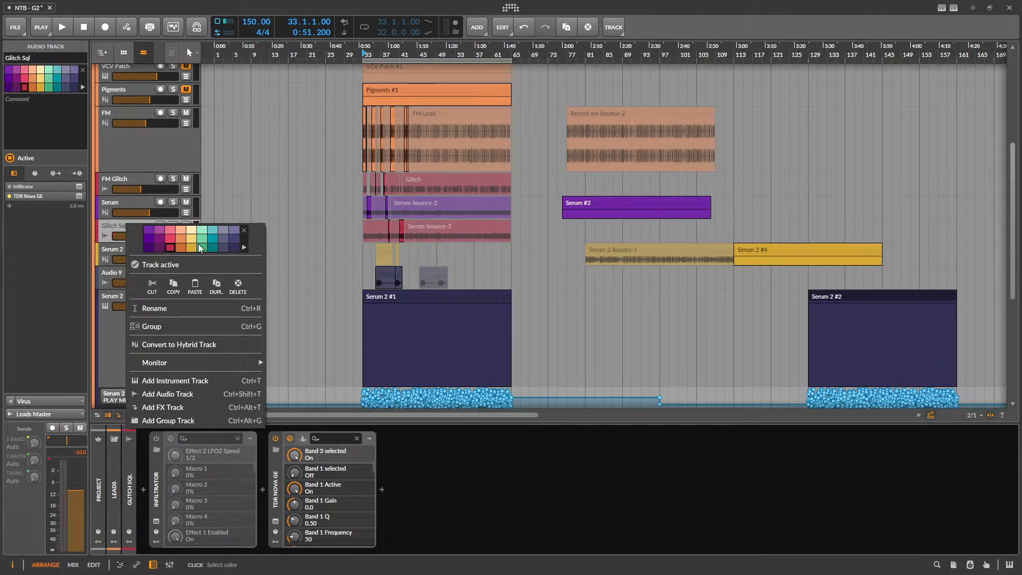
pyautogui.click(97, 314)
pyautogui.scroll(-3, 155, 292)
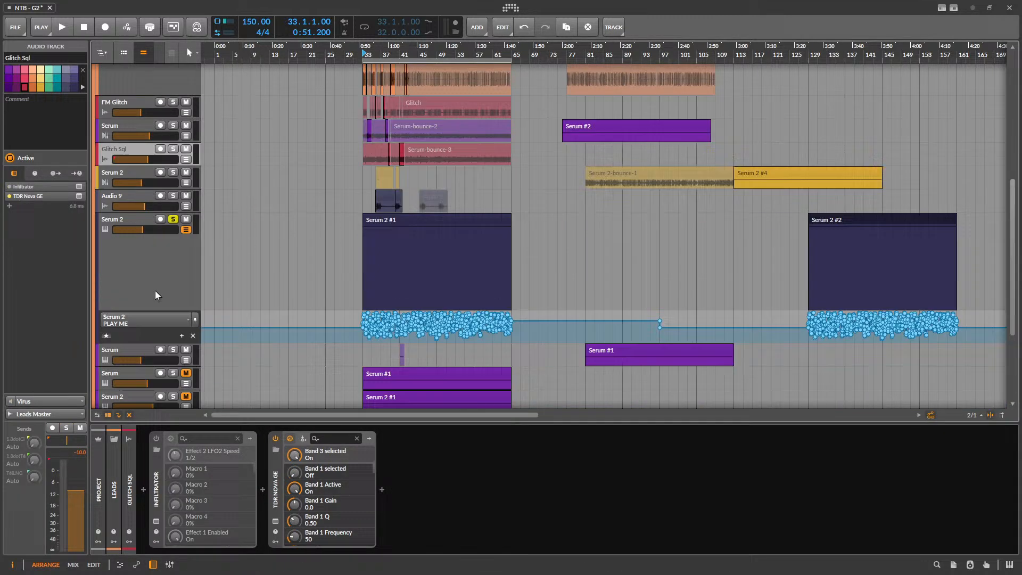
# - Bring up the Serum 2 lead's device chain and audition its clip from bar 33
pyautogui.click(396, 208)
pyautogui.doubleClick(397, 218)
pyautogui.press('space')
pyautogui.press('d')
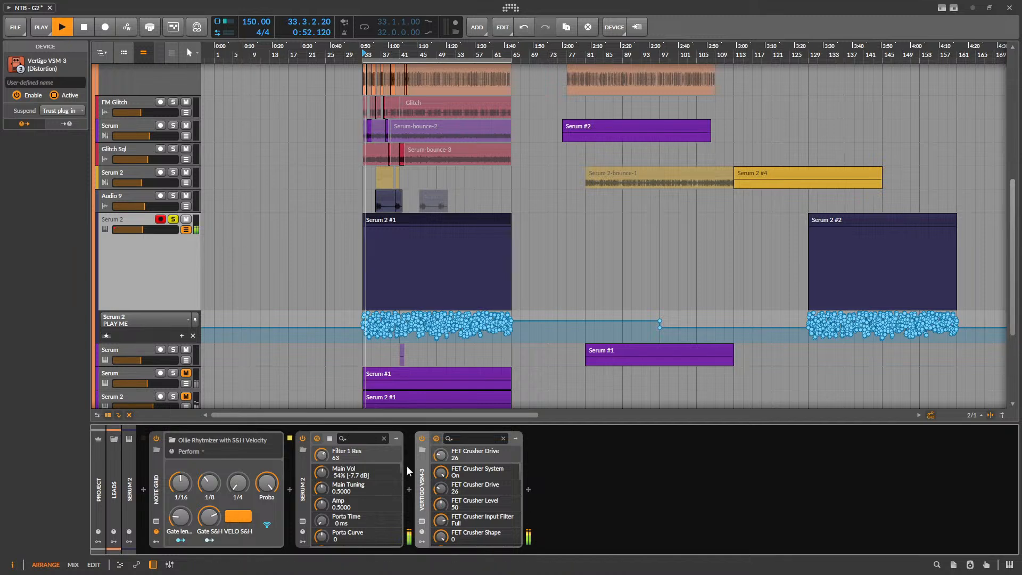
pyautogui.press('space')
pyautogui.scroll(10, 193, 149)
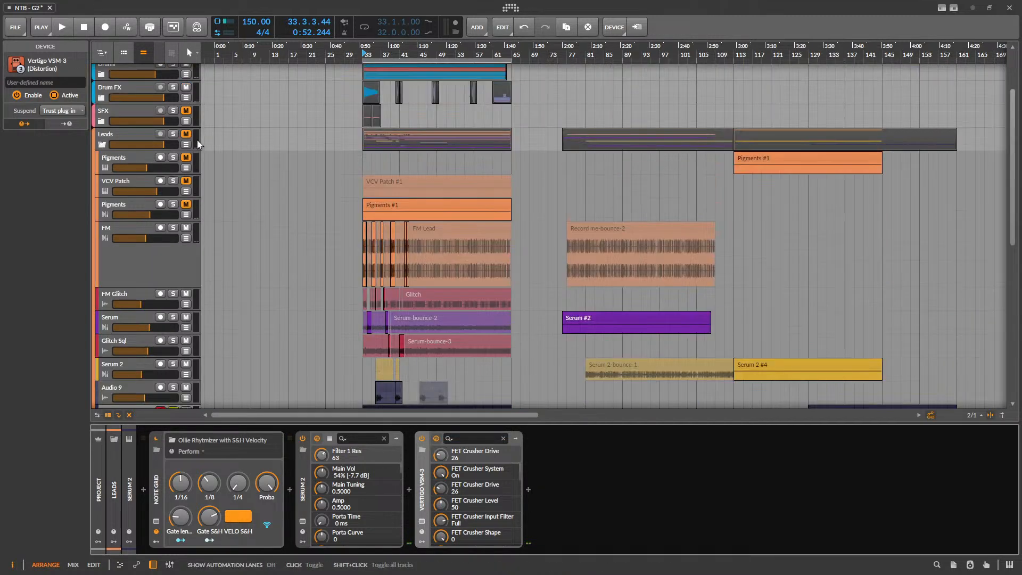
pyautogui.scroll(-10, 258, 212)
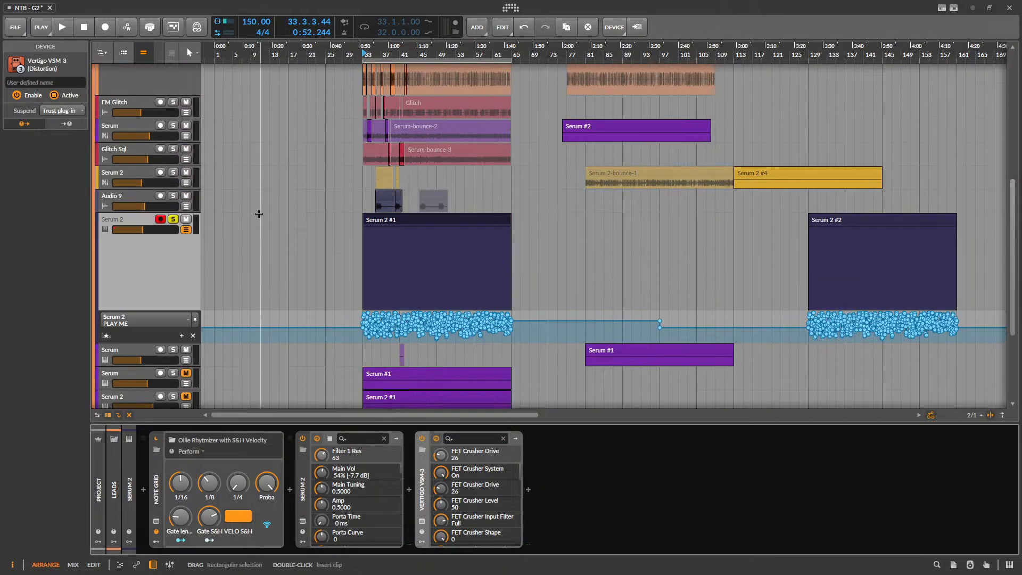
# - Enable the Distortion and Compressor effects in Serum 2, audition the lead, and close the synth window
pyautogui.press('space')
pyautogui.click(302, 521)
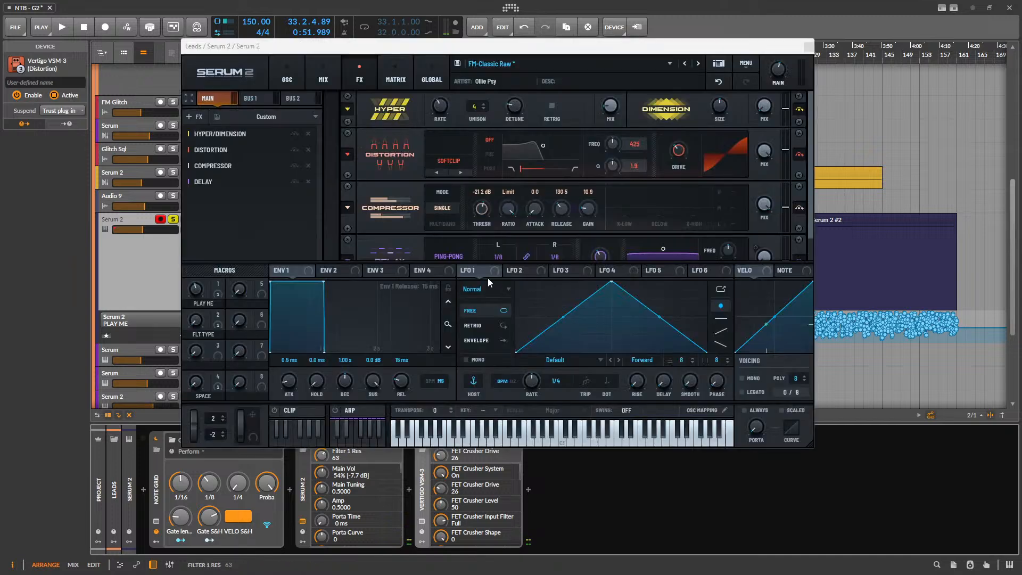
pyautogui.click(800, 154)
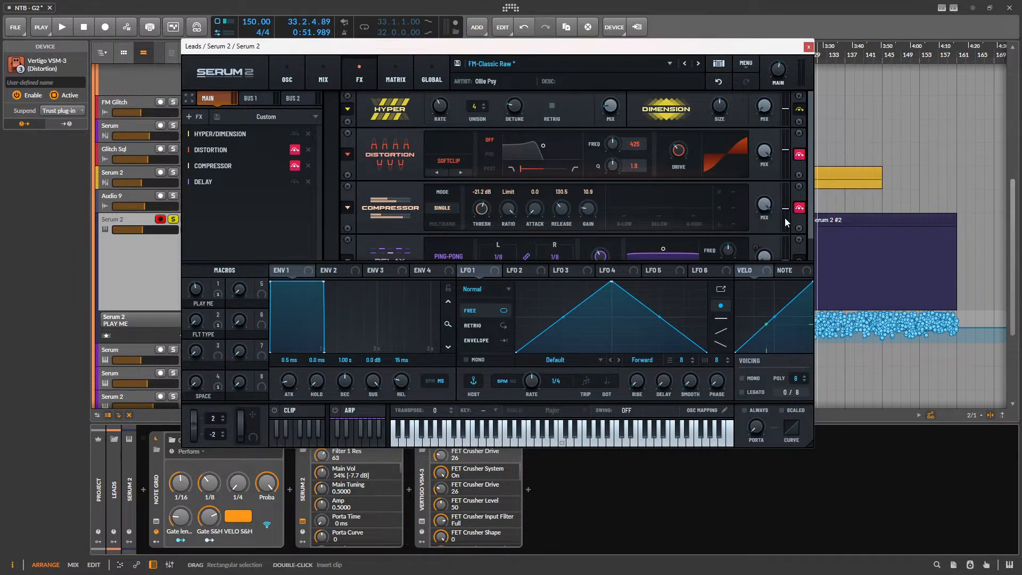
pyautogui.scroll(-1, 796, 236)
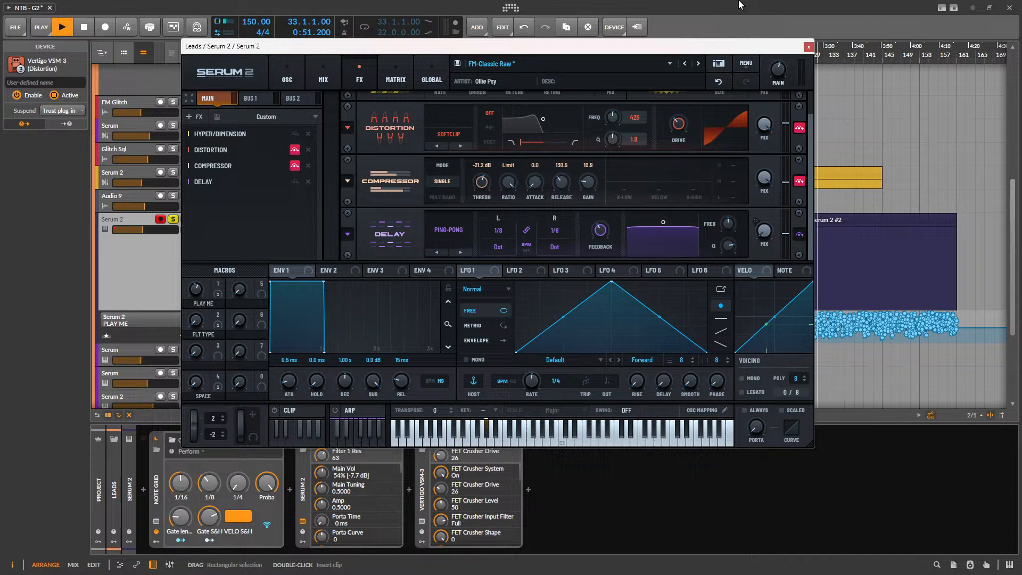
pyautogui.click(809, 47)
# - During playback, set the VSM-3 FET Crusher Drive to 33, THD Mixer to 100 and Zener Blender Drive to about 45
pyautogui.click(422, 521)
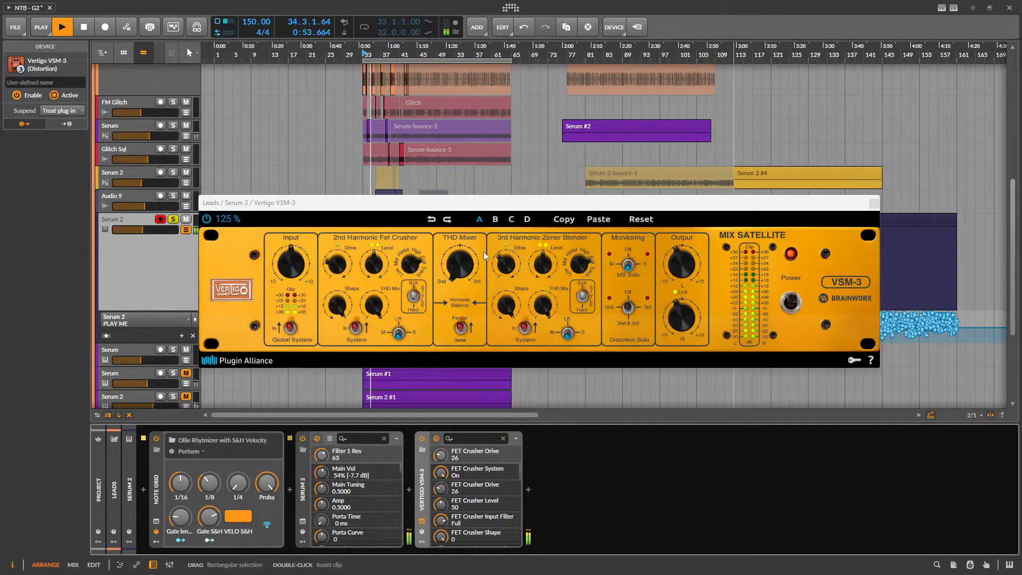
pyautogui.moveTo(338, 263); pyautogui.dragTo(349, 264)
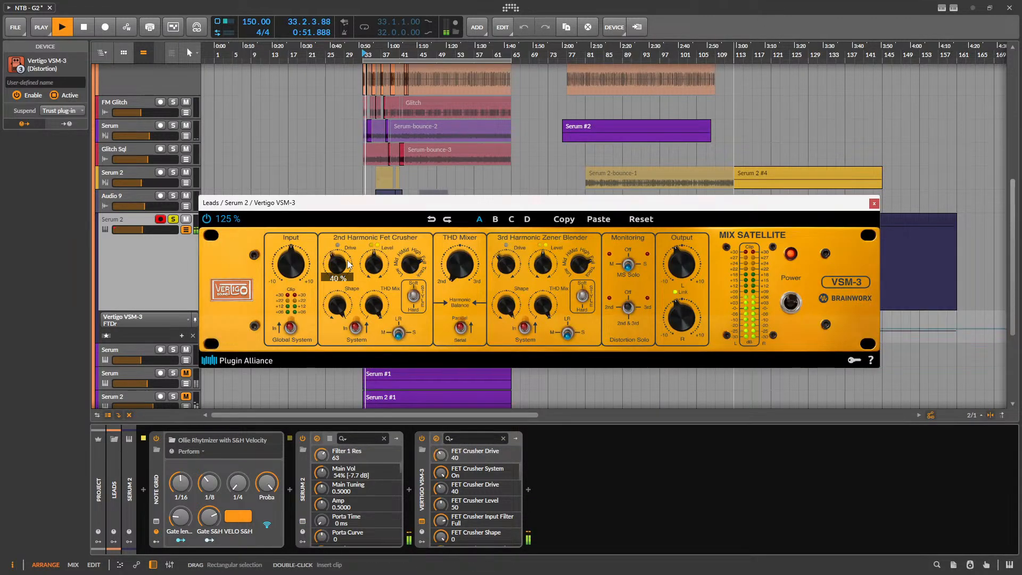
pyautogui.click(455, 276)
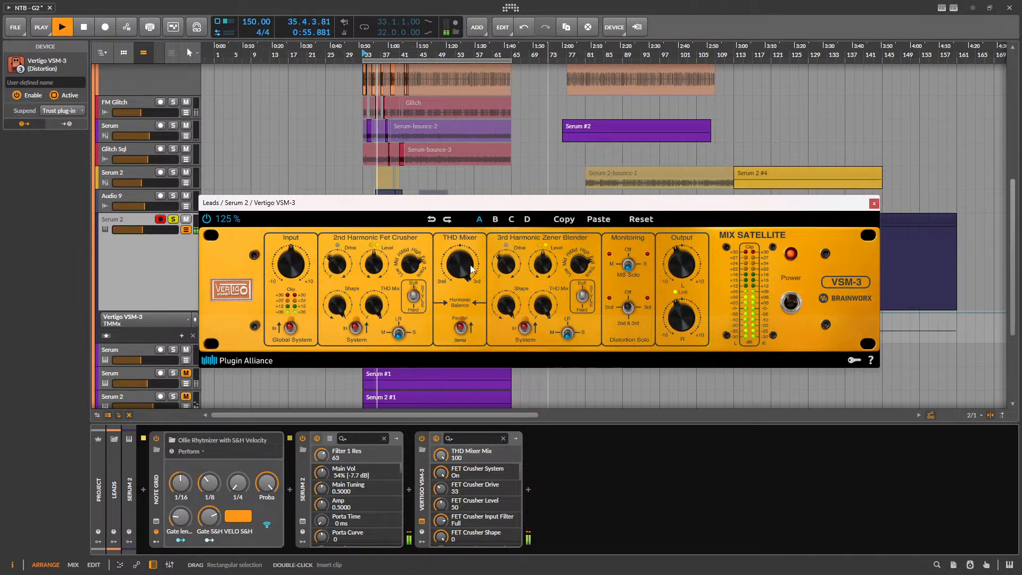
pyautogui.click(505, 269)
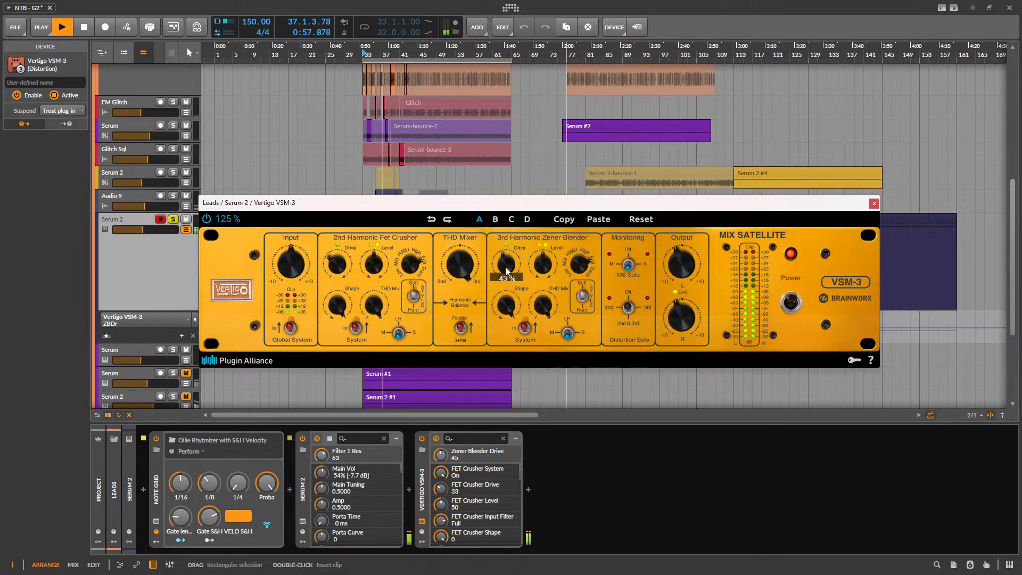
# - Compare the FET Crusher Input Filter on High and Full, leave it on High, and set its Drive to 37
pyautogui.click(403, 265)
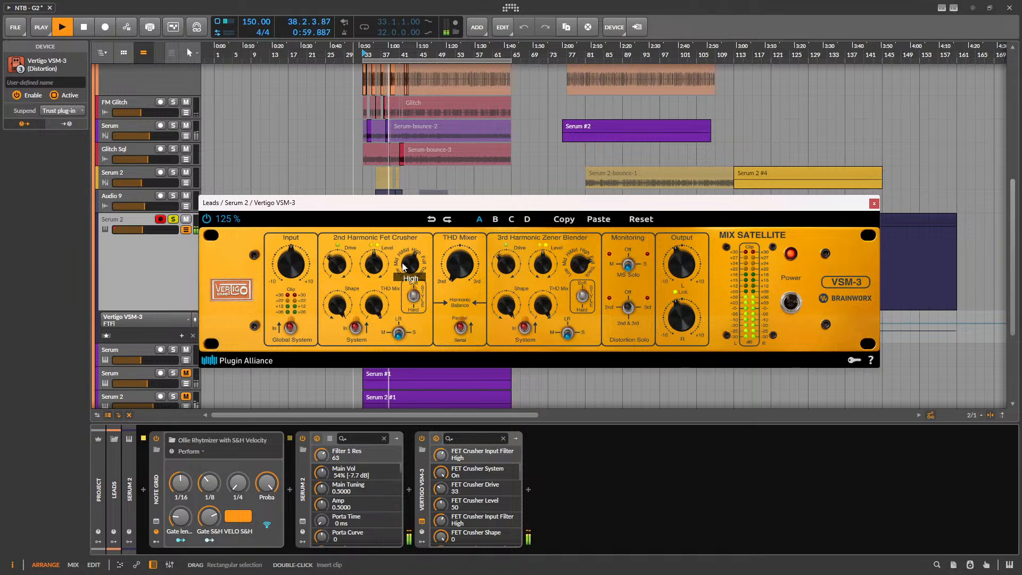
pyautogui.moveTo(403, 266); pyautogui.dragTo(428, 238)
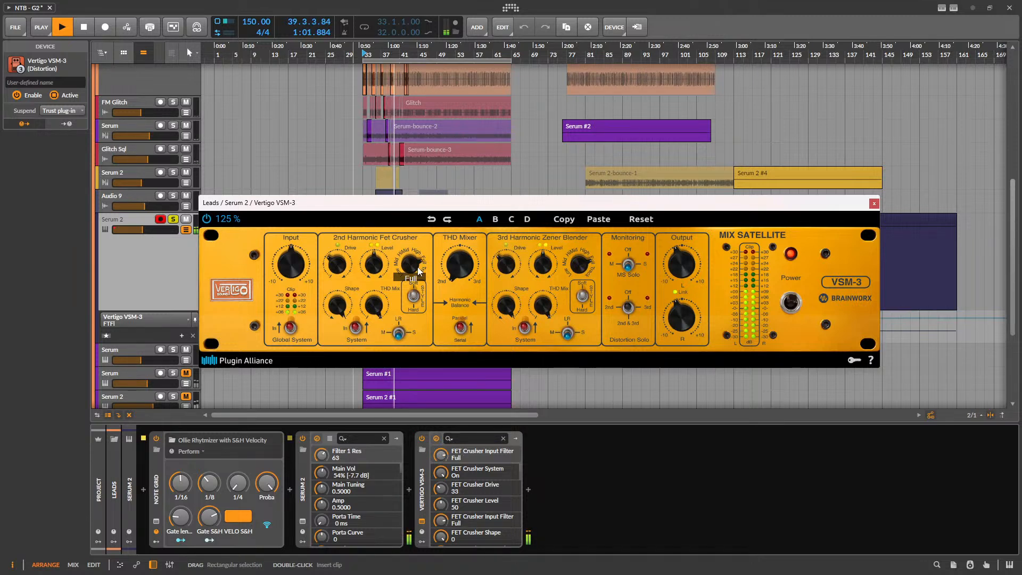
pyautogui.moveTo(413, 286); pyautogui.dragTo(414, 279)
pyautogui.moveTo(341, 276); pyautogui.dragTo(343, 272)
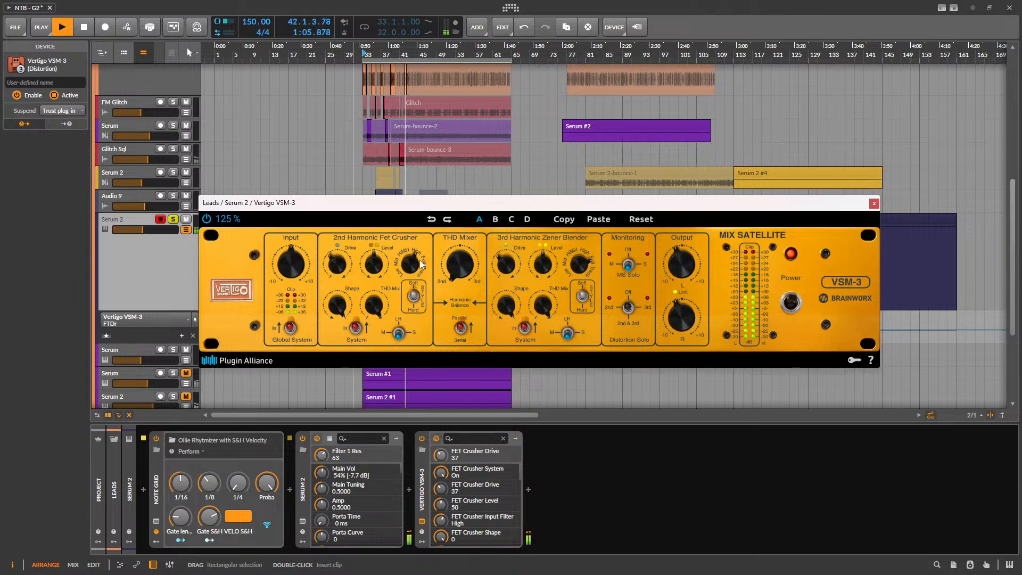
# - Set the VSM-3 FET Crusher Input Filter to Full, close the plug-in, and bounce the Serum 2 lead clip in place
pyautogui.moveTo(420, 263); pyautogui.dragTo(428, 264)
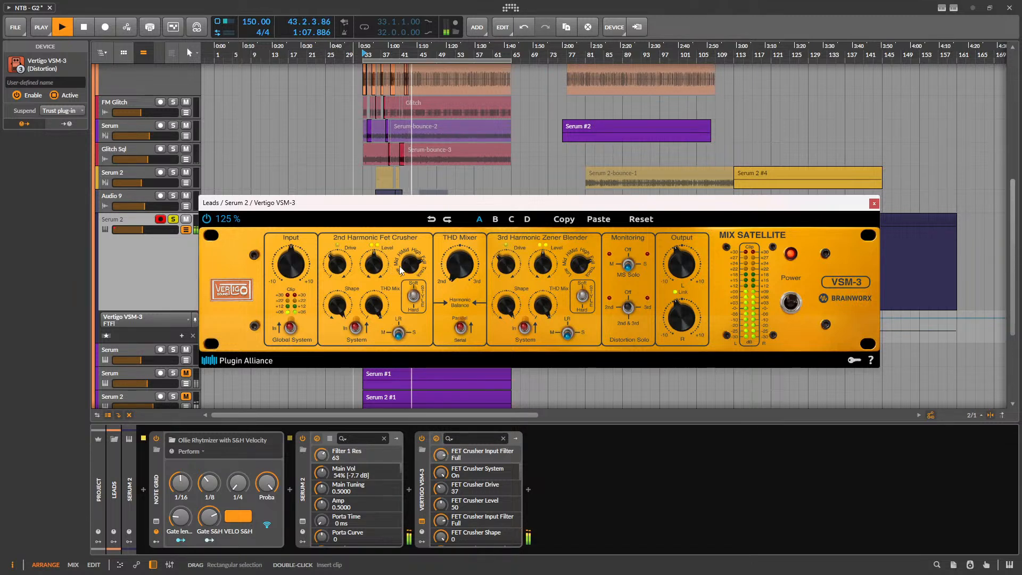
pyautogui.click(874, 203)
pyautogui.rightClick(445, 222)
pyautogui.click(509, 441)
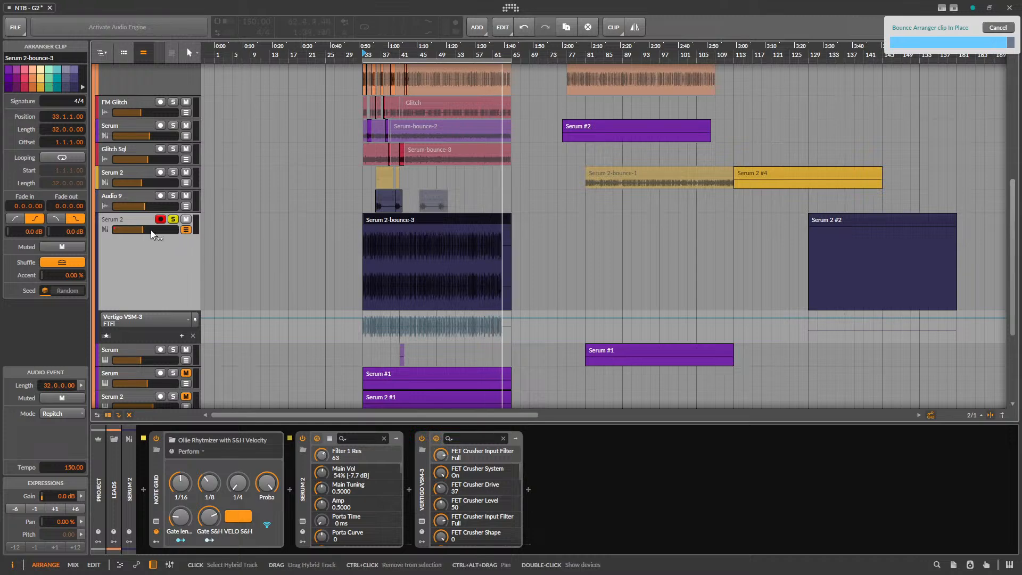
# - Recolour the Serum 2 lead track light orange
pyautogui.rightClick(153, 273)
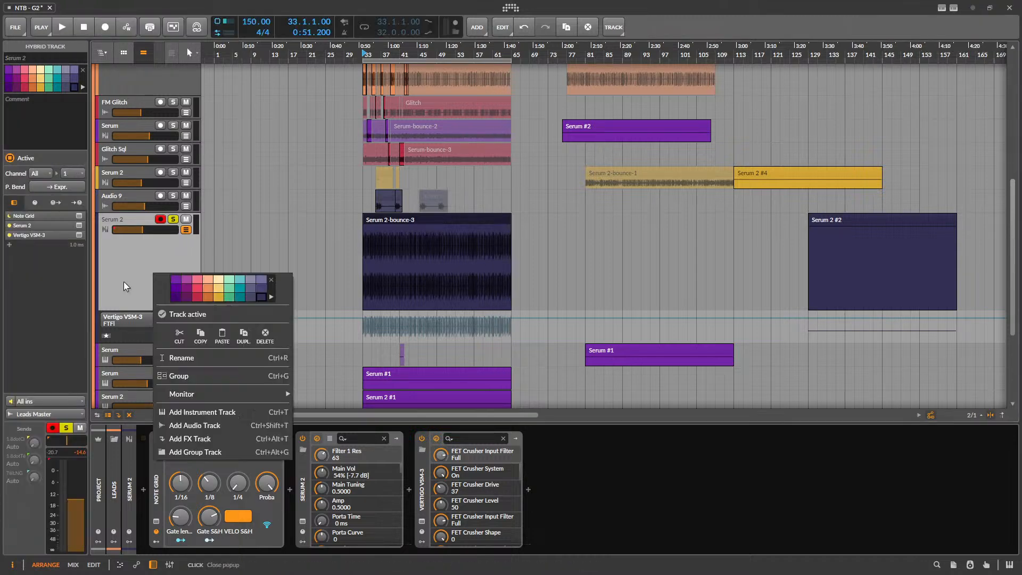
pyautogui.click(206, 281)
pyautogui.scroll(5, 394, 244)
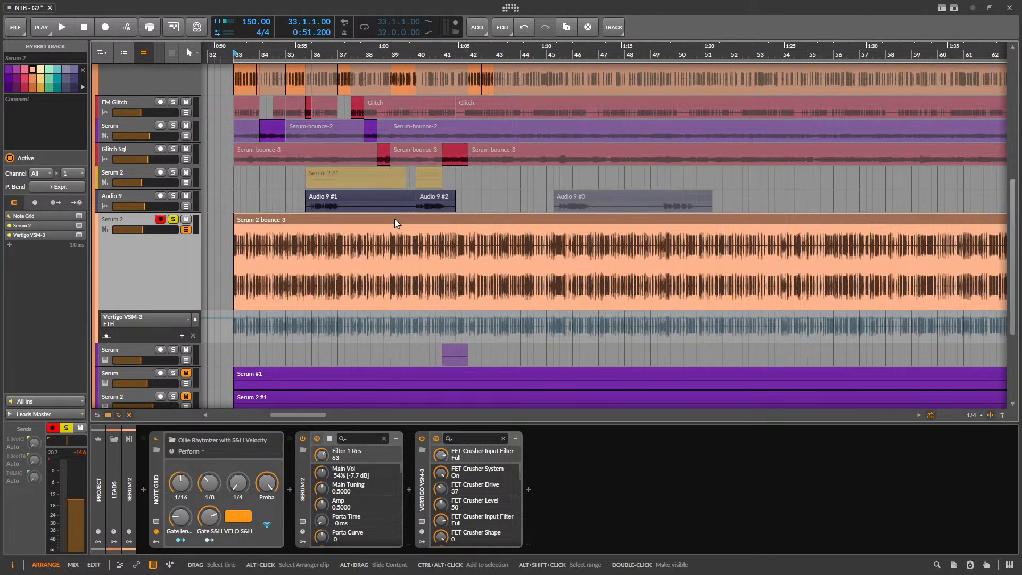
# - Mute the bounced Serum 2 clip, take its track out of solo, and play the arrangement from bar 33
pyautogui.click(395, 221)
pyautogui.hotkey('alt', 'm')
pyautogui.click(161, 220)
pyautogui.click(172, 220)
pyautogui.press('space')
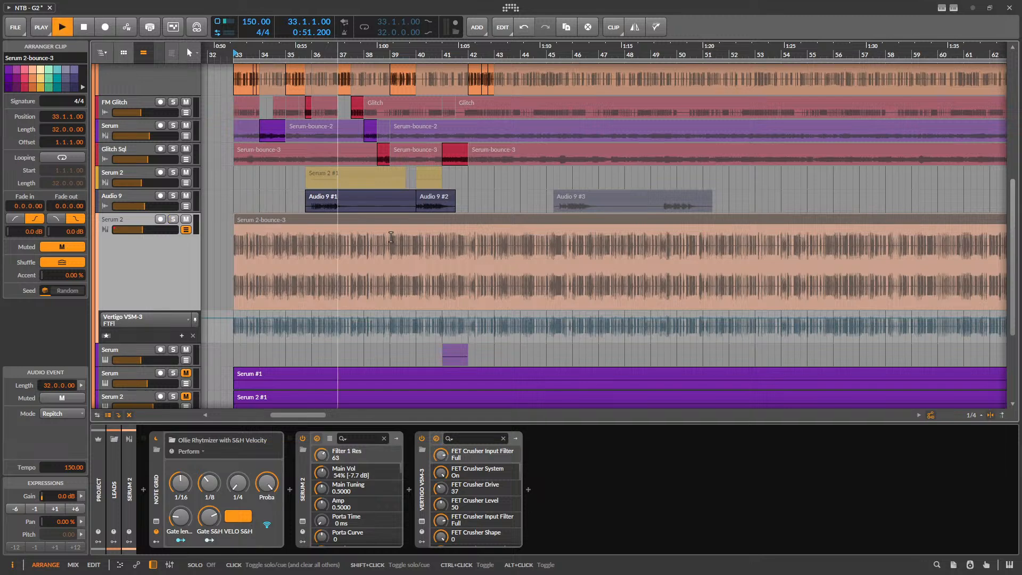
# - Isolate bar 43 of the bounced Serum 2 clip as a one-bar piece and unmute it
pyautogui.scroll(5, 505, 234)
pyautogui.moveTo(451, 259); pyautogui.dragTo(596, 255)
pyautogui.click(529, 220)
pyautogui.hotkey('alt', 'm')
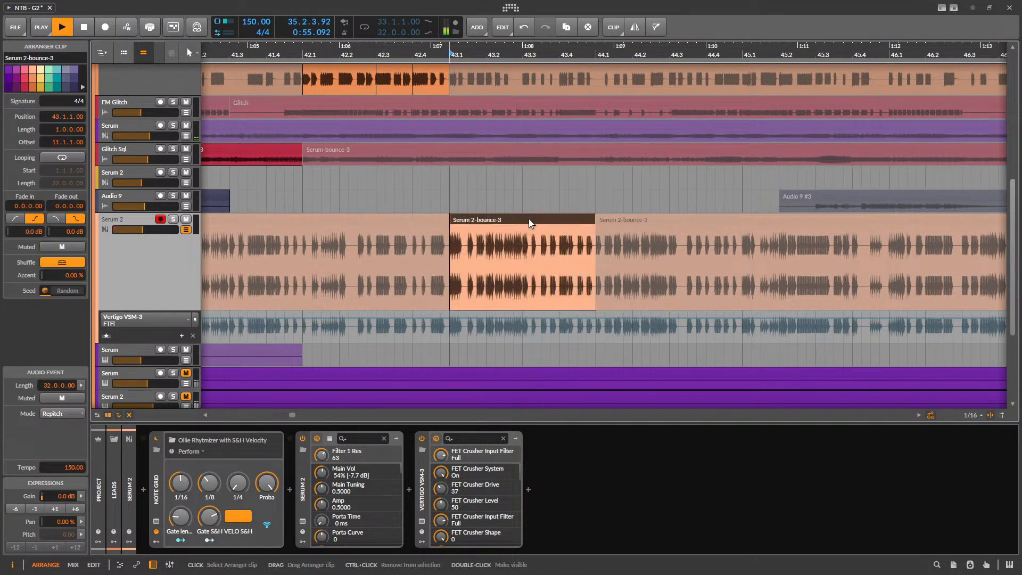
pyautogui.scroll(-5, 490, 248)
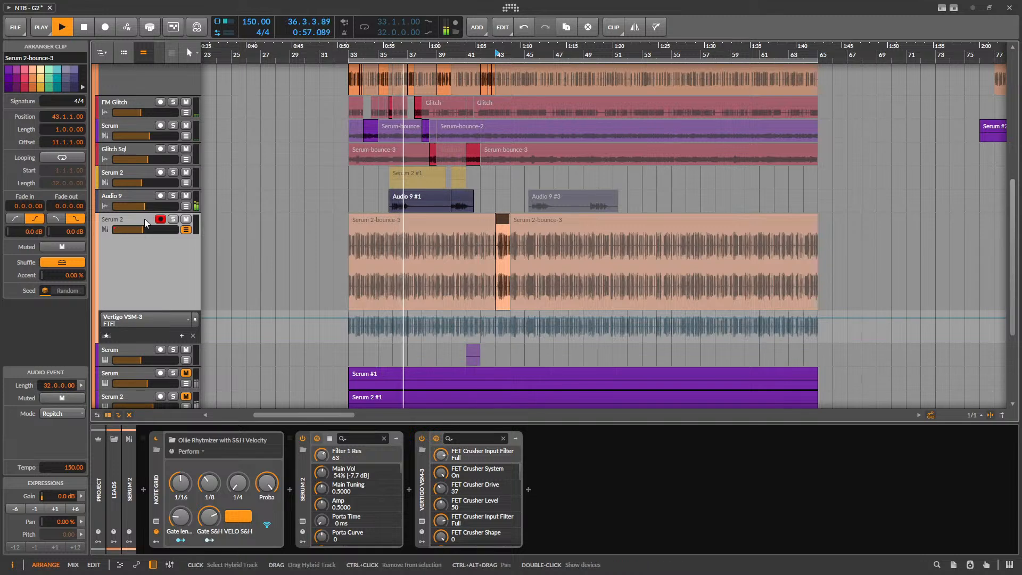
# - Bring up the Audio 9 track's devices and listen to the arrangement until bar 44
pyautogui.click(133, 194)
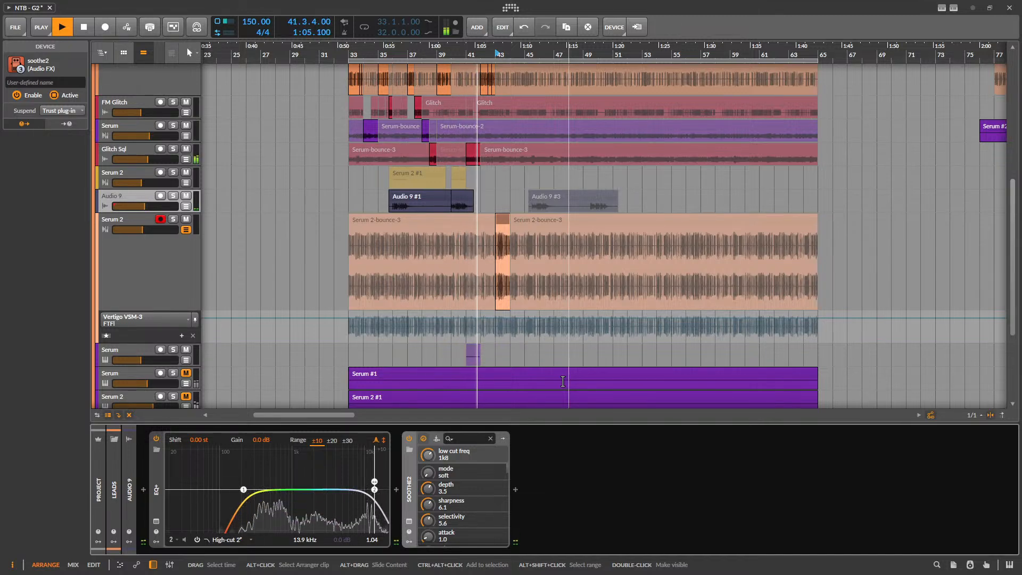
pyautogui.scroll(4, 445, 213)
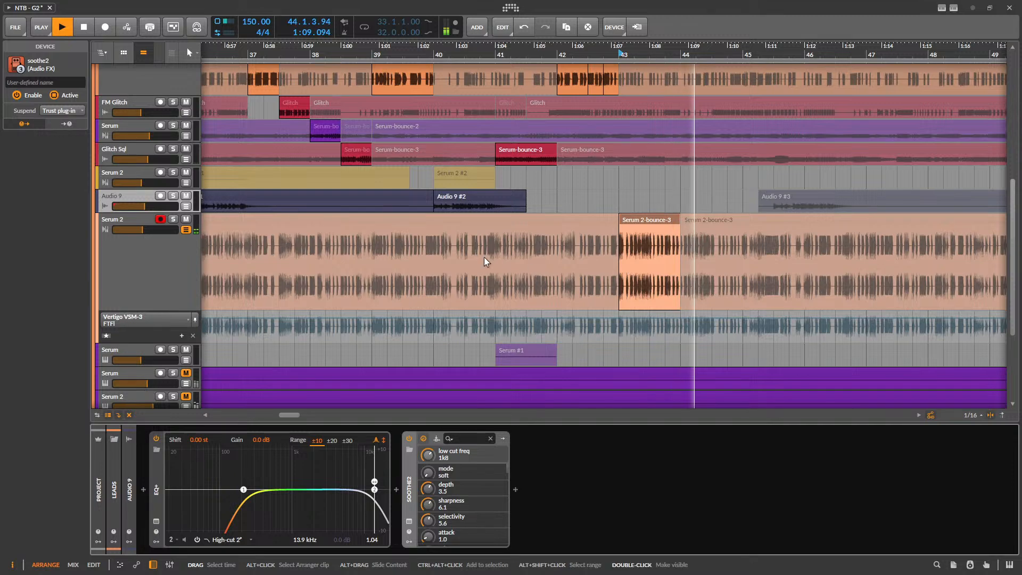
pyautogui.scroll(-2, 484, 257)
pyautogui.press('space')
pyautogui.click(505, 236)
pyautogui.scroll(3, 476, 268)
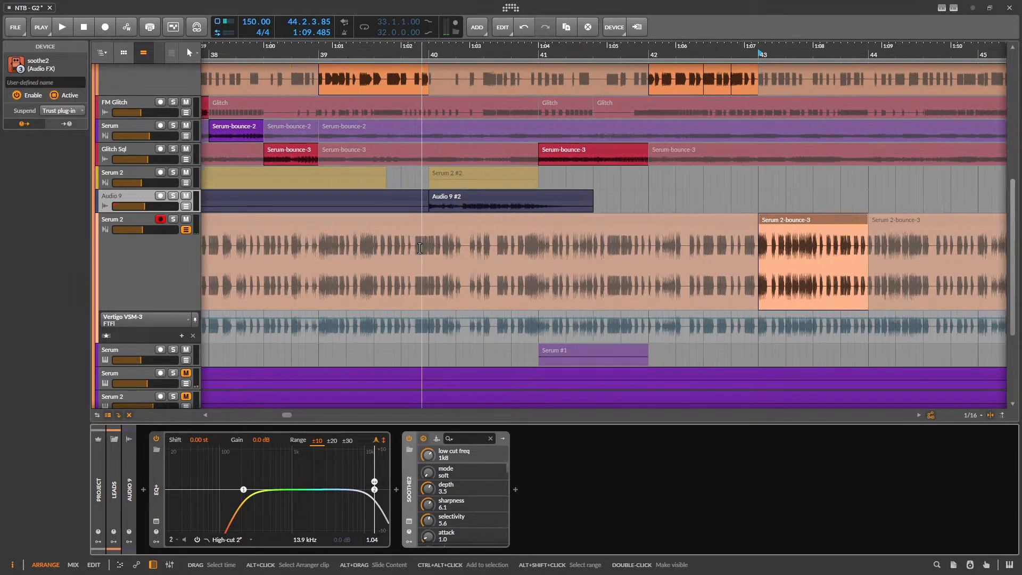
# - Mute the Audio 9 #2 clip that starts at bar 40
pyautogui.moveTo(429, 251); pyautogui.dragTo(551, 252)
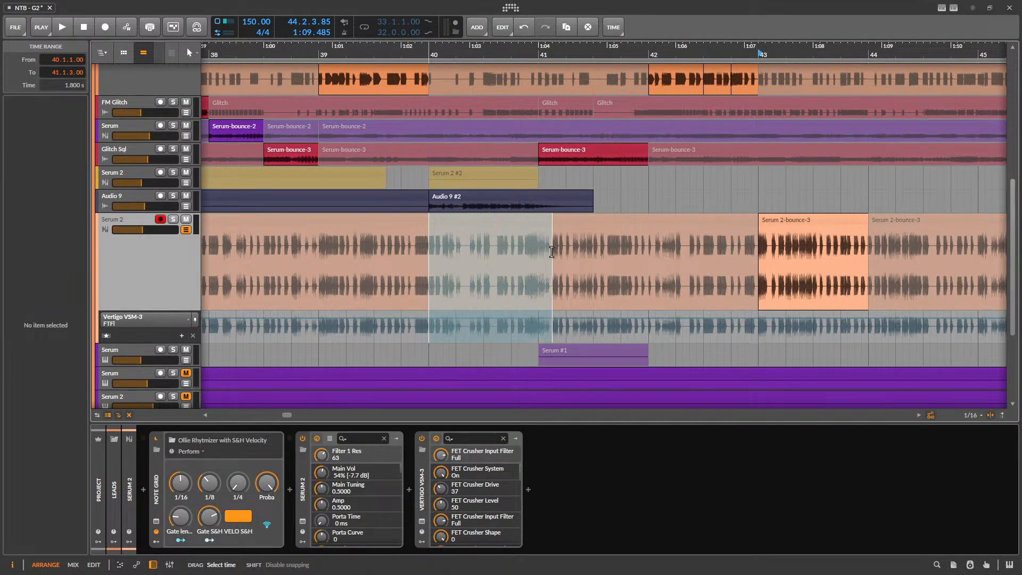
pyautogui.click(493, 198)
pyautogui.hotkey('alt', 'm')
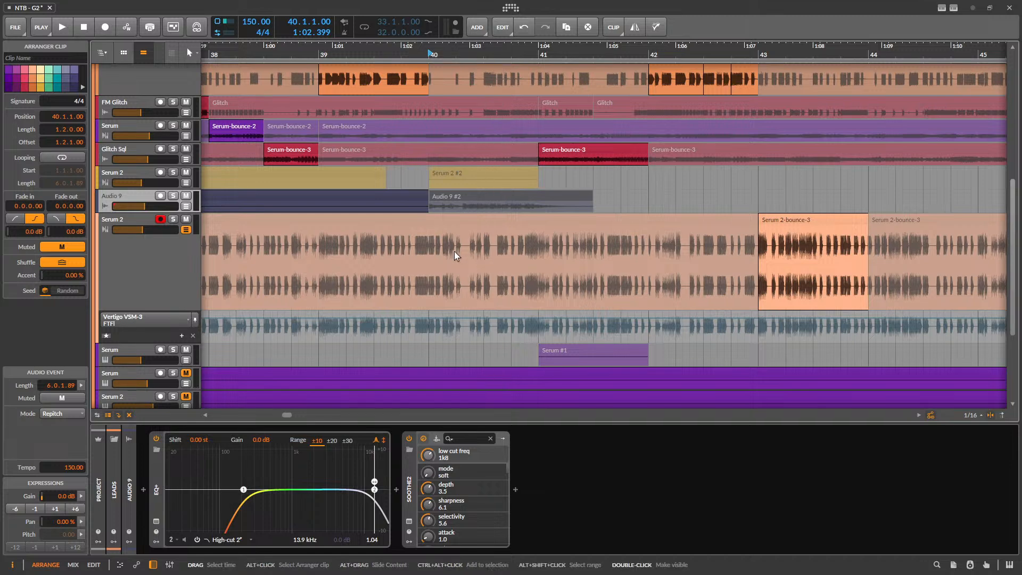
pyautogui.scroll(-5, 477, 223)
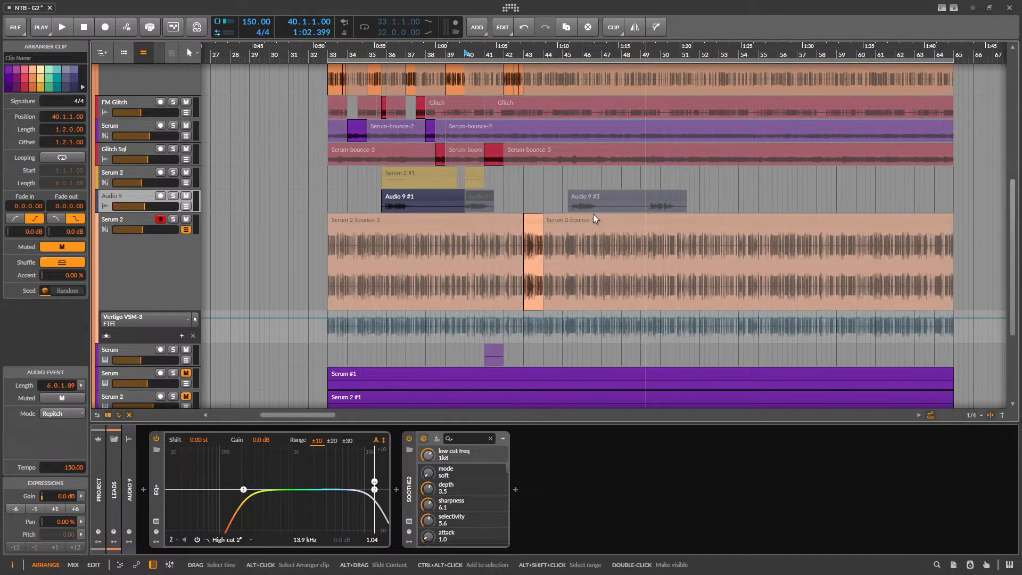
pyautogui.scroll(2, 515, 260)
pyautogui.scroll(-2, 504, 270)
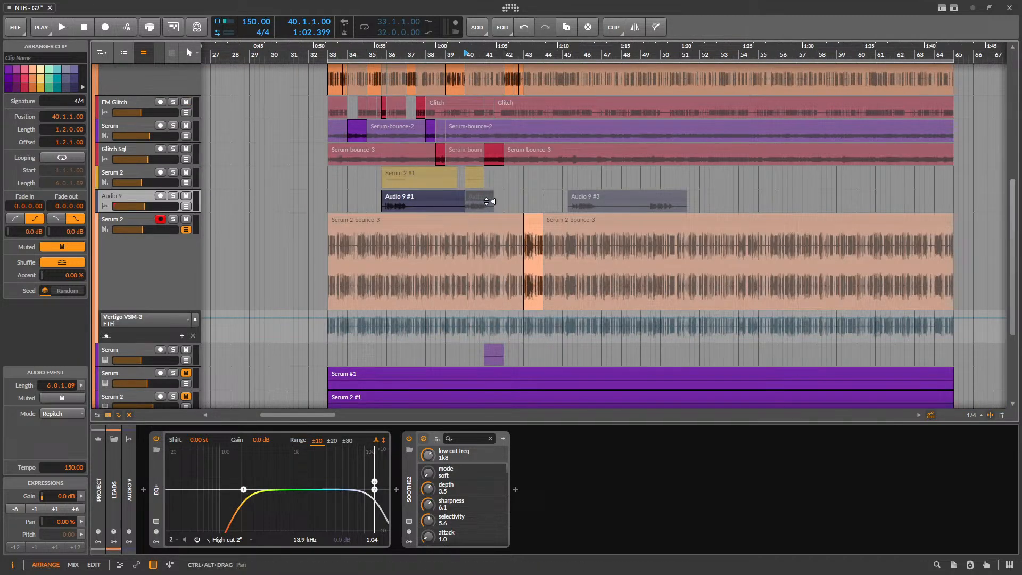
# - Isolate bar 40 of the bounced Serum 2 clip, unmute that one-bar piece, and play from it
pyautogui.scroll(5, 474, 191)
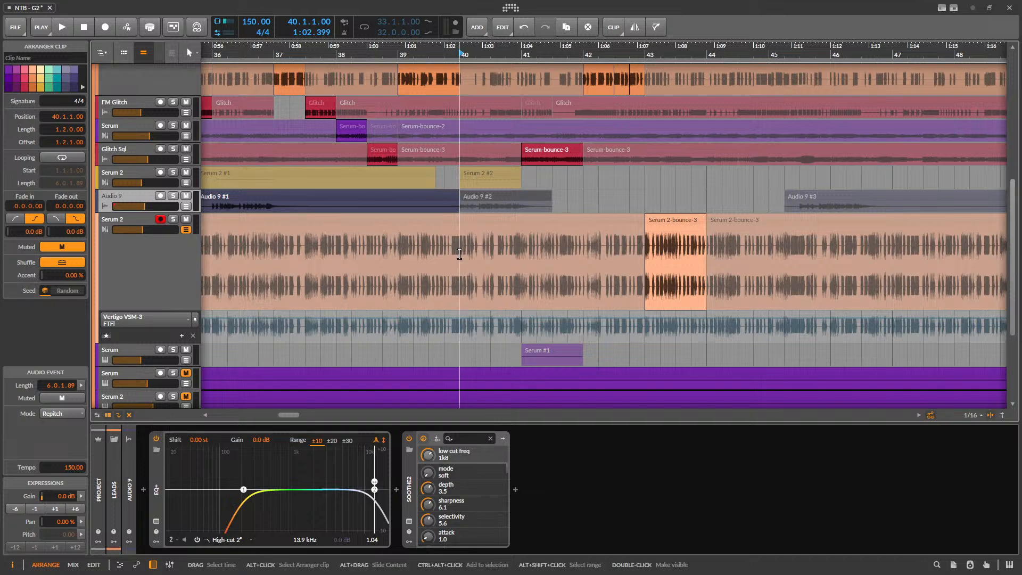
pyautogui.moveTo(459, 253); pyautogui.dragTo(521, 325)
pyautogui.click(502, 221)
pyautogui.press('space')
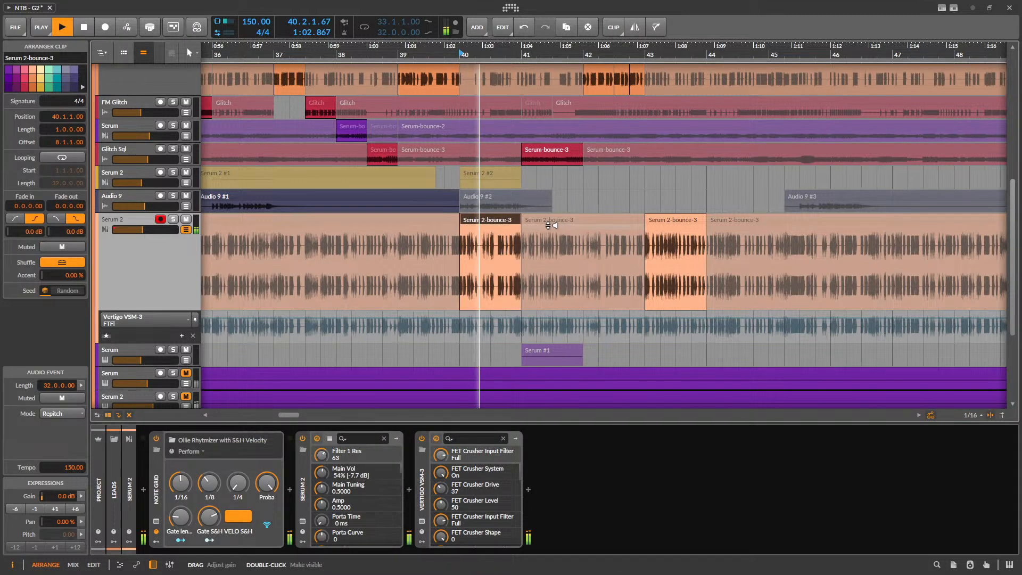
# - Play from the Audio 9 #1 clip and set the Serum 2 lead track's volume to about -12.9 dB
pyautogui.scroll(-4, 549, 225)
pyautogui.click(452, 194)
pyautogui.press('space')
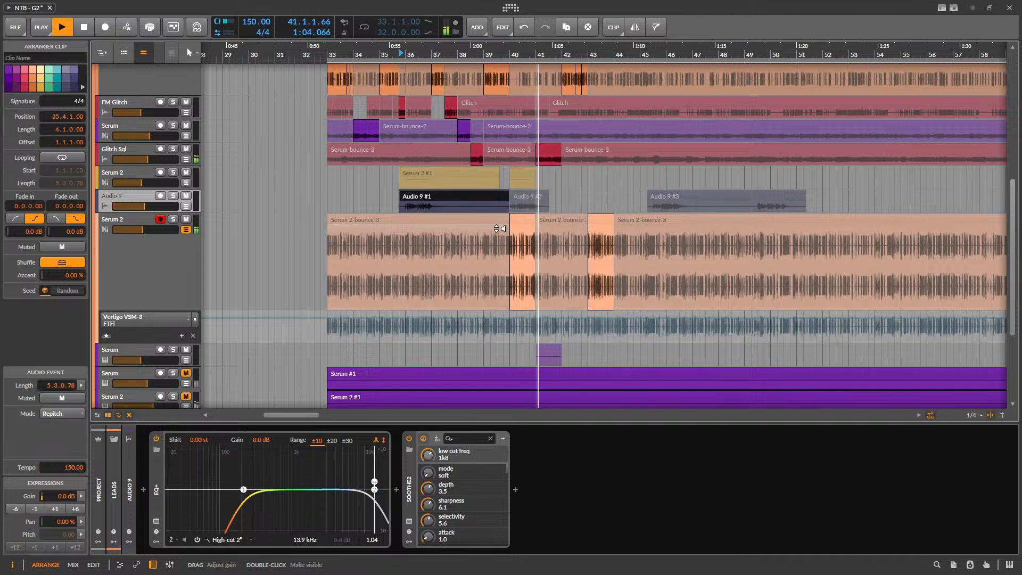
pyautogui.moveTo(142, 230); pyautogui.dragTo(147, 229)
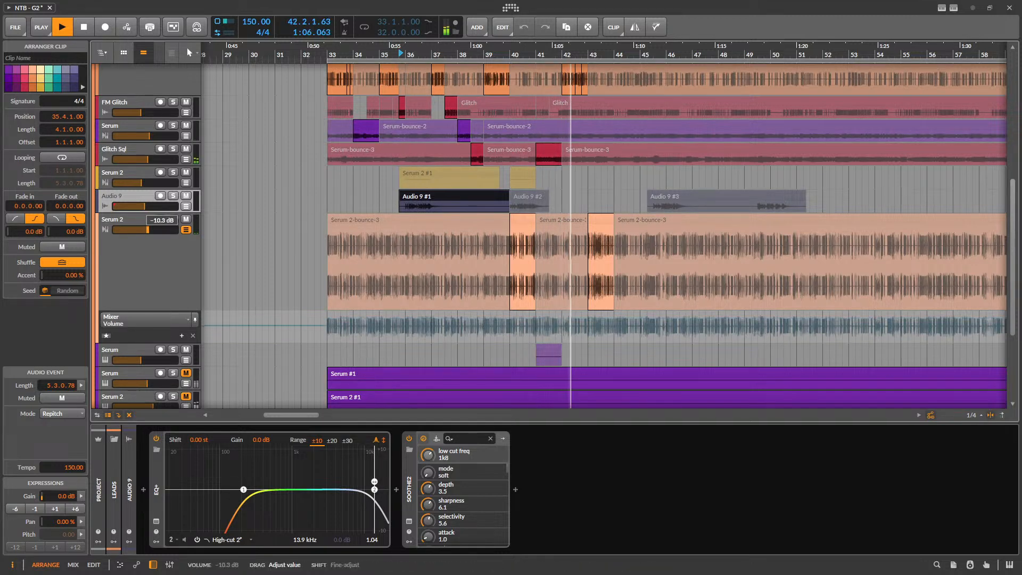
pyautogui.click(148, 253)
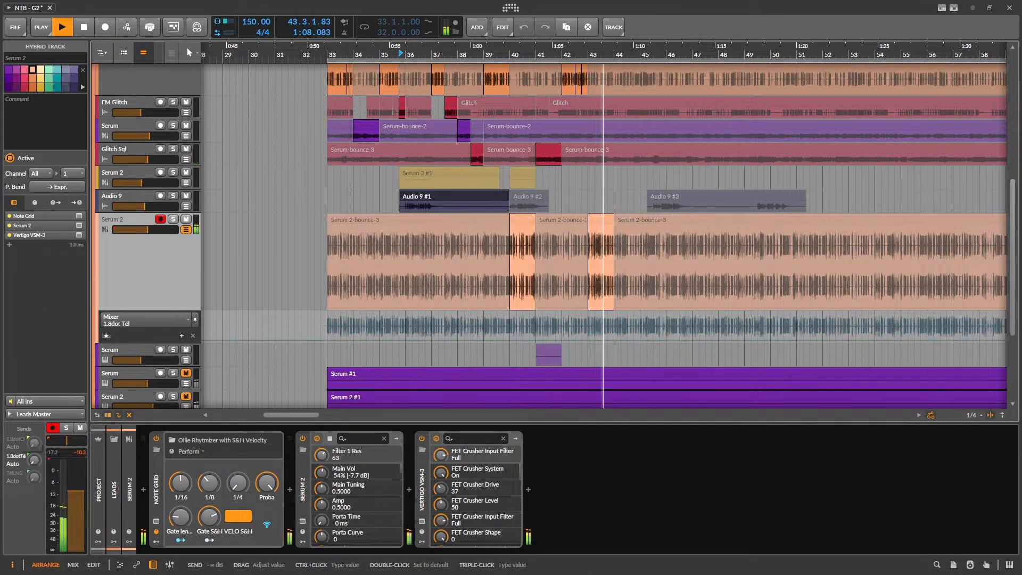
pyautogui.moveTo(150, 231); pyautogui.dragTo(147, 233)
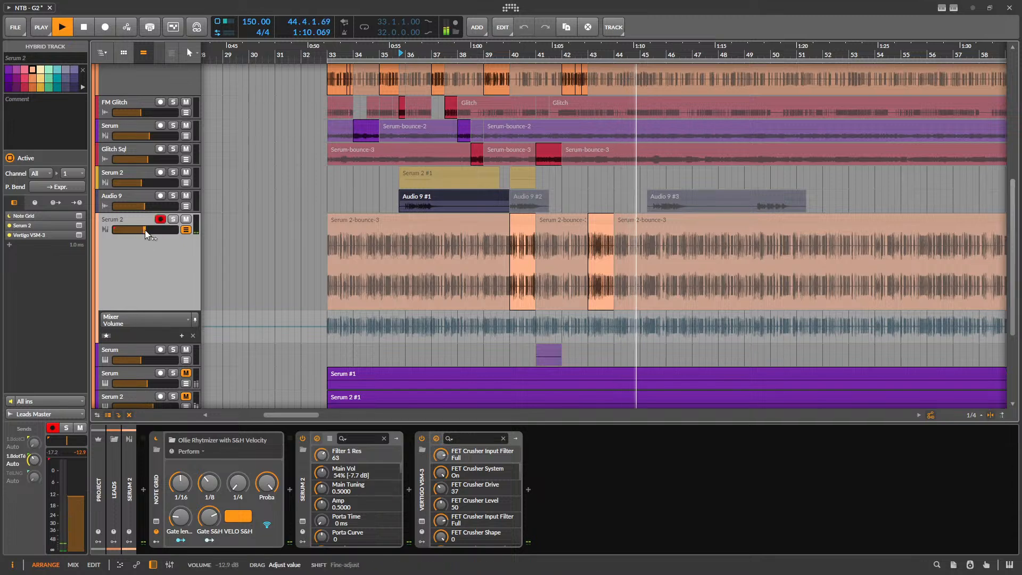
# - Audition the Serum 2 piece at bar 43 and add an EQ+ after the VSM-3 in the track's device chain
pyautogui.scroll(4, 605, 245)
pyautogui.click(598, 221)
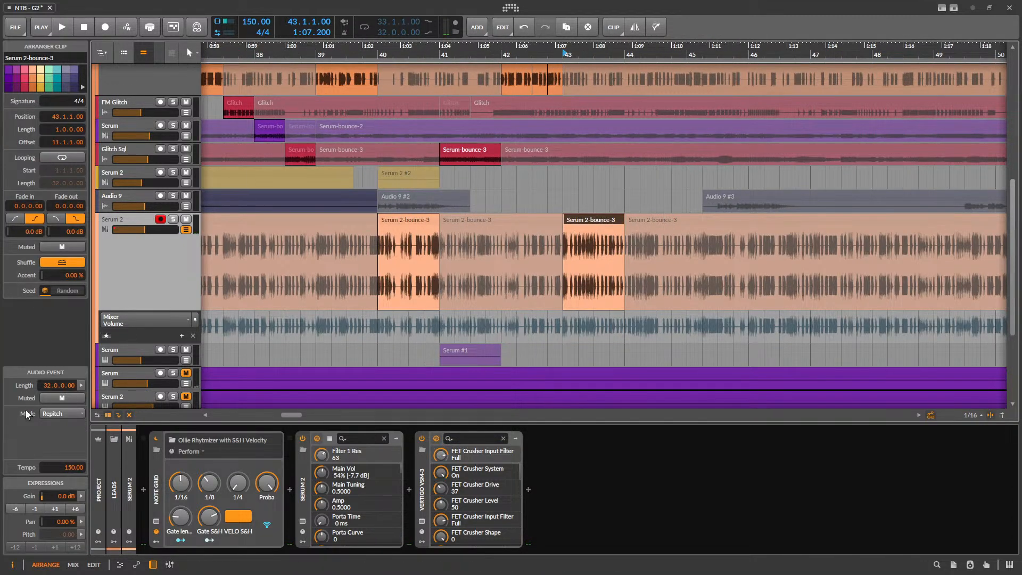
pyautogui.press('space')
pyautogui.click(161, 265)
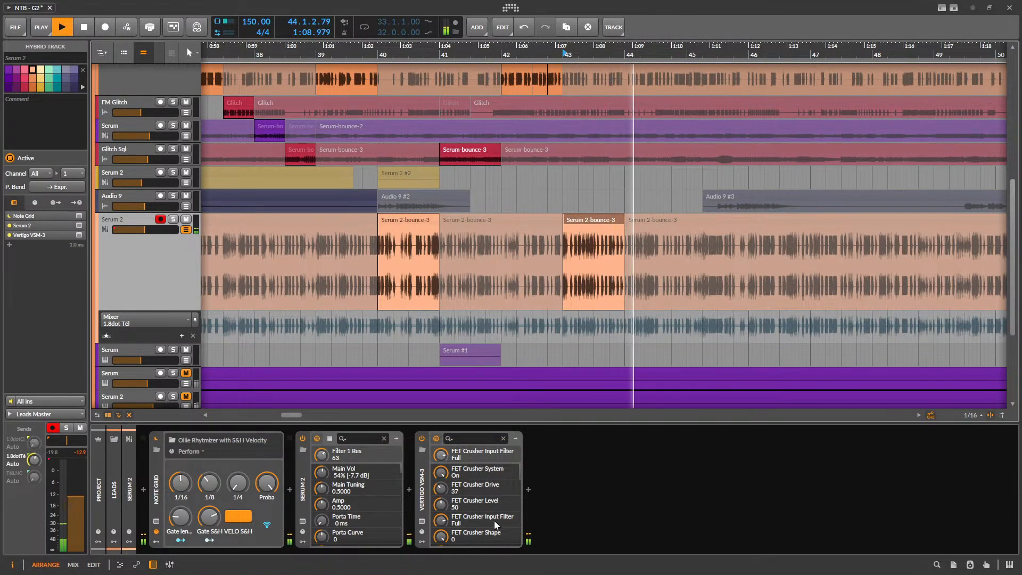
pyautogui.click(528, 490)
pyautogui.click(715, 199)
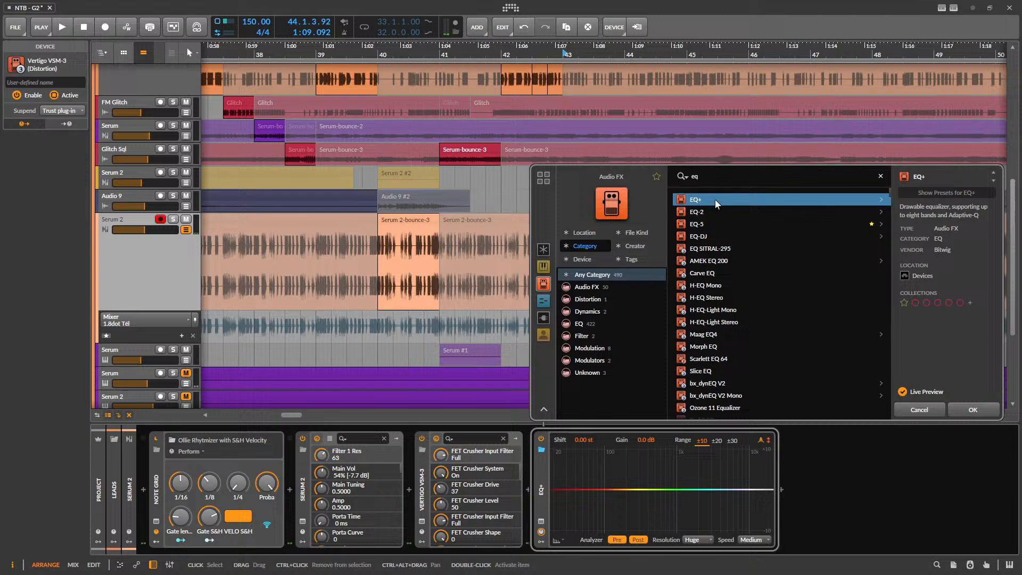
pyautogui.click(976, 408)
# - Add an EQ+ low-cut band at 265 Hz with a Q of 1.15 and switch it to the 24 dB/oct Low-cut 4 slope
pyautogui.press('space')
pyautogui.doubleClick(557, 493)
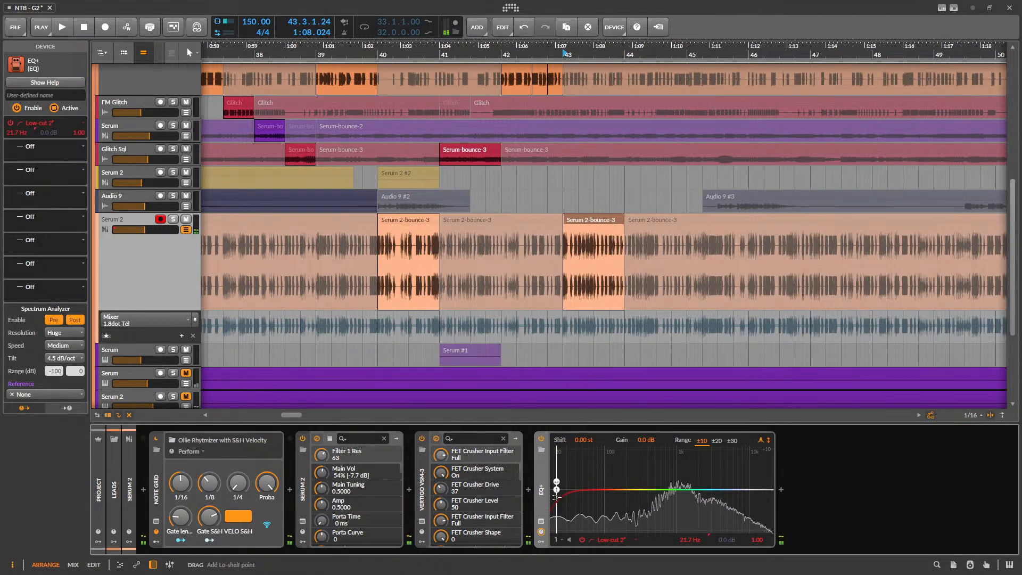
pyautogui.moveTo(556, 489); pyautogui.dragTo(635, 484)
pyautogui.press('space')
pyautogui.click(618, 540)
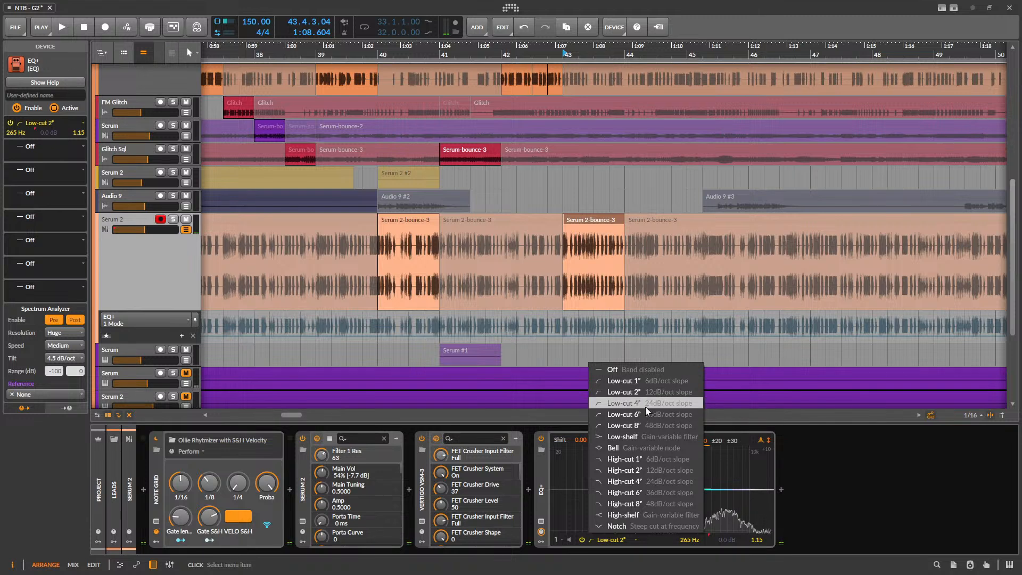
pyautogui.click(646, 406)
# - Add a bell boost of +3.2 dB at 10.5 kHz with a Q of 0.50 in EQ+ during playback
pyautogui.press('space')
pyautogui.doubleClick(761, 485)
pyautogui.moveTo(762, 485)
pyautogui.mouseDown()
pyautogui.moveTo(758, 466)
pyautogui.moveTo(750, 478)
pyautogui.mouseUp()
pyautogui.scroll(-4, 757, 463)
pyautogui.press('space')
# - Add a bell cut of -1.8 dB at 946 Hz in EQ+ and replay the lead from bar 43
pyautogui.press('space')
pyautogui.press('space')
pyautogui.doubleClick(672, 489)
pyautogui.moveTo(672, 489); pyautogui.dragTo(675, 497)
pyautogui.press('space')
# - Compare the lead with the VSM-3 bypassed and enabled, and briefly check the plug-in window
pyautogui.click(421, 438)
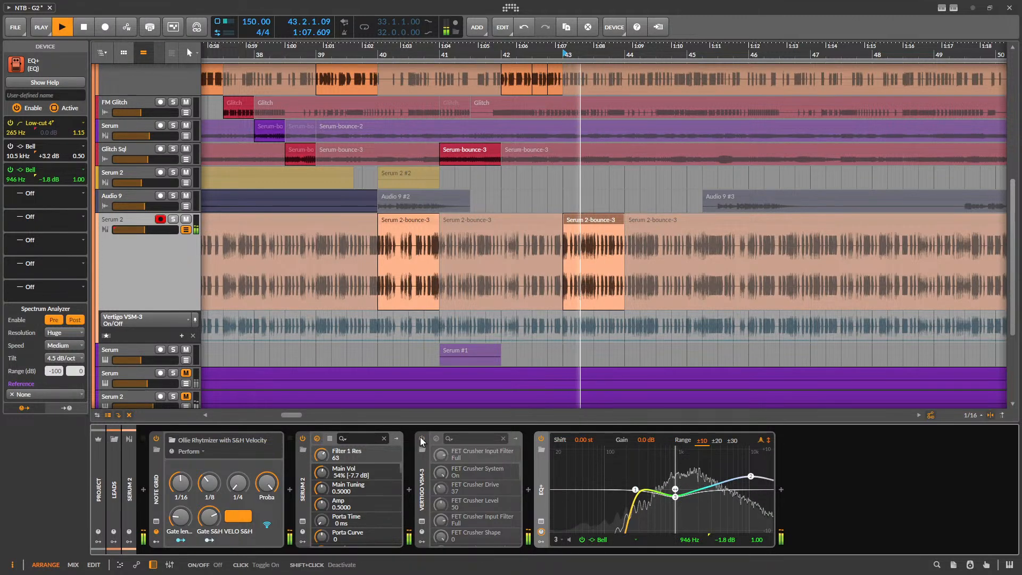
pyautogui.click(420, 438)
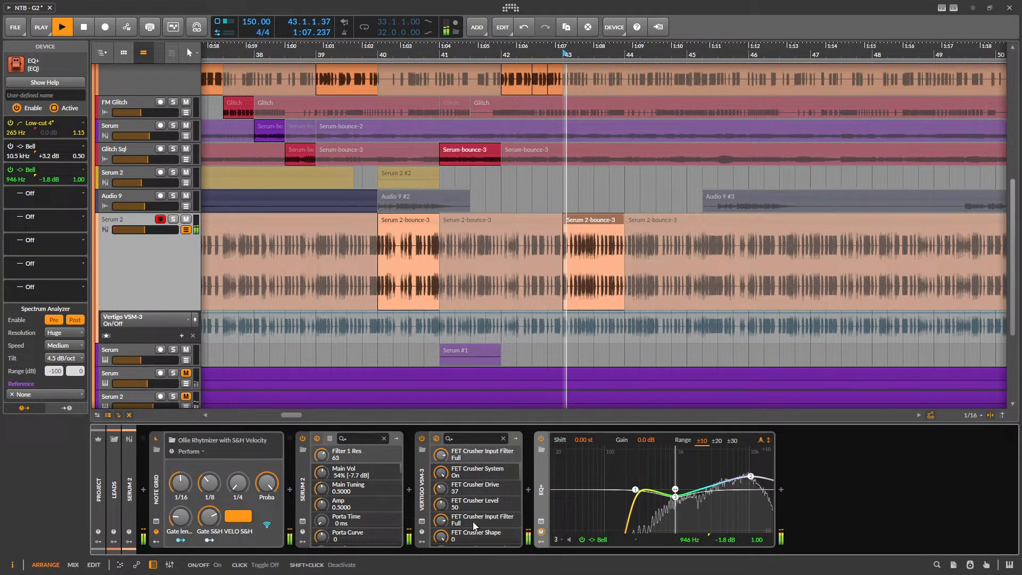
pyautogui.click(421, 521)
pyautogui.click(871, 202)
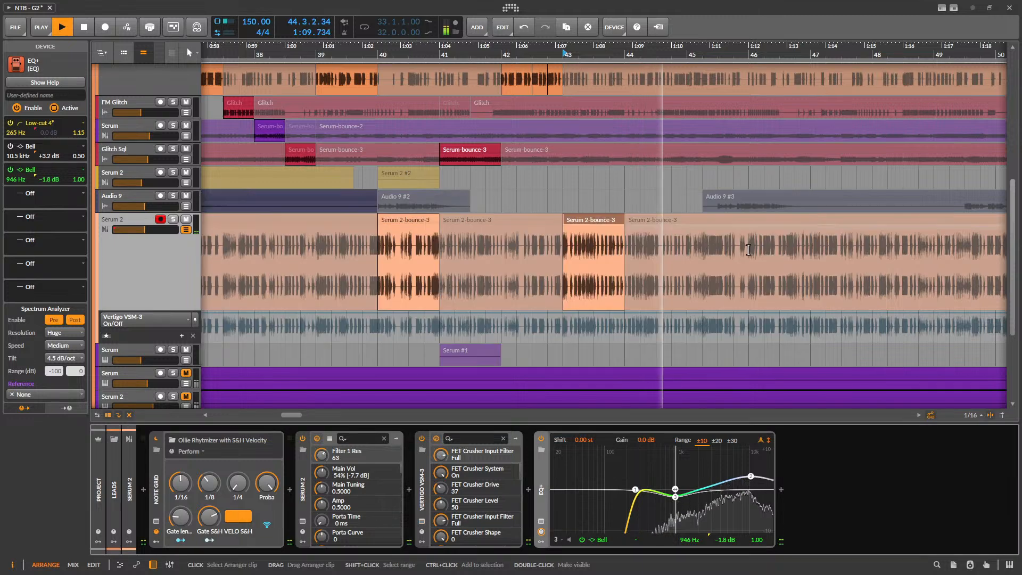
# - Play the arrangement from bar 33, hide the Serum 2 lead track's automation lane, and reduce its track height
pyautogui.scroll(-6, 495, 240)
pyautogui.click(430, 219)
pyautogui.press('space')
pyautogui.press('space')
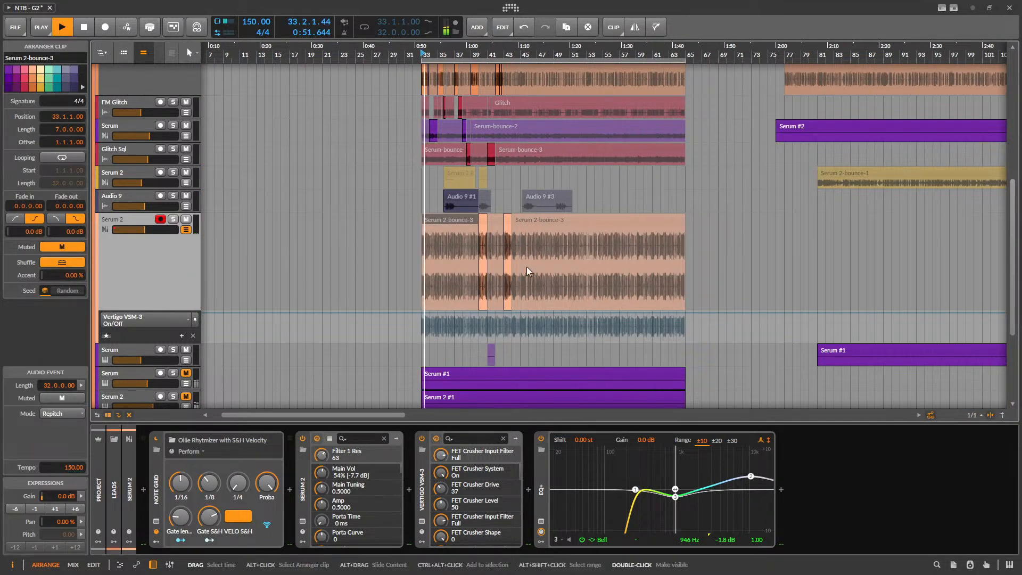
pyautogui.scroll(2, 526, 267)
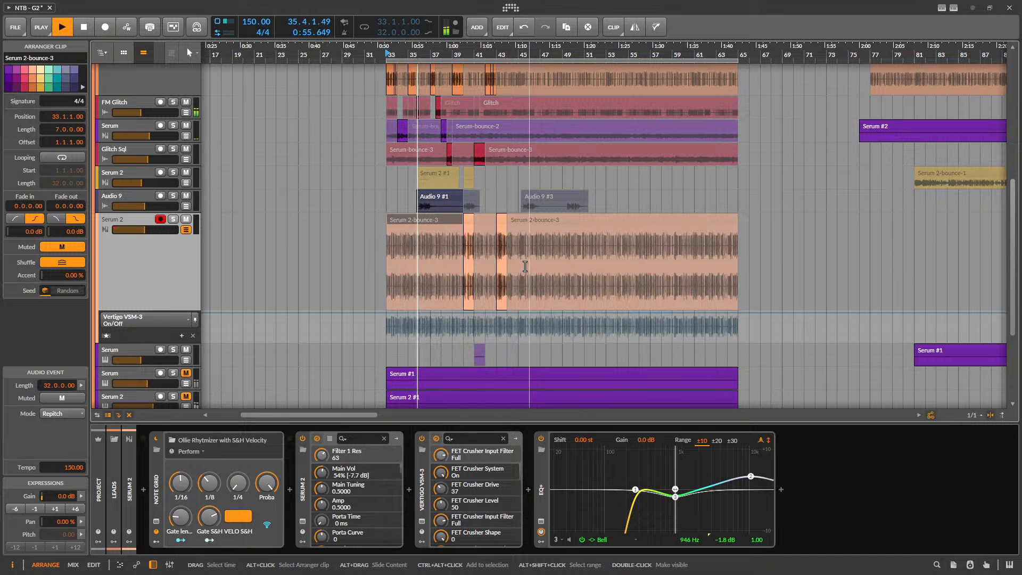
pyautogui.click(185, 231)
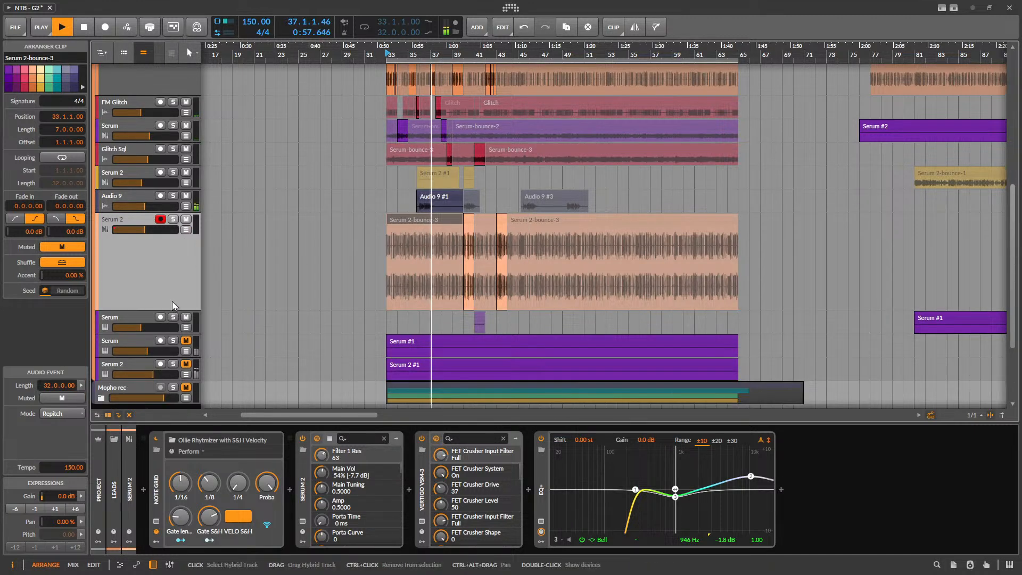
pyautogui.moveTo(140, 311); pyautogui.dragTo(237, 101)
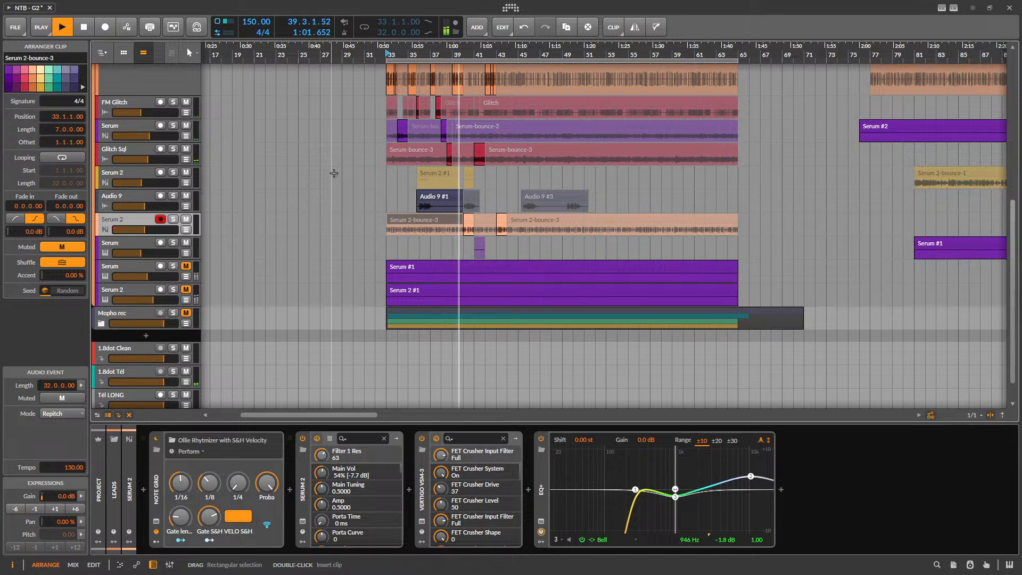
# - Solo the Glitch Sql track, bring up its devices, and play its clip from bar 41
pyautogui.scroll(5, 426, 213)
pyautogui.scroll(2, 539, 243)
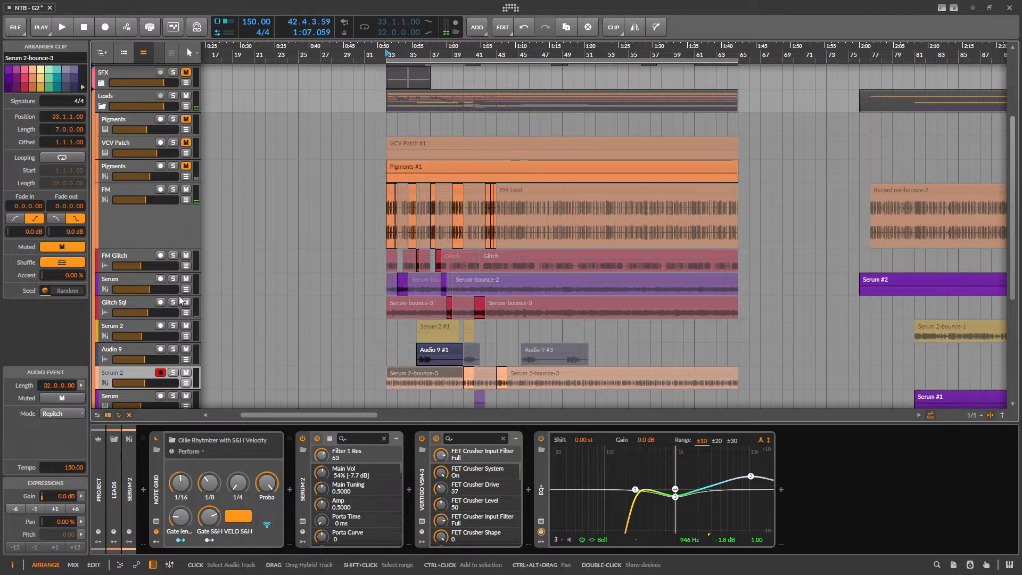
pyautogui.scroll(-3, 515, 230)
pyautogui.scroll(5, 508, 230)
pyautogui.click(429, 229)
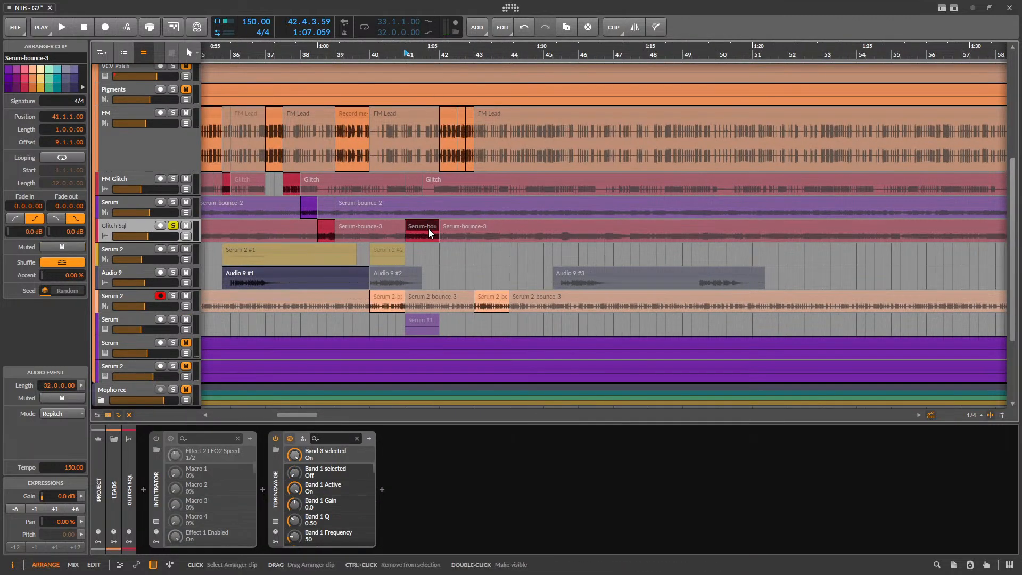
pyautogui.click(127, 226)
pyautogui.press('space')
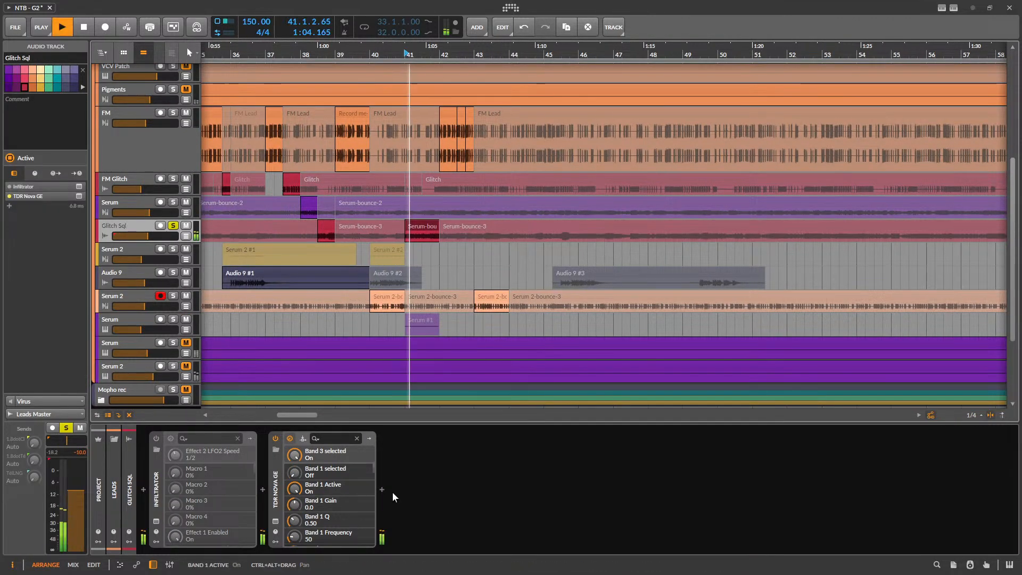
# - Set TDR Nova GE's high-pass filter on the Glitch Sql track to 219 Hz while auditioning the clip, and close the plug-in window
pyautogui.click(276, 521)
pyautogui.press('space')
pyautogui.moveTo(445, 230); pyautogui.dragTo(466, 237)
pyautogui.press('space')
pyautogui.press('space')
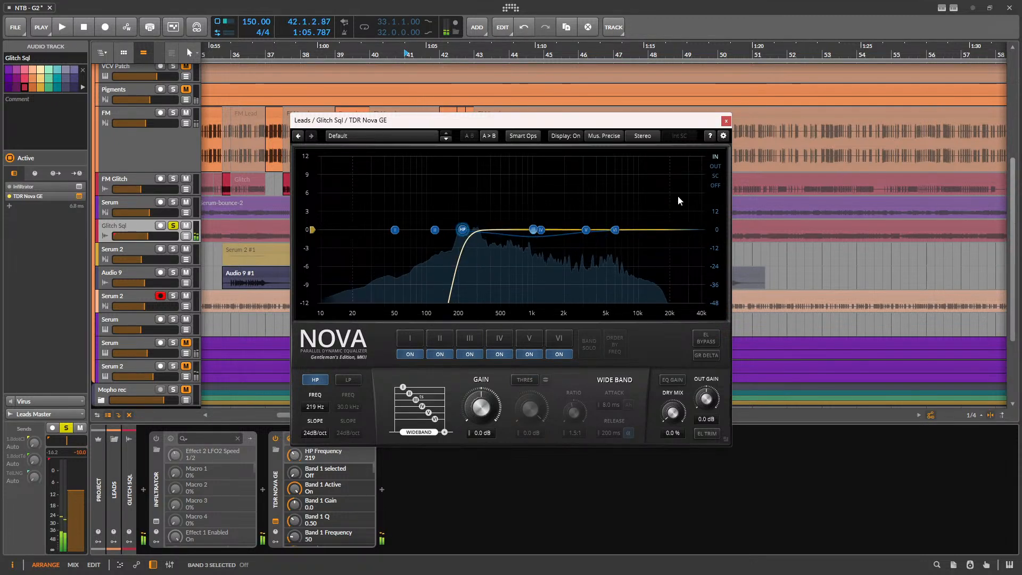
pyautogui.click(726, 120)
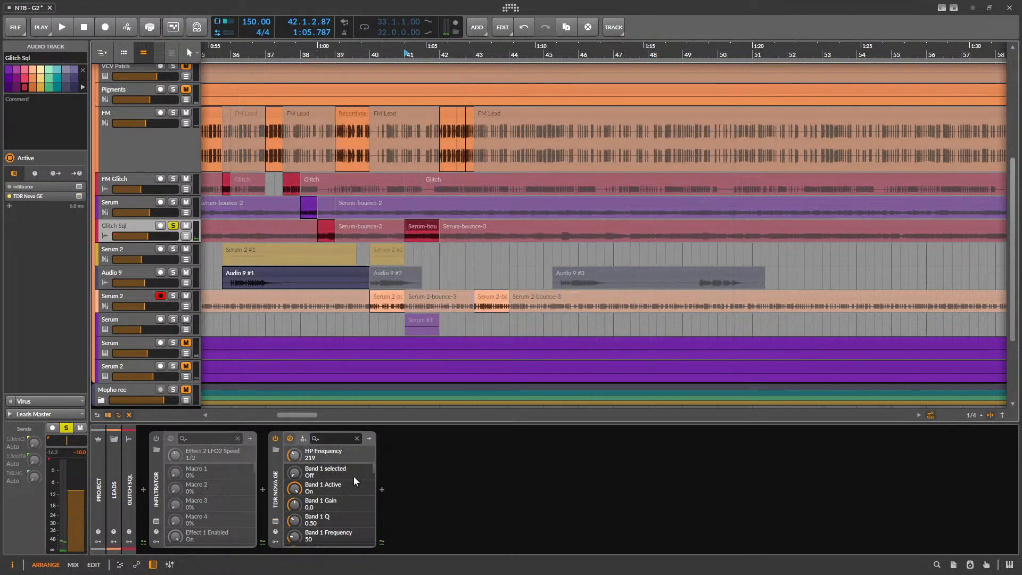
# - Cut Nova band II by 2.3 dB at 325 Hz with a Q of 0.97, and close the plug-in window
pyautogui.click(274, 523)
pyautogui.click(276, 530)
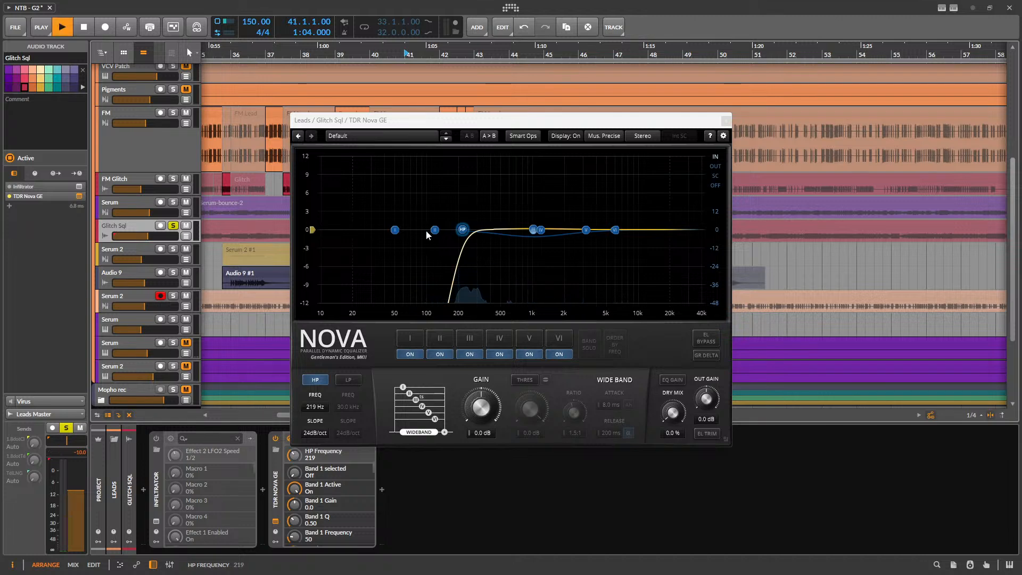
pyautogui.moveTo(435, 229); pyautogui.dragTo(481, 245)
pyautogui.scroll(4, 481, 244)
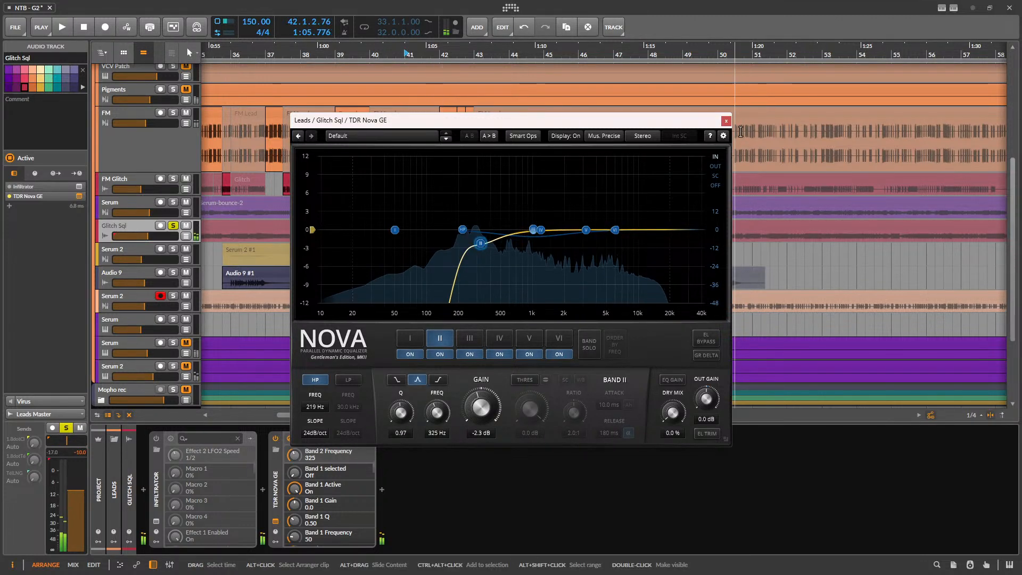
pyautogui.click(726, 121)
# - Turn off the Glitch Sql solo and play the arrangement from bar 33 and from bar 41
pyautogui.scroll(-3, 357, 256)
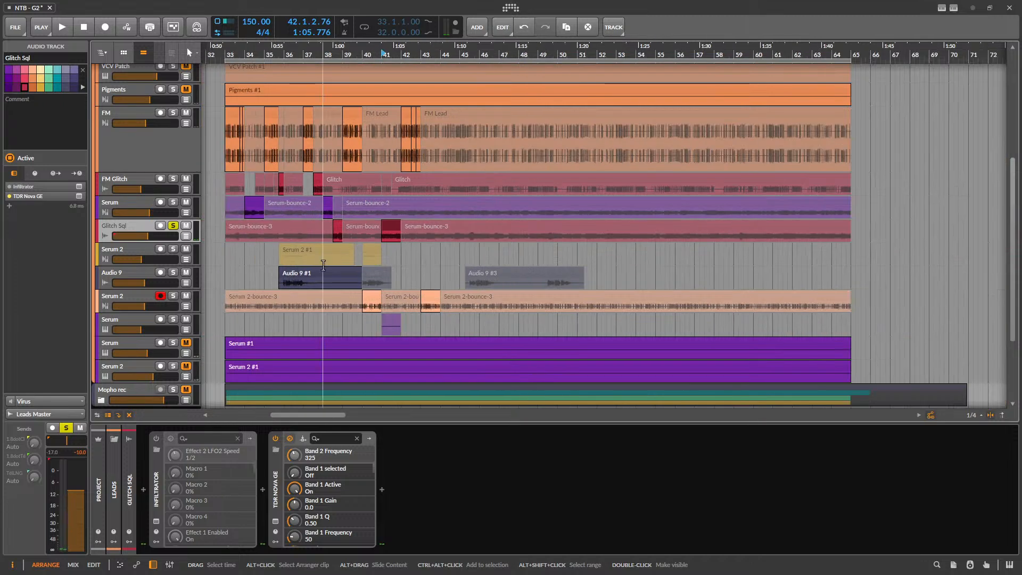
pyautogui.click(267, 298)
pyautogui.press('space')
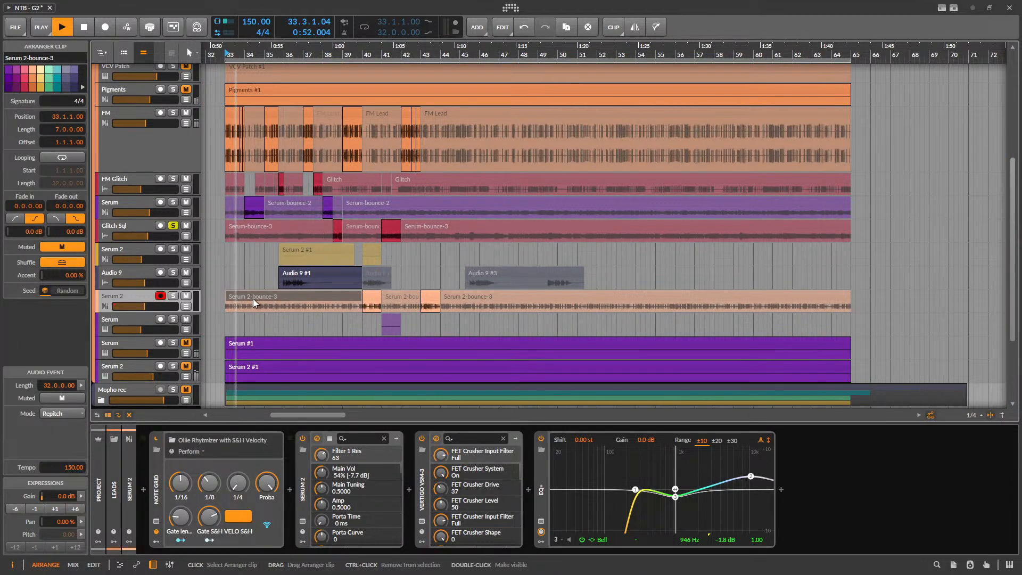
pyautogui.press('space')
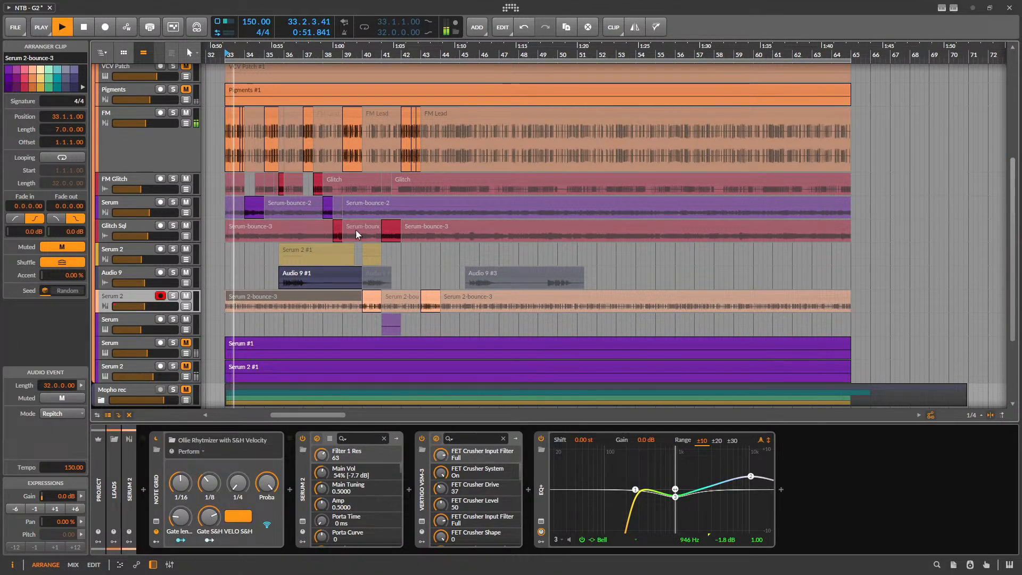
pyautogui.scroll(2, 371, 244)
pyautogui.click(391, 223)
pyautogui.scroll(-2, 469, 240)
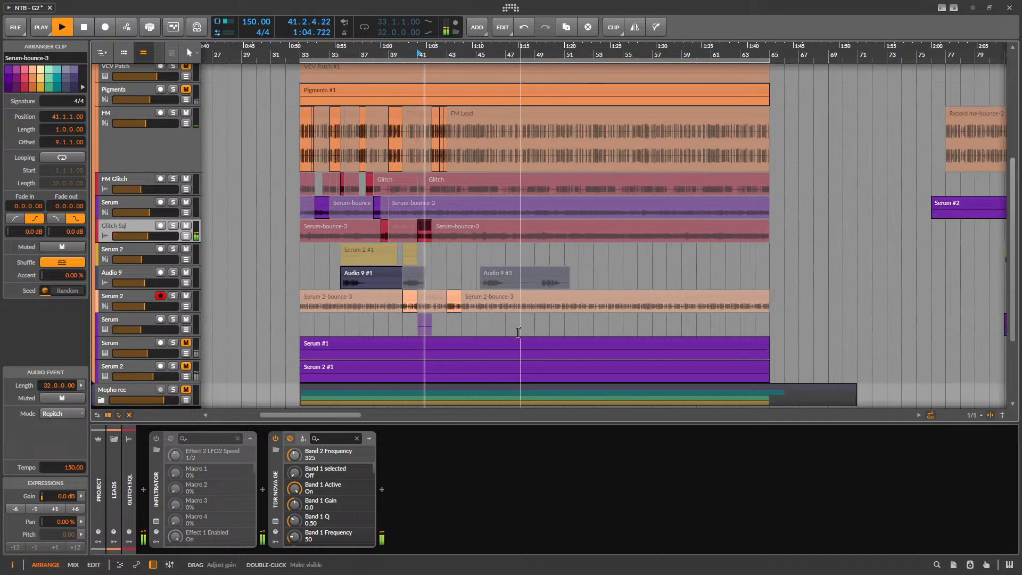
# - Hide the device area, stop playback, and increase the height of the Serum track above Glitch Sql
pyautogui.moveTo(489, 424); pyautogui.dragTo(454, 570)
pyautogui.scroll(2, 457, 330)
pyautogui.scroll(2, 455, 330)
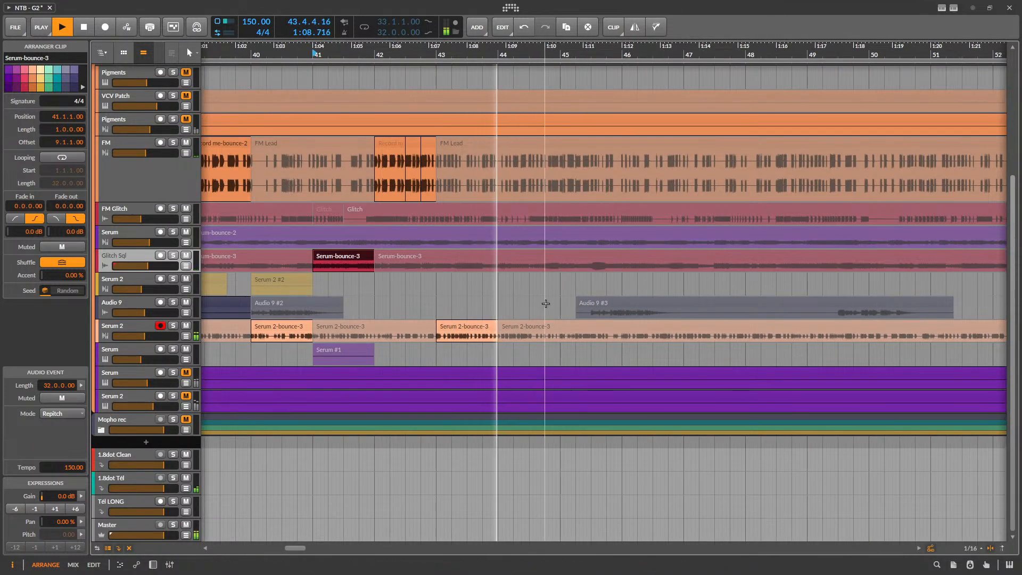
pyautogui.press('space')
pyautogui.scroll(-1, 468, 243)
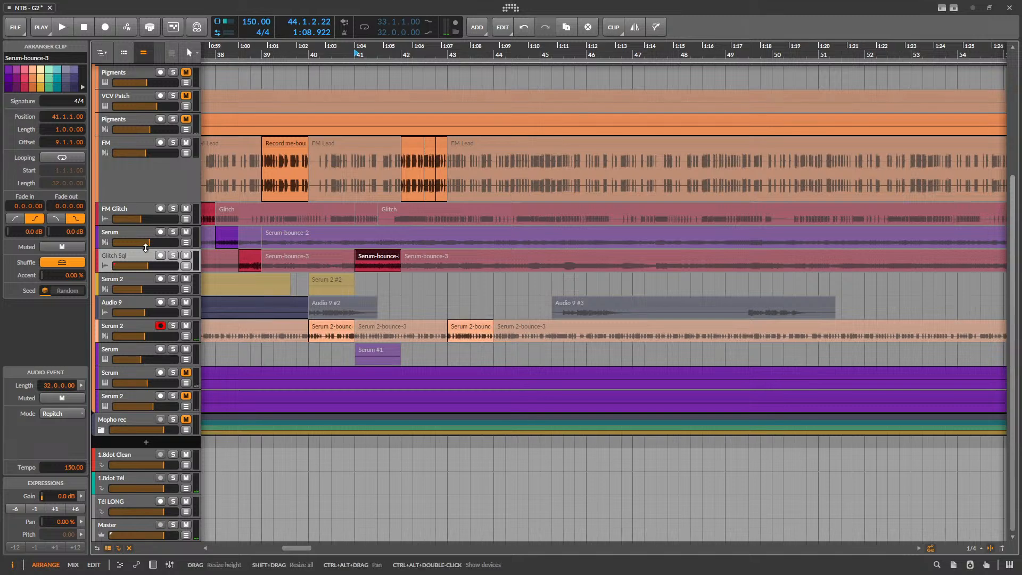
pyautogui.moveTo(145, 248); pyautogui.dragTo(145, 291)
# - Isolate and unmute bar 44 of the Serum track's Serum-bounce-2 clip, and play from just before bar 41
pyautogui.scroll(2, 434, 258)
pyautogui.click(557, 272)
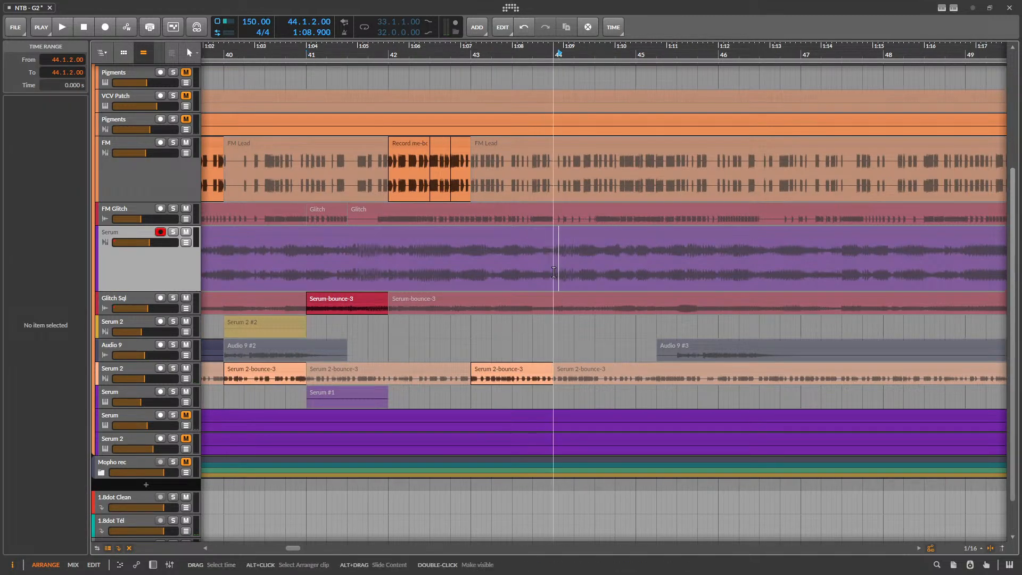
pyautogui.moveTo(554, 272); pyautogui.dragTo(635, 269)
pyautogui.click(608, 228)
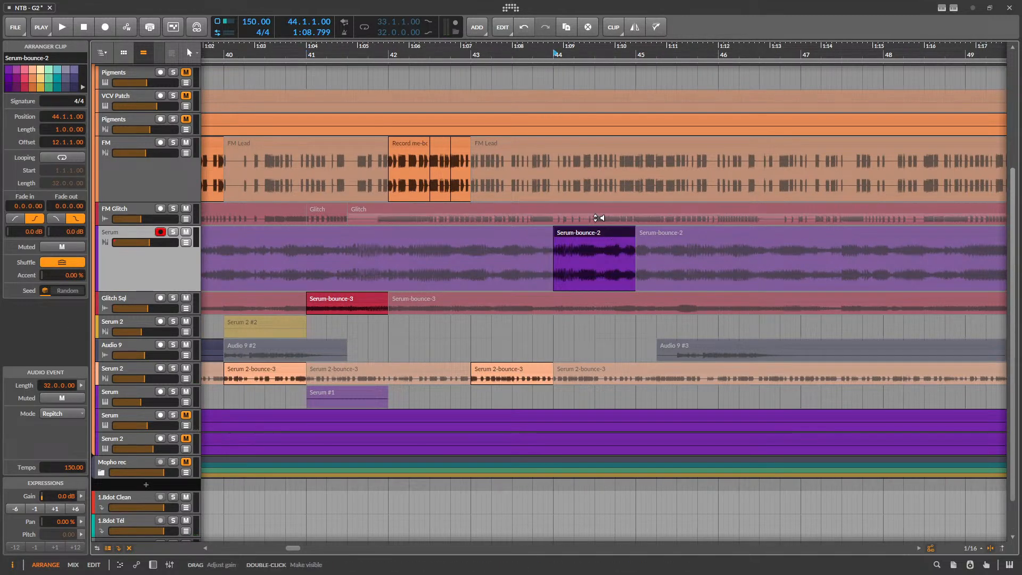
pyautogui.press('space')
pyautogui.click(301, 258)
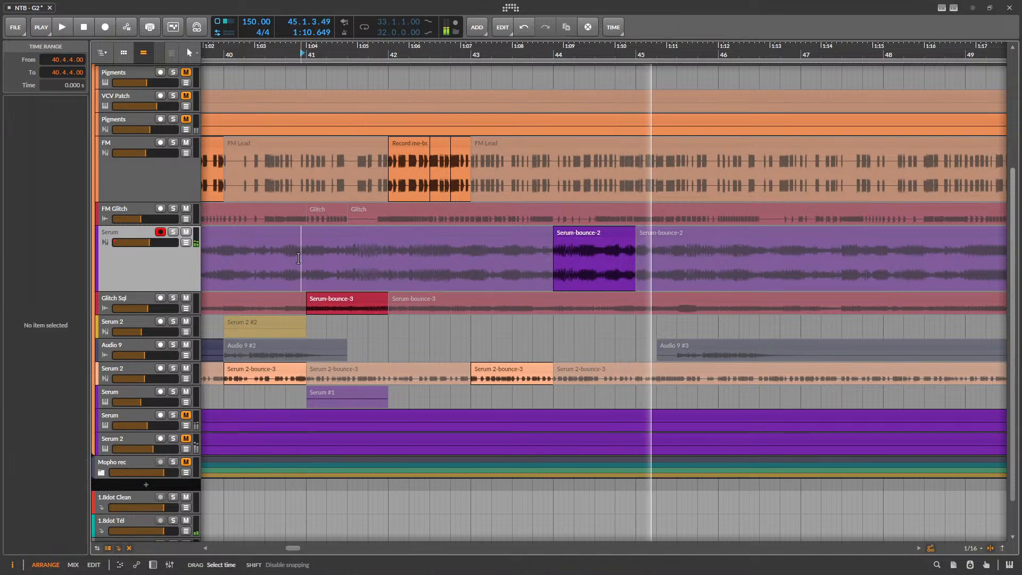
pyautogui.press('space')
# - Split the active Serum-bounce-2 clip at 44.3 and mute its second half
pyautogui.scroll(2, 598, 274)
pyautogui.hotkey('ctrl', 'e')
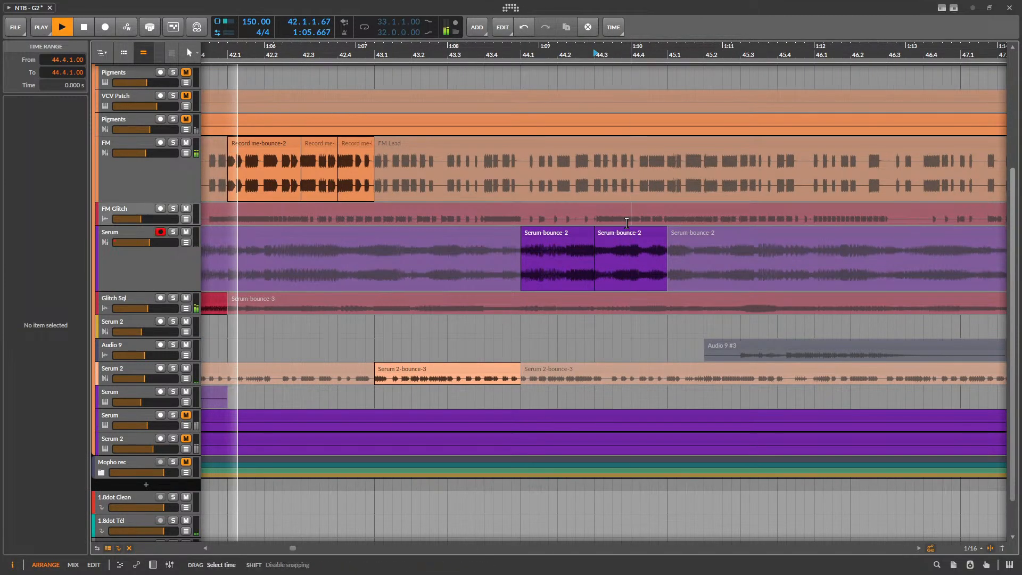
pyautogui.click(624, 234)
pyautogui.hotkey('alt', 'm')
# - Isolate the section from 44.3 to 45.1 of the Glitch Sql track's Serum-bounce-3 clip and unmute it
pyautogui.moveTo(596, 311); pyautogui.dragTo(665, 310)
pyautogui.hotkey('ctrl', 'e')
pyautogui.click(656, 300)
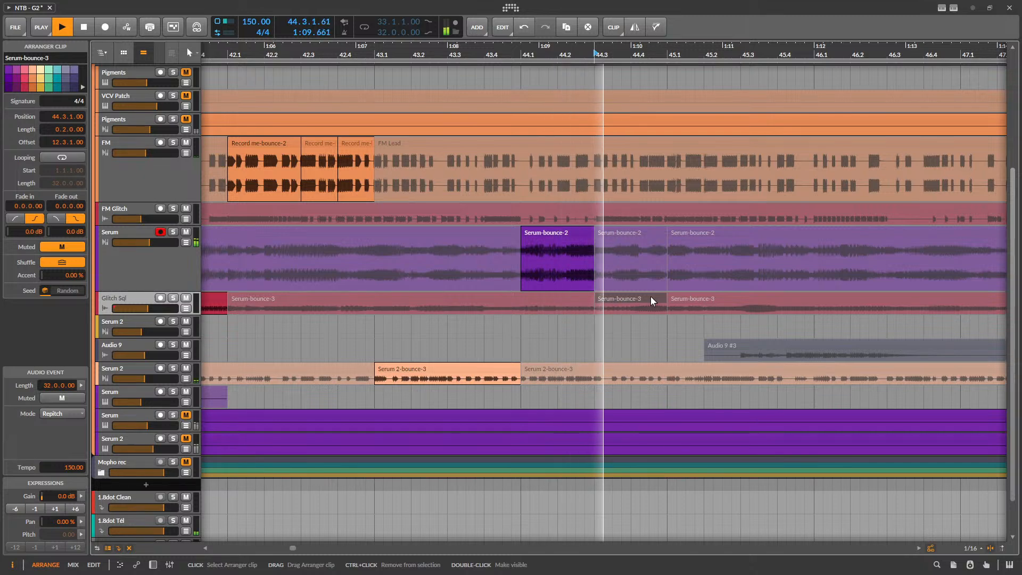
pyautogui.hotkey('alt', 'm')
# - Play the edited lead sequence from the Glitch Sql clip at bar 41, and stop after bar 45
pyautogui.scroll(-5, 650, 296)
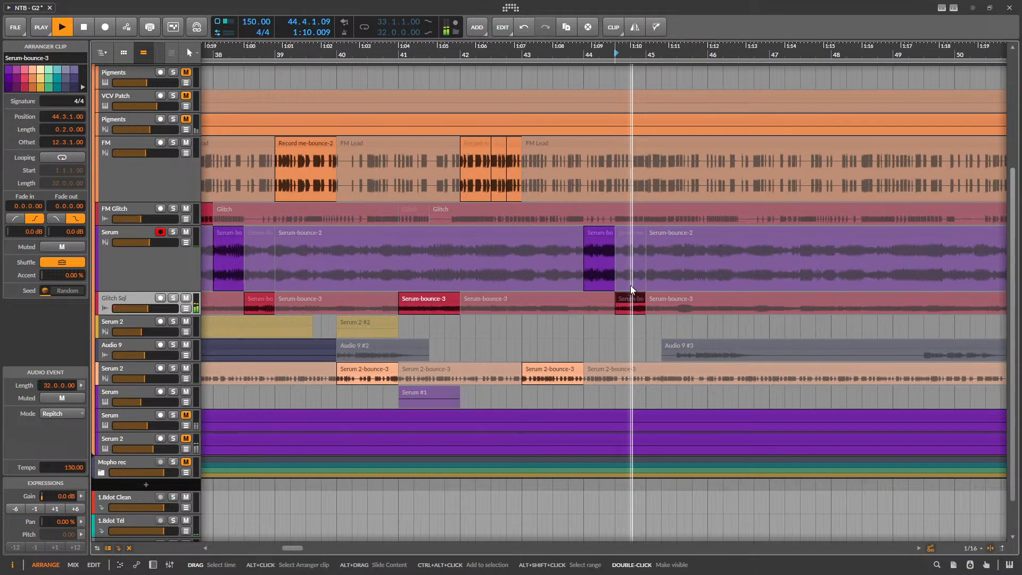
pyautogui.click(484, 296)
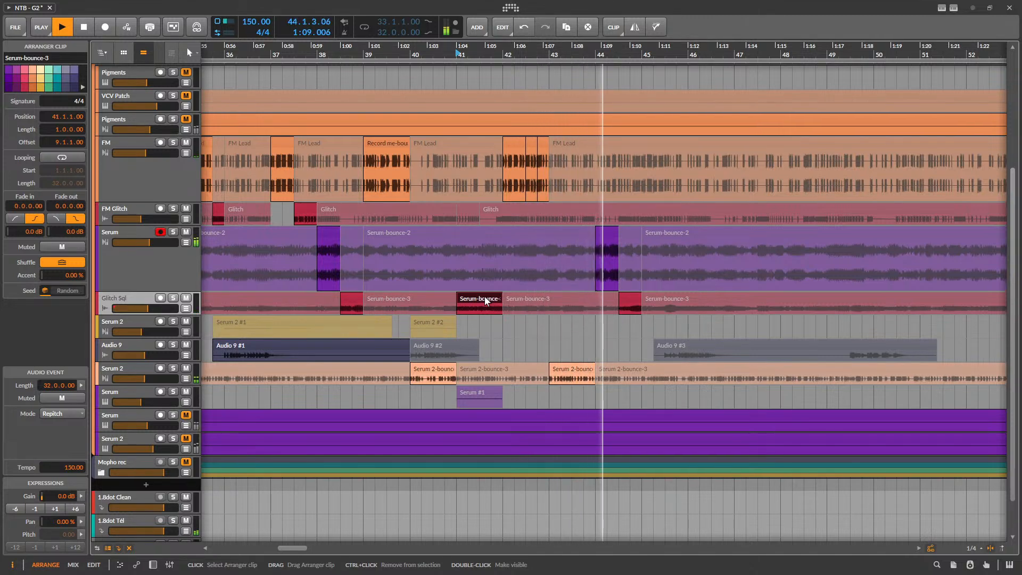
pyautogui.press('space')
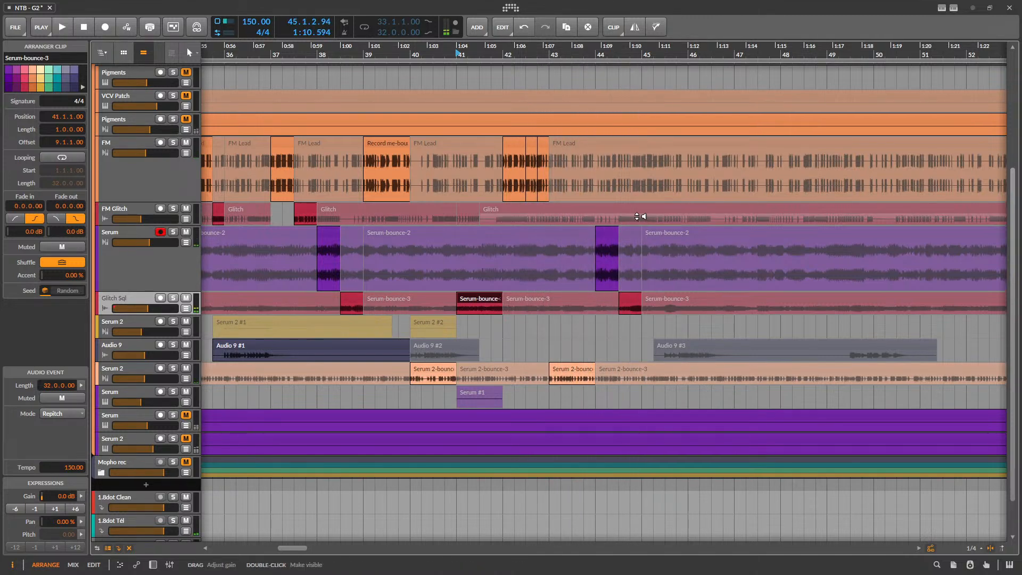
# - Move the Serum 2 #2 clip from bar 40 to bar 45, unmute it, and play from there
pyautogui.scroll(-3, 540, 331)
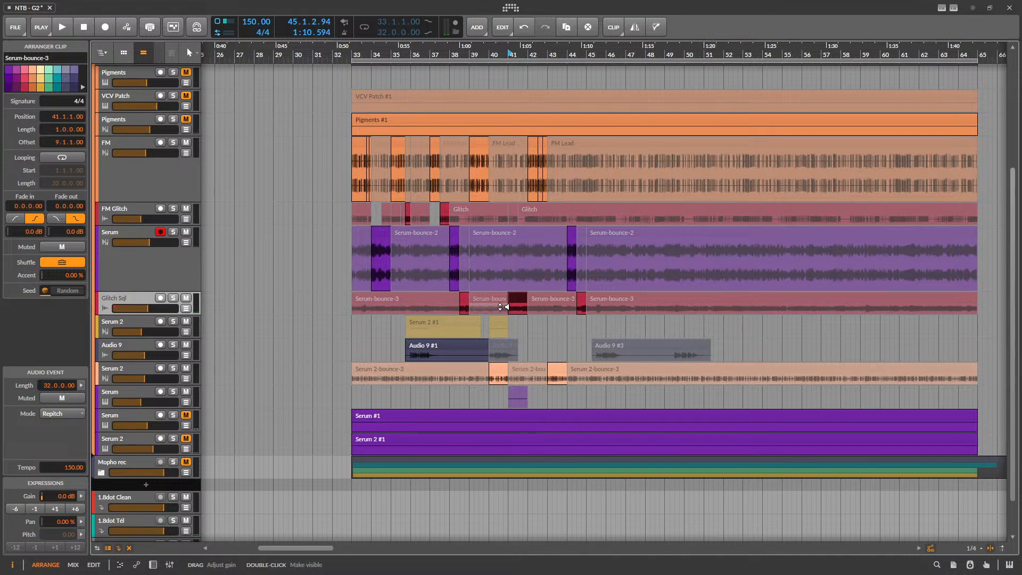
pyautogui.scroll(1, 495, 330)
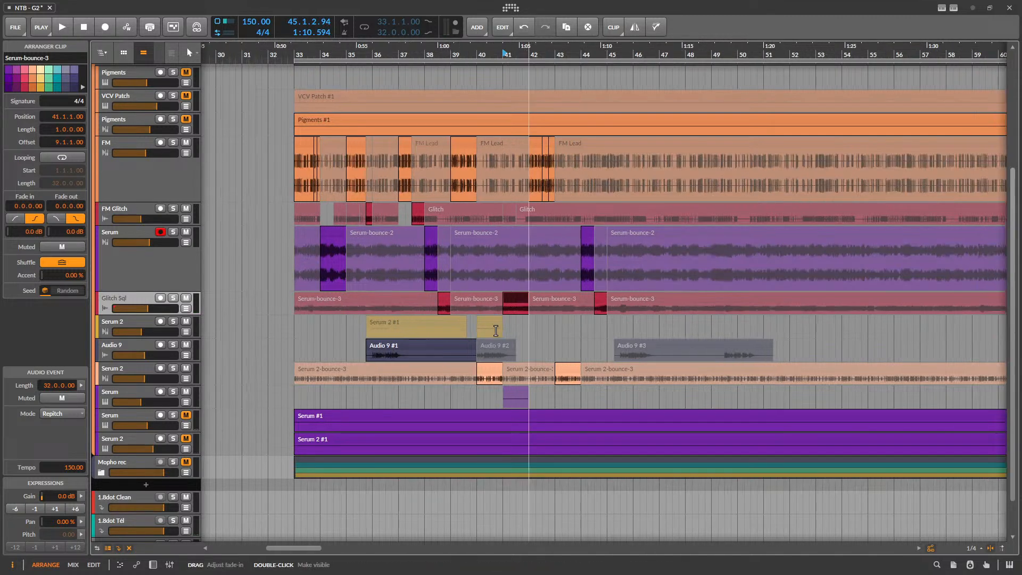
pyautogui.moveTo(489, 326); pyautogui.dragTo(646, 326)
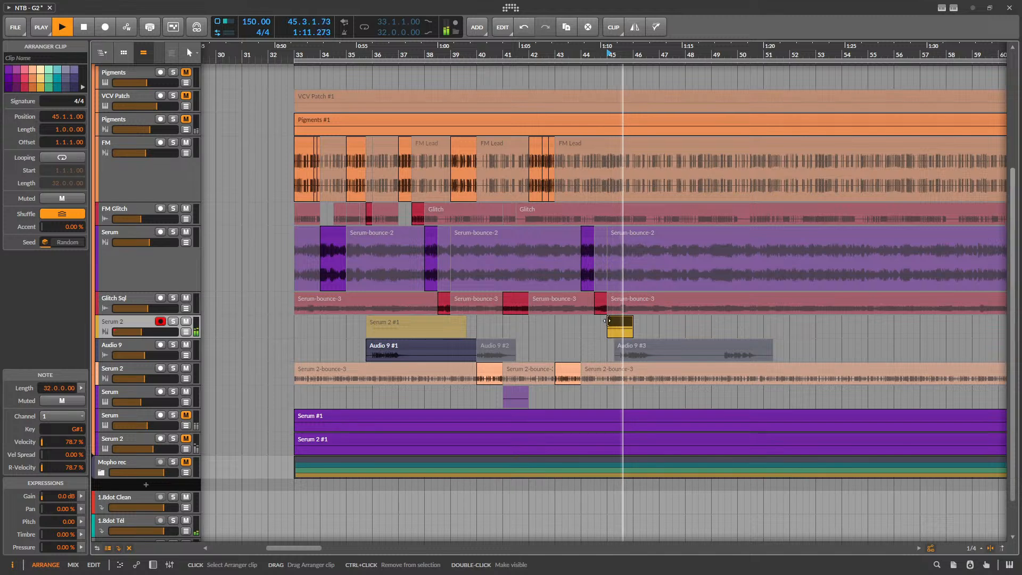
# - Play from the Serum 2 #1 clip while checking the track's Serum 2 effects and arpeggiator settings, and close the plug-in window
pyautogui.click(410, 324)
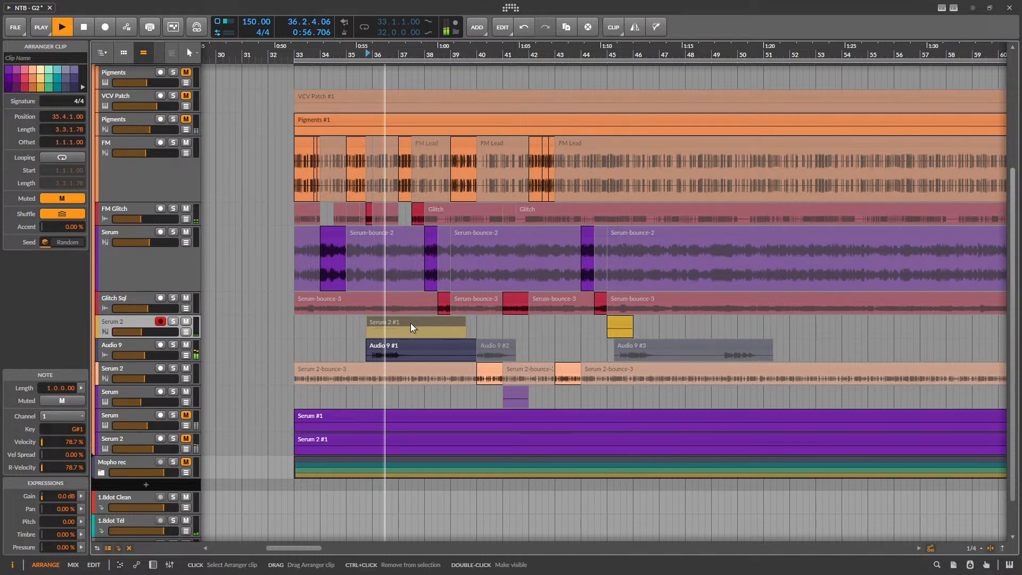
pyautogui.doubleClick(112, 315)
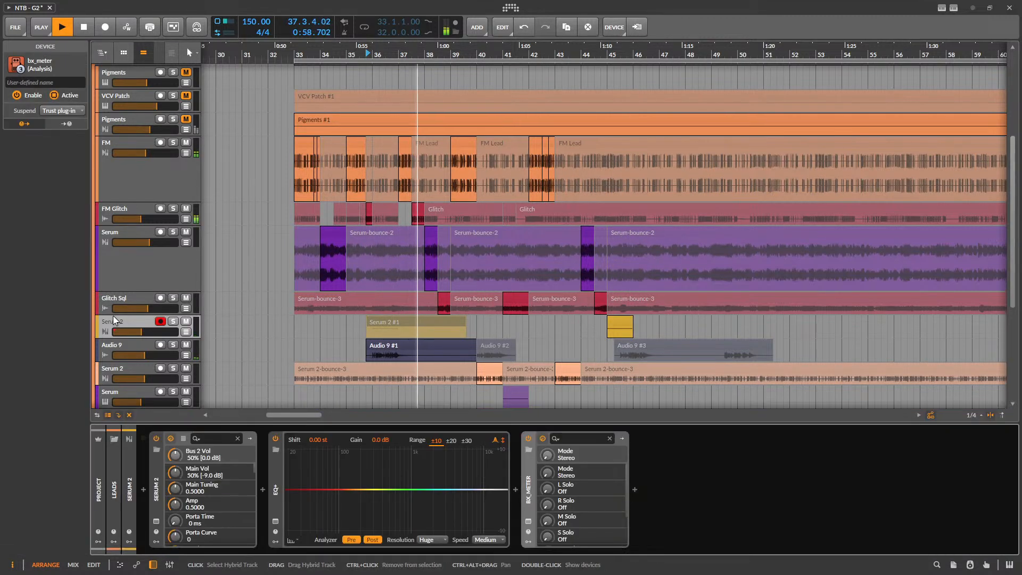
pyautogui.click(156, 522)
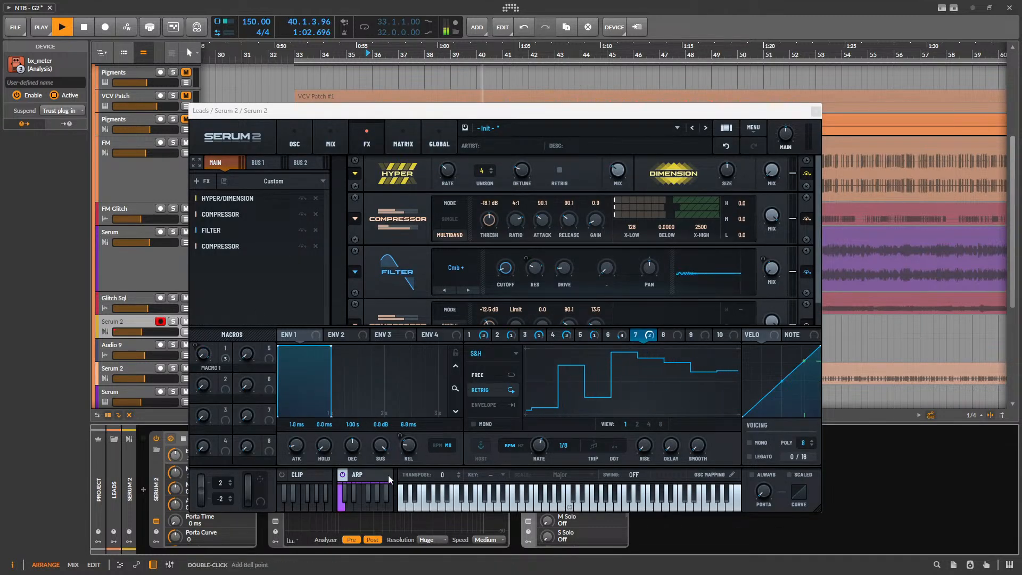
pyautogui.click(366, 474)
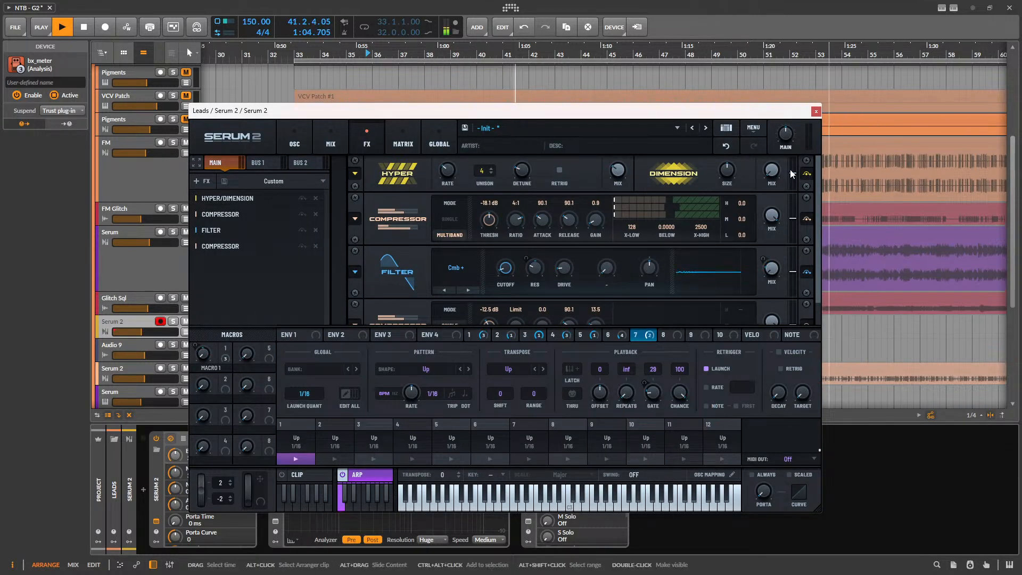
pyautogui.click(816, 111)
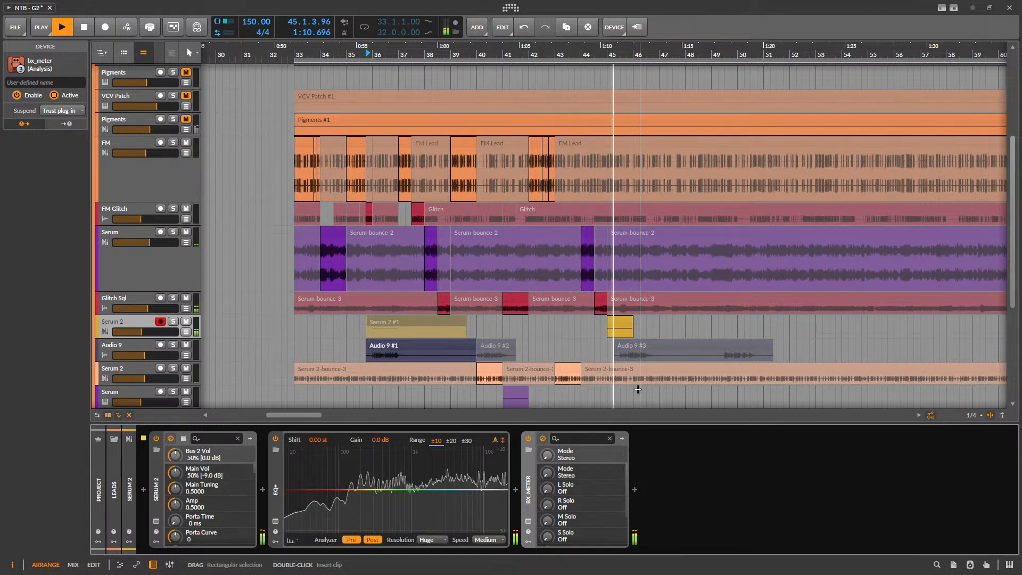
pyautogui.press('space')
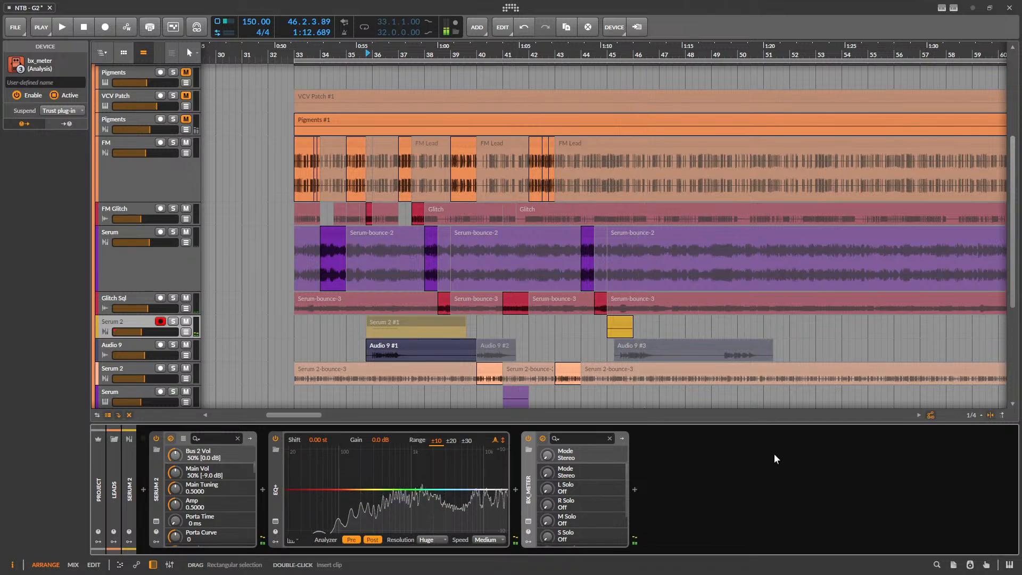
# - Mute the Serum 2 #2 clip at bar 45
pyautogui.scroll(-2, 561, 371)
pyautogui.scroll(2, 627, 348)
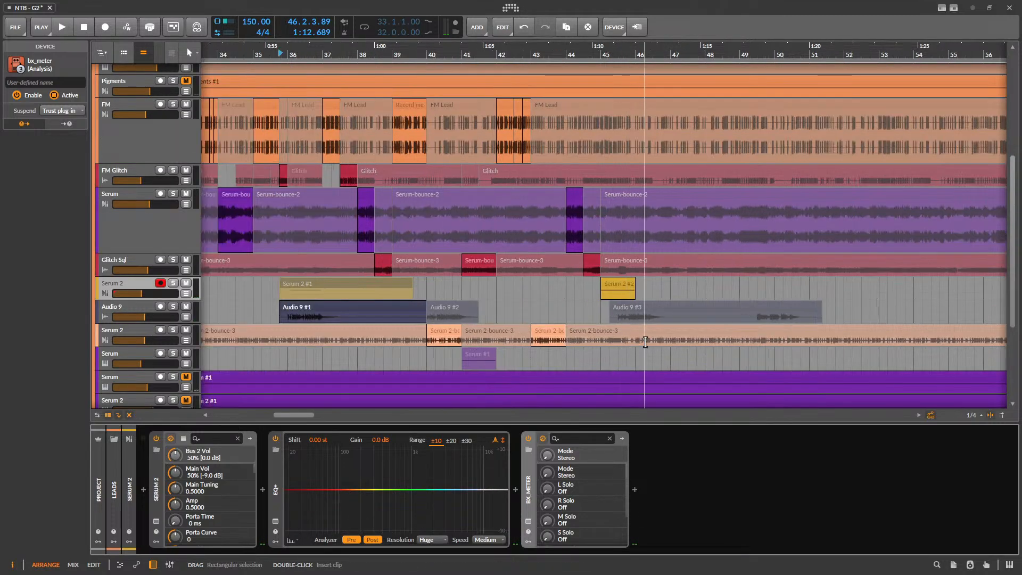
pyautogui.scroll(2, 598, 287)
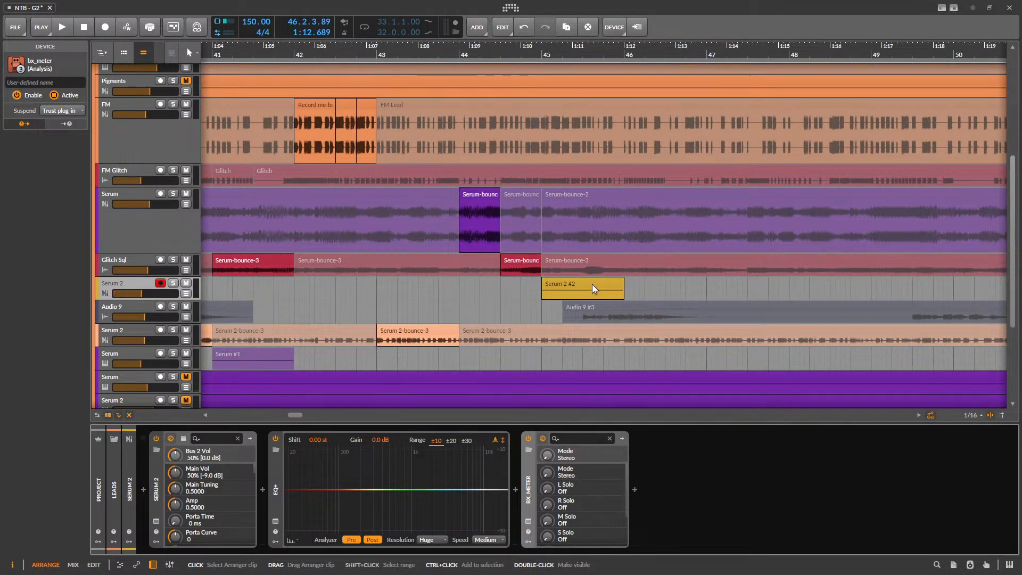
pyautogui.scroll(1, 592, 284)
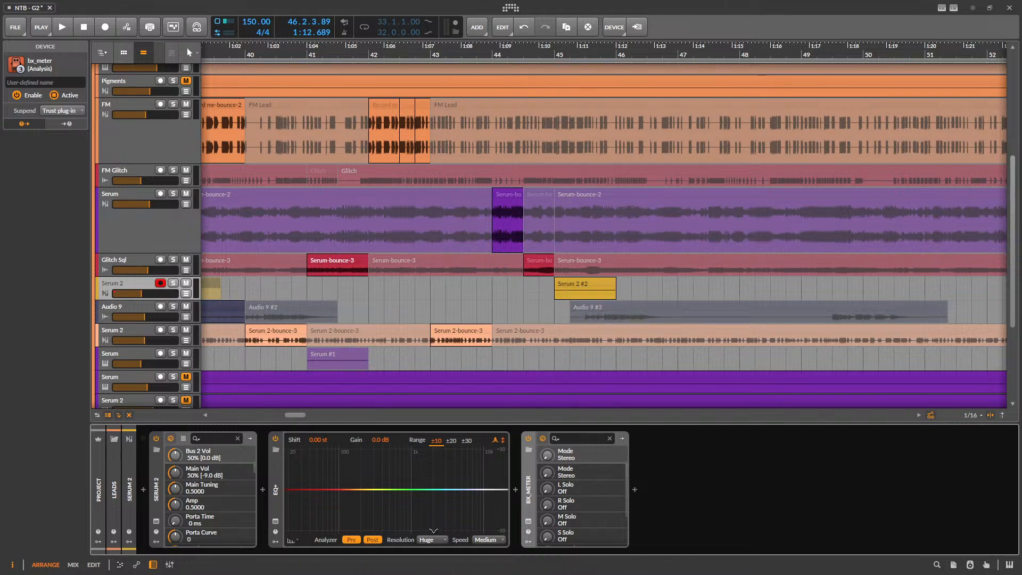
pyautogui.click(567, 286)
pyautogui.hotkey('alt', 'm')
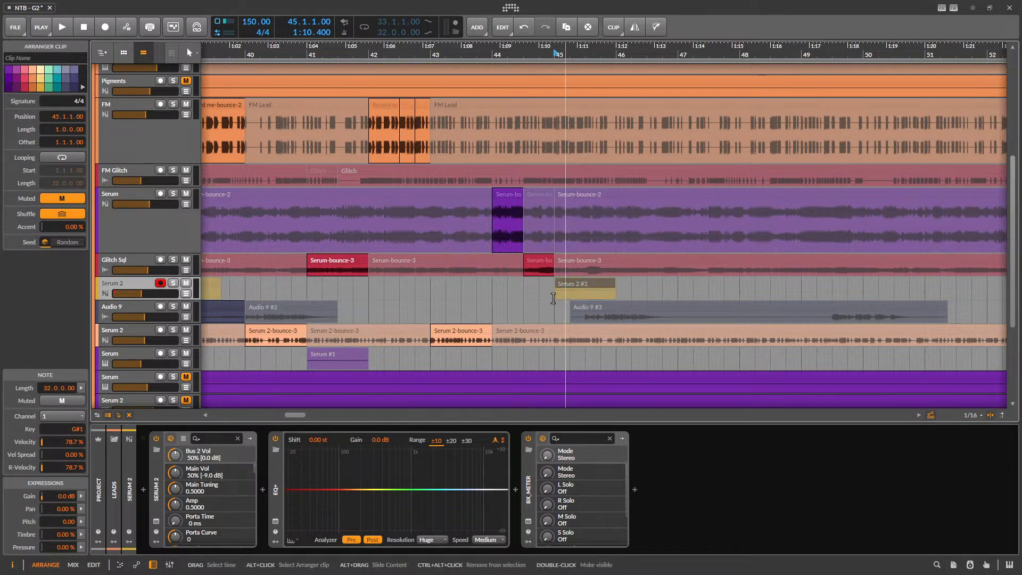
# - Add an instrument track below the yellow Serum 2 track and paste a copy of the Serum #1 clip into it at bar 33
pyautogui.scroll(-3, 545, 321)
pyautogui.rightClick(123, 280)
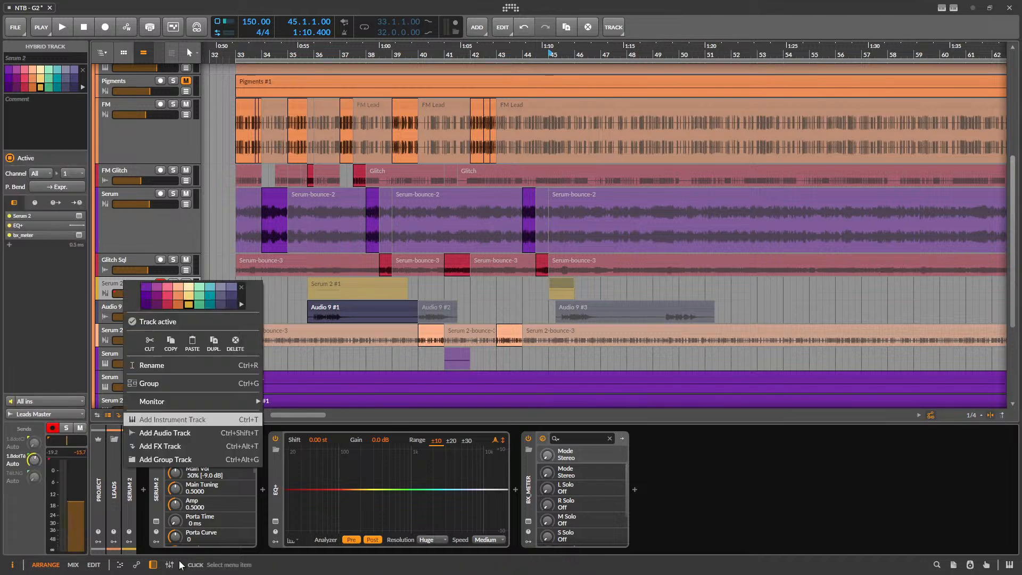
pyautogui.click(206, 415)
pyautogui.scroll(-3, 278, 338)
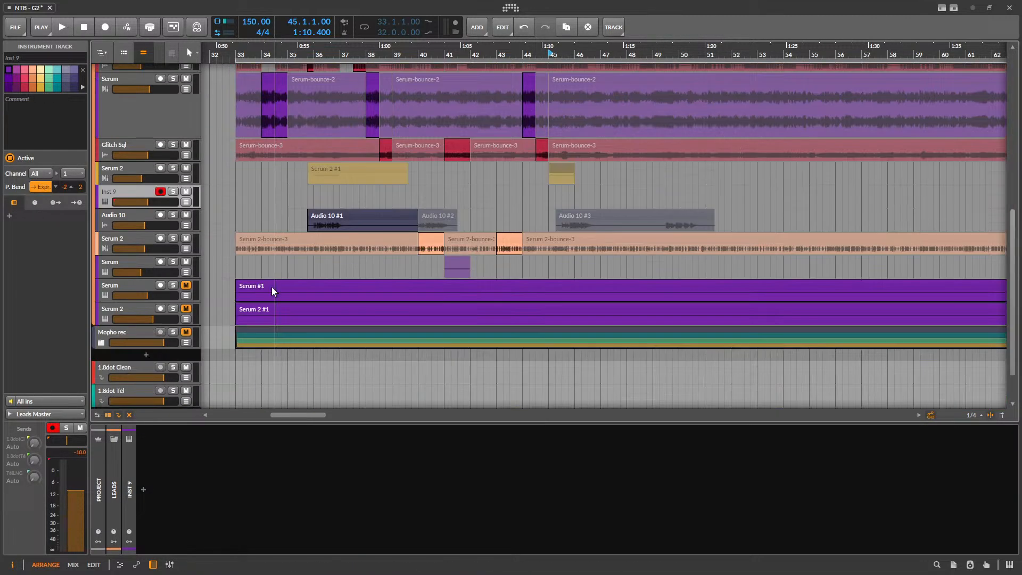
pyautogui.click(274, 283)
pyautogui.hotkey('ctrl', 'c')
pyautogui.click(232, 195)
pyautogui.hotkey('ctrl', 'v')
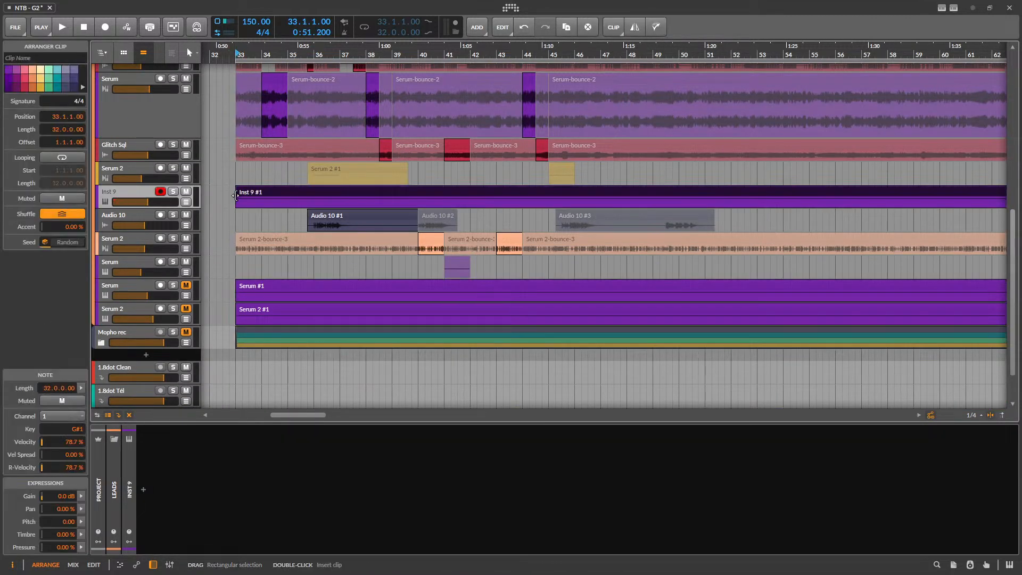
# - Move the new instrument track with its pasted clip out of the Leads group
pyautogui.scroll(-5, 238, 199)
pyautogui.scroll(2, 216, 209)
pyautogui.moveTo(124, 195); pyautogui.dragTo(136, 329)
pyautogui.scroll(4, 157, 253)
pyautogui.scroll(5, 158, 258)
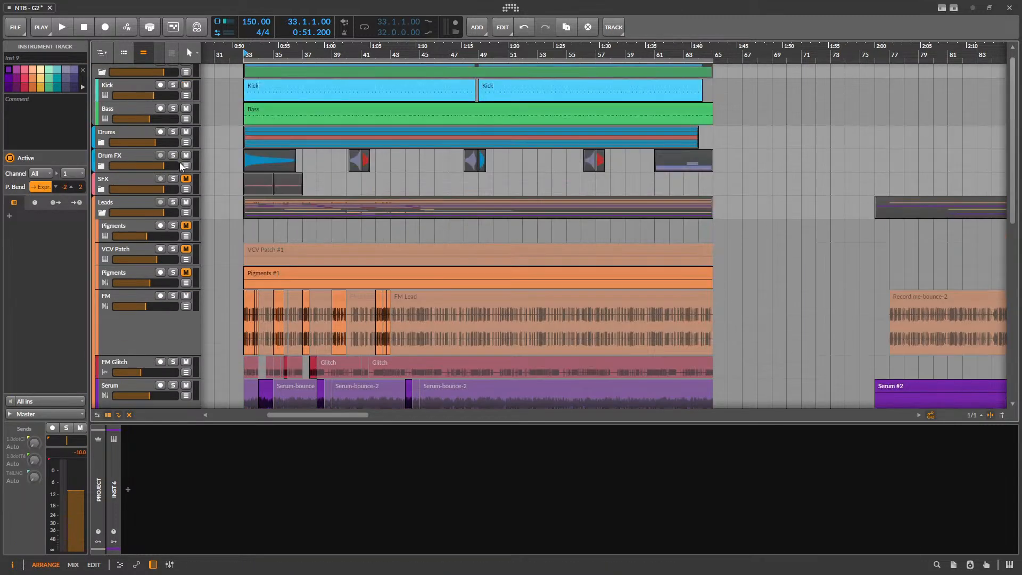
# - Insert a Serum 2 instrument on the empty Inst 6 track
pyautogui.scroll(-9, 146, 314)
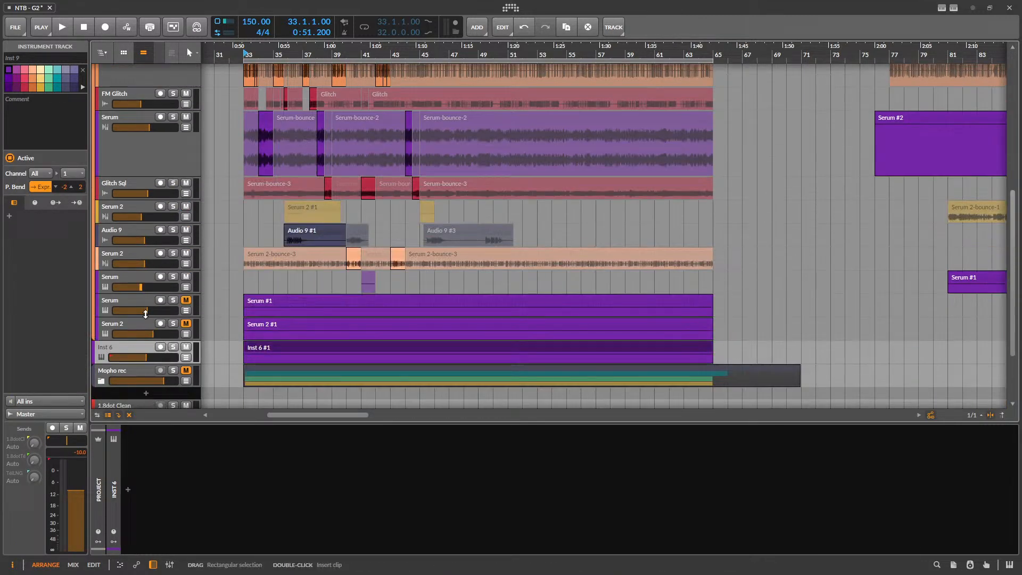
pyautogui.click(128, 490)
pyautogui.write('ollie')
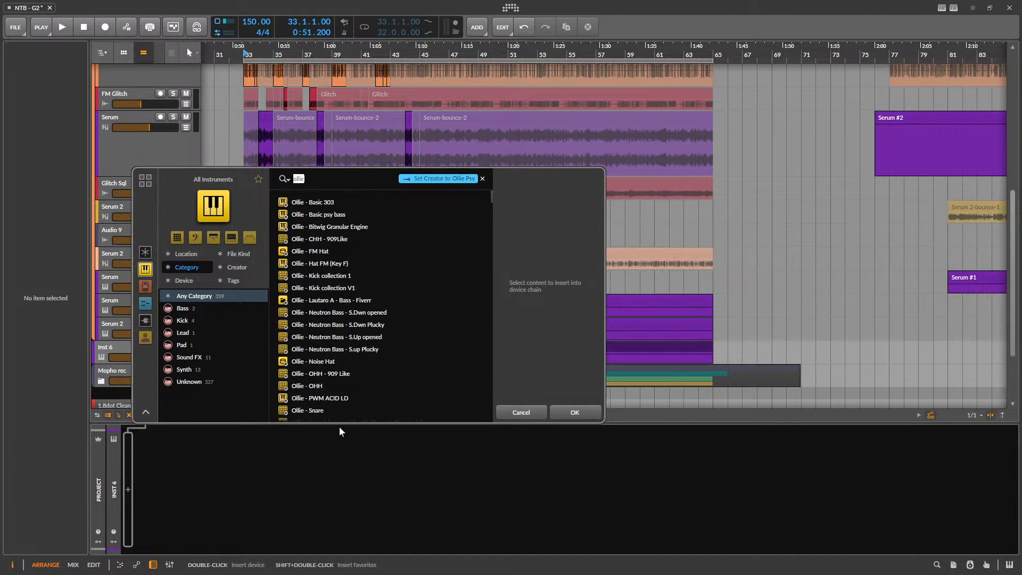
pyautogui.write('serum')
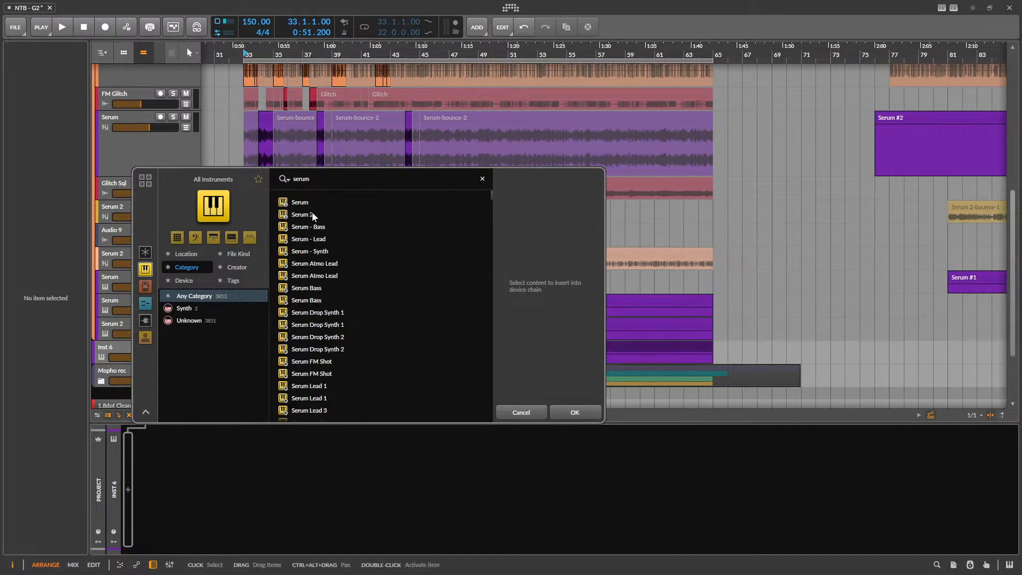
pyautogui.doubleClick(301, 215)
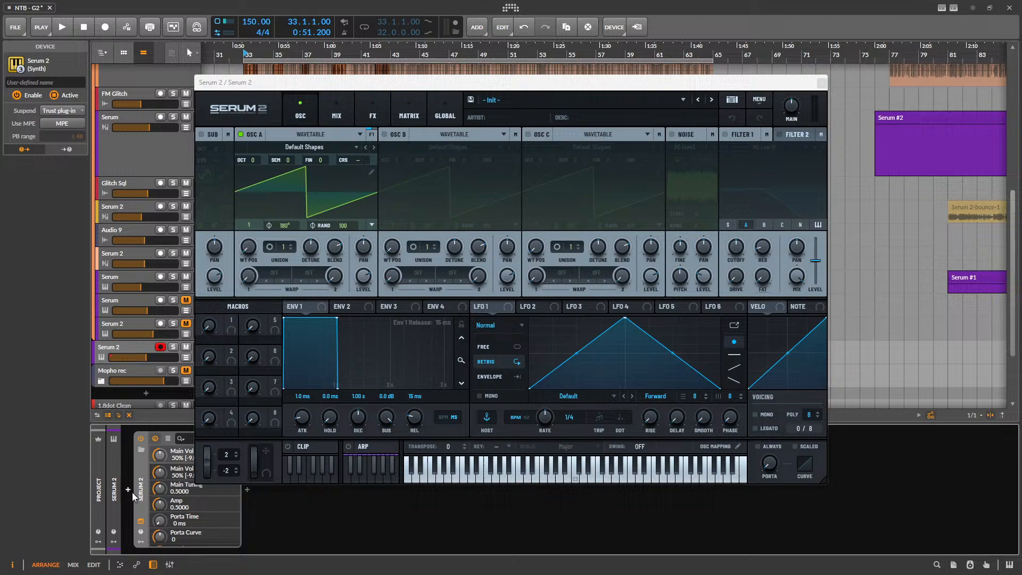
# - Insert the Ollie Rhytmizer with S&H Velocity note effect preset ahead of Serum 2 on the new track
pyautogui.click(126, 491)
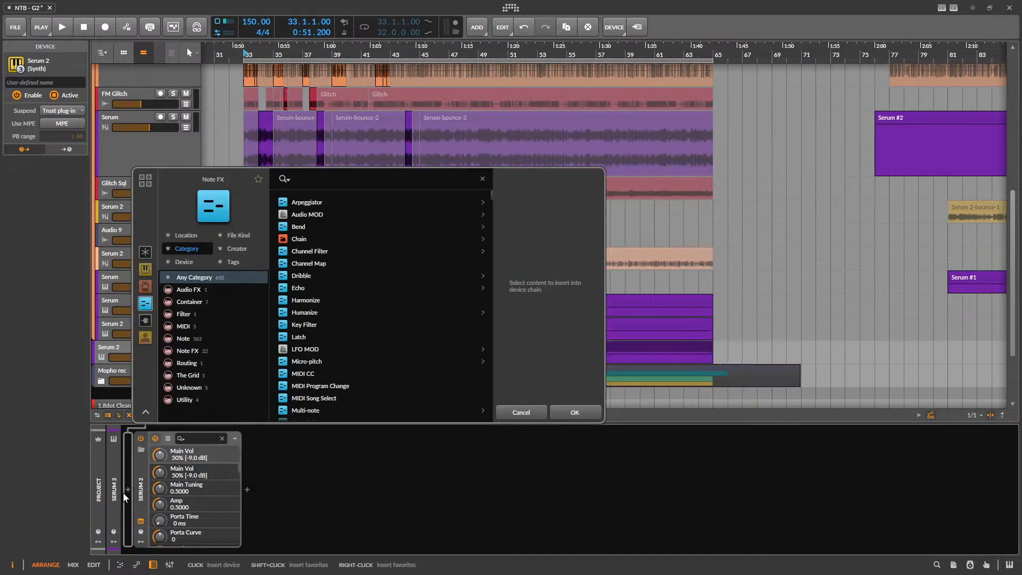
pyautogui.write('ollie')
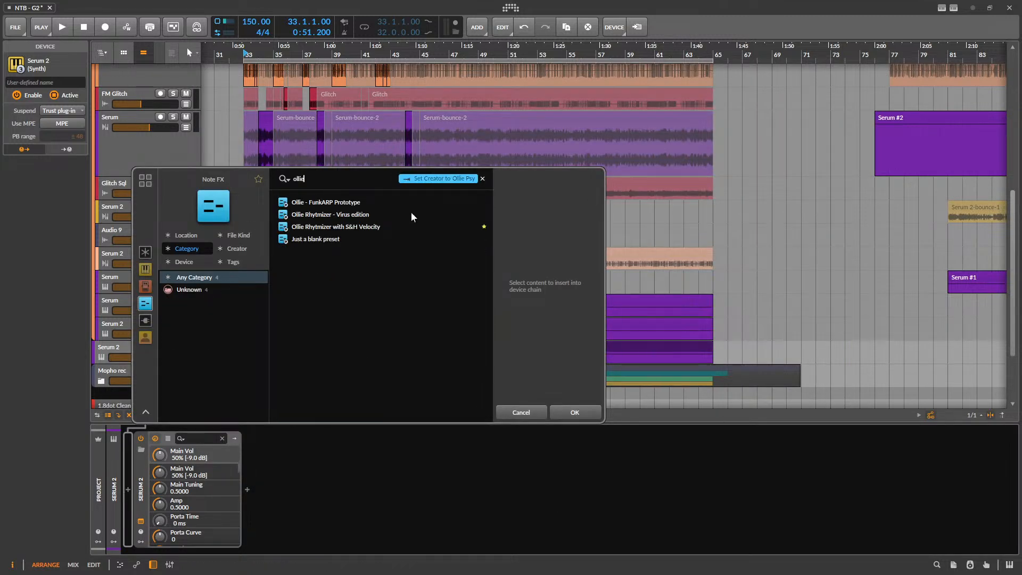
pyautogui.click(355, 226)
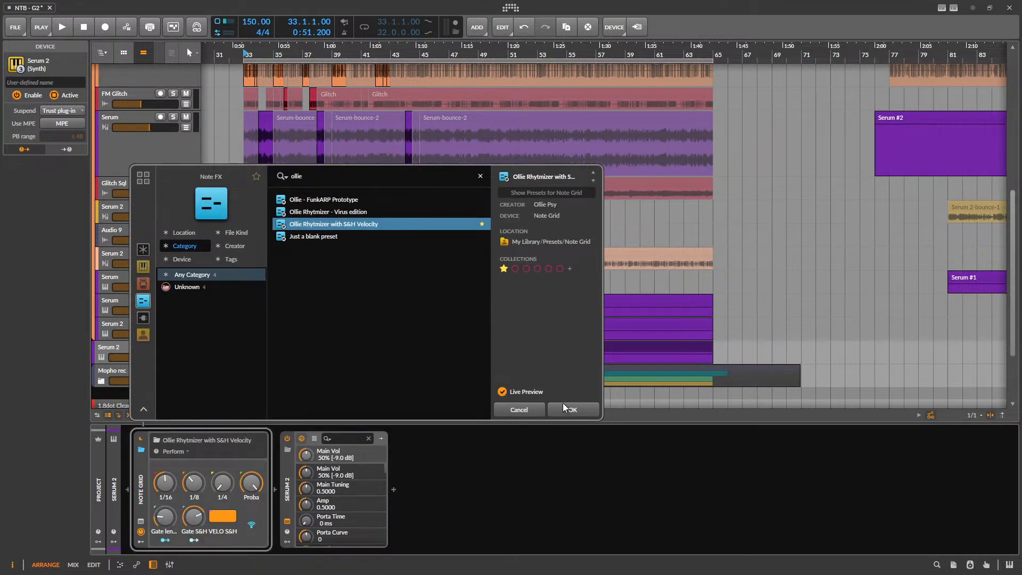
pyautogui.click(569, 411)
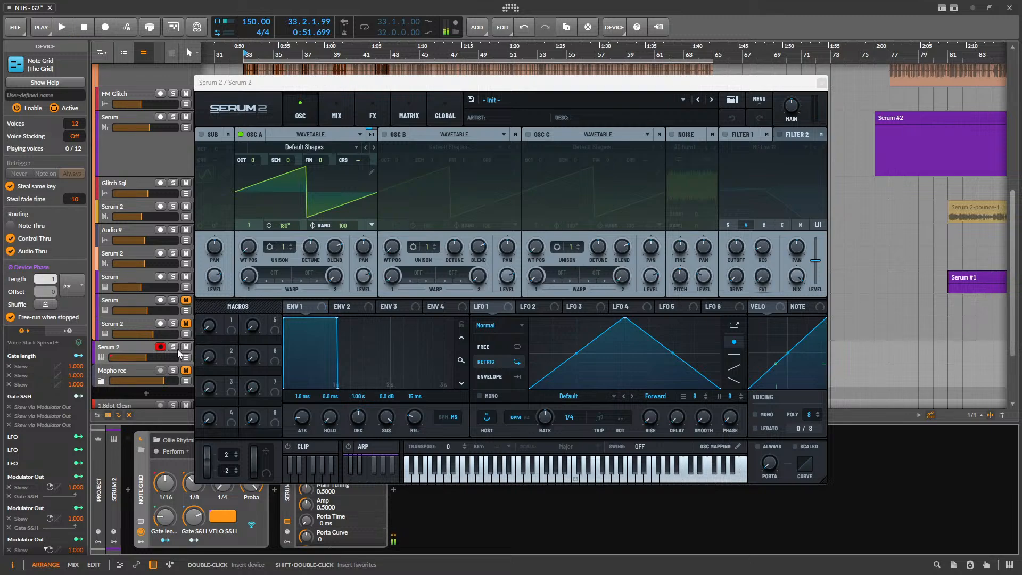
pyautogui.press('space')
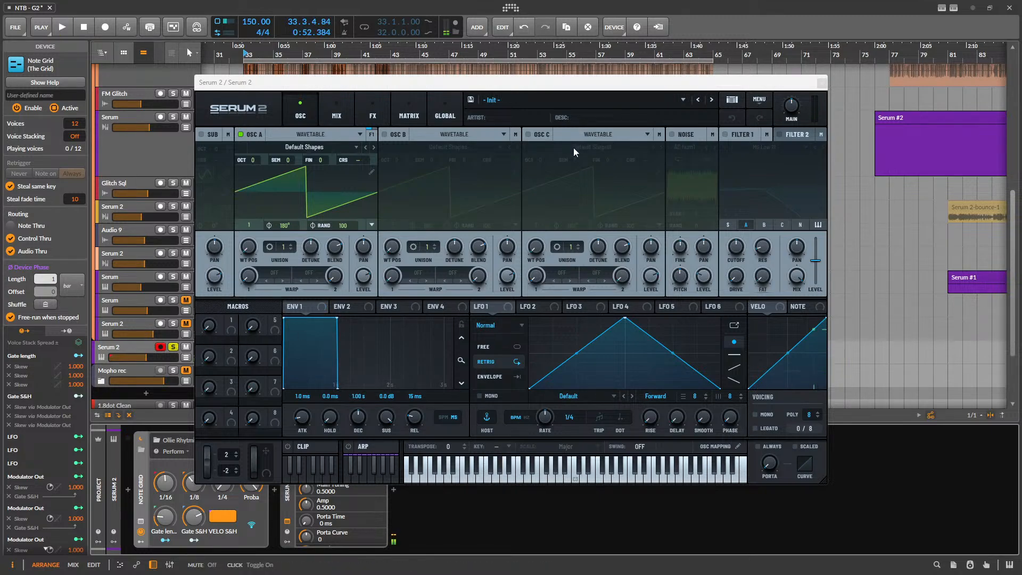
# - Show Serum 2's arpeggiator settings and load the SH-Bubbly Particles preset from the Ollie - Psyche Vol2 folder in S1 Presets
pyautogui.click(328, 448)
pyautogui.click(319, 447)
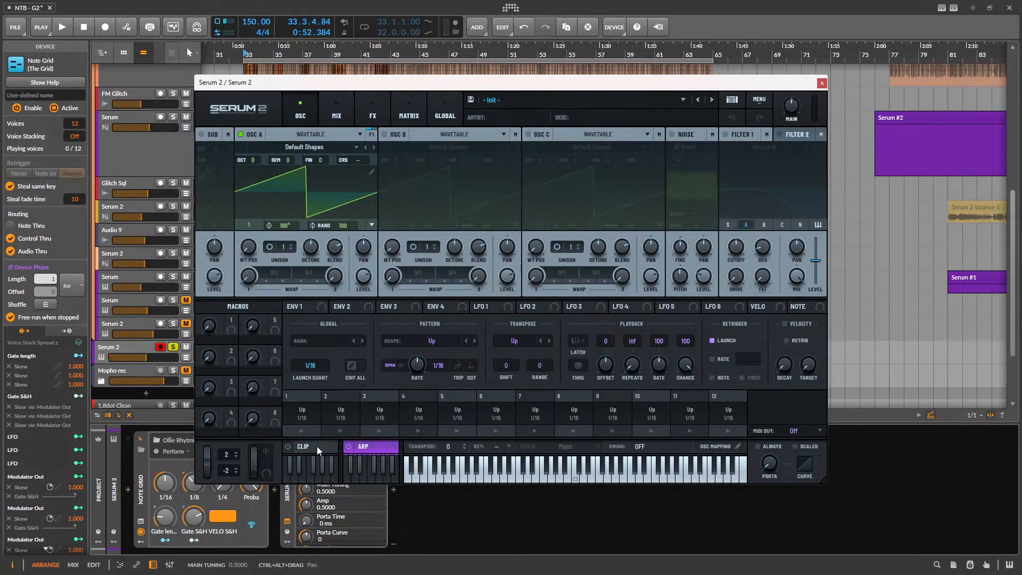
pyautogui.click(317, 446)
pyautogui.click(367, 446)
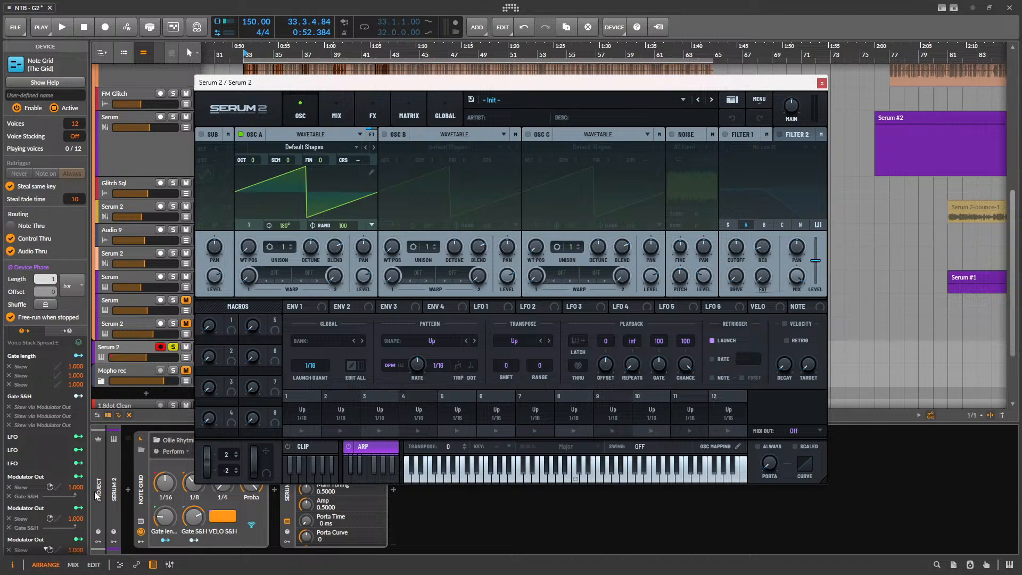
pyautogui.click(522, 98)
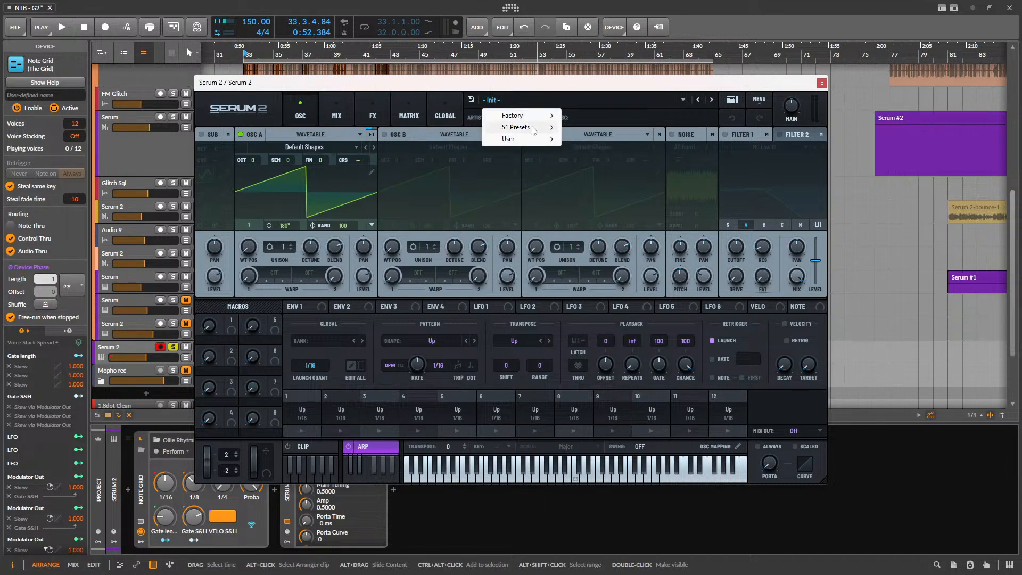
pyautogui.moveTo(527, 127)
pyautogui.moveTo(606, 139)
pyautogui.moveTo(652, 168)
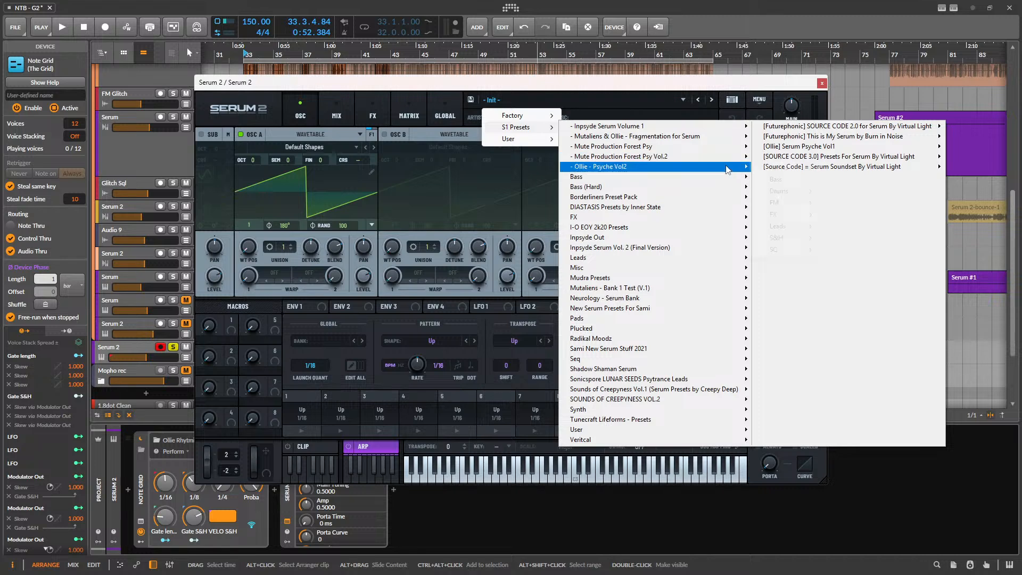
pyautogui.moveTo(781, 226)
pyautogui.click(856, 246)
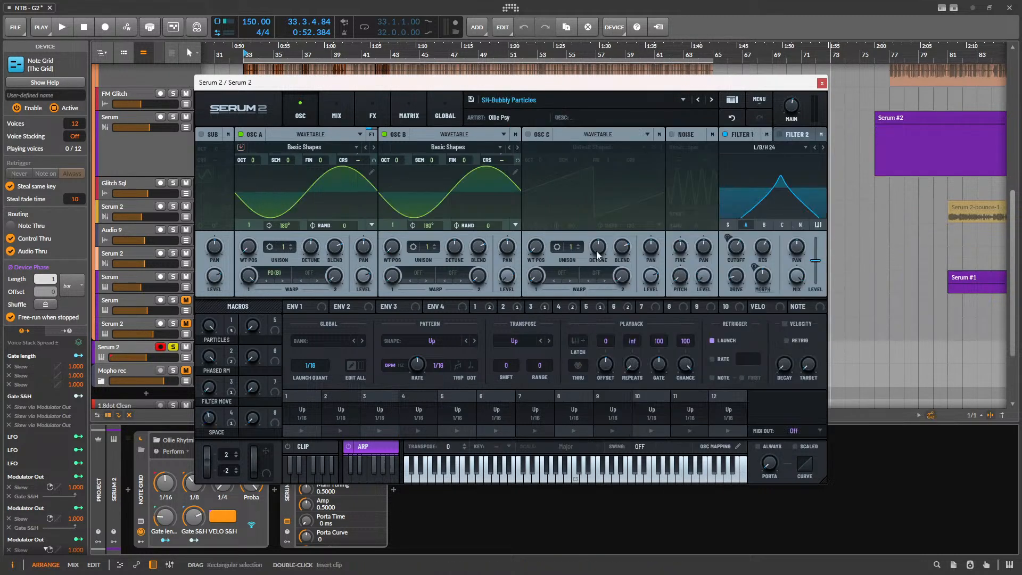
# - Audition the SH-Bubbly Particles, SH-Creepy Bells and SH-Glasses presets with playback from bar 33
pyautogui.press('space')
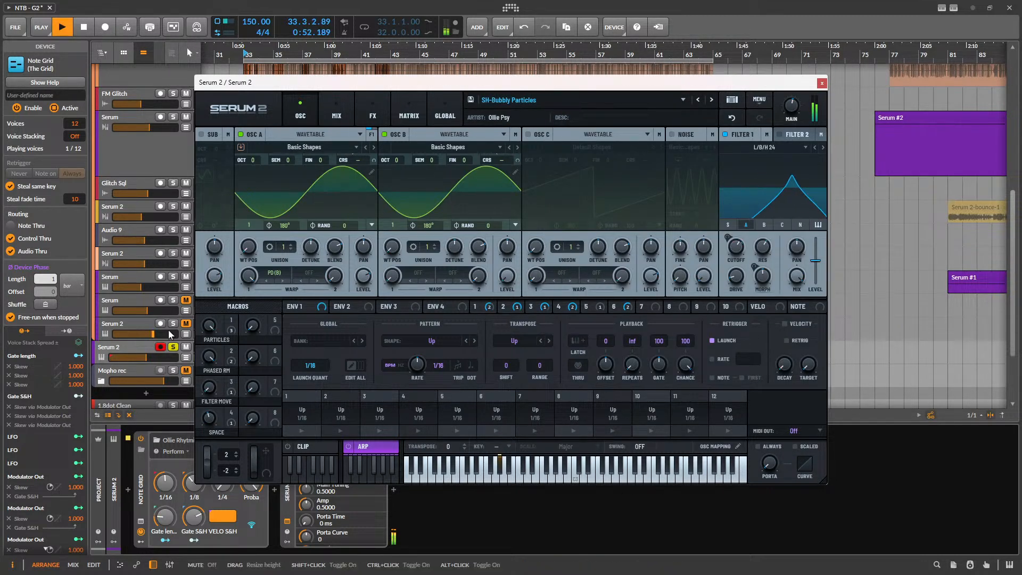
pyautogui.press('space')
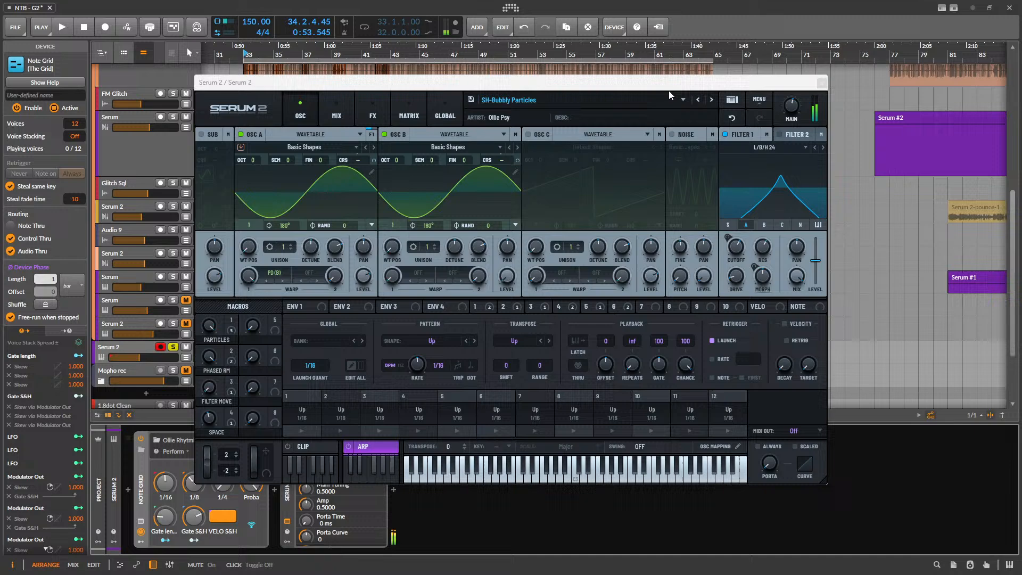
pyautogui.click(717, 100)
pyautogui.press('space')
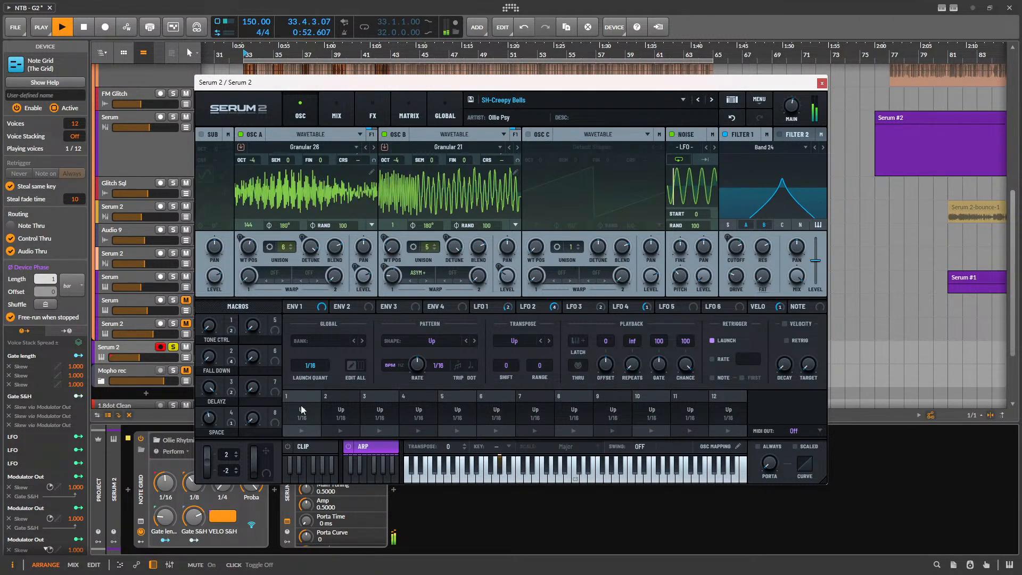
pyautogui.click(712, 99)
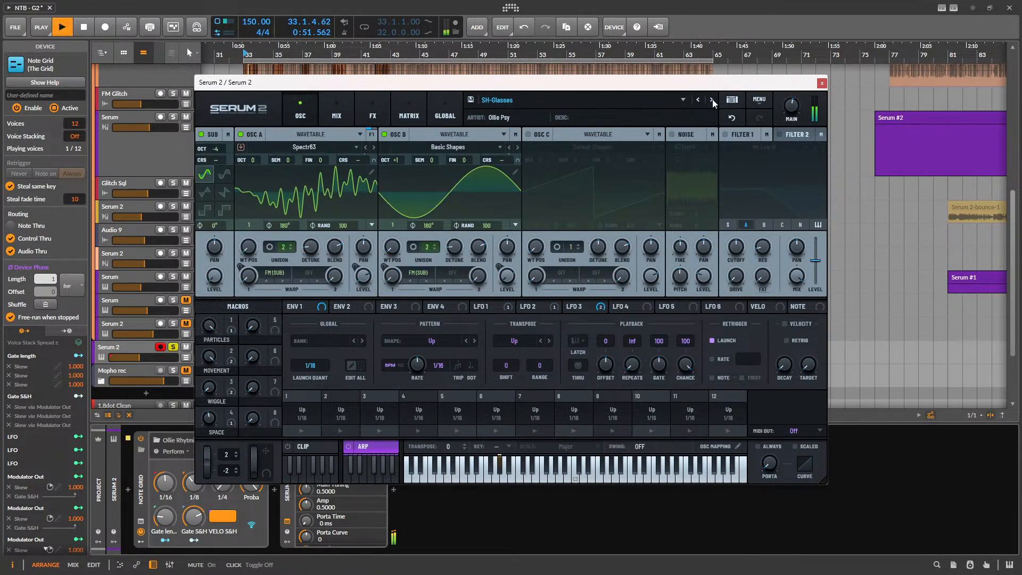
pyautogui.press('space')
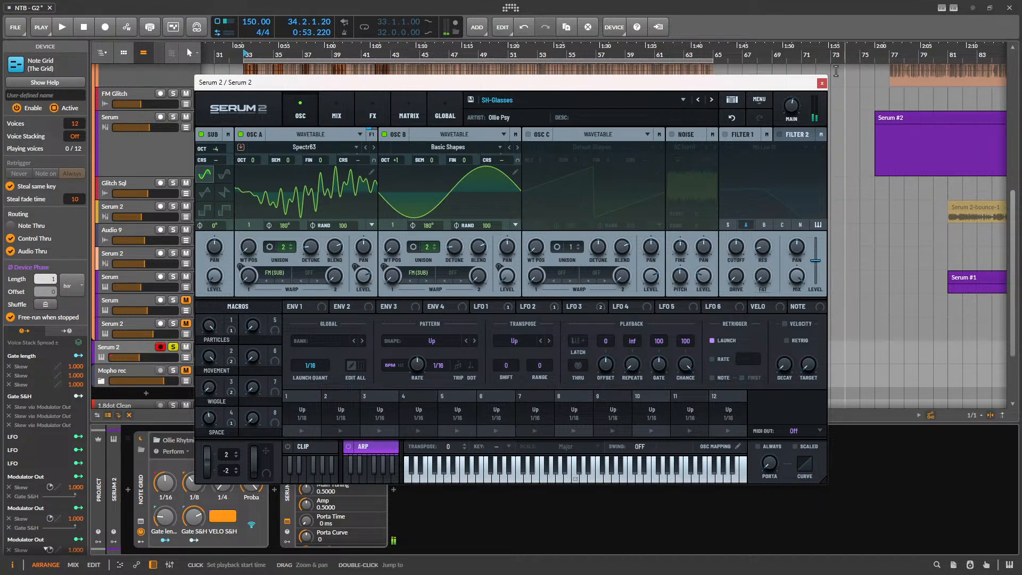
# - Audition the SH-Glitch machine and SH-Matrix Malfunction presets, trying out the Particles macro on the second one
pyautogui.click(715, 101)
pyautogui.press('space')
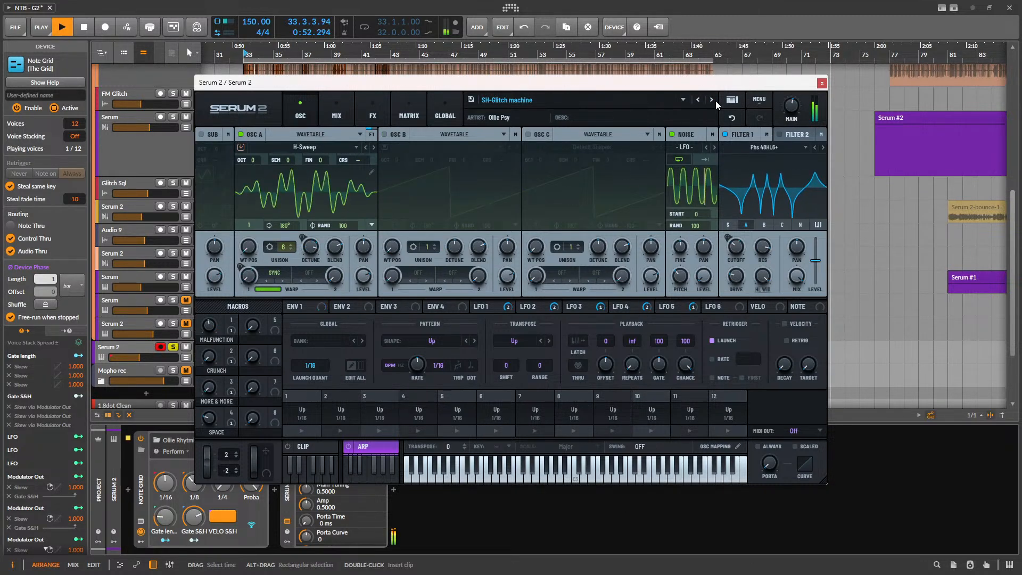
pyautogui.click(715, 100)
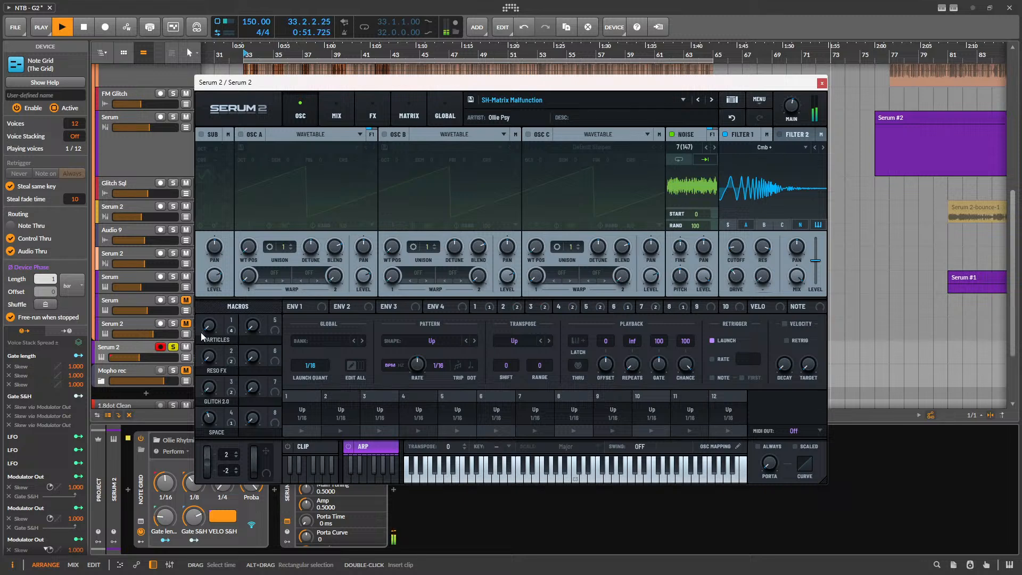
pyautogui.moveTo(205, 329); pyautogui.dragTo(327, 217)
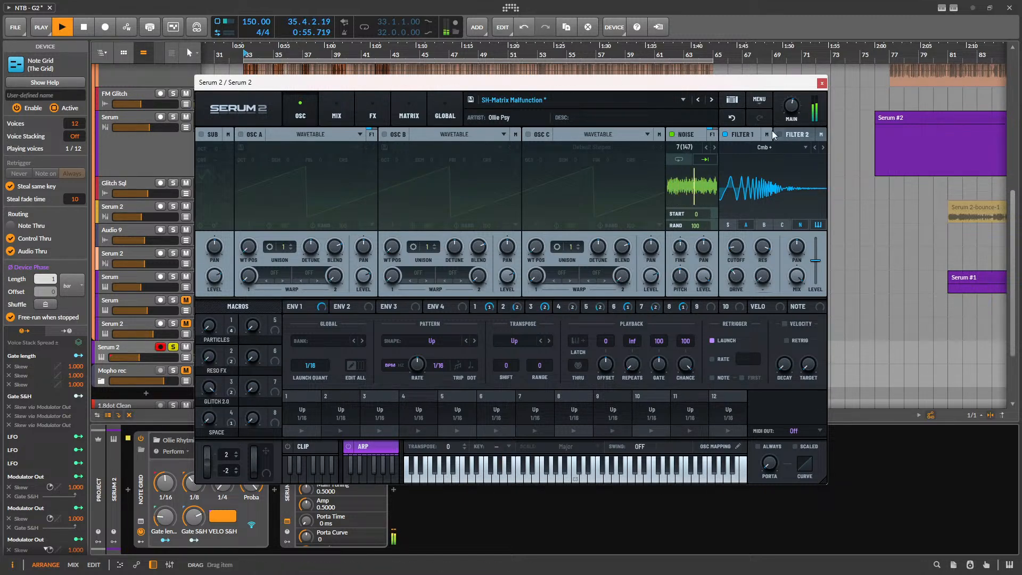
pyautogui.press('space')
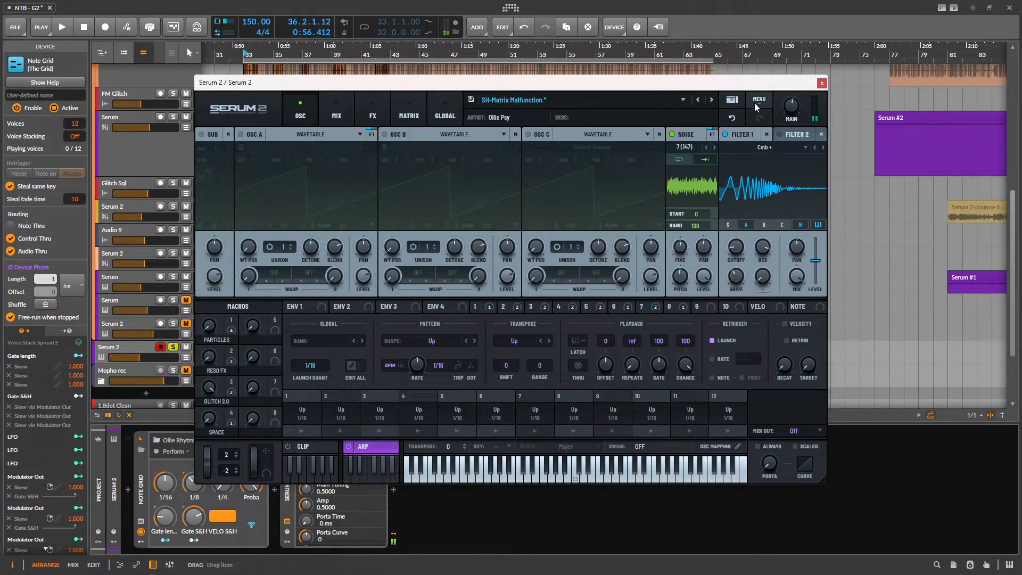
# - Load the SH-Melting Antidote preset and adjust its Crunch and Tone macros during playback, with Tone at 0
pyautogui.click(711, 100)
pyautogui.press('space')
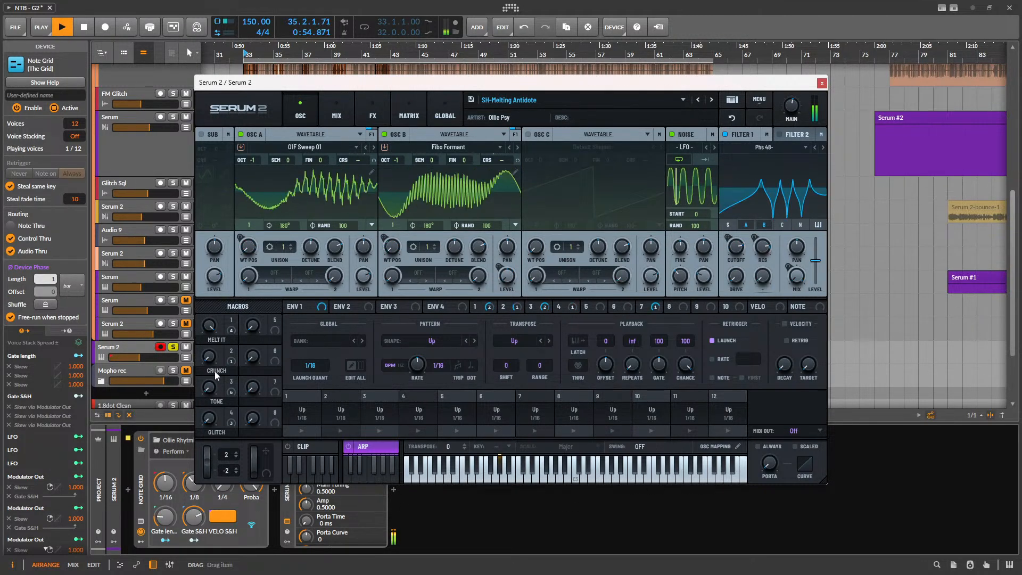
pyautogui.moveTo(208, 357); pyautogui.dragTo(282, 439)
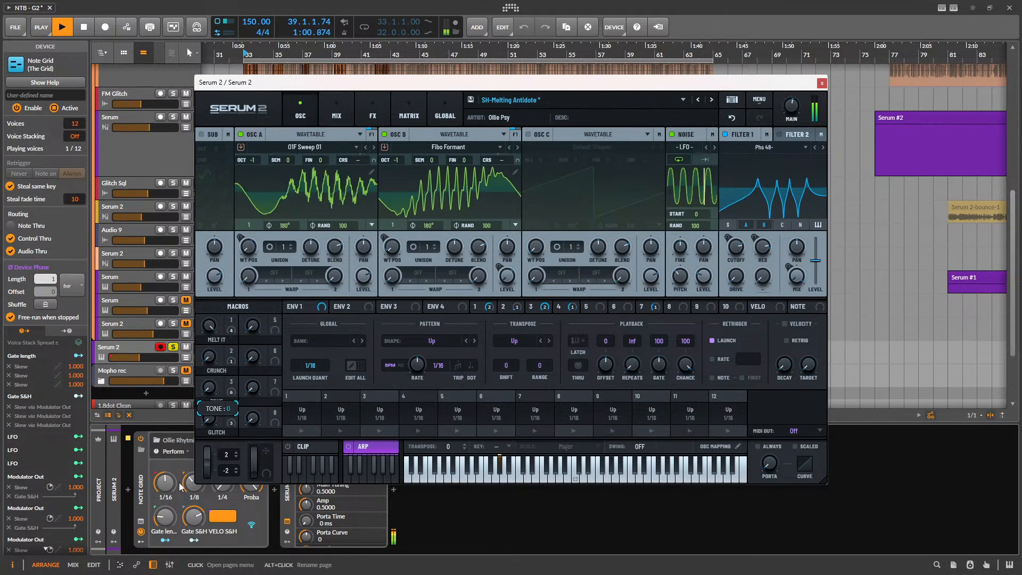
# - Toggle the Delay in Serum 2's main effects chain, stop playback and close the plug-in window
pyautogui.click(365, 101)
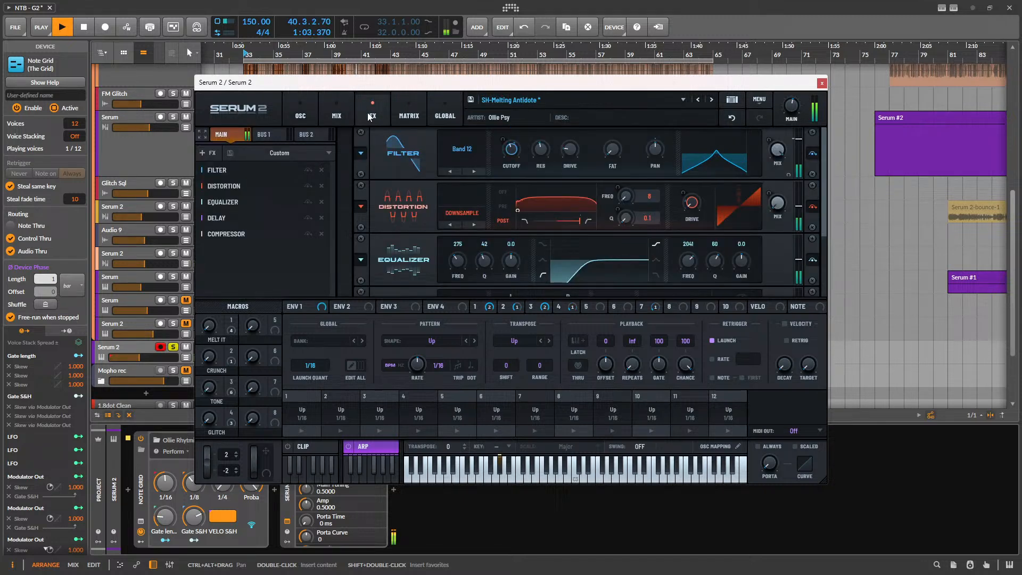
pyautogui.click(308, 218)
pyautogui.click(312, 123)
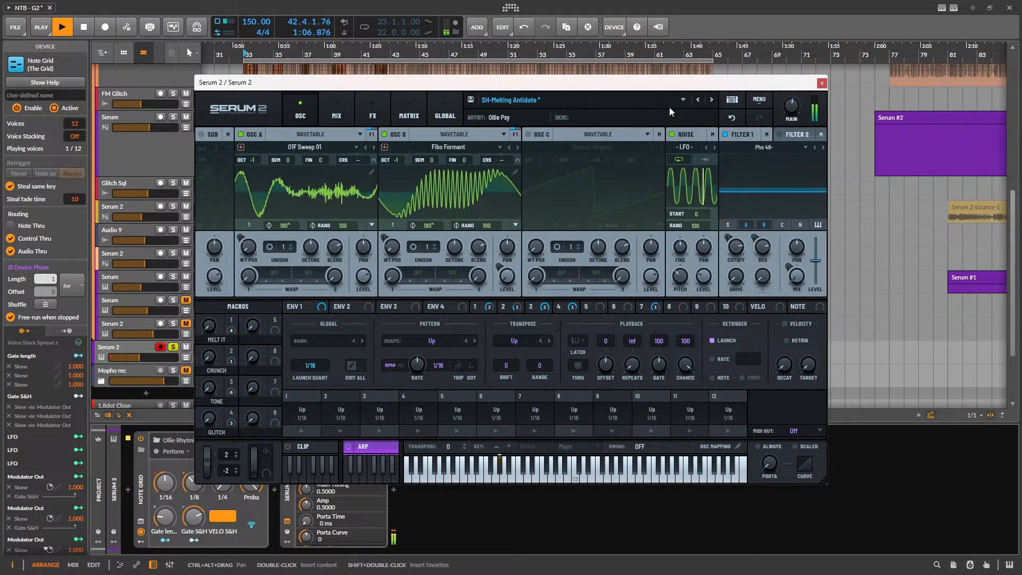
pyautogui.press('space')
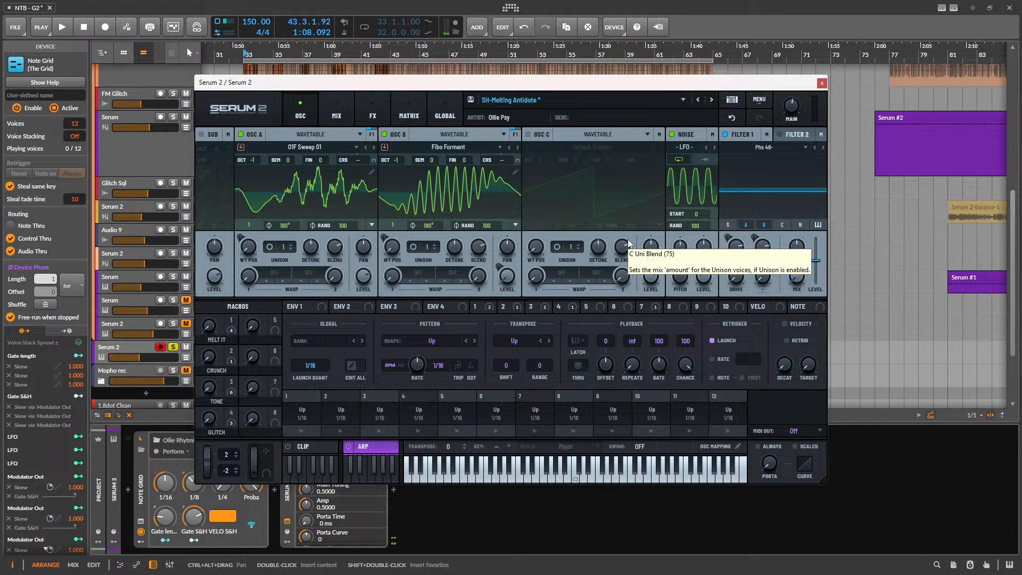
pyautogui.click(826, 84)
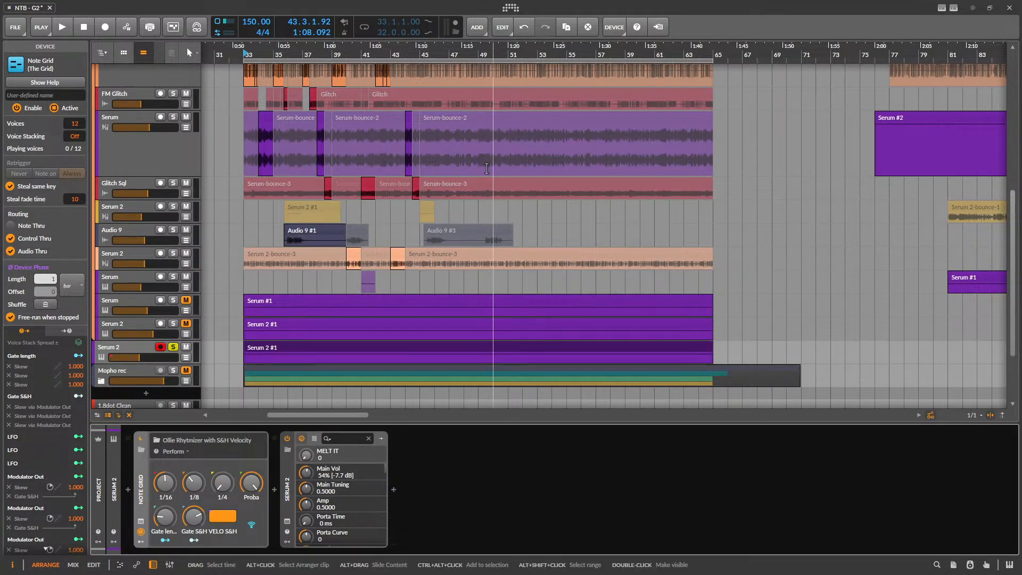
# - Play the new Serum 2 track's clip from bar 33 to hear the sound with the rhythmizer
pyautogui.press('space')
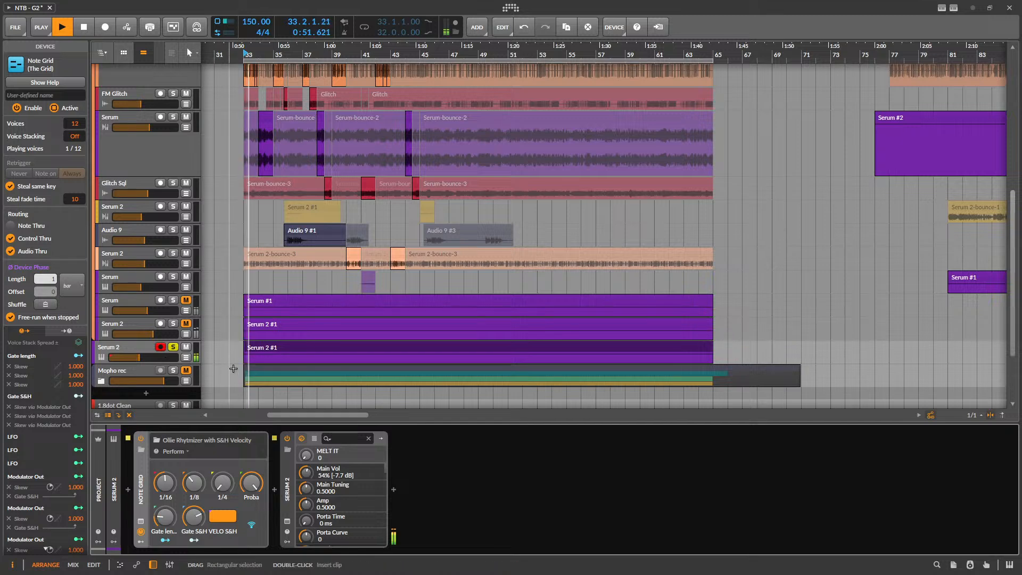
pyautogui.scroll(-3, 114, 270)
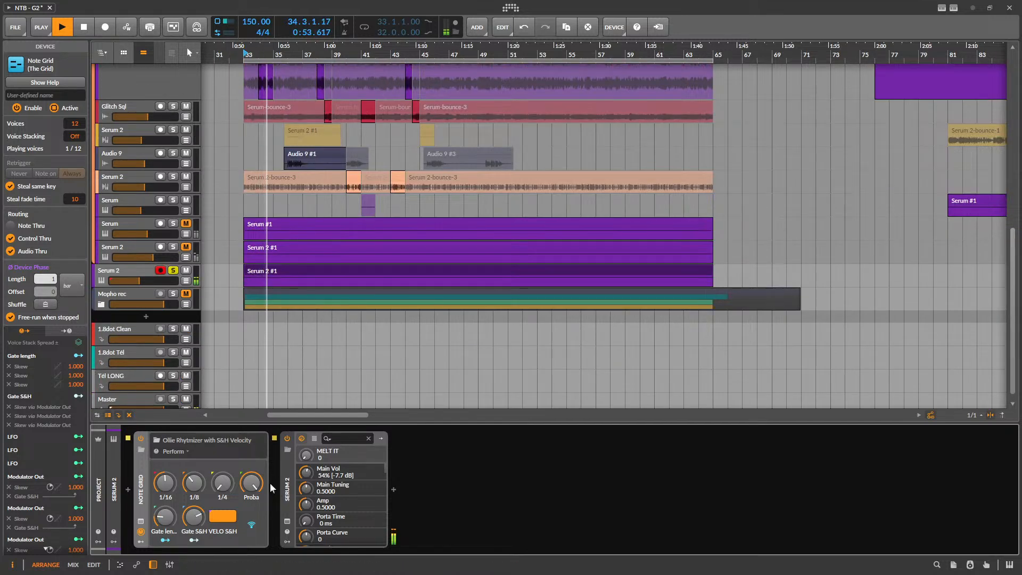
pyautogui.press('space')
# - Duplicate the new Serum 2 track and delete the Serum 2 device from the copy, keeping its Note Grid rhythmizer
pyautogui.rightClick(115, 271)
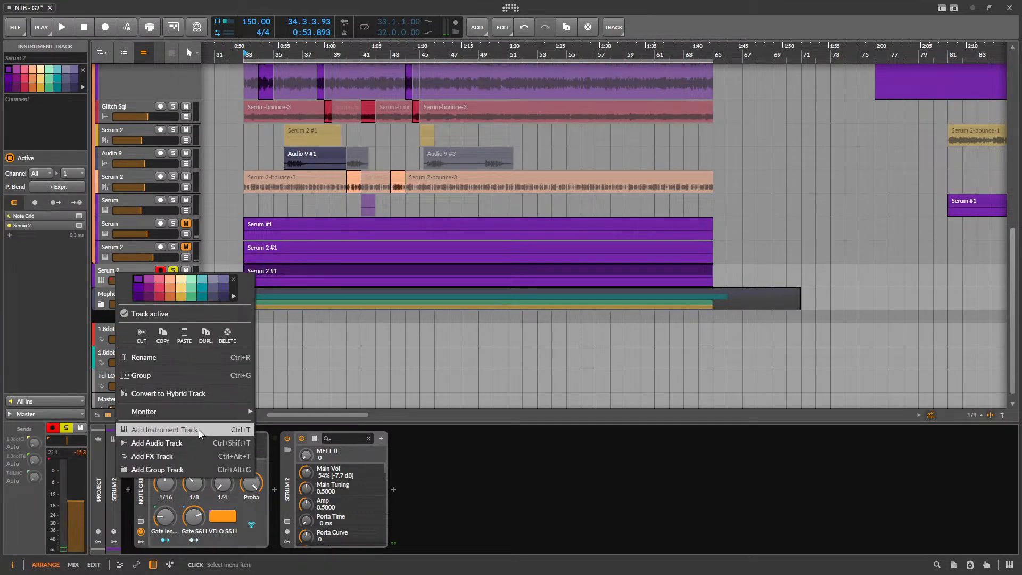
pyautogui.click(503, 495)
pyautogui.keyDown('ctrl'); pyautogui.click(106, 270); pyautogui.keyUp('ctrl')
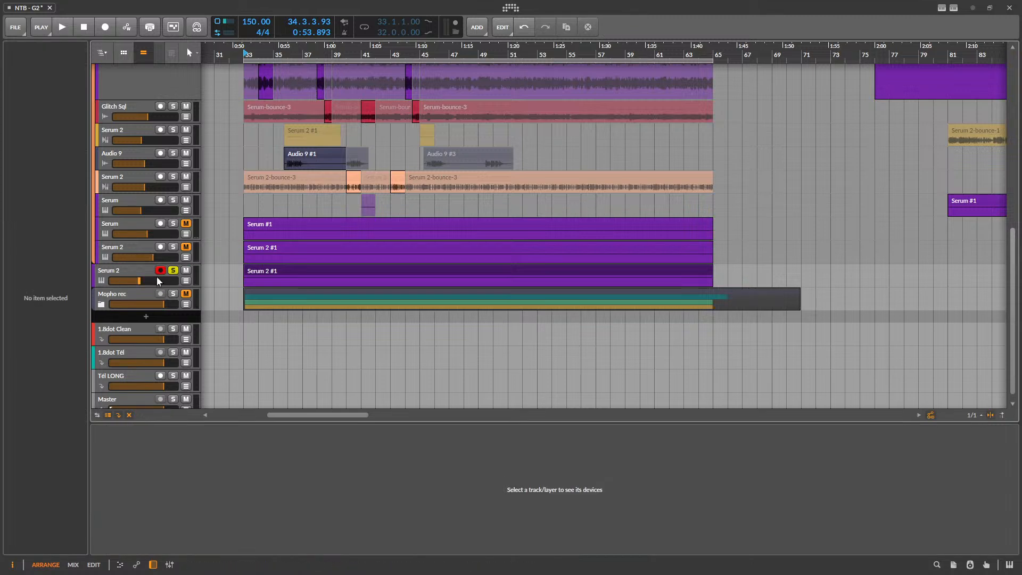
pyautogui.click(136, 270)
pyautogui.hotkey('ctrl', 'd')
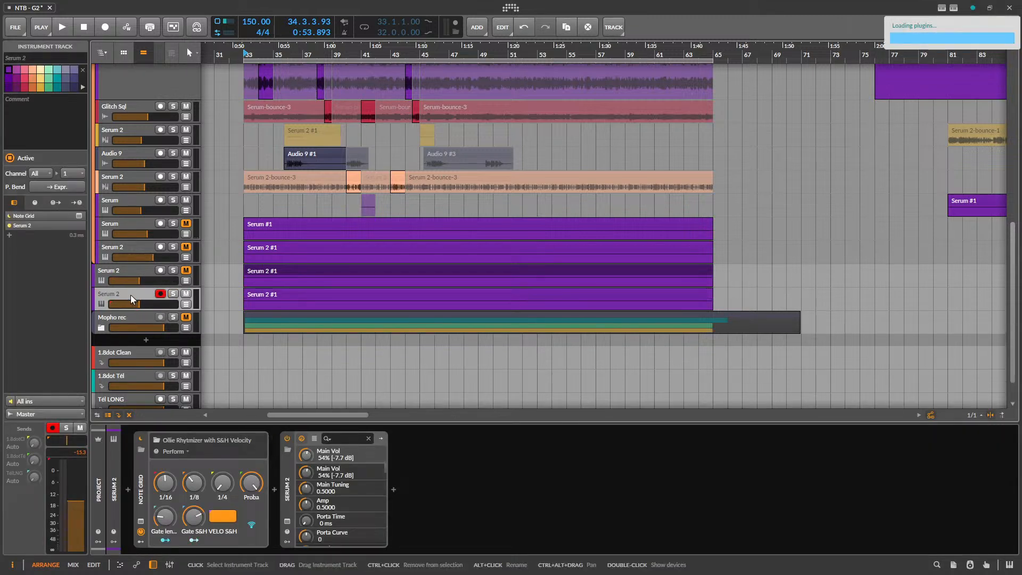
pyautogui.click(287, 470)
pyautogui.press('Delete')
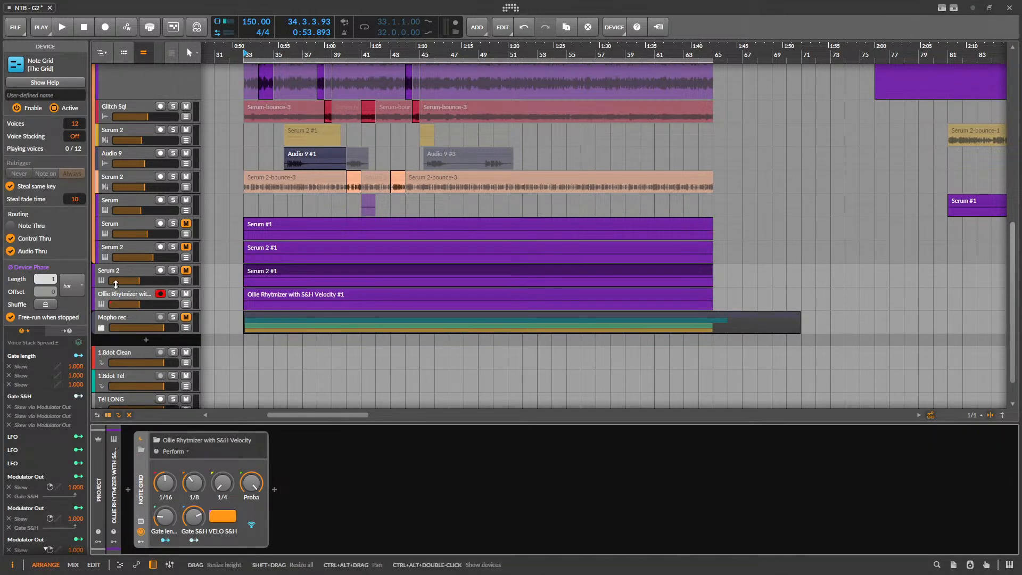
# - Insert the OsTIrus instrument after the Note Grid rhythmizer on the duplicated track
pyautogui.click(276, 490)
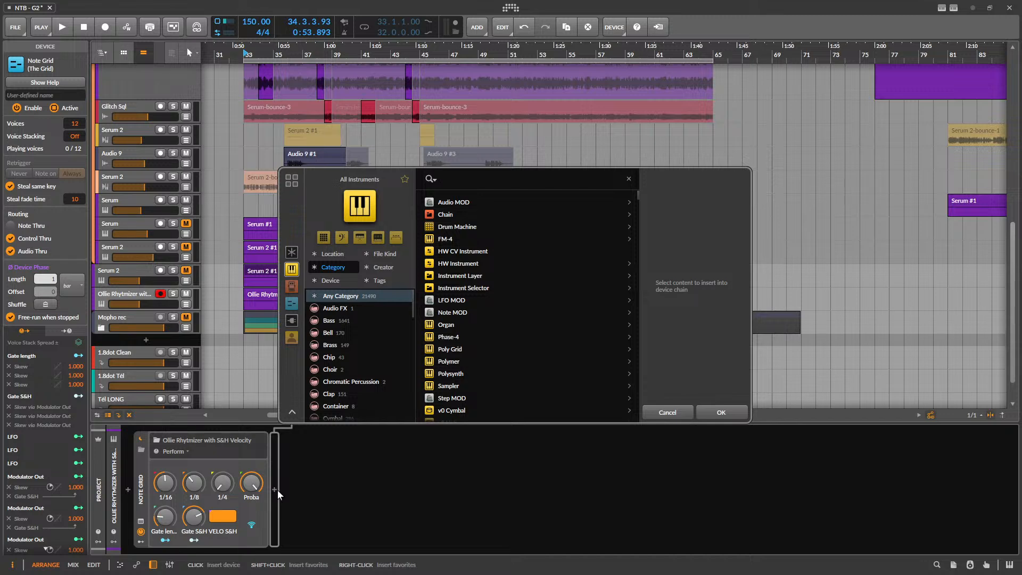
pyautogui.write('osti')
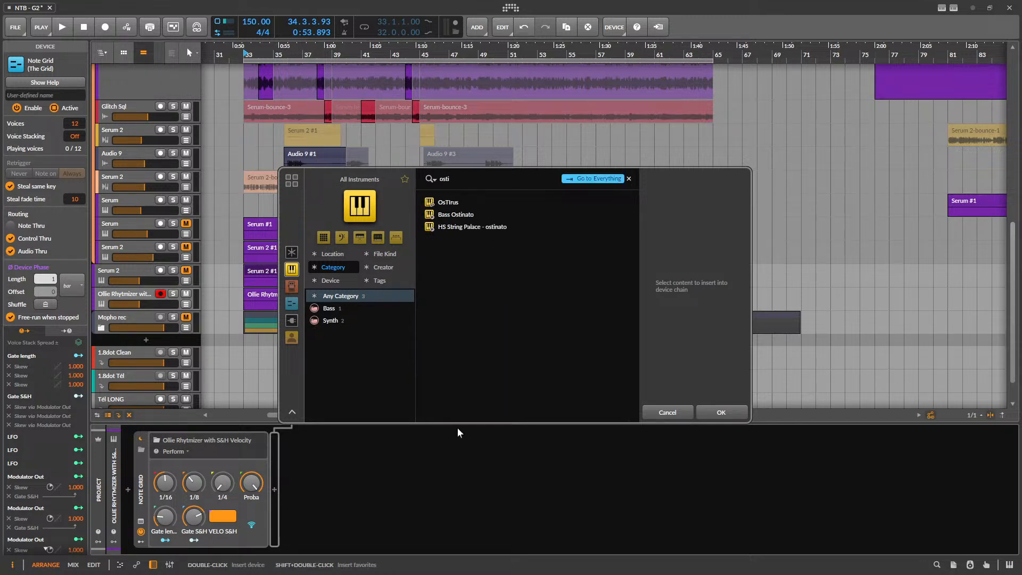
pyautogui.click(450, 203)
pyautogui.click(721, 412)
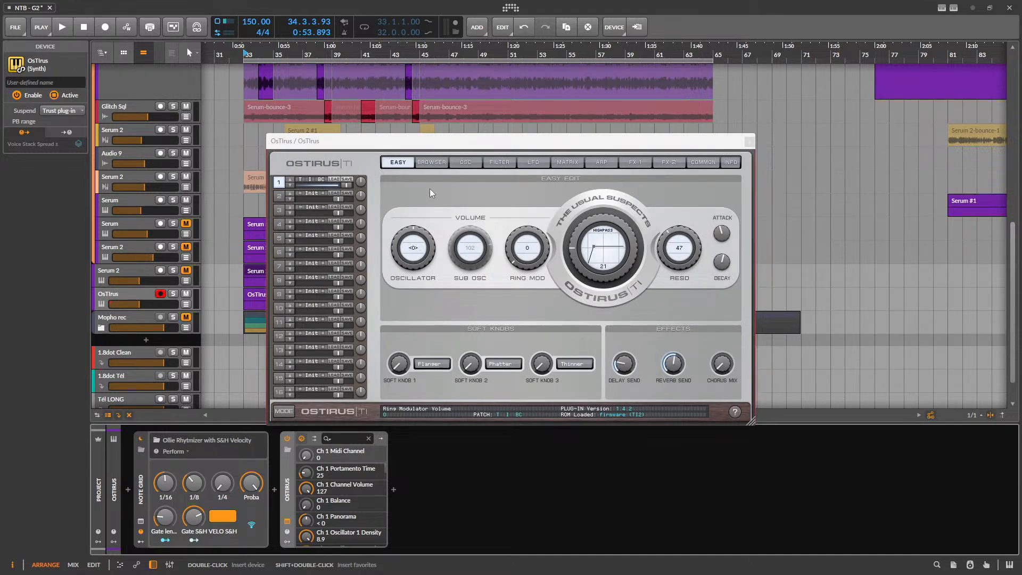
# - Change OsTIrus to the larger wood-sided skin, reposition its window and show the preset manager
pyautogui.click(431, 163)
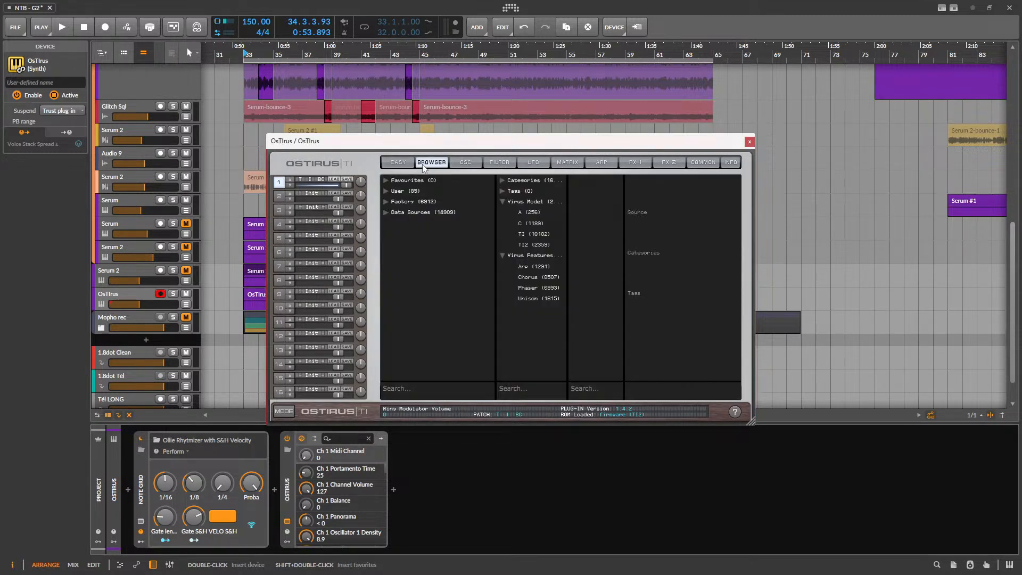
pyautogui.rightClick(313, 164)
pyautogui.moveTo(375, 171)
pyautogui.click(608, 175)
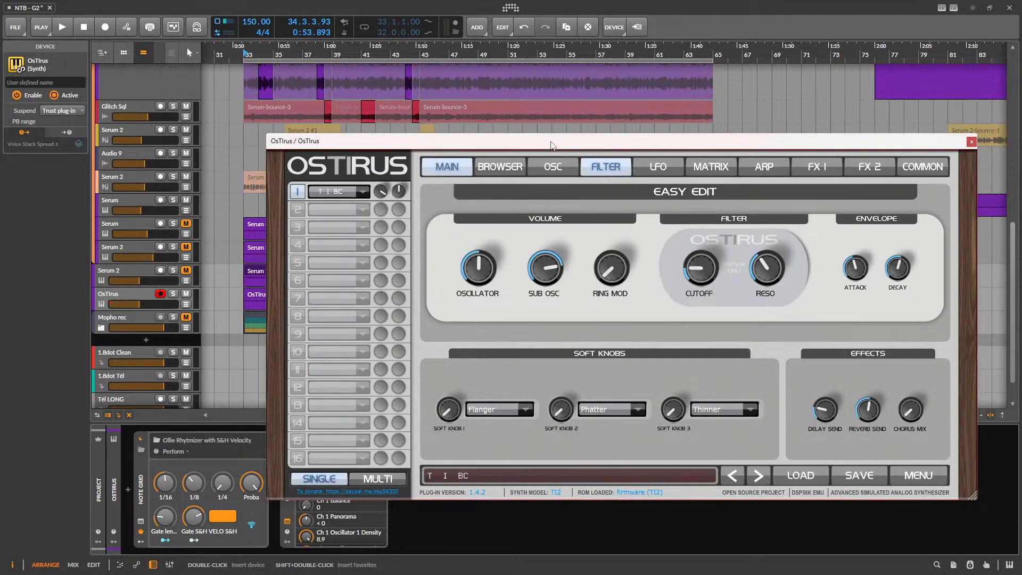
pyautogui.moveTo(551, 145); pyautogui.dragTo(455, 120)
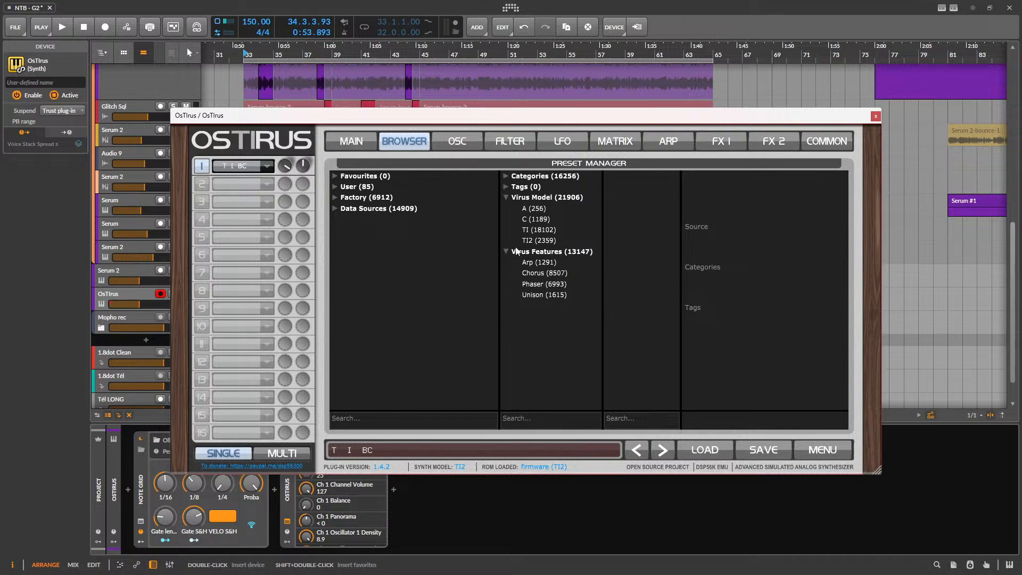
# - Show the patches of the Ollie - Virus Psytrance Vol1.mid bank from the Data Sources patch folder
pyautogui.doubleClick(366, 197)
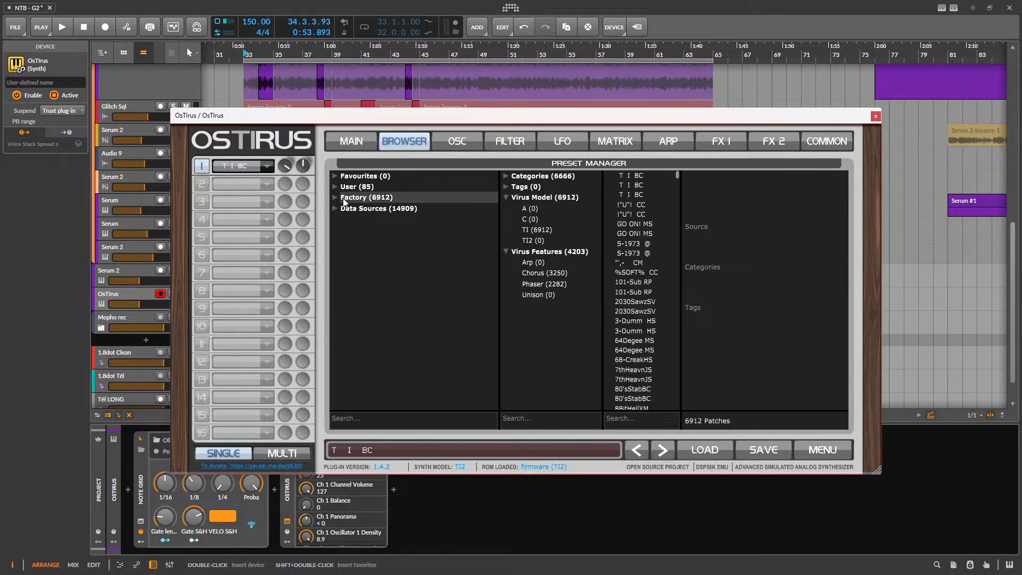
pyautogui.scroll(-5, 407, 320)
pyautogui.scroll(5, 408, 321)
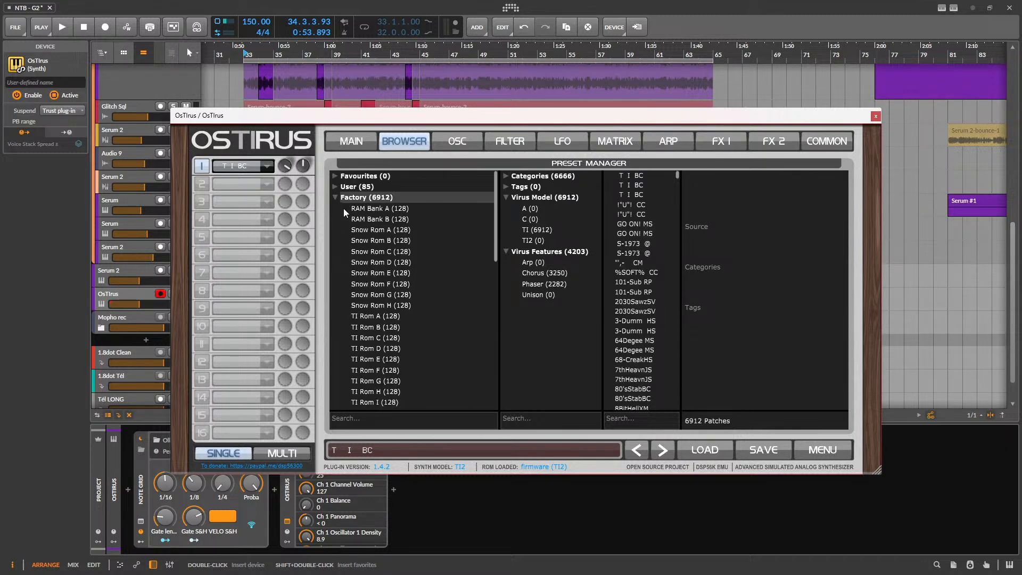
pyautogui.click(335, 198)
pyautogui.click(362, 218)
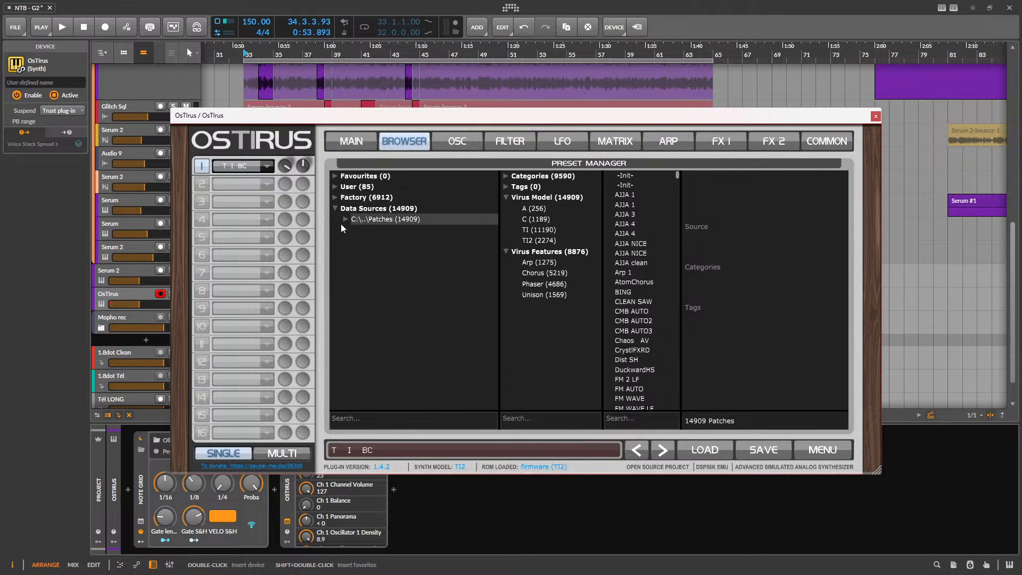
pyautogui.click(346, 219)
pyautogui.scroll(-6, 432, 307)
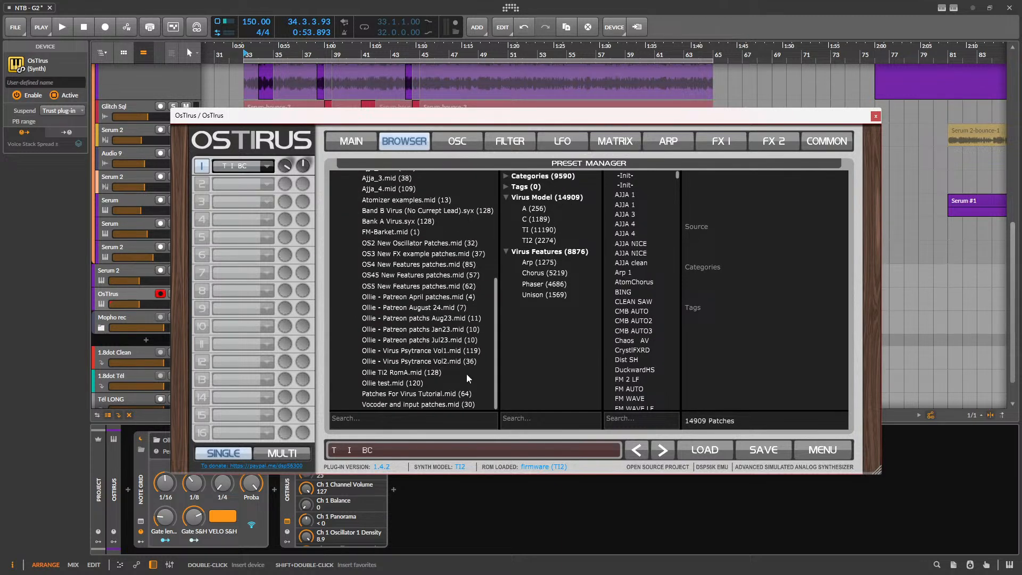
pyautogui.click(450, 351)
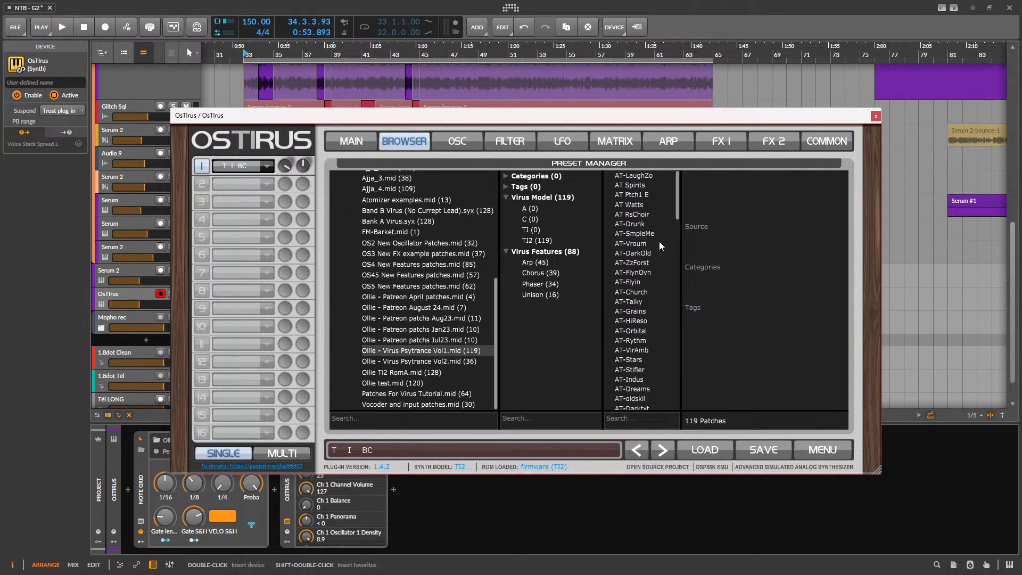
# - Load the SH-FiboVip patch and play the OsTIrus clip with the track soloed and its volume raised
pyautogui.scroll(-15, 668, 290)
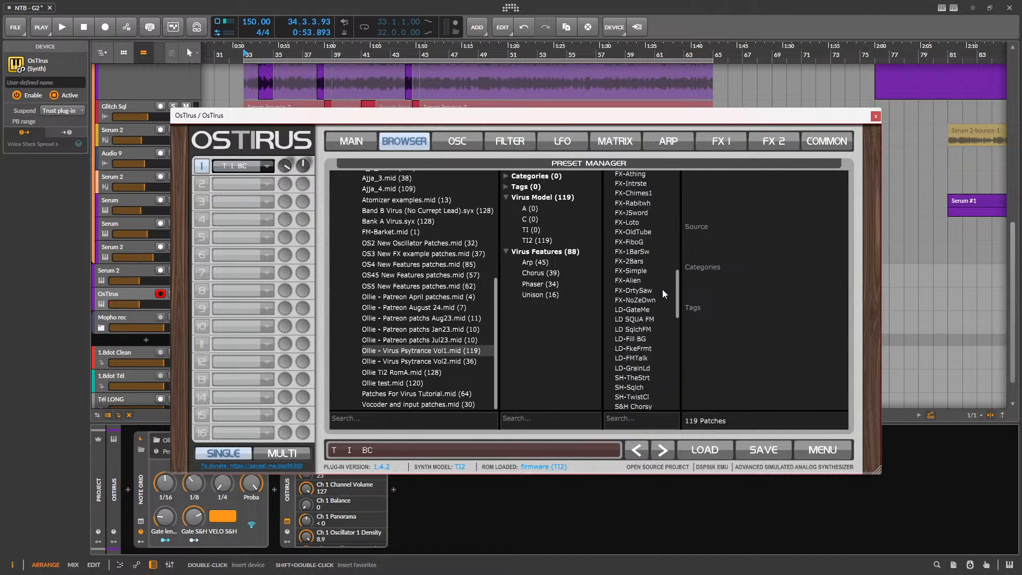
pyautogui.scroll(-3, 662, 289)
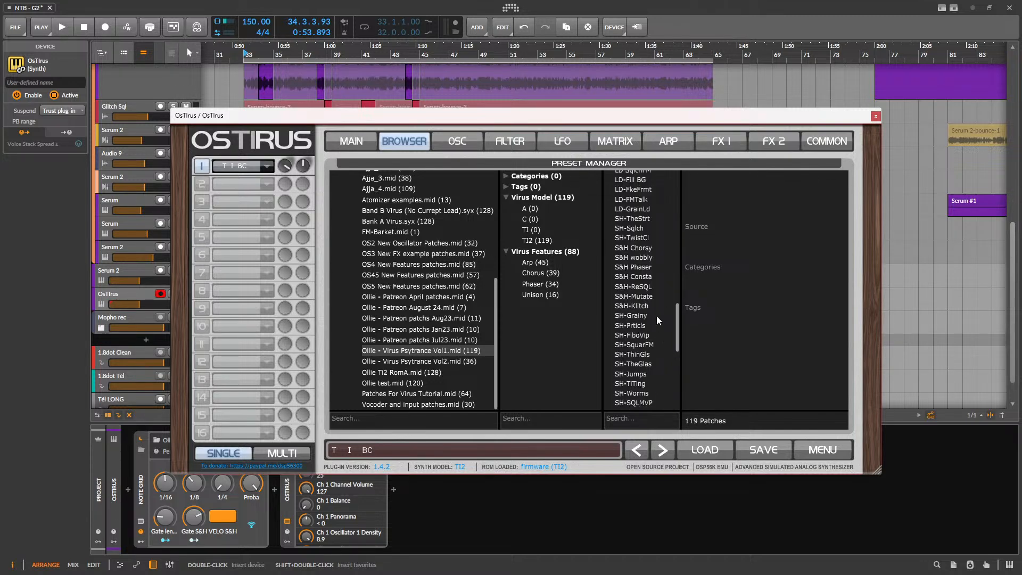
pyautogui.click(659, 334)
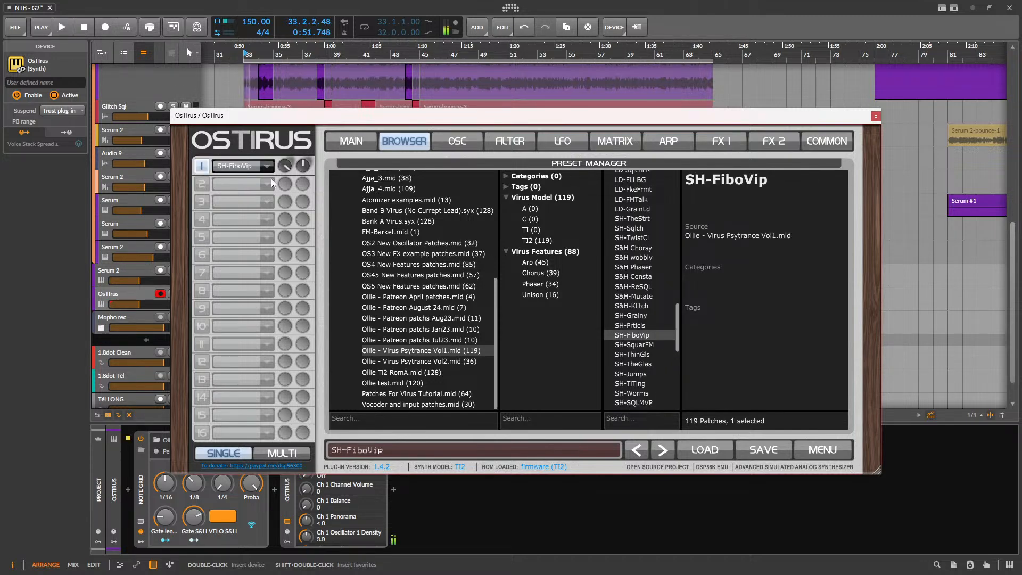
pyautogui.moveTo(326, 119); pyautogui.dragTo(326, 148)
pyautogui.click(294, 295)
pyautogui.moveTo(140, 305); pyautogui.dragTo(157, 304)
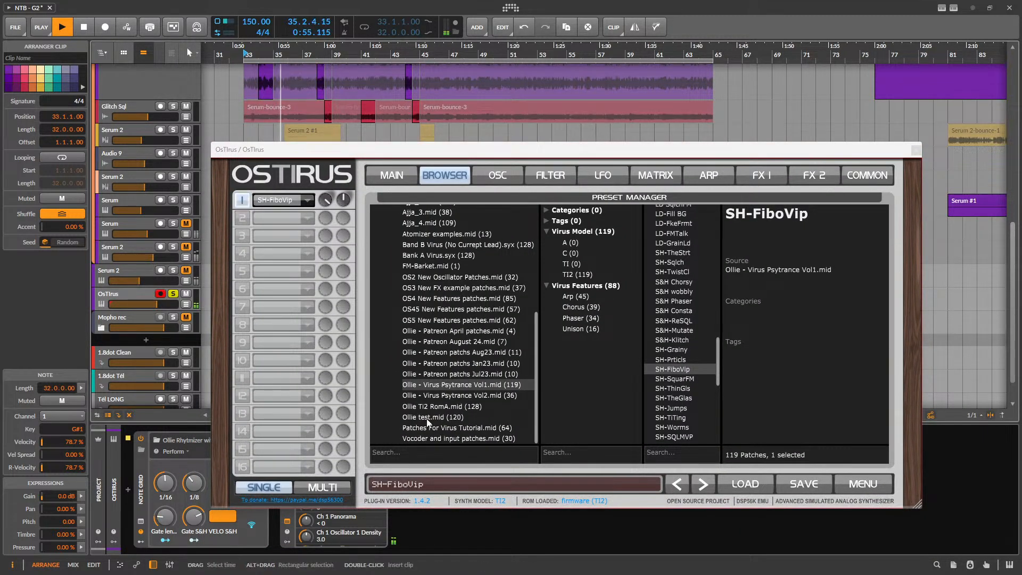
# - Audition the SH-Prticls, SH-SquarFM and SH-TheGlas patches against the clip from bar 33
pyautogui.click(673, 360)
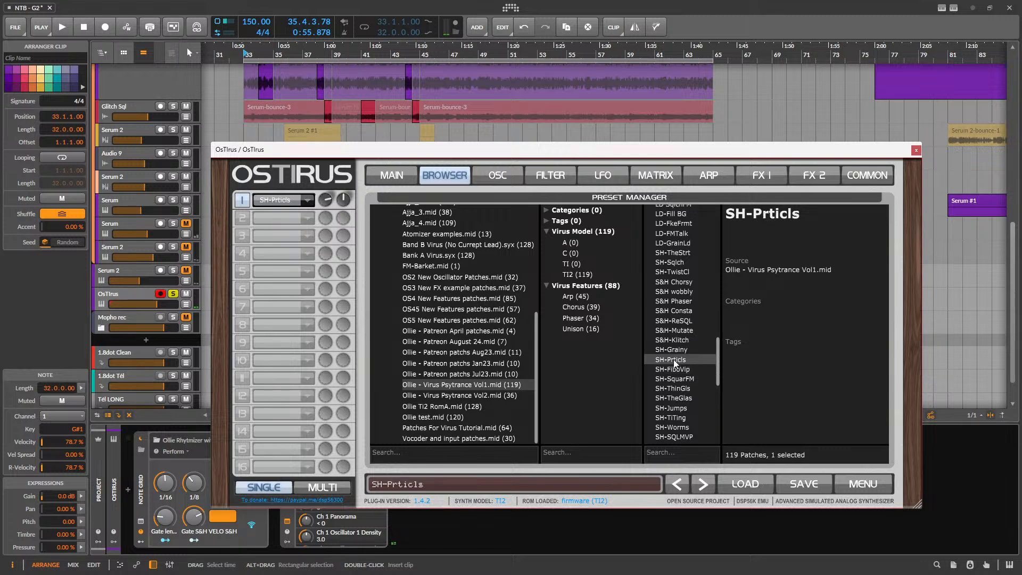
pyautogui.press('space')
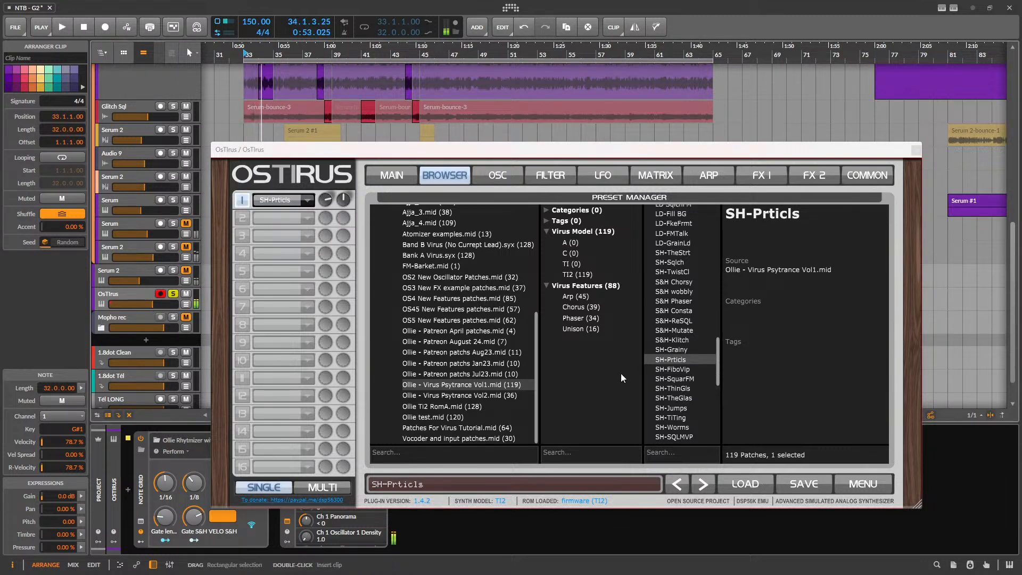
pyautogui.click(682, 379)
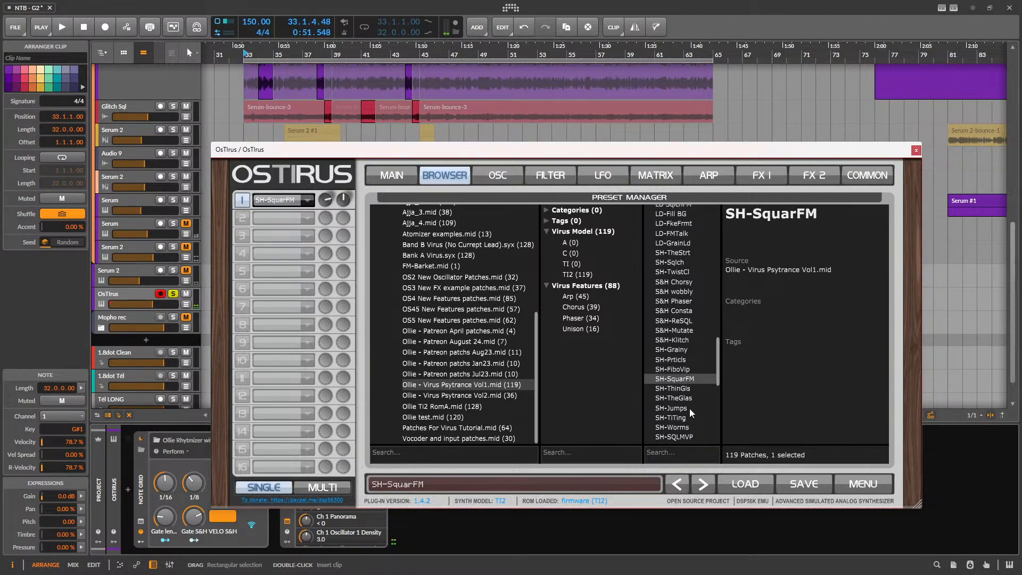
pyautogui.press('space')
pyautogui.click(692, 398)
pyautogui.press('space')
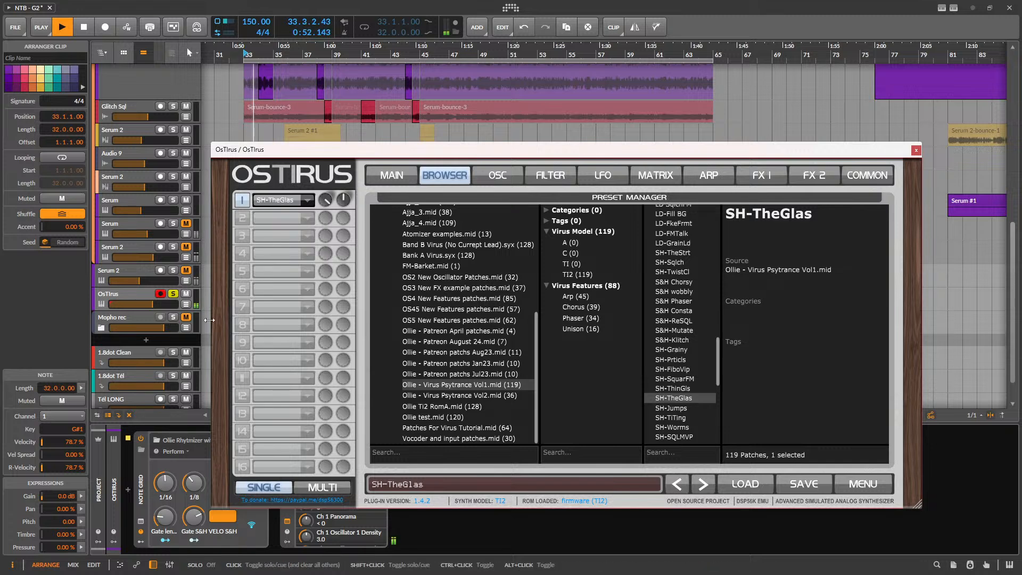
# - Audition the SH-Jumps and SH-TiTing patches from bar 33
pyautogui.click(688, 408)
pyautogui.press('space')
pyautogui.press('space')
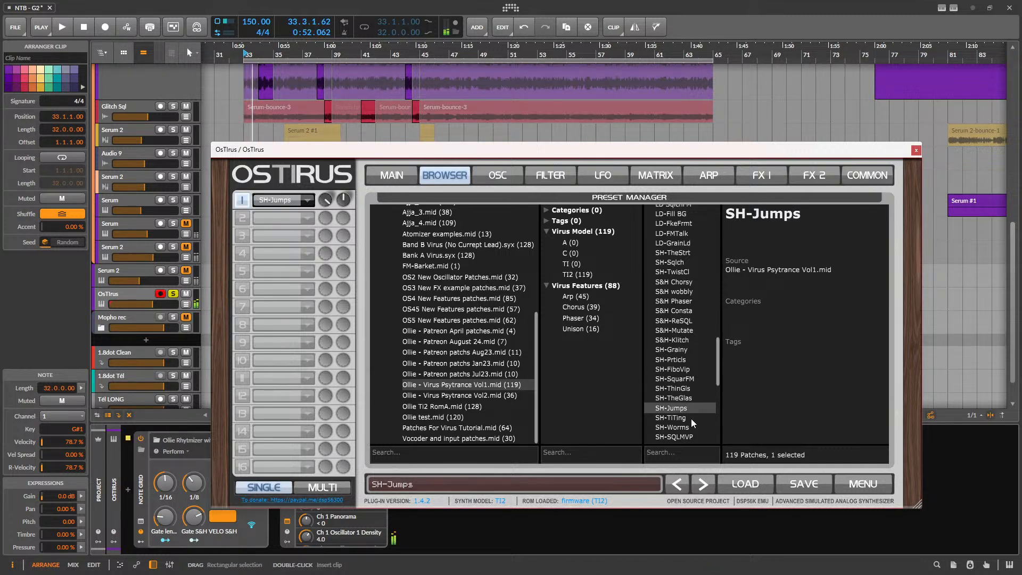
pyautogui.click(691, 418)
pyautogui.press('space')
pyautogui.press('space')
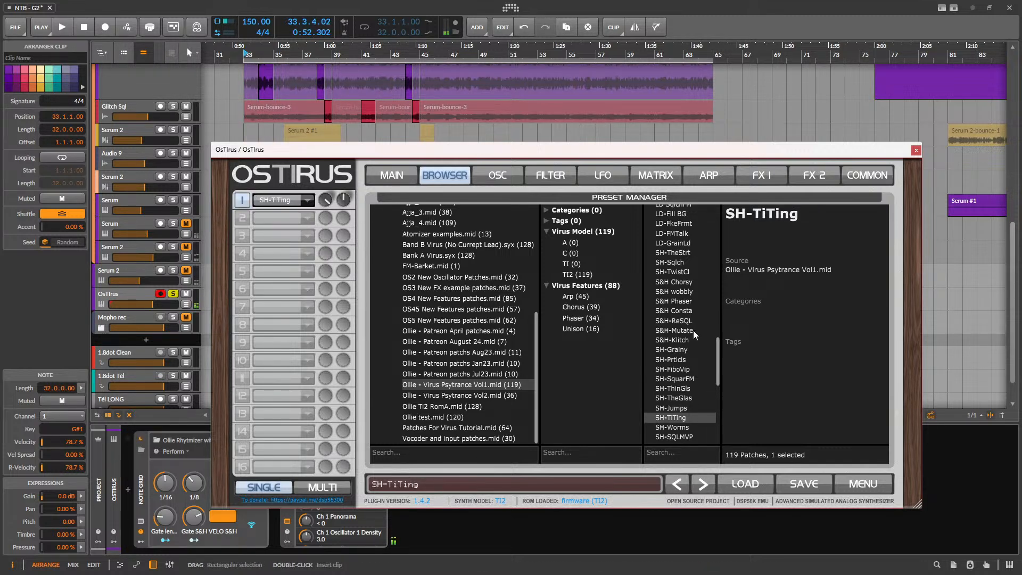
# - Audition the S&H Chorsy and SH-TwistCl patches from bar 33
pyautogui.click(699, 281)
pyautogui.press('space')
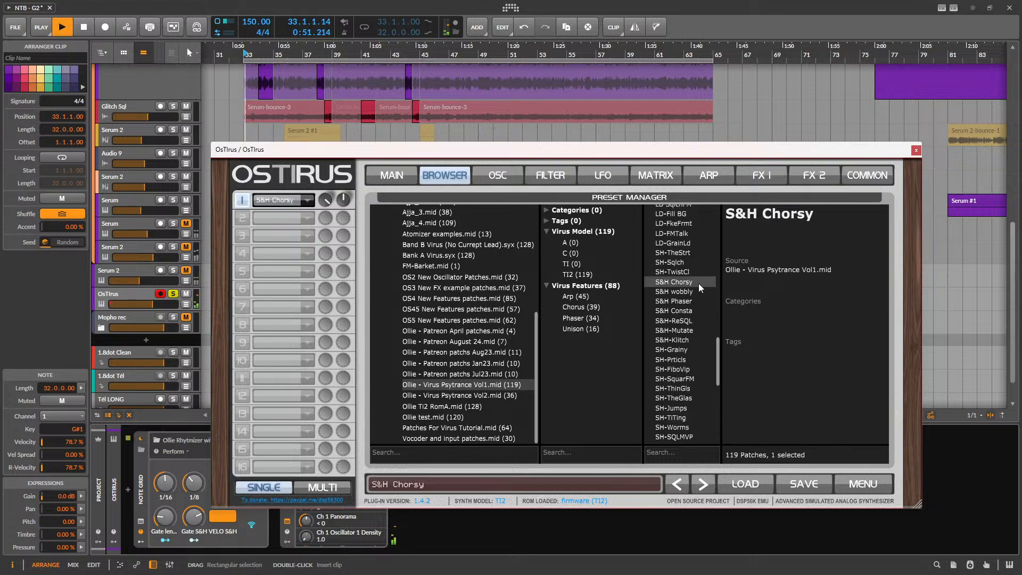
pyautogui.press('space')
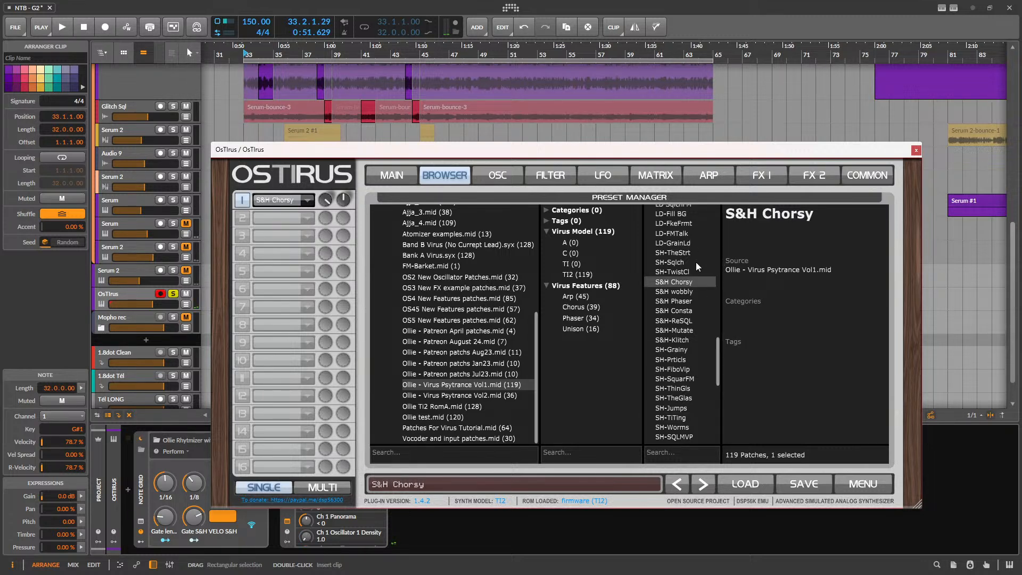
pyautogui.click(697, 272)
pyautogui.press('space')
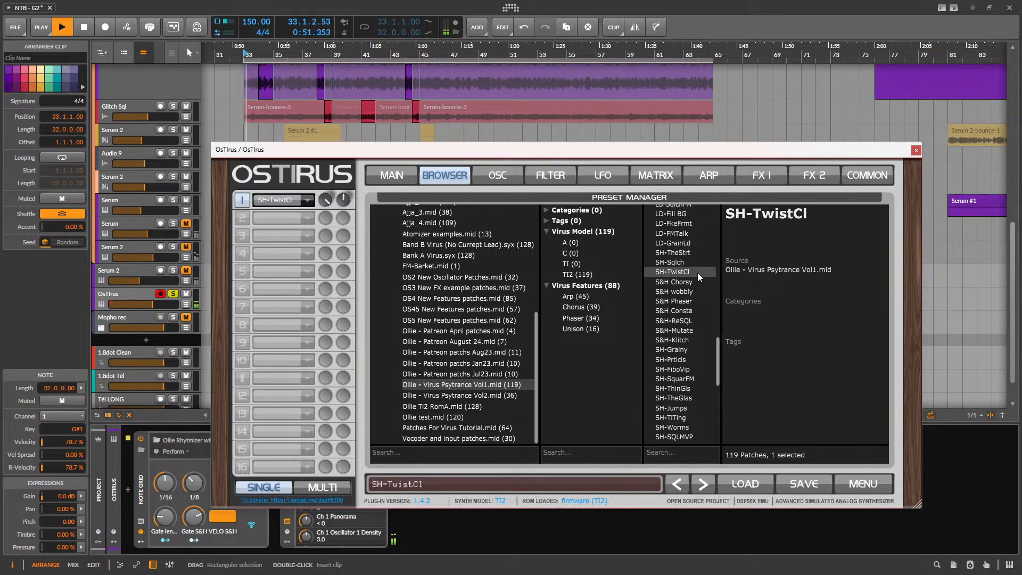
pyautogui.press('space')
# - Audition the S&H Phaser, S&H Consta and S&H-ReSQL patches from bar 33
pyautogui.click(692, 301)
pyautogui.press('space')
pyautogui.press('space')
pyautogui.click(690, 312)
pyautogui.press('space')
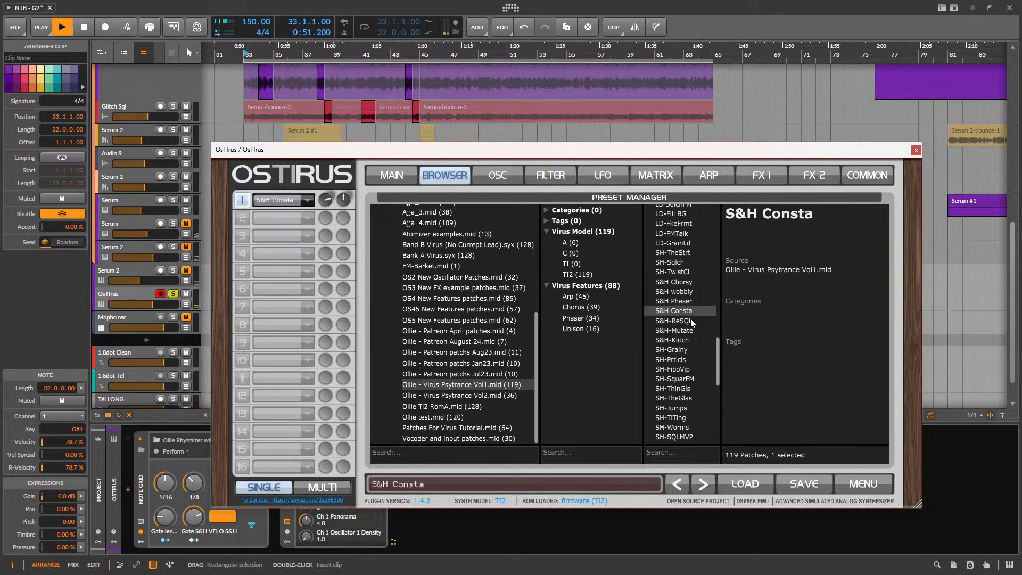
pyautogui.press('space')
pyautogui.click(692, 320)
pyautogui.press('space')
pyautogui.press('space')
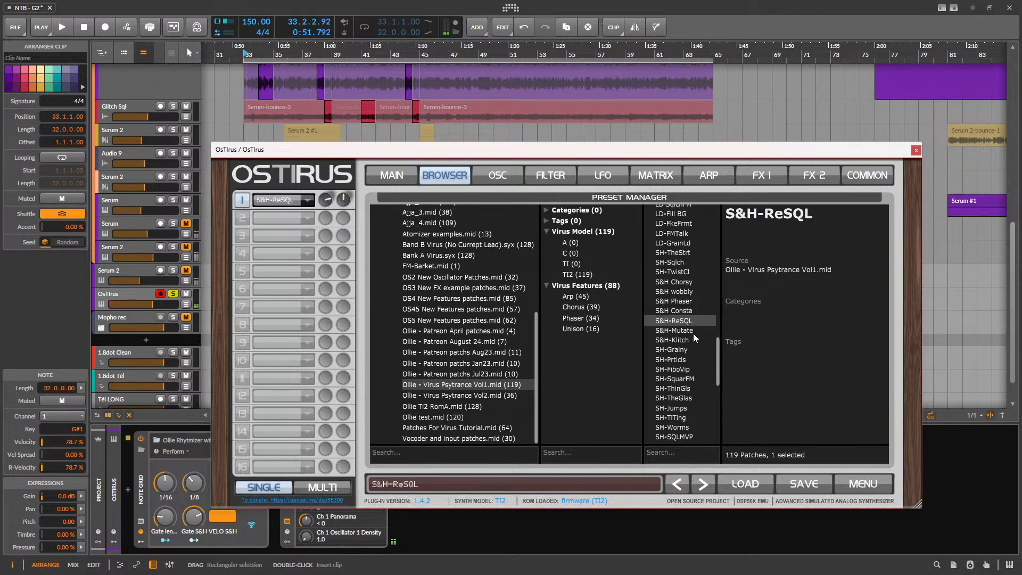
# - Try the S&H-Mutate patch, then compare SH-Prticls and SH-FiboVip again during short playbacks
pyautogui.click(693, 332)
pyautogui.click(687, 359)
pyautogui.press('space')
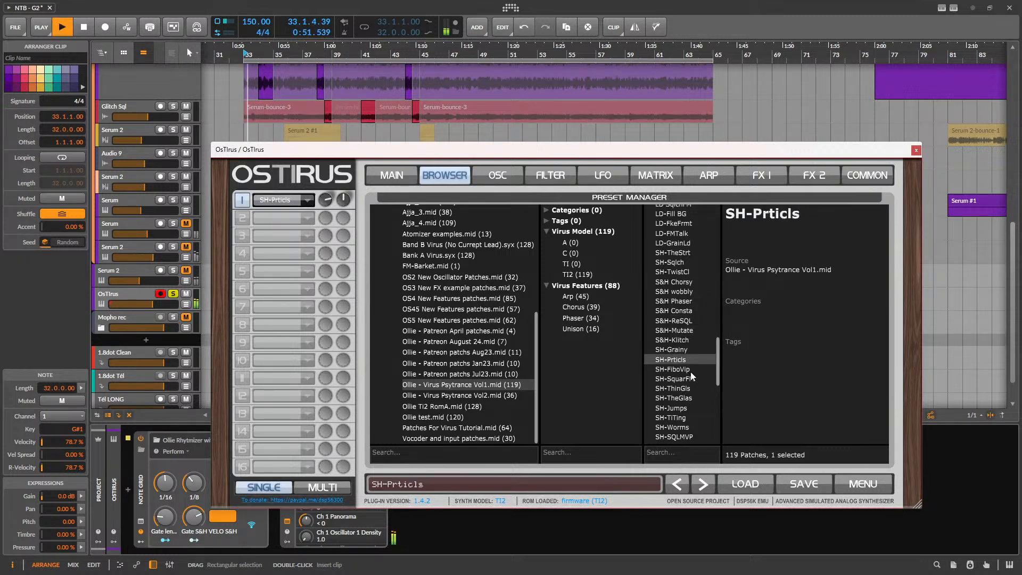
pyautogui.press('space')
pyautogui.click(692, 369)
pyautogui.press('space')
pyautogui.press('space')
# - Audition the SH-MeltiBL patch further down the Psytrance Vol1 bank
pyautogui.scroll(-3, 705, 404)
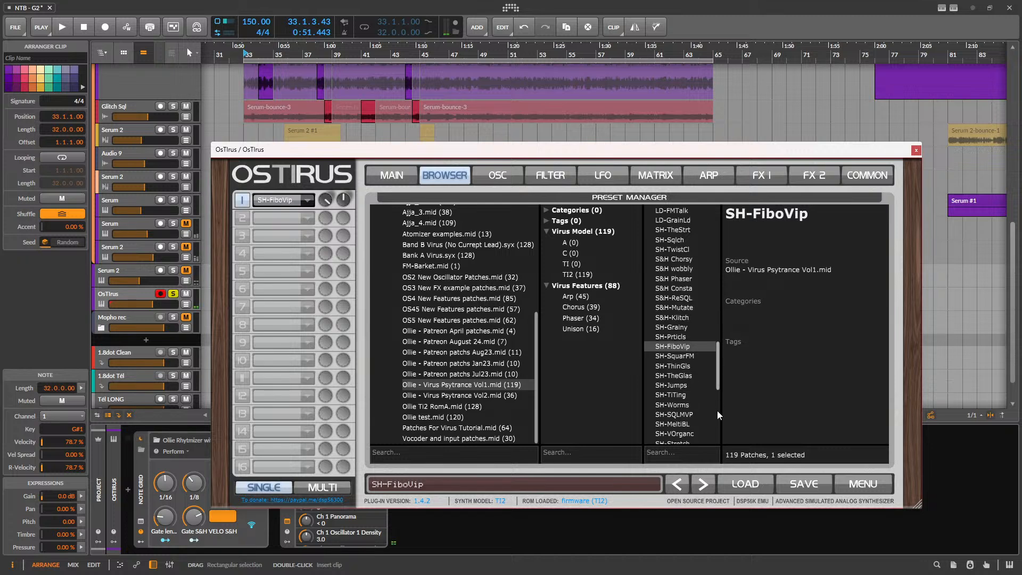
pyautogui.scroll(-1, 687, 396)
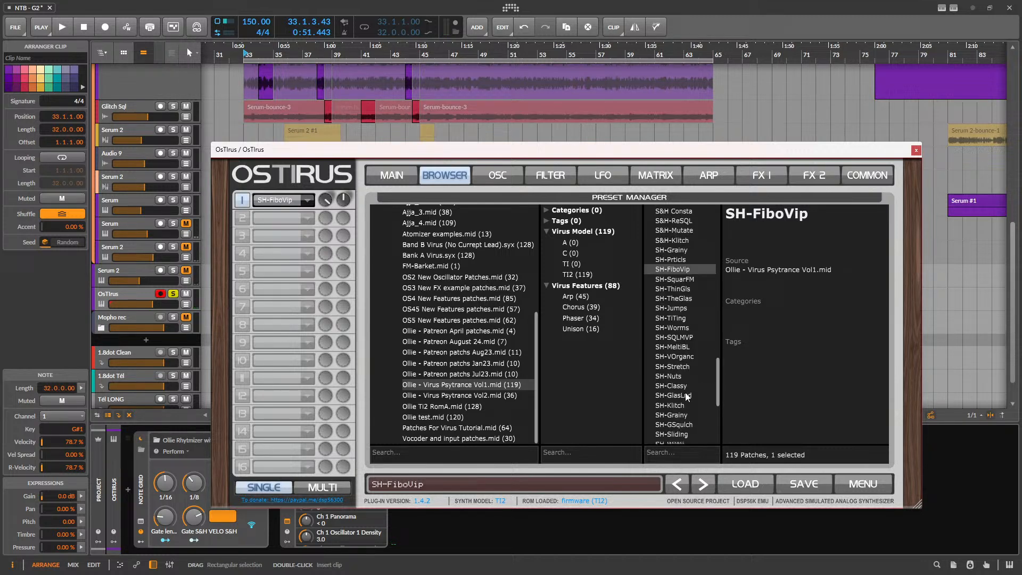
pyautogui.click(690, 346)
pyautogui.press('space')
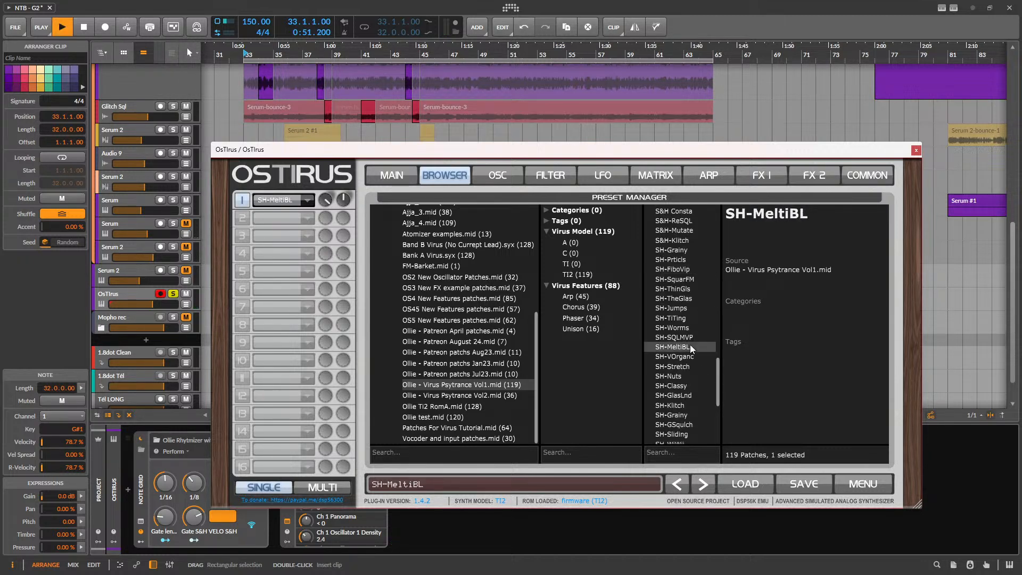
pyautogui.press('space')
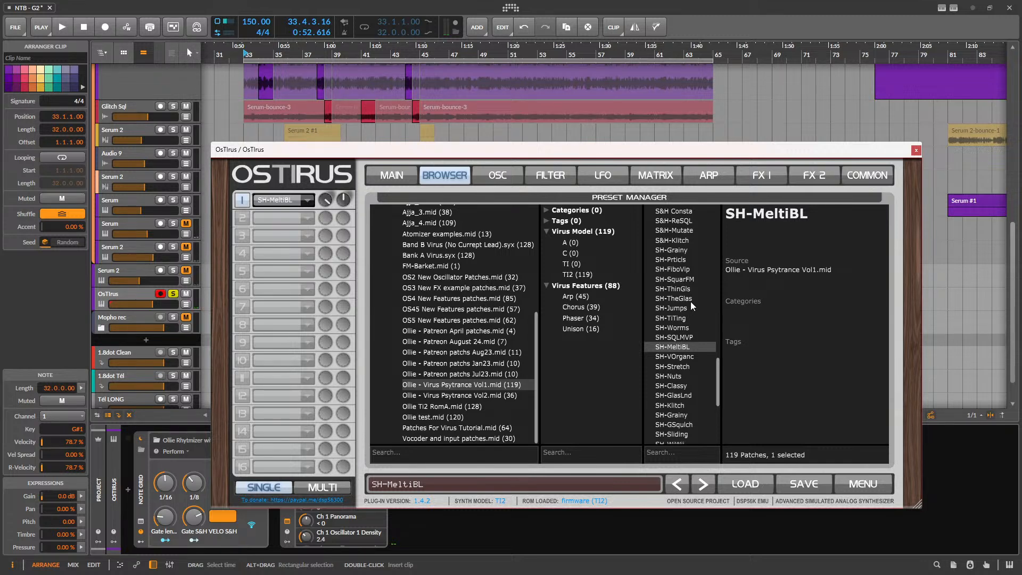
# - Load the SH-TheGlas patch, start playback and raise the OsTIrus track's send to the 1.8dot Tél effect track
pyautogui.click(689, 299)
pyautogui.press('space')
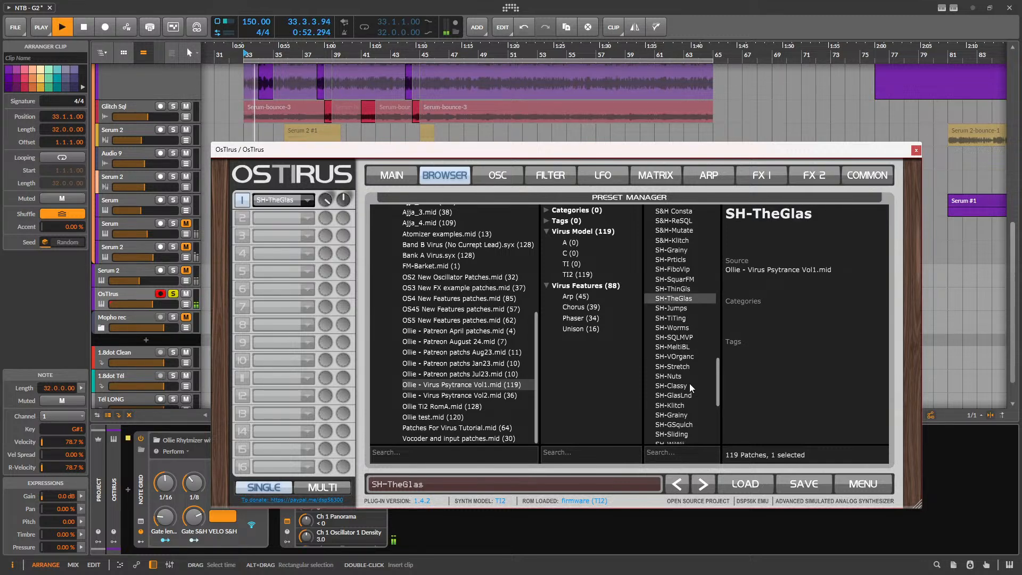
pyautogui.click(136, 297)
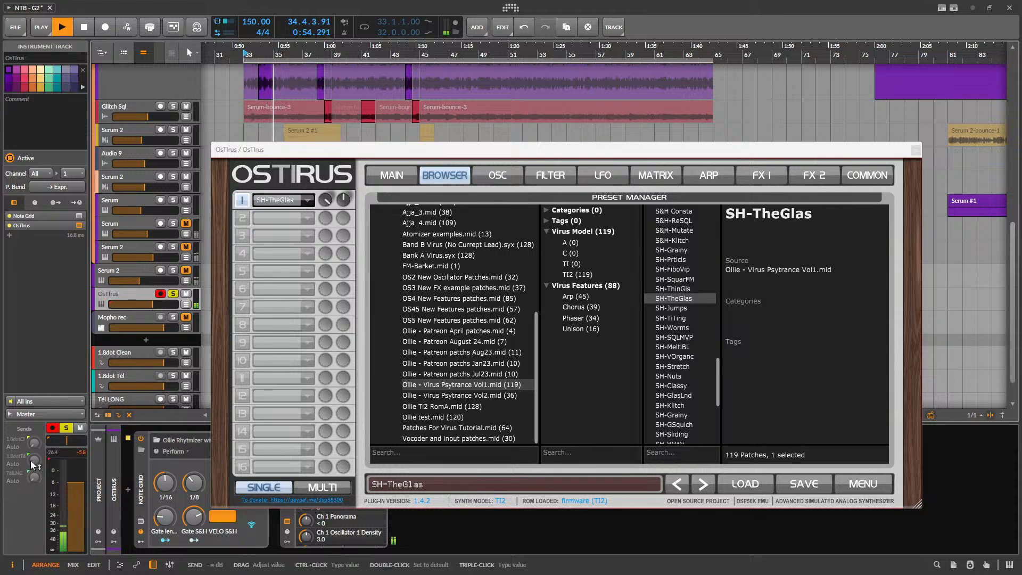
pyautogui.moveTo(34, 459); pyautogui.dragTo(34, 426)
# - View the OsTIrus oscillator settings, stop playback and close the plug-in window
pyautogui.click(498, 175)
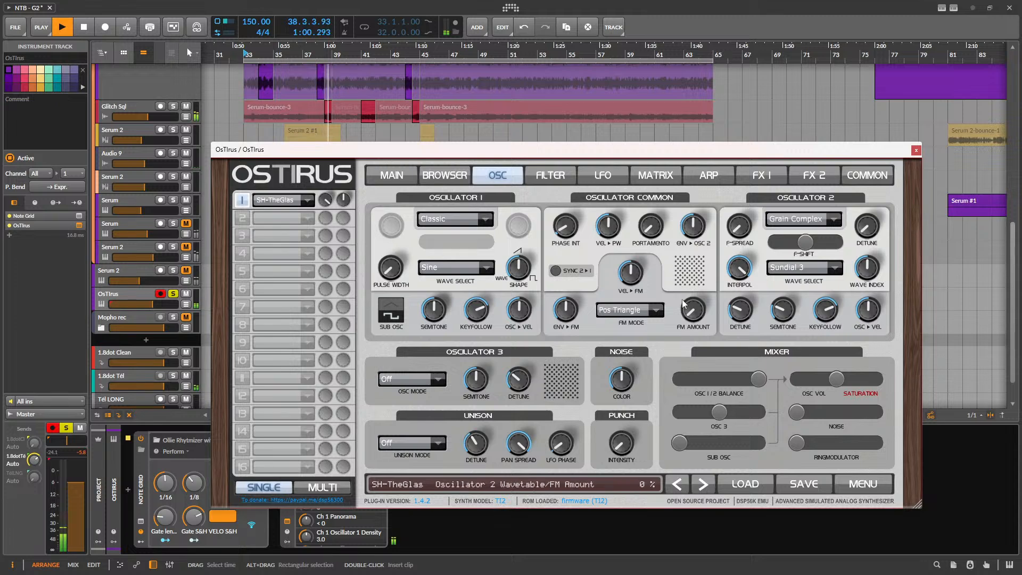
pyautogui.press('space')
pyautogui.click(916, 150)
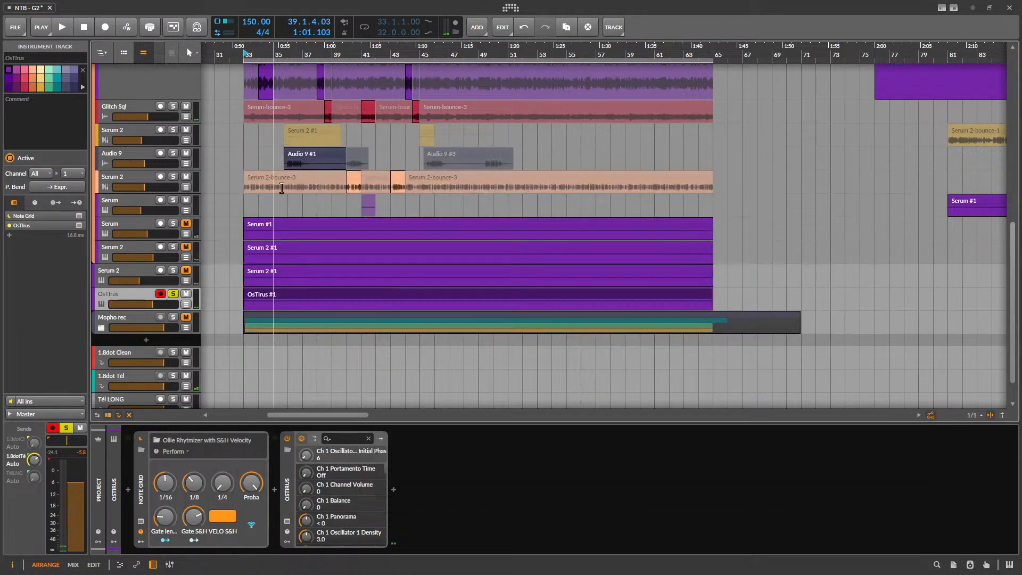
# - Compare the Serum 2 track directly above OsTIrus with the OsTIrus track by soloing each during playback, and briefly view the Serum 2 plug-in window
pyautogui.scroll(-1, 236, 290)
pyautogui.scroll(2, 217, 285)
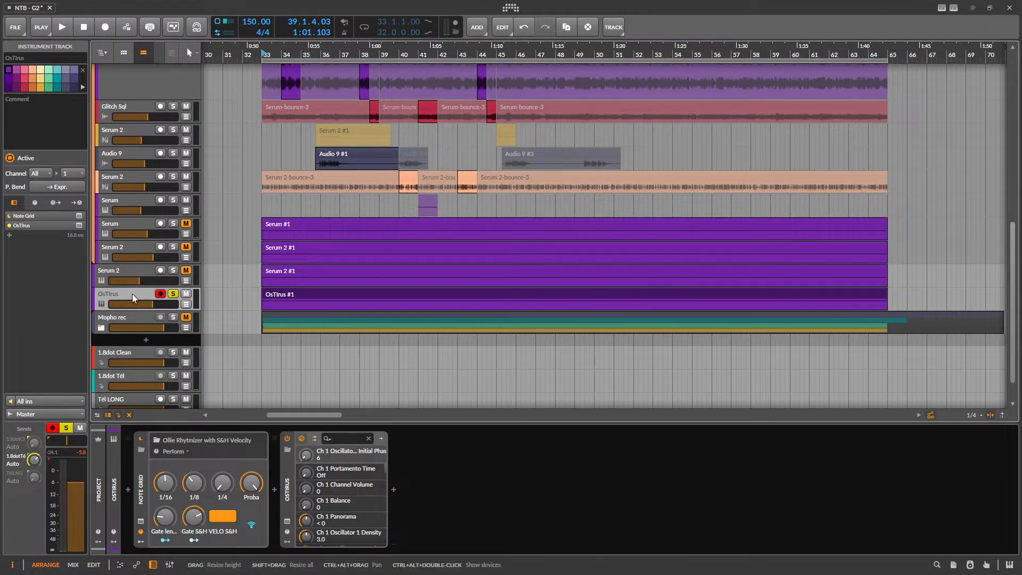
pyautogui.click(174, 272)
pyautogui.press('space')
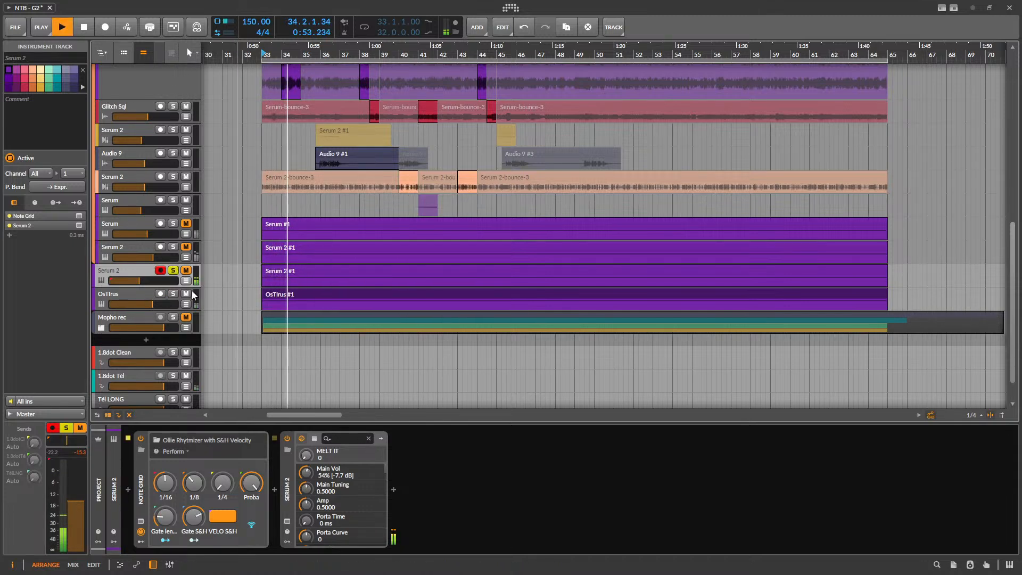
pyautogui.press('space')
pyautogui.click(173, 295)
pyautogui.press('space')
pyautogui.click(286, 522)
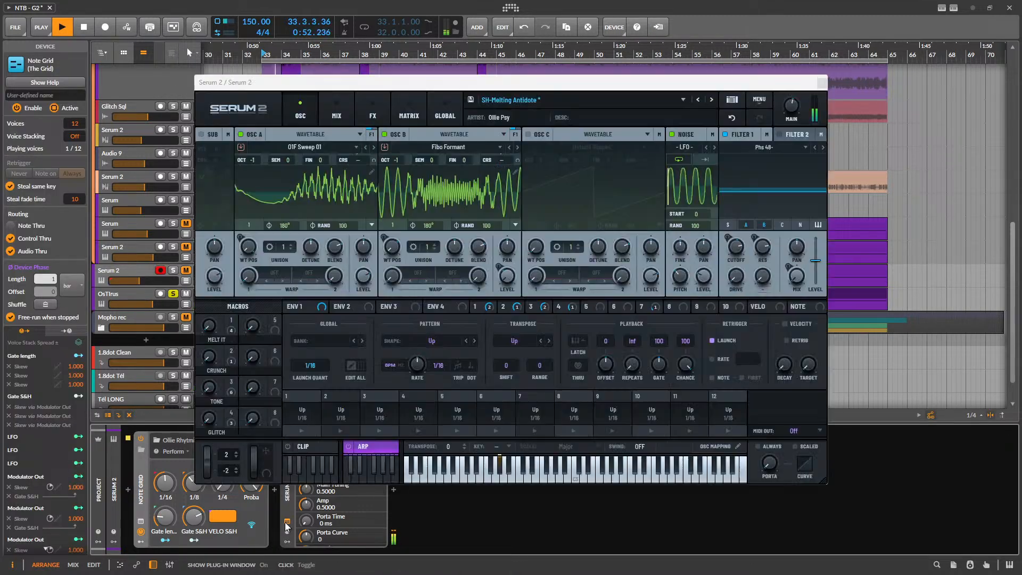
pyautogui.press('space')
pyautogui.click(822, 84)
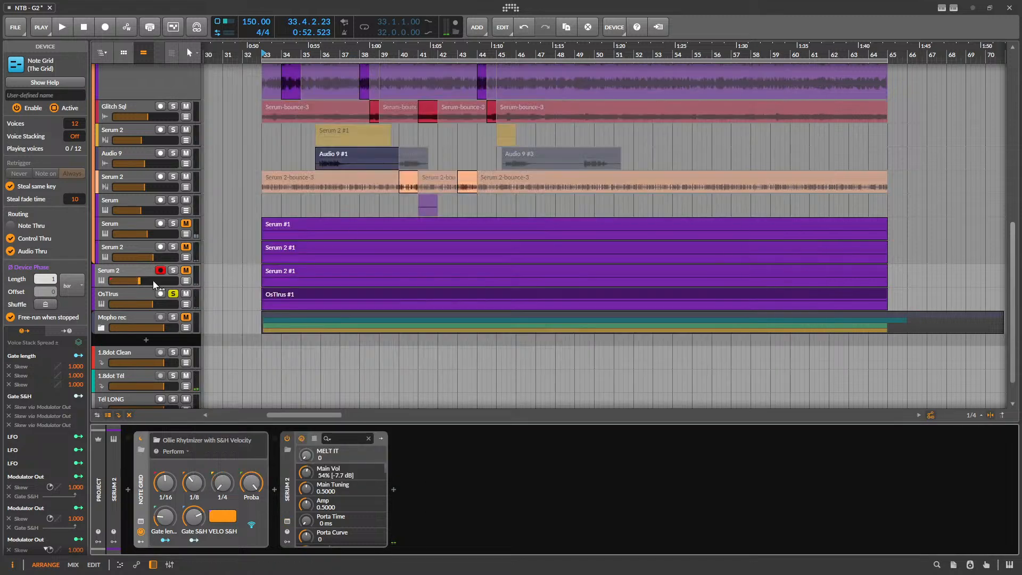
# - Open the OsTIrus preset browser, load SH-Explodn from the Psytrance Vol1 bank and audition it
pyautogui.click(126, 294)
pyautogui.click(287, 521)
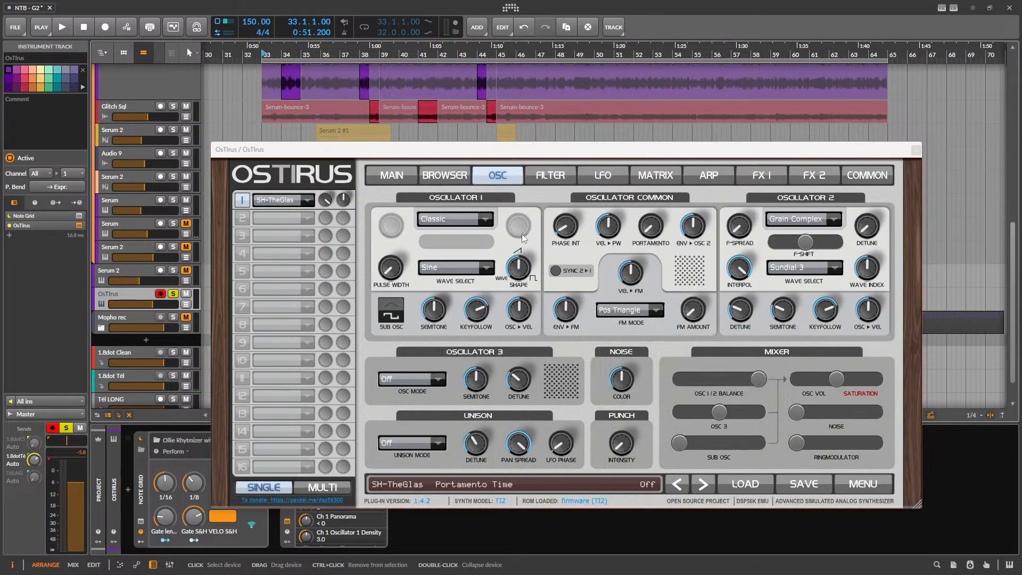
pyautogui.press('space')
pyautogui.press('space')
pyautogui.click(444, 175)
pyautogui.scroll(-1, 684, 325)
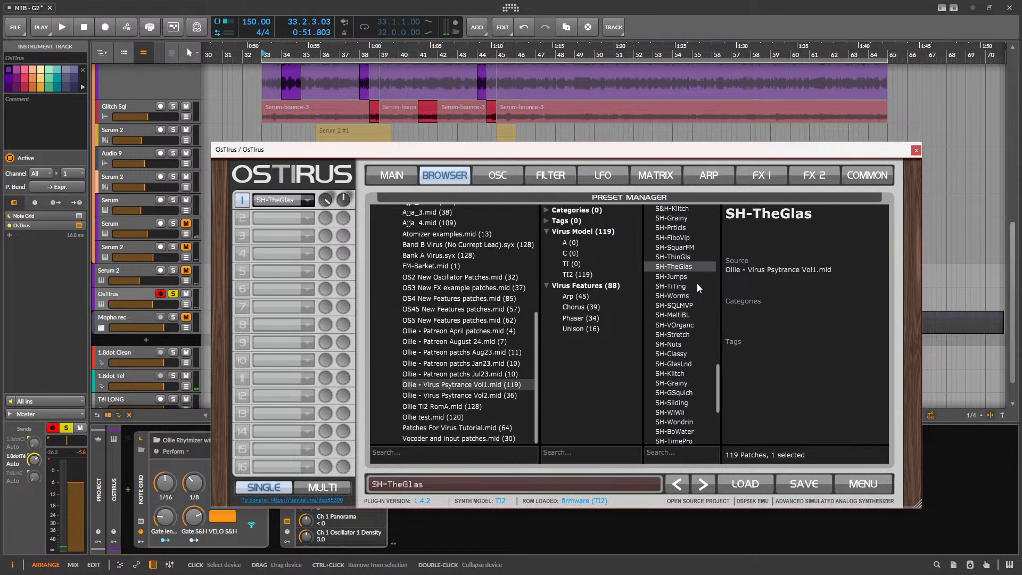
pyautogui.scroll(-2, 701, 363)
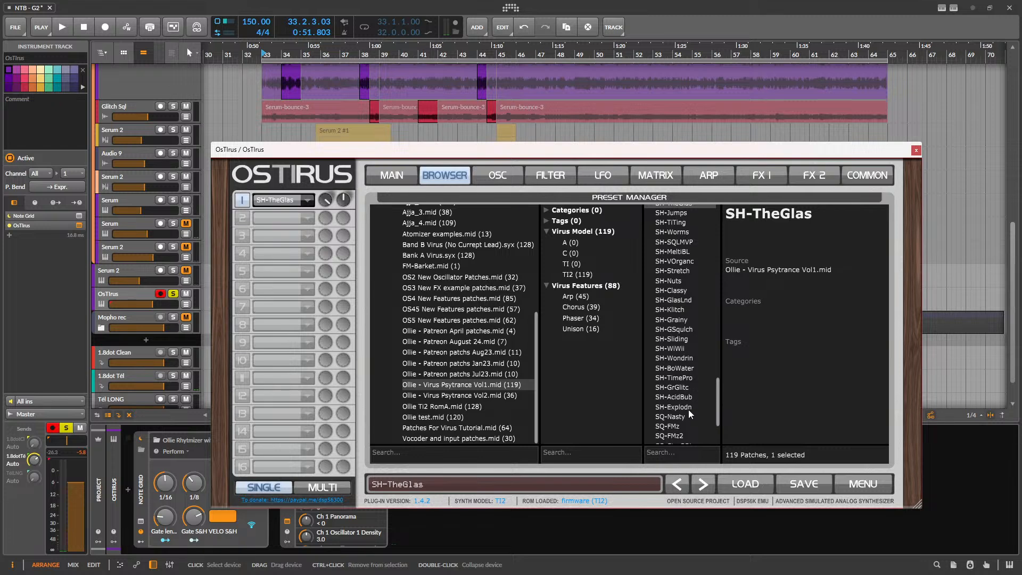
pyautogui.click(691, 406)
pyautogui.press('space')
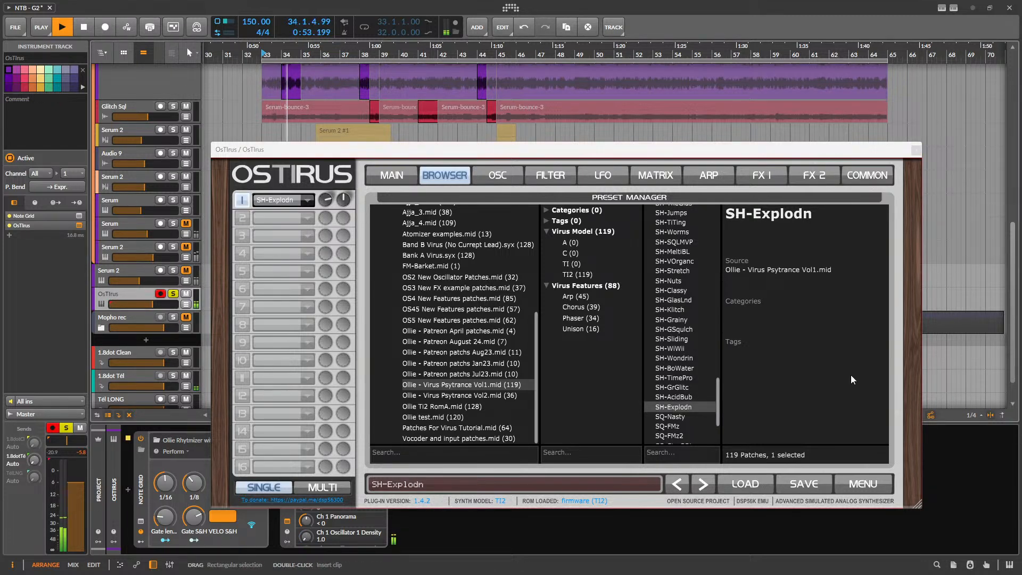
pyautogui.press('space')
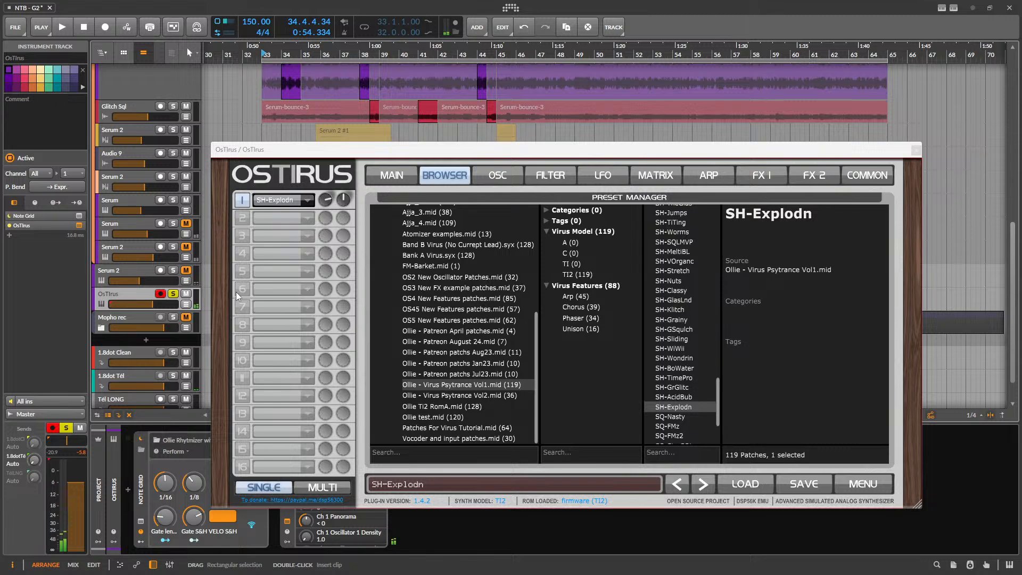
# - Examine the SH-Explodn patch's oscillator and filter settings during playback, and return to the preset browser
pyautogui.press('space')
pyautogui.click(481, 179)
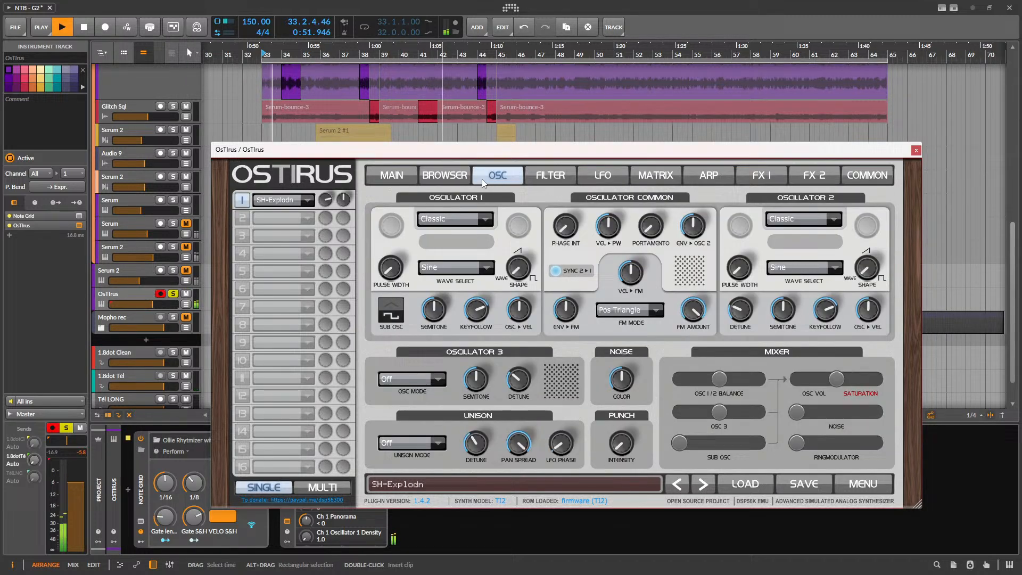
pyautogui.click(549, 181)
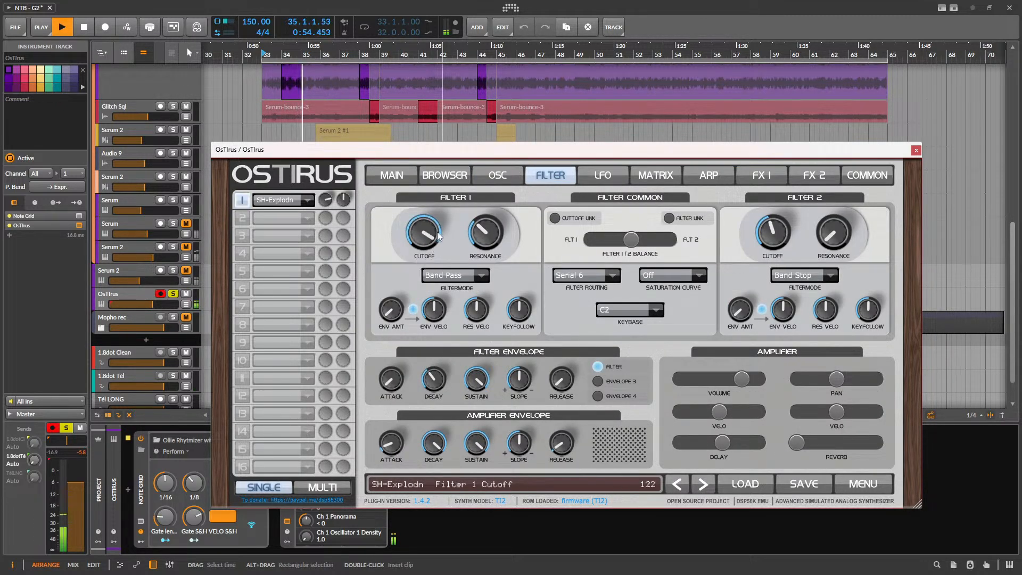
pyautogui.click(444, 175)
pyautogui.press('space')
# - Audition the SH-AcidBub, SH-GrGlitc and SH-TimePro patches one after another in short playbacks
pyautogui.click(674, 397)
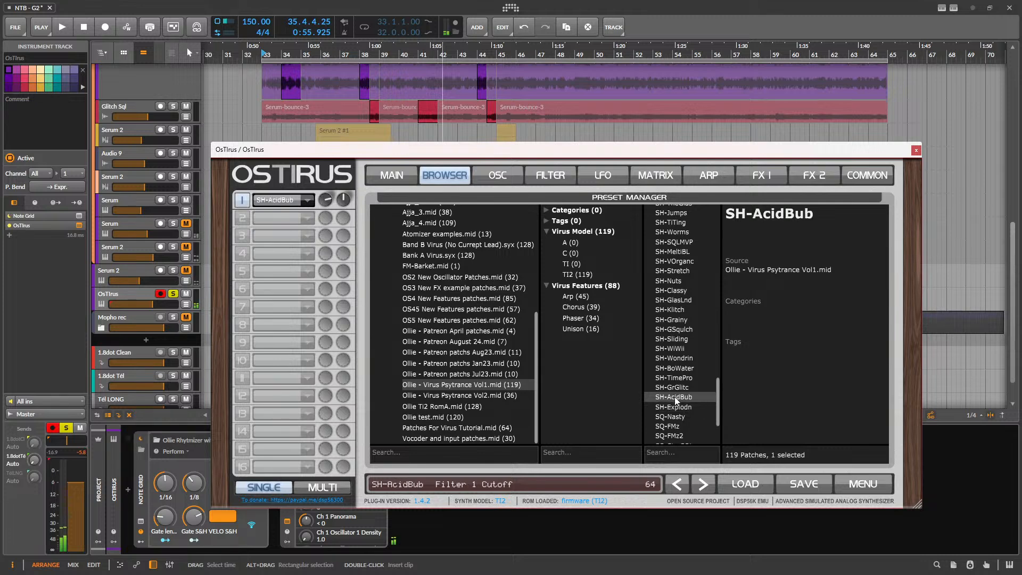
pyautogui.press('space')
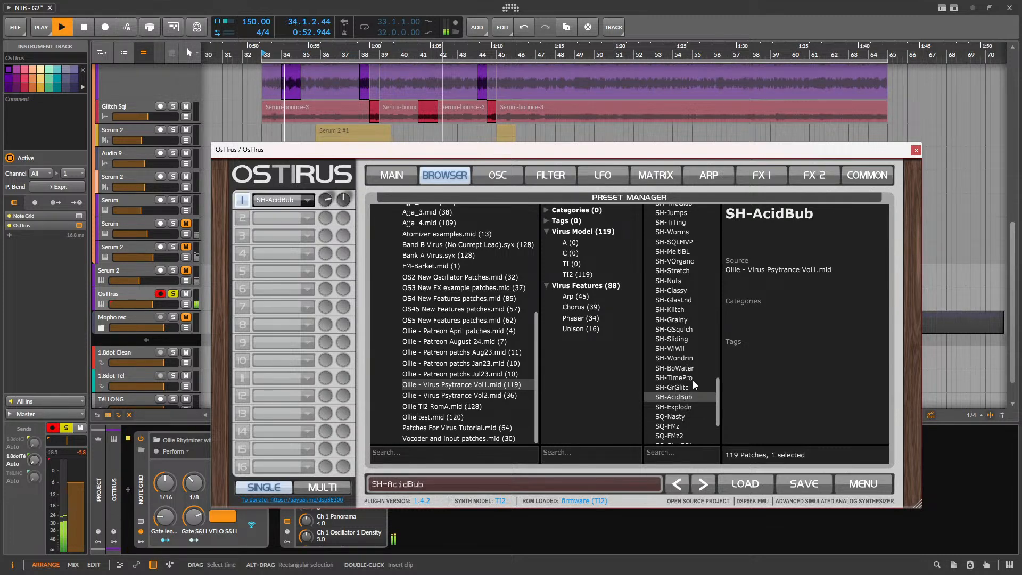
pyautogui.press('space')
pyautogui.click(693, 388)
pyautogui.press('space')
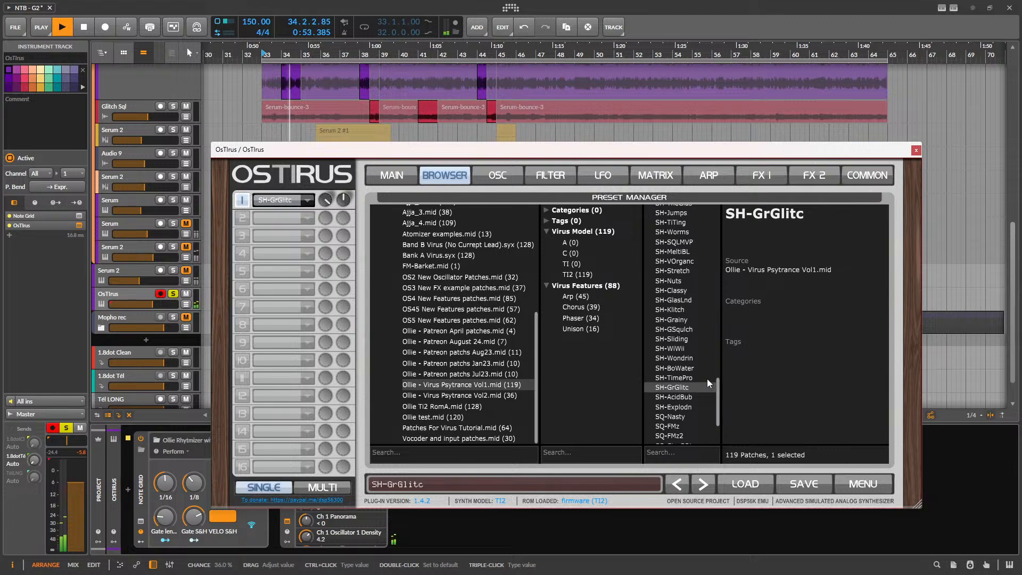
pyautogui.press('space')
pyautogui.click(697, 378)
pyautogui.press('space')
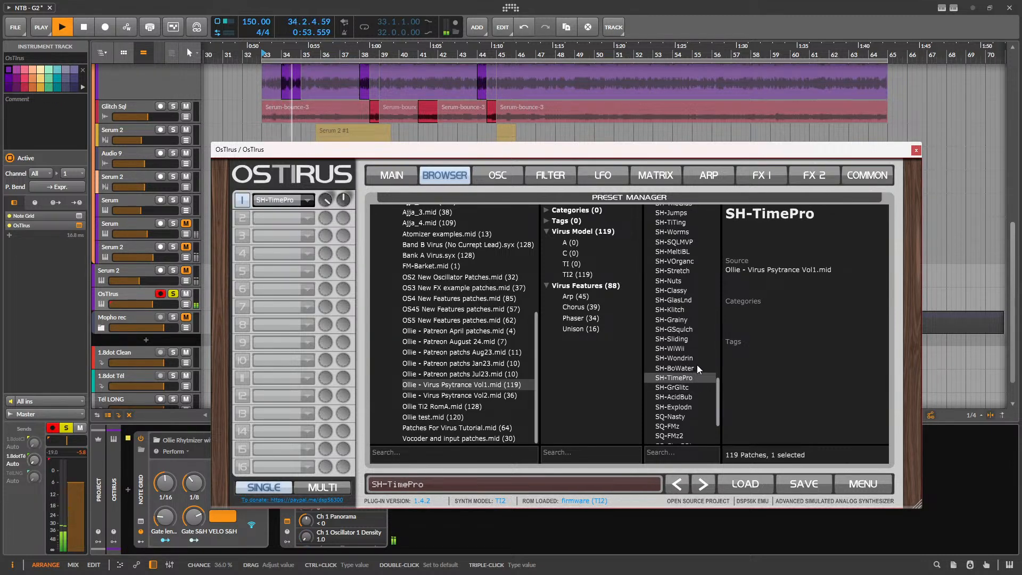
# - Step upward through the patches from SH-BoWater to SH-GlasLnd during playback and load SH-Klitch
pyautogui.click(696, 367)
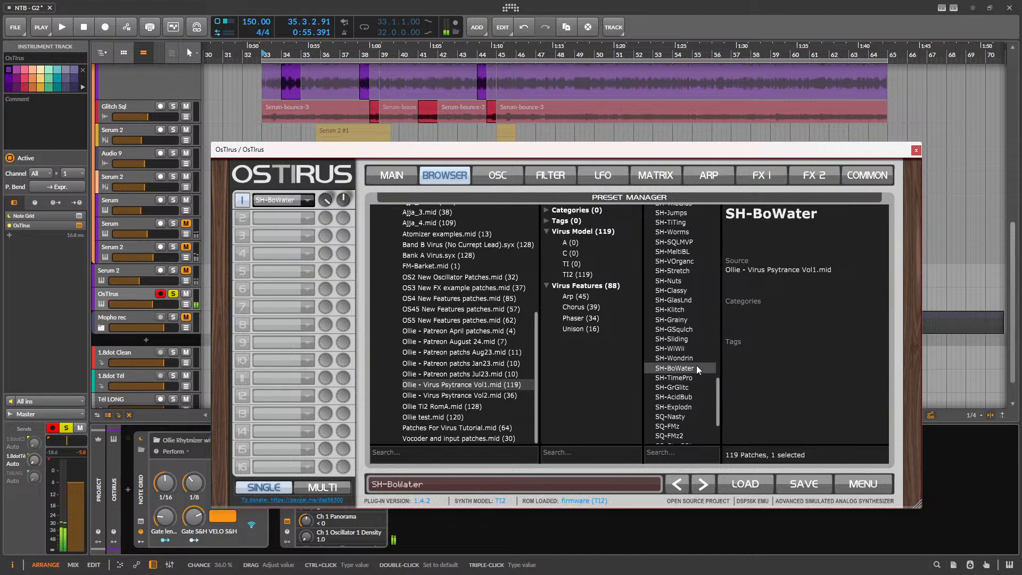
pyautogui.click(694, 358)
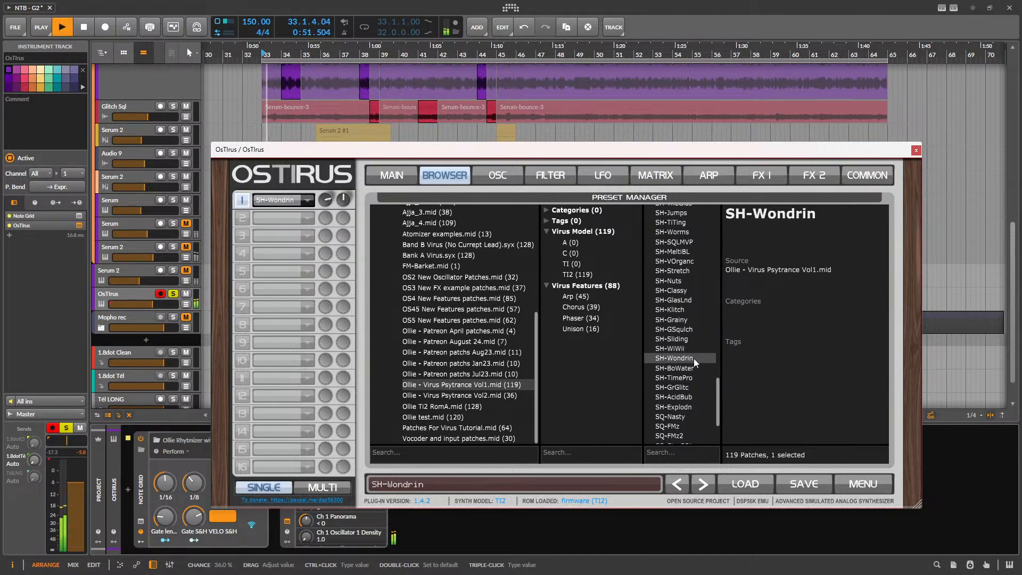
pyautogui.click(694, 348)
pyautogui.click(688, 337)
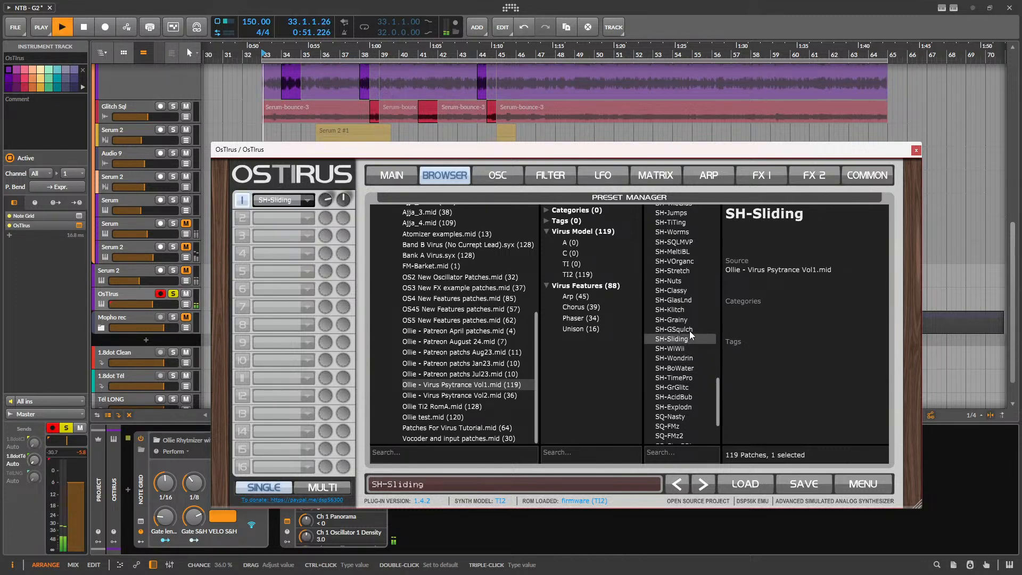
pyautogui.click(689, 330)
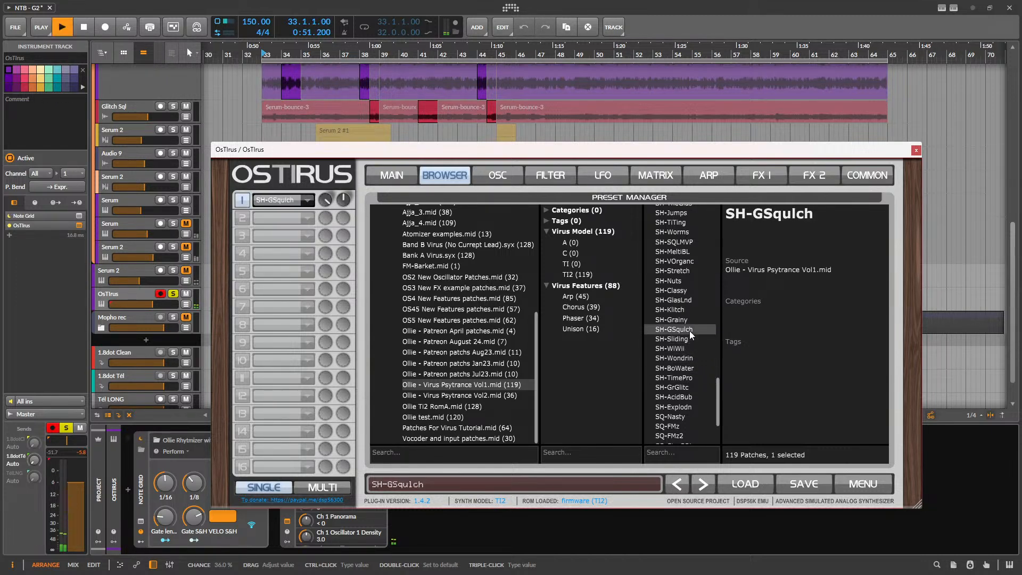
pyautogui.click(690, 300)
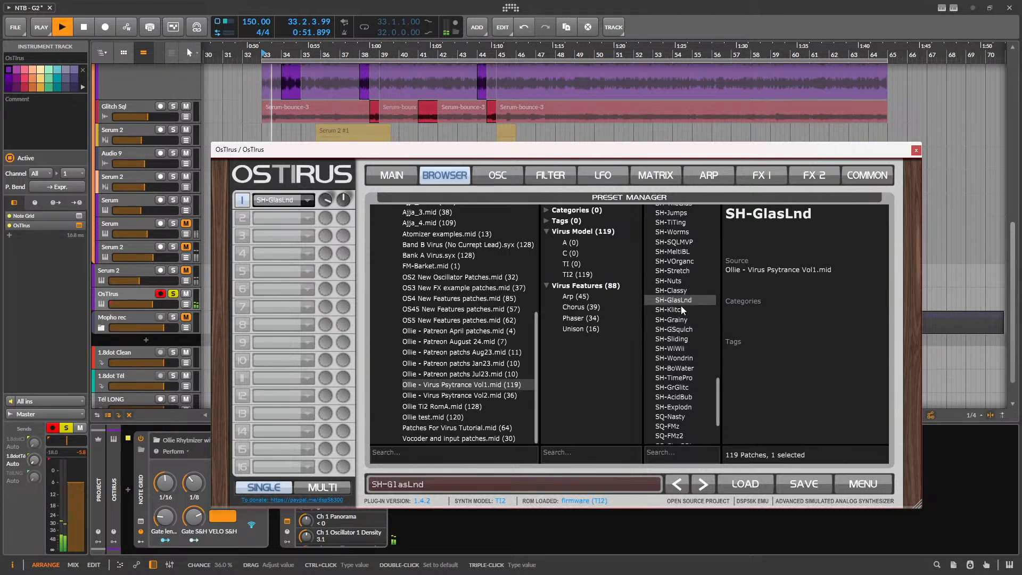
pyautogui.click(679, 309)
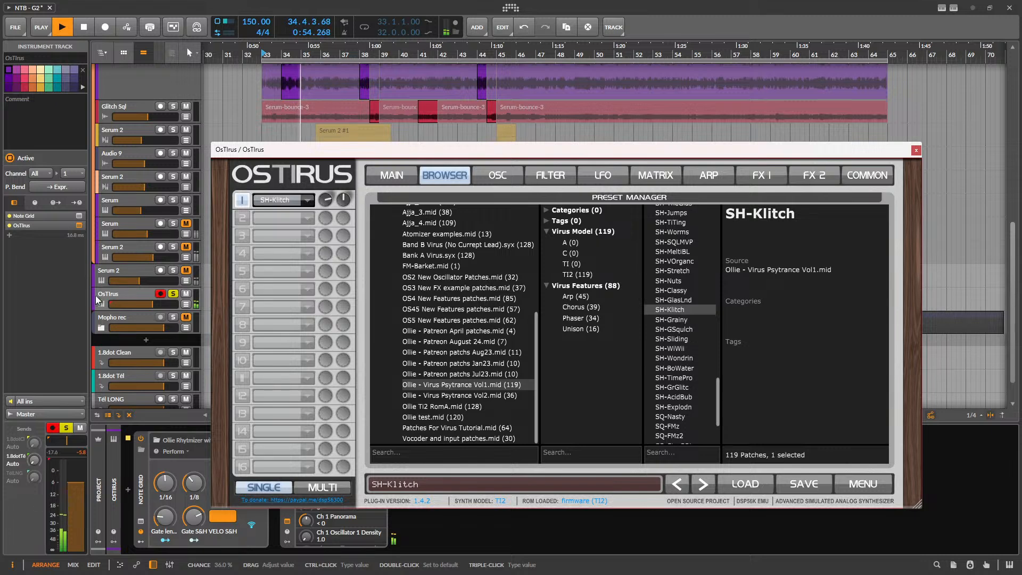
# - Try the OsTIrus track with the Note Grid rhythmizer bypassed, stop playback and re-enable the device
pyautogui.click(142, 439)
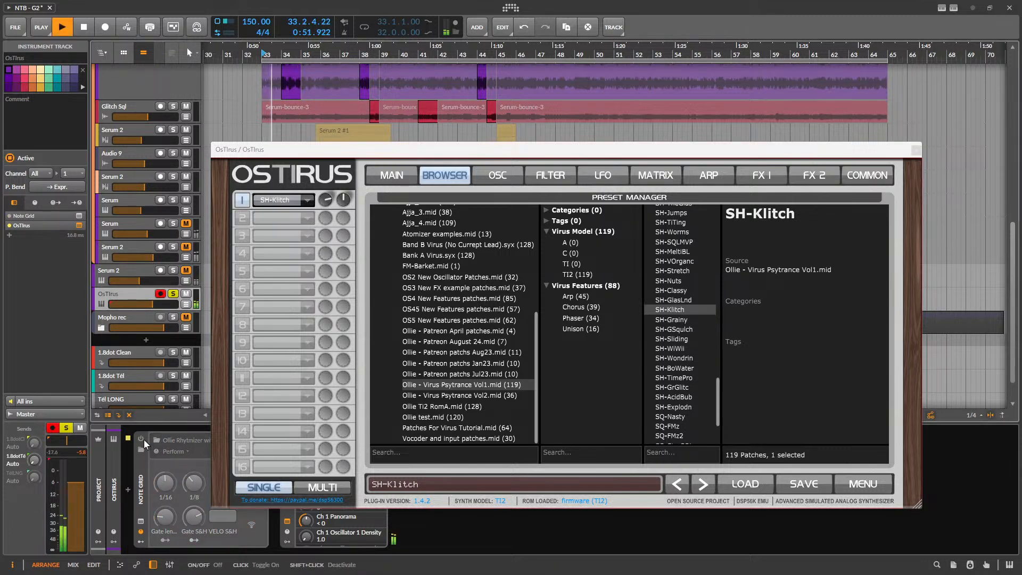
pyautogui.press('space')
pyautogui.click(144, 439)
# - Close the OsTIrus window, turn off the OsTIrus device, mute its track and solo the Serum 2 track directly above
pyautogui.scroll(-3, 677, 386)
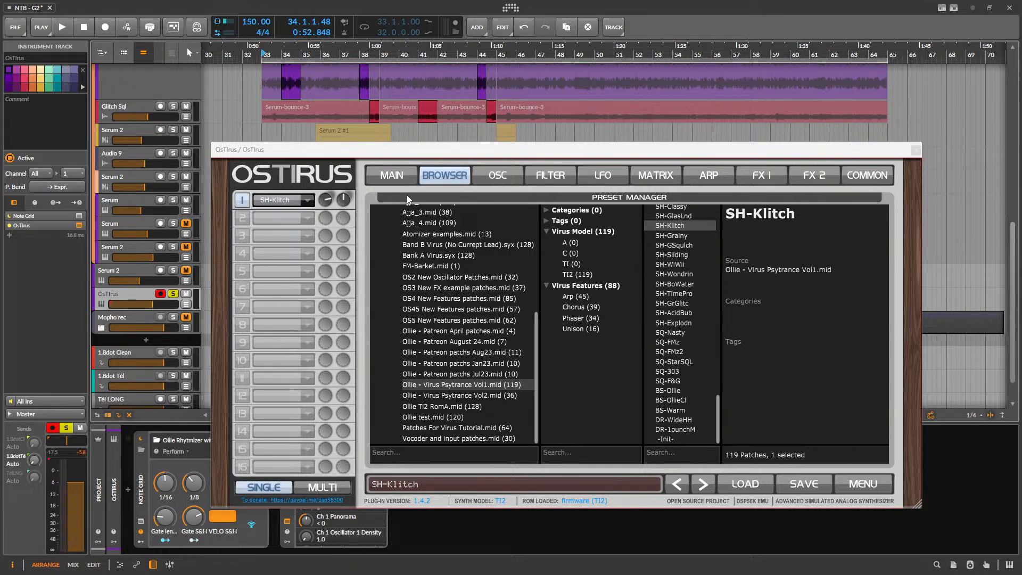
pyautogui.click(916, 151)
pyautogui.click(286, 438)
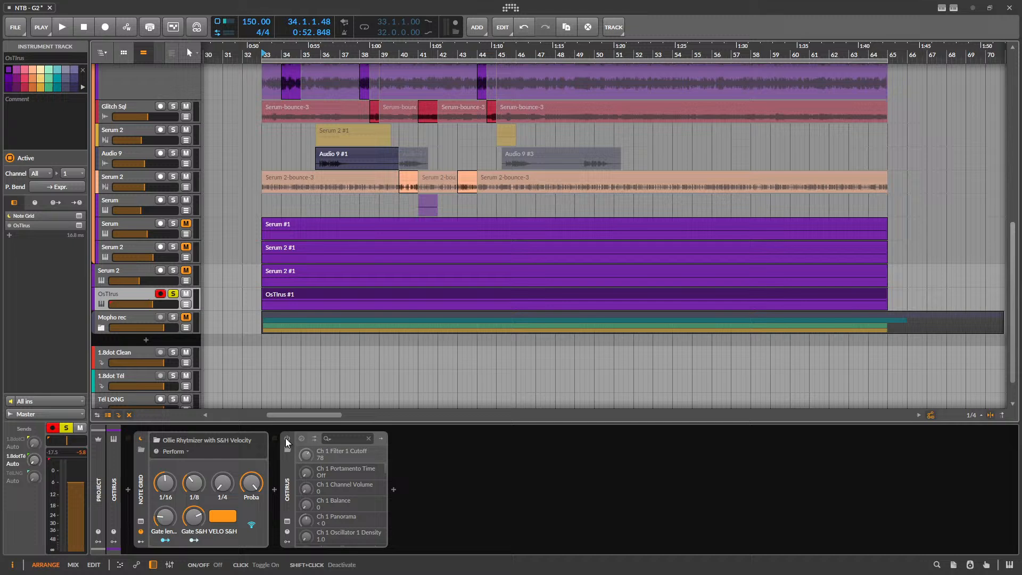
pyautogui.click(163, 269)
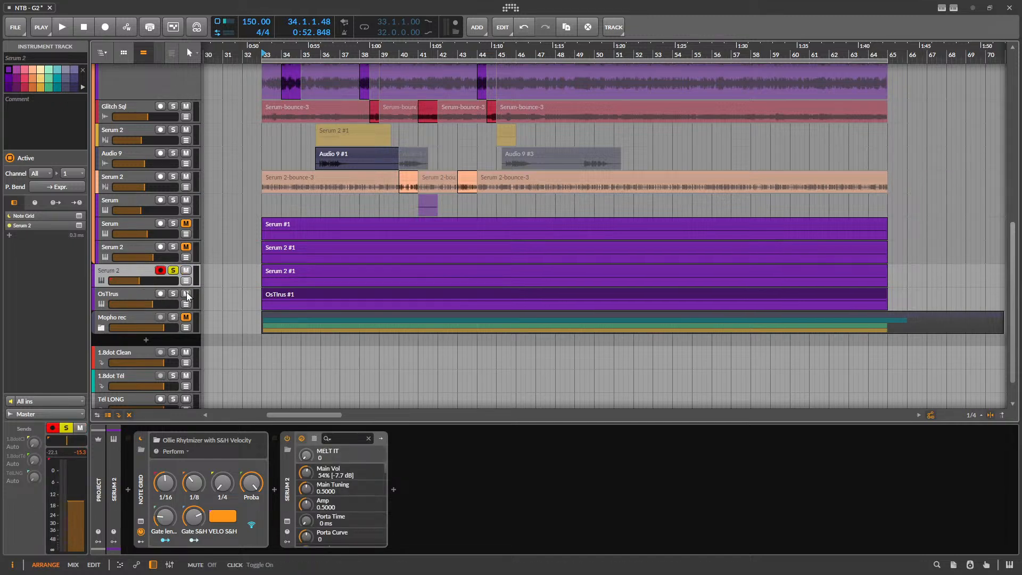
pyautogui.click(187, 293)
# - Play the soloed Serum 2 track, try its MELT IT macro at 100 and set the GLITCH macro to 100
pyautogui.press('space')
pyautogui.scroll(-3, 314, 265)
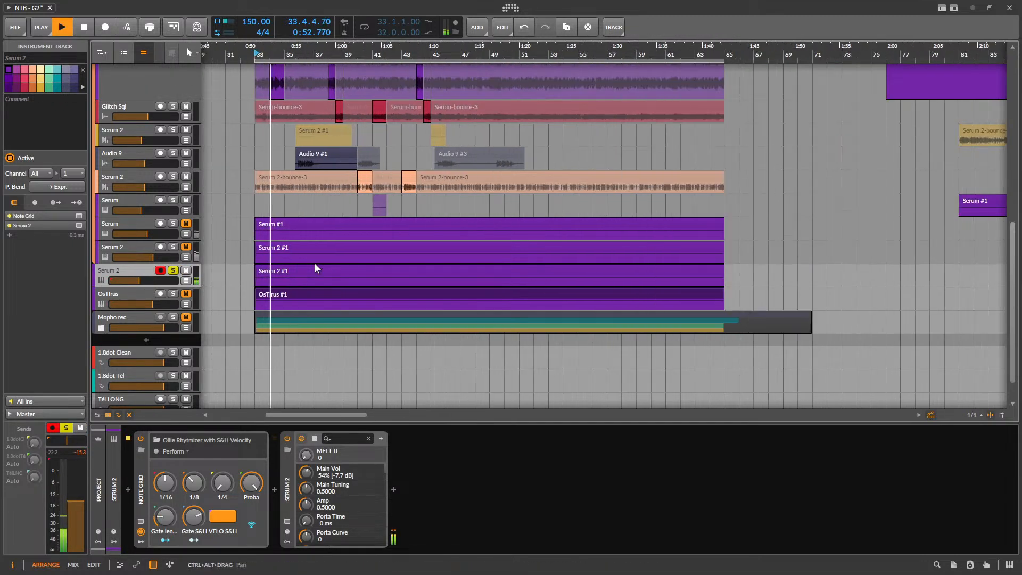
pyautogui.press('space')
pyautogui.rightClick(294, 267)
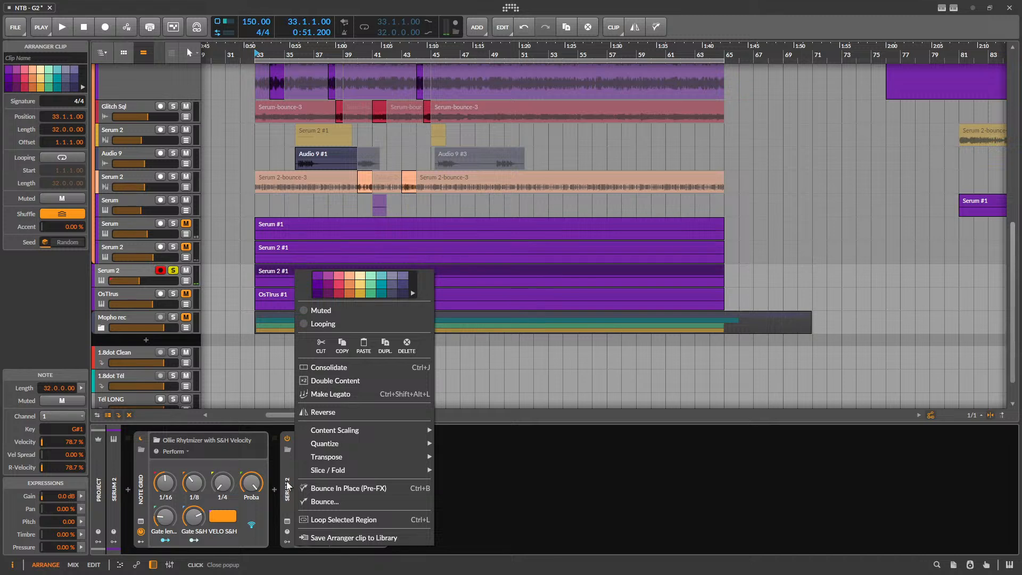
pyautogui.click(287, 490)
pyautogui.click(287, 521)
pyautogui.press('space')
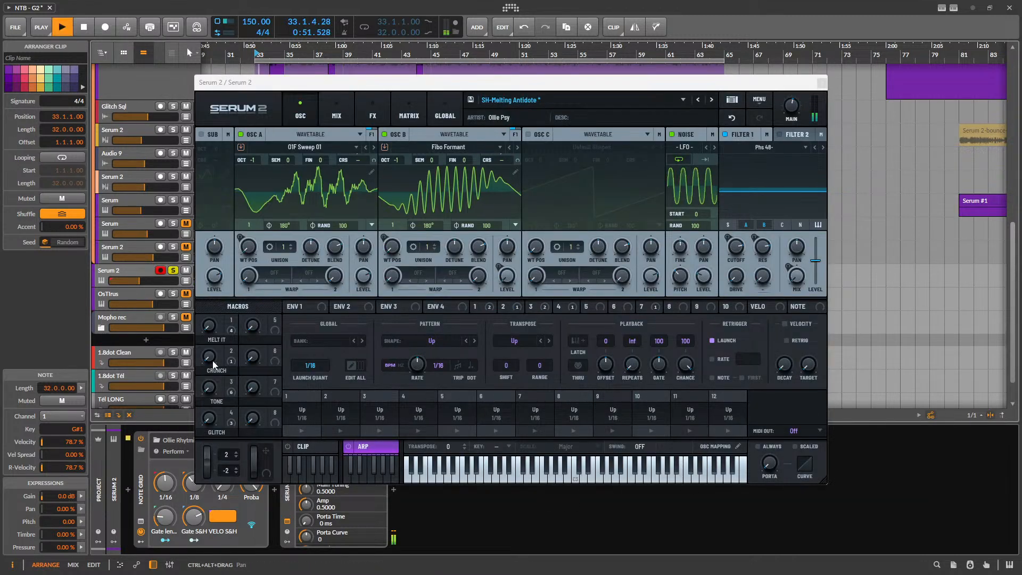
pyautogui.moveTo(213, 327); pyautogui.dragTo(276, 225)
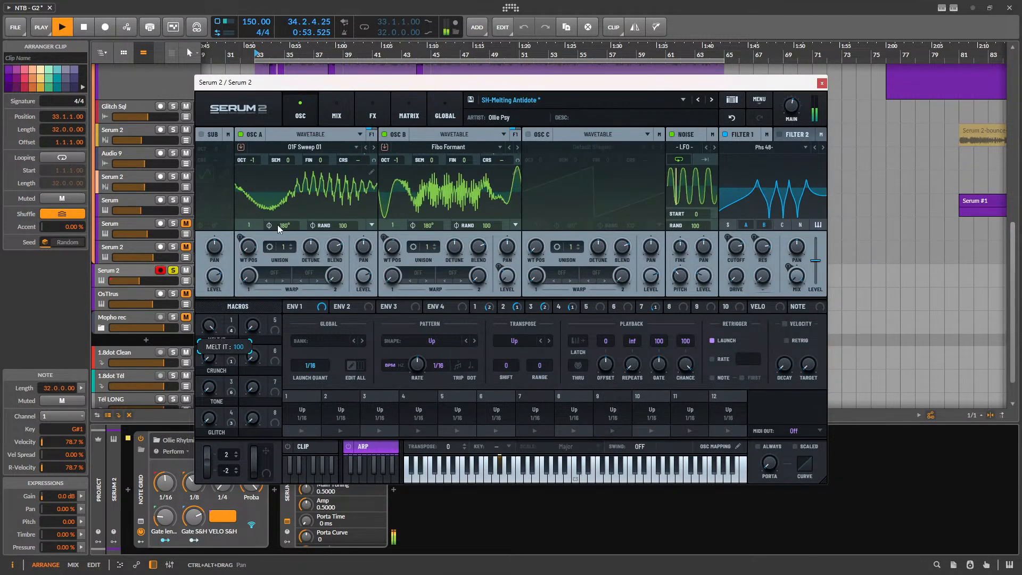
pyautogui.moveTo(247, 327); pyautogui.dragTo(266, 330)
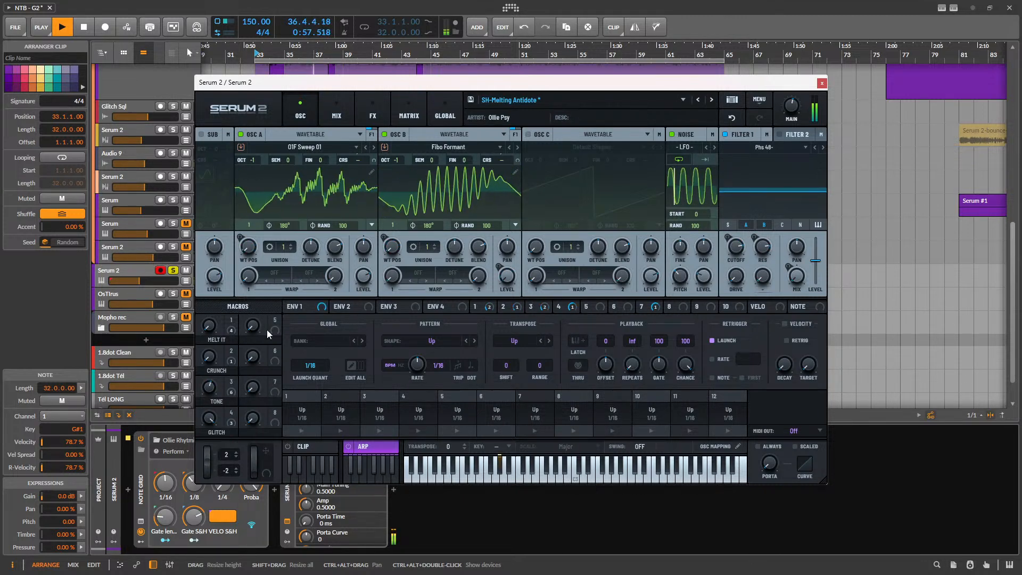
# - Look through Serum 2's modulation matrix, bypass the delay in its main effects chain and close the plug-in
pyautogui.click(134, 267)
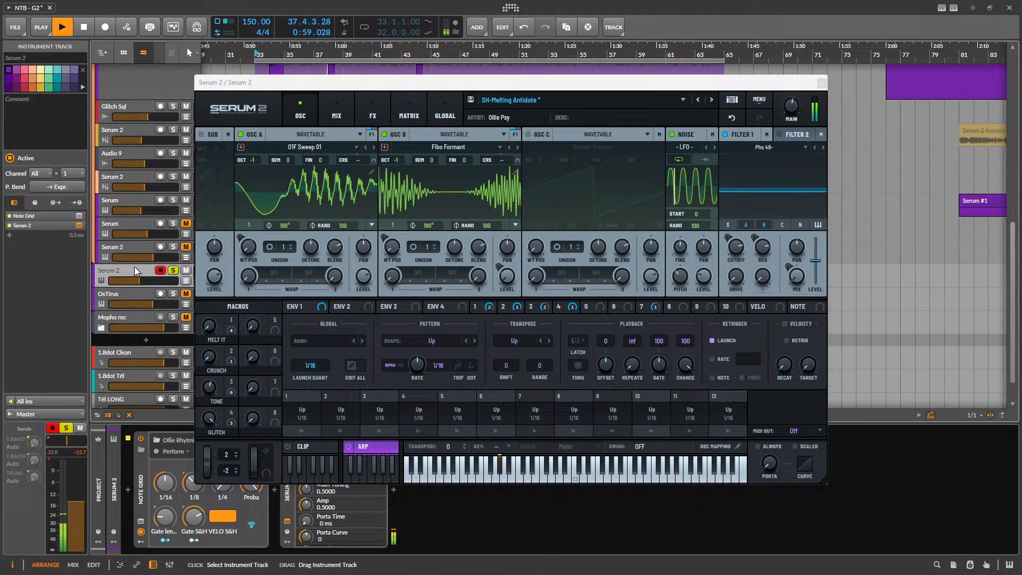
pyautogui.click(337, 108)
pyautogui.click(408, 110)
pyautogui.scroll(-3, 274, 239)
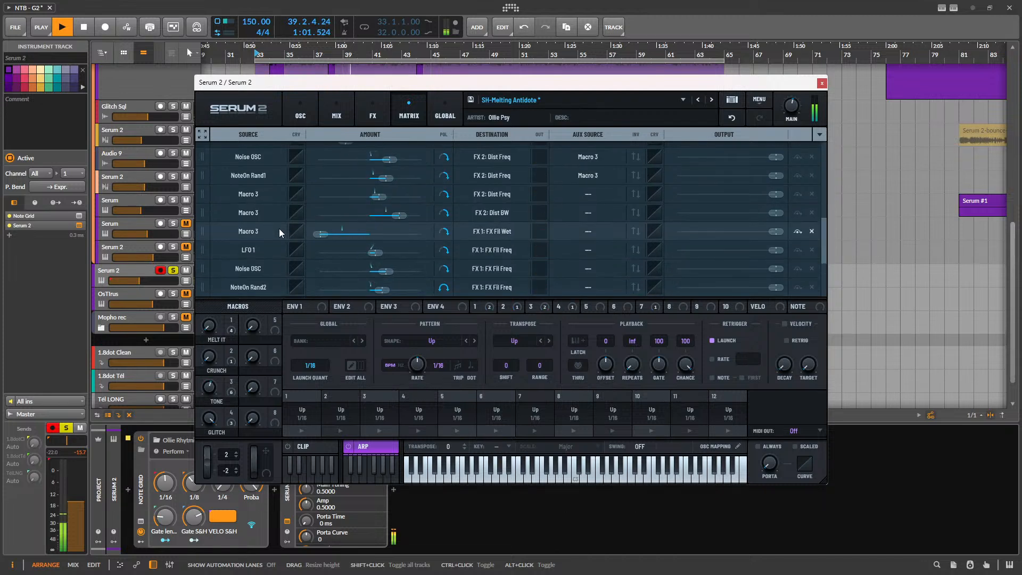
pyautogui.click(372, 110)
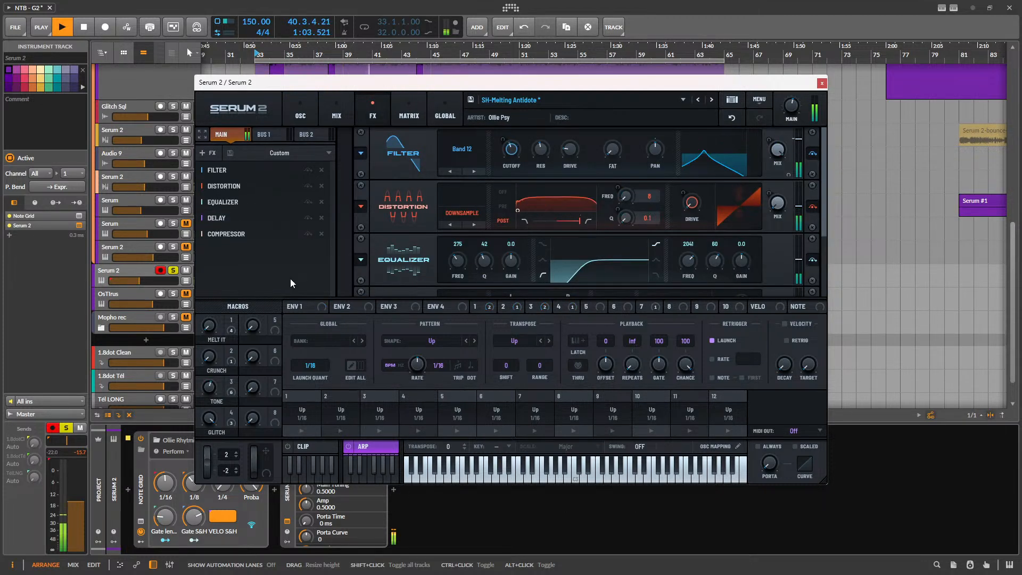
pyautogui.click(307, 218)
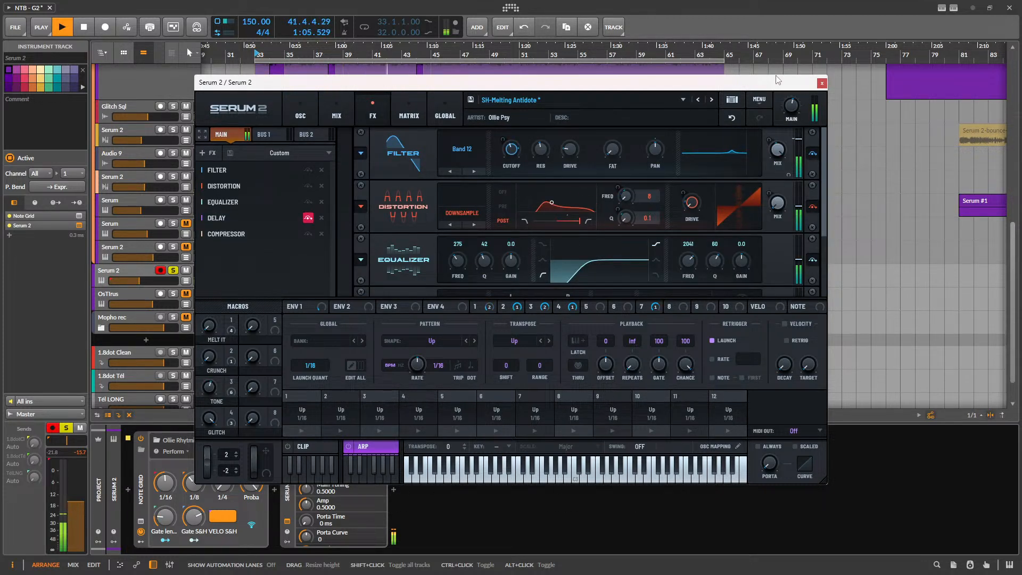
pyautogui.click(823, 83)
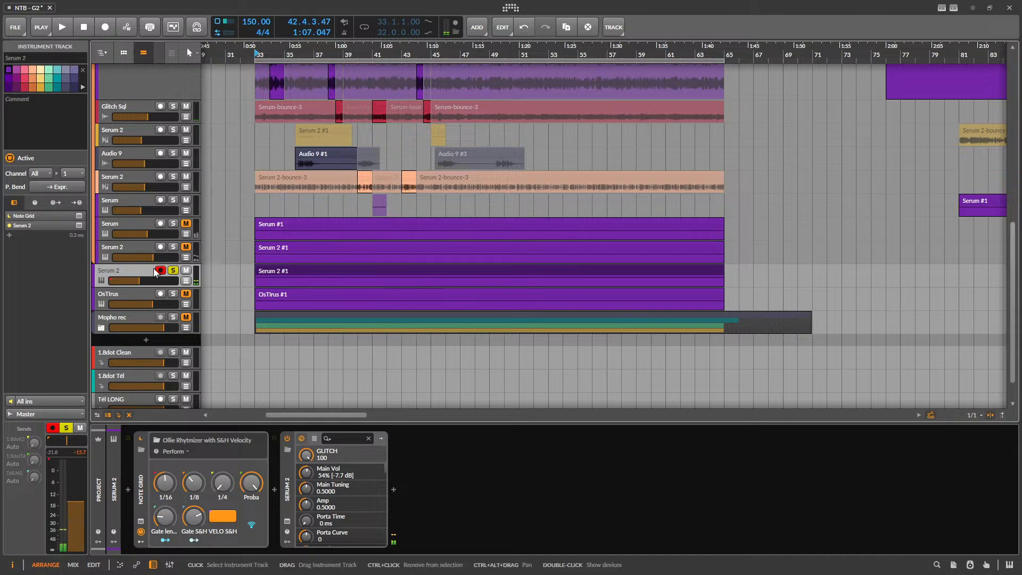
# - Move the soloed Serum 2 track into the Leads group below the peach Serum 2 track and shift its long clip to bar 81
pyautogui.moveTo(97, 248); pyautogui.dragTo(107, 202)
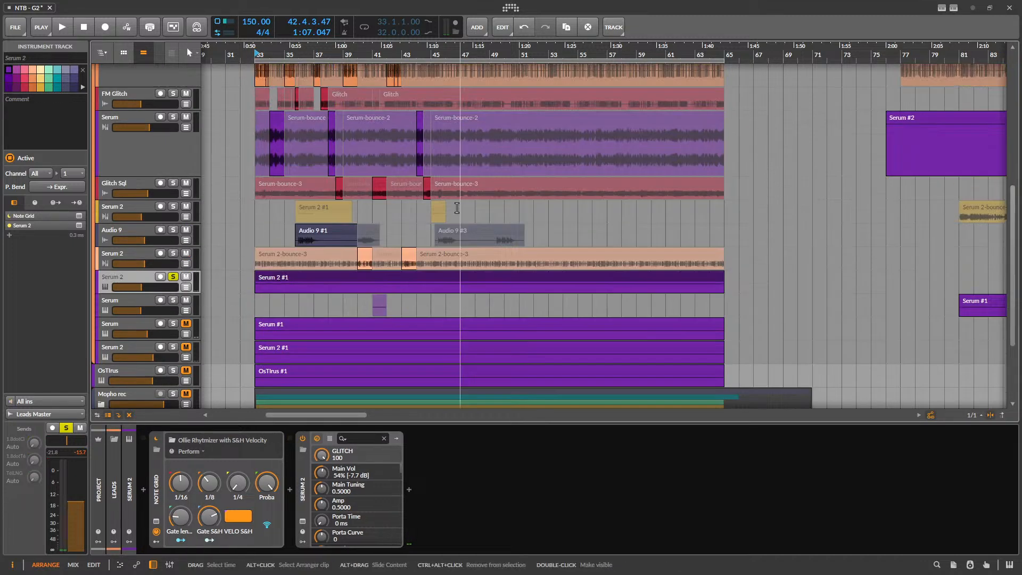
pyautogui.moveTo(286, 276); pyautogui.dragTo(978, 284)
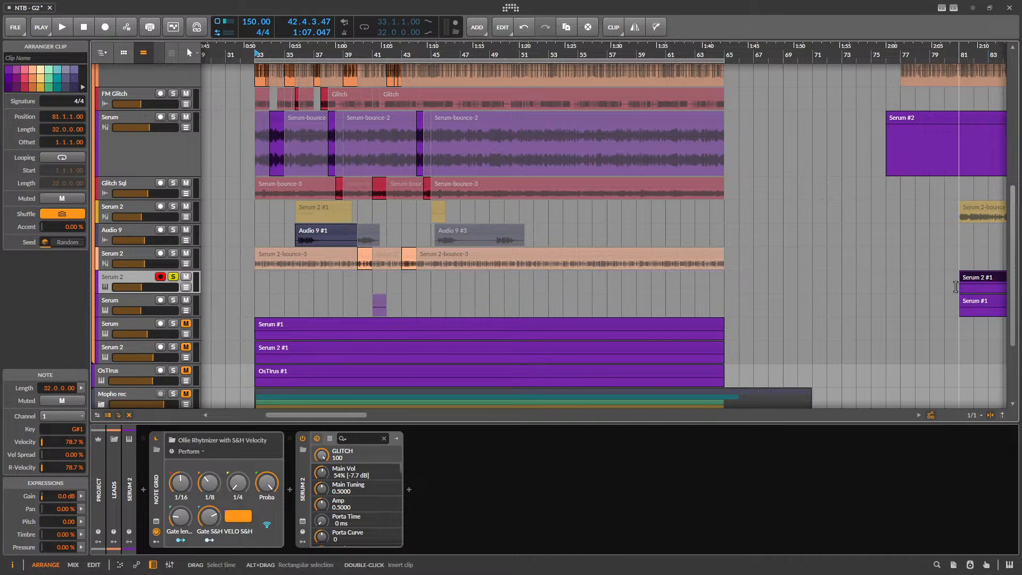
# - Copy a one-bar section of the moved Serum 2 clip to bar 45 on the same track and unsolo the track
pyautogui.click(974, 287)
pyautogui.scroll(3, 449, 285)
pyautogui.click(409, 281)
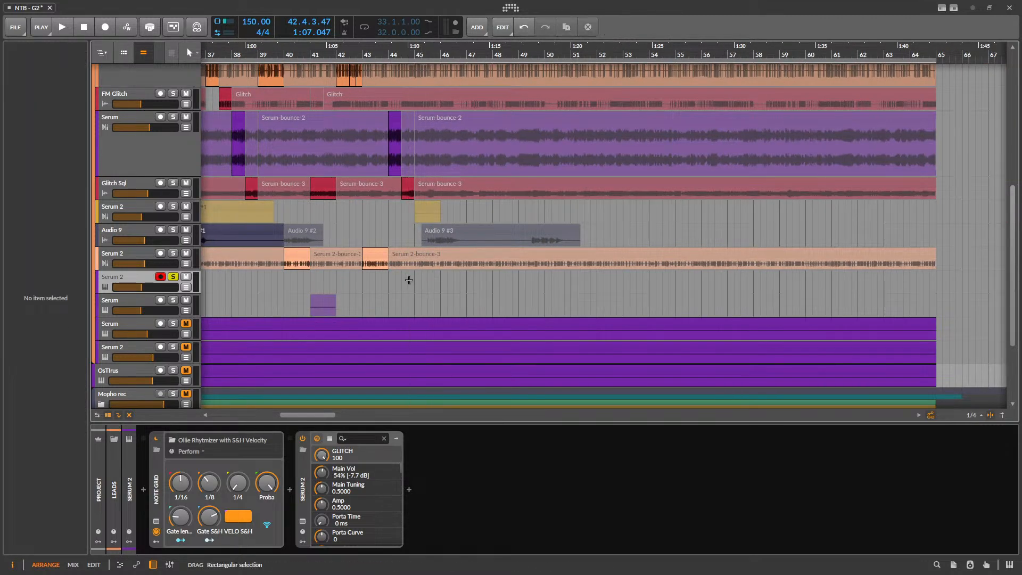
pyautogui.hotkey('ctrl', 'v')
pyautogui.scroll(2, 472, 290)
pyautogui.scroll(-1, 457, 287)
pyautogui.scroll(3, 404, 312)
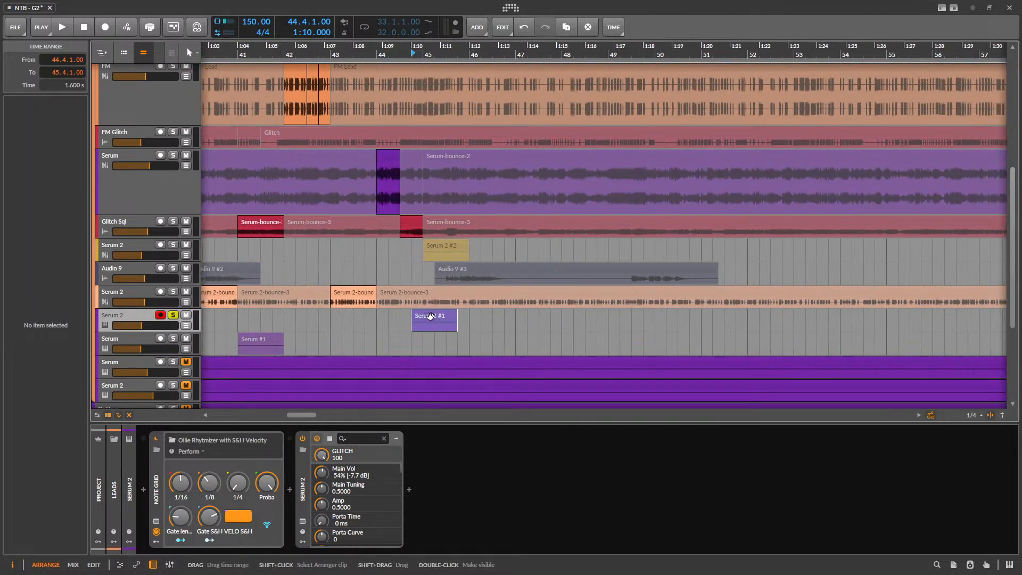
pyautogui.moveTo(429, 314); pyautogui.dragTo(442, 316)
pyautogui.click(442, 317)
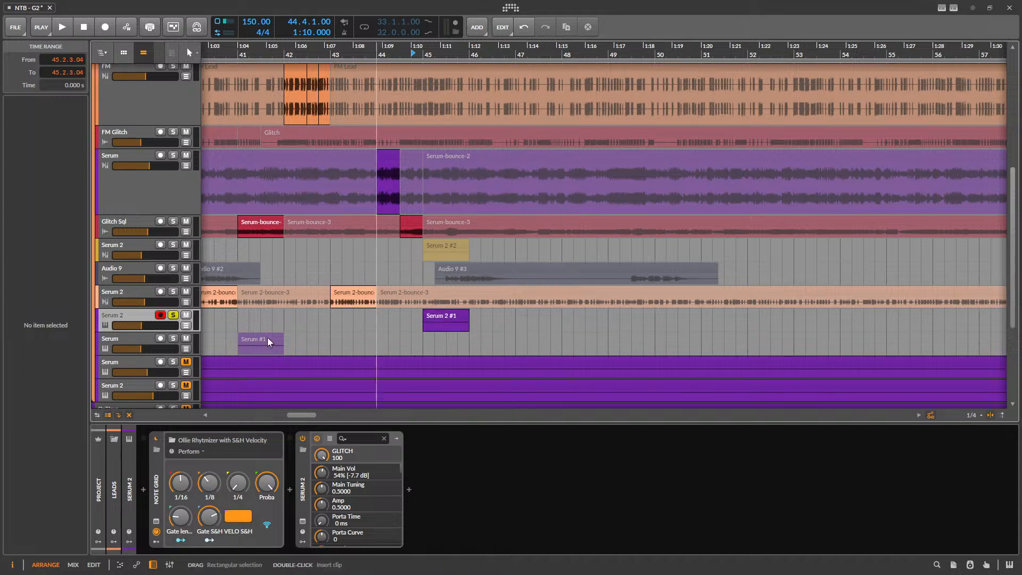
pyautogui.scroll(-3, 454, 333)
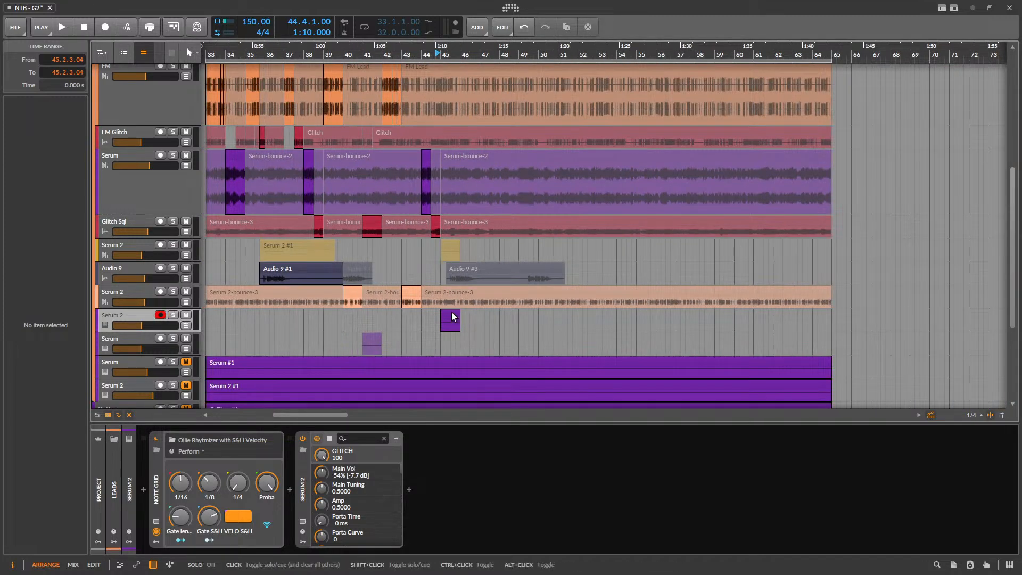
# - Play the arrangement from around bar 43 and raise the purple Serum 2 track's 1.8dot Tél send to about -15.1 dB
pyautogui.click(409, 290)
pyautogui.scroll(3, 184, 157)
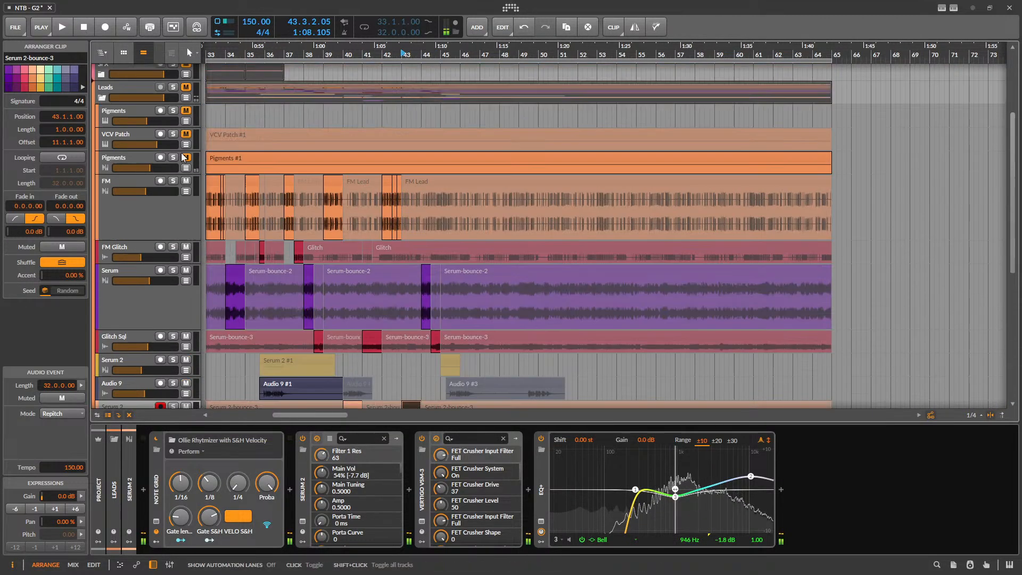
pyautogui.press('space')
pyautogui.scroll(-3, 291, 205)
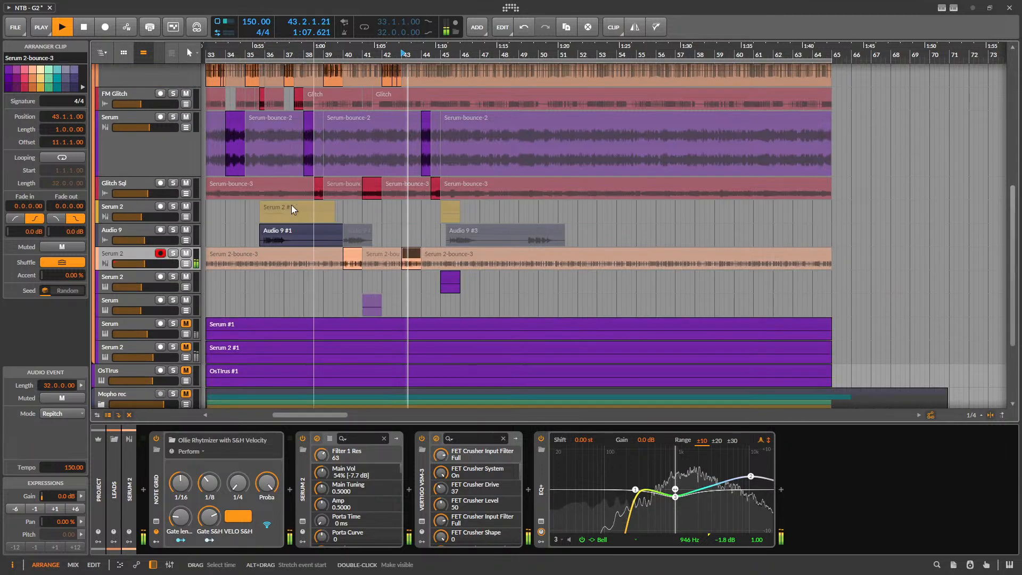
pyautogui.click(130, 277)
pyautogui.moveTo(35, 461); pyautogui.dragTo(35, 431)
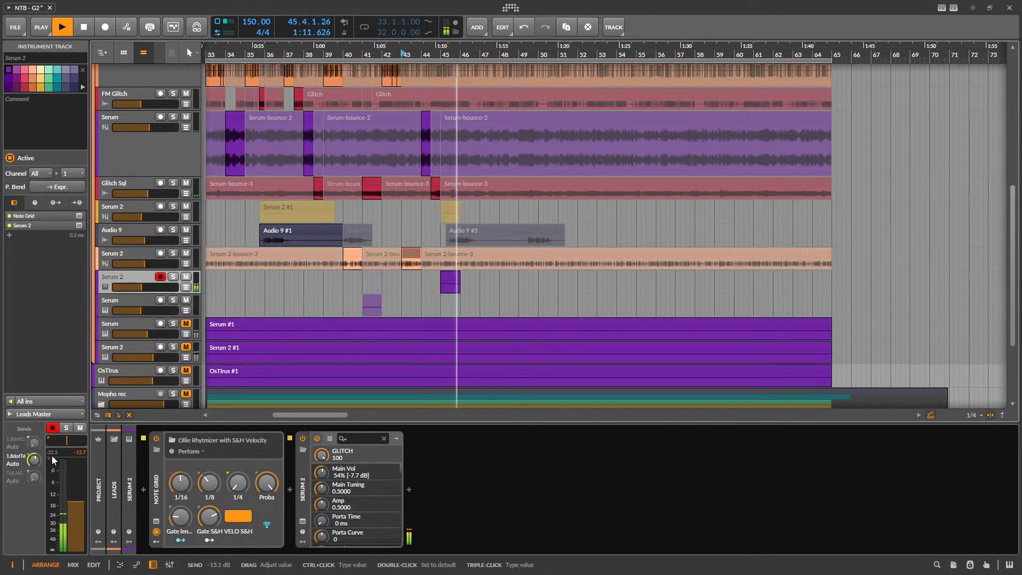
# - Play back the arrangement from the start of the first Audio 9 clip to audition the lead layers
pyautogui.click(295, 253)
pyautogui.click(274, 231)
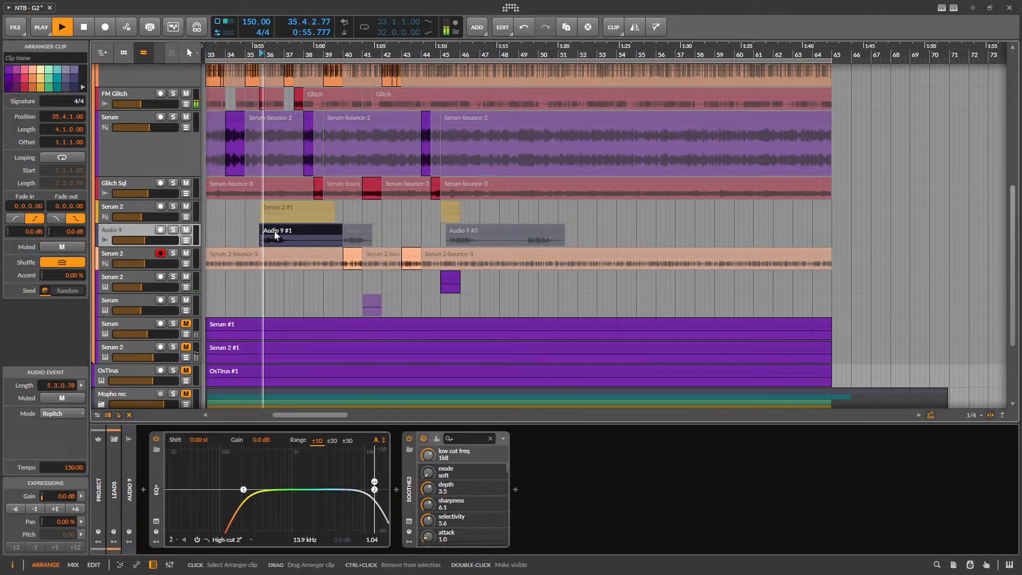
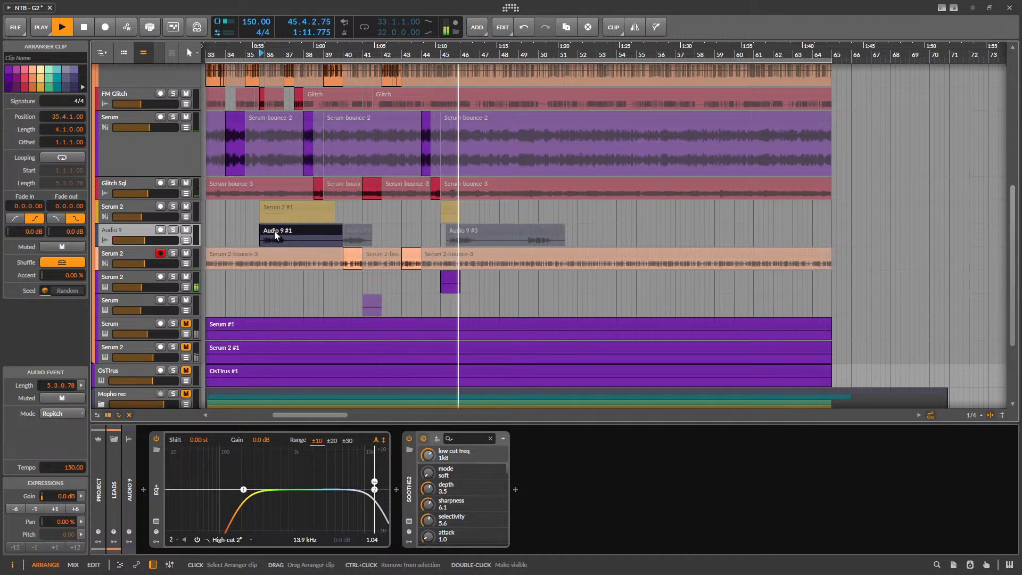
pyautogui.press('space')
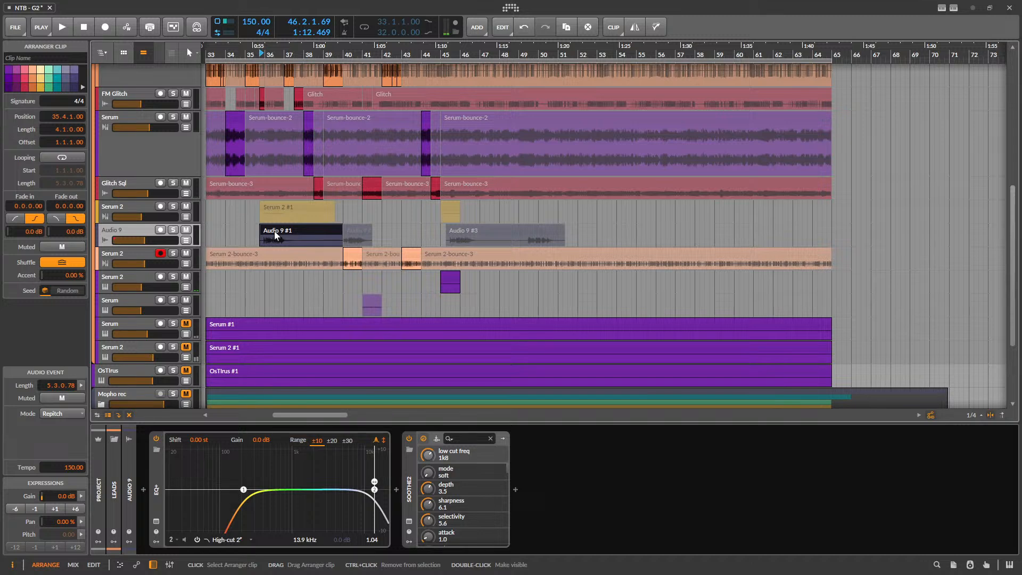
# - Extend the one-bar purple Serum 2 clip to span bars 33 to 65 and bounce it in place
pyautogui.scroll(-1, 315, 250)
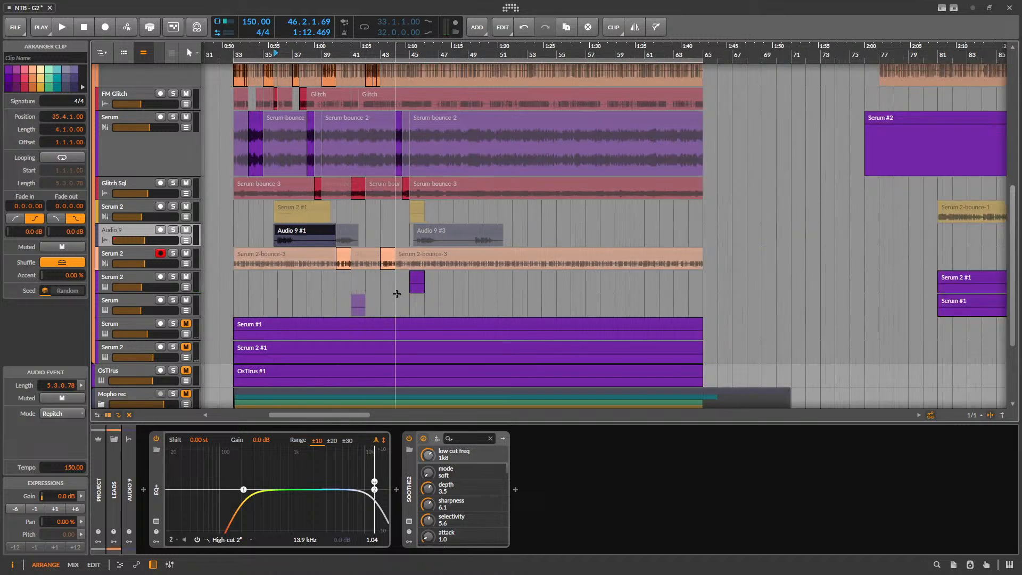
pyautogui.moveTo(417, 277); pyautogui.dragTo(363, 278)
pyautogui.moveTo(232, 281); pyautogui.dragTo(709, 296)
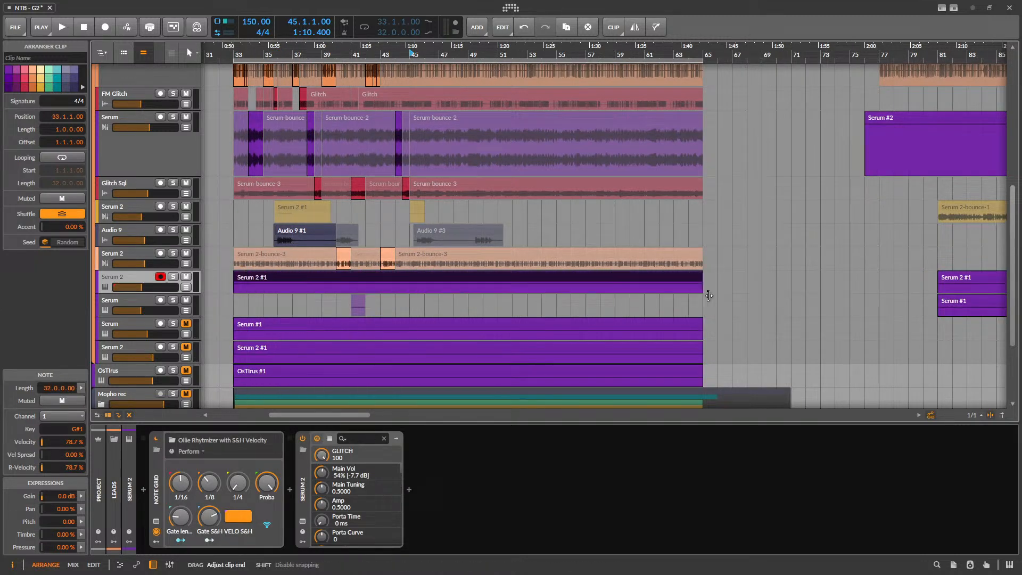
pyautogui.rightClick(641, 275)
pyautogui.click(717, 505)
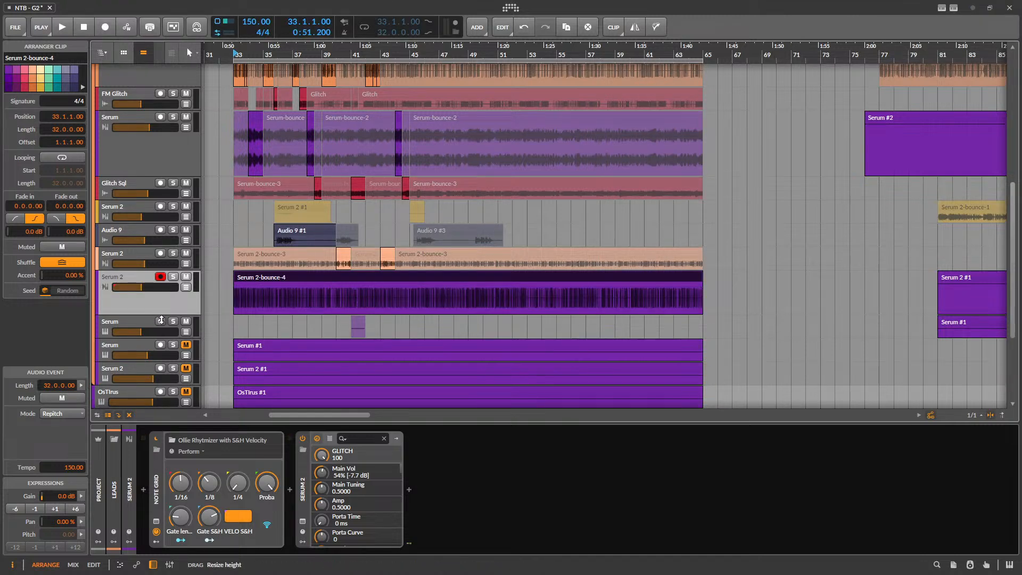
# - Enlarge the bounced Serum 2 track, solo it and audition the start of its audio
pyautogui.moveTo(161, 320); pyautogui.dragTo(162, 332)
pyautogui.click(173, 276)
pyautogui.click(158, 306)
pyautogui.press('space')
pyautogui.press('space')
pyautogui.doubleClick(149, 319)
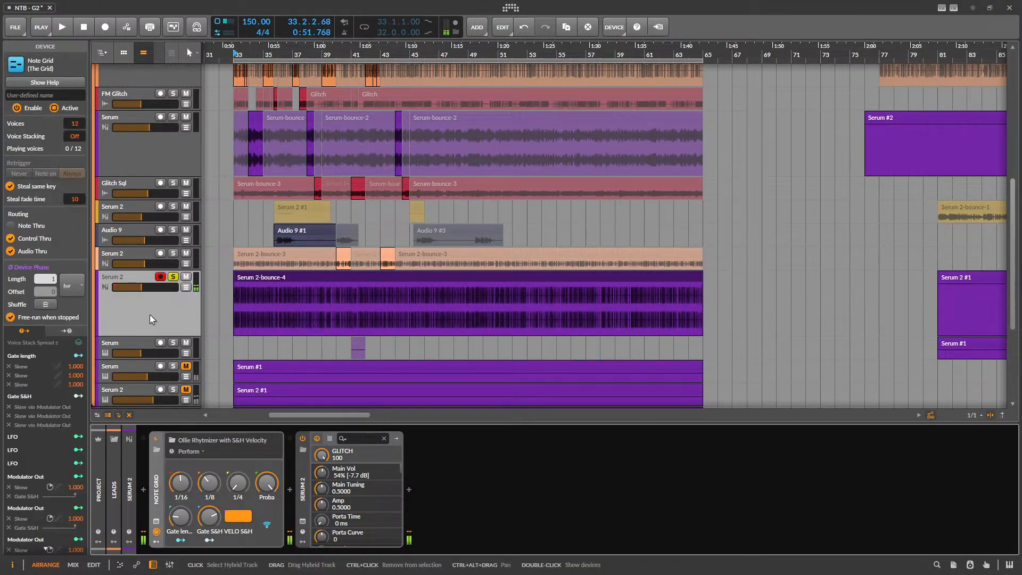
# - Insert the Infiltrator effect after the Serum 2 device on the soloed track
pyautogui.click(411, 487)
pyautogui.write('infil')
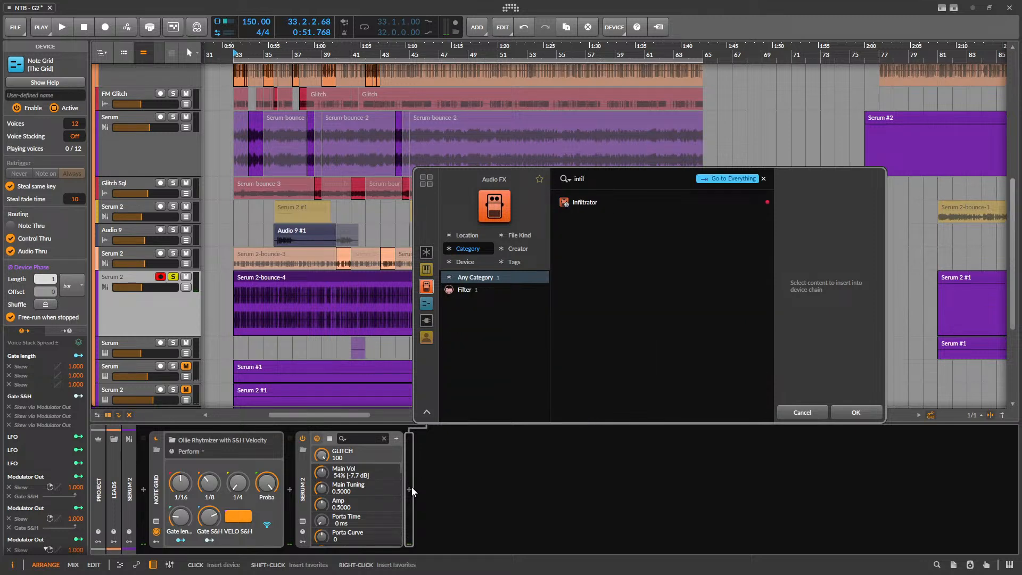
pyautogui.click(603, 203)
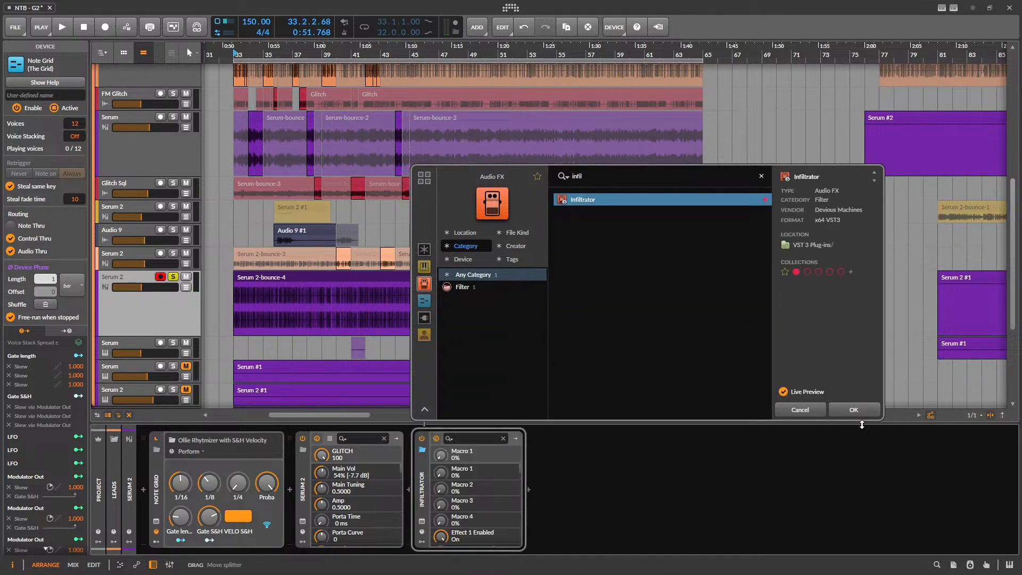
pyautogui.click(851, 411)
# - Audition Infiltrator's user preset A Little Stretched and load Alice In Wonderland in its place
pyautogui.click(461, 76)
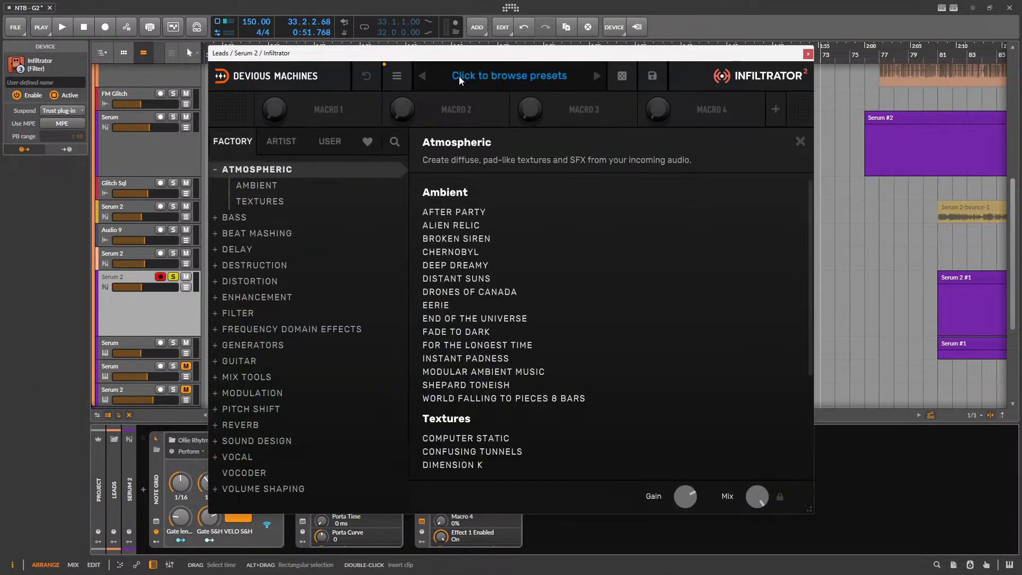
pyautogui.click(336, 143)
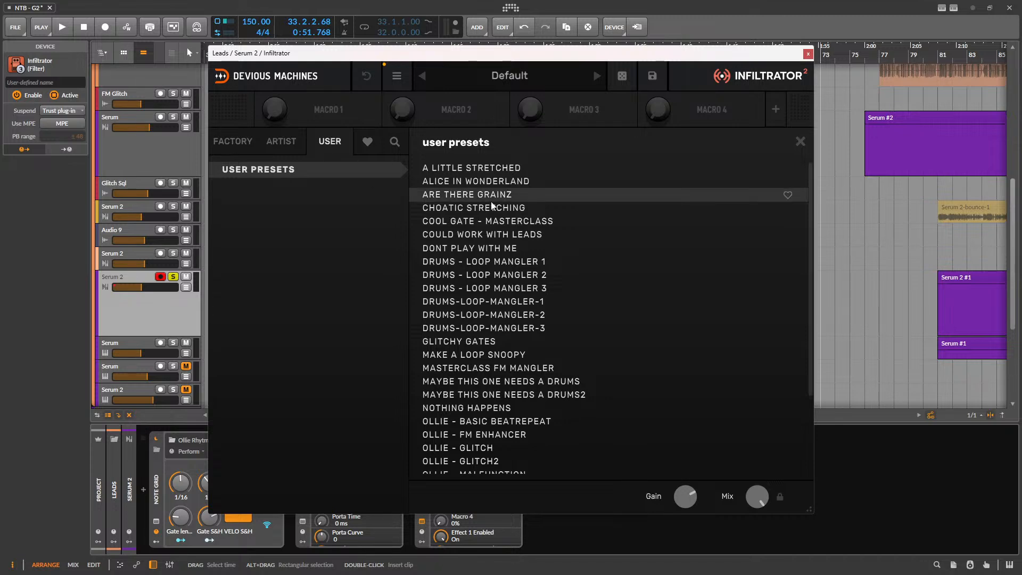
pyautogui.click(545, 174)
pyautogui.press('space')
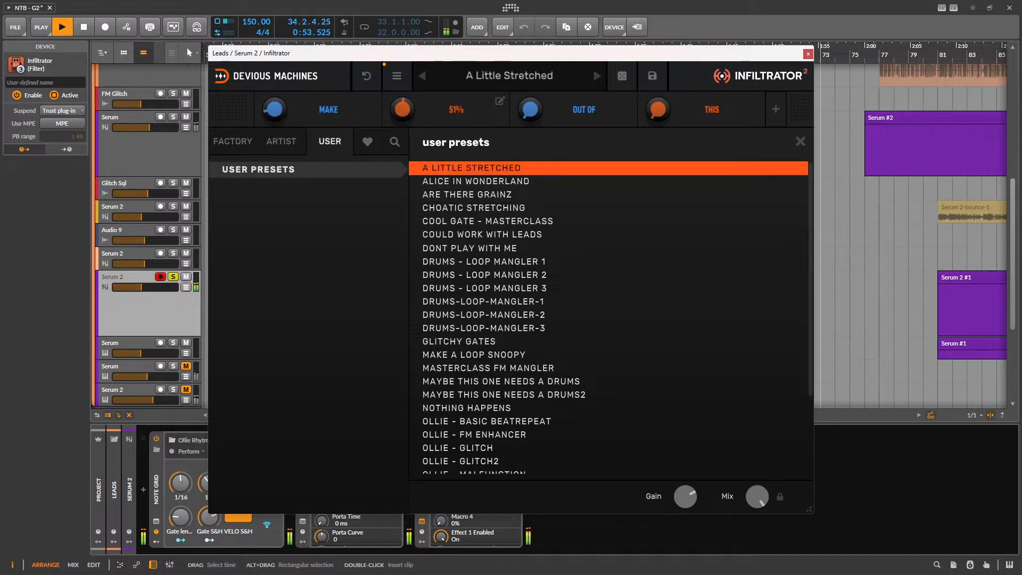
pyautogui.click(504, 181)
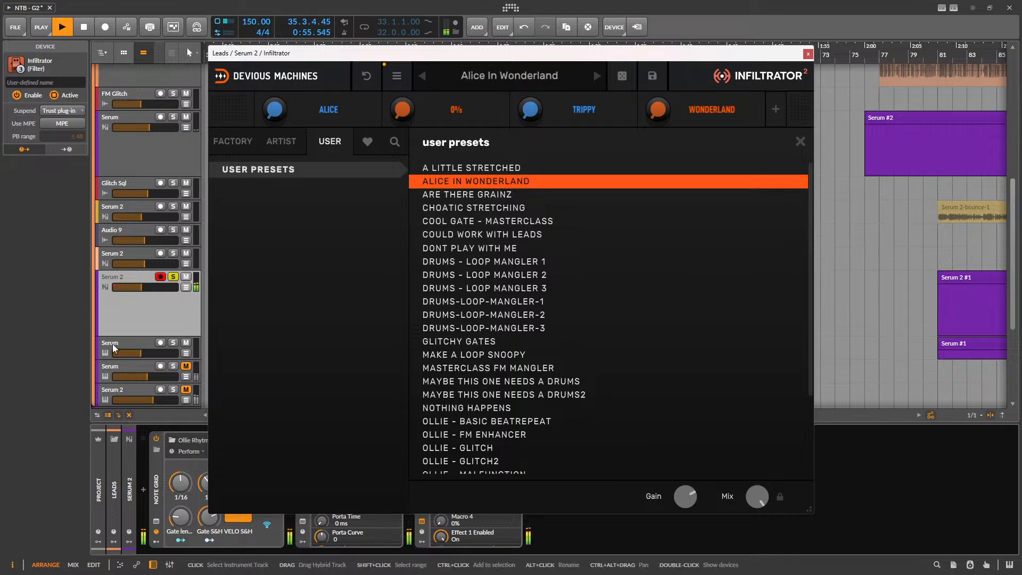
pyautogui.click(124, 330)
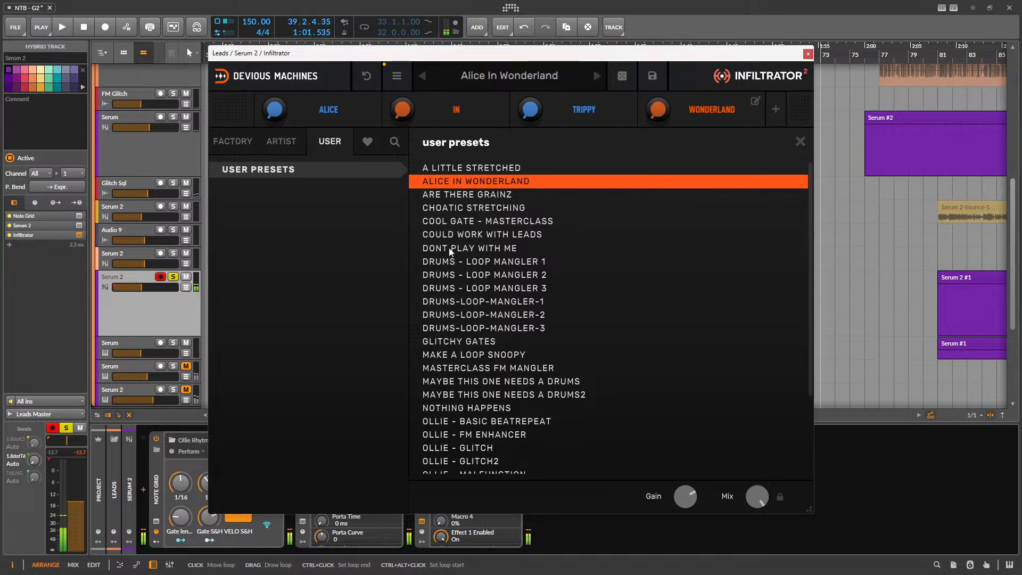
pyautogui.click(808, 54)
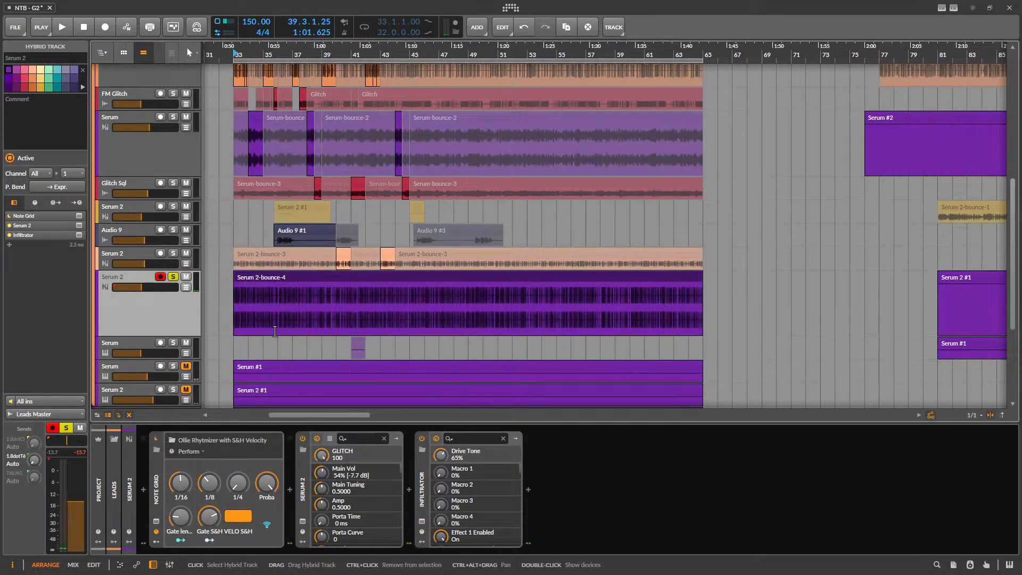
pyautogui.press('space')
pyautogui.press('space')
# - Mute the Serum 2-bounce-4 clip and recolor its track light orange
pyautogui.click(314, 280)
pyautogui.hotkey('alt', 'm')
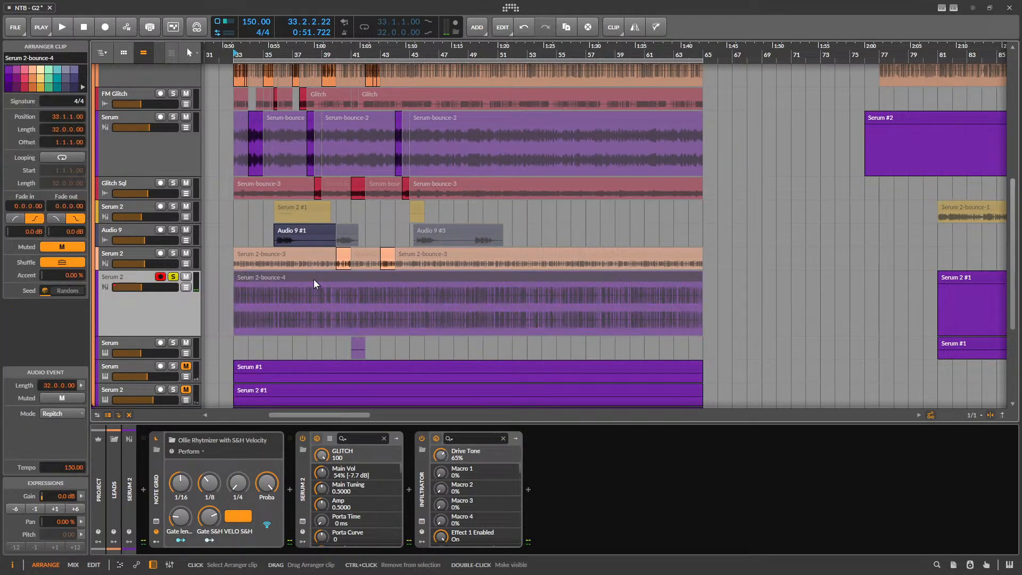
pyautogui.rightClick(166, 307)
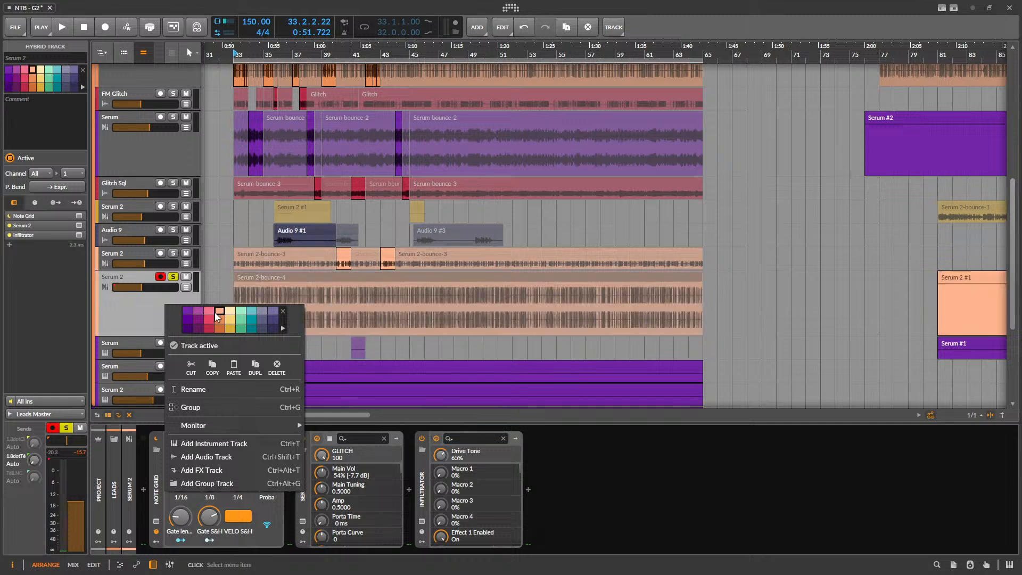
pyautogui.click(134, 304)
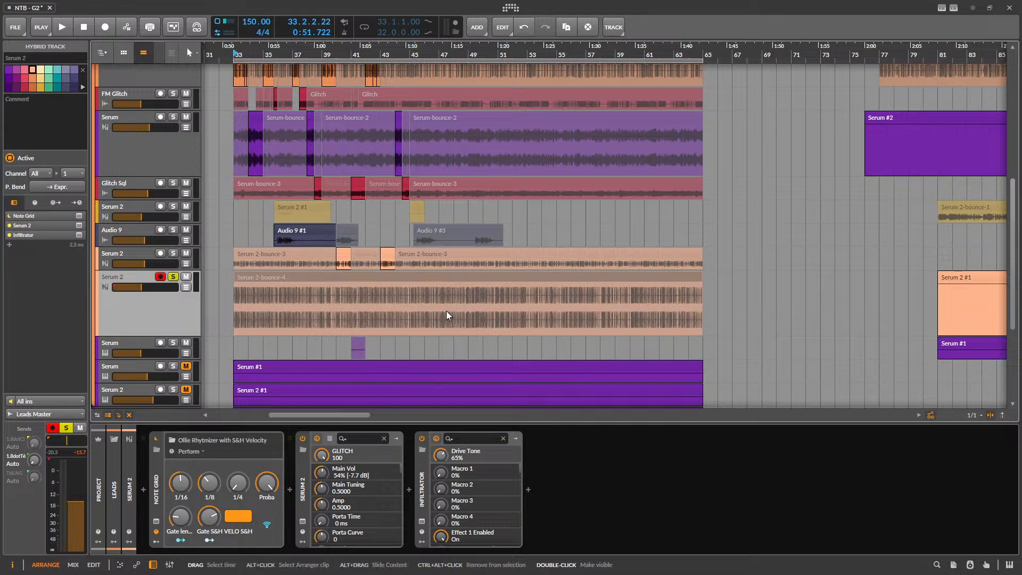
# - Split out bar 45 of the muted Serum 2-bounce-4 clip and unmute only that one-bar segment
pyautogui.scroll(3, 426, 308)
pyautogui.scroll(3, 403, 304)
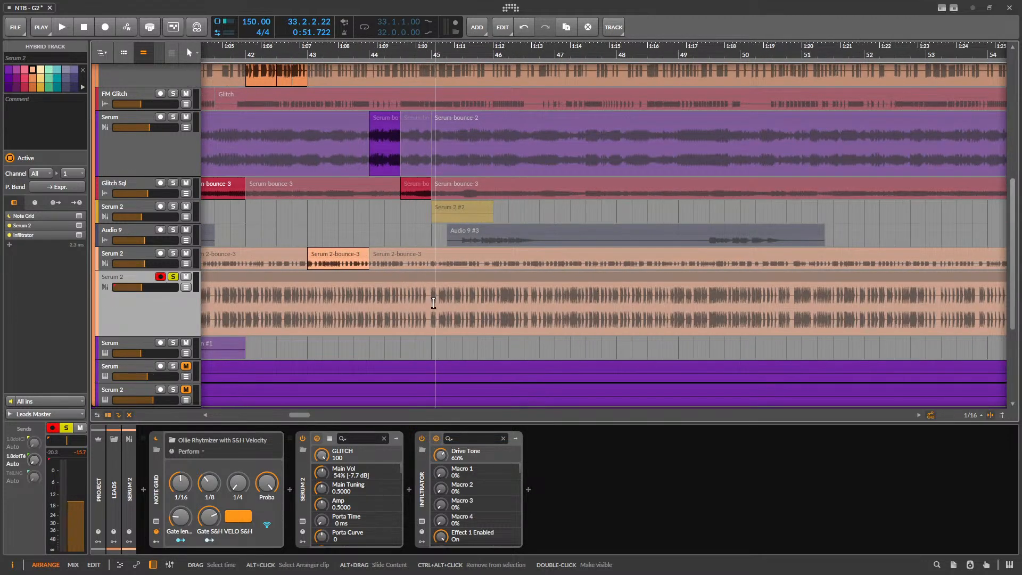
pyautogui.moveTo(433, 303); pyautogui.dragTo(475, 301)
pyautogui.scroll(3, 462, 302)
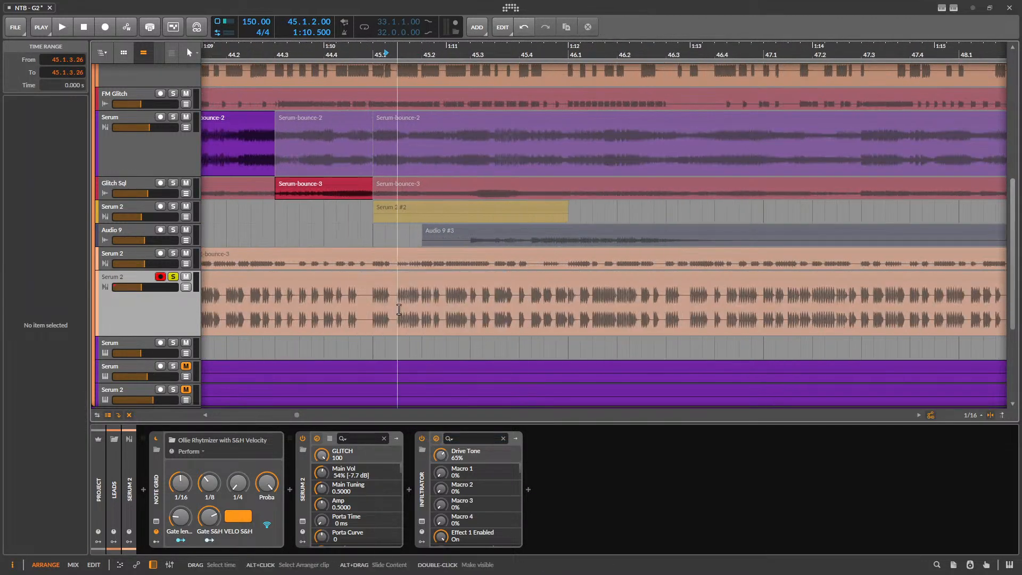
pyautogui.moveTo(372, 302); pyautogui.dragTo(570, 298)
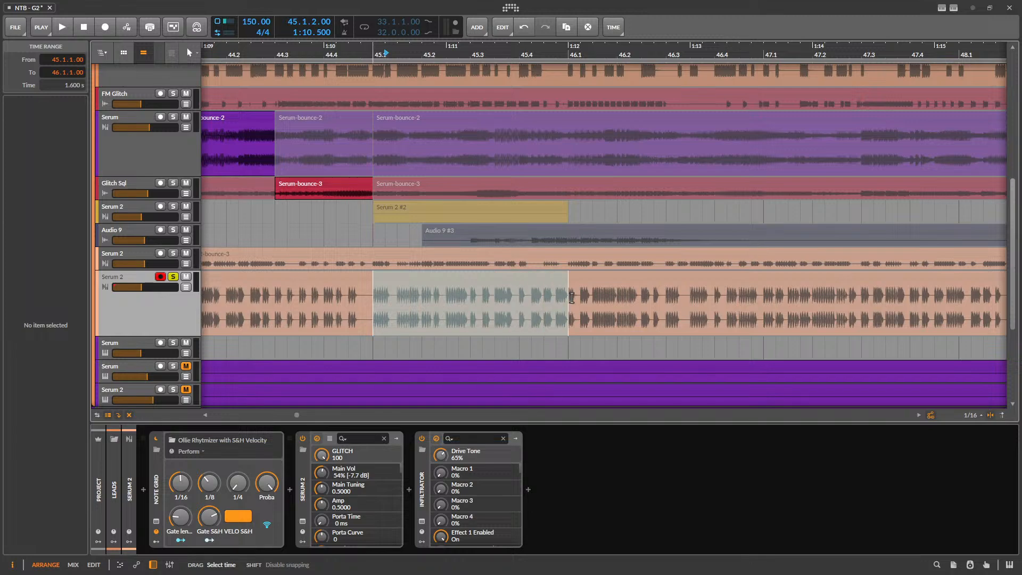
pyautogui.click(495, 280)
pyautogui.hotkey('alt', 'm')
# - Play the arrangement from bar 40 and unsolo the Serum 2 track holding the Infiltrator effect
pyautogui.scroll(-5, 500, 277)
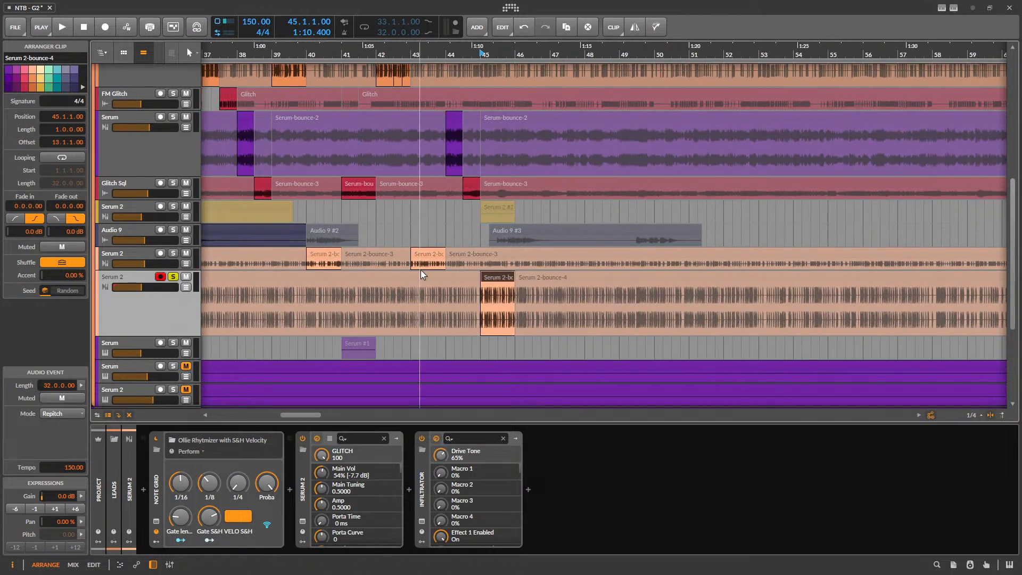
pyautogui.click(412, 267)
pyautogui.click(335, 254)
pyautogui.press('space')
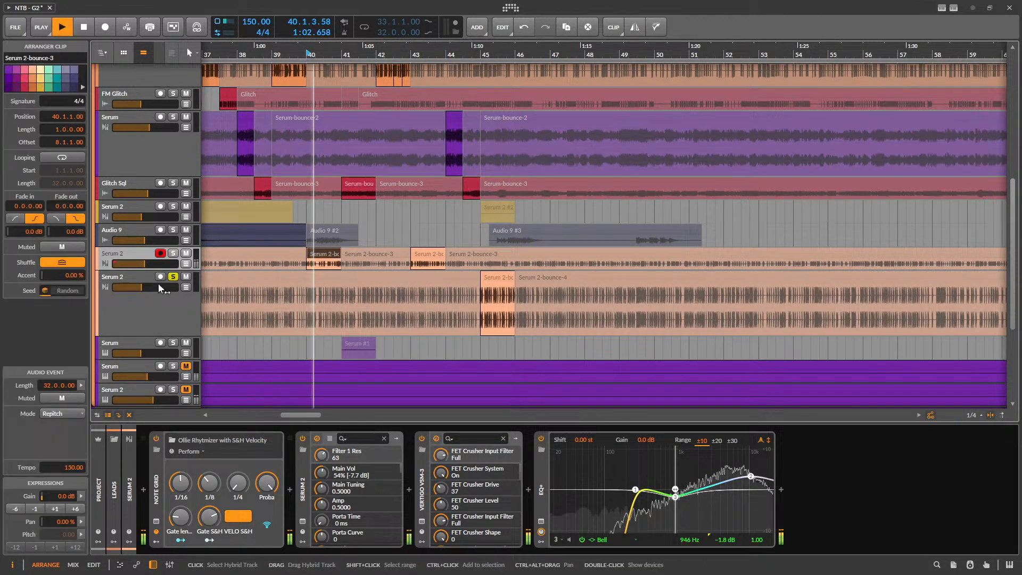
pyautogui.click(131, 313)
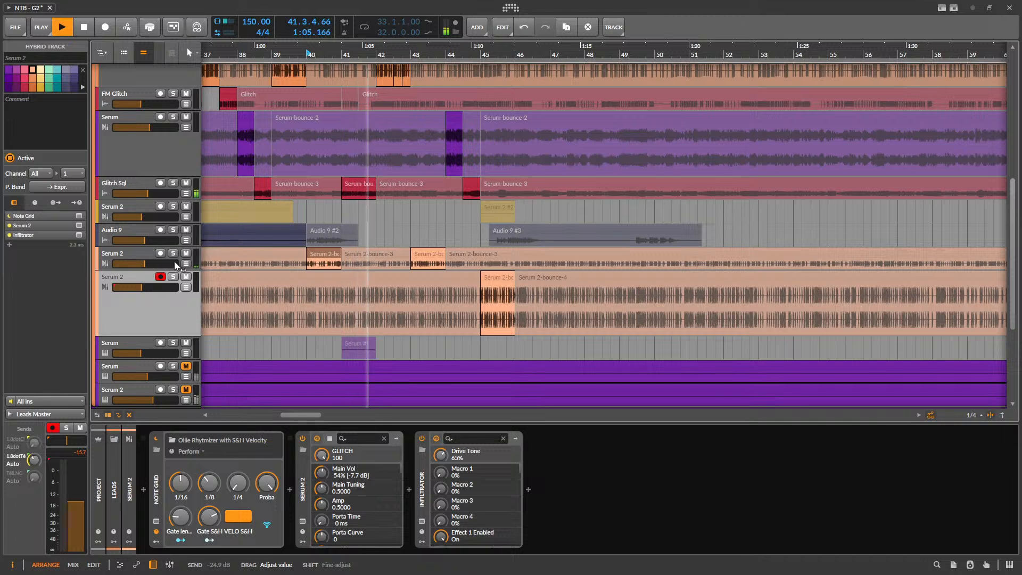
# - Insert an EQ+ after Infiltrator on the Serum 2 track and stop playback
pyautogui.click(528, 489)
pyautogui.write('eq')
pyautogui.click(973, 413)
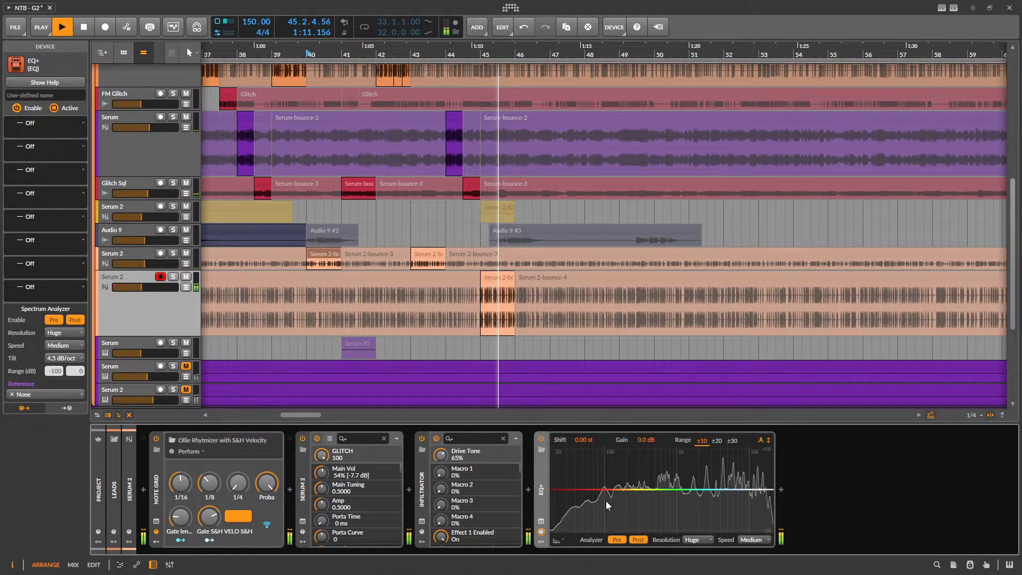
pyautogui.press('space')
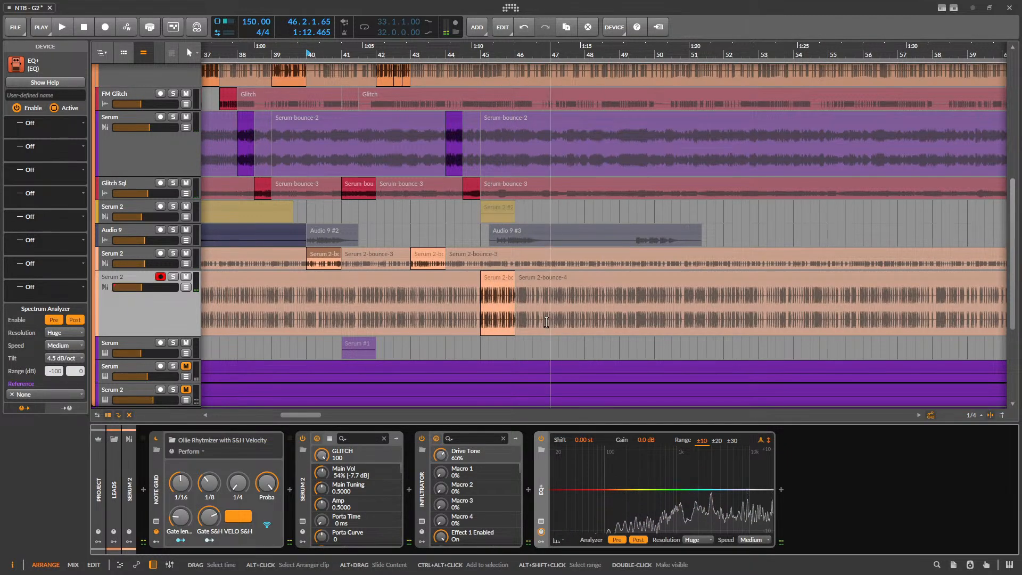
# - Extend the unmuted one-bar Serum 2-bounce-4 segment to cover bars 33 to 65 again
pyautogui.scroll(-3, 485, 286)
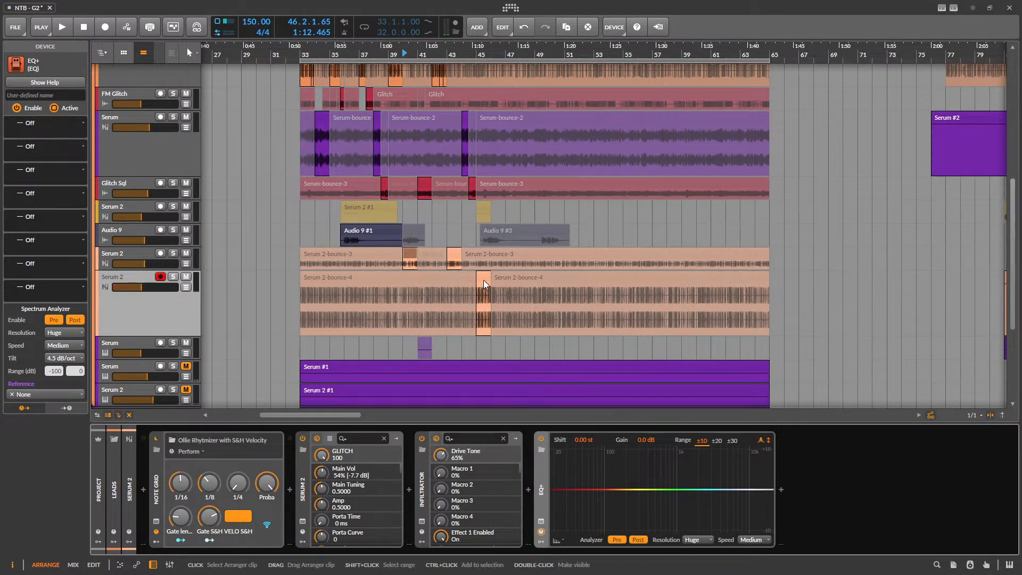
pyautogui.click(484, 283)
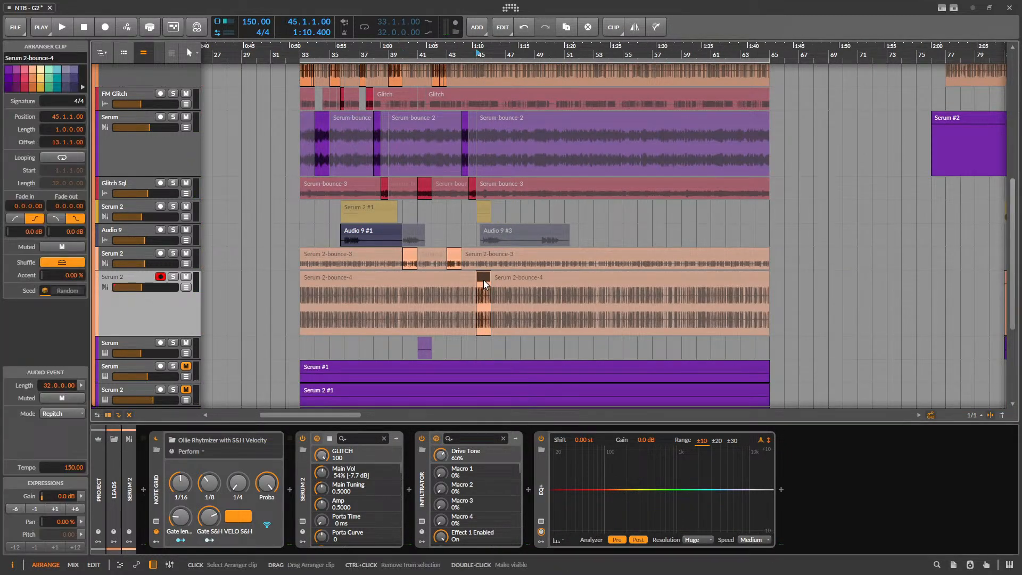
pyautogui.click(420, 272)
pyautogui.moveTo(475, 281); pyautogui.dragTo(773, 292)
pyautogui.rightClick(574, 281)
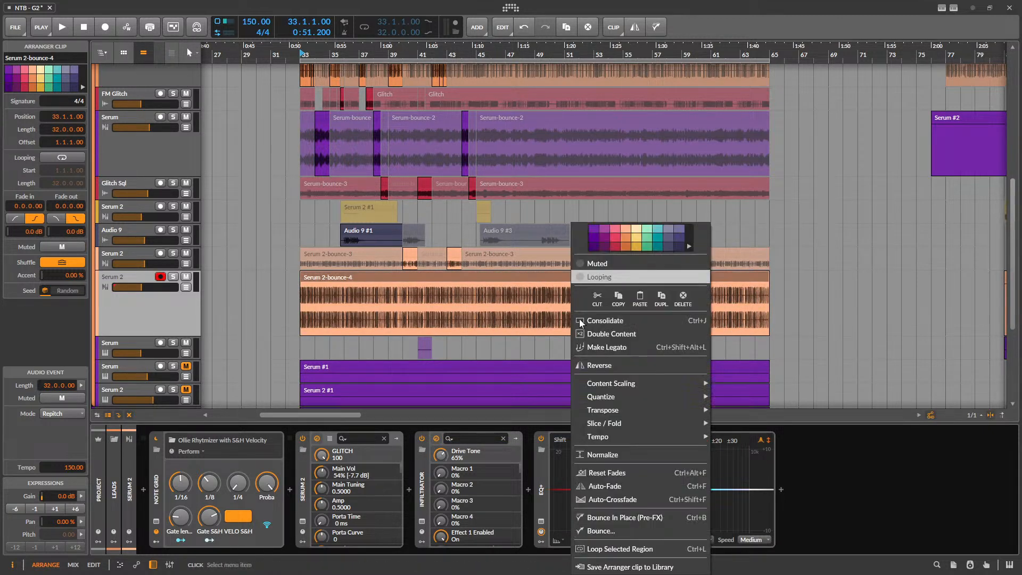
pyautogui.moveTo(634, 427)
pyautogui.click(342, 279)
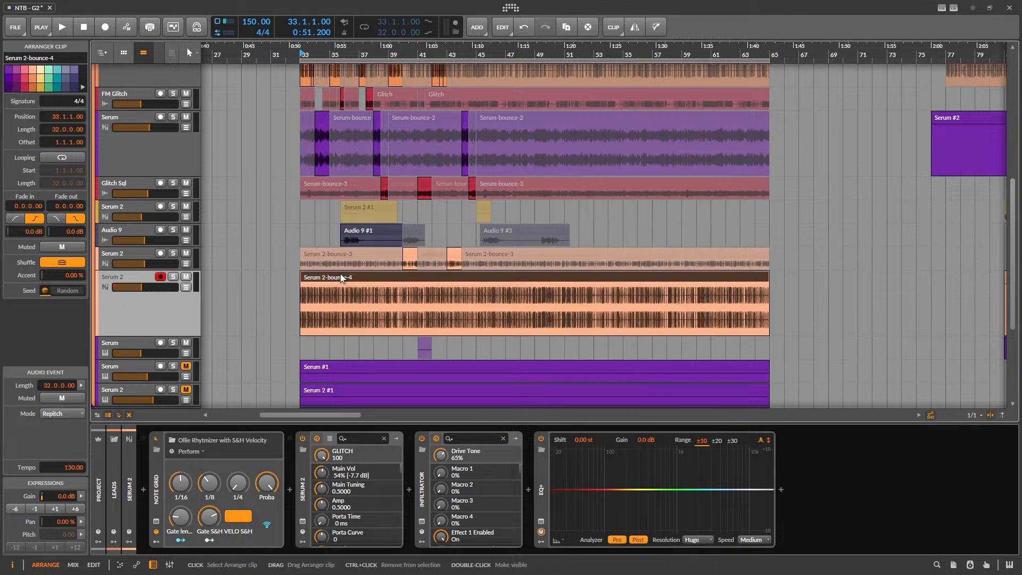
pyautogui.hotkey('ctrl', 'd')
pyautogui.scroll(-5, 342, 277)
pyautogui.moveTo(583, 279); pyautogui.dragTo(917, 282)
pyautogui.hotkey('ctrl', 'z')
pyautogui.hotkey('ctrl', 'z')
# - Move the old Serum 2 clip at bar 81 further along its track and place a Serum 2-bounce-4 copy there named Dry
pyautogui.moveTo(599, 277); pyautogui.dragTo(997, 282)
pyautogui.click(414, 279)
pyautogui.hotkey('ctrl', 'd')
pyautogui.moveTo(566, 277); pyautogui.dragTo(605, 282)
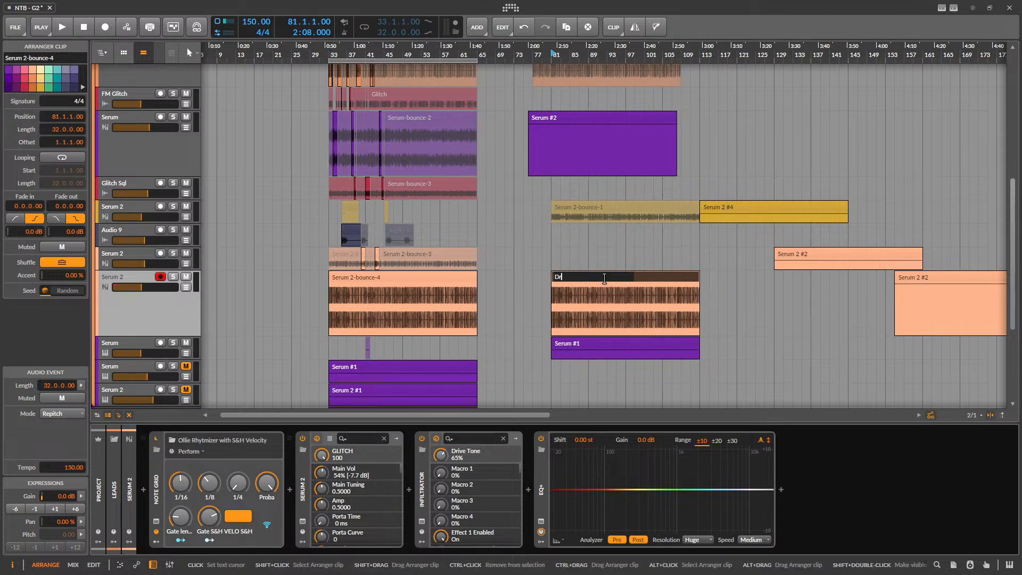
# - Try to bounce the Serum 2-bounce-4 clip at bar 33 in place with the Pre-FX option
pyautogui.scroll(2, 394, 285)
pyautogui.rightClick(394, 284)
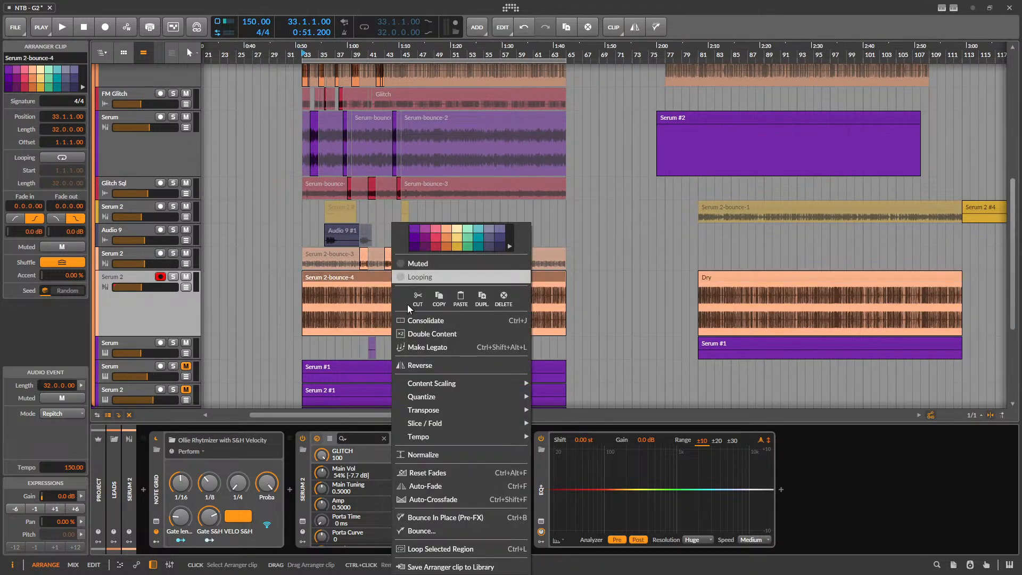
pyautogui.click(464, 519)
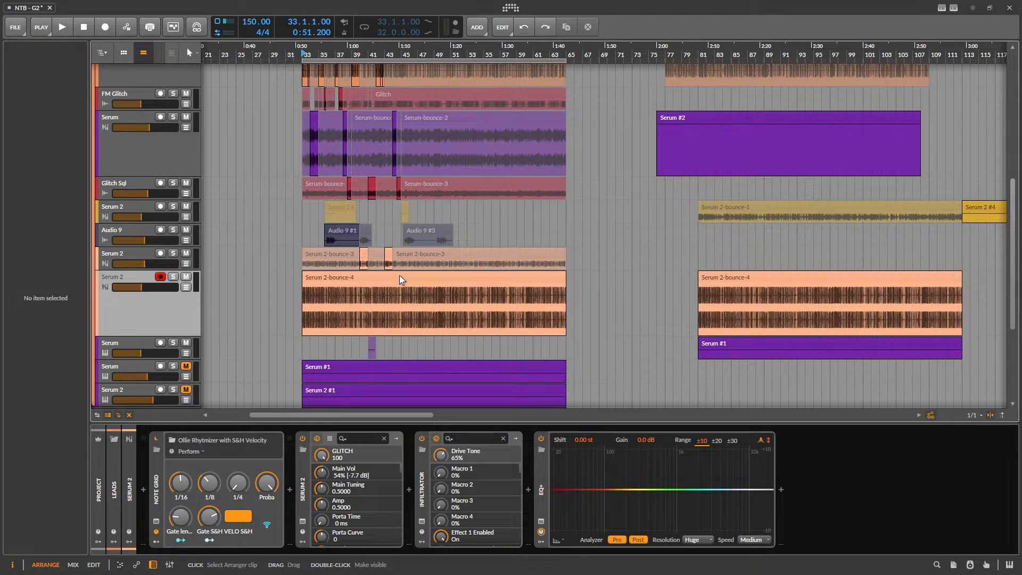
# - Redo the renaming of the copied clip at bar 81 to Dry
pyautogui.rightClick(400, 276)
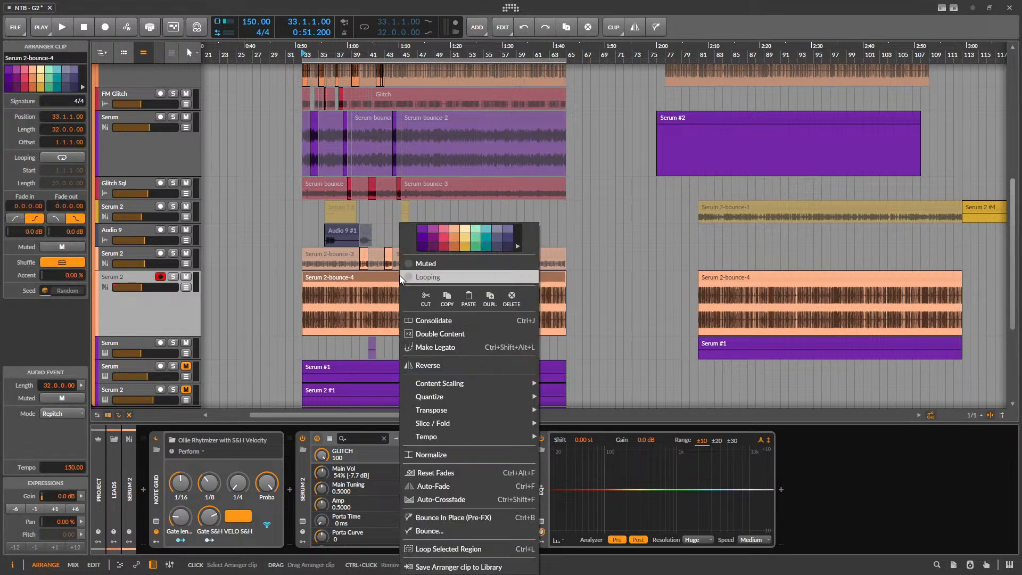
pyautogui.click(370, 288)
pyautogui.click(547, 27)
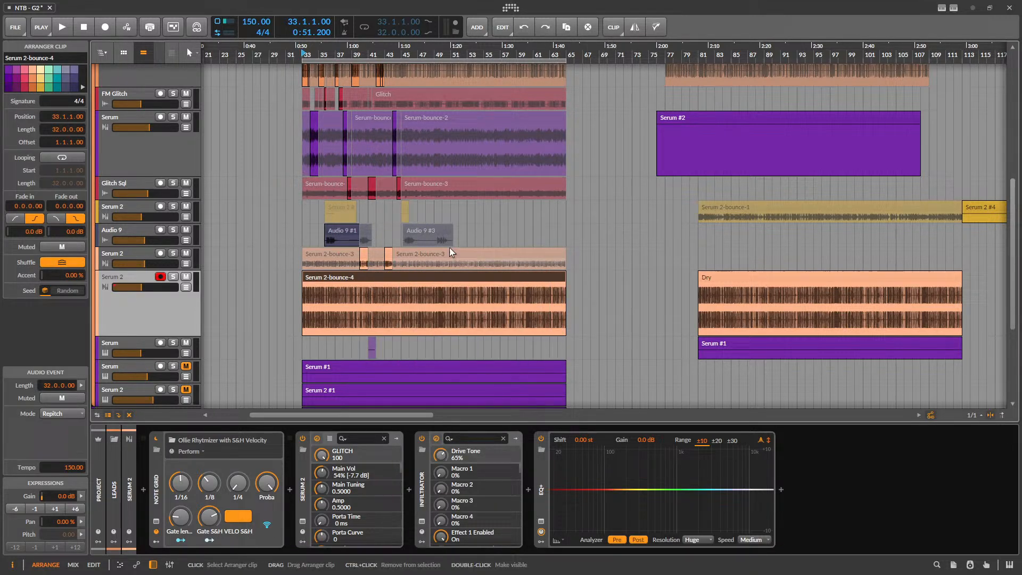
# - Bounce the Serum 2-bounce-4 clip at bar 33 in place as 24-bit audio with the Pre-Fader source
pyautogui.rightClick(411, 282)
pyautogui.click(462, 531)
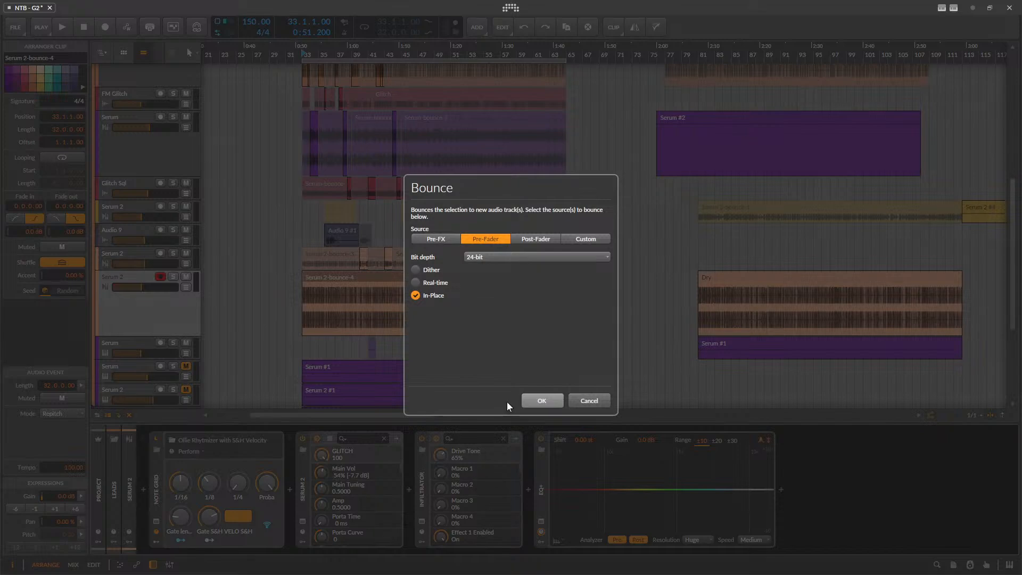
pyautogui.click(541, 401)
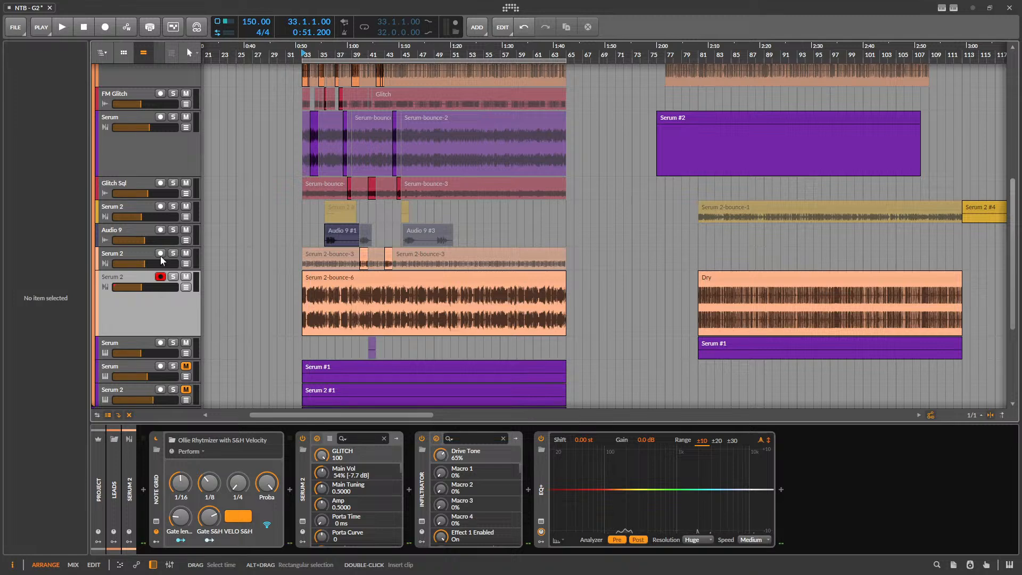
# - Solo the bounced Serum 2 track and play it from bar 43 to find a usable segment
pyautogui.scroll(3, 340, 362)
pyautogui.click(446, 306)
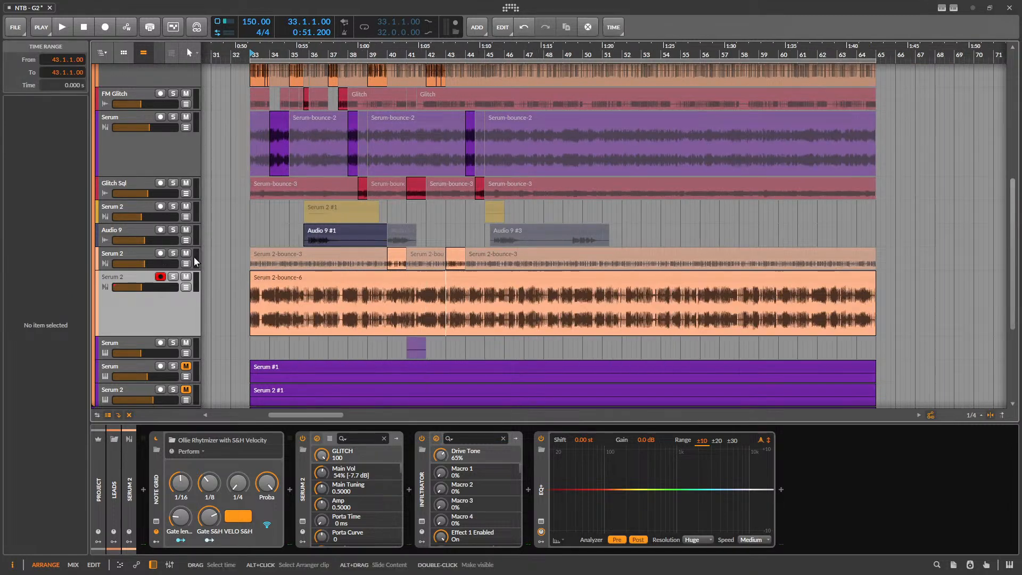
pyautogui.click(173, 277)
pyautogui.press('space')
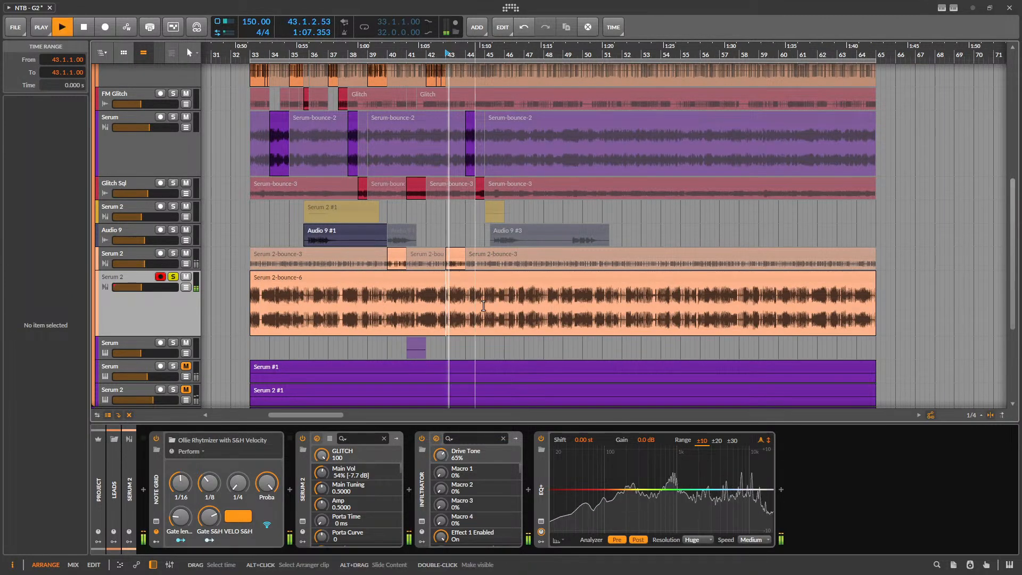
pyautogui.click(507, 283)
pyautogui.scroll(5, 503, 286)
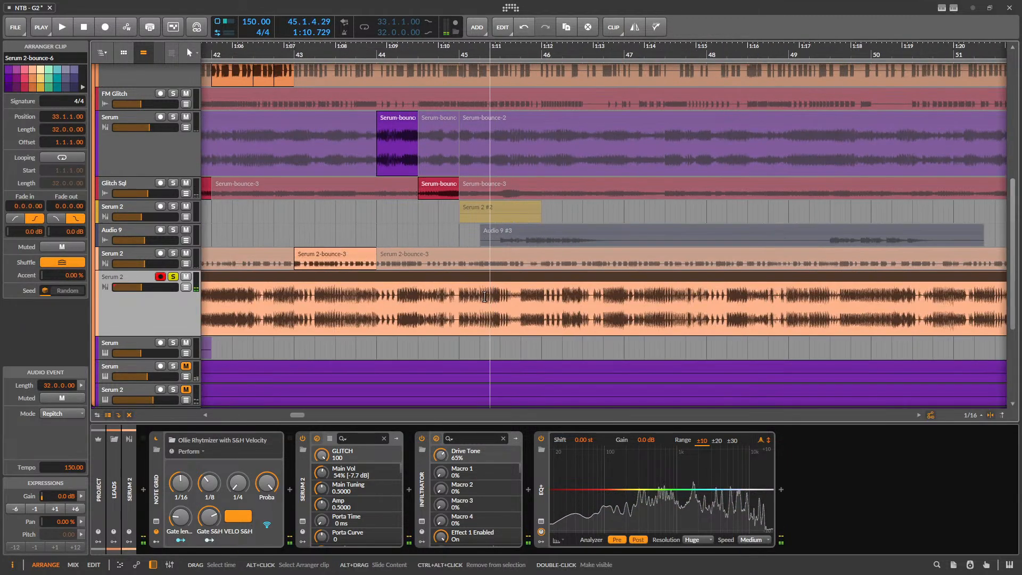
# - Split the one-bar segment from bar 45 to 46 out of the Serum 2-bounce-6 clip and mute the parts on both sides
pyautogui.moveTo(461, 301); pyautogui.dragTo(542, 300)
pyautogui.click(505, 279)
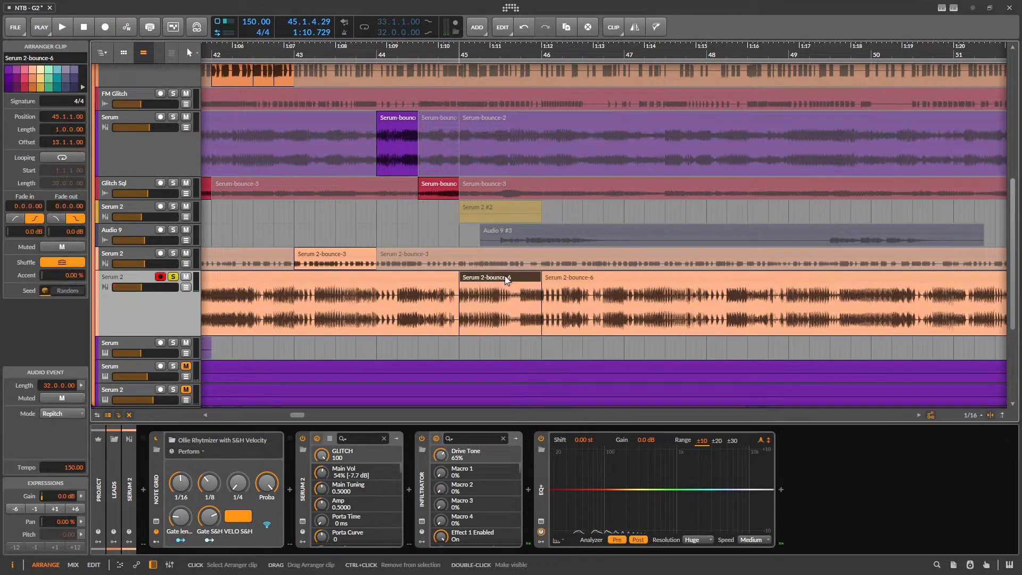
pyautogui.hotkey('alt', 'm')
pyautogui.click(549, 279)
pyautogui.click(416, 277)
pyautogui.hotkey('alt', 'm')
pyautogui.click(499, 277)
pyautogui.hotkey('alt', 'm')
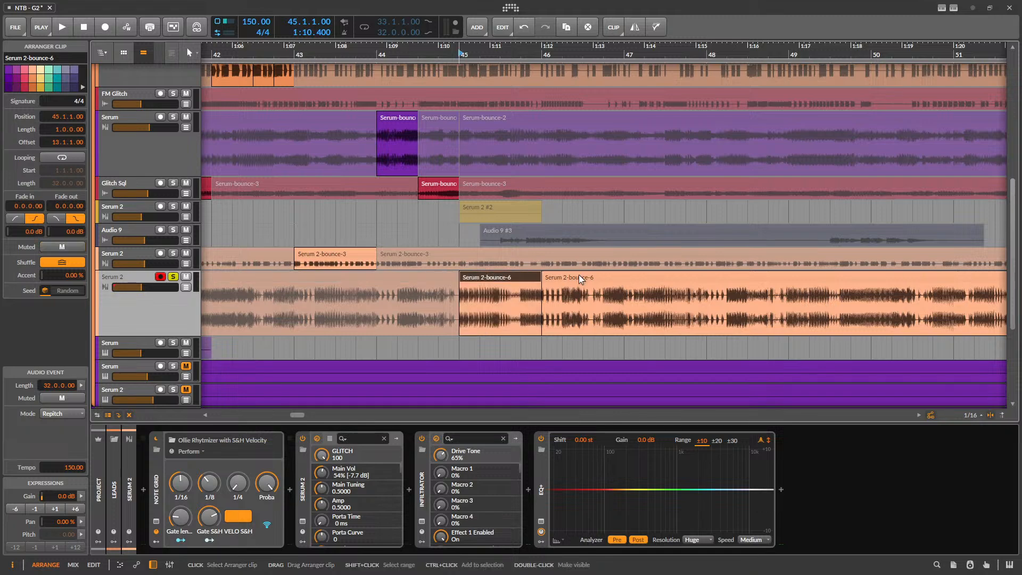
pyautogui.click(579, 277)
pyautogui.hotkey('alt', 'm')
pyautogui.scroll(4, 441, 295)
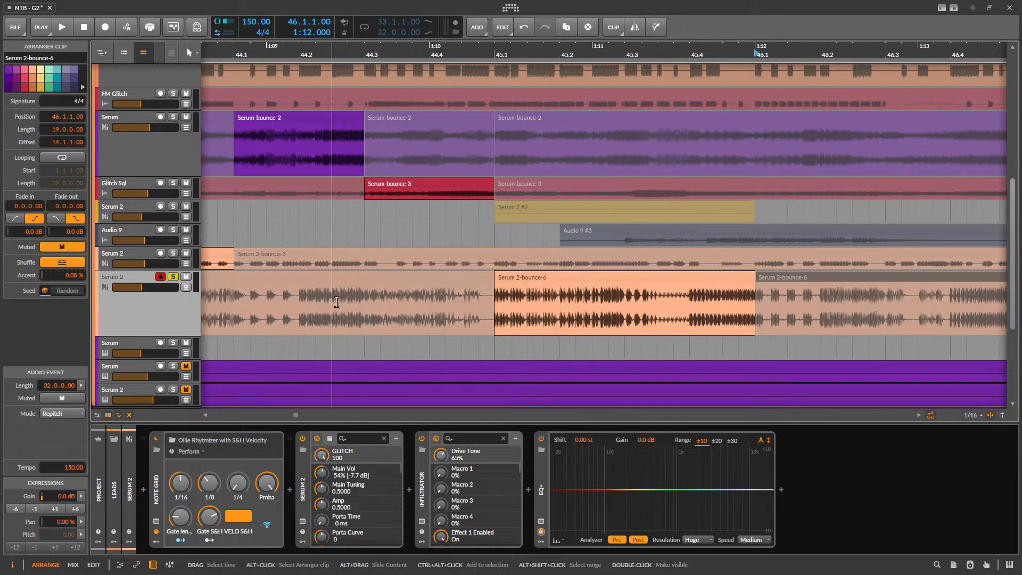
# - Unsolo the track and play the arrangement from bar 43 to check the transition into the segment at bar 45
pyautogui.scroll(-4, 485, 319)
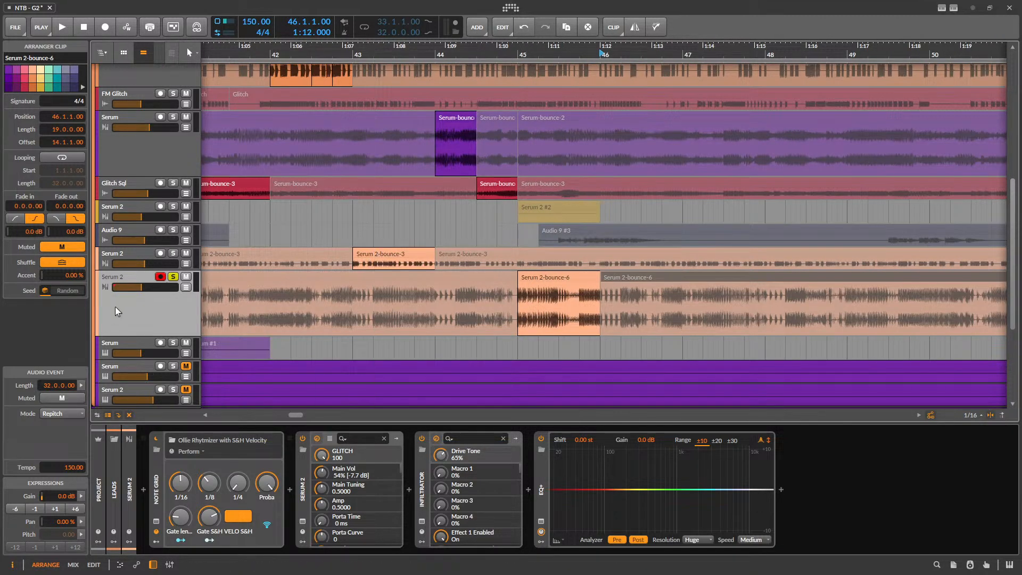
pyautogui.click(394, 259)
pyautogui.press('space')
pyautogui.scroll(-3, 442, 249)
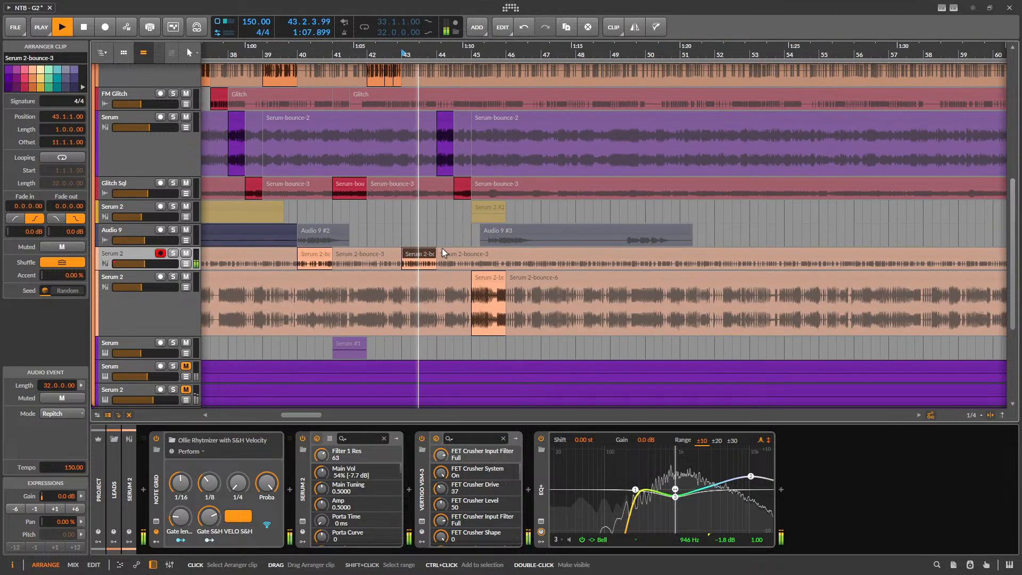
pyautogui.scroll(5, 453, 261)
pyautogui.press('space')
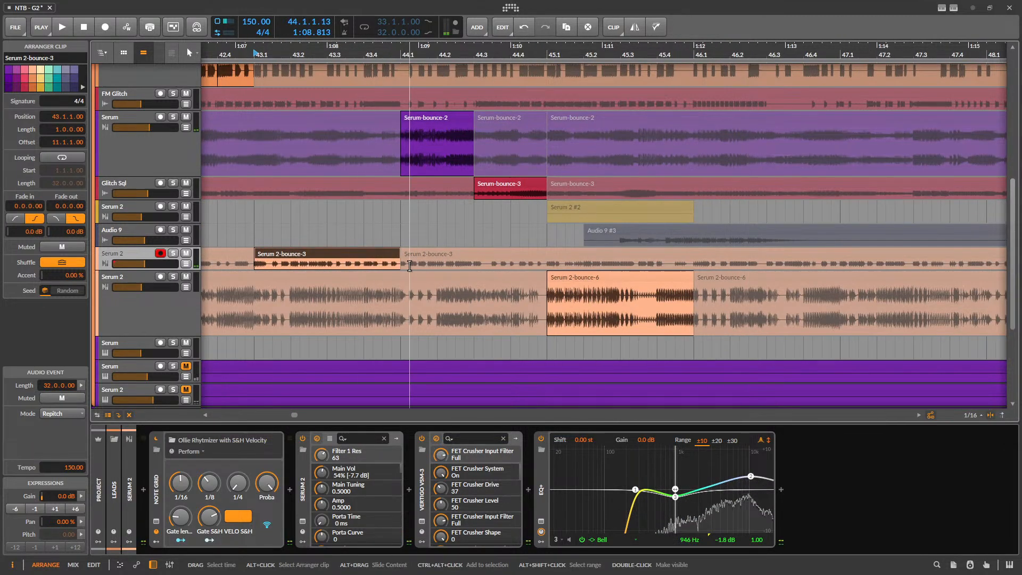
pyautogui.press('space')
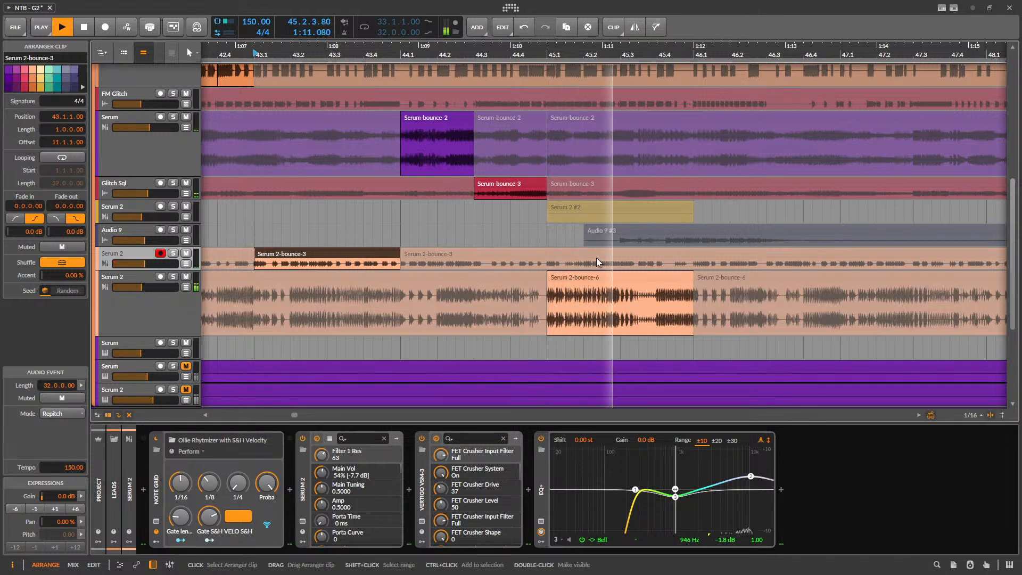
pyautogui.press('space')
# - Split the unmuted Serum 2-bounce-6 segment at 45.3 and slide the audio inside its second half while auditioning the result
pyautogui.click(625, 320)
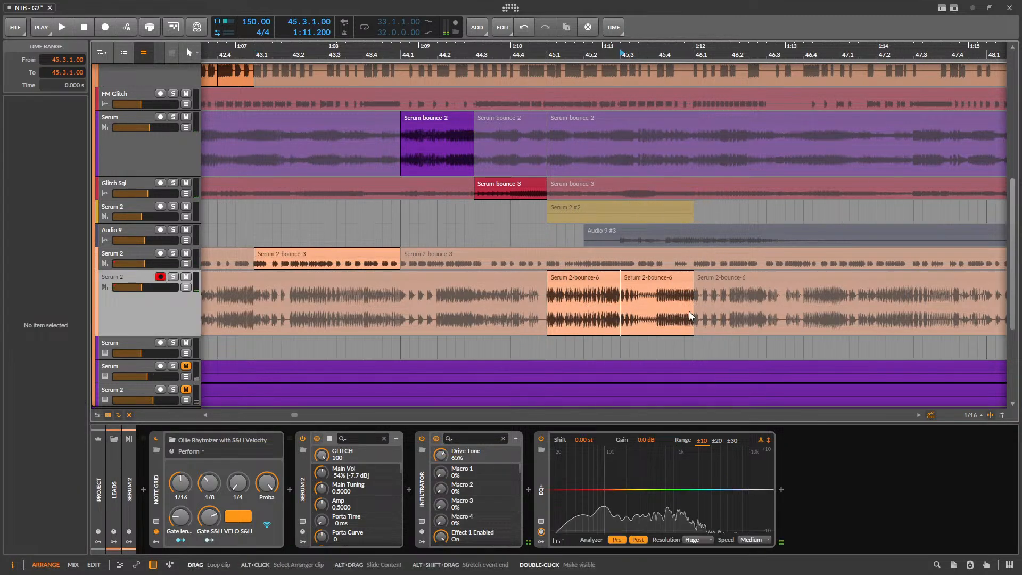
pyautogui.scroll(2, 690, 315)
pyautogui.click(658, 313)
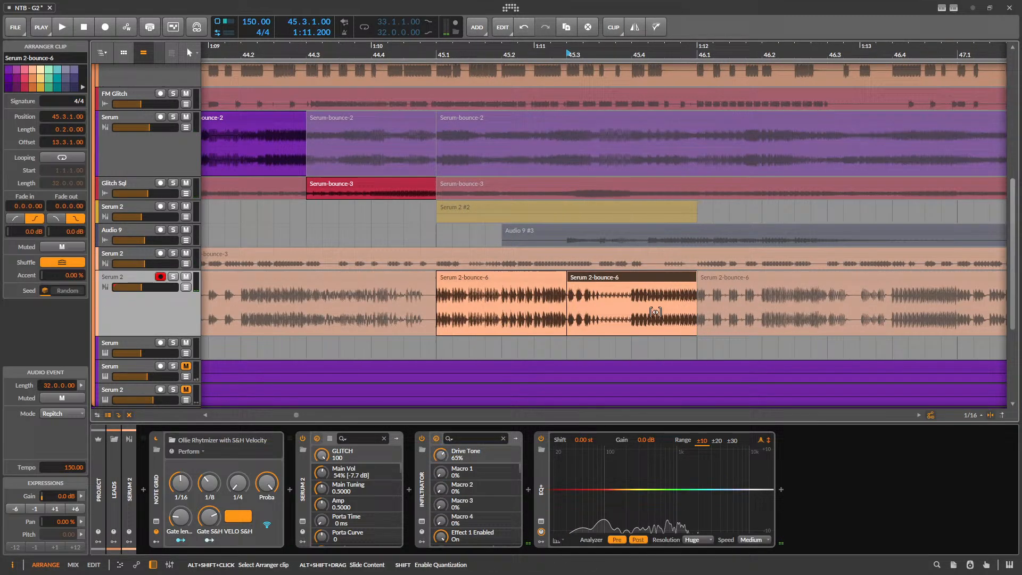
pyautogui.click(509, 318)
pyautogui.press('space')
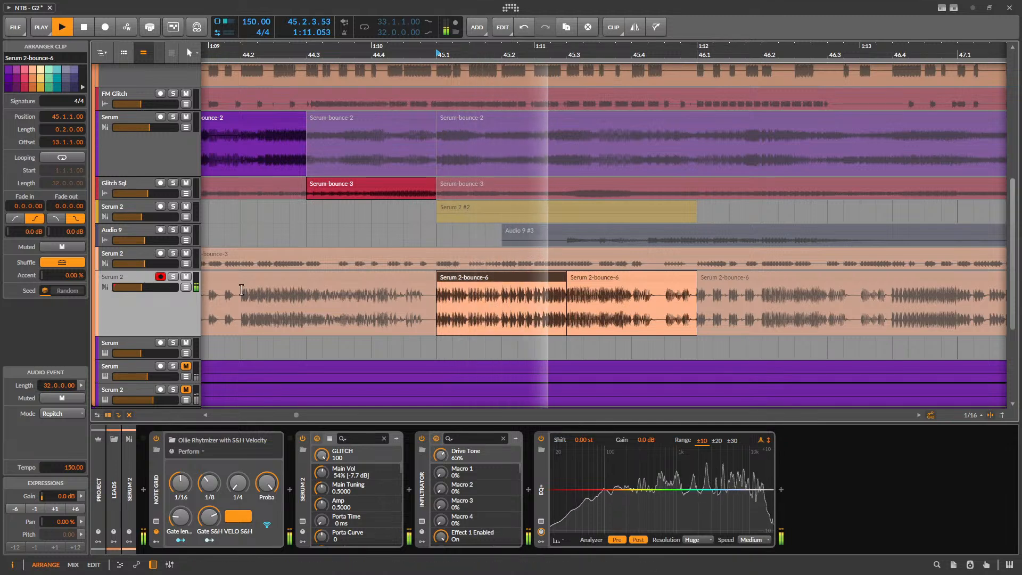
pyautogui.press('space')
pyautogui.click(683, 311)
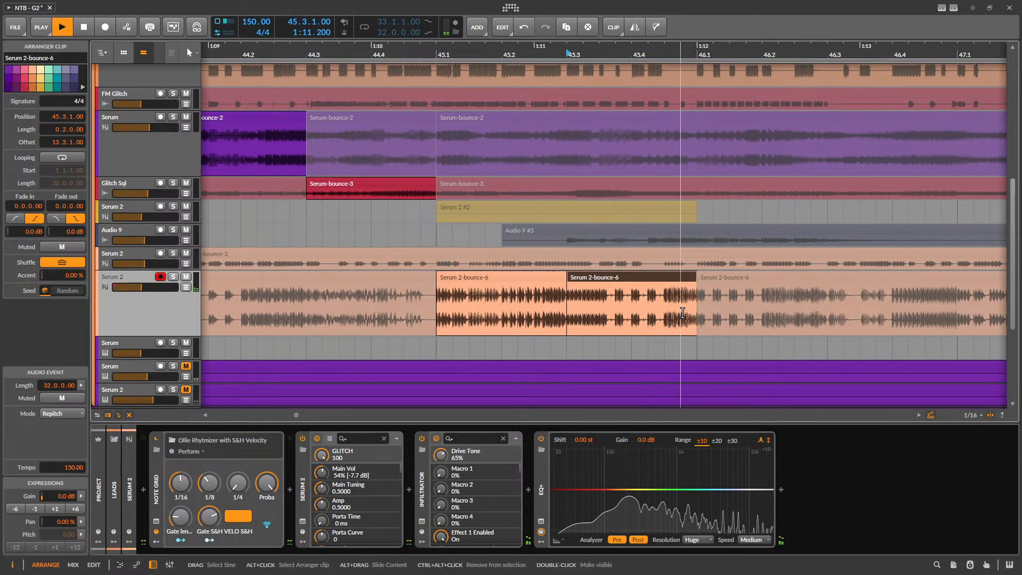
pyautogui.press('space')
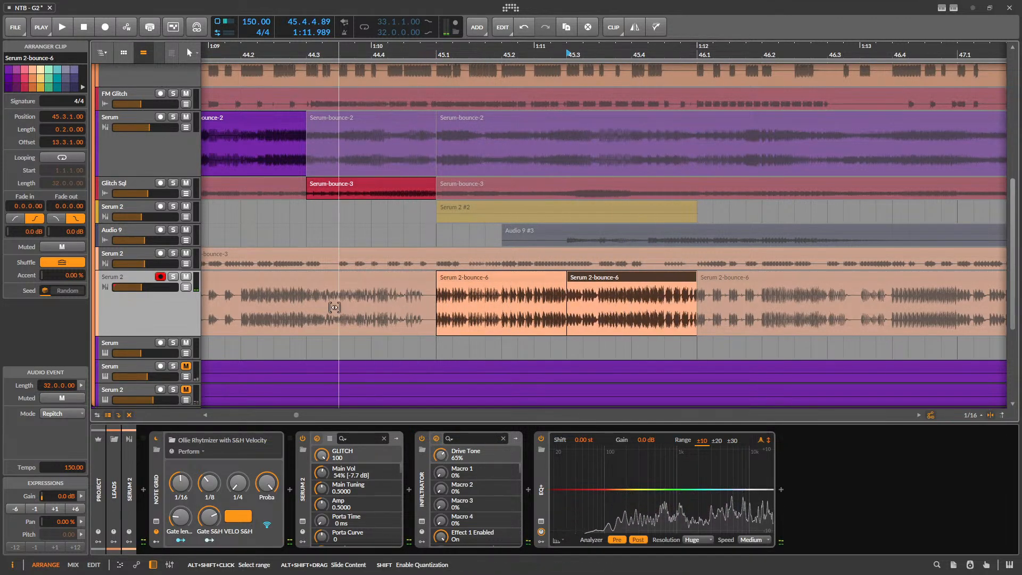
pyautogui.press('space')
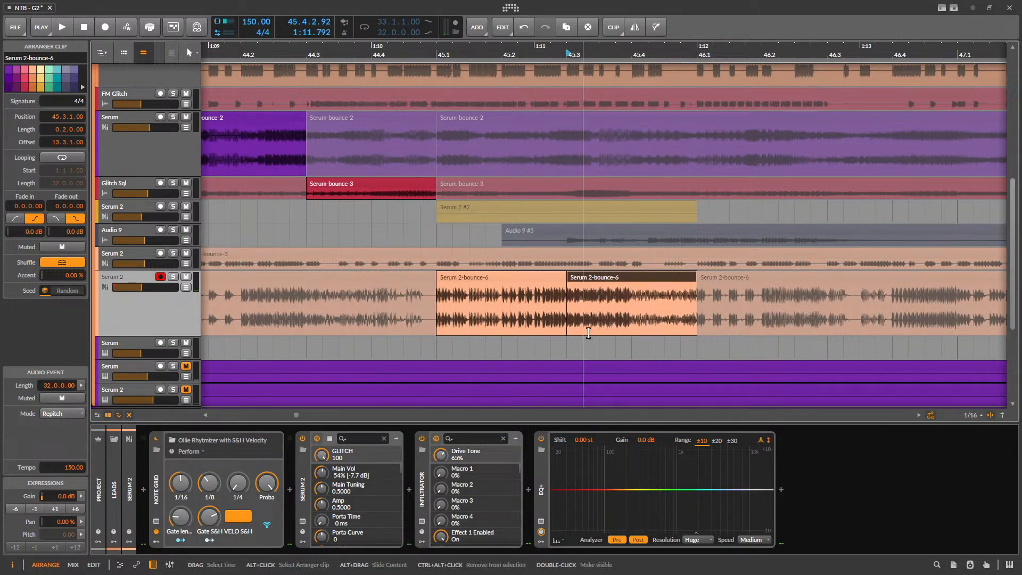
pyautogui.press('space')
# - With the track soloed, unmute the Serum 2-bounce-6 remainder from bar 46 and delete the half-bar piece at 45.3
pyautogui.click(173, 277)
pyautogui.press('space')
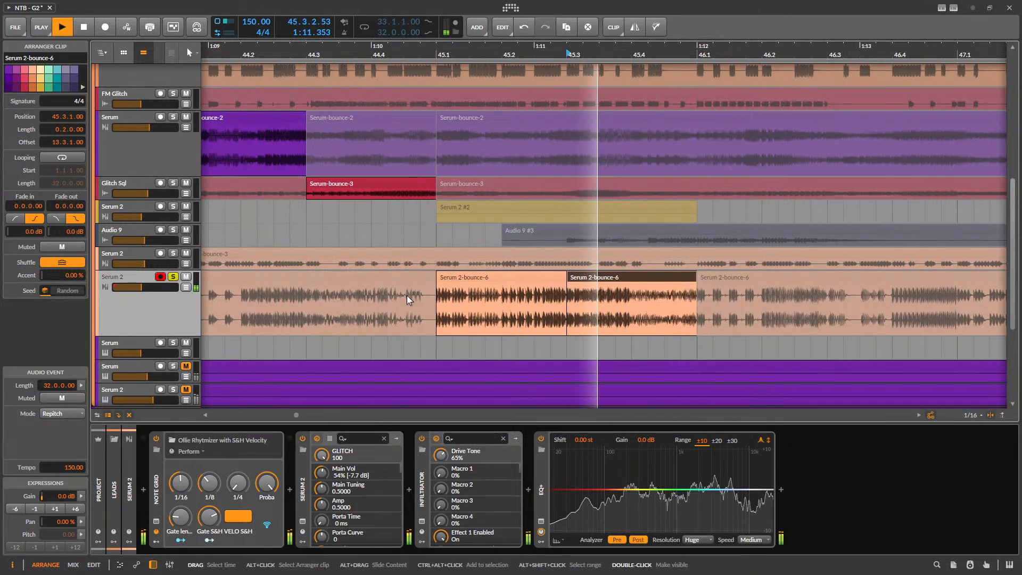
pyautogui.scroll(-5, 407, 296)
pyautogui.click(522, 280)
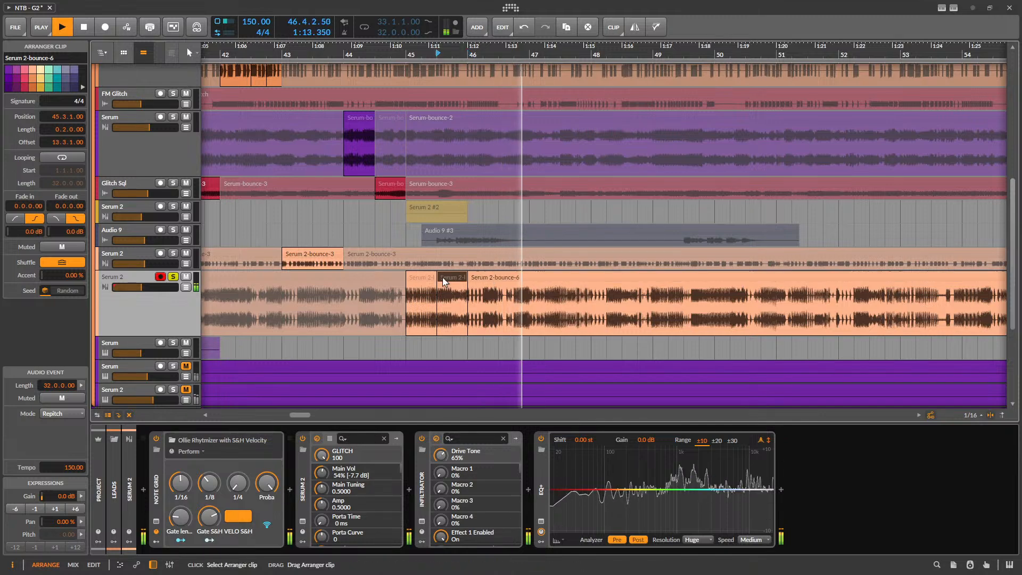
pyautogui.press('Delete')
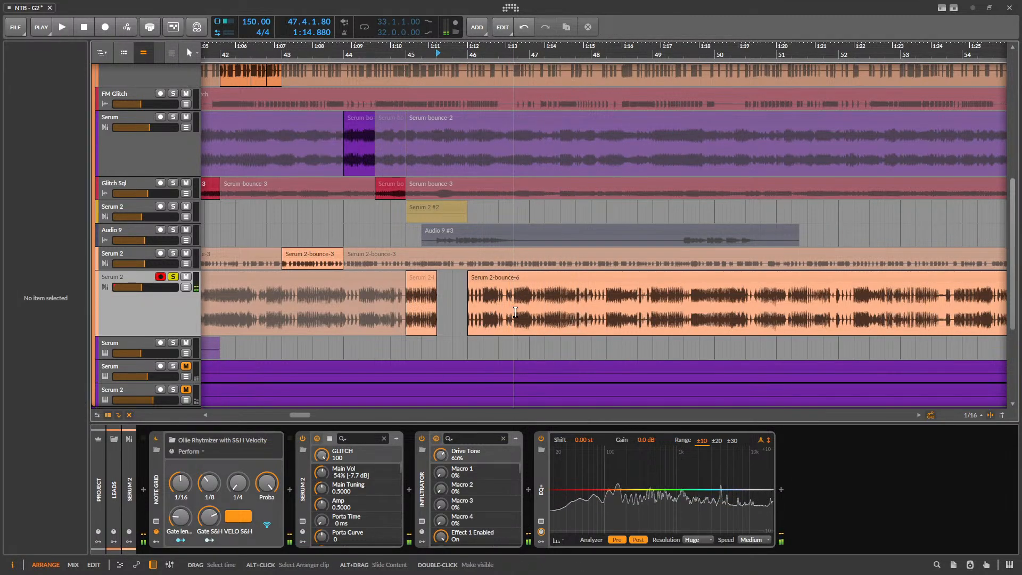
# - Audition the Serum 2-bounce-6 remainder from 46.4 and compare it with the half-bar segment at bar 45
pyautogui.click(515, 312)
pyautogui.press('space')
pyautogui.scroll(2, 423, 315)
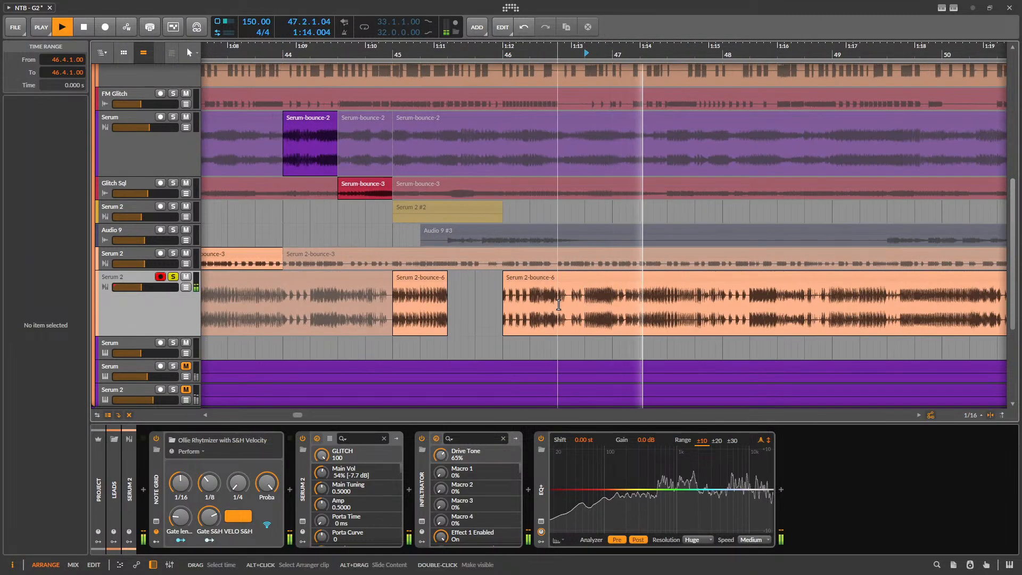
pyautogui.press('space')
pyautogui.click(430, 279)
pyautogui.press('space')
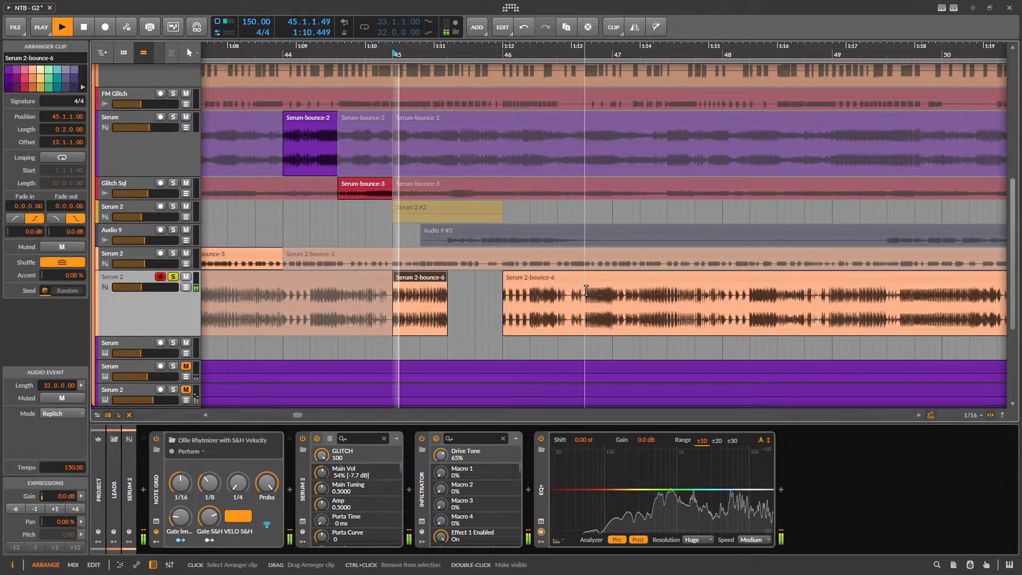
# - Fill the gap from 45.3 to 46 with two one-beat Serum 2-bounce-6 pieces and mute the remainder from bar 46
pyautogui.click(590, 318)
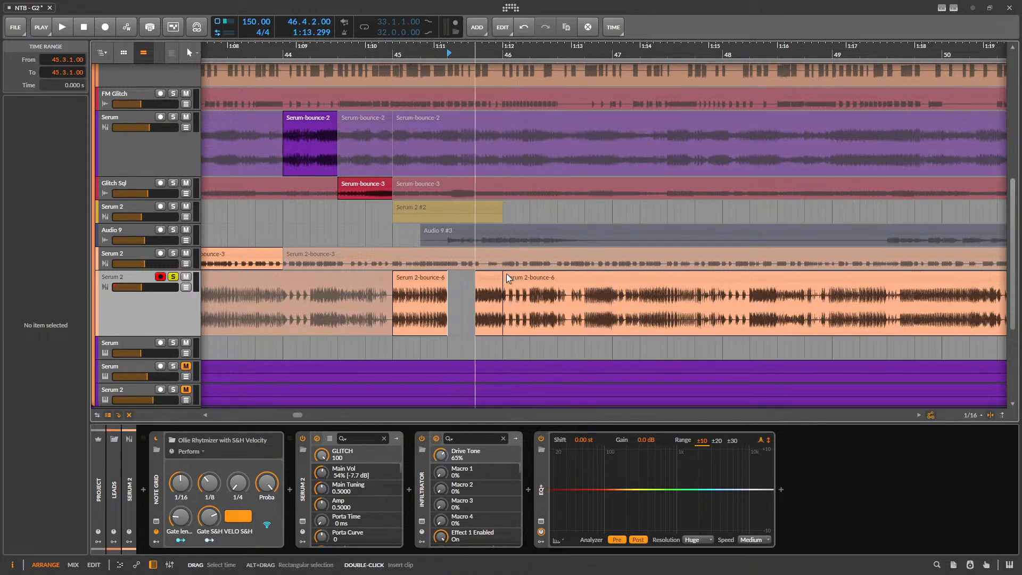
pyautogui.doubleClick(543, 269)
pyautogui.click(544, 276)
pyautogui.hotkey('alt', 'm')
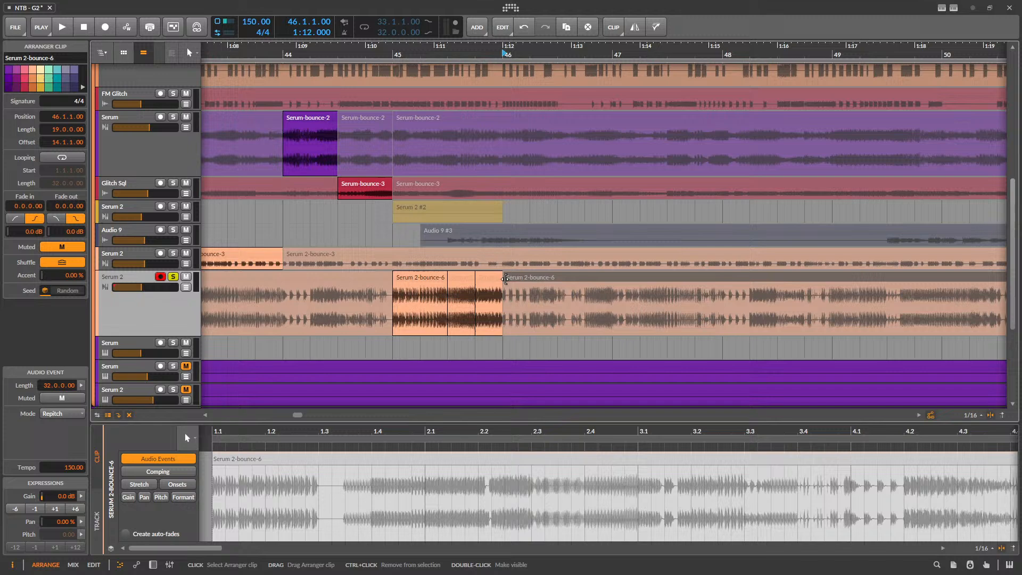
# - Play the assembled Serum 2-bounce-6 pieces from 45.1 to check how they follow each other
pyautogui.click(426, 275)
pyautogui.press('space')
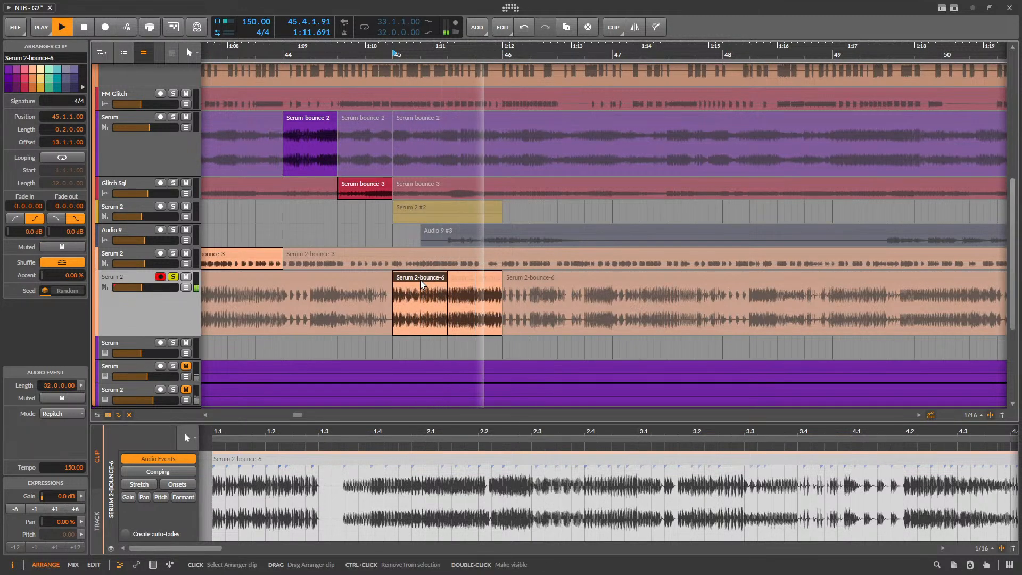
pyautogui.press('space')
pyautogui.scroll(-2, 544, 305)
pyautogui.press('space')
pyautogui.scroll(4, 501, 282)
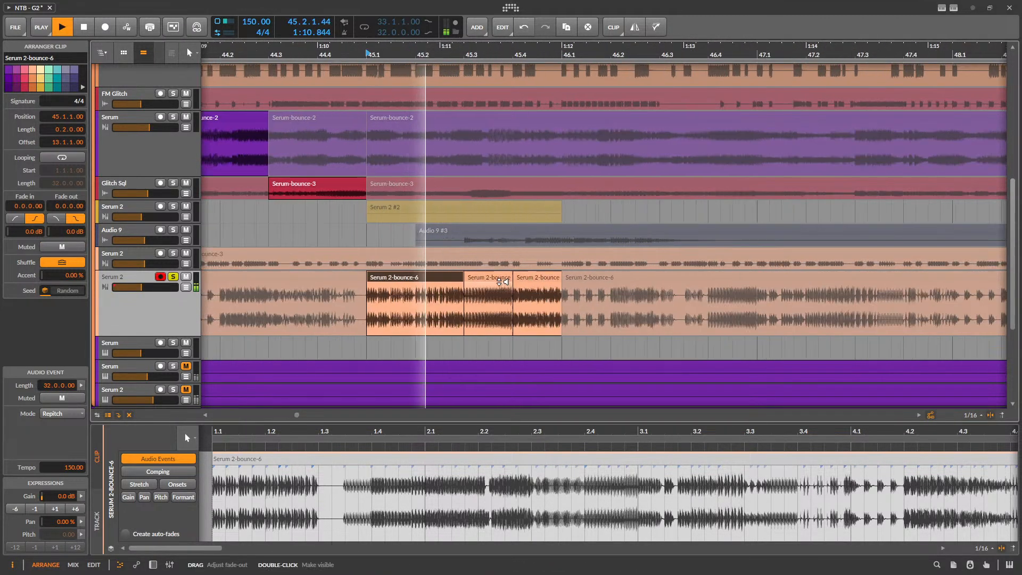
pyautogui.scroll(1, 500, 282)
# - Open the one-beat Serum 2-bounce-6 piece at 45.3 in the detail editor and play it from its start
pyautogui.click(473, 283)
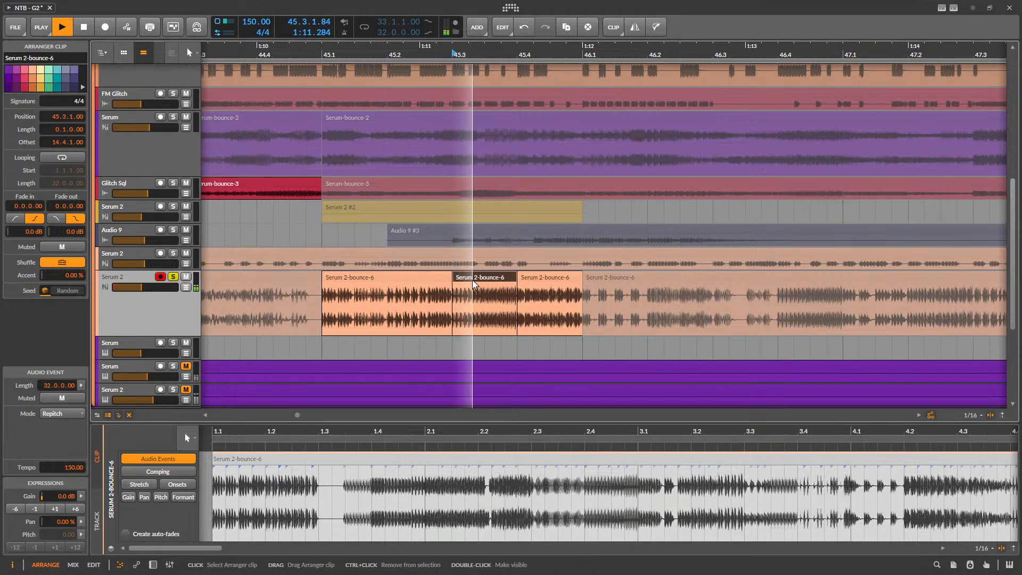
pyautogui.press('space')
pyautogui.doubleClick(473, 282)
pyautogui.press('space')
pyautogui.press('space')
pyautogui.scroll(5, 553, 503)
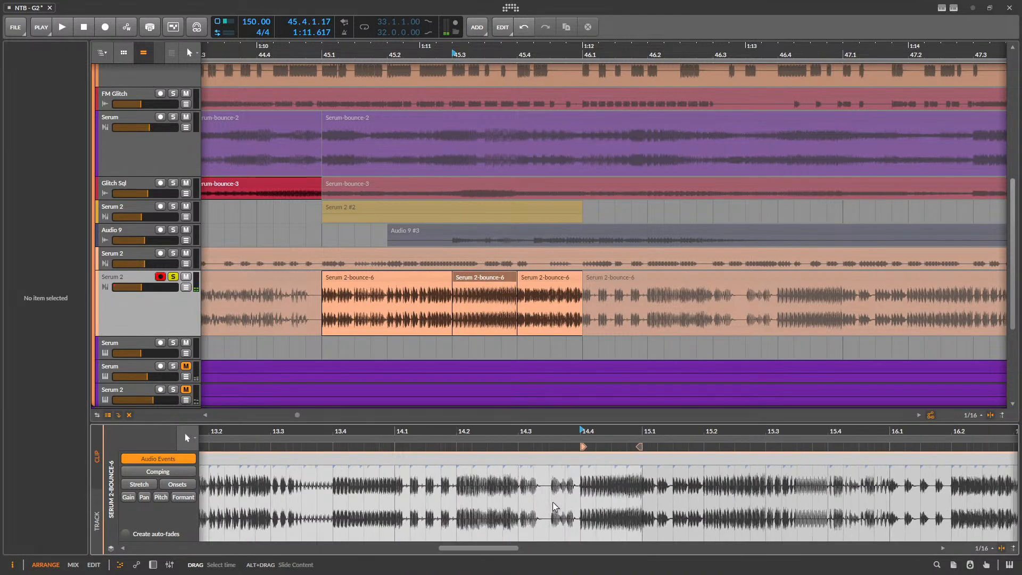
# - Loop the one-beat region at 14.4 inside the 45.3 piece and move that region to start at 14.2
pyautogui.scroll(2, 553, 503)
pyautogui.press('space')
pyautogui.press('space')
pyautogui.press('space')
pyautogui.press('space')
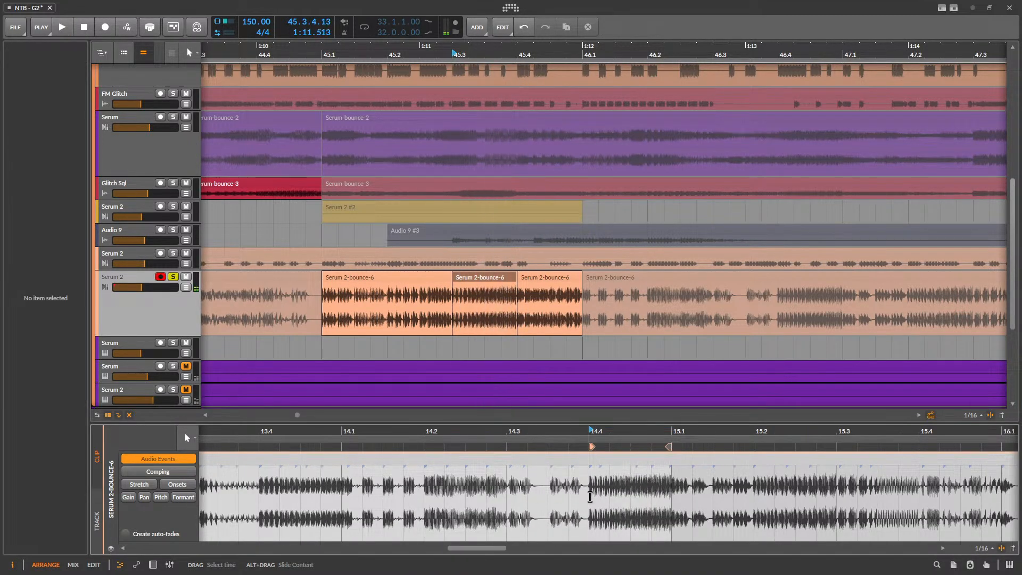
pyautogui.moveTo(590, 496); pyautogui.dragTo(675, 500)
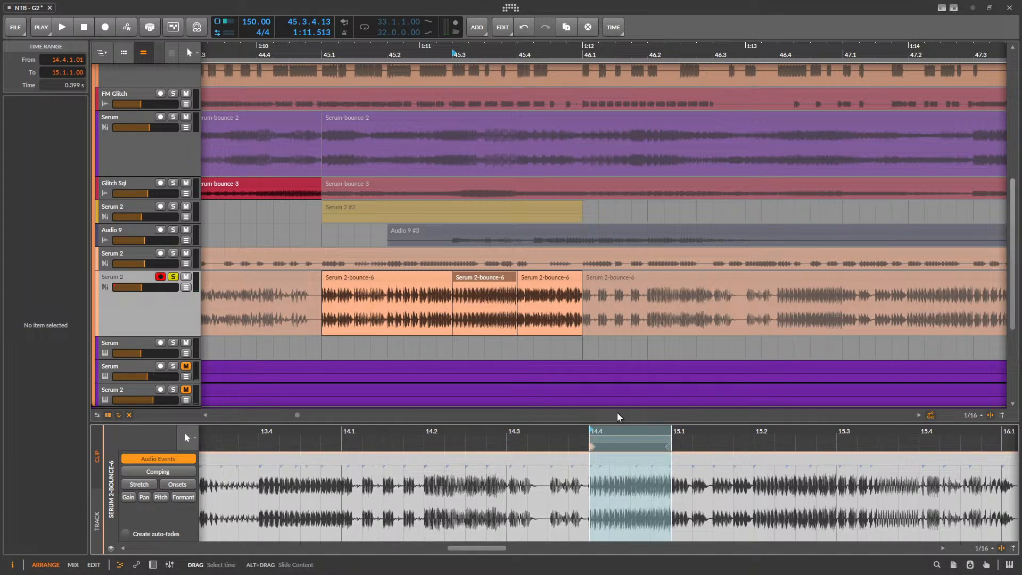
pyautogui.moveTo(623, 440); pyautogui.dragTo(456, 448)
pyautogui.press('space')
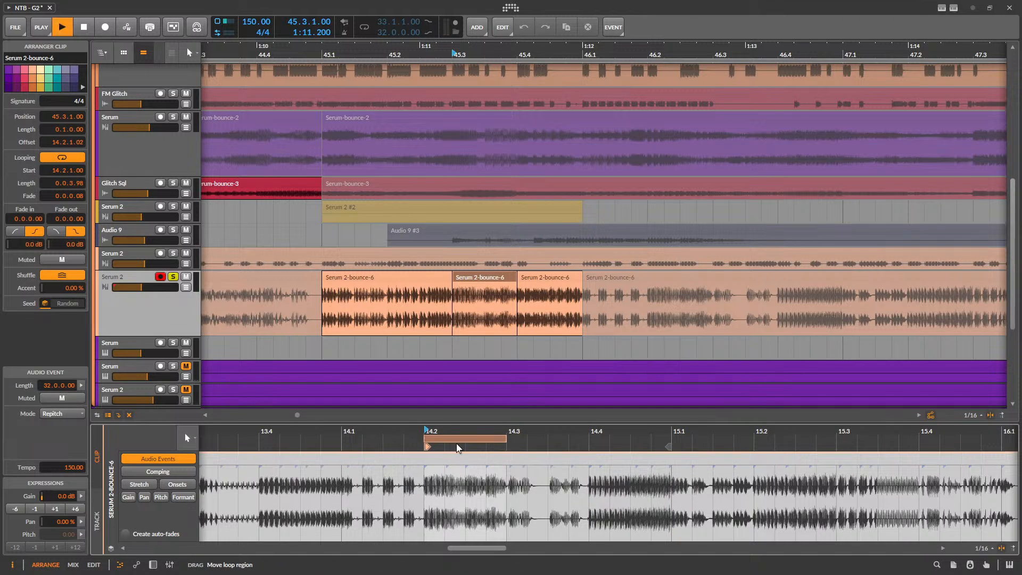
# - Play the edited fill from 45.1 to hear the changed piece in sequence
pyautogui.click(414, 280)
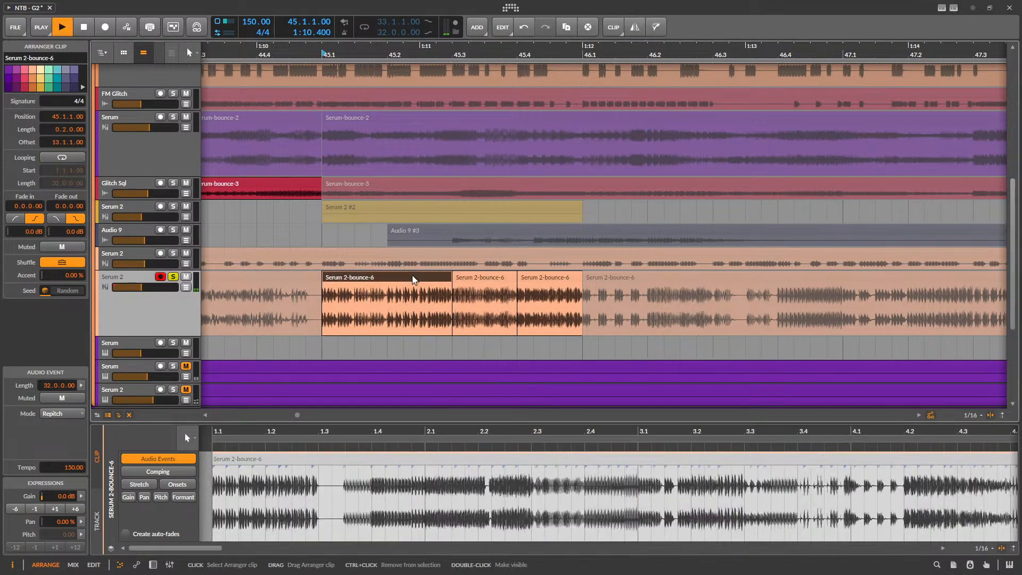
pyautogui.press('space')
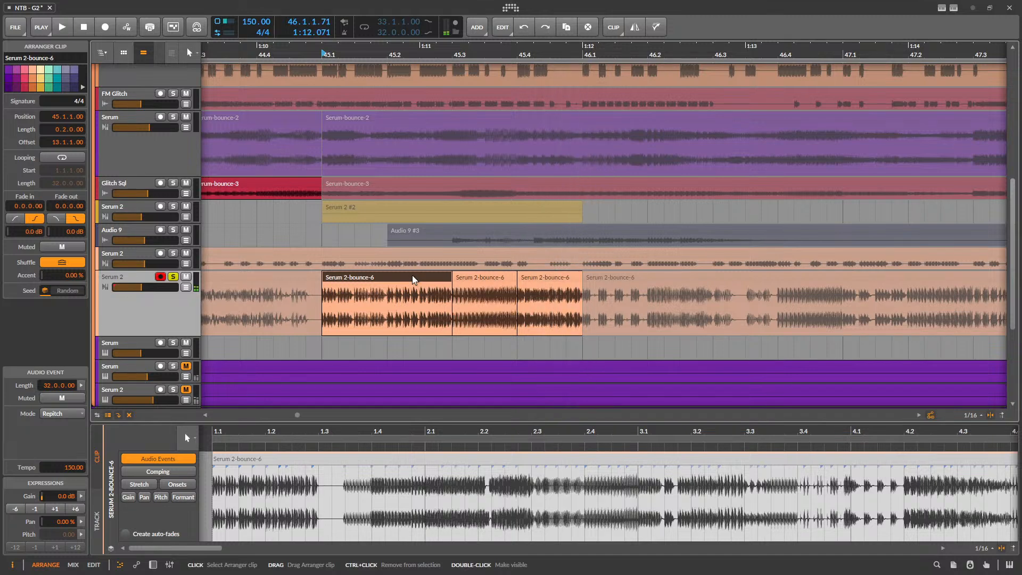
pyautogui.press('space')
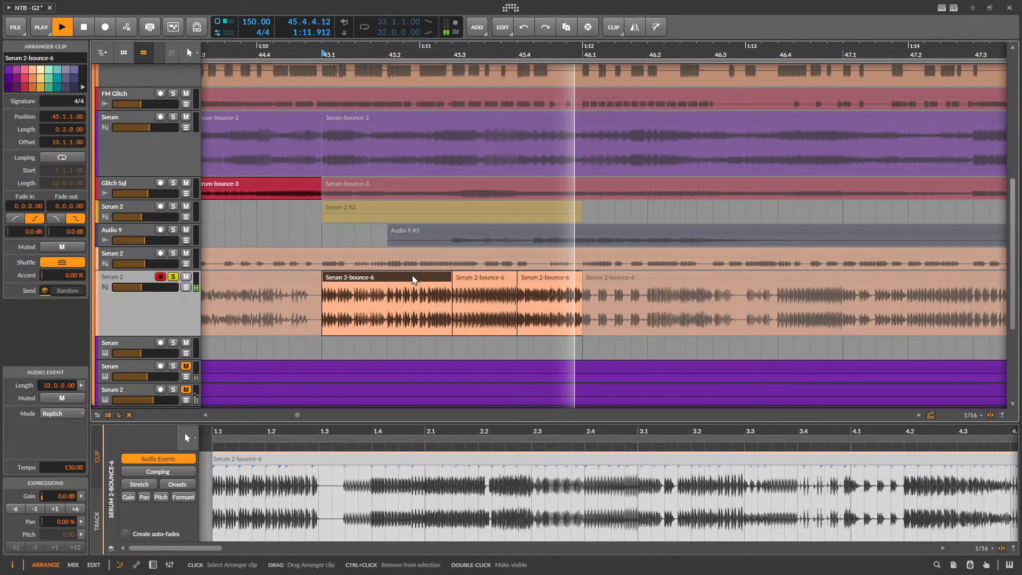
# - Move the looped one-beat region of the Serum 2-bounce-6 piece at 45.3 to start at 17.2 and play the piece
pyautogui.press('space')
pyautogui.doubleClick(514, 433)
pyautogui.moveTo(514, 432); pyautogui.dragTo(416, 489)
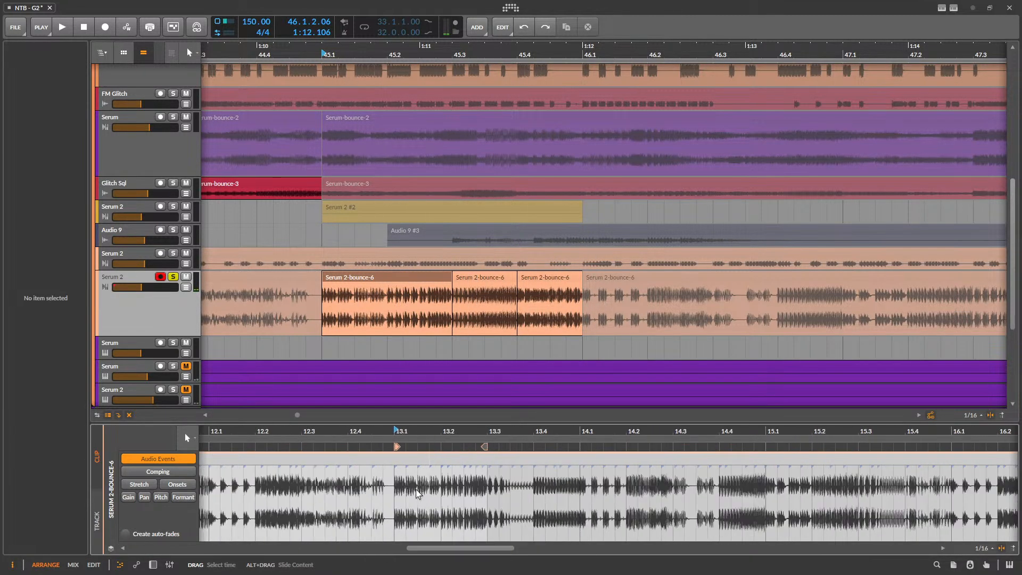
pyautogui.click(484, 298)
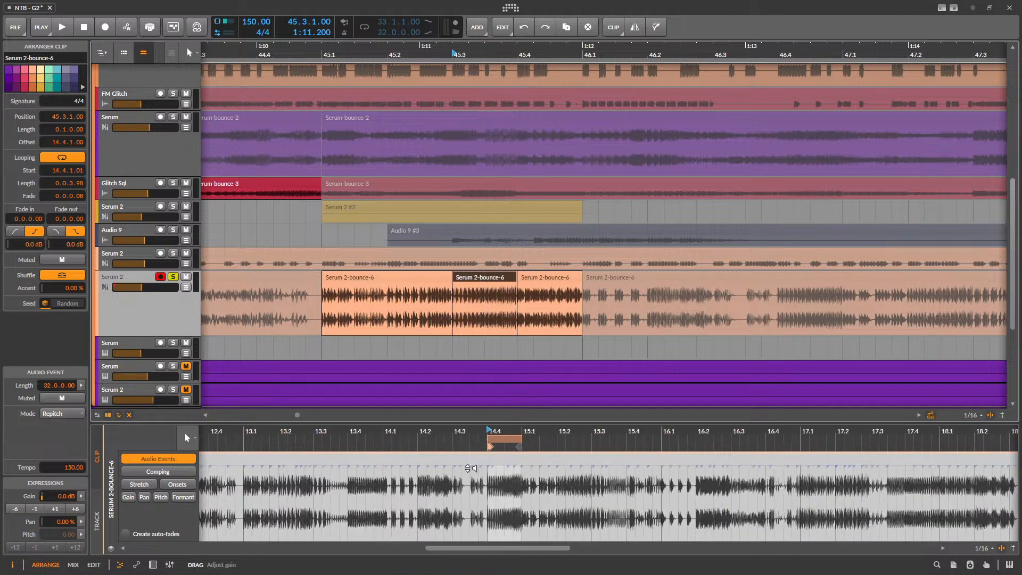
pyautogui.press('space')
pyautogui.moveTo(503, 442); pyautogui.dragTo(870, 444)
pyautogui.press('space')
pyautogui.press('space')
pyautogui.press('space')
pyautogui.press('space')
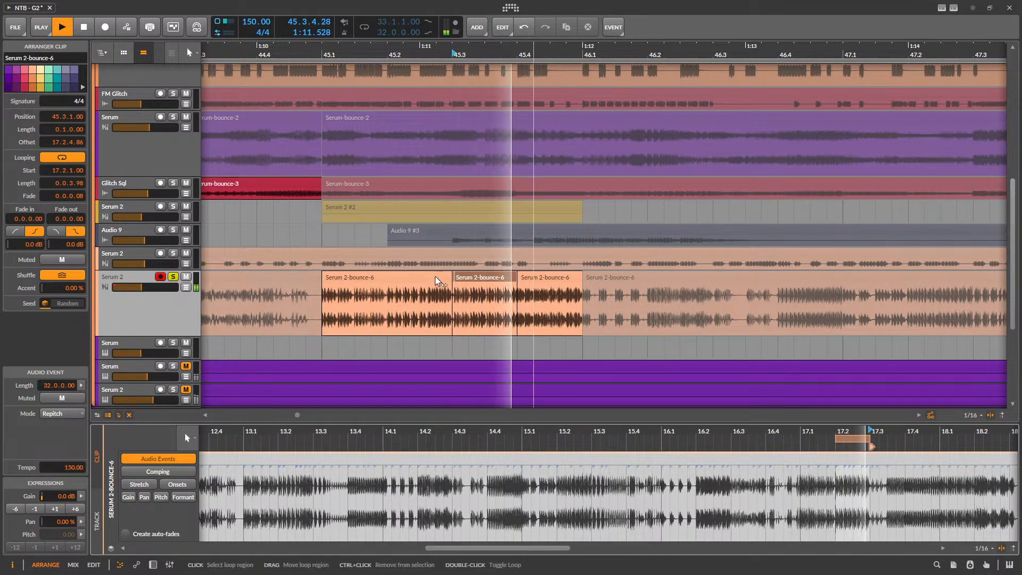
# - Play the fill from 45.1 and align the 45.3 piece's playback start with its loop start at 17.2.1
pyautogui.click(436, 280)
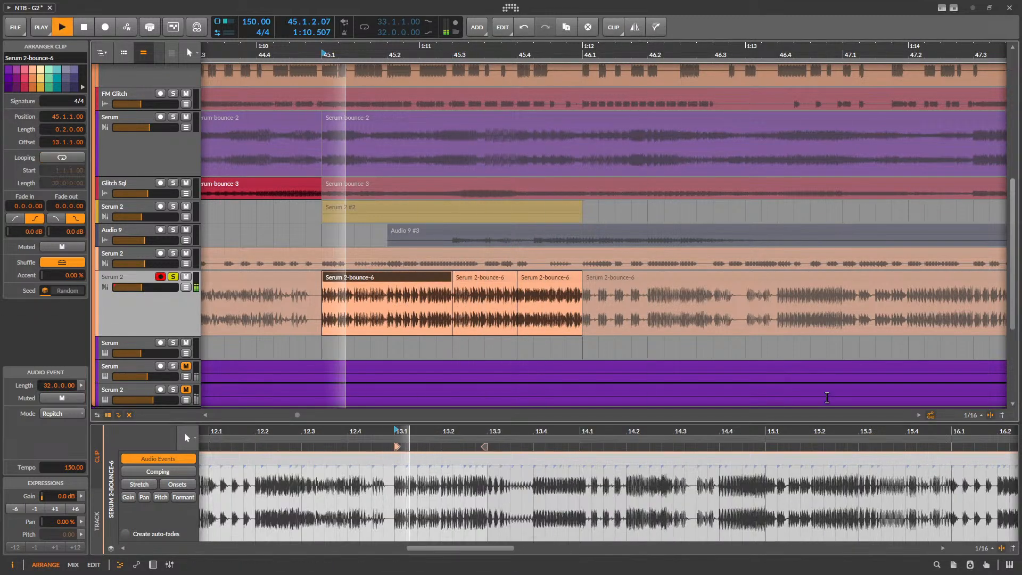
pyautogui.click(484, 278)
pyautogui.press('space')
pyautogui.scroll(10, 604, 482)
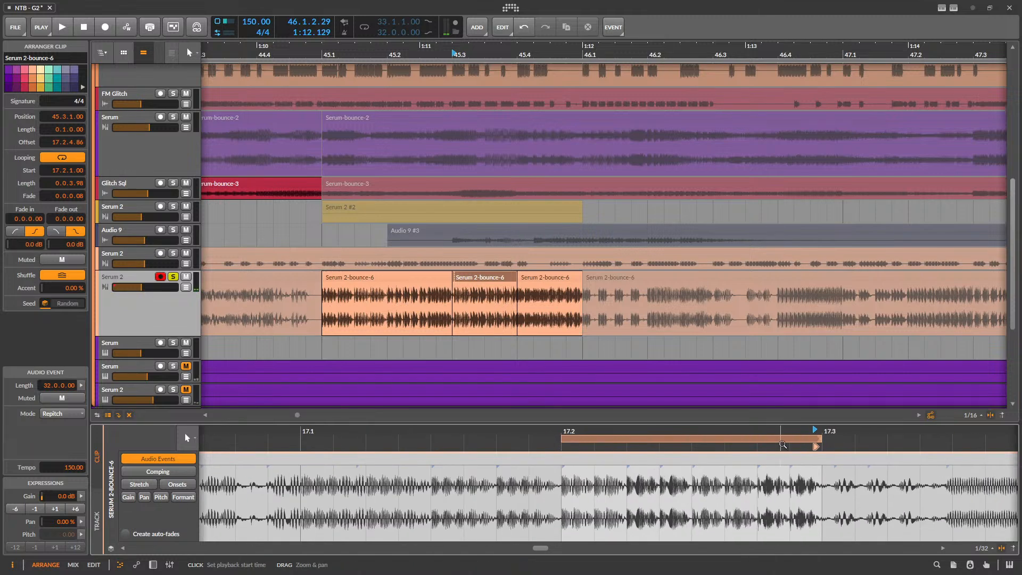
pyautogui.moveTo(816, 446)
pyautogui.mouseDown()
pyautogui.moveTo(616, 450)
pyautogui.moveTo(582, 468)
pyautogui.mouseUp()
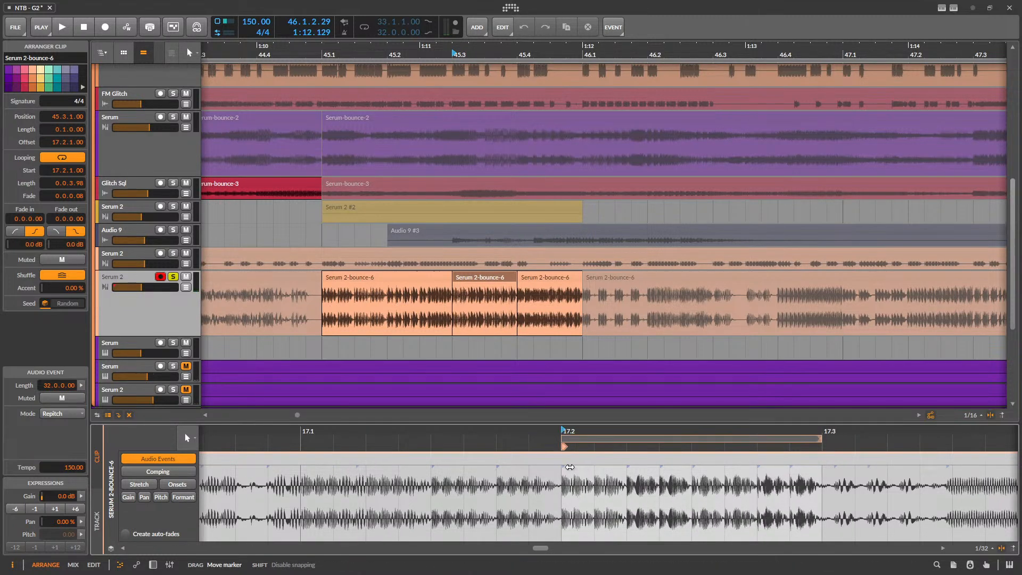
# - Play the fill from 45.1 to hear how the realigned 45.3 piece follows the opening one
pyautogui.press('space')
pyautogui.press('space')
pyautogui.click(360, 277)
pyautogui.press('space')
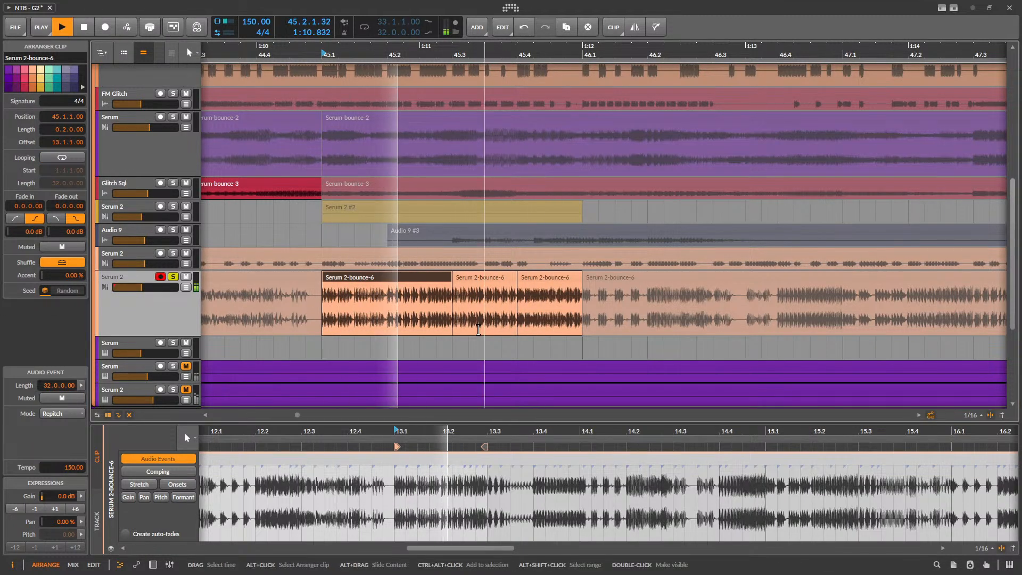
pyautogui.scroll(-5, 411, 485)
pyautogui.press('space')
pyautogui.press('space')
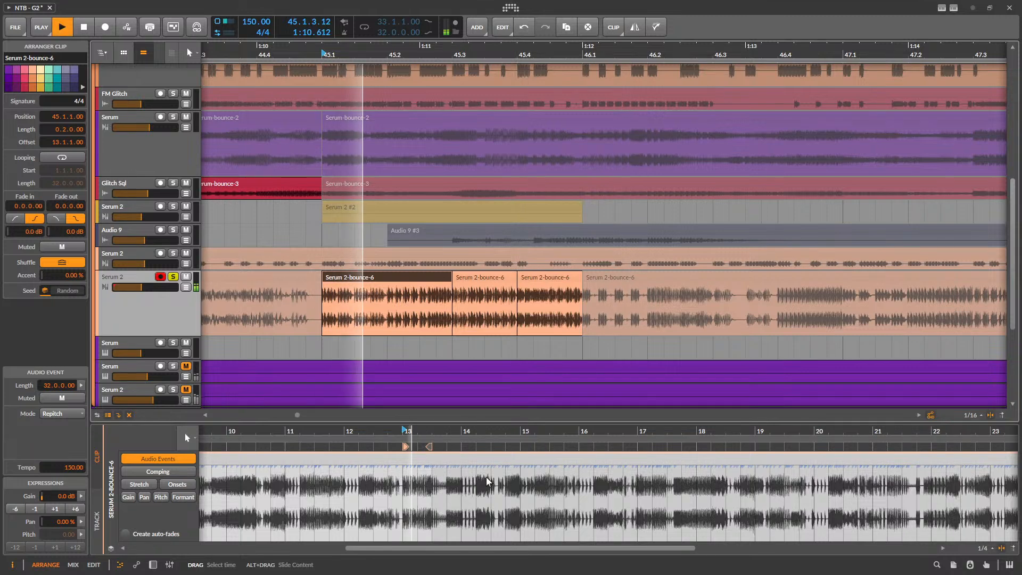
pyautogui.scroll(-3, 488, 482)
pyautogui.scroll(-3, 487, 367)
pyautogui.click(356, 325)
# - Turn off solo on the Serum 2 track and play the full arrangement from the Serum 2-bounce-3 clip at 43.1
pyautogui.click(173, 314)
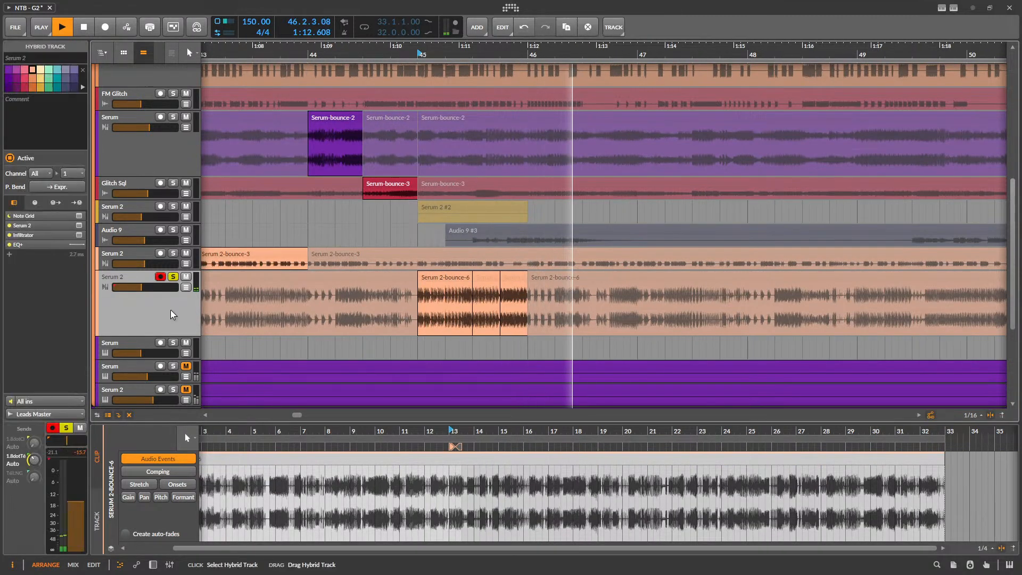
pyautogui.scroll(-2, 612, 291)
pyautogui.press('space')
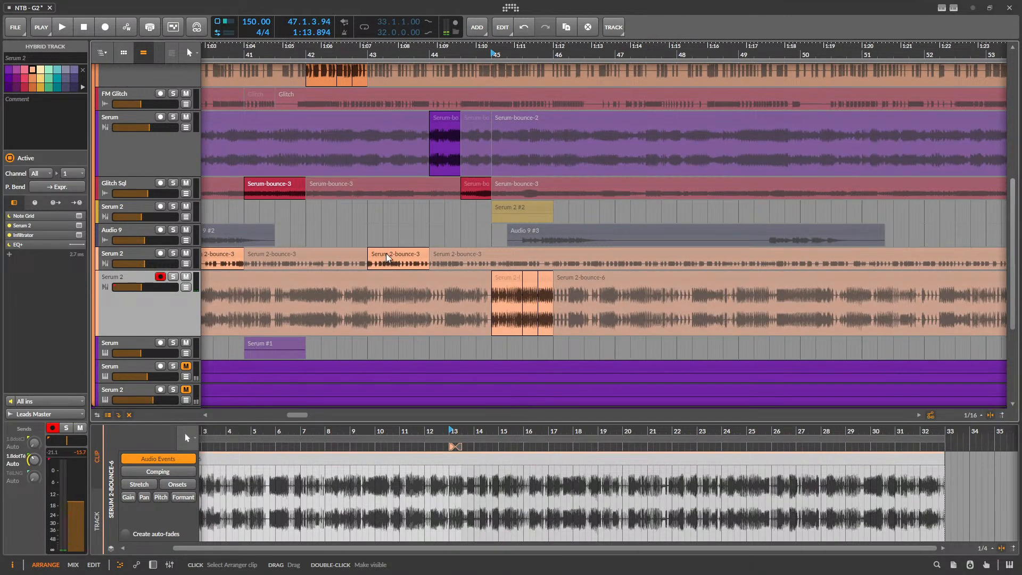
pyautogui.click(387, 258)
pyautogui.press('space')
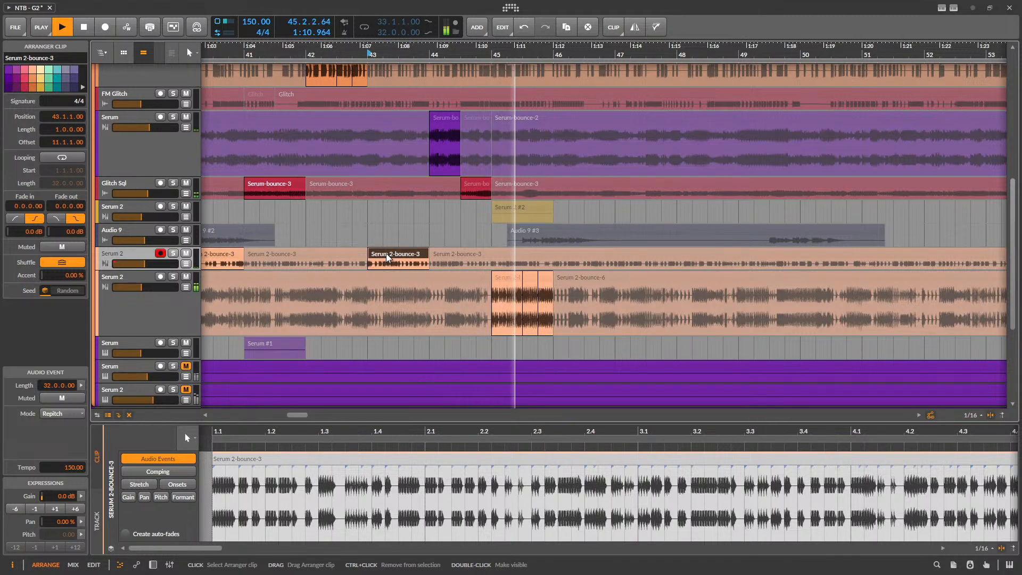
pyautogui.press('space')
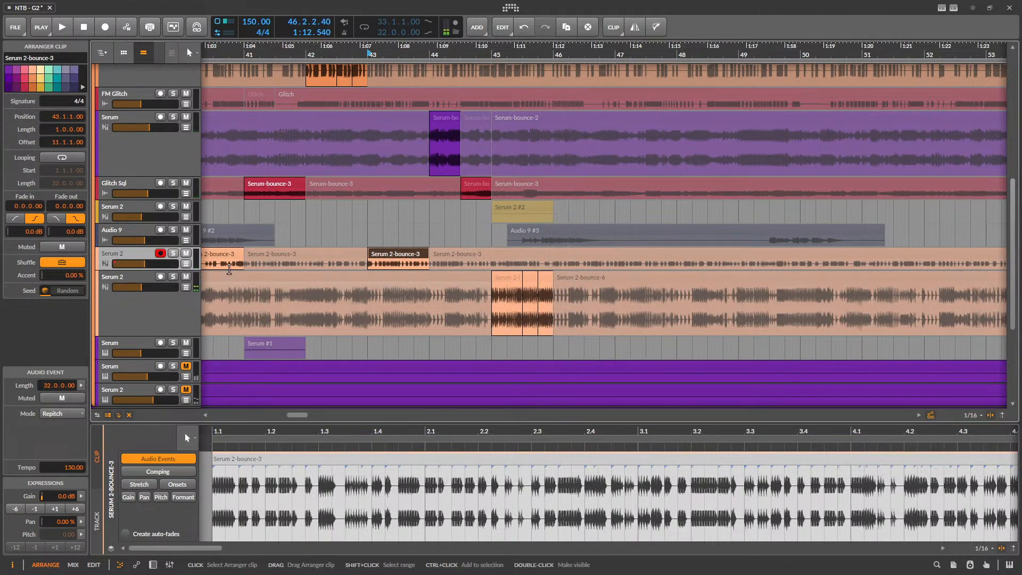
# - Play the arrangement from the one-beat piece at 45.3 and show that piece's whole audio in the detail editor
pyautogui.scroll(5, 533, 279)
pyautogui.click(543, 277)
pyautogui.press('space')
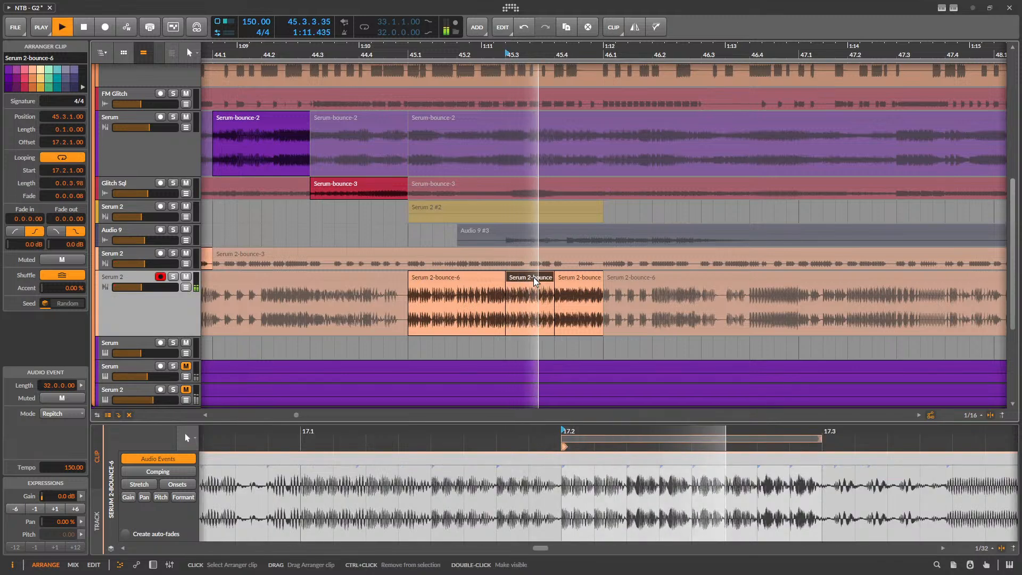
pyautogui.press('space')
pyautogui.doubleClick(536, 275)
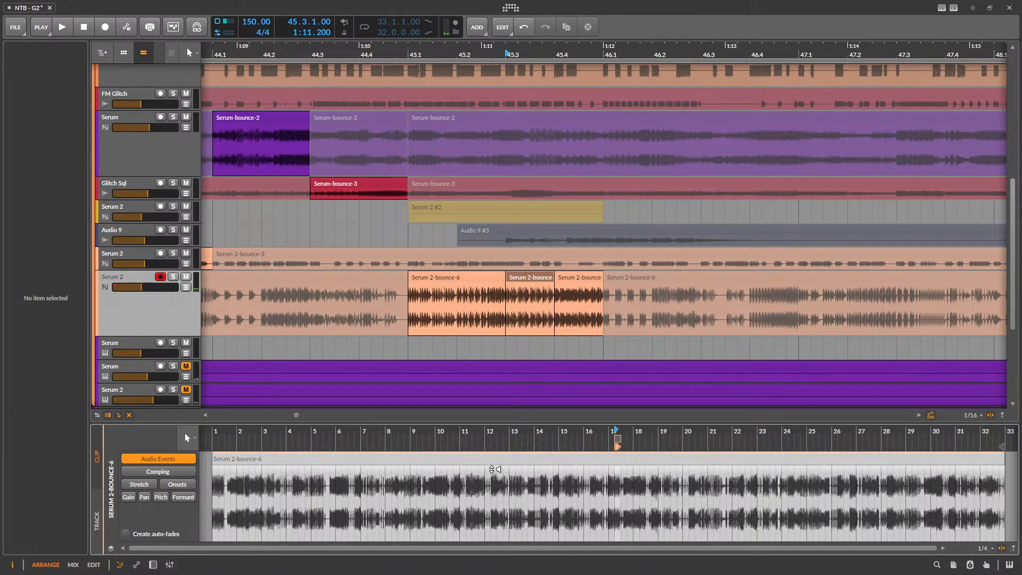
# - Move the looped one-beat region of the 45.3 piece to start at 18.1 and play the piece
pyautogui.scroll(-2, 486, 470)
pyautogui.scroll(8, 582, 462)
pyautogui.moveTo(450, 496); pyautogui.dragTo(484, 498)
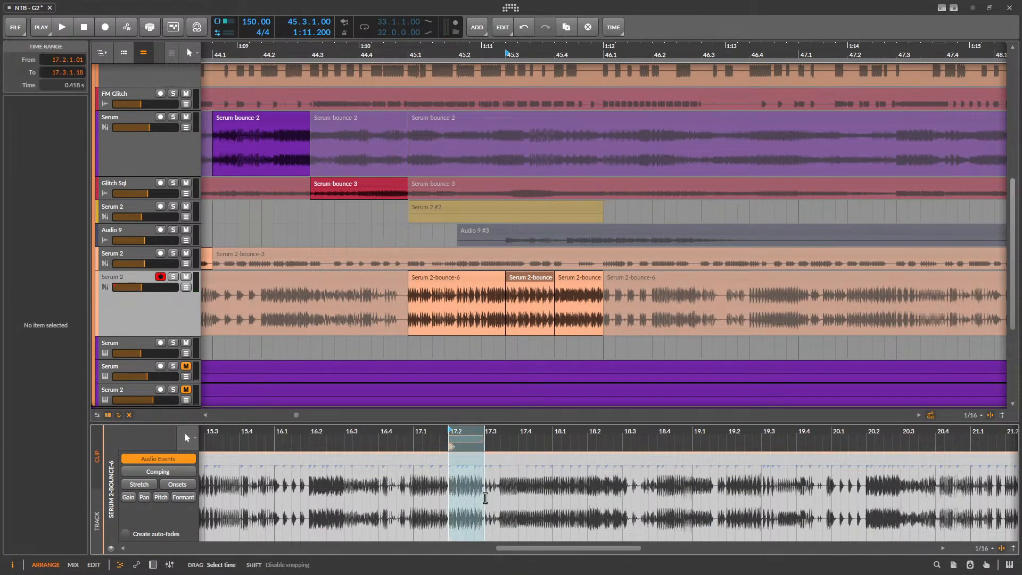
pyautogui.scroll(2, 483, 497)
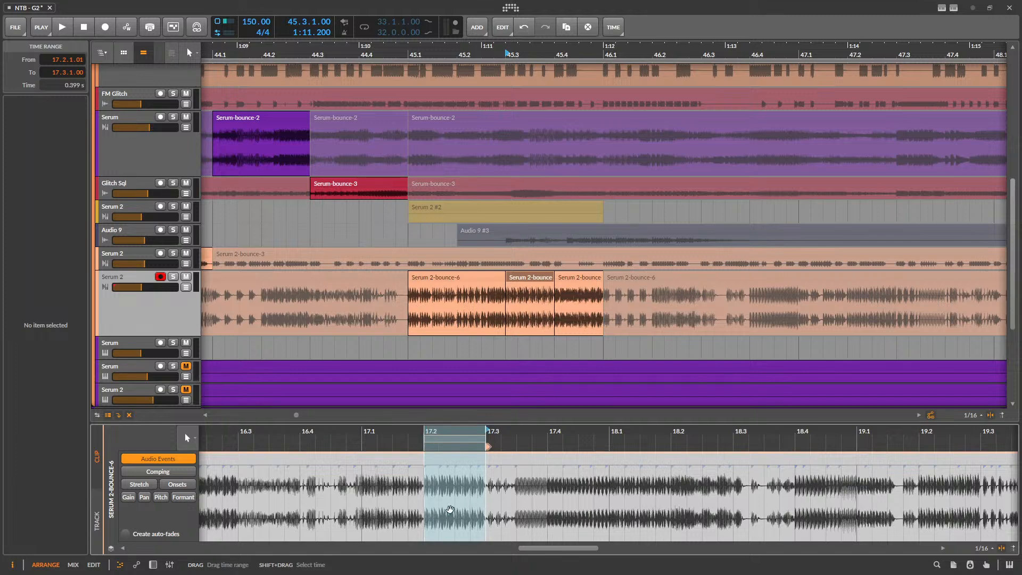
pyautogui.click(445, 476)
pyautogui.scroll(2, 443, 476)
pyautogui.scroll(1, 443, 475)
pyautogui.moveTo(464, 439); pyautogui.dragTo(796, 447)
pyautogui.press('space')
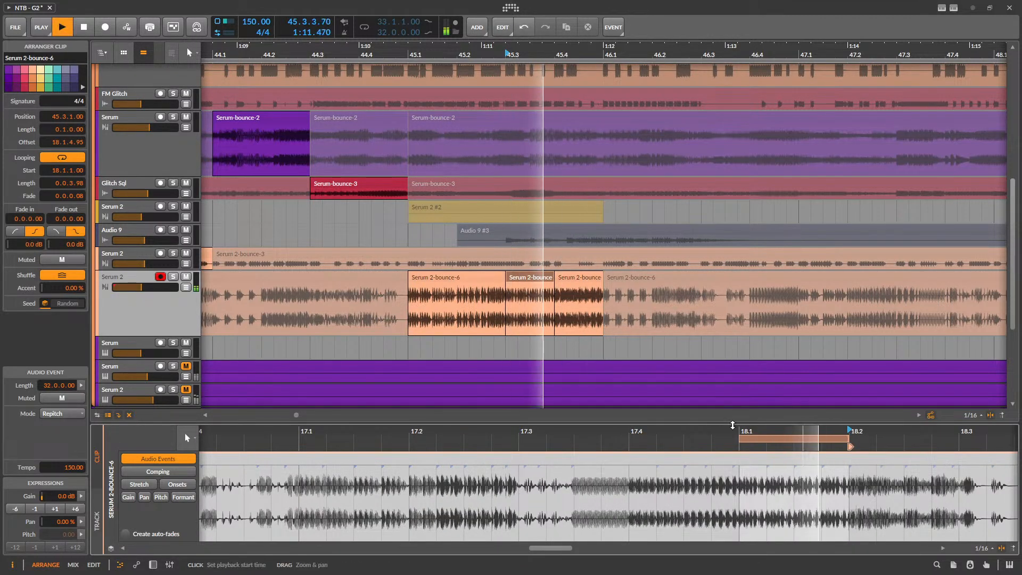
# - Solo the Serum 2 track and play it from the one-beat piece at 45.3
pyautogui.press('space')
pyautogui.click(173, 276)
pyautogui.press('space')
pyautogui.scroll(-3, 458, 487)
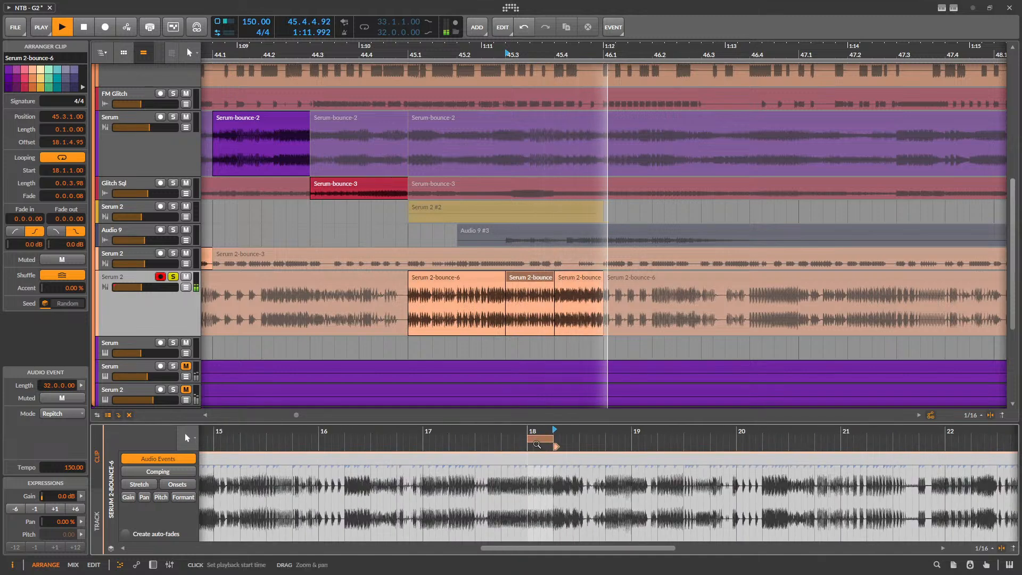
pyautogui.press('space')
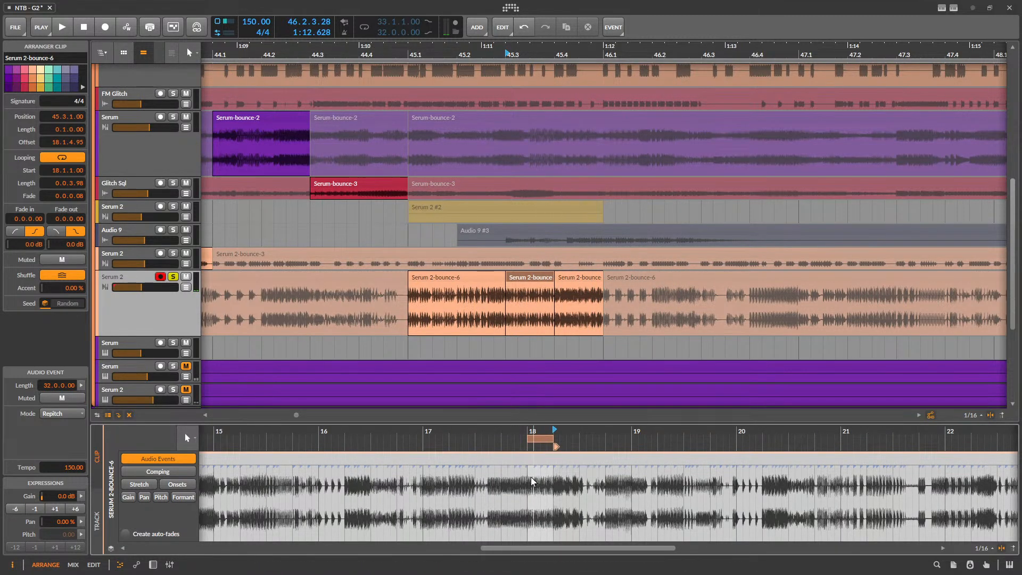
# - Move the loop region of the 45.3 piece to start at 21.2 and play the piece repeatedly
pyautogui.moveTo(549, 440); pyautogui.dragTo(882, 440)
pyautogui.press('space')
pyautogui.press('space')
pyautogui.press('space')
pyautogui.press('space')
pyautogui.press('space')
pyautogui.press('space')
pyautogui.press('space')
pyautogui.press('space')
pyautogui.press('space')
pyautogui.press('space')
pyautogui.press('space')
pyautogui.press('space')
pyautogui.scroll(-2, 612, 483)
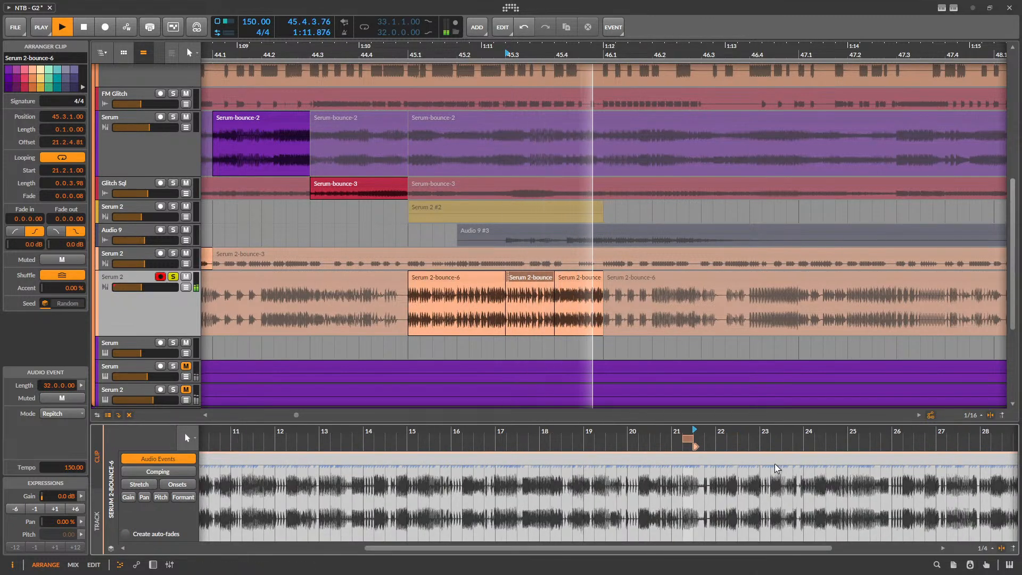
# - Shift the loop region of the 45.3 piece to start at 21.4.3 and play the piece again
pyautogui.scroll(2, 775, 469)
pyautogui.moveTo(576, 440); pyautogui.dragTo(641, 437)
pyautogui.press('space')
pyautogui.press('space')
pyautogui.press('space')
pyautogui.press('space')
pyautogui.press('space')
pyautogui.press('space')
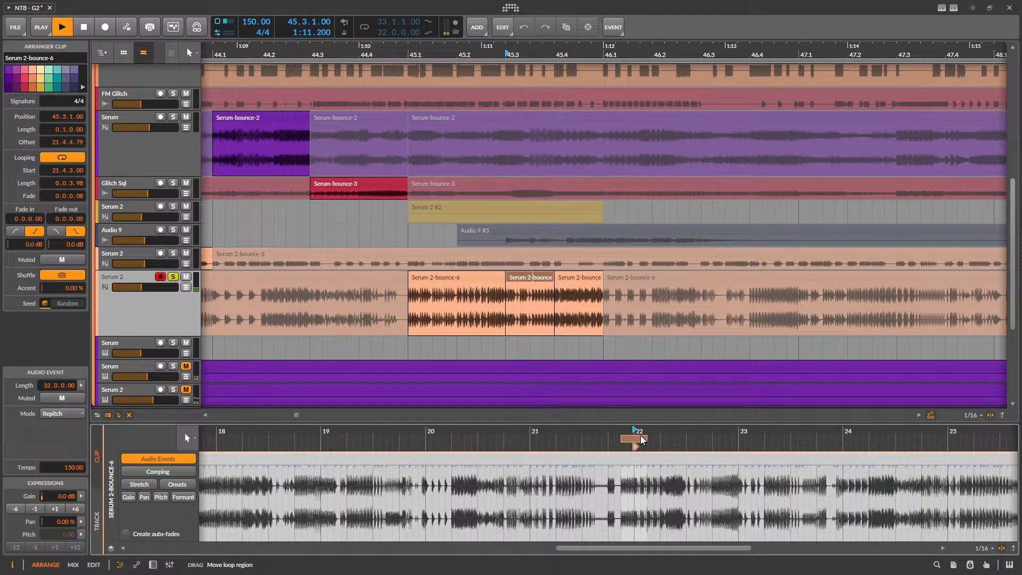
pyautogui.press('space')
pyautogui.press('space')
# - Play the fill from 45.1 and audition the one-beat pieces at 45.3 and 45.4 individually
pyautogui.click(452, 278)
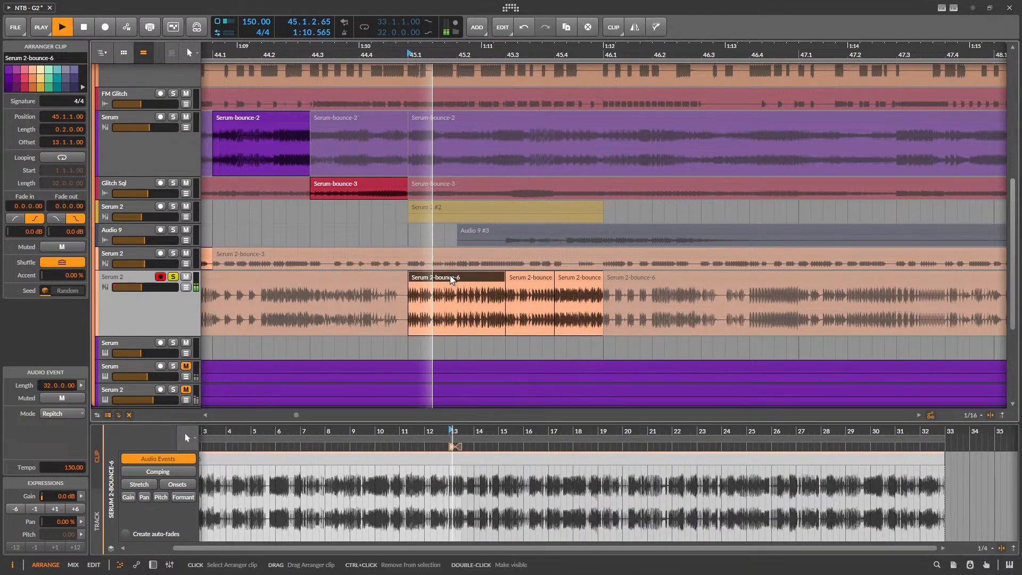
pyautogui.press('space')
pyautogui.scroll(5, 529, 281)
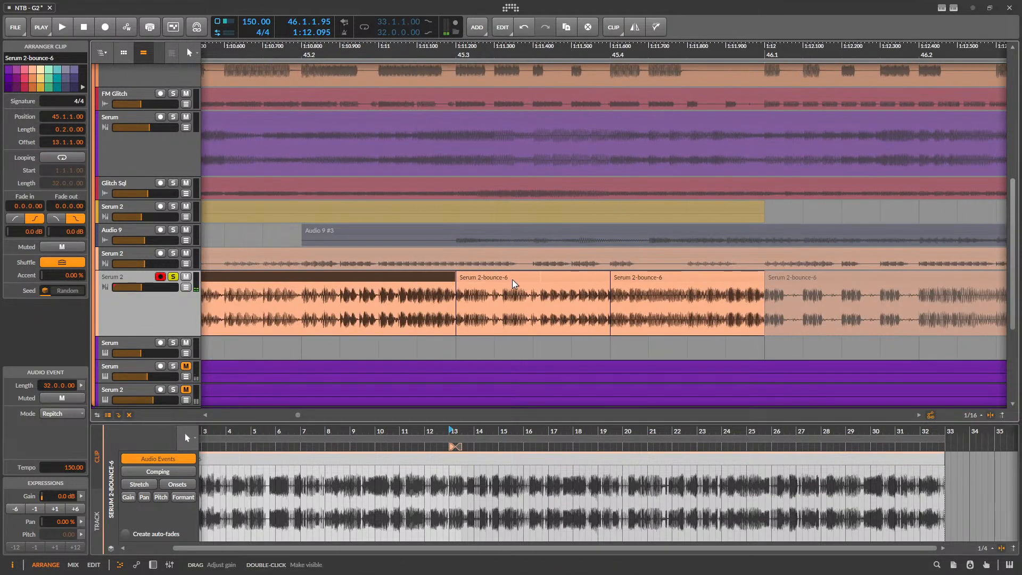
pyautogui.press('space')
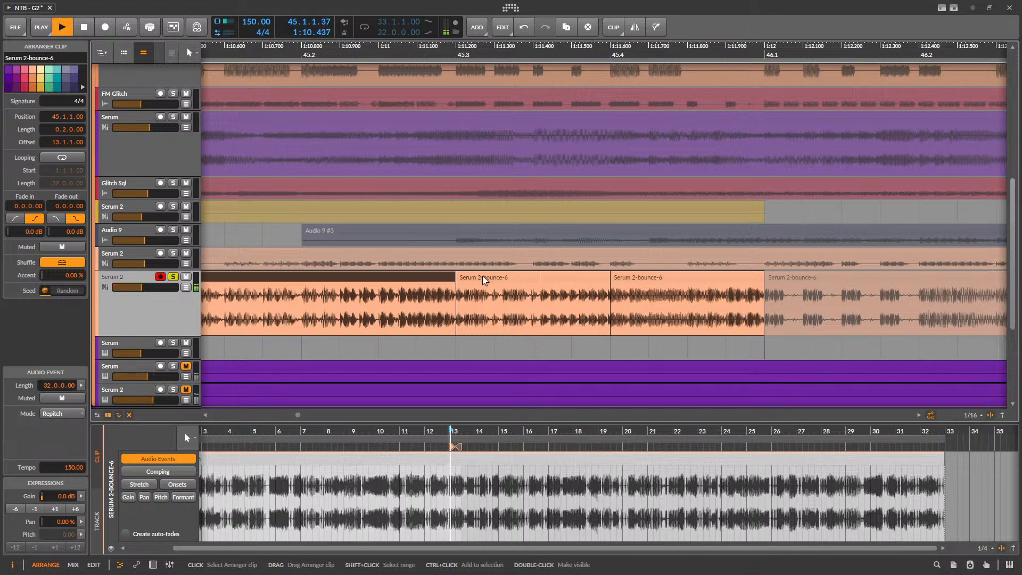
pyautogui.click(516, 281)
pyautogui.press('space')
pyautogui.press('space')
pyautogui.click(640, 278)
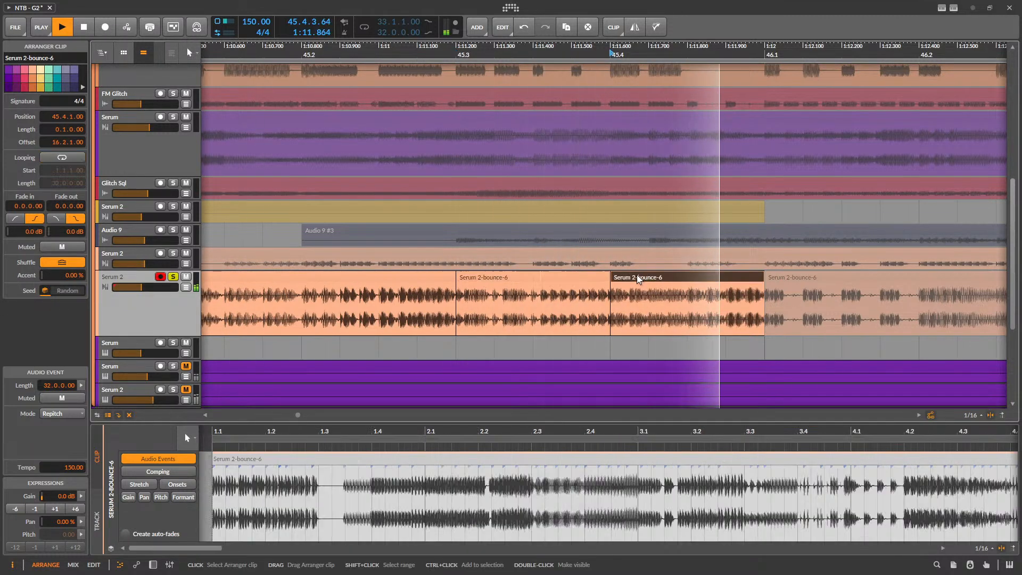
pyautogui.scroll(-4, 472, 468)
# - Move the loop region of the 45.3 piece to start at 26.4 and play the piece repeatedly
pyautogui.click(575, 282)
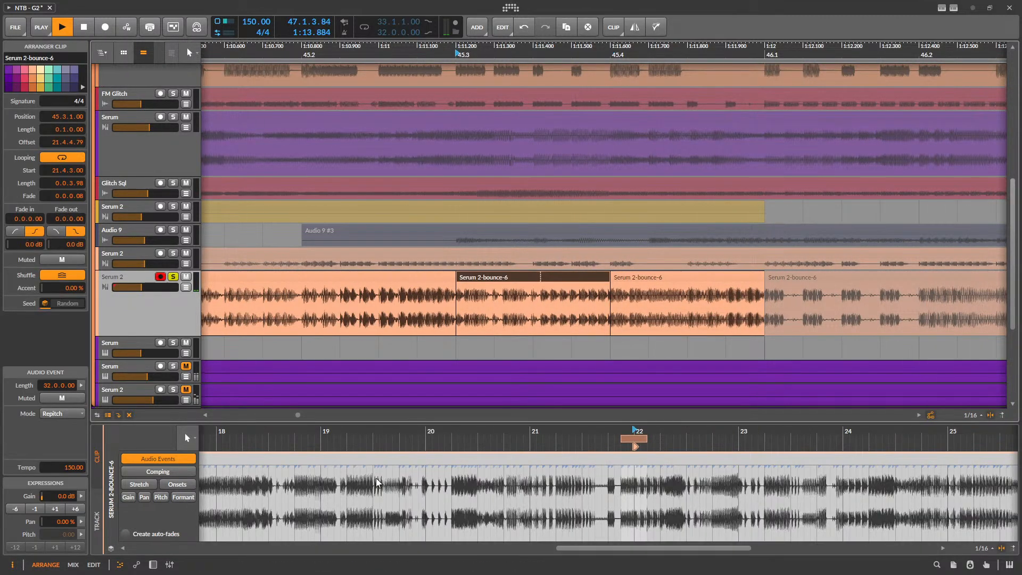
pyautogui.scroll(3, 541, 465)
pyautogui.moveTo(395, 441); pyautogui.dragTo(675, 446)
pyautogui.press('space')
pyautogui.press('space')
pyautogui.press('space')
pyautogui.press('space')
pyautogui.press('space')
pyautogui.press('space')
pyautogui.press('space')
pyautogui.press('space')
pyautogui.press('space')
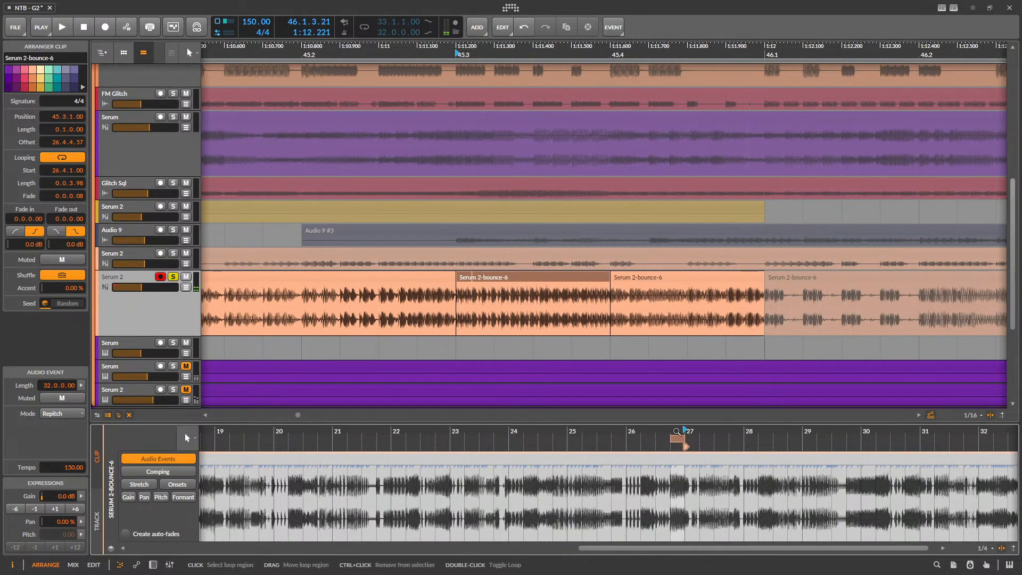
# - Mute the one-beat Serum 2-bounce-6 pieces at 45.3 and 45.4
pyautogui.scroll(-4, 630, 336)
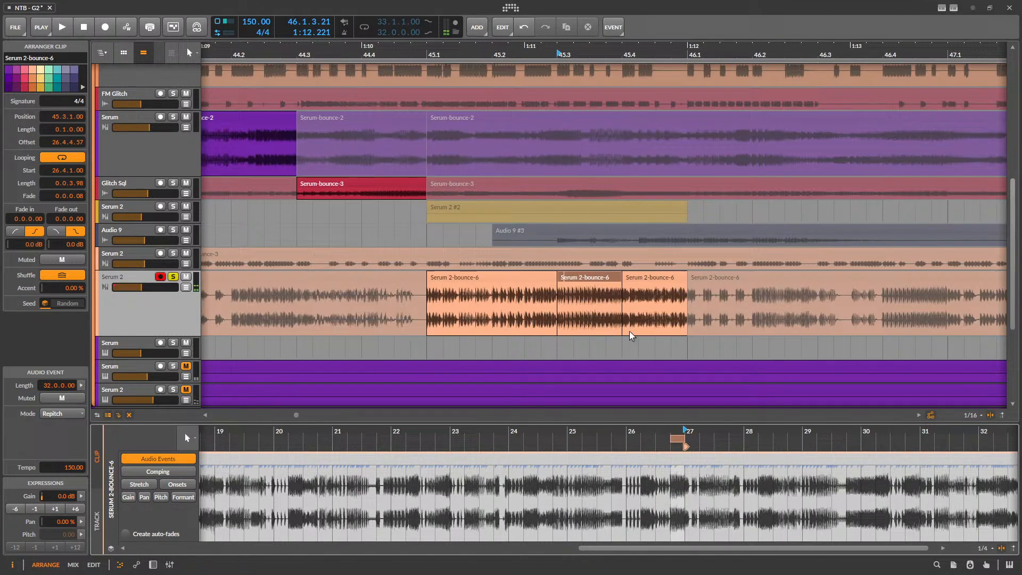
pyautogui.click(596, 281)
pyautogui.hotkey('alt', 'm')
pyautogui.click(632, 279)
pyautogui.hotkey('alt', 'm')
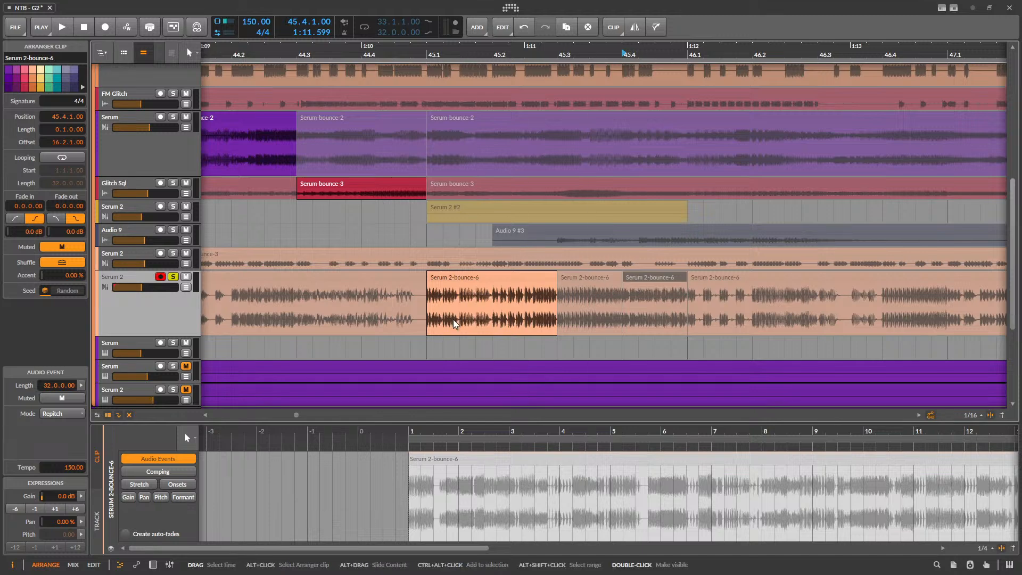
# - Unmute the long Serum 2-bounce-6 clip starting at 33.1 and play it from its beginning
pyautogui.scroll(-5, 452, 321)
pyautogui.press('space')
pyautogui.press('space')
pyautogui.scroll(-3, 409, 293)
pyautogui.click(385, 279)
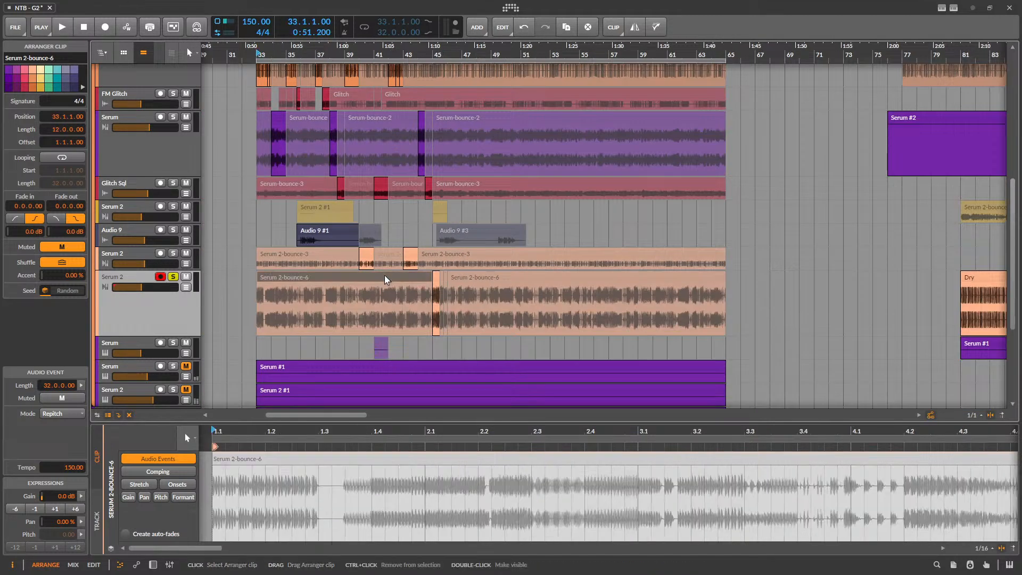
pyautogui.hotkey('alt', 'm')
pyautogui.press('space')
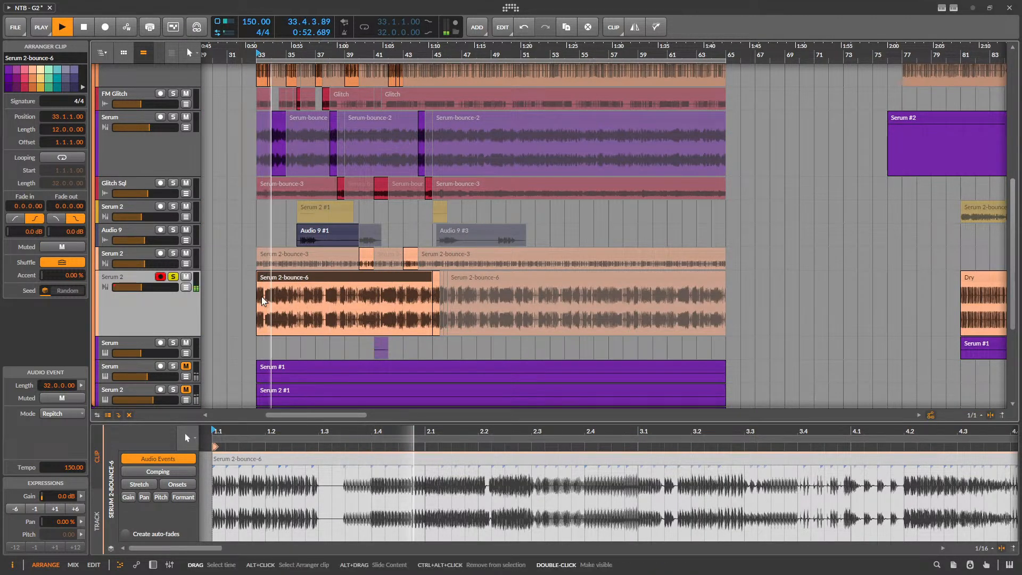
# - Mark the passage from 35.1.4 to 35.3.1 and the one-beat range from 45.3 to 45.4 on the Serum 2 track
pyautogui.scroll(4, 267, 307)
pyautogui.scroll(2, 266, 307)
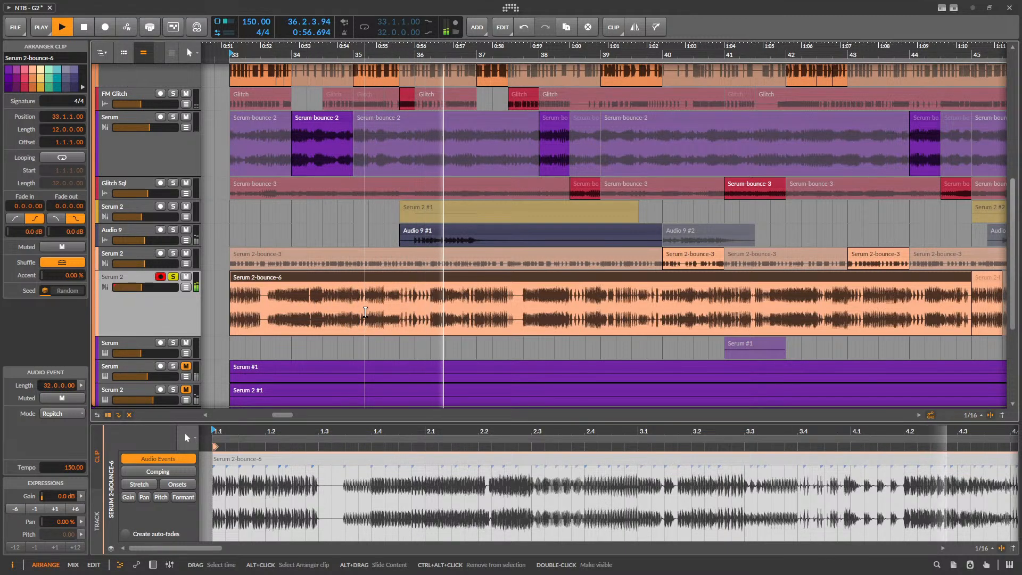
pyautogui.moveTo(366, 311); pyautogui.dragTo(384, 311)
pyautogui.scroll(-4, 329, 301)
pyautogui.scroll(4, 559, 299)
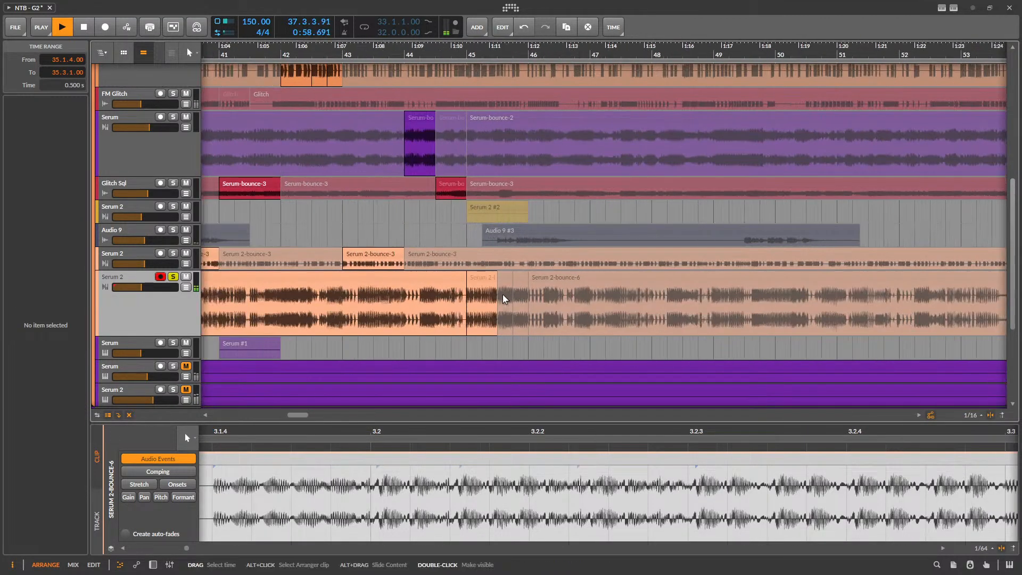
pyautogui.scroll(2, 492, 283)
pyautogui.moveTo(509, 275); pyautogui.dragTo(536, 277)
pyautogui.scroll(-4, 400, 302)
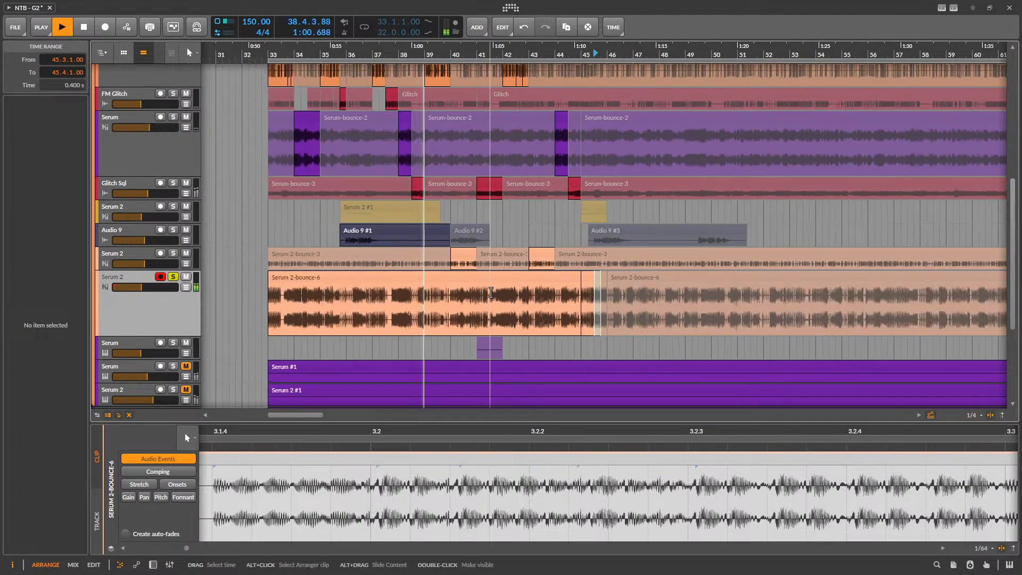
# - Play the unmuted Serum 2-bounce-6 clip from 37.4.1
pyautogui.scroll(4, 400, 303)
pyautogui.click(380, 302)
pyautogui.press('space')
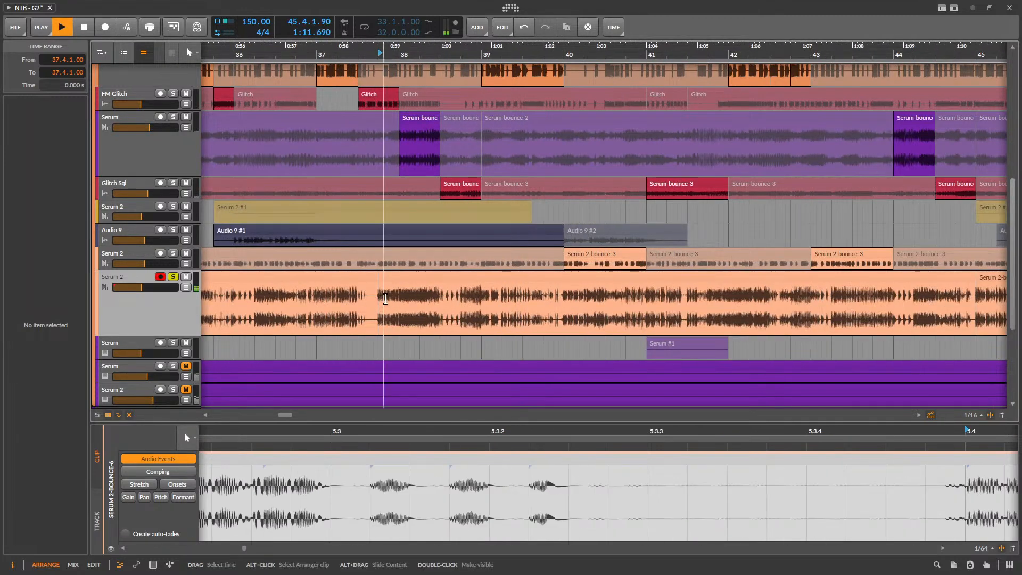
# - Copy the beat from 38.4.1 to 39.1.1 of the long Serum 2-bounce-6 clip to 45.4.1 on the same track
pyautogui.press('space')
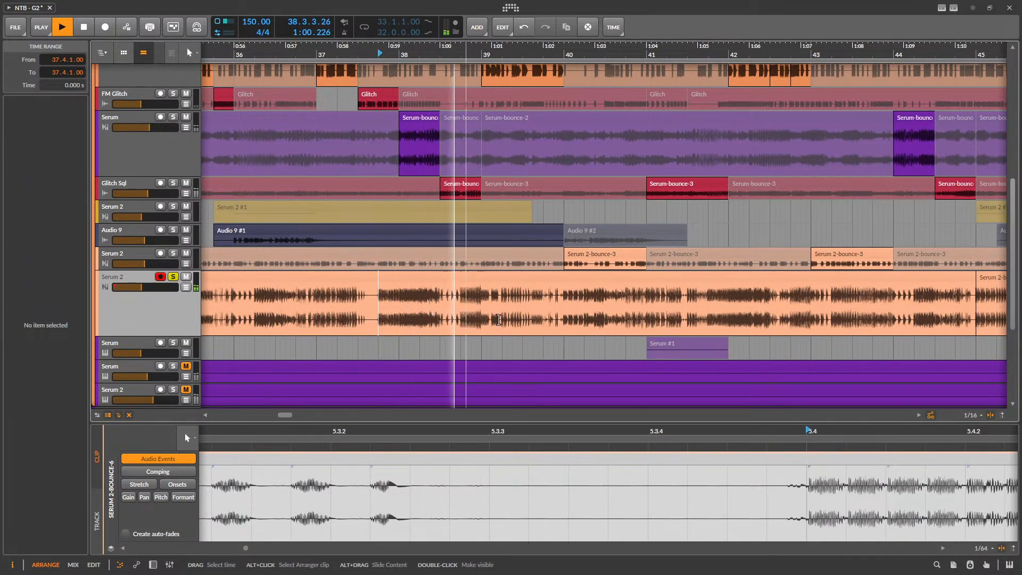
pyautogui.press('space')
pyautogui.moveTo(466, 303); pyautogui.dragTo(487, 303)
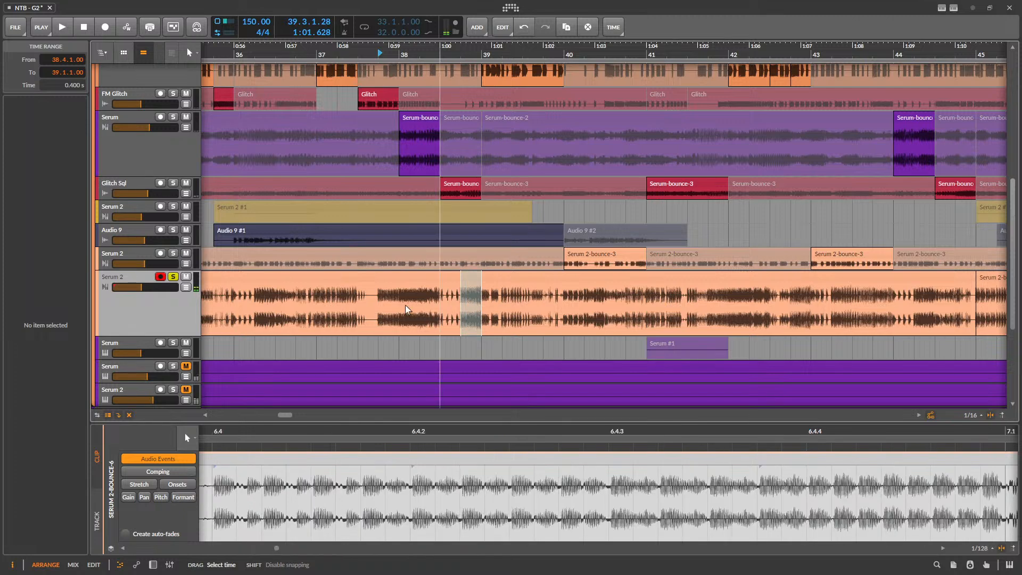
pyautogui.scroll(-4, 533, 293)
pyautogui.scroll(4, 533, 293)
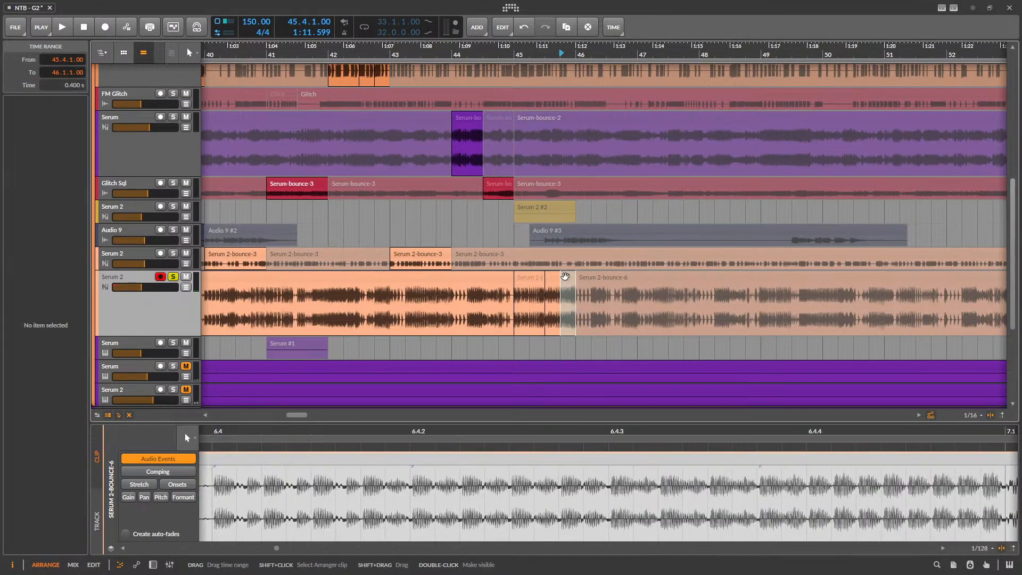
pyautogui.click(559, 278)
# - Play the soloed Serum 2 fill made of the short pieces from 45.1.1
pyautogui.click(520, 278)
pyautogui.press('space')
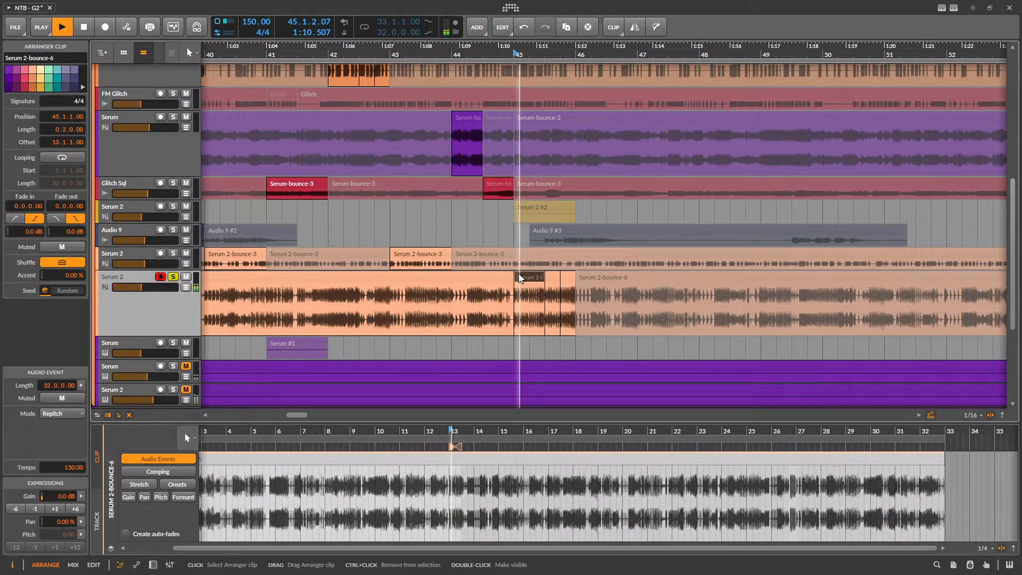
pyautogui.press('space')
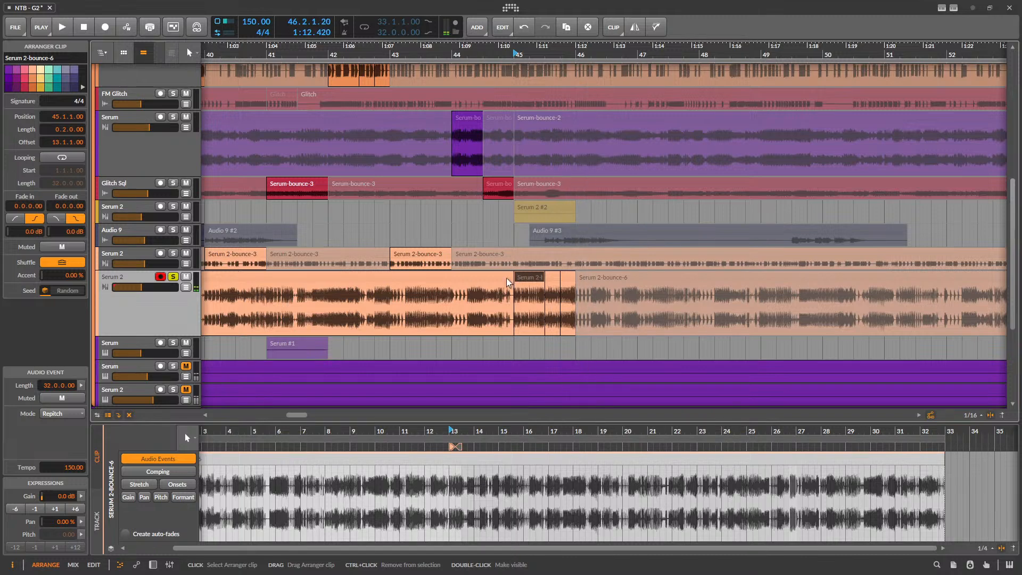
# - Mute the long Serum 2-bounce-6 clip starting at 33.1.1 and play all tracks from 43.1.1 without solo
pyautogui.click(428, 262)
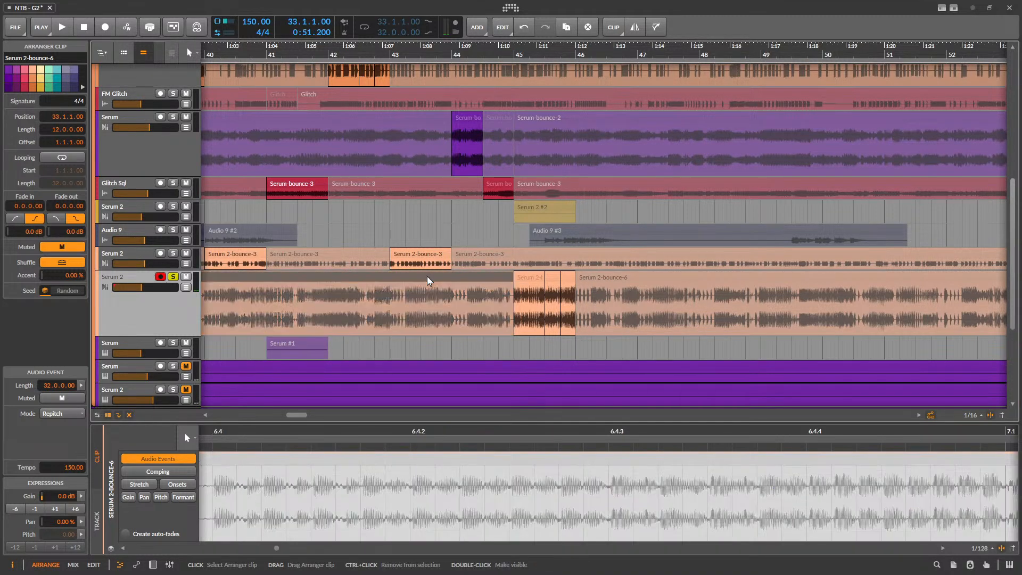
pyautogui.scroll(-4, 327, 278)
pyautogui.press('space')
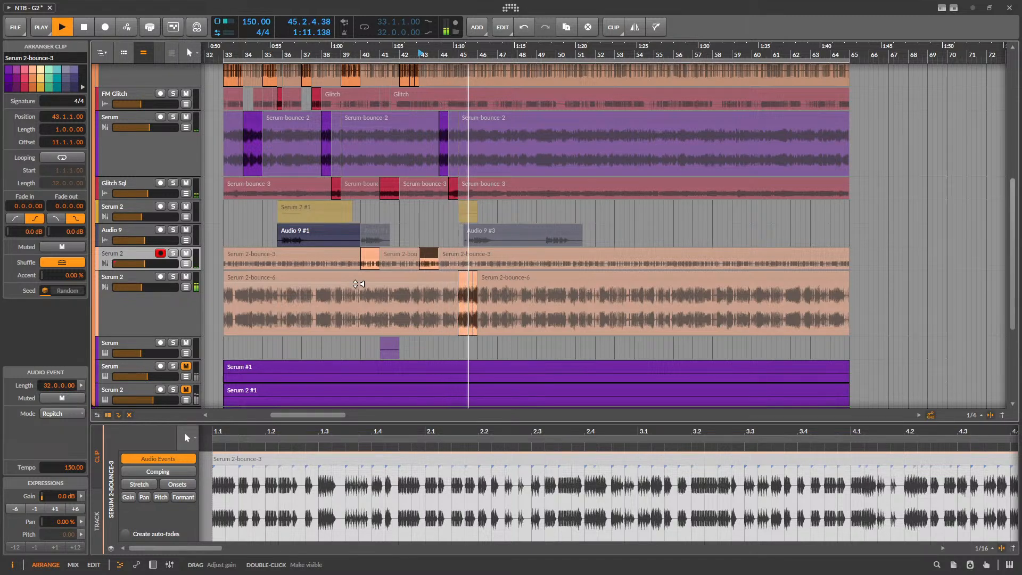
pyautogui.press('space')
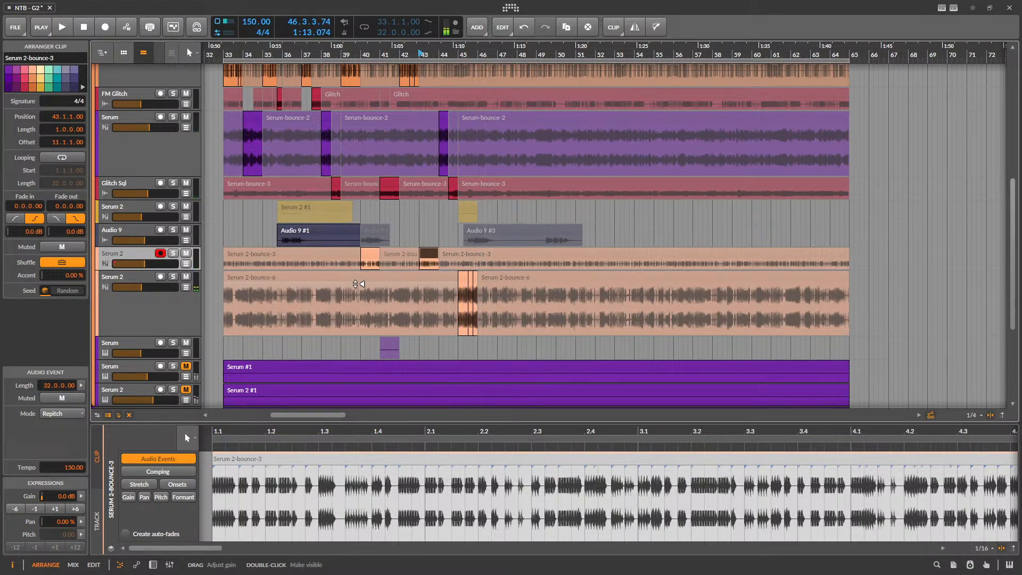
# - Solo the Serum 2 track and play its Dry clip from 81.1.1
pyautogui.scroll(3, 425, 190)
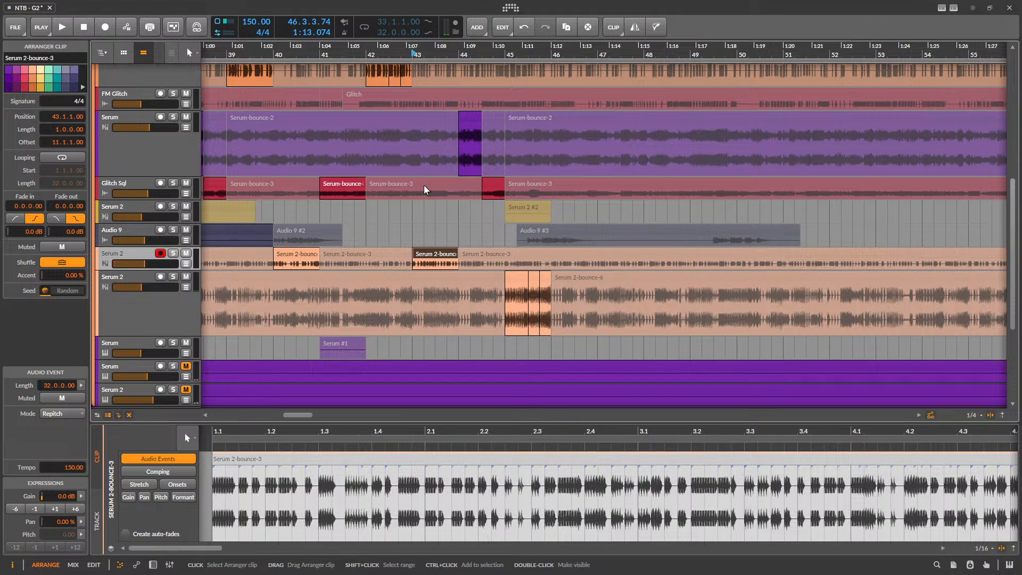
pyautogui.scroll(-5, 425, 189)
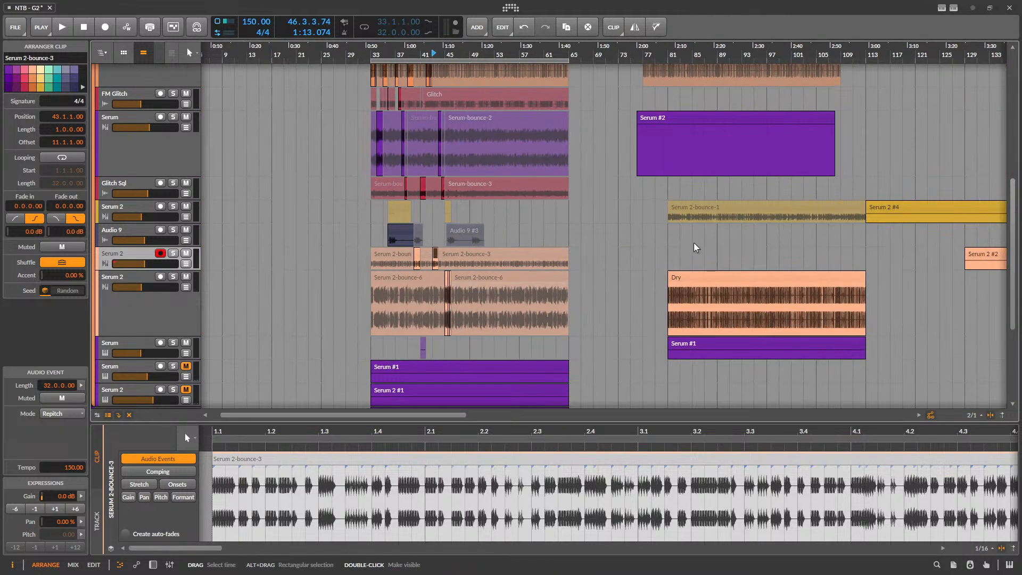
pyautogui.click(173, 277)
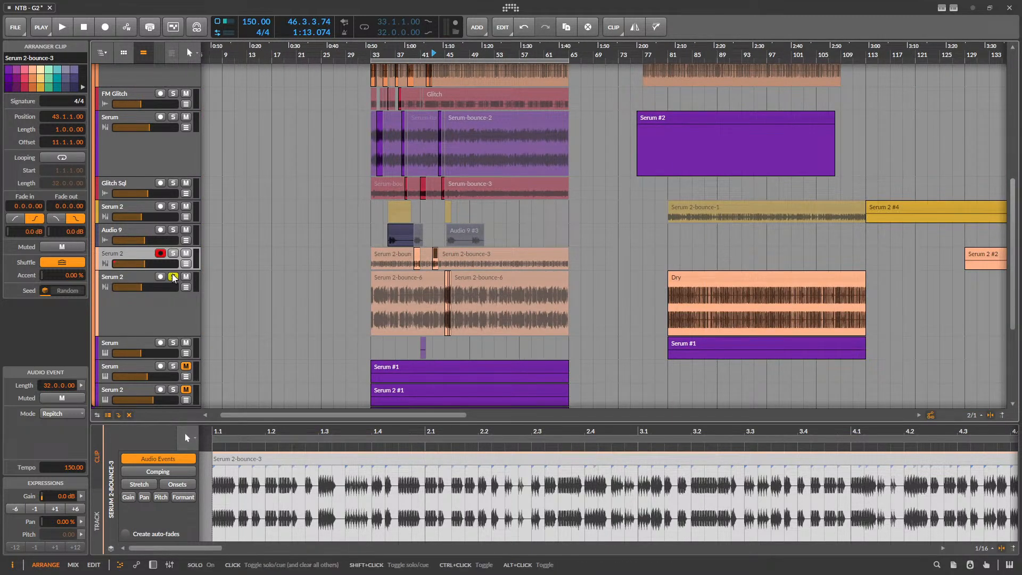
pyautogui.click(710, 279)
pyautogui.press('space')
# - Open Infiltrator on the Serum 2 track, load the user preset Are There Grainz and play the Dry clip through it
pyautogui.doubleClick(154, 308)
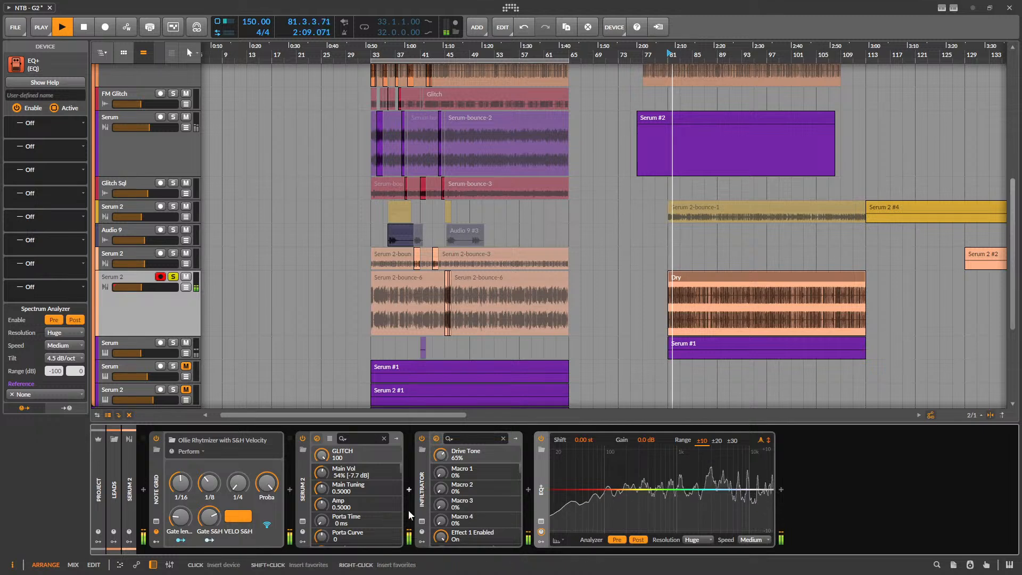
pyautogui.click(436, 438)
pyautogui.press('space')
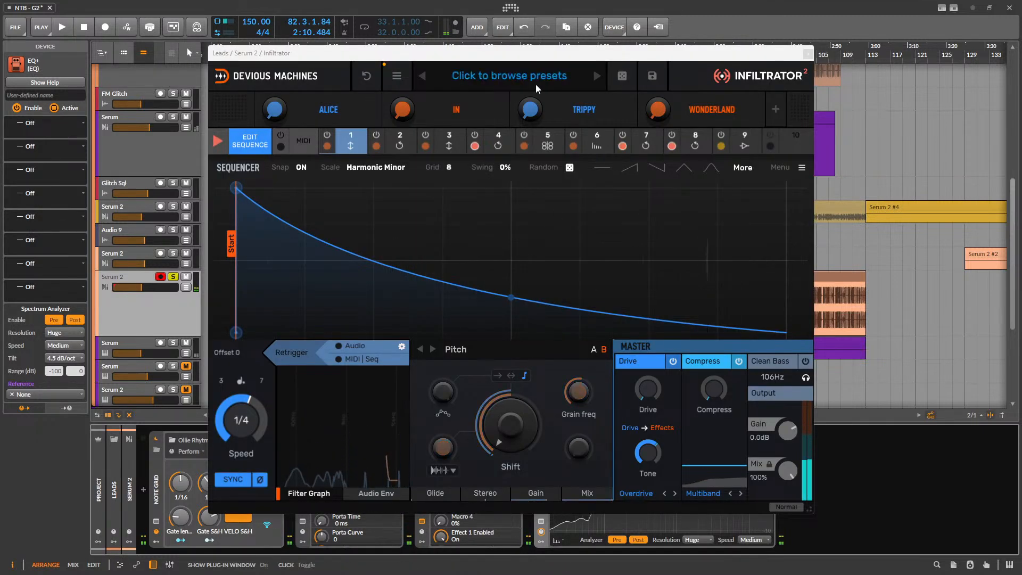
pyautogui.click(449, 79)
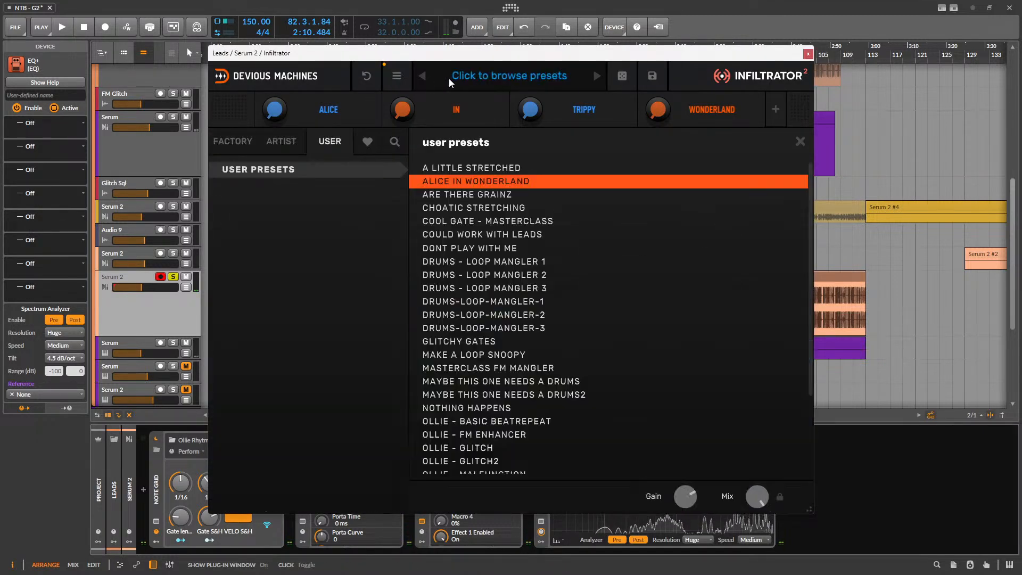
pyautogui.click(489, 198)
pyautogui.moveTo(542, 66); pyautogui.dragTo(521, 227)
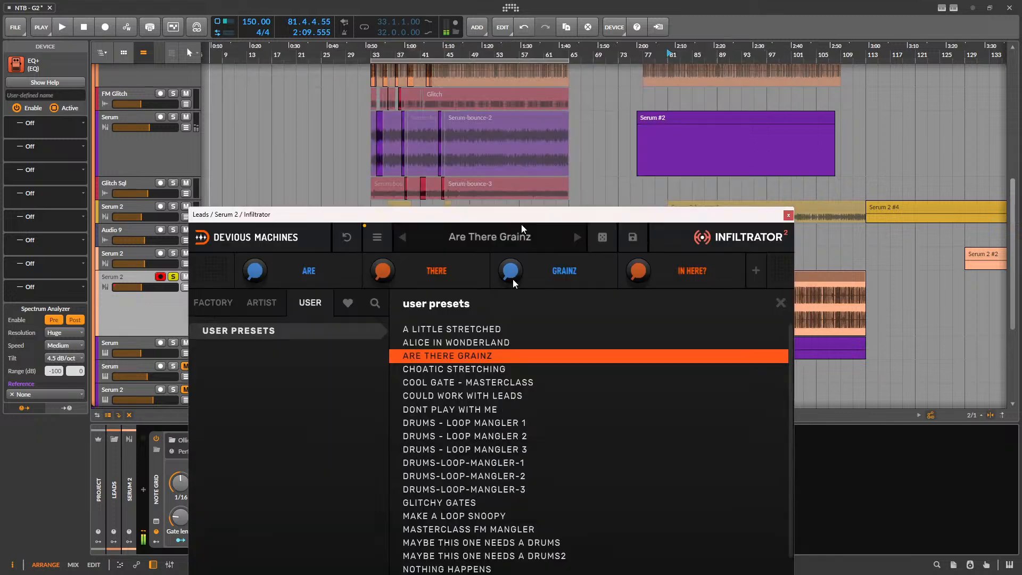
pyautogui.press('space')
pyautogui.moveTo(512, 280); pyautogui.dragTo(563, 77)
pyautogui.click(718, 279)
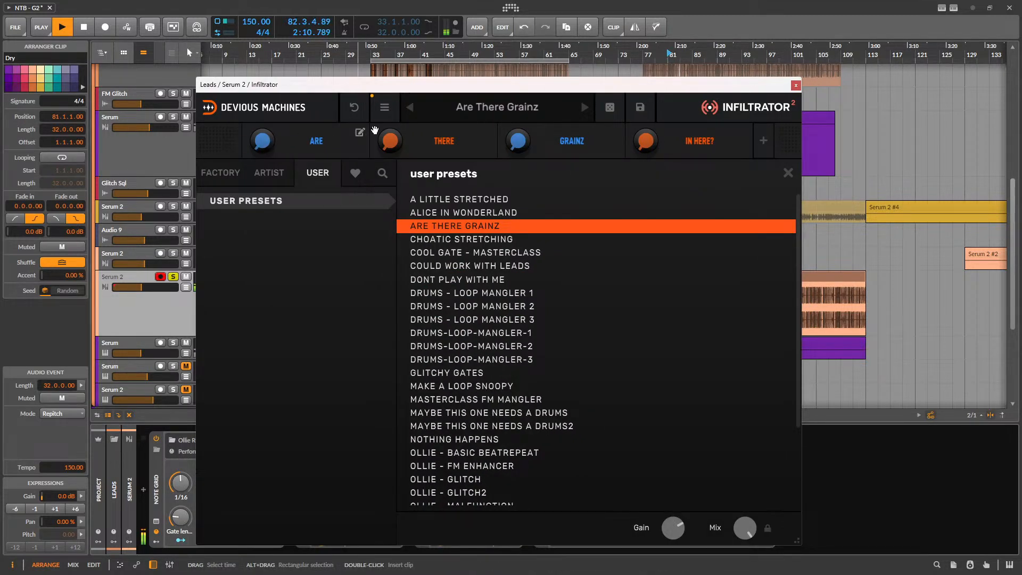
# - Audition the Infiltrator user presets Choatic Stretching and Cool Gate - Masterclass on the Dry clip
pyautogui.click(456, 241)
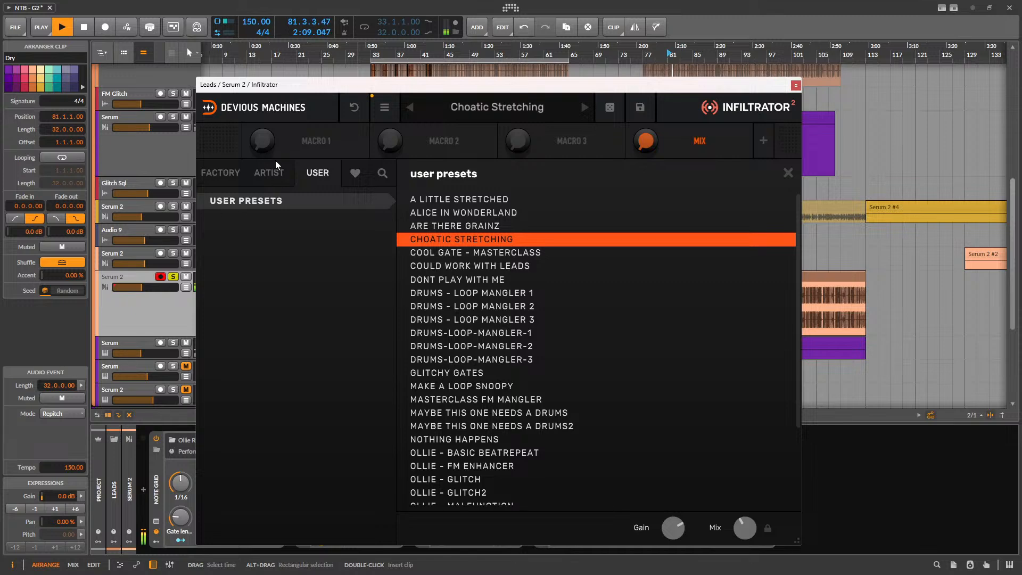
pyautogui.click(483, 256)
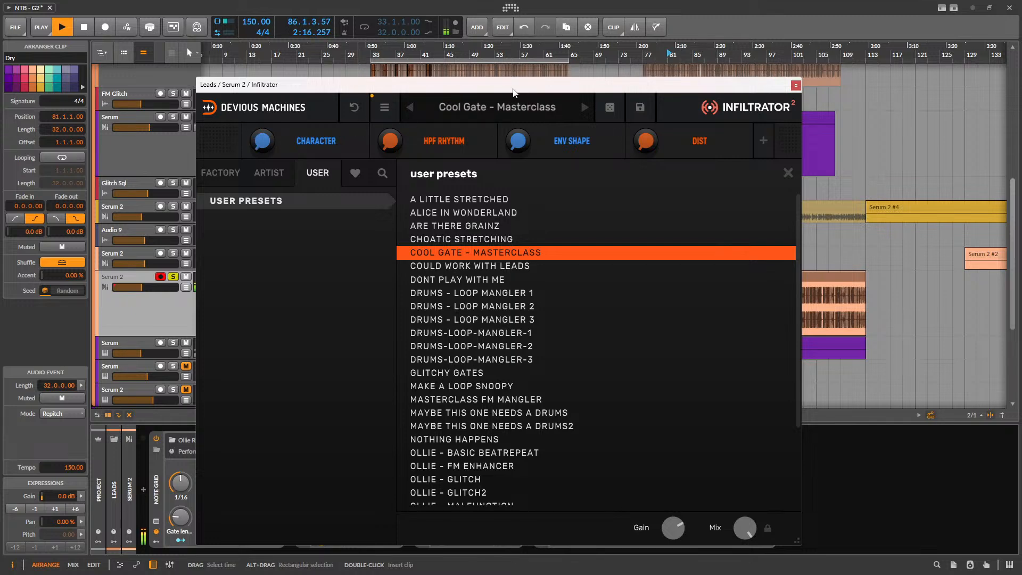
pyautogui.moveTo(514, 94); pyautogui.dragTo(502, 47)
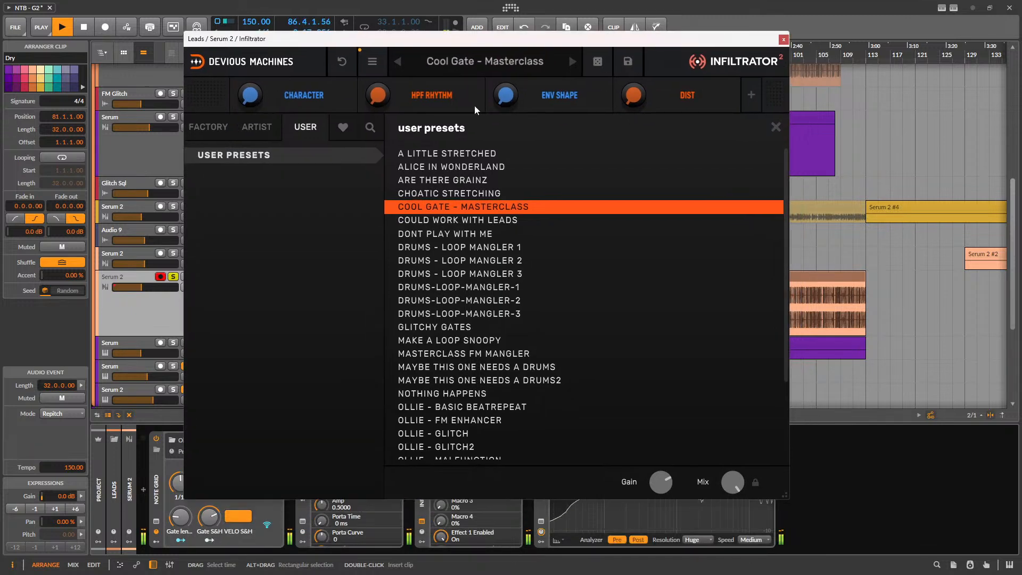
# - Audition the preset Could Work With Leads, load Dont Play With Me instead and close Infiltrator
pyautogui.click(487, 223)
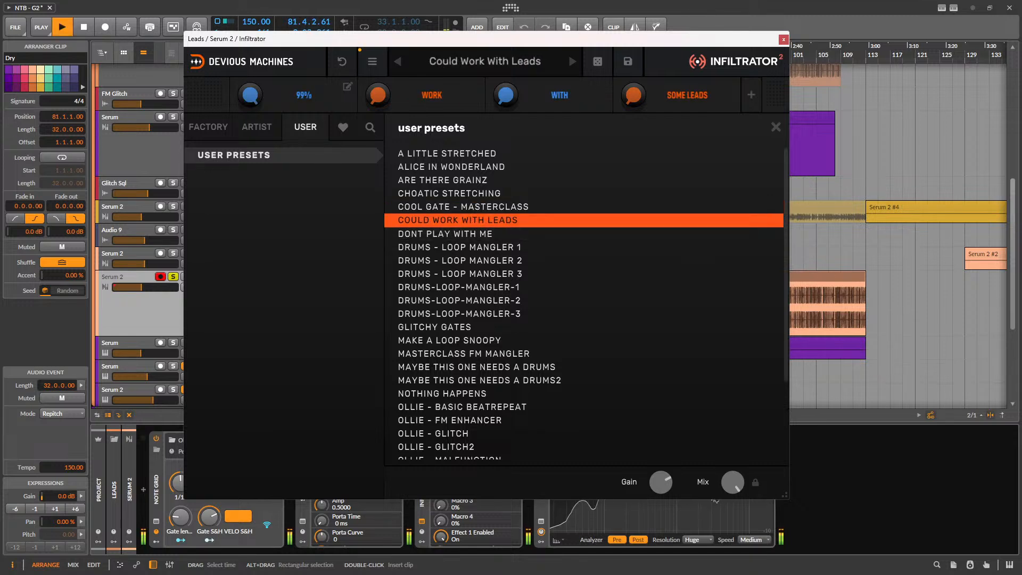
pyautogui.click(438, 235)
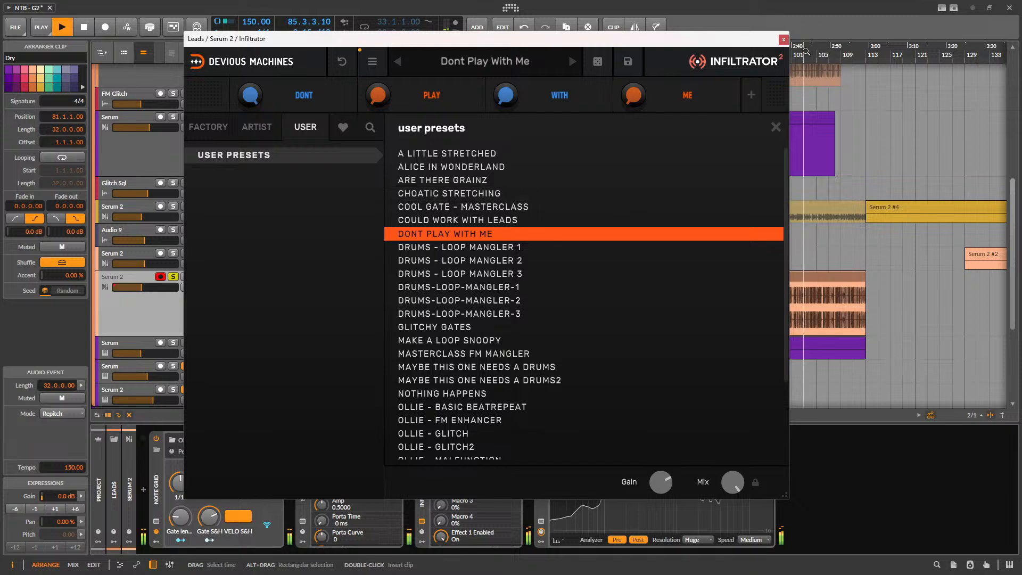
pyautogui.click(784, 39)
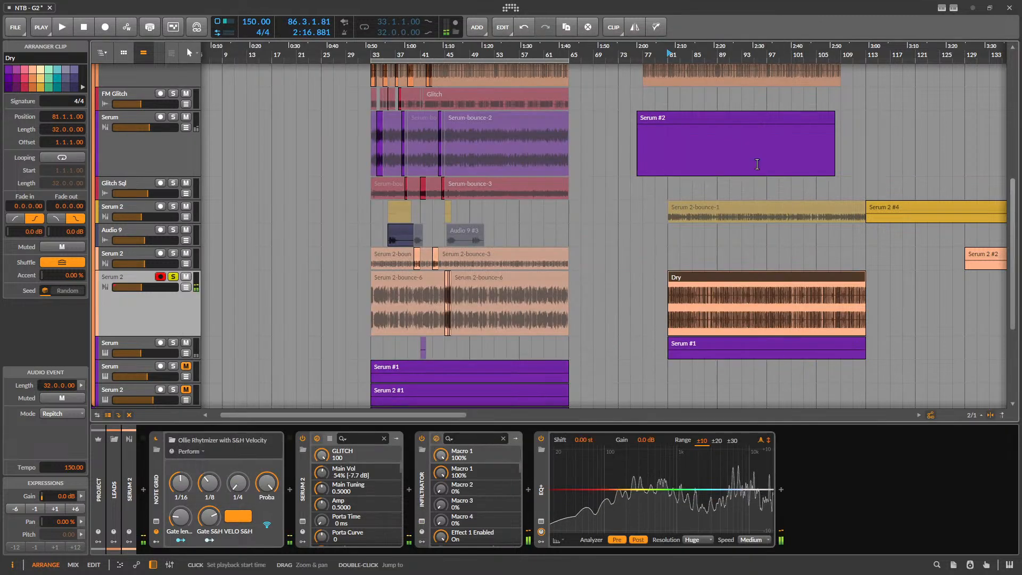
# - Bounce the Dry clip at 81.1.1 to a new audio track with a Pre-Fader source at 24-bit
pyautogui.rightClick(695, 281)
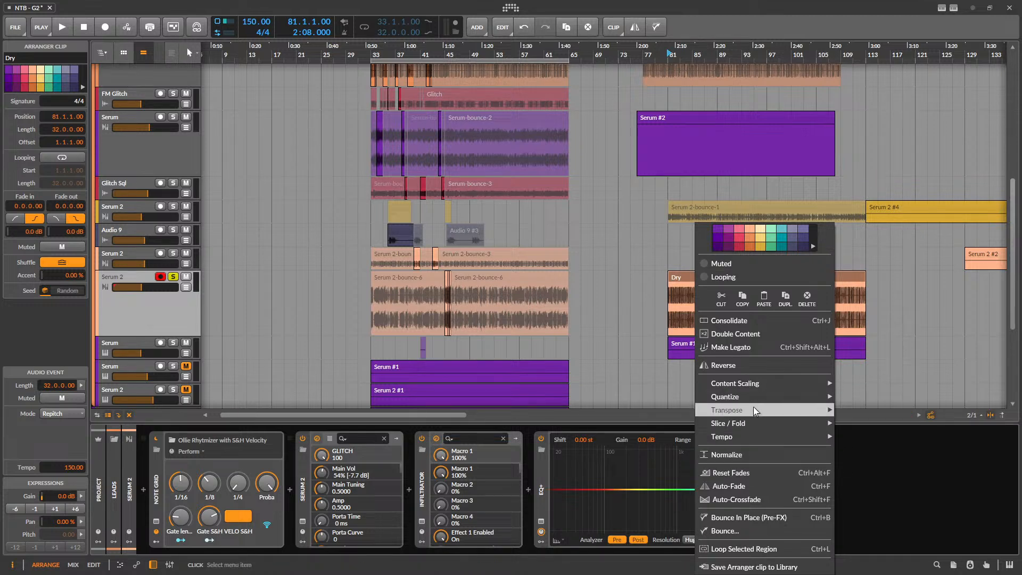
pyautogui.moveTo(752, 411)
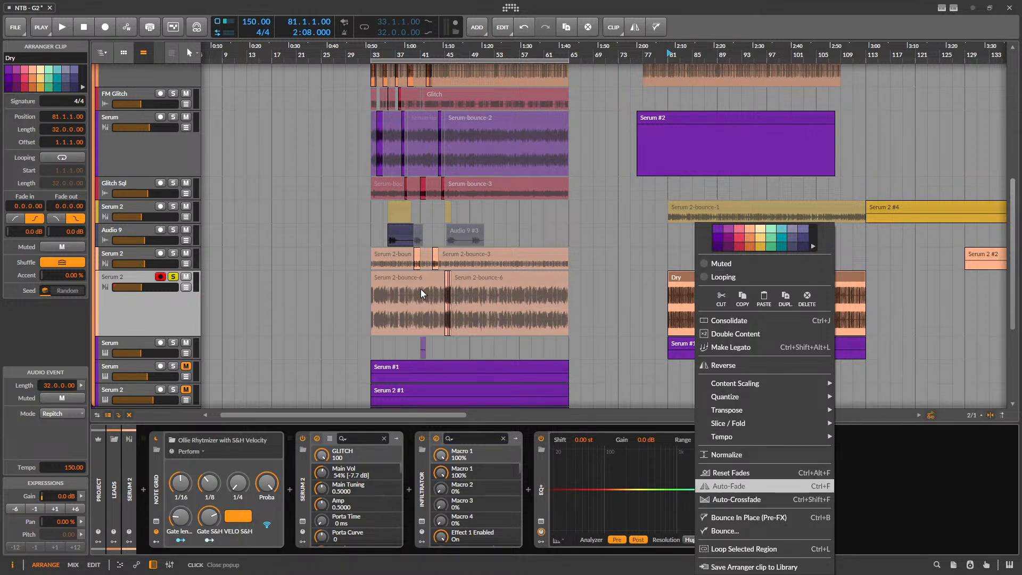
pyautogui.click(725, 531)
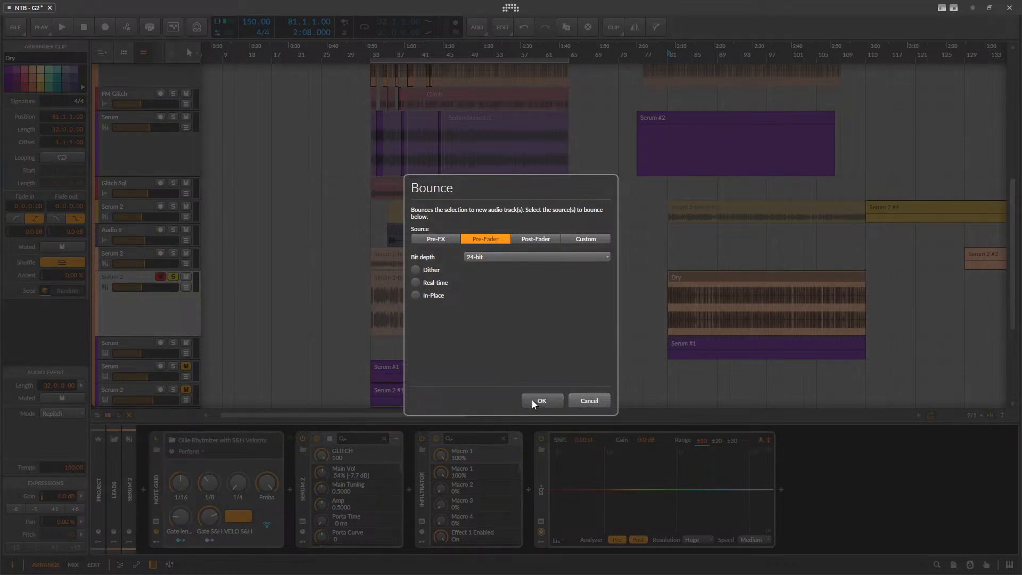
pyautogui.click(541, 400)
# - Replace the Dry clip at 81.1.1 with Dry-bounce-1, keeping the original farther along the Serum 2 track, and delete the leftover bounce track
pyautogui.moveTo(452, 282); pyautogui.dragTo(796, 282)
pyautogui.moveTo(446, 345); pyautogui.dragTo(443, 300)
pyautogui.click(132, 343)
pyautogui.press('Delete')
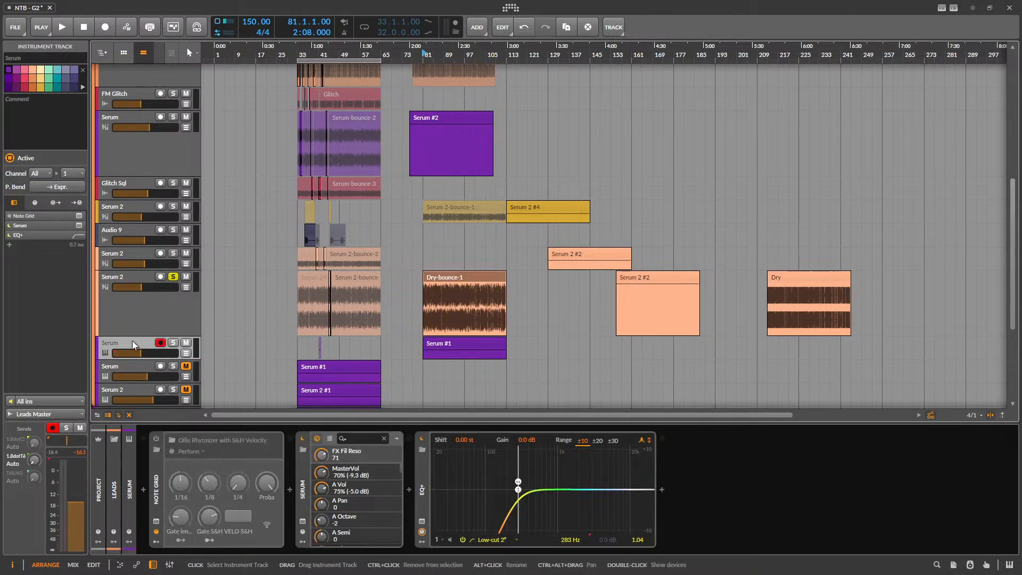
# - Disable Infiltrator on the Serum 2 track and play Dry-bounce-1 from 81.1.1
pyautogui.click(302, 303)
pyautogui.press('space')
pyautogui.scroll(3, 301, 302)
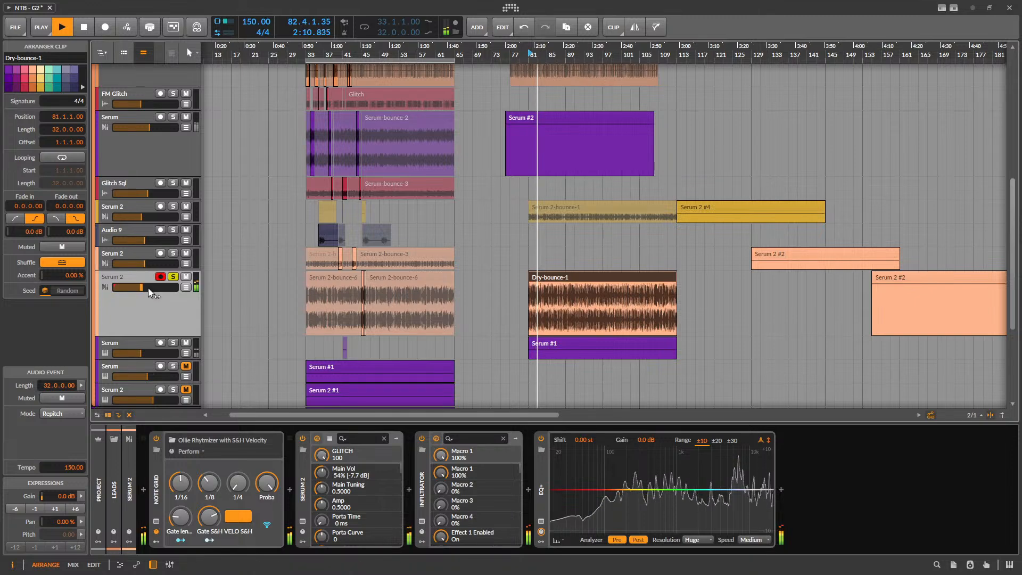
pyautogui.press('space')
pyautogui.click(422, 439)
pyautogui.press('space')
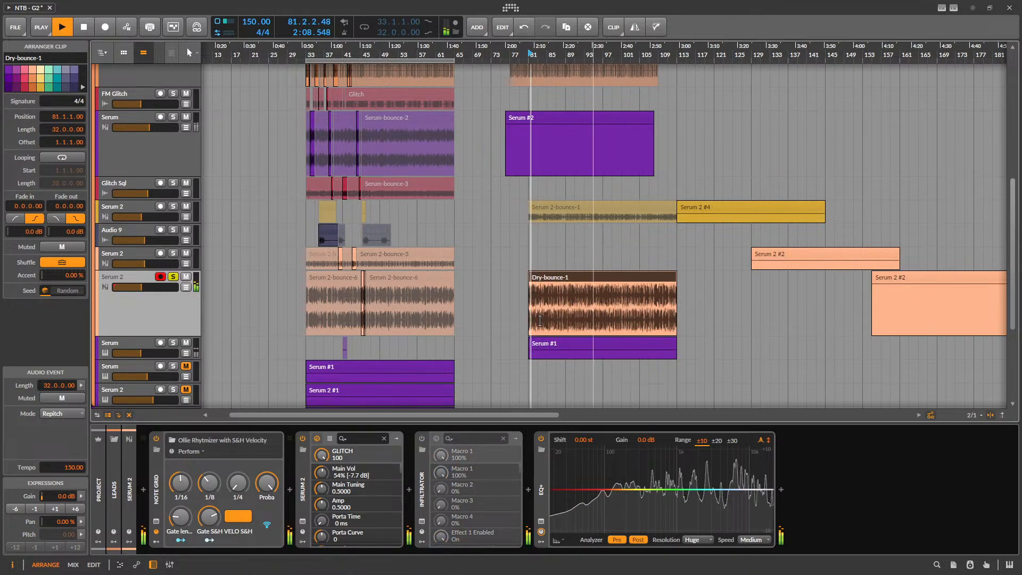
pyautogui.press('space')
# - Replay the Serum 2 fill from 45.1.1 with Infiltrator bypassed
pyautogui.scroll(8, 349, 295)
pyautogui.scroll(5, 397, 394)
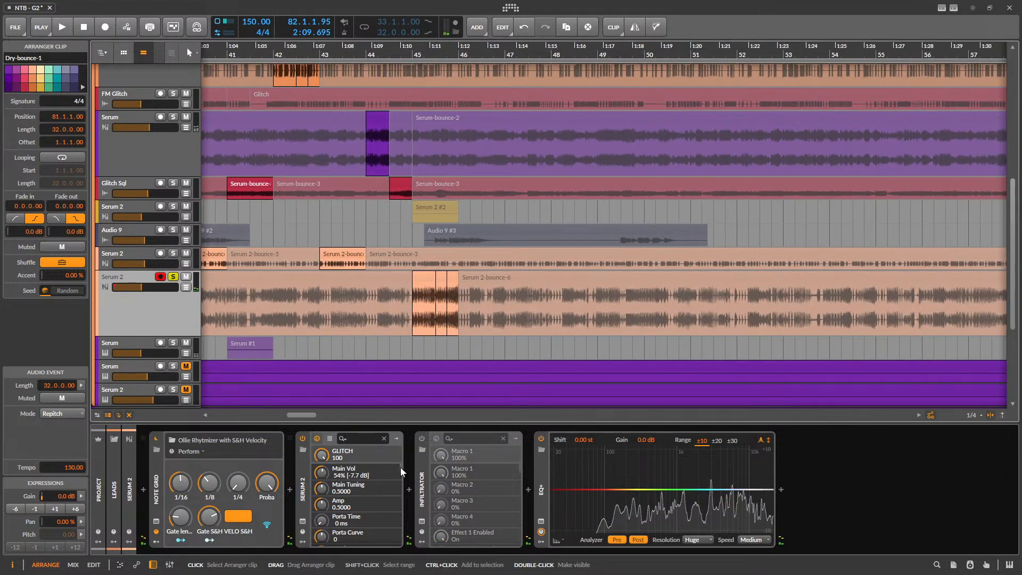
pyautogui.scroll(2, 407, 318)
pyautogui.click(435, 278)
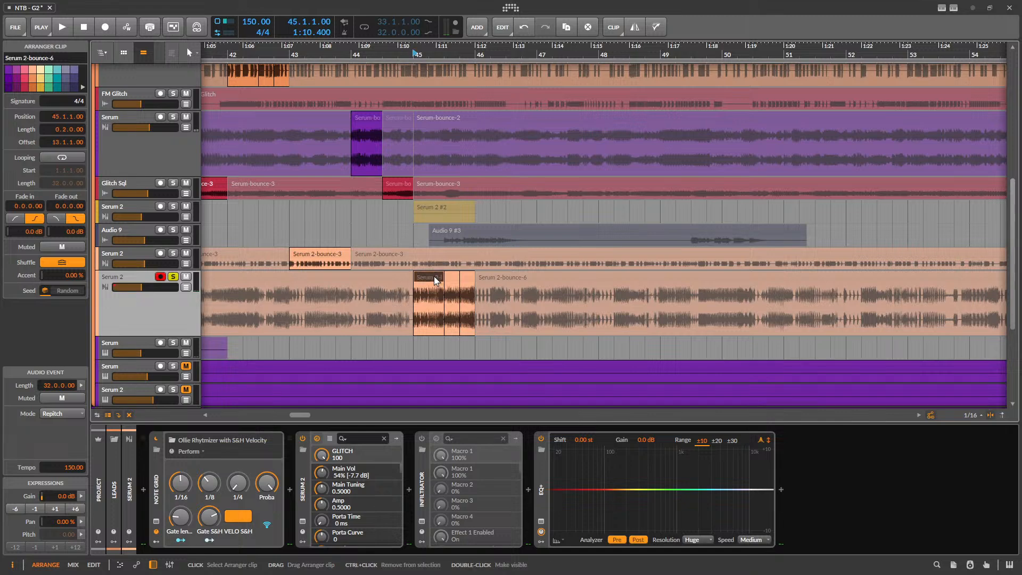
pyautogui.press('space')
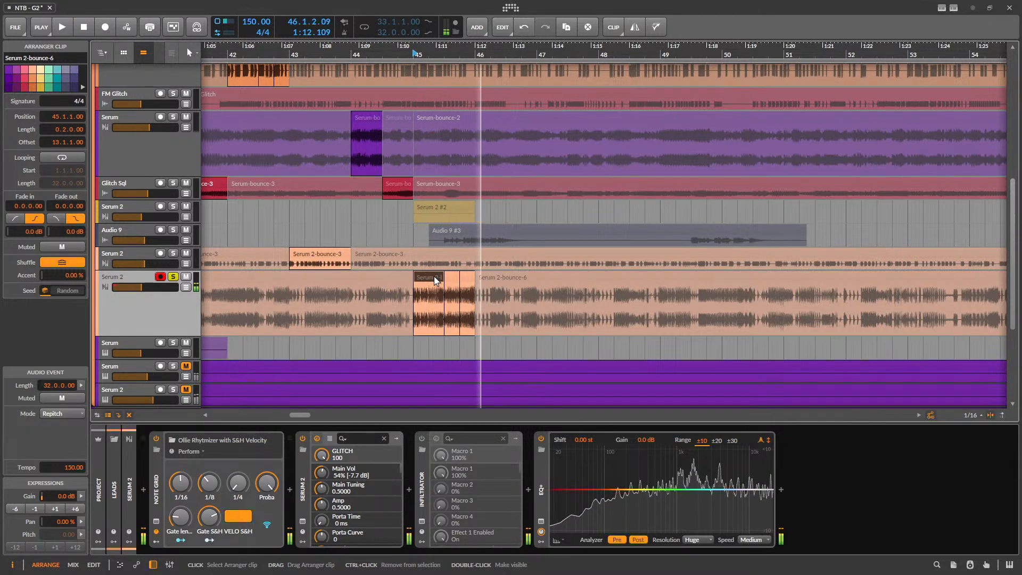
pyautogui.press('space')
# - Open the first fill piece's audio in the editor and mark its source range from 13.1.1 to 13.3.1
pyautogui.scroll(6, 432, 287)
pyautogui.press('e')
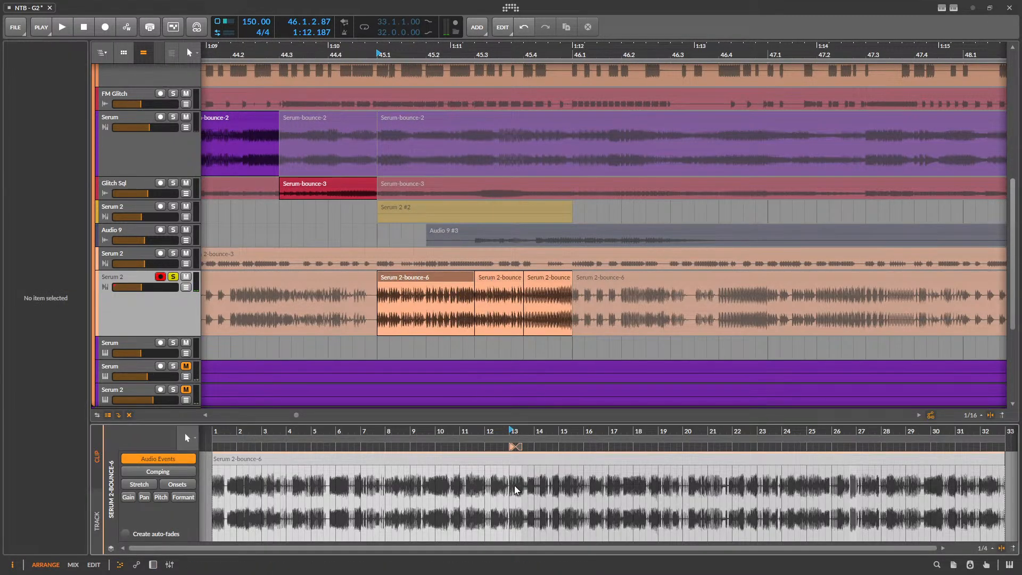
pyautogui.scroll(5, 522, 550)
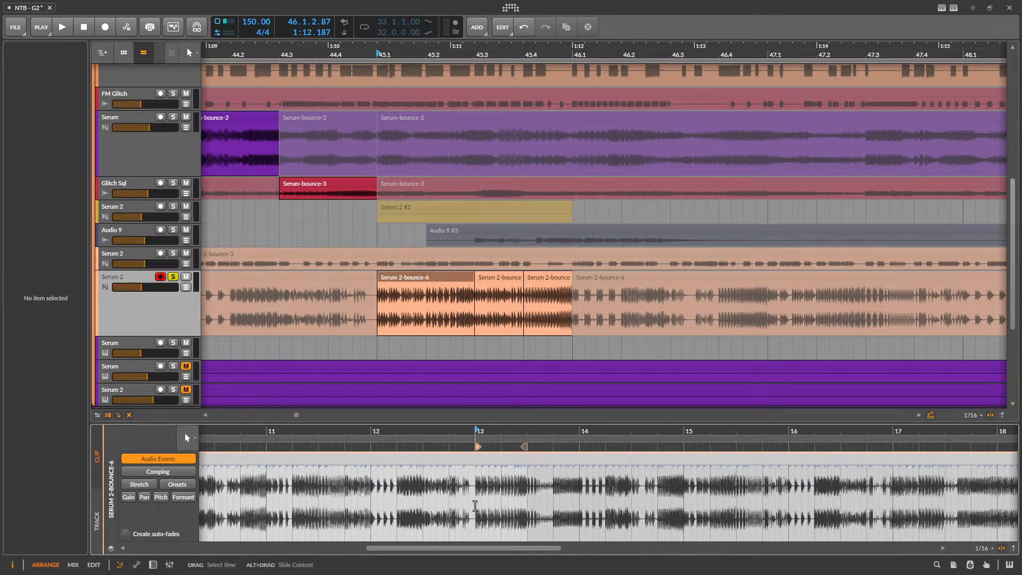
pyautogui.moveTo(476, 495); pyautogui.dragTo(525, 497)
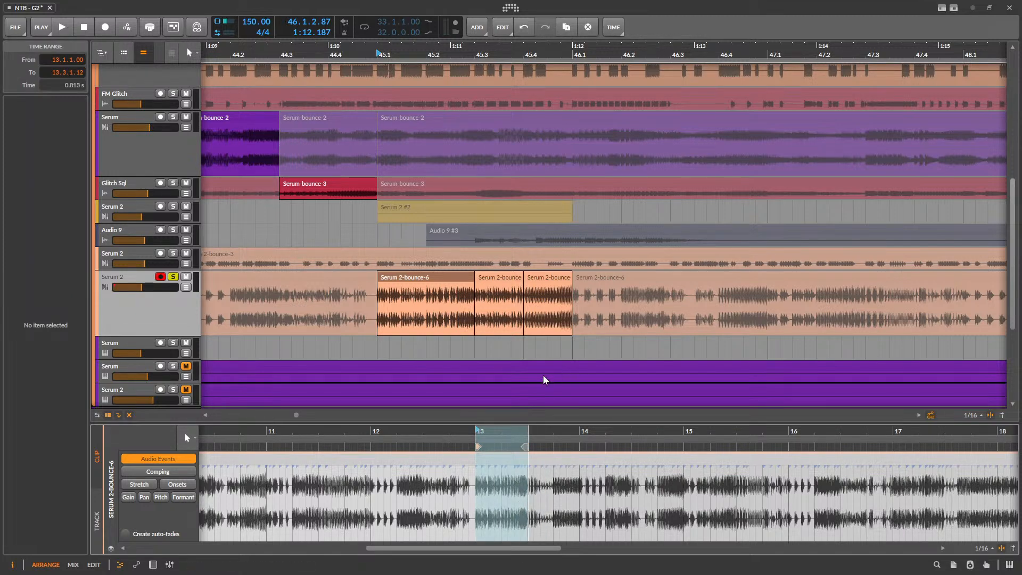
# - Unmute the long Serum 2-bounce-6 clip starting at 33.1.1 and set playback to its beginning
pyautogui.scroll(-8, 544, 373)
pyautogui.click(400, 281)
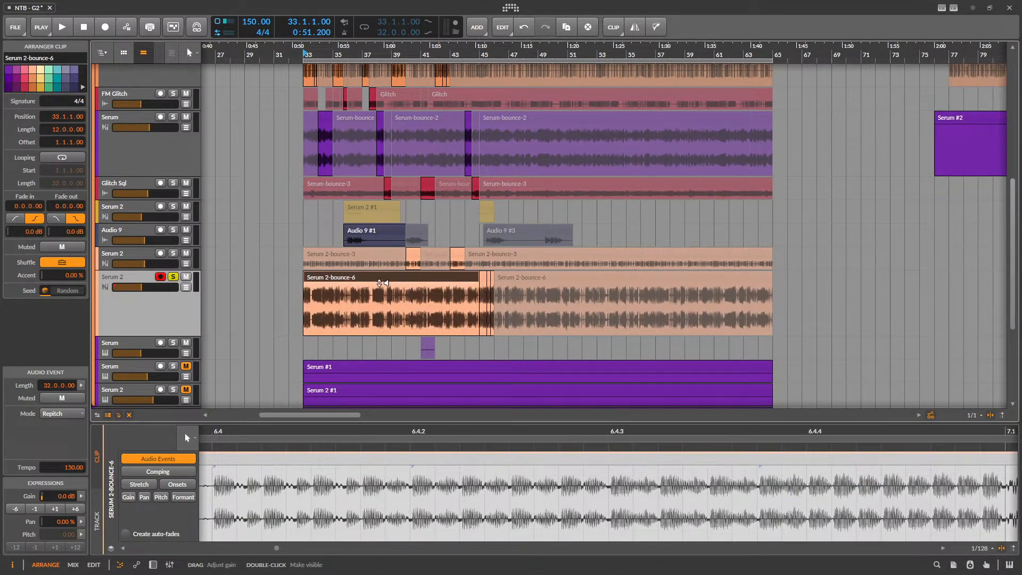
# - Play the long Serum 2-bounce-6 clip from 33.1.1 and select its one-beat segment from 37.4.1 to 38.1.1
pyautogui.press('space')
pyautogui.scroll(6, 359, 346)
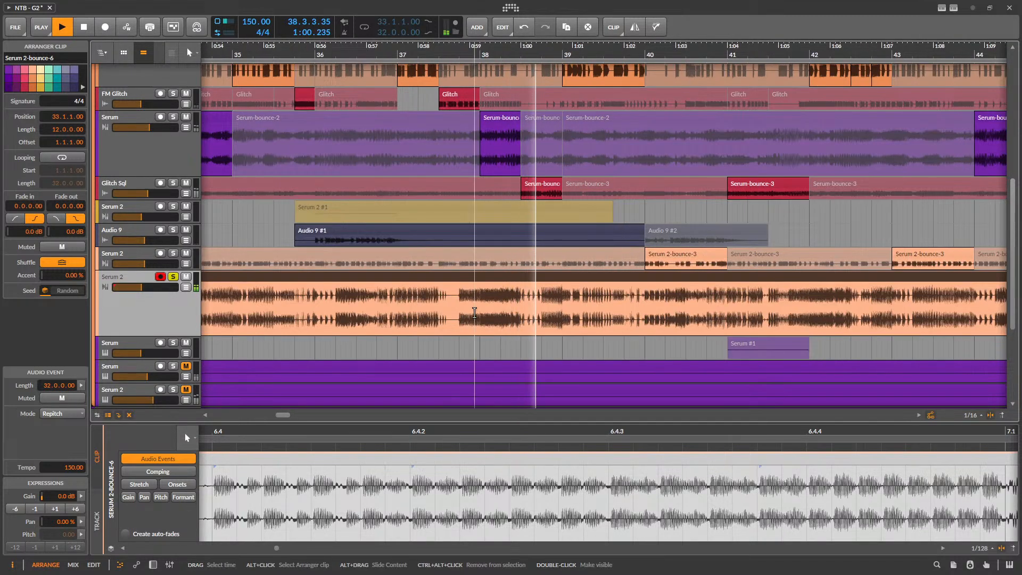
pyautogui.press('space')
pyautogui.moveTo(461, 319); pyautogui.dragTo(478, 319)
pyautogui.scroll(-4, 471, 319)
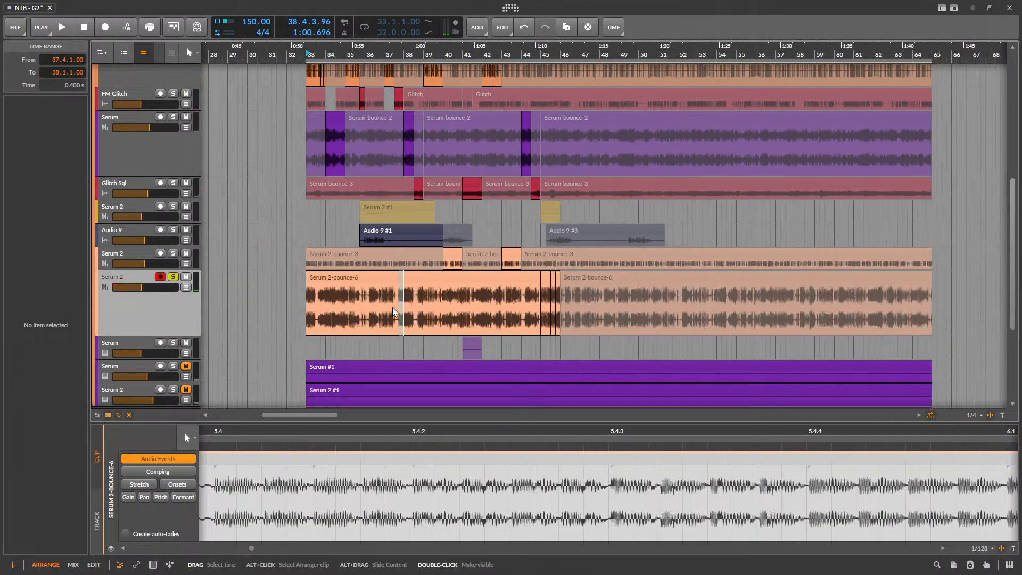
# - Paste the one-beat segment directly after the first Serum 2-bounce-6 fill piece and play the fill from 45.1.1
pyautogui.scroll(4, 567, 298)
pyautogui.click(484, 278)
pyautogui.press('space')
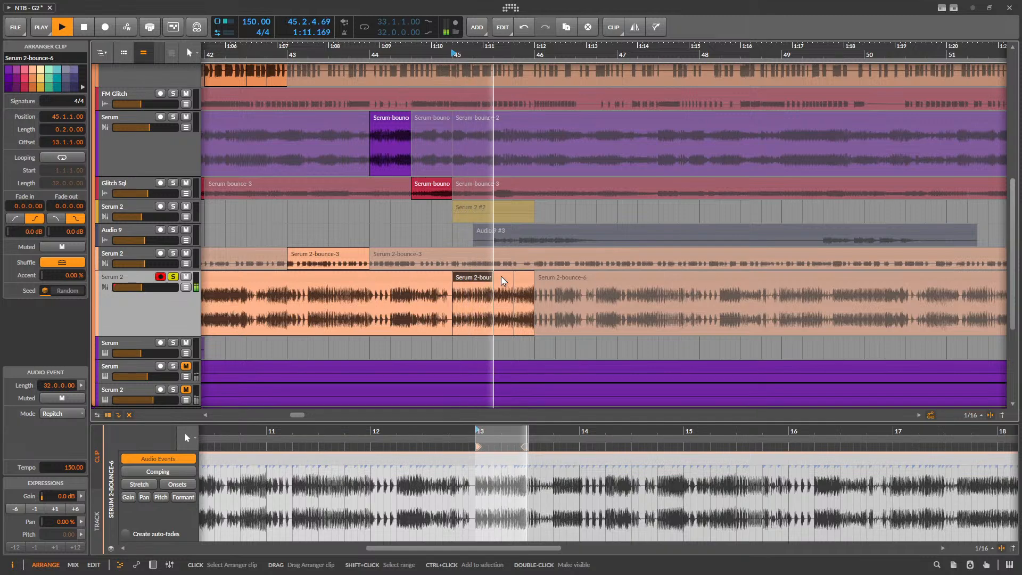
pyautogui.press('space')
pyautogui.click(502, 281)
pyautogui.hotkey('ctrl', 'v')
pyautogui.click(473, 277)
pyautogui.press('space')
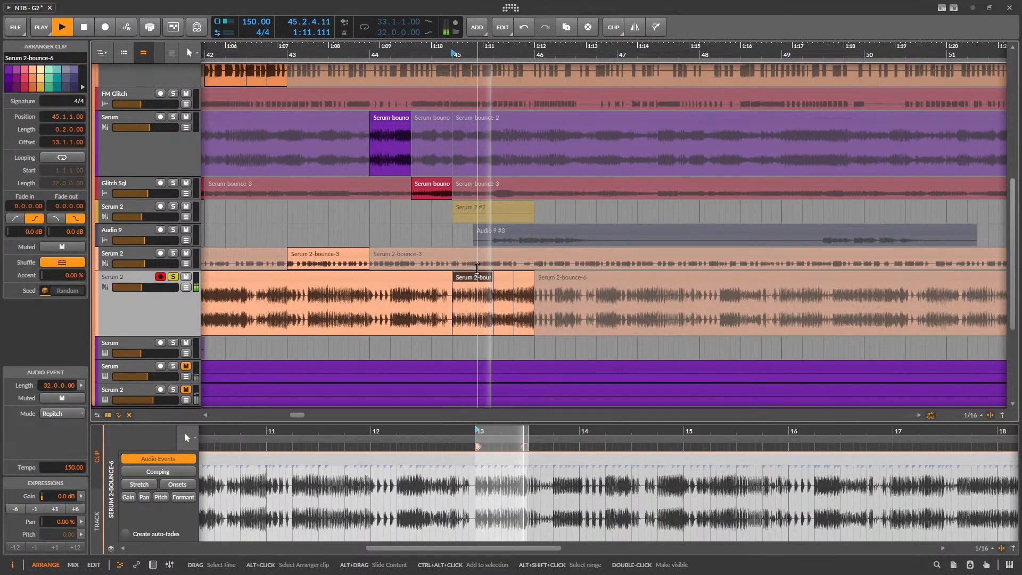
# - Mute the long Serum 2-bounce-6 clip at 33.1.1, unsolo its track and play the arrangement from 40.1.1
pyautogui.scroll(-4, 407, 280)
pyautogui.press('space')
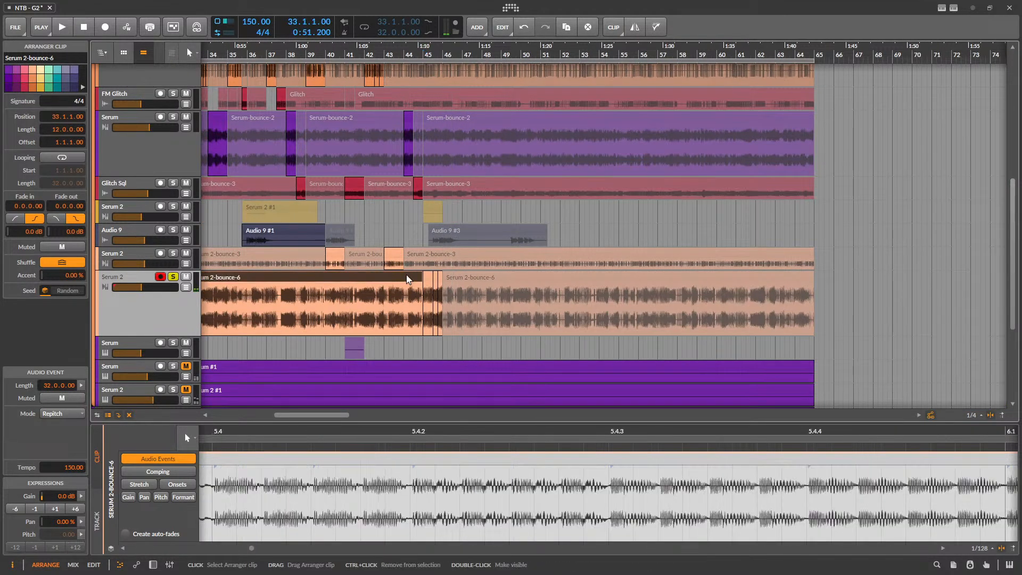
pyautogui.click(335, 254)
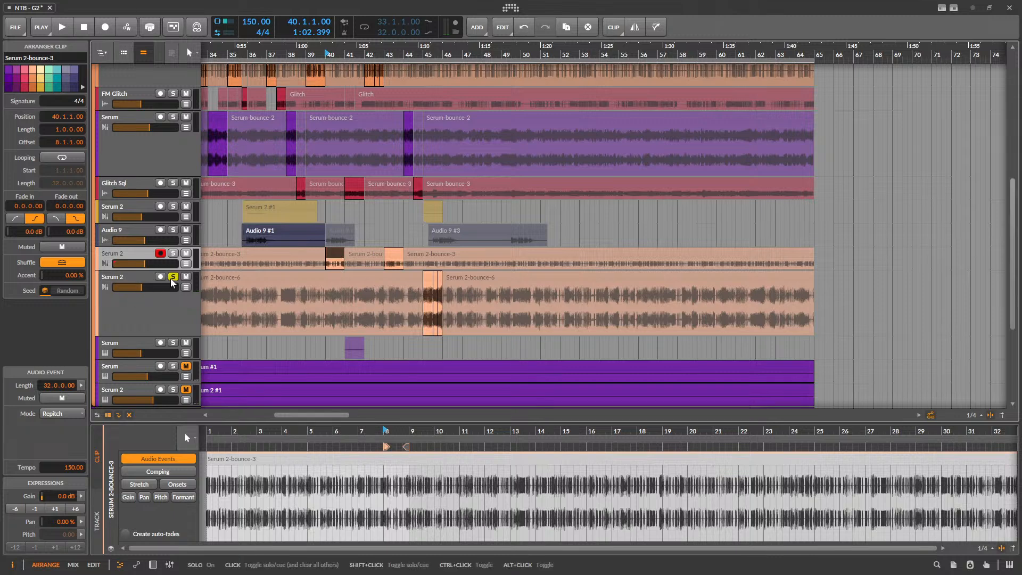
pyautogui.press('space')
# - Rename the Serum 2 track holding the Glitch2 clip as Glass Glitch and raise its volume to -12.9 dB
pyautogui.scroll(-3, 343, 292)
pyautogui.click(604, 279)
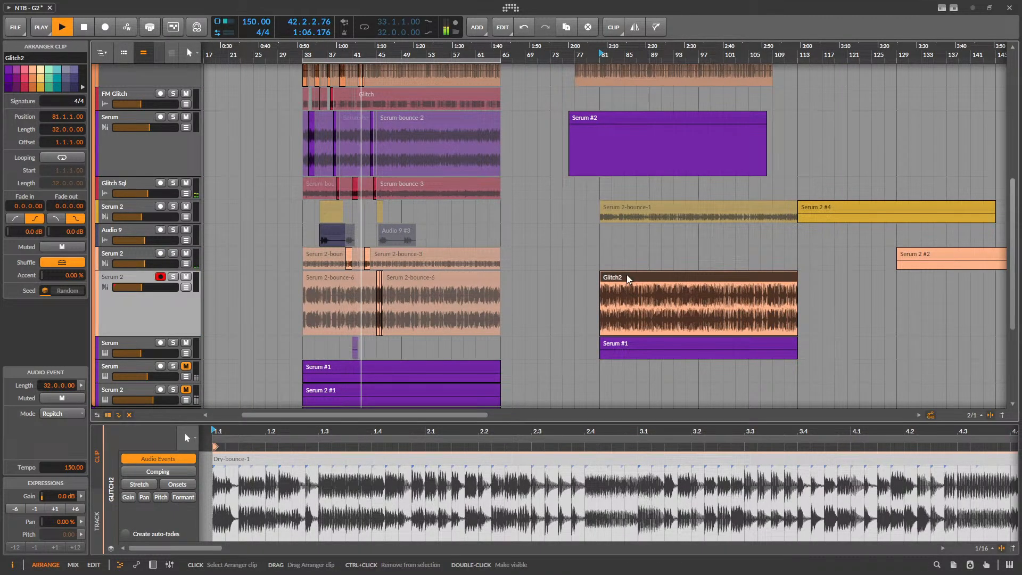
pyautogui.scroll(1, 266, 291)
pyautogui.click(154, 315)
pyautogui.hotkey('ctrl', 'r')
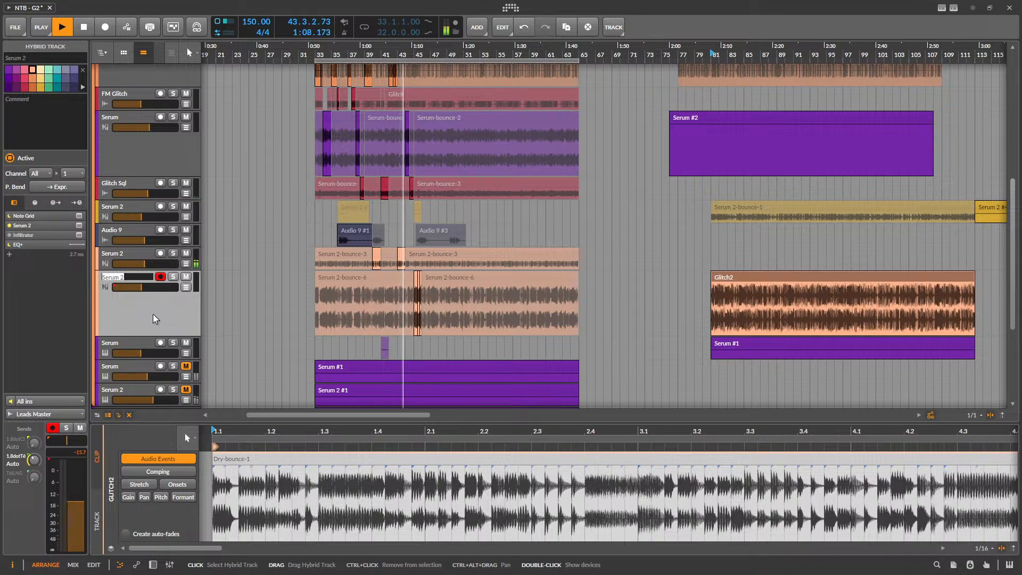
pyautogui.write('Glass Glitch')
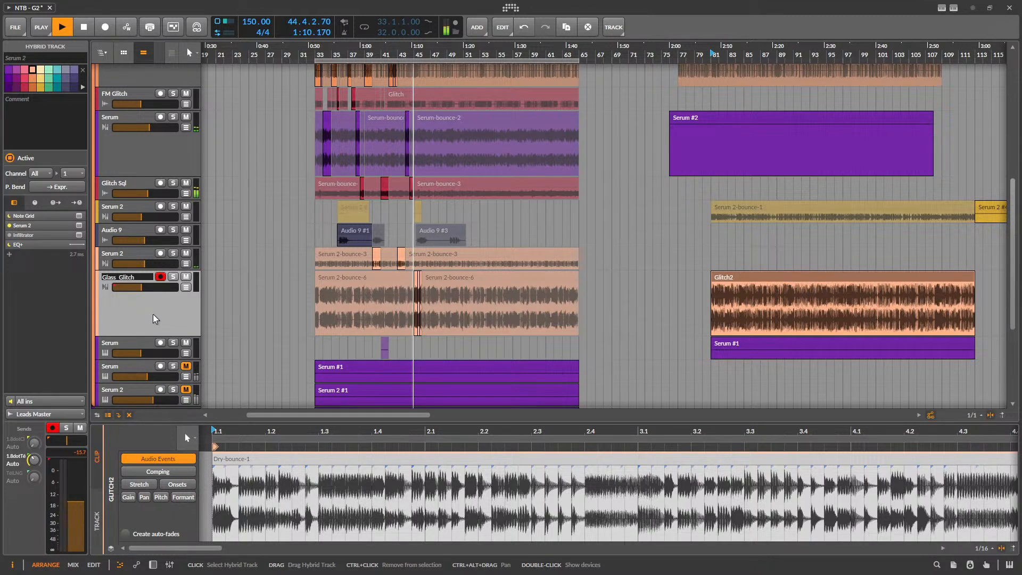
pyautogui.press('Return')
pyautogui.moveTo(154, 287); pyautogui.dragTo(159, 286)
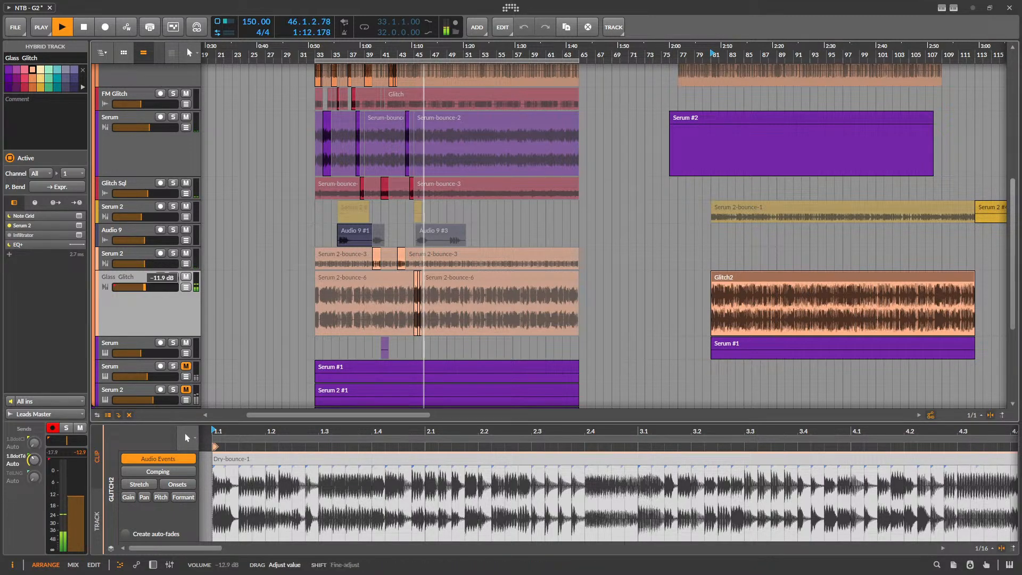
# - Insert the L2 Stereo limiter between Infiltrator and EQ+ on the Glass Glitch track
pyautogui.press('space')
pyautogui.scroll(4, 402, 314)
pyautogui.doubleClick(190, 306)
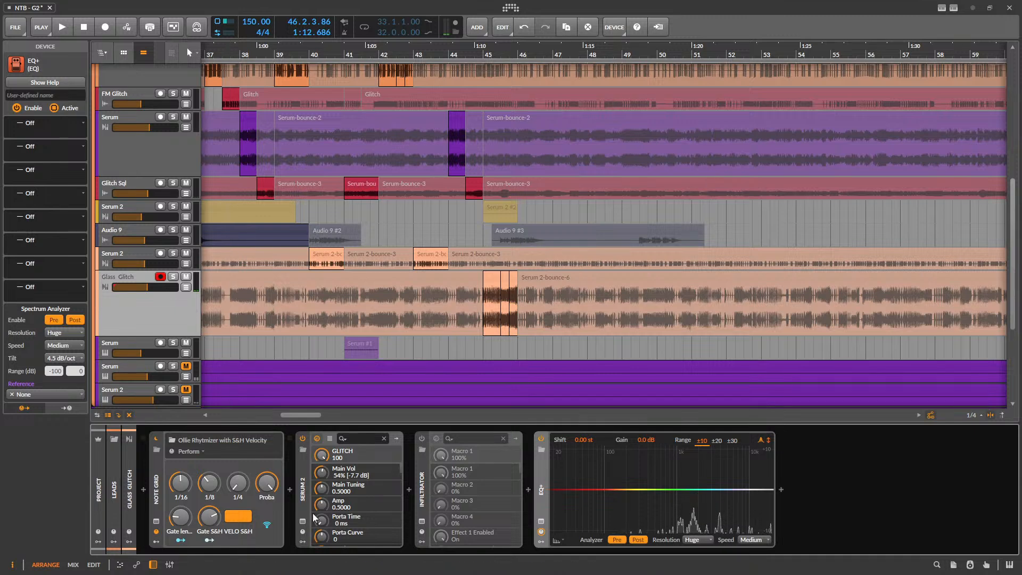
pyautogui.click(532, 486)
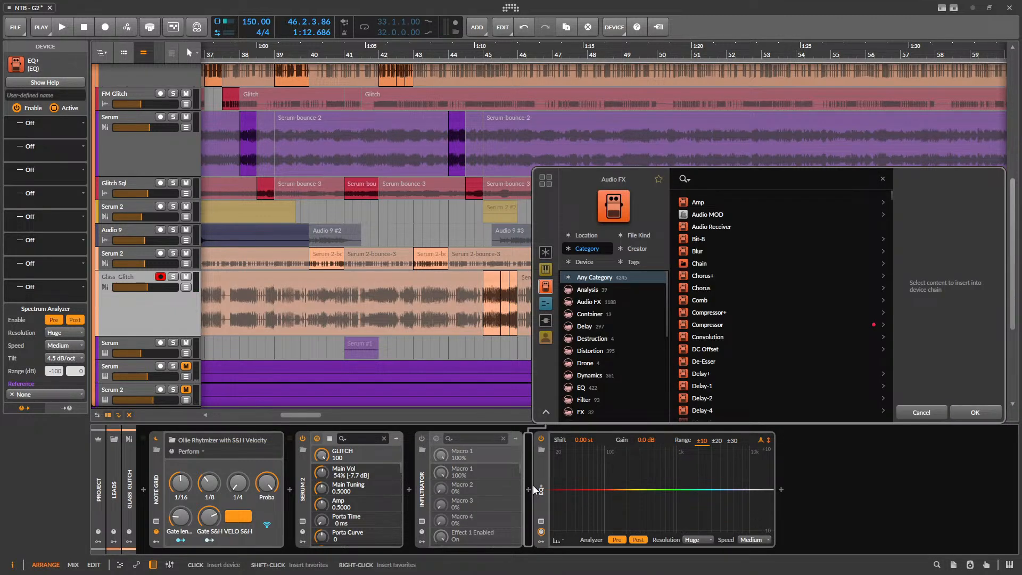
pyautogui.write('L2')
pyautogui.click(706, 215)
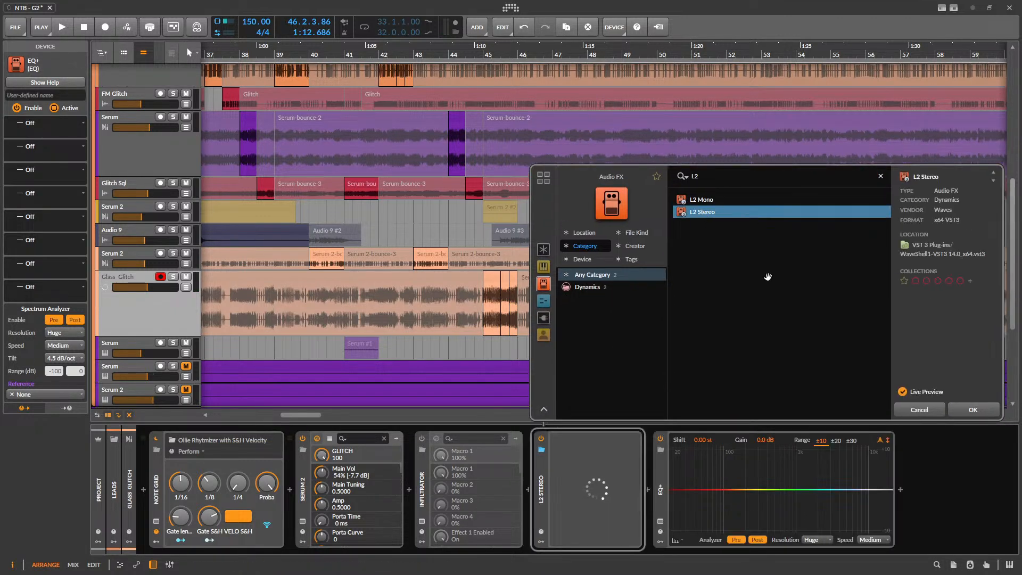
pyautogui.click(973, 409)
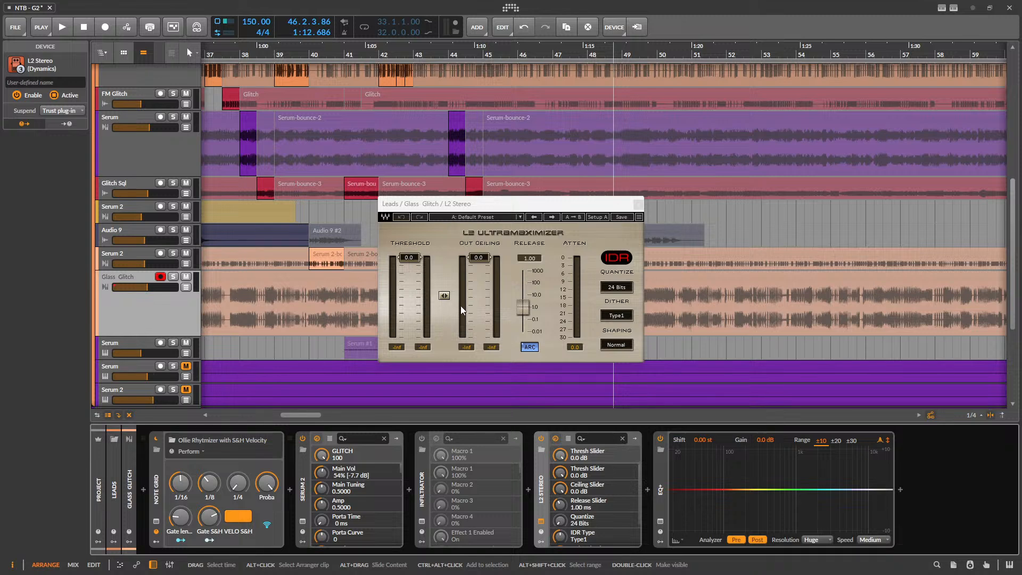
# - Lower the L2 threshold and output ceiling together to -7.9 dB while playing from 81.1.1, and close the plug-in window
pyautogui.moveTo(470, 257); pyautogui.dragTo(470, 261)
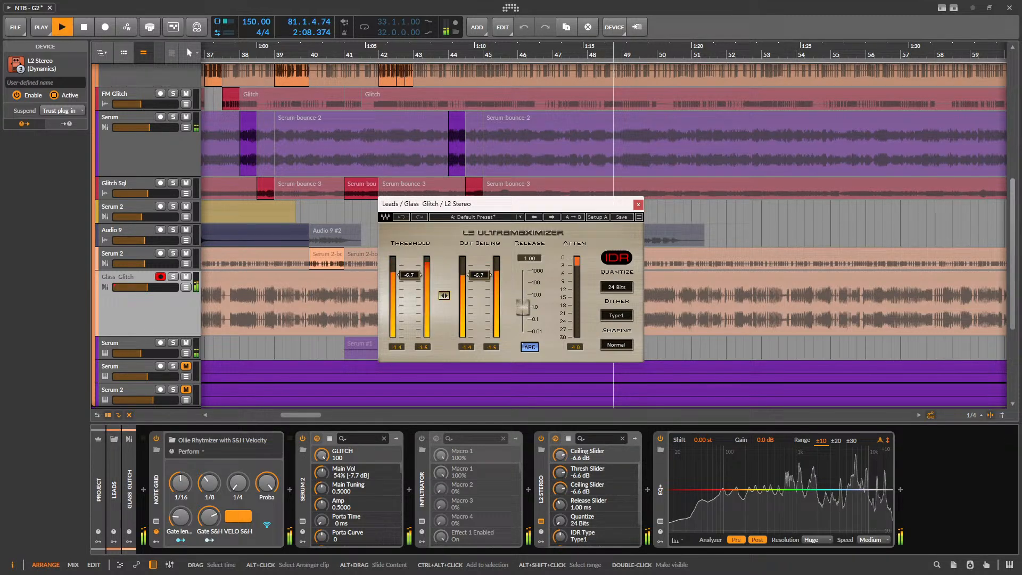
pyautogui.press('space')
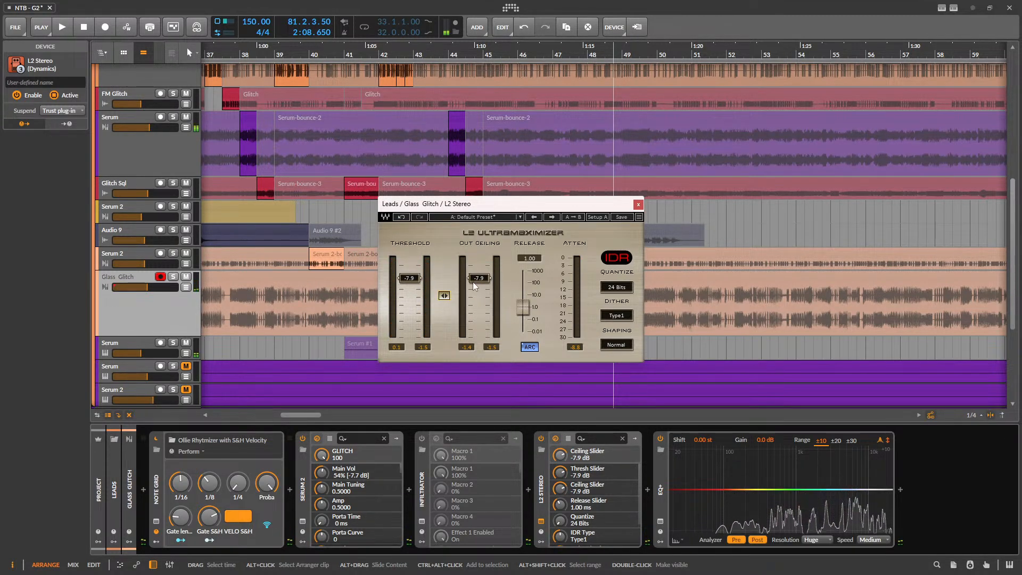
pyautogui.press('space')
pyautogui.press('space')
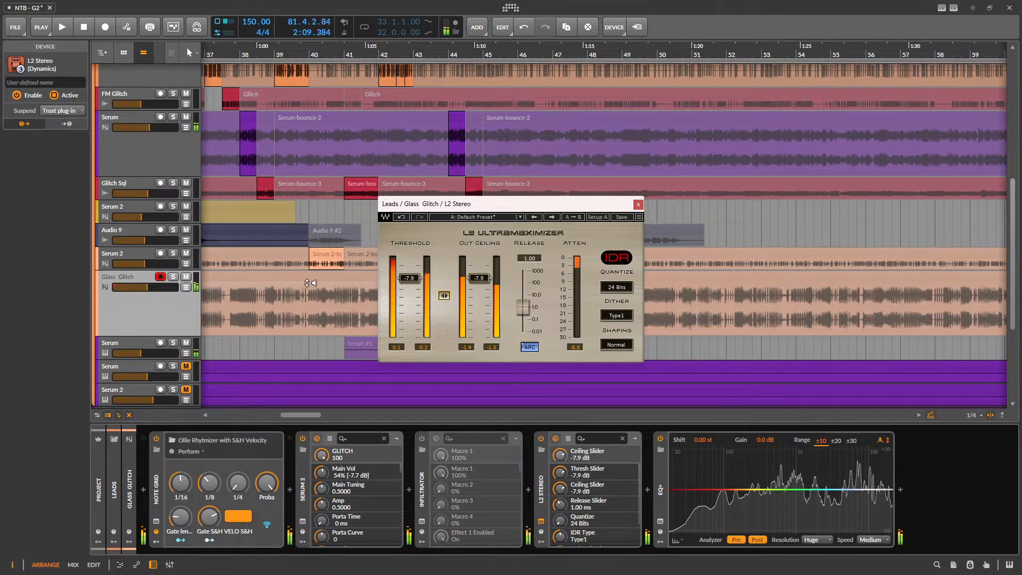
pyautogui.press('space')
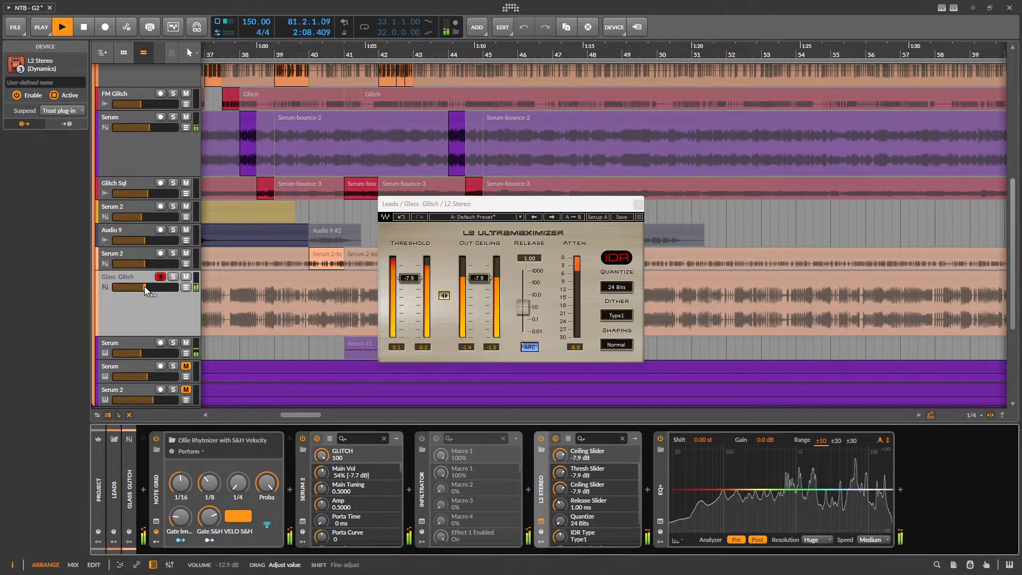
pyautogui.click(638, 204)
# - Compare the limited sound of the Serum 2-bounce-6 fill at 45.1.1 with the Glitch2 clip at 81.1.1
pyautogui.scroll(-5, 474, 324)
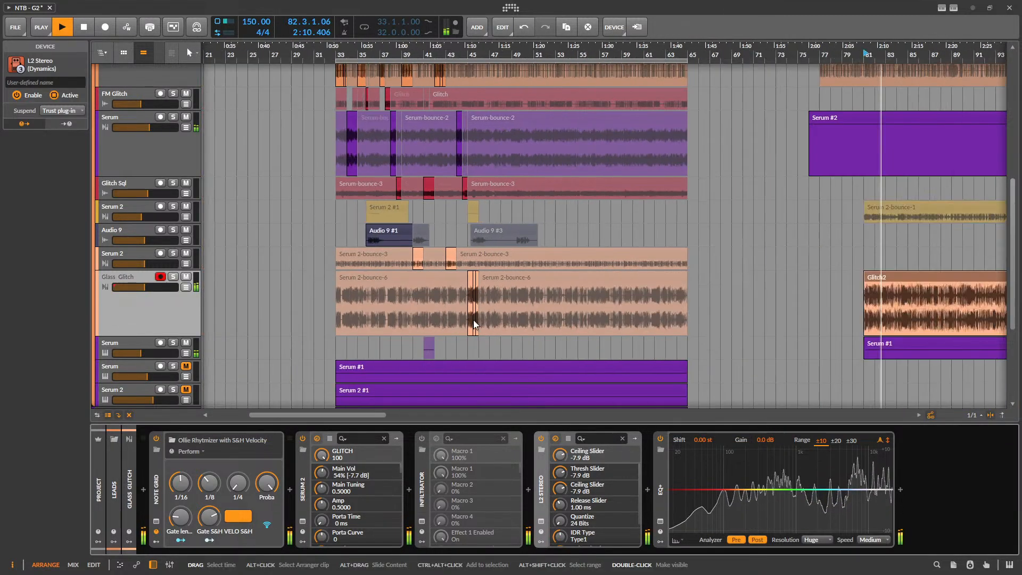
pyautogui.scroll(-3, 474, 324)
pyautogui.click(473, 290)
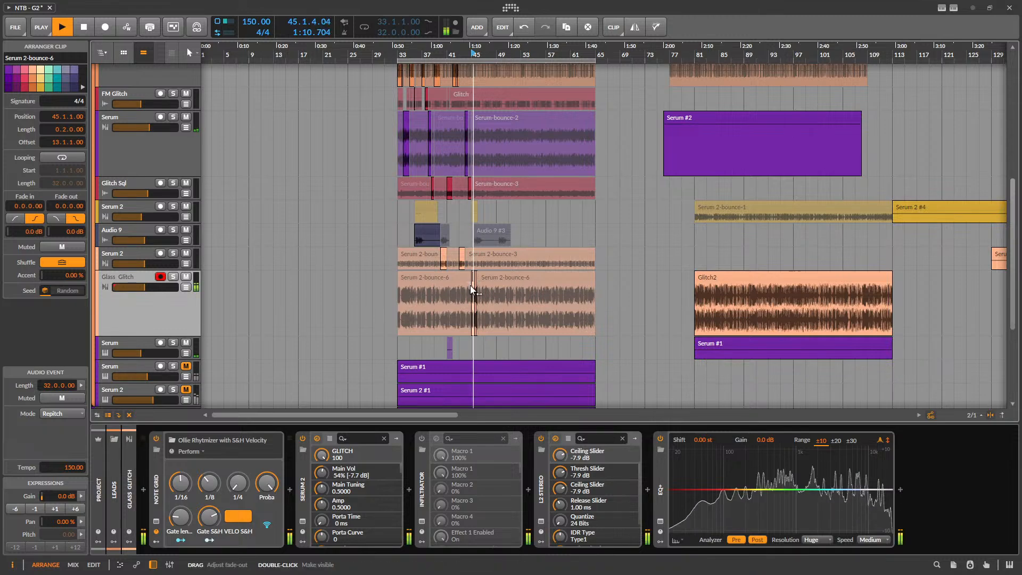
pyautogui.scroll(3, 471, 285)
pyautogui.scroll(-4, 471, 285)
pyautogui.press('space')
pyautogui.click(807, 276)
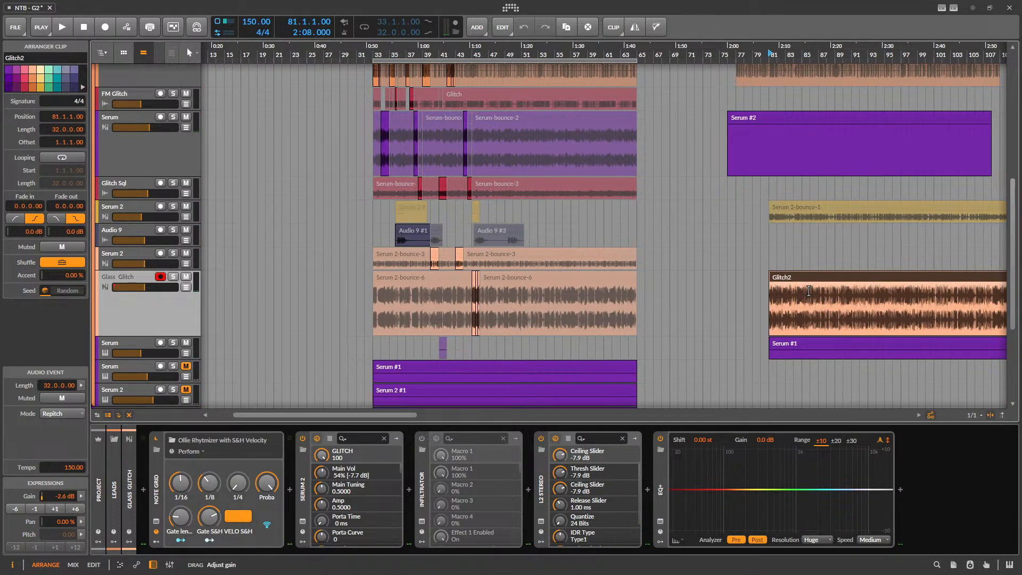
pyautogui.press('space')
pyautogui.scroll(3, 476, 290)
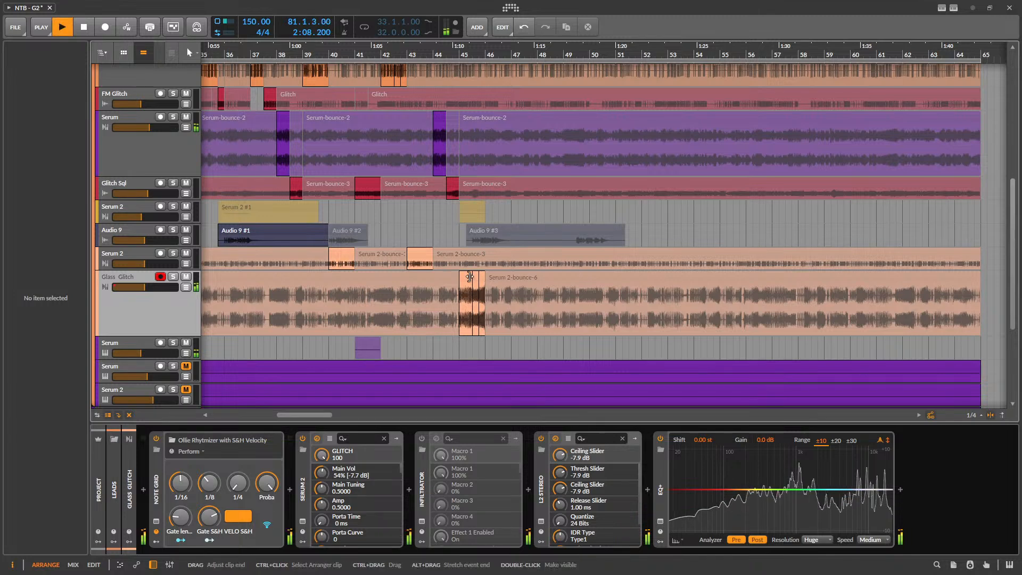
pyautogui.press('space')
pyautogui.click(464, 279)
pyautogui.press('space')
# - Set the L2 output ceiling to -8.0 dB and threshold to -10.9 dB while replaying the fill, and close the plug-in
pyautogui.click(541, 521)
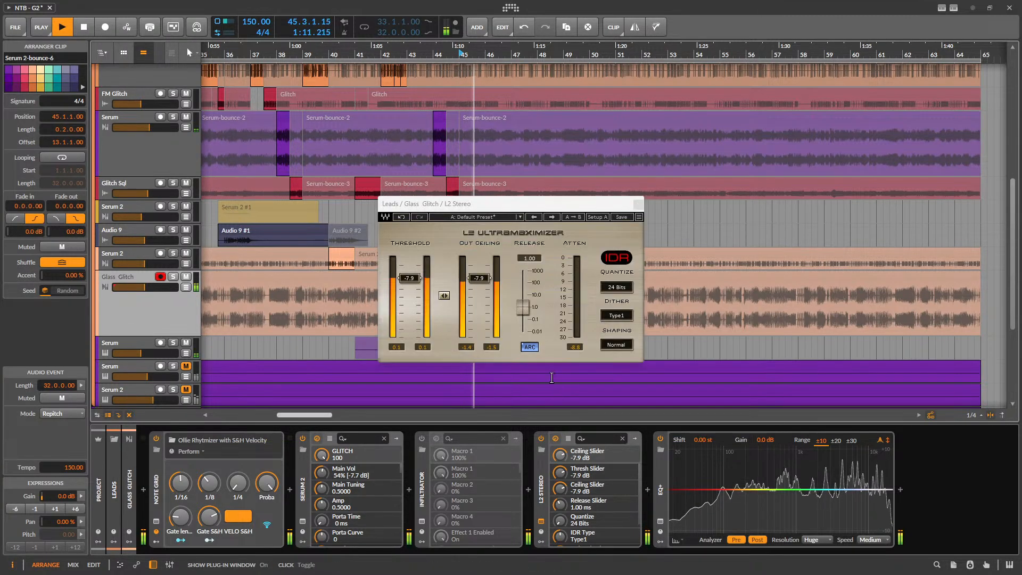
pyautogui.press('space')
pyautogui.press('space')
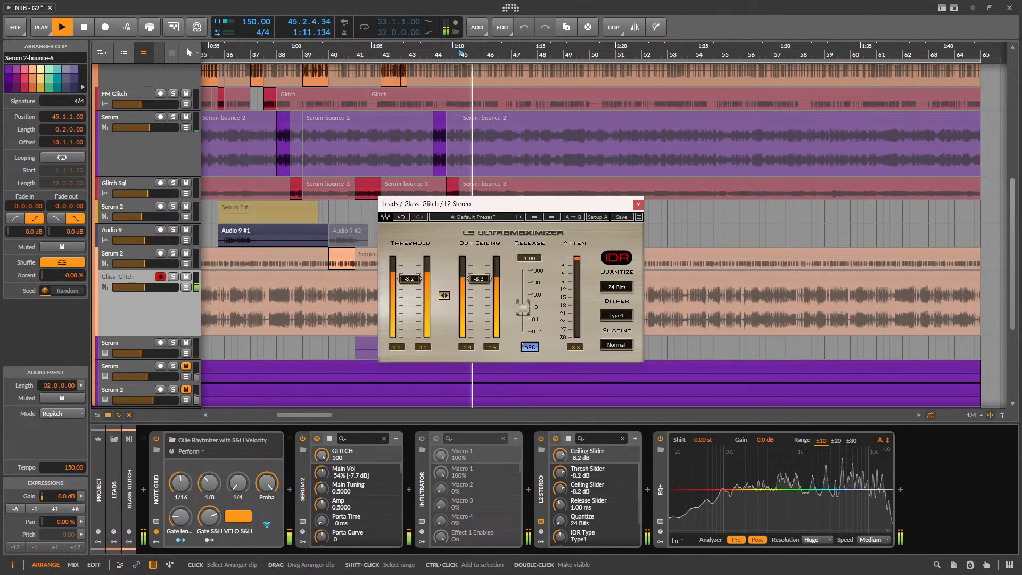
pyautogui.press('space')
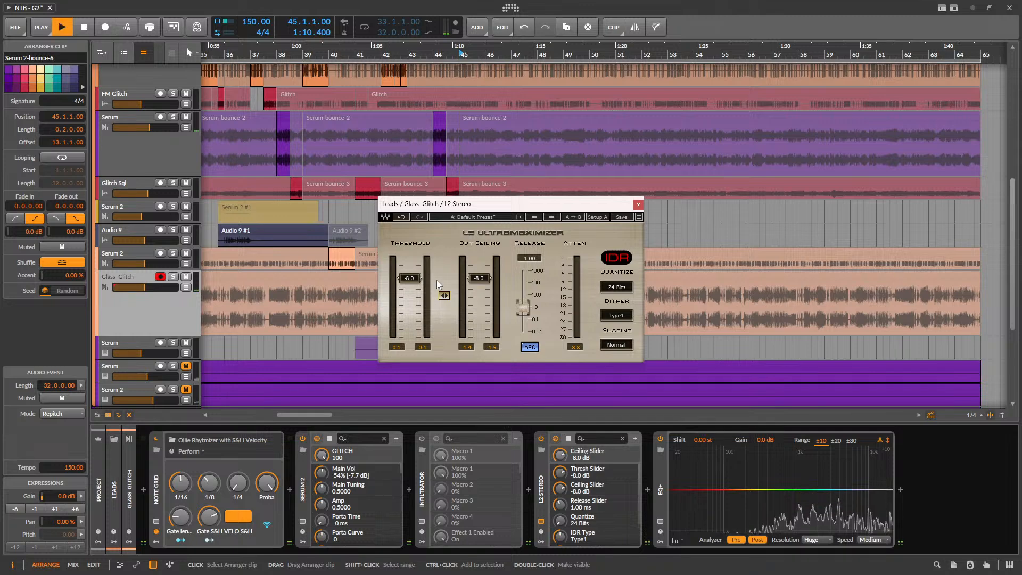
pyautogui.moveTo(410, 279); pyautogui.dragTo(410, 287)
pyautogui.press('space')
pyautogui.press('space')
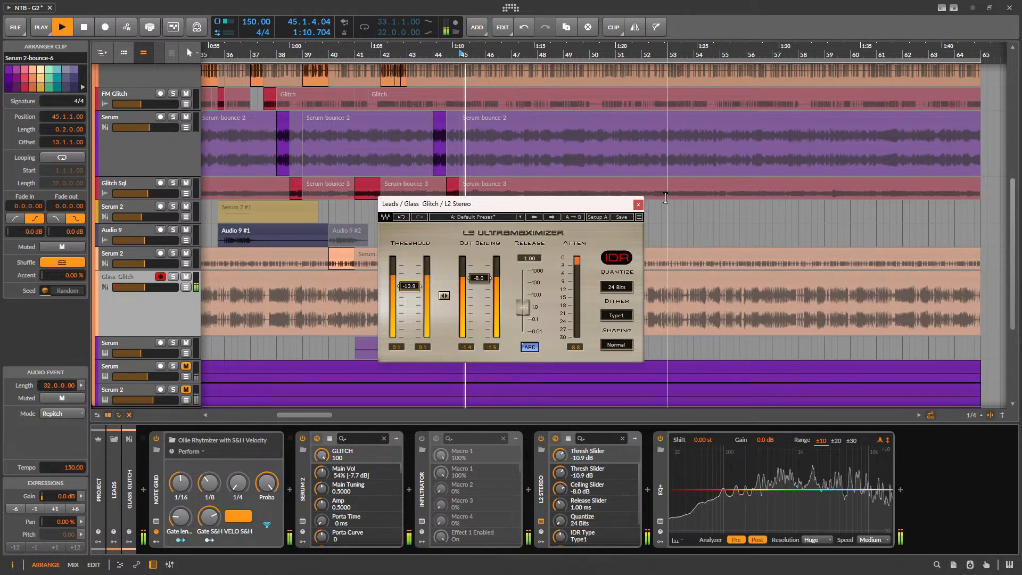
pyautogui.click(638, 204)
pyautogui.press('space')
# - Play the arrangement from 33.1.1 to hear how the lead fills lead into bar 46
pyautogui.scroll(-5, 529, 304)
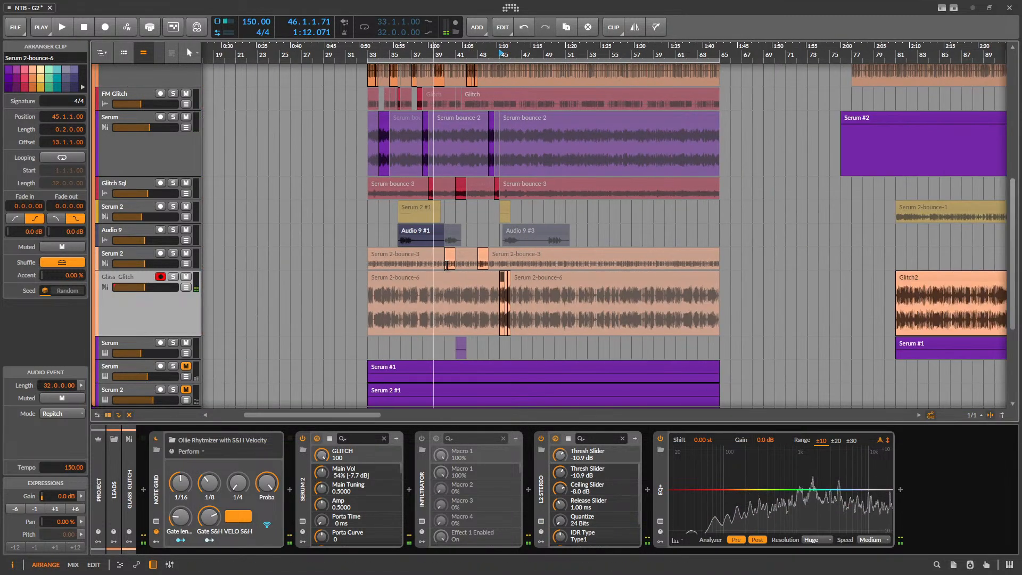
pyautogui.click(436, 276)
pyautogui.press('space')
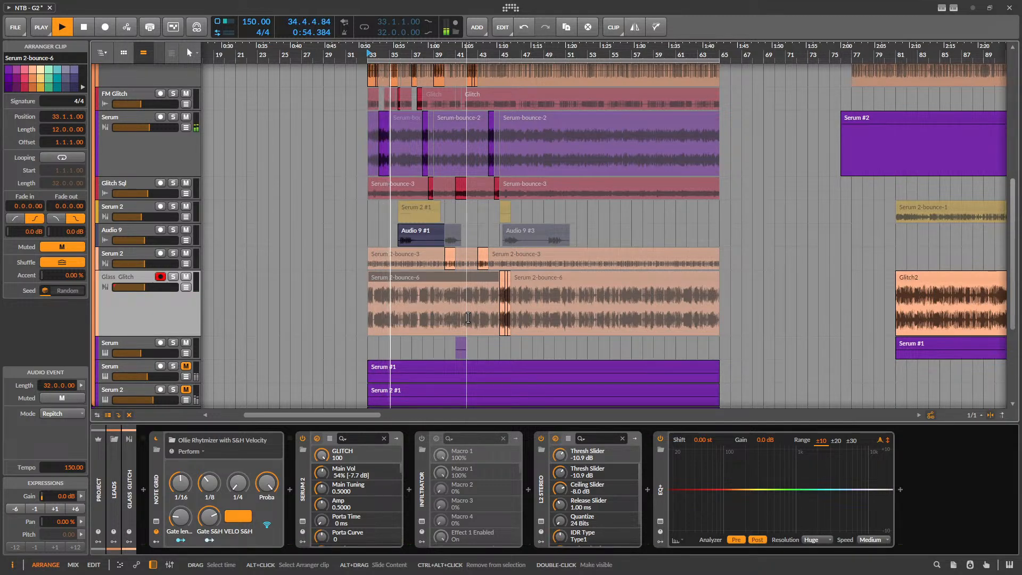
pyautogui.scroll(5, 467, 318)
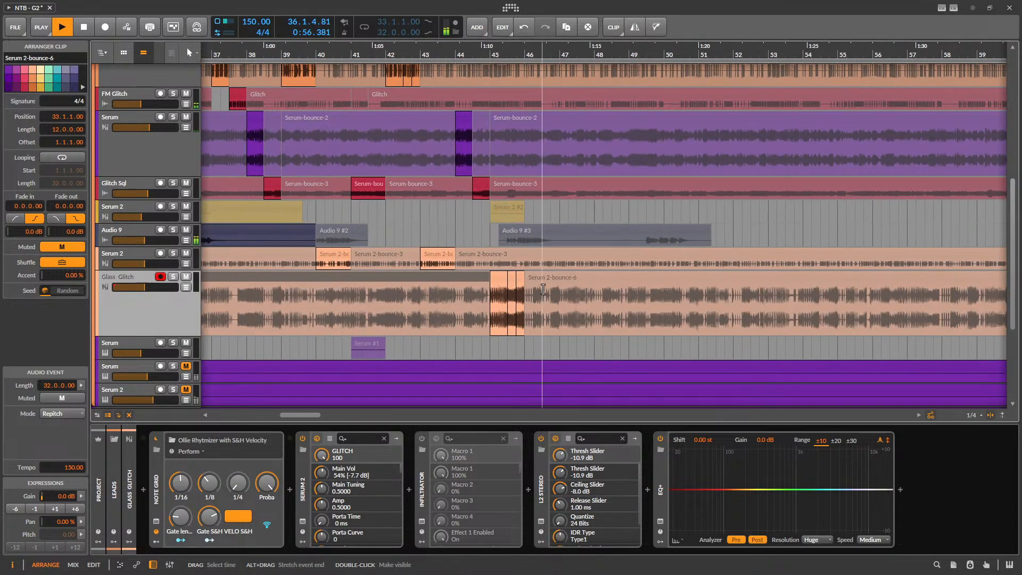
pyautogui.scroll(3, 540, 224)
pyautogui.scroll(-5, 543, 202)
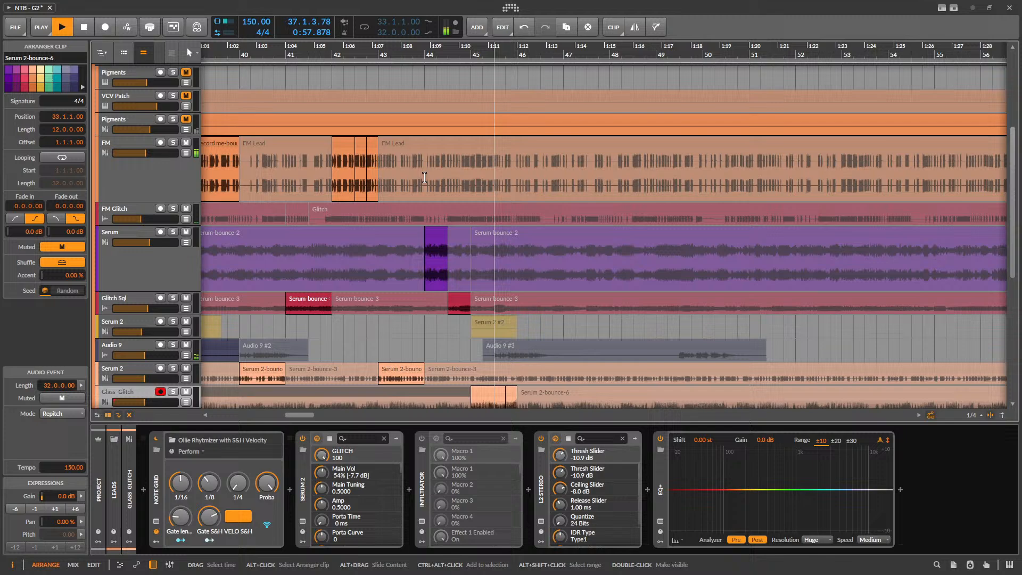
# - Copy the half-bar Record me-bounce-2 clip at 42.1.1 on the FM track to 46.1.1
pyautogui.click(347, 139)
pyautogui.scroll(5, 528, 172)
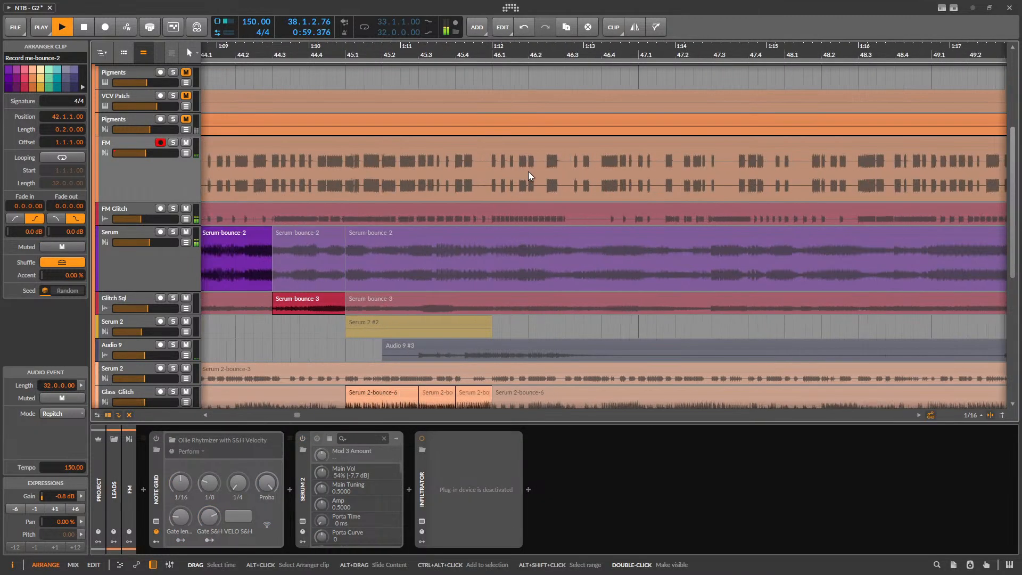
pyautogui.click(495, 184)
pyautogui.hotkey('ctrl', 'v')
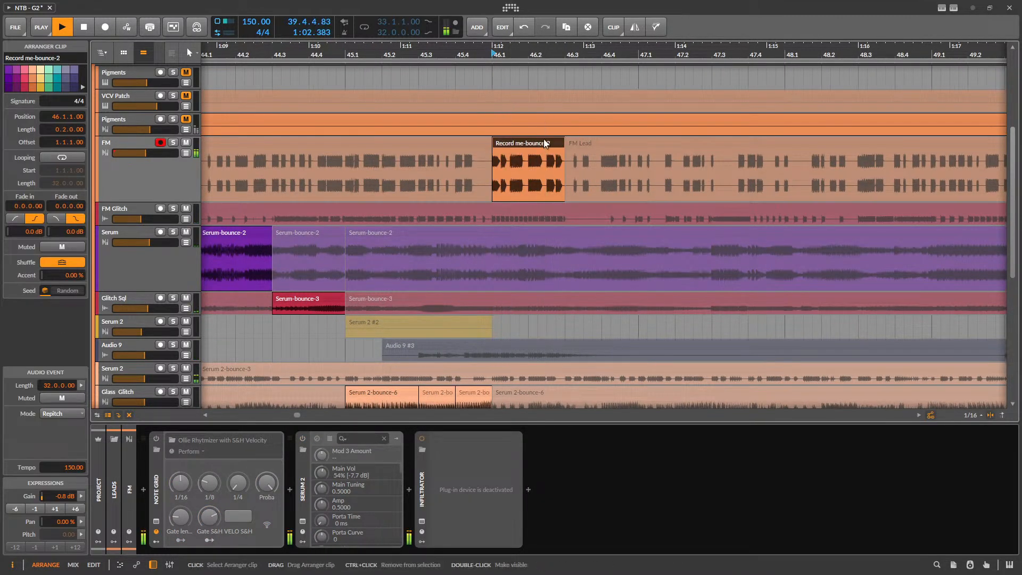
# - Loop the copied Record me-bounce-2 clip's source audio, with the loop starting at 2.1.1 and lasting one bar
pyautogui.doubleClick(549, 170)
pyautogui.moveTo(293, 490); pyautogui.dragTo(346, 494)
pyautogui.hotkey('ctrl', 'l')
pyautogui.click(350, 486)
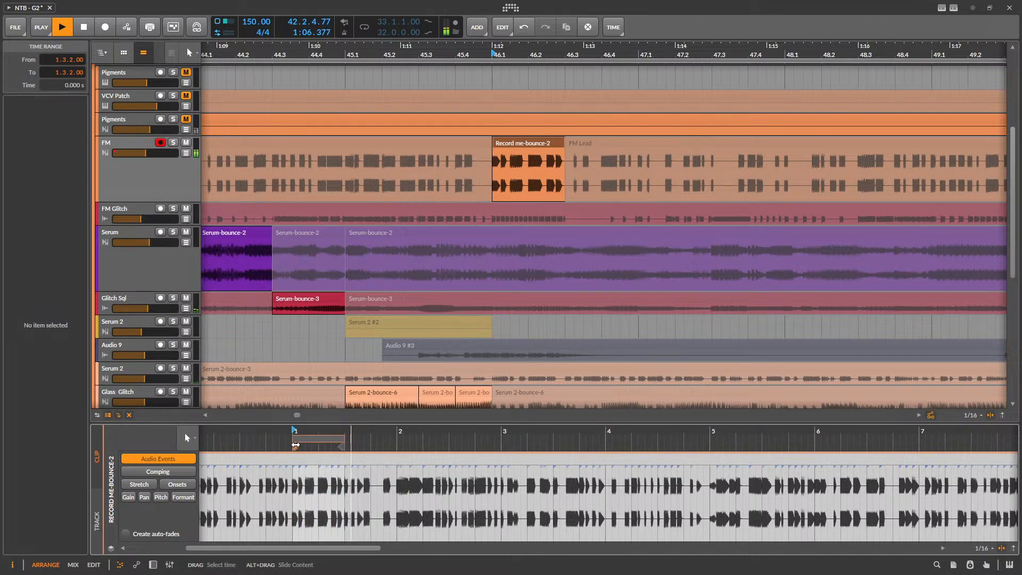
pyautogui.moveTo(313, 439); pyautogui.dragTo(500, 438)
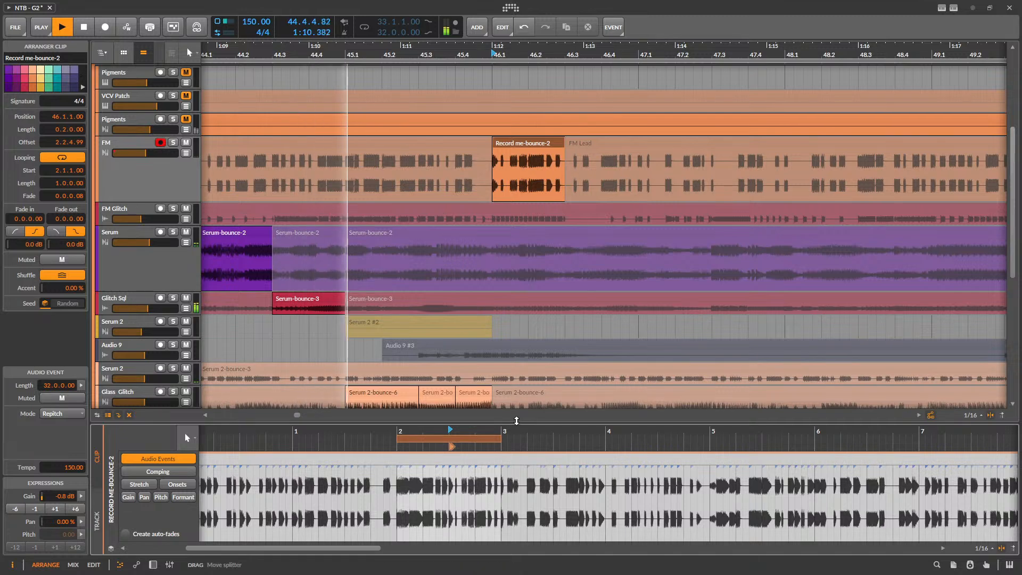
# - Collapse the audio editor to enlarge the arranger and stop playback after the FM clip at bar 46
pyautogui.moveTo(517, 420); pyautogui.dragTo(524, 503)
pyautogui.scroll(-4, 546, 329)
pyautogui.press('space')
pyautogui.click(249, 326)
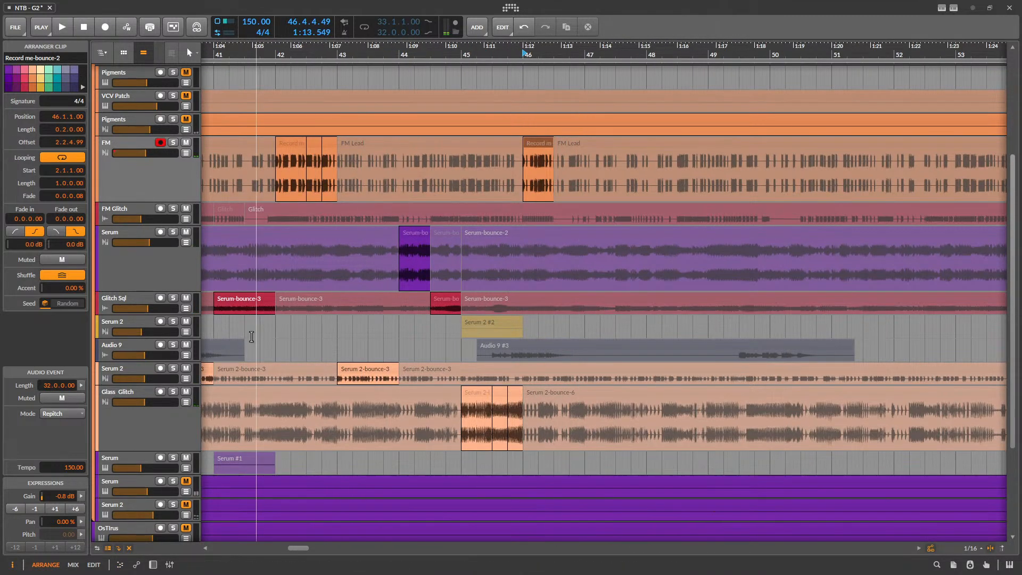
# - Mute the one-beat Serum 2-bounce-6 clip at 45.4.1 on the Glass Glitch track and play the arrangement from 44.1.1
pyautogui.click(517, 392)
pyautogui.hotkey('alt', 'm')
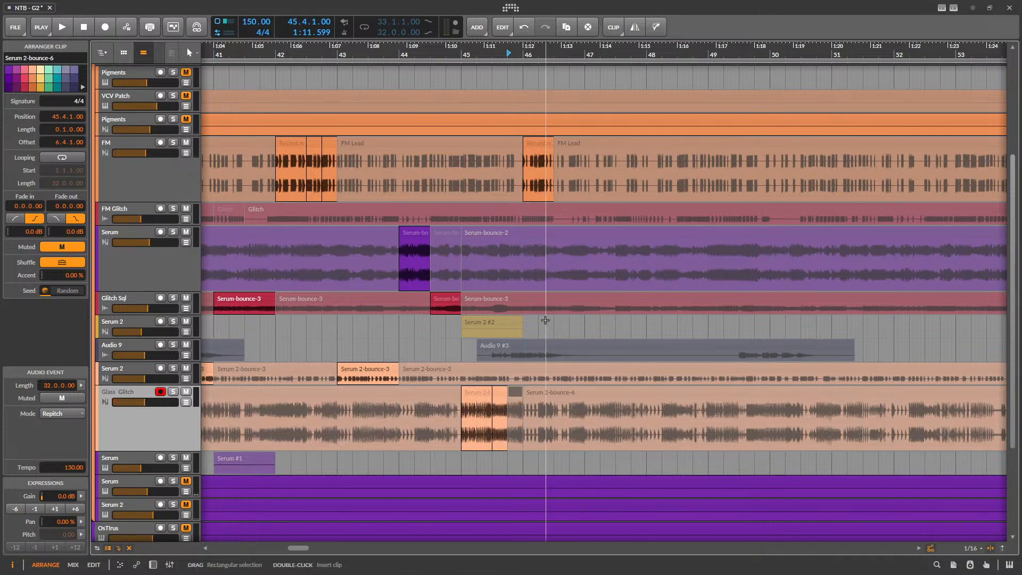
pyautogui.scroll(4, 516, 317)
pyautogui.scroll(-4, 489, 309)
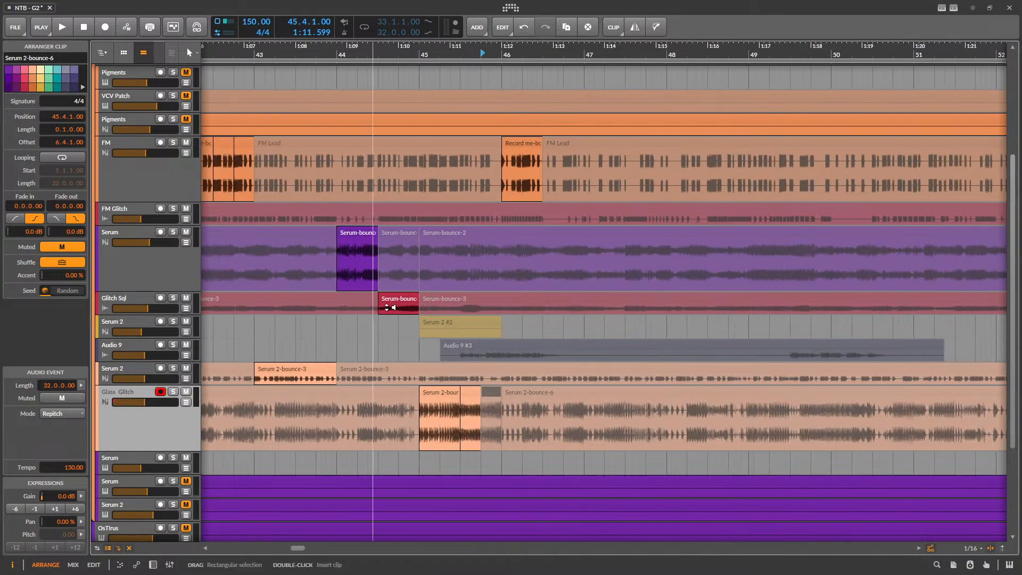
pyautogui.click(360, 233)
pyautogui.press('space')
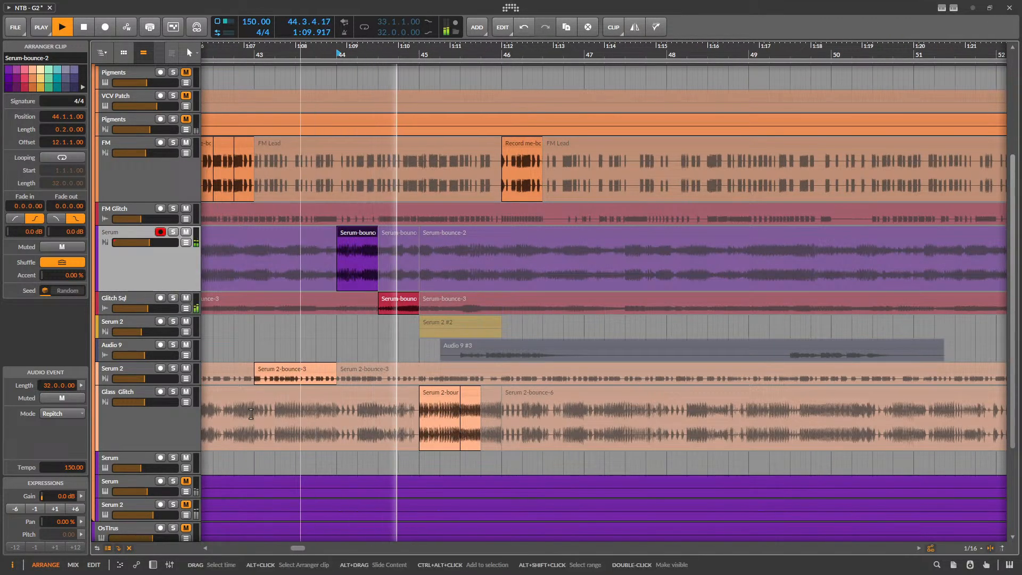
pyautogui.scroll(-2, 587, 336)
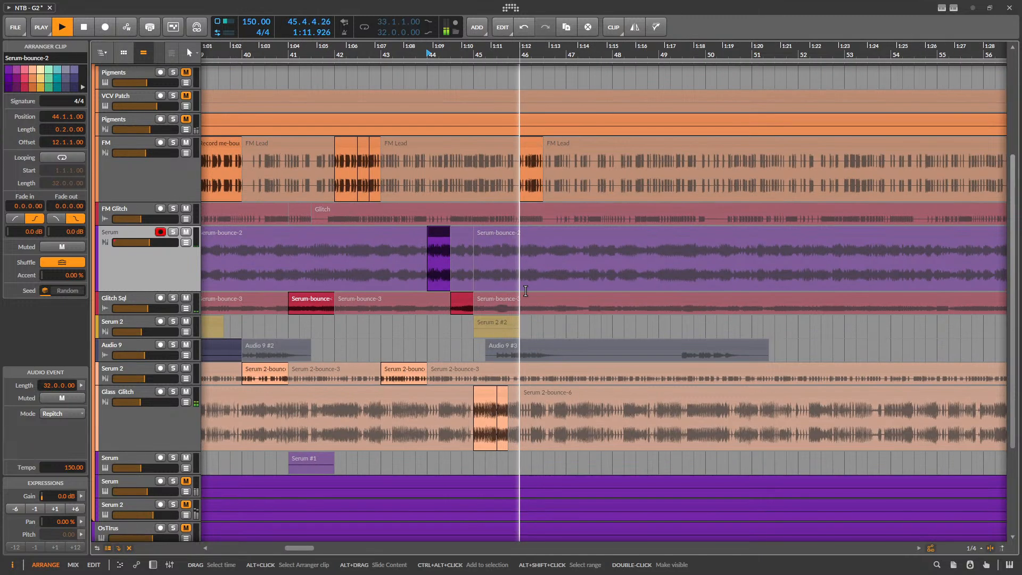
# - Isolate and unmute the Glitch beat from 45.4.1 to 46.1.1 on the FM Glitch track and increase the track's height
pyautogui.click(343, 143)
pyautogui.scroll(4, 511, 176)
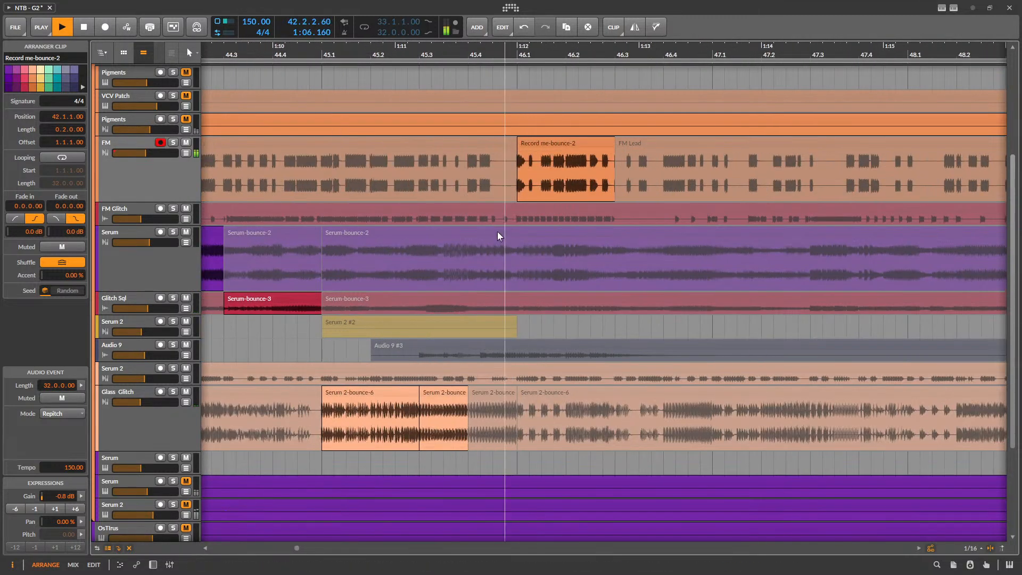
pyautogui.click(469, 218)
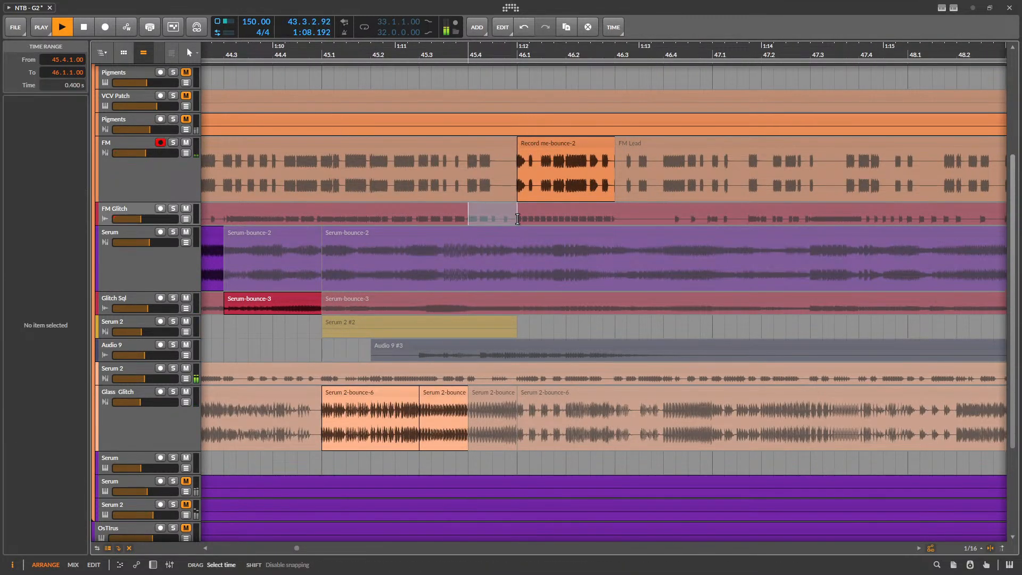
pyautogui.click(504, 203)
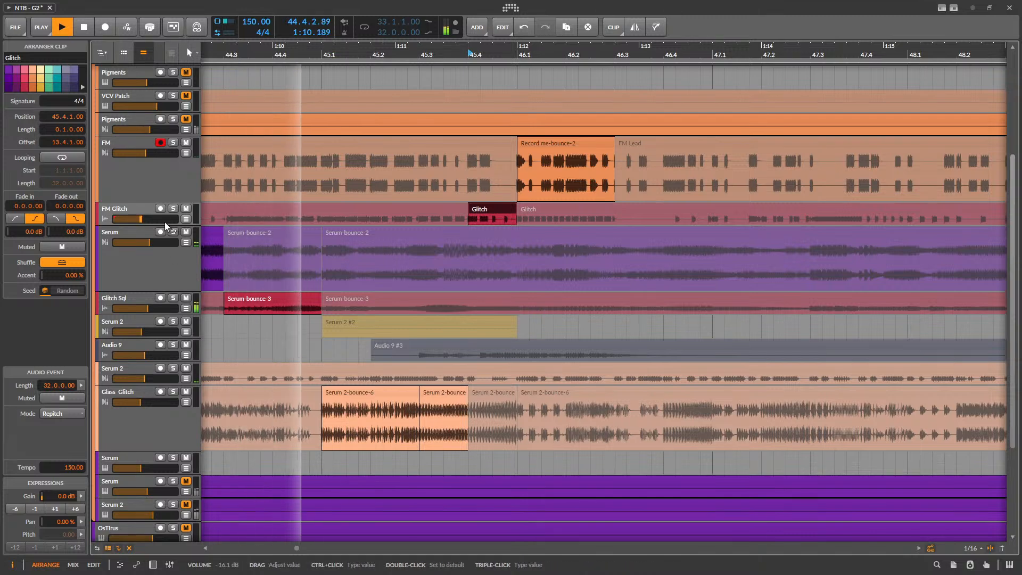
pyautogui.moveTo(157, 225); pyautogui.dragTo(155, 299)
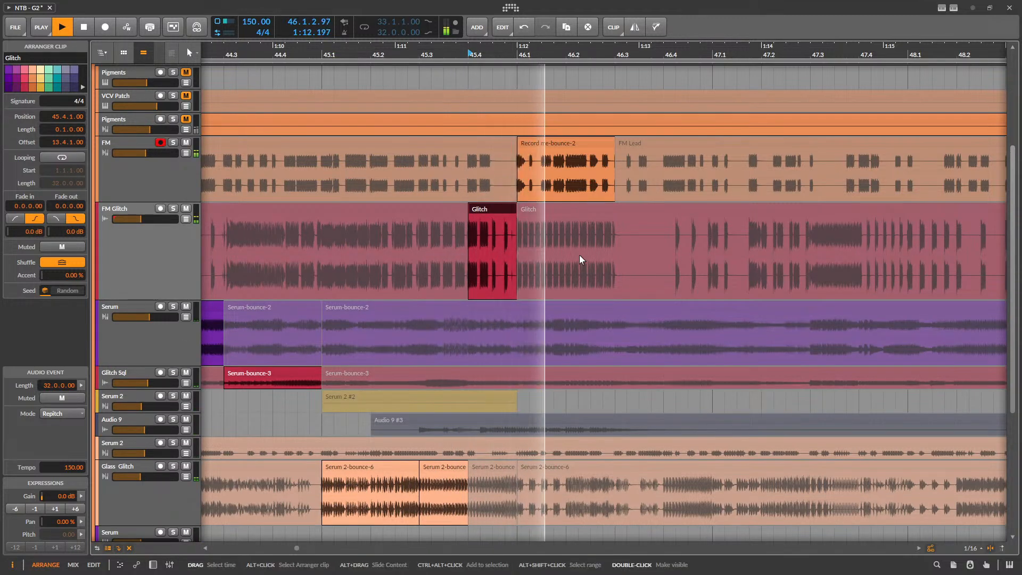
# - Duplicate the FM Glitch beat from 45.3.1 onto 45.4.1, replacing the Glitch segment there, and unmute the copy
pyautogui.scroll(-6, 579, 254)
pyautogui.press('space')
pyautogui.press('space')
pyautogui.scroll(8, 566, 209)
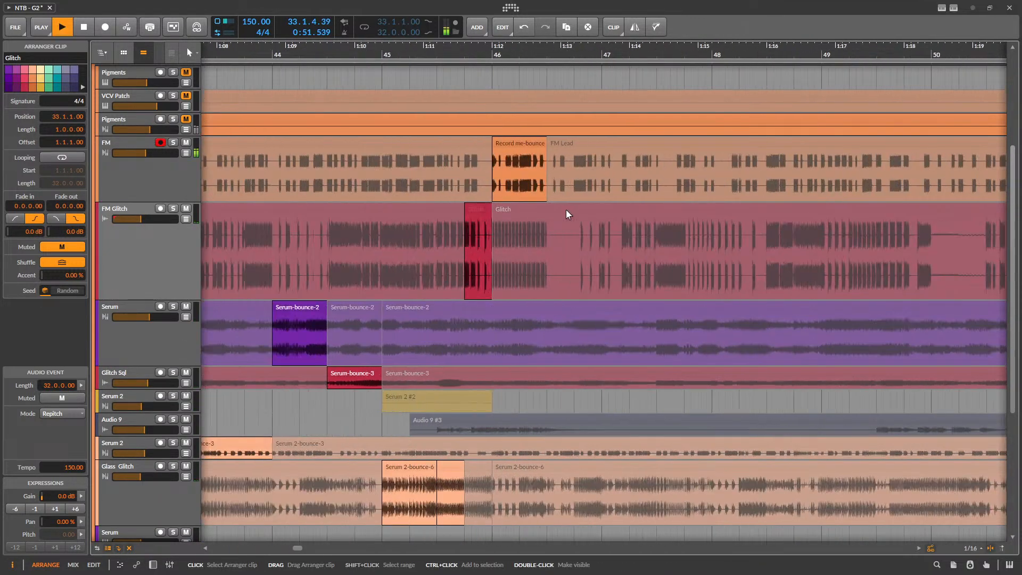
pyautogui.moveTo(327, 230); pyautogui.dragTo(482, 255)
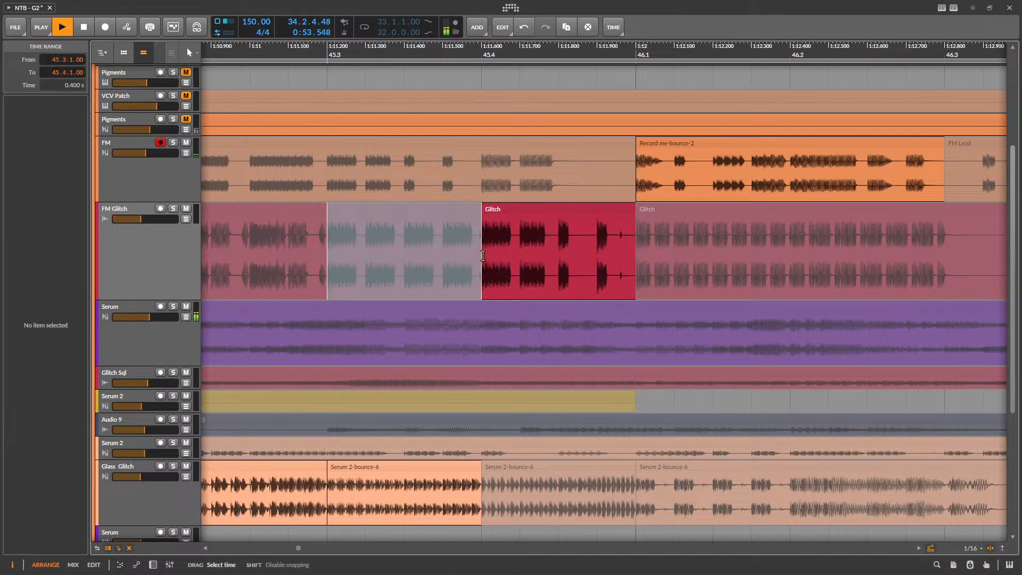
pyautogui.click(520, 208)
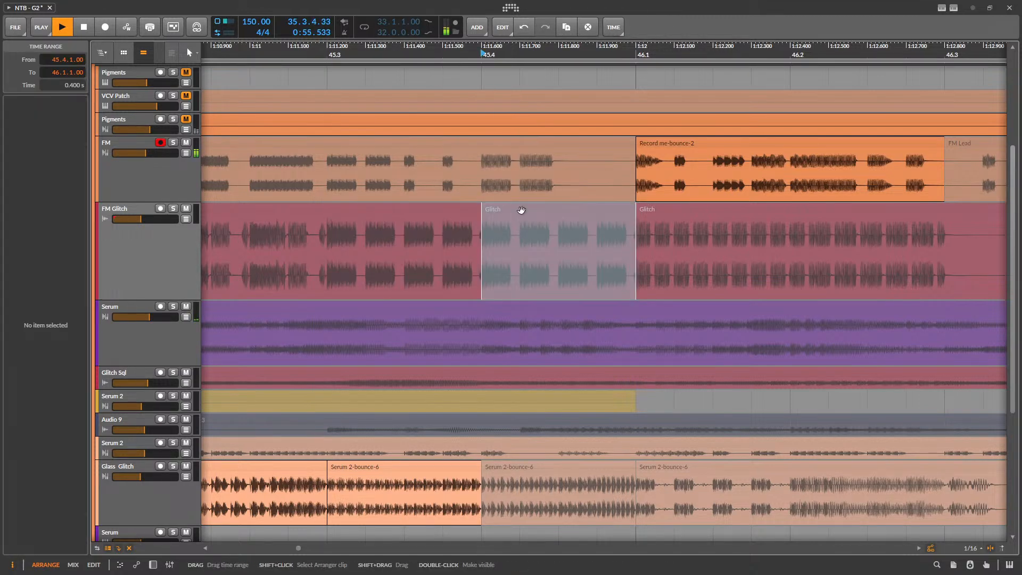
pyautogui.click(520, 209)
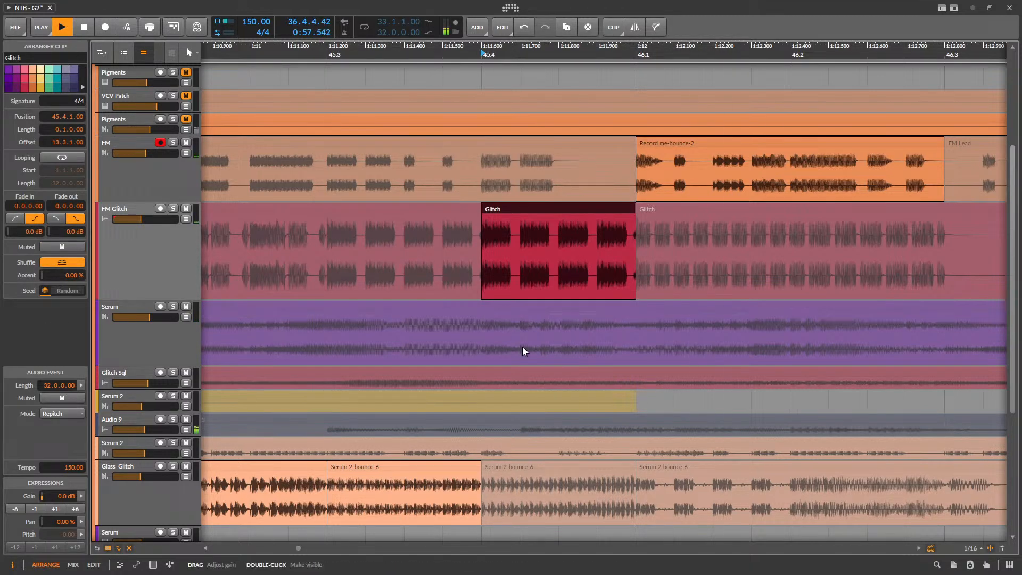
# - Listen to the arrangement through bar 46 to judge the new Glitch beat, and stop playback
pyautogui.scroll(-4, 535, 369)
pyautogui.scroll(-2, 556, 366)
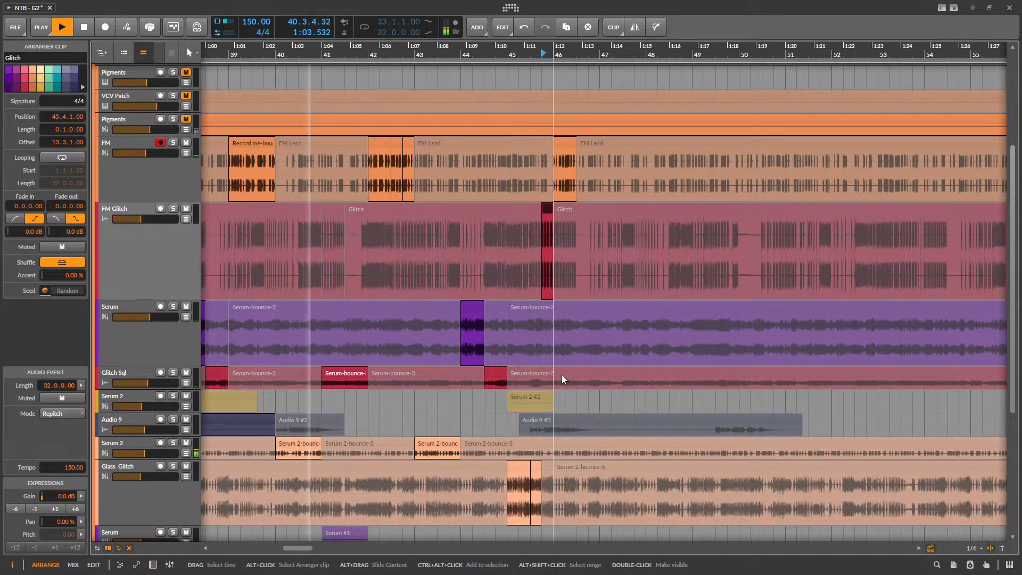
pyautogui.hotkey('ctrl', 's')
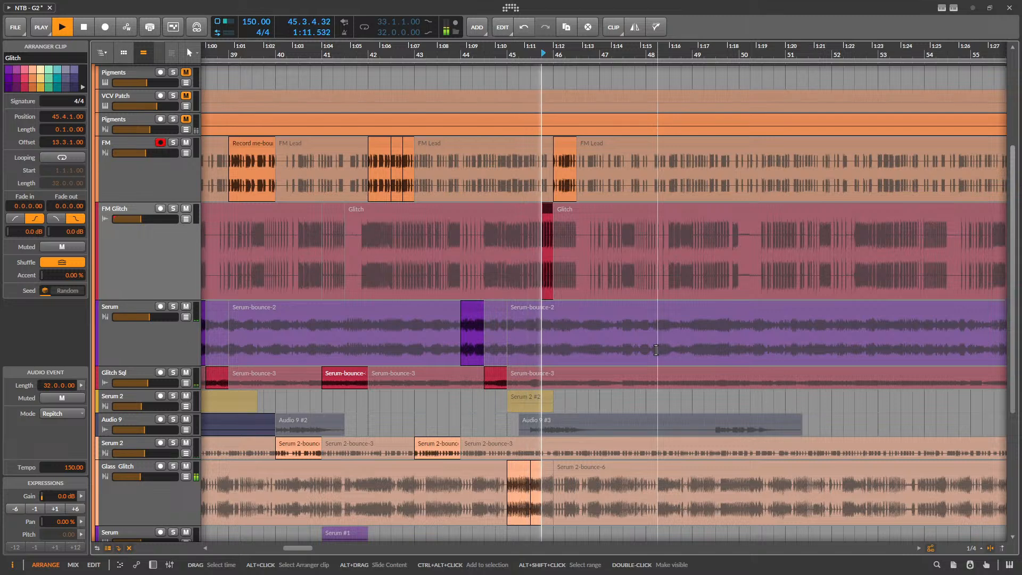
pyautogui.press('space')
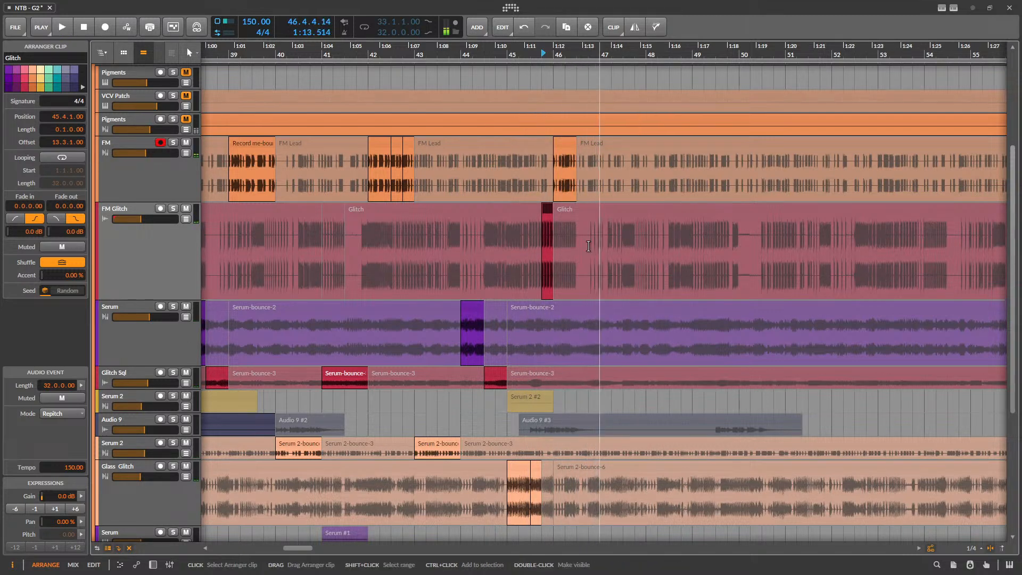
# - Move both Glass Glitch fill clips to 46.1.1 and the FM Record me-bounce-2 clip to 45.1.1, extending the FM clip to three beats
pyautogui.scroll(2, 596, 297)
pyautogui.scroll(1, 596, 297)
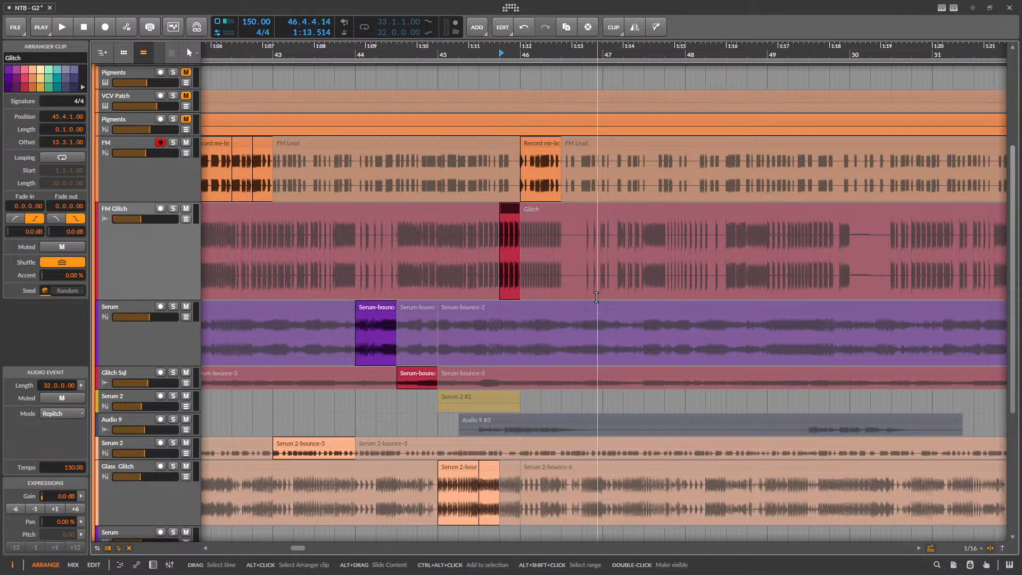
pyautogui.click(453, 461)
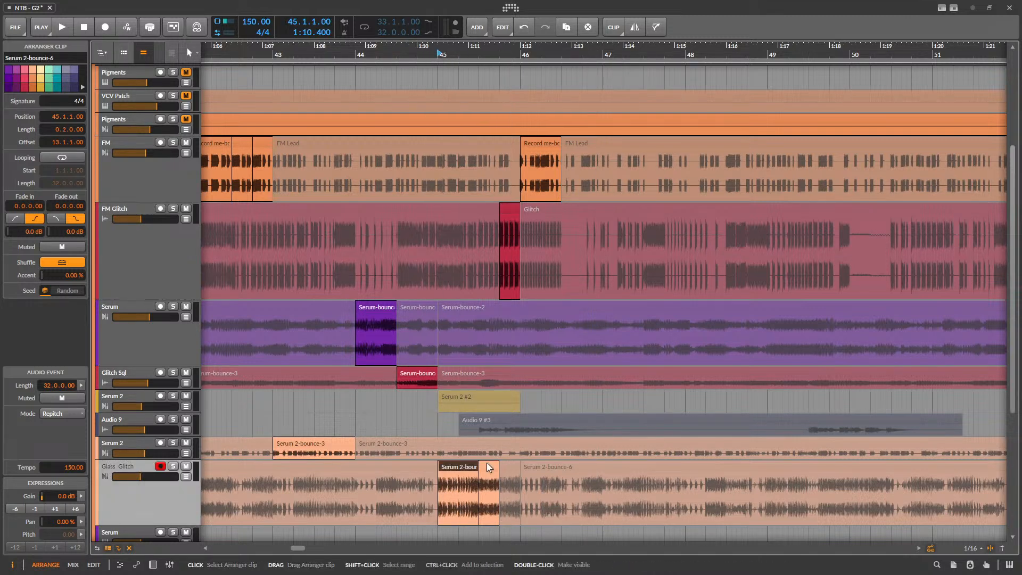
pyautogui.moveTo(463, 466); pyautogui.dragTo(543, 467)
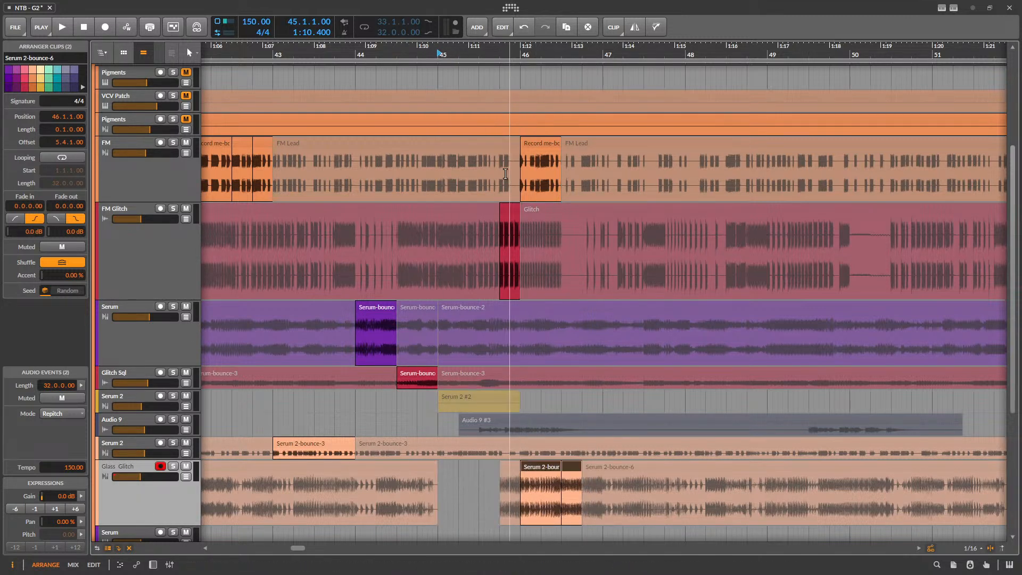
pyautogui.moveTo(542, 140); pyautogui.dragTo(461, 155)
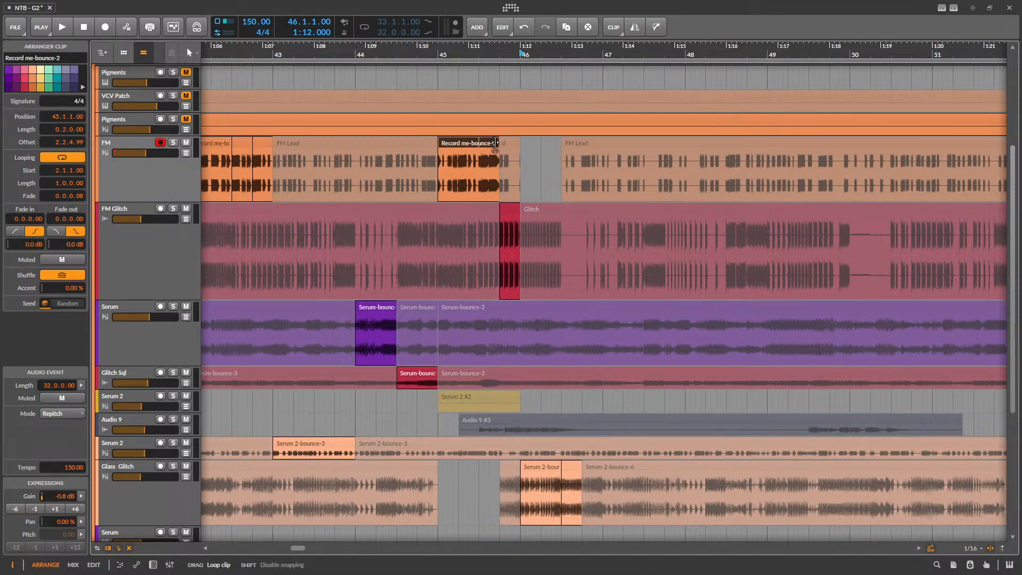
pyautogui.scroll(-5, 433, 349)
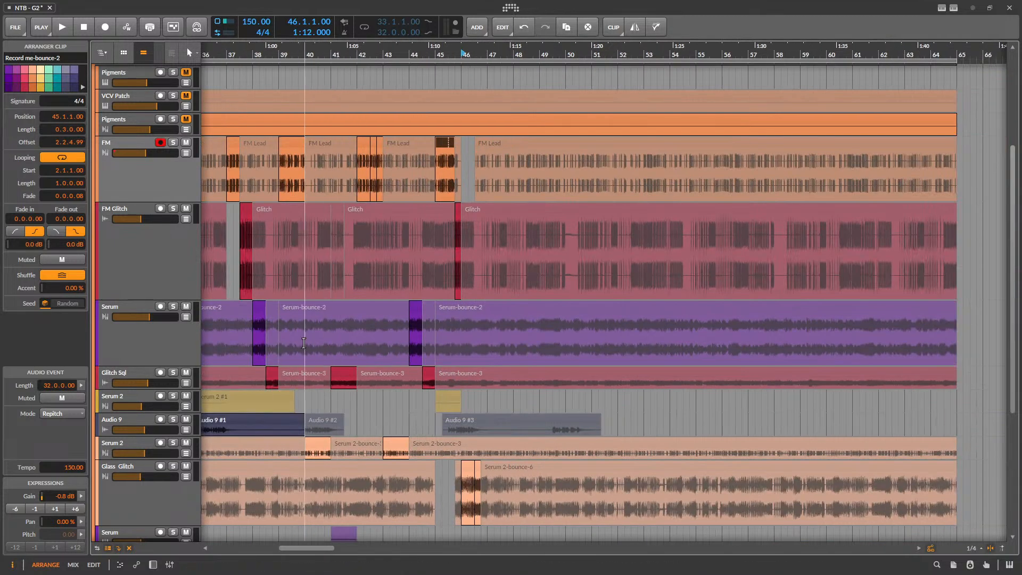
# - Play the arrangement from 37.2.1 past bar 46 to hear the rearranged FM and Glass Glitch fills
pyautogui.click(236, 327)
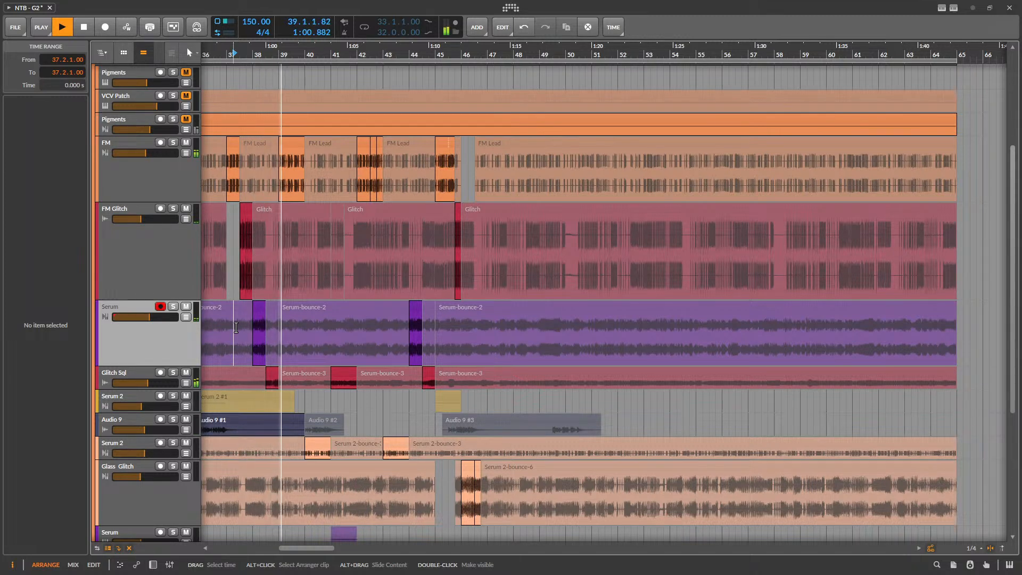
pyautogui.hotkey('ctrl', 's')
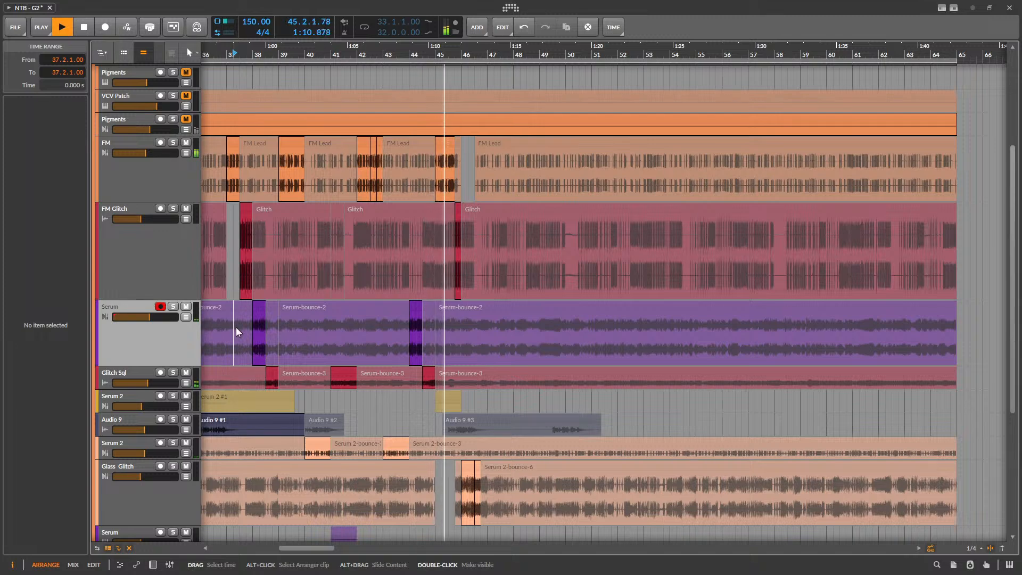
pyautogui.scroll(5, 439, 313)
pyautogui.scroll(-3, 503, 366)
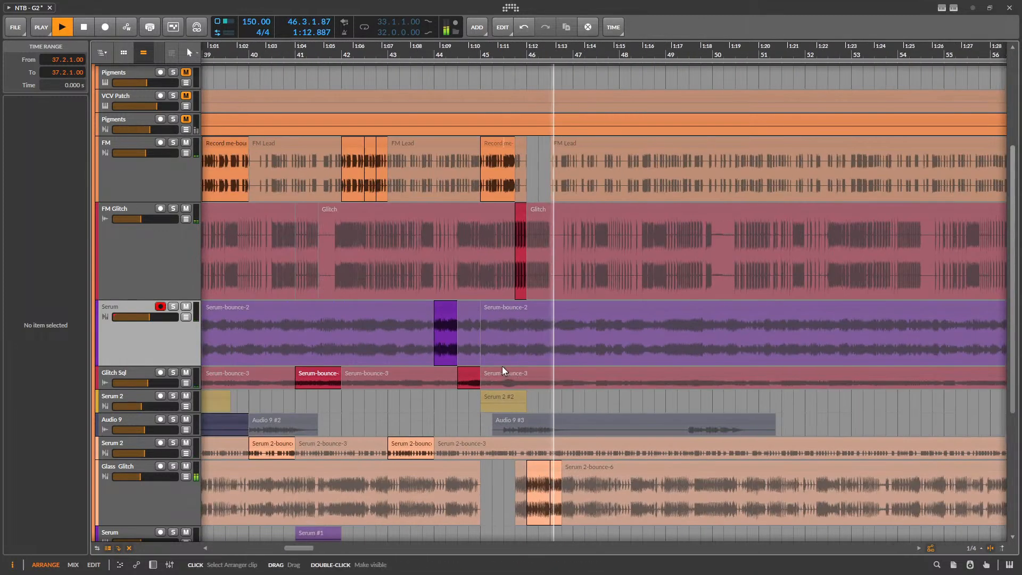
pyautogui.scroll(3, 655, 464)
pyautogui.press('space')
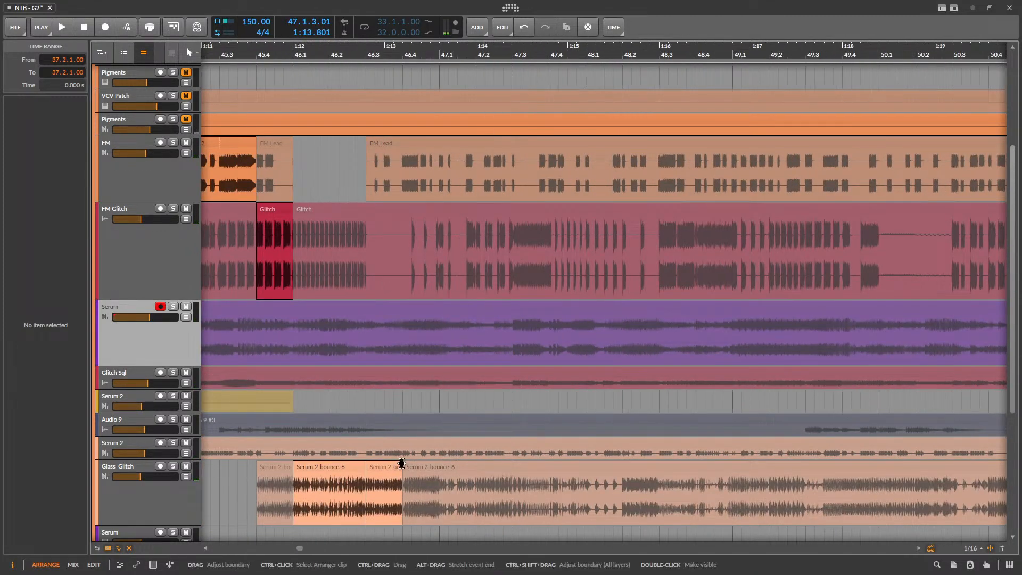
# - Extend the second Glass Glitch fill clip in bar 46 to end at 47.1.1 and audition it
pyautogui.moveTo(416, 467); pyautogui.dragTo(435, 466)
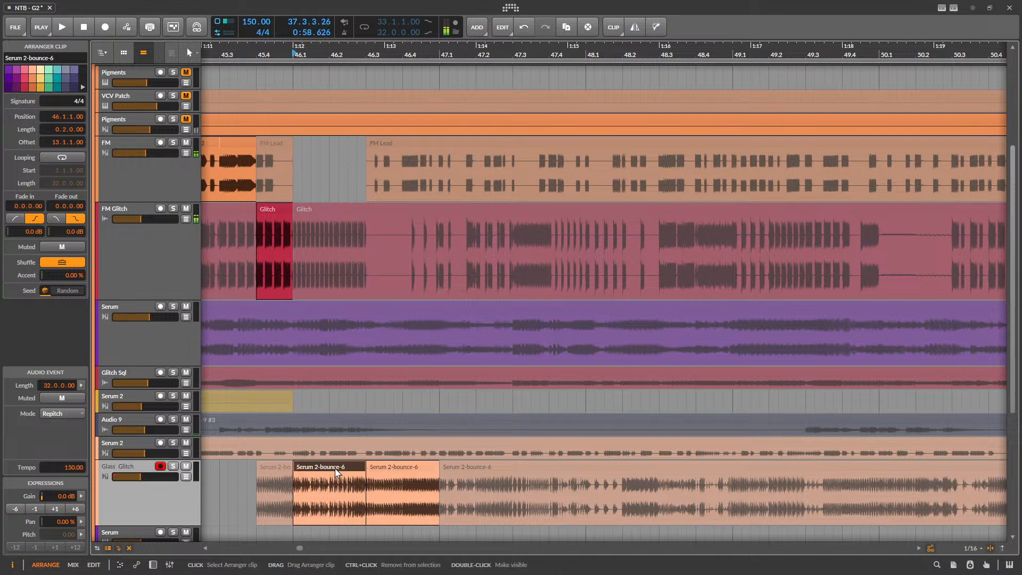
pyautogui.press('space')
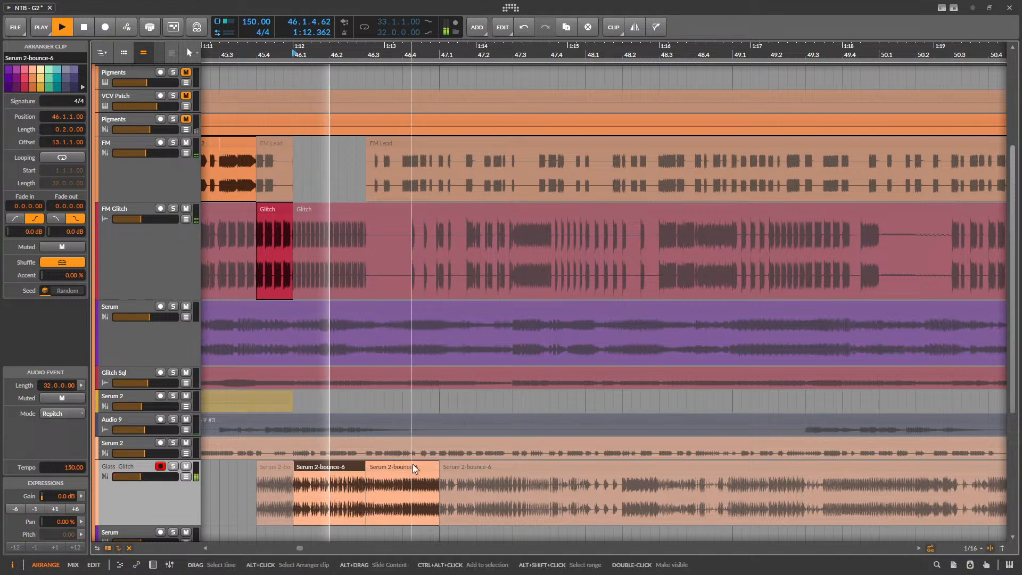
pyautogui.click(399, 497)
pyautogui.press('space')
pyautogui.scroll(-6, 509, 442)
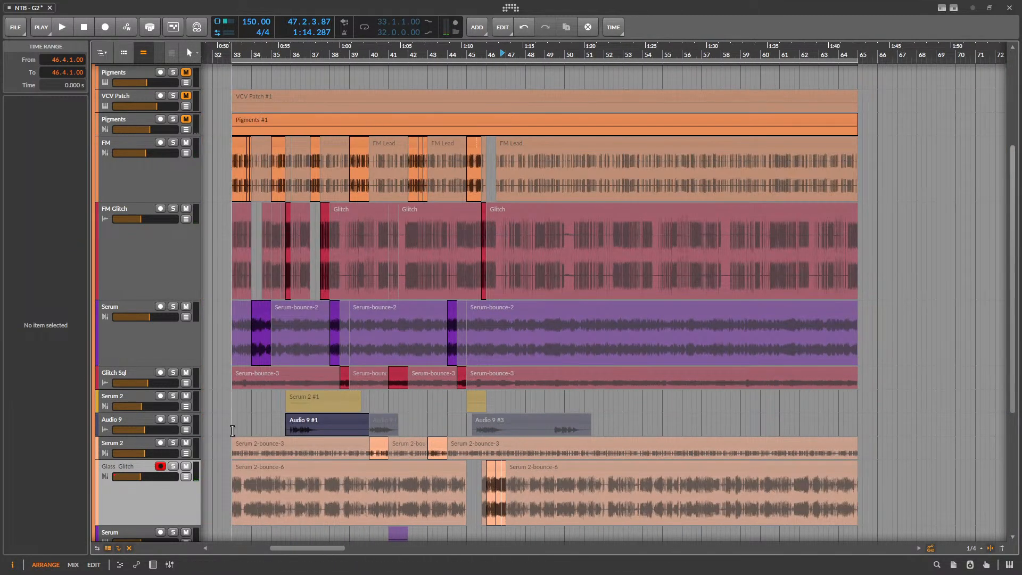
# - Play the arrangement from 42.4.1 to hear how the fills lead through bar 46
pyautogui.click(411, 420)
pyautogui.press('space')
pyautogui.scroll(6, 446, 364)
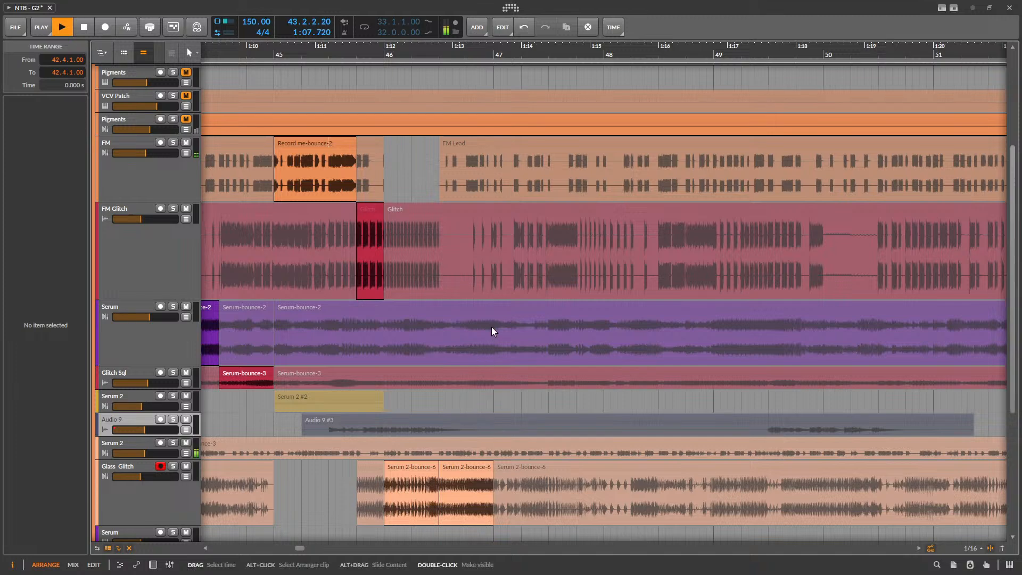
pyautogui.scroll(-4, 551, 372)
pyautogui.scroll(3, 543, 389)
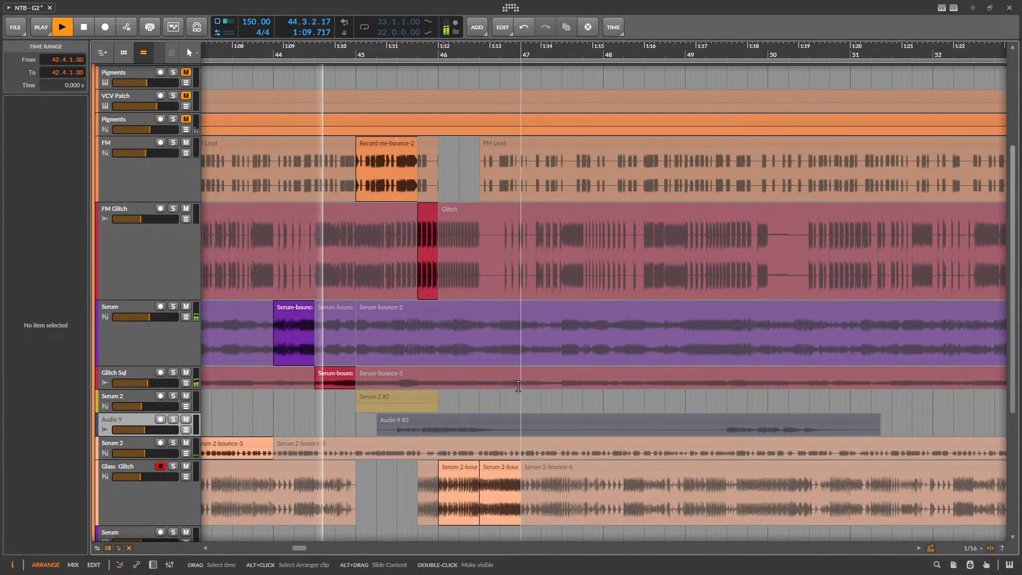
# - Isolate and unmute the Serum-bounce-3 beat at 46.4.1 on Glitch Sql, and split off and mute the Glass Glitch beat at that position
pyautogui.scroll(3, 518, 385)
pyautogui.click(515, 379)
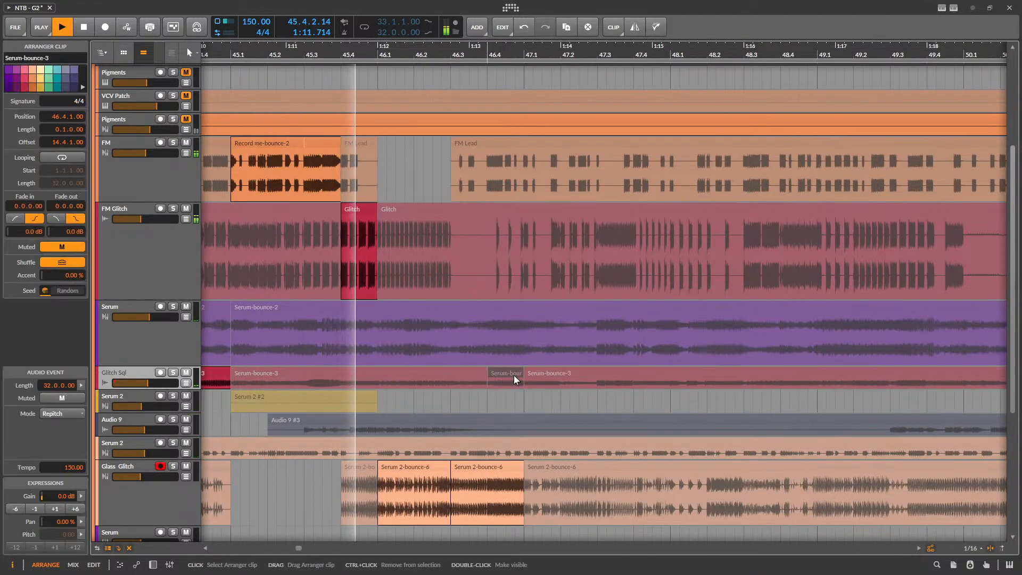
pyautogui.hotkey('alt', 'm')
pyautogui.click(489, 485)
pyautogui.hotkey('ctrl', 'e')
pyautogui.click(497, 465)
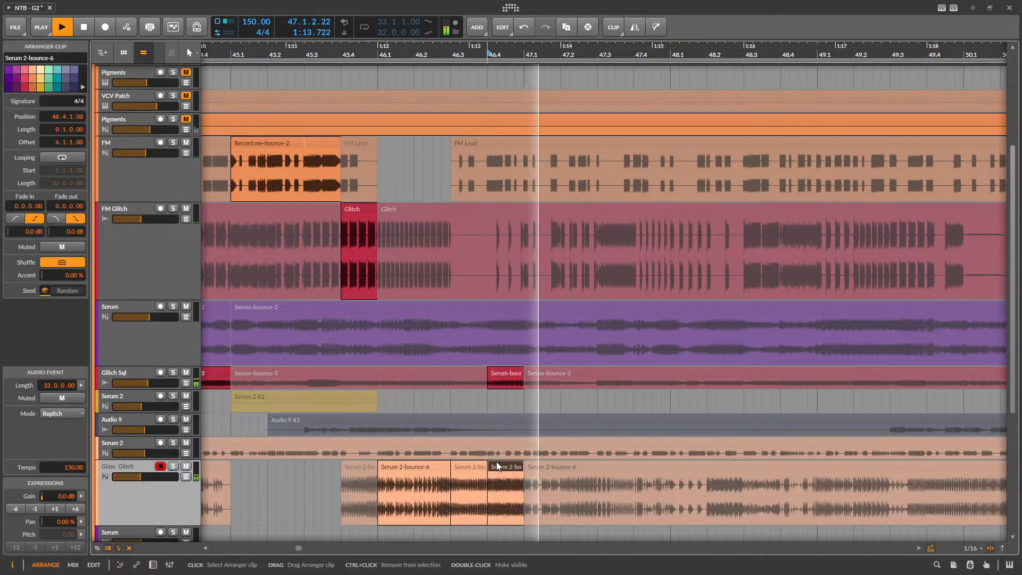
# - Restart playback from 41.4.1 to hear the Glitch Sql beat at the end of bar 46 in context
pyautogui.press('space')
pyautogui.scroll(-4, 422, 413)
pyautogui.click(264, 424)
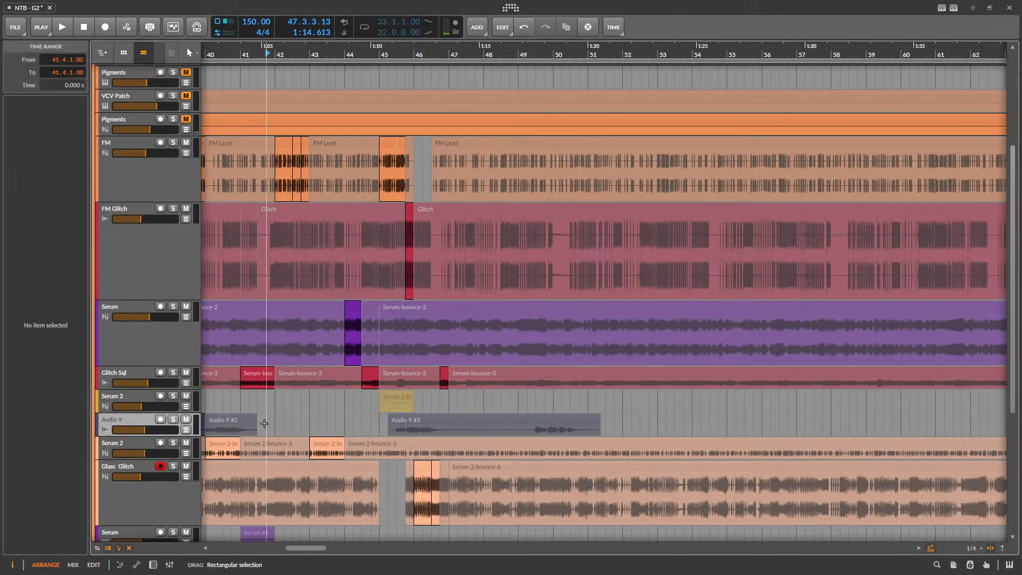
pyautogui.press('space')
pyautogui.scroll(3, 429, 273)
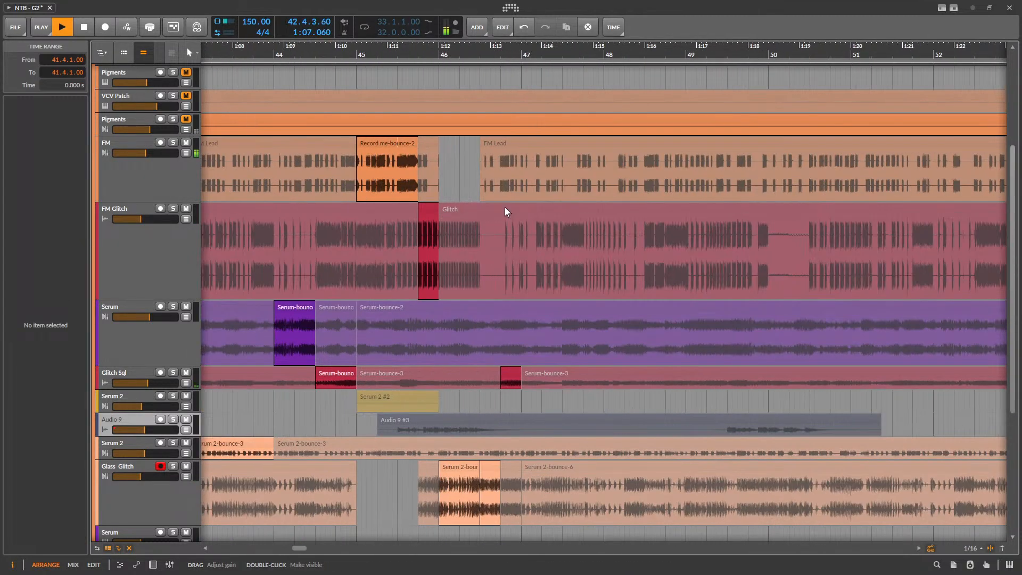
# - Copy the Record me-bounce-2 clip at 45.1.1 on the FM track to 47.1.1
pyautogui.moveTo(505, 198); pyautogui.dragTo(639, 184)
pyautogui.scroll(-3, 540, 212)
pyautogui.scroll(2, 611, 244)
pyautogui.scroll(-3, 575, 251)
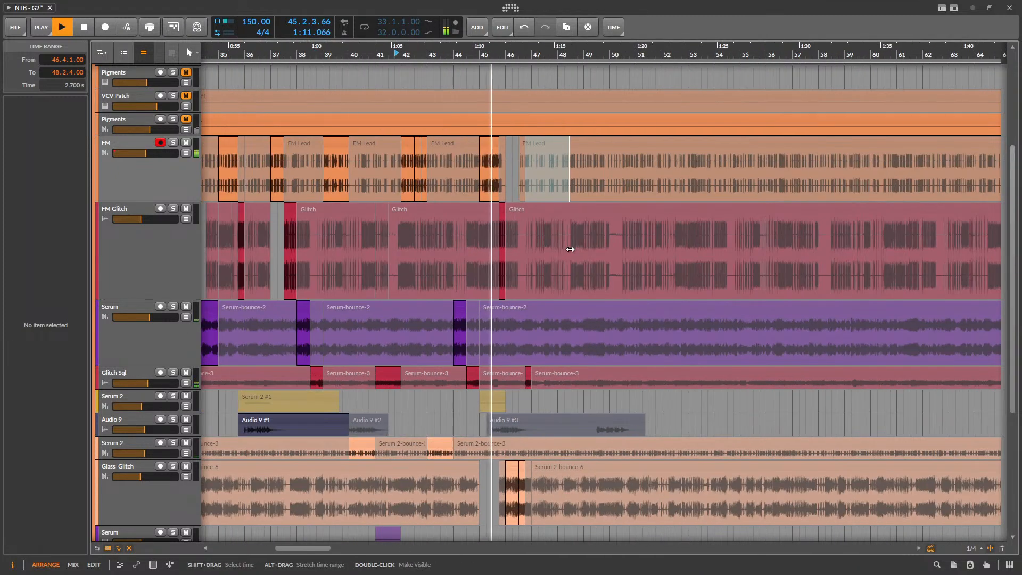
pyautogui.scroll(5, 570, 249)
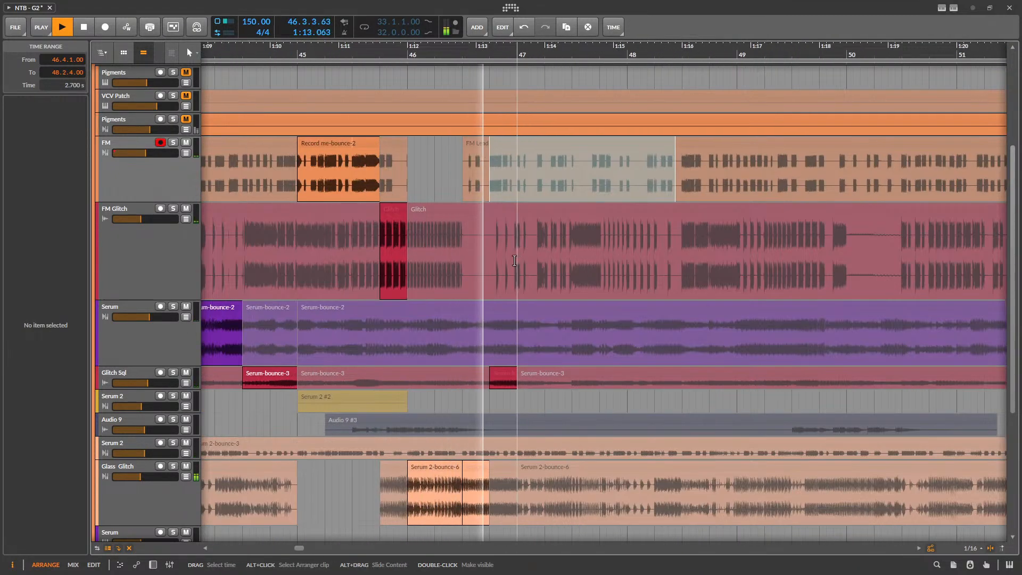
pyautogui.scroll(-5, 504, 233)
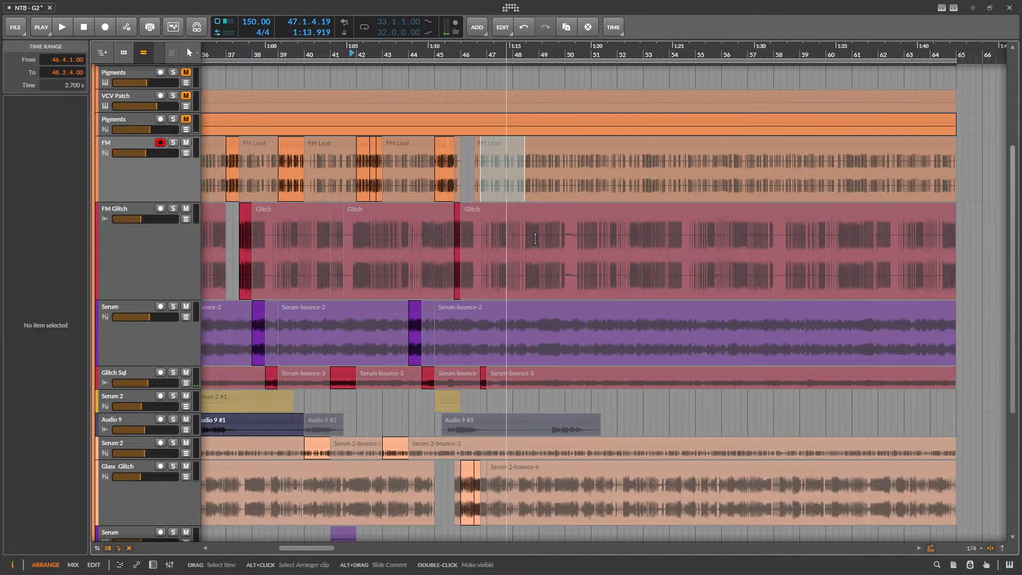
pyautogui.click(443, 142)
pyautogui.scroll(5, 485, 186)
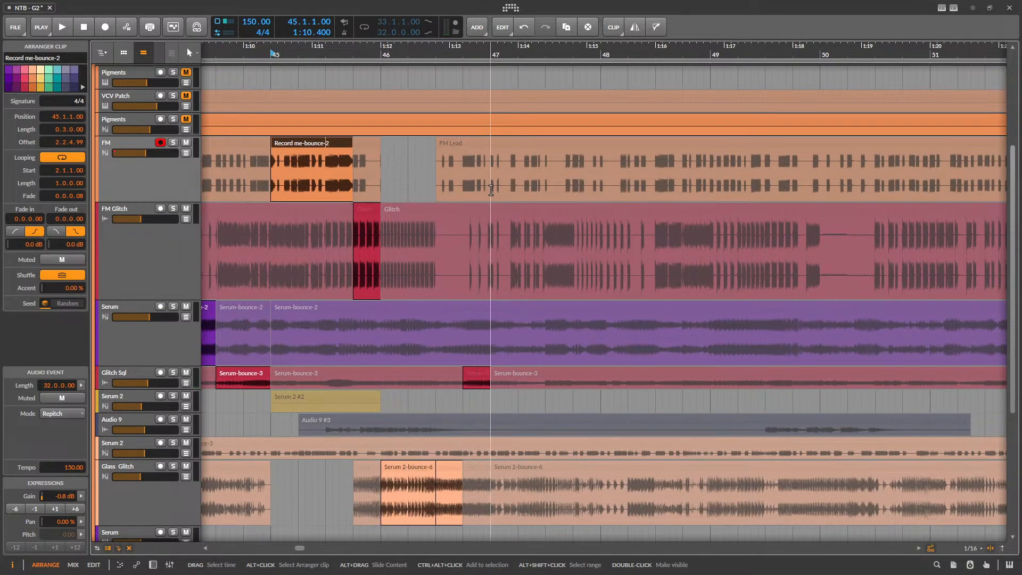
pyautogui.click(491, 190)
pyautogui.hotkey('ctrl', 'v')
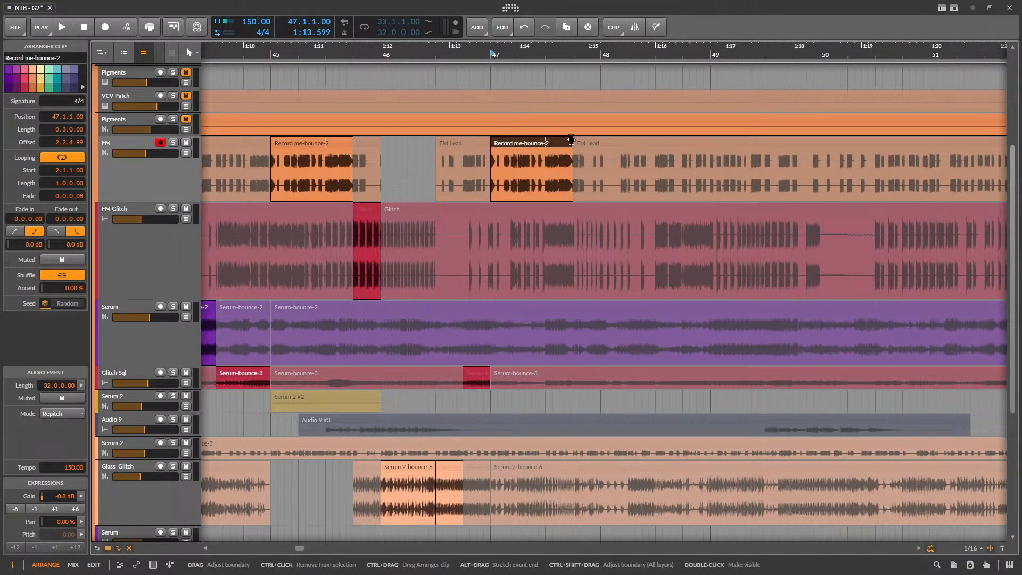
# - Extend the FM clip at 47.1.1 to one full bar, move its loop region to start at 5.1.1, and audition it
pyautogui.moveTo(571, 139); pyautogui.dragTo(626, 146)
pyautogui.doubleClick(599, 143)
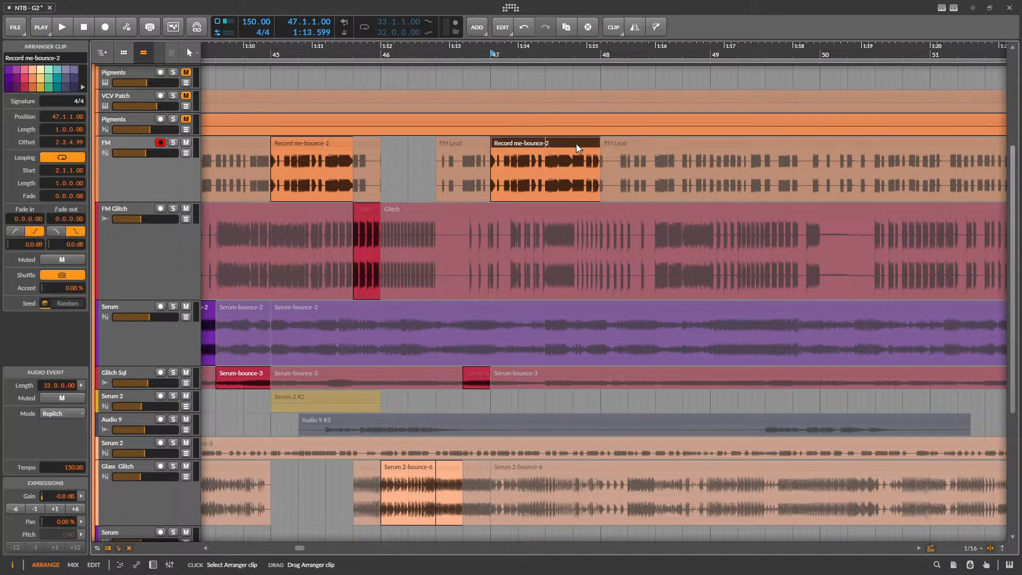
pyautogui.moveTo(375, 476); pyautogui.dragTo(475, 476)
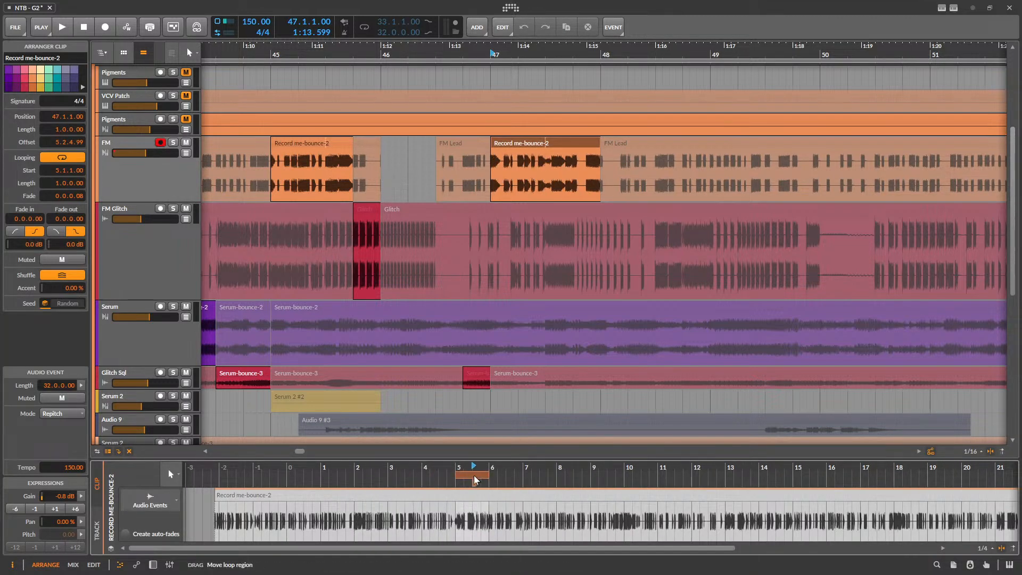
pyautogui.press('space')
pyautogui.scroll(-5, 605, 270)
pyautogui.press('space')
# - Play the arrangement from 33.1.1 to review all lead fills in sequence, and hide the clip's detail editor
pyautogui.scroll(-2, 381, 210)
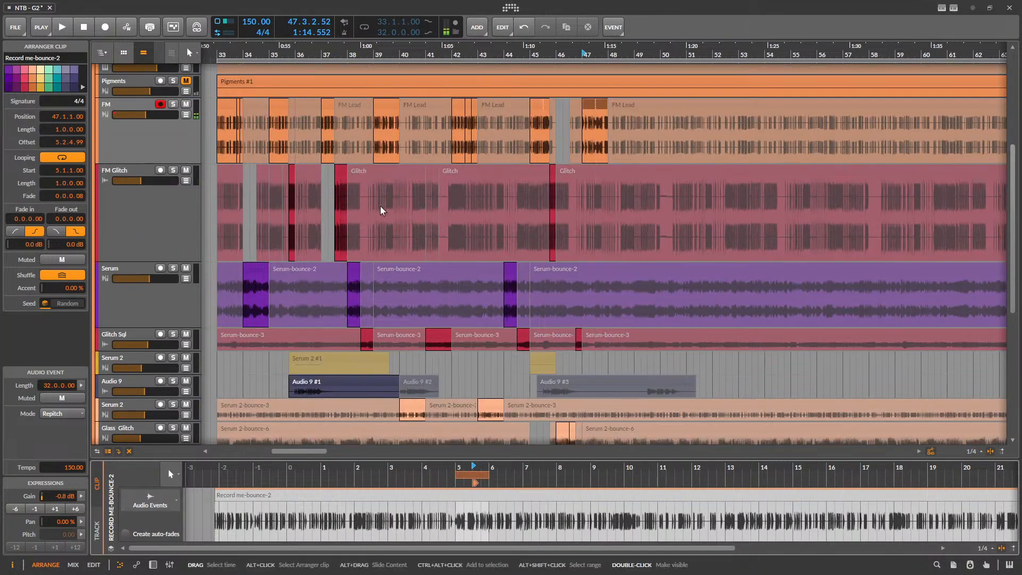
pyautogui.scroll(-3, 398, 209)
pyautogui.click(262, 202)
pyautogui.press('space')
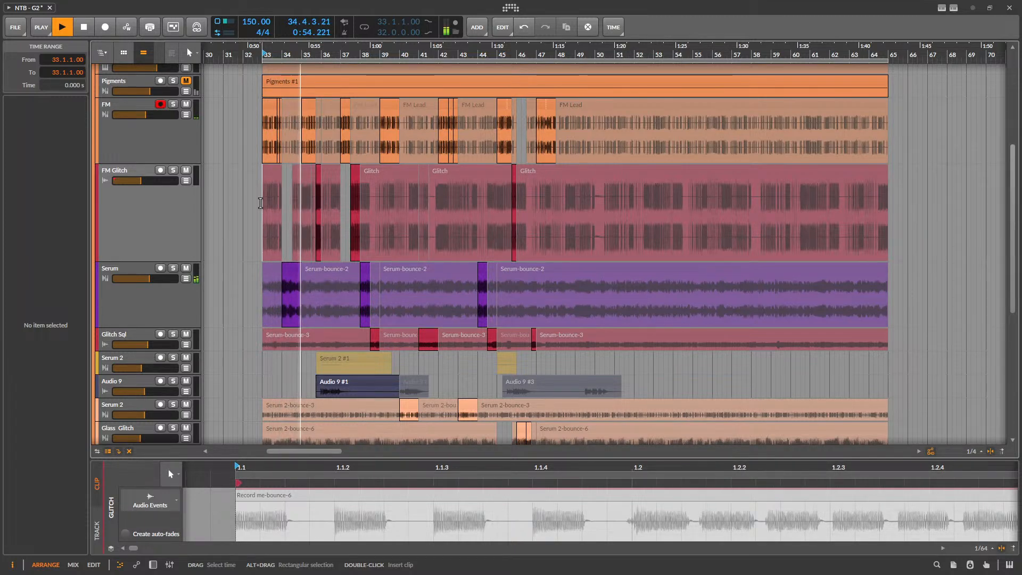
pyautogui.scroll(5, 514, 281)
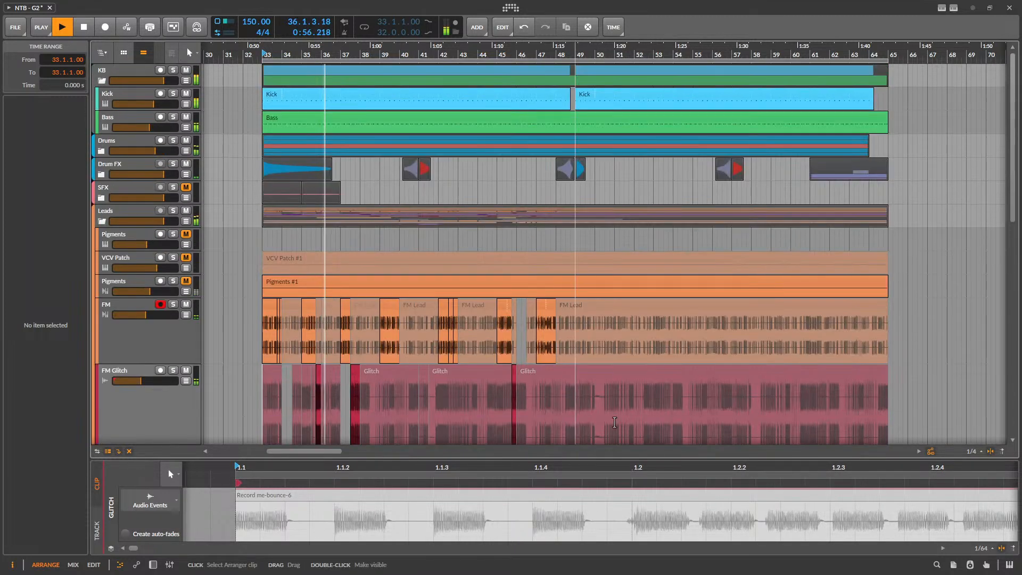
pyautogui.press('e')
pyautogui.scroll(-3, 626, 309)
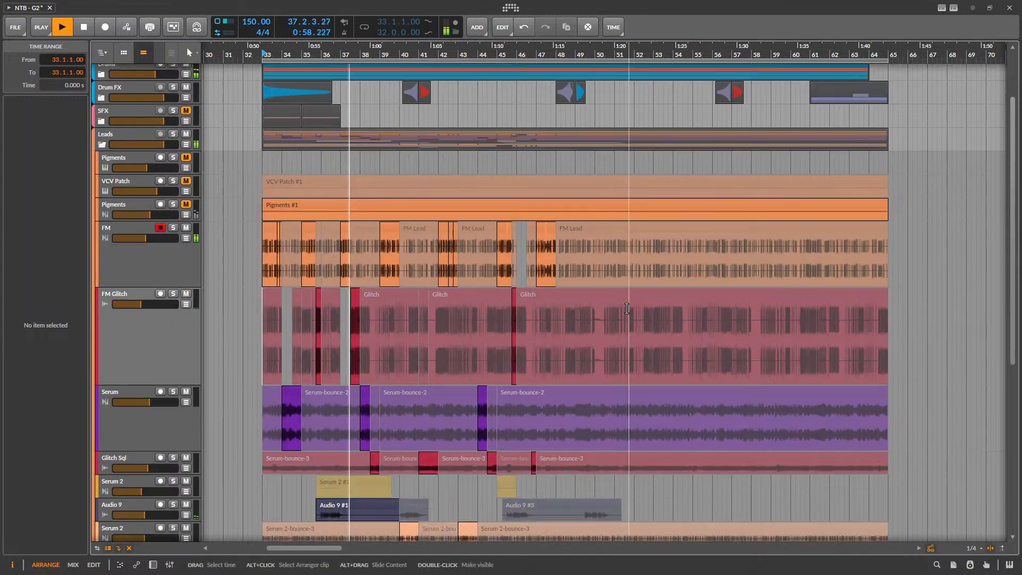
pyautogui.hscroll(3, 627, 308)
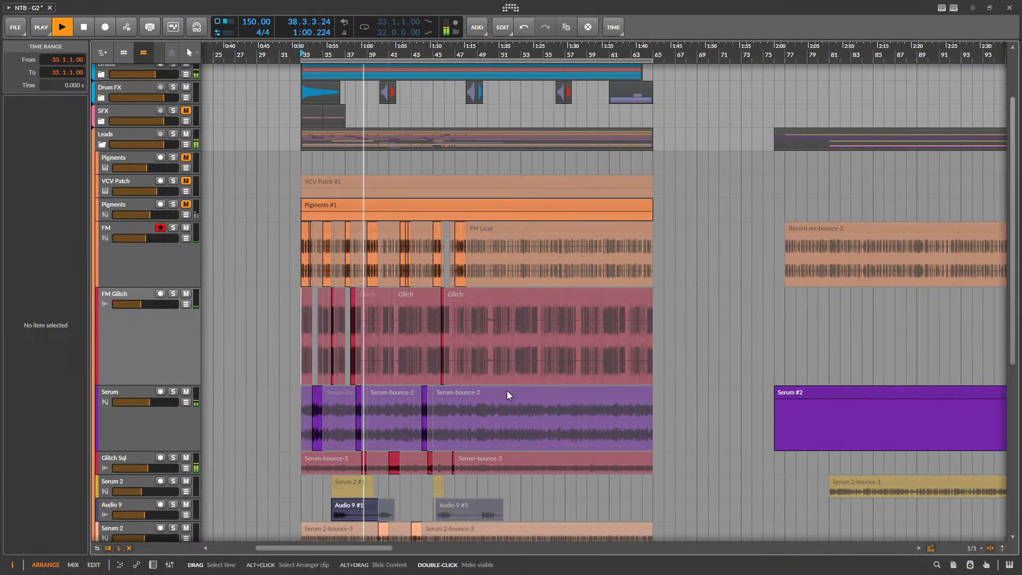
pyautogui.scroll(-3, 481, 309)
pyautogui.scroll(-2, 481, 309)
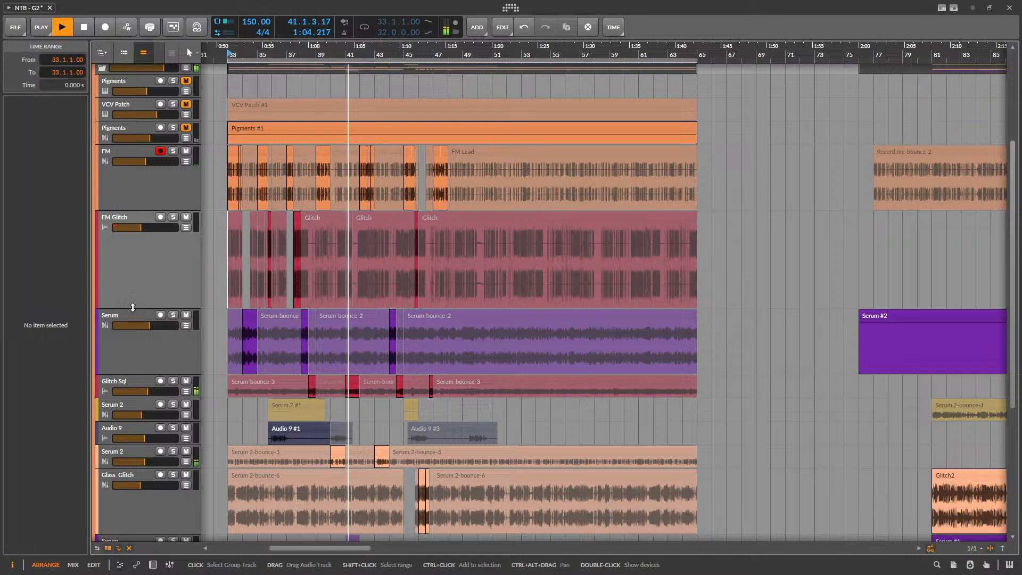
# - Reduce the FM Glitch and the larger Serum track to compact height while listening through bar 48, then stop playback
pyautogui.moveTo(128, 308); pyautogui.dragTo(157, 179)
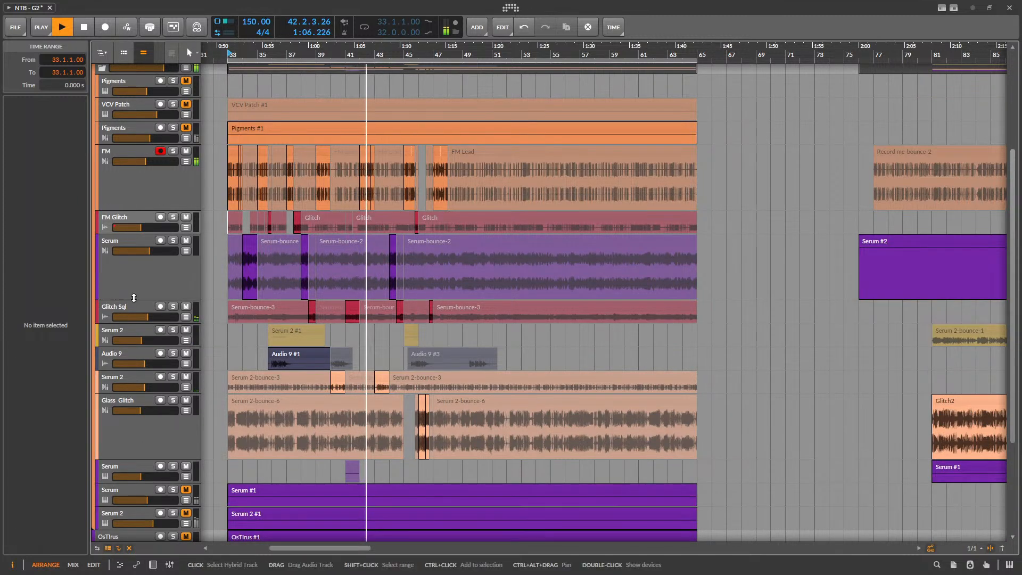
pyautogui.moveTo(132, 299); pyautogui.dragTo(132, 257)
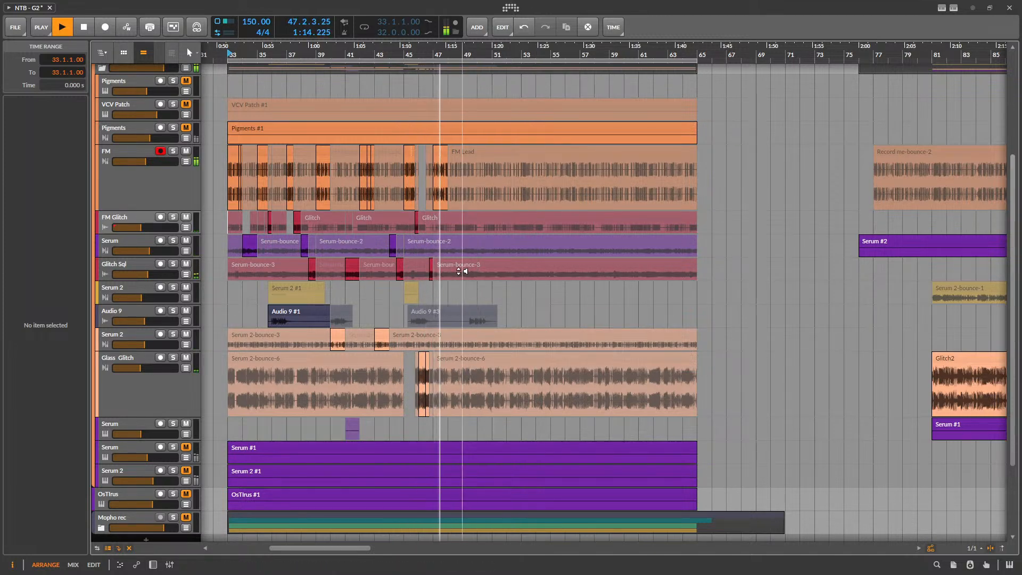
pyautogui.scroll(5, 471, 235)
pyautogui.scroll(-2, 504, 278)
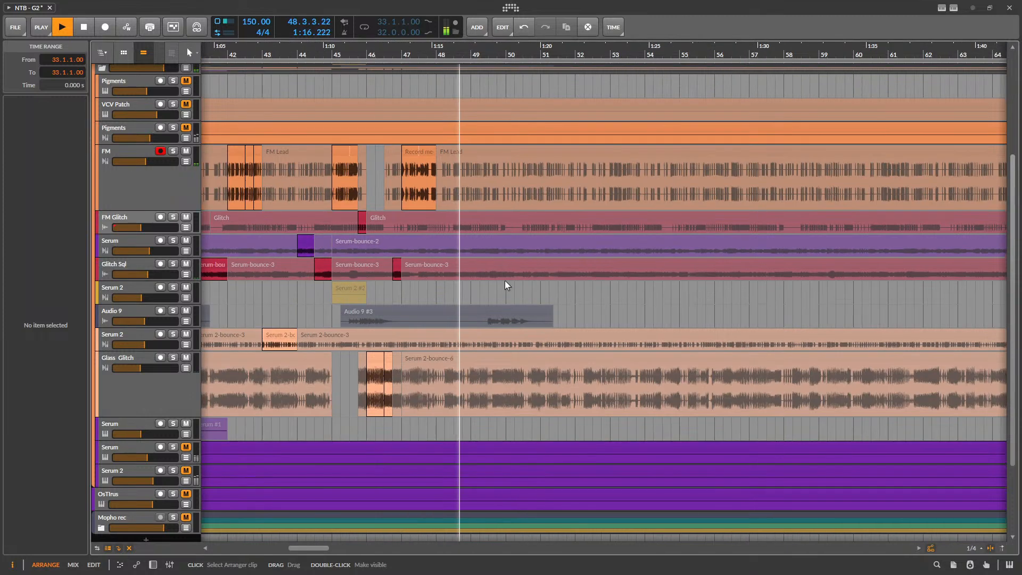
pyautogui.scroll(2, 502, 282)
pyautogui.press('space')
# - Isolate and unmute bar 48 of Serum-bounce-2 on the Serum track, from 48.1.1 to 49.1.1
pyautogui.scroll(2, 445, 341)
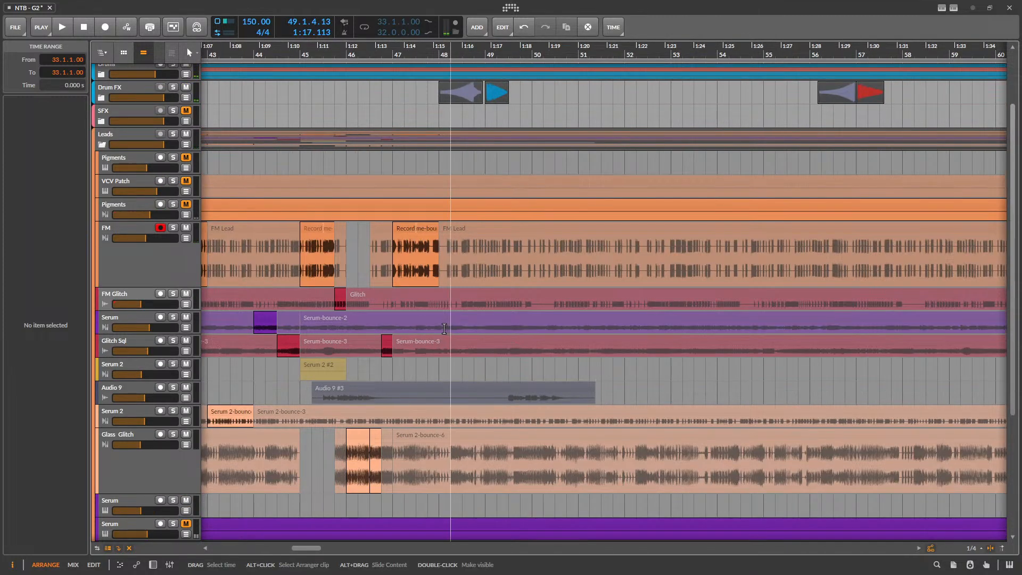
pyautogui.moveTo(444, 328); pyautogui.dragTo(488, 328)
pyautogui.click(475, 318)
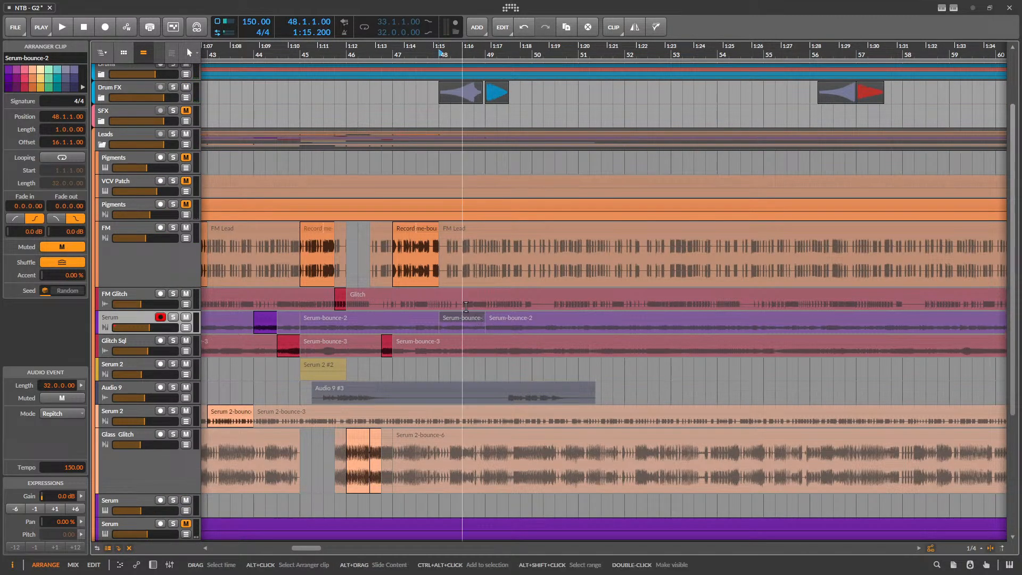
pyautogui.hotkey('alt', 'm')
# - Play the arrangement from 42.3.1 to hear how the Serum fill in bar 48 follows the earlier fills
pyautogui.scroll(-4, 471, 363)
pyautogui.click(373, 380)
pyautogui.press('space')
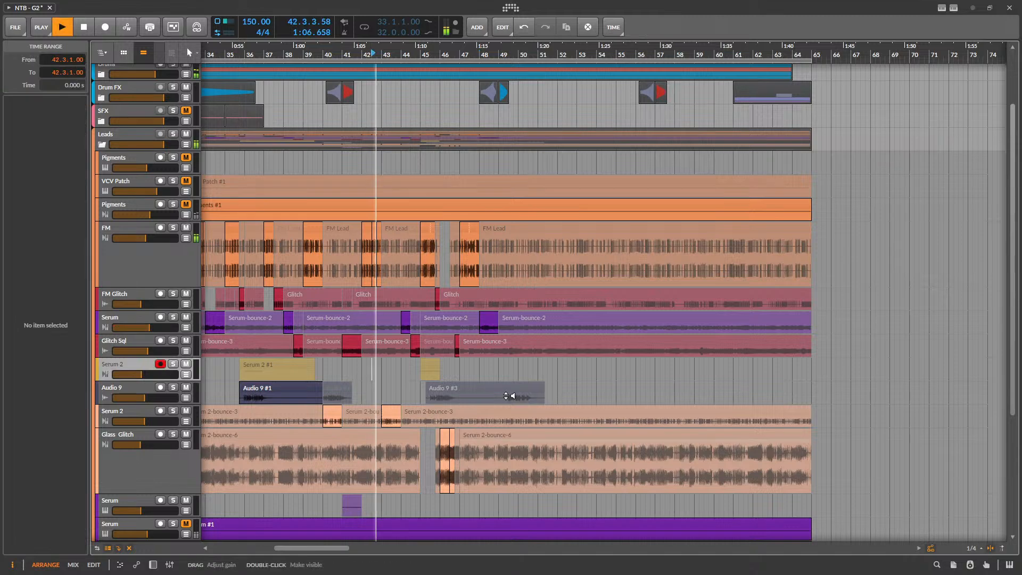
pyautogui.scroll(-3, 522, 361)
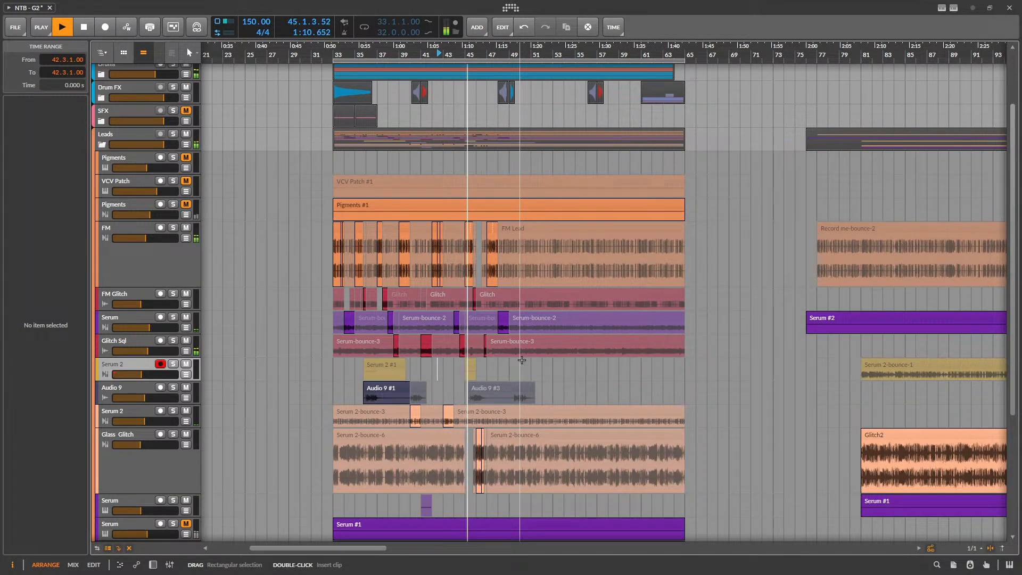
pyautogui.scroll(4, 522, 360)
pyautogui.scroll(3, 499, 342)
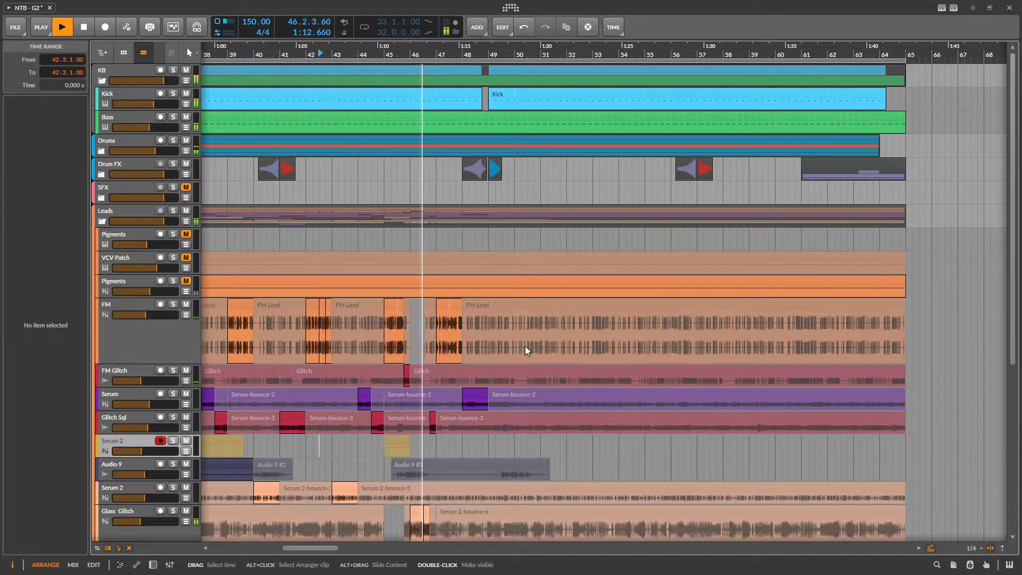
pyautogui.scroll(-4, 546, 333)
pyautogui.scroll(3, 558, 330)
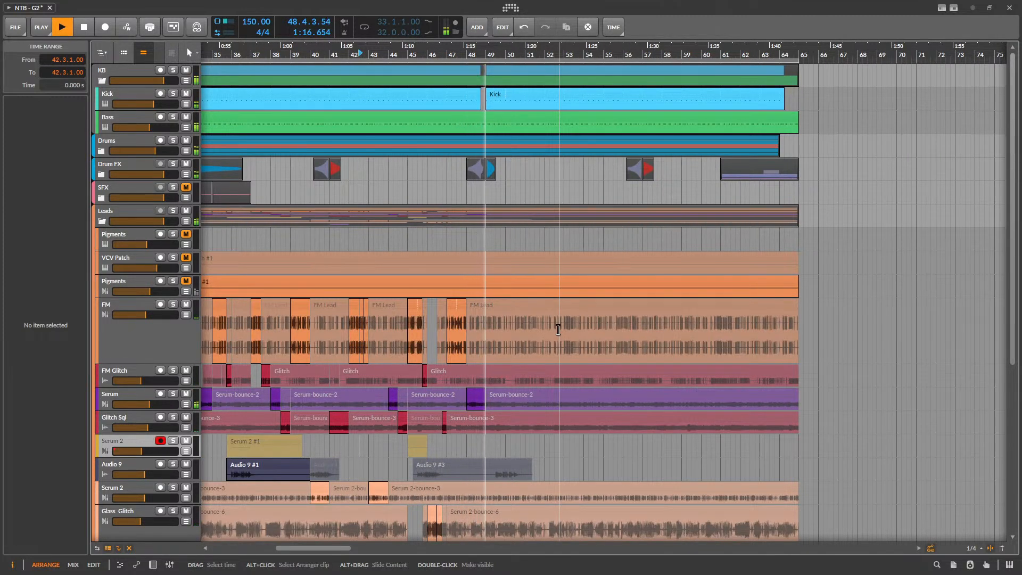
pyautogui.press('space')
# - Increase the Serum track's height and split its bar 48 fill clip at 48.3.1
pyautogui.scroll(-2, 487, 346)
pyautogui.scroll(2, 495, 363)
pyautogui.scroll(-3, 492, 356)
pyautogui.scroll(2, 477, 304)
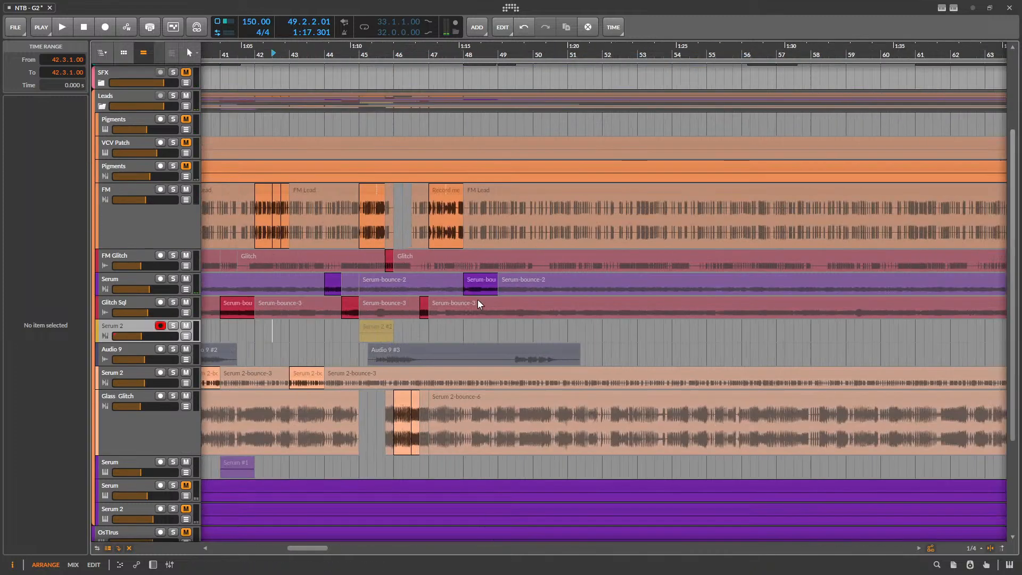
pyautogui.scroll(2, 478, 301)
pyautogui.moveTo(140, 295); pyautogui.dragTo(140, 390)
pyautogui.scroll(3, 481, 324)
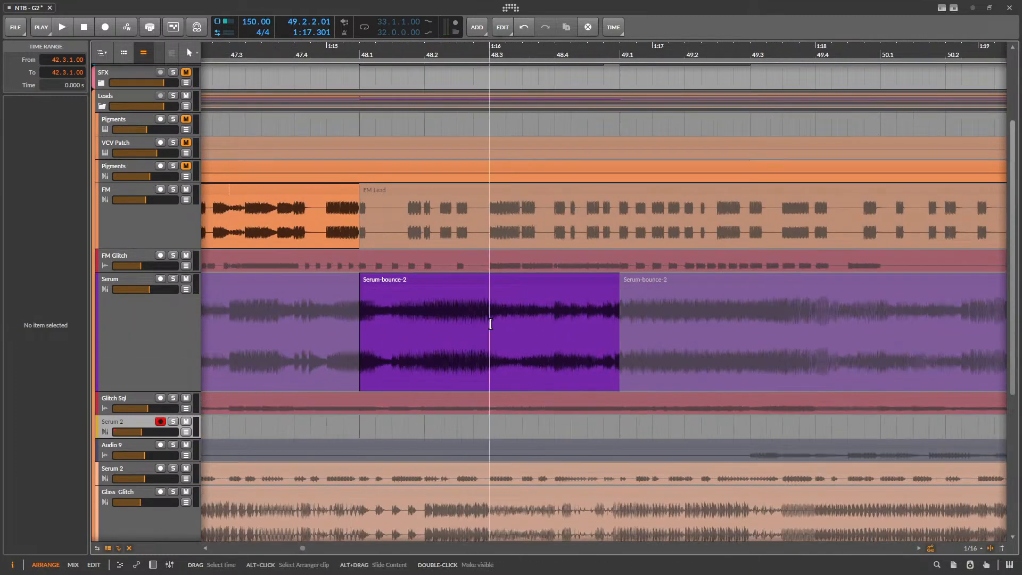
pyautogui.click(489, 322)
pyautogui.hotkey('ctrl', 'e')
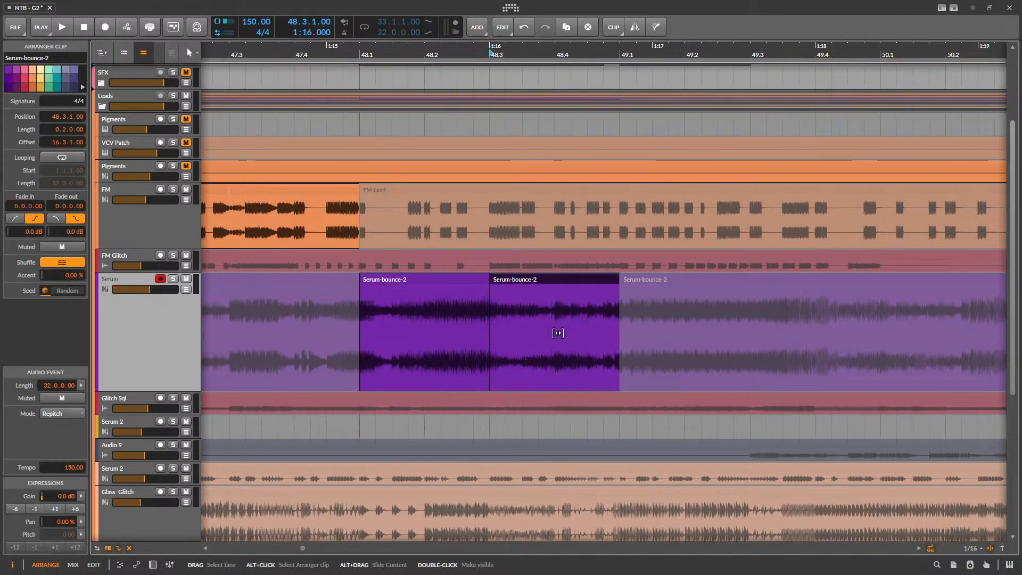
# - Slide the audio content inside the second Serum fill clip at 48.3.1 and audition the variations
pyautogui.click(437, 275)
pyautogui.press('space')
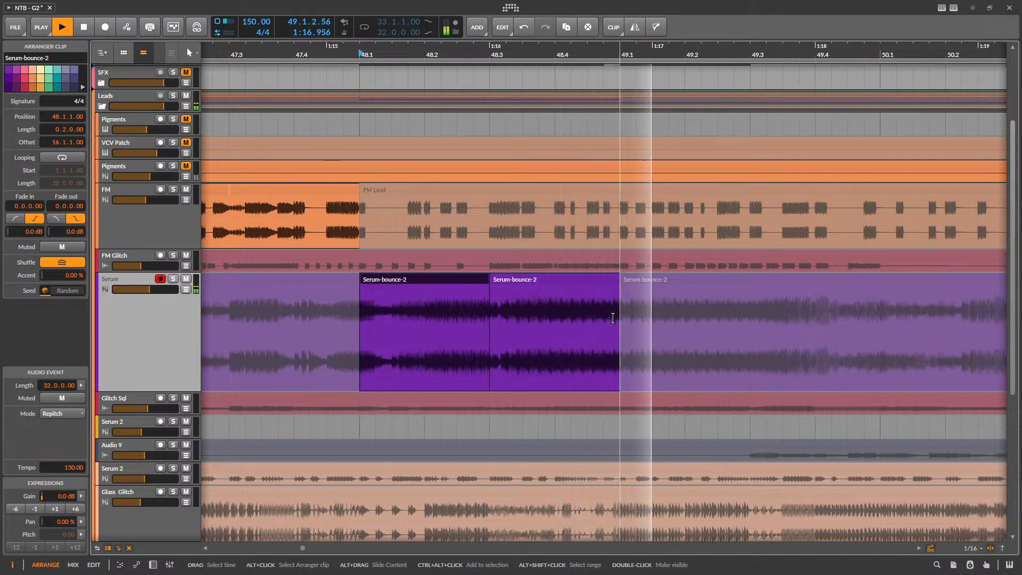
pyautogui.press('space')
pyautogui.moveTo(582, 333); pyautogui.dragTo(389, 349)
pyautogui.press('space')
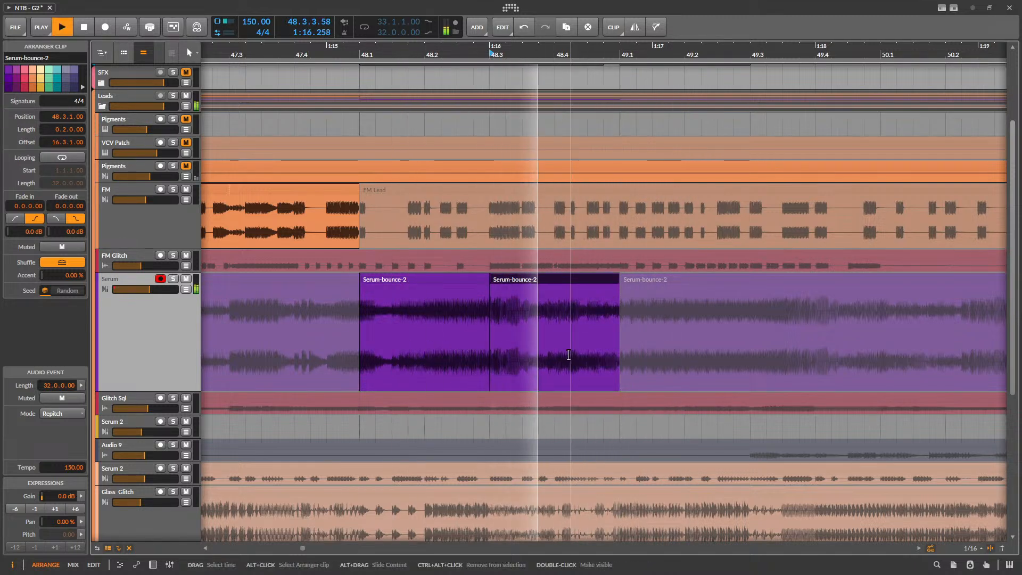
pyautogui.press('space')
pyautogui.press('space')
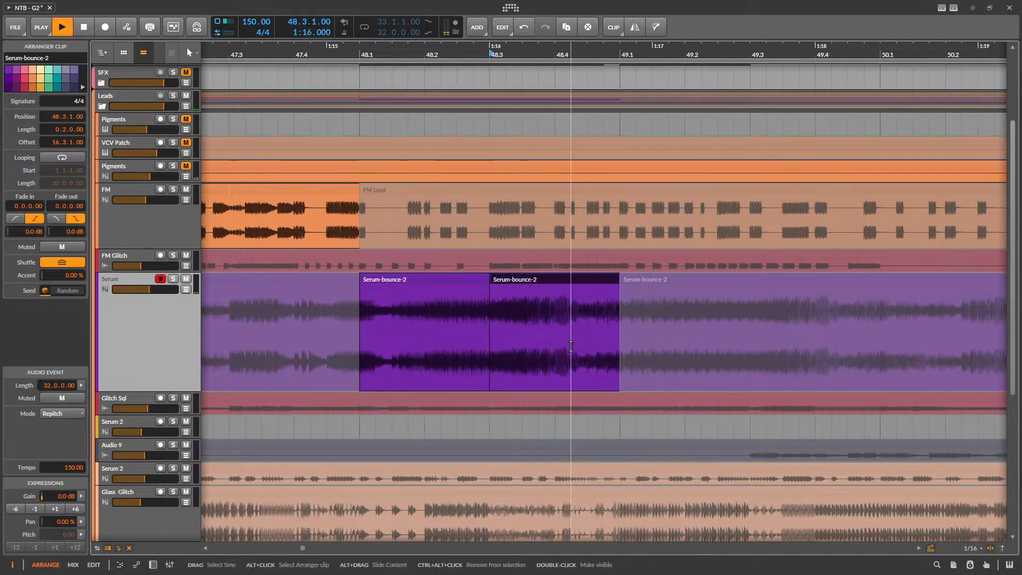
# - Solo the Serum track and audition the two fill clips from 48.3.1 and 48.1.1
pyautogui.press('space')
pyautogui.press('s')
pyautogui.press('space')
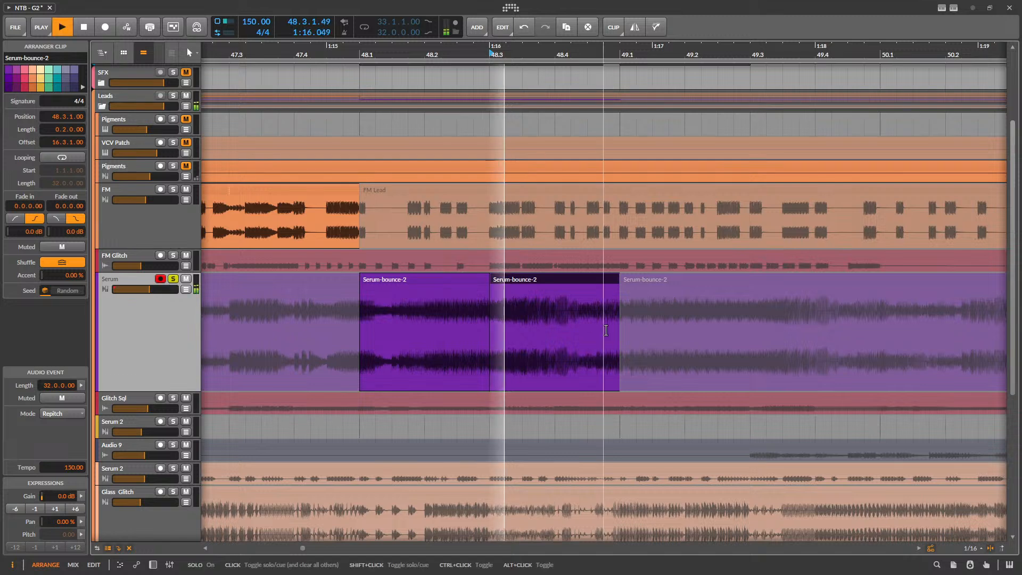
pyautogui.click(464, 280)
pyautogui.press('space')
pyautogui.press('space')
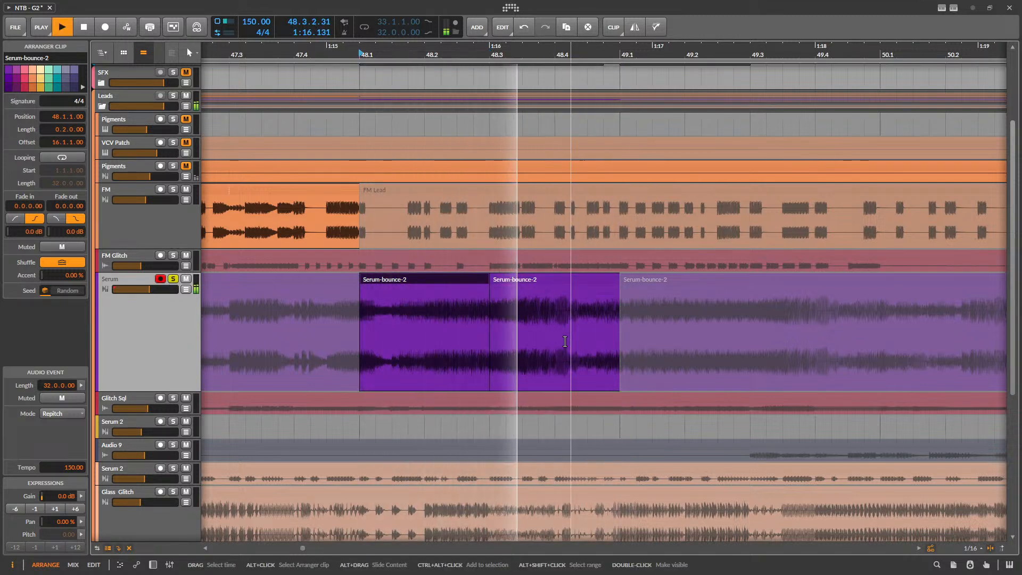
# - Try further audio content positions in the Serum clip at 48.3.1, and replay the pair of fill clips from 48.1.1
pyautogui.click(491, 282)
pyautogui.press('space')
pyautogui.press('space')
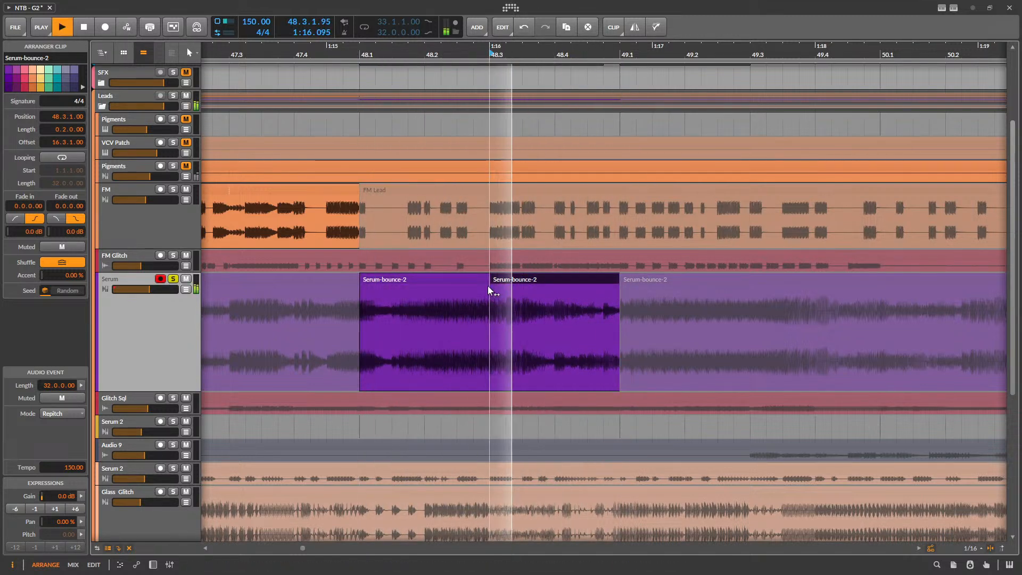
pyautogui.press('space')
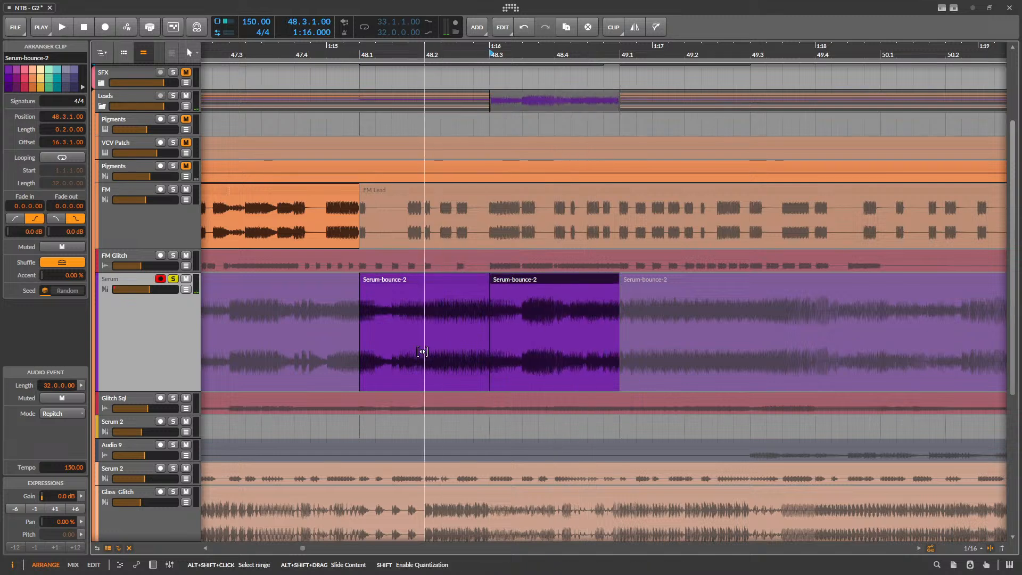
pyautogui.press('space')
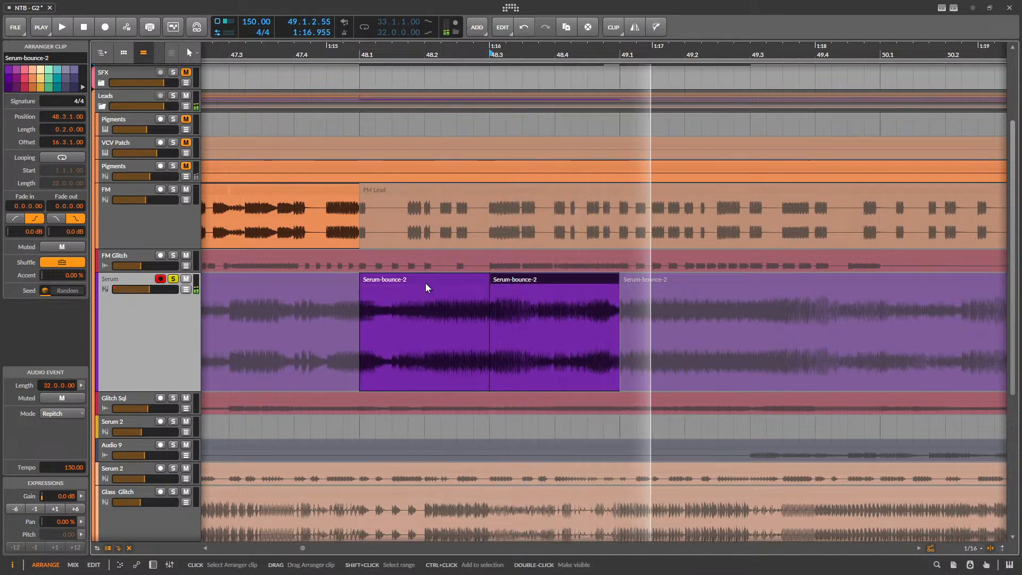
pyautogui.click(425, 283)
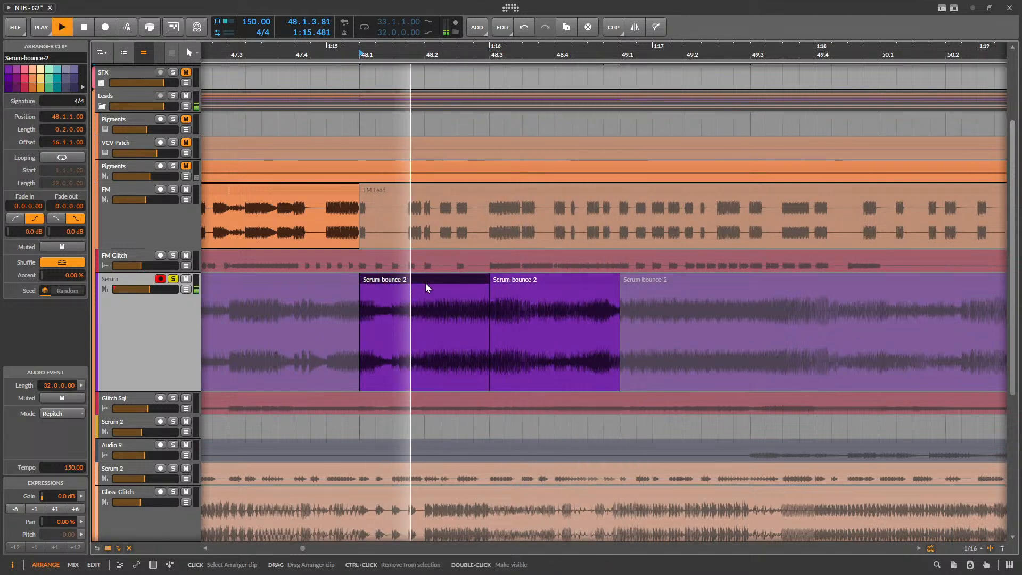
# - Turn off solo on the Serum track and play from 47.3.4 to hear the bar 48 fill in context
pyautogui.click(287, 319)
pyautogui.press('space')
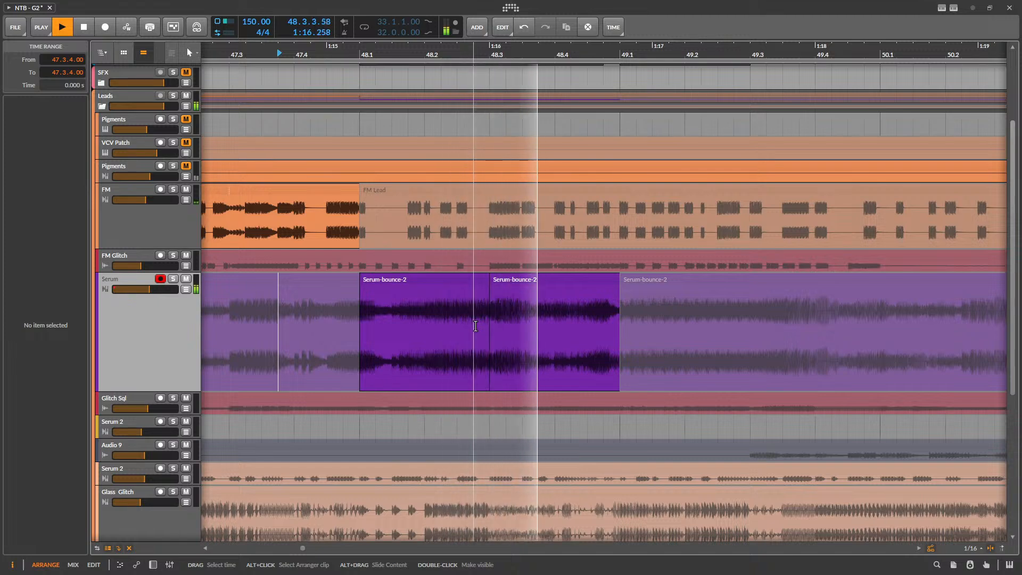
# - Stop playback after the bar 48 Serum fill and save the project
pyautogui.scroll(-5, 471, 322)
pyautogui.press('space')
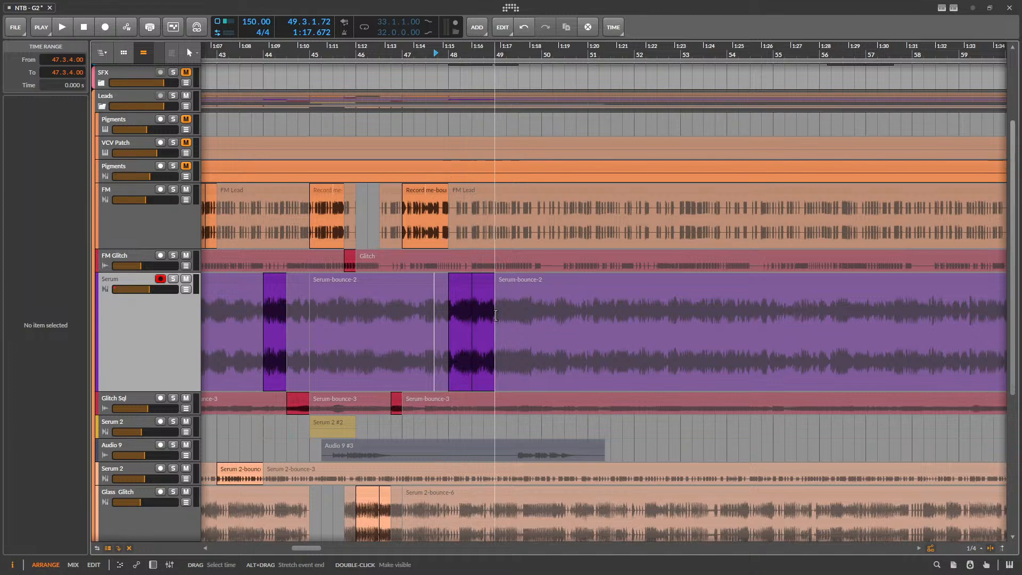
pyautogui.scroll(-4, 496, 315)
pyautogui.hotkey('ctrl', 's')
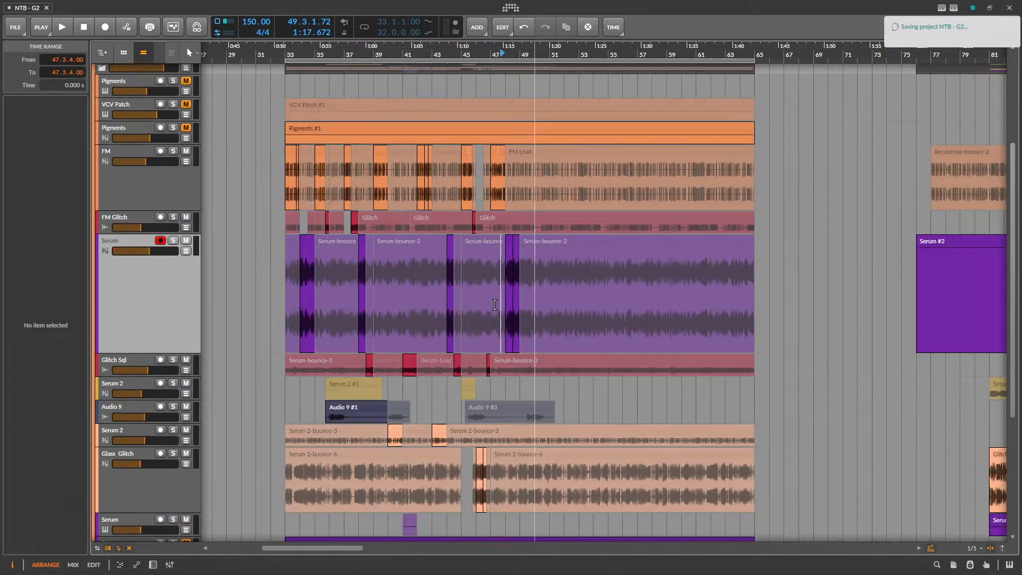
# - Shrink the enlarged Serum and Glass Glitch tracks to compact height
pyautogui.click(137, 353)
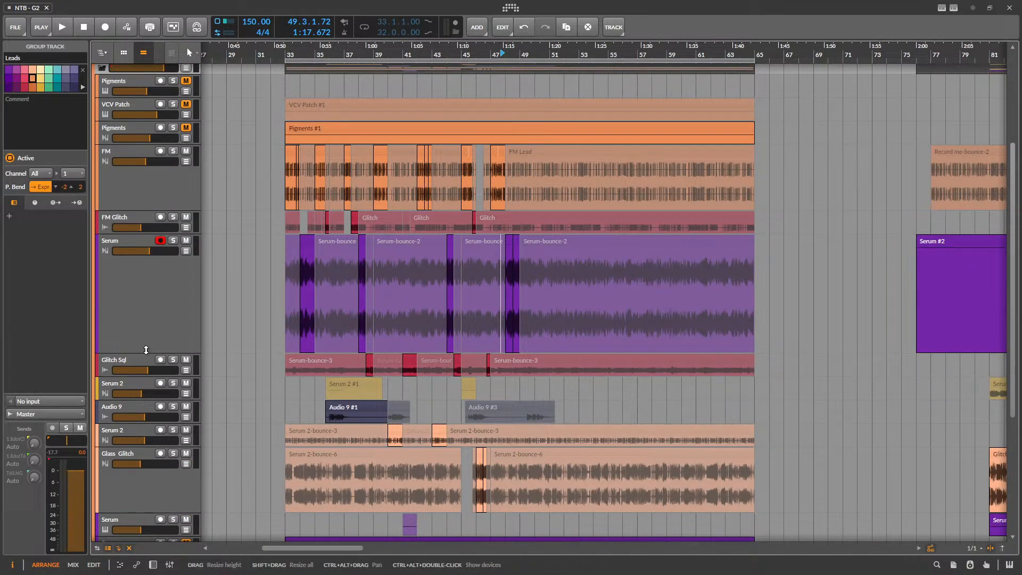
pyautogui.doubleClick(146, 352)
pyautogui.scroll(5, 519, 337)
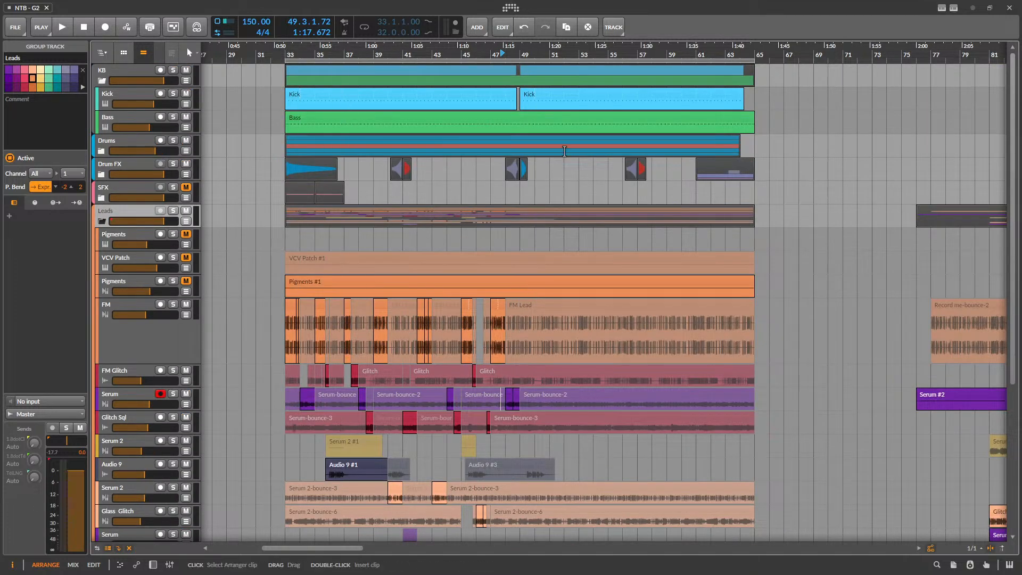
pyautogui.moveTo(522, 132); pyautogui.dragTo(277, 130)
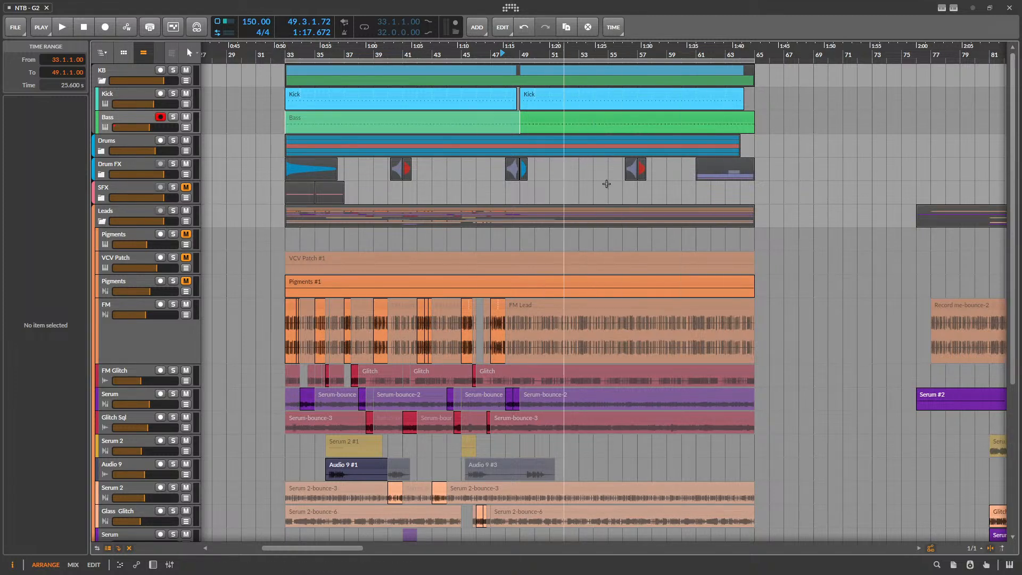
pyautogui.moveTo(526, 196); pyautogui.dragTo(748, 191)
# - Show the devices of the OsTIrus track and open the OsTIrus synth's plug-in window
pyautogui.scroll(-5, 688, 225)
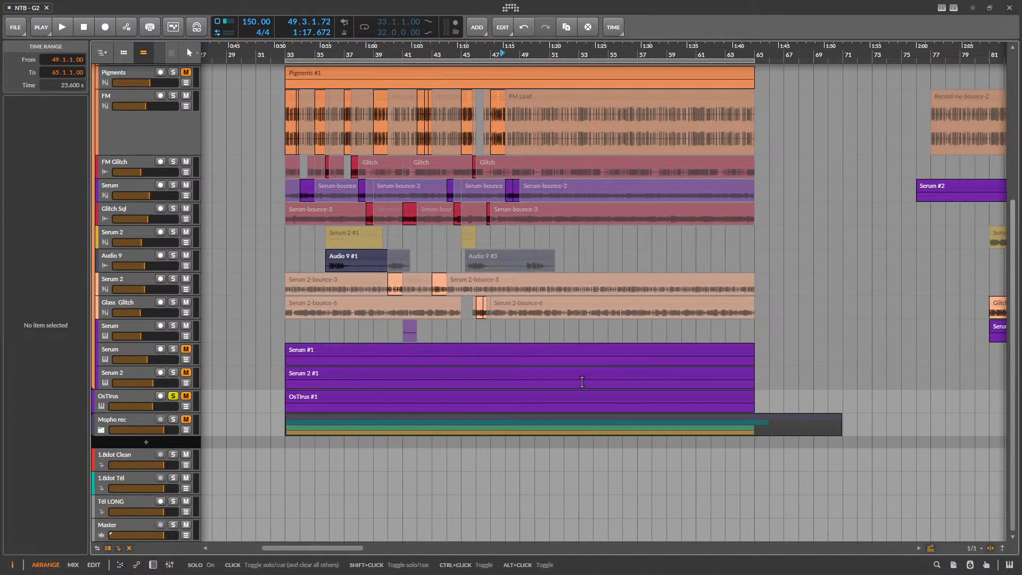
pyautogui.click(320, 399)
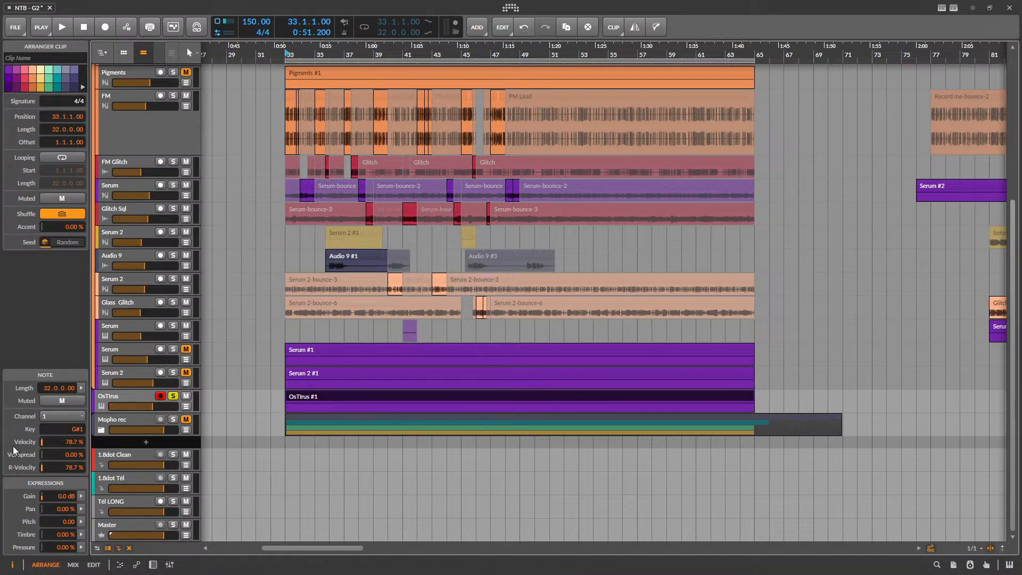
pyautogui.doubleClick(125, 395)
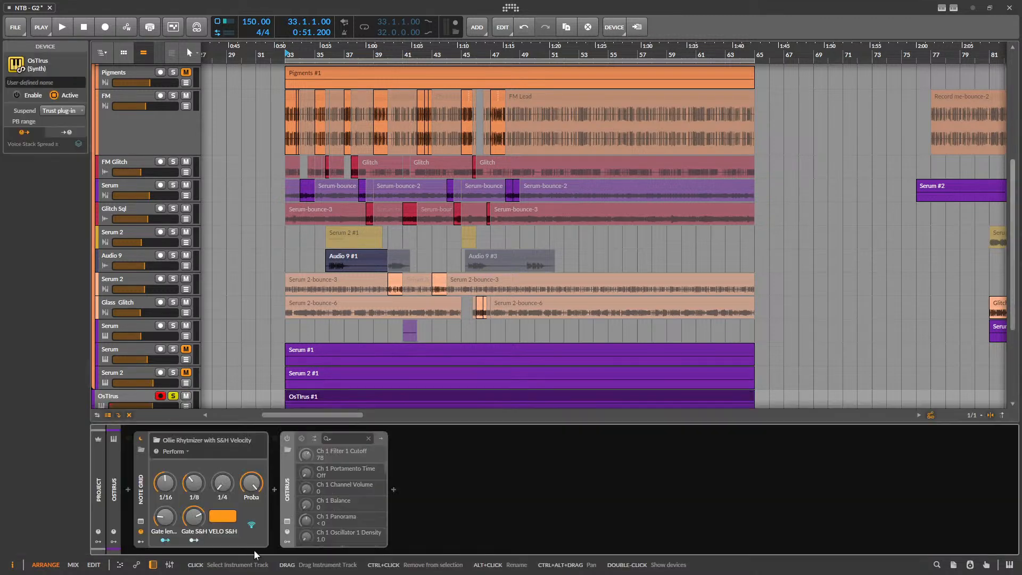
pyautogui.click(284, 521)
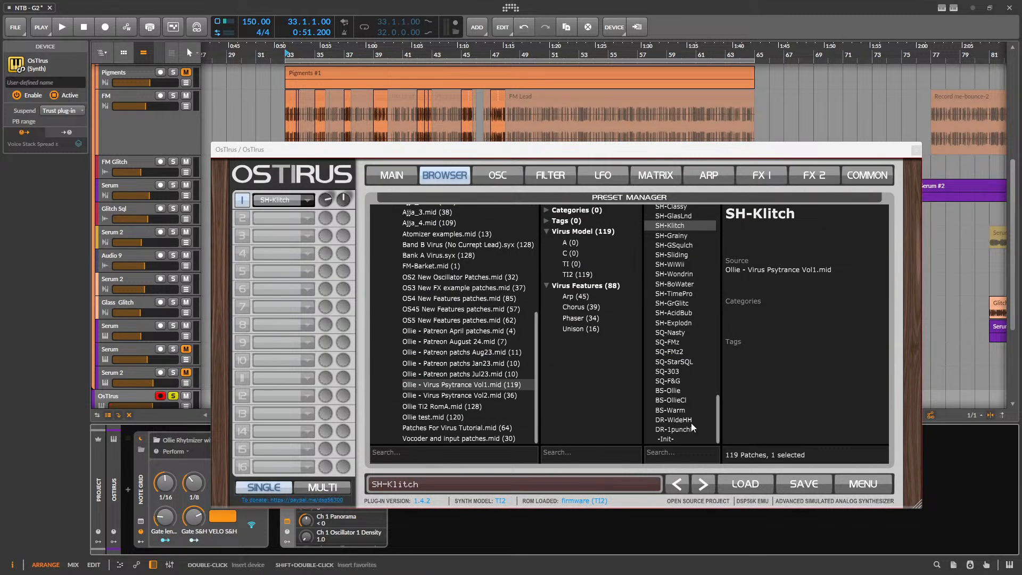
# - Audition the SH-AcidBub and SH-Explodn presets in OsTIrus from bar 33
pyautogui.click(694, 312)
pyautogui.press('space')
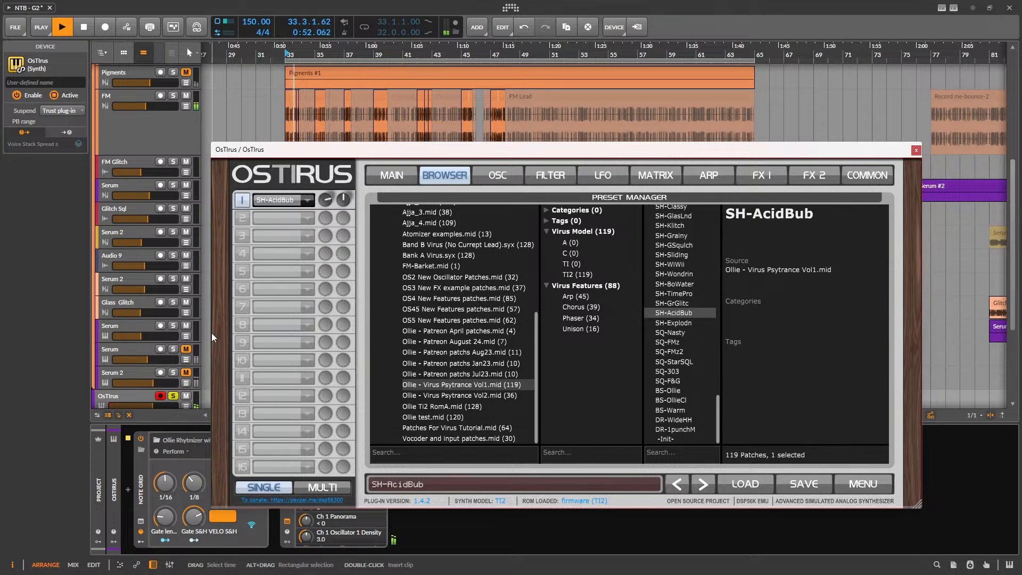
pyautogui.press('space')
pyautogui.scroll(-3, 149, 239)
pyautogui.click(677, 324)
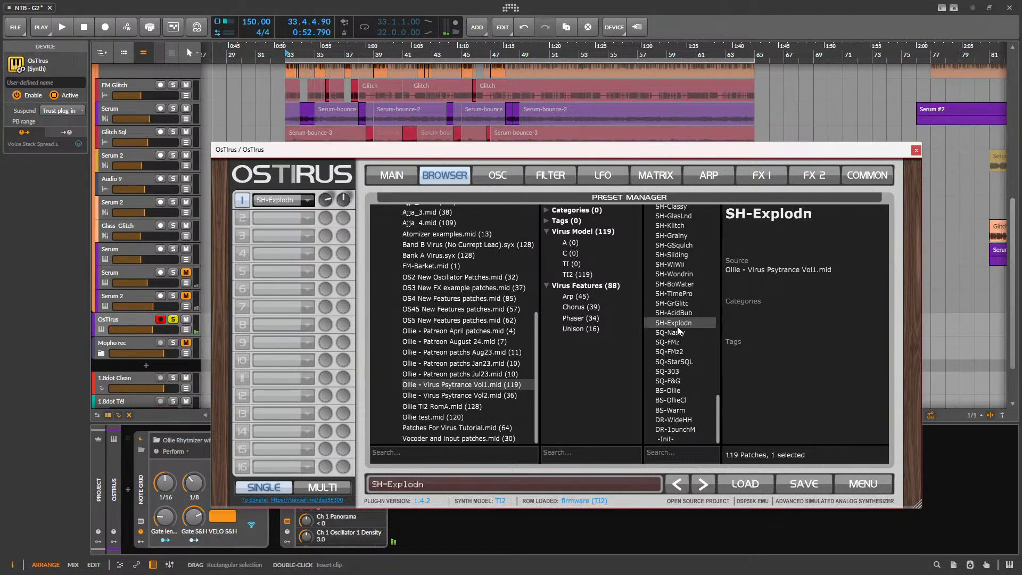
pyautogui.press('space')
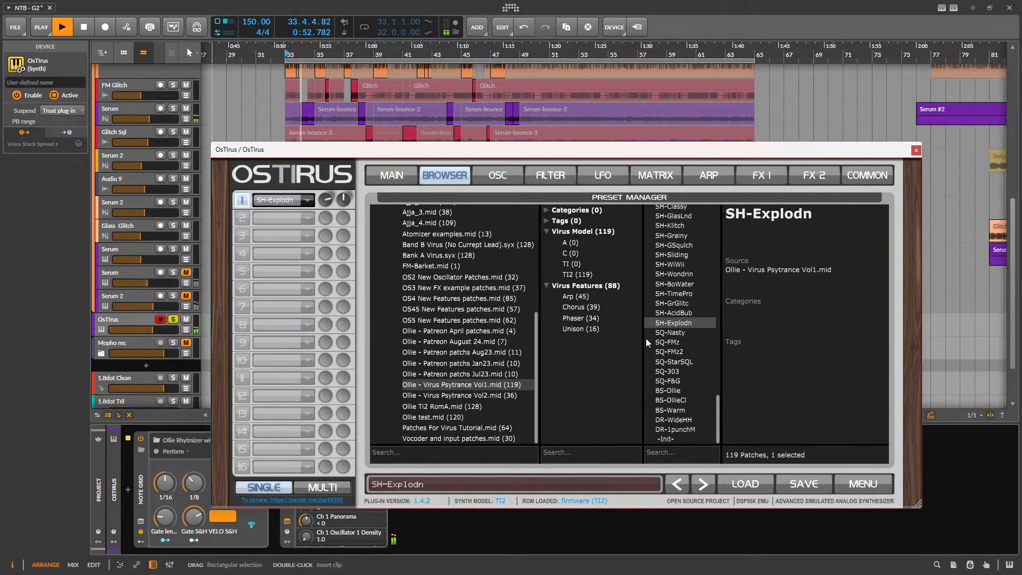
pyautogui.press('space')
# - Bypass the Note Grid, check SH-Explodn's arpeggiator, oscillator and filter settings, and raise the filter 1 cutoff slightly during playback
pyautogui.click(142, 439)
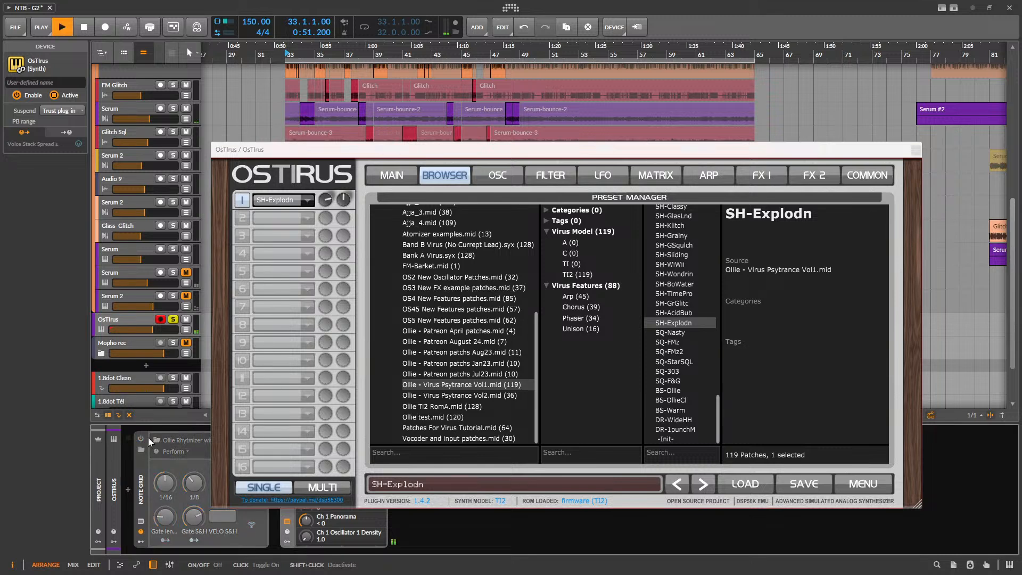
pyautogui.click(708, 175)
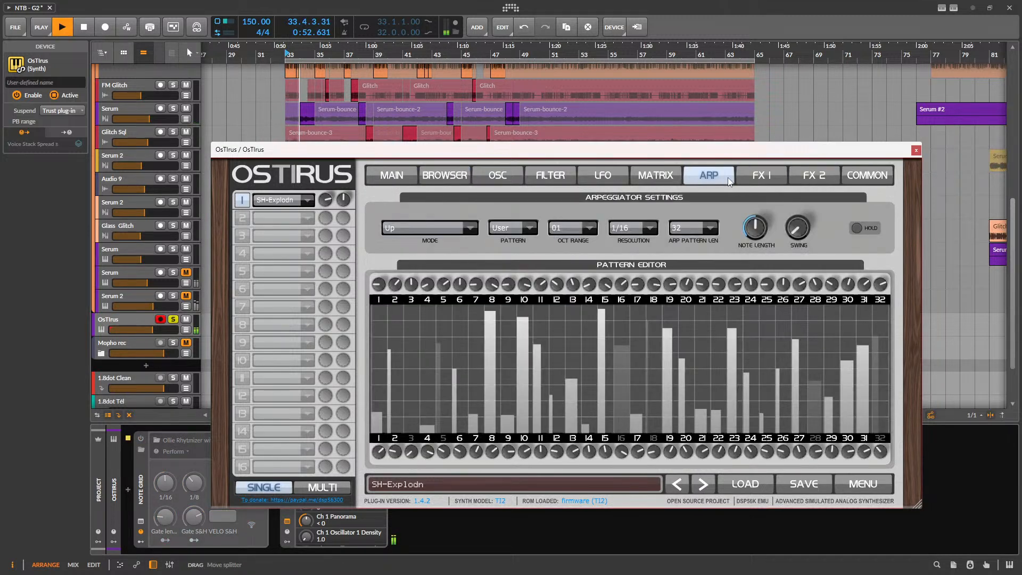
pyautogui.click(500, 177)
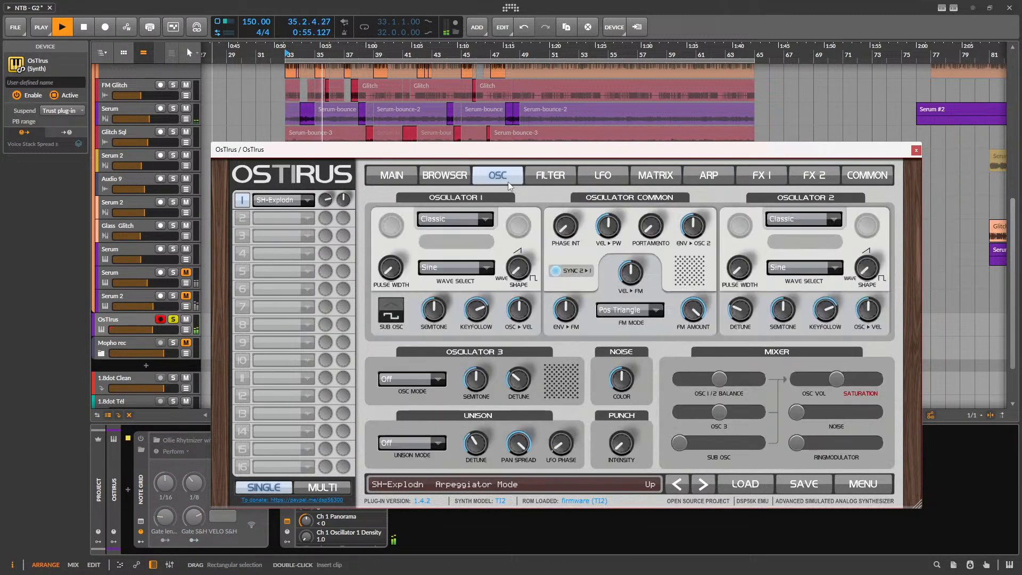
pyautogui.click(551, 175)
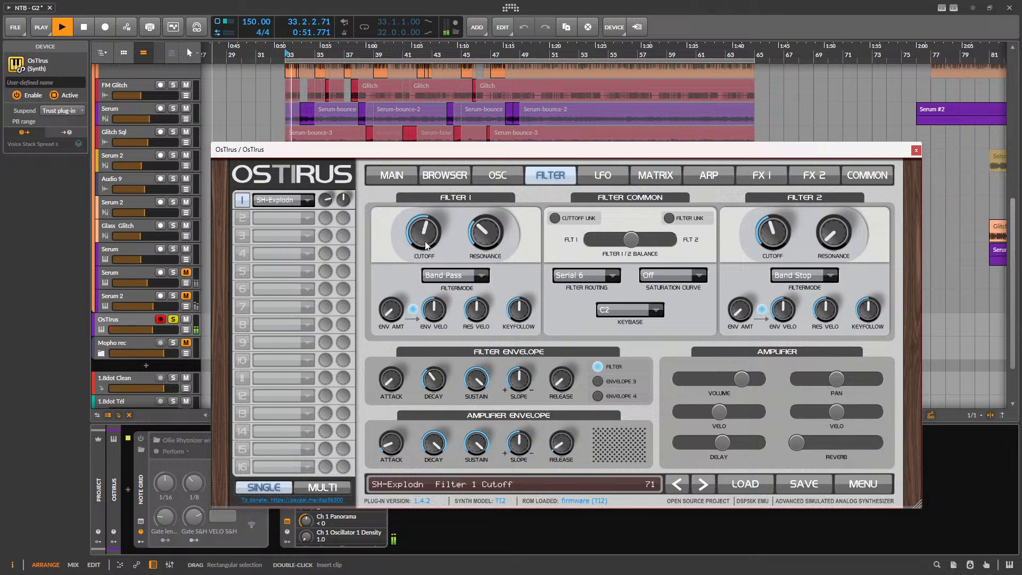
pyautogui.moveTo(425, 242); pyautogui.dragTo(431, 235)
pyautogui.press('space')
# - Audition the SH-WiWii, SH-Sliding and SH-GSqulch presets from the preset browser
pyautogui.click(449, 170)
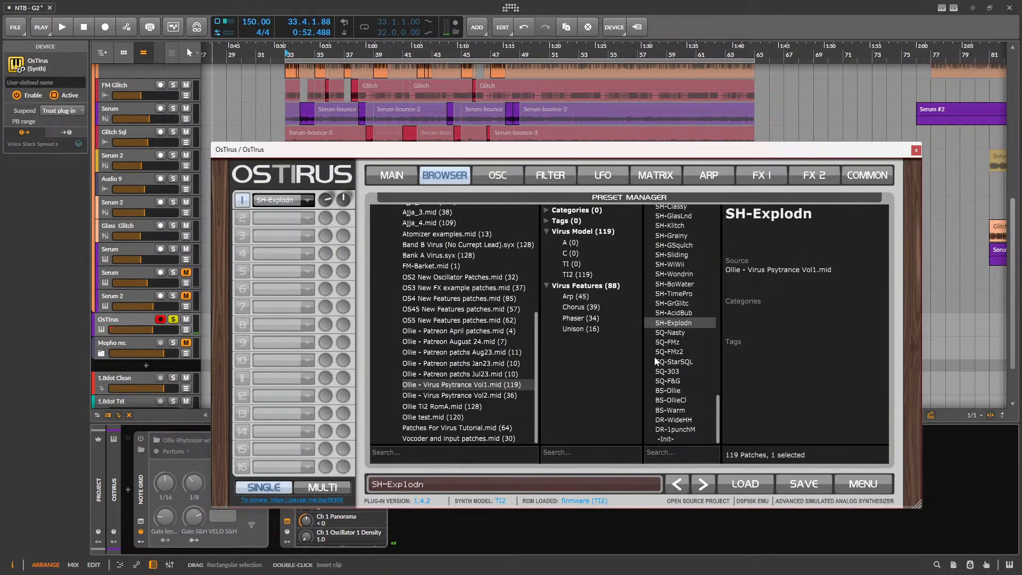
pyautogui.click(671, 265)
pyautogui.press('space')
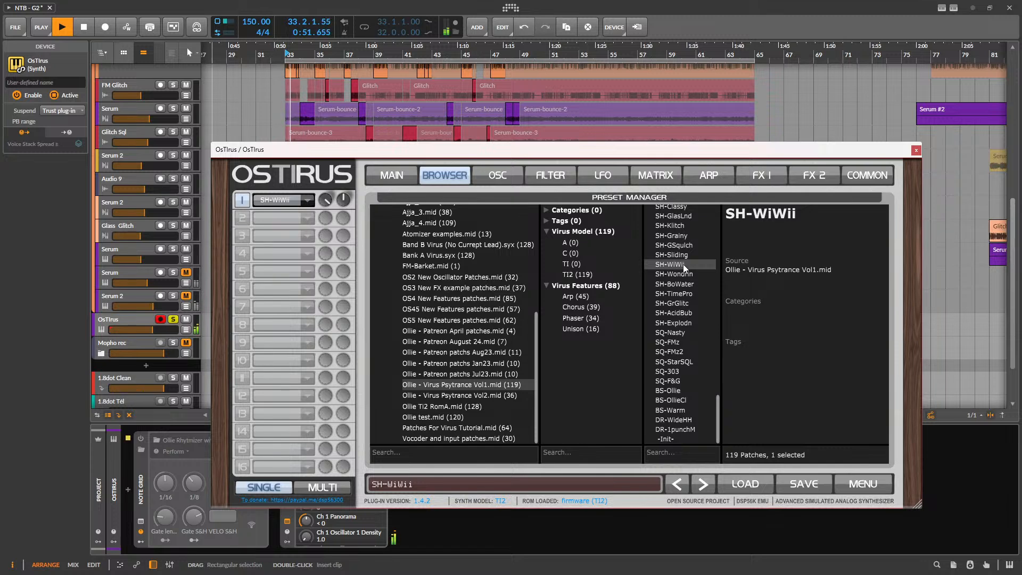
pyautogui.press('space')
pyautogui.click(685, 256)
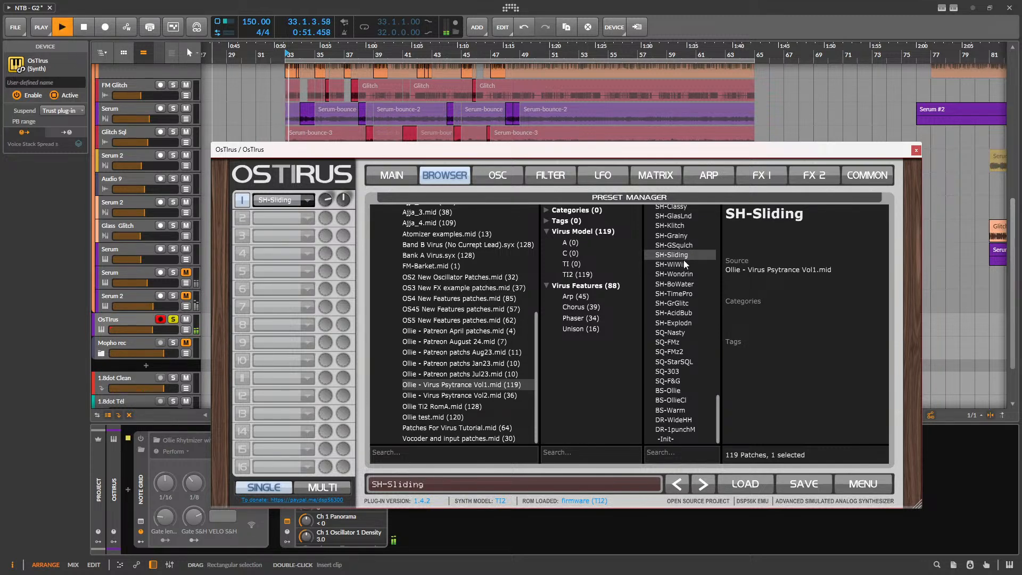
pyautogui.click(673, 244)
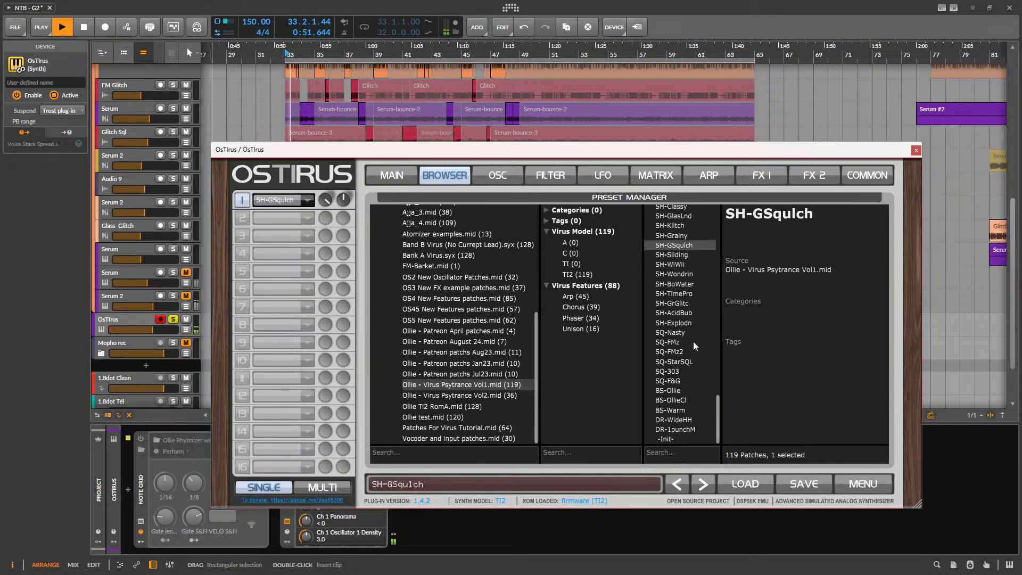
# - Audition the SH-Klitch, SH-GlasLnd and SH-Classy presets with the Note Grid bypassed
pyautogui.scroll(1, 687, 268)
pyautogui.press('space')
pyautogui.click(683, 258)
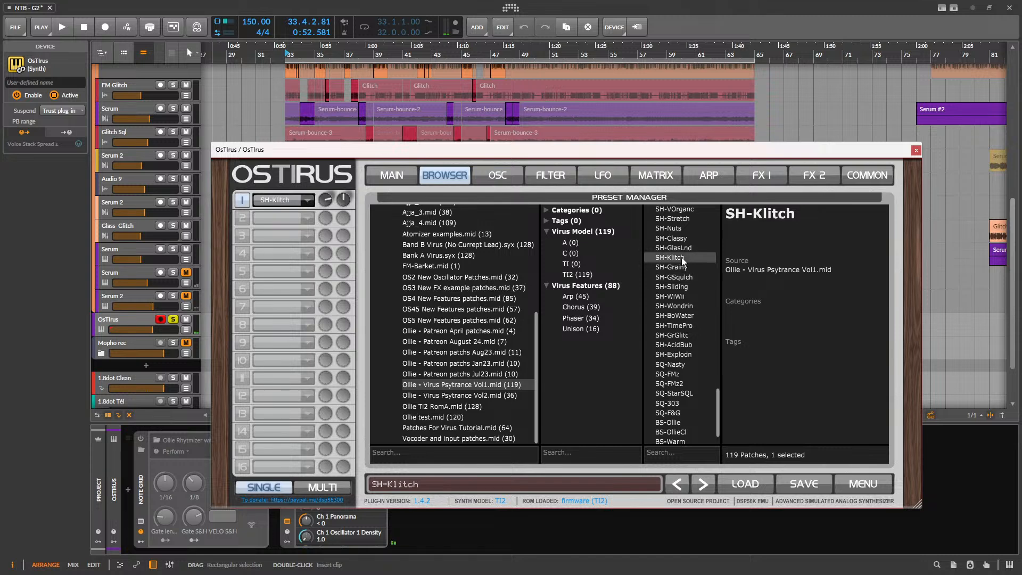
pyautogui.press('space')
pyautogui.click(125, 321)
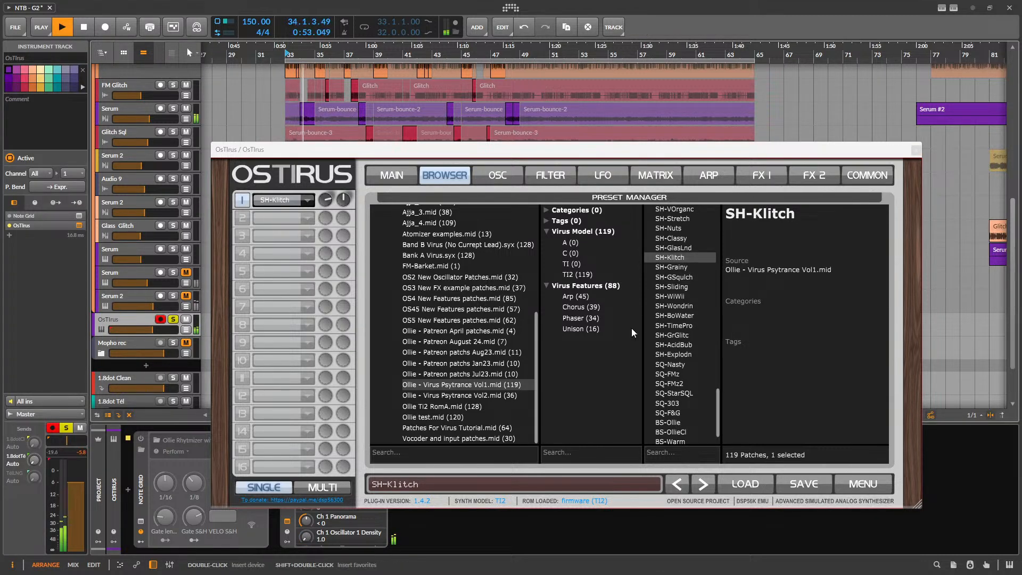
pyautogui.click(687, 245)
pyautogui.click(685, 241)
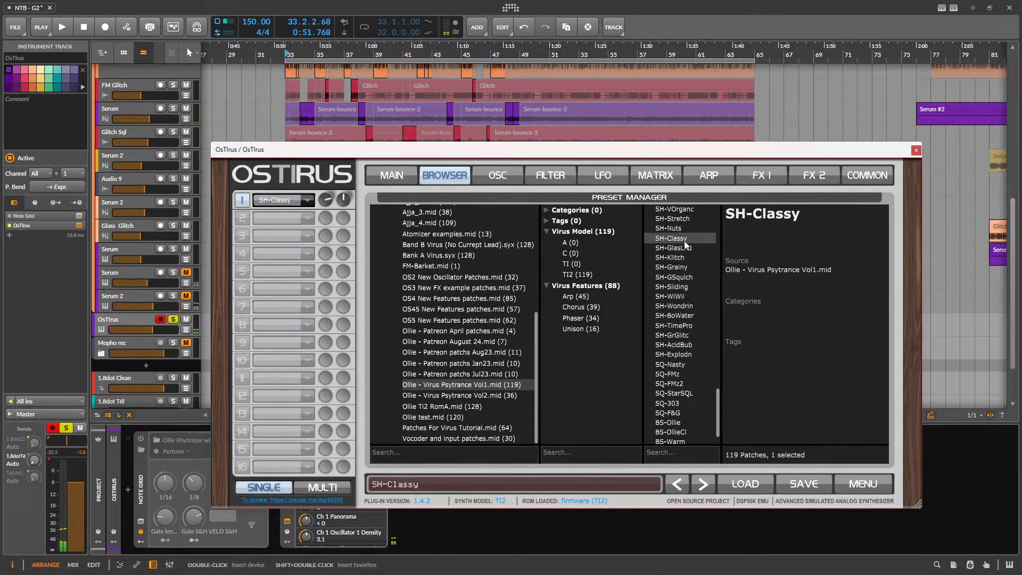
pyautogui.scroll(3, 694, 302)
pyautogui.press('space')
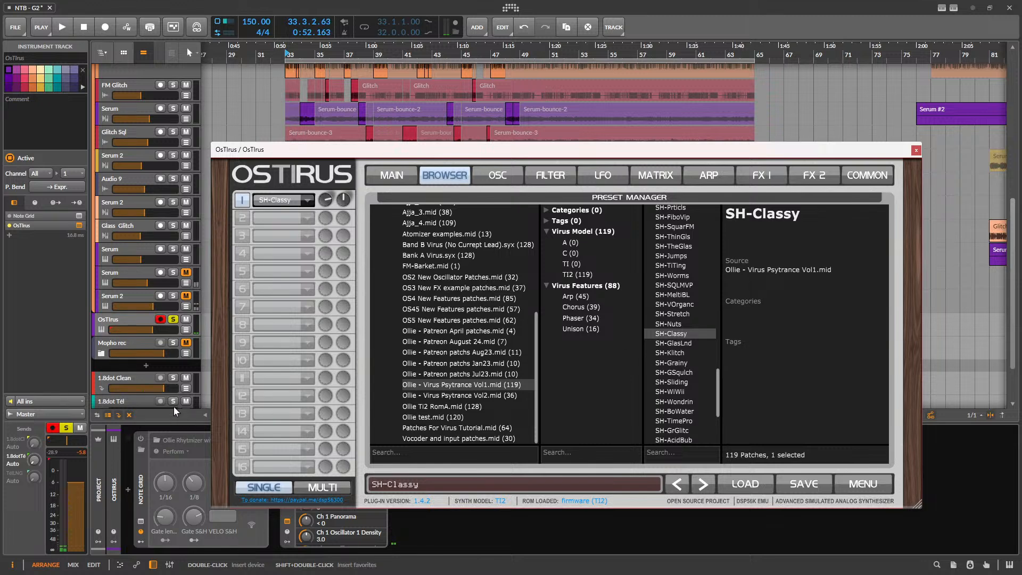
# - Turn the Note Grid rhythmizer back on and play the SH-Classy preset through it
pyautogui.click(144, 436)
pyautogui.press('space')
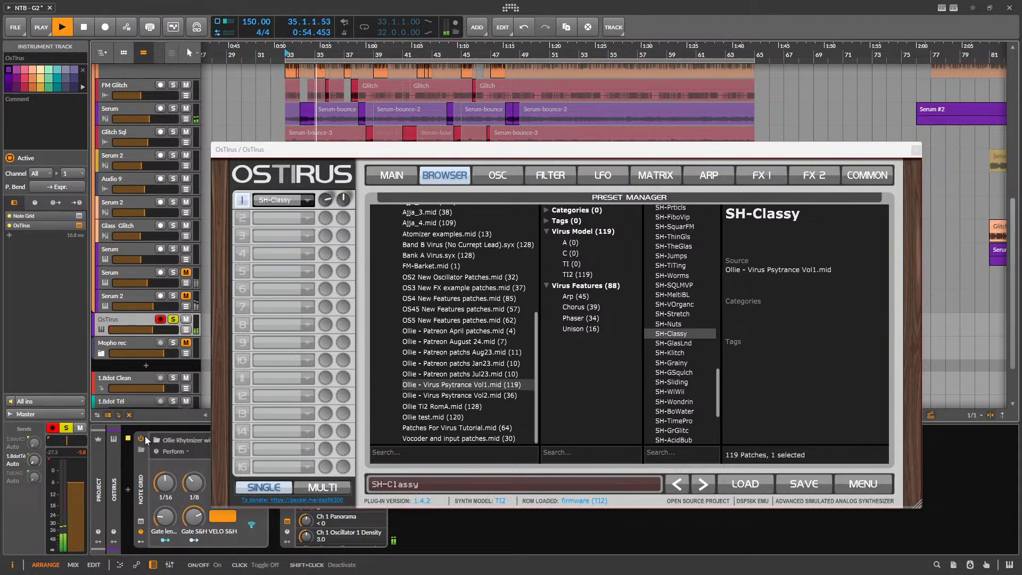
pyautogui.press('space')
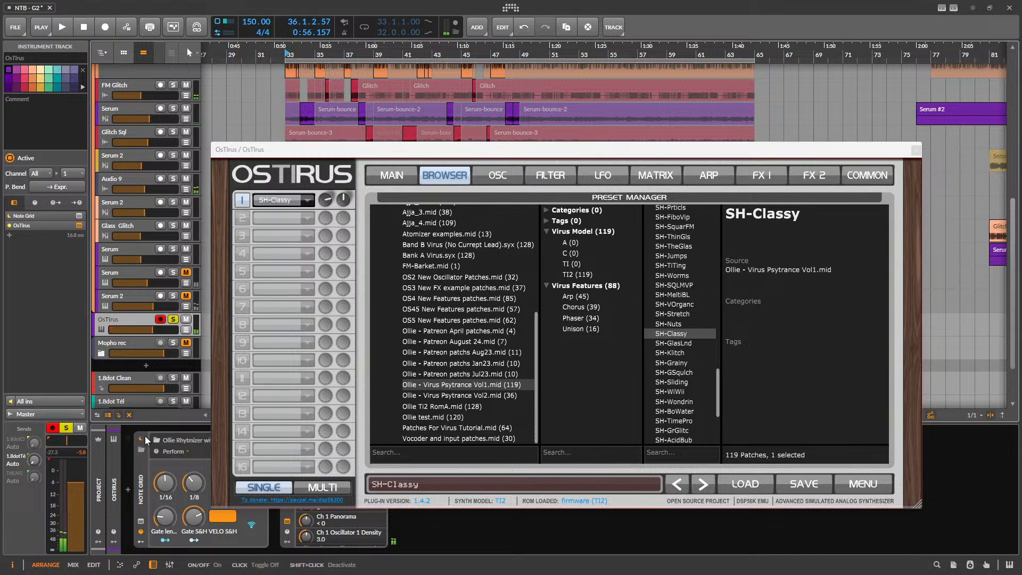
# - Audition the SH-MeltiBL and SH-Worms presets with the Note Grid active
pyautogui.click(691, 295)
pyautogui.press('space')
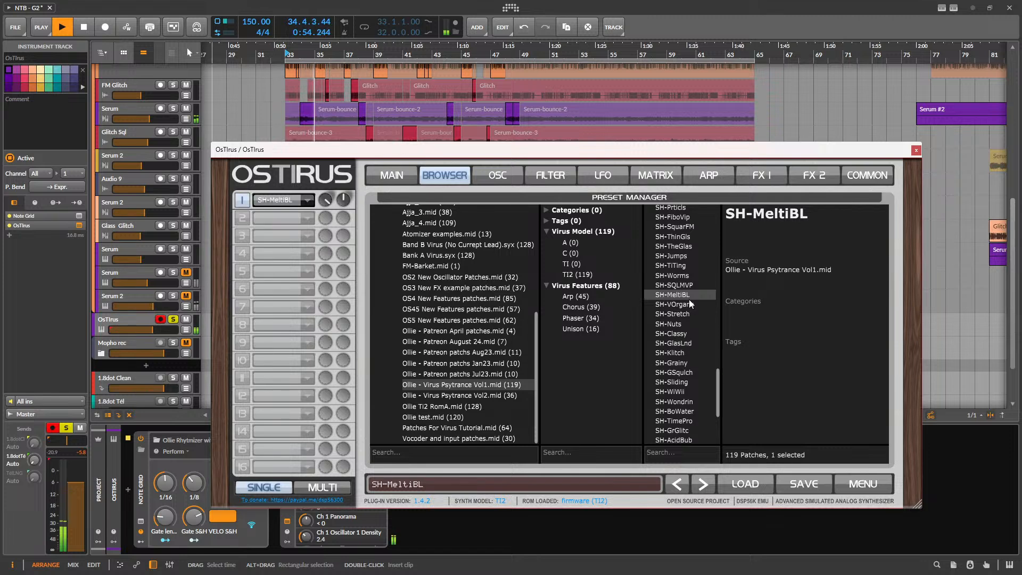
pyautogui.press('space')
pyautogui.click(673, 275)
pyautogui.press('space')
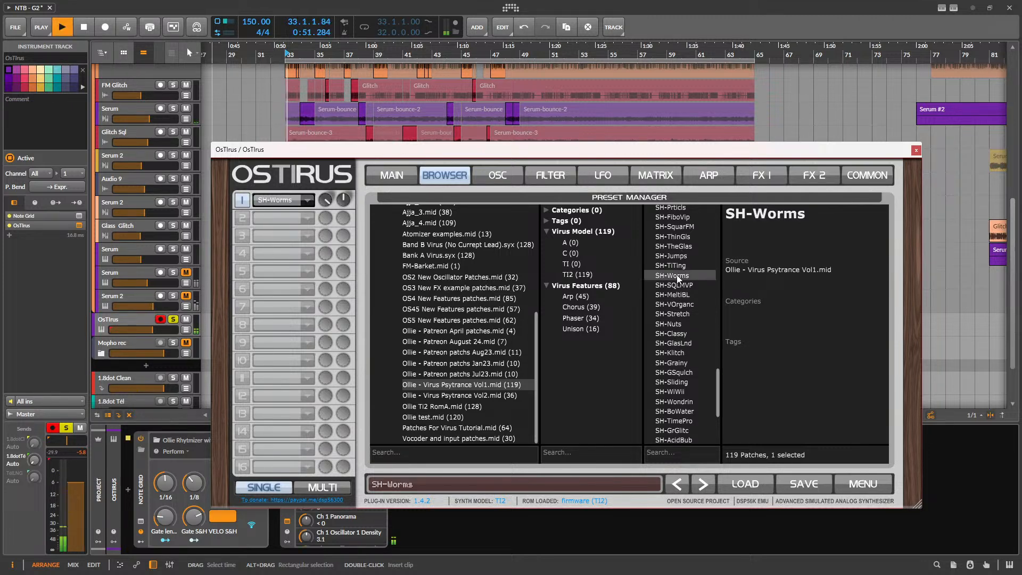
pyautogui.press('space')
# - Browse up to the FX presets, load FX Farry, and audition it with the Note Grid on and bypassed
pyautogui.scroll(10, 687, 298)
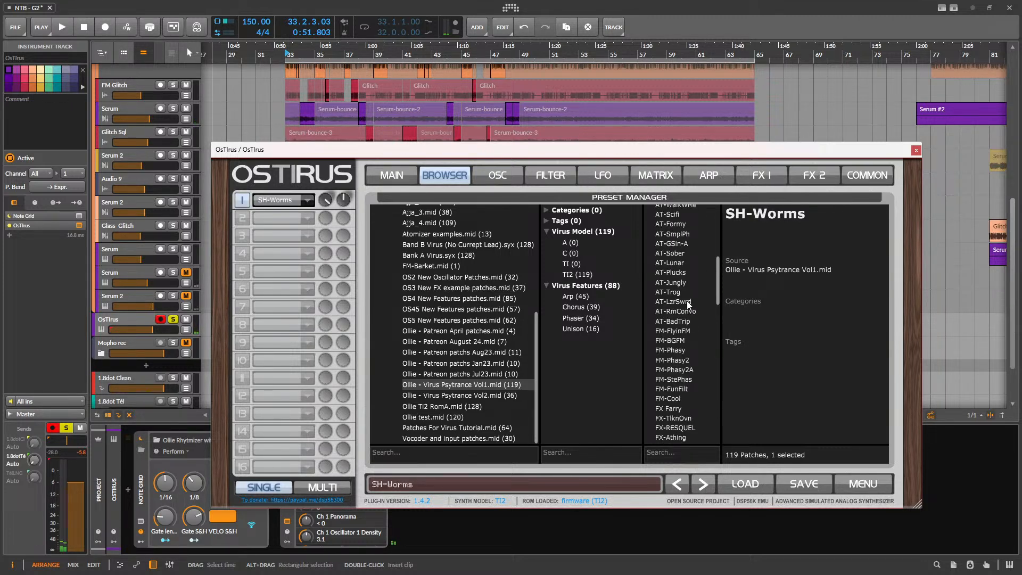
pyautogui.scroll(-7, 689, 304)
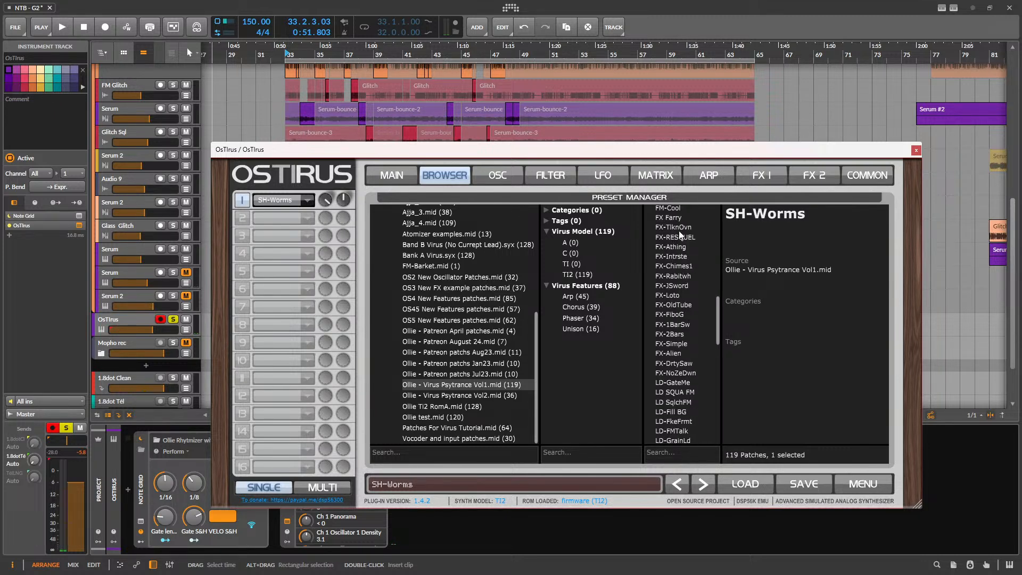
pyautogui.scroll(1, 680, 234)
pyautogui.click(672, 250)
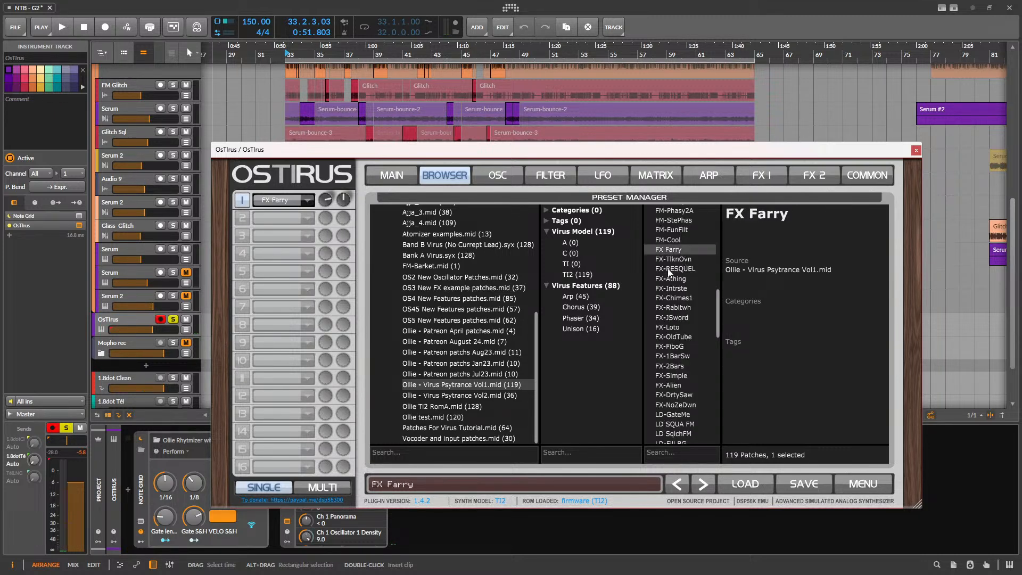
pyautogui.press('space')
pyautogui.press('space')
pyautogui.click(141, 439)
pyautogui.press('space')
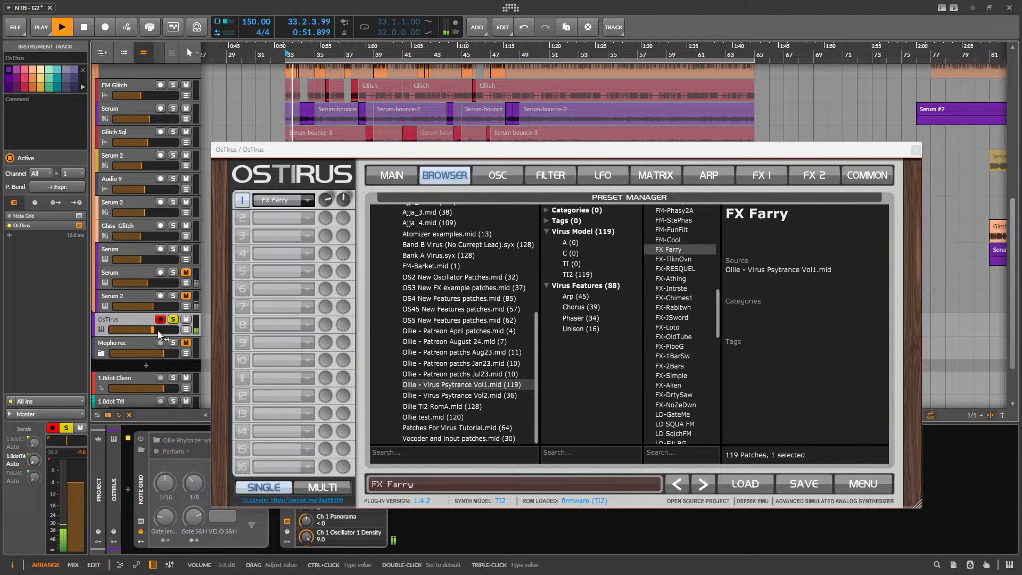
# - Load the FX-TlknOvn preset, raise the OsTIrus track volume to -0.1 dB, and re-enable the Note Grid during playback
pyautogui.click(681, 259)
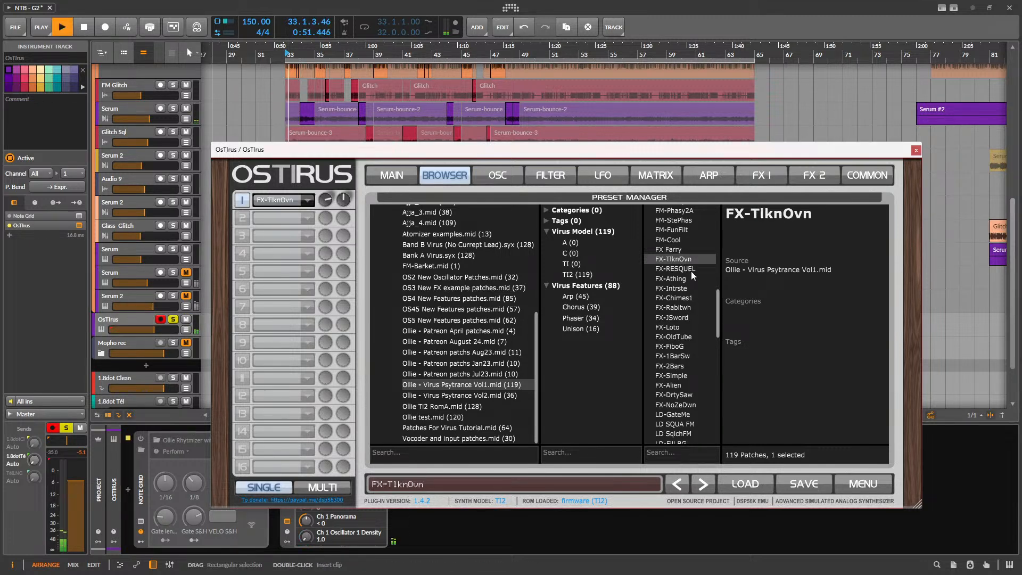
pyautogui.moveTo(157, 329); pyautogui.dragTo(166, 330)
pyautogui.press('space')
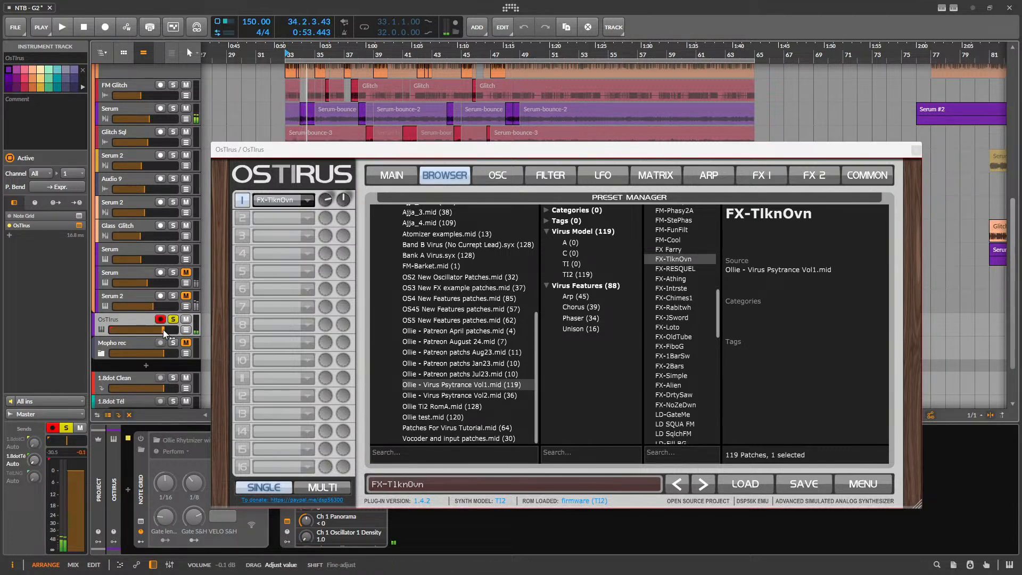
pyautogui.press('space')
pyautogui.click(141, 439)
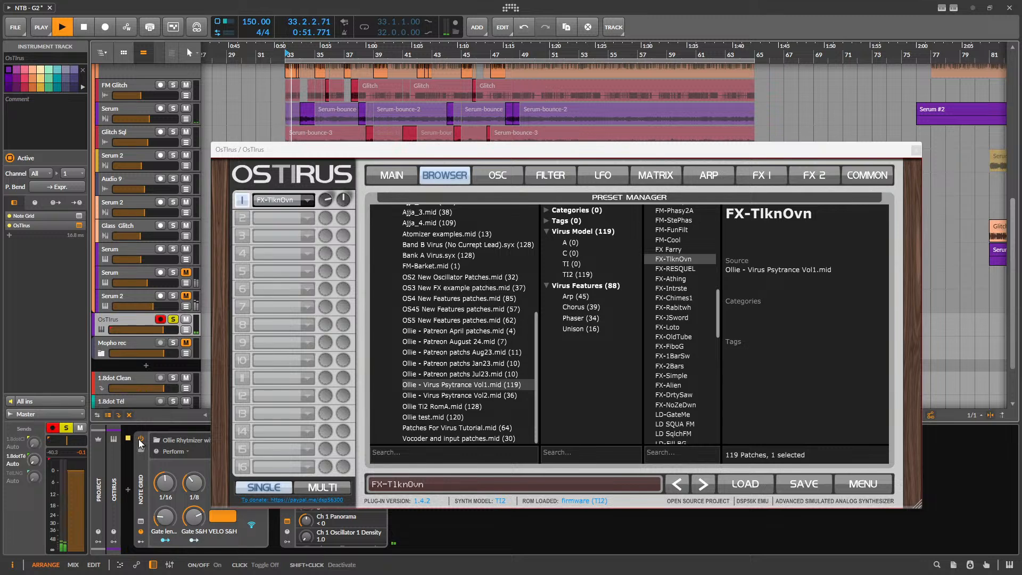
# - Bypass the Note Grid on the OsTIrus track and close the synth window with playback stopped
pyautogui.click(140, 439)
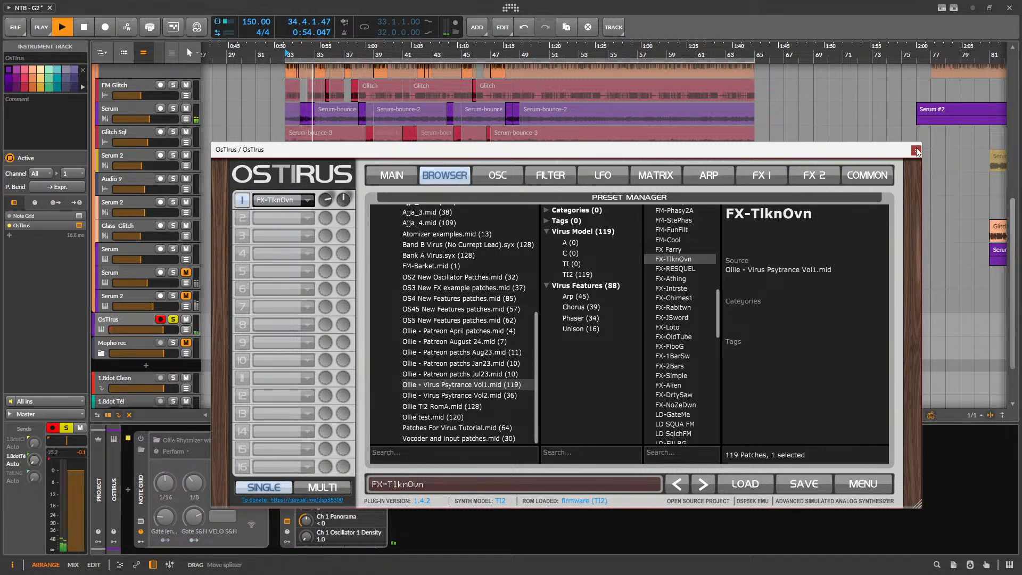
pyautogui.click(916, 152)
pyautogui.press('space')
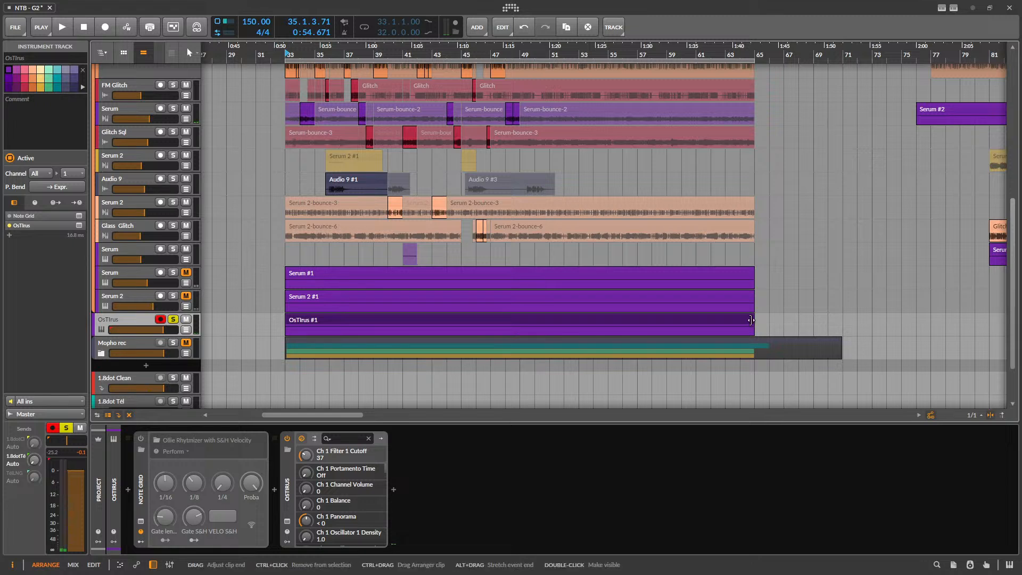
# - Shorten the OsTIrus clip at bar 33 to two bars, move a duplicate out to bar 70, and audition the short clip
pyautogui.moveTo(751, 319); pyautogui.dragTo(263, 325)
pyautogui.click(301, 318)
pyautogui.hotkey('ctrl', 'd')
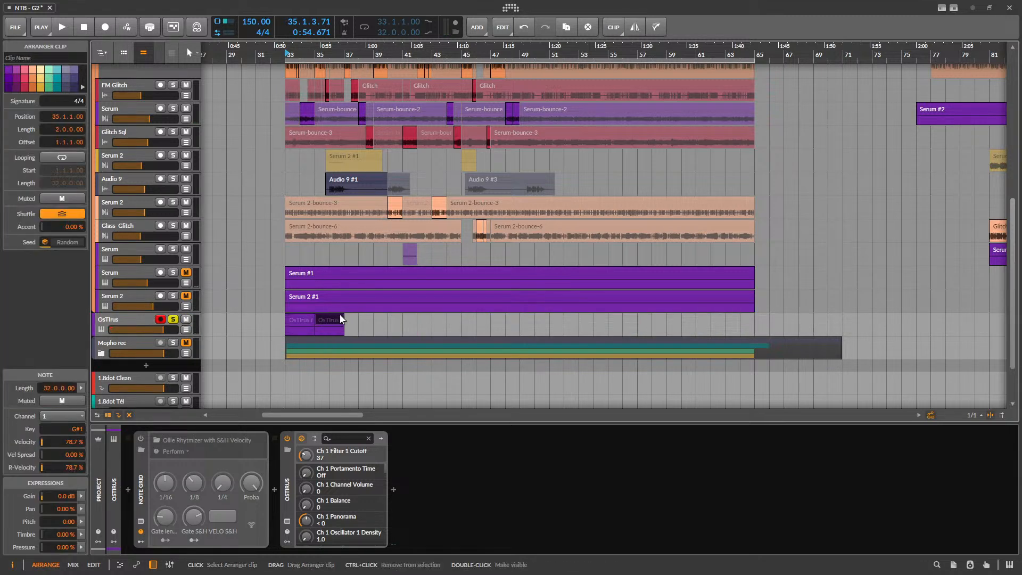
pyautogui.moveTo(340, 316); pyautogui.dragTo(856, 322)
pyautogui.click(303, 322)
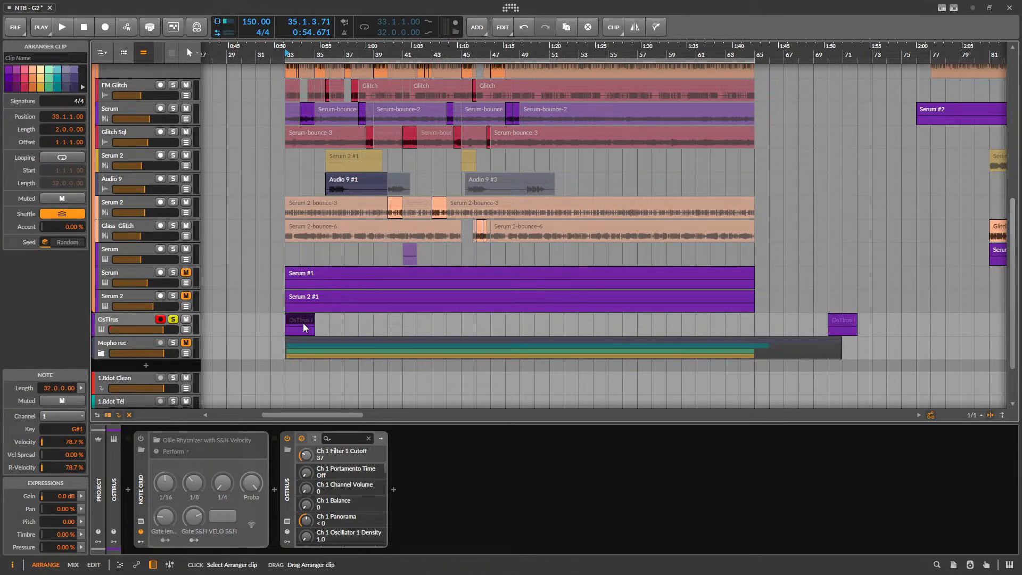
pyautogui.press('space')
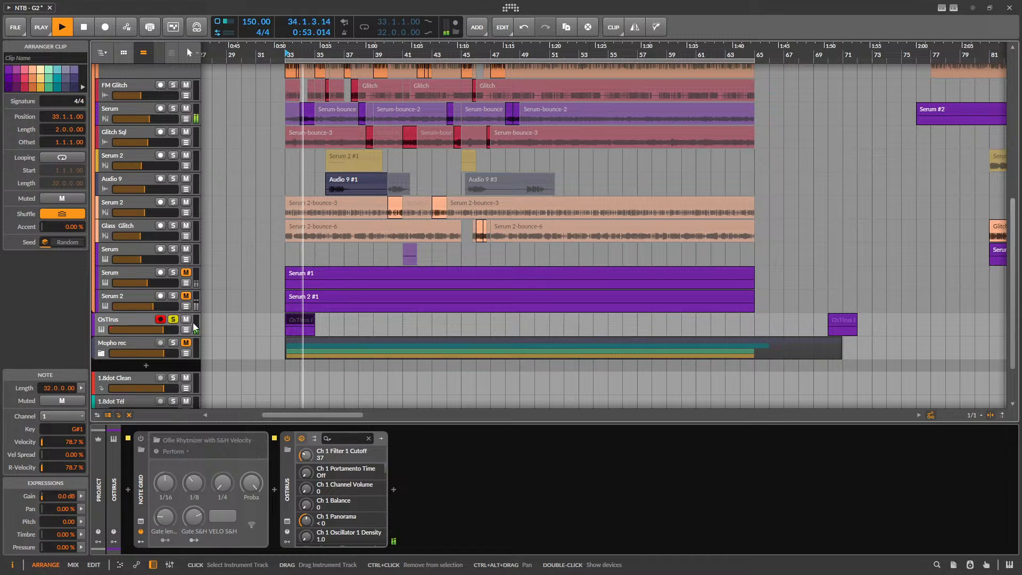
pyautogui.press('space')
# - Insert the Waves L2 Stereo limiter after OsTIrus in the OsTIrus track's device chain
pyautogui.click(132, 319)
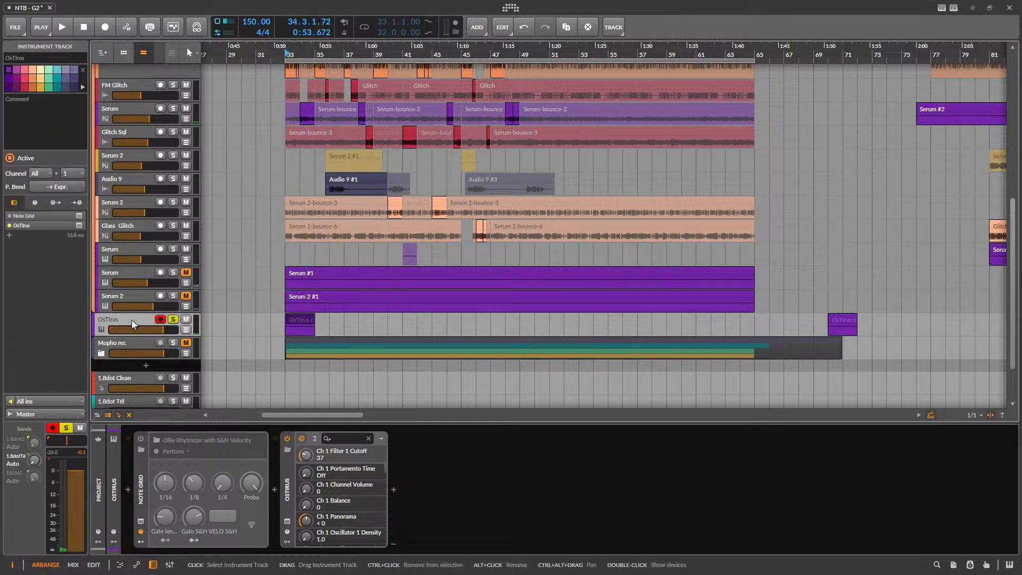
pyautogui.click(394, 490)
pyautogui.write('L2')
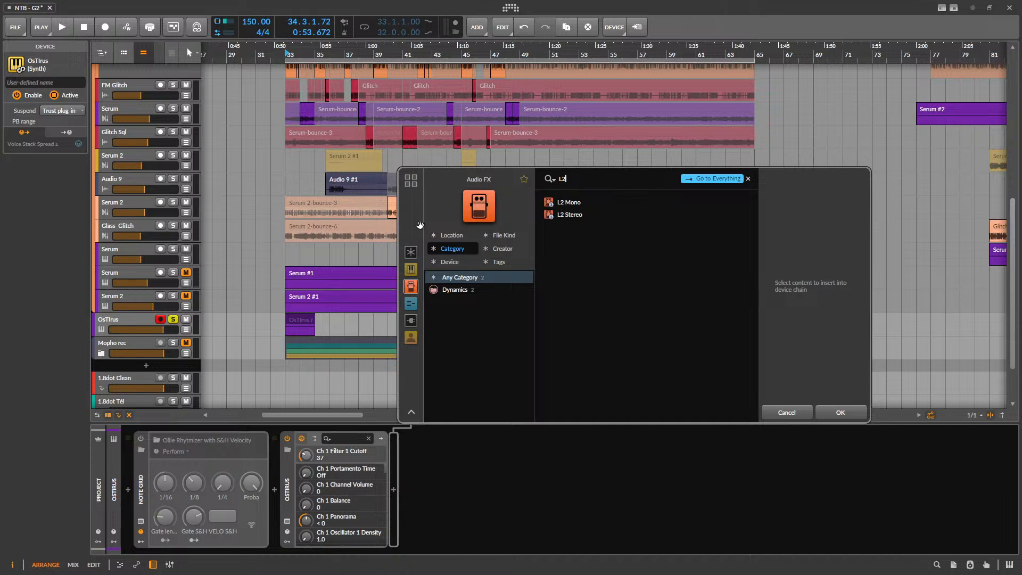
pyautogui.click(573, 215)
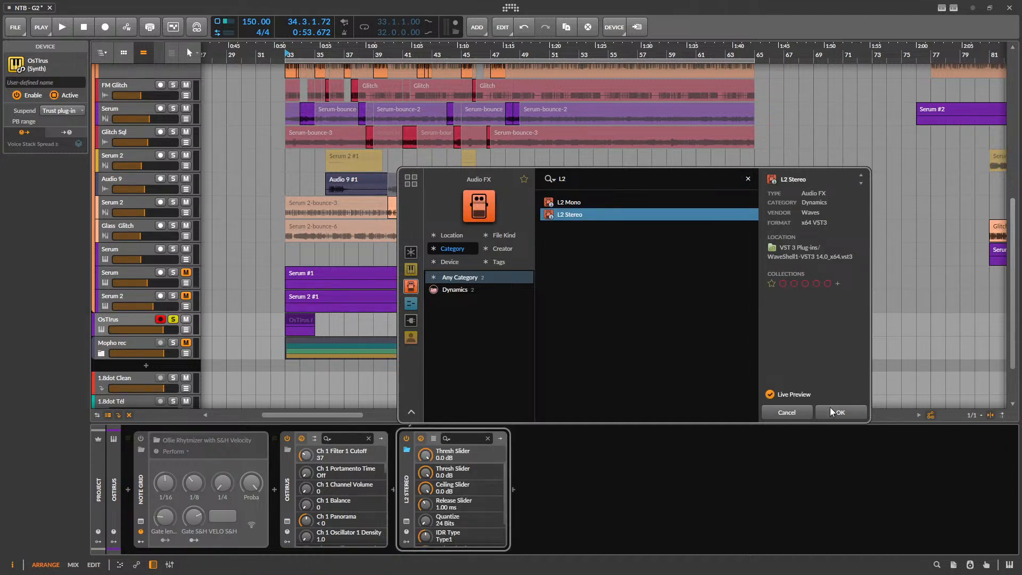
pyautogui.click(831, 411)
# - Set the L2 threshold to -18.5 dB and the output ceiling to -16.4 dB while playing the clip
pyautogui.press('space')
pyautogui.moveTo(409, 257); pyautogui.dragTo(408, 301)
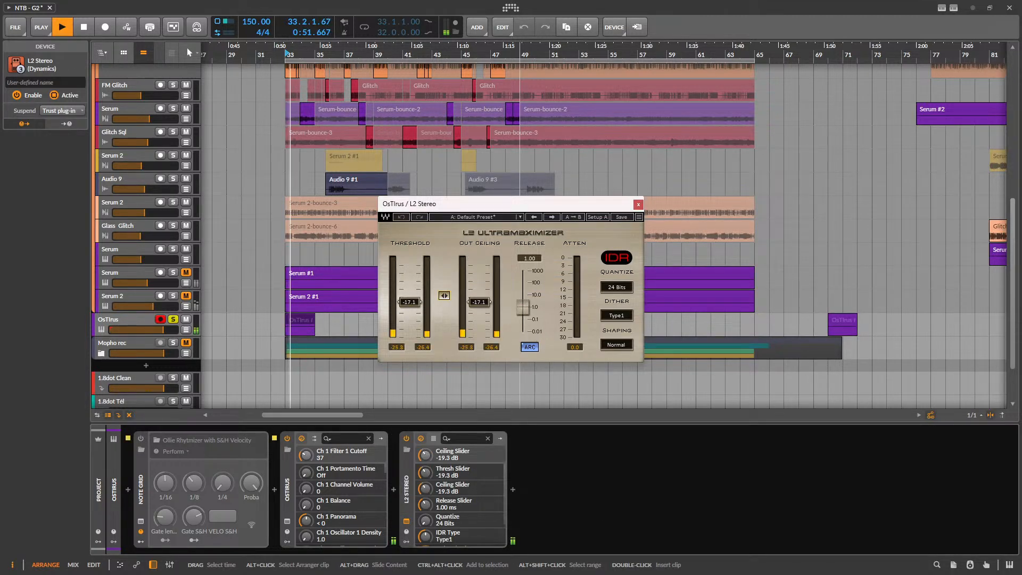
pyautogui.press('space')
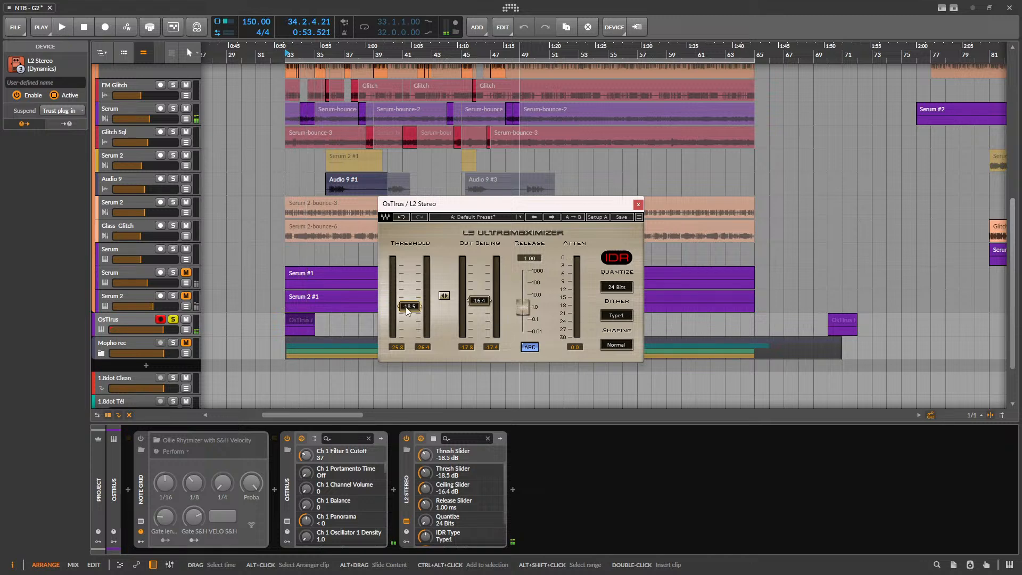
# - Raise the OsTIrus master volume to 127 and check the patch's filter and LFO settings during playback
pyautogui.click(286, 521)
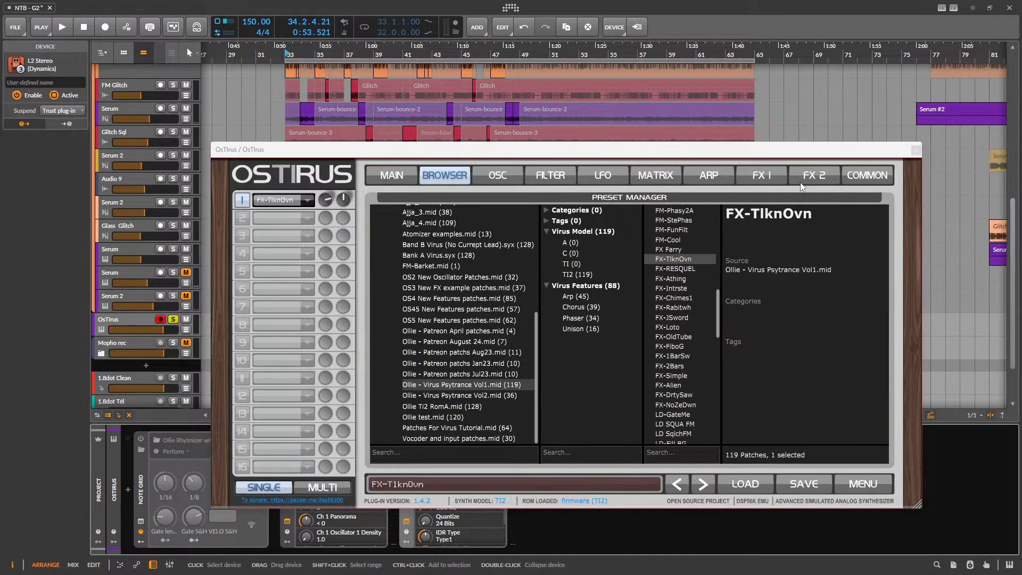
pyautogui.click(803, 180)
pyautogui.click(847, 180)
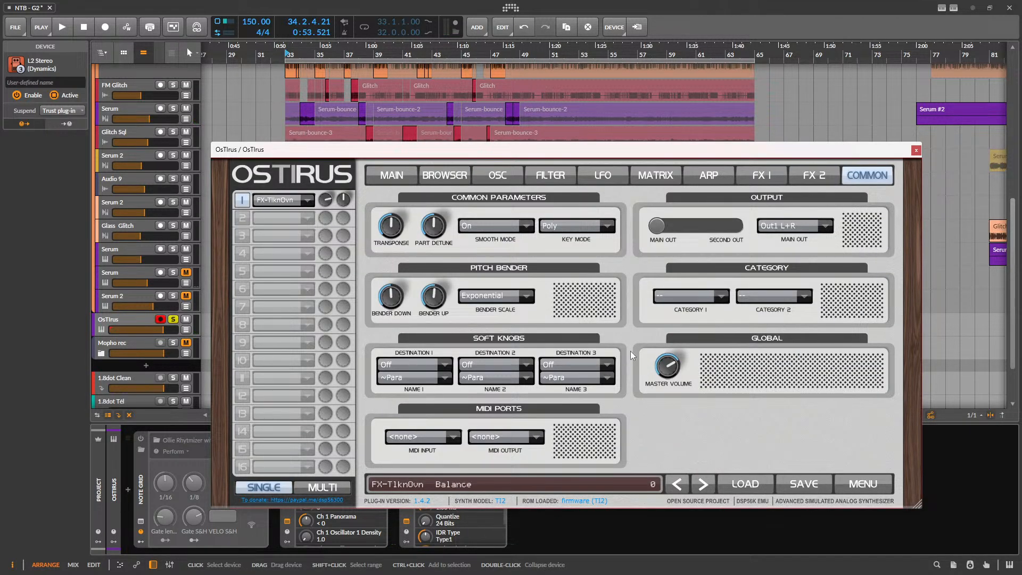
pyautogui.press('space')
pyautogui.click(549, 178)
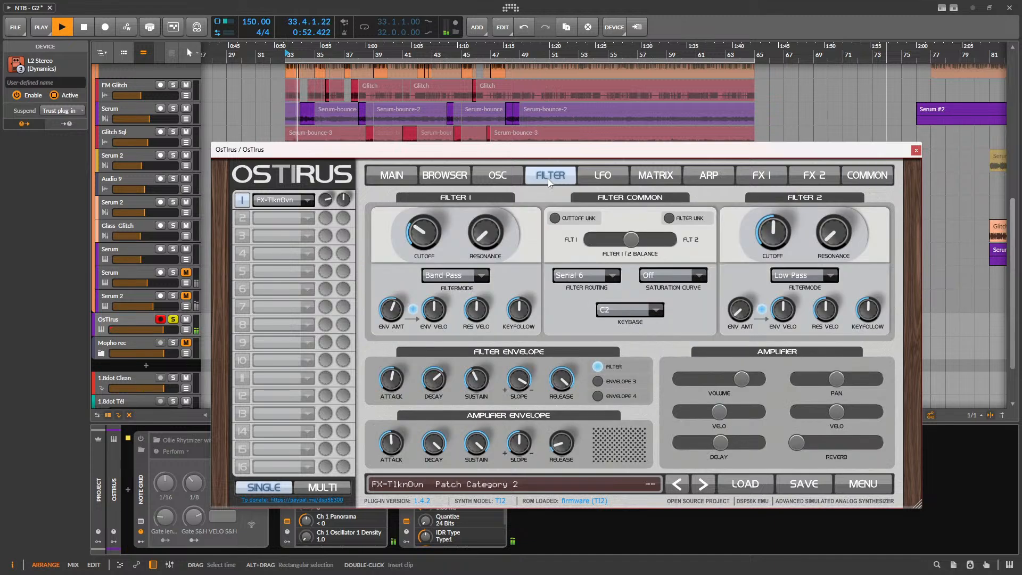
pyautogui.click(602, 176)
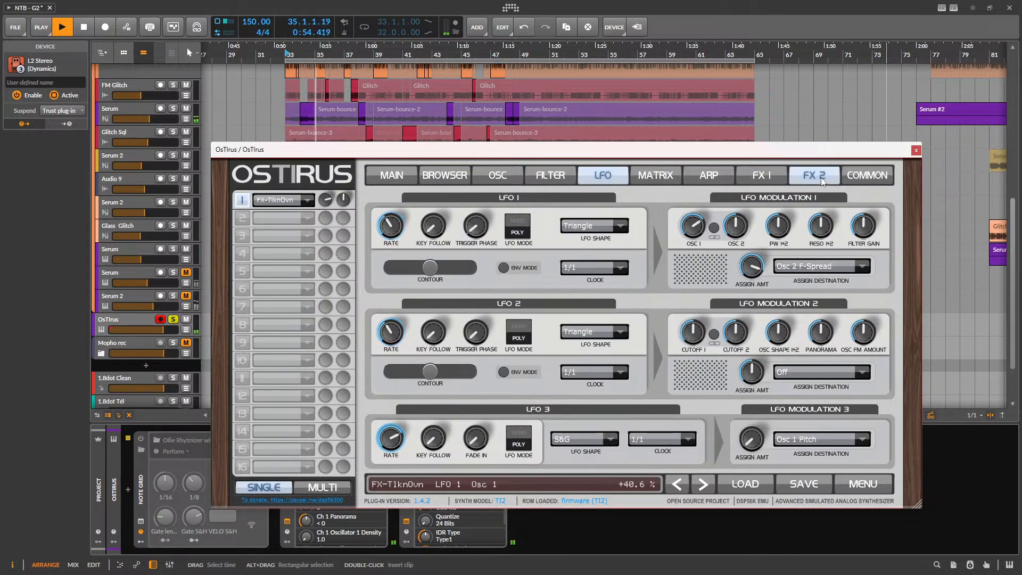
pyautogui.click(916, 150)
# - Lower the L2 threshold to -25.7 dB while playing the clip
pyautogui.press('space')
pyautogui.press('space')
pyautogui.moveTo(410, 307); pyautogui.dragTo(408, 330)
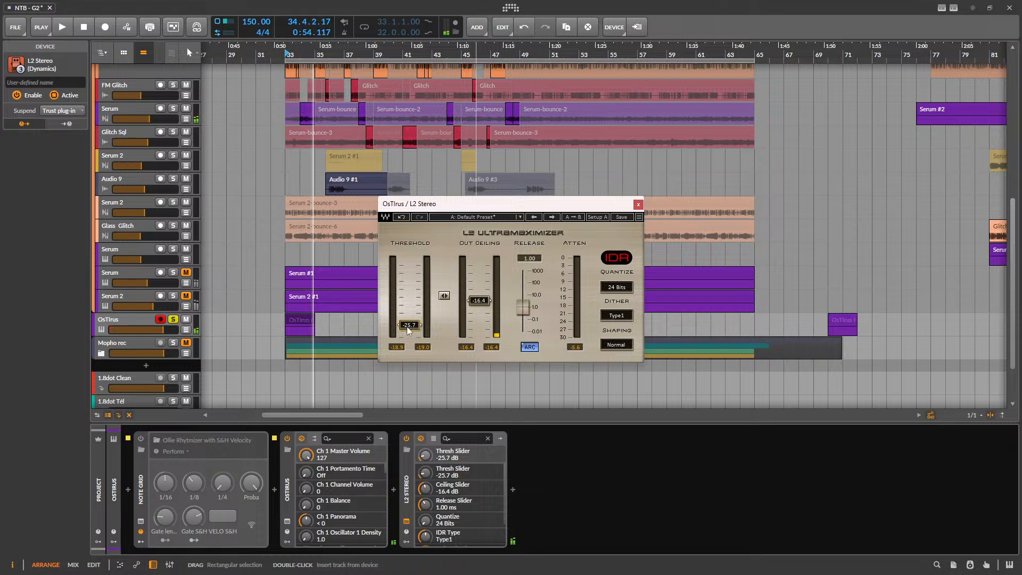
# - Set the patch volume in the OsTIrus amplifier section to 127, play the clip, and close the synth window
pyautogui.click(290, 524)
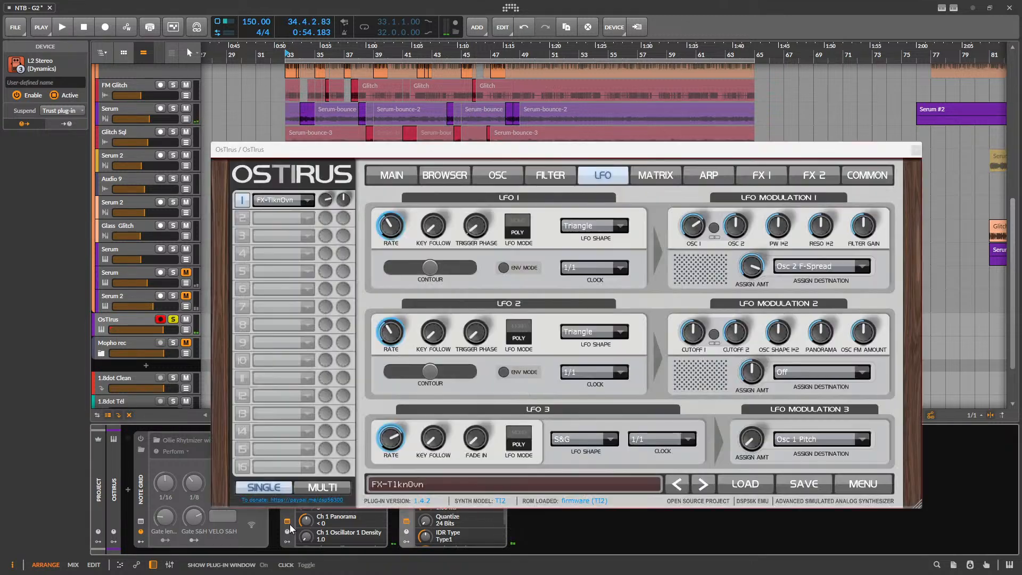
pyautogui.click(510, 180)
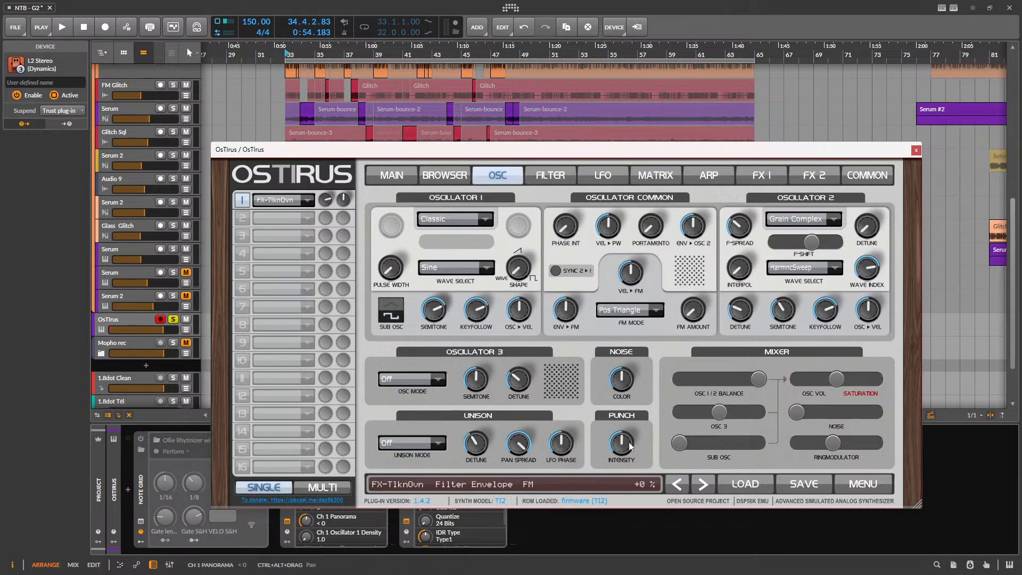
pyautogui.click(543, 180)
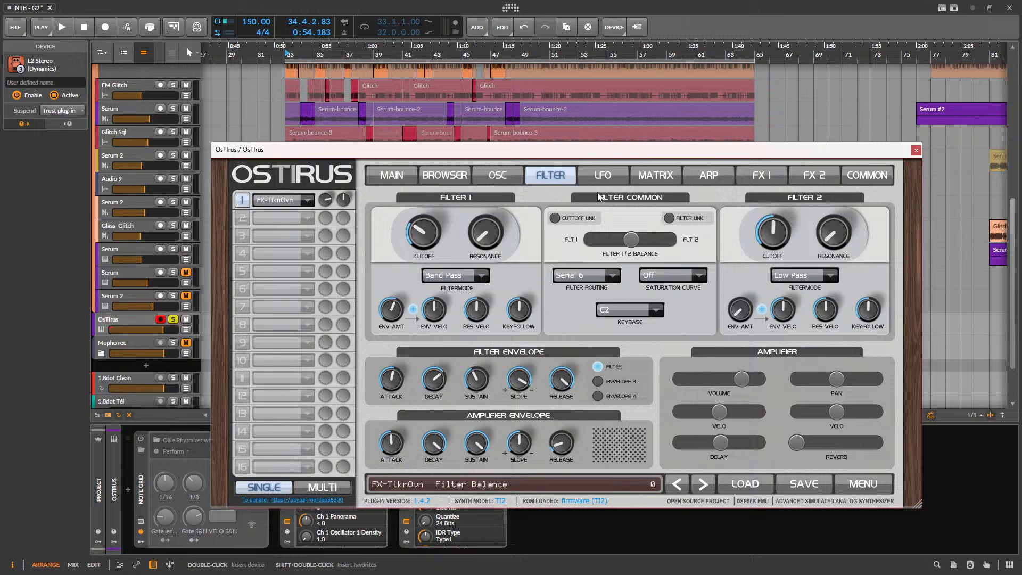
pyautogui.click(756, 381)
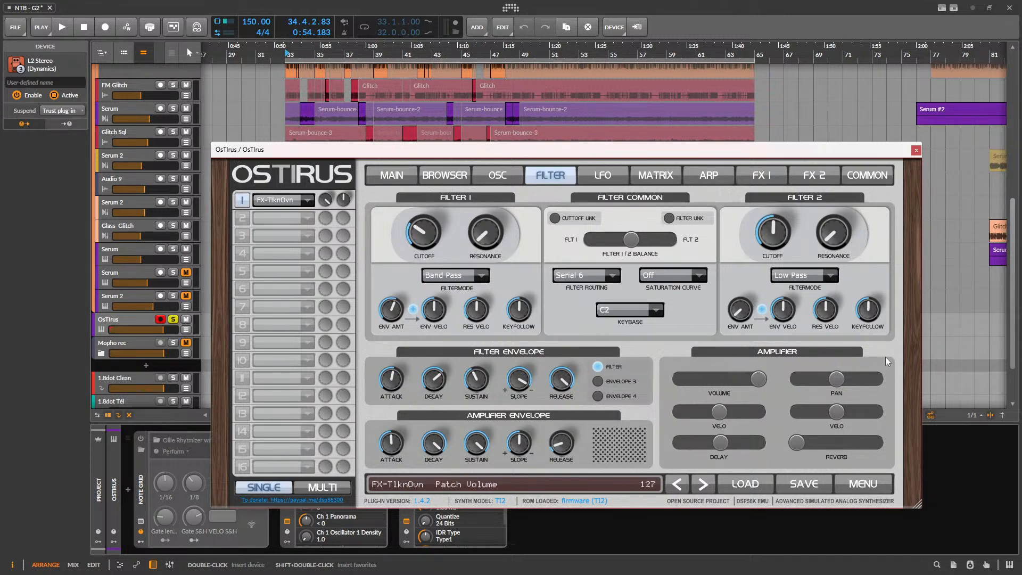
pyautogui.press('space')
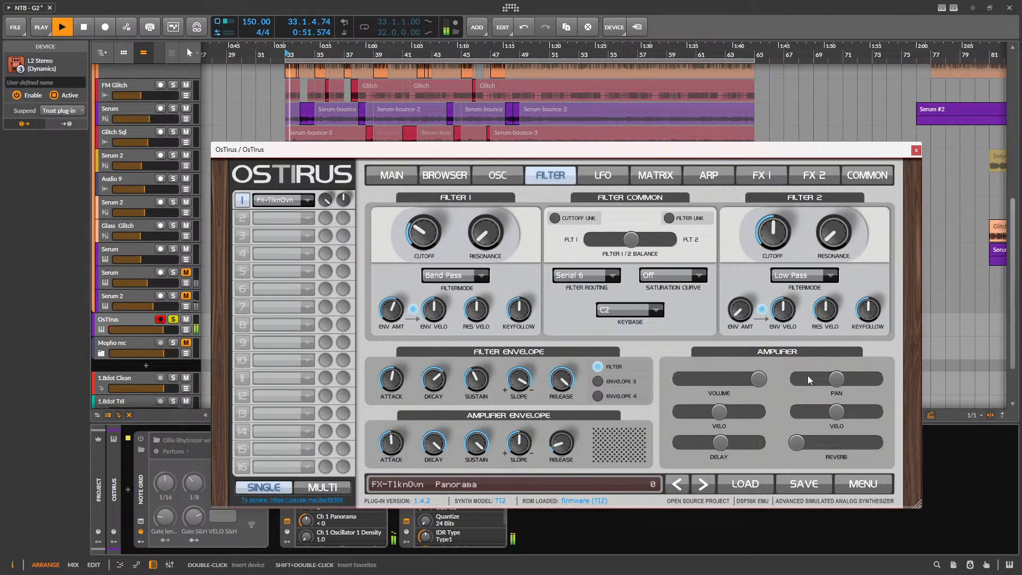
pyautogui.click(916, 150)
# - Set the L2 threshold to -18.3 dB while replaying the clip, and close the limiter window
pyautogui.press('space')
pyautogui.moveTo(403, 324); pyautogui.dragTo(403, 312)
pyautogui.press('space')
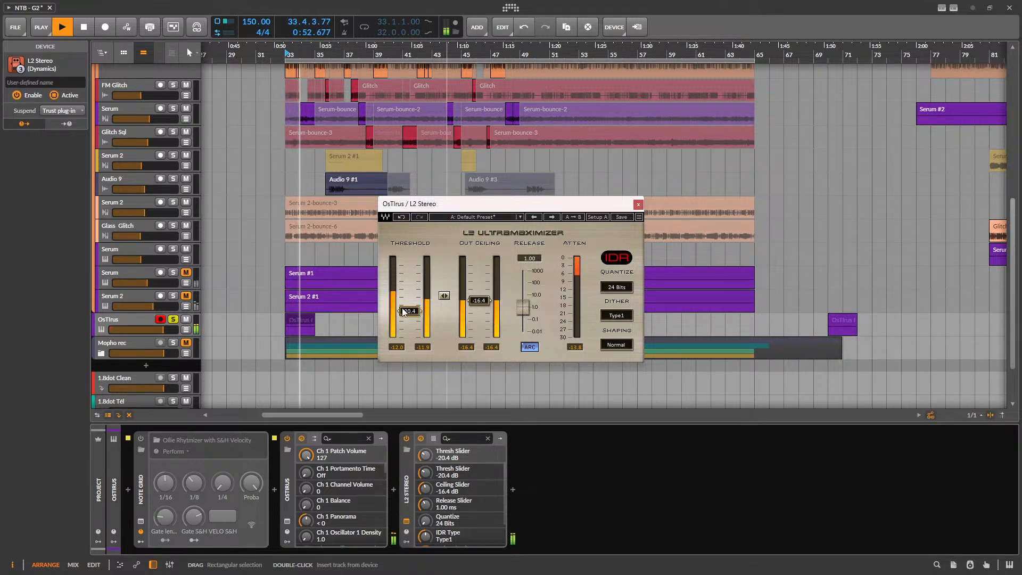
pyautogui.press('space')
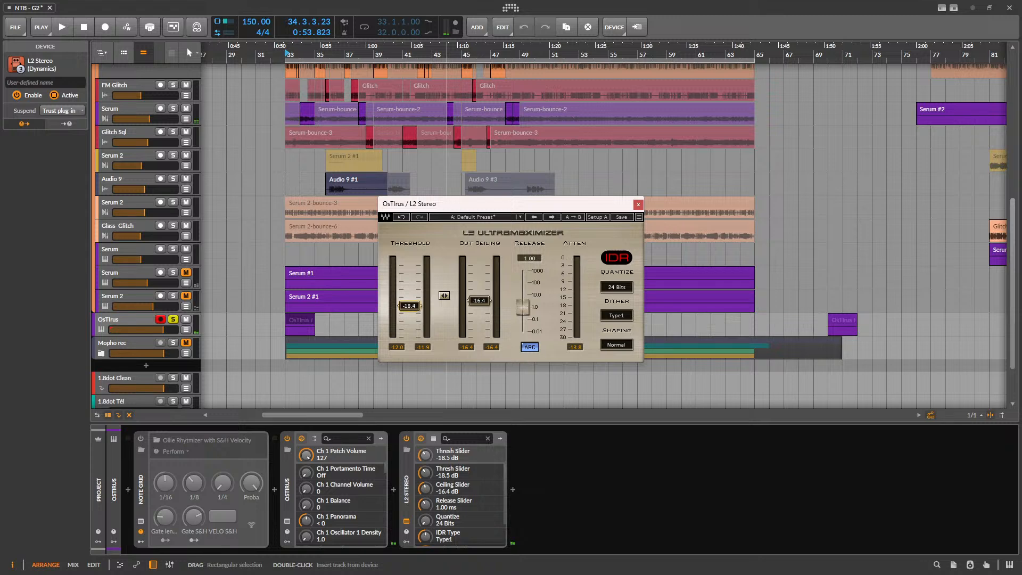
pyautogui.moveTo(420, 310); pyautogui.dragTo(420, 309)
pyautogui.press('space')
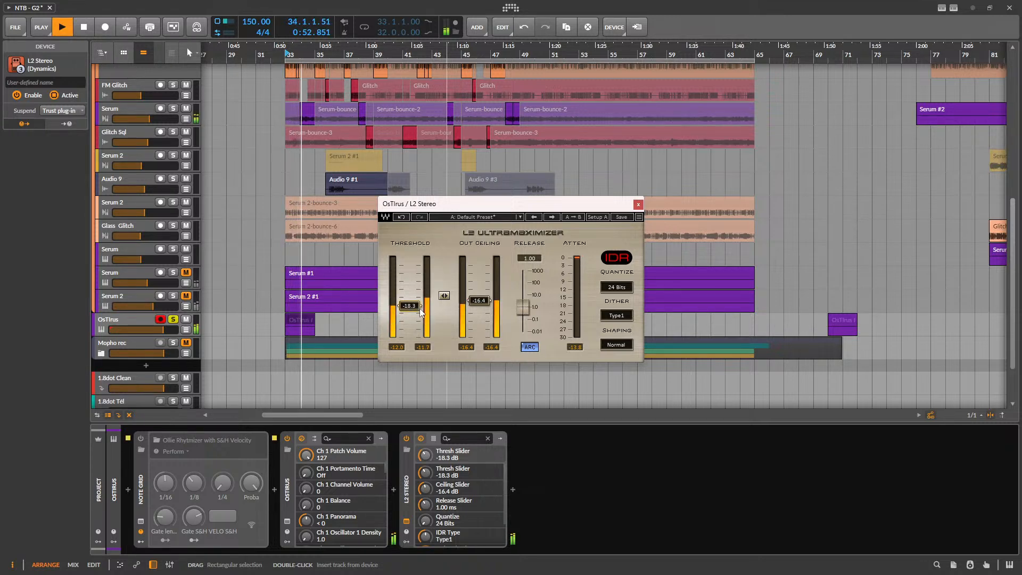
pyautogui.press('space')
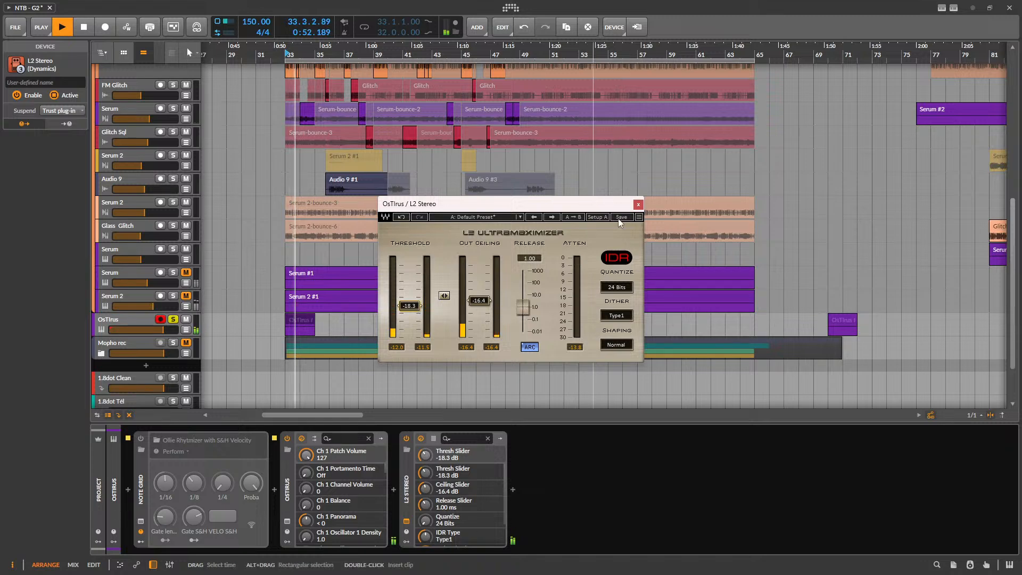
pyautogui.click(637, 204)
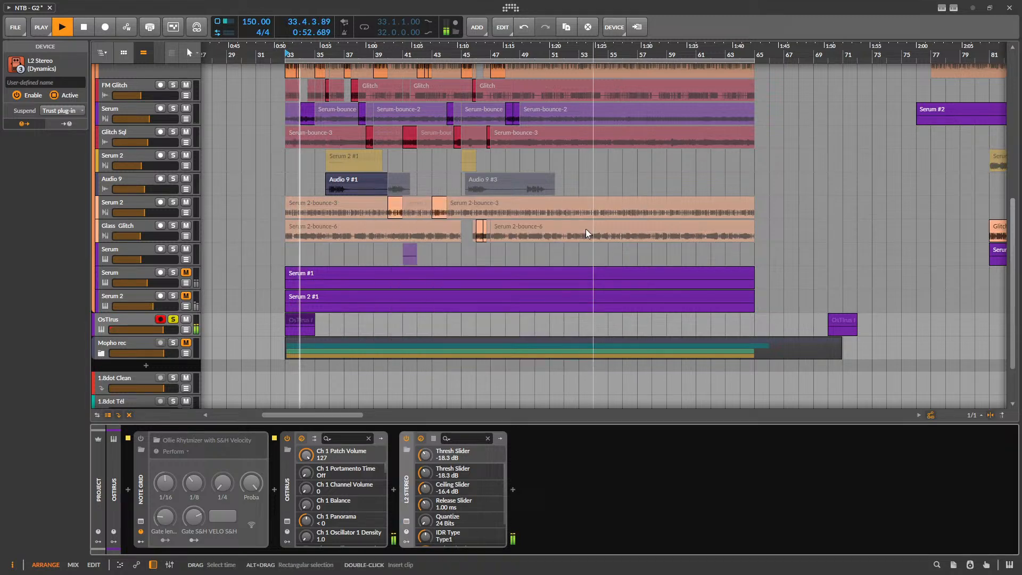
pyautogui.scroll(5, 290, 321)
pyautogui.click(298, 319)
pyautogui.press('space')
pyautogui.rightClick(298, 319)
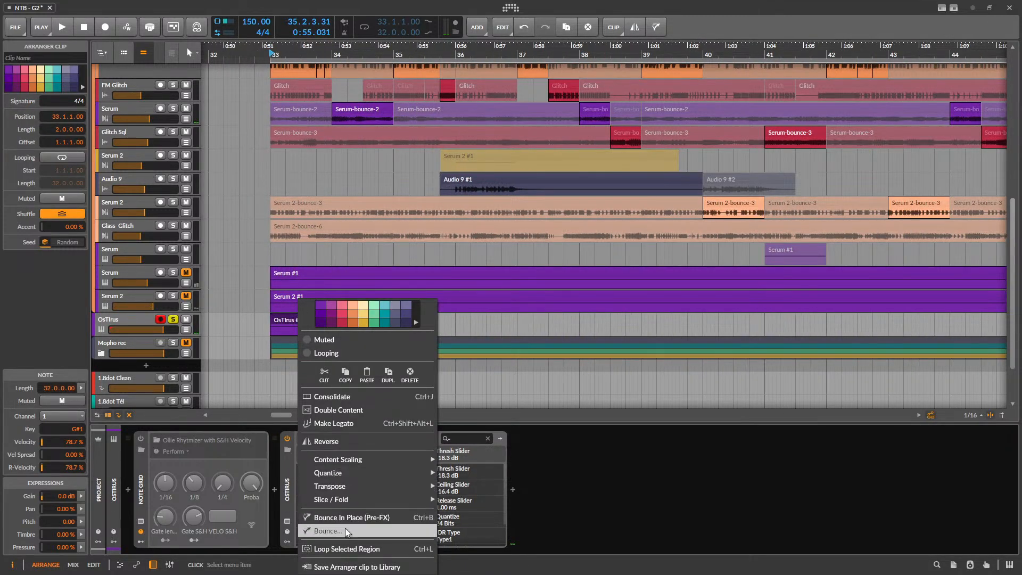
# - Move the two-bar OsTIrus clip from bar 33 to bar 49
pyautogui.scroll(-5, 216, 308)
pyautogui.scroll(-2, 216, 308)
pyautogui.moveTo(244, 325); pyautogui.dragTo(558, 325)
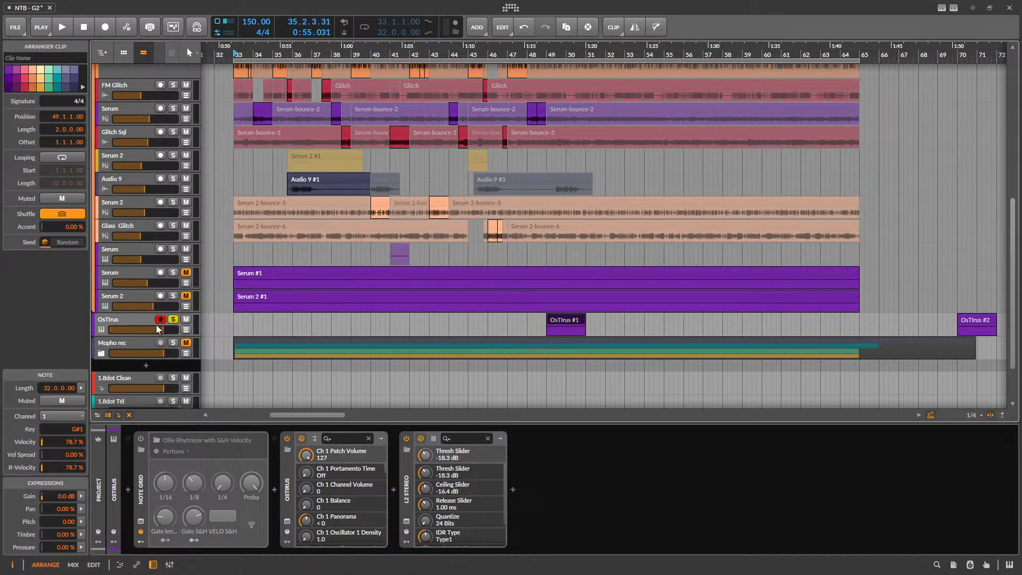
# - Unsolo the OsTIrus track, lower its volume, and play the arrangement from bar 45 through the clip at bar 49
pyautogui.click(127, 319)
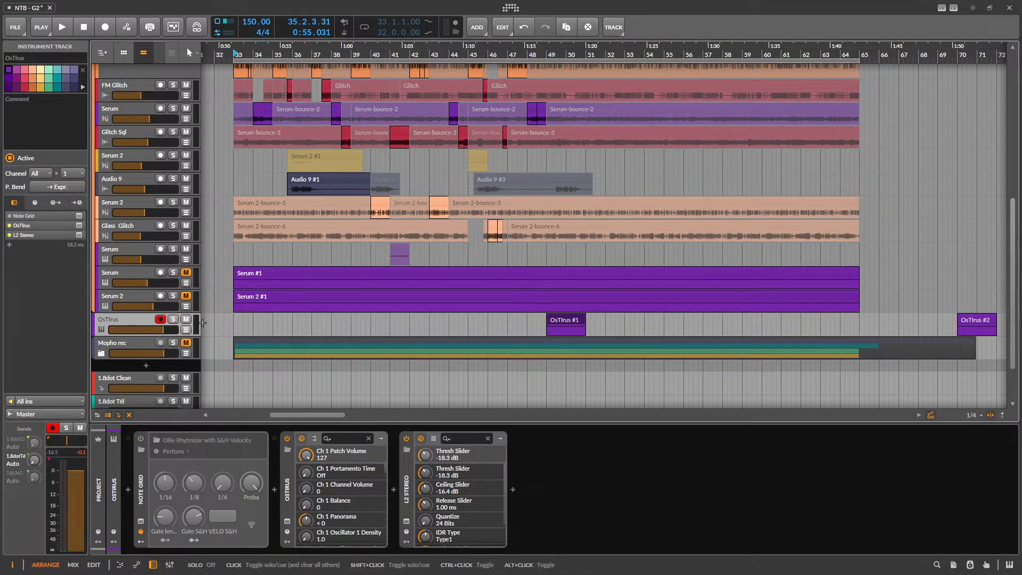
pyautogui.click(244, 325)
pyautogui.press('space')
pyautogui.click(474, 323)
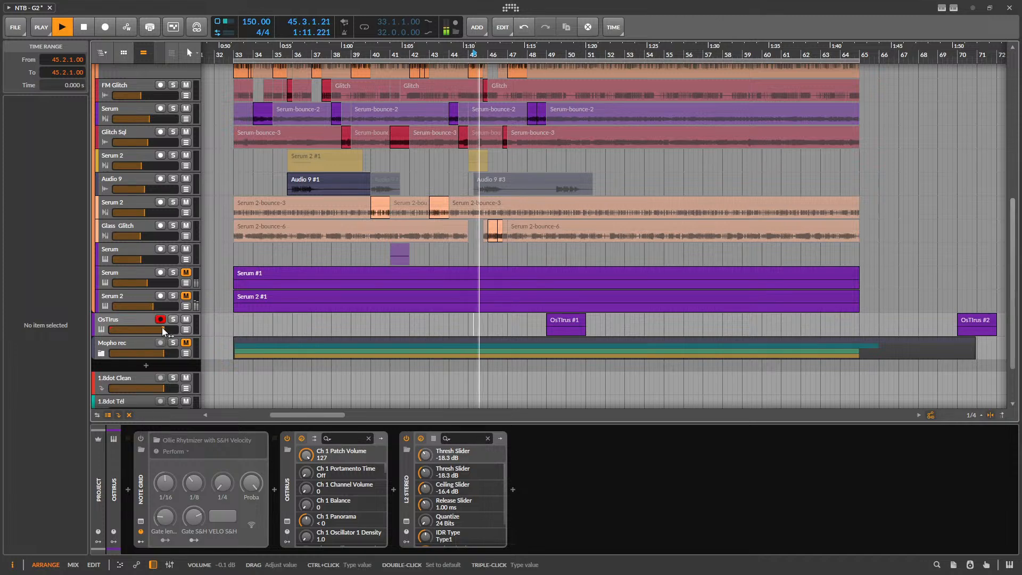
pyautogui.hscroll(3, 559, 328)
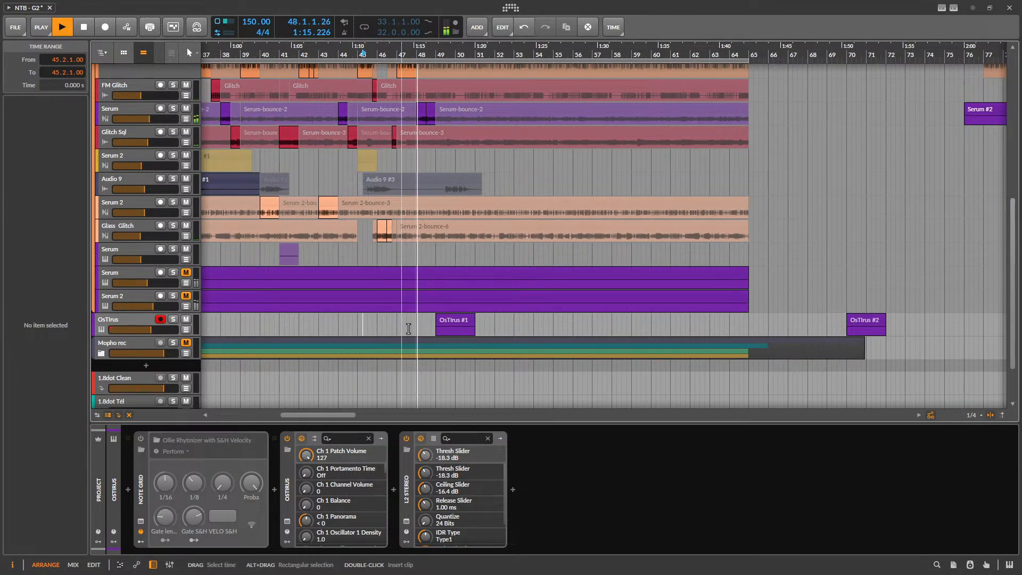
pyautogui.scroll(3, 431, 282)
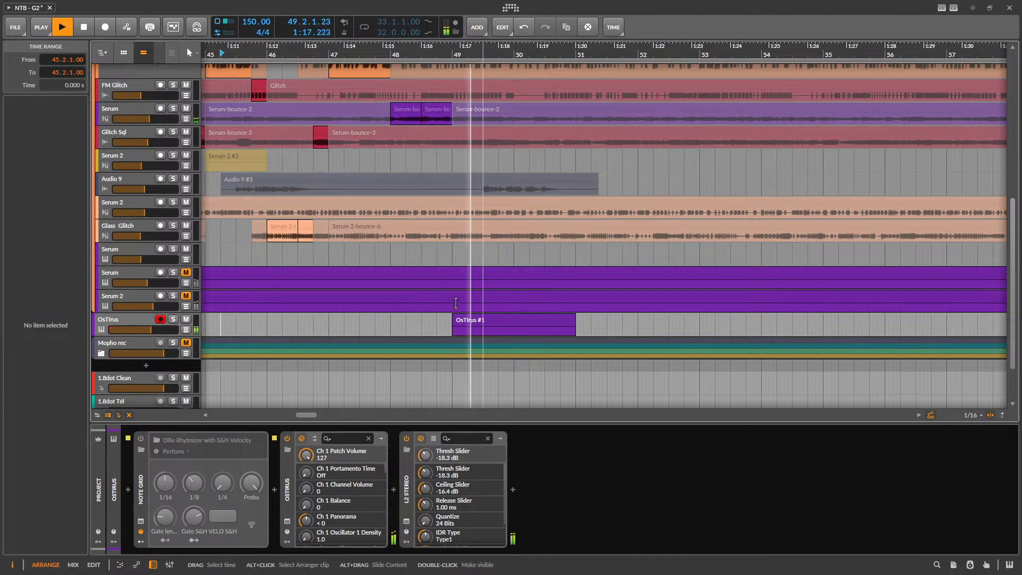
# - Raise the OsTIrus track volume slightly and replay the mix from just before bar 48
pyautogui.moveTo(140, 329); pyautogui.dragTo(145, 329)
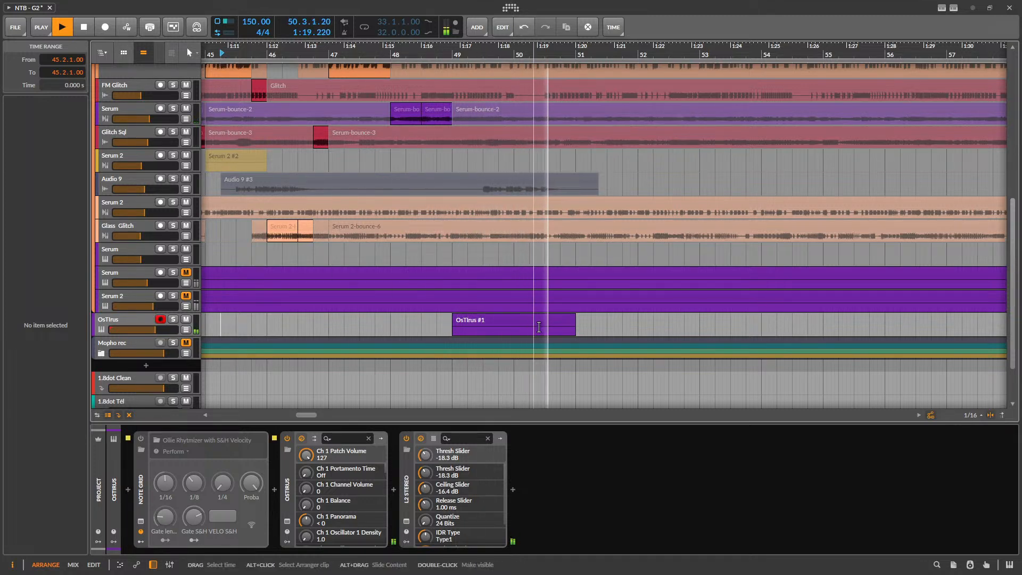
pyautogui.click(406, 328)
pyautogui.click(379, 328)
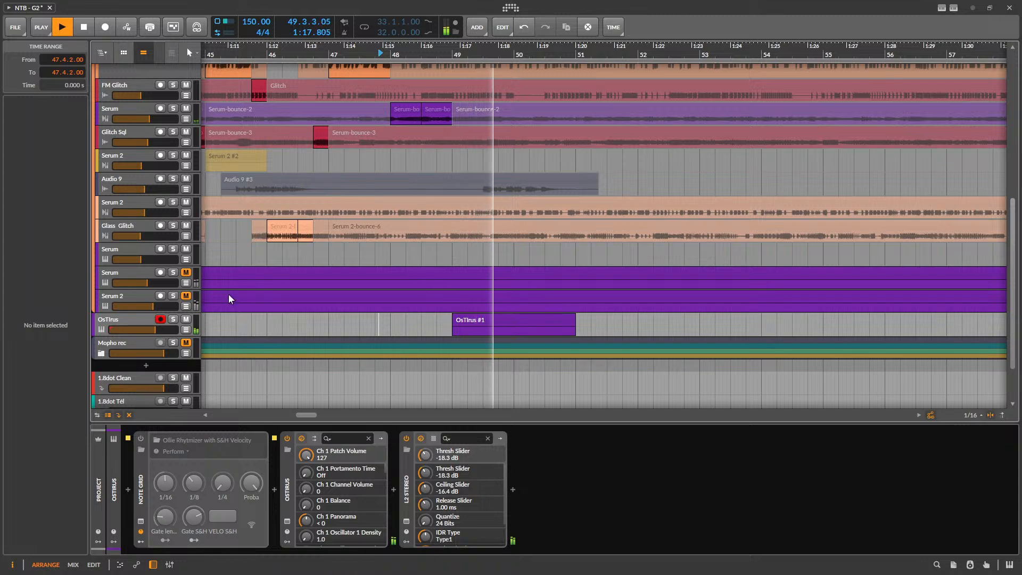
pyautogui.press('space')
# - Solo the OsTIrus track and turn the synth's delay send off on its FX 2 page
pyautogui.click(173, 320)
pyautogui.click(471, 317)
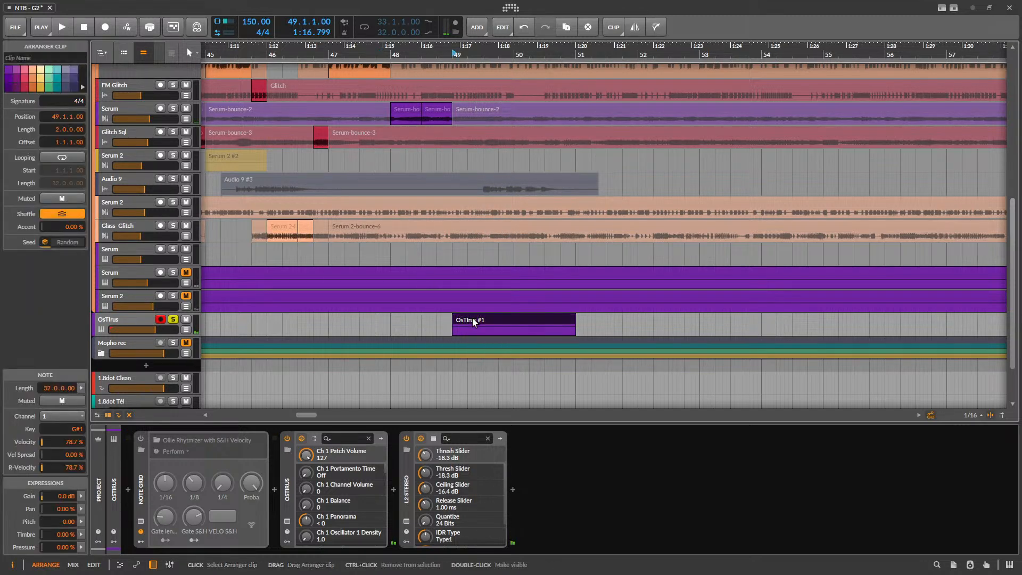
pyautogui.rightClick(472, 317)
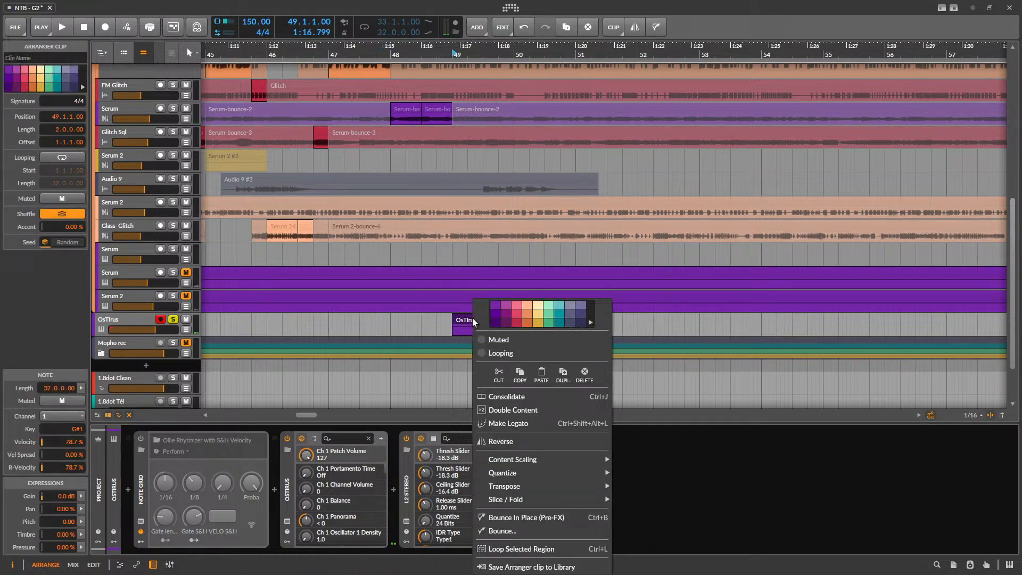
pyautogui.click(173, 321)
pyautogui.click(286, 522)
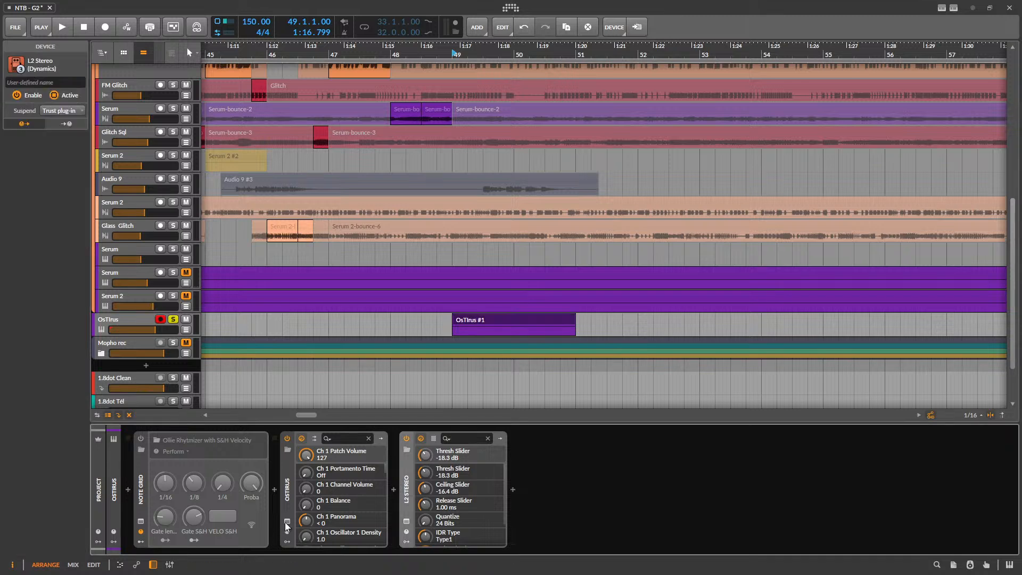
pyautogui.click(814, 176)
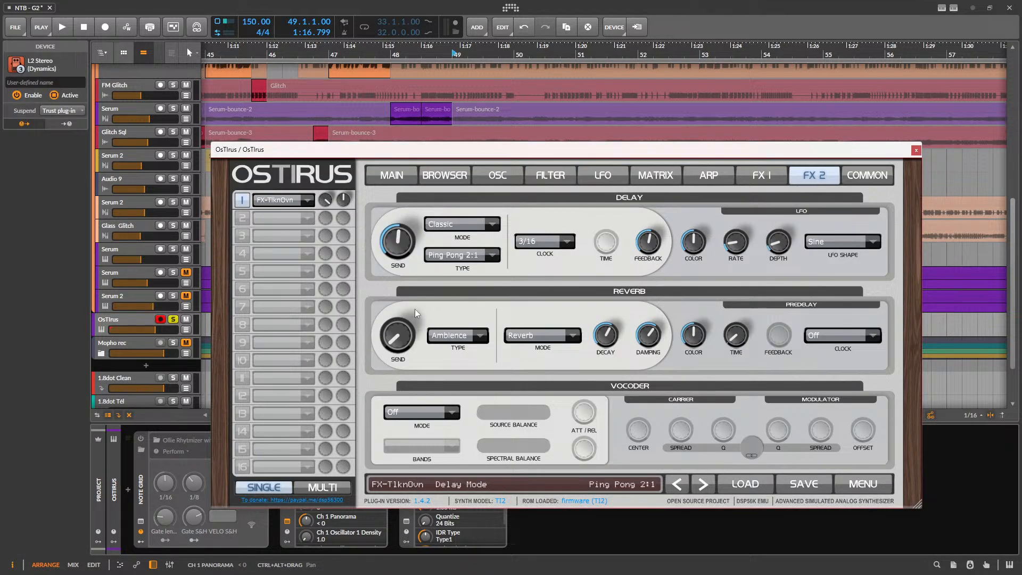
pyautogui.moveTo(396, 251); pyautogui.dragTo(397, 326)
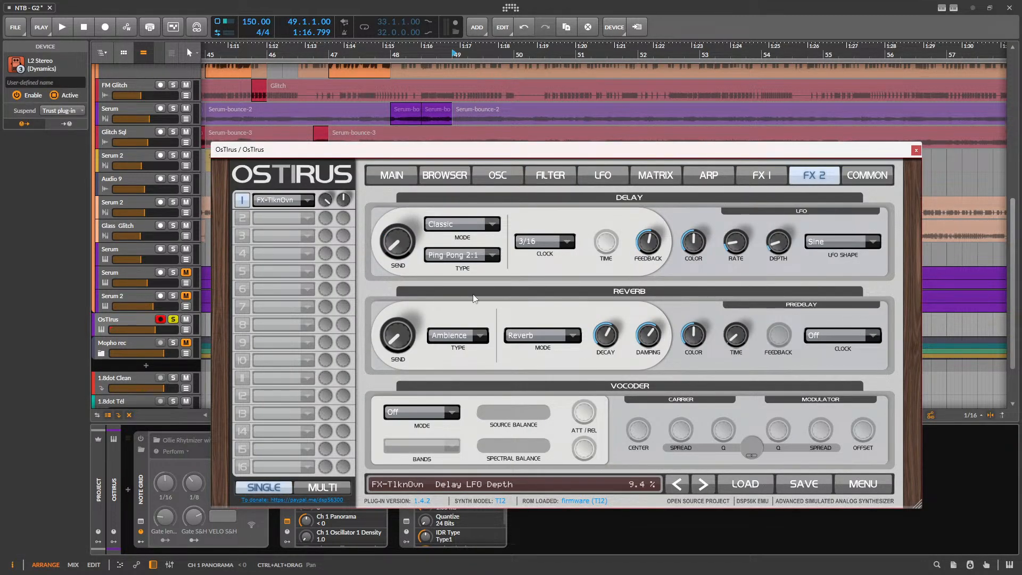
# - Set the OsTIrus delay clock and delay type to Off, close the synth window, and play the clip at bar 49
pyautogui.click(484, 230)
pyautogui.click(528, 233)
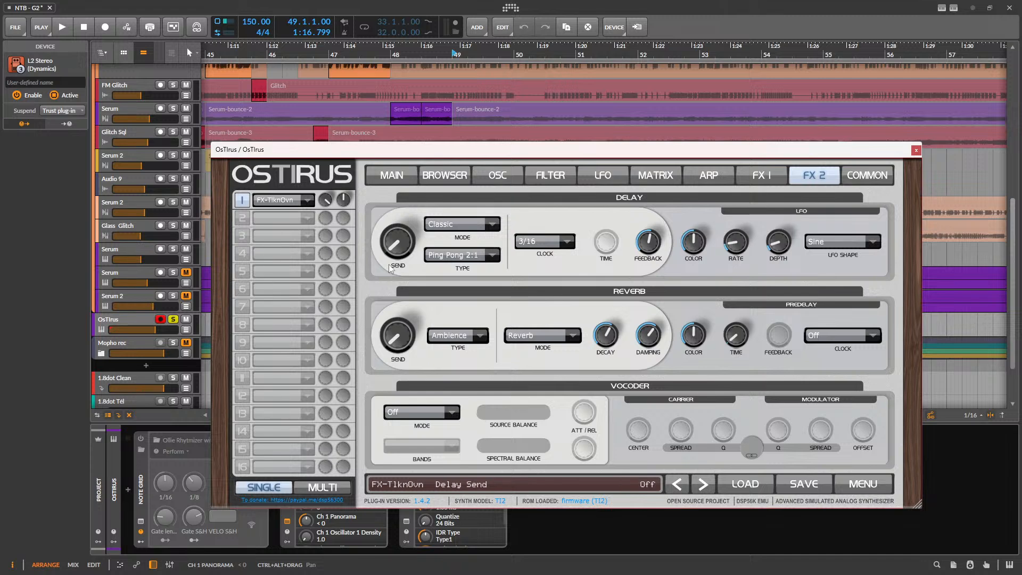
pyautogui.click(529, 248)
pyautogui.click(543, 258)
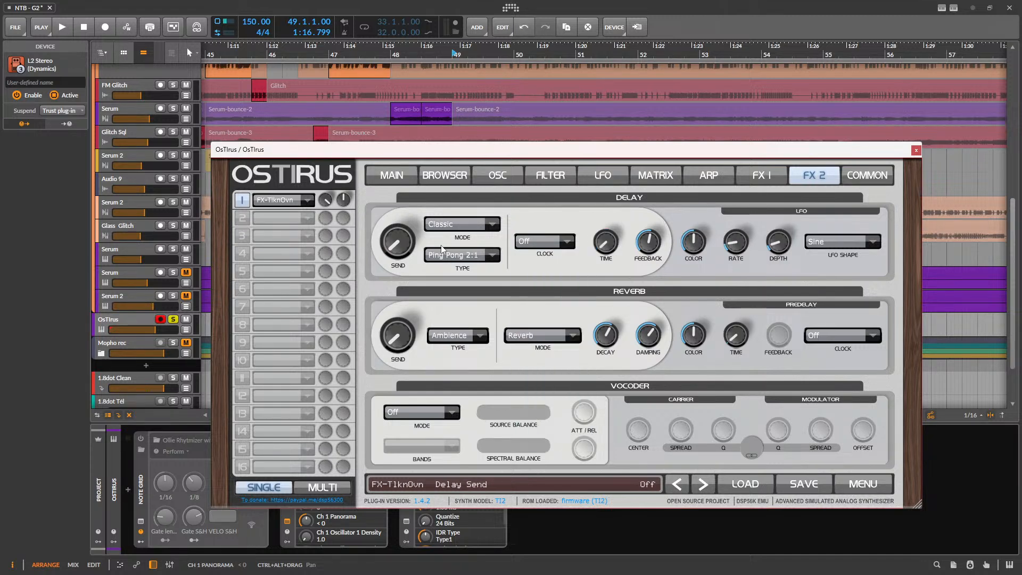
pyautogui.click(471, 223)
pyautogui.click(471, 223)
pyautogui.click(459, 248)
pyautogui.click(463, 266)
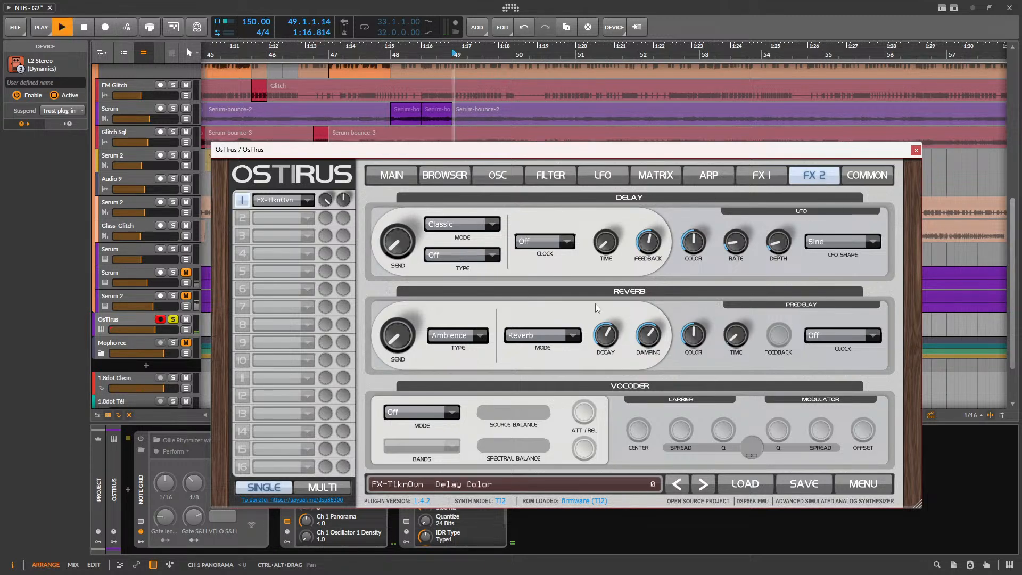
pyautogui.click(916, 150)
pyautogui.press('space')
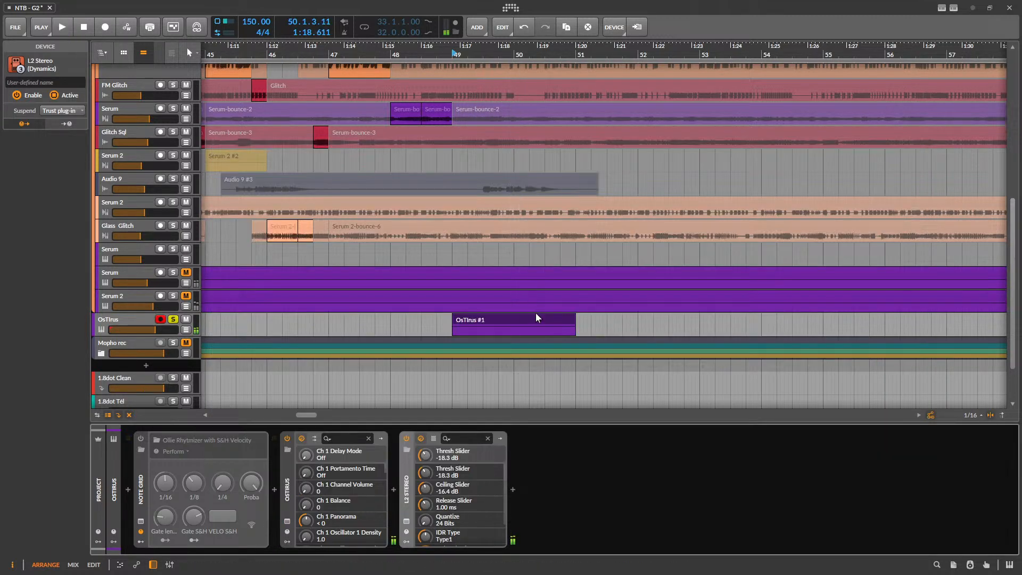
# - Bounce the OsTIrus clip at bar 49 in place (Pre-FX), and make the track taller to inspect its waveform
pyautogui.click(533, 314)
pyautogui.rightClick(529, 317)
pyautogui.click(589, 516)
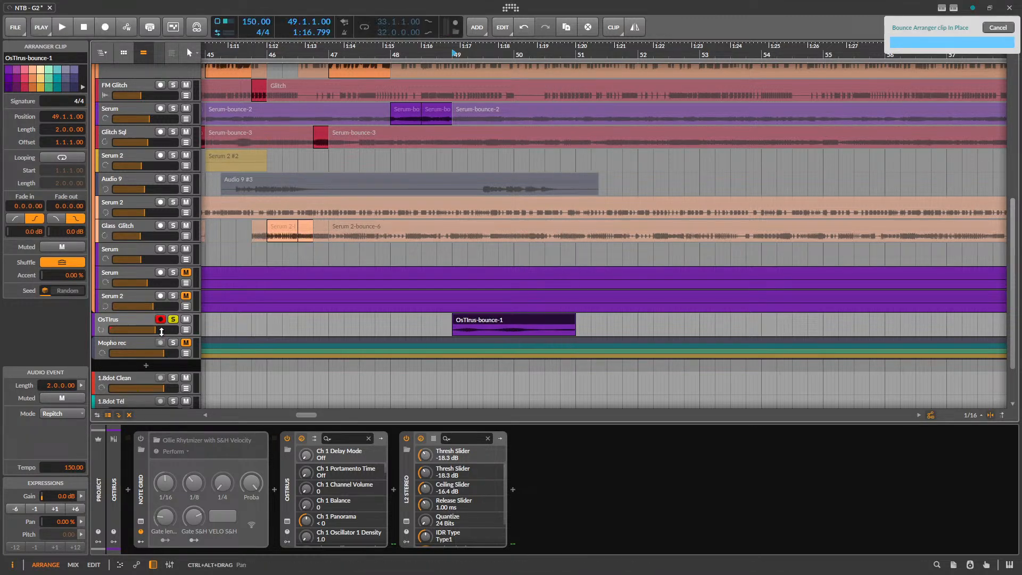
pyautogui.moveTo(159, 330); pyautogui.dragTo(171, 436)
pyautogui.hotkey('ctrl', 'z')
pyautogui.scroll(-5, 437, 319)
pyautogui.scroll(10, 464, 249)
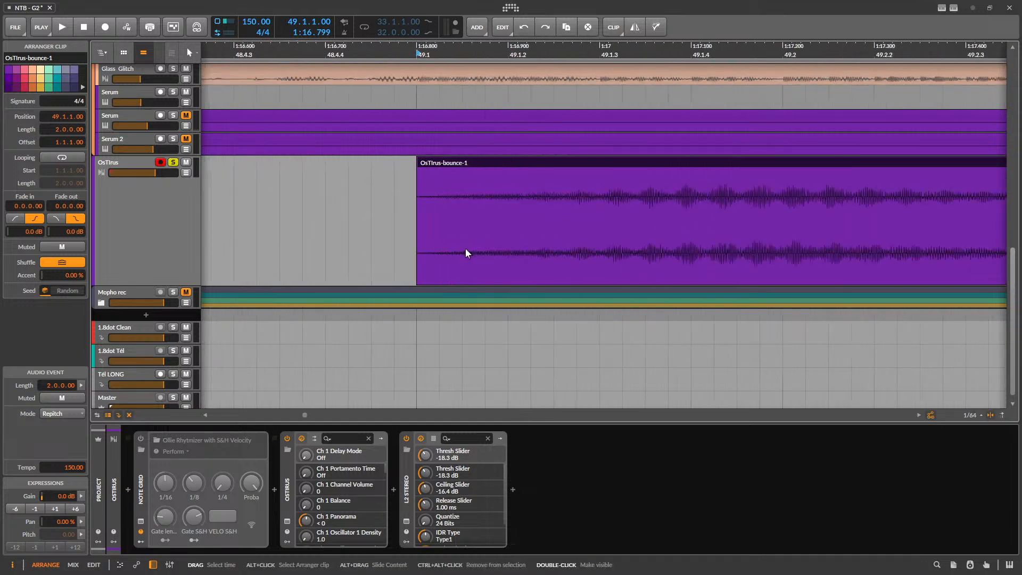
pyautogui.scroll(3, 426, 276)
pyautogui.scroll(-10, 423, 274)
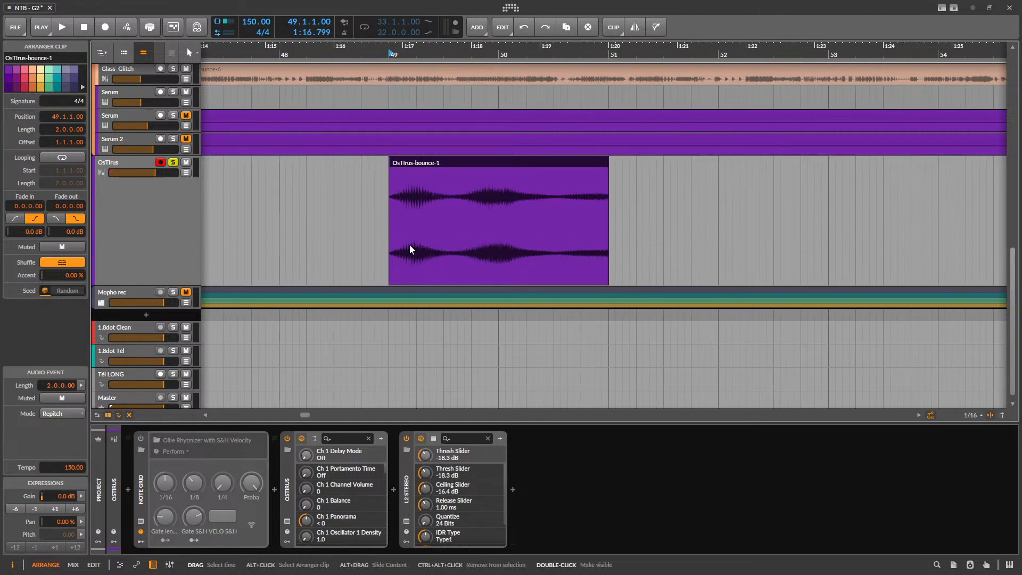
pyautogui.scroll(5, 449, 234)
# - Unsolo the OsTIrus track, play the arrangement from bar 45, and add a fade-out of about 0.1.3.85 to the bounced clip
pyautogui.click(371, 287)
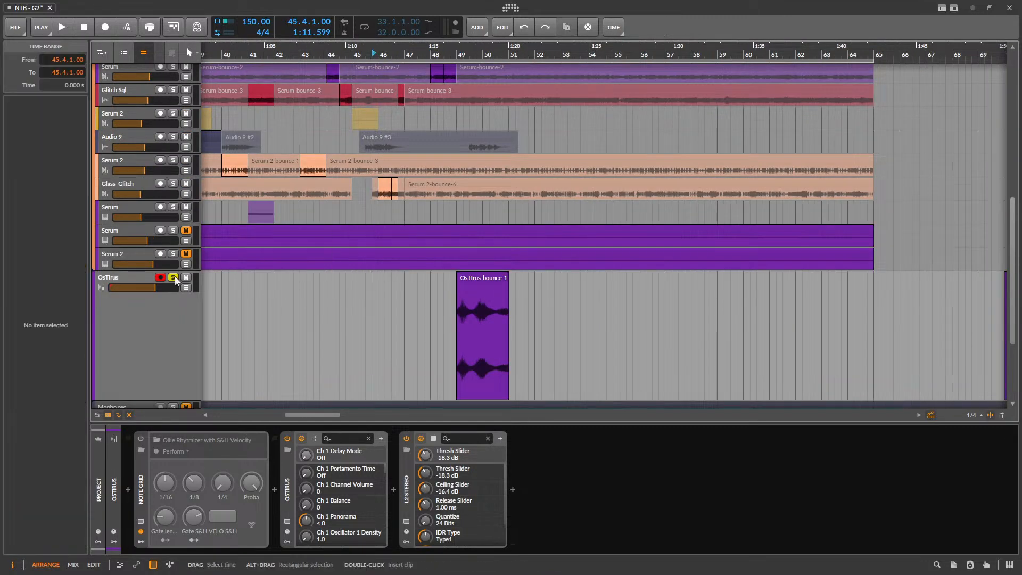
pyautogui.click(176, 278)
pyautogui.scroll(-3, 392, 282)
pyautogui.scroll(5, 393, 282)
pyautogui.press('space')
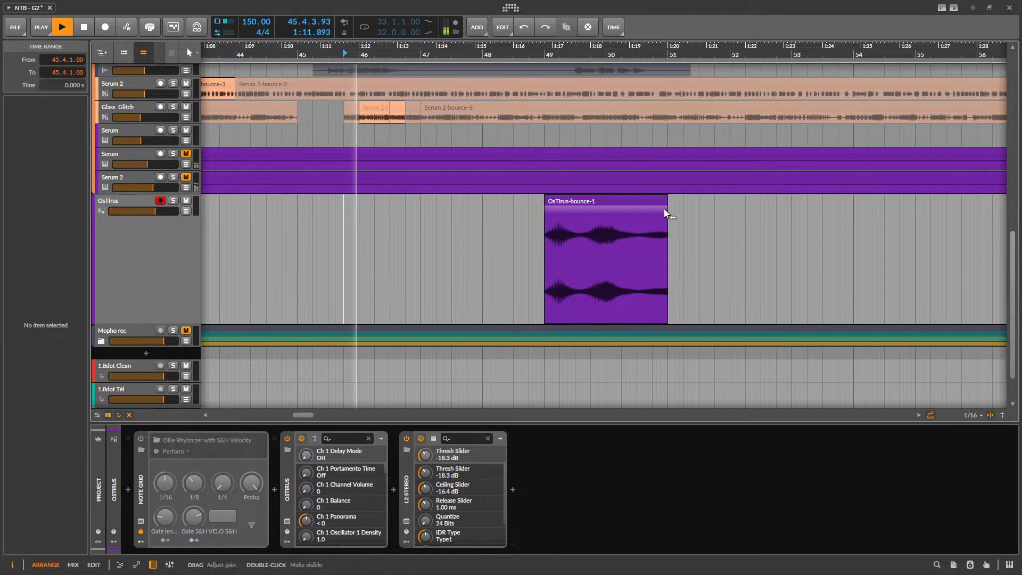
pyautogui.moveTo(663, 208); pyautogui.dragTo(633, 209)
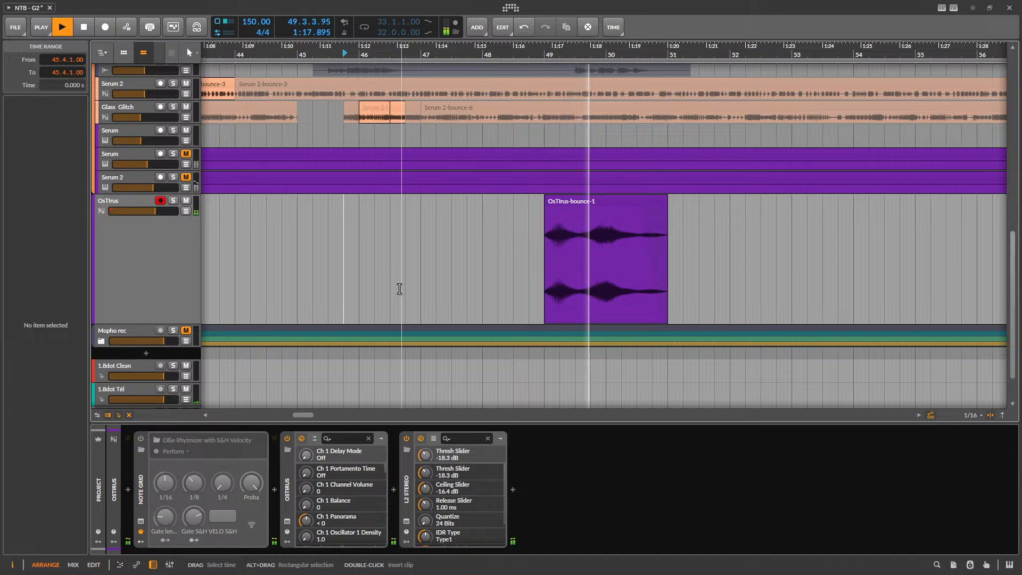
pyautogui.press('space')
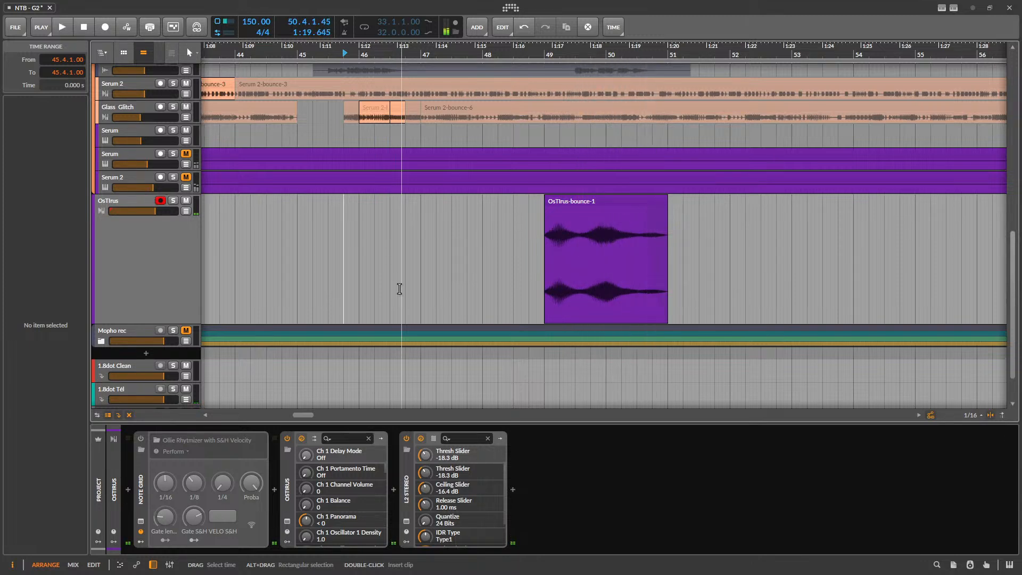
# - Try time-compressing the bounced clip to one bar, play the mix from bar 46, and undo the length change
pyautogui.scroll(5, 597, 247)
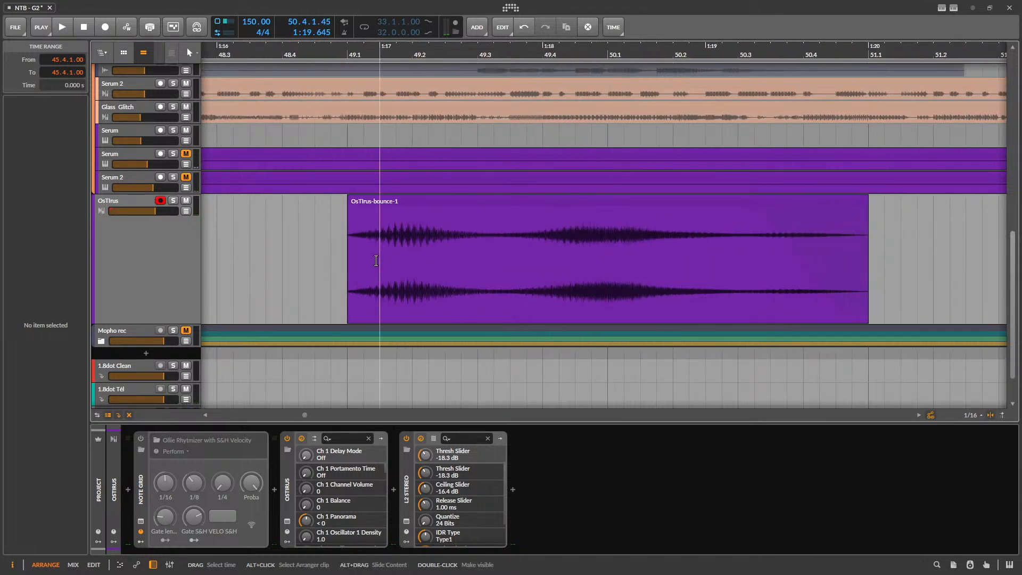
pyautogui.click(733, 203)
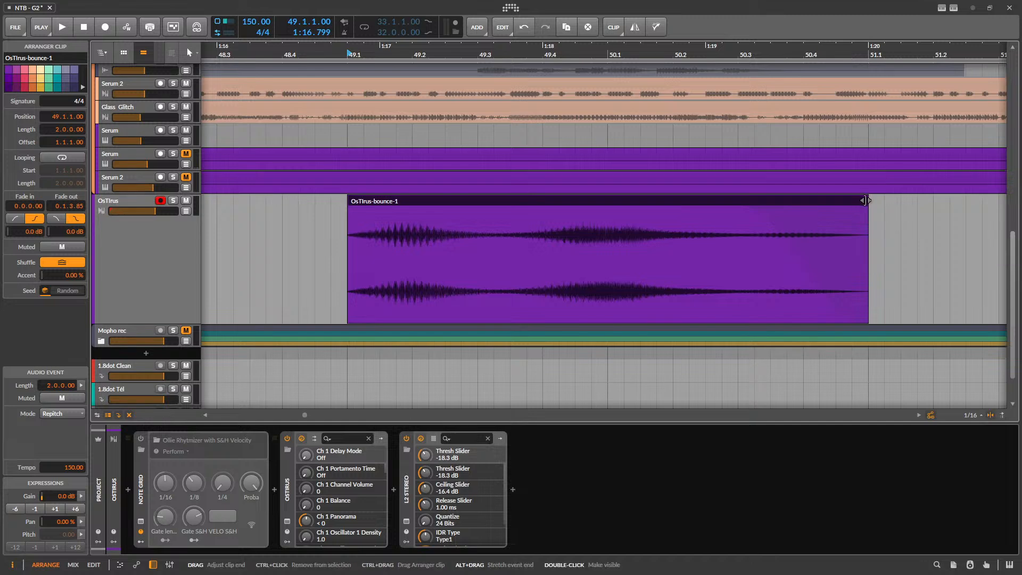
pyautogui.moveTo(865, 200); pyautogui.dragTo(607, 202)
pyautogui.scroll(-5, 618, 239)
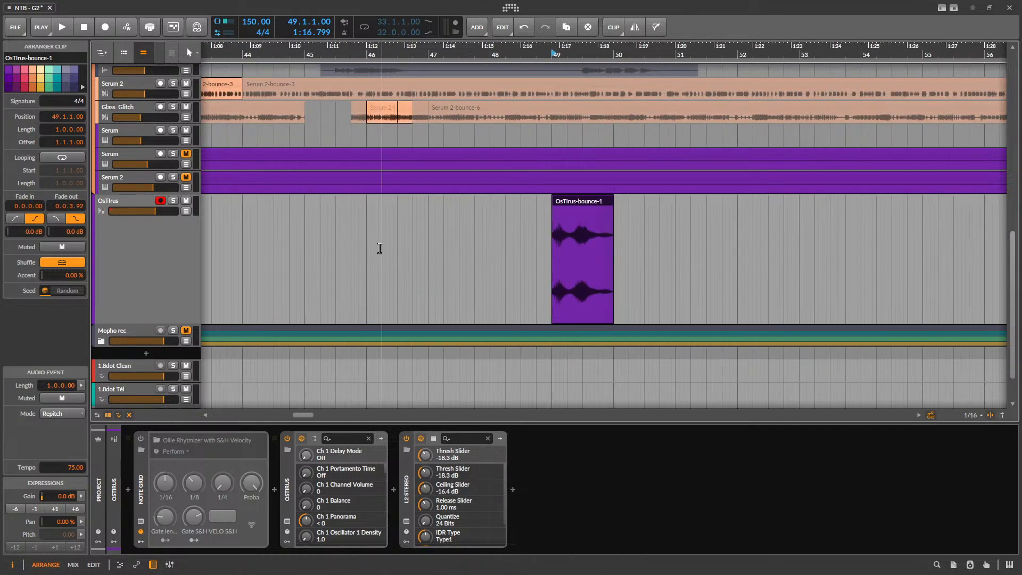
pyautogui.click(380, 248)
pyautogui.press('space')
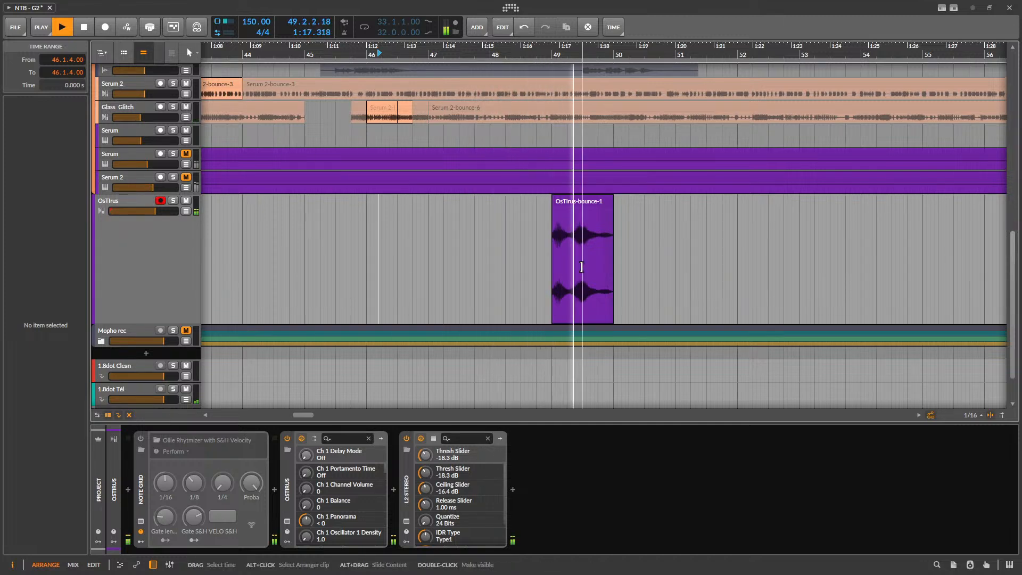
pyautogui.press('space')
pyautogui.hotkey('ctrl', 'z')
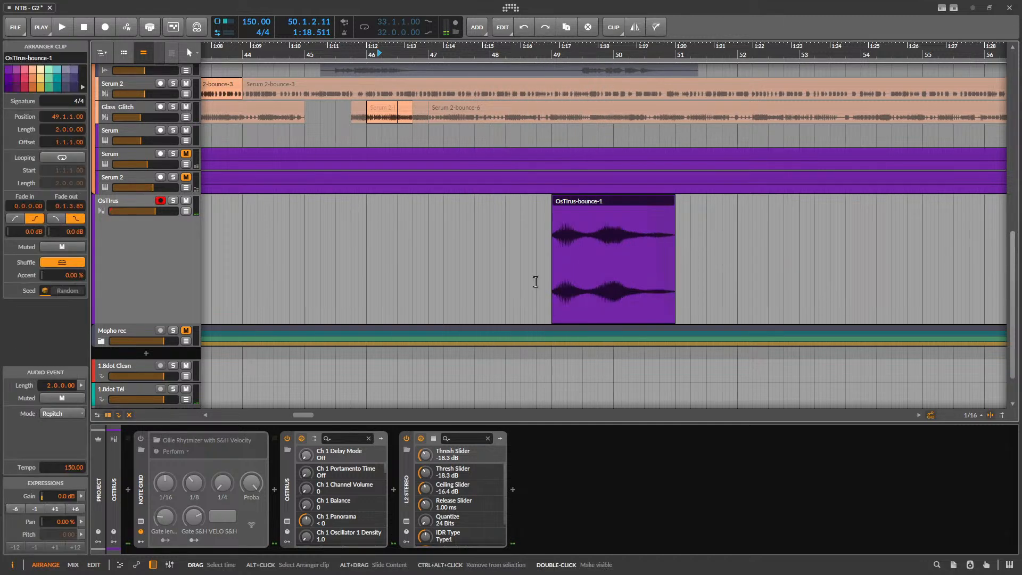
# - Move the bounced OsTIrus clip from bar 49 to bar 65 and mute it
pyautogui.scroll(-5, 432, 282)
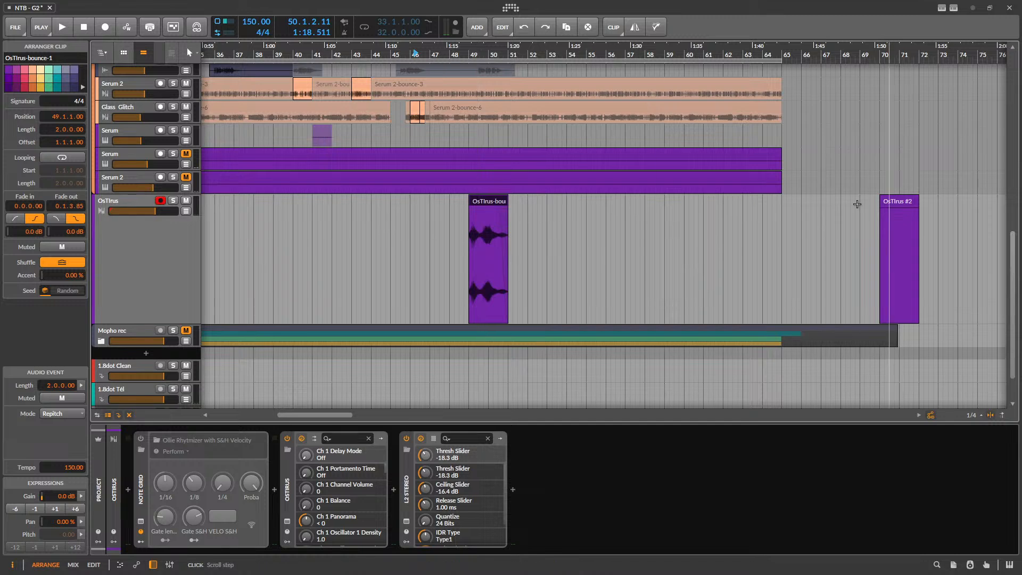
pyautogui.moveTo(487, 202); pyautogui.dragTo(812, 204)
pyautogui.hotkey('alt', 'm')
# - Move the spare two-bar OsTIrus note clip from bar 70 to bar 49 and play the arrangement from bar 47
pyautogui.moveTo(896, 204); pyautogui.dragTo(454, 203)
pyautogui.hotkey('alt', 'space')
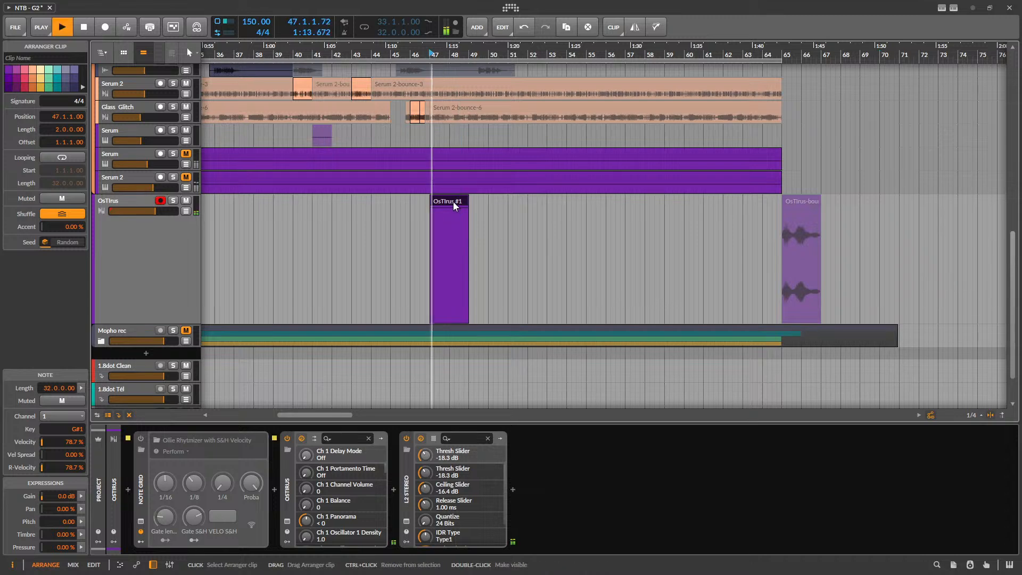
pyautogui.scroll(3, 468, 208)
pyautogui.scroll(-1, 455, 255)
pyautogui.scroll(2, 454, 257)
pyautogui.moveTo(443, 276); pyautogui.dragTo(512, 277)
pyautogui.scroll(-1, 455, 298)
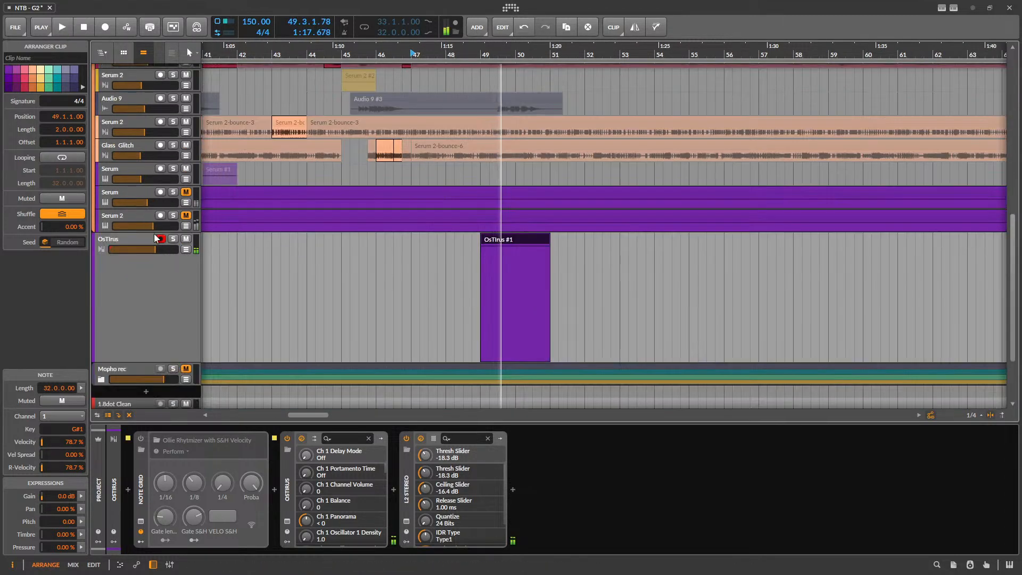
pyautogui.press('space')
# - Recolor the OsTIrus track magenta-purple
pyautogui.rightClick(161, 280)
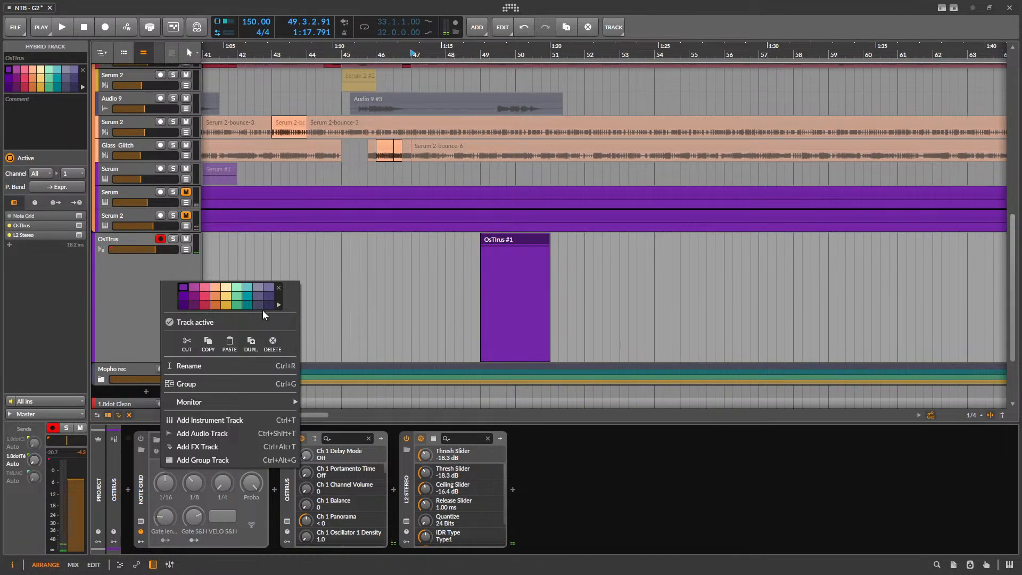
pyautogui.click(190, 294)
pyautogui.click(134, 281)
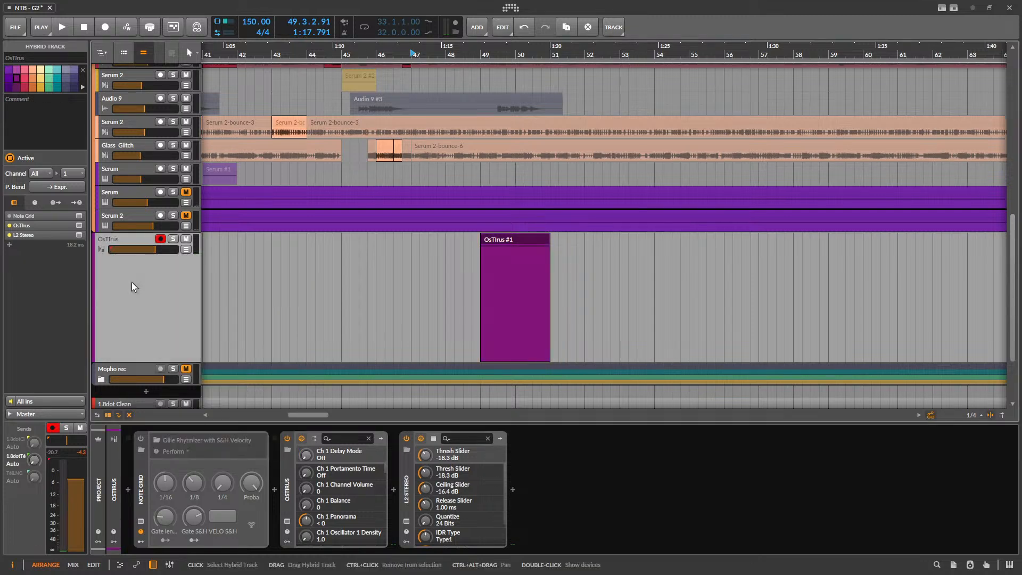
# - Disable the L2 Stereo limiter and load the FX-RESQUEL patch from Ollie - Virus Psytrance Vol1.mid in OsTIrus
pyautogui.click(287, 523)
pyautogui.moveTo(448, 157); pyautogui.dragTo(399, 48)
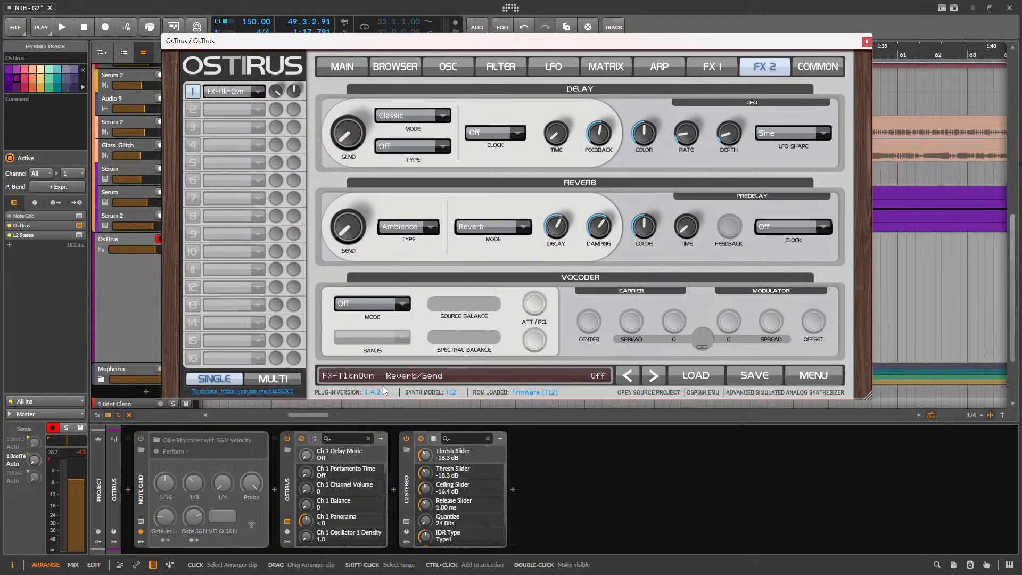
pyautogui.click(406, 439)
pyautogui.click(421, 72)
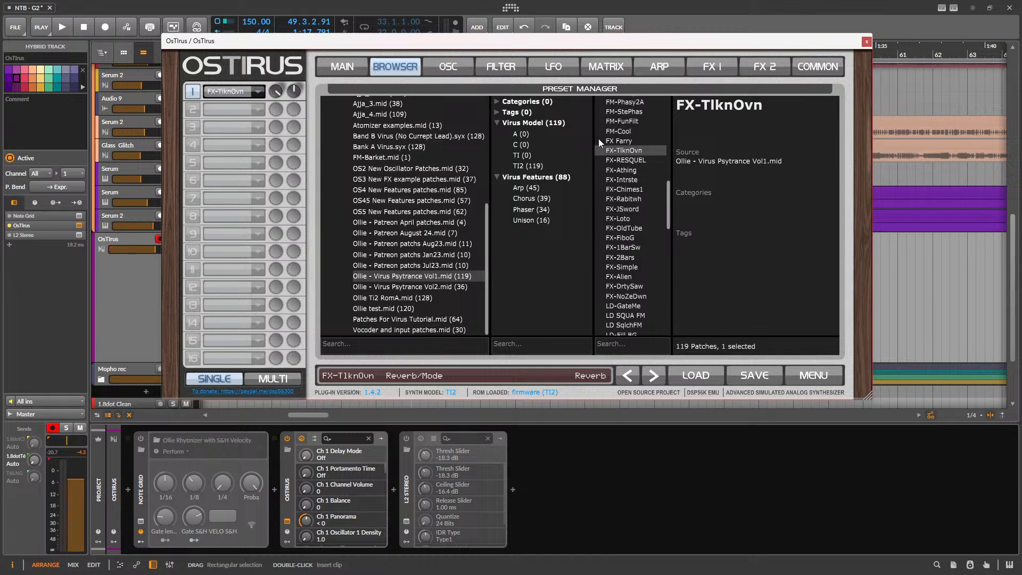
pyautogui.click(626, 163)
# - Play the clip at bar 49 with the new patch and lower the OsTIrus track volume slightly
pyautogui.press('space')
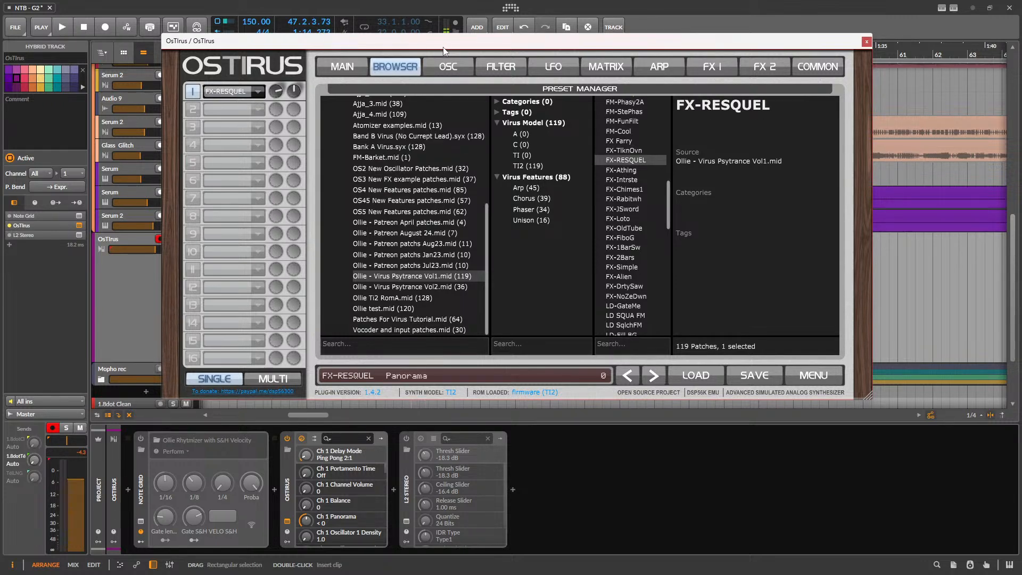
pyautogui.moveTo(443, 47); pyautogui.dragTo(426, 367)
pyautogui.click(509, 239)
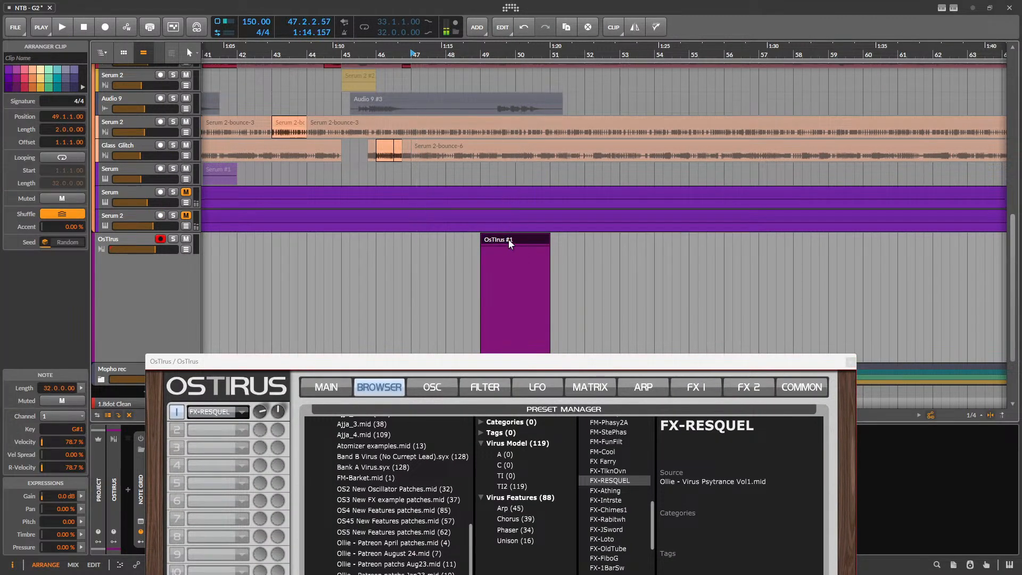
pyautogui.moveTo(506, 362); pyautogui.dragTo(570, 100)
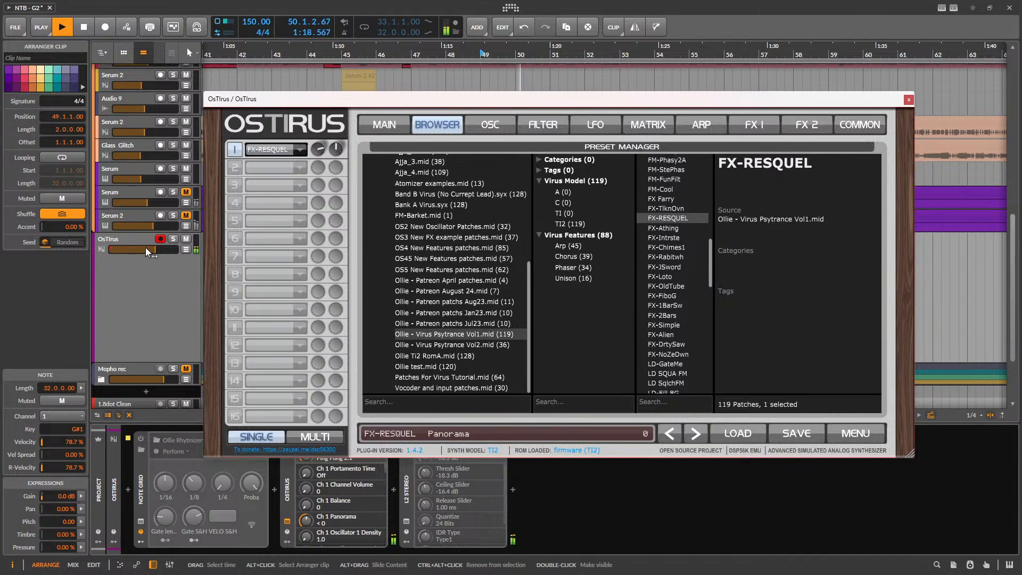
pyautogui.moveTo(148, 250); pyautogui.dragTo(146, 246)
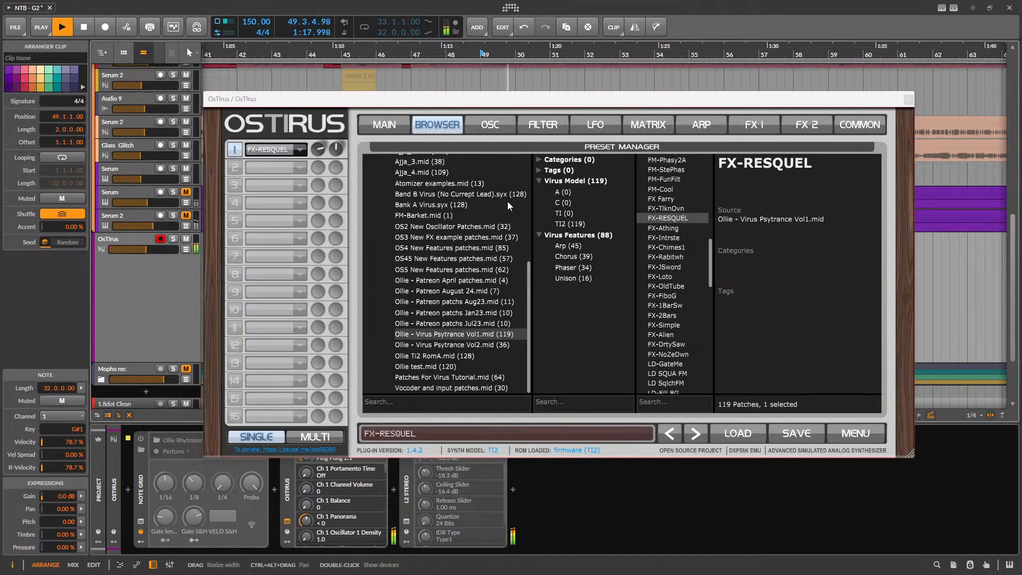
pyautogui.press('space')
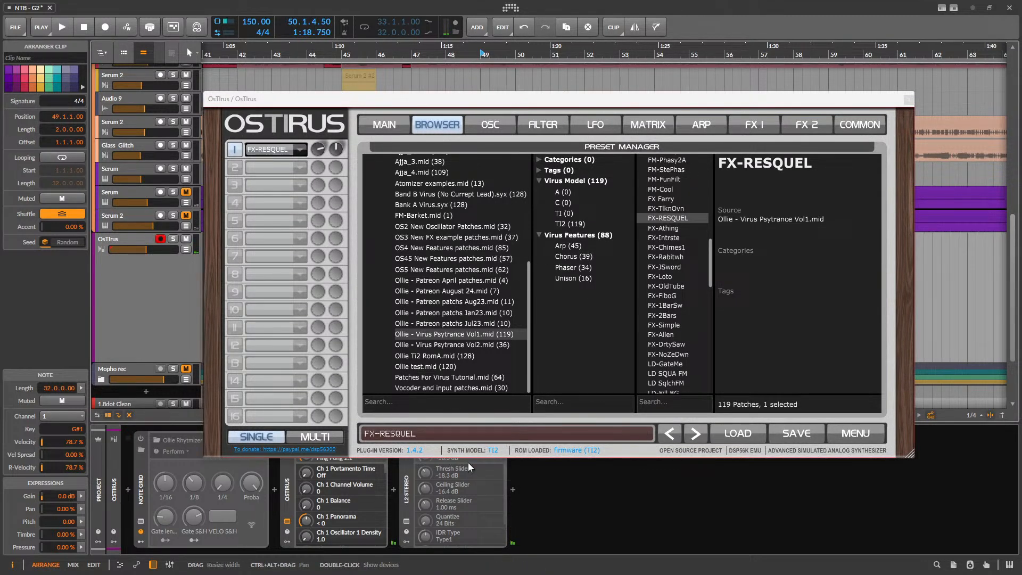
# - Insert an EQ+ device between OsTIrus and the L2 Stereo limiter
pyautogui.moveTo(394, 99); pyautogui.dragTo(379, 47)
pyautogui.click(393, 491)
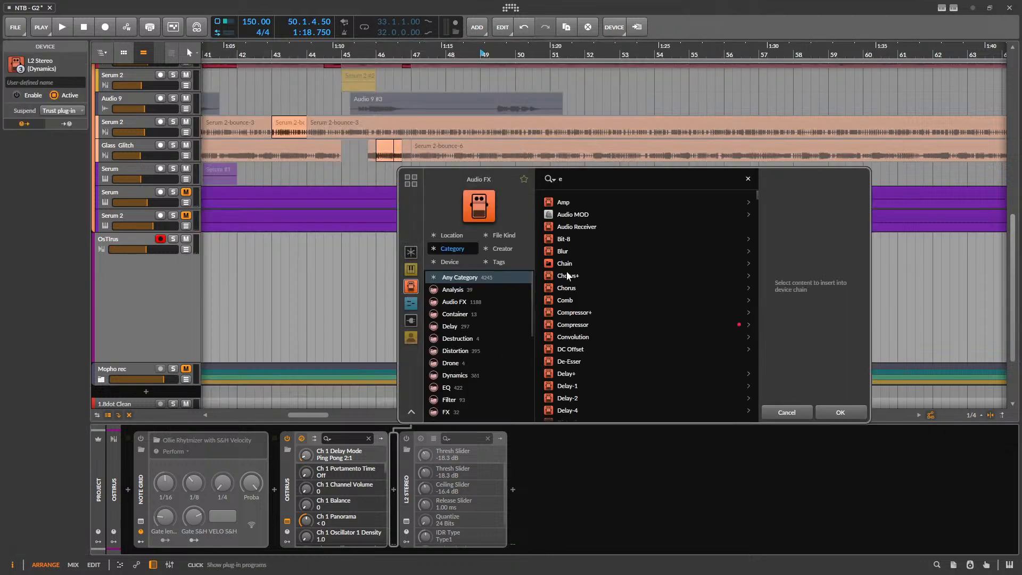
pyautogui.write('eq')
pyautogui.click(838, 410)
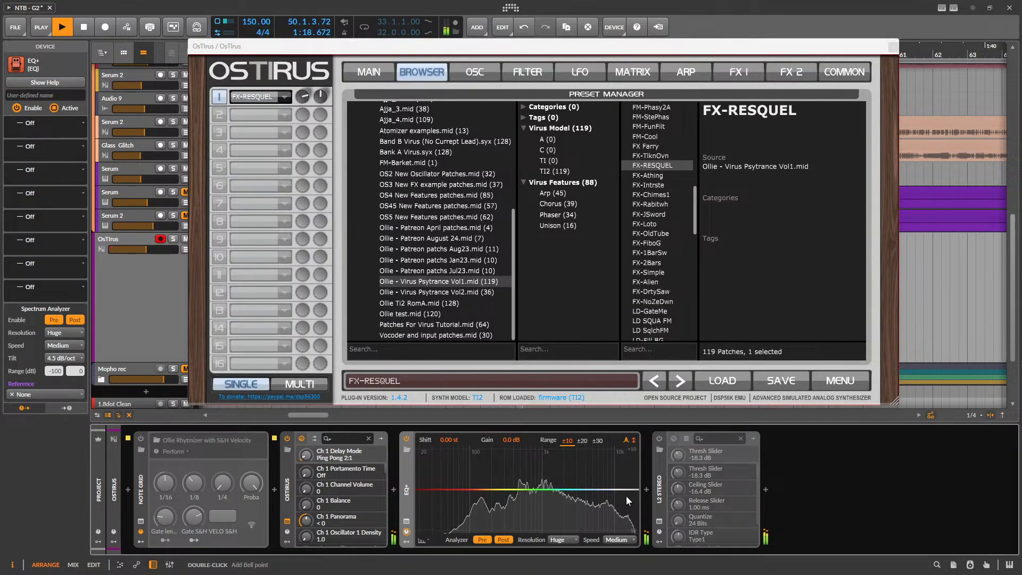
# - Load the FX-Athing patch in OsTIrus, solo its track and play the clip at bar 49
pyautogui.press('space')
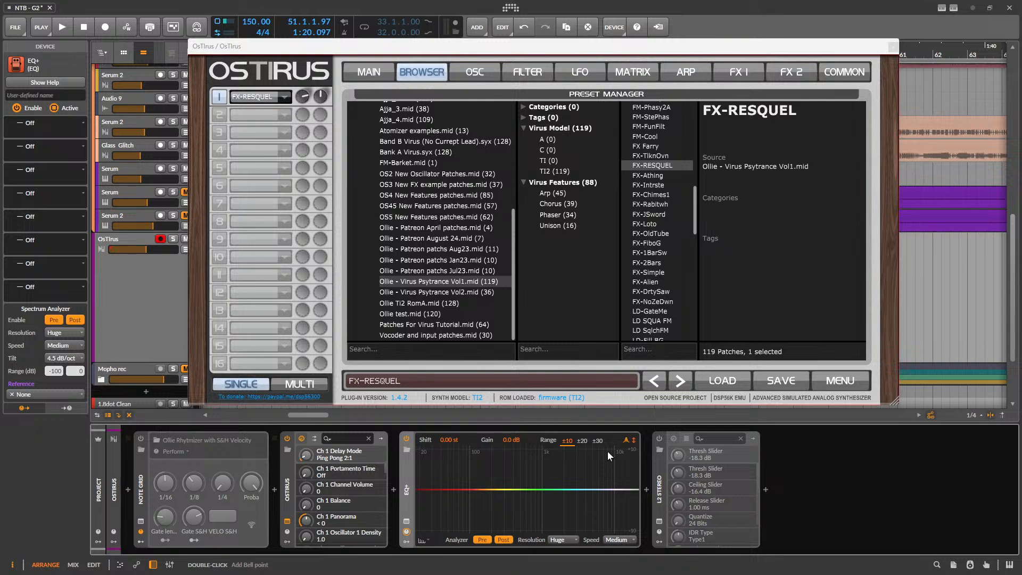
pyautogui.click(670, 176)
pyautogui.click(893, 47)
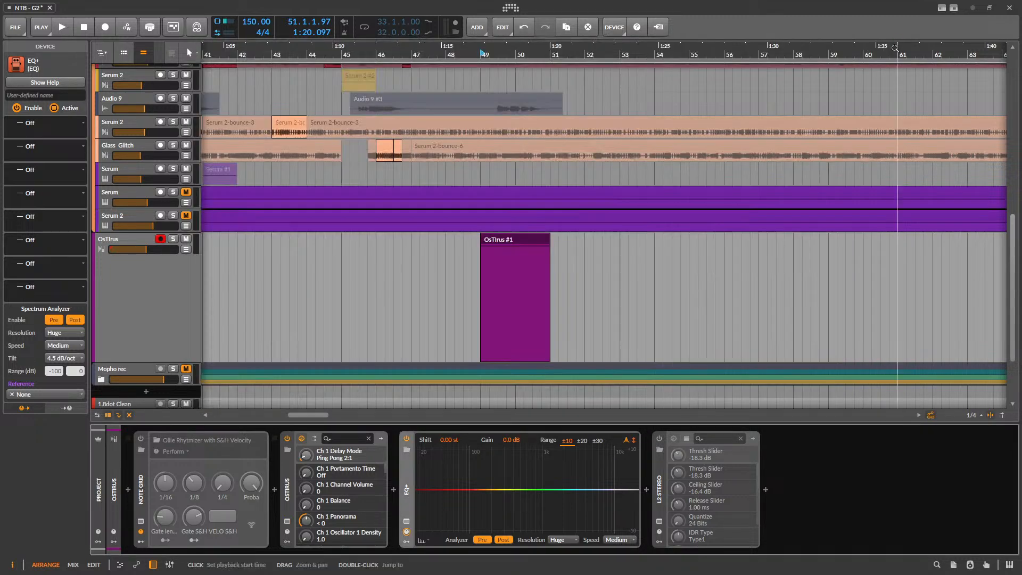
pyautogui.scroll(-5, 423, 177)
pyautogui.scroll(5, 596, 291)
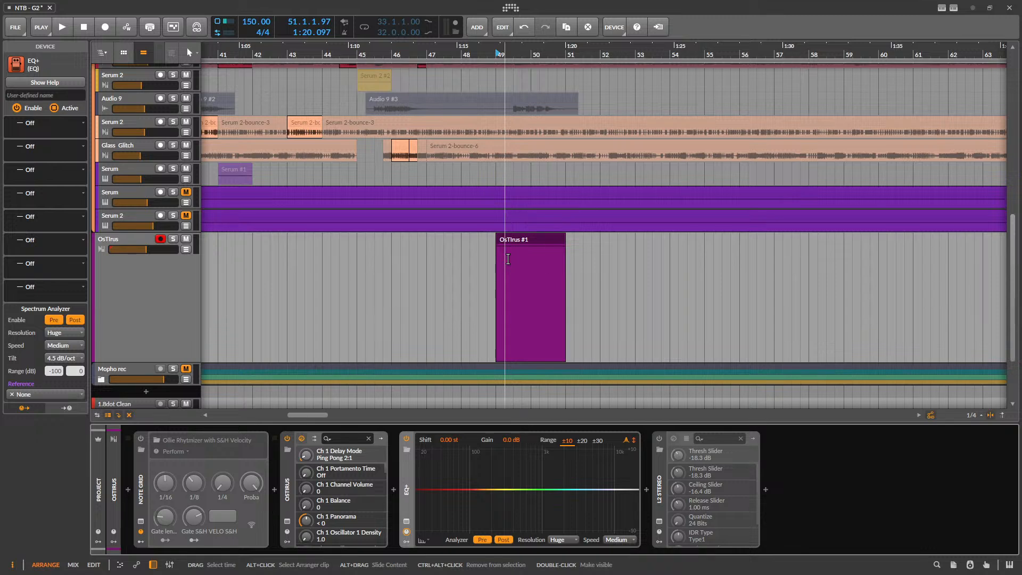
pyautogui.press('space')
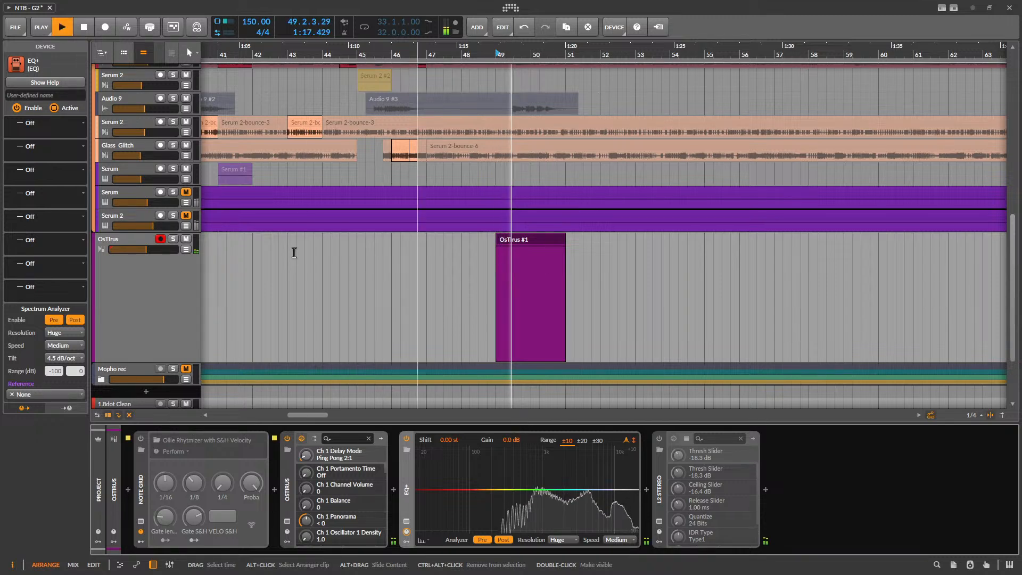
pyautogui.click(173, 239)
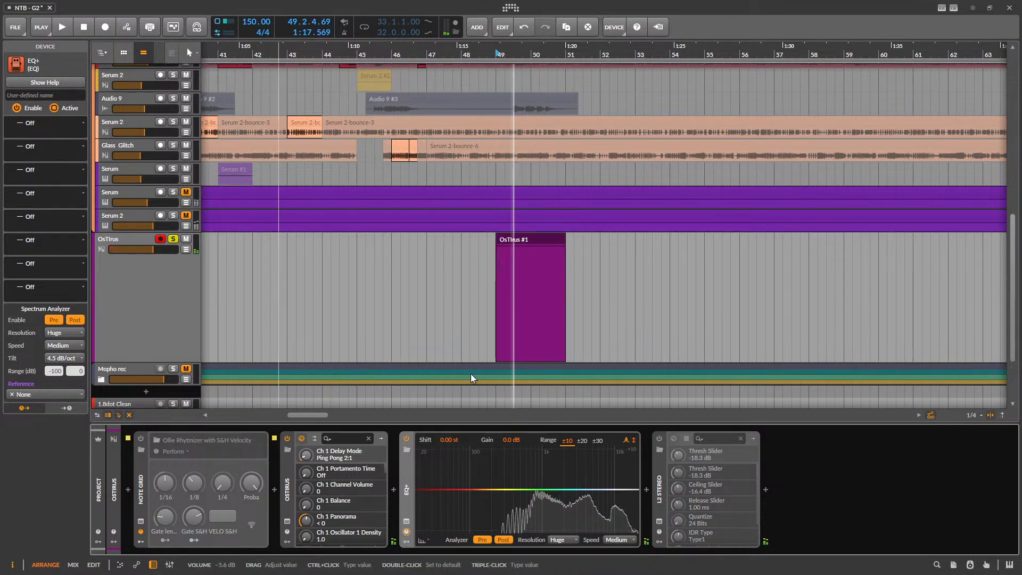
# - Audition the FX-Intrste, FX-Chimes1 and FX-Rabitwh patches from Ollie - Virus Psytrance Vol1.mid on the bar 49 clip
pyautogui.click(287, 521)
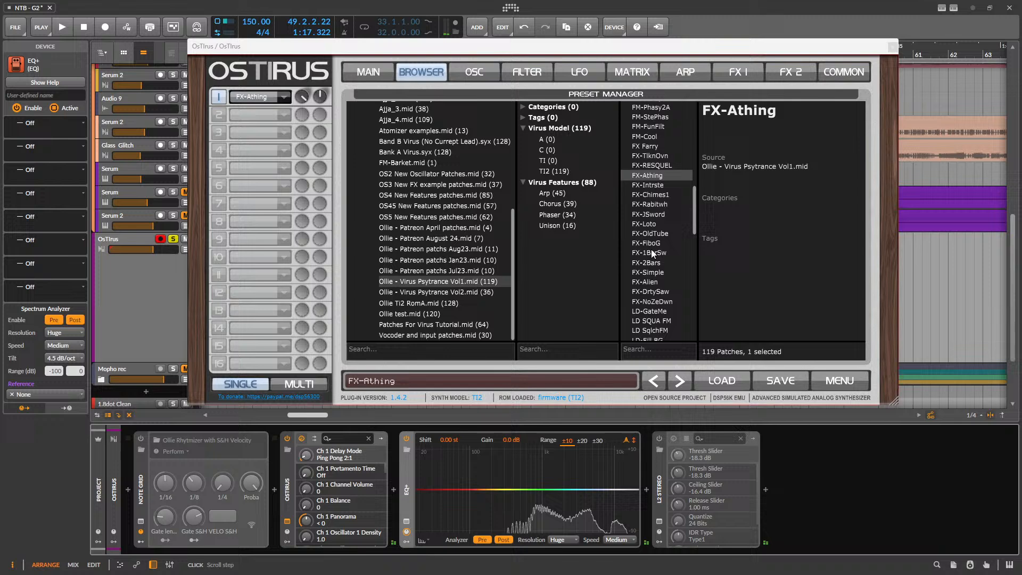
pyautogui.click(664, 184)
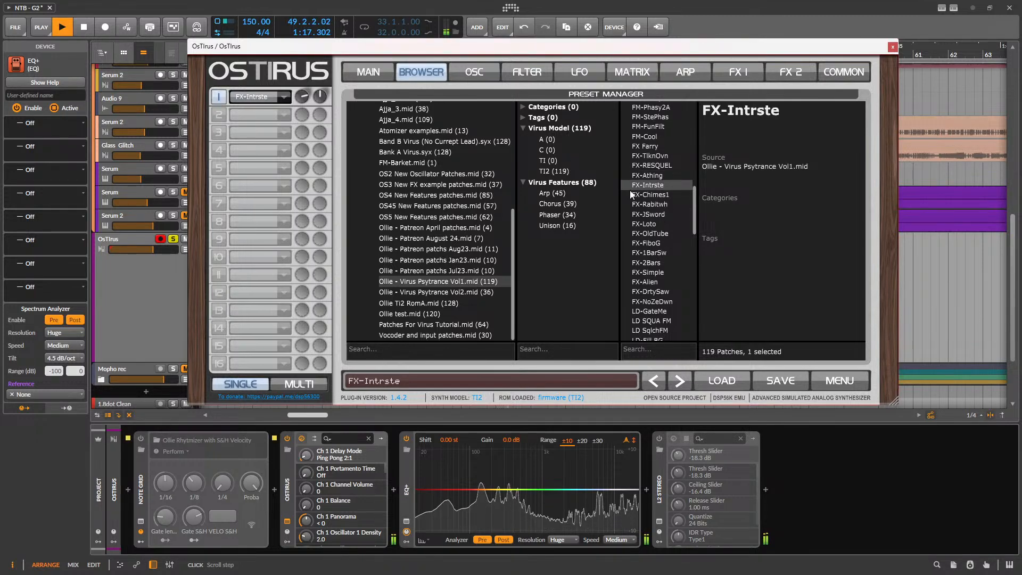
pyautogui.press('space')
pyautogui.click(649, 194)
pyautogui.press('space')
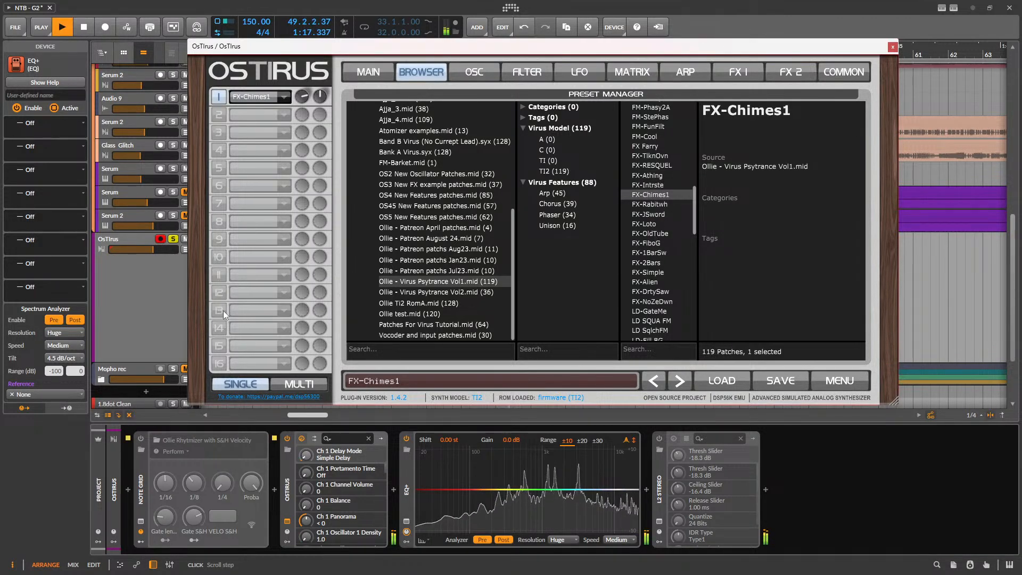
pyautogui.press('space')
pyautogui.click(657, 206)
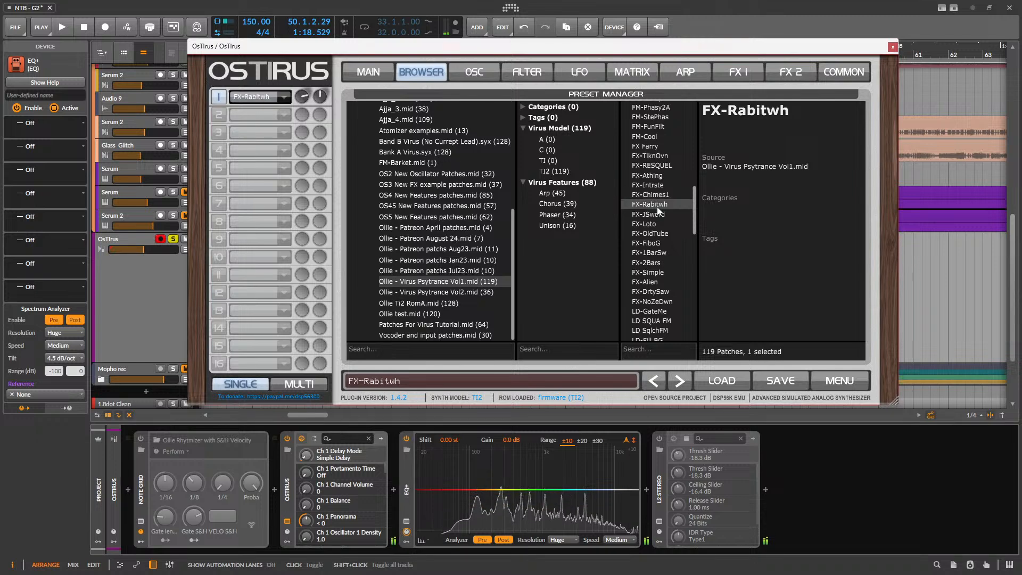
pyautogui.press('space')
# - Load the FX-JSword patch in OsTIrus and shorten the OsTIrus clip at bar 49 to one bar
pyautogui.click(657, 214)
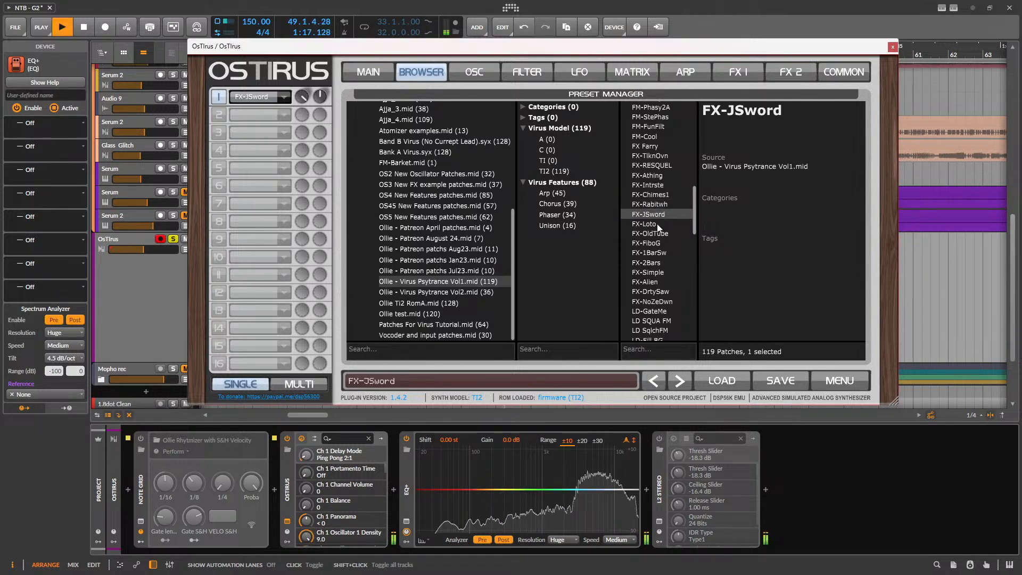
pyautogui.press('space')
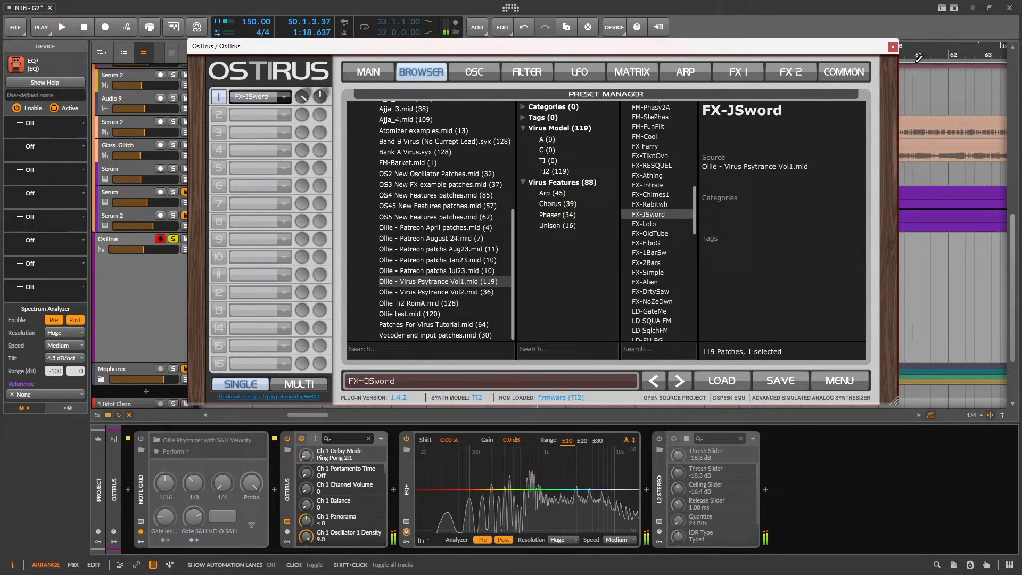
pyautogui.click(893, 47)
pyautogui.moveTo(564, 241); pyautogui.dragTo(531, 241)
pyautogui.press('space')
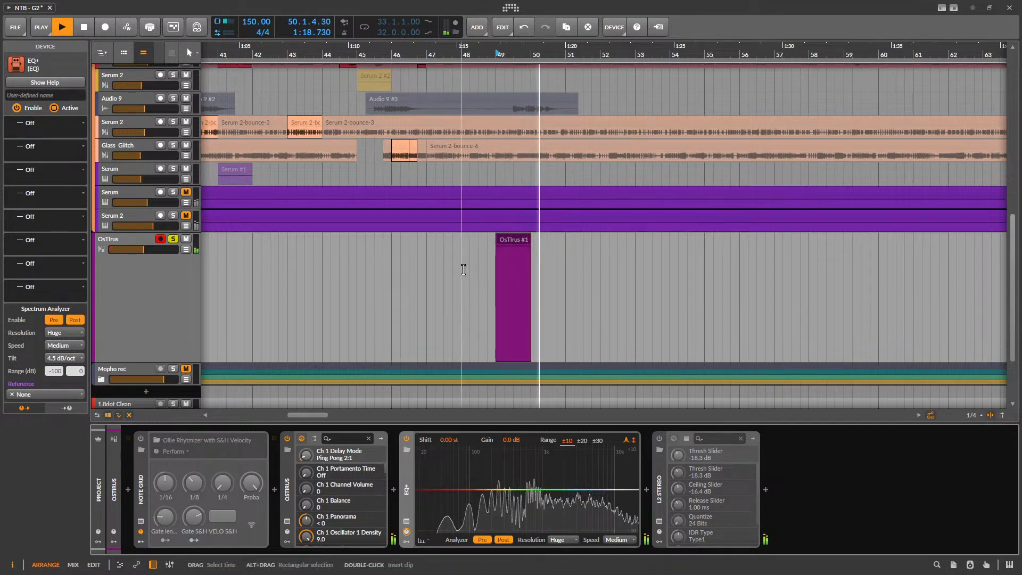
pyautogui.press('space')
# - Unsolo the OsTIrus track and lower its volume slightly while playing the full mix from 44.4
pyautogui.click(347, 261)
pyautogui.click(173, 239)
pyautogui.press('space')
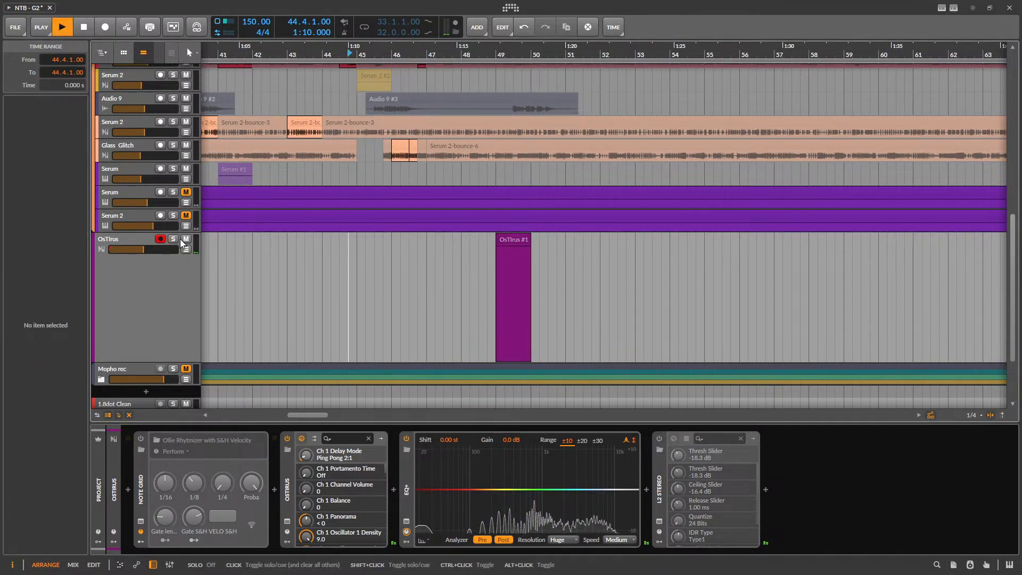
pyautogui.moveTo(149, 247); pyautogui.dragTo(147, 247)
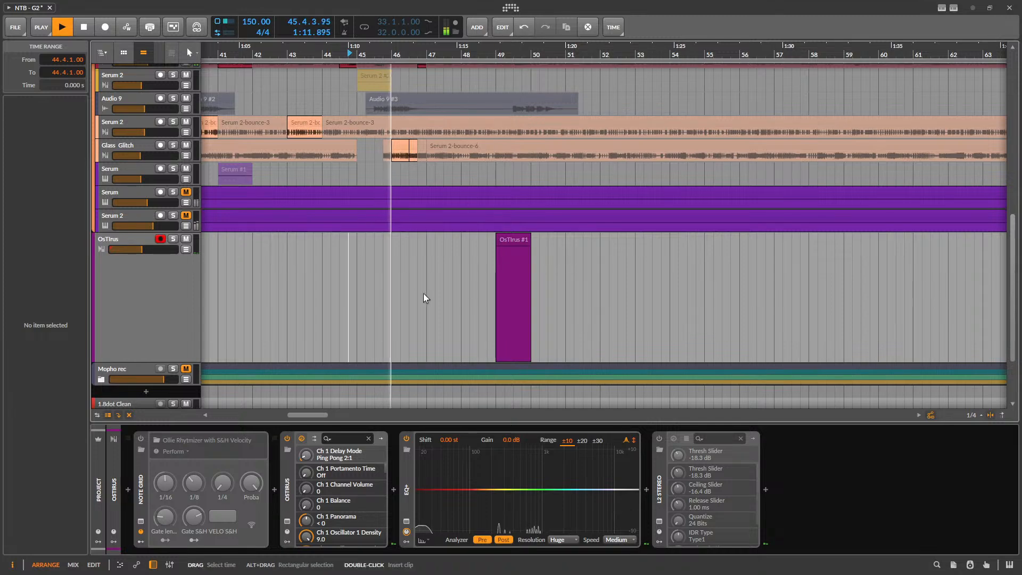
pyautogui.scroll(-4, 422, 293)
pyautogui.scroll(4, 425, 288)
pyautogui.scroll(4, 453, 319)
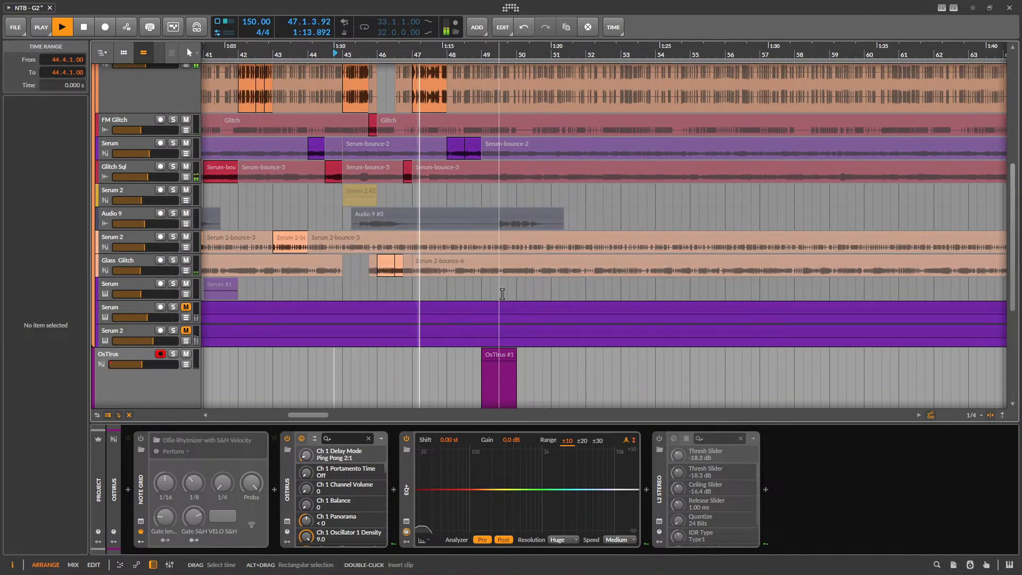
pyautogui.doubleClick(540, 425)
pyautogui.scroll(5, 495, 368)
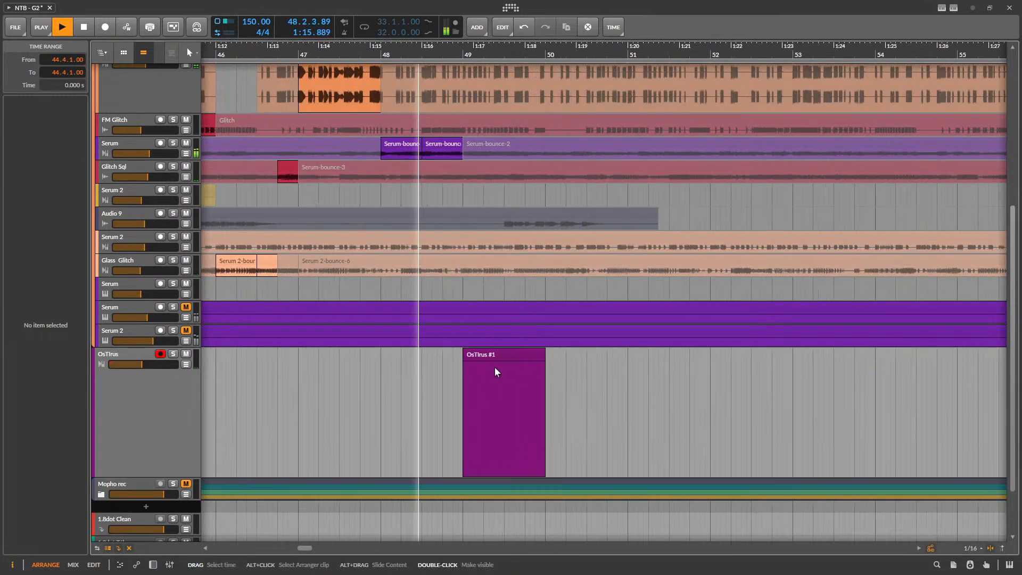
pyautogui.scroll(-4, 534, 333)
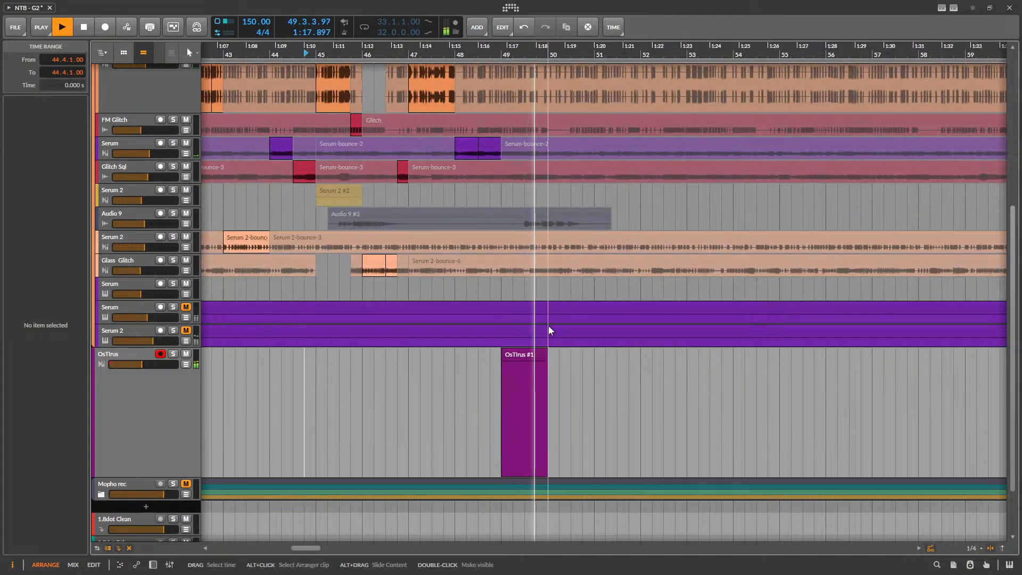
pyautogui.scroll(8, 483, 296)
pyautogui.press('space')
# - Delete the Bass section between 48.3 and 49.1 and play the arrangement from 44.4
pyautogui.scroll(2, 485, 137)
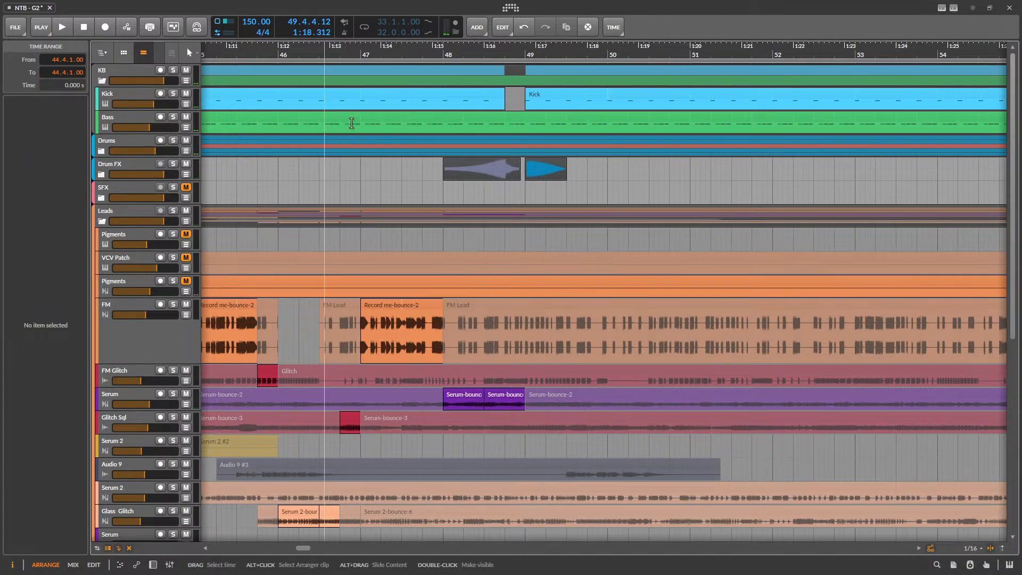
pyautogui.moveTo(486, 123); pyautogui.dragTo(505, 123)
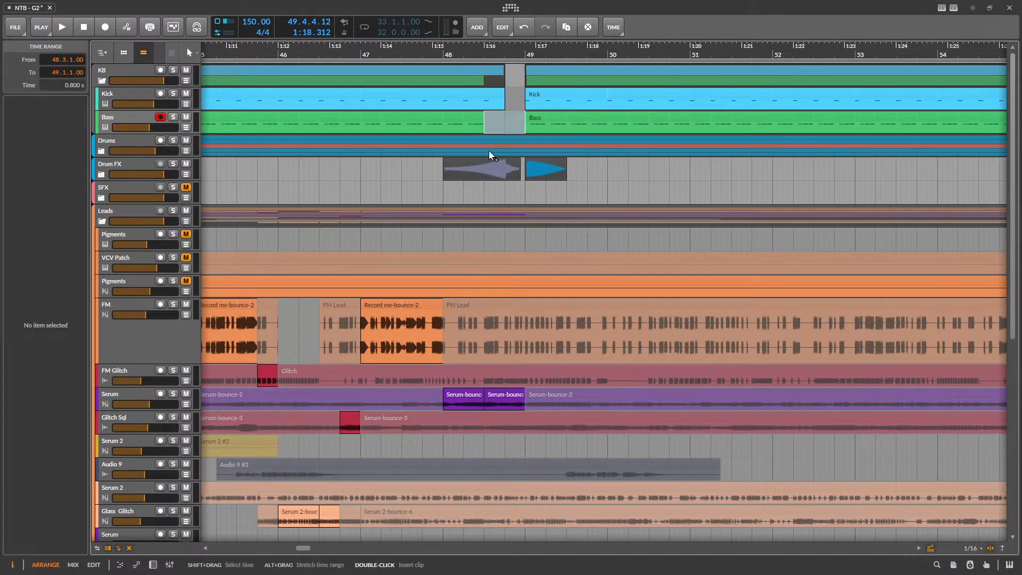
pyautogui.scroll(-2, 473, 198)
pyautogui.click(308, 190)
pyautogui.press('space')
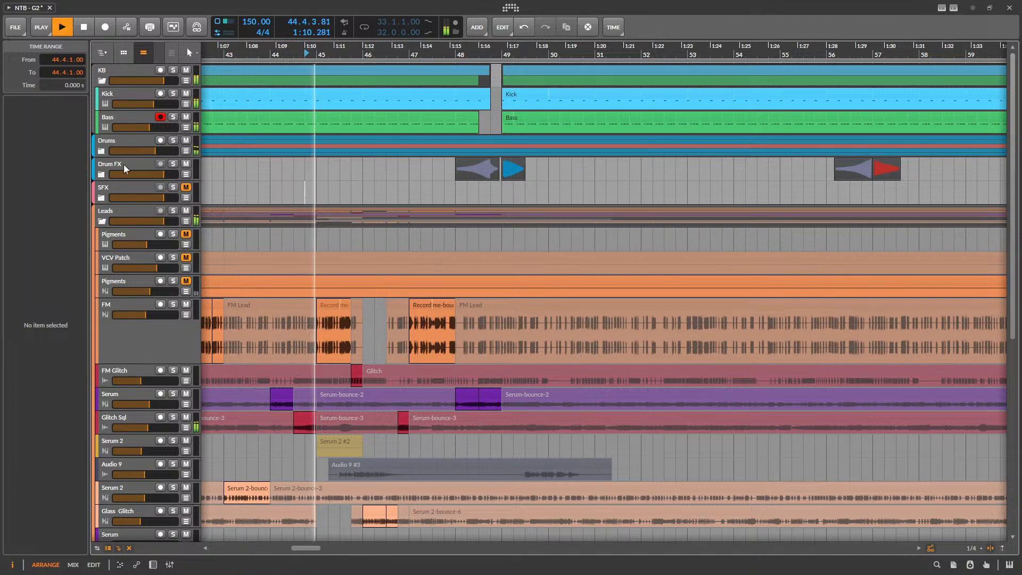
# - Unfold the Drum FX group and move the Reverse - 03 clip earlier to start at 47.4
pyautogui.click(102, 175)
pyautogui.scroll(3, 541, 261)
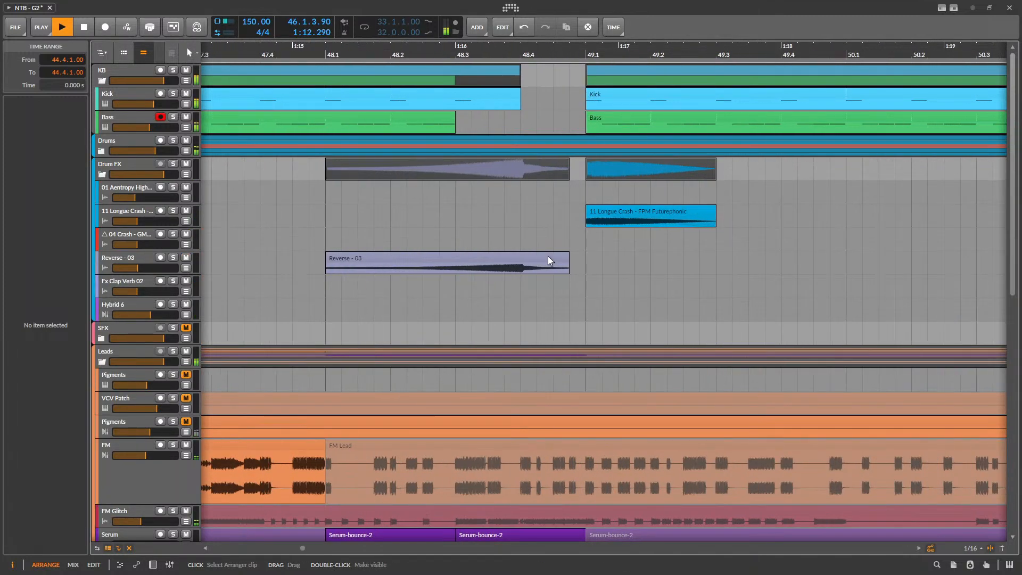
pyautogui.moveTo(548, 256); pyautogui.dragTo(481, 268)
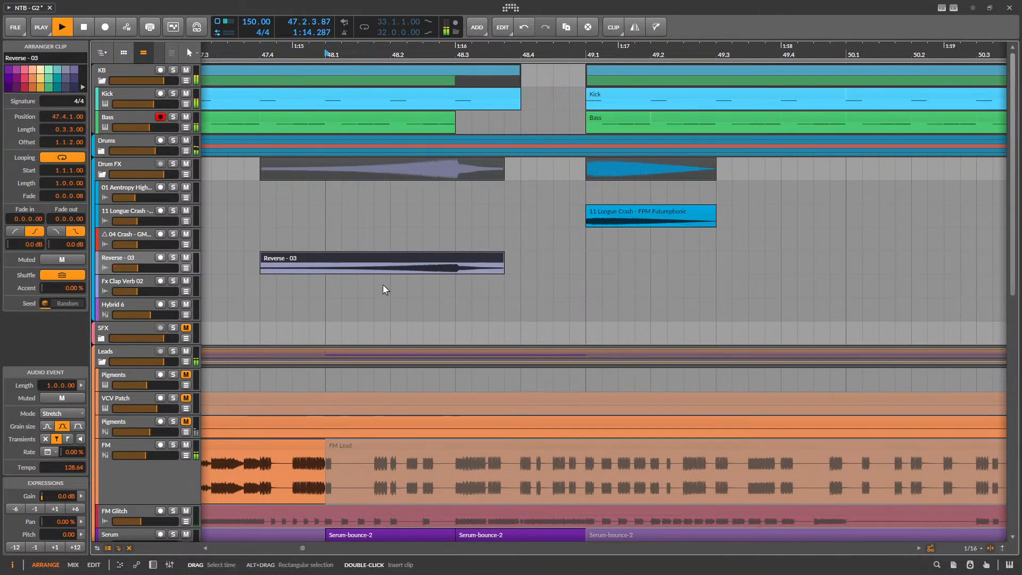
pyautogui.scroll(-3, 382, 286)
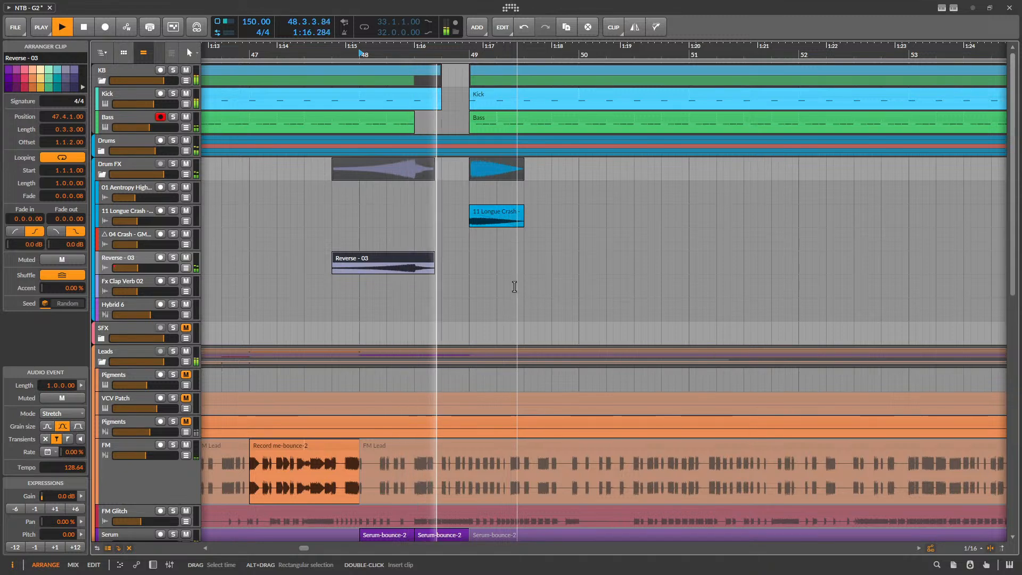
pyautogui.press('space')
# - Unfold the Drums group and delete the section from 48.3 to 48.4 on all its tracks
pyautogui.click(102, 151)
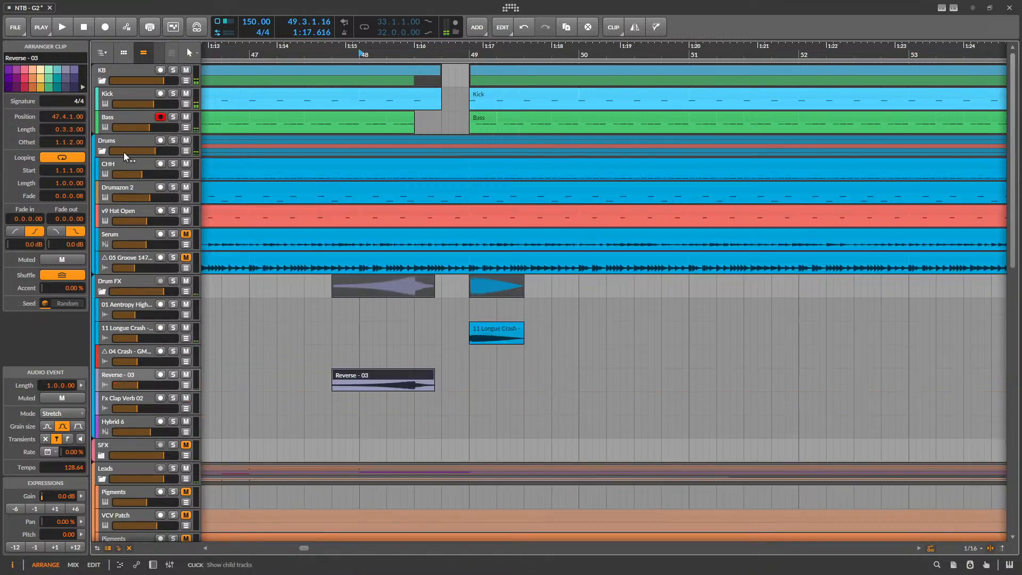
pyautogui.scroll(3, 420, 231)
pyautogui.moveTo(416, 267); pyautogui.dragTo(488, 171)
pyautogui.press('Delete')
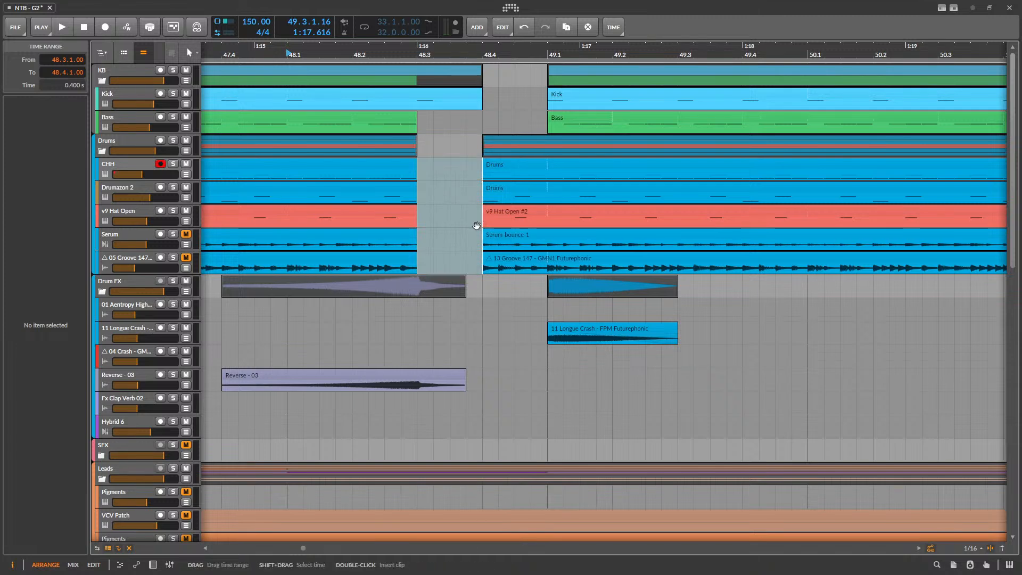
# - Solo the CHH track and play its Drums clip from 48.4
pyautogui.click(500, 169)
pyautogui.click(173, 164)
pyautogui.press('space')
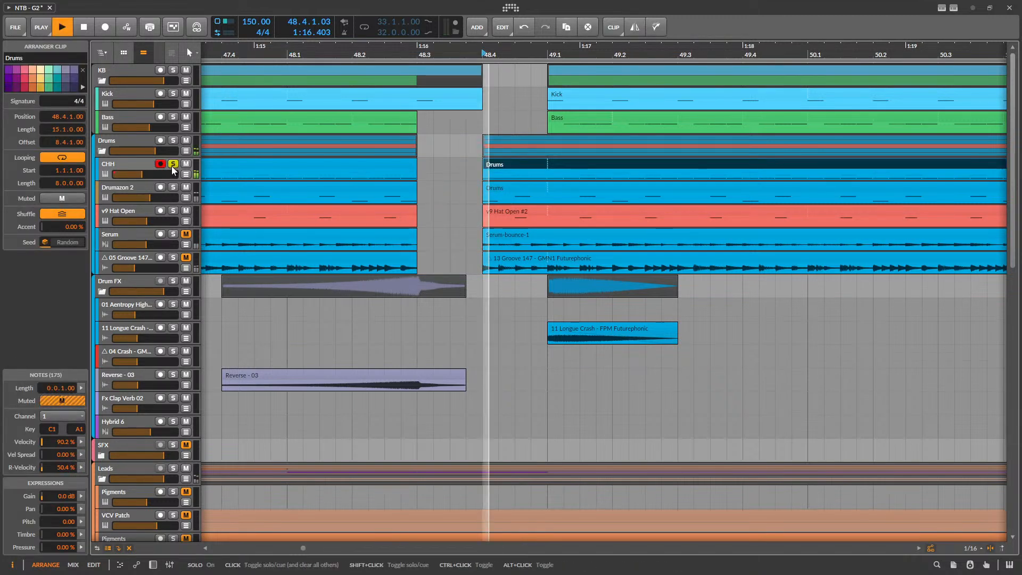
pyautogui.press('space')
# - Split the Drumazon 2 track's Drums clip at 49.1
pyautogui.click(497, 188)
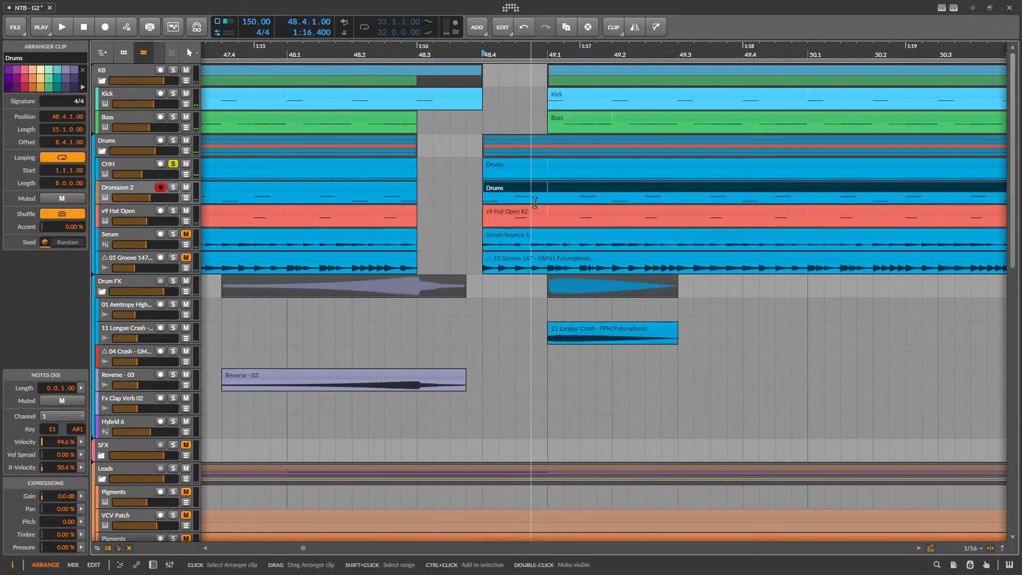
pyautogui.click(547, 198)
pyautogui.hotkey('ctrl', 'e')
# - Show the CHH track's Sampler device and listen to the closed hat from 48.4
pyautogui.click(506, 188)
pyautogui.click(497, 166)
pyautogui.doubleClick(117, 164)
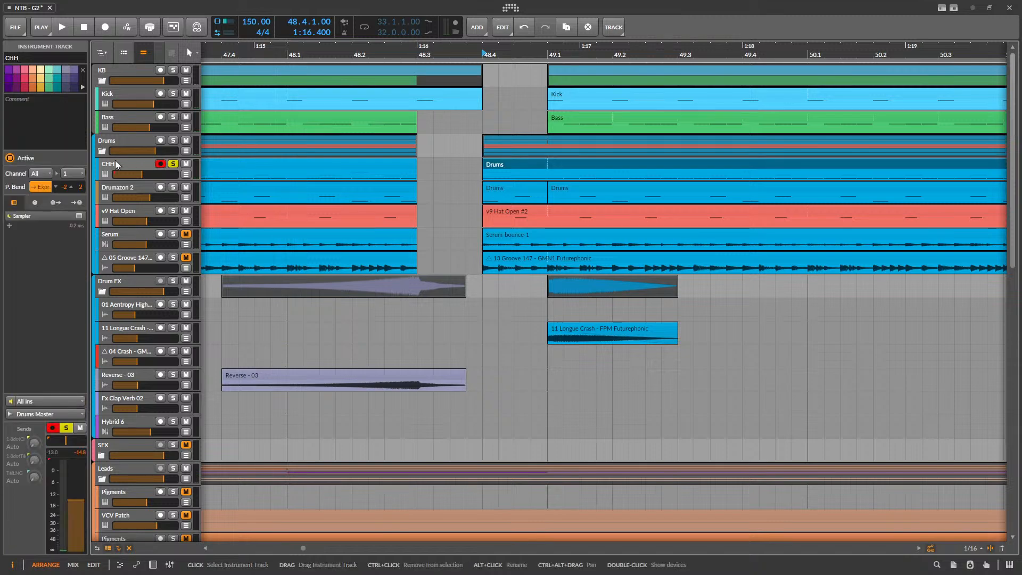
pyautogui.press('space')
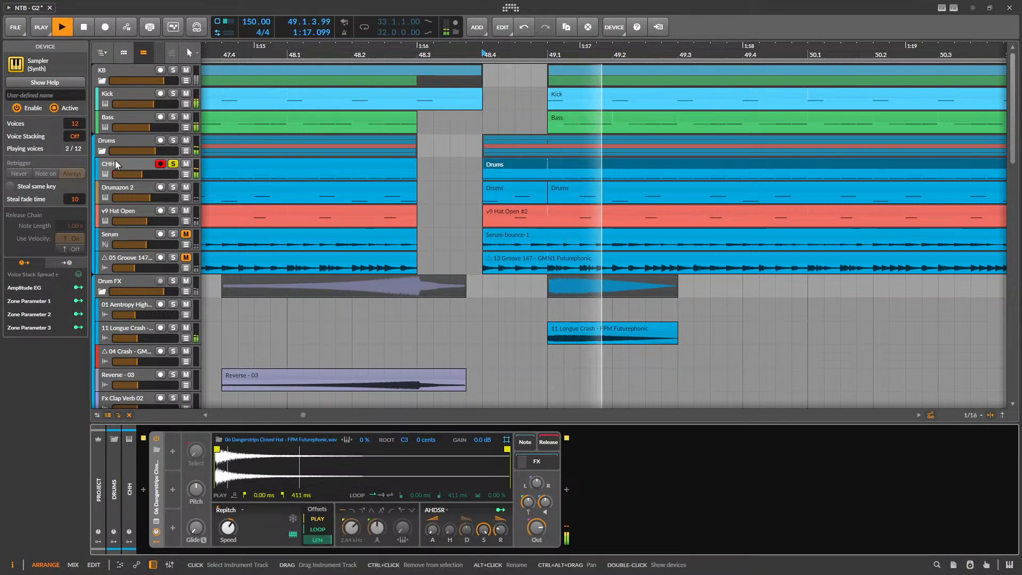
pyautogui.press('space')
# - Solo the Drumazon 2 track with its one-beat Drums clip at 48.4 selected
pyautogui.click(510, 193)
pyautogui.click(513, 185)
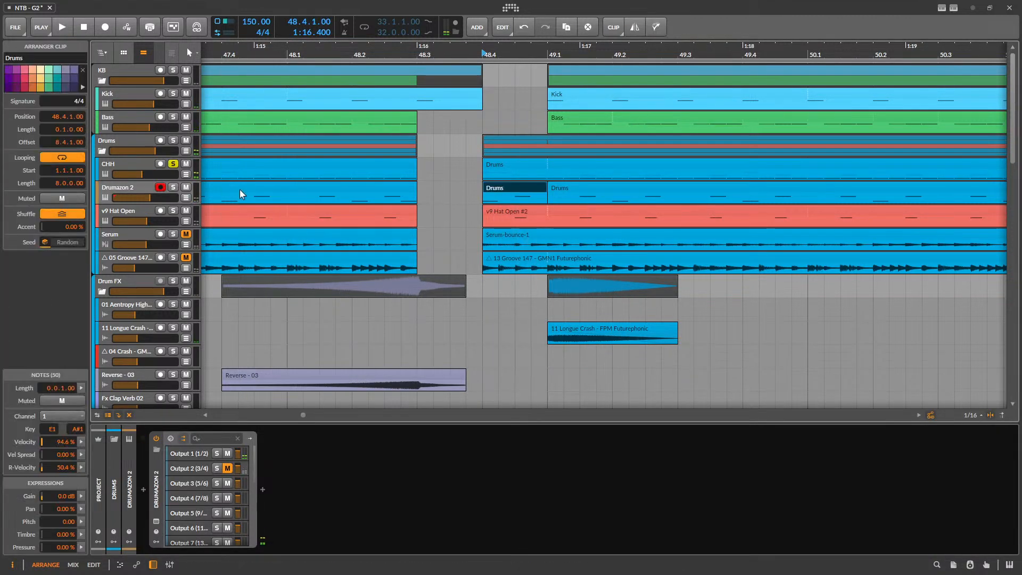
pyautogui.click(172, 187)
# - Open the one-beat Drumazon 2 clip at 48.4 in an enlarged note editor and consolidate it
pyautogui.doubleClick(514, 185)
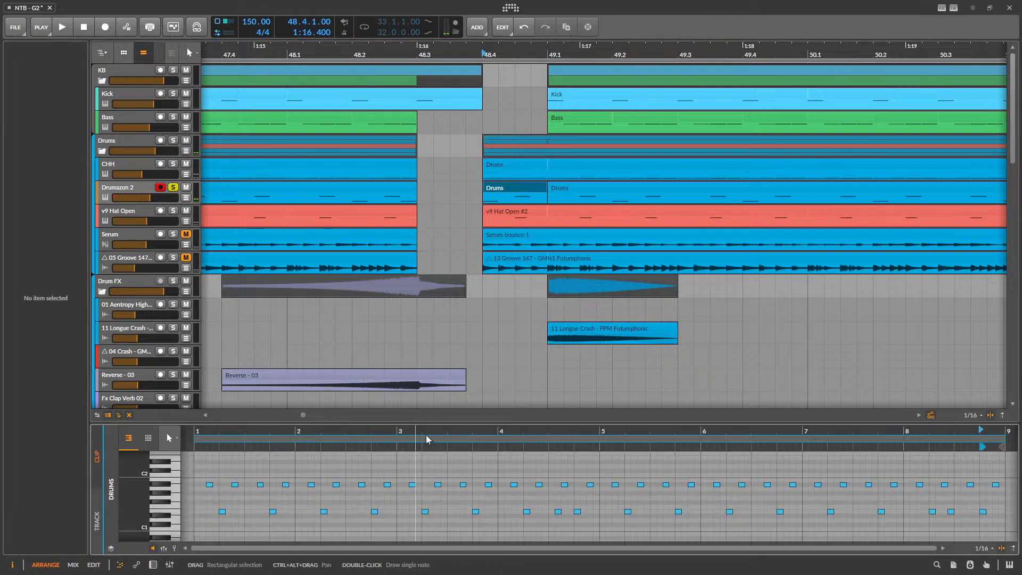
pyautogui.click(507, 189)
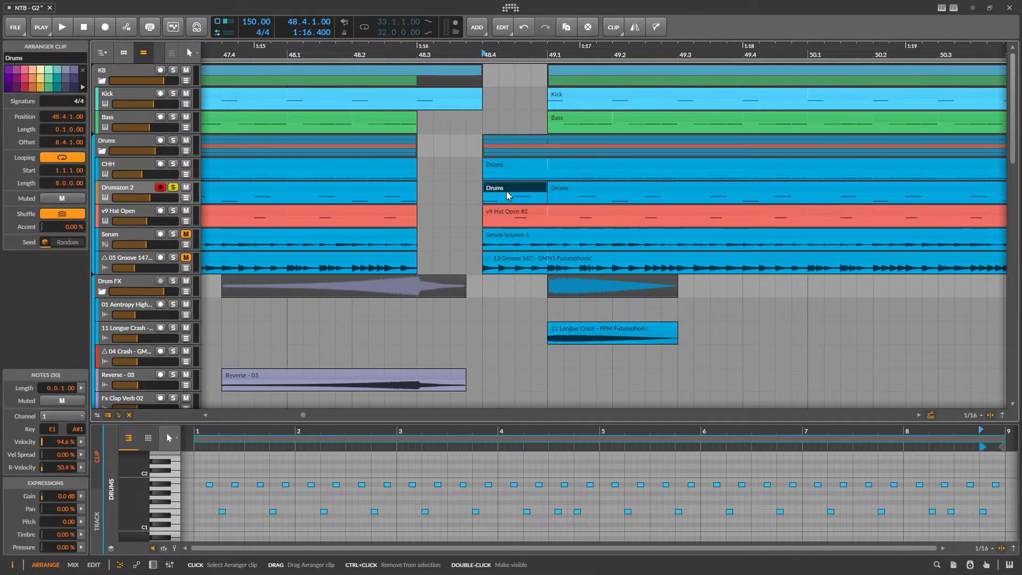
pyautogui.hotkey('ctrl', 'j')
pyautogui.doubleClick(514, 432)
pyautogui.moveTo(538, 423); pyautogui.dragTo(544, 293)
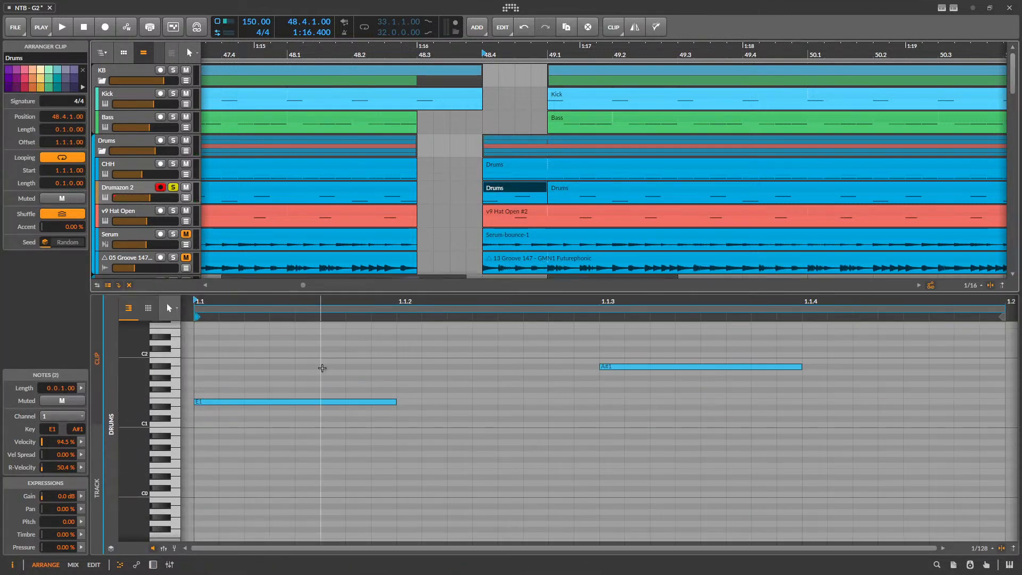
# - Copy the E1 note from the clip's start to 1.1.3 and play the clip
pyautogui.click(280, 402)
pyautogui.click(596, 416)
pyautogui.hotkey('ctrl', 'v')
pyautogui.press('space')
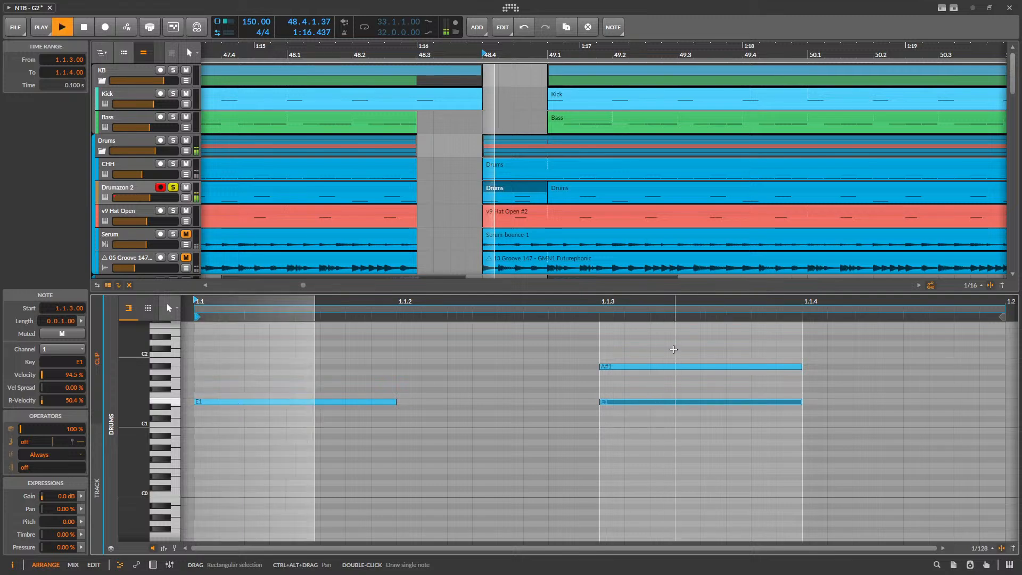
# - Delete the A#1 note at 1.1.3 and duplicate the E1 note to 1.1.4.20
pyautogui.moveTo(671, 351); pyautogui.dragTo(639, 470)
pyautogui.press('Delete')
pyautogui.press('space')
pyautogui.press('space')
pyautogui.hotkey('ctrl', 'd')
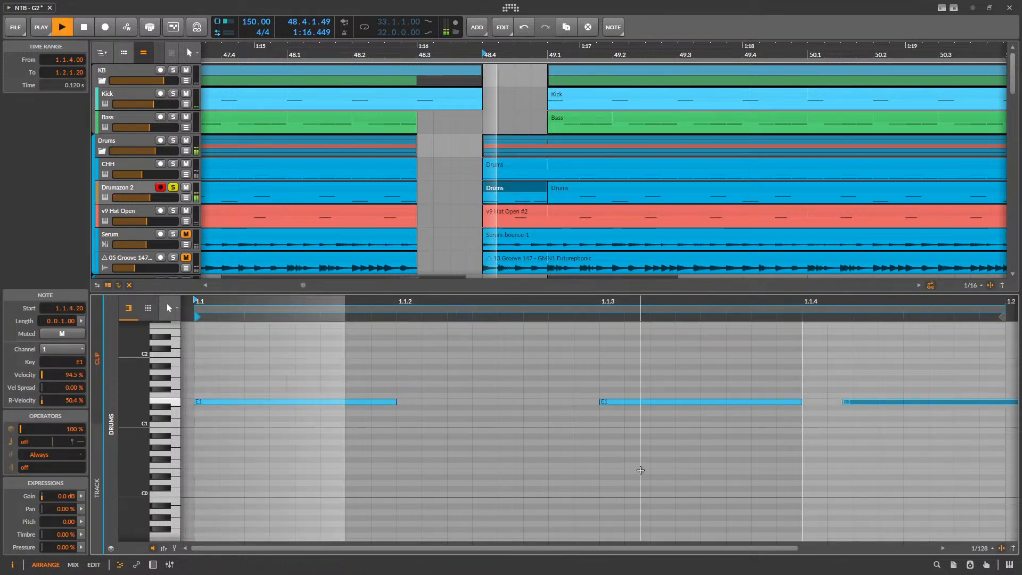
# - Move the last E1 note to start at 1.1.4.00 and play the clip into bar 49
pyautogui.press('space')
pyautogui.moveTo(830, 405); pyautogui.dragTo(830, 405)
pyautogui.press('space')
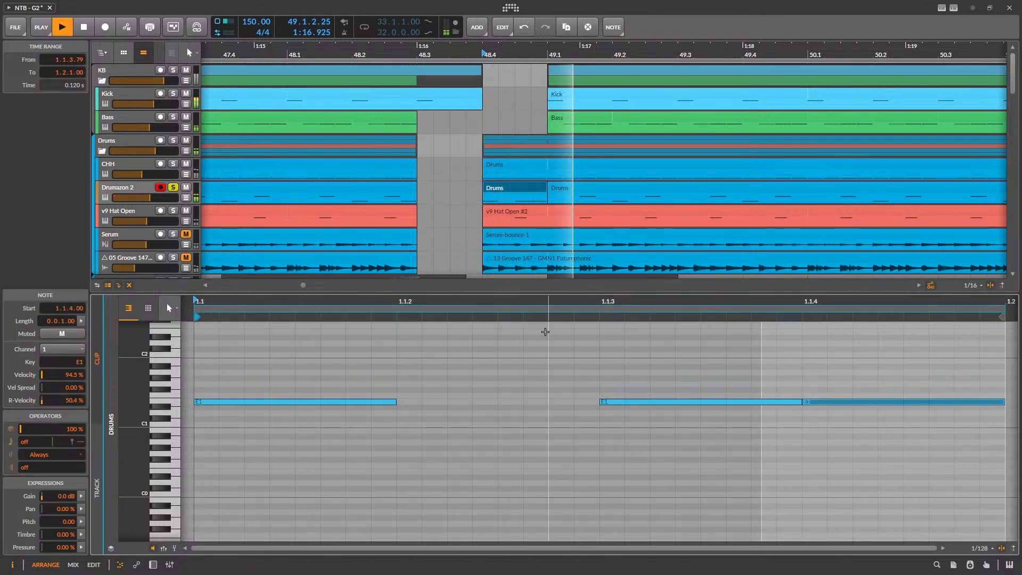
pyautogui.press('space')
pyautogui.press('space')
pyautogui.press('space')
# - Return to the full arrangement with the Drumazon 2 track unsoloed and save the project
pyautogui.moveTo(575, 292); pyautogui.dragTo(486, 545)
pyautogui.scroll(-3, 486, 544)
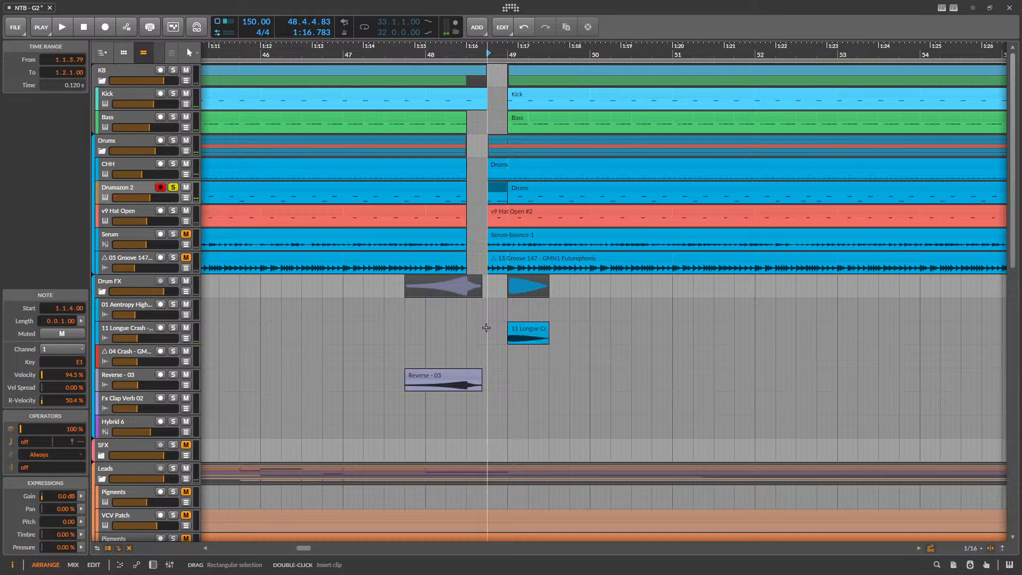
pyautogui.click(344, 333)
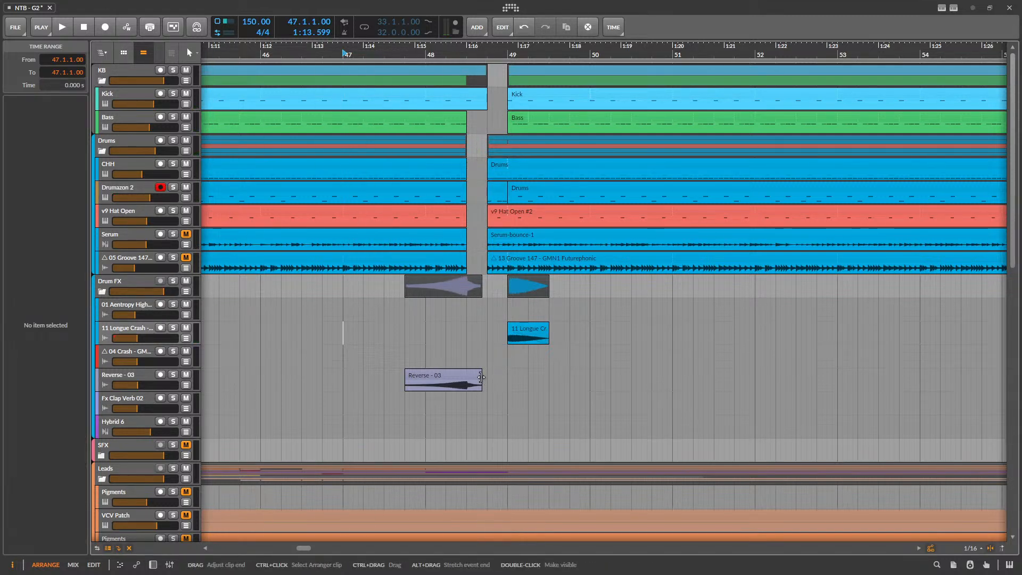
pyautogui.hotkey('ctrl', 's')
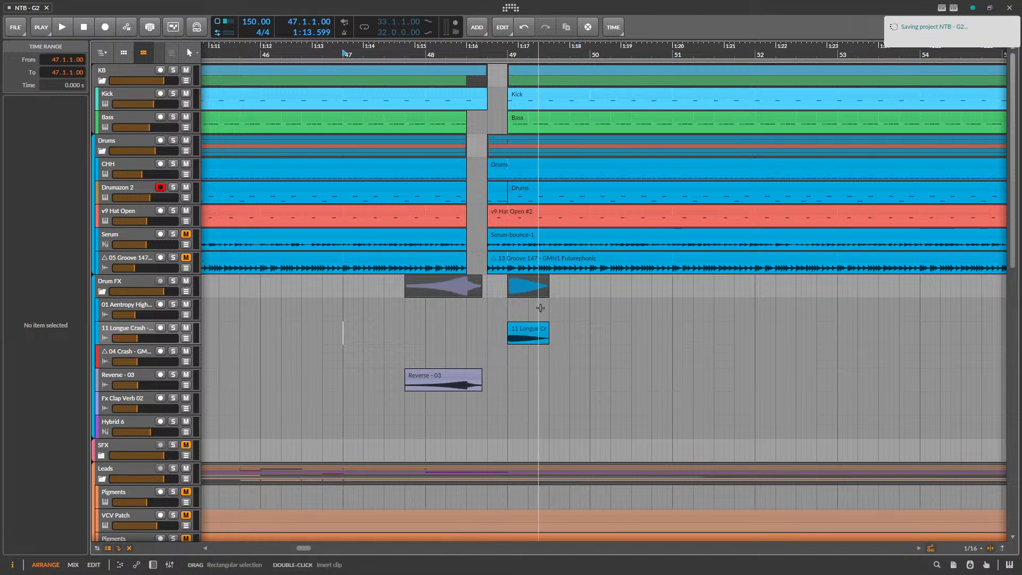
# - Delete the v9 Hat Open, drum Serum and 05 Groove 147 material between 48.4 and 49.1
pyautogui.moveTo(495, 212); pyautogui.dragTo(482, 250)
pyautogui.keyDown('ctrl'); pyautogui.scroll(5, 495, 251); pyautogui.keyUp('ctrl')
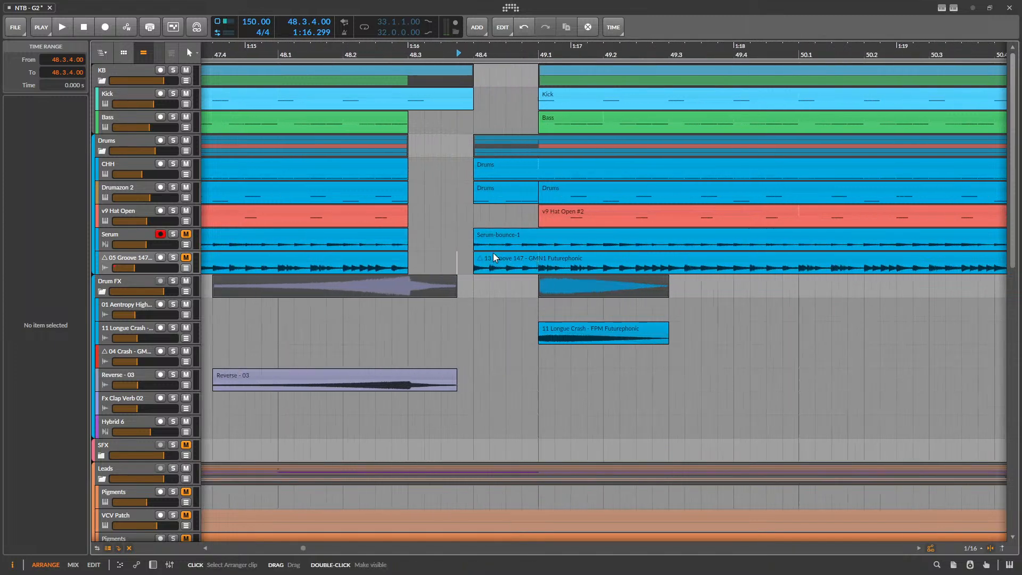
pyautogui.moveTo(539, 267); pyautogui.dragTo(477, 243)
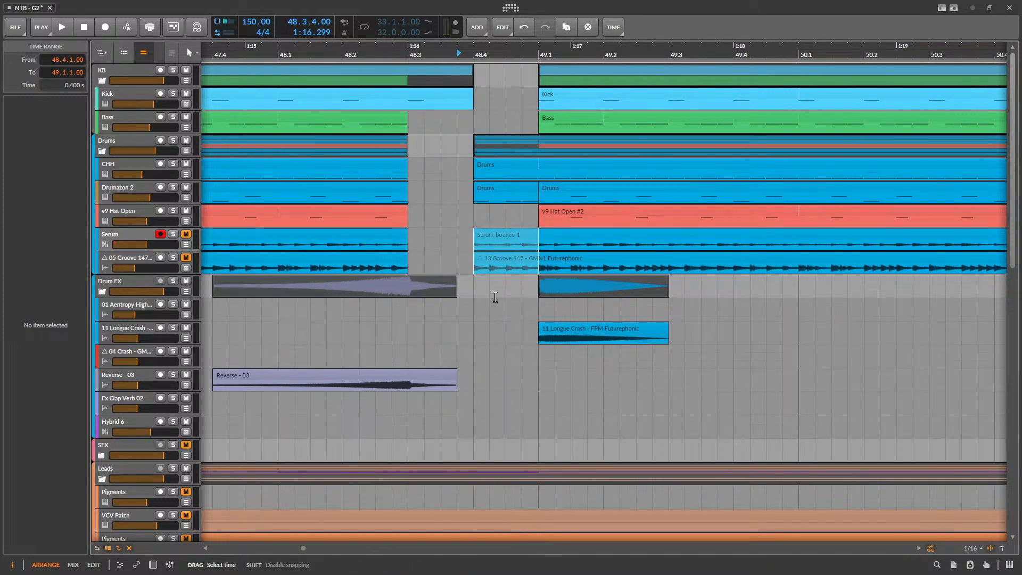
pyautogui.keyDown('ctrl'); pyautogui.scroll(-10, 495, 297); pyautogui.keyUp('ctrl')
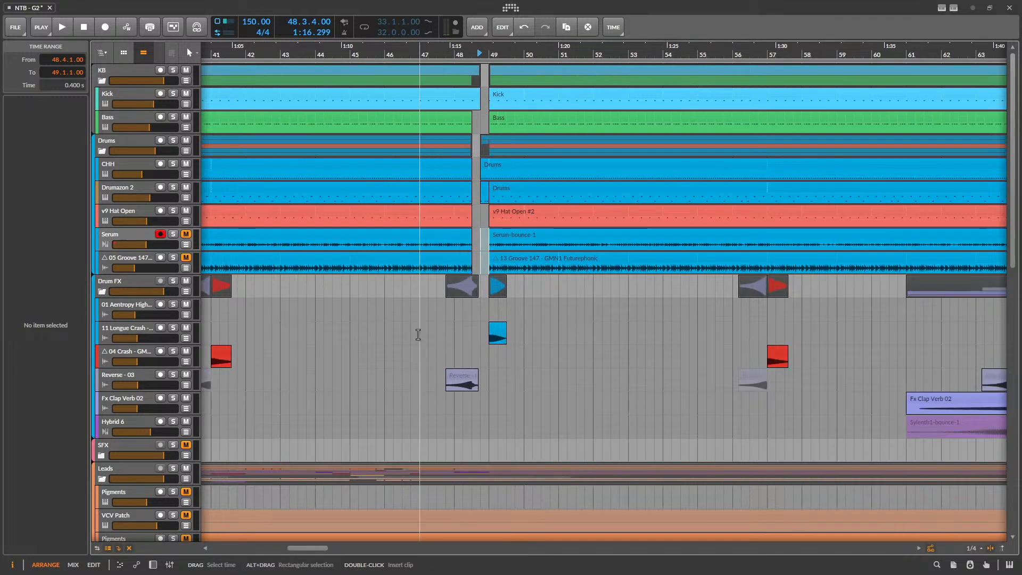
# - Play the arrangement from 47.1 through the break and examine the lead tracks down to the OsTIrus fill at bar 49
pyautogui.click(418, 334)
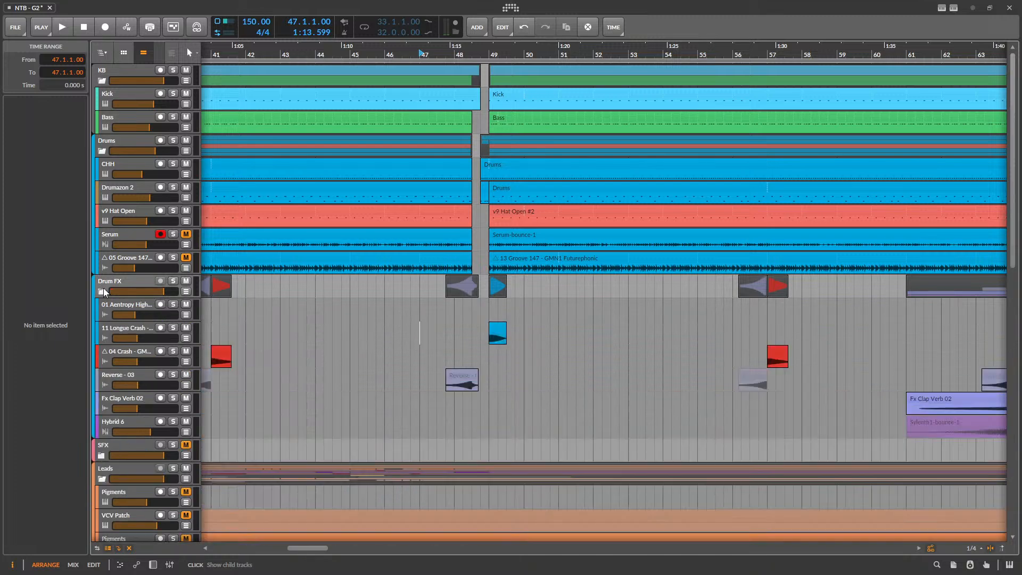
pyautogui.press('space')
pyautogui.scroll(-2, 488, 266)
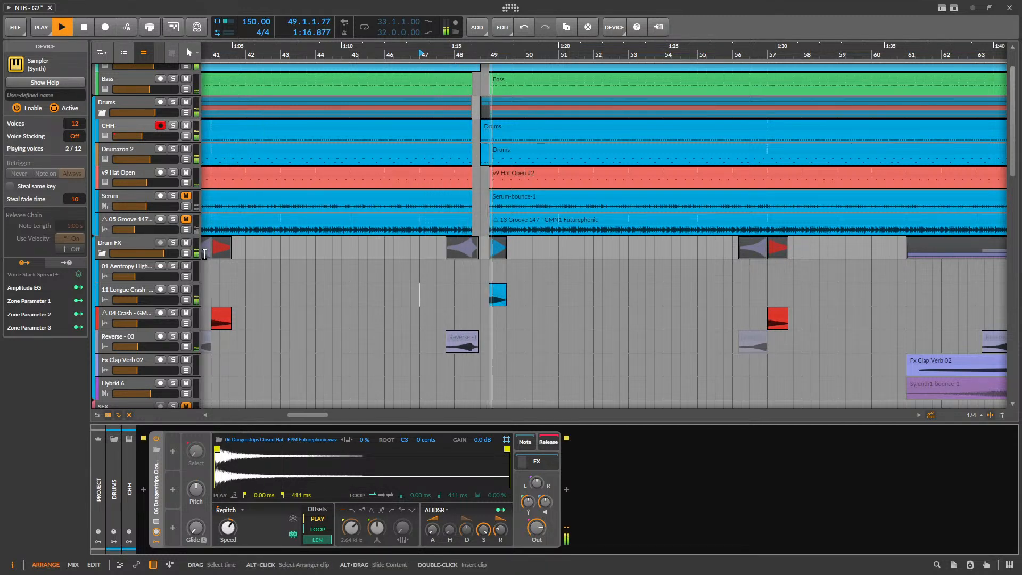
pyautogui.press('d')
pyautogui.press('space')
pyautogui.press('space')
pyautogui.scroll(-9, 554, 313)
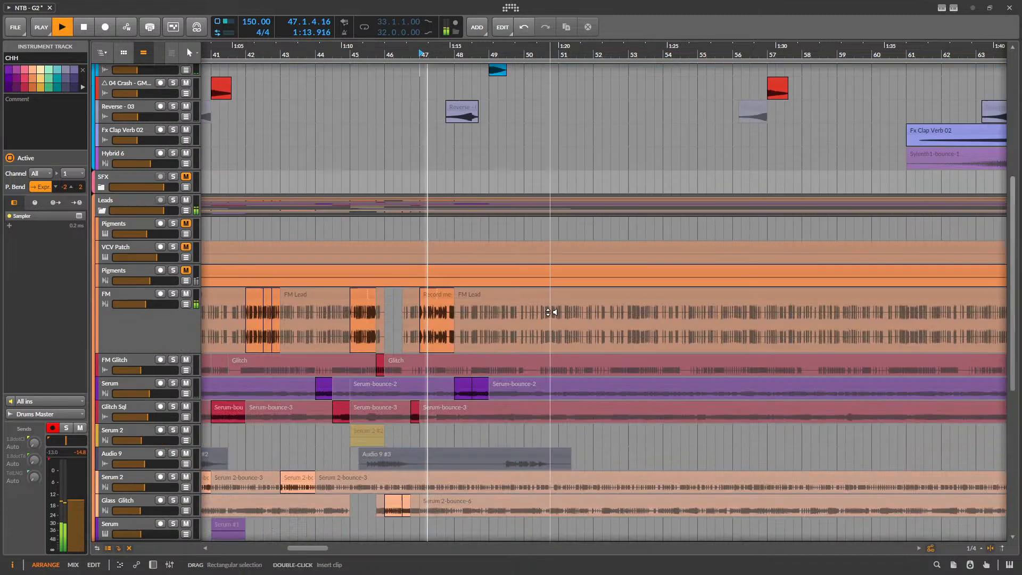
pyautogui.scroll(-3, 508, 293)
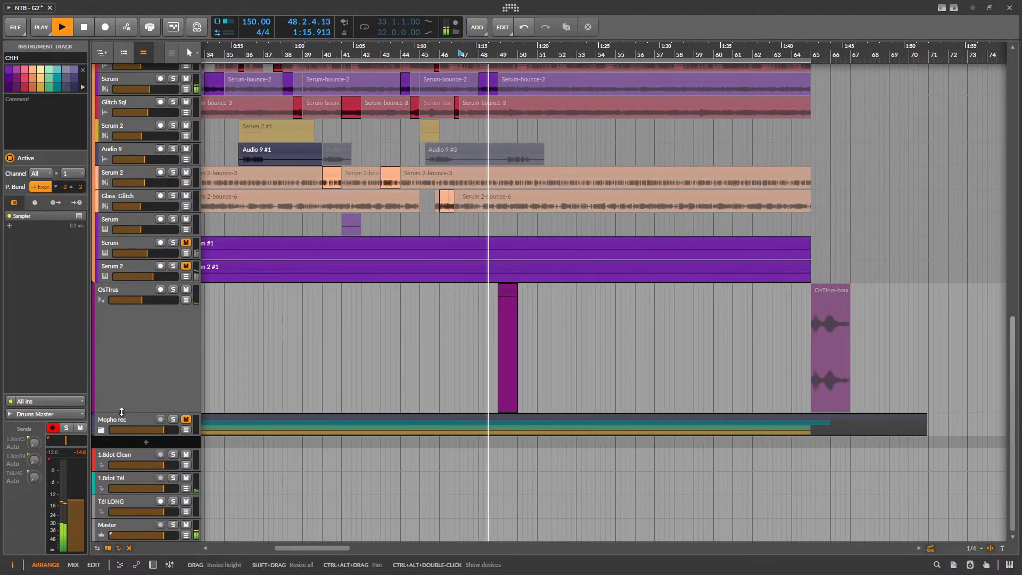
# - Solo the OsTIrus track, audition its clip at bar 49, and enlarge the track's height
pyautogui.doubleClick(122, 412)
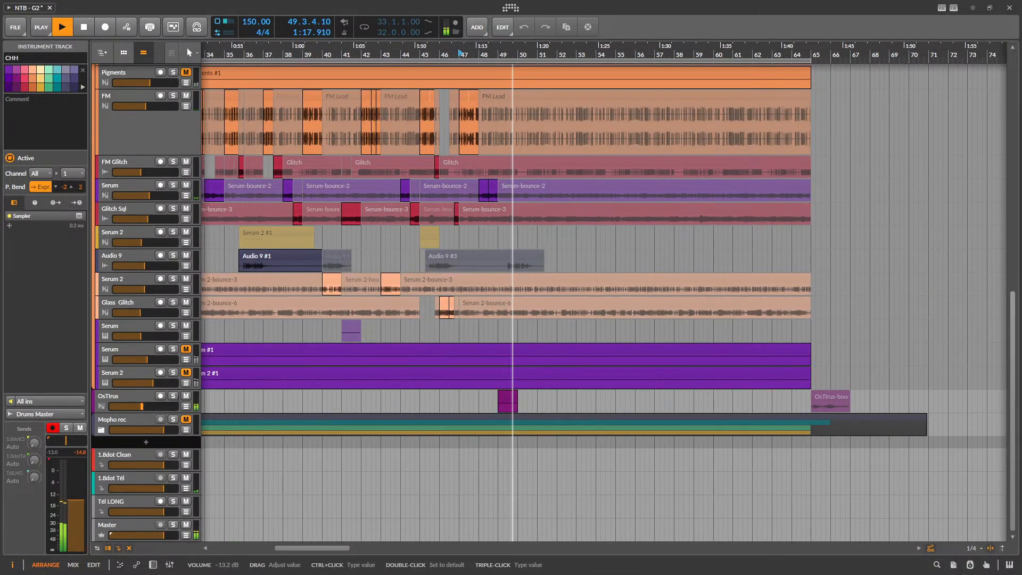
pyautogui.press('space')
pyautogui.click(501, 405)
pyautogui.scroll(3, 501, 405)
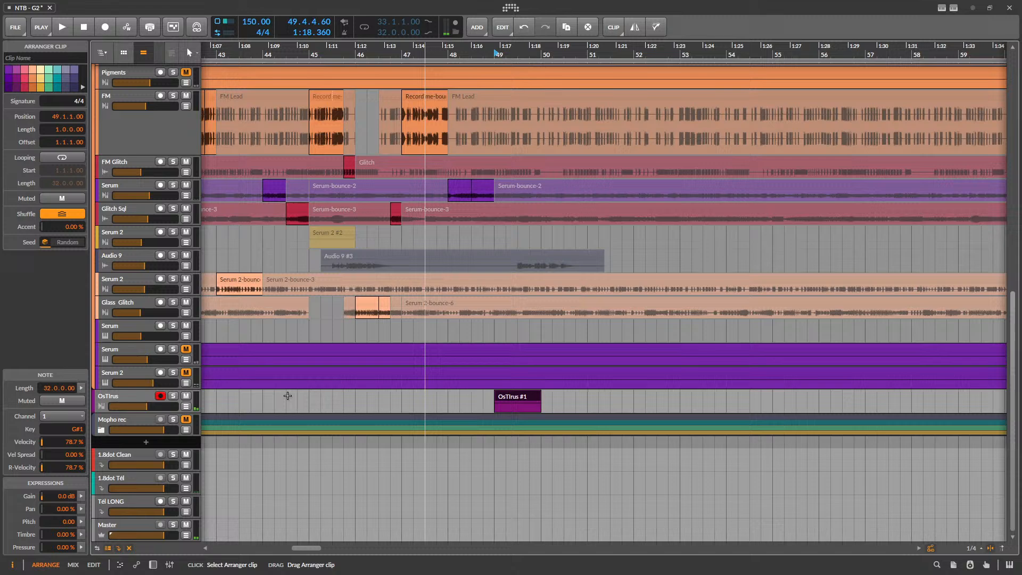
pyautogui.click(173, 395)
pyautogui.press('space')
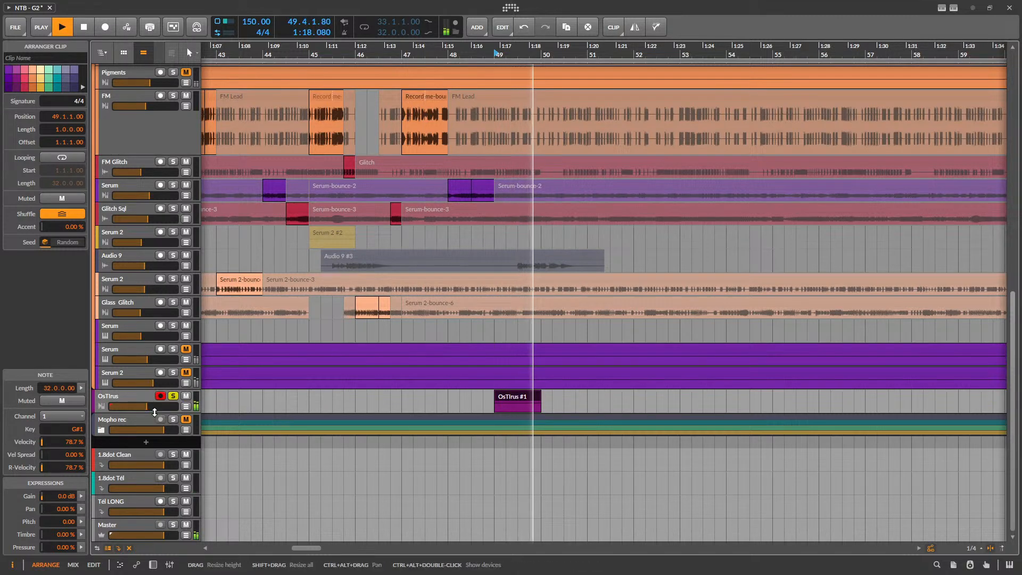
pyautogui.moveTo(153, 413); pyautogui.dragTo(153, 519)
pyautogui.scroll(-3, 513, 358)
pyautogui.press('space')
pyautogui.scroll(3, 471, 308)
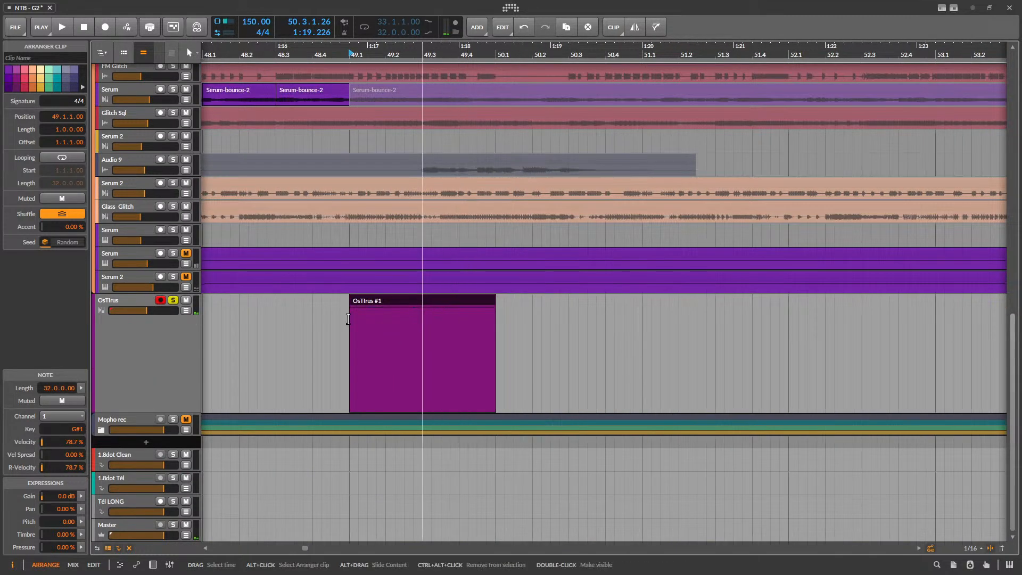
# - Turn off the delay on the FX 2 page of the OsTIrus synth
pyautogui.click(132, 368)
pyautogui.press('d')
pyautogui.click(286, 520)
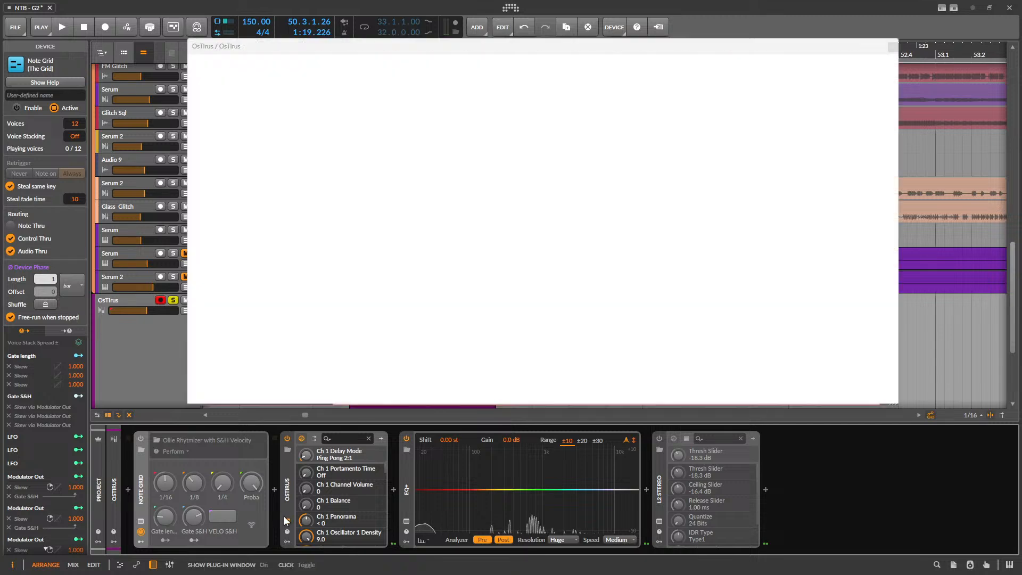
pyautogui.click(790, 72)
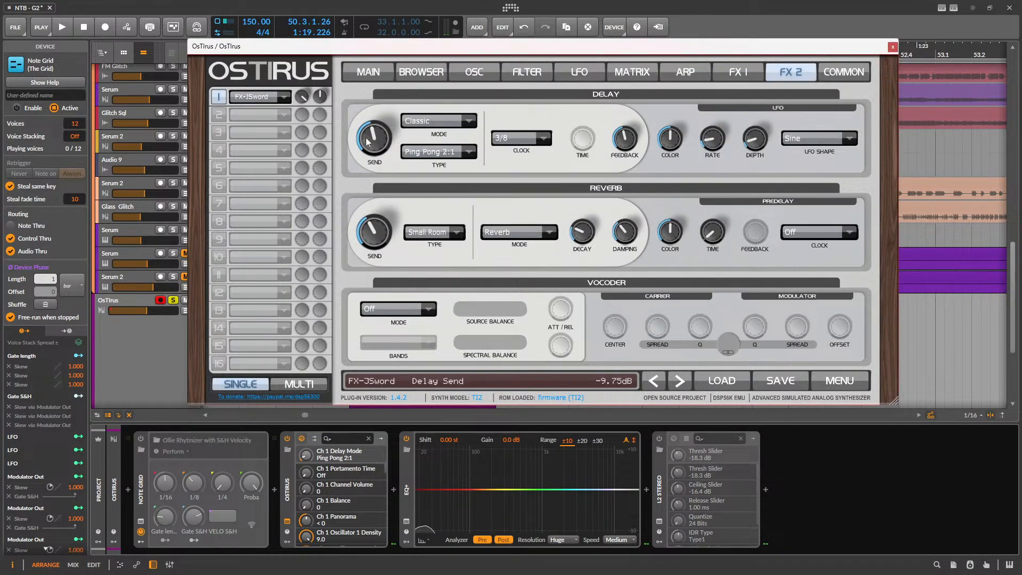
pyautogui.click(437, 152)
pyautogui.click(420, 166)
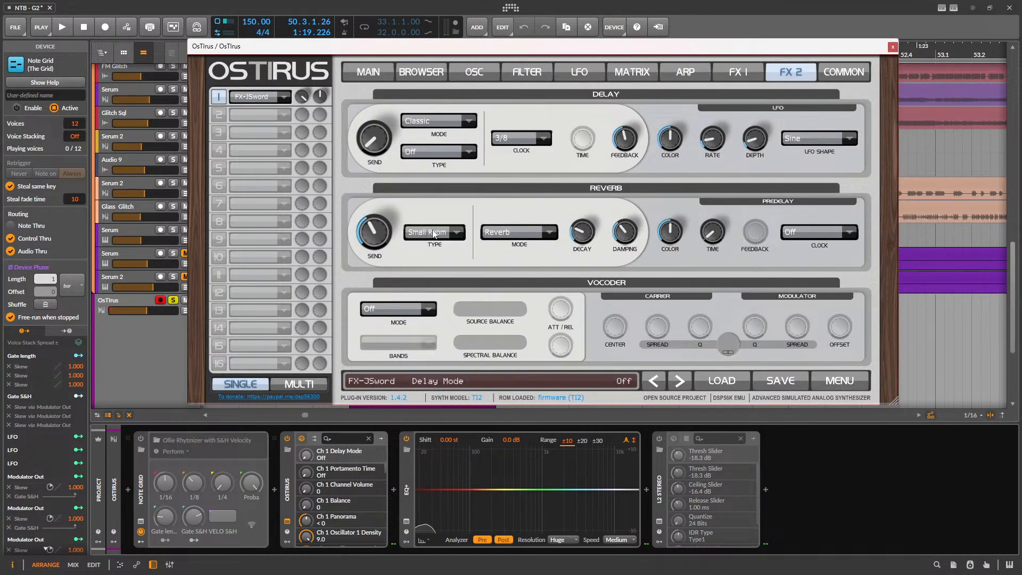
# - Set the OsTIrus reverb mode to Off, play the clip to check the dry sound, and close the plug-in window
pyautogui.click(434, 234)
pyautogui.click(527, 232)
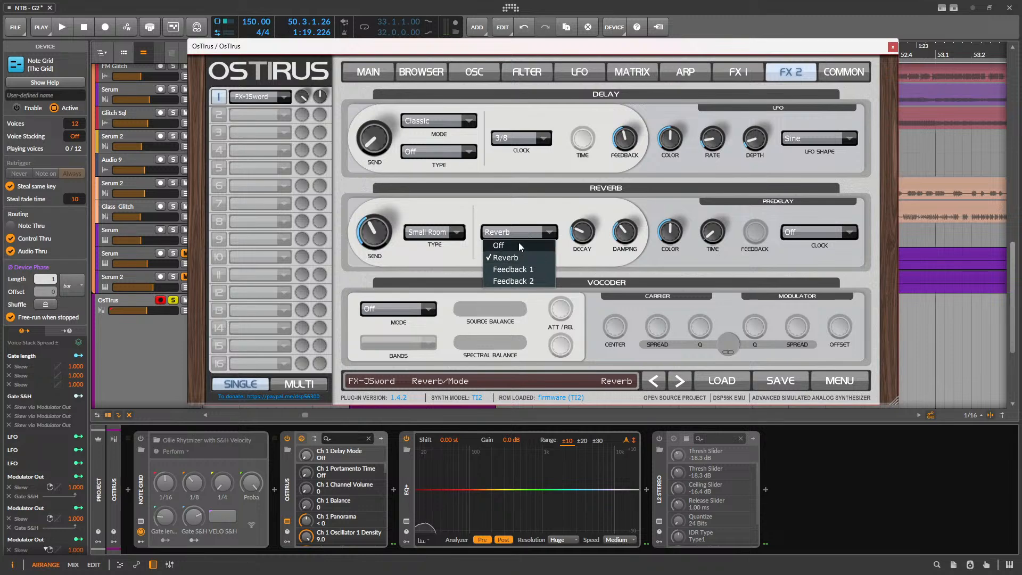
pyautogui.click(518, 241)
pyautogui.press('space')
pyautogui.click(892, 47)
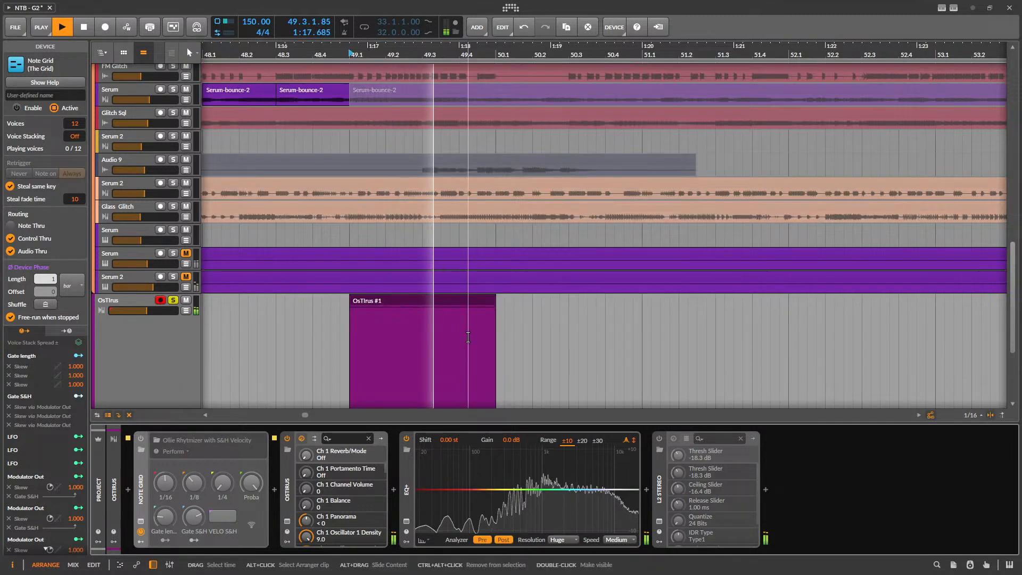
# - Bounce the OsTIrus clip at bar 49 in place, pre-FX
pyautogui.scroll(-3, 460, 319)
pyautogui.press('space')
pyautogui.click(435, 229)
pyautogui.rightClick(437, 227)
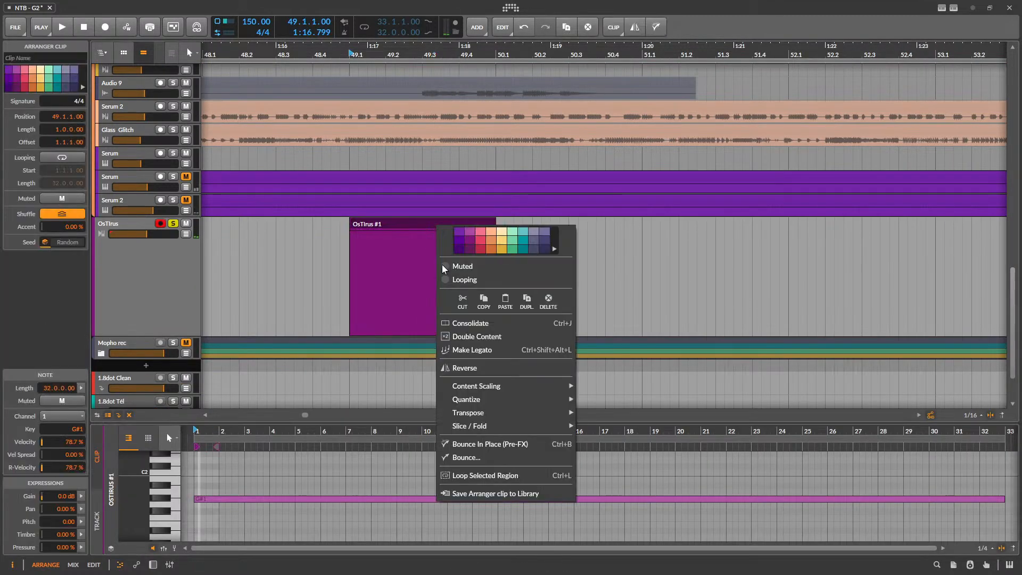
pyautogui.click(514, 445)
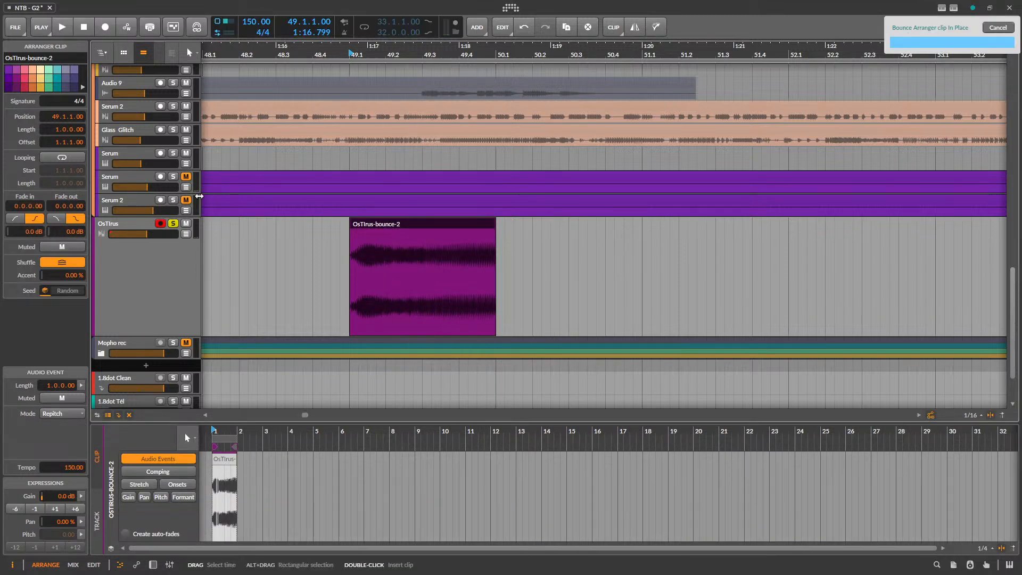
# - Move the bounced clip's content start forward one 1/256 grid step to trim the silence before the sound
pyautogui.scroll(15, 375, 289)
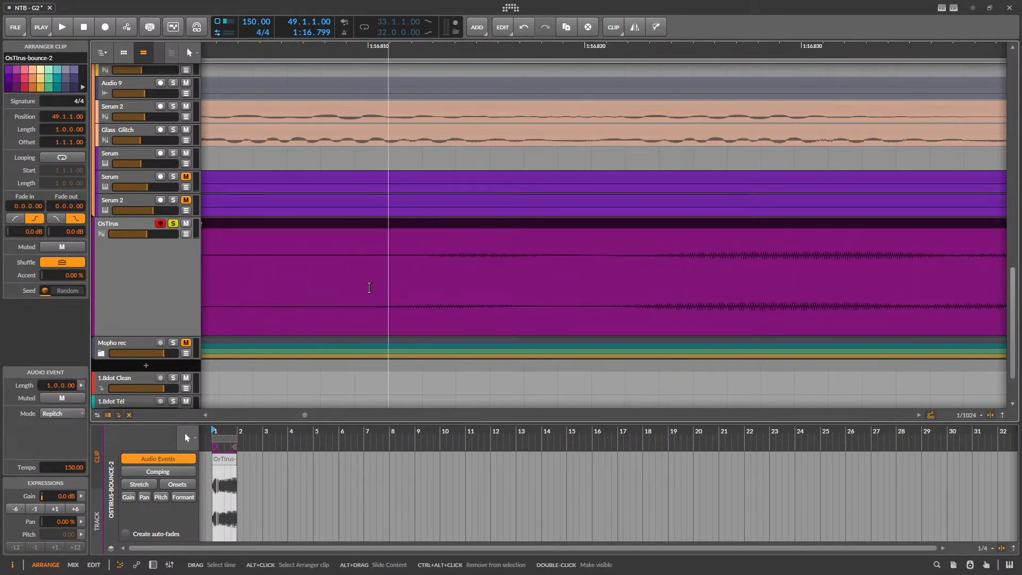
pyautogui.scroll(-3, 365, 287)
pyautogui.scroll(-2, 347, 246)
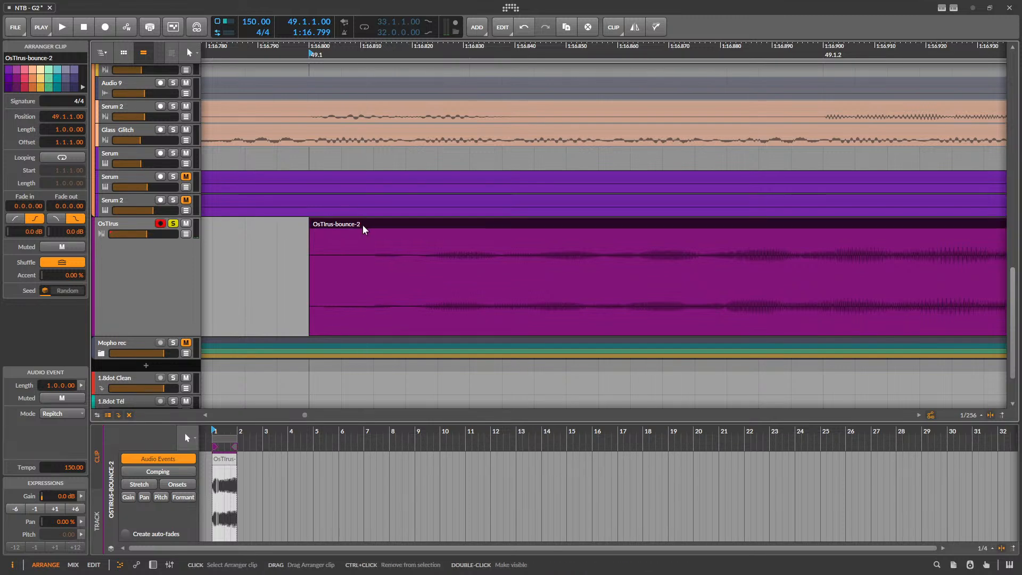
pyautogui.doubleClick(363, 227)
pyautogui.moveTo(213, 490); pyautogui.dragTo(327, 308)
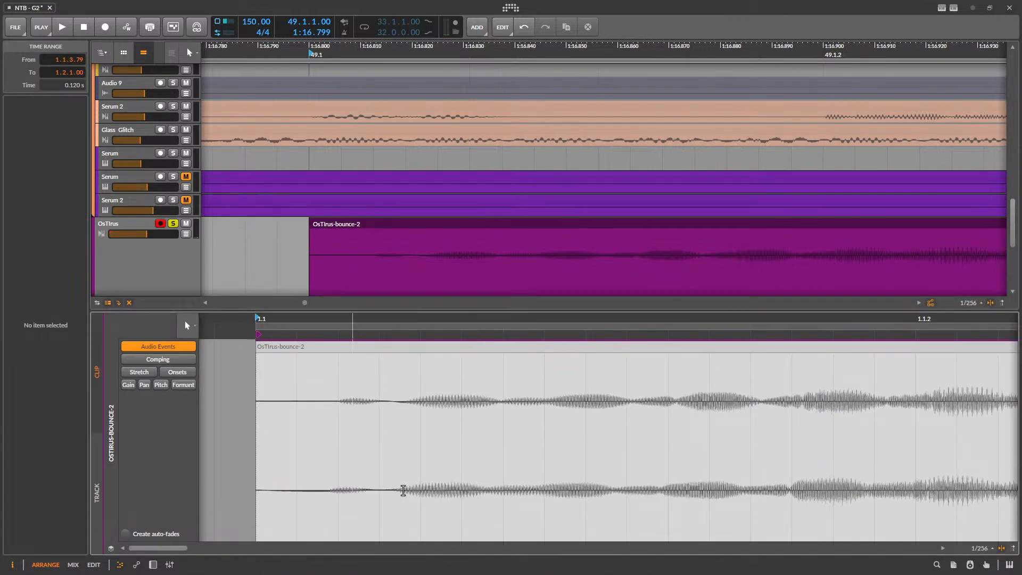
pyautogui.moveTo(258, 335)
pyautogui.mouseDown()
pyautogui.moveTo(338, 335)
pyautogui.moveTo(303, 333)
pyautogui.mouseUp()
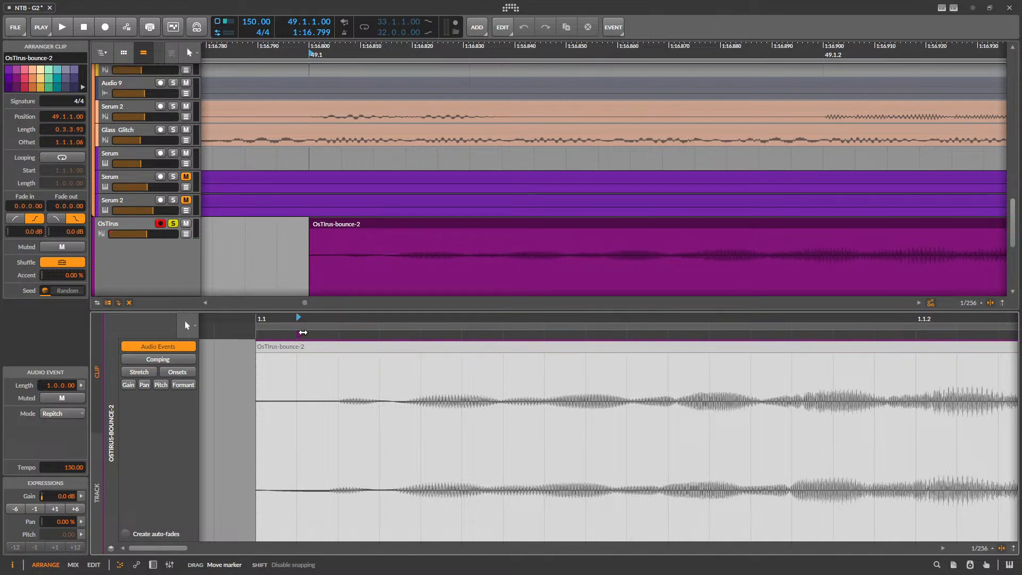
pyautogui.press('space')
# - Shorten the bounced clip to 0.3.2.00 with a 0.0.2.38 fade-out and audition it
pyautogui.moveTo(394, 310); pyautogui.dragTo(381, 449)
pyautogui.scroll(-12, 369, 325)
pyautogui.press('space')
pyautogui.scroll(3, 722, 318)
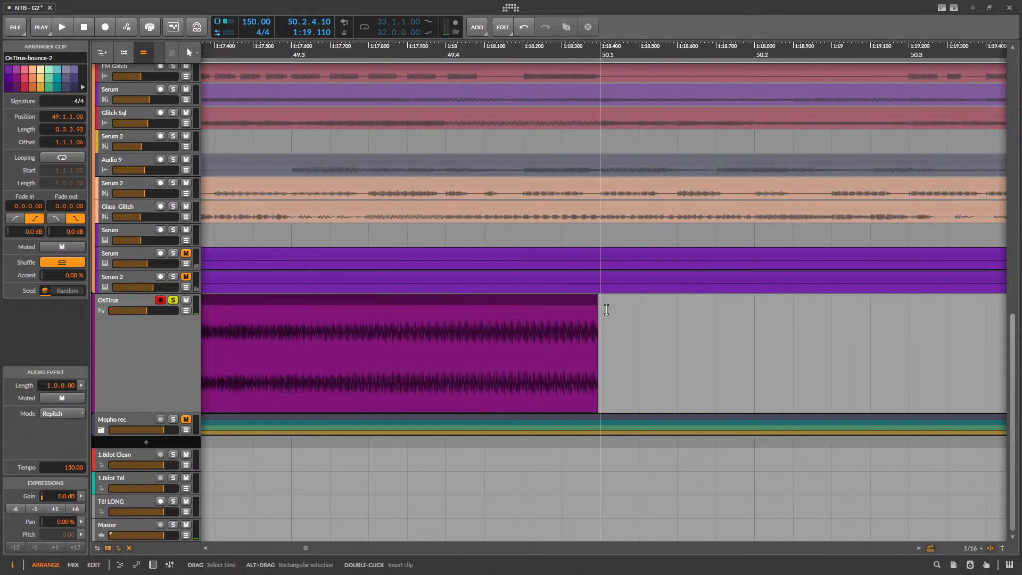
pyautogui.moveTo(597, 301); pyautogui.dragTo(529, 300)
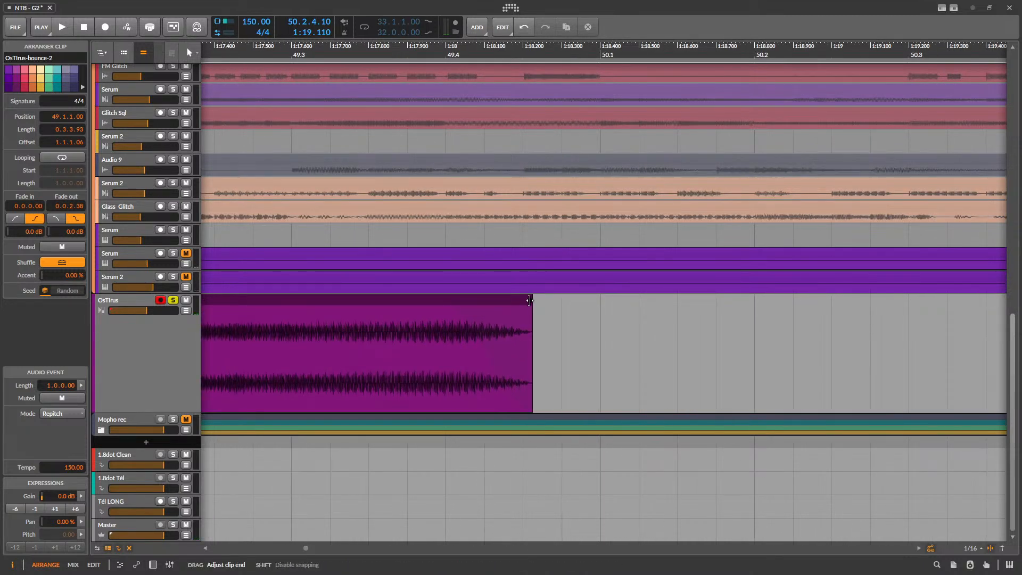
pyautogui.scroll(-5, 582, 320)
pyautogui.press('space')
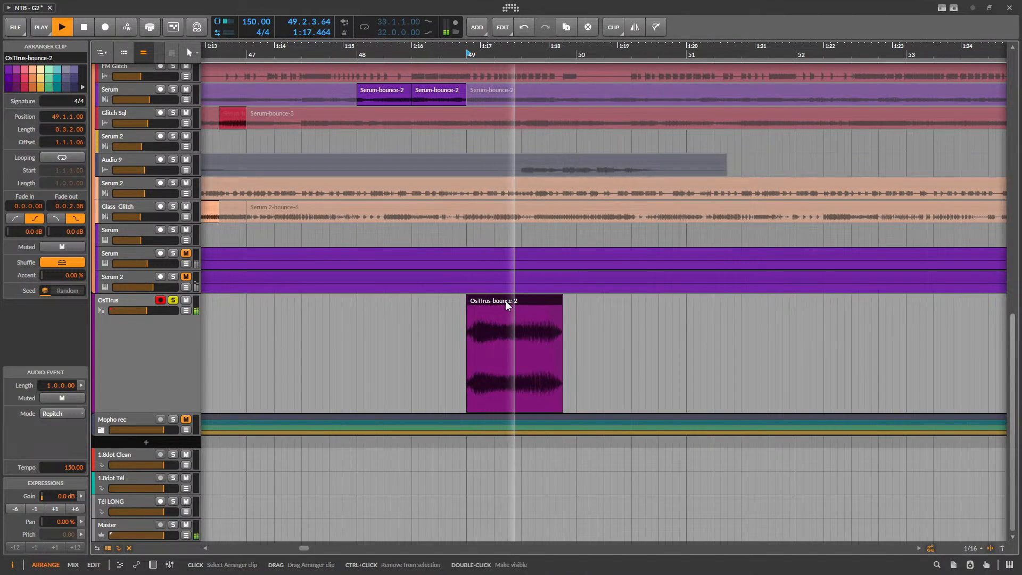
pyautogui.press('space')
# - Raise the OsTIrus track's send to 1.8dot Tél to about -24 dB while playing the clip
pyautogui.click(161, 361)
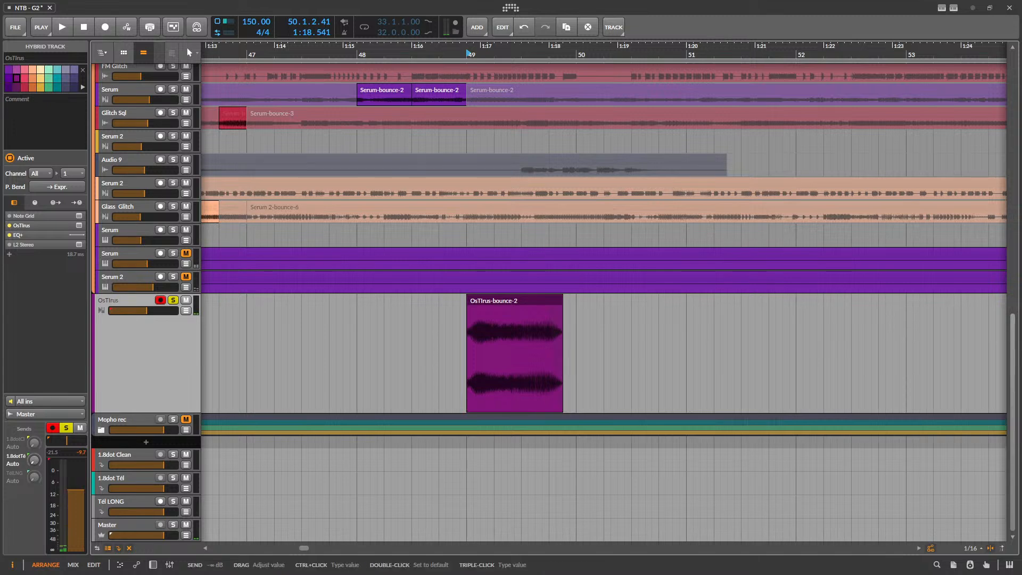
pyautogui.press('space')
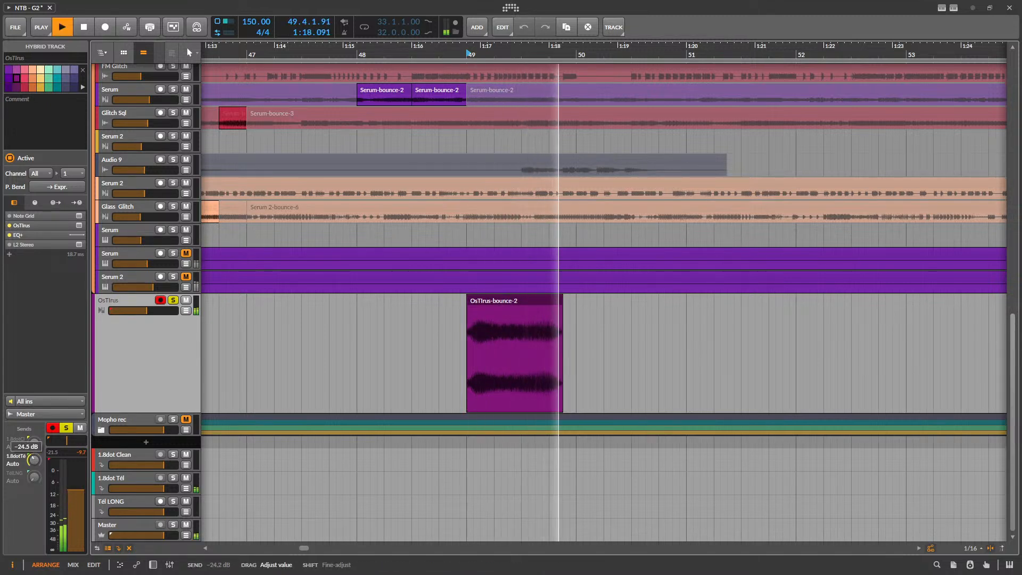
pyautogui.press('space')
# - Show the OsTIrus track's device chain and switch off the OsTIrus synth device
pyautogui.doubleClick(167, 352)
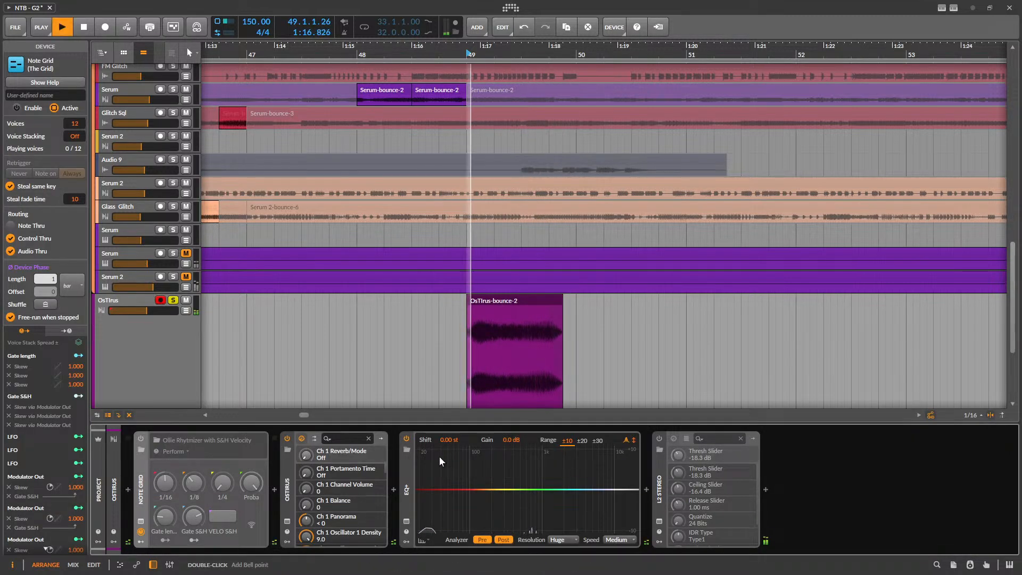
pyautogui.press('space')
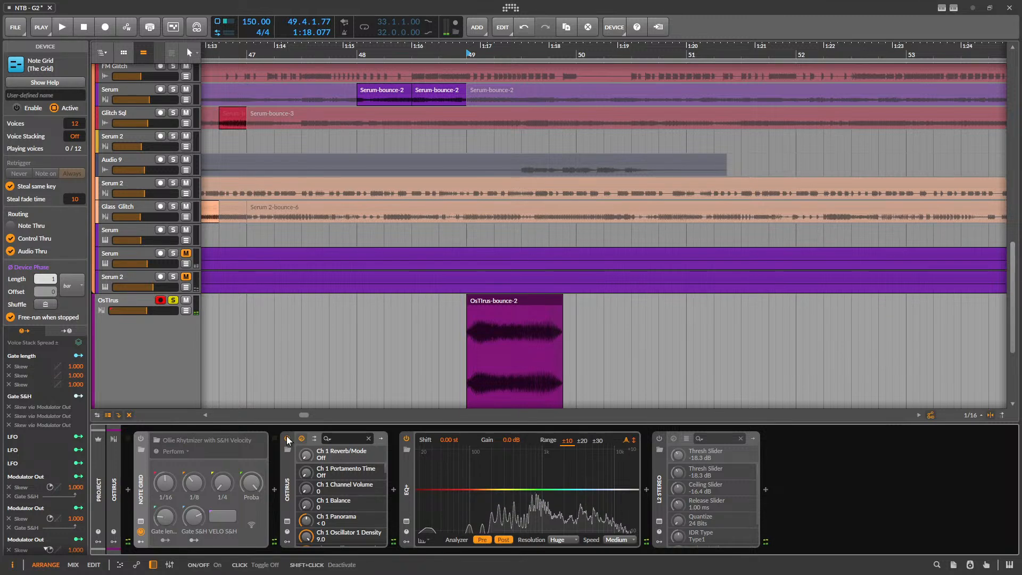
pyautogui.click(286, 438)
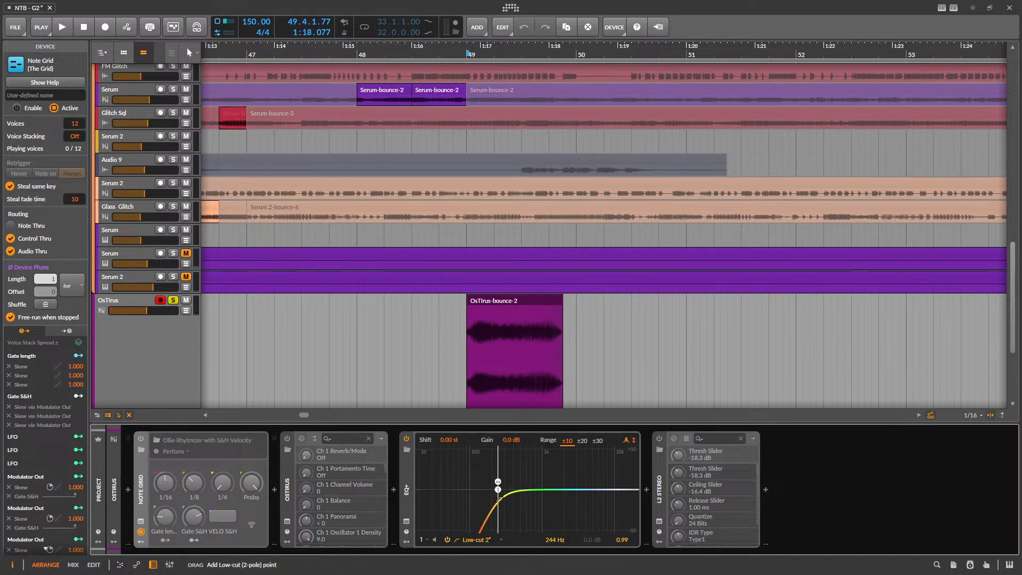
# - Add a Low-cut 4 band at about 218 Hz in the EQ+ while auditioning the bounced clip
pyautogui.press('space')
pyautogui.moveTo(499, 500); pyautogui.dragTo(494, 498)
pyautogui.press('space')
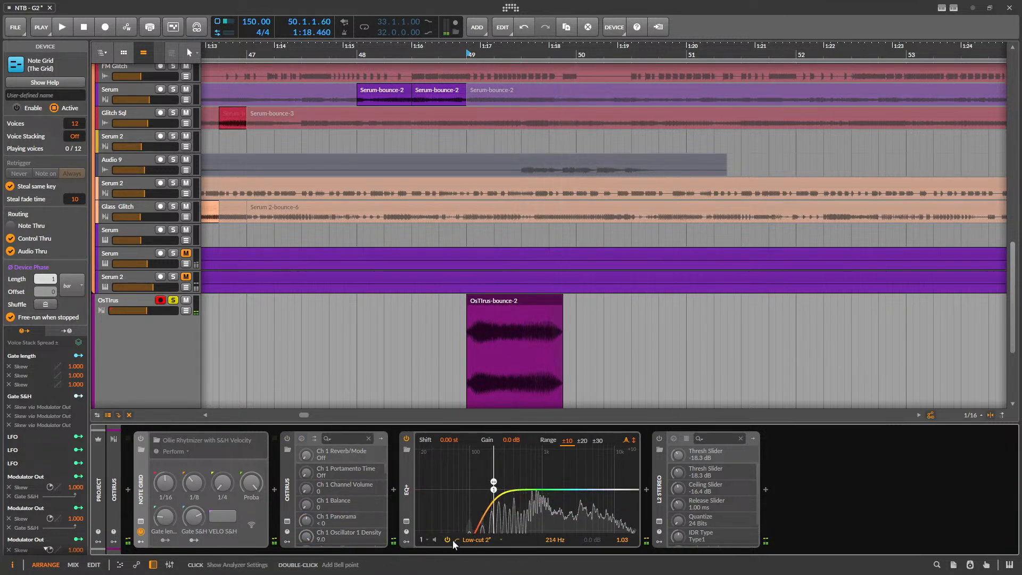
pyautogui.click(455, 540)
pyautogui.click(529, 416)
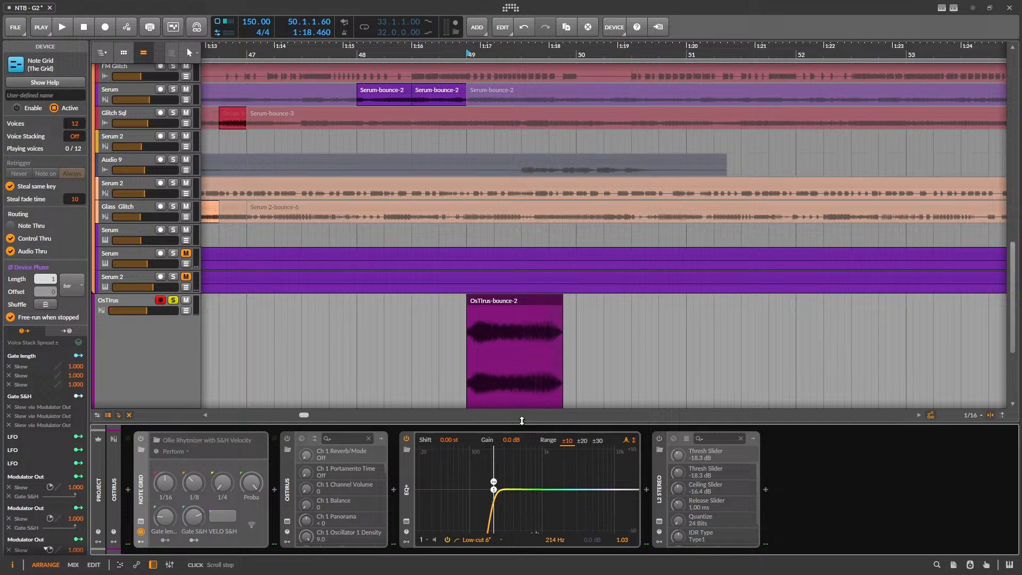
pyautogui.click(475, 541)
pyautogui.click(520, 403)
pyautogui.press('space')
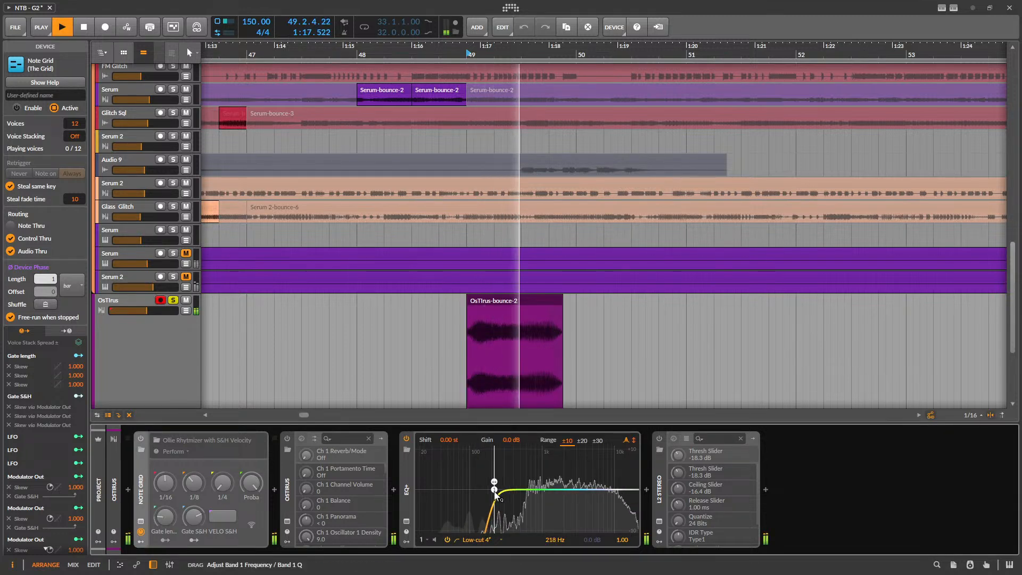
pyautogui.press('space')
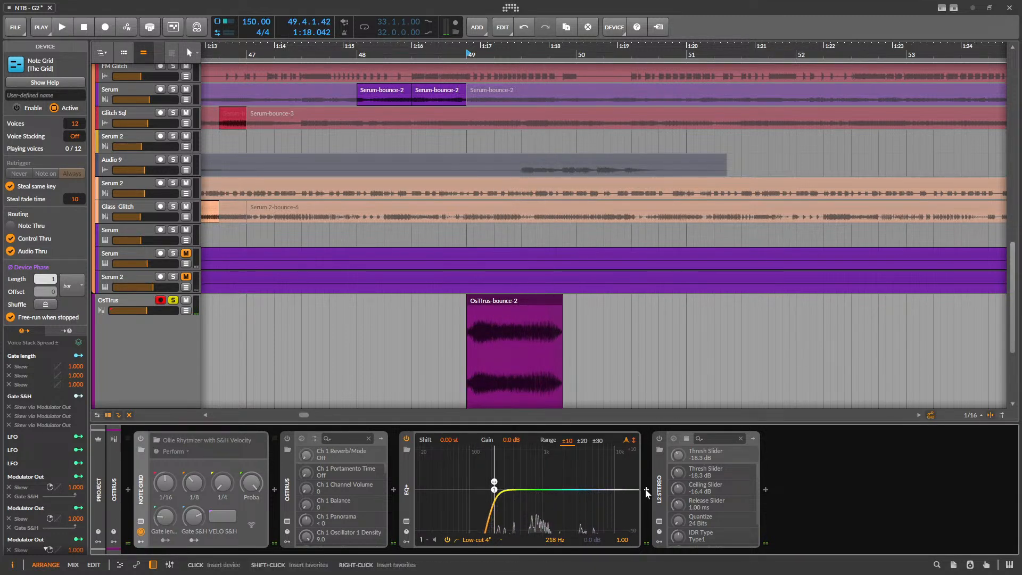
# - Insert a Tool device between the EQ+ and the L2 Stereo
pyautogui.click(645, 489)
pyautogui.write('tool')
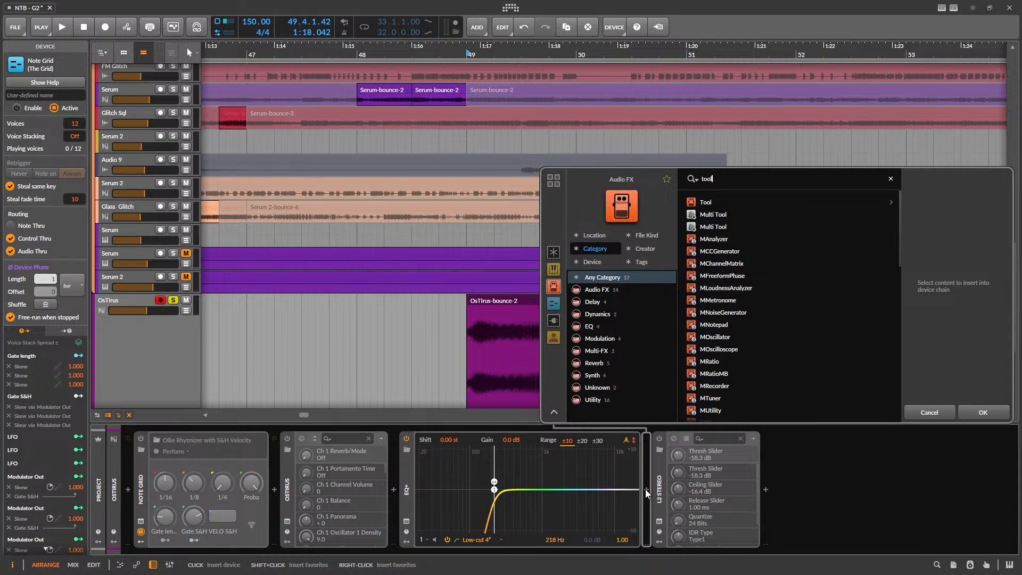
pyautogui.click(706, 202)
pyautogui.click(983, 413)
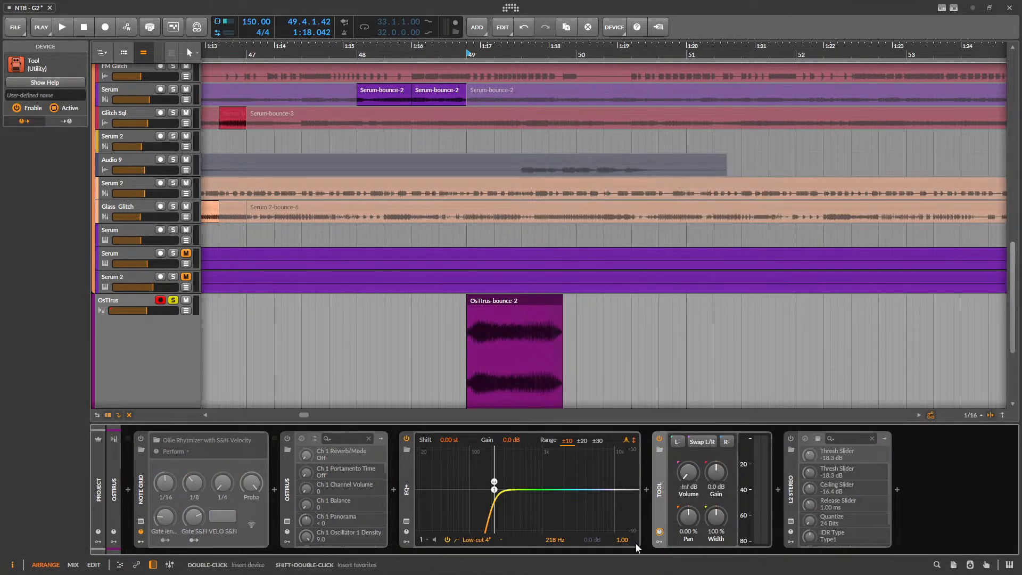
# - Add a Curves modulator to the Tool device
pyautogui.click(659, 542)
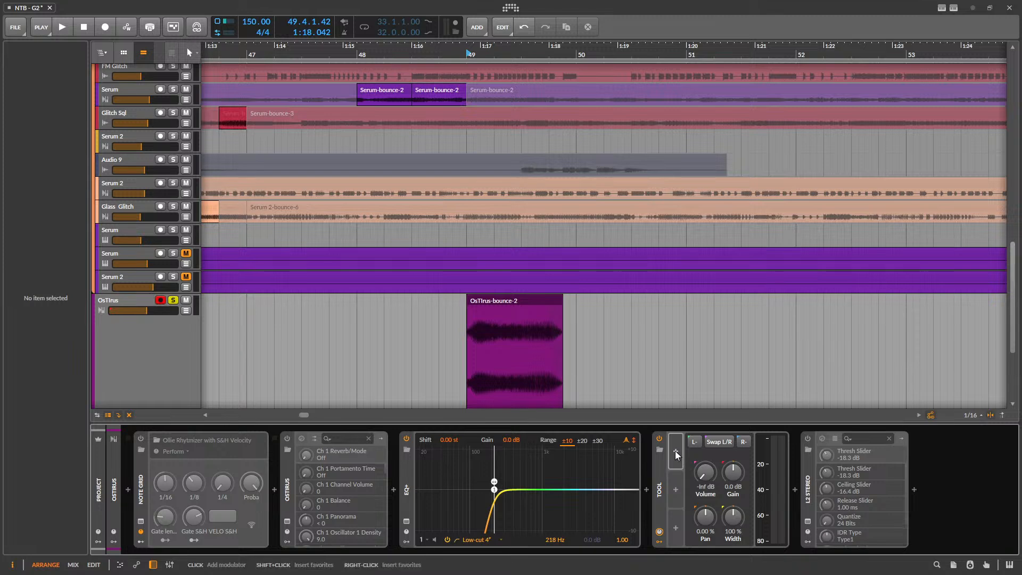
pyautogui.click(675, 450)
pyautogui.write('lfo')
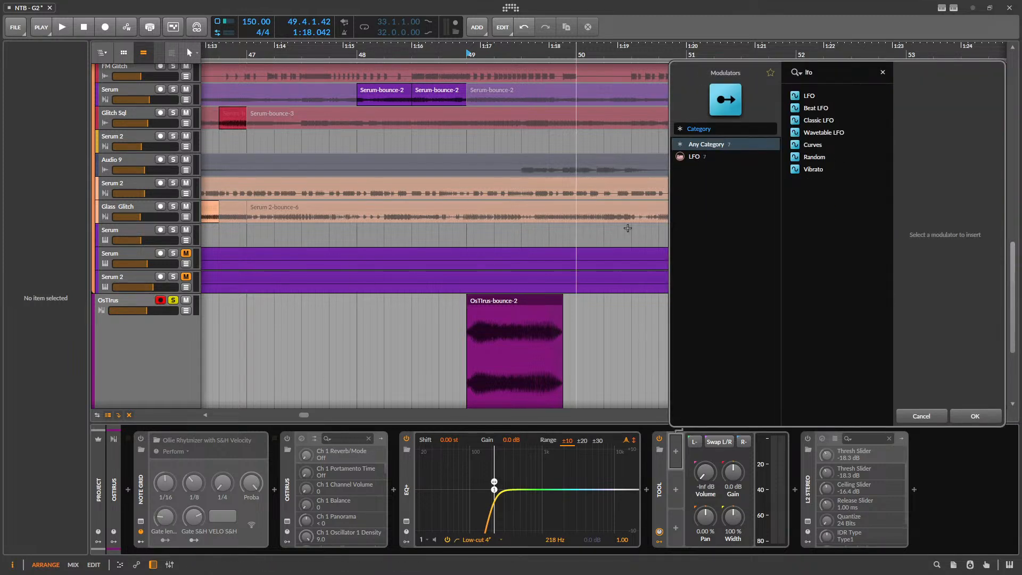
pyautogui.click(823, 144)
pyautogui.click(969, 416)
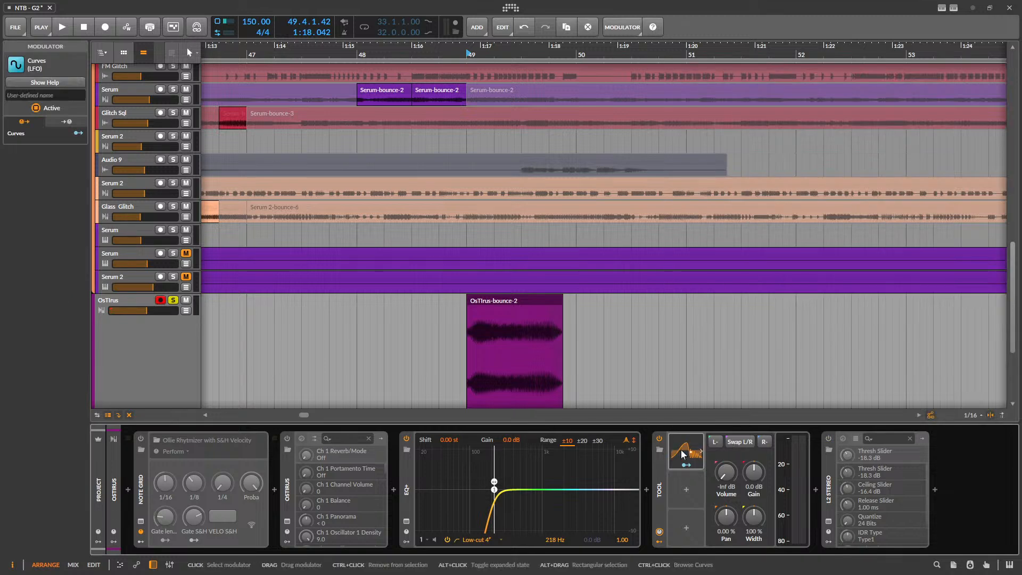
# - Open the Curves modulator's curve for editing and reset it to the Init shape
pyautogui.click(734, 487)
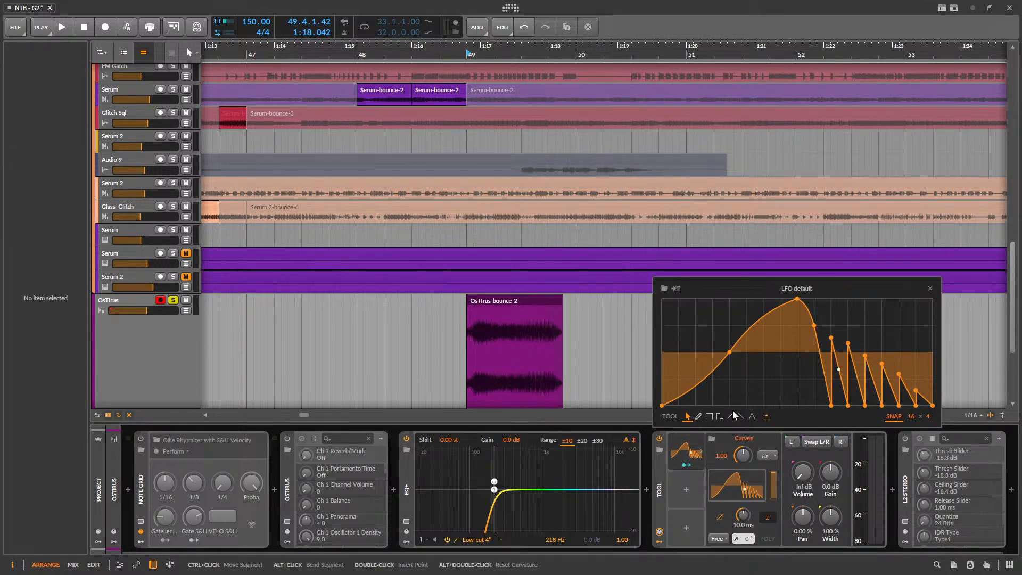
pyautogui.rightClick(729, 328)
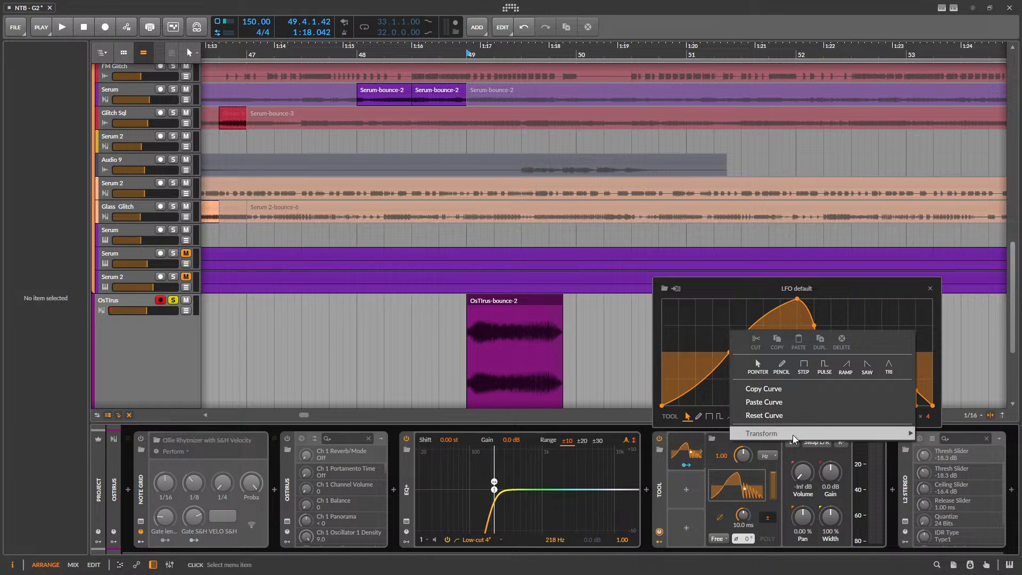
pyautogui.click(801, 415)
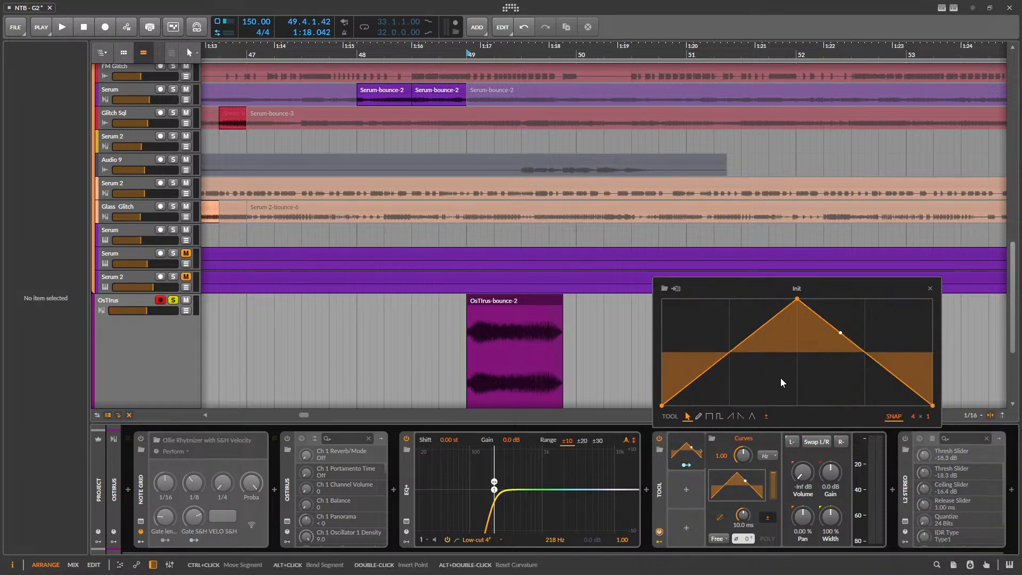
# - Move the curve's peak point to the start at 100 % for a falling ramp and map Curves to the Tool's Volume
pyautogui.moveTo(798, 300); pyautogui.dragTo(662, 300)
pyautogui.press('space')
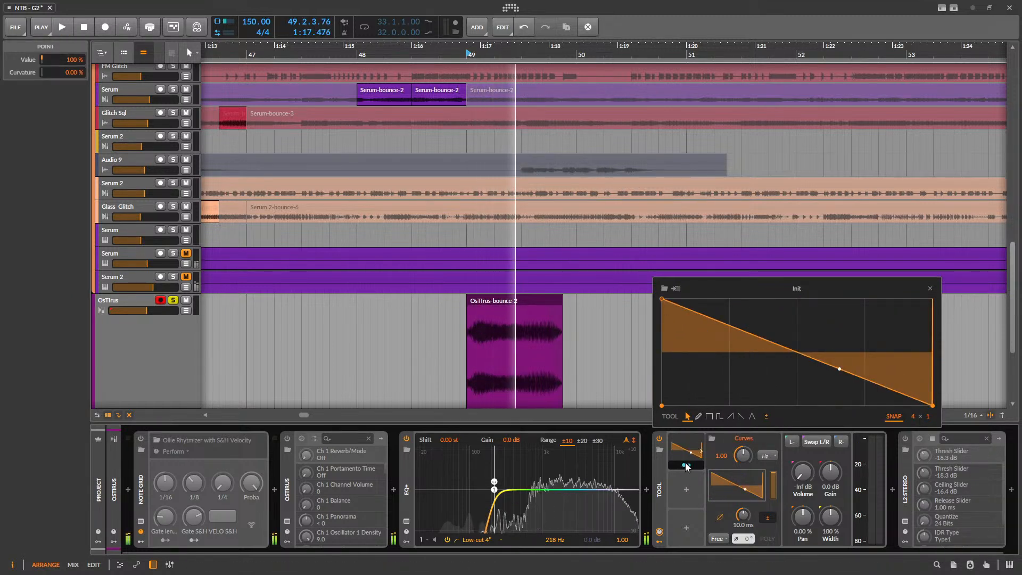
pyautogui.moveTo(803, 472); pyautogui.dragTo(802, 469)
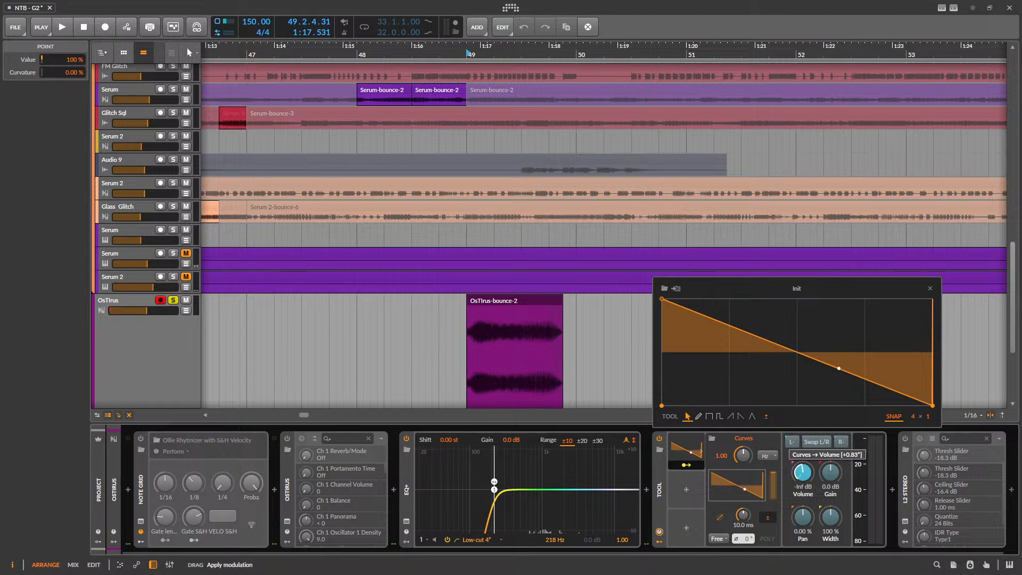
pyautogui.click(691, 468)
# - Set the Curves modulator's rate to 16th note and switch it to unipolar while auditioning the clip
pyautogui.click(766, 456)
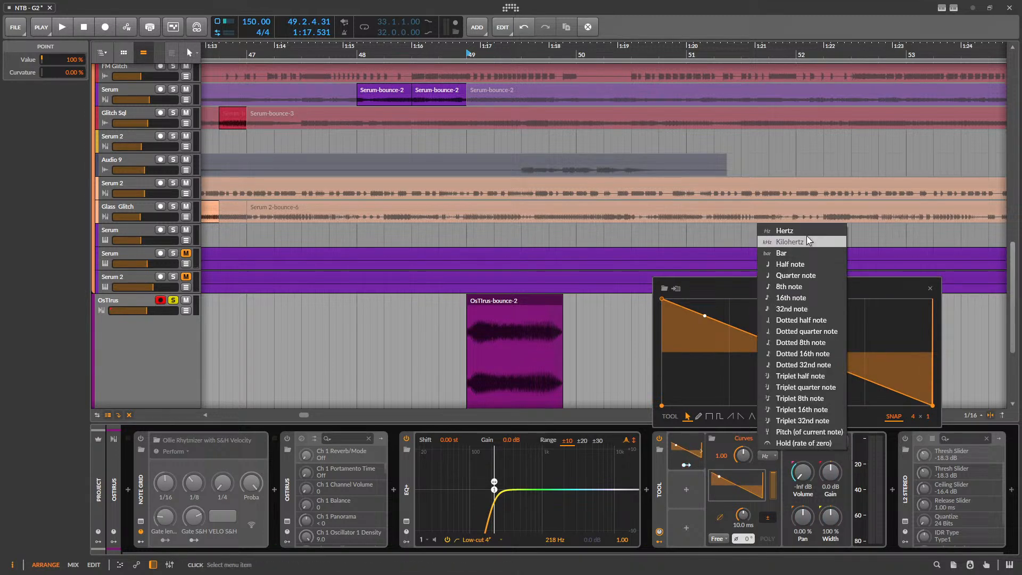
pyautogui.click(801, 287)
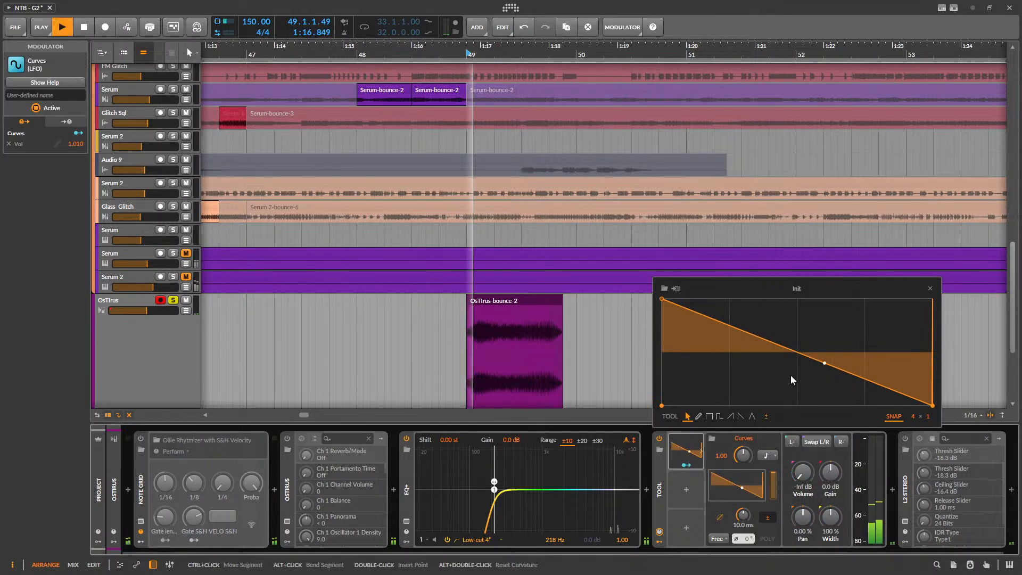
pyautogui.click(763, 458)
pyautogui.click(803, 298)
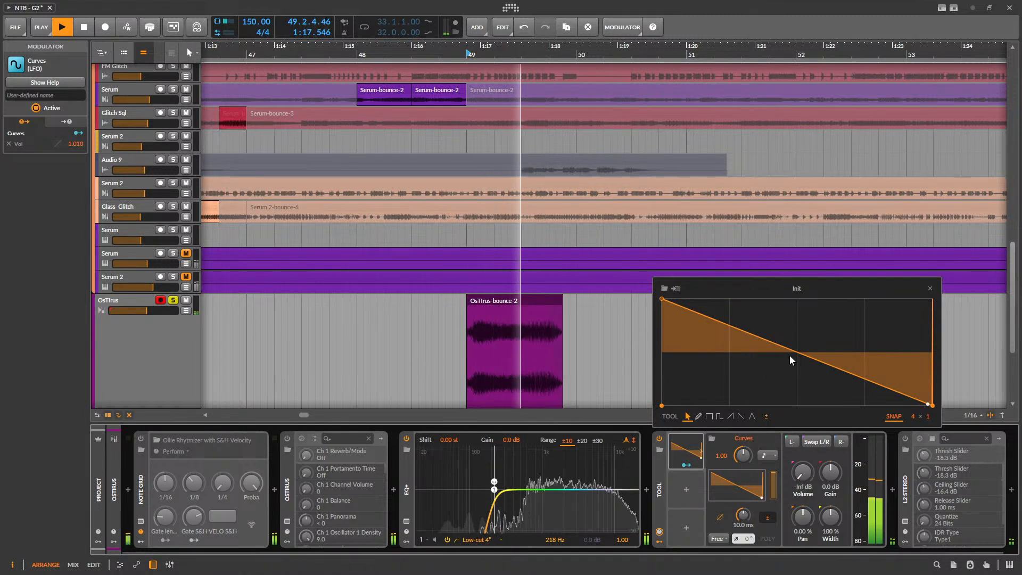
pyautogui.click(767, 516)
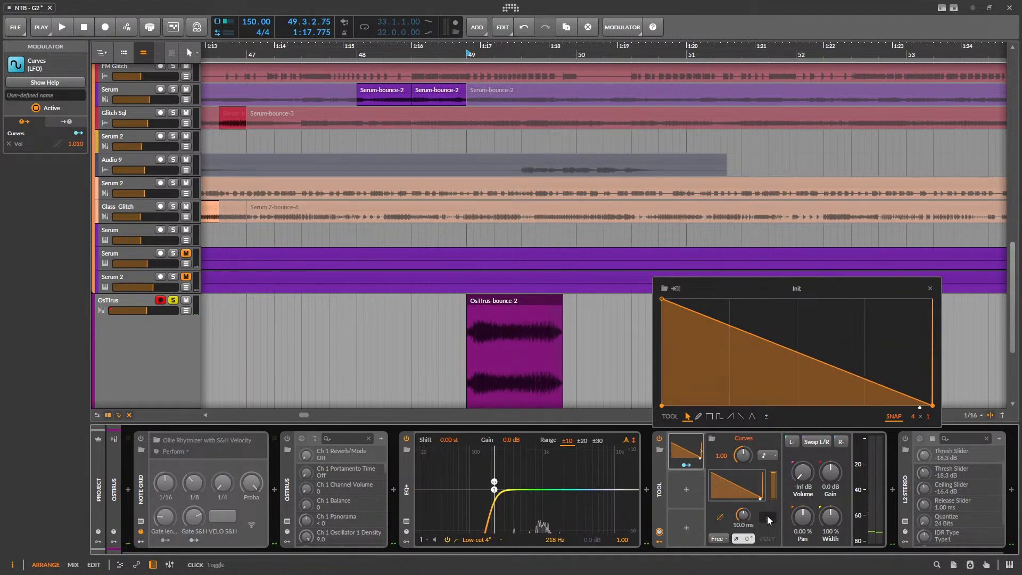
pyautogui.press('space')
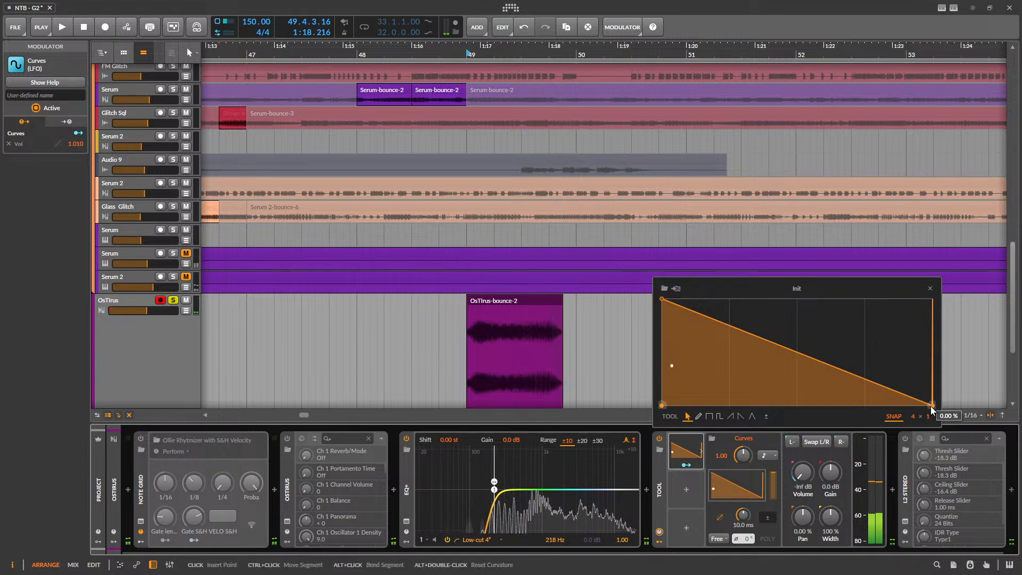
# - Raise the curve's end point to 55 % and bend the falling segment upward while listening to the clip
pyautogui.moveTo(932, 406); pyautogui.dragTo(932, 347)
pyautogui.press('space')
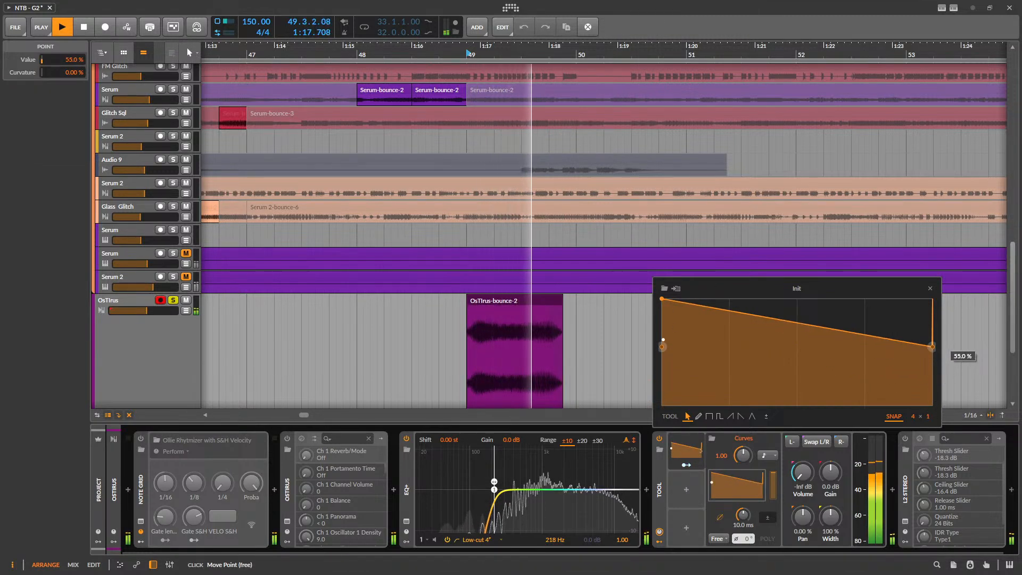
pyautogui.press('space')
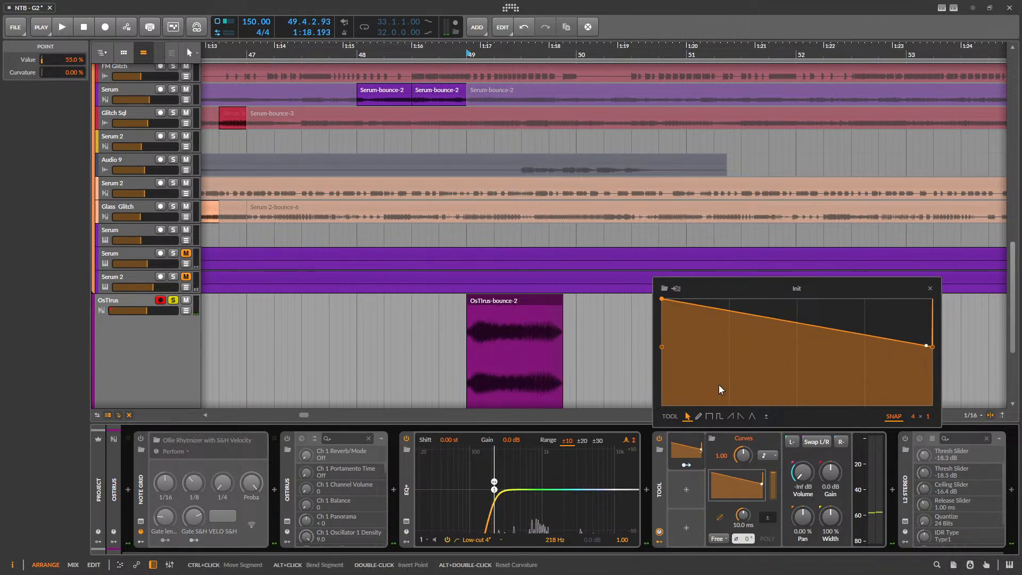
pyautogui.press('space')
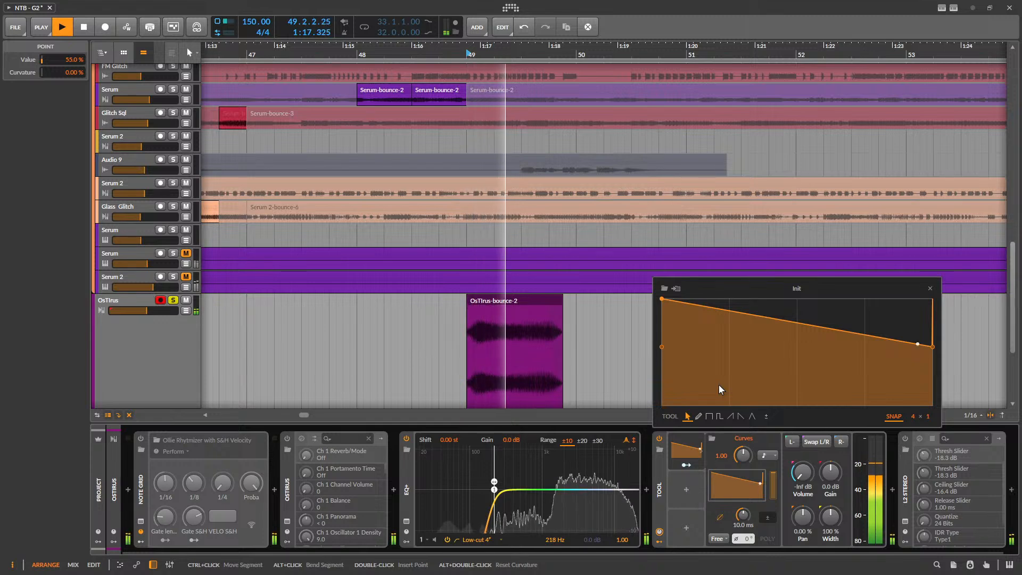
pyautogui.press('space')
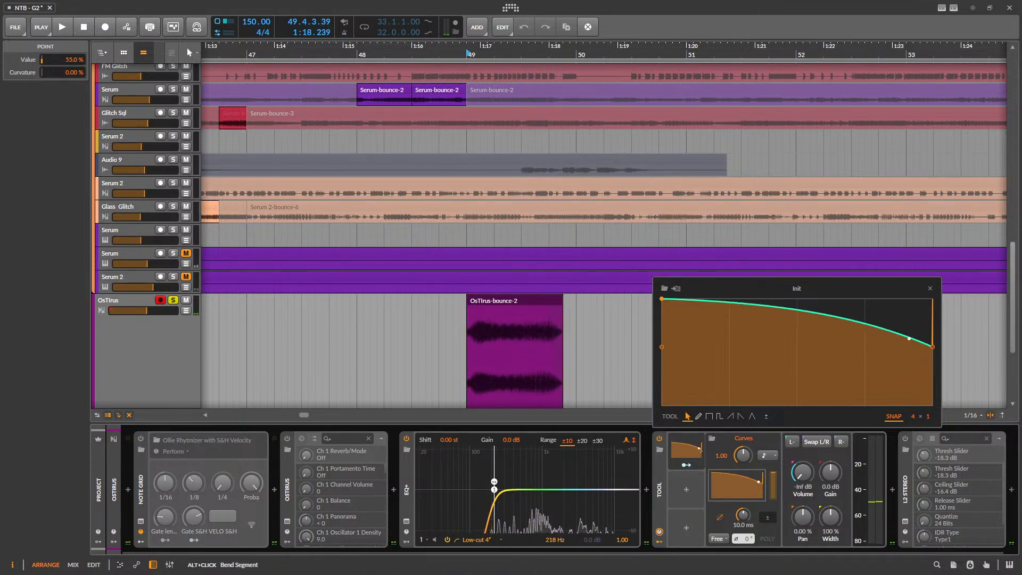
# - Lower the curve's end point to 45 % and flatten the bend to a nearly straight line during playback
pyautogui.press('space')
pyautogui.moveTo(932, 347); pyautogui.dragTo(932, 357)
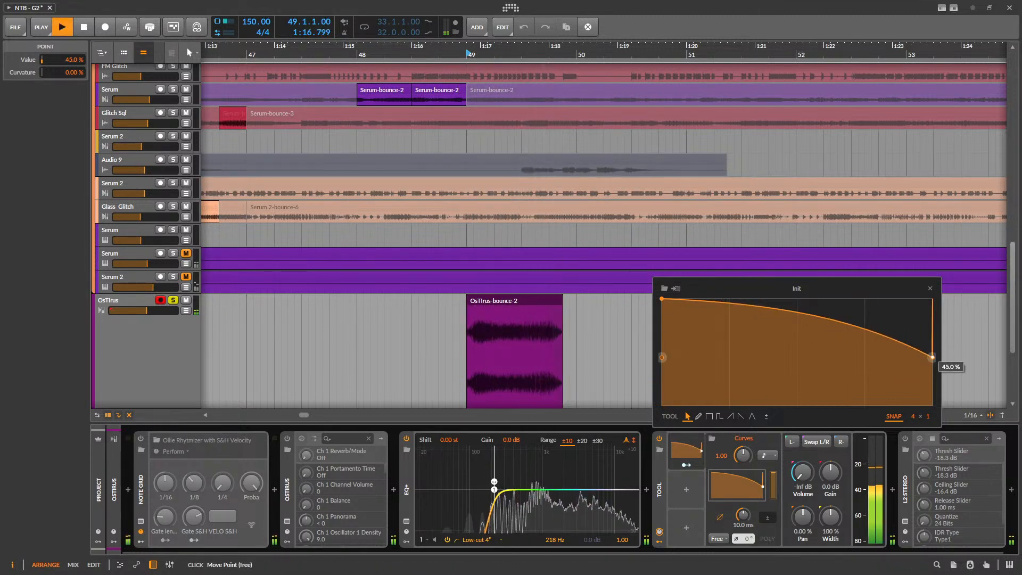
pyautogui.moveTo(868, 330); pyautogui.dragTo(867, 346)
pyautogui.press('space')
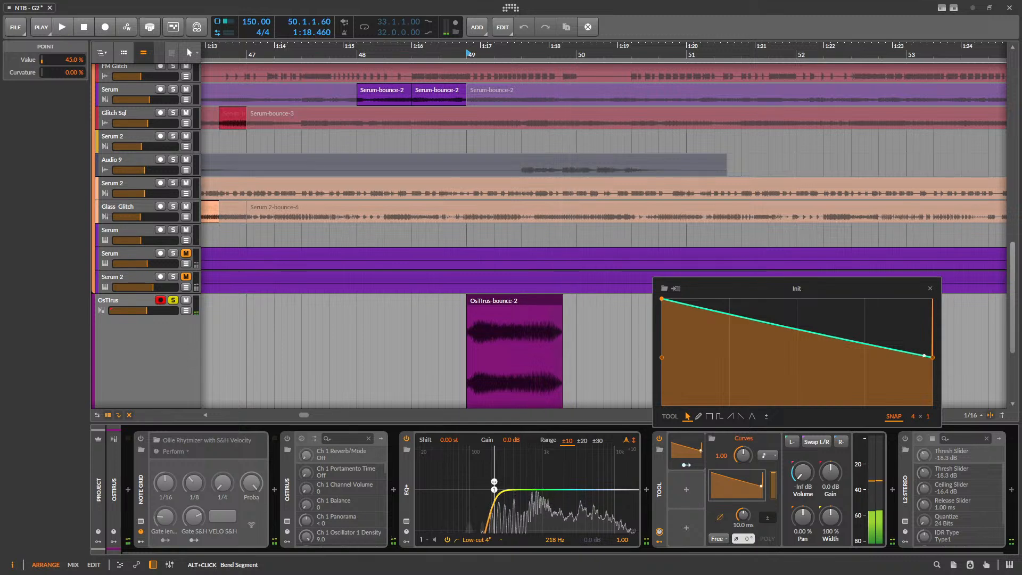
# - Set the curve's end point to 57.5 % with a slight downward bend while auditioning, and close the curve editor
pyautogui.press('space')
pyautogui.moveTo(932, 357); pyautogui.dragTo(883, 326)
pyautogui.press('space')
pyautogui.press('space')
pyautogui.press('space')
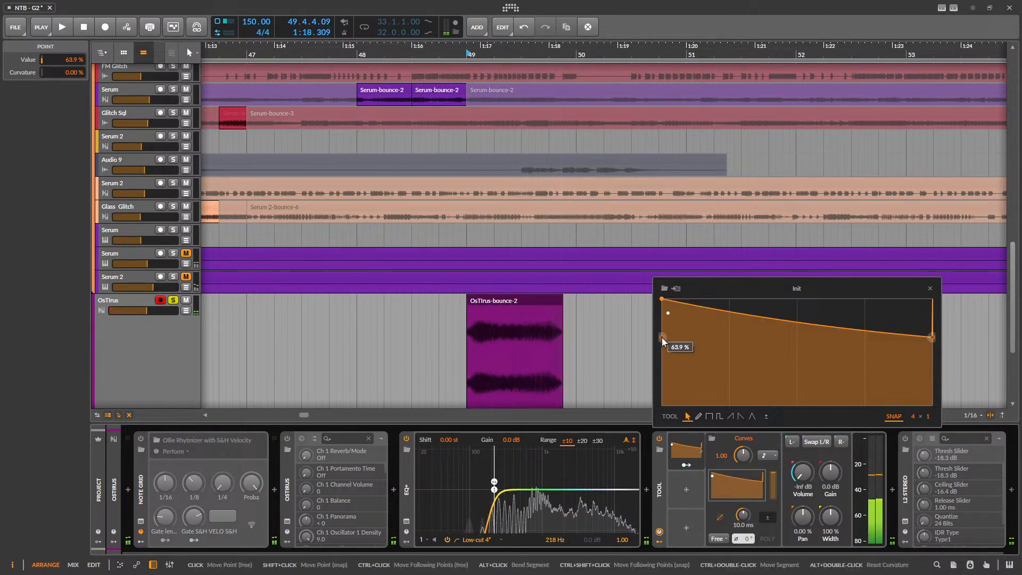
pyautogui.press('space')
pyautogui.moveTo(661, 337); pyautogui.dragTo(661, 344)
pyautogui.click(931, 289)
pyautogui.press('space')
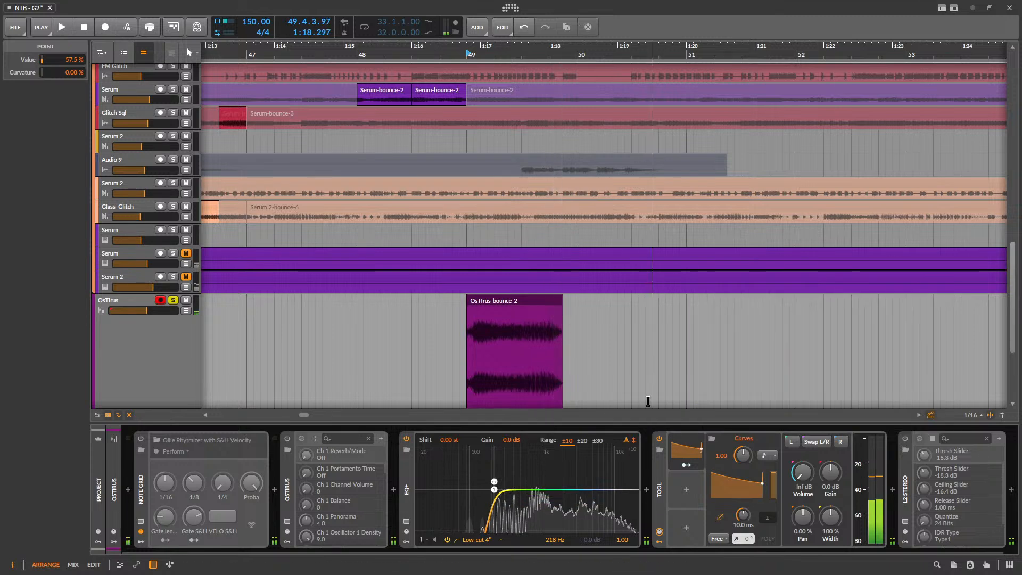
# - Play the full mix from bar 48 with OsTIrus unsoloed and raise the track's volume to about -4.8 dB
pyautogui.moveTo(641, 424); pyautogui.dragTo(605, 568)
pyautogui.scroll(-3, 511, 415)
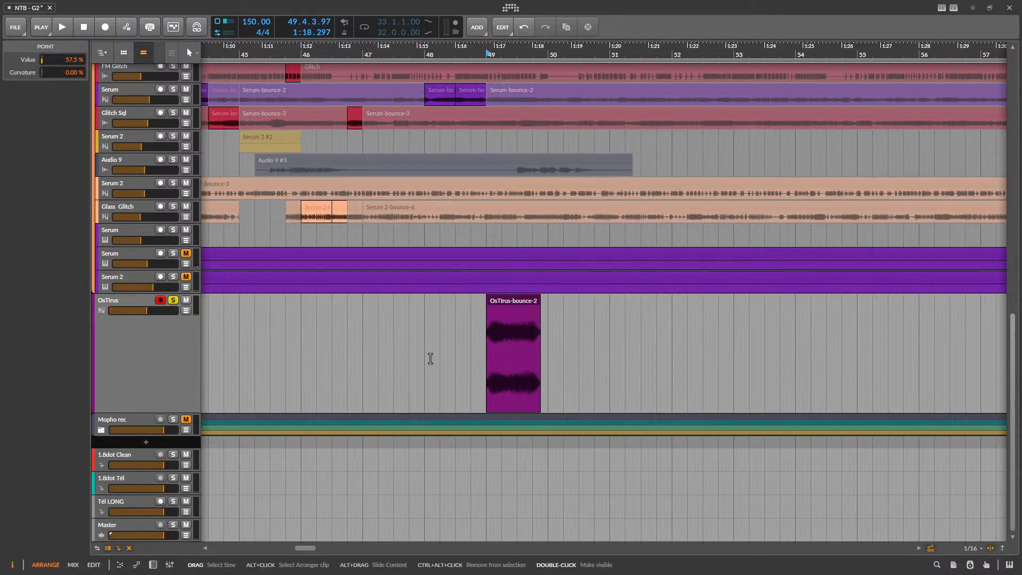
pyautogui.click(422, 348)
pyautogui.press('space')
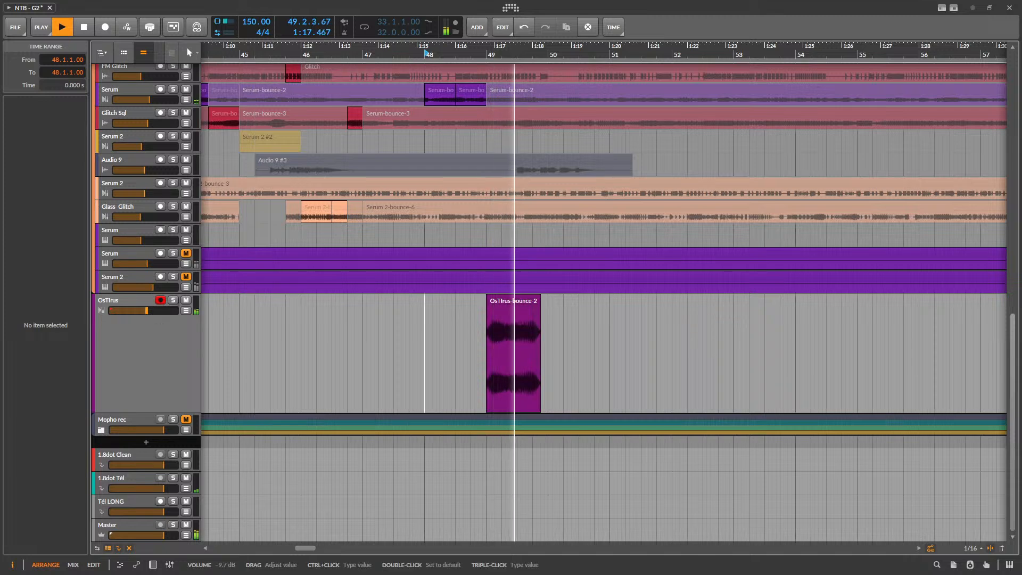
pyautogui.doubleClick(155, 347)
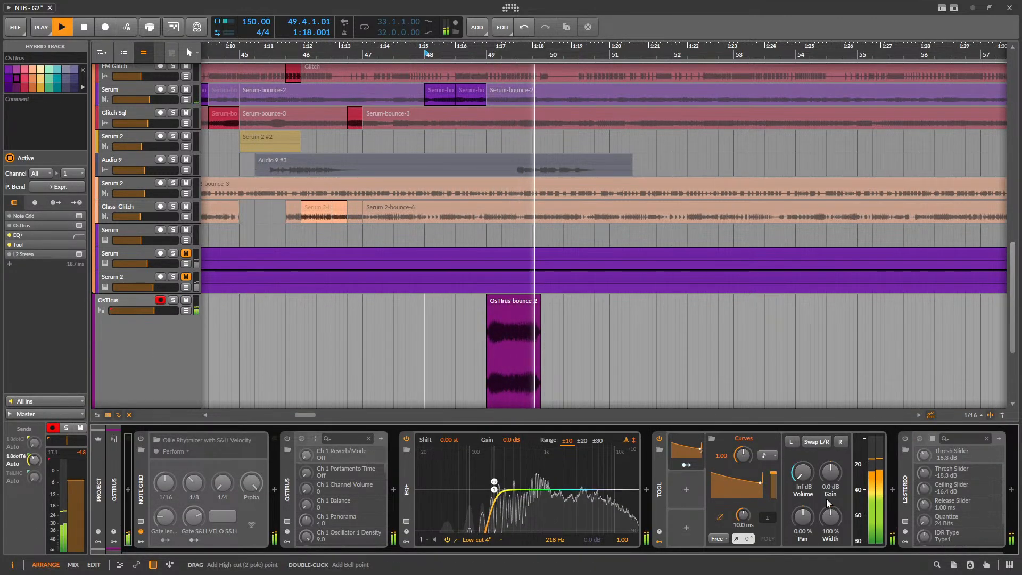
pyautogui.press('space')
# - Enable the L2 Stereo and check its levels during playback while setting the Curves smoothing time to 0.01 ms
pyautogui.click(904, 439)
pyautogui.click(905, 523)
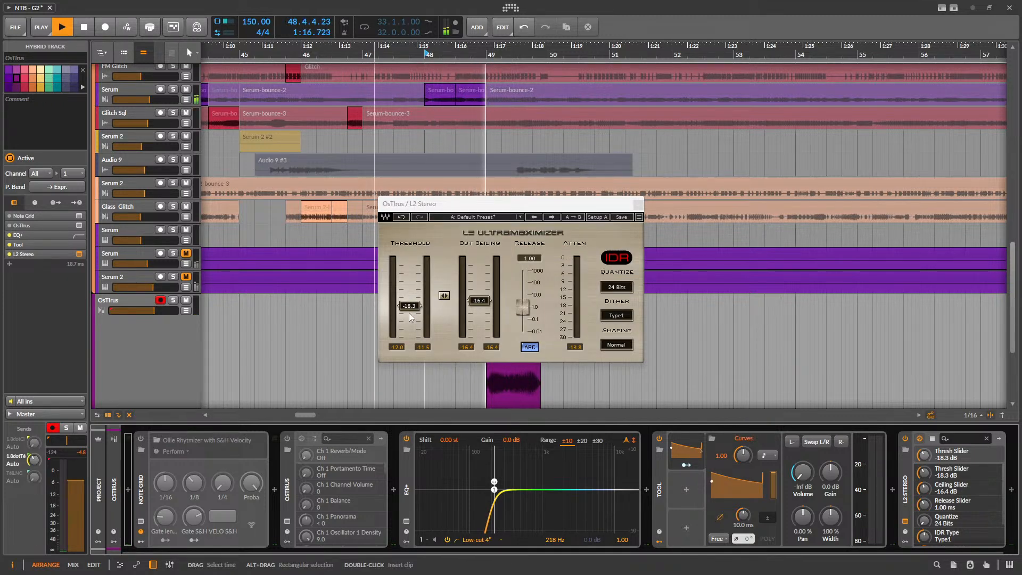
pyautogui.press('space')
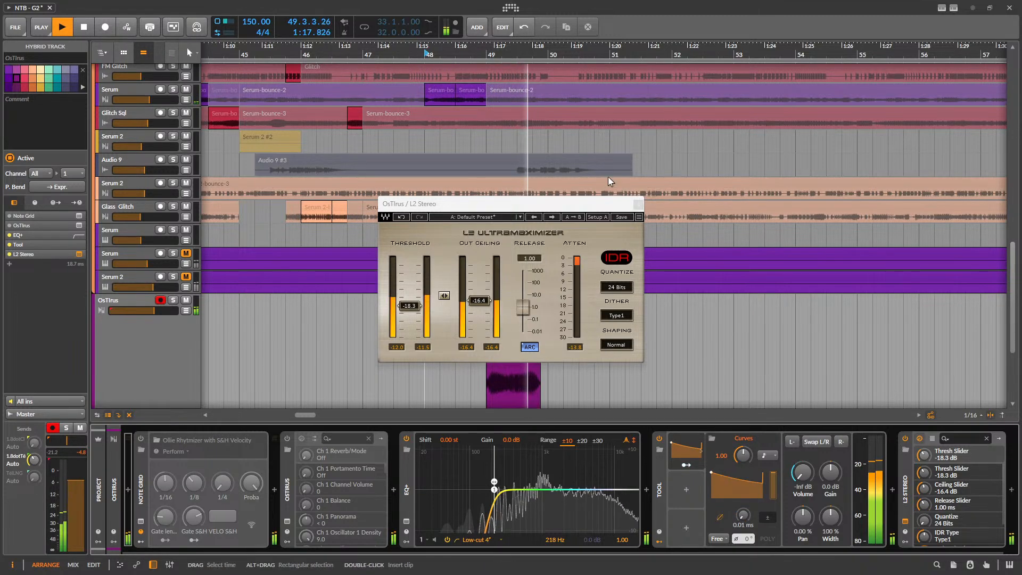
pyautogui.click(637, 204)
# - Open the OsTIrus-bounce-2 clip's audio and move the clip start to the beginning of the audio event at 1.1
pyautogui.scroll(-4, 511, 256)
pyautogui.press('space')
pyautogui.scroll(5, 492, 187)
pyautogui.doubleClick(518, 186)
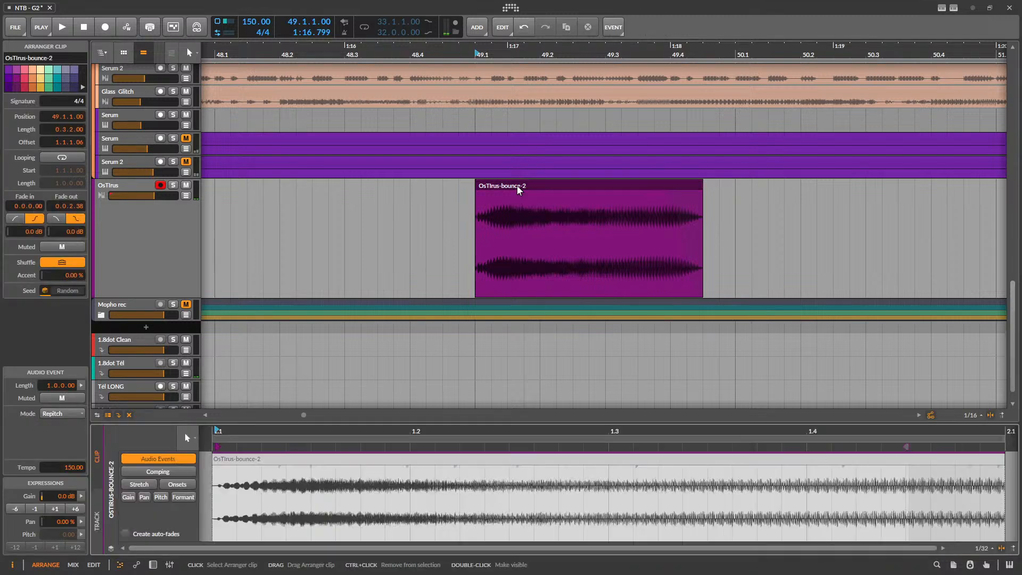
pyautogui.scroll(-1, 259, 470)
pyautogui.scroll(11, 212, 483)
pyautogui.scroll(2, 560, 461)
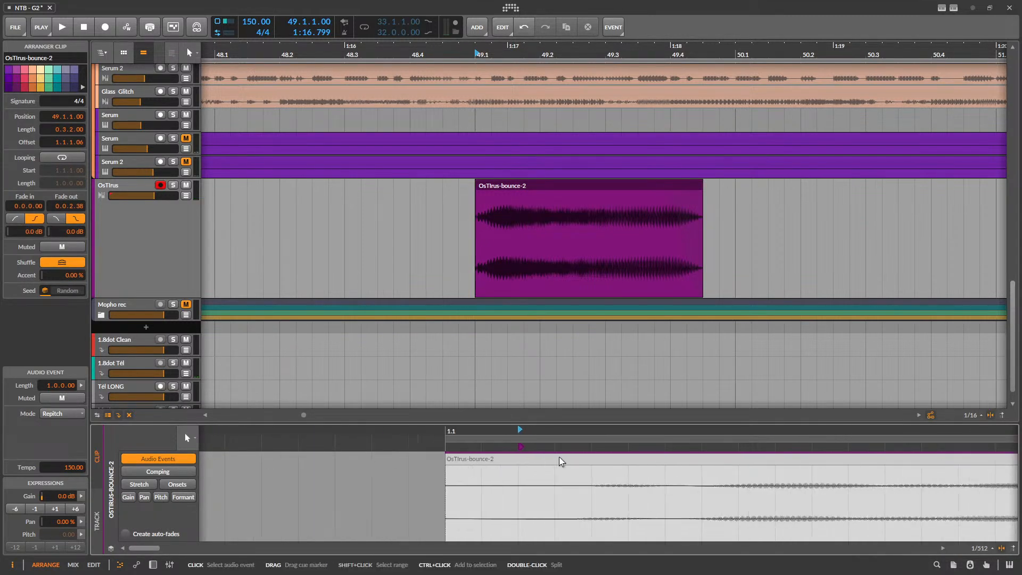
pyautogui.moveTo(505, 447)
pyautogui.mouseDown()
pyautogui.moveTo(782, 448)
pyautogui.moveTo(409, 449)
pyautogui.mouseUp()
# - Audition the clip from bar 49 with its new start and solo the OsTIrus track
pyautogui.press('space')
pyautogui.press('space')
pyautogui.press('space')
pyautogui.press('space')
pyautogui.press('space')
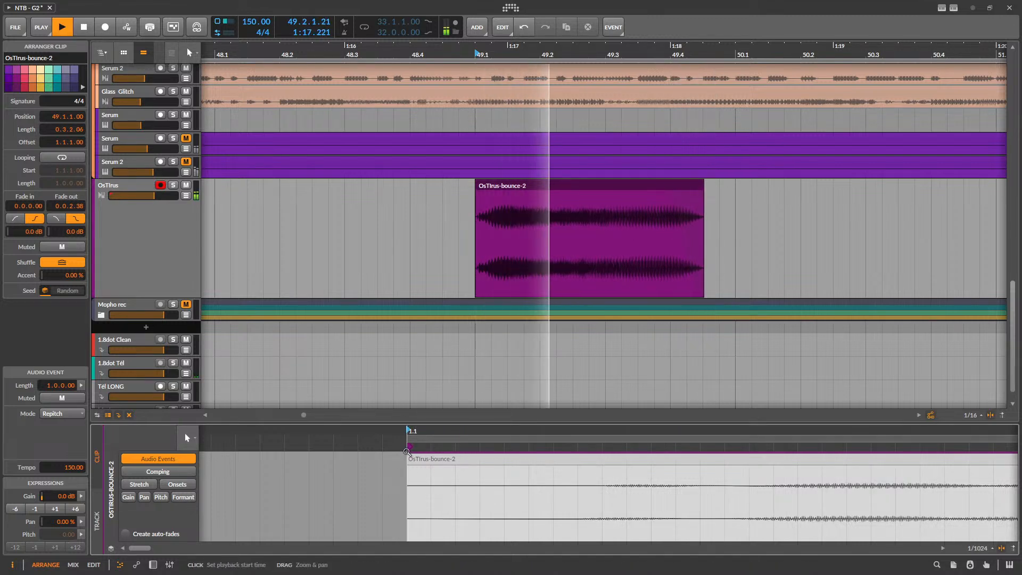
pyautogui.press('space')
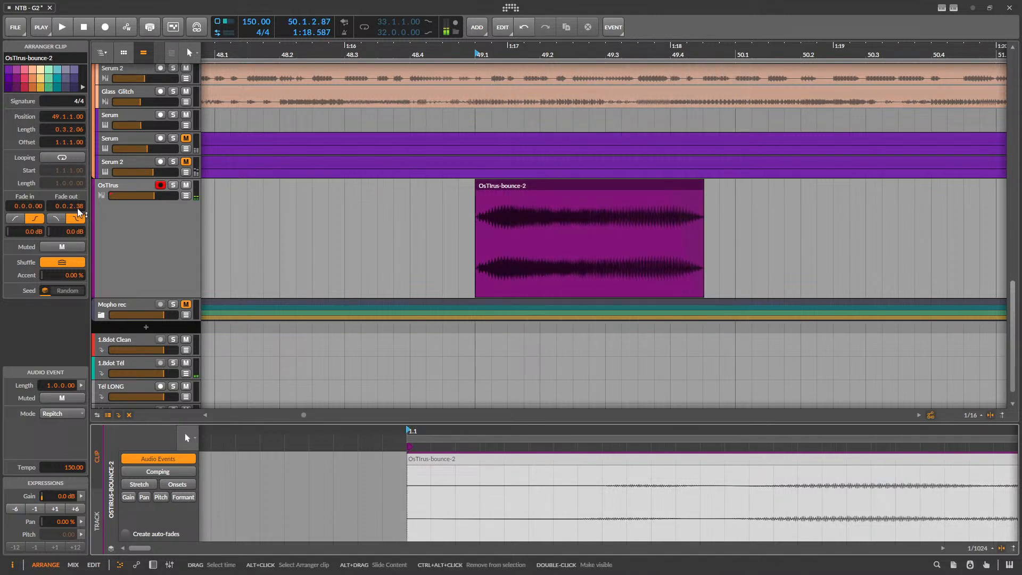
pyautogui.press('space')
pyautogui.click(173, 185)
pyautogui.press('space')
pyautogui.press('space')
# - Show the OsTIrus track's devices and compare the clip's sound with the Tool device bypassed and re-enabled
pyautogui.doubleClick(134, 254)
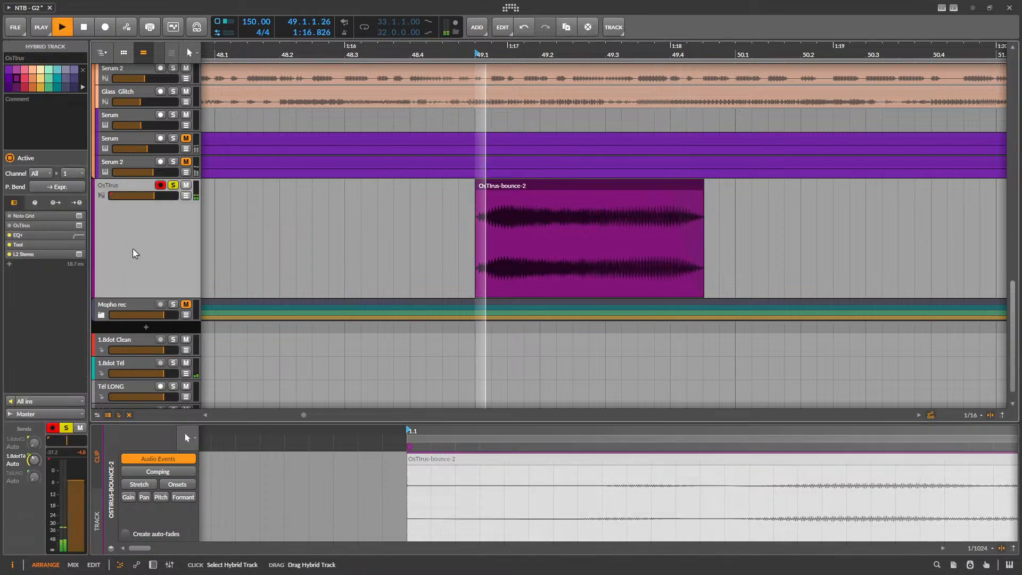
pyautogui.press('space')
pyautogui.click(660, 437)
pyautogui.press('space')
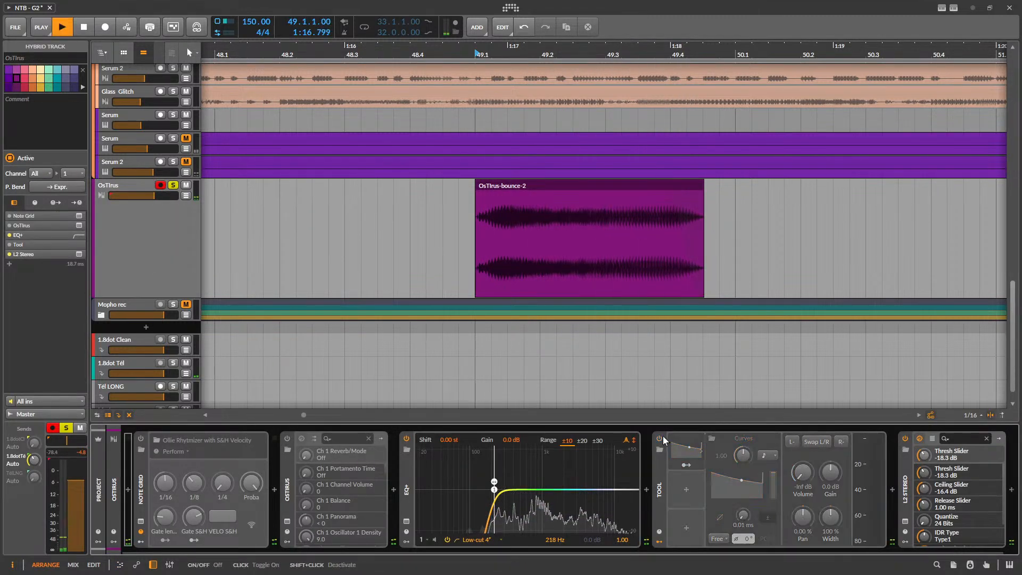
pyautogui.click(660, 438)
pyautogui.press('space')
pyautogui.press('space')
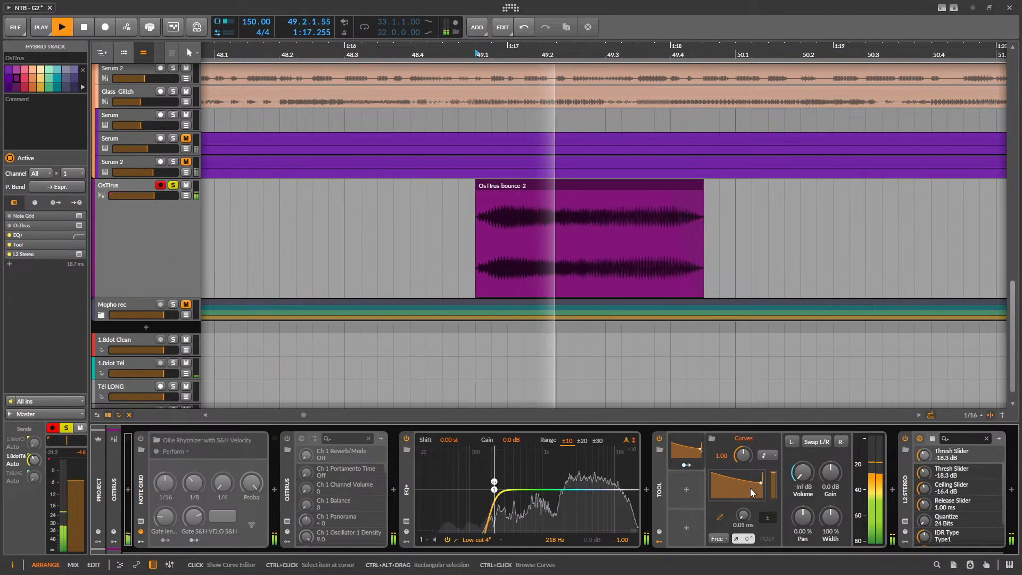
# - Set the Curves smoothing time to 0.06 ms and its trigger mode to Sync while auditioning the clip
pyautogui.moveTo(744, 515); pyautogui.dragTo(743, 507)
pyautogui.press('space')
pyautogui.press('space')
pyautogui.press('space')
pyautogui.click(717, 538)
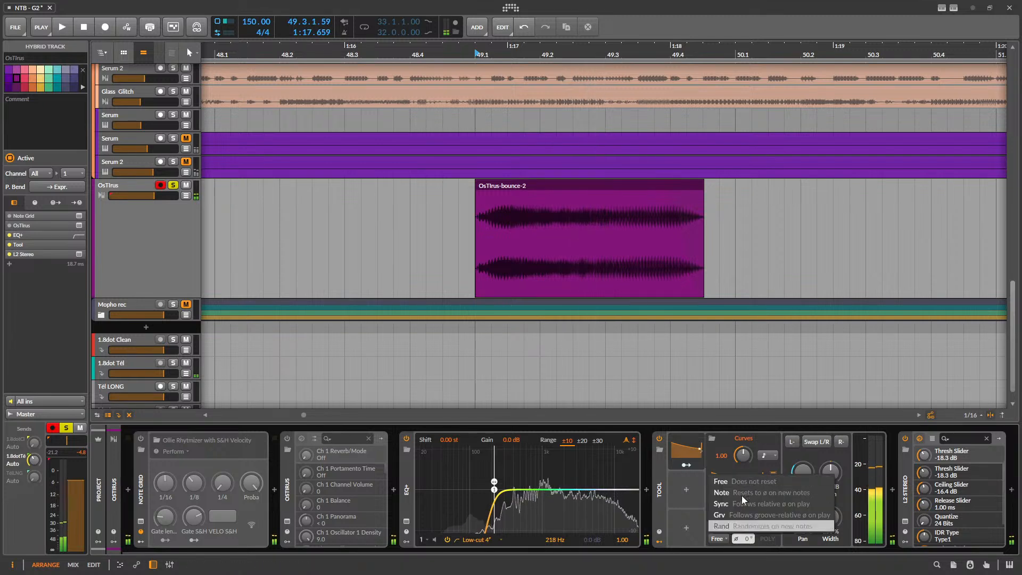
pyautogui.click(749, 505)
pyautogui.press('space')
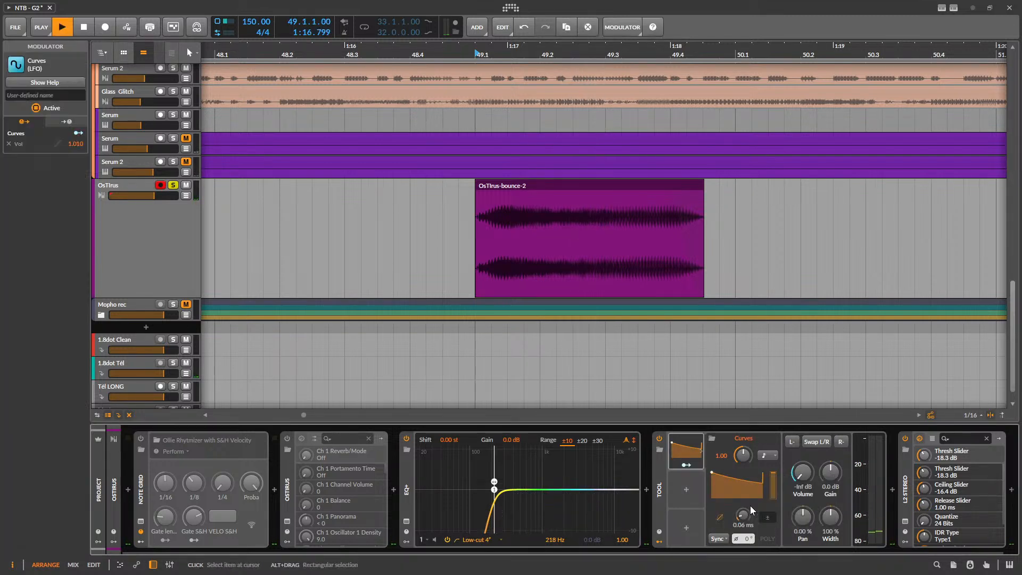
# - Raise the Curves smoothing time to 0.71 ms and replay the clip
pyautogui.press('space')
pyautogui.moveTo(748, 515); pyautogui.dragTo(748, 494)
pyautogui.press('space')
pyautogui.press('space')
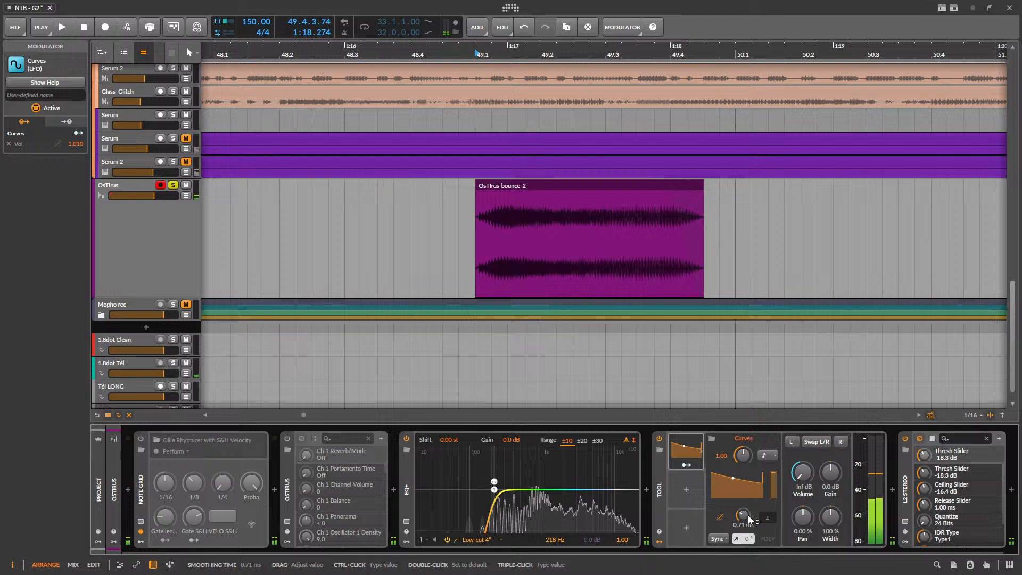
# - Reopen the Curves editor, set the curve's end point to 41 % and bend the falling segment upward while auditioning
pyautogui.click(742, 486)
pyautogui.moveTo(933, 349); pyautogui.dragTo(931, 362)
pyautogui.press('space')
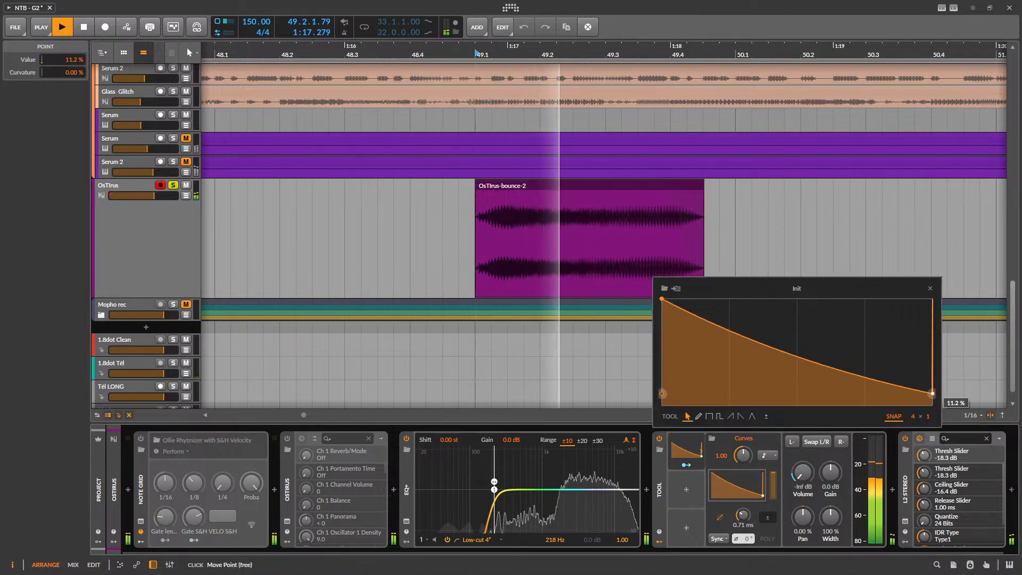
pyautogui.click(740, 322)
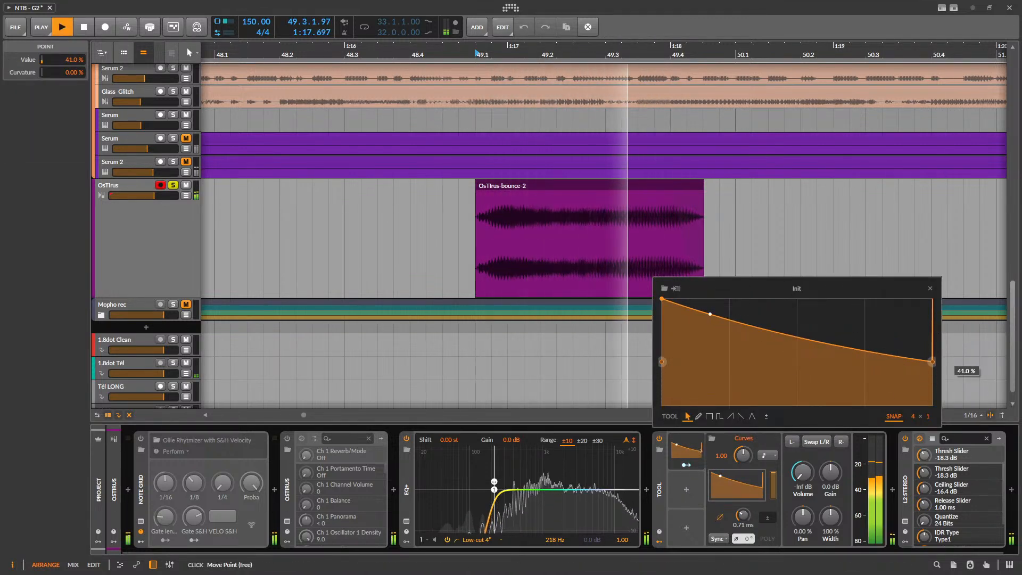
pyautogui.press('space')
pyautogui.moveTo(705, 313); pyautogui.dragTo(693, 302)
pyautogui.press('space')
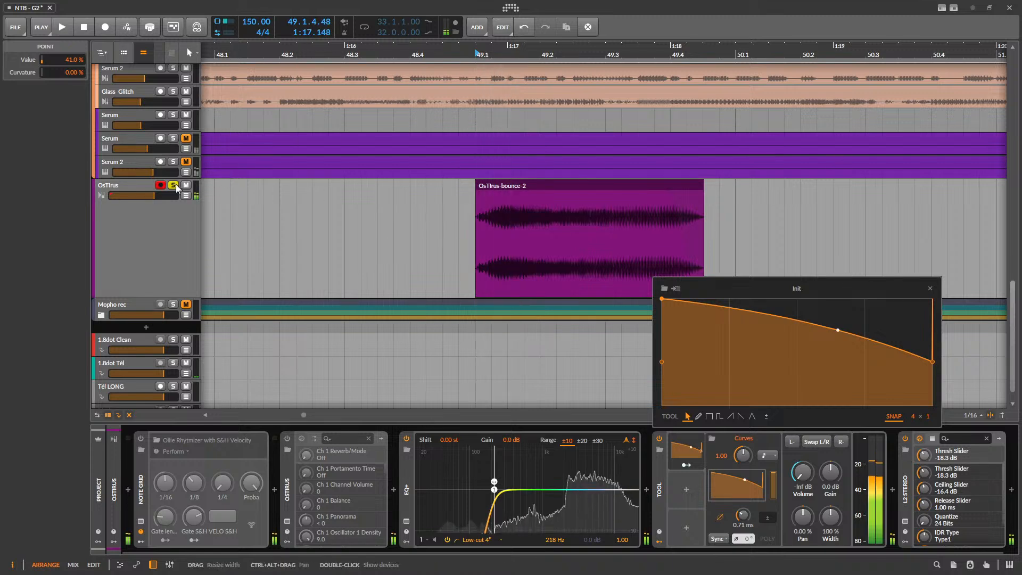
# - Unsolo the OsTIrus track, play the full mix from bar 48 and select the track
pyautogui.click(223, 234)
pyautogui.press('space')
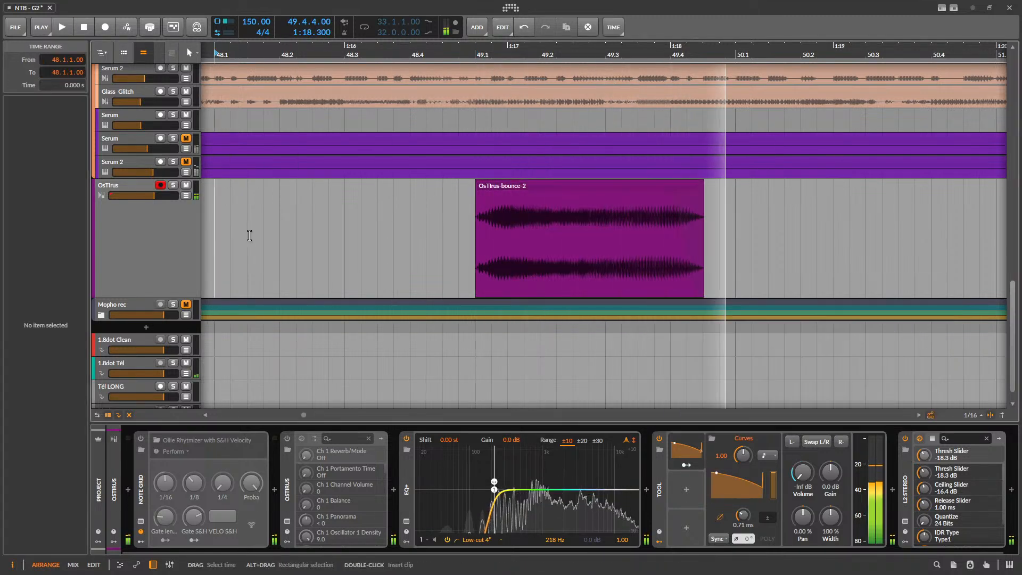
pyautogui.press('space')
pyautogui.scroll(-5, 299, 279)
pyautogui.click(129, 268)
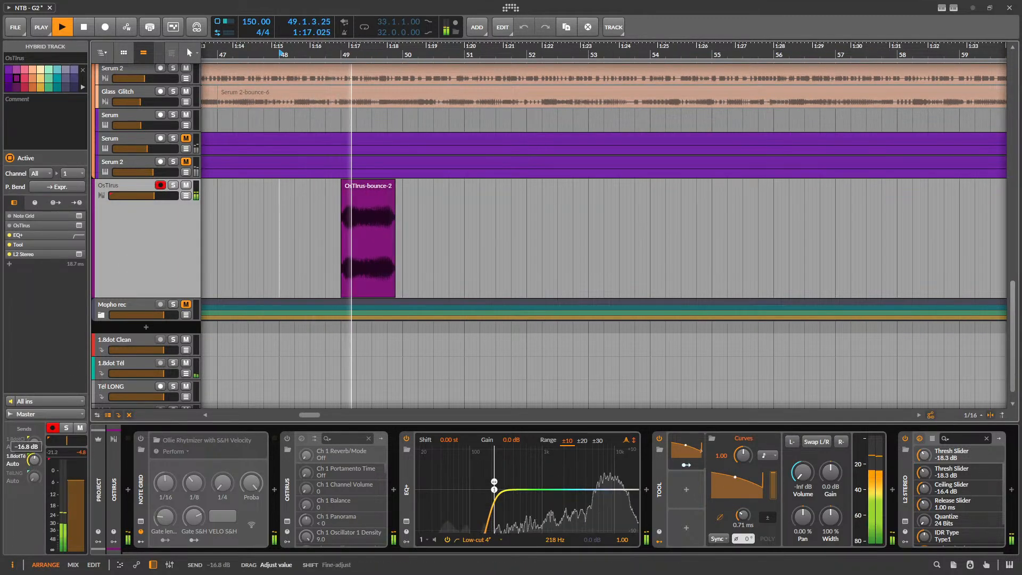
# - Replay the full mix from bar 48 and hide the device chain to show more of the arrangement
pyautogui.press('space')
pyautogui.press('space')
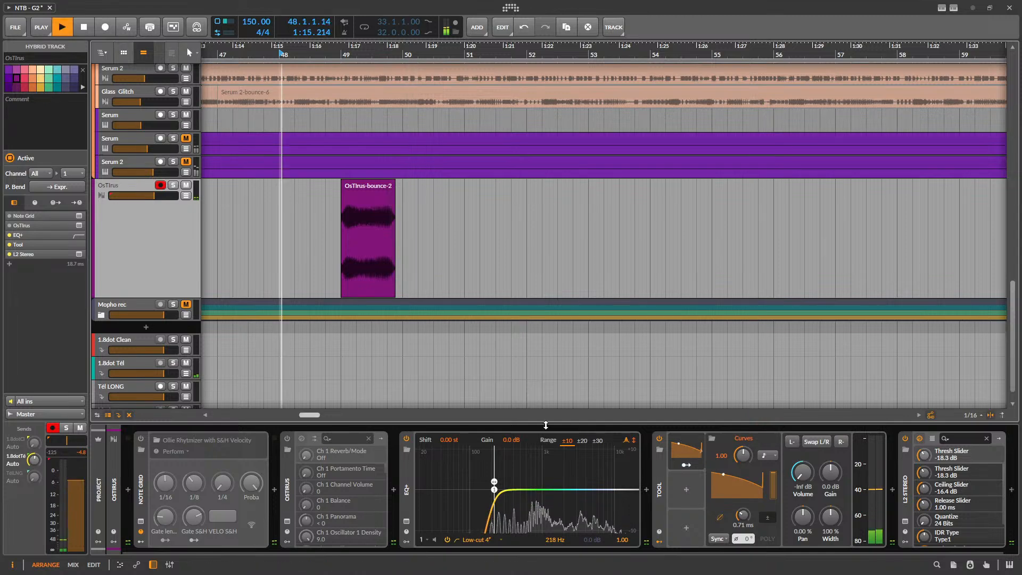
pyautogui.scroll(-3, 510, 403)
pyautogui.press('d')
pyautogui.scroll(-3, 739, 353)
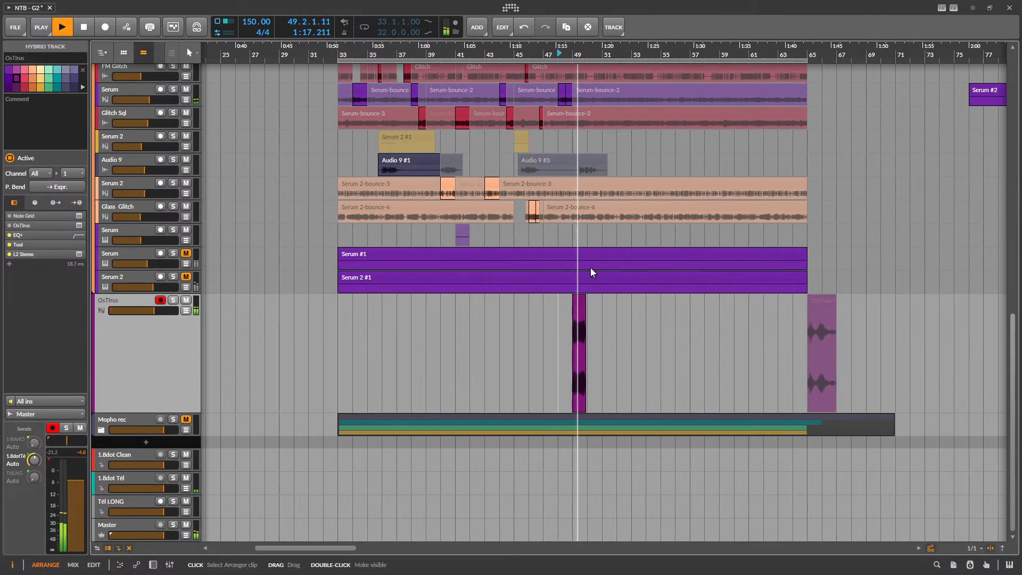
# - Reduce the OsTIrus track's height and move the track into the SFX group below the two Pigments tracks
pyautogui.scroll(3, 592, 267)
pyautogui.press('space')
pyautogui.moveTo(130, 410); pyautogui.dragTo(166, 283)
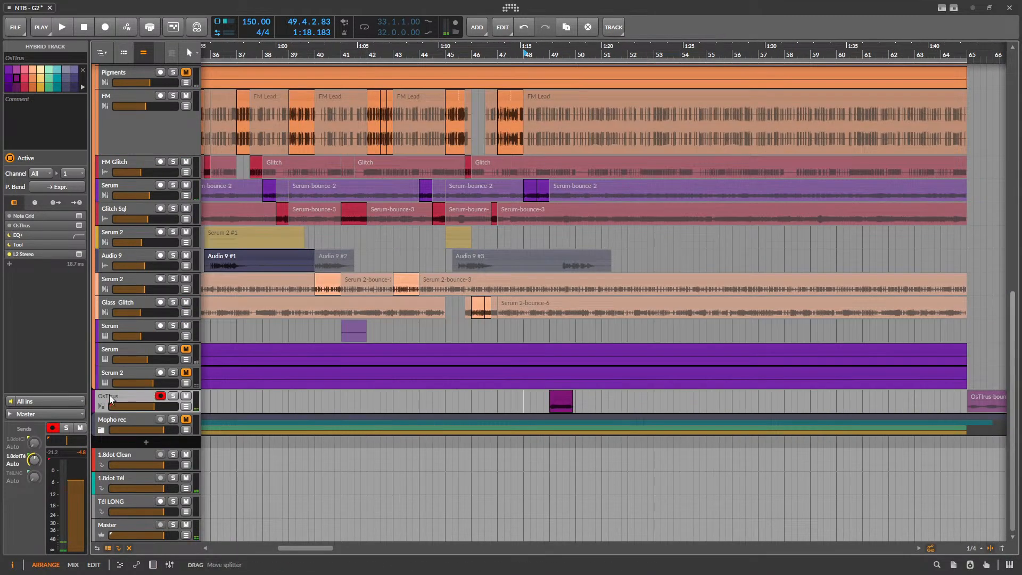
pyautogui.moveTo(110, 399); pyautogui.dragTo(145, 136)
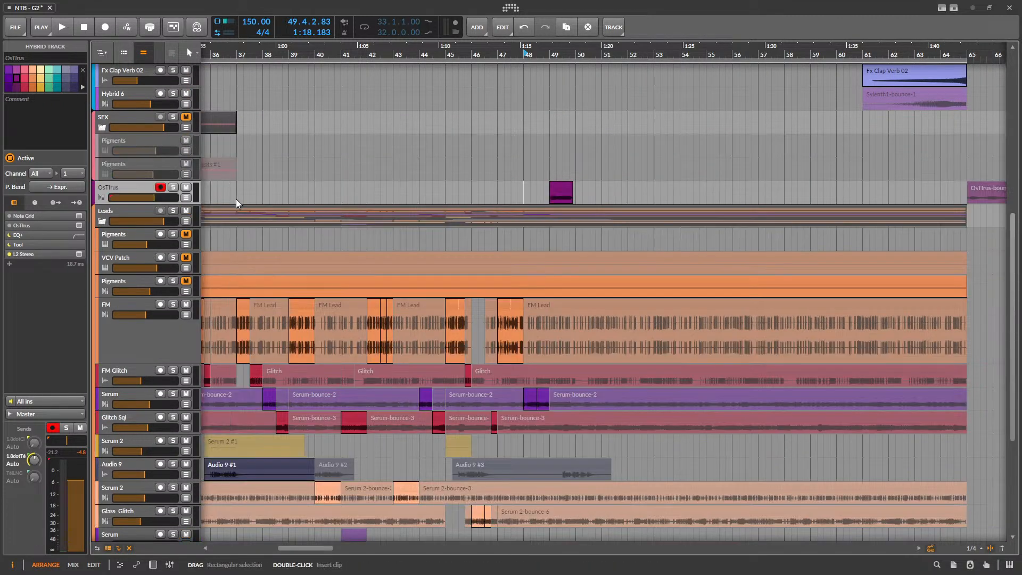
pyautogui.scroll(-6, 236, 200)
pyautogui.moveTo(127, 187); pyautogui.dragTo(134, 179)
# - Unmute the two Pigments clips at bars 35 and 33 in the SFX group and activate both of their tracks
pyautogui.scroll(3, 231, 166)
pyautogui.click(269, 166)
pyautogui.hotkey('alt', 'm')
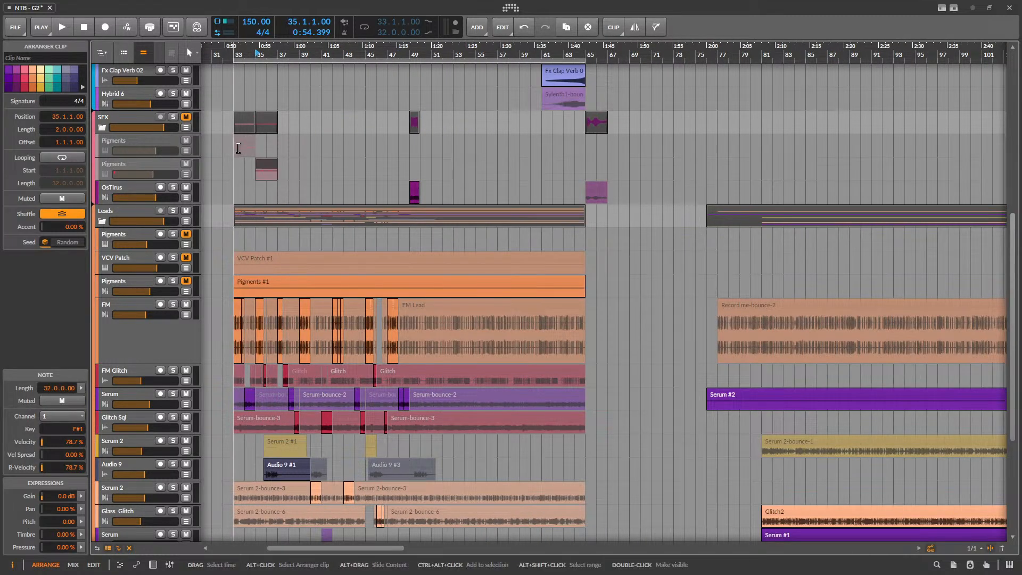
pyautogui.click(246, 143)
pyautogui.hotkey('alt', 'm')
pyautogui.click(143, 142)
pyautogui.hotkey('alt', 'a')
pyautogui.hotkey('alt', 'a')
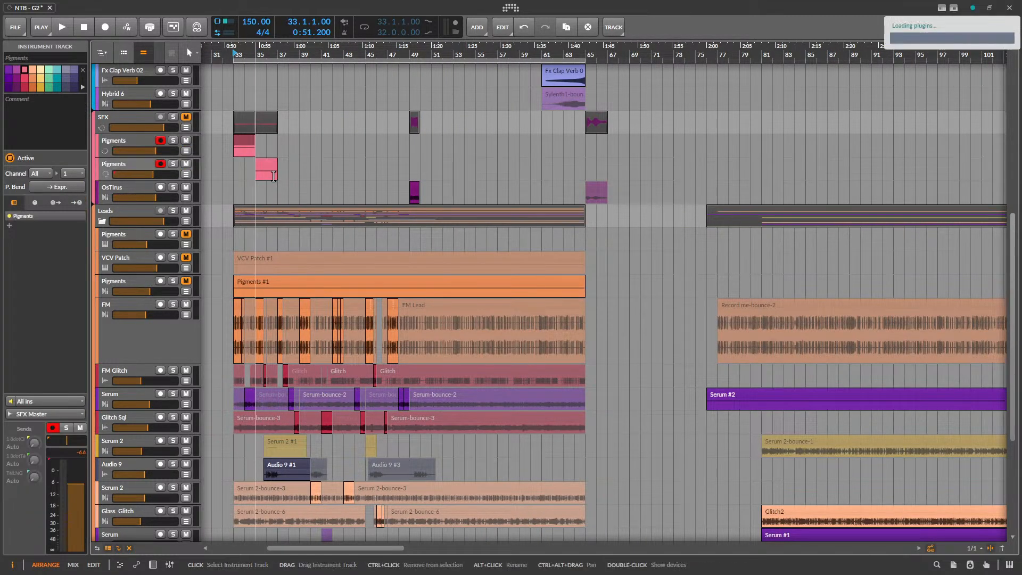
# - Solo the first Pigments track in the SFX group, save the project and audition its clip at bar 33
pyautogui.click(173, 140)
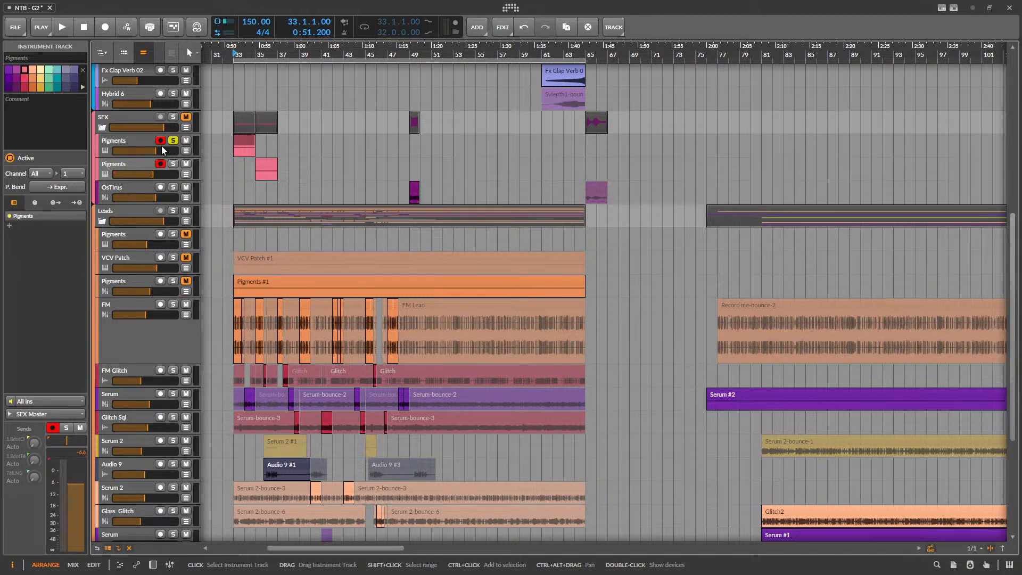
pyautogui.scroll(1, 234, 153)
pyautogui.scroll(-2, 346, 164)
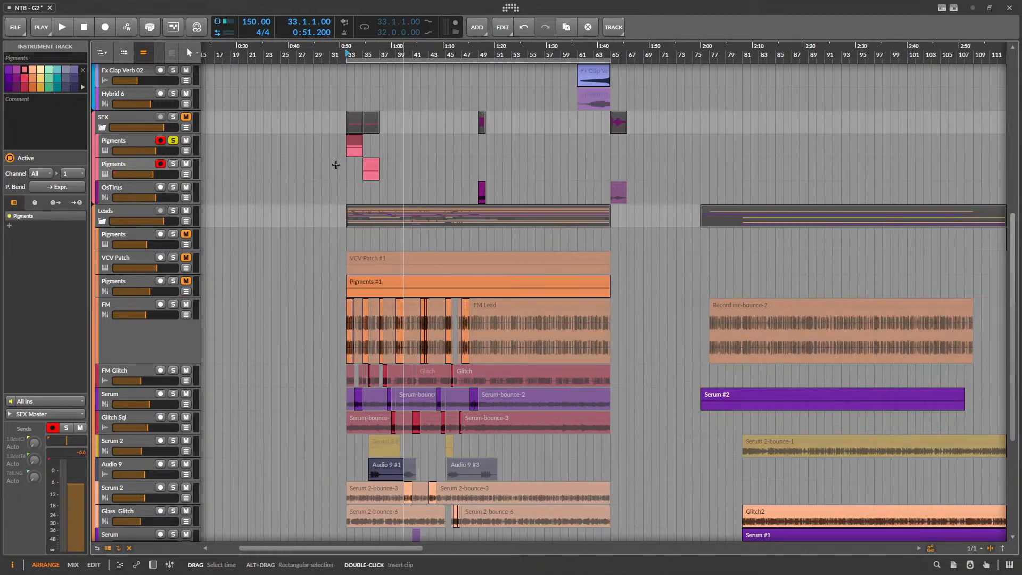
pyautogui.scroll(2, 346, 165)
pyautogui.scroll(1, 621, 170)
pyautogui.scroll(-1, 548, 184)
pyautogui.click(327, 142)
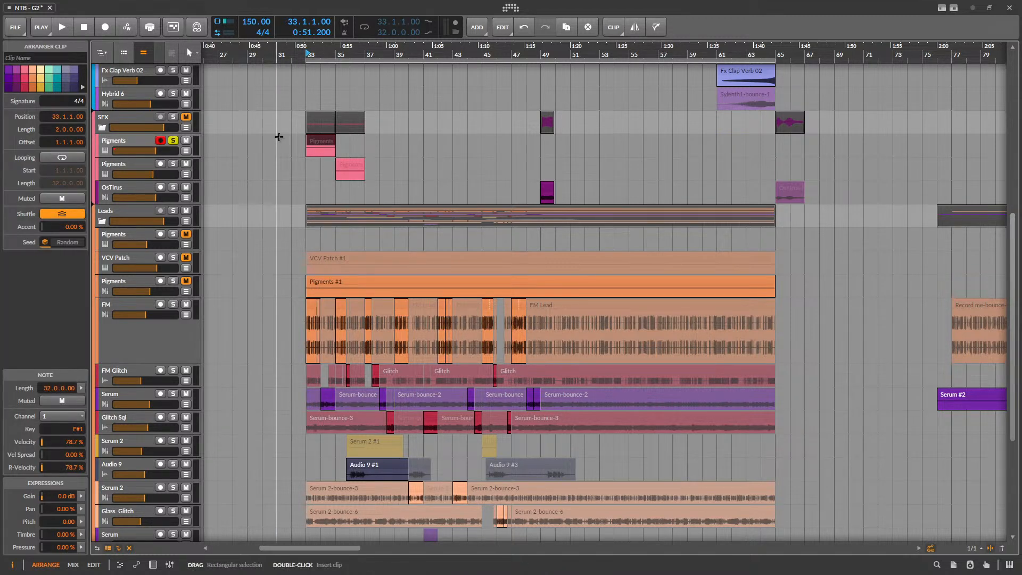
pyautogui.hotkey('ctrl', 's')
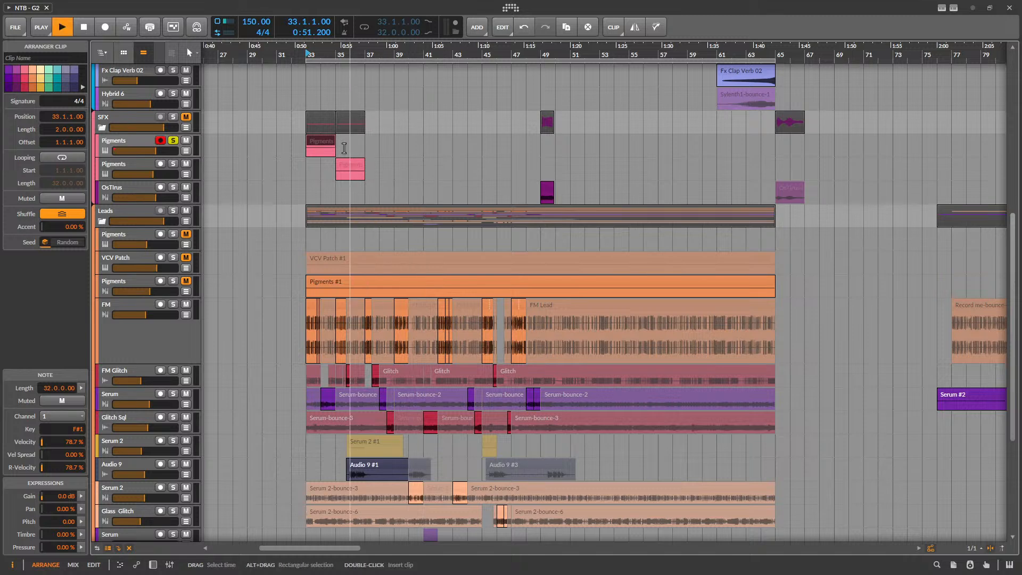
pyautogui.press('space')
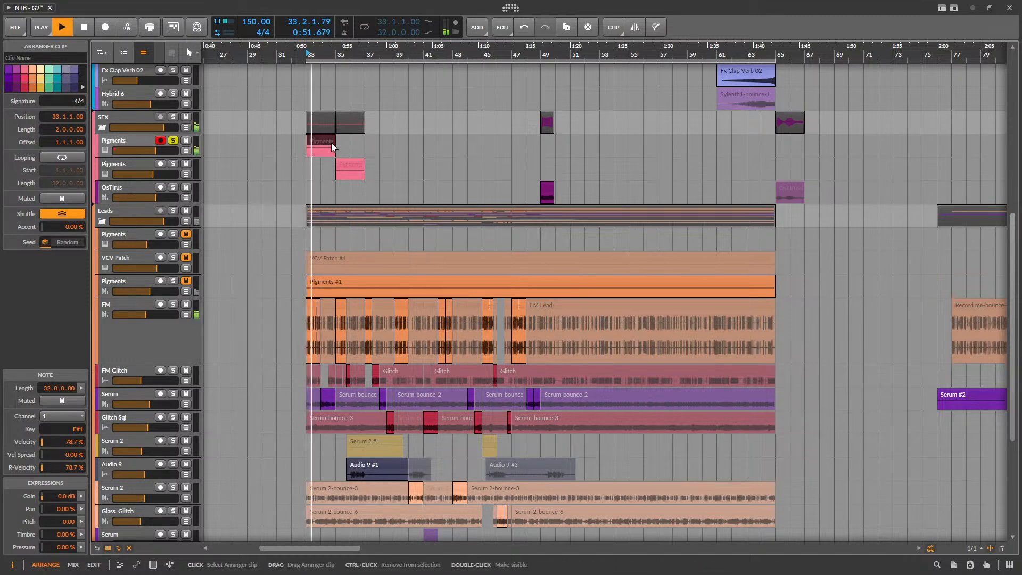
pyautogui.press('space')
# - Solo the second Pigments track in the SFX group and audition its clip at bar 35
pyautogui.click(173, 164)
pyautogui.click(336, 169)
pyautogui.press('space')
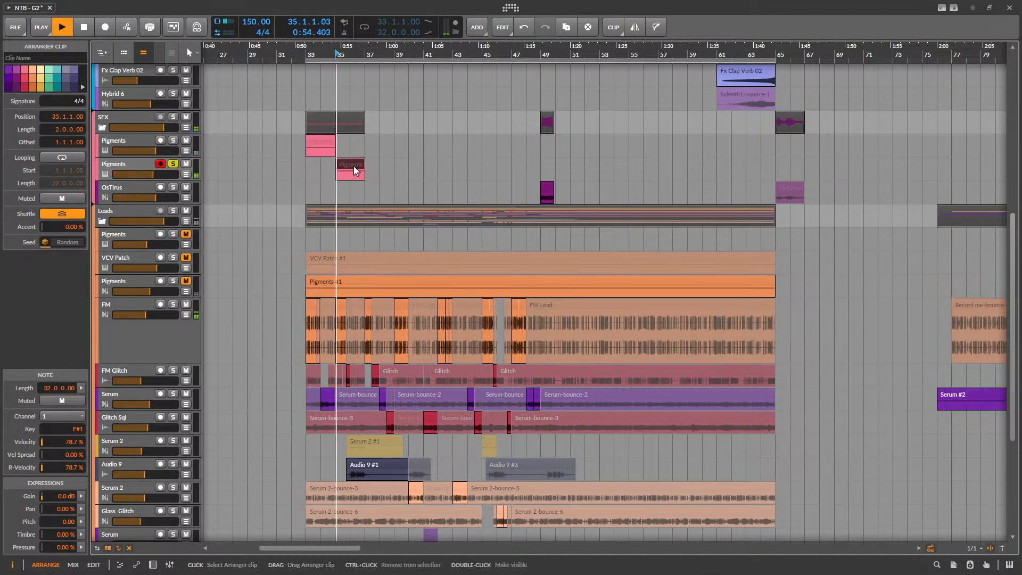
pyautogui.press('space')
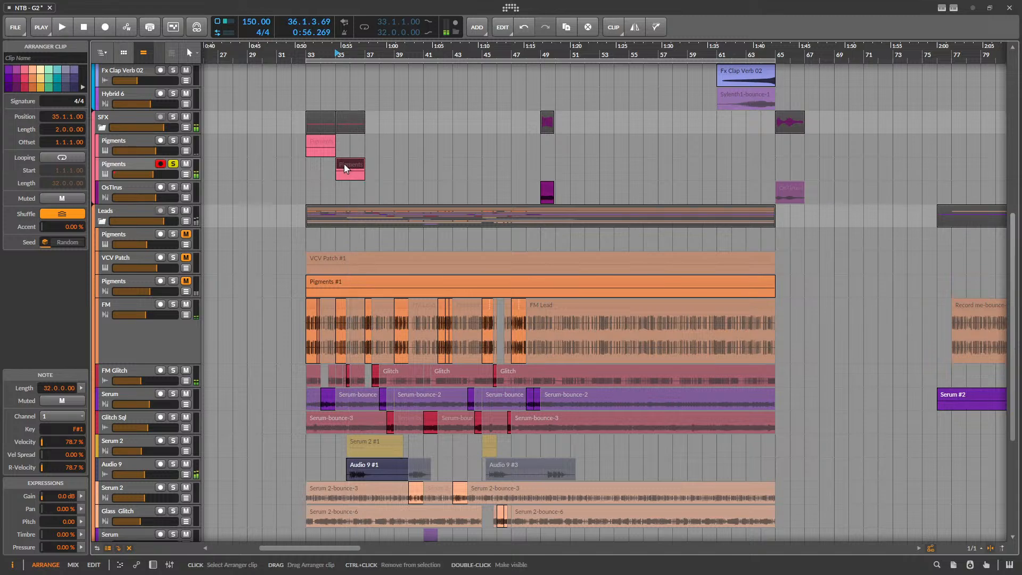
# - Deactivate both Pigments tracks in the SFX group
pyautogui.click(114, 168)
pyautogui.hotkey('alt', 'a')
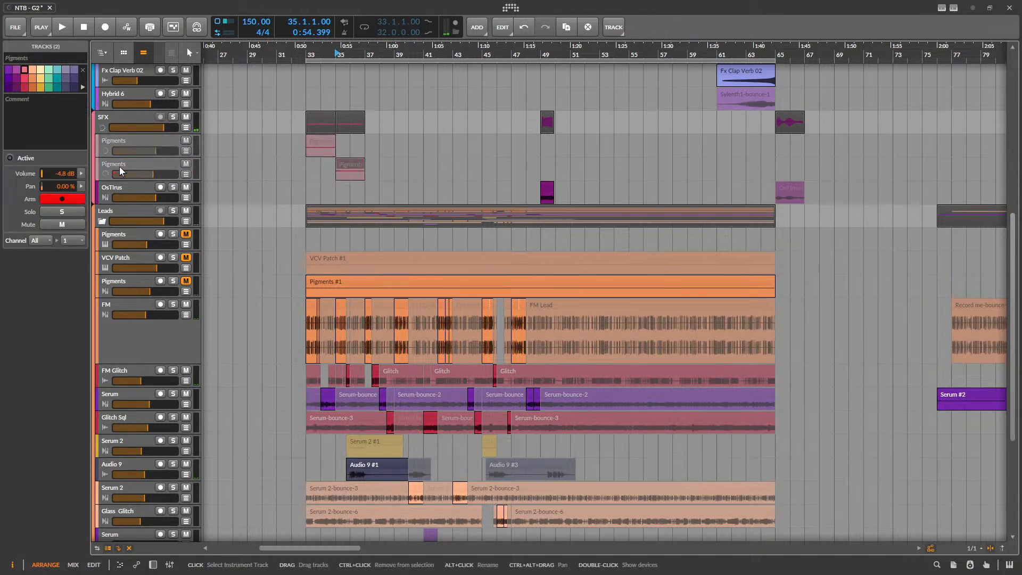
pyautogui.scroll(3, 685, 170)
pyautogui.scroll(-3, 523, 165)
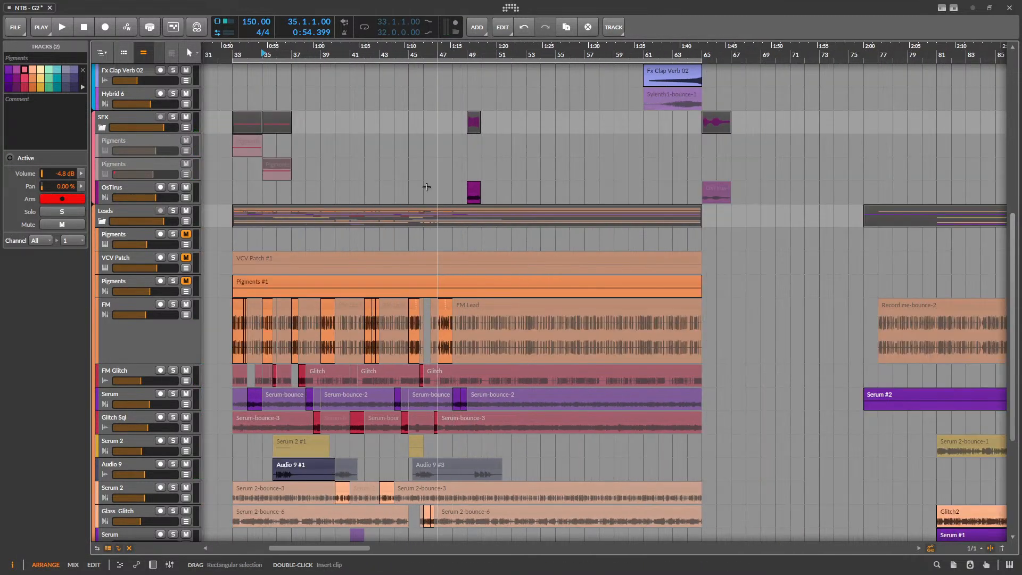
# - Color the OsTIrus track pink to match the other tracks in the SFX group
pyautogui.rightClick(134, 189)
pyautogui.click(177, 197)
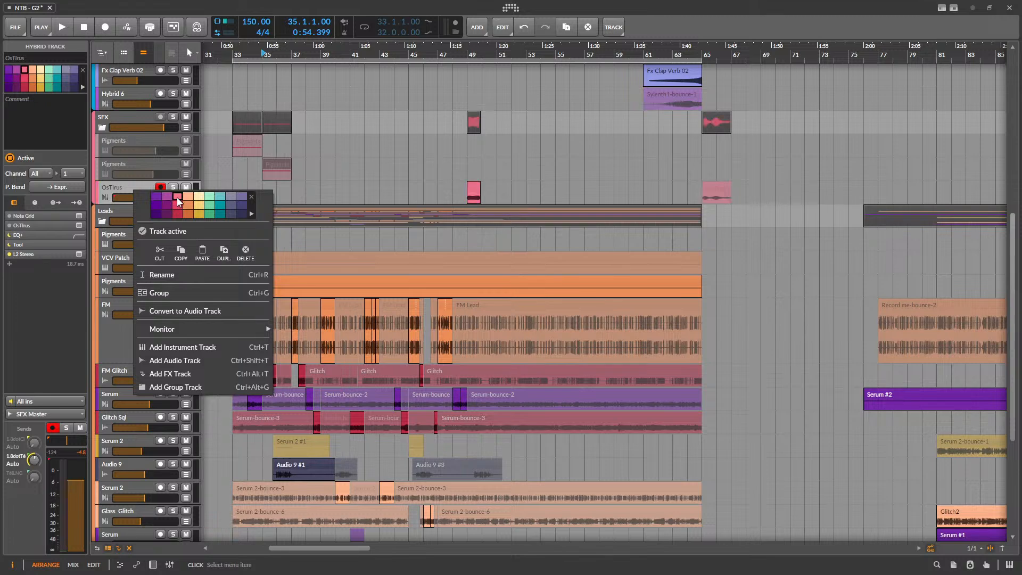
pyautogui.click(110, 189)
# - Play the mix from bar 35 and lower the OsTIrus track's volume to -8.0 dB
pyautogui.press('space')
pyautogui.scroll(3, 436, 235)
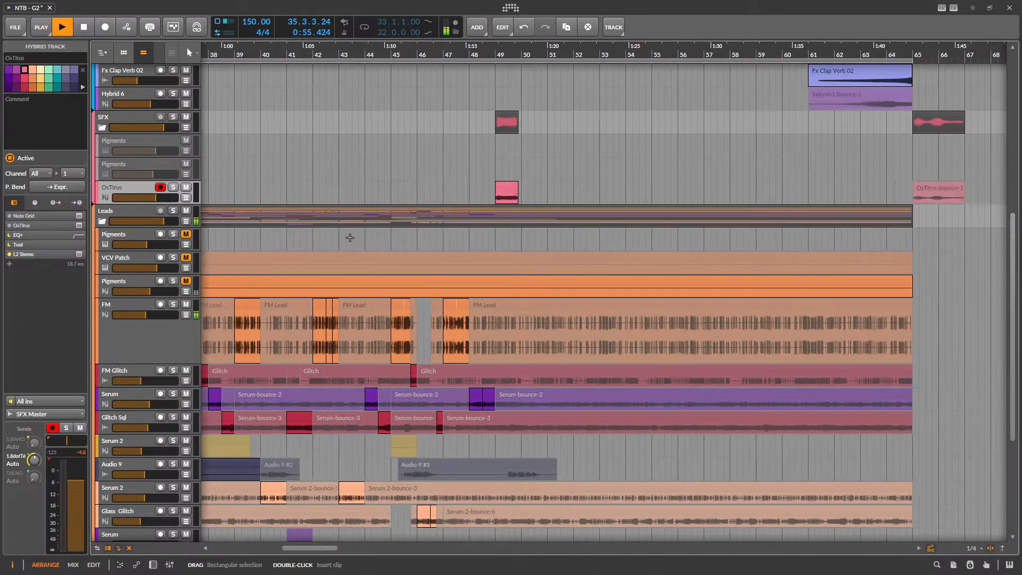
pyautogui.scroll(-5, 544, 244)
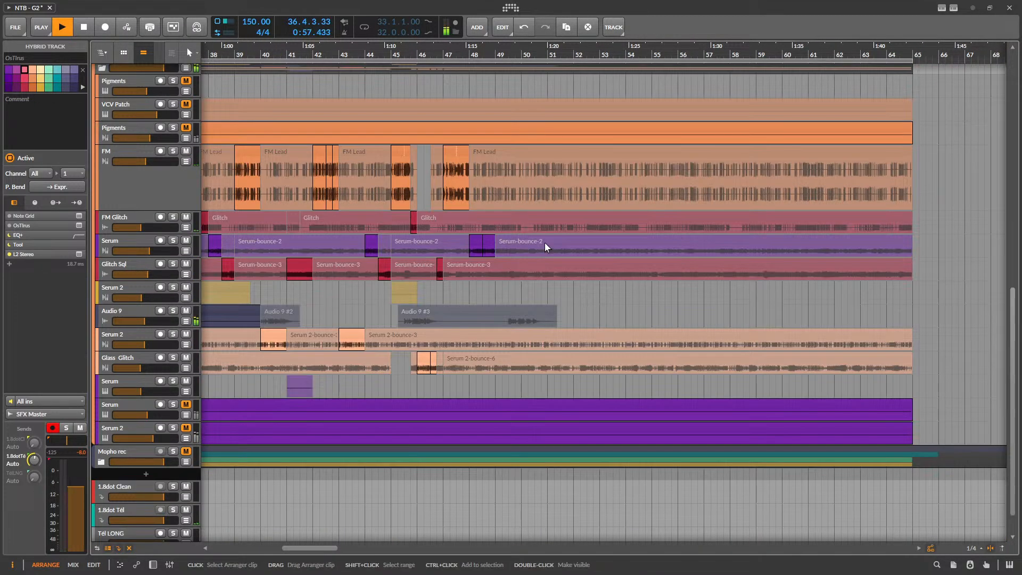
pyautogui.scroll(-2, 546, 196)
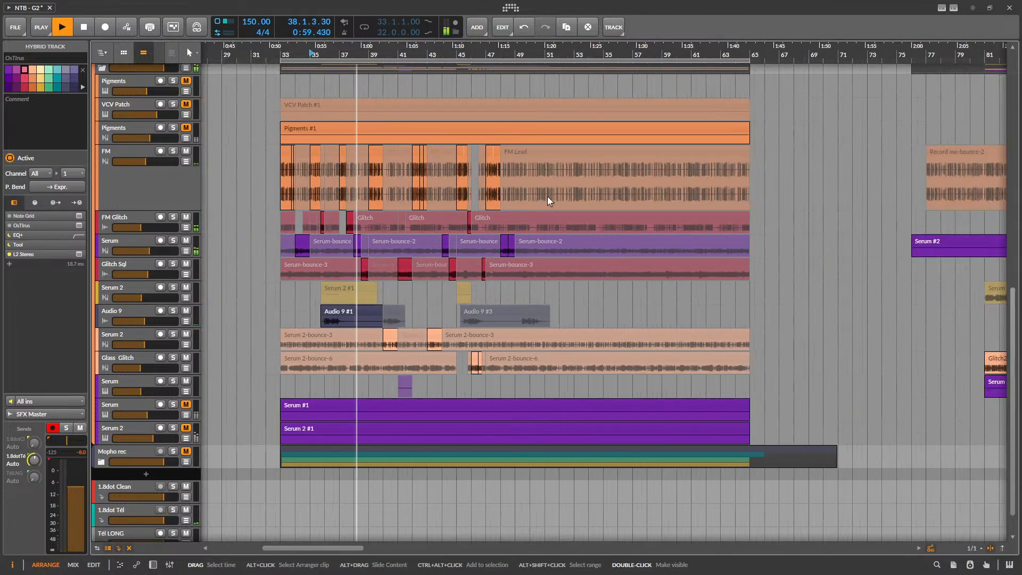
pyautogui.scroll(3, 545, 197)
pyautogui.scroll(-2, 526, 202)
pyautogui.scroll(3, 527, 212)
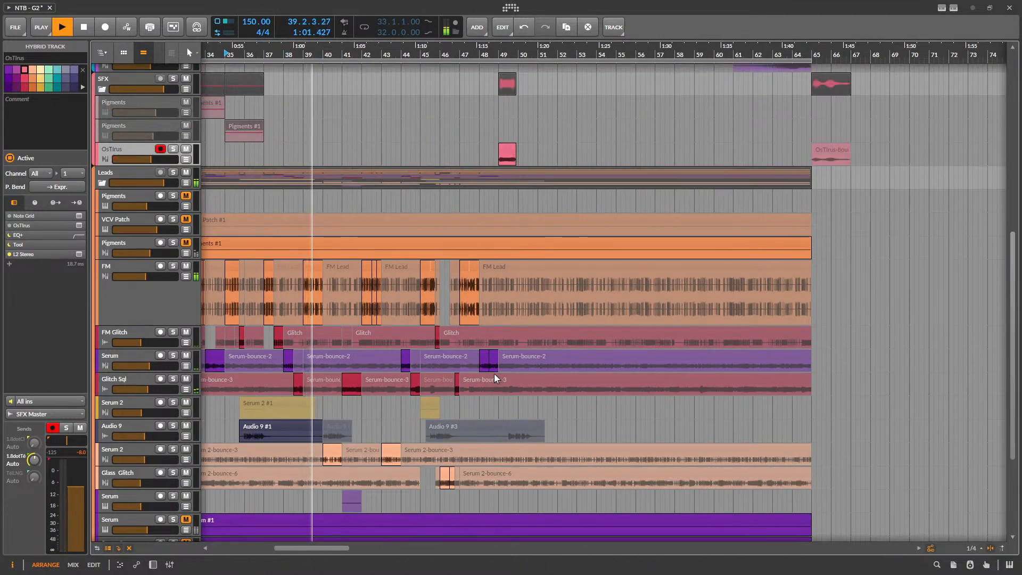
pyautogui.scroll(3, 568, 346)
pyautogui.scroll(-2, 450, 295)
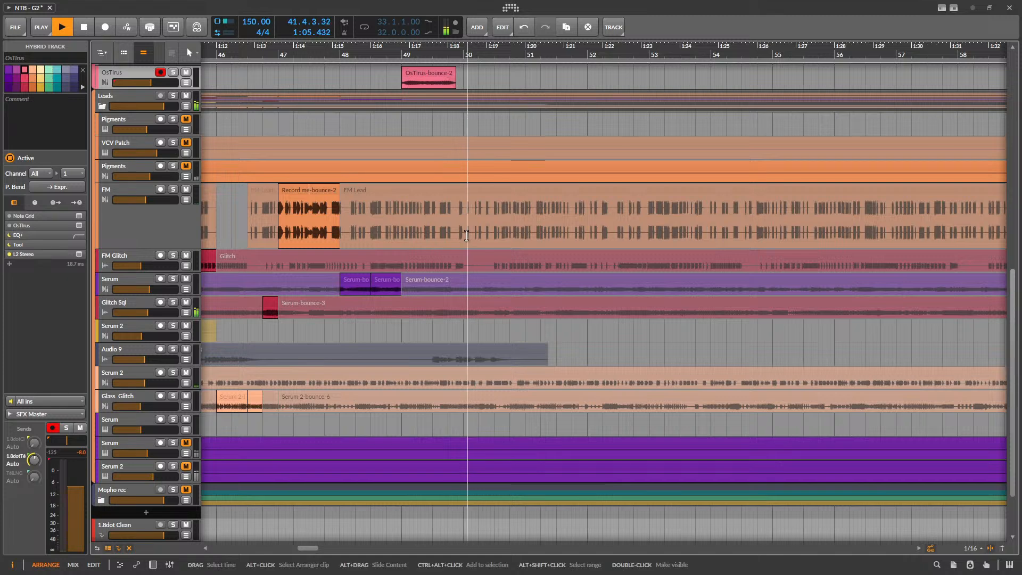
# - Move the FM Lead region between 50.3.1 and 51.1.2 on the FM track to the start of bar 50
pyautogui.moveTo(464, 235); pyautogui.dragTo(521, 232)
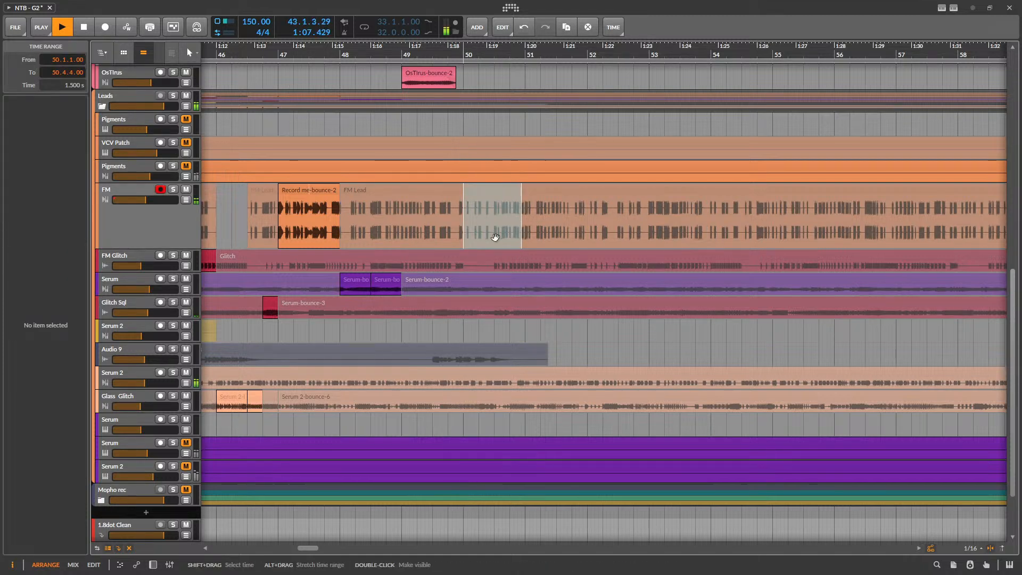
pyautogui.click(319, 191)
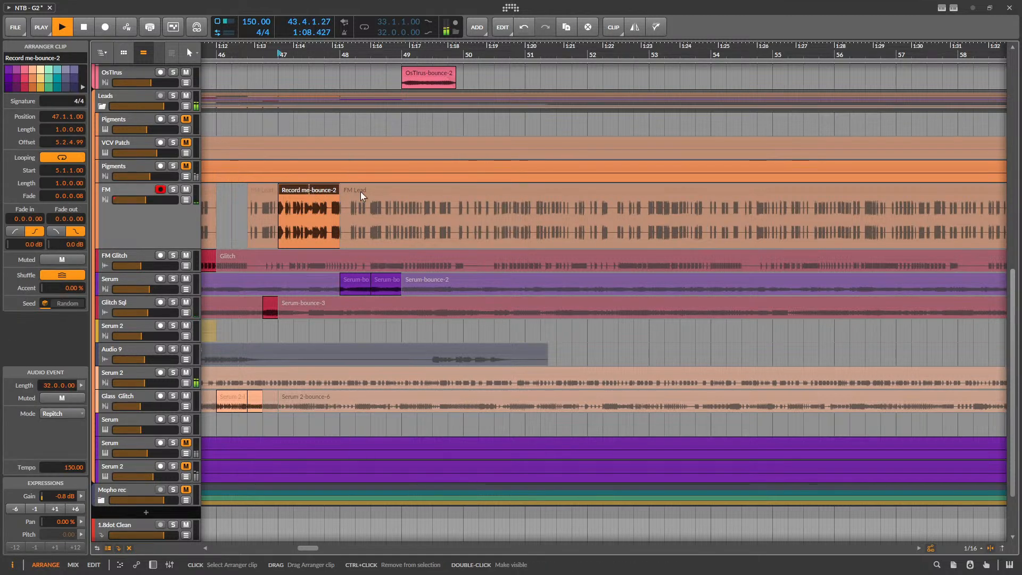
pyautogui.click(511, 222)
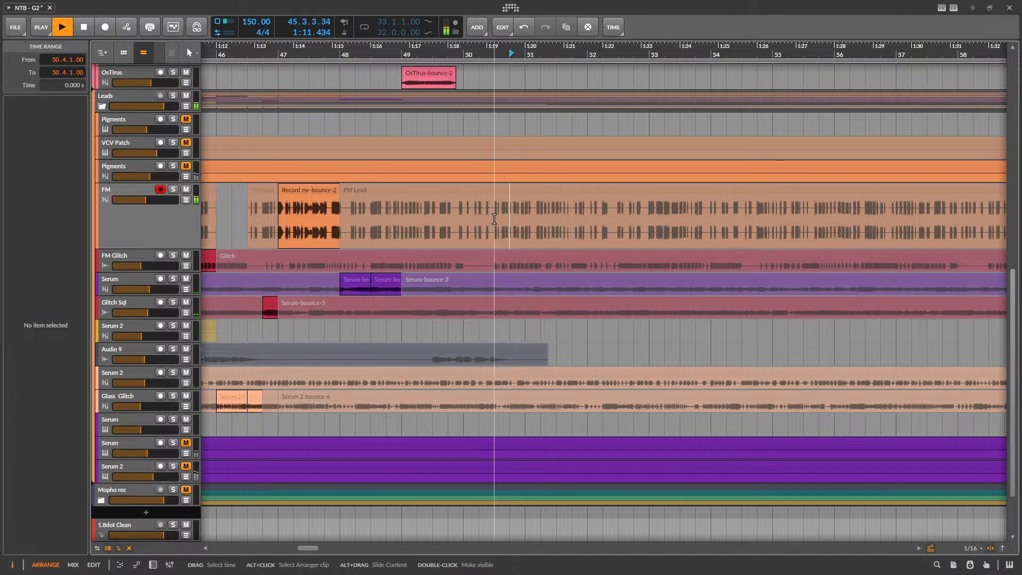
pyautogui.moveTo(494, 218); pyautogui.dragTo(529, 218)
pyautogui.scroll(3, 534, 192)
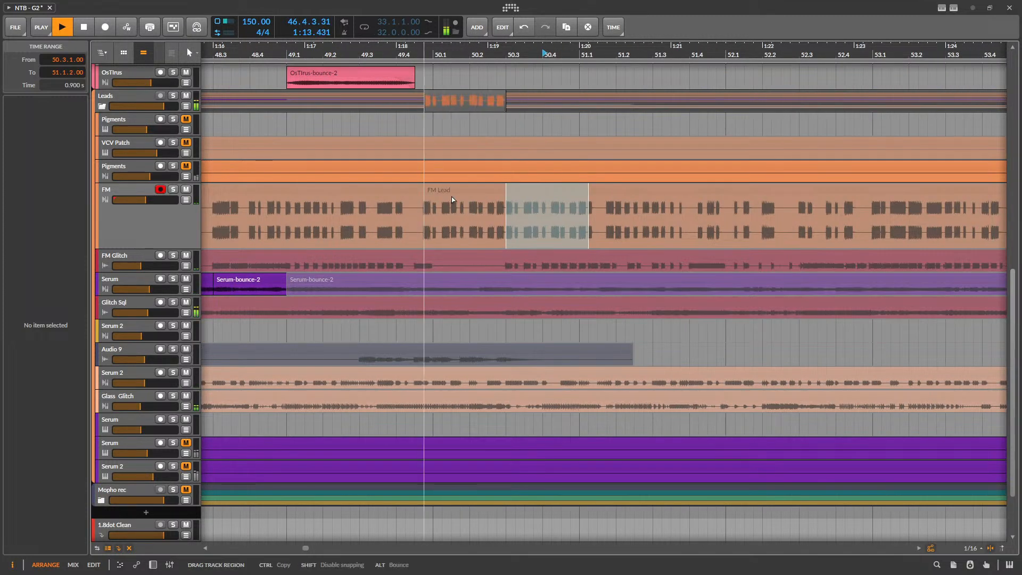
pyautogui.press('Delete')
# - Unmute the moved FM Lead clip at bar 50 and extend it to a length of three beats during playback
pyautogui.click(463, 187)
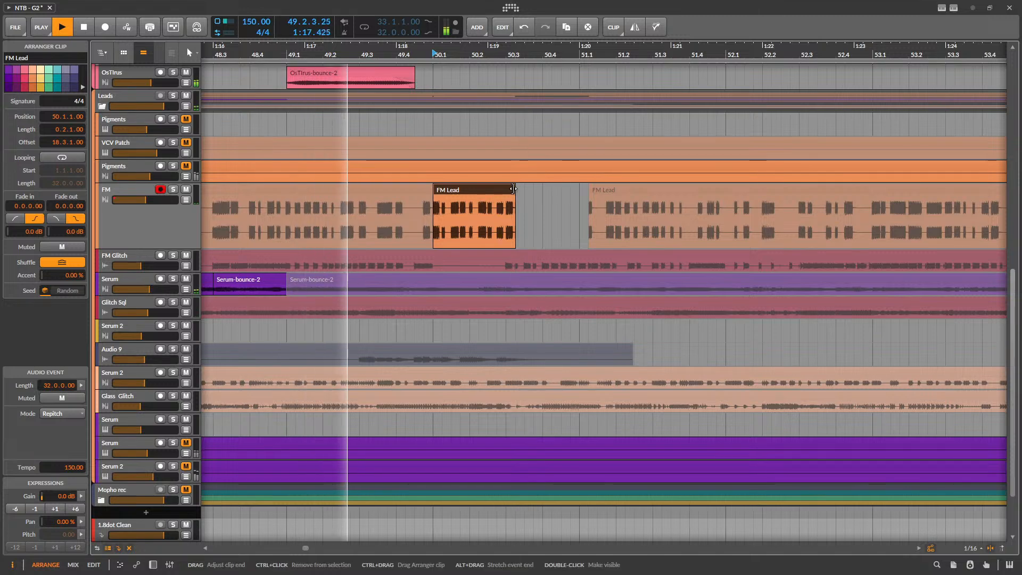
pyautogui.moveTo(514, 188); pyautogui.dragTo(543, 188)
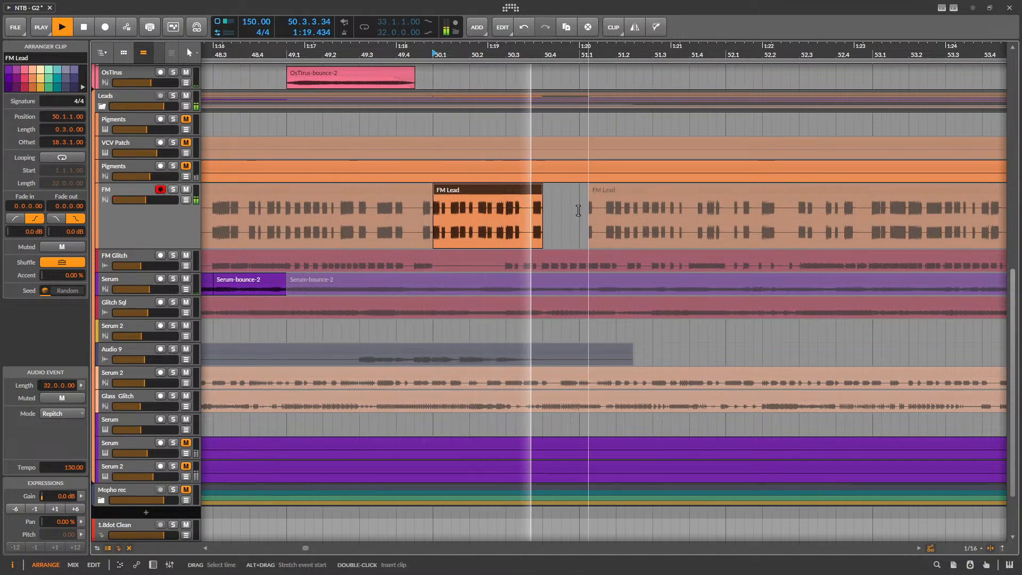
pyautogui.press('space')
# - Stretch the OsTIrus clip at bar 49 to a length of one bar and play it back from bar 49
pyautogui.scroll(-2, 578, 205)
pyautogui.scroll(3, 531, 203)
pyautogui.scroll(4, 462, 199)
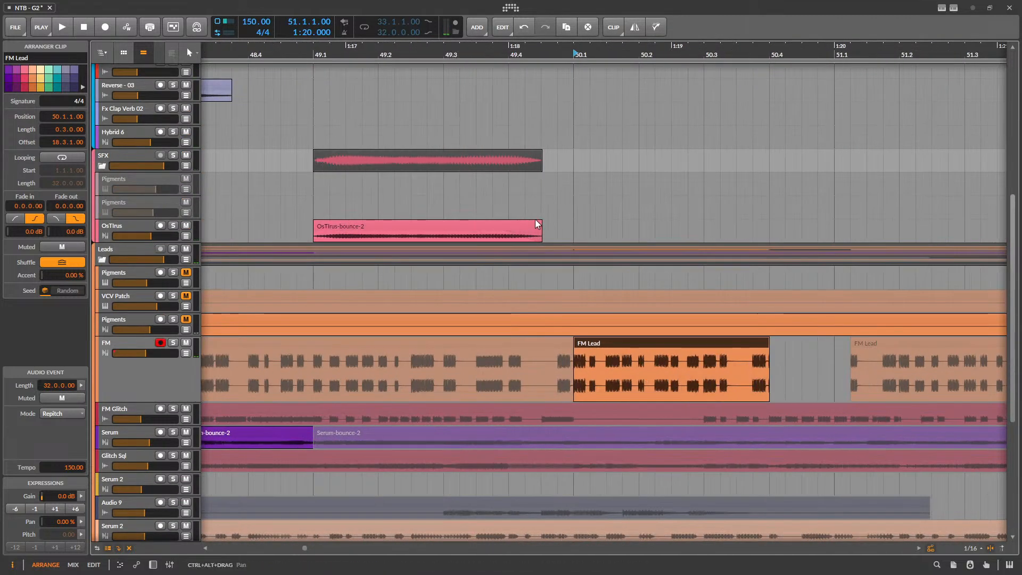
pyautogui.moveTo(540, 223); pyautogui.dragTo(570, 221)
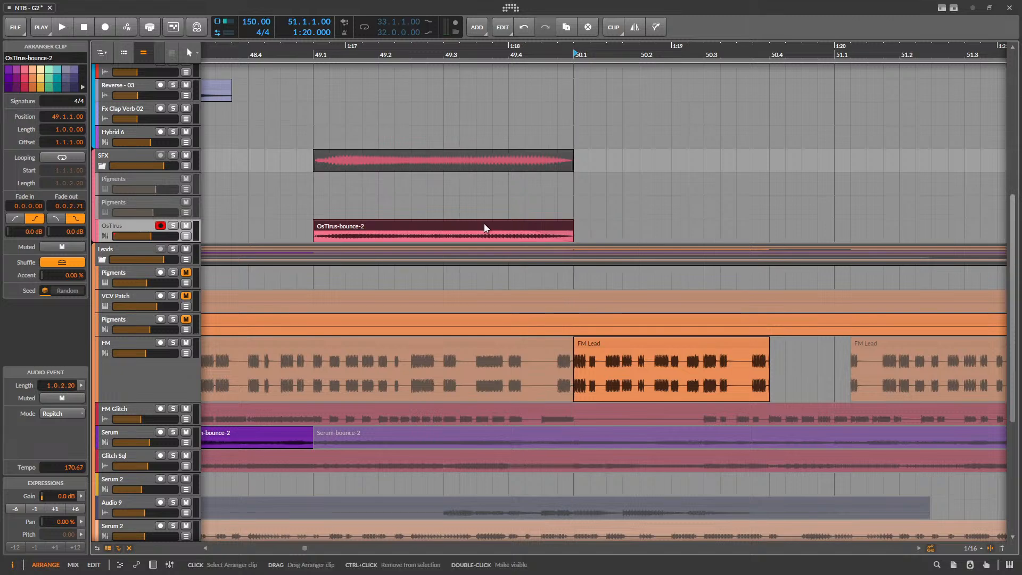
pyautogui.press('space')
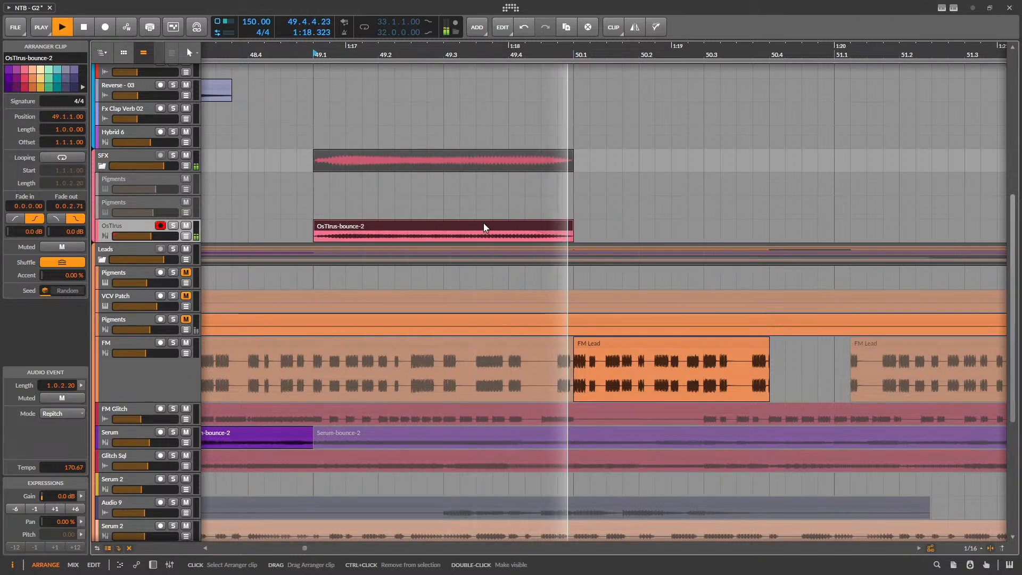
pyautogui.press('space')
# - Solo the OsTIrus track, replay the clip at bar 49 and open it in the audio editor
pyautogui.scroll(-3, 481, 223)
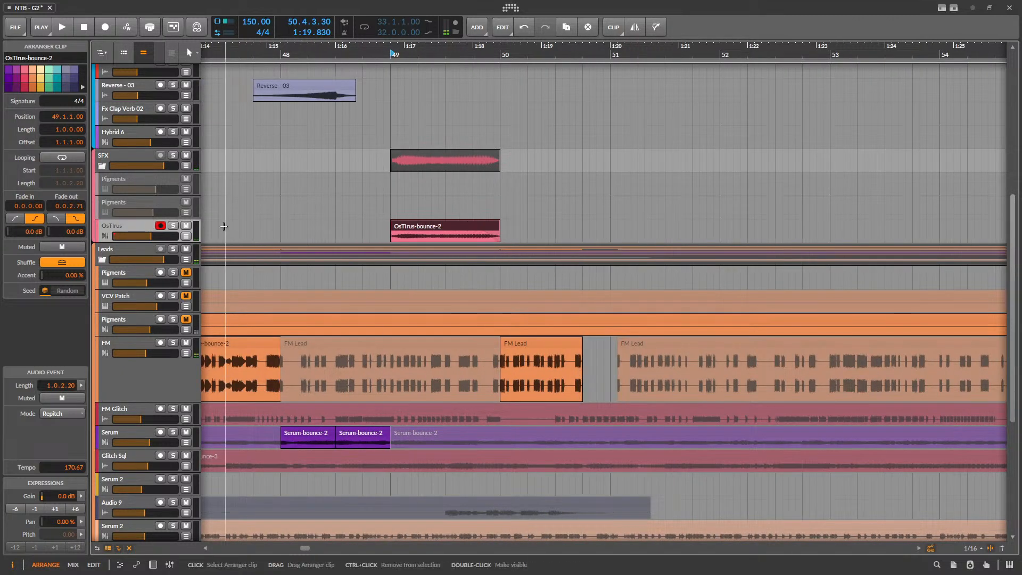
pyautogui.press('s')
pyautogui.press('space')
pyautogui.doubleClick(418, 227)
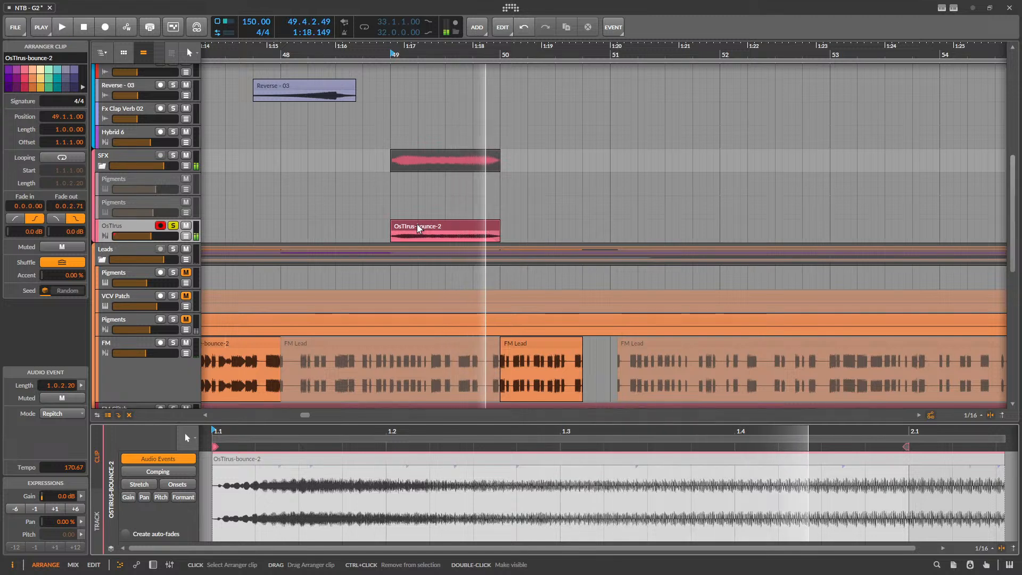
pyautogui.press('space')
# - Set the OsTIrus clip's stretching mode to Stretch and replay the clip
pyautogui.click(62, 414)
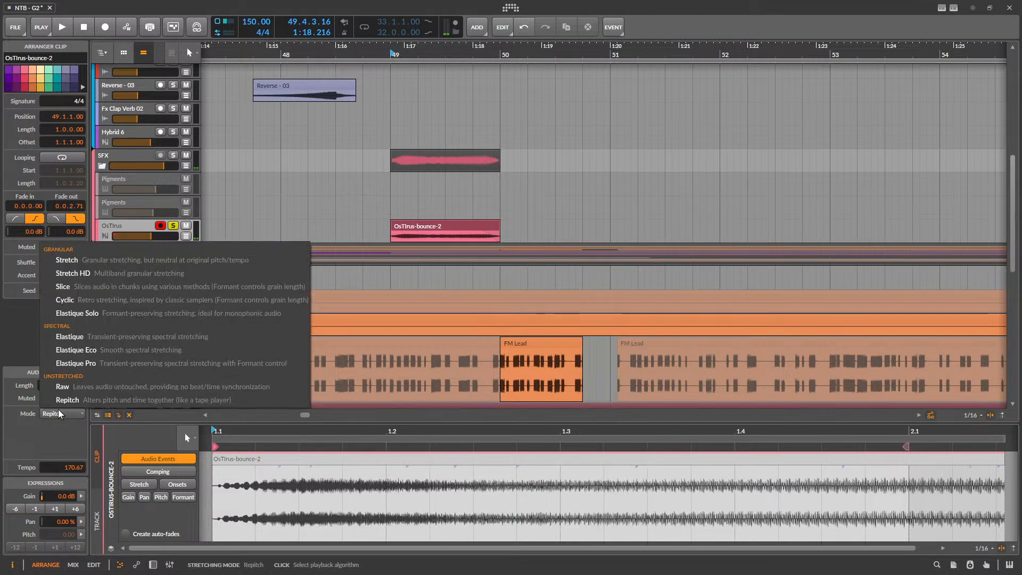
pyautogui.click(121, 261)
pyautogui.press('space')
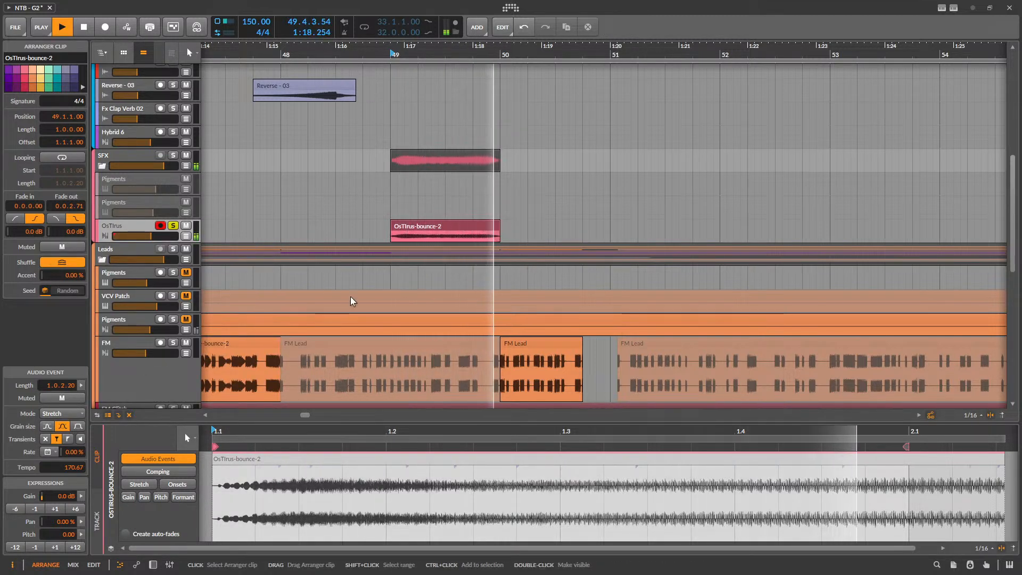
pyautogui.press('space')
# - Extend the OsTIrus clip's end to a length of 1.0.3.00 and replay it from bar 49
pyautogui.press('space')
pyautogui.press('space')
pyautogui.moveTo(907, 446); pyautogui.dragTo(1001, 446)
pyautogui.press('space')
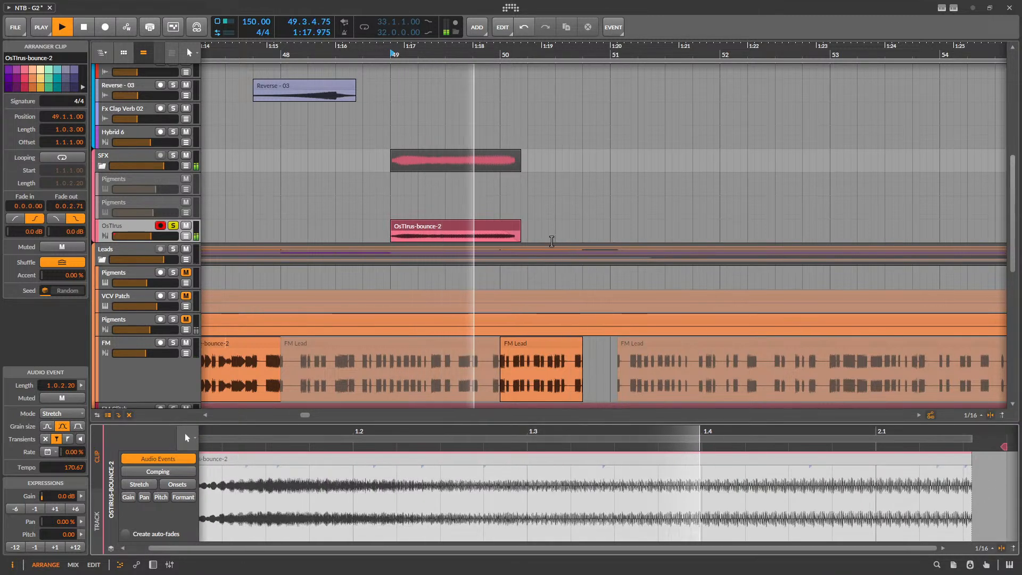
# - Undo the OsTIrus clip's extension, its Stretch mode and its one-bar stretch, replaying it from bar 49 in between
pyautogui.press('space')
pyautogui.hotkey('ctrl', 'z')
pyautogui.press('space')
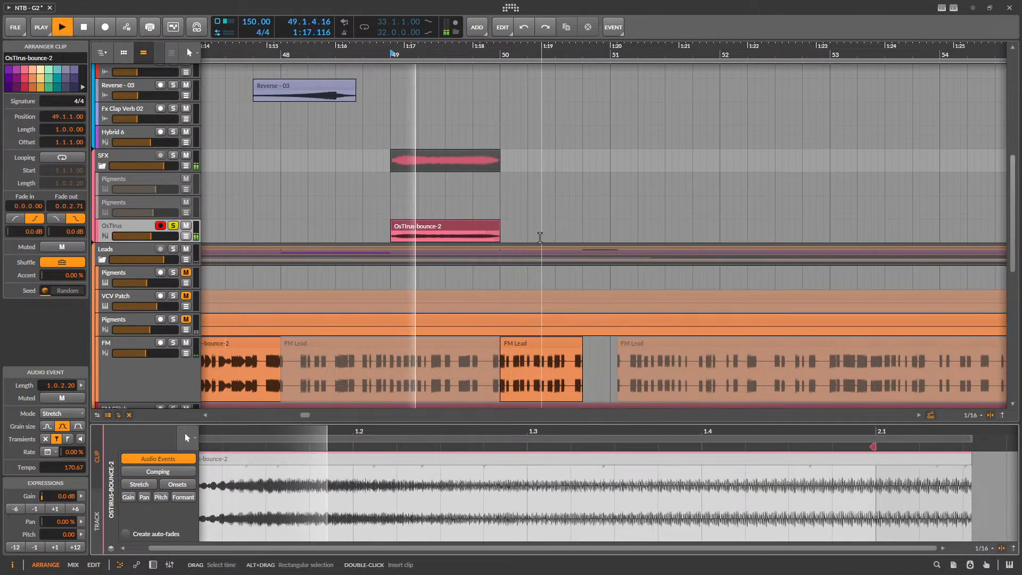
pyautogui.press('space')
pyautogui.hotkey('ctrl', 'z')
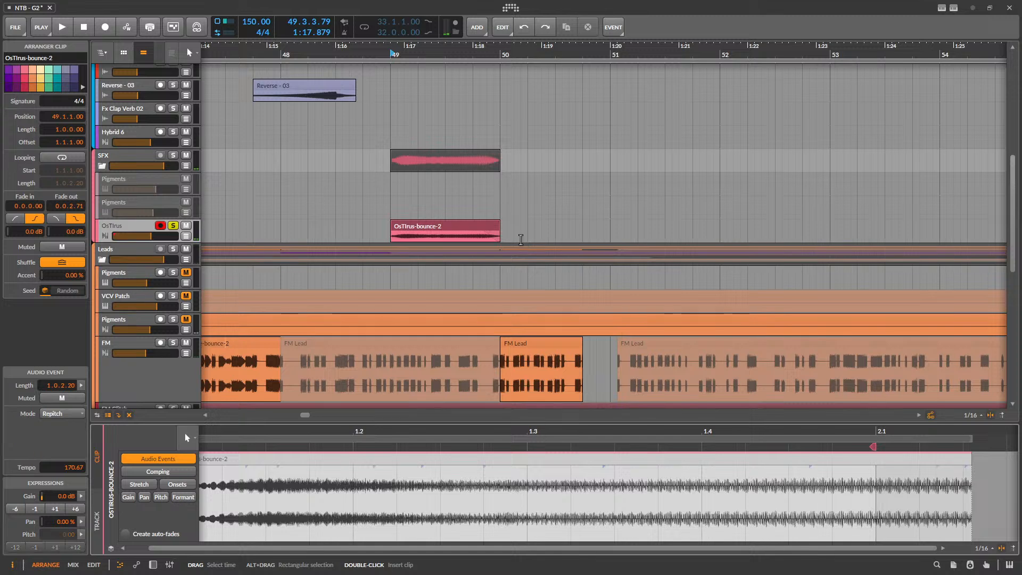
pyautogui.hotkey('ctrl', 'z')
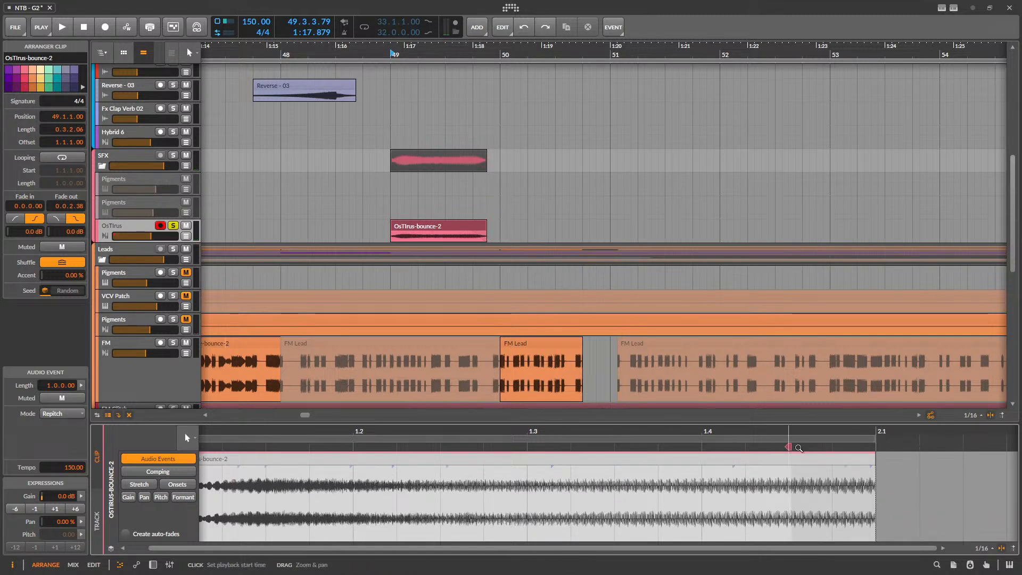
# - Extend the OsTIrus clip's end in the audio editor to a length of 1.0.0.00 and replay it from bar 49
pyautogui.moveTo(789, 447); pyautogui.dragTo(872, 445)
pyautogui.press('space')
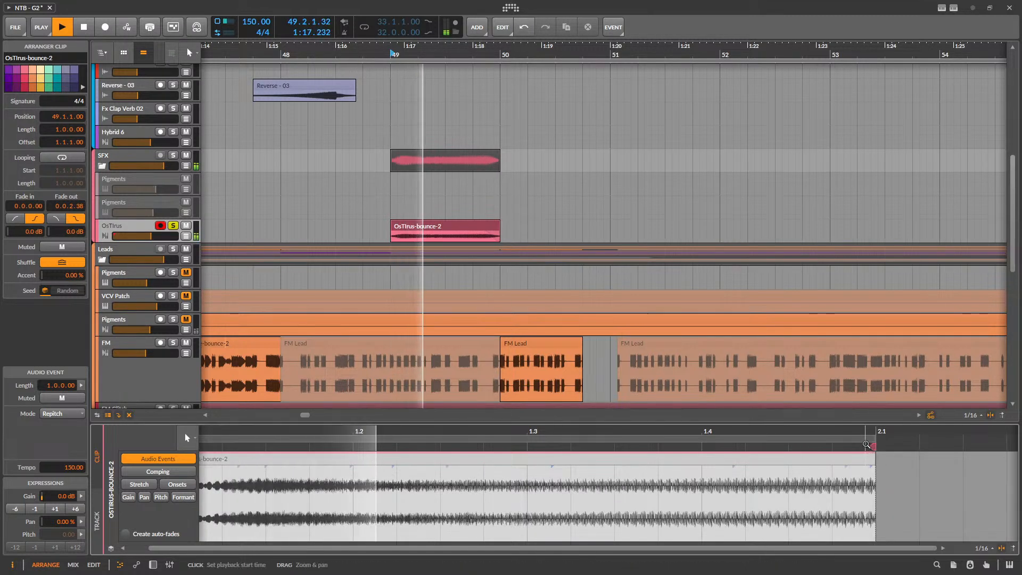
pyautogui.press('space')
pyautogui.press('space')
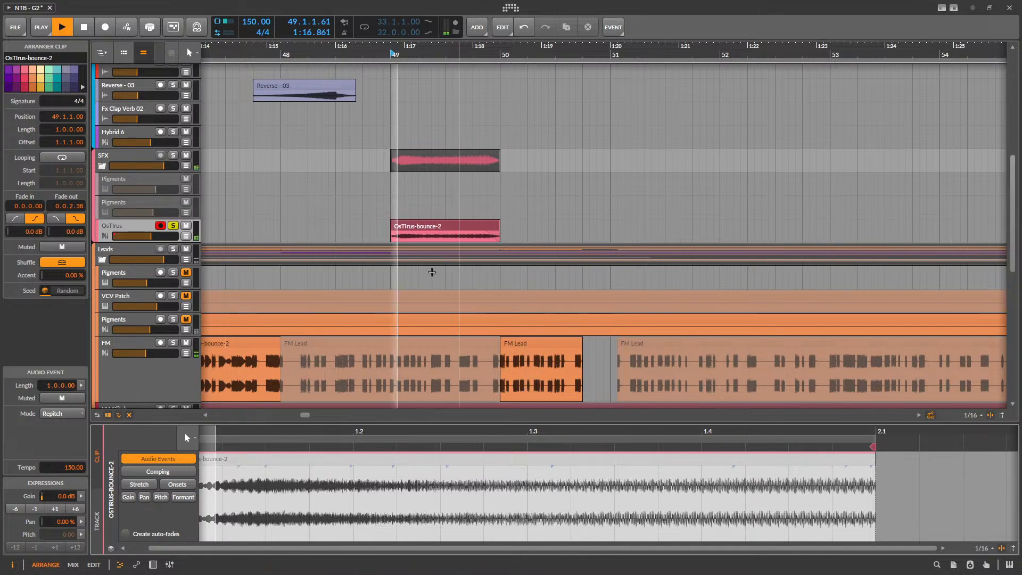
pyautogui.press('space')
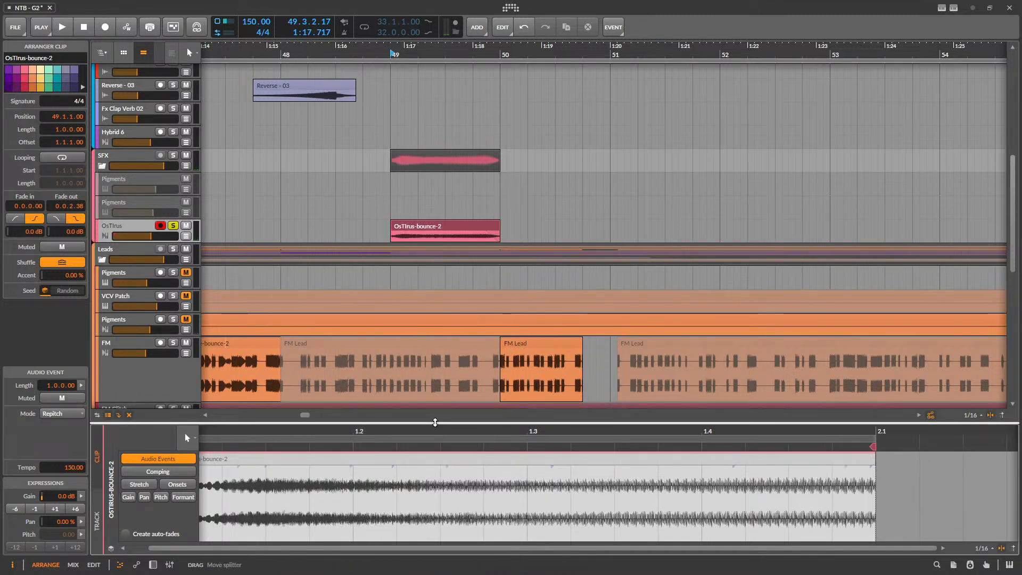
# - Close the audio editor, unsolo the OsTIrus track and play the arrangement from 48.2.1.00
pyautogui.moveTo(435, 423); pyautogui.dragTo(437, 524)
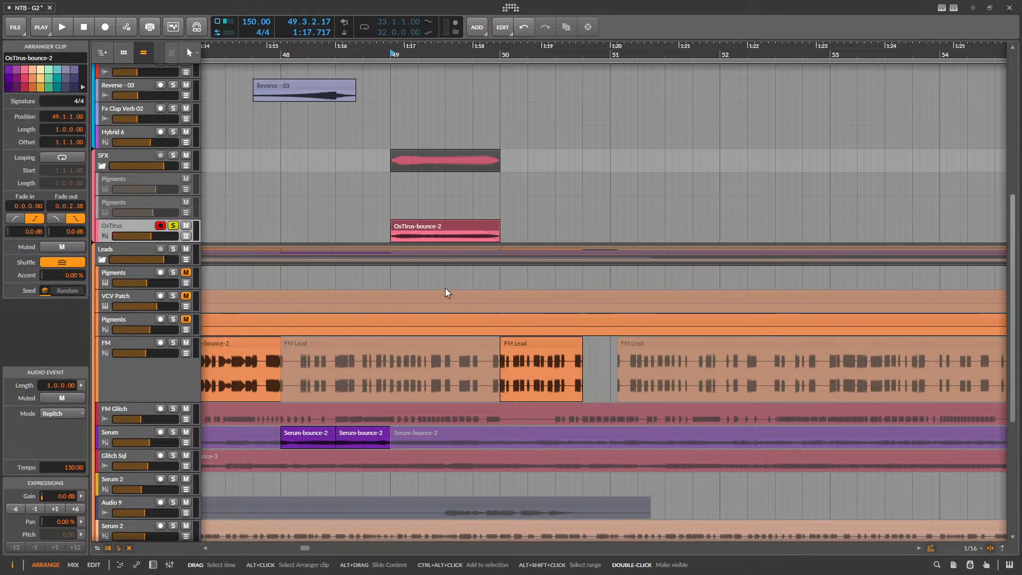
pyautogui.scroll(-2, 446, 289)
pyautogui.press('space')
pyautogui.click(362, 226)
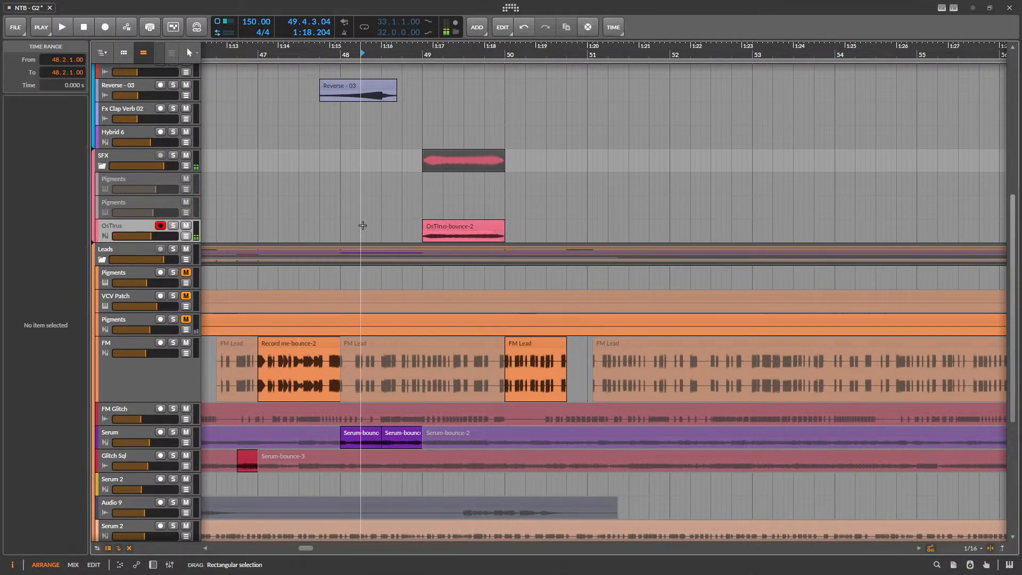
pyautogui.scroll(-3, 531, 279)
pyautogui.scroll(-2, 571, 273)
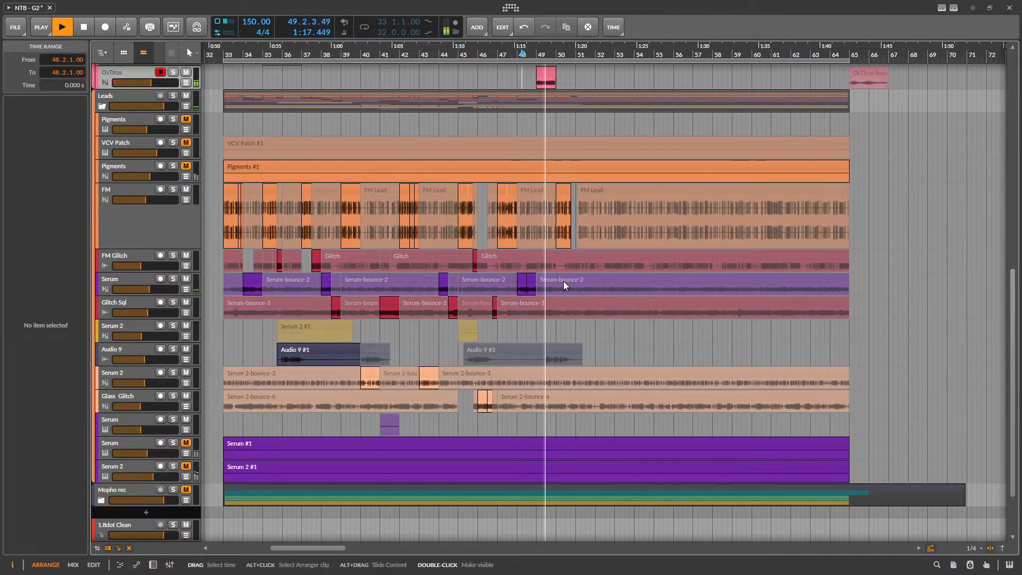
pyautogui.scroll(2, 541, 238)
pyautogui.scroll(4, 484, 240)
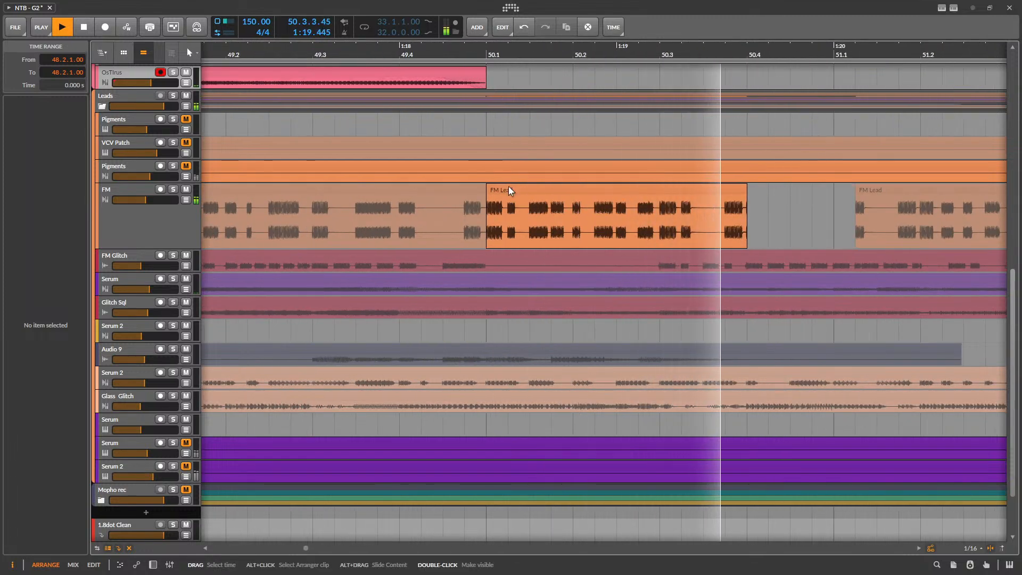
pyautogui.press('space')
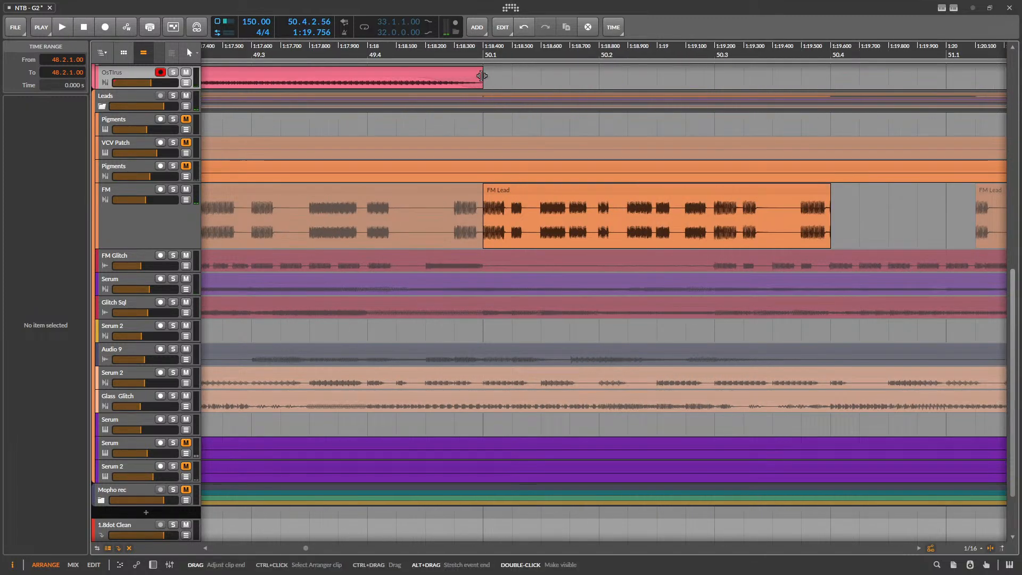
# - Stretch the OsTIrus clip's end to a length of 1.0.2.00 and set its stretching mode to Stretch
pyautogui.moveTo(482, 76); pyautogui.dragTo(541, 76)
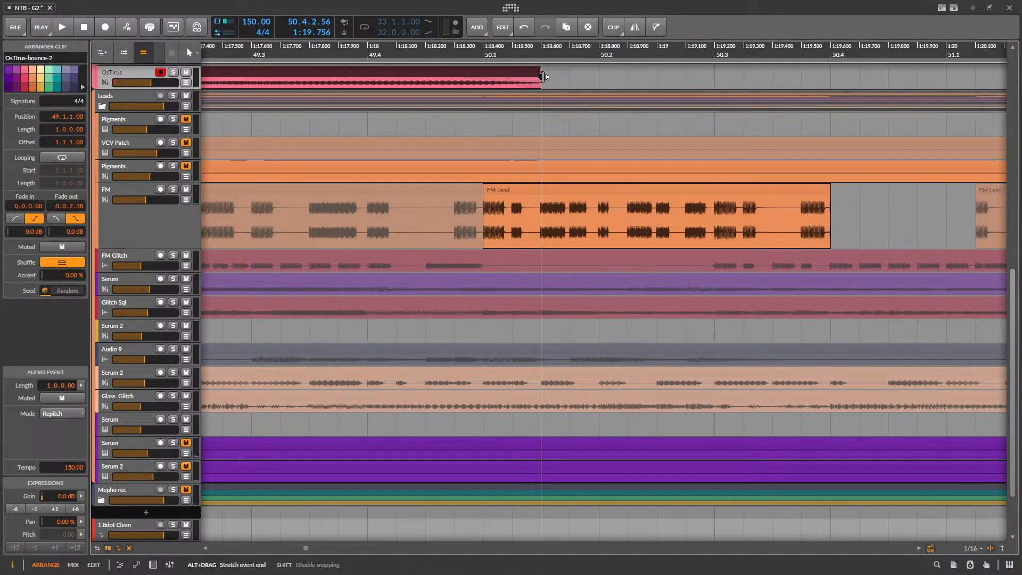
pyautogui.click(275, 77)
pyautogui.click(61, 414)
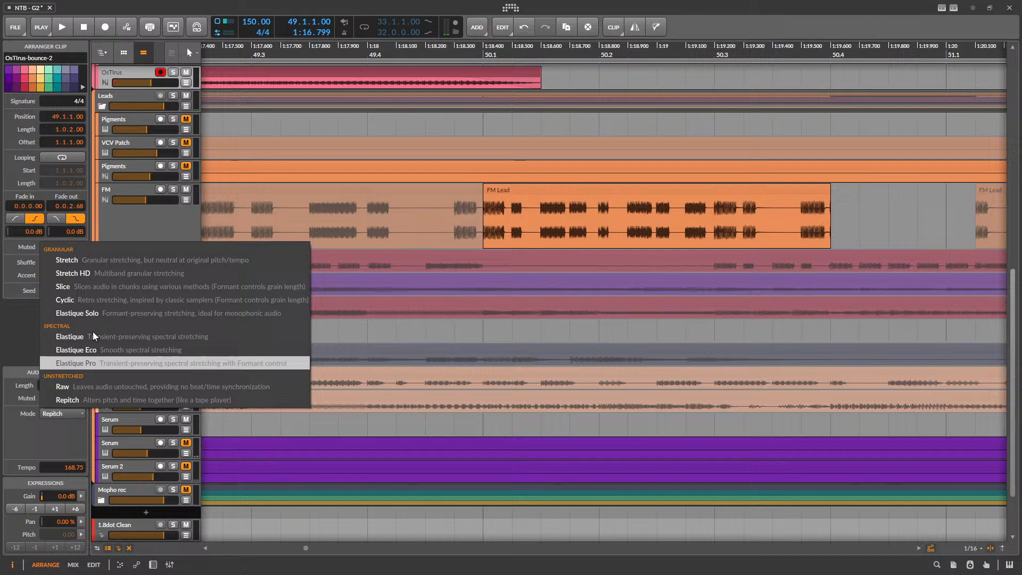
pyautogui.click(113, 259)
# - Play the arrangement from 48.4.1.00 to hear the stretched OsTIrus clip and save the project
pyautogui.scroll(-5, 470, 196)
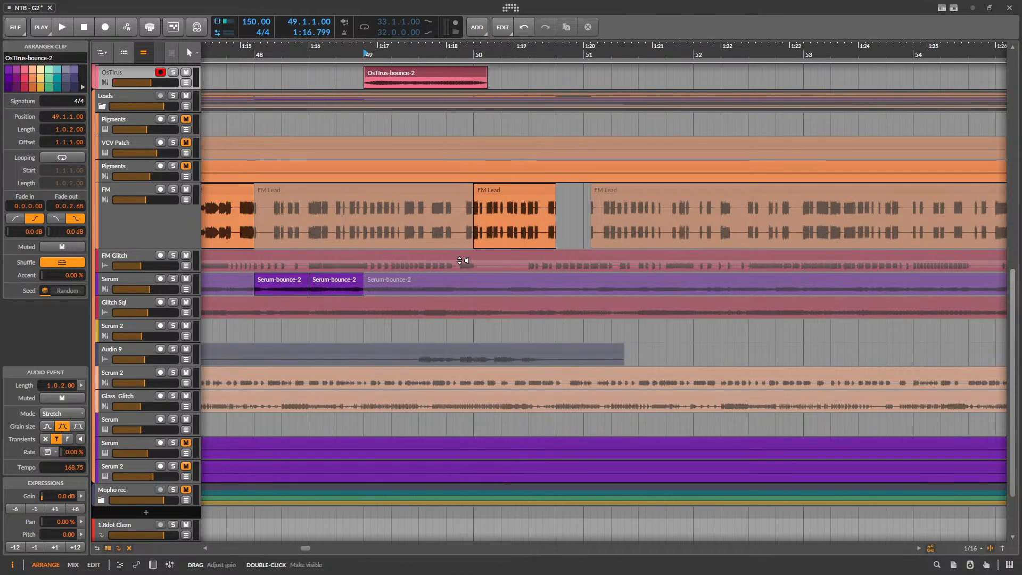
pyautogui.click(337, 84)
pyautogui.press('space')
pyautogui.scroll(3, 527, 266)
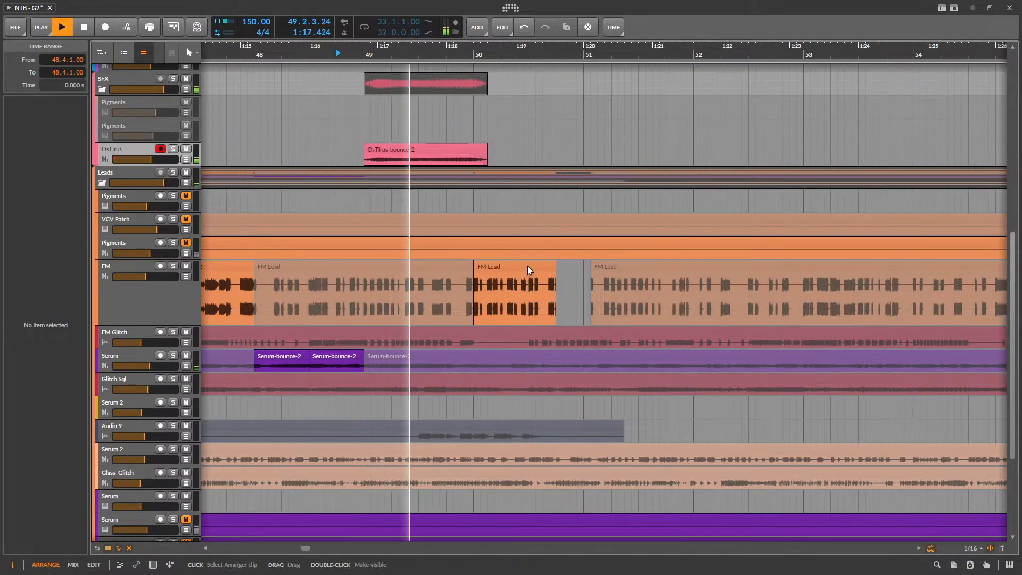
pyautogui.hotkey('ctrl', 's')
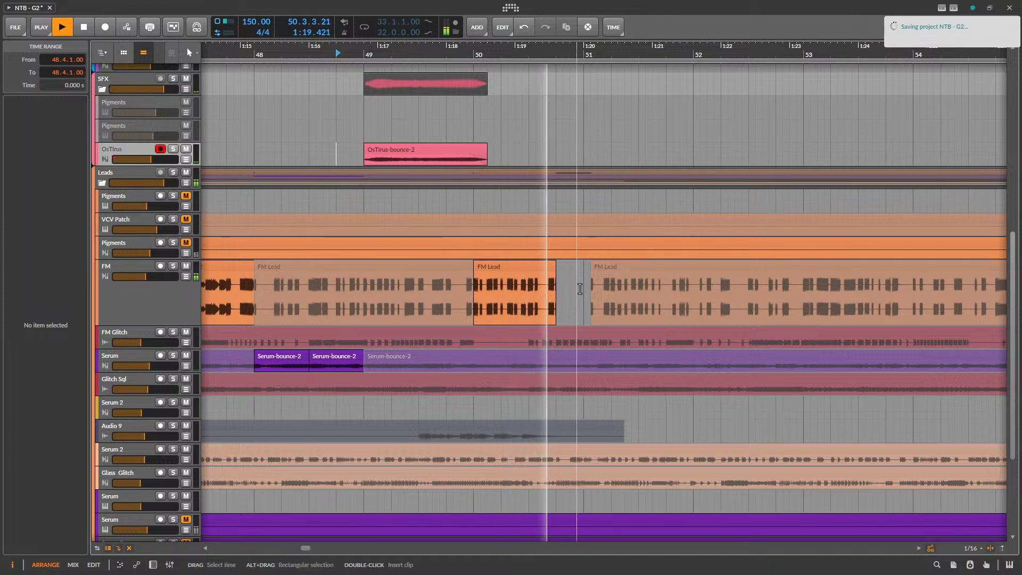
pyautogui.press('space')
# - Split the FM Lead clip at 50.3.3.00 and delete its remaining end piece
pyautogui.scroll(4, 579, 291)
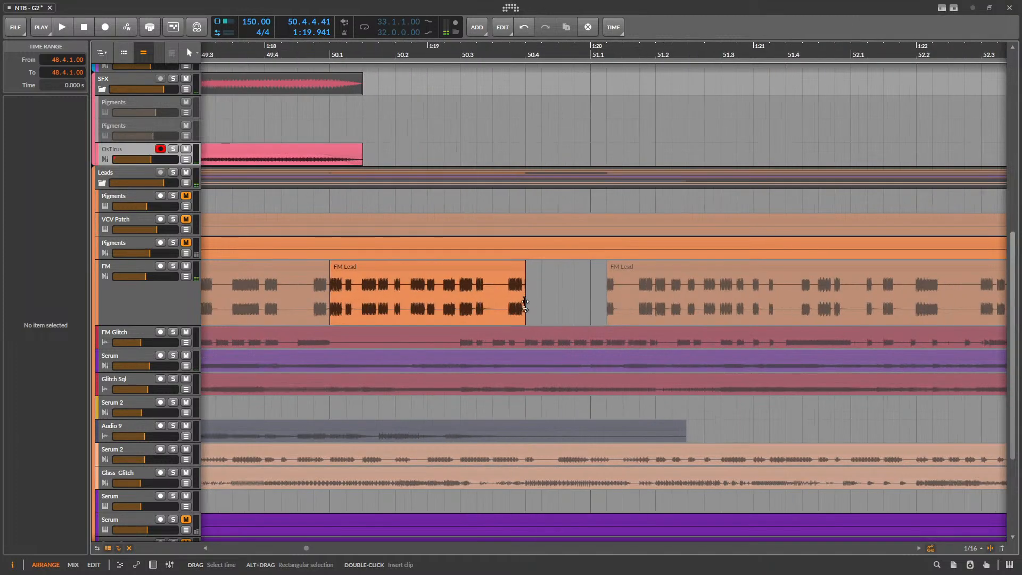
pyautogui.click(478, 298)
pyautogui.click(515, 276)
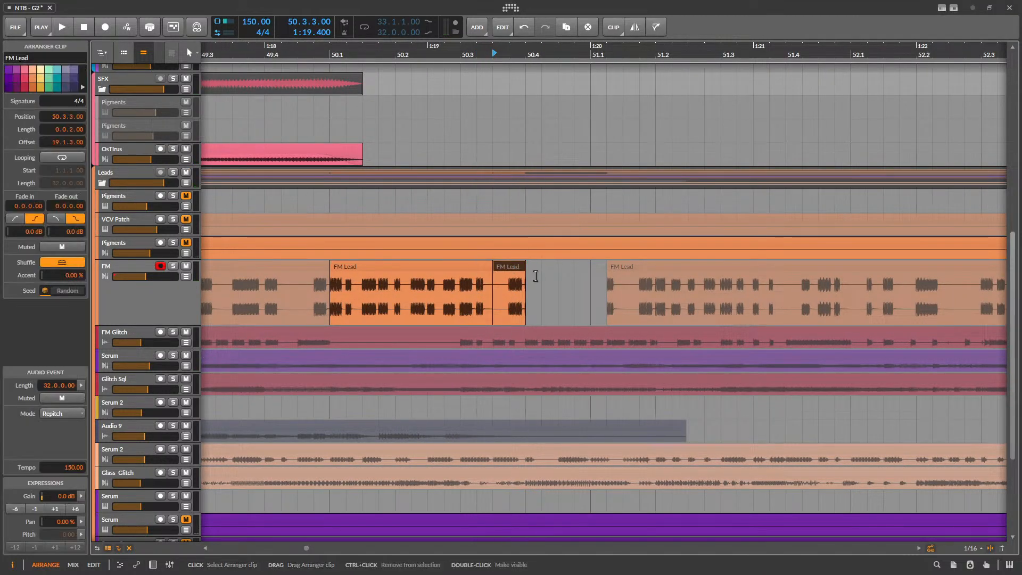
pyautogui.press('Delete')
# - Copy the FM Lead section from 53.1.1.00 to 53.3.4.00 and paste it at 50.3.3.00 on the FM track
pyautogui.scroll(-4, 520, 293)
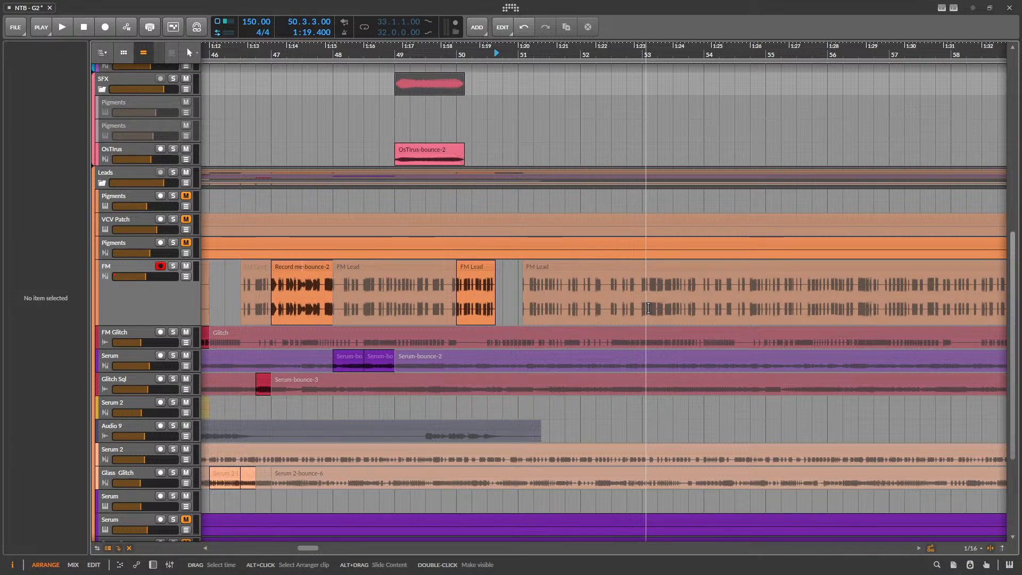
pyautogui.moveTo(648, 308); pyautogui.dragTo(686, 302)
pyautogui.scroll(4, 512, 298)
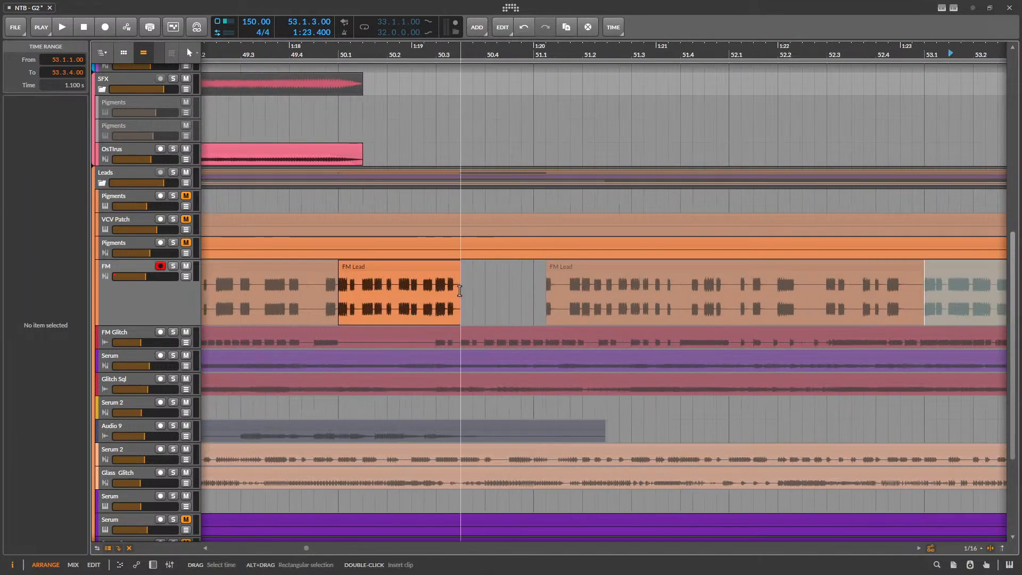
pyautogui.scroll(4, 451, 292)
pyautogui.click(487, 301)
pyautogui.hotkey('ctrl', 'v')
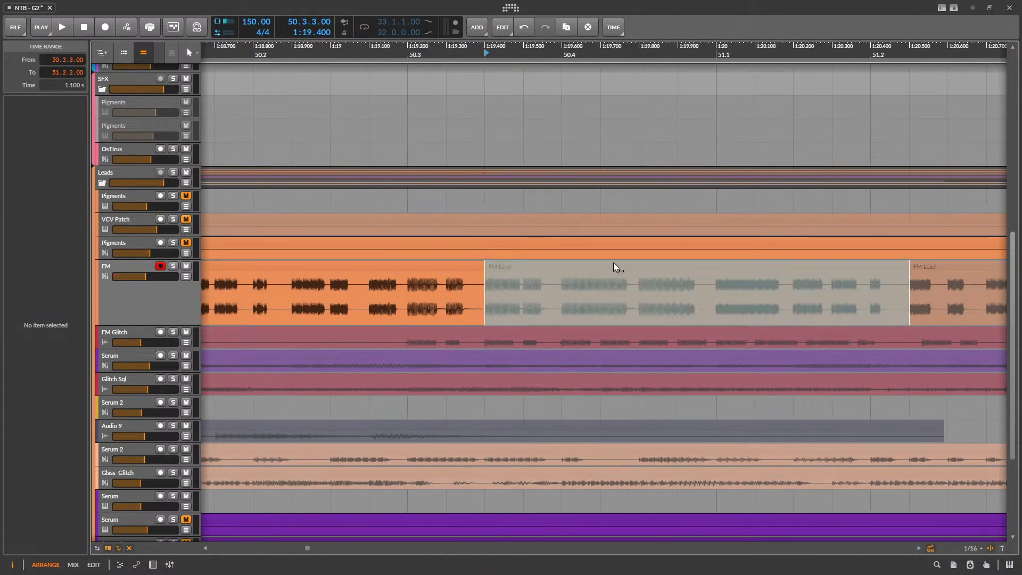
# - Split the pasted FM Lead clip at 51.1.1.00 and unmute the part before the split
pyautogui.scroll(-4, 522, 289)
pyautogui.click(582, 295)
pyautogui.hotkey('ctrl', 'e')
pyautogui.click(593, 264)
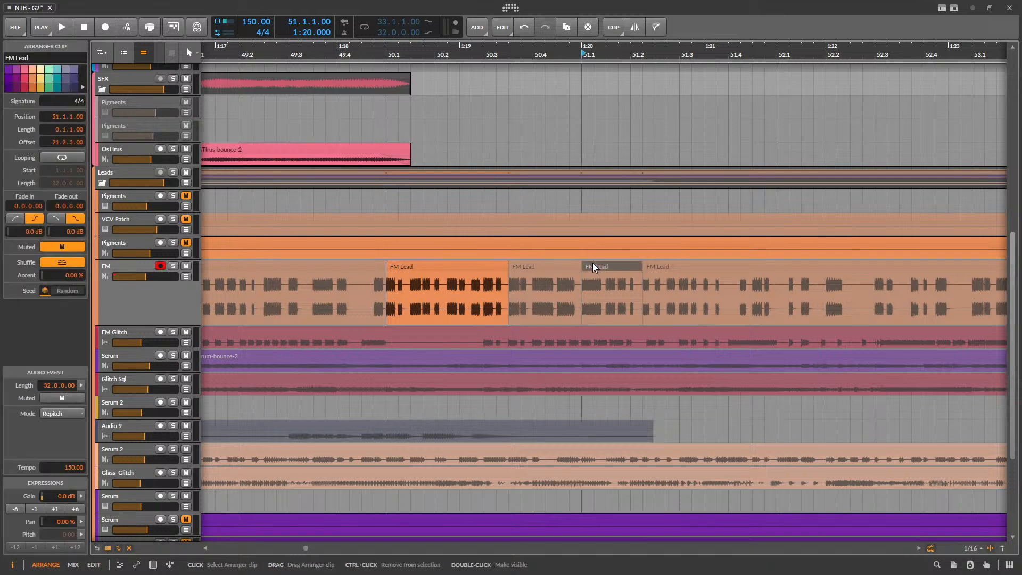
pyautogui.click(550, 270)
pyautogui.hotkey('alt', 'm')
# - Play back the FM Lead clips from bar 50
pyautogui.click(455, 267)
pyautogui.press('space')
pyautogui.scroll(-3, 533, 270)
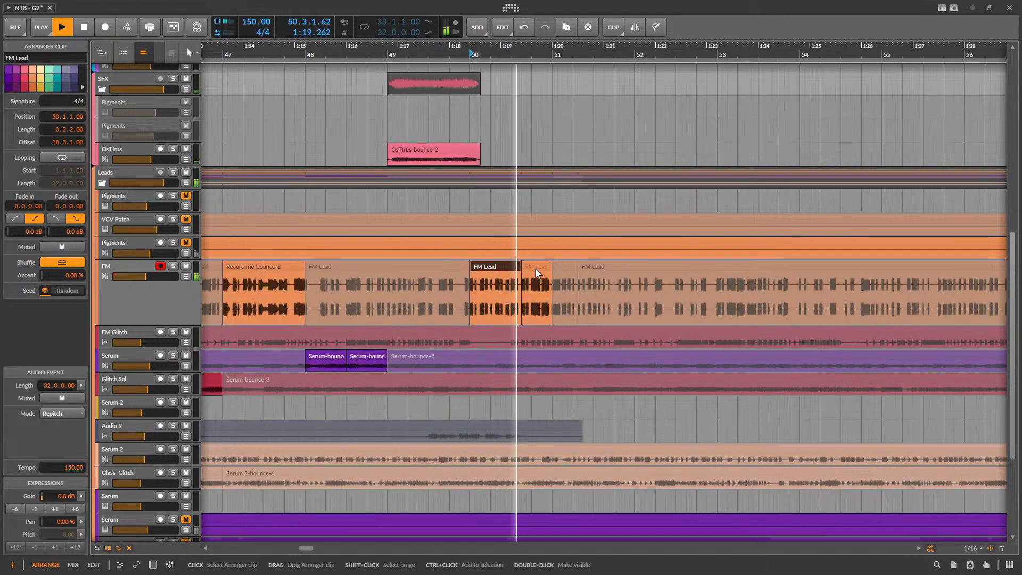
pyautogui.scroll(4, 444, 304)
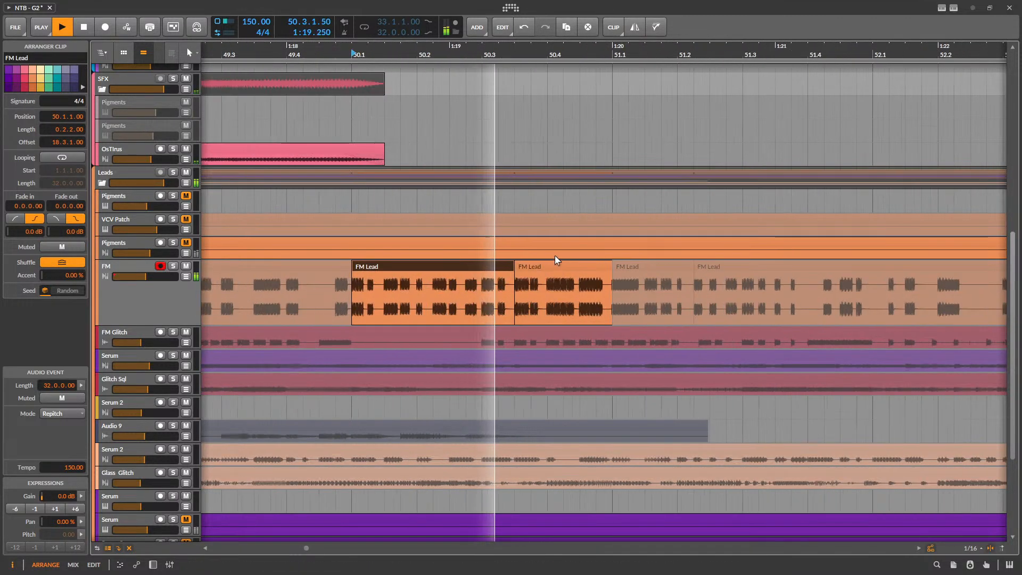
pyautogui.scroll(-4, 565, 295)
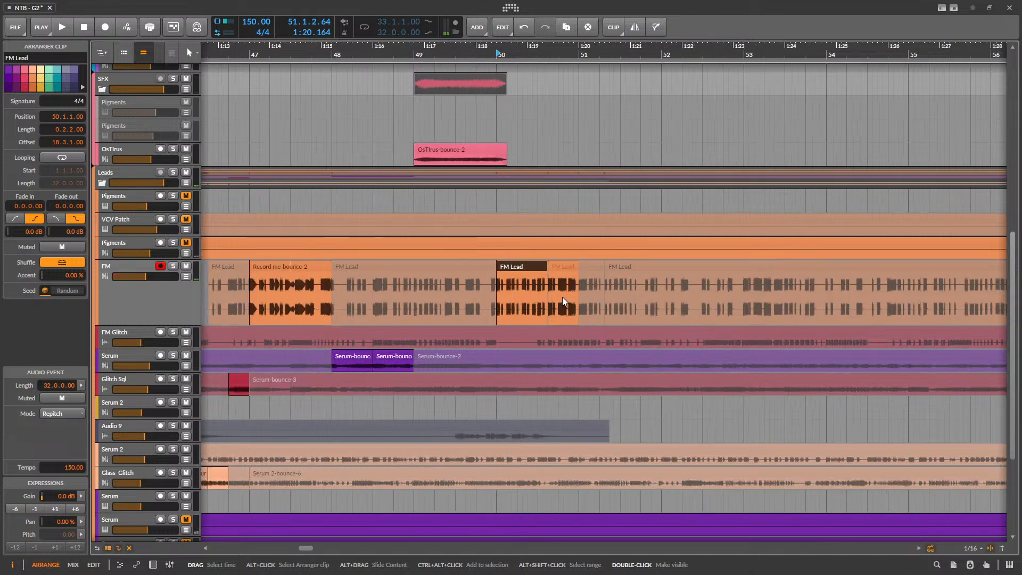
# - Replay the arrangement from bar 48 and reduce the FM track's height to a single compact lane
pyautogui.click(359, 355)
pyautogui.press('space')
pyautogui.scroll(-4, 438, 335)
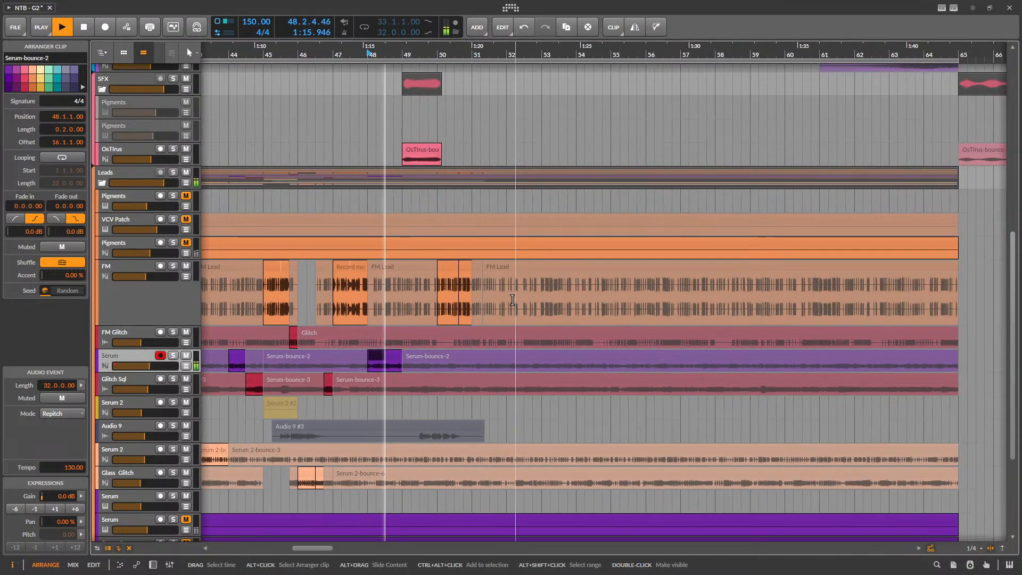
pyautogui.press('space')
pyautogui.scroll(-3, 573, 261)
pyautogui.scroll(-5, 575, 259)
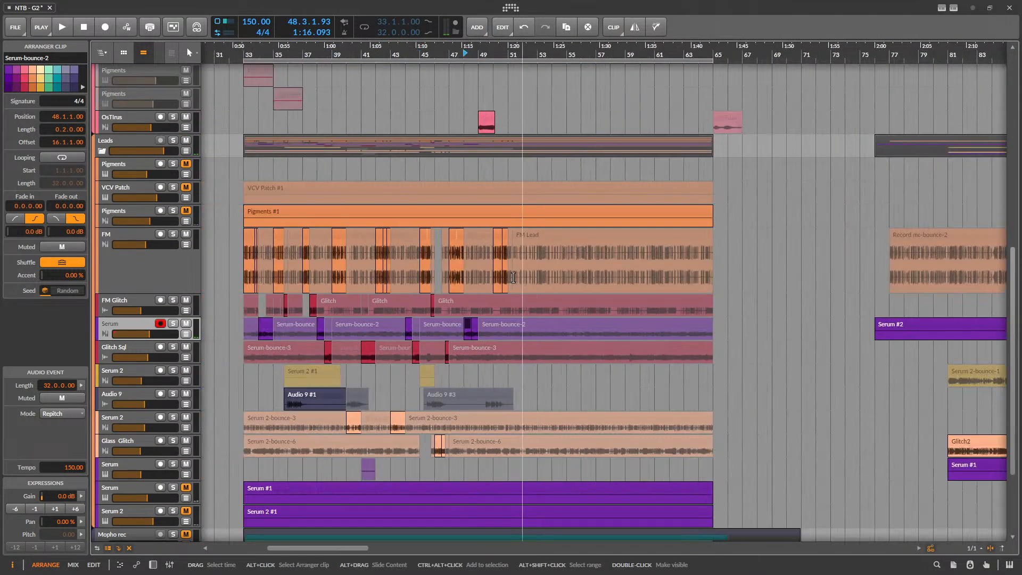
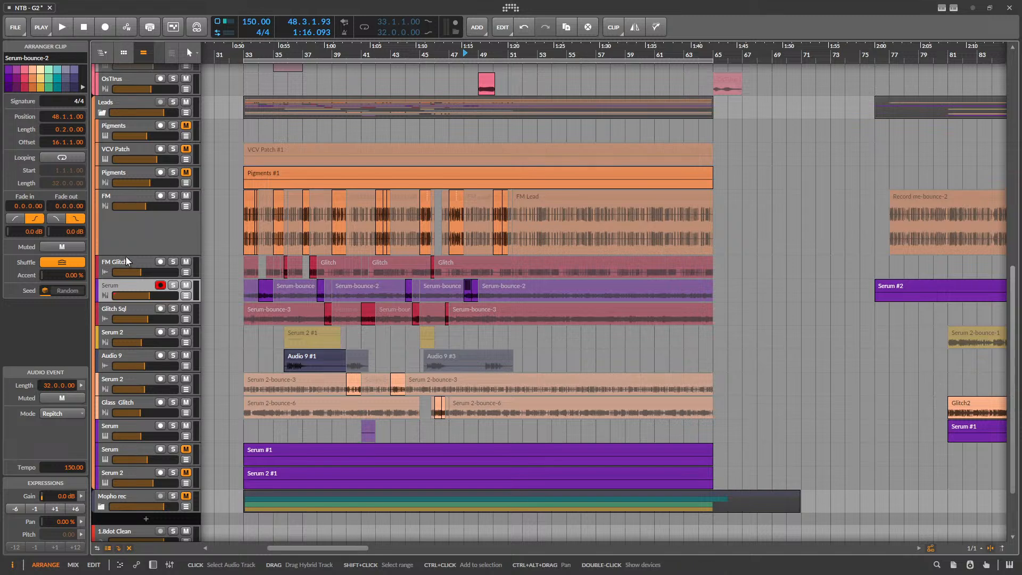
pyautogui.moveTo(143, 252); pyautogui.dragTo(142, 212)
# - Separate a 0.1.1.00 section of the FM Glitch clip at 51.1.1.00 and unmute it
pyautogui.scroll(5, 525, 231)
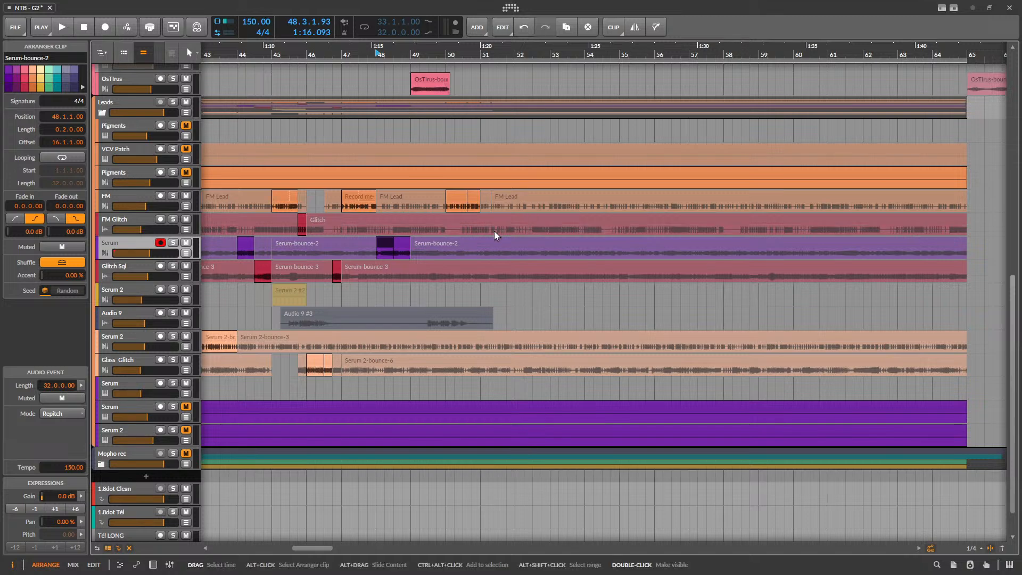
pyautogui.scroll(6, 479, 232)
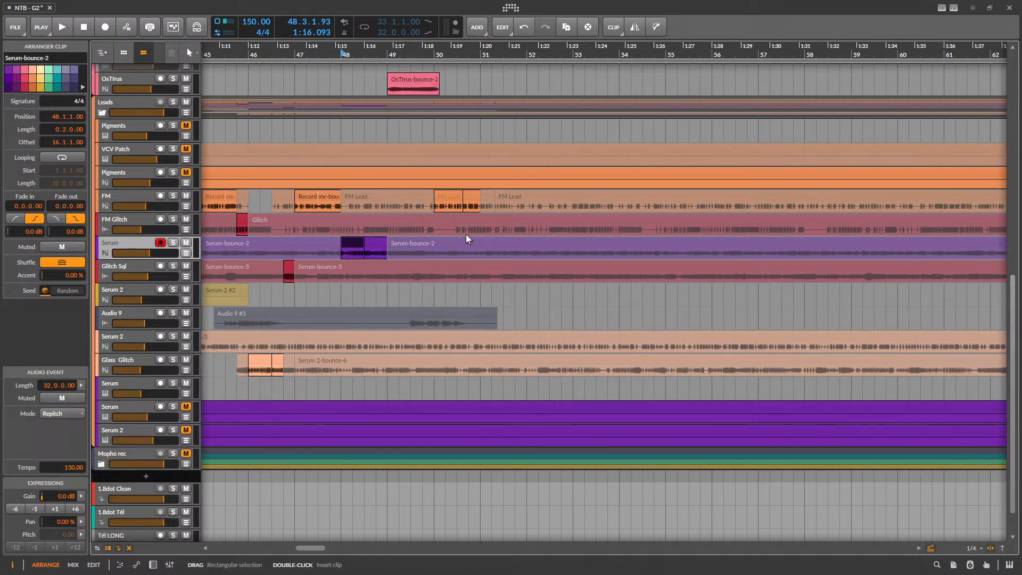
pyautogui.moveTo(507, 233); pyautogui.dragTo(540, 230)
pyautogui.click(531, 222)
pyautogui.hotkey('alt', 'm')
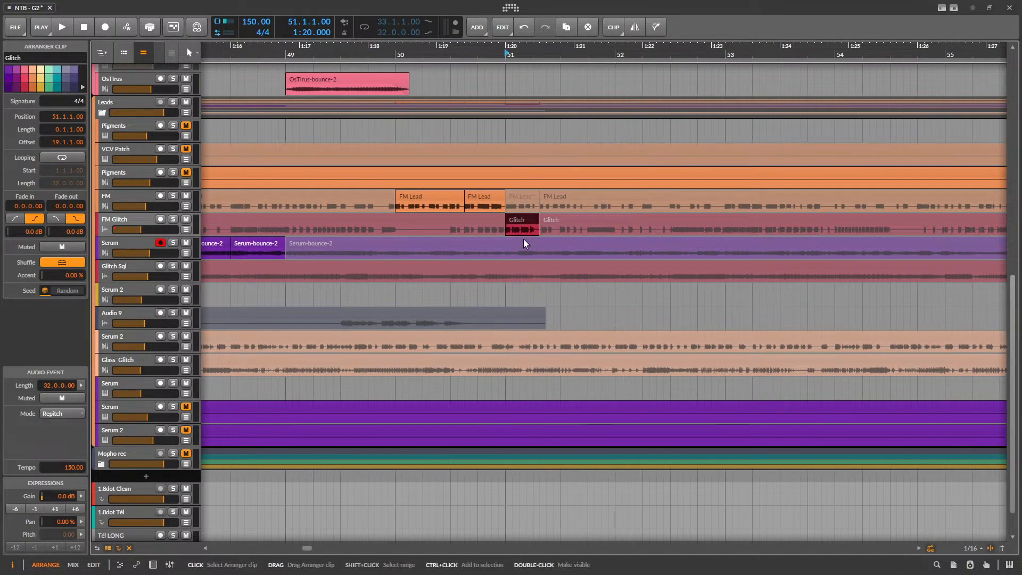
# - Enlarge the FM Glitch track's height and undo the unmuting and splitting of its section at bar 51
pyautogui.scroll(4, 514, 230)
pyautogui.scroll(-4, 520, 232)
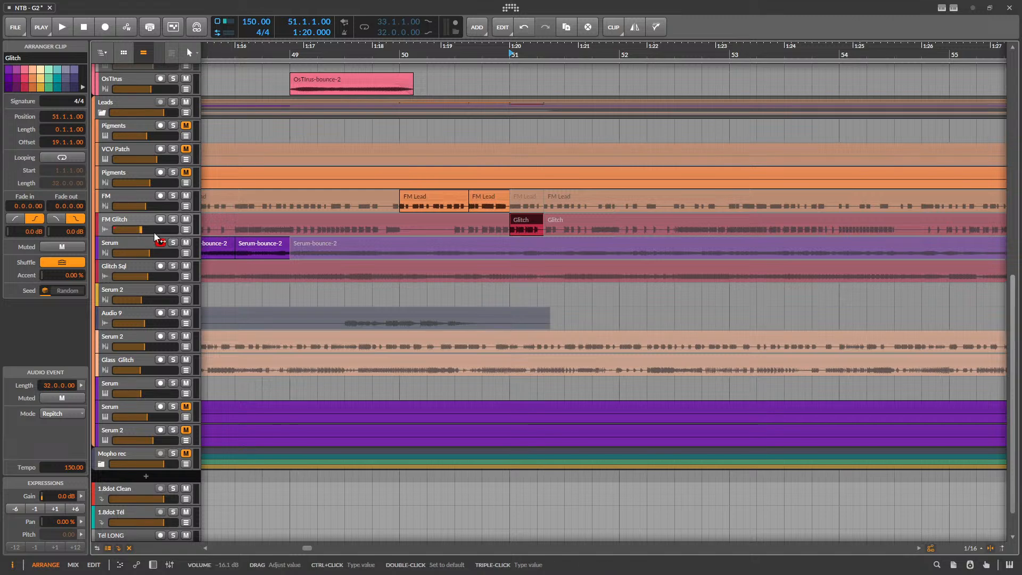
pyautogui.moveTo(153, 235); pyautogui.dragTo(153, 288)
pyautogui.scroll(-3, 541, 255)
pyautogui.scroll(7, 497, 248)
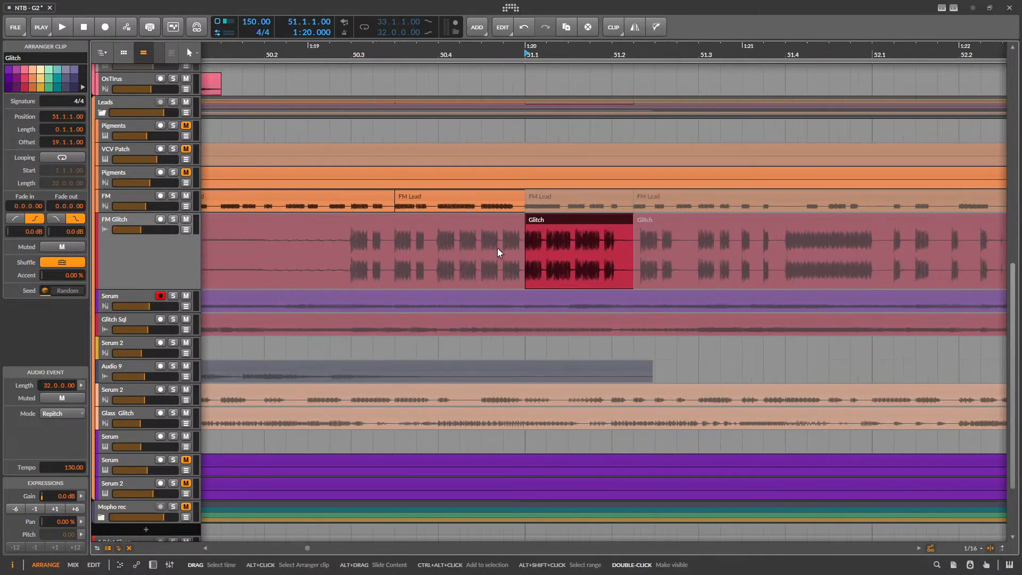
pyautogui.scroll(3, 515, 273)
pyautogui.hotkey('ctrl', 'z')
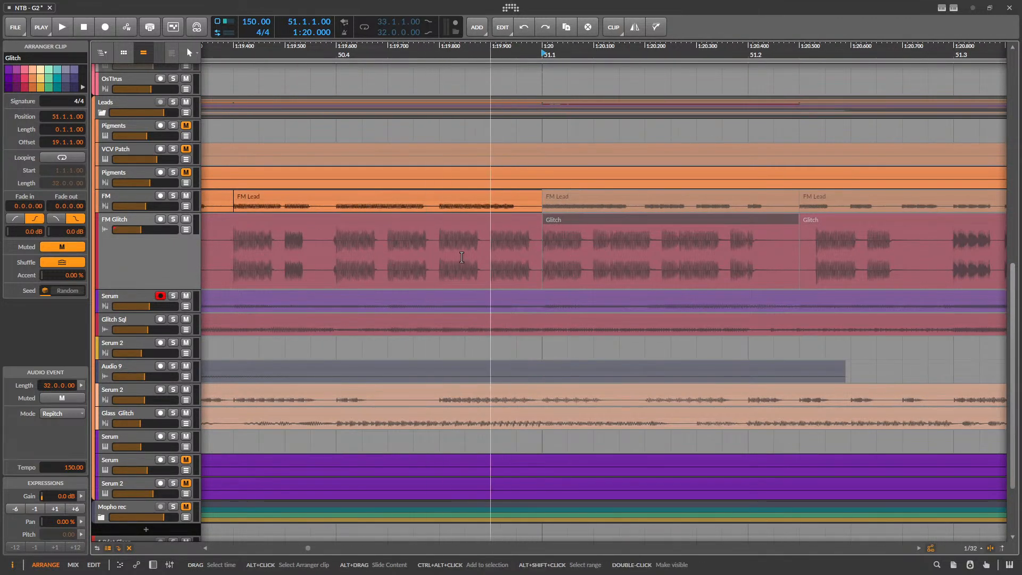
pyautogui.hotkey('ctrl', 'z')
# - Split the FM Glitch clip at 50.4.3.00, then separate a 0.1.1.00 section at 51.1.1.00 and unmute it
pyautogui.click(438, 253)
pyautogui.hotkey('ctrl', 'e')
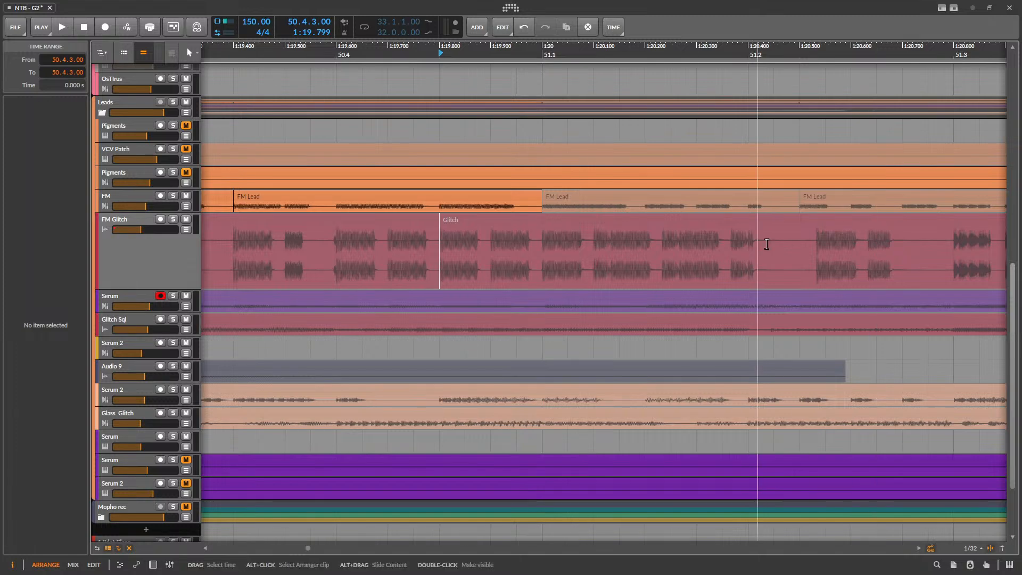
pyautogui.scroll(-6, 564, 257)
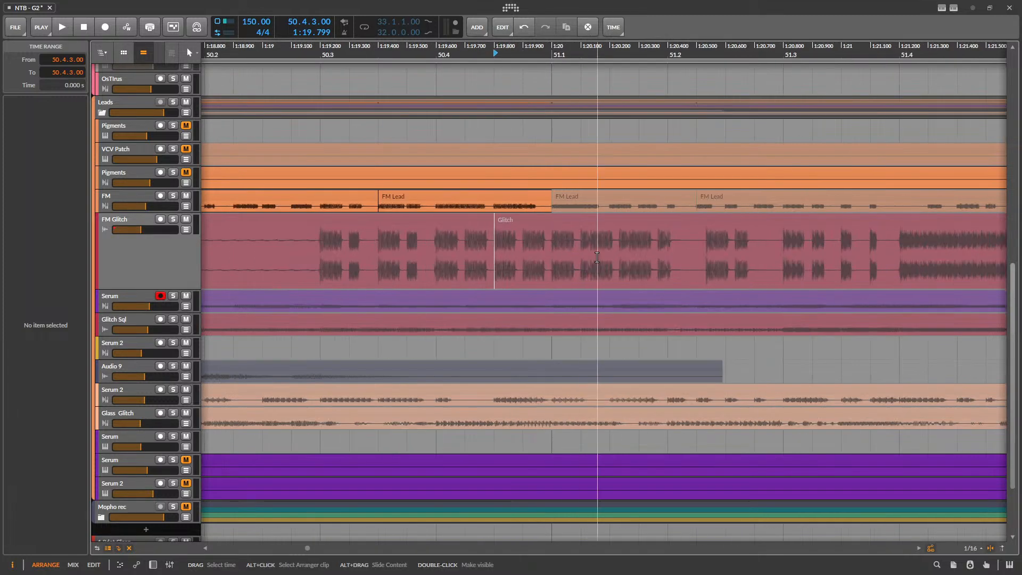
pyautogui.scroll(3, 602, 255)
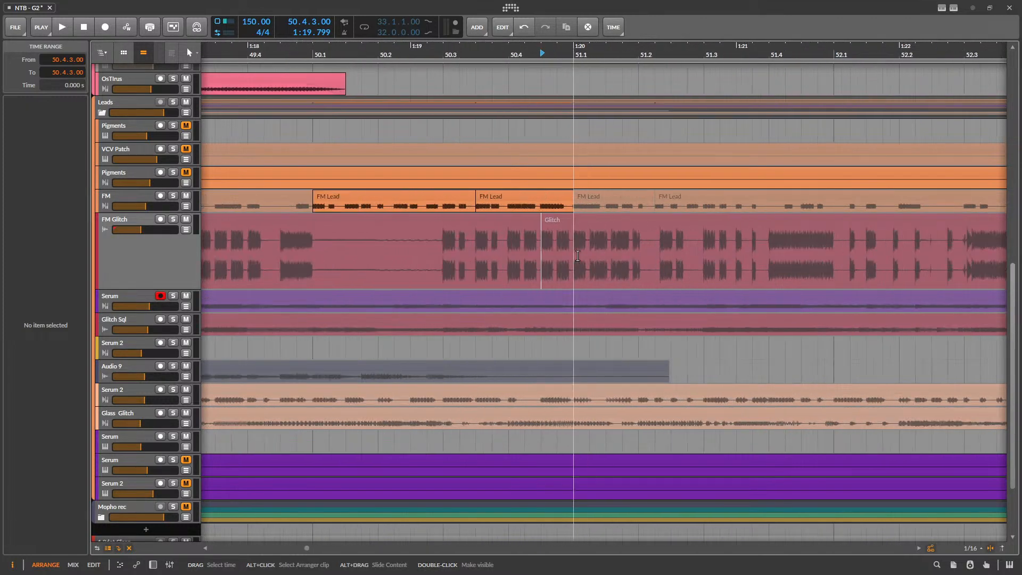
pyautogui.moveTo(574, 250); pyautogui.dragTo(646, 219)
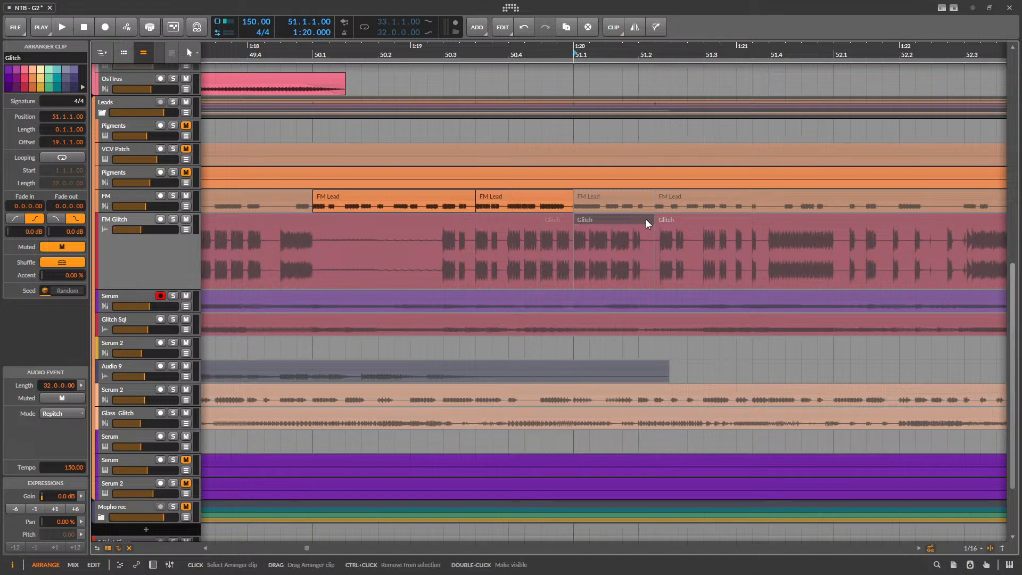
pyautogui.press('0')
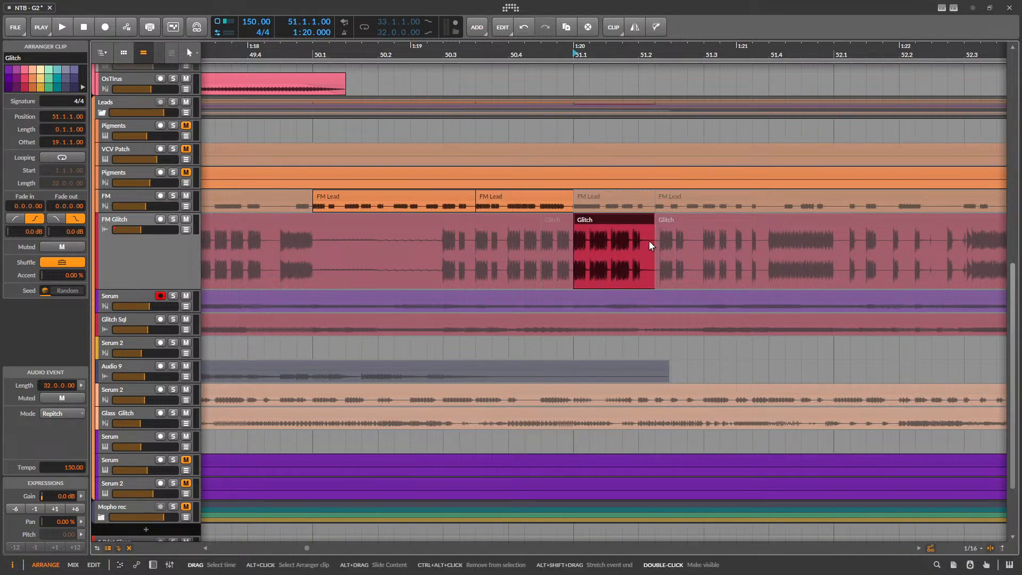
# - Play back the arrangement from the Serum clip at bar 48 through the FM Glitch section at bar 51
pyautogui.scroll(-4, 648, 240)
pyautogui.hscroll(-2, 523, 263)
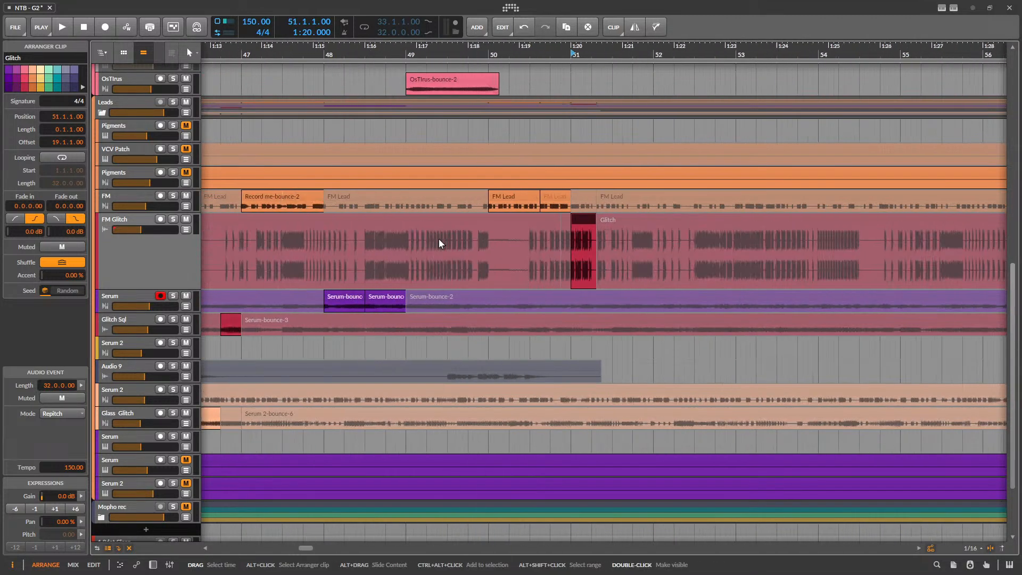
pyautogui.click(343, 297)
pyautogui.press('space')
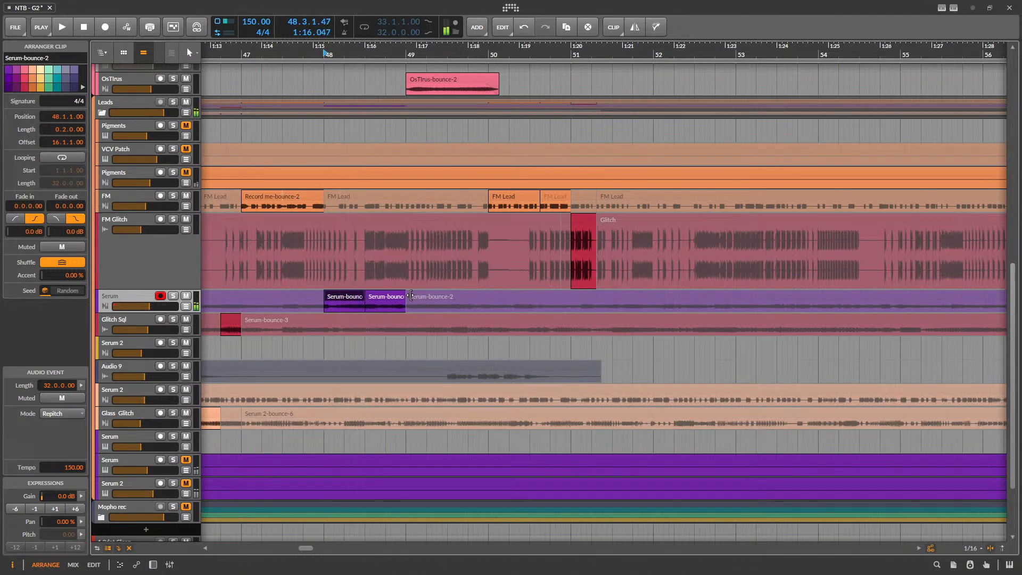
pyautogui.scroll(-5, 543, 205)
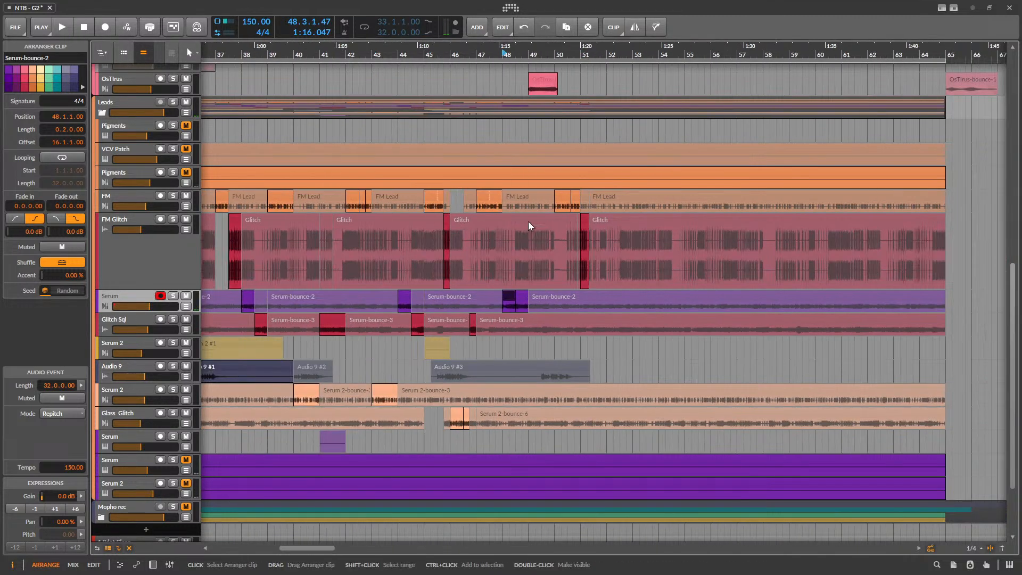
pyautogui.scroll(-4, 746, 241)
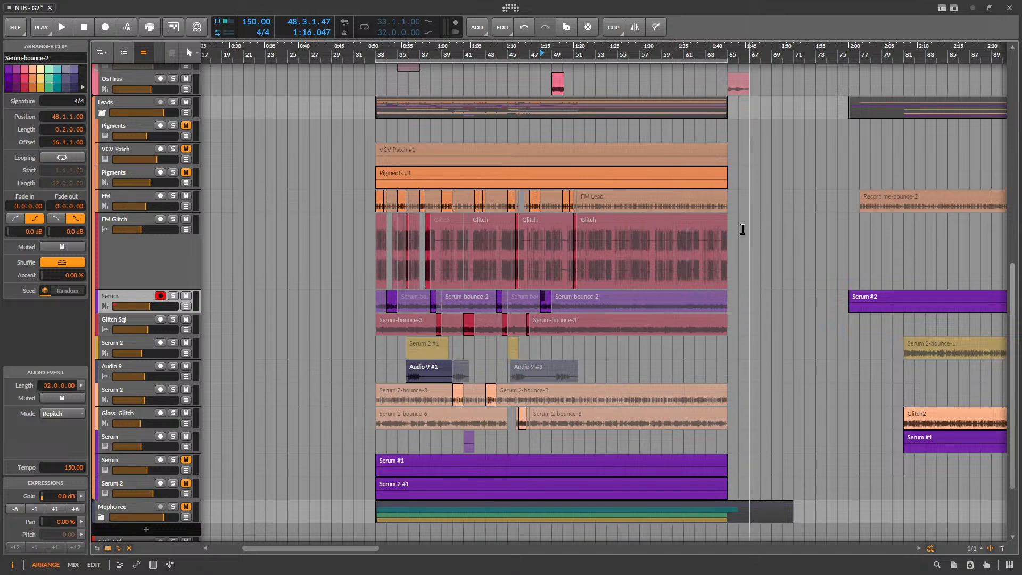
pyautogui.scroll(5, 597, 308)
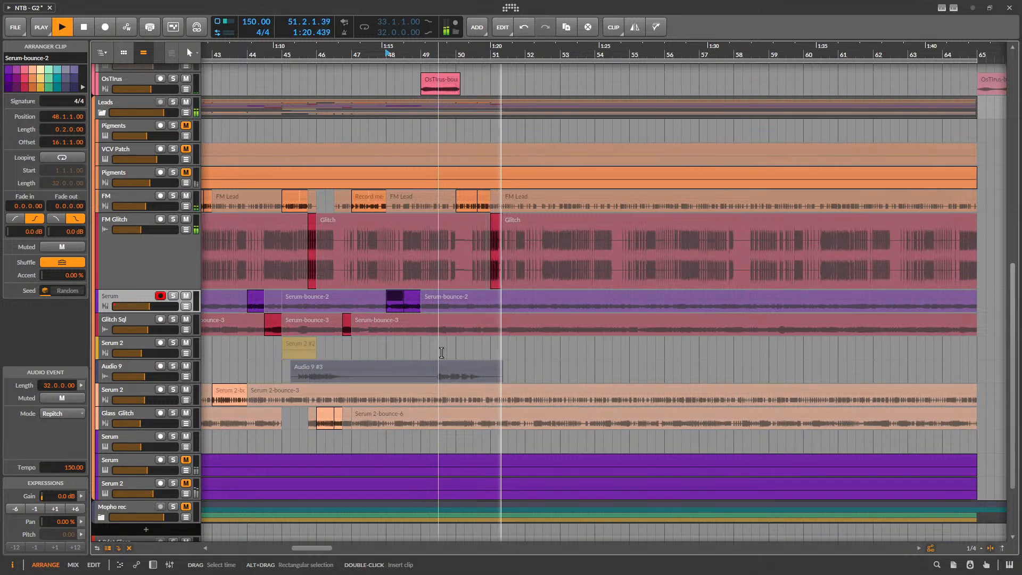
pyautogui.press('space')
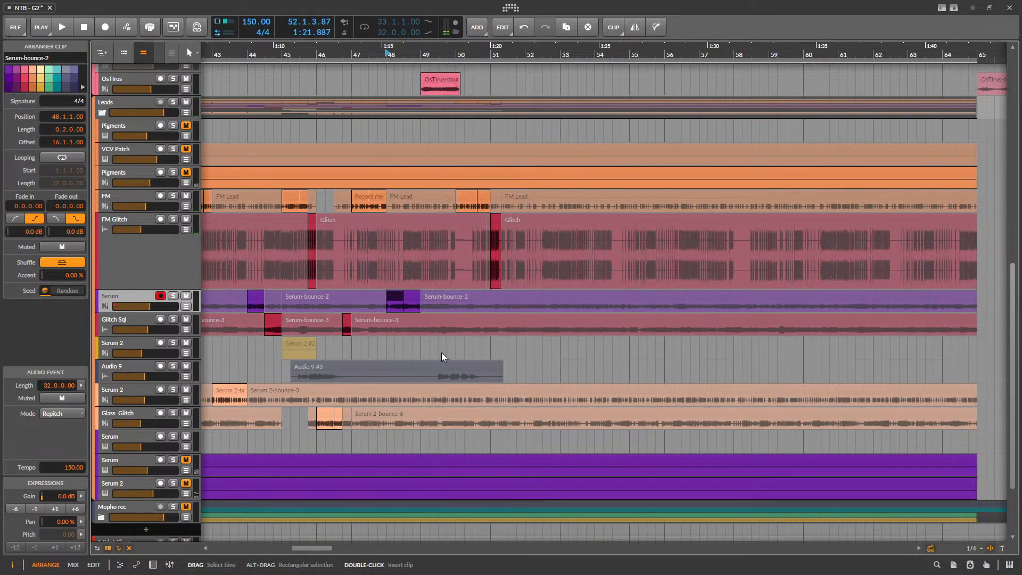
# - Mute the FM Glitch section at 51.1.1.00 and try the FM Lead section there unmuted during playback
pyautogui.scroll(3, 474, 293)
pyautogui.press('space')
pyautogui.click(519, 215)
pyautogui.hotkey('alt', 'm')
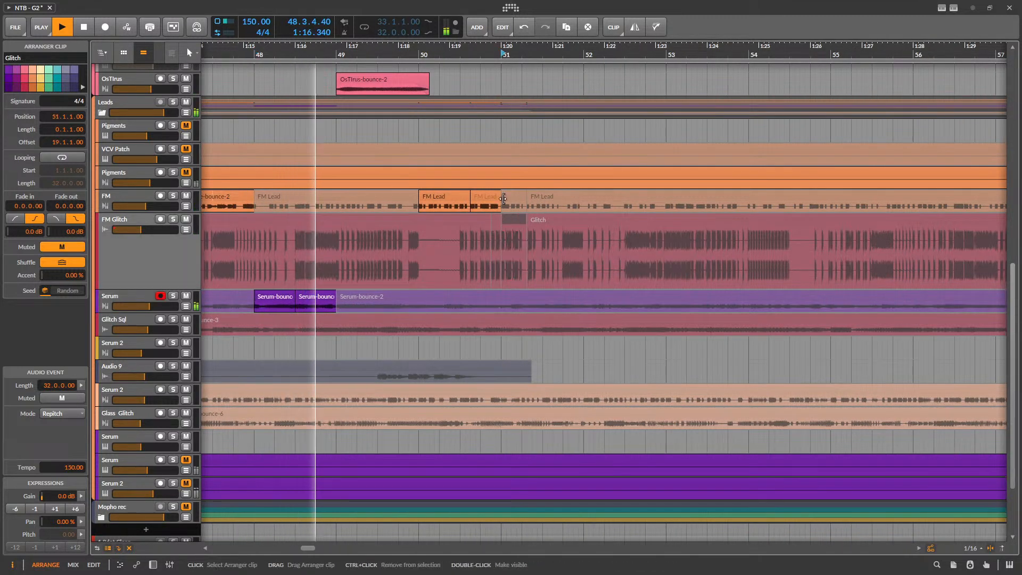
pyautogui.click(512, 194)
pyautogui.hotkey('alt', 'm')
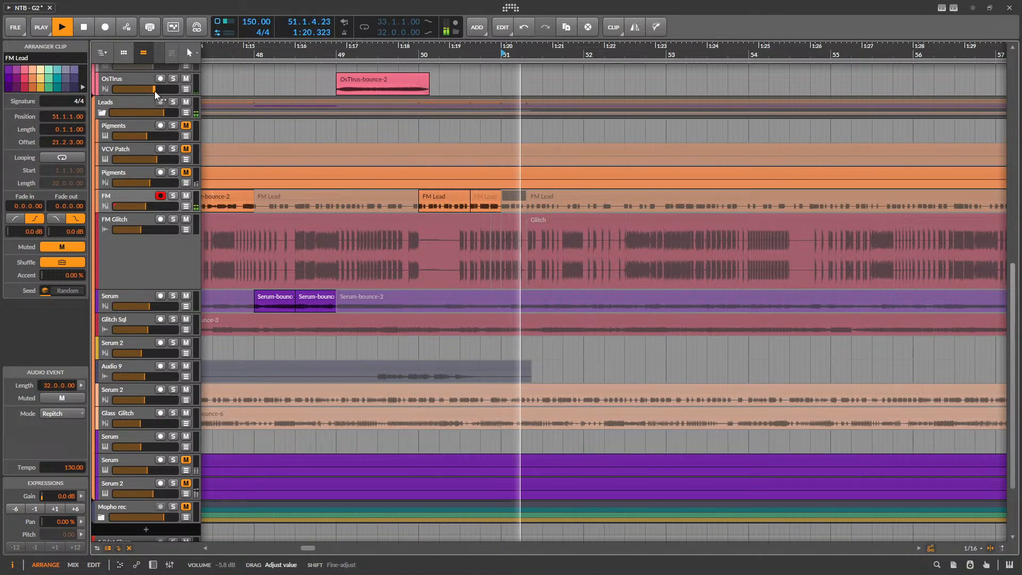
pyautogui.press('space')
# - Open the OsTIrus track's devices, play its clip from bar 49 and set the track volume to -5.1 dB
pyautogui.doubleClick(122, 81)
pyautogui.press('space')
pyautogui.press('space')
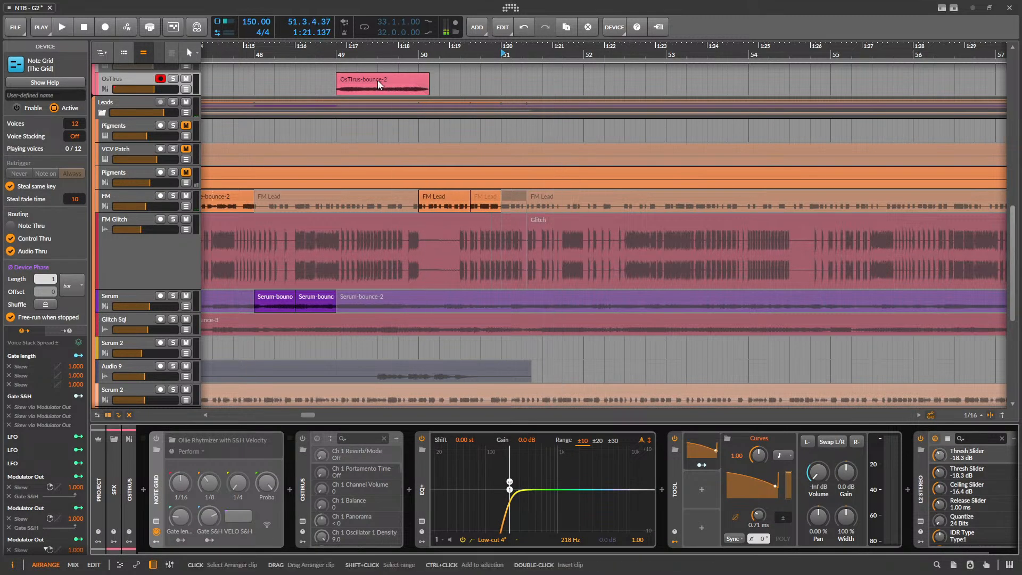
pyautogui.click(378, 80)
pyautogui.press('space')
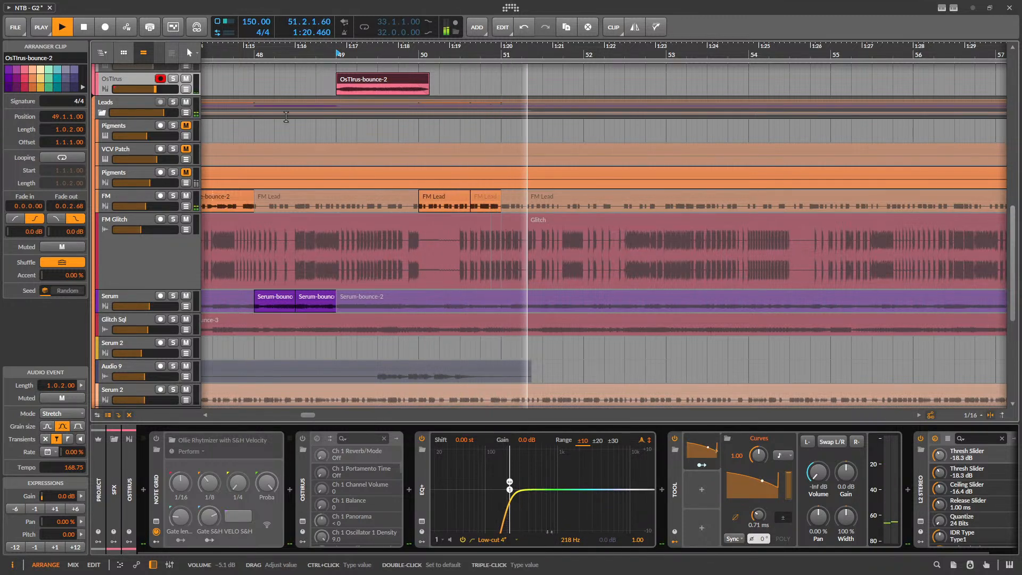
pyautogui.press('space')
pyautogui.scroll(-3, 519, 266)
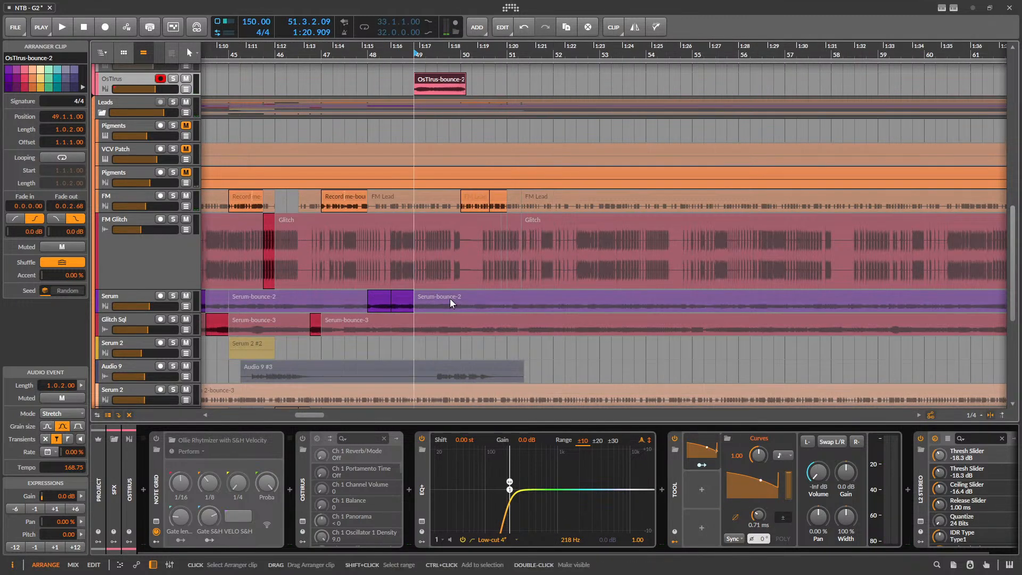
# - During playback from bar 47, mute the FM Lead section at 50.3.3.00 and unmute a 0.1.0.00 FM Glitch section there
pyautogui.click(338, 194)
pyautogui.press('space')
pyautogui.scroll(3, 469, 197)
pyautogui.click(563, 197)
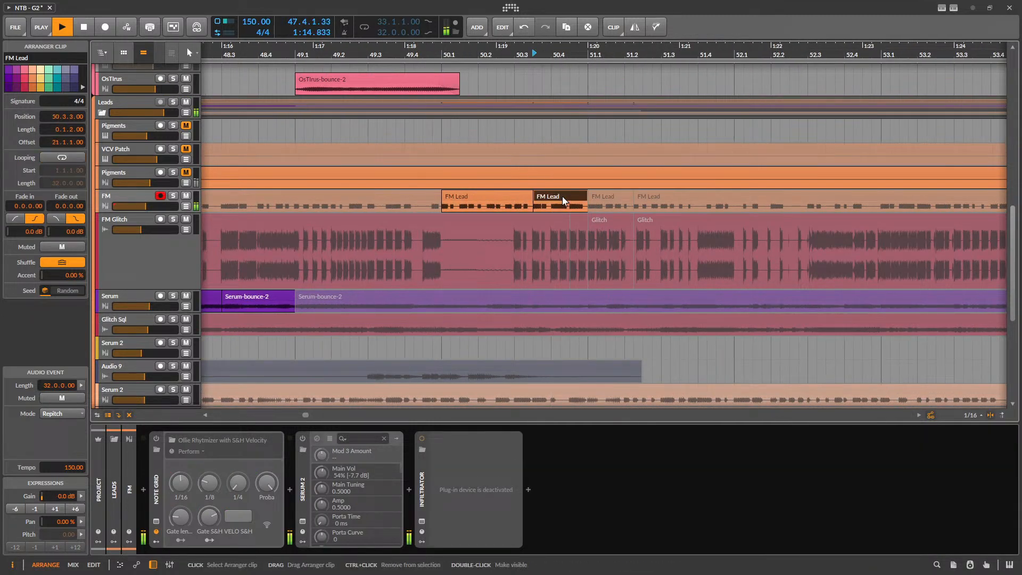
pyautogui.click(536, 250)
pyautogui.click(548, 219)
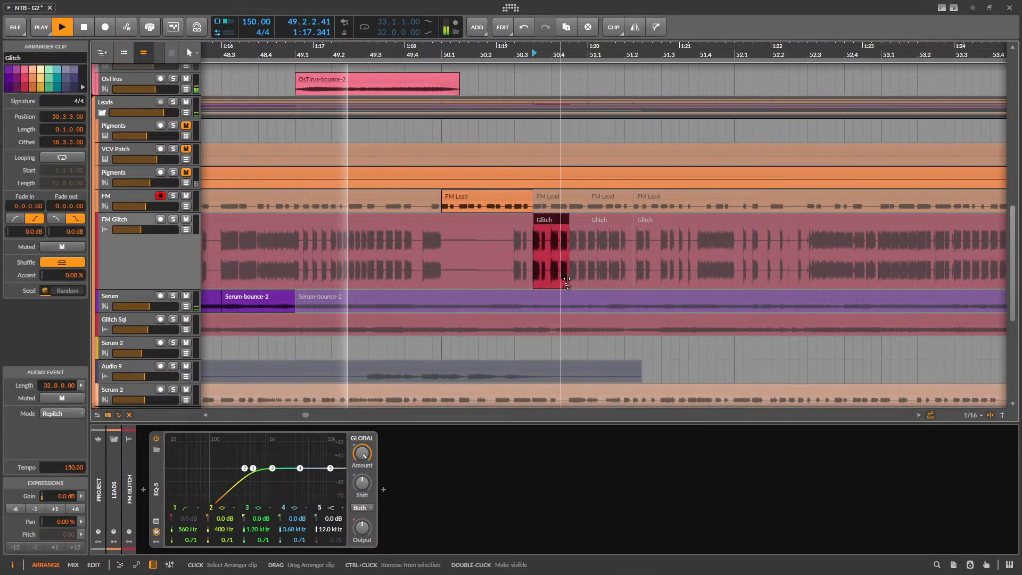
# - Separate a 0.1.2.00 section of the Serum-bounce-2 clip at 50.4.3.00 and unmute it
pyautogui.moveTo(573, 308); pyautogui.dragTo(624, 308)
pyautogui.click(611, 297)
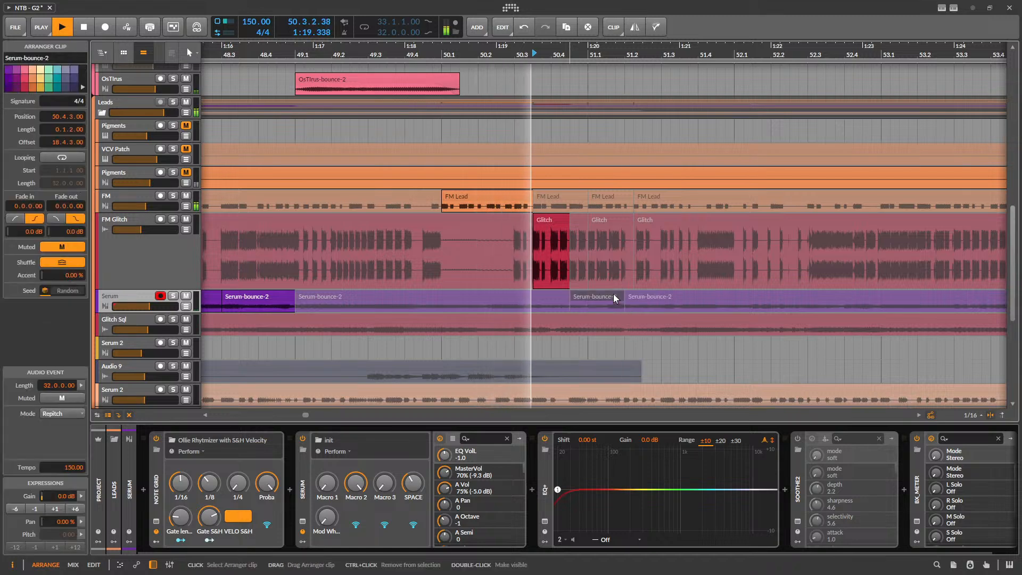
pyautogui.scroll(-2, 538, 219)
pyautogui.press('space')
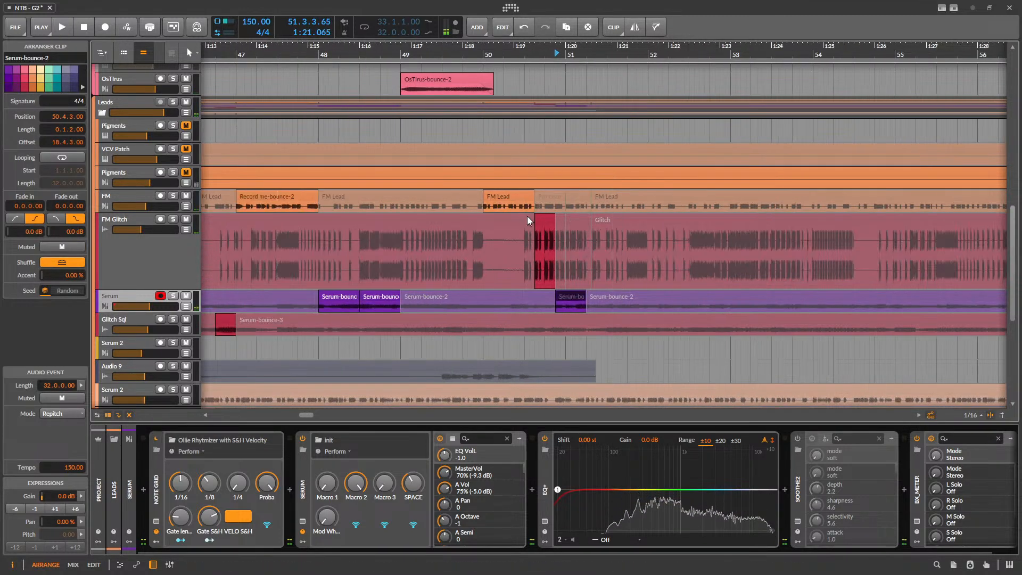
# - Extend the FM Glitch section's start back to 50.3.2.00, and split the FM Lead clip there and mute its remainder
pyautogui.scroll(4, 524, 216)
pyautogui.moveTo(568, 219); pyautogui.dragTo(552, 218)
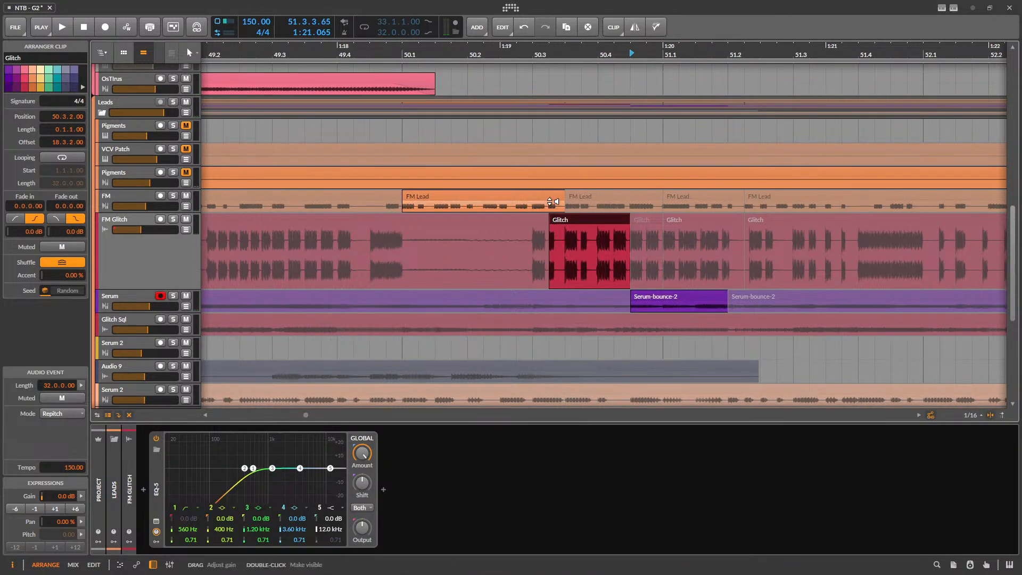
pyautogui.press('e')
pyautogui.click(551, 207)
pyautogui.hotkey('ctrl', 'e')
pyautogui.click(558, 195)
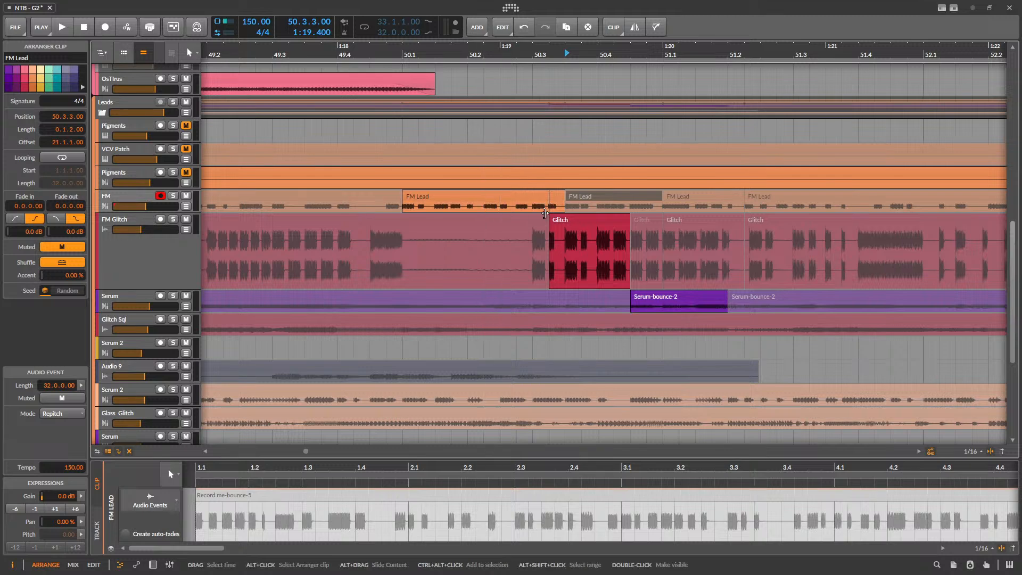
pyautogui.click(558, 196)
pyautogui.hotkey('alt', 'm')
pyautogui.scroll(-4, 524, 230)
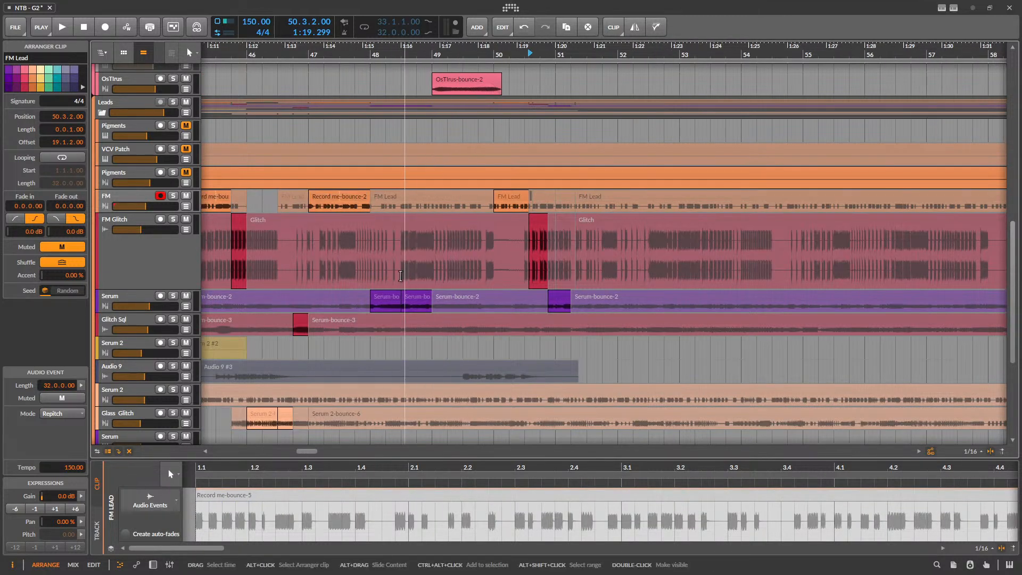
# - Play back the arrangement from bar 48 and mute the Serum-bounce-2 section at 50.4.3.00
pyautogui.click(388, 295)
pyautogui.press('space')
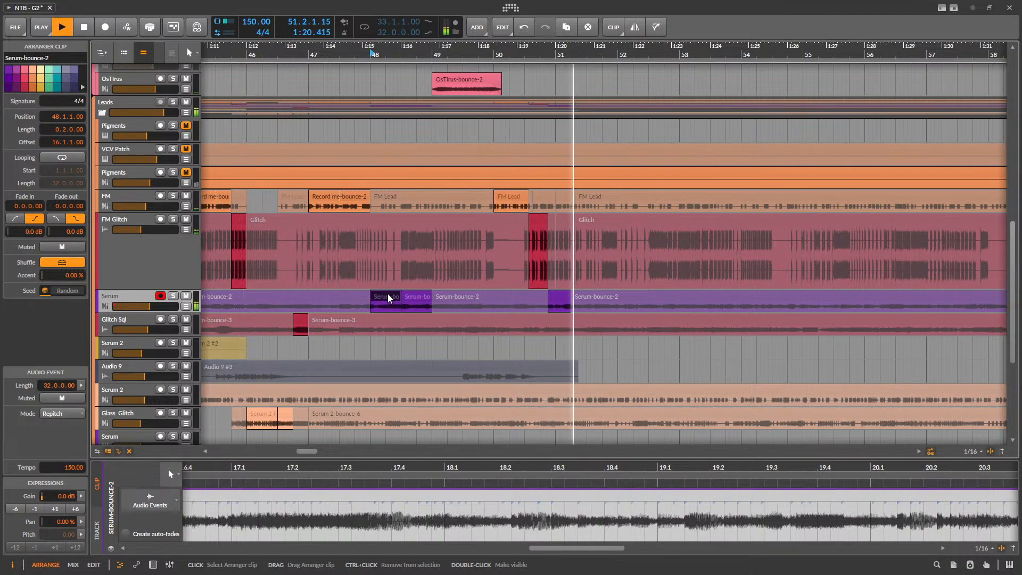
pyautogui.press('space')
pyautogui.scroll(3, 598, 280)
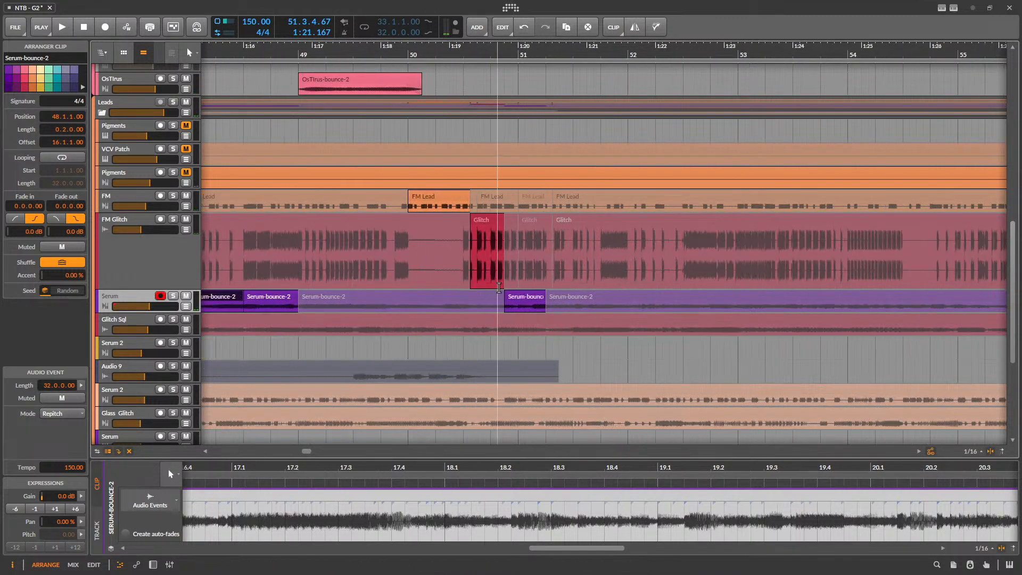
pyautogui.click(535, 300)
pyautogui.hotkey('alt', 'm')
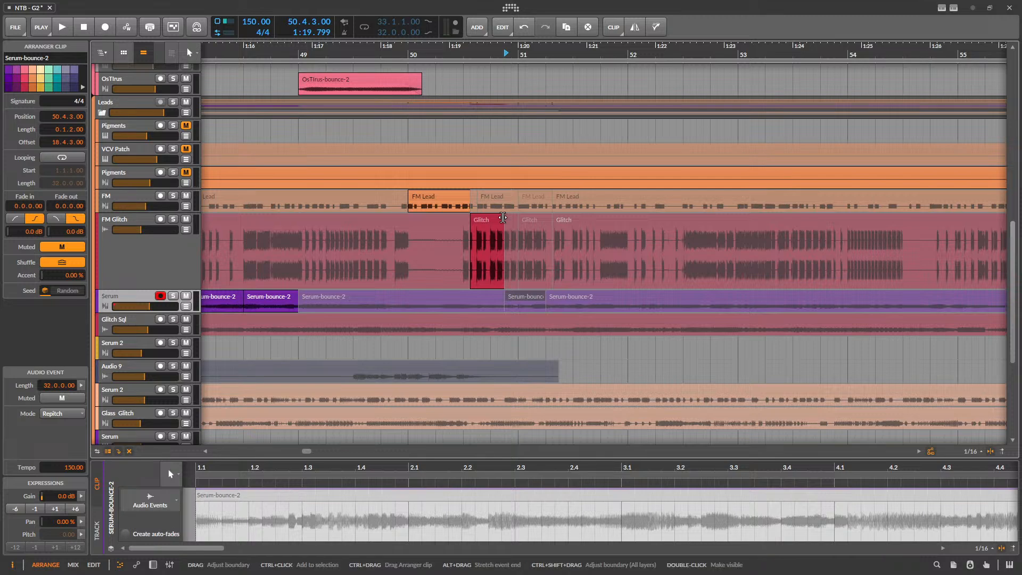
# - Extend the FM Glitch section at 50.3.2.00 to a length of 0.1.2.50 and mute it
pyautogui.moveTo(502, 217); pyautogui.dragTo(517, 216)
pyautogui.scroll(3, 501, 221)
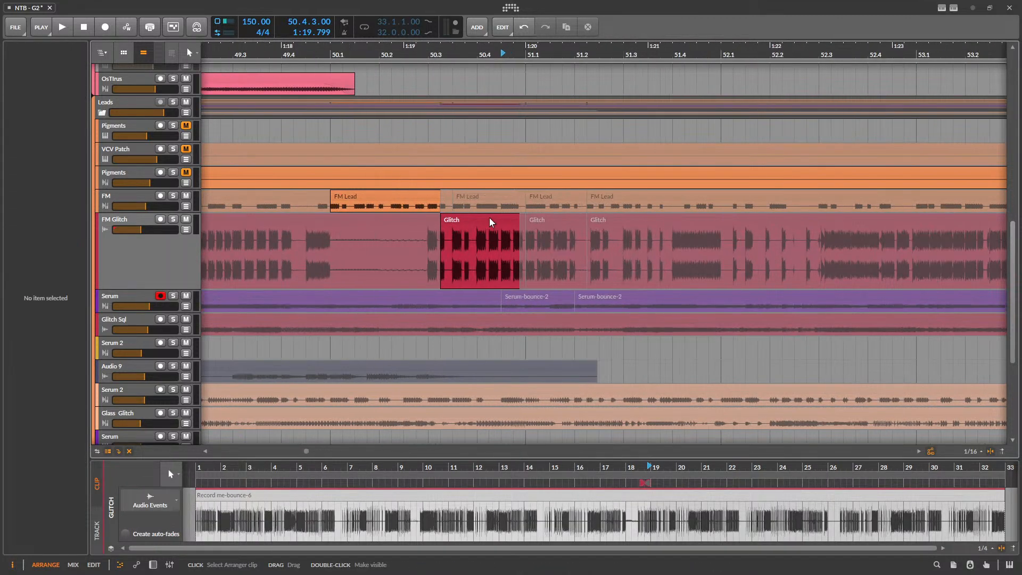
pyautogui.hotkey('alt', 'm')
pyautogui.scroll(-3, 561, 248)
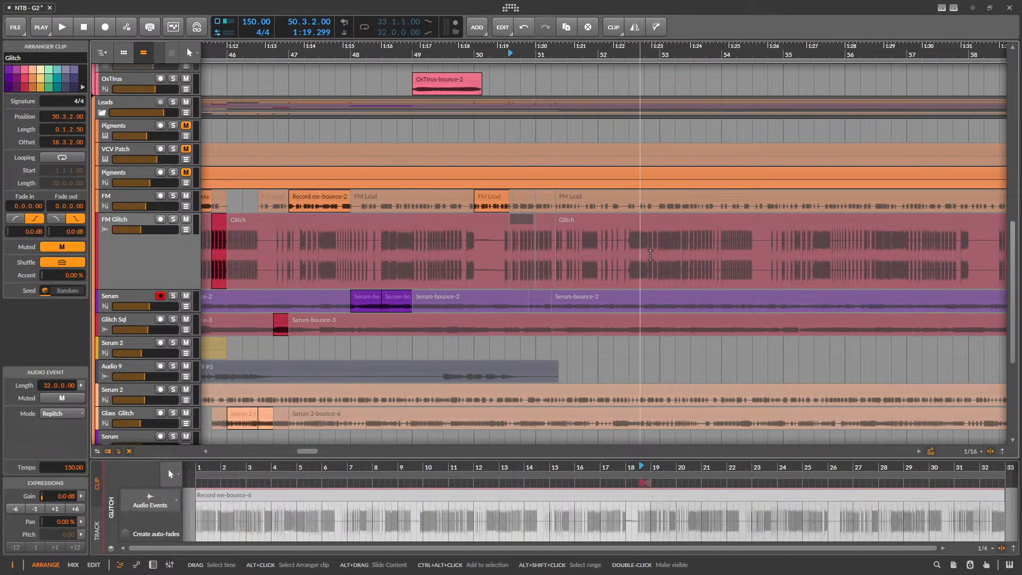
# - Copy the FM Glitch audio from 53.3.1.00 to 53.4.1.00 to 50.3.2.00, unmuted and lengthened to 0.1.3.00
pyautogui.scroll(5, 650, 255)
pyautogui.moveTo(677, 260); pyautogui.dragTo(797, 253)
pyautogui.click(627, 261)
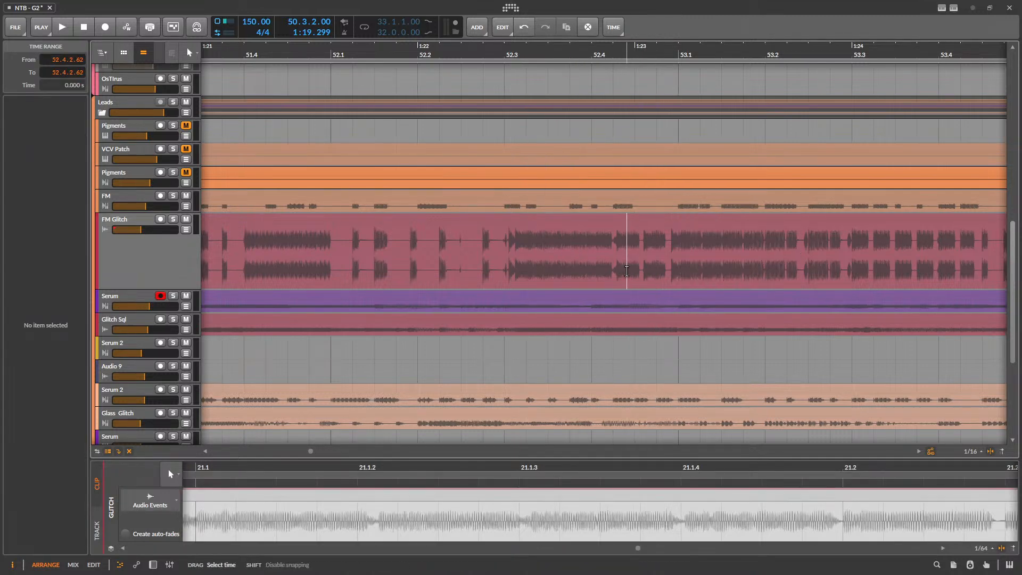
pyautogui.scroll(-3, 599, 257)
pyautogui.scroll(3, 645, 266)
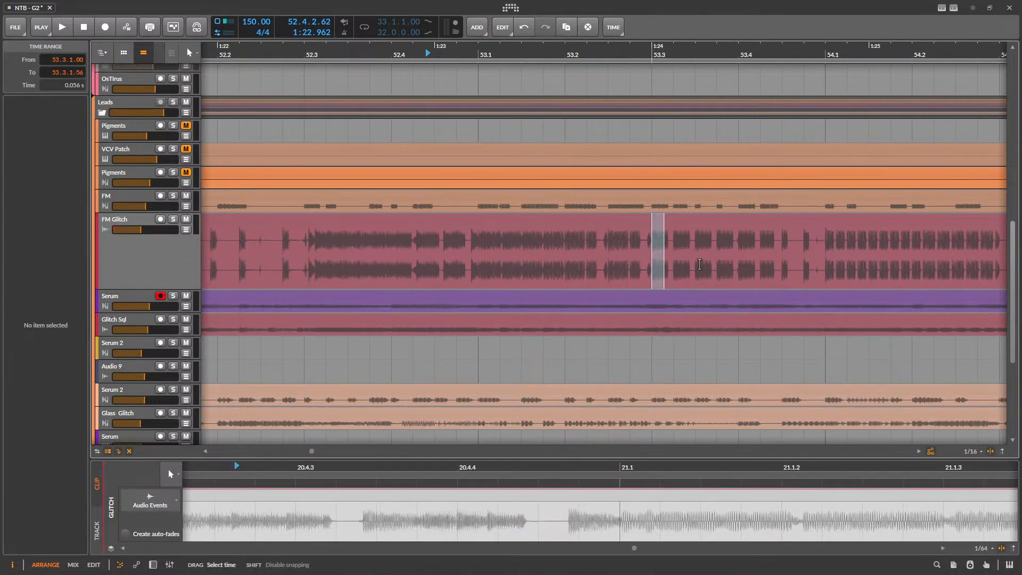
pyautogui.moveTo(699, 264); pyautogui.dragTo(742, 256)
pyautogui.scroll(-4, 707, 257)
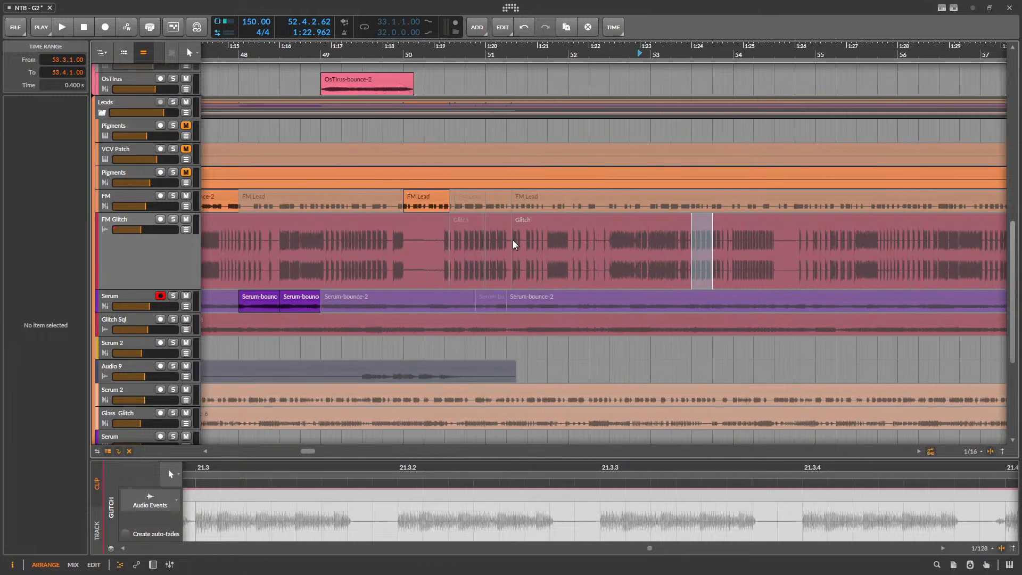
pyautogui.scroll(3, 485, 234)
pyautogui.moveTo(587, 236); pyautogui.dragTo(692, 213)
pyautogui.click(634, 218)
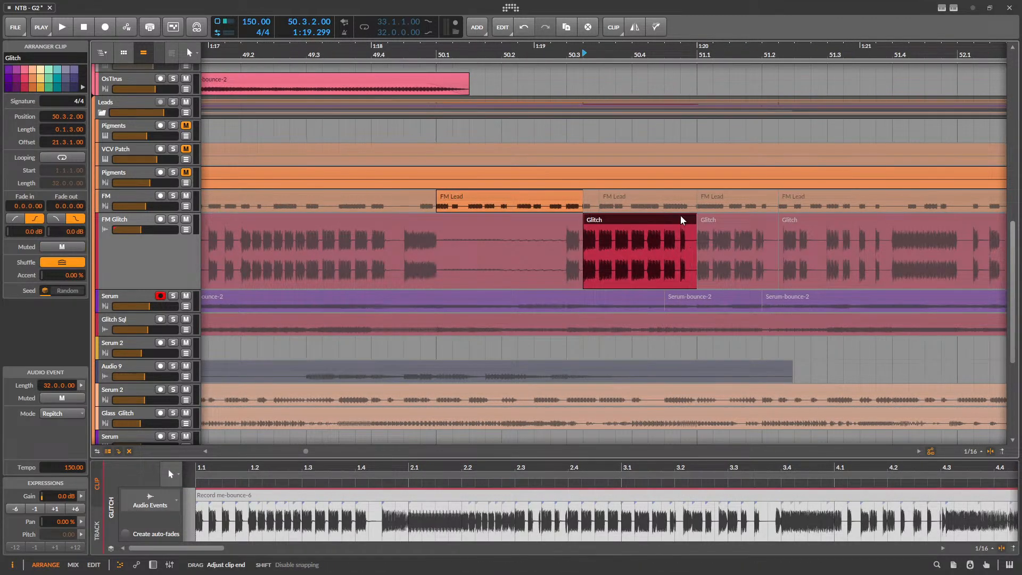
# - Play back the transition from FM Lead to the replaced FM Glitch section, starting at bar 50
pyautogui.press('space')
pyautogui.click(520, 197)
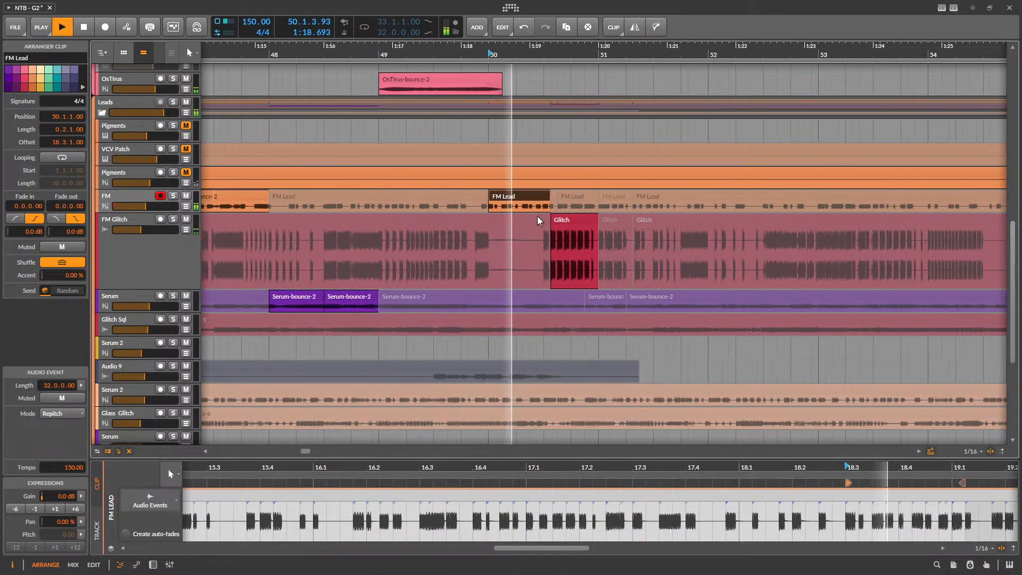
pyautogui.press('space')
# - Extend the FM Glitch section's start back to 50.3.1.00 and mute the FM Lead audio from that position
pyautogui.scroll(2, 566, 209)
pyautogui.moveTo(566, 207)
pyautogui.mouseDown()
pyautogui.moveTo(575, 205)
pyautogui.moveTo(560, 218)
pyautogui.mouseUp()
pyautogui.click(574, 198)
pyautogui.hotkey('alt', 'm')
# - Replay the FM Lead and FM Glitch sections from 50.1.1.00
pyautogui.press('space')
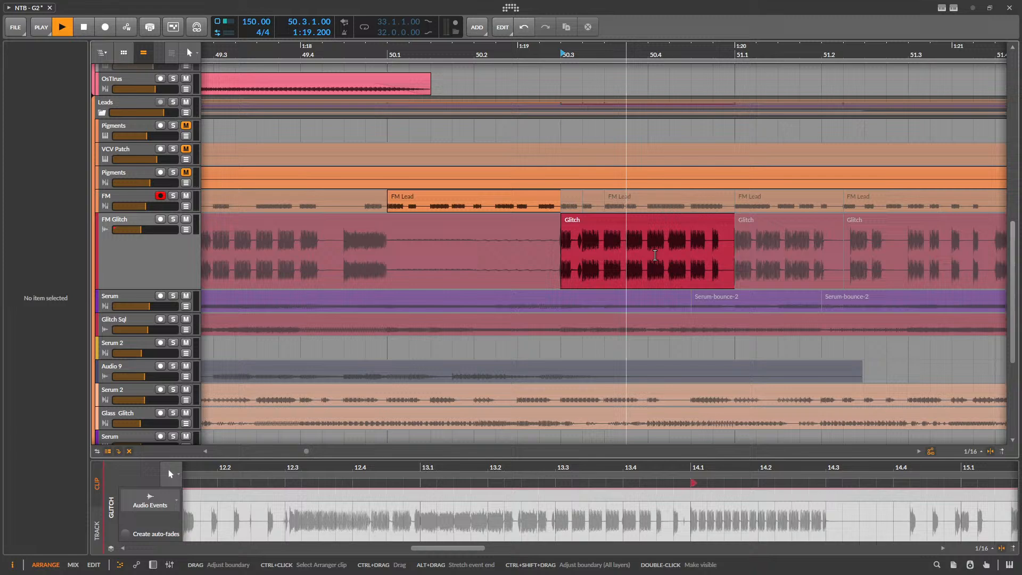
pyautogui.click(497, 191)
pyautogui.scroll(-3, 388, 255)
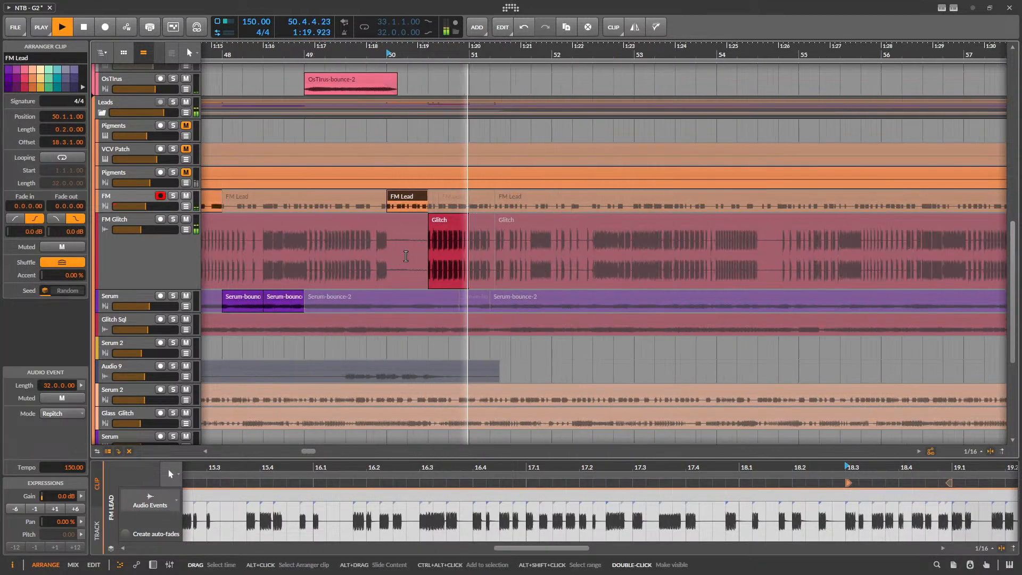
# - Mute the FM Glitch clip at 50.3.1.00 and stop playback
pyautogui.click(457, 211)
pyautogui.click(455, 213)
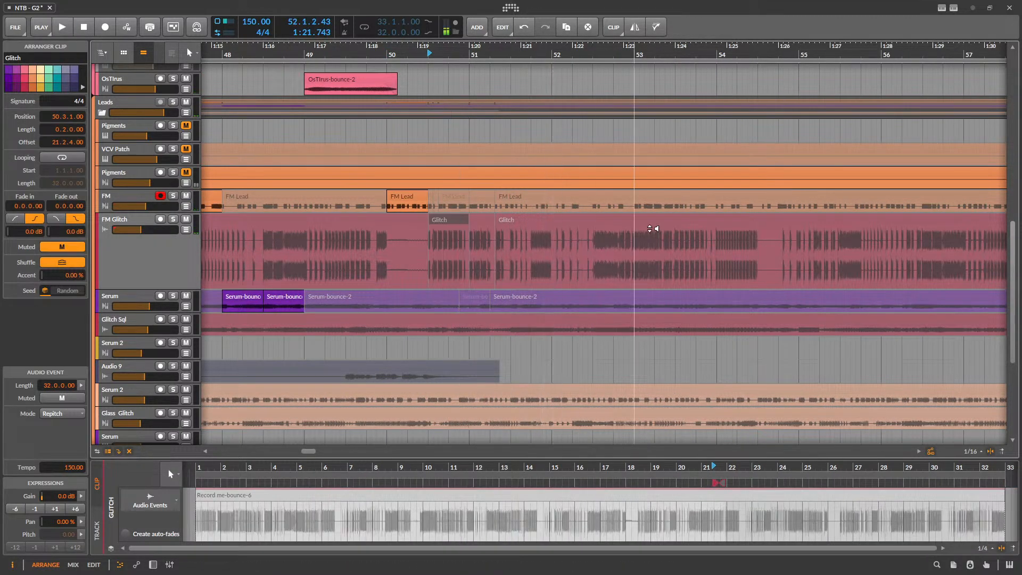
pyautogui.scroll(-4, 414, 263)
pyautogui.press('space')
# - Unmute the long final FM Glitch clip and audition it soloed from 60.3.1.00
pyautogui.scroll(4, 660, 256)
pyautogui.click(617, 250)
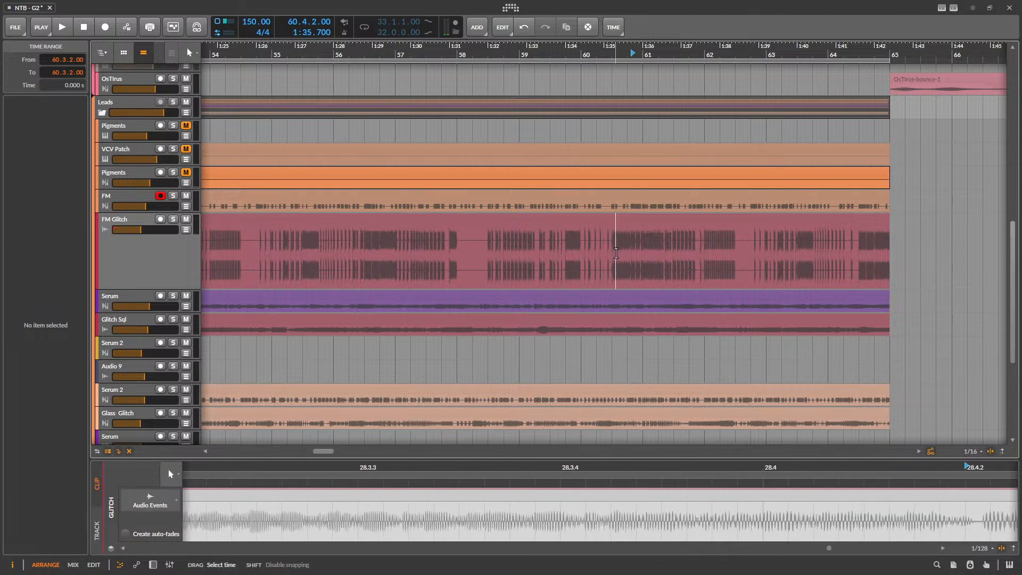
pyautogui.click(587, 221)
pyautogui.hotkey('alt', 'm')
pyautogui.click(611, 249)
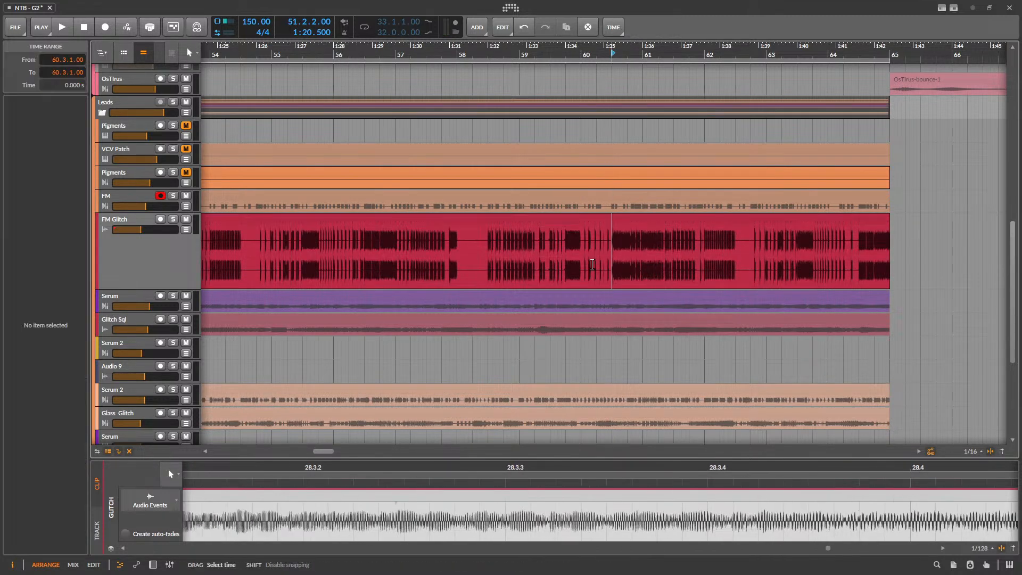
pyautogui.click(173, 219)
pyautogui.press('space')
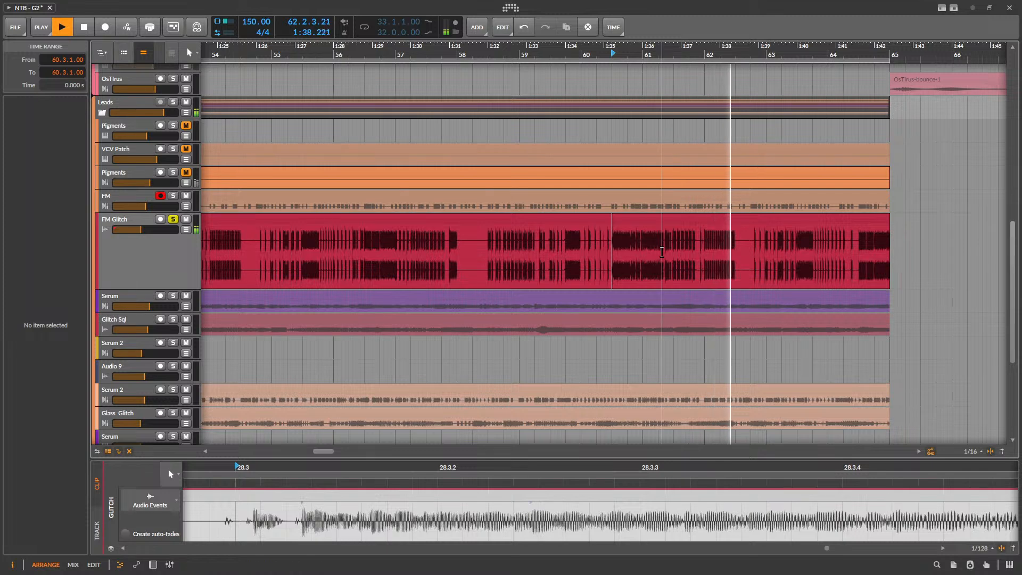
pyautogui.press('space')
# - Audition the soloed FM Glitch audio from 56.3.2.00 and from 56.3.1.00
pyautogui.click(369, 246)
pyautogui.press('space')
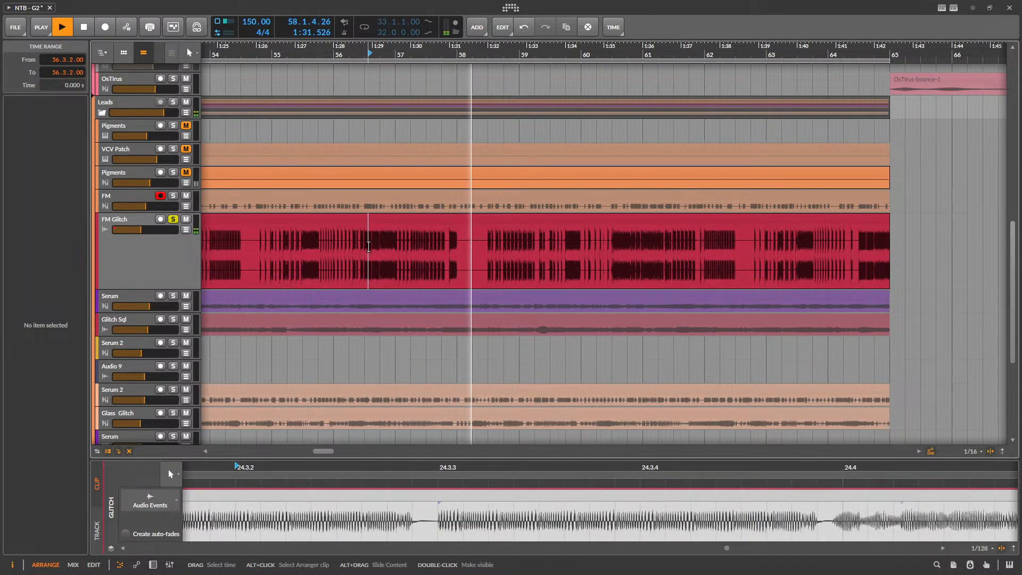
pyautogui.press('space')
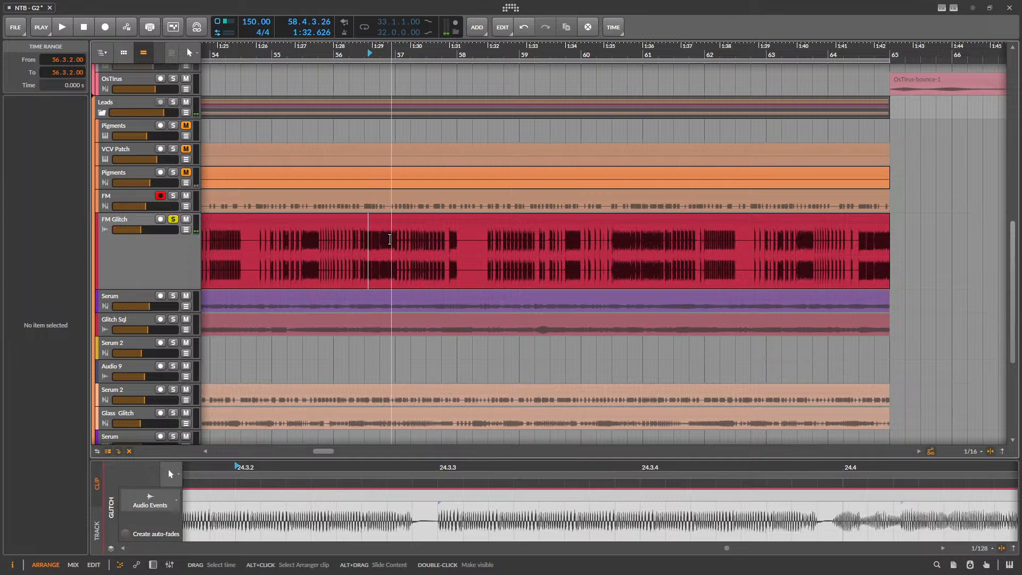
pyautogui.keyDown('ctrl'); pyautogui.scroll(3, 353, 261); pyautogui.keyUp('ctrl')
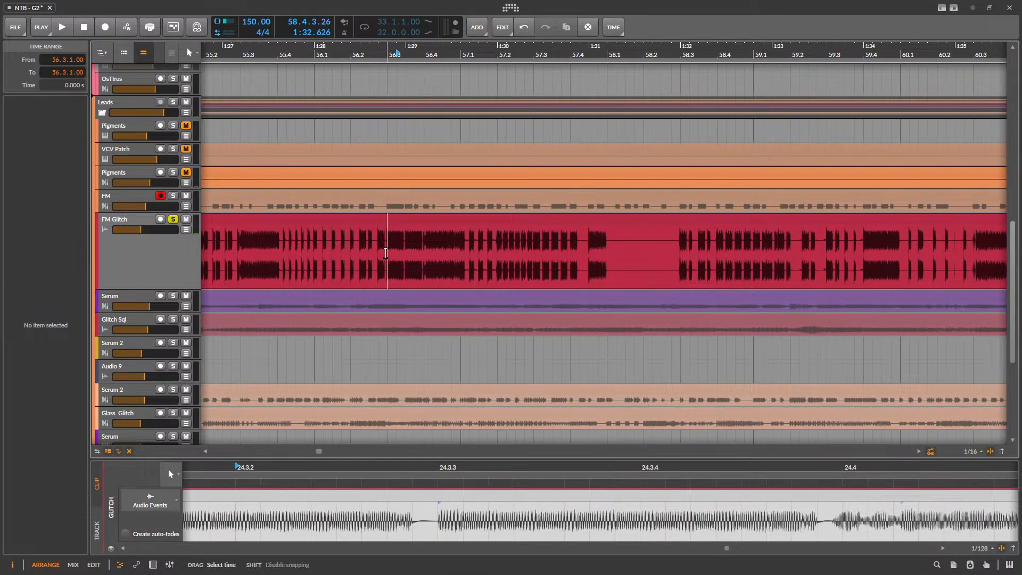
pyautogui.press('space')
pyautogui.press('space')
# - Copy the FM Glitch audio from 56.3.1.00 to 57.1.1.00 to 50.3.1.00, unmute the copy and mute the source clip again
pyautogui.moveTo(386, 252); pyautogui.dragTo(462, 251)
pyautogui.scroll(-3, 487, 268)
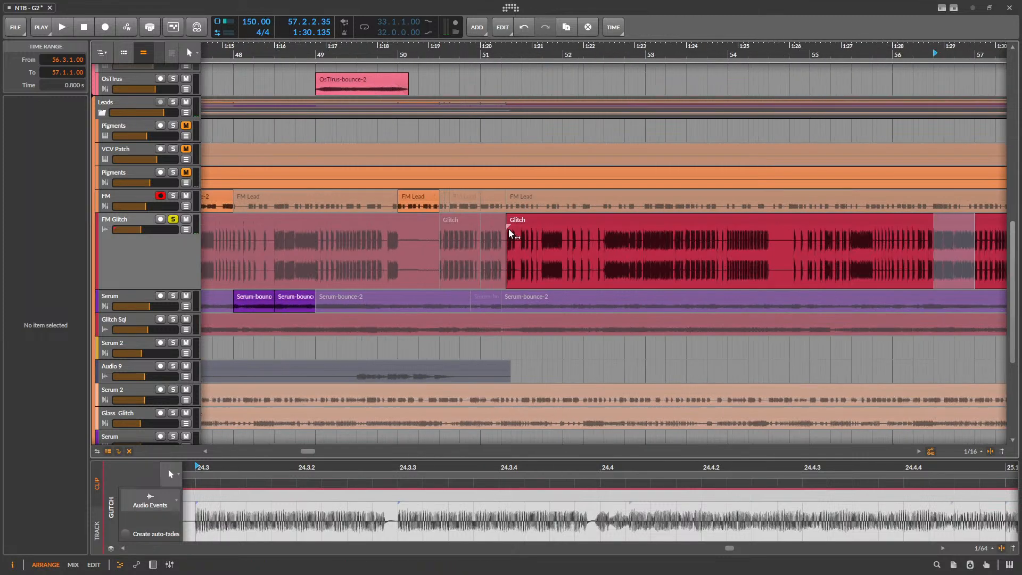
pyautogui.click(530, 219)
pyautogui.hotkey('alt', 'a')
pyautogui.click(441, 247)
pyautogui.hotkey('ctrl', 'v')
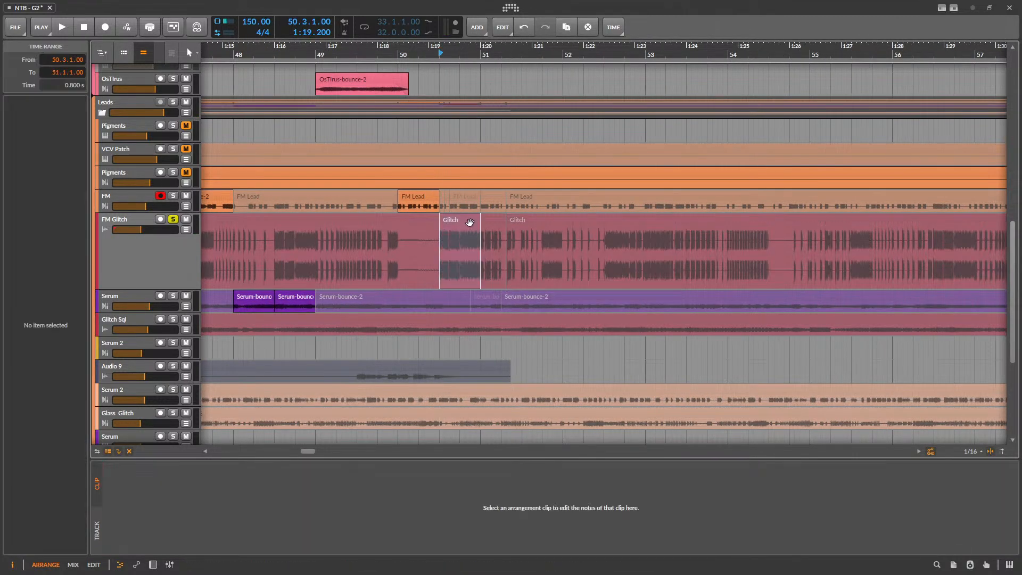
pyautogui.click(460, 220)
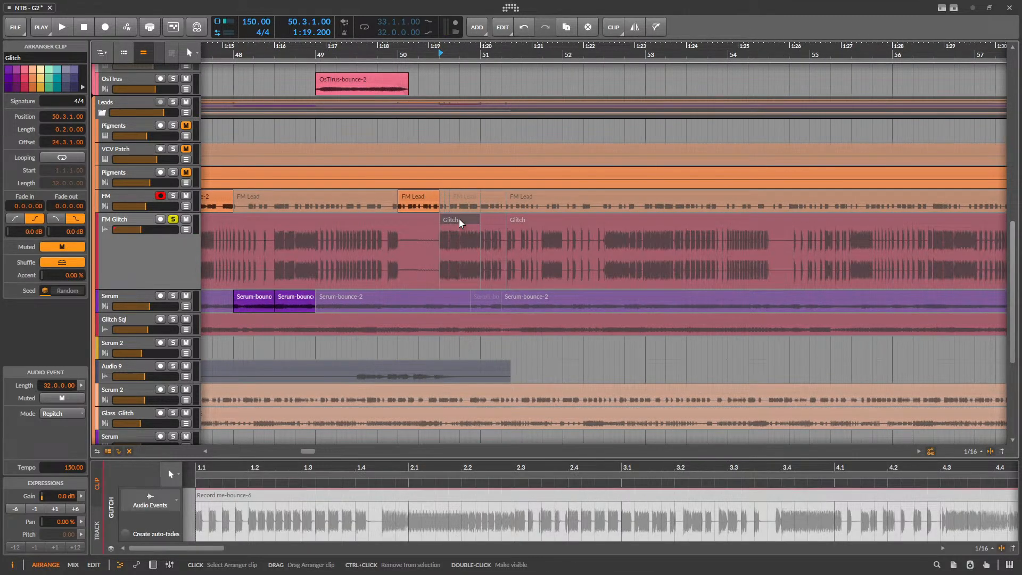
# - Play back the arrangement from the Serum section at 48.1.1.00 with the FM Glitch solo off
pyautogui.scroll(-4, 509, 264)
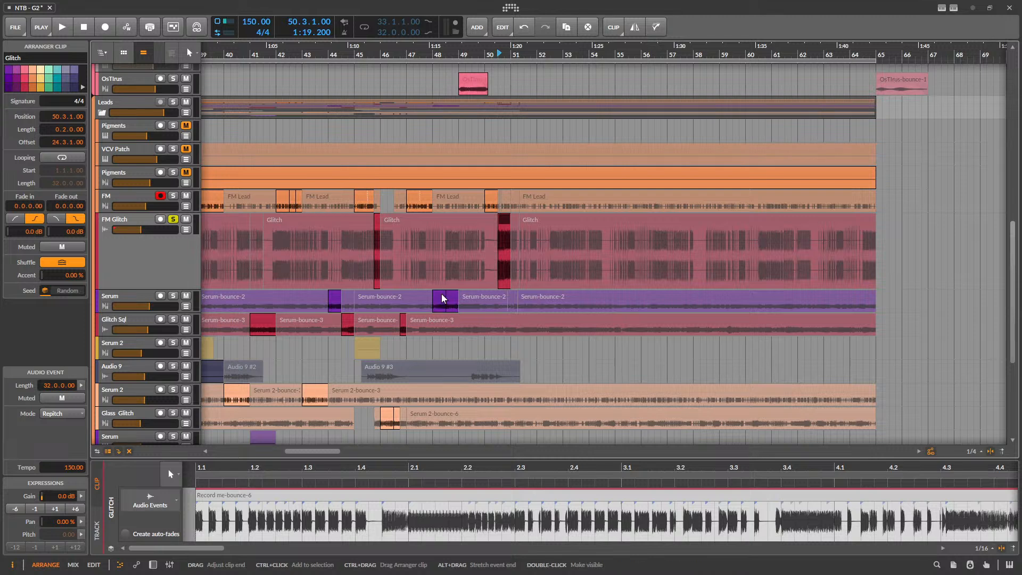
pyautogui.click(442, 297)
pyautogui.press('space')
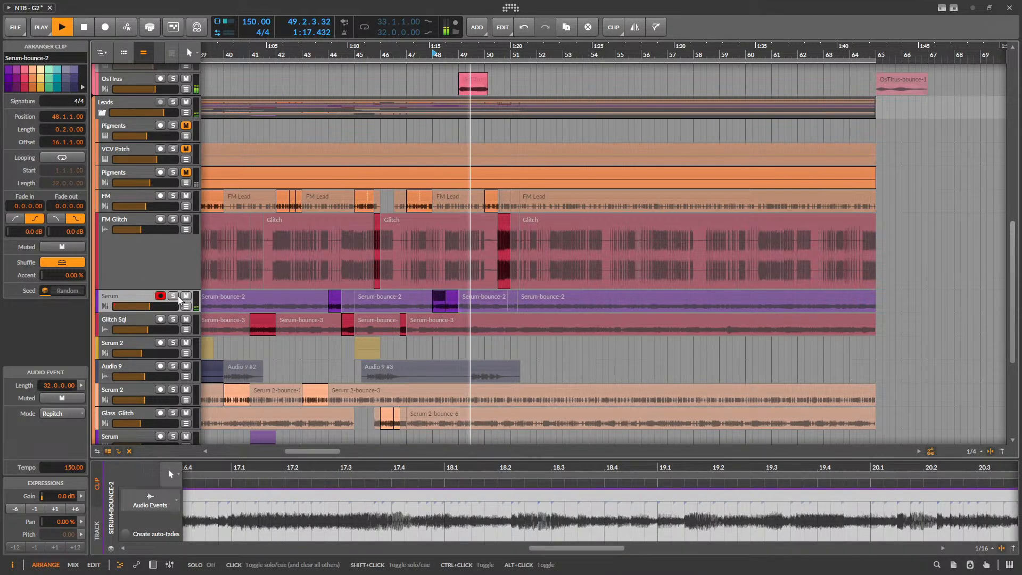
pyautogui.scroll(6, 474, 241)
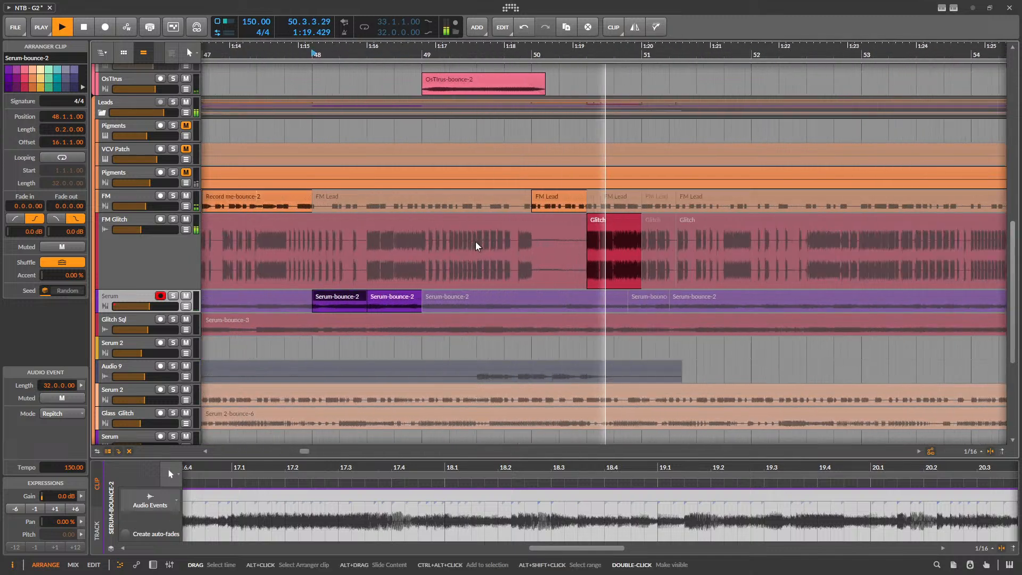
pyautogui.scroll(-4, 700, 277)
pyautogui.press('space')
pyautogui.scroll(6, 584, 296)
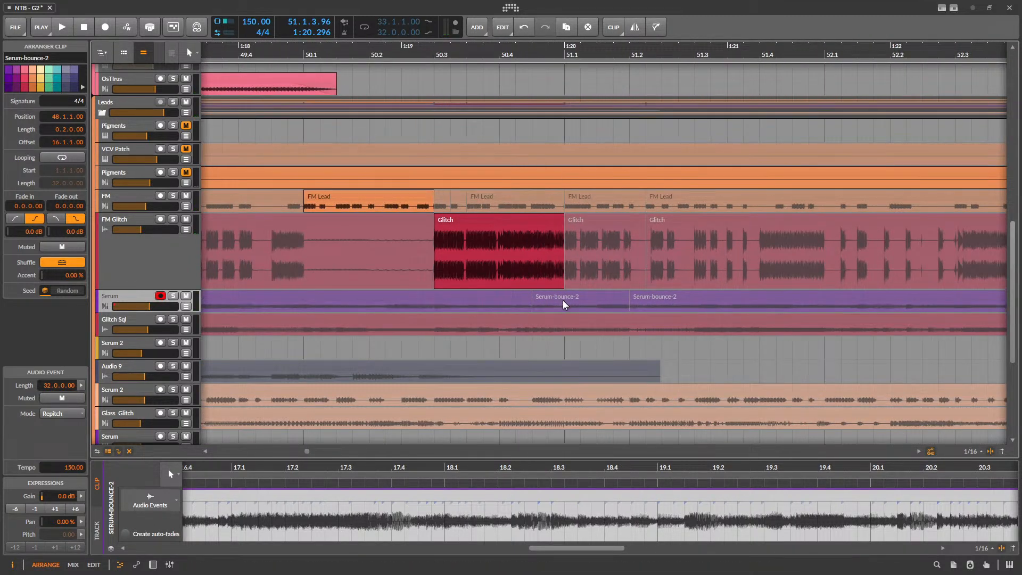
# - Split the orange Serum 2 audio into a separate clip at 51.1.1.00 with a length of 0.2.0.00
pyautogui.scroll(-8, 557, 329)
pyautogui.scroll(-3, 506, 332)
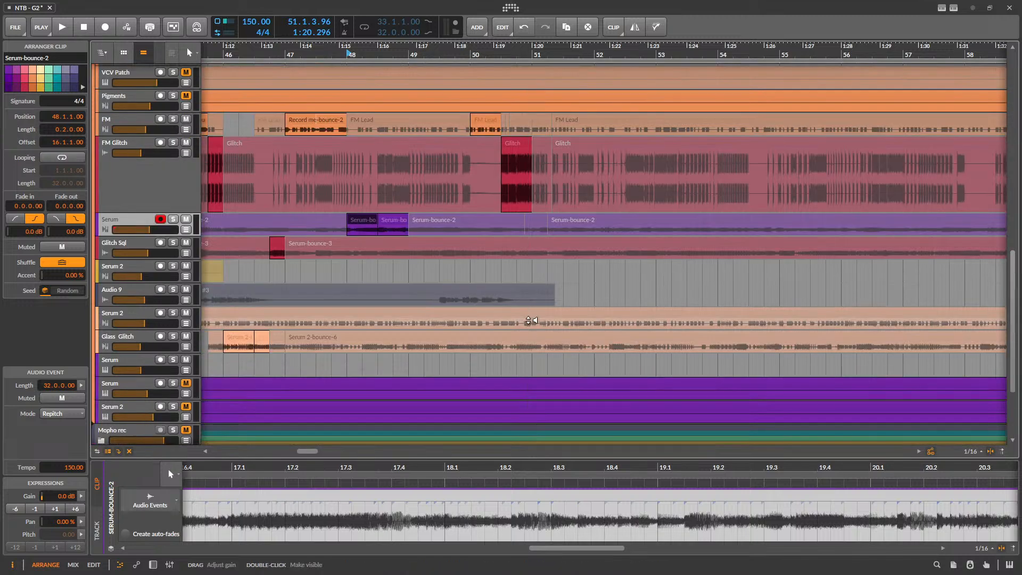
pyautogui.click(362, 313)
pyautogui.scroll(6, 492, 330)
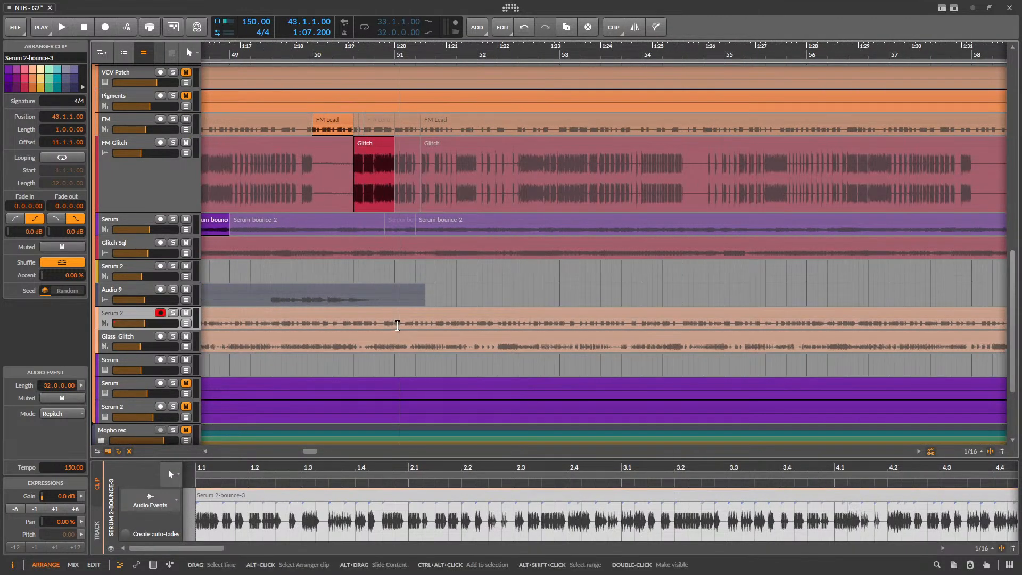
pyautogui.moveTo(397, 325); pyautogui.dragTo(411, 326)
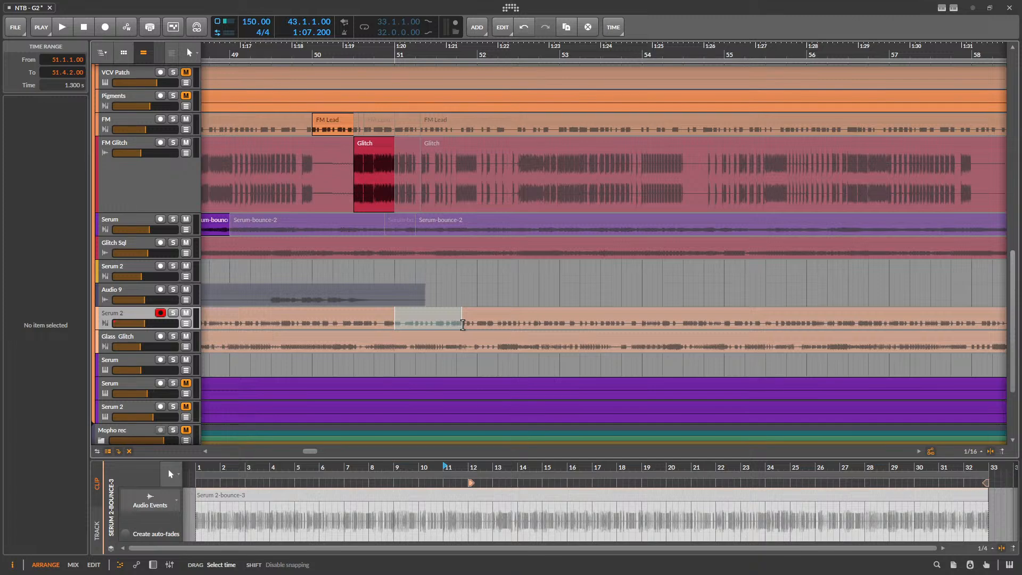
pyautogui.hotkey('ctrl', 'e')
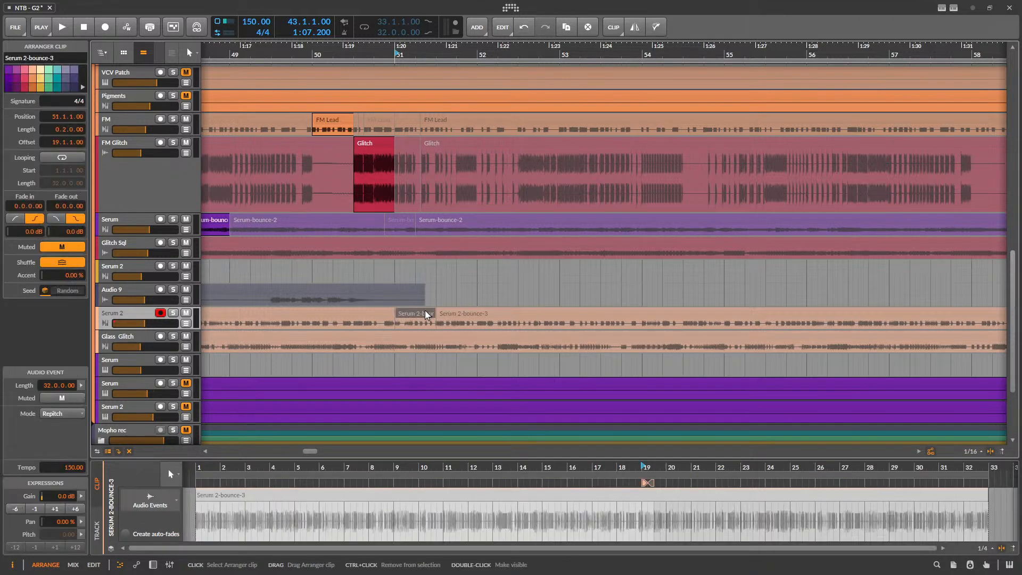
# - Unmute the Serum 2 clip at 51.1.1.00, lengthen it to 0.3.1.00 and listen to it
pyautogui.press('space')
pyautogui.moveTo(427, 319); pyautogui.dragTo(453, 319)
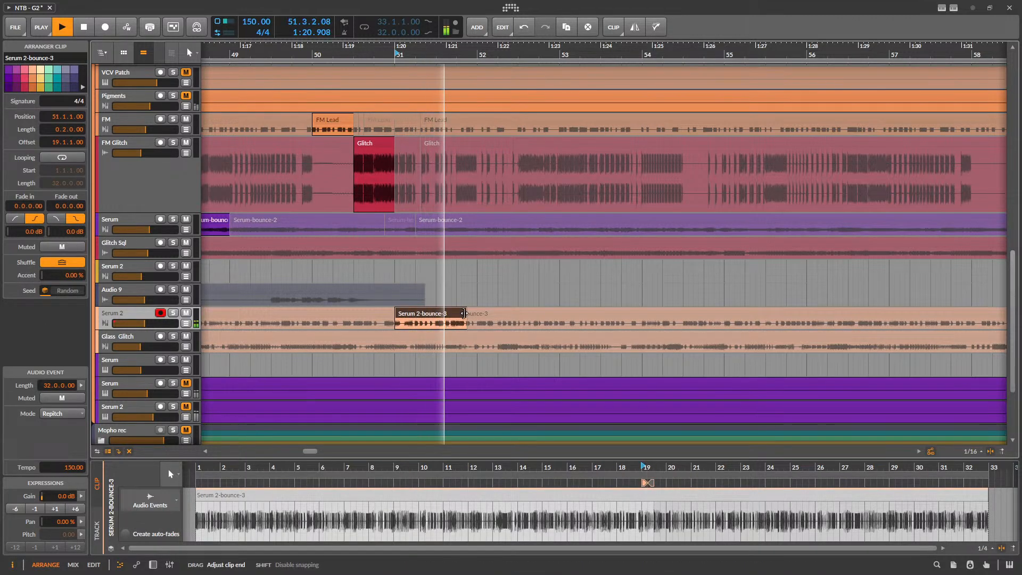
pyautogui.scroll(-4, 471, 327)
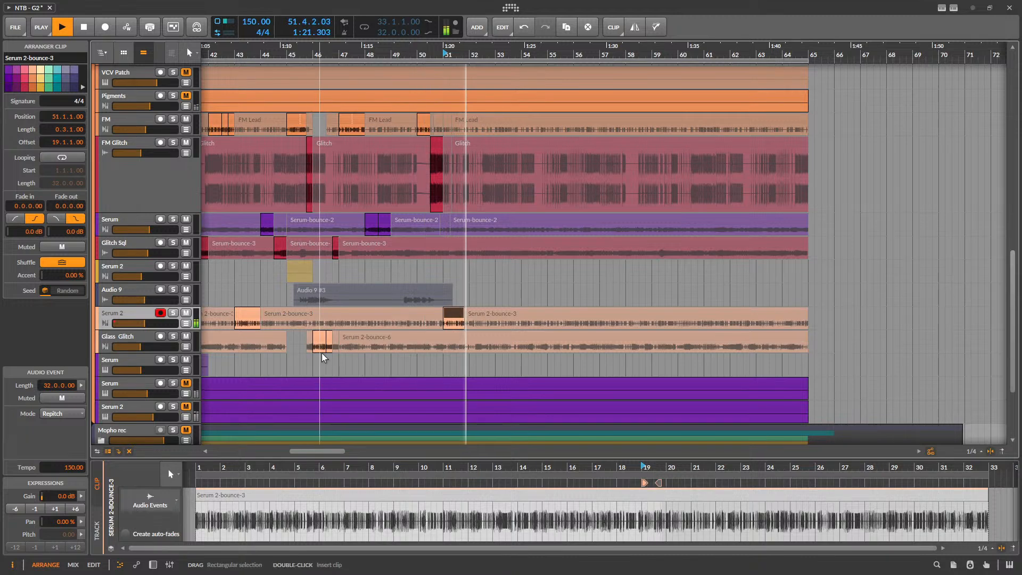
pyautogui.press('space')
# - Rename the orange Serum 2 track above Glass Glitch as FM 2
pyautogui.scroll(-3, 458, 335)
pyautogui.scroll(3, 462, 346)
pyautogui.click(116, 312)
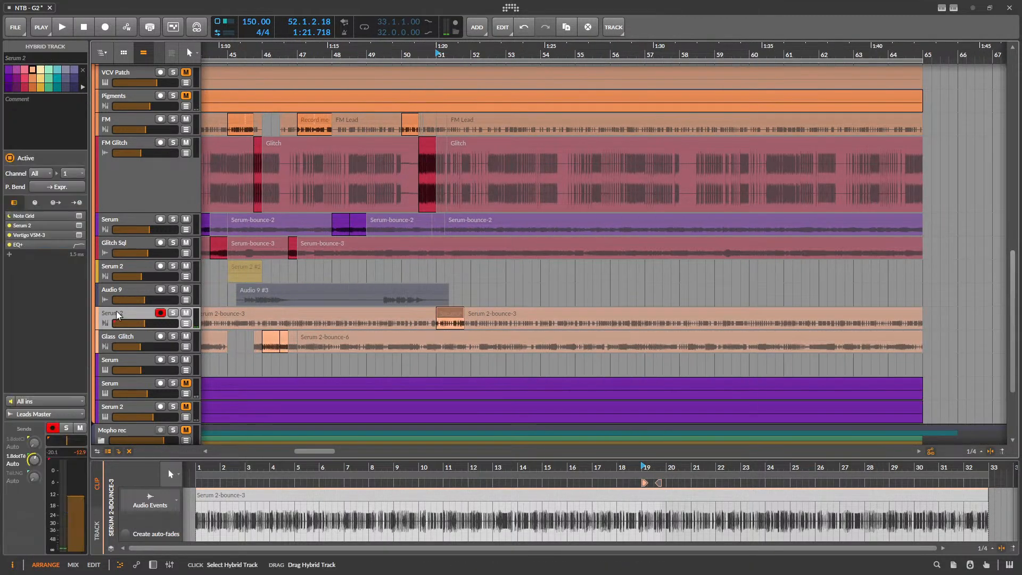
pyautogui.doubleClick(116, 313)
pyautogui.press('Return')
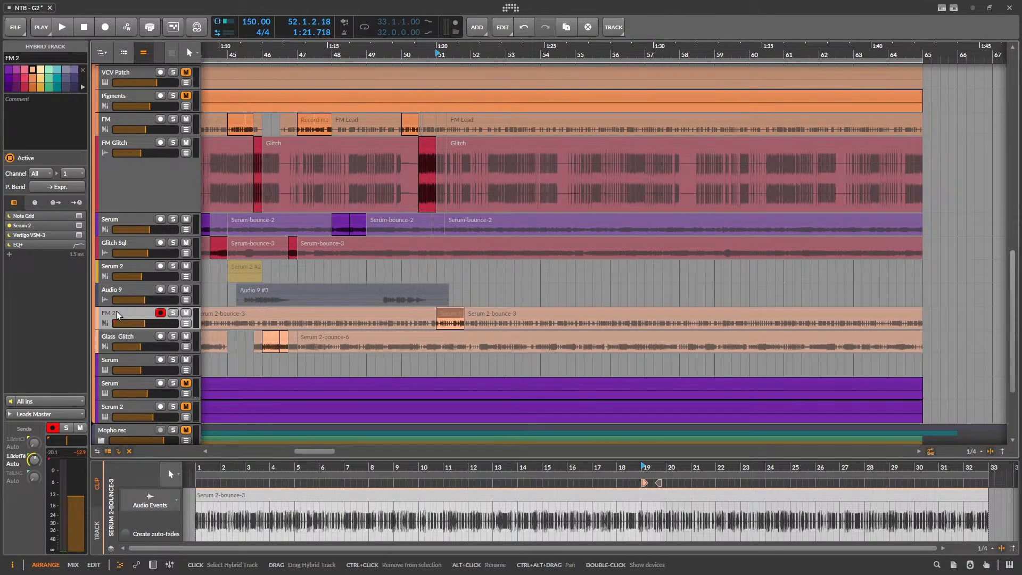
# - Isolate and unmute the Glass Glitch audio at 51.1.1.00 for a length of 0.3.1.00, and mute the FM 2 clip there
pyautogui.click(155, 345)
pyautogui.scroll(2, 445, 339)
pyautogui.click(425, 348)
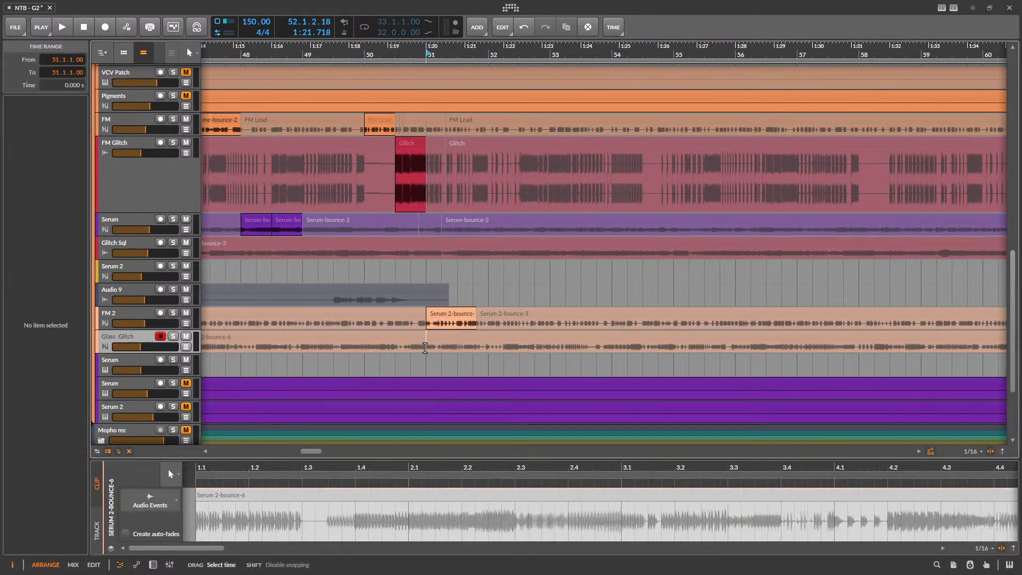
pyautogui.click(466, 335)
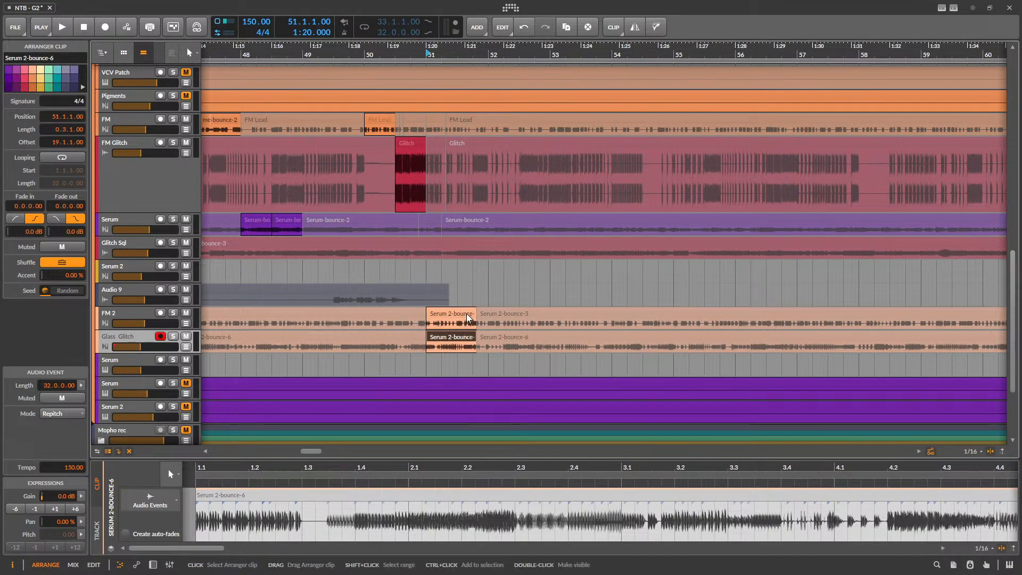
pyautogui.scroll(-1, 584, 311)
pyautogui.hotkey('alt', 'm')
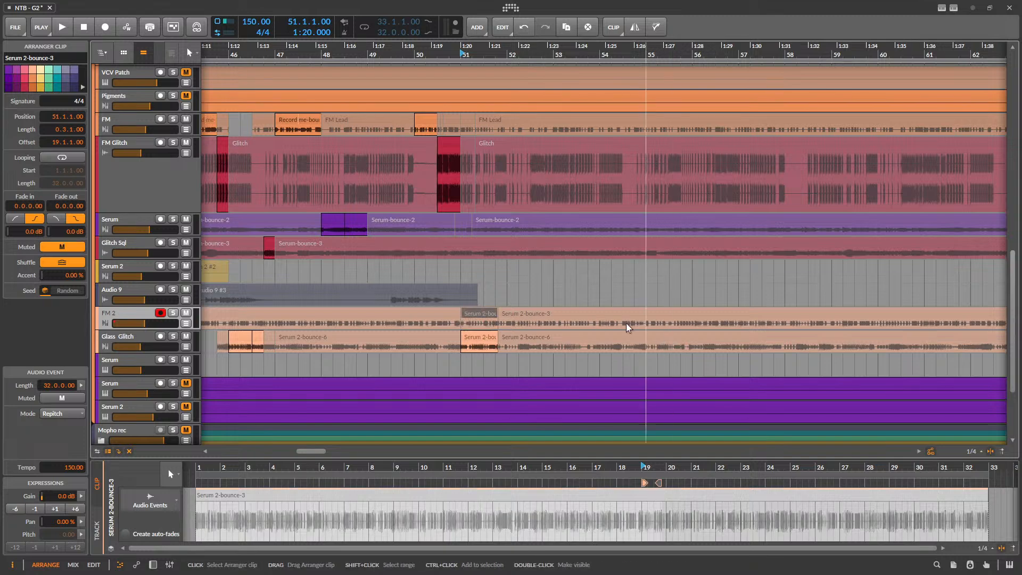
# - Play back the arrangement from 47.1.1.00 through the Glass Glitch section at bar 51
pyautogui.scroll(-3, 564, 298)
pyautogui.click(456, 245)
pyautogui.press('space')
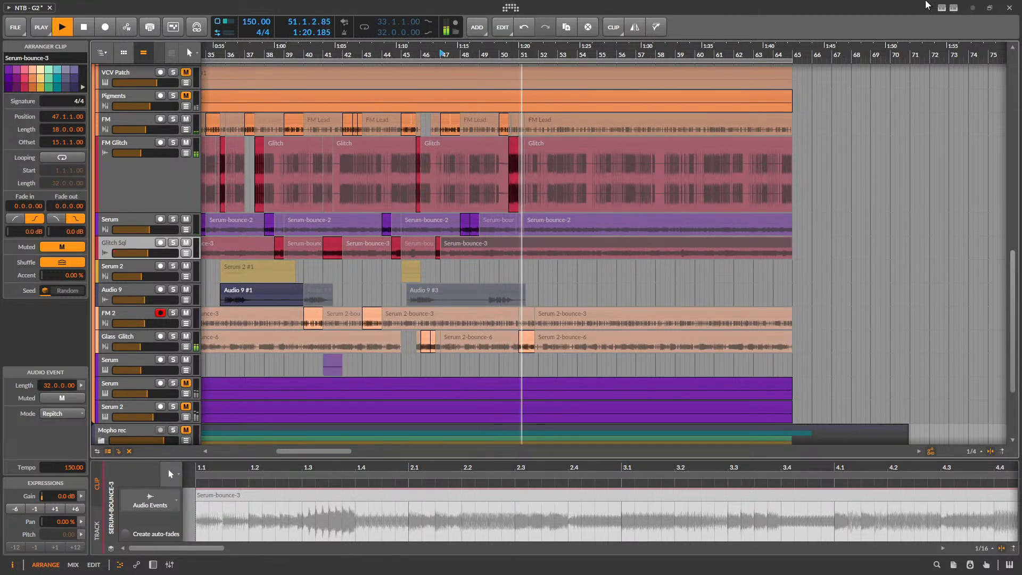
pyautogui.press('space')
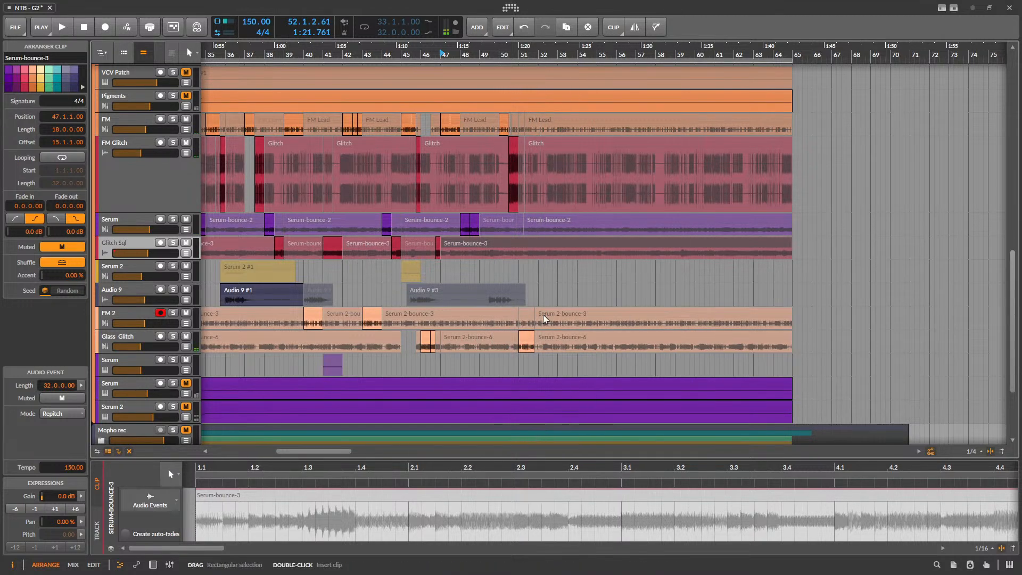
# - Extend the Glass Glitch section's end to 52.1.1.00, and isolate and unmute the FM 2 audio from 52.1.1.00 to 53.1.1.00
pyautogui.scroll(3, 543, 315)
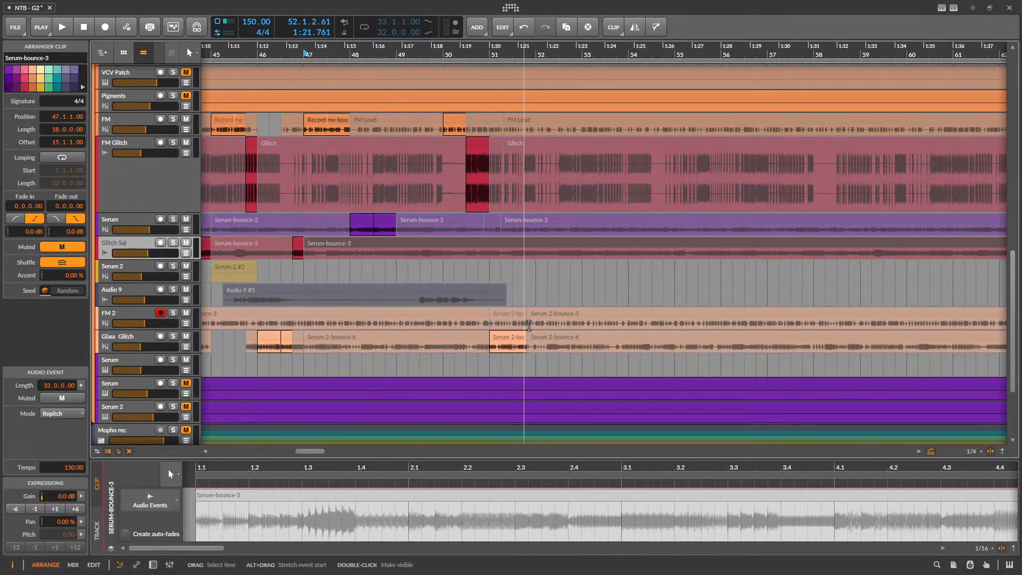
pyautogui.scroll(3, 551, 347)
pyautogui.scroll(-3, 560, 321)
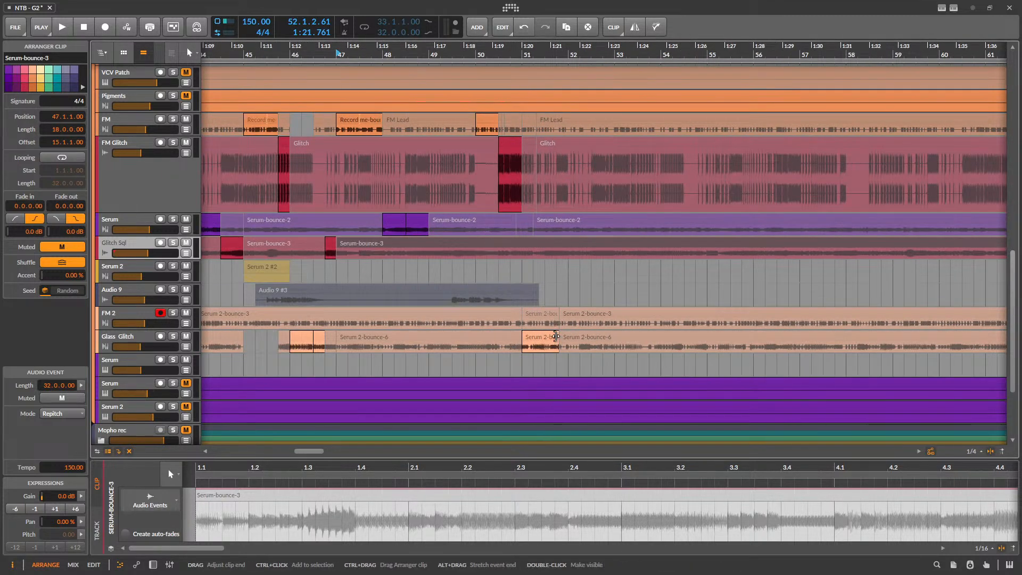
pyautogui.moveTo(555, 336); pyautogui.dragTo(609, 325)
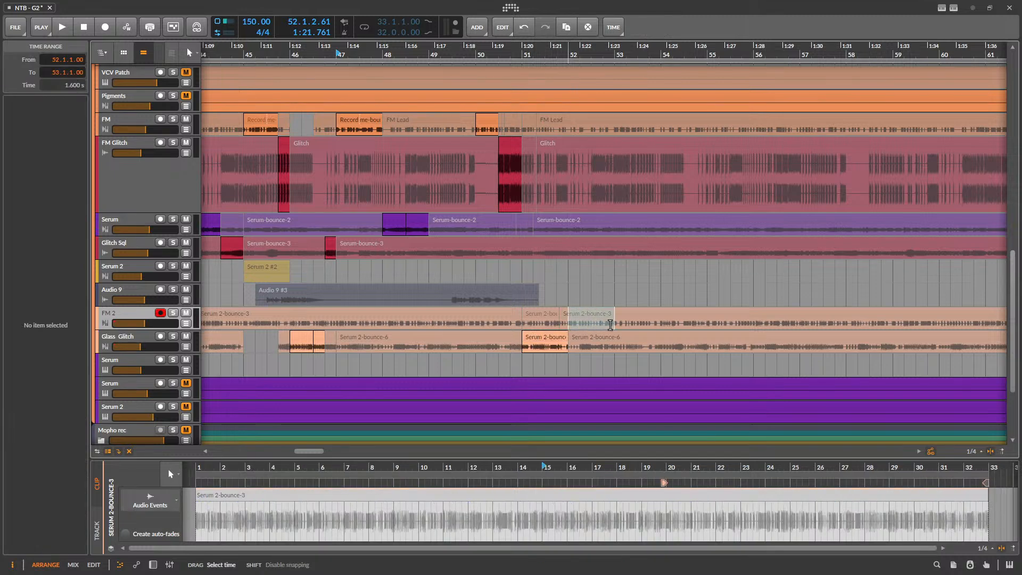
pyautogui.click(598, 314)
pyautogui.hotkey('alt', 'm')
# - Play back from the Serum section at 48.1.1.00 through the unmuted FM 2 section at bar 52
pyautogui.scroll(-3, 502, 259)
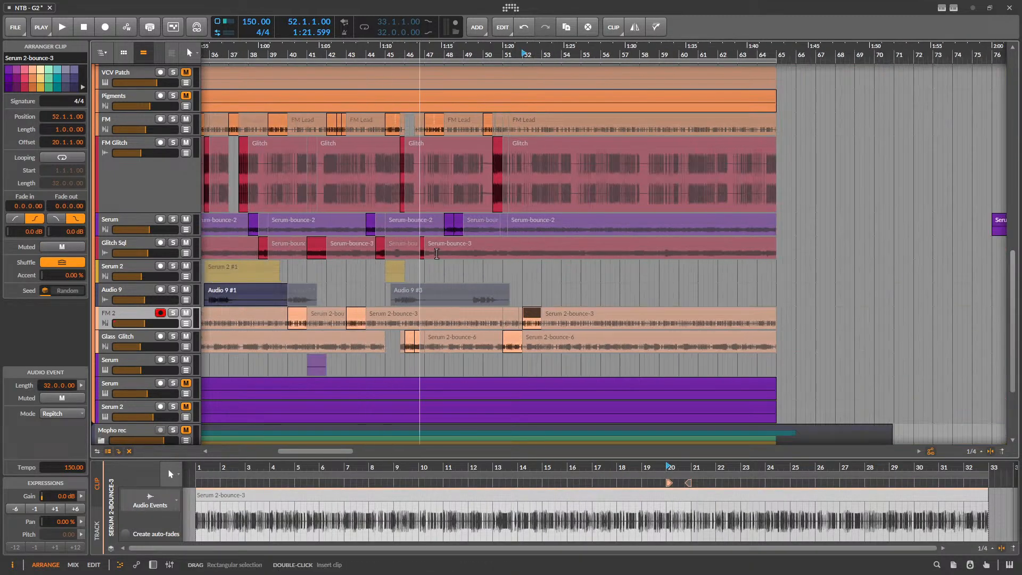
pyautogui.click(450, 223)
pyautogui.press('space')
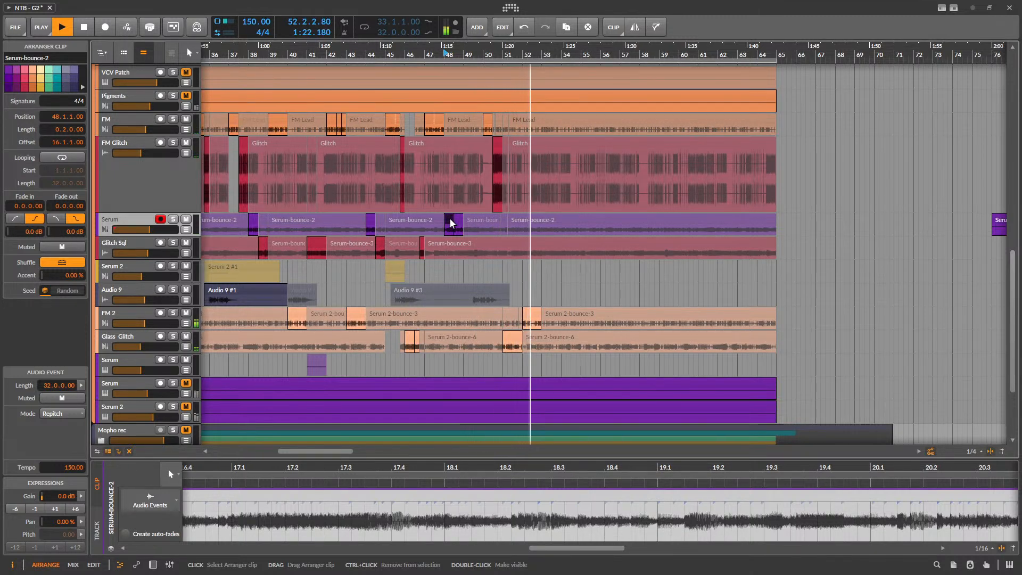
pyautogui.press('space')
# - Enlarge the Glass Glitch track's height to show the waveform of its section at bar 51 in detail
pyautogui.scroll(-5, 499, 235)
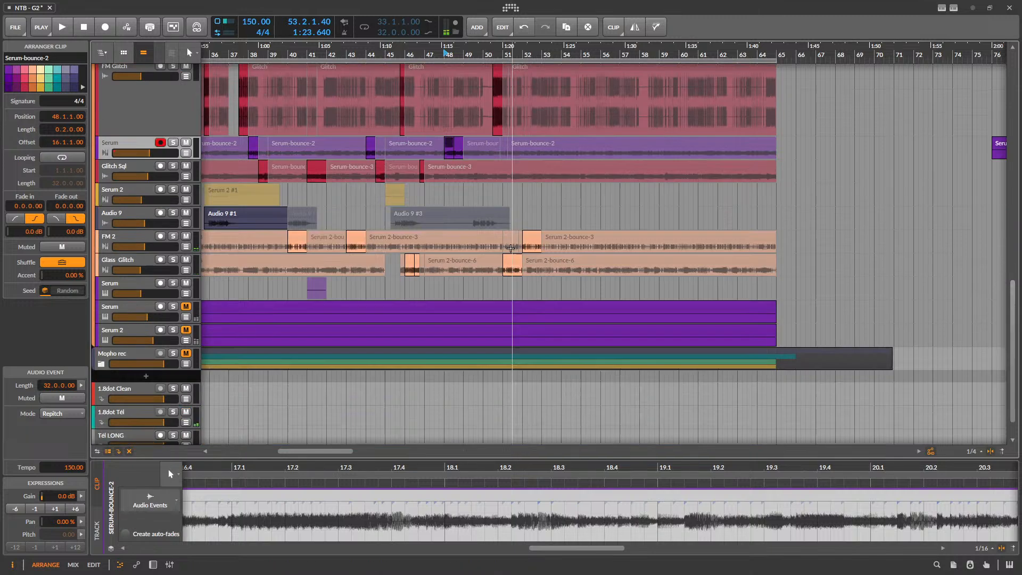
pyautogui.scroll(5, 502, 235)
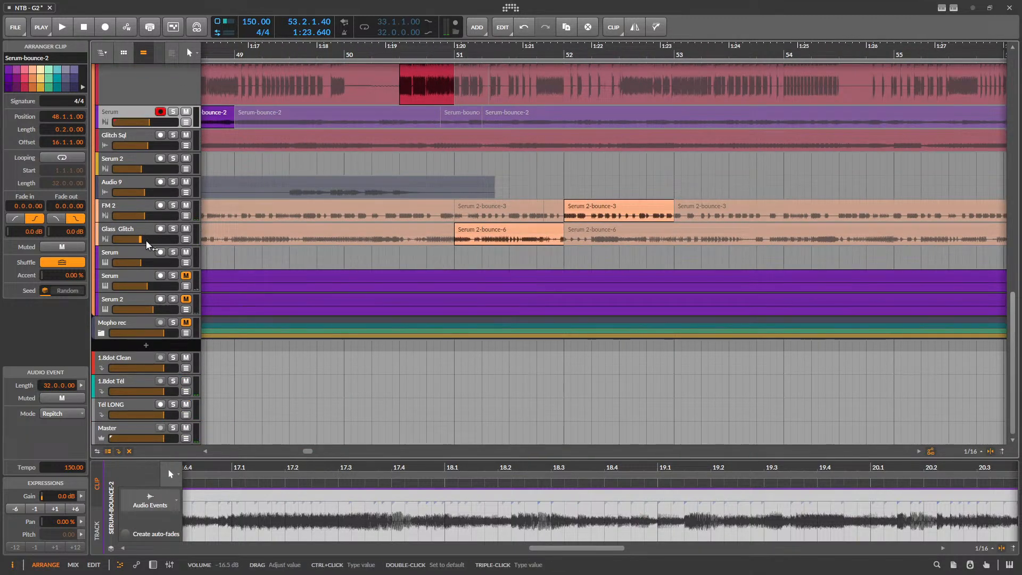
pyautogui.moveTo(144, 245); pyautogui.dragTo(149, 320)
pyautogui.scroll(4, 520, 261)
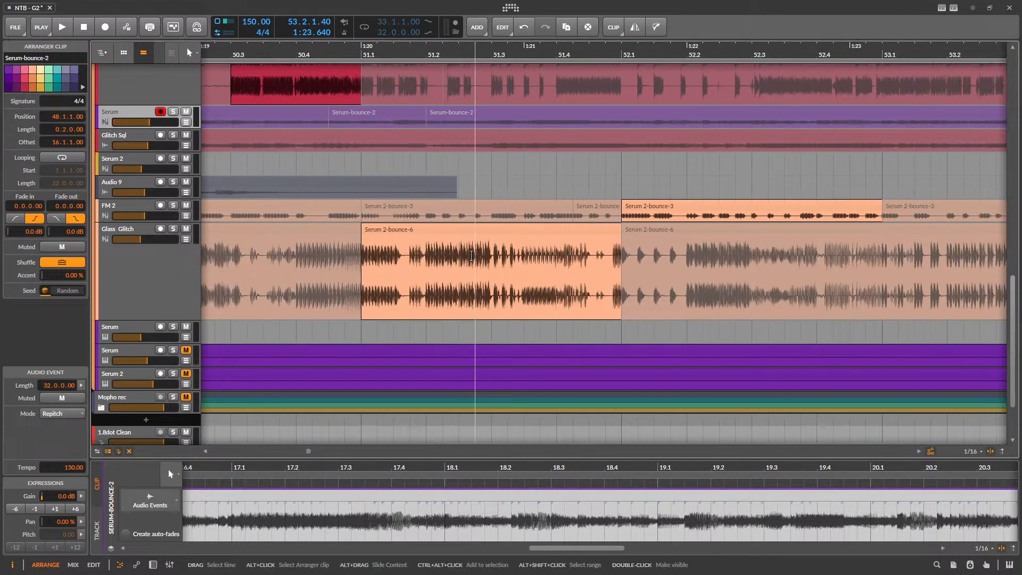
# - Split the Glass Glitch section at 51.3.1.00, slide the audio inside its second half leftward, and play back from 51.1.1.00
pyautogui.click(494, 254)
pyautogui.hotkey('ctrl', 'e')
pyautogui.moveTo(594, 271); pyautogui.dragTo(398, 272)
pyautogui.click(444, 228)
pyautogui.press('space')
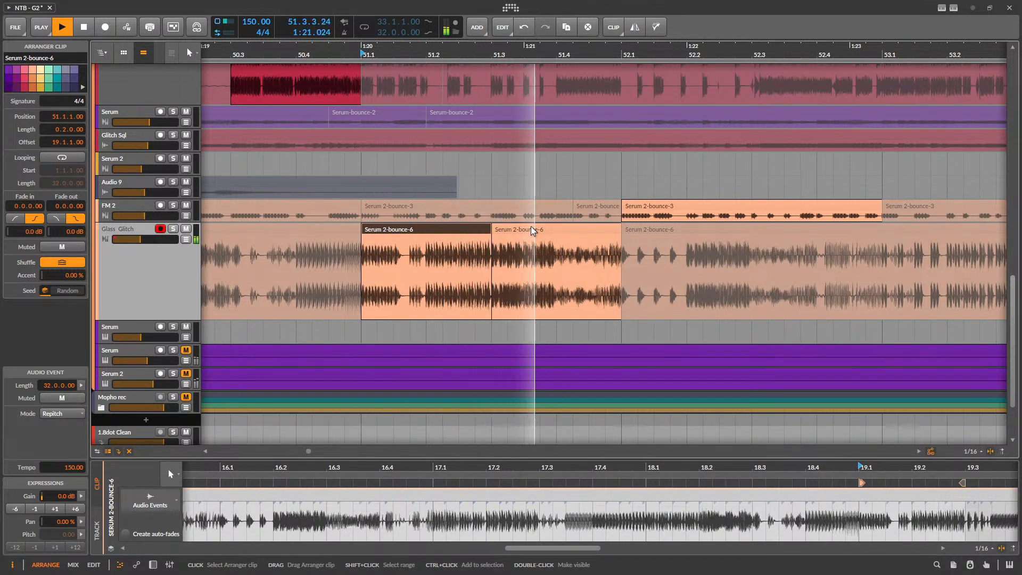
pyautogui.press('space')
# - Slide the audio inside the second half of the Glass Glitch section at bar 51 further leftward and play back the whole section
pyautogui.moveTo(586, 274); pyautogui.dragTo(442, 291)
pyautogui.scroll(-5, 442, 292)
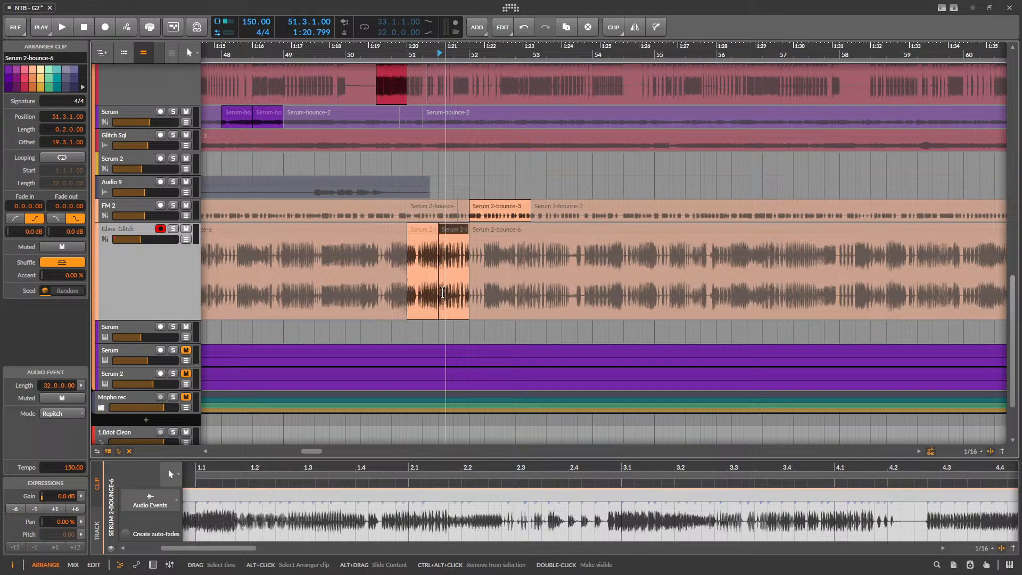
pyautogui.click(420, 234)
pyautogui.press('space')
pyautogui.scroll(3, 428, 245)
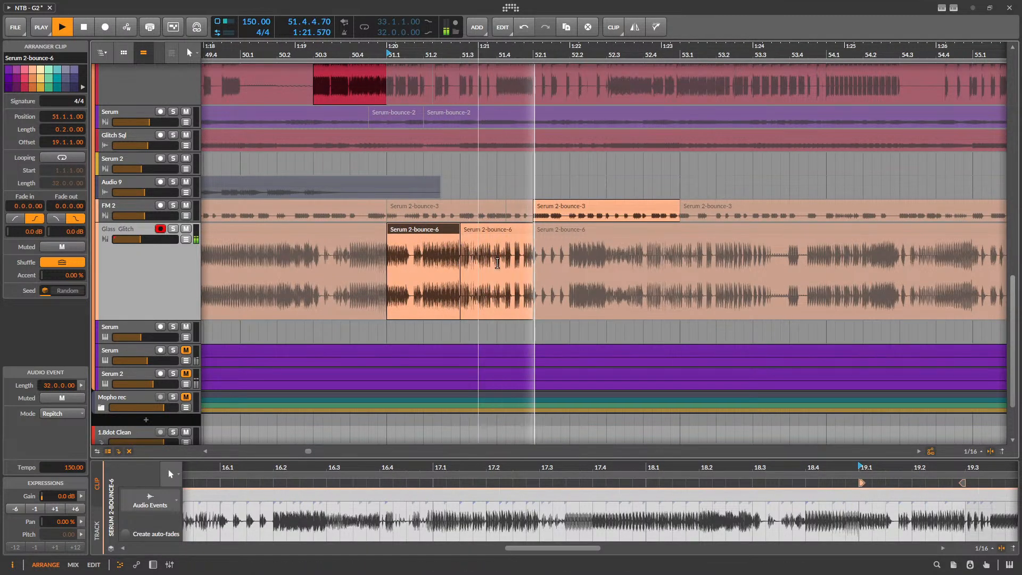
pyautogui.press('space')
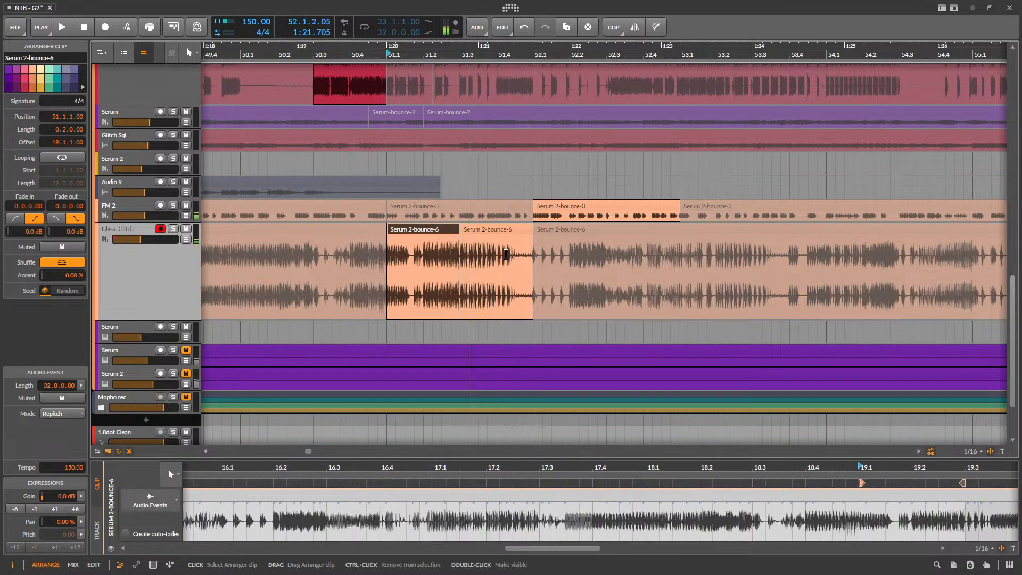
# - Slide the content of the Glass Glitch clip at 51.3.1.00 leftward once more and audition it from 51.1.1.00
pyautogui.press('space')
pyautogui.scroll(4, 505, 254)
pyautogui.press('space')
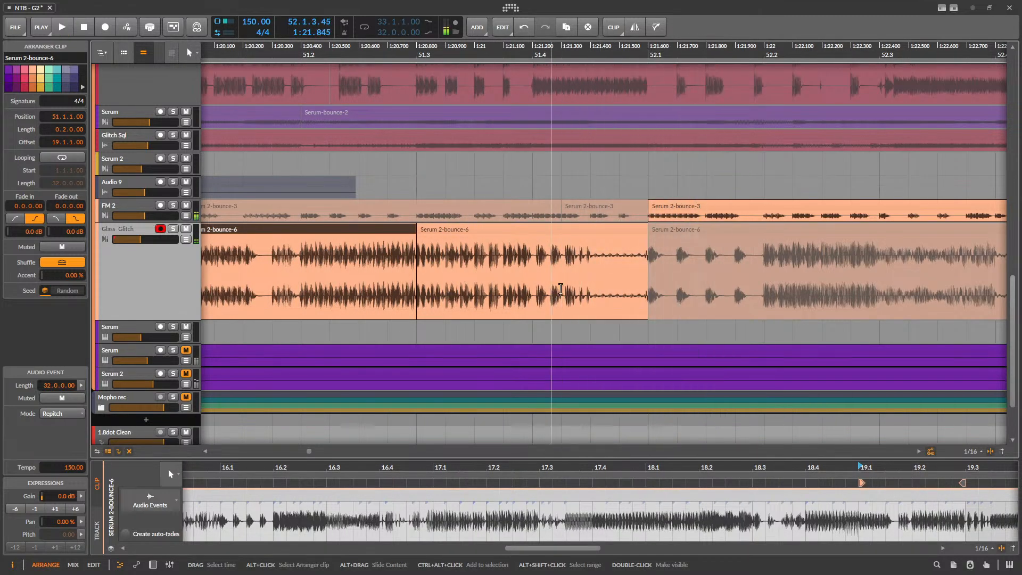
pyautogui.keyDown('alt'); pyautogui.moveTo(595, 289); pyautogui.dragTo(302, 288); pyautogui.keyUp('alt')
pyautogui.press('space')
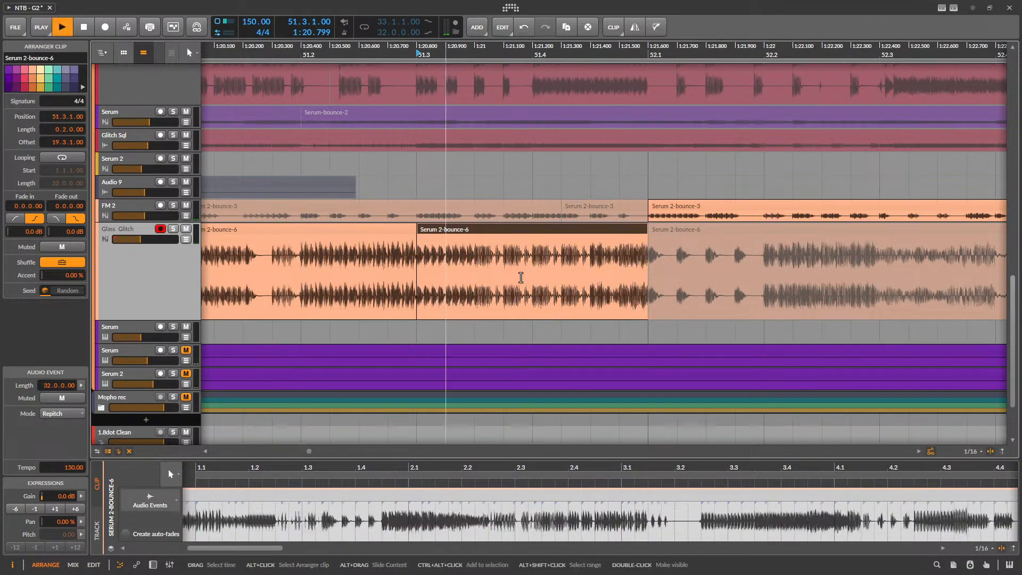
pyautogui.scroll(-4, 487, 258)
pyautogui.click(458, 258)
pyautogui.press('space')
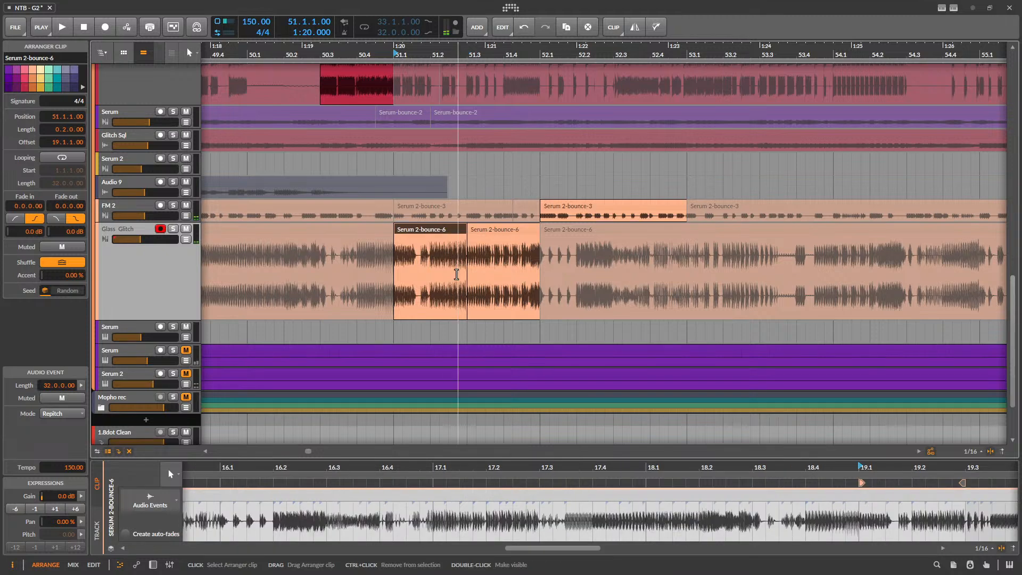
pyautogui.press('space')
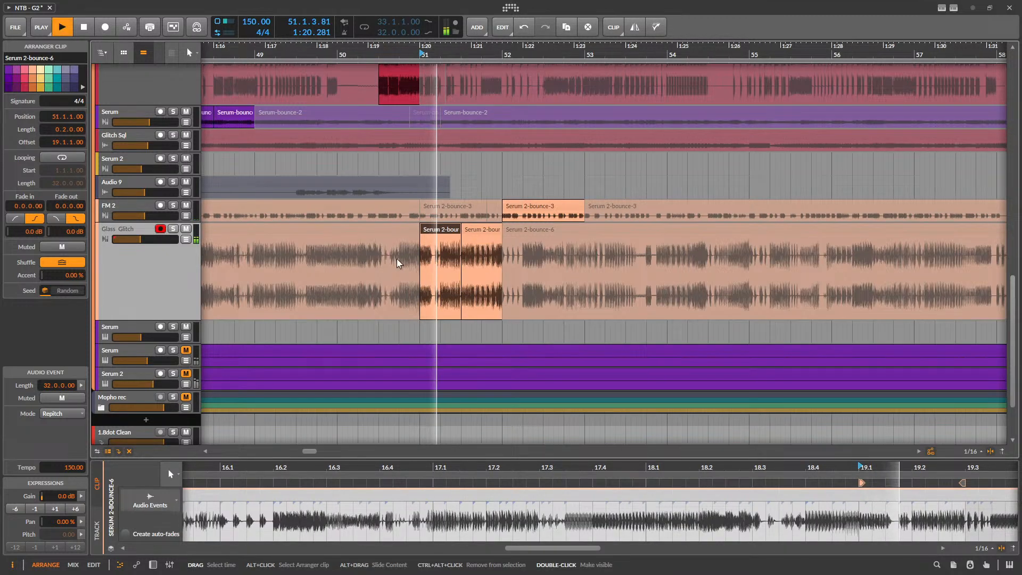
# - Locate the Dry clip at 213.1.1.00 on the Glass Glitch track and play it back soloed
pyautogui.scroll(-6, 384, 270)
pyautogui.scroll(-5, 307, 273)
pyautogui.click(635, 289)
pyautogui.scroll(2, 662, 284)
pyautogui.press('space')
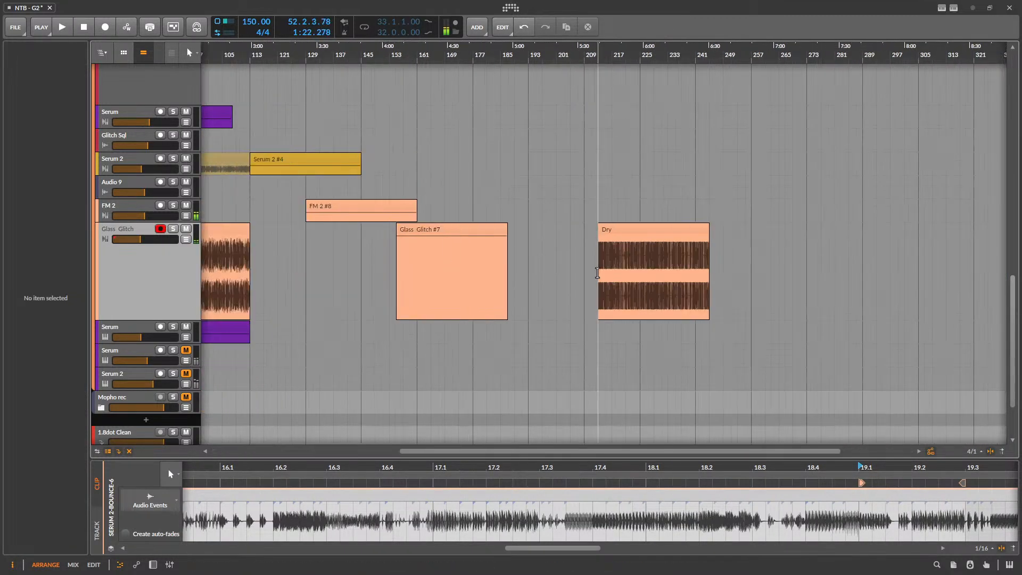
pyautogui.scroll(5, 624, 274)
pyautogui.click(514, 265)
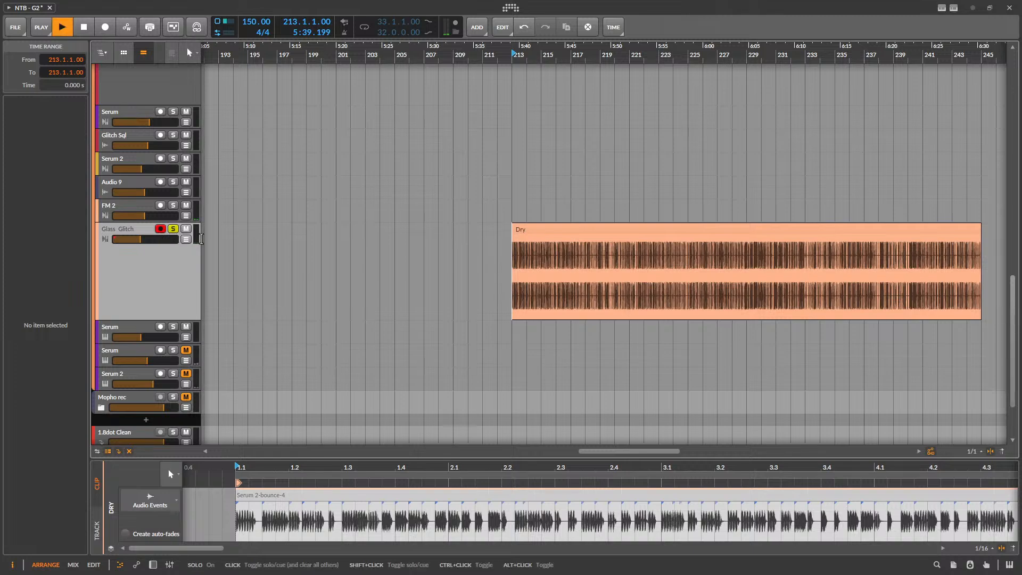
pyautogui.scroll(6, 525, 270)
pyautogui.press('space')
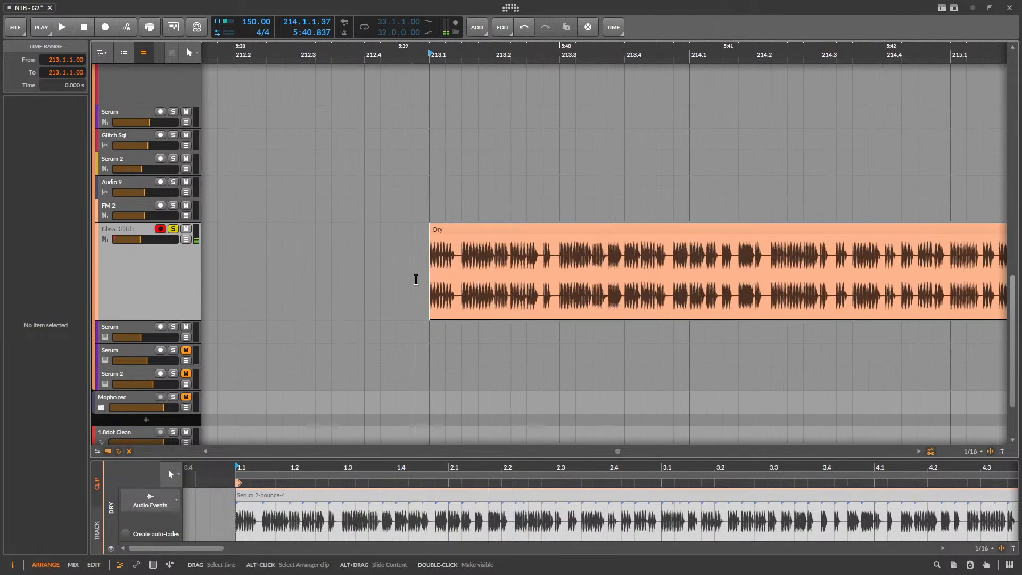
# - Copy the first beat of the Dry clip, from 213.1.1.00 to 213.2.1.00
pyautogui.moveTo(434, 273); pyautogui.dragTo(495, 273)
pyautogui.scroll(-10, 713, 260)
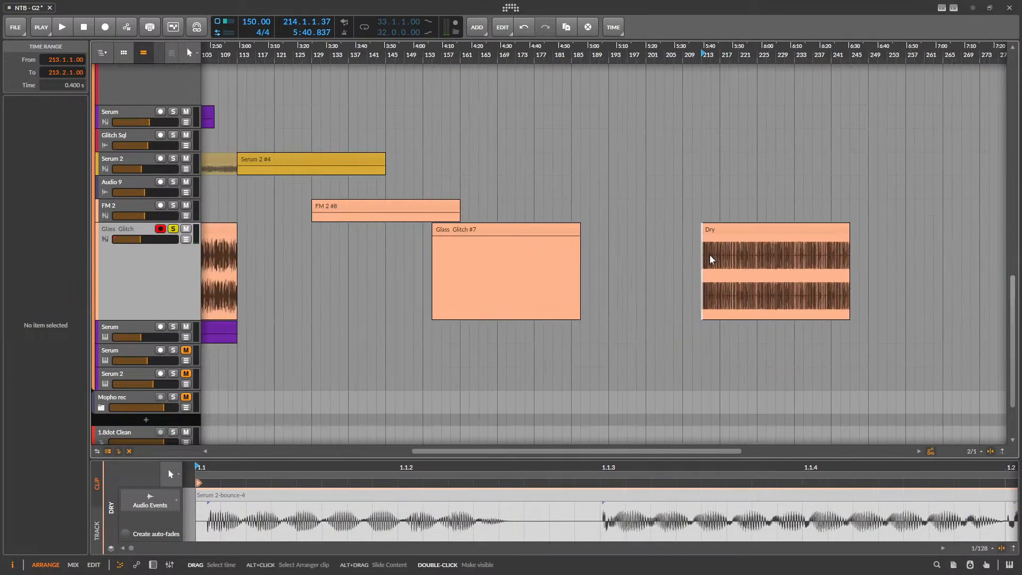
pyautogui.scroll(15, 276, 250)
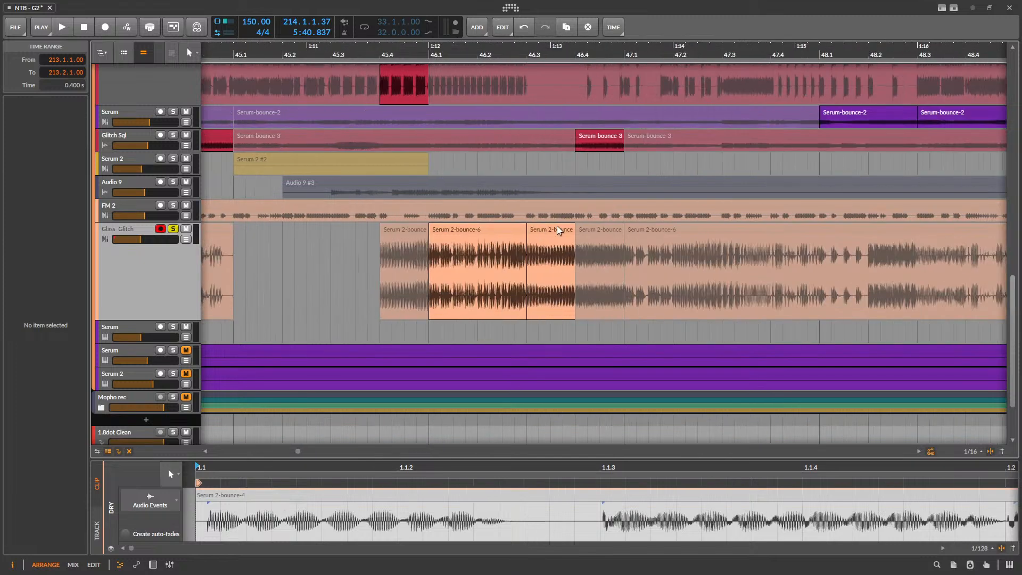
# - Try replacing the Glass Glitch clip at 46.3.1.00 with the copied Dry beat, play back from 46.1.1.00, and undo the paste
pyautogui.click(551, 235)
pyautogui.hotkey('ctrl', 'v')
pyautogui.click(487, 231)
pyautogui.press('space')
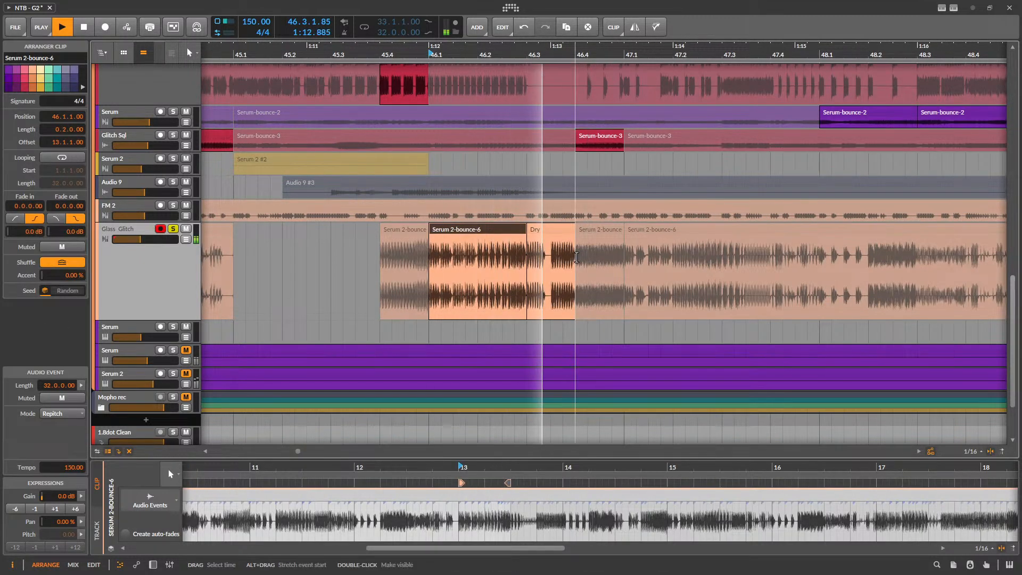
pyautogui.press('space')
pyautogui.press('space')
pyautogui.hotkey('ctrl', 'z')
pyautogui.press('space')
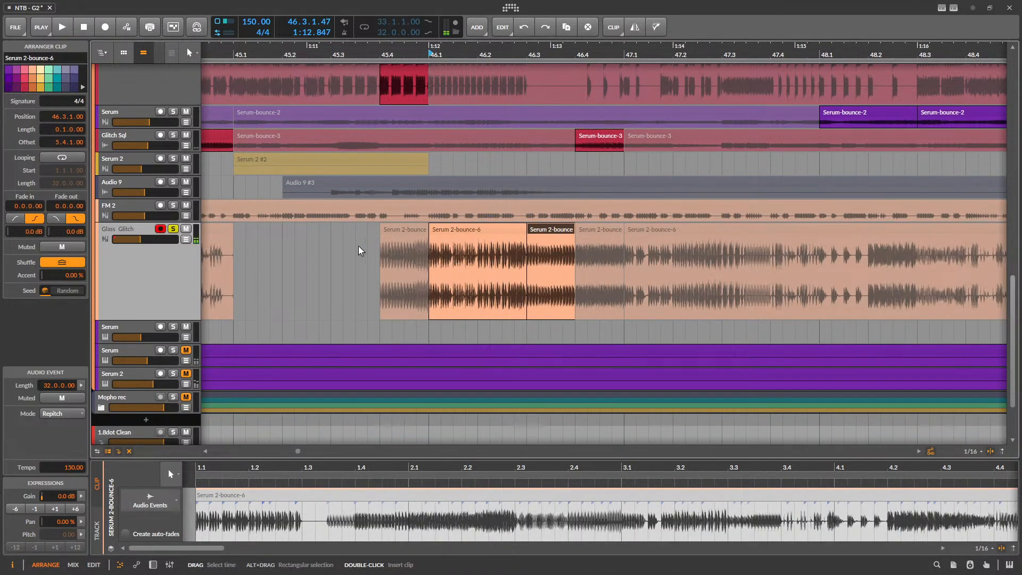
# - Replace the second half of the Glass Glitch section with the Dry beat at 51.3.1.00 and 51.4.1.00, and play back from 51.1.1.00
pyautogui.scroll(-10, 358, 247)
pyautogui.scroll(12, 378, 245)
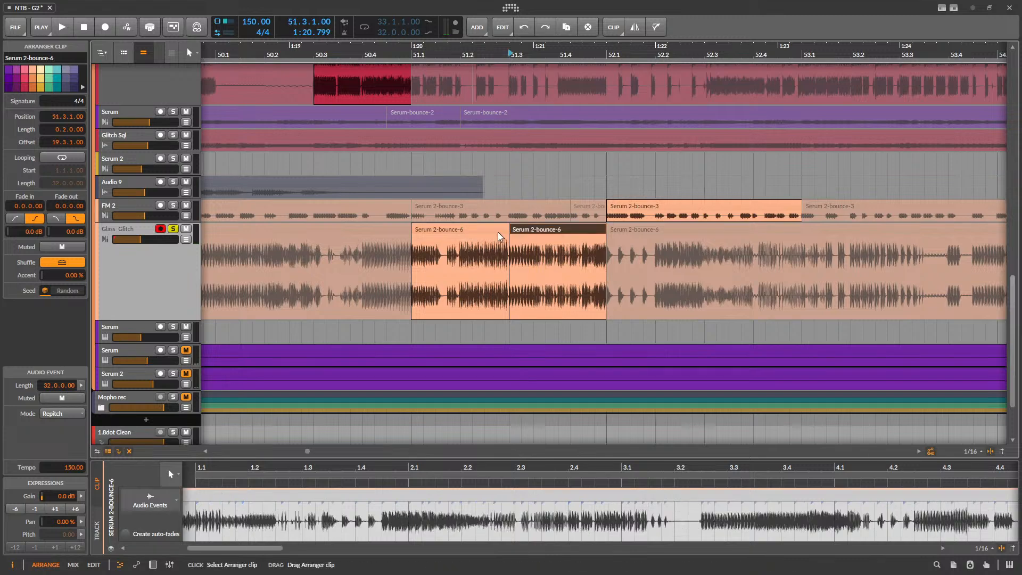
pyautogui.click(470, 229)
pyautogui.press('space')
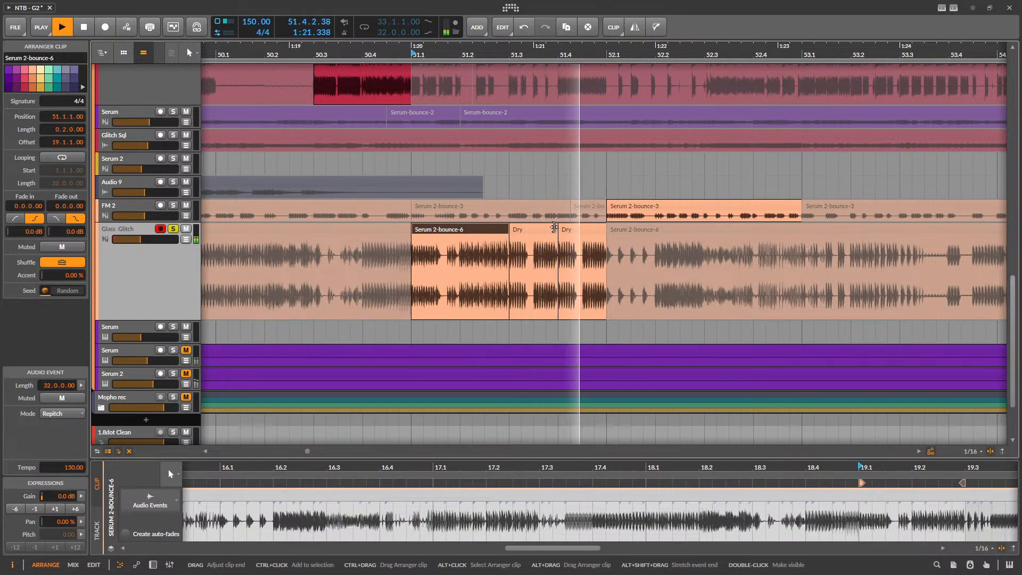
pyautogui.moveTo(558, 229); pyautogui.dragTo(581, 230)
pyautogui.hotkey('ctrl', 'z')
# - Turn off solo on the Glass Glitch track and play back the full arrangement from 49.3.1.00 into bar 52
pyautogui.scroll(-8, 520, 257)
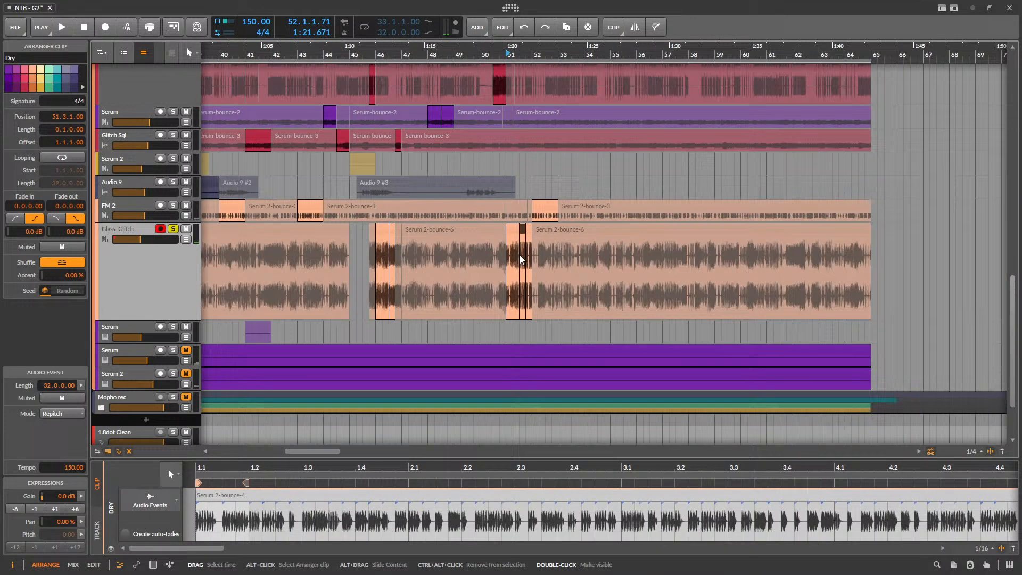
pyautogui.click(468, 239)
pyautogui.click(173, 228)
pyautogui.press('space')
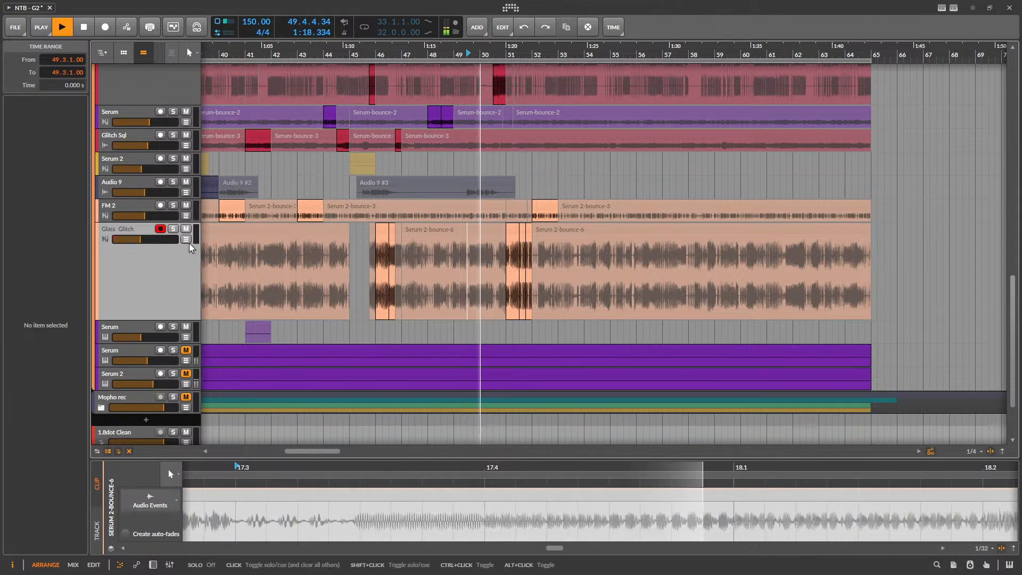
pyautogui.scroll(5, 558, 248)
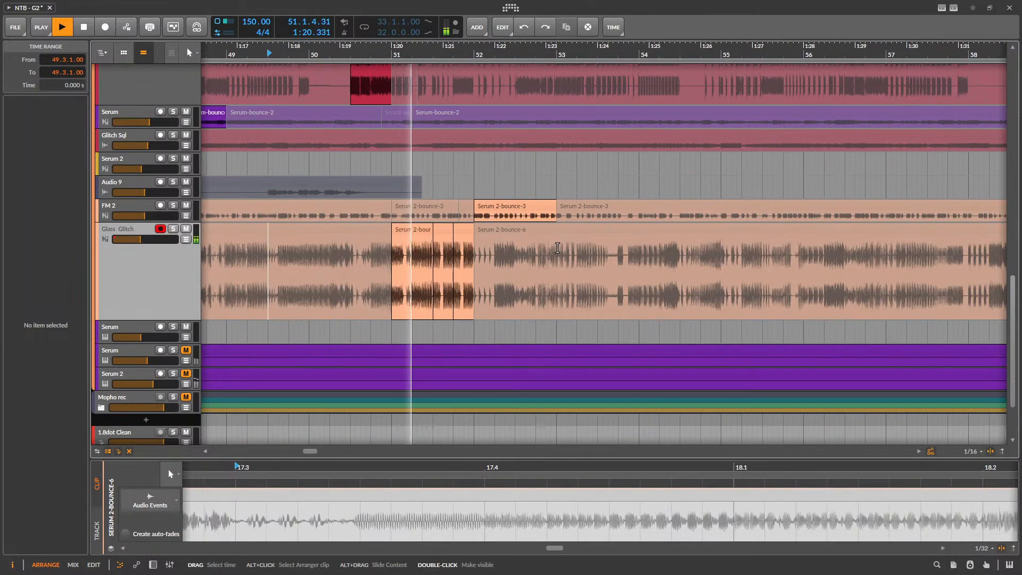
pyautogui.scroll(-4, 522, 223)
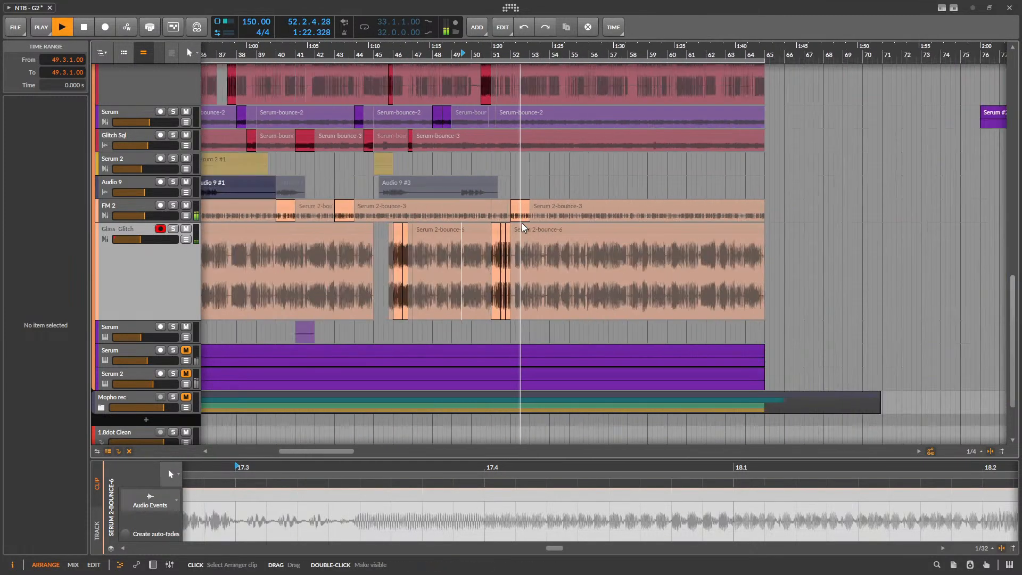
pyautogui.press('space')
# - Play back the arrangement from the FM 2 section at 43.1.1.00 through the FM 2 section at bar 52
pyautogui.scroll(3, 557, 215)
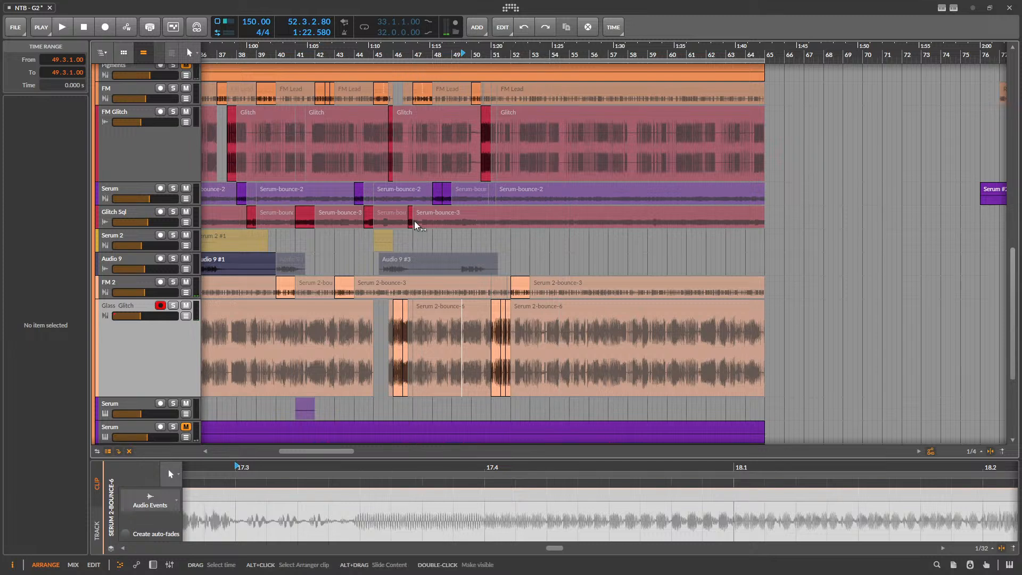
pyautogui.click(342, 286)
pyautogui.press('space')
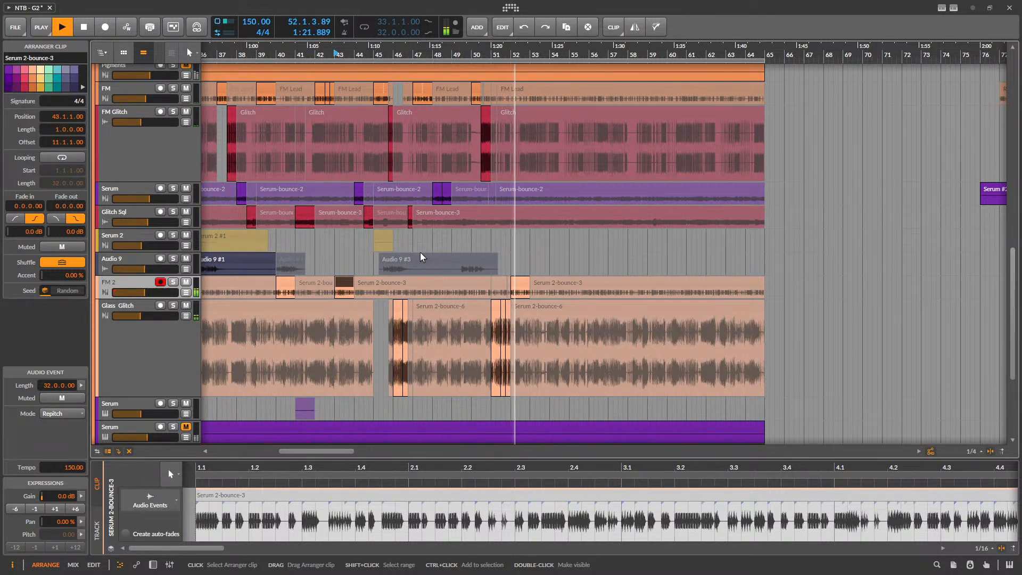
pyautogui.press('space')
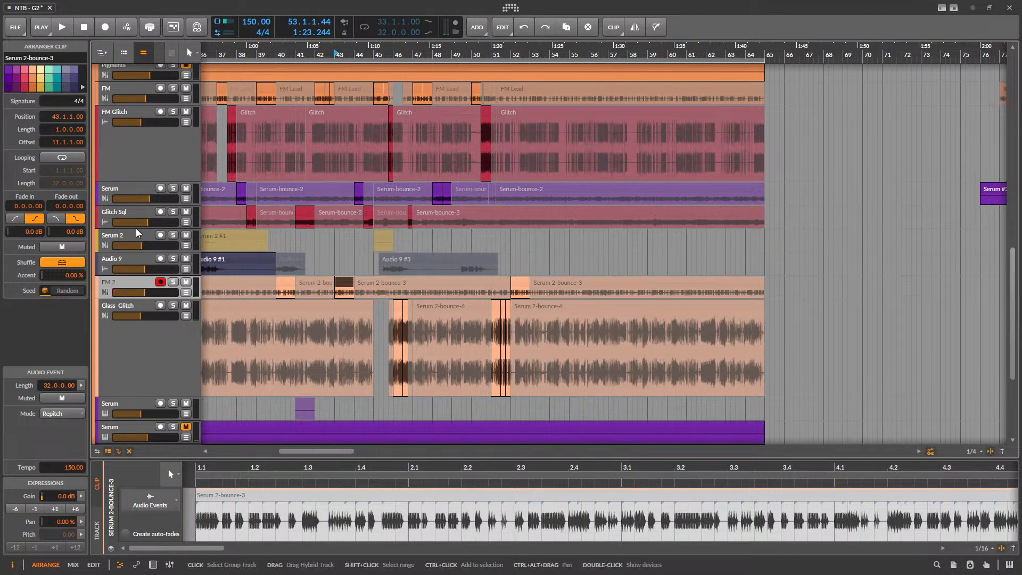
# - Enlarge the Glitch Sql track's height, and isolate and unmute its audio from 53.1.1.00 to 53.3.1.00
pyautogui.moveTo(135, 228); pyautogui.dragTo(136, 260)
pyautogui.scroll(8, 522, 251)
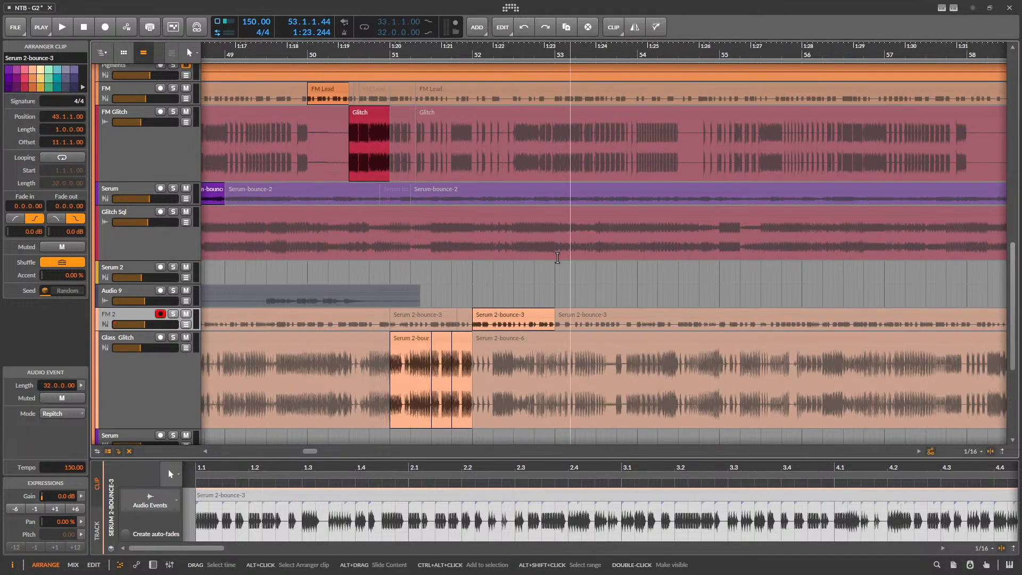
pyautogui.moveTo(557, 254); pyautogui.dragTo(595, 250)
pyautogui.click(573, 212)
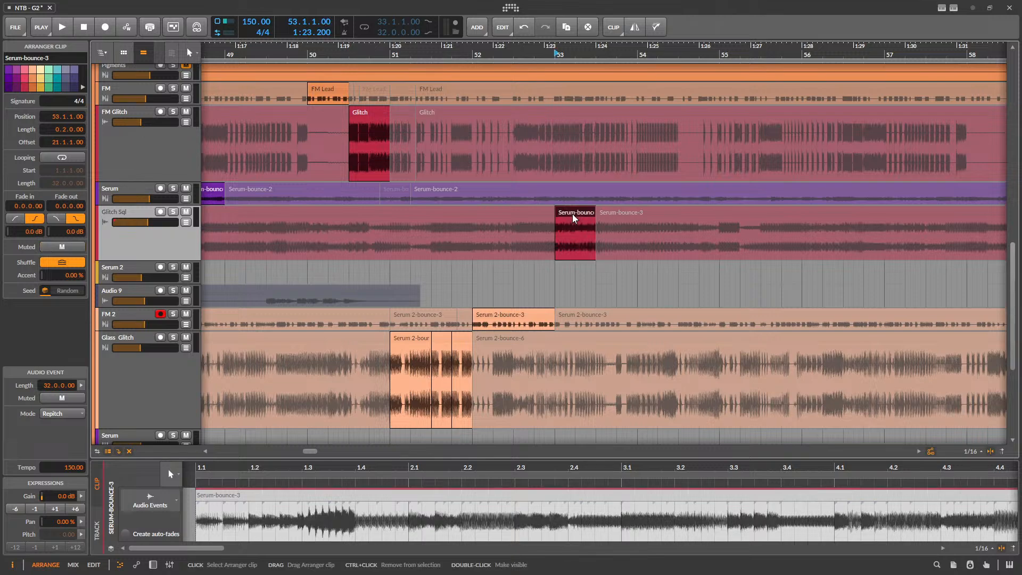
# - Play back the arrangement from 48.2.1.00 and from 49.1.1.00 into the Glitch Sql section at bar 53
pyautogui.press('space')
pyautogui.scroll(-5, 588, 262)
pyautogui.click(450, 275)
pyautogui.scroll(-6, 466, 259)
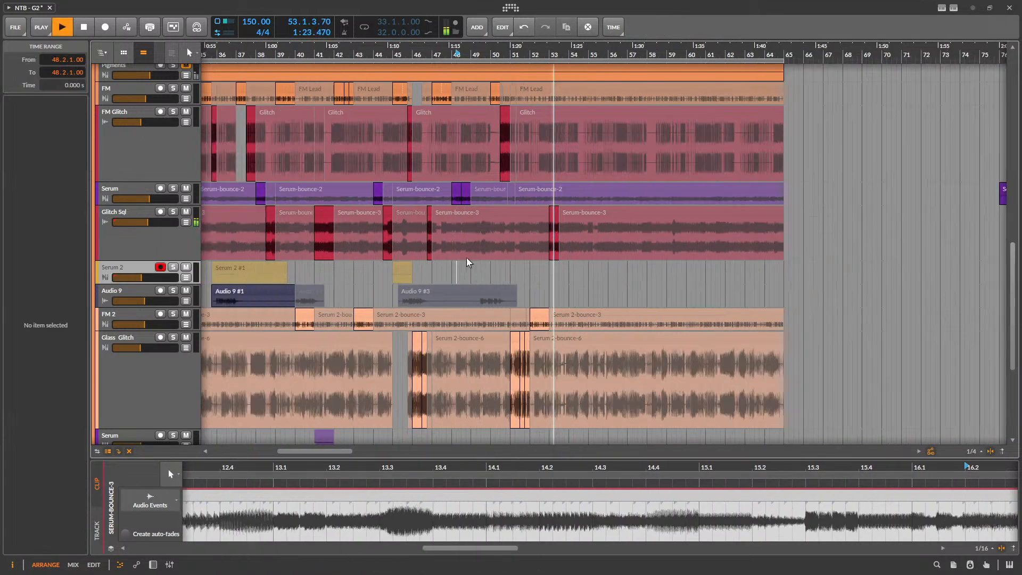
pyautogui.click(460, 257)
pyautogui.press('space')
pyautogui.click(463, 272)
pyautogui.press('space')
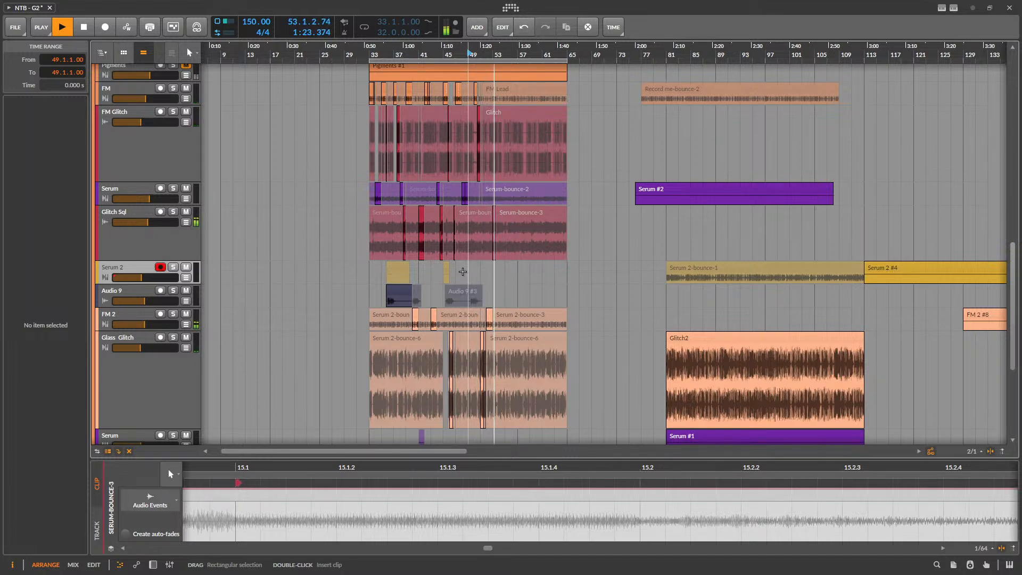
pyautogui.scroll(5, 462, 271)
pyautogui.press('space')
pyautogui.scroll(3, 429, 237)
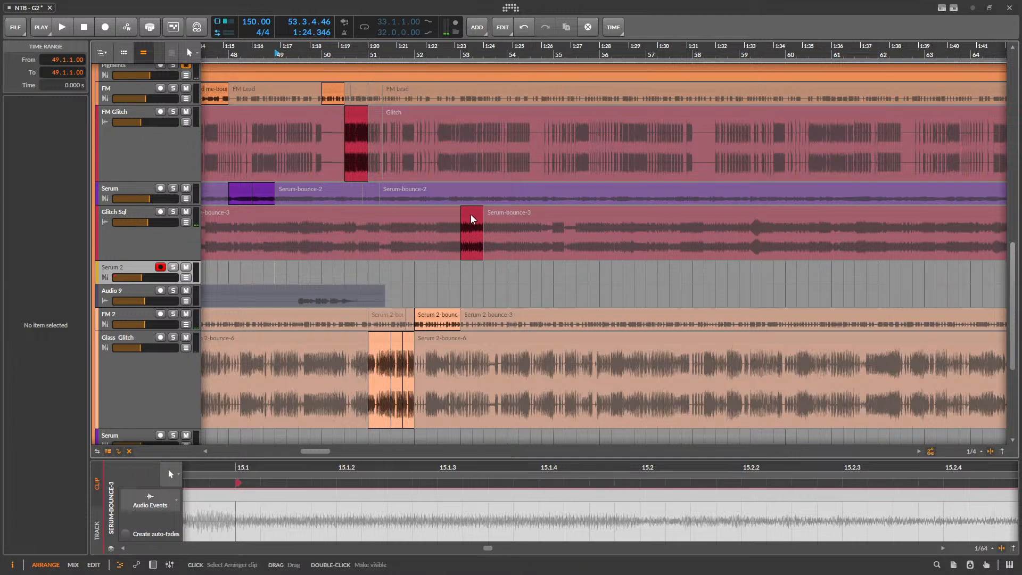
# - Mute the Glitch Sql section at 53.1.1.00 and play back from the FM 2 section at 52.1.1.00
pyautogui.click(470, 214)
pyautogui.scroll(3, 461, 252)
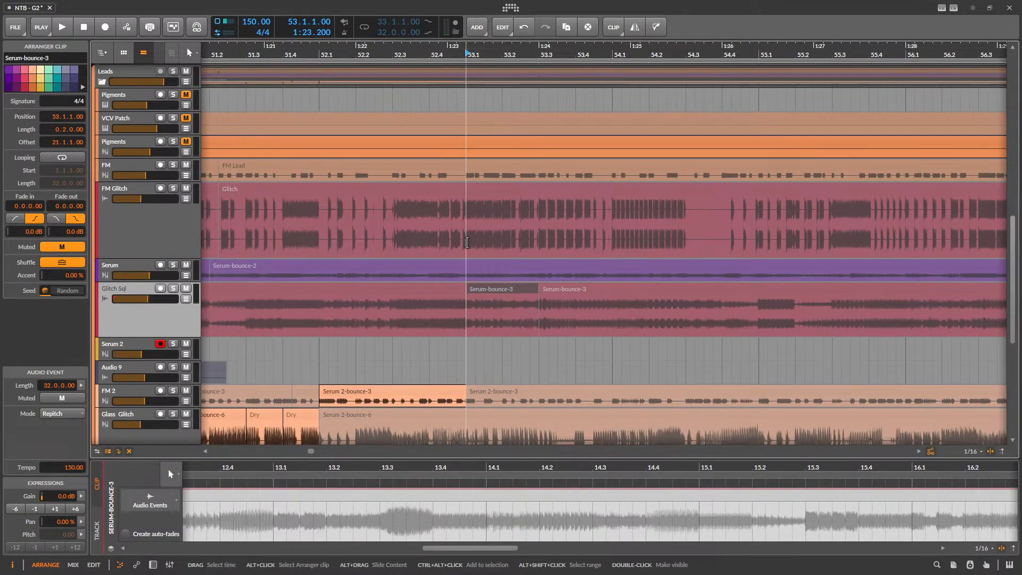
pyautogui.moveTo(467, 242); pyautogui.dragTo(530, 240)
pyautogui.click(509, 267)
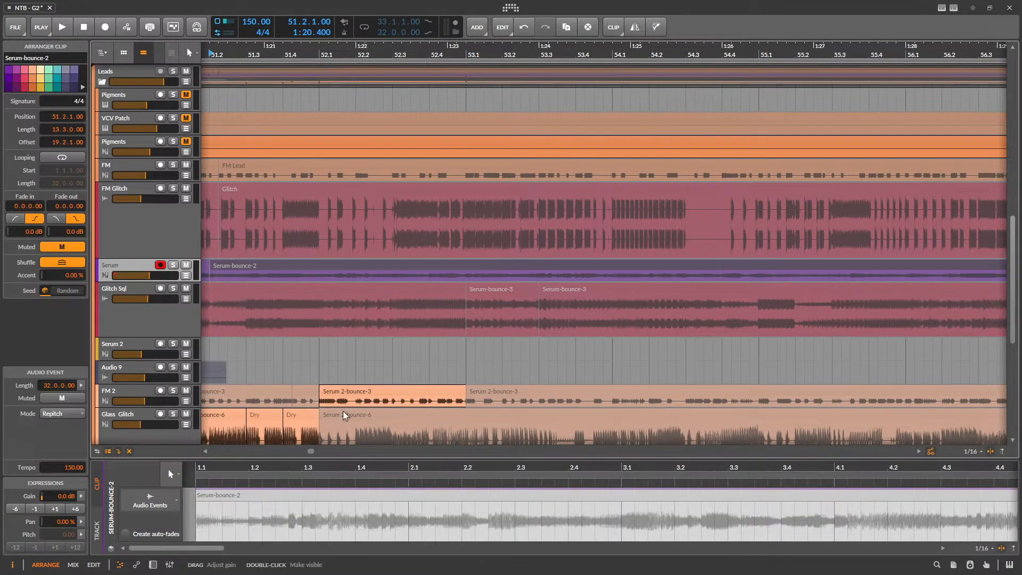
pyautogui.click(342, 404)
pyautogui.press('space')
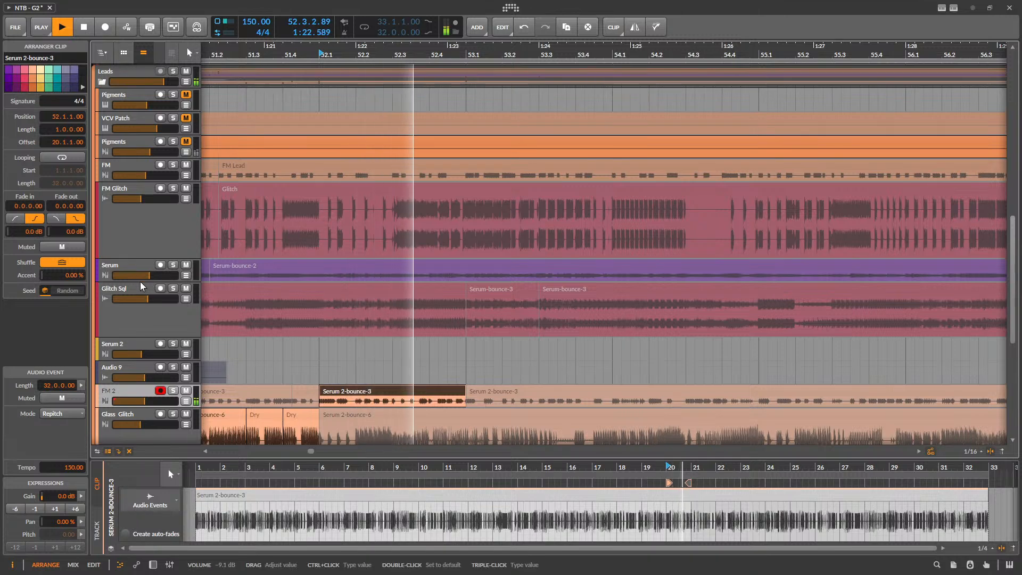
# - Enlarge the Serum track's height to show its waveform in detail
pyautogui.moveTo(140, 281); pyautogui.dragTo(141, 334)
pyautogui.press('space')
pyautogui.scroll(-3, 475, 271)
pyautogui.scroll(-4, 480, 285)
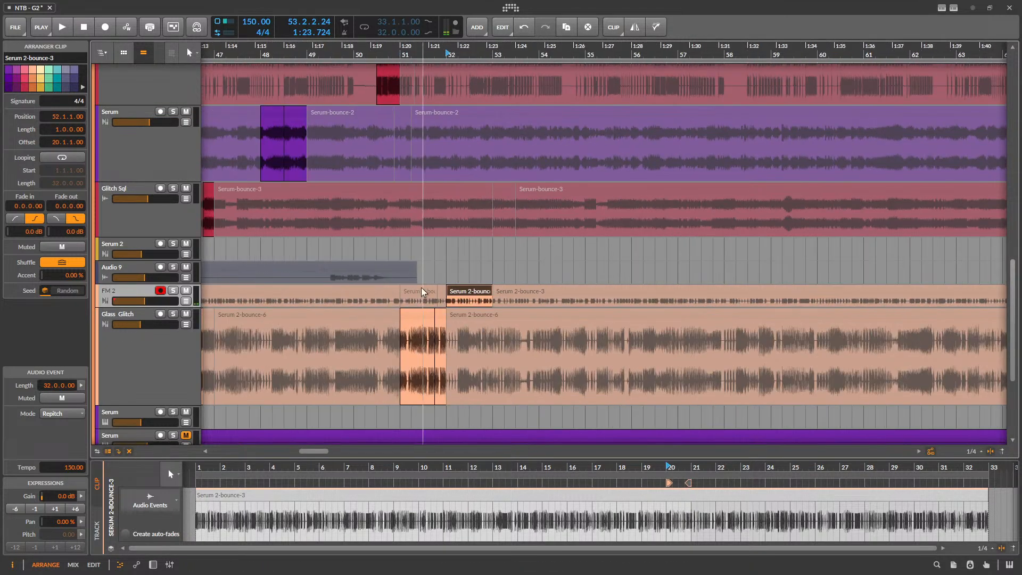
# - Play back the arrangement from 48.4.1.00 into bar 53 while looking through the FM track's earlier clips
pyautogui.click(297, 249)
pyautogui.press('space')
pyautogui.scroll(2, 430, 260)
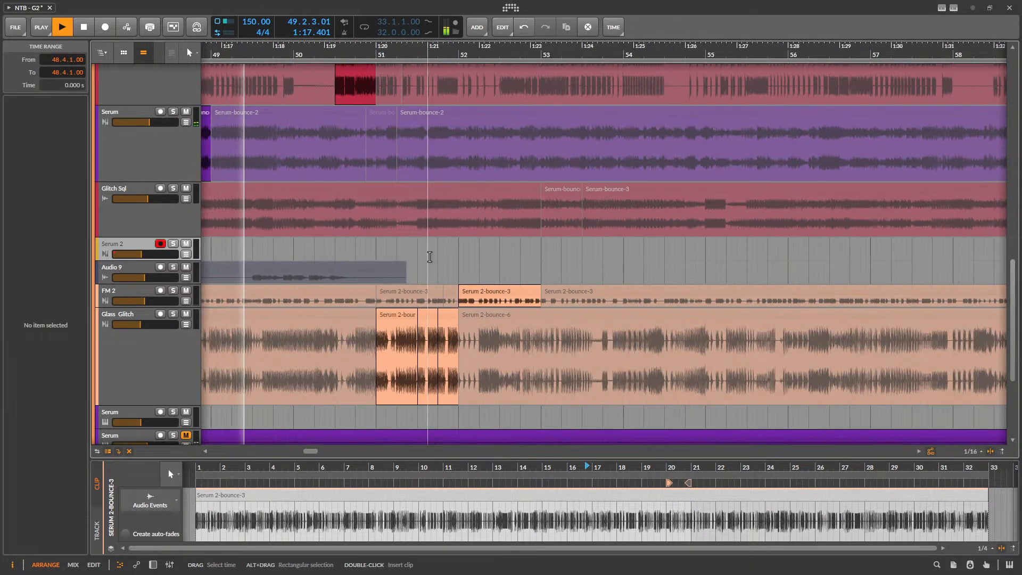
pyautogui.scroll(5, 436, 265)
pyautogui.scroll(-4, 443, 203)
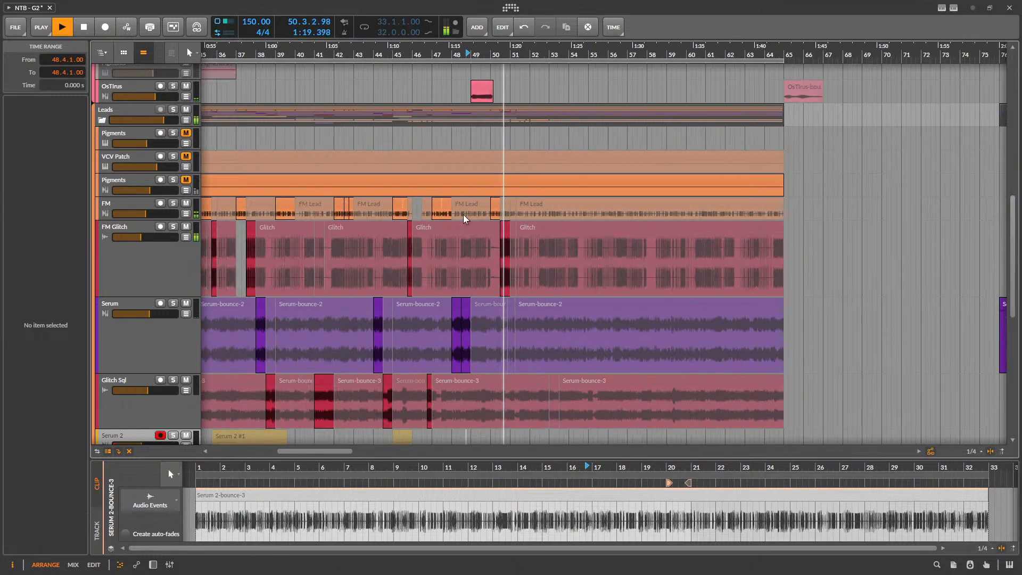
pyautogui.click(378, 204)
pyautogui.scroll(3, 414, 212)
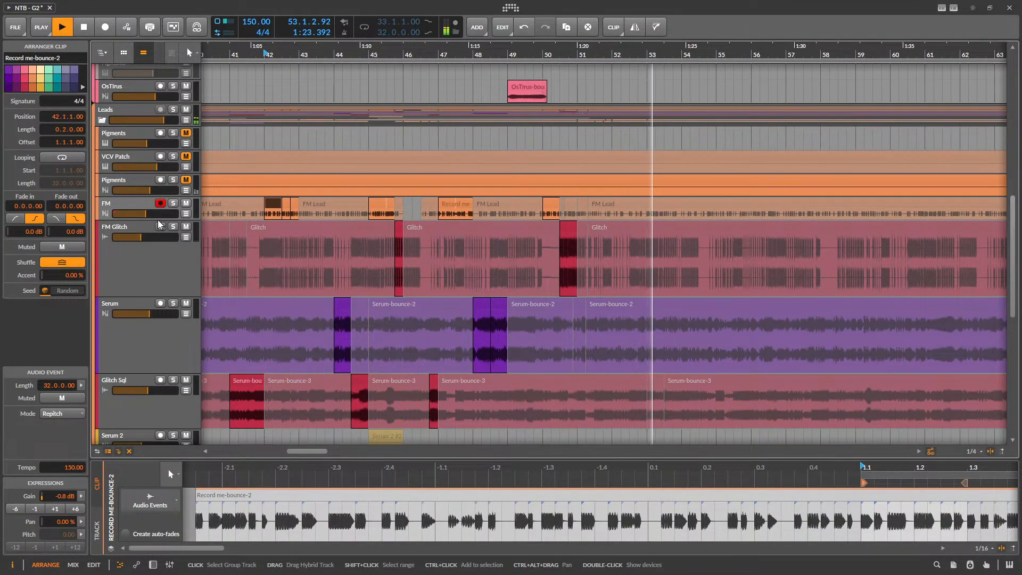
# - Enlarge the FM track's height and copy its Record me-bounce-2 clip at 45.1.1.00
pyautogui.moveTo(156, 220); pyautogui.dragTo(155, 284)
pyautogui.press('space')
pyautogui.click(379, 206)
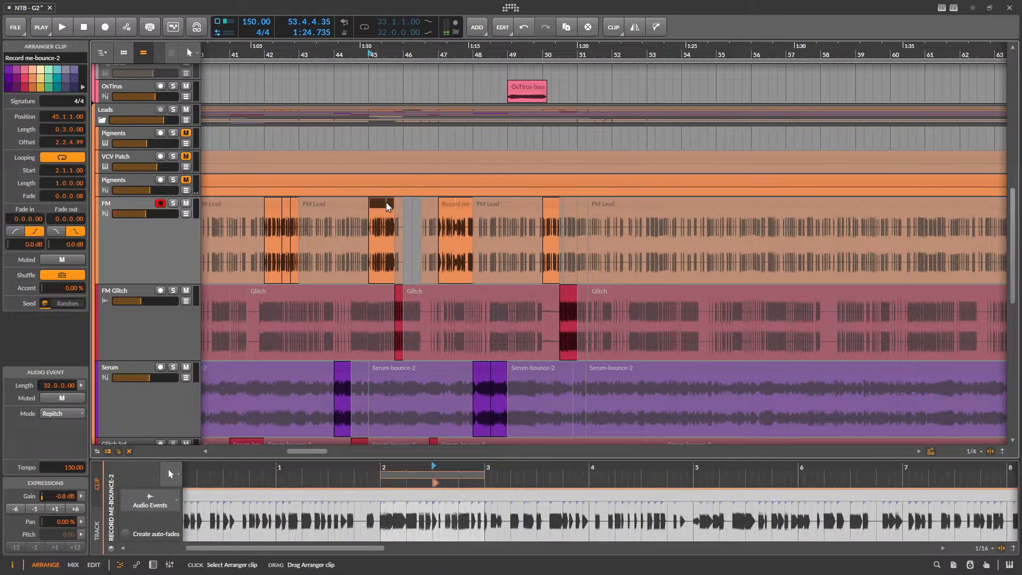
# - Play back the arrangement from 51.2.1.00 through the FM 2 section at bar 52
pyautogui.scroll(5, 584, 245)
pyautogui.click(626, 265)
pyautogui.press('space')
pyautogui.scroll(-5, 649, 240)
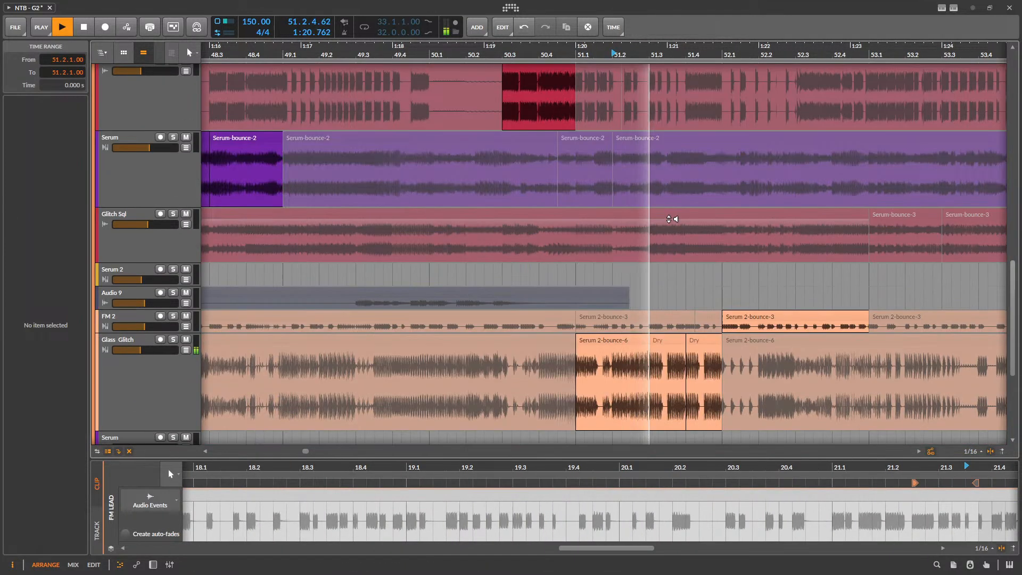
pyautogui.scroll(-4, 475, 244)
pyautogui.scroll(3, 409, 234)
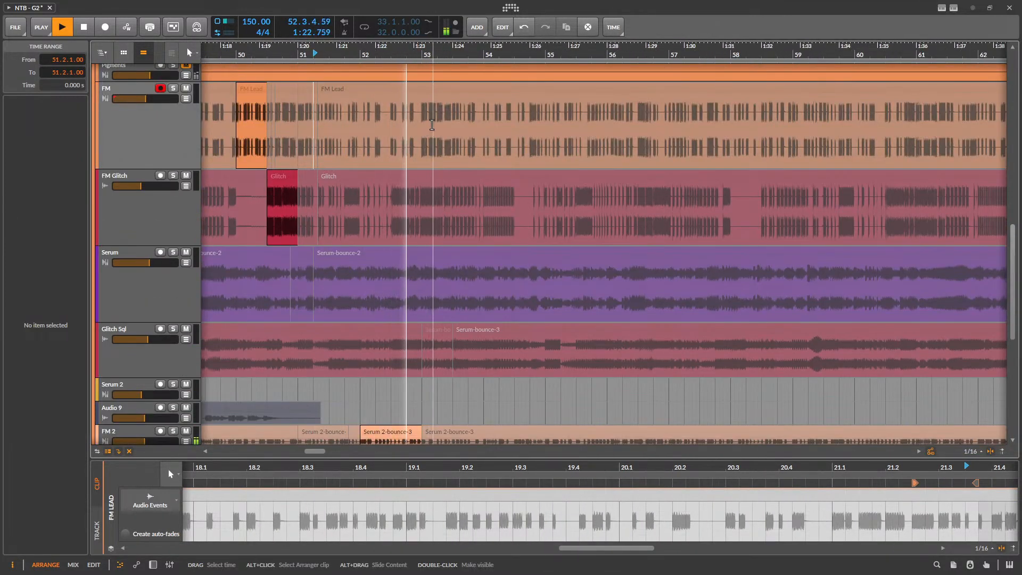
pyautogui.press('space')
# - Paste the copied Record me-bounce-2 clip at 53.1.2.00 on the FM track and play it back
pyautogui.click(425, 126)
pyautogui.hotkey('ctrl', 'v')
pyautogui.press('space')
pyautogui.scroll(4, 325, 194)
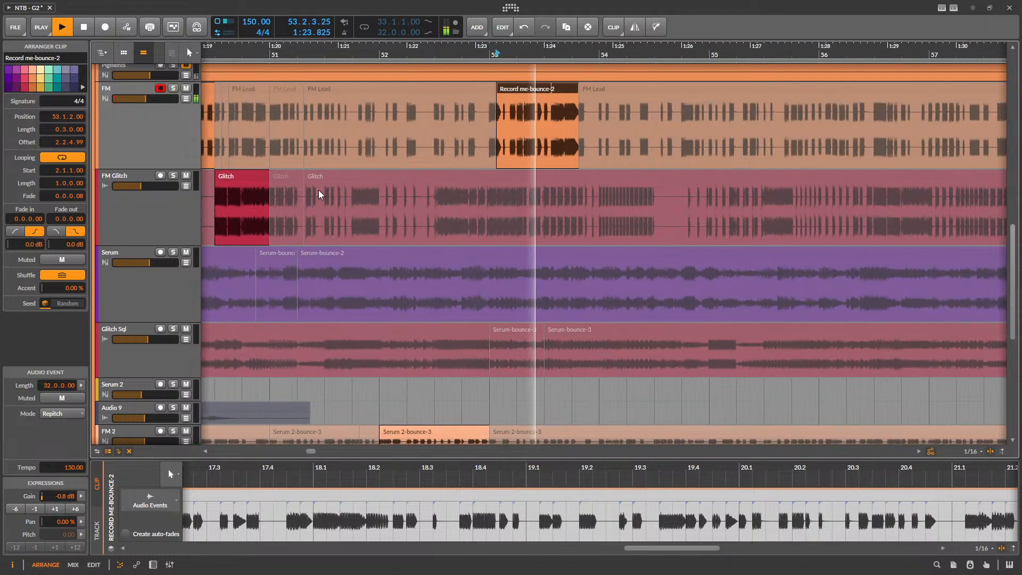
# - Play back the arrangement from 51.4.1.00 into the pasted FM clip at bar 53
pyautogui.click(364, 122)
pyautogui.press('space')
pyautogui.press('space')
pyautogui.scroll(-2, 511, 179)
pyautogui.scroll(-3, 544, 197)
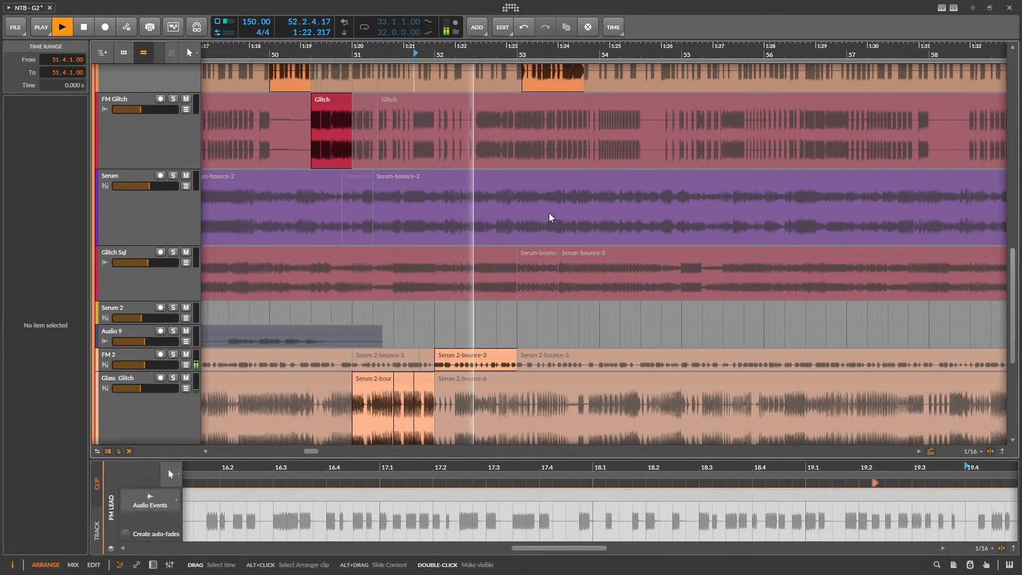
pyautogui.scroll(8, 548, 218)
pyautogui.press('space')
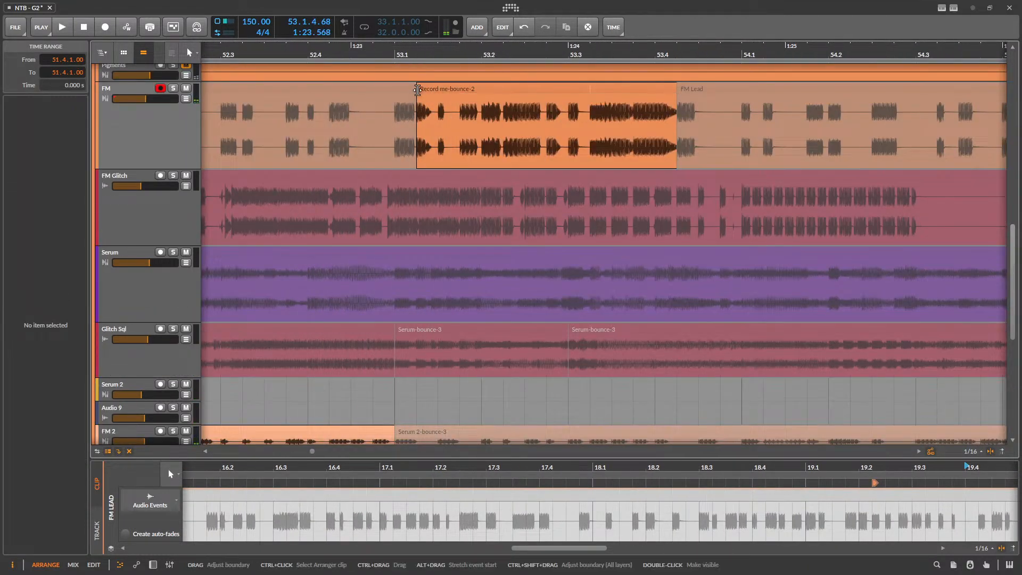
# - Move the pasted FM clip's start to 53.1.1.00 and its end to 53.4.1.00, and play it back
pyautogui.moveTo(418, 90); pyautogui.dragTo(395, 90)
pyautogui.moveTo(673, 90); pyautogui.dragTo(655, 89)
pyautogui.press('space')
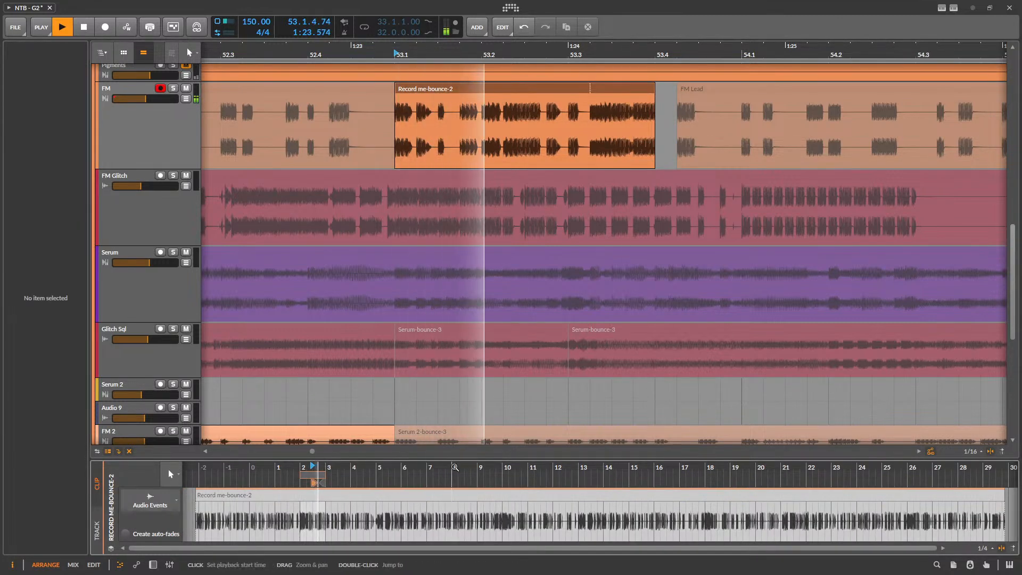
# - Move the FM clip's one-bar loop region to 8.1.1.00 in its source audio and play the result
pyautogui.press('space')
pyautogui.moveTo(314, 481); pyautogui.dragTo(462, 478)
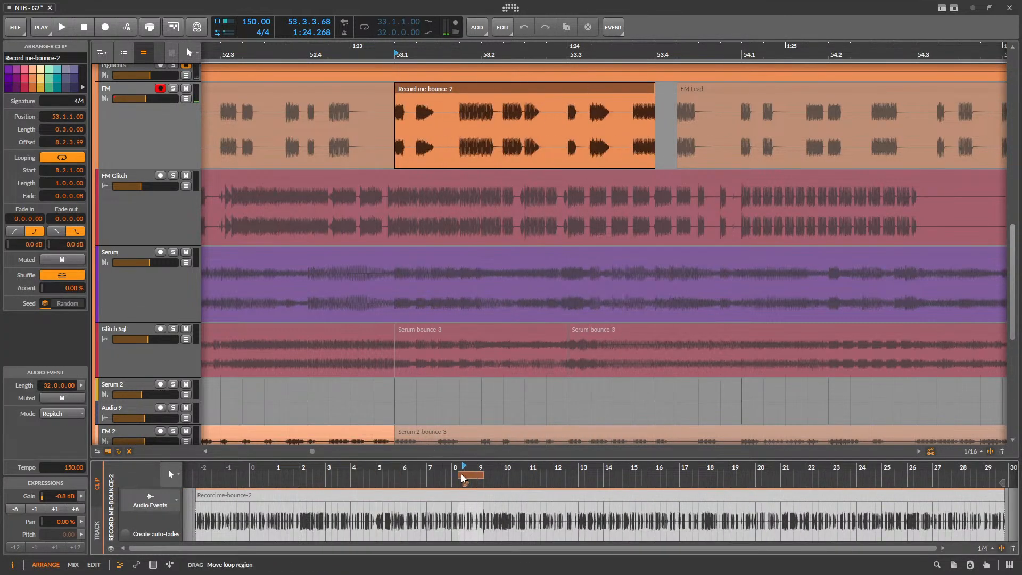
pyautogui.press('space')
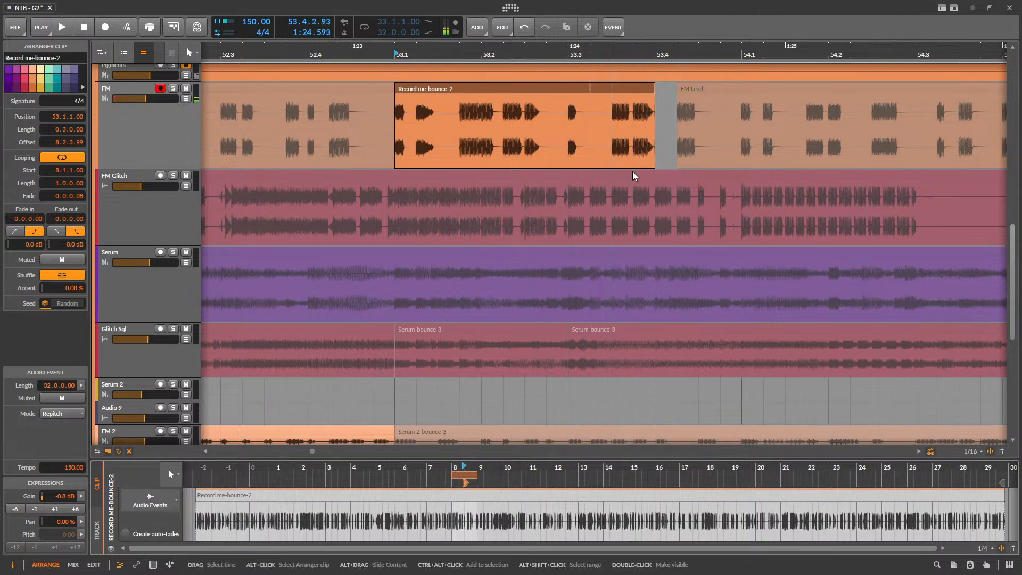
pyautogui.scroll(3, 477, 487)
pyautogui.press('space')
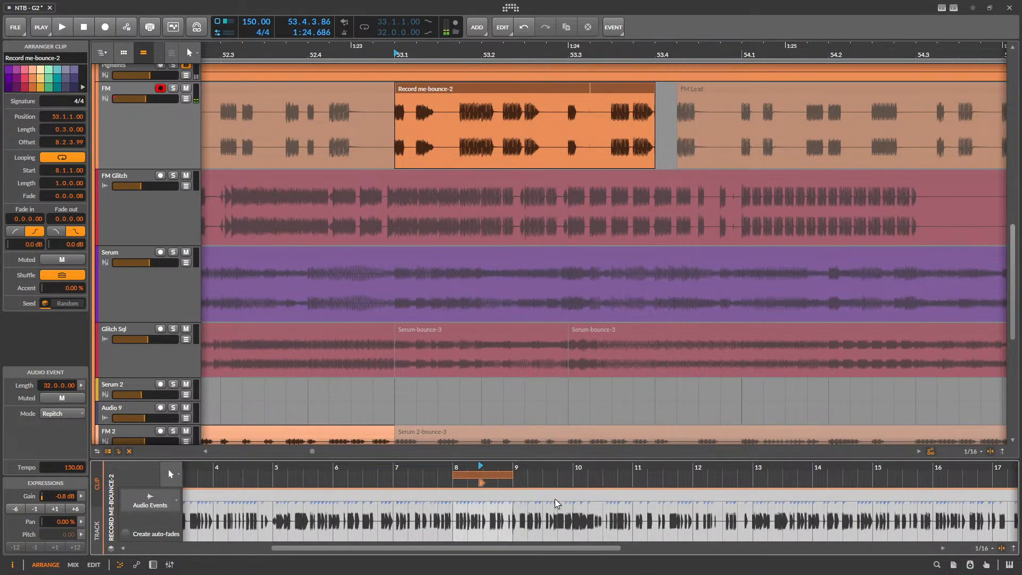
# - Enlarge the clip editor to show the Record me-bounce-2 waveform in detail and play back the clip
pyautogui.moveTo(527, 460); pyautogui.dragTo(527, 320)
pyautogui.scroll(3, 542, 349)
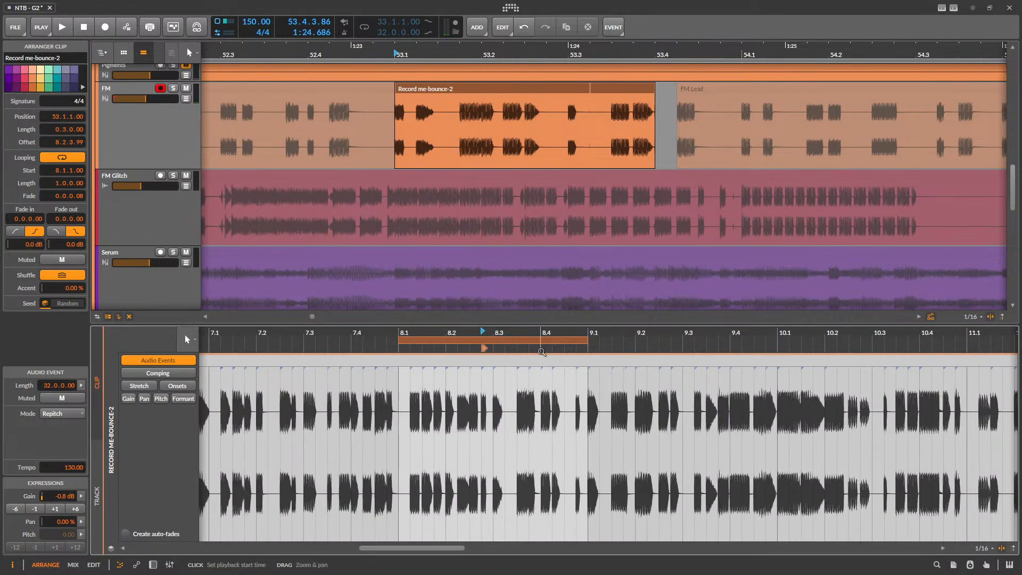
pyautogui.press('space')
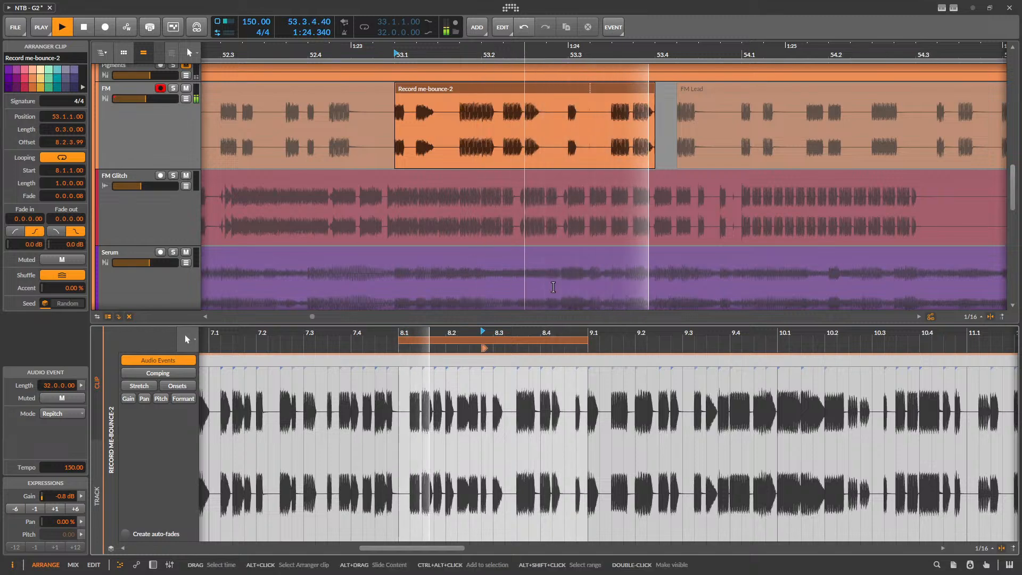
pyautogui.press('space')
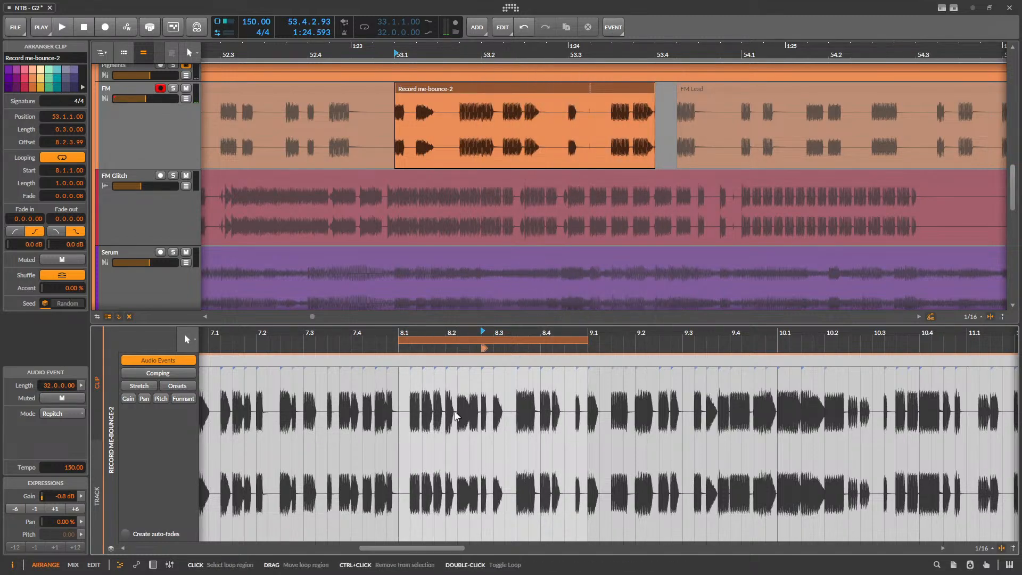
# - Select and copy the section from 92.2.1.00 to 92.4.1.00 of the long Record me-bounce-2 source clip on the FM track
pyautogui.scroll(-3, 452, 347)
pyautogui.scroll(-15, 399, 159)
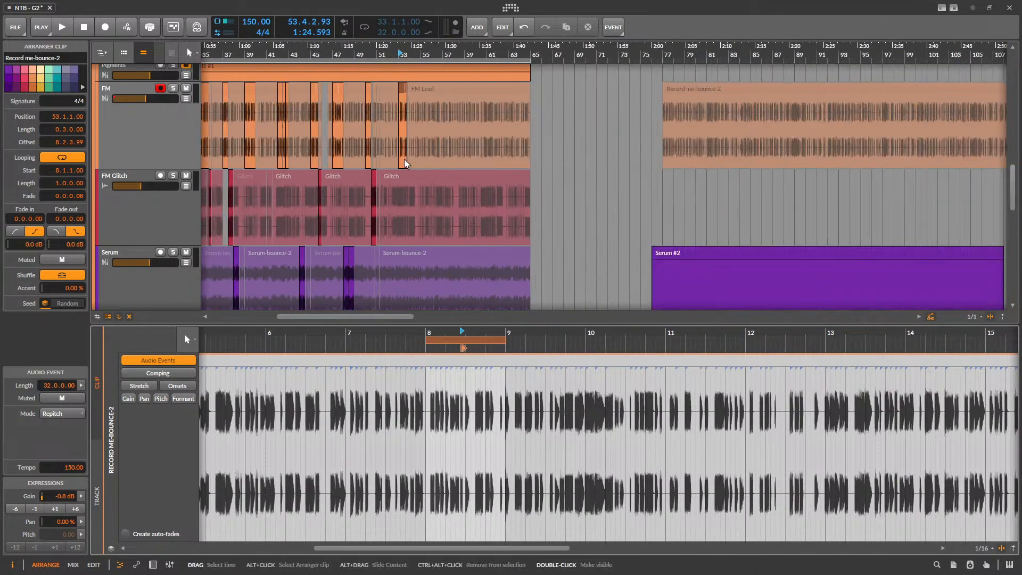
pyautogui.scroll(7, 339, 121)
pyautogui.scroll(3, 488, 117)
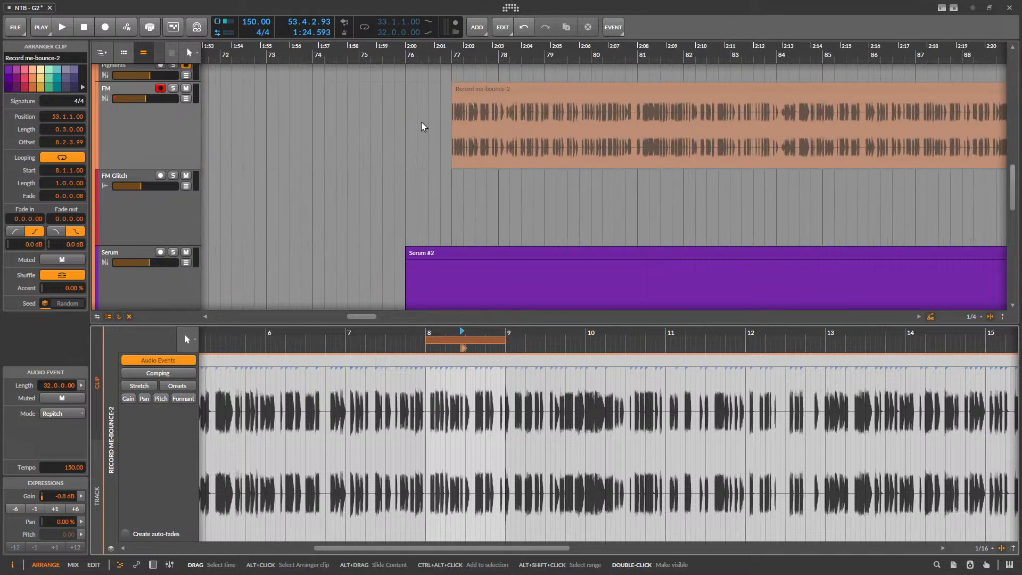
pyautogui.scroll(-3, 422, 126)
pyautogui.scroll(3, 749, 144)
pyautogui.click(703, 140)
pyautogui.moveTo(704, 139); pyautogui.dragTo(733, 140)
# - Paste the copied section at 53.1.1.00 on the FM track, unmute it and play it back
pyautogui.scroll(-10, 661, 155)
pyautogui.scroll(5, 597, 109)
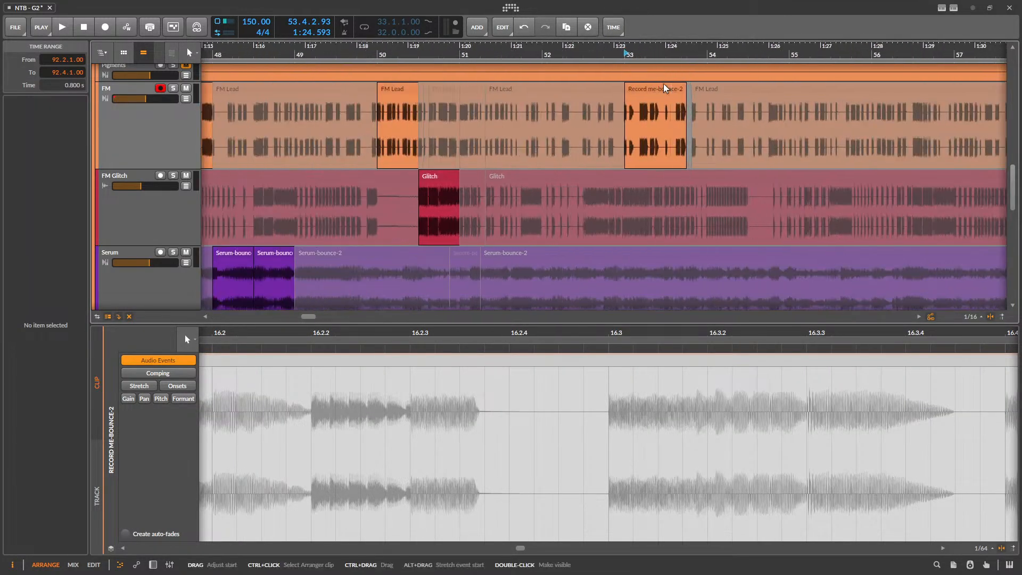
pyautogui.click(669, 109)
pyautogui.click(701, 106)
pyautogui.scroll(3, 666, 105)
pyautogui.click(629, 90)
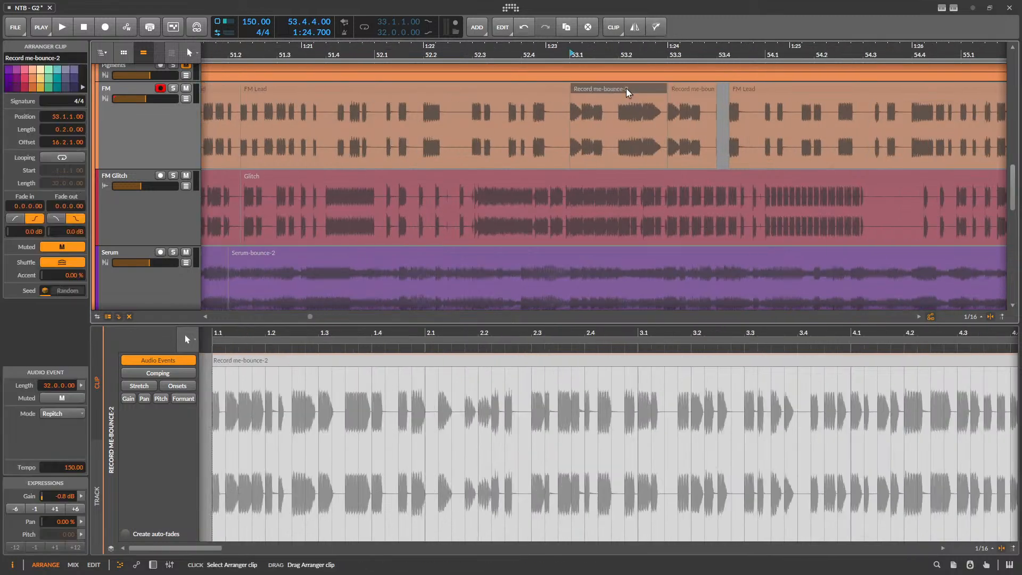
pyautogui.hotkey('alt', 'm')
pyautogui.press('space')
pyautogui.press('space')
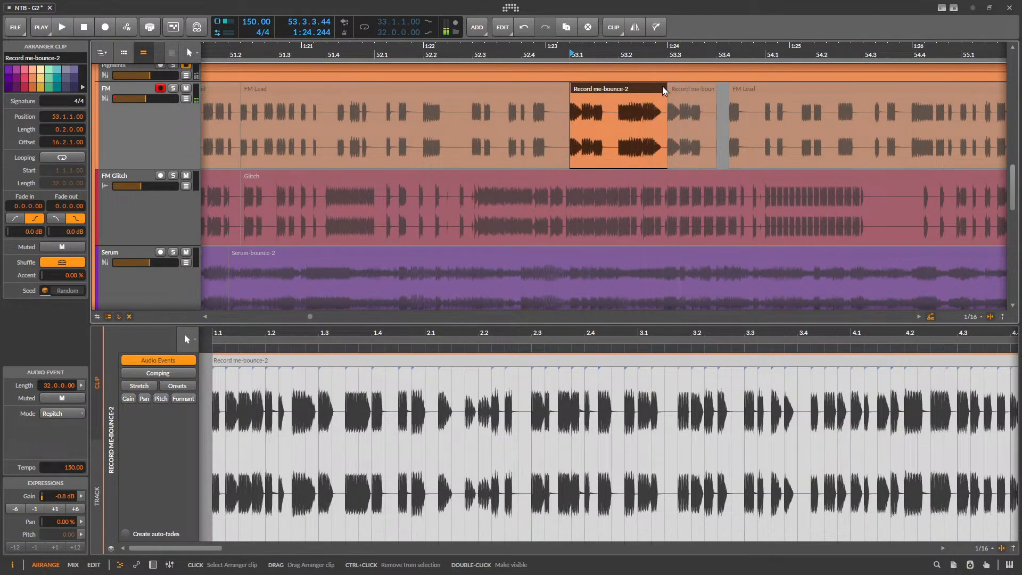
# - Extend the FM clip at 53.1.1.00 to a length of 0.3.1.00 and play it back
pyautogui.moveTo(671, 86); pyautogui.dragTo(737, 94)
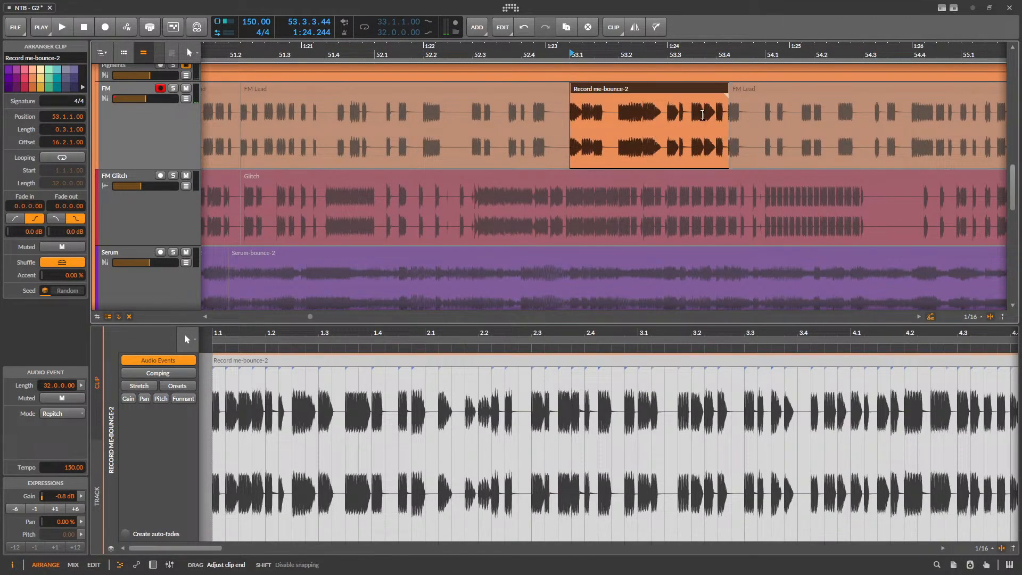
pyautogui.press('space')
pyautogui.scroll(-4, 504, 125)
pyautogui.scroll(-5, 506, 170)
pyautogui.press('space')
# - Close the clip editor and play back from the Glass Glitch section at 51.1.1.00 into the FM clip at bar 53
pyautogui.click(429, 241)
pyautogui.click(442, 227)
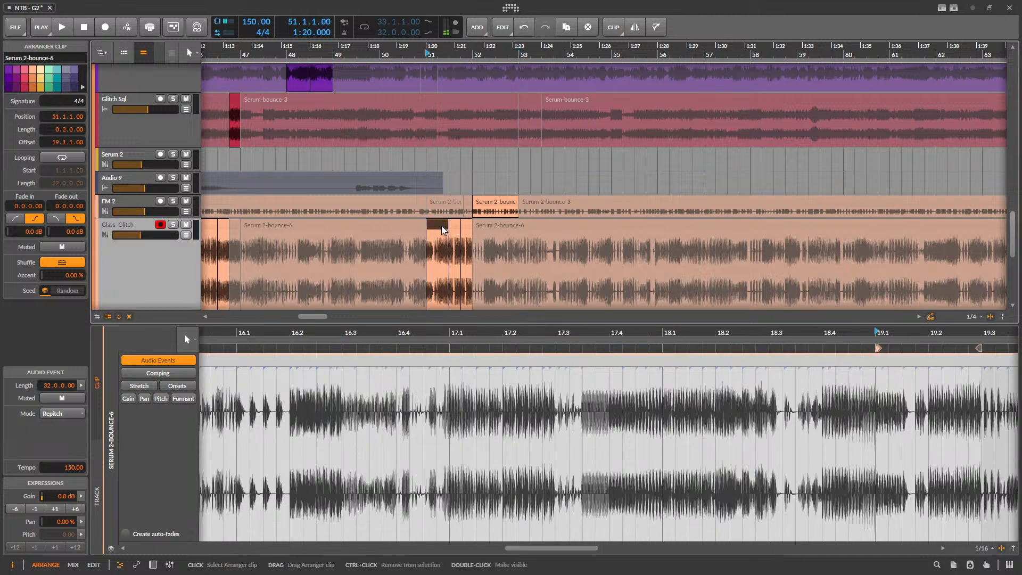
pyautogui.press('space')
pyautogui.press('e')
pyautogui.scroll(5, 480, 396)
pyautogui.scroll(4, 612, 351)
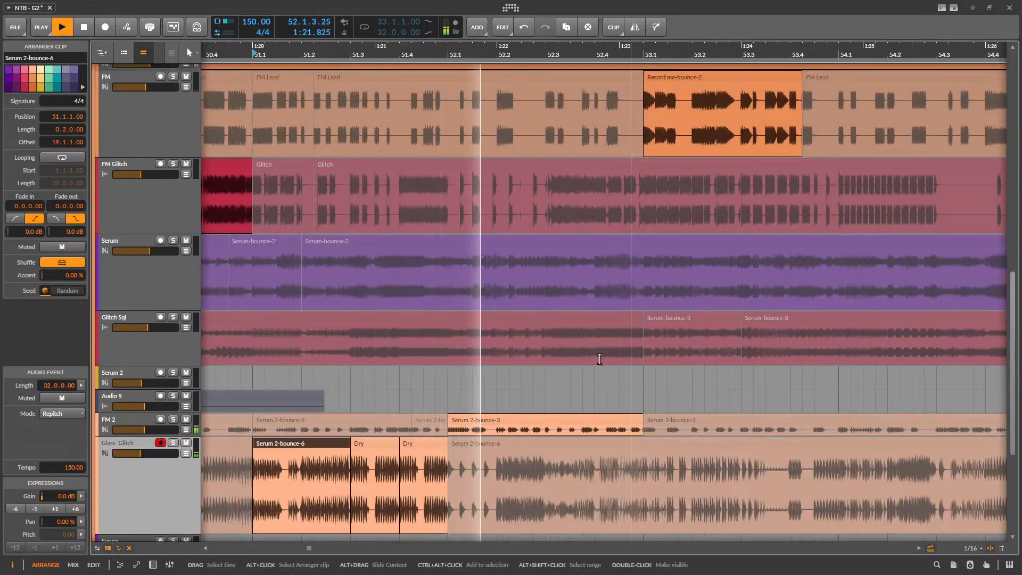
pyautogui.scroll(3, 601, 292)
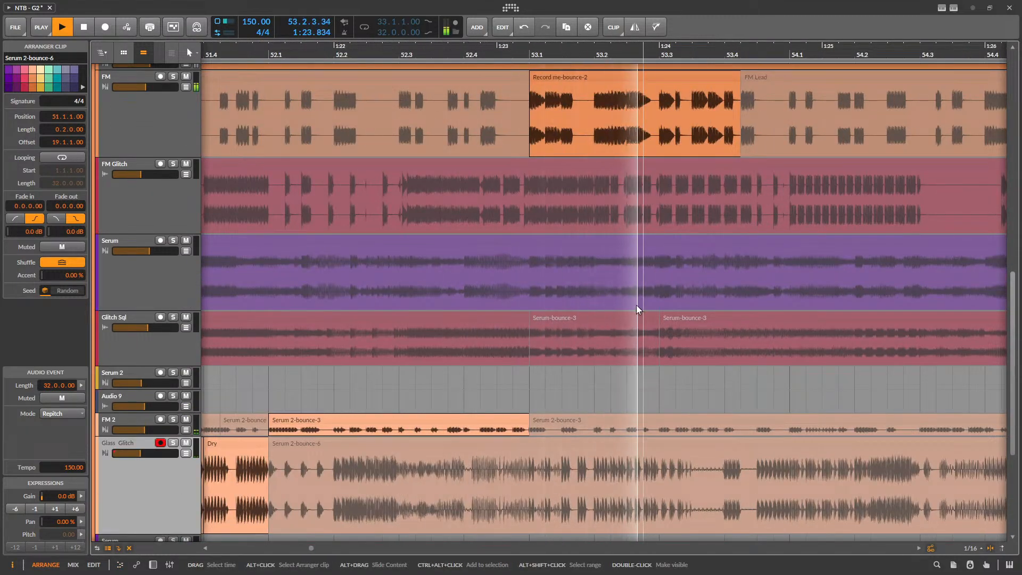
# - Play back the arrangement from 45.1.1.00 through the FM clip at bar 53
pyautogui.scroll(-6, 582, 305)
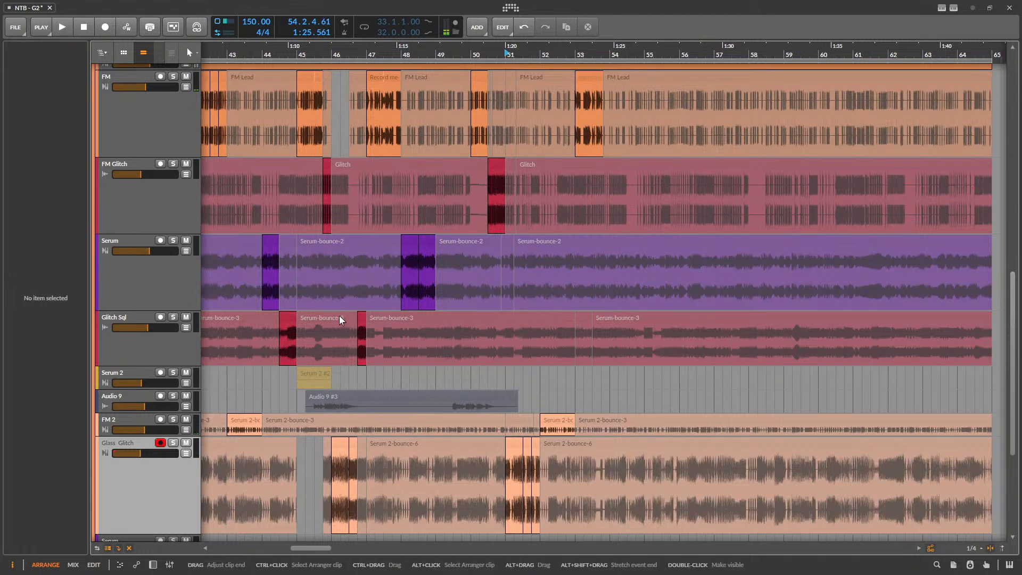
pyautogui.click(339, 315)
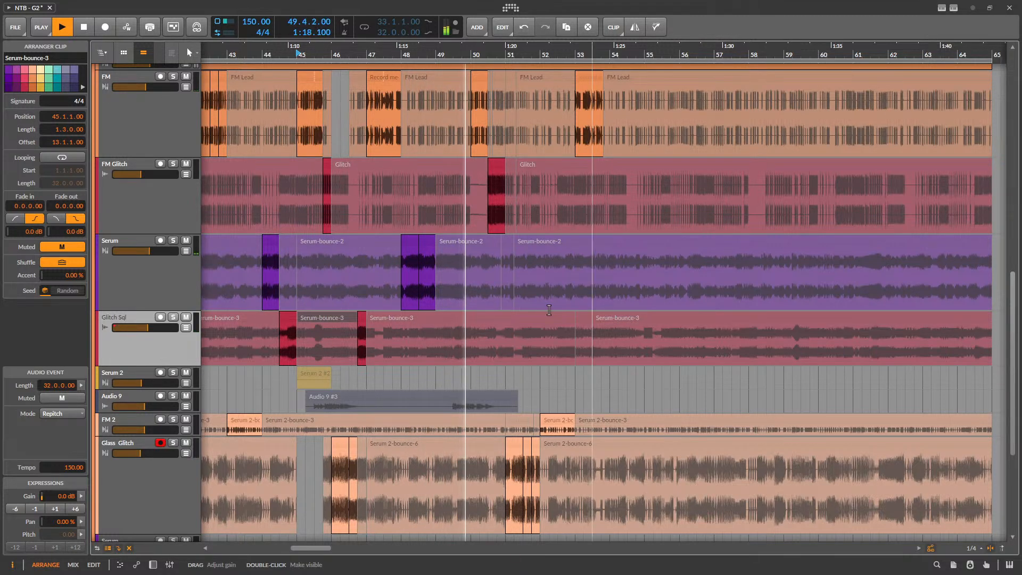
pyautogui.scroll(-1, 503, 374)
pyautogui.scroll(-1, 574, 322)
pyautogui.scroll(4, 571, 314)
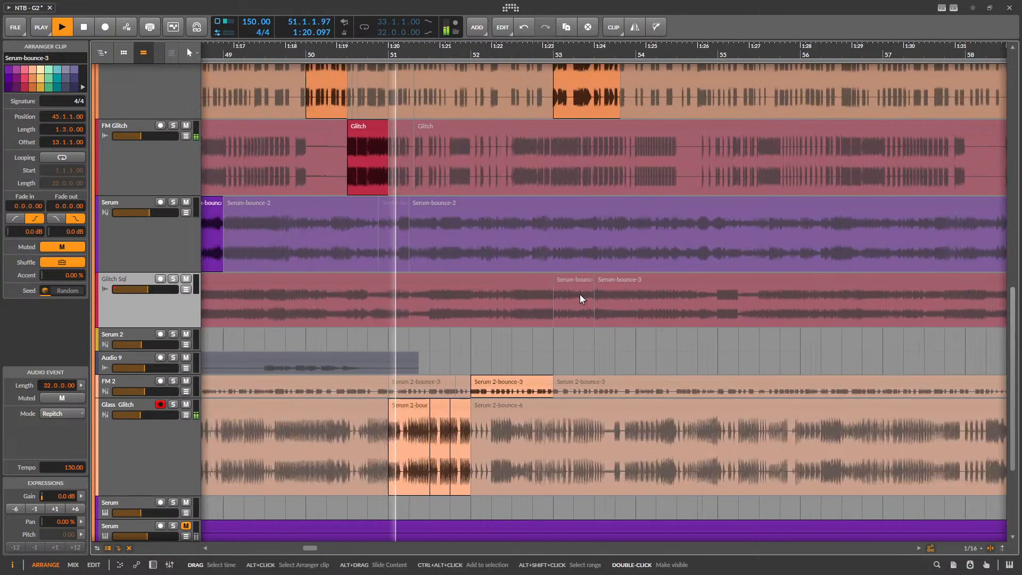
pyautogui.scroll(2, 579, 293)
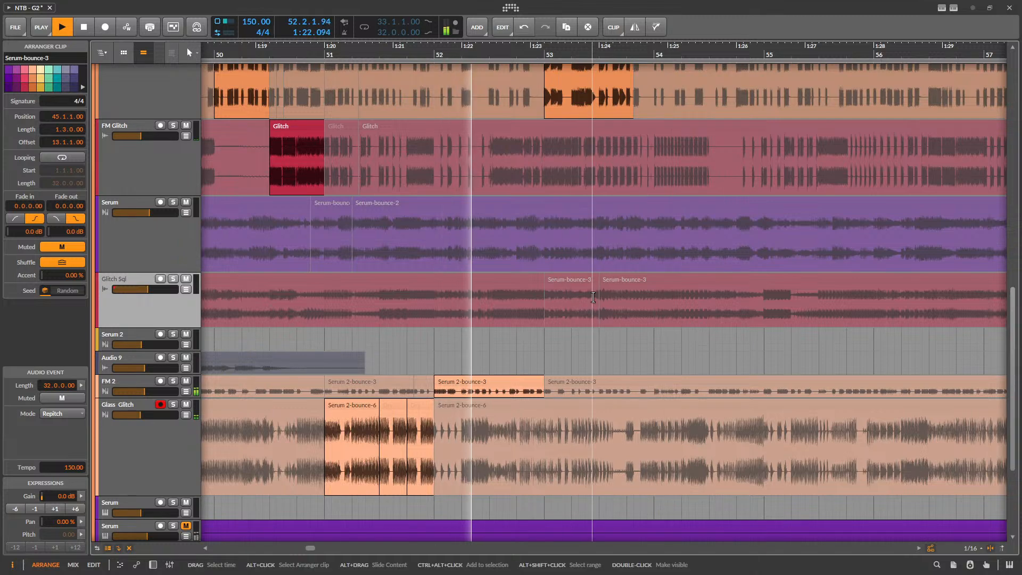
pyautogui.scroll(-1, 560, 278)
pyautogui.scroll(-3, 524, 248)
pyautogui.scroll(2, 574, 257)
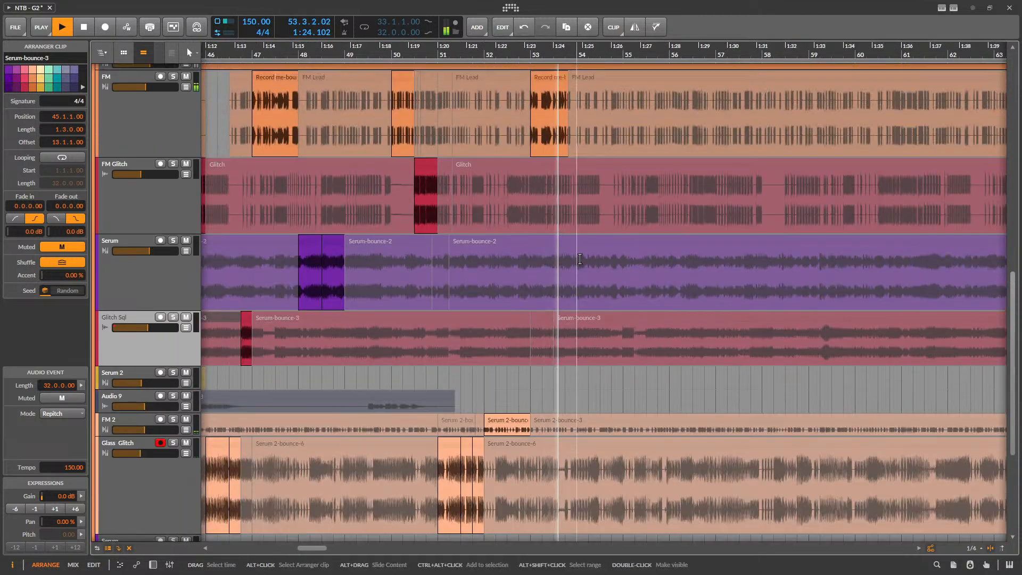
pyautogui.scroll(3, 604, 151)
# - Extend the FM track's Record me-bounce-2 clip at bar 53 so that it ends at 55.1.2.00
pyautogui.click(523, 130)
pyautogui.press('space')
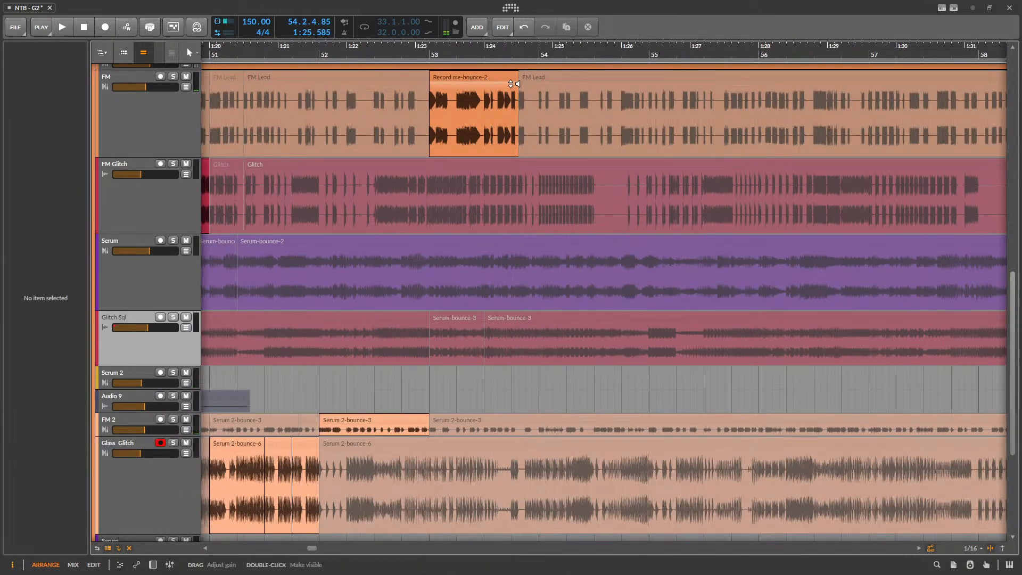
pyautogui.moveTo(517, 80); pyautogui.dragTo(545, 79)
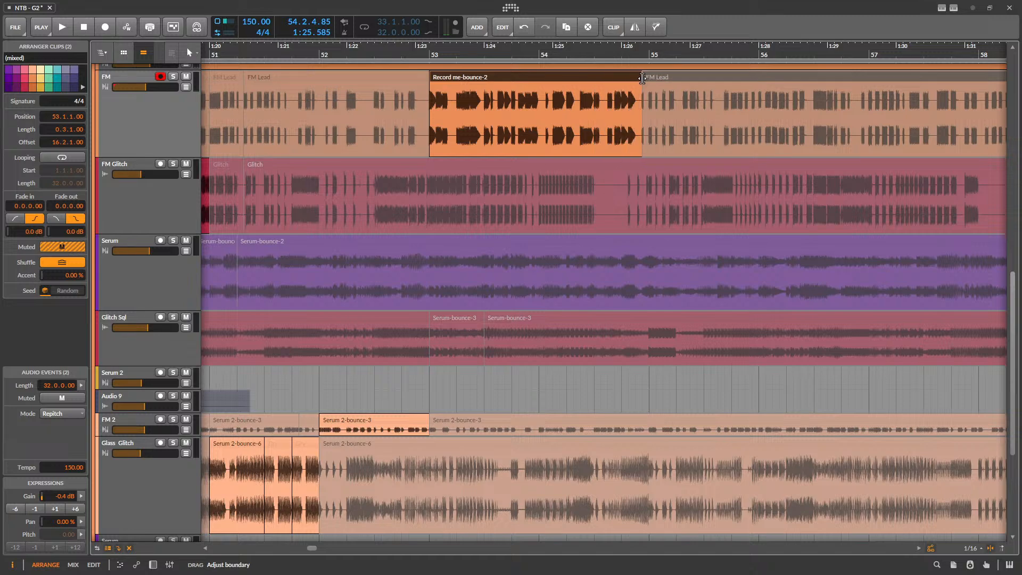
pyautogui.click(471, 130)
pyautogui.scroll(-2, 537, 230)
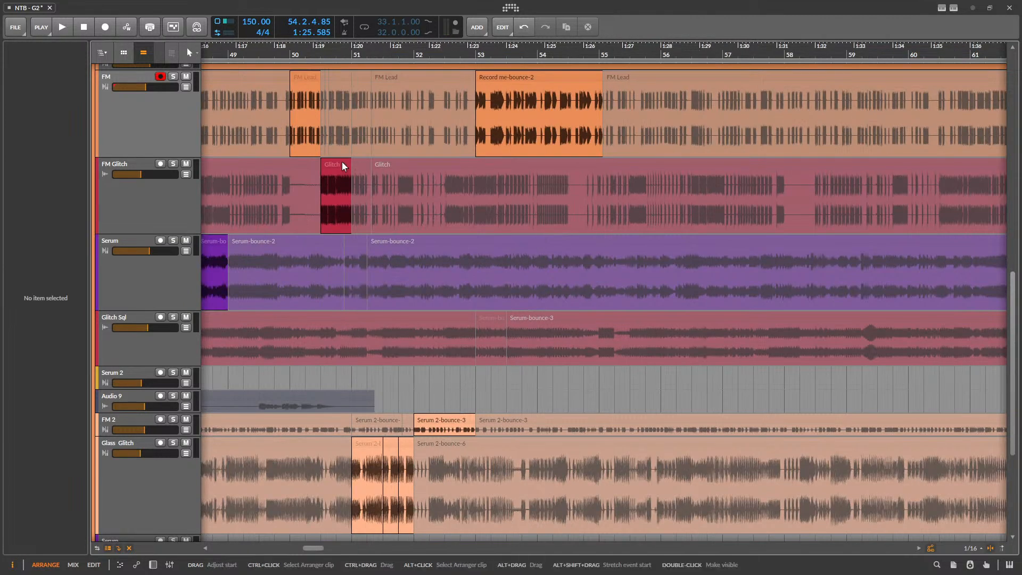
# - Play back from the FM Glitch clip at 50.3.1.00 and activate a Glitch section of length 0.1.0.00 at 54.1.1.00
pyautogui.click(340, 160)
pyautogui.press('space')
pyautogui.scroll(3, 547, 197)
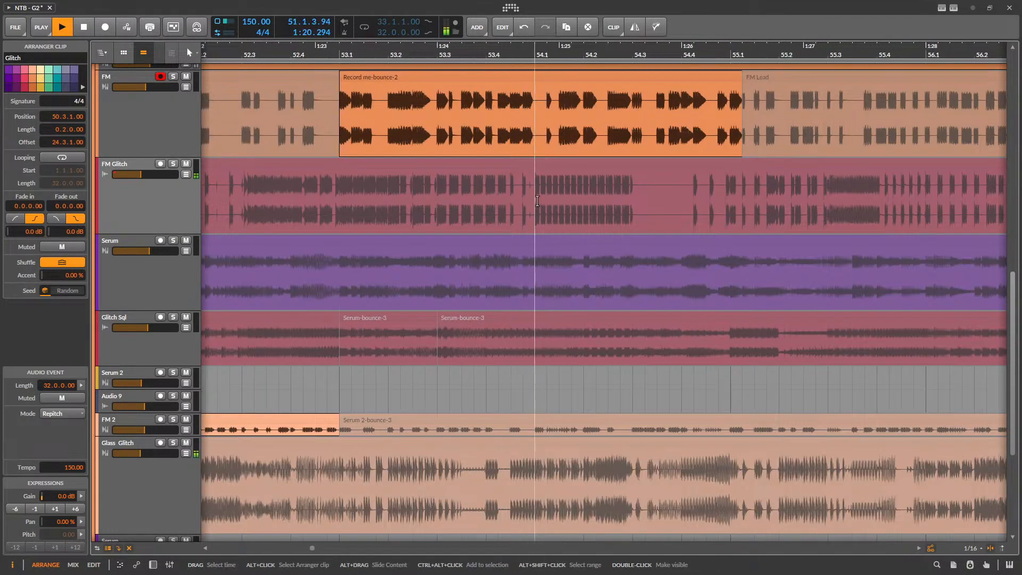
pyautogui.moveTo(537, 201); pyautogui.dragTo(600, 193)
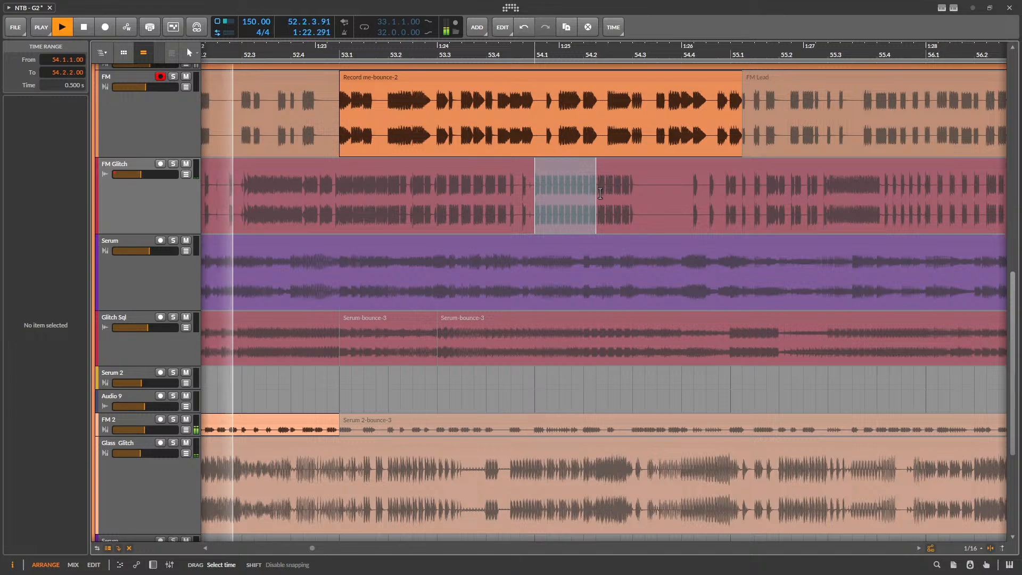
pyautogui.click(551, 161)
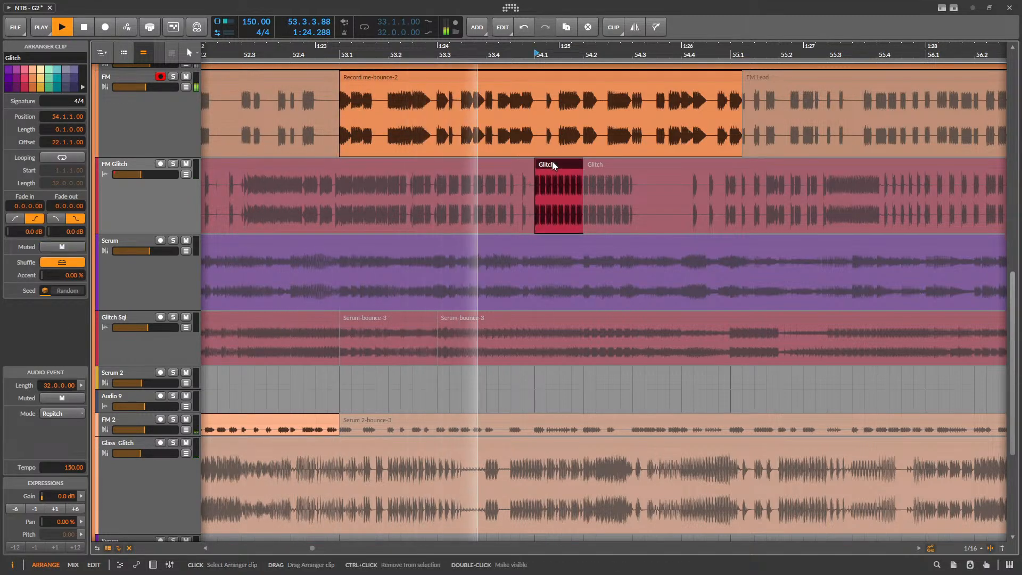
pyautogui.press('space')
# - Mute the FM 2 clip at 52.1.1.00 and move the FM track's Record me-bounce-2 clip from bar 53 to 52.1.1.00
pyautogui.scroll(-3, 433, 406)
pyautogui.click(460, 413)
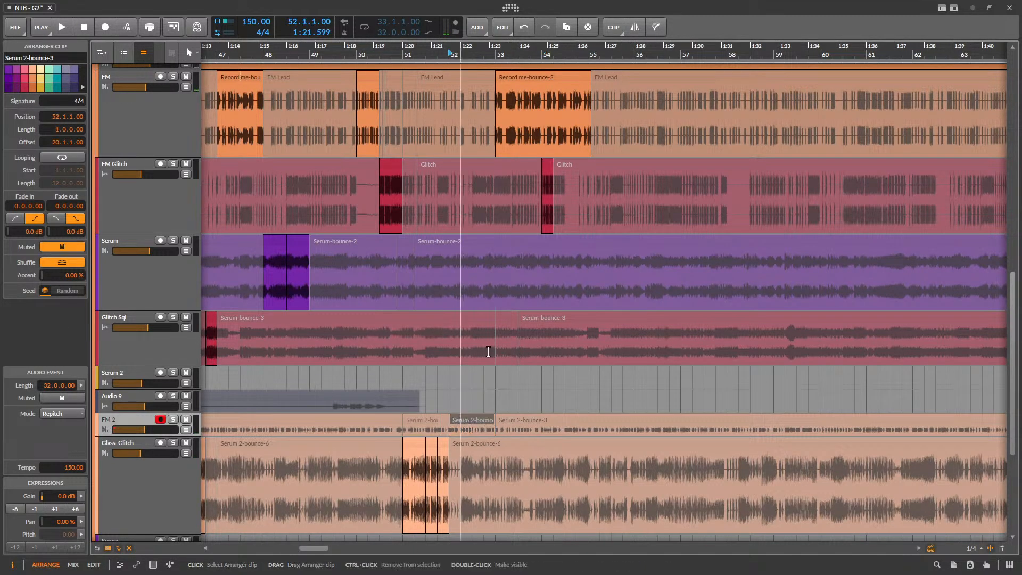
pyautogui.scroll(3, 509, 225)
pyautogui.moveTo(535, 76); pyautogui.dragTo(453, 127)
# - Play back the arrangement from 49.4.1.00 into the FM track's Record me-bounce-2 clip at bar 52
pyautogui.scroll(-3, 628, 278)
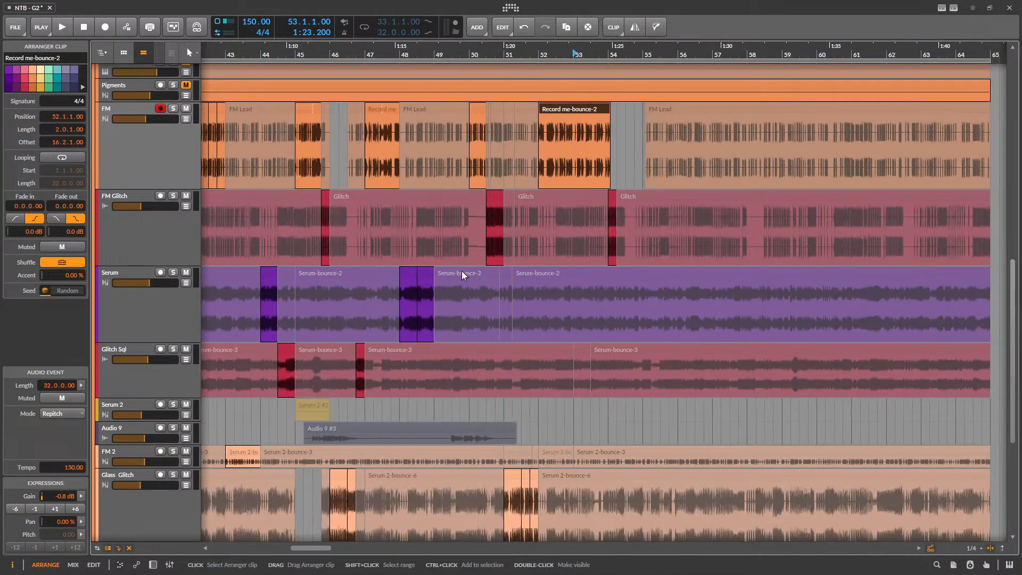
pyautogui.click(461, 279)
pyautogui.press('space')
pyautogui.scroll(-3, 607, 271)
pyautogui.scroll(4, 605, 269)
pyautogui.scroll(1, 536, 224)
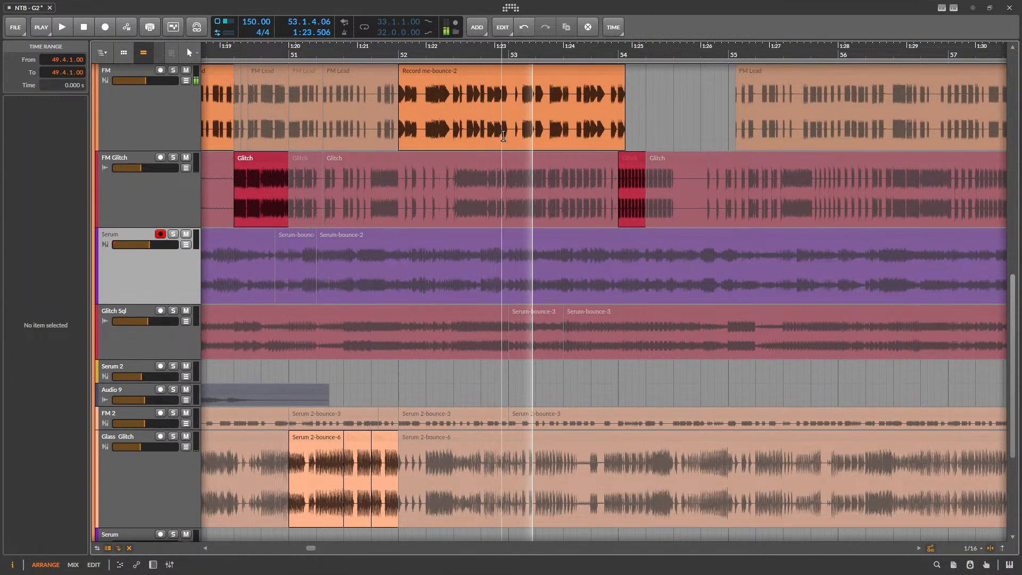
pyautogui.press('space')
# - Mute the FM track's Record me-bounce-2 clip at 52.1.1.00 and the FM Glitch clip at 54.1.1.00
pyautogui.scroll(1, 532, 133)
pyautogui.click(494, 114)
pyautogui.press('0')
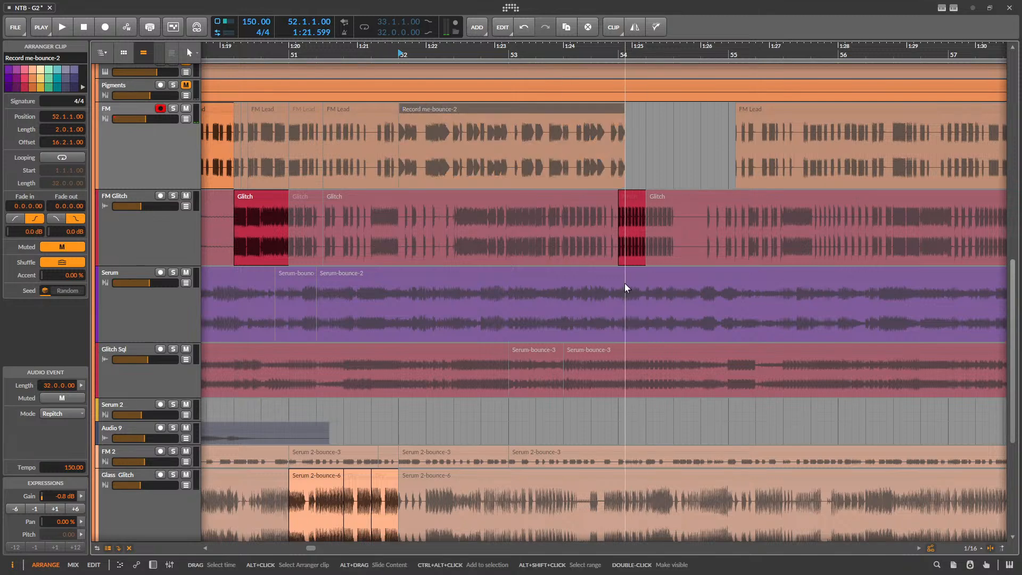
pyautogui.click(624, 195)
pyautogui.press('0')
pyautogui.press('-')
pyautogui.press('-')
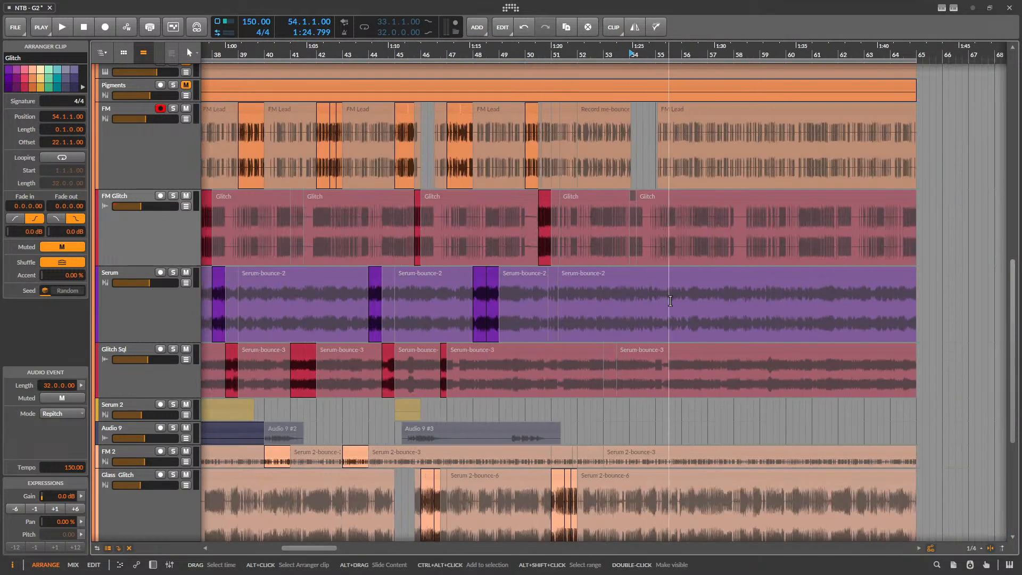
# - Play back the arrangement from the Glitch Sql clip at 41.1.1.00 into bar 52
pyautogui.scroll(-3, 419, 273)
pyautogui.press('-')
pyautogui.click(319, 289)
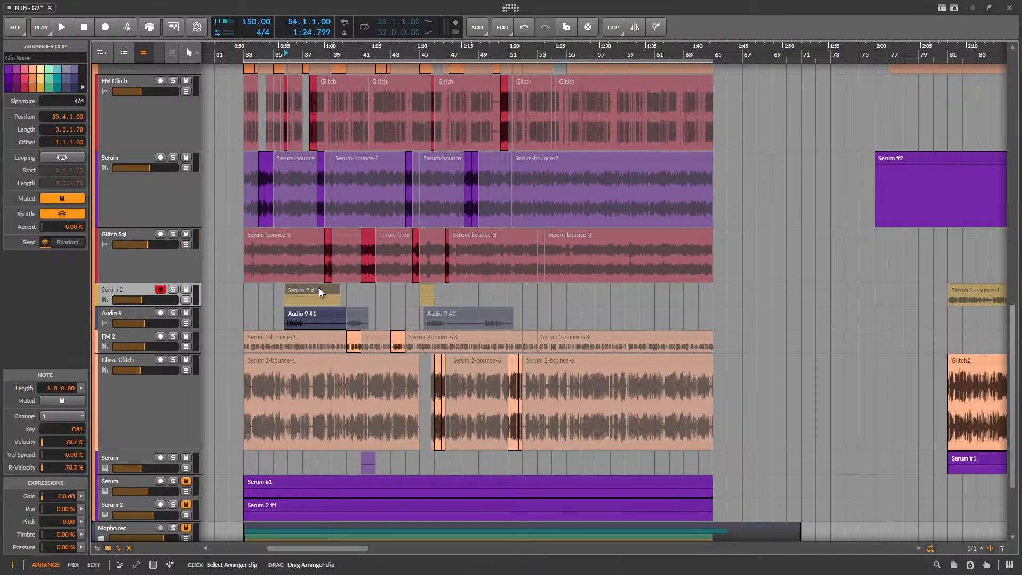
pyautogui.click(368, 234)
pyautogui.press('space')
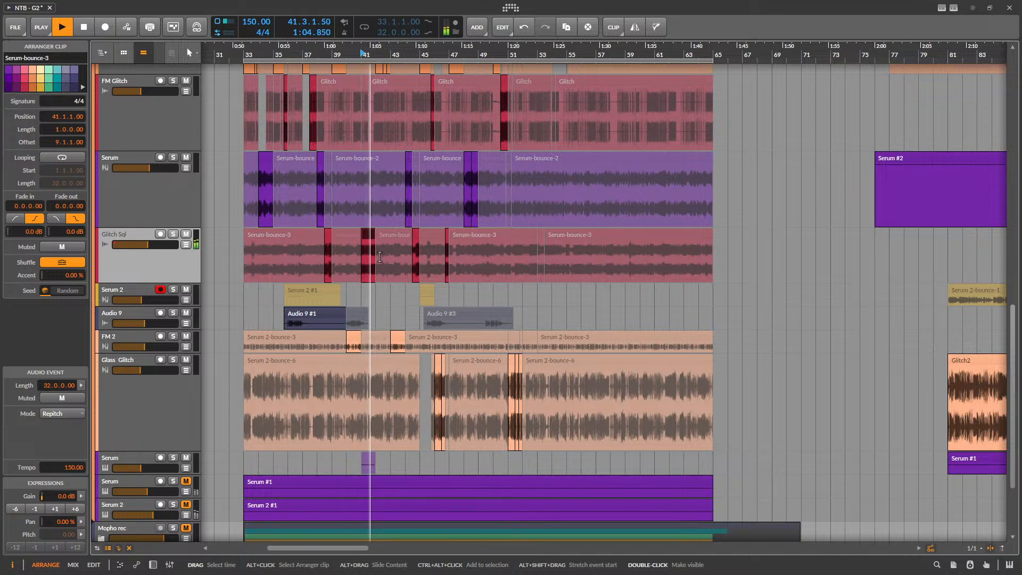
pyautogui.hotkey('ctrl', 's')
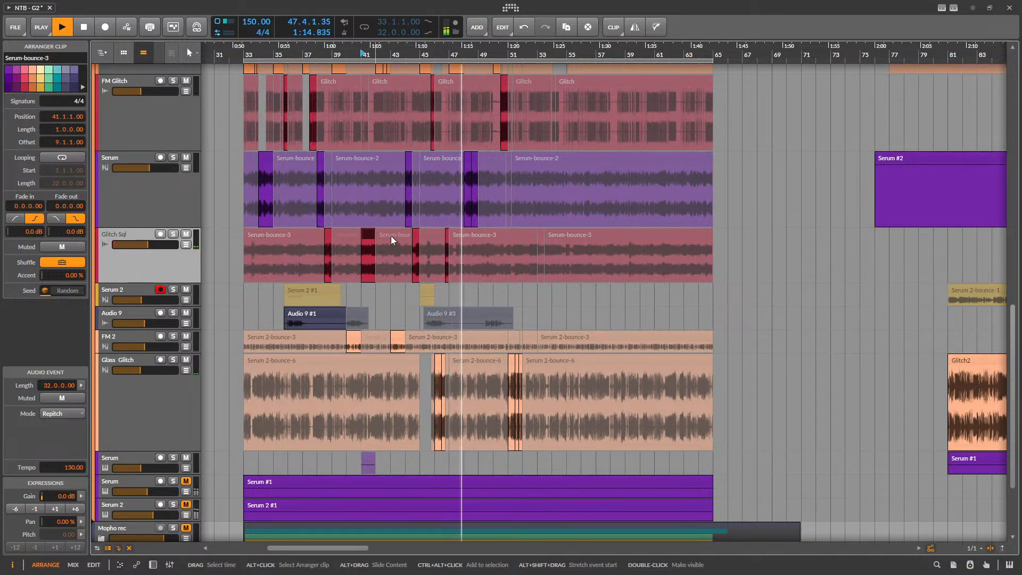
pyautogui.scroll(3, 465, 231)
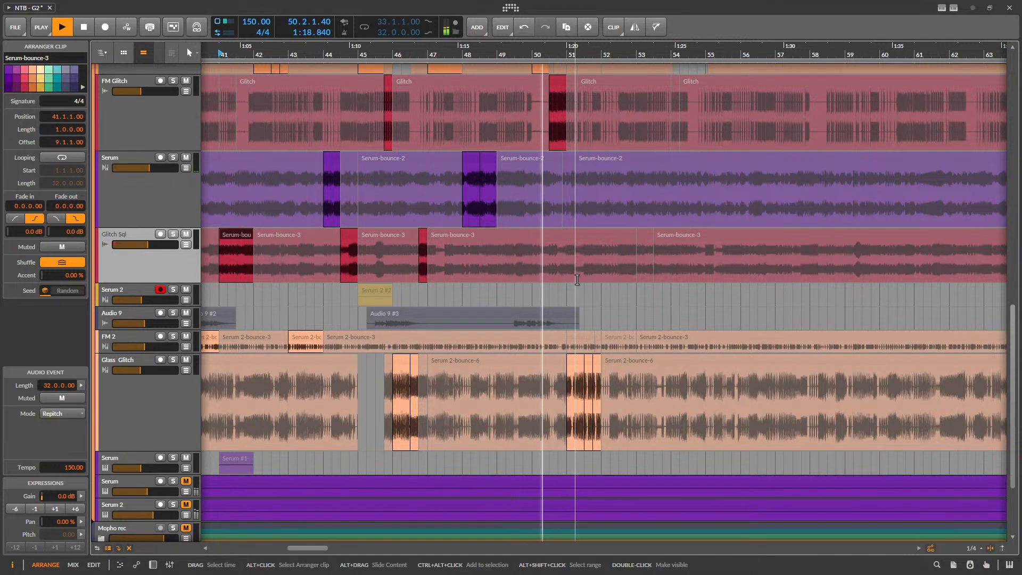
pyautogui.scroll(2, 588, 278)
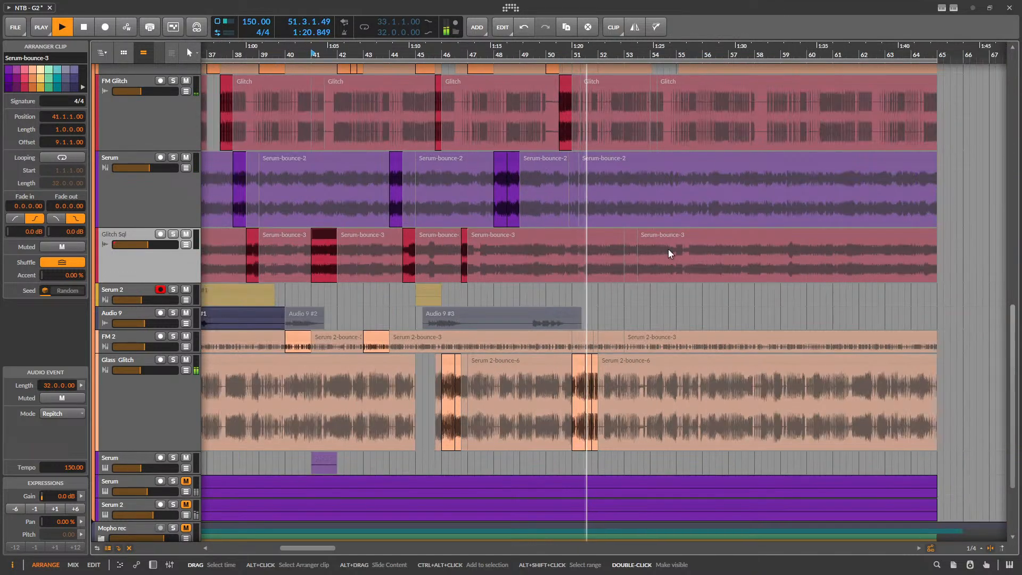
pyautogui.press('space')
# - Copy the FM Lead section from 51.2.2.00 to 51.3.4.00 to 52.1.1.00, activate the copy and play it back
pyautogui.scroll(4, 503, 216)
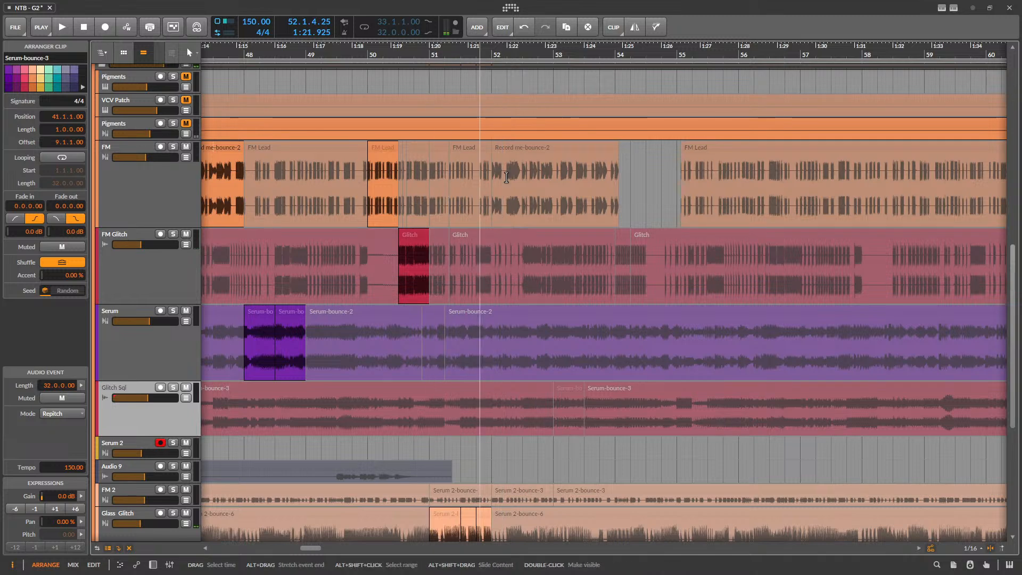
pyautogui.scroll(3, 506, 193)
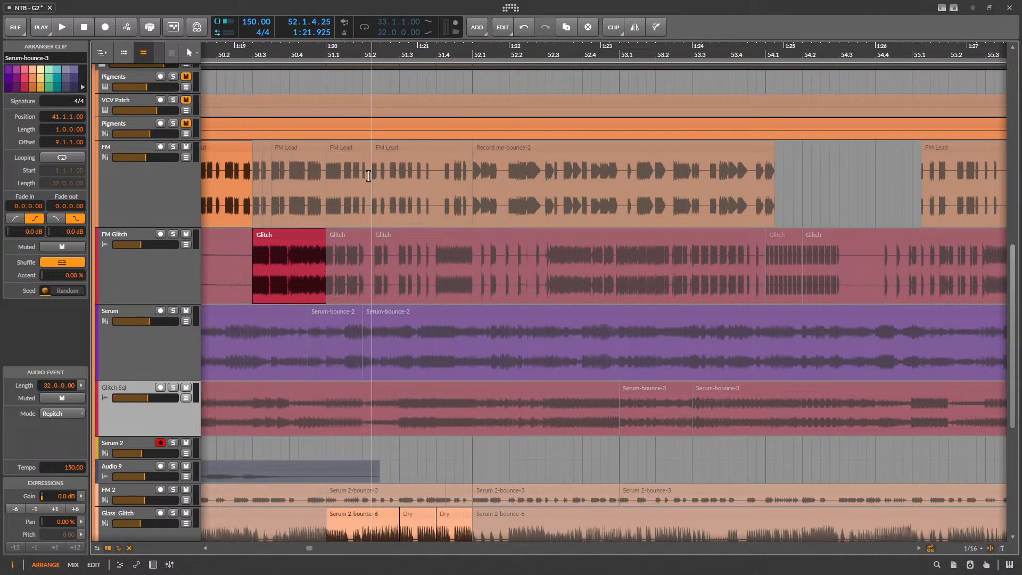
pyautogui.moveTo(375, 191); pyautogui.dragTo(430, 187)
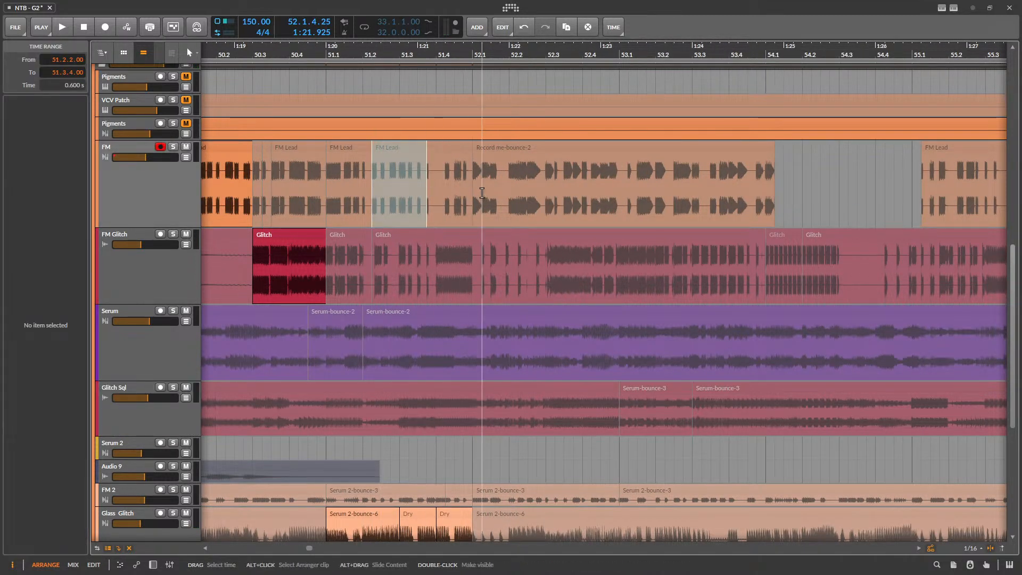
pyautogui.hotkey('ctrl', 'v')
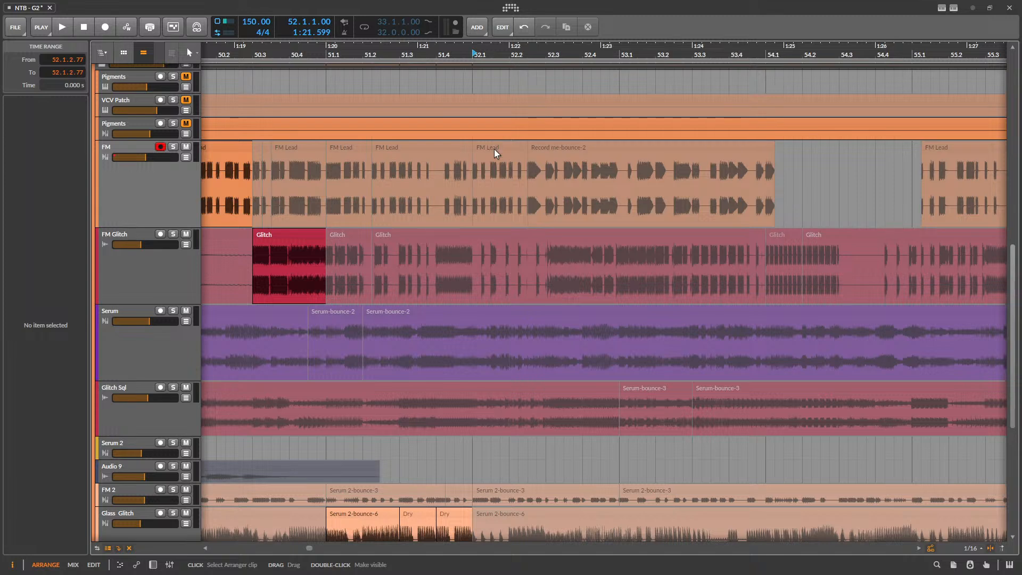
pyautogui.click(494, 150)
pyautogui.press('space')
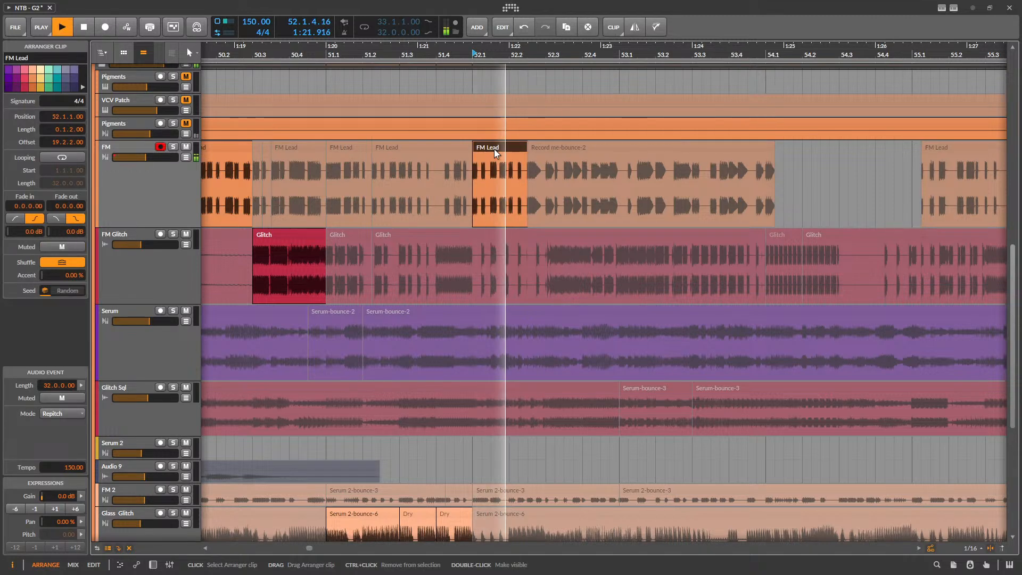
# - Open the FM Lead clip at 52.1.1.00 in the clip editor and loop a section of length 0.1.2.00 in bar 19
pyautogui.doubleClick(521, 148)
pyautogui.press('space')
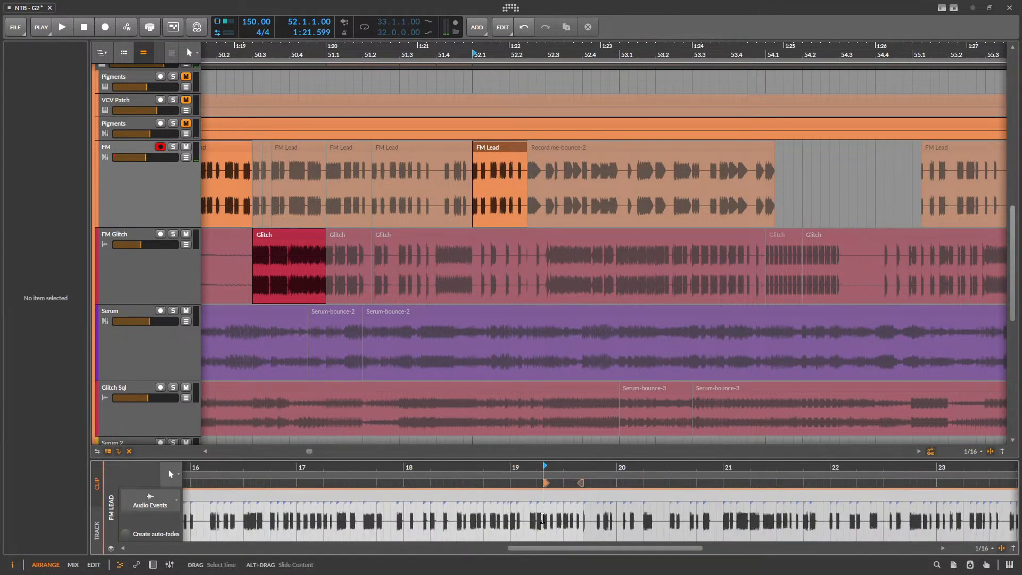
pyautogui.moveTo(541, 517); pyautogui.dragTo(579, 519)
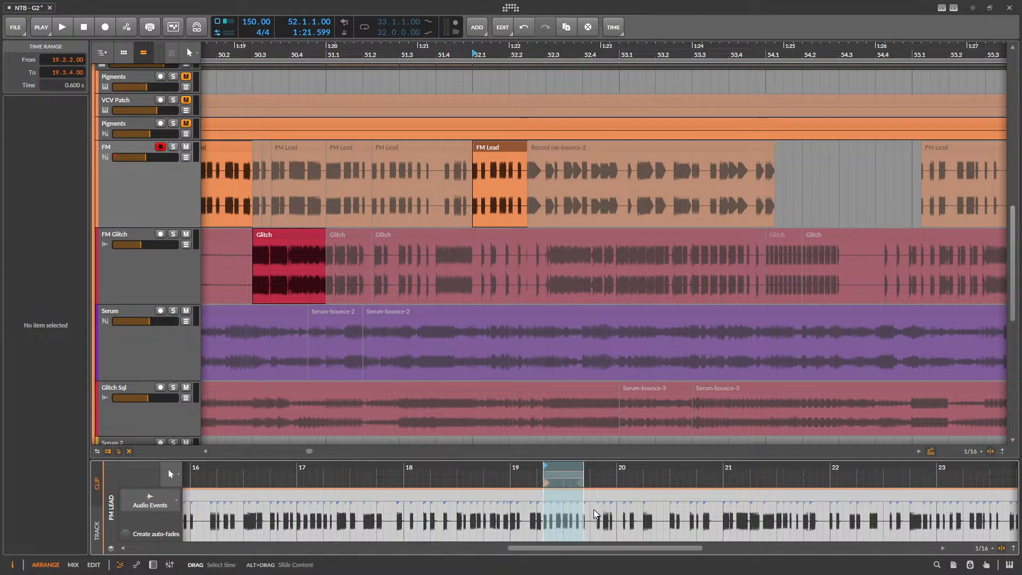
pyautogui.moveTo(577, 456); pyautogui.dragTo(565, 404)
pyautogui.click(584, 421)
pyautogui.press('space')
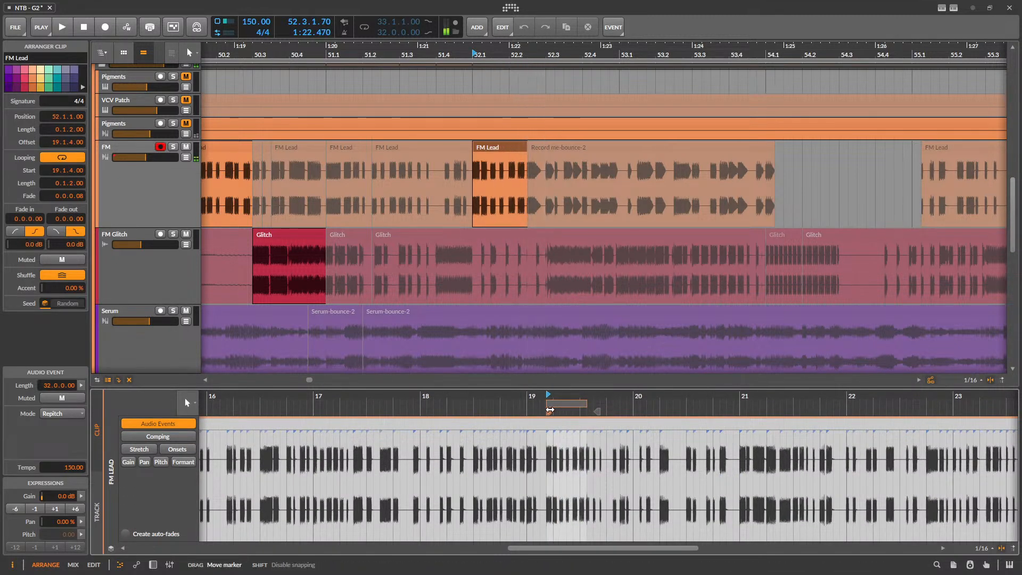
# - Move the FM Lead clip's loop region to start at 21.1.1.00 and audition it
pyautogui.moveTo(568, 410)
pyautogui.mouseDown()
pyautogui.moveTo(764, 417)
pyautogui.moveTo(745, 414)
pyautogui.mouseUp()
pyautogui.press('space')
pyautogui.press('space')
pyautogui.scroll(-3, 487, 255)
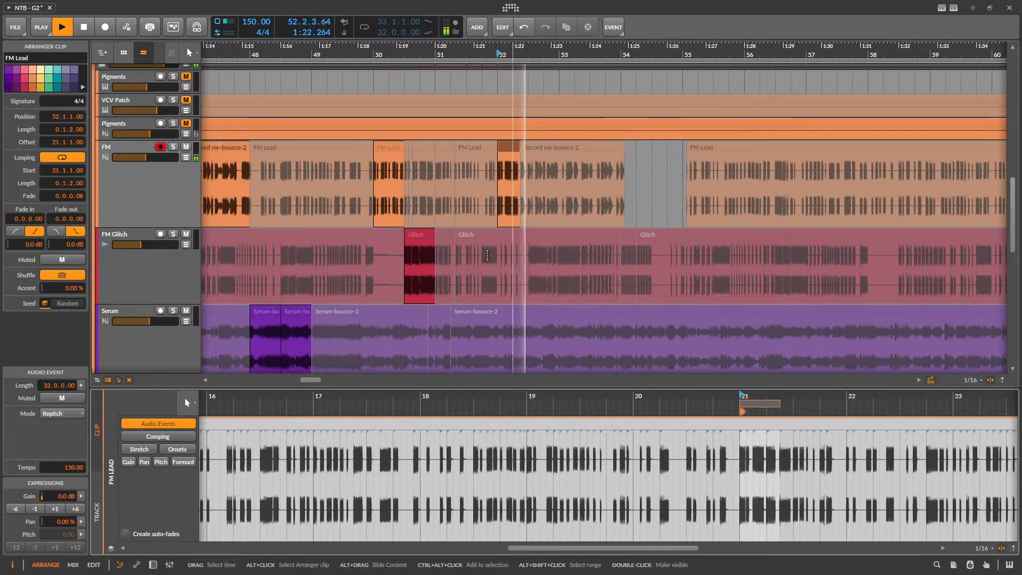
pyautogui.press('space')
# - Move the FM Lead clip's loop region to start at 21.2.3.00 and audition it
pyautogui.scroll(3, 743, 411)
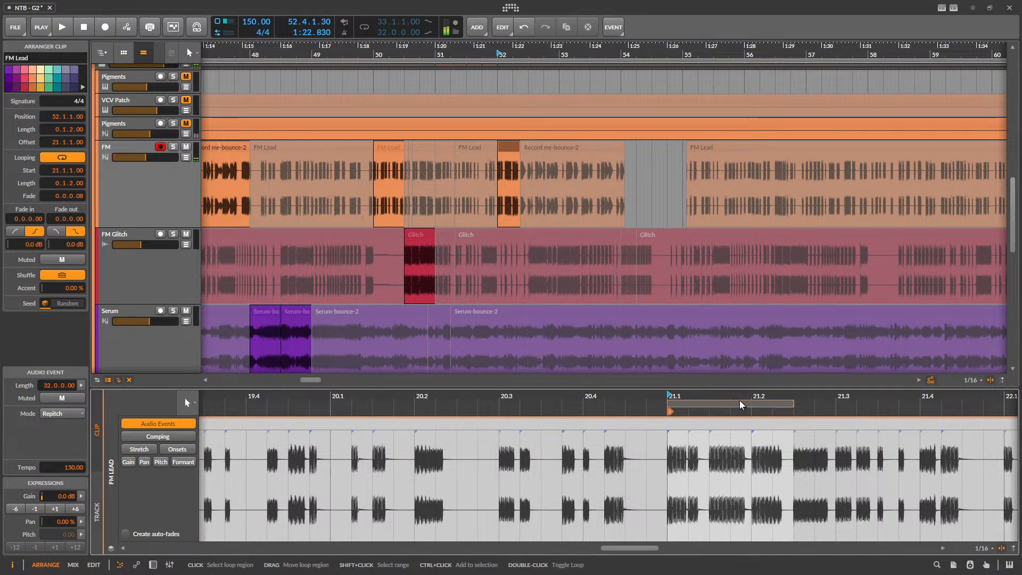
pyautogui.moveTo(740, 404); pyautogui.dragTo(867, 406)
pyautogui.press('space')
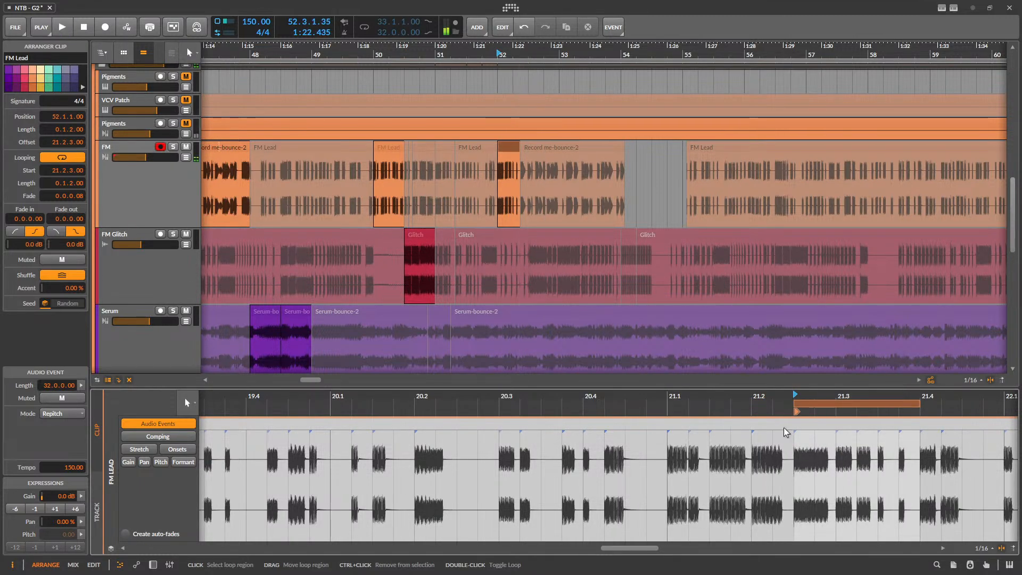
# - Move the FM Lead clip's loop region to start at 22.4.1.00 and play it
pyautogui.scroll(-3, 710, 416)
pyautogui.moveTo(687, 406); pyautogui.dragTo(890, 408)
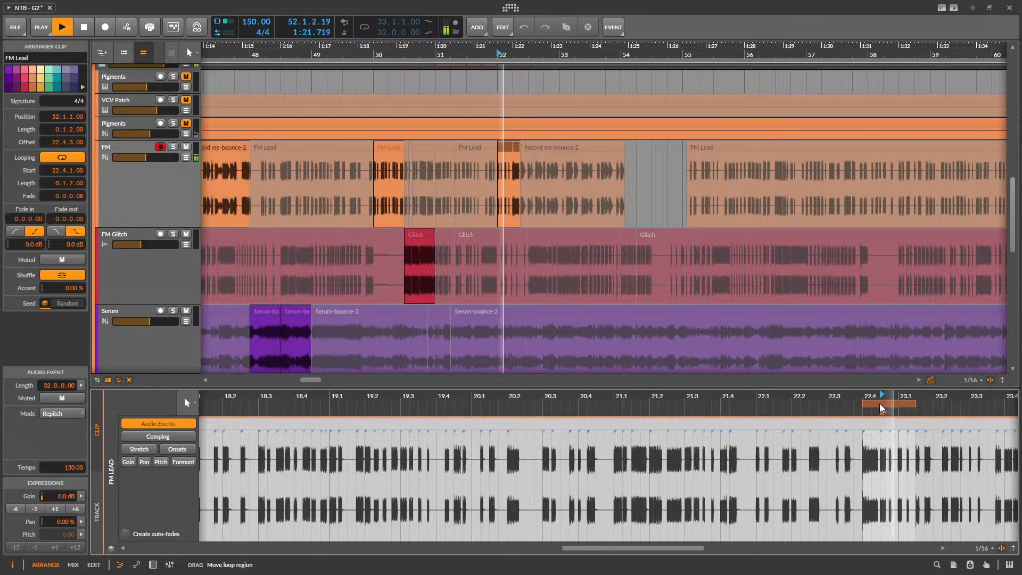
pyautogui.press('space')
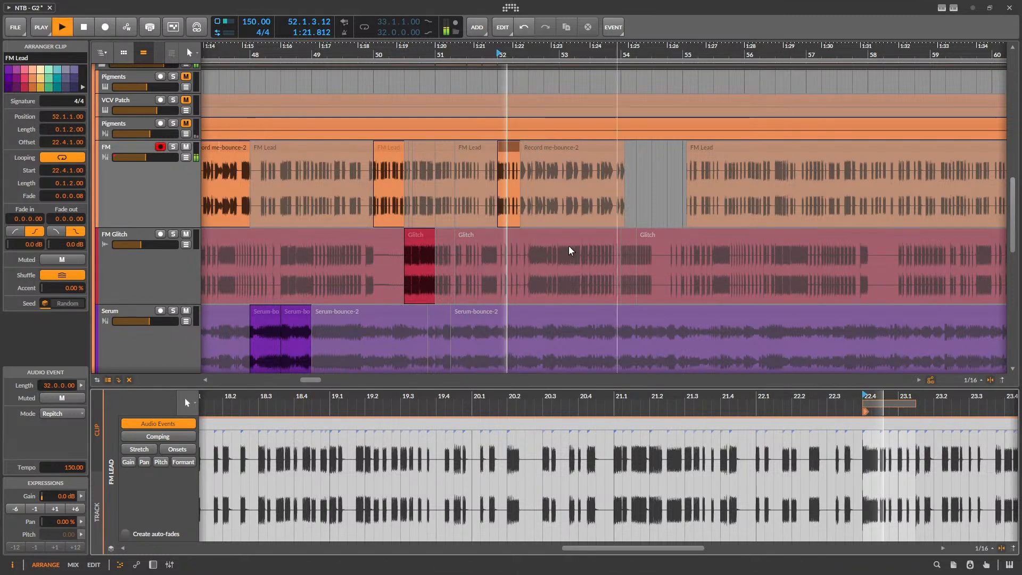
# - Play back from the FM Glitch clip at 50.3.1.00 into bar 52 and close the clip editor
pyautogui.scroll(-1, 484, 238)
pyautogui.click(444, 234)
pyautogui.press('space')
pyautogui.press('space')
pyautogui.click(545, 396)
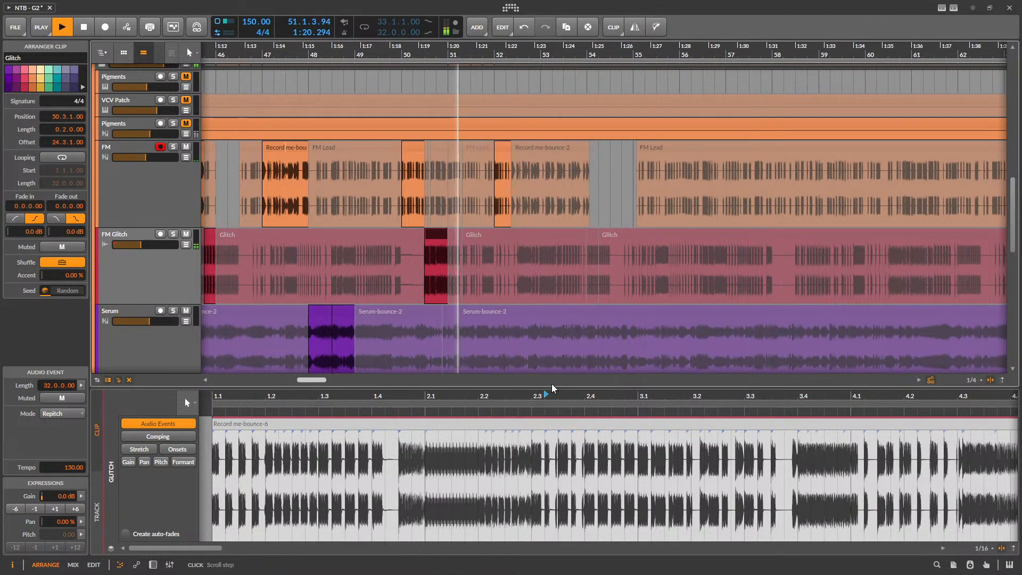
pyautogui.click(551, 381)
pyautogui.scroll(-5, 586, 292)
pyautogui.scroll(3, 503, 289)
pyautogui.scroll(1, 506, 292)
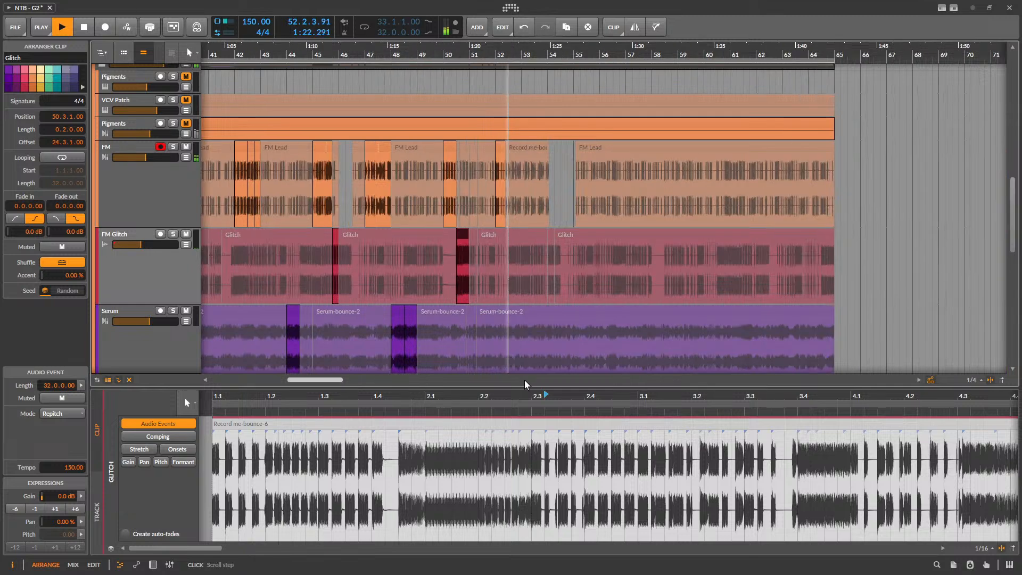
pyautogui.press('space')
pyautogui.moveTo(526, 386); pyautogui.dragTo(486, 571)
# - Play back the arrangement from the FM track's Record me-bounce-2 clip at 47.1.1.00
pyautogui.scroll(6, 486, 232)
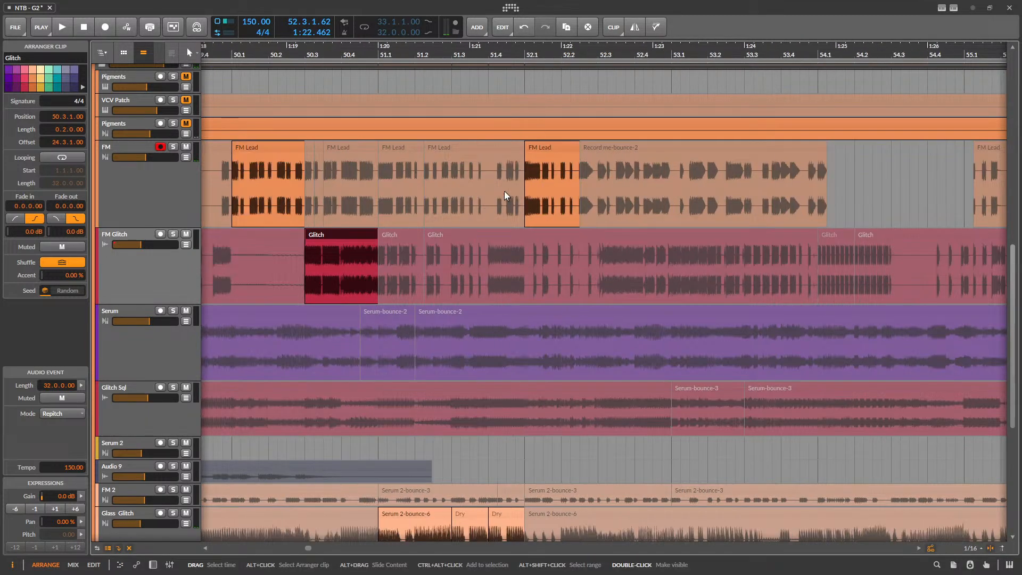
pyautogui.scroll(-5, 504, 191)
pyautogui.click(359, 152)
pyautogui.press('space')
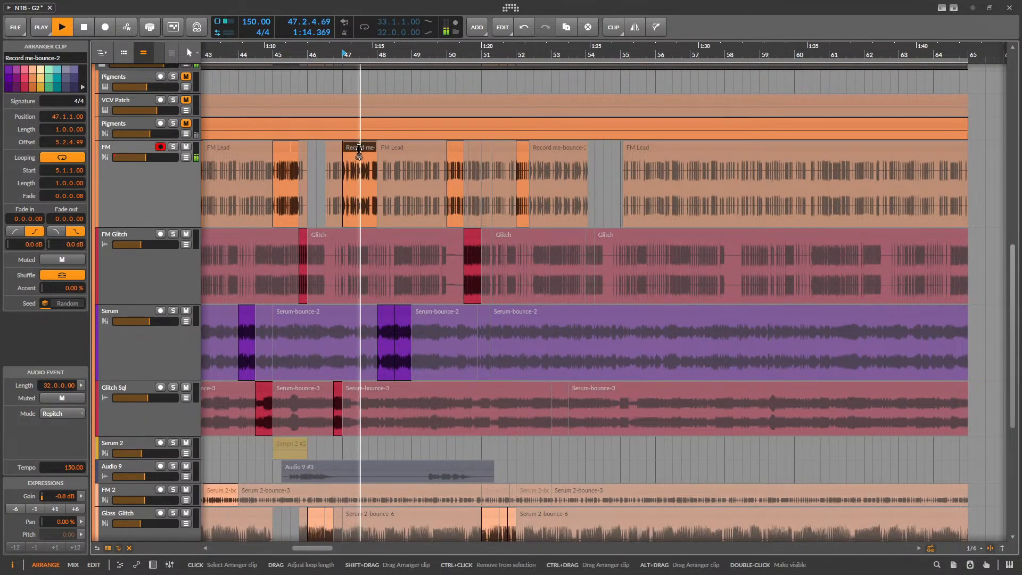
pyautogui.scroll(-4, 439, 184)
pyautogui.scroll(5, 377, 164)
pyautogui.click(377, 164)
pyautogui.press('space')
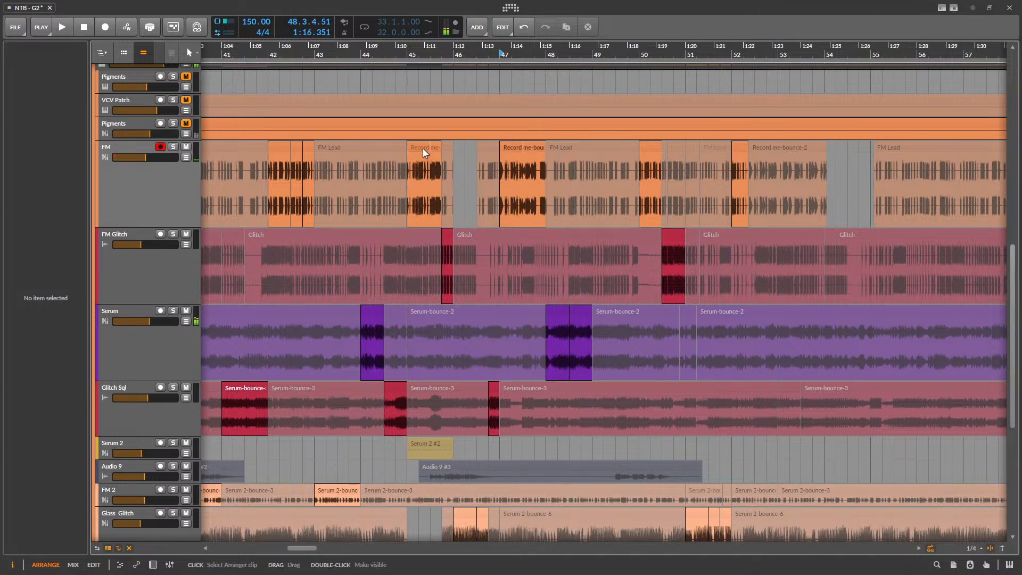
# - Audition the FM track's Record me-bounce-2 clips at 45.1.1.00 and 42.1.1.00
pyautogui.click(423, 148)
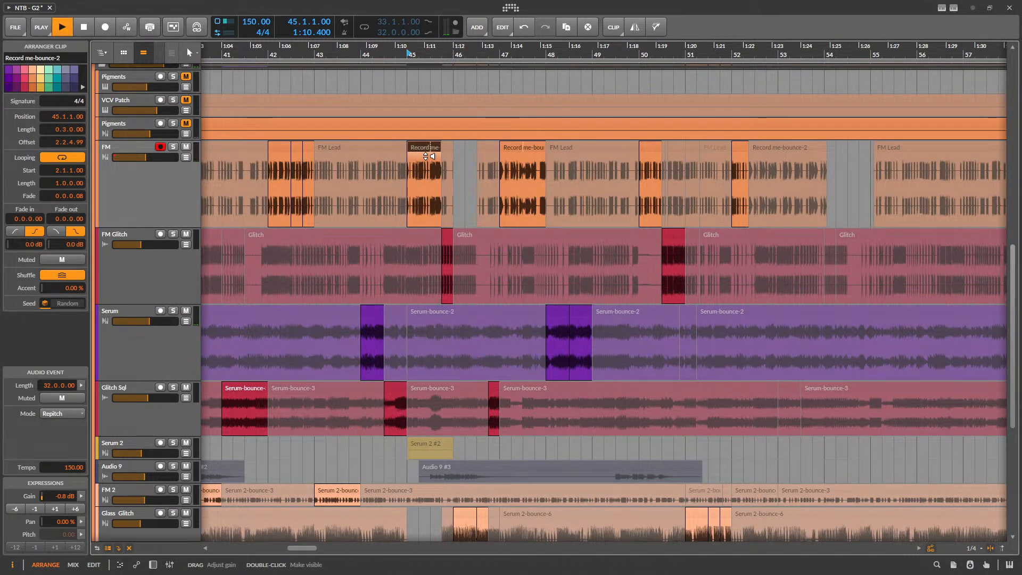
pyautogui.scroll(-3, 372, 185)
pyautogui.scroll(4, 374, 183)
pyautogui.click(389, 150)
pyautogui.press('space')
pyautogui.press('space')
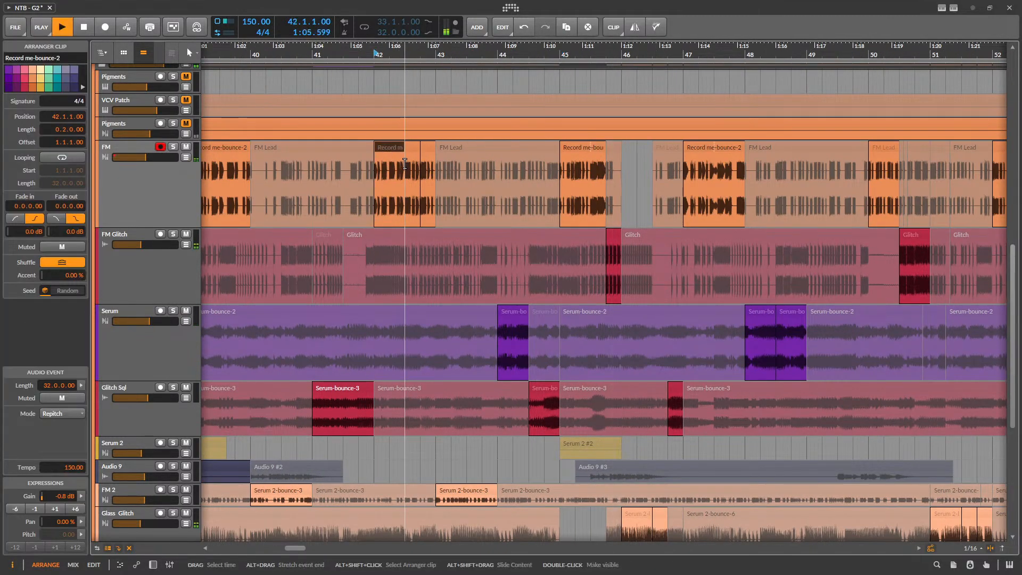
pyautogui.click(383, 152)
pyautogui.scroll(-3, 371, 193)
pyautogui.press('space')
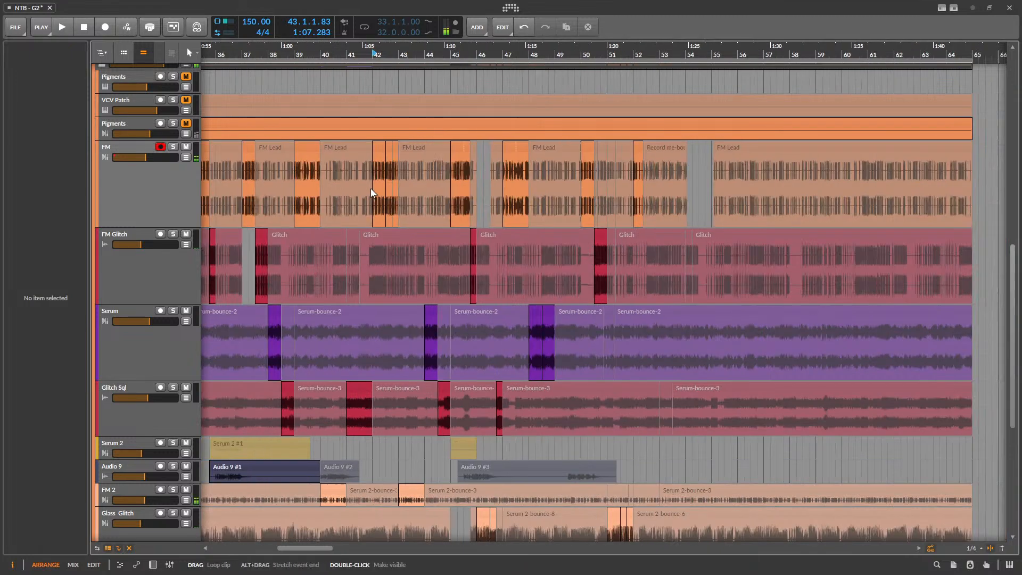
# - Mute the FM Lead clip at 52.1.1.00 on the FM track
pyautogui.scroll(-2, 371, 193)
pyautogui.scroll(6, 563, 155)
pyautogui.click(483, 146)
pyautogui.doubleClick(500, 168)
pyautogui.scroll(-3, 491, 171)
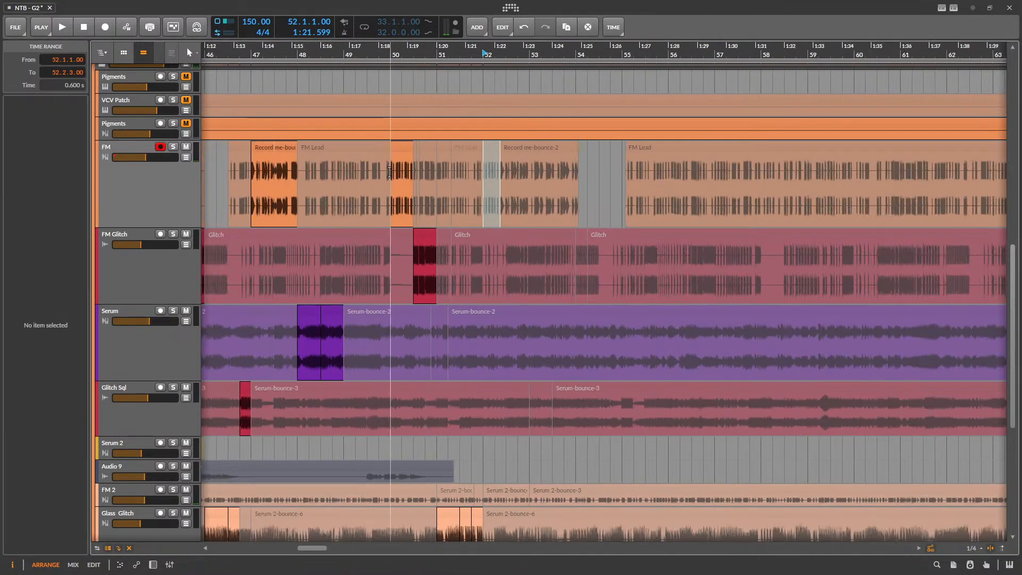
# - Play back the arrangement from the FM Lead clip at 50.1.1.00 and from the Serum-bounce-2 clip at 48.1.1.00
pyautogui.click(398, 147)
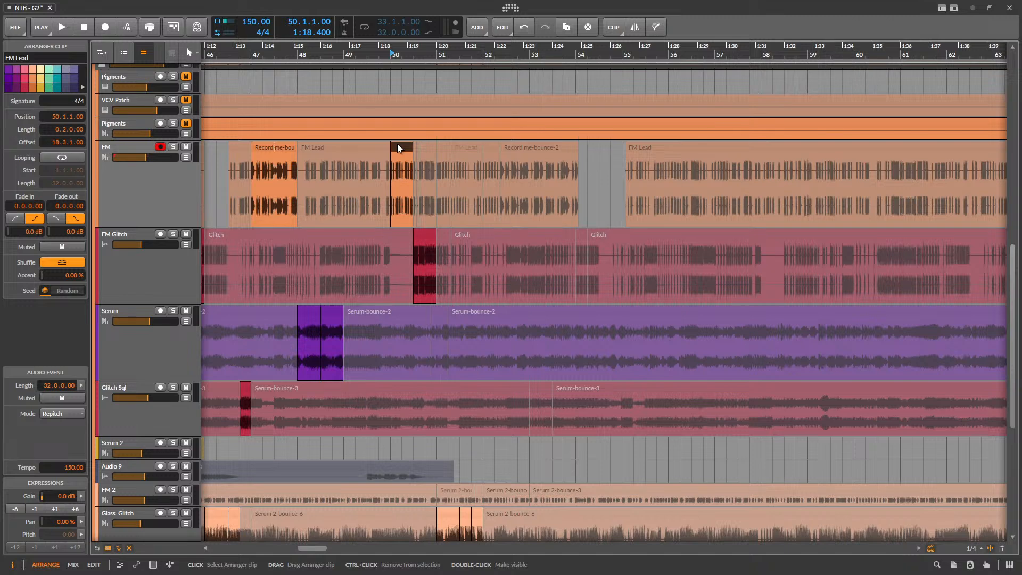
pyautogui.press('space')
pyautogui.scroll(-2, 542, 254)
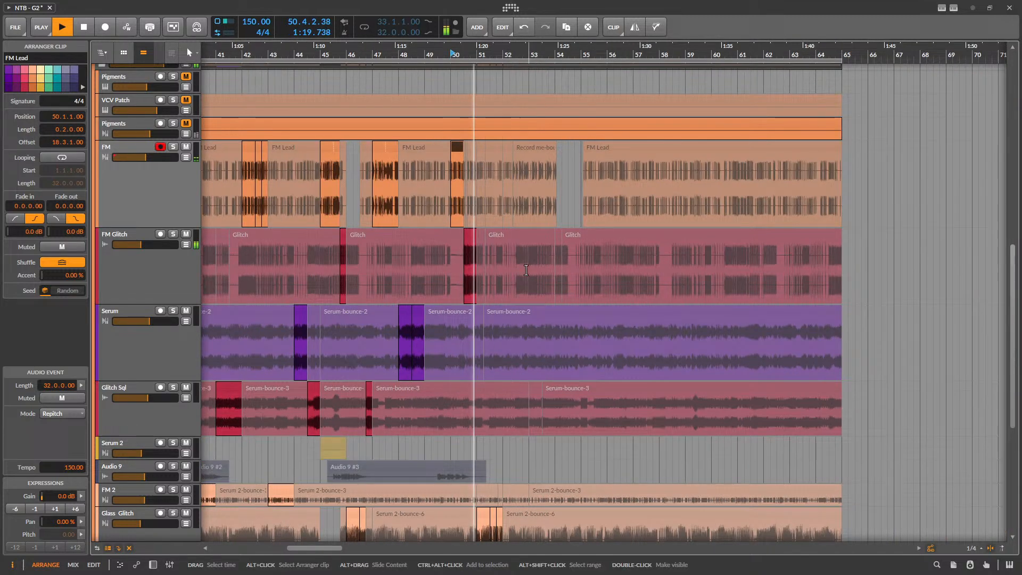
pyautogui.click(397, 316)
pyautogui.press('space')
pyautogui.hotkey('ctrl', 's')
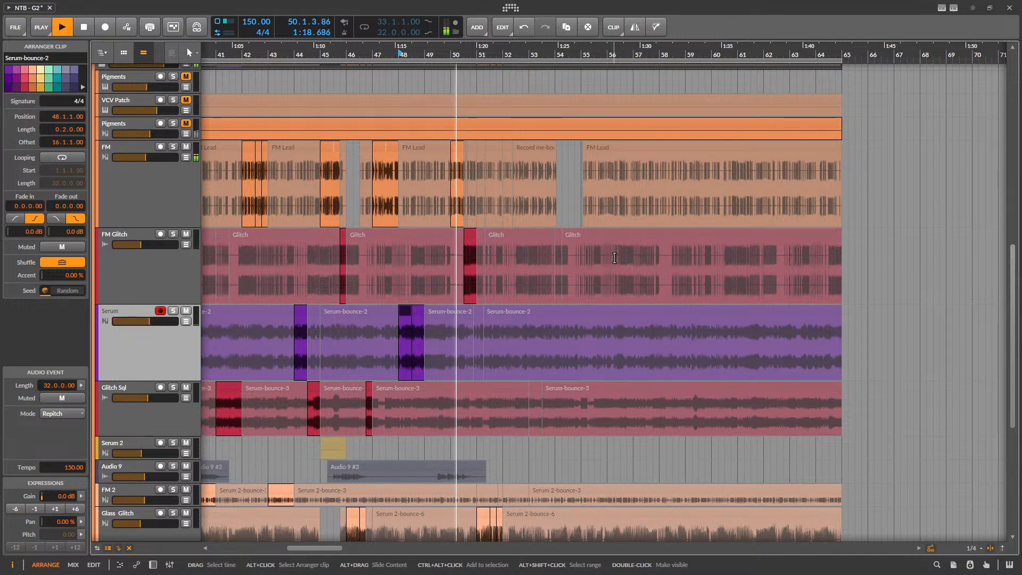
pyautogui.press('space')
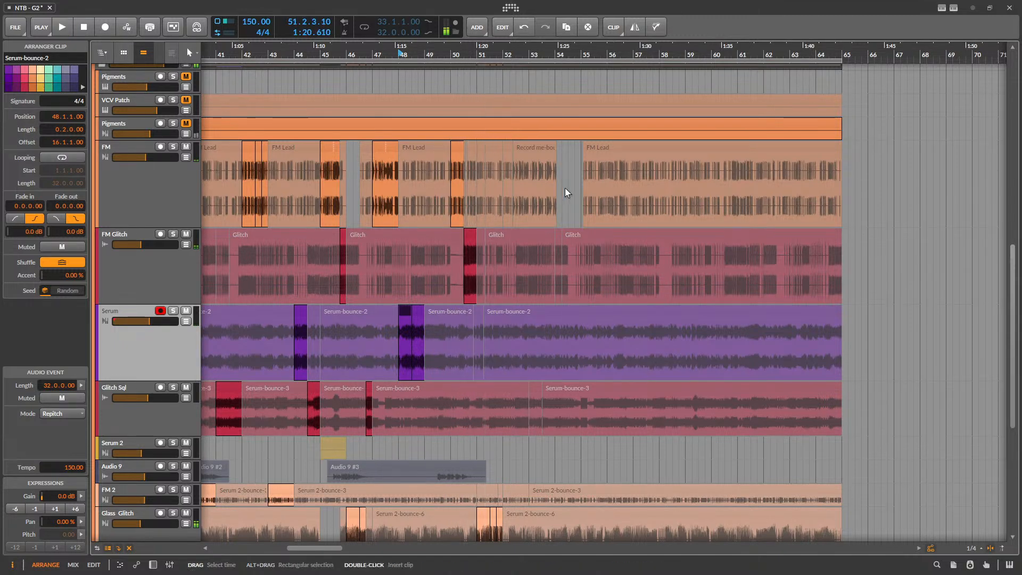
# - Open the FM Lead clip at 52.1.1.00 in the clip editor and unmute it
pyautogui.scroll(5, 564, 187)
pyautogui.click(414, 153)
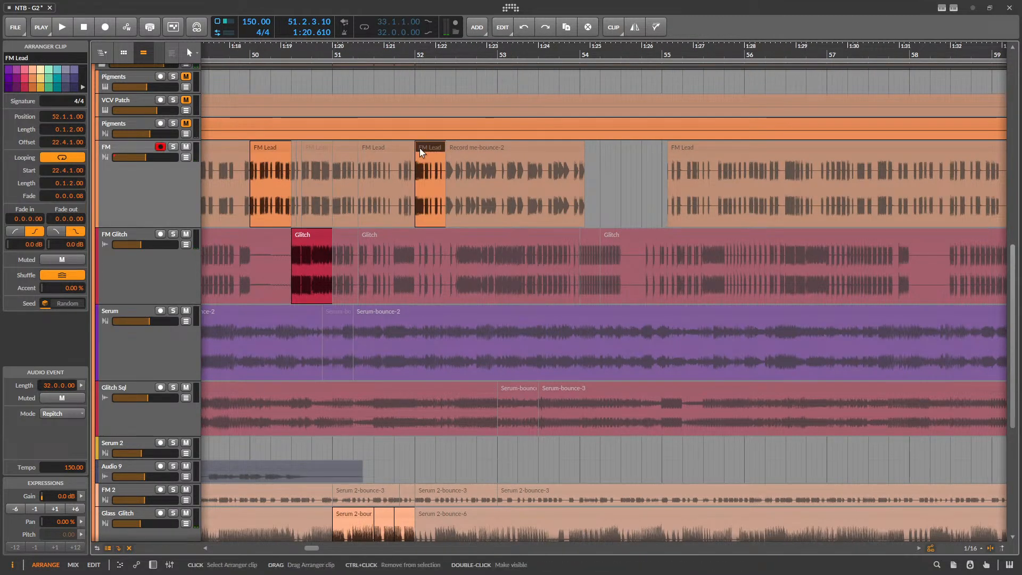
pyautogui.scroll(-1, 444, 186)
pyautogui.moveTo(423, 173); pyautogui.dragTo(448, 165)
pyautogui.scroll(-2, 464, 160)
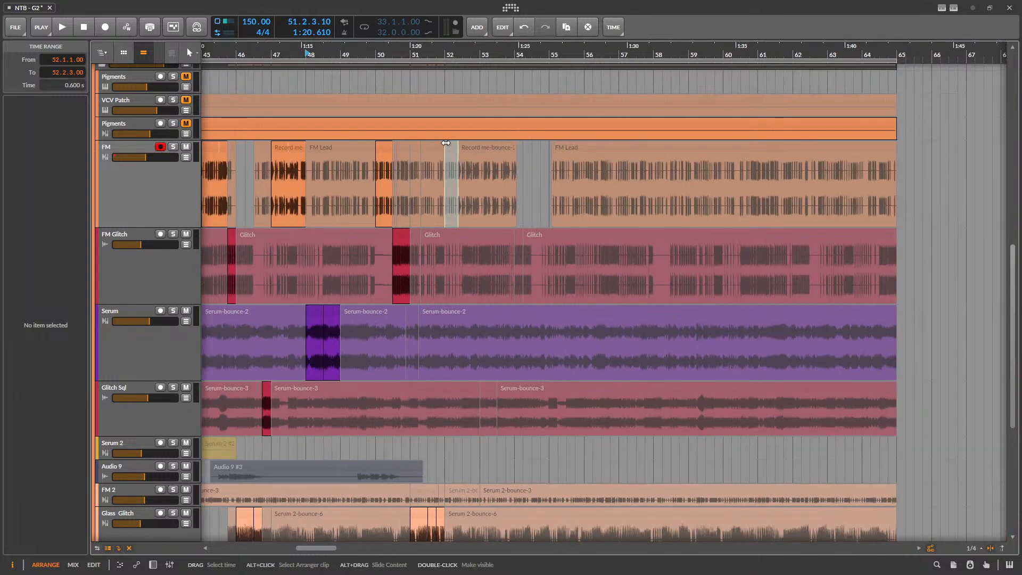
pyautogui.doubleClick(454, 149)
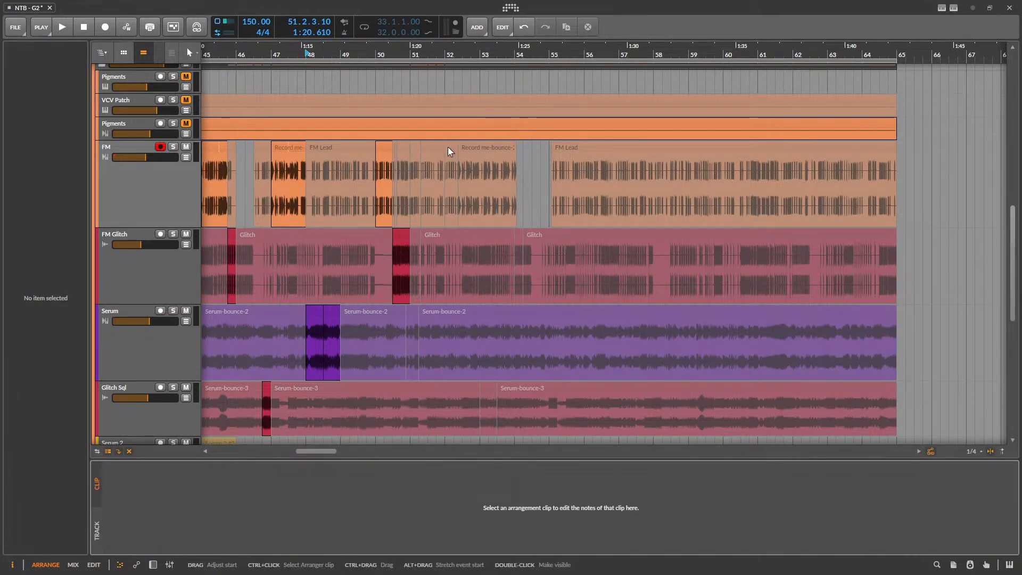
pyautogui.click(449, 148)
pyautogui.hotkey('alt', 'm')
# - Play back the arrangement from the FM Lead clip at 48.1.1.00
pyautogui.press('space')
pyautogui.press('space')
pyautogui.click(358, 150)
pyautogui.press('space')
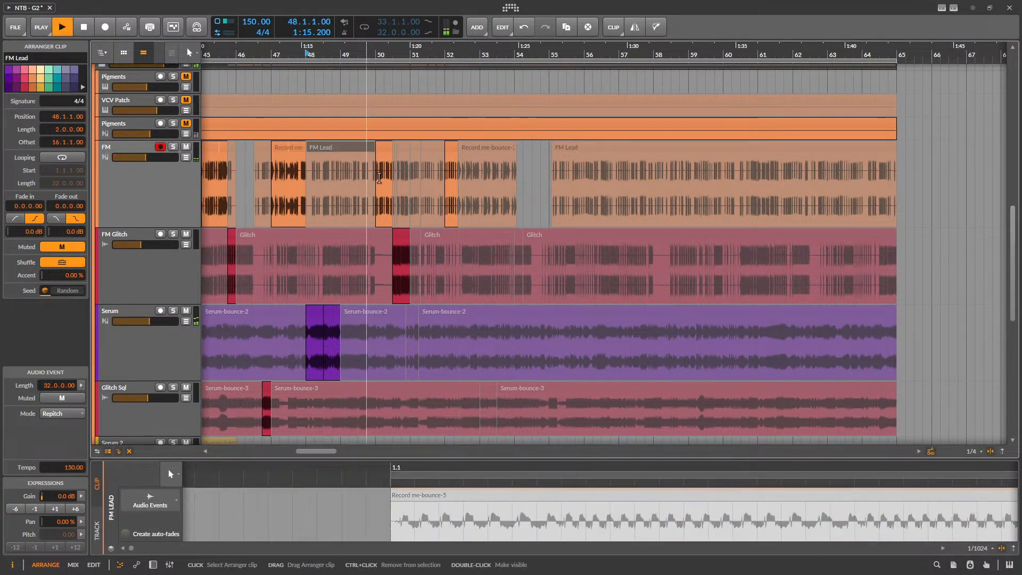
pyautogui.scroll(-4, 413, 207)
pyautogui.scroll(6, 252, 161)
pyautogui.press('space')
# - Audition the FM track's Record me-bounce-2 clip at 39.1.1.00 and copy it to 52.1.1.00
pyautogui.click(273, 150)
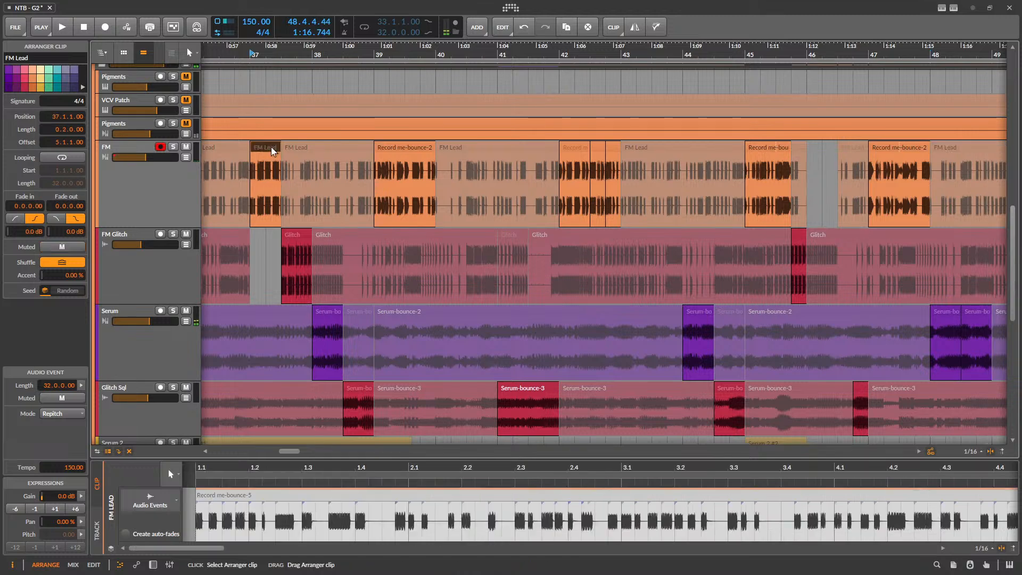
pyautogui.click(391, 150)
pyautogui.press('space')
pyautogui.scroll(-6, 432, 162)
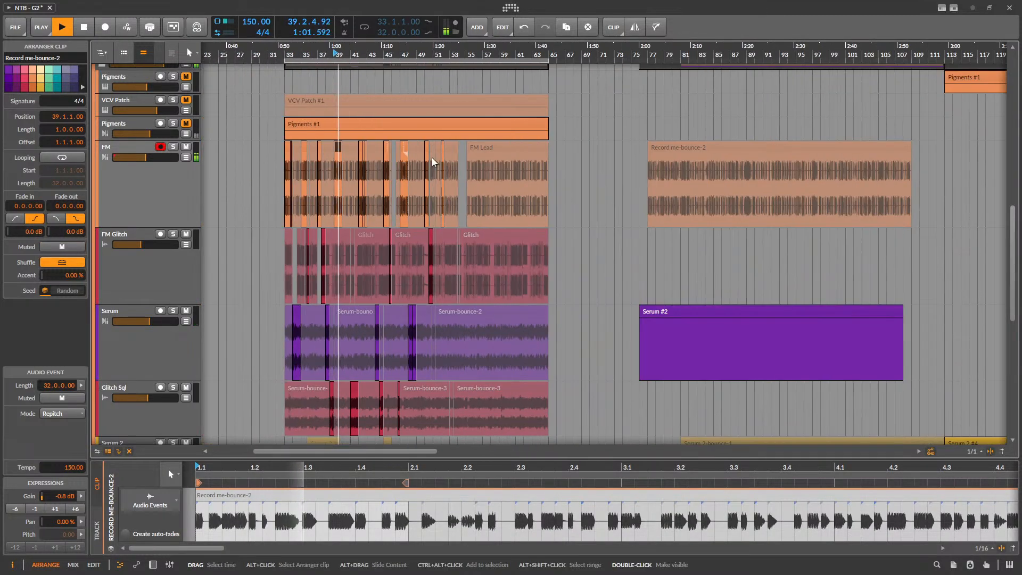
pyautogui.scroll(6, 432, 161)
pyautogui.press('space')
pyautogui.click(511, 180)
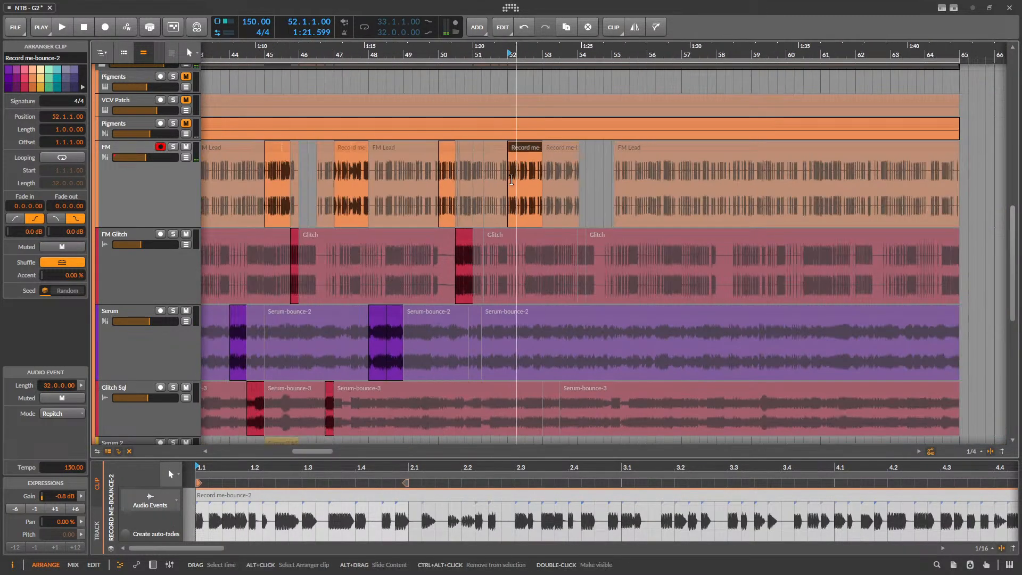
# - Play back from the FM track's Record me-bounce-2 clip at 47.1.1.00 through bar 52 and close the clip editor
pyautogui.click(343, 154)
pyautogui.press('space')
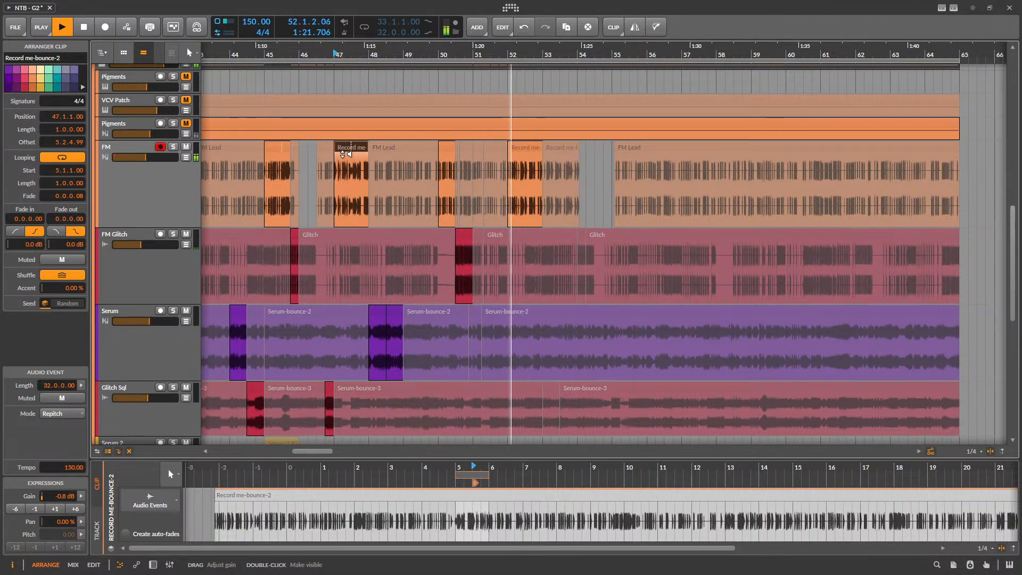
pyautogui.press('space')
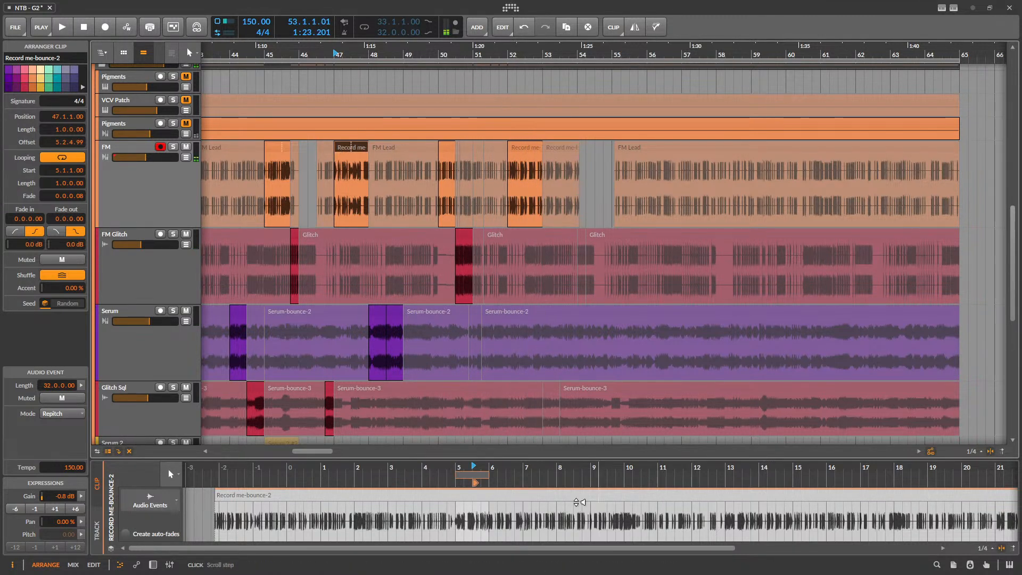
pyautogui.click(549, 453)
pyautogui.doubleClick(549, 458)
# - Unmute the half-bar Serum-bounce-3 clip at 53.1.1.00 on the Glitch Sql track
pyautogui.scroll(-5, 539, 453)
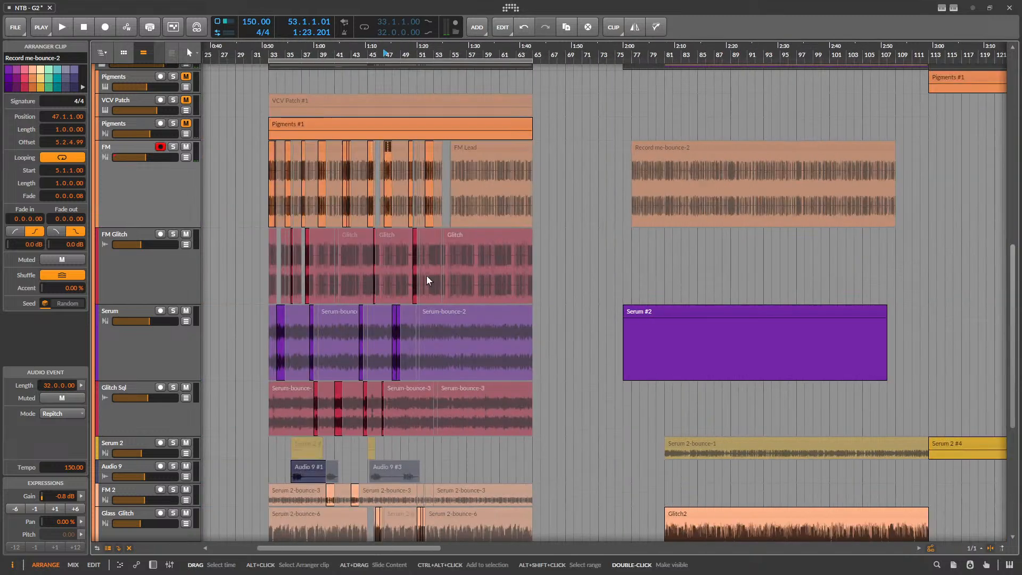
pyautogui.scroll(7, 427, 276)
pyautogui.scroll(3, 509, 357)
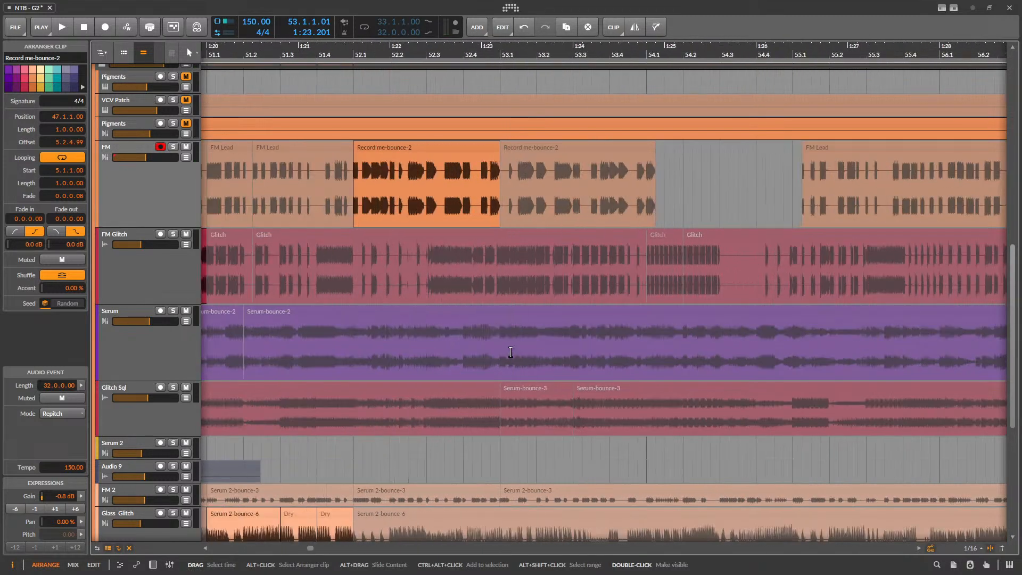
pyautogui.moveTo(503, 356); pyautogui.dragTo(580, 354)
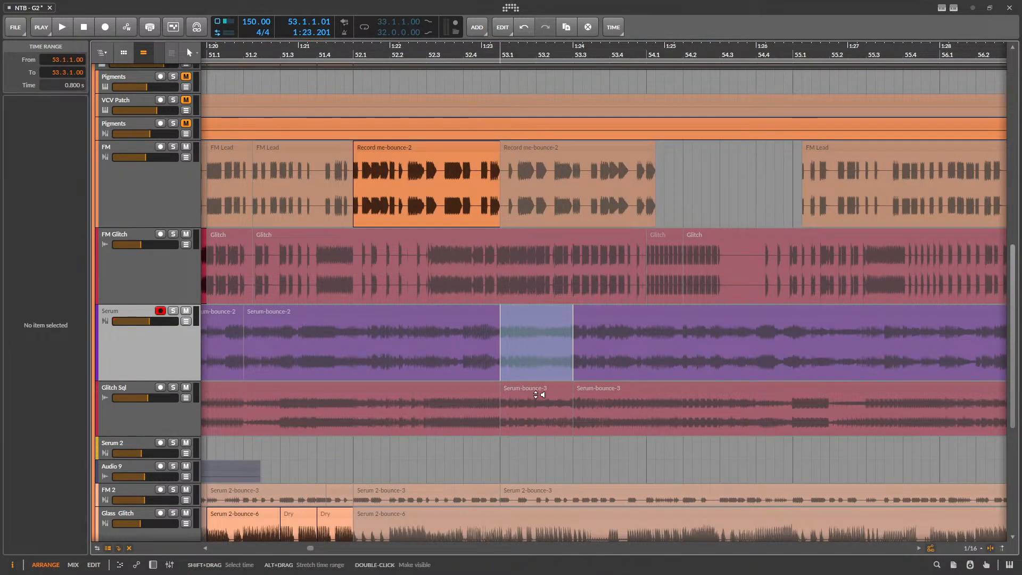
pyautogui.click(527, 387)
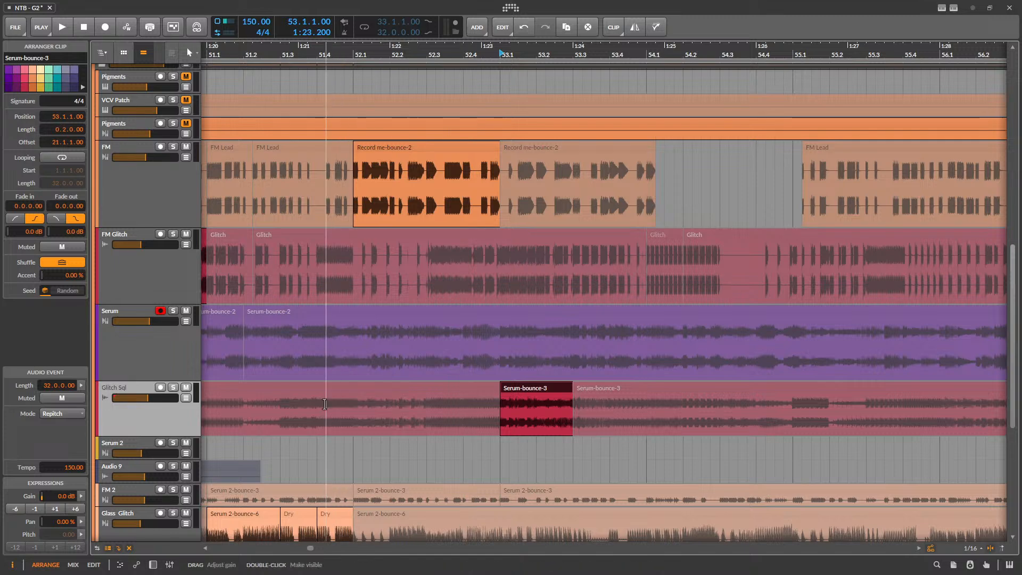
# - Play back from 51.2.3.00 through the Glitch Sql clip in bar 53
pyautogui.click(262, 406)
pyautogui.press('space')
pyautogui.scroll(-3, 452, 397)
pyautogui.scroll(2, 568, 378)
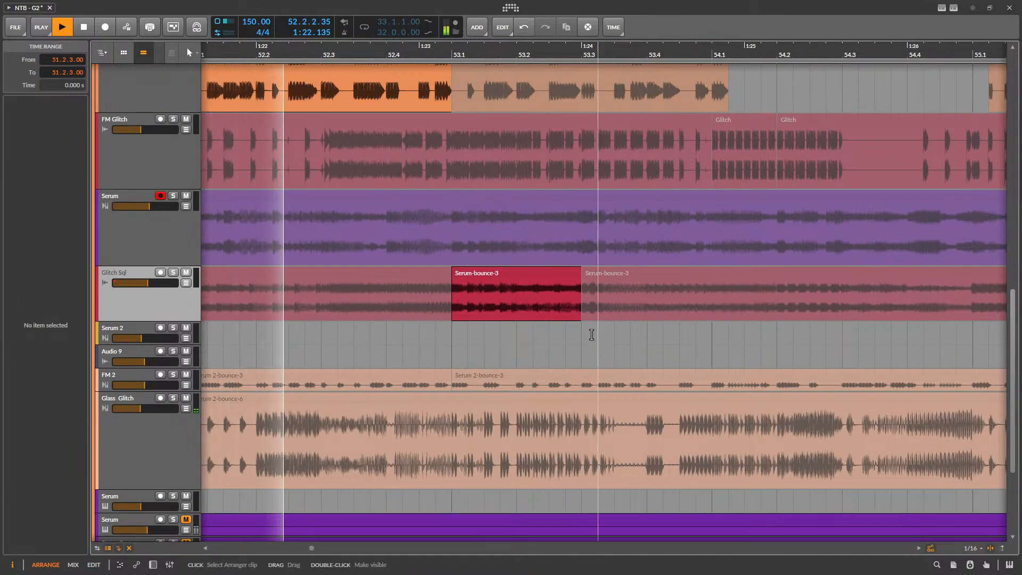
pyautogui.scroll(-3, 591, 335)
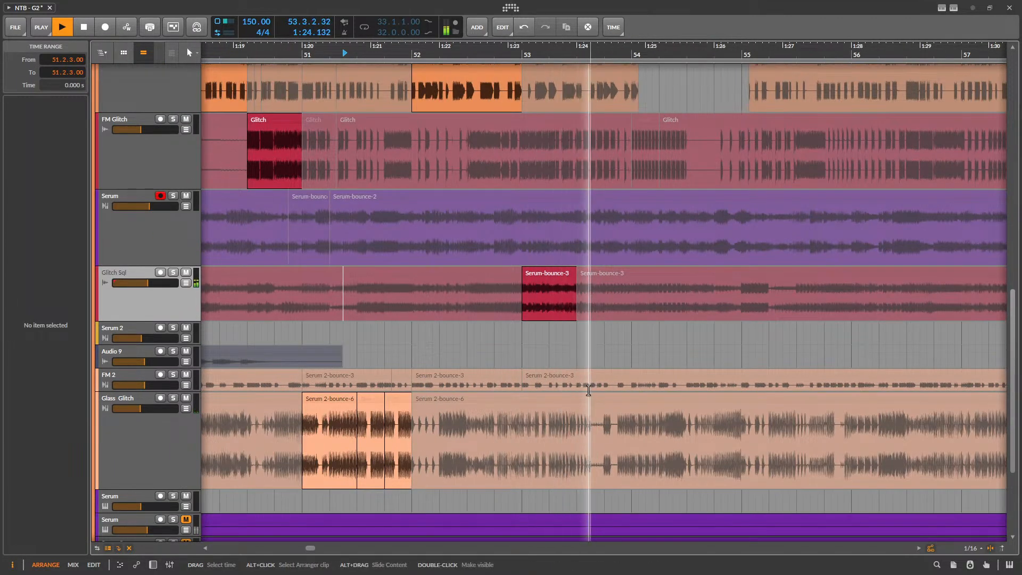
pyautogui.press('space')
# - Split off a 0.2.0.00 long section of the FM 2 clip at 53.3.1.00, unmute it, and play it
pyautogui.moveTo(588, 388); pyautogui.dragTo(632, 383)
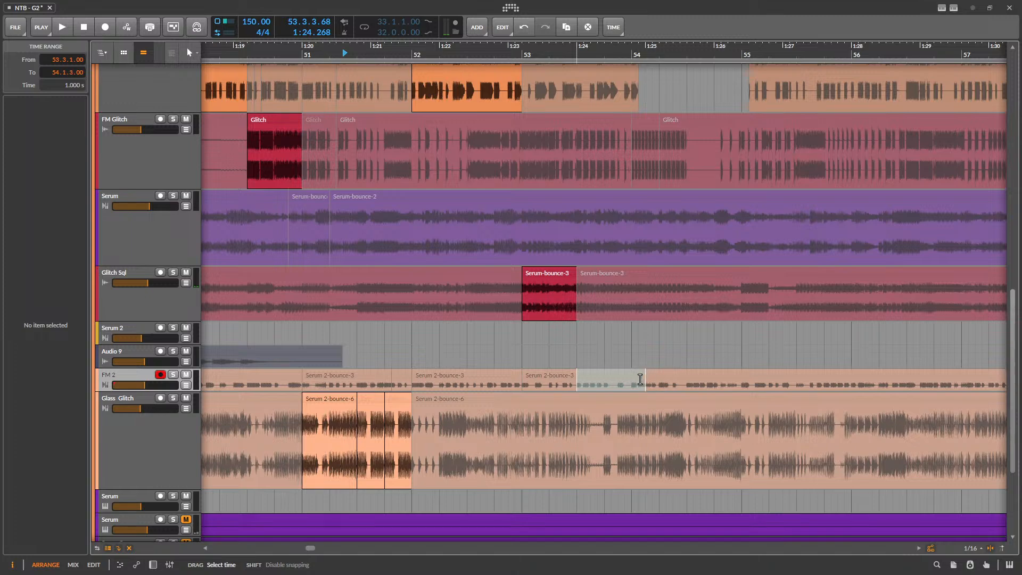
pyautogui.click(618, 375)
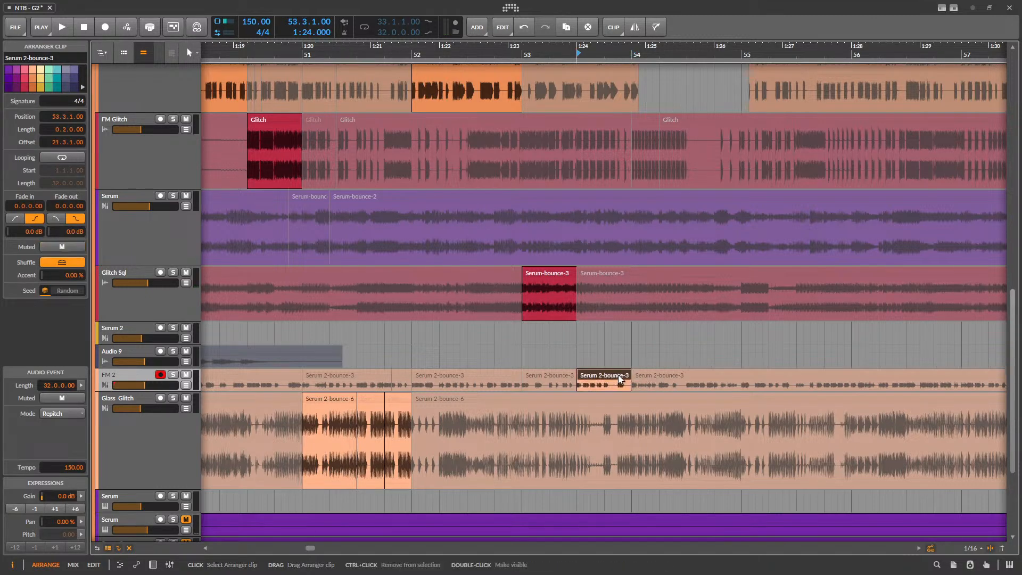
pyautogui.press('space')
pyautogui.press('space')
# - Enlarge the FM 2 track and audition its clip at 54.1.1.00 unmuted, with the 53.3.1.00 section muted
pyautogui.moveTo(160, 392); pyautogui.dragTo(154, 519)
pyautogui.scroll(-3, 673, 321)
pyautogui.click(676, 257)
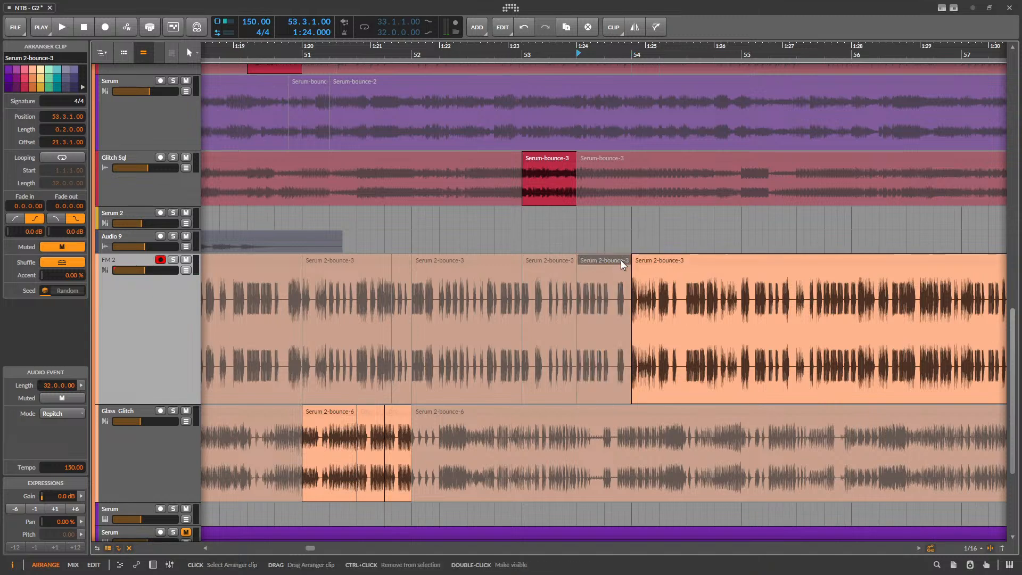
pyautogui.press('space')
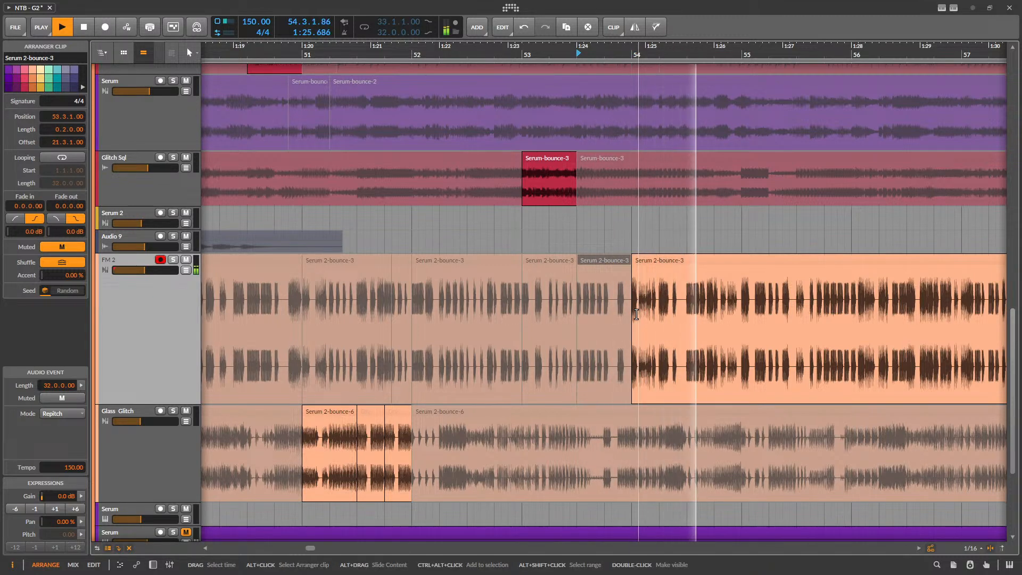
pyautogui.press('space')
# - Play the FM 2 track from 54.3.2.00 to find a fitting section and select the range 57.1.1.00 to 57.3.2.00
pyautogui.moveTo(636, 312); pyautogui.dragTo(681, 299)
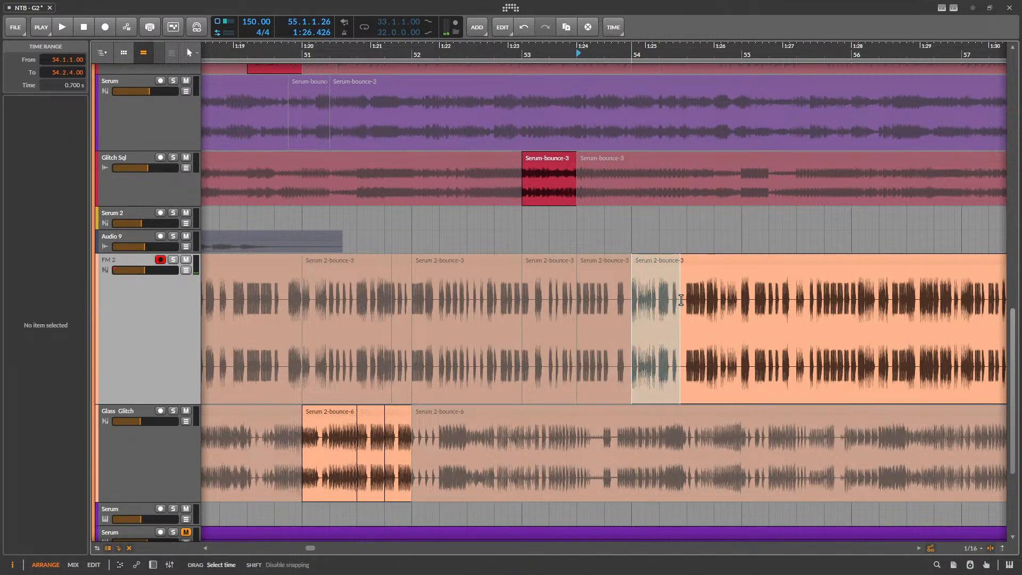
pyautogui.click(694, 301)
pyautogui.press('space')
pyautogui.scroll(-4, 666, 315)
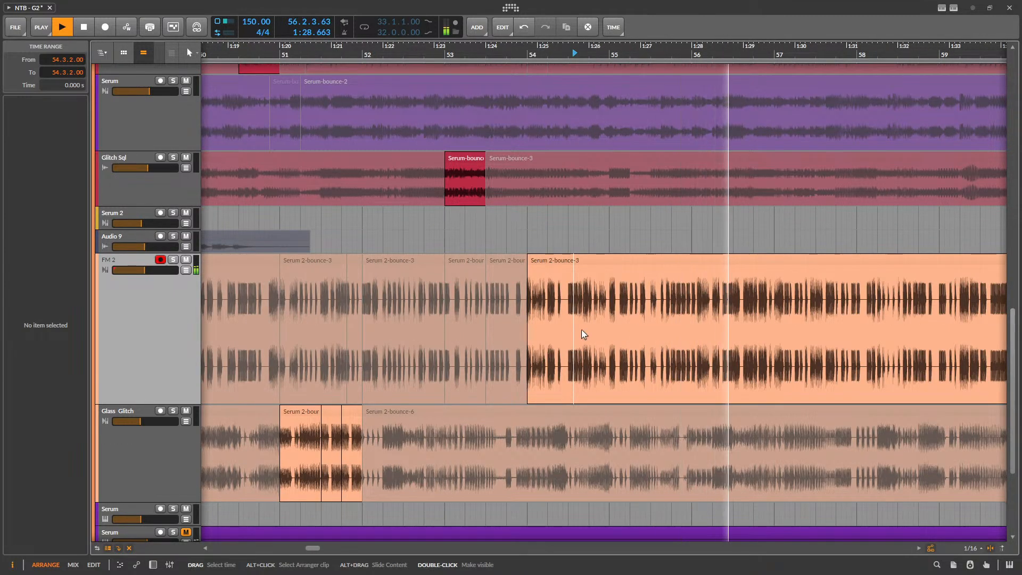
pyautogui.scroll(-2, 586, 328)
pyautogui.scroll(3, 652, 318)
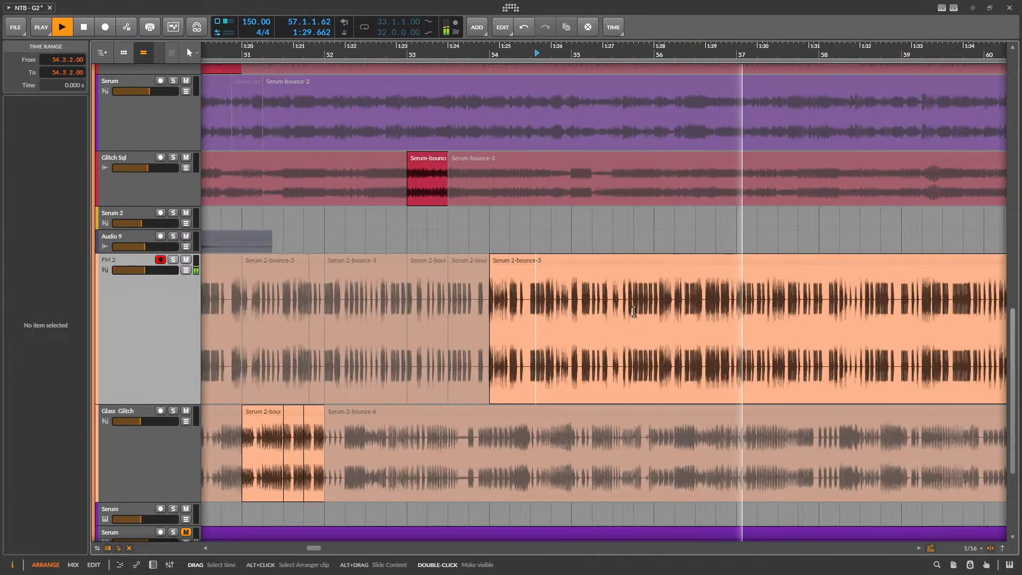
pyautogui.click(739, 304)
pyautogui.moveTo(738, 304); pyautogui.dragTo(750, 300)
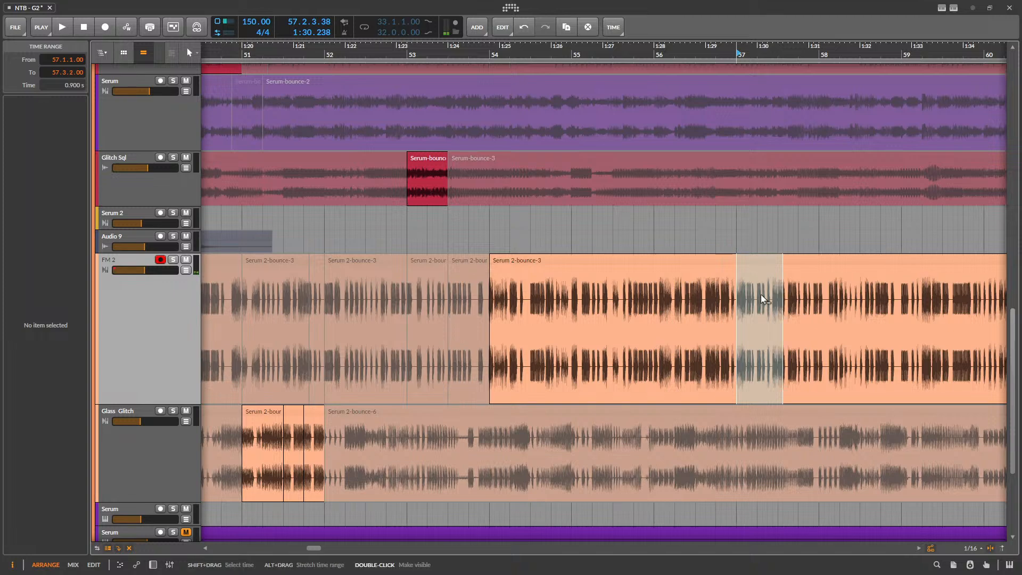
# - Unmute the FM 2 clip at 53.3.1.00 with its content offset set to 25.1.1.00, and mute the clip at 54.1.1.00
pyautogui.doubleClick(460, 266)
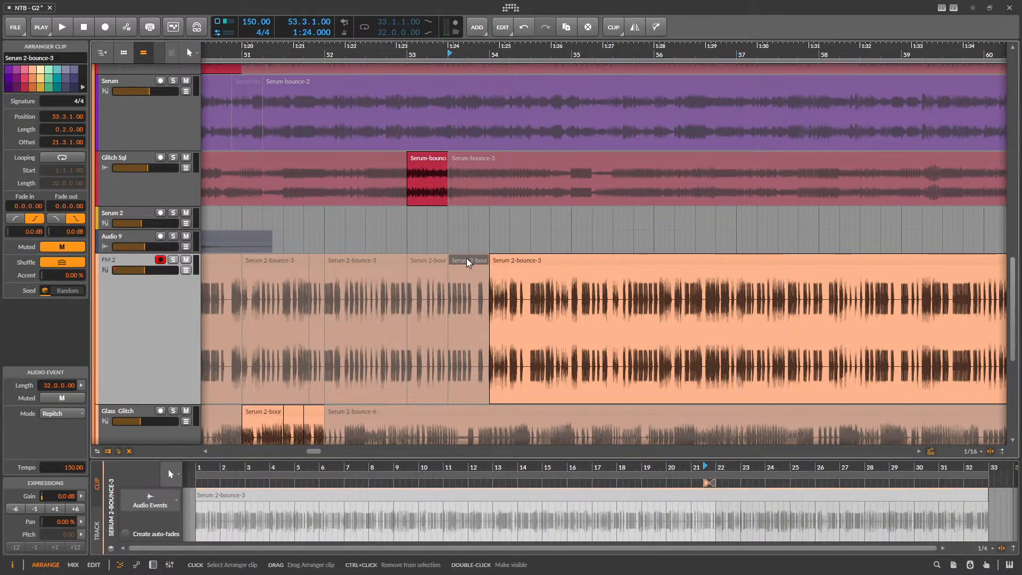
pyautogui.click(522, 261)
pyautogui.hotkey('alt', 'a')
# - Play back the arrangement from 50.2.1.00 through bar 53 and from the Serum 2 clip at 45.1.1.00
pyautogui.scroll(-6, 532, 260)
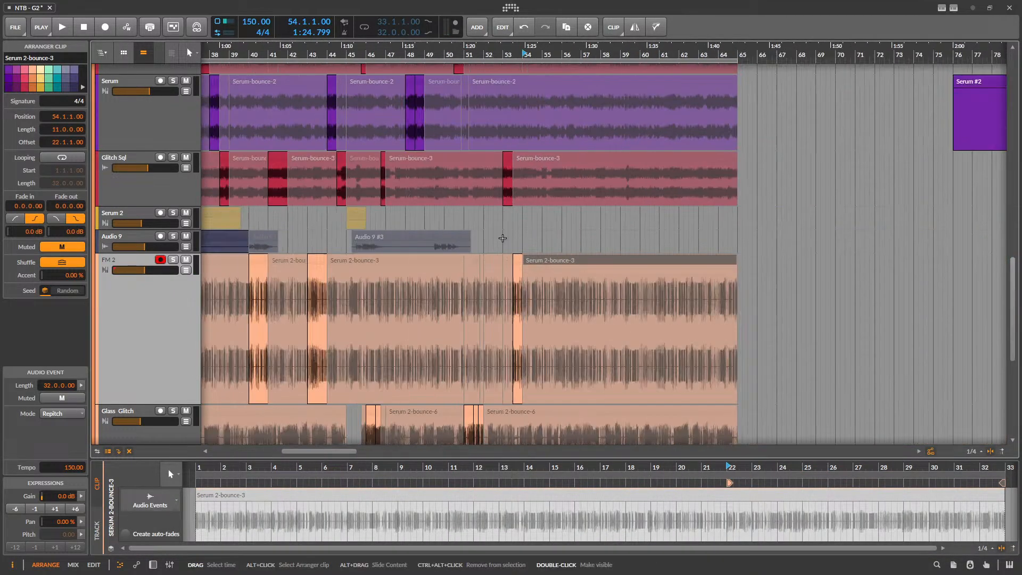
pyautogui.click(449, 222)
pyautogui.press('space')
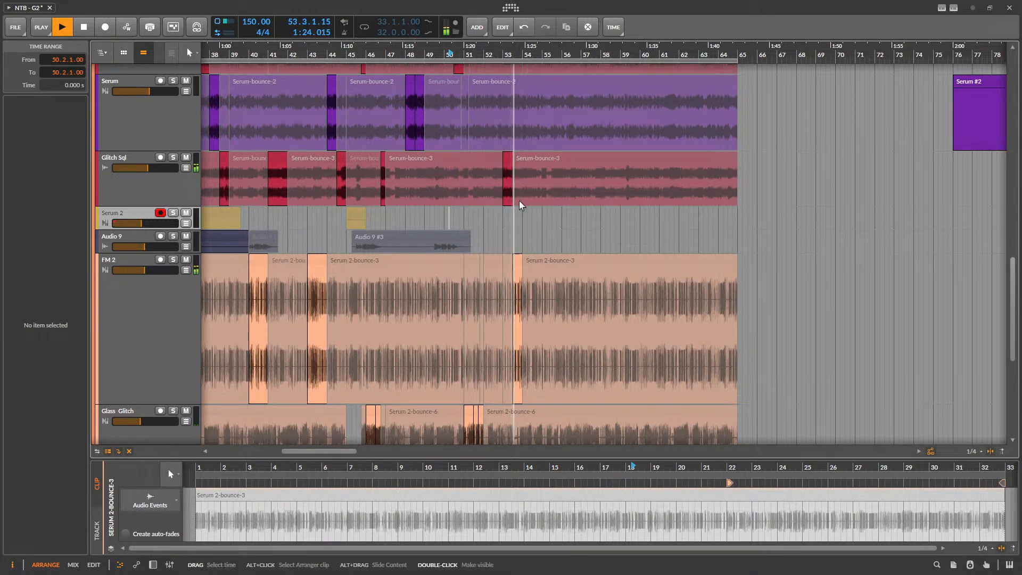
pyautogui.scroll(-4, 519, 207)
pyautogui.click(452, 216)
pyautogui.press('space')
pyautogui.press('space')
pyautogui.scroll(4, 533, 194)
pyautogui.press('space')
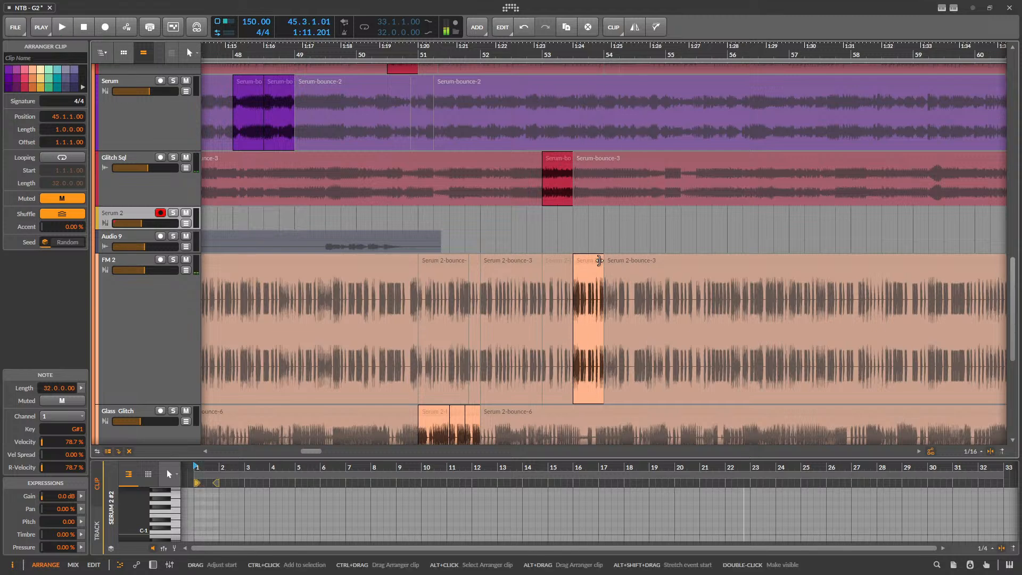
# - Mute the FM 2 clip at 53.3.1.00 and reduce the heights of the FM 2 and Glass Glitch tracks
pyautogui.click(593, 260)
pyautogui.hotkey('alt', 'm')
pyautogui.scroll(-4, 584, 240)
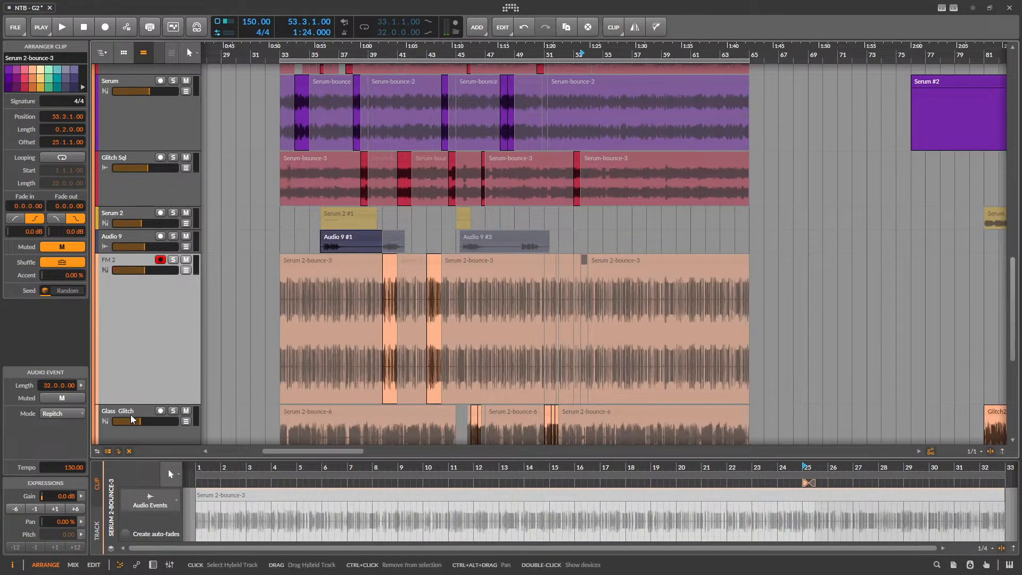
pyautogui.moveTo(155, 404); pyautogui.dragTo(187, 282)
pyautogui.moveTo(154, 375); pyautogui.dragTo(154, 299)
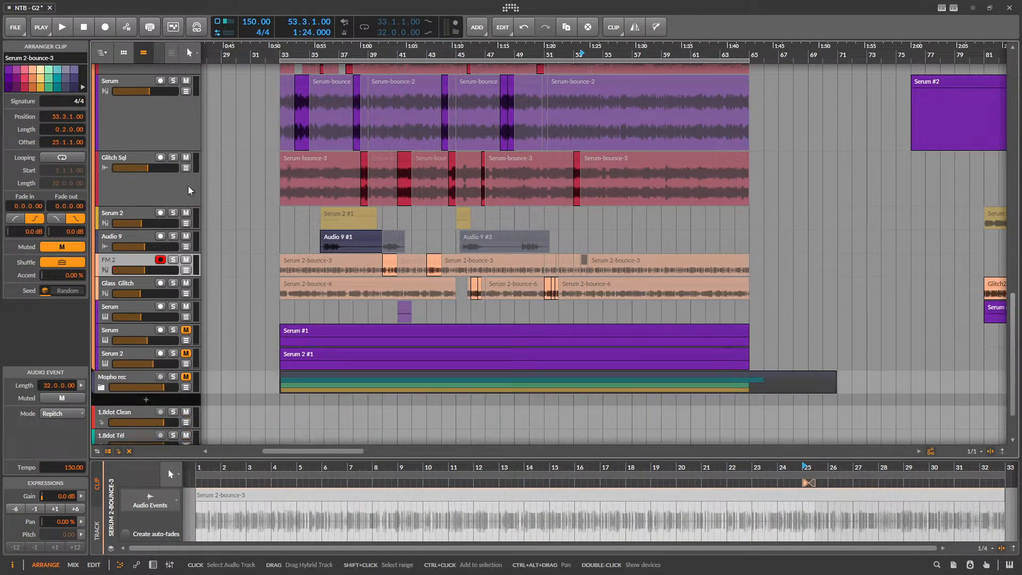
# - Add an instrument track below the Serum track that follows Glass Glitch
pyautogui.rightClick(127, 308)
pyautogui.click(208, 466)
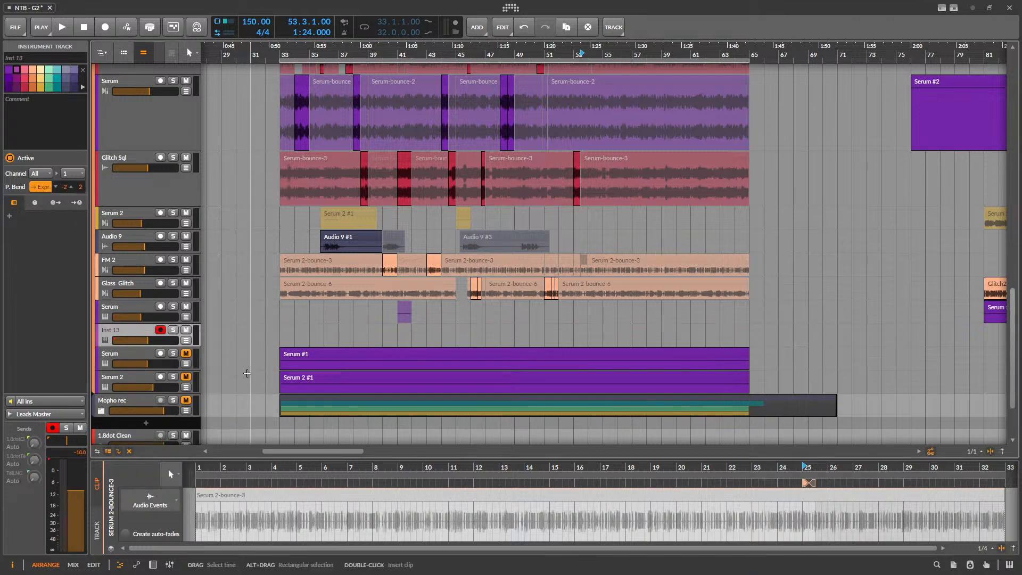
# - Duplicate the Serum #1 note clip at bar 33 onto the Inst 13 track and show that track's device chain
pyautogui.click(314, 356)
pyautogui.doubleClick(280, 337)
pyautogui.doubleClick(129, 330)
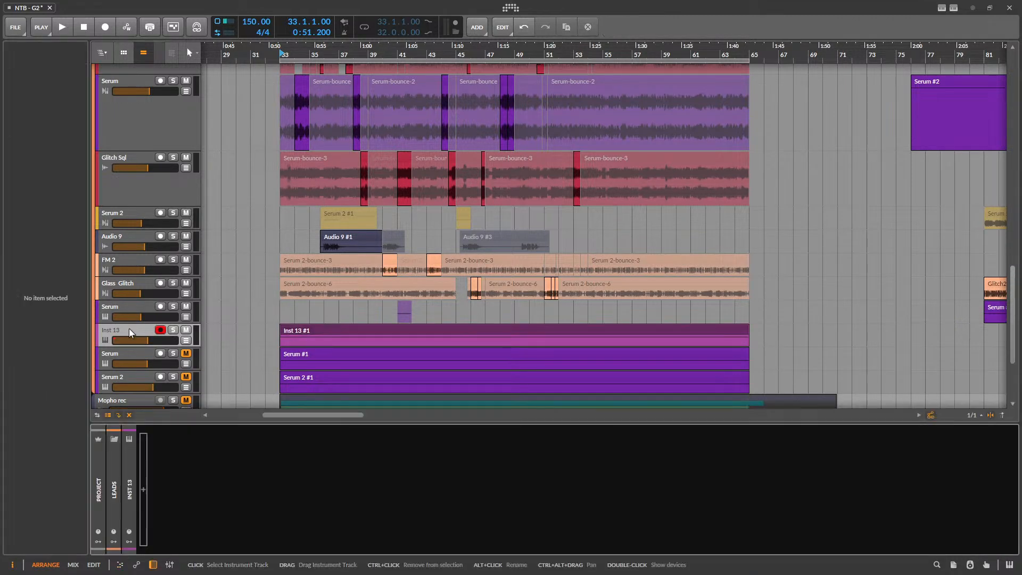
# - Add the Sylenth1 instrument to the Inst 13 track's device chain
pyautogui.click(139, 490)
pyautogui.write('Sylenth')
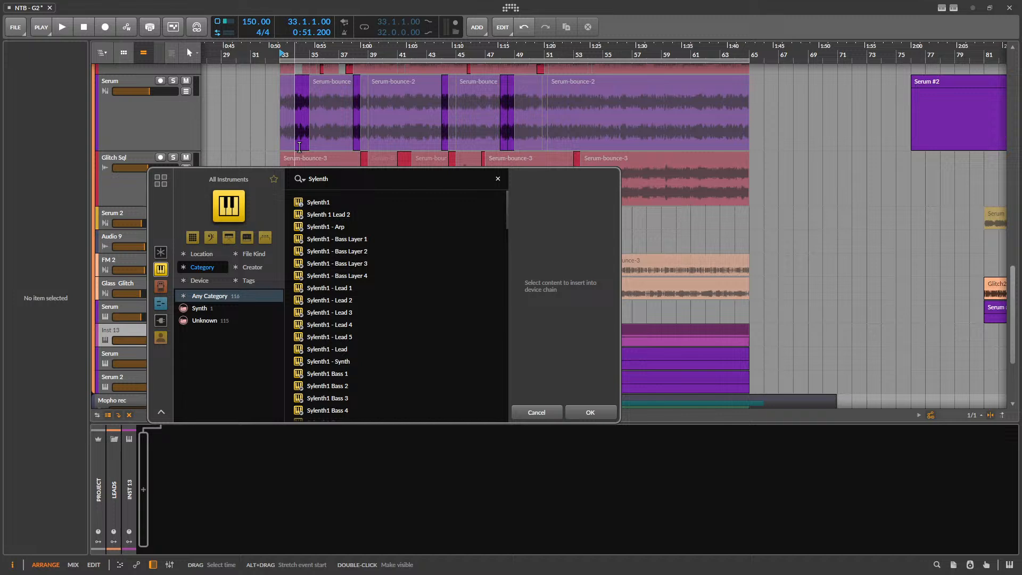
pyautogui.click(338, 205)
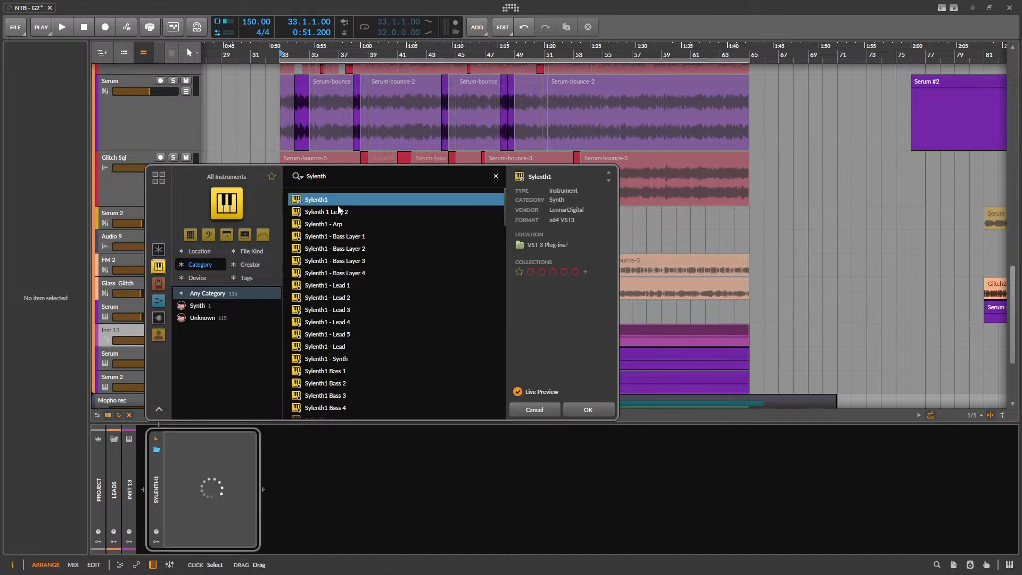
pyautogui.click(588, 411)
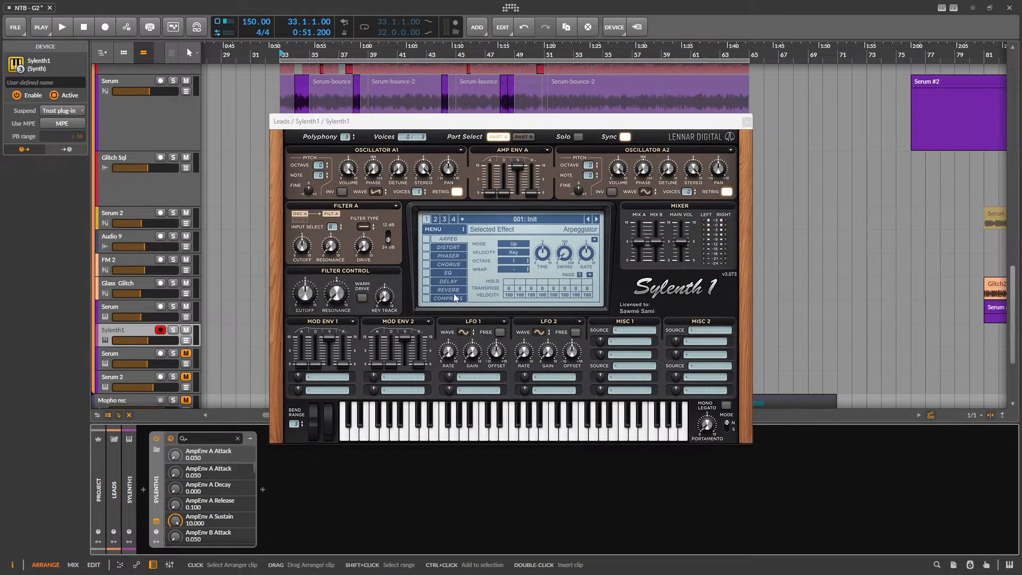
# - Load the custom bank "Ollie - Sylenth1 Psychedelic Impressions Vol1" into Sylenth1
pyautogui.click(464, 228)
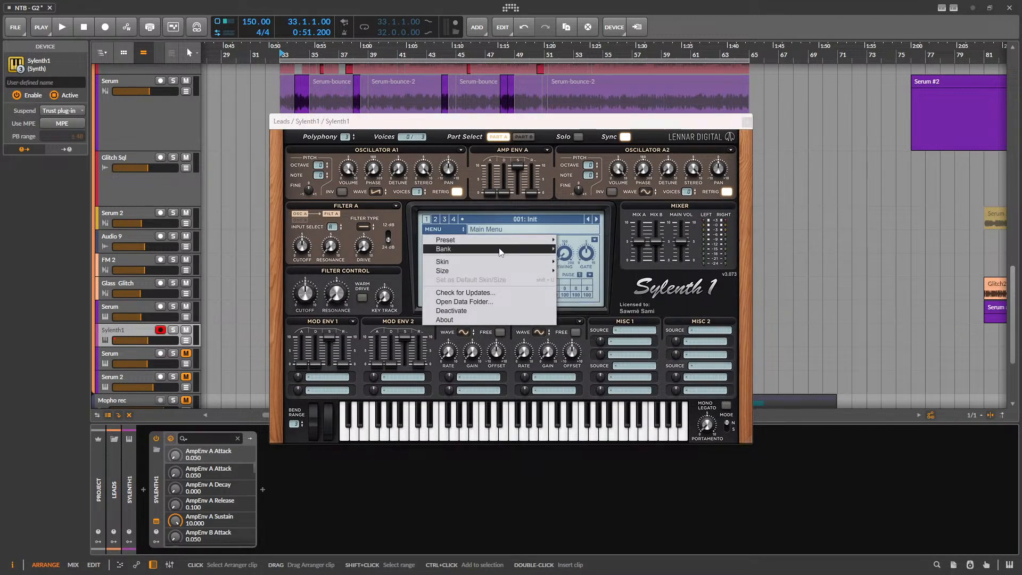
pyautogui.moveTo(503, 254)
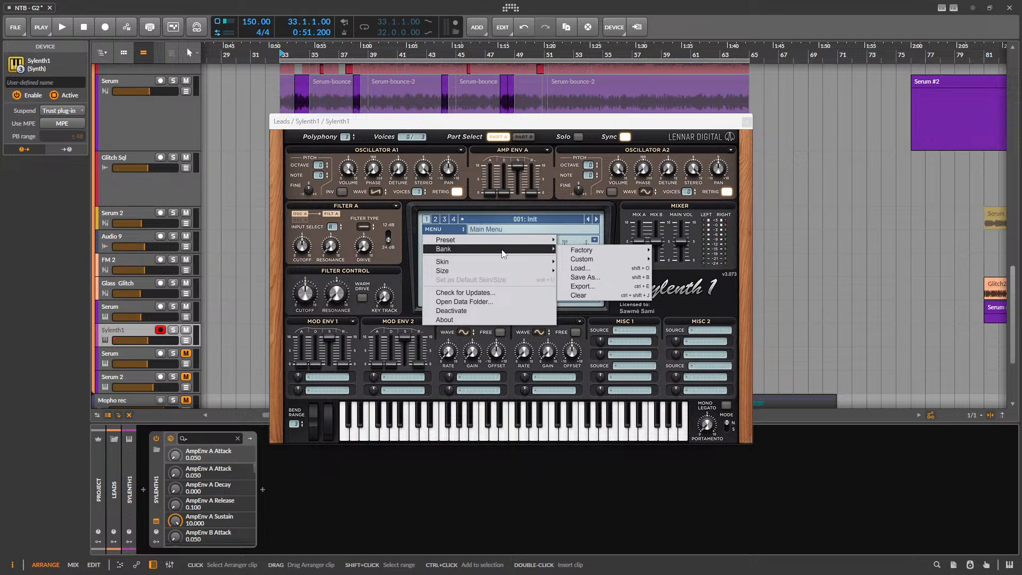
pyautogui.moveTo(590, 254)
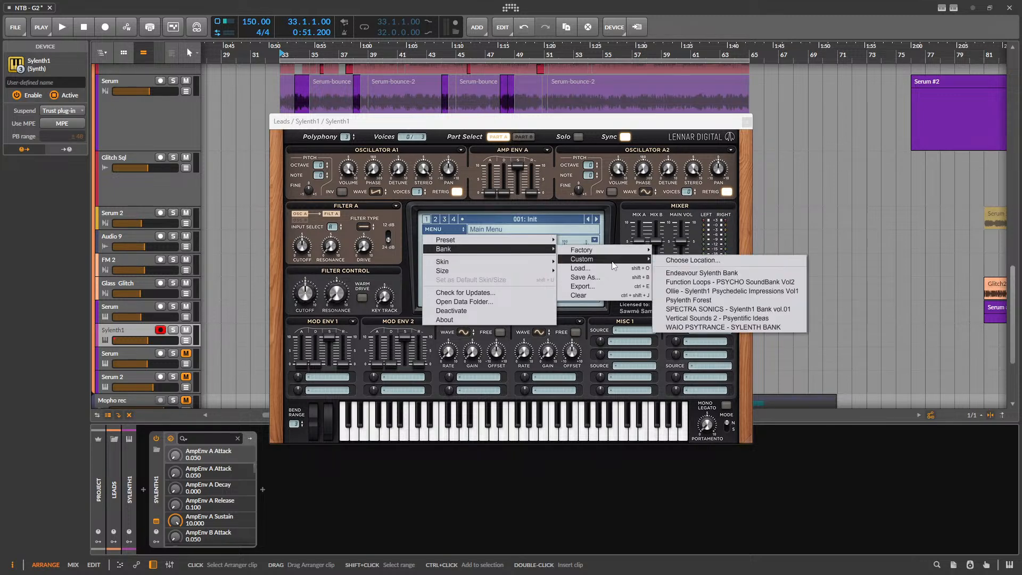
pyautogui.click(730, 292)
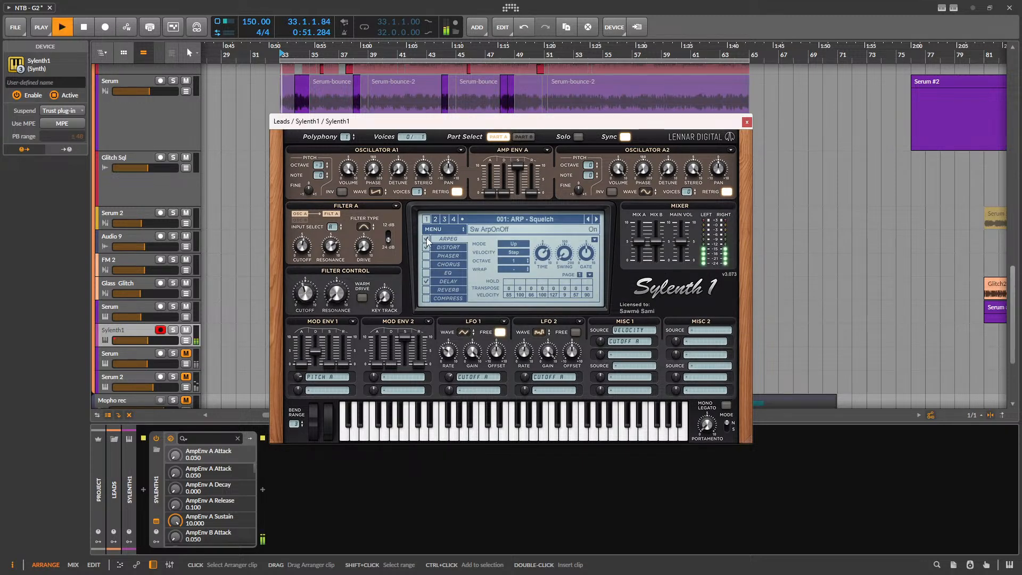
# - Stop playback, solo the Sylenth1 track and switch off the delay effect of the ARP - Squelch preset
pyautogui.press('space')
pyautogui.click(179, 329)
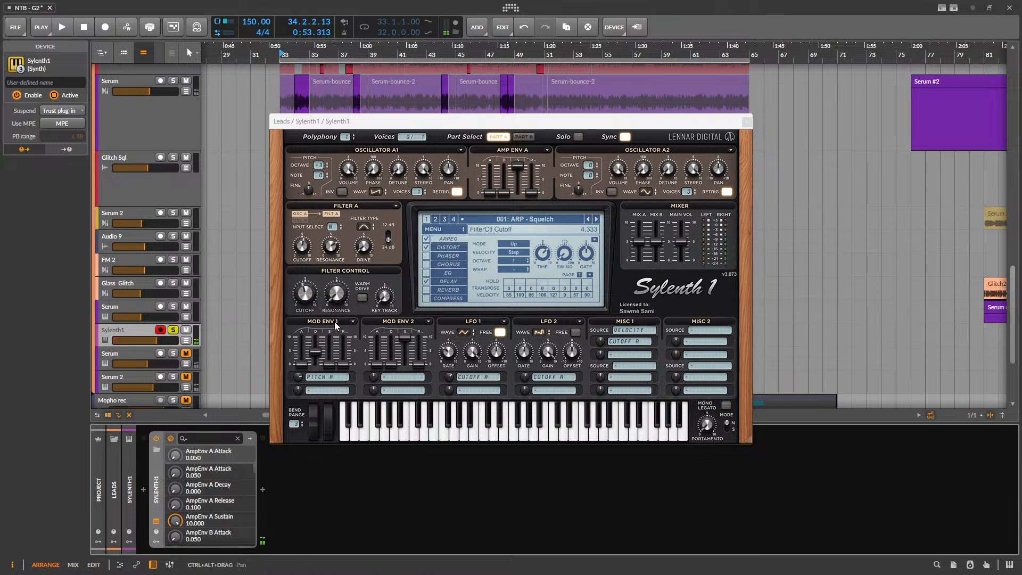
pyautogui.click(430, 281)
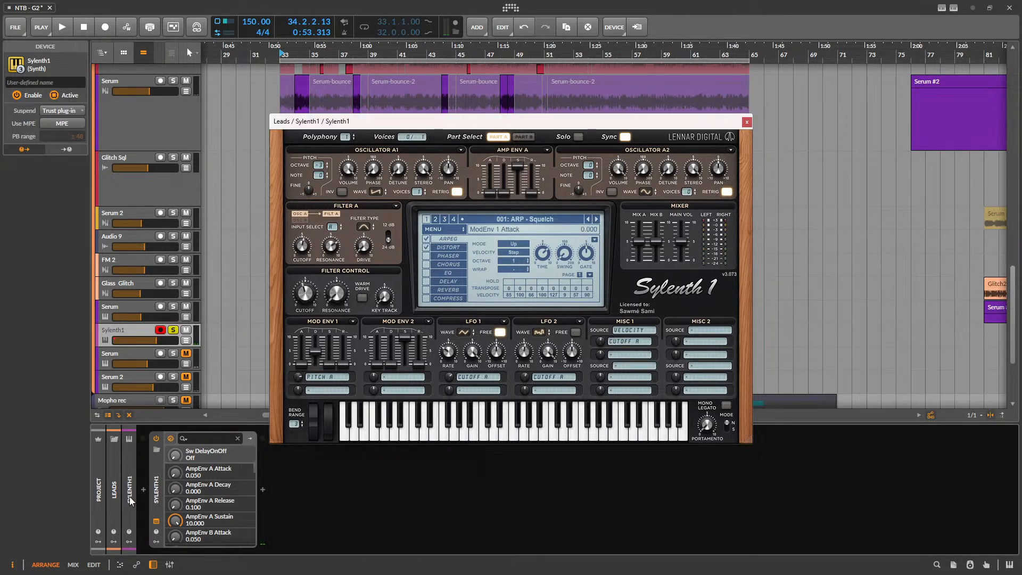
# - Insert the Ollie Rhytmizer with S&H Velocity preset before Sylenth1 and audition it with the synth's arpeggiator switched off
pyautogui.click(146, 487)
pyautogui.write('ollie')
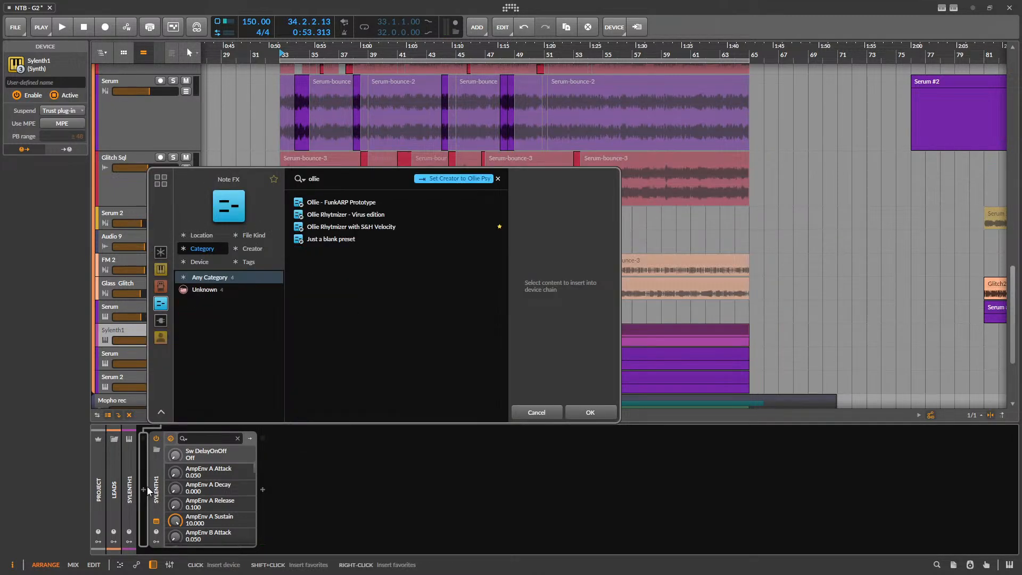
pyautogui.click(330, 227)
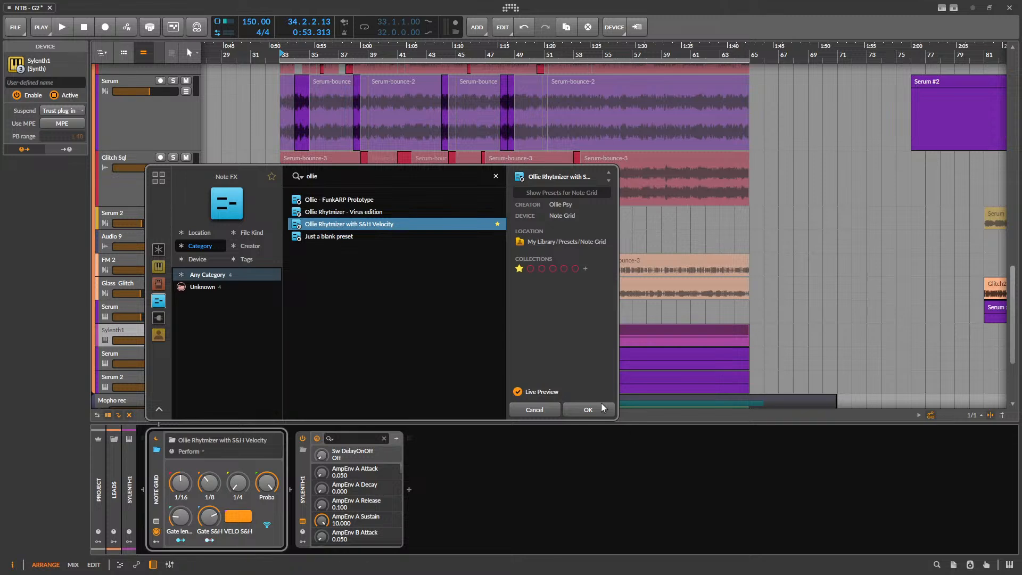
pyautogui.click(602, 408)
pyautogui.click(426, 239)
pyautogui.press('space')
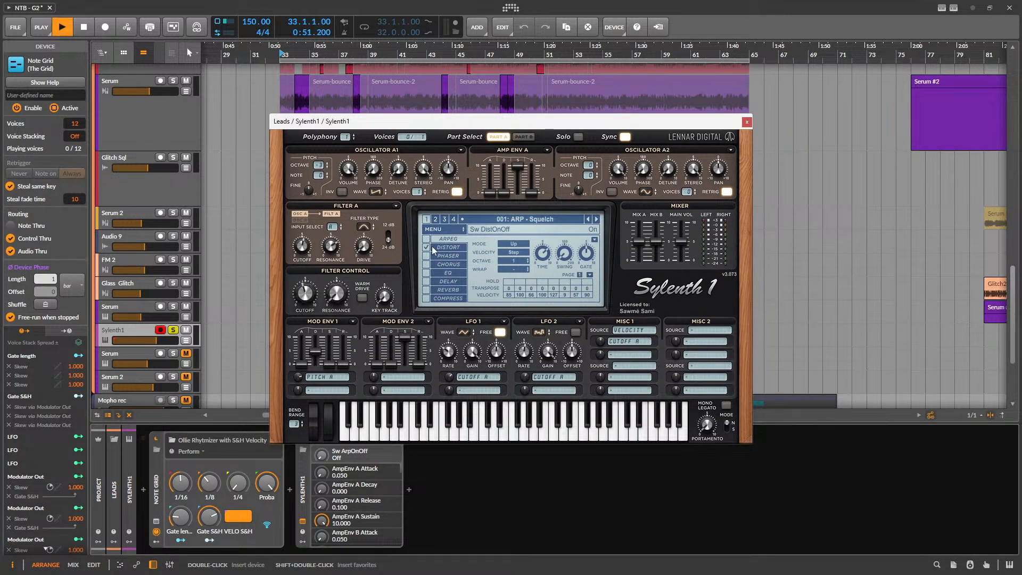
# - Close the Sylenth1 window and bounce the Sylenth1 #1 clip in place
pyautogui.click(747, 123)
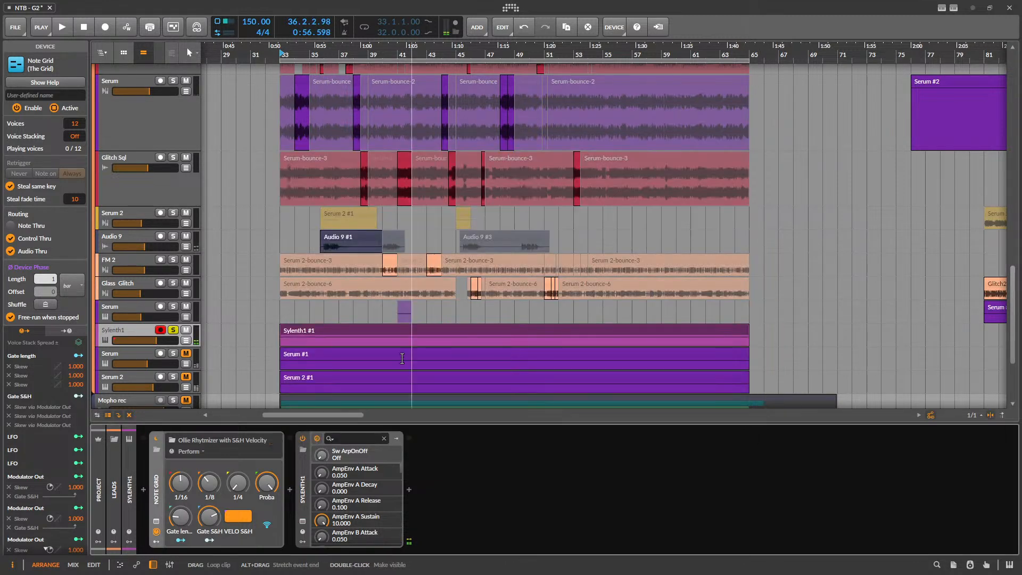
pyautogui.rightClick(352, 329)
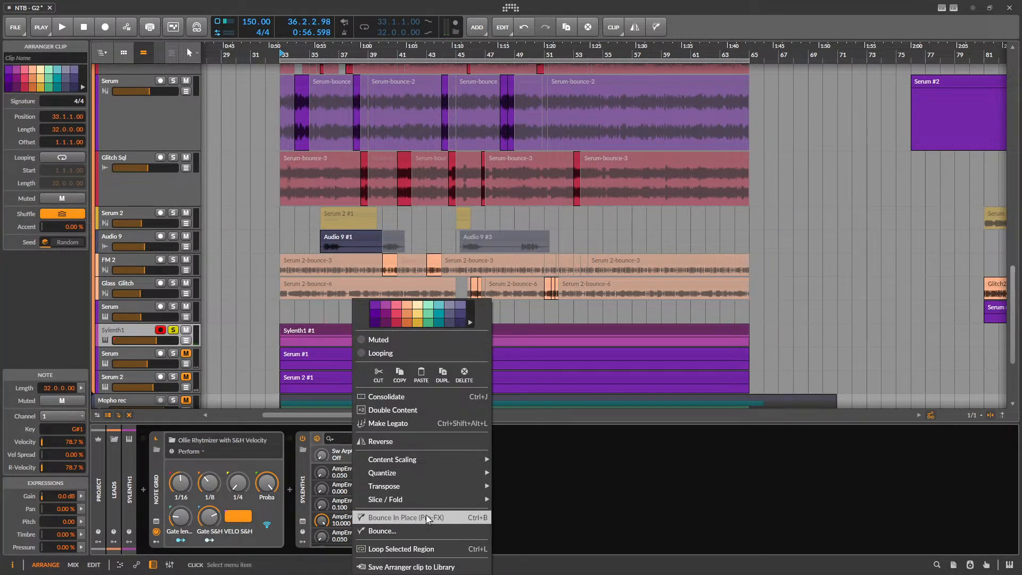
pyautogui.click(405, 517)
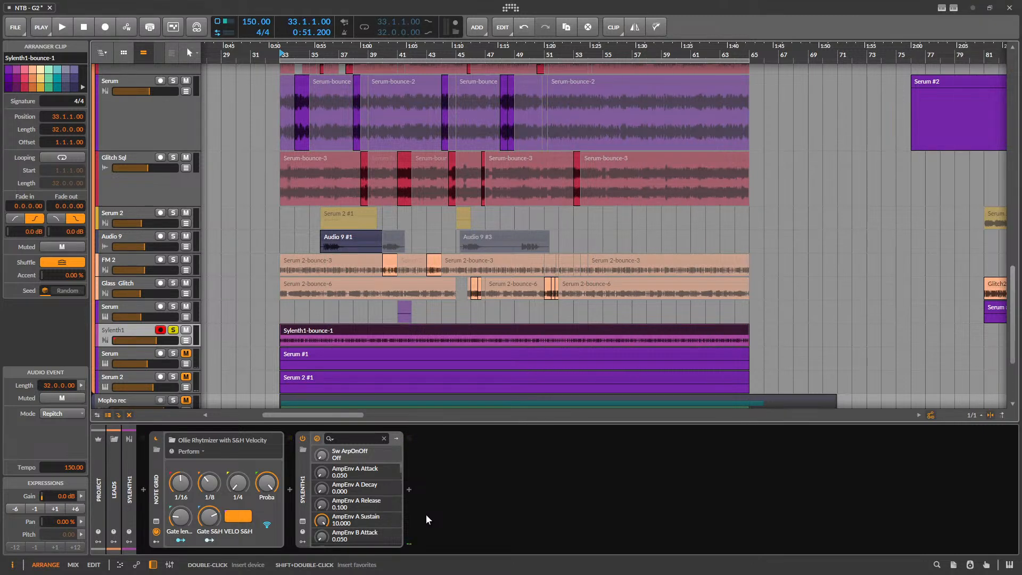
# - Change the Sylenth1 track's colour to light mint green
pyautogui.scroll(-3, 618, 302)
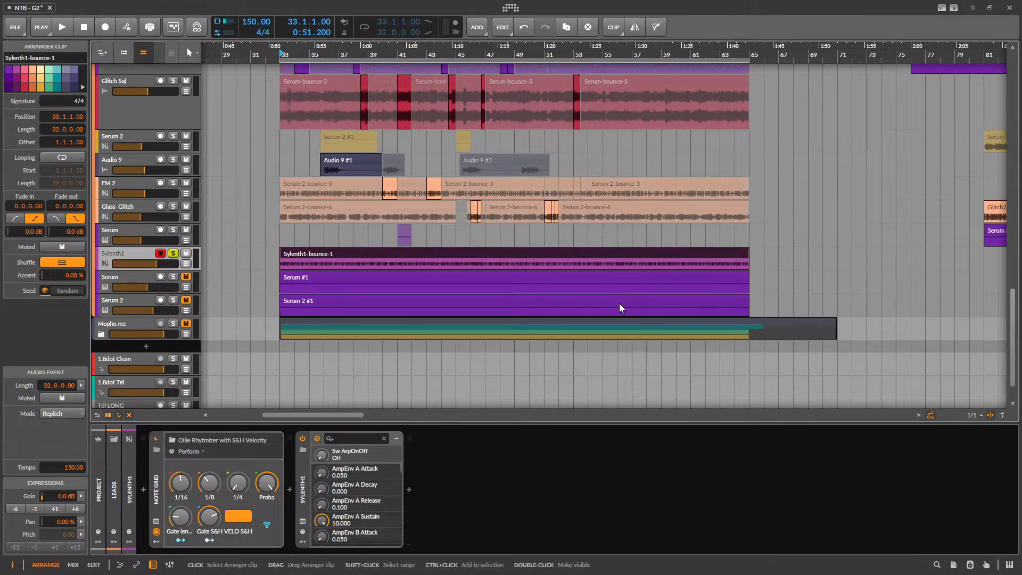
pyautogui.scroll(4, 586, 277)
pyautogui.rightClick(120, 257)
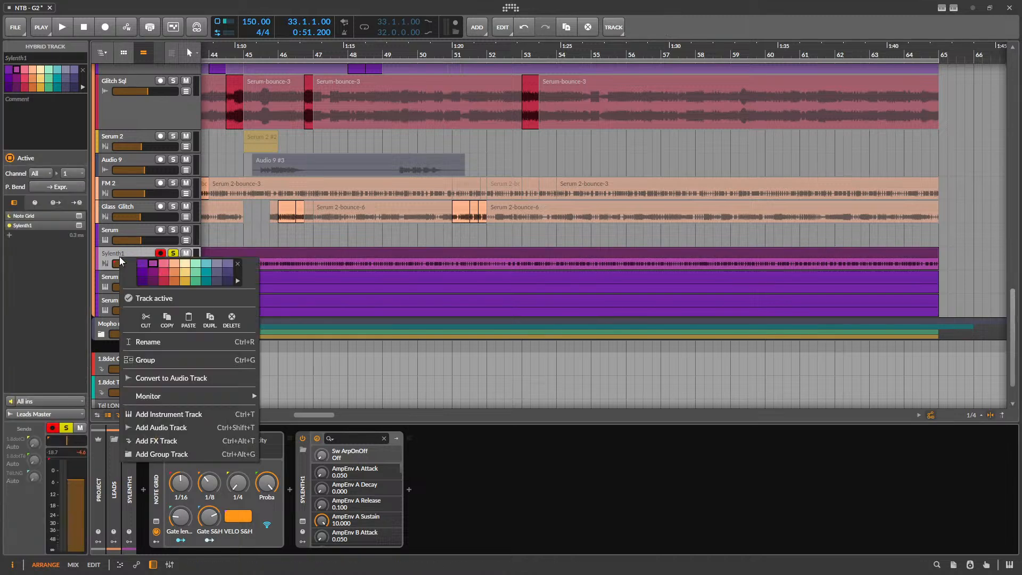
pyautogui.click(196, 264)
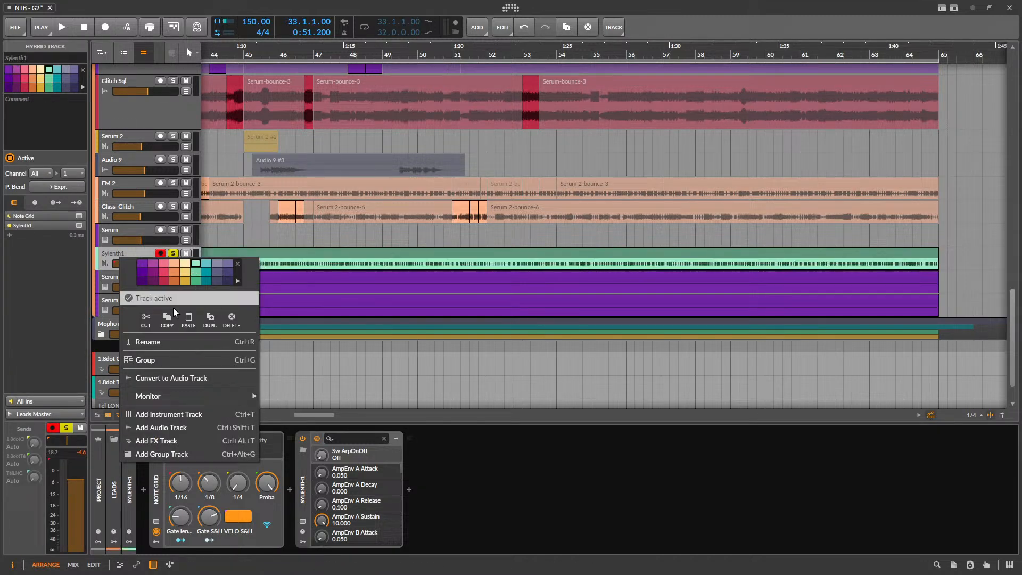
pyautogui.click(106, 256)
# - Mute the Sylenth1-bounce-1 clip and increase the height of the Sylenth1 track
pyautogui.click(531, 251)
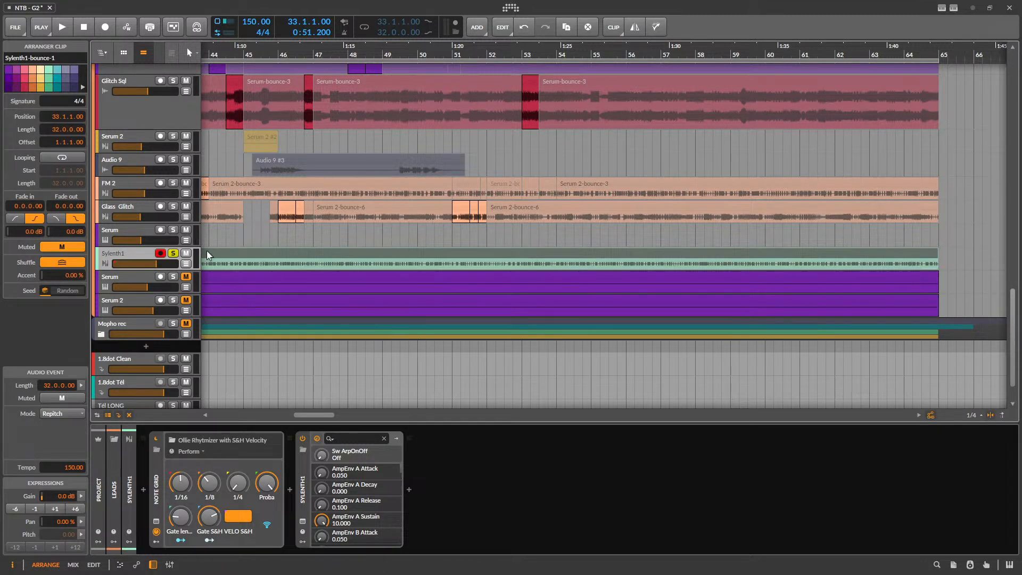
pyautogui.moveTo(121, 270); pyautogui.dragTo(122, 344)
# - Split off and unmute the Sylenth1-bounce-1 section from 53.3.1.00 to 54.1.1.00, and play it back
pyautogui.scroll(5, 579, 280)
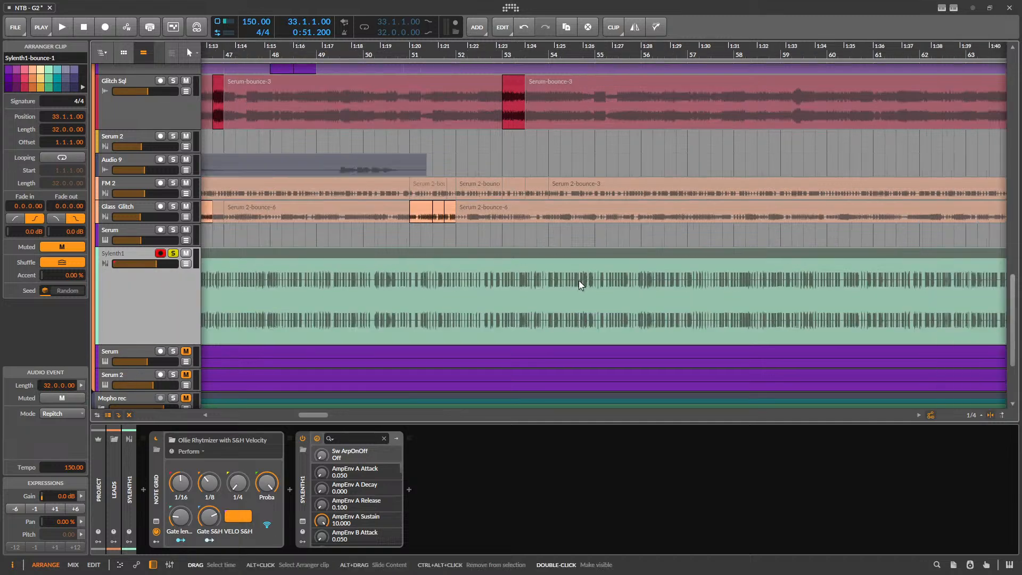
pyautogui.moveTo(513, 288); pyautogui.dragTo(571, 287)
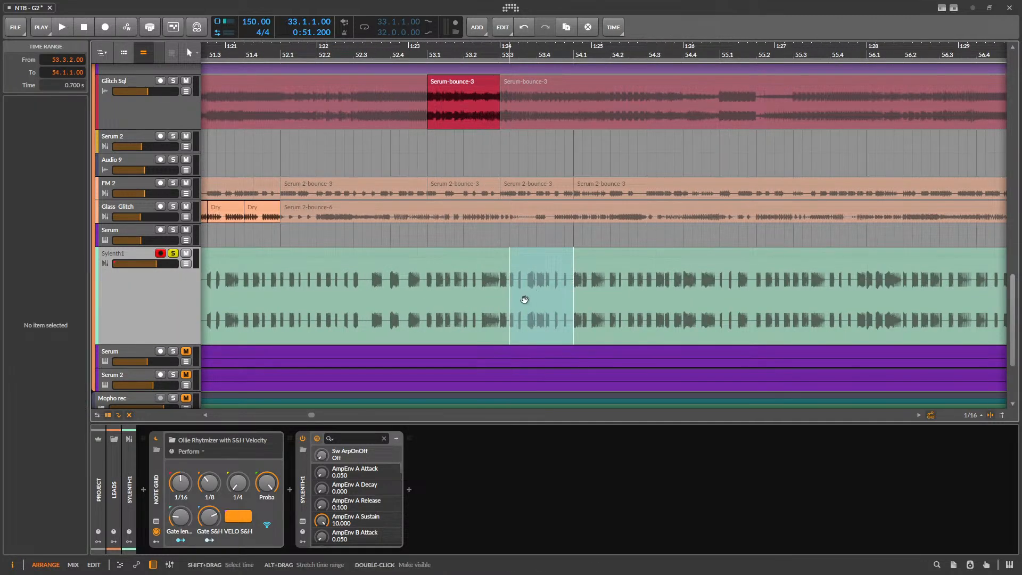
pyautogui.click(483, 284)
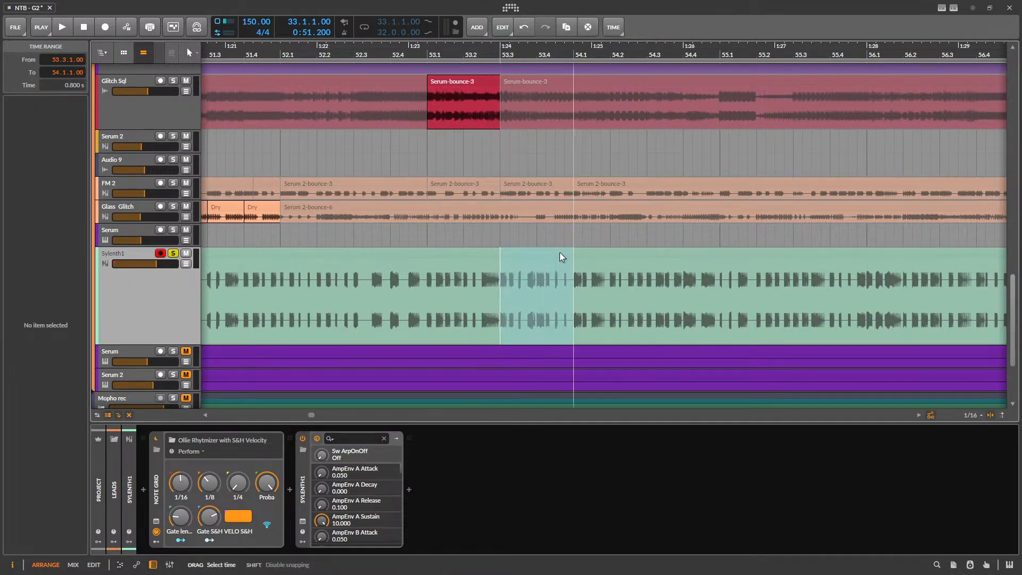
pyautogui.click(558, 252)
pyautogui.hotkey('alt', 'm')
pyautogui.press('space')
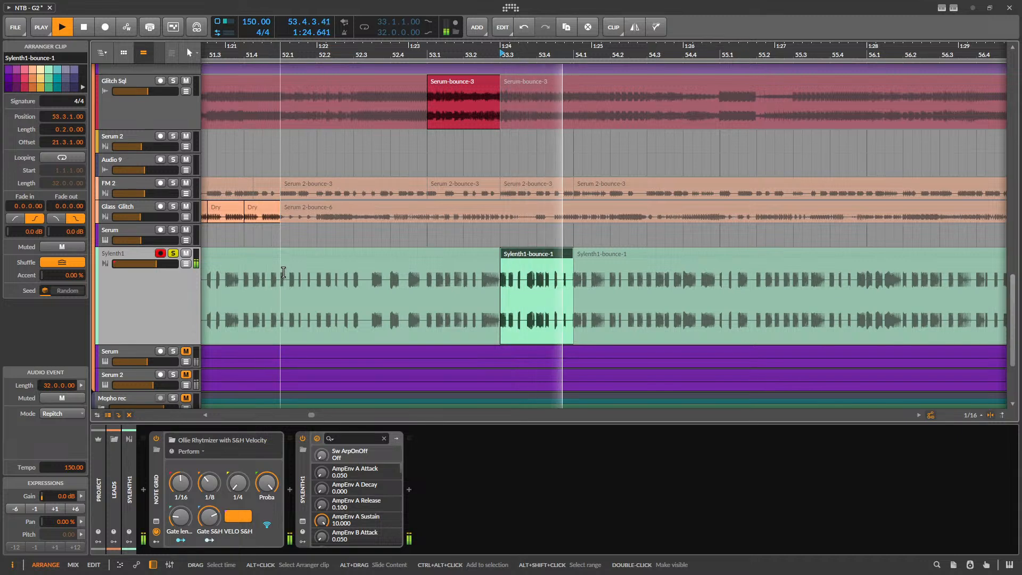
pyautogui.press('space')
# - Set the Sylenth1 track's 1.8dot Tél send to about -27 dB and take the track out of solo
pyautogui.click(134, 297)
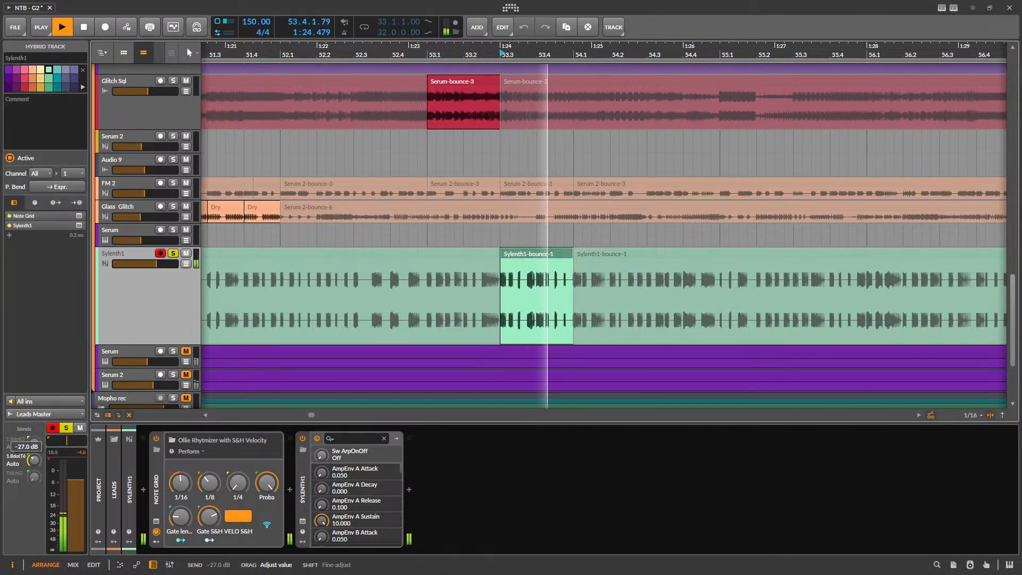
pyautogui.press('space')
pyautogui.click(173, 254)
# - Play back the arrangement from 50.3.1.00 through the new Sylenth1 section, and again from 48.2.1.00
pyautogui.moveTo(286, 220); pyautogui.dragTo(497, 158)
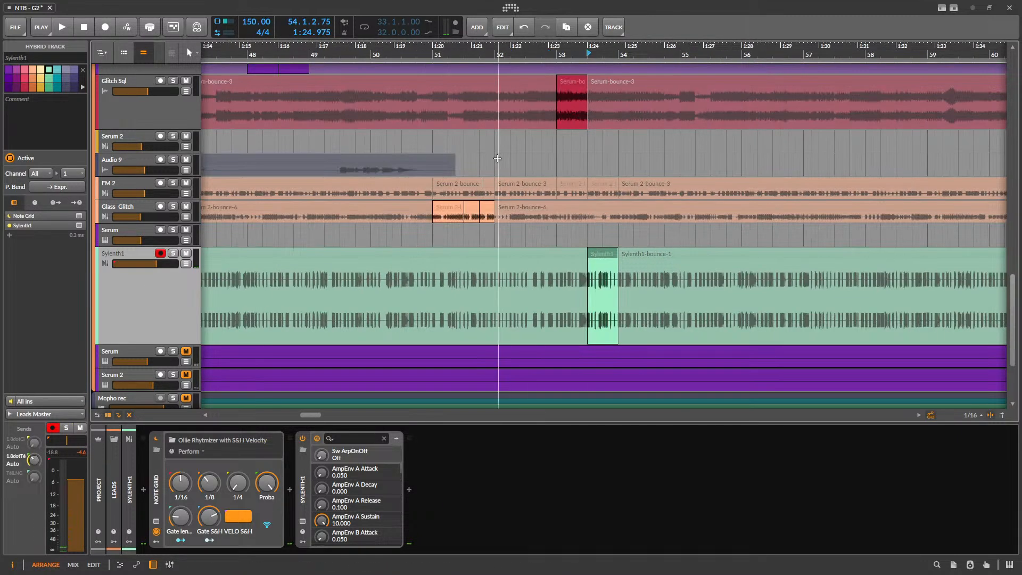
pyautogui.click(400, 147)
pyautogui.press('space')
pyautogui.scroll(-2, 407, 176)
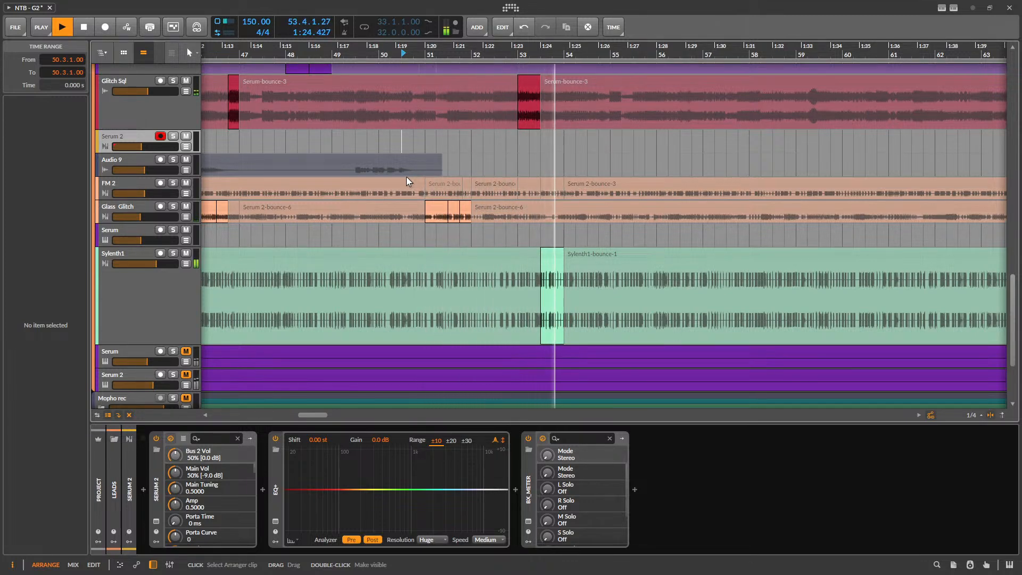
pyautogui.press('space')
pyautogui.click(292, 135)
pyautogui.press('space')
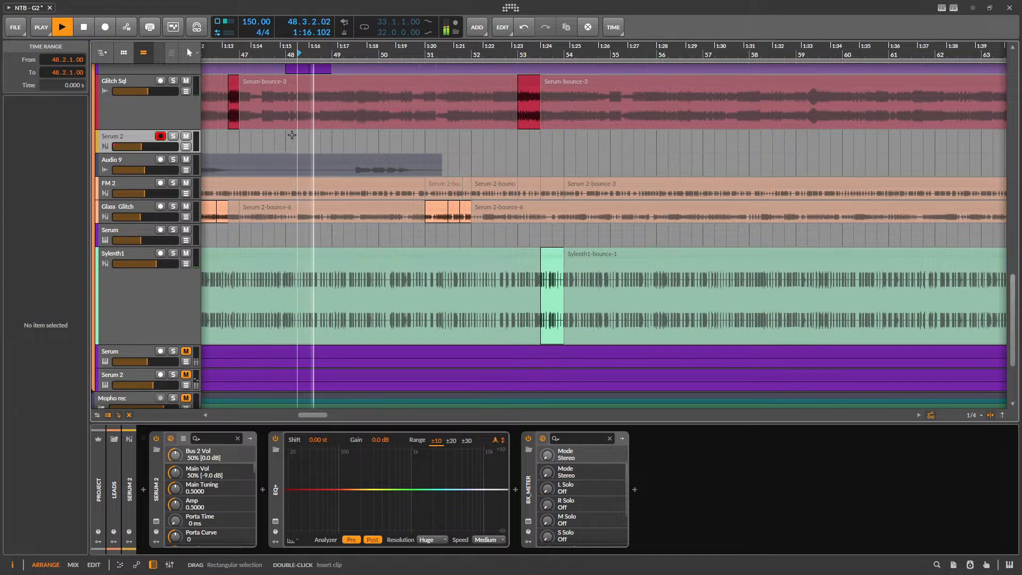
# - Replace the active Sylenth1 clip at 53.3.1.00 with the audio from 53.1.1.00 to 53.3.1.00, unmuted, with content offset 21.1.1.00
pyautogui.scroll(-1, 406, 206)
pyautogui.scroll(5, 509, 278)
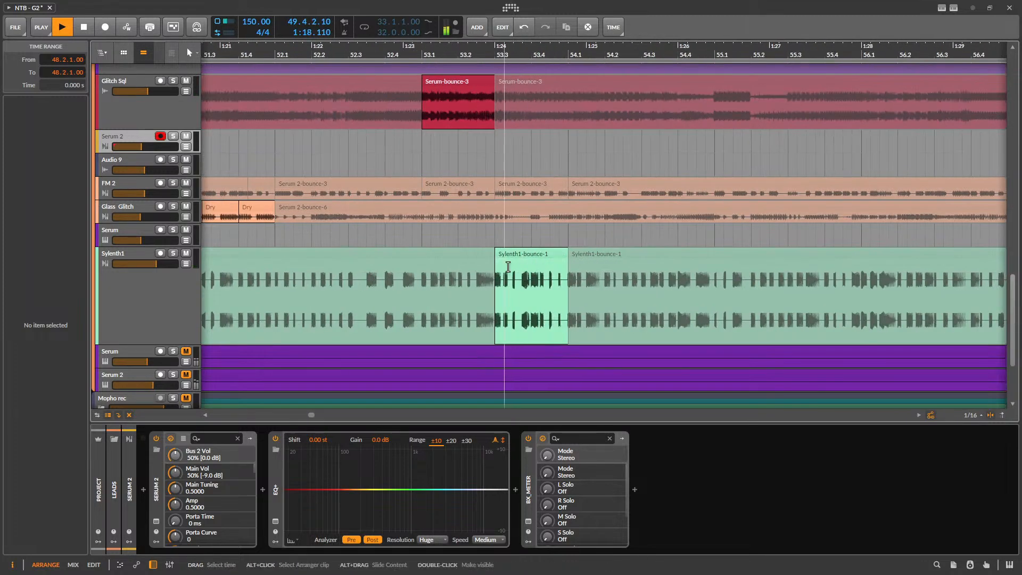
pyautogui.moveTo(430, 290); pyautogui.dragTo(449, 290)
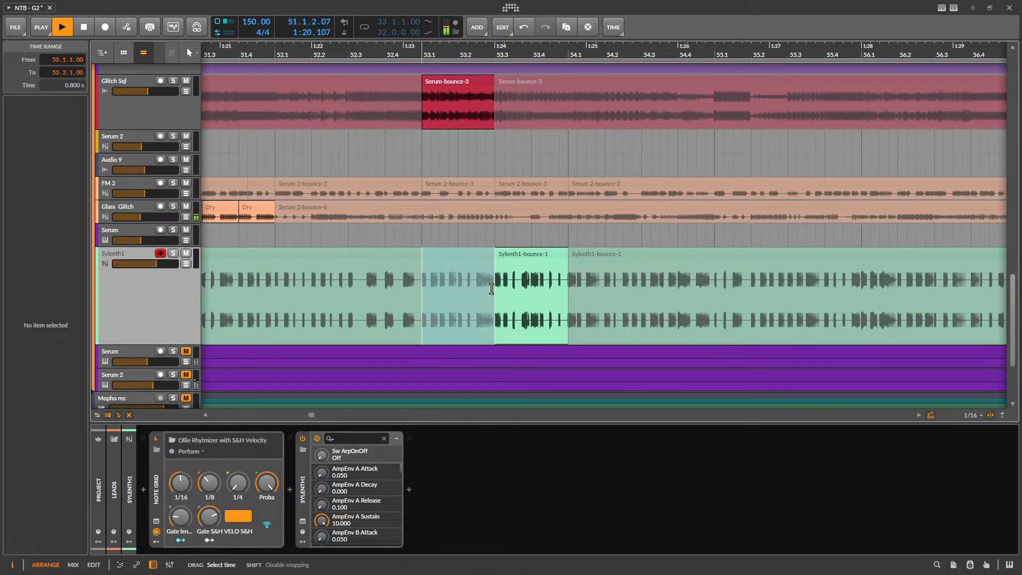
pyautogui.click(525, 256)
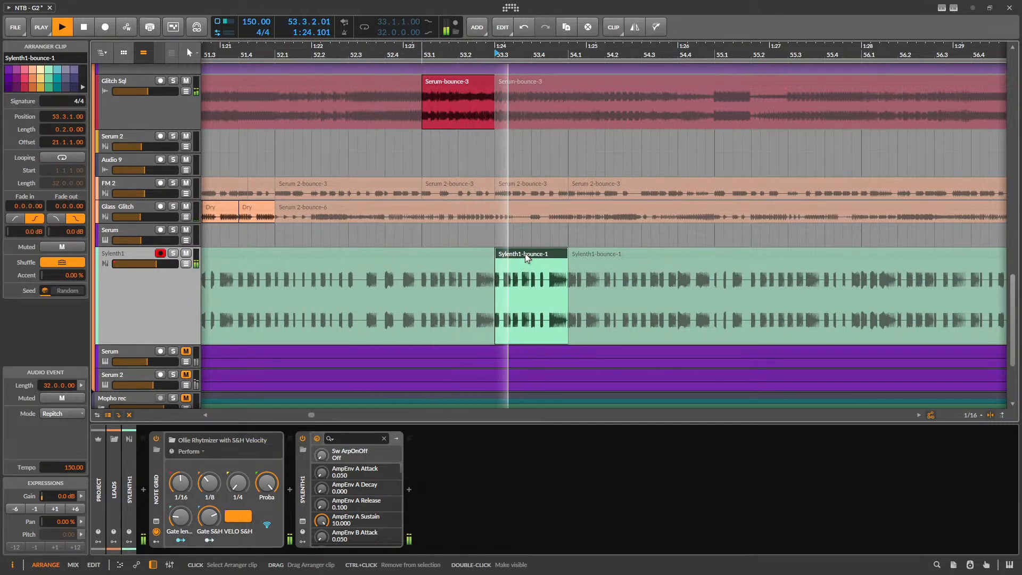
pyautogui.press('space')
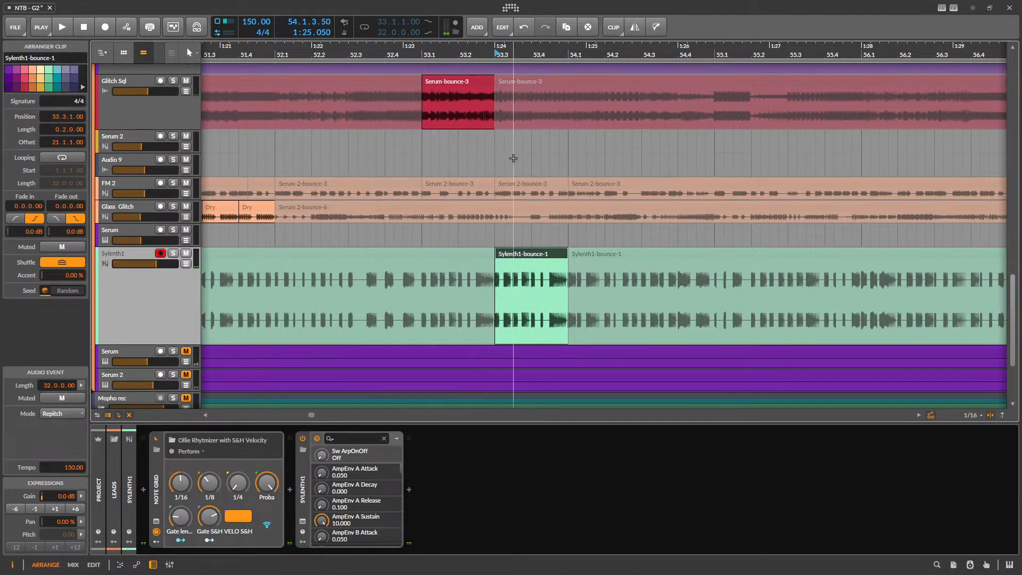
# - Play back the arrangement from the muted Audio 9 clip at 45.2.1.00
pyautogui.scroll(-4, 510, 158)
pyautogui.click(342, 154)
pyautogui.press('space')
pyautogui.scroll(4, 351, 159)
pyautogui.press('space')
pyautogui.scroll(3, 624, 179)
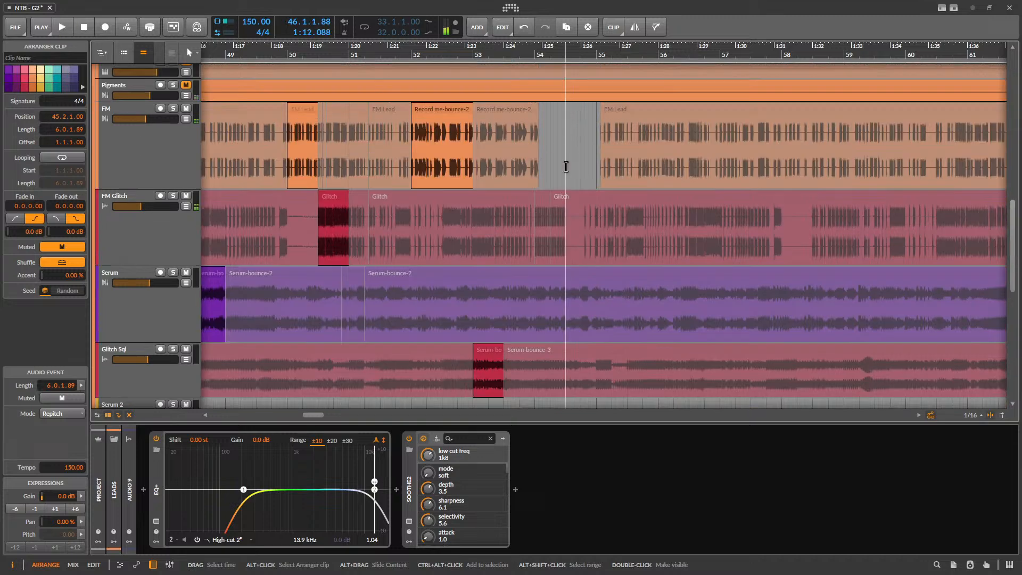
# - Copy the one-bar Record me-bounce-2 clip at 52.1.1.00 on the FM track and paste it at 54.1.2.00
pyautogui.click(456, 148)
pyautogui.hotkey('ctrl', 'c')
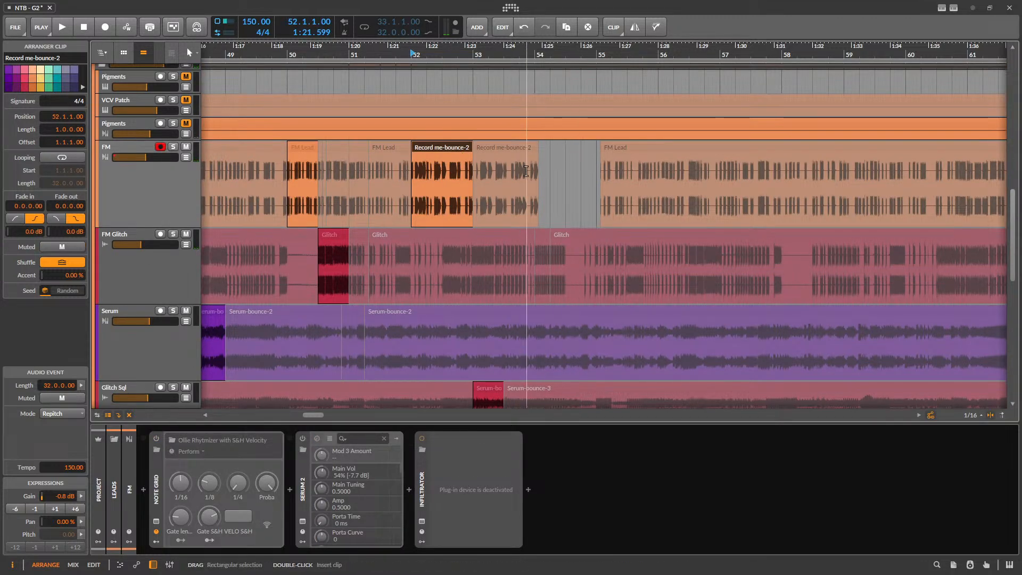
pyautogui.click(539, 158)
pyautogui.hotkey('ctrl', 'v')
pyautogui.scroll(4, 543, 155)
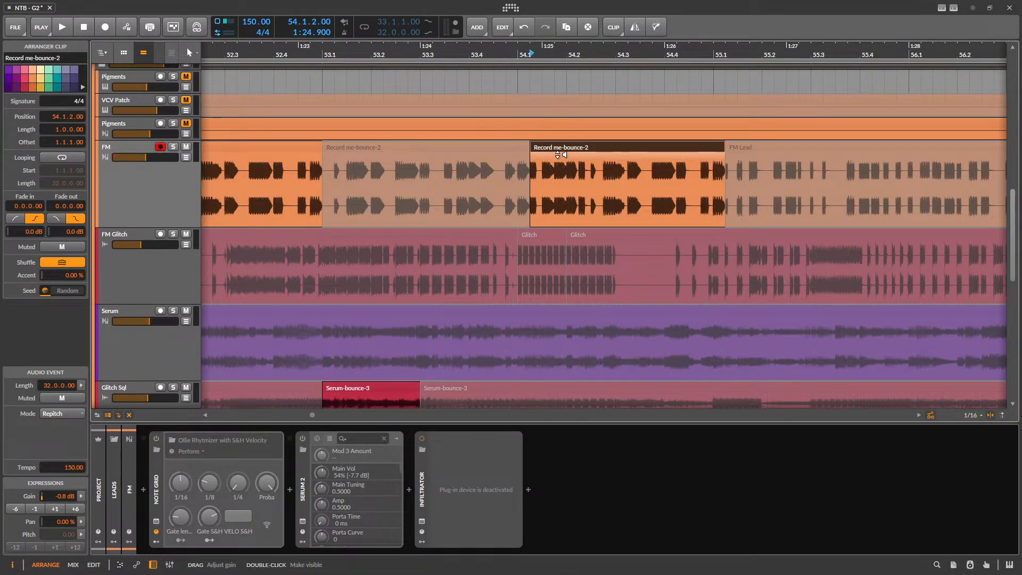
# - Move the pasted Record me-bounce-2 clip on the FM track from 54.1.2.00 to 54.1.1.00
pyautogui.moveTo(542, 149); pyautogui.dragTo(530, 148)
pyautogui.scroll(-8, 506, 206)
pyautogui.scroll(7, 548, 268)
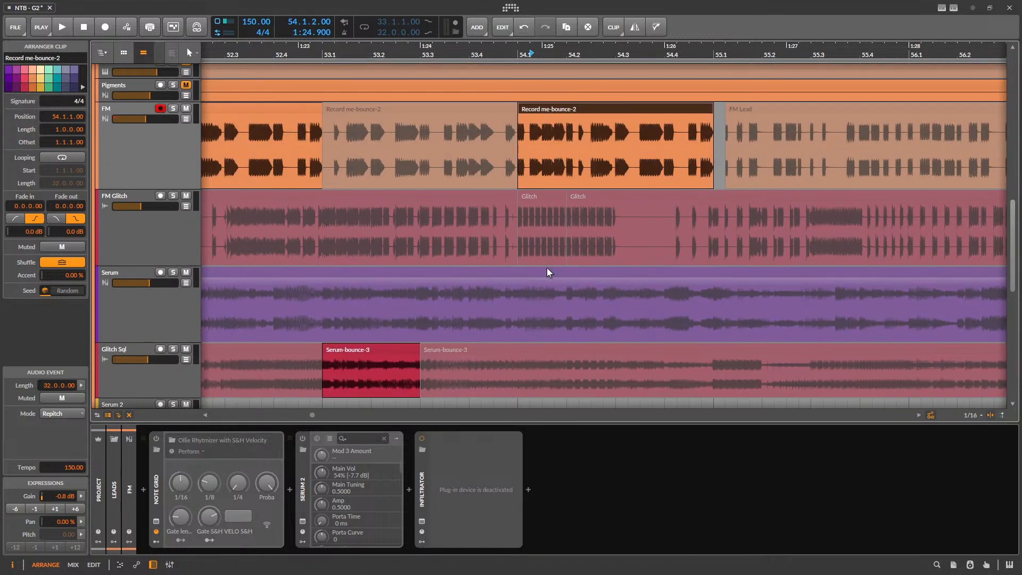
pyautogui.scroll(-2, 420, 487)
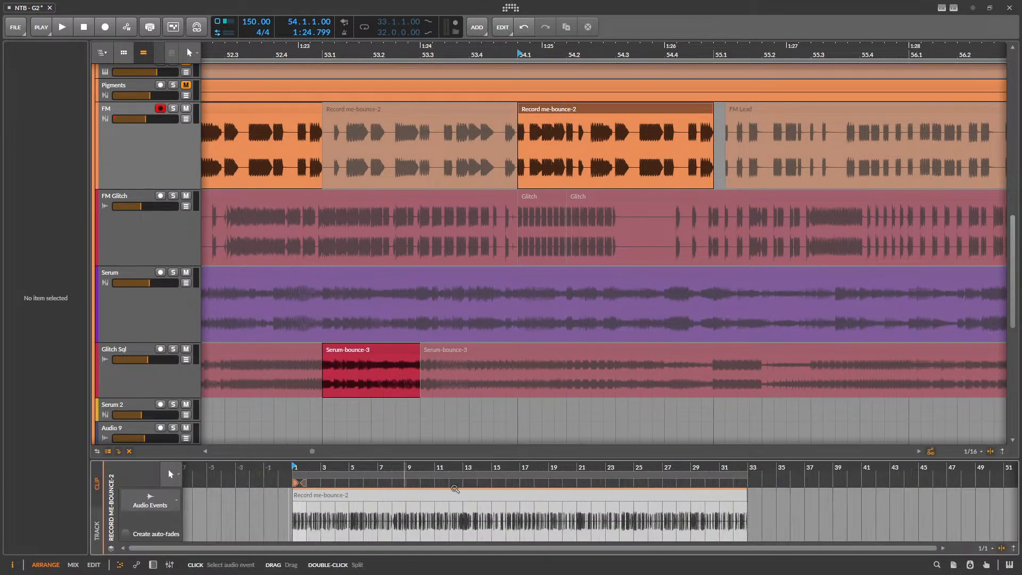
# - Open the FM clip's audio in an enlarged detail editor and loop its first bar, 1.1.1.00 to 2.1.1.00
pyautogui.scroll(5, 304, 488)
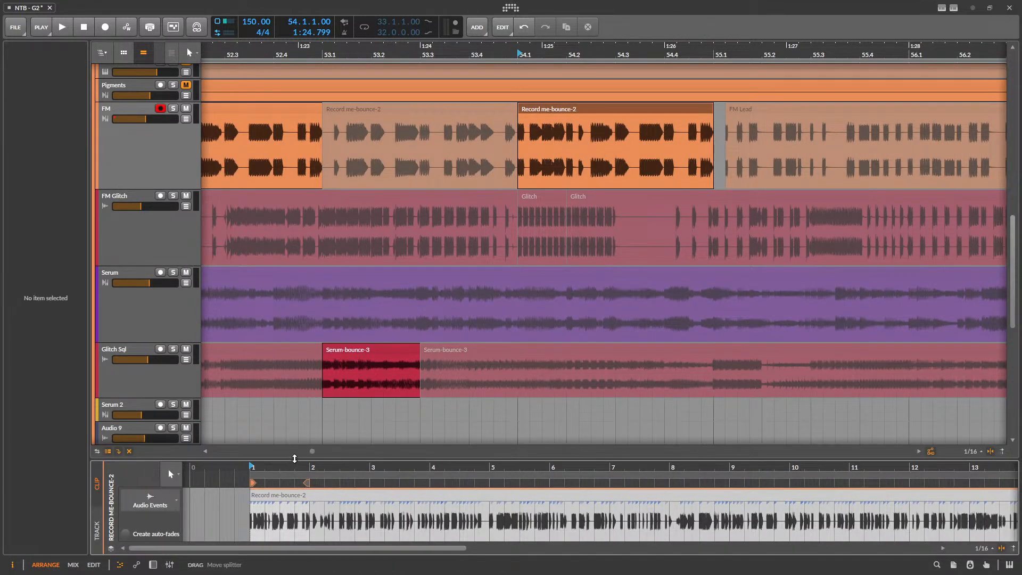
pyautogui.moveTo(294, 460); pyautogui.dragTo(294, 348)
pyautogui.scroll(5, 279, 434)
pyautogui.click(233, 433)
pyautogui.moveTo(311, 434); pyautogui.dragTo(456, 435)
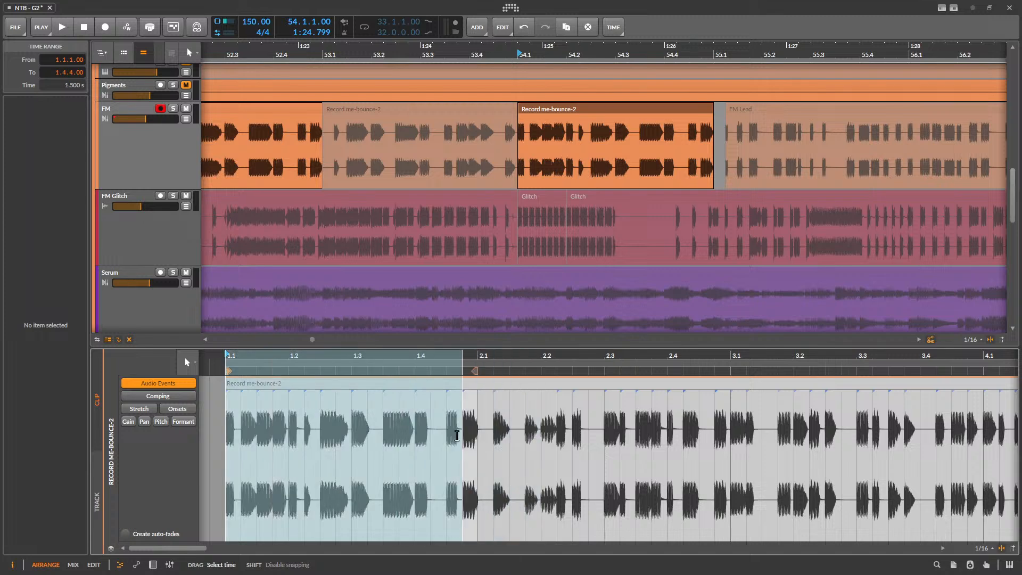
pyautogui.hotkey('ctrl', 'l')
pyautogui.scroll(-5, 316, 430)
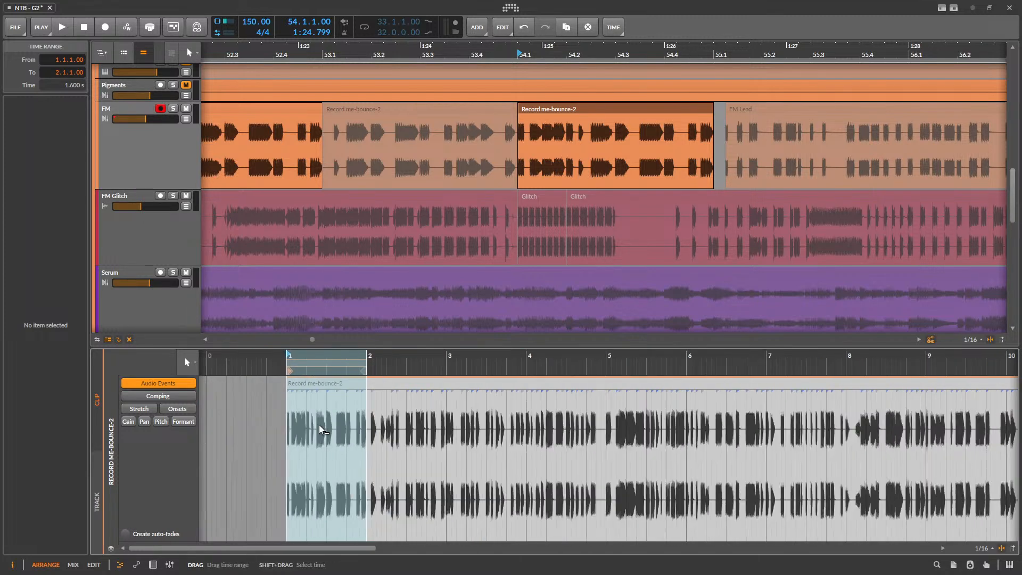
# - Move the FM clip's loop region along the audio so the loop starts at 6.3.4.00
pyautogui.click(322, 430)
pyautogui.click(321, 364)
pyautogui.moveTo(321, 367); pyautogui.dragTo(791, 365)
# - Play back the re-looped FM clip from 54.1.1.00 several times and close the detail editor
pyautogui.press('space')
pyautogui.press('space')
pyautogui.press('space')
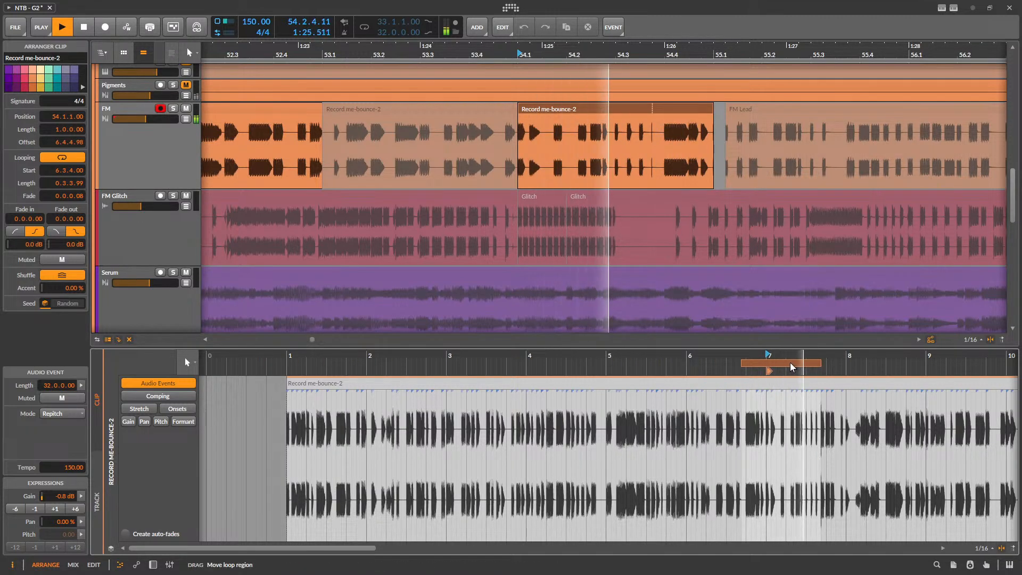
pyautogui.scroll(-4, 511, 420)
pyautogui.press('space')
pyautogui.press('space')
pyautogui.press('e')
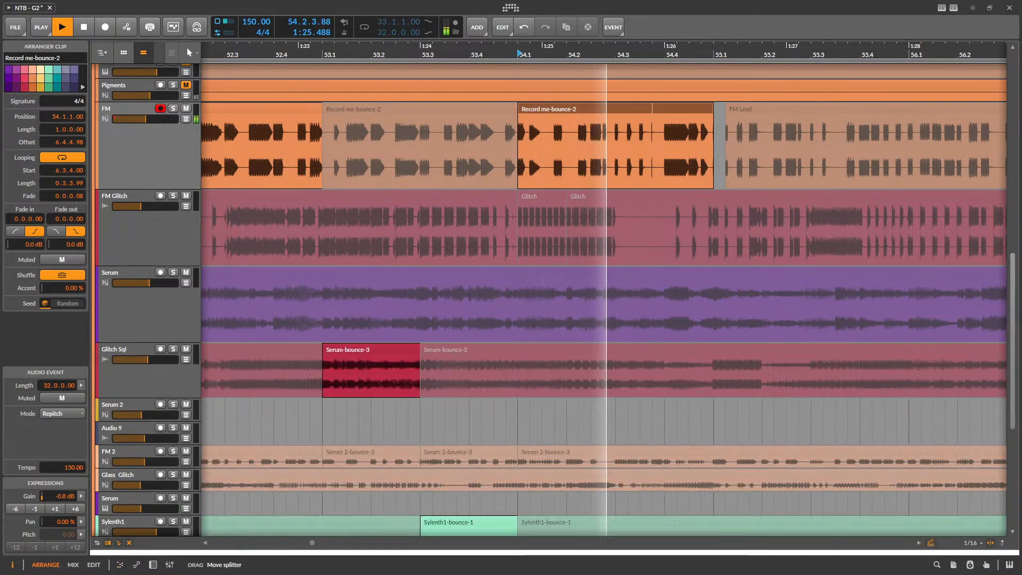
pyautogui.scroll(-5, 600, 411)
pyautogui.press('space')
# - Play back the arrangement from 49.3.2.00 while viewing the lead tracks around bars 51 to 55
pyautogui.scroll(-3, 338, 305)
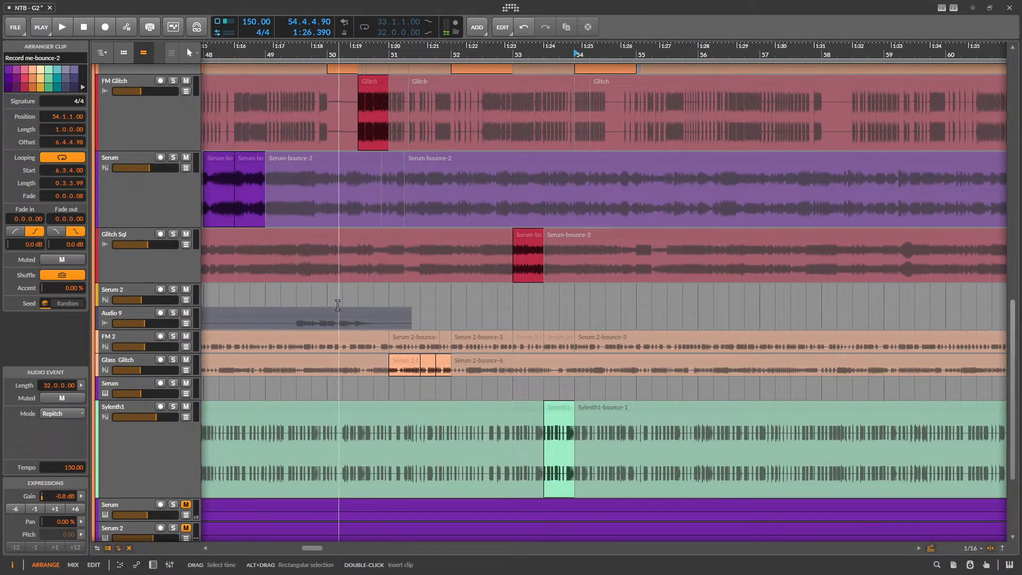
pyautogui.click(298, 301)
pyautogui.hotkey('alt', 'space')
pyautogui.scroll(-2, 353, 295)
pyautogui.scroll(2, 372, 292)
pyautogui.scroll(3, 475, 291)
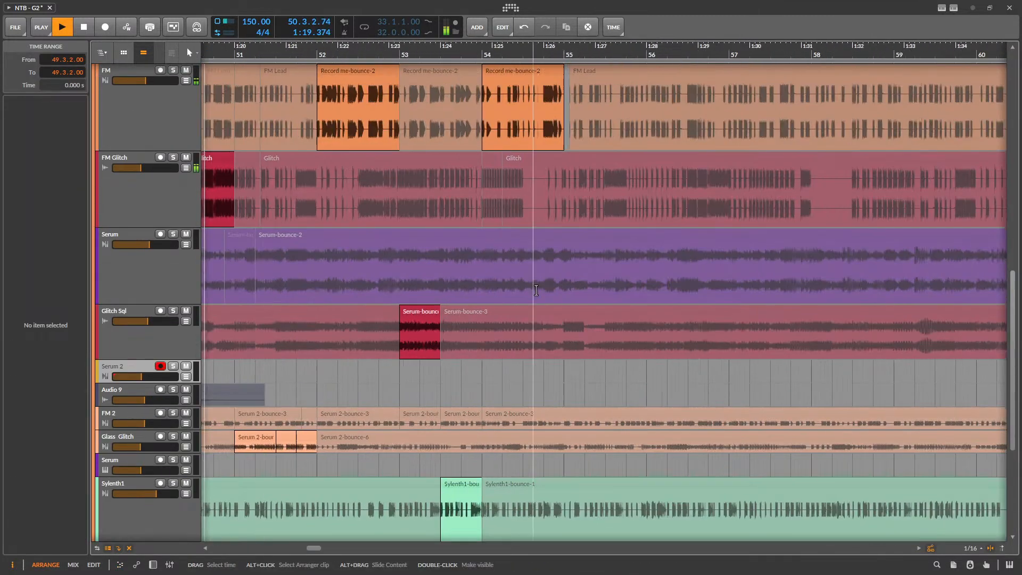
pyautogui.scroll(-2, 563, 356)
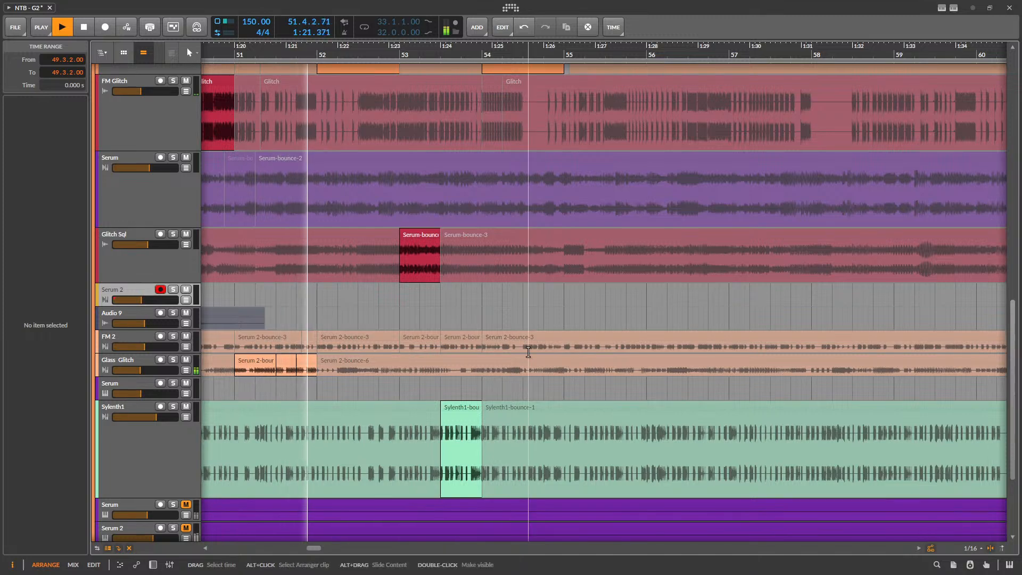
pyautogui.scroll(-5, 528, 352)
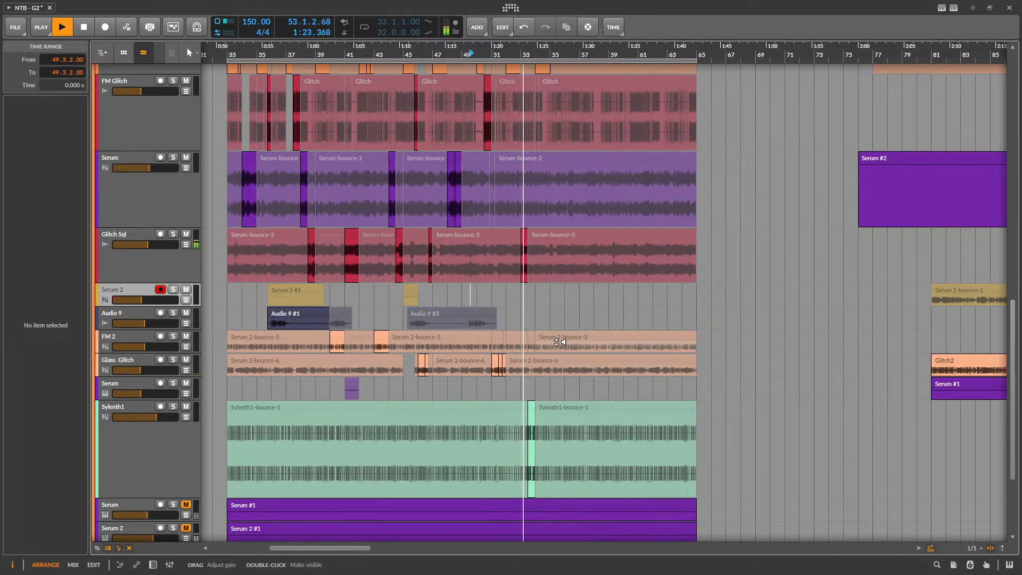
pyautogui.scroll(2, 567, 325)
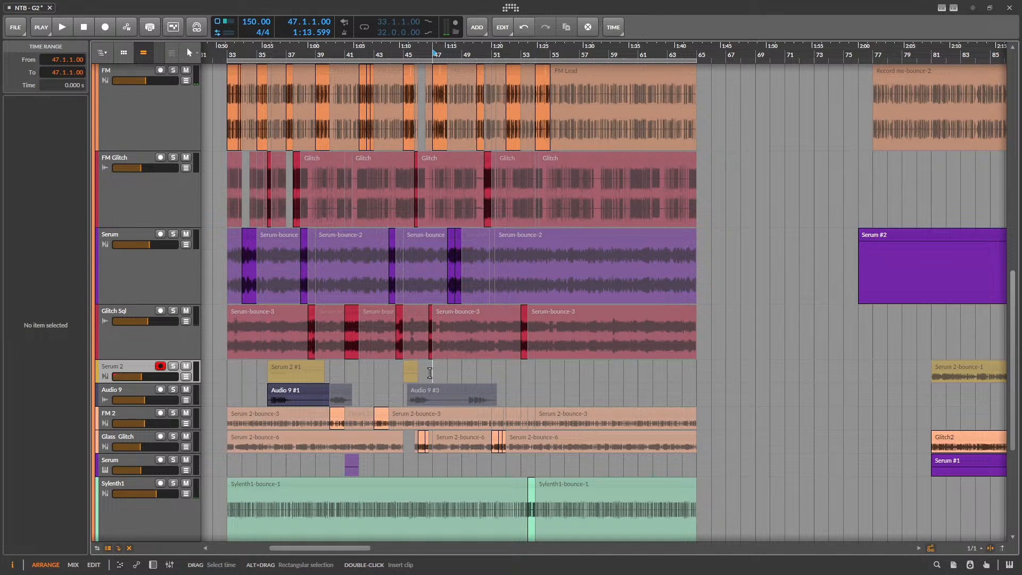
# - Play back the arrangement from the Serum-bounce-2 clip at 44.1.1.00 through bar 54
pyautogui.click(394, 235)
pyautogui.press('space')
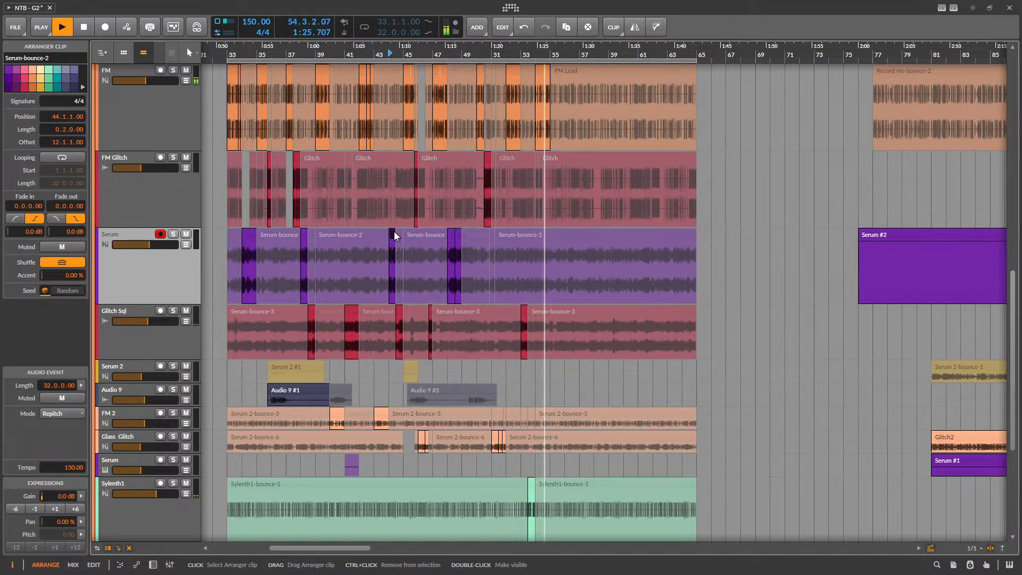
pyautogui.press('space')
pyautogui.scroll(5, 538, 251)
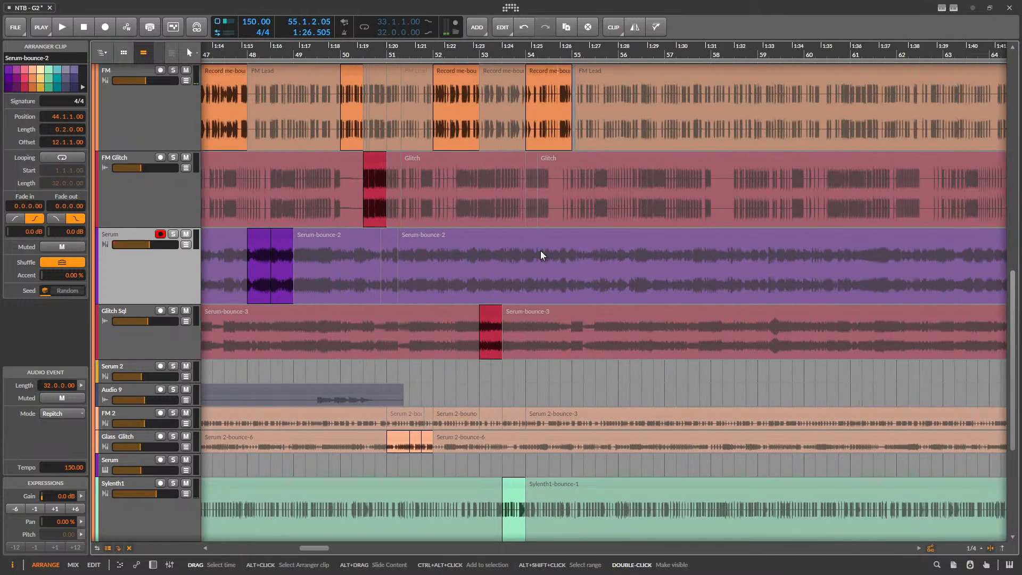
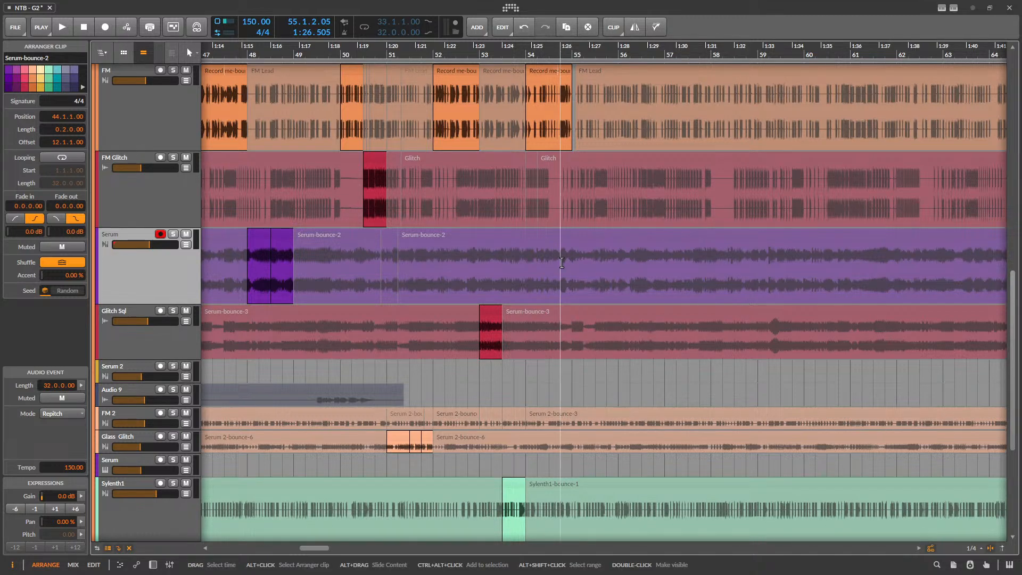
# - Play back the arrangement from bar 52 to about bar 55 to hear where the next glitch fill belongs
pyautogui.scroll(-4, 487, 349)
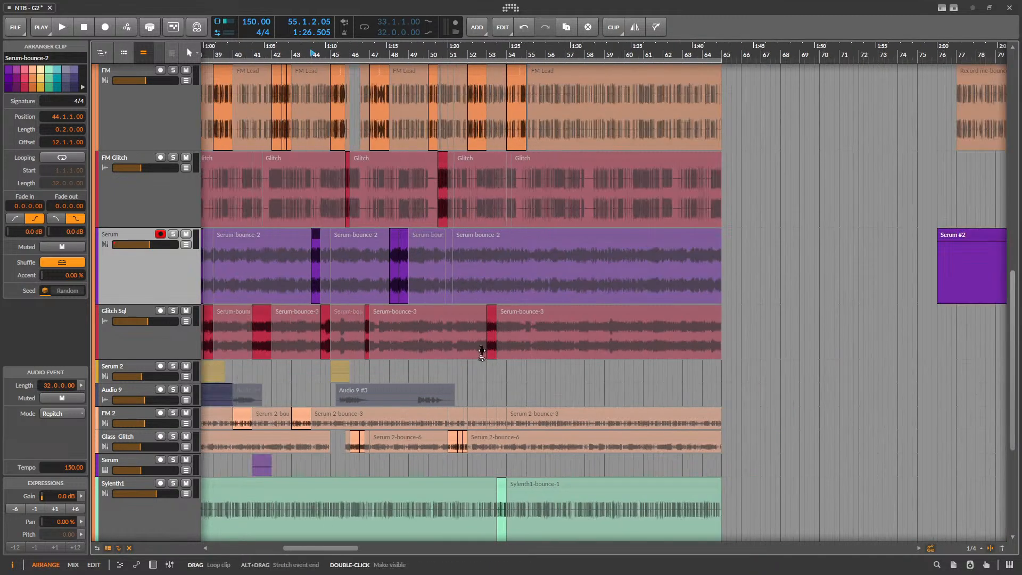
pyautogui.click(465, 375)
pyautogui.scroll(-1, 541, 365)
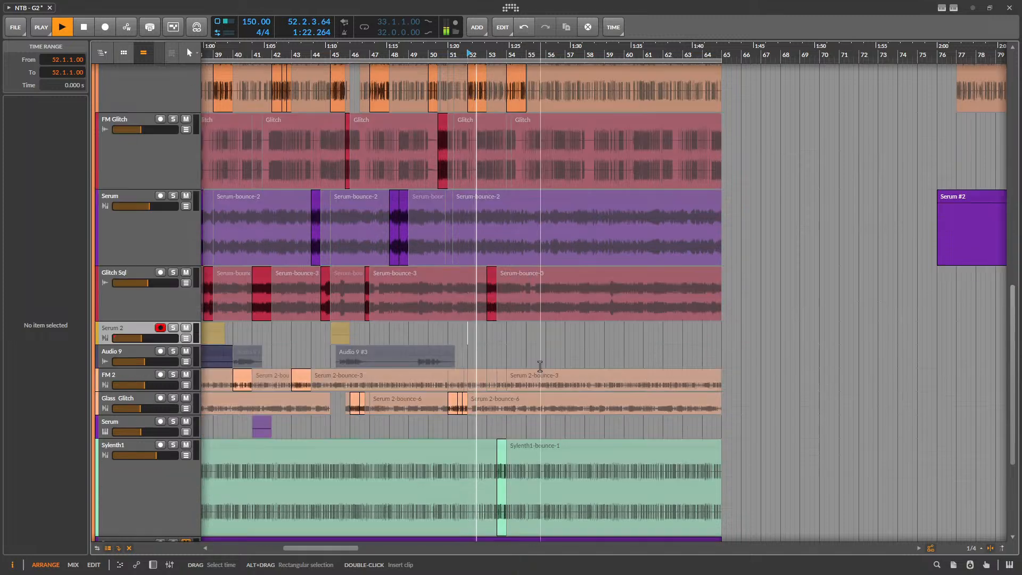
pyautogui.scroll(3, 555, 324)
pyautogui.scroll(2, 487, 356)
pyautogui.scroll(-1, 563, 368)
pyautogui.scroll(-1, 585, 442)
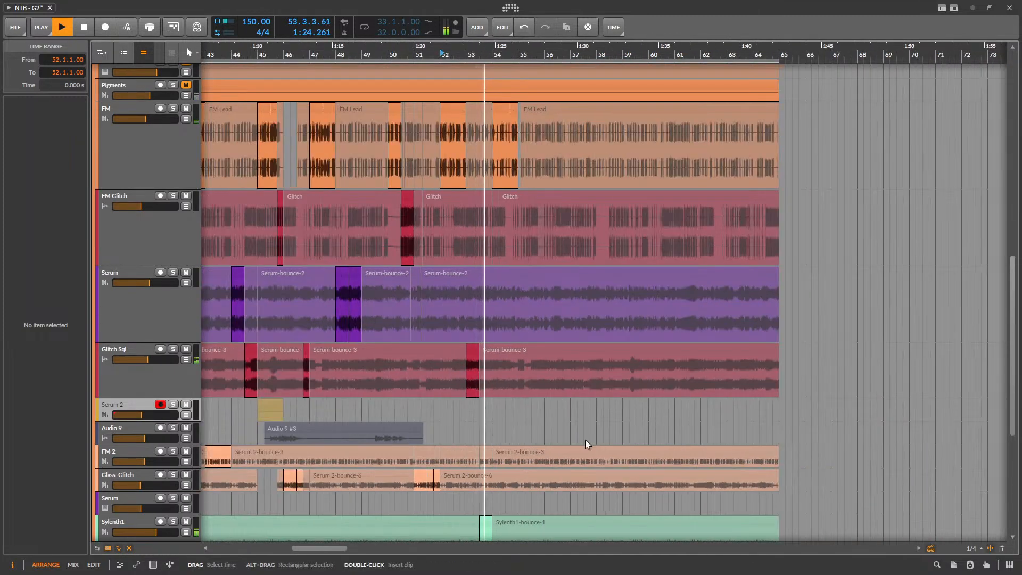
pyautogui.scroll(2, 531, 349)
pyautogui.scroll(-1, 554, 331)
pyautogui.scroll(4, 490, 292)
pyautogui.scroll(2, 494, 299)
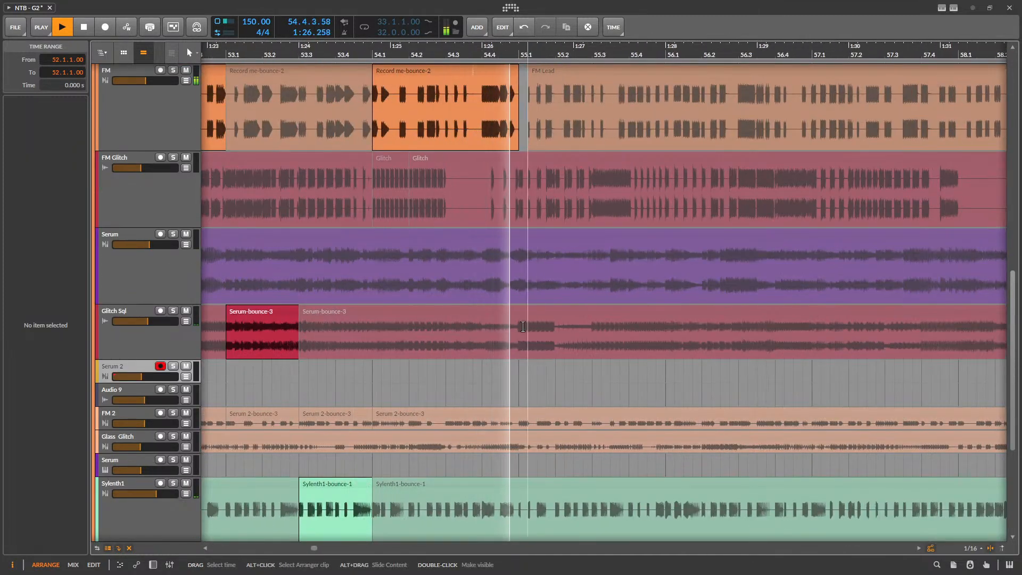
pyautogui.press('space')
# - Enlarge the height of the Glass Glitch track so its waveform can be read
pyautogui.scroll(-3, 515, 341)
pyautogui.scroll(-2, 501, 293)
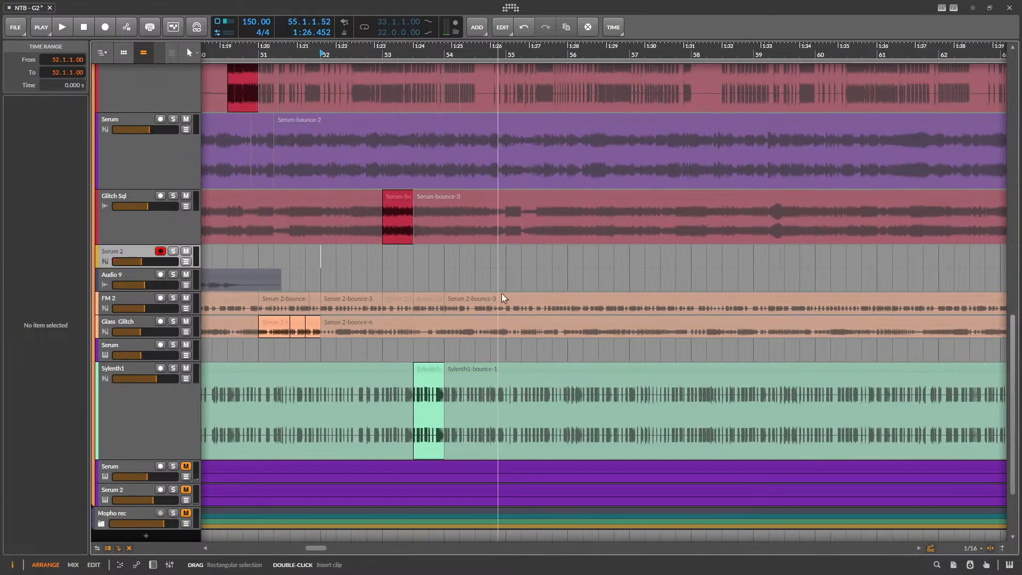
pyautogui.scroll(-1, 479, 298)
pyautogui.scroll(-3, 477, 298)
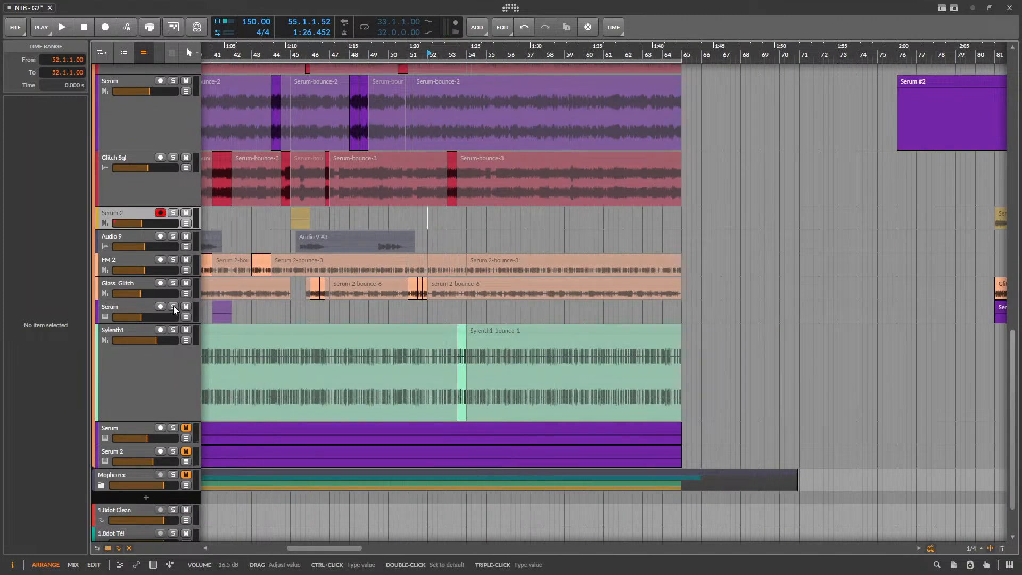
pyautogui.scroll(-1, 254, 310)
pyautogui.scroll(5, 405, 287)
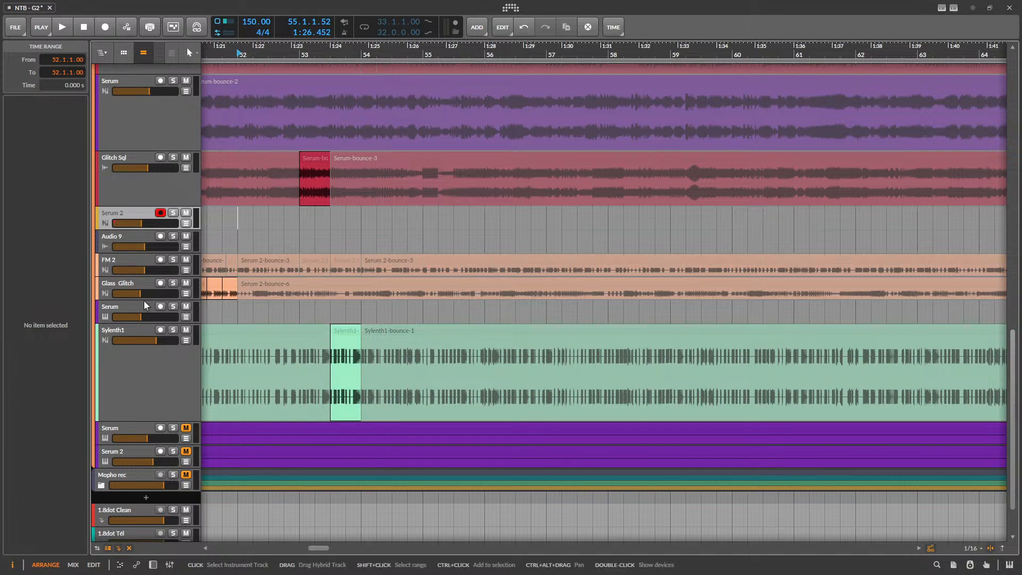
pyautogui.moveTo(147, 299); pyautogui.dragTo(147, 365)
pyautogui.scroll(3, 444, 320)
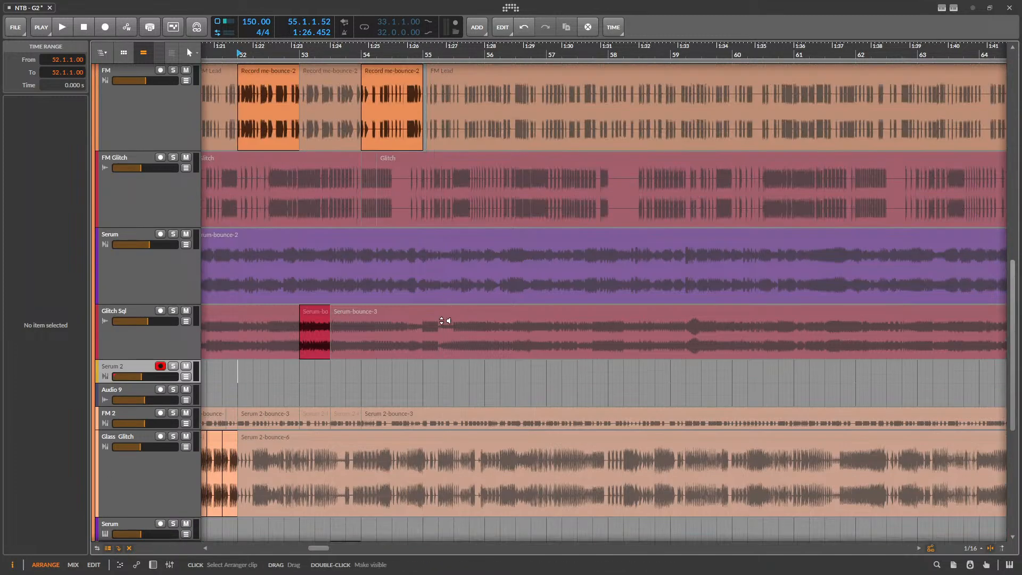
# - Play from 53.1.4, split out the Glass Glitch audio from 55.1.1 to 55.3.1, and unmute that piece
pyautogui.press('space')
pyautogui.scroll(-3, 439, 354)
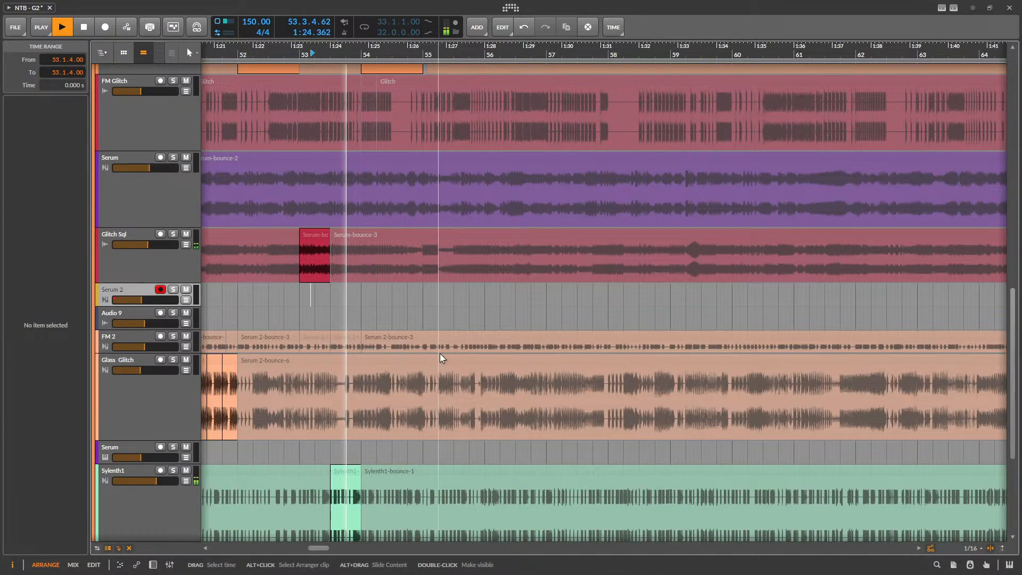
pyautogui.moveTo(419, 397); pyautogui.dragTo(453, 395)
pyautogui.press('space')
pyautogui.click(434, 395)
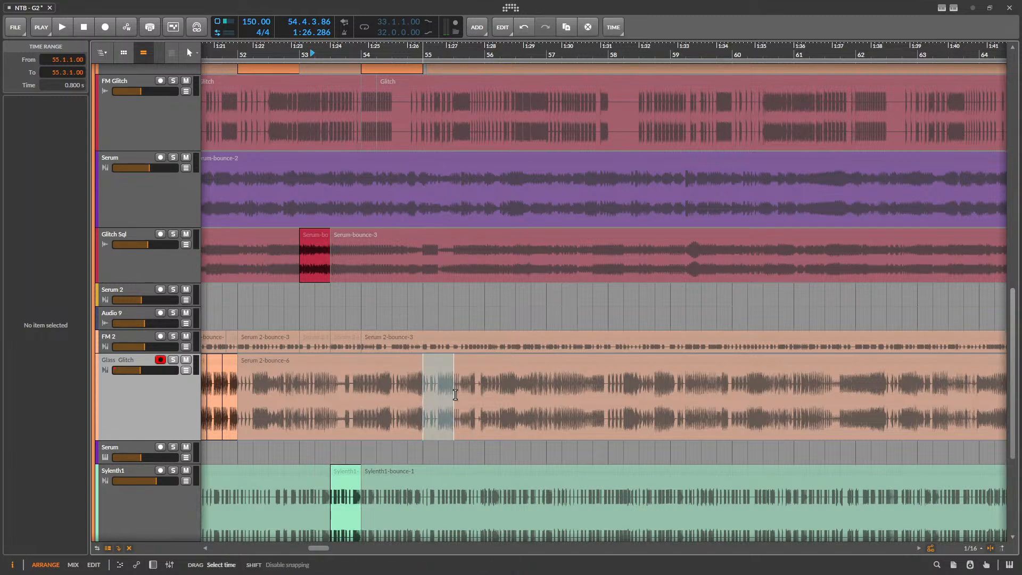
pyautogui.click(440, 366)
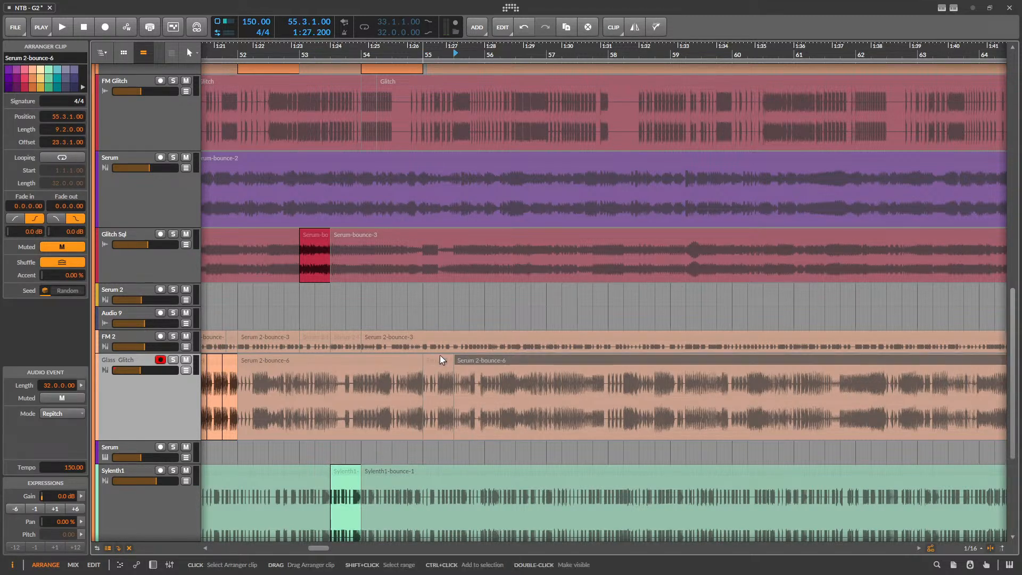
pyautogui.press('m')
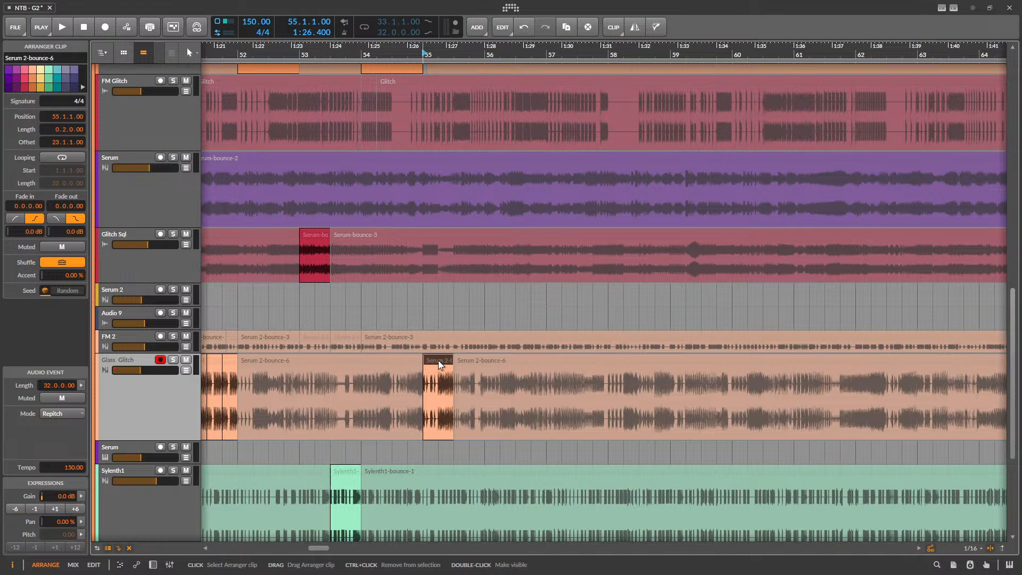
# - Audition the new Glass Glitch piece, then split out the Glitch Sql audio from 55.3.1 to 56.1.1 and unmute it
pyautogui.press('space')
pyautogui.scroll(3, 455, 282)
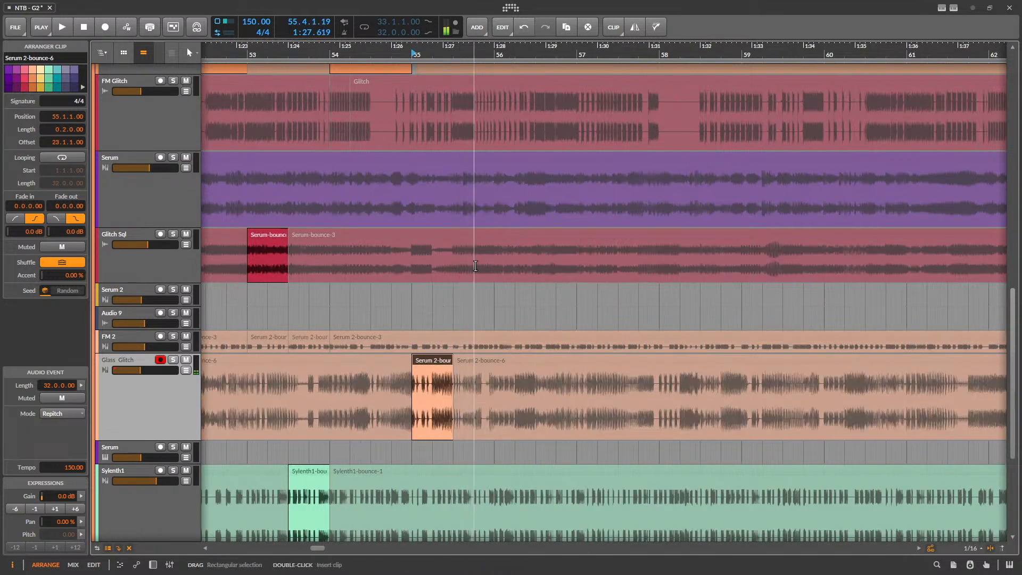
pyautogui.moveTo(439, 277); pyautogui.dragTo(509, 271)
pyautogui.hotkey('ctrl', 'e')
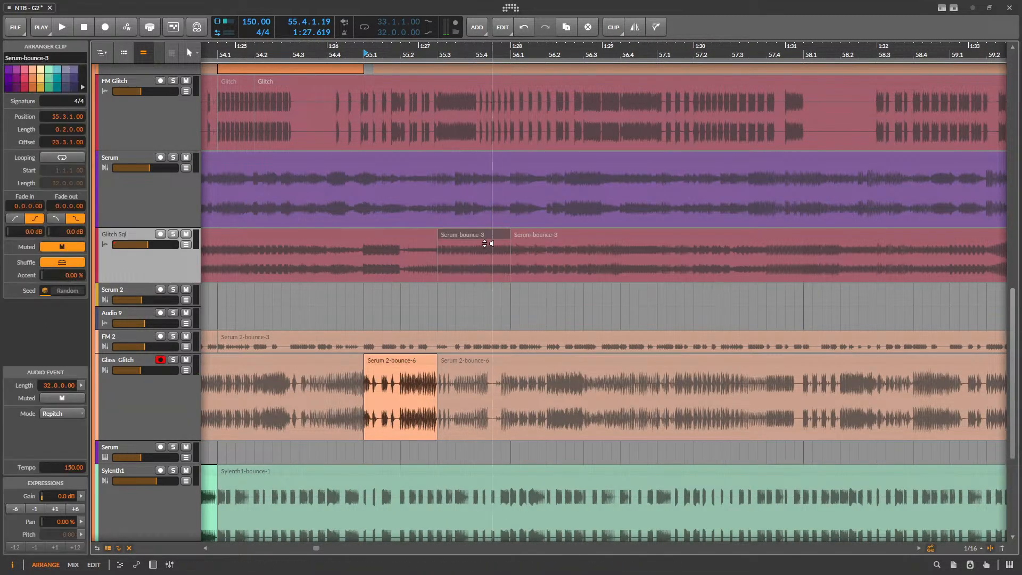
pyautogui.press('m')
pyautogui.scroll(-3, 511, 358)
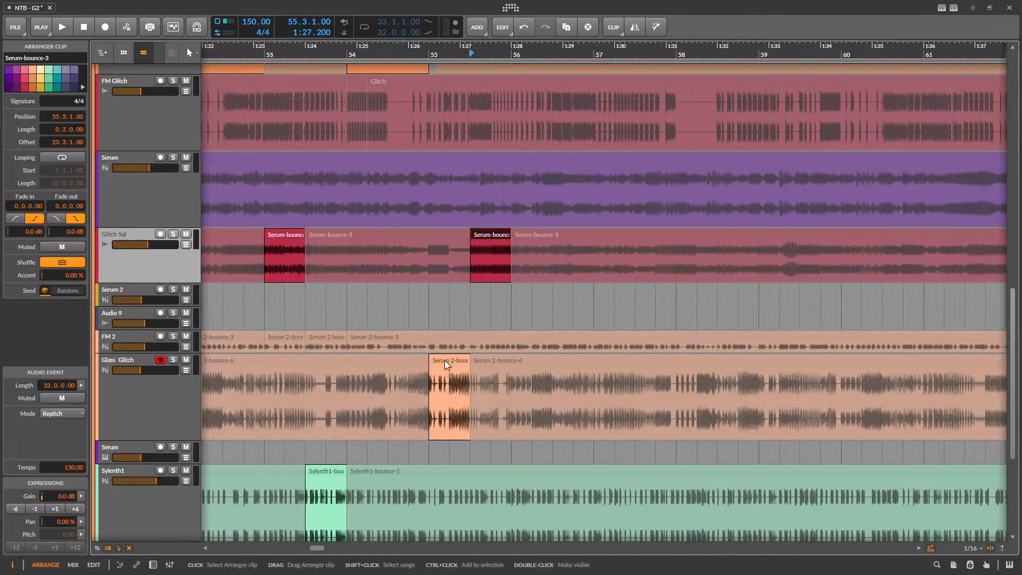
# - Play back from the Glass Glitch clip at 55.1.1 through the Glitch Sql clip up to bar 56
pyautogui.click(445, 359)
pyautogui.press('space')
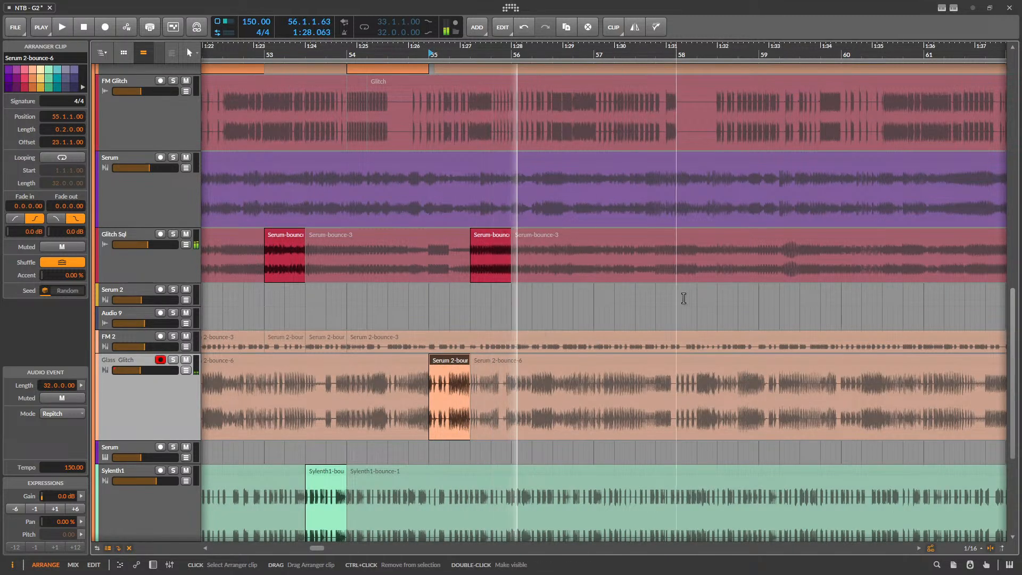
pyautogui.press('space')
# - Play back the whole section from bar 44 to bar 56 and save the project
pyautogui.scroll(-5, 583, 282)
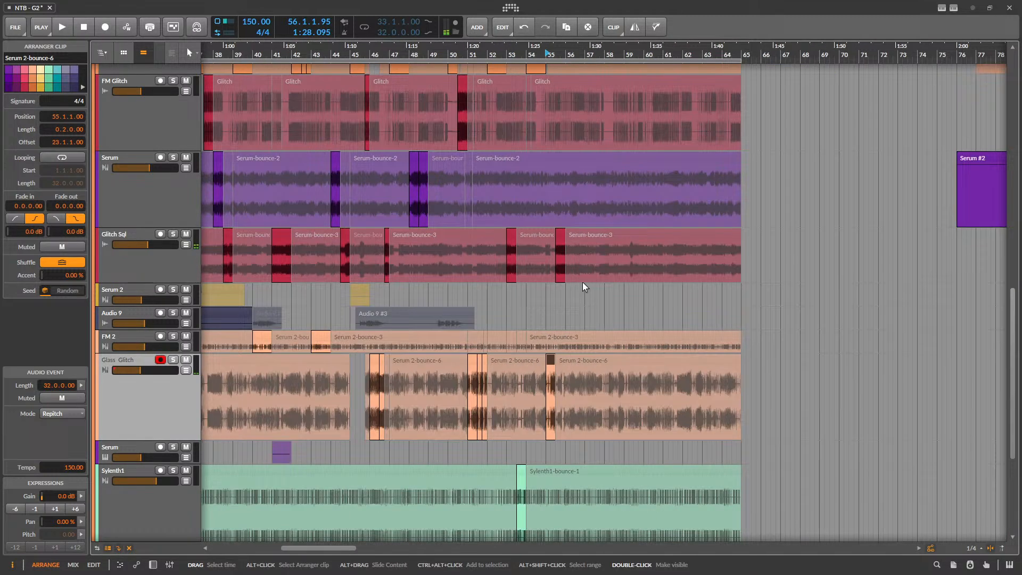
pyautogui.click(334, 293)
pyautogui.press('space')
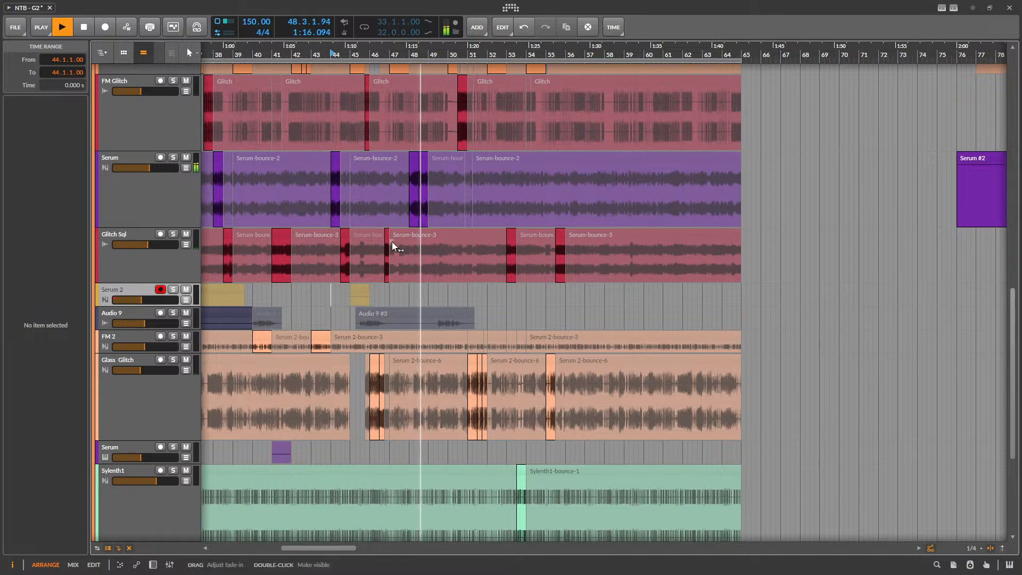
pyautogui.scroll(2, 475, 262)
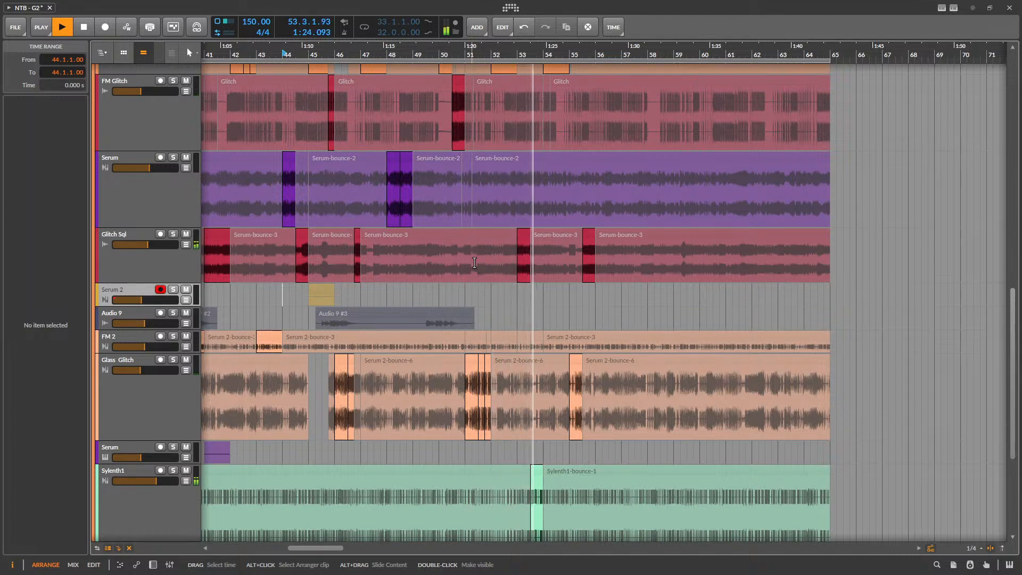
pyautogui.hotkey('ctrl', 's')
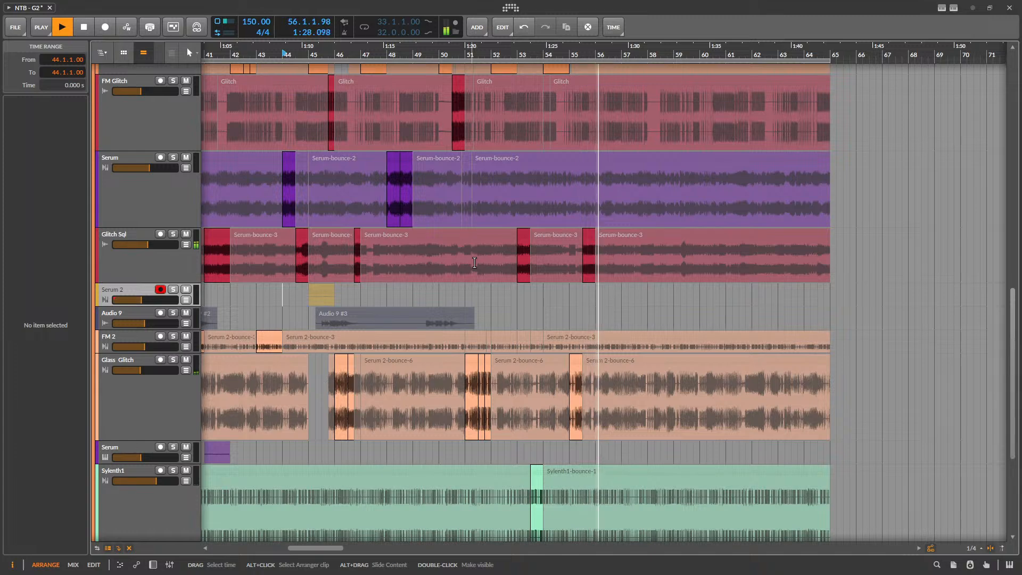
pyautogui.press('space')
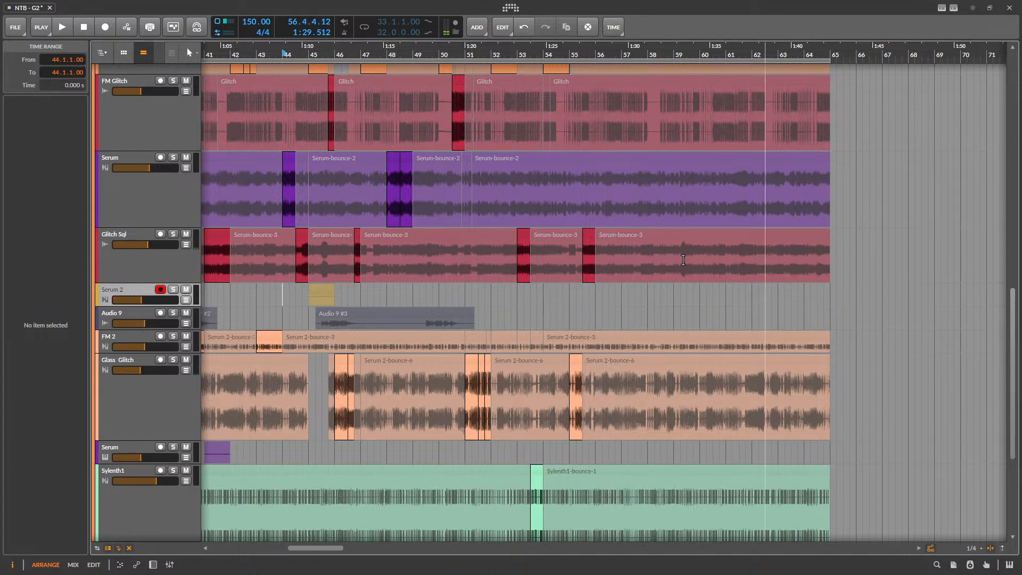
# - Split out the Serum track's audio from 56.1.1 to 56.3.2 and unmute that piece
pyautogui.scroll(3, 635, 294)
pyautogui.scroll(3, 550, 332)
pyautogui.scroll(-3, 570, 314)
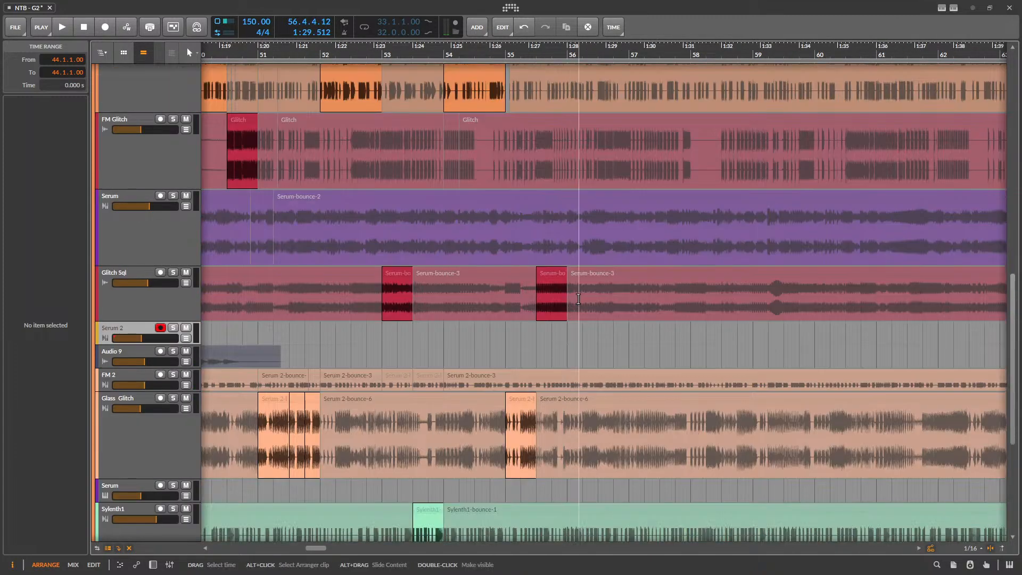
pyautogui.moveTo(568, 246); pyautogui.dragTo(599, 245)
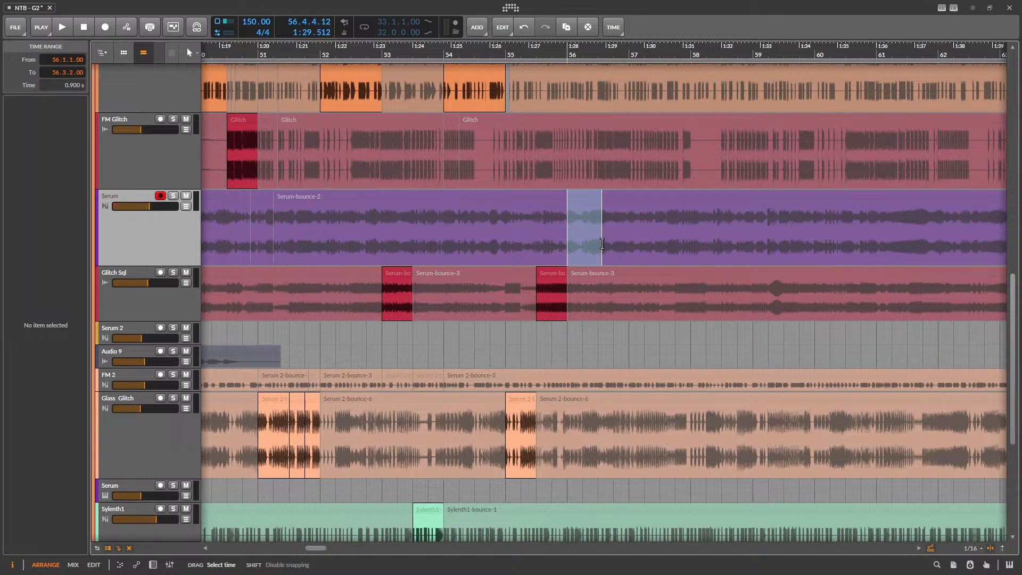
pyautogui.click(583, 192)
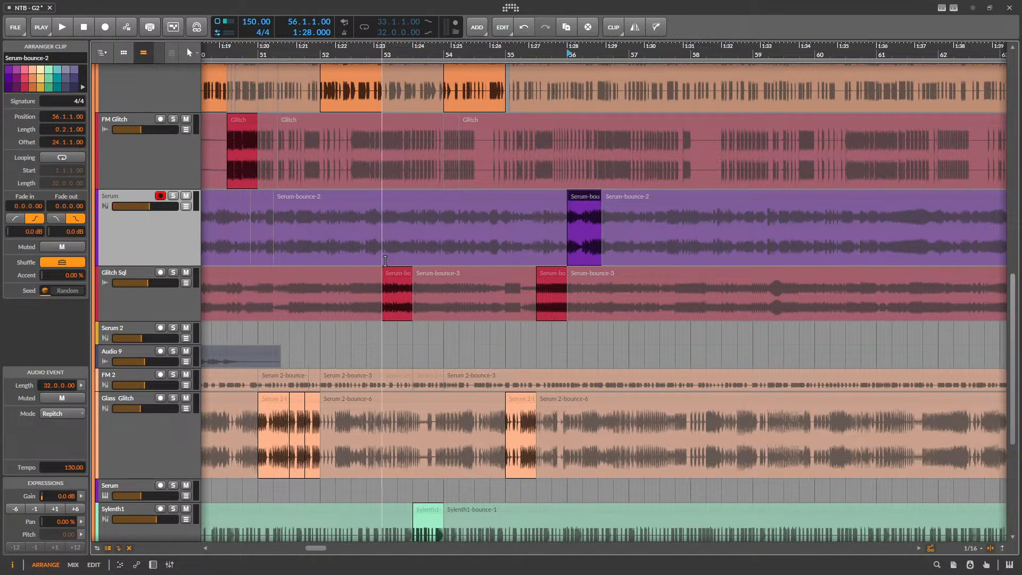
# - Play from the Glitch Sql clip at 53.1.1 and shorten the Serum clip at bar 56 to a length of 0.2.0.00
pyautogui.click(395, 277)
pyautogui.click(394, 276)
pyautogui.press('space')
pyautogui.scroll(5, 564, 239)
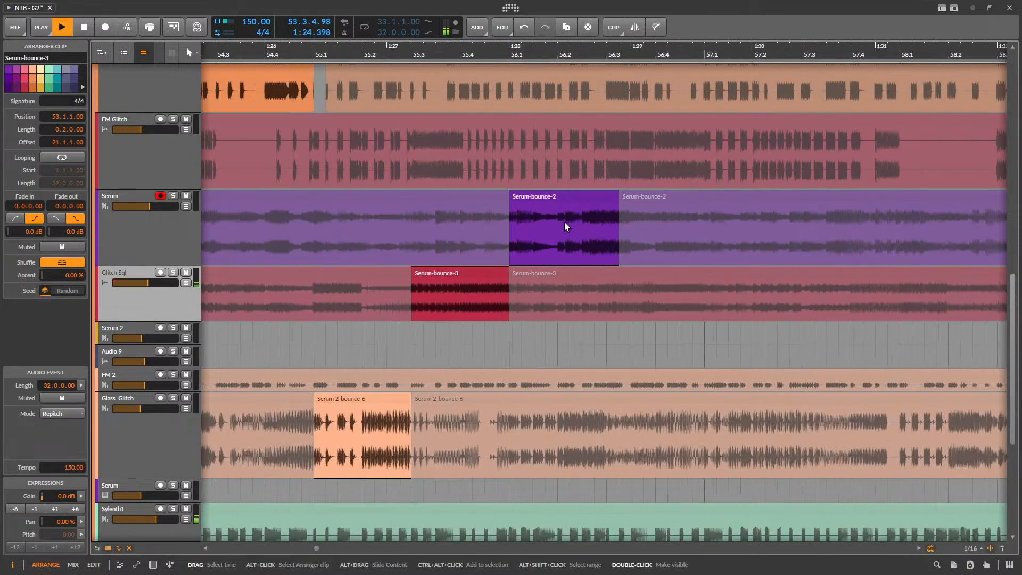
pyautogui.moveTo(615, 197); pyautogui.dragTo(606, 196)
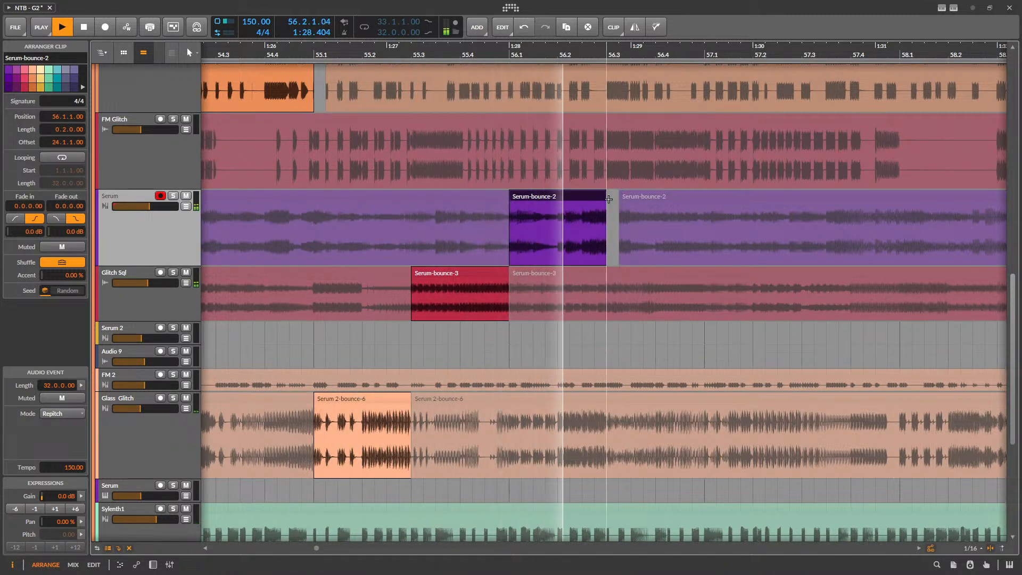
pyautogui.press('space')
# - Open the Serum clip at bar 56 in an enlarged detail editor and loop it from 24.2.1.00 with length 0.1.3.97 and offset 24.2.4.97
pyautogui.doubleClick(586, 193)
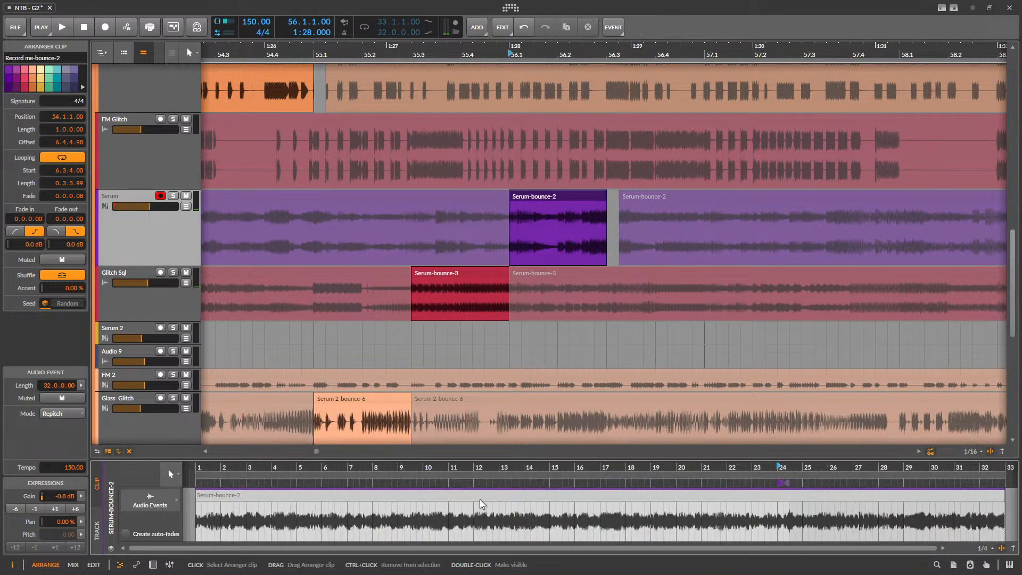
pyautogui.moveTo(953, 459); pyautogui.dragTo(905, 360)
pyautogui.scroll(-5, 520, 431)
pyautogui.scroll(6, 896, 462)
pyautogui.scroll(3, 442, 459)
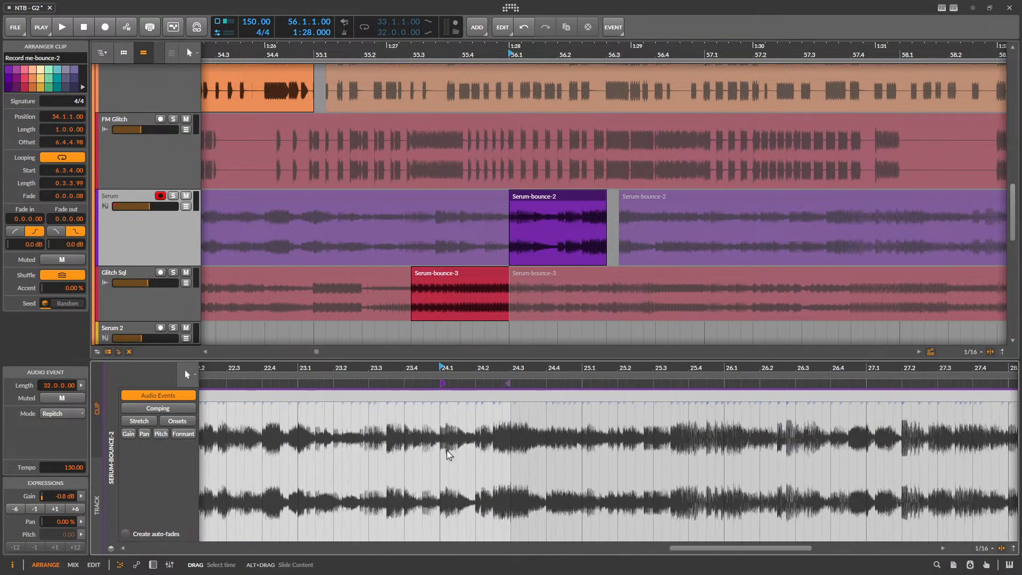
pyautogui.moveTo(443, 448); pyautogui.dragTo(511, 448)
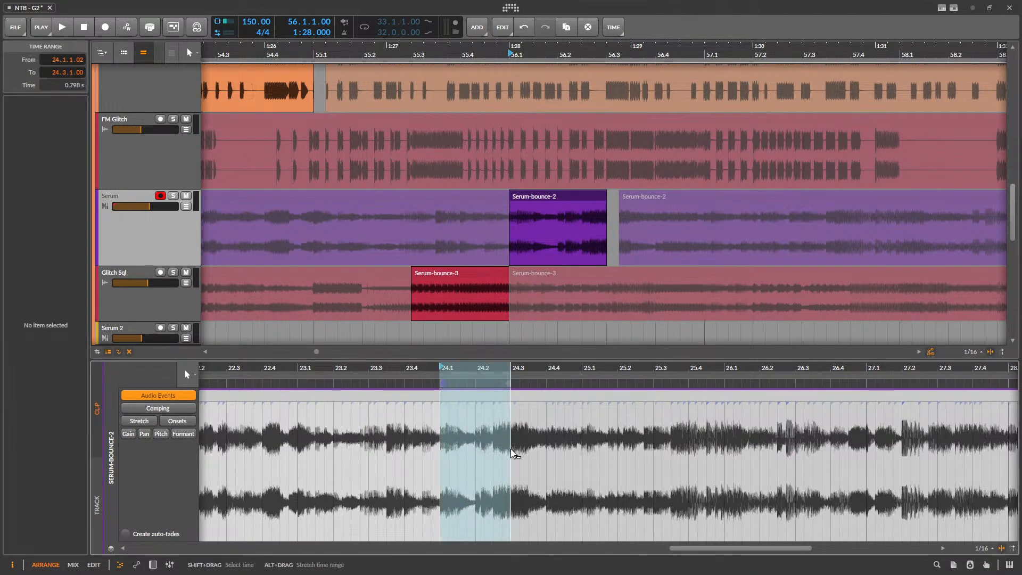
pyautogui.moveTo(482, 379); pyautogui.dragTo(509, 379)
pyautogui.press('space')
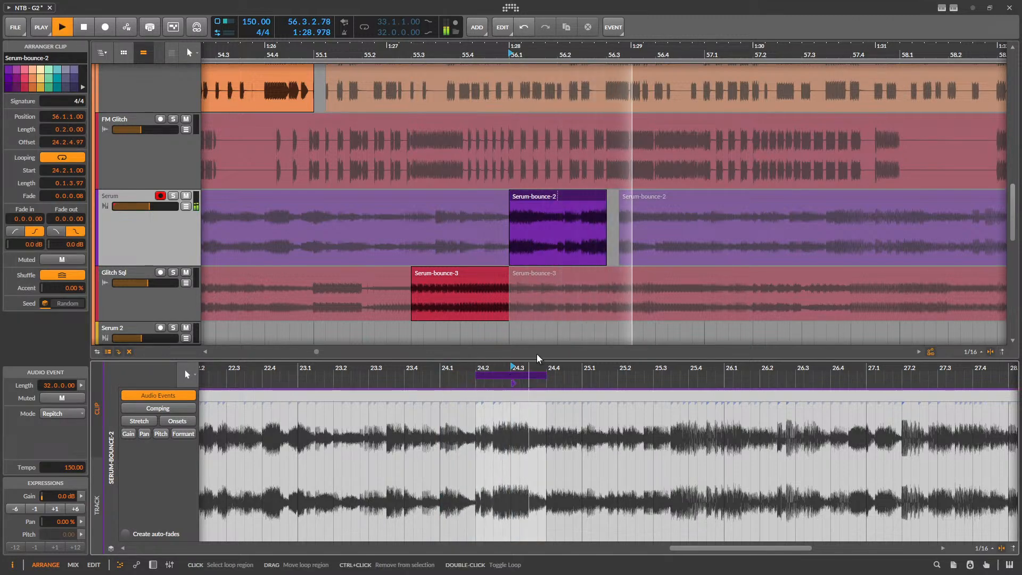
# - Close the detail editor and play back from the Glitch Sql clip at 55.3.1 through the looped Serum clip
pyautogui.click(468, 272)
pyautogui.moveTo(568, 359); pyautogui.dragTo(555, 484)
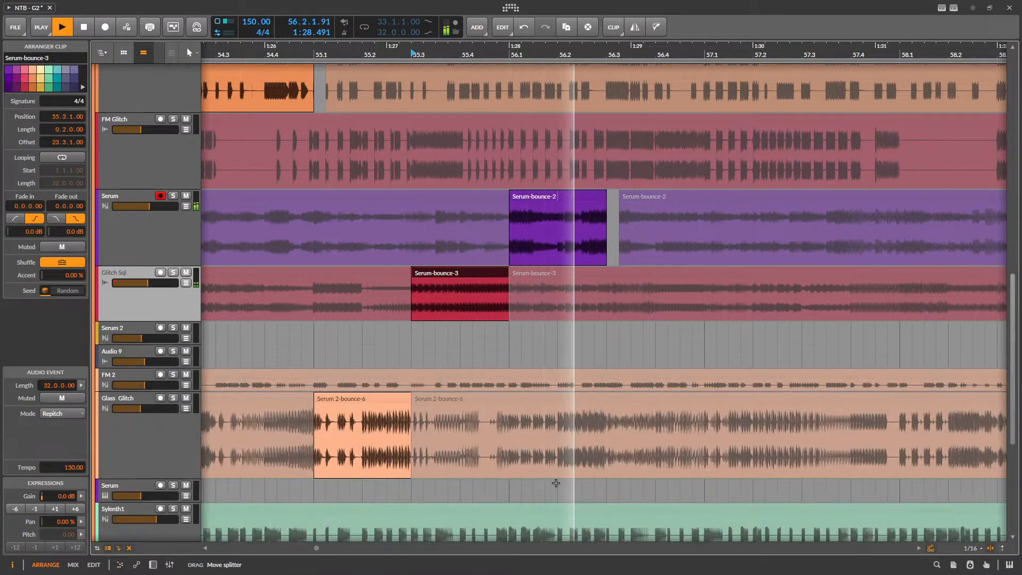
pyautogui.press('space')
pyautogui.press('space')
pyautogui.scroll(-3, 618, 257)
pyautogui.scroll(2, 632, 330)
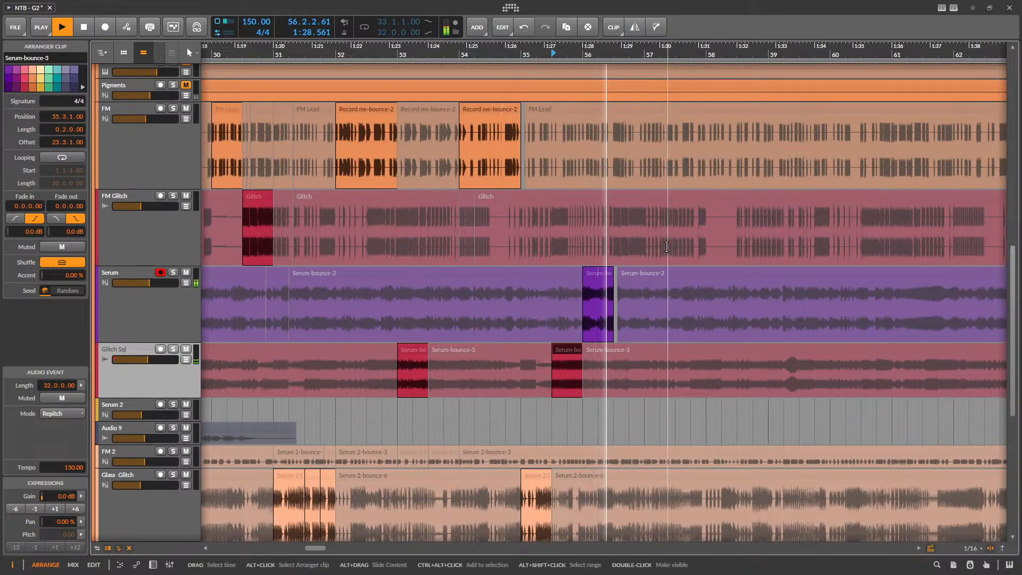
pyautogui.press('space')
# - Split out the FM Glitch audio at 56.3.1 with a length of 0.2.0.00 and unmute that piece
pyautogui.scroll(4, 619, 201)
pyautogui.moveTo(617, 252); pyautogui.dragTo(766, 246)
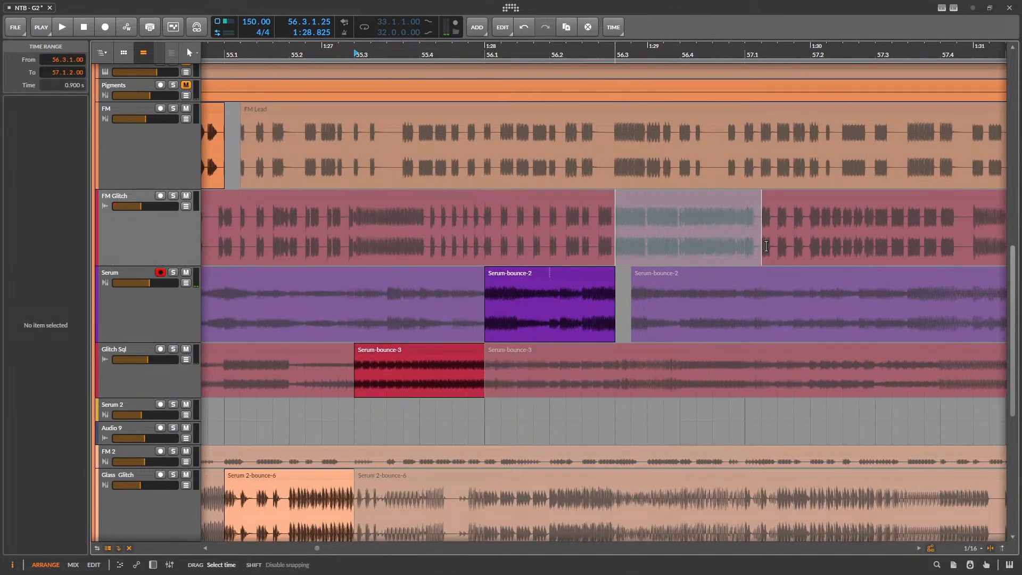
pyautogui.hotkey('ctrl', 'e')
pyautogui.click(660, 193)
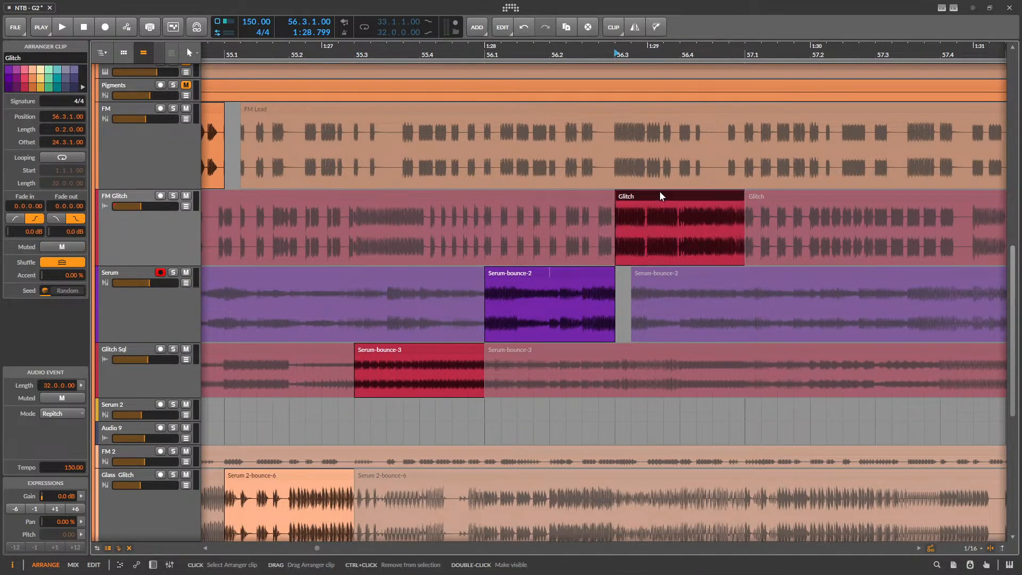
# - Play back from the Glitch Sql clip at 53.1.1 through the new FM Glitch piece and save the project
pyautogui.press('space')
pyautogui.scroll(-4, 686, 254)
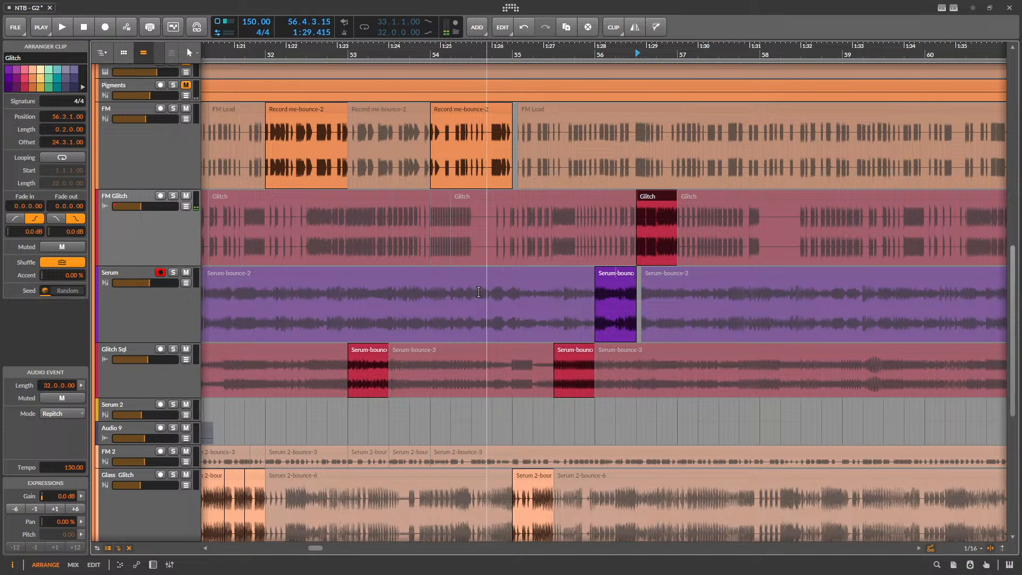
pyautogui.click(356, 355)
pyautogui.press('space')
pyautogui.scroll(-2, 452, 298)
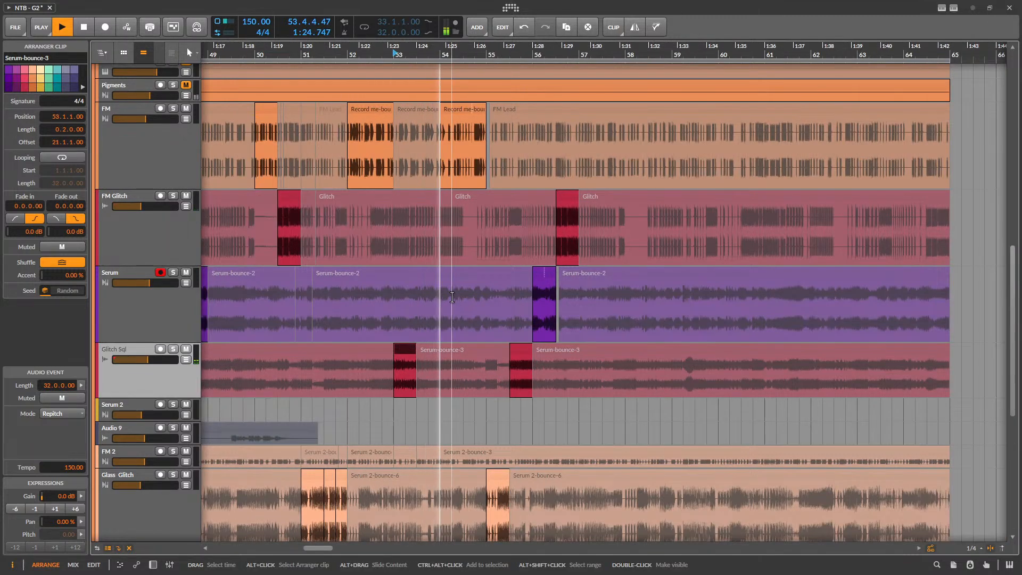
pyautogui.hotkey('ctrl', 's')
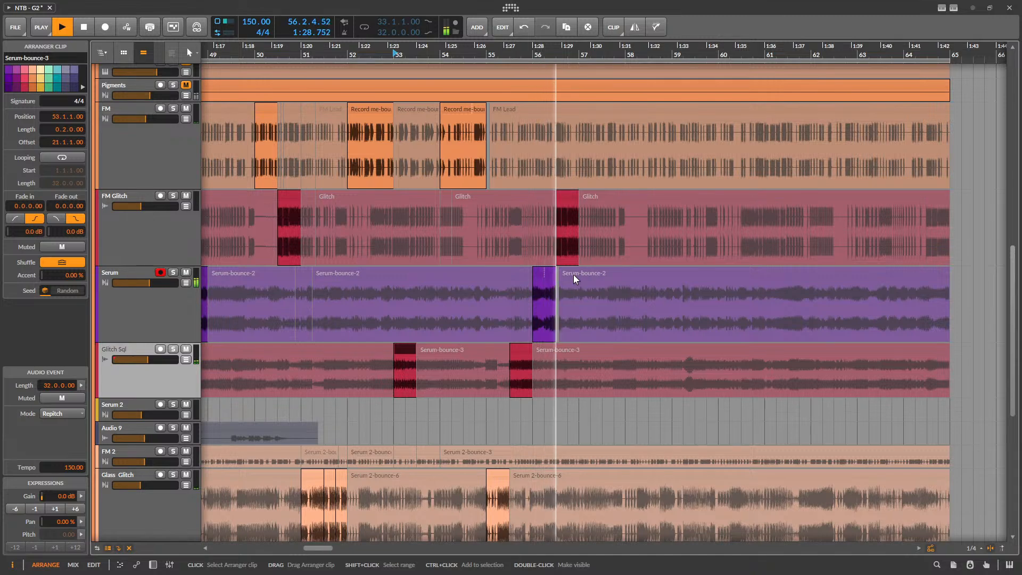
# - Restart playback from 49.3.1 on the Serum track
pyautogui.scroll(-2, 559, 255)
pyautogui.press('space')
pyautogui.click(376, 301)
pyautogui.press('space')
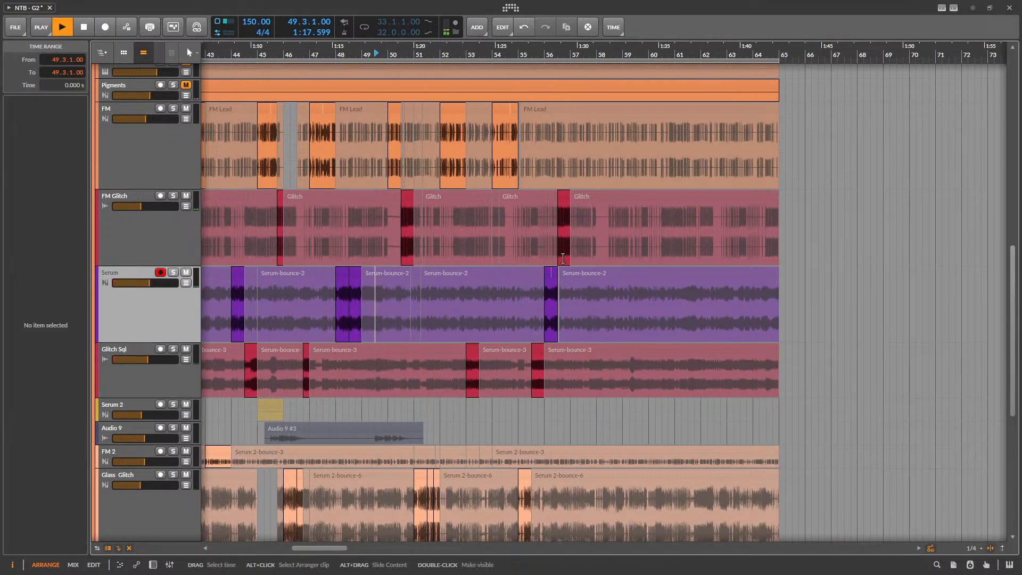
# - Swap the two pieces in bar 56, moving the looped Serum clip to 56.3.1 and the FM Glitch piece to 56.1.1
pyautogui.scroll(4, 562, 258)
pyautogui.click(579, 276)
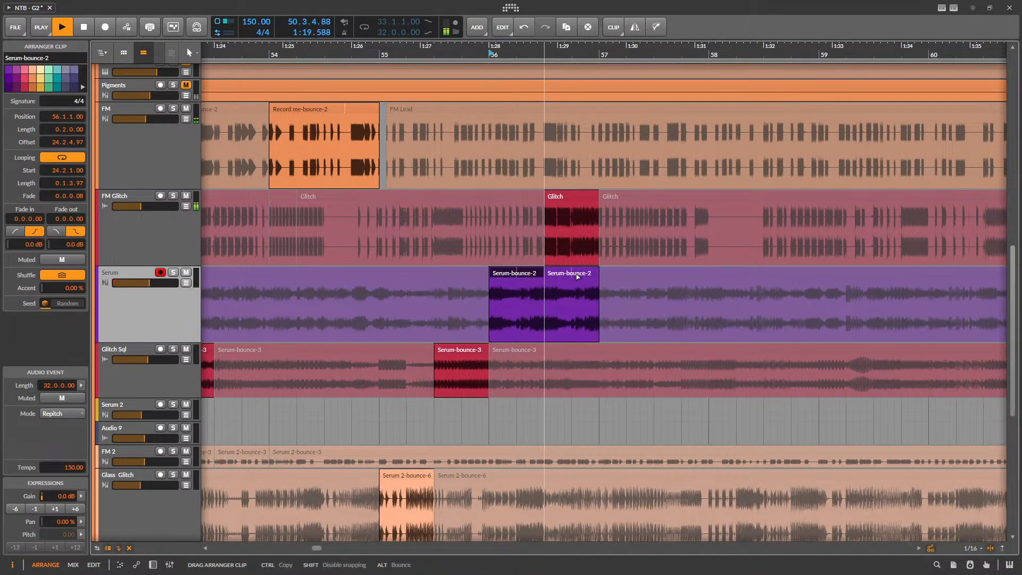
pyautogui.press('Delete')
pyautogui.moveTo(560, 193); pyautogui.dragTo(509, 203)
pyautogui.scroll(-2, 530, 201)
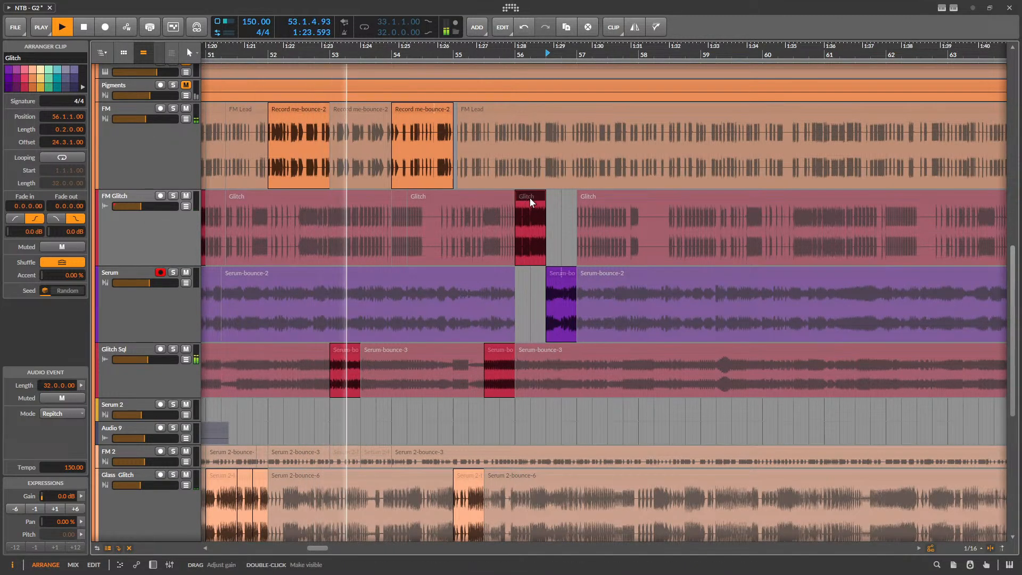
# - Mute the FM Glitch piece at 56.1.1 and replace it with an unmuted FM 2 piece split out there, length 0.2.0.00
pyautogui.scroll(-2, 516, 373)
pyautogui.scroll(3, 528, 394)
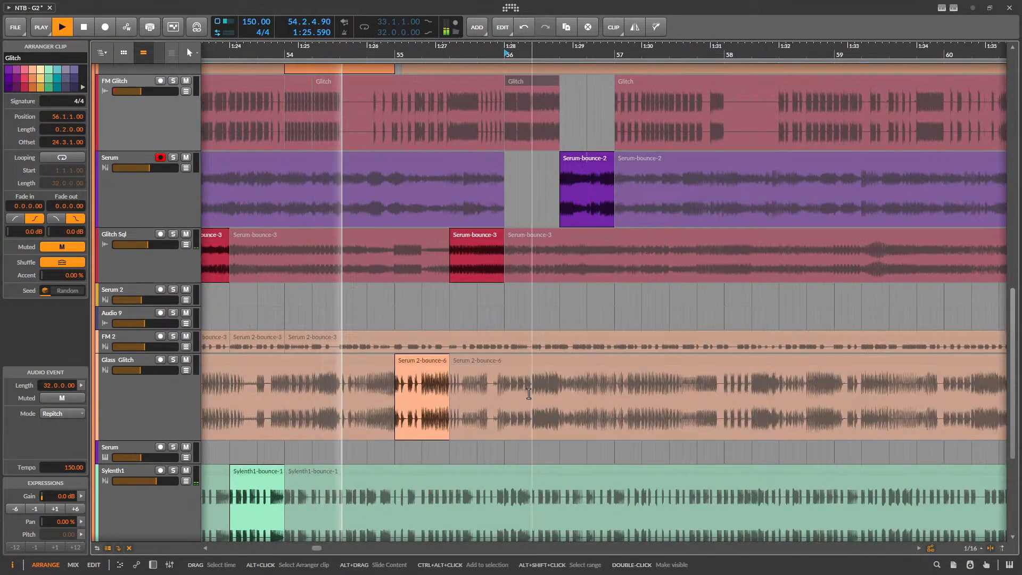
pyautogui.click(497, 372)
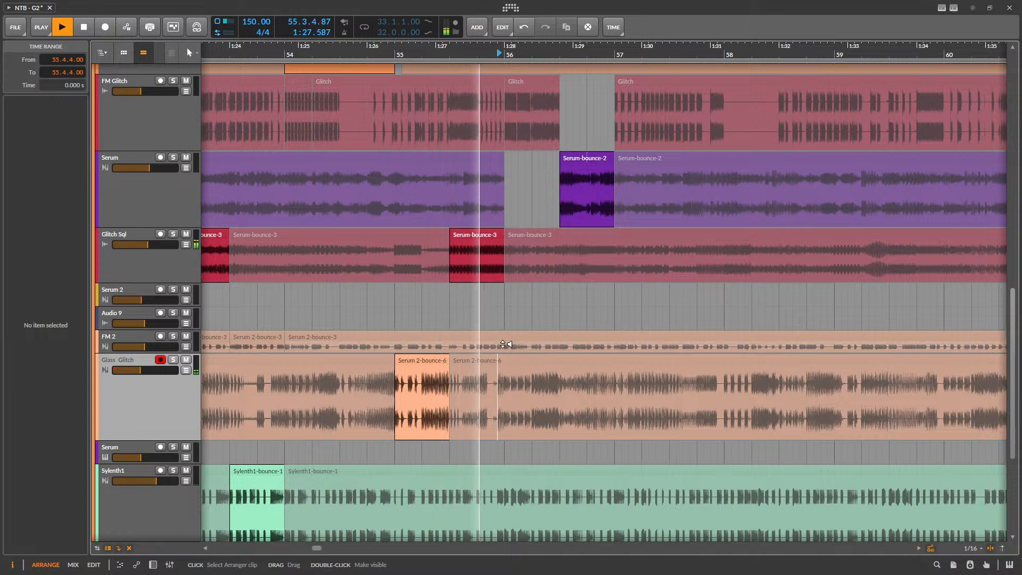
pyautogui.click(527, 340)
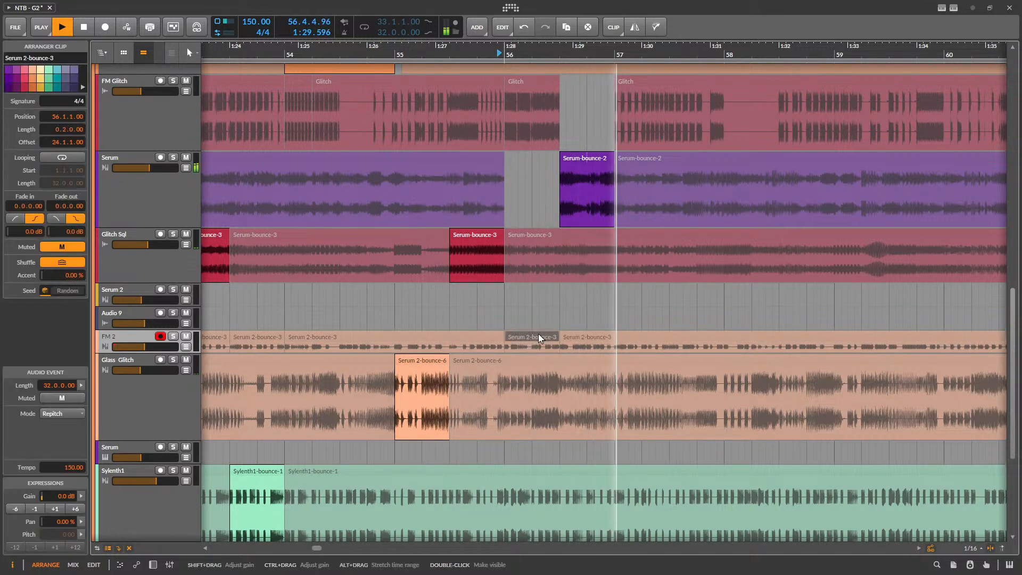
pyautogui.hotkey('alt', 'm')
pyautogui.press('space')
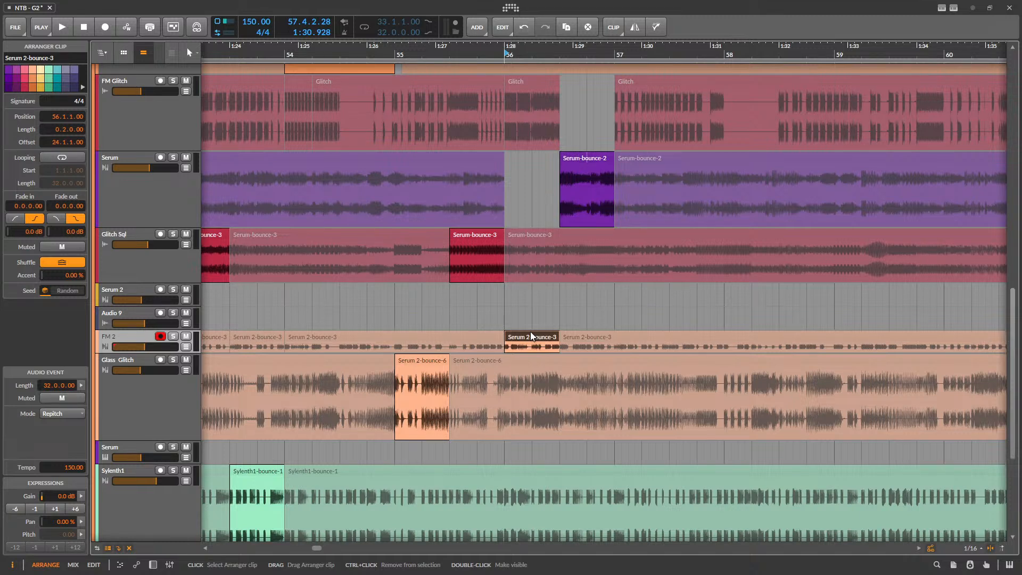
# - Play back twice from 55.1.1 through the FM 2 and Serum pieces in bar 56
pyautogui.scroll(-2, 601, 308)
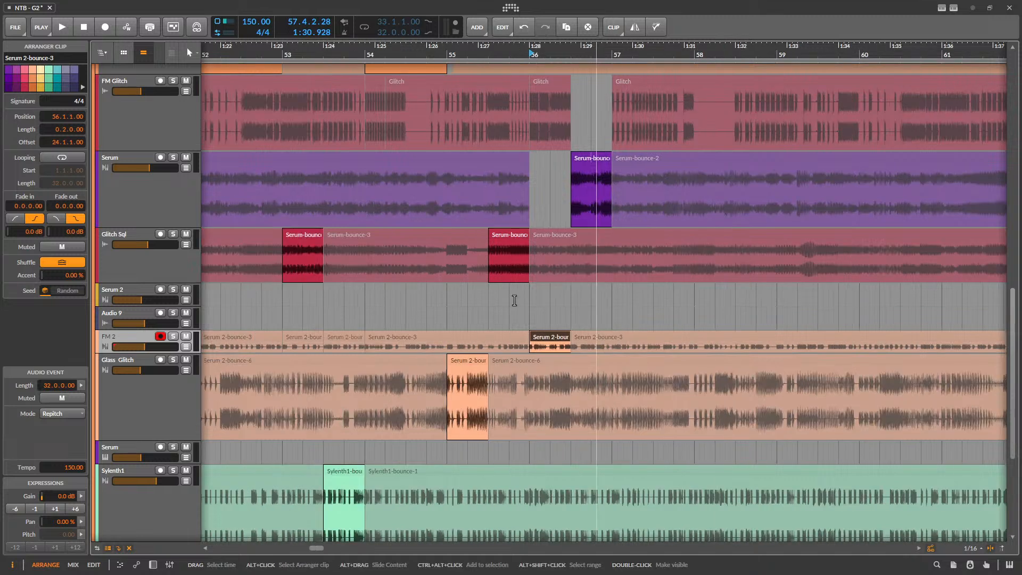
pyautogui.click(447, 309)
pyautogui.press('space')
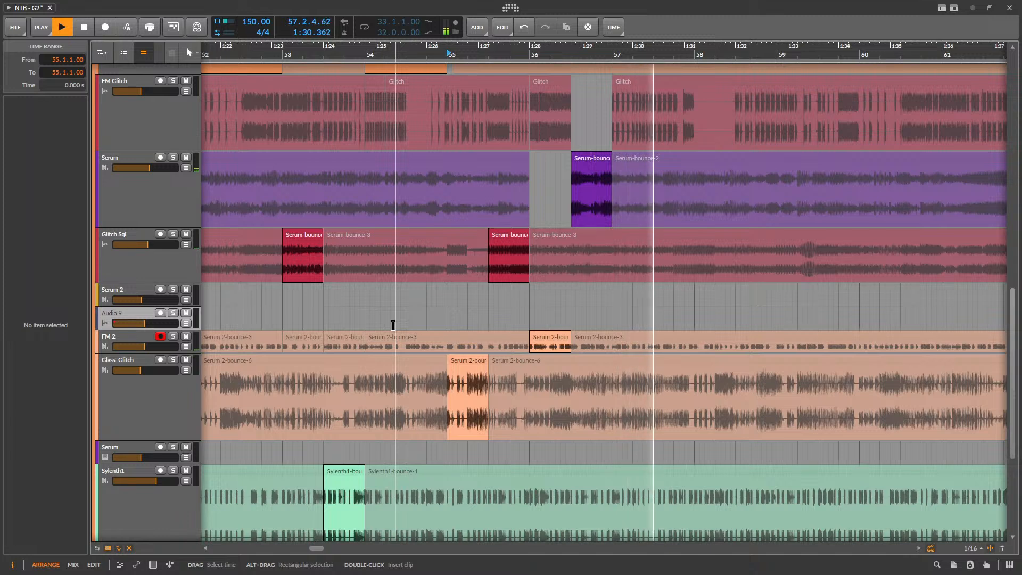
pyautogui.press('space')
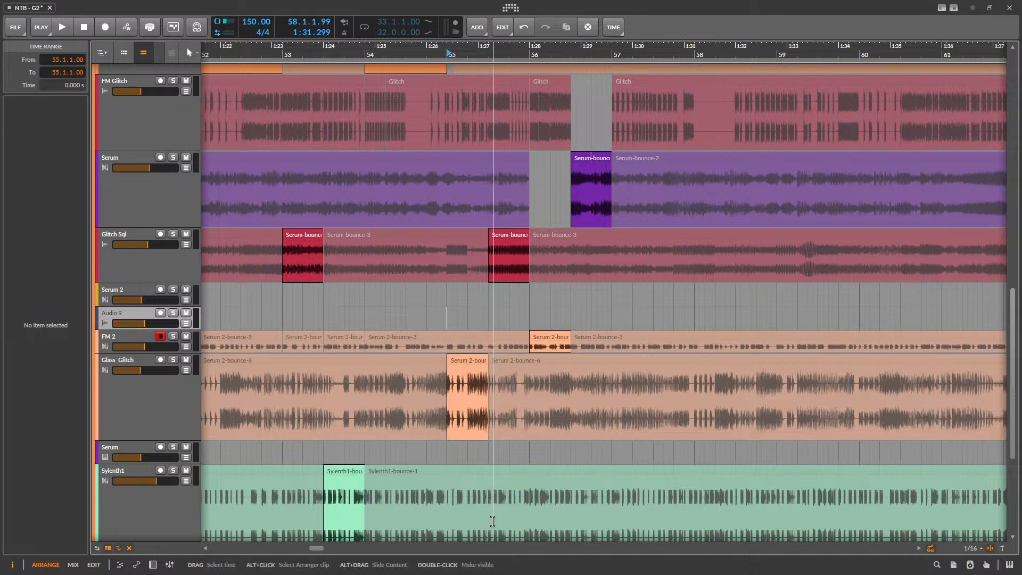
pyautogui.press('space')
pyautogui.scroll(-2, 591, 309)
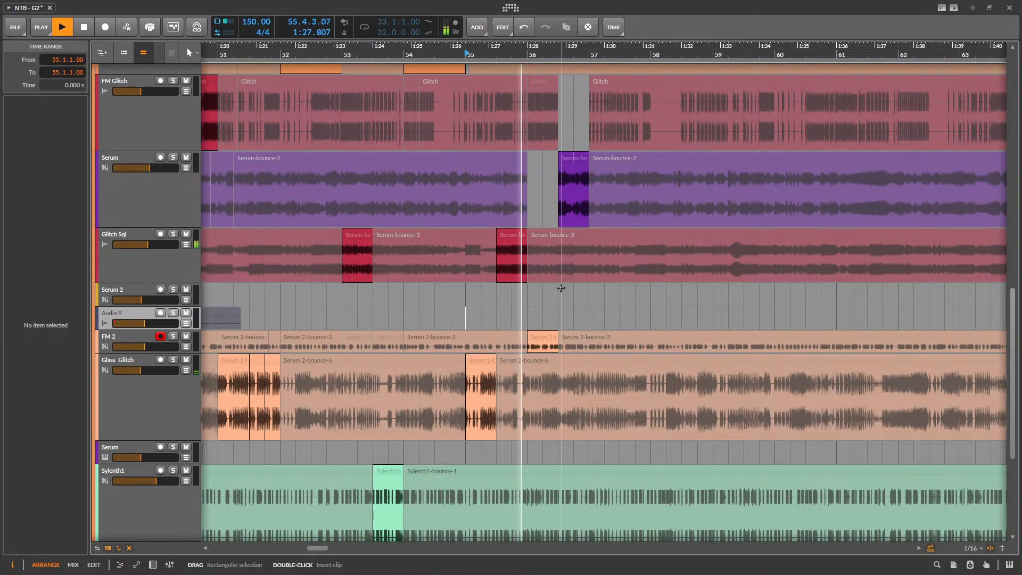
pyautogui.press('space')
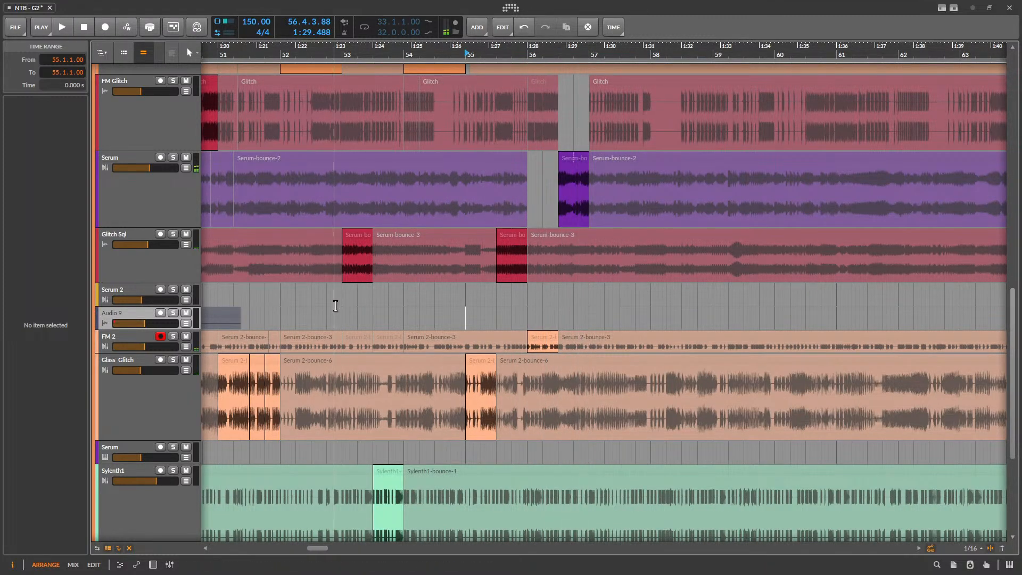
# - Play back the glitch section from 51.1.1 past the start of bar 57
pyautogui.scroll(-4, 372, 309)
pyautogui.scroll(-1, 327, 296)
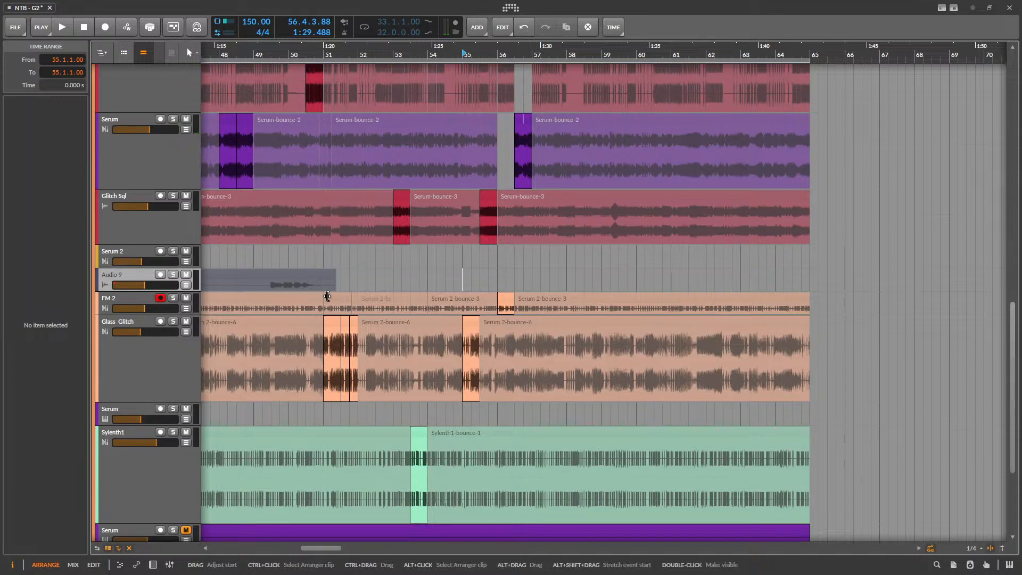
pyautogui.click(320, 247)
pyautogui.press('space')
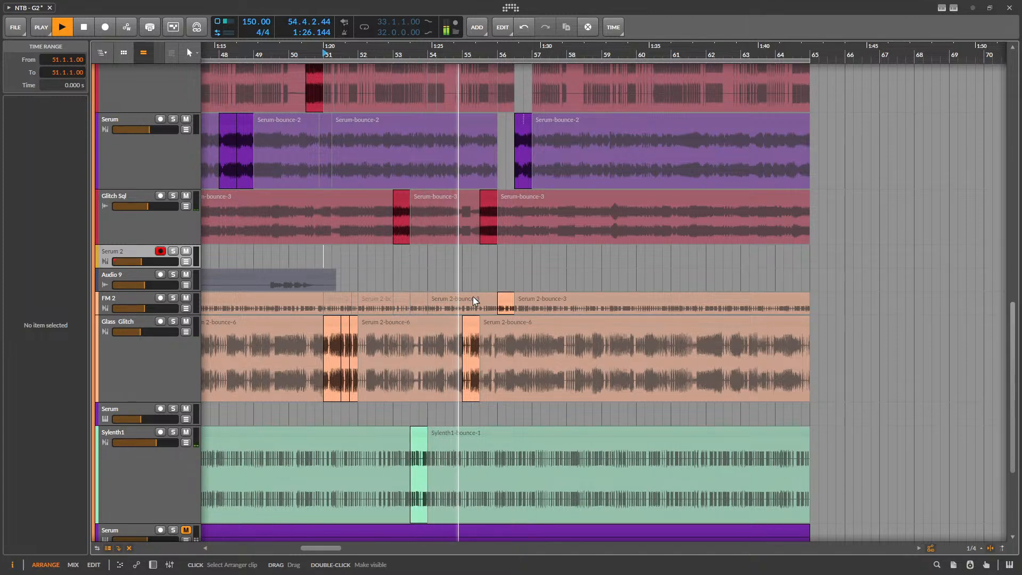
pyautogui.scroll(-2, 470, 239)
pyautogui.scroll(4, 492, 266)
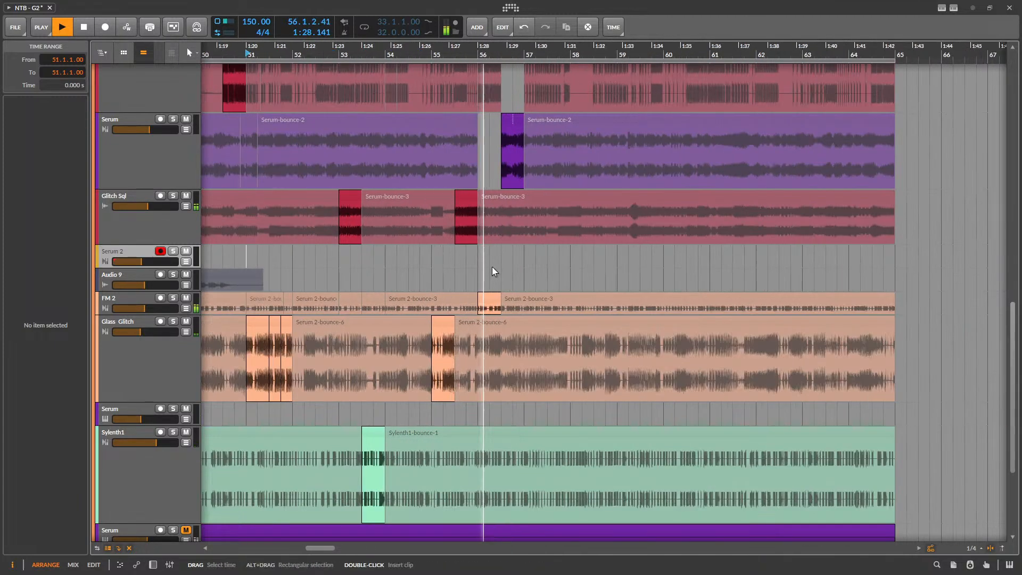
pyautogui.scroll(2, 580, 267)
pyautogui.scroll(-1, 458, 255)
pyautogui.scroll(3, 638, 298)
pyautogui.scroll(2, 534, 251)
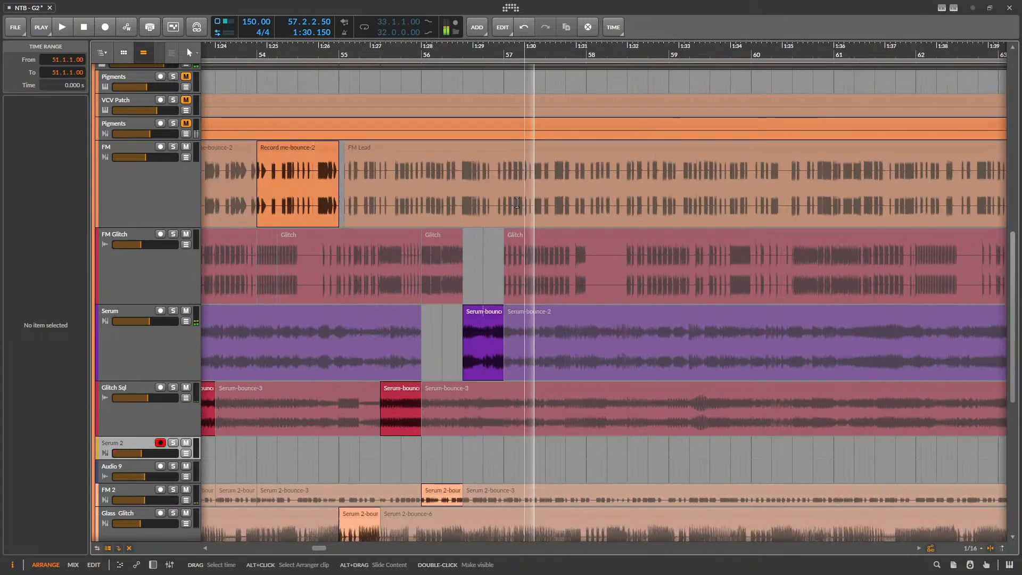
pyautogui.press('space')
# - Split out the FM 2 audio at 57.1.1 with a length of 1.0.0.00, unmute that piece and play it
pyautogui.scroll(-3, 495, 215)
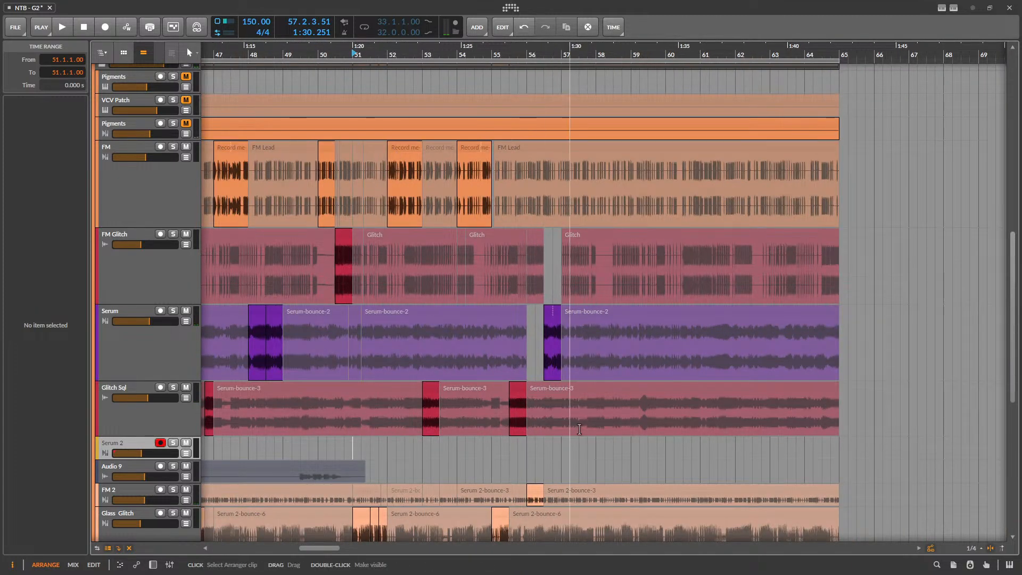
pyautogui.scroll(-3, 612, 349)
pyautogui.scroll(3, 502, 379)
pyautogui.moveTo(508, 378); pyautogui.dragTo(631, 378)
pyautogui.click(589, 378)
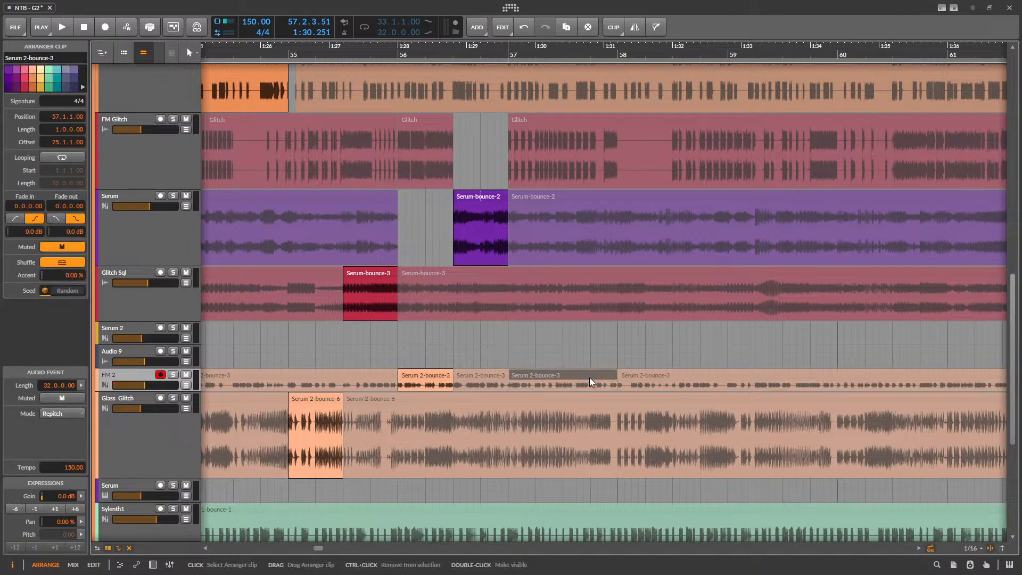
pyautogui.press('space')
# - Enlarge the FM 2 track's height and play back from 53.1.1 through the piece at bar 57
pyautogui.moveTo(153, 388); pyautogui.dragTo(154, 456)
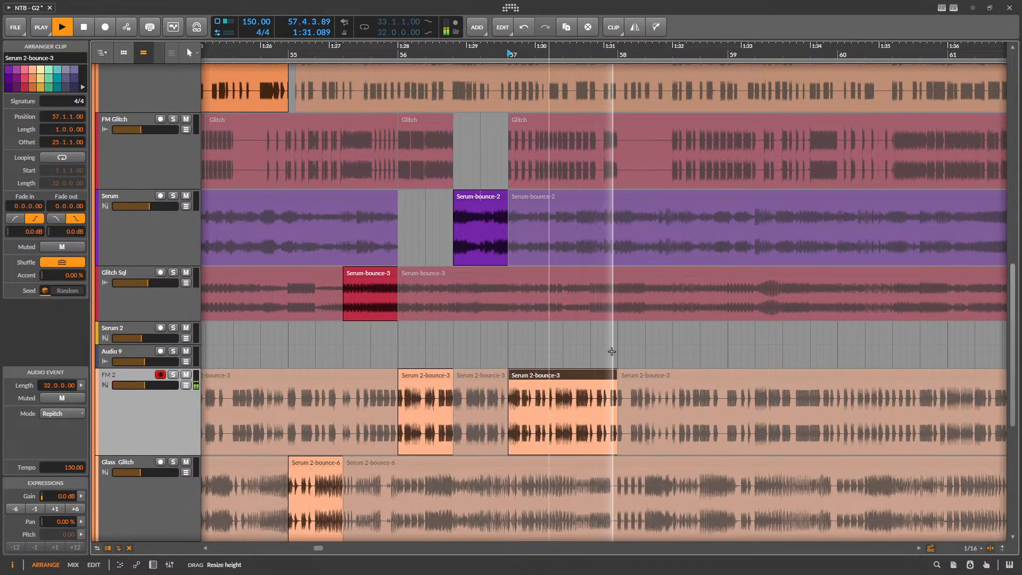
pyautogui.scroll(-3, 497, 373)
pyautogui.click(355, 343)
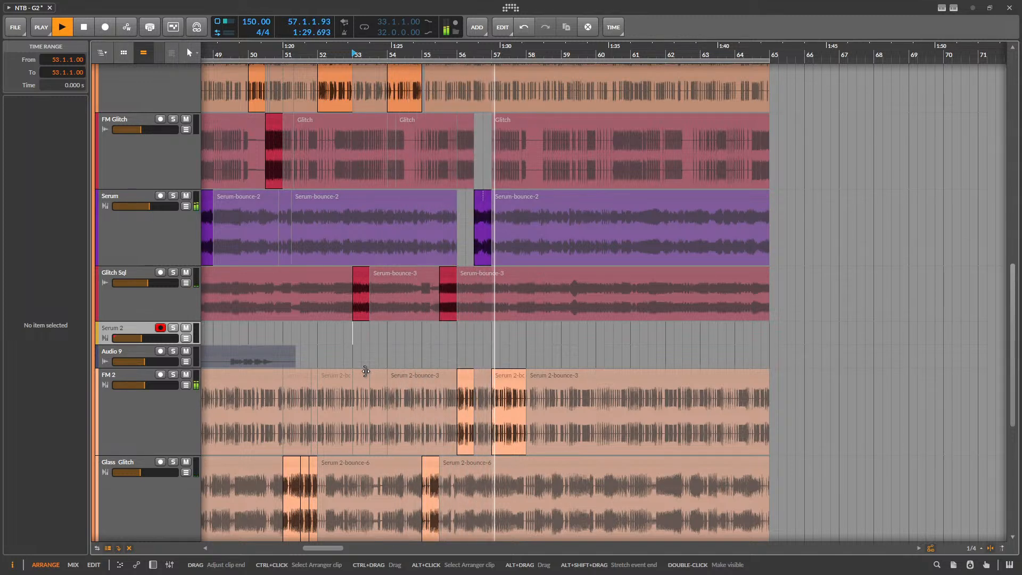
pyautogui.press('space')
# - Reduce the Glass Glitch track's height and select the Sylenth1 track
pyautogui.scroll(2, 526, 129)
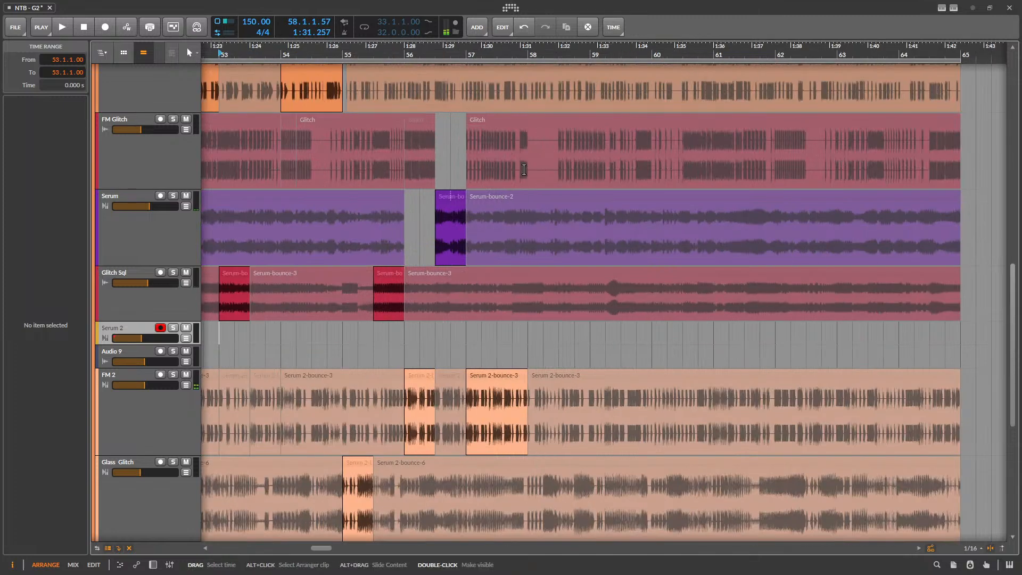
pyautogui.scroll(2, 544, 195)
pyautogui.scroll(-1, 557, 215)
pyautogui.scroll(-4, 559, 223)
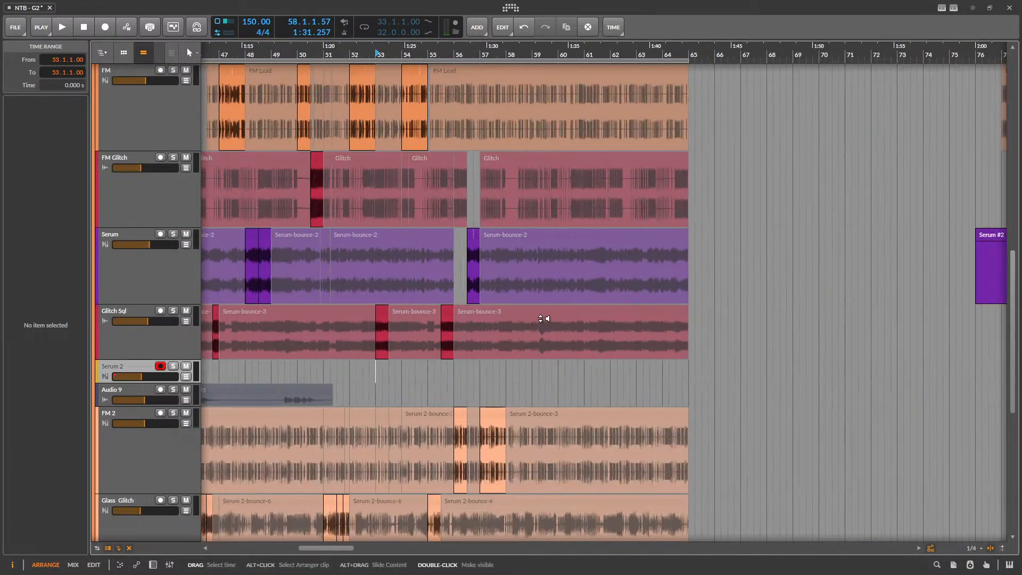
pyautogui.scroll(-3, 537, 312)
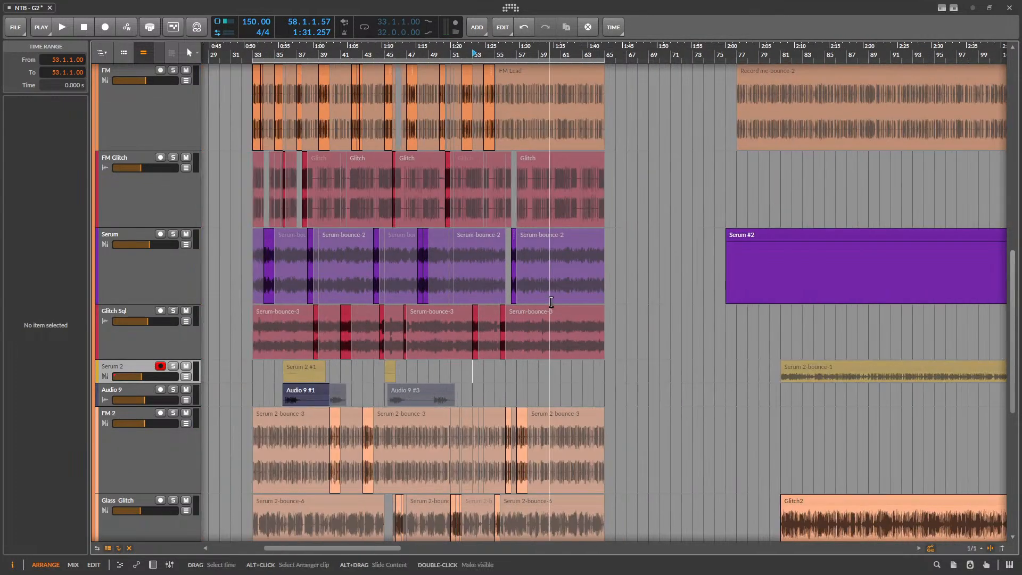
pyautogui.scroll(-3, 413, 330)
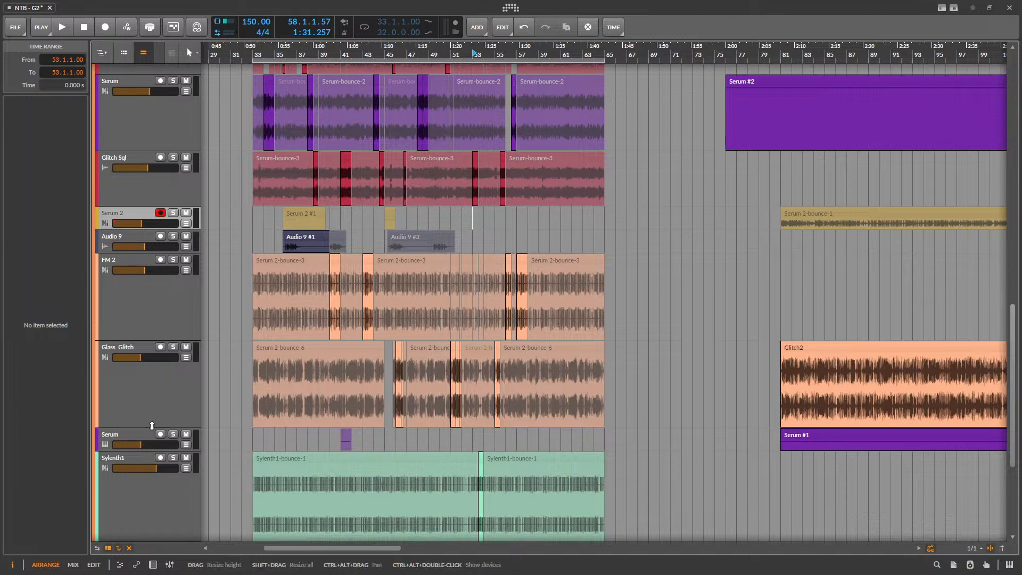
pyautogui.moveTo(135, 425); pyautogui.dragTo(135, 363)
pyautogui.click(171, 427)
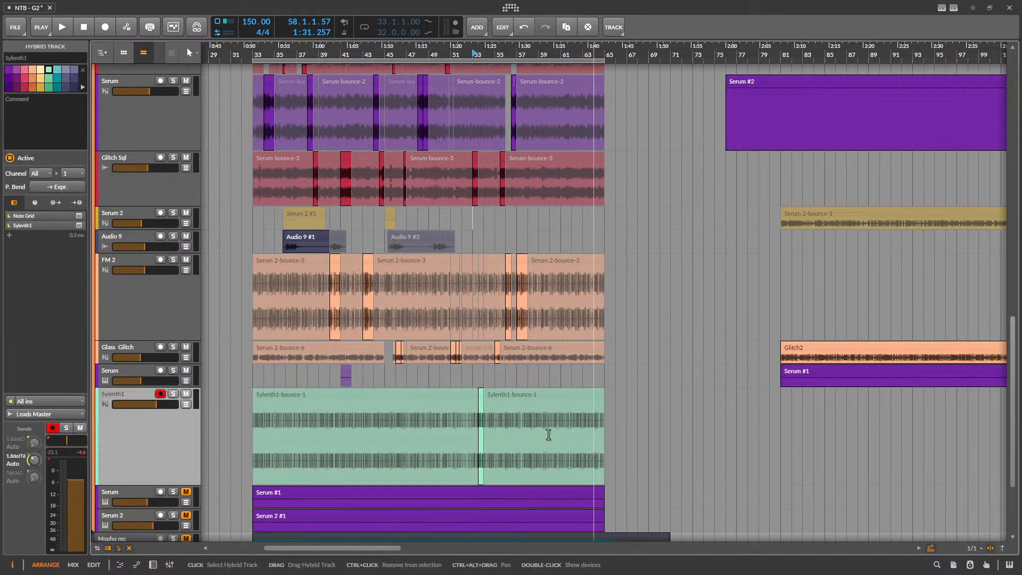
# - Split out the Sylenth1 audio at 58.1.1 with a length of 0.2.0.00, unmute that piece and play it
pyautogui.scroll(4, 585, 425)
pyautogui.scroll(3, 597, 415)
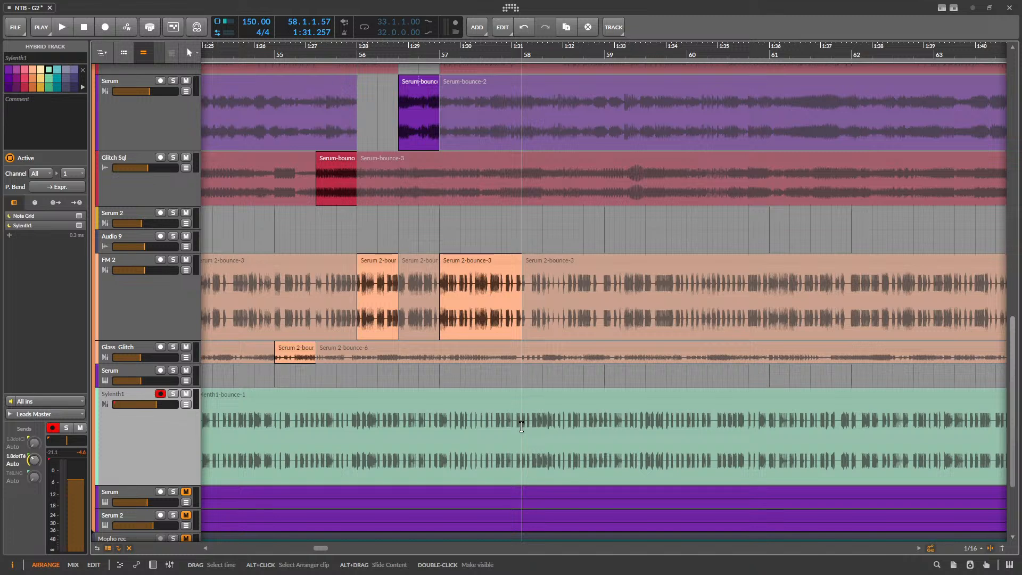
pyautogui.moveTo(521, 426); pyautogui.dragTo(568, 415)
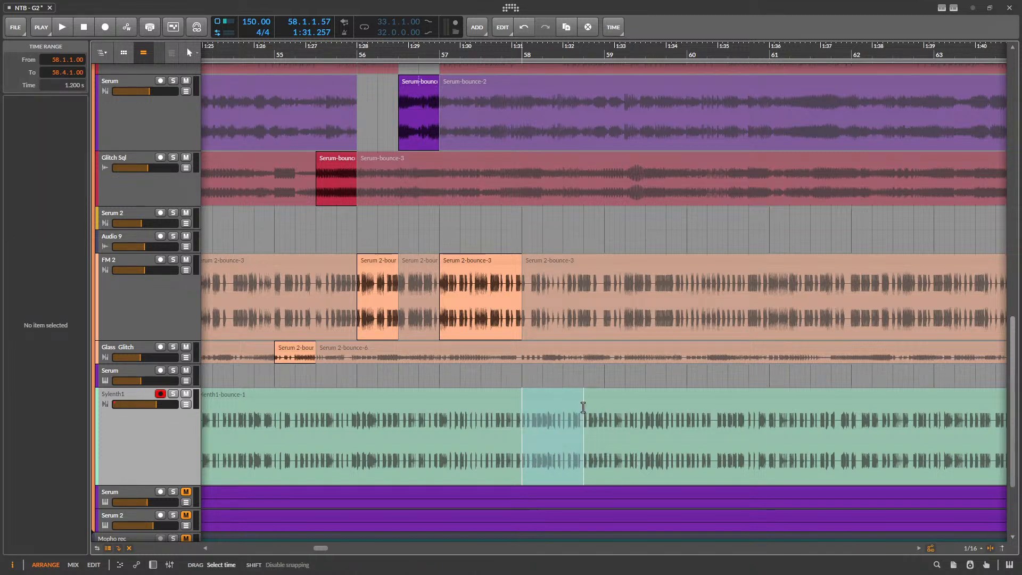
pyautogui.click(540, 398)
pyautogui.press('space')
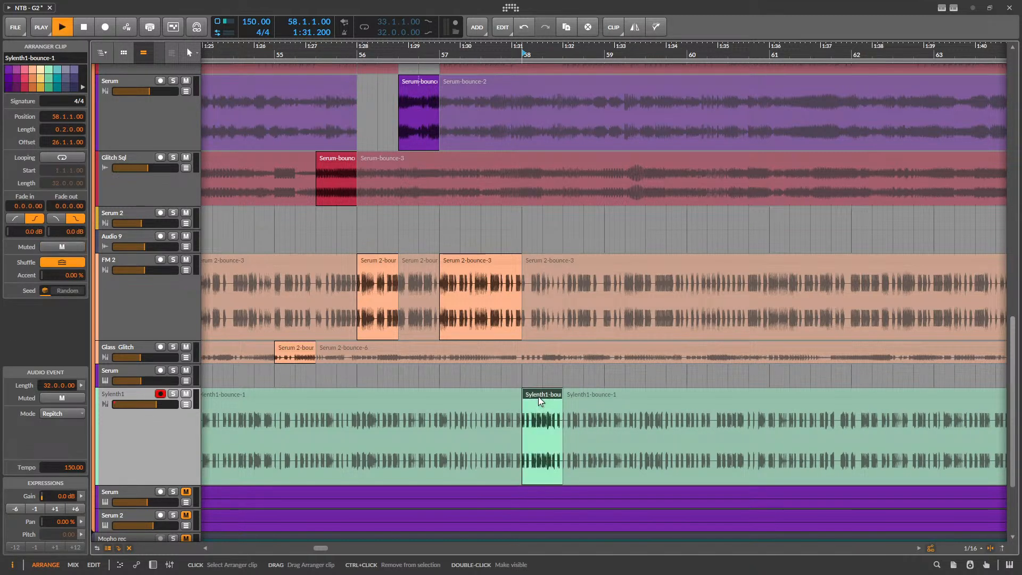
pyautogui.press('space')
# - Play back from 55.3.1 through the Sylenth1 piece at bar 58
pyautogui.scroll(-2, 722, 353)
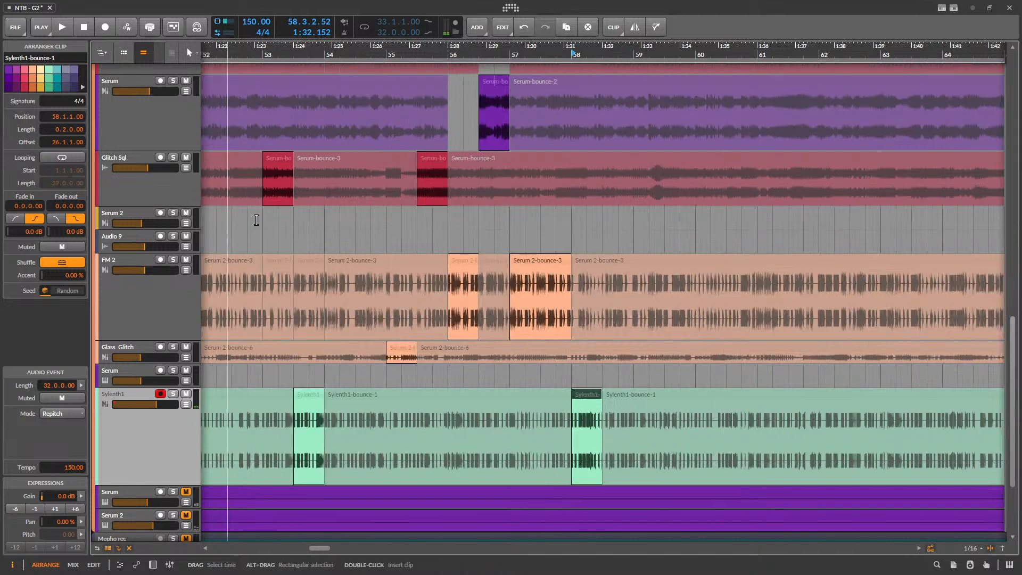
pyautogui.click(417, 236)
pyautogui.press('space')
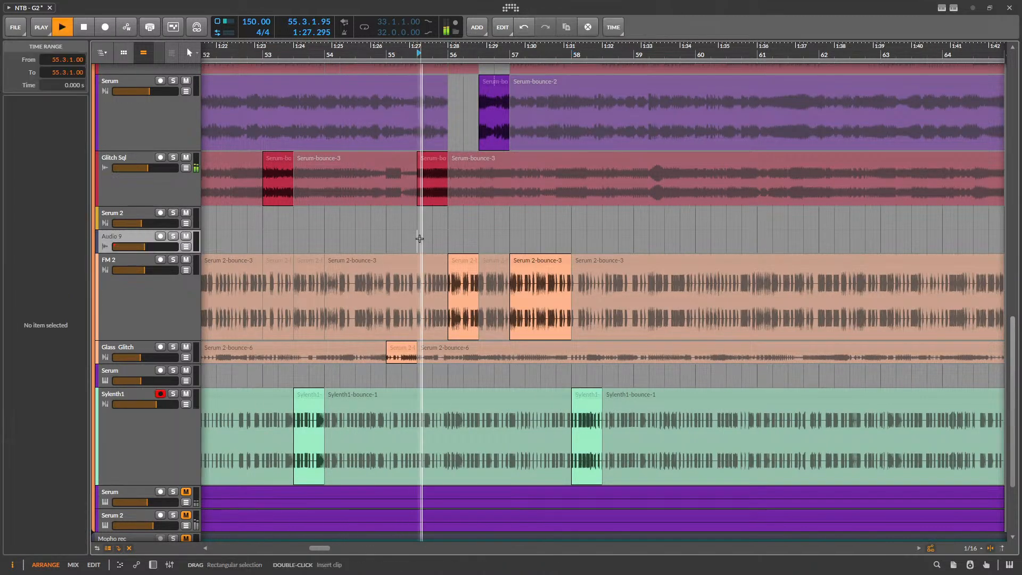
pyautogui.scroll(3, 574, 264)
pyautogui.scroll(-6, 537, 289)
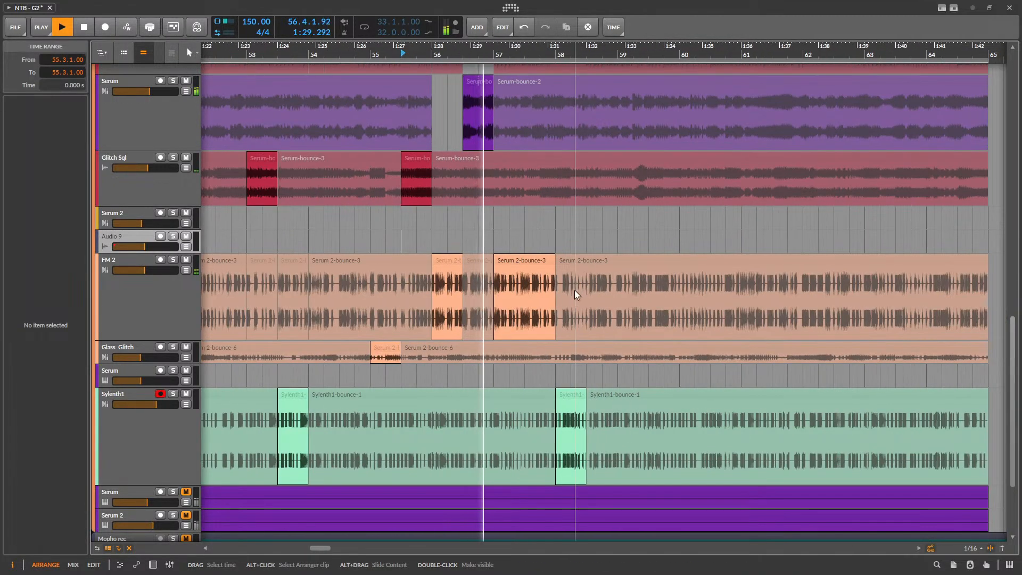
pyautogui.scroll(5, 575, 293)
pyautogui.scroll(1, 599, 266)
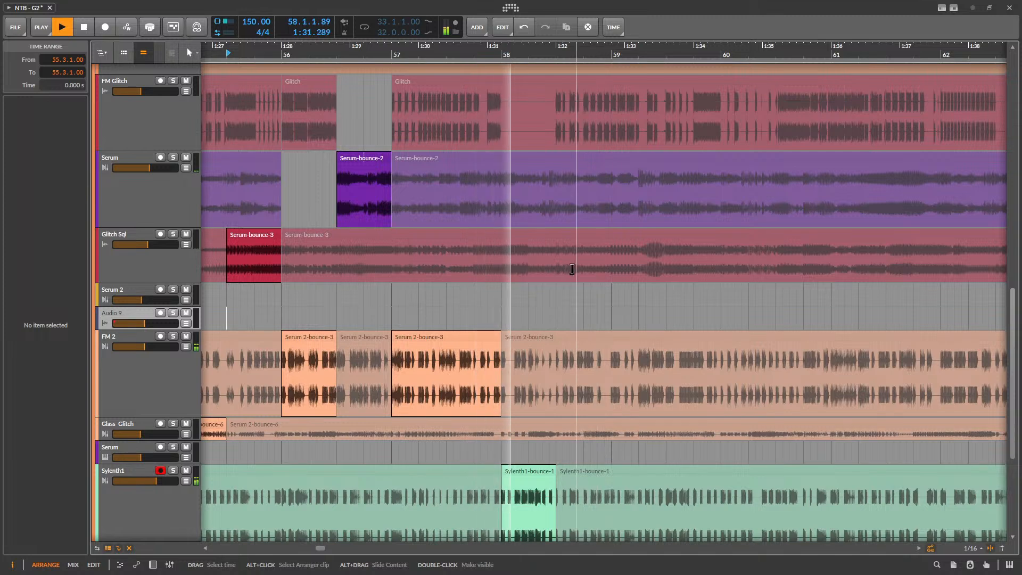
# - Split out the FM 2 audio at 58.3.1 with a length of 0.2.0.00, unmute that piece and play it
pyautogui.moveTo(556, 256); pyautogui.dragTo(623, 254)
pyautogui.press('space')
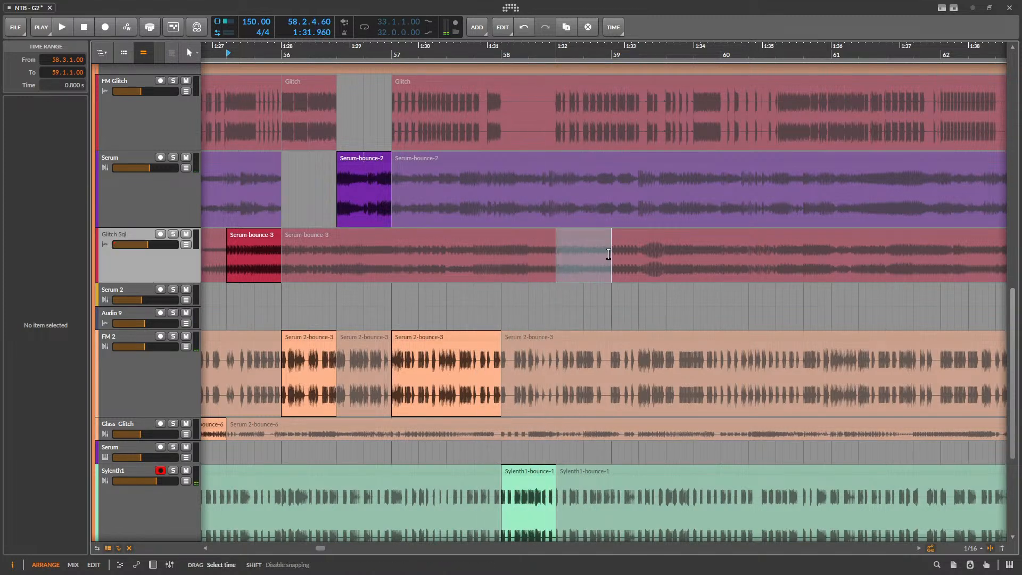
pyautogui.click(543, 315)
pyautogui.moveTo(556, 372); pyautogui.dragTo(619, 366)
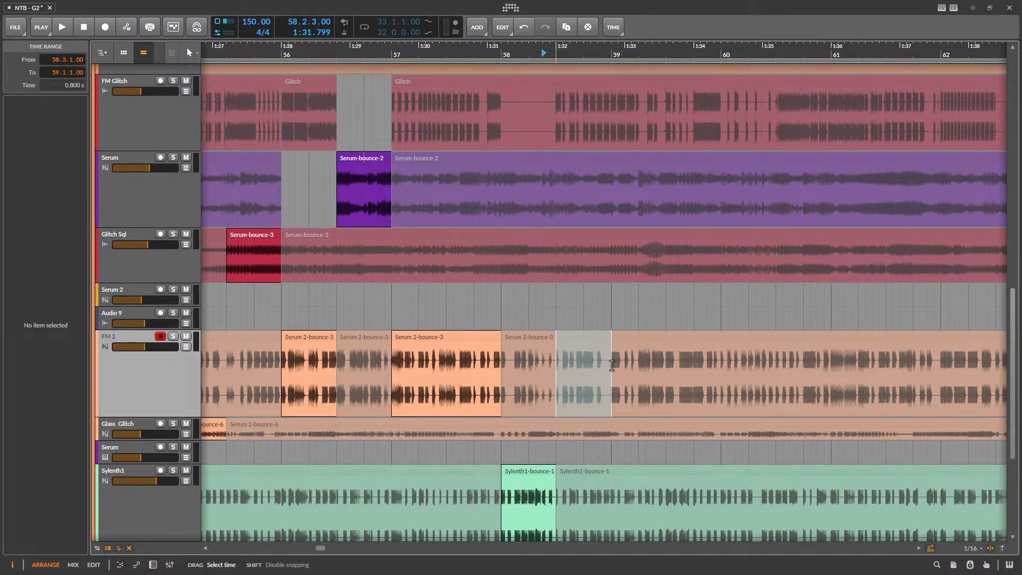
pyautogui.click(586, 337)
pyautogui.press('space')
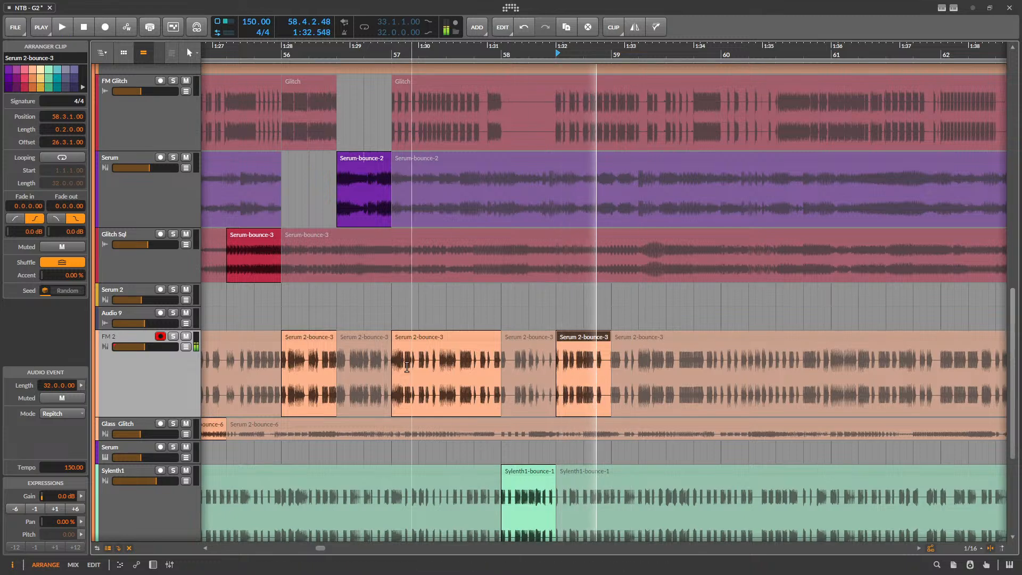
# - Play back from the FM 2 piece at 57.1.1 through the end of bar 58
pyautogui.click(427, 341)
pyautogui.scroll(-4, 464, 333)
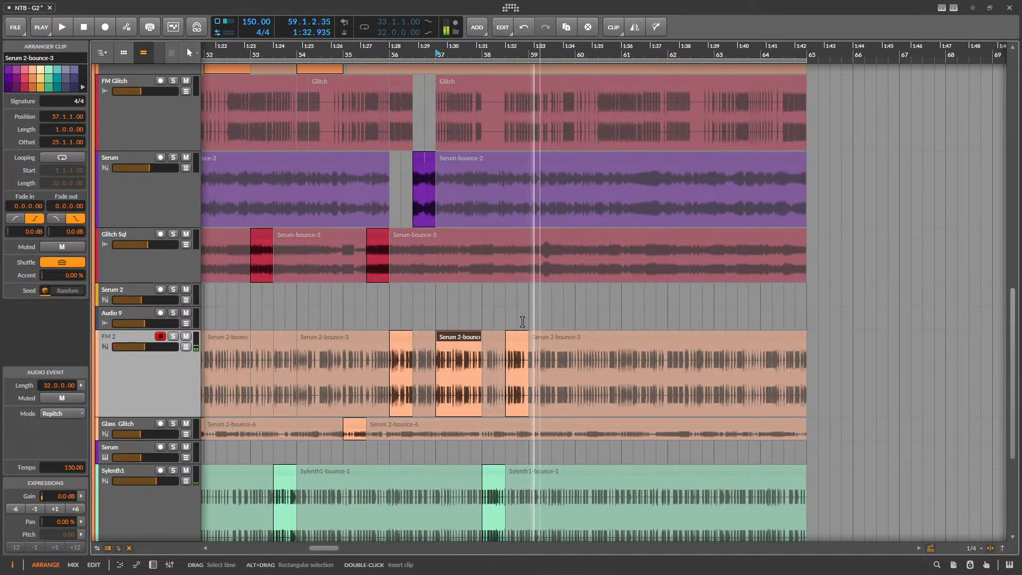
pyautogui.press('space')
# - Mute the FM 2 piece at 58.3.1, and split out and unmute the Glitch Sql audio there with a length of 0.2.0.00
pyautogui.scroll(-3, 519, 335)
pyautogui.scroll(3, 514, 346)
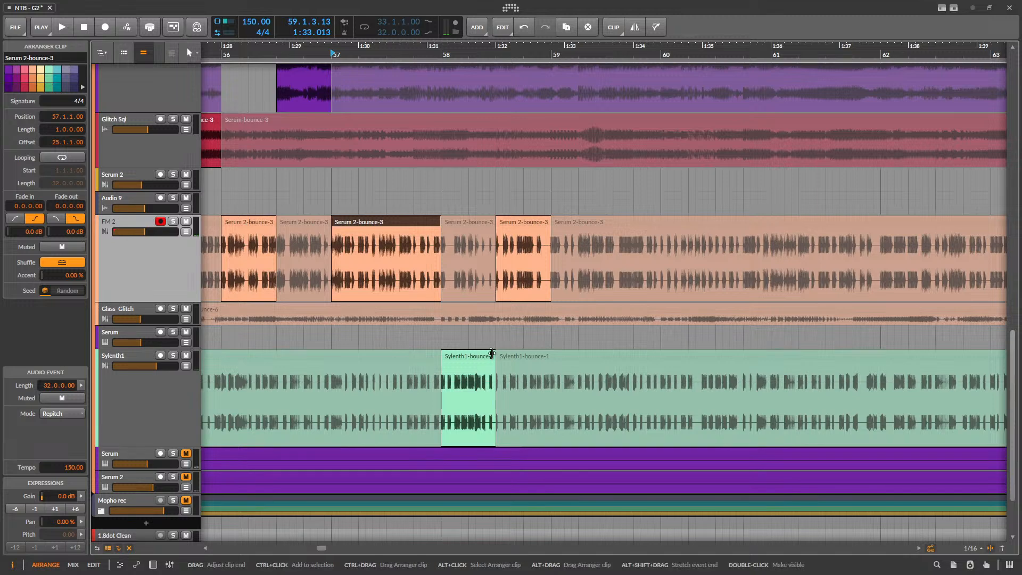
pyautogui.moveTo(495, 144); pyautogui.dragTo(542, 152)
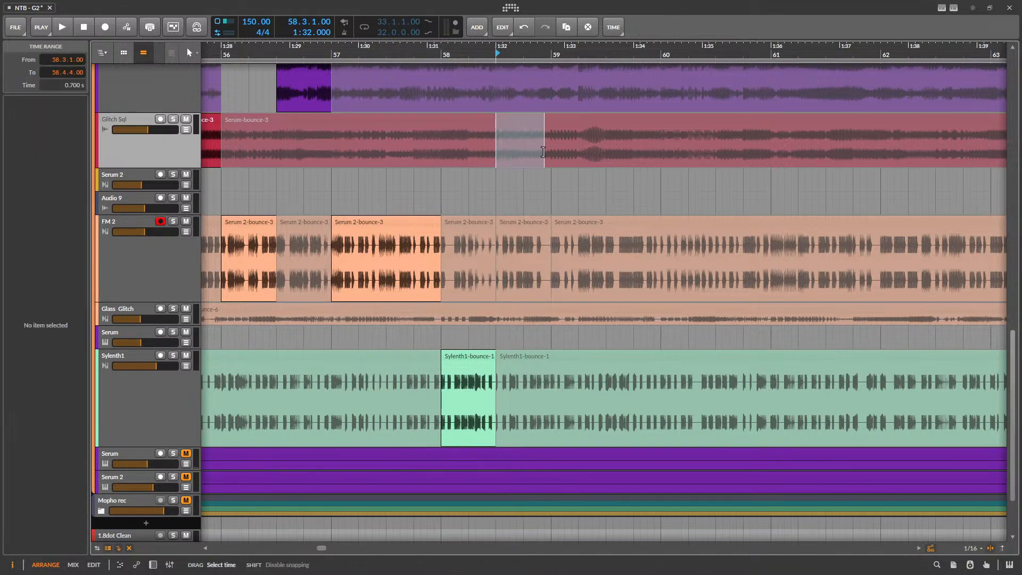
pyautogui.click(530, 124)
pyautogui.hotkey('alt', 'm')
pyautogui.press('space')
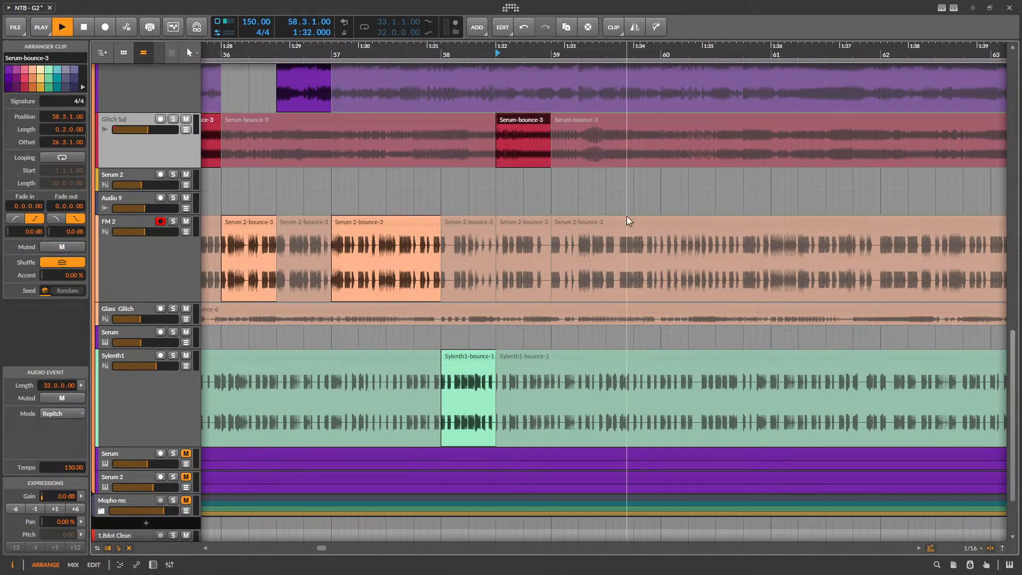
# - Play back the arrangement from 49.1.1 through the Glitch Sql piece at 58.3.1
pyautogui.scroll(-6, 591, 205)
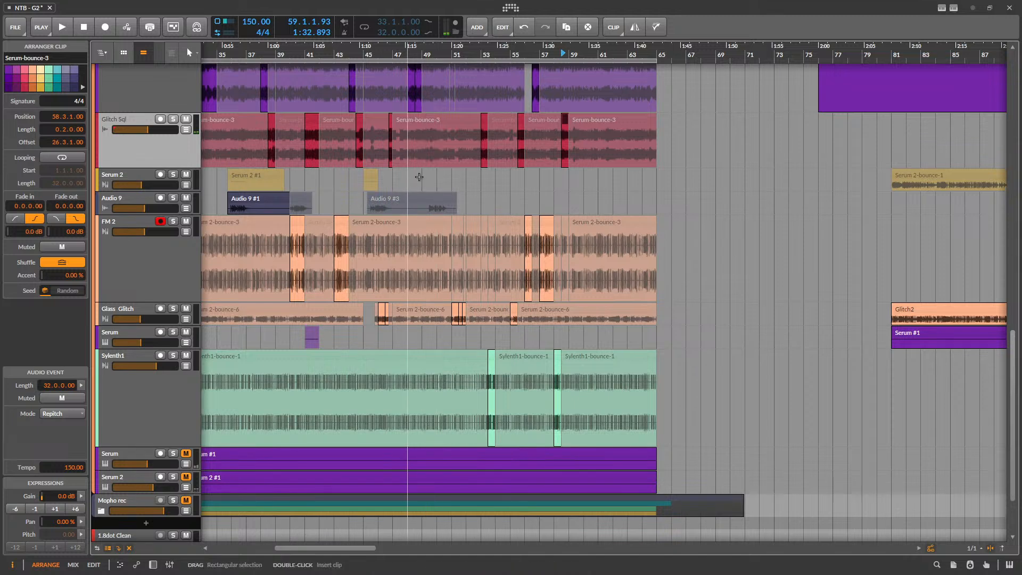
pyautogui.click(420, 176)
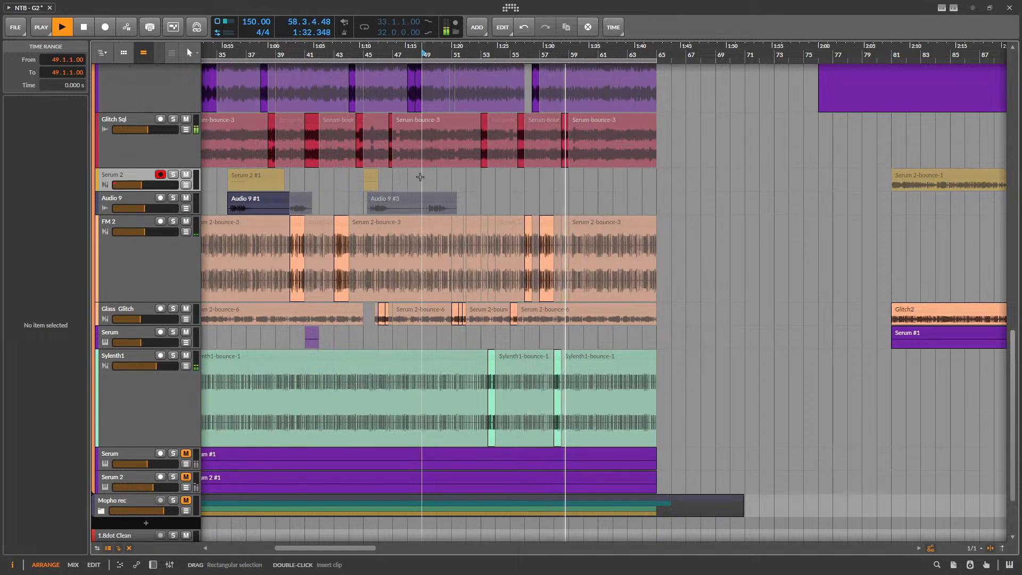
pyautogui.press('space')
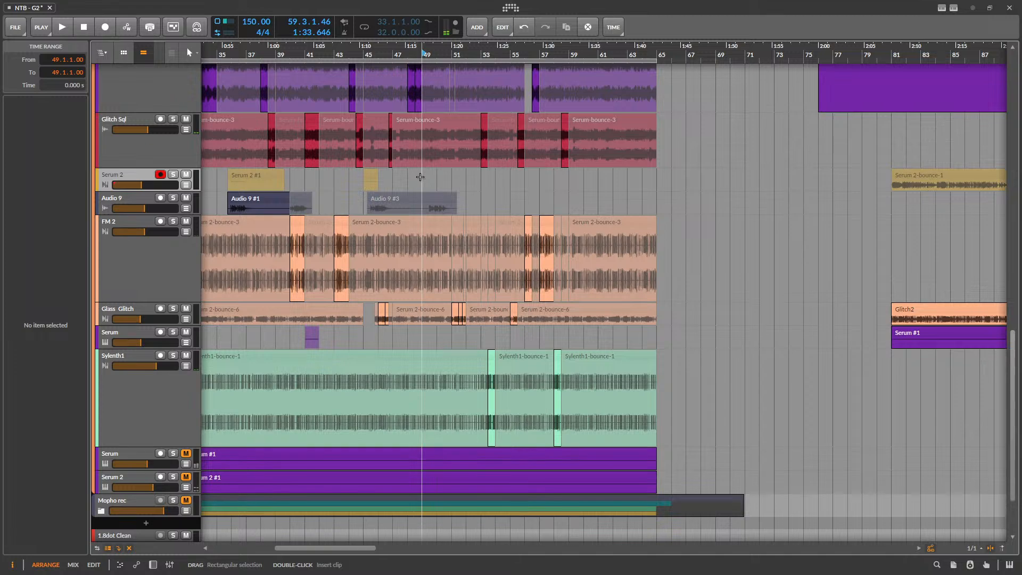
# - Split out the FM Lead audio on the FM track at 59.1.1 with a length of 0.3.0.00 and unmute it
pyautogui.scroll(5, 420, 177)
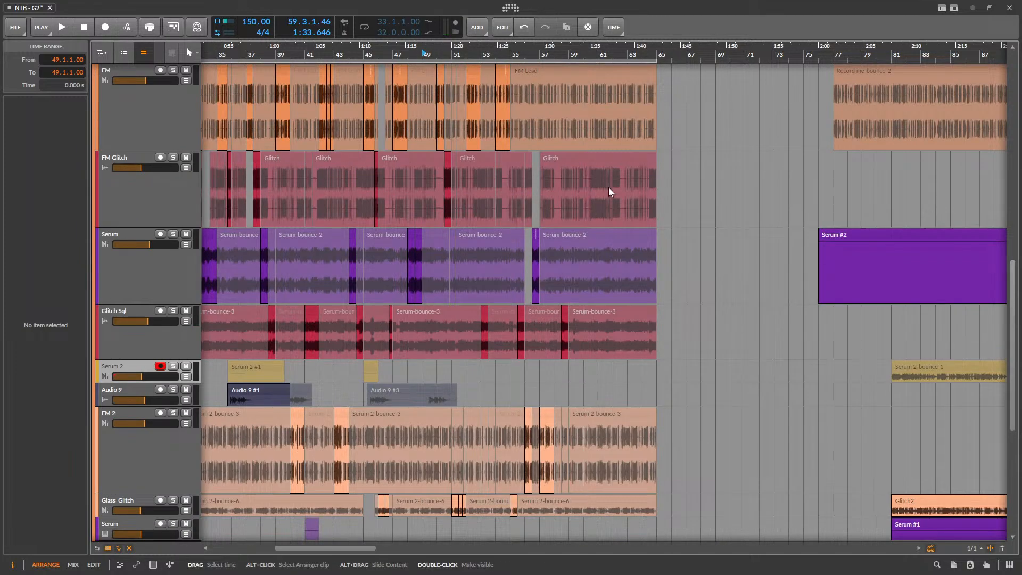
pyautogui.scroll(4, 608, 186)
pyautogui.scroll(2, 587, 151)
pyautogui.scroll(4, 497, 200)
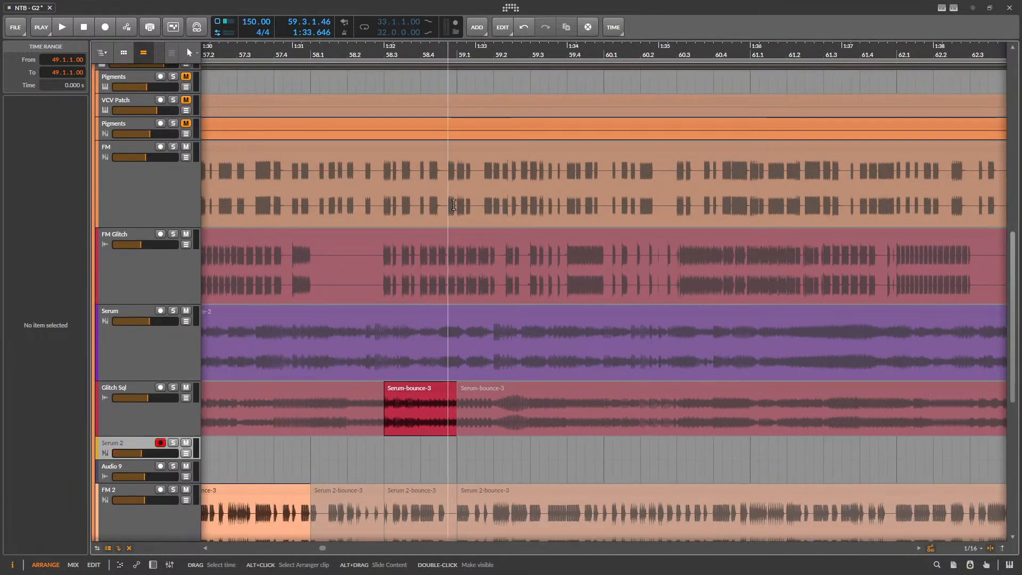
pyautogui.moveTo(452, 211); pyautogui.dragTo(558, 201)
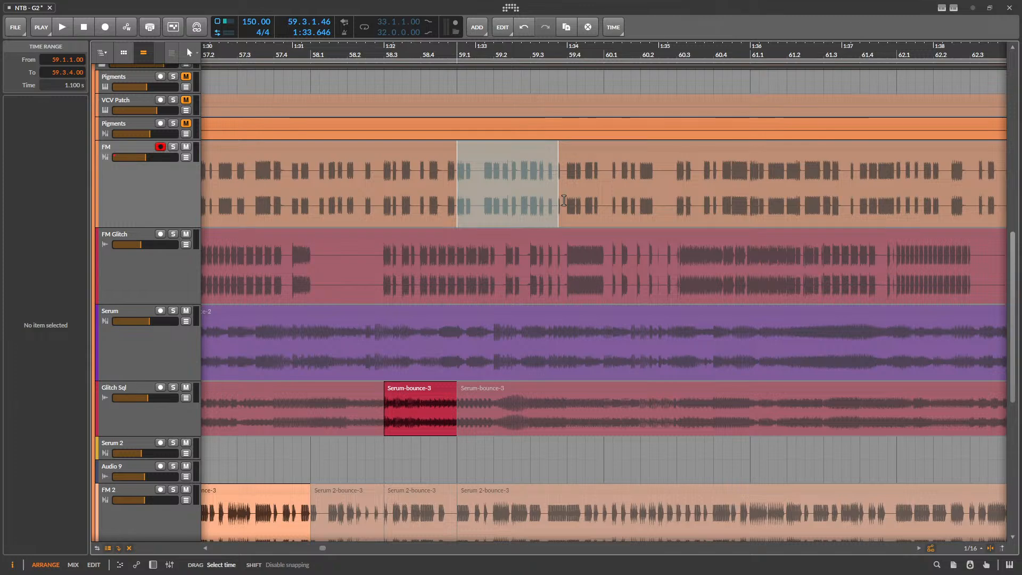
pyautogui.hotkey('ctrl', 'e')
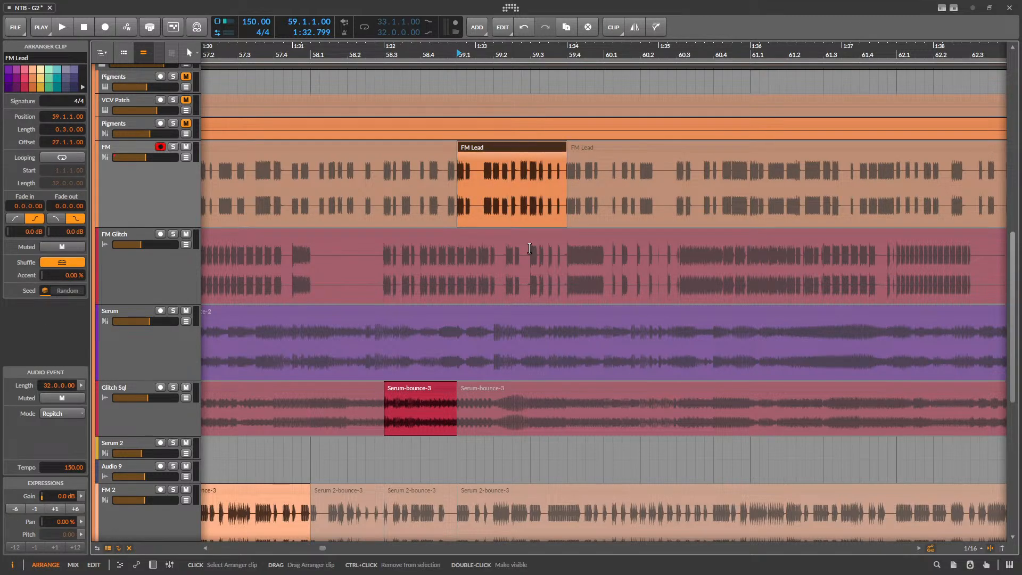
# - Copy the one-bar Record me-bounce-2 clip from bar 52 to 59.1.1 on the FM track and play it
pyautogui.scroll(-8, 572, 182)
pyautogui.scroll(5, 356, 166)
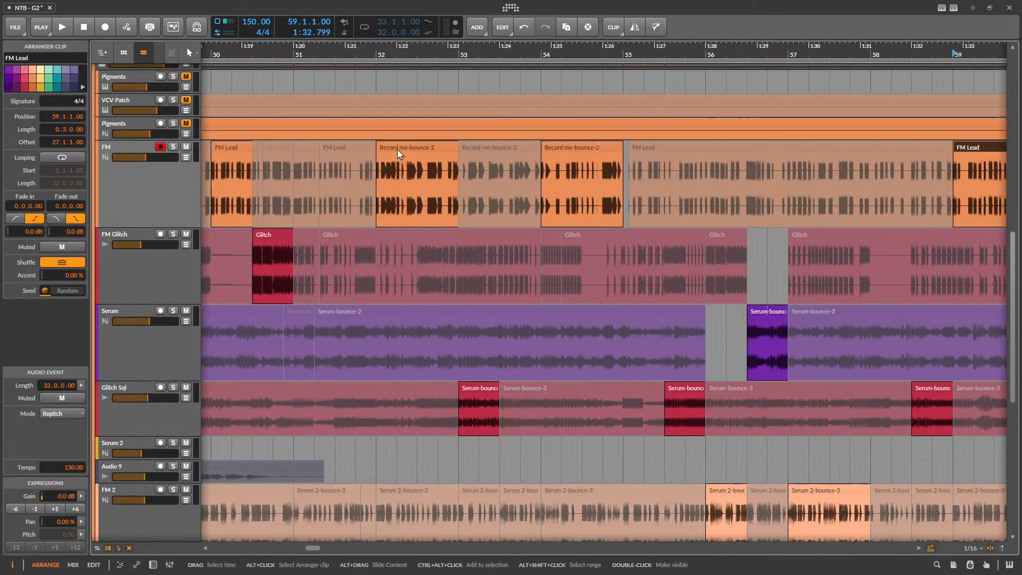
pyautogui.click(398, 150)
pyautogui.hotkey('ctrl', 'c')
pyautogui.scroll(-5, 372, 157)
pyautogui.scroll(5, 523, 157)
pyautogui.click(435, 148)
pyautogui.hotkey('ctrl', 'v')
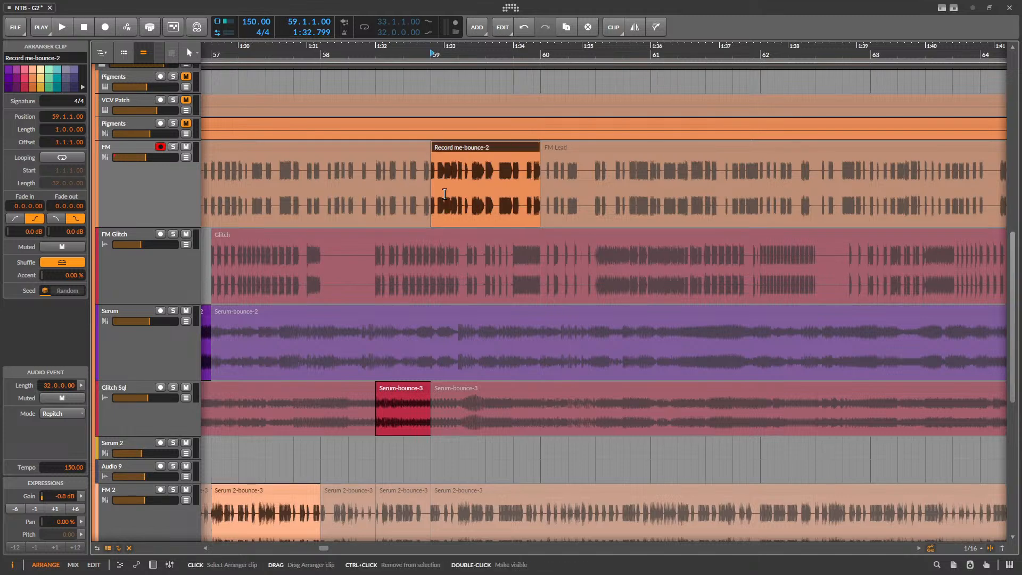
pyautogui.press('space')
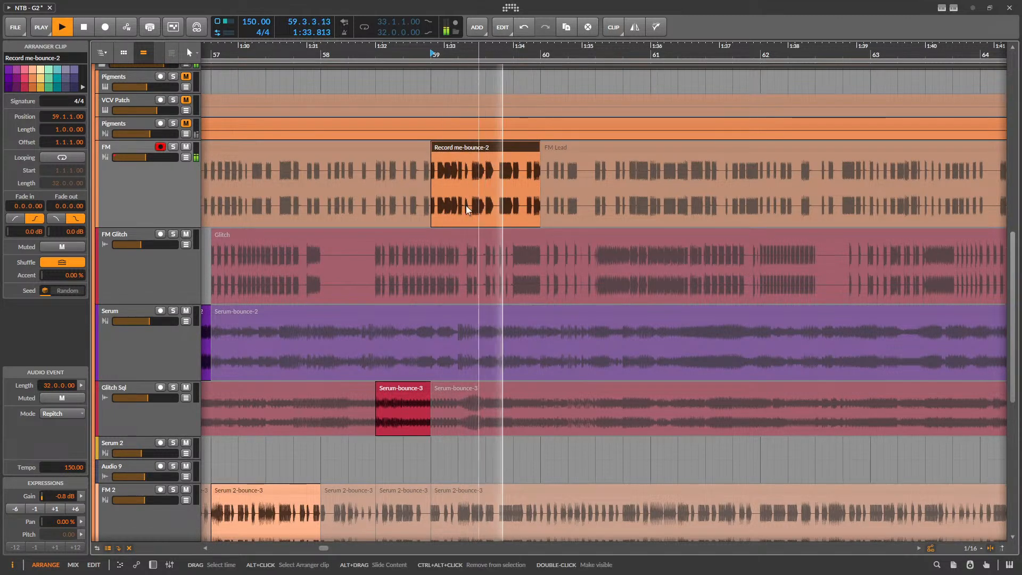
pyautogui.scroll(3, 466, 209)
pyautogui.press('space')
# - Open the bar 59 Record me-bounce-2 clip in an enlarged detail editor and select the audio from 1.1.1 to 2.1.1
pyautogui.click(497, 137)
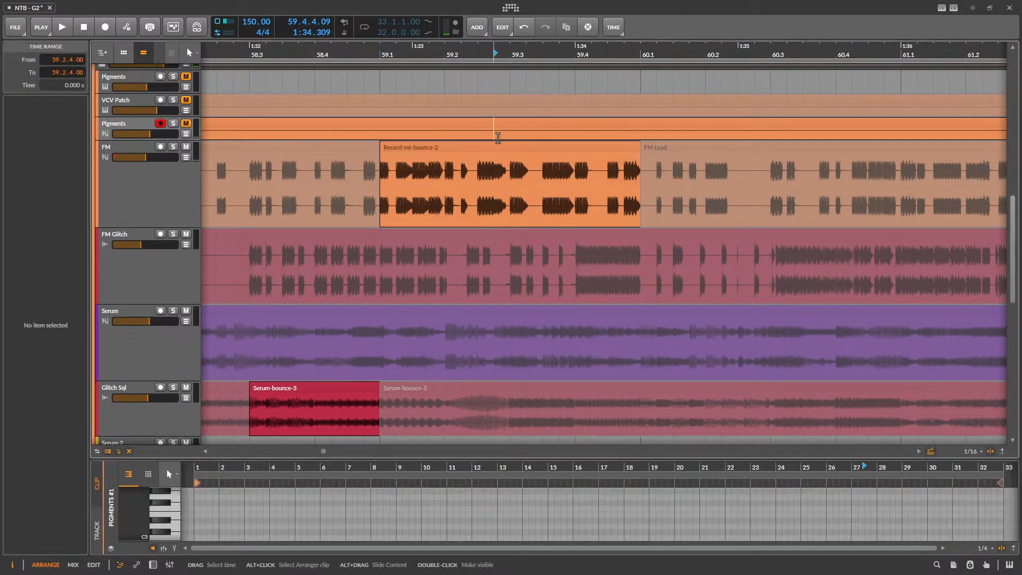
pyautogui.click(498, 144)
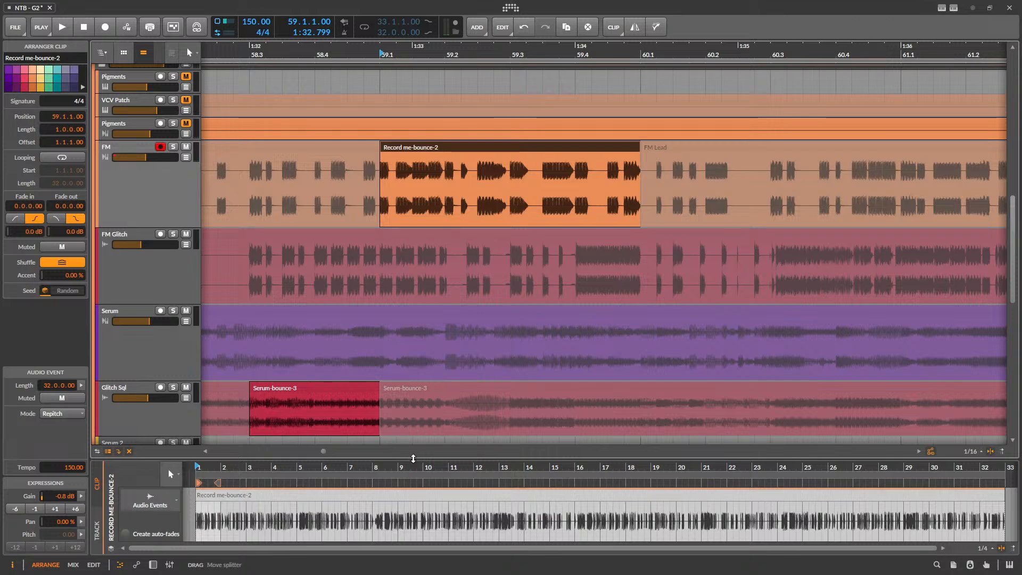
pyautogui.moveTo(413, 459); pyautogui.dragTo(414, 298)
pyautogui.scroll(8, 210, 401)
pyautogui.moveTo(232, 399); pyautogui.dragTo(421, 394)
pyautogui.scroll(-5, 313, 322)
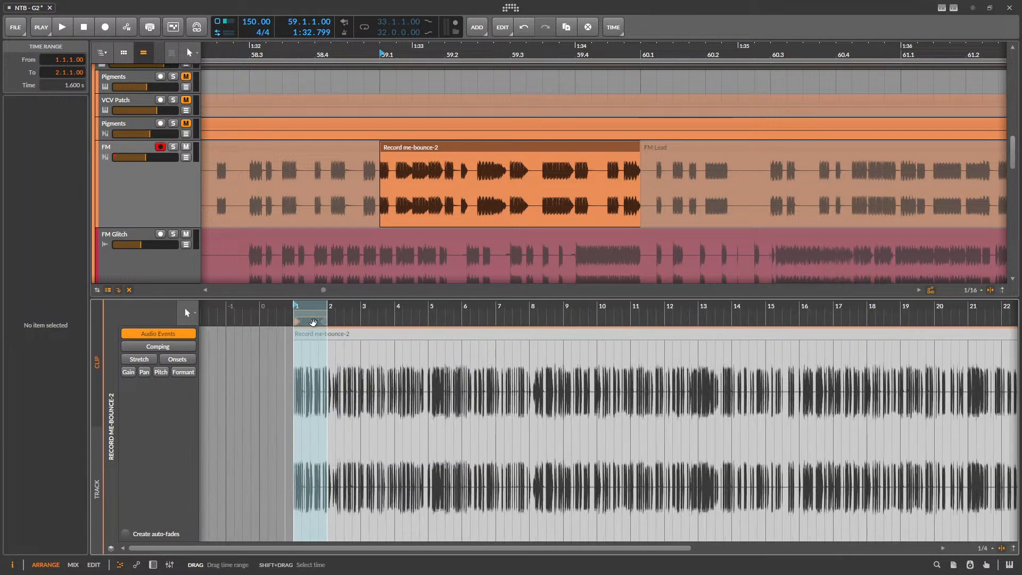
# - Turn on looping for the clip, move its one-bar loop region to start at 16.1.1, and play it from 58.3.3
pyautogui.click(310, 319)
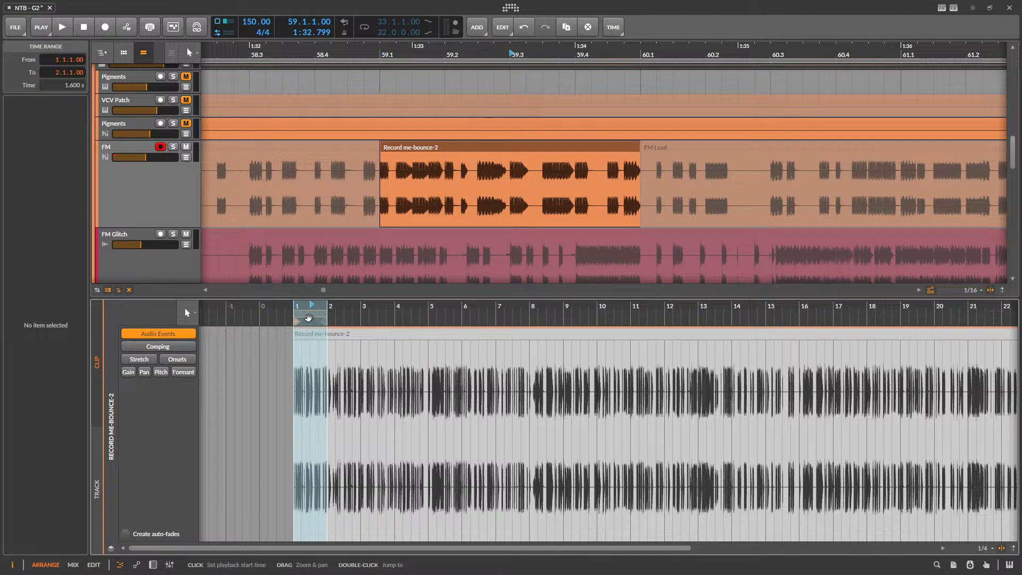
pyautogui.click(307, 319)
pyautogui.moveTo(308, 314)
pyautogui.mouseDown()
pyautogui.moveTo(816, 313)
pyautogui.moveTo(801, 322)
pyautogui.mouseUp()
pyautogui.press('space')
pyautogui.press('space')
pyautogui.press('space')
pyautogui.click(282, 208)
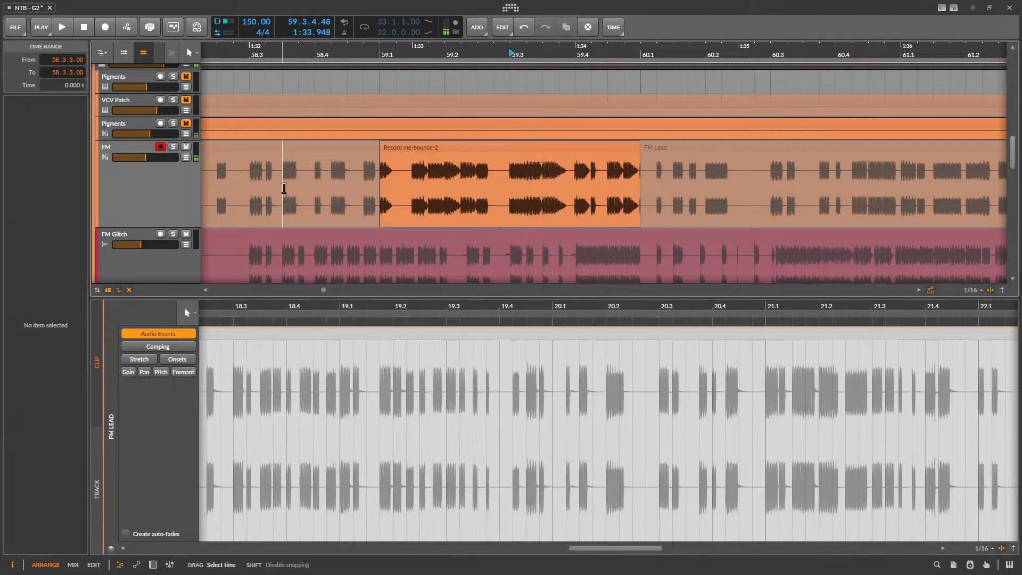
pyautogui.hotkey('alt', 'space')
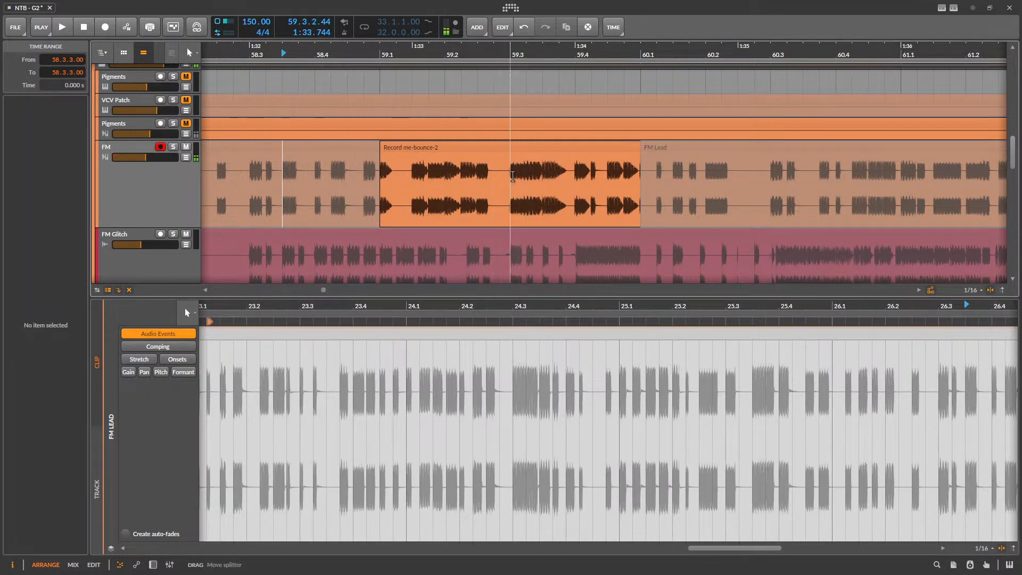
# - Move the bar 59 clip's loop region to start at 16.3.1, play the clip and close the detail editor
pyautogui.click(513, 154)
pyautogui.scroll(5, 871, 401)
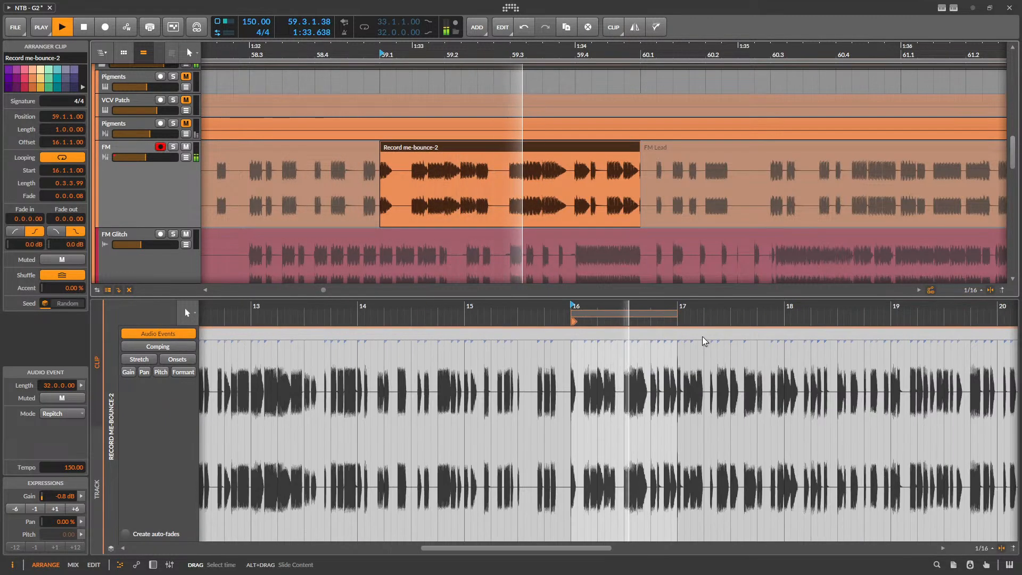
pyautogui.press('space')
pyautogui.moveTo(645, 316); pyautogui.dragTo(693, 318)
pyautogui.press('space')
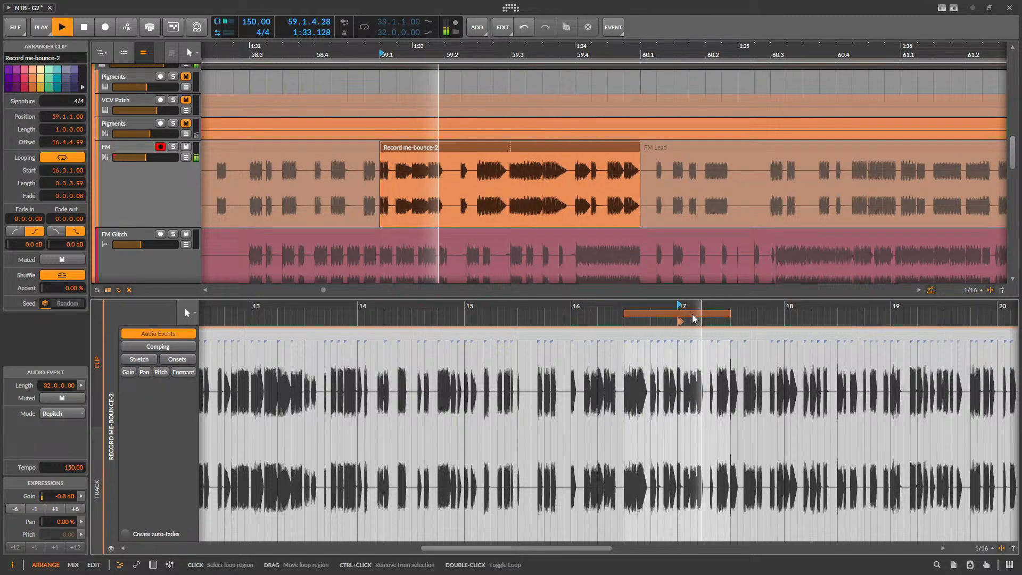
pyautogui.press('e')
pyautogui.press('space')
# - Play back the arrangement from 56.1.1 through the looped FM clip at bar 59
pyautogui.scroll(-8, 682, 369)
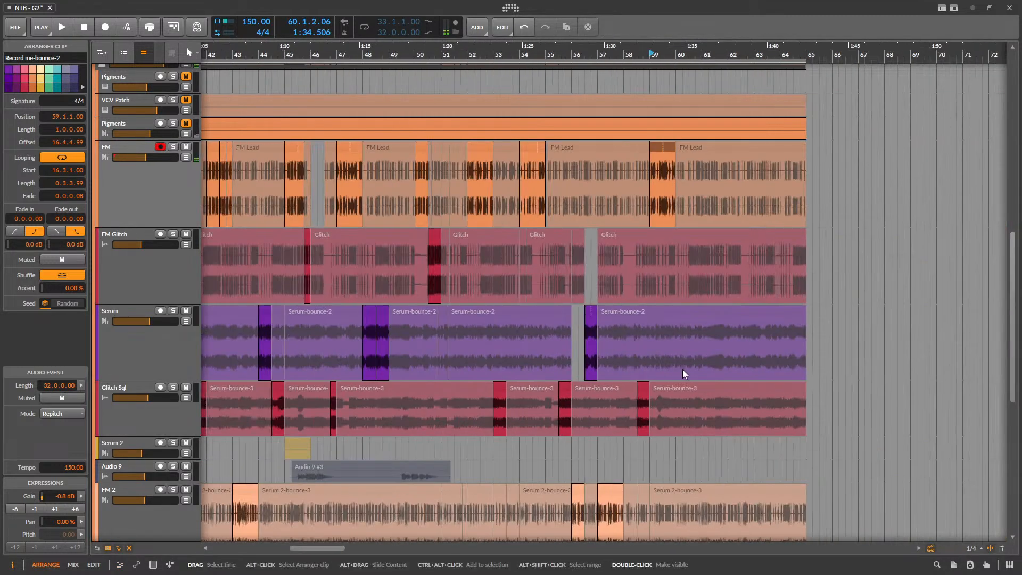
pyautogui.scroll(2, 712, 277)
pyautogui.click(458, 333)
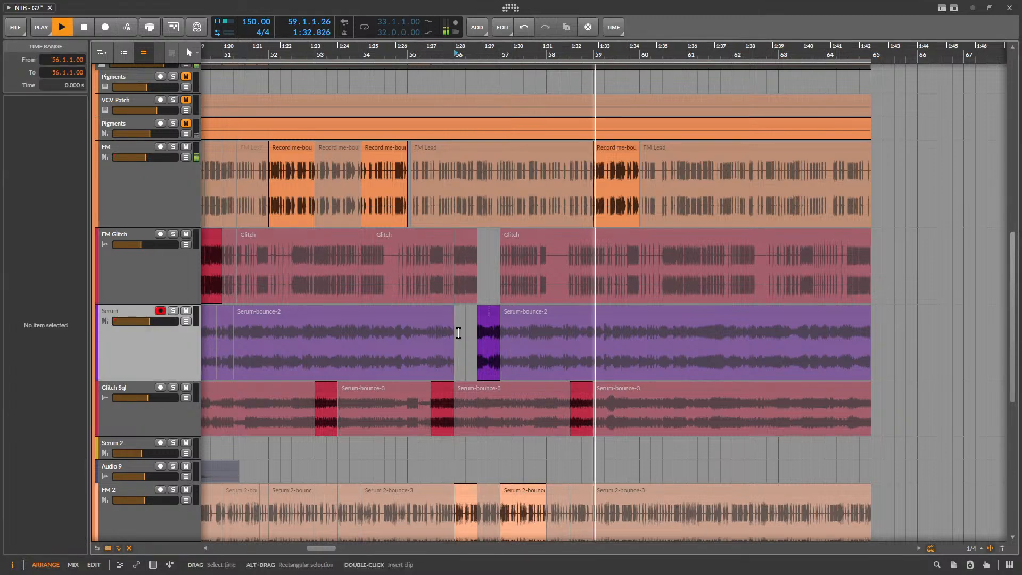
pyautogui.press('space')
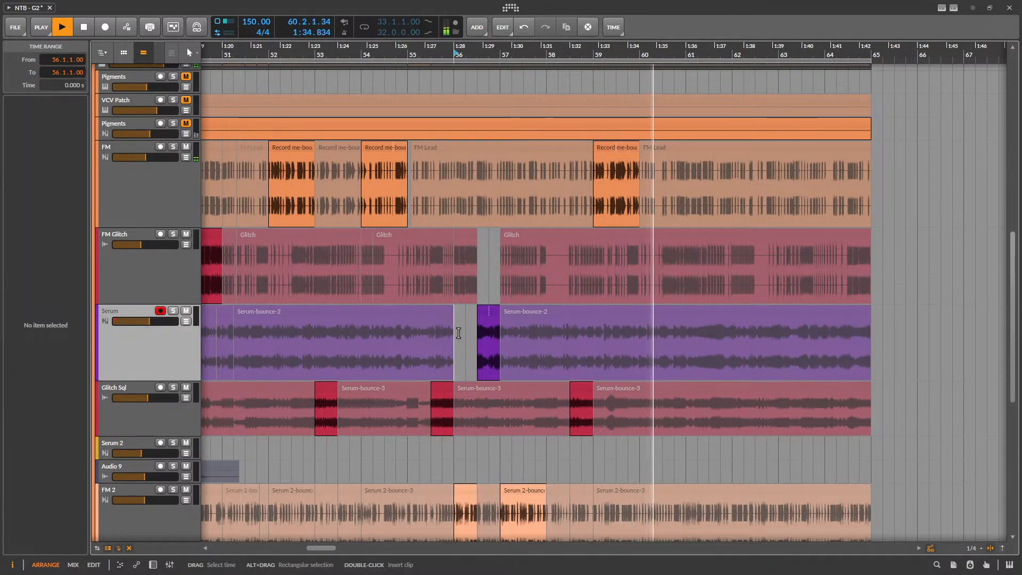
pyautogui.press('space')
# - Play back from the FM clip at 54.1.1 through the end of bar 59
pyautogui.click(392, 150)
pyautogui.press('space')
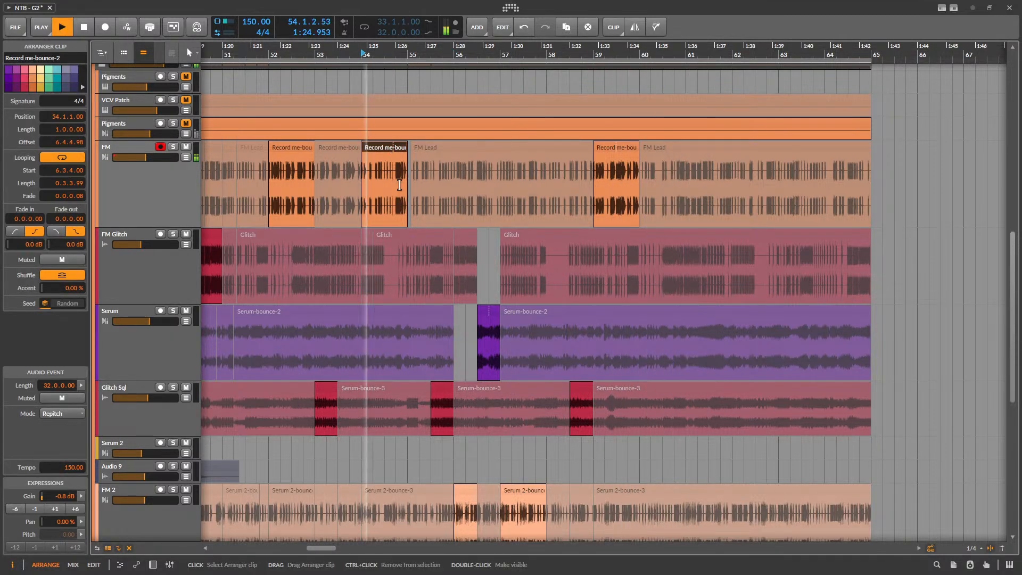
pyautogui.scroll(-2, 469, 274)
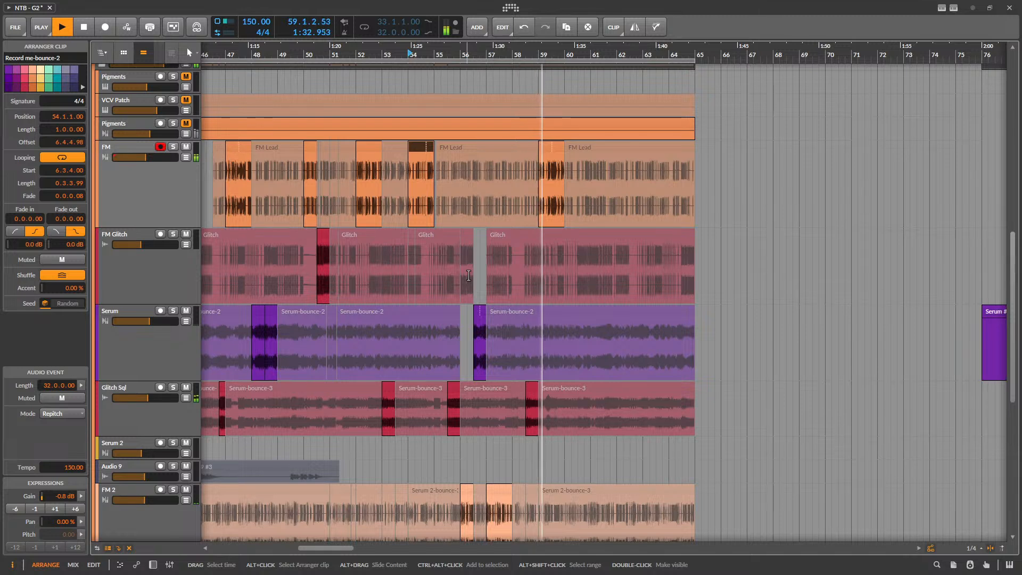
pyautogui.press('space')
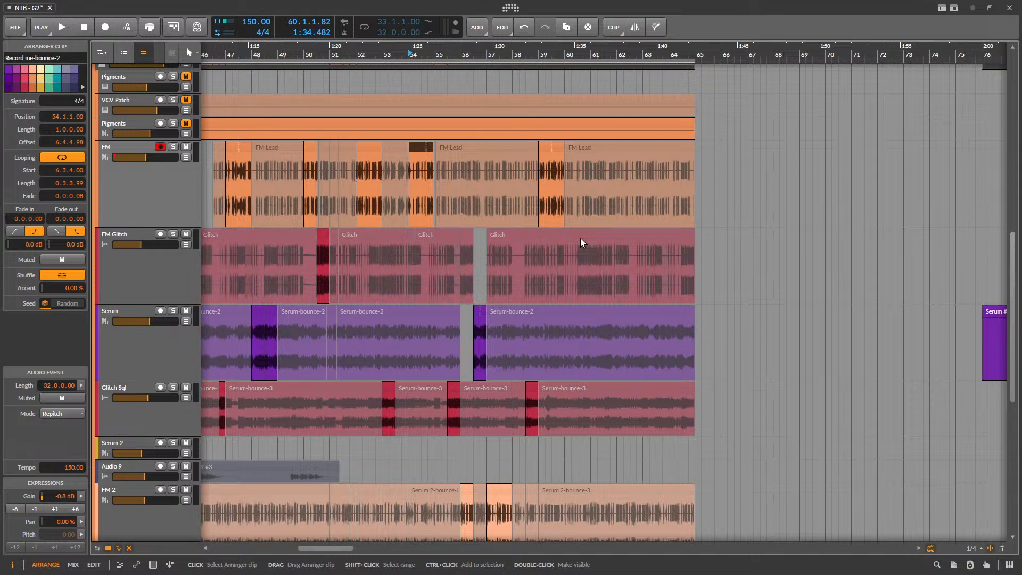
# - Show the FM track's device chain and open its Serum 2 synth on the oscillator page
pyautogui.scroll(-2, 441, 213)
pyautogui.scroll(-5, 441, 213)
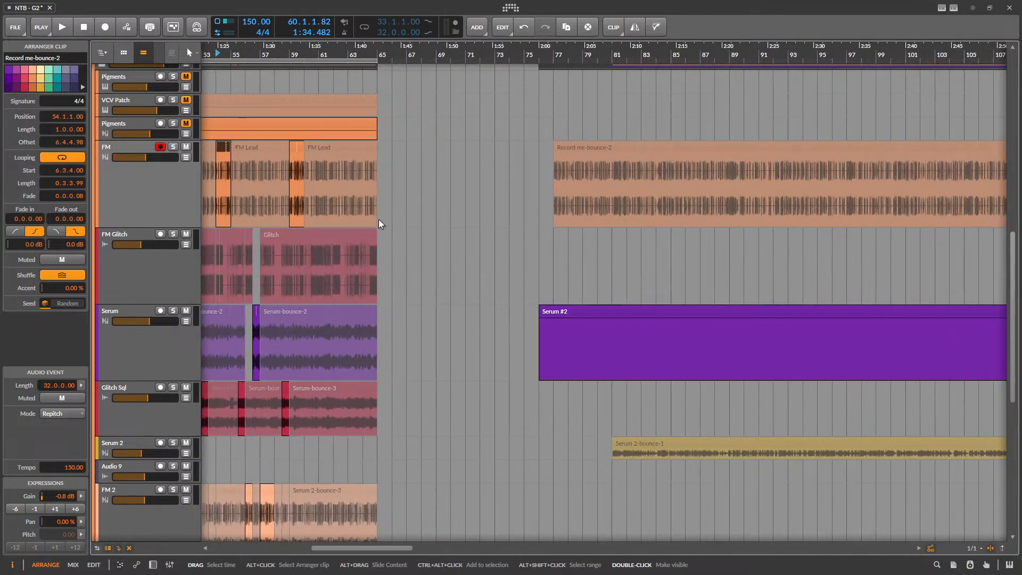
pyautogui.doubleClick(134, 188)
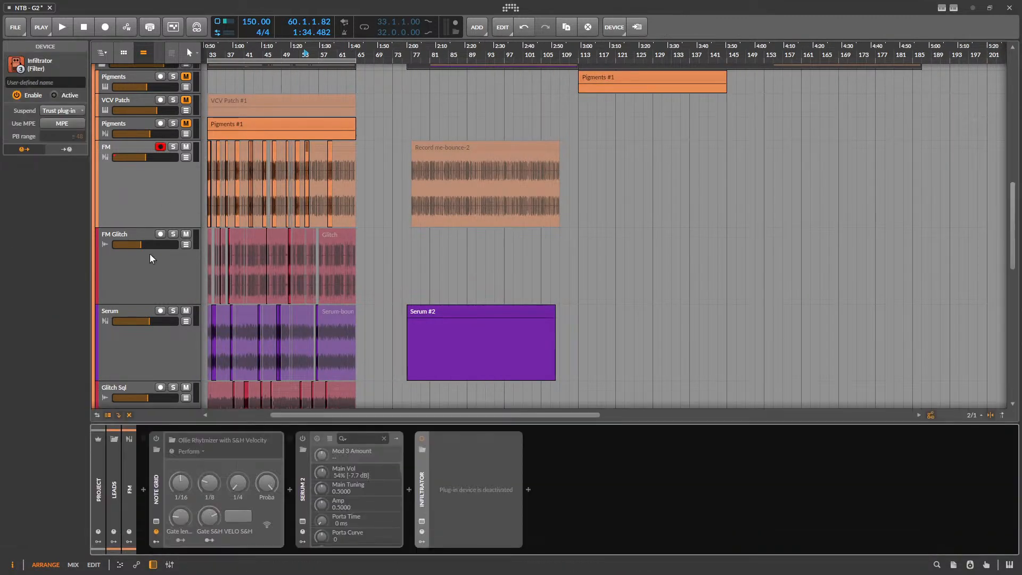
pyautogui.scroll(-2, 473, 191)
pyautogui.scroll(1, 302, 399)
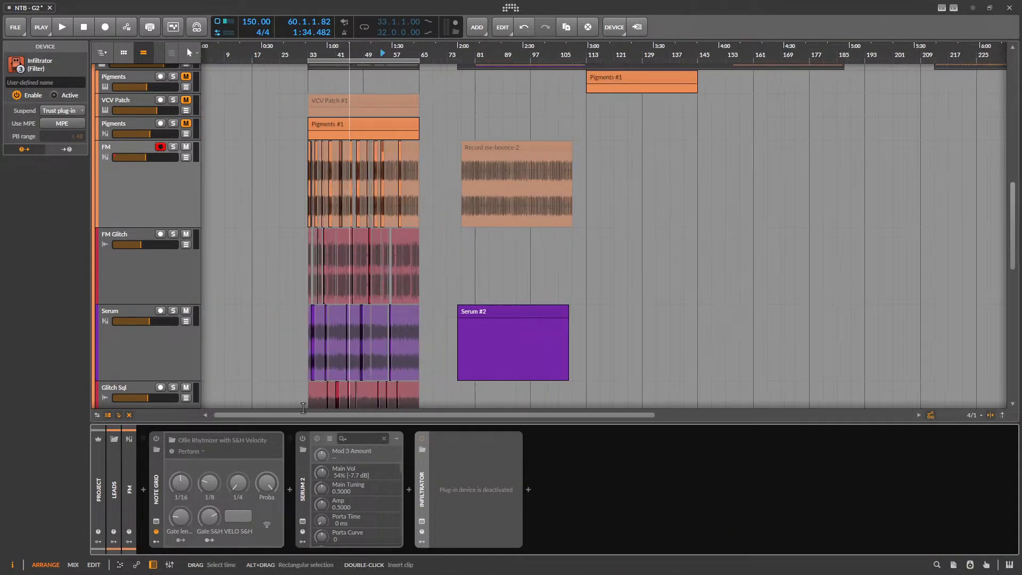
pyautogui.click(301, 522)
pyautogui.click(424, 120)
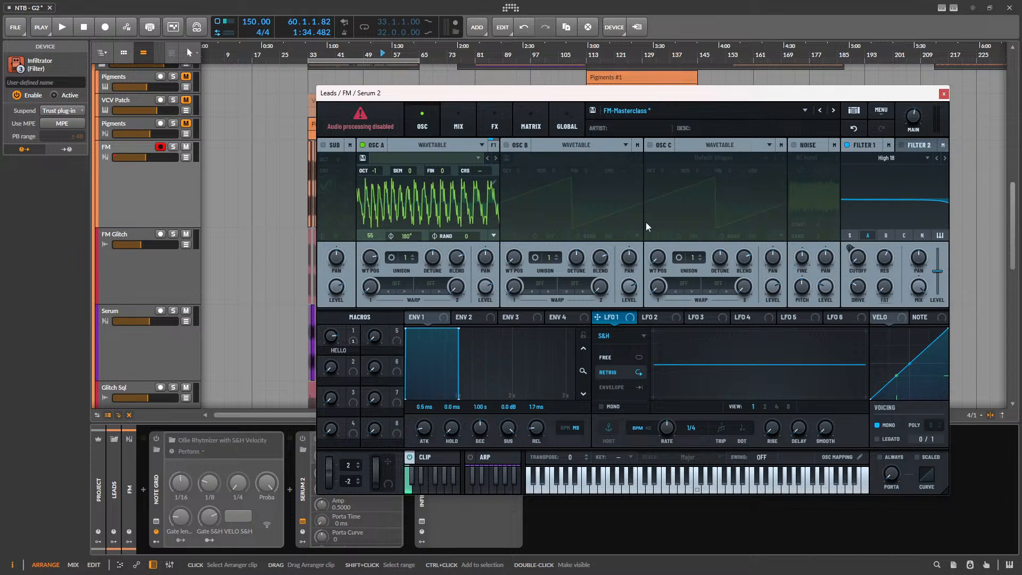
# - Activate the FM track's Serum 2 device and show the automation lane for its HELLO macro
pyautogui.click(302, 440)
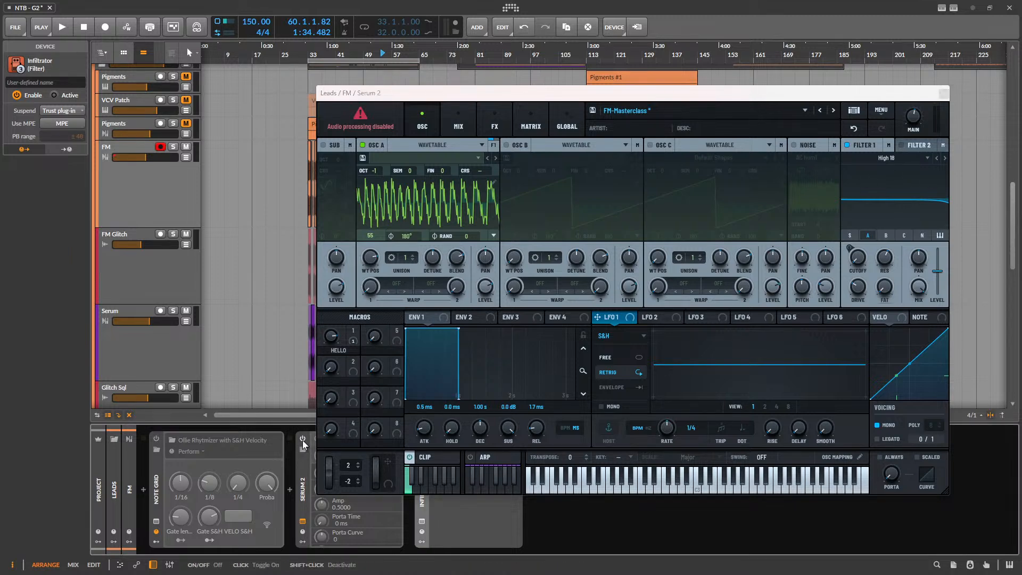
pyautogui.moveTo(398, 98); pyautogui.dragTo(789, 136)
pyautogui.click(186, 158)
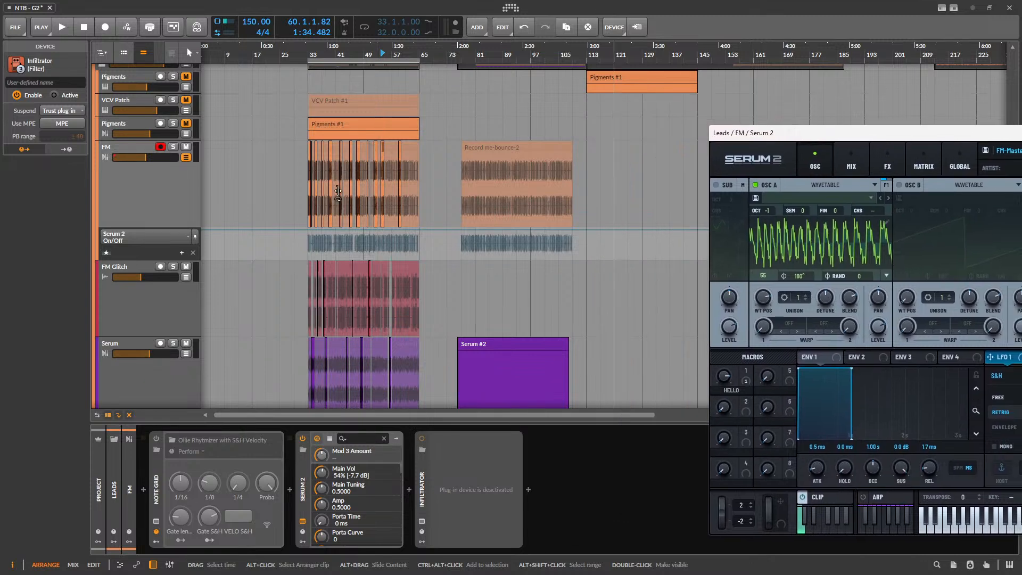
pyautogui.click(162, 245)
pyautogui.click(127, 254)
pyautogui.scroll(3, 317, 241)
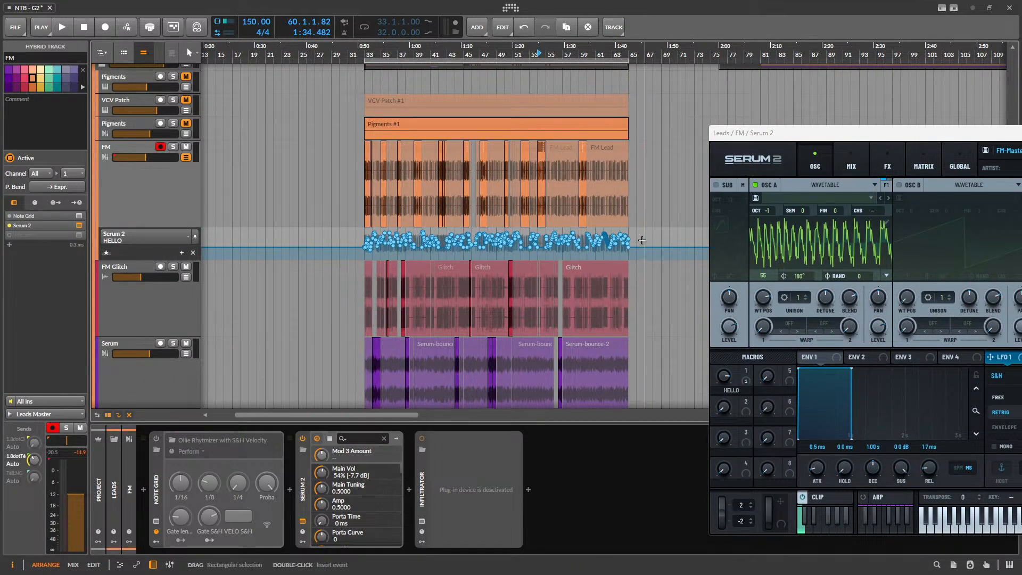
# - Close the Serum 2 synth window and hide the FM track's automation lane
pyautogui.moveTo(839, 139); pyautogui.dragTo(362, 78)
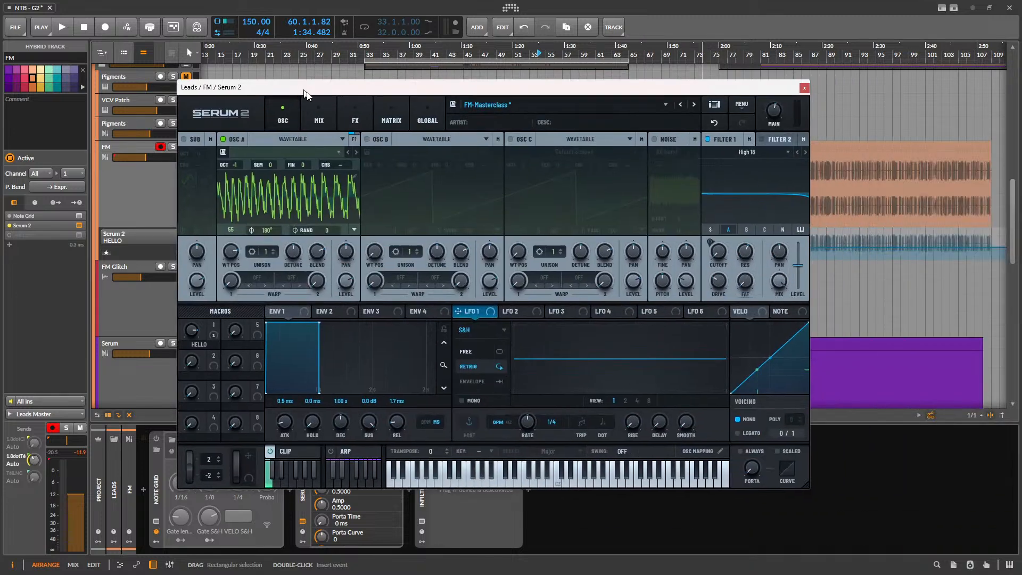
pyautogui.click(801, 89)
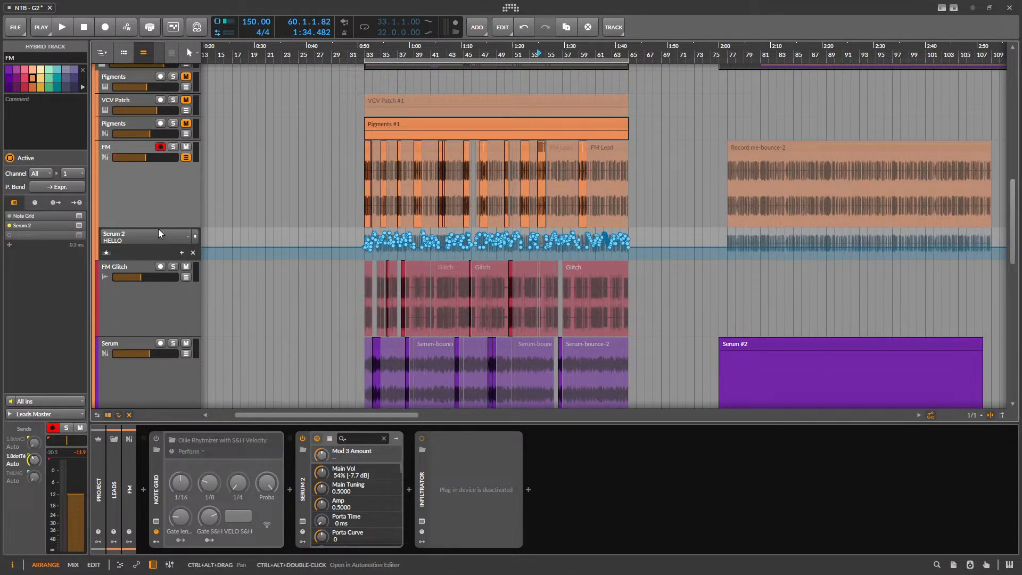
pyautogui.click(185, 159)
# - Play back the arrangement from 56.3.2 on the FM Glitch track and stop in bar 58
pyautogui.scroll(4, 626, 250)
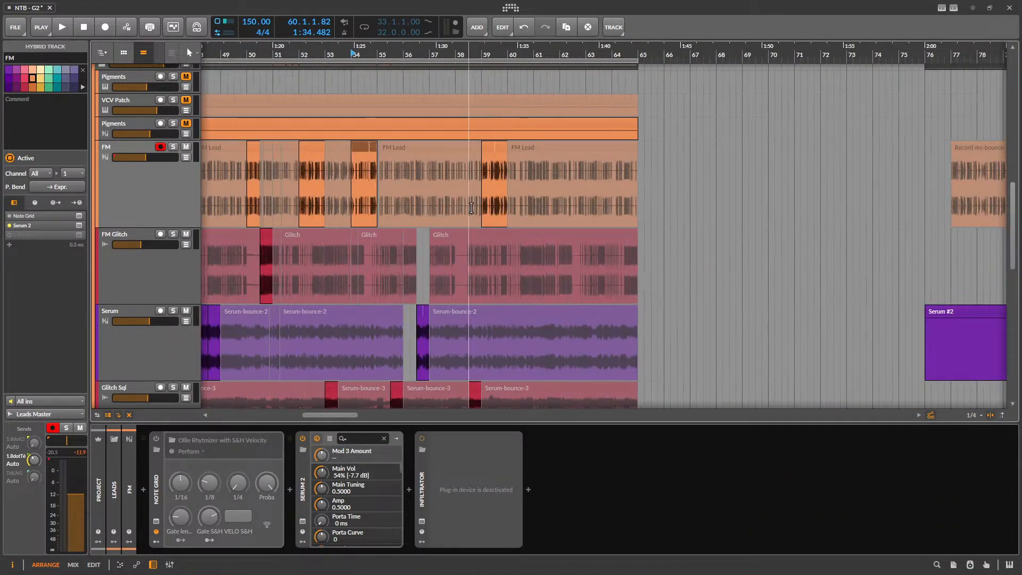
pyautogui.scroll(-2, 479, 211)
pyautogui.scroll(2, 473, 207)
pyautogui.scroll(1, 473, 206)
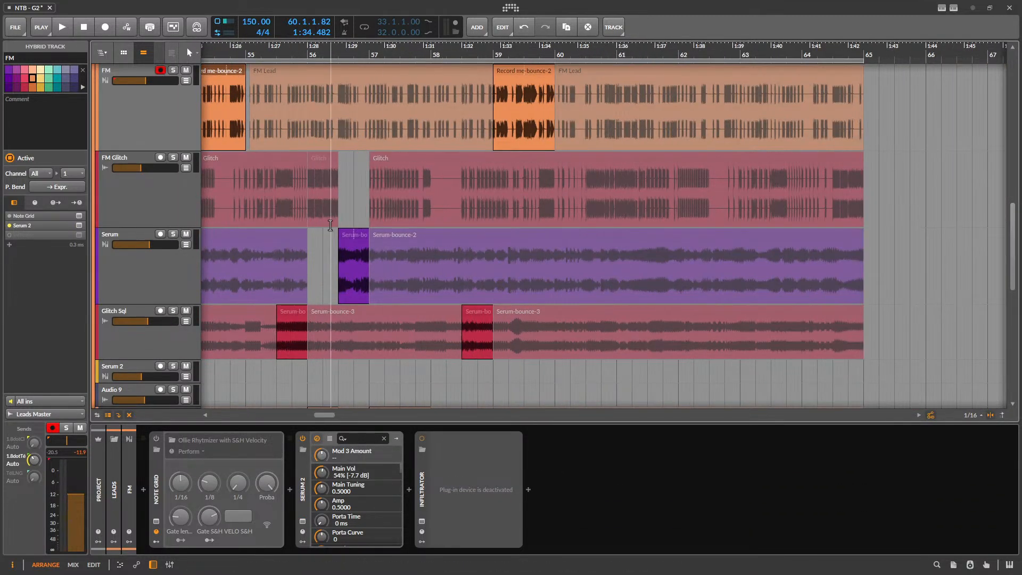
pyautogui.click(341, 197)
pyautogui.press('space')
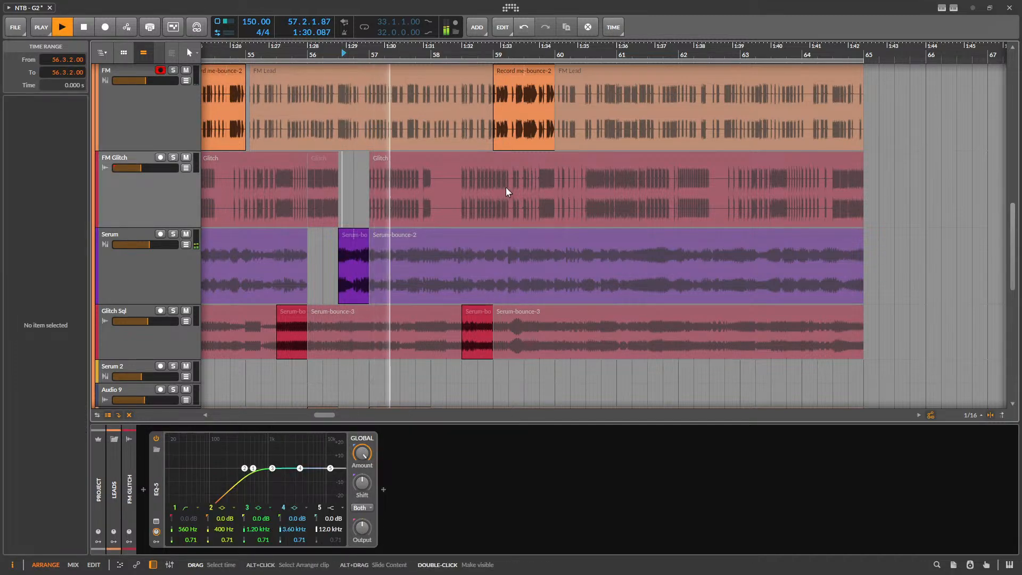
pyautogui.scroll(-3, 506, 188)
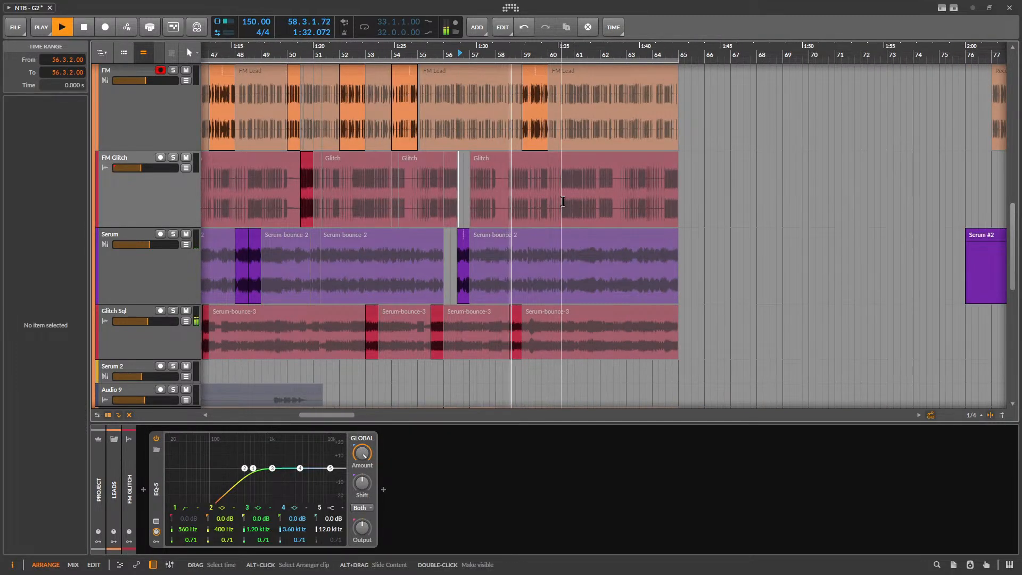
pyautogui.scroll(-1, 603, 203)
pyautogui.scroll(-1, 585, 204)
pyautogui.press('space')
# - Start playback at 33.1.1 on the Serum track and save the project
pyautogui.scroll(-3, 497, 205)
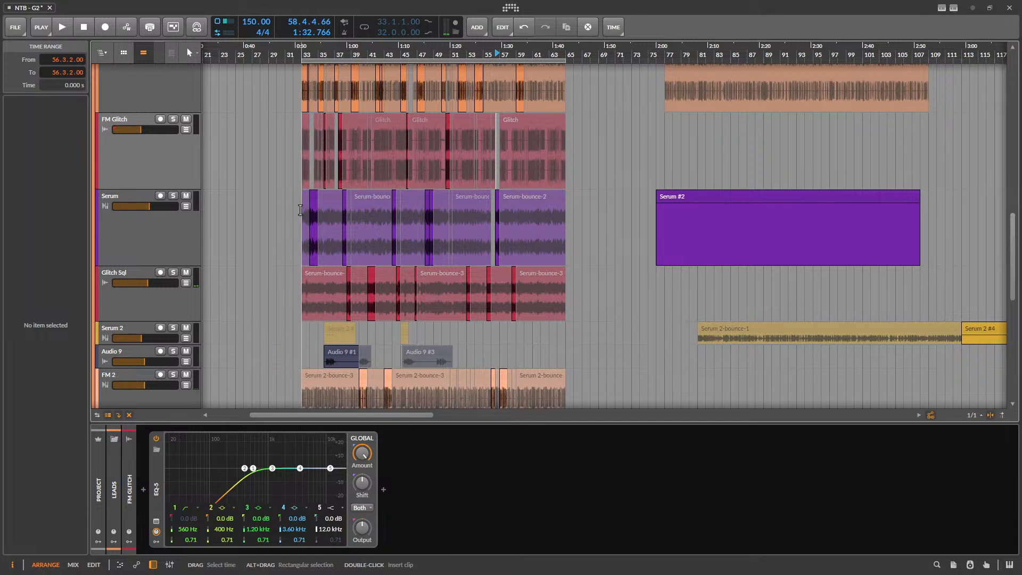
pyautogui.click(300, 210)
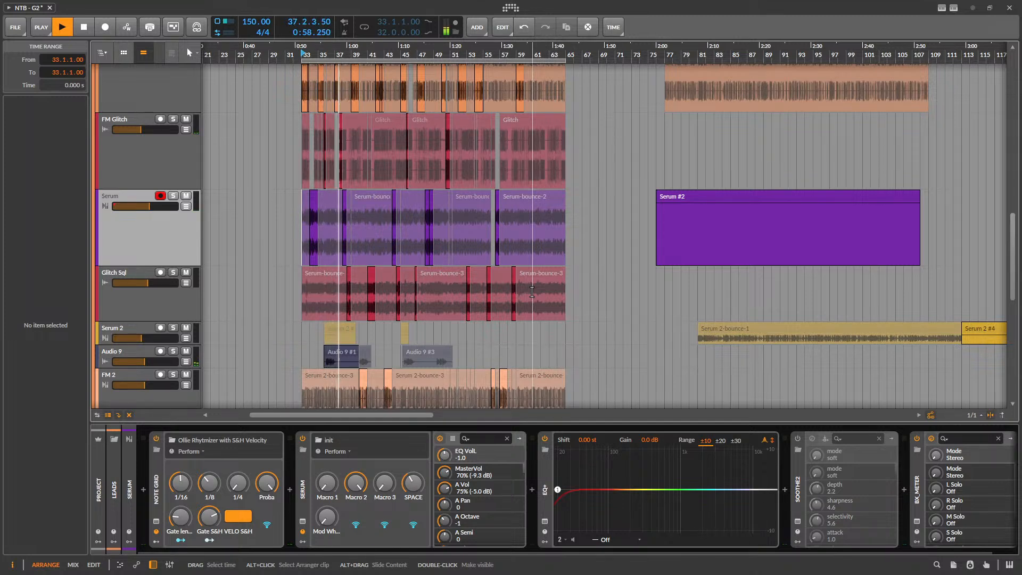
pyautogui.hotkey('ctrl', 's')
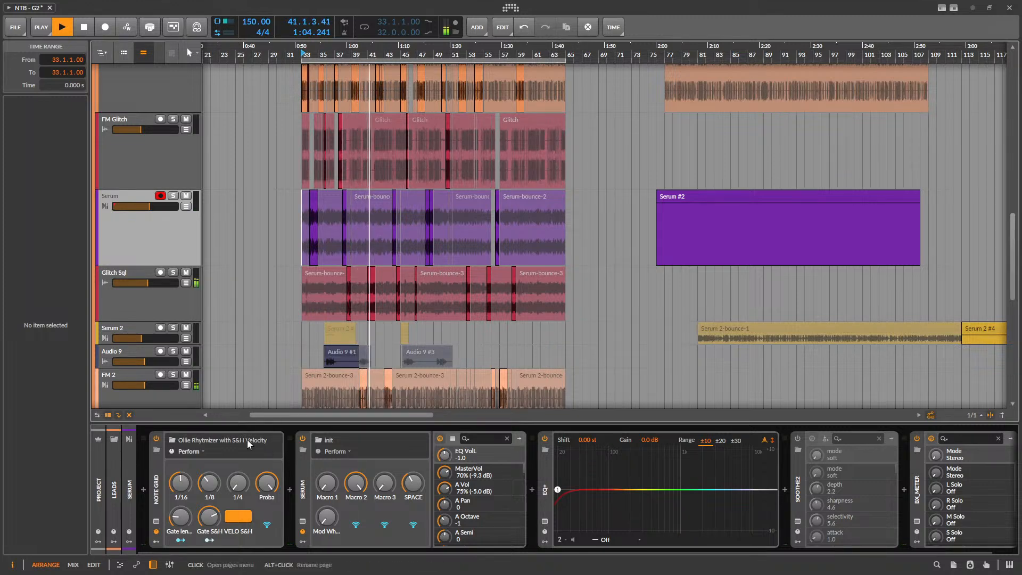
# - Reduce the heights of the FM Glitch and Serum tracks and examine the lead clips around bars 44 to 50 during playback
pyautogui.moveTo(149, 265); pyautogui.dragTo(158, 130)
pyautogui.scroll(3, 518, 174)
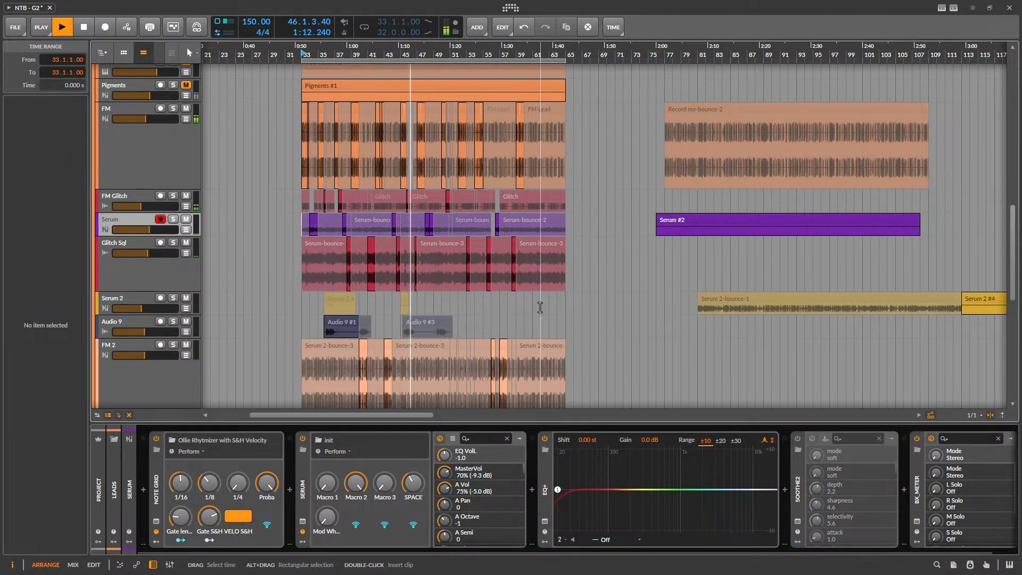
pyautogui.scroll(5, 400, 272)
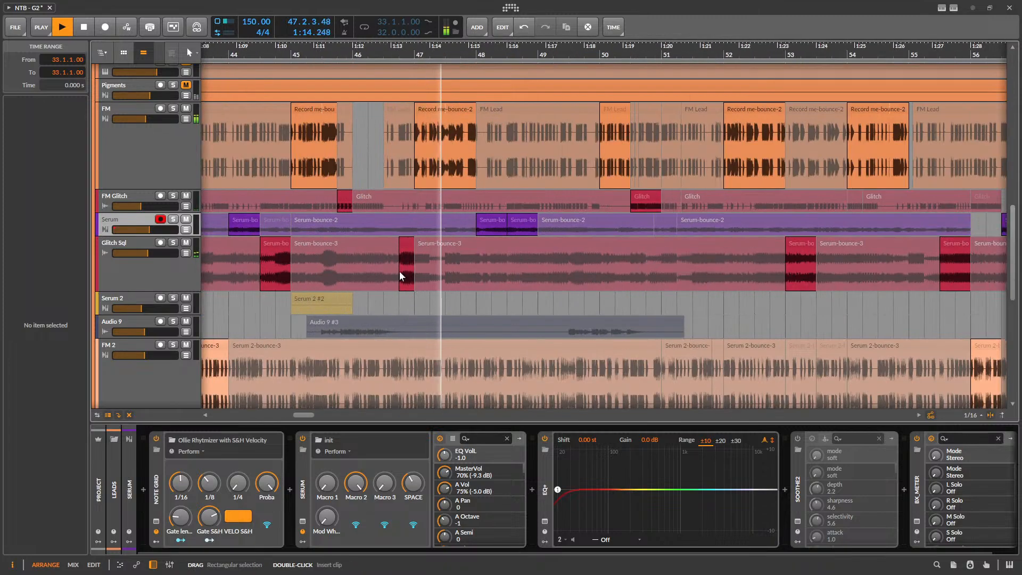
pyautogui.scroll(-5, 437, 255)
pyautogui.scroll(5, 434, 238)
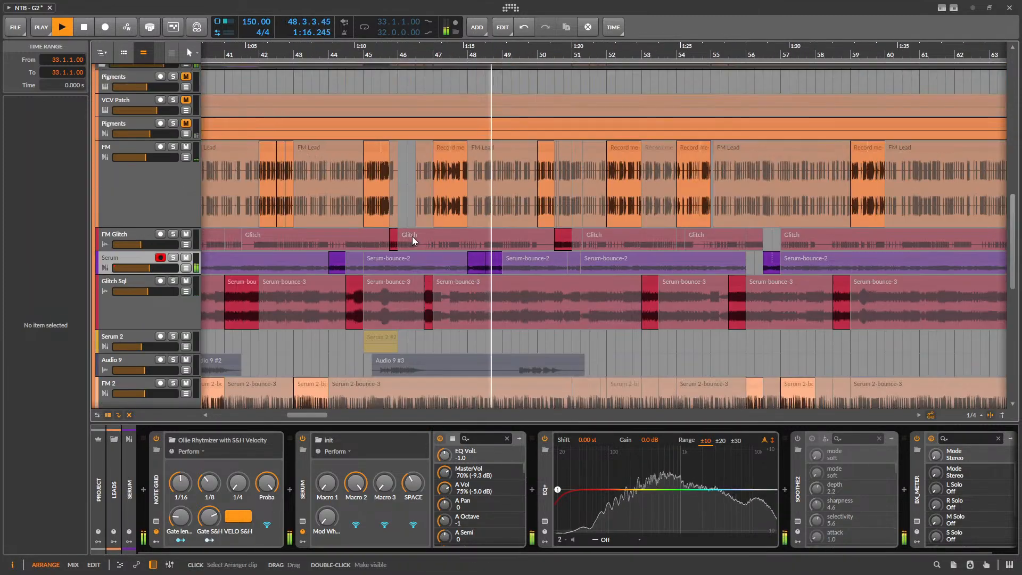
pyautogui.scroll(3, 415, 262)
pyautogui.scroll(-7, 426, 257)
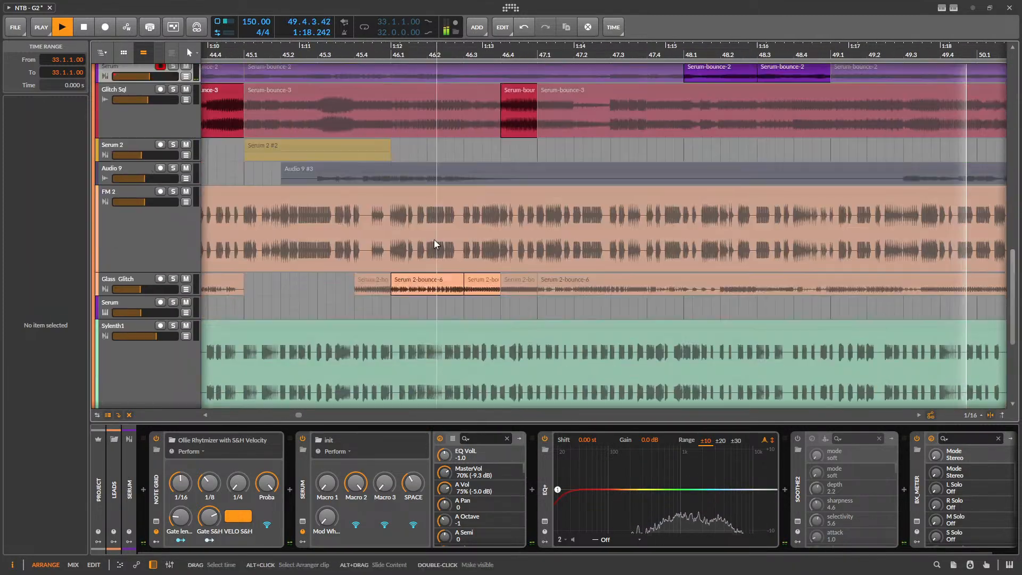
pyautogui.scroll(-3, 407, 231)
pyautogui.scroll(-2, 407, 231)
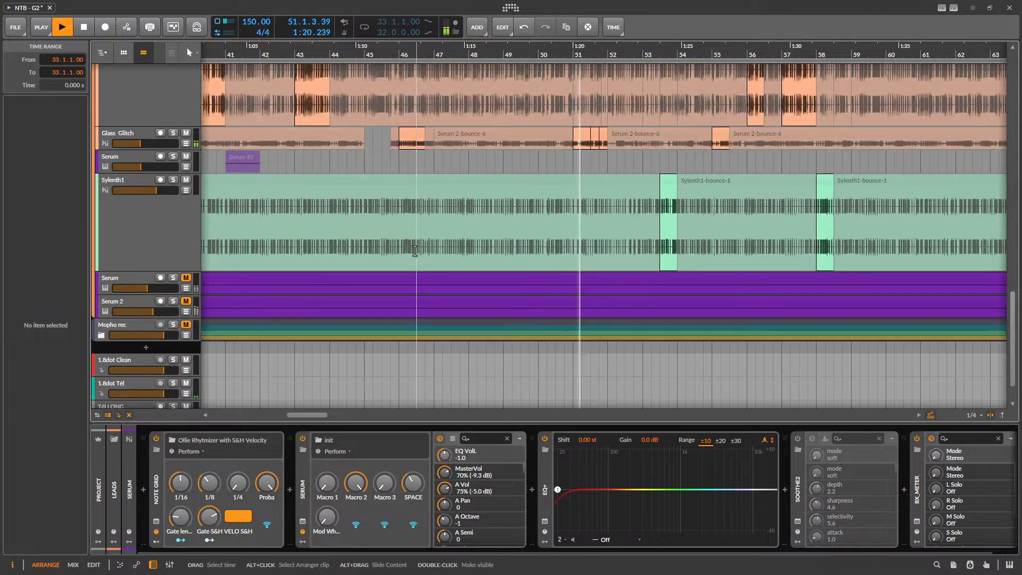
pyautogui.scroll(7, 415, 248)
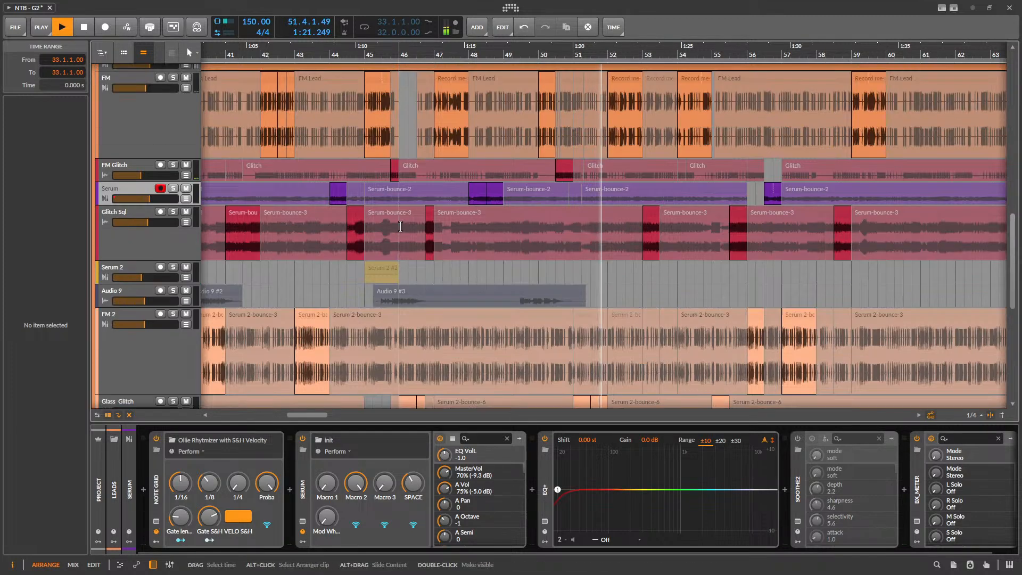
# - Set the playback start to 46.1.1 on the Serum 2 track and follow the running playback across the lead tracks to bar 60
pyautogui.click(402, 270)
pyautogui.scroll(4, 403, 271)
pyautogui.scroll(-6, 402, 271)
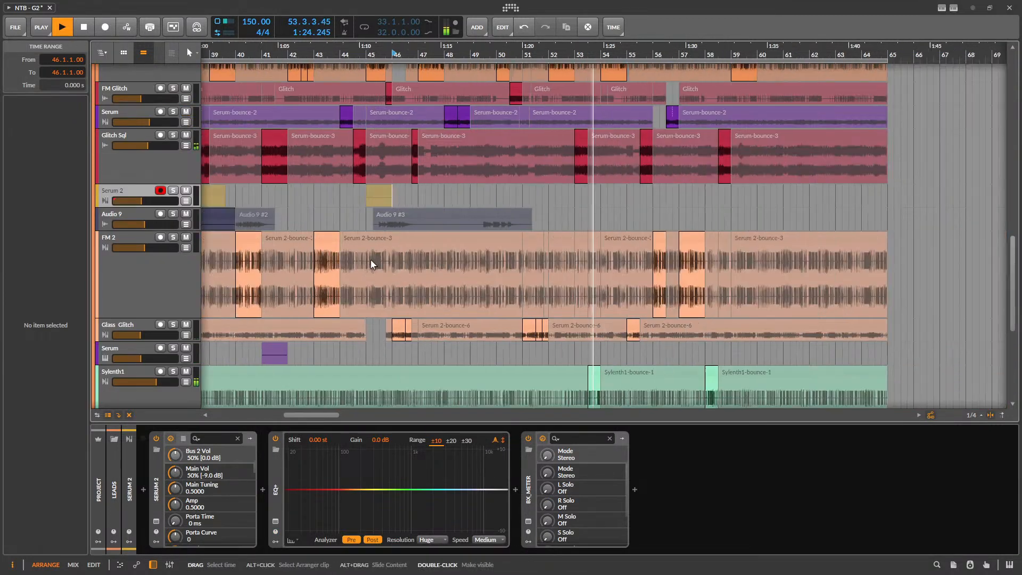
pyautogui.scroll(-4, 373, 256)
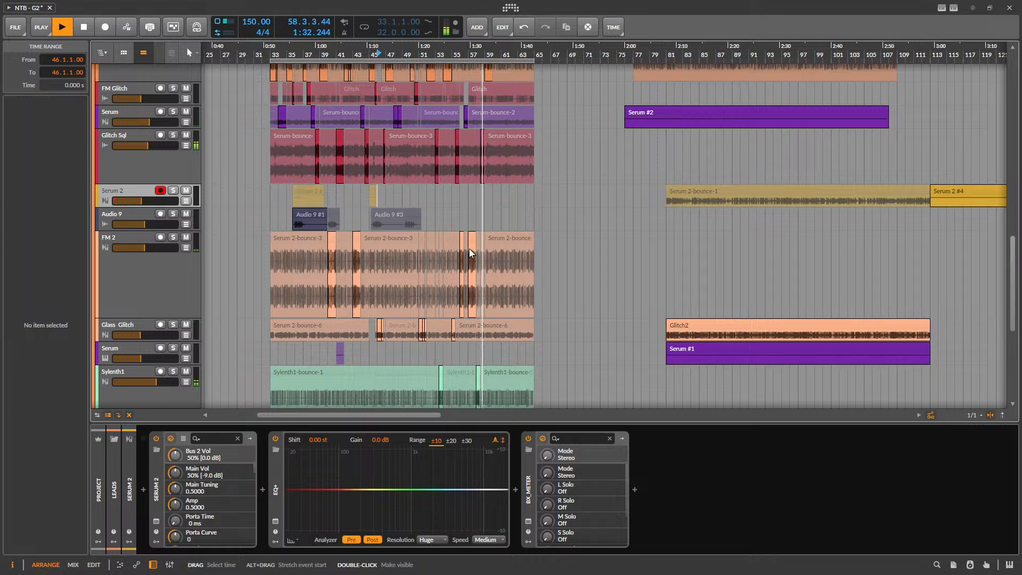
pyautogui.scroll(4, 471, 253)
pyautogui.scroll(1, 495, 218)
pyautogui.scroll(5, 493, 221)
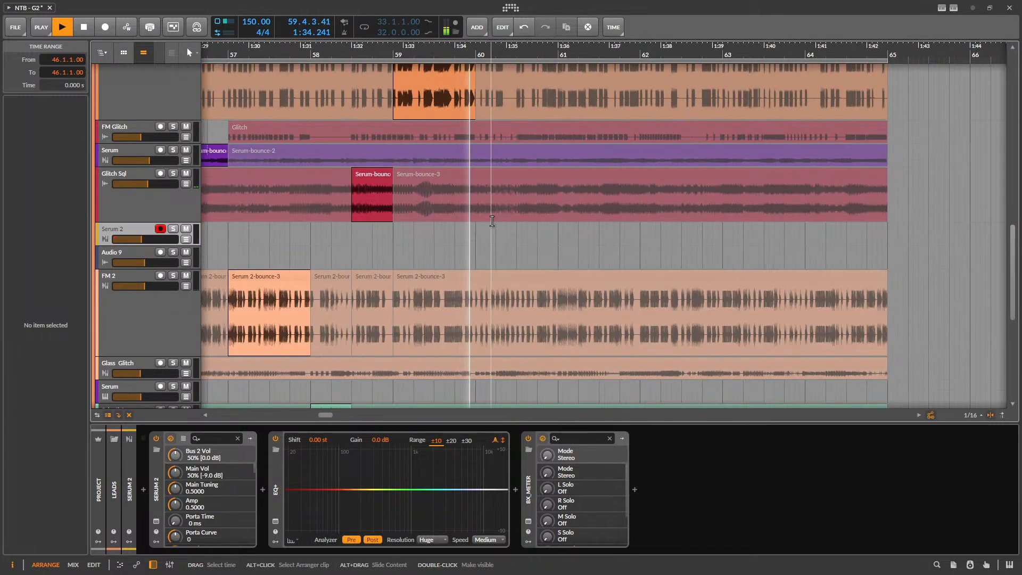
# - Play back the lead tracks from 44.2.1 on the Audio 9 track and stop in bar 46
pyautogui.scroll(-4, 577, 256)
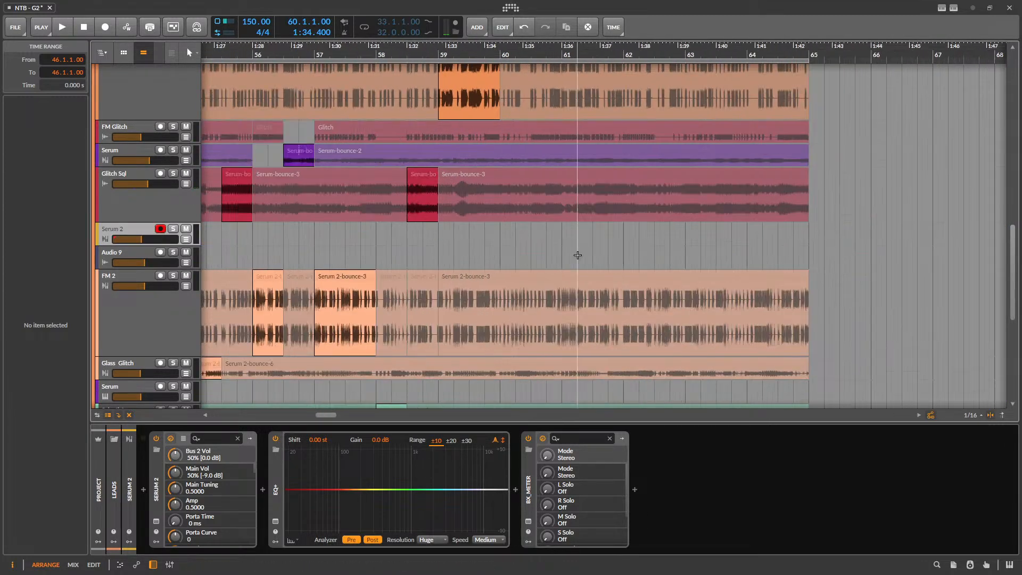
pyautogui.scroll(-3, 447, 245)
pyautogui.scroll(-3, 442, 259)
pyautogui.scroll(1, 442, 262)
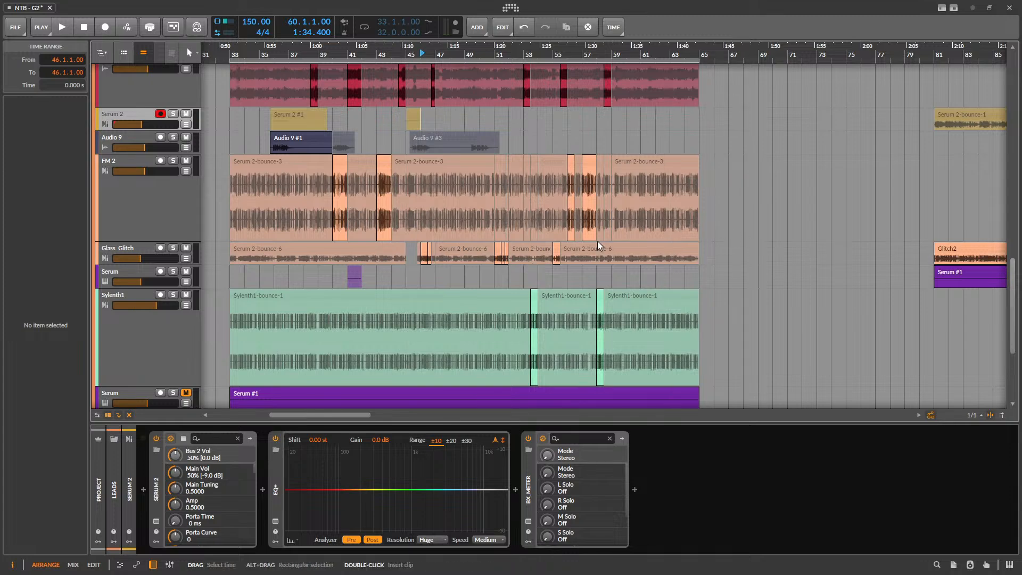
pyautogui.scroll(-3, 447, 248)
pyautogui.scroll(3, 407, 233)
pyautogui.scroll(5, 503, 262)
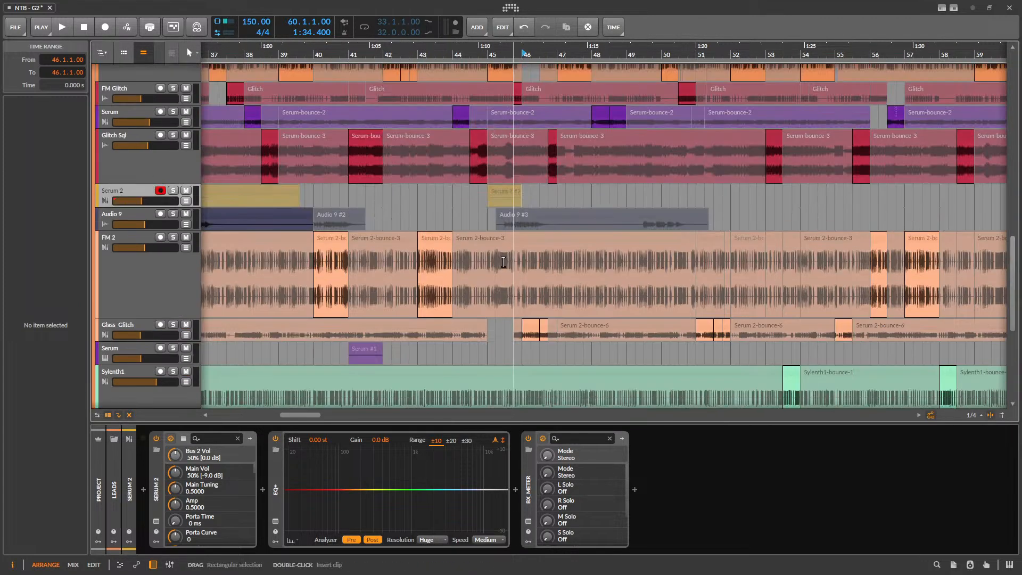
pyautogui.click(463, 219)
pyautogui.press('space')
pyautogui.scroll(3, 554, 255)
pyautogui.scroll(3, 534, 303)
pyautogui.scroll(-4, 514, 282)
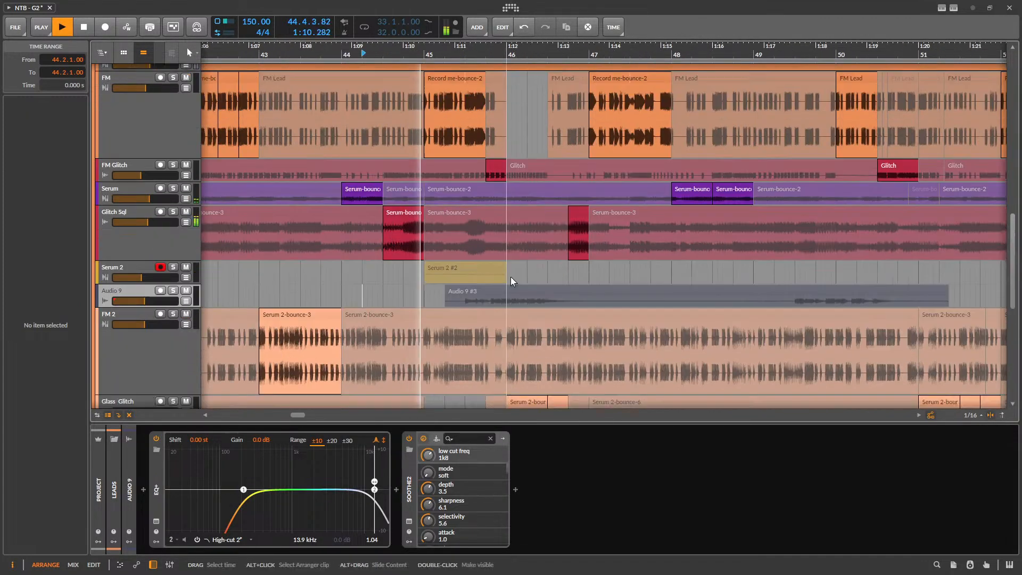
pyautogui.scroll(2, 559, 267)
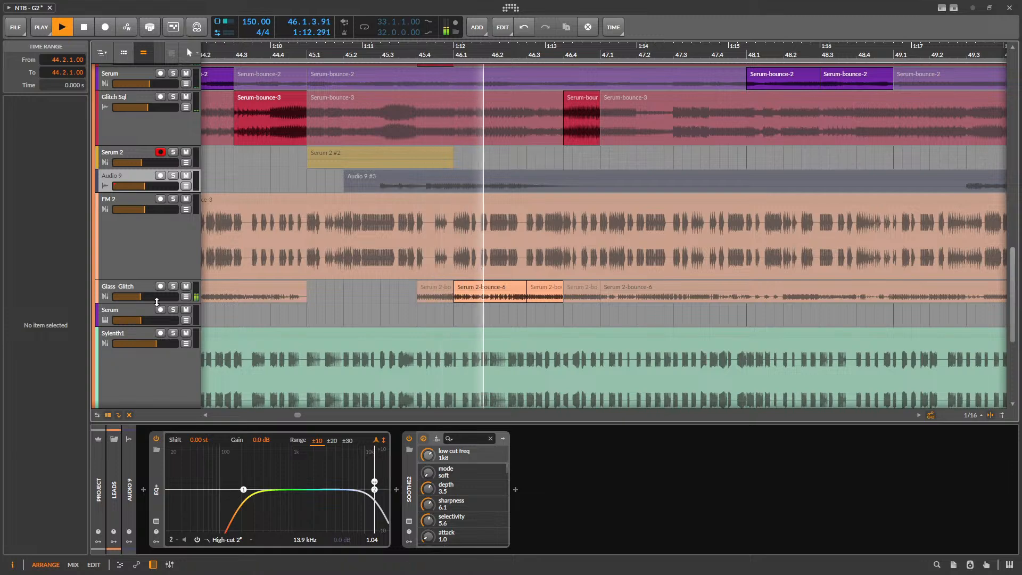
pyautogui.press('space')
# - Play back from the FM Glitch clip at 45.4.1 and from the muted Glitch clip at 46.1.1
pyautogui.scroll(4, 471, 249)
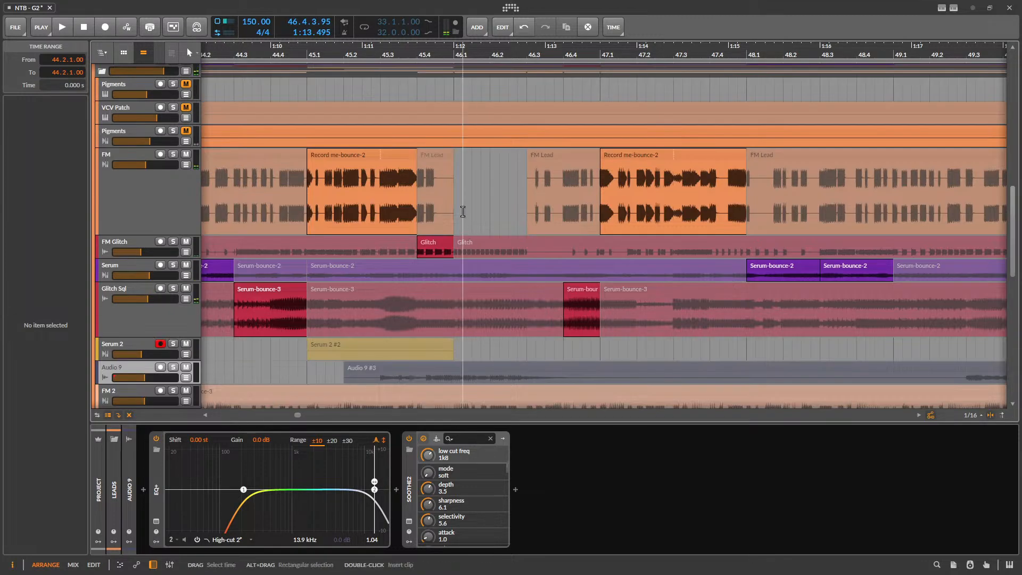
pyautogui.click(435, 237)
pyautogui.scroll(-3, 437, 234)
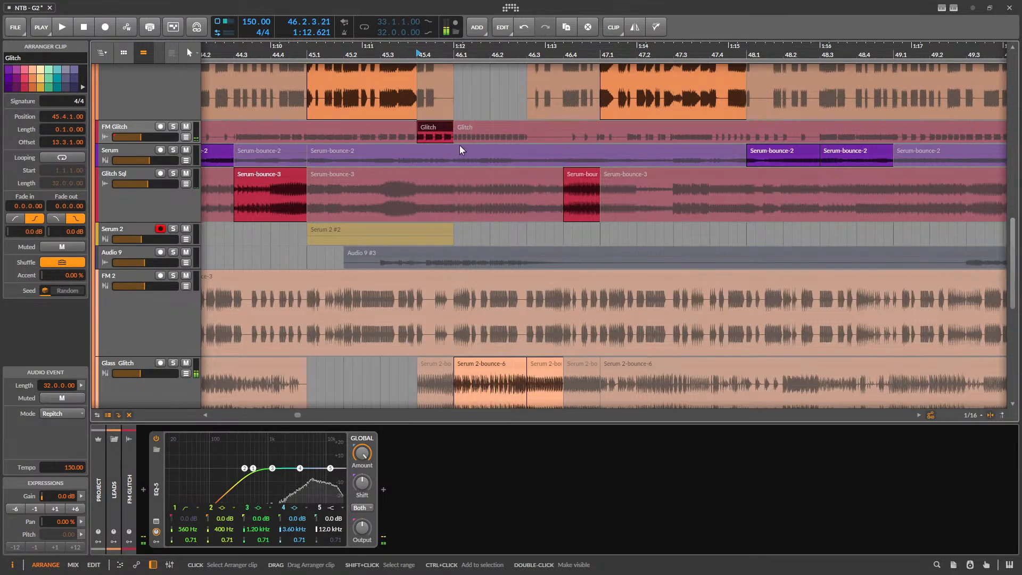
pyautogui.click(461, 129)
pyautogui.scroll(-8, 330, 269)
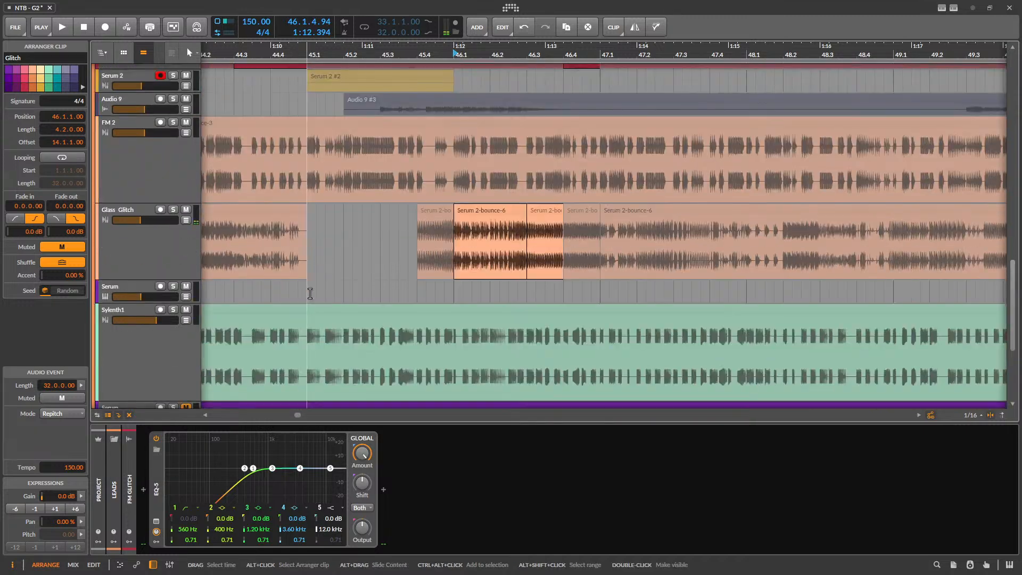
pyautogui.scroll(10, 448, 276)
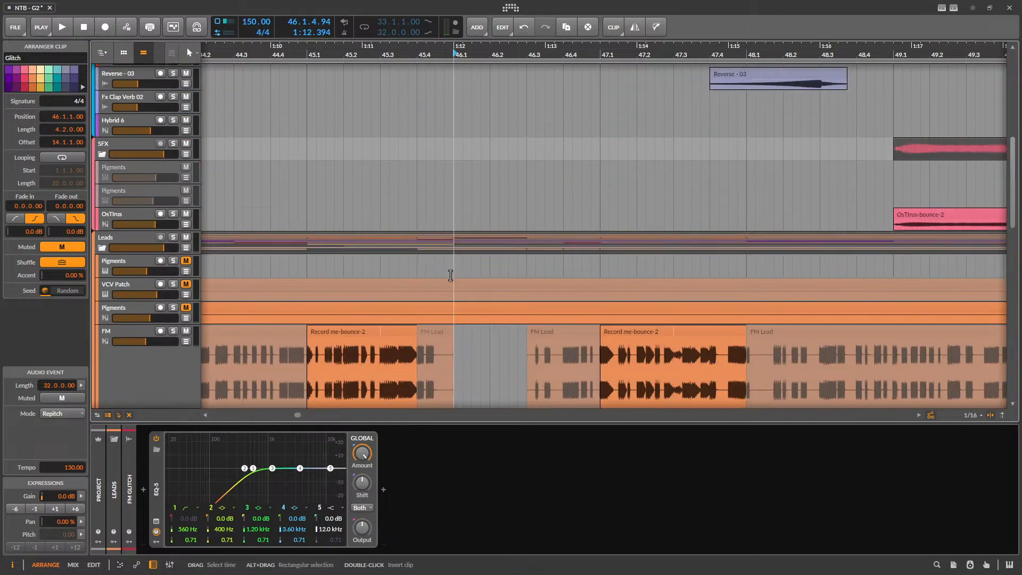
# - Solo the Leads group, play back from 46.1.1 and show the FM track's device chain
pyautogui.click(173, 237)
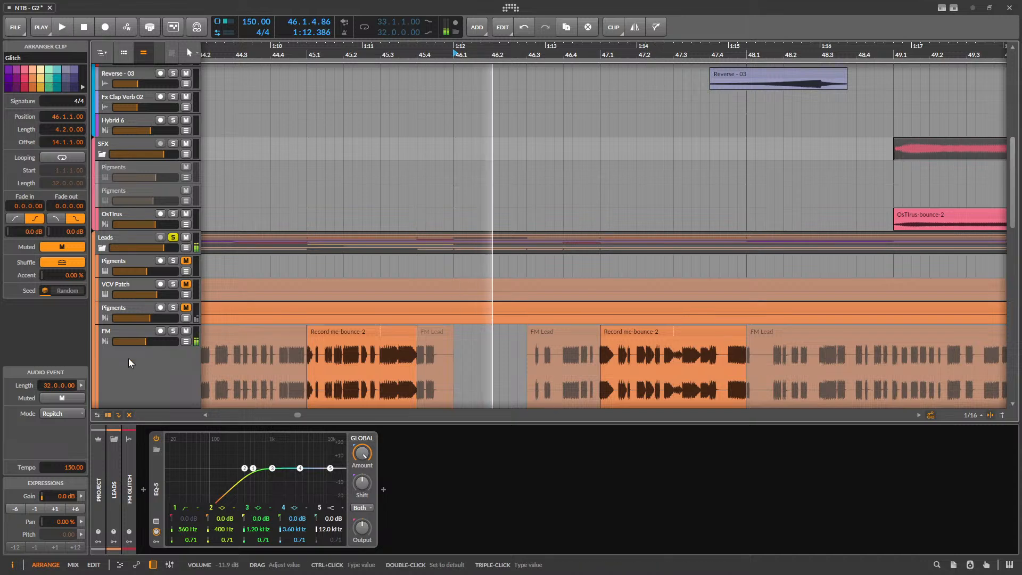
pyautogui.click(129, 358)
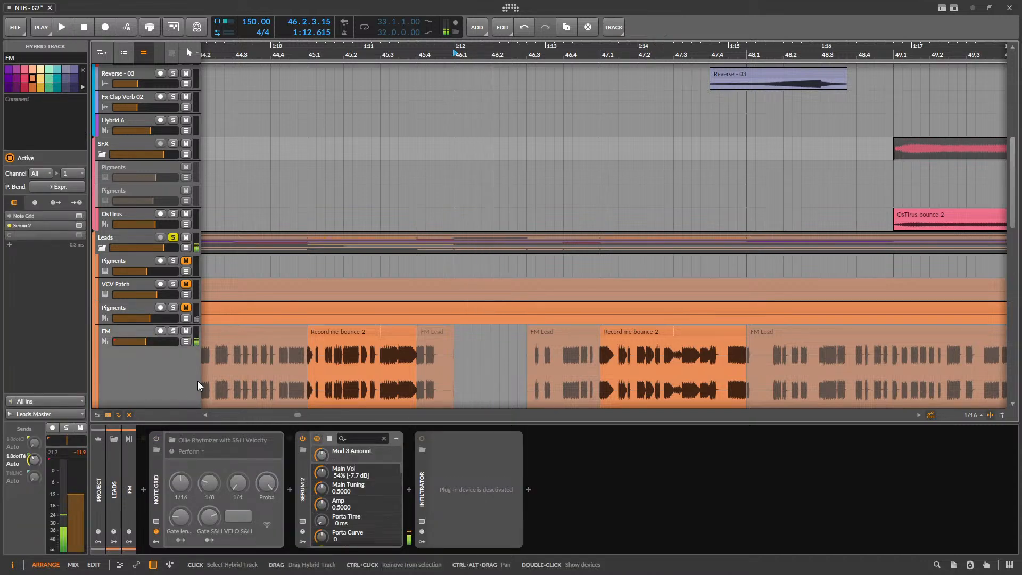
pyautogui.scroll(-5, 298, 318)
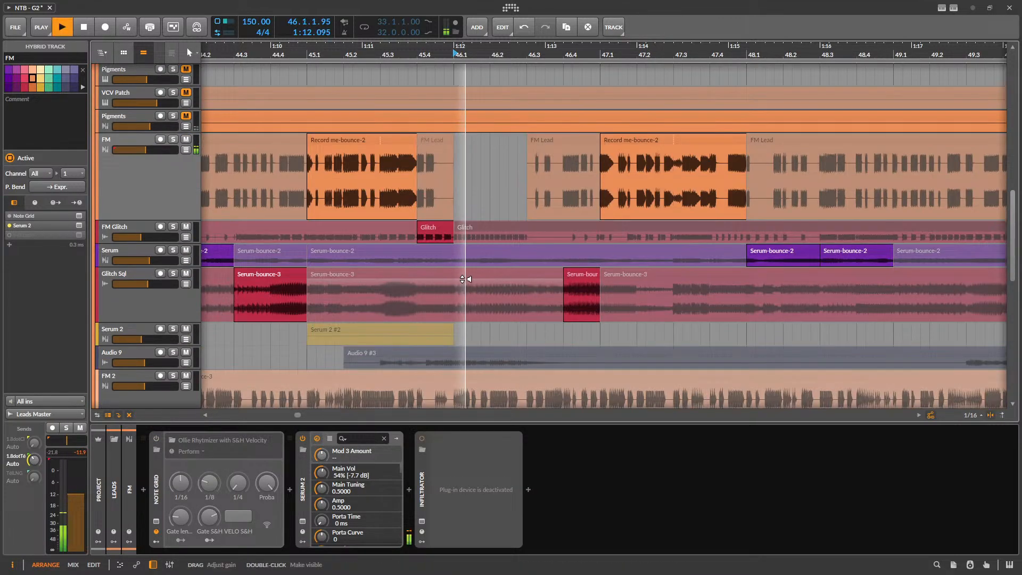
pyautogui.click(171, 191)
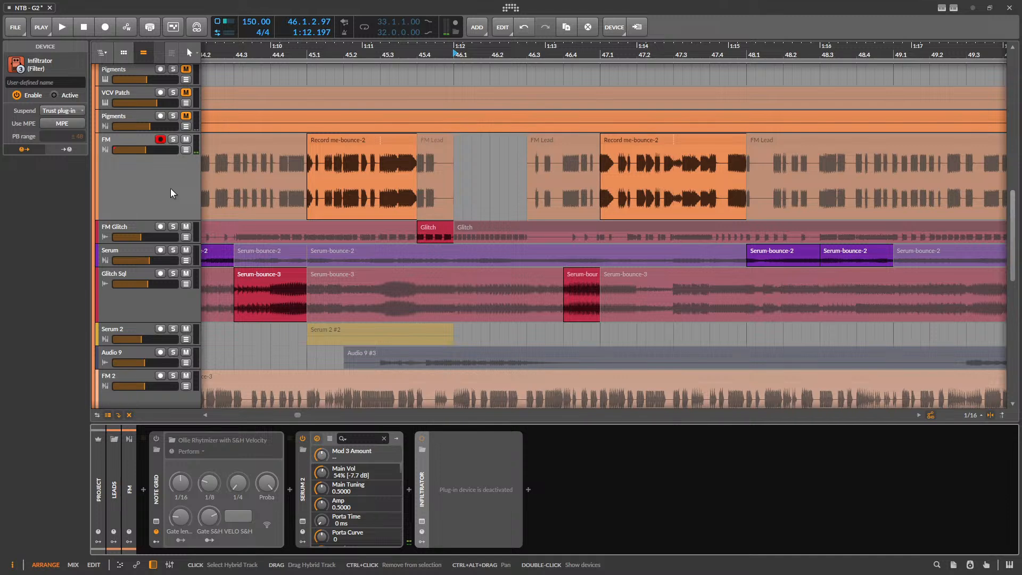
pyautogui.scroll(-3, 424, 195)
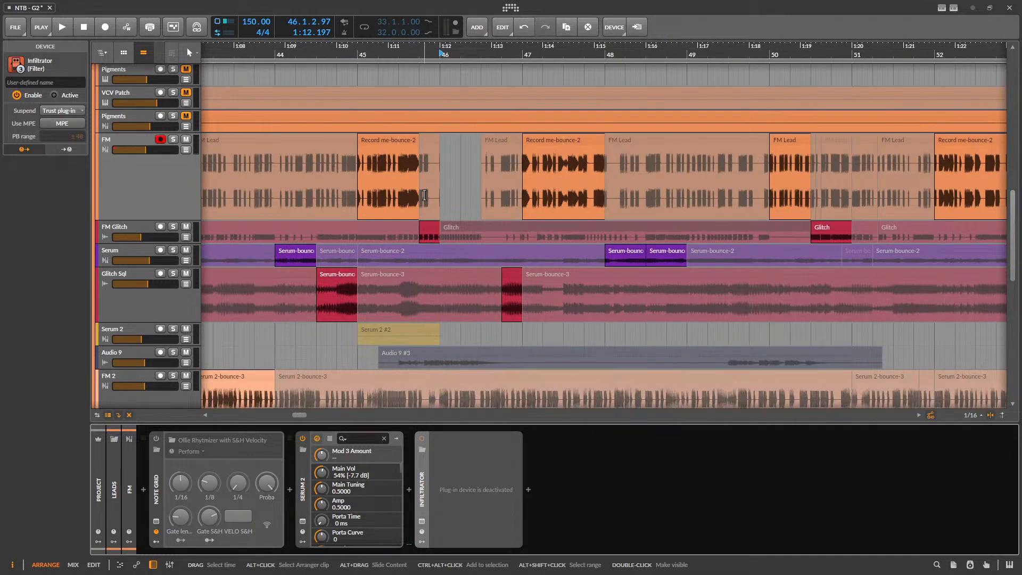
# - Open Serum 2 on the FM track, examine the note pattern in its clip sequencer, and close the plug-in window
pyautogui.scroll(3, 424, 195)
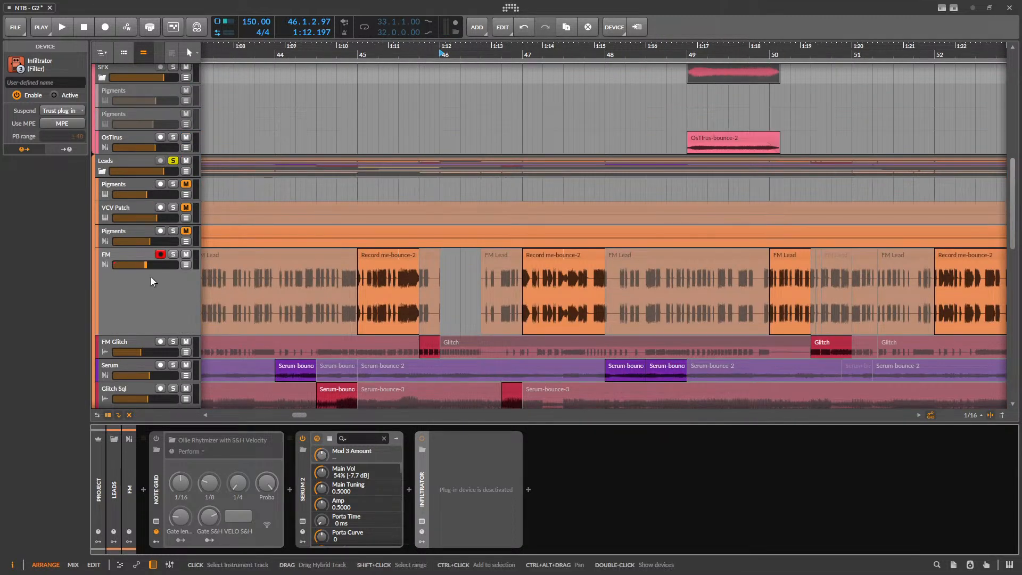
pyautogui.click(303, 439)
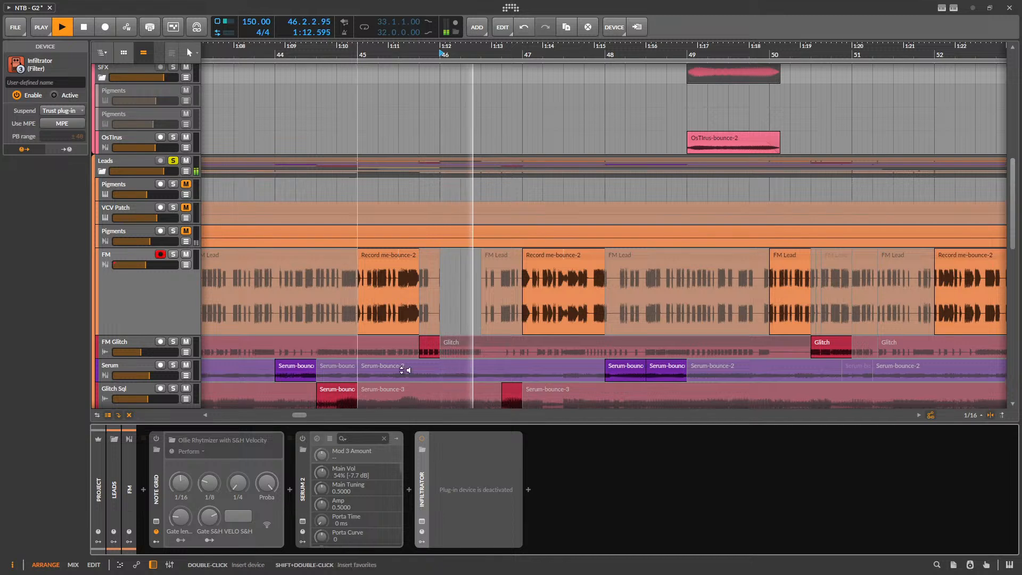
pyautogui.click(309, 519)
pyautogui.click(286, 452)
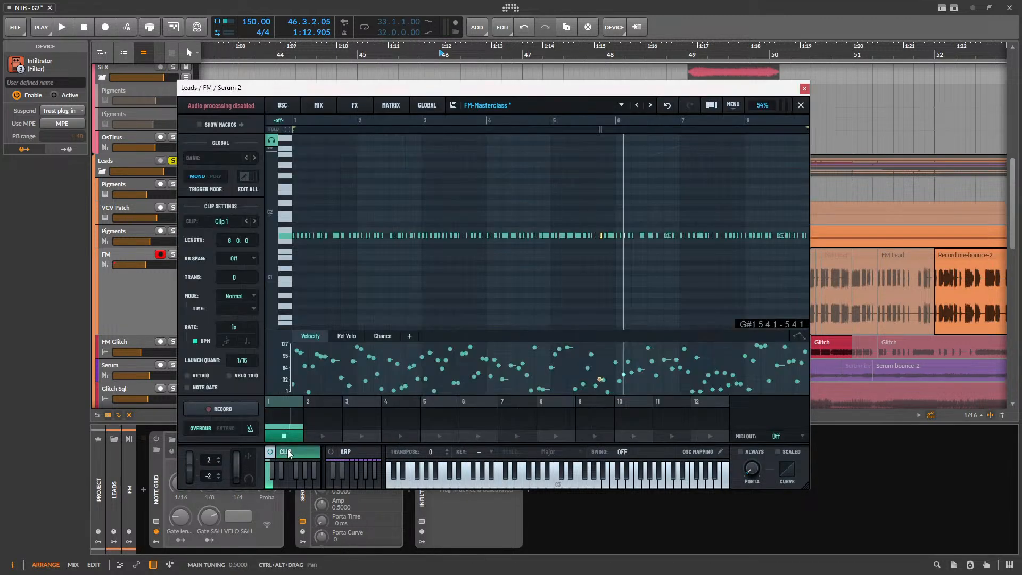
pyautogui.click(294, 456)
pyautogui.click(803, 90)
# - Play back from the FM track's Record me-bounce-2 clip at 45.1.1 and hide the device chain
pyautogui.press('space')
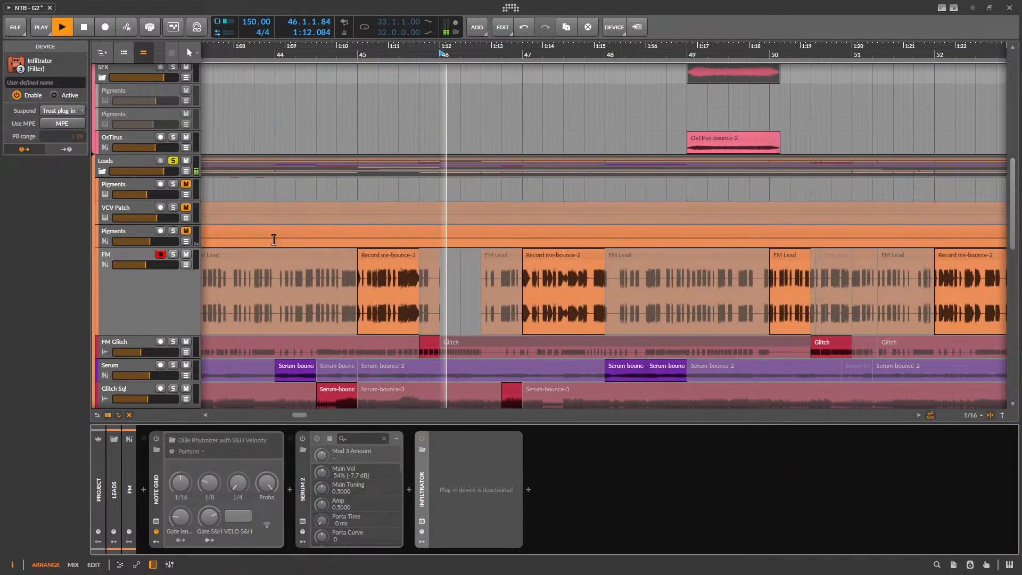
pyautogui.click(393, 253)
pyautogui.press('space')
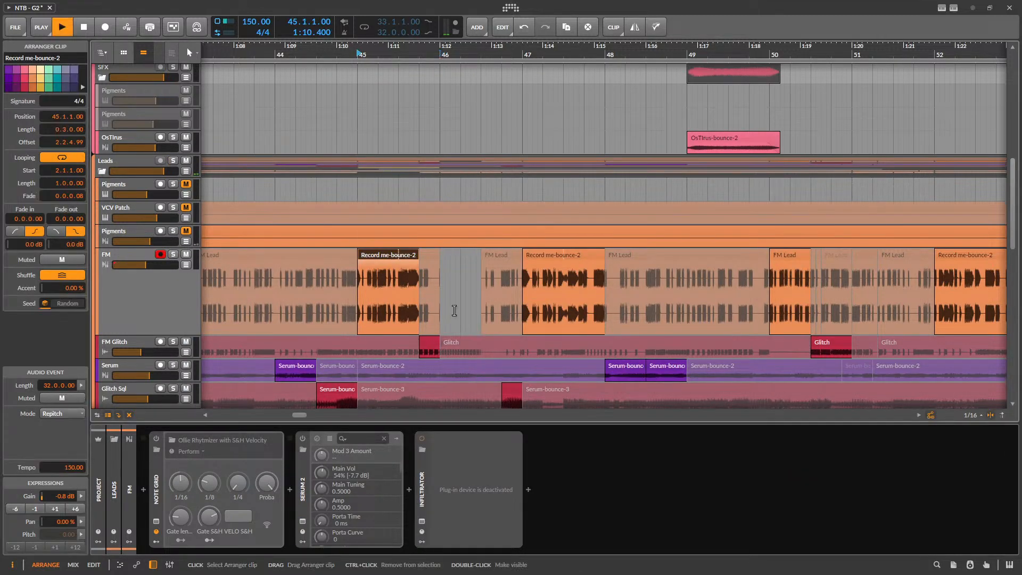
pyautogui.moveTo(603, 423); pyautogui.dragTo(577, 492)
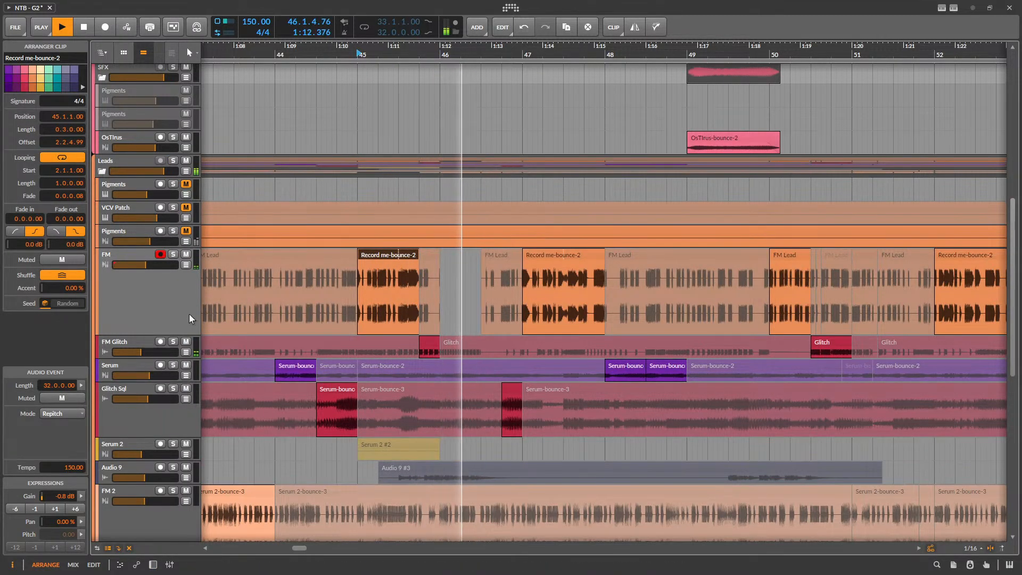
# - Follow the running playback across the lead tracks and stop it at bar 60
pyautogui.scroll(-6, 334, 343)
pyautogui.scroll(-8, 335, 328)
pyautogui.scroll(5, 349, 307)
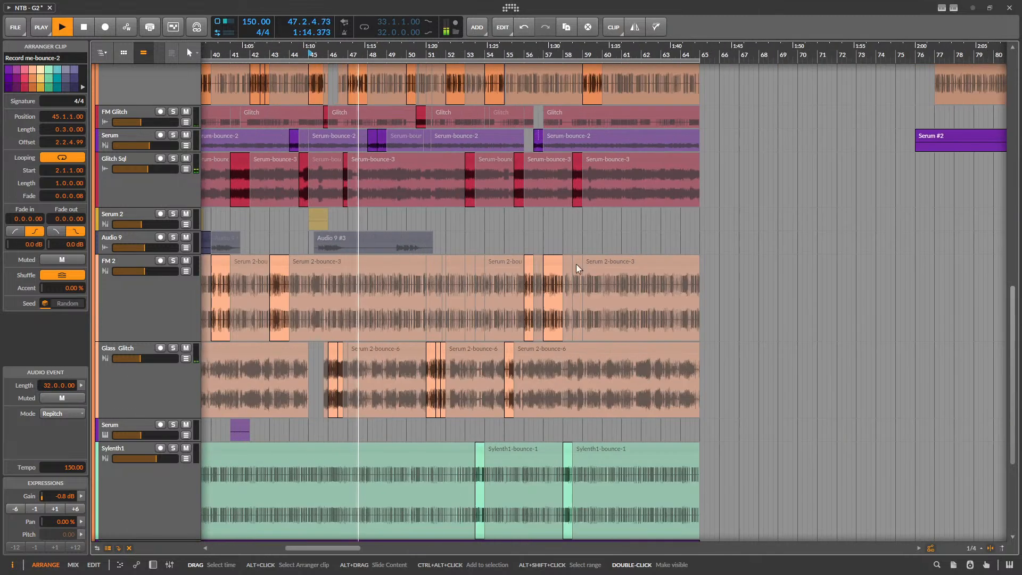
pyautogui.scroll(2, 456, 260)
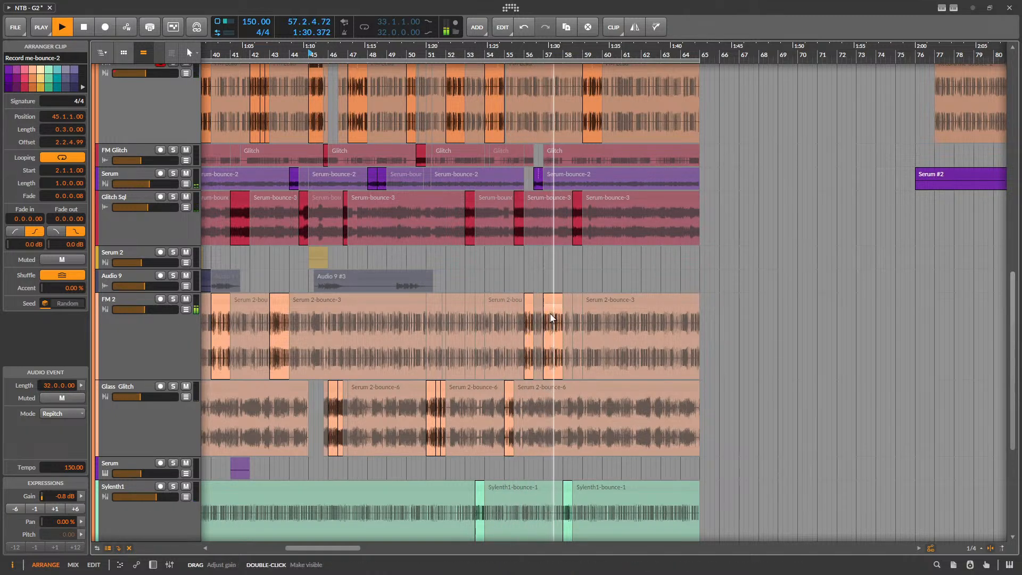
pyautogui.scroll(5, 655, 212)
pyautogui.scroll(-2, 543, 257)
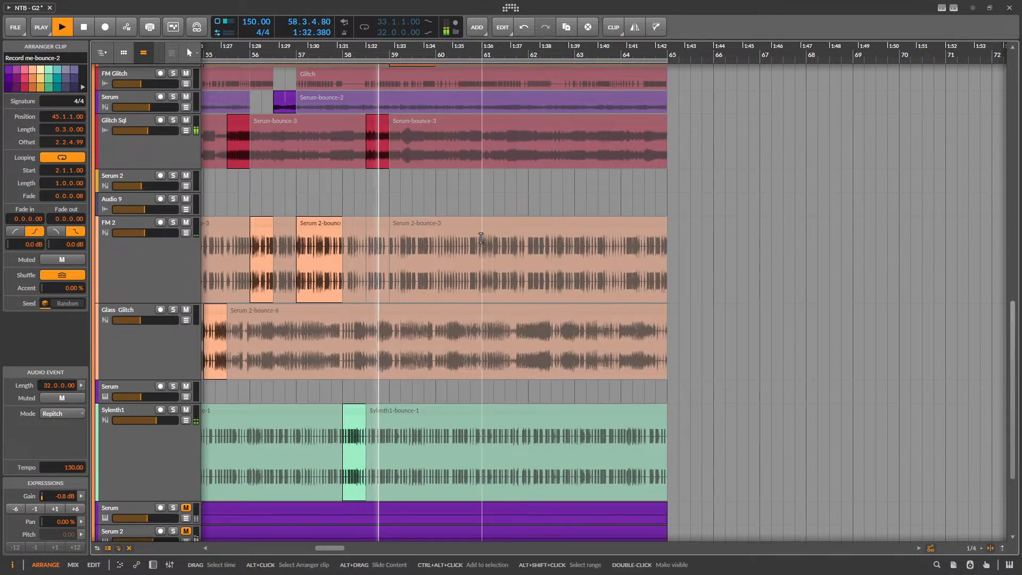
pyautogui.scroll(3, 476, 235)
pyautogui.scroll(6, 457, 234)
pyautogui.scroll(-2, 442, 250)
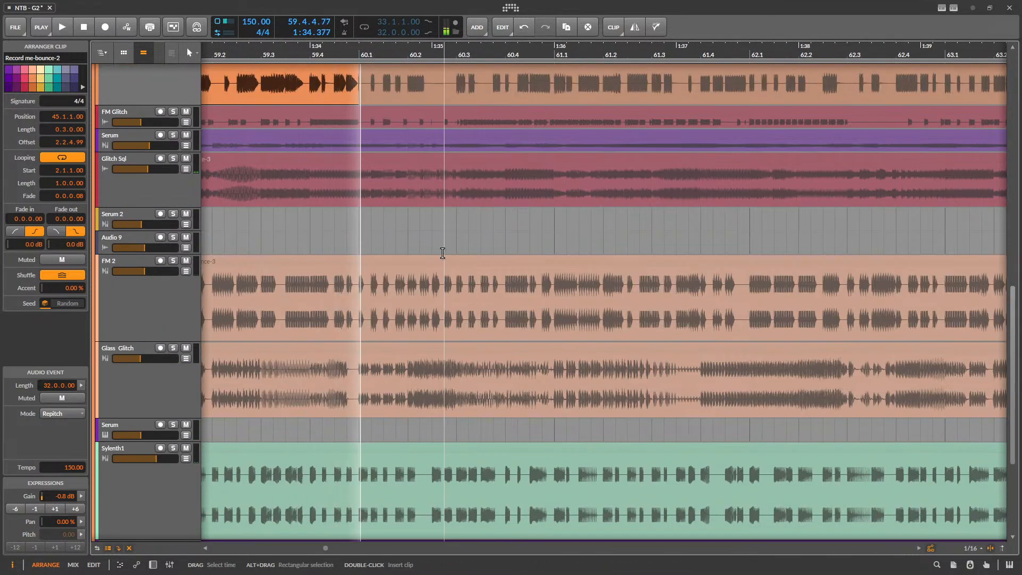
pyautogui.press('space')
# - Reduce the FM, Glitch Sql and Glass Glitch tracks to minimum height
pyautogui.scroll(-2, 445, 226)
pyautogui.hscroll(-2, 416, 287)
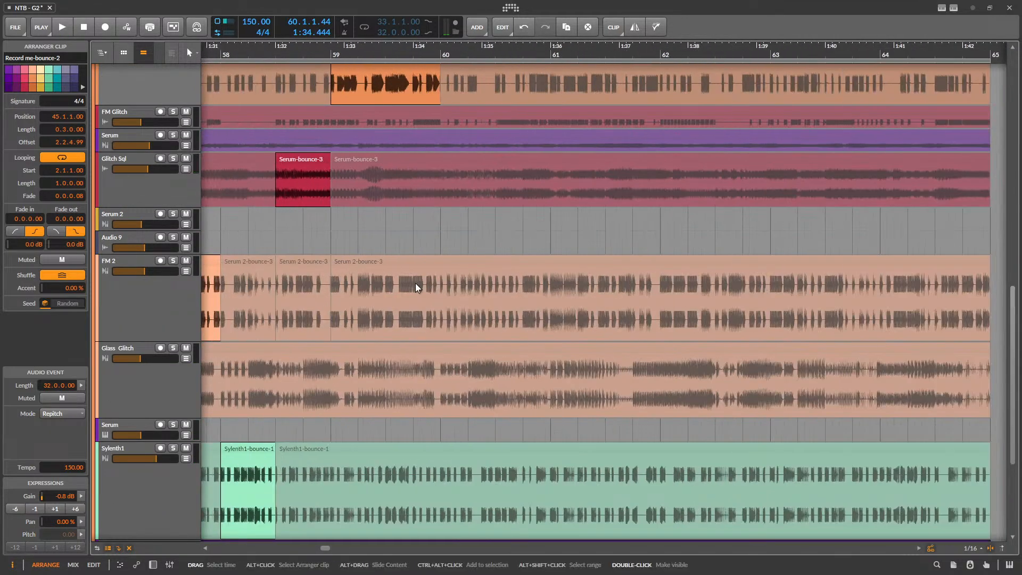
pyautogui.scroll(-10, 532, 375)
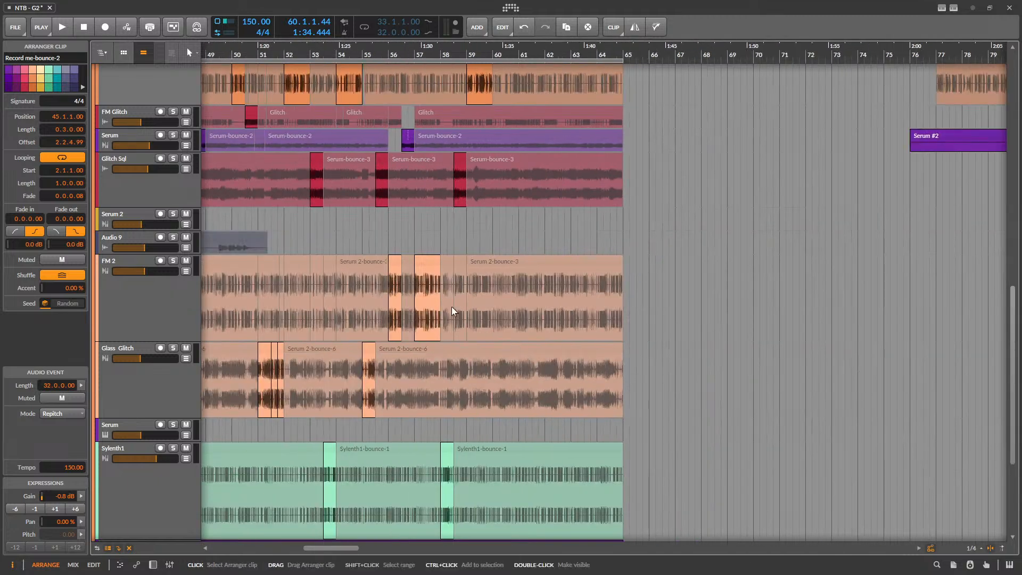
pyautogui.scroll(3, 544, 231)
pyautogui.scroll(2, 549, 226)
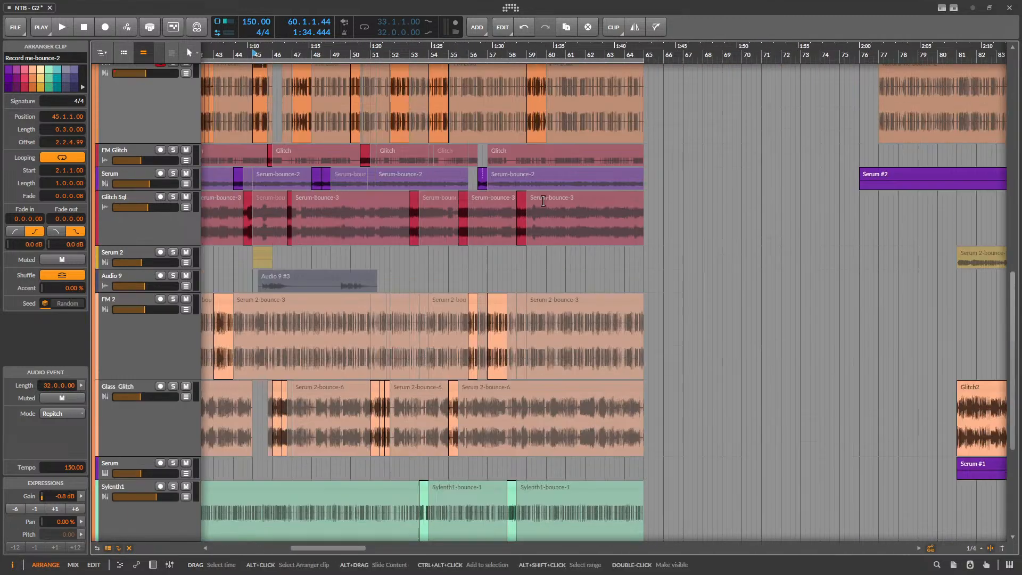
pyautogui.scroll(2, 561, 258)
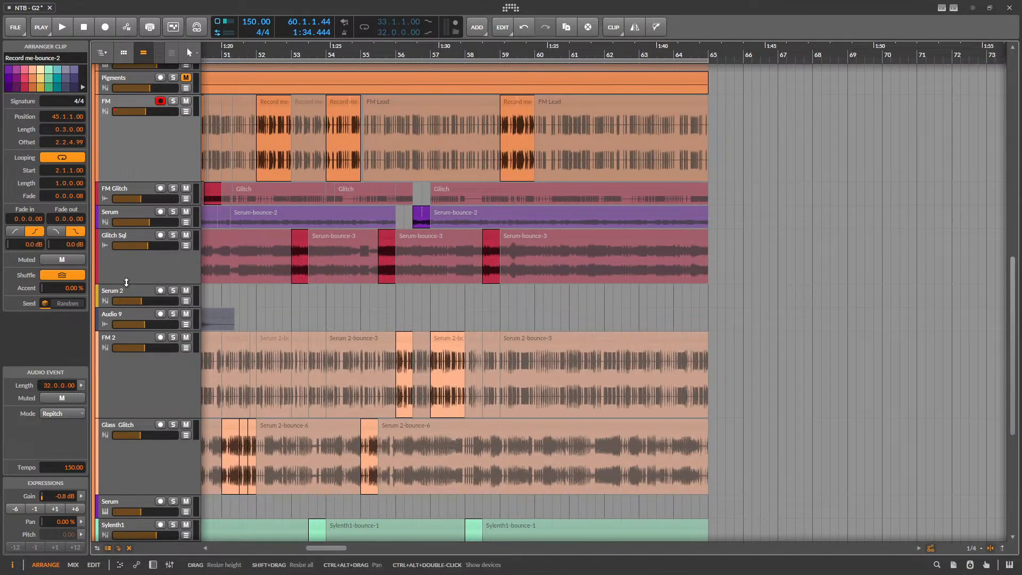
pyautogui.moveTo(127, 282); pyautogui.dragTo(153, 104)
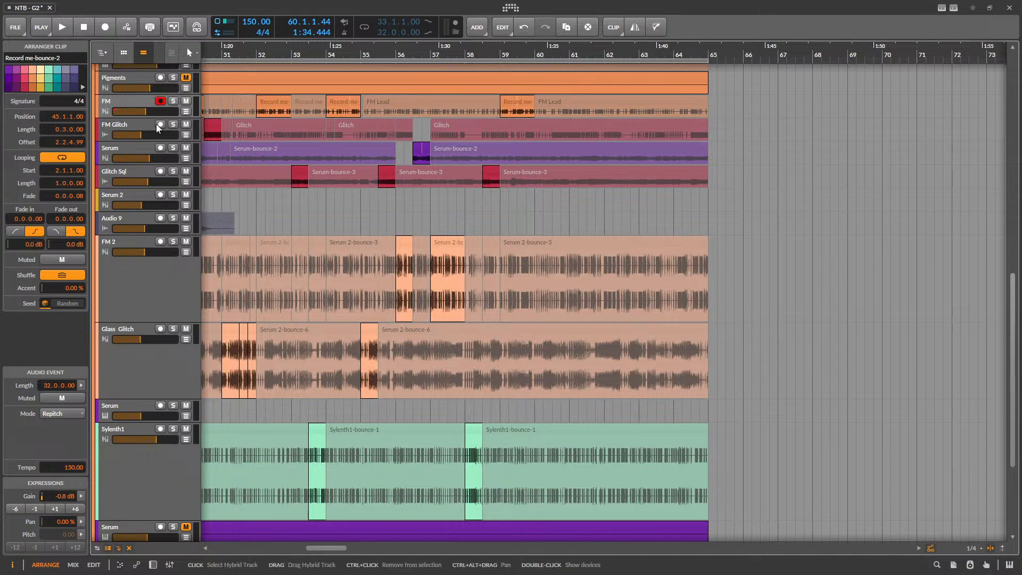
pyautogui.moveTo(123, 398); pyautogui.dragTo(124, 343)
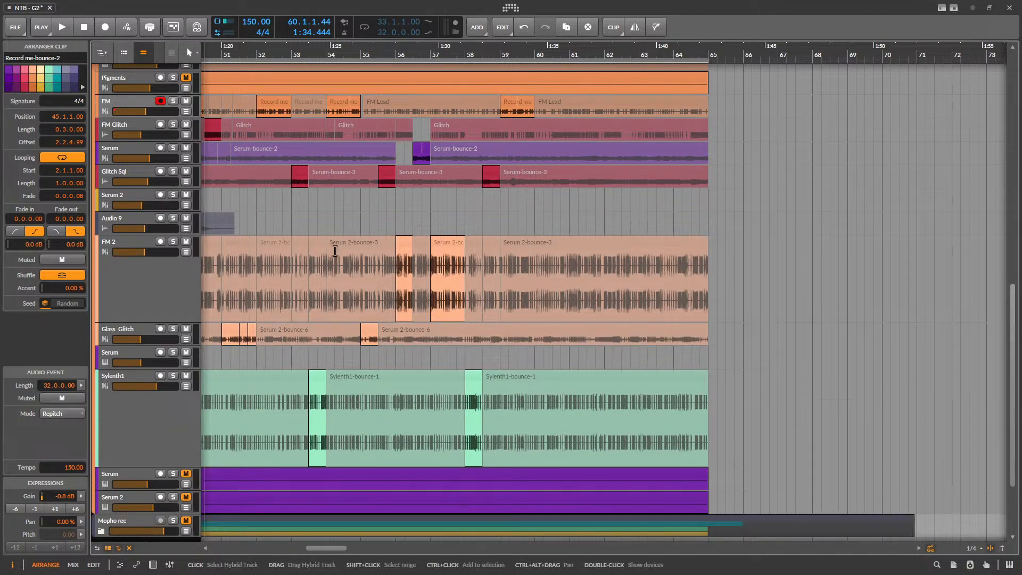
# - Separate a two-beat piece of the Serum track's muted Serum-bounce-2 clip at 60.1.1 and unmute it
pyautogui.scroll(3, 573, 188)
pyautogui.scroll(2, 534, 239)
pyautogui.click(534, 238)
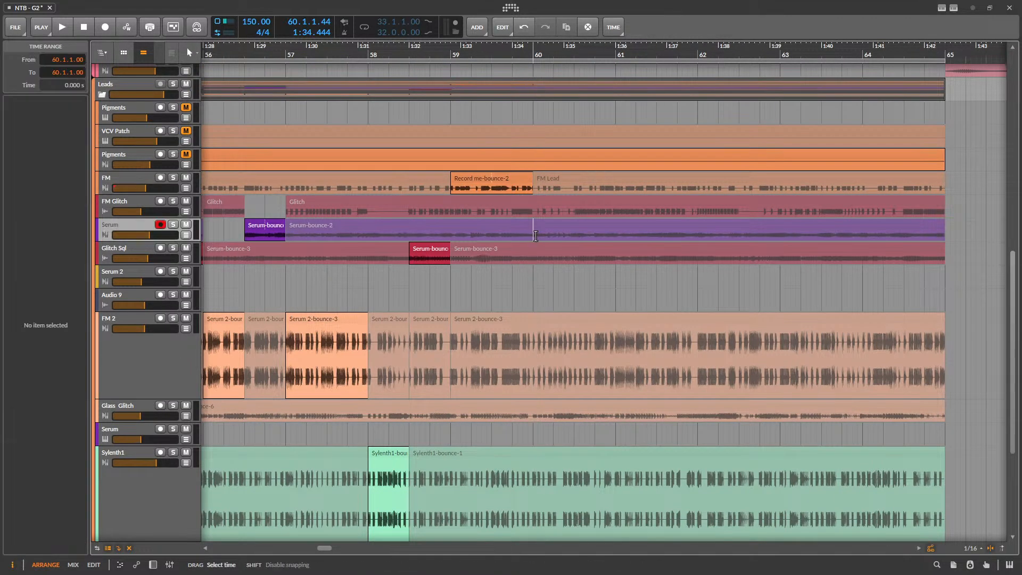
pyautogui.click(560, 226)
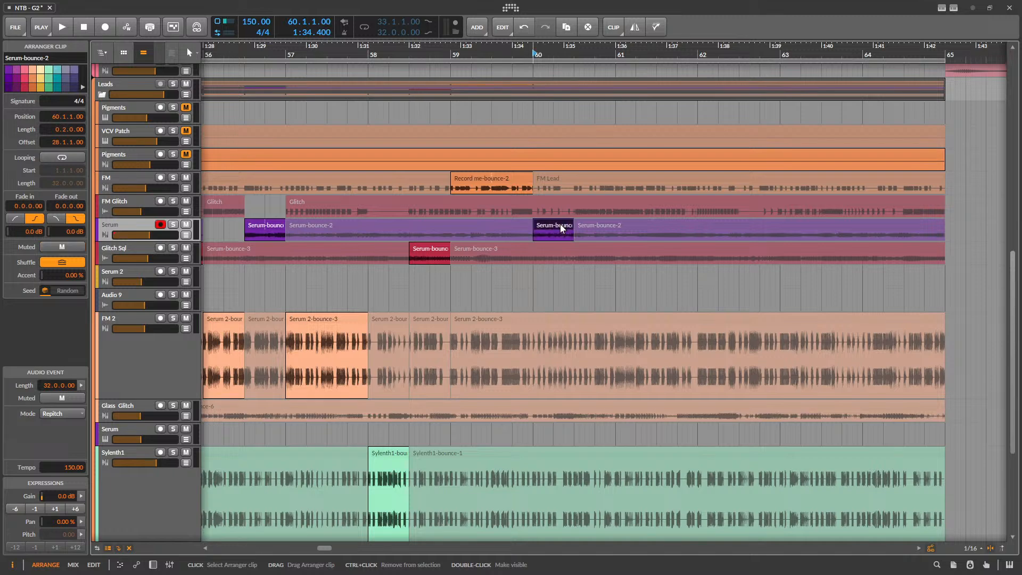
# - Audition the Serum piece at 60.1.1 while enlarging the Serum track's height and soloing the track
pyautogui.press('space')
pyautogui.moveTo(158, 241); pyautogui.dragTo(157, 327)
pyautogui.press('space')
pyautogui.scroll(2, 582, 261)
pyautogui.press('space')
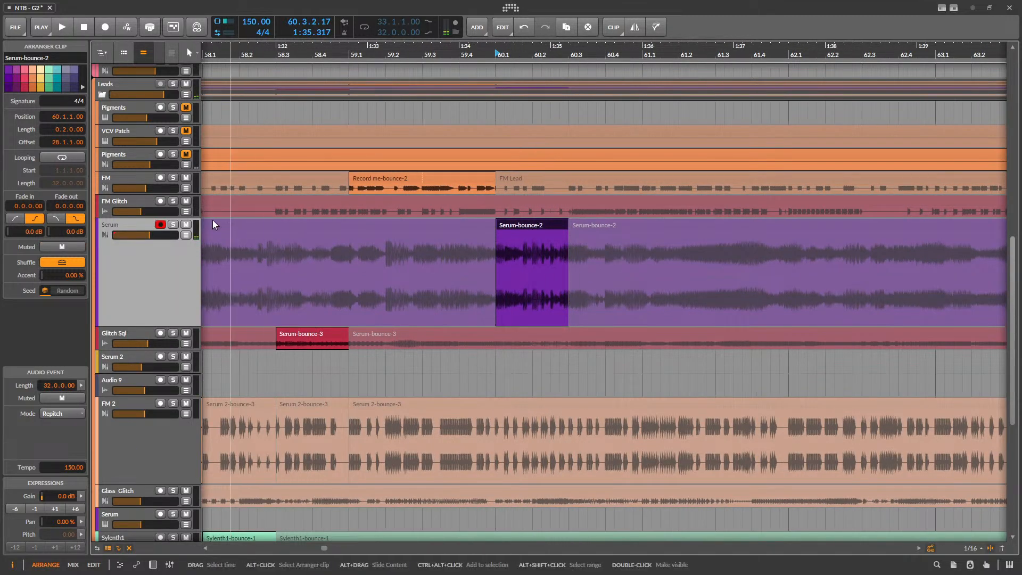
pyautogui.click(173, 224)
pyautogui.press('space')
pyautogui.press('space')
pyautogui.scroll(2, 555, 254)
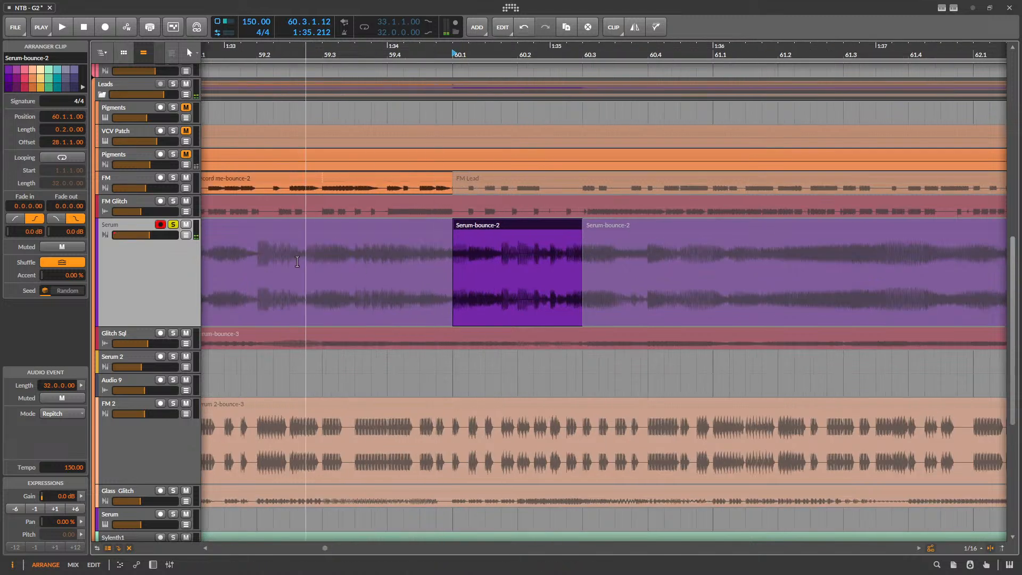
# - Unmute the Serum-bounce-2 clip at 57.1.1 and play it back from 59.2.1
pyautogui.click(276, 226)
pyautogui.doubleClick(276, 229)
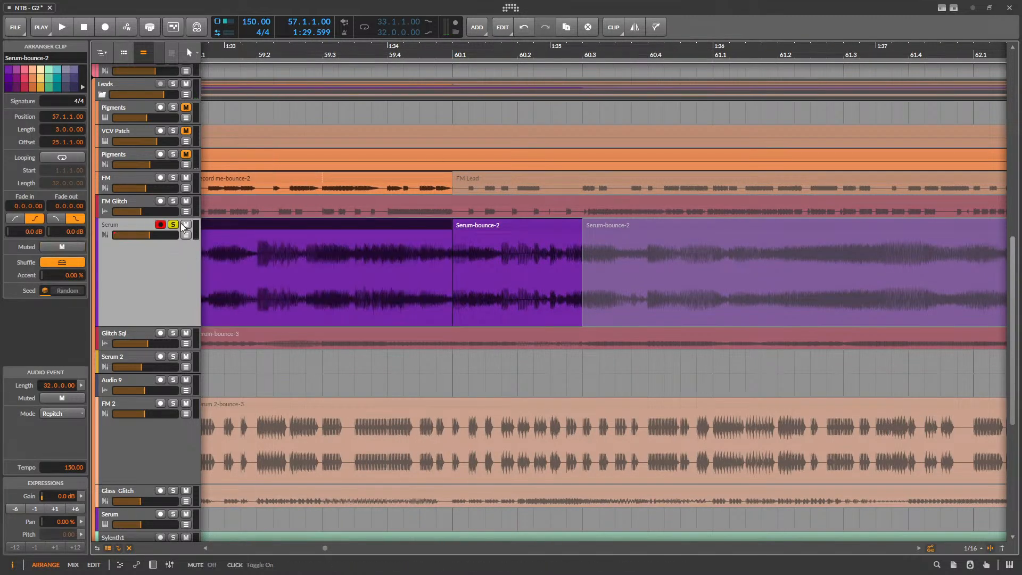
pyautogui.press('space')
pyautogui.click(258, 265)
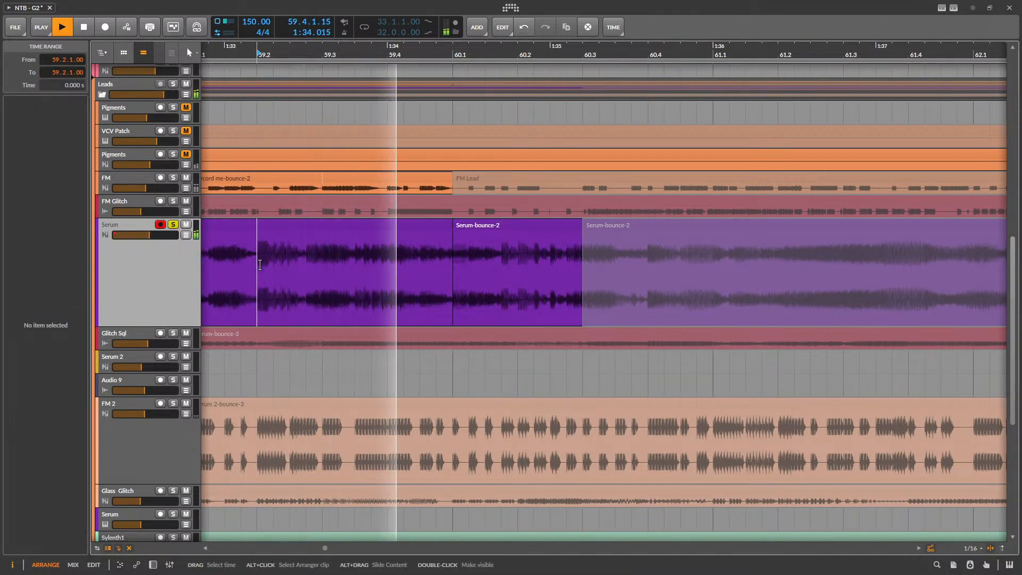
pyautogui.press('space')
# - Copy the Serum audio from 59.2.1 to 59.3.1 over the beat at 60.1.1 and mute the source clip
pyautogui.moveTo(260, 264); pyautogui.dragTo(323, 261)
pyautogui.hotkey('ctrl', 'c')
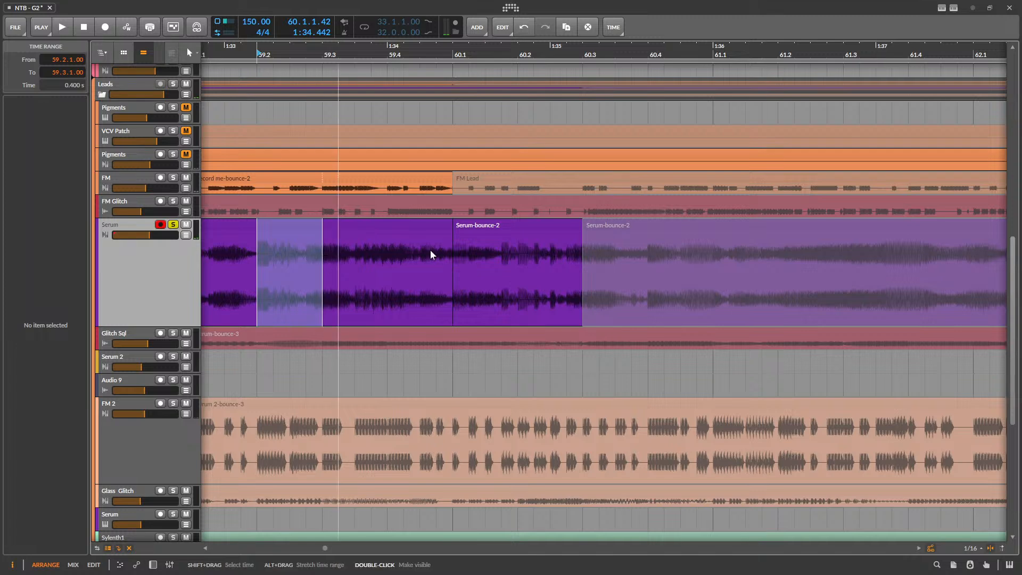
pyautogui.click(515, 228)
pyautogui.hotkey('ctrl', 'v')
pyautogui.click(391, 228)
pyautogui.hotkey('alt', 'm')
pyautogui.click(482, 226)
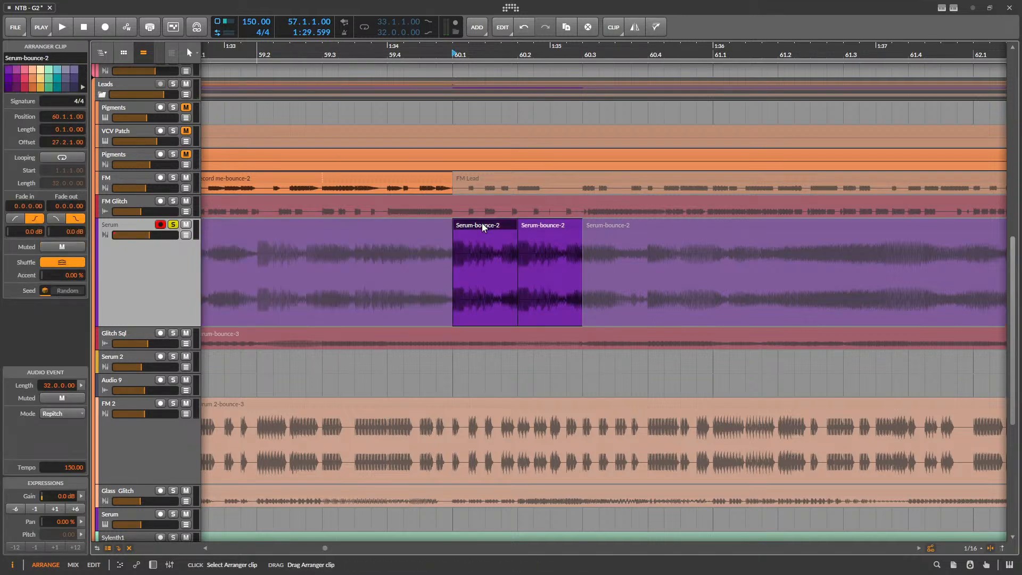
# - Audition the pasted Serum piece at 60.1.1 and extend its end to 60.3.1, making it two beats long
pyautogui.press('space')
pyautogui.press('space')
pyautogui.moveTo(504, 228); pyautogui.dragTo(583, 229)
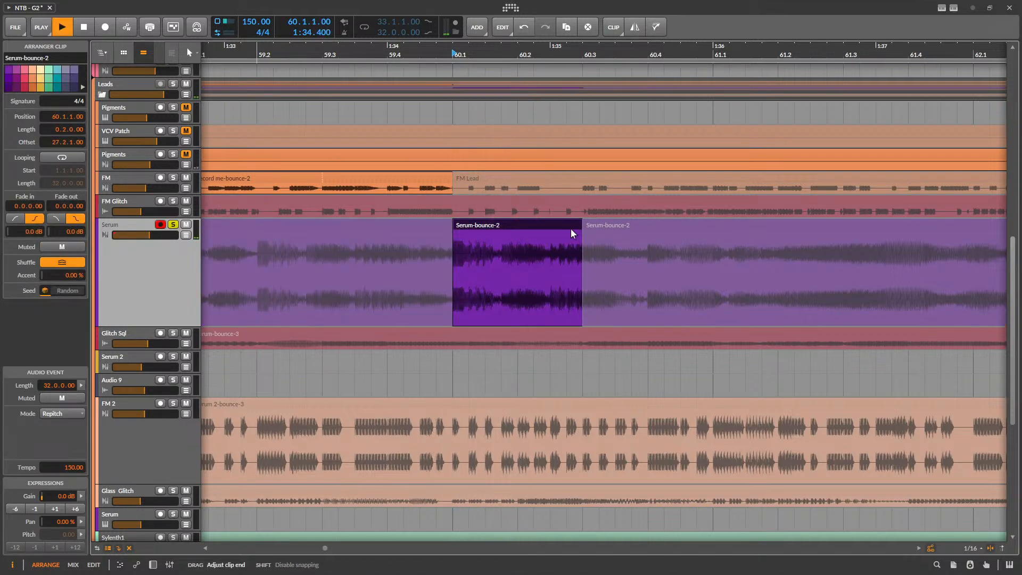
pyautogui.press('space')
pyautogui.press('space')
# - Unsolo the Serum track and play back the transition from the Glitch Sql piece at 58.3.1 into bar 60
pyautogui.scroll(-3, 519, 317)
pyautogui.click(337, 272)
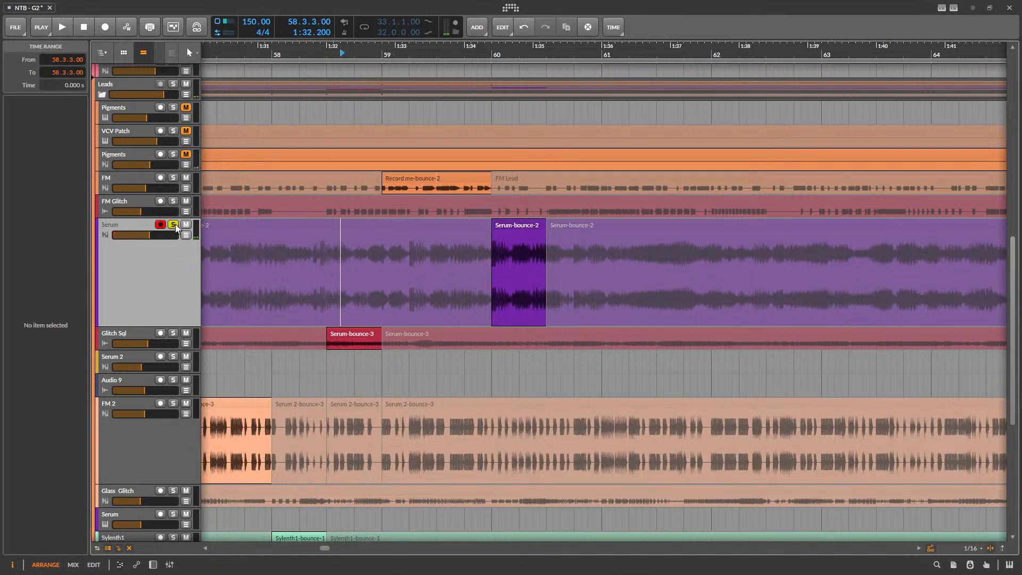
pyautogui.click(174, 225)
pyautogui.click(339, 333)
pyautogui.press('space')
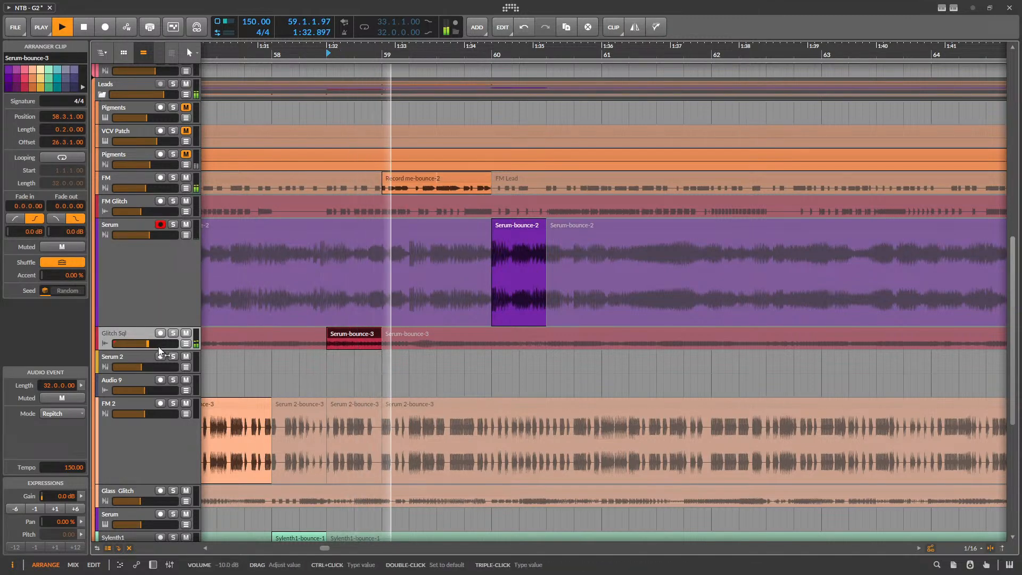
pyautogui.scroll(-2, 425, 319)
pyautogui.scroll(-3, 420, 298)
pyautogui.scroll(-1, 421, 298)
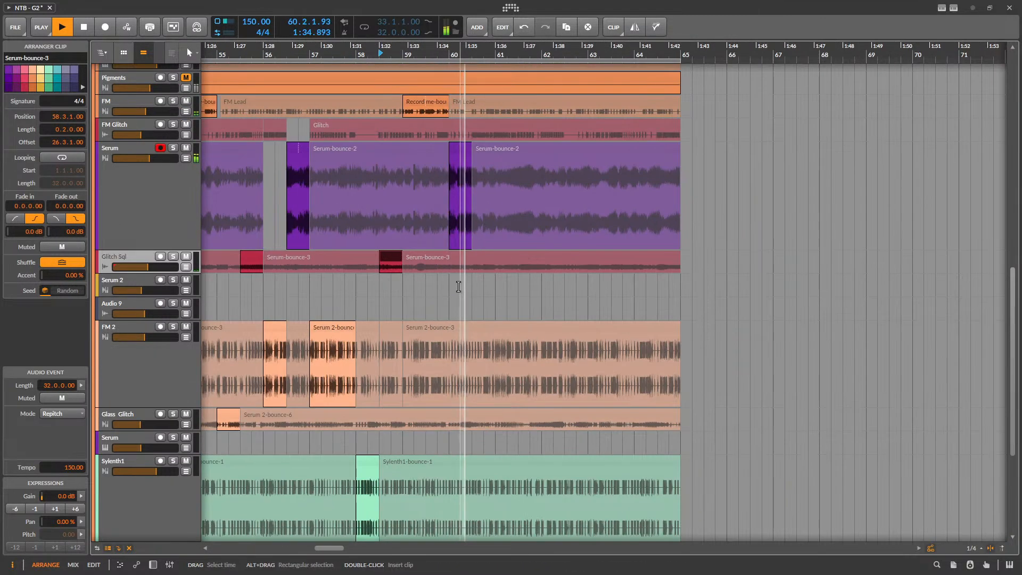
pyautogui.press('space')
# - Separate a two-beat piece of the muted Glass Glitch clip from 60.3.1 to 61.1.1 and unmute it
pyautogui.scroll(3, 424, 337)
pyautogui.scroll(-2, 502, 371)
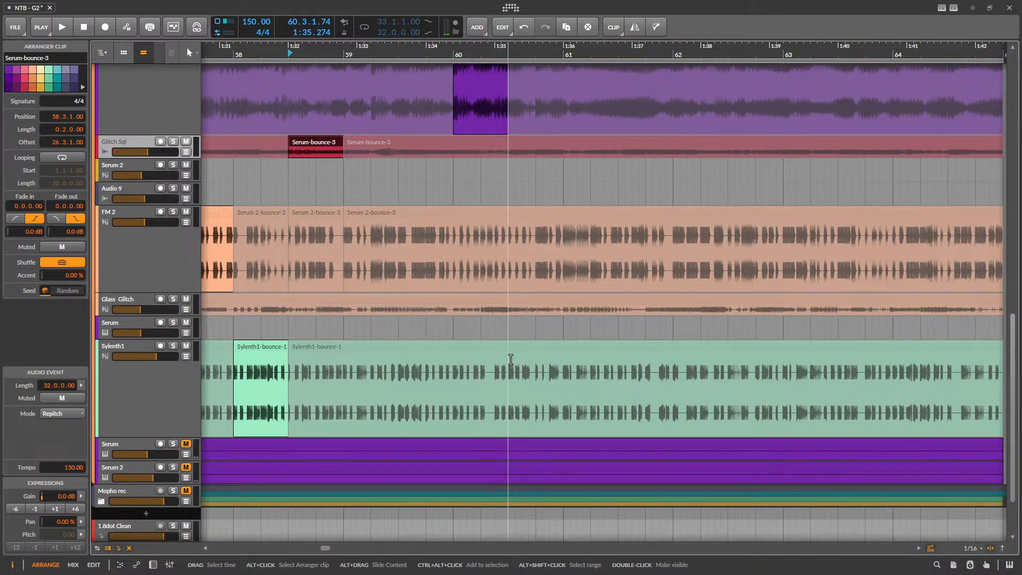
pyautogui.moveTo(509, 310); pyautogui.dragTo(563, 313)
pyautogui.click(540, 296)
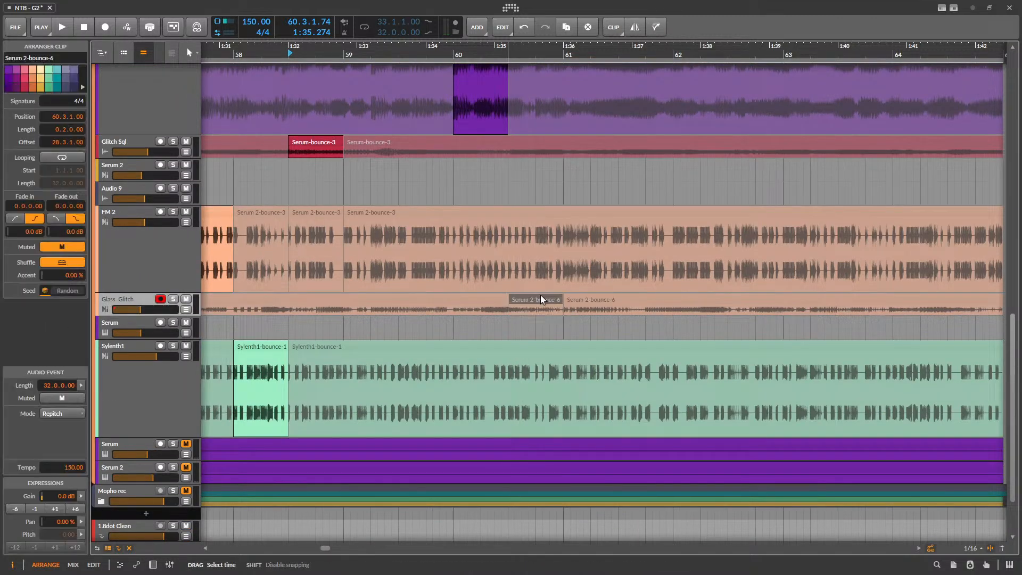
pyautogui.hotkey('alt', 'm')
# - Audition the Glass Glitch piece from 60.3.1 and enlarge the Glass Glitch track's height
pyautogui.hotkey('shift', 'space')
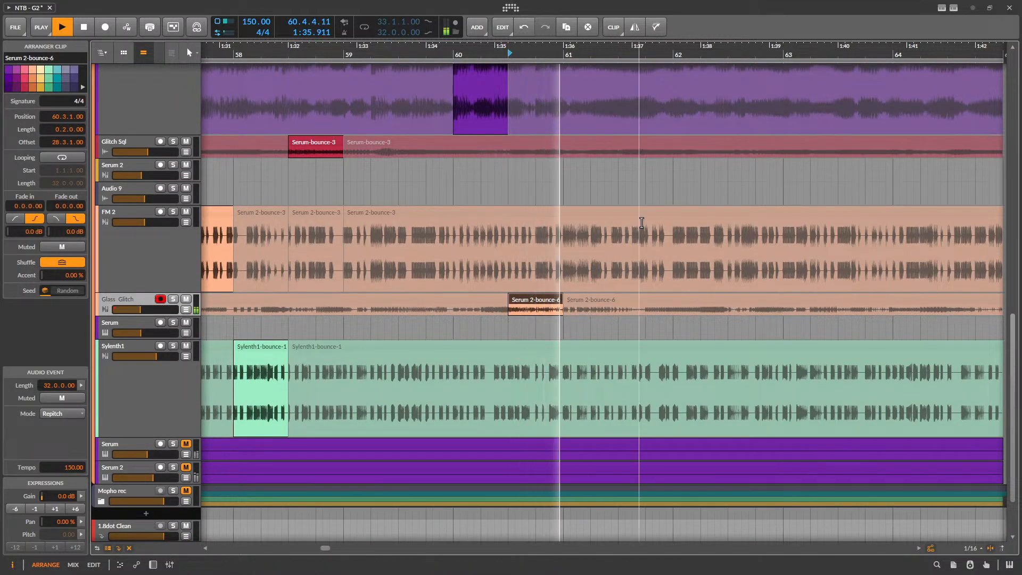
pyautogui.press('space')
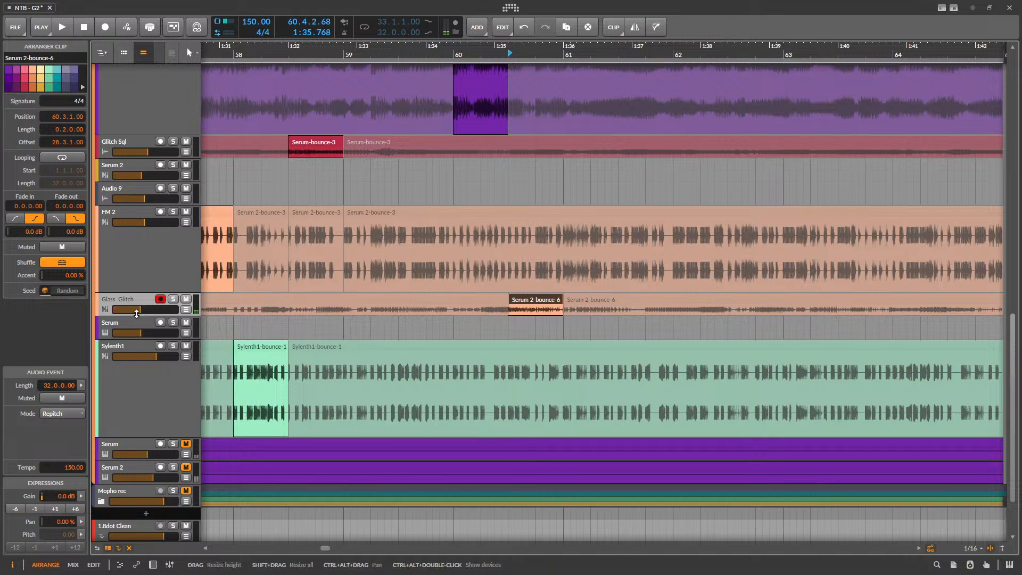
pyautogui.press('space')
pyautogui.moveTo(148, 315); pyautogui.dragTo(147, 378)
# - Play back the lead tracks from the Glass Glitch piece at 55.1.1 and stop in bar 58
pyautogui.scroll(-5, 595, 319)
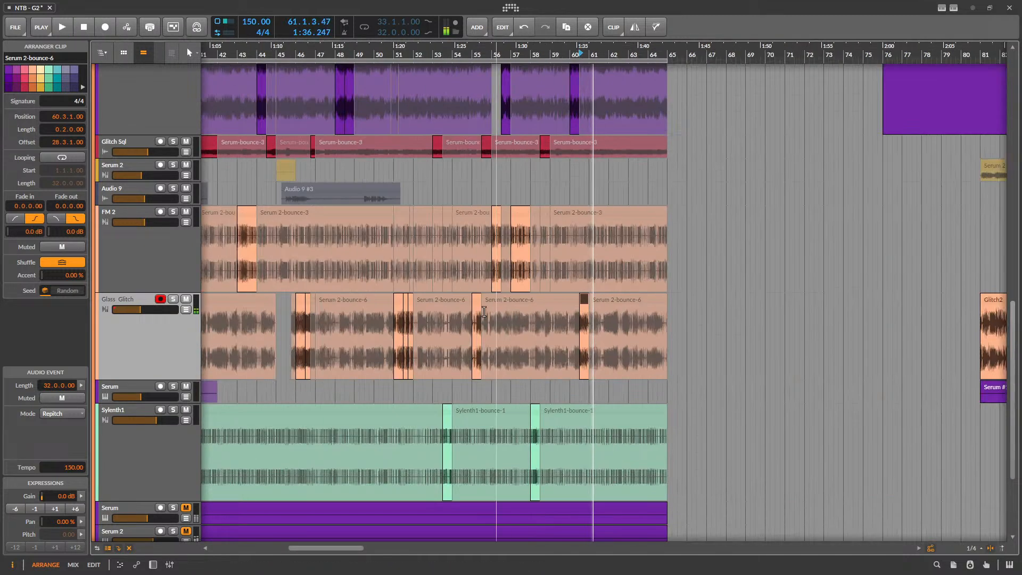
pyautogui.press('space')
pyautogui.press('space')
pyautogui.scroll(5, 532, 302)
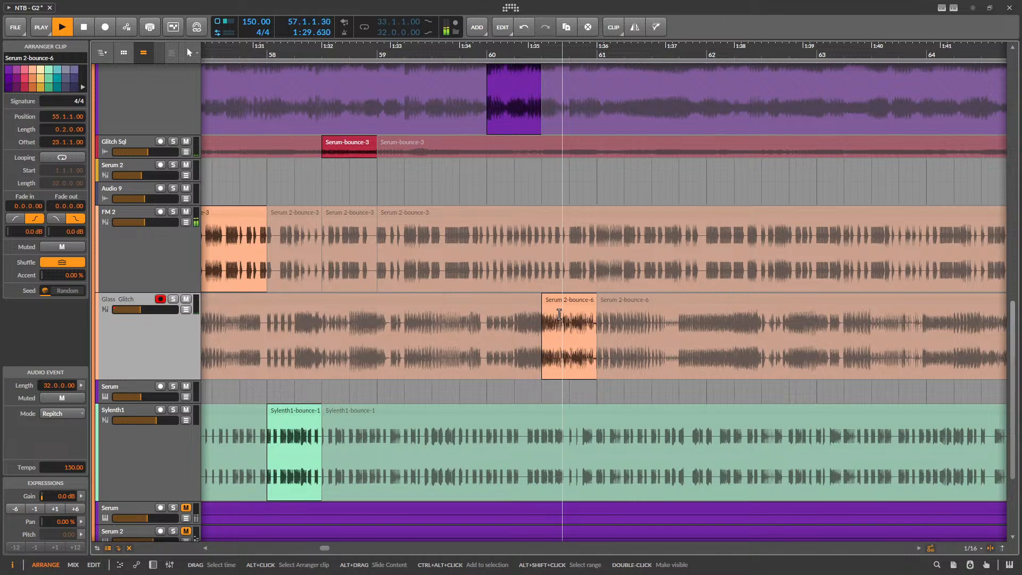
pyautogui.scroll(-8, 560, 318)
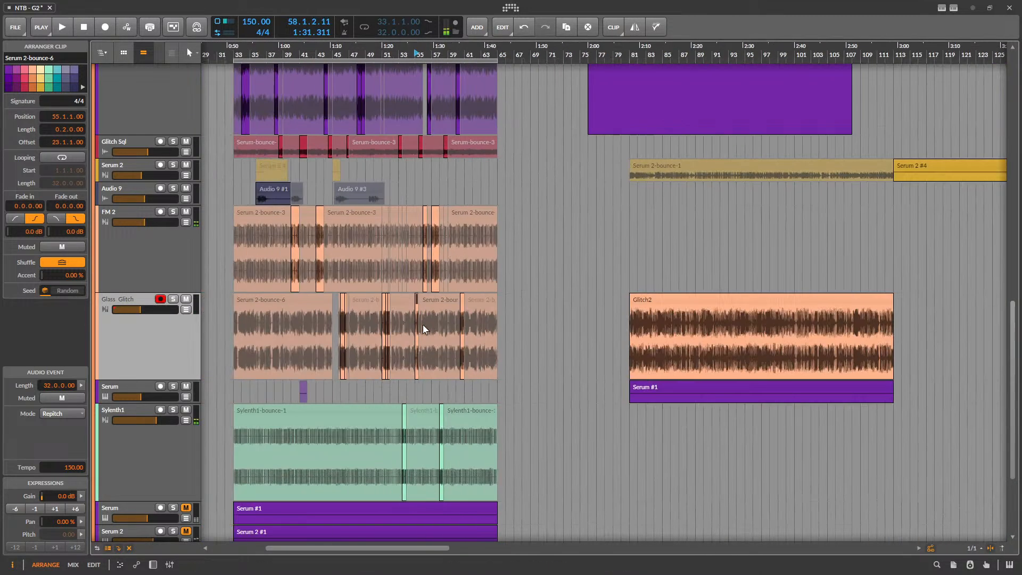
# - Solo the Glass Glitch track and audition the start of its Glitch2 clip from 81.1.1
pyautogui.press('space')
pyautogui.click(591, 303)
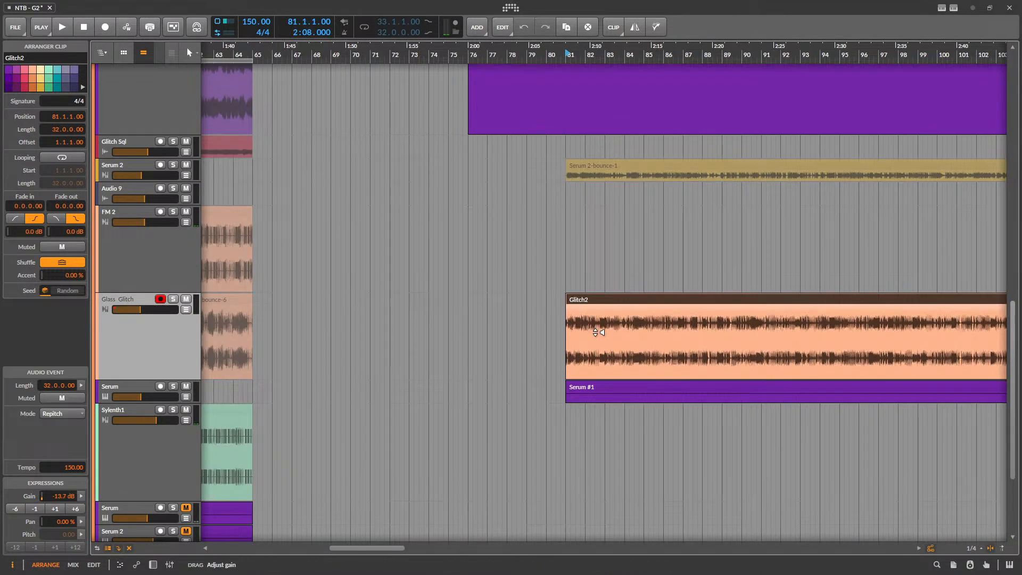
pyautogui.click(488, 337)
pyautogui.press('space')
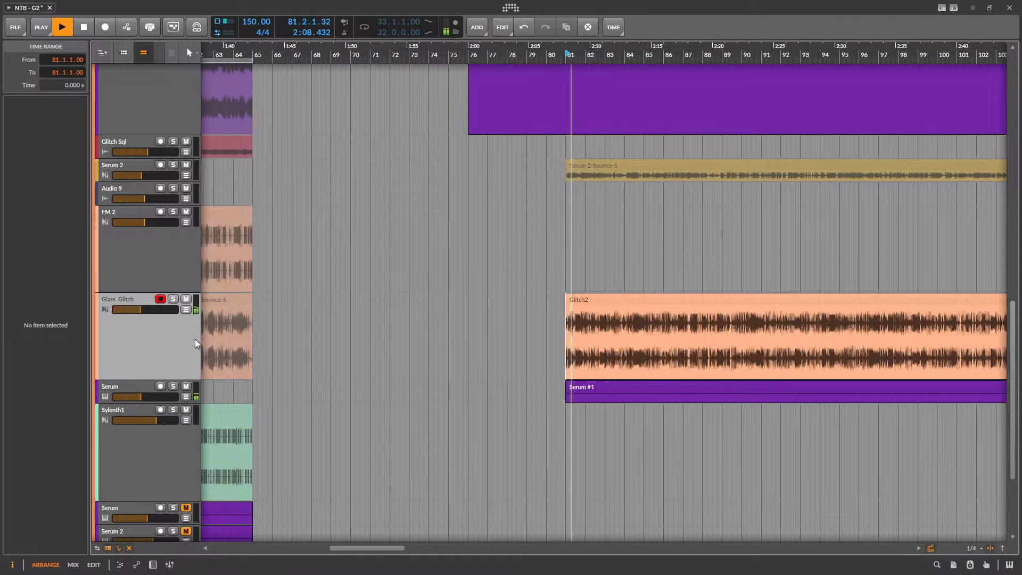
pyautogui.press('space')
pyautogui.click(173, 300)
pyautogui.press('space')
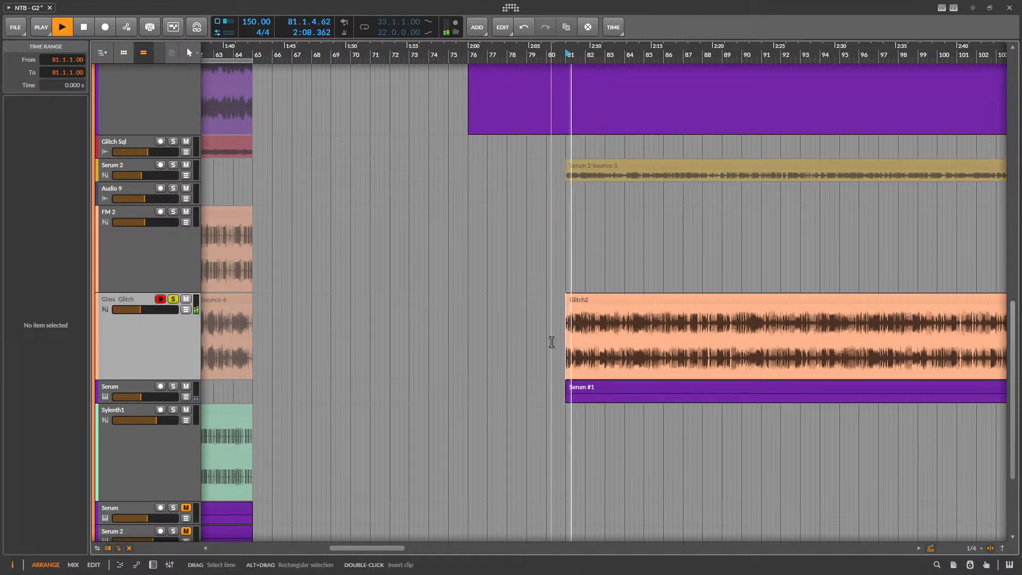
pyautogui.press('space')
# - Replace the two-beat Glass Glitch piece at 60.3.1 with audio from the beginning of the Glitch2 clip at 81.1.1
pyautogui.click(568, 337)
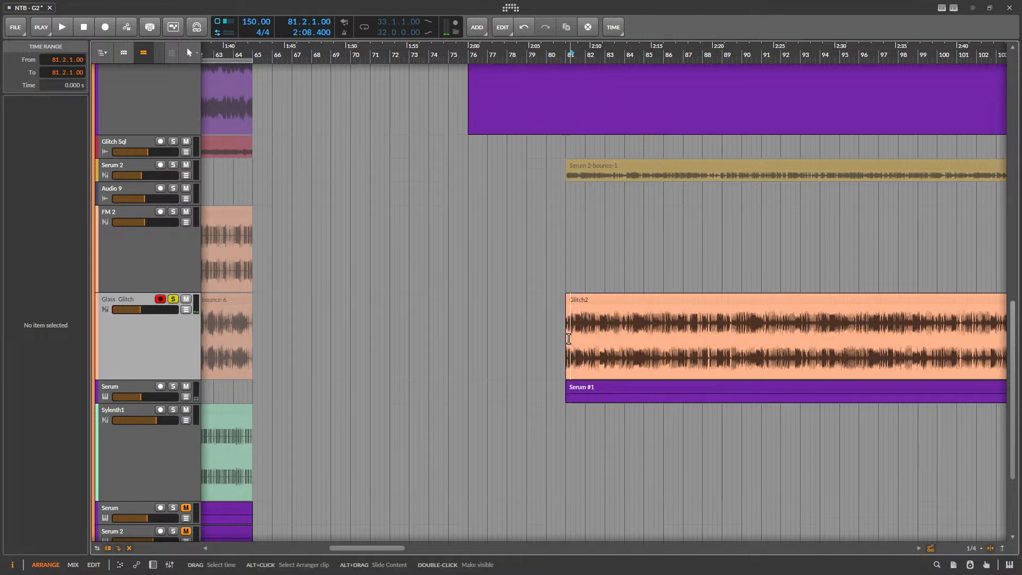
pyautogui.click(571, 336)
pyautogui.moveTo(571, 336); pyautogui.dragTo(588, 333)
pyautogui.scroll(-5, 589, 333)
pyautogui.scroll(4, 452, 334)
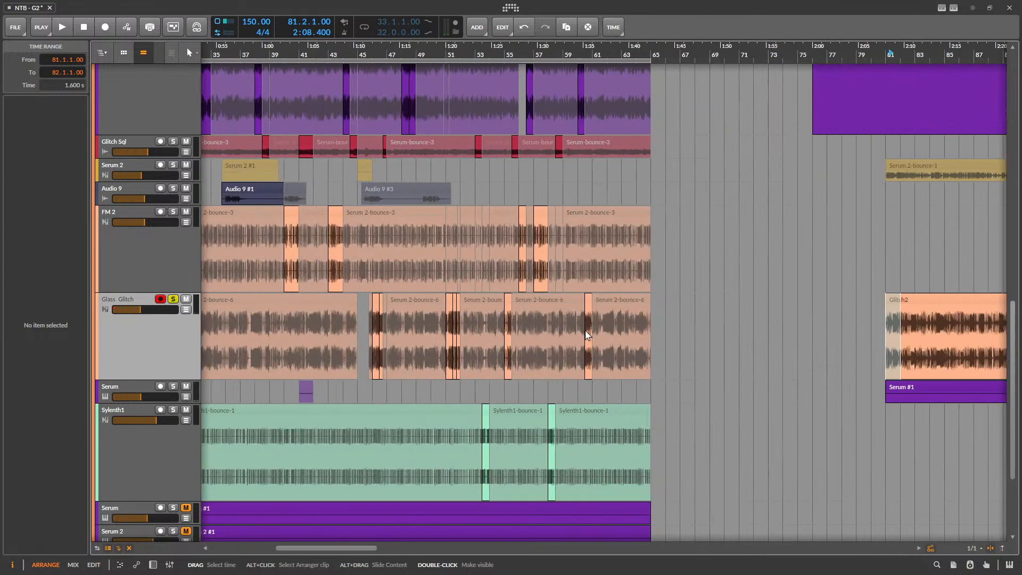
pyautogui.scroll(4, 586, 334)
pyautogui.click(599, 303)
# - Inspect the Glass Glitch track's L2 Stereo limiter while auditioning its pieces at 60.3.1 and 55.1.1
pyautogui.press('d')
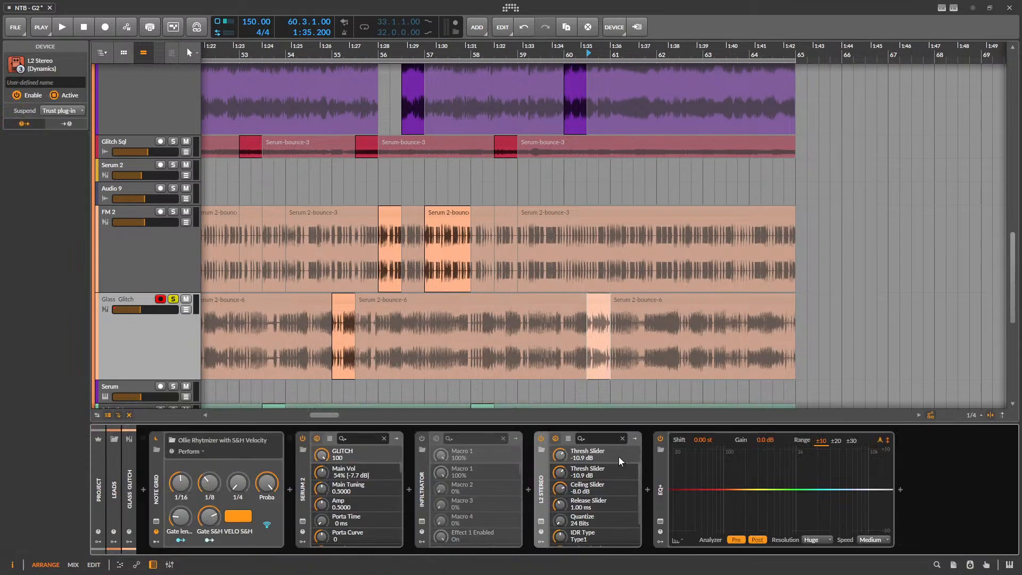
pyautogui.click(541, 522)
pyautogui.press('space')
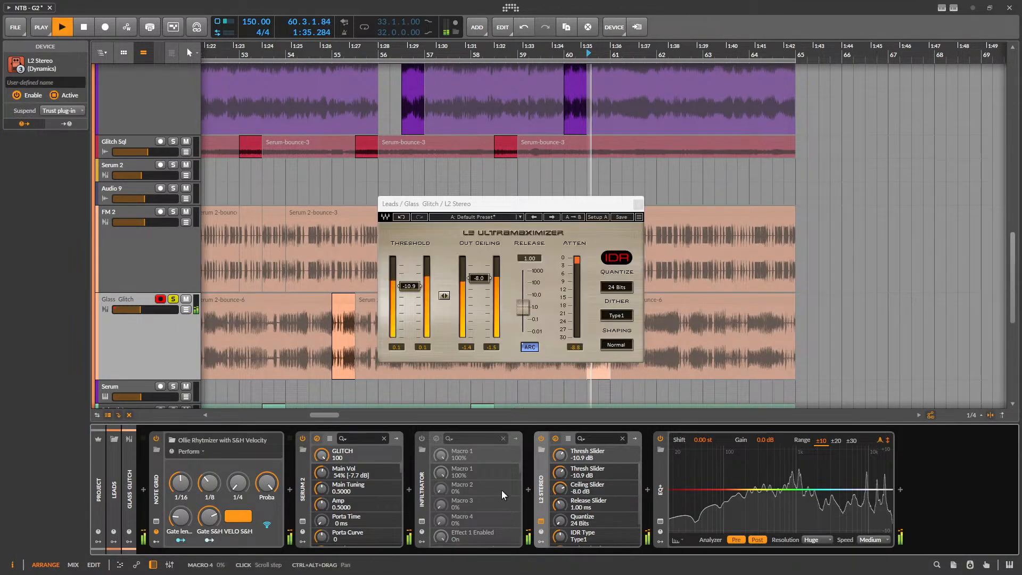
pyautogui.click(344, 304)
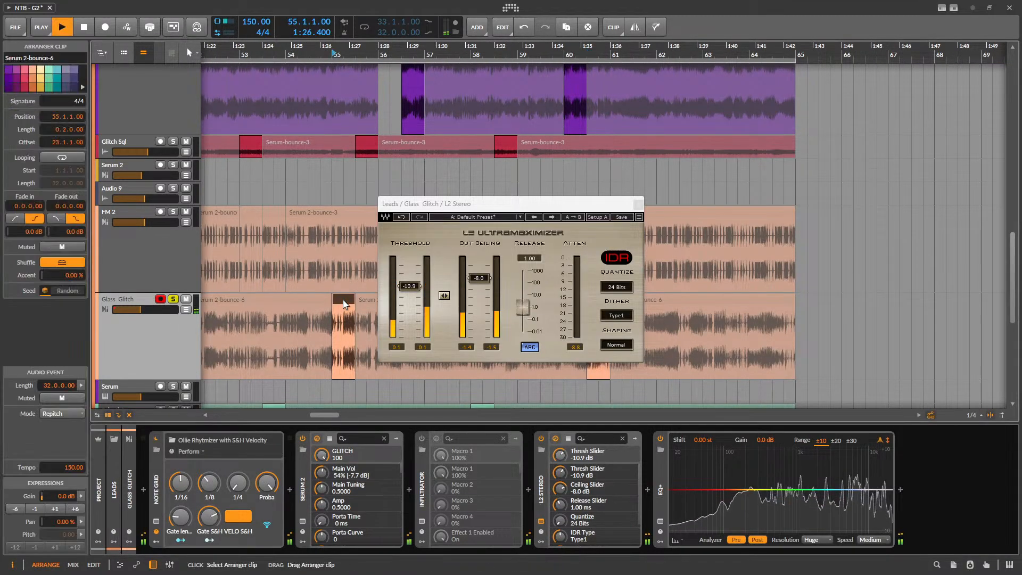
pyautogui.click(638, 204)
pyautogui.click(599, 304)
pyautogui.press('space')
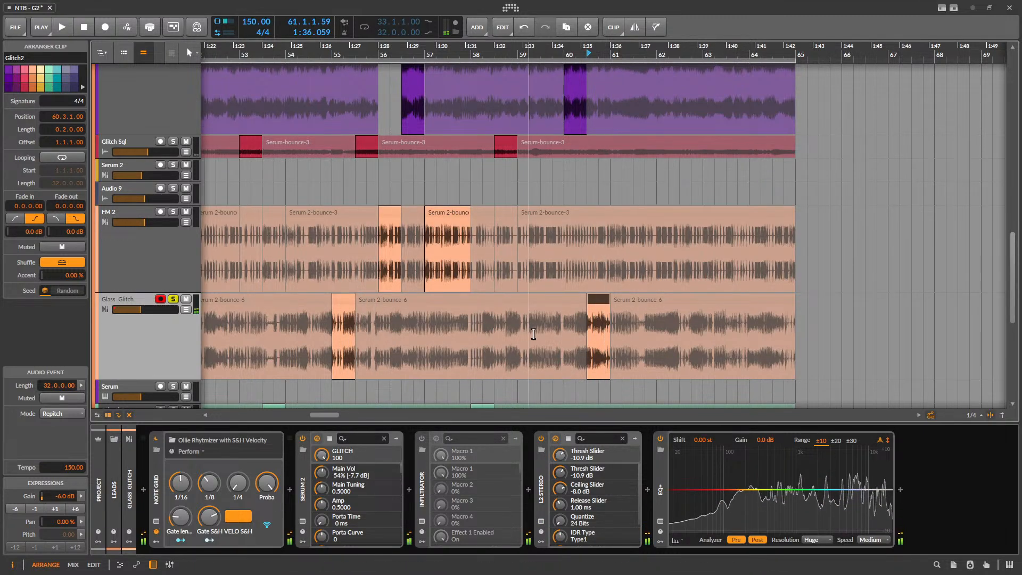
# - Loop a two-beat region in the Glitch2 piece at 60.3.1, shift it to start at 1.3.1, and audition it
pyautogui.scroll(5, 614, 312)
pyautogui.doubleClick(576, 307)
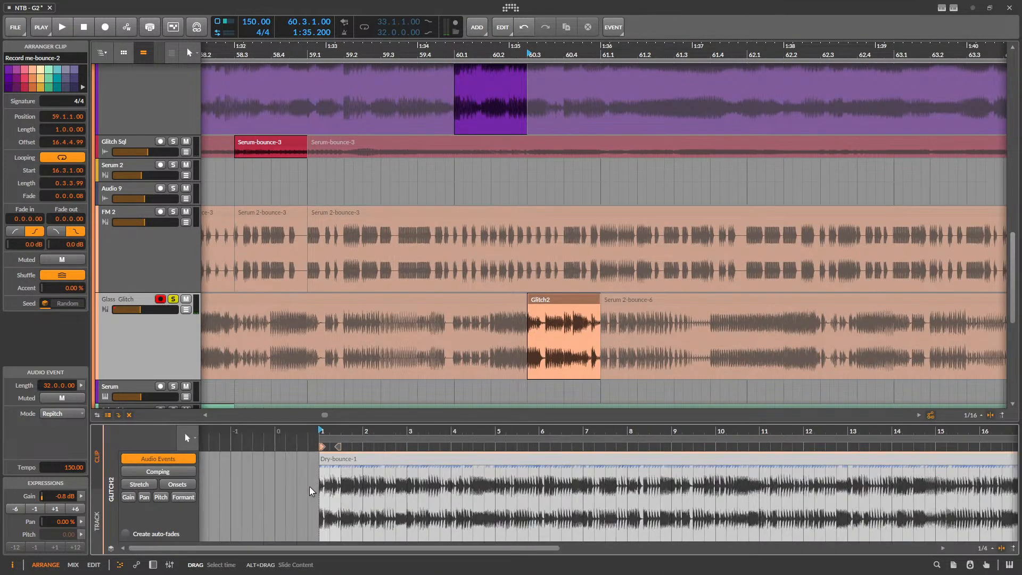
pyautogui.moveTo(323, 494); pyautogui.dragTo(417, 495)
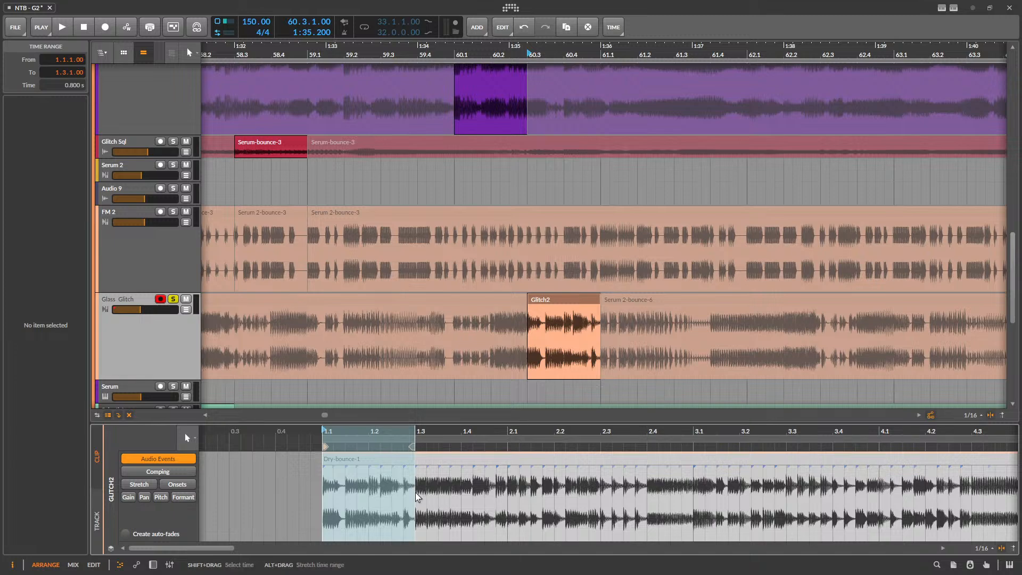
pyautogui.click(383, 500)
pyautogui.moveTo(357, 439); pyautogui.dragTo(450, 439)
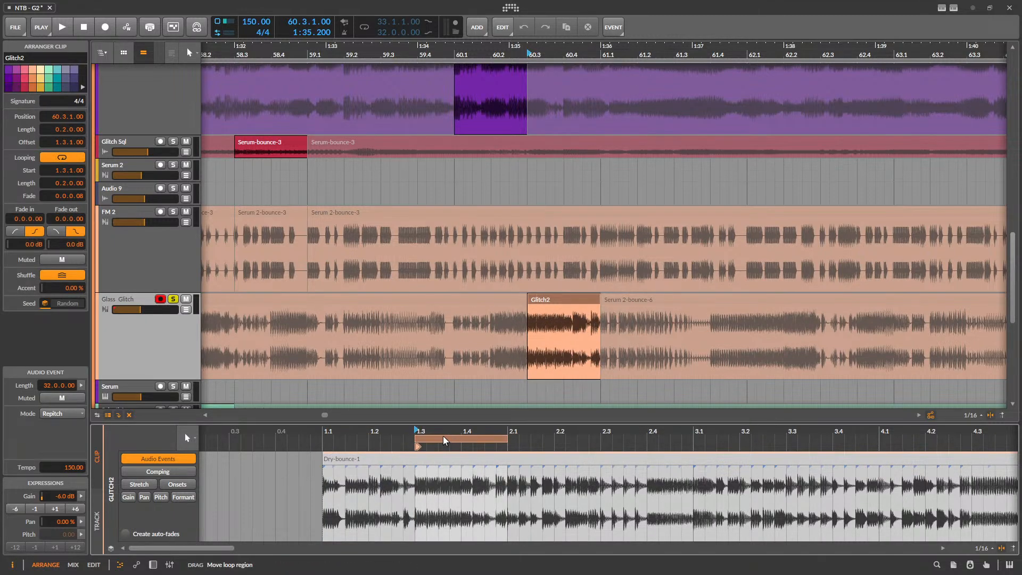
pyautogui.press('space')
pyautogui.press('space')
pyautogui.press('e')
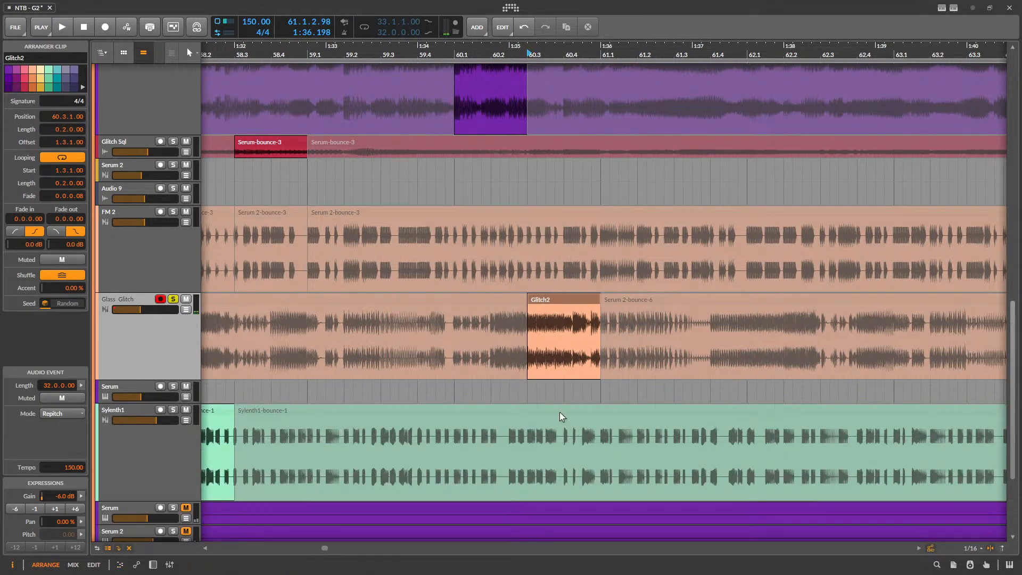
# - Unsolo the Glass Glitch track and play back the lead tracks from 59.1.1 into bar 61
pyautogui.scroll(-5, 560, 417)
pyautogui.click(474, 336)
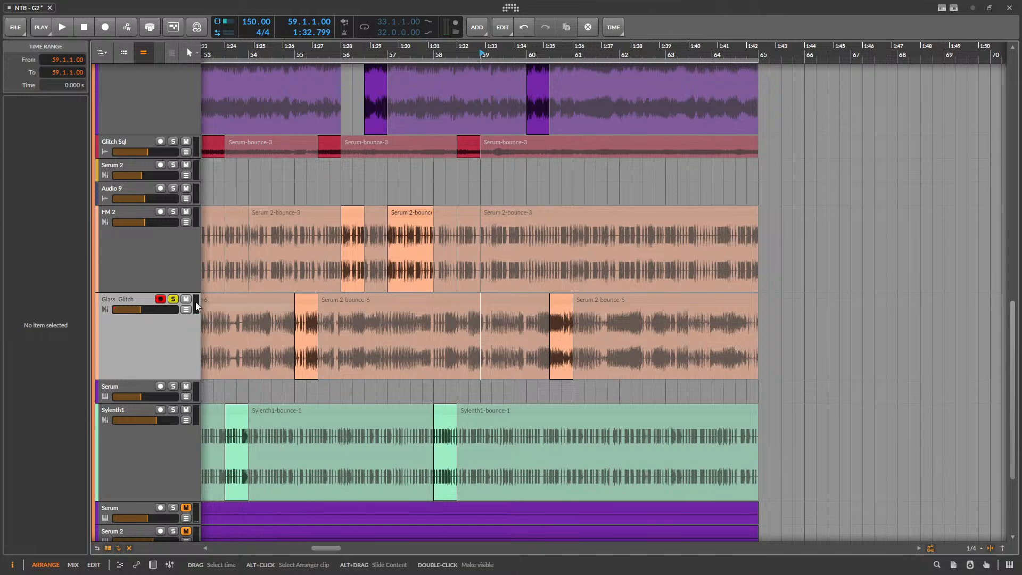
pyautogui.press('space')
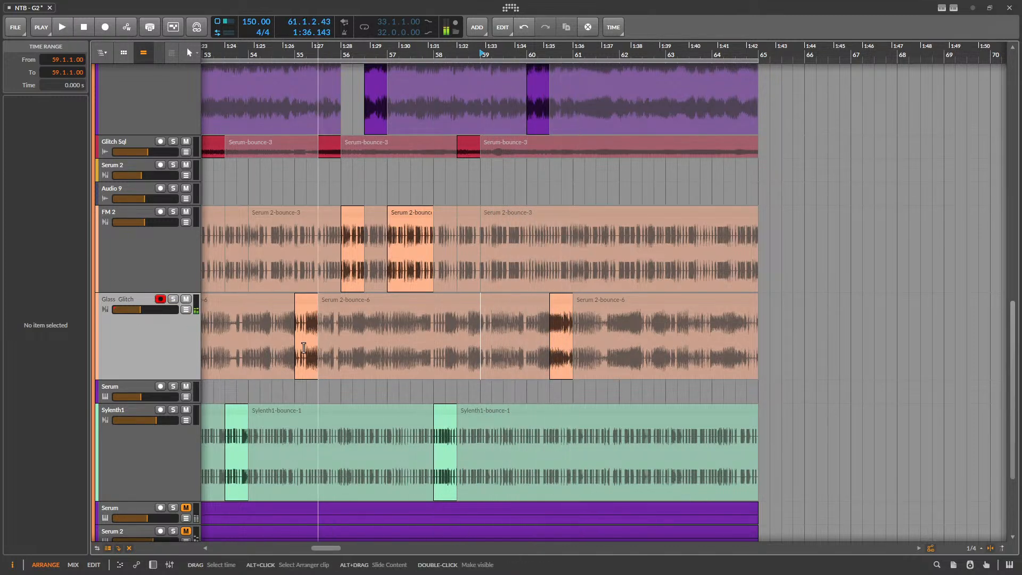
# - Play back the lead tracks from 55.2.1 and select the FM piece at 59.1.1
pyautogui.click(306, 301)
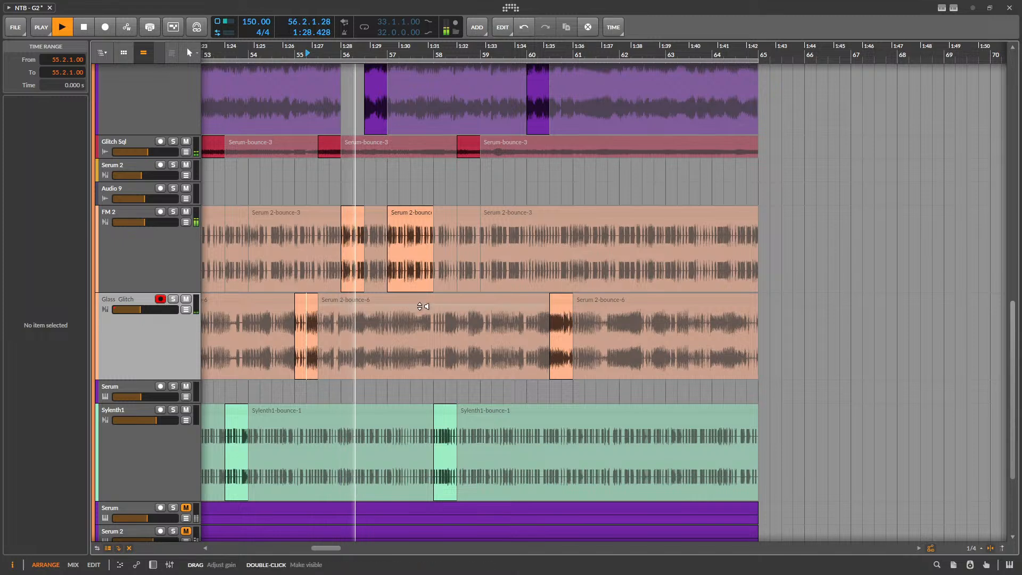
pyautogui.scroll(-3, 462, 306)
pyautogui.scroll(3, 484, 307)
pyautogui.scroll(2, 555, 319)
pyautogui.scroll(2, 555, 320)
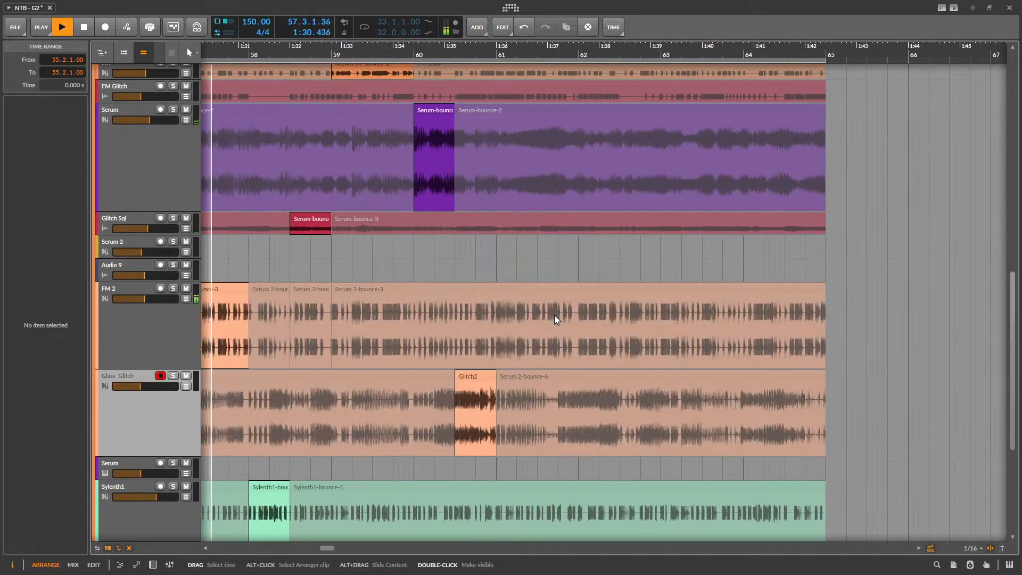
pyautogui.scroll(2, 514, 268)
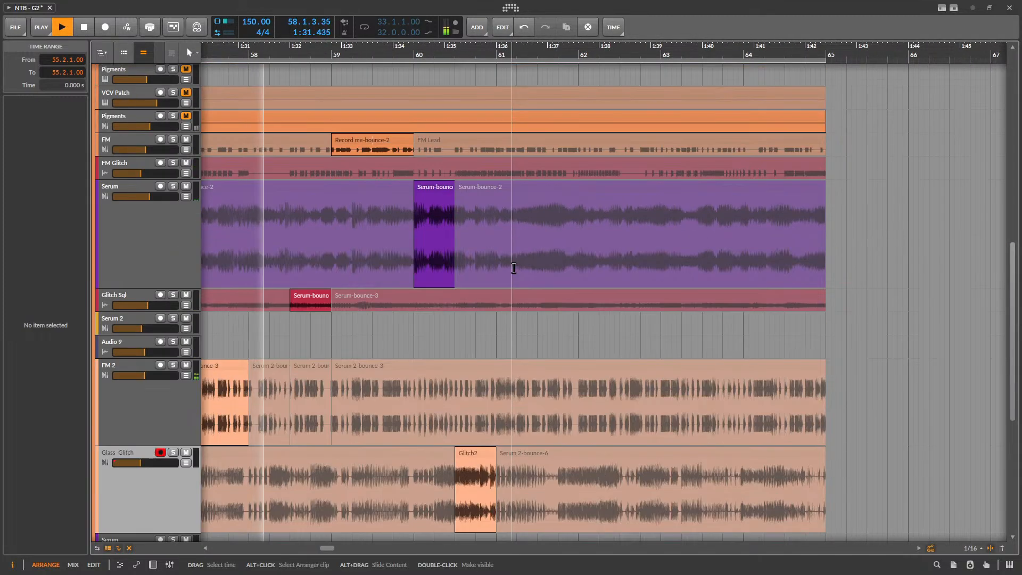
pyautogui.click(387, 138)
pyautogui.press('space')
# - Open the Serum-bounce-2 piece at 60.1.1 in the clip editor and enlarge the editor area
pyautogui.scroll(-2, 454, 324)
pyautogui.scroll(3, 454, 325)
pyautogui.scroll(2, 435, 231)
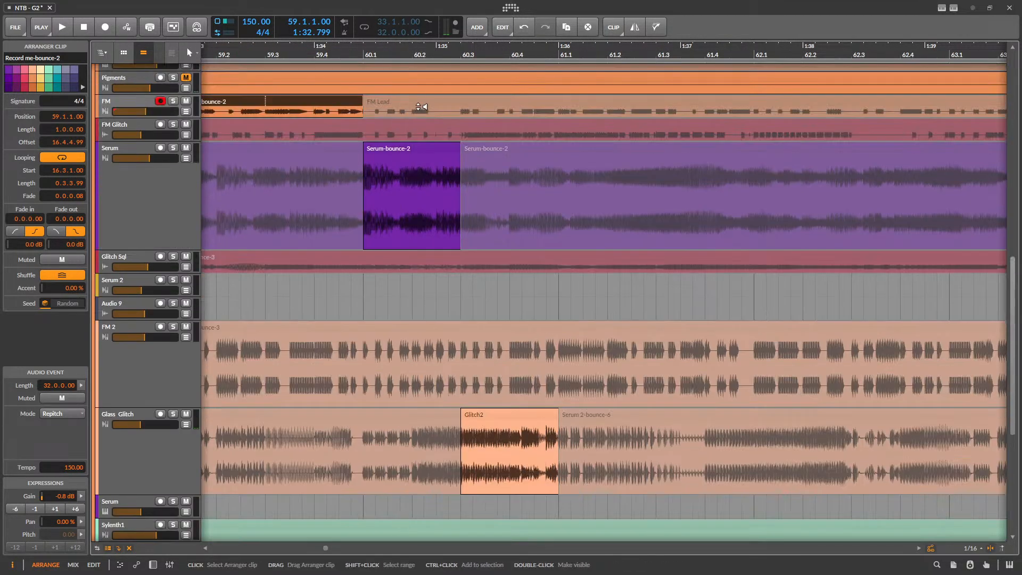
pyautogui.click(411, 142)
pyautogui.doubleClick(411, 143)
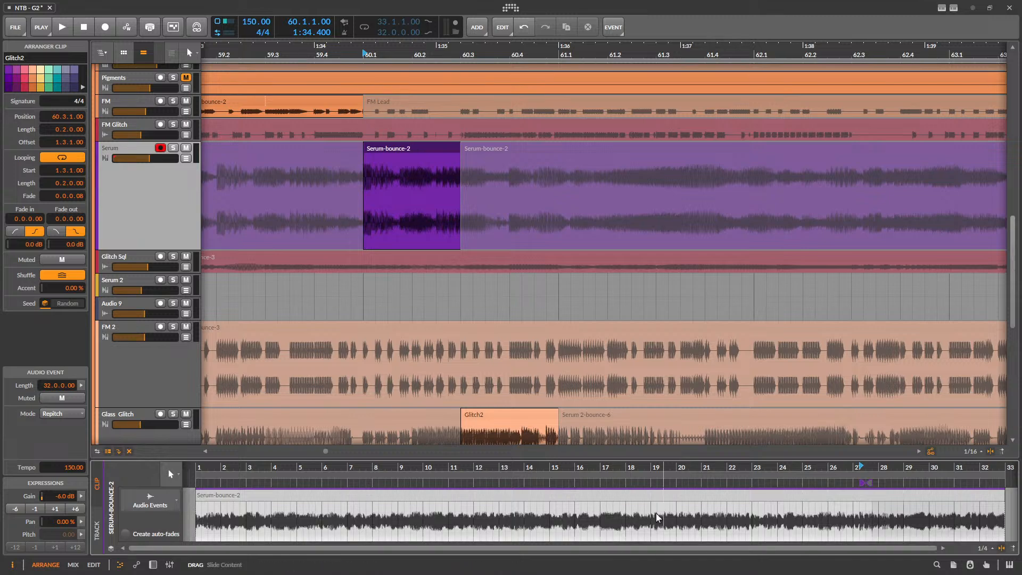
pyautogui.moveTo(853, 477); pyautogui.dragTo(853, 364)
# - Solo the Serum track and audition its Serum-bounce-2 piece at 44.1.1
pyautogui.scroll(-5, 690, 245)
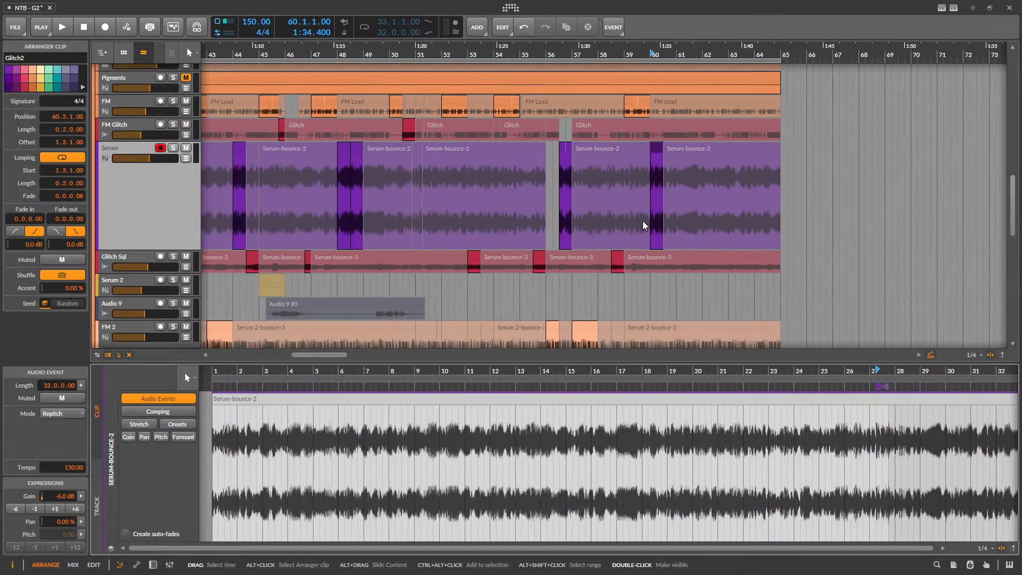
pyautogui.hscroll(-5, 442, 191)
pyautogui.scroll(4, 443, 181)
pyautogui.click(554, 152)
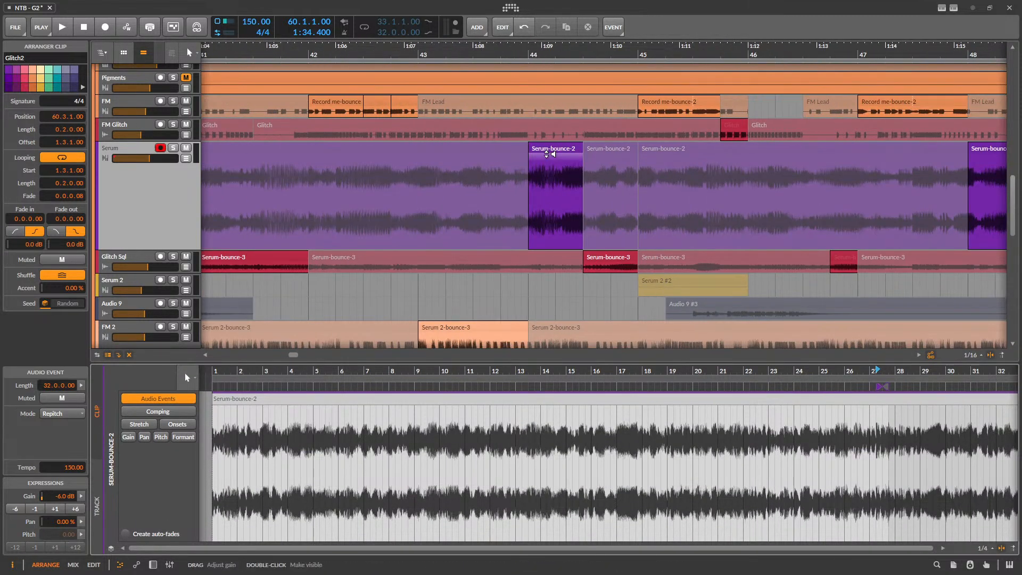
pyautogui.click(173, 149)
pyautogui.press('space')
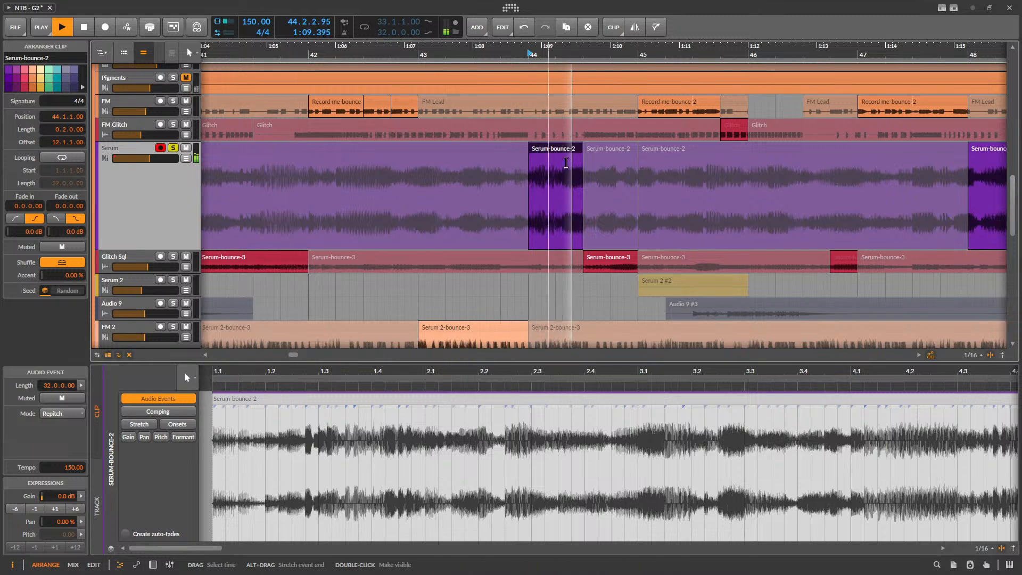
pyautogui.press('space')
# - Unsolo the Serum track and close the clip editor
pyautogui.scroll(-4, 325, 185)
pyautogui.scroll(5, 586, 213)
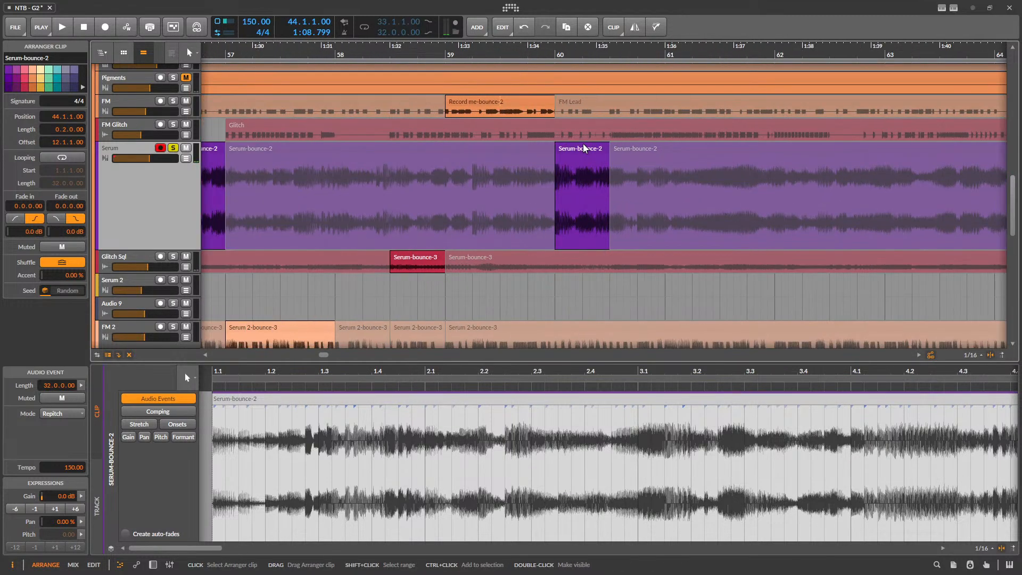
pyautogui.click(547, 217)
pyautogui.scroll(-3, 548, 216)
pyautogui.click(446, 218)
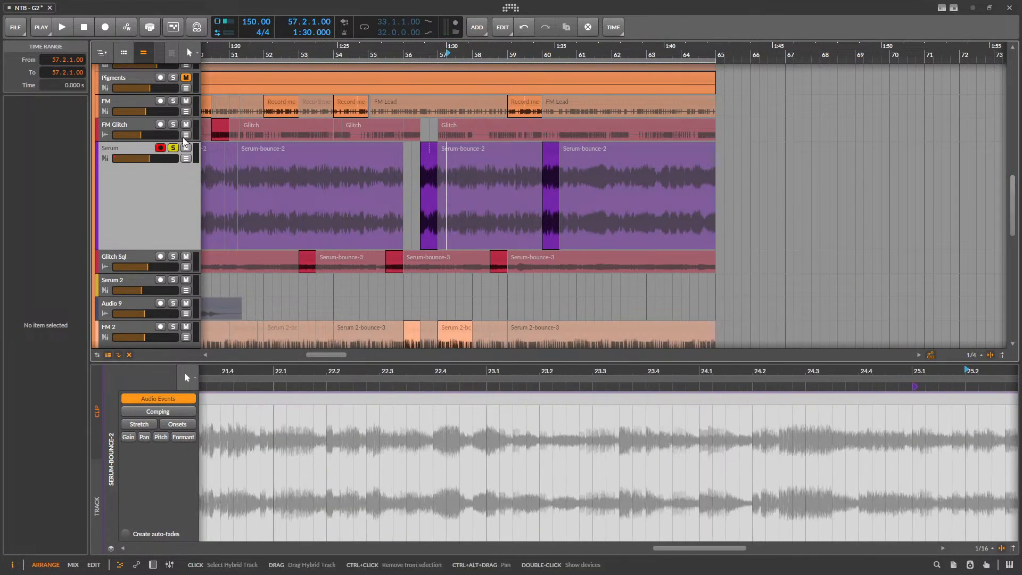
pyautogui.scroll(-3, 646, 199)
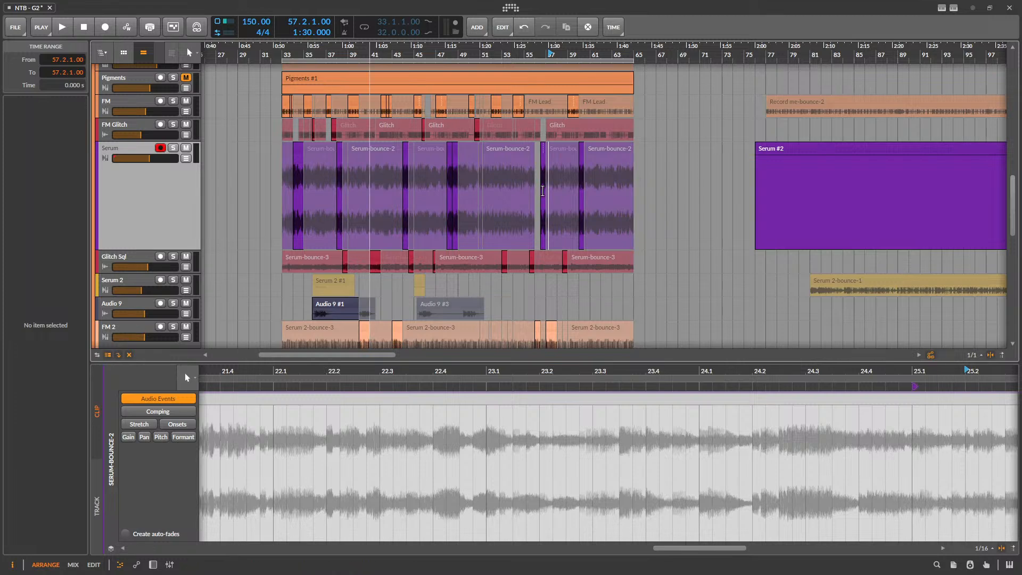
pyautogui.scroll(3, 548, 191)
pyautogui.click(531, 192)
pyautogui.scroll(2, 531, 192)
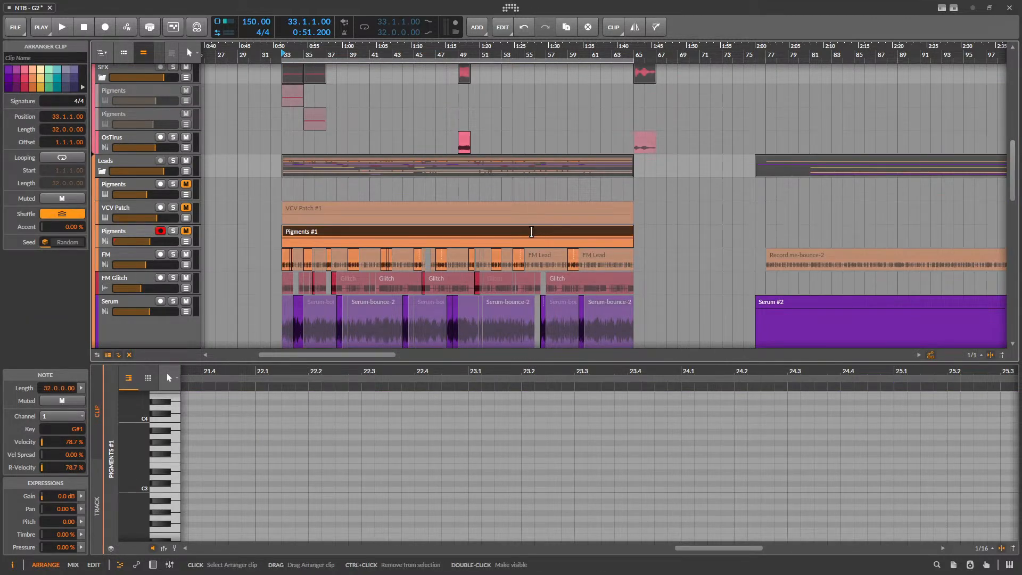
pyautogui.scroll(-3, 532, 236)
pyautogui.press('e')
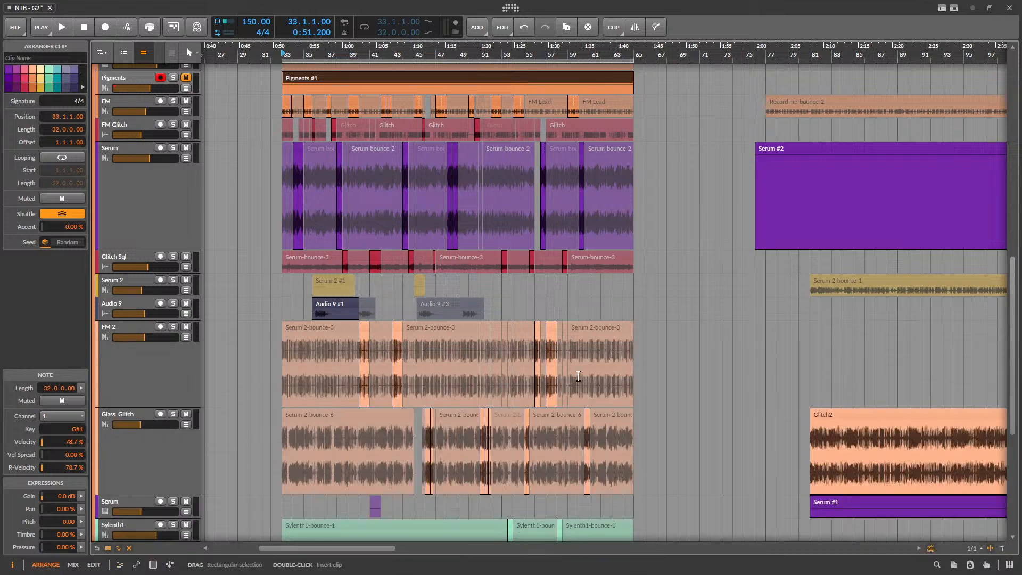
# - Play back the transition from 59.4.1 through the Serum piece into the Glitch2 piece at 60.3.1
pyautogui.scroll(-2, 604, 235)
pyautogui.scroll(5, 603, 235)
pyautogui.scroll(1, 552, 217)
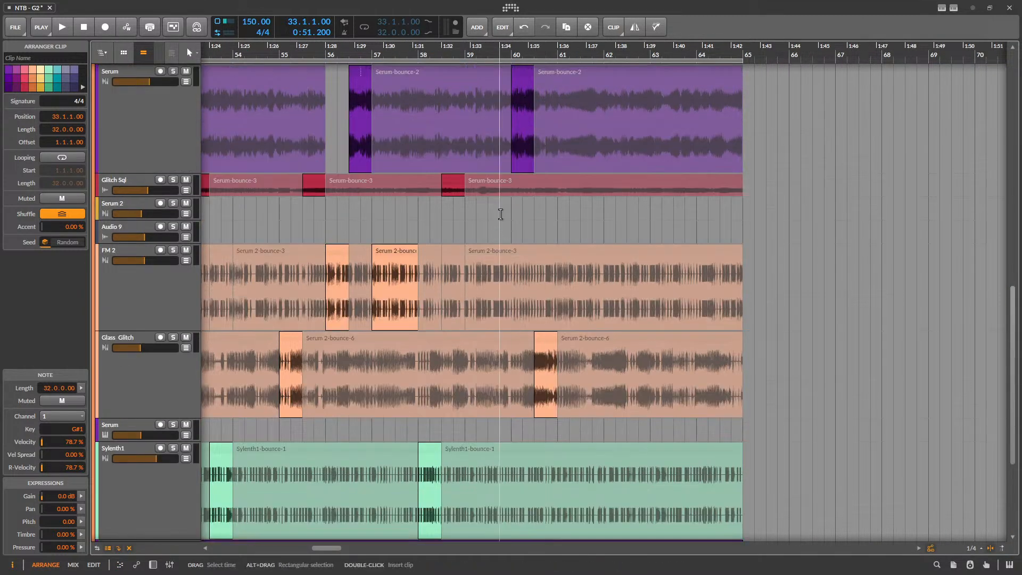
pyautogui.click(501, 214)
pyautogui.press('space')
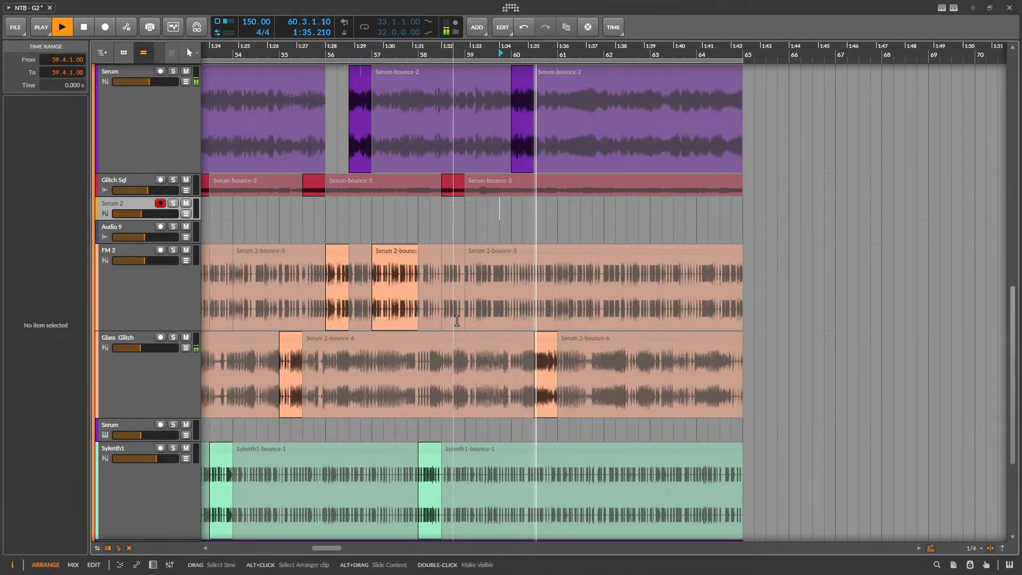
# - Play back the lead sequence from 58.1.1 into bar 61 and save the project
pyautogui.click(418, 229)
pyautogui.press('space')
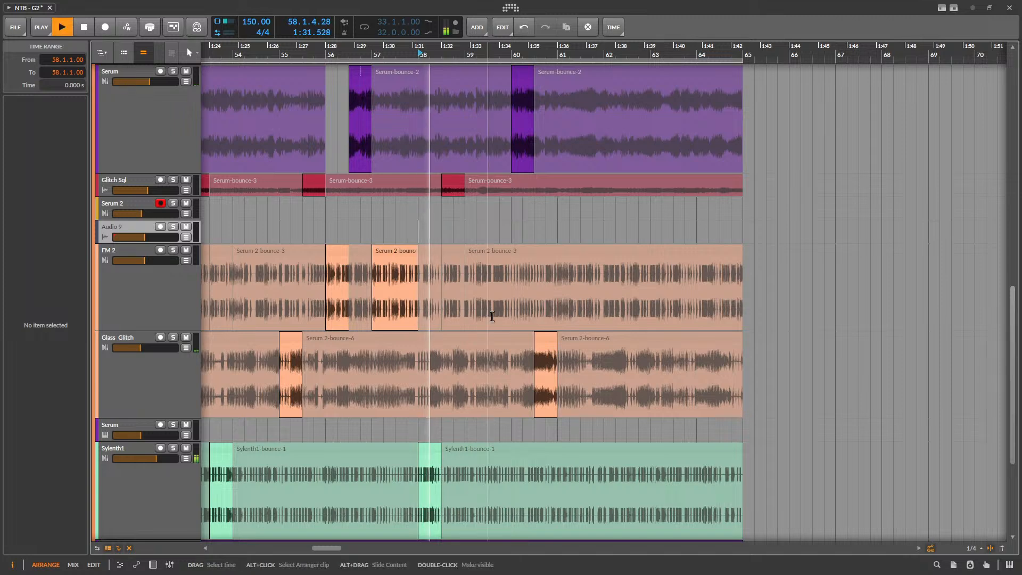
pyautogui.hotkey('ctrl', 's')
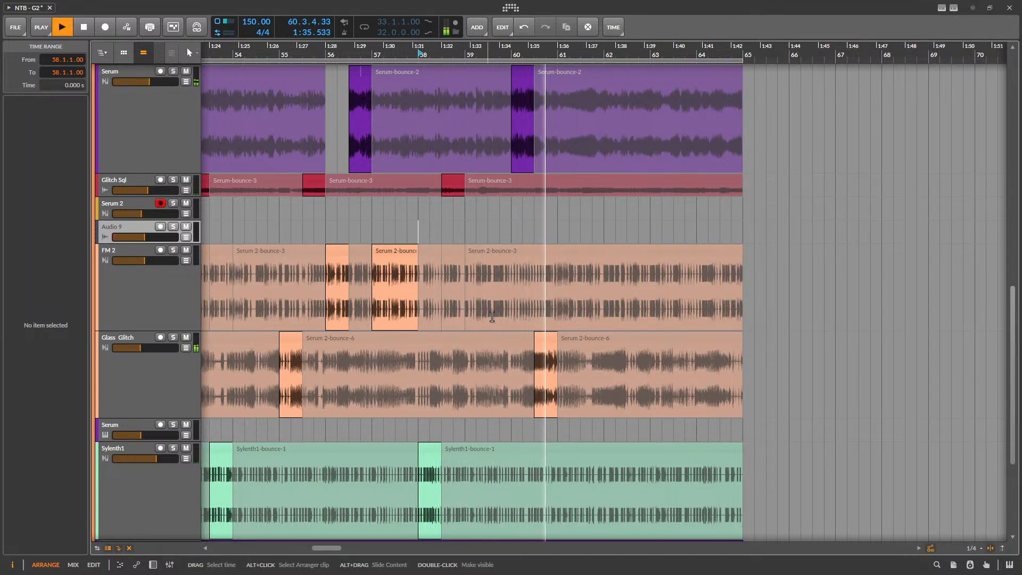
pyautogui.press('space')
pyautogui.scroll(3, 569, 228)
pyautogui.scroll(3, 572, 250)
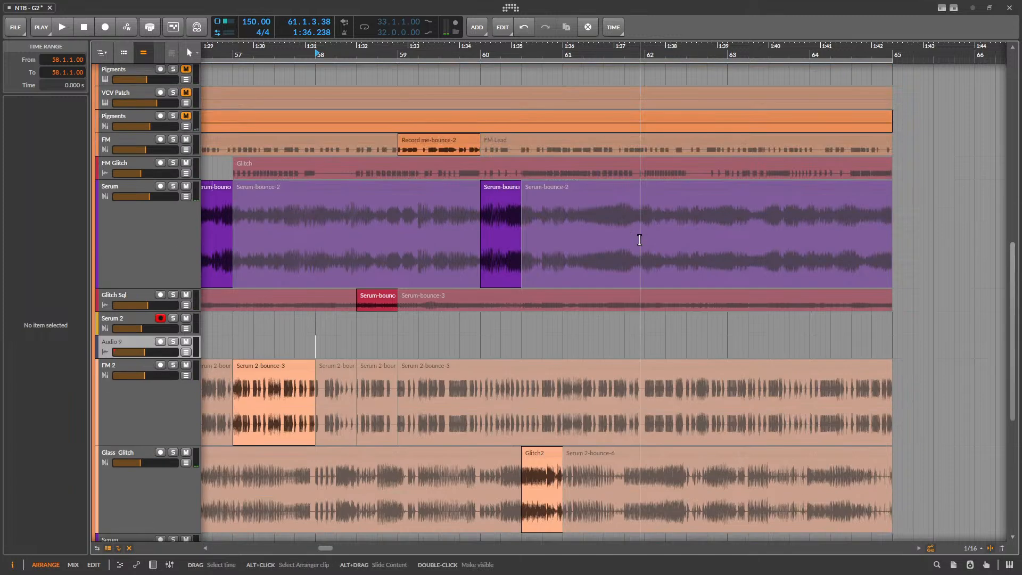
# - Play back the lead sequence from 58.1.1 through the Serum and Glitch2 pieces up to 61.1.1
pyautogui.press('space')
pyautogui.scroll(-3, 576, 278)
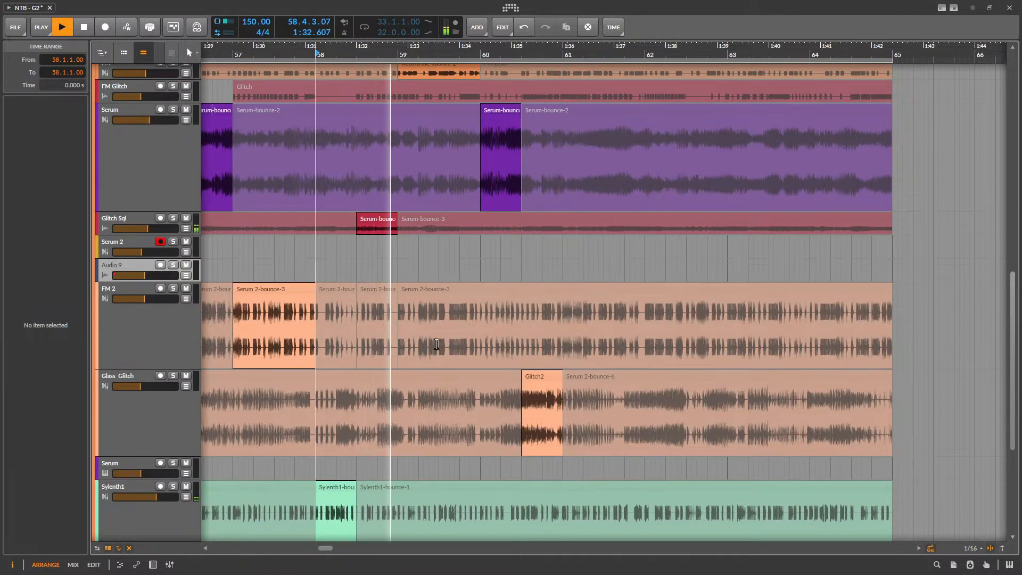
pyautogui.scroll(2, 604, 345)
pyautogui.scroll(1, 602, 345)
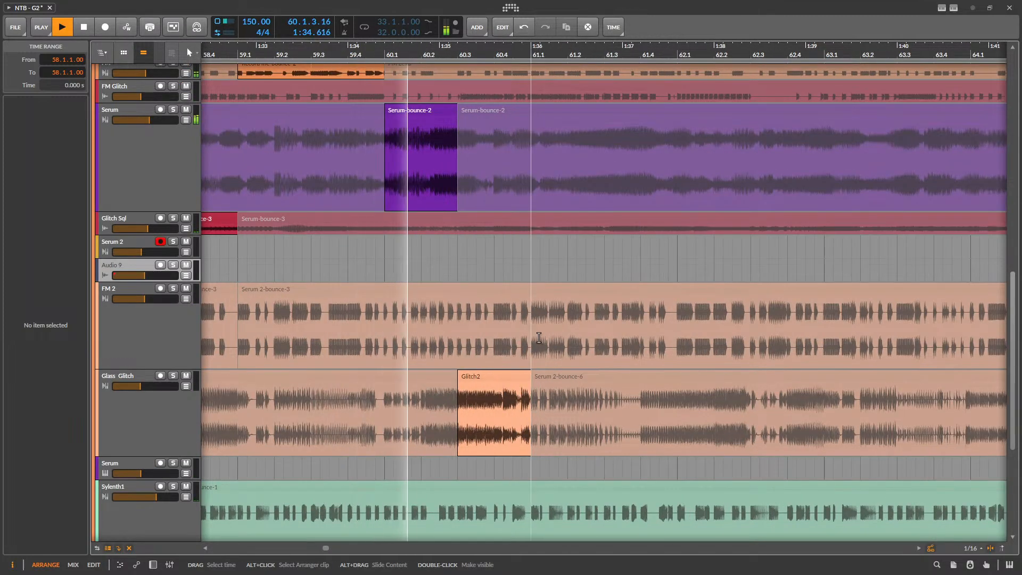
pyautogui.scroll(-3, 565, 394)
pyautogui.press('space')
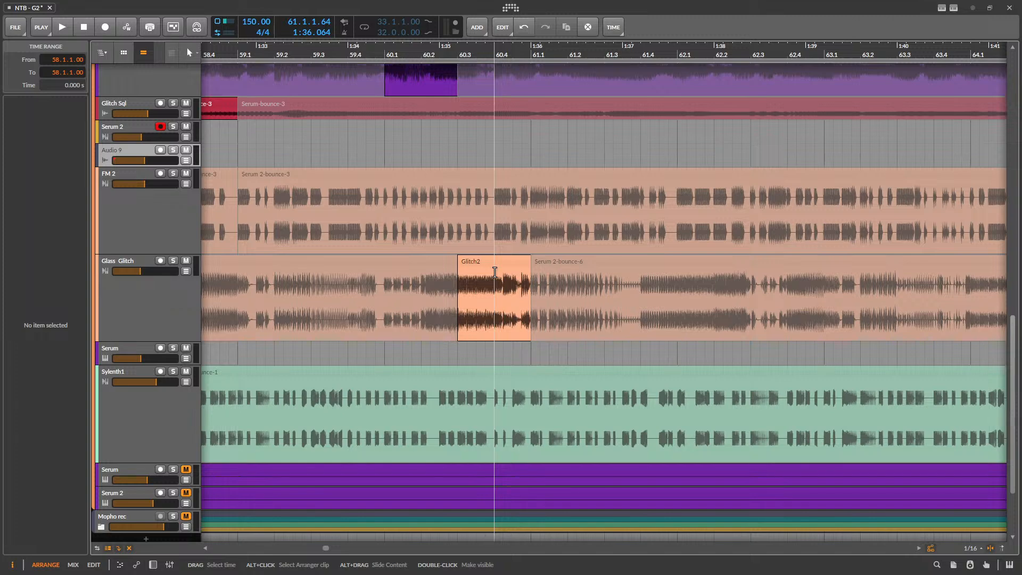
pyautogui.press('F11')
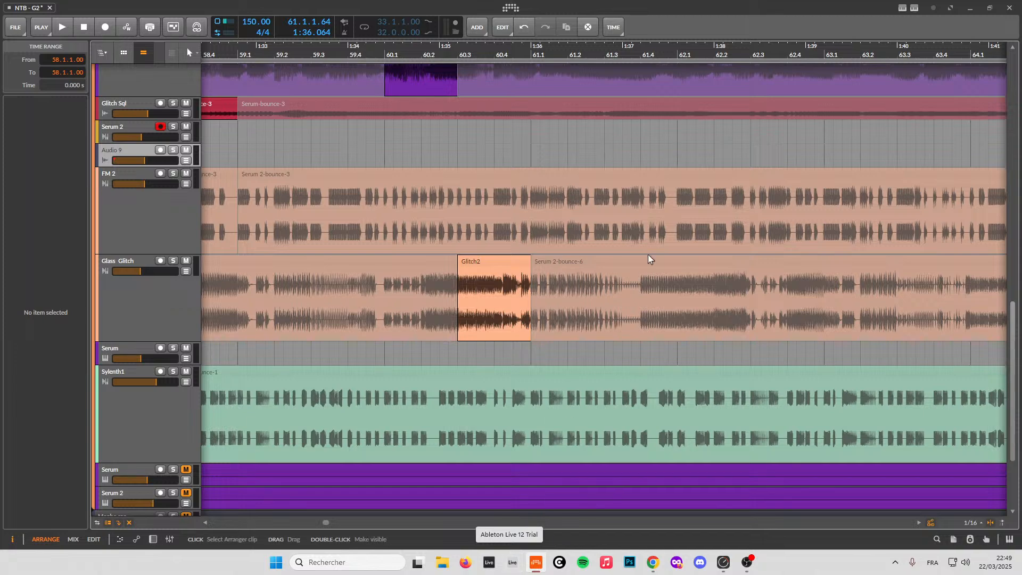
pyautogui.press('F11')
# - Slice the muted FM 2 audio clip into six consecutive one-beat pieces starting at 61.1.1
pyautogui.scroll(-3, 613, 251)
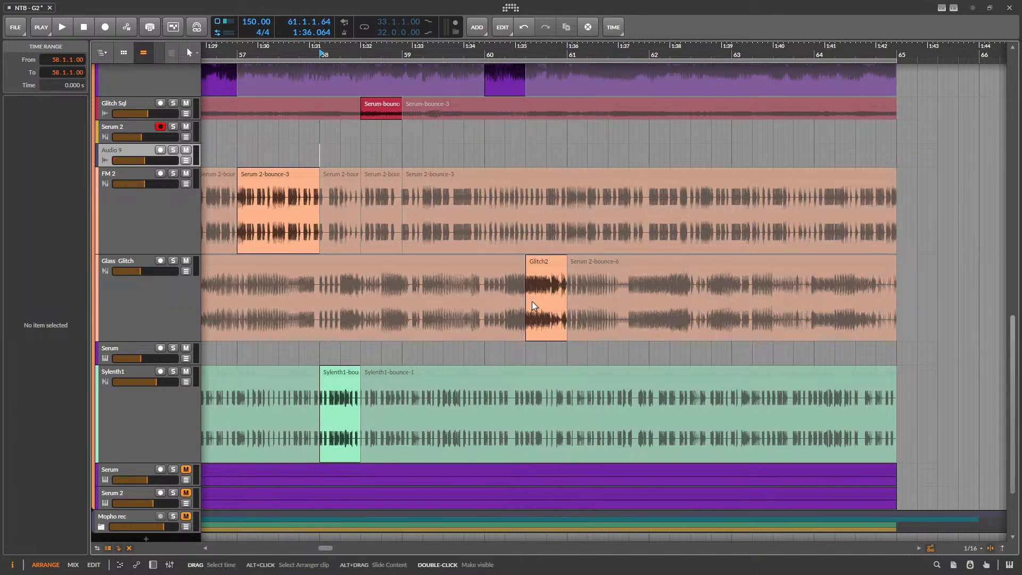
pyautogui.hscroll(3, 532, 301)
pyautogui.scroll(2, 666, 296)
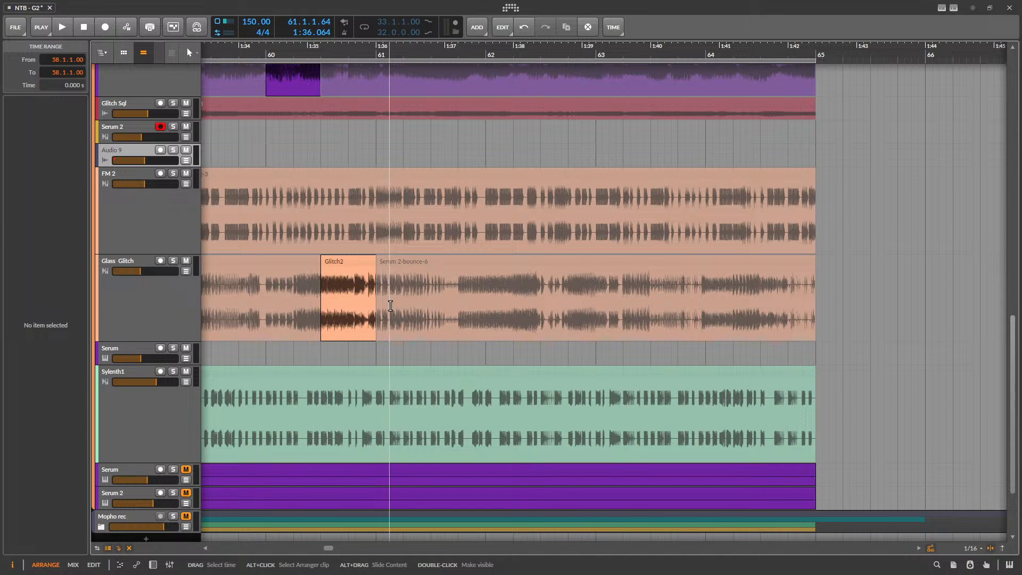
pyautogui.moveTo(376, 218); pyautogui.dragTo(403, 222)
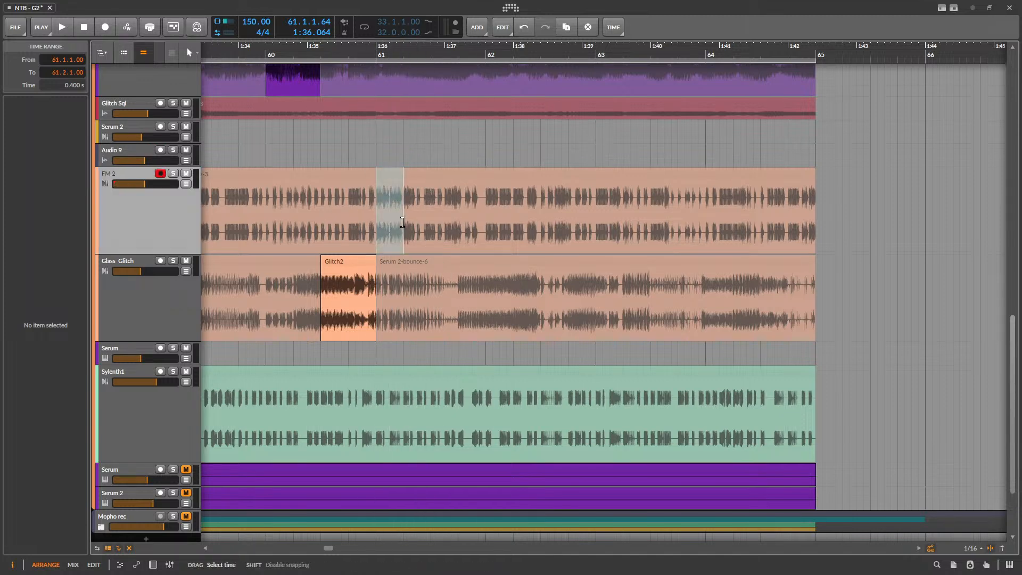
pyautogui.scroll(2, 346, 176)
pyautogui.hotkey('ctrl', 'e')
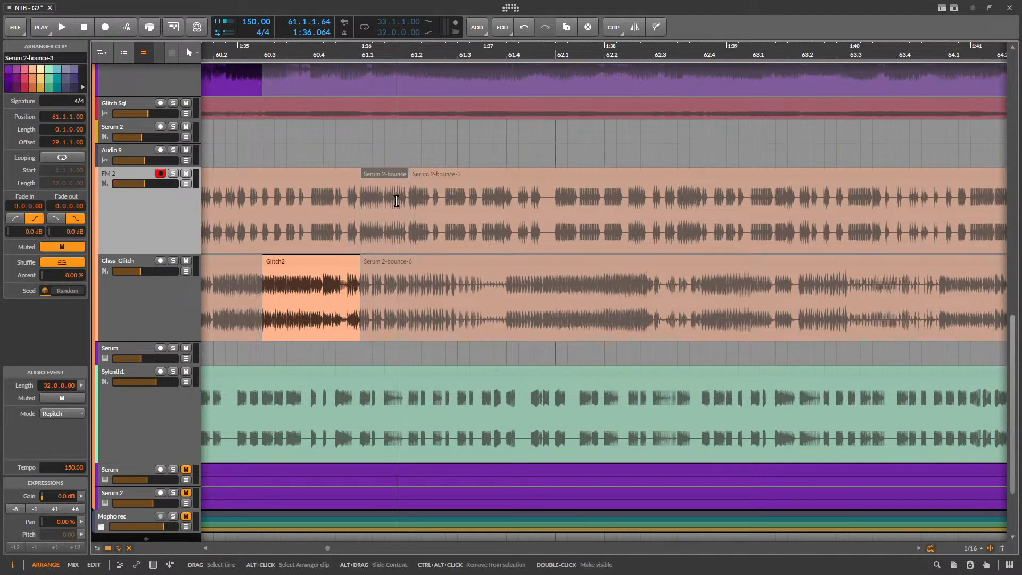
pyautogui.moveTo(410, 212); pyautogui.dragTo(457, 211)
pyautogui.hotkey('ctrl', 'd')
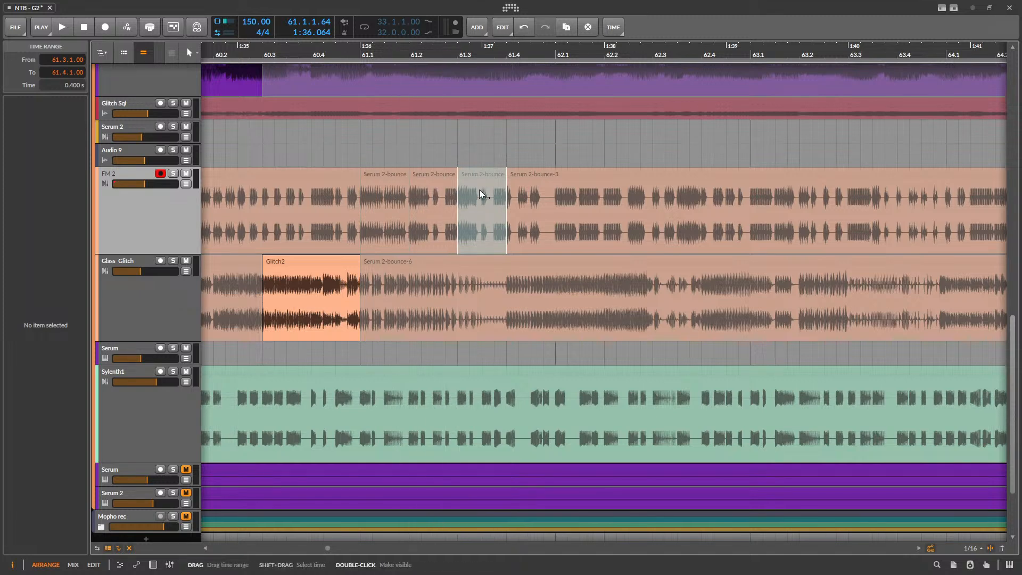
pyautogui.hotkey('ctrl', 'd')
pyautogui.hotkey('ctrl', 'd')
pyautogui.hotkey('ctrl', 'd')
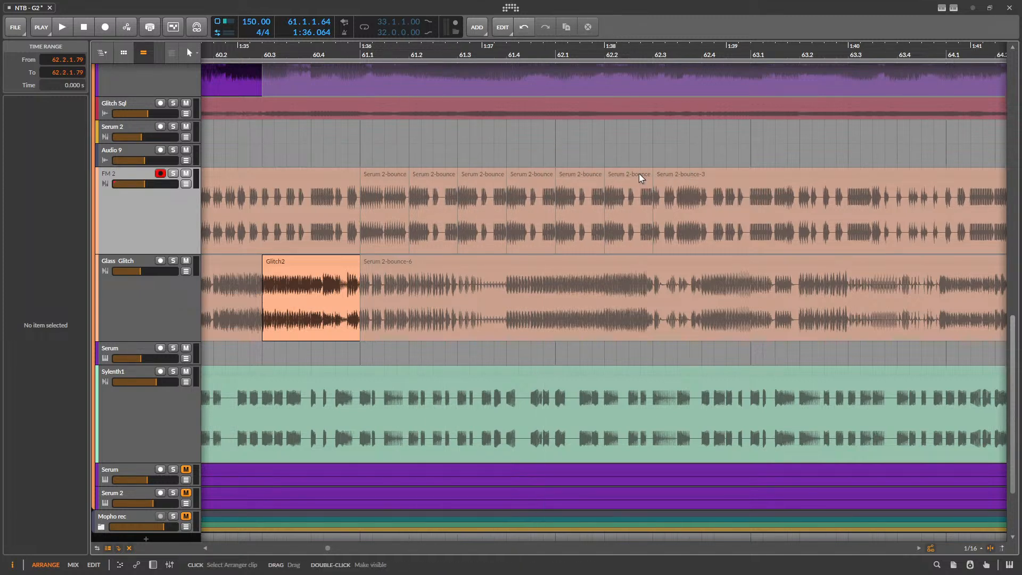
# - Select all six one-beat slices on FM 2 and give them a fade-out of 0.0.2.65
pyautogui.click(639, 174)
pyautogui.keyDown('shift'); pyautogui.click(385, 170); pyautogui.keyUp('shift')
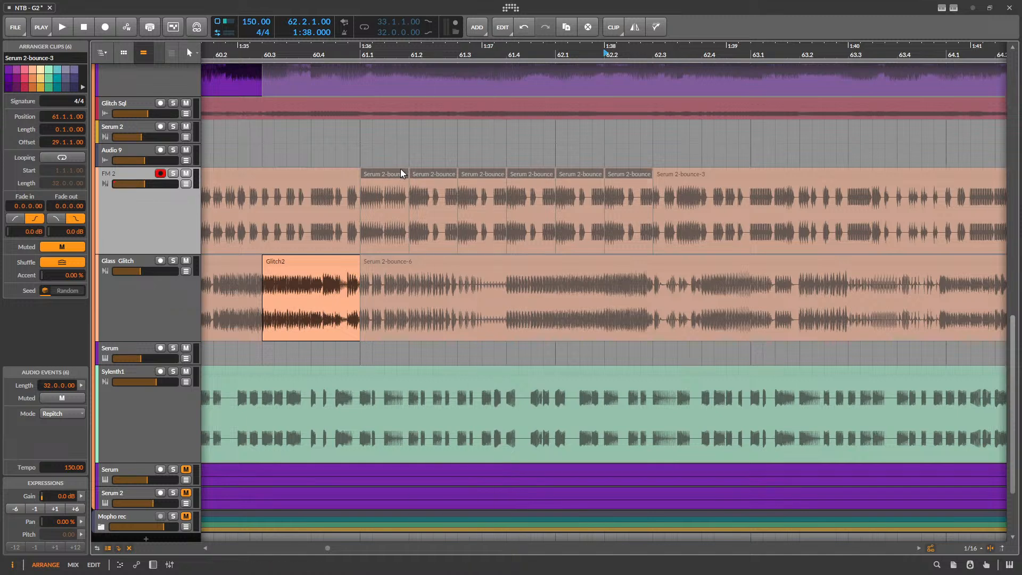
pyautogui.moveTo(407, 182); pyautogui.dragTo(377, 184)
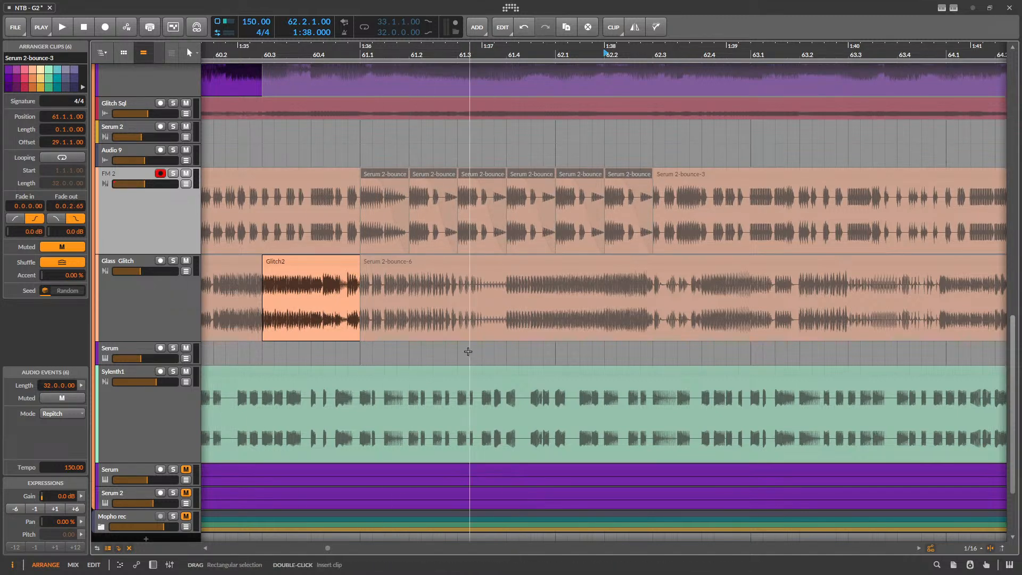
# - Undo the fade-outs and all the one-beat slicing on the FM 2 clip
pyautogui.hotkey('ctrl', 'z')
pyautogui.hotkey('ctrl', 'z')
pyautogui.hotkey('ctrl', 'z')
pyautogui.hotkey('ctrl', 'z')
pyautogui.hotkey('ctrl', 'z')
pyautogui.hotkey('ctrl', 'z')
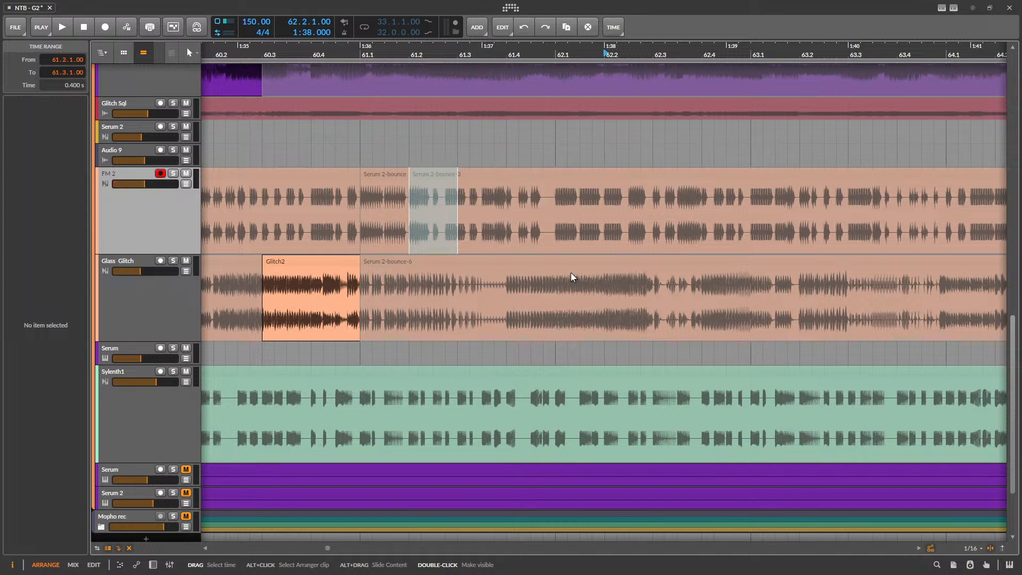
pyautogui.hotkey('ctrl', 'z')
# - Set the playback start to 61.1.1 on the FM 2 track and show that track's device chain
pyautogui.moveTo(385, 261); pyautogui.dragTo(428, 215)
pyautogui.click(427, 213)
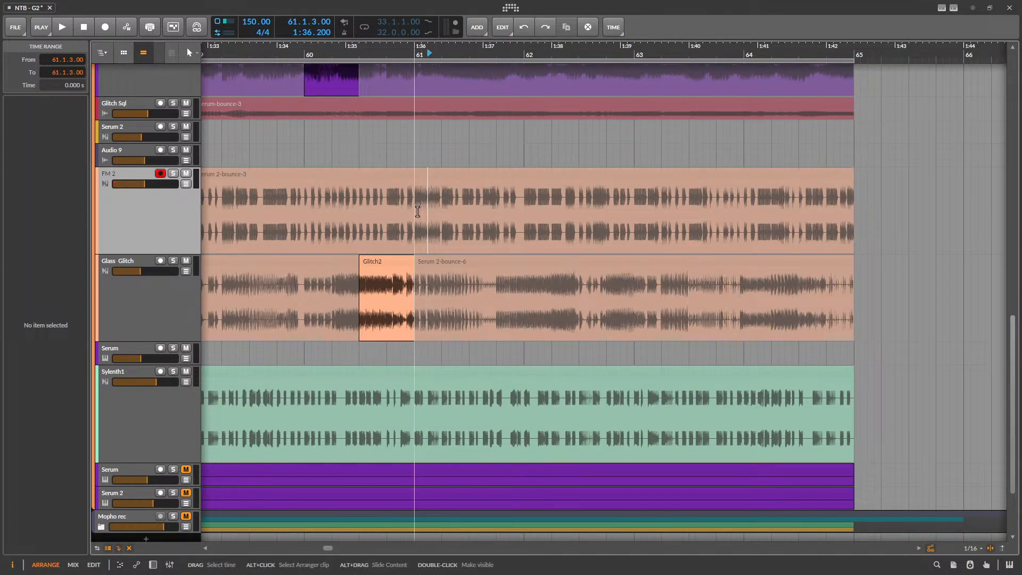
pyautogui.click(420, 222)
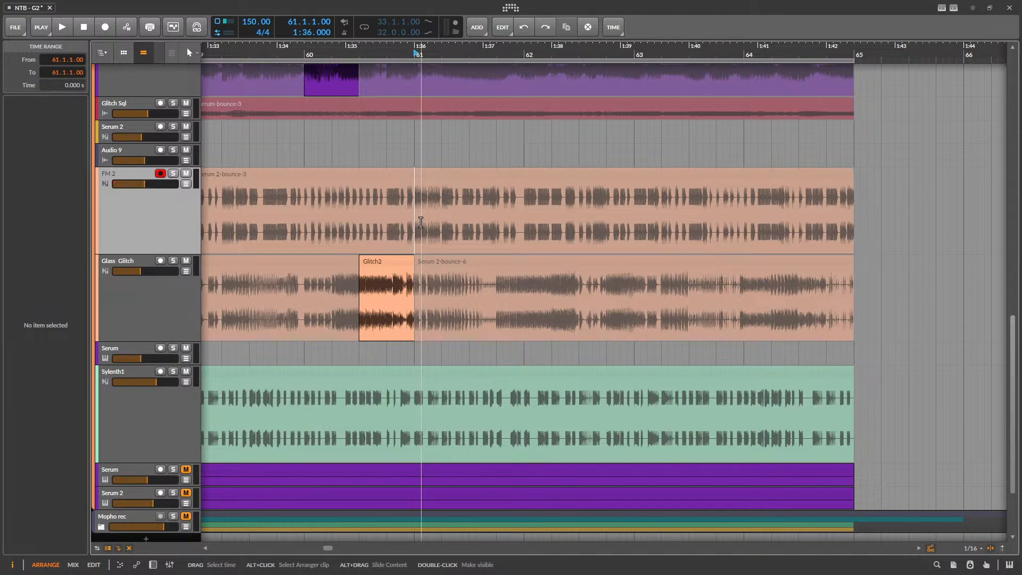
pyautogui.doubleClick(128, 223)
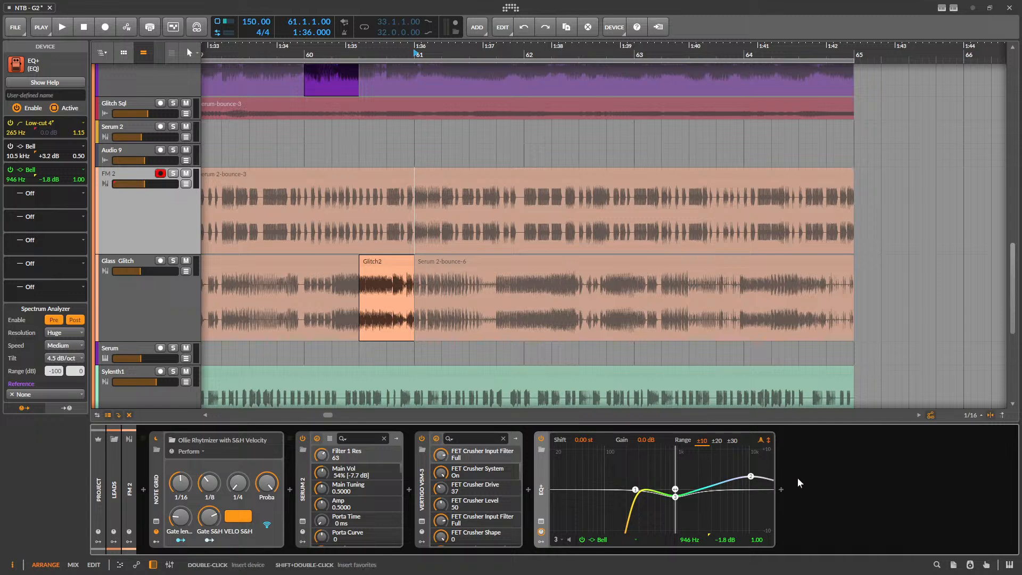
# - Add an FX Grid device after the EQ+ at the end of the FM 2 chain
pyautogui.click(781, 490)
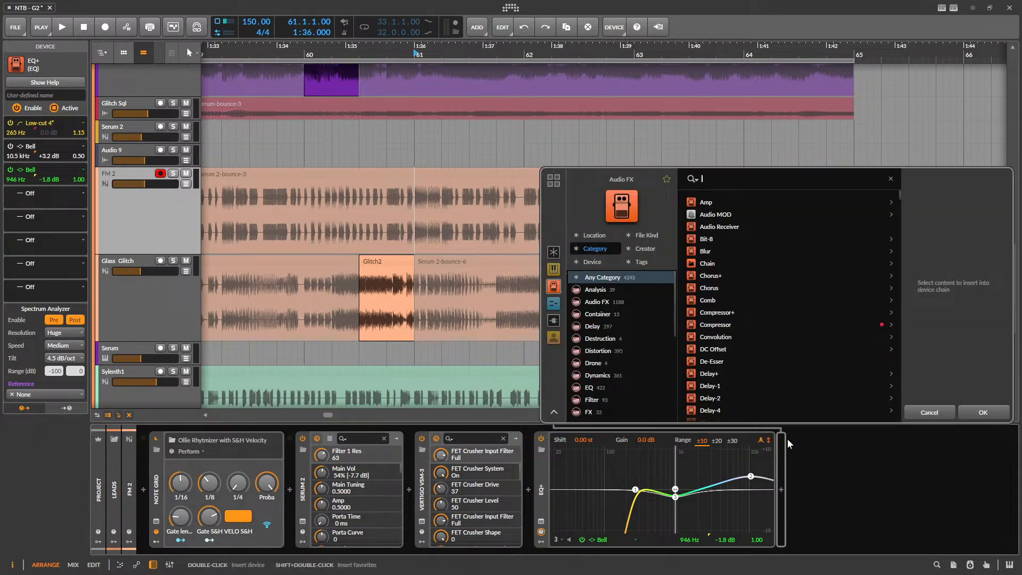
pyautogui.write('pol')
pyautogui.press('BackSpace')
pyautogui.press('BackSpace')
pyautogui.press('BackSpace')
pyautogui.write('gri')
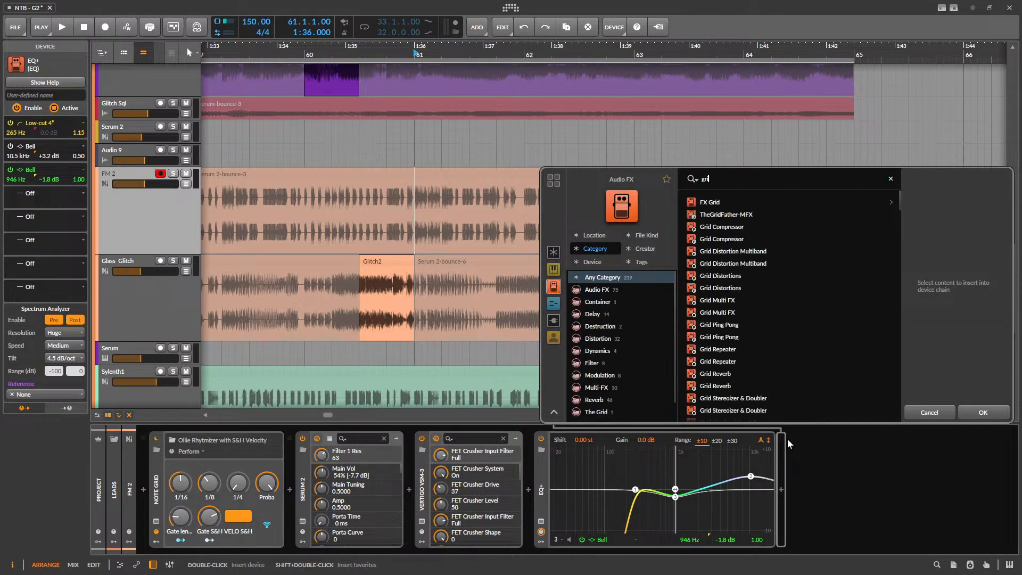
pyautogui.click(735, 201)
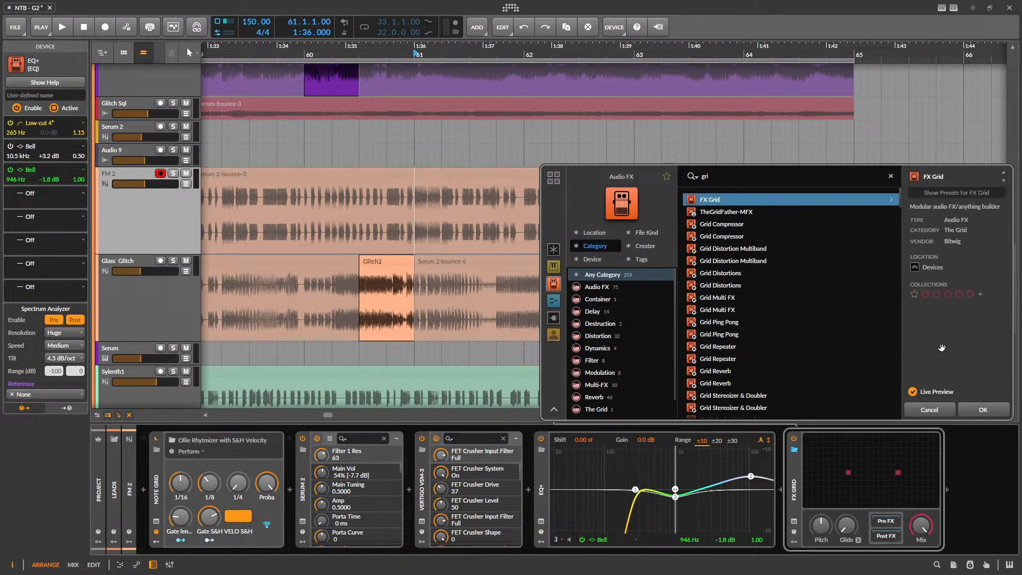
pyautogui.click(978, 407)
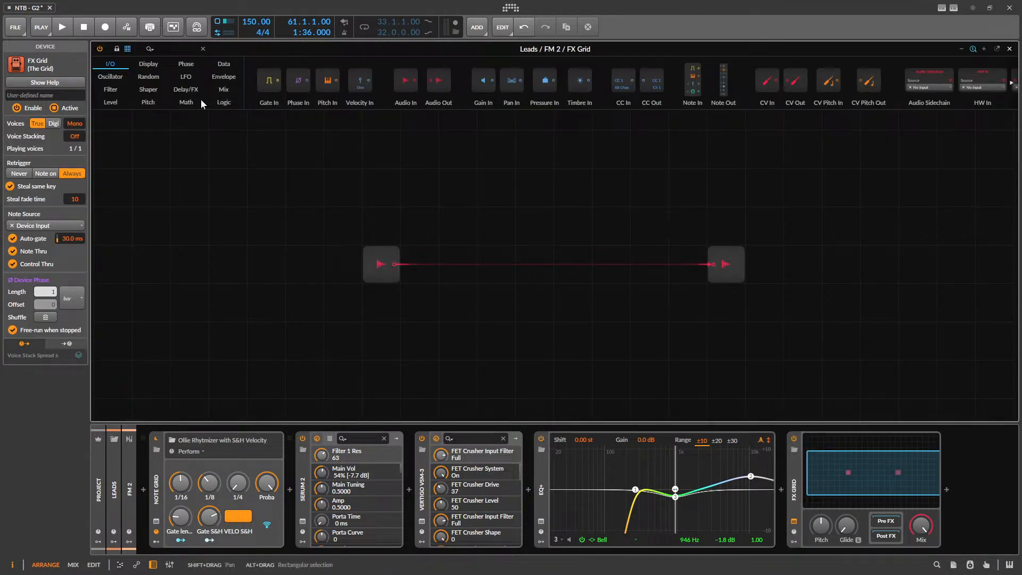
# - Add an S/H LFO module and a Sine oscillator to the FX Grid patch
pyautogui.click(148, 77)
pyautogui.moveTo(323, 81); pyautogui.dragTo(434, 199)
pyautogui.click(112, 77)
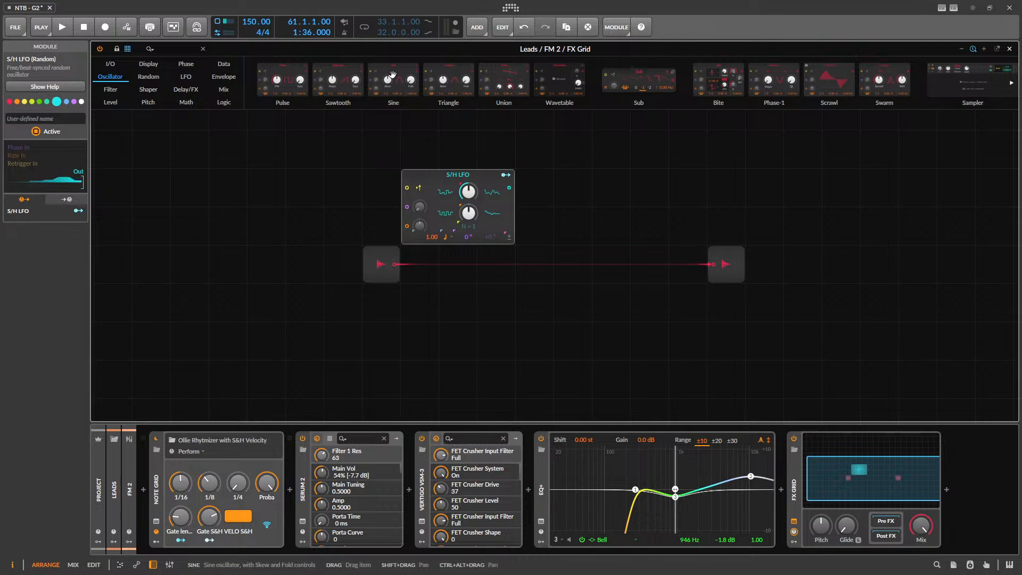
pyautogui.moveTo(393, 79); pyautogui.dragTo(559, 173)
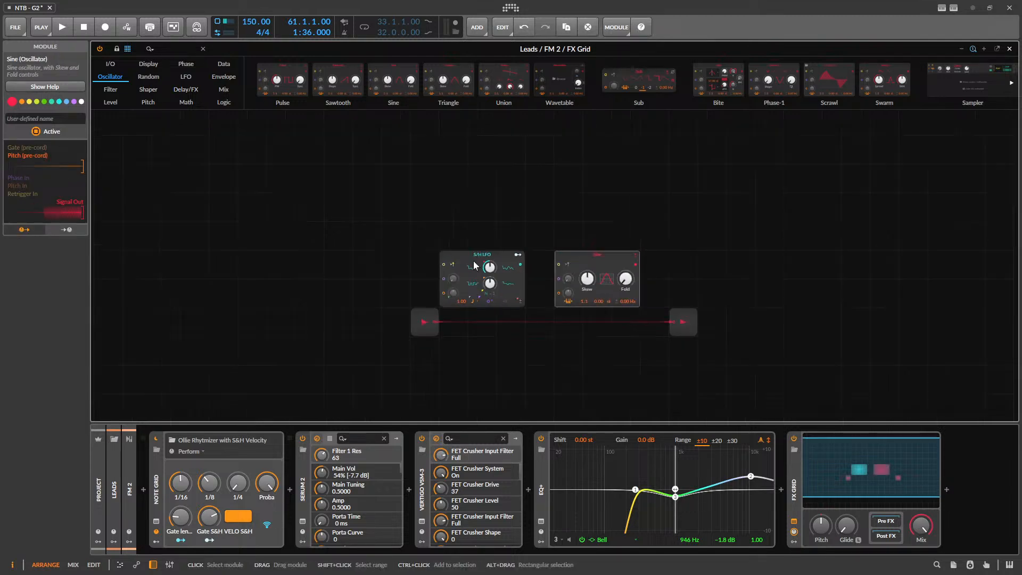
# - Delete the FX Grid device from the FM 2 chain
pyautogui.click(797, 478)
pyautogui.press('Delete')
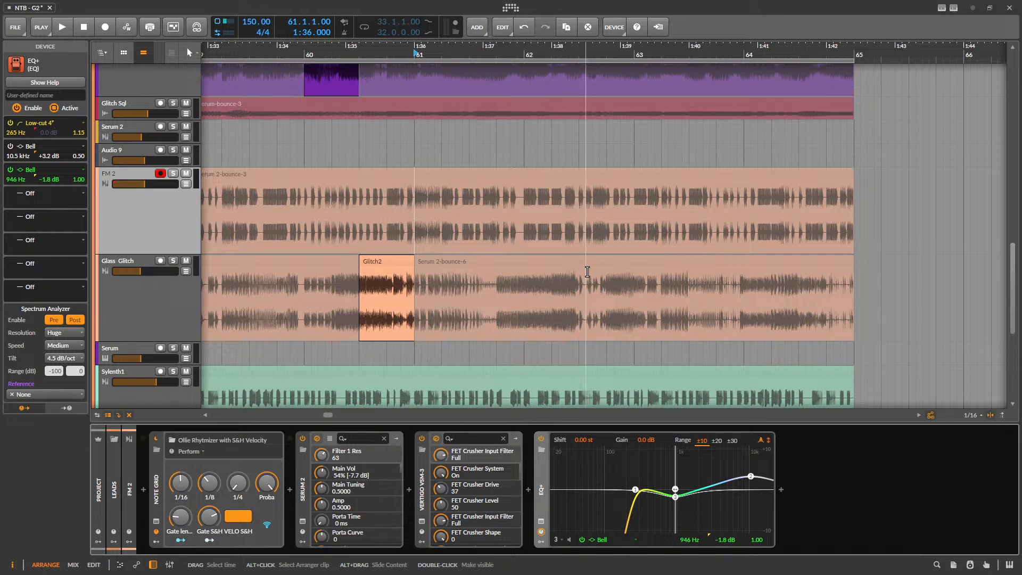
# - Review the plug-in hosting mode options in the settings, then return to the arrangement
pyautogui.click(510, 8)
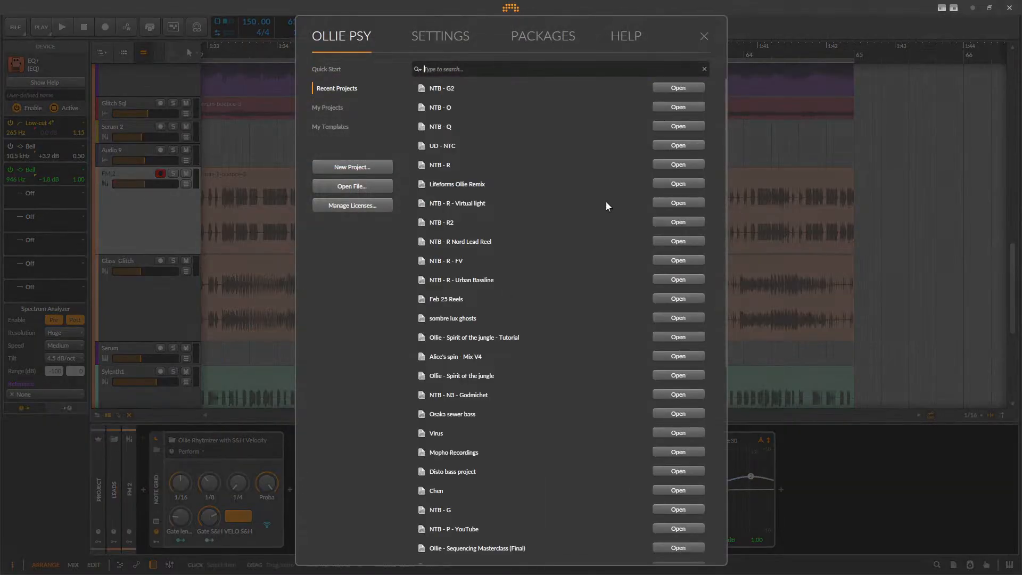
pyautogui.click(443, 47)
pyautogui.click(319, 203)
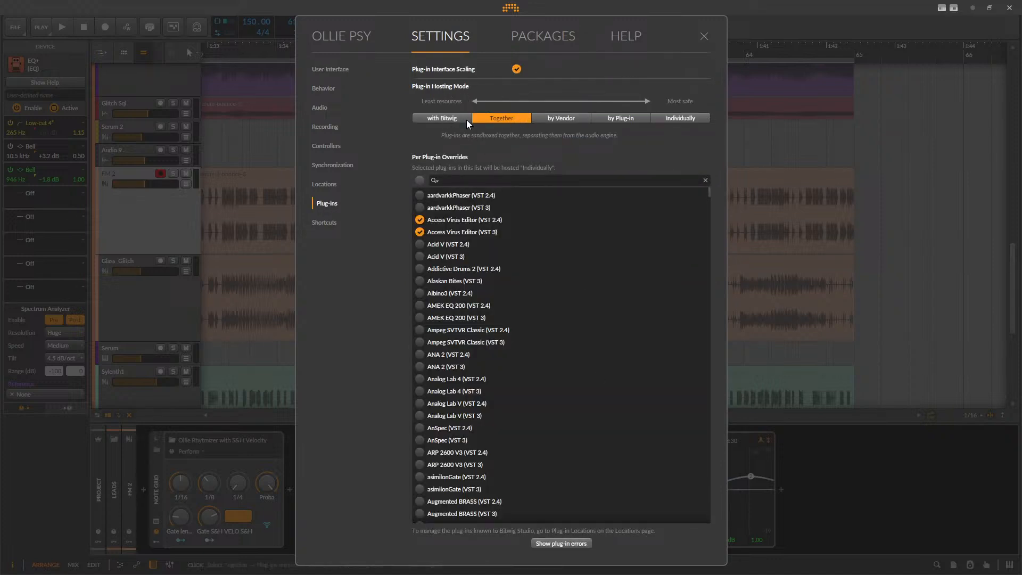
pyautogui.press('Escape')
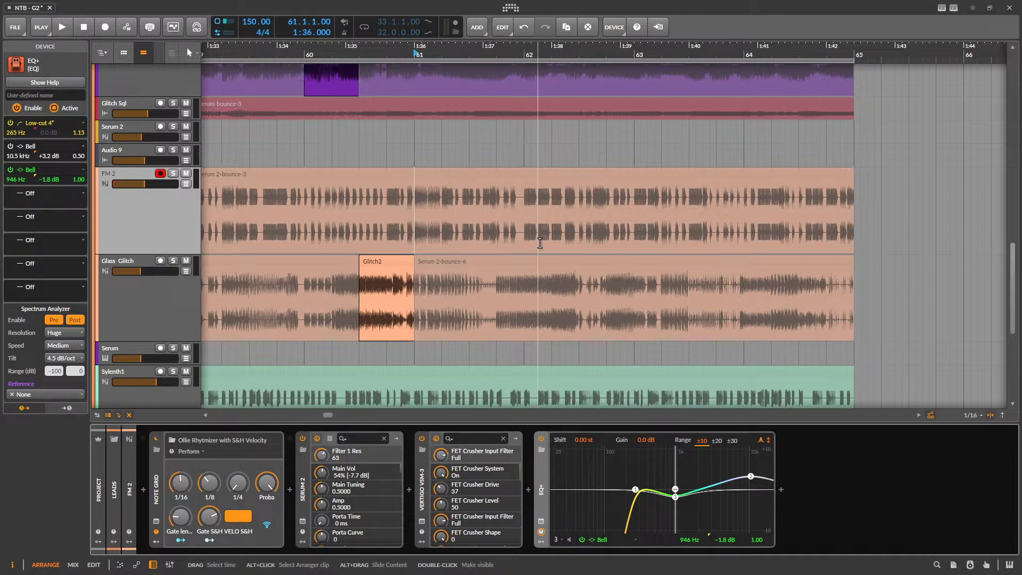
pyautogui.press('F11')
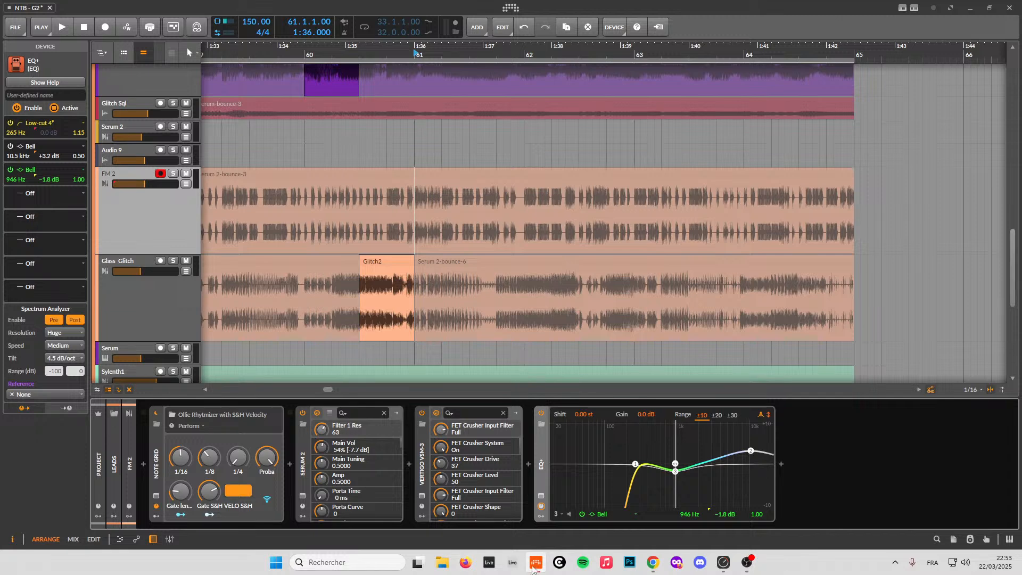
pyautogui.press('F11')
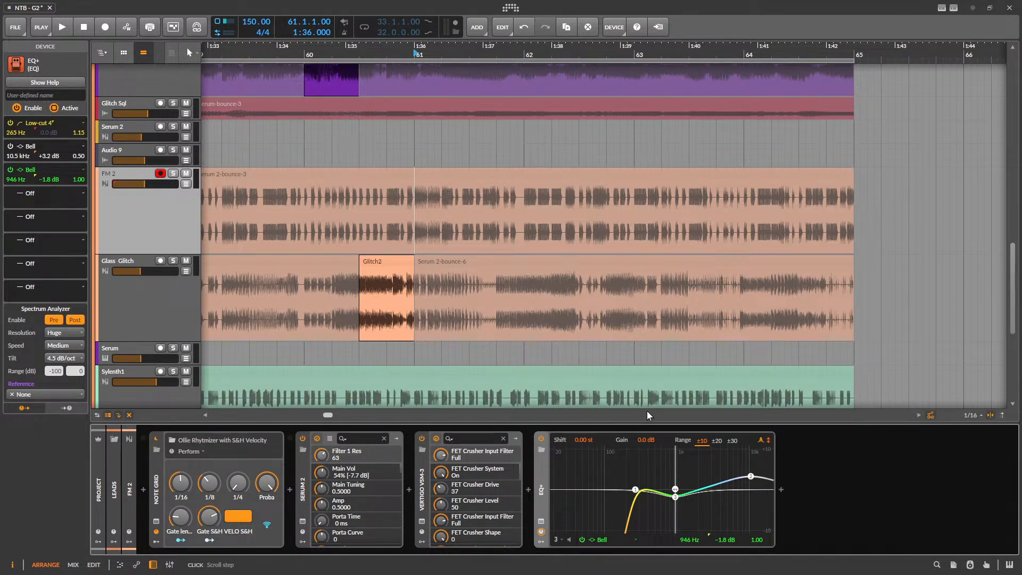
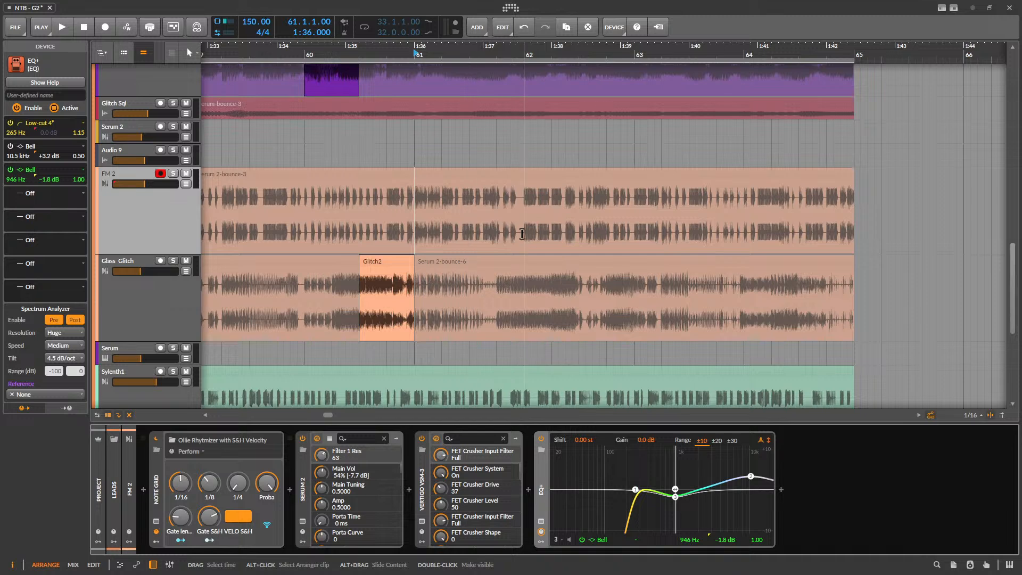
# - Select the Serum 2 track and set the playback start to 58.3.1, where the Glitch Sql piece begins
pyautogui.scroll(-3, 530, 226)
pyautogui.scroll(1, 529, 226)
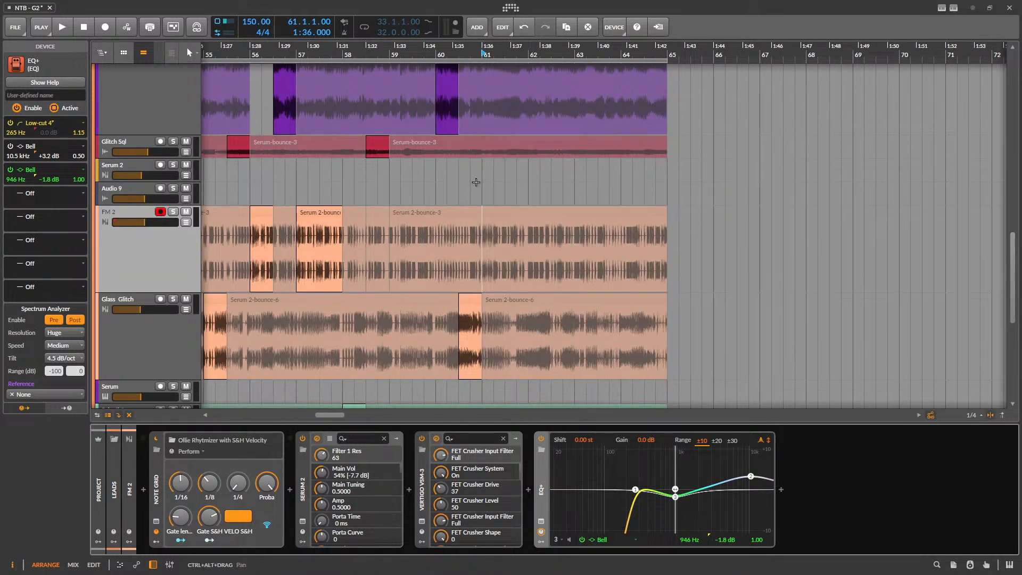
pyautogui.moveTo(478, 183); pyautogui.dragTo(679, 173)
pyautogui.click(606, 182)
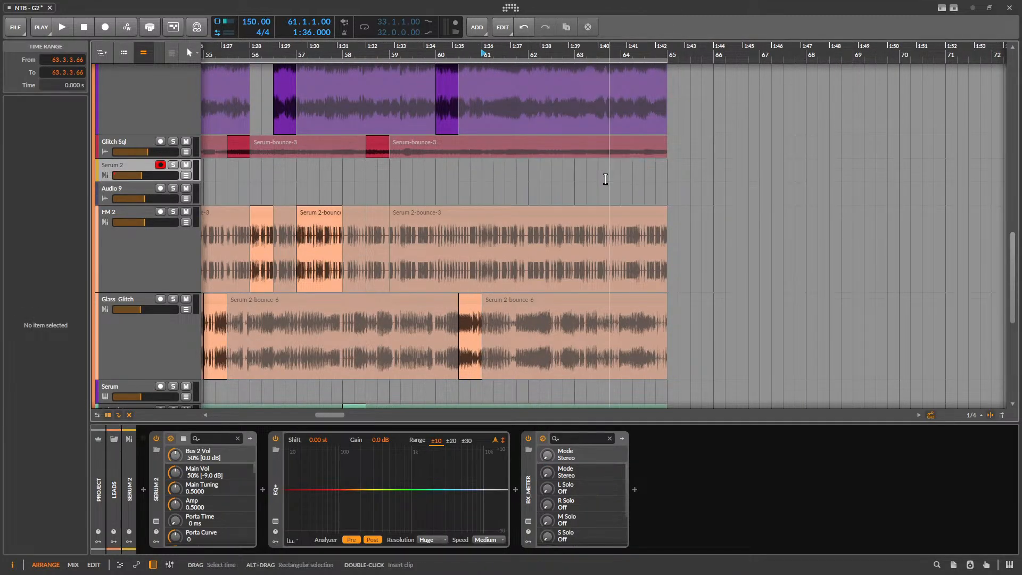
pyautogui.scroll(1, 516, 213)
pyautogui.scroll(-1, 466, 229)
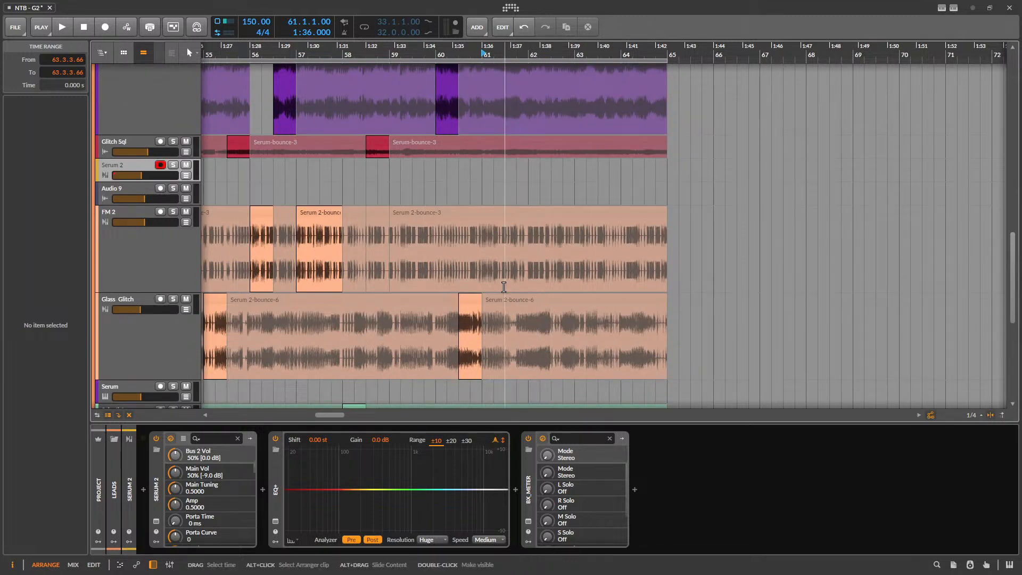
pyautogui.scroll(3, 426, 271)
pyautogui.scroll(-2, 497, 218)
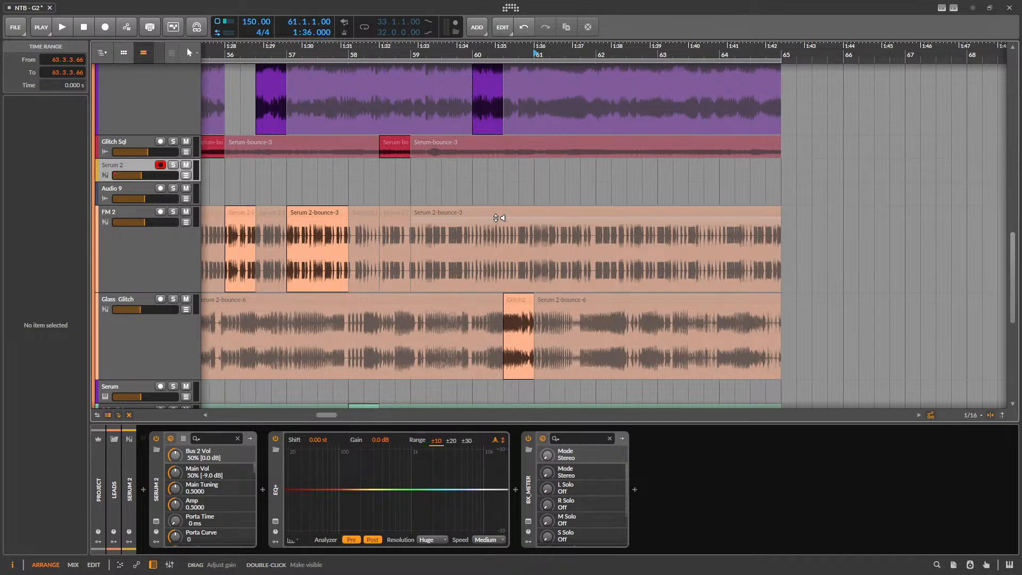
pyautogui.scroll(2, 497, 218)
pyautogui.scroll(-1, 526, 240)
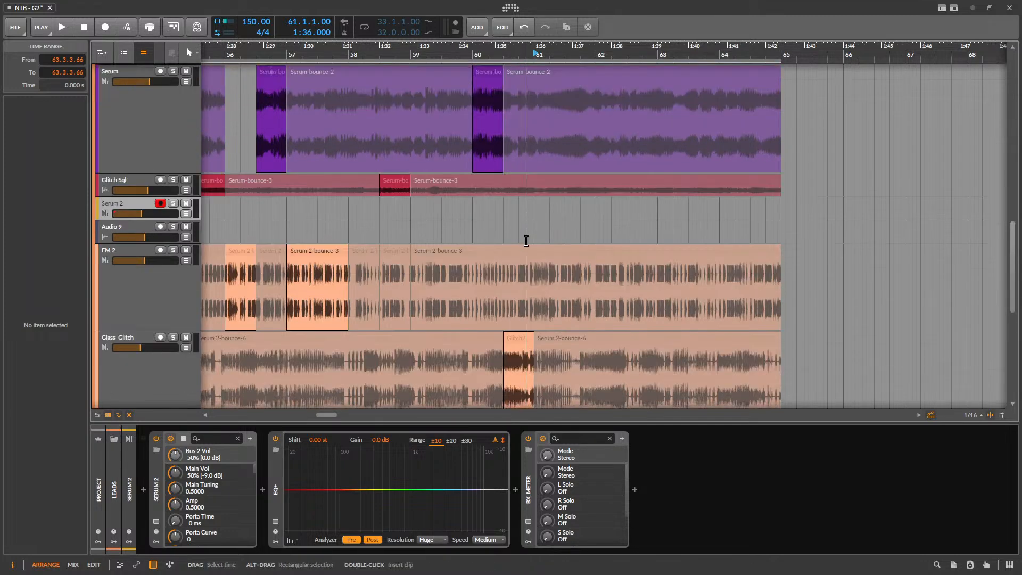
pyautogui.click(379, 212)
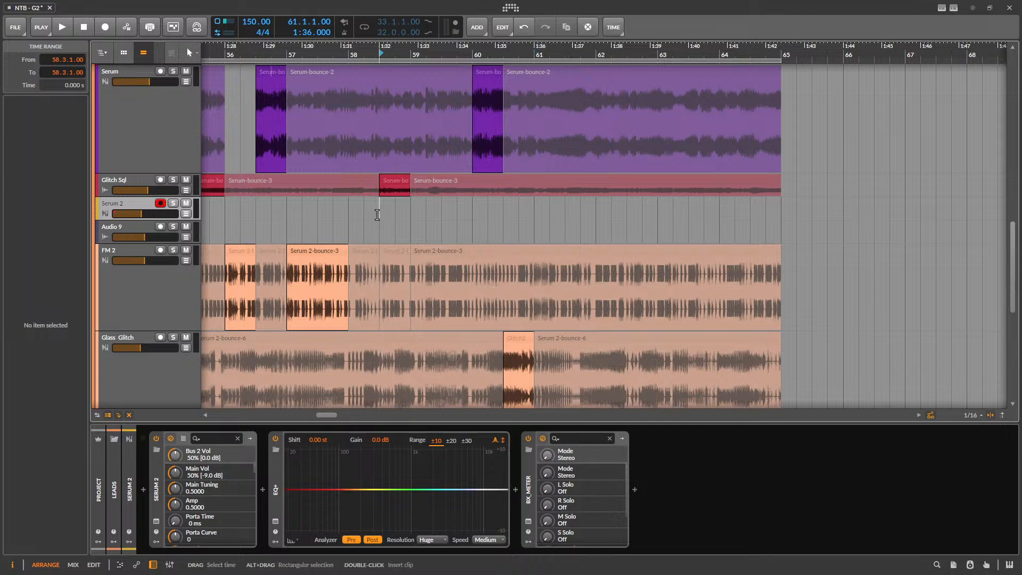
# - Audition the lead transitions from 58.3.1 up to bar 61
pyautogui.press('space')
pyautogui.click(306, 252)
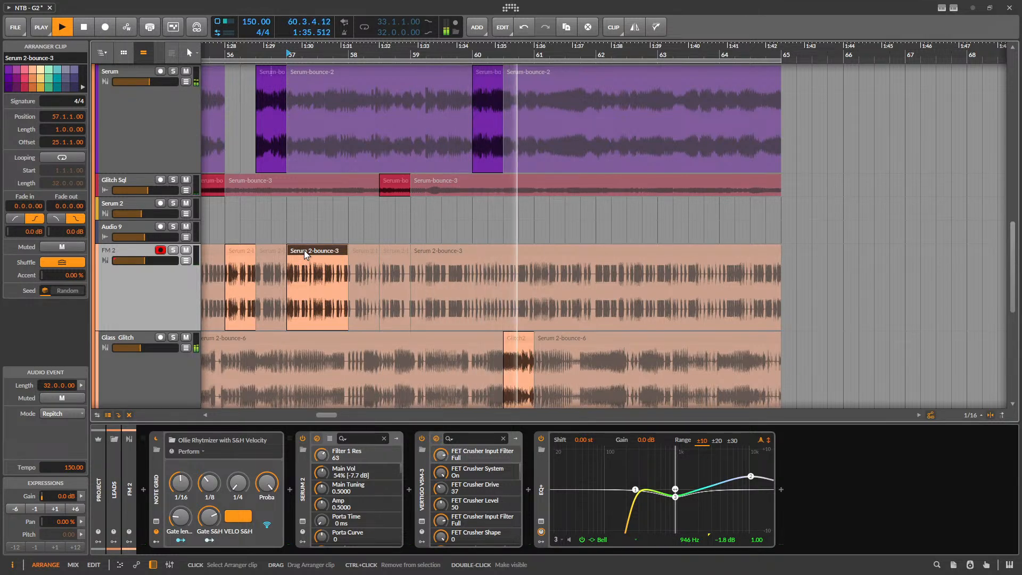
pyautogui.press('space')
# - Try a copy of the Record me-bounce-2 clip in the FM track at 60.4.4, audition it and undo the paste
pyautogui.scroll(2, 564, 181)
pyautogui.scroll(-1, 559, 193)
pyautogui.scroll(4, 548, 193)
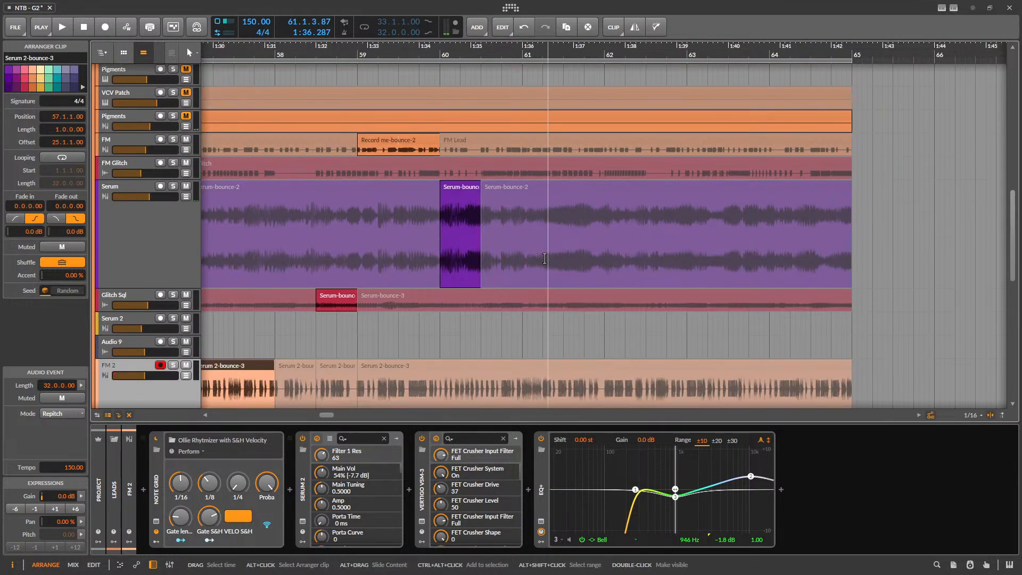
pyautogui.scroll(-1, 421, 232)
pyautogui.hscroll(1, 421, 232)
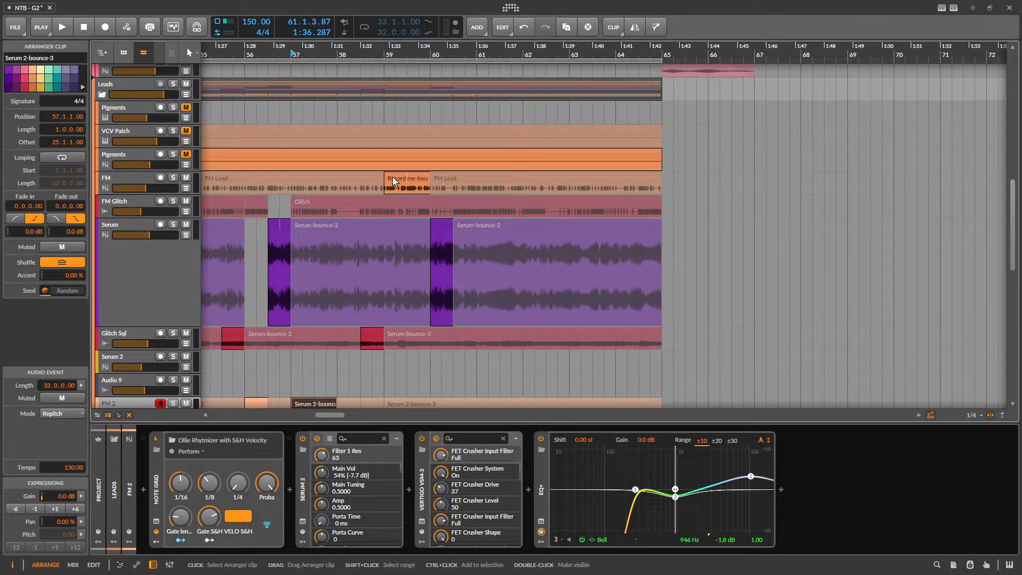
pyautogui.click(392, 177)
pyautogui.scroll(1, 484, 183)
pyautogui.click(459, 183)
pyautogui.hotkey('ctrl', 'v')
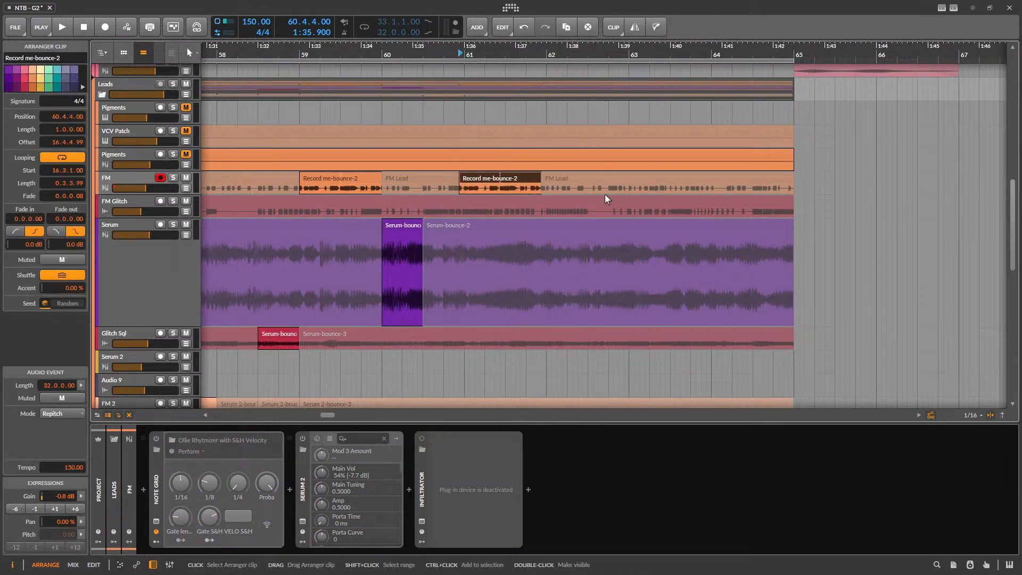
pyautogui.press('space')
pyautogui.press('space')
pyautogui.hotkey('ctrl', 'z')
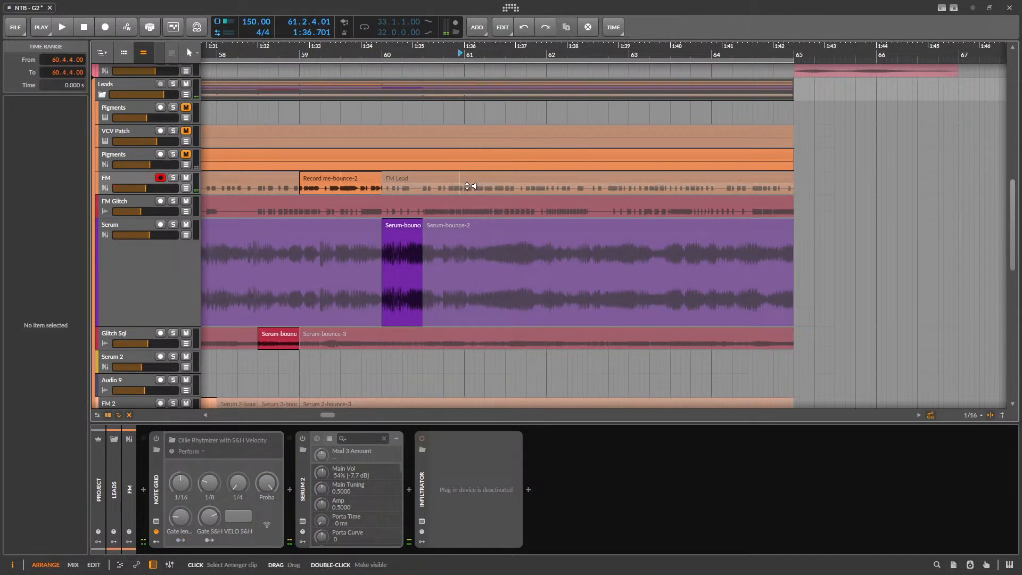
# - Isolate the FM Lead section from 61.1 to 62.1 as its own clip, unmute it and audition from bar 60
pyautogui.scroll(2, 457, 190)
pyautogui.moveTo(458, 190); pyautogui.dragTo(606, 184)
pyautogui.click(570, 172)
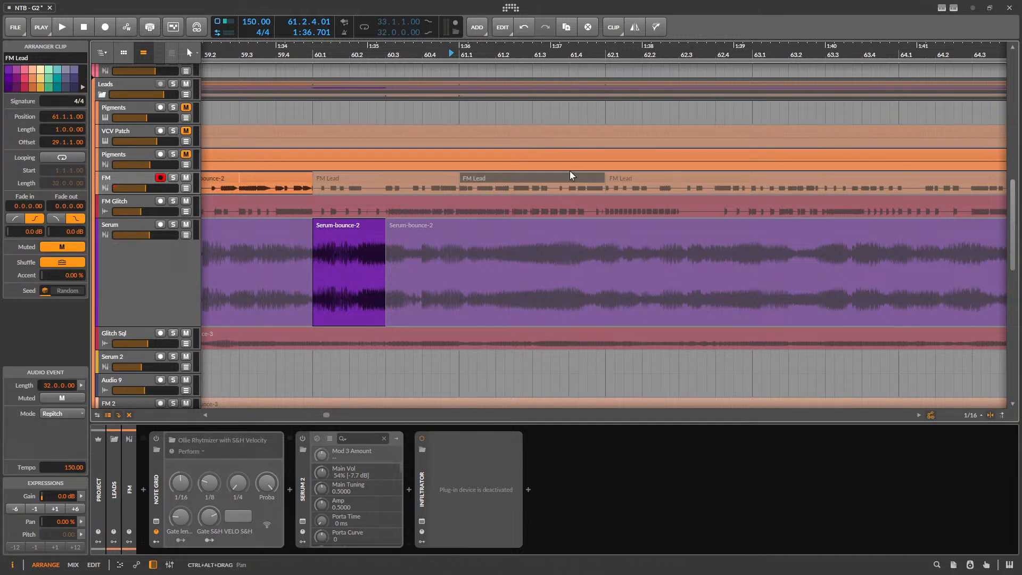
pyautogui.press('space')
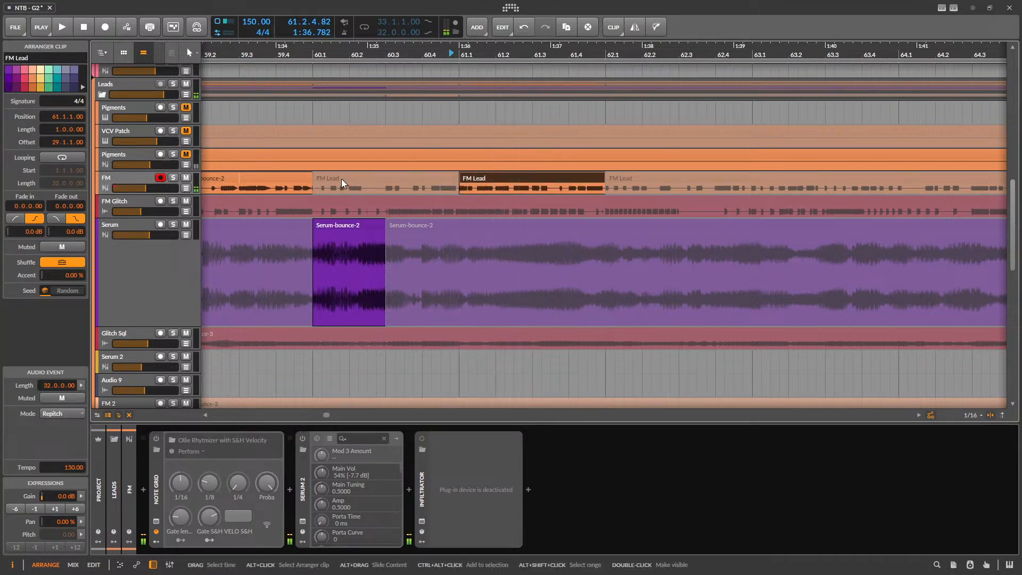
pyautogui.click(341, 179)
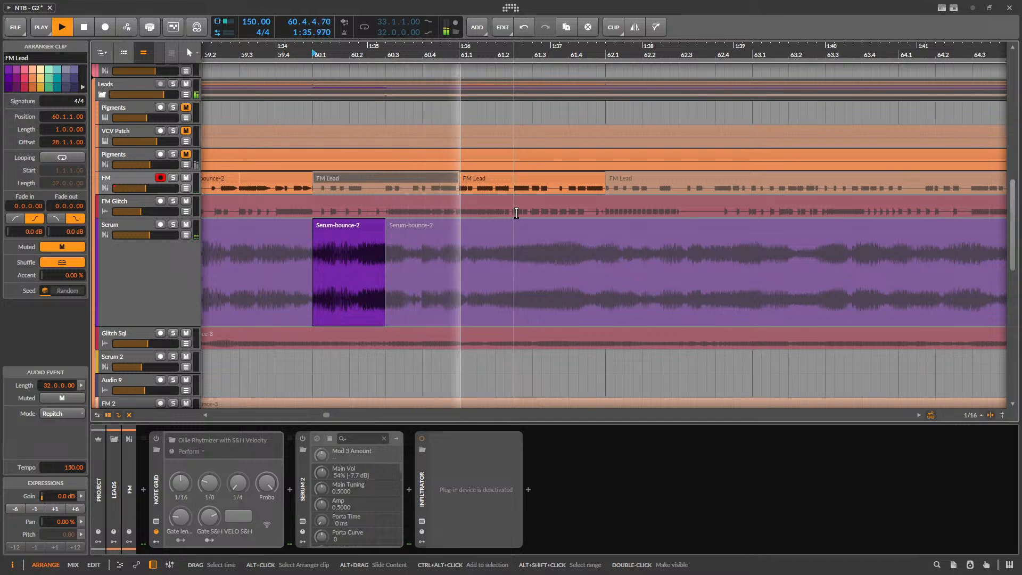
pyautogui.press('space')
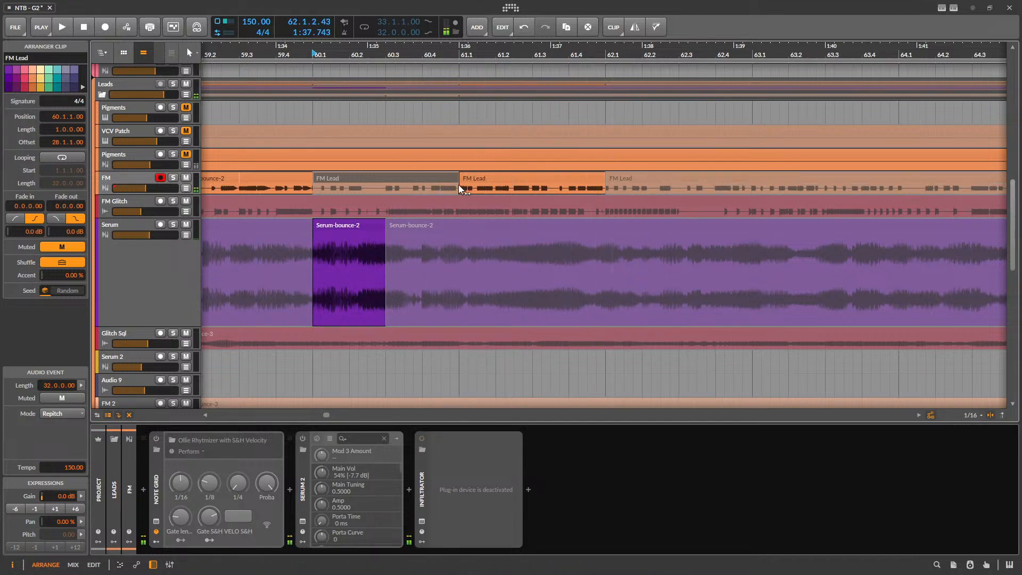
# - Isolate the FM Glitch section from 62.1.1 to 62.3.1 as its own clip, unmute it and audition it
pyautogui.scroll(-2, 462, 189)
pyautogui.scroll(-1, 533, 218)
pyautogui.scroll(-1, 531, 216)
pyautogui.scroll(3, 551, 231)
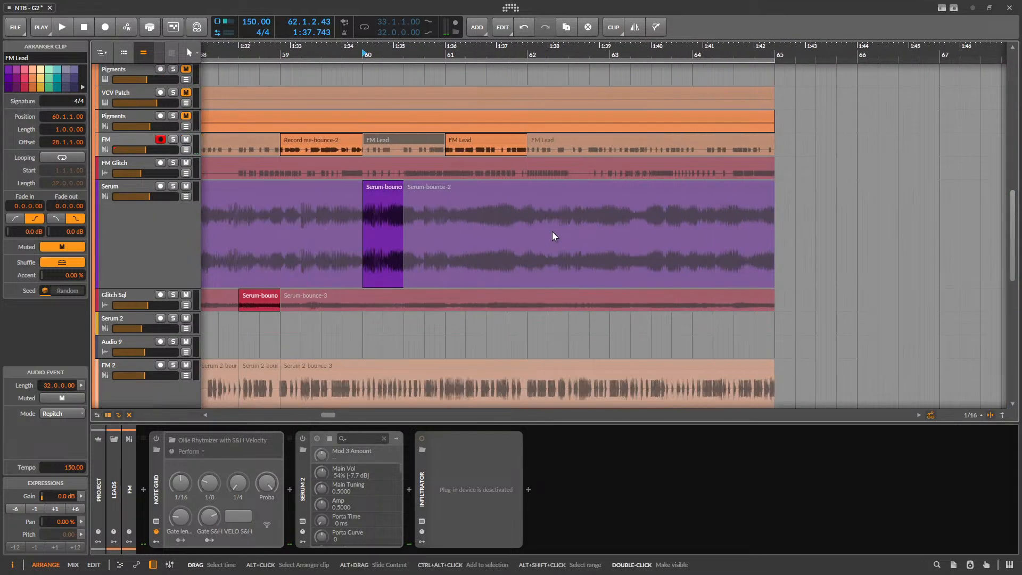
pyautogui.scroll(-4, 551, 231)
pyautogui.scroll(3, 538, 266)
pyautogui.scroll(-3, 559, 250)
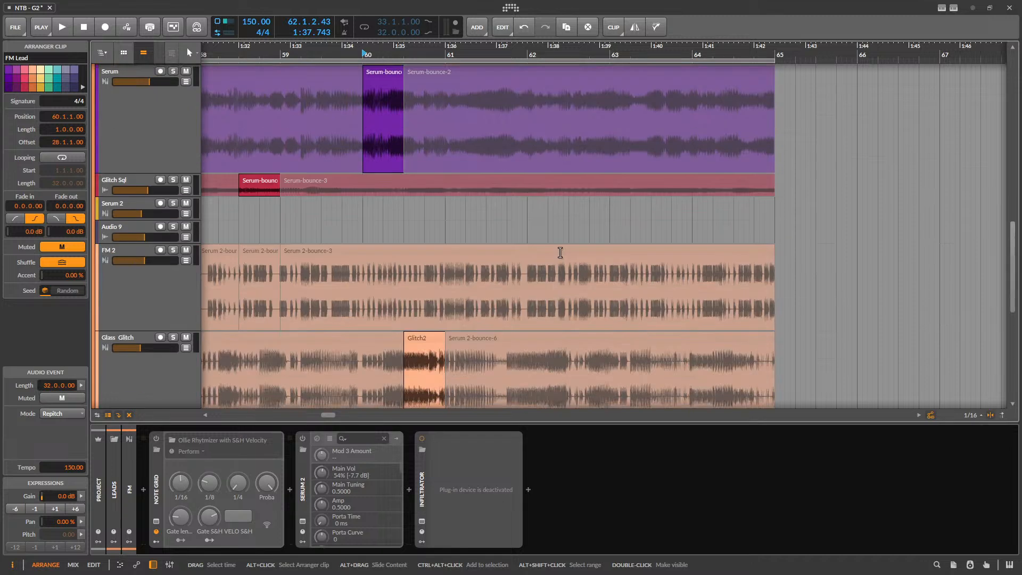
pyautogui.scroll(3, 558, 239)
pyautogui.scroll(2, 532, 211)
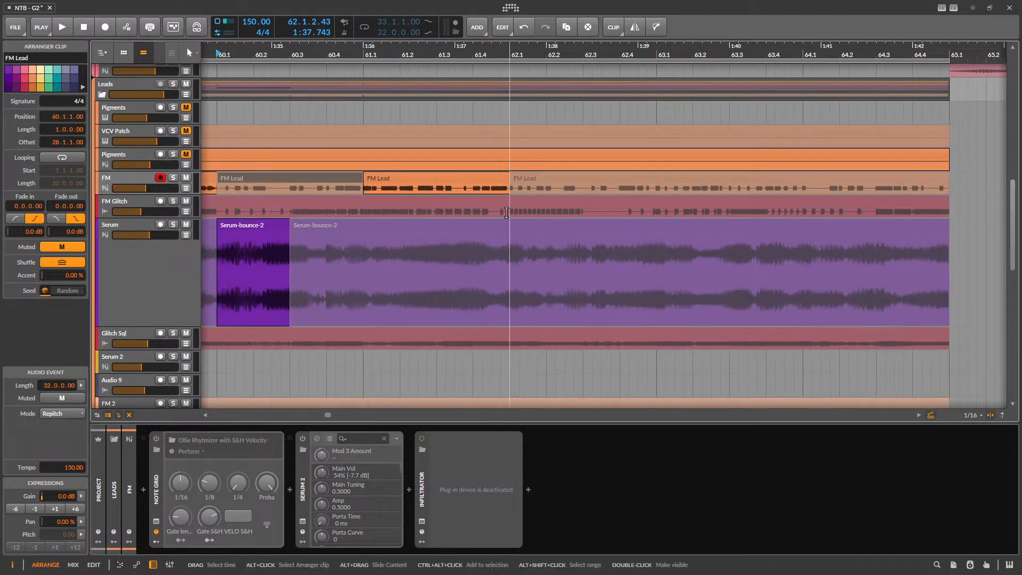
pyautogui.moveTo(533, 212); pyautogui.dragTo(582, 211)
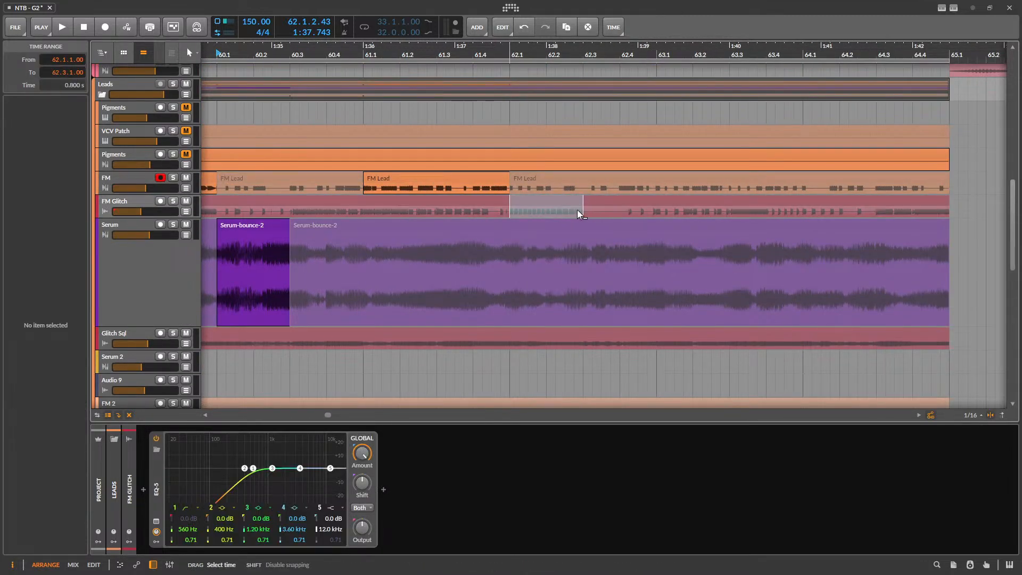
pyautogui.click(544, 200)
pyautogui.hotkey('alt', 'm')
pyautogui.hotkey('shift', 'space')
# - Increase the FM Glitch track's height and mute its isolated Glitch piece at 62.1.1
pyautogui.click(383, 201)
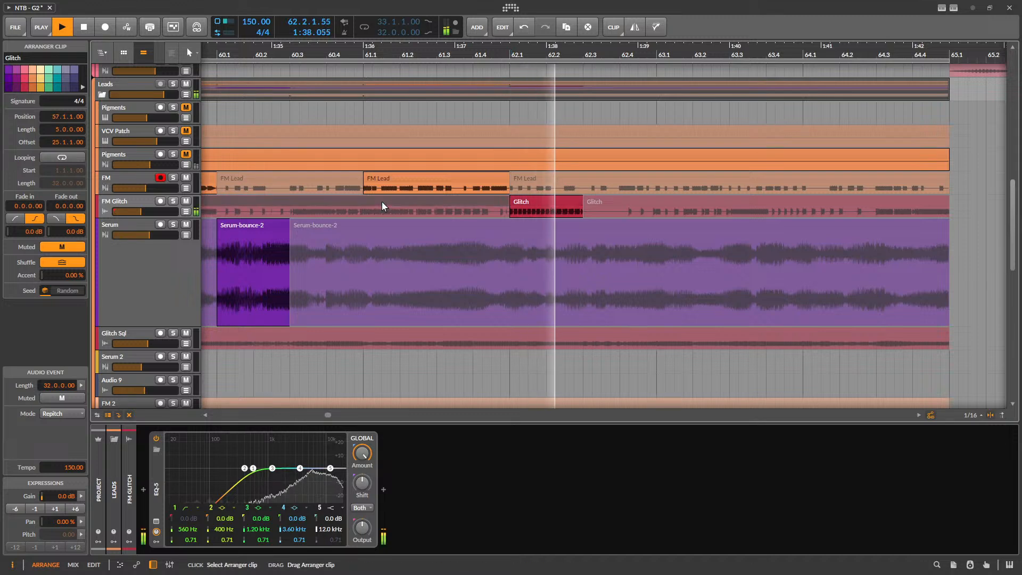
pyautogui.hotkey('shift', 'space')
pyautogui.press('space')
pyautogui.moveTo(154, 215); pyautogui.dragTo(154, 345)
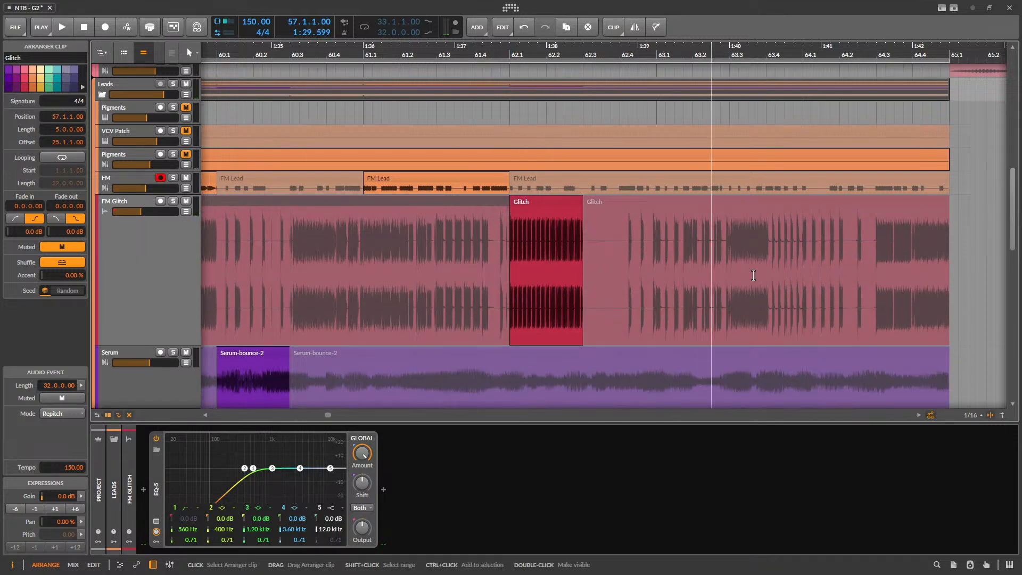
pyautogui.click(566, 197)
# - Find and audition the earlier unmuted Glitch piece at 37.3.1 in the FM Glitch track
pyautogui.scroll(-5, 748, 250)
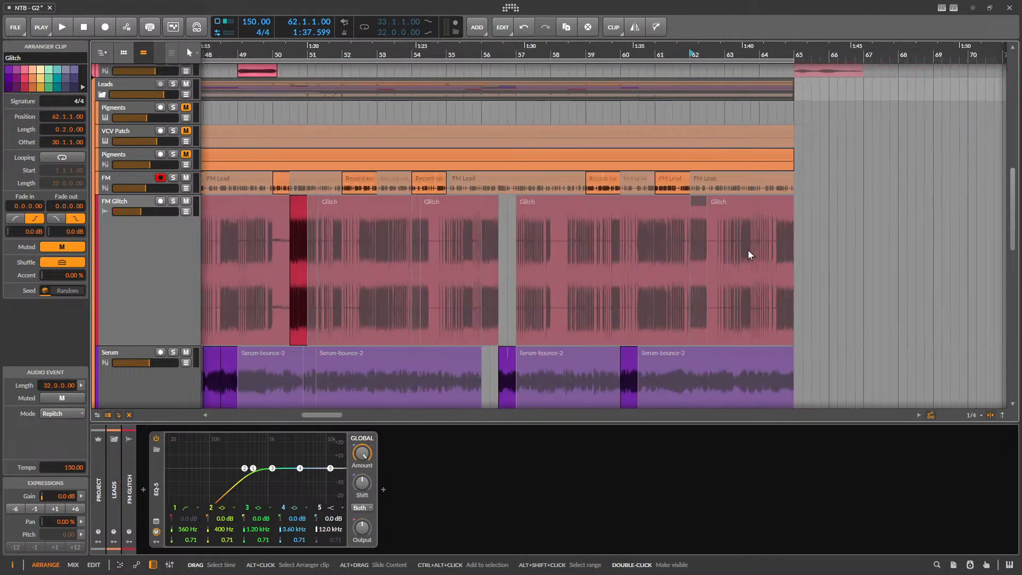
pyautogui.scroll(5, 352, 251)
pyautogui.click(412, 199)
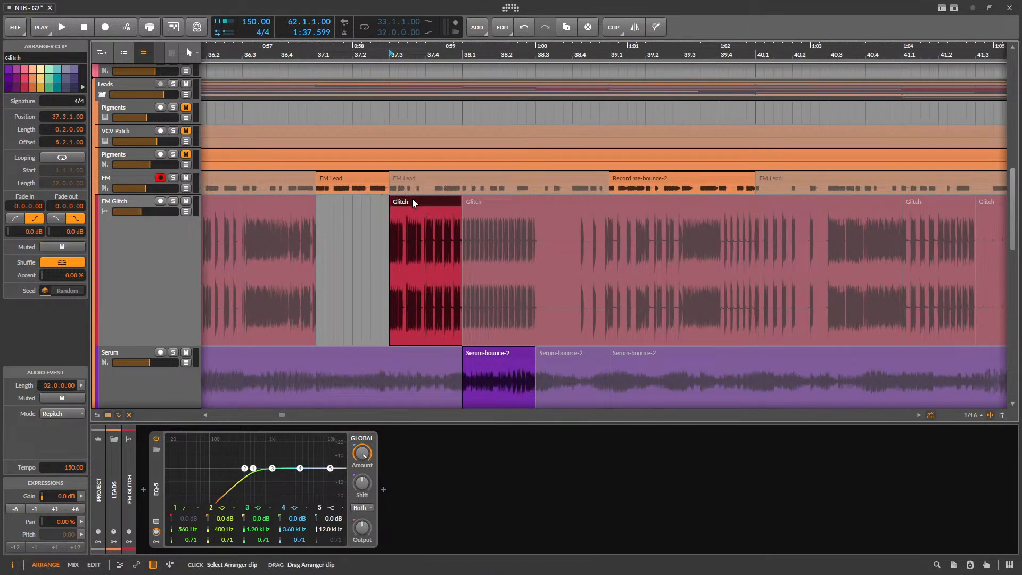
pyautogui.press('space')
pyautogui.press('space')
# - Copy the range from 37.3.1 to 39.1.1 across the FM Glitch, Serum and Glitch Sql tracks to 62.1.1
pyautogui.scroll(-5, 322, 245)
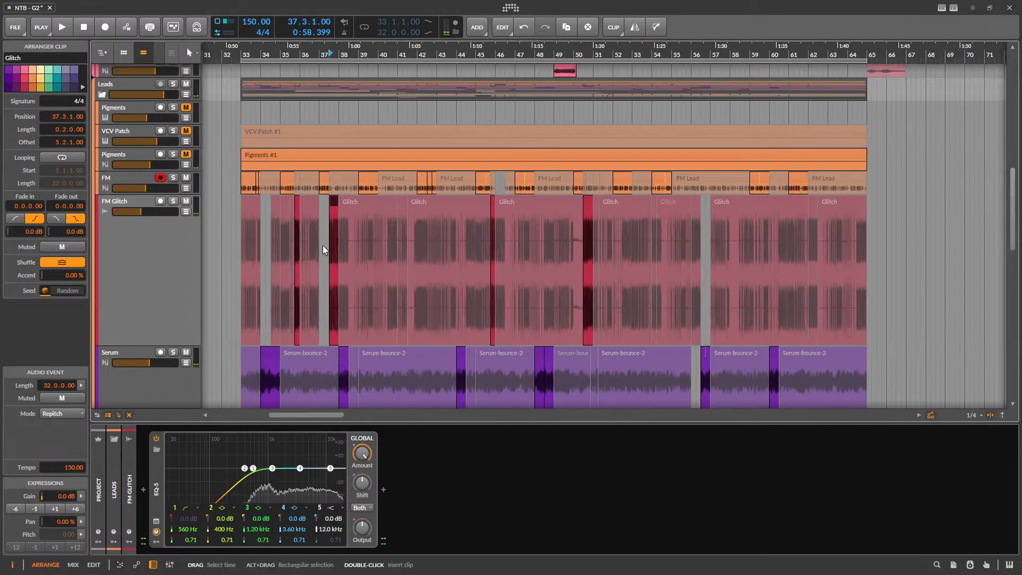
pyautogui.scroll(-3, 323, 245)
pyautogui.scroll(8, 298, 266)
pyautogui.scroll(-3, 451, 278)
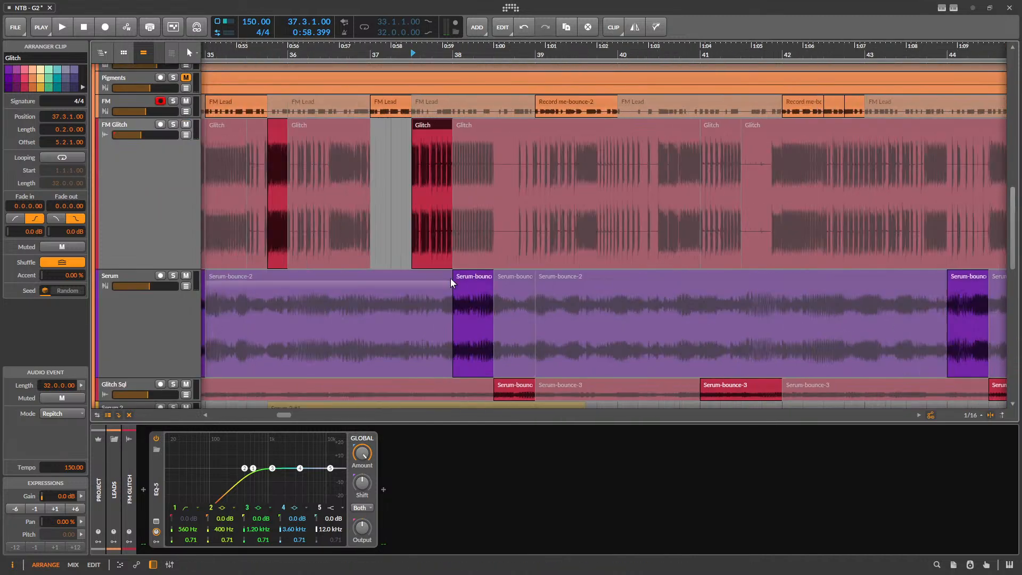
pyautogui.scroll(2, 451, 280)
pyautogui.click(467, 278)
pyautogui.moveTo(400, 250); pyautogui.dragTo(513, 283)
pyautogui.scroll(-3, 375, 299)
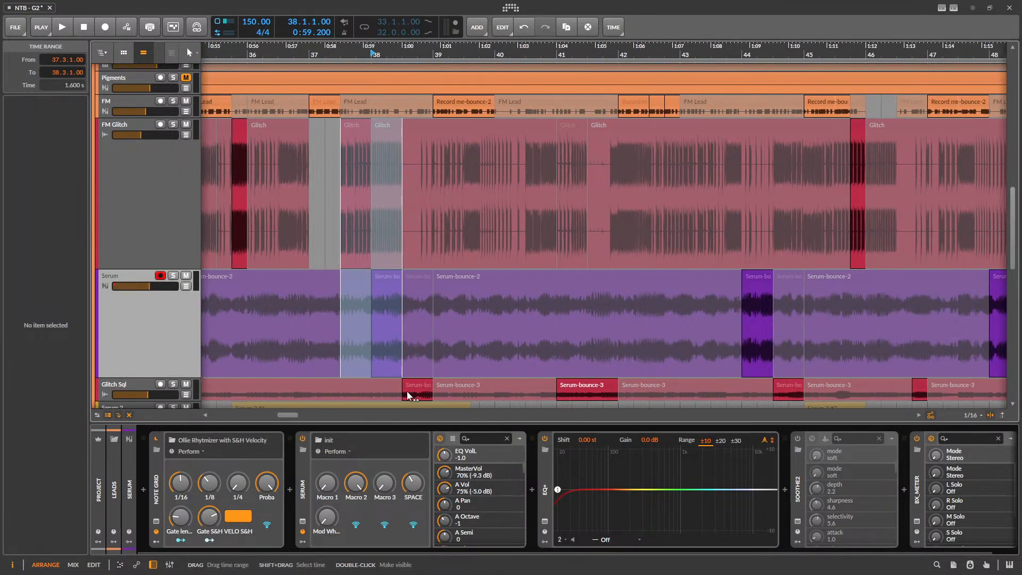
pyautogui.moveTo(434, 393); pyautogui.dragTo(339, 143)
pyautogui.hscroll(10, 305, 215)
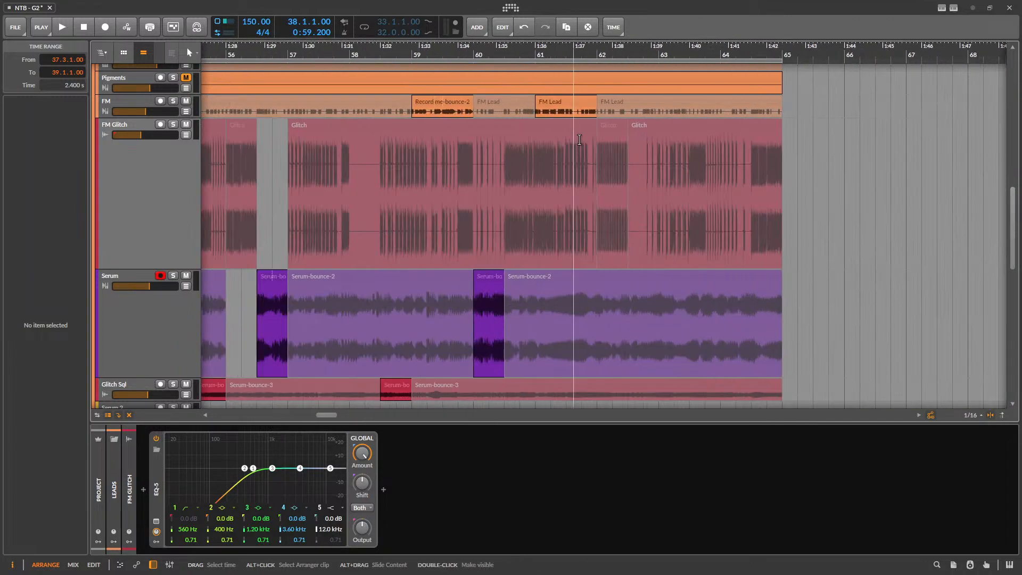
pyautogui.click(599, 152)
pyautogui.hotkey('ctrl', 'v')
pyautogui.hscroll(2, 567, 208)
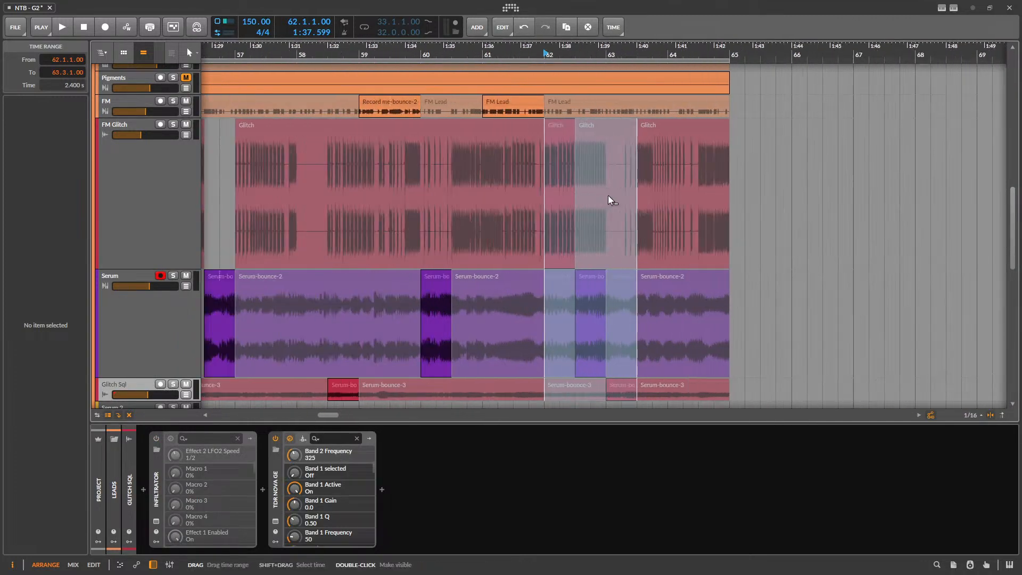
# - Audition the pasted multi-track section from 60.4.4 and again from 59.4.3, and undo the paste
pyautogui.scroll(2, 608, 196)
pyautogui.click(433, 194)
pyautogui.click(173, 125)
pyautogui.press('space')
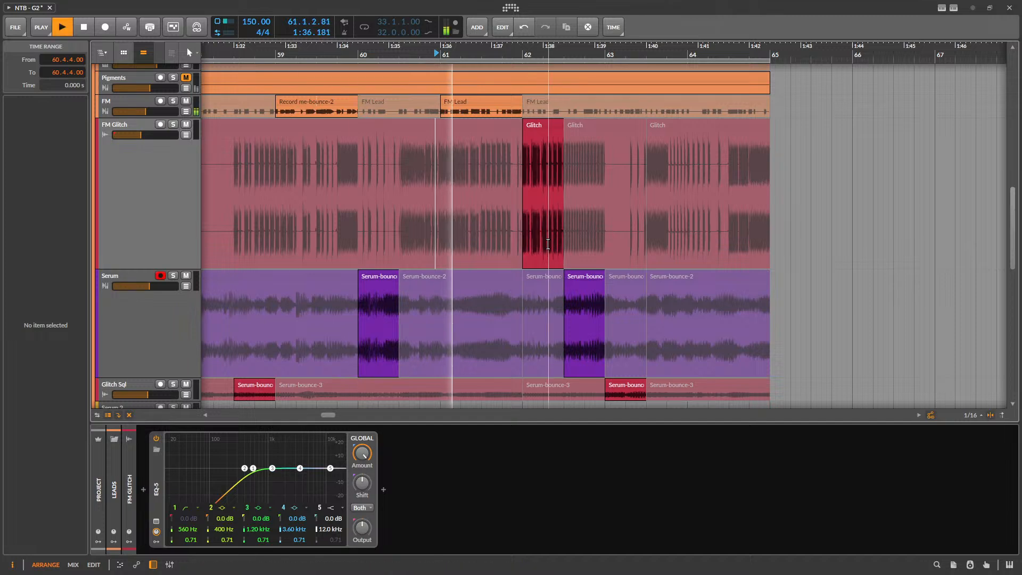
pyautogui.scroll(-2, 625, 248)
pyautogui.scroll(-2, 468, 240)
pyautogui.scroll(2, 596, 270)
pyautogui.scroll(2, 585, 255)
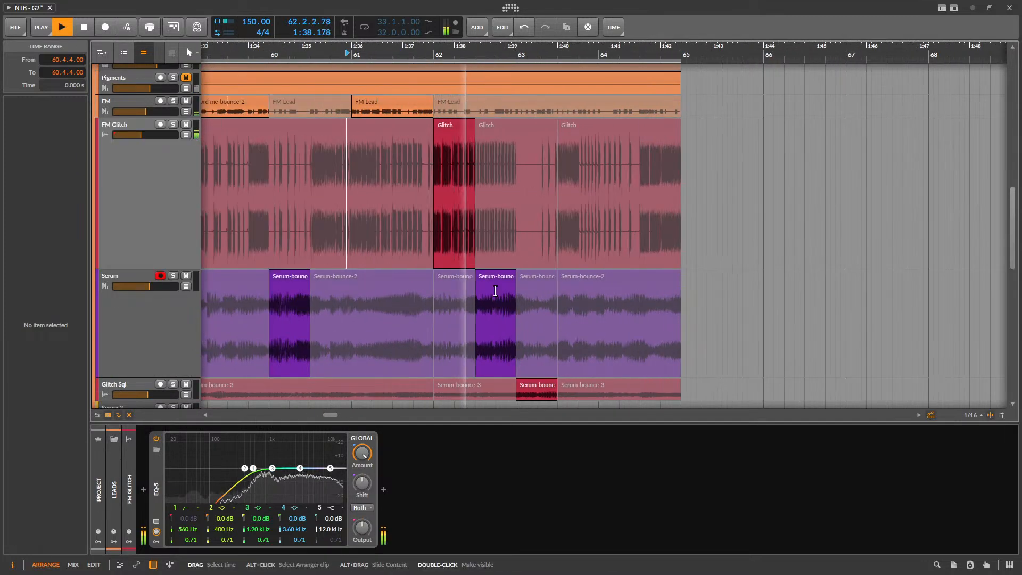
pyautogui.press('space')
pyautogui.click(259, 193)
pyautogui.press('space')
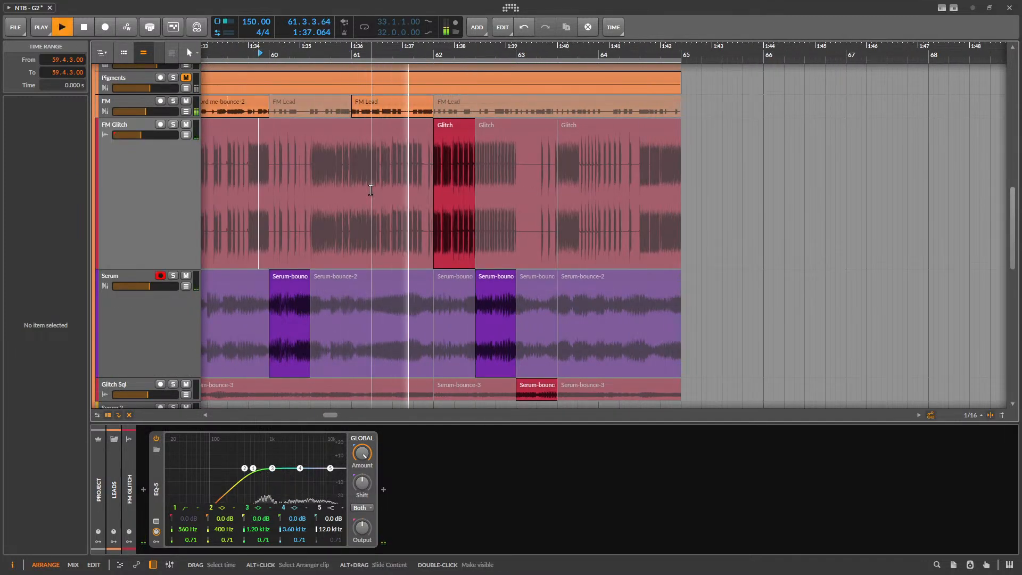
pyautogui.press('space')
pyautogui.click(449, 123)
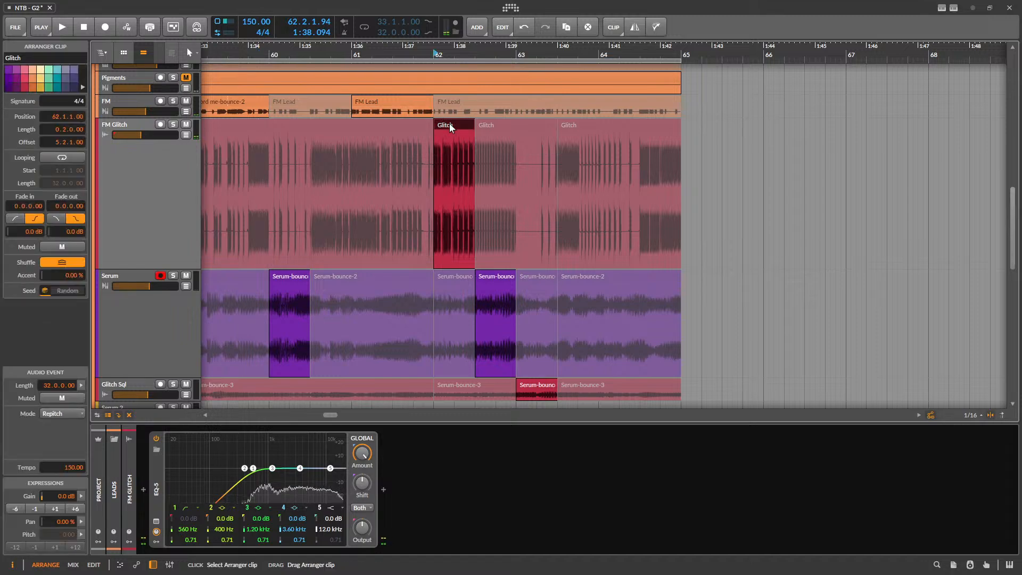
pyautogui.hotkey('ctrl', 'z')
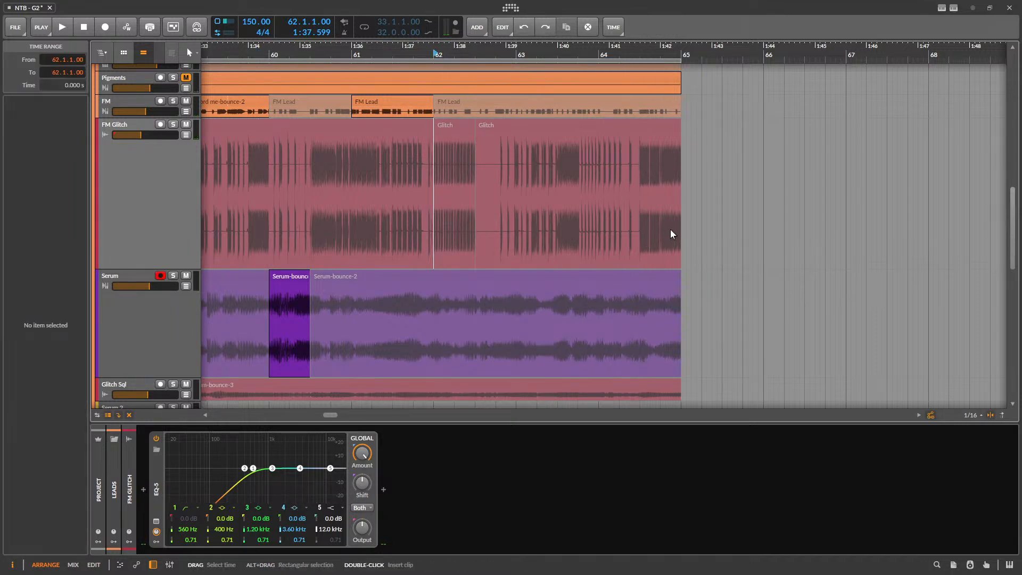
# - Audition the short Glitch piece at 35.4.1 and copy it to 62.1.1 in the FM Glitch track
pyautogui.hscroll(-10, 468, 238)
pyautogui.click(410, 125)
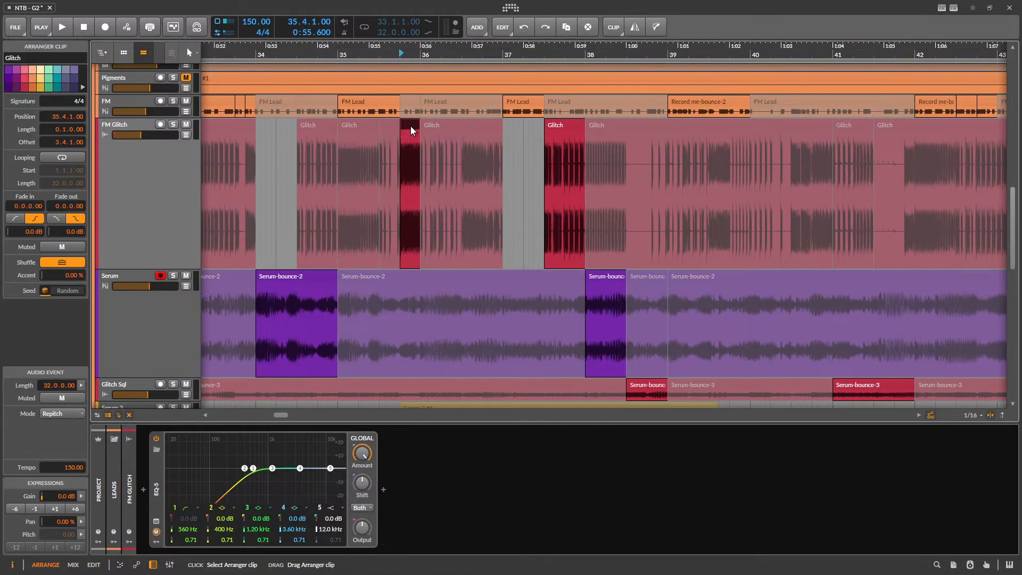
pyautogui.press('space')
pyautogui.press('space')
pyautogui.scroll(-6, 373, 178)
pyautogui.scroll(4, 615, 165)
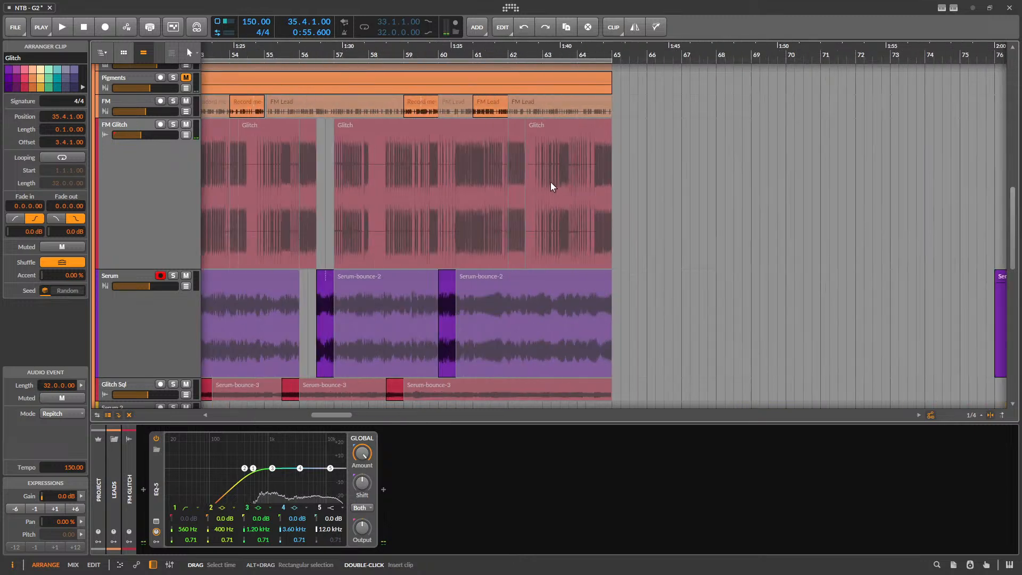
pyautogui.scroll(3, 550, 186)
pyautogui.click(443, 159)
pyautogui.hotkey('ctrl', 'v')
pyautogui.scroll(-2, 564, 149)
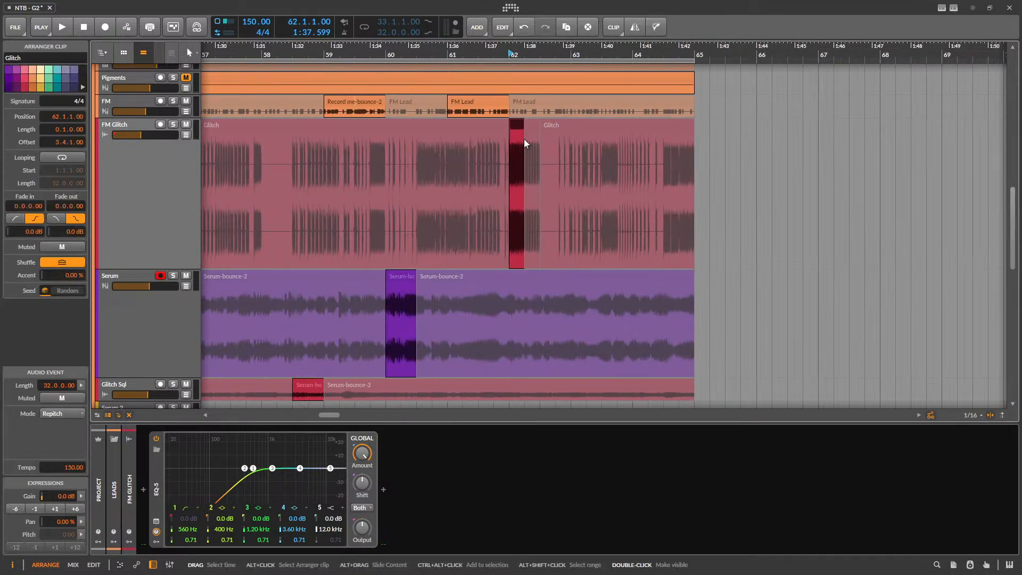
# - Audition the section leading into bar 62 and mute the pasted Glitch piece at 62.1.1
pyautogui.click(372, 160)
pyautogui.press('space')
pyautogui.scroll(1, 510, 125)
pyautogui.click(519, 126)
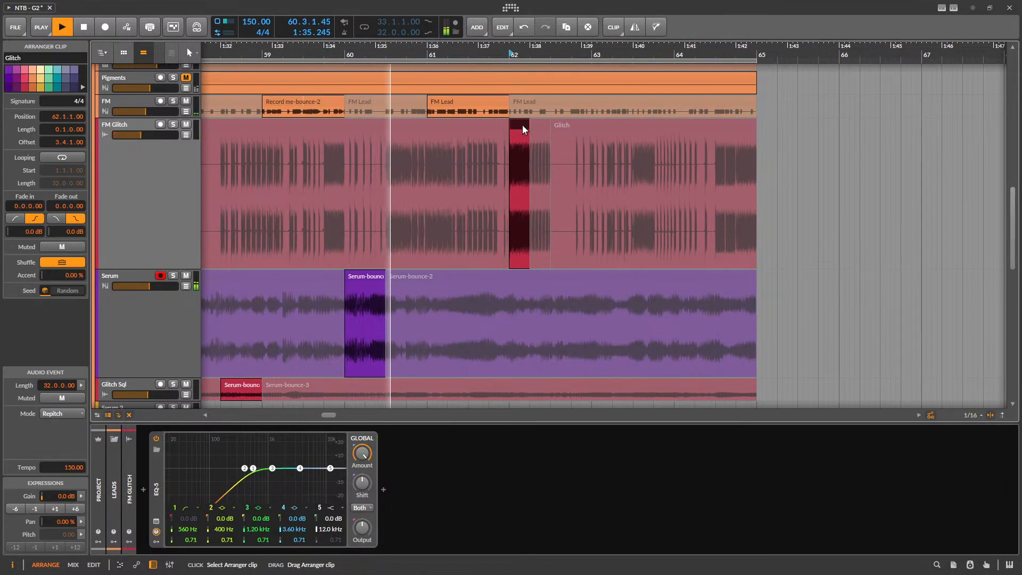
pyautogui.hotkey('alt', 'm')
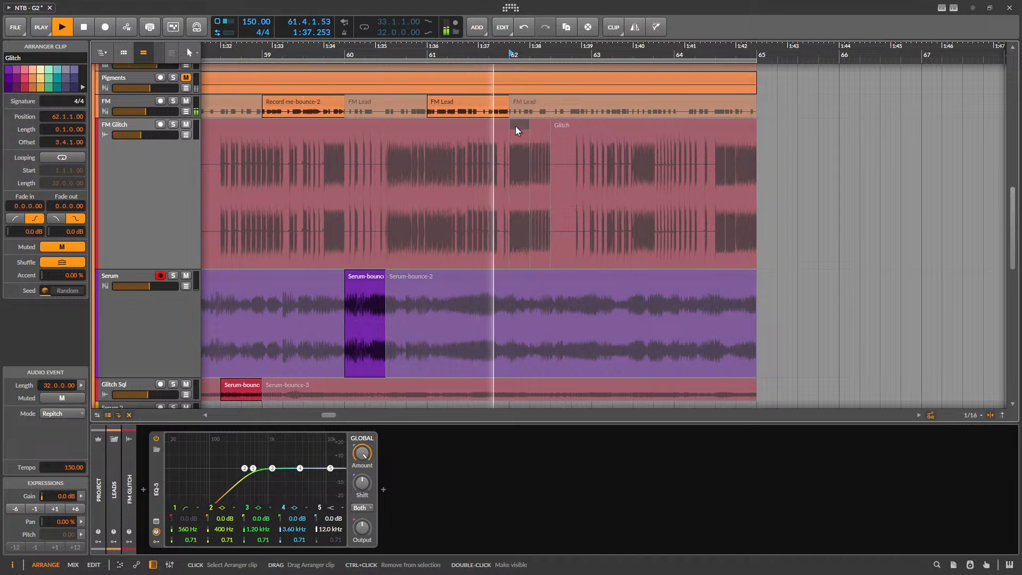
pyautogui.press('space')
# - Isolate the Glitch Sql section from 62.1.1 to 62.3.1 as its own clip, unmute it and audition it
pyautogui.scroll(-3, 513, 264)
pyautogui.scroll(2, 508, 244)
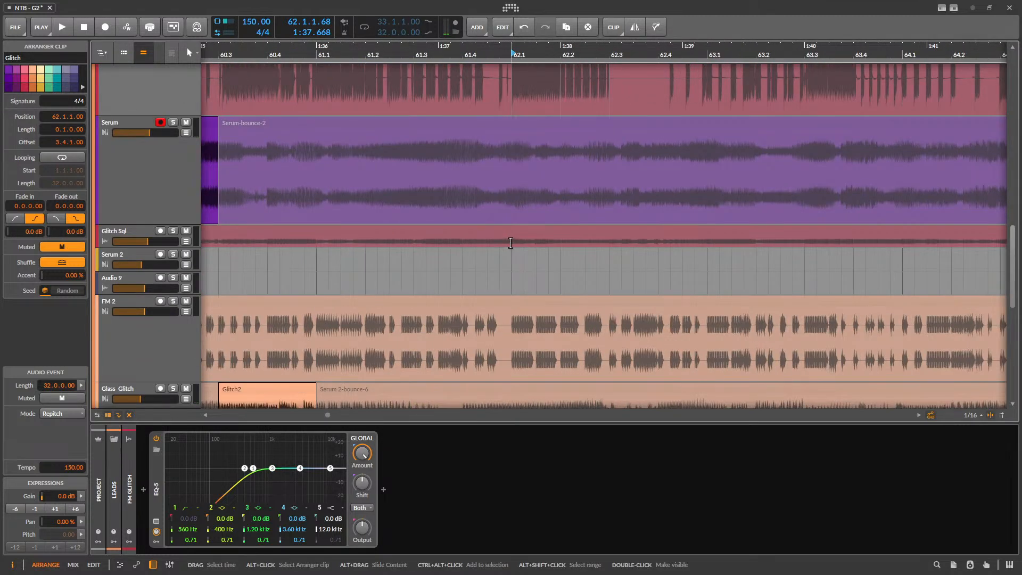
pyautogui.moveTo(510, 242); pyautogui.dragTo(615, 245)
pyautogui.click(578, 234)
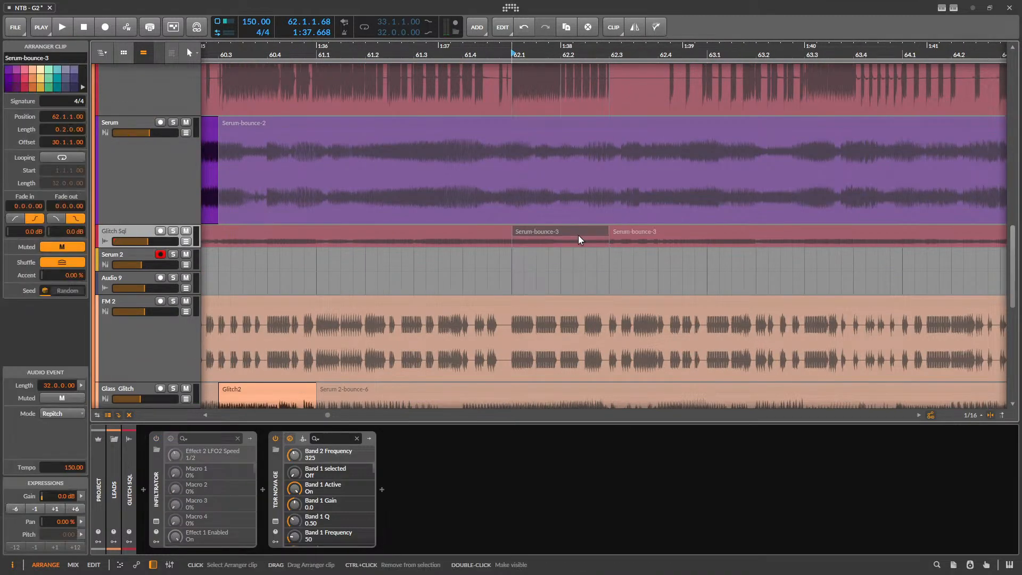
pyautogui.hotkey('alt', 'm')
pyautogui.press('space')
pyautogui.scroll(-2, 611, 235)
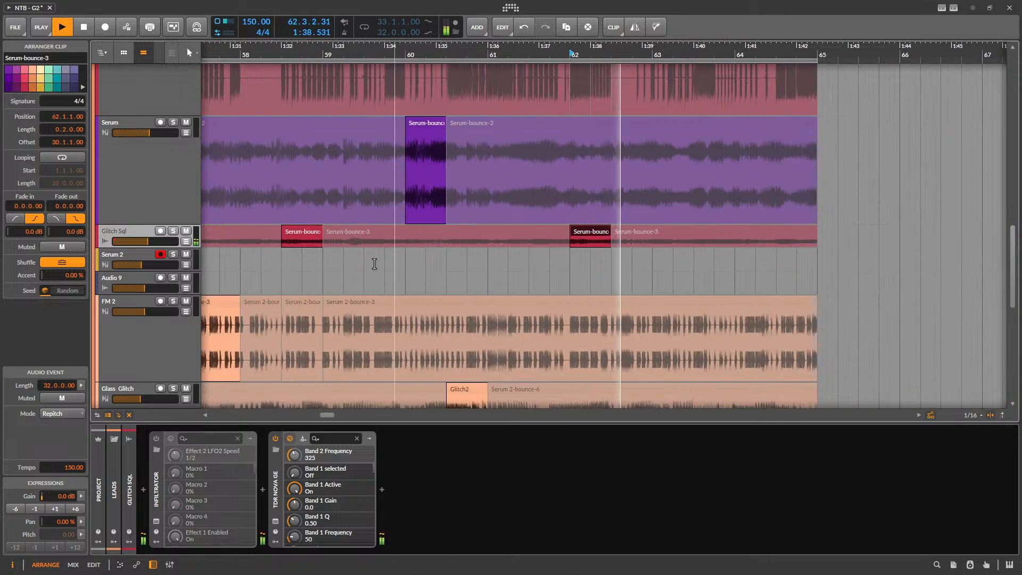
# - Increase the height of the Glitch Sql track and audition the section from 59.1.1
pyautogui.press('space')
pyautogui.moveTo(159, 248); pyautogui.dragTo(160, 349)
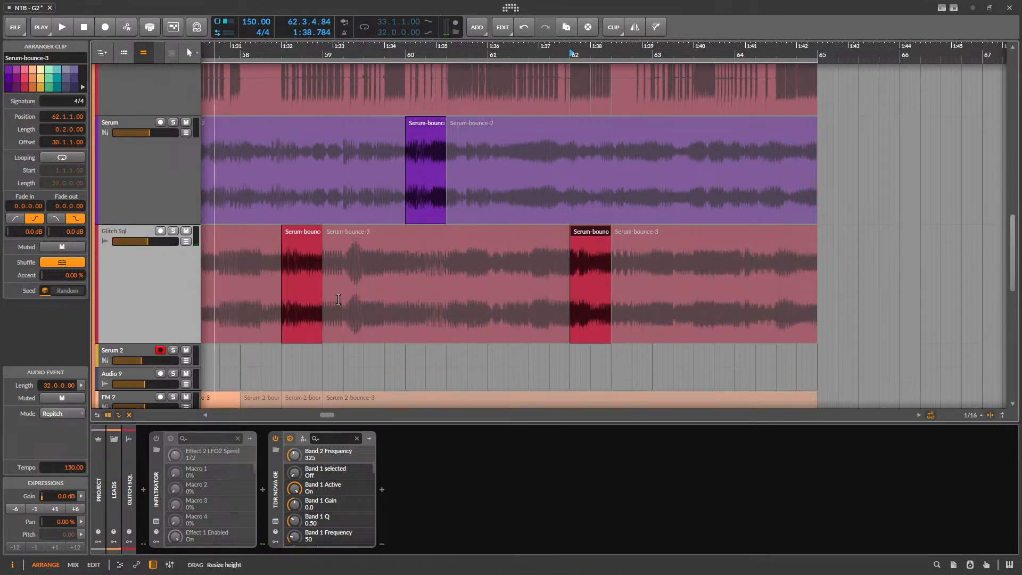
pyautogui.scroll(2, 653, 280)
pyautogui.scroll(-1, 539, 275)
pyautogui.scroll(2, 531, 277)
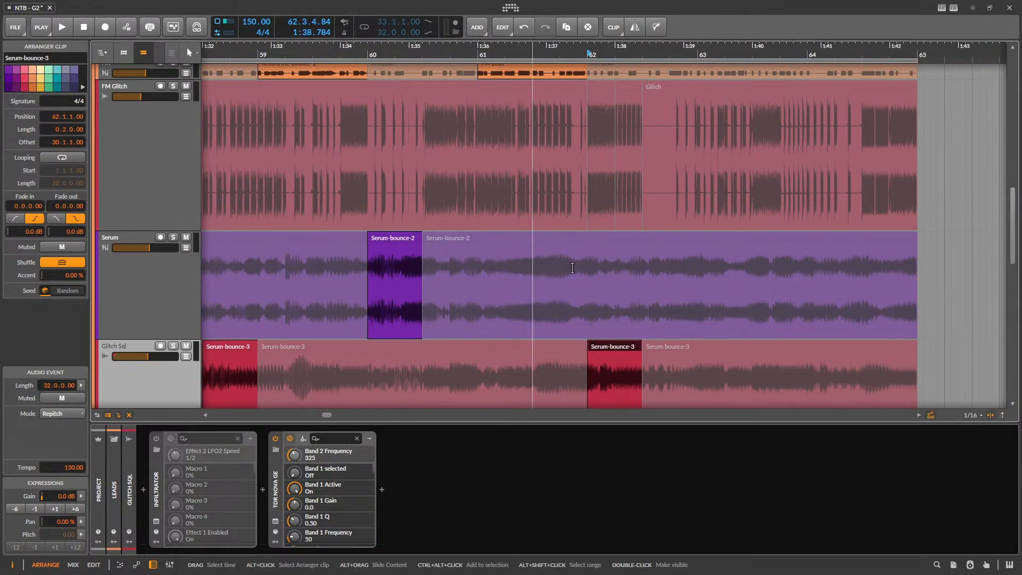
pyautogui.scroll(-3, 633, 271)
pyautogui.scroll(-2, 615, 263)
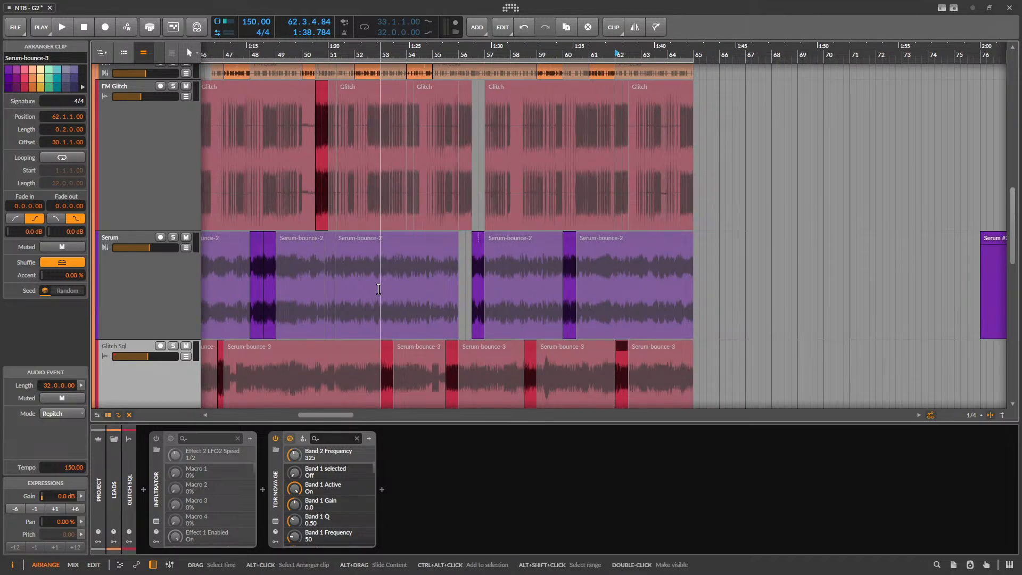
pyautogui.scroll(-1, 426, 240)
pyautogui.scroll(-1, 301, 221)
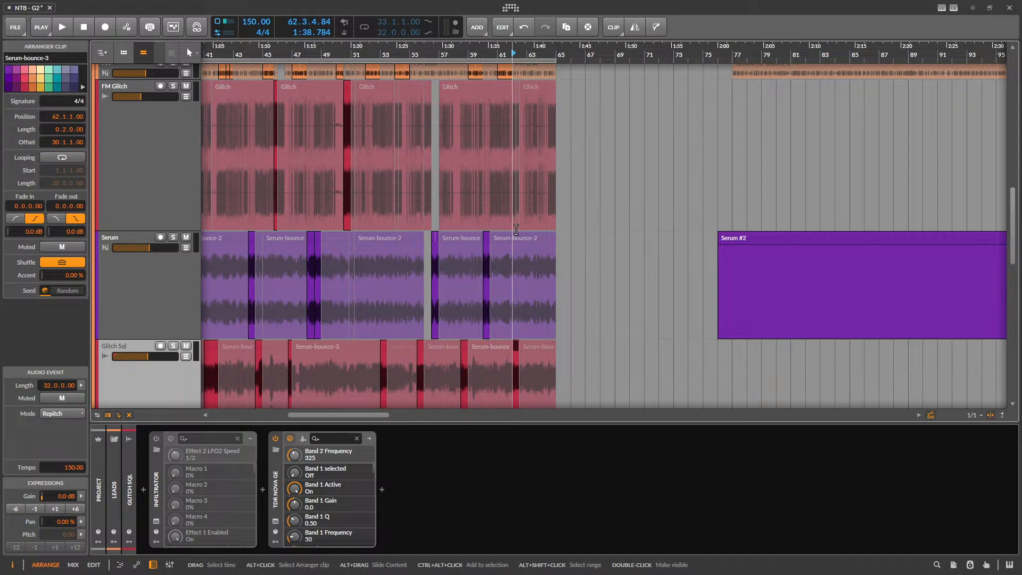
pyautogui.scroll(4, 488, 184)
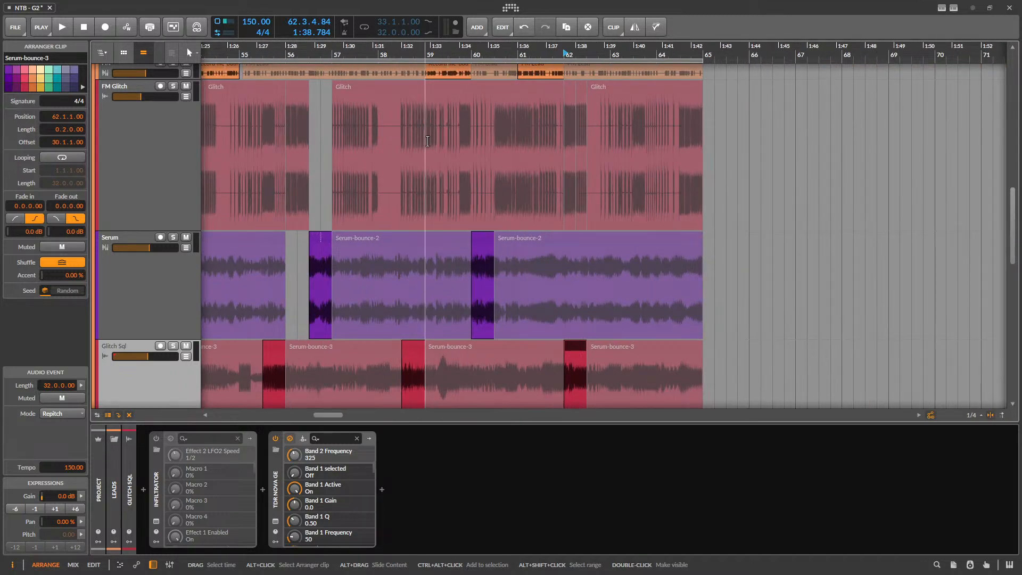
pyautogui.click(427, 141)
pyautogui.press('space')
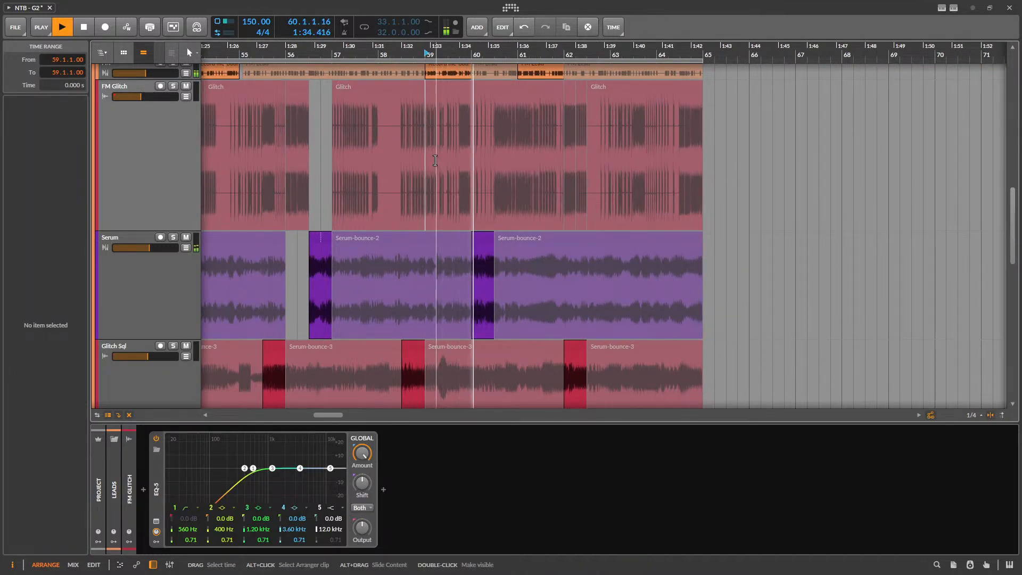
pyautogui.press('space')
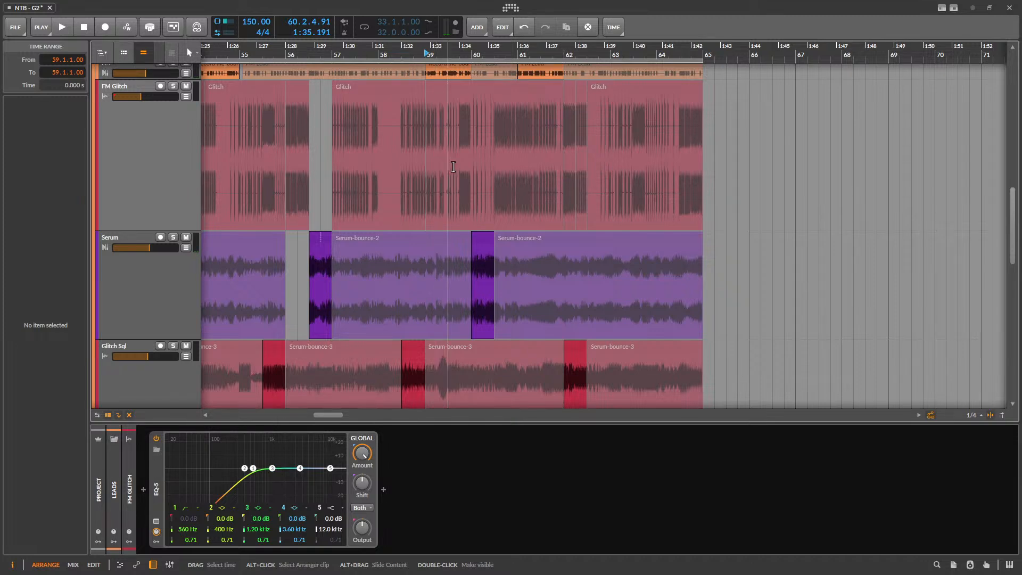
# - Collapse the device area to enlarge the arrangement and audition from 59.1.1 through the Glitch Sql piece at 62.1.1
pyautogui.scroll(-1, 532, 193)
pyautogui.scroll(3, 590, 219)
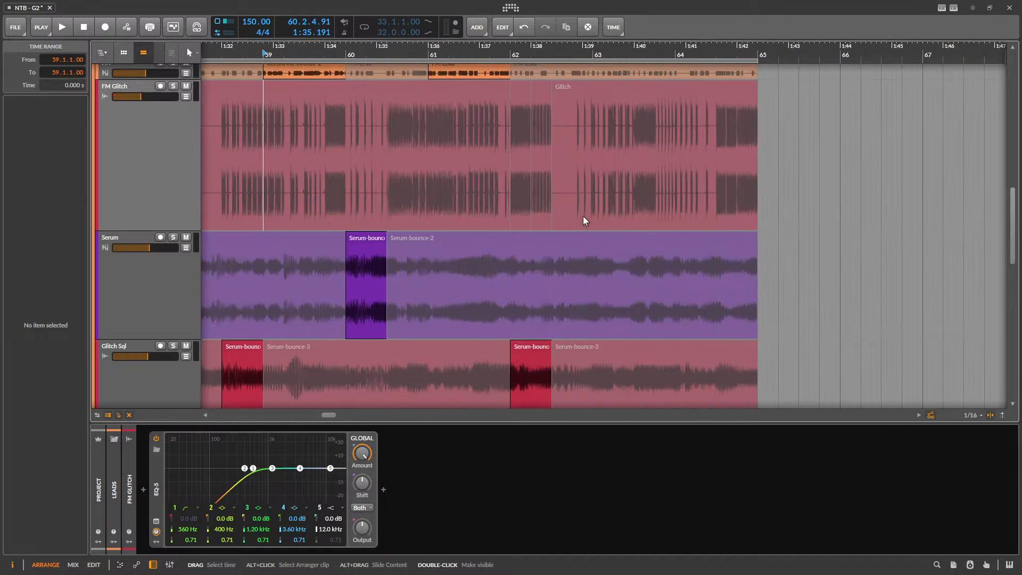
pyautogui.scroll(-2, 583, 216)
pyautogui.moveTo(631, 423); pyautogui.dragTo(652, 511)
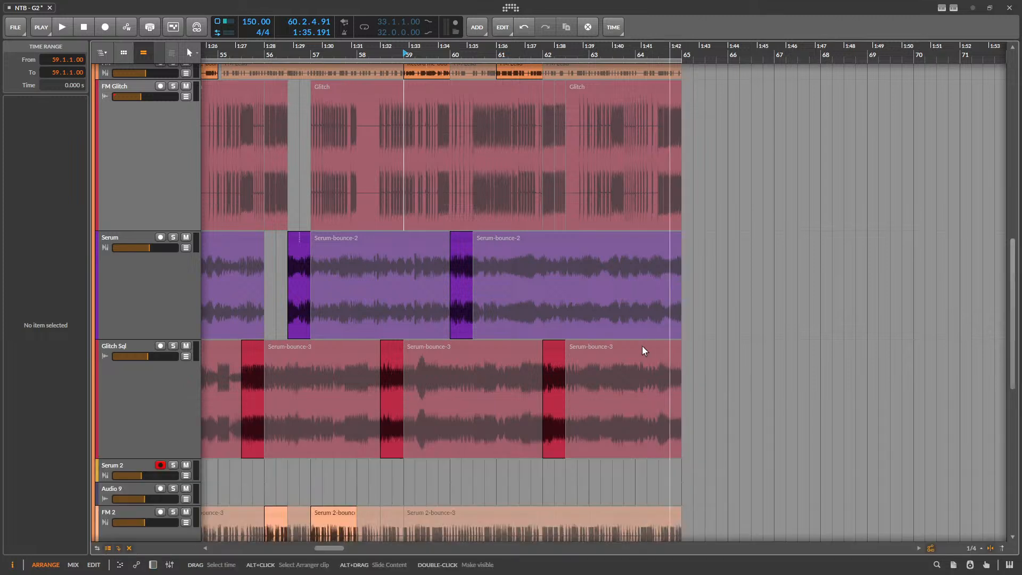
pyautogui.scroll(3, 618, 343)
pyautogui.scroll(-1, 539, 285)
pyautogui.scroll(3, 509, 283)
pyautogui.scroll(-1, 510, 283)
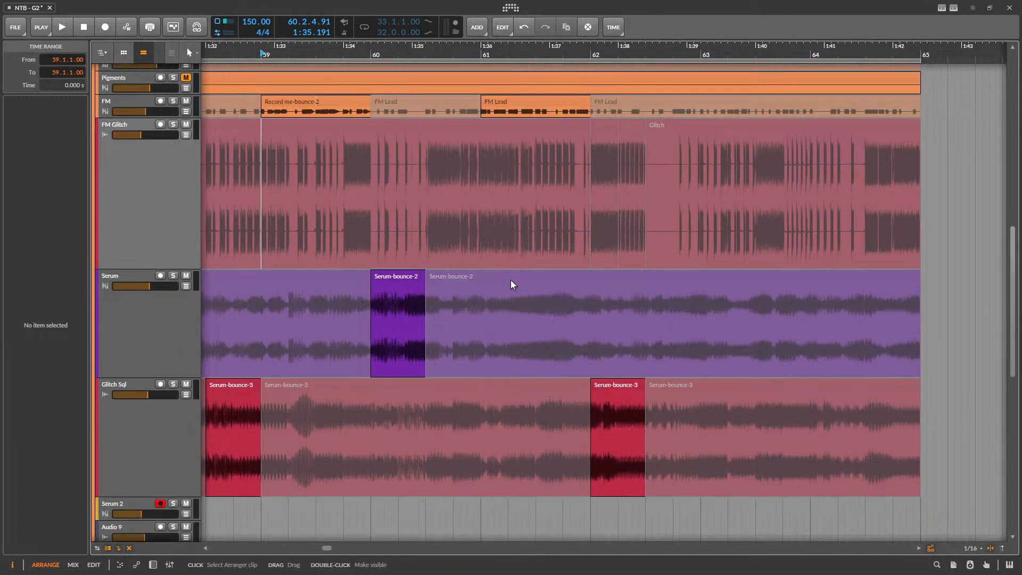
pyautogui.scroll(-2, 511, 284)
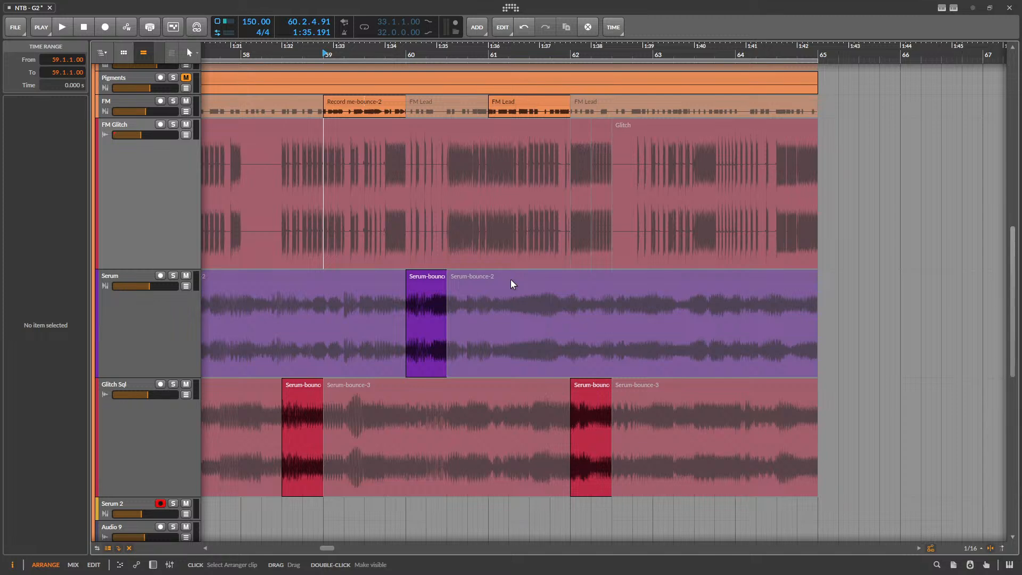
pyautogui.press('space')
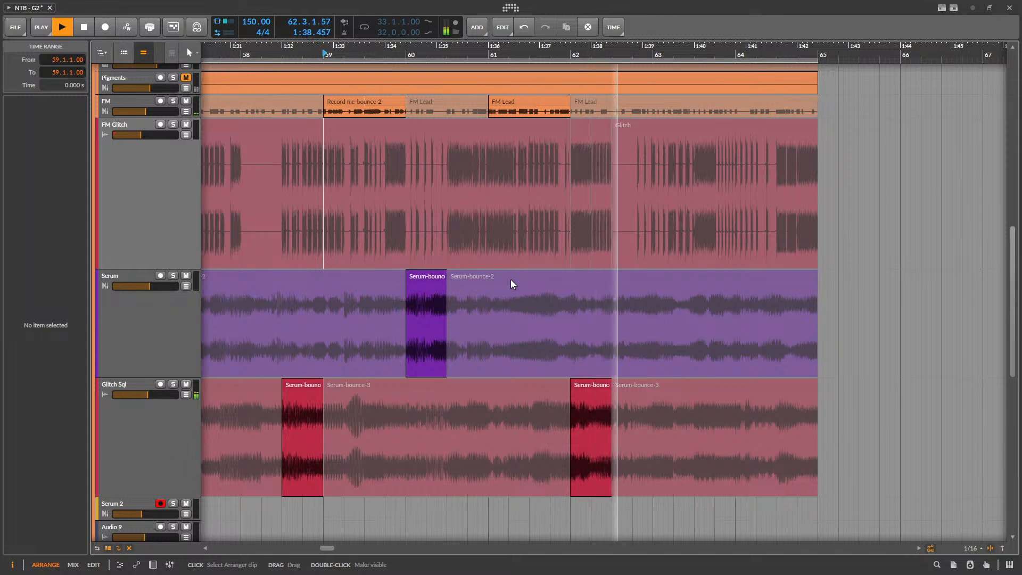
pyautogui.press('space')
# - Unmute the short Glitch piece at 62.1.1, move it to 62.4.1 in the FM Glitch track and audition it
pyautogui.scroll(3, 581, 137)
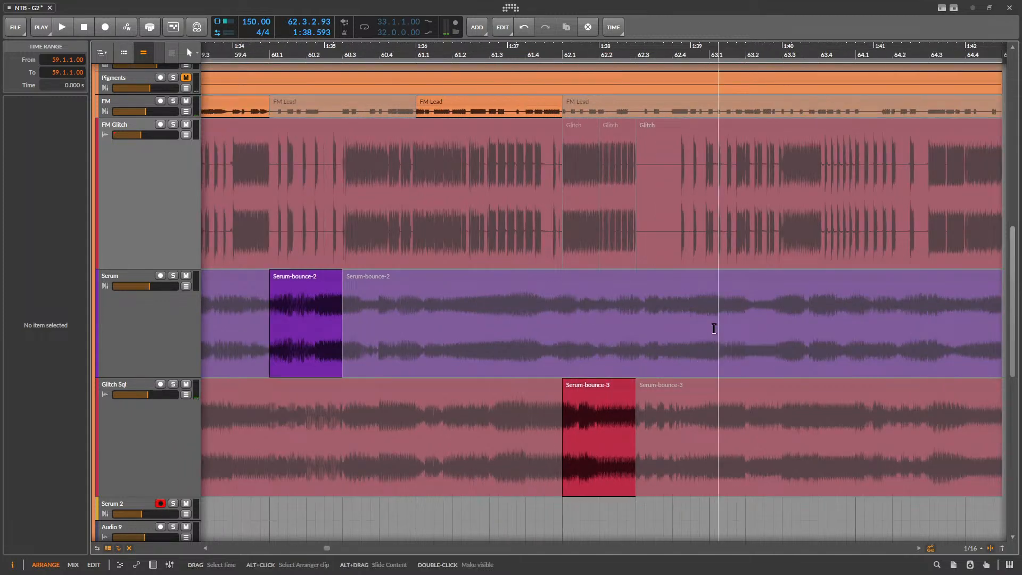
pyautogui.click(576, 125)
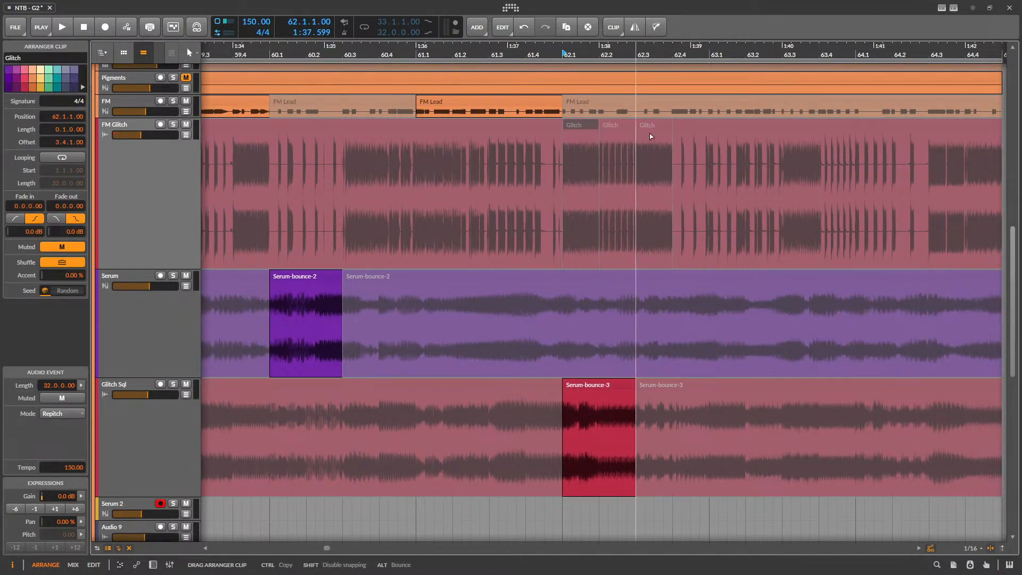
pyautogui.hotkey('alt', 'm')
pyautogui.moveTo(650, 133)
pyautogui.mouseDown()
pyautogui.moveTo(621, 123)
pyautogui.moveTo(658, 125)
pyautogui.mouseUp()
pyautogui.click(362, 198)
pyautogui.press('space')
pyautogui.press('space')
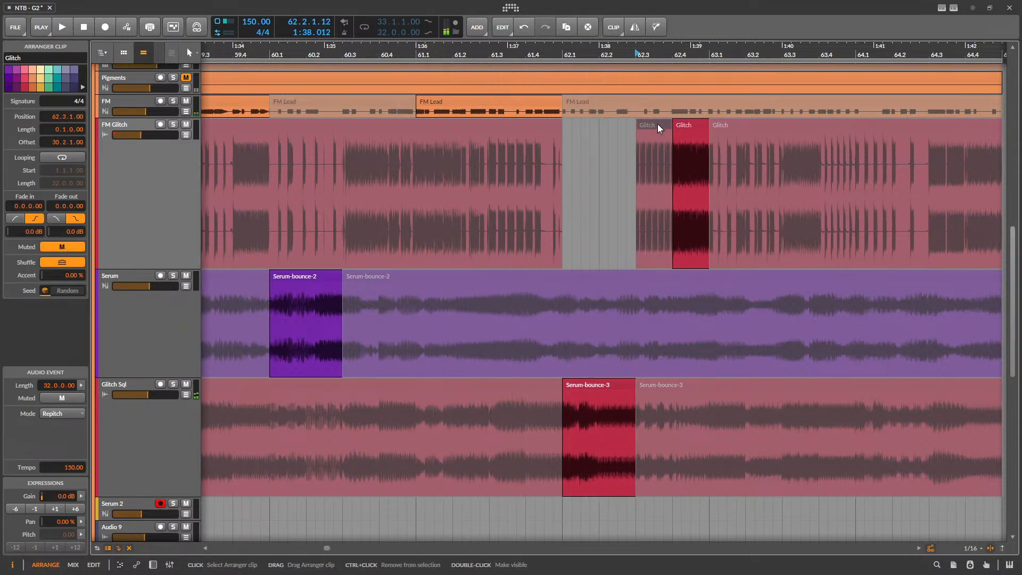
# - Unmute the Glitch piece at 62.3.1 and audition the passage from 60.4.2
pyautogui.hotkey('alt', 'm')
pyautogui.click(389, 221)
pyautogui.press('space')
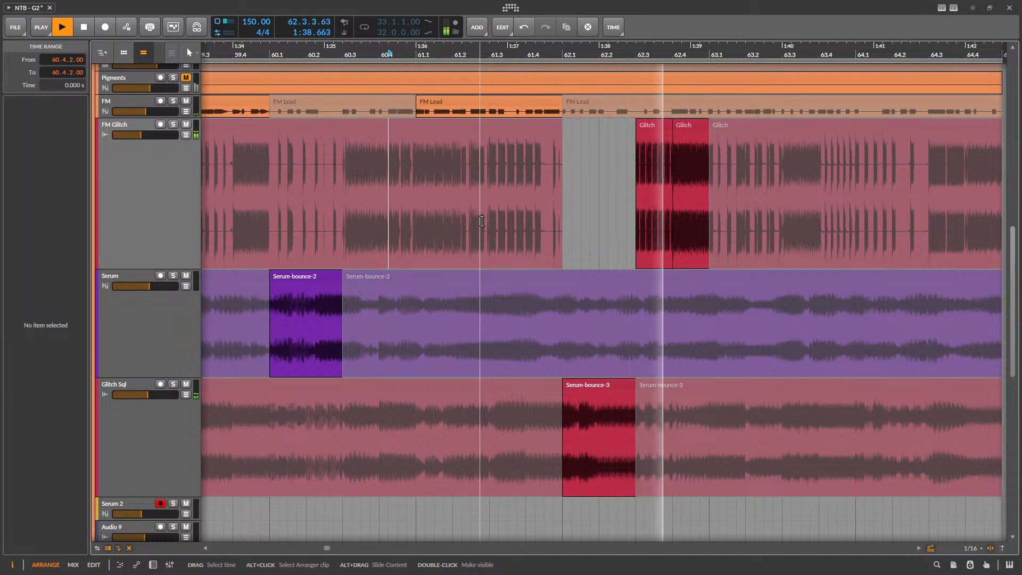
pyautogui.press('space')
# - Mute the Glitch piece at 62.3.1 again and set the playback start to 61.3.1
pyautogui.scroll(-1, 571, 193)
pyautogui.scroll(2, 638, 197)
pyautogui.click(619, 126)
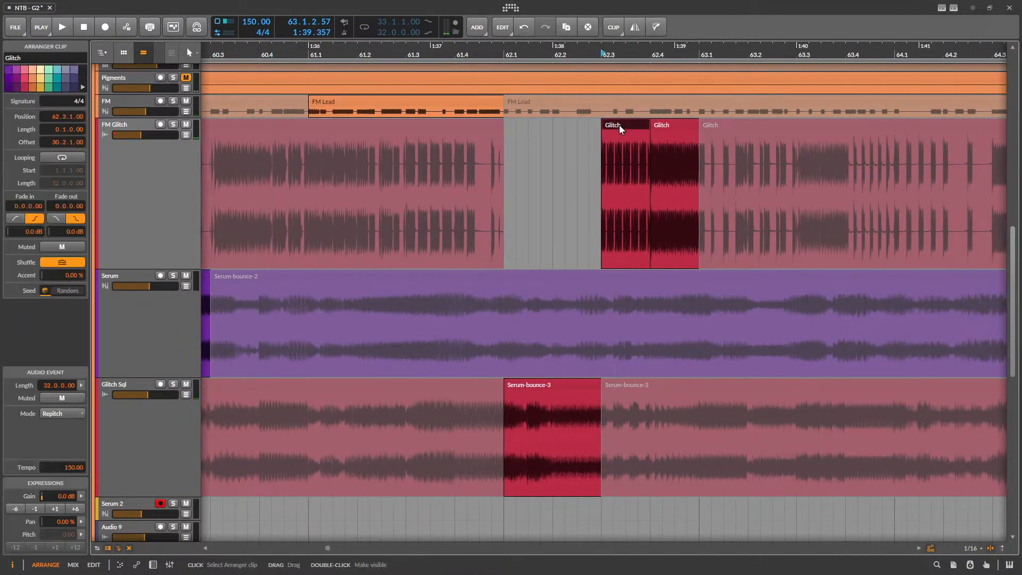
pyautogui.hotkey('alt', 'm')
pyautogui.scroll(-1, 505, 155)
pyautogui.scroll(2, 448, 172)
pyautogui.click(443, 170)
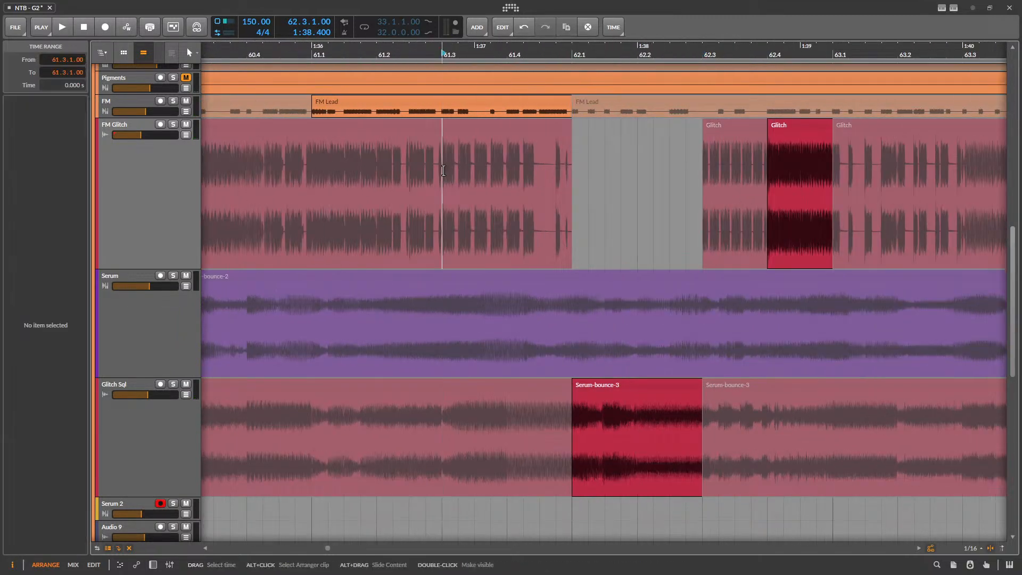
# - Audition the earlier short Glitch piece at 45.4.1 in the FM Glitch track
pyautogui.scroll(-5, 676, 195)
pyautogui.scroll(6, 216, 160)
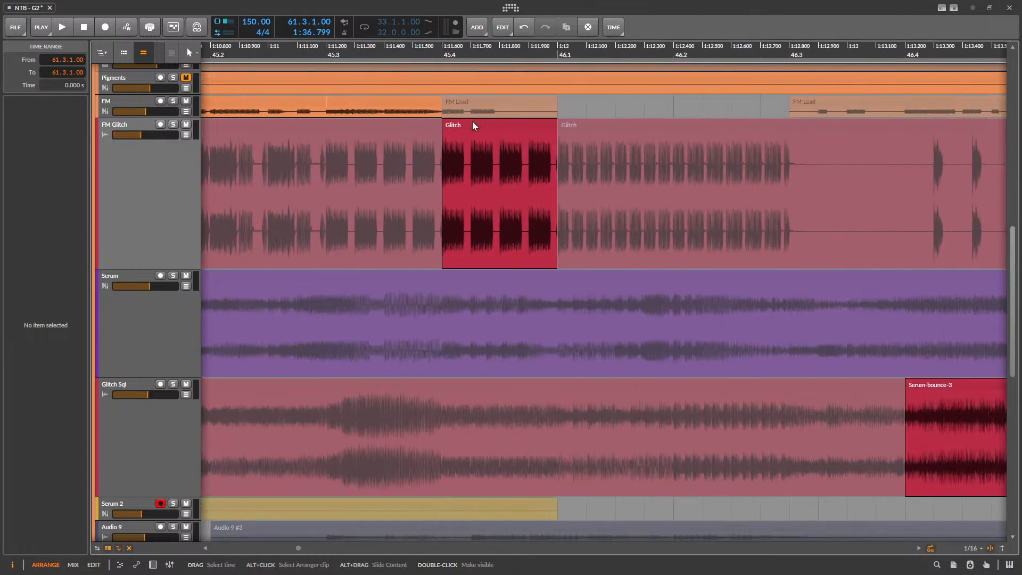
pyautogui.click(478, 123)
pyautogui.press('space')
pyautogui.press('space')
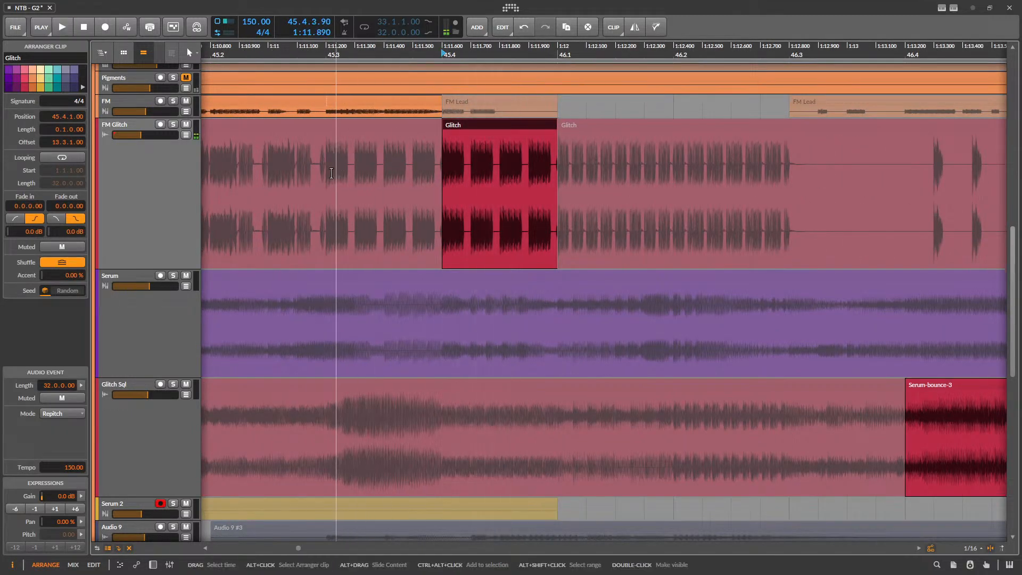
# - Isolate the Glitch piece from 45.3.1 to 45.4.1, audition it with FM Glitch soloed and remove it
pyautogui.click(330, 139)
pyautogui.hotkey('ctrl', 'e')
pyautogui.click(377, 130)
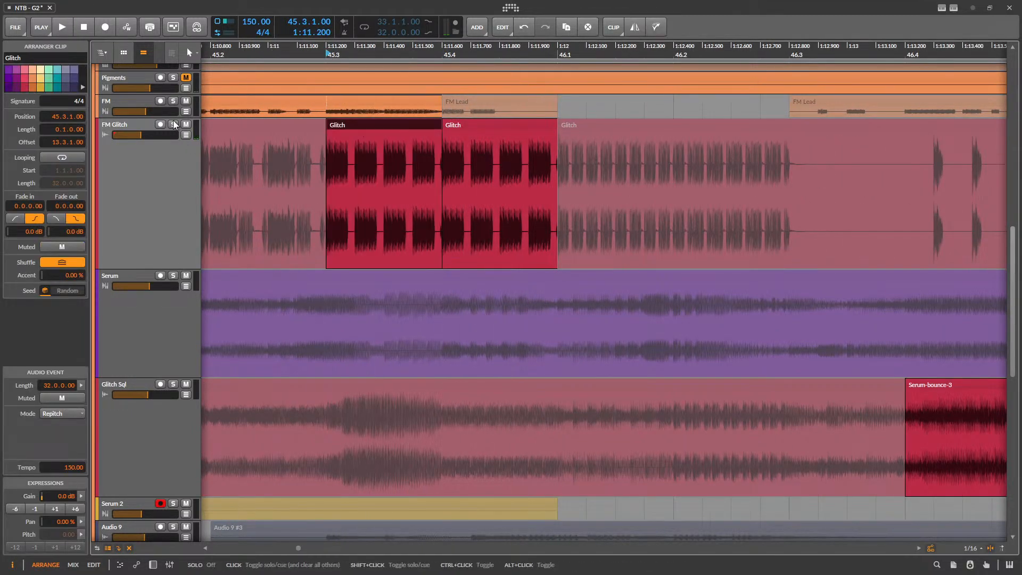
pyautogui.press('s')
pyautogui.press('space')
pyautogui.press('space')
pyautogui.press('Delete')
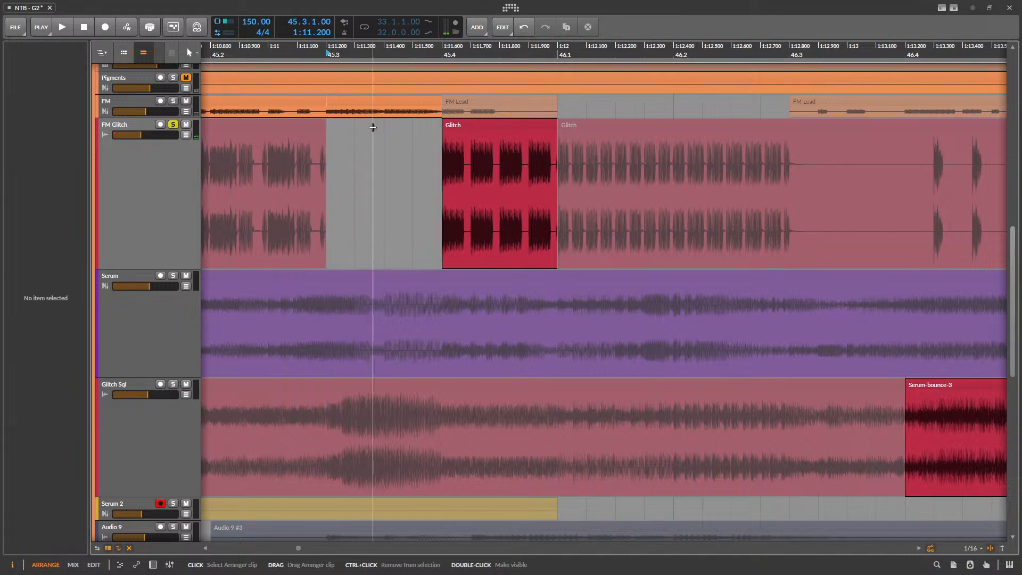
# - Unmute the Glitch piece at 62.3.1, open it in the audio editor and audition it
pyautogui.scroll(-10, 337, 150)
pyautogui.scroll(-3, 336, 150)
pyautogui.scroll(11, 530, 155)
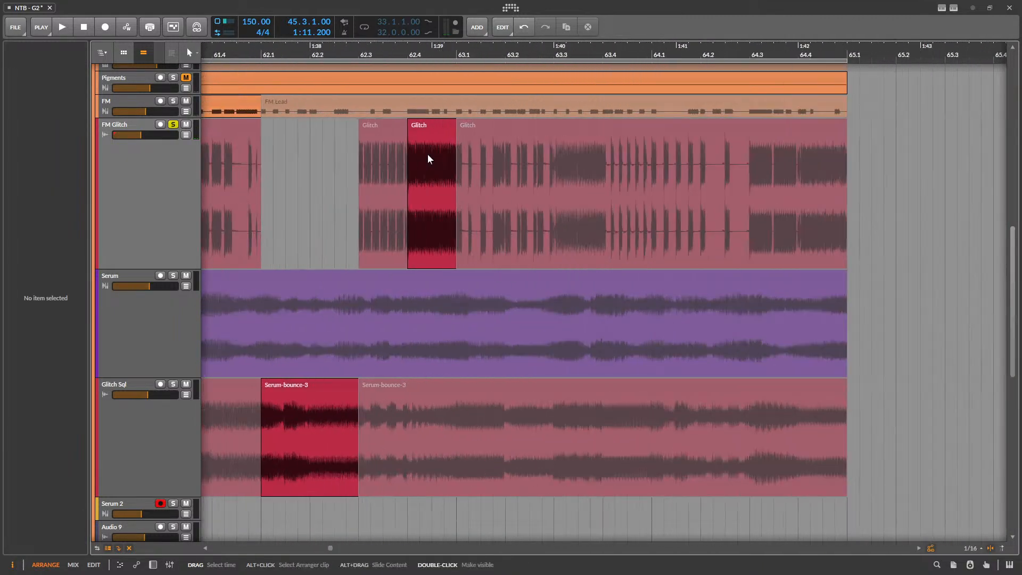
pyautogui.click(383, 126)
pyautogui.hotkey('alt', 'm')
pyautogui.doubleClick(384, 125)
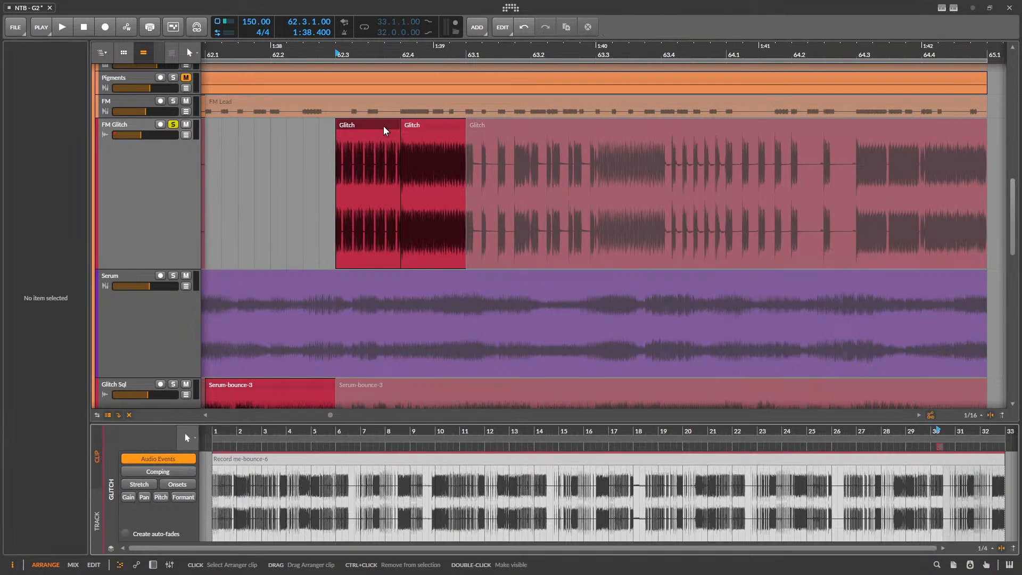
pyautogui.press('space')
pyautogui.press('space')
# - Set the Glitch piece at 62.3.1 to loop one beat of its audio from 29.3.1 and audition it
pyautogui.scroll(3, 955, 475)
pyautogui.scroll(5, 955, 479)
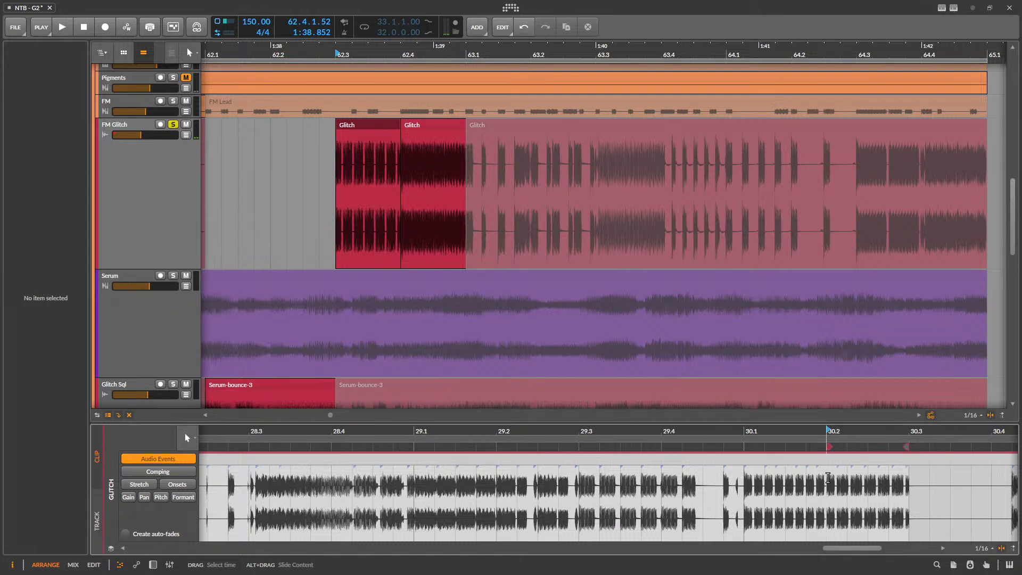
pyautogui.moveTo(827, 479); pyautogui.dragTo(911, 485)
pyautogui.scroll(-5, 788, 475)
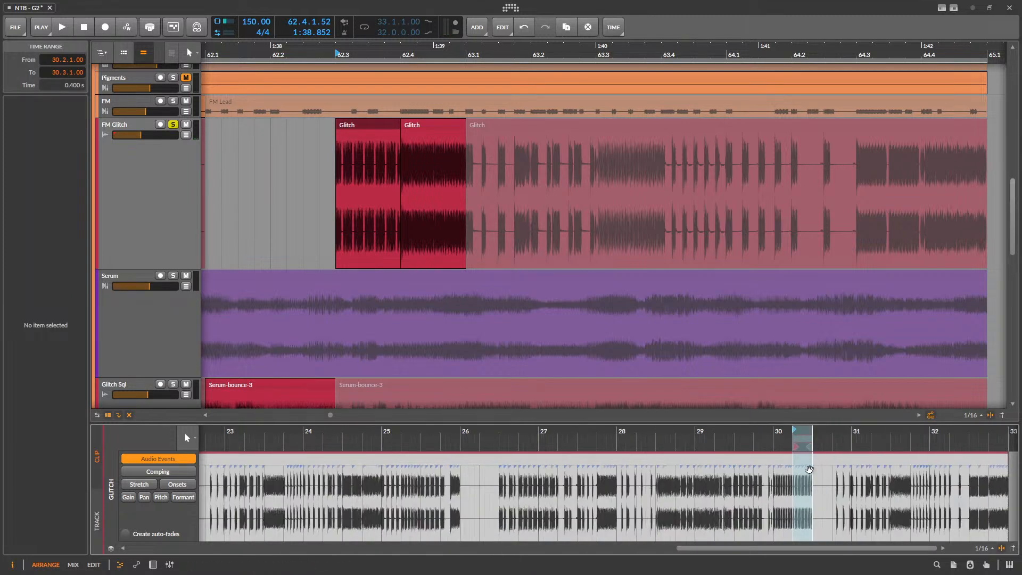
pyautogui.click(807, 466)
pyautogui.moveTo(803, 439); pyautogui.dragTo(748, 437)
pyautogui.press('space')
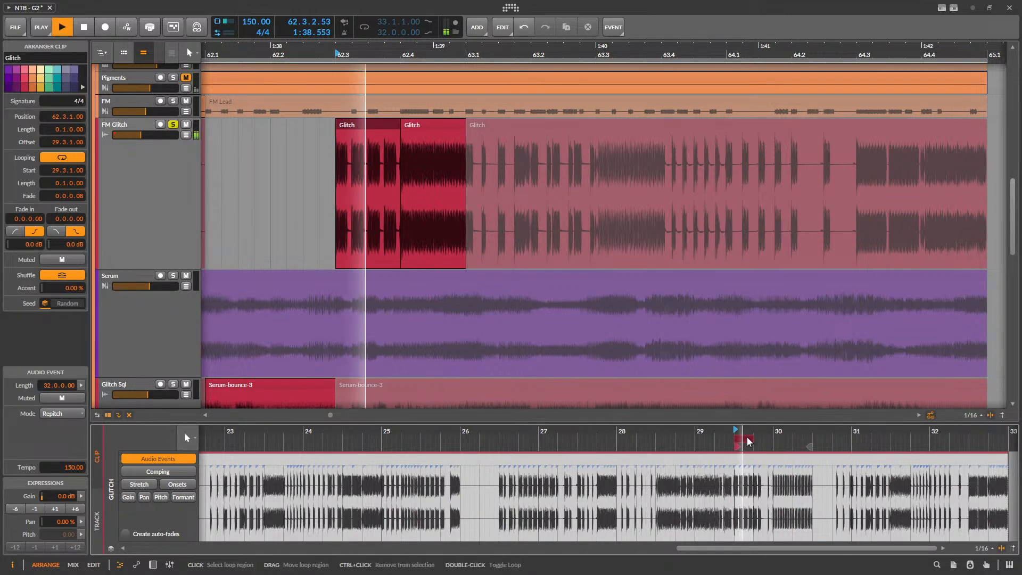
pyautogui.press('space')
pyautogui.press('space')
pyautogui.press('space')
# - Unsolo the FM Glitch track, close the audio editor and audition the section from 61.1.1
pyautogui.scroll(-4, 684, 234)
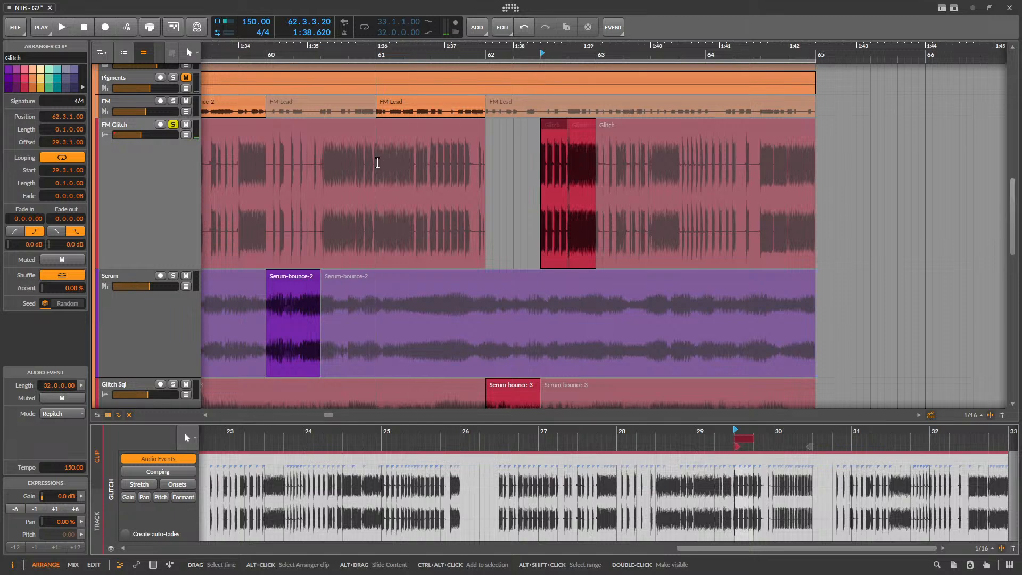
pyautogui.click(376, 191)
pyautogui.click(174, 125)
pyautogui.press('space')
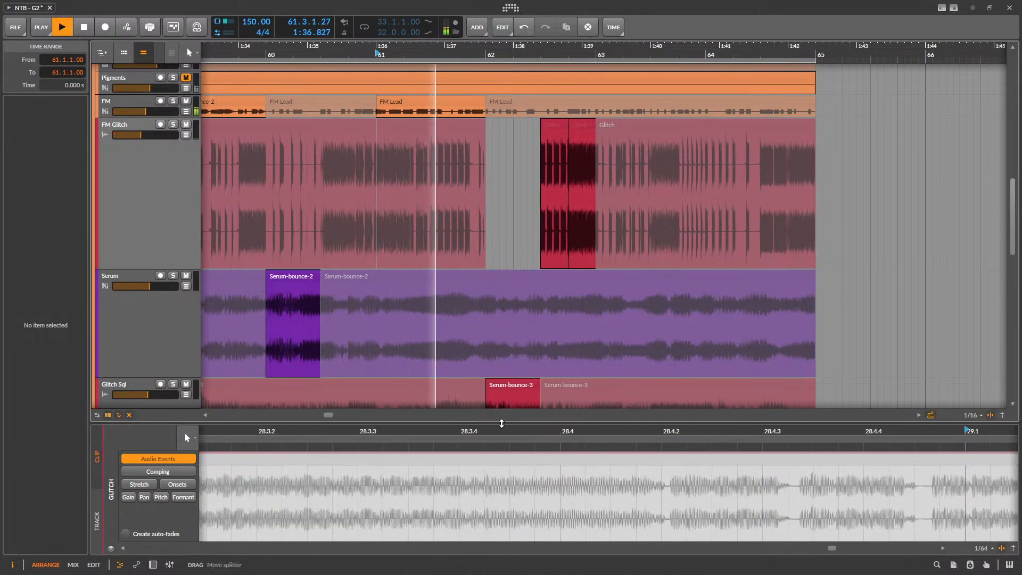
pyautogui.moveTo(501, 423); pyautogui.dragTo(502, 553)
pyautogui.scroll(-4, 506, 325)
pyautogui.scroll(5, 533, 317)
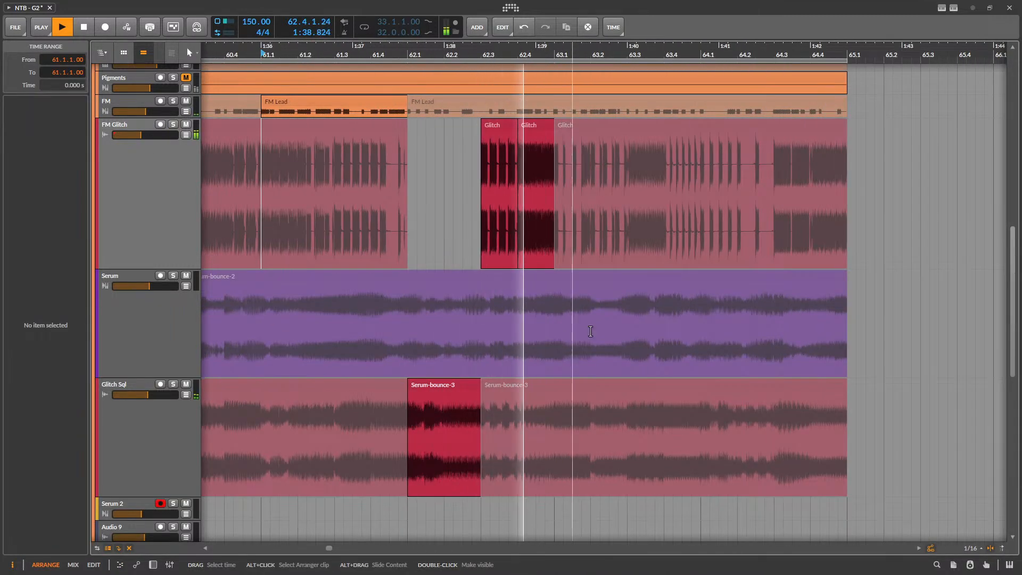
pyautogui.press('space')
# - Paste the Record me-bounce-2 clip into the FM track at 63.1.1 and audition it
pyautogui.scroll(-2, 539, 276)
pyautogui.scroll(1, 376, 186)
pyautogui.scroll(-2, 558, 187)
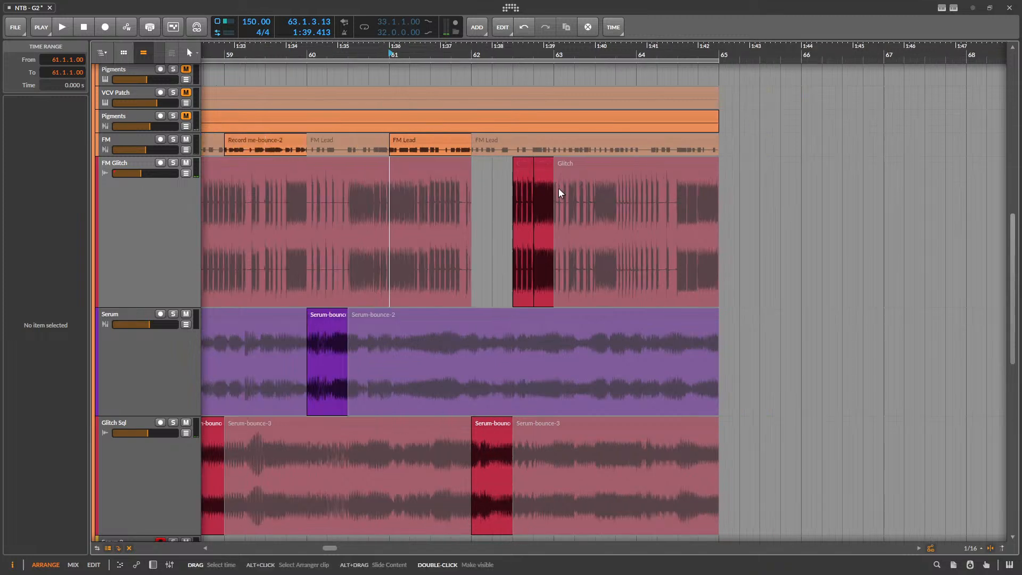
pyautogui.click(563, 139)
pyautogui.scroll(4, 560, 146)
pyautogui.hotkey('ctrl', 'v')
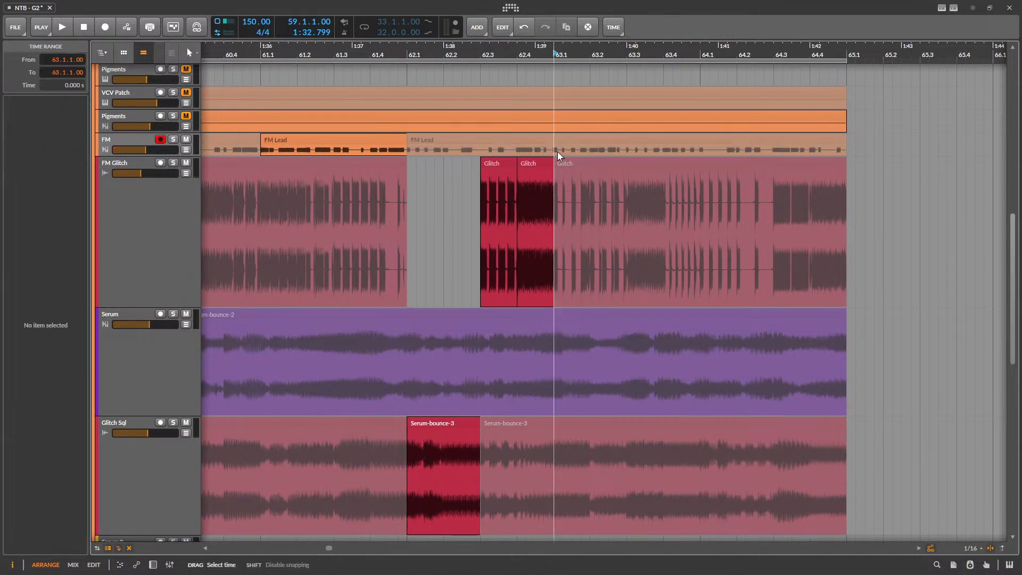
pyautogui.press('space')
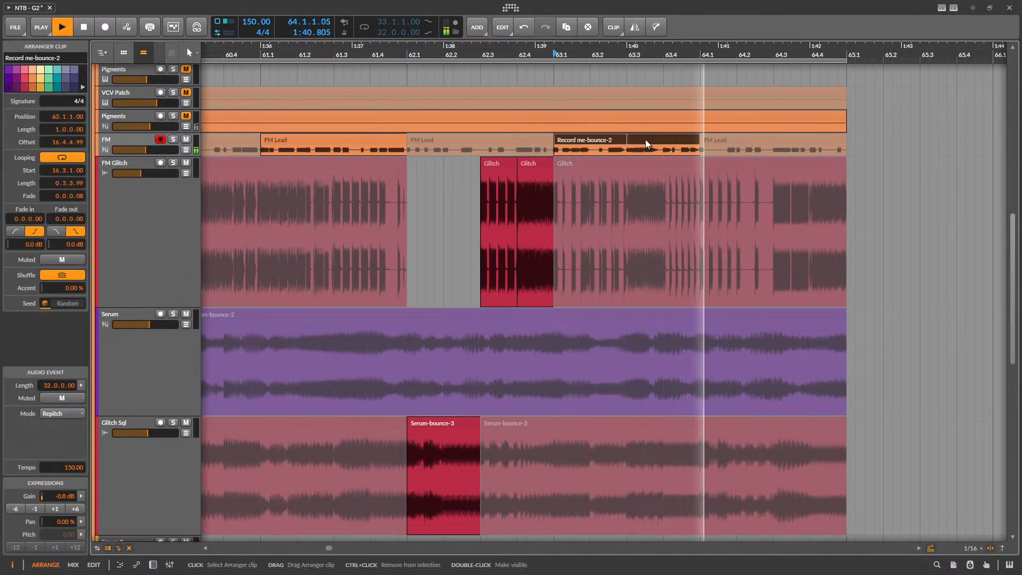
pyautogui.scroll(-3, 600, 236)
pyautogui.press('space')
pyautogui.scroll(2, 607, 211)
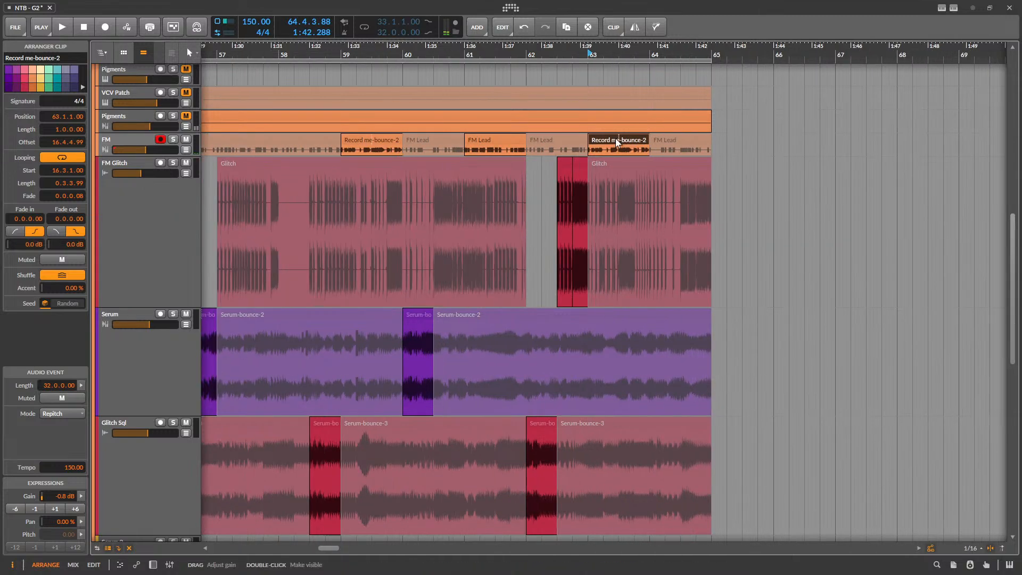
# - Audition the pasted Record me-bounce-2 clip once more and split it at 63.3.1
pyautogui.press('space')
pyautogui.scroll(5, 624, 149)
pyautogui.press('space')
pyautogui.click(600, 151)
pyautogui.hotkey('ctrl', 'e')
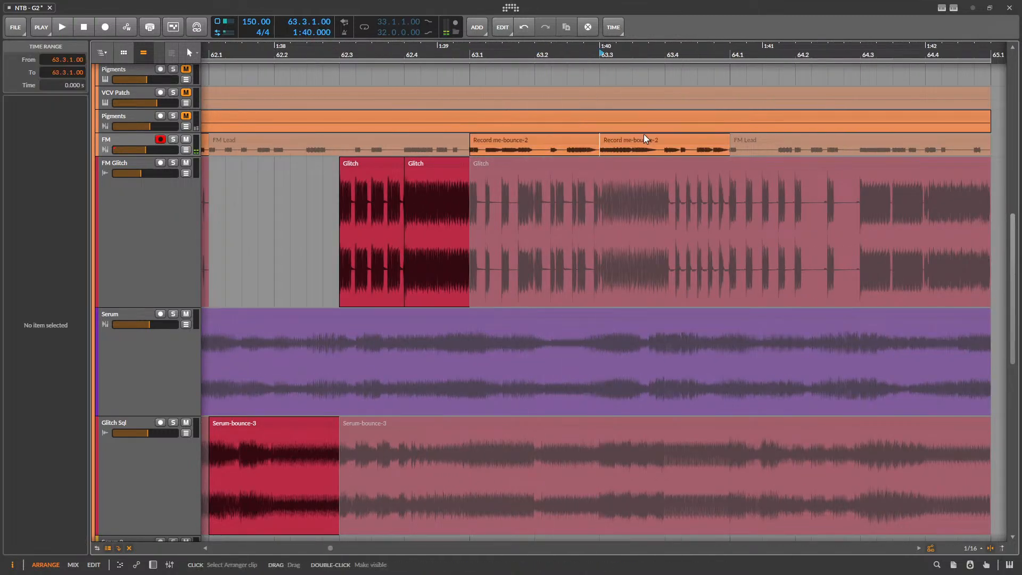
# - Open and audition the Record me-bounce-2 piece at 63.3.1, and shorten its loop region to two beats
pyautogui.doubleClick(645, 140)
pyautogui.scroll(-3, 557, 337)
pyautogui.scroll(5, 563, 499)
pyautogui.press('space')
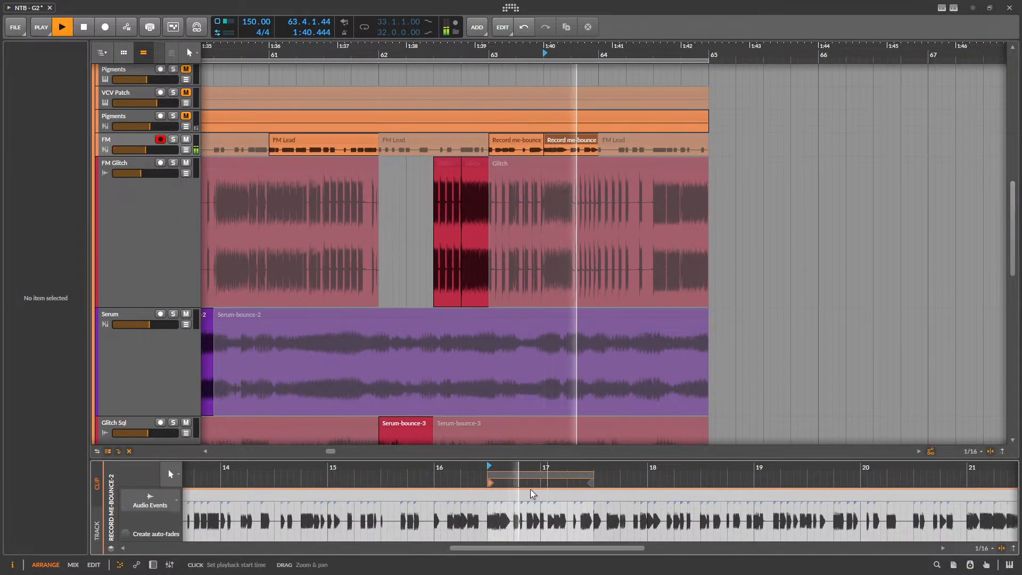
pyautogui.press('space')
pyautogui.scroll(2, 543, 512)
pyautogui.press('space')
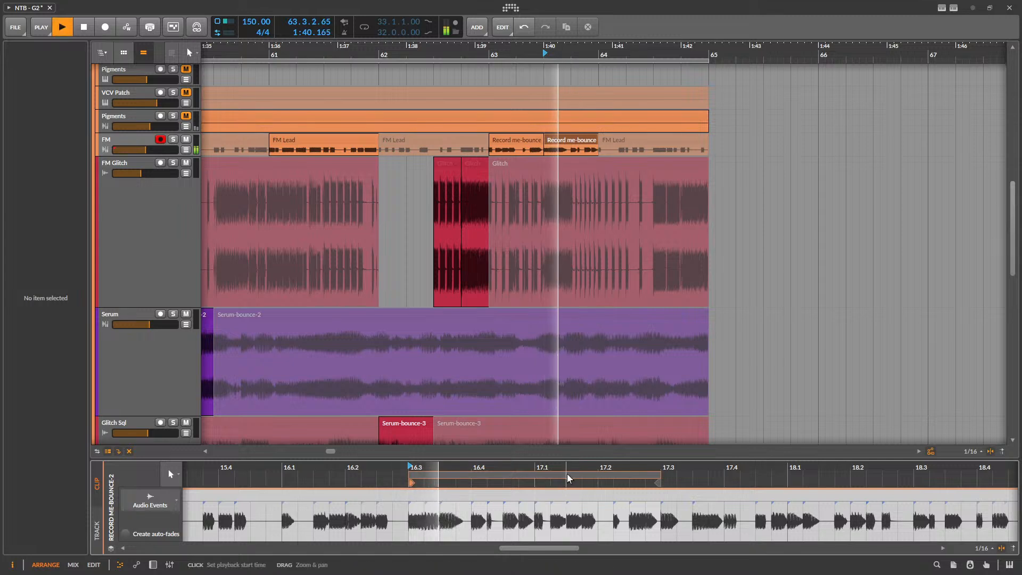
pyautogui.press('space')
pyautogui.moveTo(646, 482); pyautogui.dragTo(522, 481)
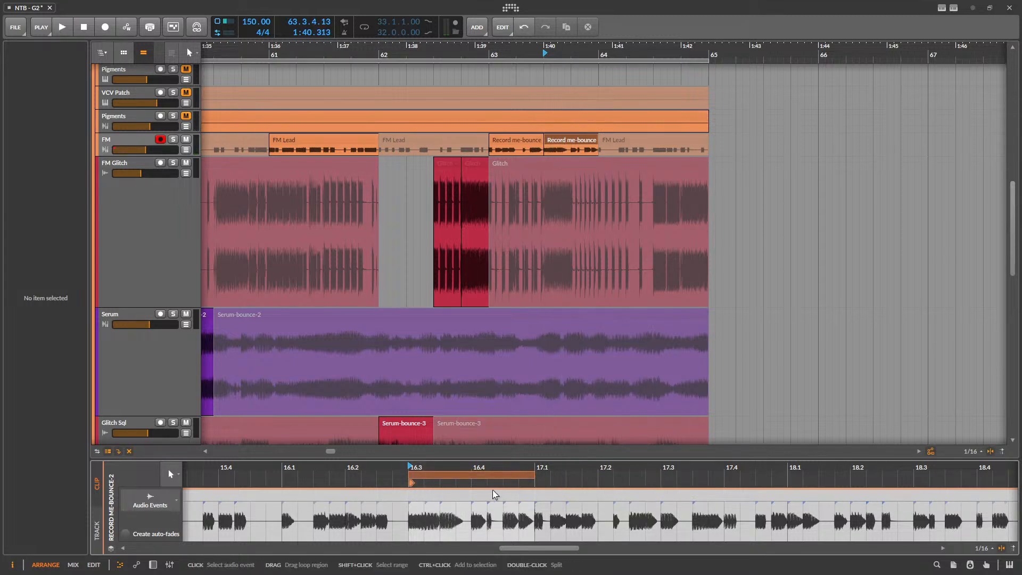
# - Try starting the Record me-bounce-2 piece's two-beat loop at 18.3.1 and at 19.4.1, auditioning each position
pyautogui.moveTo(479, 477); pyautogui.dragTo(963, 482)
pyautogui.press('space')
pyautogui.scroll(-4, 536, 515)
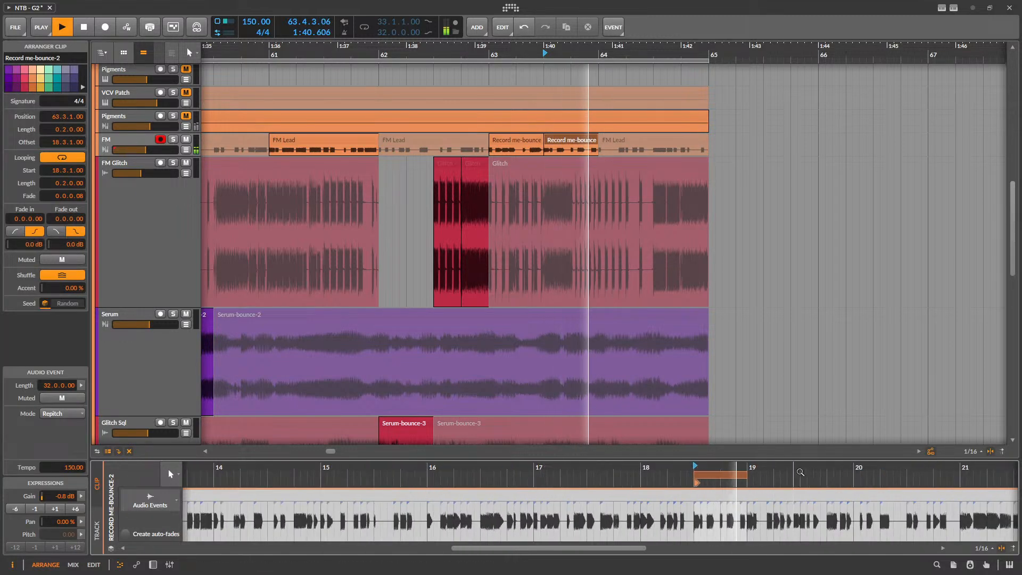
pyautogui.press('space')
pyautogui.moveTo(768, 458)
pyautogui.mouseDown()
pyautogui.moveTo(747, 393)
pyautogui.moveTo(808, 414)
pyautogui.moveTo(792, 414)
pyautogui.moveTo(865, 416)
pyautogui.mouseUp()
pyautogui.press('space')
pyautogui.press('space')
pyautogui.press('space')
pyautogui.press('space')
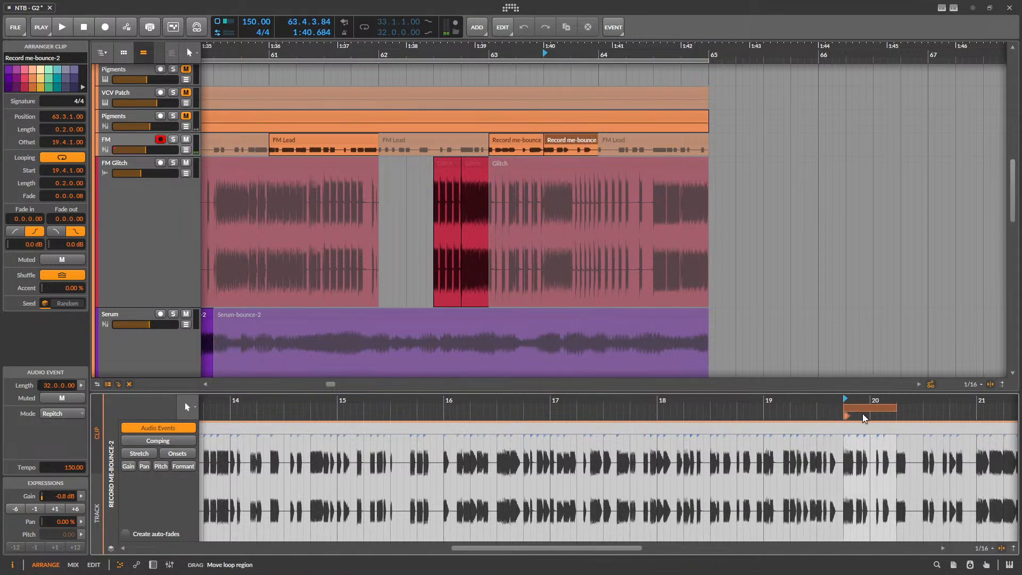
pyautogui.press('space')
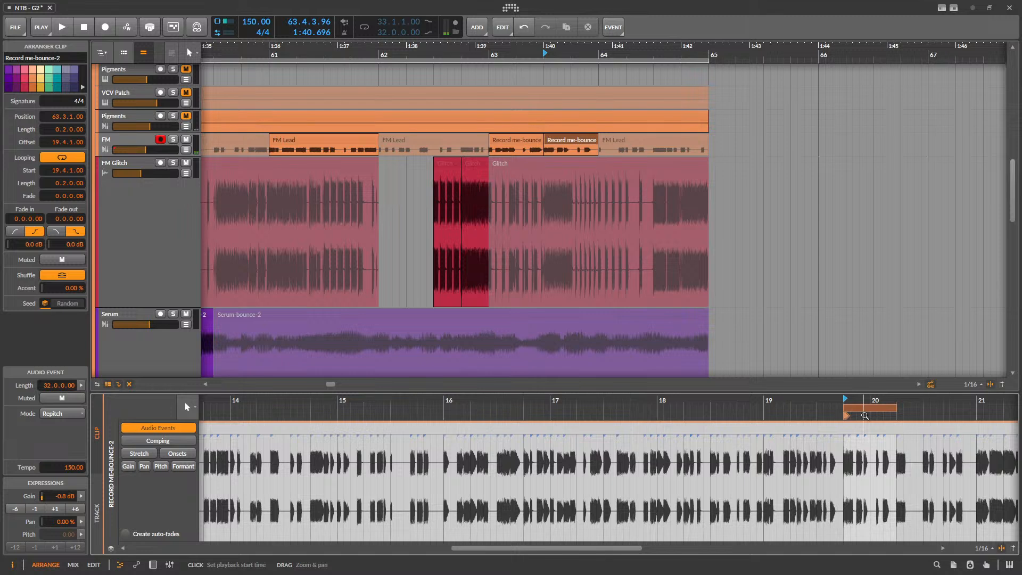
# - Move the Record me-bounce-2 piece's loop region to start at 21.1.1 and audition it
pyautogui.moveTo(864, 415); pyautogui.dragTo(791, 411)
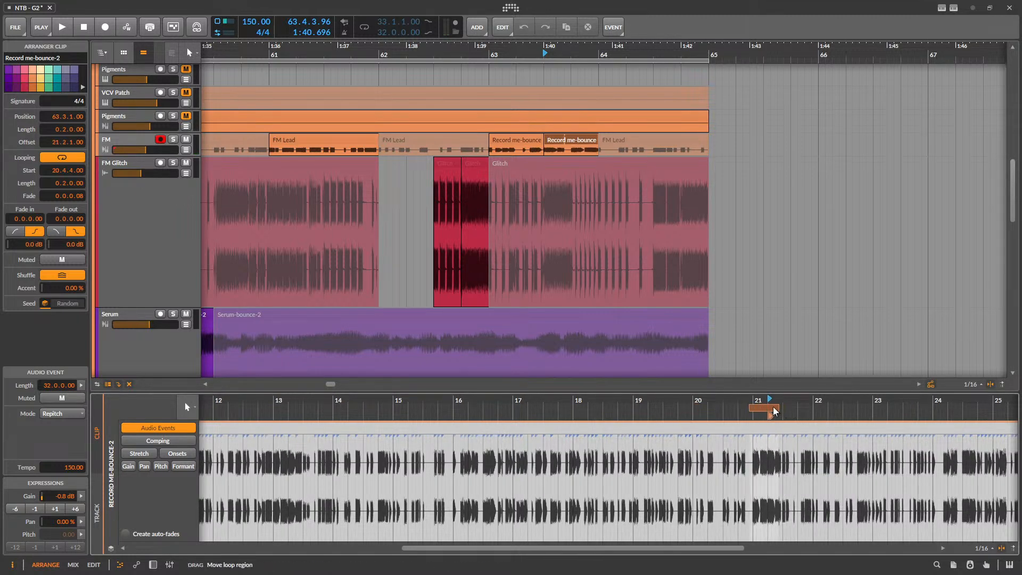
pyautogui.scroll(-2, 565, 201)
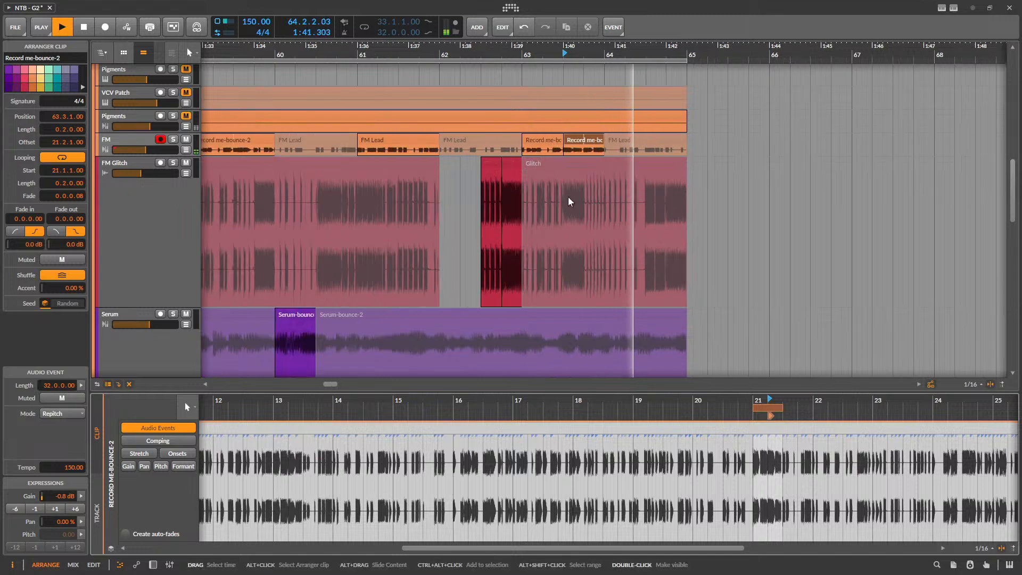
# - Close the audio editor and audition the arrangement from the FM Lead clip at 61.1.1
pyautogui.click(400, 141)
pyautogui.press('space')
pyautogui.moveTo(618, 390); pyautogui.dragTo(604, 511)
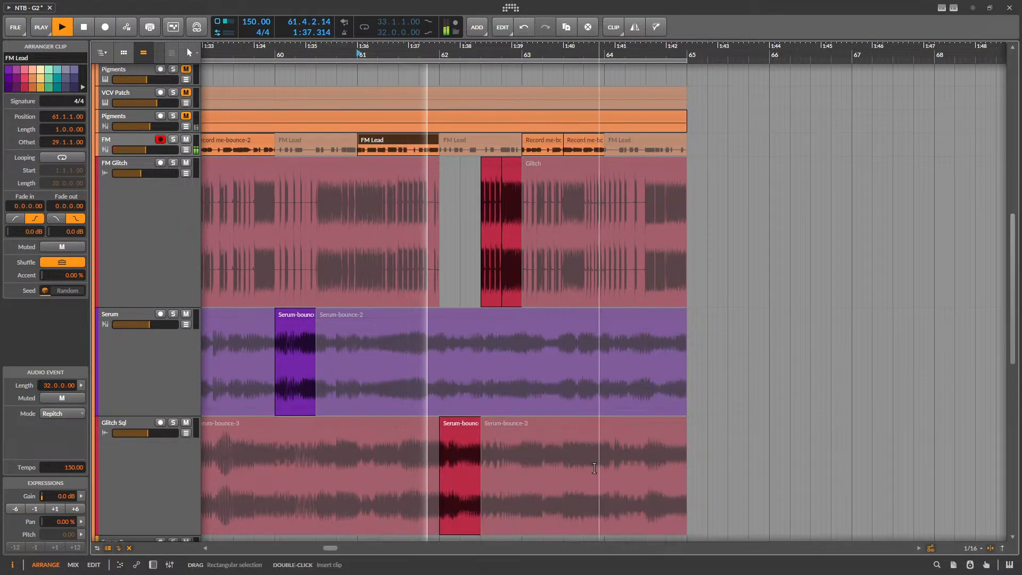
pyautogui.scroll(-4, 597, 381)
pyautogui.scroll(-2, 597, 379)
pyautogui.scroll(7, 606, 346)
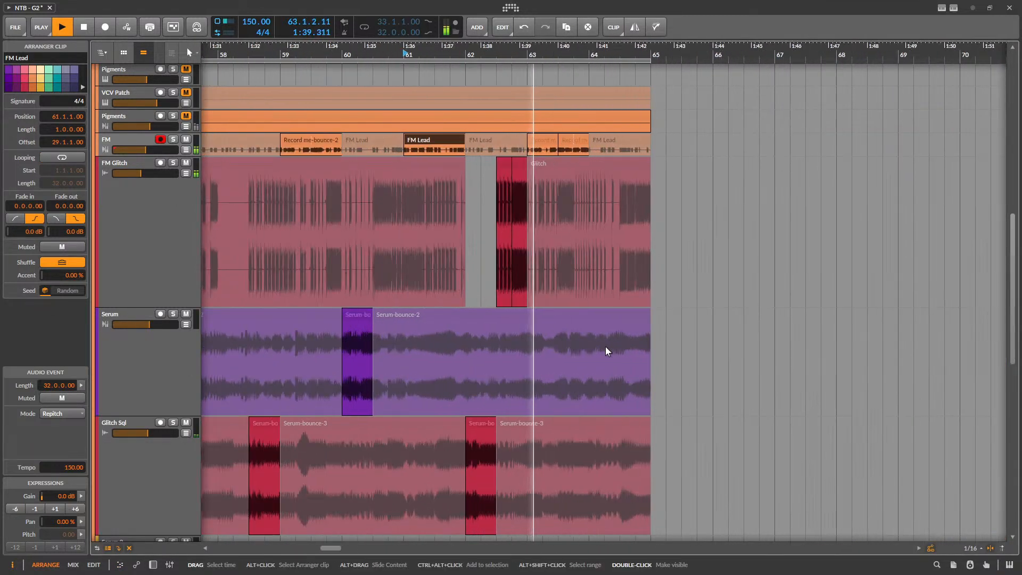
pyautogui.scroll(-1, 605, 346)
pyautogui.scroll(-4, 696, 293)
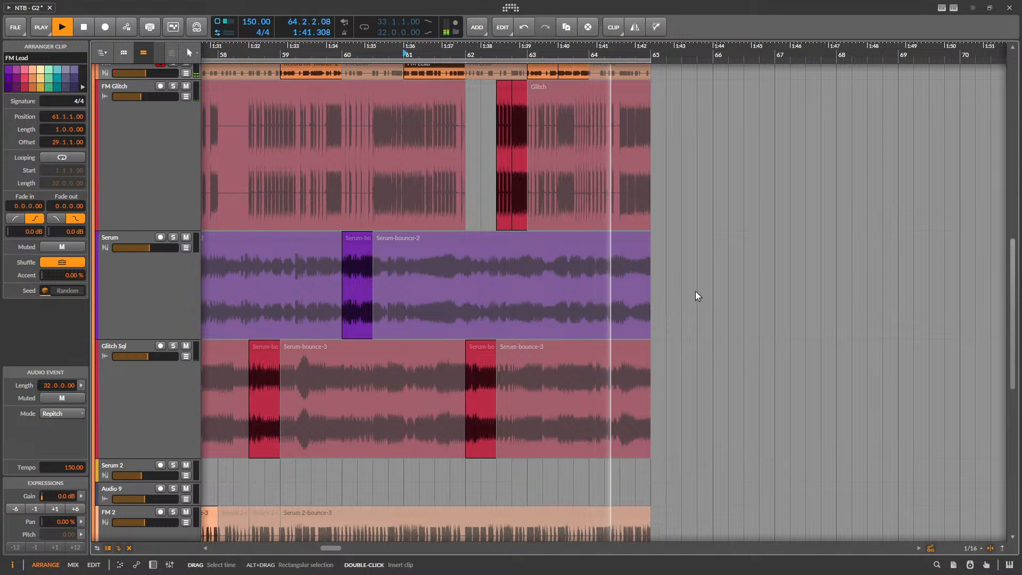
pyautogui.press('space')
# - Review the earlier lead pieces, auditioning from 48.1.1, and select the Serum-bounce-2 piece at 48.3.1
pyautogui.scroll(-2, 697, 293)
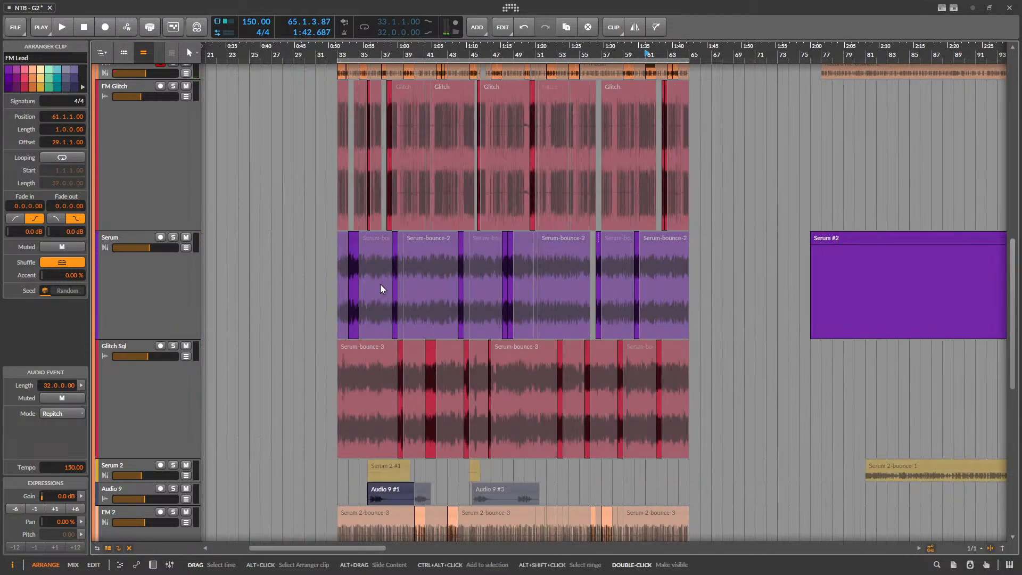
pyautogui.scroll(5, 443, 264)
pyautogui.scroll(-2, 509, 245)
pyautogui.scroll(4, 605, 263)
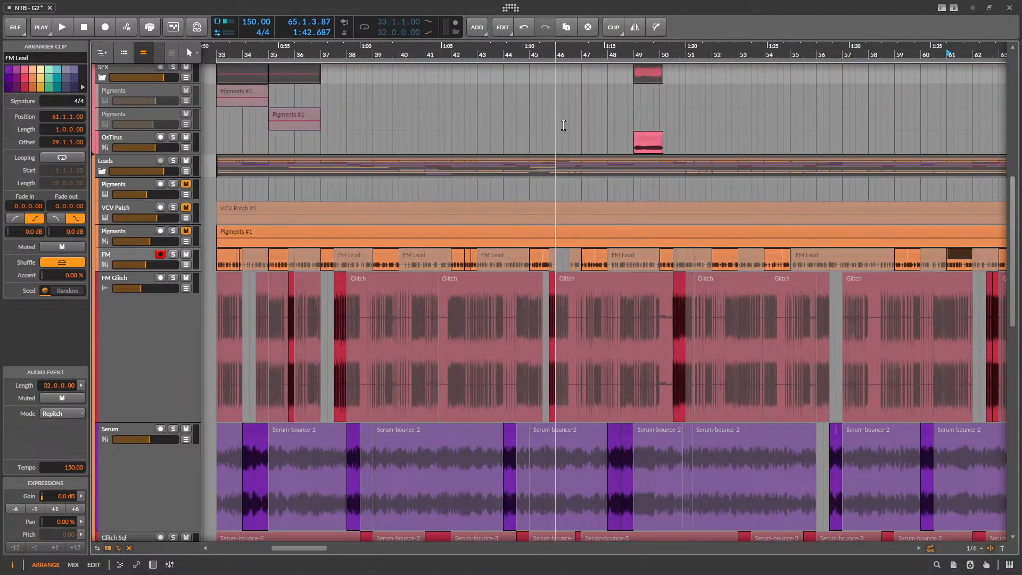
pyautogui.click(594, 142)
pyautogui.click(606, 141)
pyautogui.press('space')
pyautogui.scroll(-3, 623, 319)
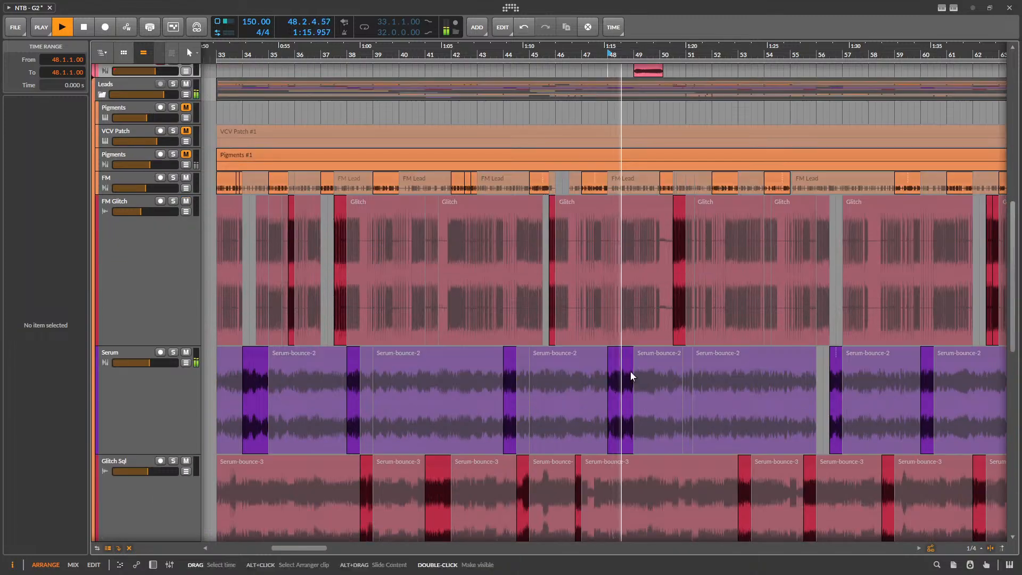
pyautogui.scroll(4, 631, 372)
pyautogui.scroll(-2, 607, 356)
pyautogui.press('space')
pyautogui.click(619, 276)
# - Split out and unmute the Sylenth1-bounce-1 audio from 64.1.1 to 65.1.1, and audition it
pyautogui.scroll(-4, 480, 347)
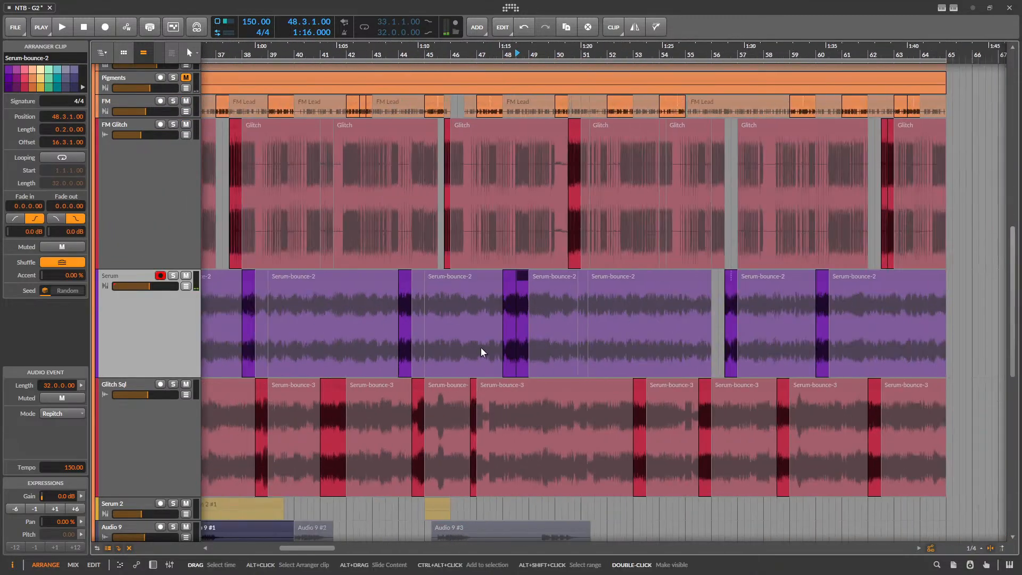
pyautogui.scroll(-3, 745, 378)
pyautogui.scroll(4, 849, 389)
pyautogui.scroll(-5, 745, 379)
pyautogui.scroll(3, 760, 383)
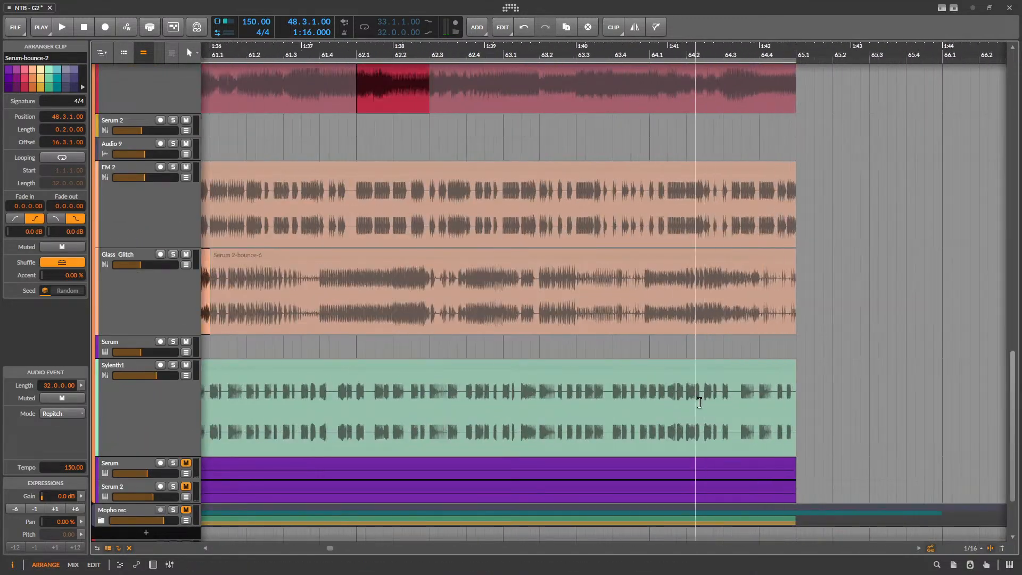
pyautogui.scroll(3, 759, 403)
pyautogui.scroll(5, 730, 343)
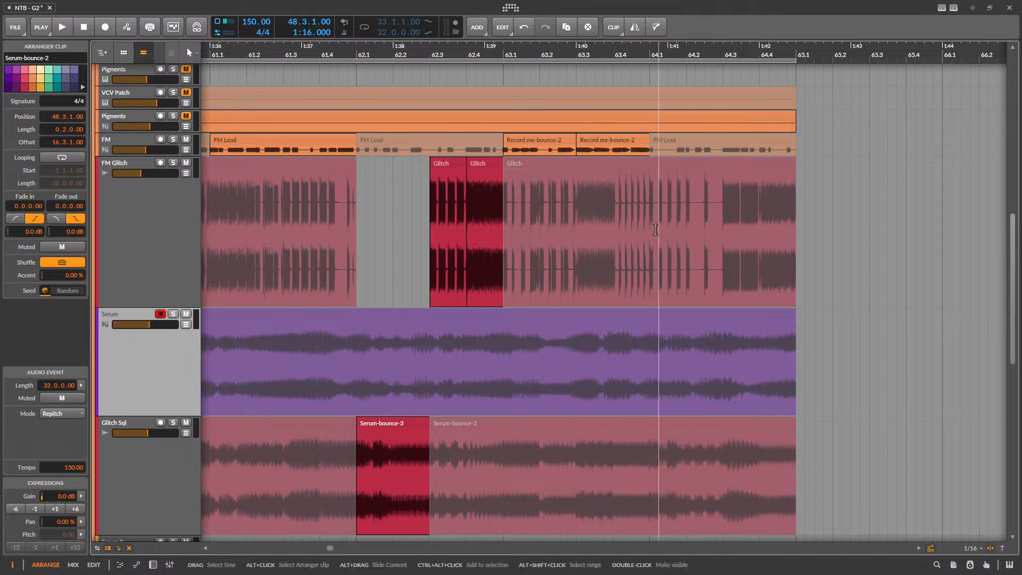
pyautogui.scroll(-8, 671, 352)
pyautogui.moveTo(645, 312)
pyautogui.mouseDown()
pyautogui.moveTo(790, 301)
pyautogui.moveTo(649, 293)
pyautogui.mouseUp()
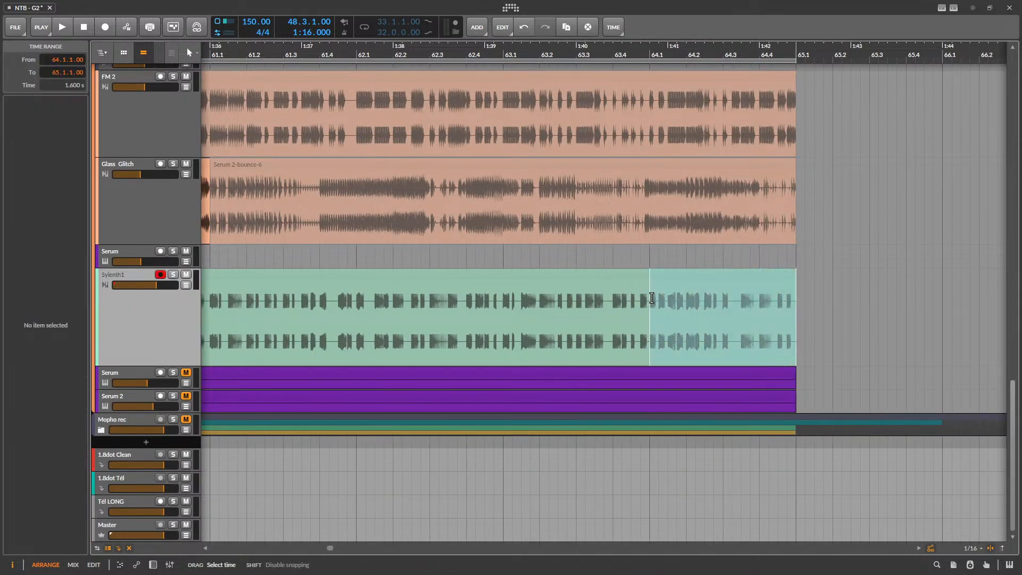
pyautogui.click(663, 273)
pyautogui.press('space')
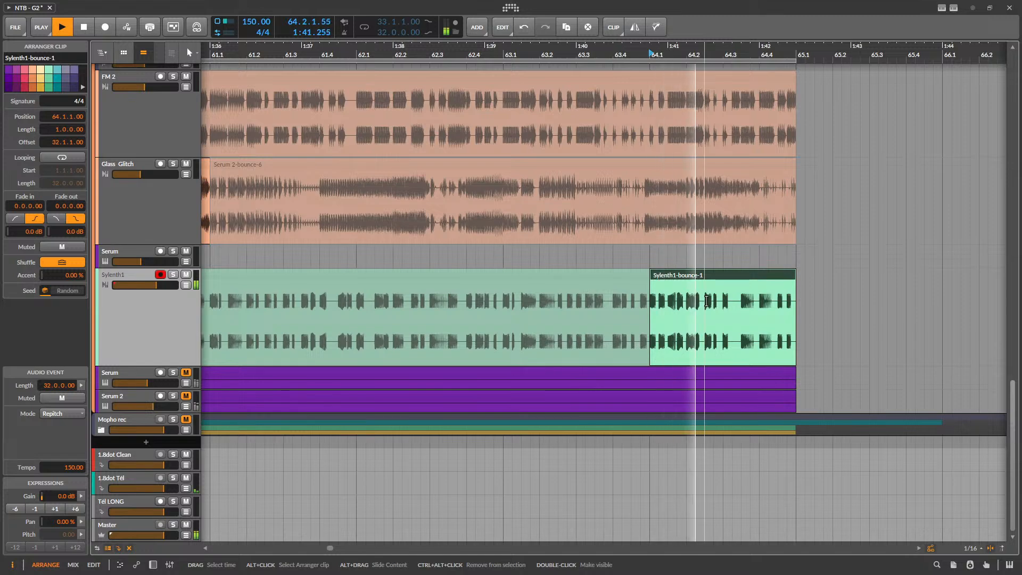
pyautogui.scroll(-3, 707, 302)
pyautogui.press('space')
# - Audition the arrangement from 61.1.1 through the new Sylenth1 piece in bar 64
pyautogui.click(562, 256)
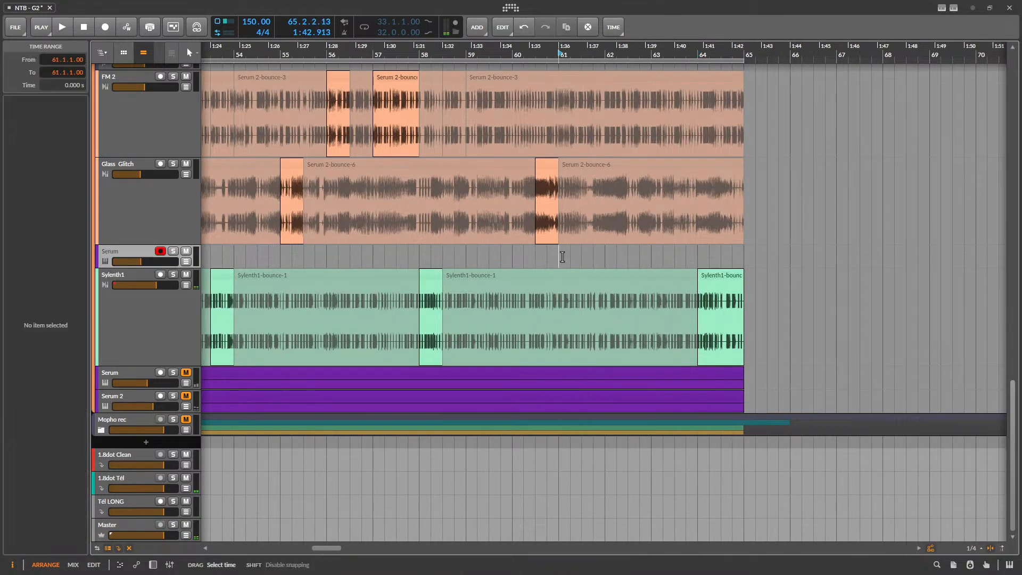
pyautogui.press('space')
pyautogui.scroll(-3, 580, 266)
pyautogui.scroll(5, 580, 267)
pyautogui.scroll(3, 721, 334)
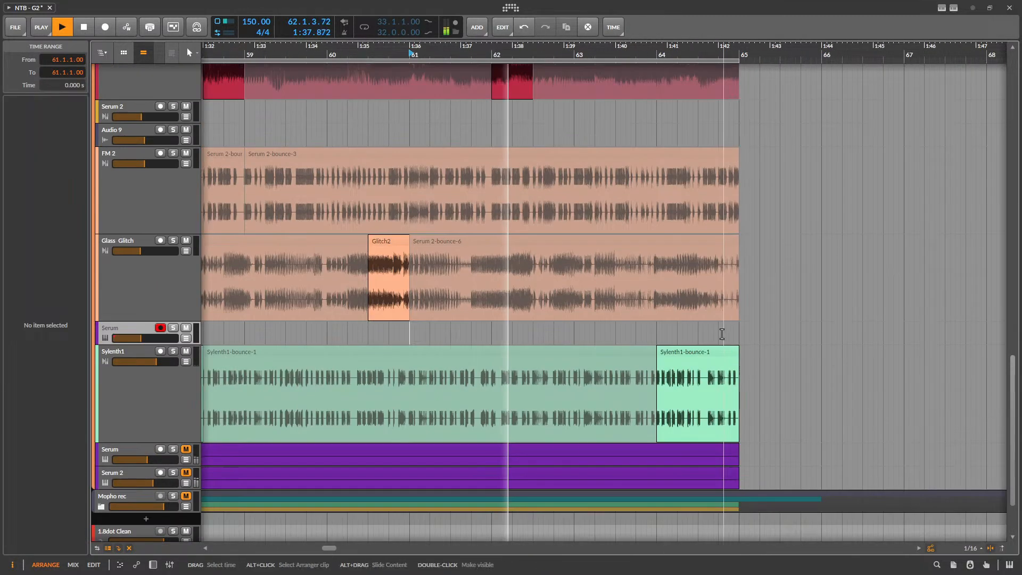
pyautogui.scroll(-2, 541, 297)
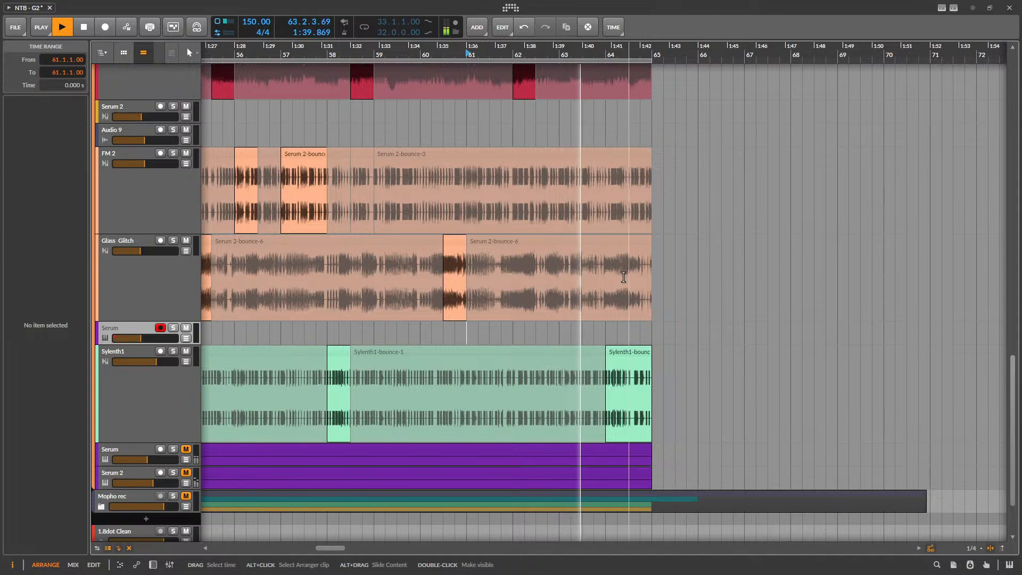
pyautogui.scroll(-1, 634, 295)
pyautogui.scroll(5, 634, 295)
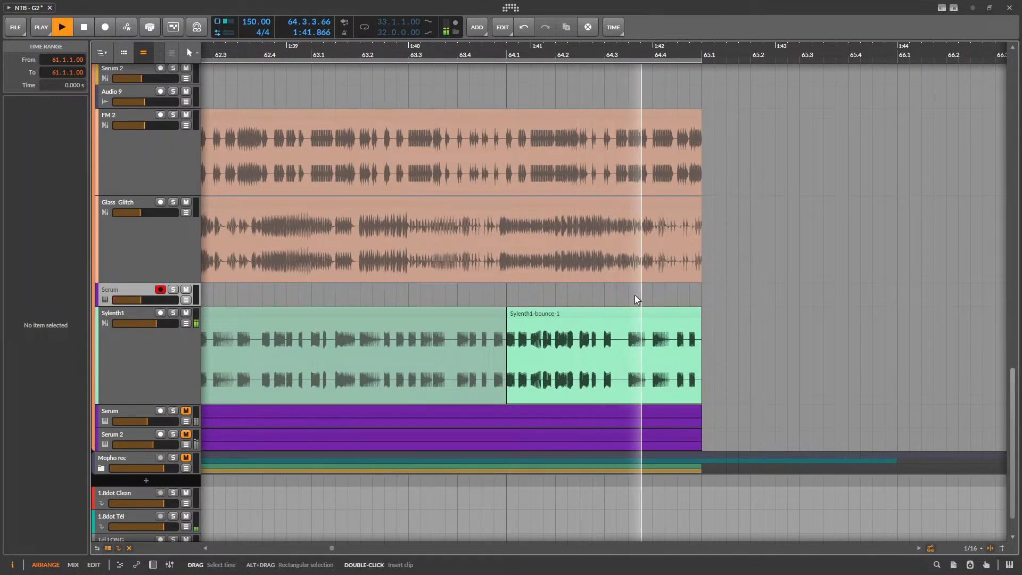
pyautogui.press('space')
pyautogui.scroll(-2, 634, 295)
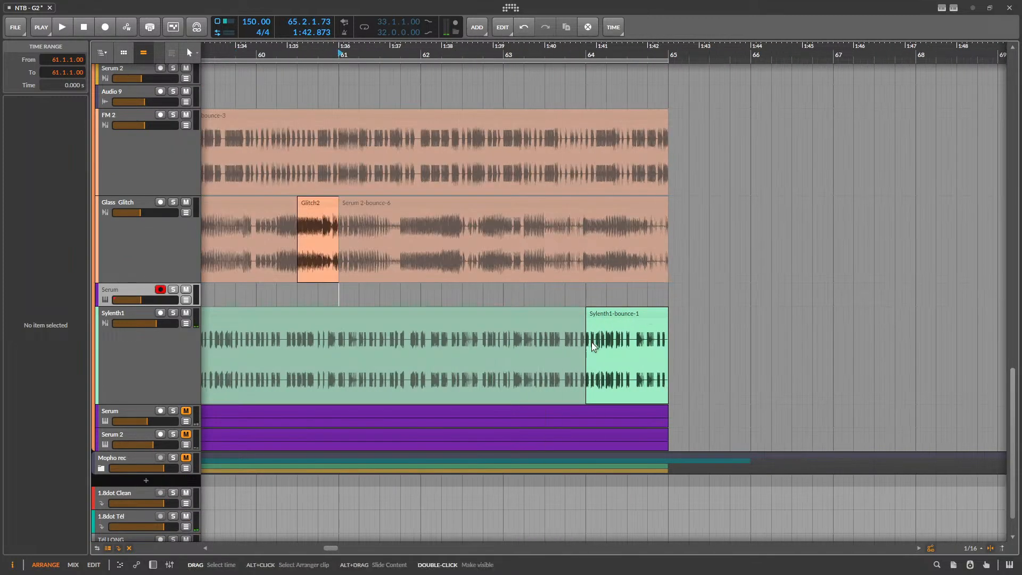
# - Copy the Sylenth1 beat at 63.4.1 to 64.3.1, unmute it, extend it to 65.1.1 and audition from 64.1.1
pyautogui.moveTo(581, 340); pyautogui.dragTo(543, 335)
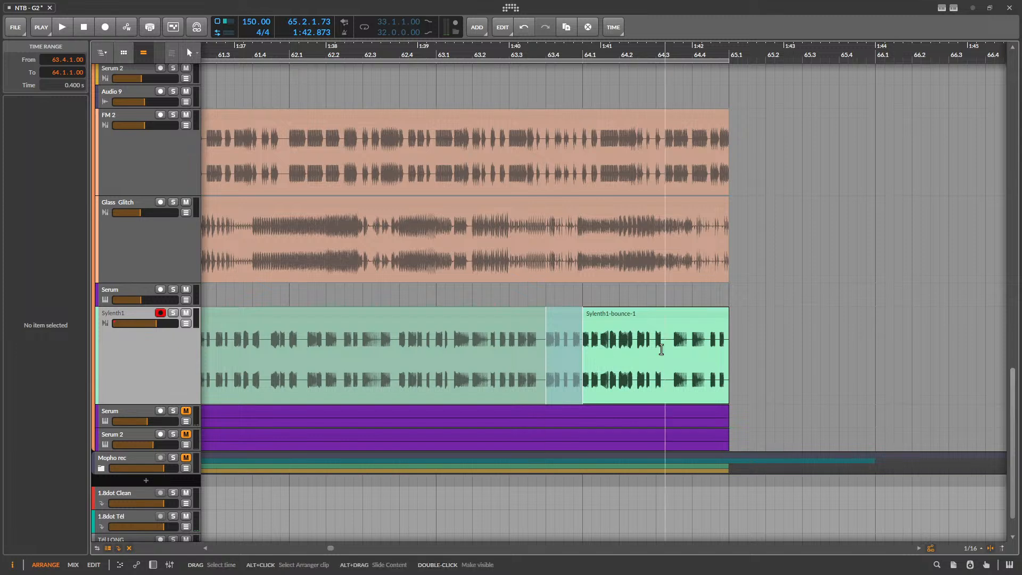
pyautogui.moveTo(656, 346); pyautogui.dragTo(692, 346)
pyautogui.click(672, 311)
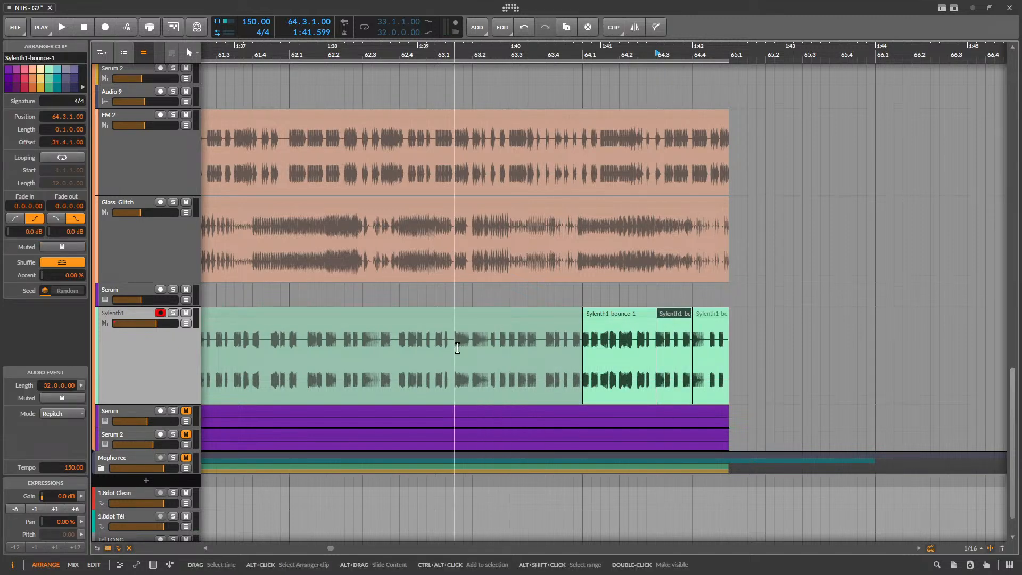
pyautogui.moveTo(687, 312); pyautogui.dragTo(728, 312)
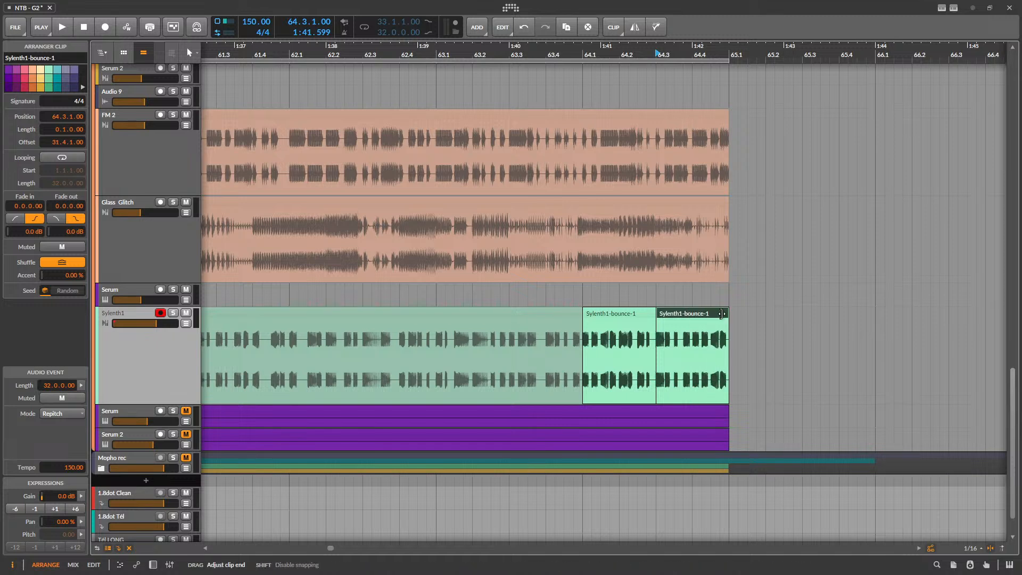
pyautogui.click(612, 315)
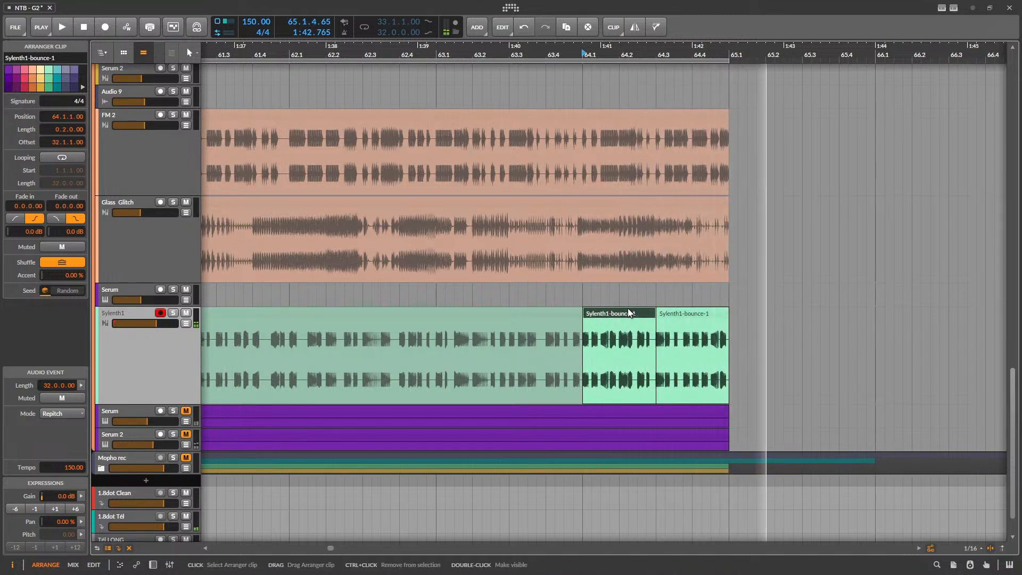
pyautogui.press('space')
# - Audition the section from 60.3.1 and save the project
pyautogui.scroll(-4, 734, 308)
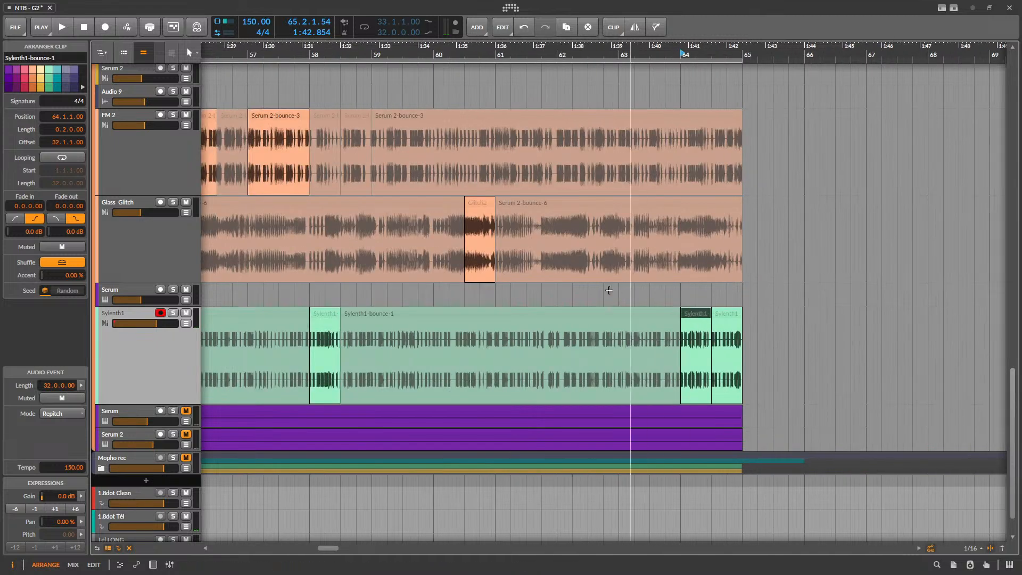
pyautogui.scroll(-5, 756, 343)
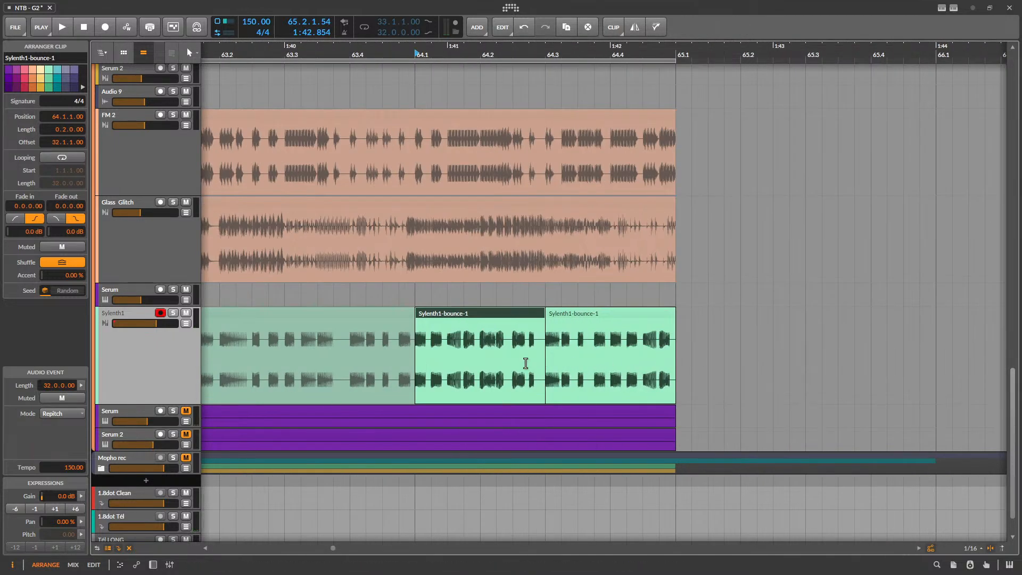
pyautogui.press('space')
pyautogui.click(556, 294)
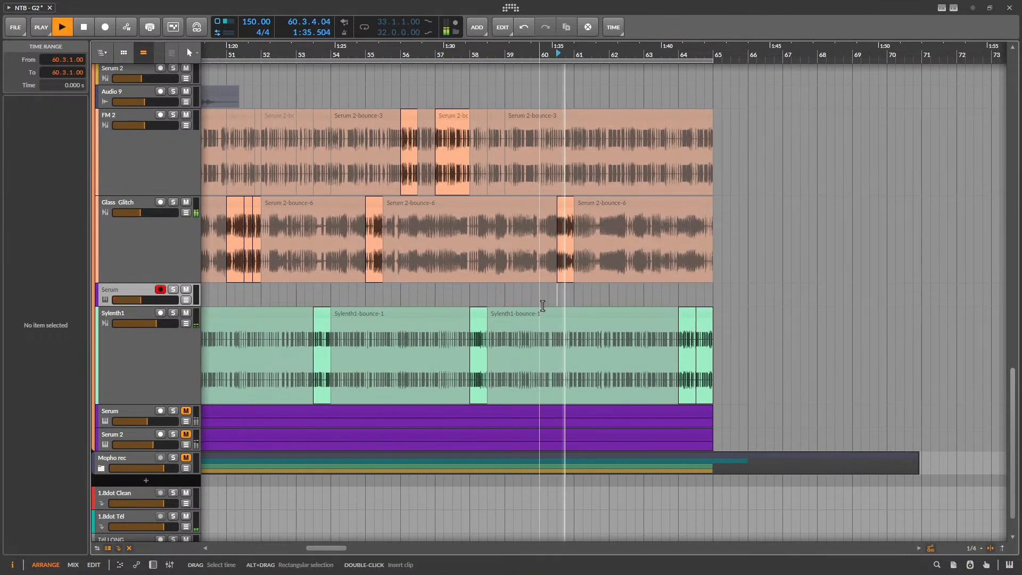
pyautogui.hotkey('ctrl', 's')
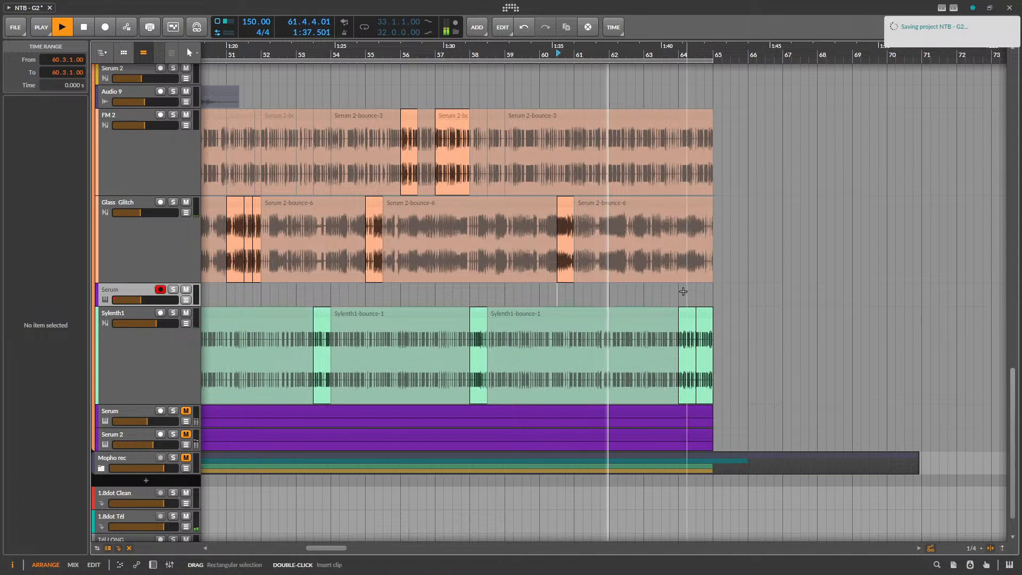
pyautogui.press('space')
# - Audition the section from 60.3.1 again up to bar 65 while checking the lead tracks
pyautogui.scroll(2, 691, 280)
pyautogui.scroll(-3, 696, 285)
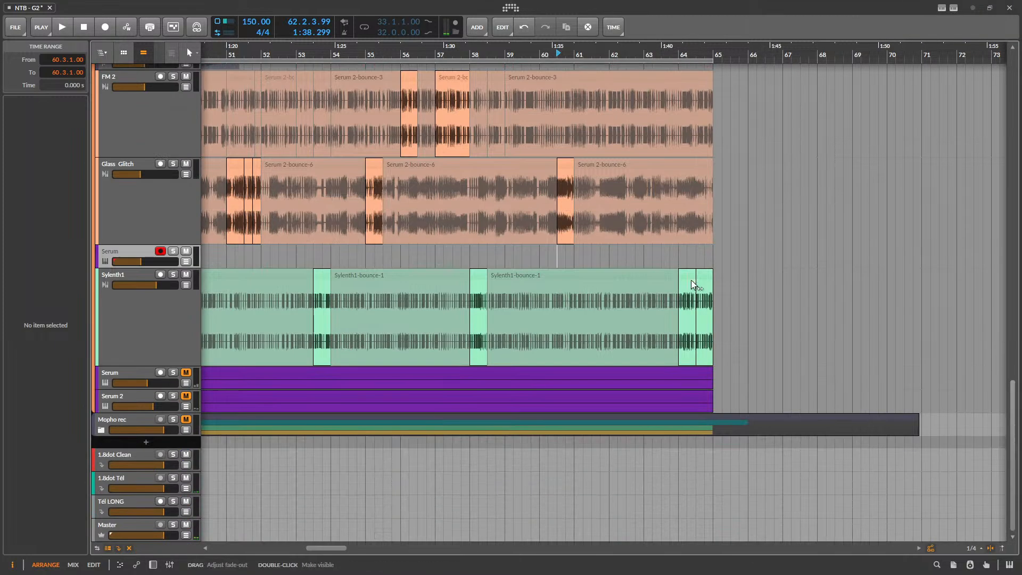
pyautogui.scroll(3, 701, 292)
pyautogui.scroll(2, 704, 293)
pyautogui.press('space')
pyautogui.scroll(3, 708, 288)
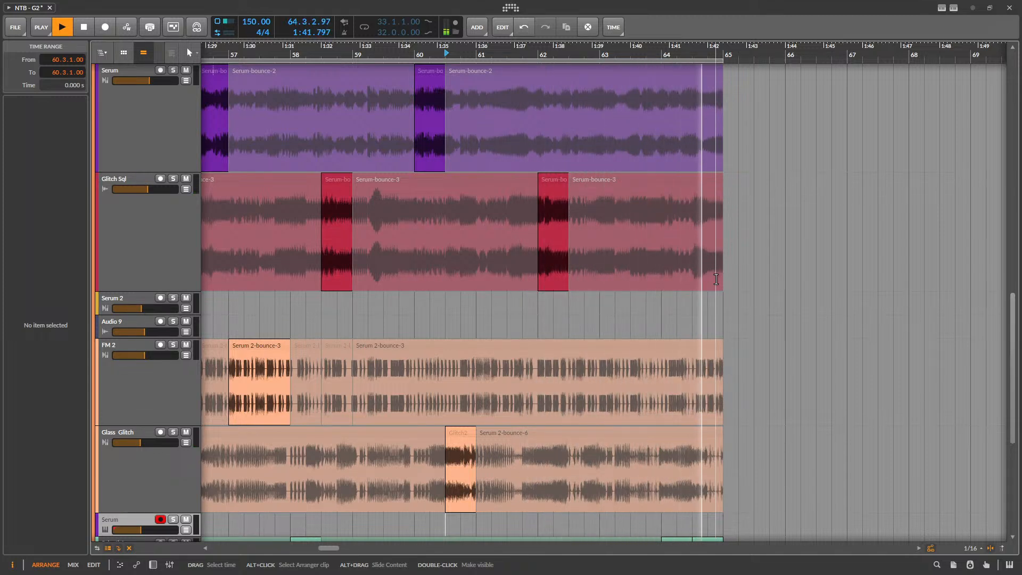
pyautogui.press('space')
pyautogui.scroll(10, 713, 319)
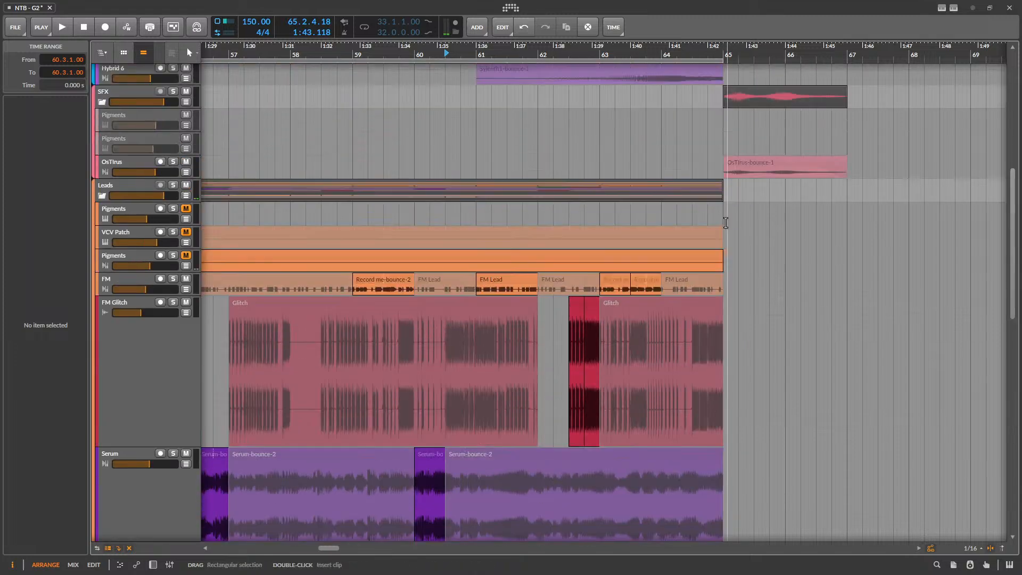
# - Split the Bass clip at 64.1.1 and delete the part running on to bar 65
pyautogui.scroll(5, 707, 367)
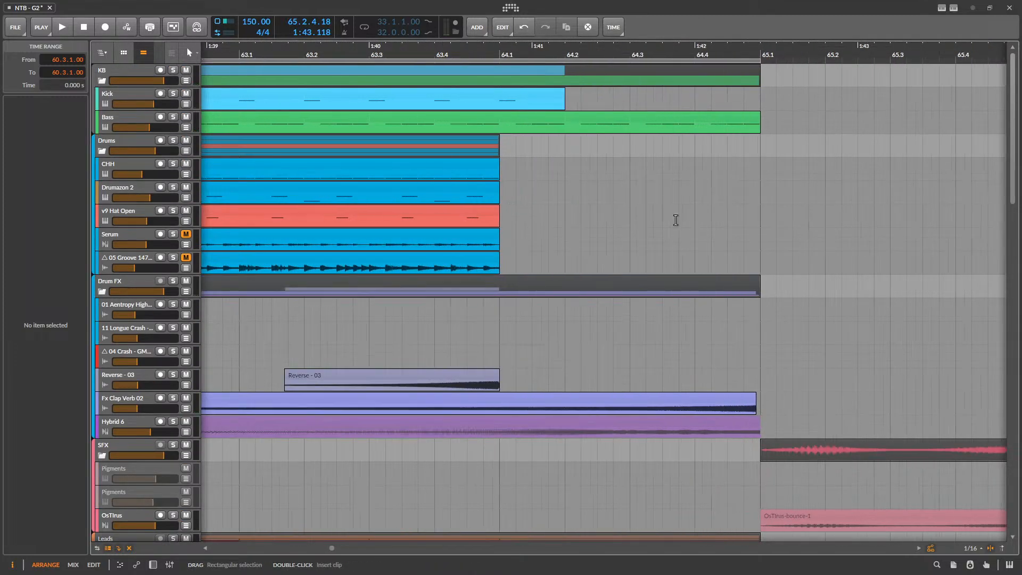
pyautogui.click(515, 127)
pyautogui.hotkey('ctrl', 'e')
pyautogui.click(553, 119)
pyautogui.press('Delete')
pyautogui.scroll(-4, 780, 255)
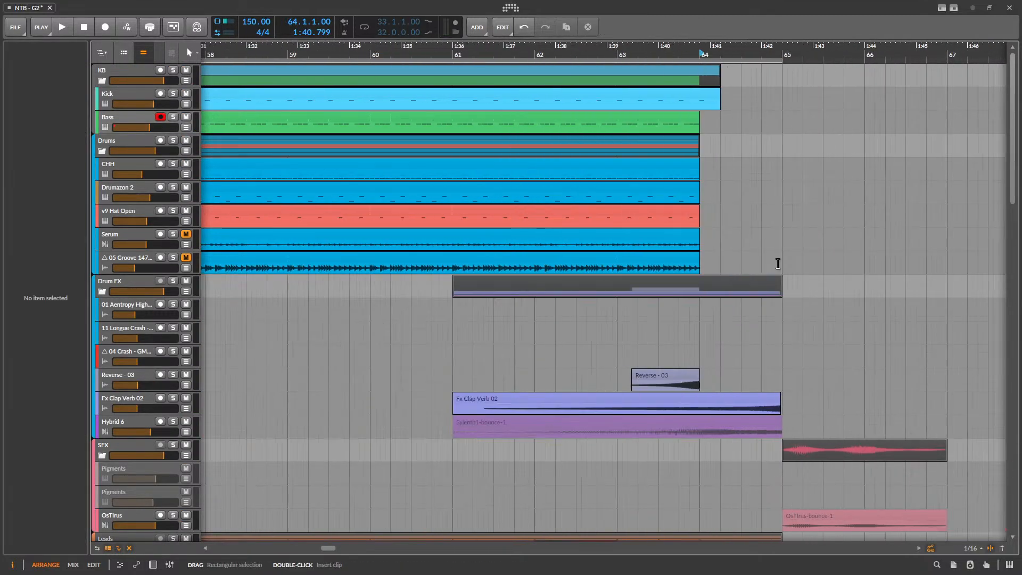
# - Audition the arrangement from 61.3.3 past bar 65 to judge the shortened bass ending
pyautogui.click(504, 349)
pyautogui.press('space')
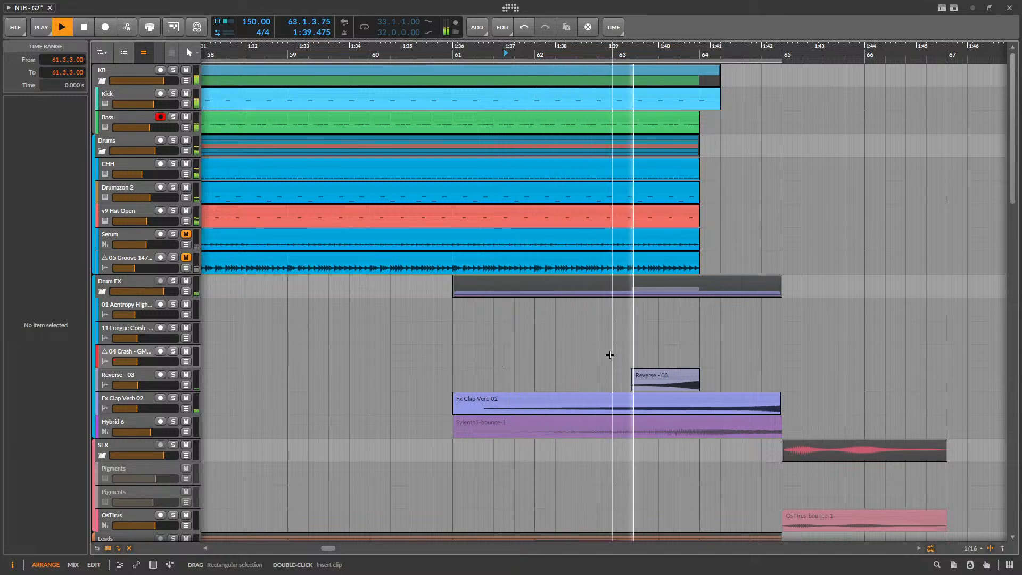
pyautogui.scroll(-2, 611, 355)
pyautogui.scroll(-3, 611, 355)
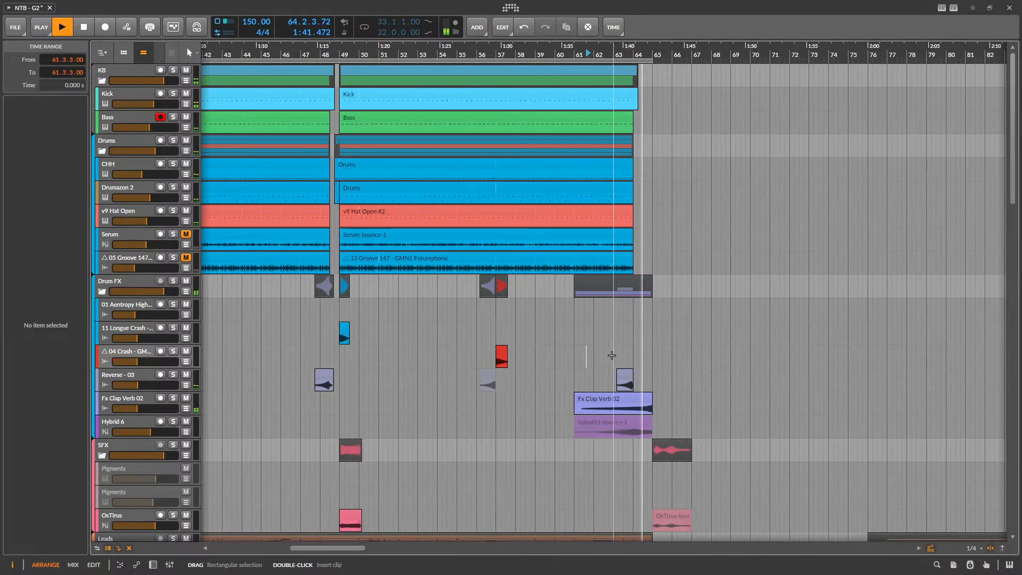
pyautogui.scroll(-5, 611, 355)
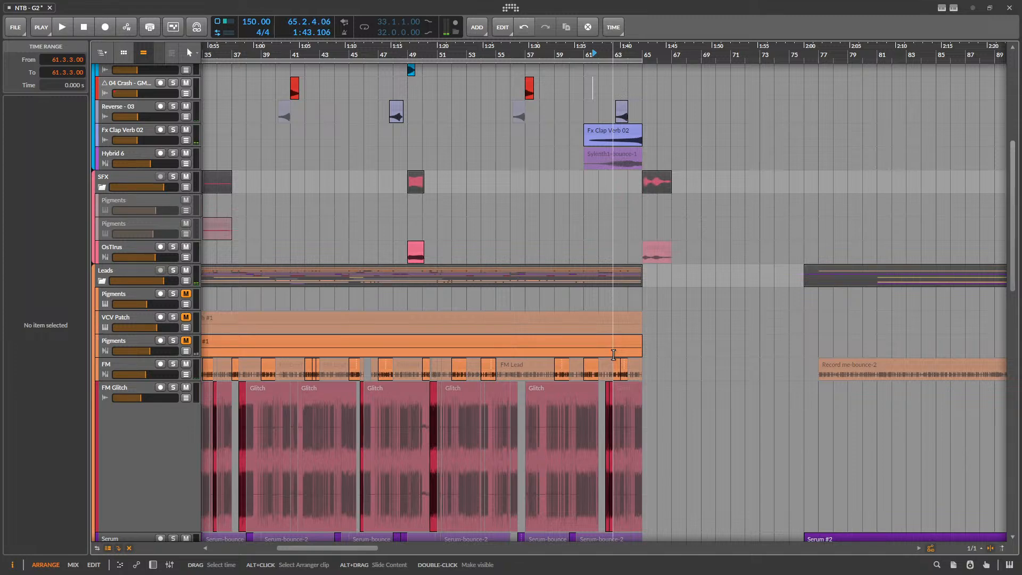
# - Reduce the FM Glitch, upper Serum and Glitch Sql lead tracks to minimum height
pyautogui.scroll(-4, 613, 354)
pyautogui.scroll(-3, 613, 354)
pyautogui.scroll(-1, 381, 295)
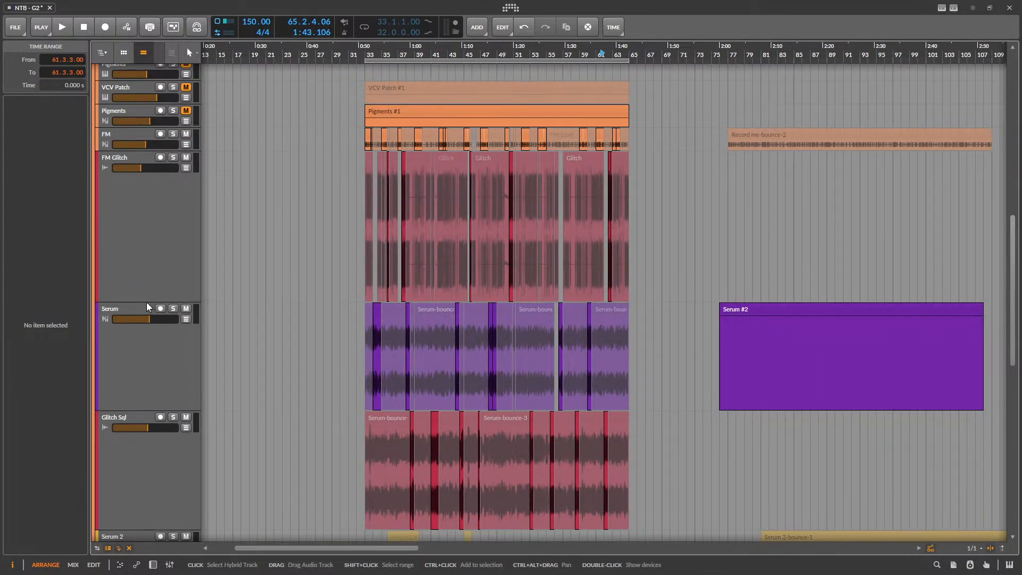
pyautogui.moveTo(149, 301); pyautogui.dragTo(174, 80)
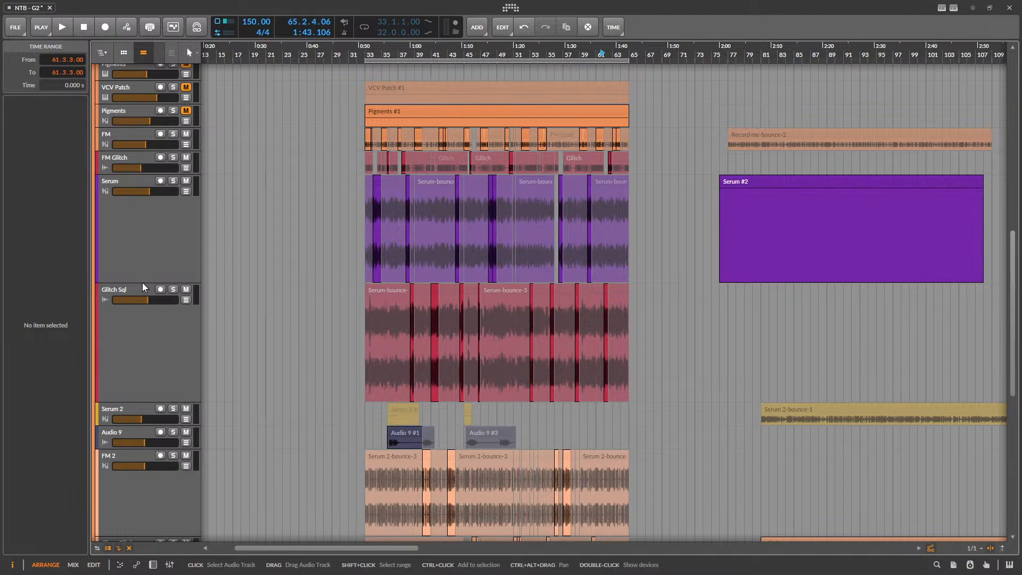
pyautogui.moveTo(143, 288); pyautogui.dragTo(183, 90)
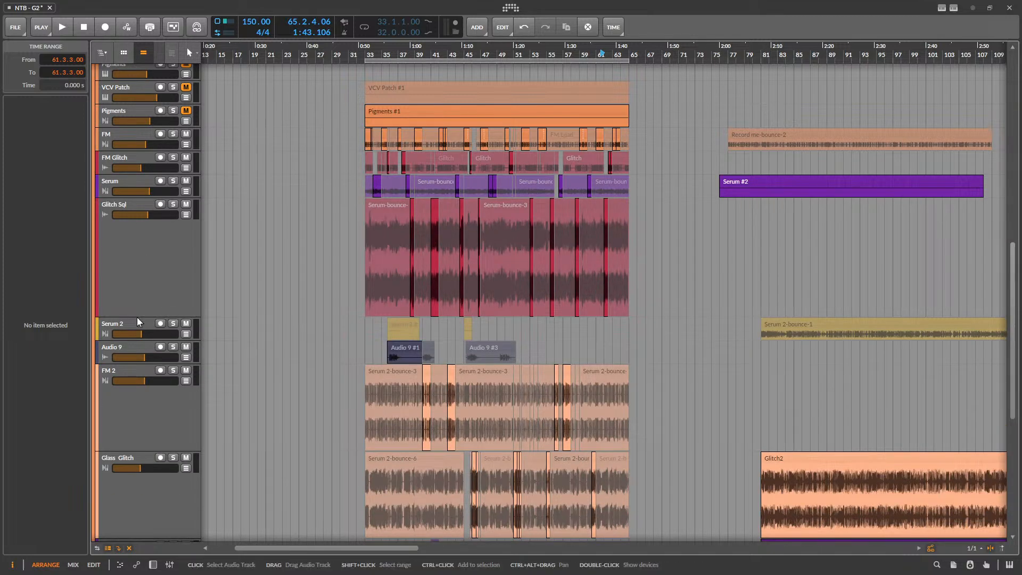
pyautogui.moveTo(137, 313); pyautogui.dragTo(144, 213)
pyautogui.scroll(-3, 514, 246)
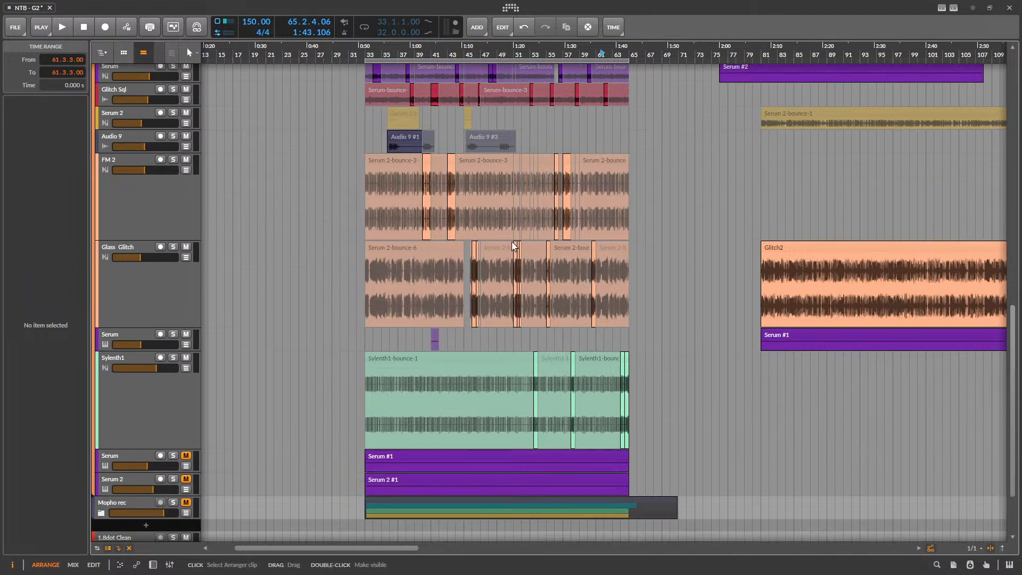
# - Audition the full section from 33.1.1 and save the project
pyautogui.click(373, 166)
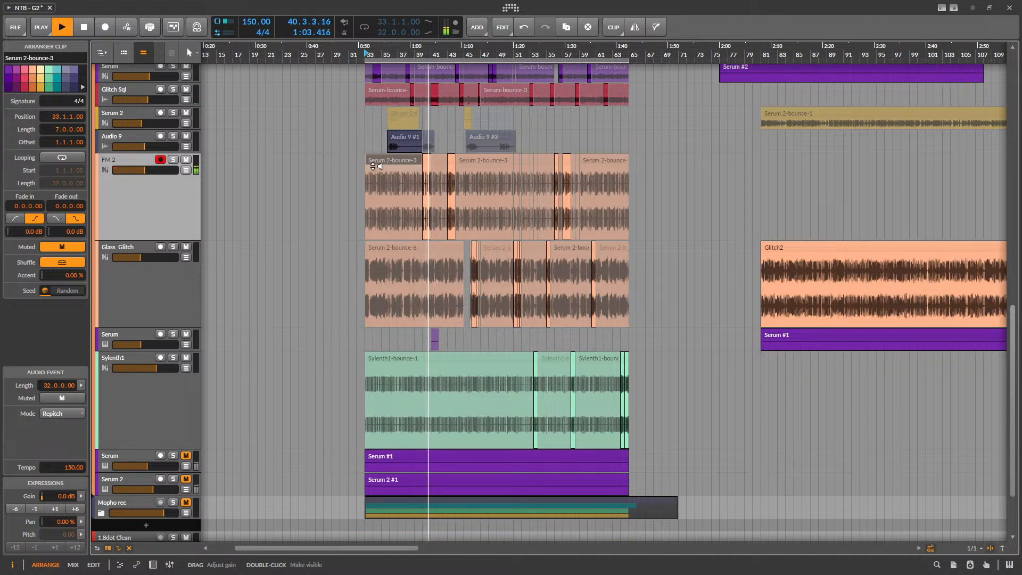
pyautogui.hotkey('ctrl', 's')
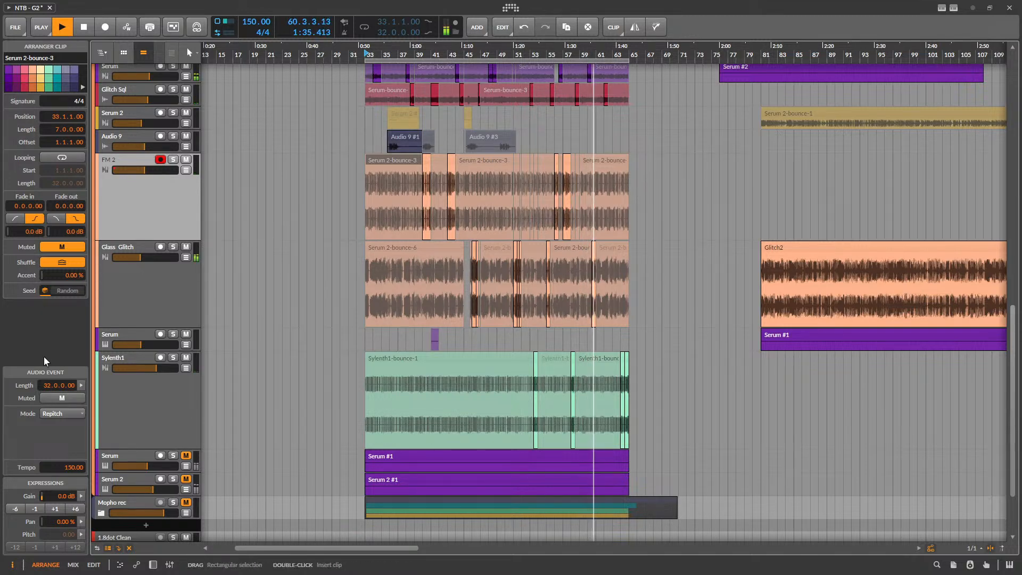
# - Select the four tracks from FM 2 to Sylenth1 and shrink them all to minimum height
pyautogui.click(134, 430)
pyautogui.keyDown('shift'); pyautogui.click(148, 221); pyautogui.keyUp('shift')
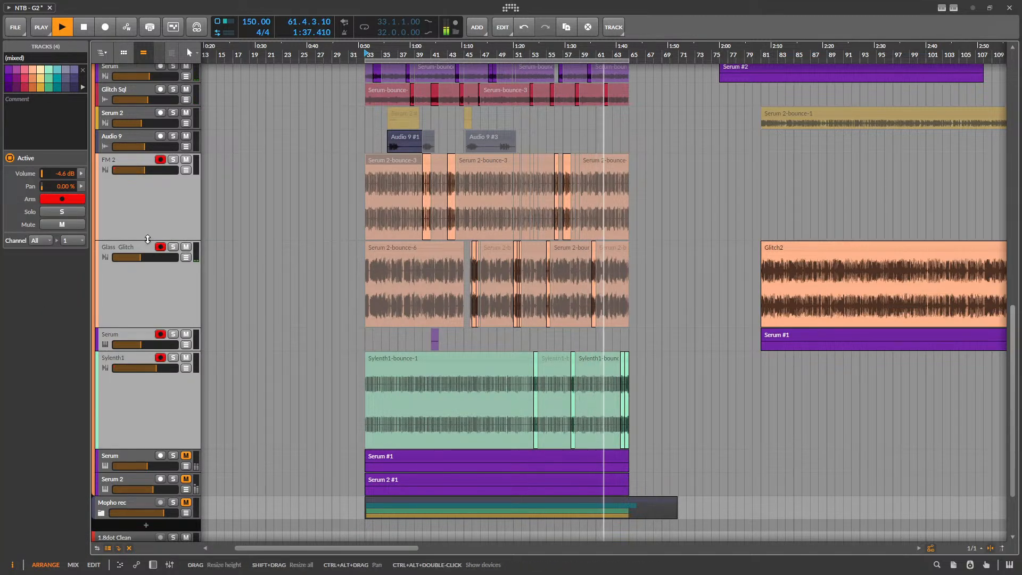
pyautogui.moveTo(149, 239); pyautogui.dragTo(181, 61)
pyautogui.click(323, 283)
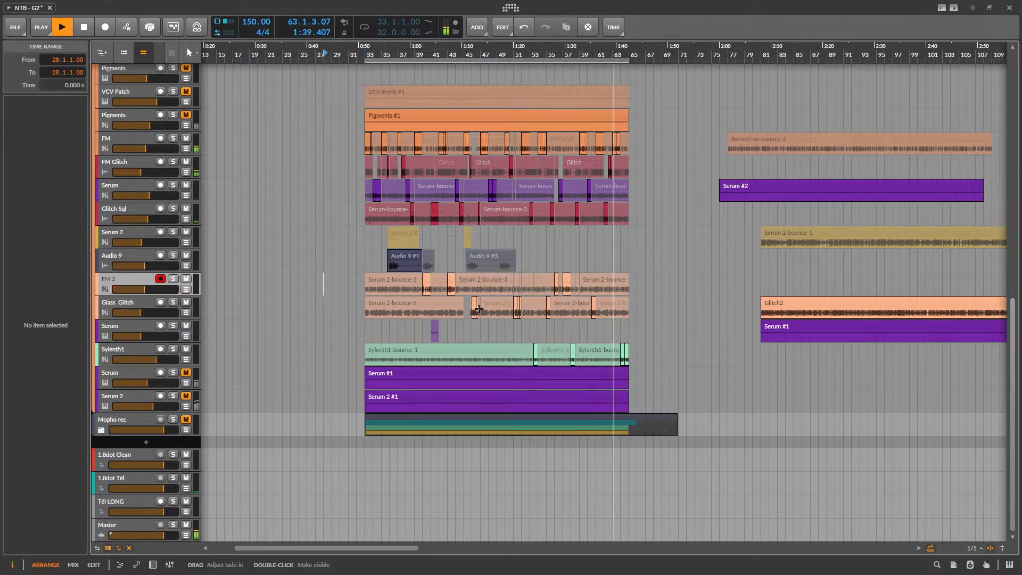
# - Finish auditioning up to bar 65, then enable the arranger loop starting at 33.1.1 with a 32-bar length
pyautogui.scroll(5, 614, 303)
pyautogui.scroll(1, 614, 303)
pyautogui.scroll(-1, 614, 304)
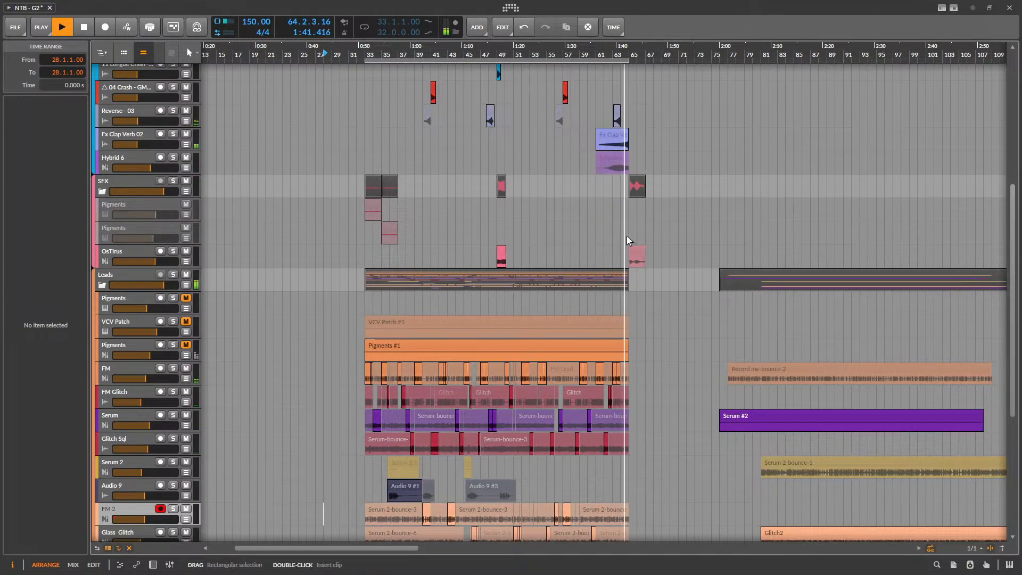
pyautogui.scroll(5, 627, 235)
pyautogui.scroll(-5, 621, 237)
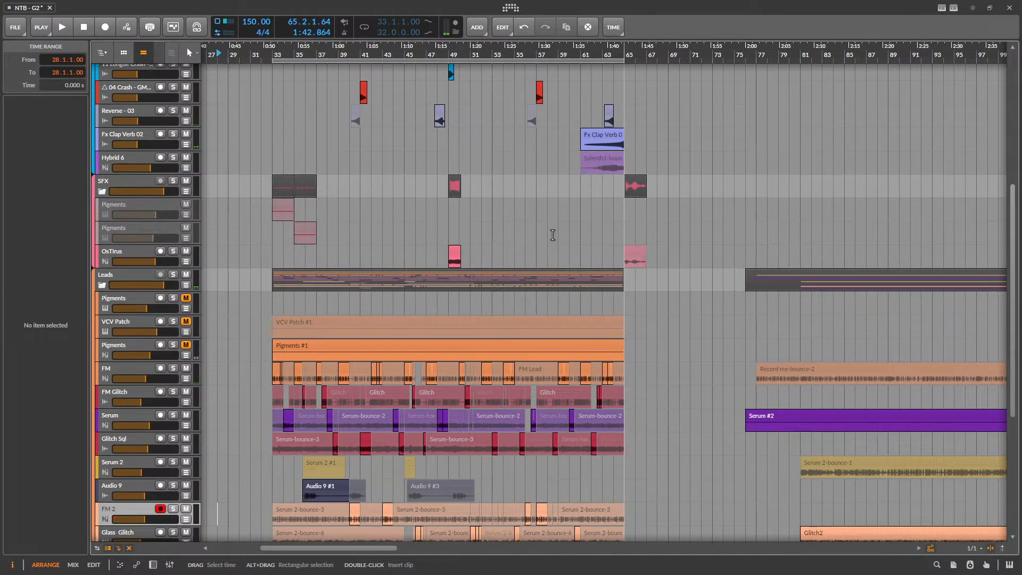
pyautogui.click(364, 28)
# - Review the arrangement of bars 33 to 65 across the drum, FX, SFX and lead tracks
pyautogui.scroll(5, 483, 132)
pyautogui.scroll(5, 482, 131)
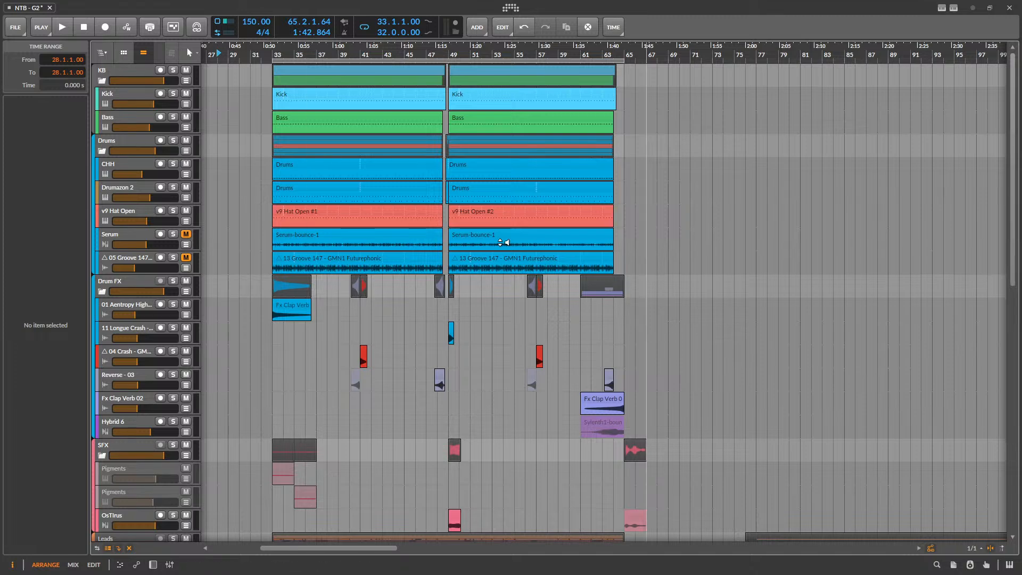
pyautogui.scroll(-3, 570, 327)
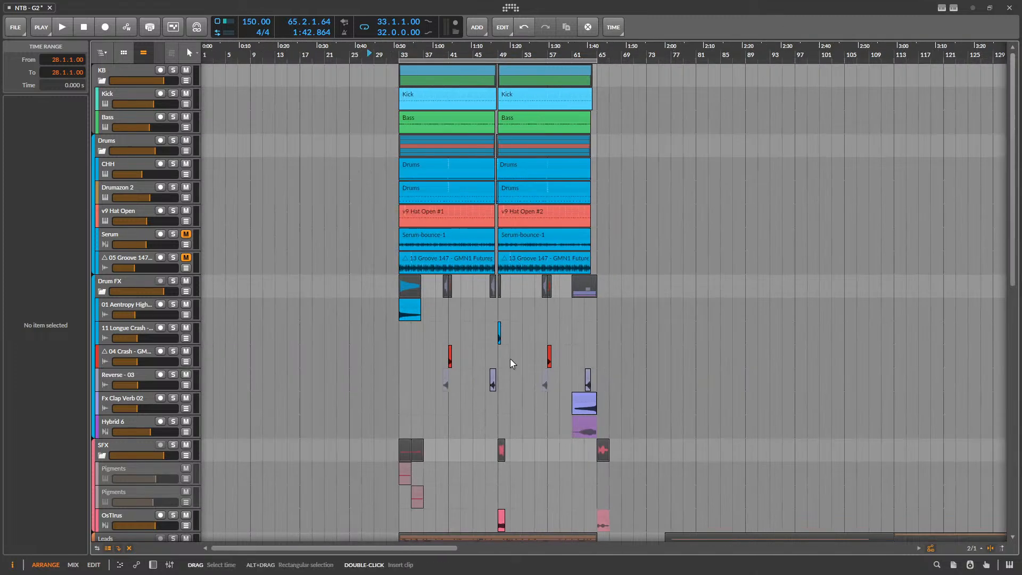
pyautogui.scroll(6, 510, 359)
pyautogui.scroll(-4, 583, 356)
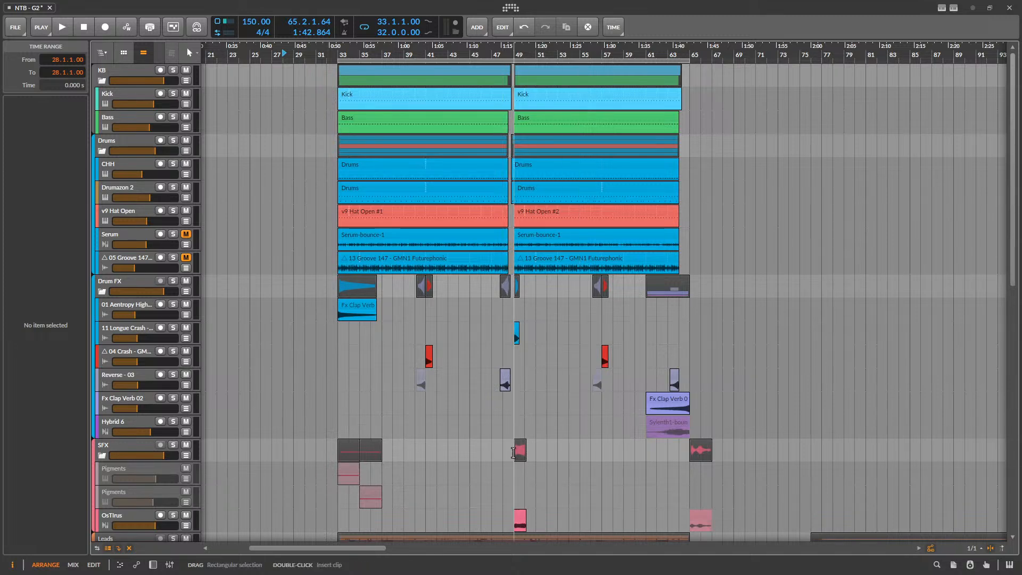
pyautogui.scroll(-5, 512, 449)
pyautogui.scroll(-3, 532, 426)
pyautogui.scroll(-7, 508, 447)
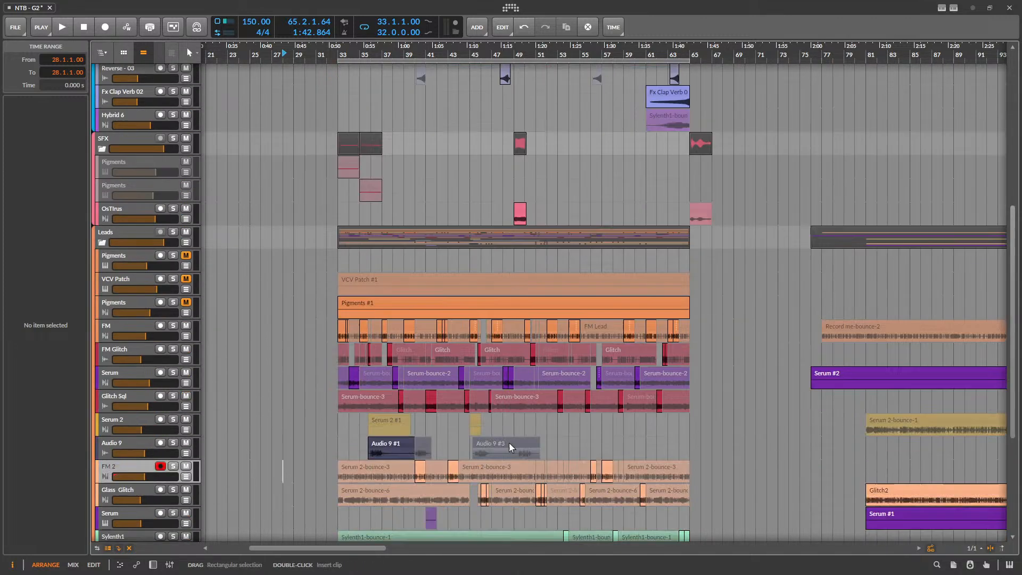
pyautogui.scroll(-5, 158, 373)
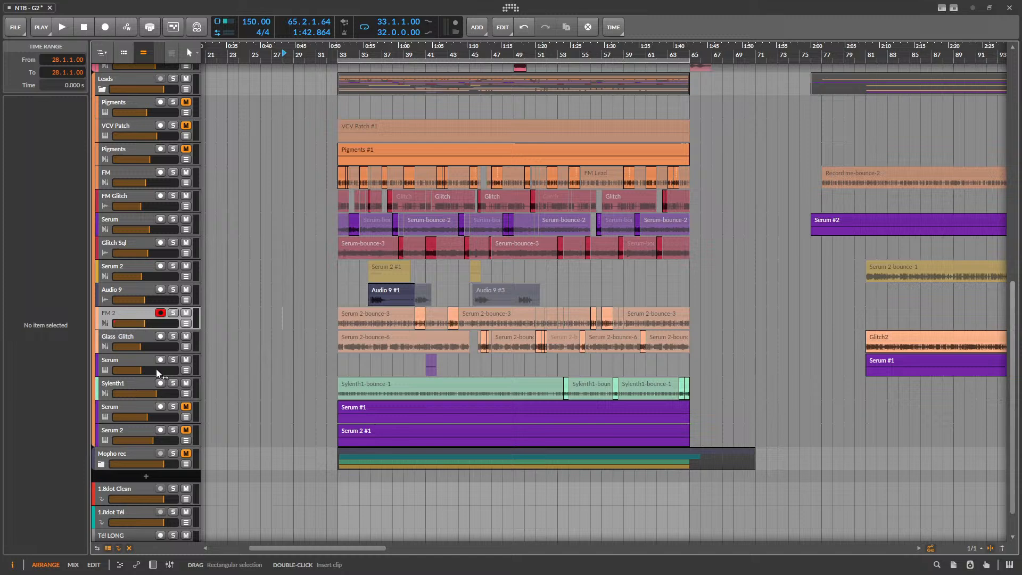
# - Show the FM 2 track's devices, open its Vertigo VSM-3 plug-in window and link the output levels
pyautogui.doubleClick(114, 313)
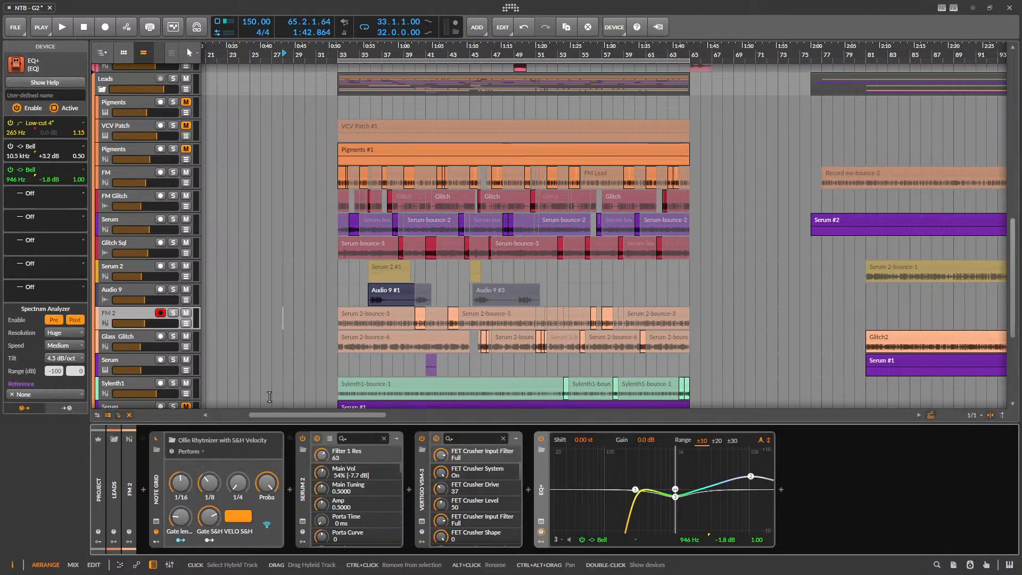
pyautogui.click(422, 520)
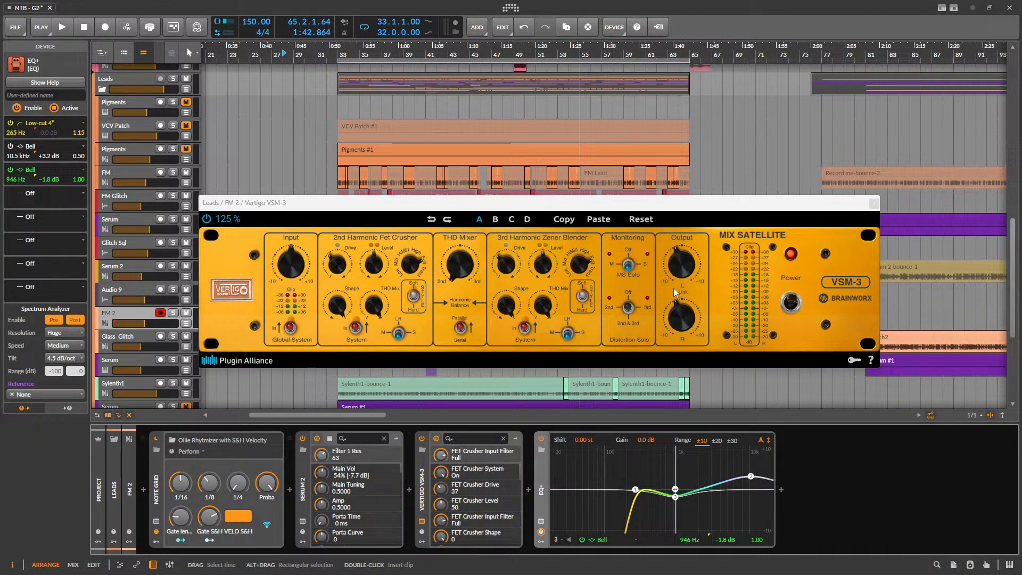
pyautogui.click(673, 288)
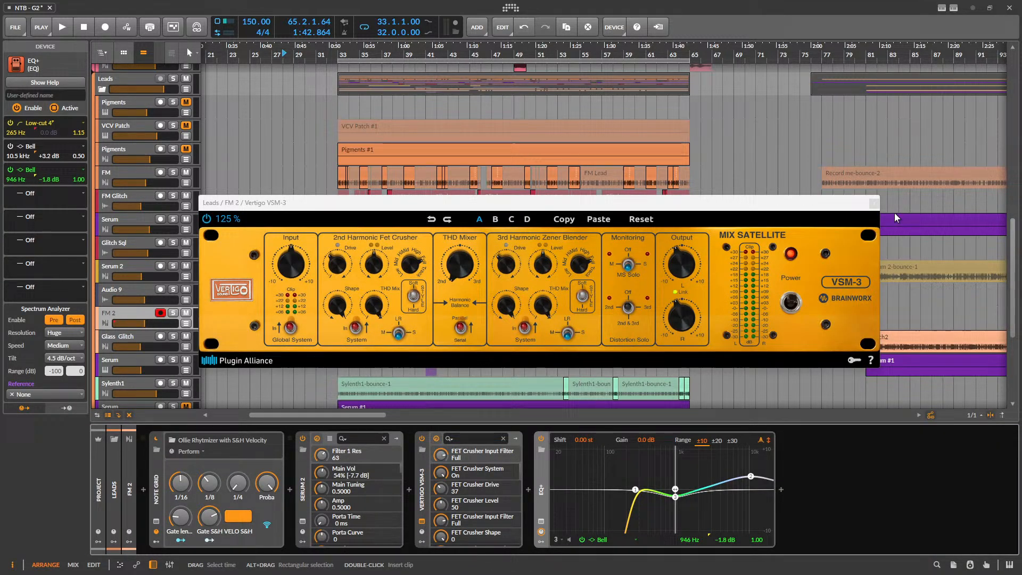
# - Insert FabFilter Saturn 2 between Vertigo VSM-3 and EQ+ on the FM 2 track and reposition its window
pyautogui.click(529, 488)
pyautogui.write('say')
pyautogui.press('BackSpace')
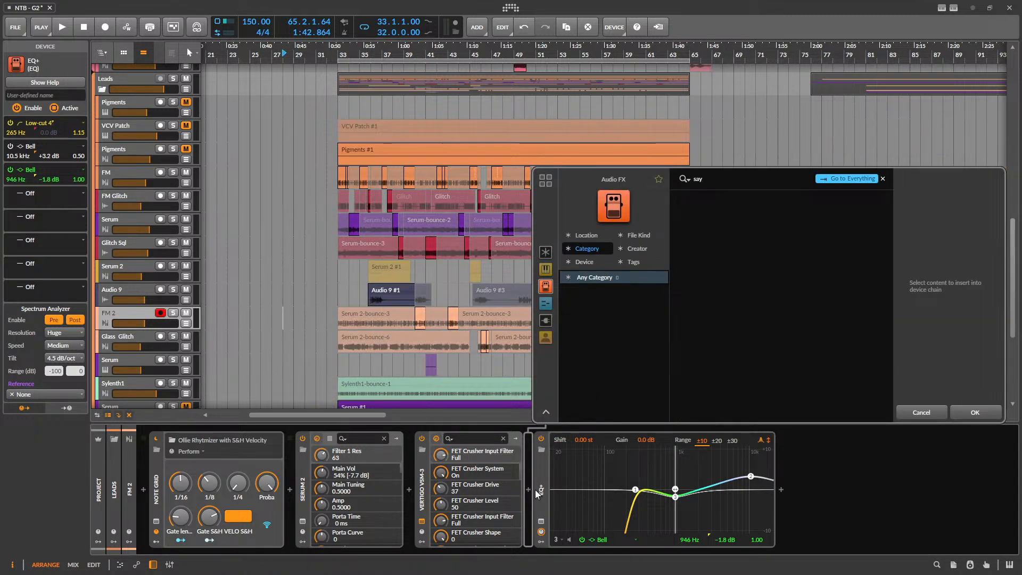
pyautogui.write('tu')
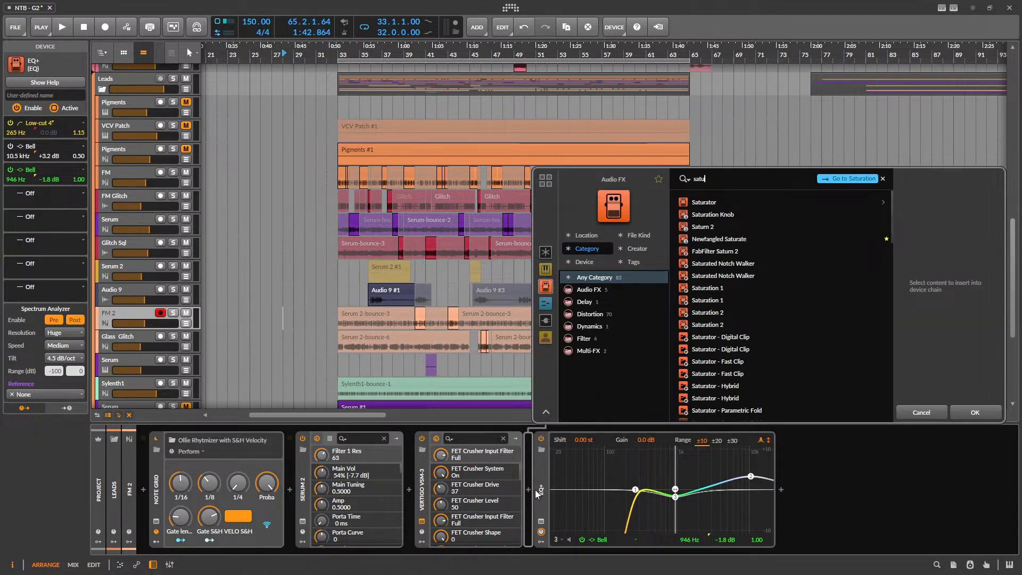
pyautogui.click(718, 226)
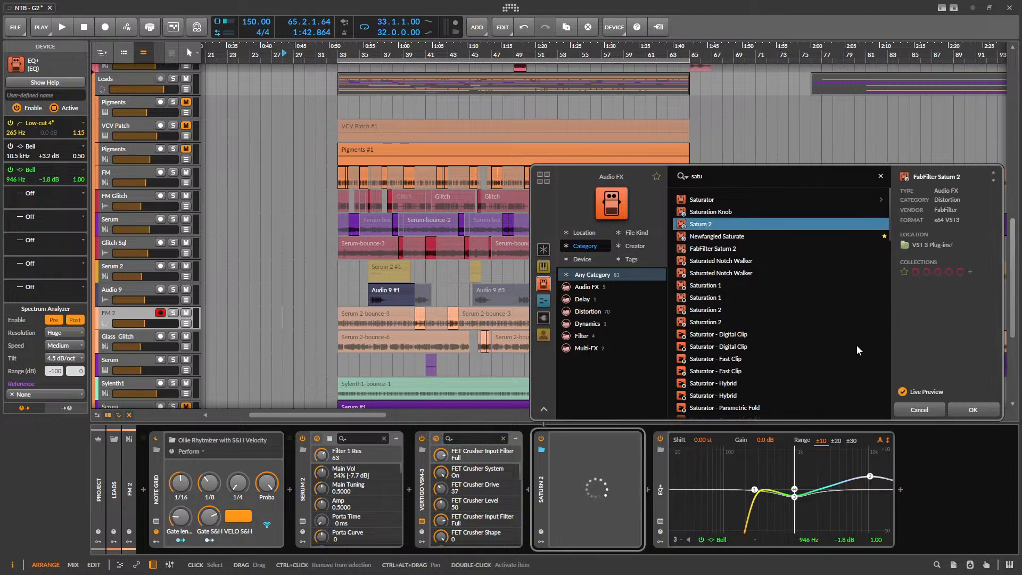
pyautogui.click(966, 412)
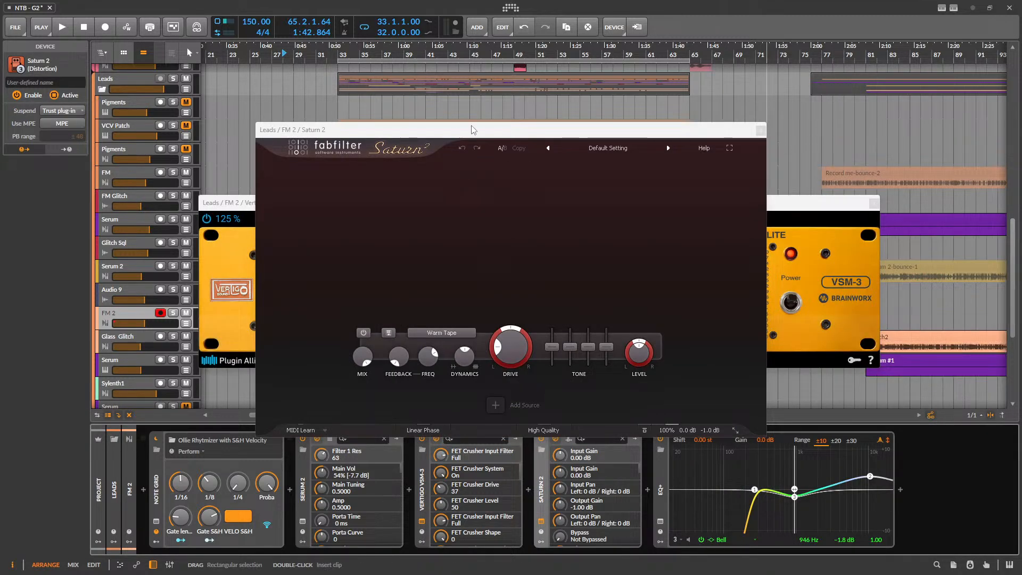
pyautogui.moveTo(475, 130); pyautogui.dragTo(509, 139)
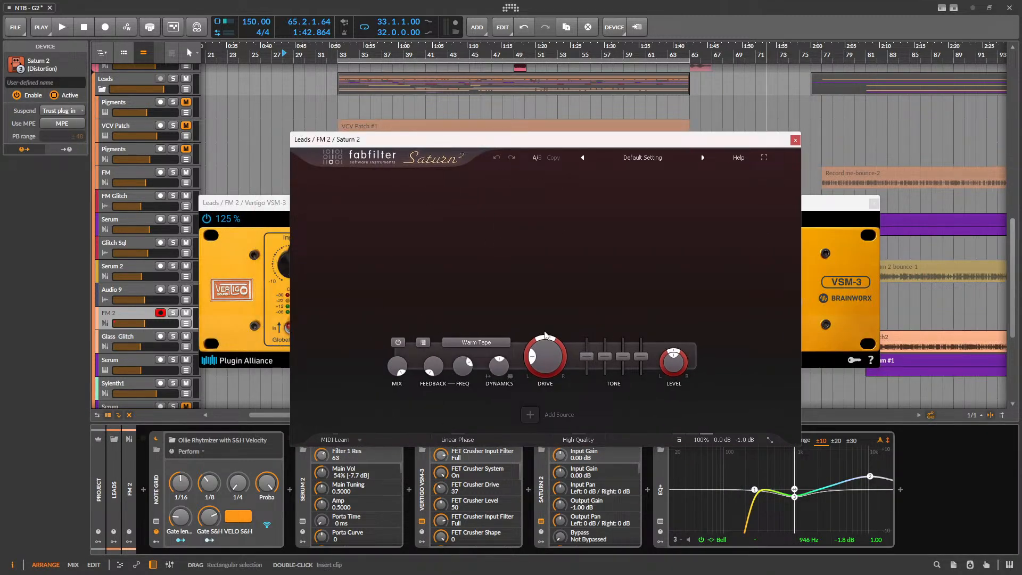
# - Examine the distortion styles available in Saturn 2, including the Saturation types
pyautogui.click(494, 342)
pyautogui.moveTo(493, 373)
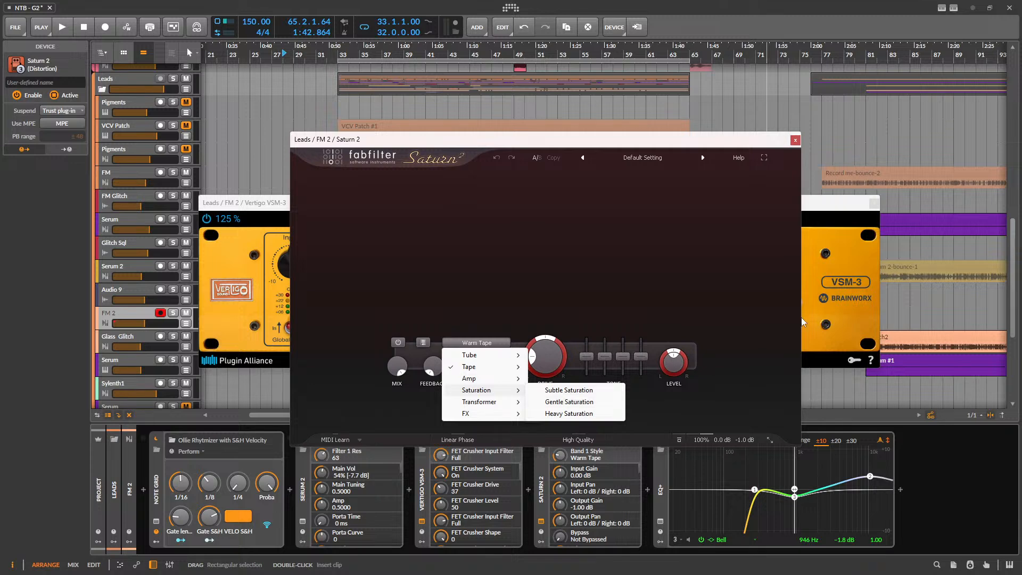
pyautogui.click(632, 238)
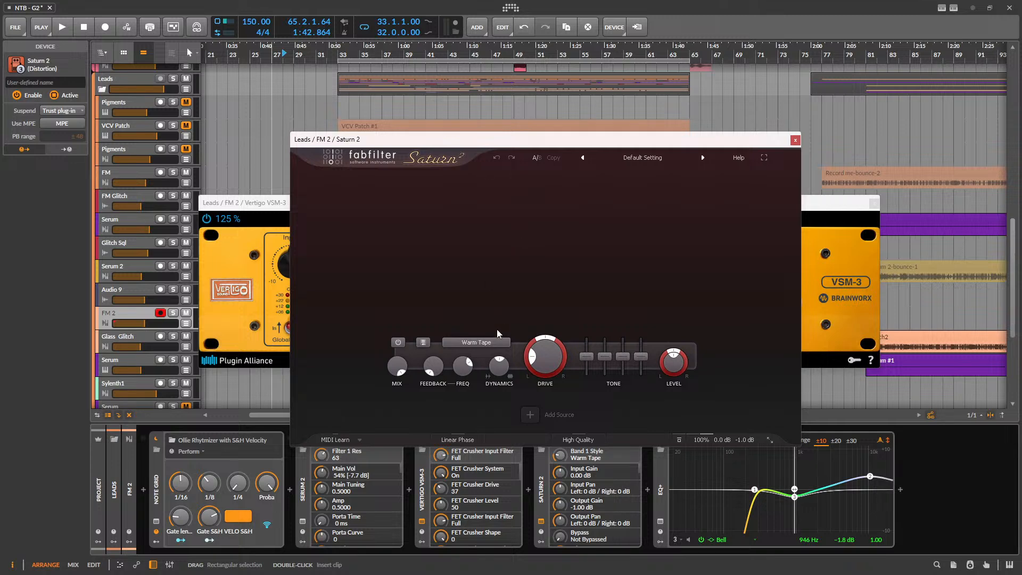
pyautogui.click(484, 343)
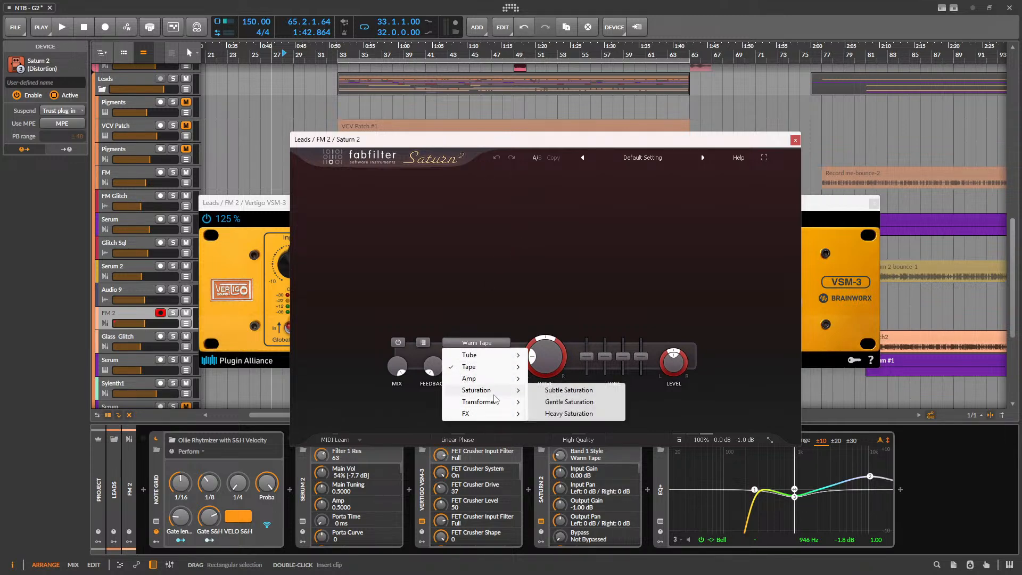
# - Arrange the plug-in windows with Saturn 2 above Vertigo VSM-3 so both sets of controls can be compared
pyautogui.click(837, 278)
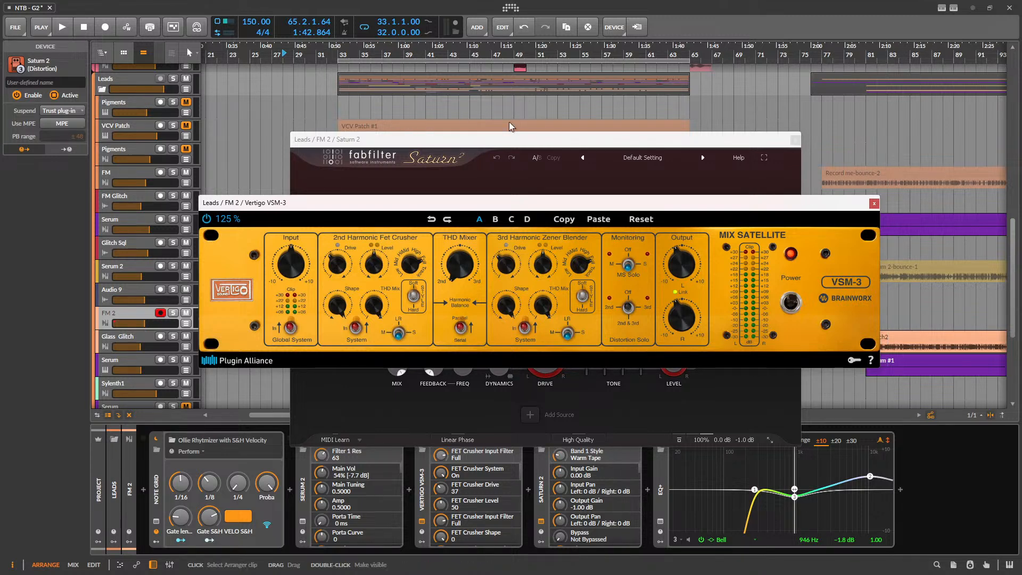
pyautogui.click(509, 139)
pyautogui.moveTo(509, 140); pyautogui.dragTo(493, 25)
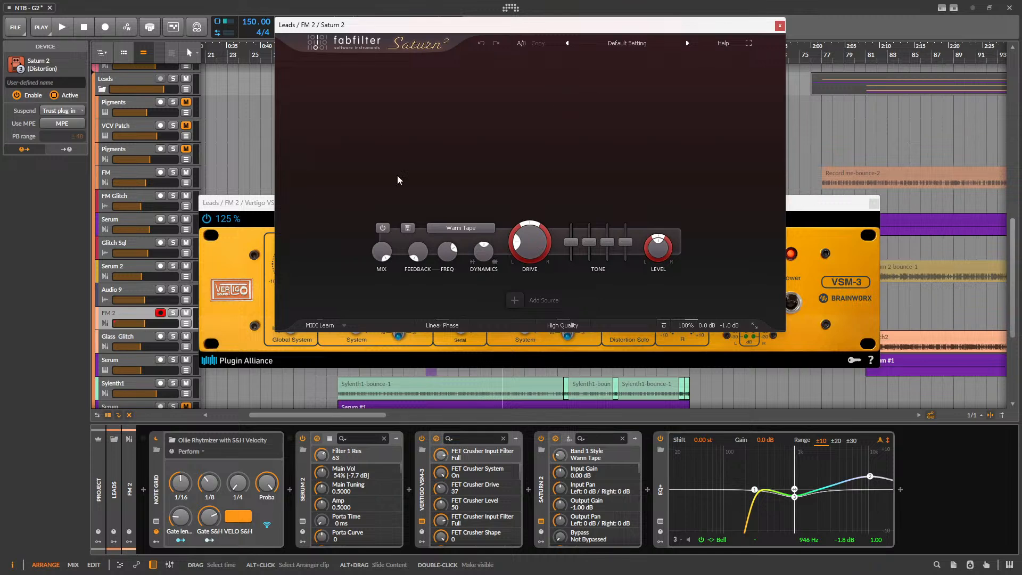
pyautogui.moveTo(824, 207); pyautogui.dragTo(844, 325)
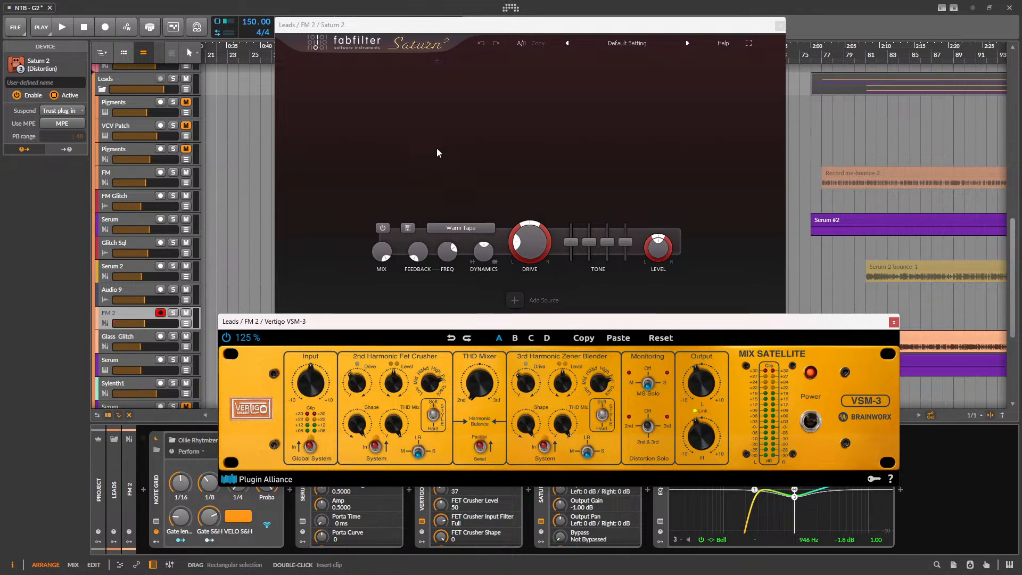
pyautogui.click(495, 128)
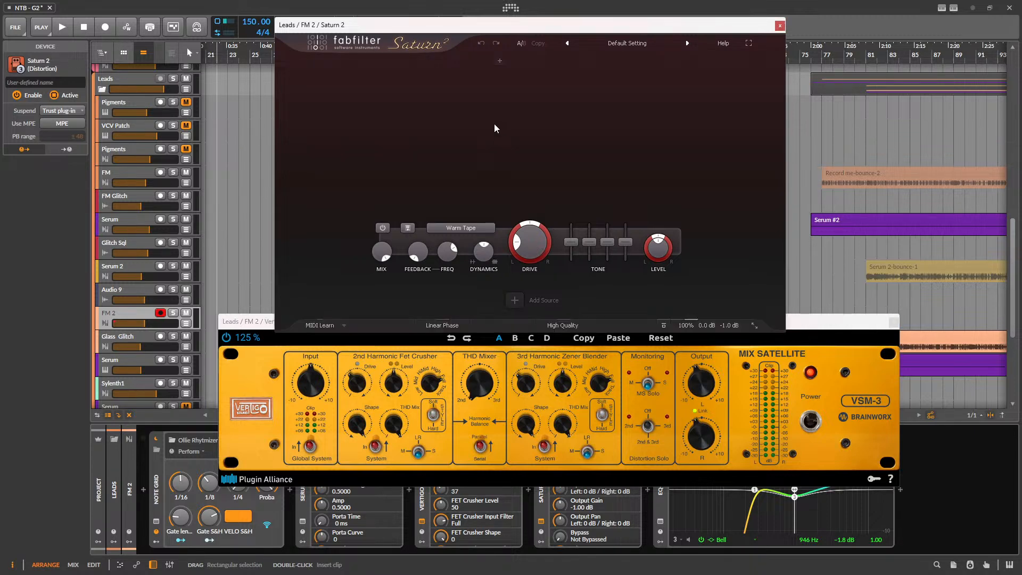
# - Add an XLFO modulation source in Saturn 2 and lower the Band 1 Drive to 17.69%
pyautogui.click(516, 301)
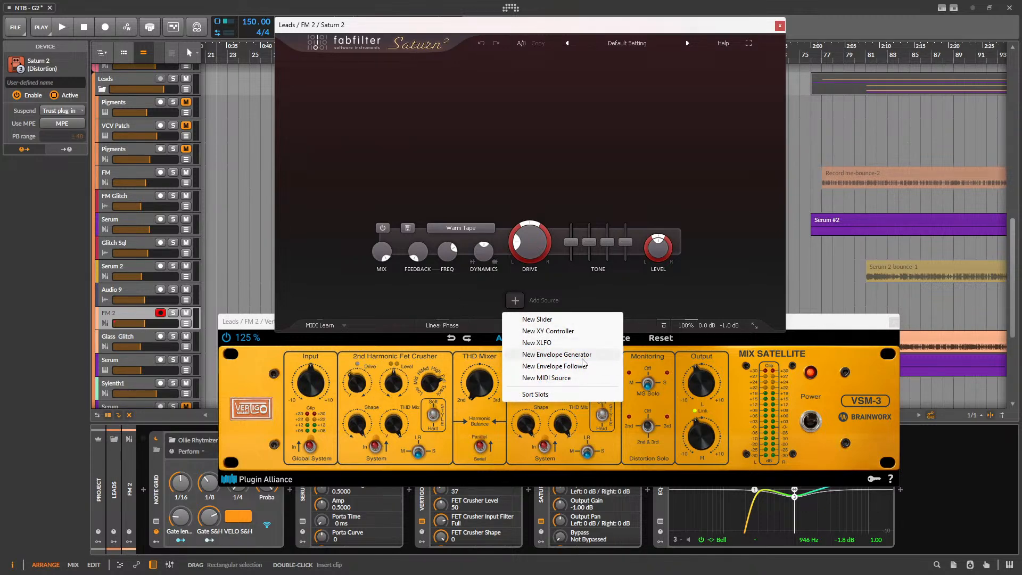
pyautogui.click(548, 342)
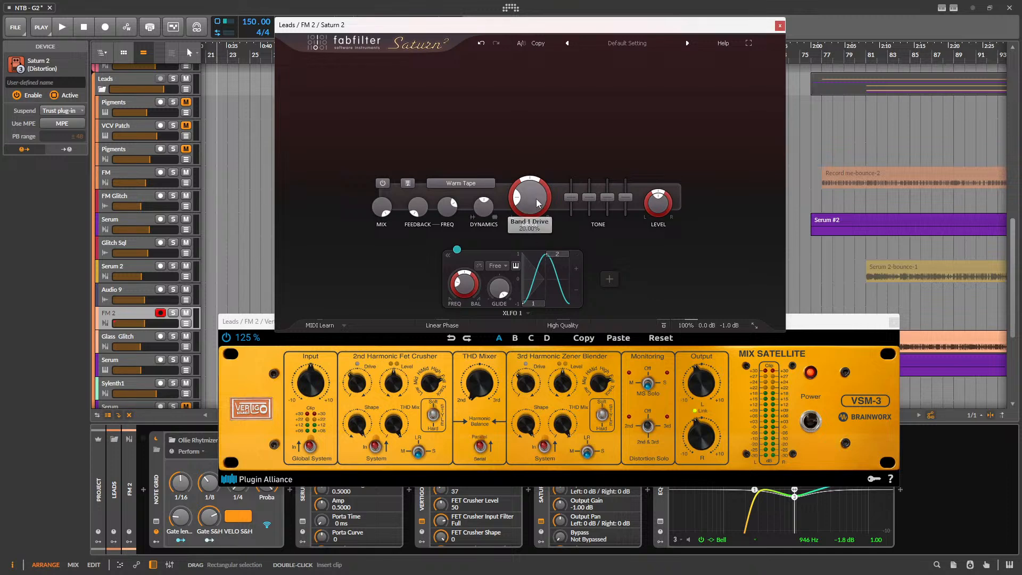
pyautogui.moveTo(529, 203)
pyautogui.mouseDown()
pyautogui.moveTo(538, 185)
pyautogui.moveTo(537, 203)
pyautogui.mouseUp()
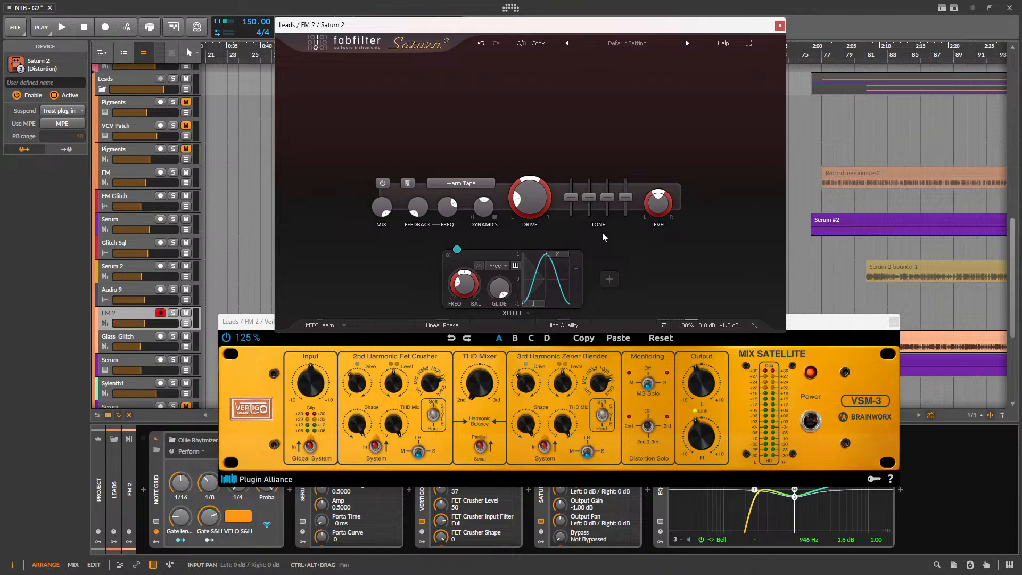
# - Reposition the Vertigo VSM-3 plug-in window over Saturn 2 and close it
pyautogui.moveTo(836, 321); pyautogui.dragTo(828, 351)
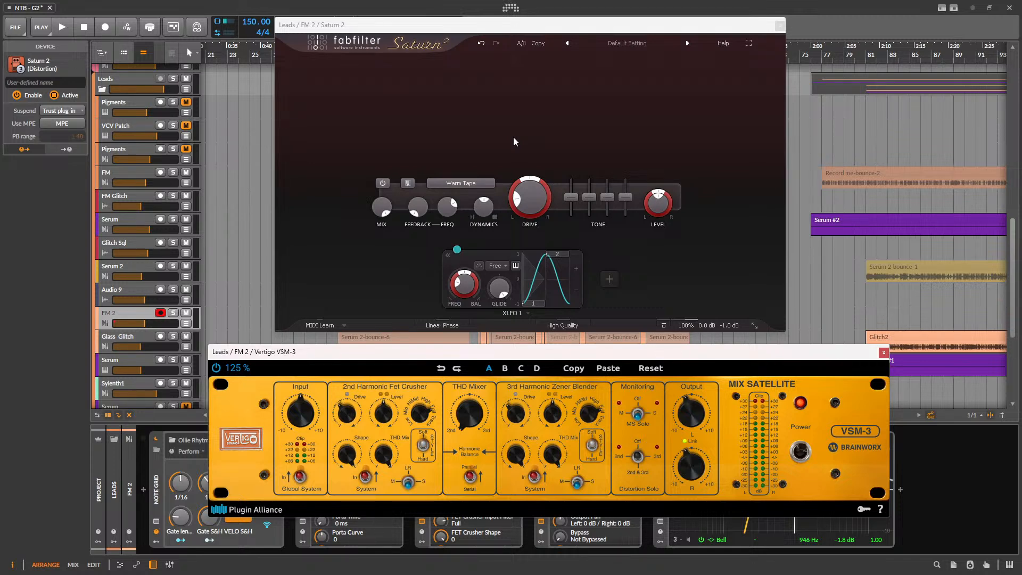
pyautogui.moveTo(479, 352); pyautogui.dragTo(462, 261)
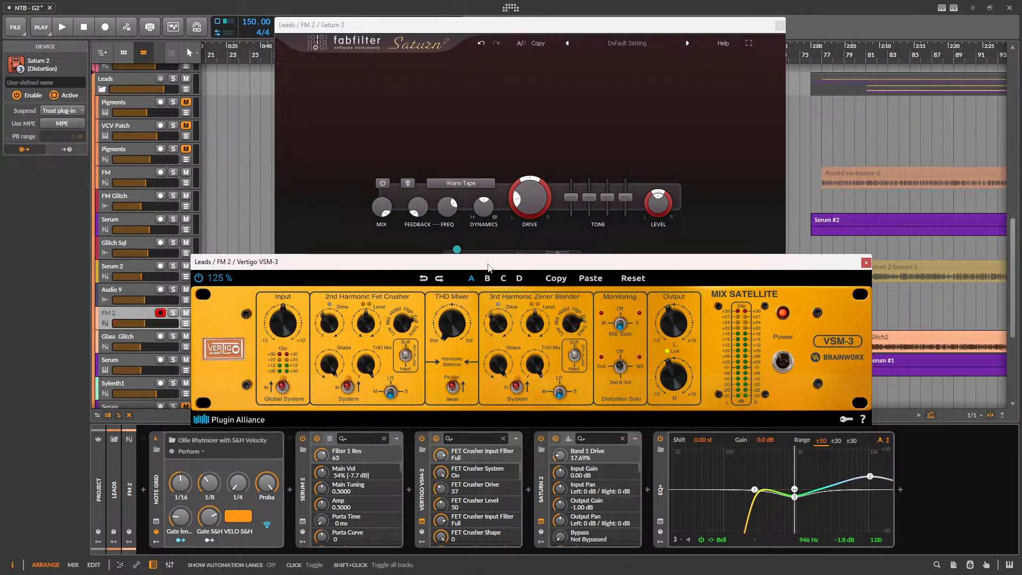
pyautogui.moveTo(487, 263); pyautogui.dragTo(456, 249)
pyautogui.click(834, 249)
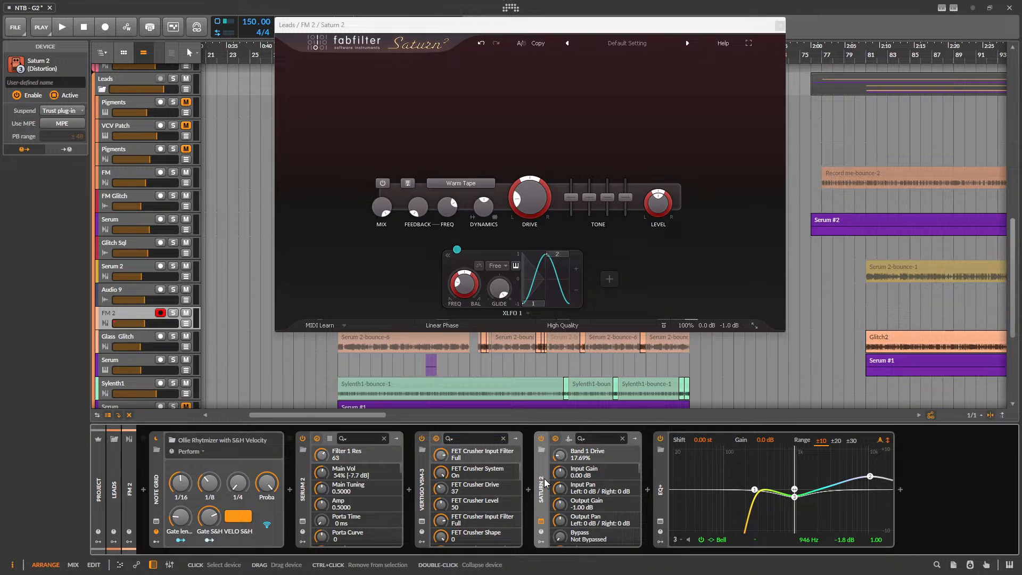
# - Remove Saturn 2 from the FM 2 track's device chain and save the project
pyautogui.press('Delete')
pyautogui.hotkey('ctrl', 's')
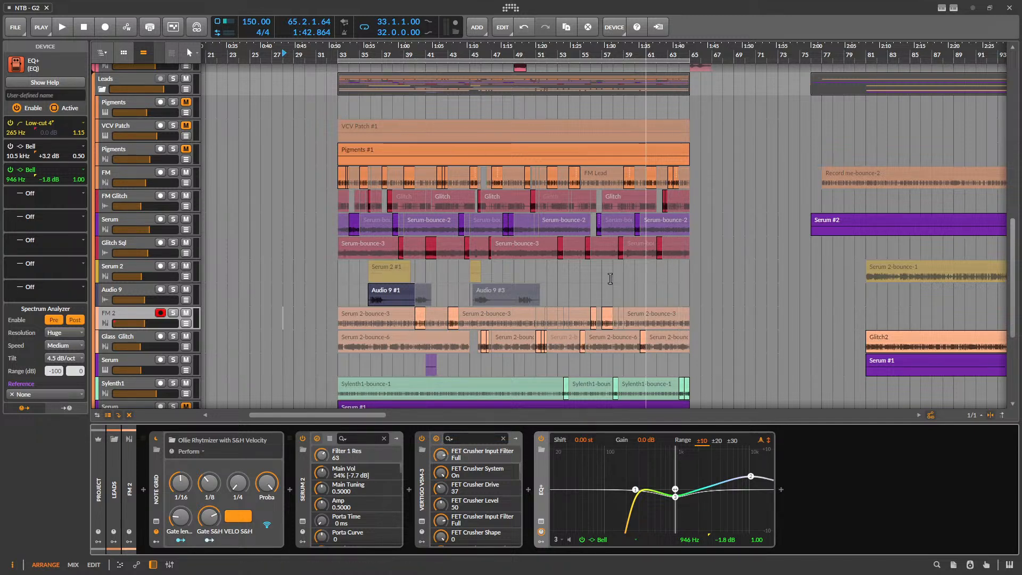
# - Collapse the device chain area to enlarge the arrangement and bring the kick, bass and drum tracks into view
pyautogui.scroll(6, 674, 279)
pyautogui.scroll(-3, 674, 279)
pyautogui.moveTo(535, 422); pyautogui.dragTo(534, 537)
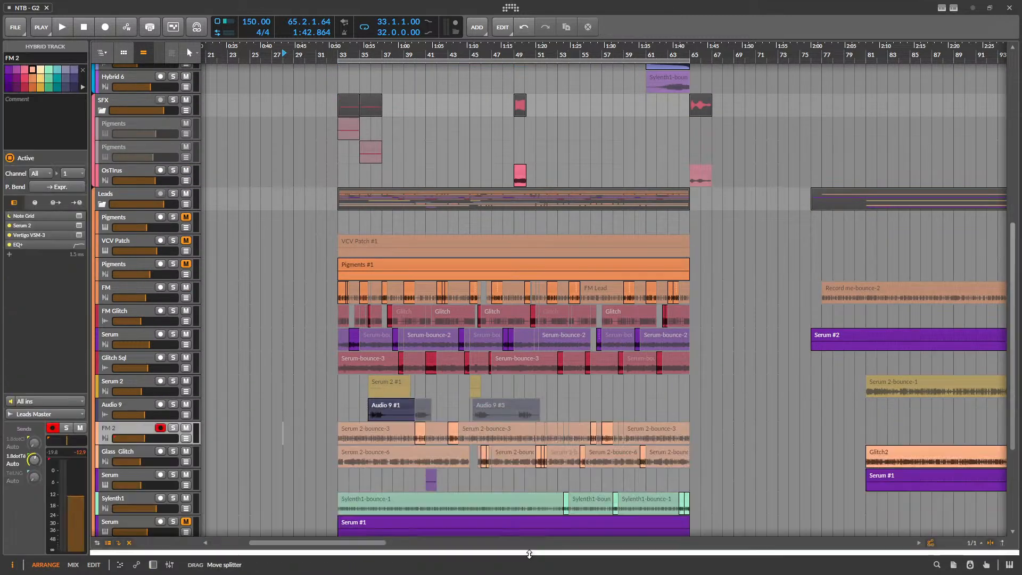
pyautogui.scroll(-4, 504, 387)
pyautogui.scroll(2, 504, 387)
pyautogui.scroll(10, 503, 387)
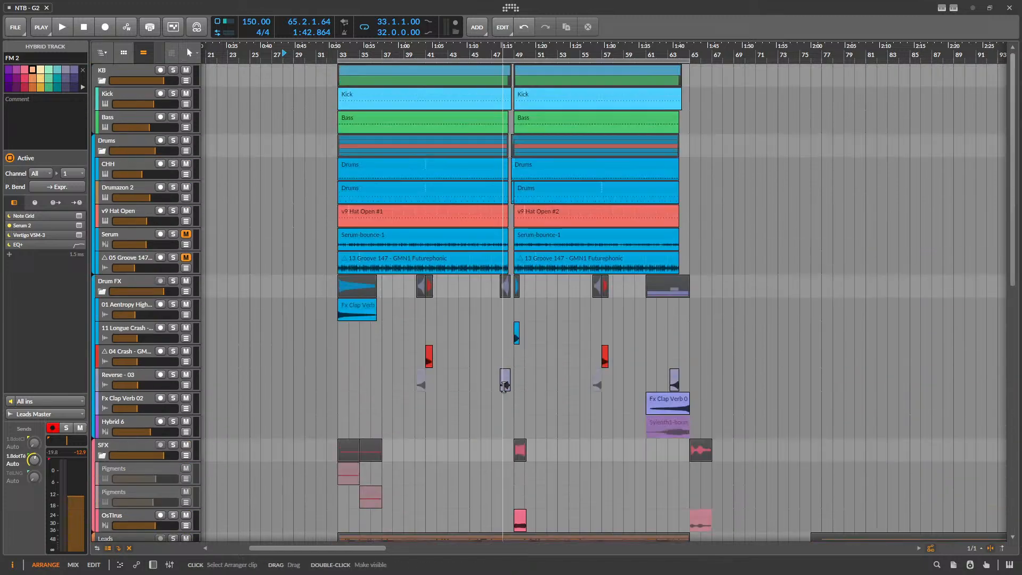